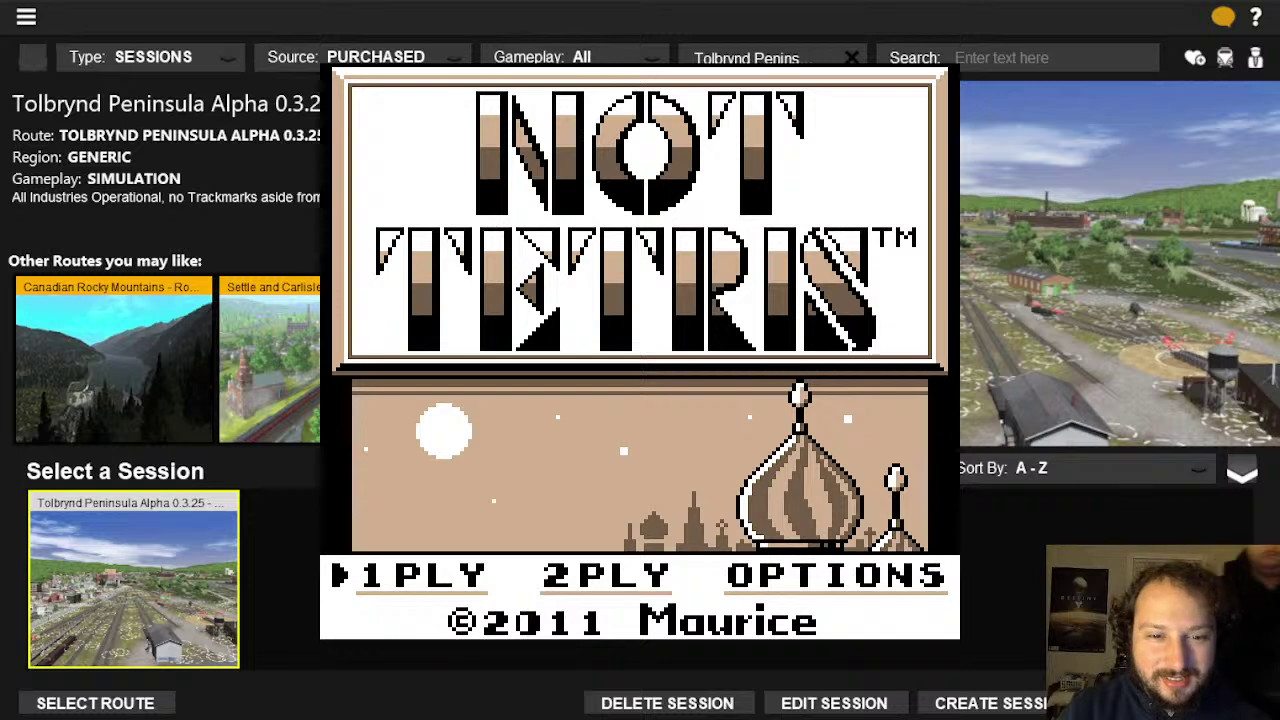
# Start a one-player game and stand the first bar upright on the floor against the left wall
pyautogui.press('Return')
pyautogui.press('Return')
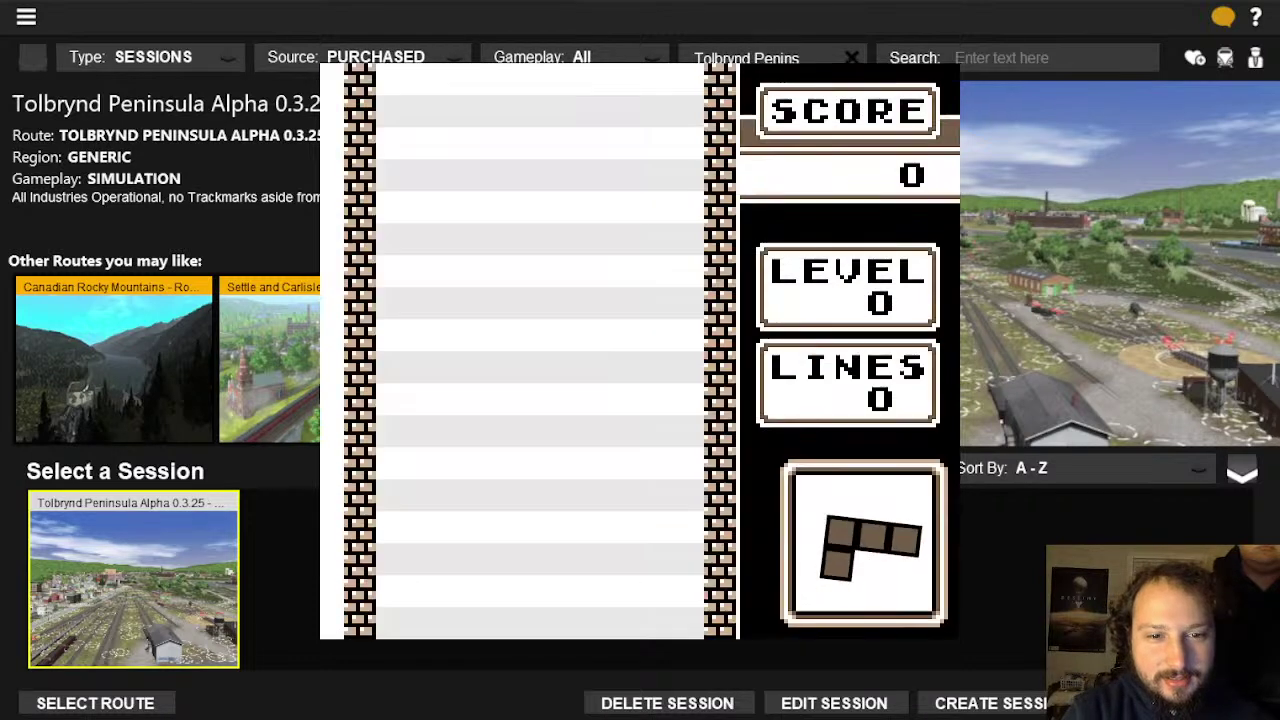
pyautogui.press('z')
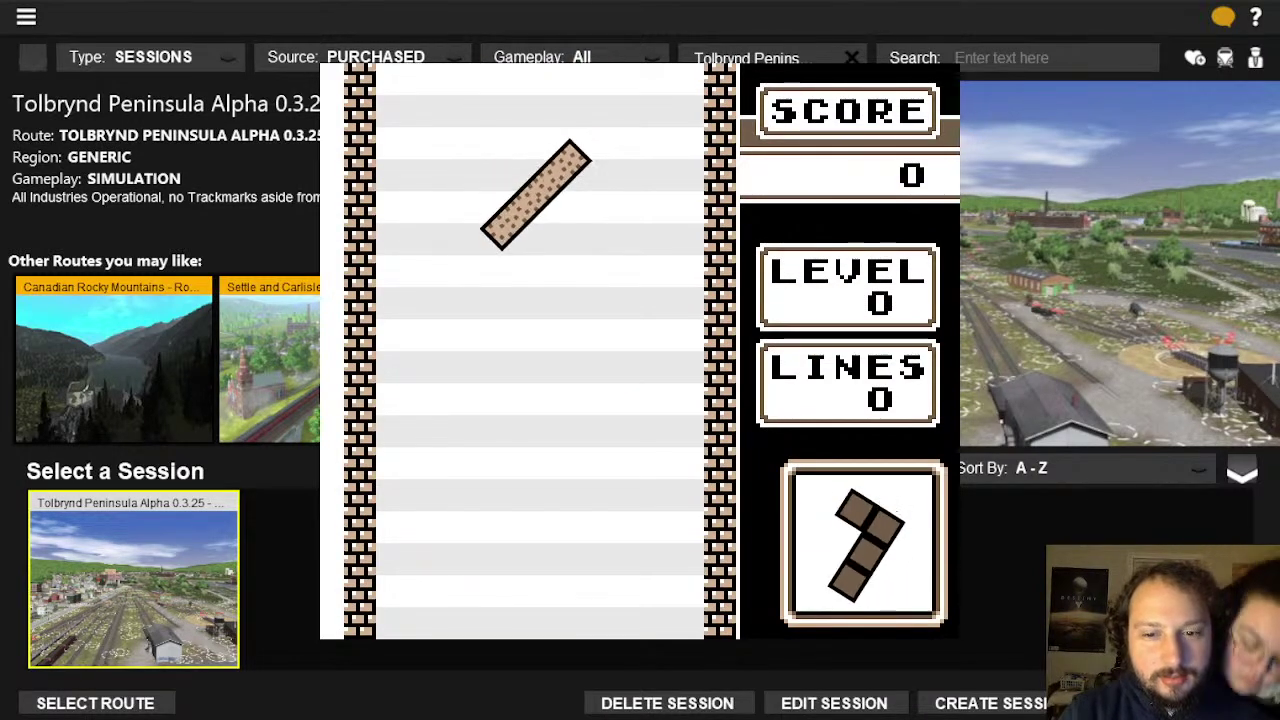
pyautogui.press('Left')
pyautogui.press('Left')
pyautogui.press('Down')
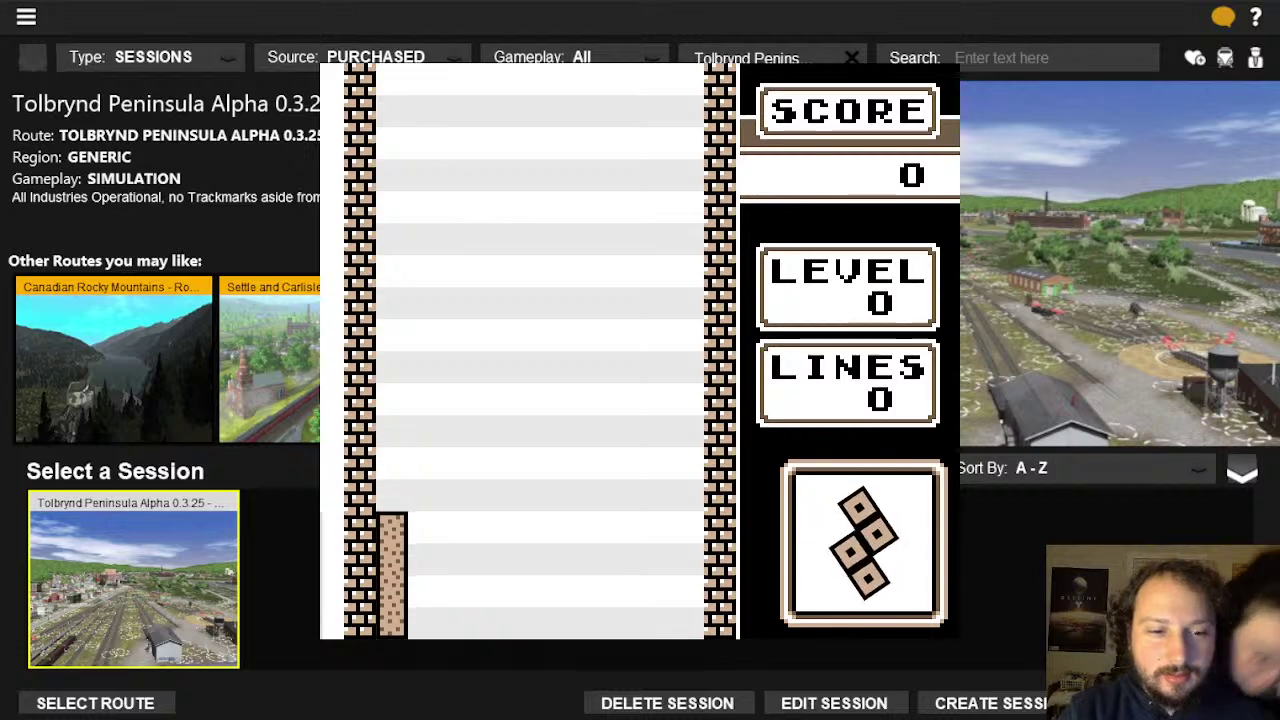
# Rotate the L piece and lay it flat on the floor against the right wall
pyautogui.press('z')
pyautogui.press('Right')
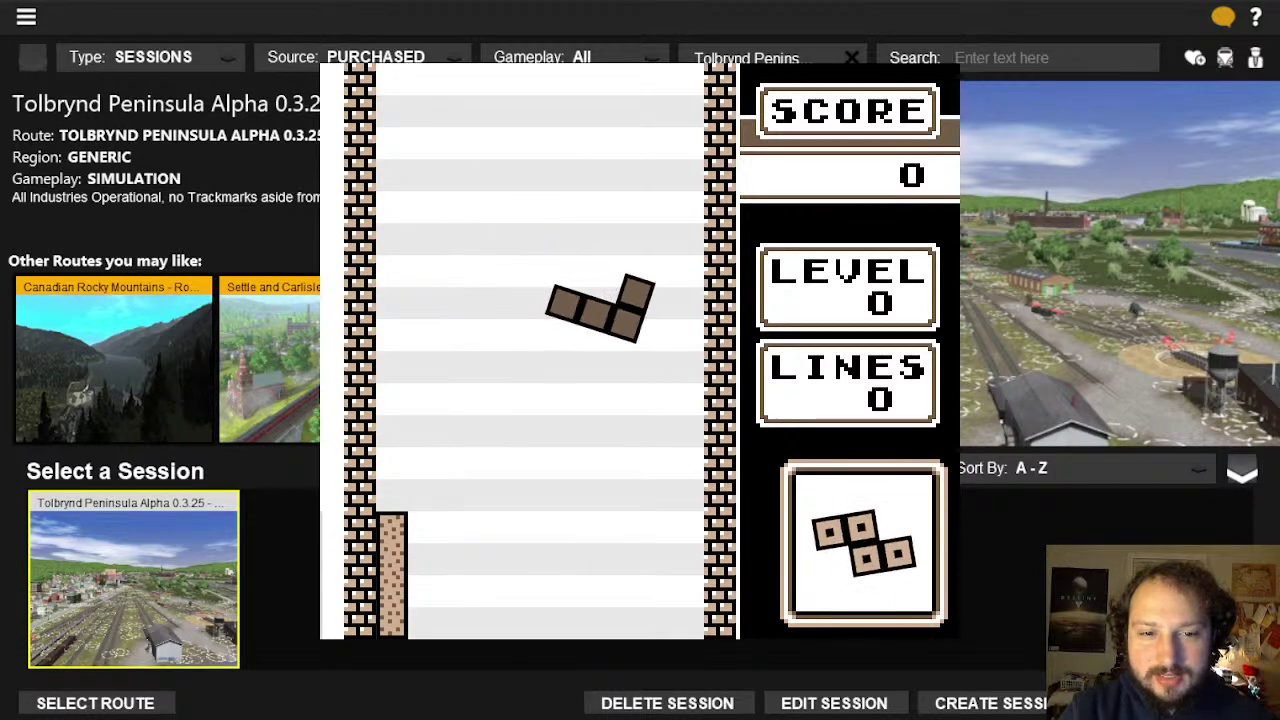
pyautogui.press('Down')
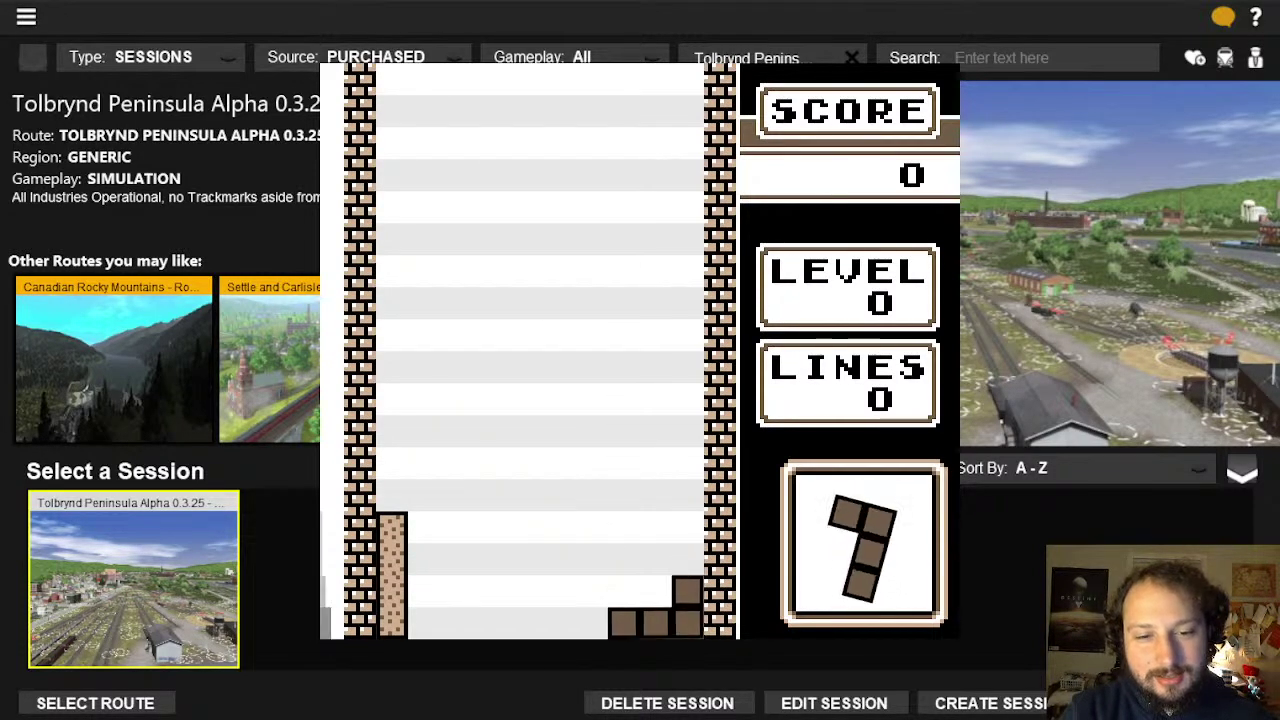
# Rotate the Z piece upright and steer it onto the L piece at the right wall
pyautogui.press('z')
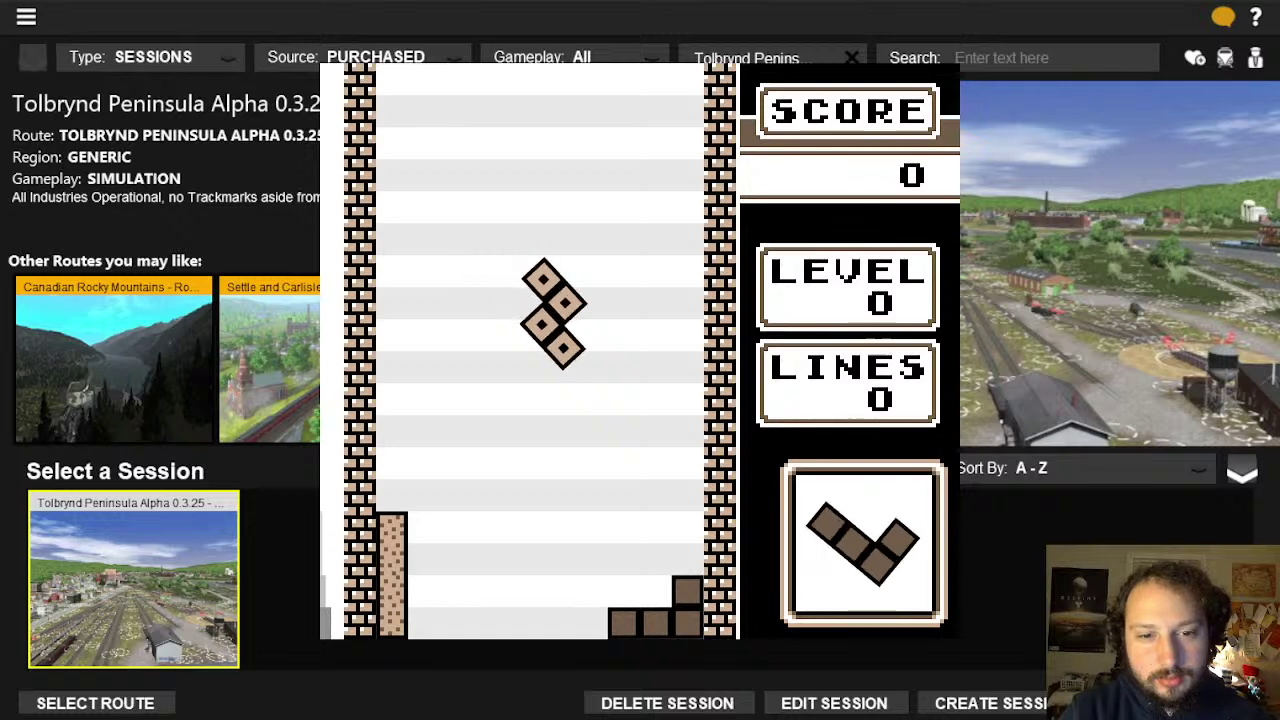
pyautogui.press('Right')
pyautogui.press('Right')
pyautogui.press('Right')
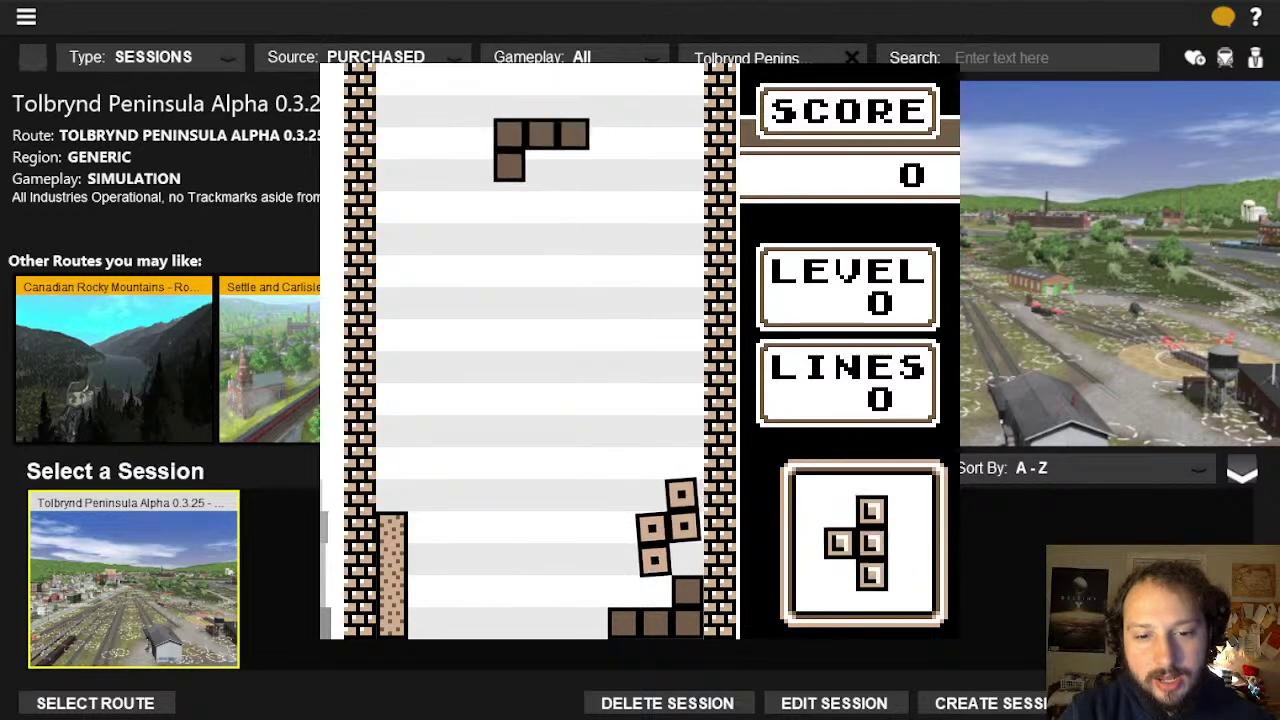
# Rotate the L piece upright and place it on the floor beside the standing bar
pyautogui.press('Left')
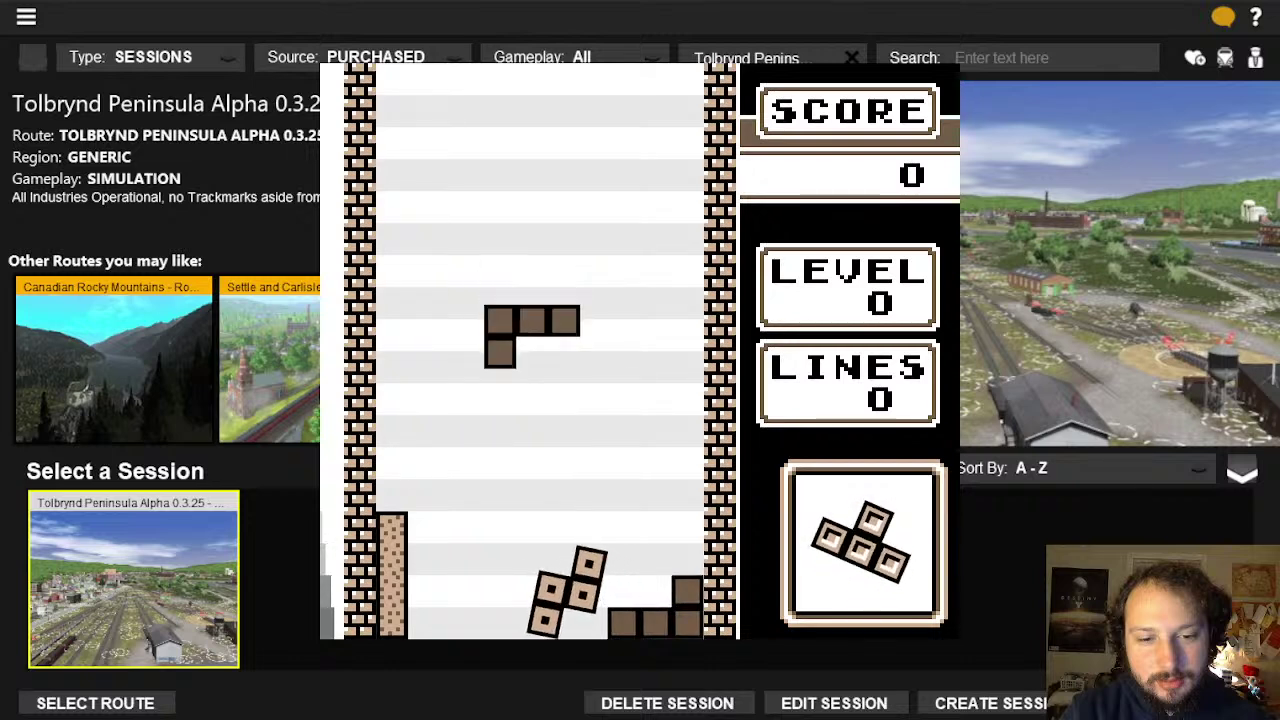
pyautogui.press('z')
pyautogui.press('Left')
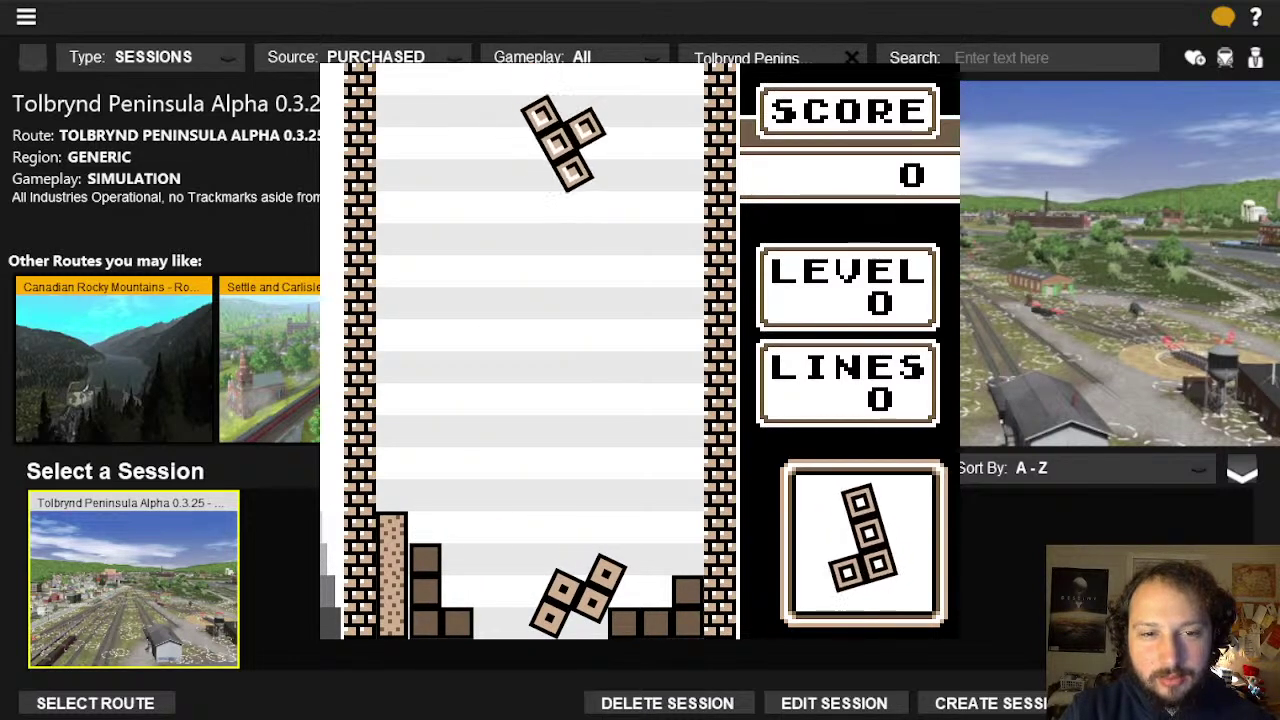
# Rotate the T piece and fit it into the floor gap between the upright L piece and the Z piece
pyautogui.press('Right')
pyautogui.press('Right')
pyautogui.press('Right')
pyautogui.press('z')
pyautogui.press('Left')
pyautogui.press('Left')
pyautogui.press('Left')
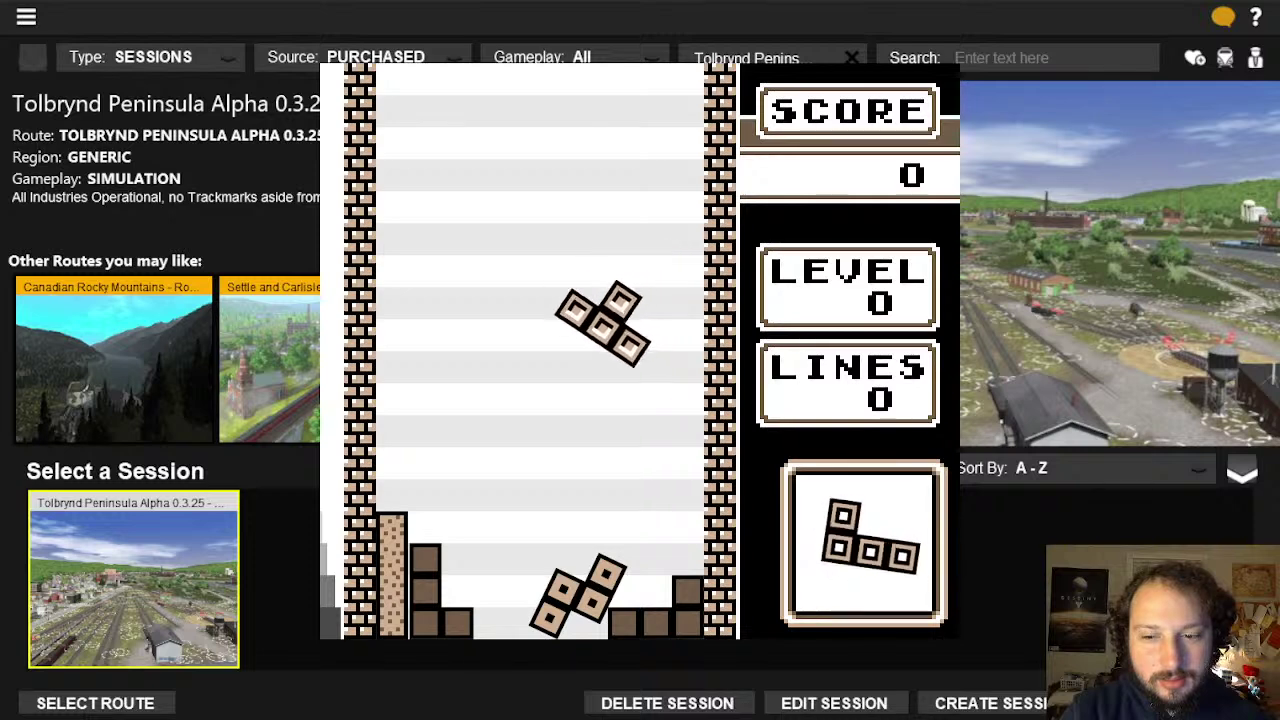
pyautogui.press('Left')
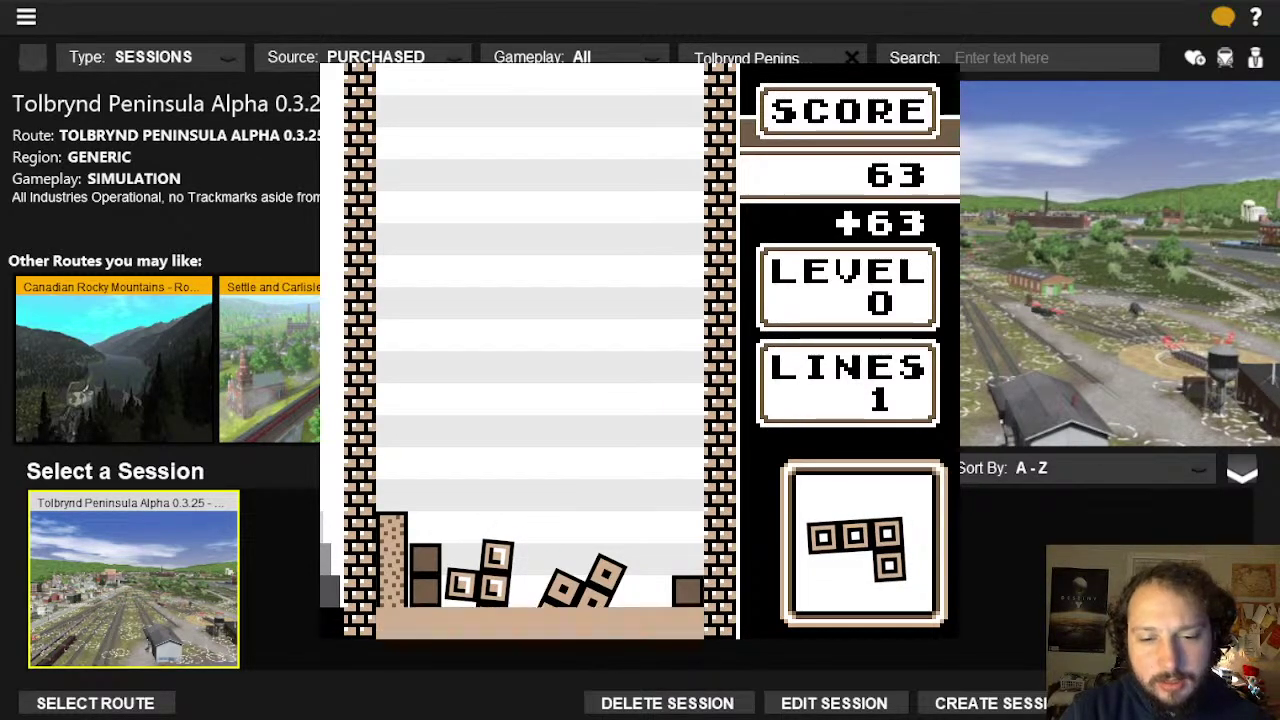
# Move the J piece all the way to the left wall and land it on the standing bar
pyautogui.press('Right')
pyautogui.press('Right')
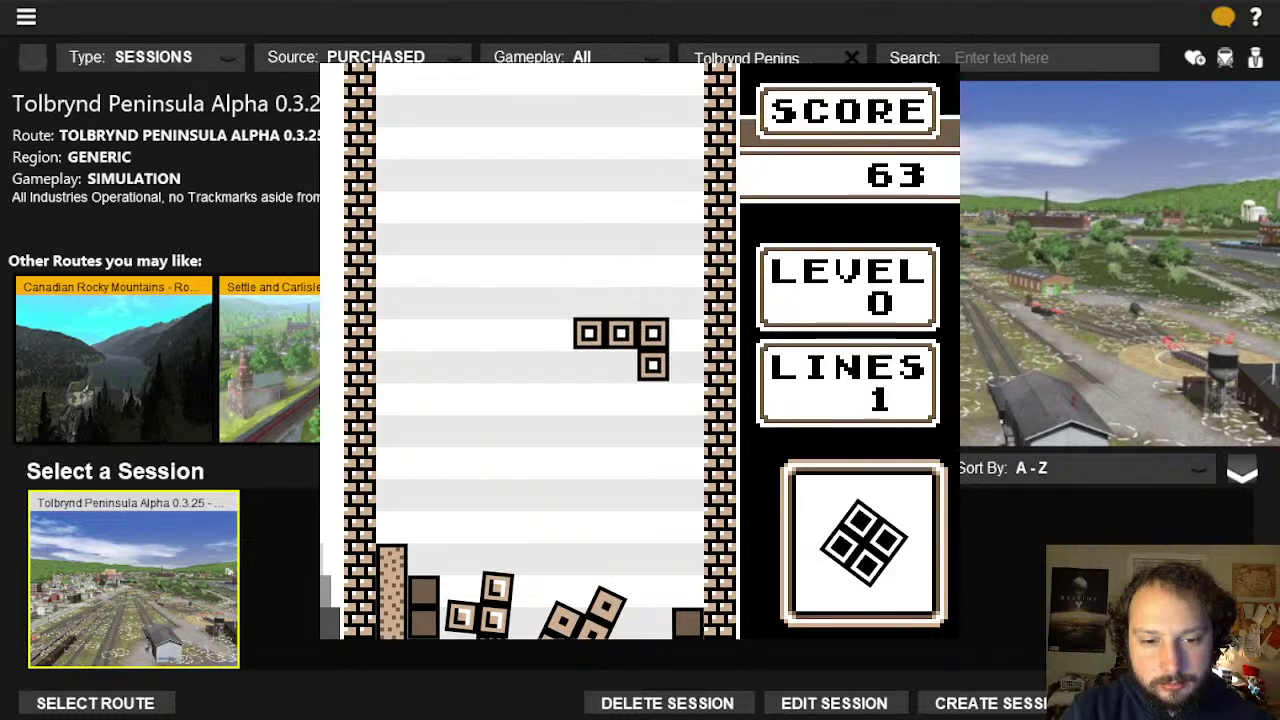
pyautogui.press('Left')
pyautogui.press('Left')
pyautogui.press('Left')
pyautogui.press('Left')
pyautogui.press('Left')
pyautogui.press('Left')
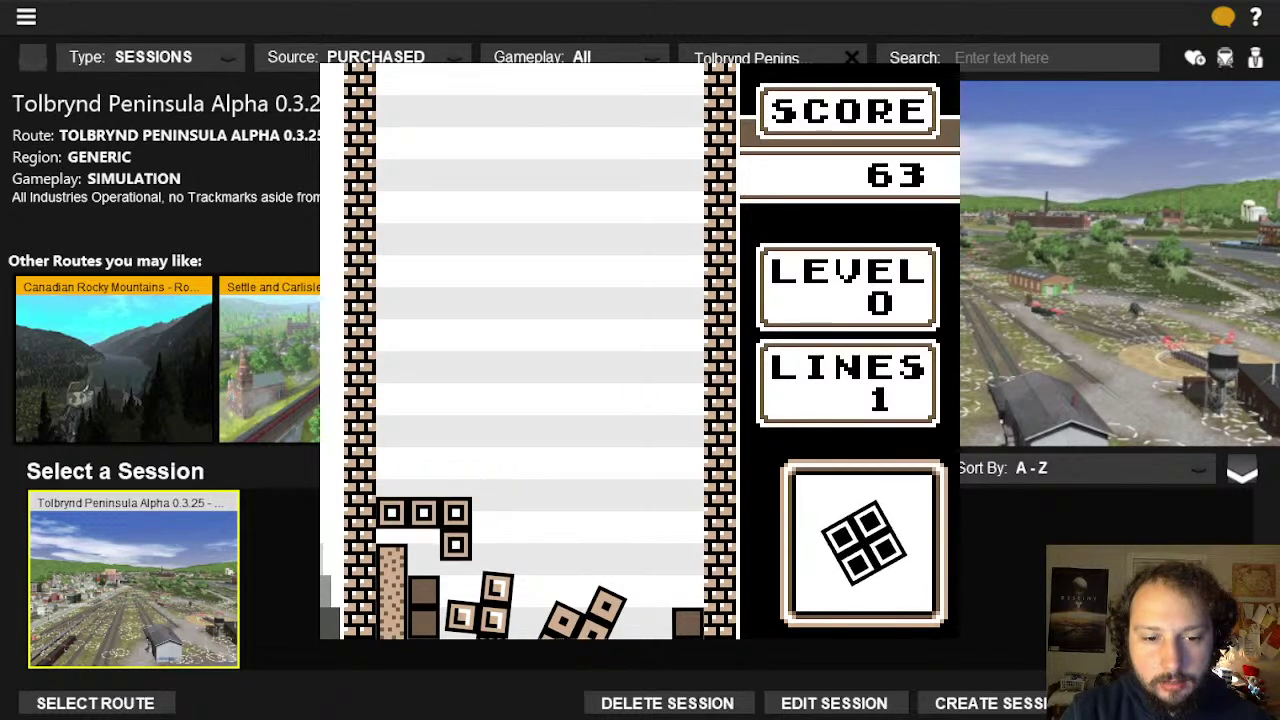
# Land the square on the central Z piece and the following J piece on the left pile beside it
pyautogui.press('Right')
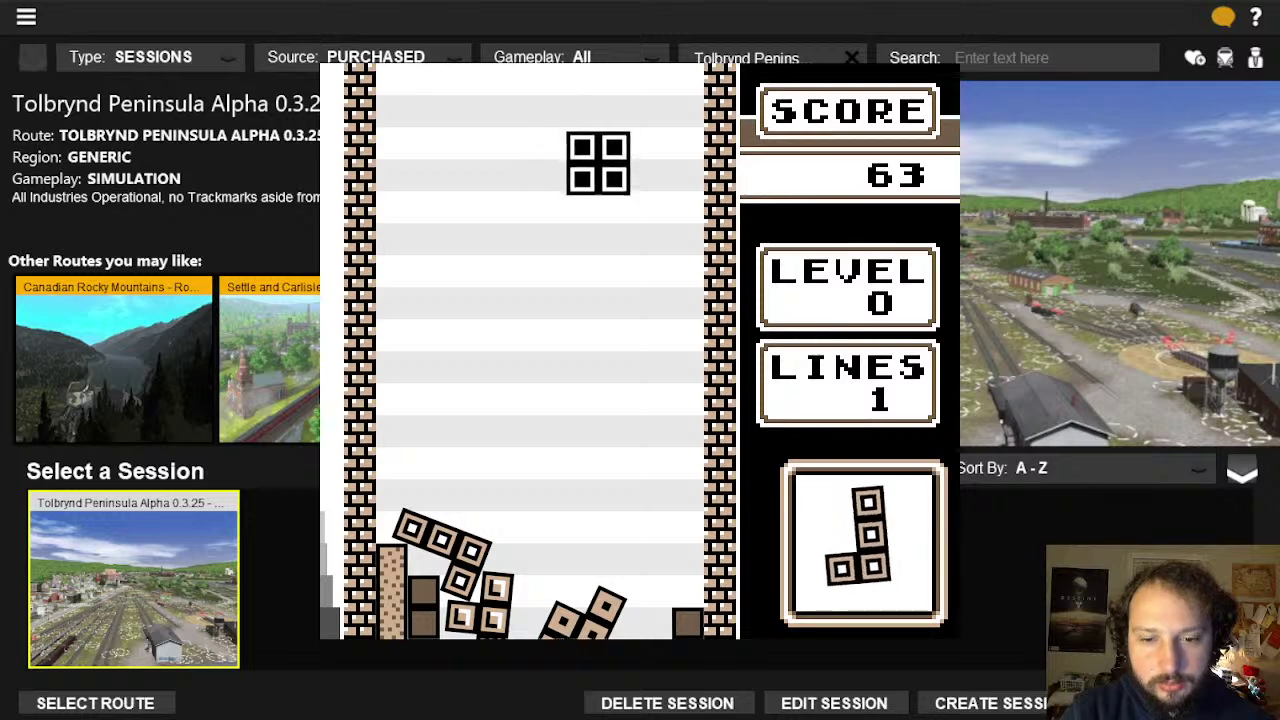
pyautogui.press('Left')
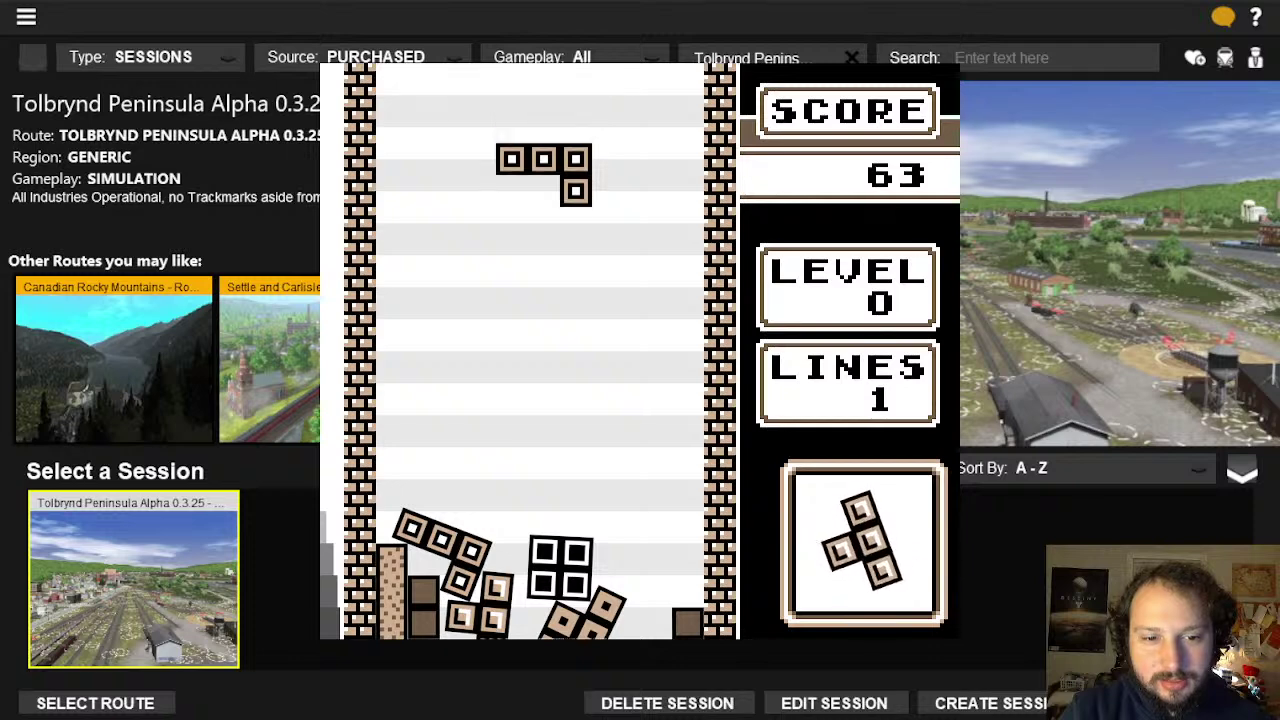
pyautogui.press('Left')
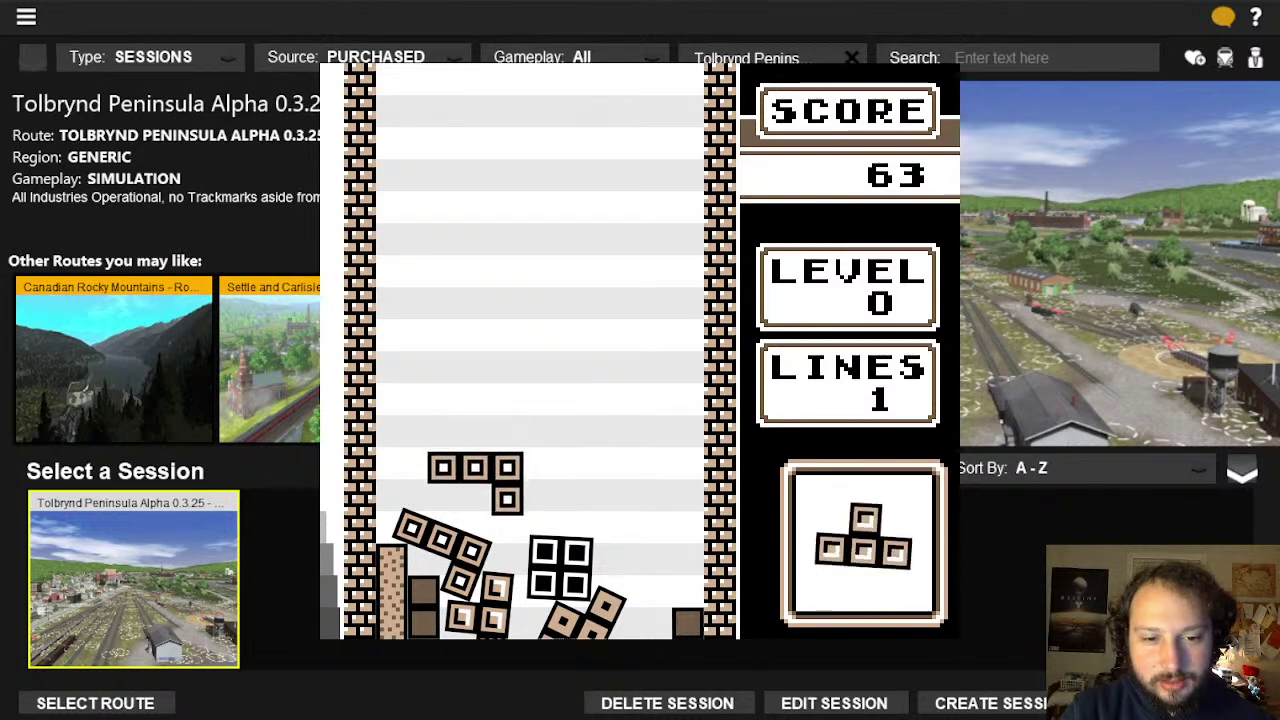
pyautogui.press('Left')
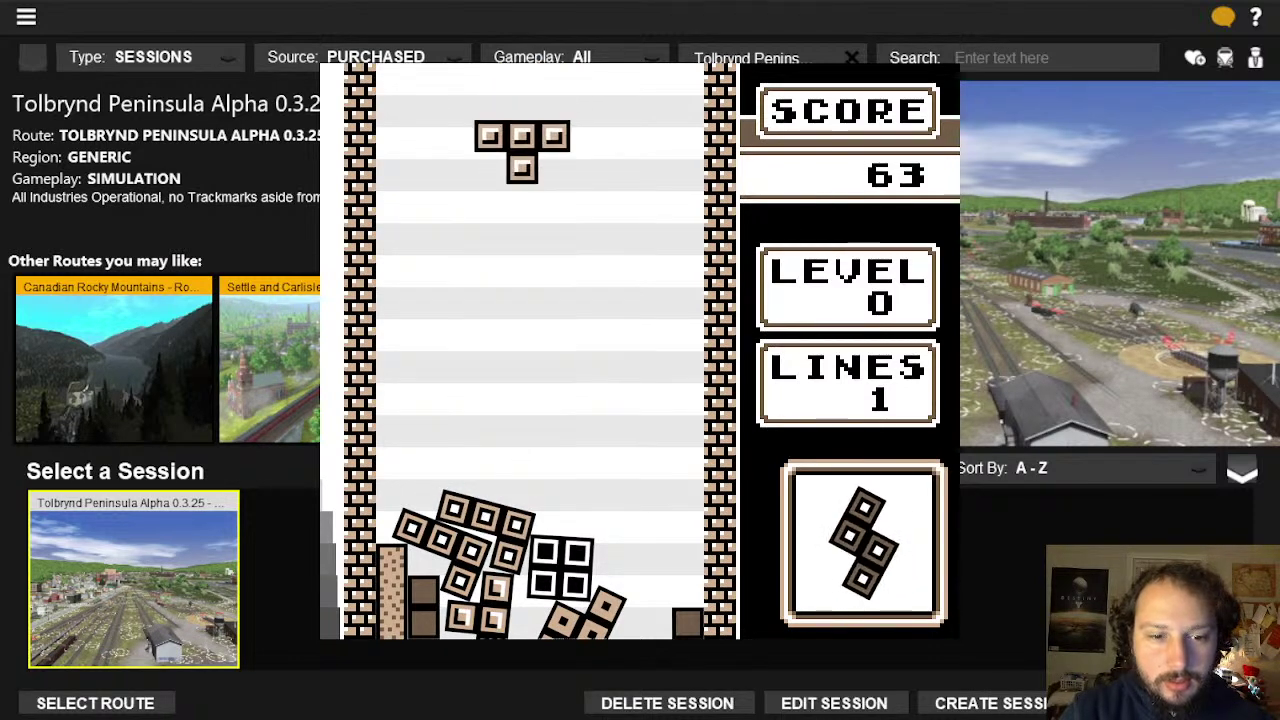
# Rotate the T piece and land it in the gap between the Z piece and the right wall
pyautogui.press('Right')
pyautogui.press('Up')
pyautogui.press('Right')
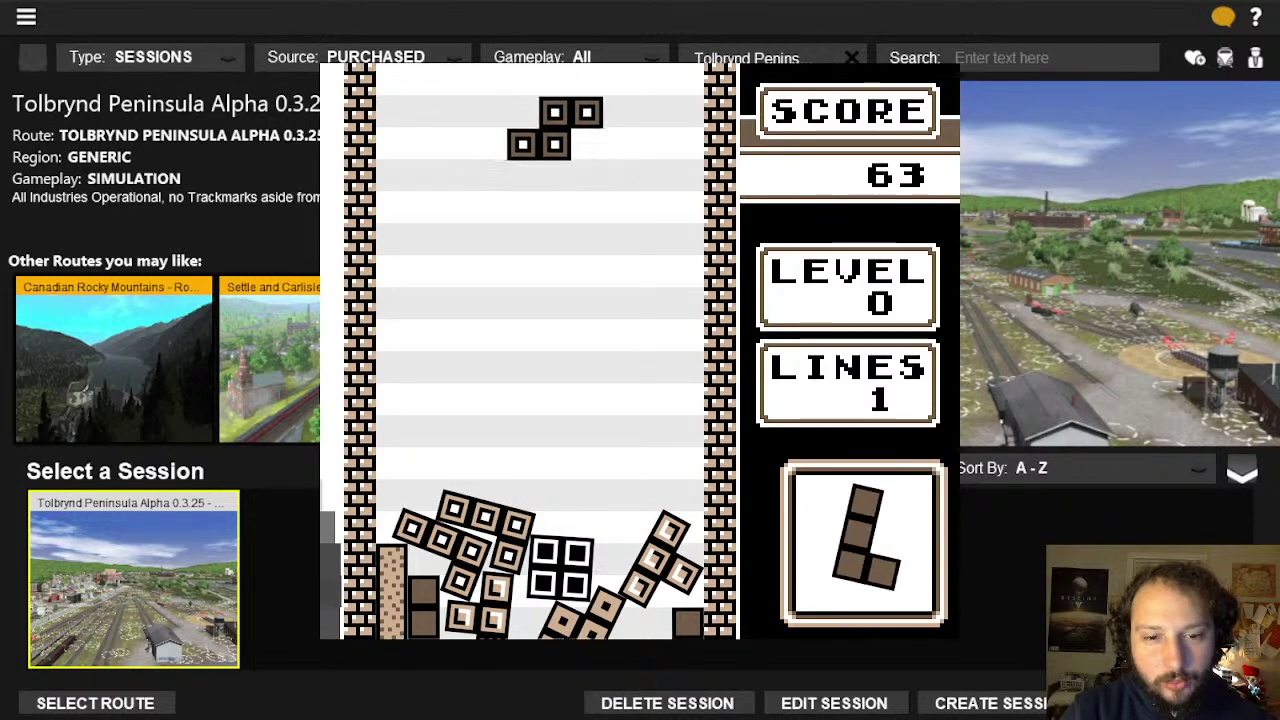
# Move the S piece to the left wall and land it on top of the left pile
pyautogui.press('Right')
pyautogui.press('Left')
pyautogui.press('Left')
pyautogui.press('Left')
pyautogui.press('Left')
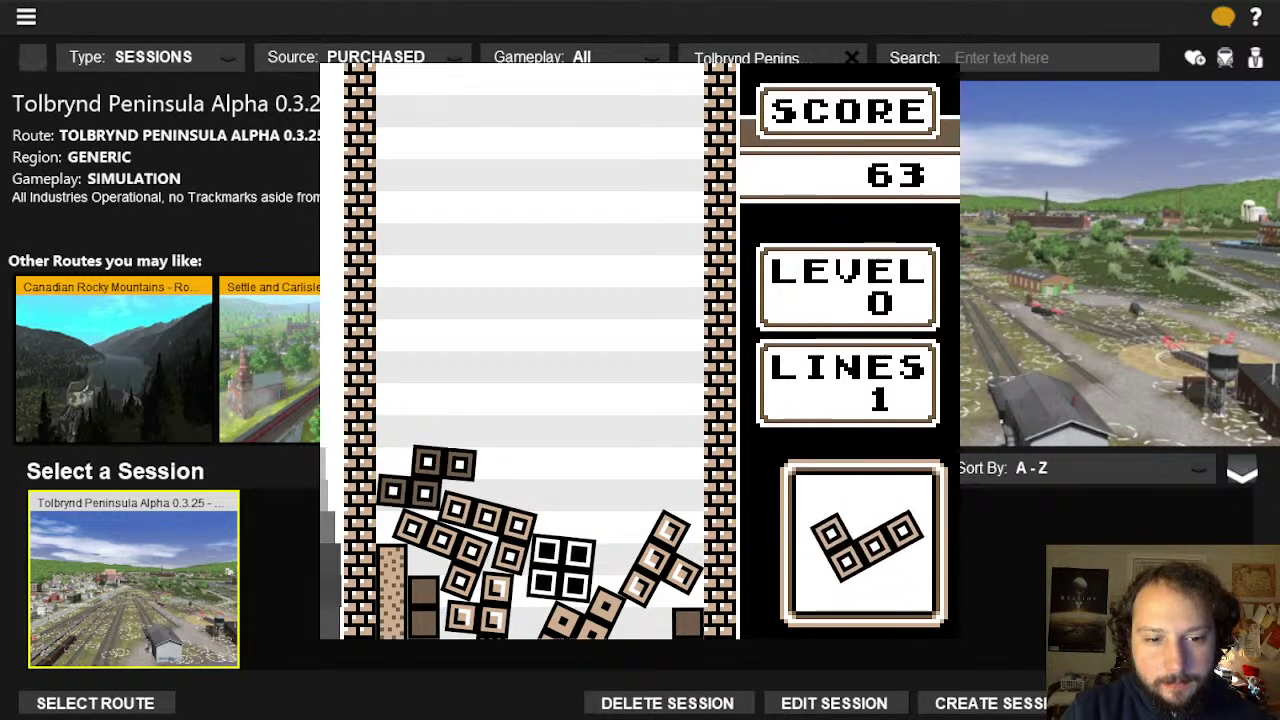
# Move the L piece to the left wall and drop it onto the S piece
pyautogui.press('Left')
pyautogui.press('Left')
pyautogui.press('Left')
pyautogui.press('Left')
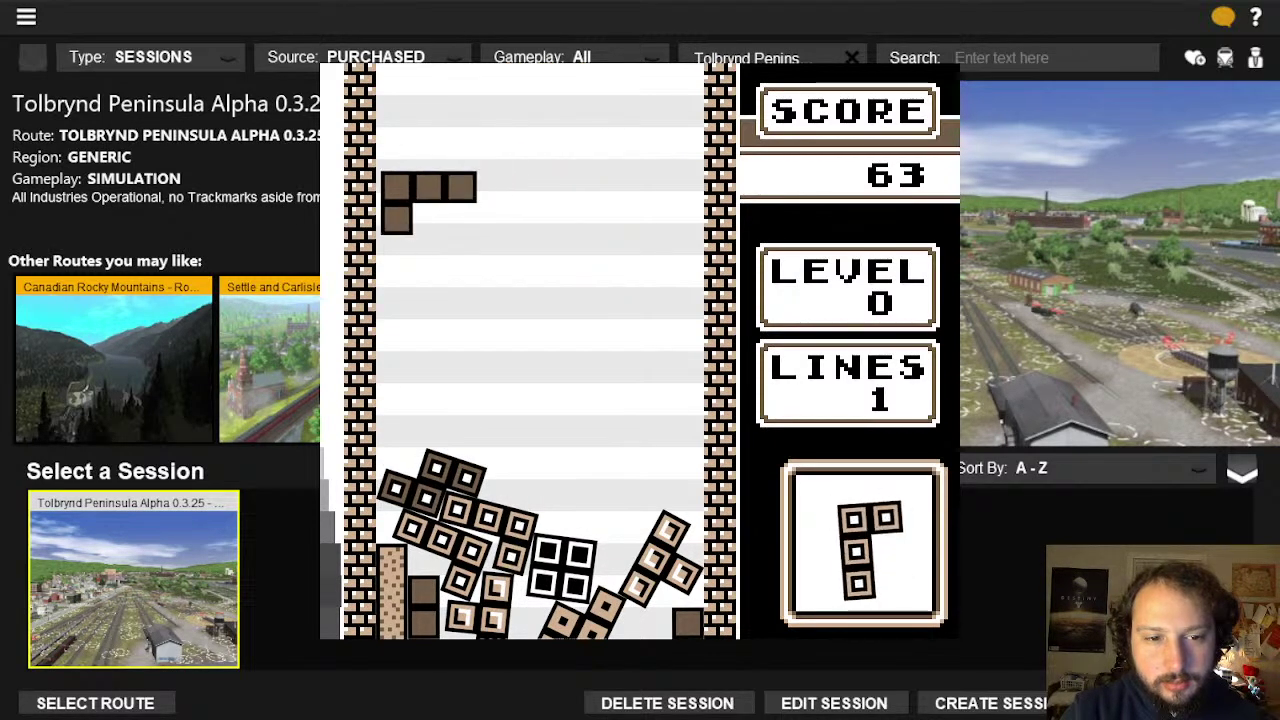
pyautogui.press('Down')
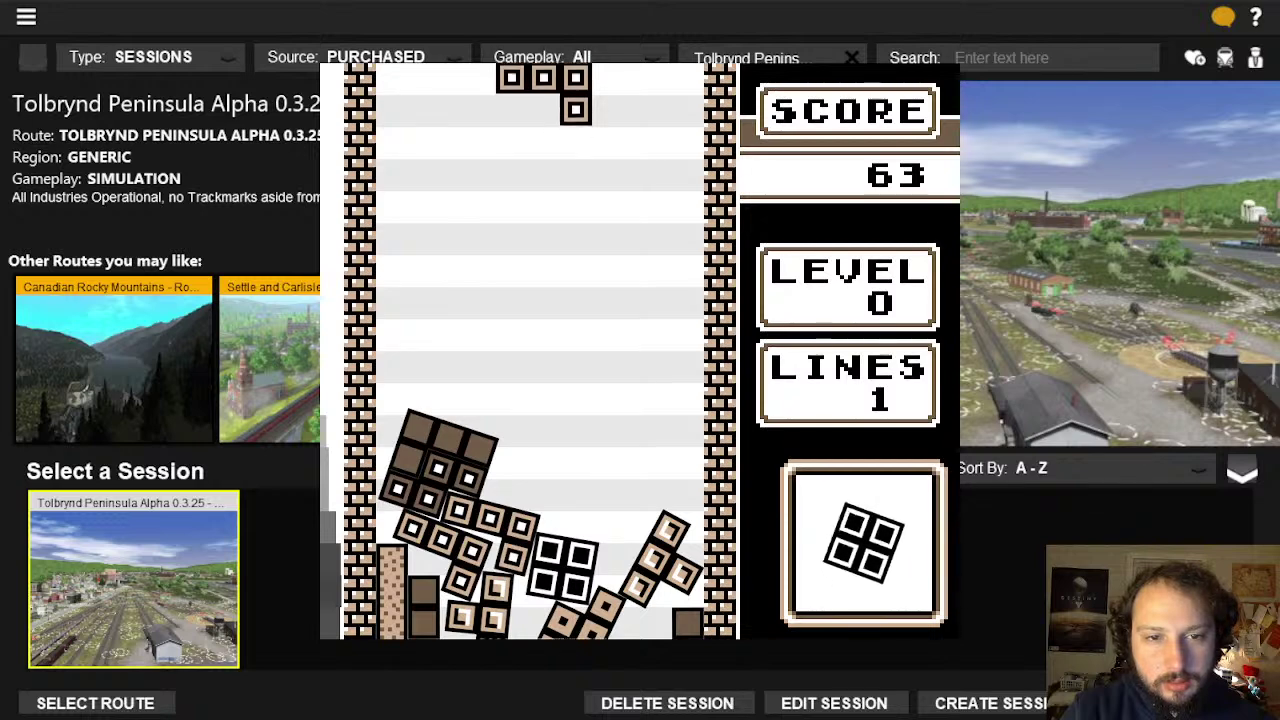
# Land the J piece on the central square and the next square against the right wall above the T piece
pyautogui.press('Right')
pyautogui.press('Right')
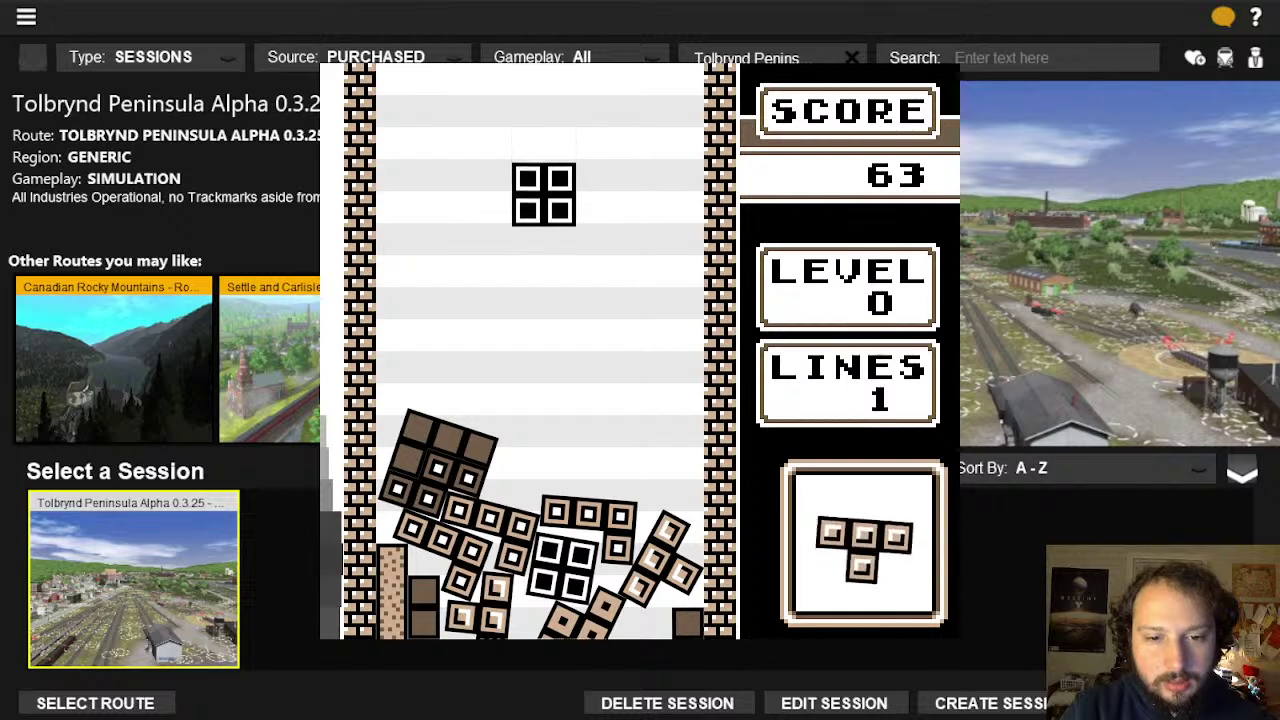
pyautogui.press('Right')
pyautogui.press('Right')
pyautogui.press('Right')
pyautogui.press('Right')
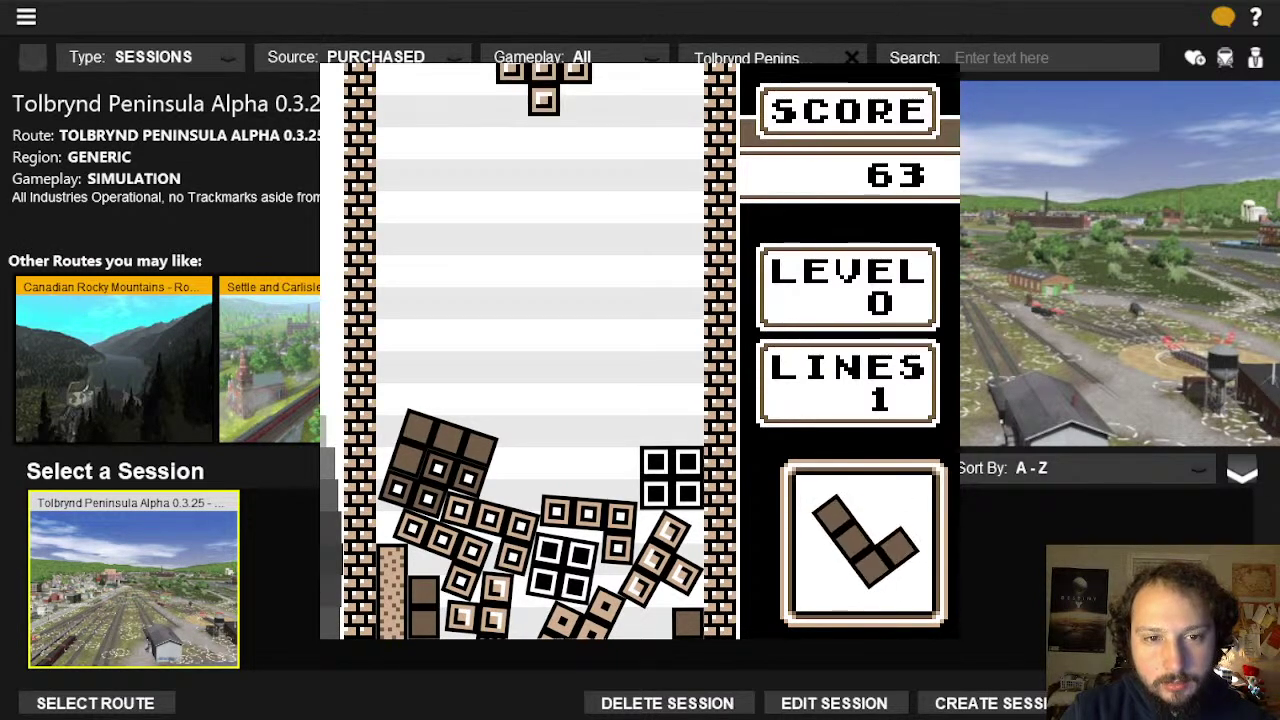
# Flip the T piece point-up onto the central J piece and rotate the following L piece
pyautogui.press('z')
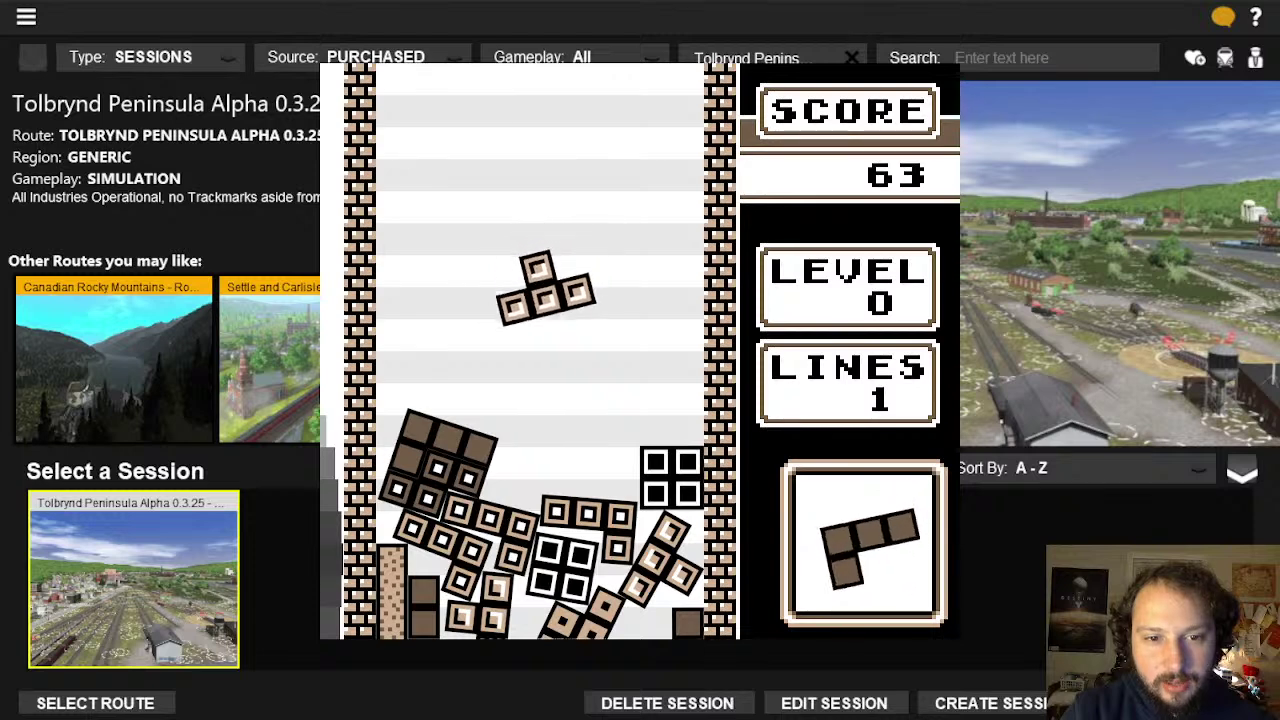
pyautogui.press('Right')
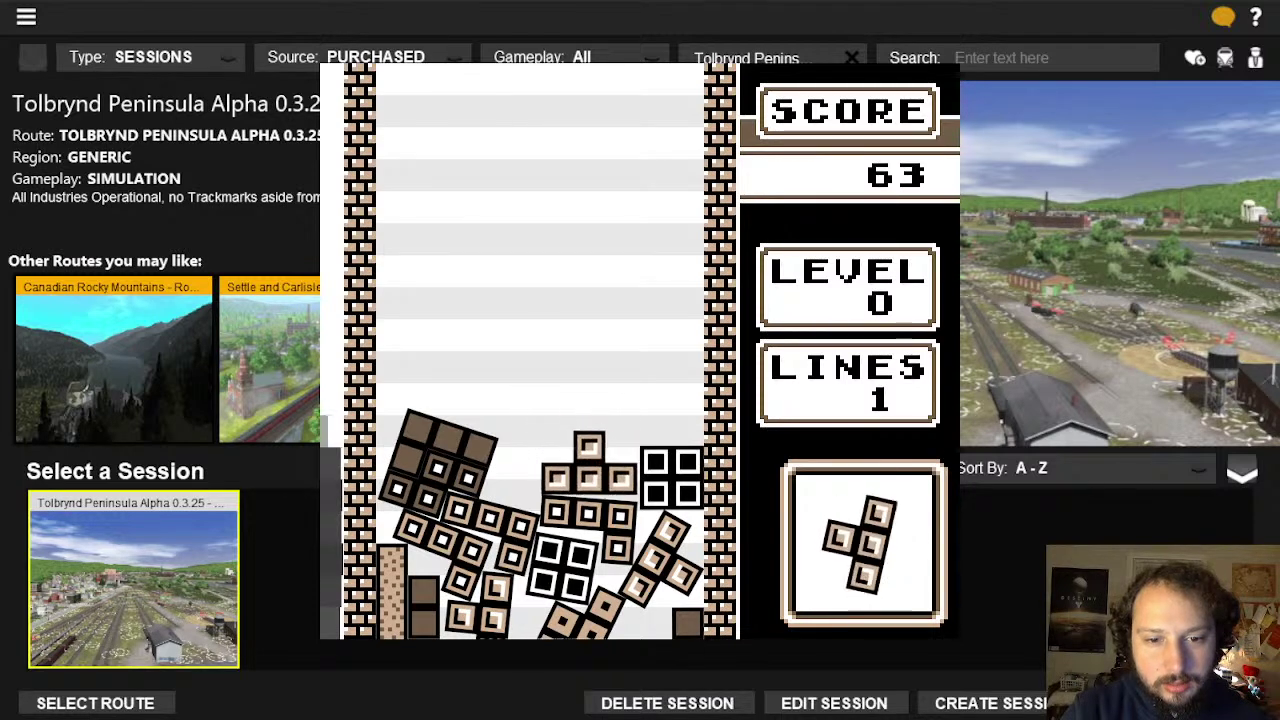
pyautogui.press('x')
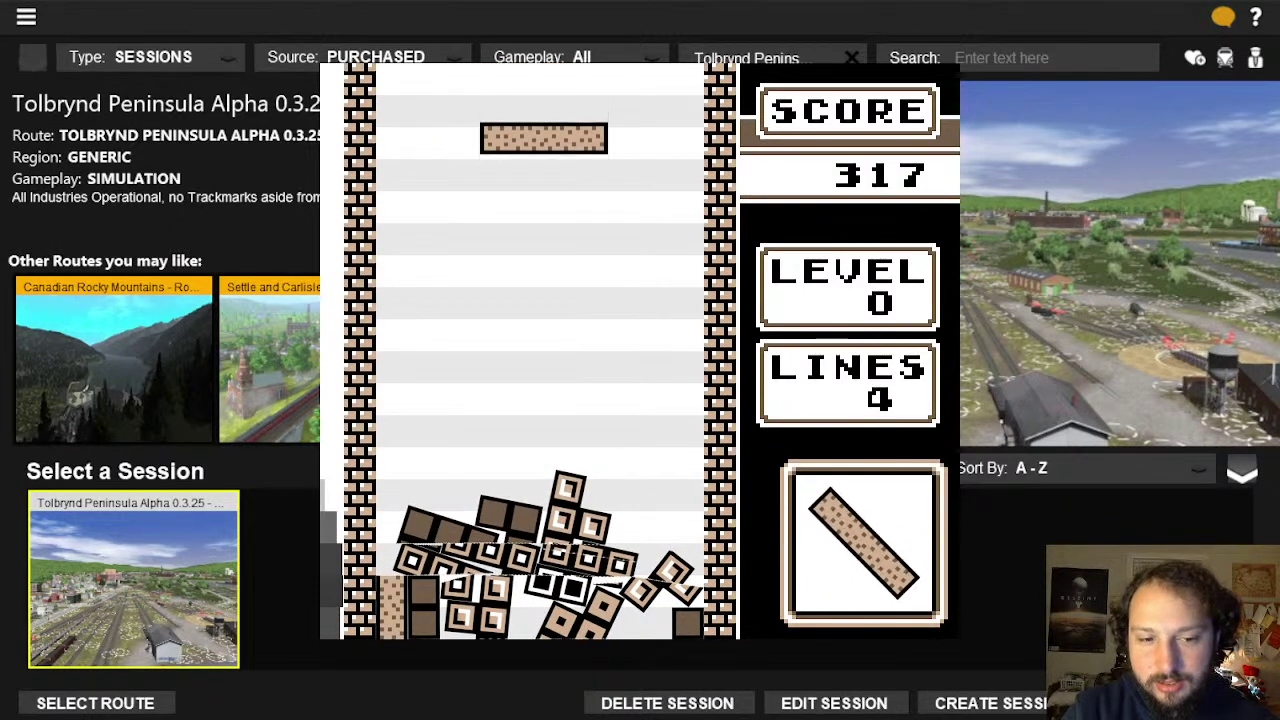
# Shift the horizontal bar to the right, rotate it and drop it quickly
pyautogui.press('Right')
pyautogui.press('x')
pyautogui.press('Down')
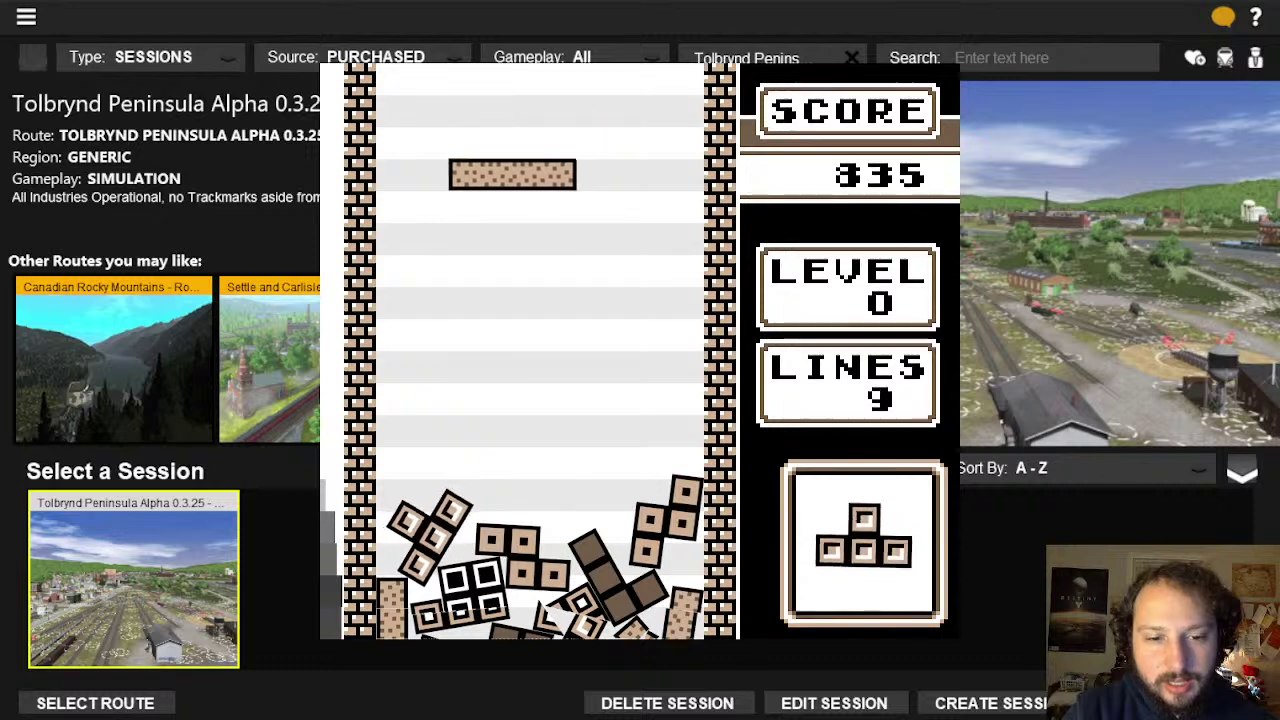
# Lay the horizontal bar across the central pile and land the rotated T piece on the left pile
pyautogui.press('Right')
pyautogui.press('Right')
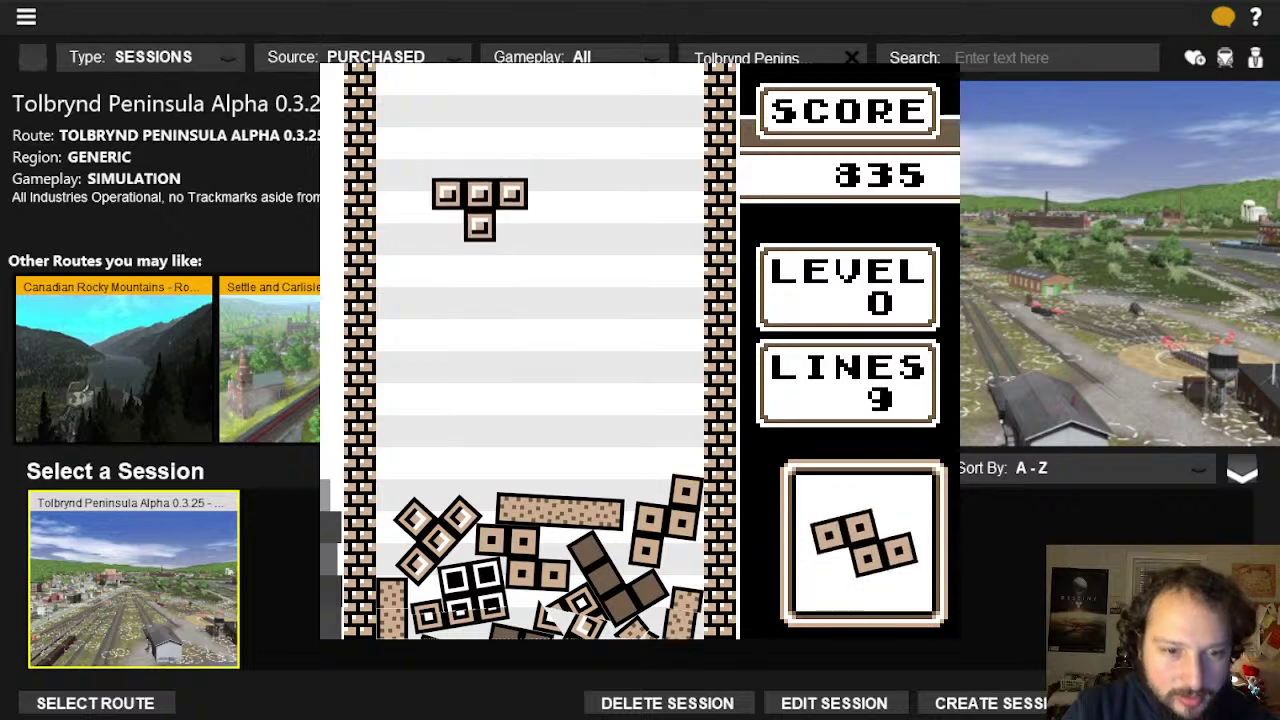
pyautogui.press('Up')
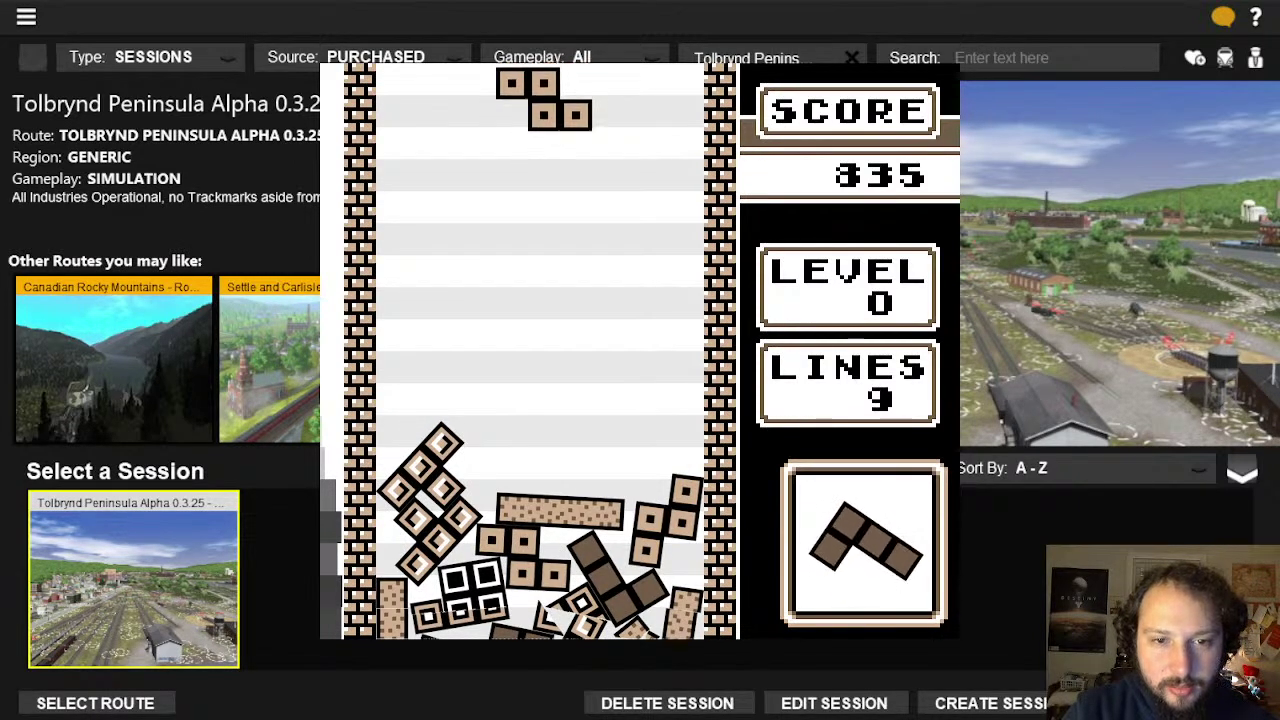
# Rotate the Z piece upright and stack it on the matching Z piece at the right wall
pyautogui.press('Right')
pyautogui.press('Up')
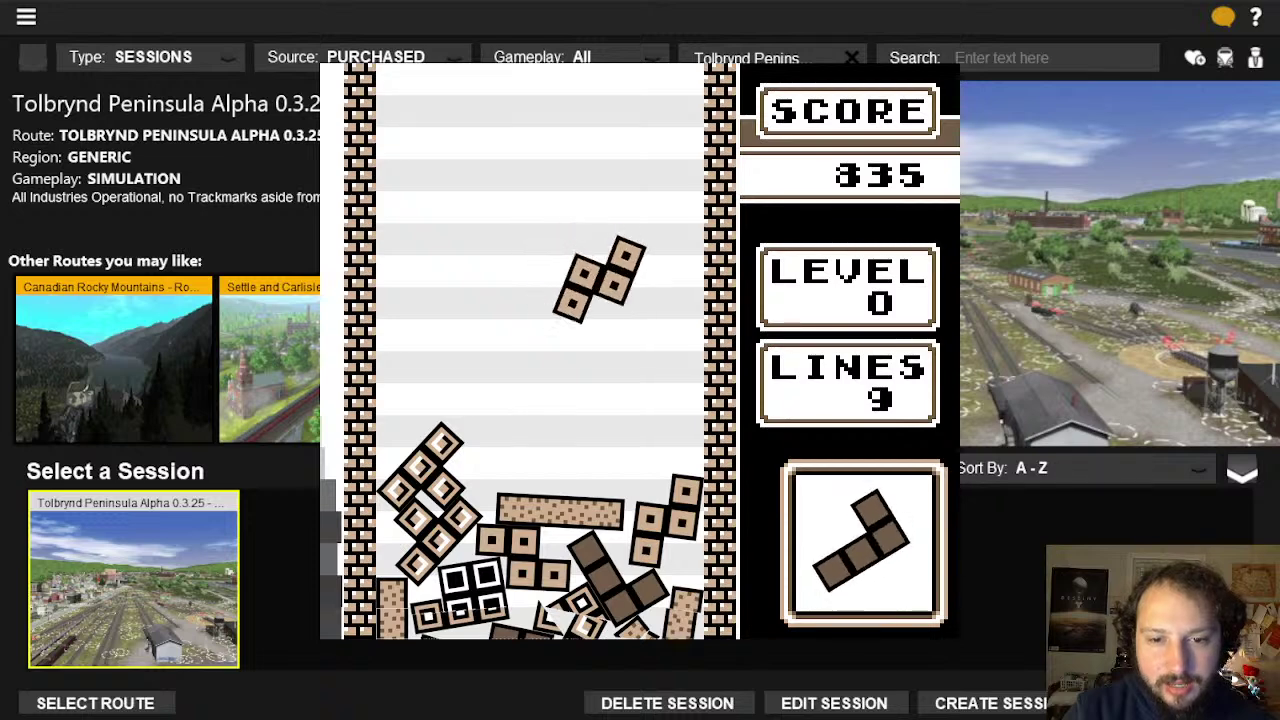
pyautogui.press('Right')
pyautogui.press('Right')
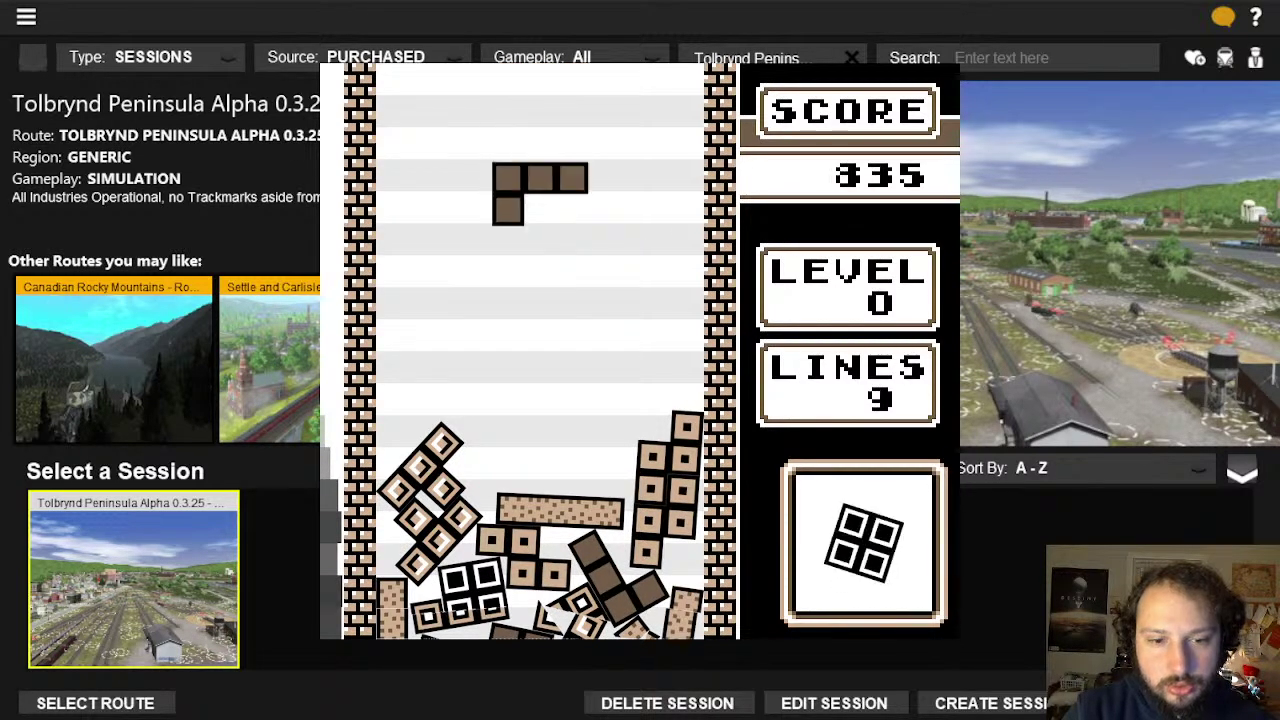
# Flip the L piece onto the flat central bar and land the square in the gap to its left
pyautogui.press('Up')
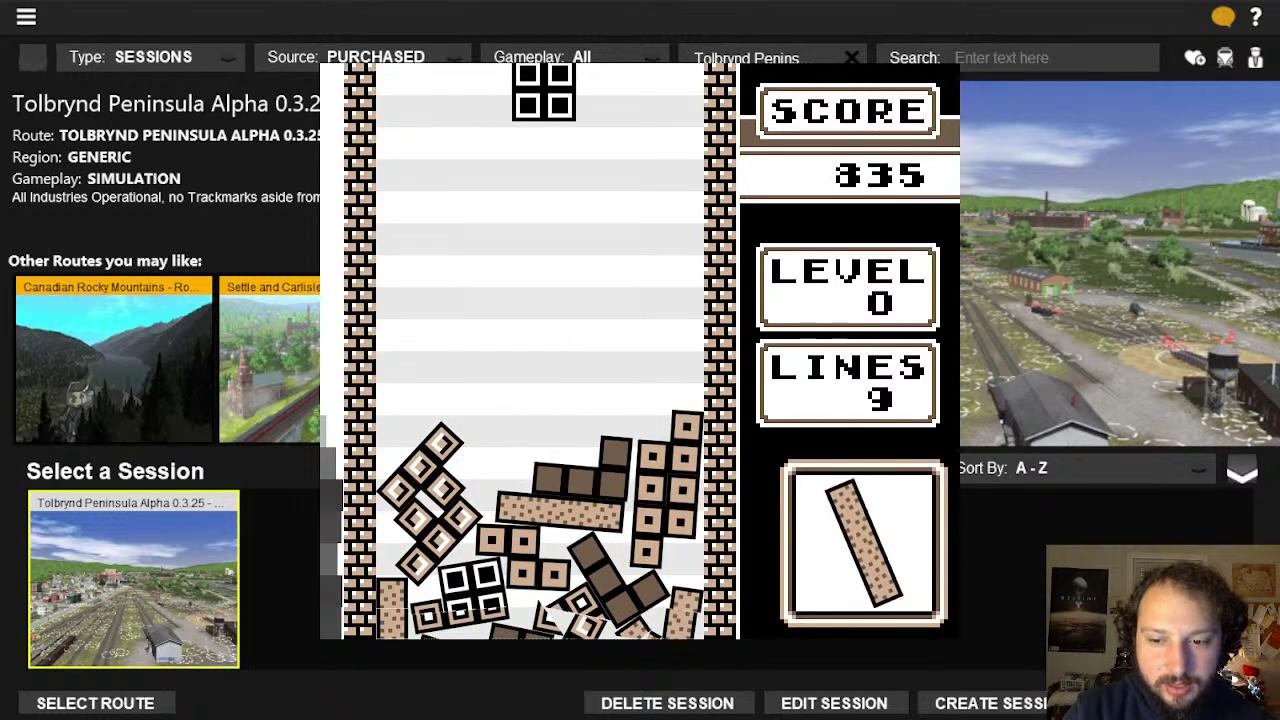
pyautogui.press('Left')
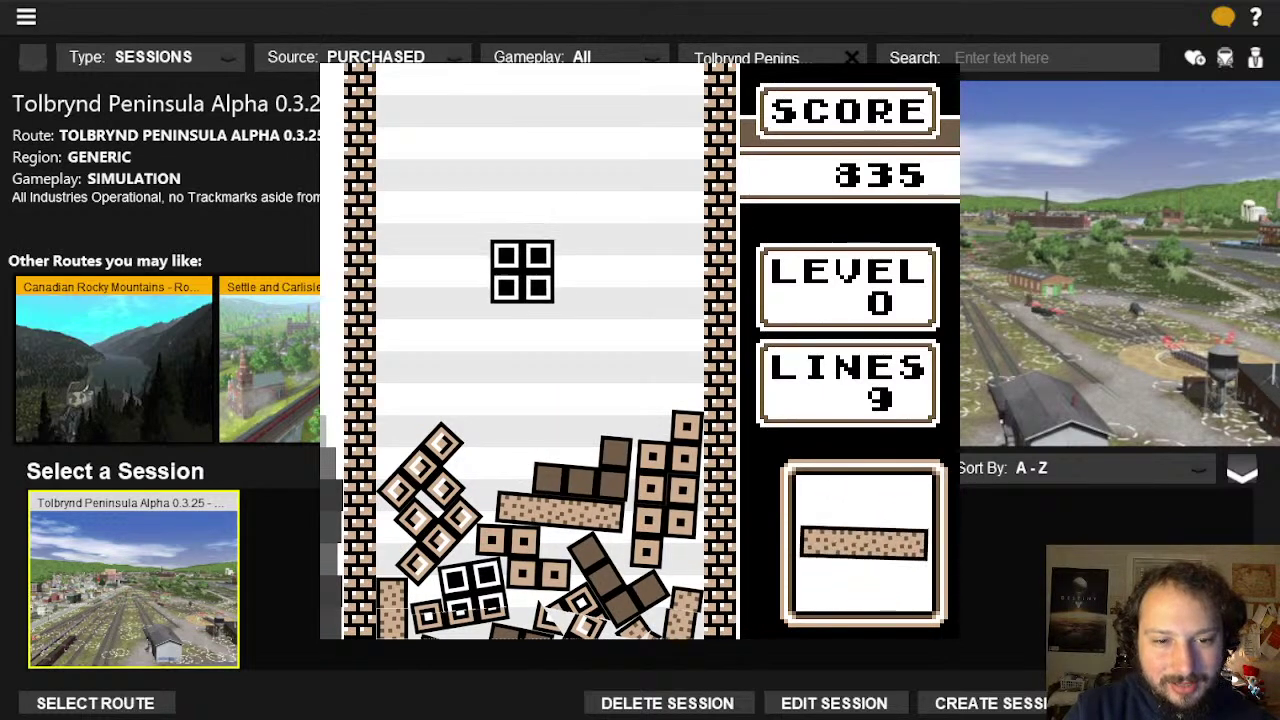
pyautogui.press('Left')
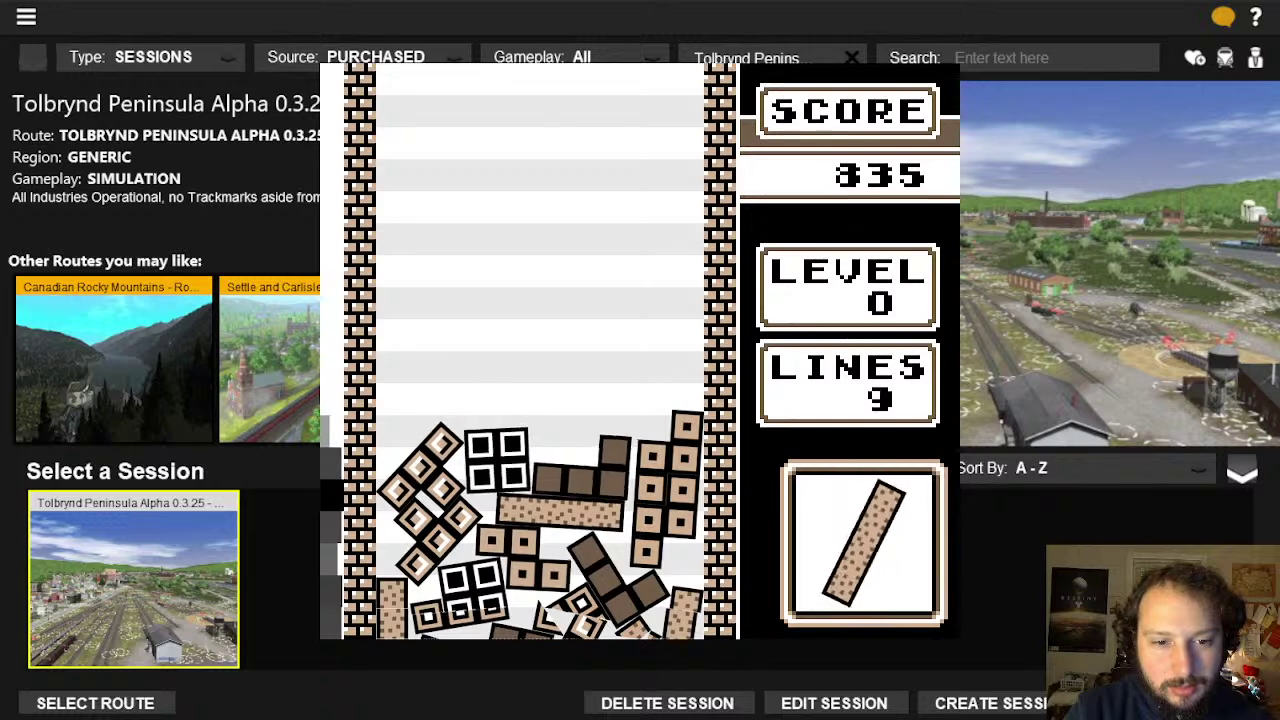
# Place the next bar upright against the left wall beside the T pieces
pyautogui.press('Left')
pyautogui.press('Left')
pyautogui.press('Left')
pyautogui.press('Left')
pyautogui.press('Left')
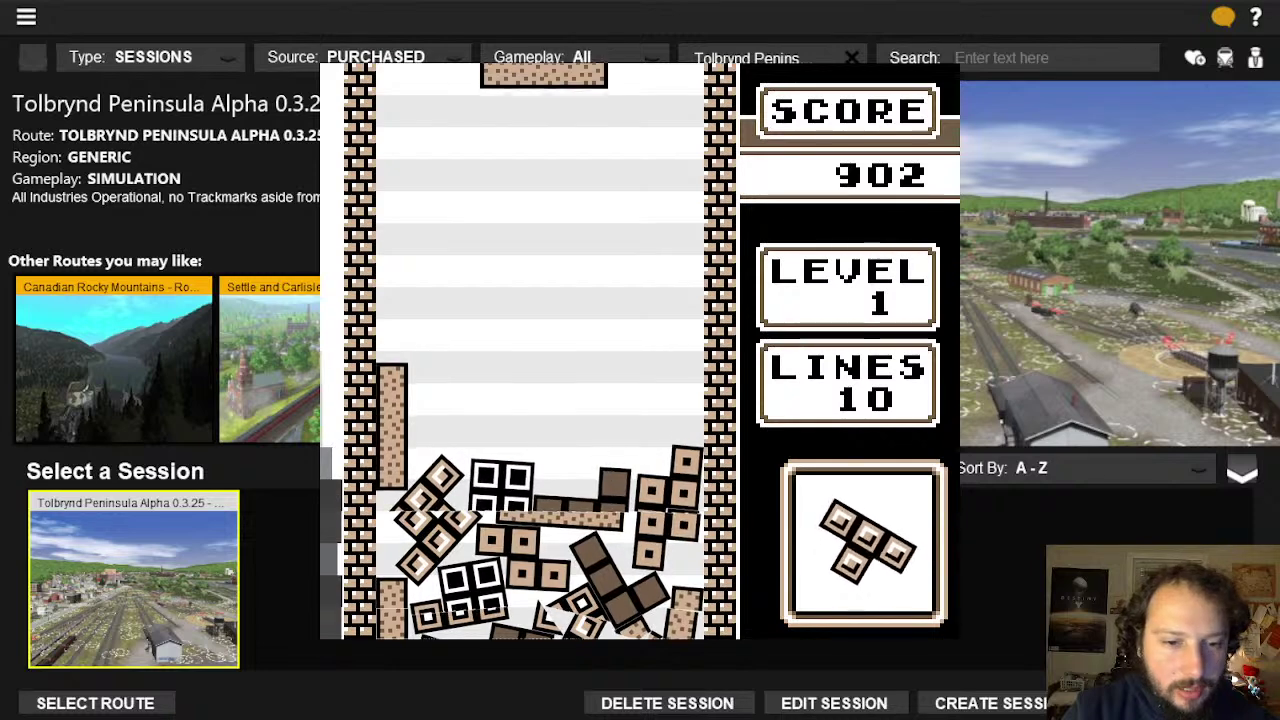
# Stand the bar upright on the Z piece at the right wall and land the T piece stem-down on the central pile
pyautogui.press('Up')
pyautogui.press('Right')
pyautogui.press('Right')
pyautogui.press('Right')
pyautogui.press('Right')
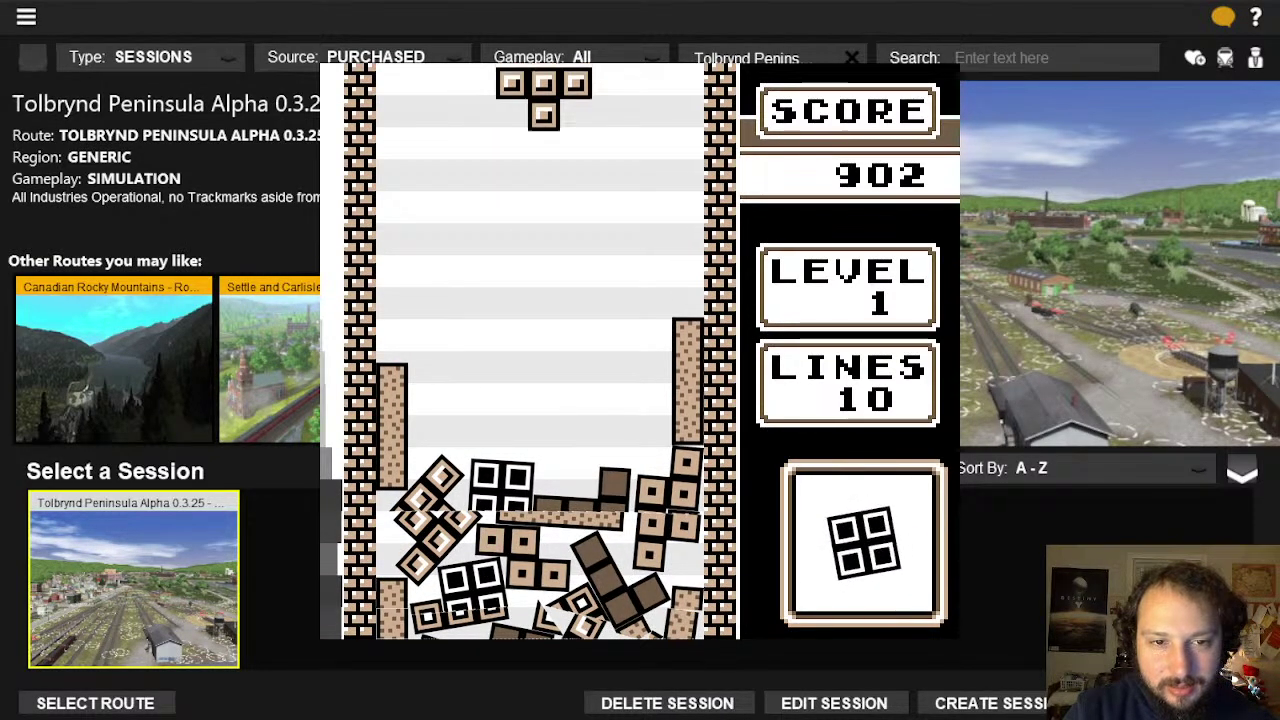
pyautogui.press('Right')
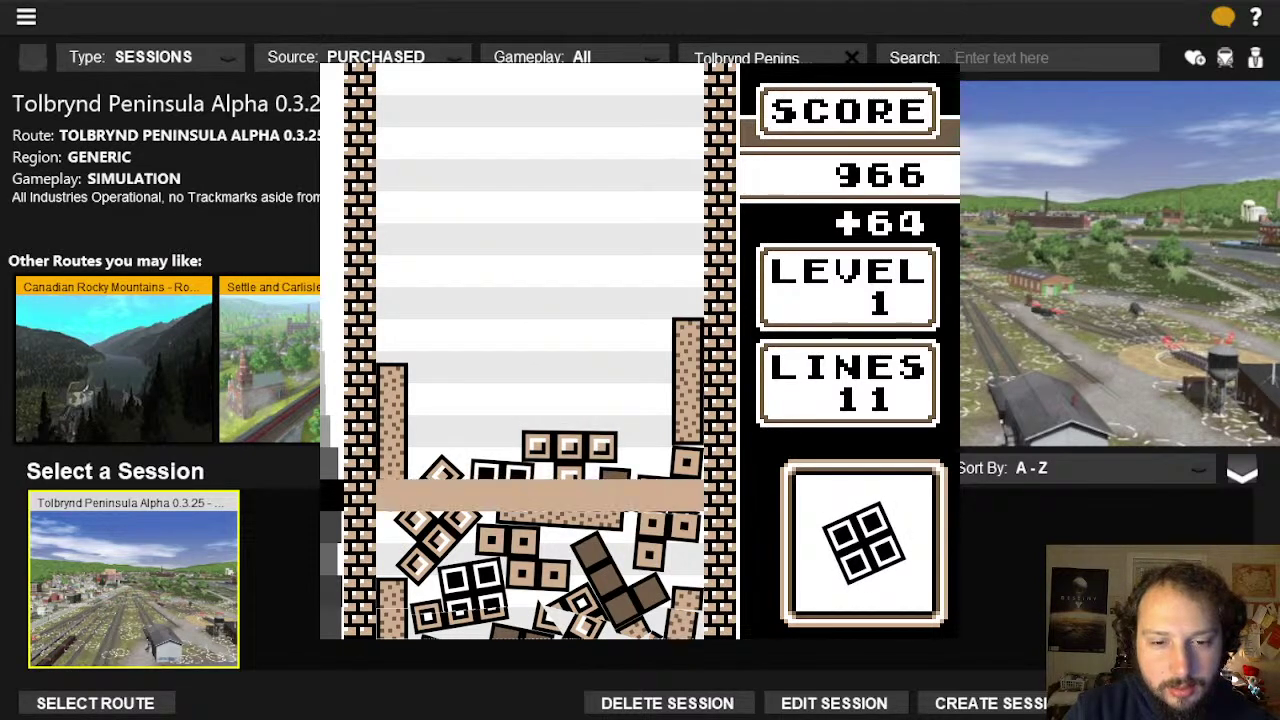
# Land the square on the pile just left of the T piece and stand the next bar upright beside the right-wall bar
pyautogui.press('Left')
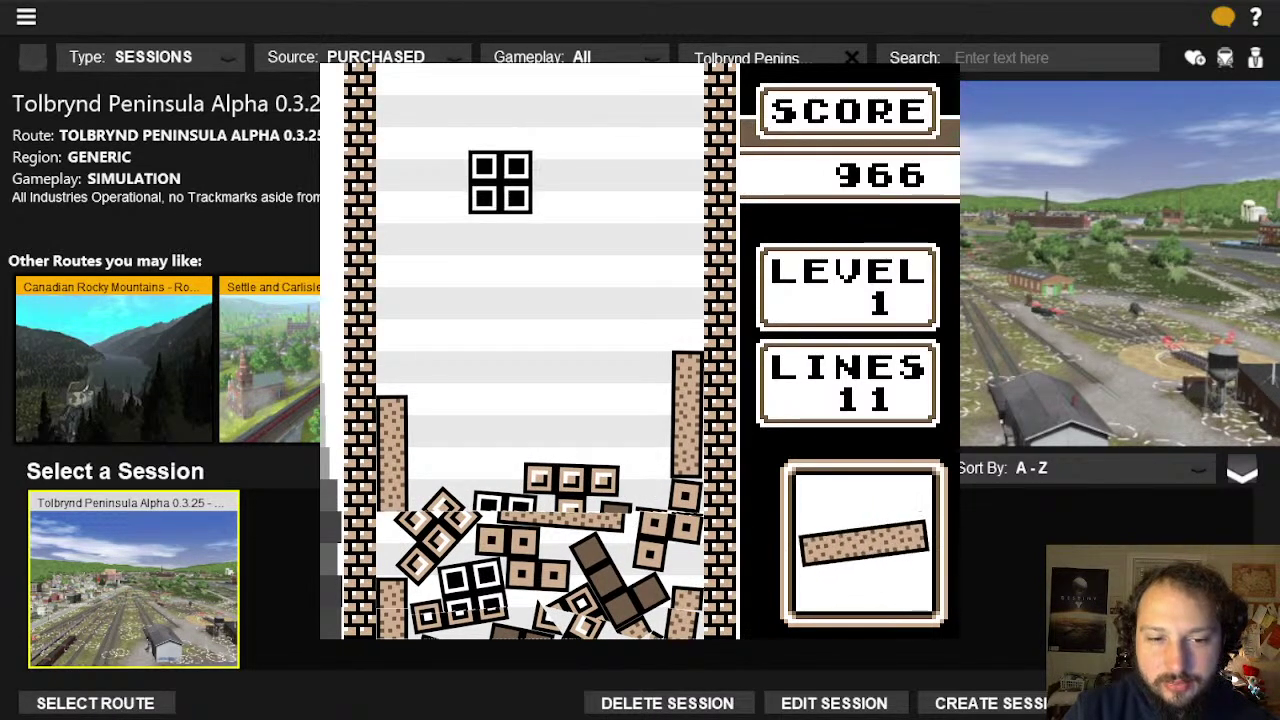
pyautogui.press('Left')
pyautogui.press('Right')
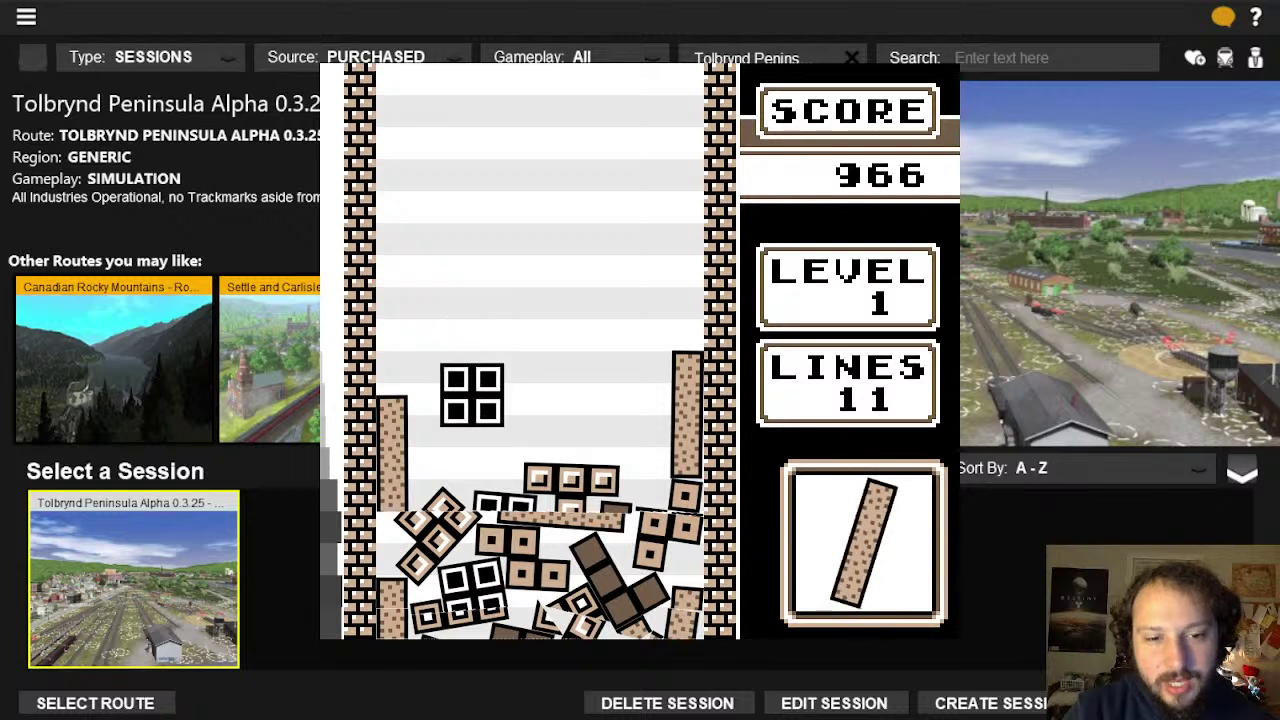
pyautogui.press('Right')
pyautogui.press('Up')
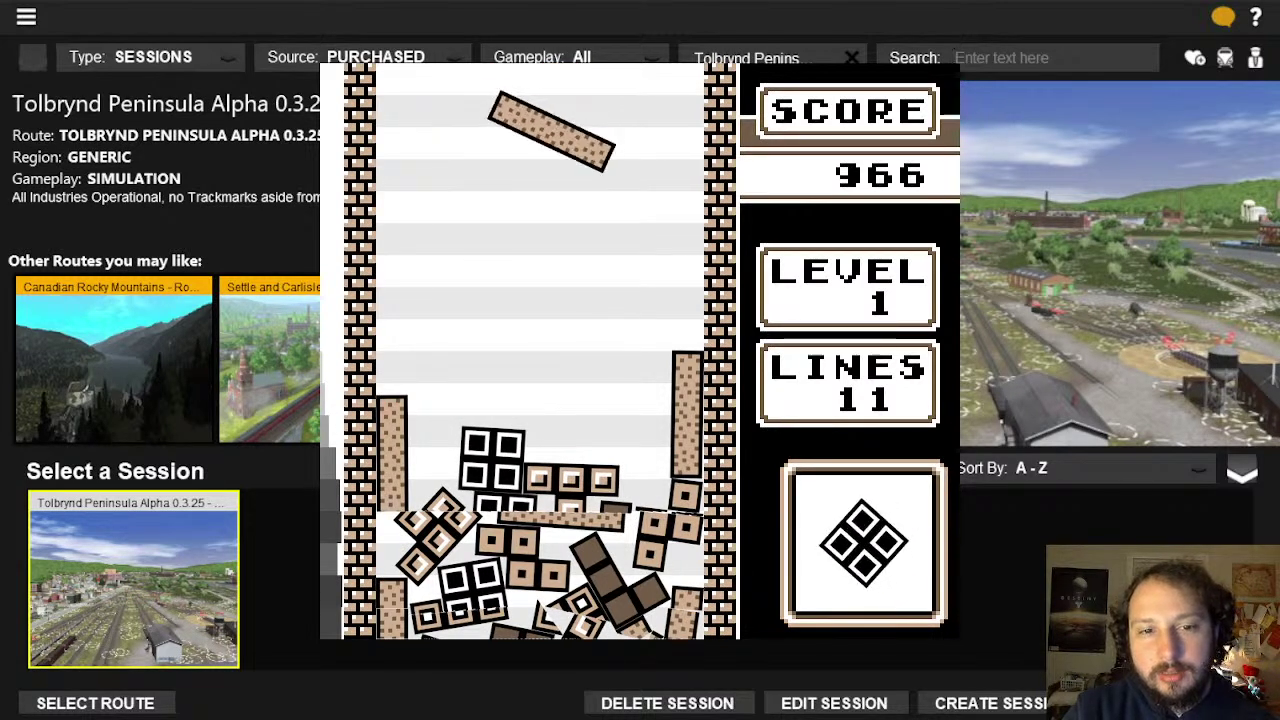
pyautogui.press('Right')
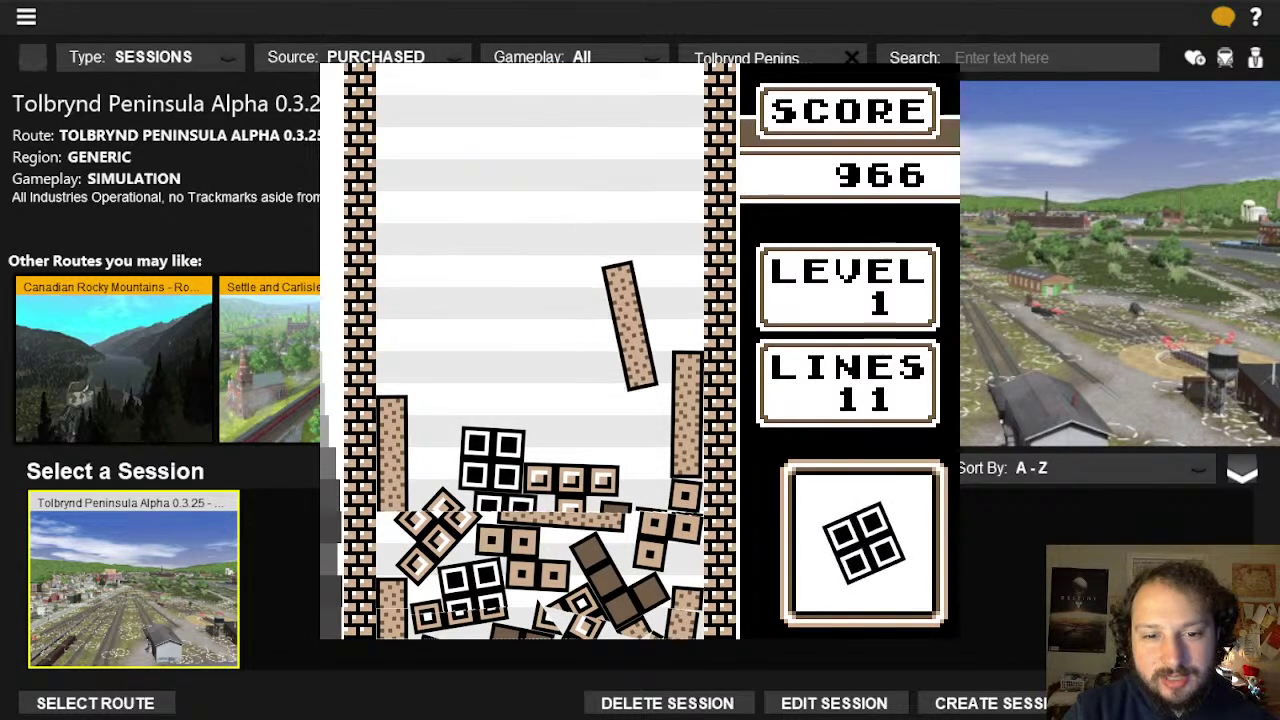
pyautogui.press('Left')
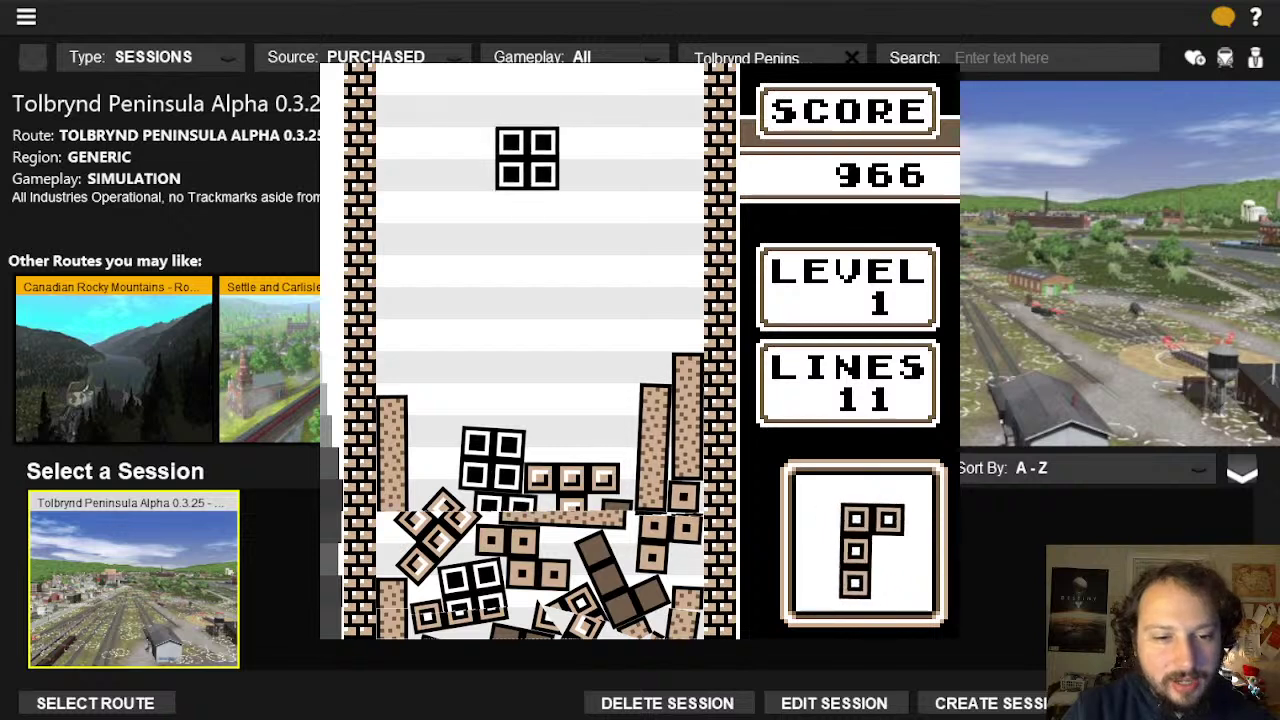
# Stack the square on top of the T piece and flip the J piece onto the left square
pyautogui.press('Right')
pyautogui.press('Left')
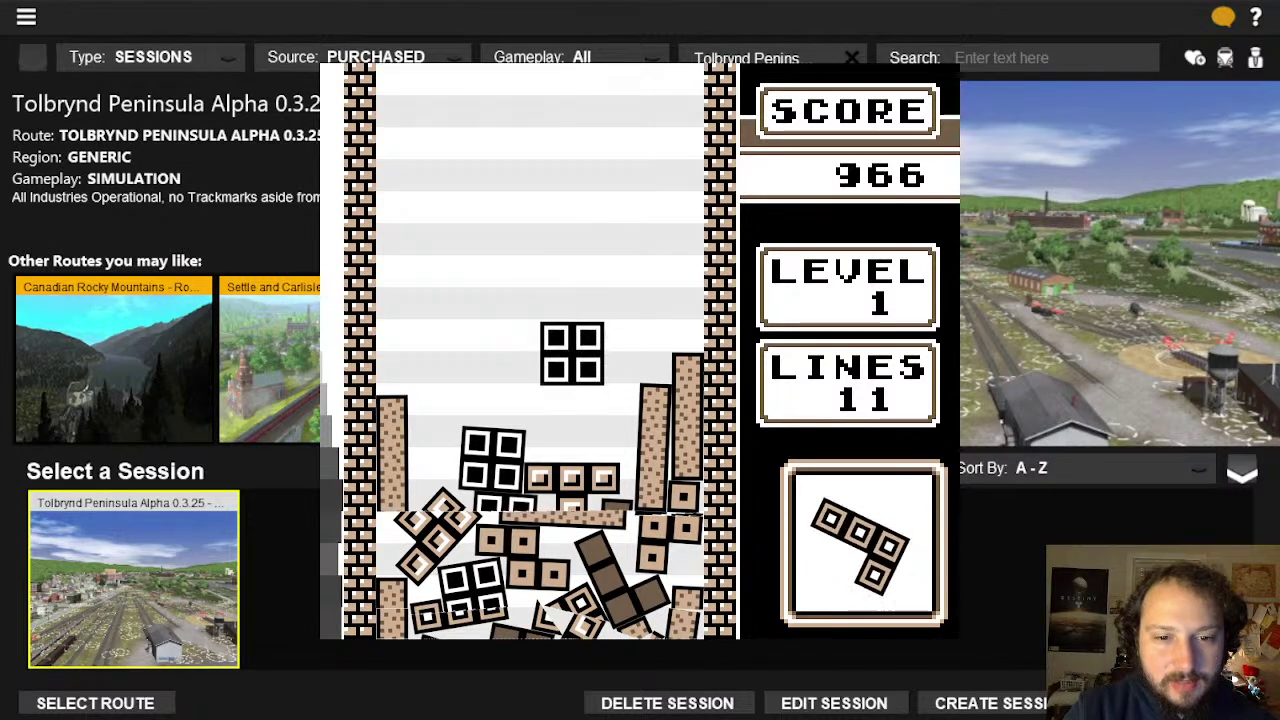
pyautogui.press('Left')
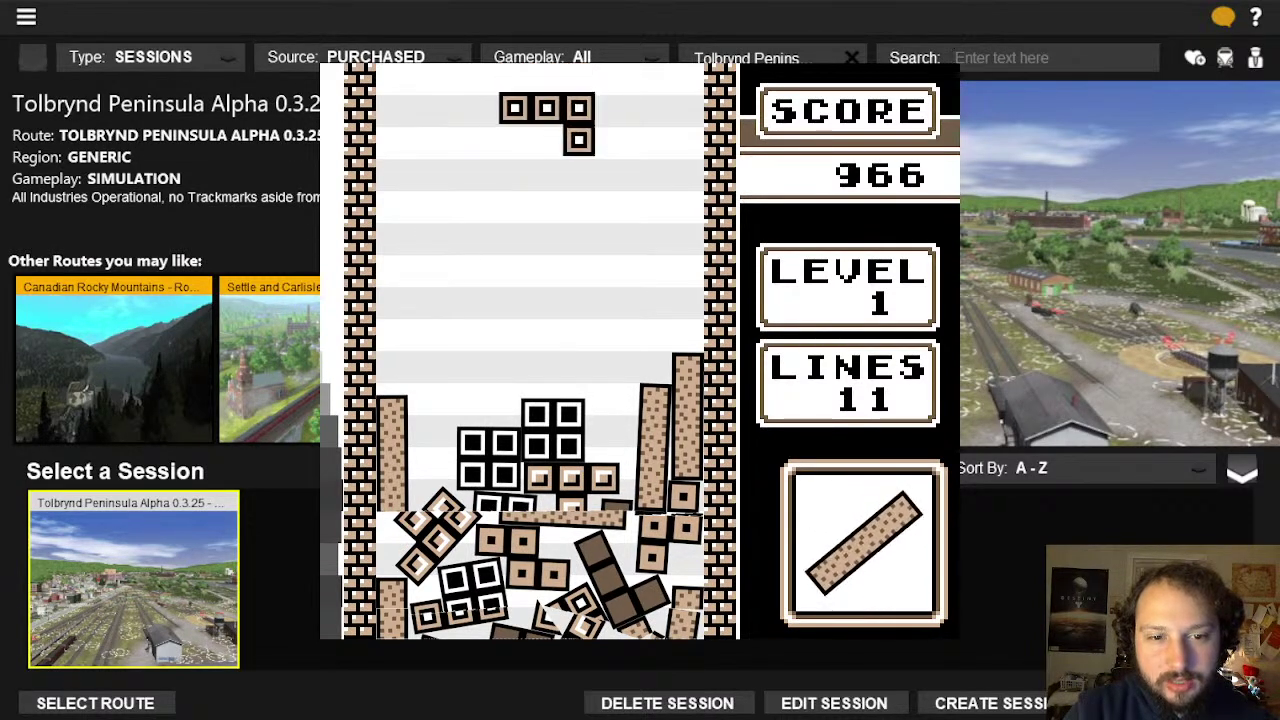
pyautogui.press('Left')
pyautogui.press('Up')
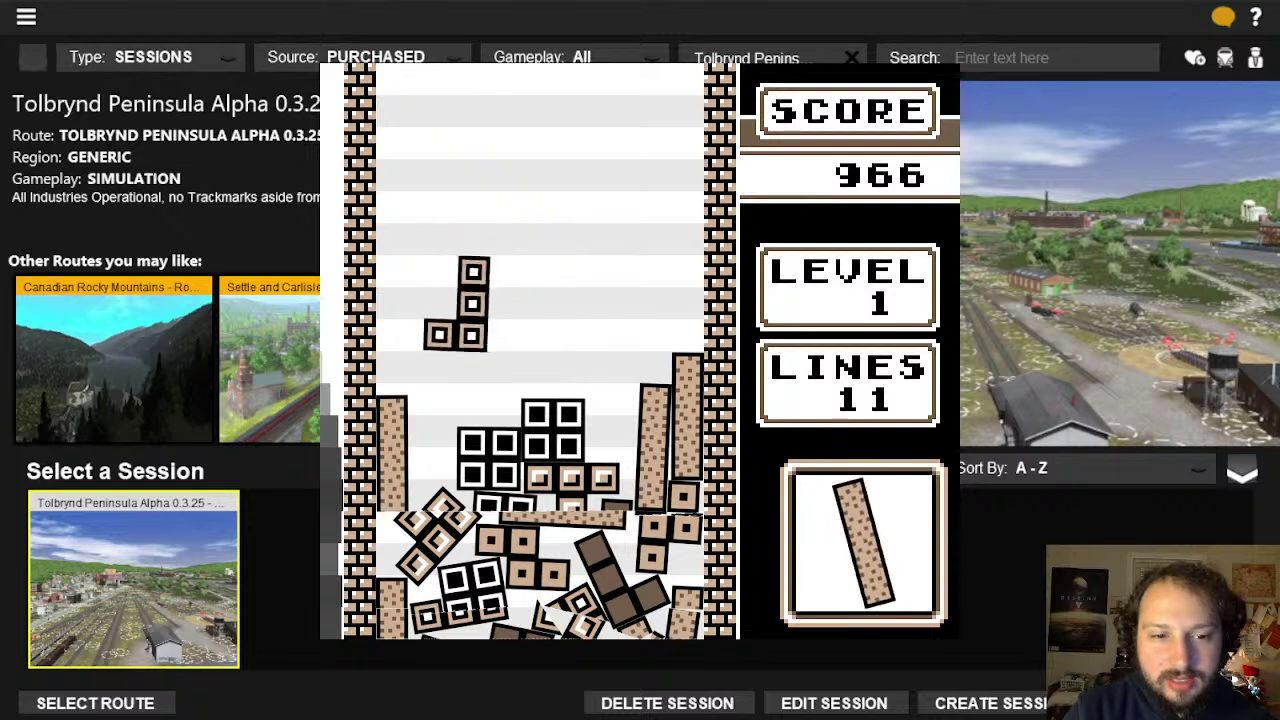
pyautogui.press('Up')
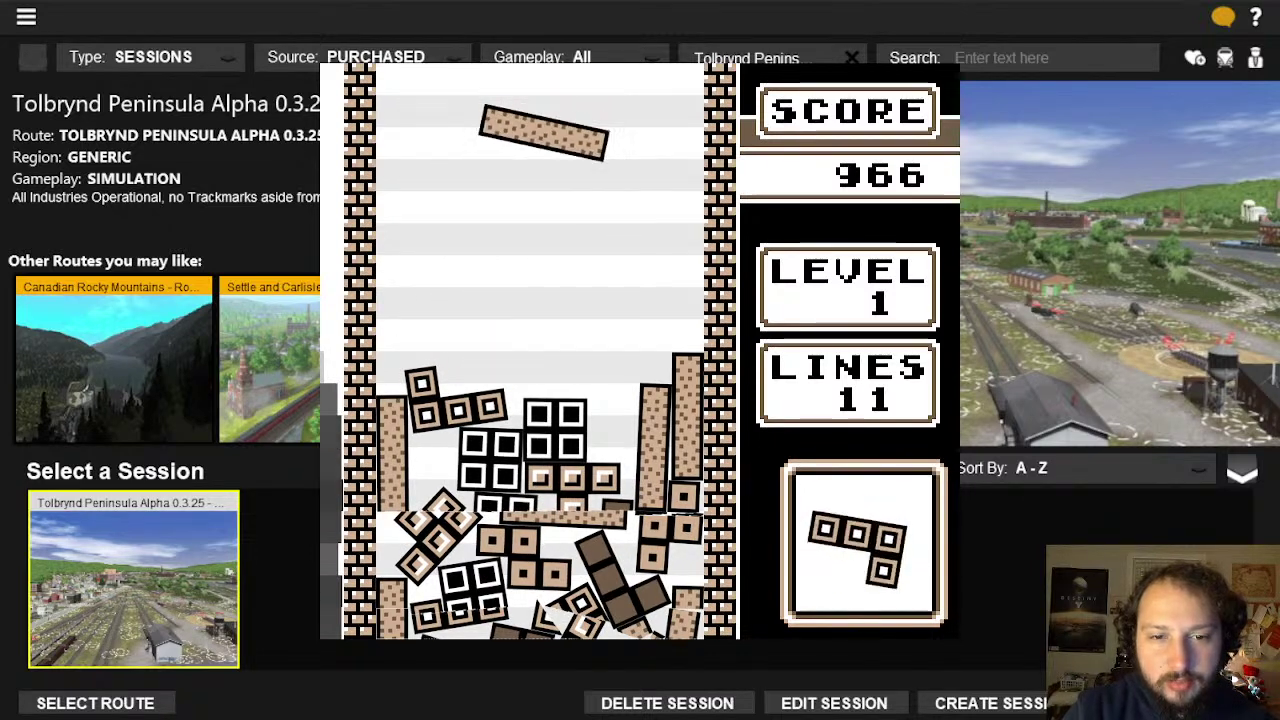
# Stand the bar upright in the gap right of the central squares and stack the next J piece on the matching left one
pyautogui.press('Up')
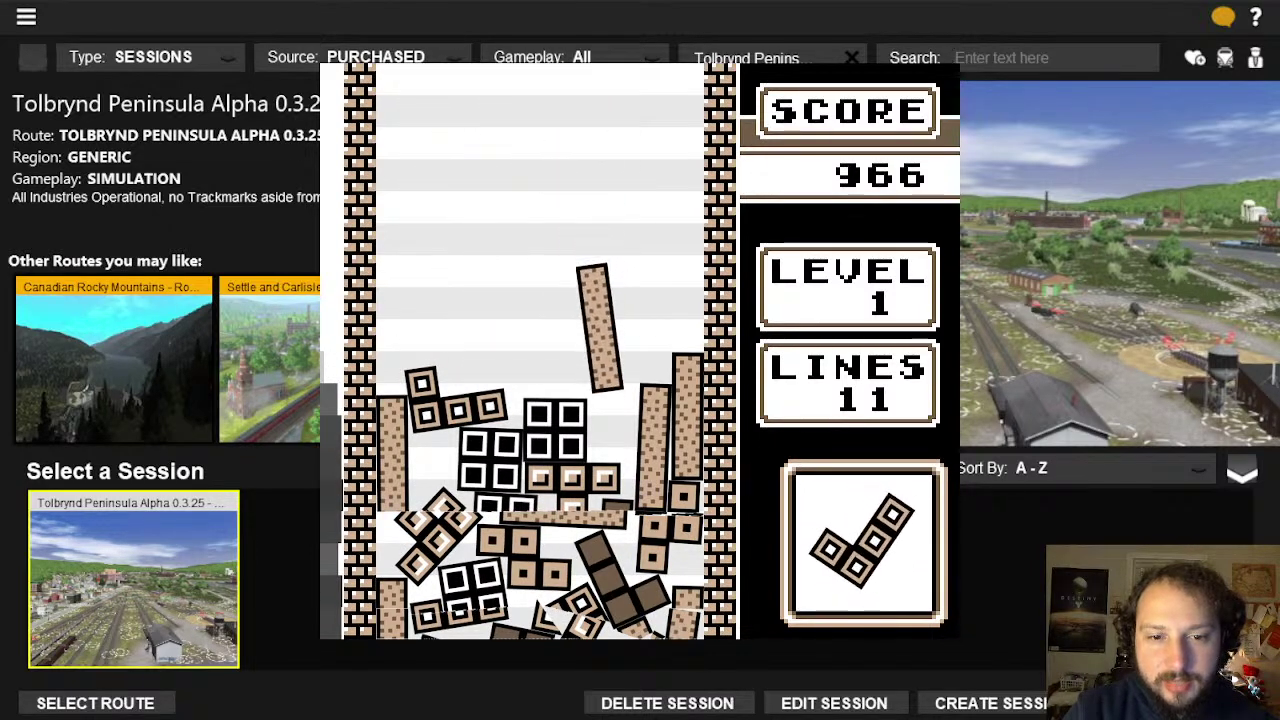
pyautogui.press('Right')
pyautogui.press('z')
pyautogui.press('Left')
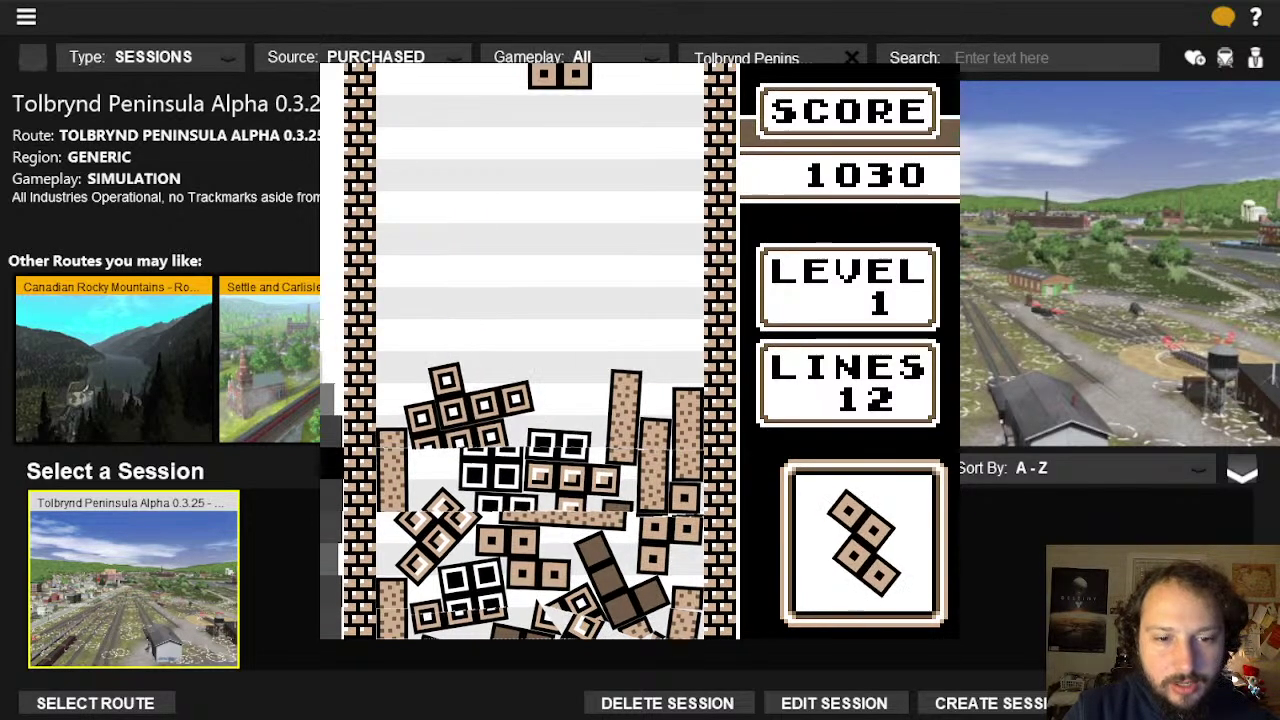
# Land the first Z piece on the left J pile and stand the second Z upright beside the inner upright bar
pyautogui.press('Left')
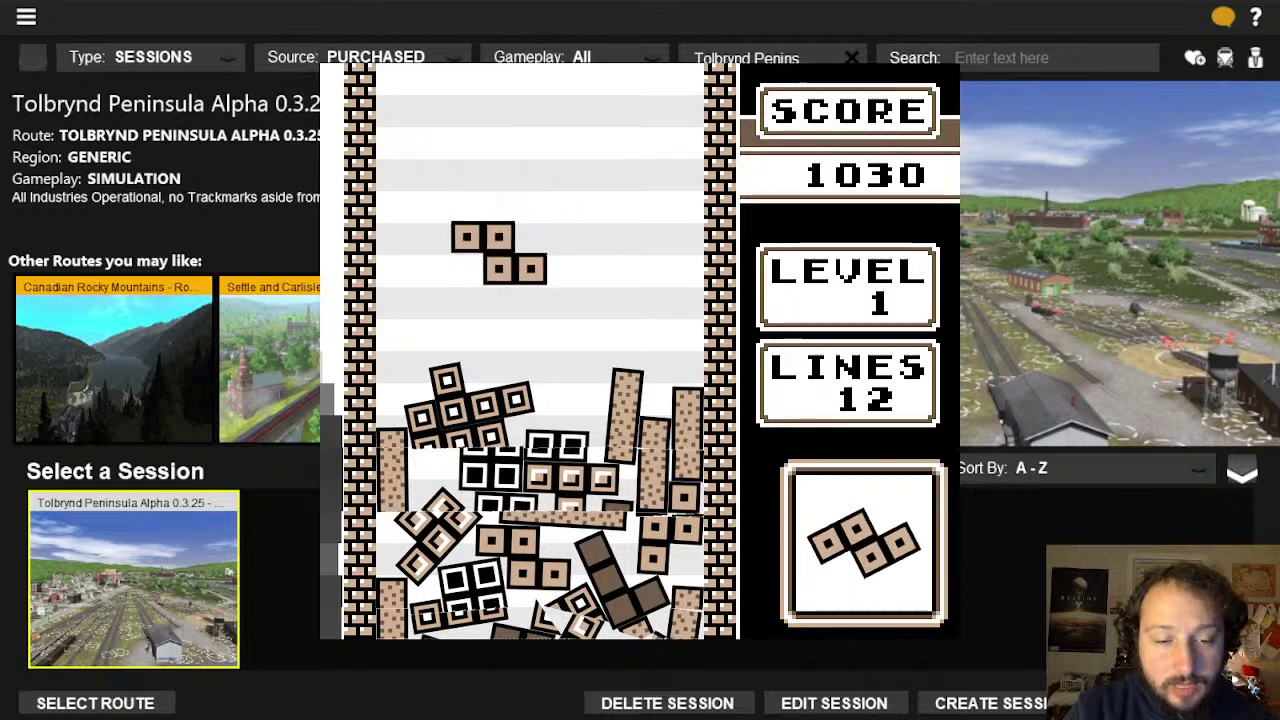
pyautogui.press('Right')
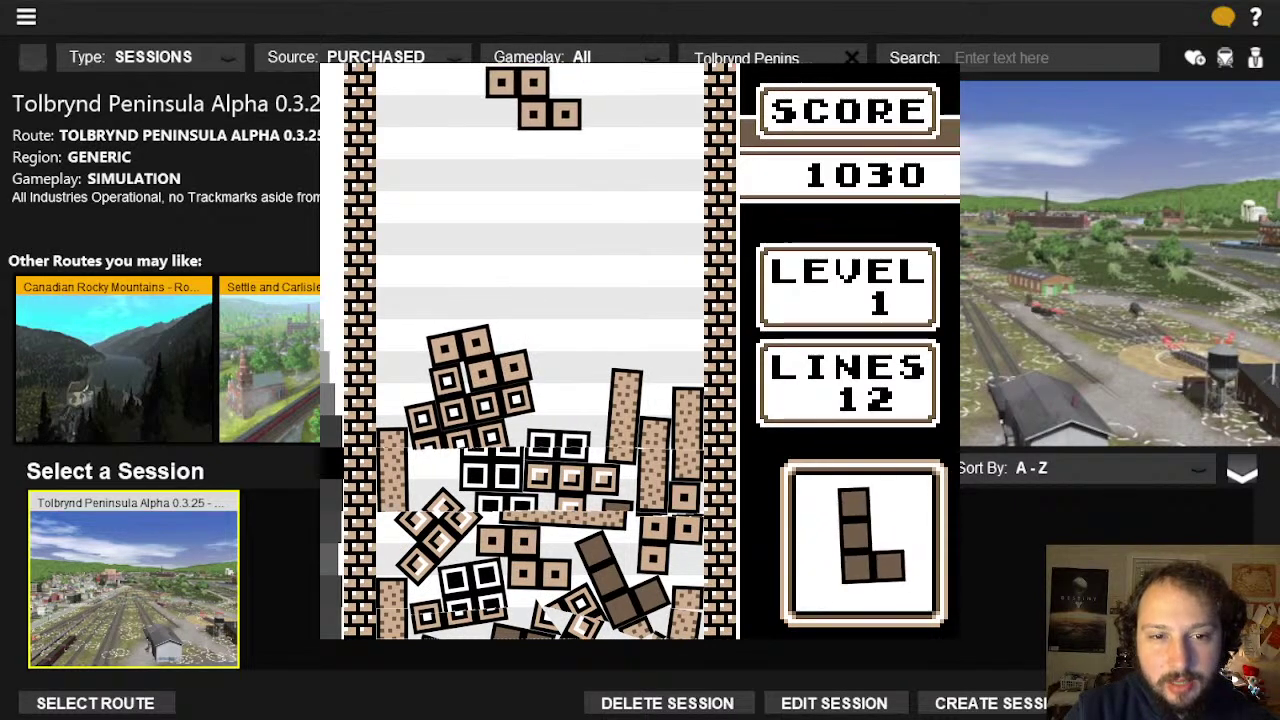
pyautogui.press('Right')
pyautogui.press('x')
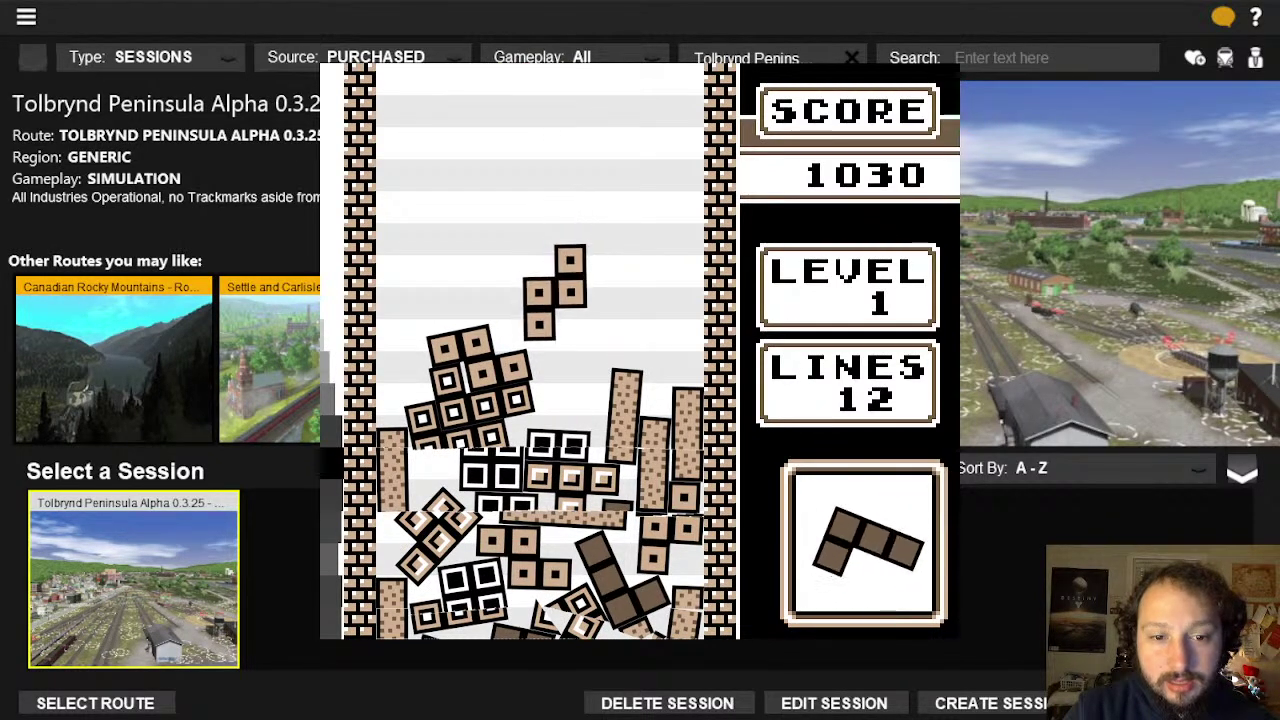
pyautogui.press('Right')
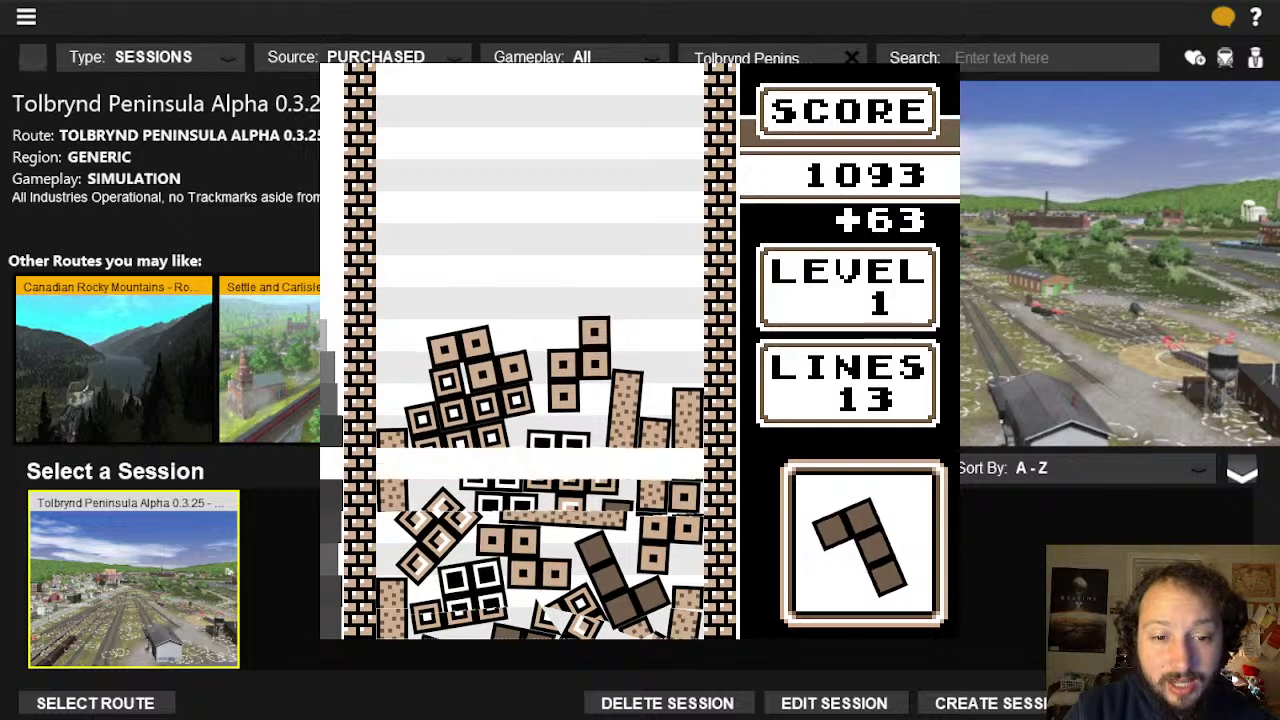
# Land the first L piece over the upright Z right of centre and stack the second L on top of it
pyautogui.press('Right')
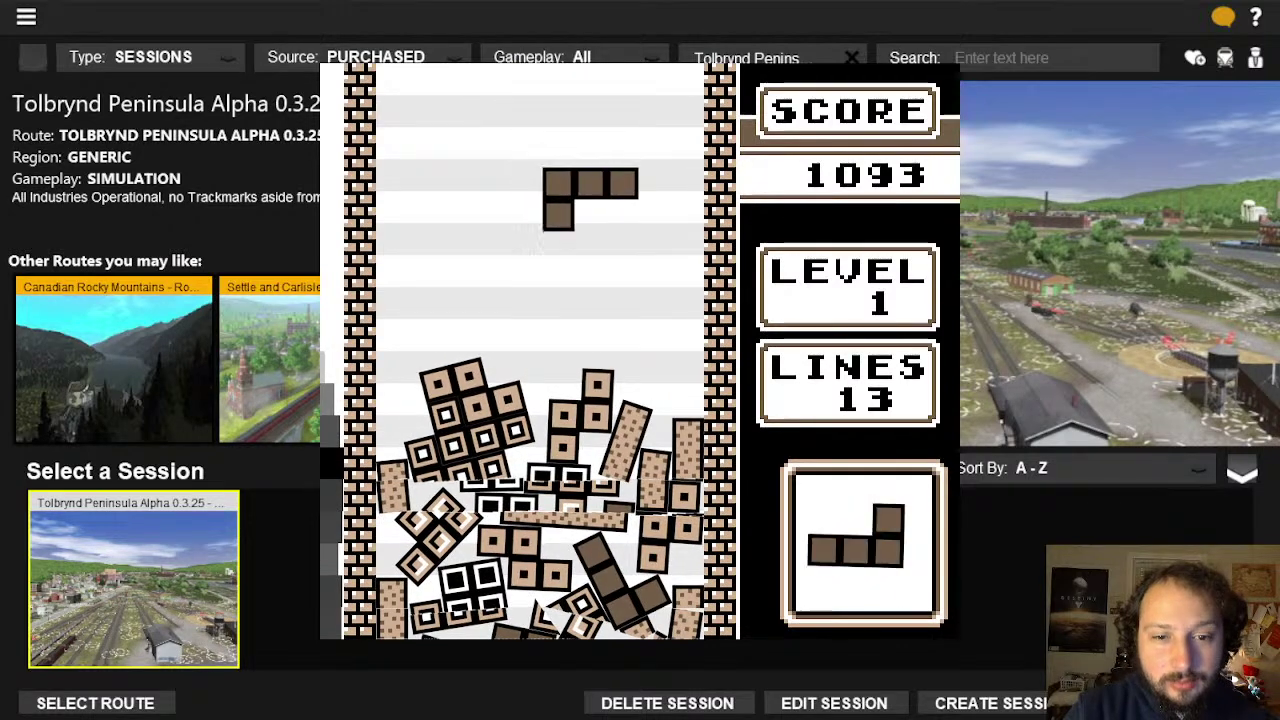
pyautogui.press('x')
pyautogui.press('Left')
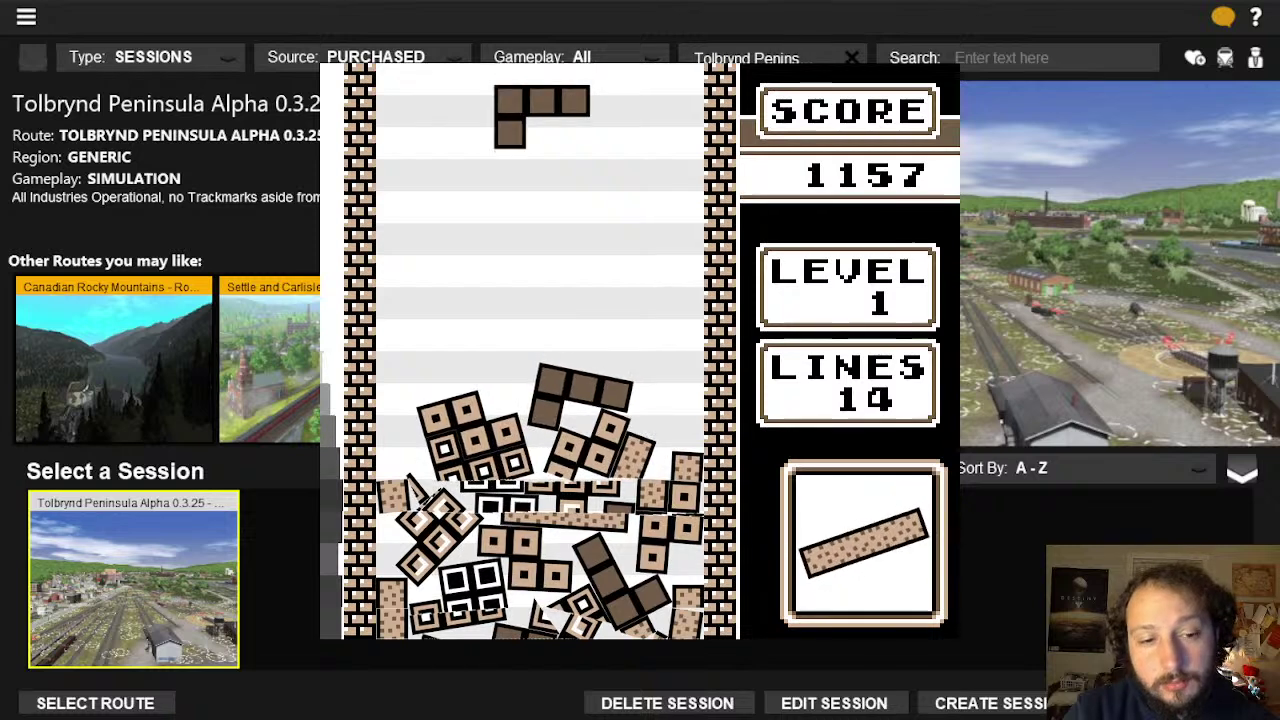
pyautogui.press('Left')
pyautogui.press('x')
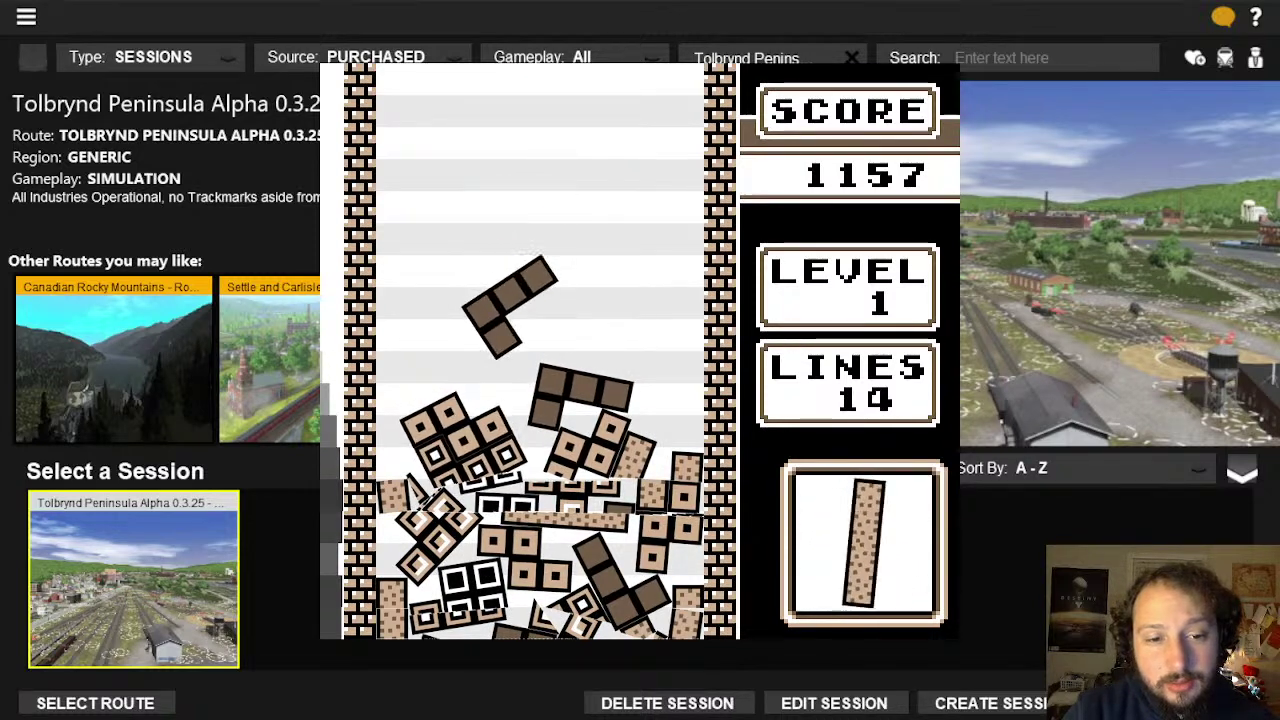
pyautogui.press('Right')
# Stand the next two bars upright side by side at the right wall
pyautogui.press('x')
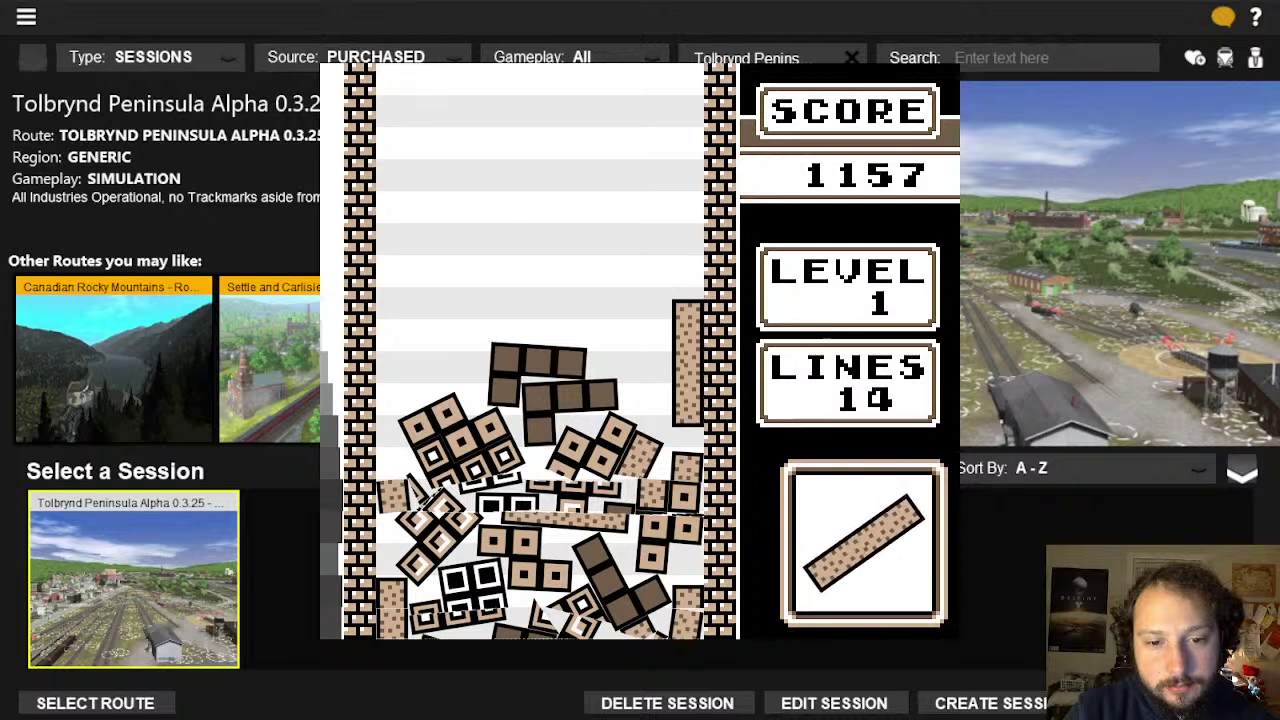
pyautogui.press('x')
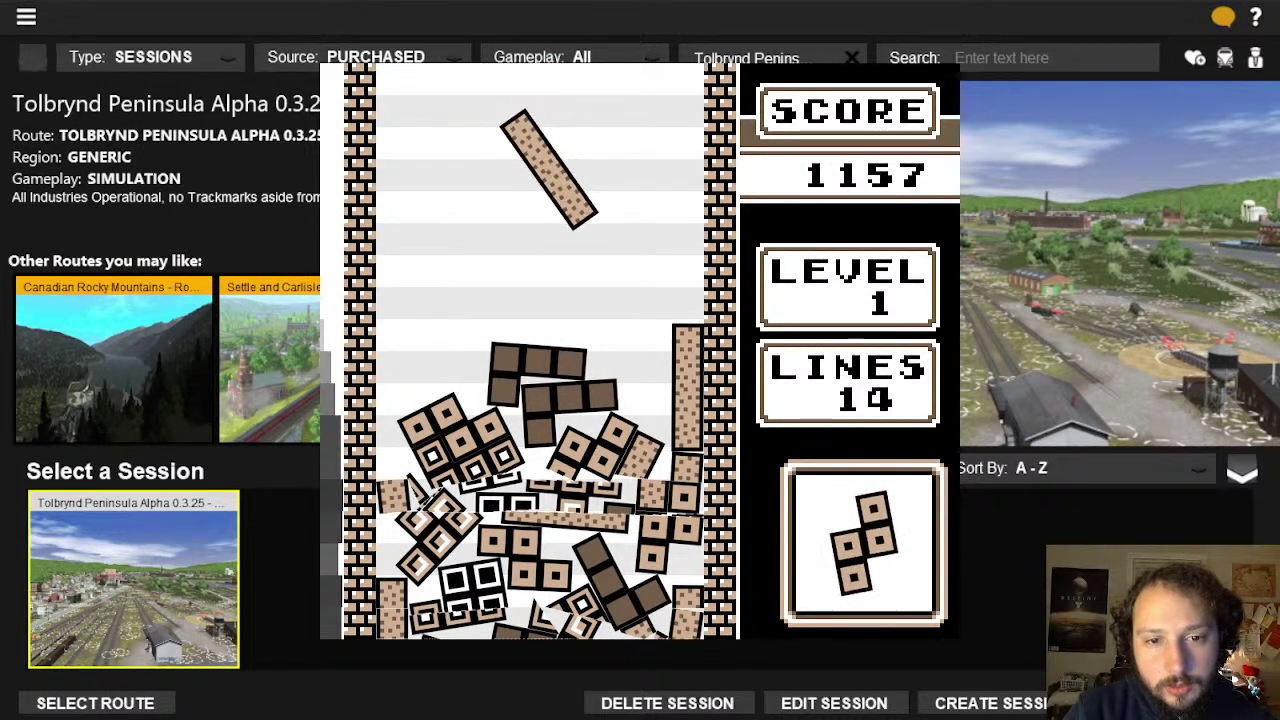
pyautogui.press('Right')
pyautogui.press('Right')
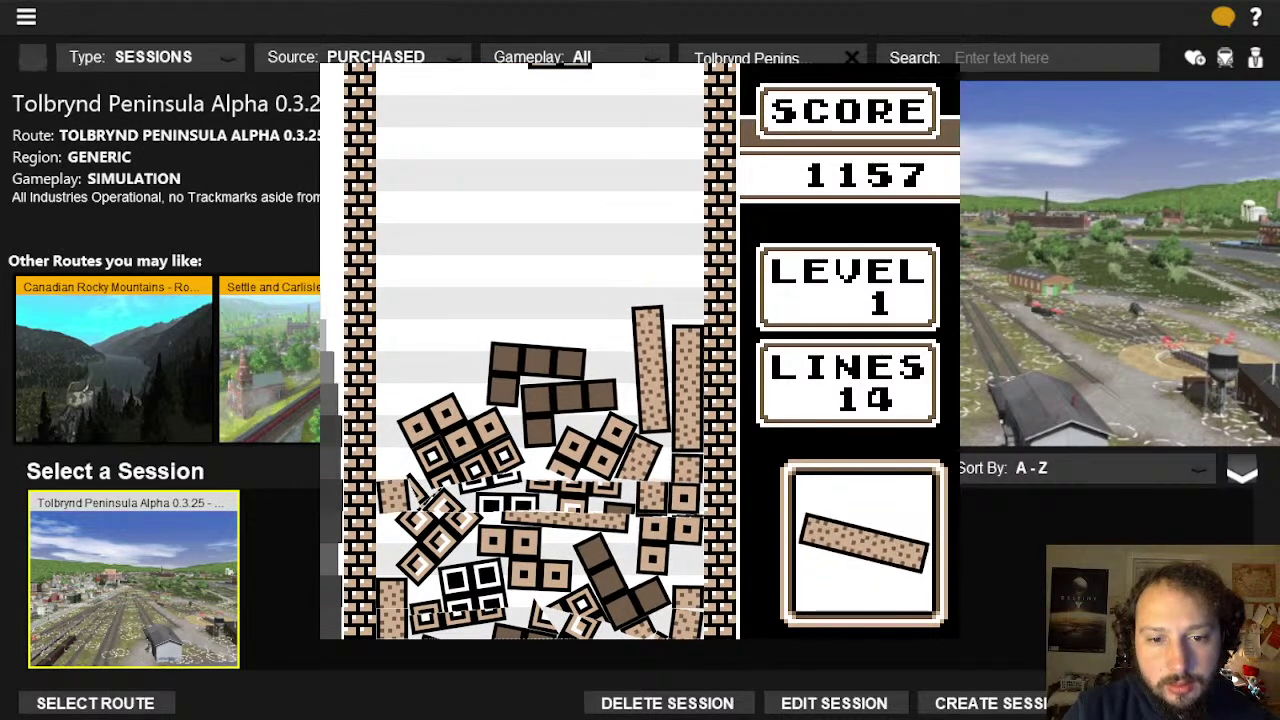
# Rotate the Z piece upright and land it against the left wall
pyautogui.press('Left')
pyautogui.press('z')
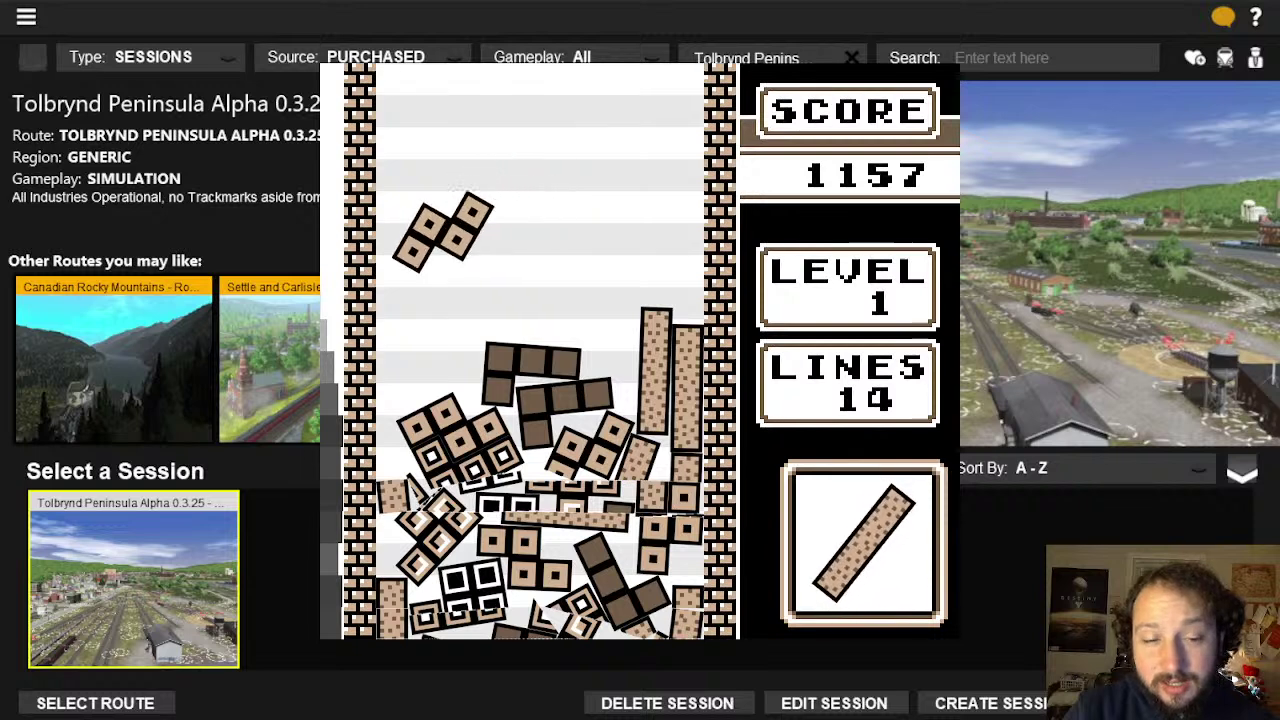
pyautogui.press('x')
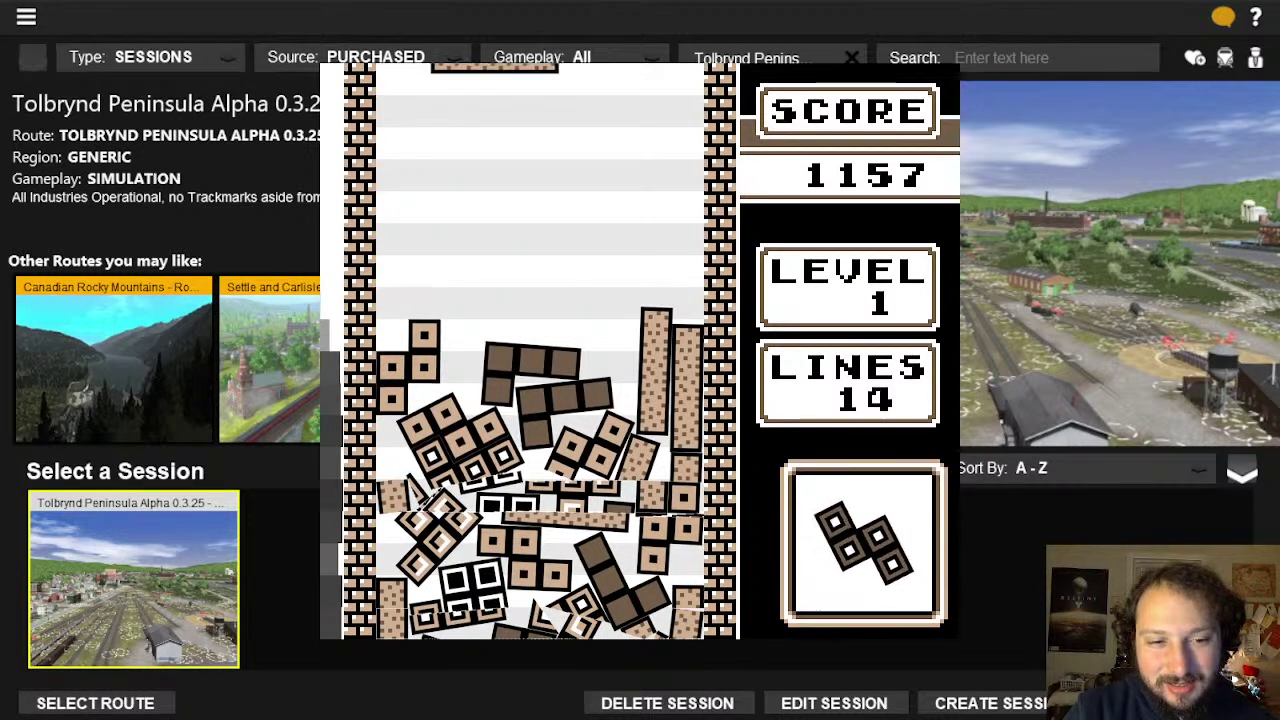
# Lay the bar across the left Z and upper L piece, and fit the upright S piece into the gap to its right
pyautogui.press('x')
pyautogui.press('Right')
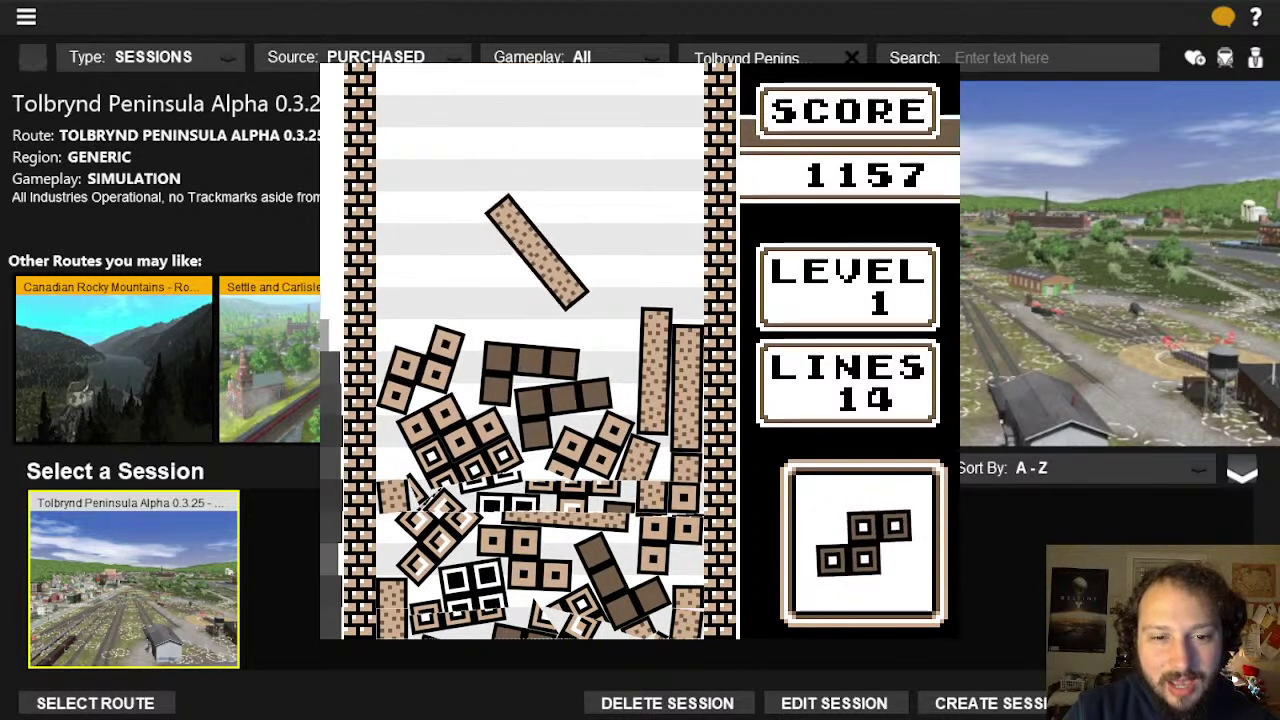
pyautogui.press('Left')
pyautogui.press('z')
pyautogui.press('Right')
pyautogui.press('x')
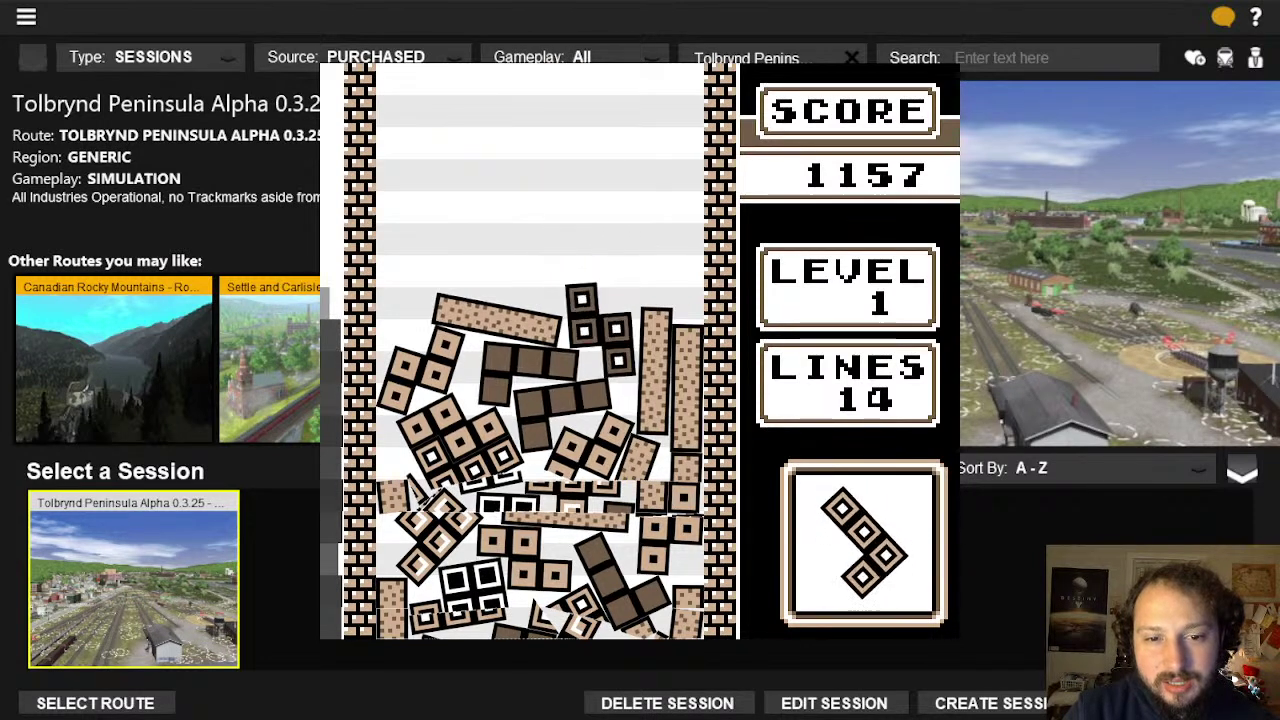
# Turn the T piece upright and land it against the left wall beside the sloping bar
pyautogui.press('Left')
pyautogui.press('z')
pyautogui.press('Left')
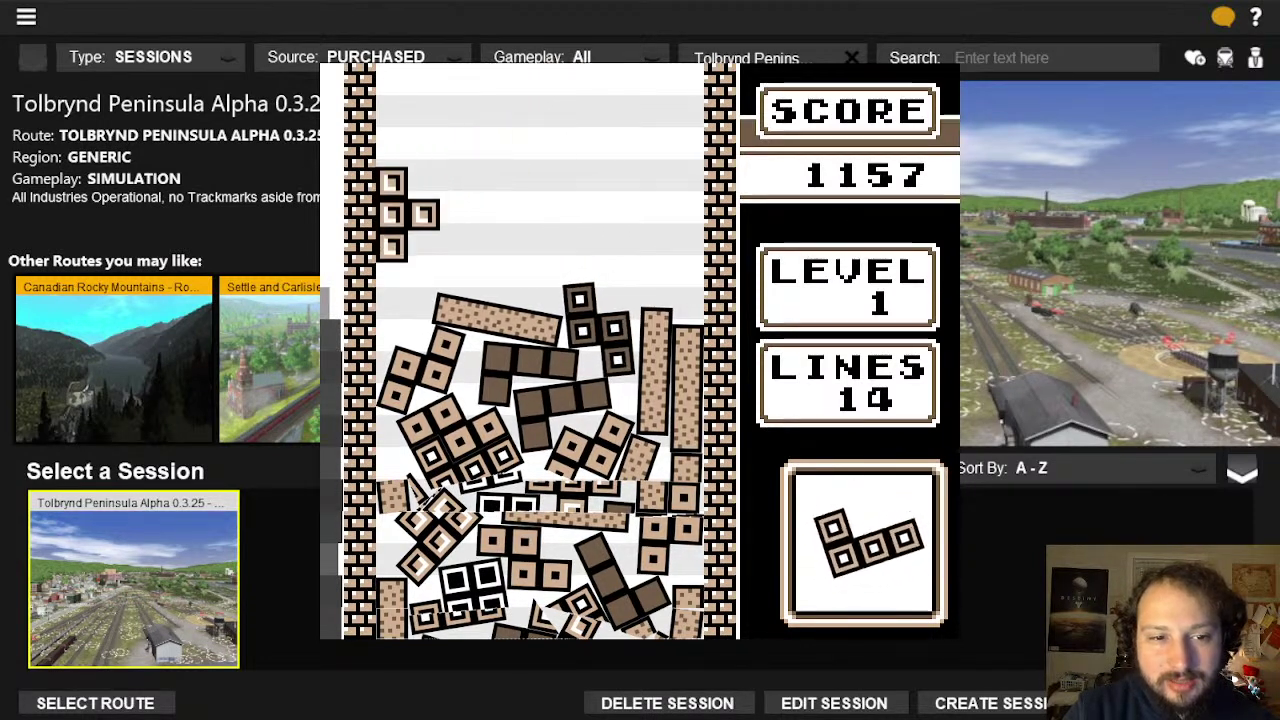
pyautogui.press('Right')
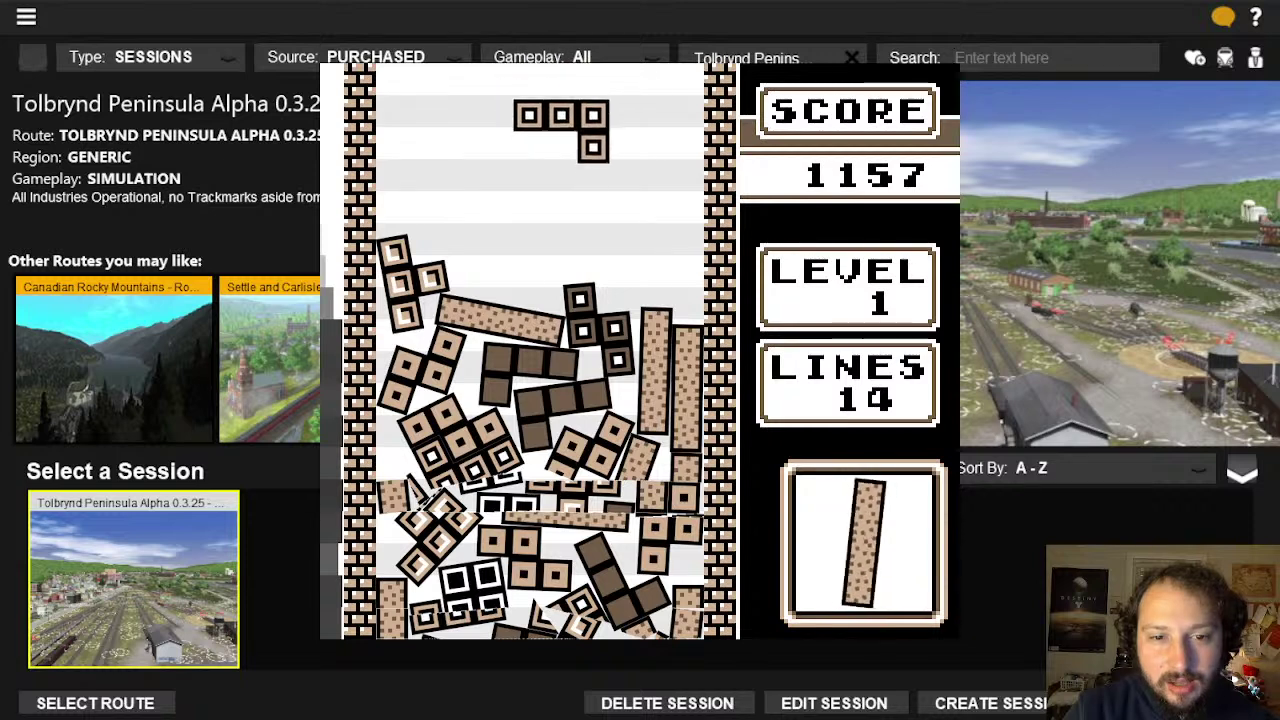
# Rotate the J piece onto the sloping bar and tilt the next bar above it
pyautogui.press('Left')
pyautogui.press('x')
pyautogui.press('z')
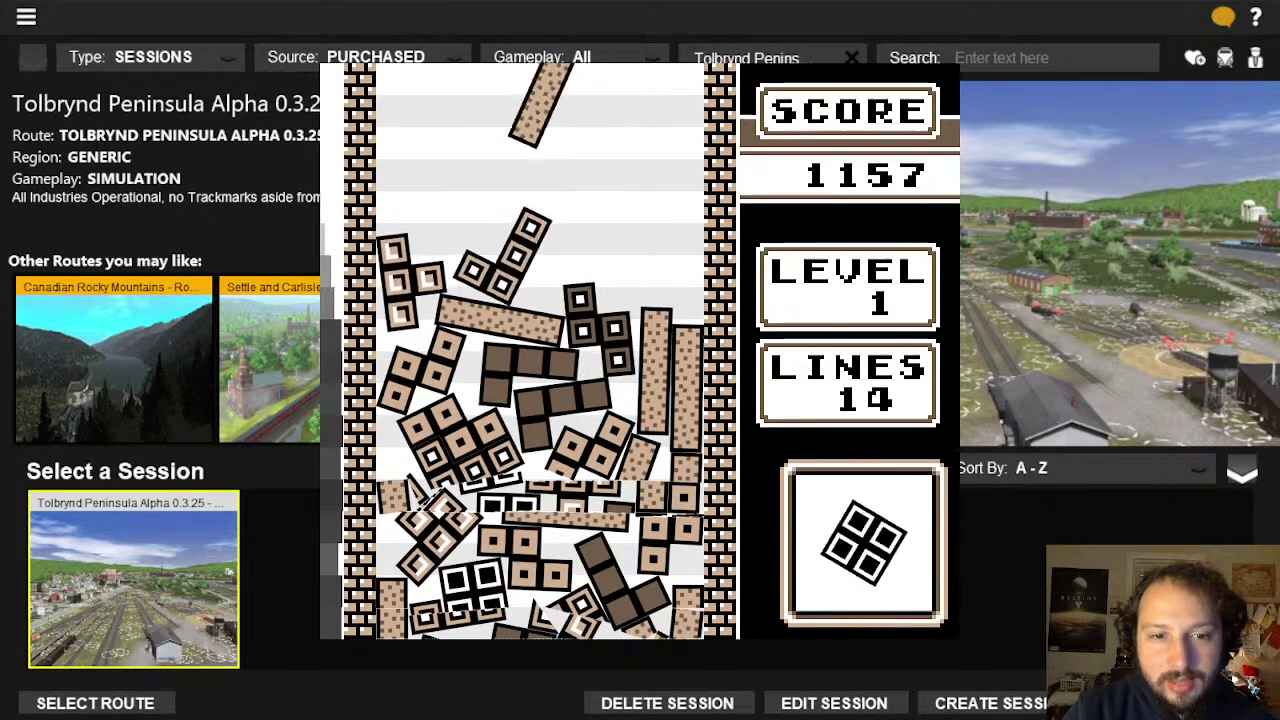
# Land the square on top of the two upright bars at the right wall
pyautogui.press('Right')
pyautogui.press('Right')
pyautogui.press('Right')
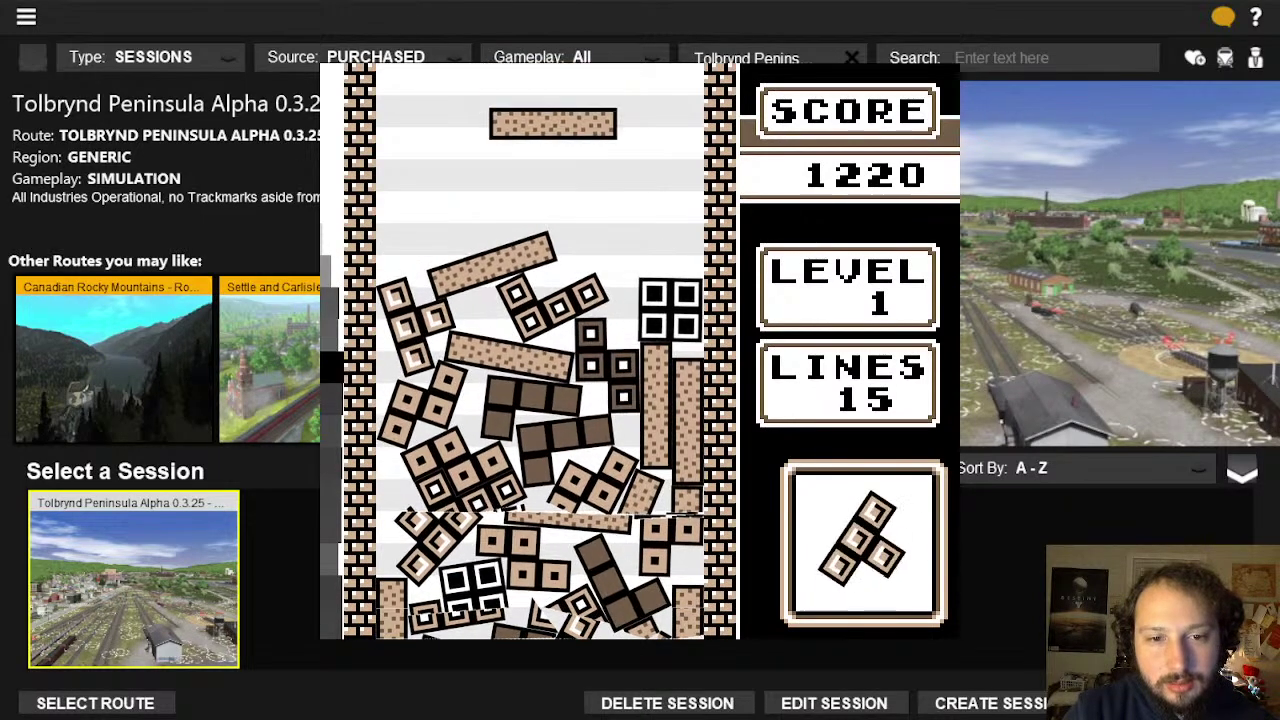
# Lay the flat bar over the square at the right wall and land the rotated T piece on the left-wall T
pyautogui.press('Right')
pyautogui.press('Right')
pyautogui.press('Right')
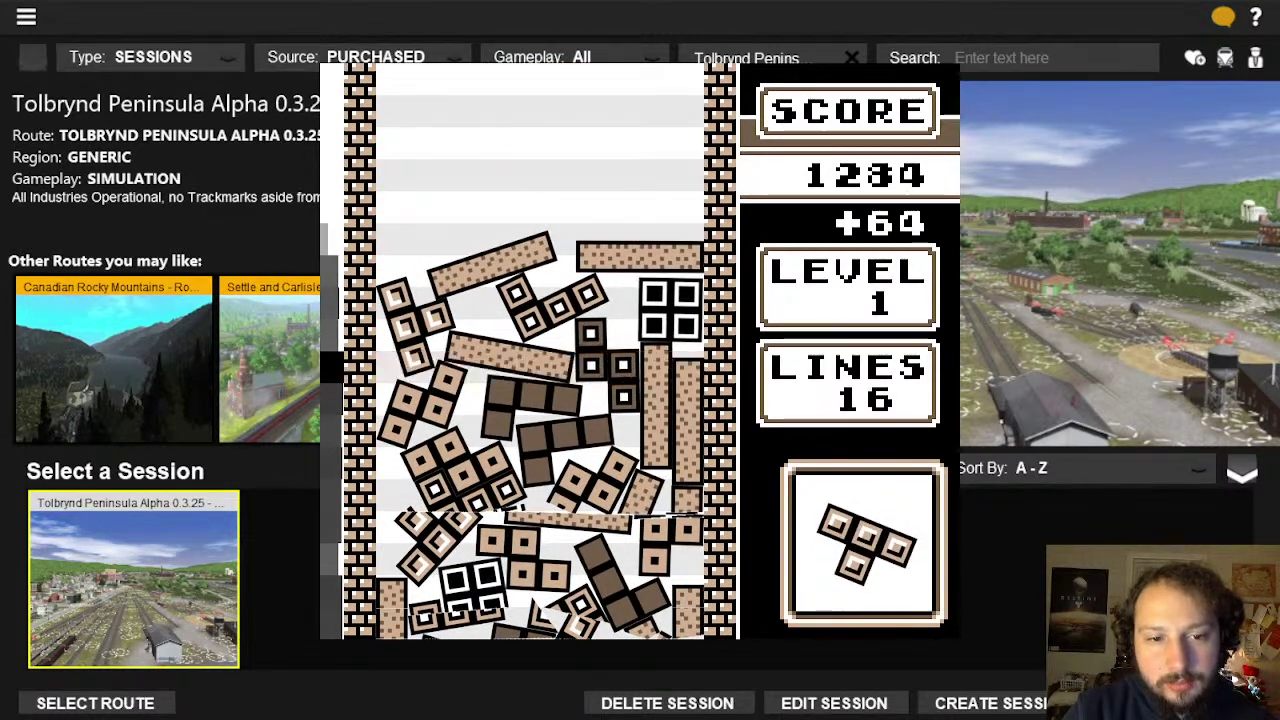
pyautogui.press('Left')
pyautogui.press('z')
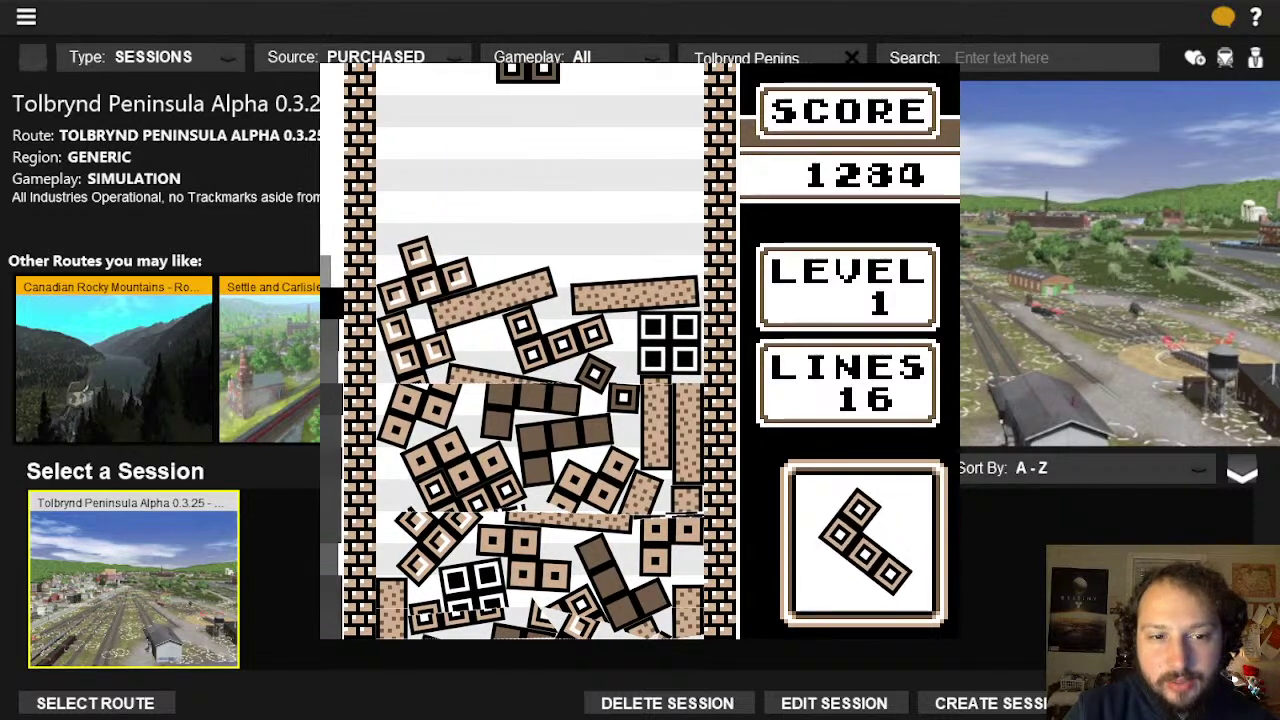
# Stack the upright S piece on the left T piece and flip the J piece over the flat bar at the right
pyautogui.press('Left')
pyautogui.press('x')
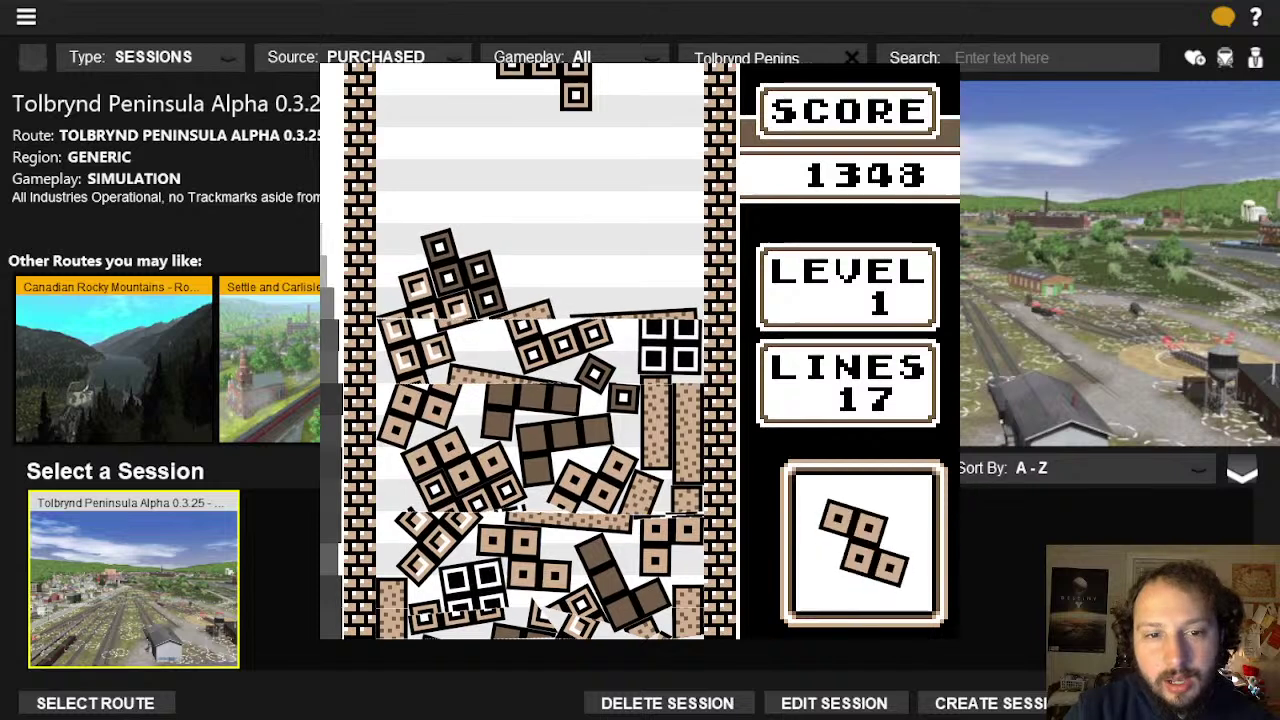
pyautogui.press('Right')
pyautogui.press('x')
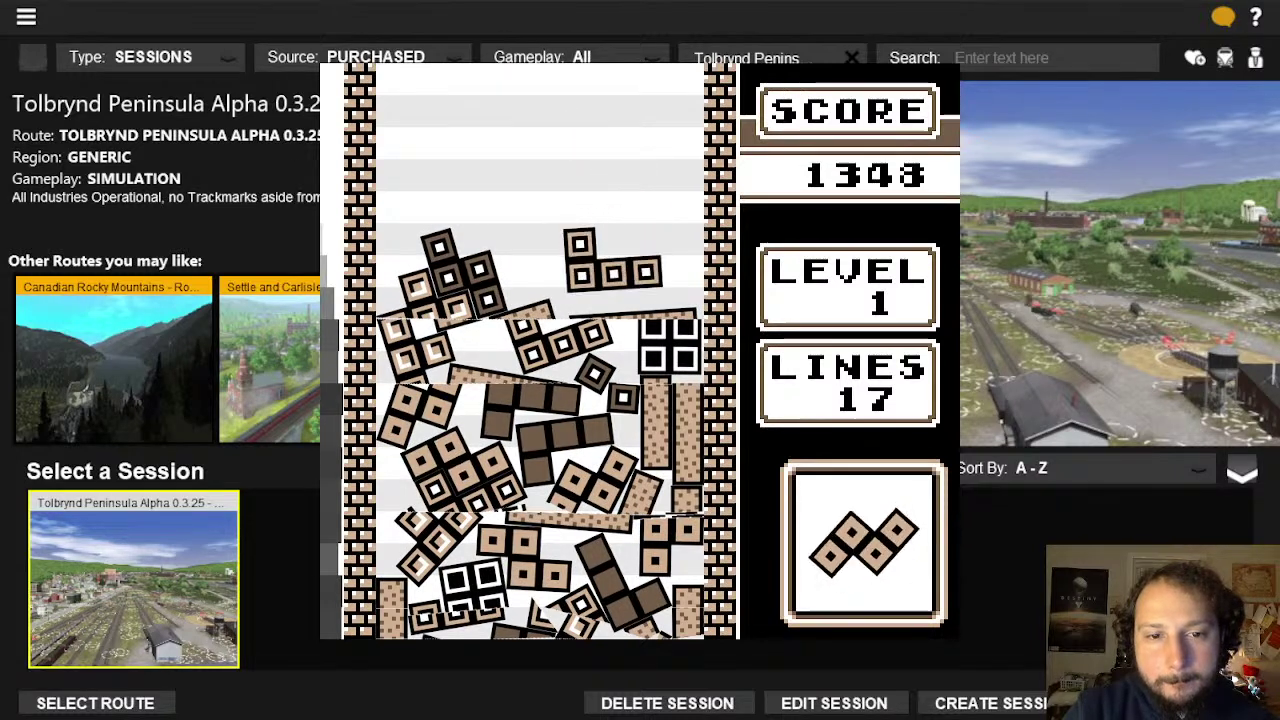
# Land the upright Z piece against the right wall and stand the bar beside the left stack
pyautogui.press('x')
pyautogui.press('Right')
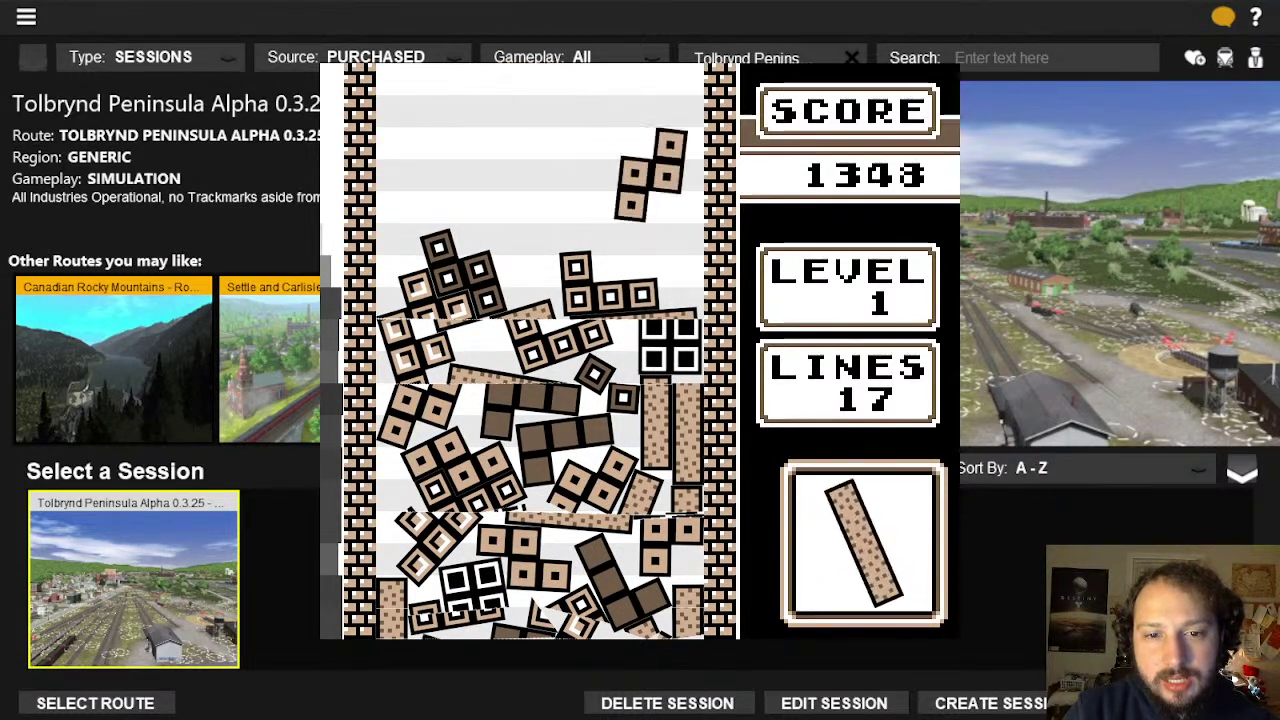
pyautogui.press('Left')
pyautogui.press('x')
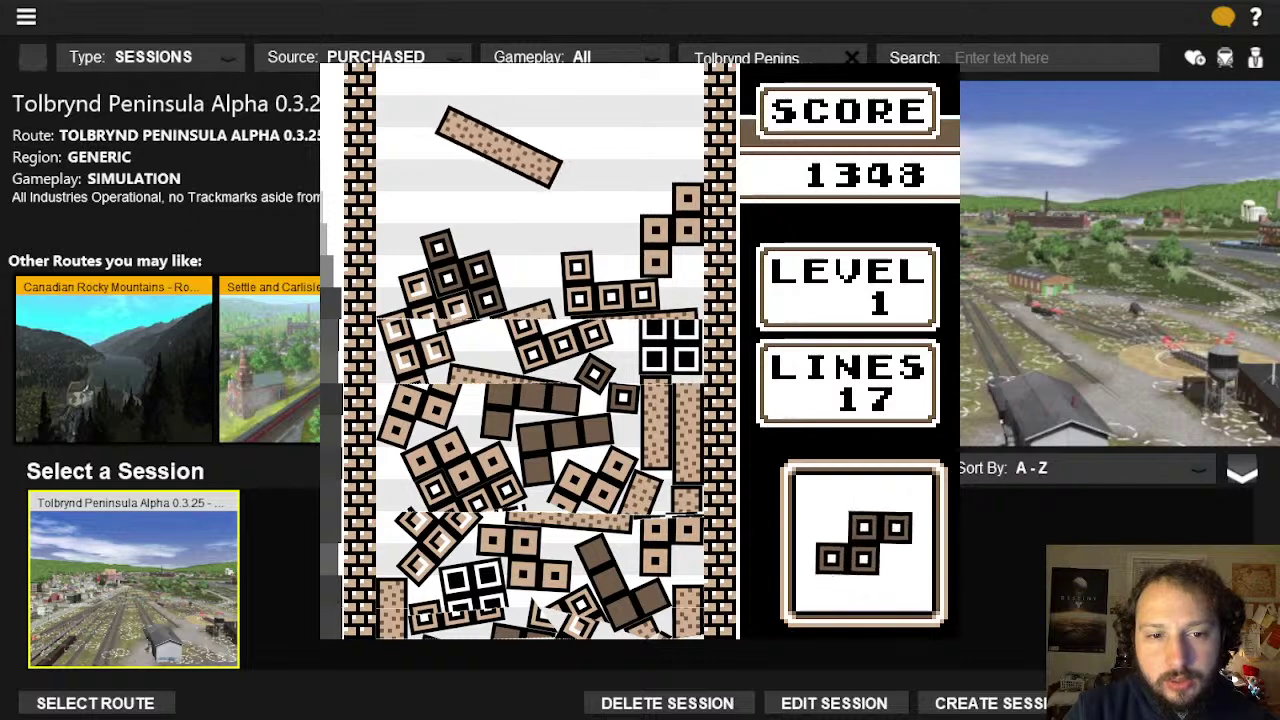
pyautogui.press('Right')
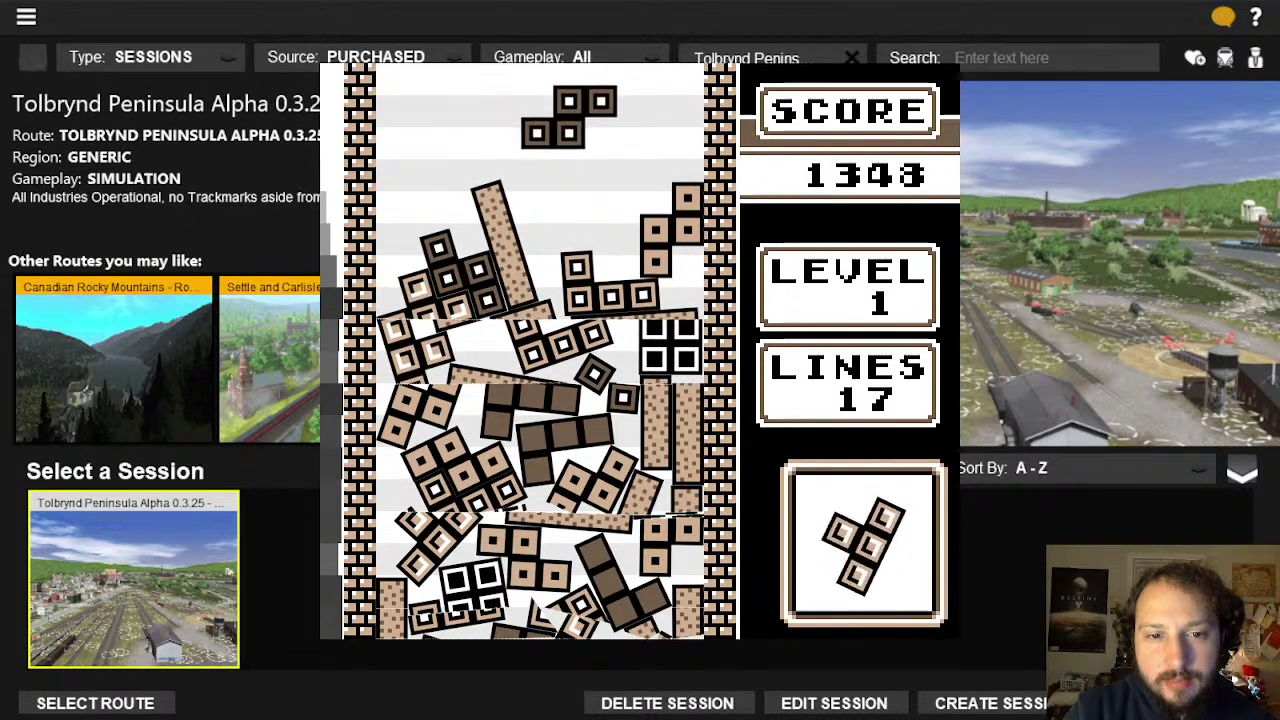
# Stand the S piece on the J piece, turn the T piece against the left wall and rotate the following bar
pyautogui.press('x')
pyautogui.press('Left')
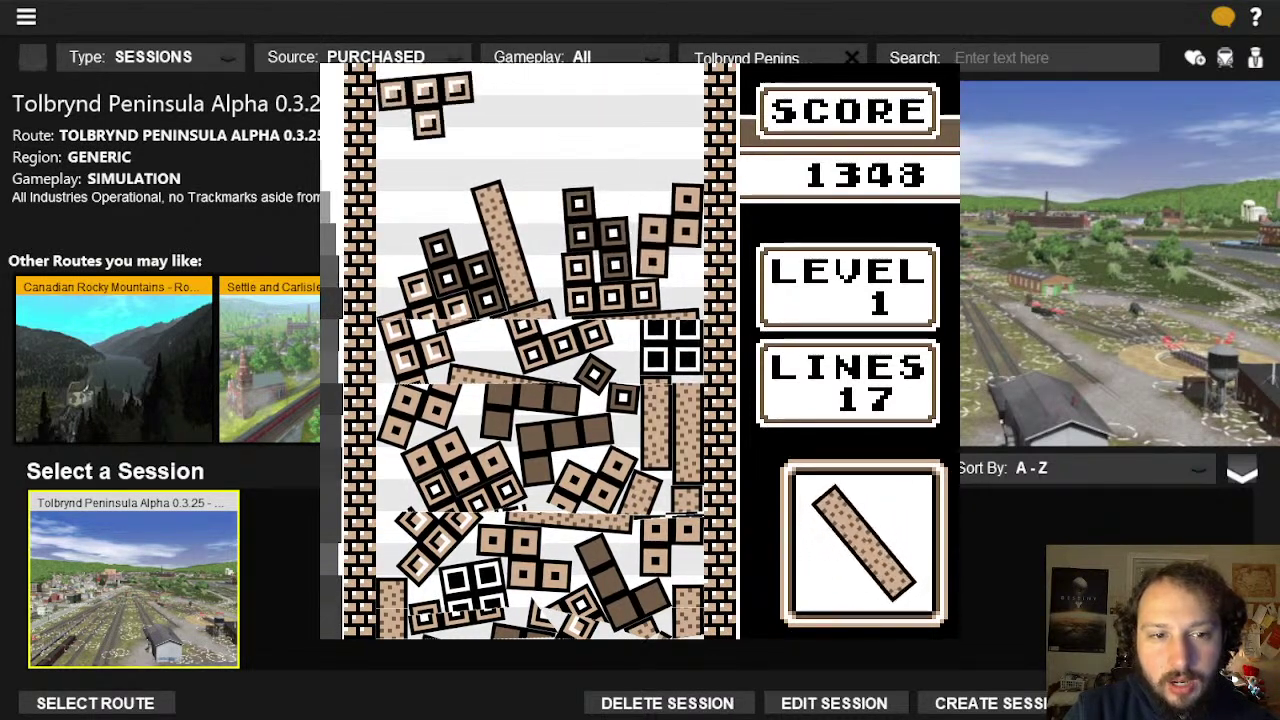
pyautogui.press('x')
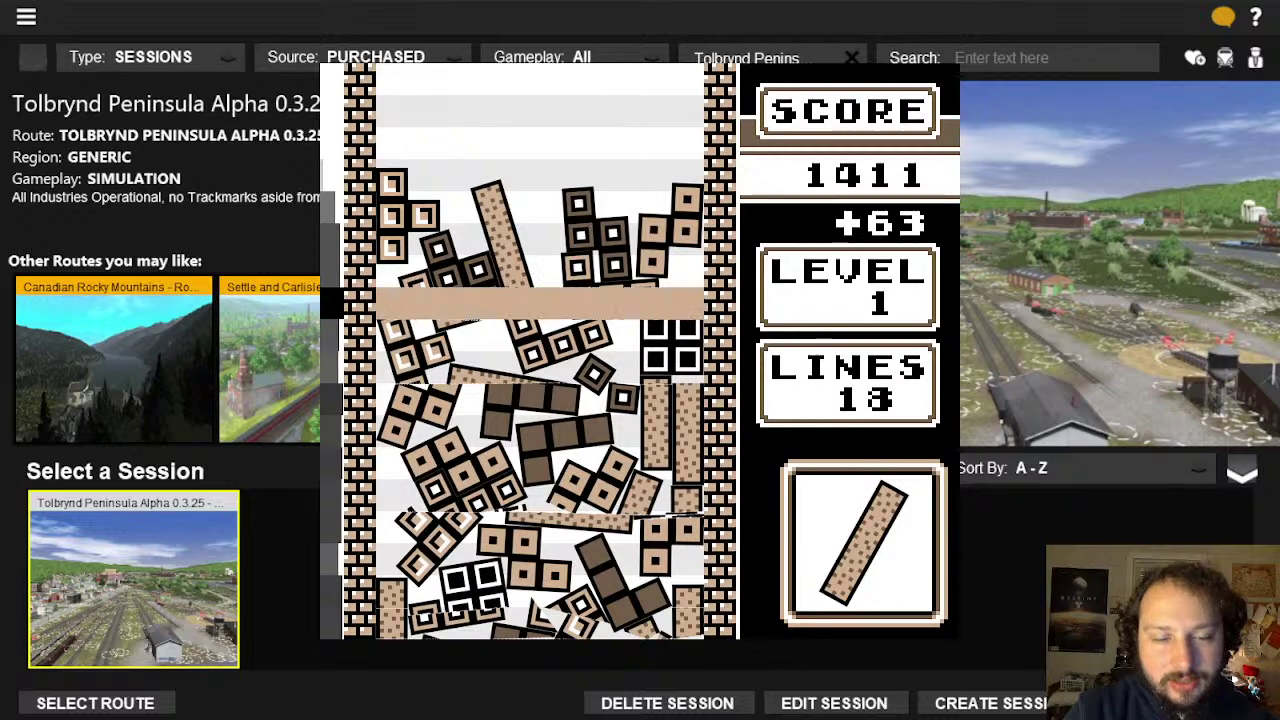
pyautogui.press('Left')
pyautogui.press('x')
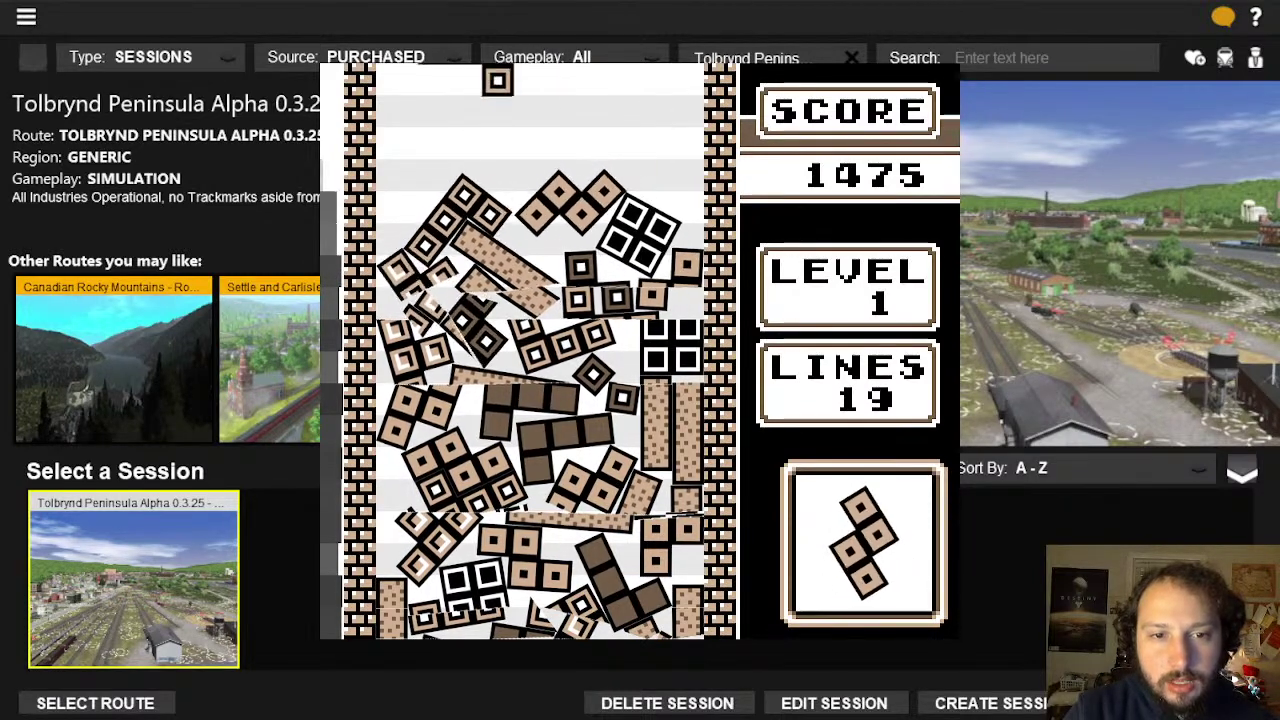
# Stand the next Z piece against the right wall and lay a J piece on top of it
pyautogui.press('Right')
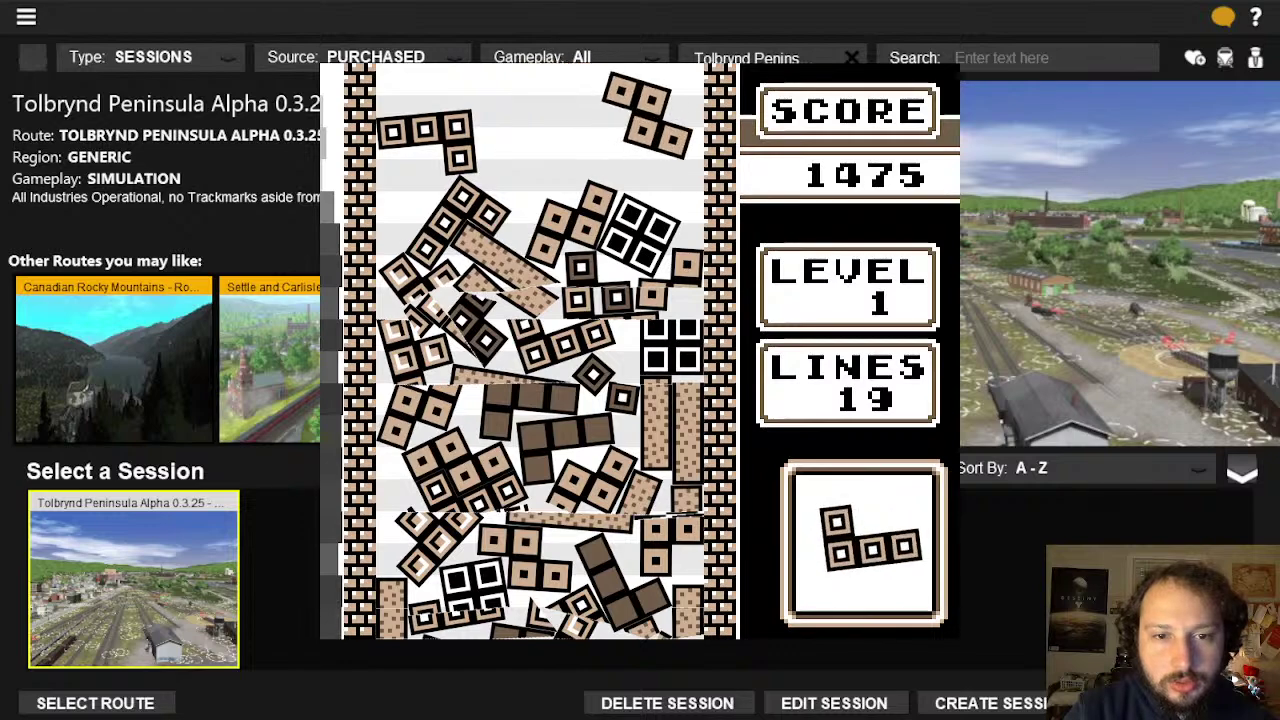
pyautogui.press('x')
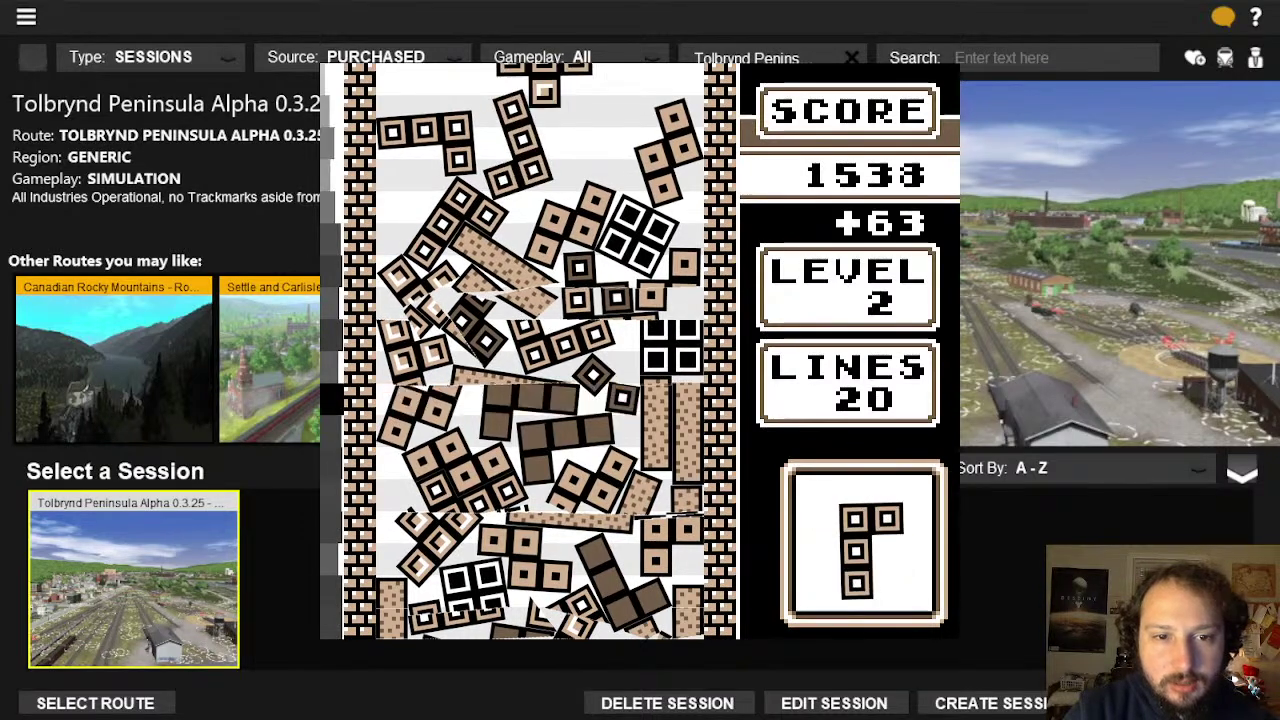
pyautogui.press('Right')
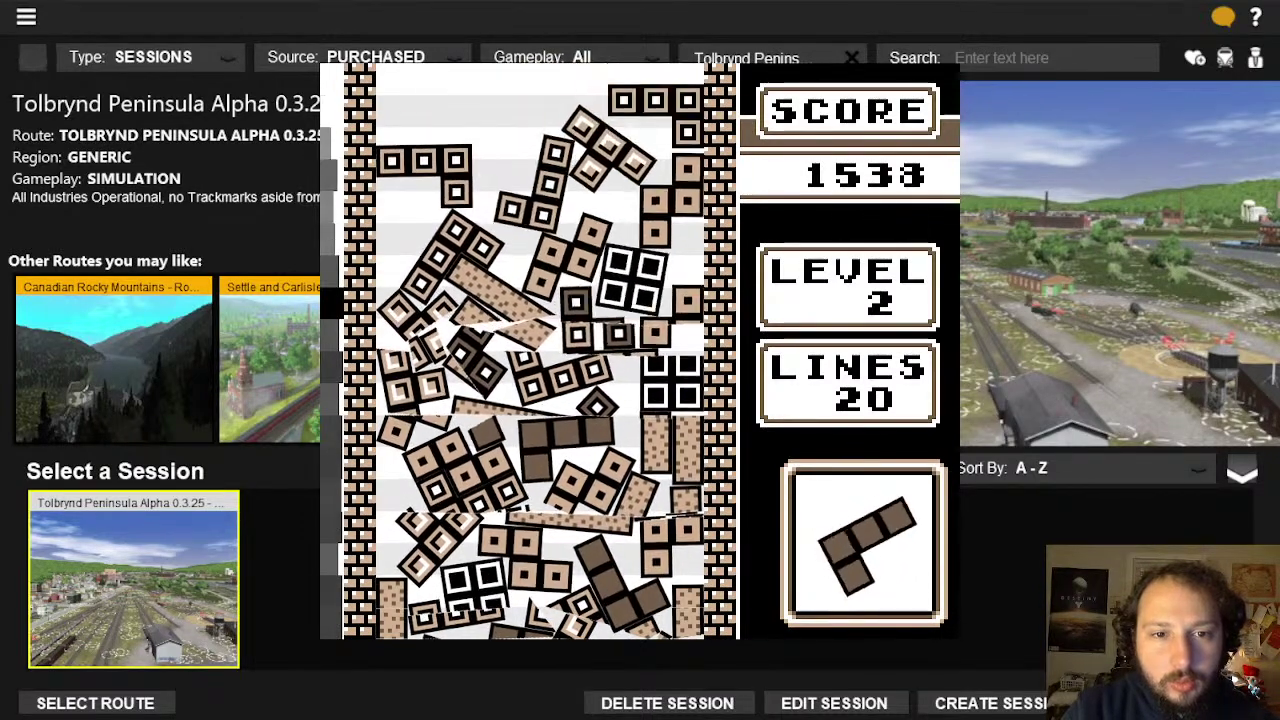
# Land the L piece flat at the left wall and turn the T piece toward the right side
pyautogui.press('Left')
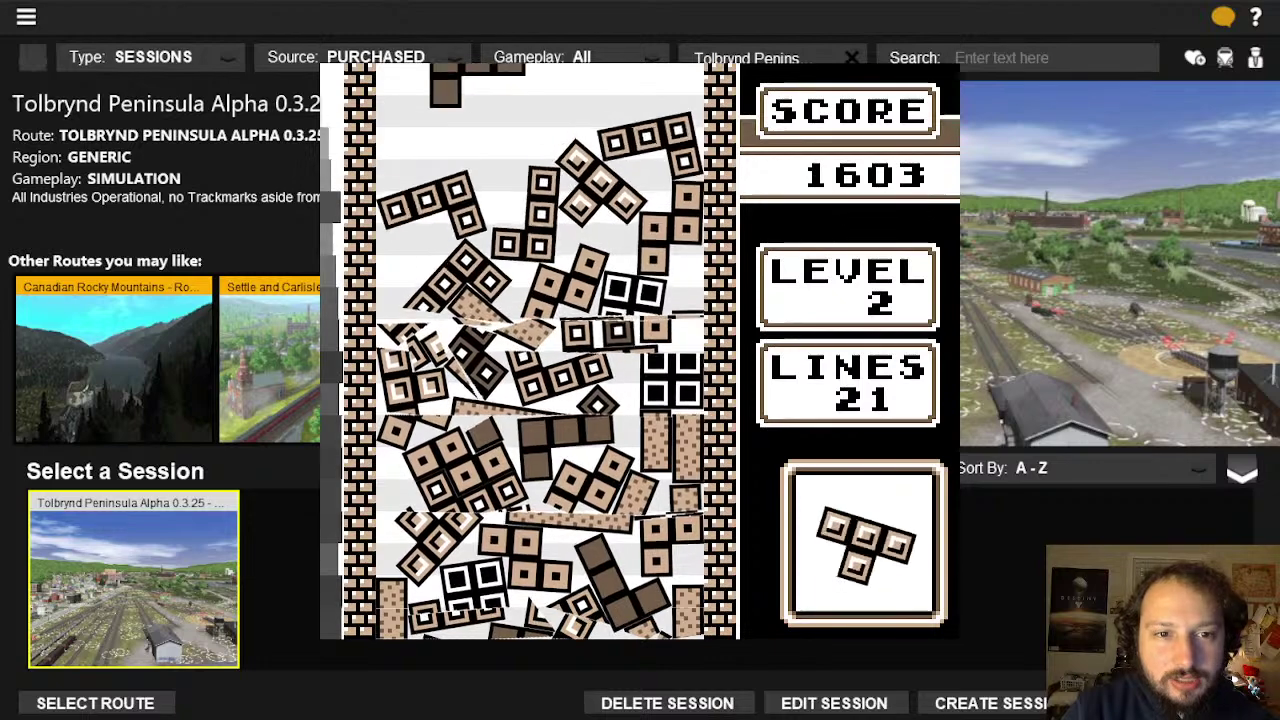
pyautogui.press('Left')
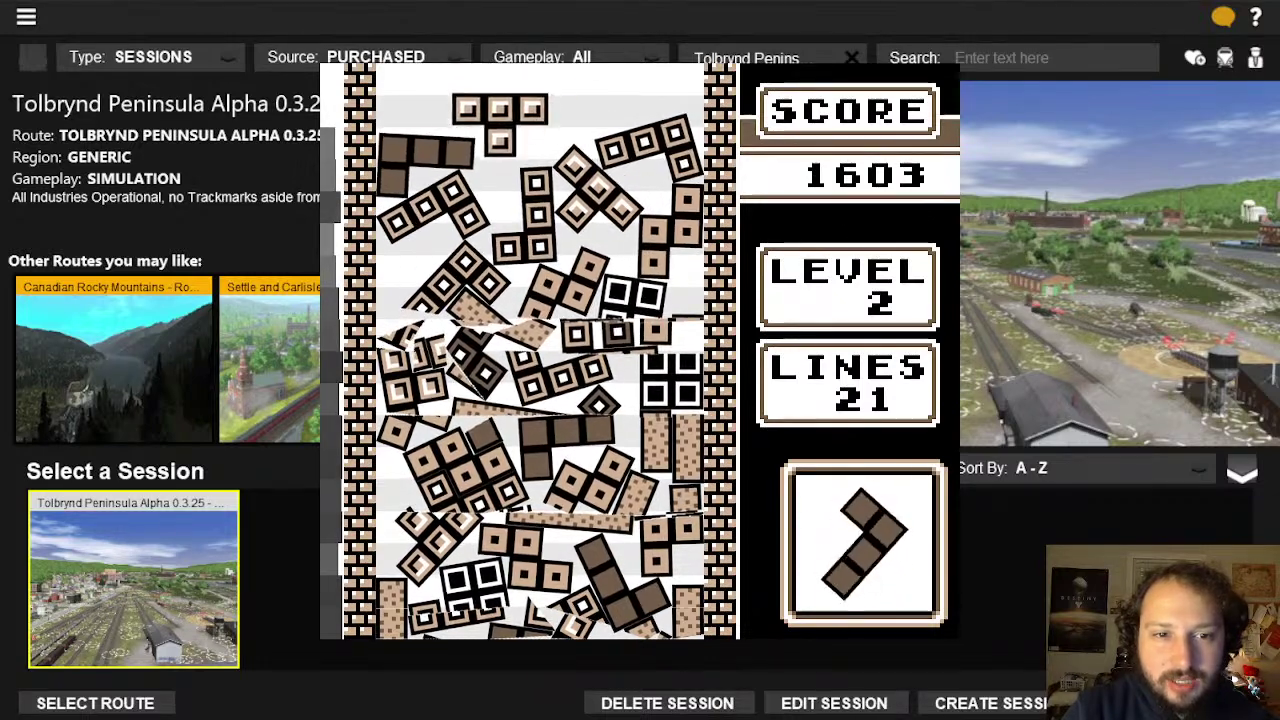
pyautogui.press('Right')
pyautogui.press('x')
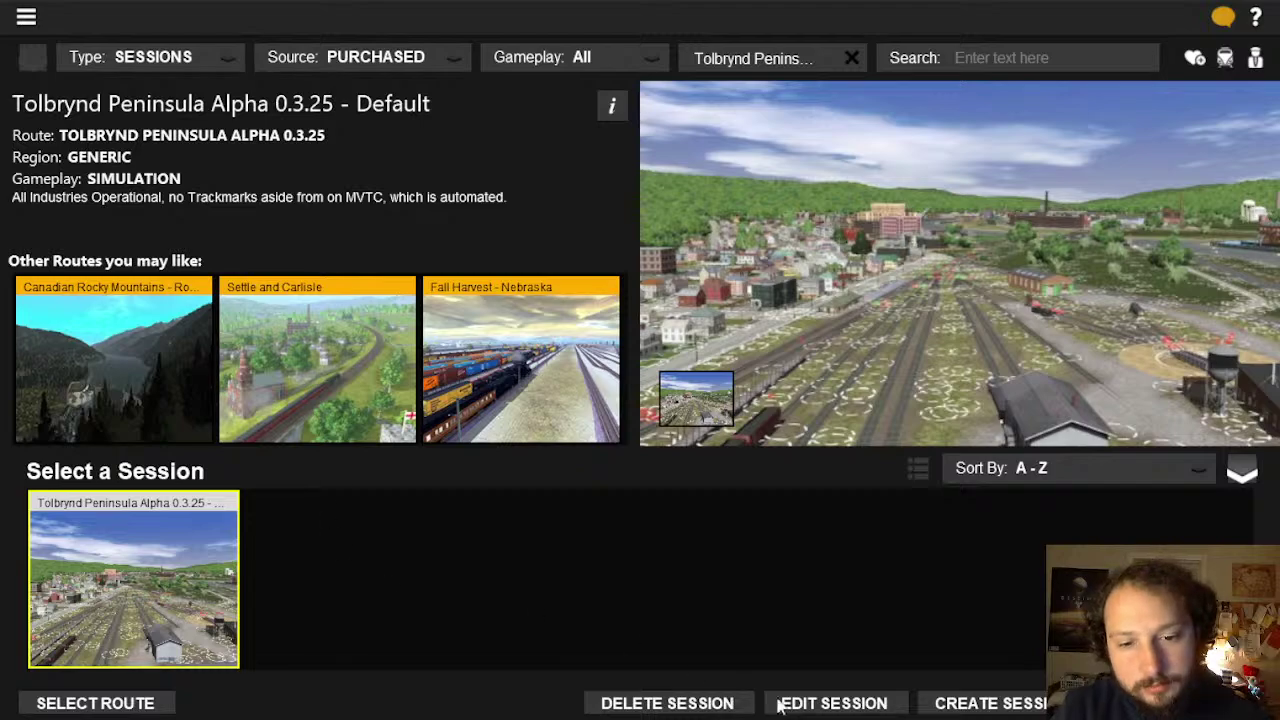
# Switch to Trainz, open the Tolbrynd Peninsula session for editing and bring the Grain Elevator Facility into view via the map
pyautogui.click(822, 704)
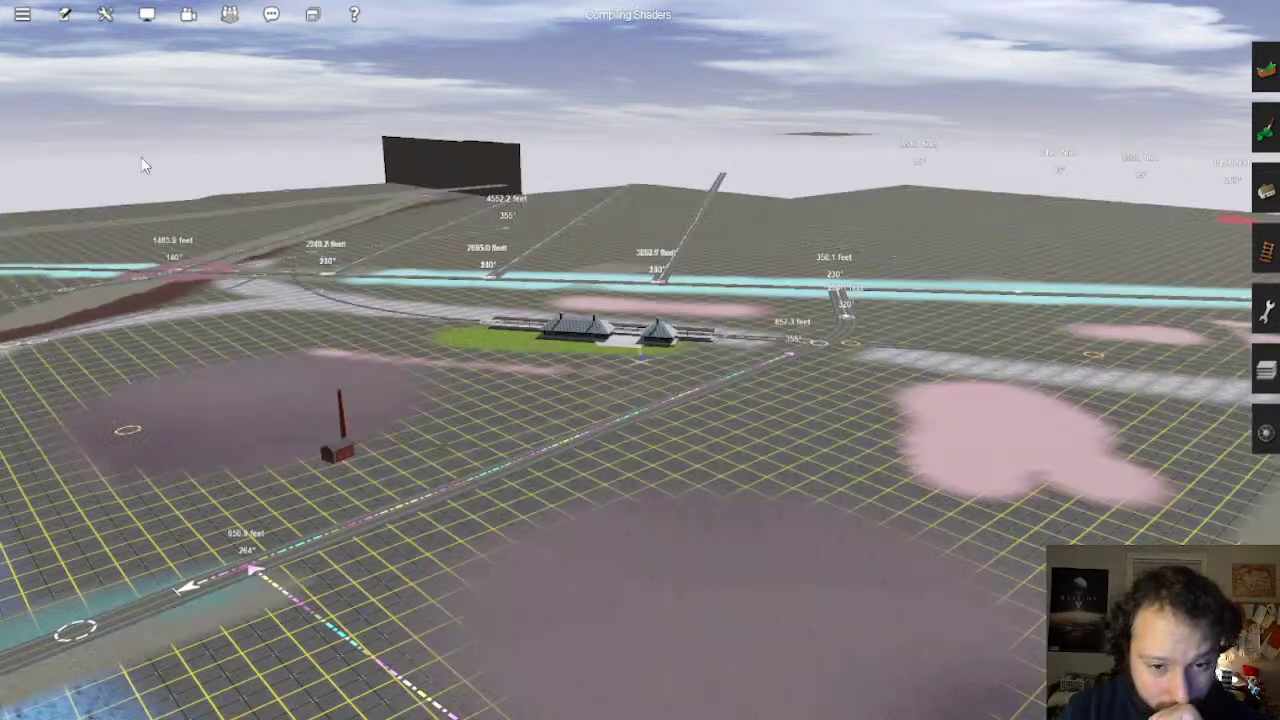
pyautogui.press('m')
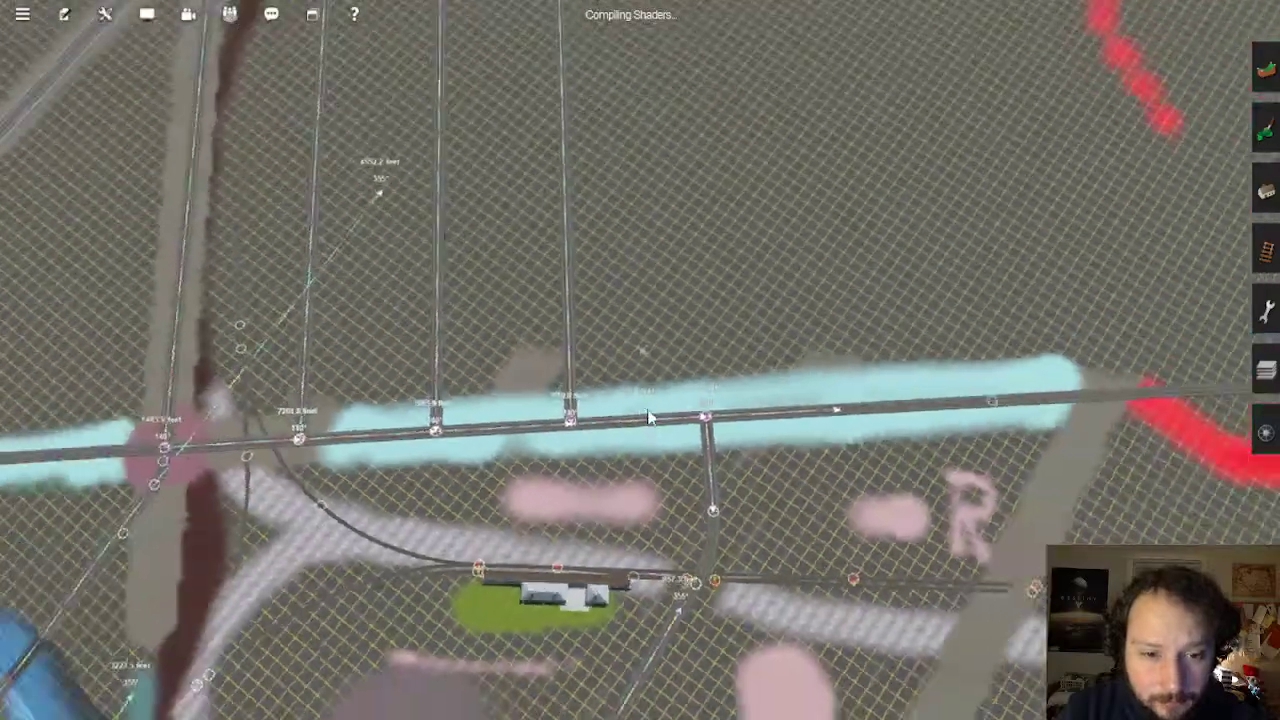
pyautogui.press('Down')
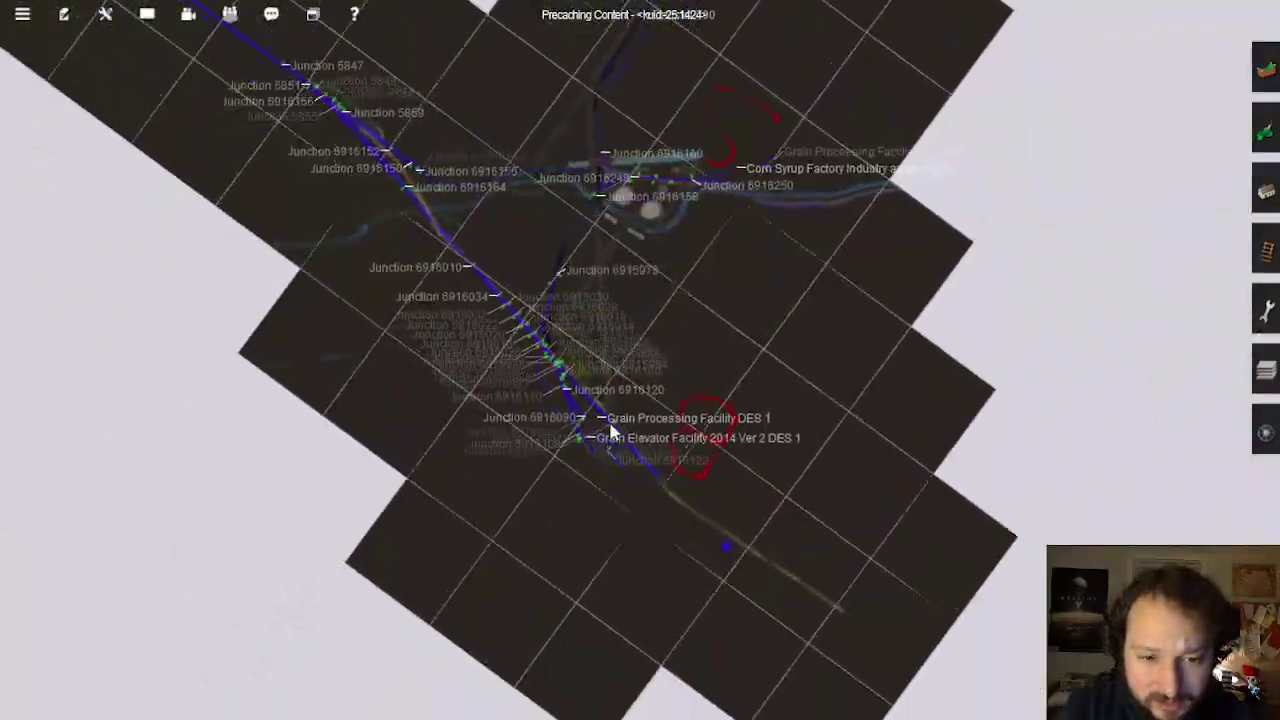
pyautogui.scroll(8, 608, 430)
pyautogui.press('m')
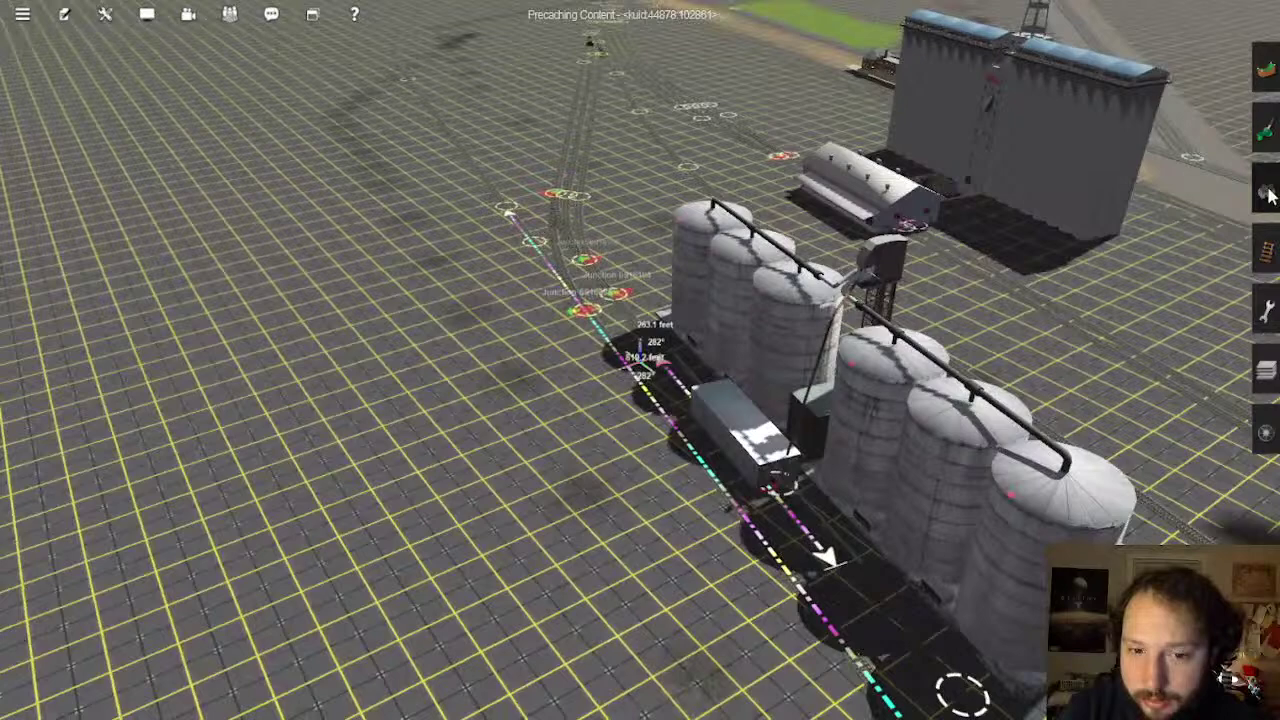
# Open the details of the Grain Elevator Facility 2014 Ver 2 DES 1 object
pyautogui.click(1266, 190)
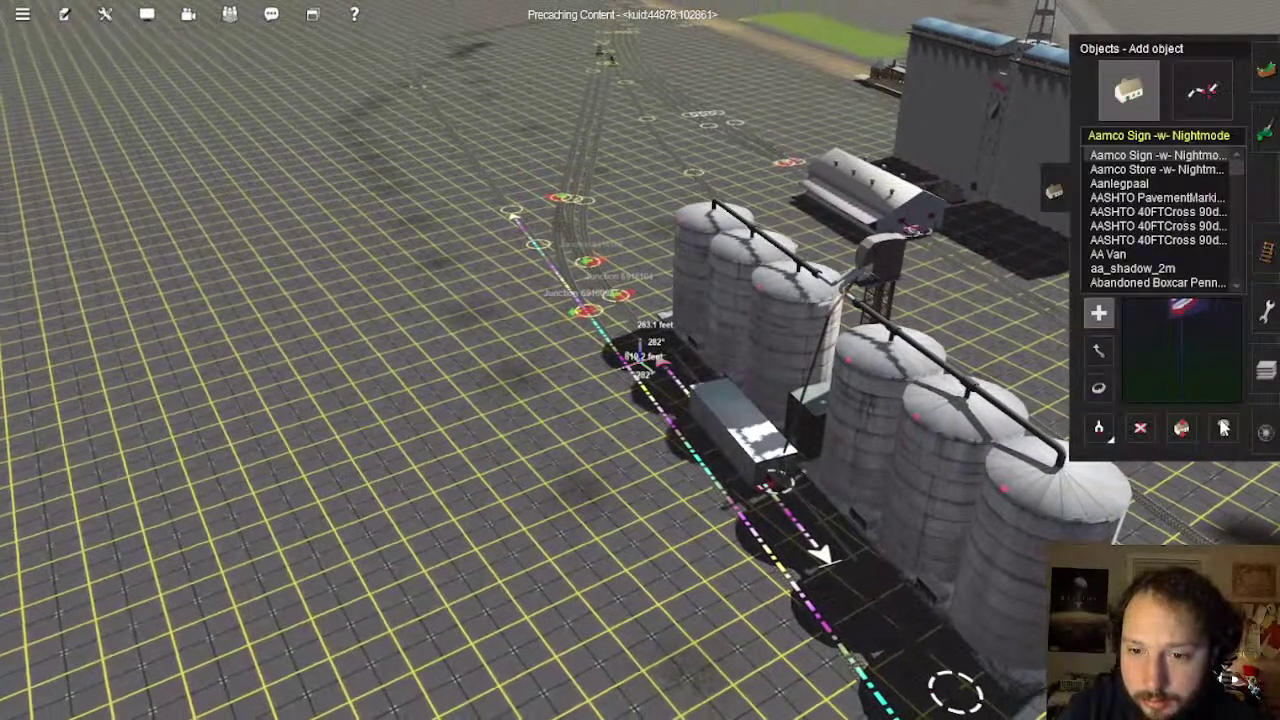
pyautogui.click(1222, 428)
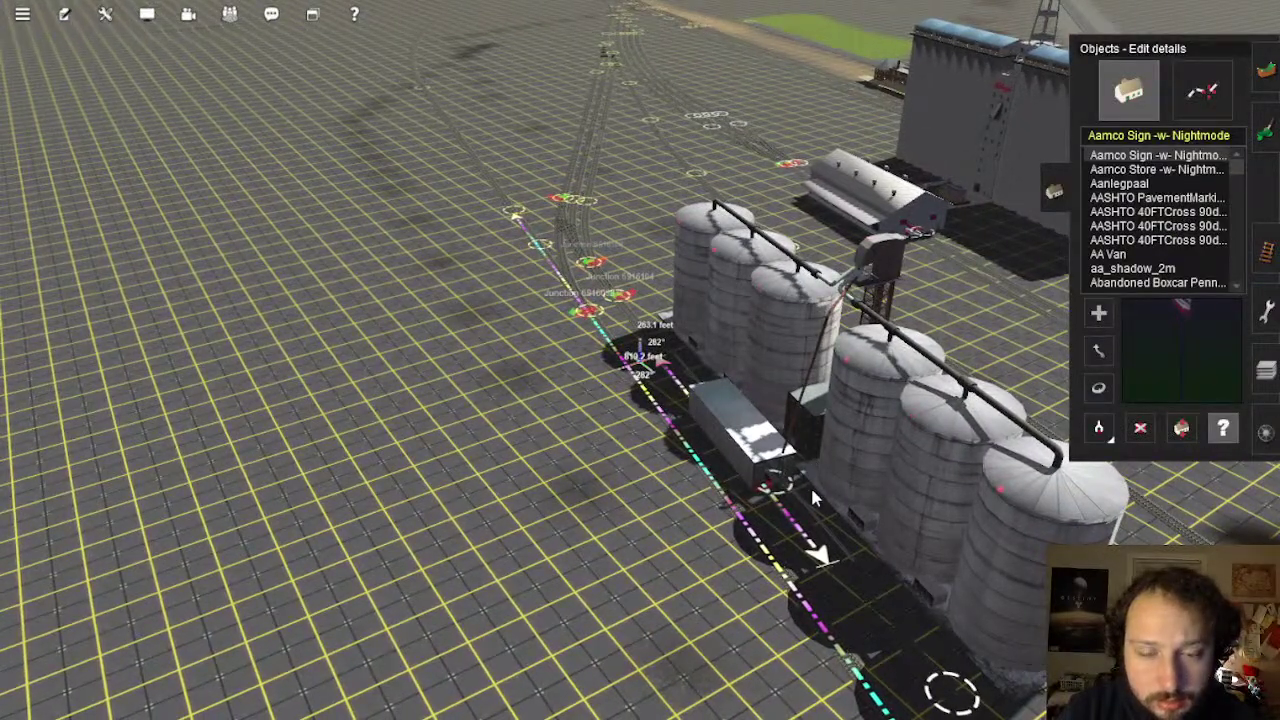
pyautogui.click(826, 410)
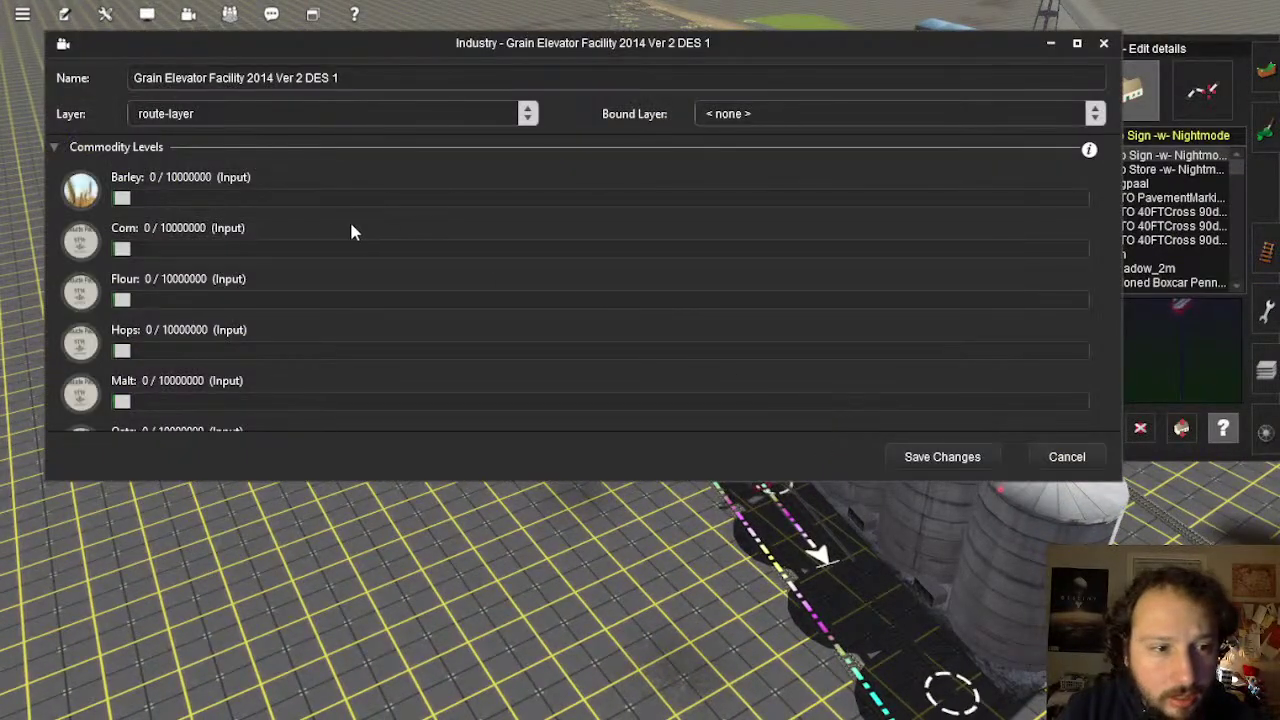
# Review the facility's commodity levels, industry processes and production and consumption rates, and discard any changes
pyautogui.scroll(-5, 323, 229)
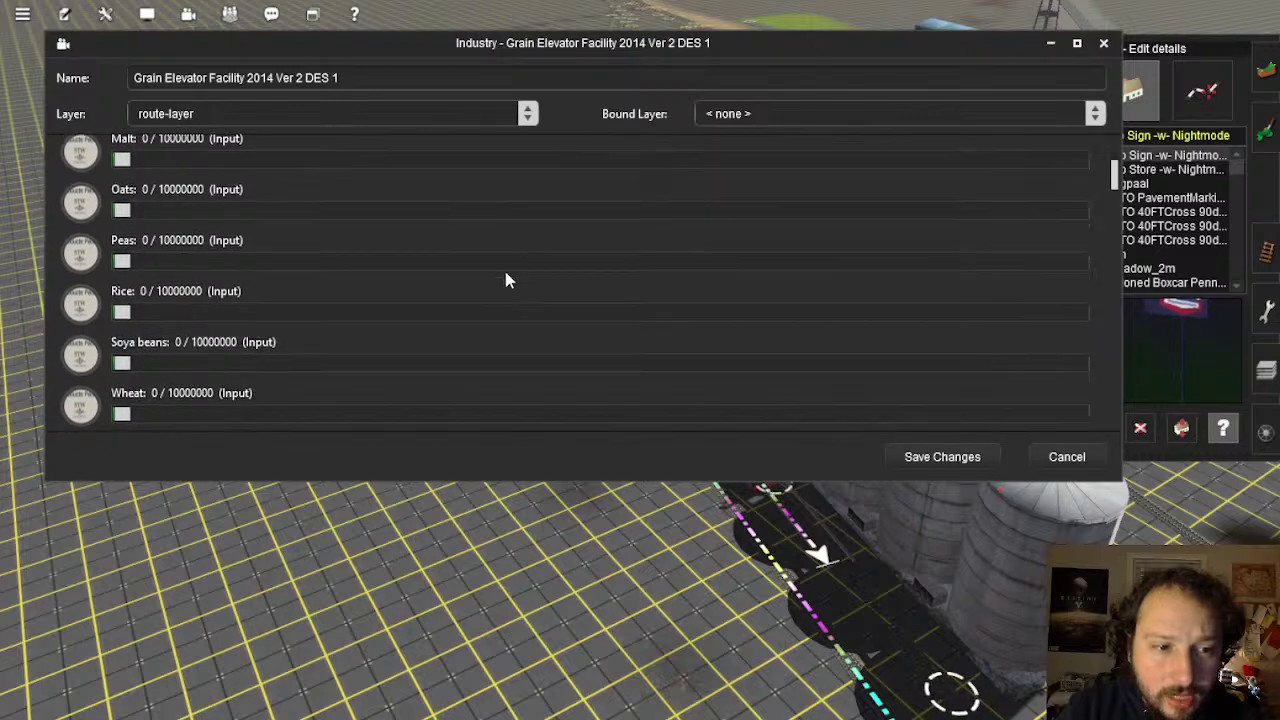
pyautogui.scroll(-10, 505, 281)
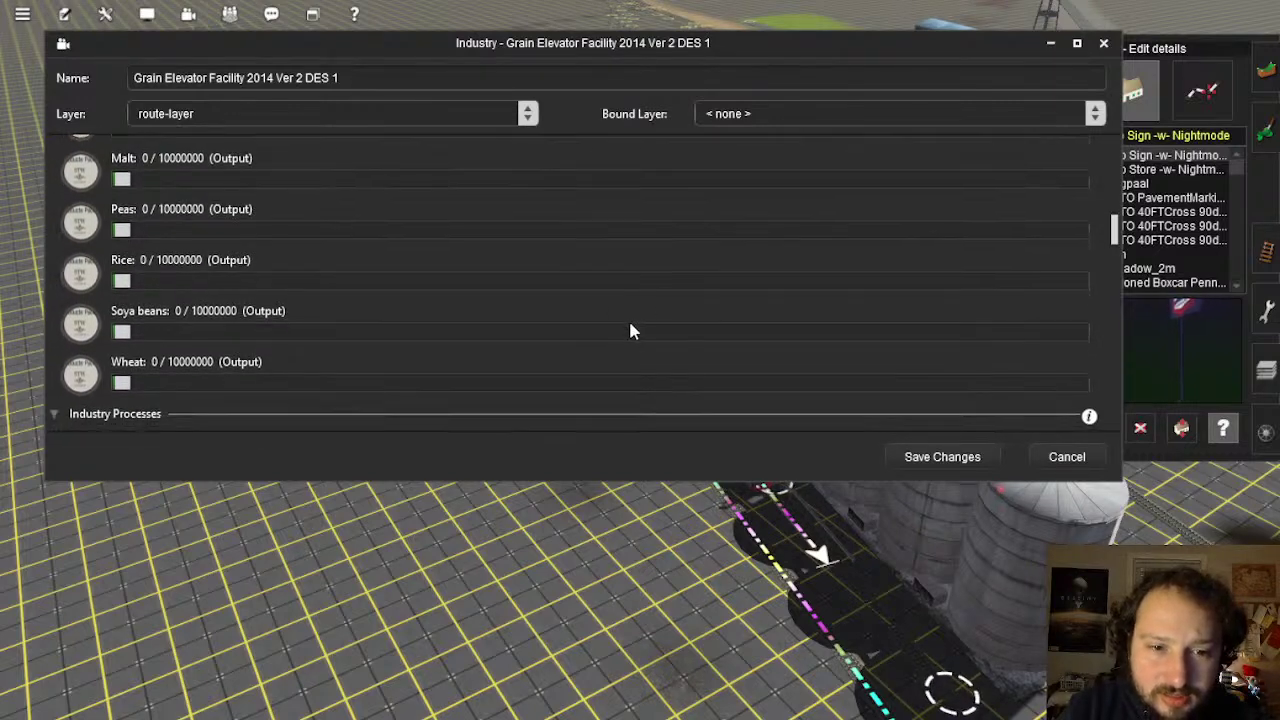
pyautogui.moveTo(630, 331); pyautogui.dragTo(112, 347)
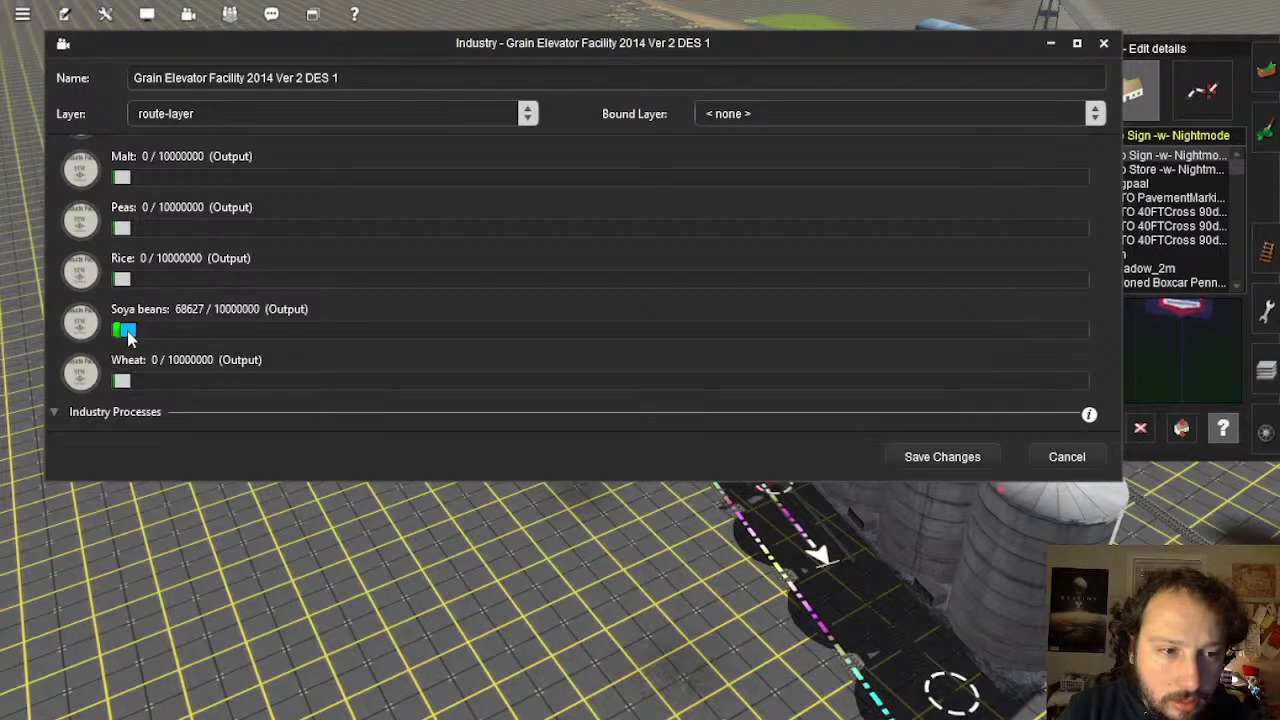
pyautogui.scroll(-5, 374, 306)
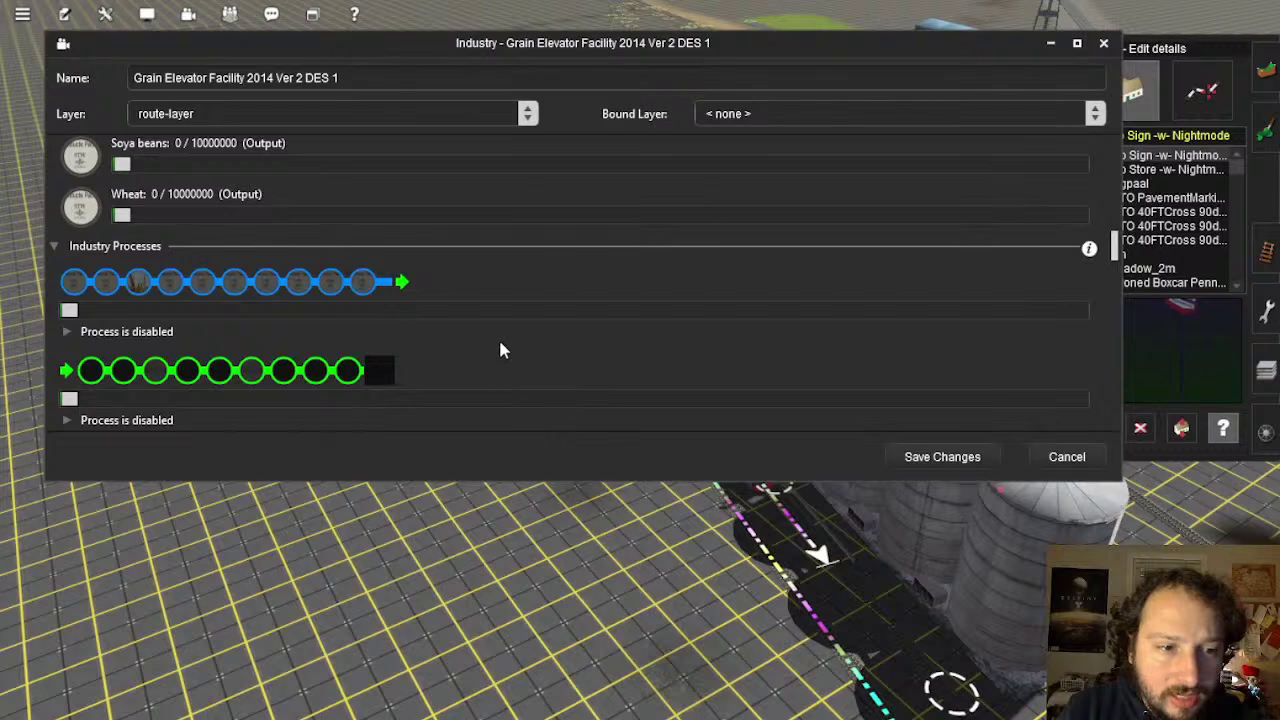
pyautogui.scroll(-5, 501, 349)
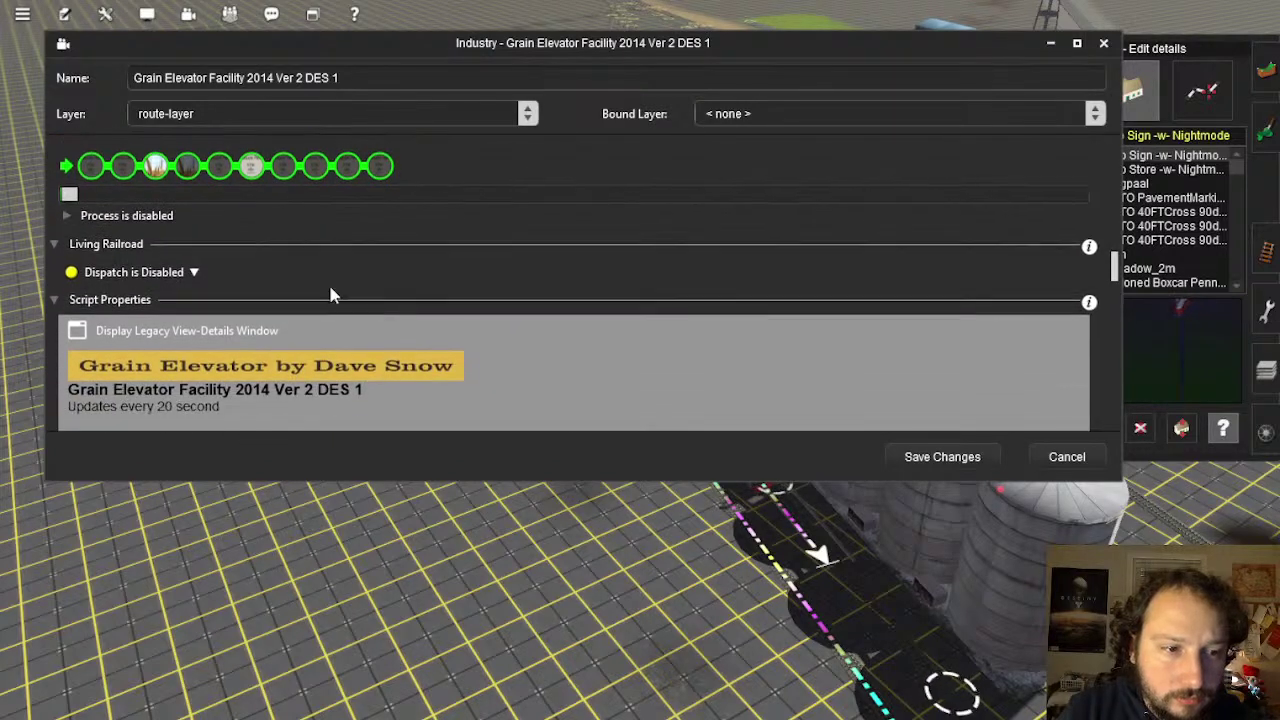
pyautogui.scroll(-4, 330, 296)
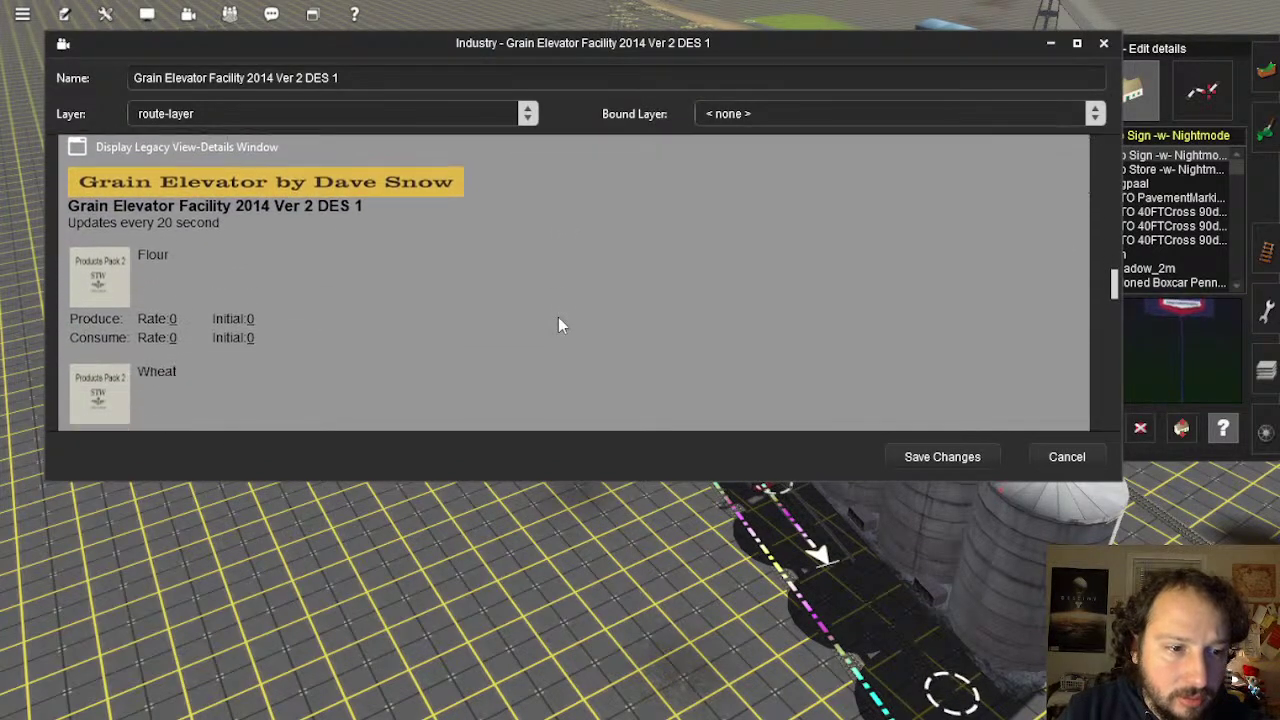
pyautogui.scroll(-3, 555, 322)
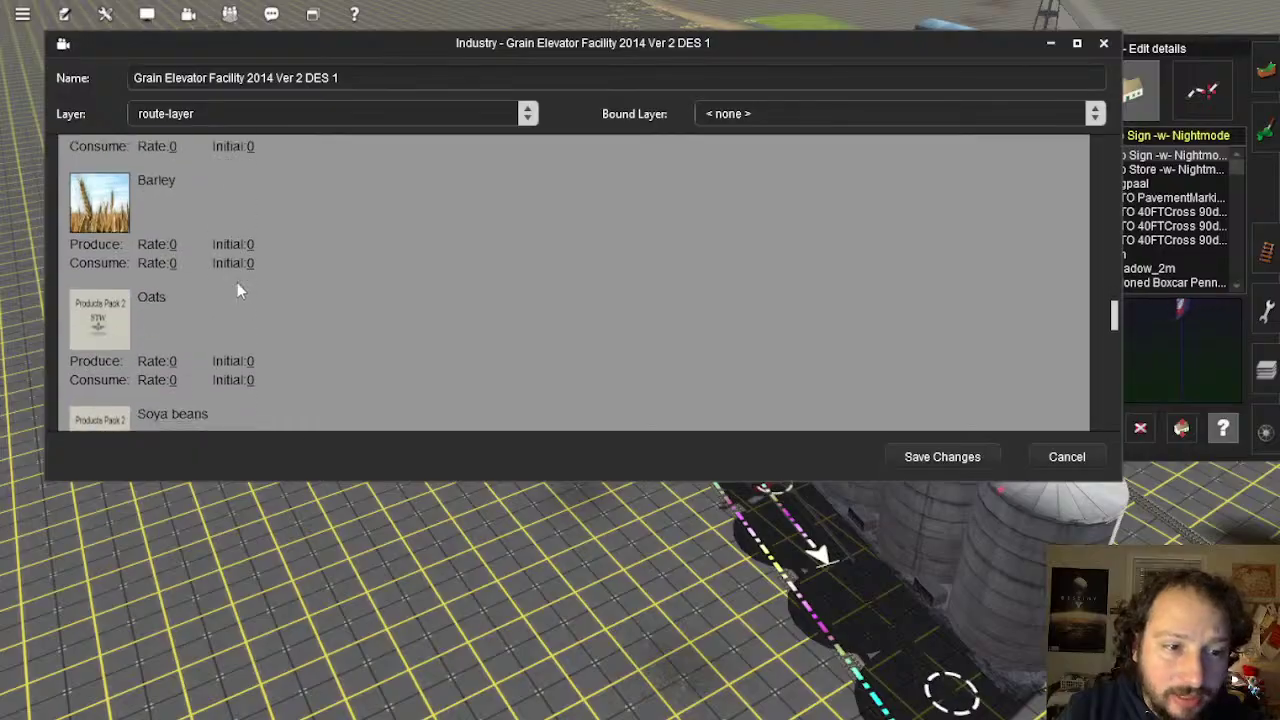
pyautogui.scroll(-1, 237, 282)
pyautogui.click(1066, 456)
# Inspect the route from the grain facilities along the main line to the Rhode River Bridge and its surroundings
pyautogui.scroll(3, 731, 302)
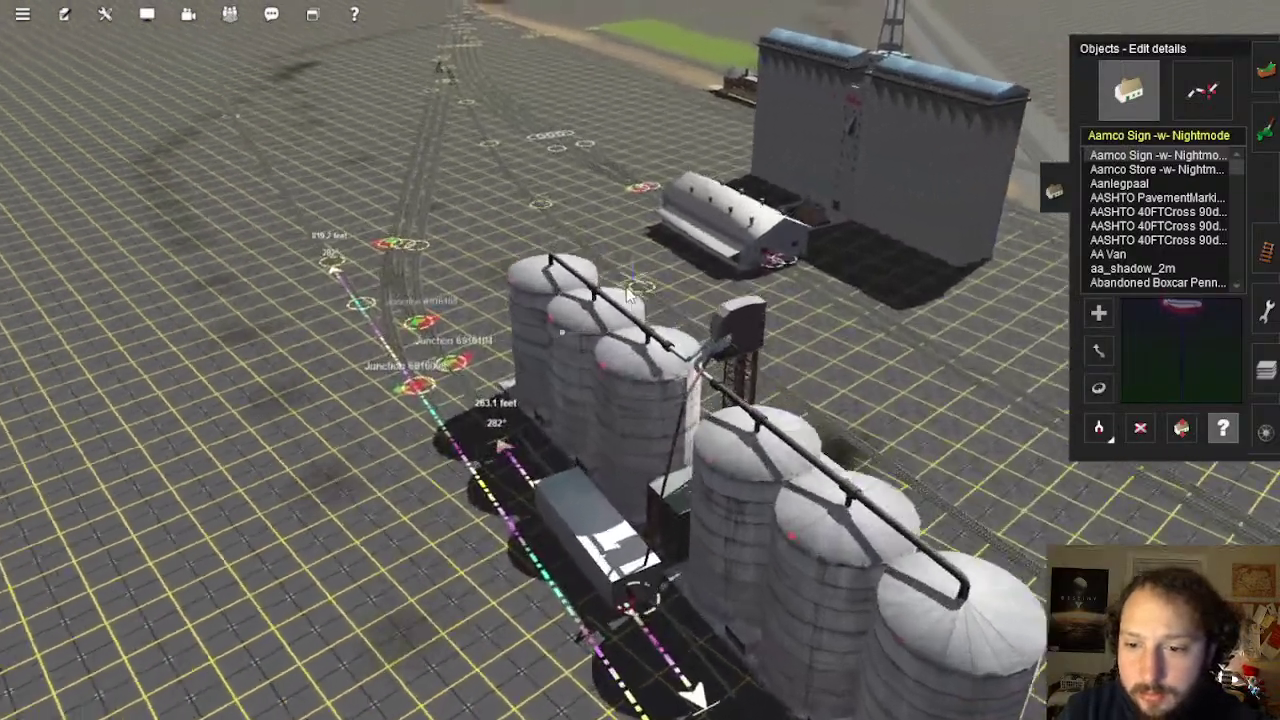
pyautogui.rightClick(636, 296)
pyautogui.rightClick(652, 300)
pyautogui.rightClick(590, 216)
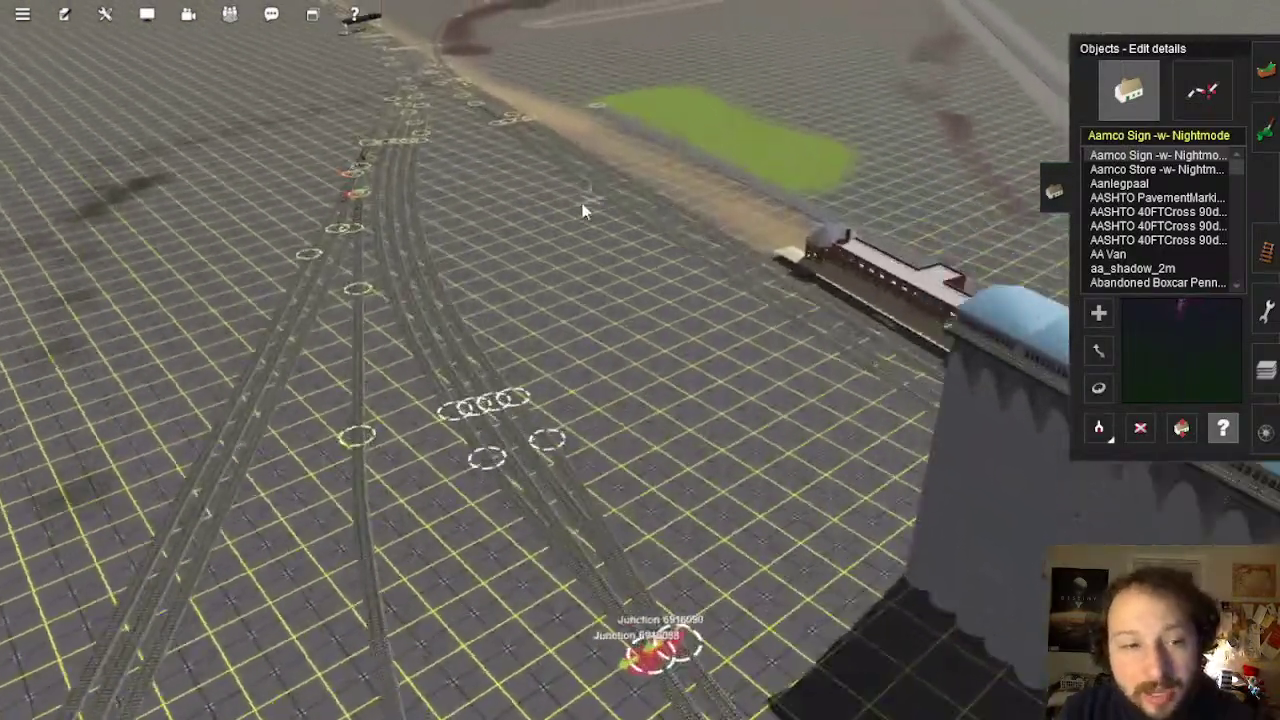
pyautogui.scroll(-5, 600, 250)
pyautogui.rightClick(609, 262)
pyautogui.rightClick(611, 238)
pyautogui.rightClick(604, 212)
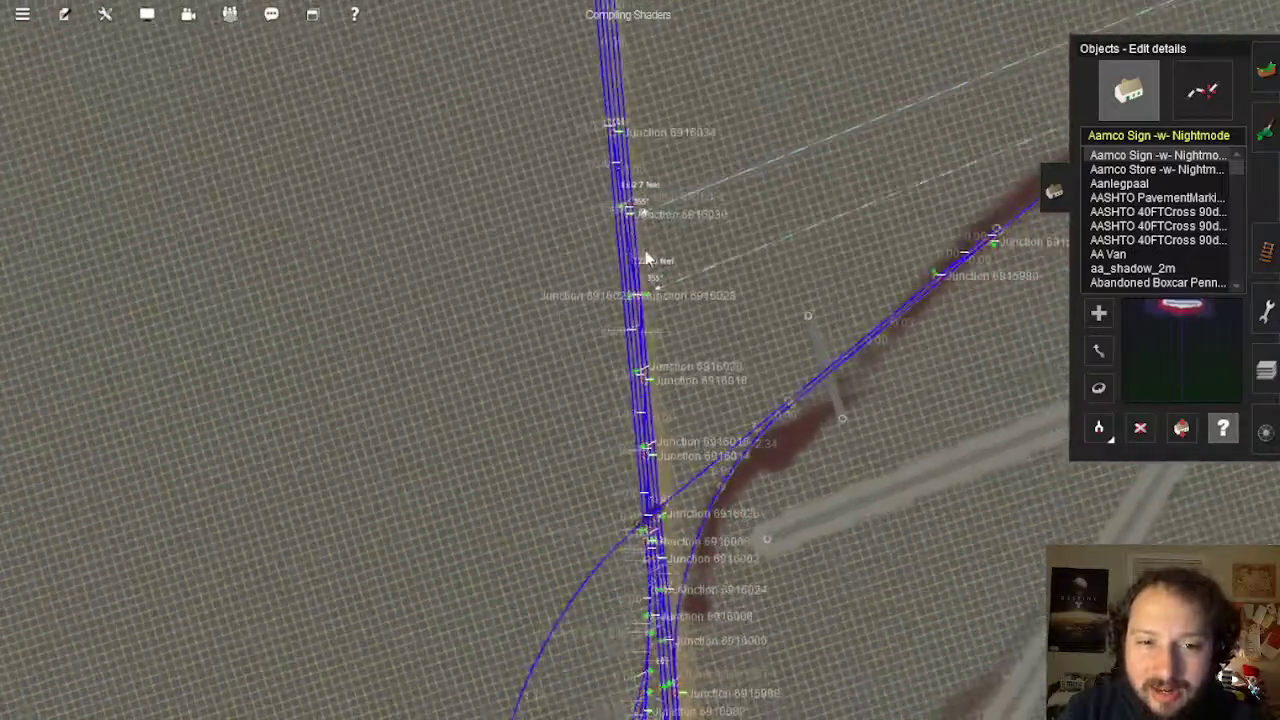
pyautogui.scroll(-5, 645, 250)
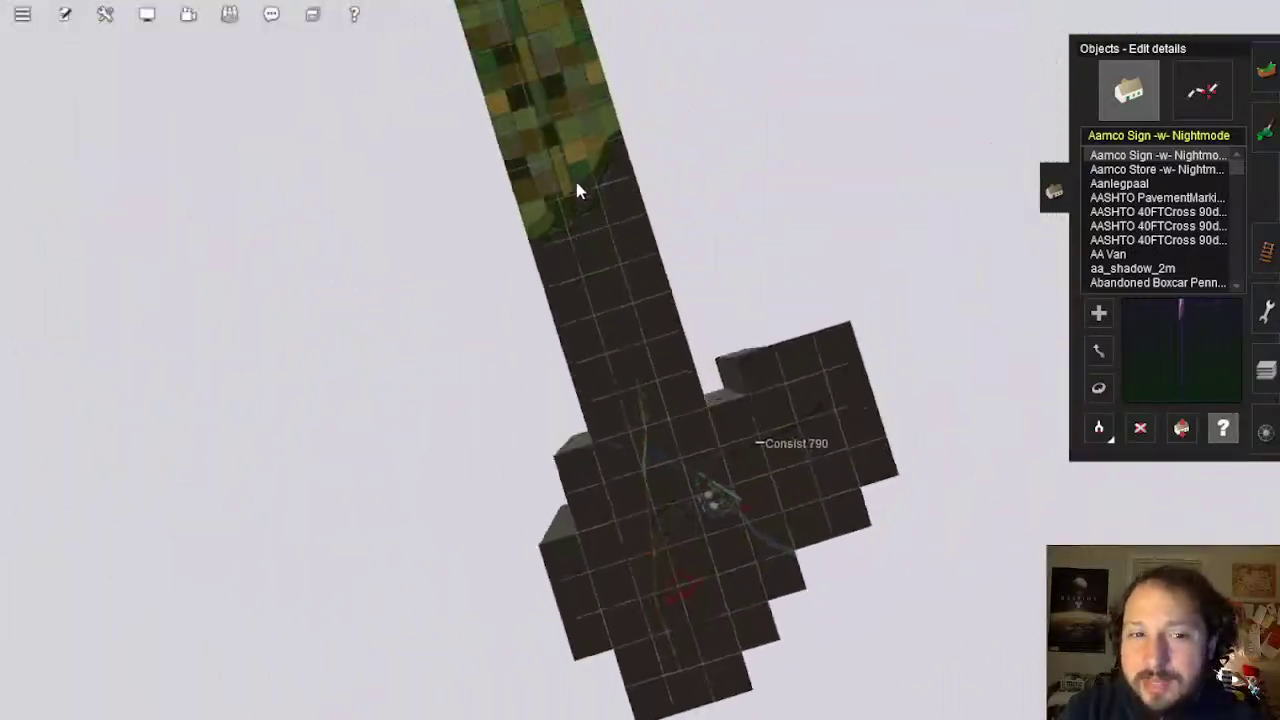
pyautogui.scroll(10, 576, 190)
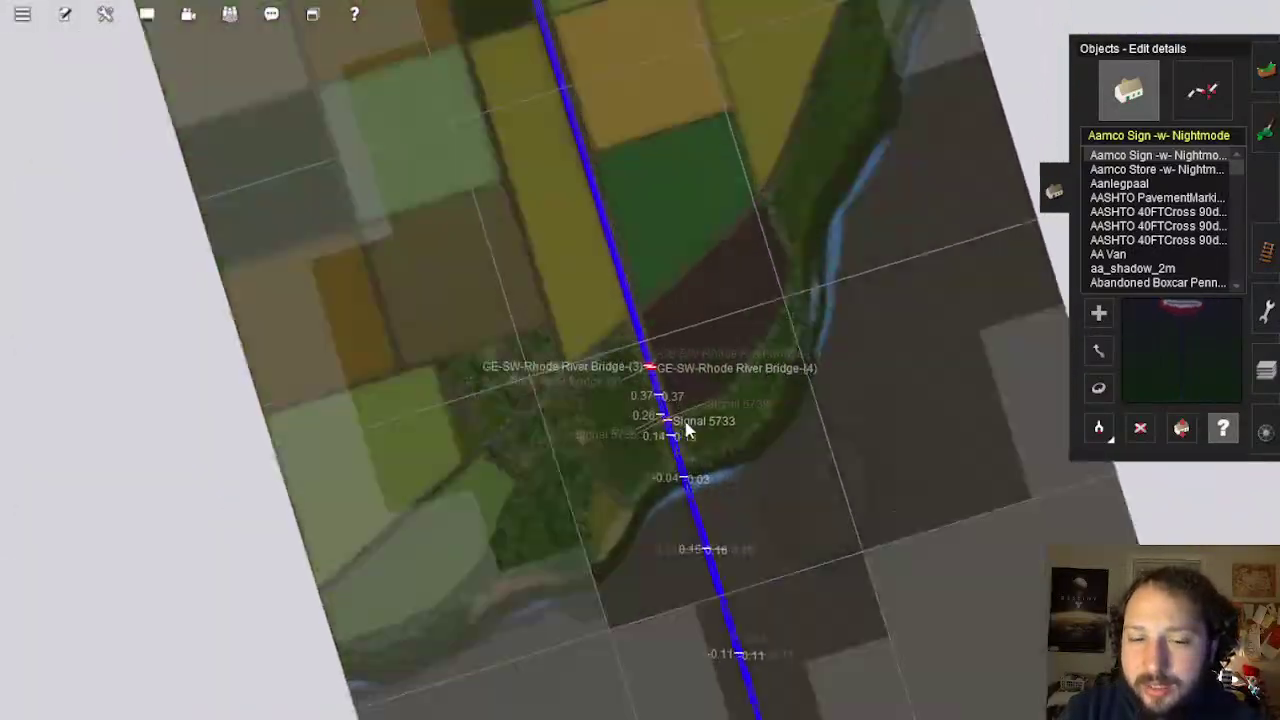
pyautogui.scroll(10, 700, 425)
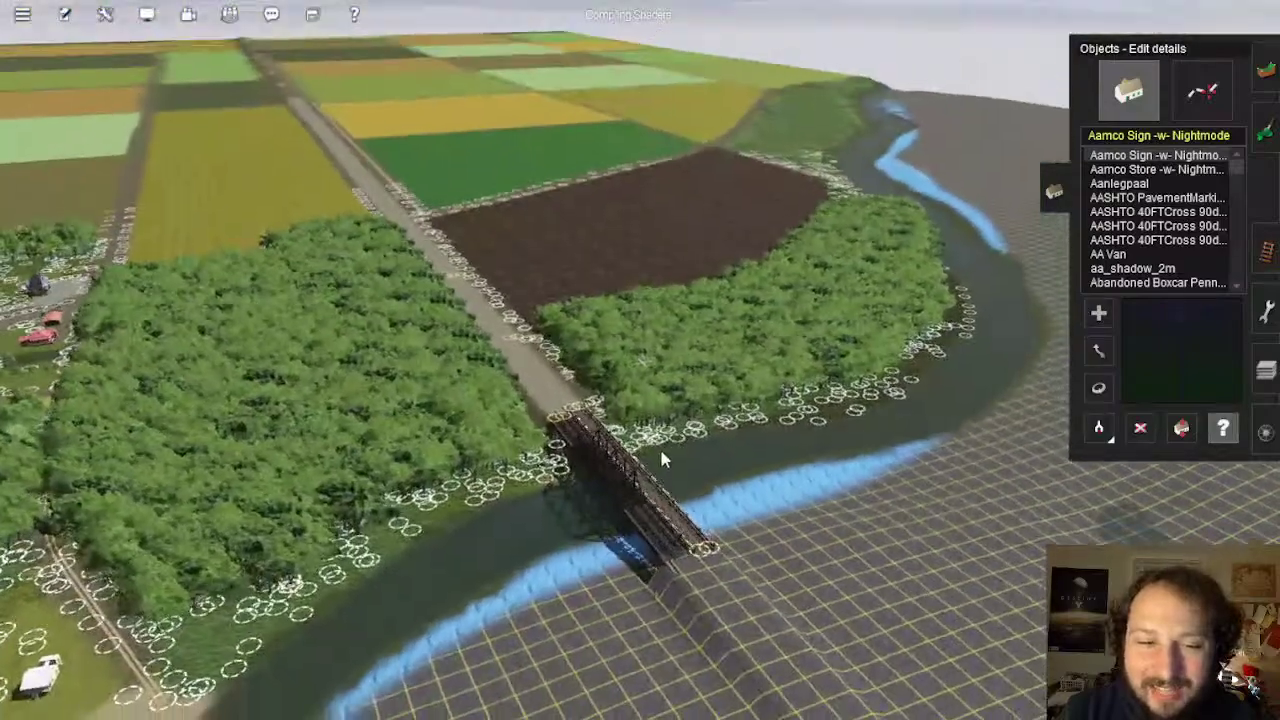
pyautogui.moveTo(659, 445); pyautogui.dragTo(656, 350, button='right')
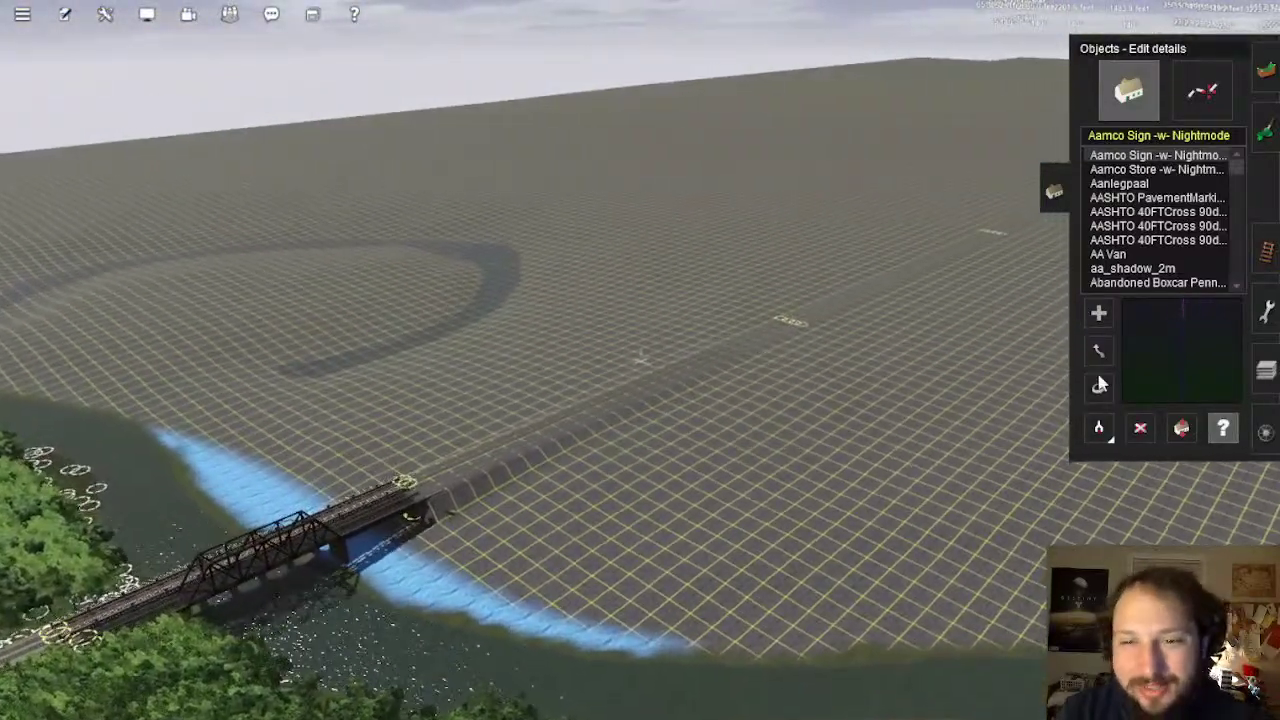
# Bring up the track-laying tools and inspect the main line across the farmland beyond the river
pyautogui.click(1267, 250)
pyautogui.moveTo(779, 371); pyautogui.dragTo(656, 289, button='right')
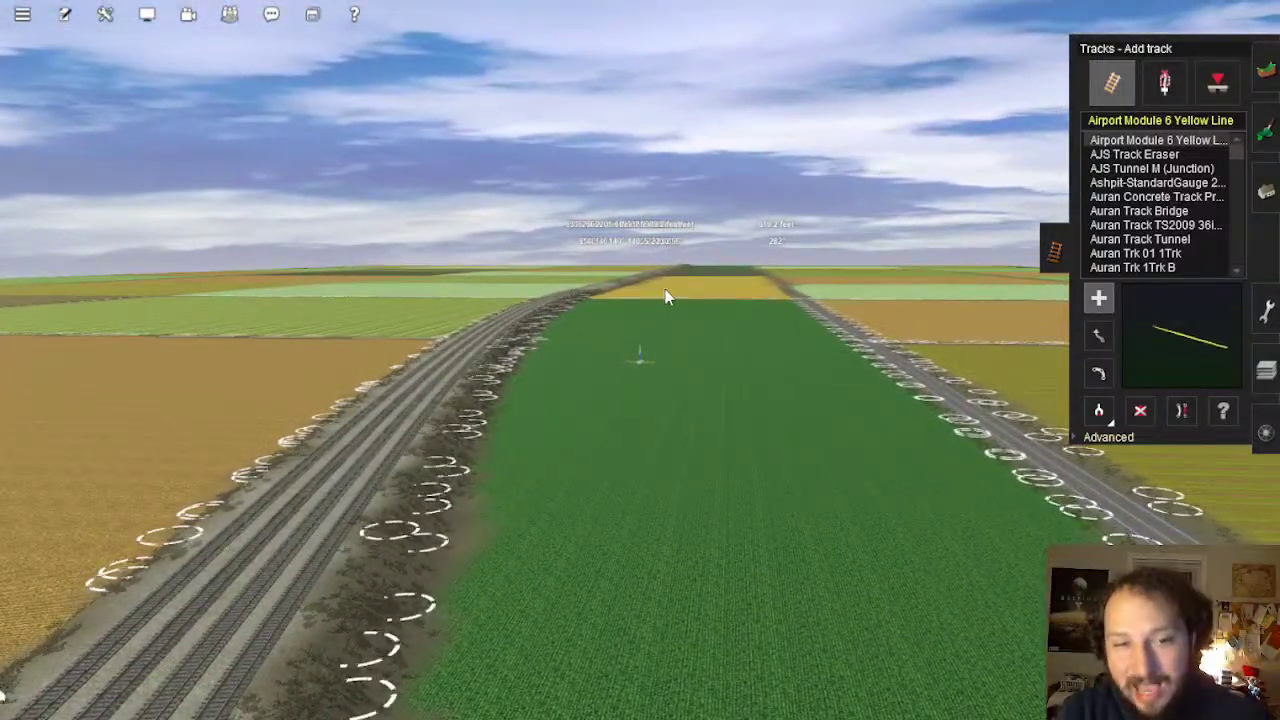
pyautogui.moveTo(680, 317); pyautogui.dragTo(630, 341, button='right')
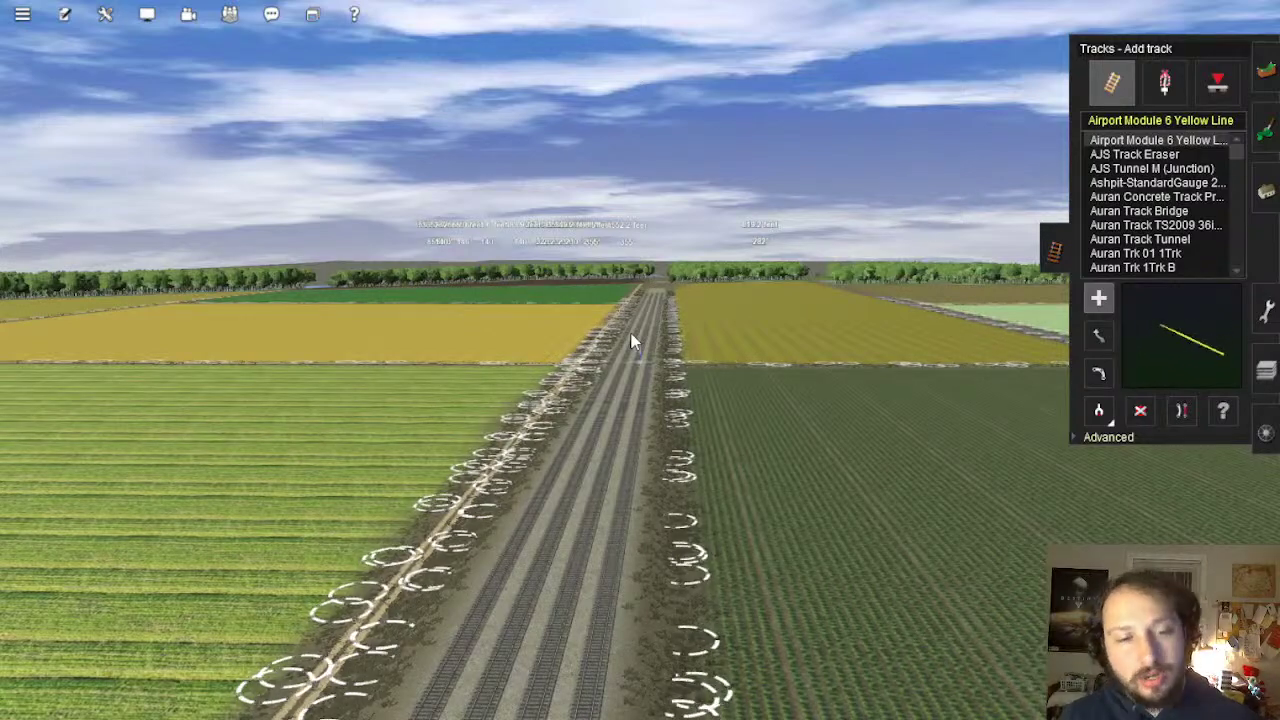
# Survey the whole route from above and examine the bare gridded terrain beside the Upper Deaucliff area
pyautogui.moveTo(567, 352); pyautogui.dragTo(691, 314, button='right')
pyautogui.scroll(-12, 702, 252)
pyautogui.scroll(-10, 690, 322)
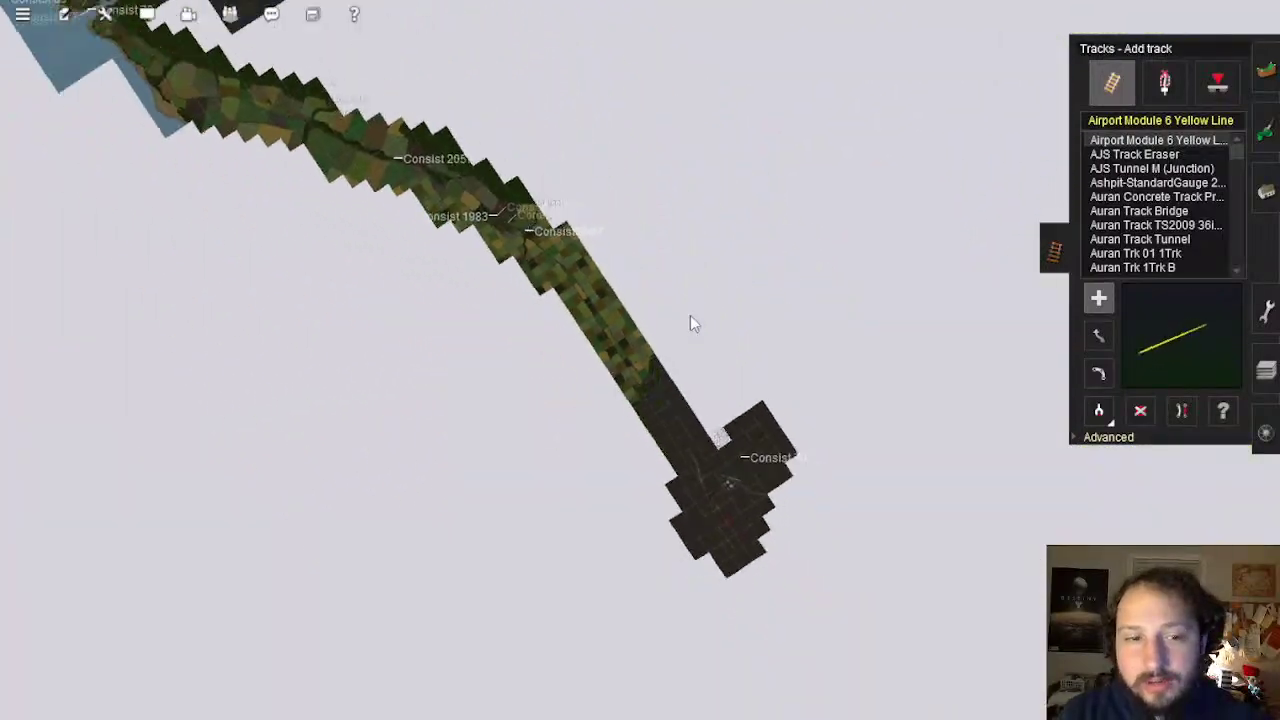
pyautogui.scroll(10, 648, 376)
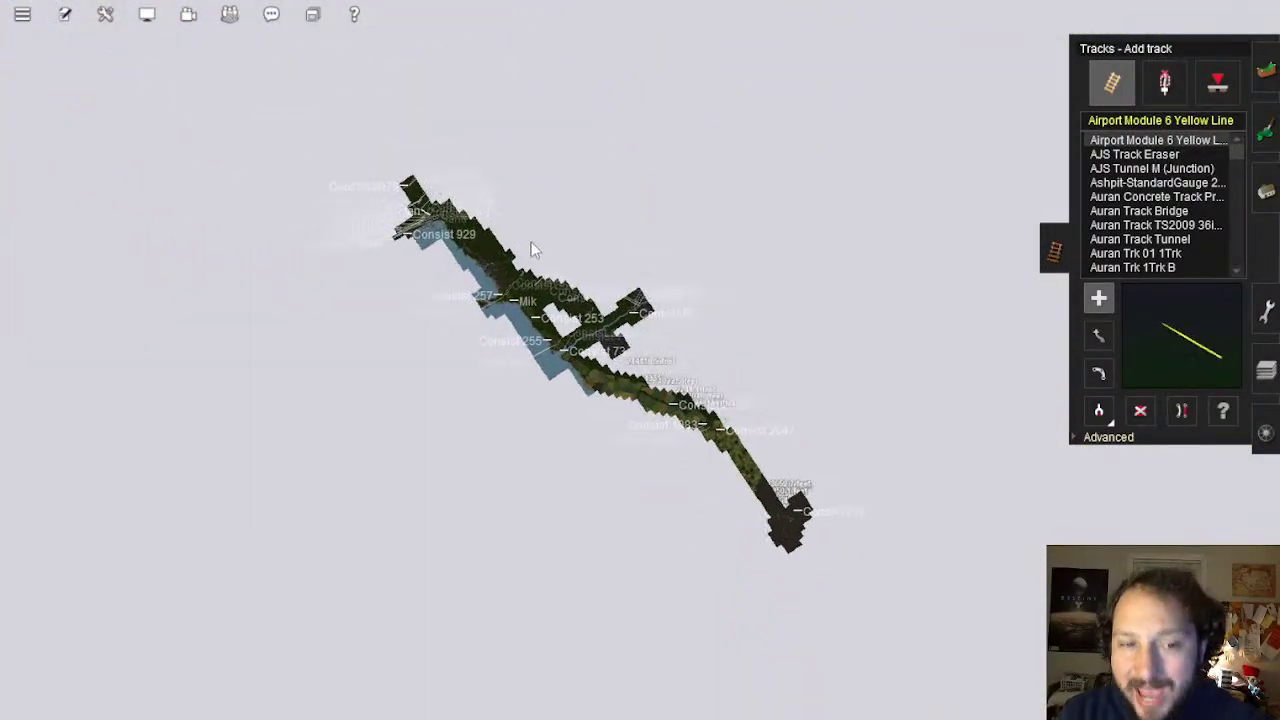
pyautogui.scroll(8, 740, 480)
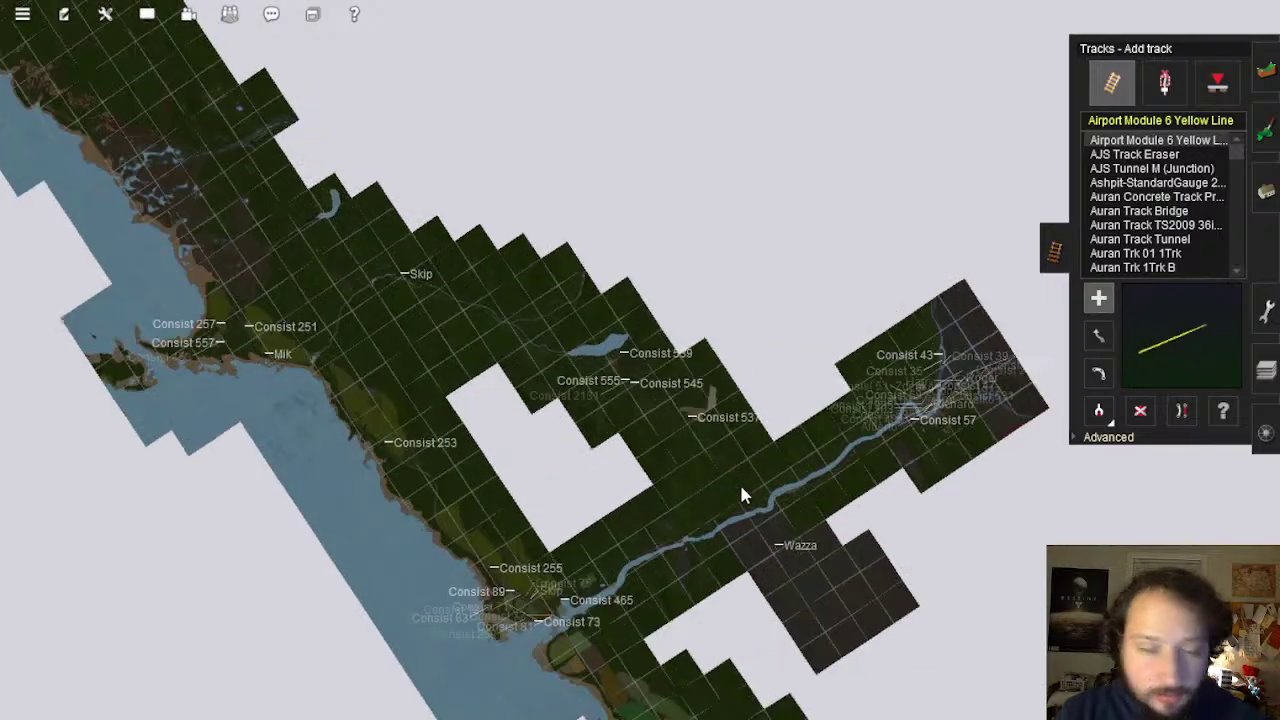
pyautogui.scroll(8, 725, 440)
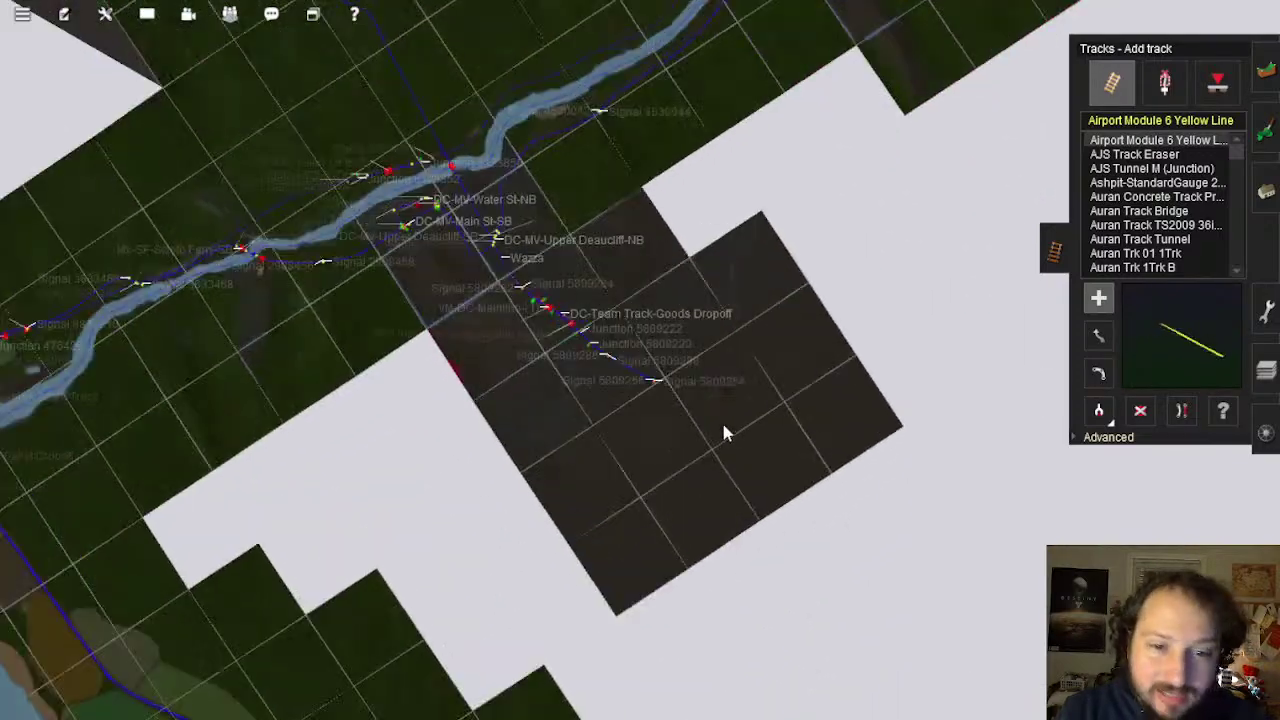
pyautogui.scroll(8, 655, 365)
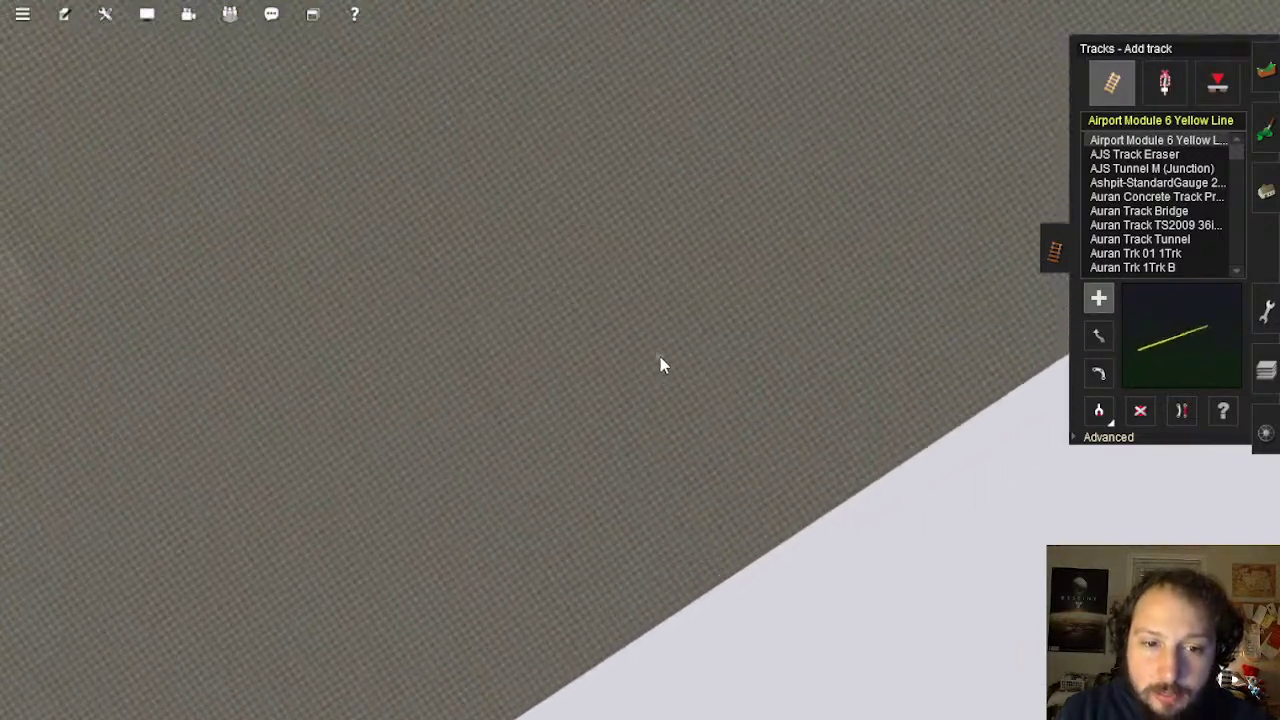
pyautogui.press('Right')
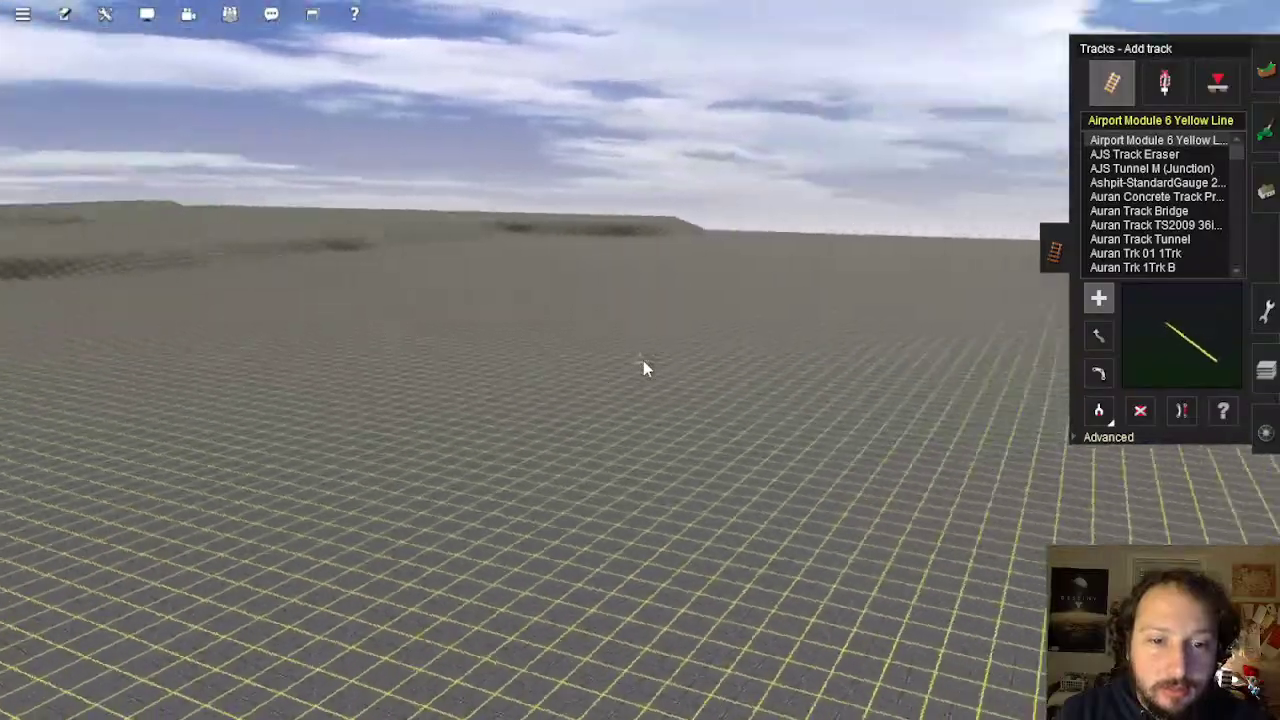
pyautogui.press('Right')
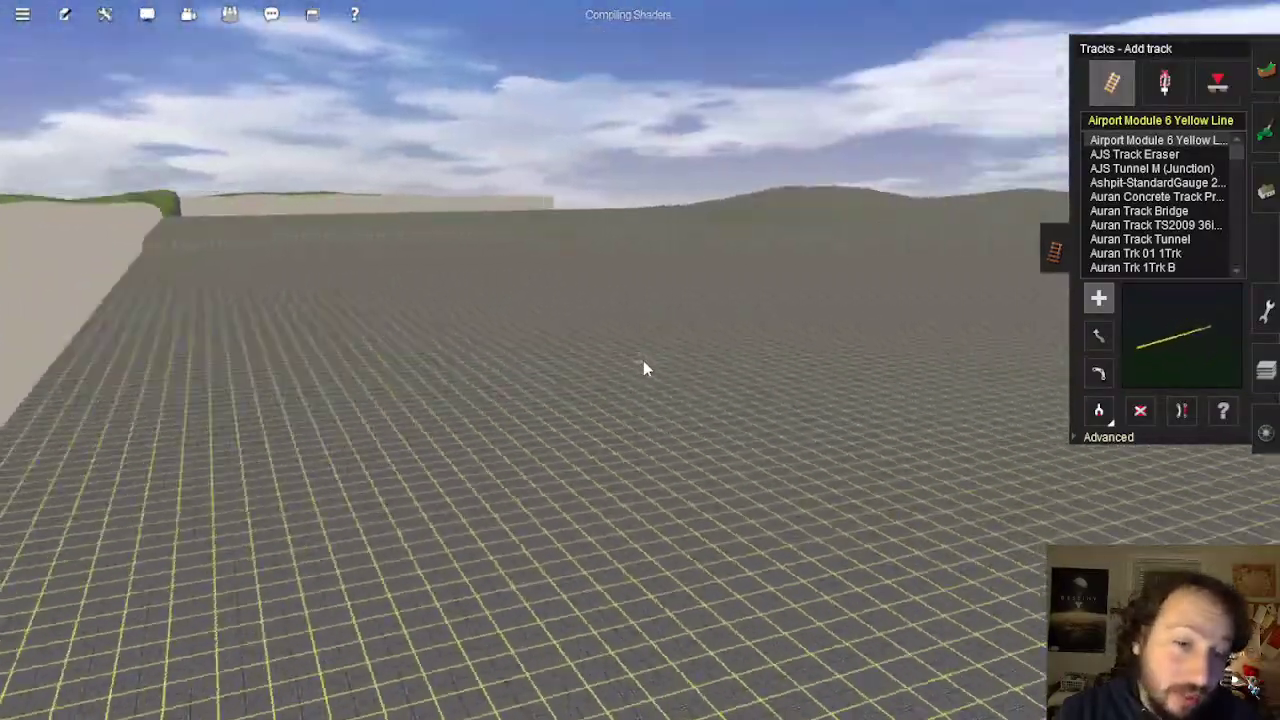
pyautogui.press('Left')
pyautogui.press('Up')
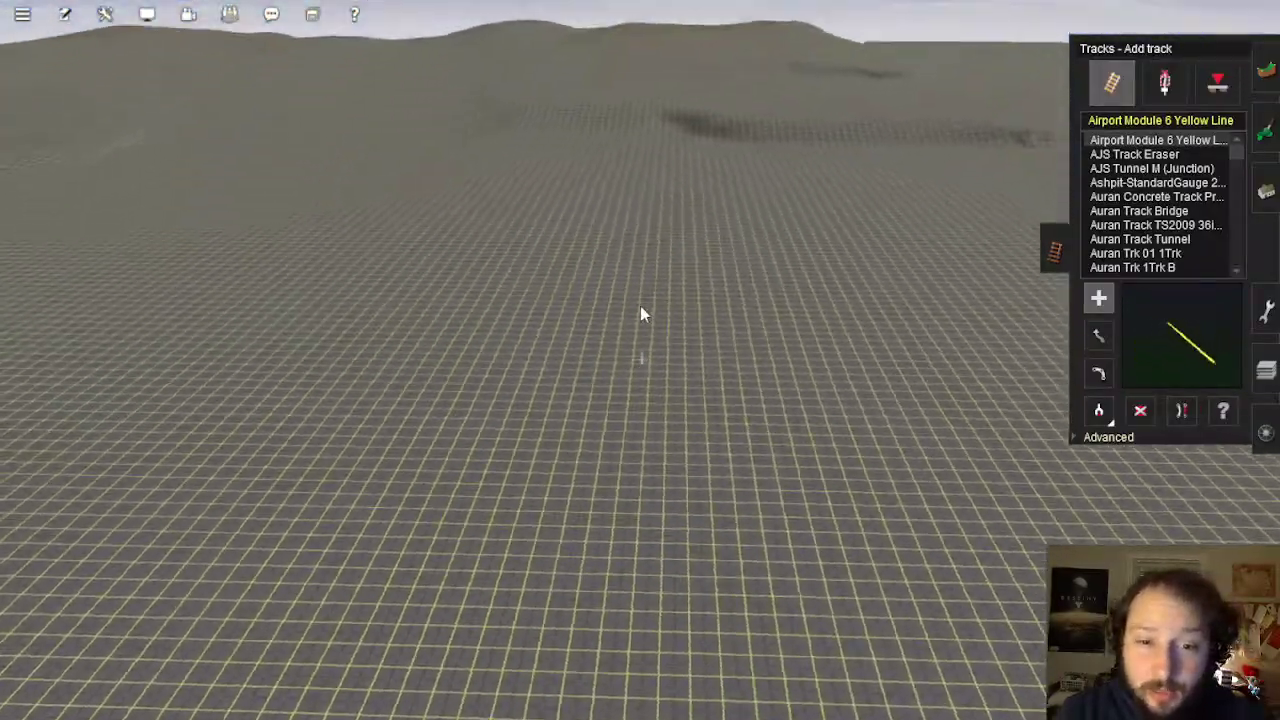
# Look across the unfinished grid terrain and on to the line running through the forested hills
pyautogui.moveTo(640, 306); pyautogui.dragTo(686, 217, button='right')
pyautogui.press('Left')
pyautogui.press('Left')
pyautogui.rightClick(738, 284)
pyautogui.press('Right')
pyautogui.press('Right')
pyautogui.press('Down')
pyautogui.press('Right')
pyautogui.press('Left')
pyautogui.press('Up')
pyautogui.press('Right')
pyautogui.press('Left')
pyautogui.press('Up')
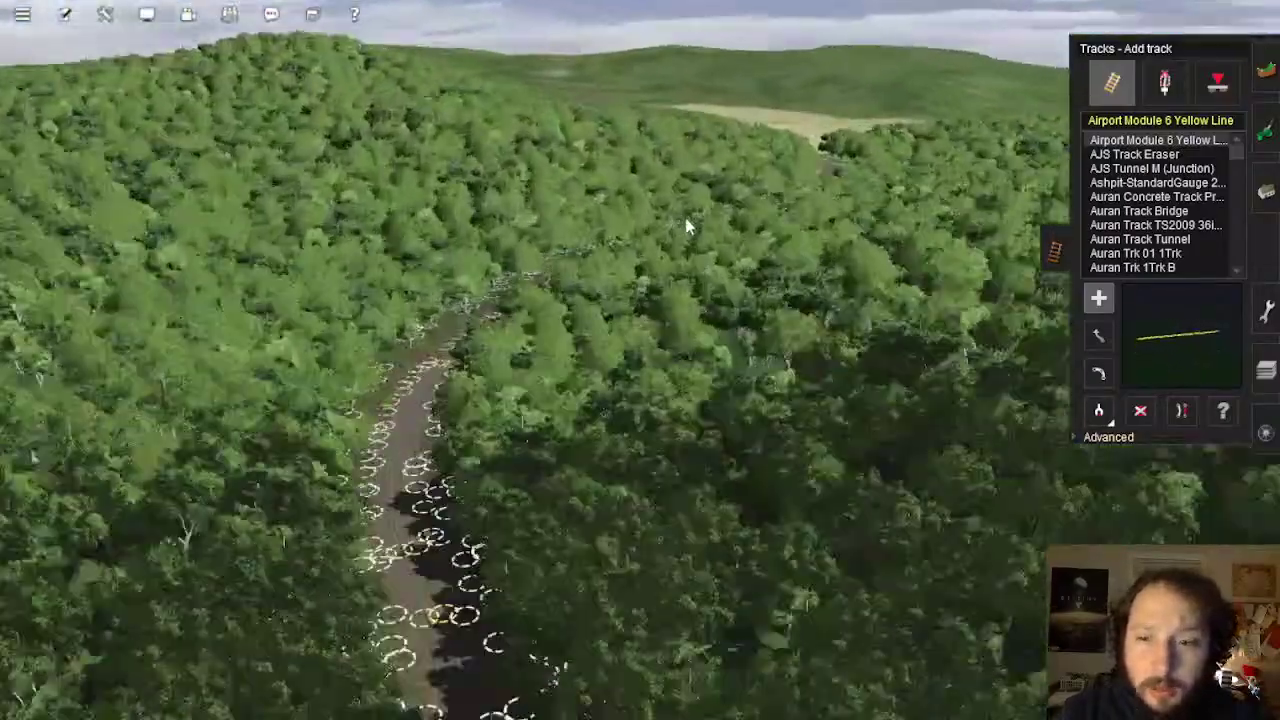
# Locate the Bristol Cutoff beyond Lionhead on the overview and examine its river valley and woodland up close
pyautogui.scroll(-10, 683, 240)
pyautogui.press('Up')
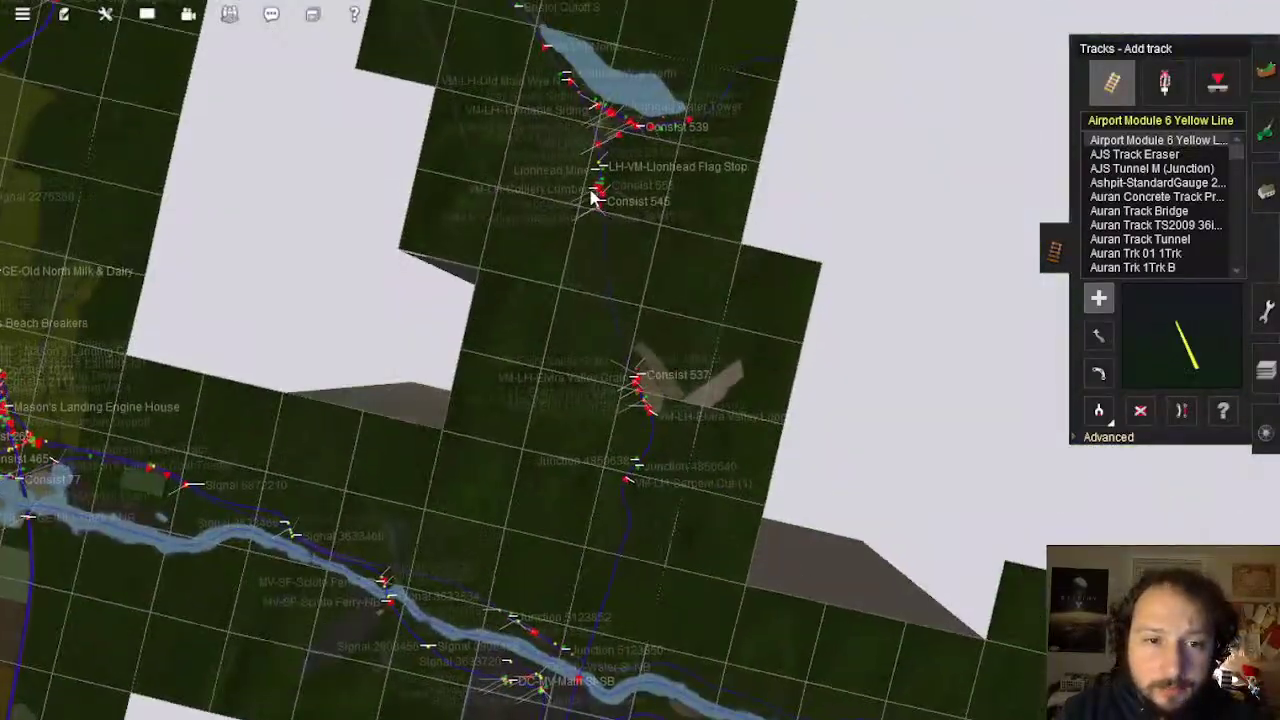
pyautogui.moveTo(645, 208); pyautogui.dragTo(590, 208, button='right')
pyautogui.scroll(12, 637, 251)
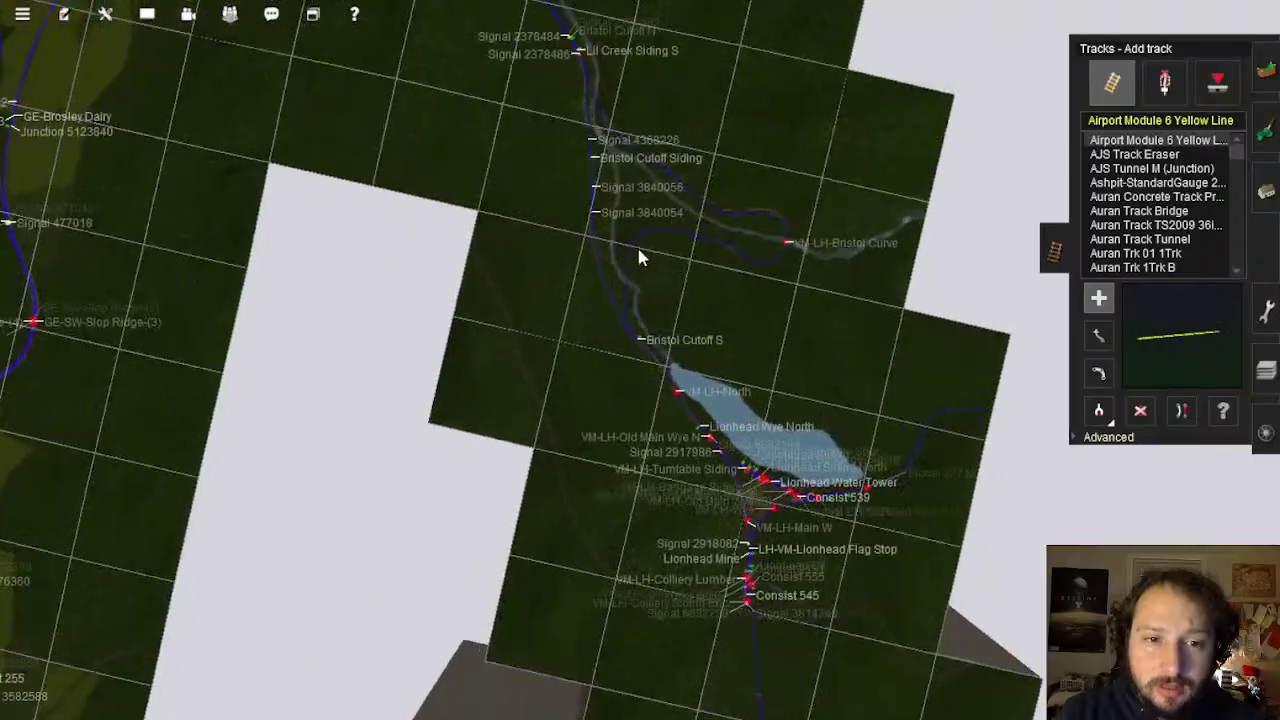
pyautogui.scroll(10, 655, 262)
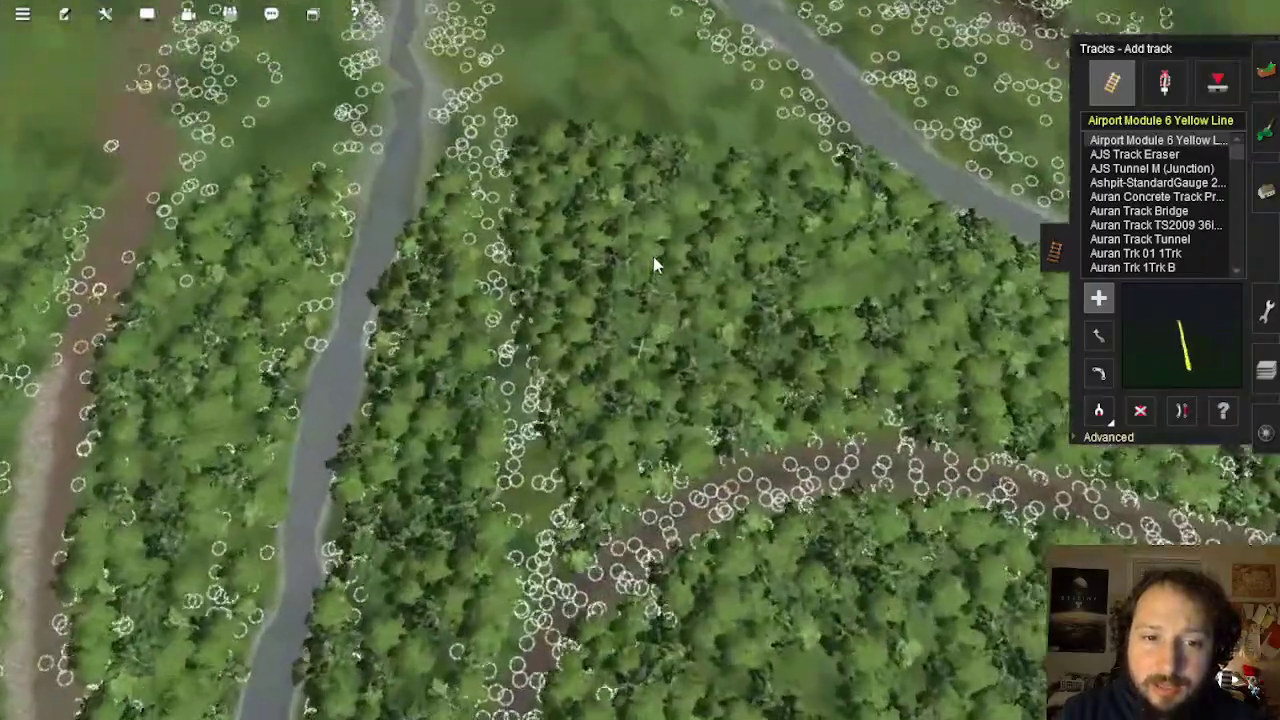
pyautogui.scroll(-5, 699, 350)
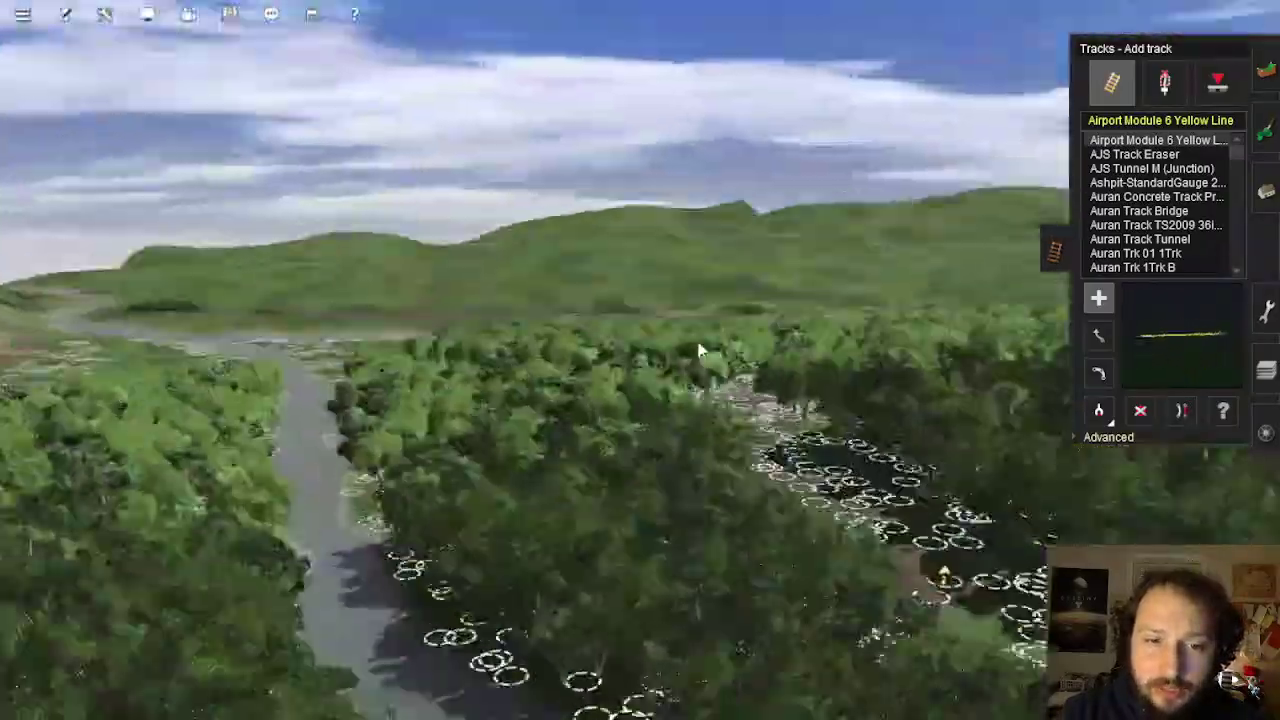
# Bring up the route and session layers and look over the wooded hills around the cutoff
pyautogui.press('Right')
pyautogui.click(1269, 372)
pyautogui.press('Right')
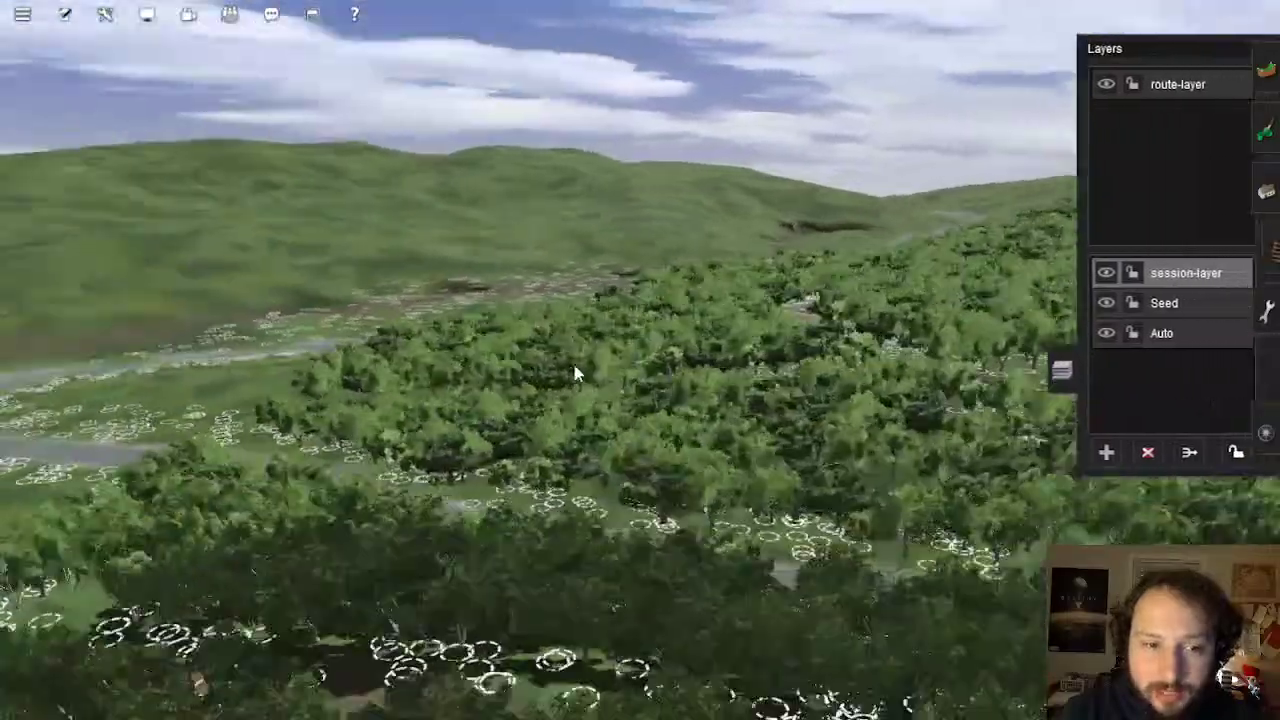
pyautogui.press('Right')
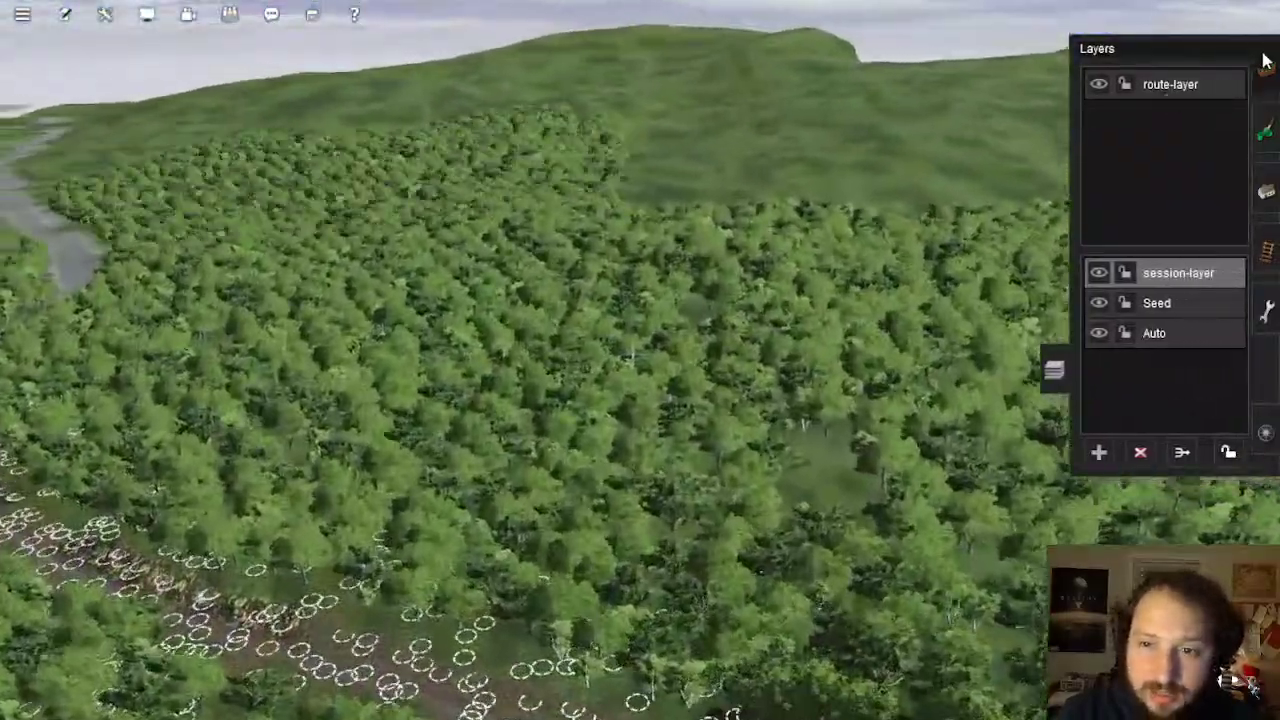
# Bring up the topology tools, try the Plateau tool, and select Height up while viewing the line beside the river
pyautogui.click(1266, 64)
pyautogui.click(1128, 83)
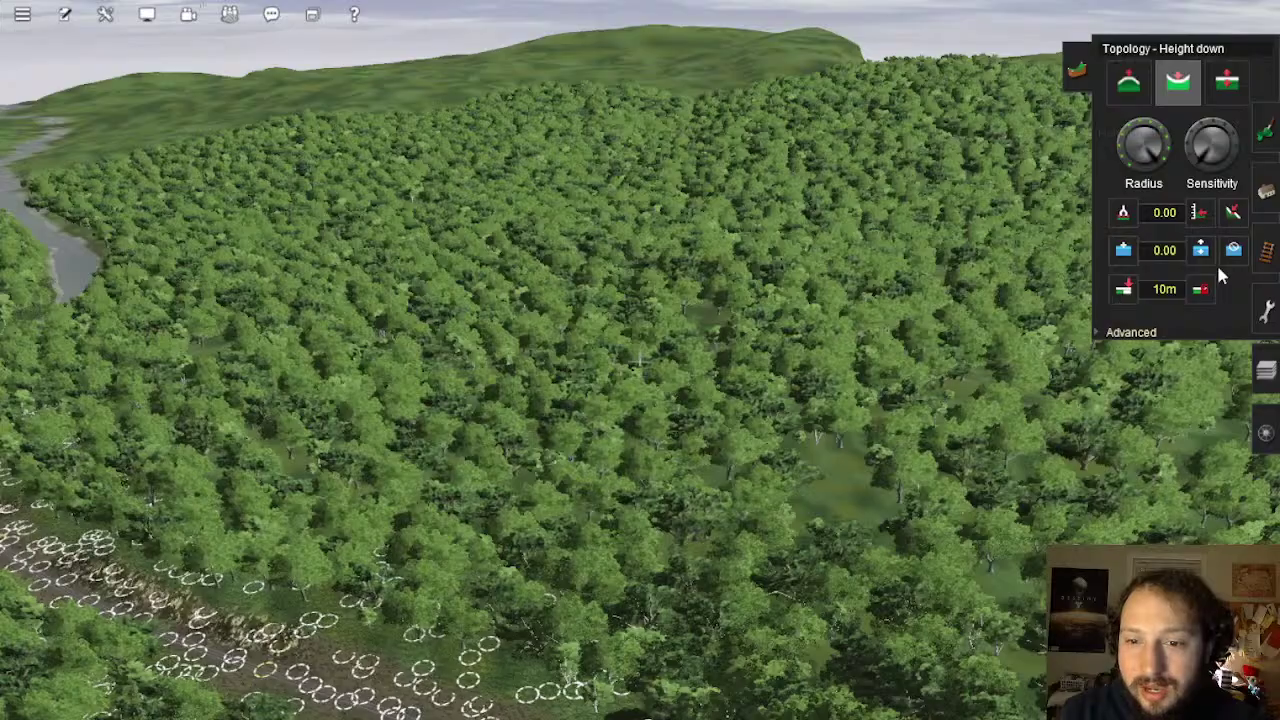
pyautogui.click(1233, 212)
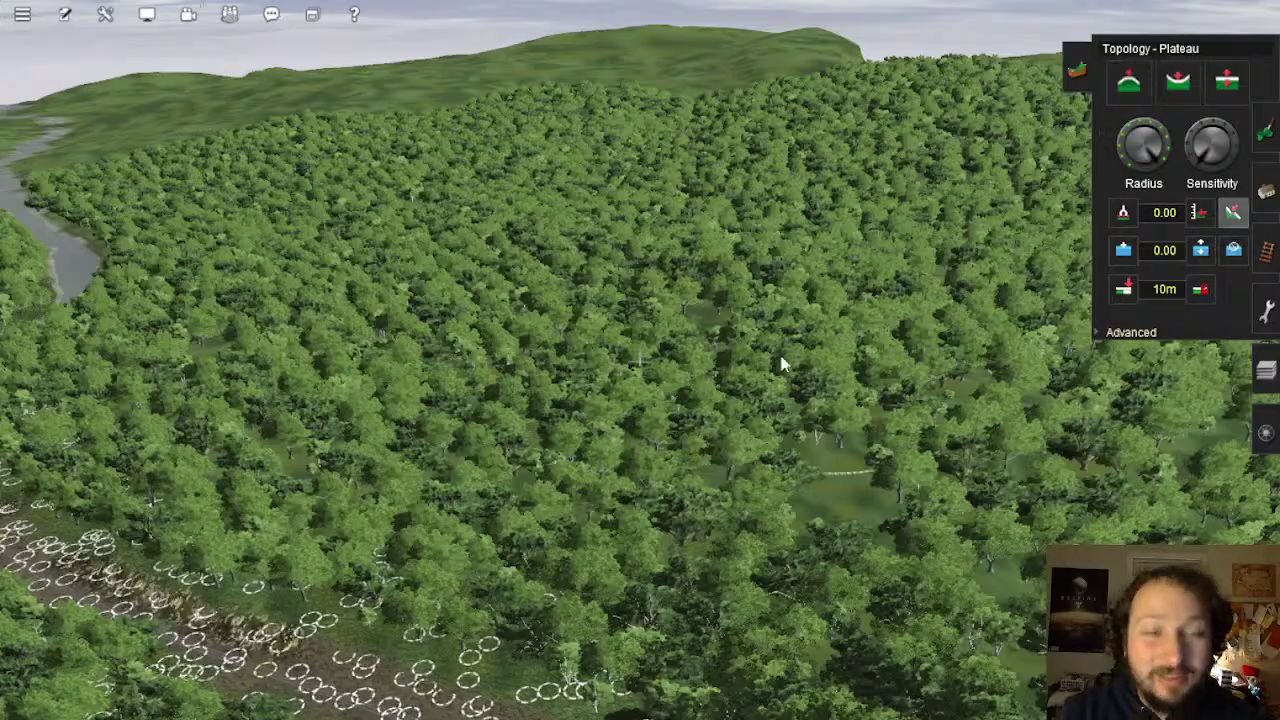
pyautogui.moveTo(780, 356); pyautogui.dragTo(529, 256, button='right')
pyautogui.press('Left')
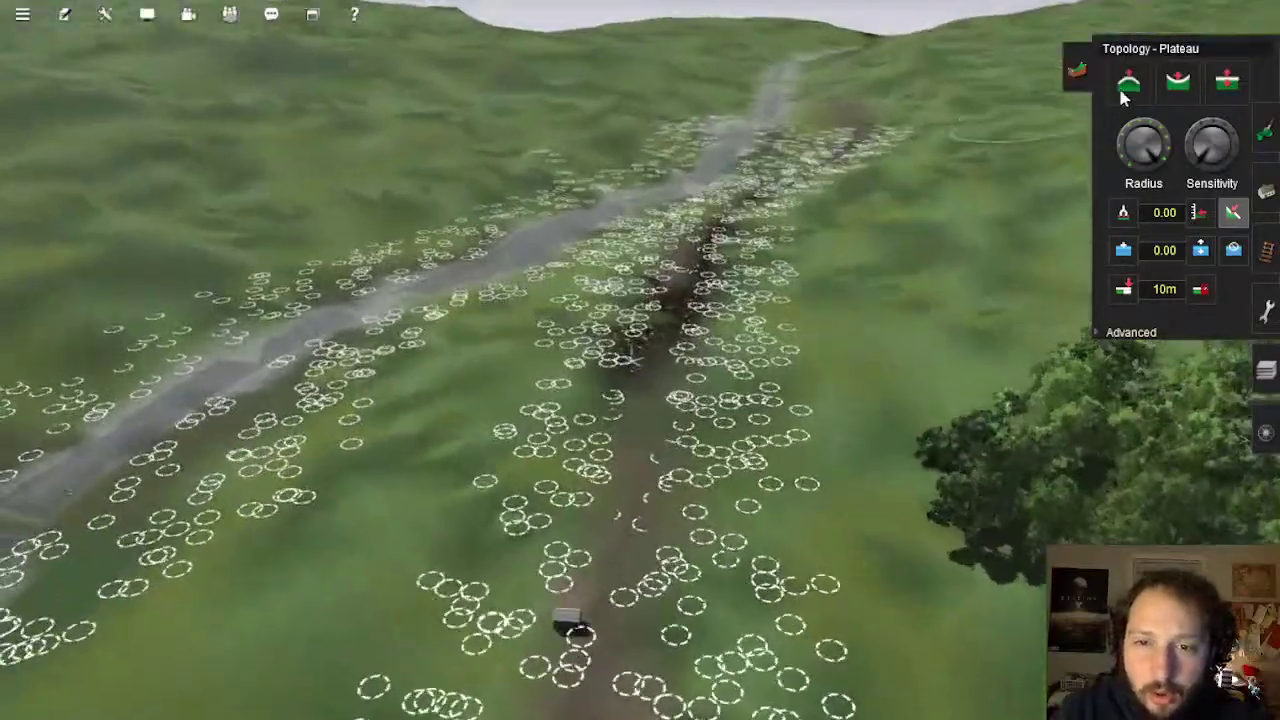
pyautogui.click(1128, 84)
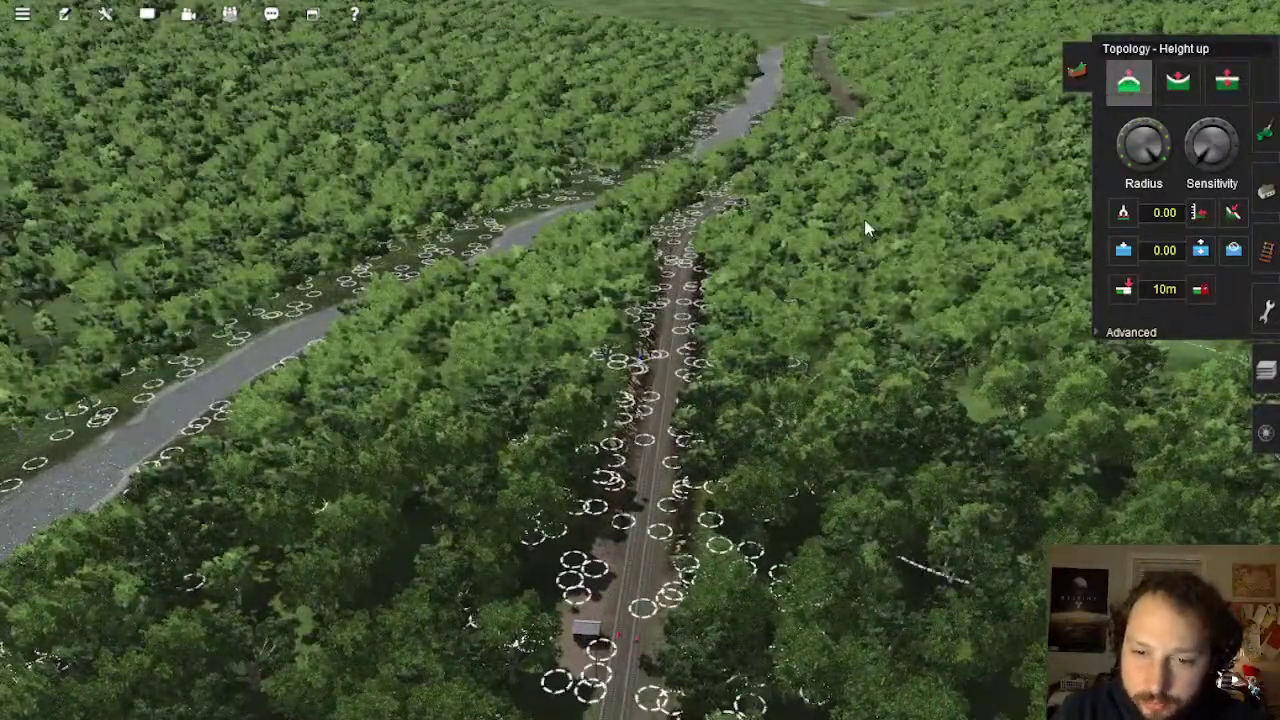
# Survey the route overview again and examine the unfinished baseboards around Upper Deaucliff at ground level
pyautogui.scroll(-10, 921, 205)
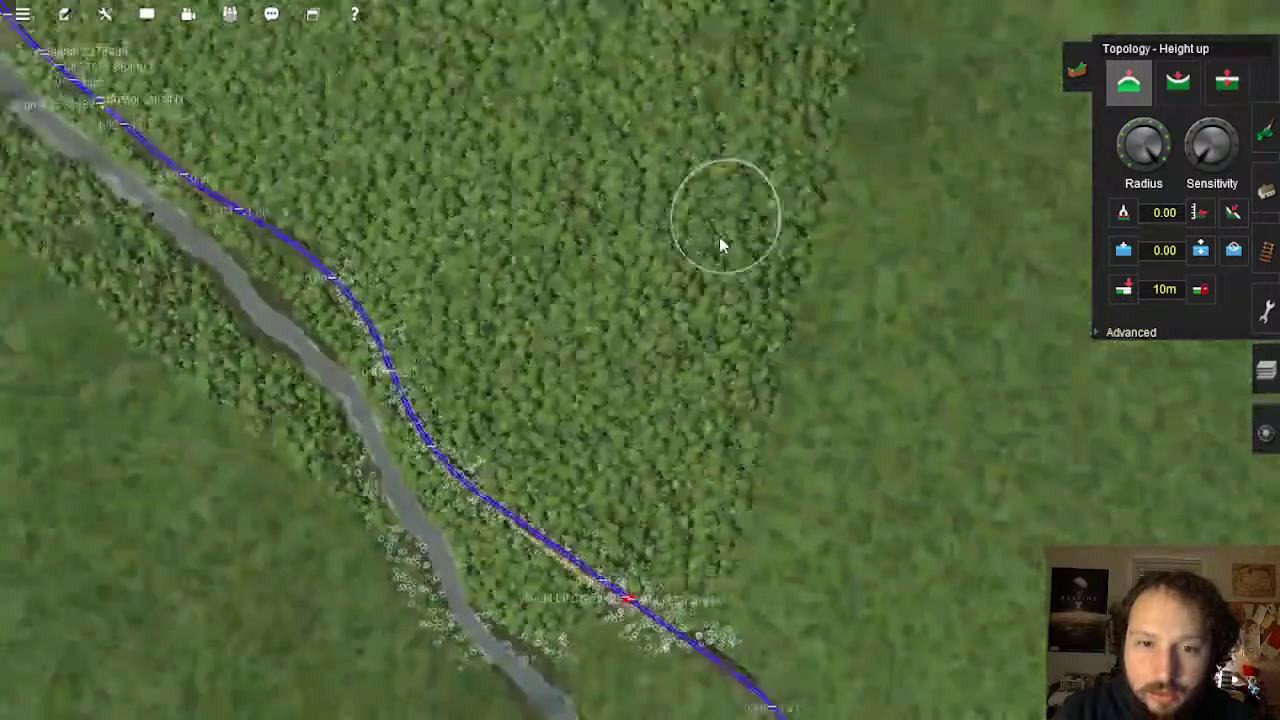
pyautogui.scroll(-10, 710, 279)
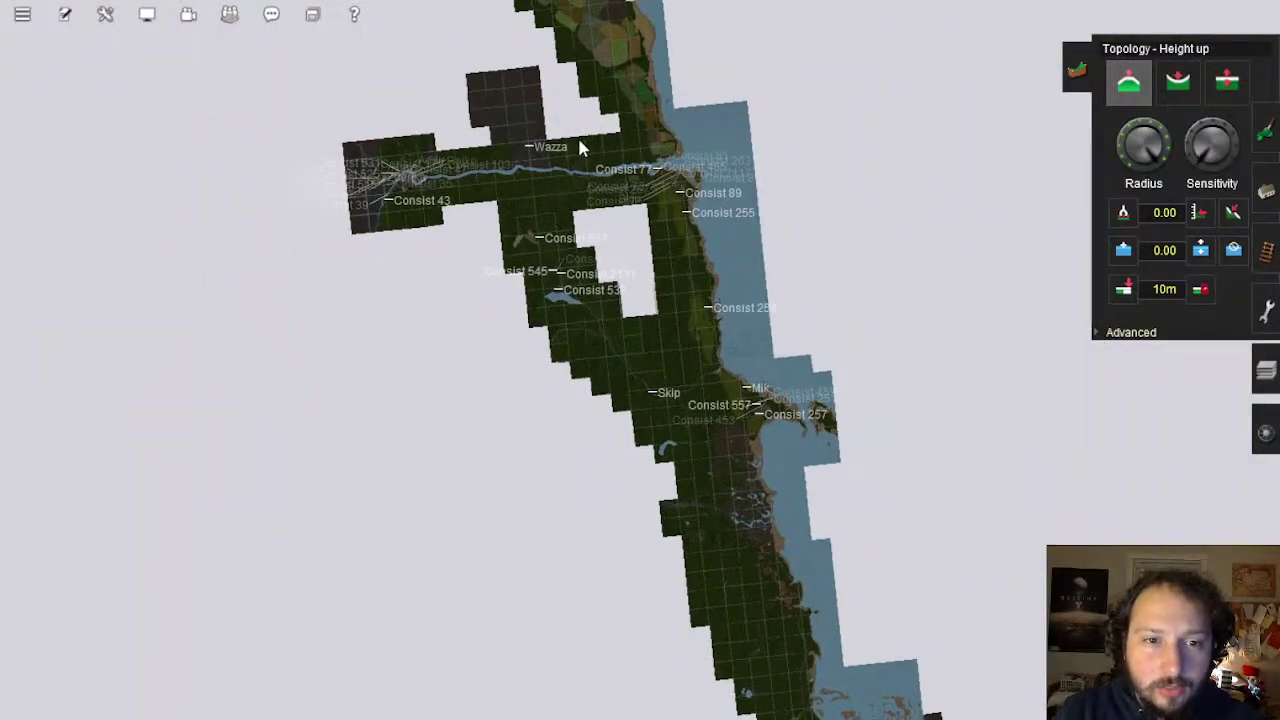
pyautogui.rightClick(578, 46)
pyautogui.rightClick(499, 160)
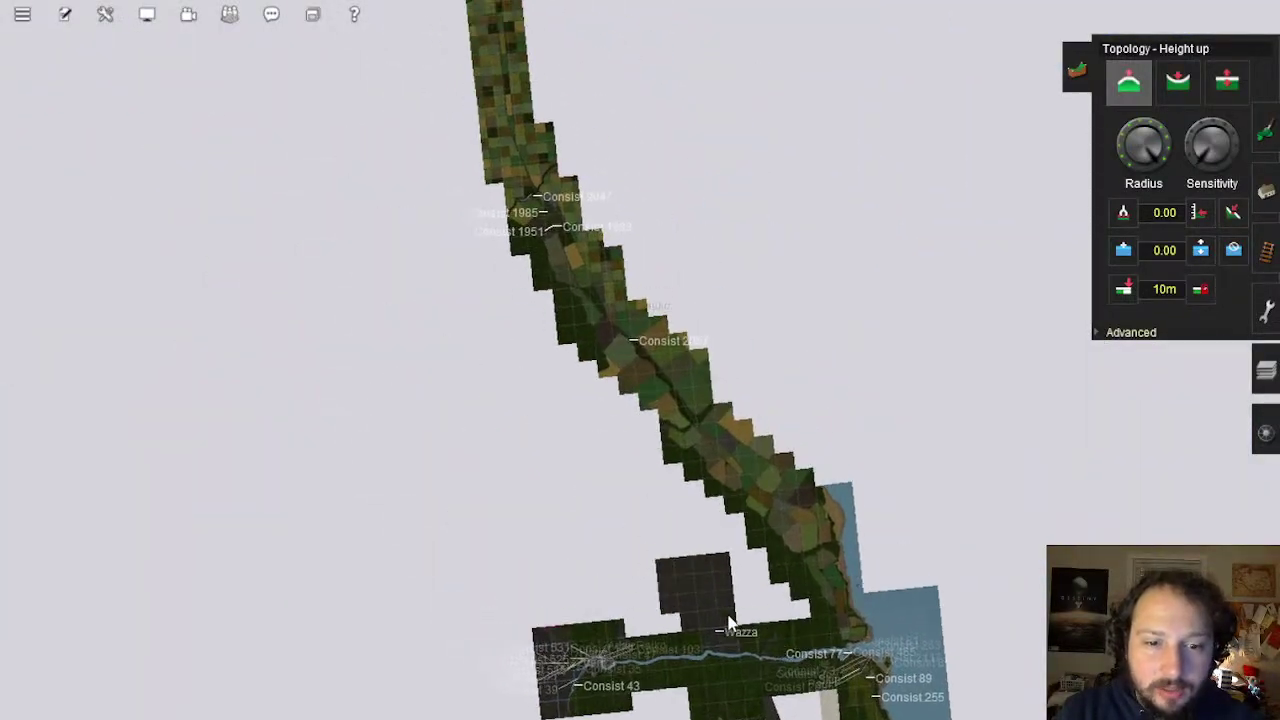
pyautogui.rightClick(726, 618)
pyautogui.scroll(10, 606, 429)
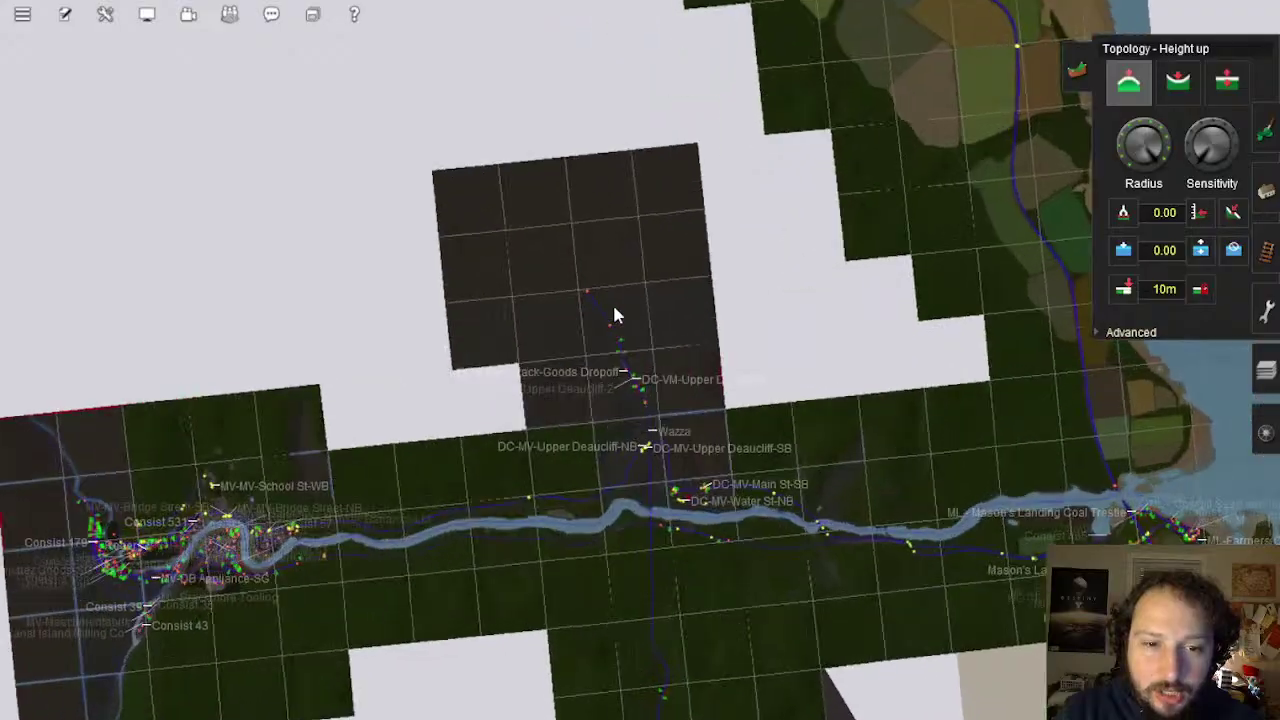
pyautogui.scroll(10, 597, 303)
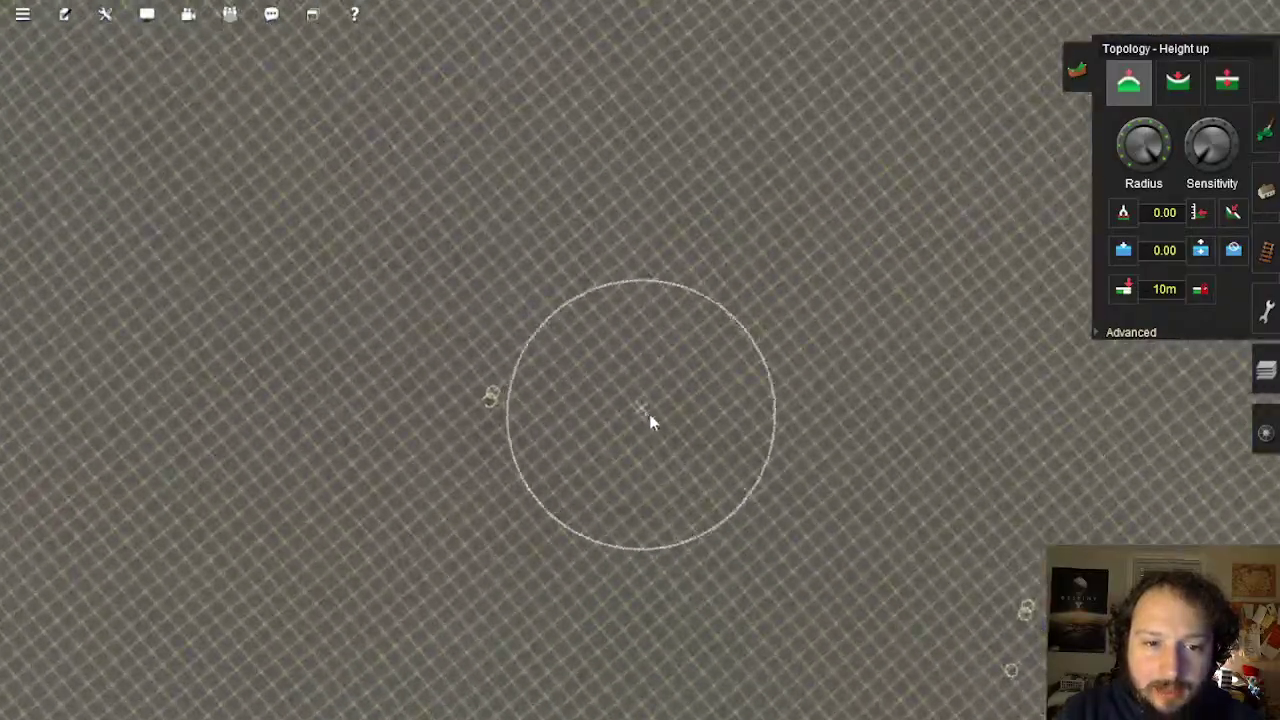
pyautogui.scroll(8, 747, 402)
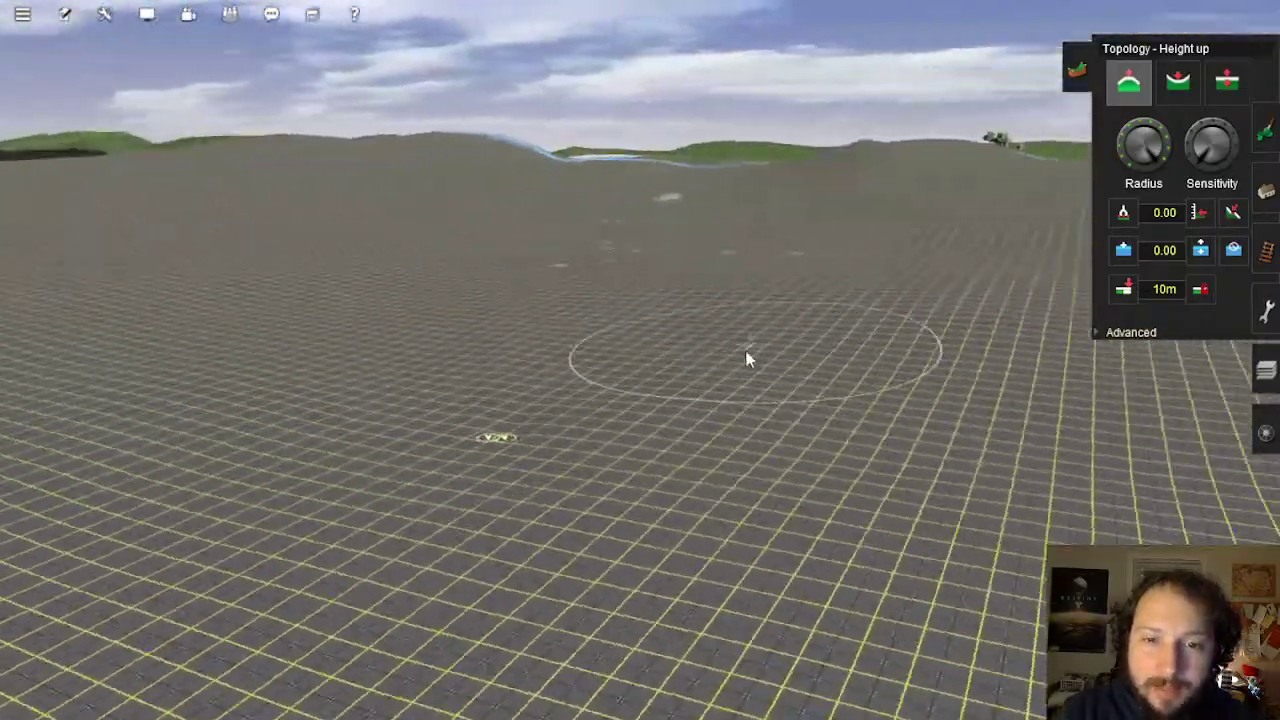
# Inspect the painted water courses, the long train and the trestle bridge on the gridded terrain
pyautogui.scroll(8, 603, 223)
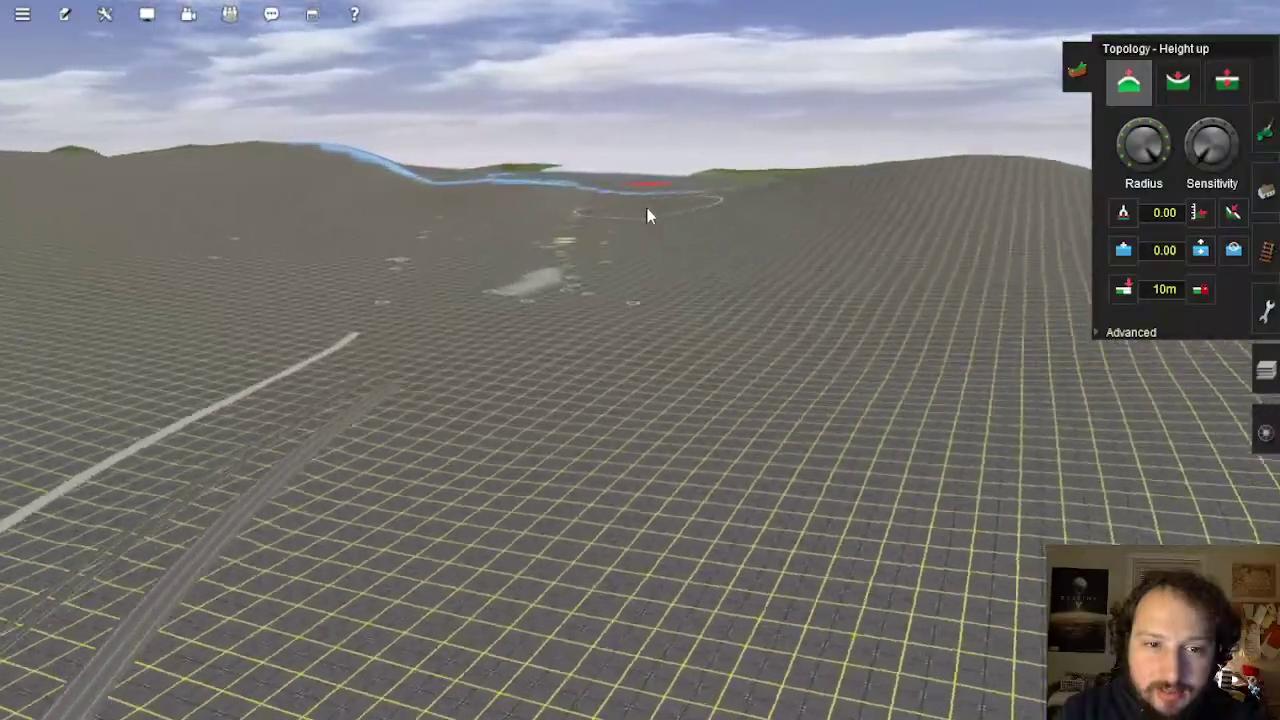
pyautogui.scroll(10, 631, 233)
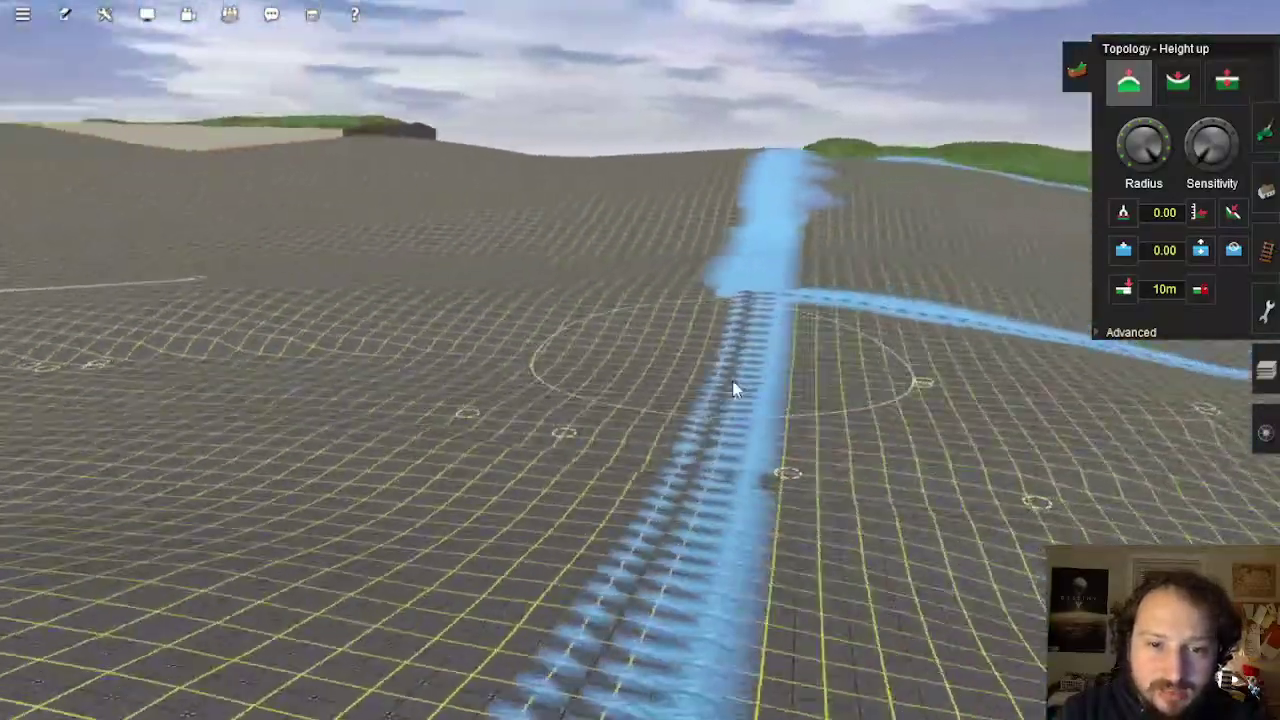
pyautogui.press('Right')
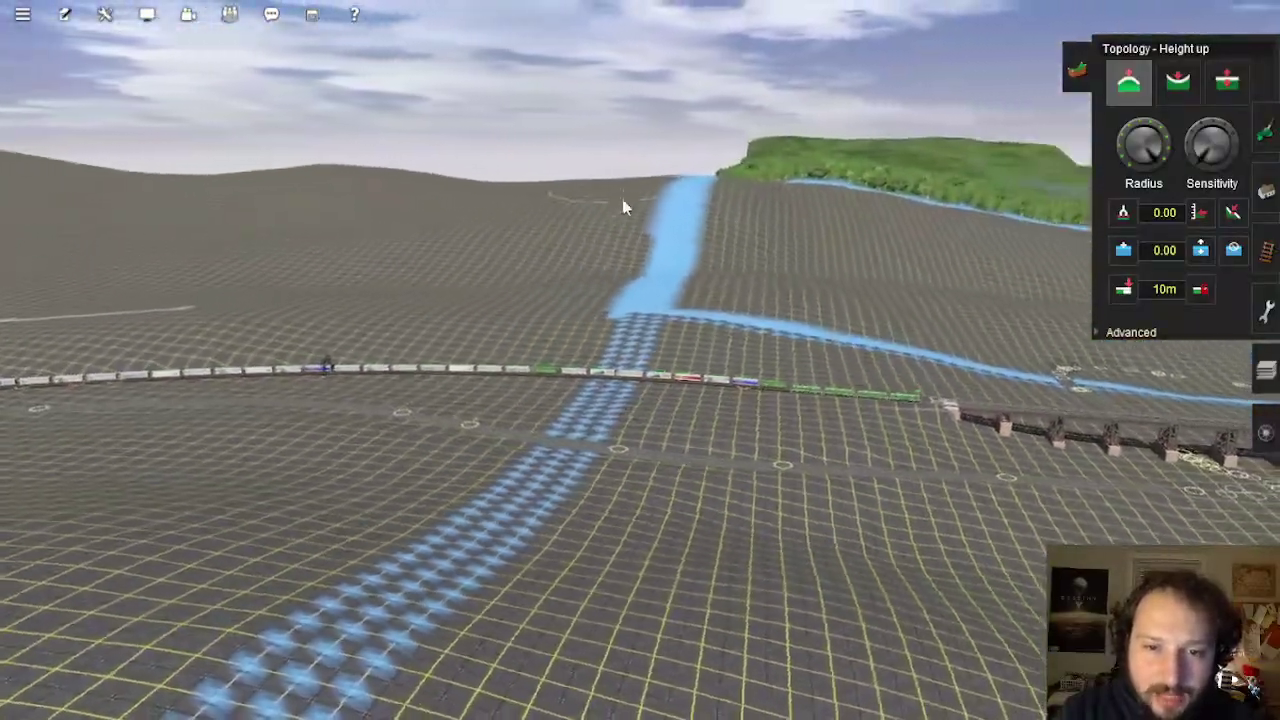
pyautogui.press('Right')
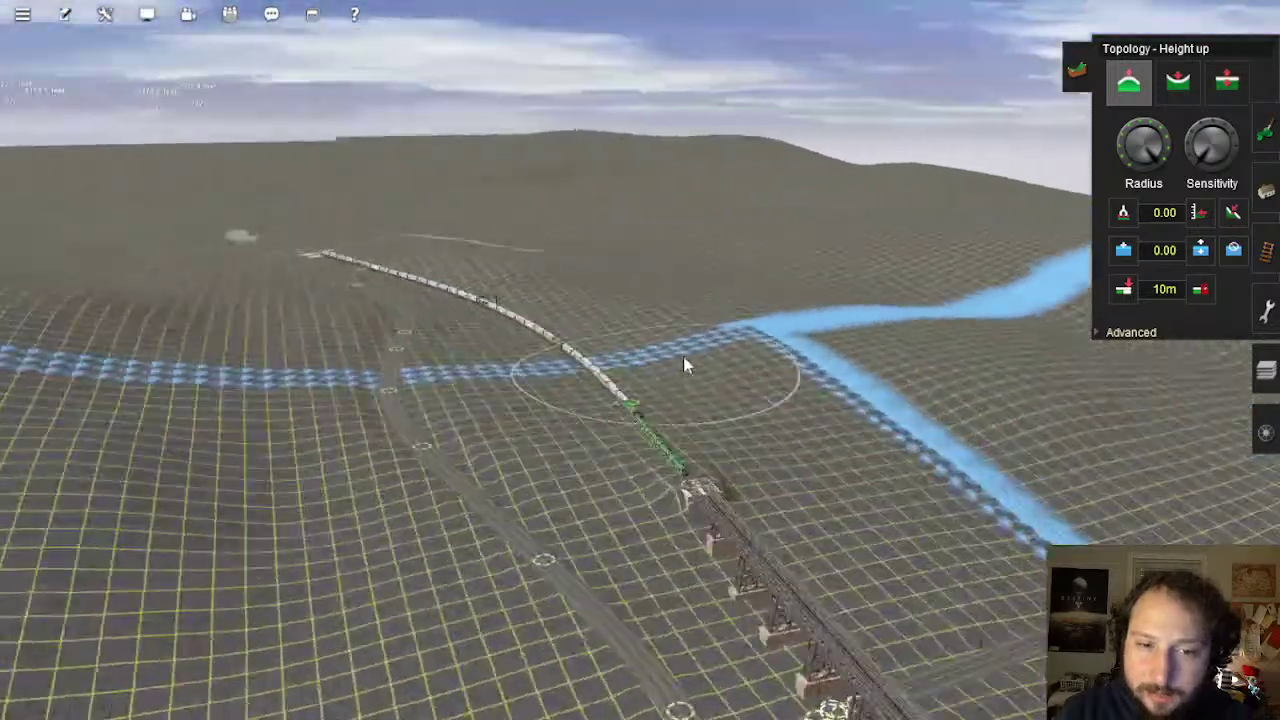
pyautogui.press('Right')
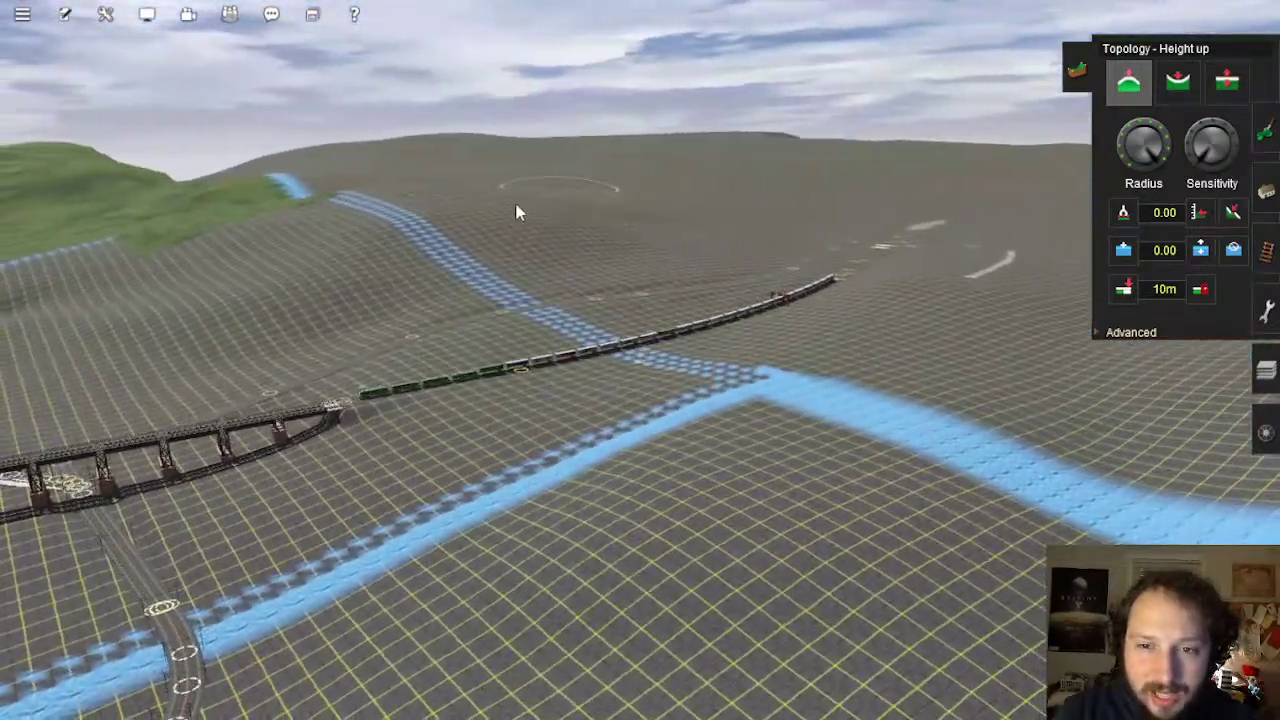
pyautogui.press('Right')
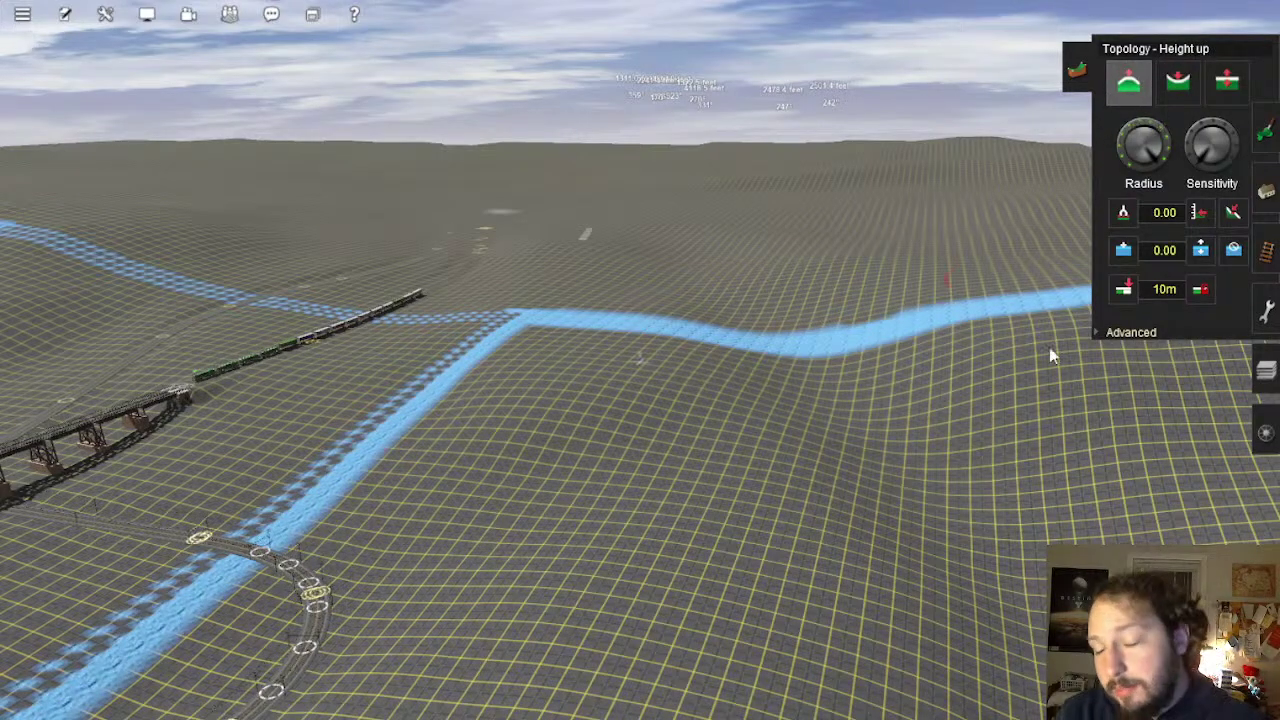
# Examine the road and siding layout beside the train and the empty grid terrain beyond the end of track
pyautogui.moveTo(690, 350)
pyautogui.mouseDown(button='right')
pyautogui.moveTo(606, 306)
pyautogui.moveTo(670, 301)
pyautogui.moveTo(626, 304)
pyautogui.mouseUp(button='right')
pyautogui.press('Up')
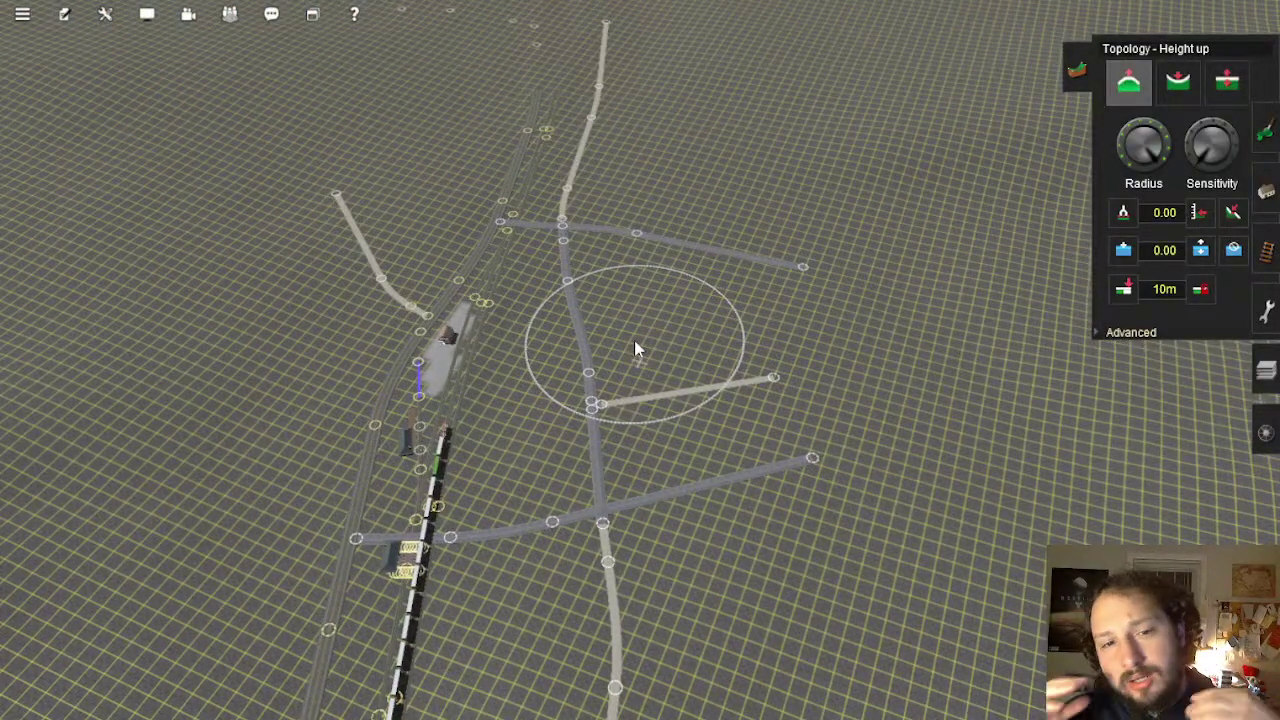
pyautogui.moveTo(643, 296); pyautogui.dragTo(629, 266, button='right')
pyautogui.press('Down')
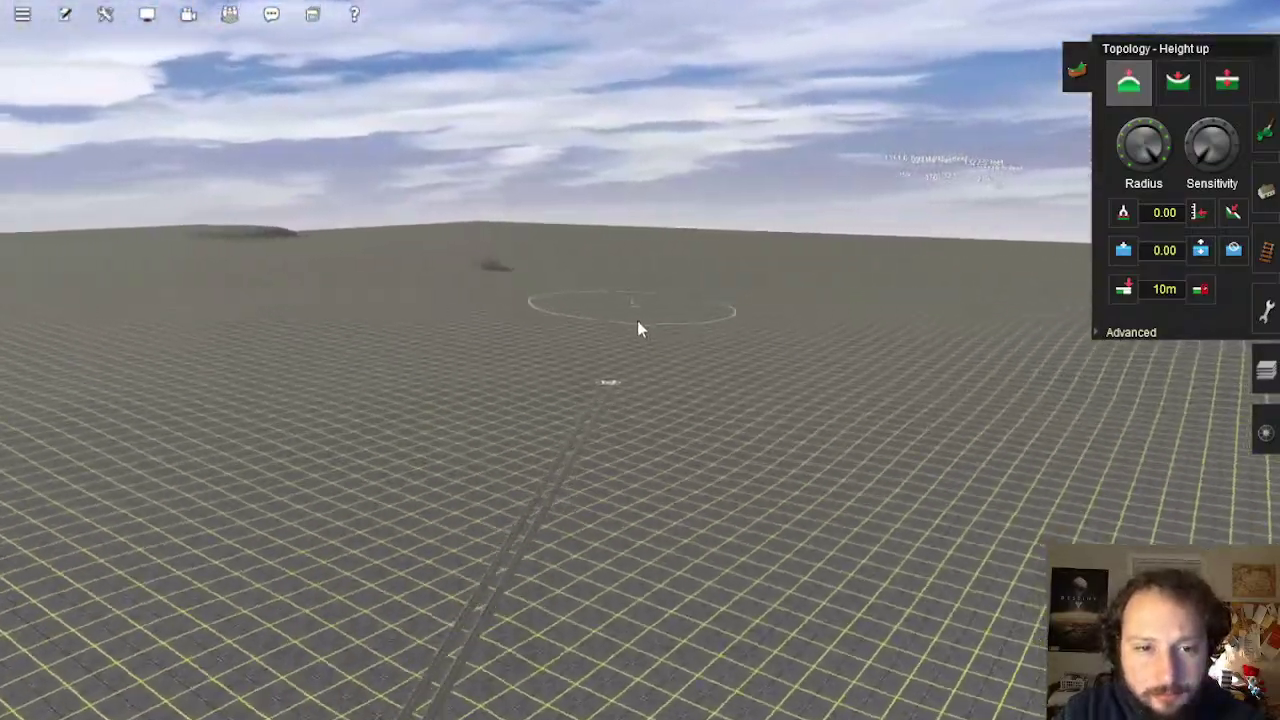
pyautogui.moveTo(638, 322)
pyautogui.mouseDown(button='right')
pyautogui.moveTo(634, 389)
pyautogui.moveTo(434, 338)
pyautogui.moveTo(871, 240)
pyautogui.moveTo(825, 100)
pyautogui.moveTo(578, 99)
pyautogui.mouseUp(button='right')
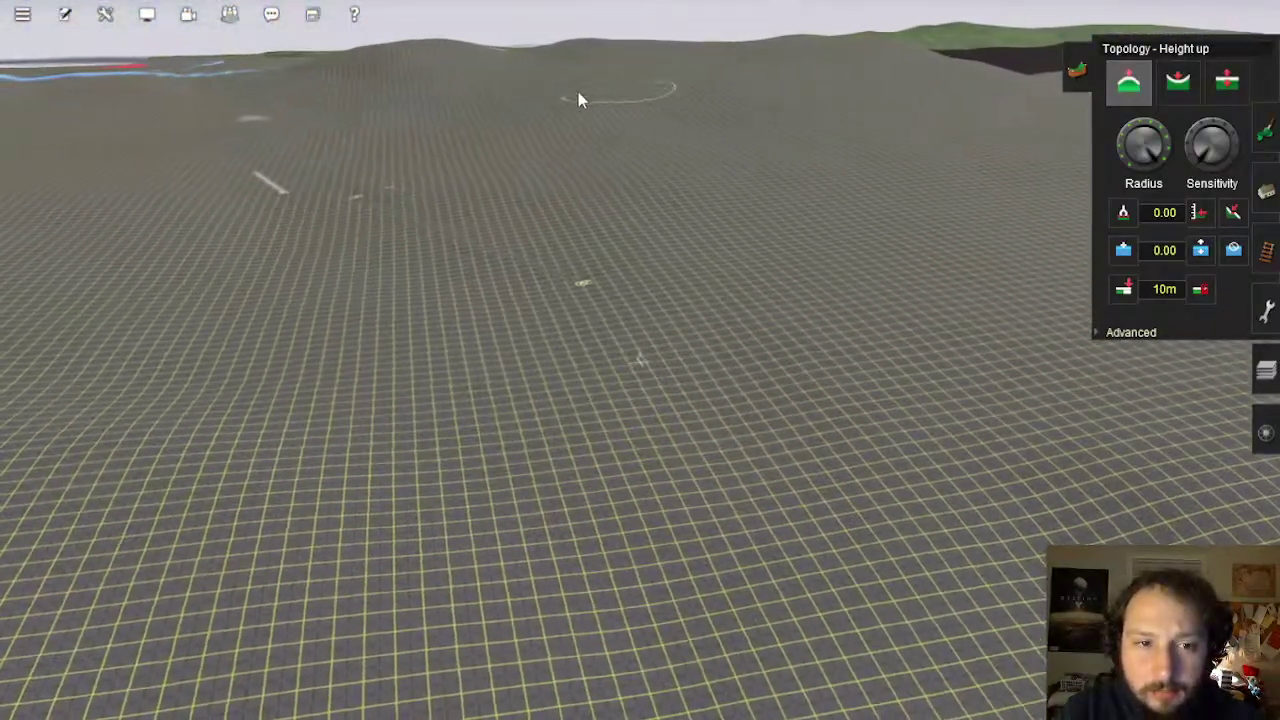
pyautogui.moveTo(385, 100); pyautogui.dragTo(672, 110, button='right')
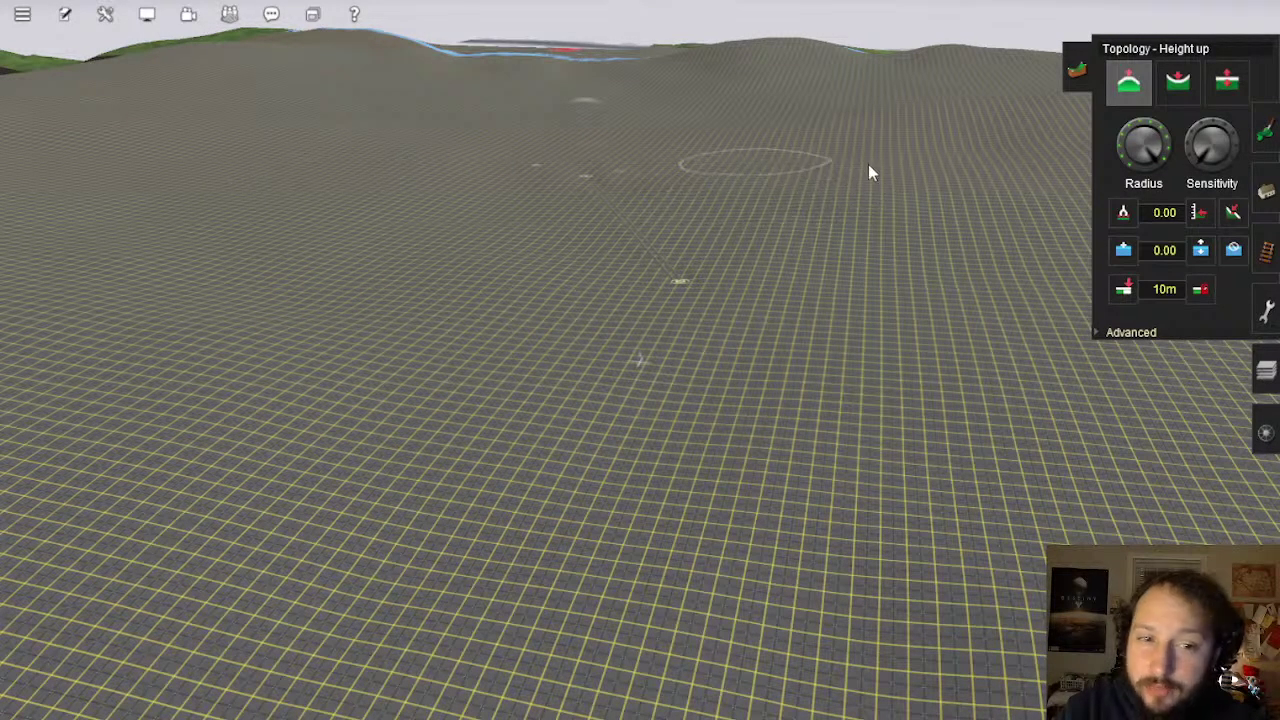
# Examine the empty gridded terrain and distant hills around the end of track from several directions
pyautogui.moveTo(722, 223); pyautogui.dragTo(876, 126, button='right')
pyautogui.press('Left')
pyautogui.press('Right')
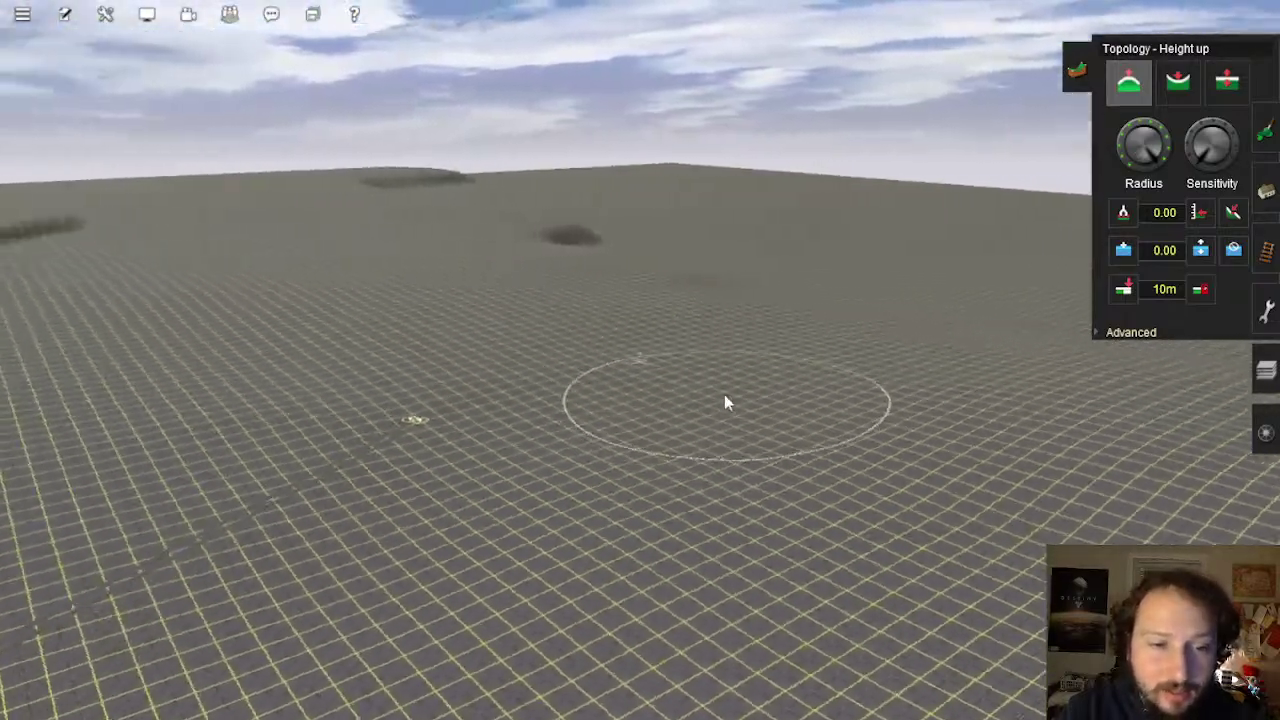
pyautogui.press('Left')
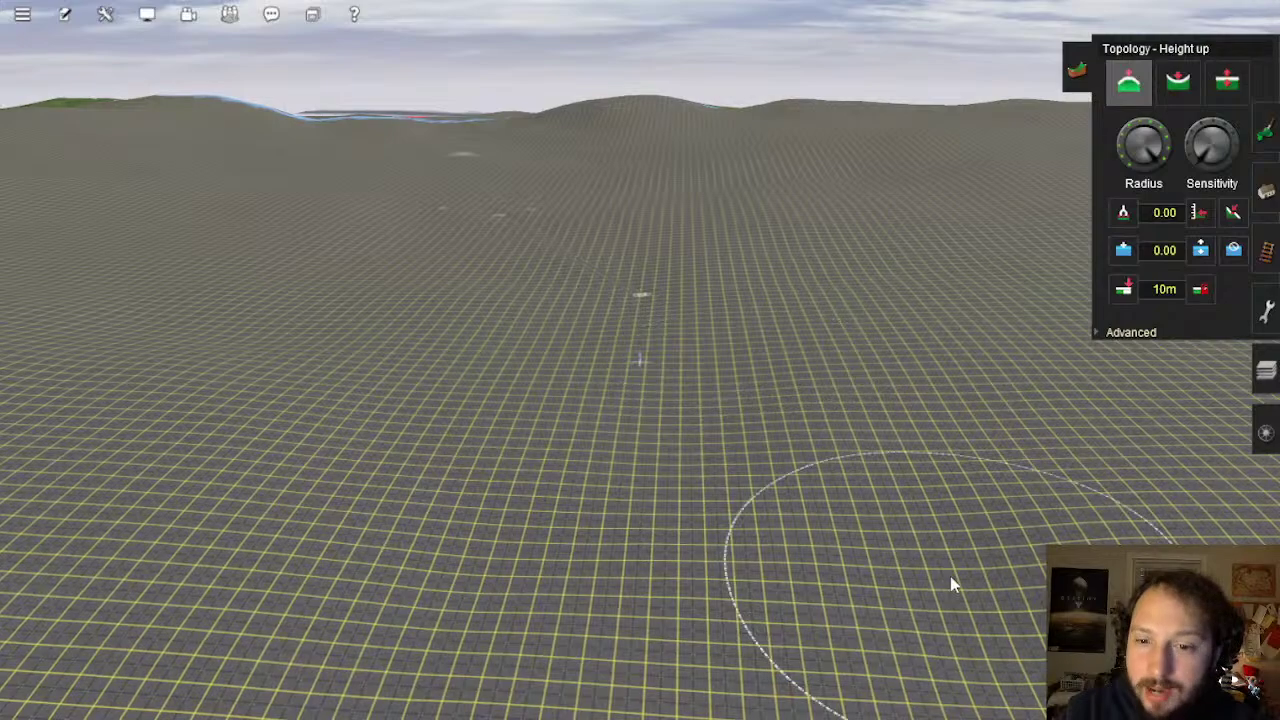
pyautogui.rightClick(940, 550)
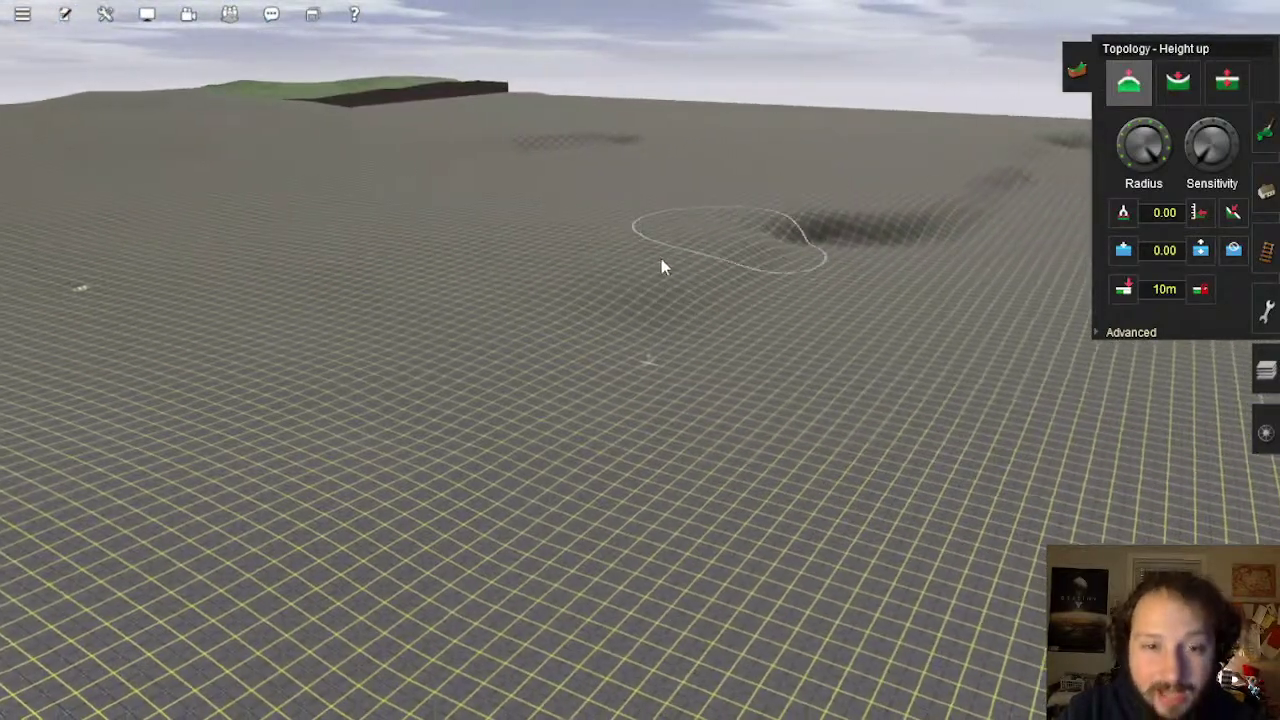
pyautogui.press('Left')
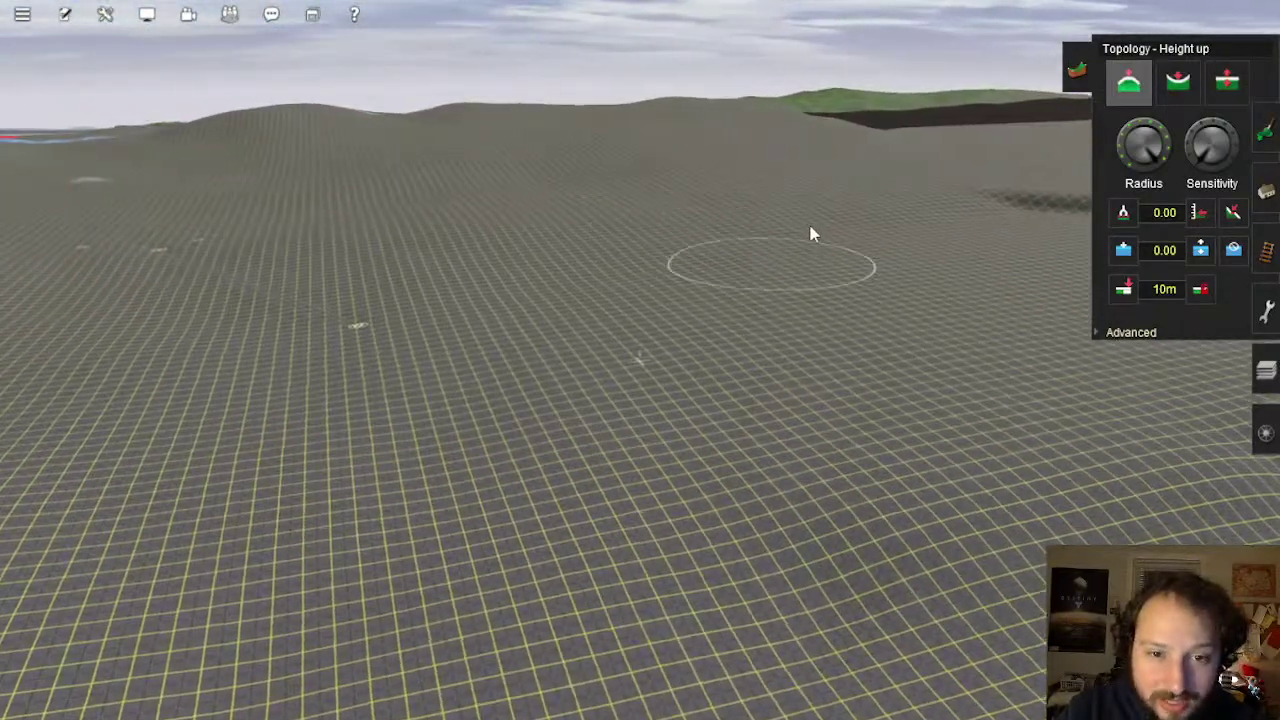
pyautogui.rightClick(470, 476)
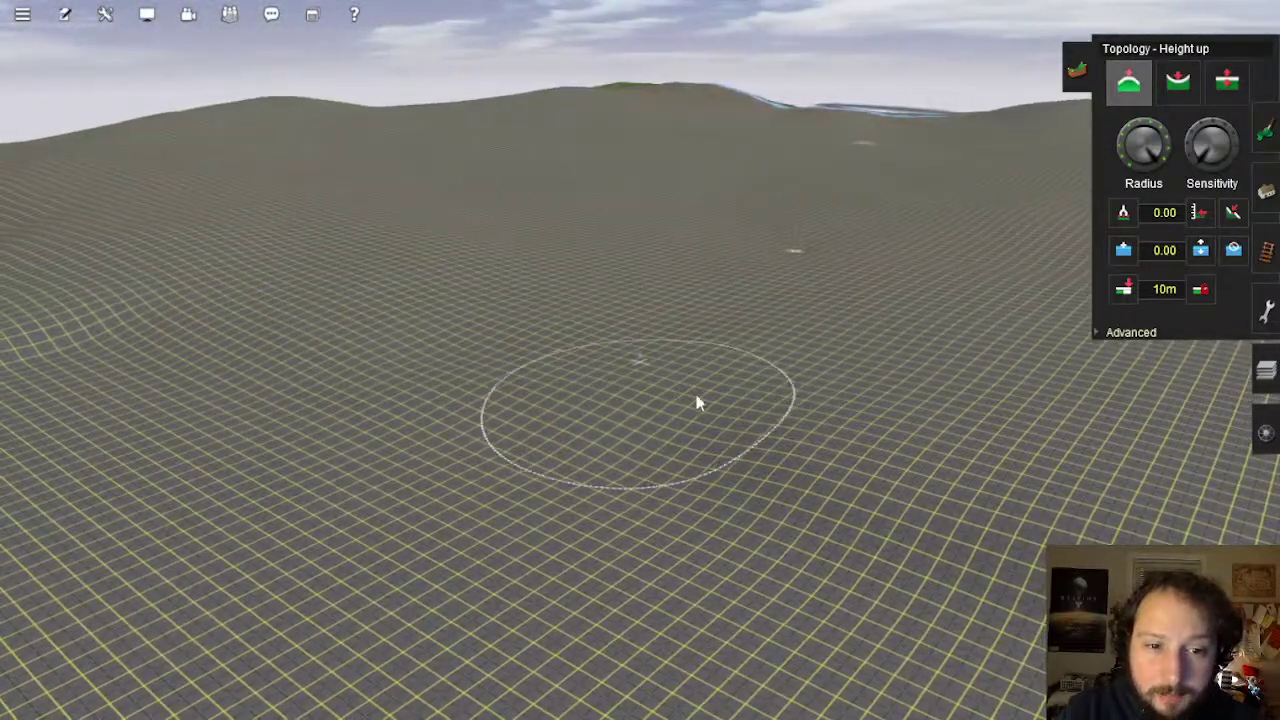
pyautogui.press('Right')
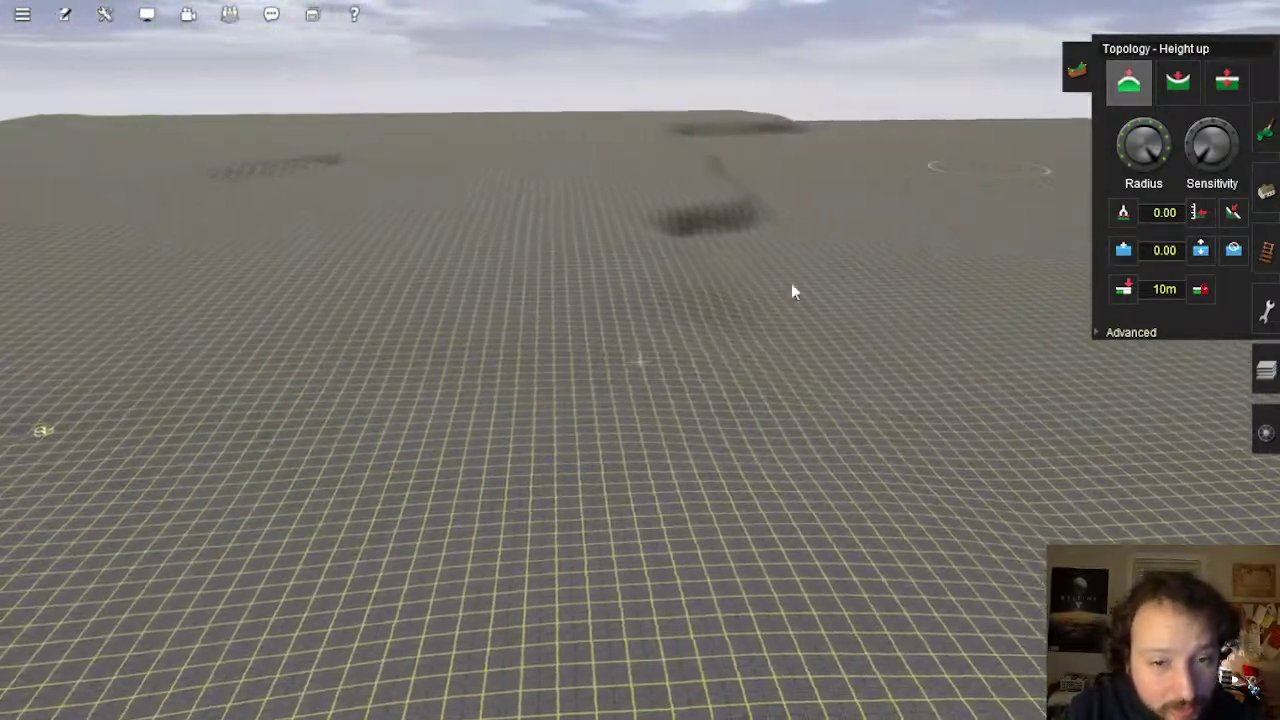
pyautogui.press('Right')
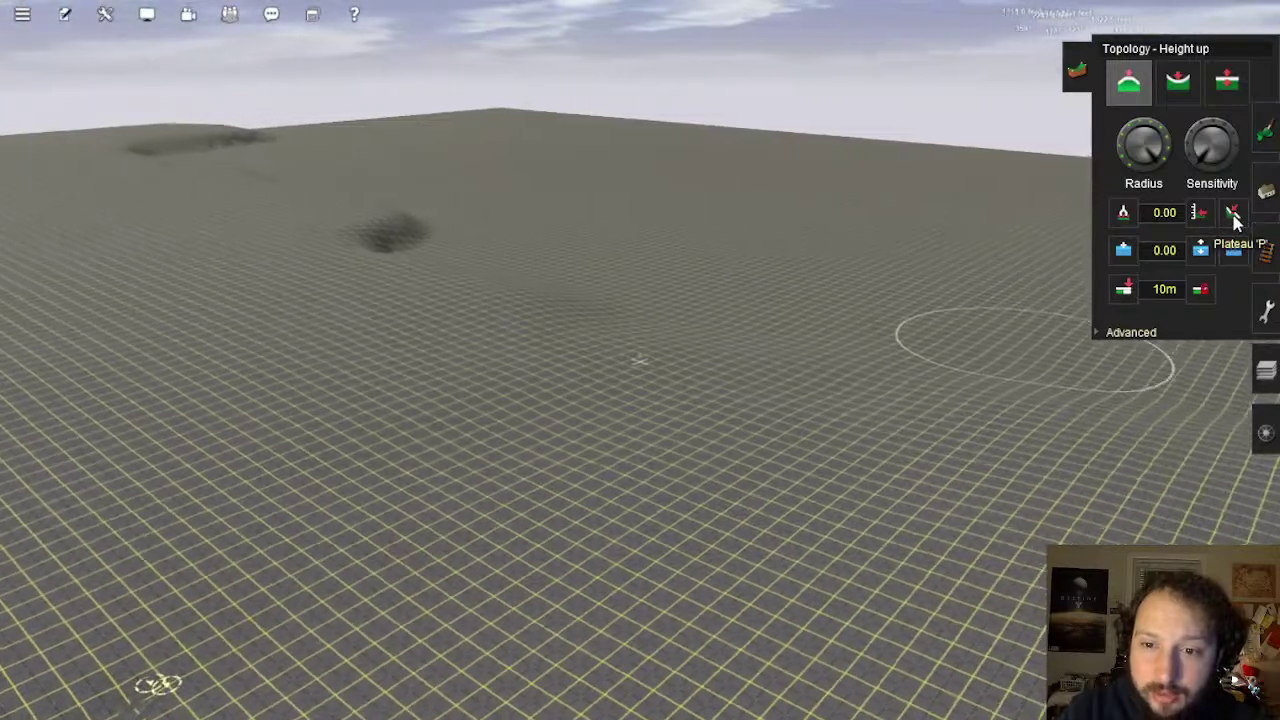
# Sample the ground height near the end of track with Get height and activate the Use height tool
pyautogui.press('Left')
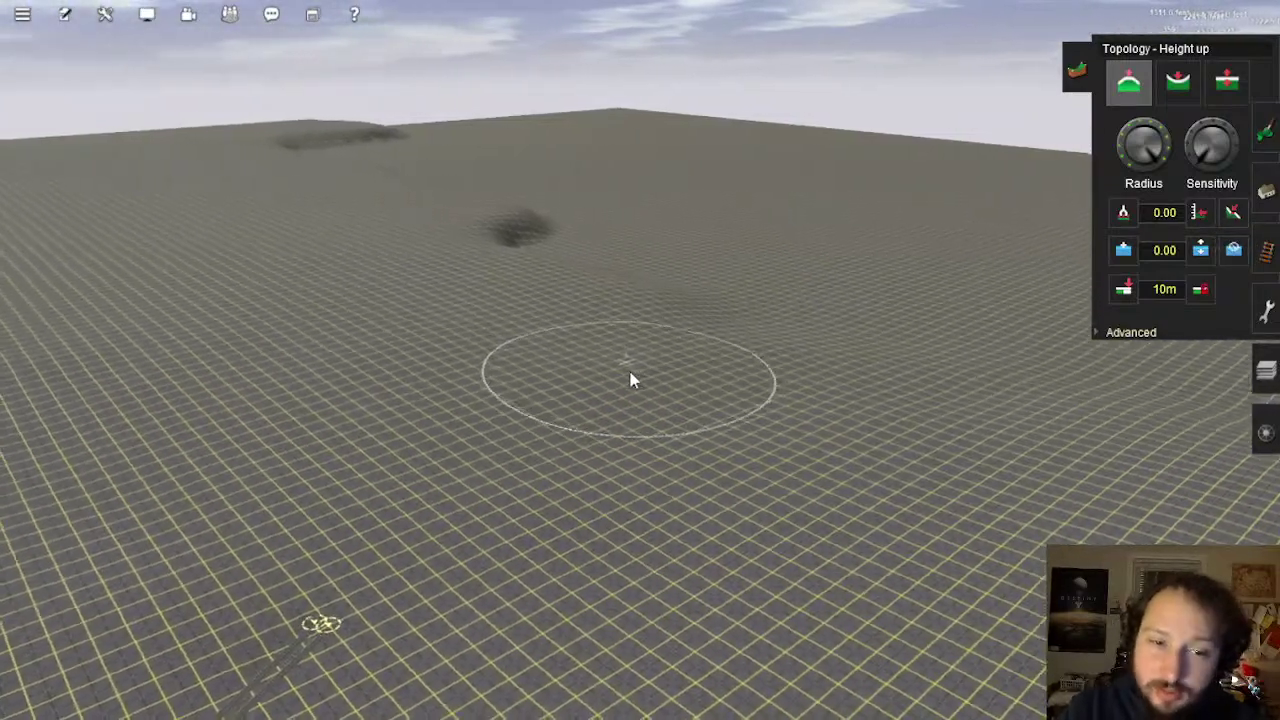
pyautogui.press('Down')
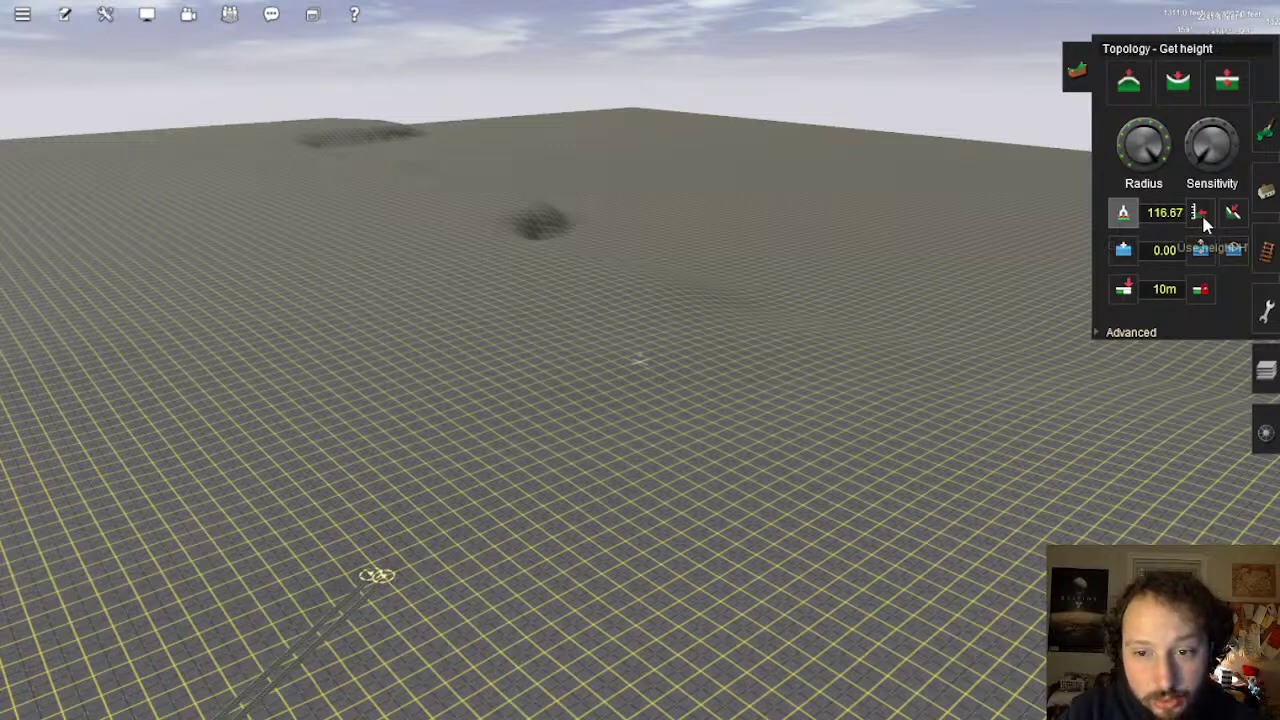
pyautogui.click(1201, 213)
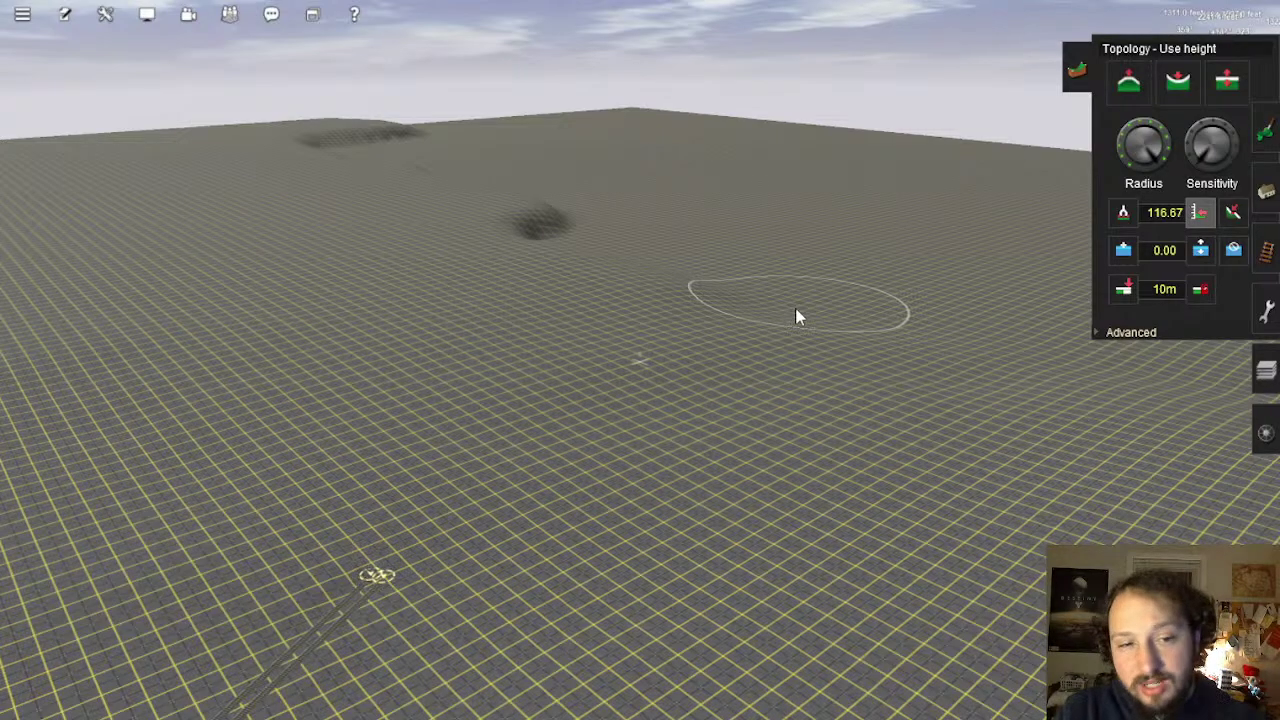
# Inspect the bare baseboards beyond the last signals, both at ground level and from above
pyautogui.rightClick(732, 335)
pyautogui.press('Left')
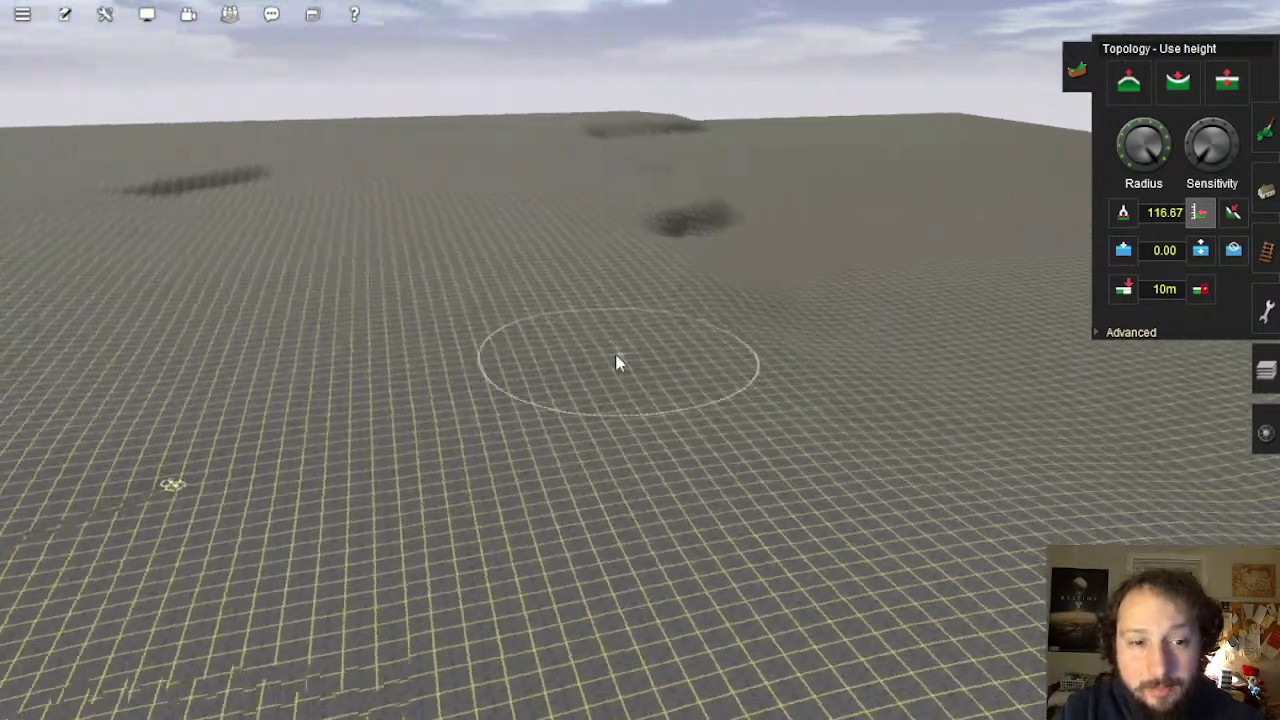
pyautogui.press('Left')
pyautogui.rightClick(490, 318)
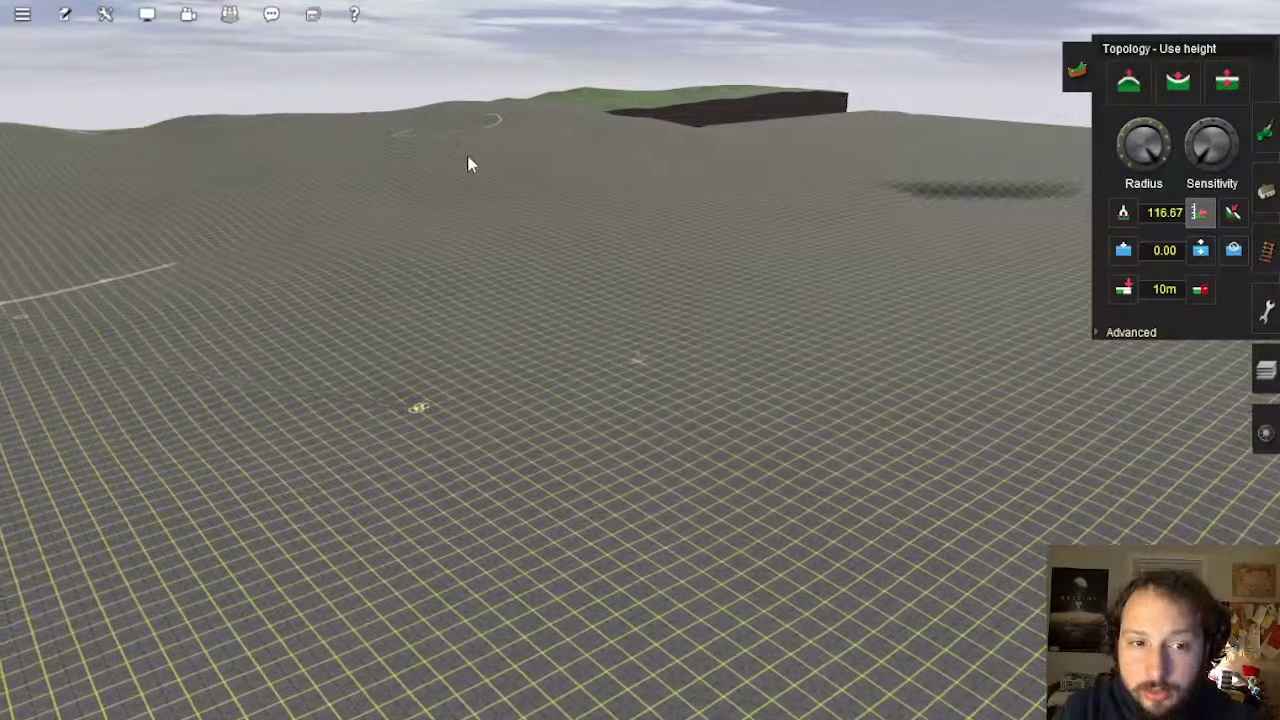
pyautogui.press('Right')
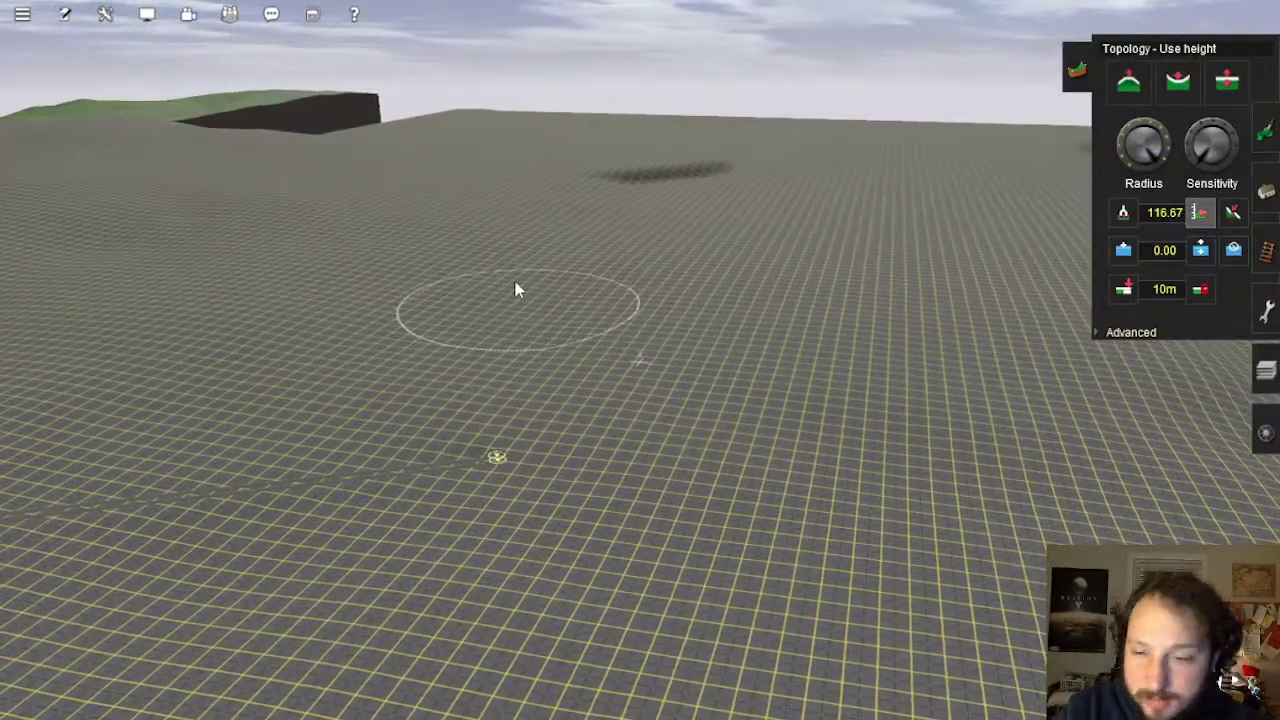
pyautogui.press('Right')
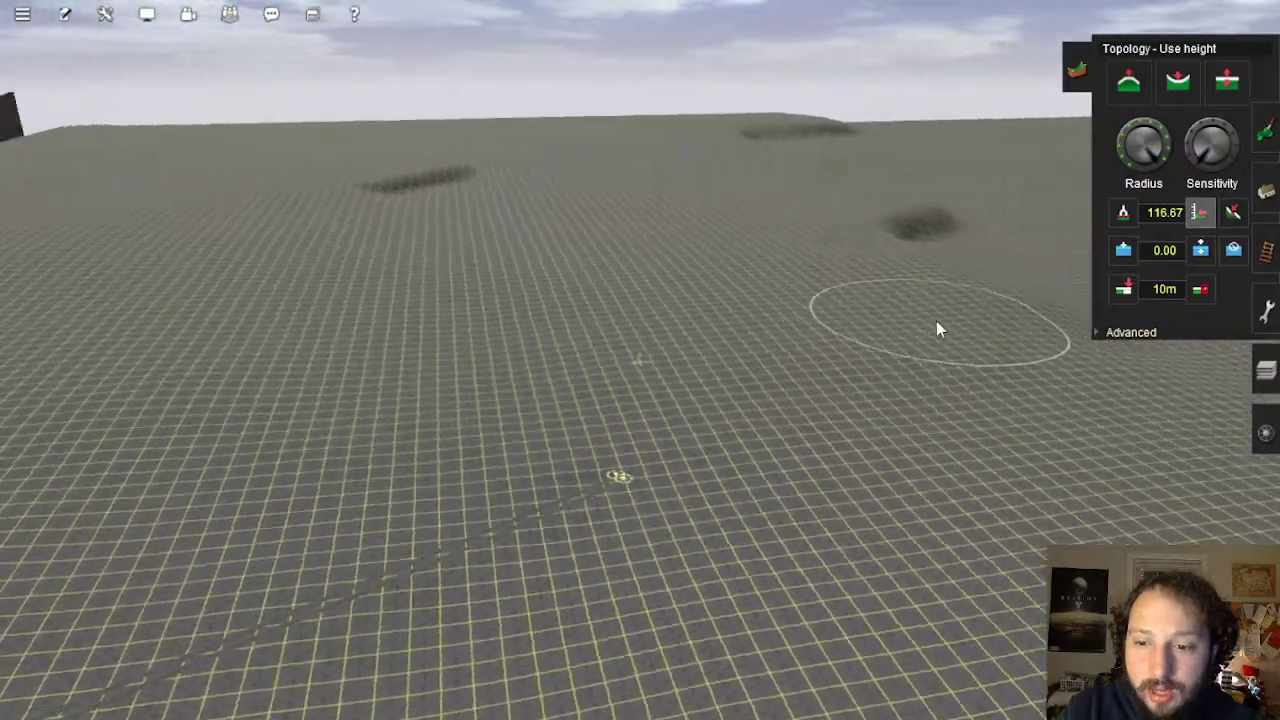
pyautogui.press('Up')
pyautogui.scroll(-15, 925, 330)
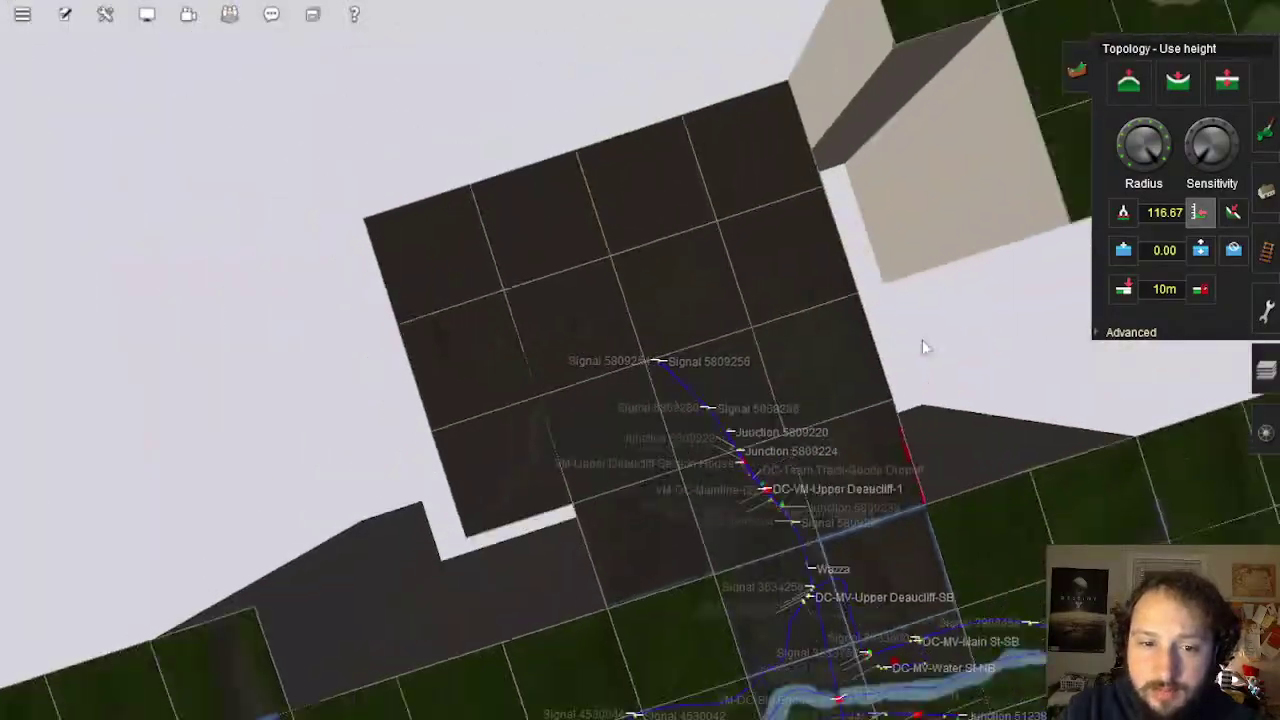
pyautogui.scroll(15, 614, 343)
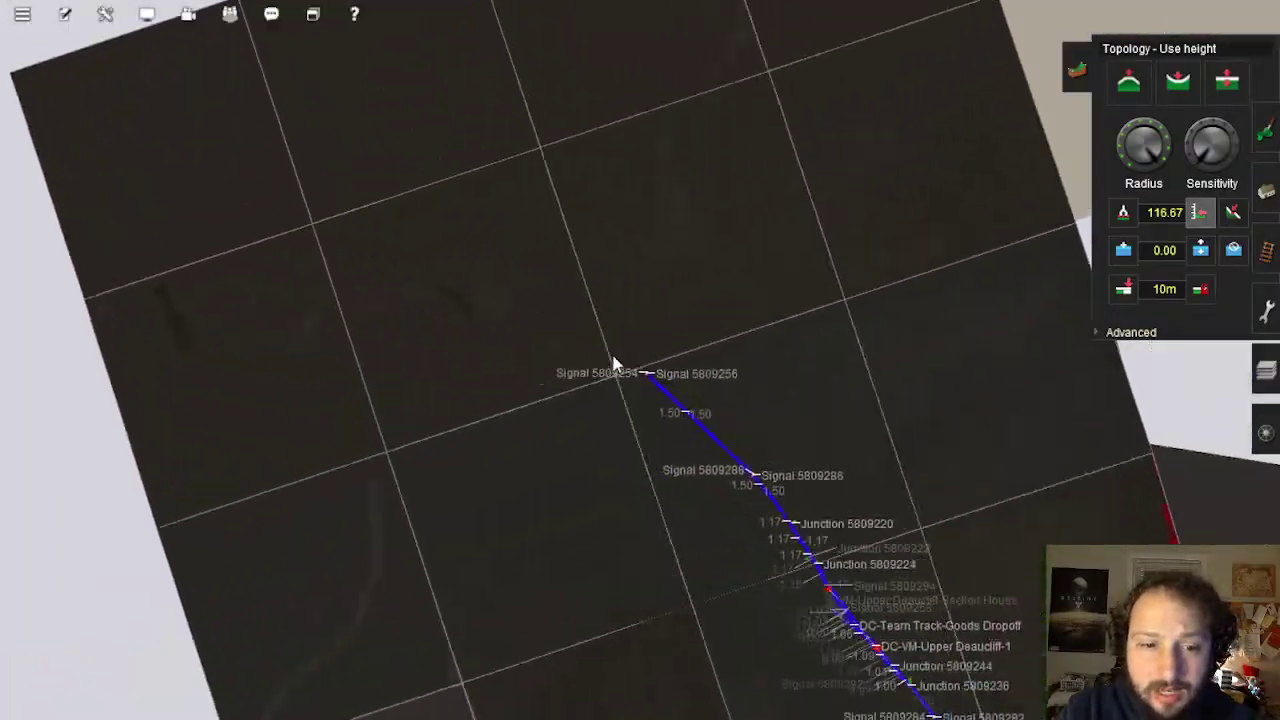
pyautogui.press('Down')
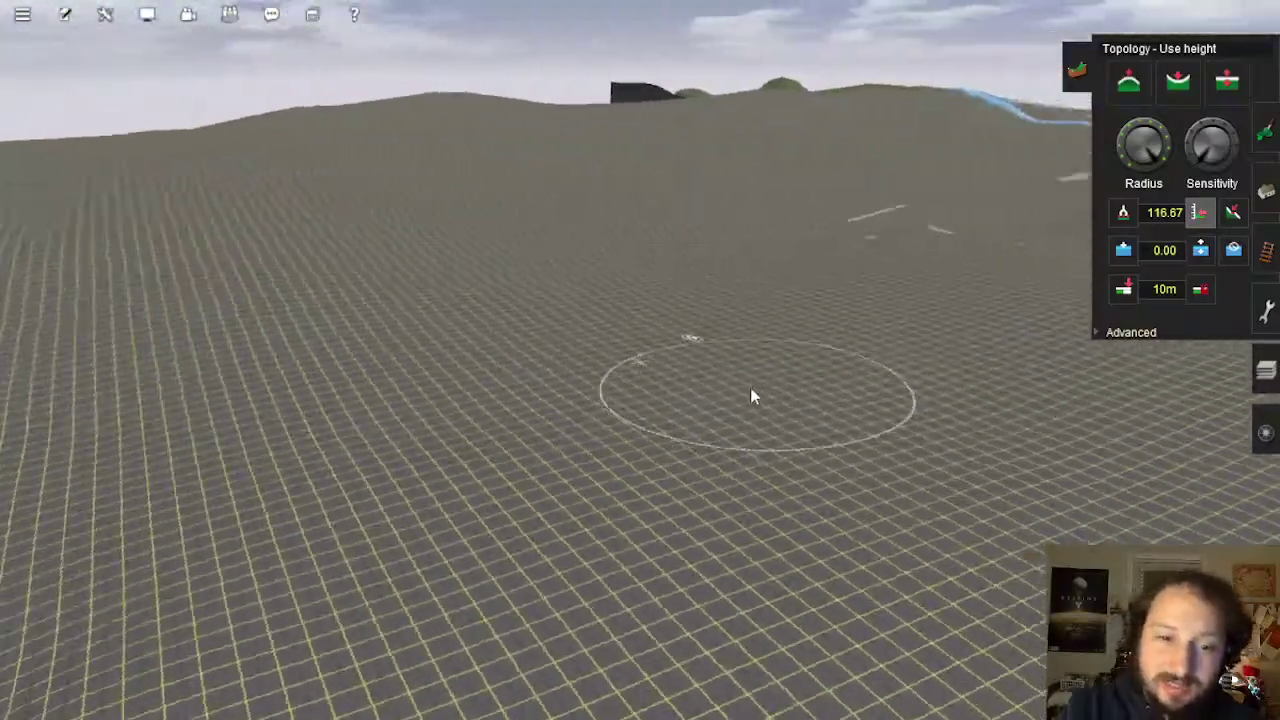
pyautogui.press('Left')
pyautogui.rightClick(655, 269)
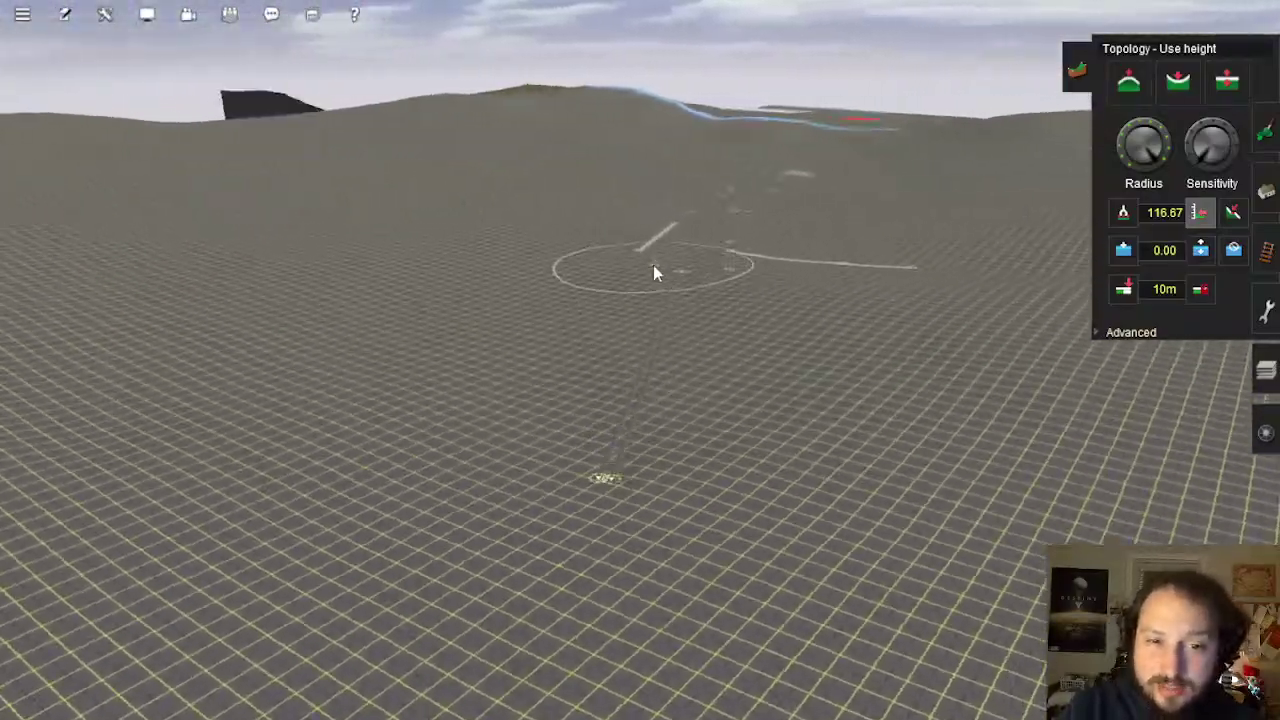
# Survey the whole route from above, from the Upper Deaucliff boards across the river and valley branch to the coast
pyautogui.press('Up')
pyautogui.rightClick(659, 275)
pyautogui.scroll(-20, 660, 276)
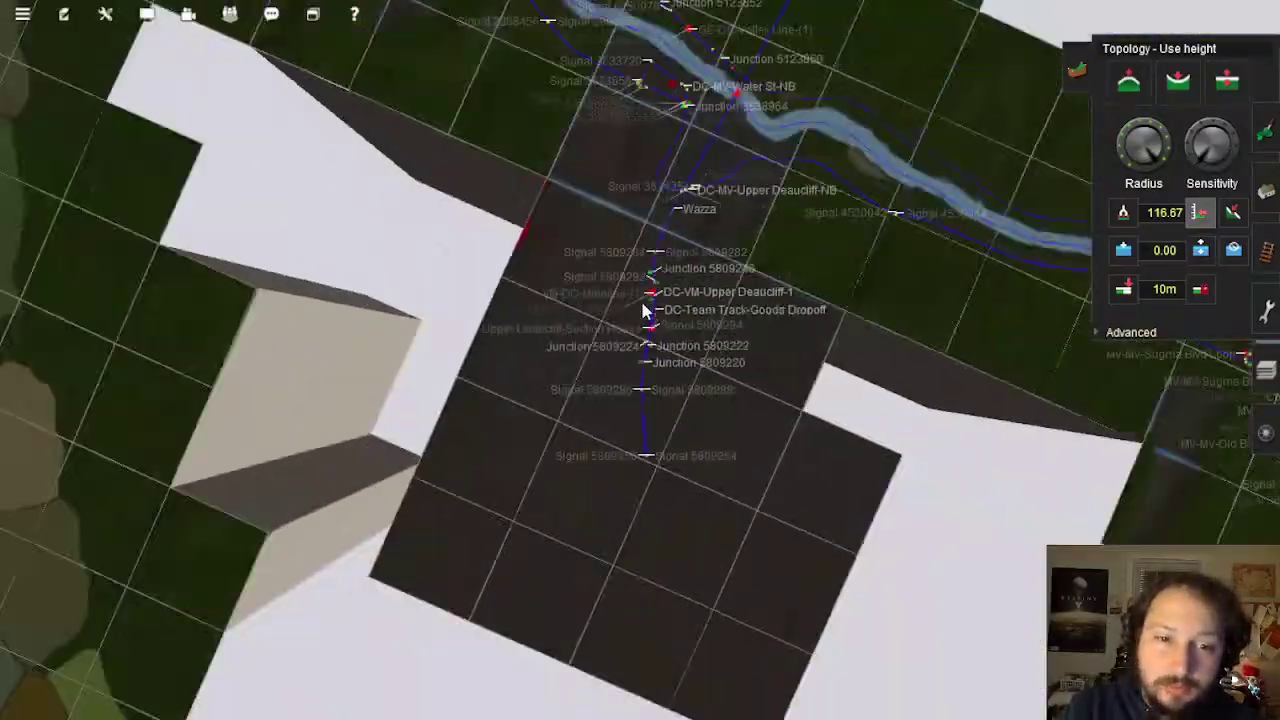
pyautogui.scroll(-4, 642, 304)
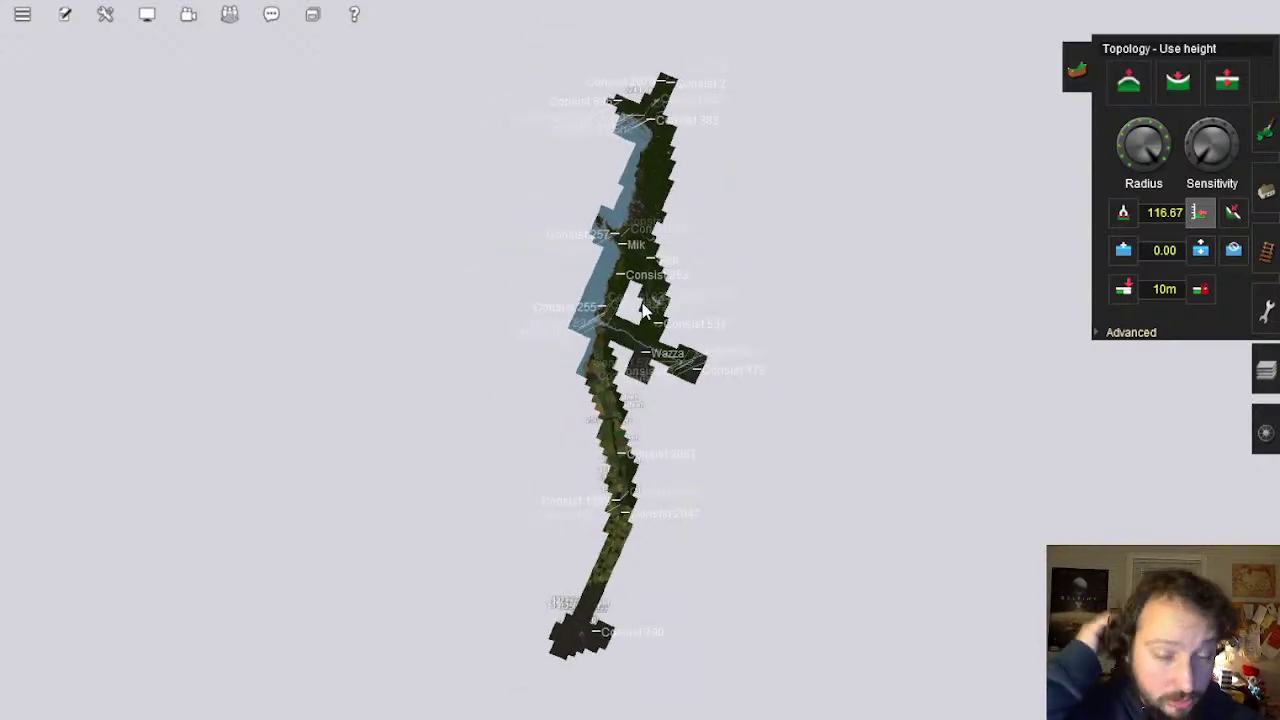
pyautogui.scroll(20, 642, 309)
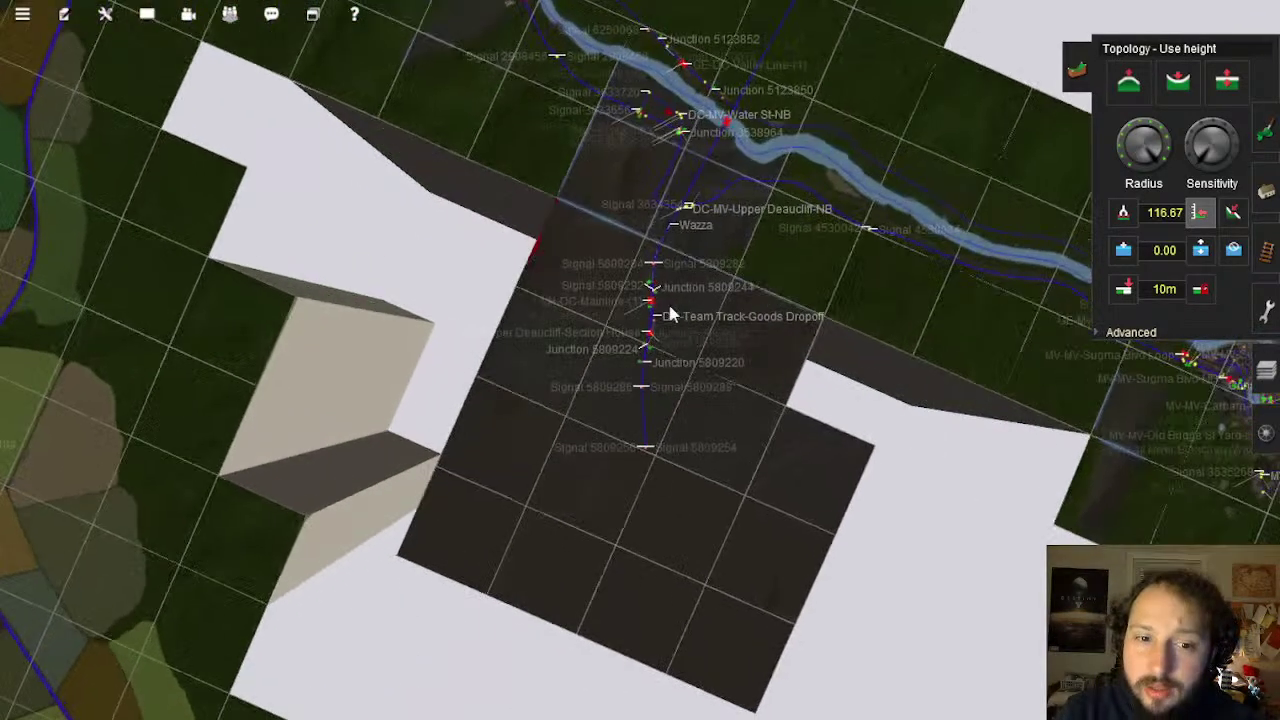
pyautogui.rightClick(714, 177)
pyautogui.scroll(-8, 714, 150)
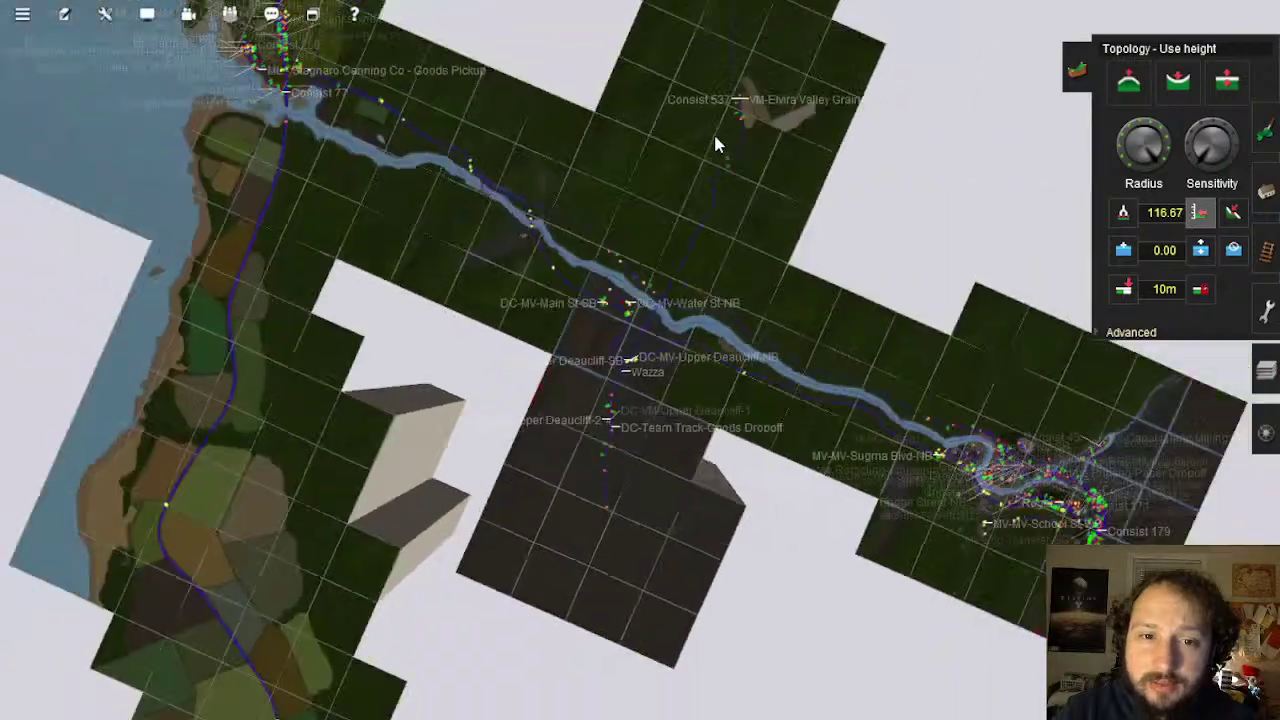
pyautogui.rightClick(714, 138)
pyautogui.rightClick(712, 135)
pyautogui.scroll(-4, 737, 74)
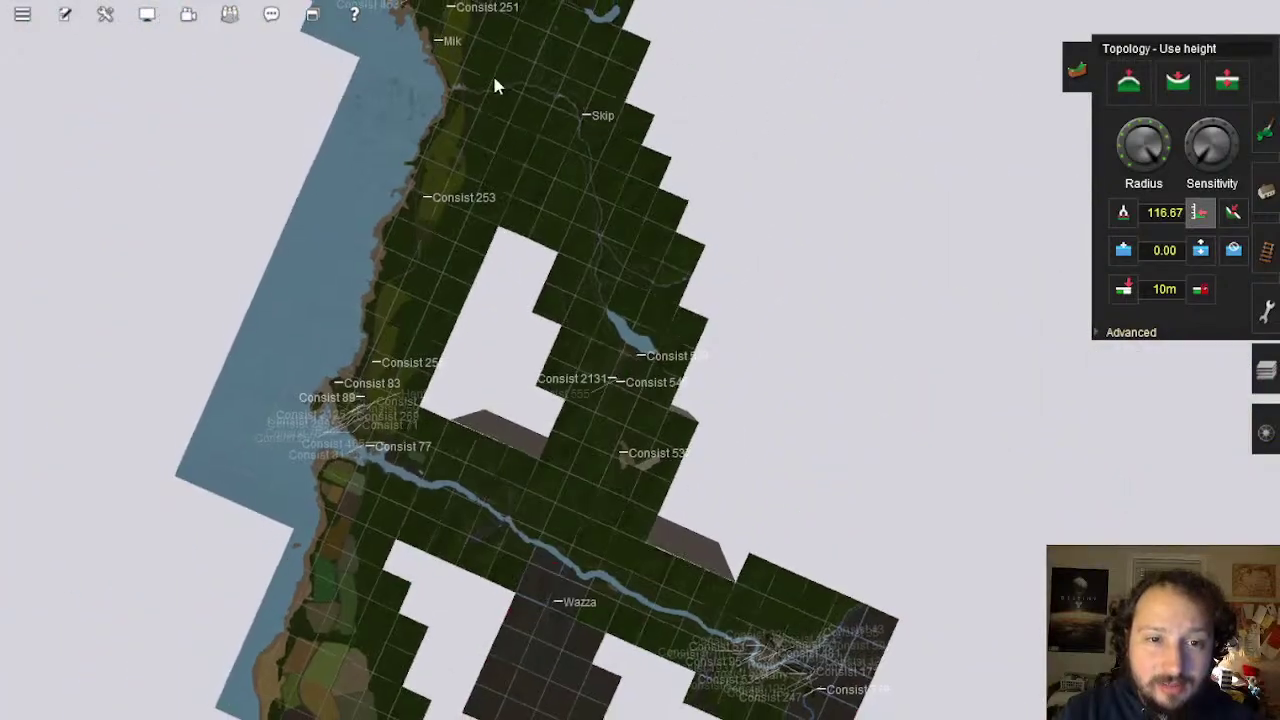
pyautogui.scroll(10, 577, 206)
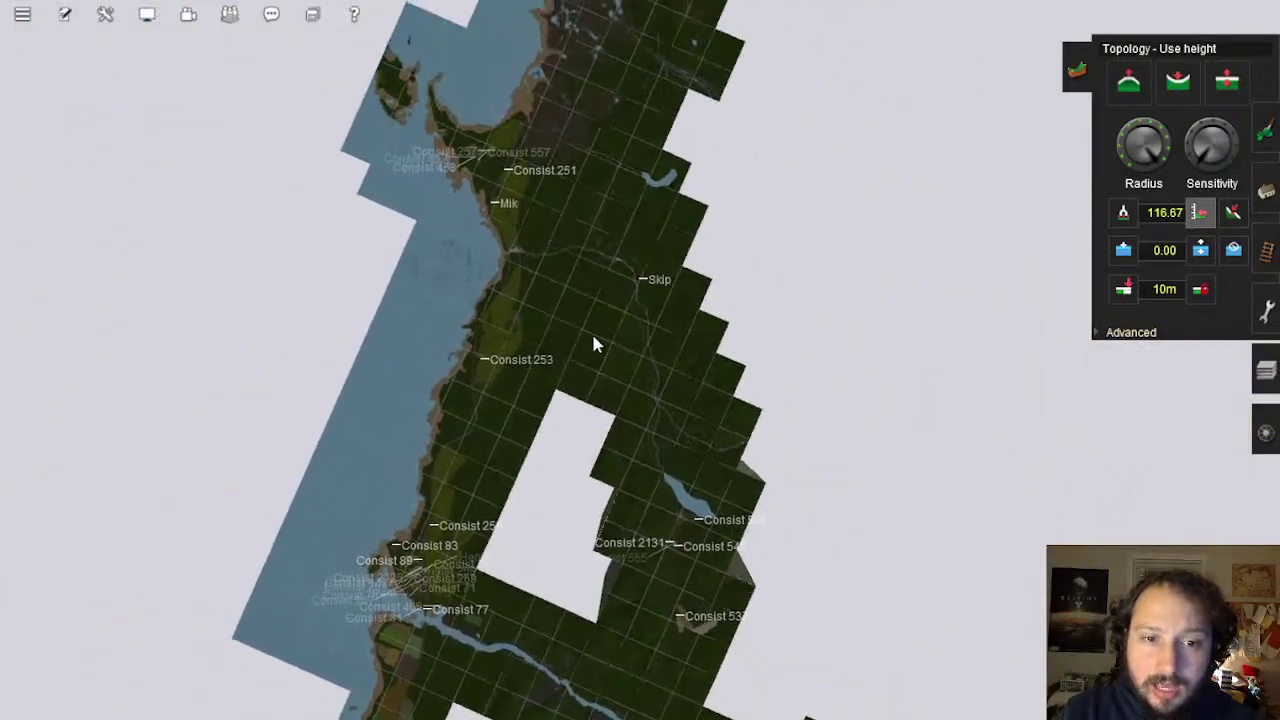
# Examine the forested branch up close, following the river around the steel truss railway bridge
pyautogui.scroll(10, 653, 324)
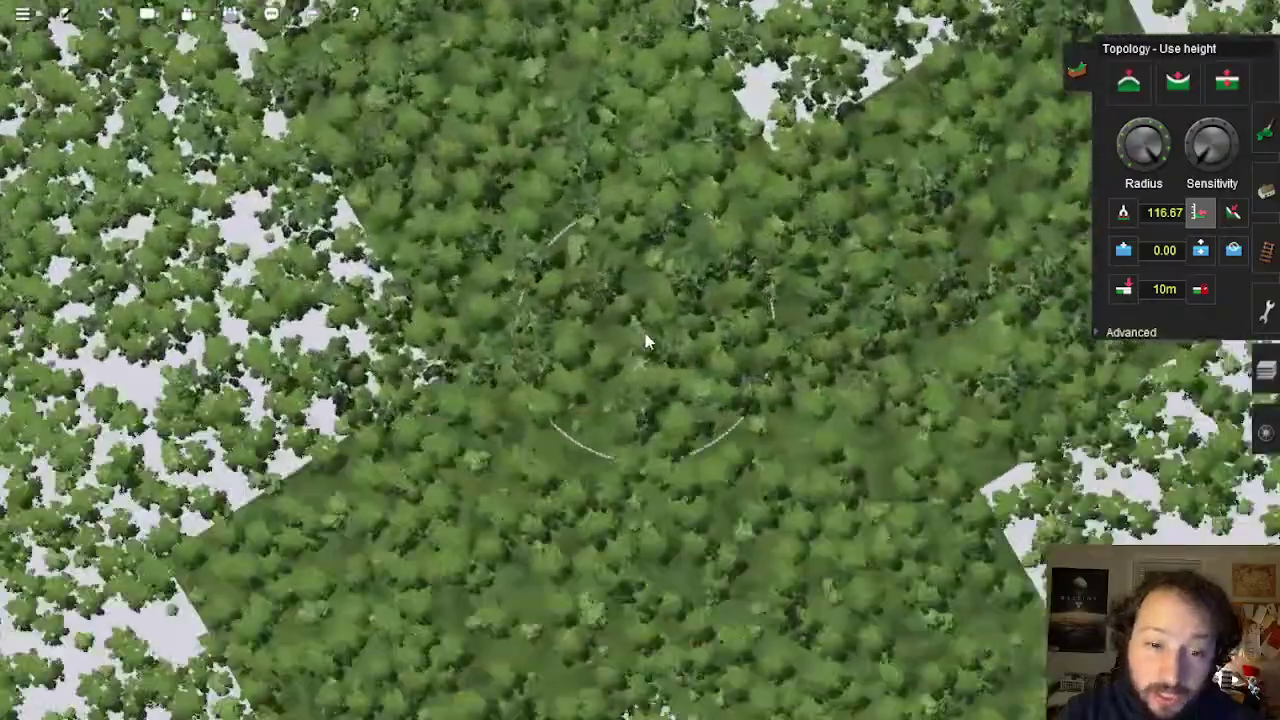
pyautogui.moveTo(646, 334); pyautogui.dragTo(585, 403, button='right')
pyautogui.scroll(5, 571, 333)
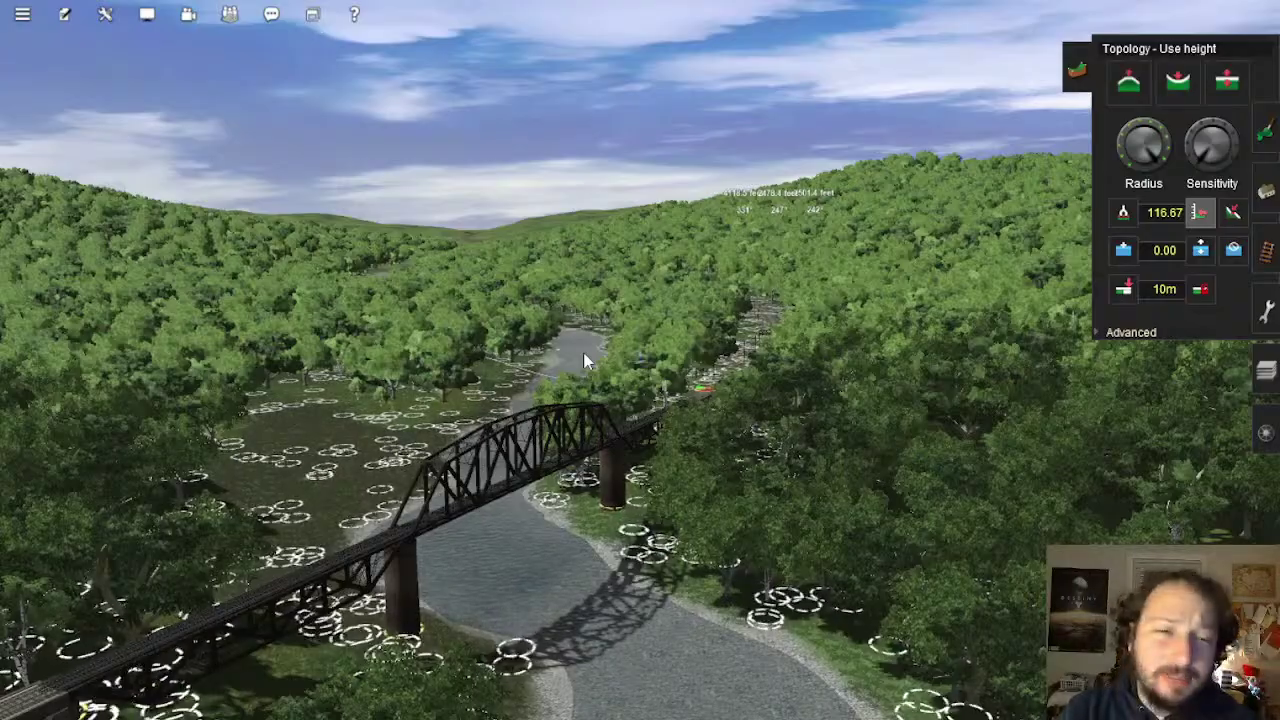
pyautogui.rightClick(580, 517)
pyautogui.rightClick(597, 586)
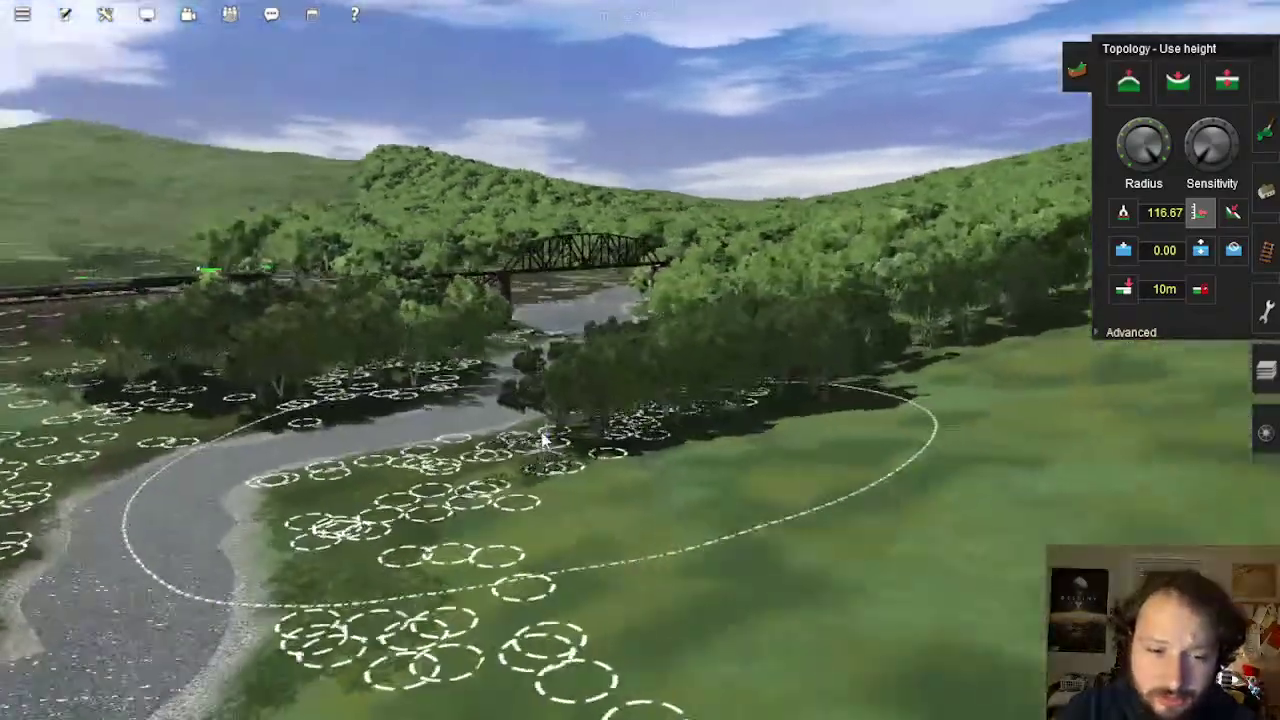
pyautogui.moveTo(543, 437); pyautogui.dragTo(777, 214, button='right')
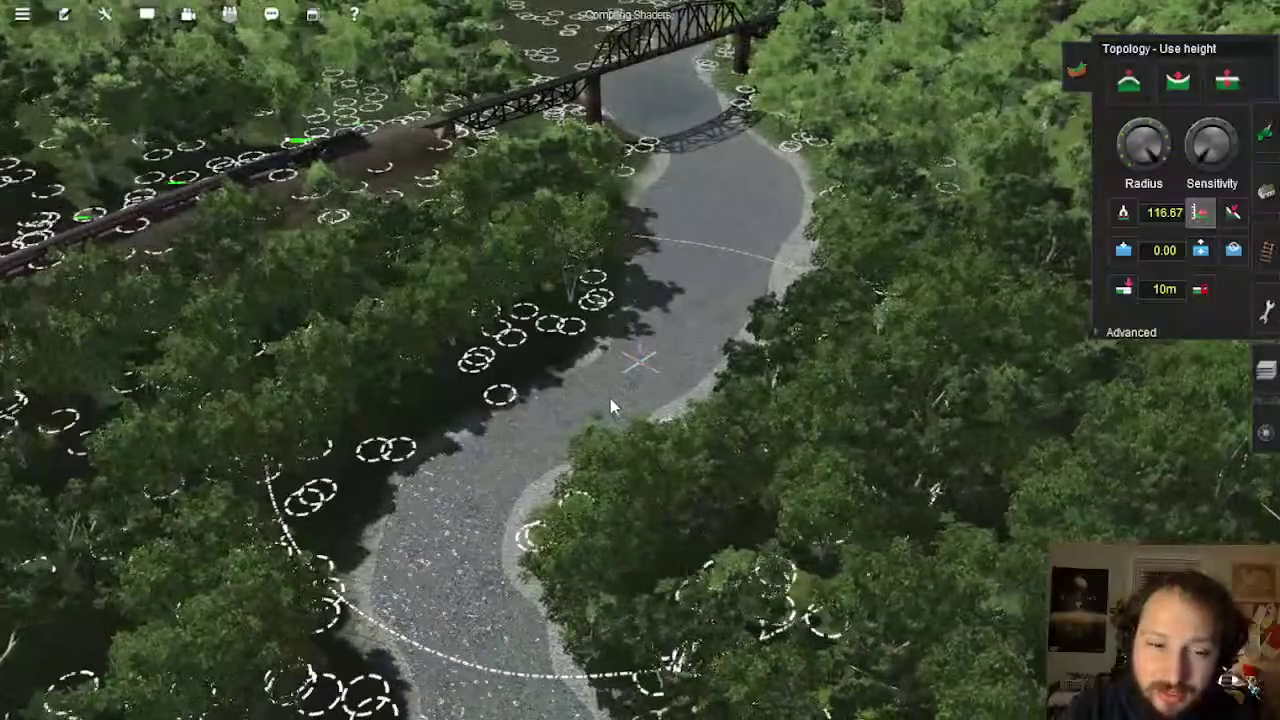
pyautogui.rightClick(660, 206)
pyautogui.rightClick(657, 228)
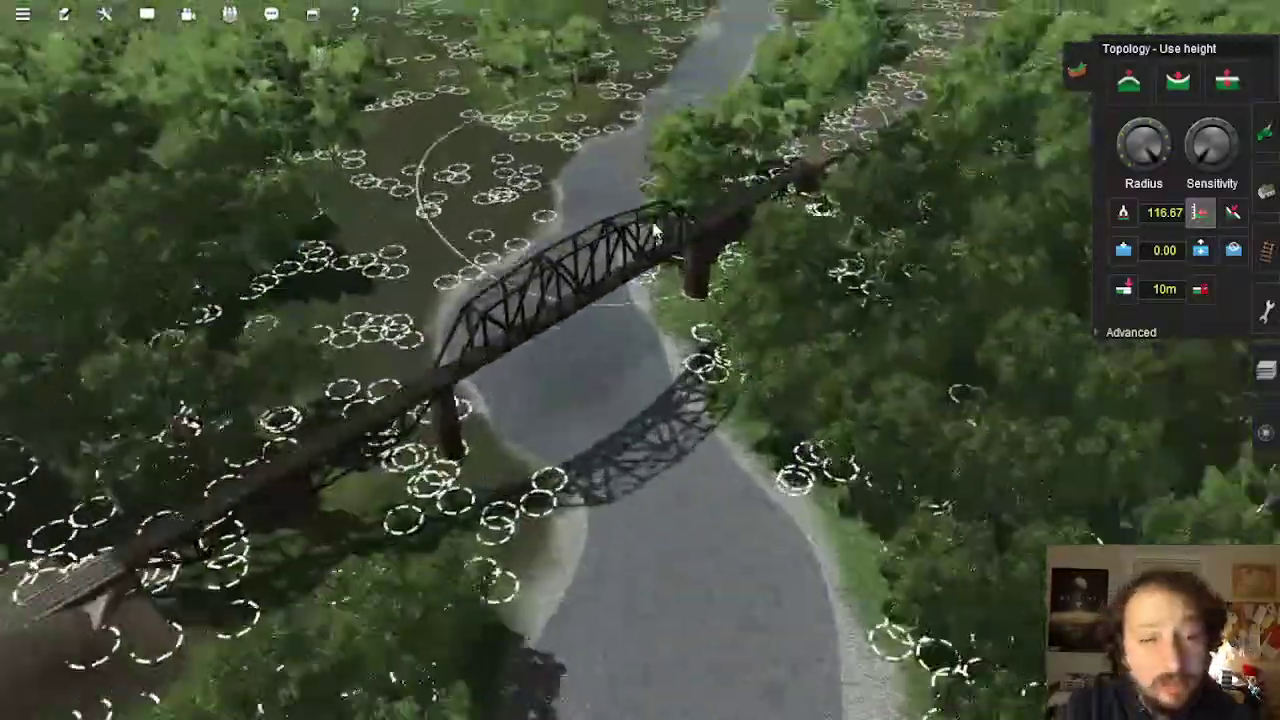
pyautogui.rightClick(689, 197)
pyautogui.rightClick(640, 240)
pyautogui.rightClick(606, 250)
pyautogui.rightClick(569, 280)
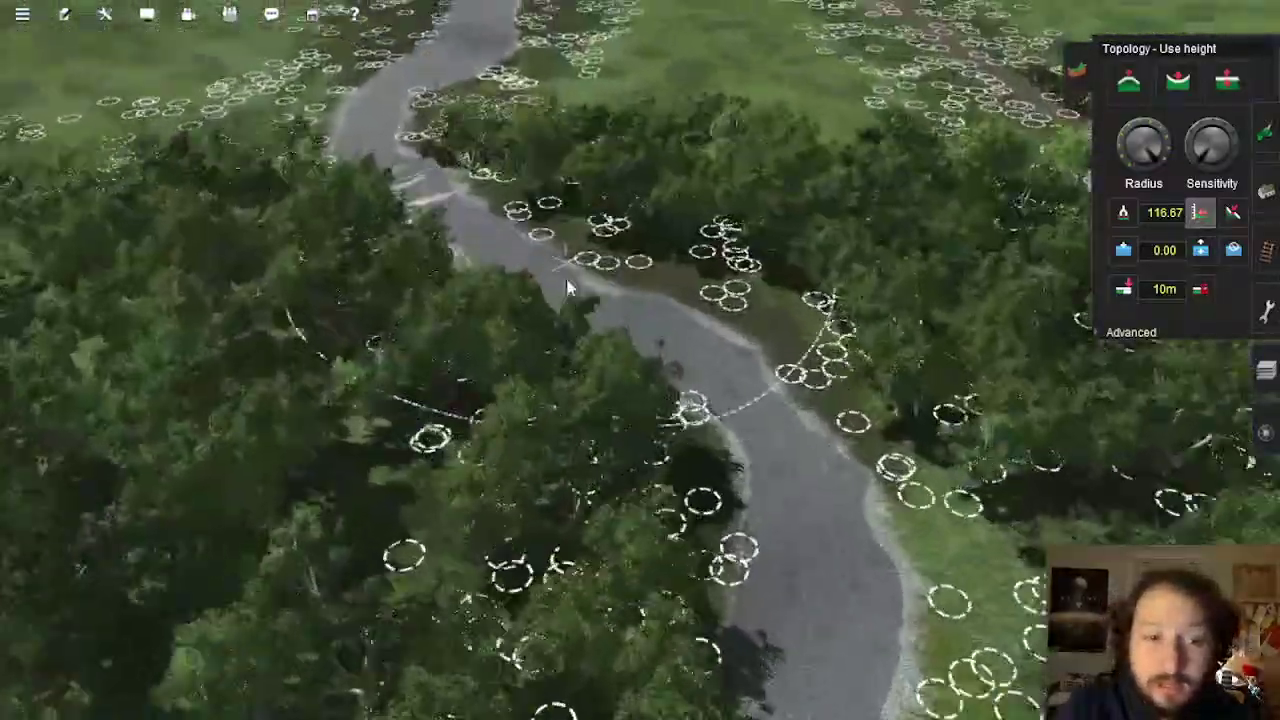
# Look over the coastline from above and view the channel between the wooded spit and the sandy island up close
pyautogui.scroll(-15, 694, 380)
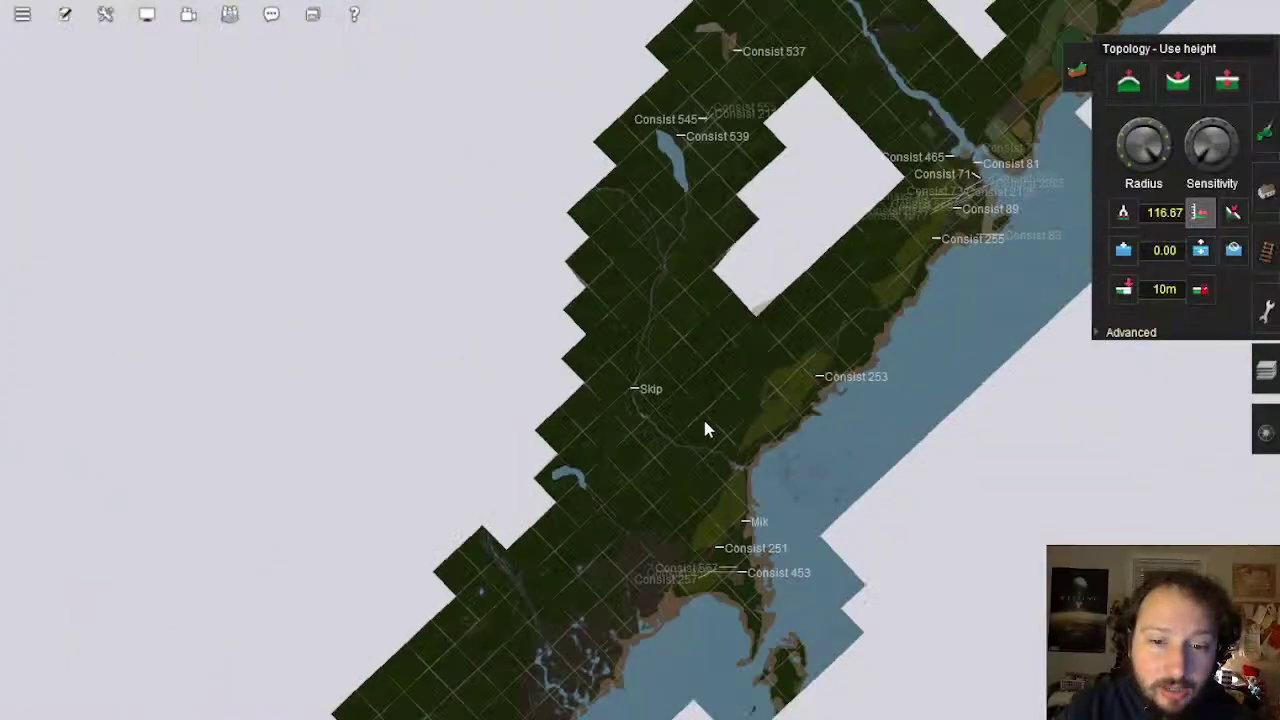
pyautogui.scroll(-4, 702, 460)
pyautogui.rightClick(704, 506)
pyautogui.scroll(4, 656, 388)
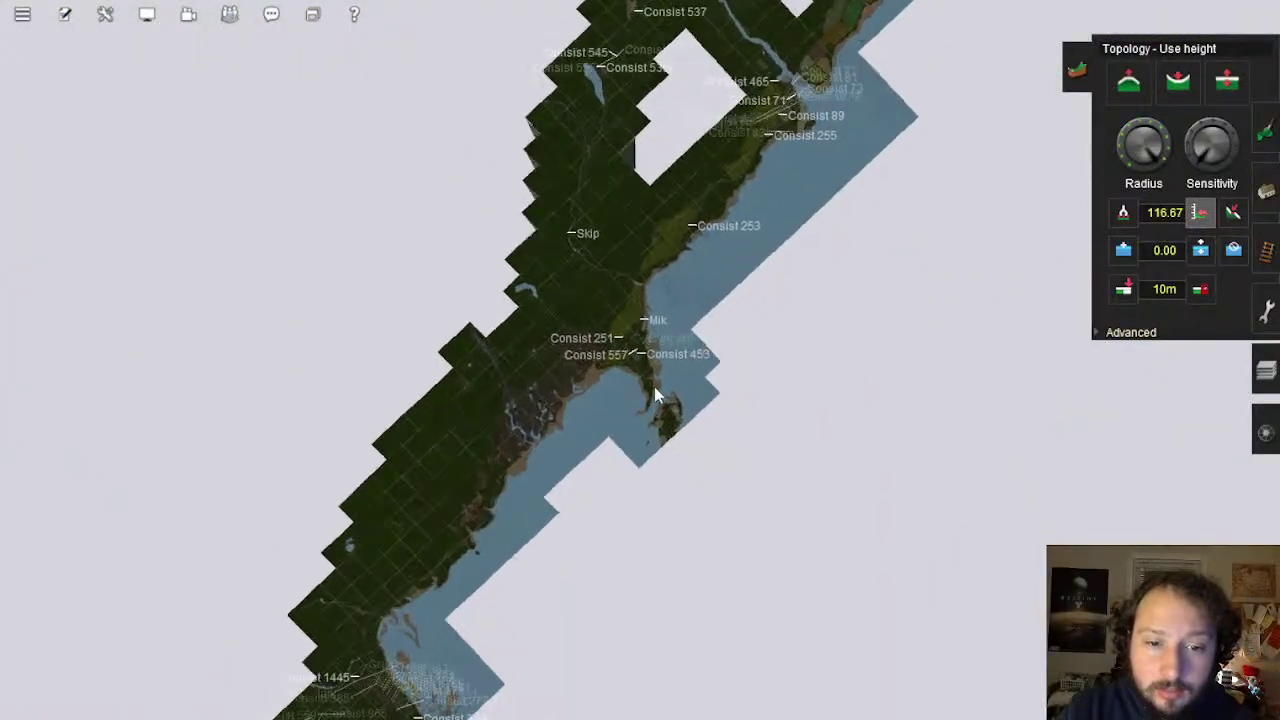
pyautogui.scroll(10, 643, 380)
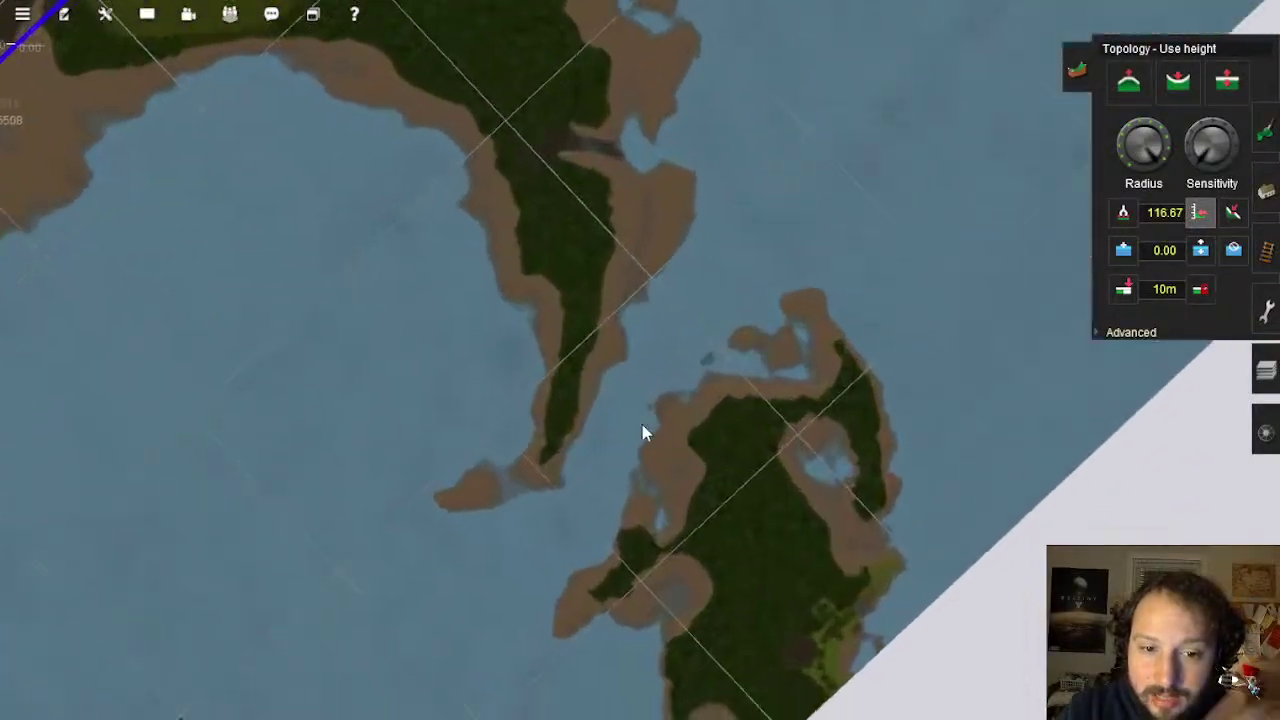
pyautogui.scroll(10, 605, 388)
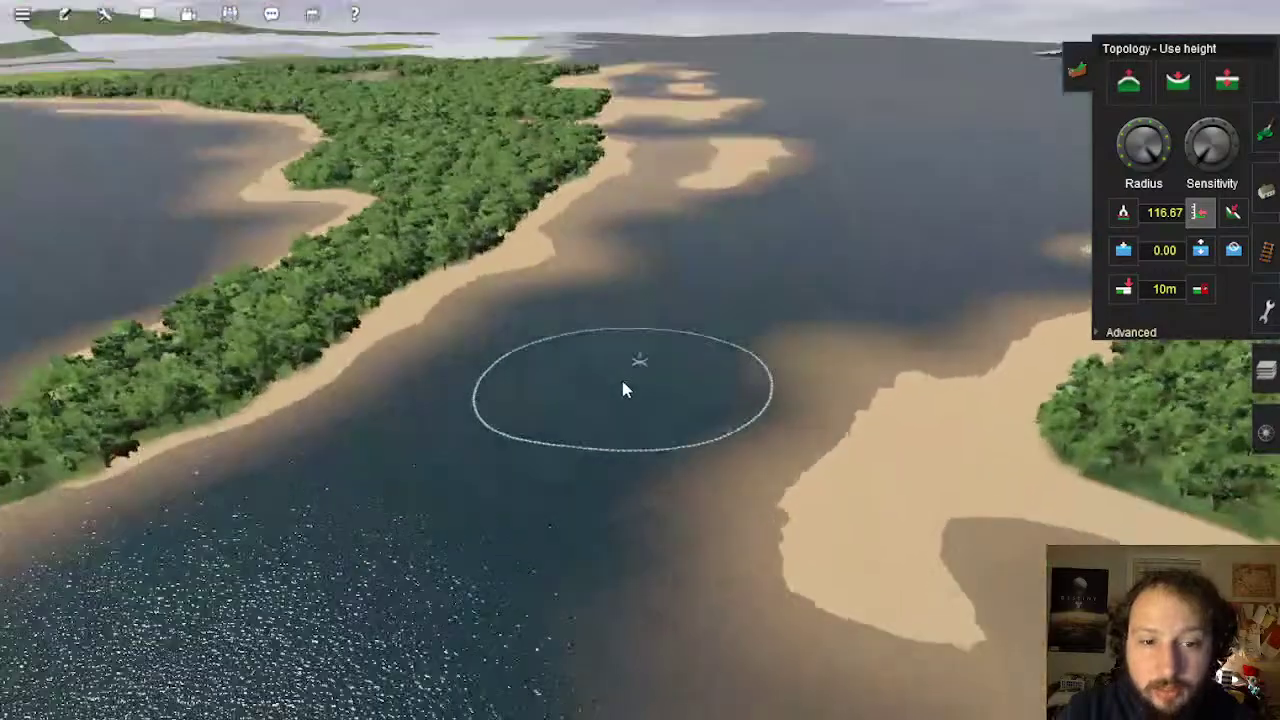
pyautogui.scroll(-3, 622, 390)
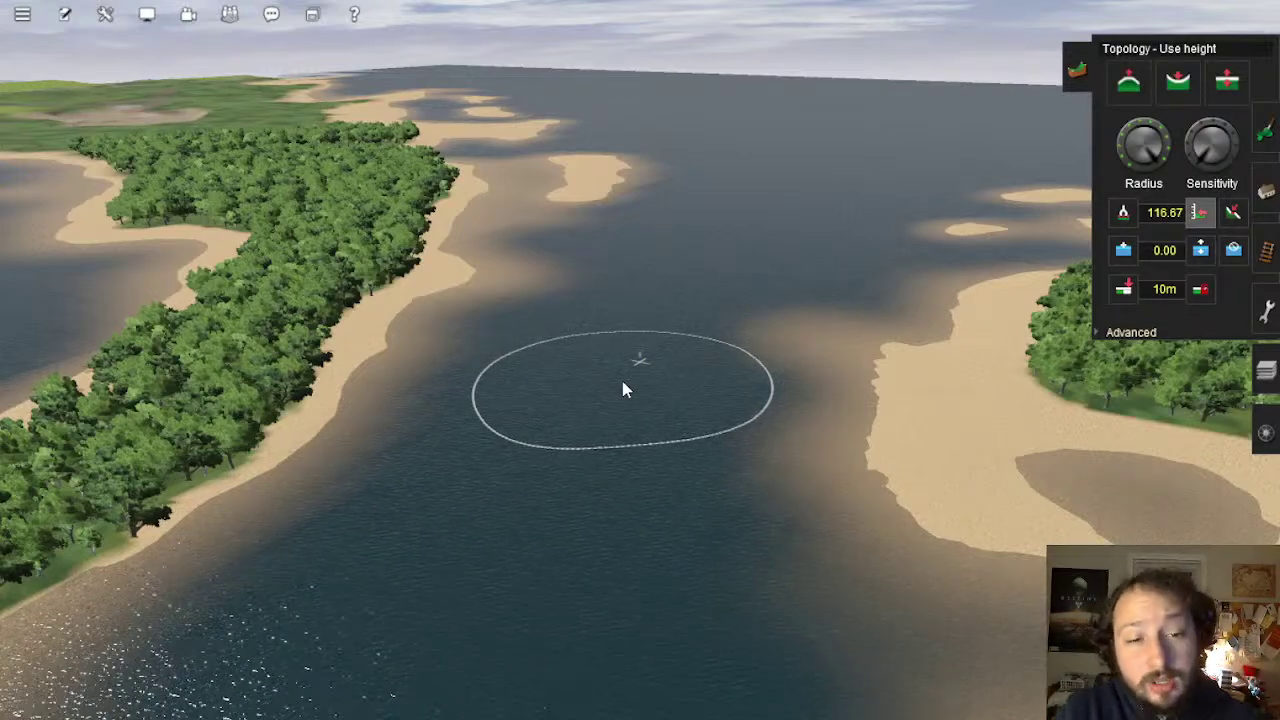
# View the coastline and inland boards from above, and inspect the river and trackside along the Lil Creek branch up close
pyautogui.scroll(-10, 622, 390)
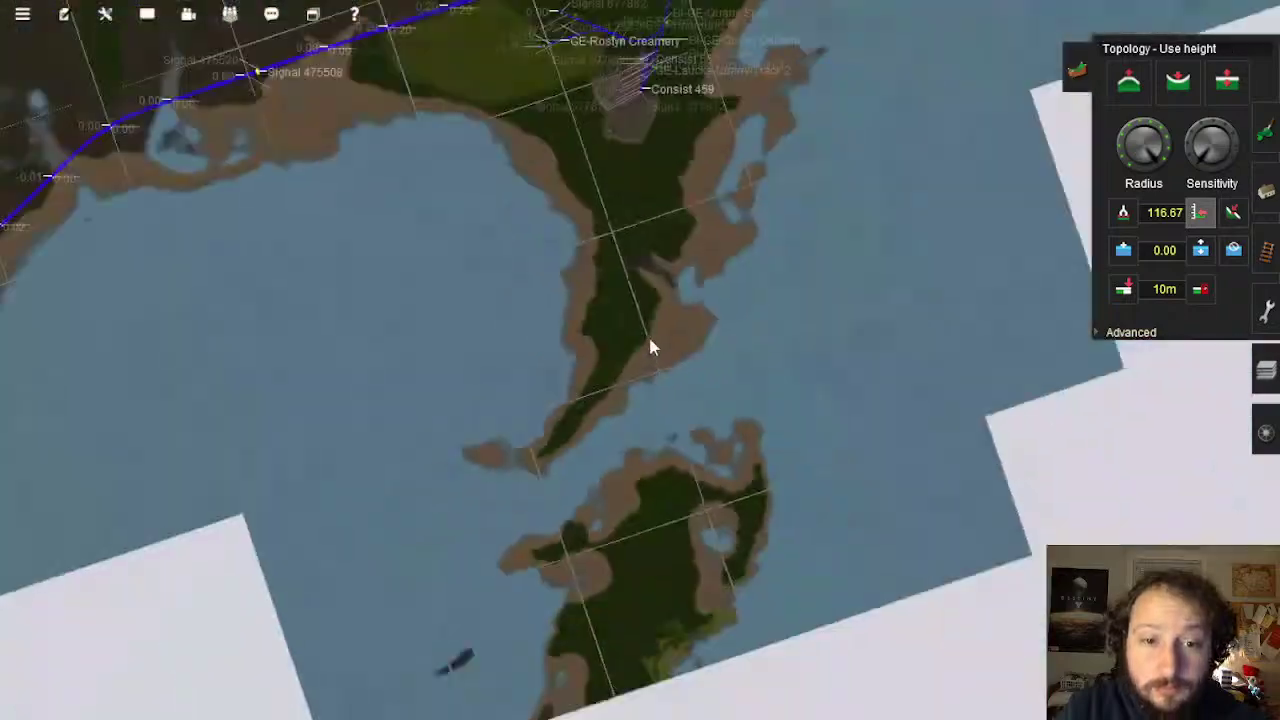
pyautogui.scroll(-6, 648, 336)
pyautogui.rightClick(550, 279)
pyautogui.press('w')
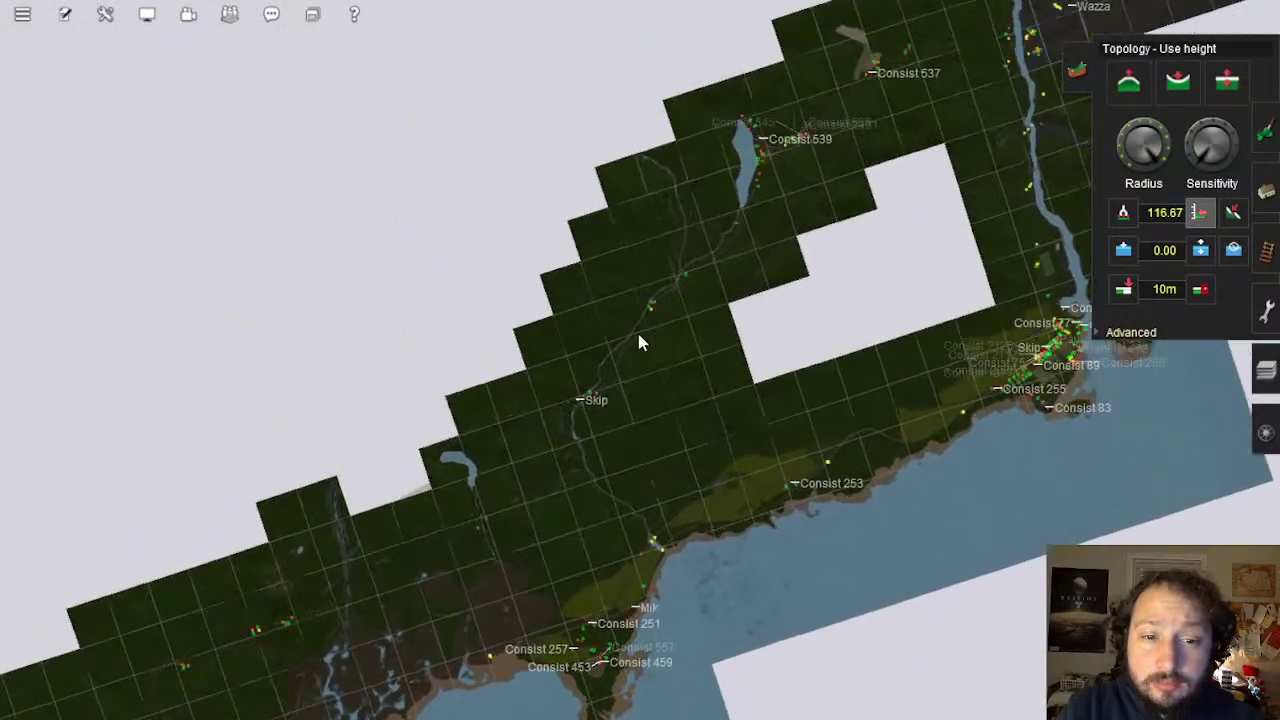
pyautogui.scroll(5, 640, 343)
pyautogui.scroll(6, 604, 417)
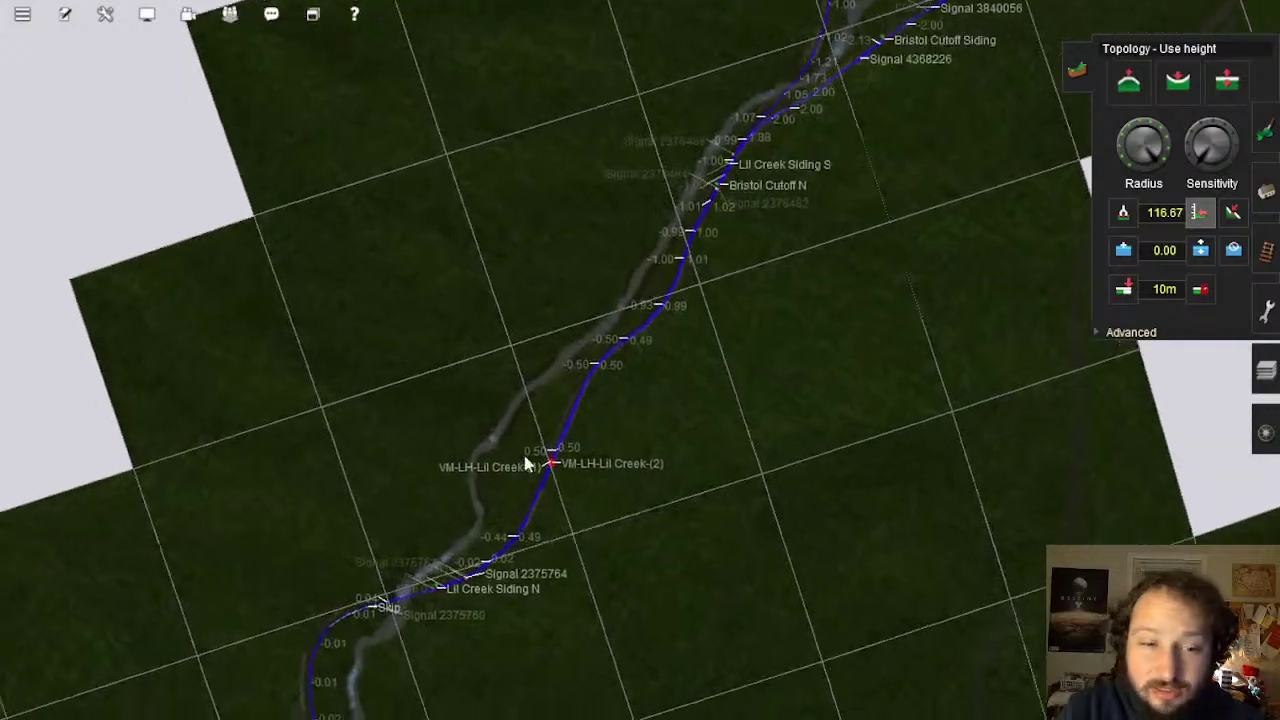
pyautogui.scroll(6, 587, 417)
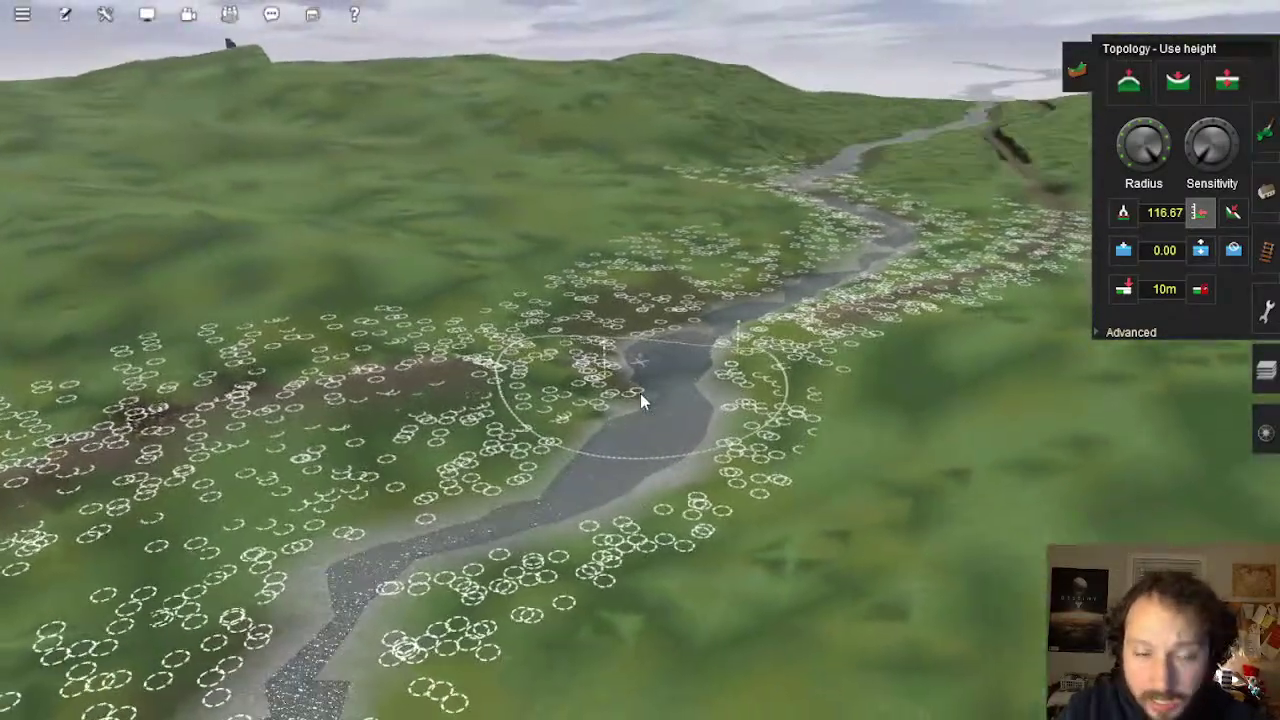
pyautogui.scroll(2, 700, 402)
pyautogui.scroll(-3, 717, 395)
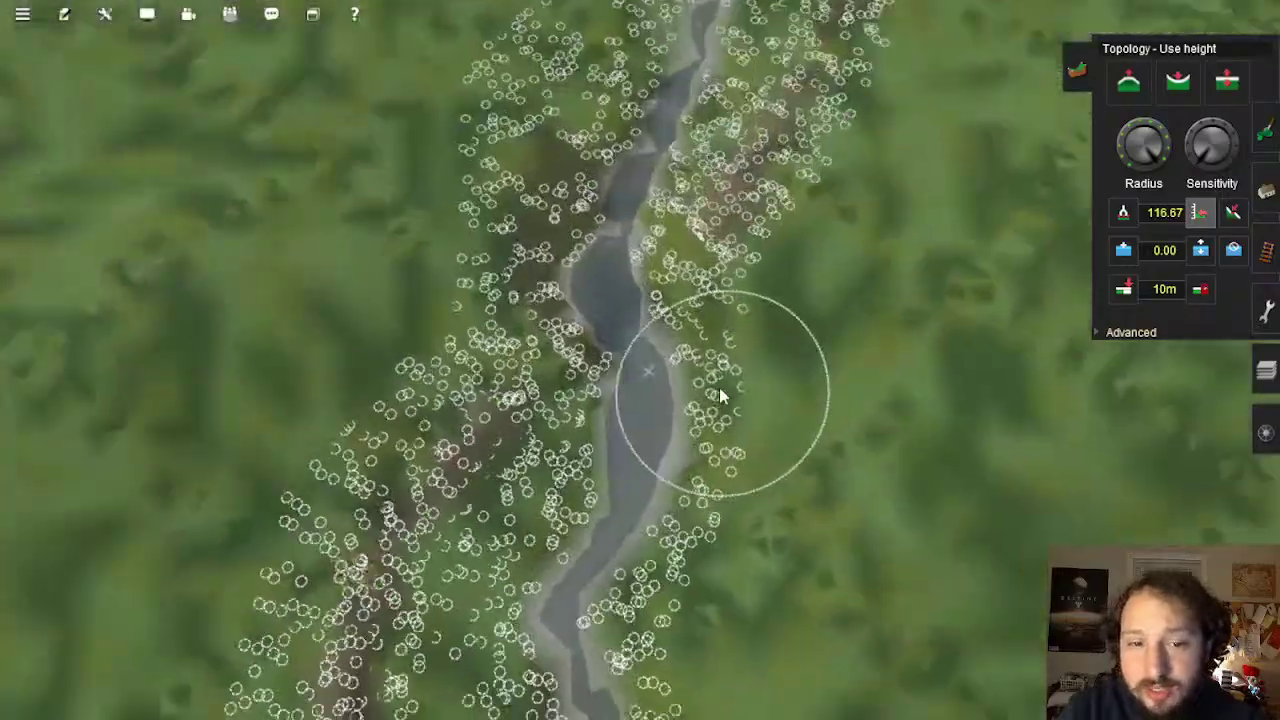
pyautogui.scroll(3, 751, 343)
# Examine the forested valley around the steel truss railway bridge and the river and trackbed beyond it
pyautogui.moveTo(1170, 92); pyautogui.dragTo(1118, 184, button='right')
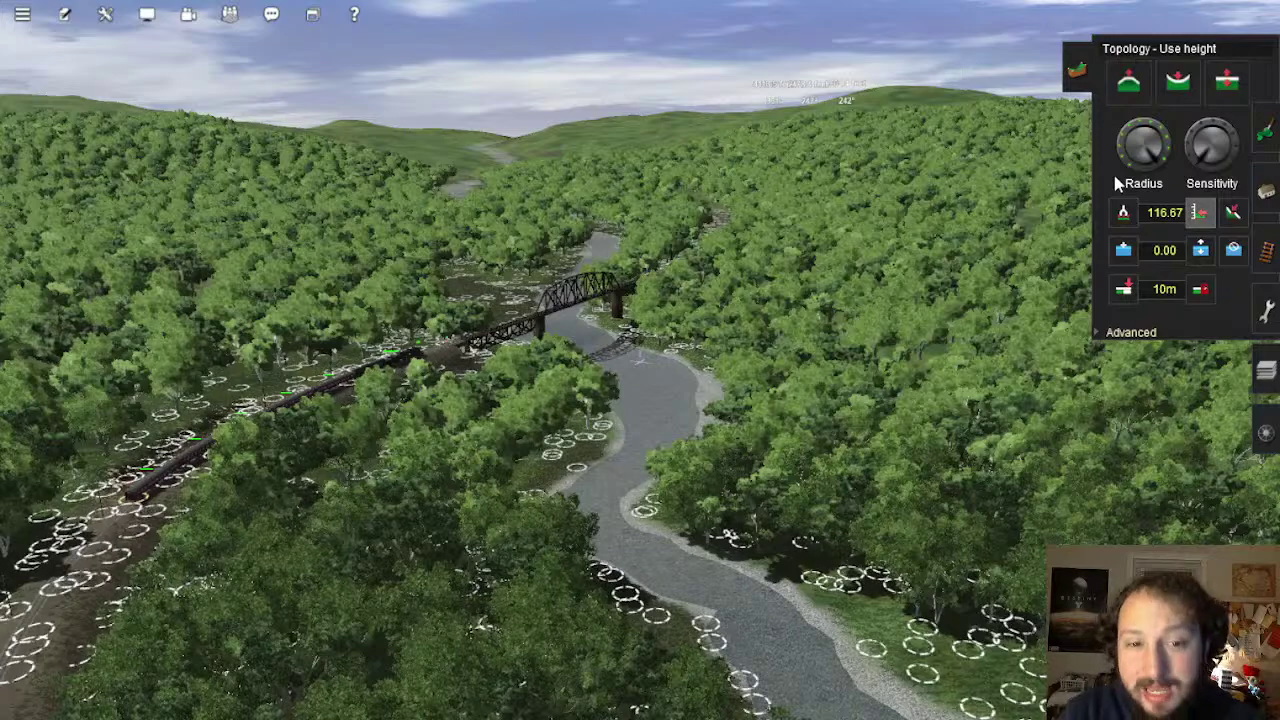
pyautogui.moveTo(1010, 258); pyautogui.dragTo(951, 279, button='right')
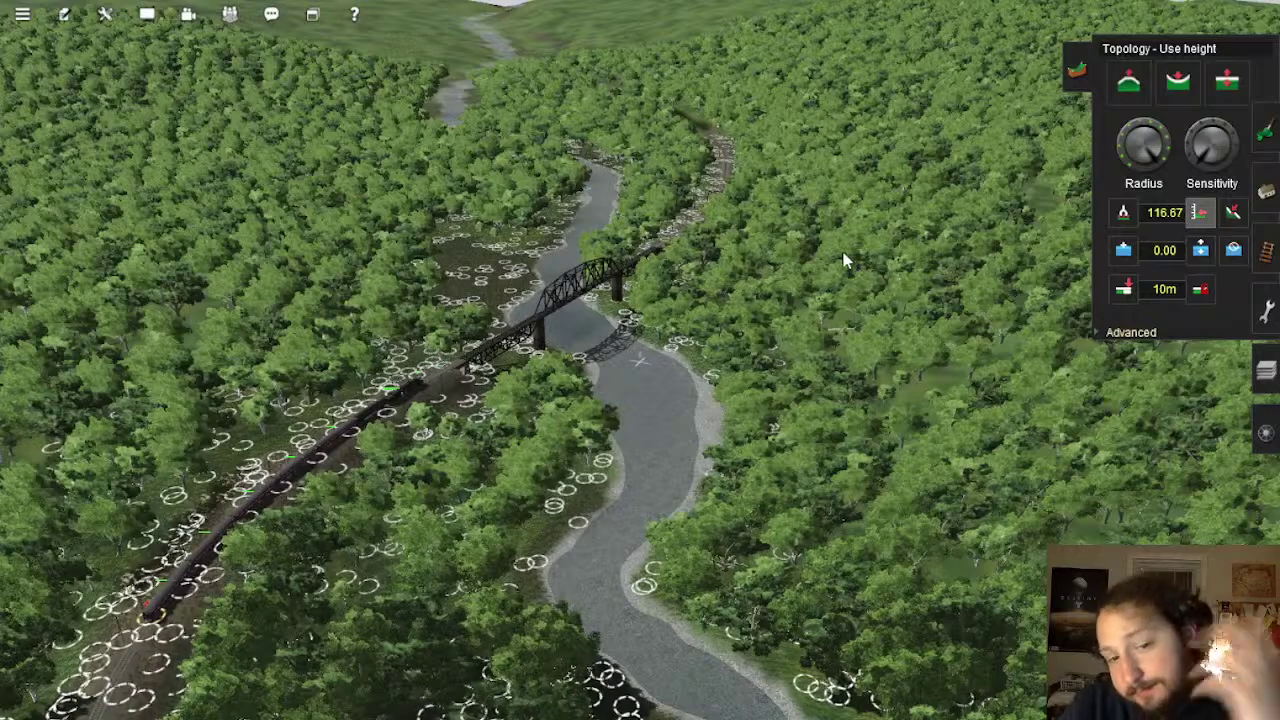
pyautogui.press('Down')
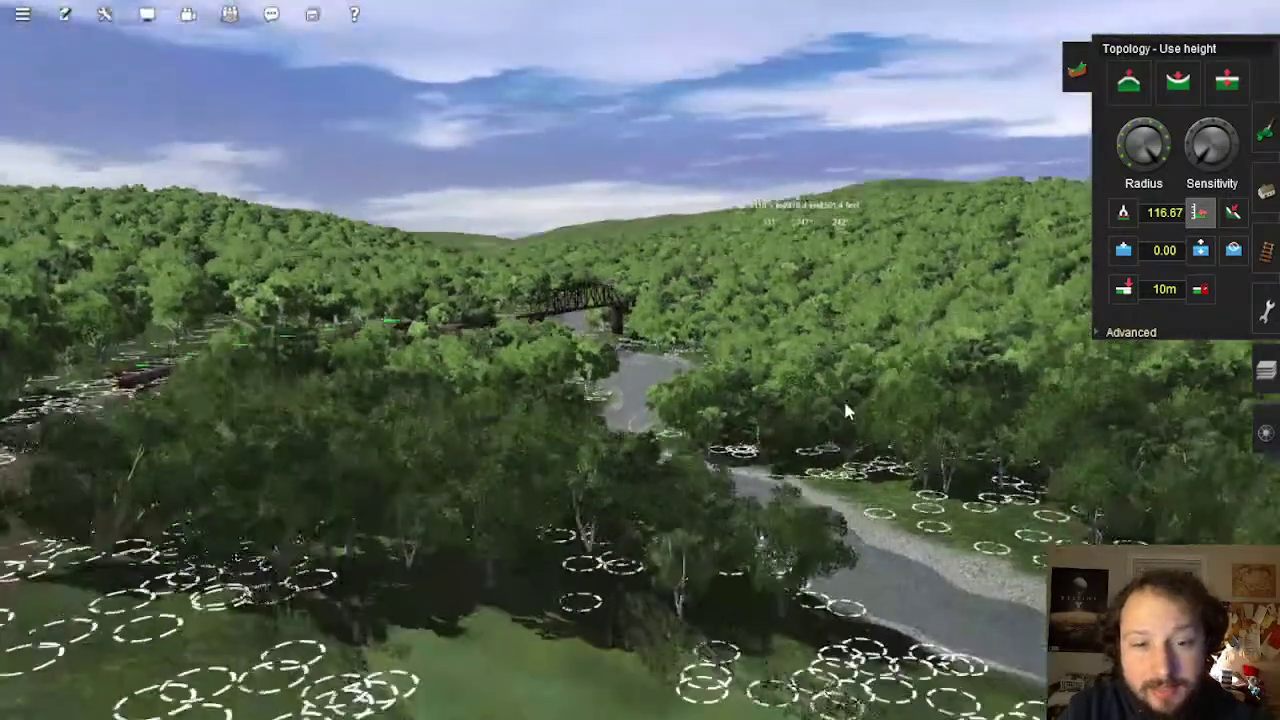
pyautogui.press('Up')
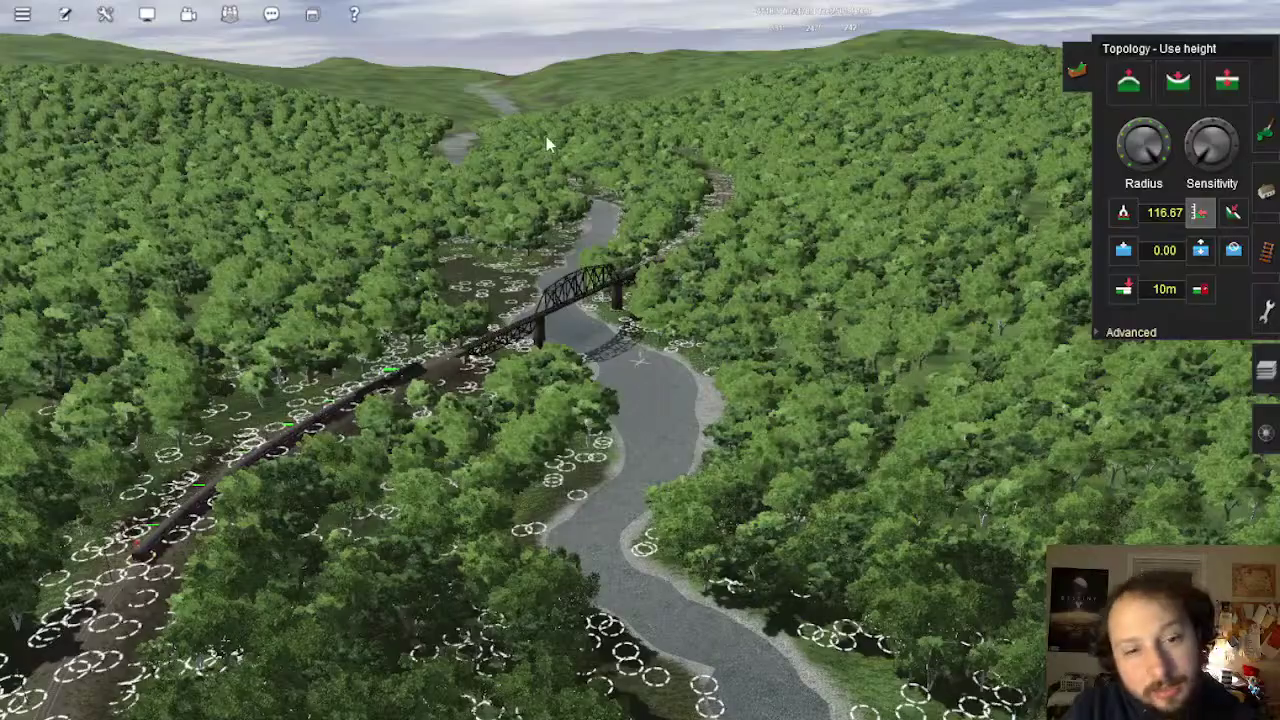
pyautogui.press('w')
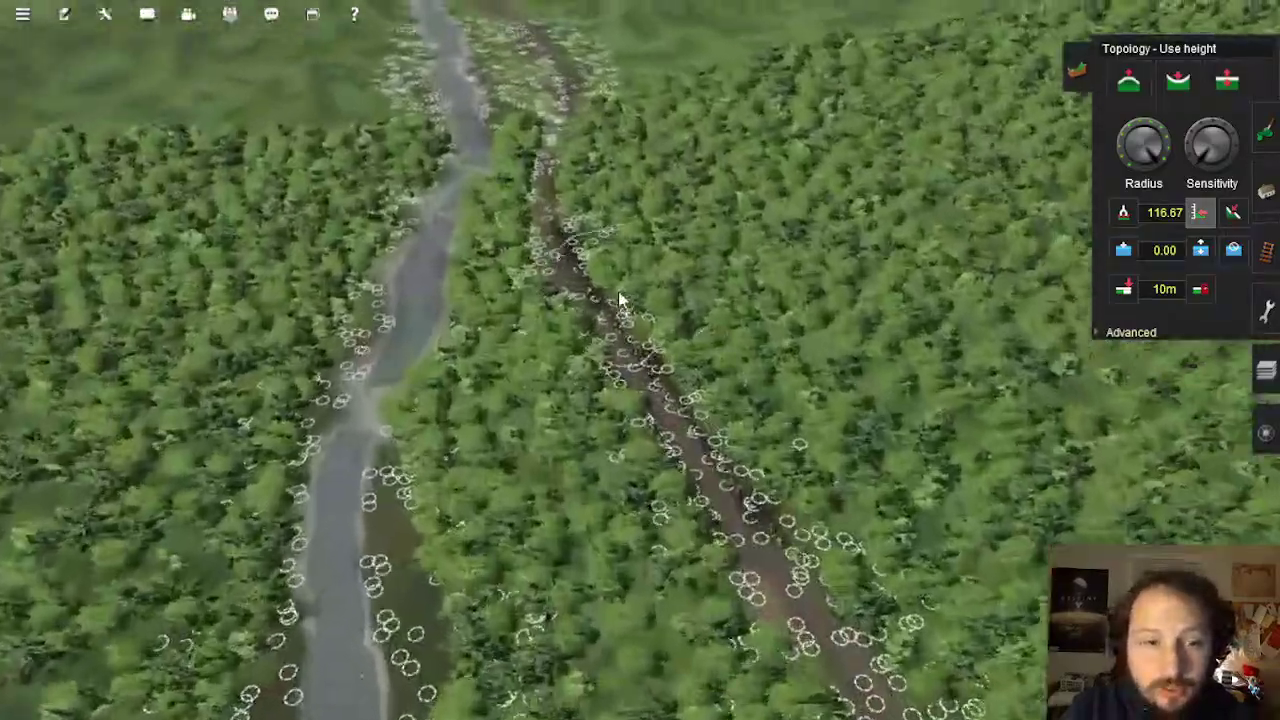
pyautogui.press('Up')
pyautogui.press('Down')
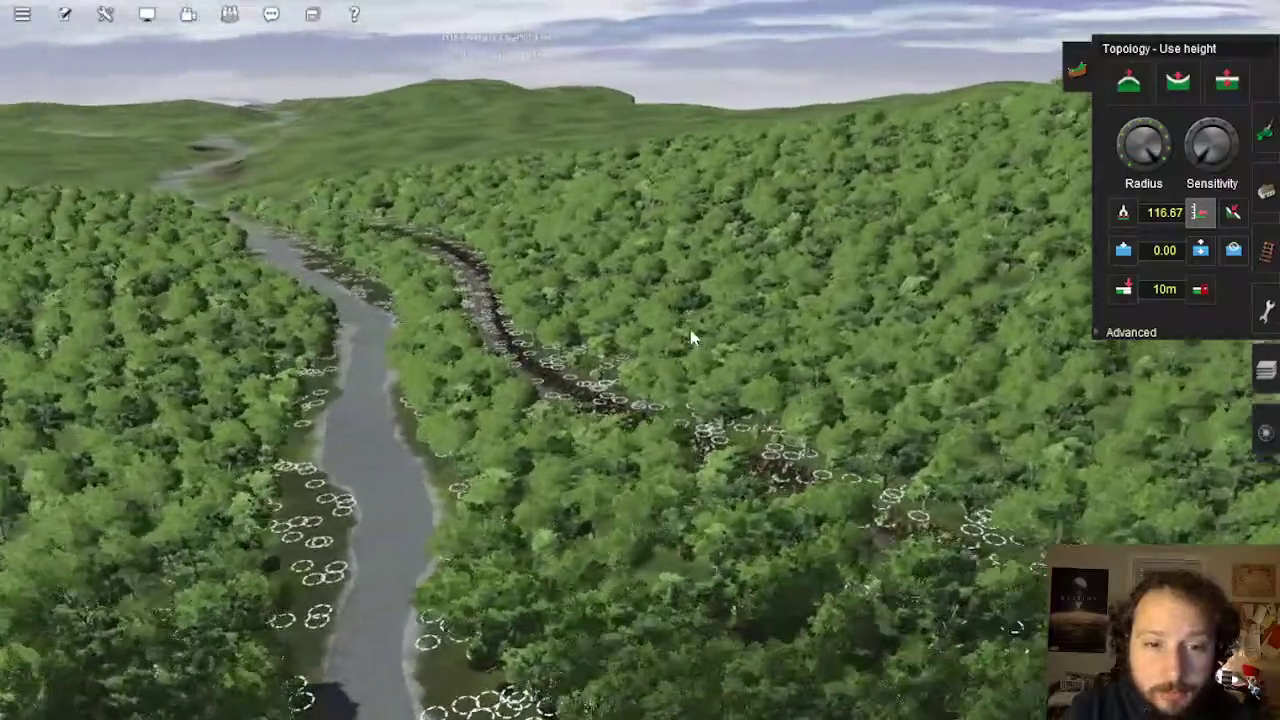
# Locate Lil Creek from above and inspect the wooded track approach to the river bridge from several heights and angles
pyautogui.scroll(-5, 697, 334)
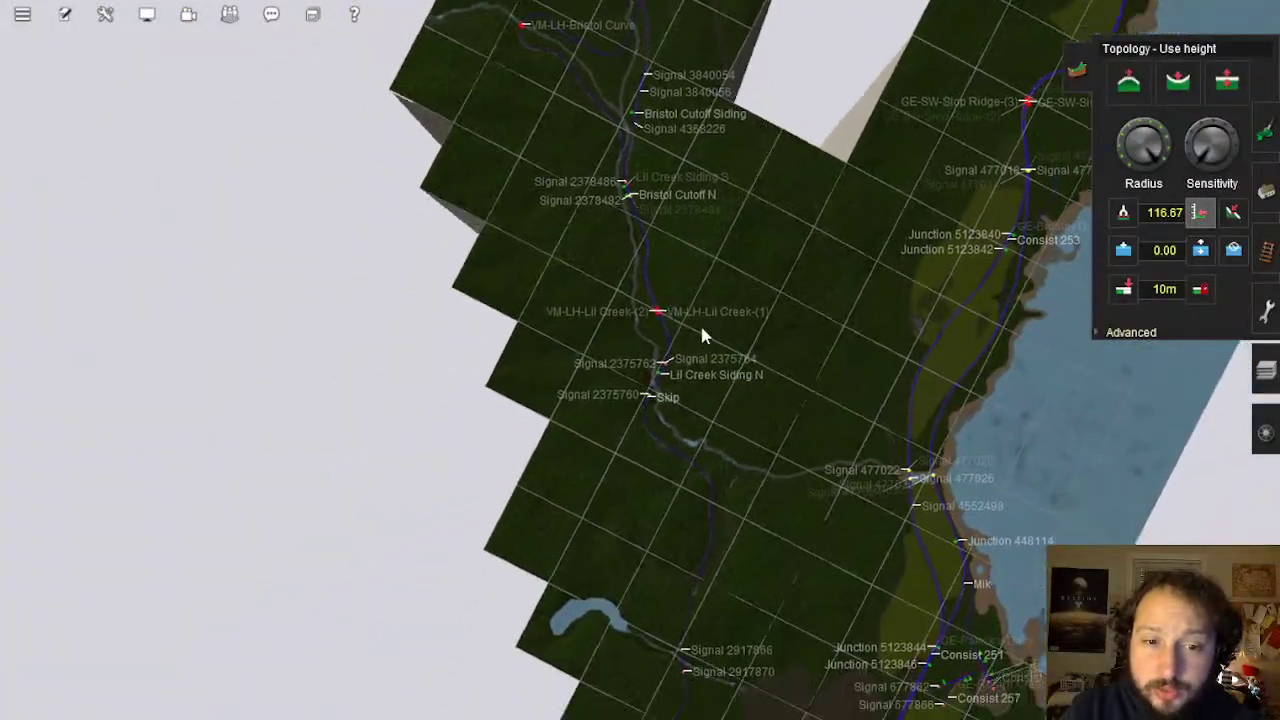
pyautogui.scroll(5, 700, 334)
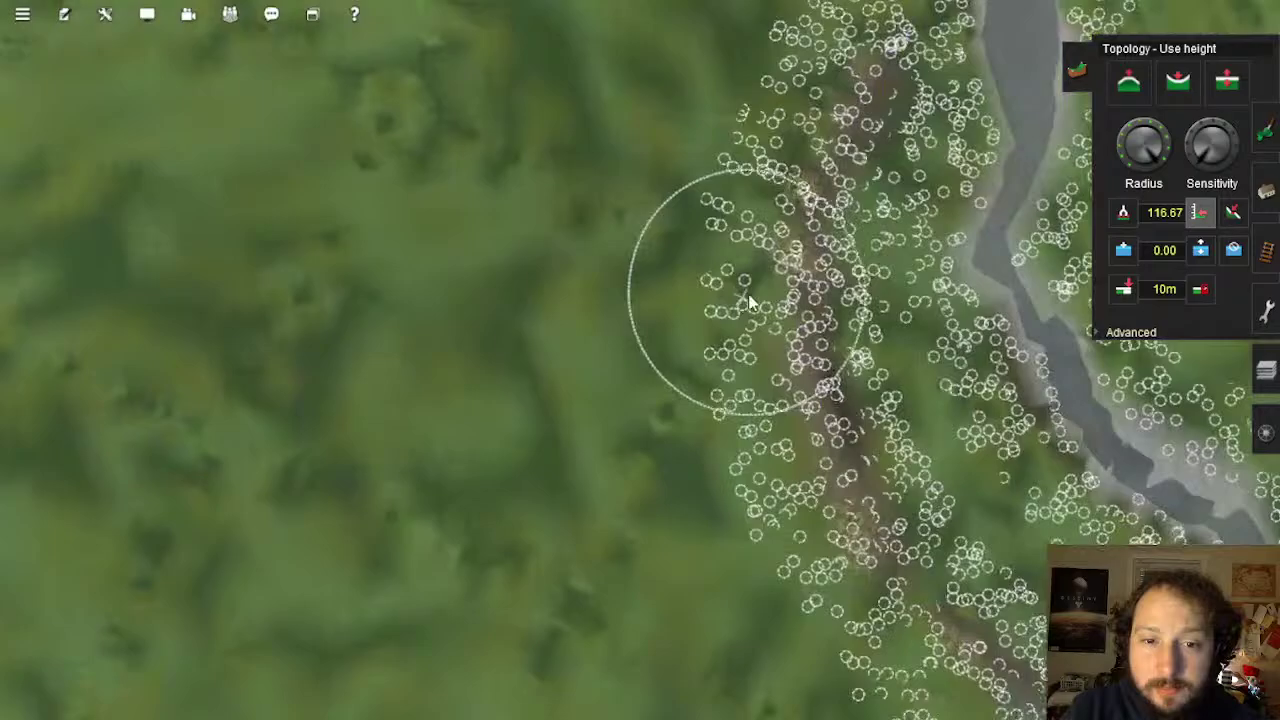
pyautogui.press('Up')
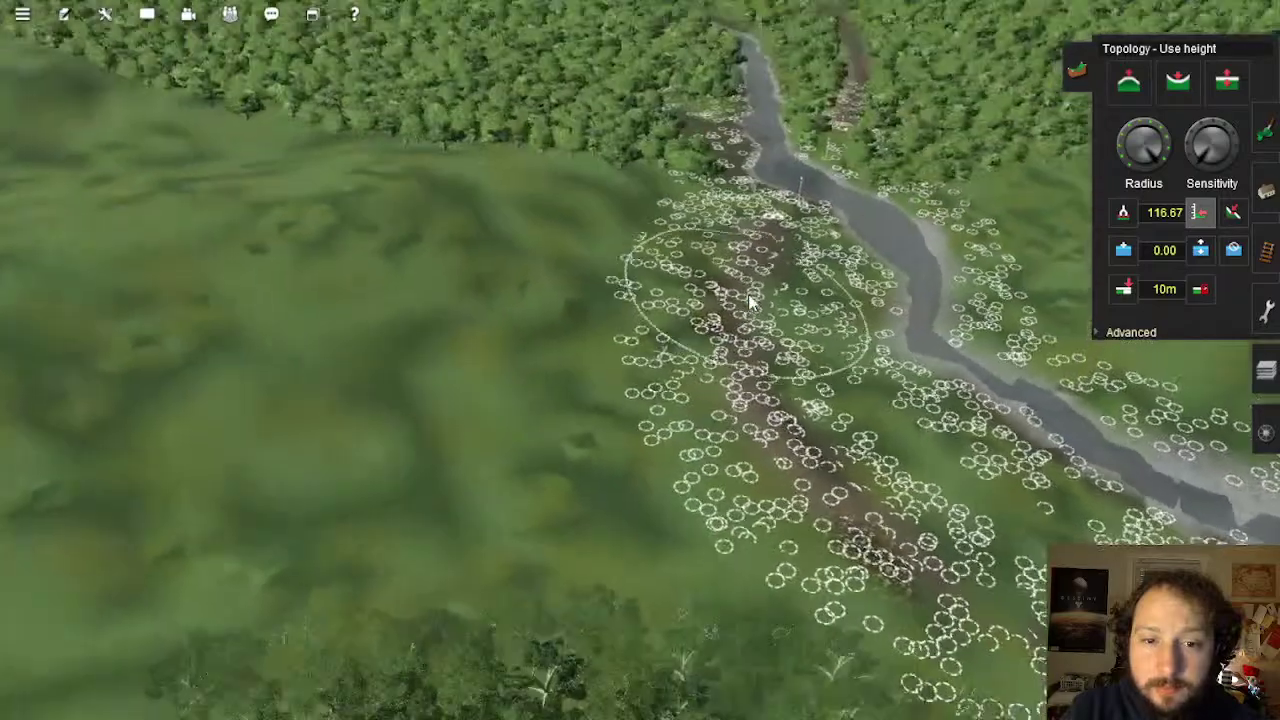
pyautogui.press('Left')
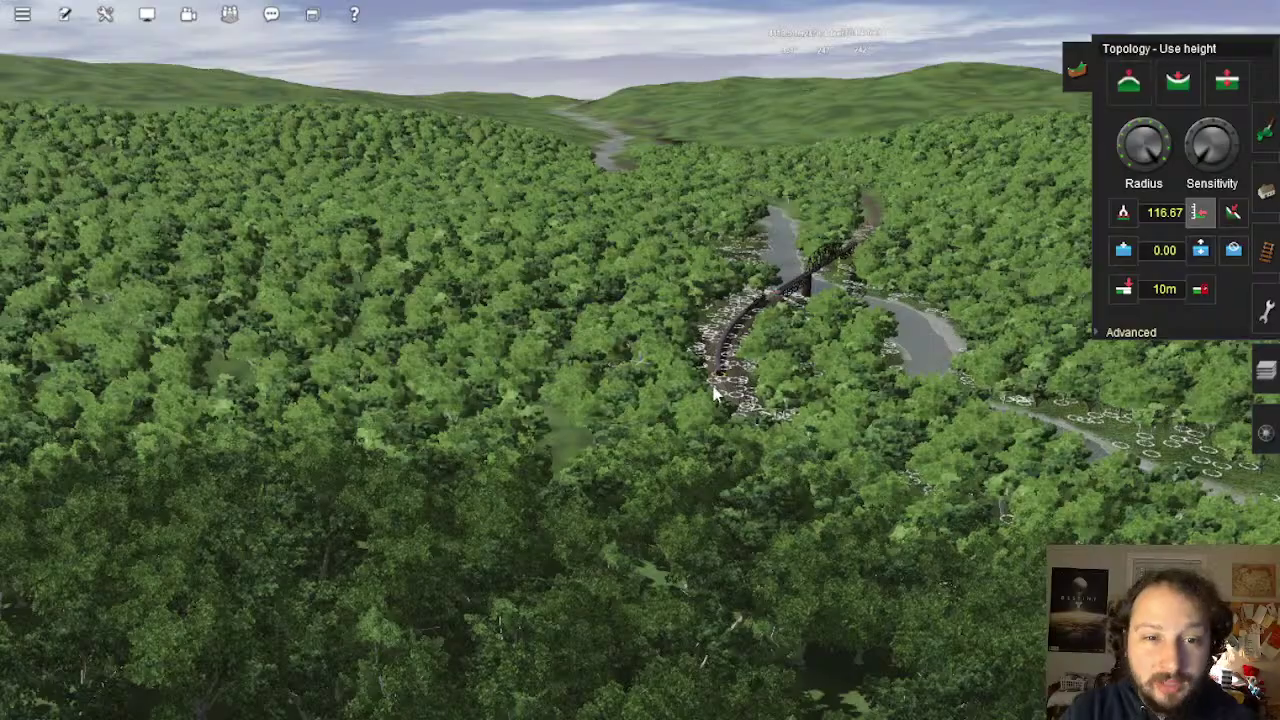
pyautogui.scroll(5, 790, 370)
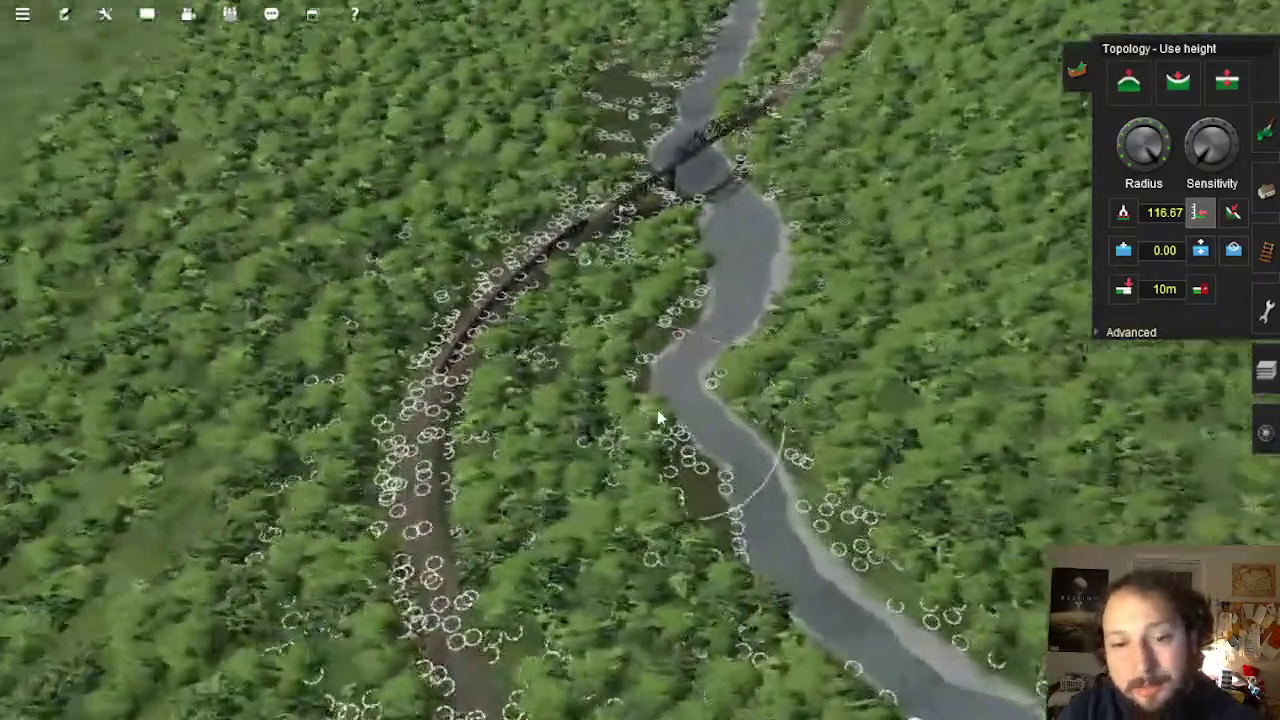
pyautogui.scroll(-3, 700, 403)
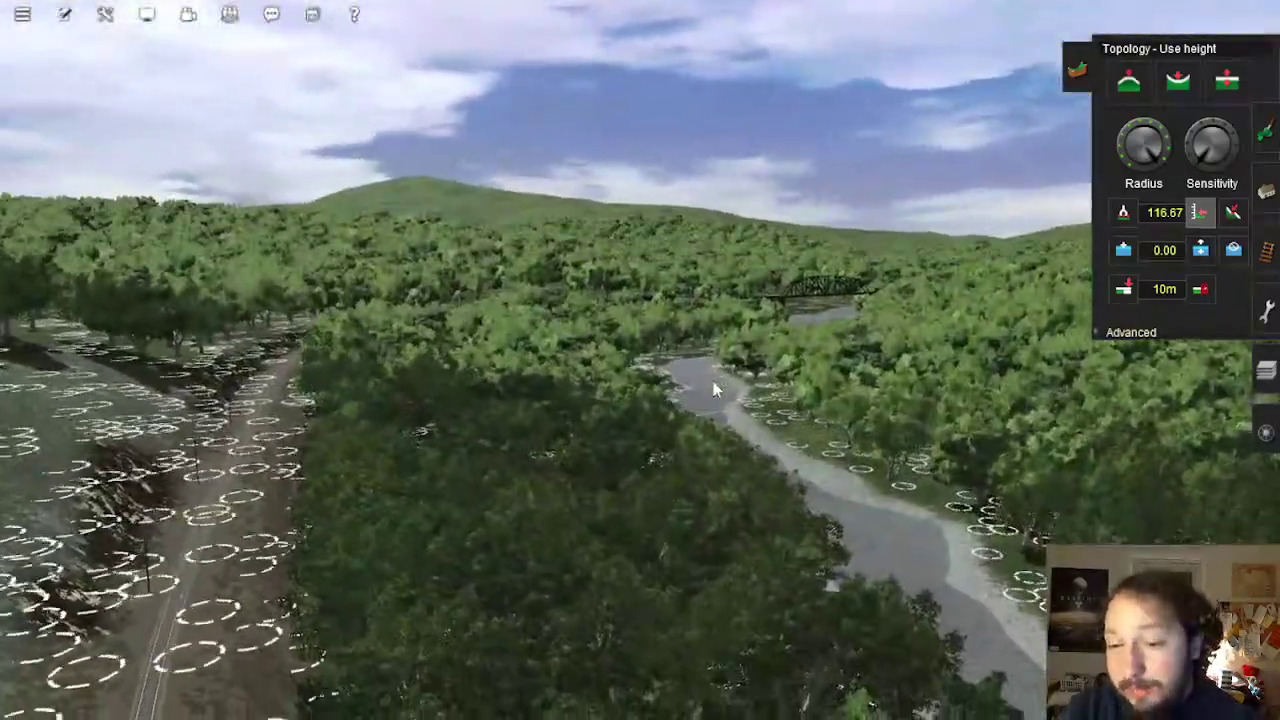
pyautogui.scroll(-6, 713, 381)
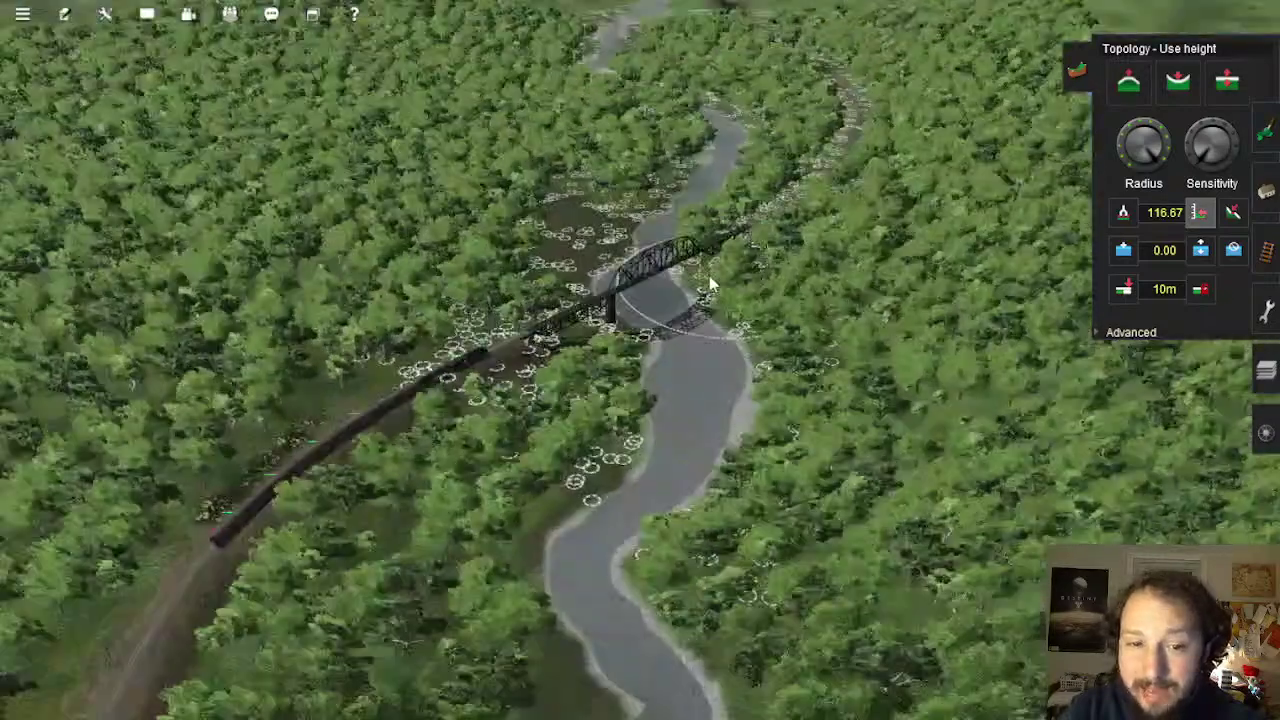
pyautogui.scroll(3, 690, 282)
# Survey the route from above, from the forested branch past the coast to the patchwork farmland boards
pyautogui.scroll(-10, 685, 295)
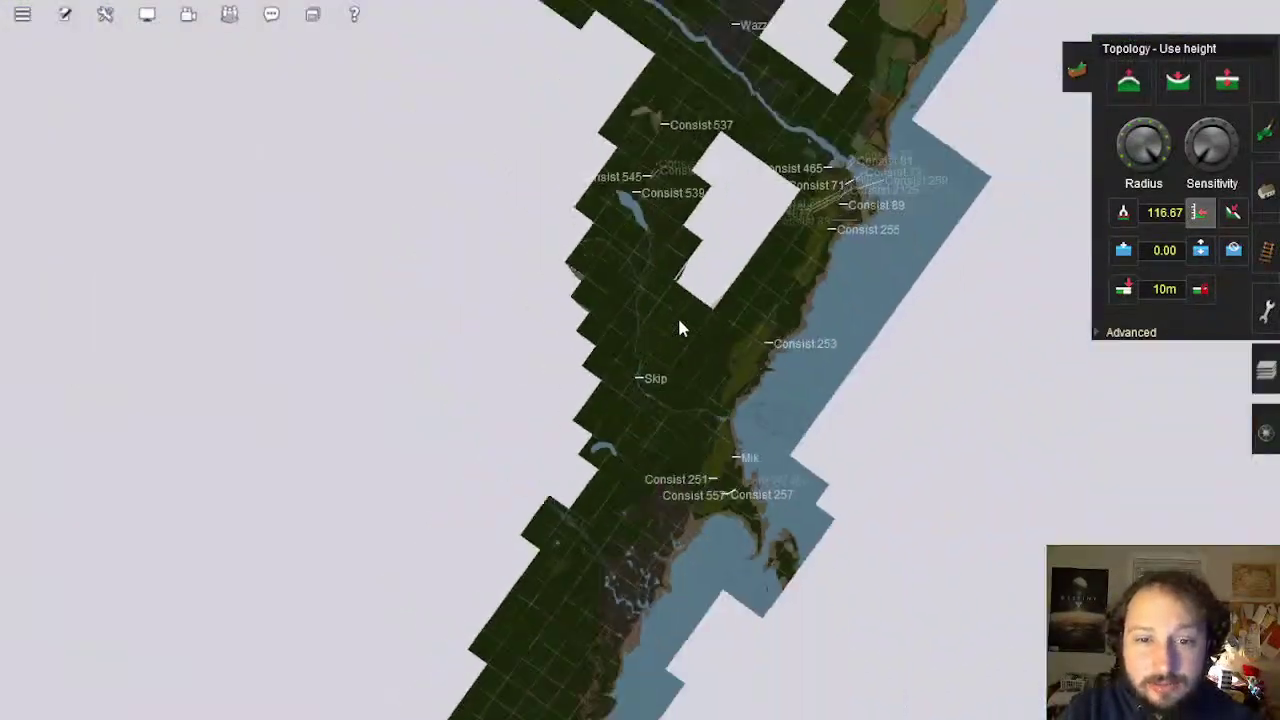
pyautogui.rightClick(730, 165)
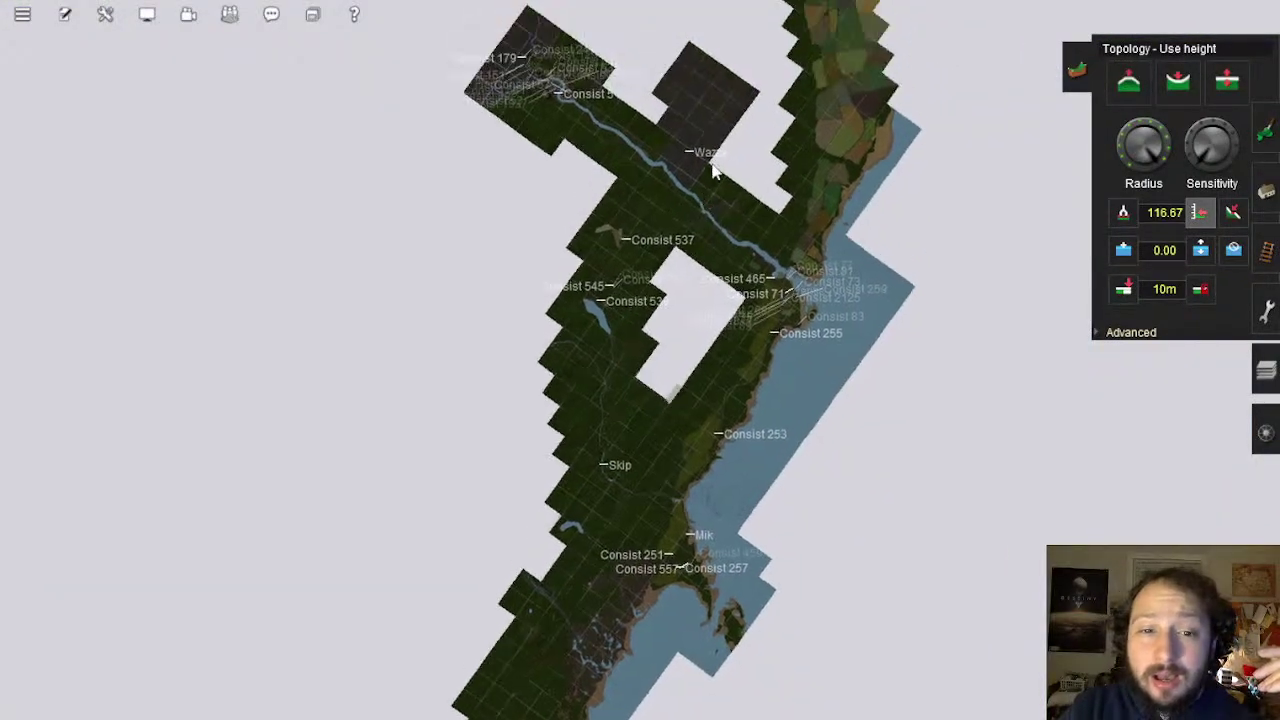
pyautogui.rightClick(778, 112)
pyautogui.moveTo(759, 132); pyautogui.dragTo(652, 320, button='right')
pyautogui.scroll(2, 644, 260)
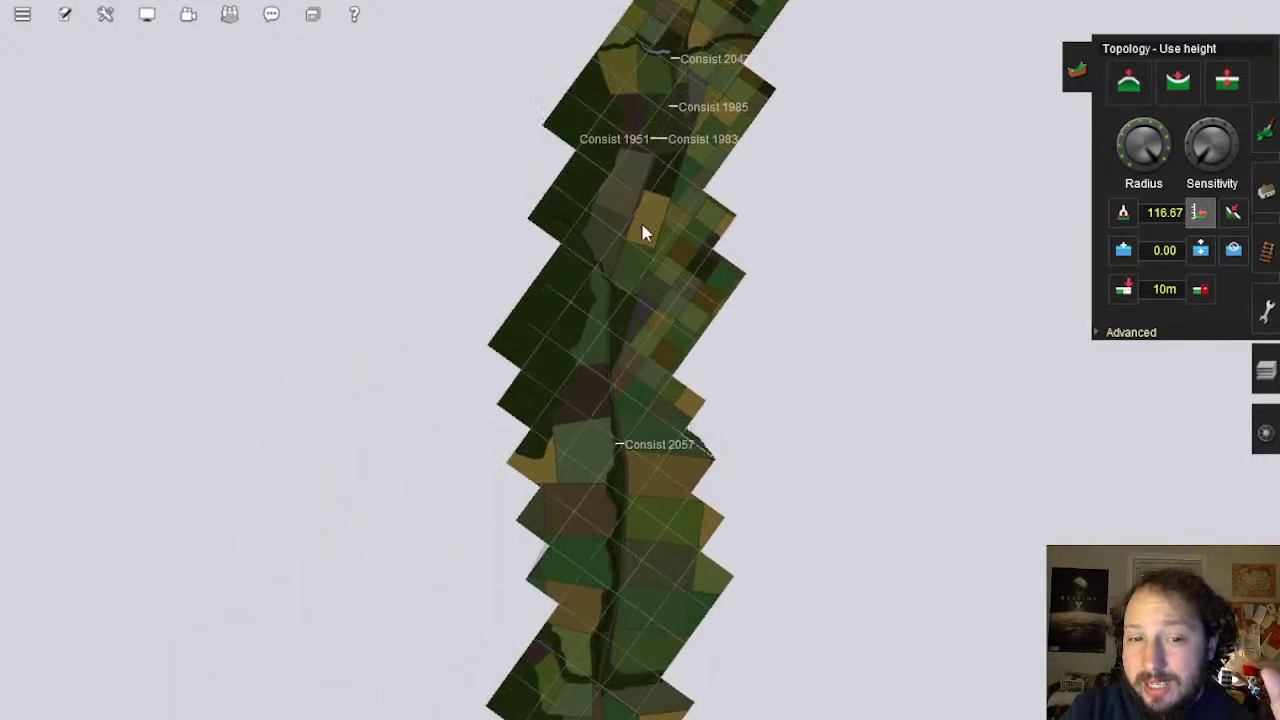
pyautogui.rightClick(656, 205)
pyautogui.rightClick(686, 183)
pyautogui.rightClick(688, 240)
pyautogui.scroll(1, 682, 320)
# Follow the main line through the patchwork farmland up to the woods before the river crossing
pyautogui.scroll(6, 677, 378)
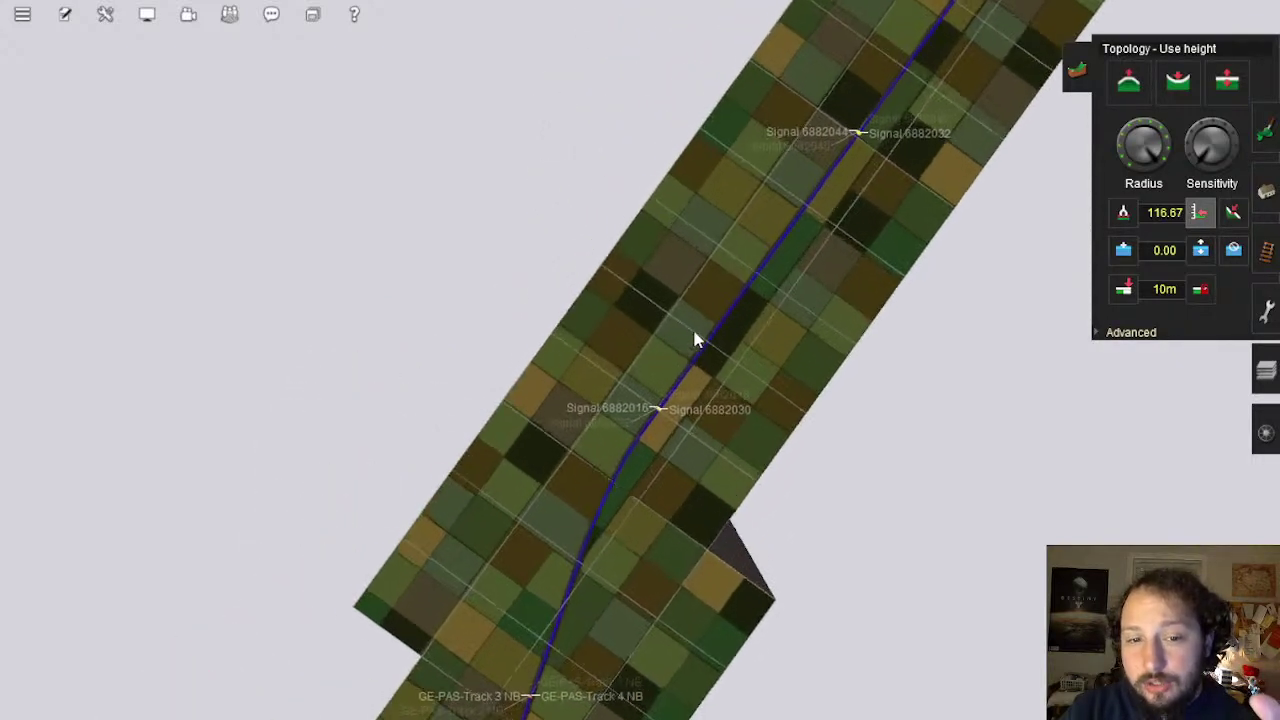
pyautogui.scroll(8, 648, 408)
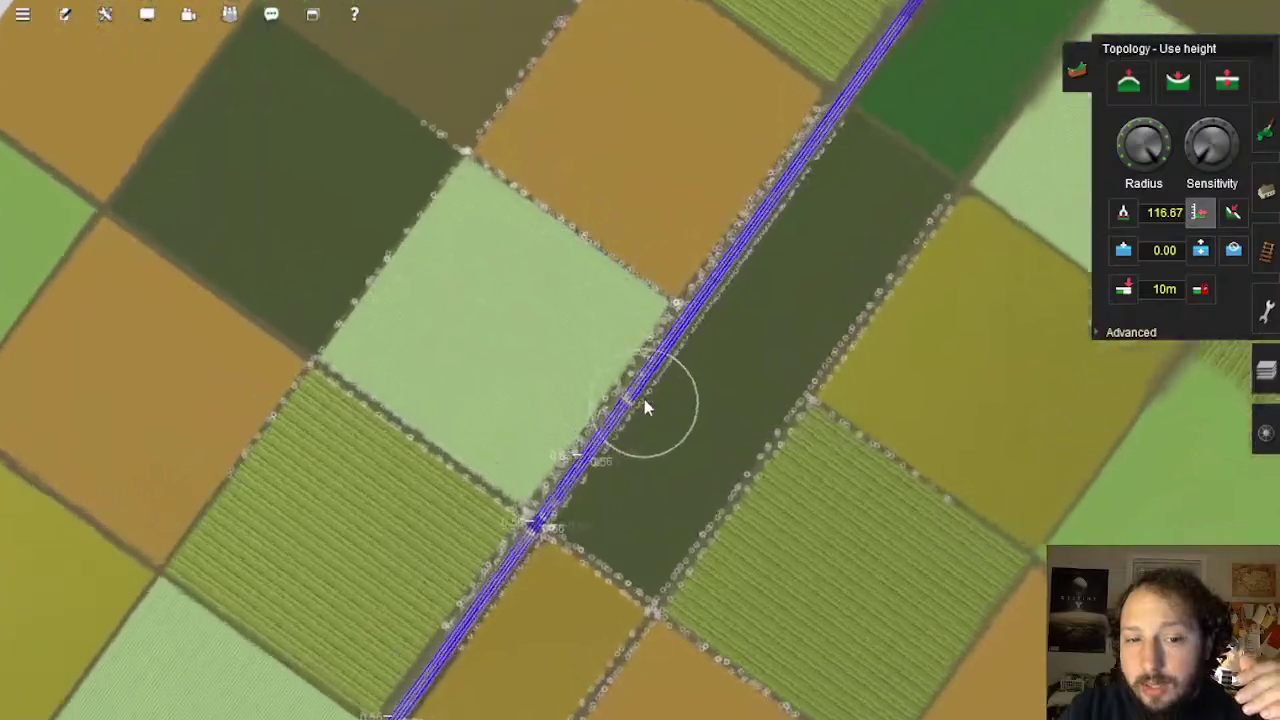
pyautogui.scroll(8, 735, 280)
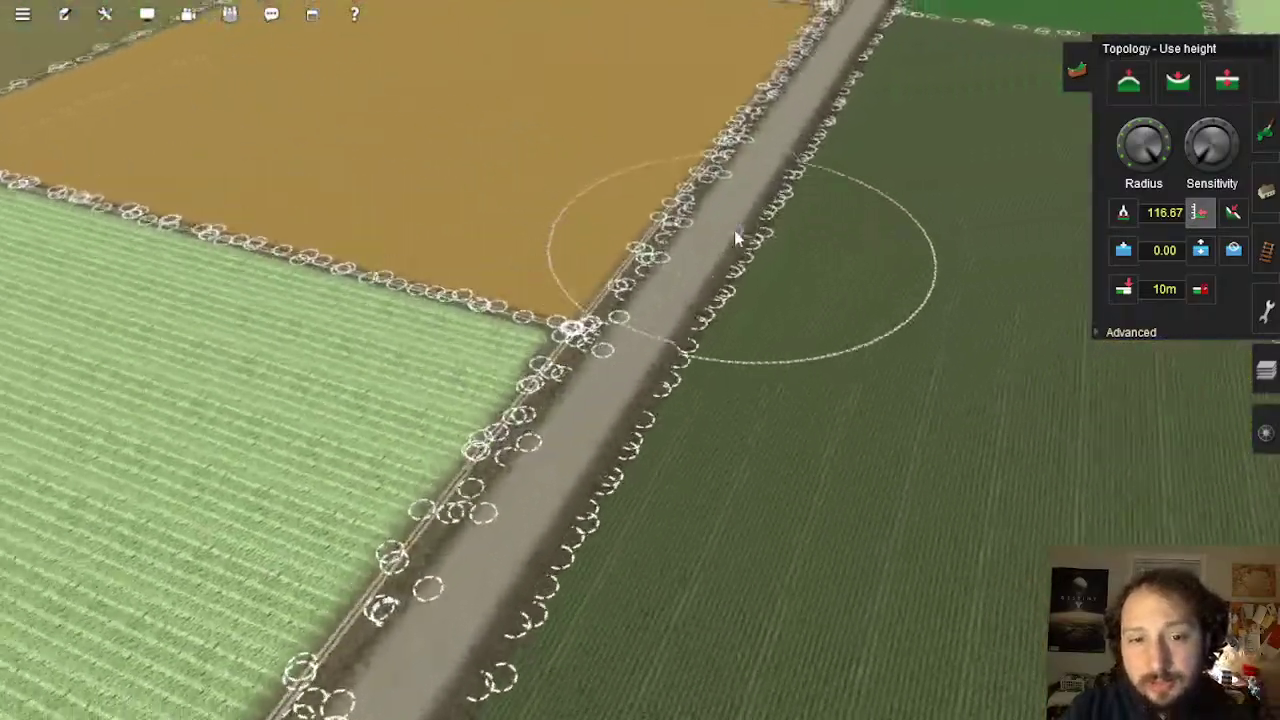
pyautogui.scroll(8, 640, 215)
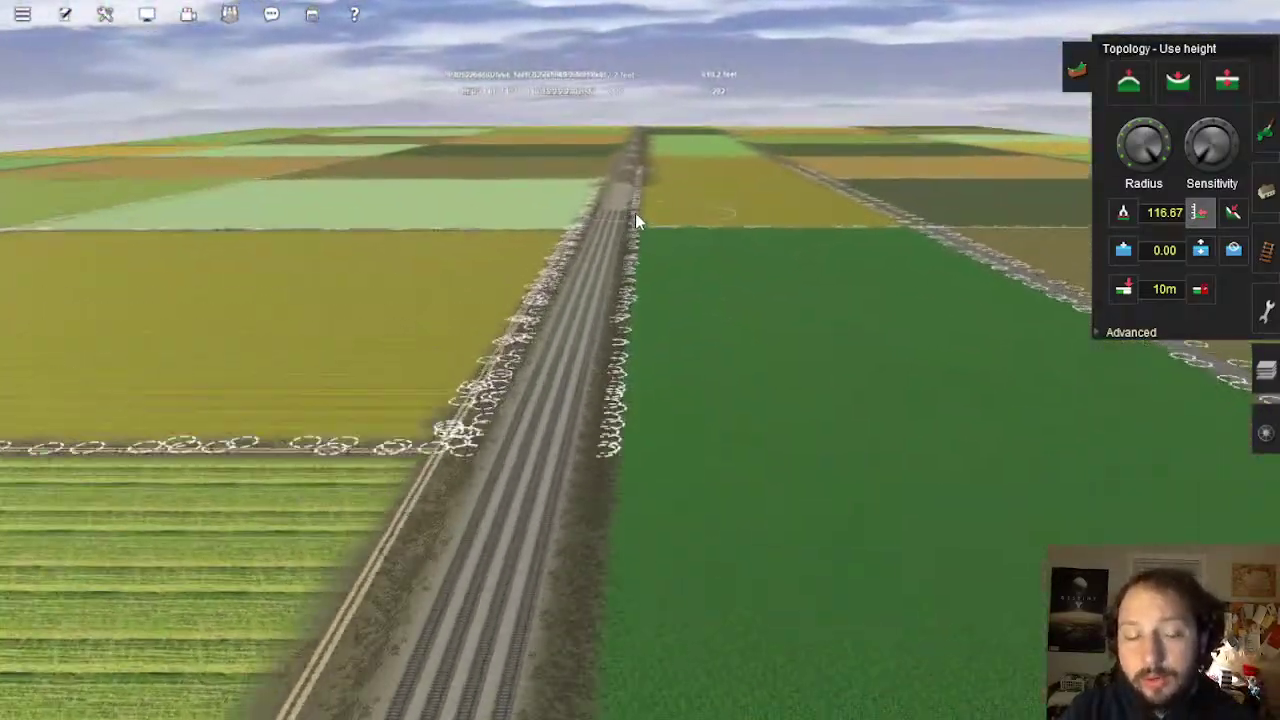
pyautogui.scroll(2, 639, 264)
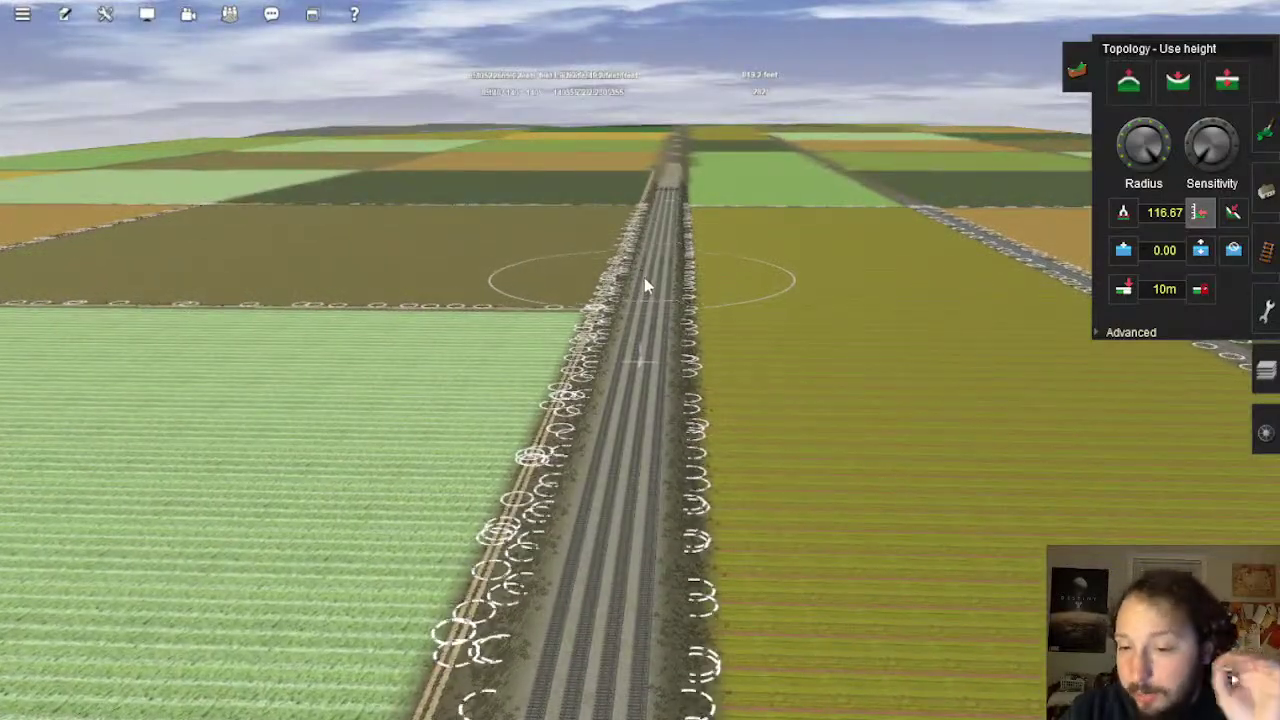
pyautogui.scroll(6, 640, 257)
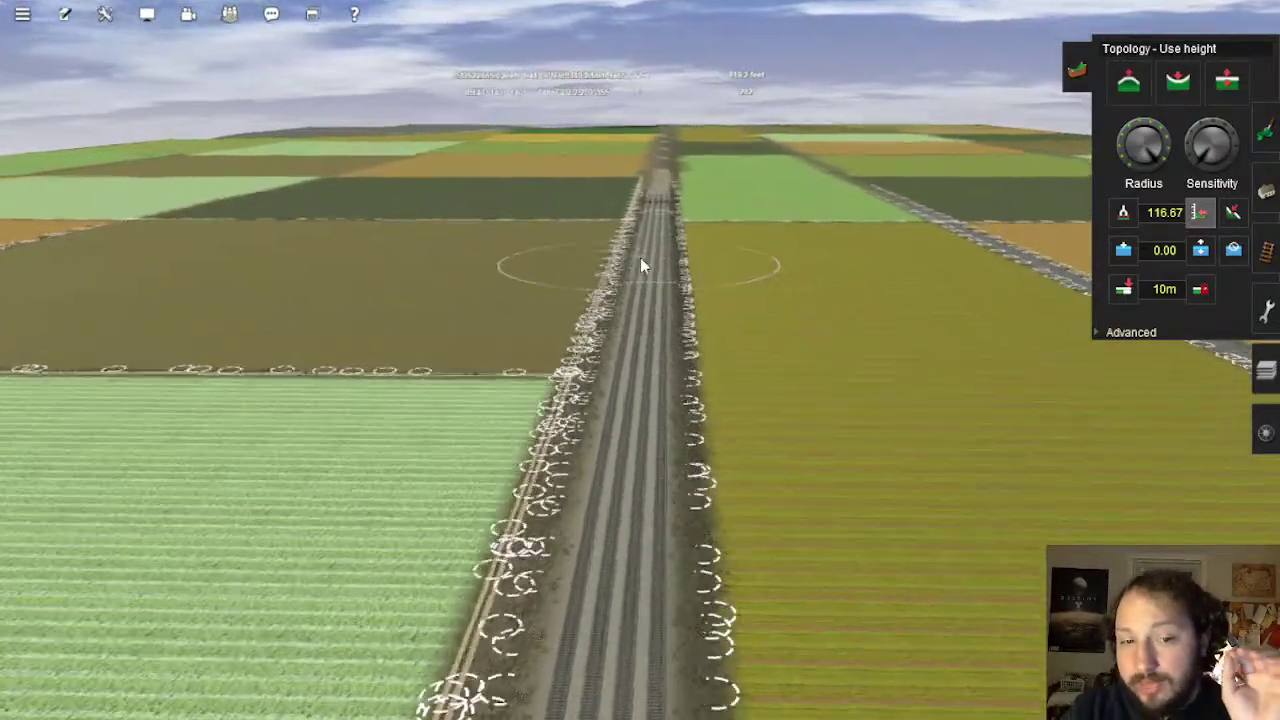
pyautogui.scroll(6, 634, 240)
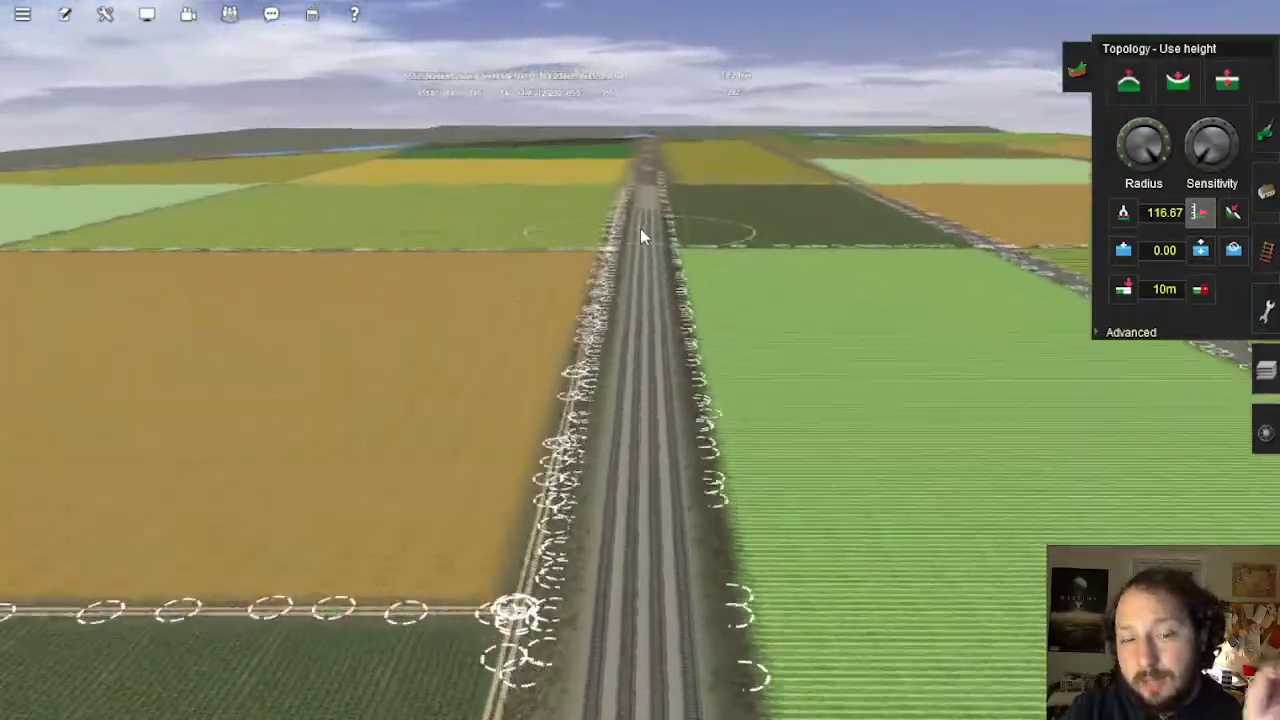
pyautogui.scroll(6, 636, 240)
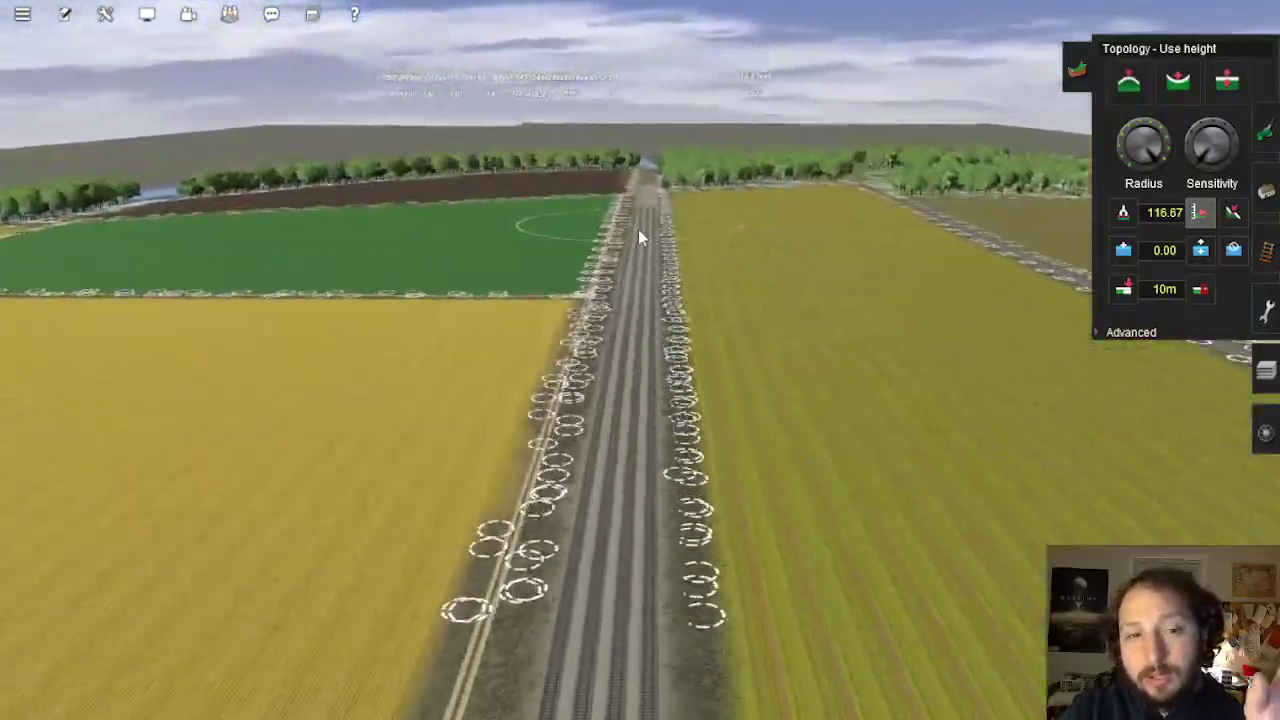
pyautogui.scroll(6, 638, 321)
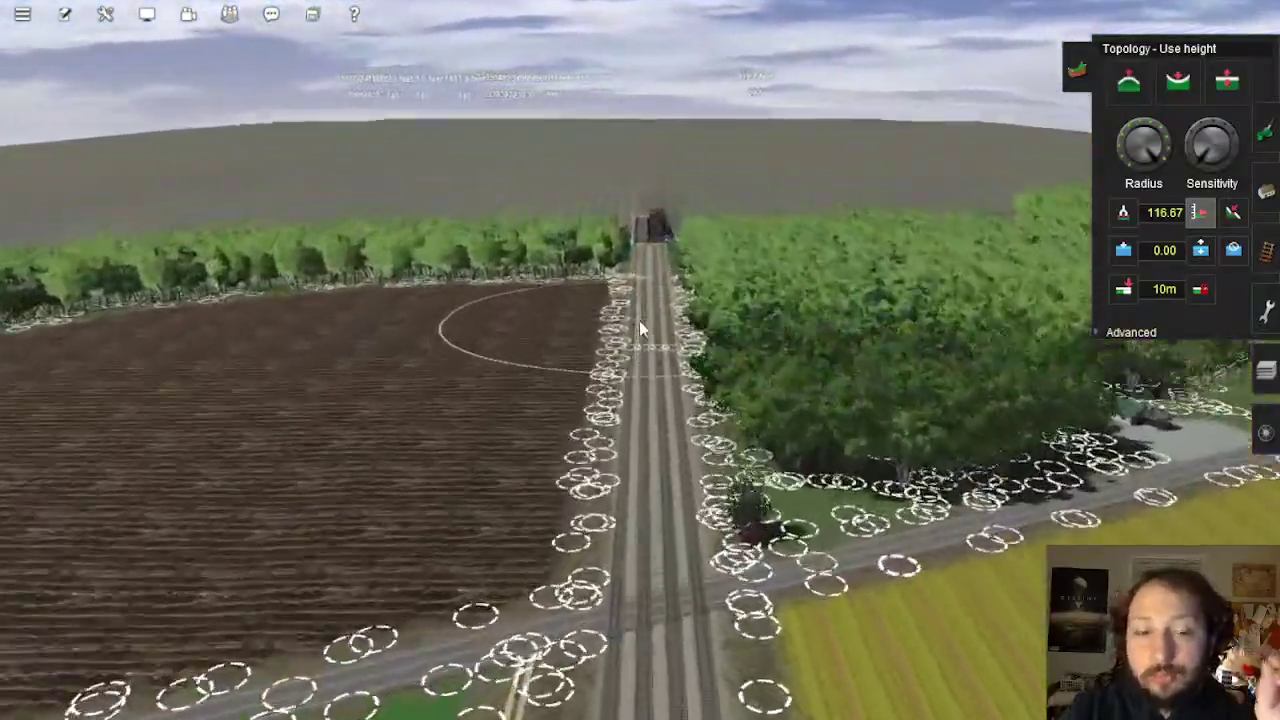
# Inspect the railway bridges over the river and the bare gridded terrain beyond them
pyautogui.scroll(6, 643, 355)
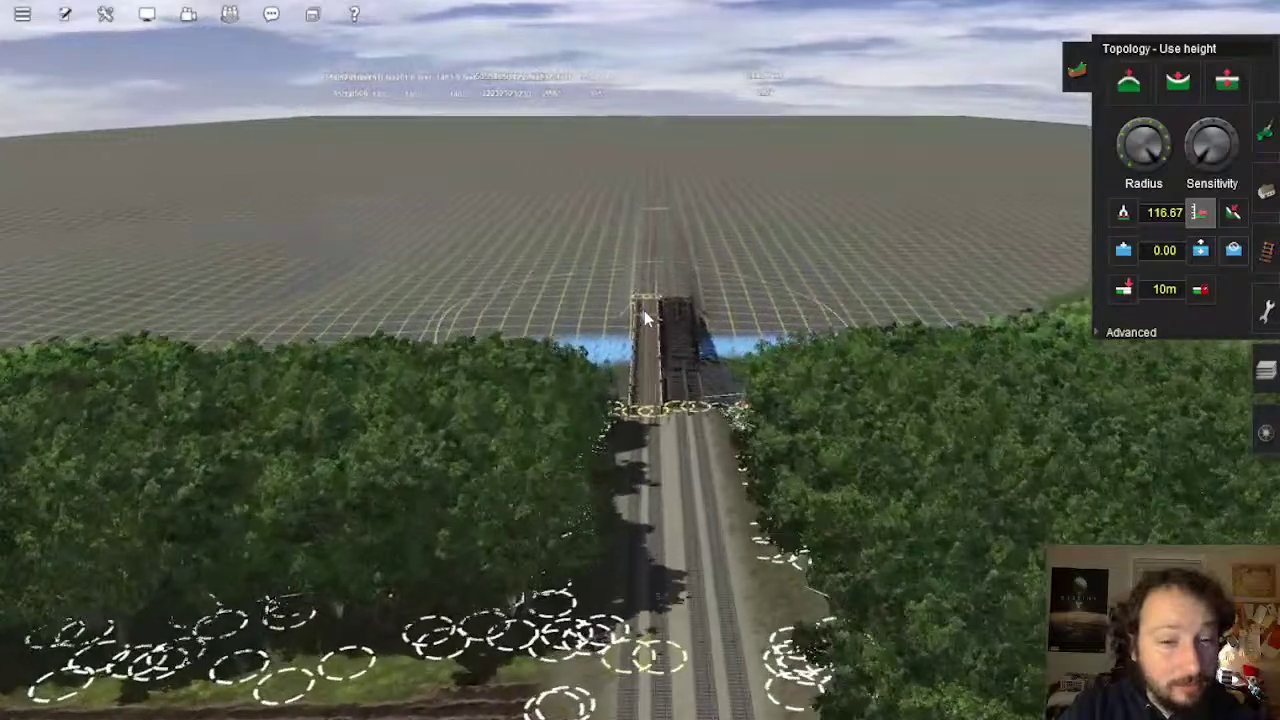
pyautogui.scroll(-2, 643, 366)
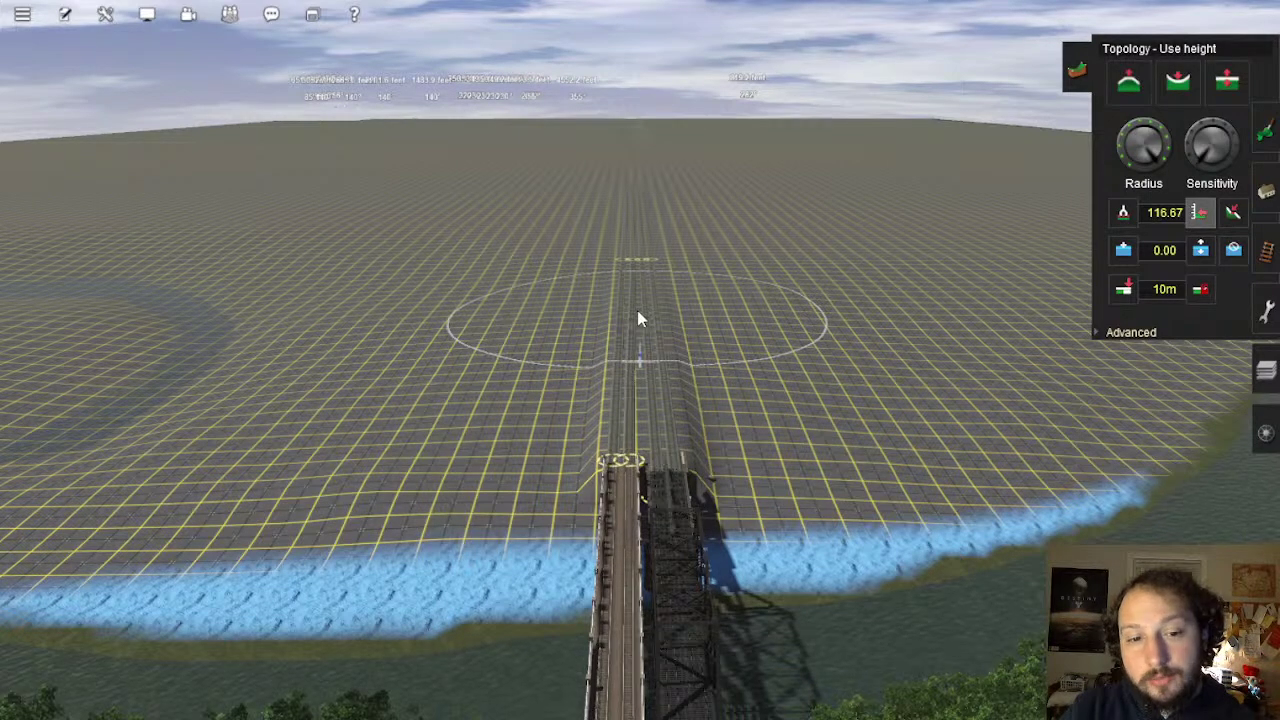
pyautogui.moveTo(637, 310)
pyautogui.mouseDown(button='right')
pyautogui.moveTo(635, 340)
pyautogui.moveTo(476, 432)
pyautogui.mouseUp(button='right')
# Survey the full route from above and focus on the river valley between Upper Deaucliff and the Elvira Valley branch
pyautogui.scroll(-15, 476, 432)
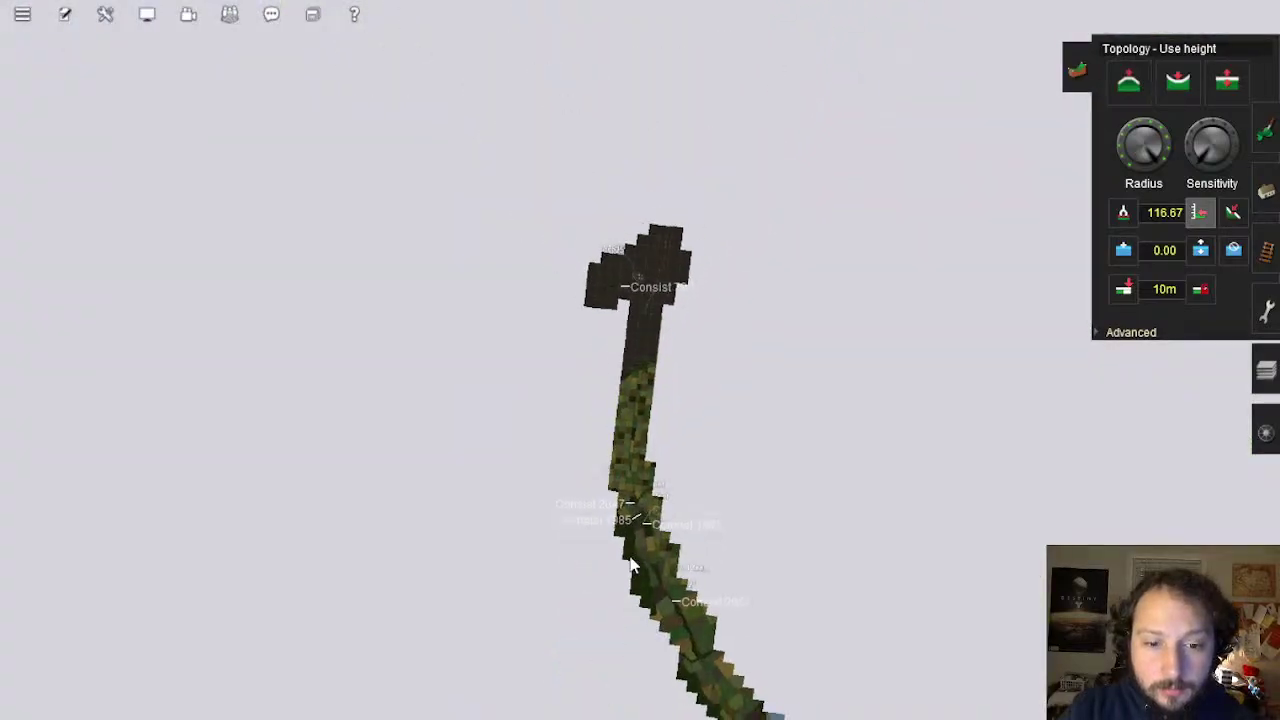
pyautogui.scroll(10, 683, 620)
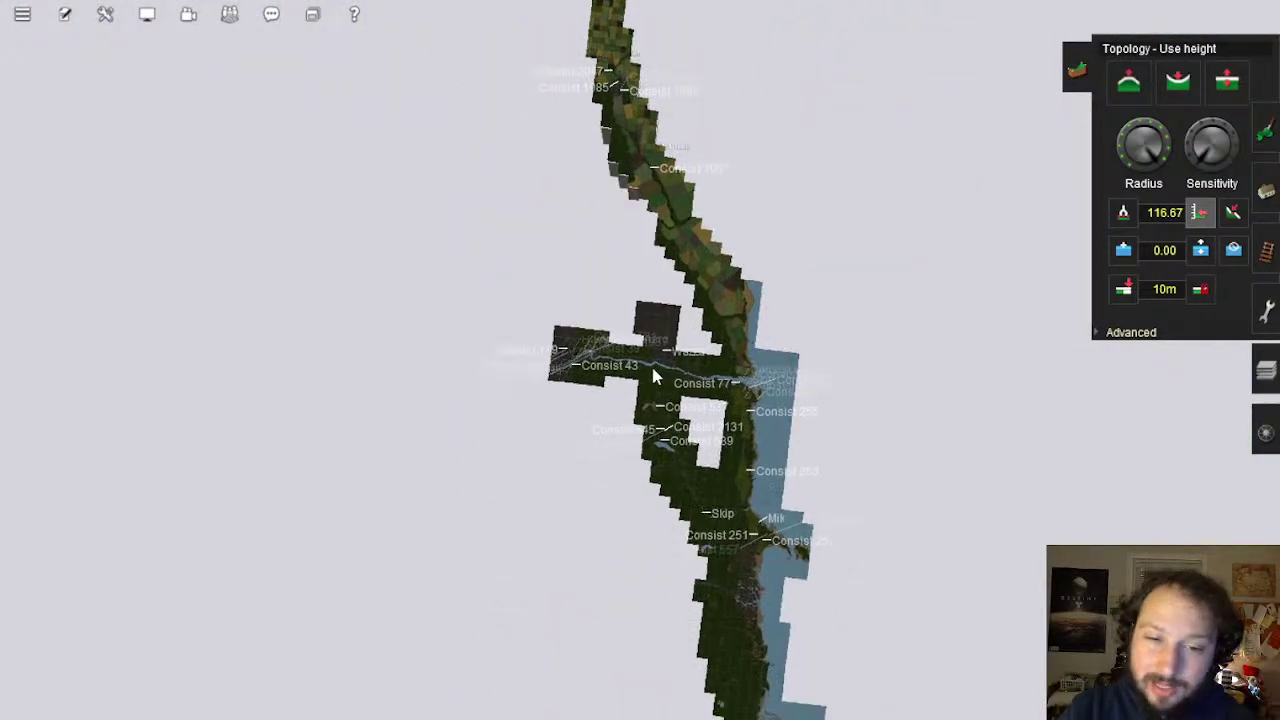
pyautogui.scroll(10, 651, 345)
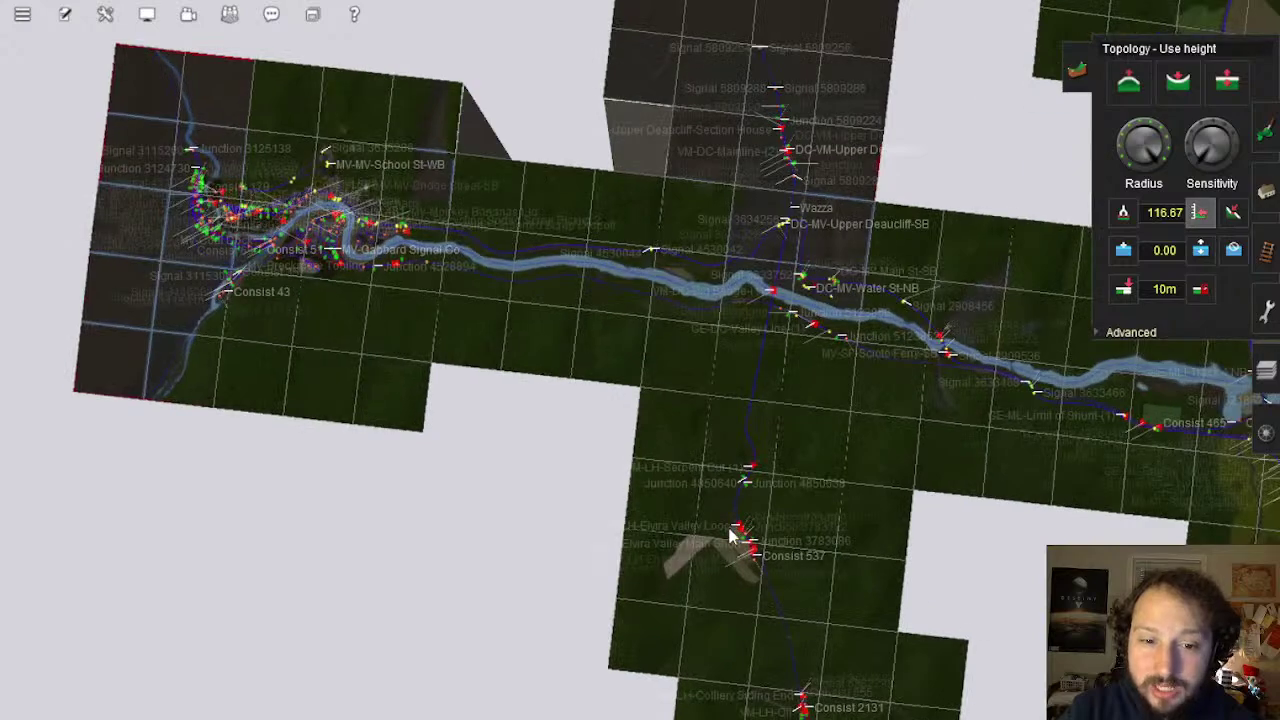
# Trace the Elvira Valley branch on the map past Lionhead and its lake to the Bristol Cutoff
pyautogui.scroll(3, 722, 588)
pyautogui.press('Down')
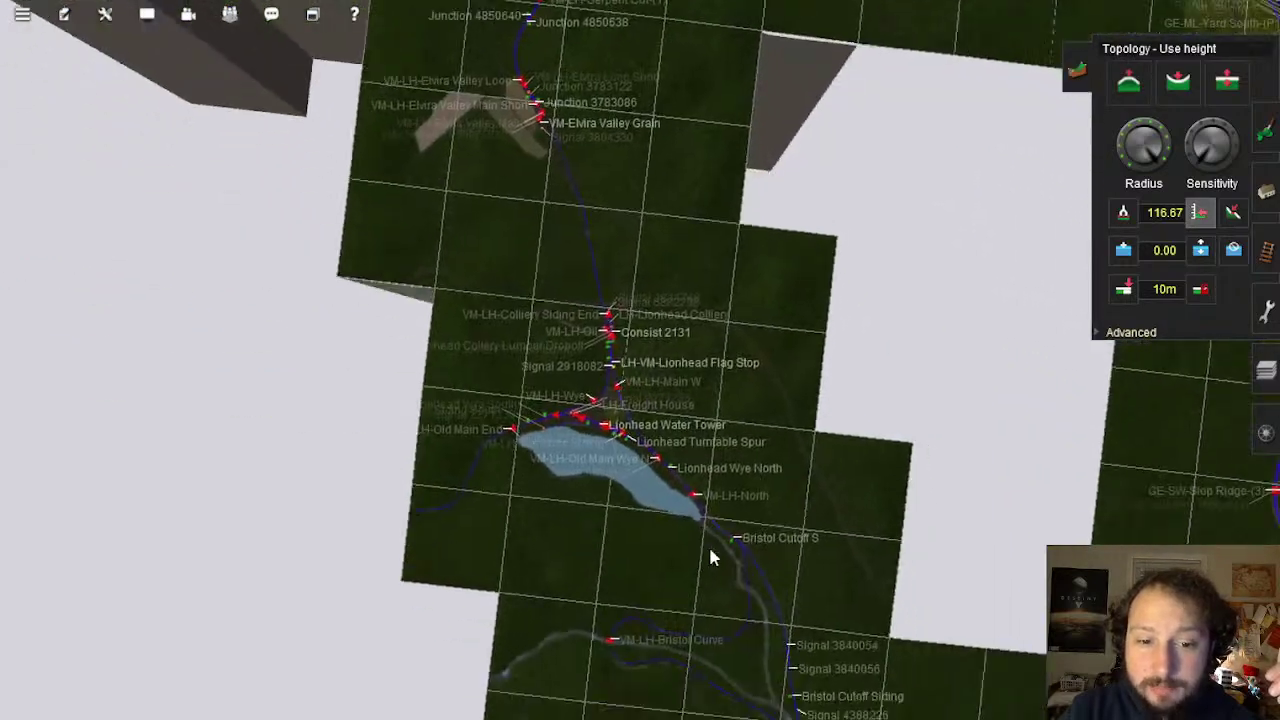
pyautogui.press('Down')
pyautogui.scroll(10, 775, 555)
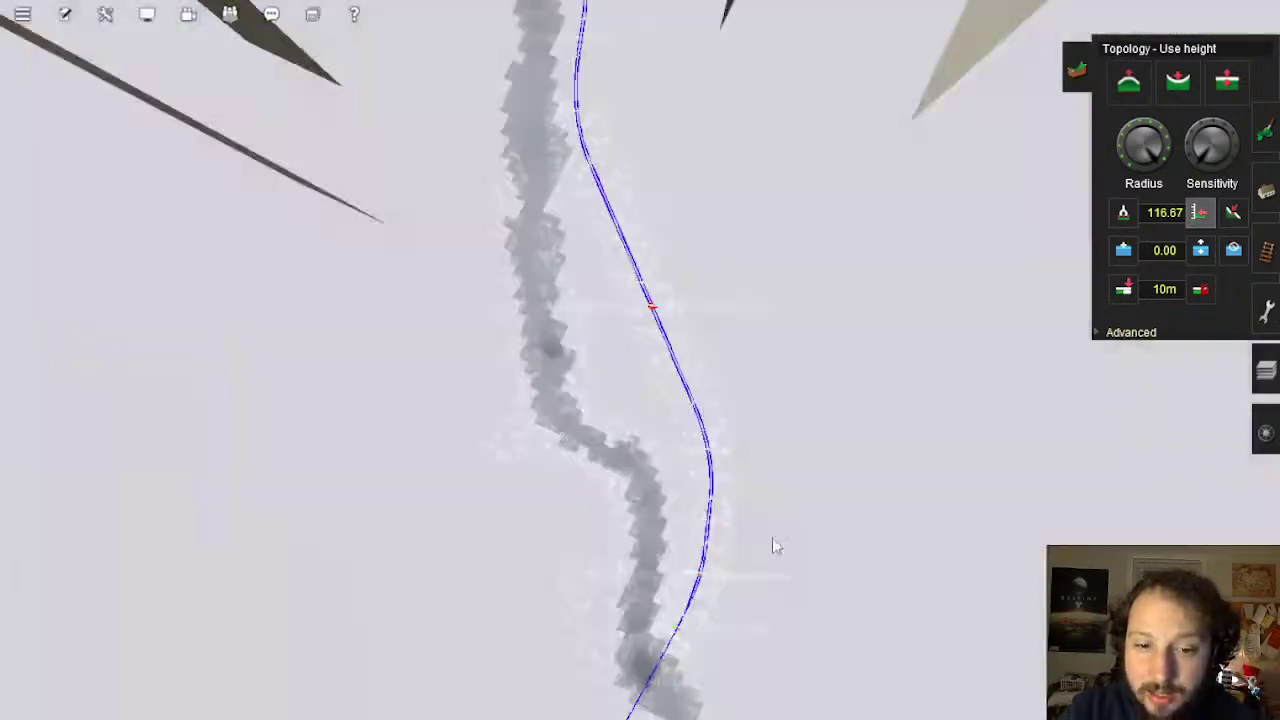
pyautogui.scroll(3, 577, 412)
# Examine the forested branch line beside the river, from the truss bridge along the tree-lined track
pyautogui.moveTo(518, 420); pyautogui.dragTo(637, 355, button='right')
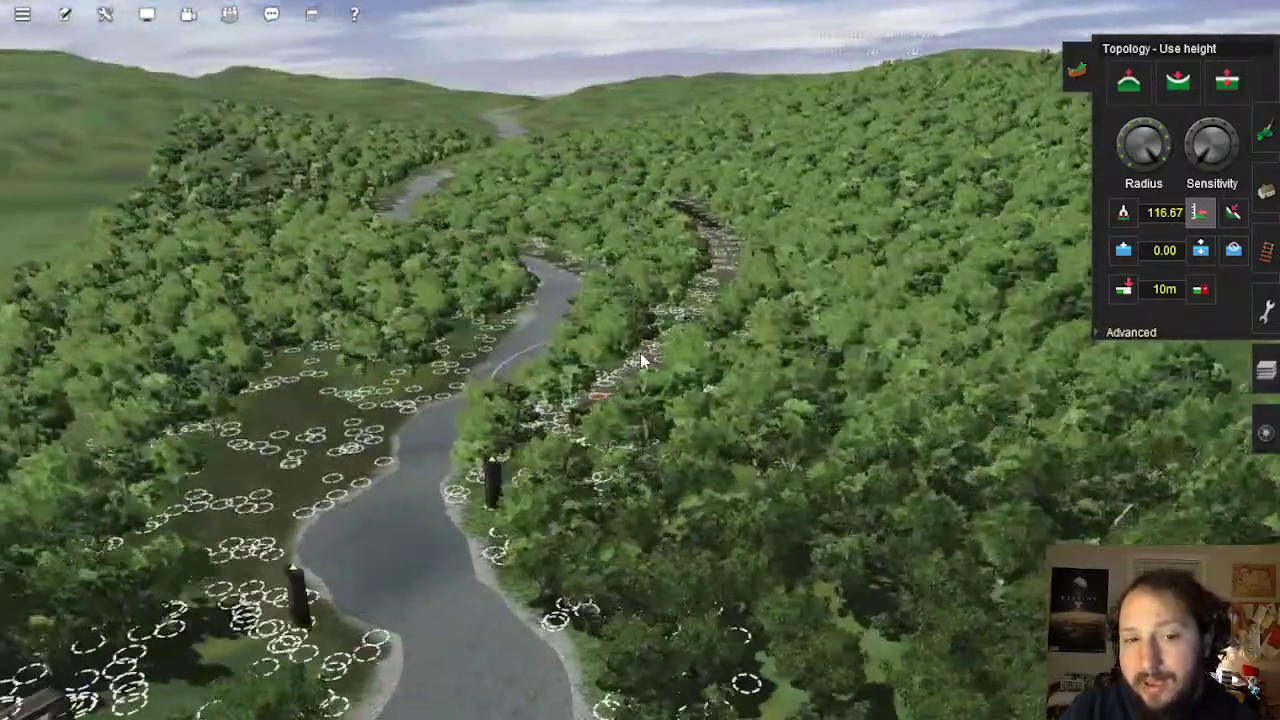
pyautogui.press('Down')
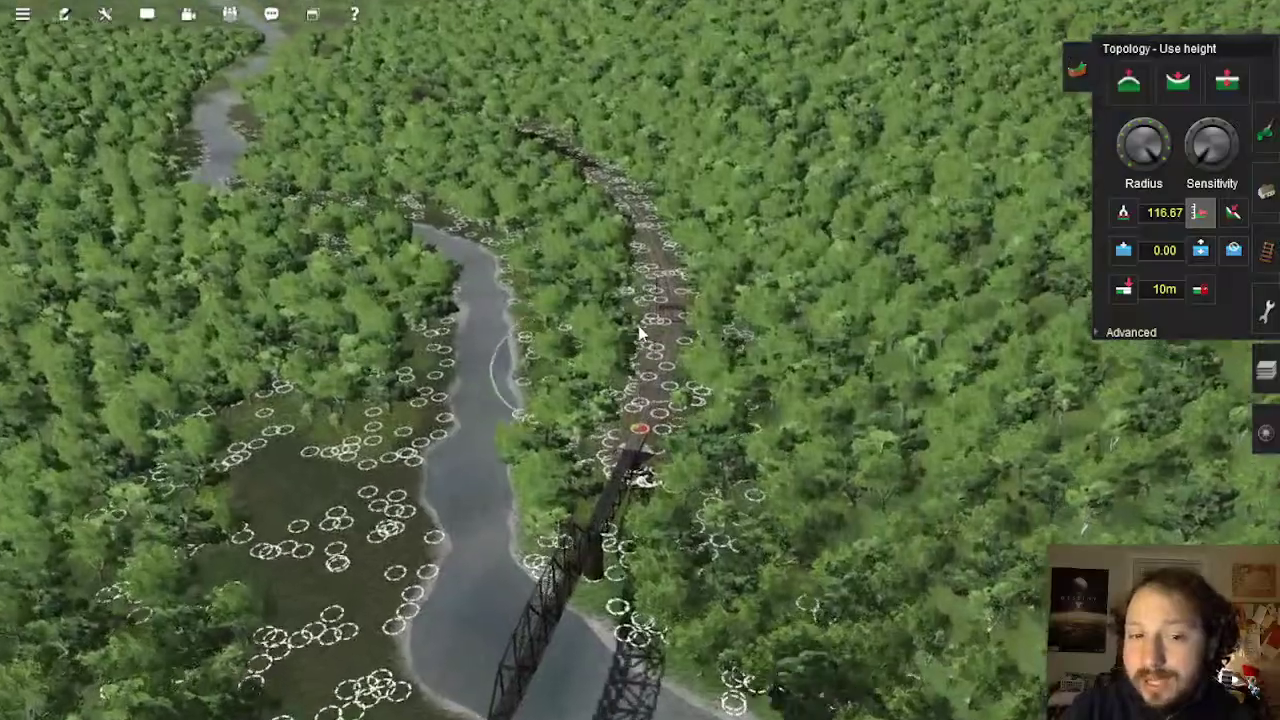
pyautogui.scroll(4, 644, 362)
pyautogui.press('Up')
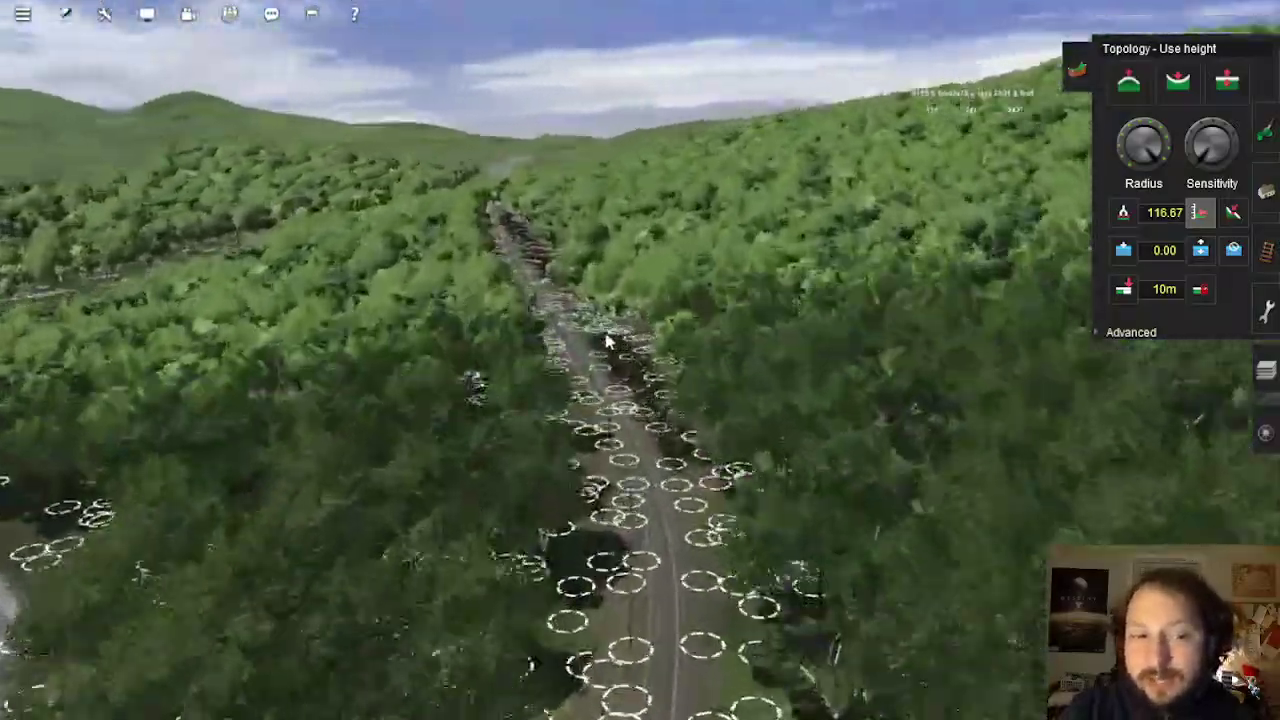
pyautogui.moveTo(610, 341); pyautogui.dragTo(644, 335, button='right')
pyautogui.press('Up')
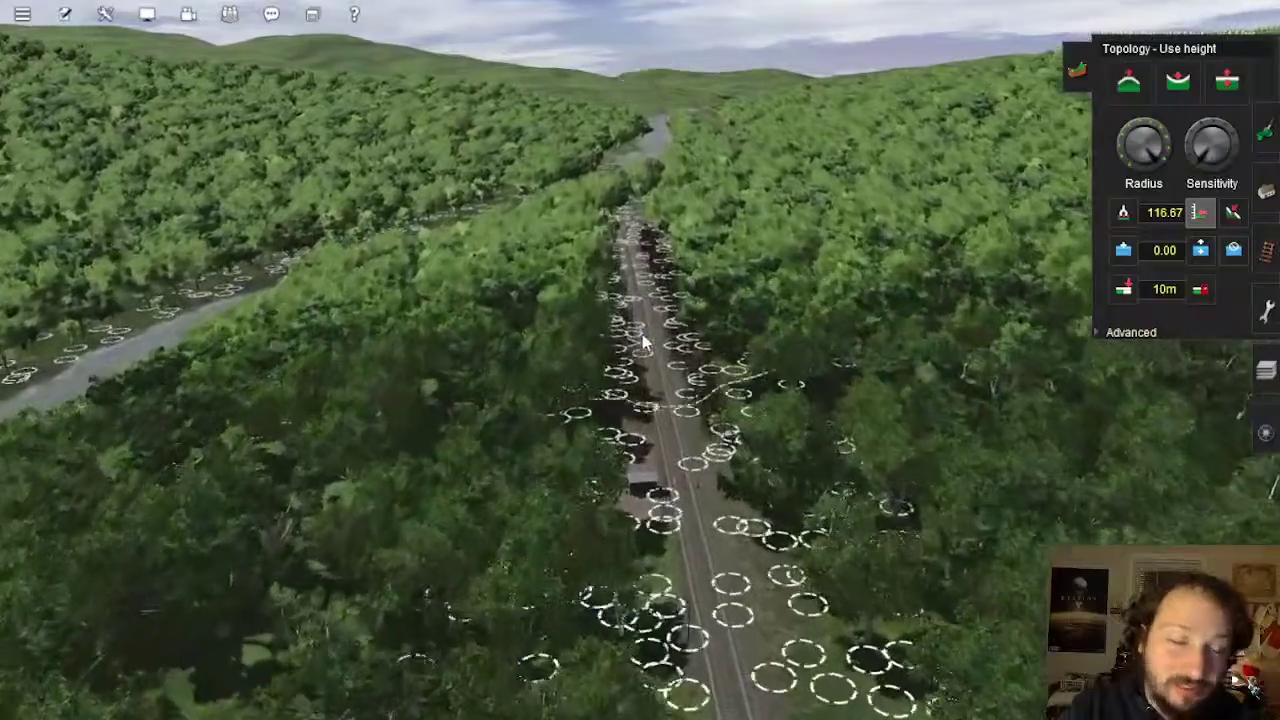
pyautogui.press('m')
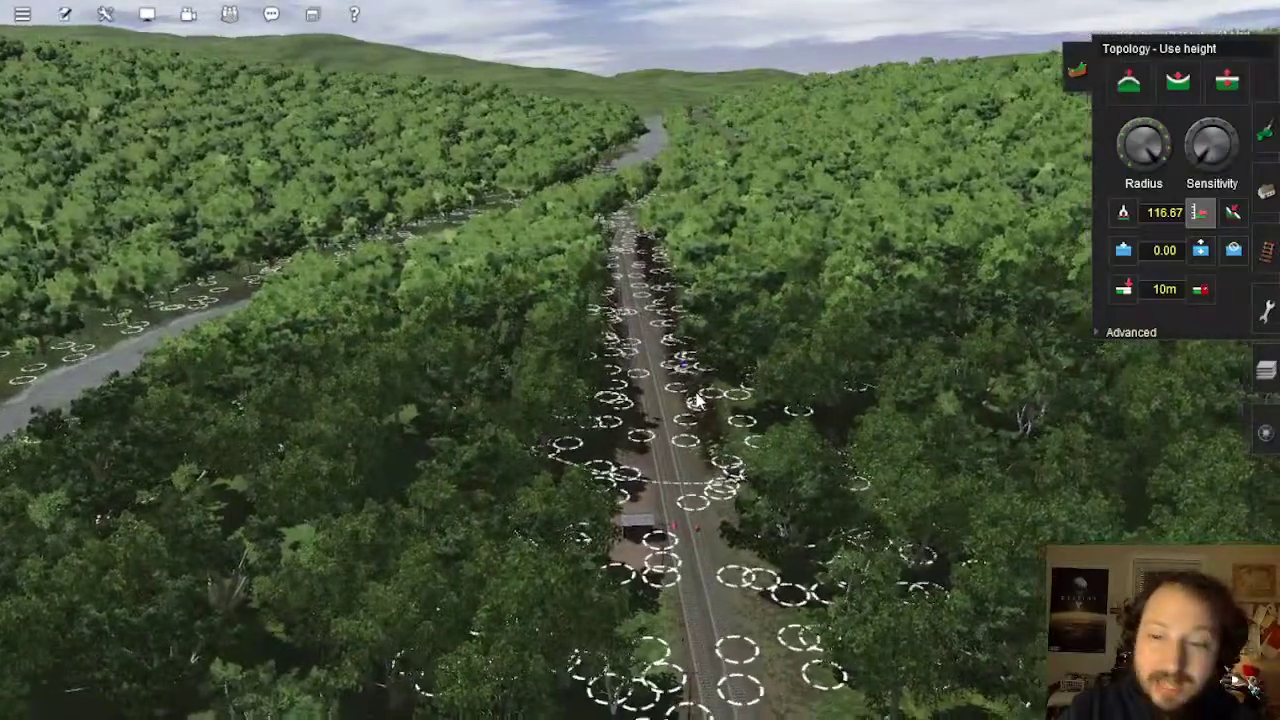
# Locate the Slop Ridge curves of the coastal main line on the map and view them at ground level
pyautogui.scroll(-5, 727, 347)
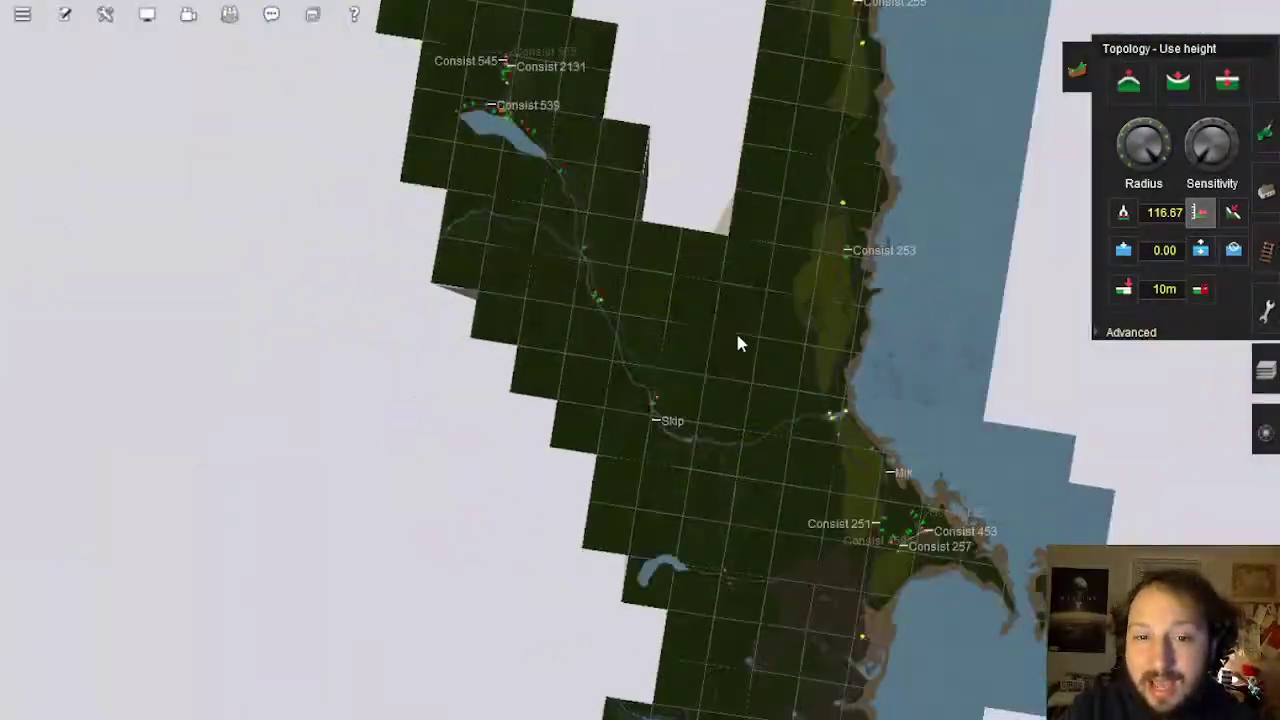
pyautogui.scroll(8, 749, 331)
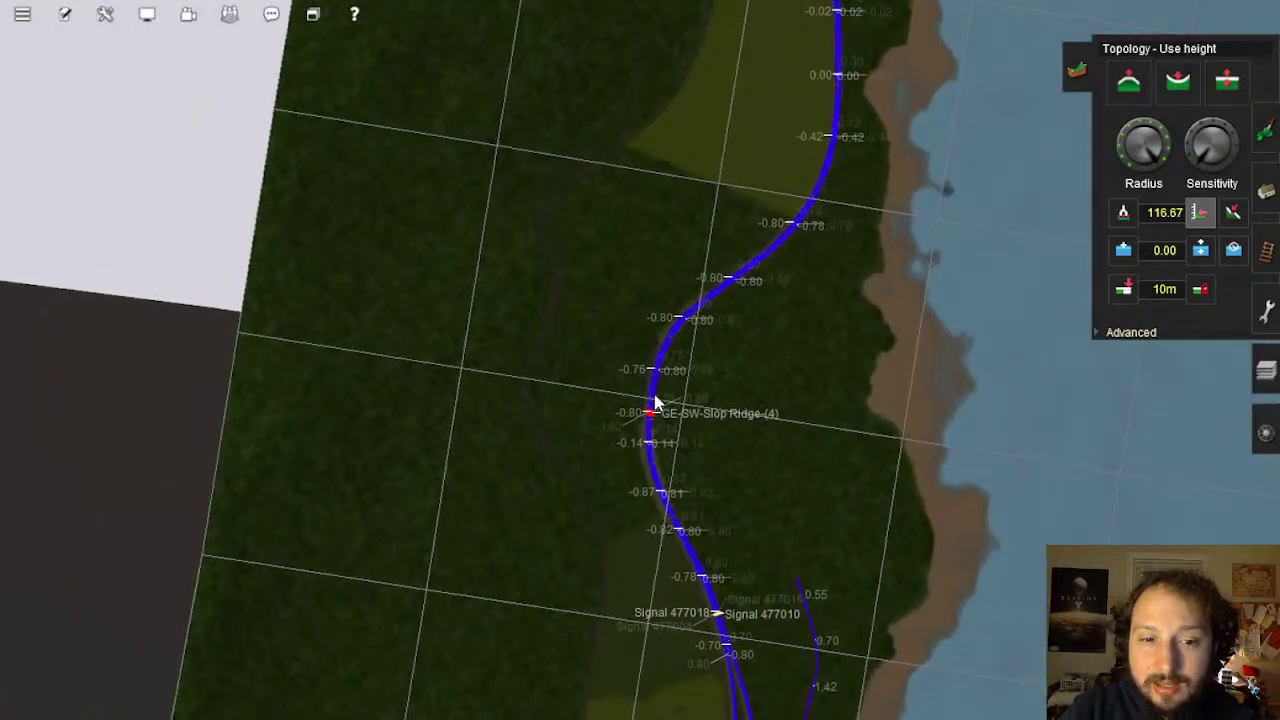
pyautogui.rightClick(707, 564)
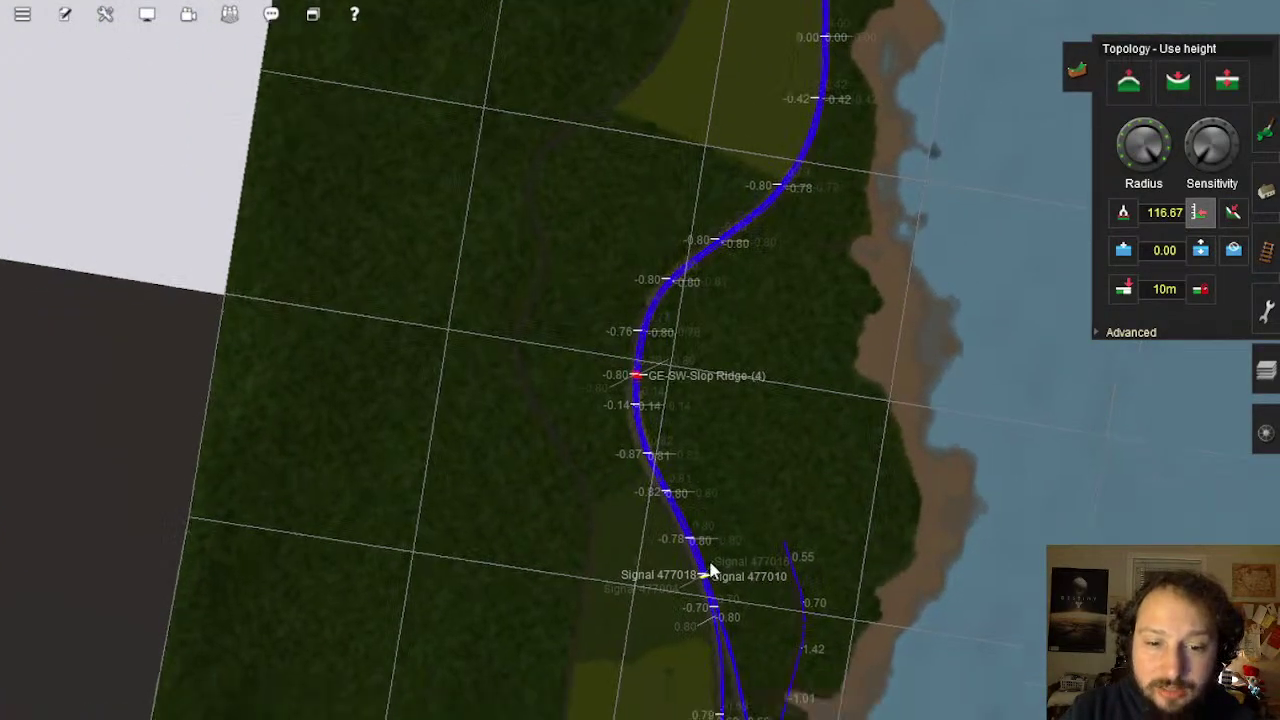
pyautogui.rightClick(602, 132)
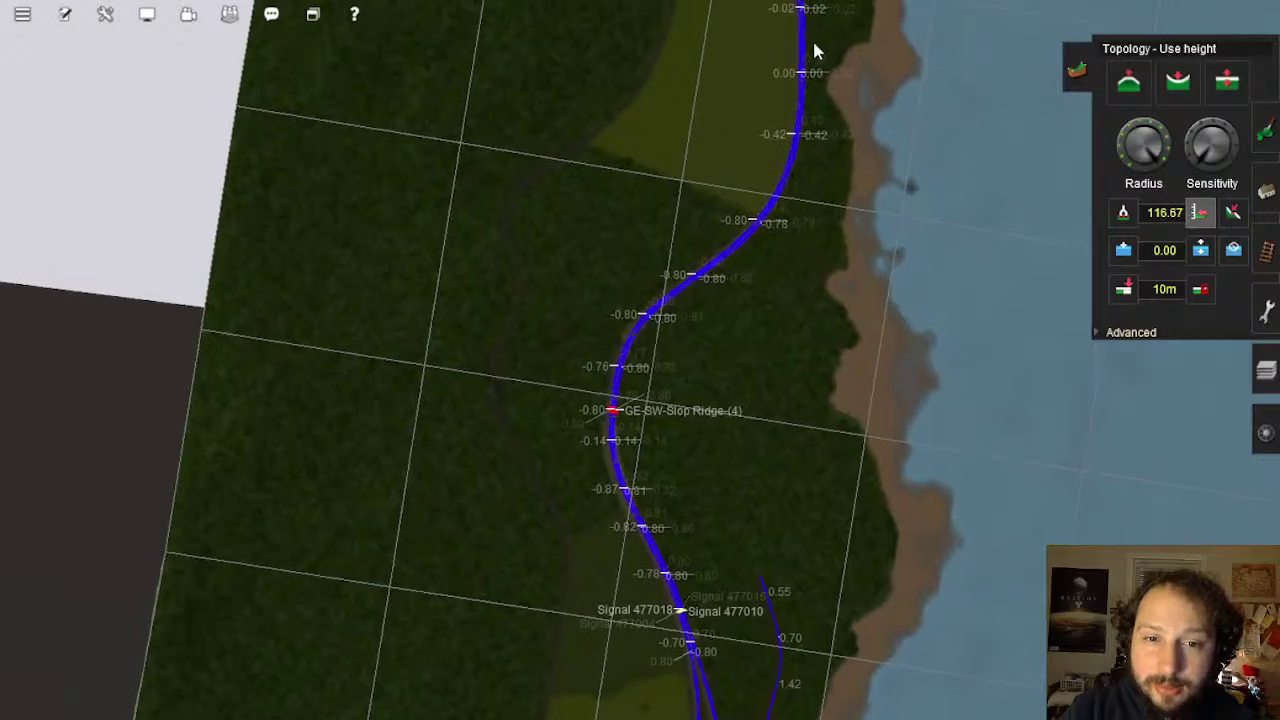
pyautogui.scroll(10, 629, 386)
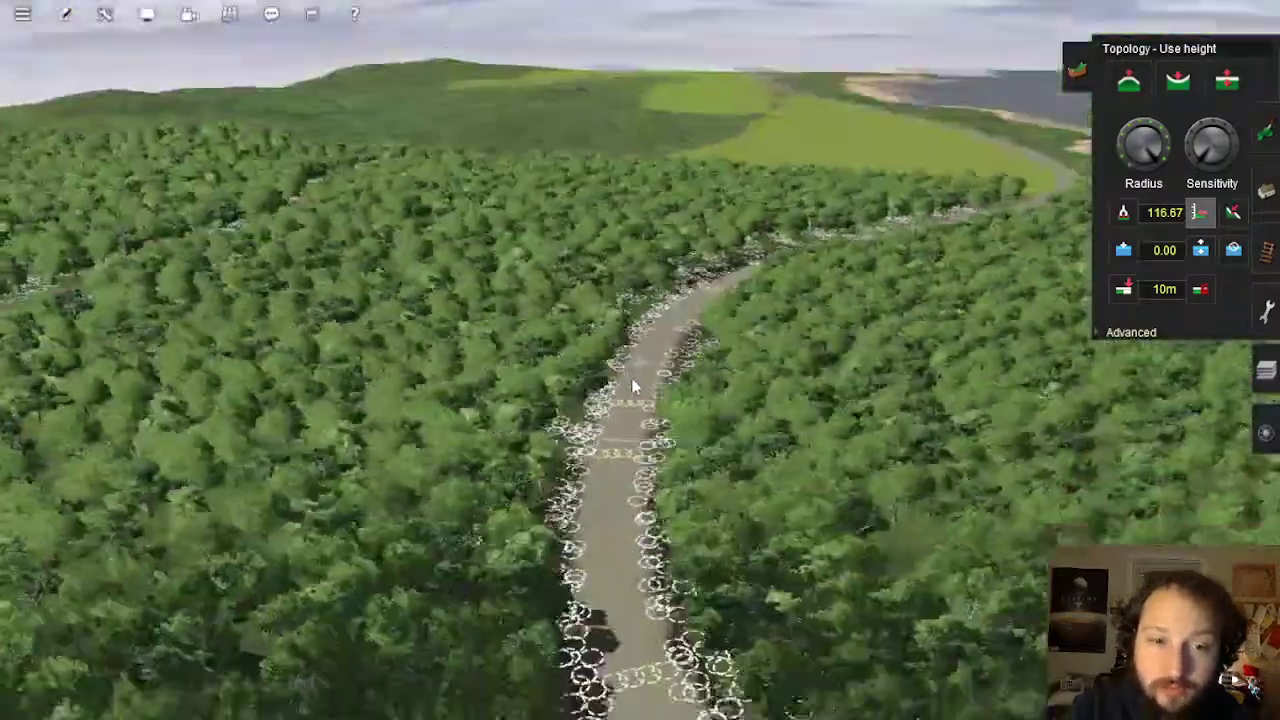
pyautogui.scroll(5, 633, 386)
# Follow the main line through the Slop Ridge woods, examining the tree cover, the signal gantry and the field edges
pyautogui.rightClick(634, 386)
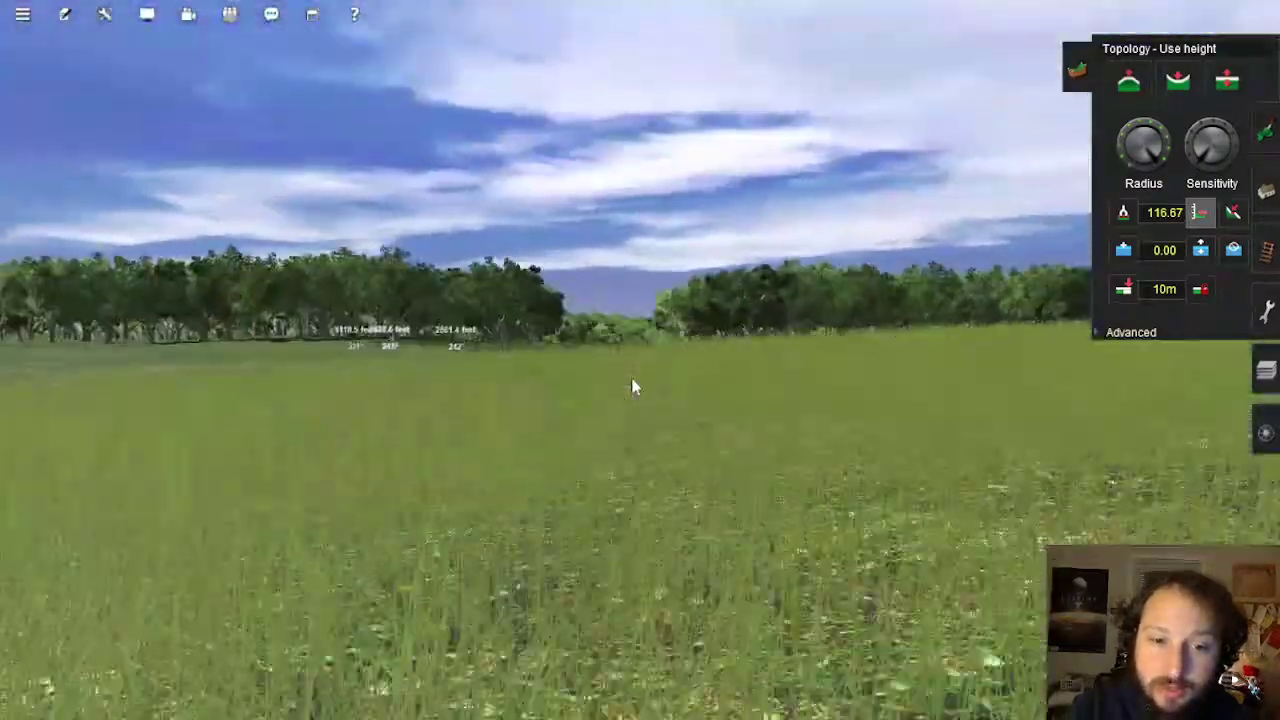
pyautogui.press('Right')
pyautogui.press('Up')
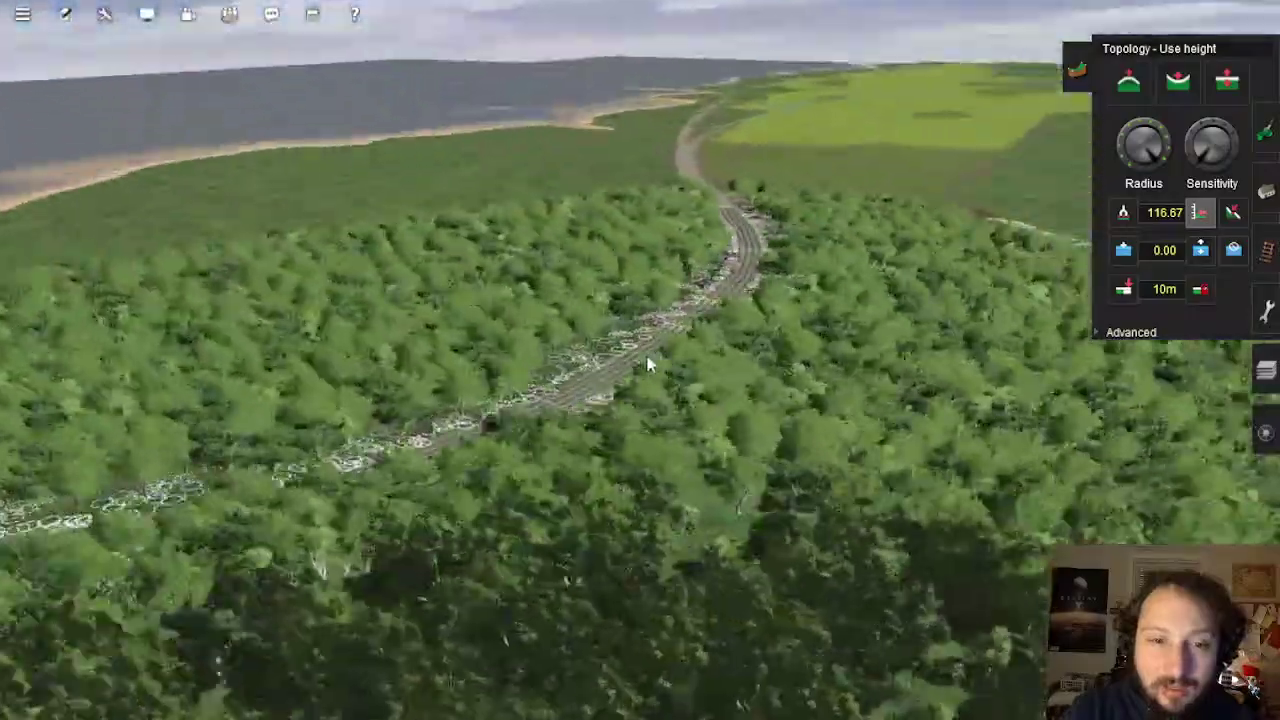
pyautogui.press('Down')
pyautogui.moveTo(464, 360); pyautogui.dragTo(647, 461, button='right')
pyautogui.press('Up')
pyautogui.press('Down')
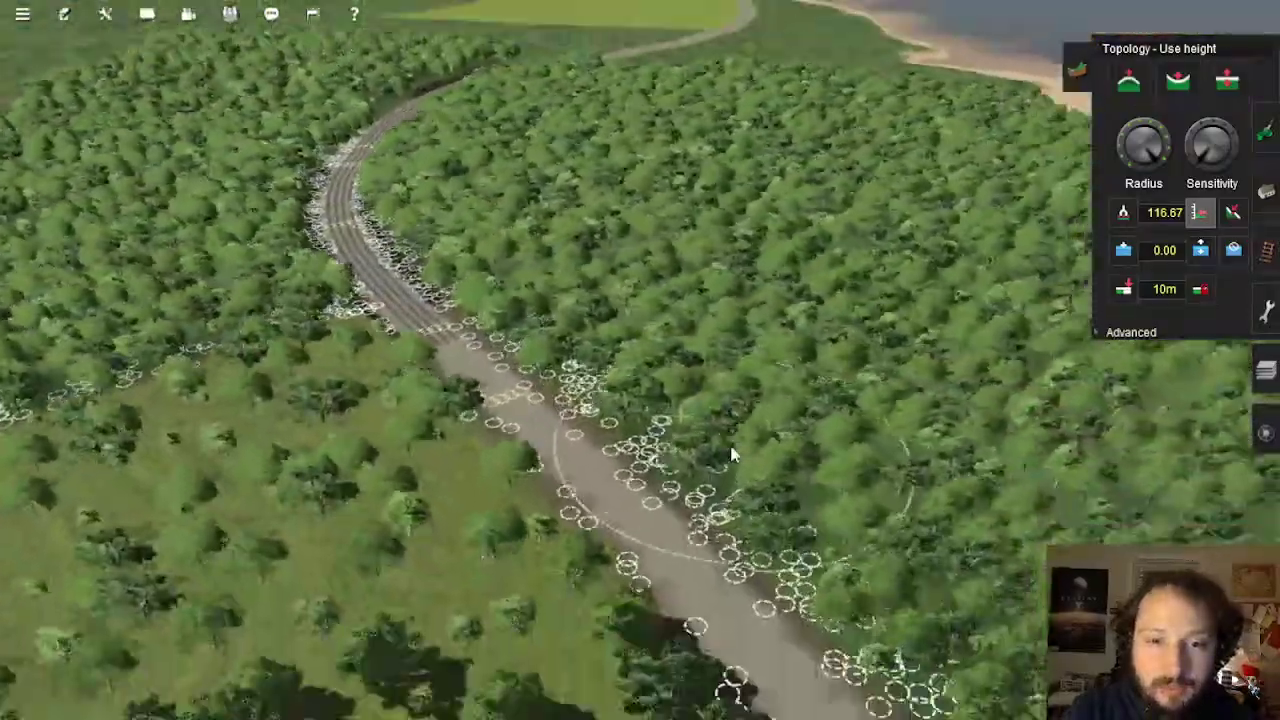
pyautogui.press('Up')
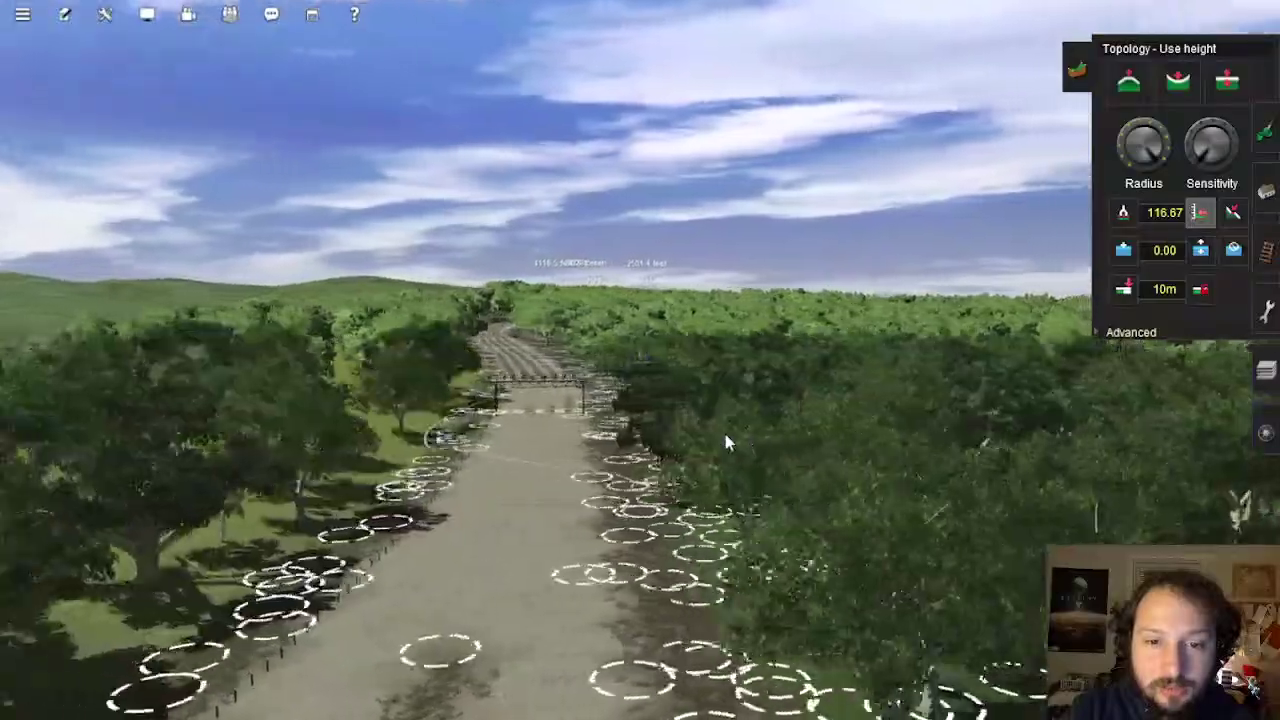
pyautogui.moveTo(725, 441); pyautogui.dragTo(670, 366, button='right')
pyautogui.press('Up')
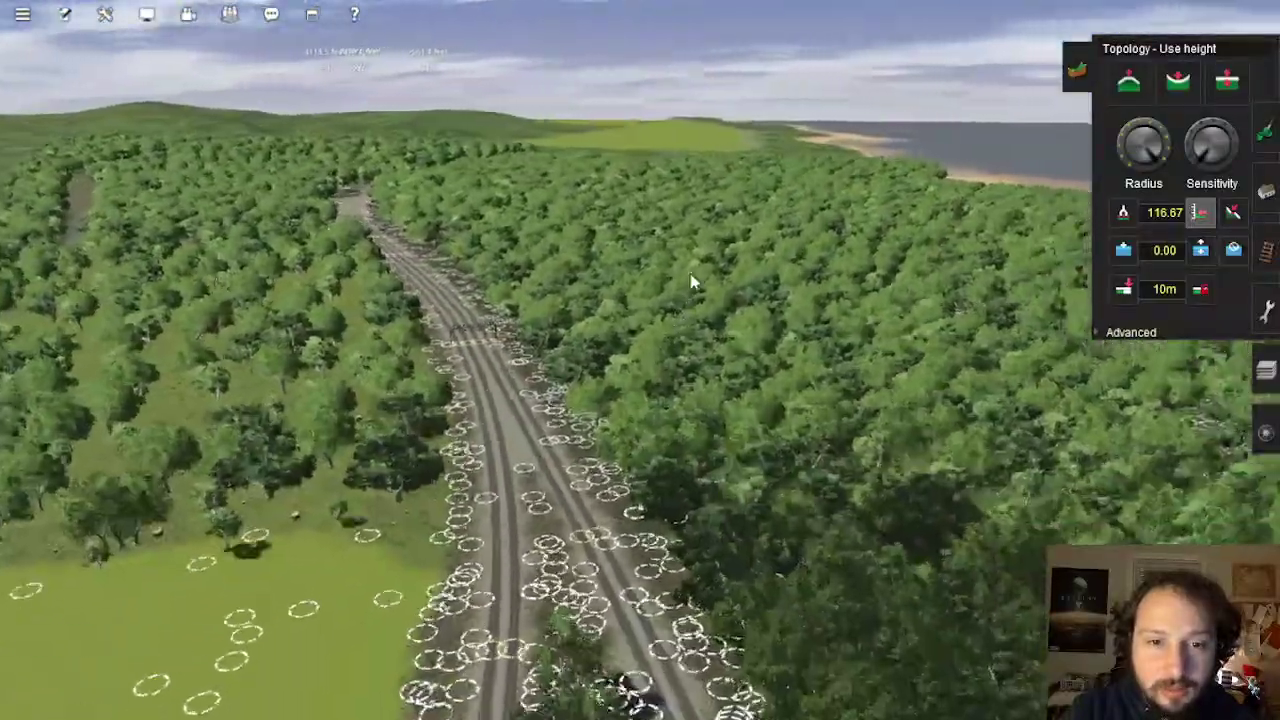
pyautogui.moveTo(691, 283); pyautogui.dragTo(631, 345, button='right')
pyautogui.press('Up')
pyautogui.press('Up')
pyautogui.press('Up')
pyautogui.press('Up')
# Survey the map from the Slop Ridge coast across the empty boards to the branch between Lil Creek Siding and Bristol Cutoff
pyautogui.scroll(-4, 631, 345)
pyautogui.scroll(-8, 631, 345)
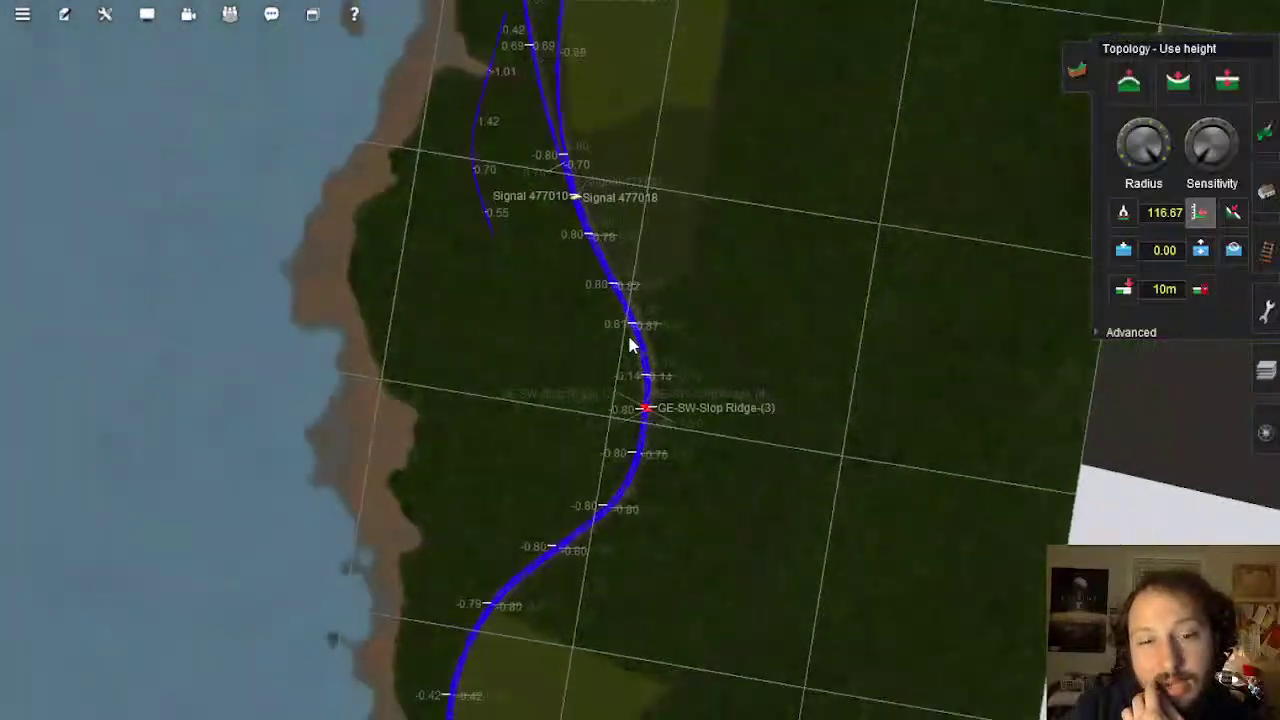
pyautogui.scroll(-2, 631, 345)
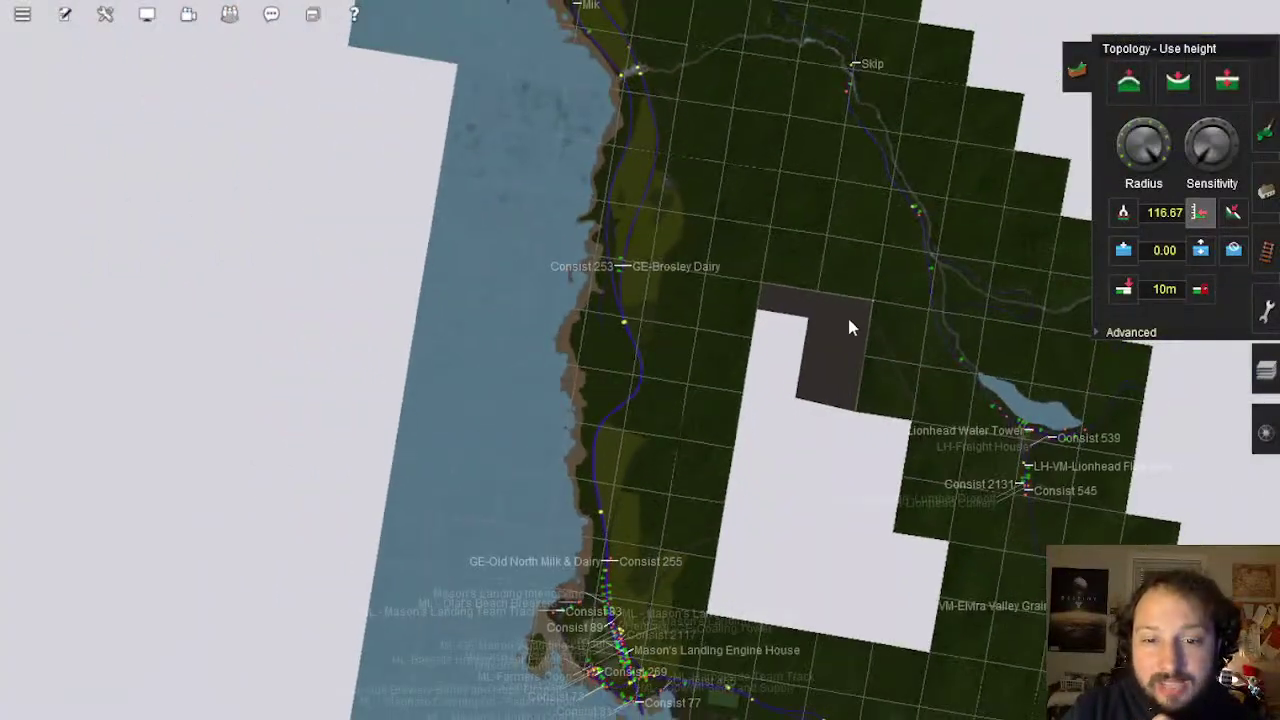
pyautogui.rightClick(833, 275)
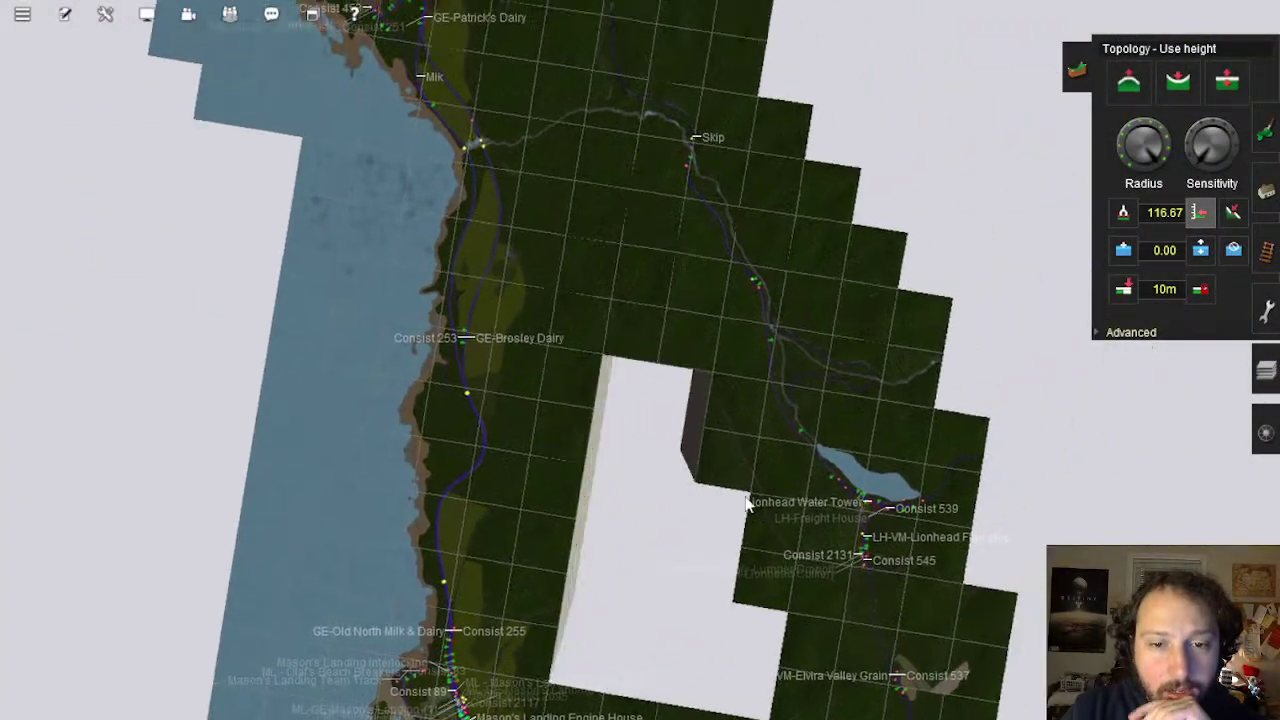
pyautogui.scroll(2, 735, 462)
pyautogui.rightClick(735, 458)
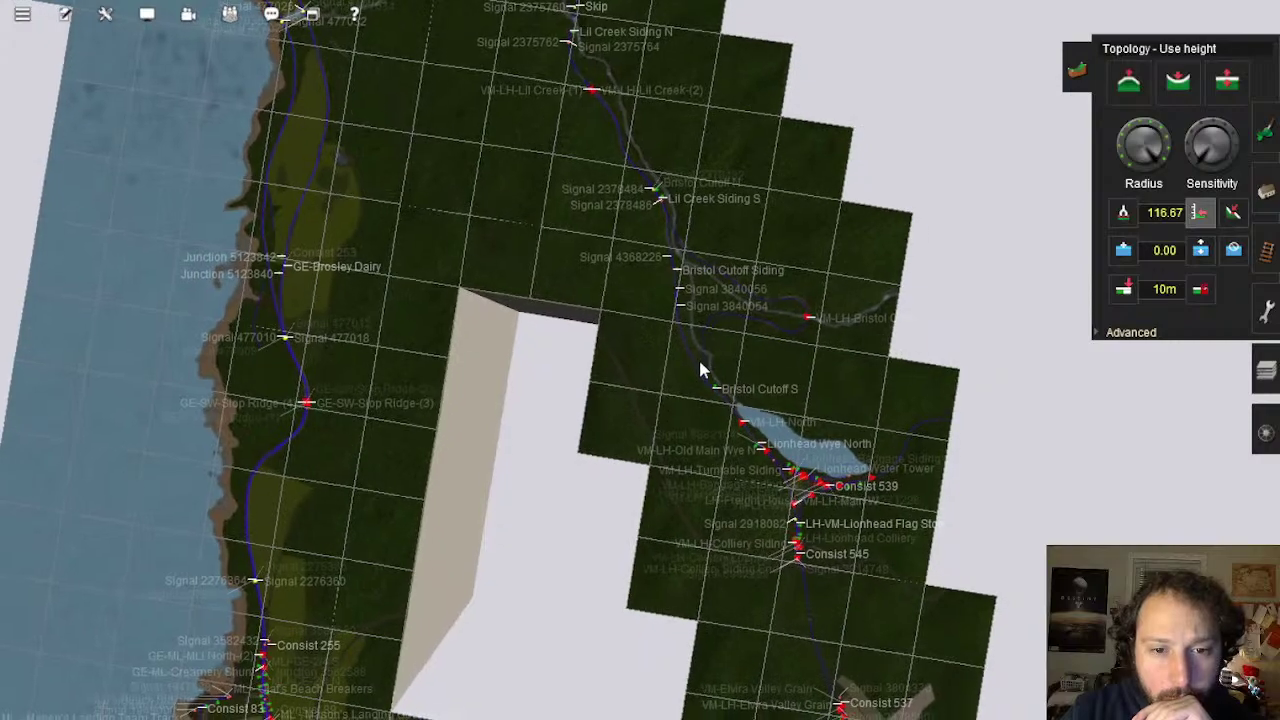
pyautogui.scroll(2, 667, 300)
pyautogui.scroll(5, 607, 218)
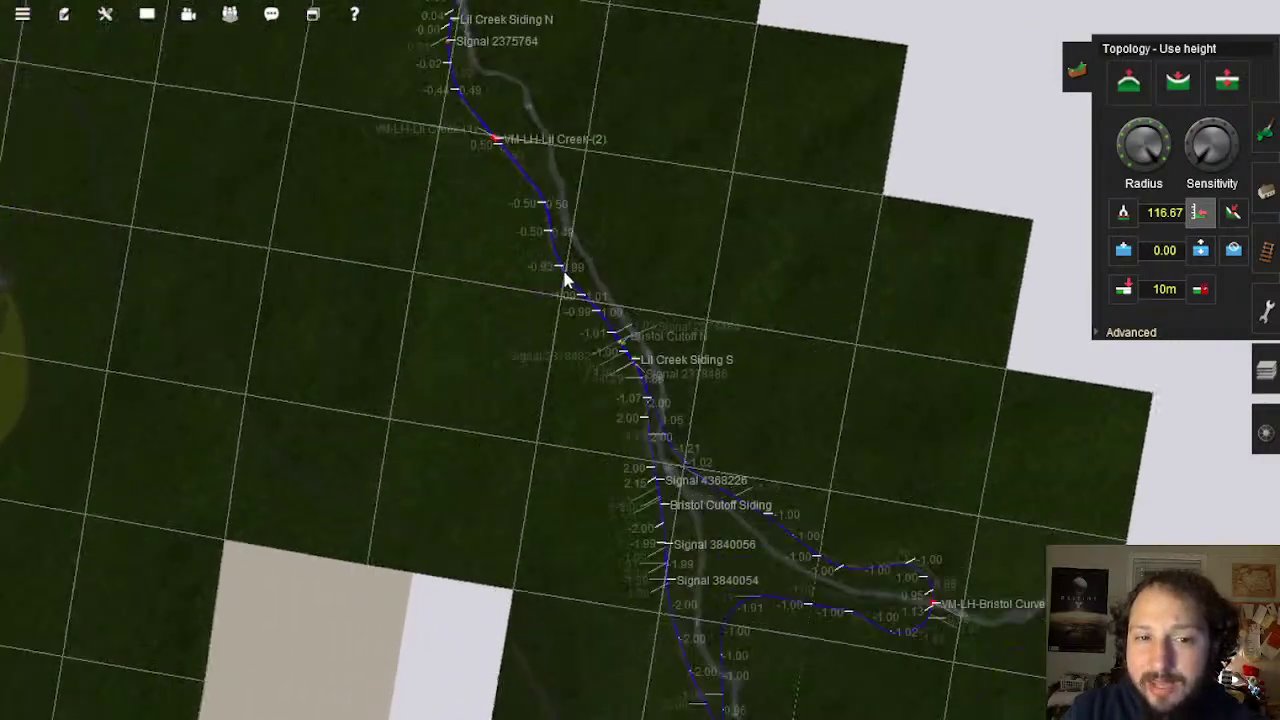
# Inspect the forested Lil Creek branch beside the river with the topology tools collapsed
pyautogui.scroll(3, 600, 385)
pyautogui.press('Left')
pyautogui.press('Down')
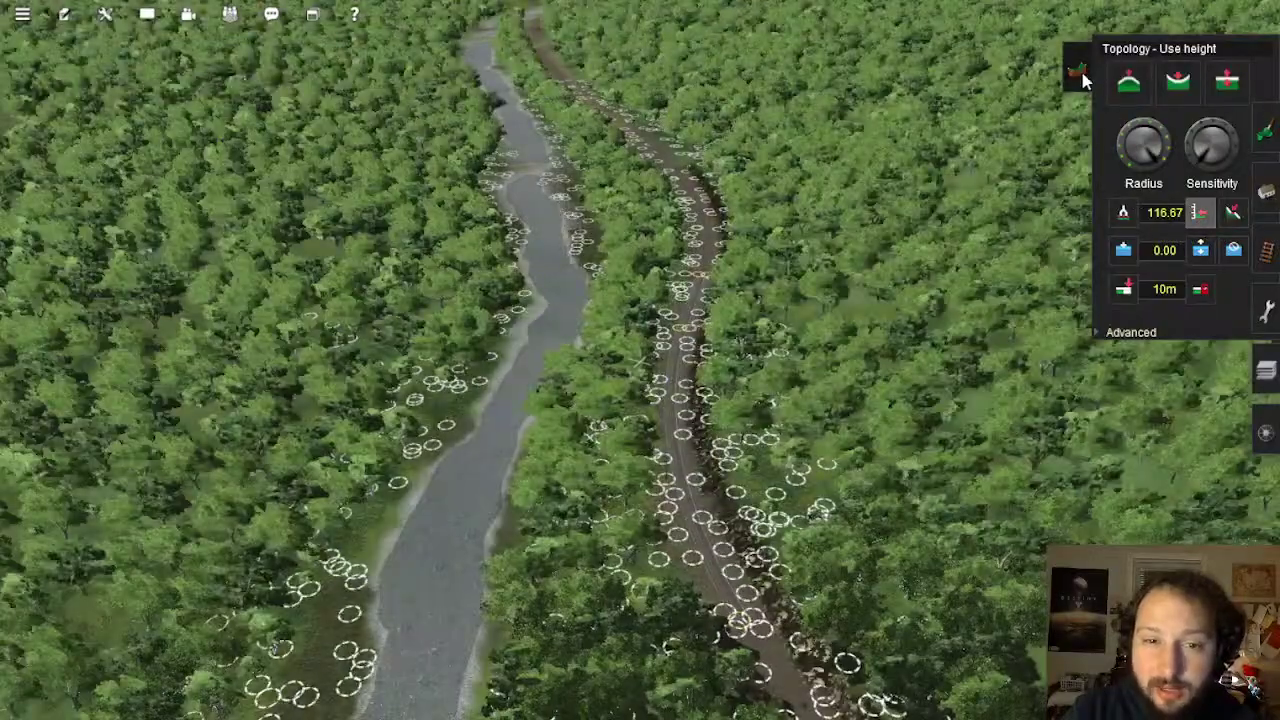
pyautogui.press('Down')
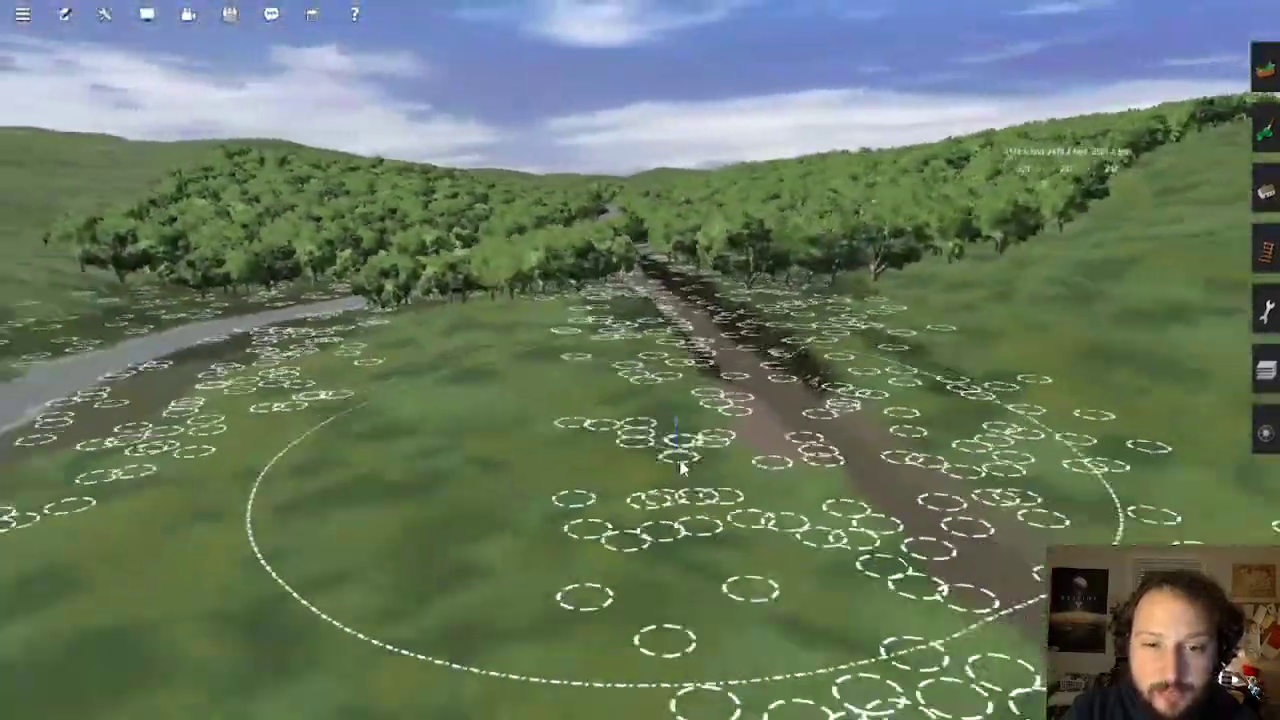
pyautogui.scroll(-5, 687, 458)
pyautogui.press('Up')
pyautogui.rightClick(694, 372)
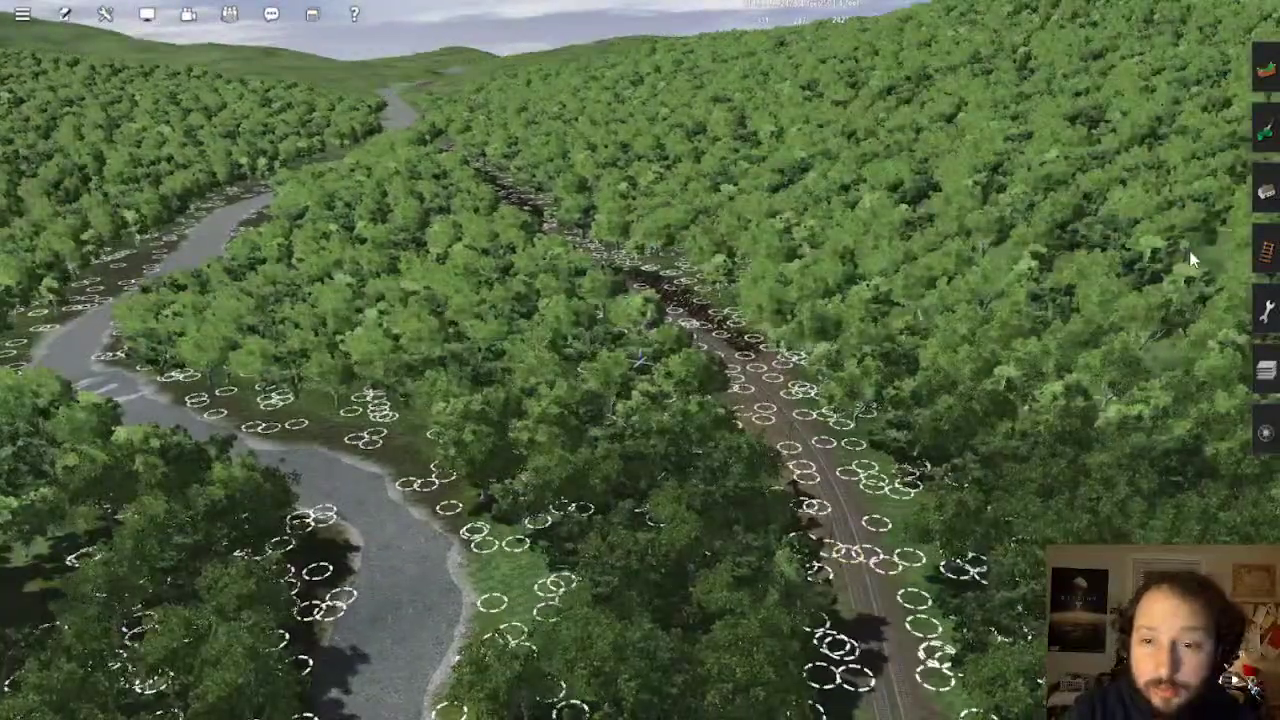
pyautogui.press('Right')
pyautogui.click(1259, 247)
pyautogui.click(1068, 254)
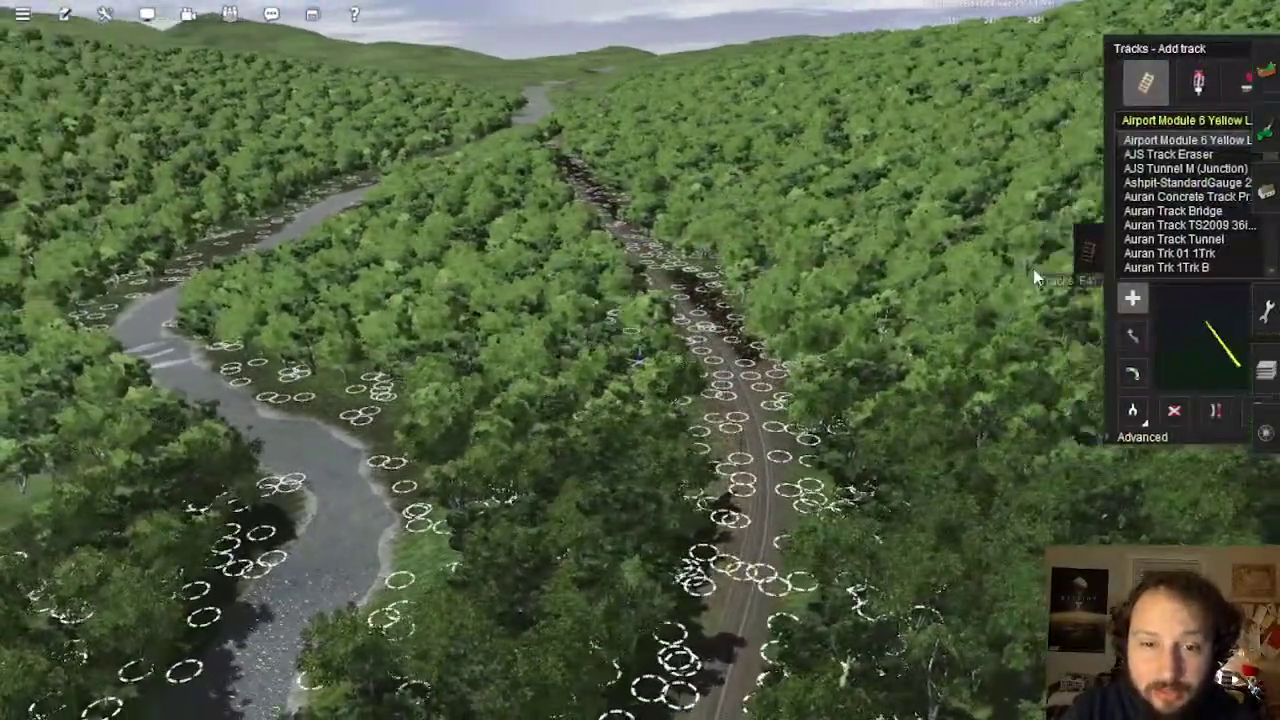
# Inspect the truss bridge with its waiting train, the fenced buildings in the clearing, and the wooded track to the tunnel portal
pyautogui.moveTo(712, 530); pyautogui.dragTo(624, 402, button='right')
pyautogui.press('Down')
pyautogui.press('Left')
pyautogui.press('Up')
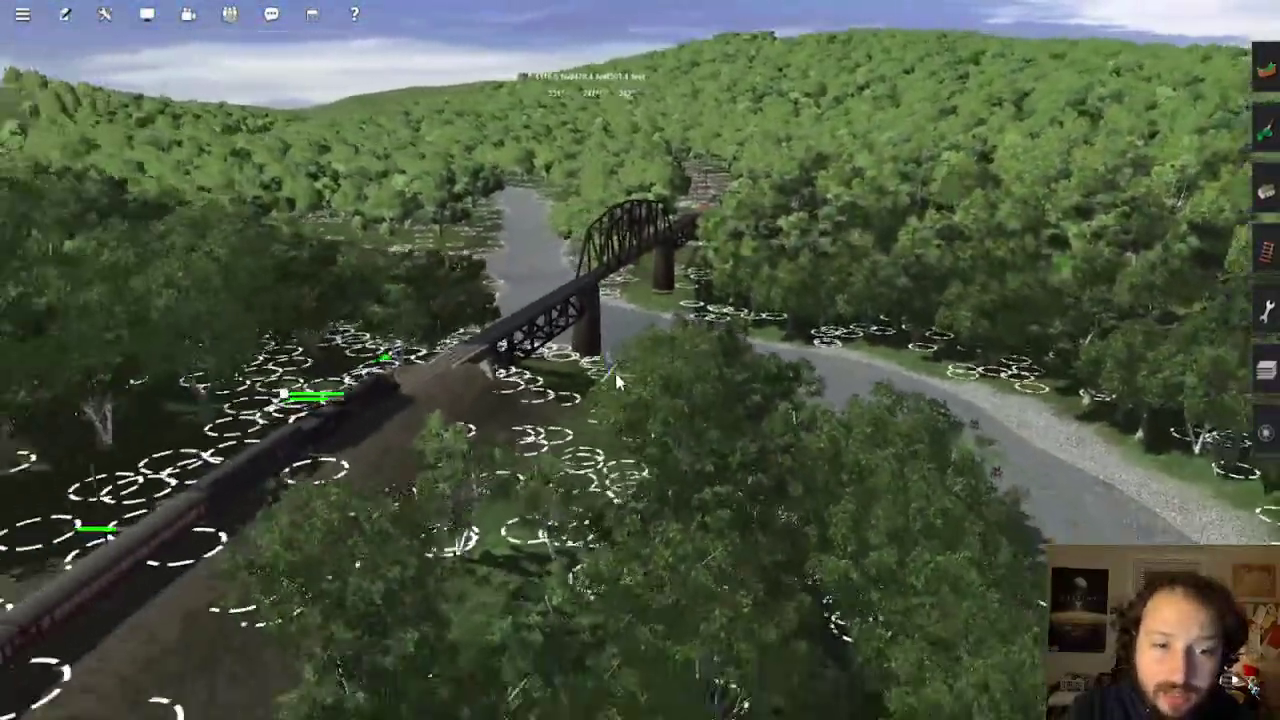
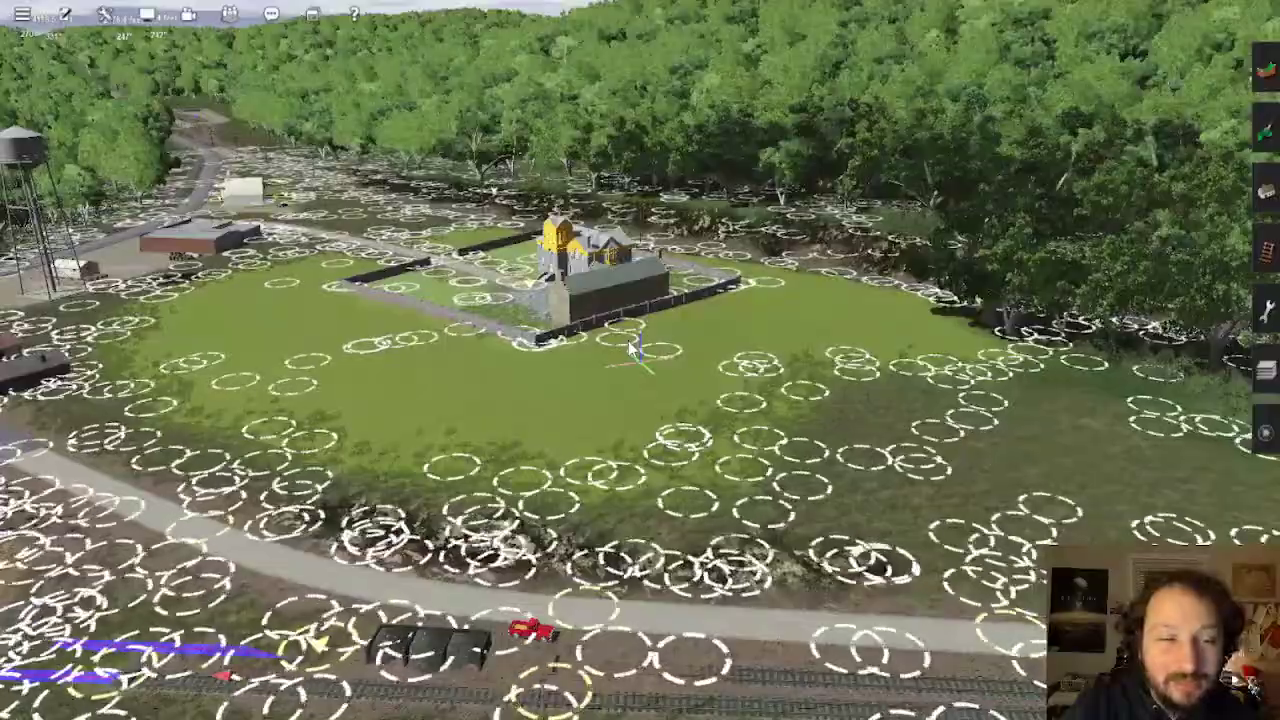
pyautogui.moveTo(641, 340)
pyautogui.mouseDown(button='right')
pyautogui.moveTo(640, 284)
pyautogui.moveTo(646, 376)
pyautogui.moveTo(673, 373)
pyautogui.moveTo(606, 262)
pyautogui.moveTo(603, 296)
pyautogui.moveTo(590, 290)
pyautogui.moveTo(606, 298)
pyautogui.moveTo(600, 330)
pyautogui.moveTo(660, 290)
pyautogui.moveTo(640, 300)
pyautogui.moveTo(657, 306)
pyautogui.moveTo(657, 208)
pyautogui.moveTo(645, 262)
pyautogui.moveTo(622, 195)
pyautogui.moveTo(628, 205)
pyautogui.mouseUp(button='right')
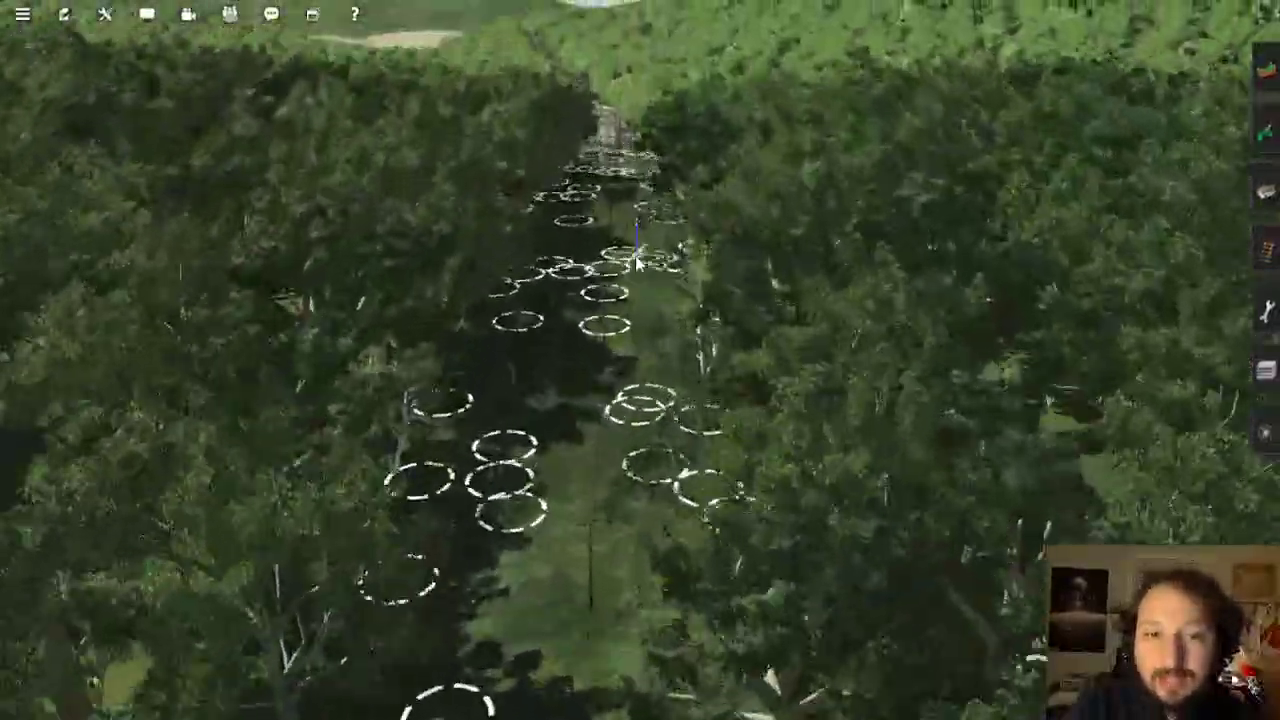
pyautogui.moveTo(638, 298); pyautogui.dragTo(674, 365, button='right')
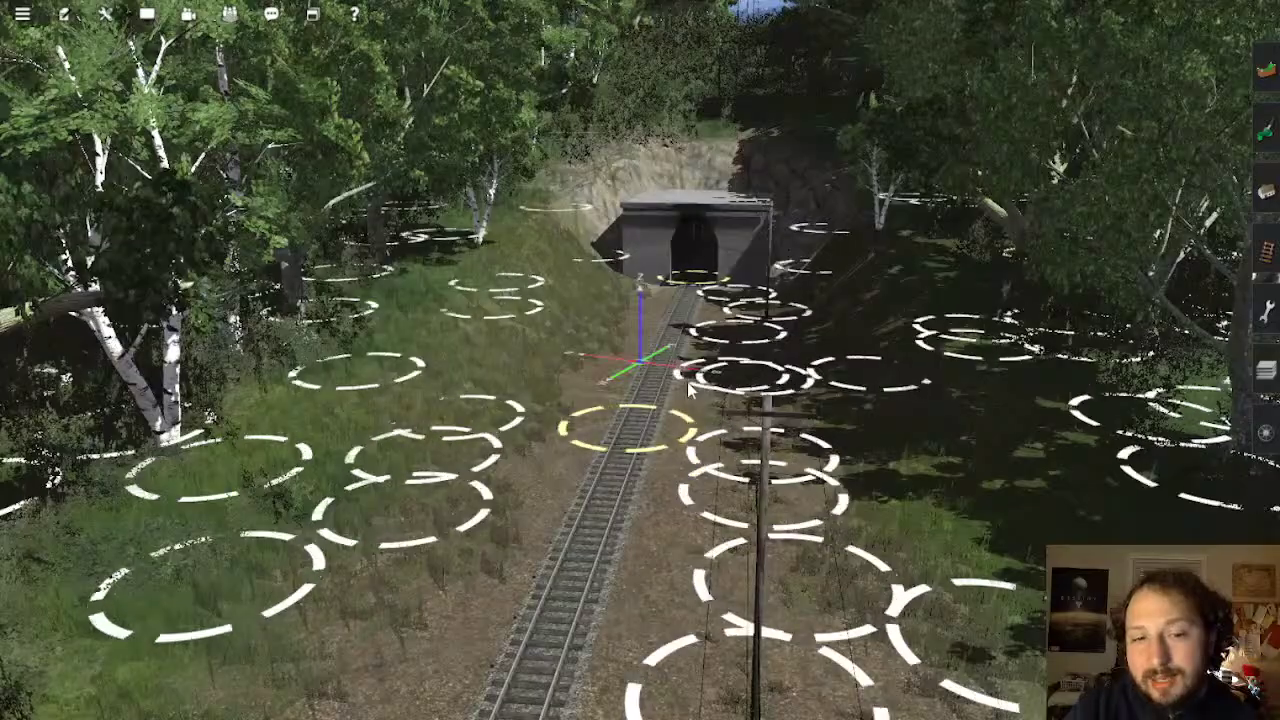
# Survey the route from above, moving from the tunnel to the Olive yards and the Olive Branch lumber line
pyautogui.scroll(-10, 688, 390)
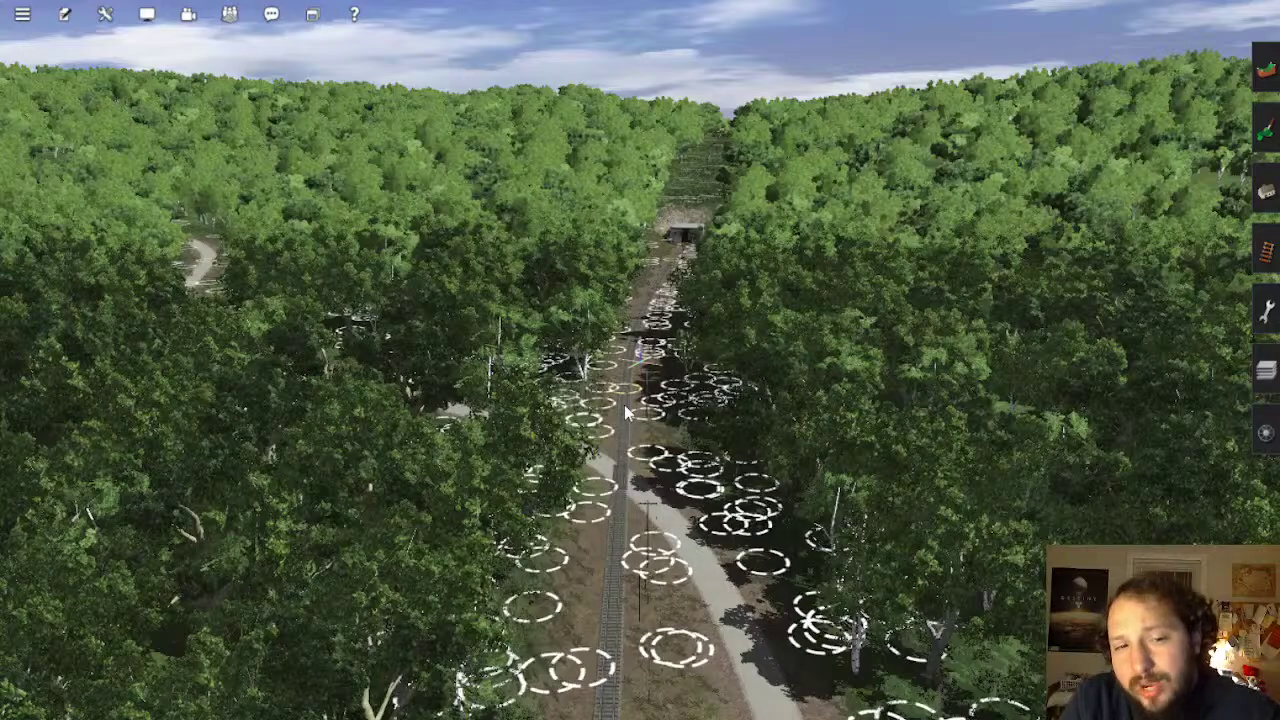
pyautogui.scroll(-15, 636, 400)
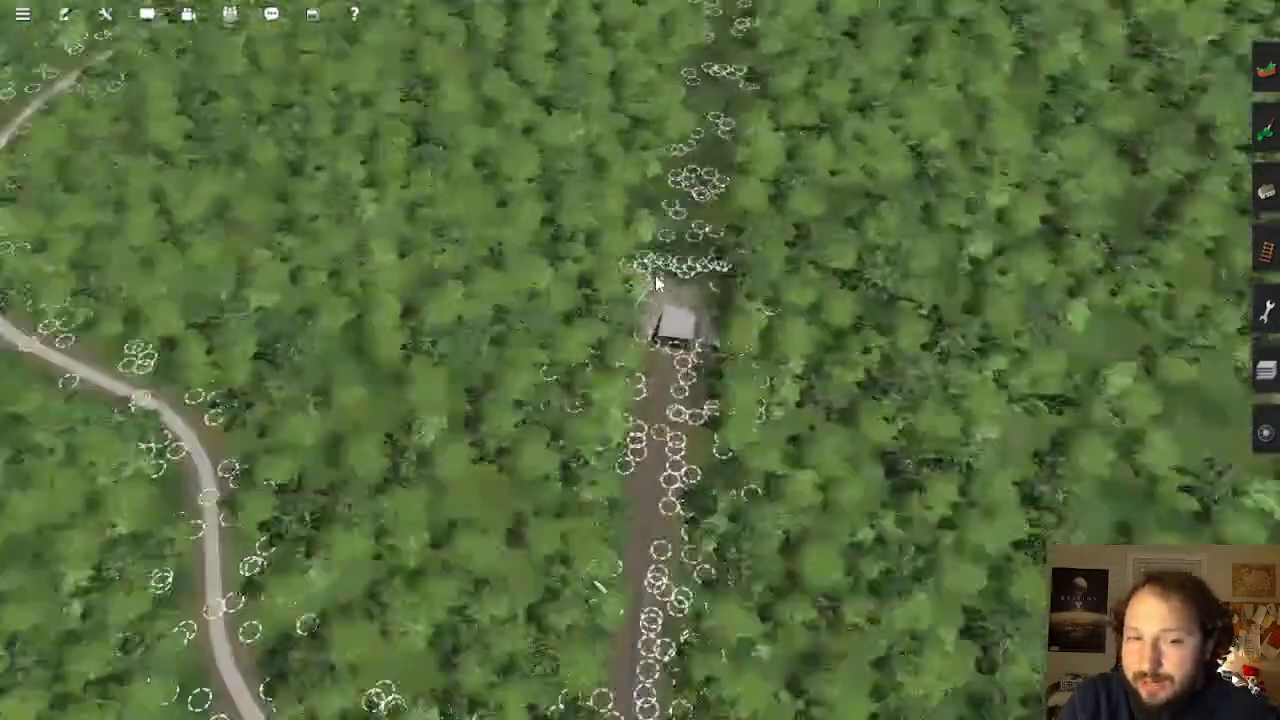
pyautogui.scroll(-15, 652, 303)
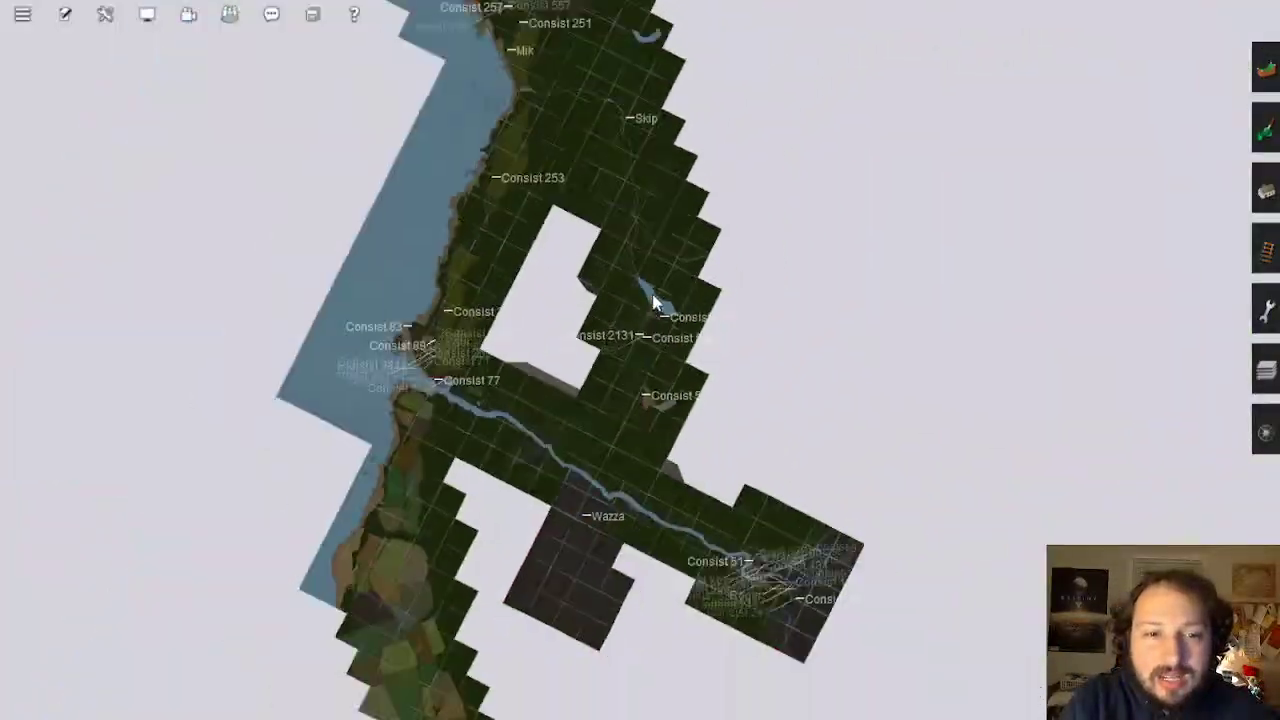
pyautogui.moveTo(654, 94); pyautogui.dragTo(657, 352)
pyautogui.scroll(4, 659, 371)
pyautogui.scroll(10, 660, 378)
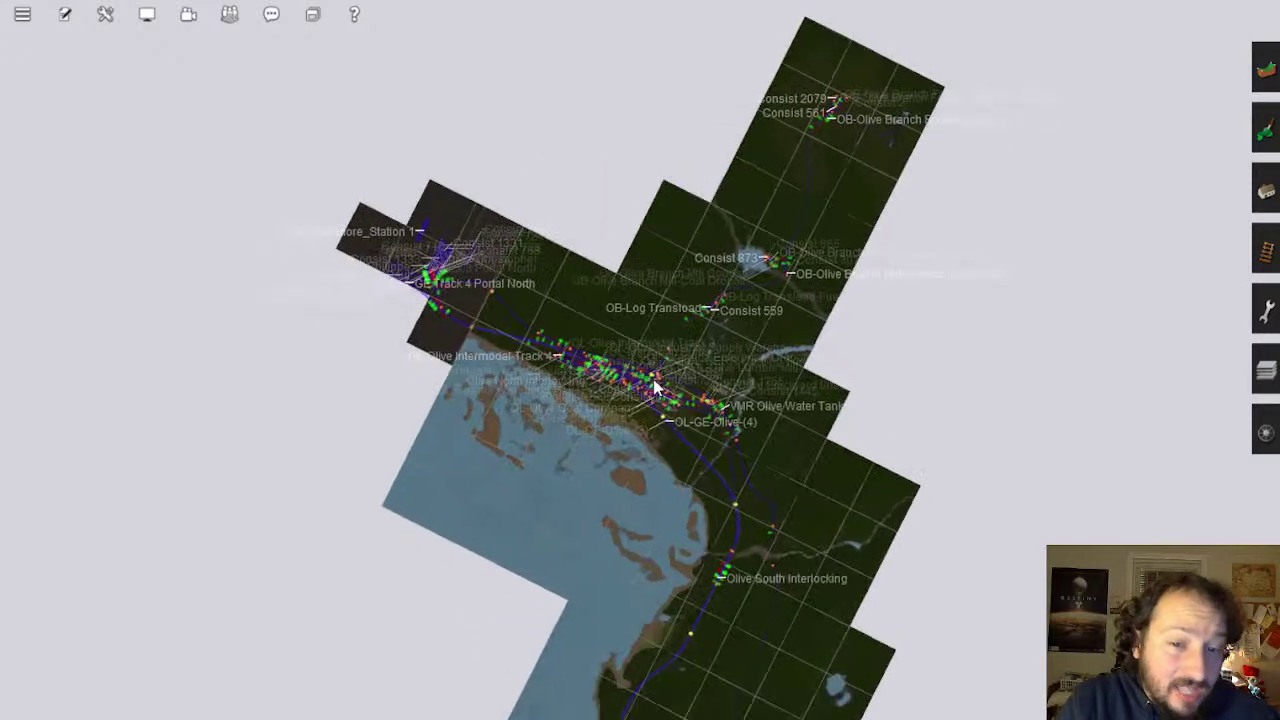
pyautogui.scroll(3, 612, 363)
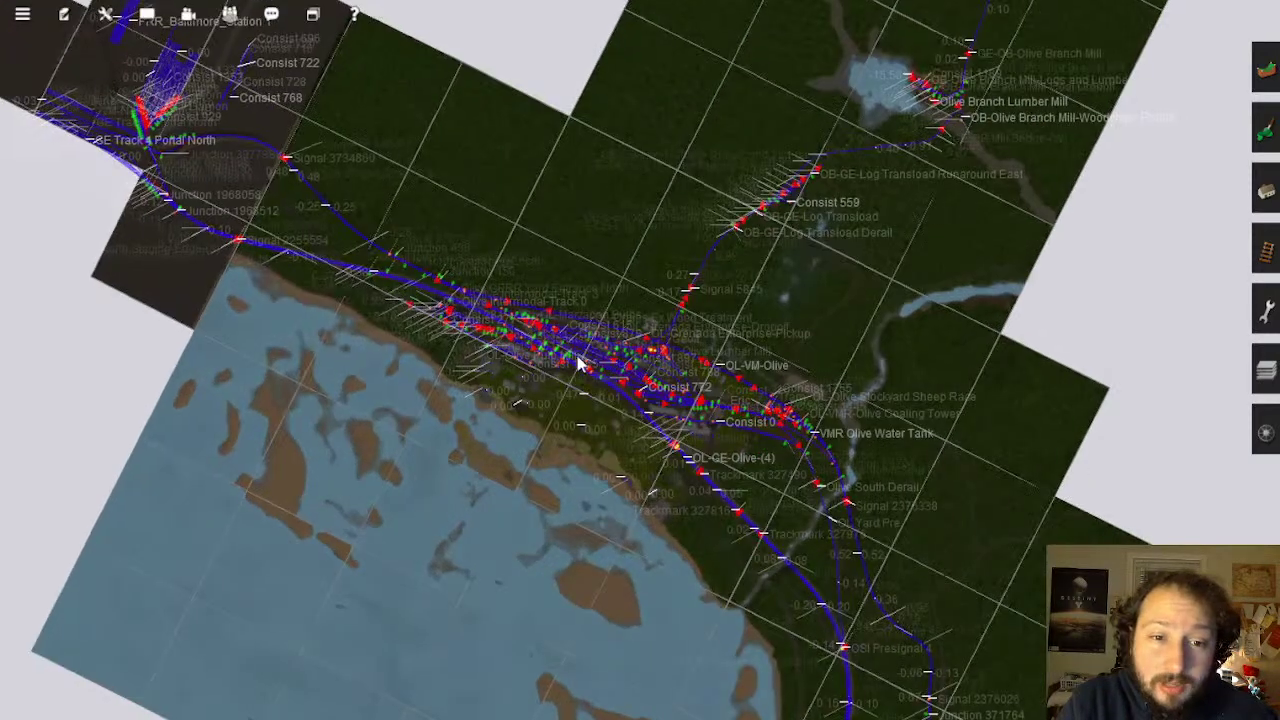
# Inspect the Olive yard tracks, waiting trains, adjoining town street, industrial buildings and warehouses from close up
pyautogui.scroll(10, 585, 370)
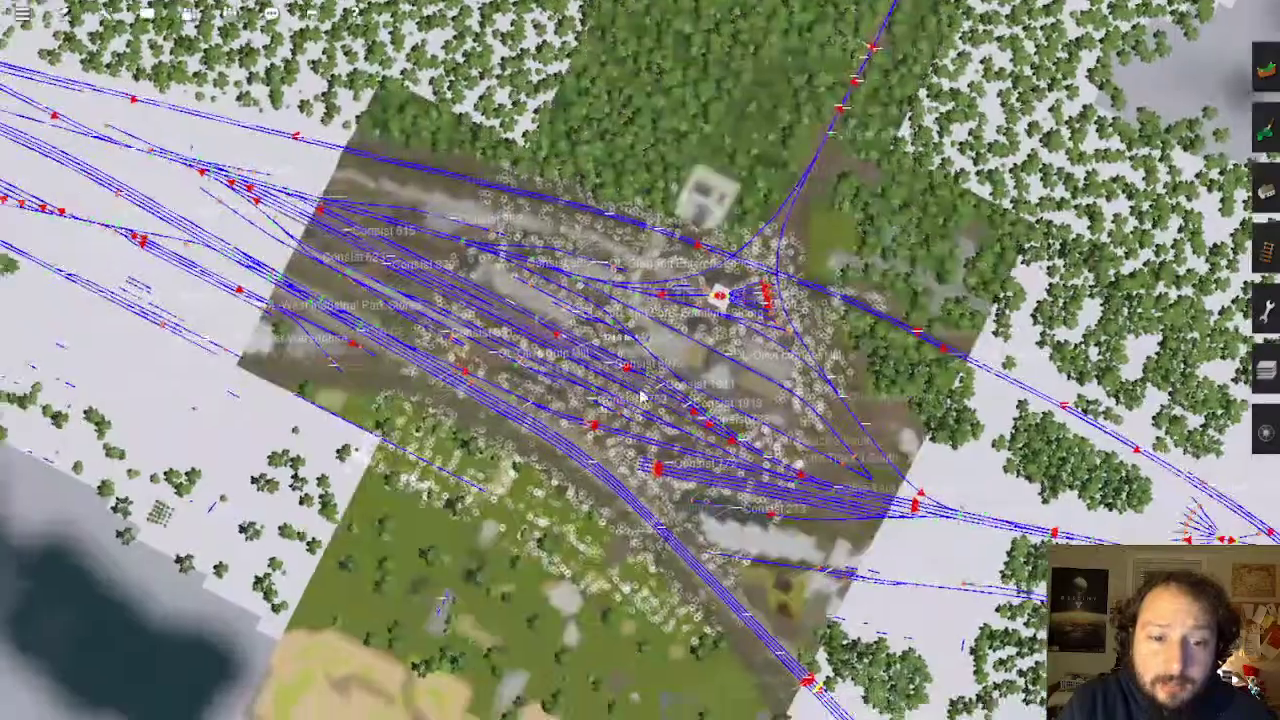
pyautogui.scroll(10, 643, 397)
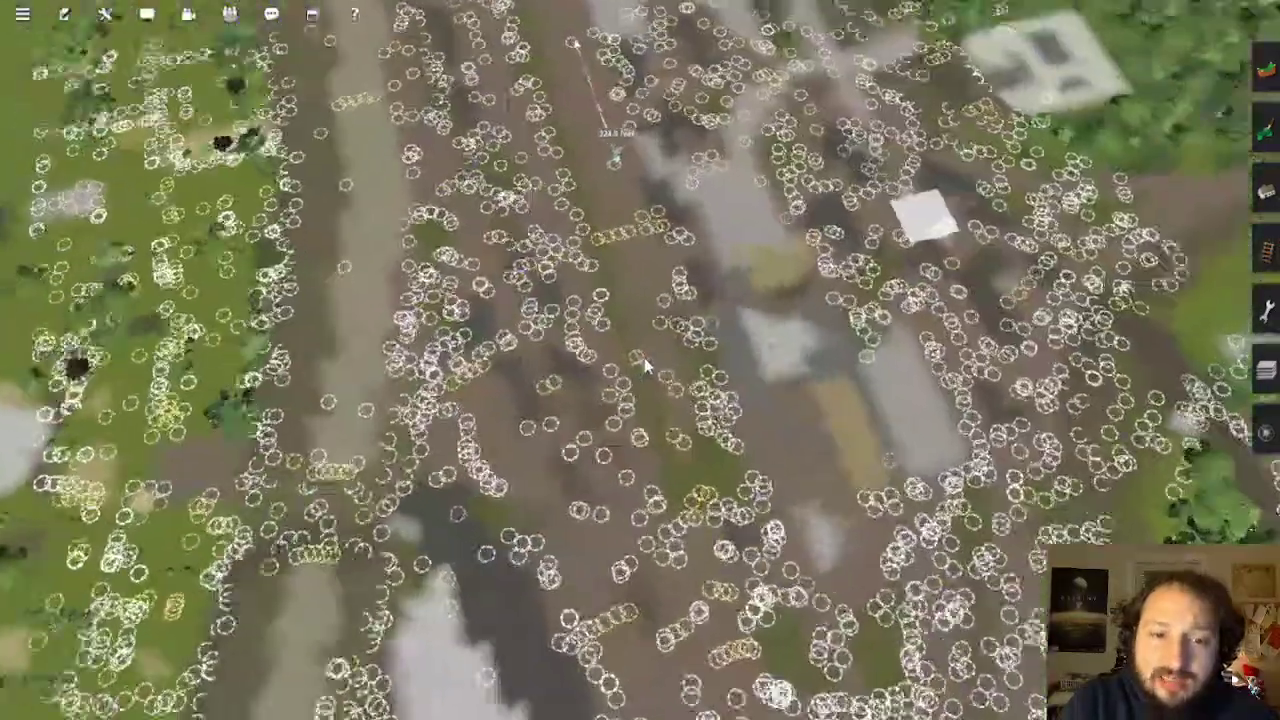
pyautogui.moveTo(643, 357); pyautogui.dragTo(638, 353, button='right')
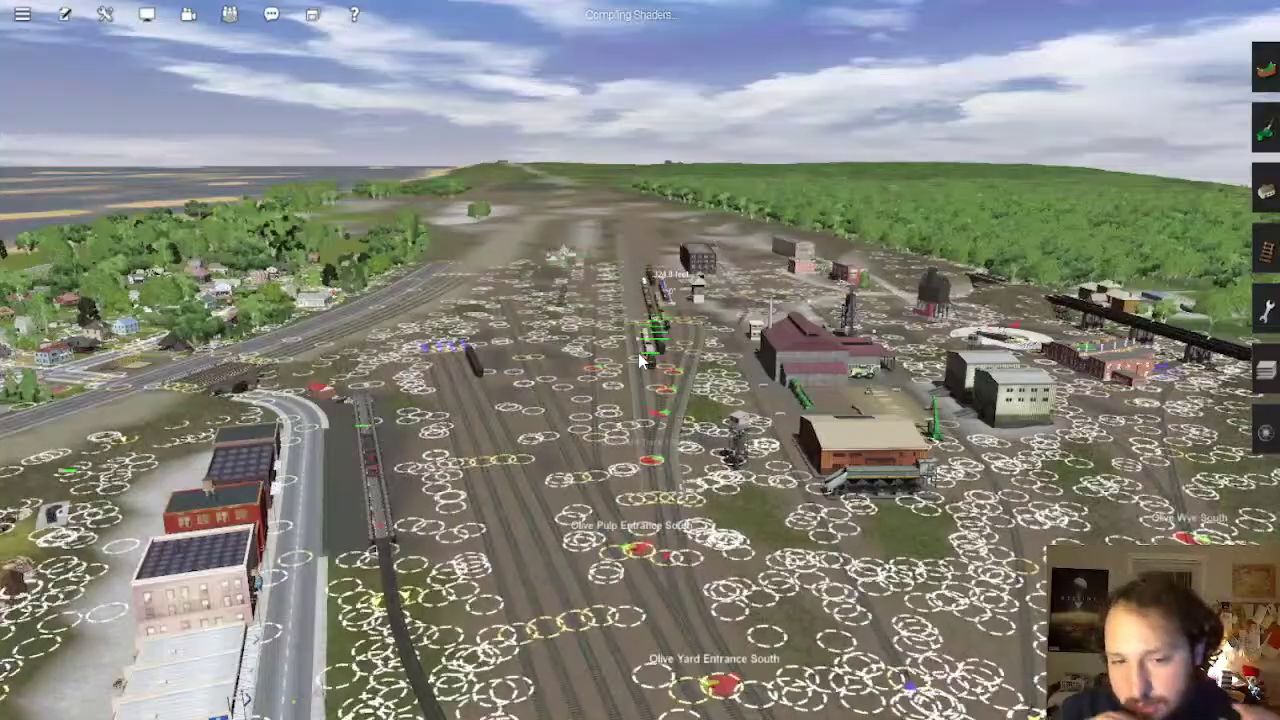
pyautogui.scroll(10, 660, 368)
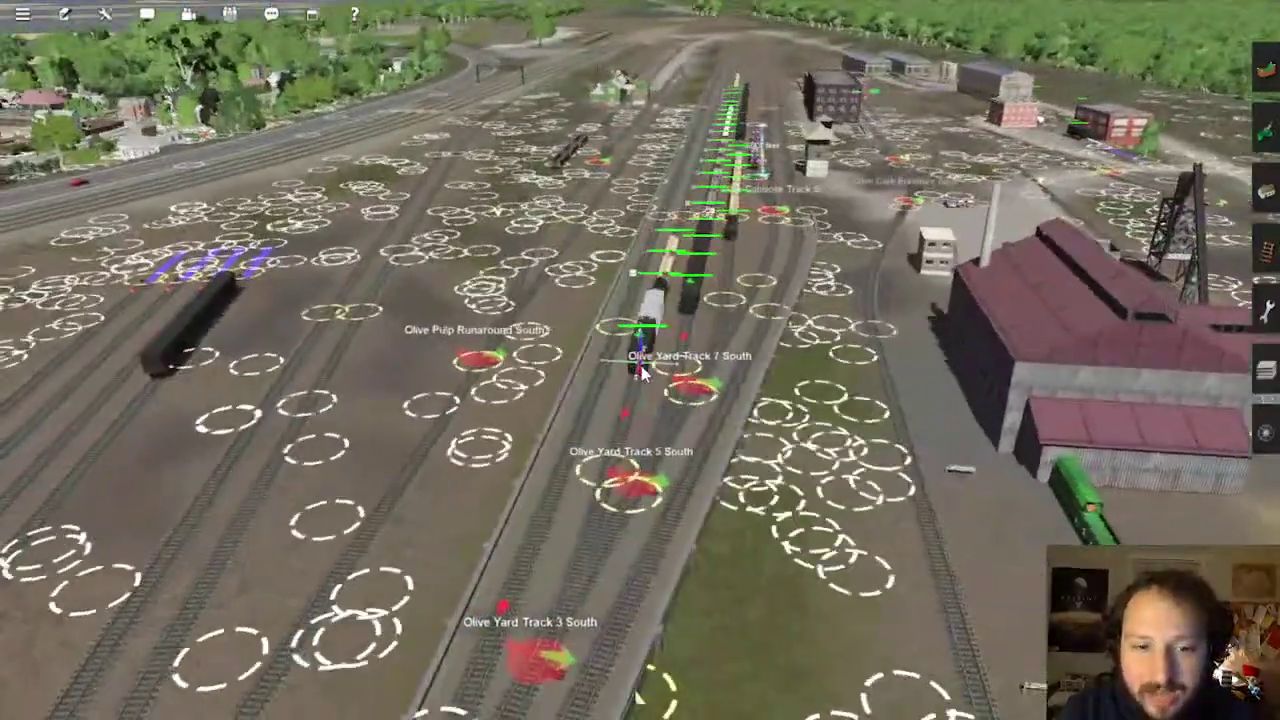
pyautogui.moveTo(643, 373); pyautogui.dragTo(645, 373, button='right')
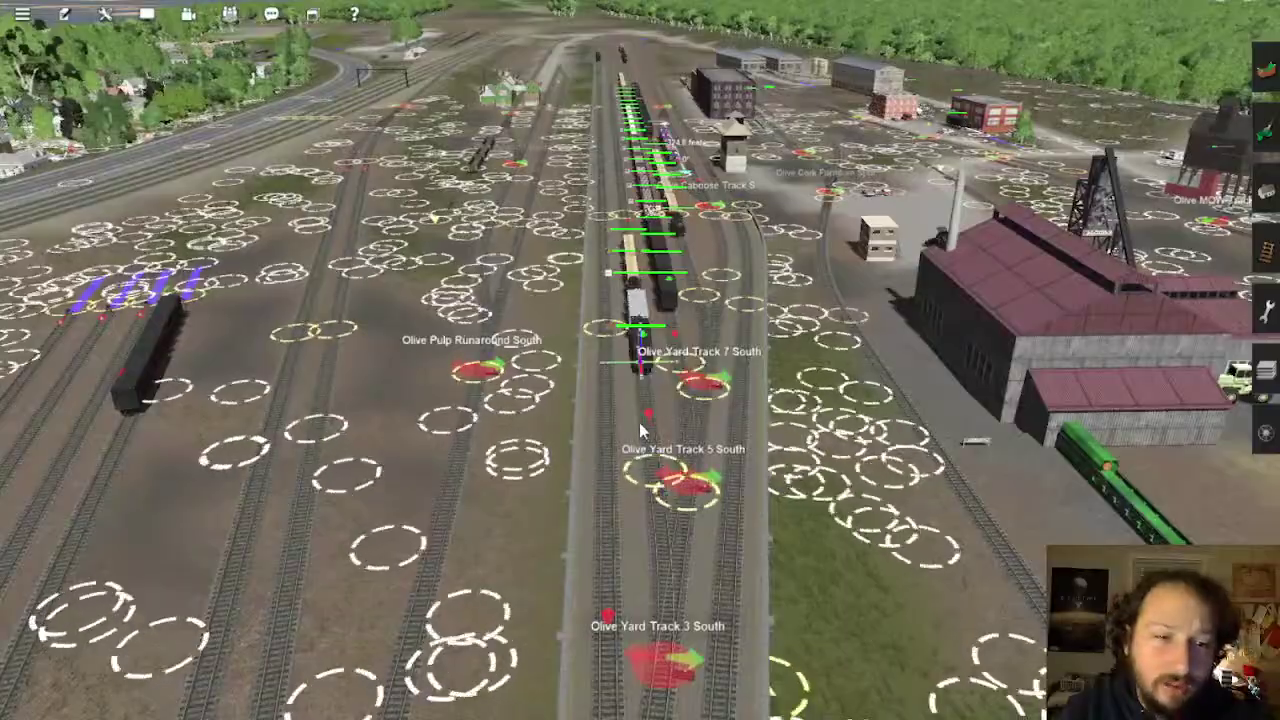
pyautogui.moveTo(641, 430)
pyautogui.mouseDown(button='right')
pyautogui.moveTo(582, 440)
pyautogui.moveTo(635, 383)
pyautogui.mouseUp(button='right')
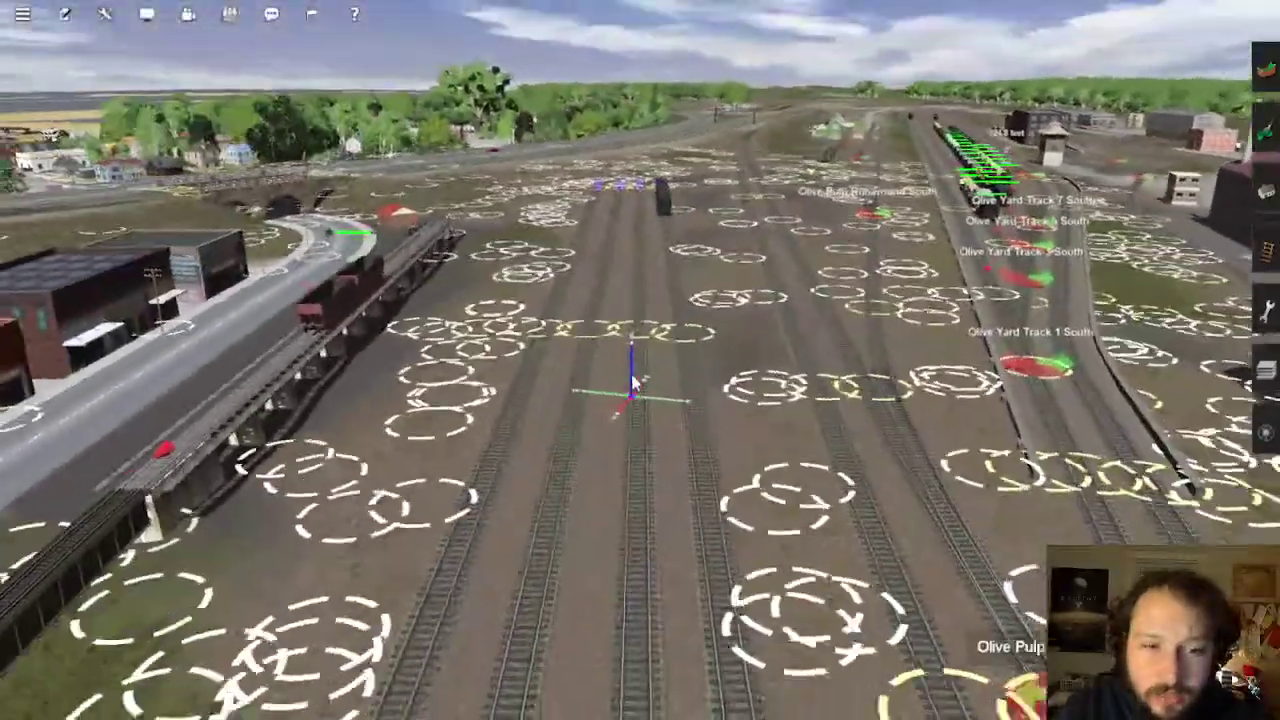
pyautogui.scroll(-10, 635, 383)
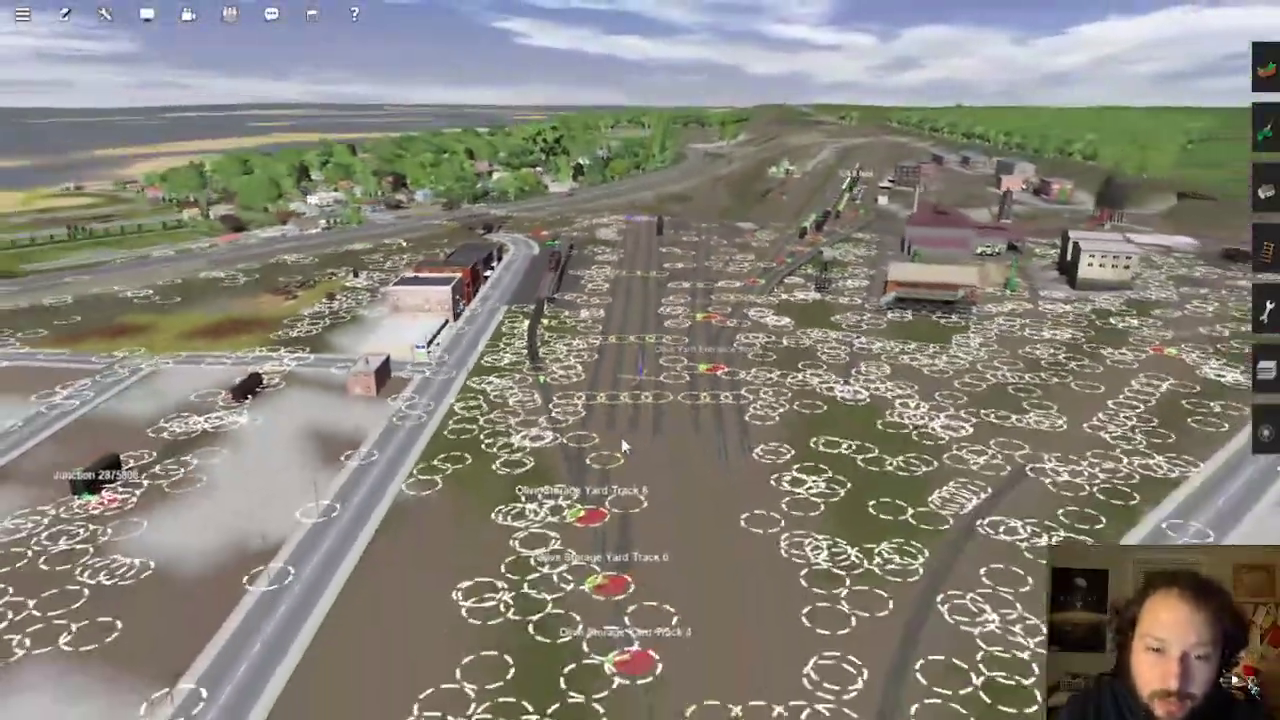
pyautogui.press('Up')
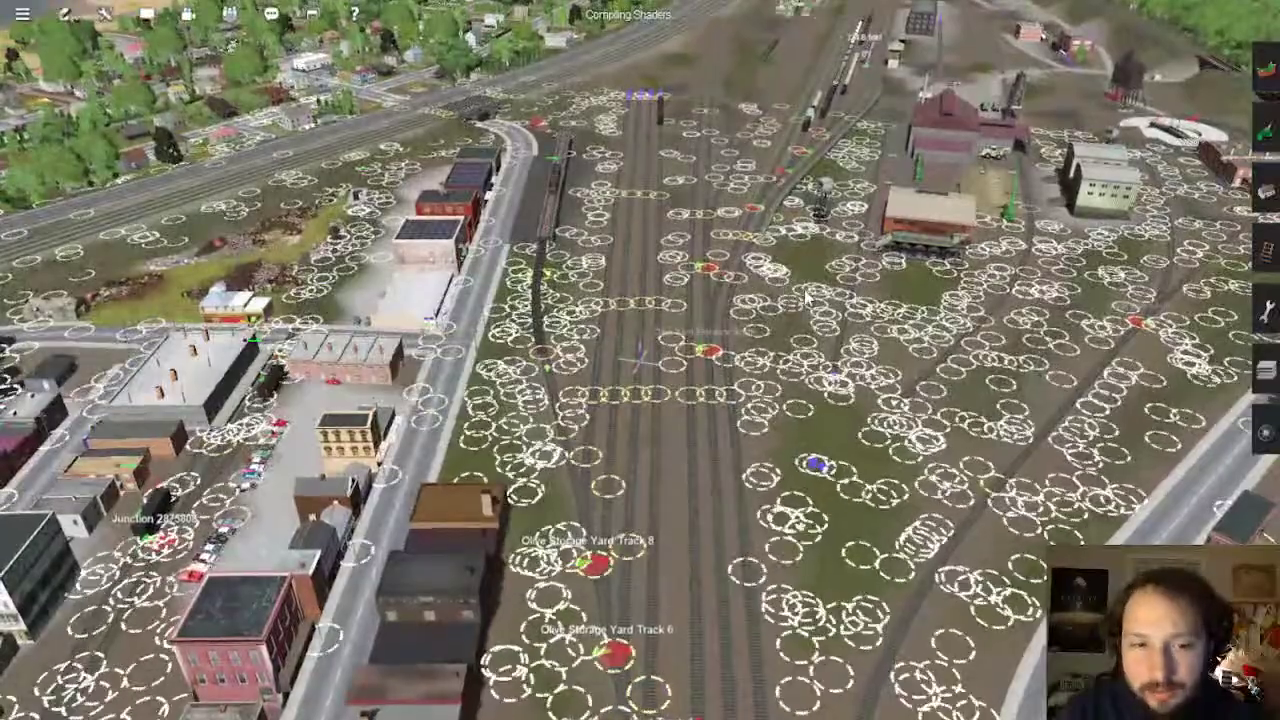
pyautogui.moveTo(808, 298)
pyautogui.mouseDown(button='right')
pyautogui.moveTo(785, 245)
pyautogui.moveTo(640, 255)
pyautogui.moveTo(594, 323)
pyautogui.moveTo(603, 332)
pyautogui.mouseUp(button='right')
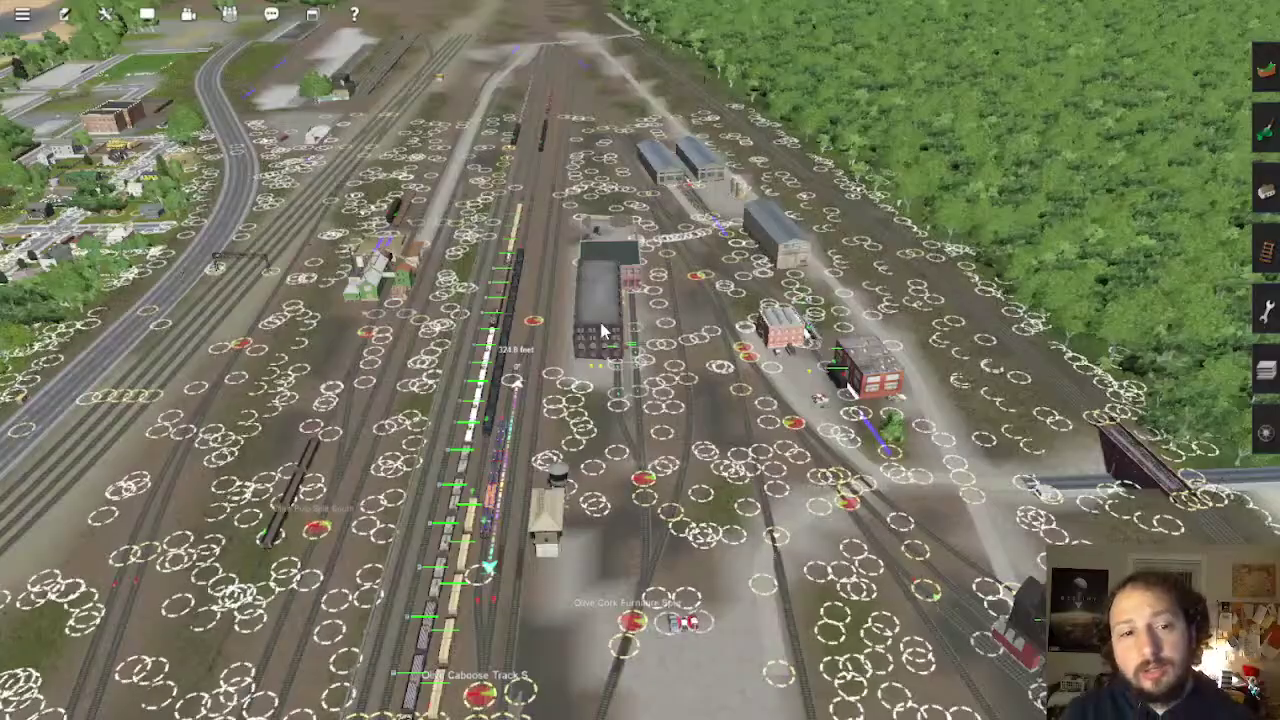
# Survey the map from the Olive yards along the coast and inland branch to the Lionhead lake and wye
pyautogui.moveTo(592, 362); pyautogui.dragTo(637, 290, button='right')
pyautogui.scroll(-10, 636, 289)
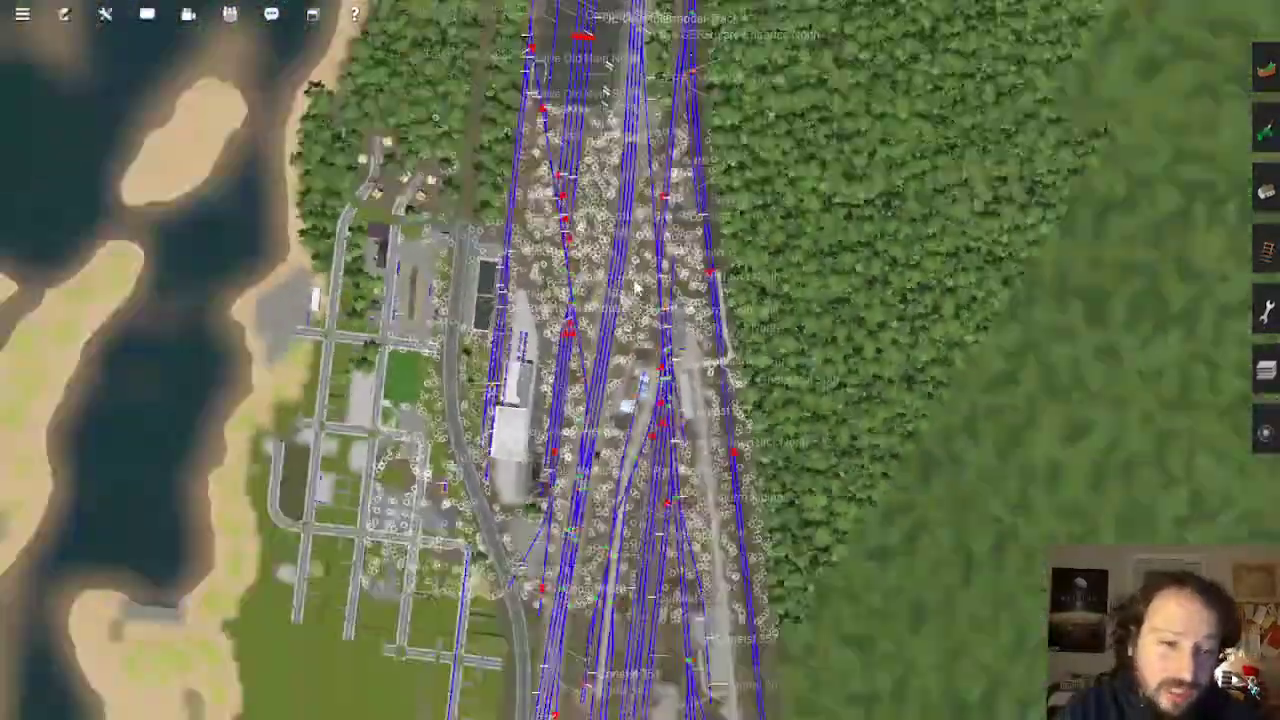
pyautogui.scroll(-10, 636, 289)
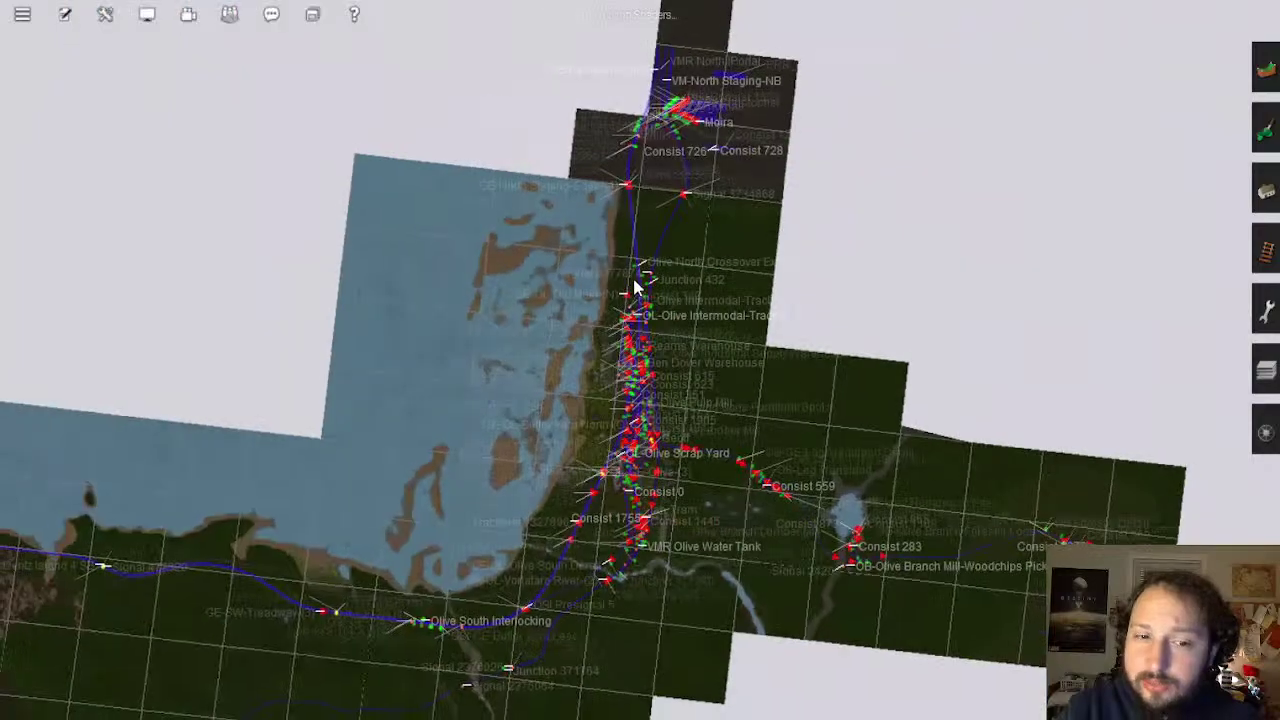
pyautogui.rightClick(554, 447)
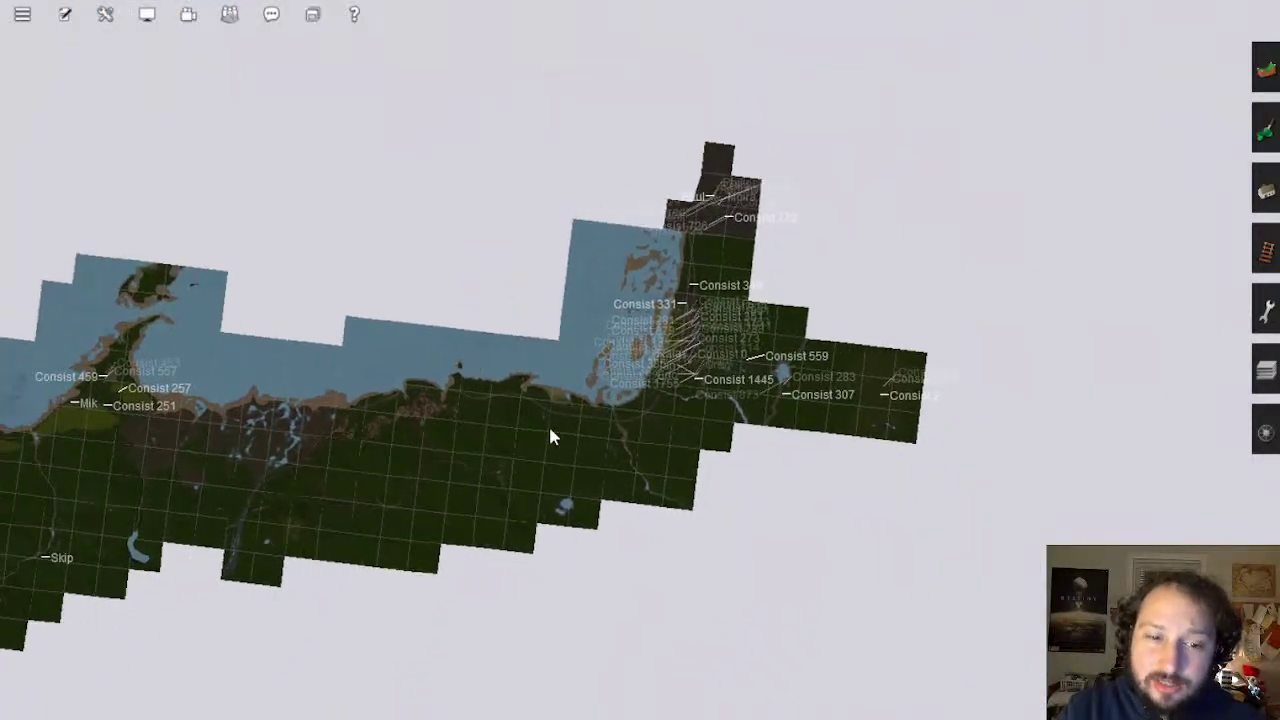
pyautogui.rightClick(523, 378)
pyautogui.rightClick(449, 412)
pyautogui.rightClick(439, 436)
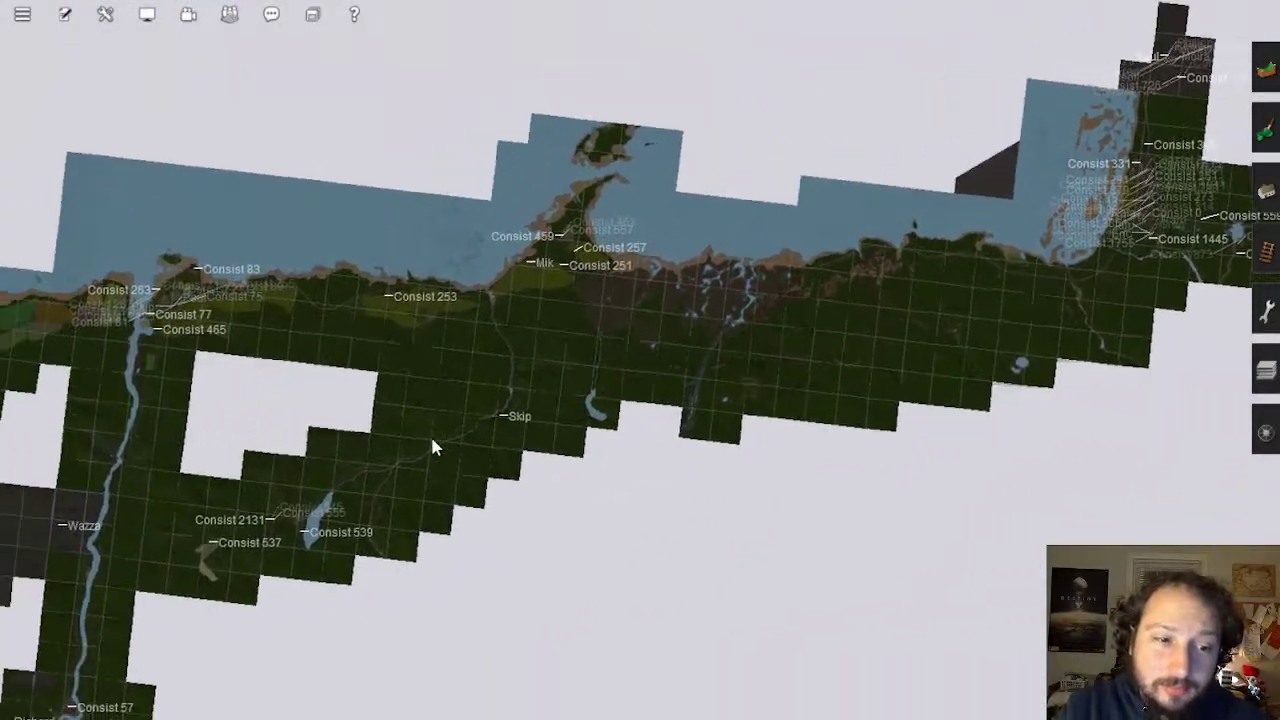
pyautogui.rightClick(432, 437)
pyautogui.scroll(3, 500, 428)
pyautogui.scroll(3, 506, 437)
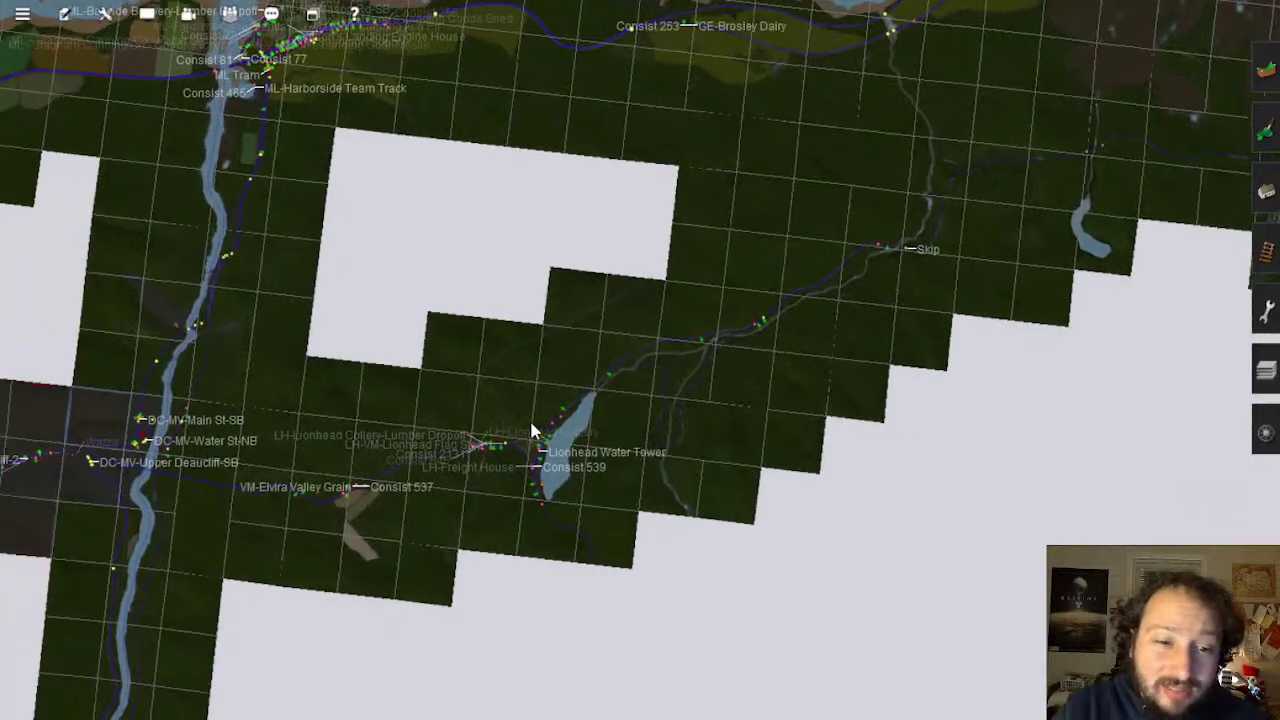
pyautogui.scroll(5, 545, 424)
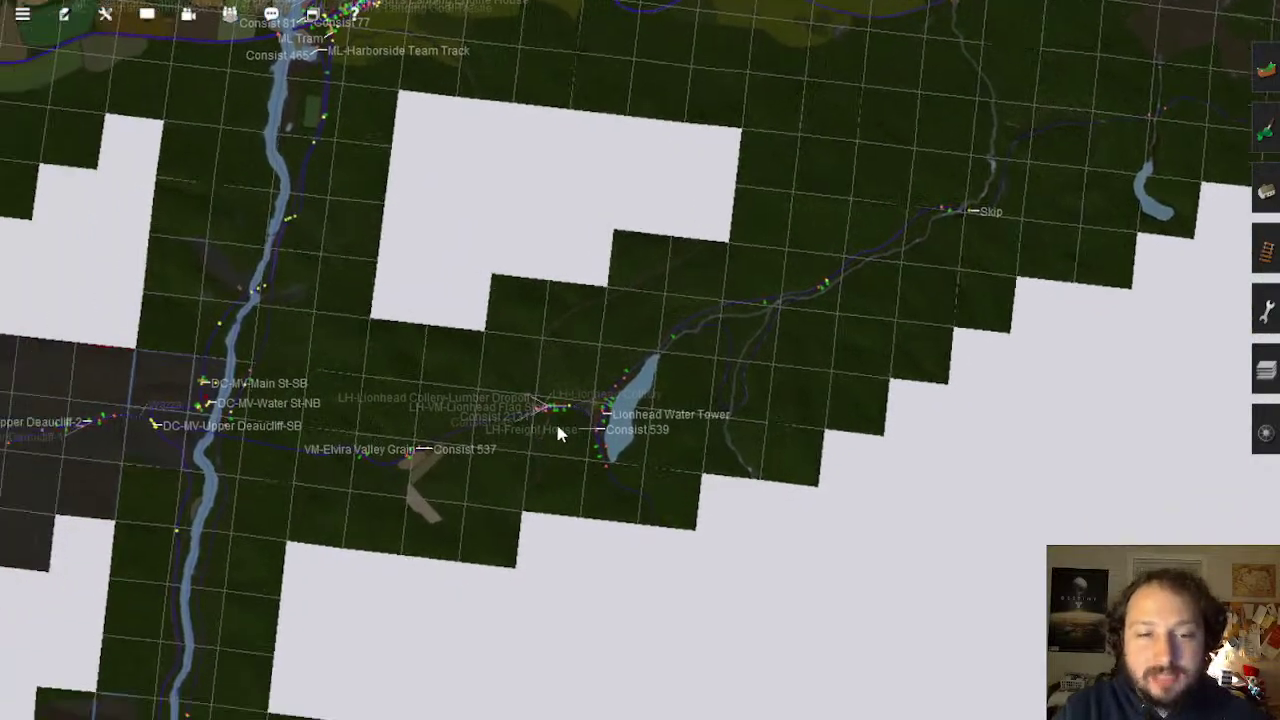
pyautogui.scroll(5, 598, 407)
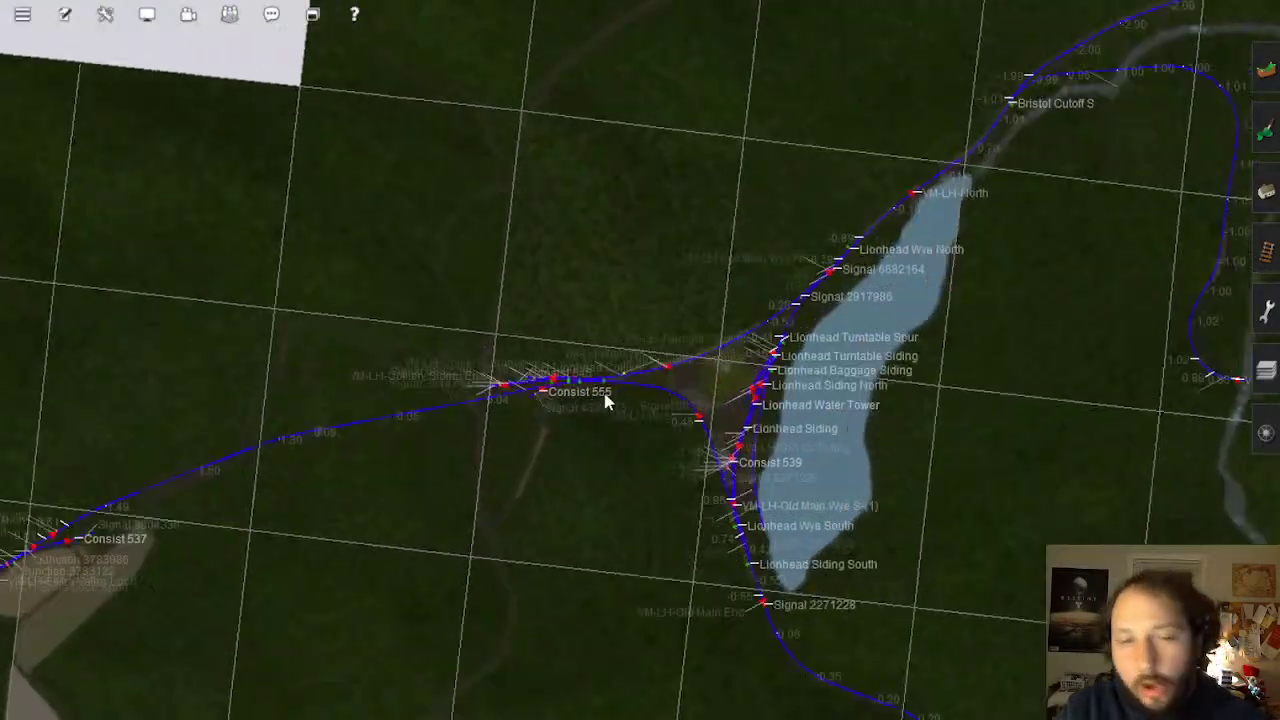
# Inspect the Lionhead colliery clearing and follow the forested line past the road crossing to the Elvira Valley fields
pyautogui.scroll(6, 557, 409)
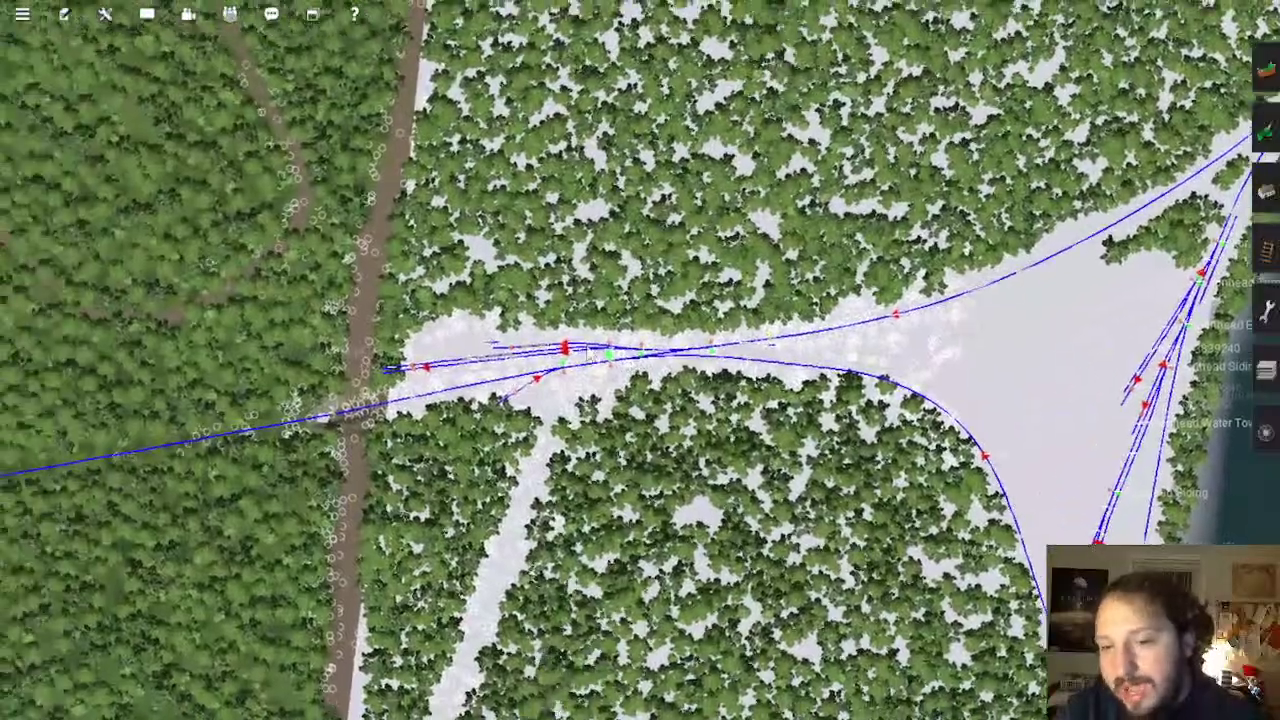
pyautogui.scroll(5, 650, 393)
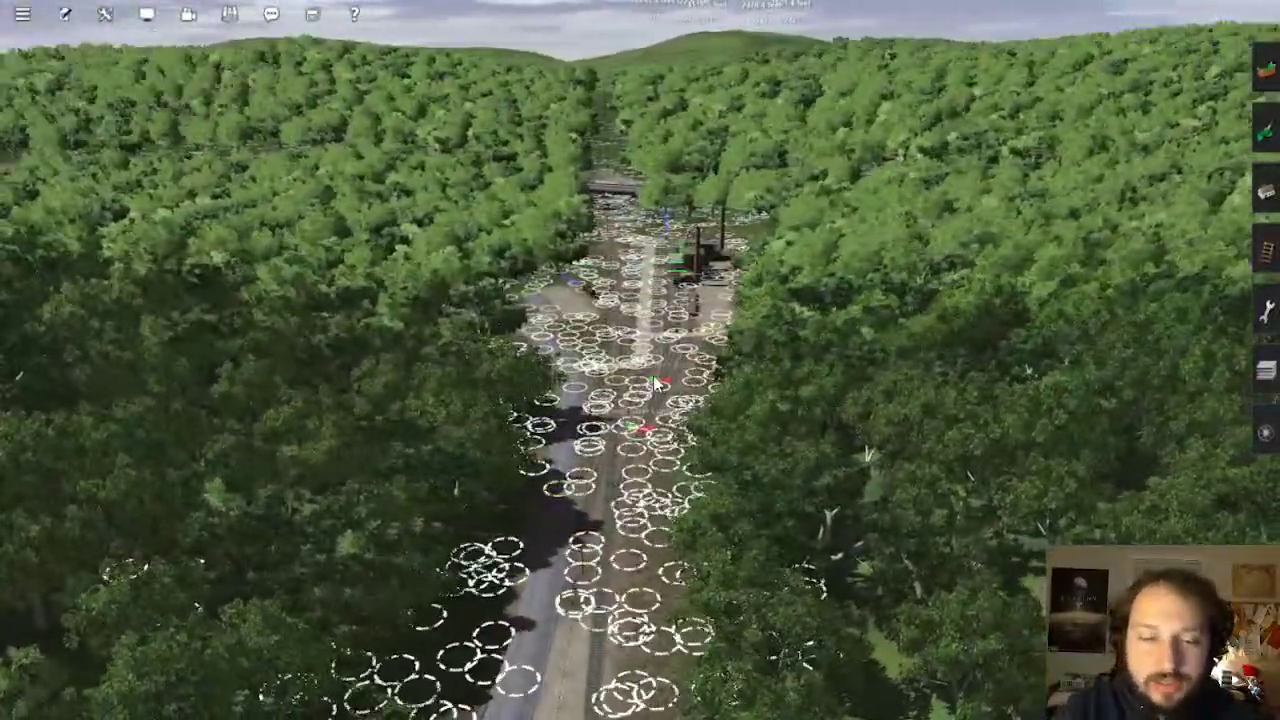
pyautogui.rightClick(615, 220)
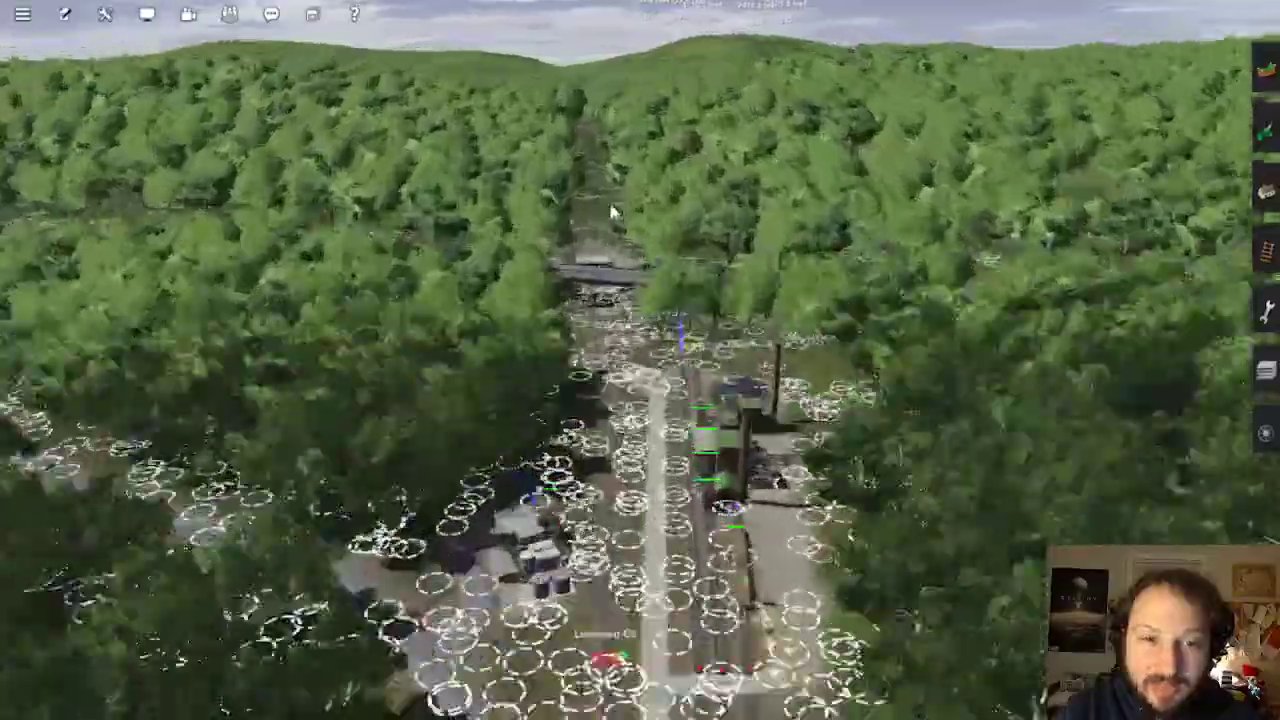
pyautogui.rightClick(611, 211)
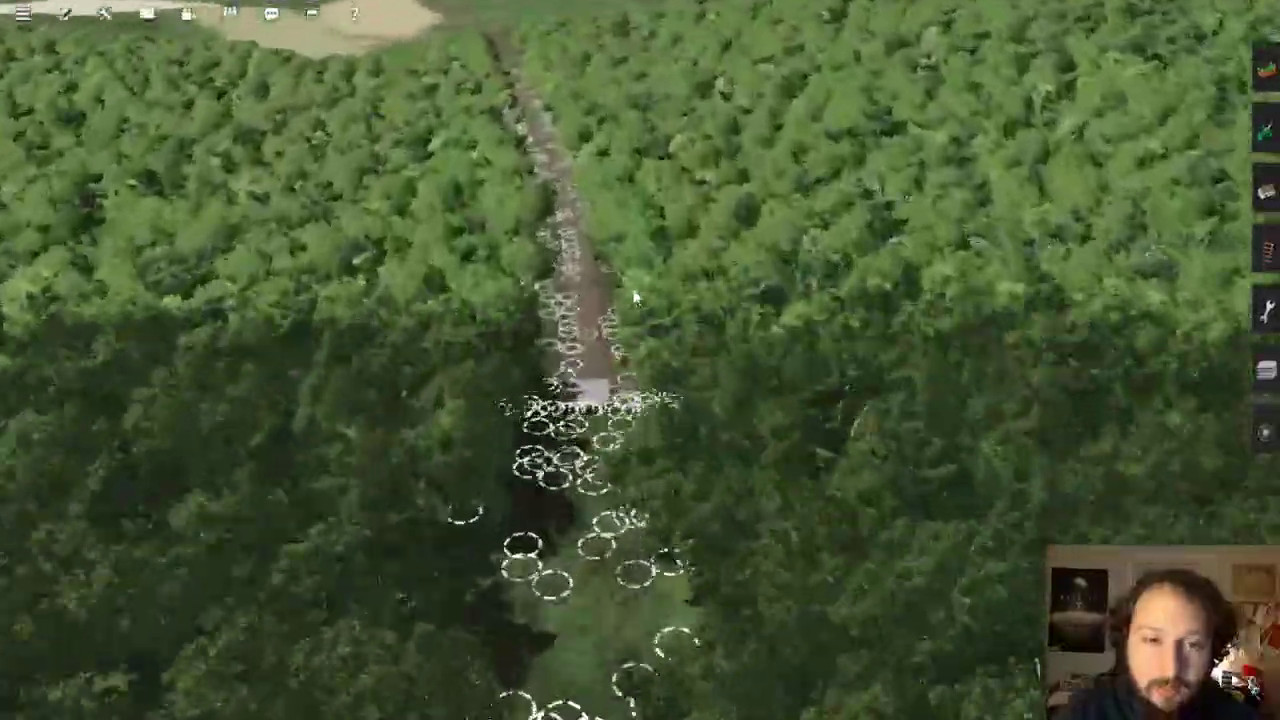
pyautogui.moveTo(620, 307)
pyautogui.mouseDown(button='right')
pyautogui.moveTo(628, 230)
pyautogui.moveTo(637, 325)
pyautogui.mouseUp(button='right')
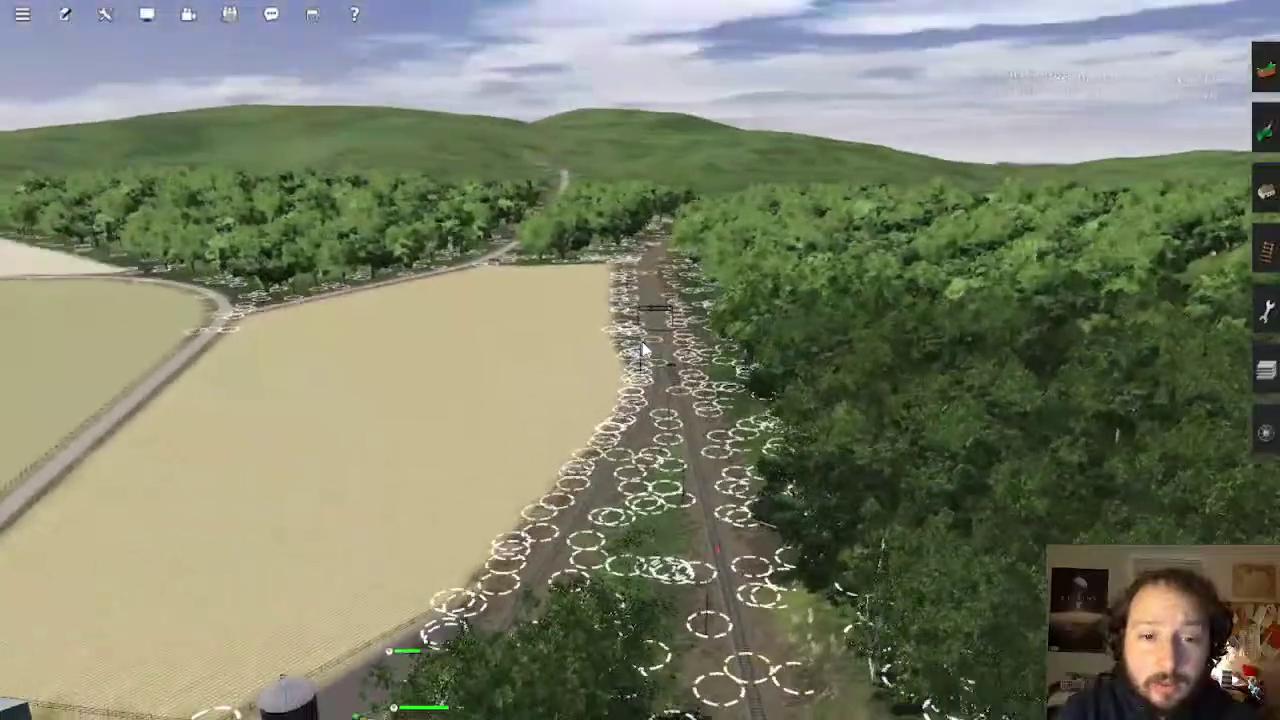
# Examine the track beside the tan field, the farm buildings, and the wooded stretch with its parallel road
pyautogui.press('Down')
pyautogui.press('Up')
pyautogui.press('Left')
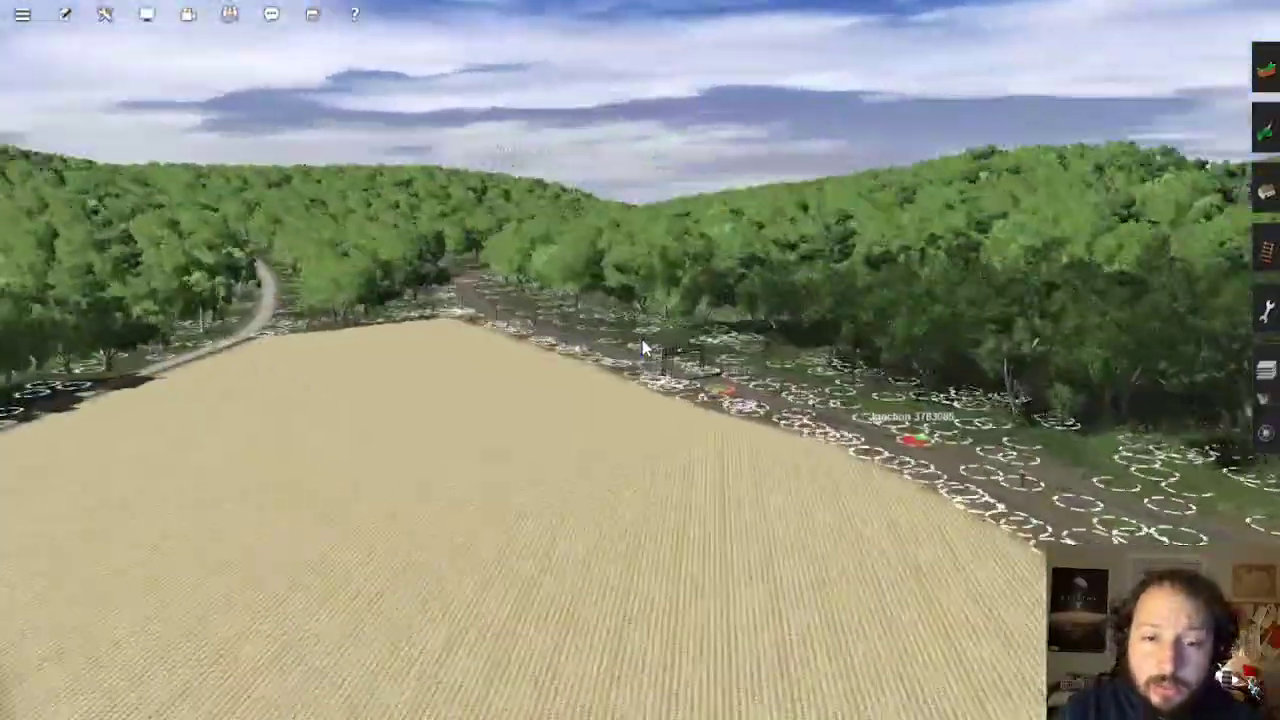
pyautogui.press('Left')
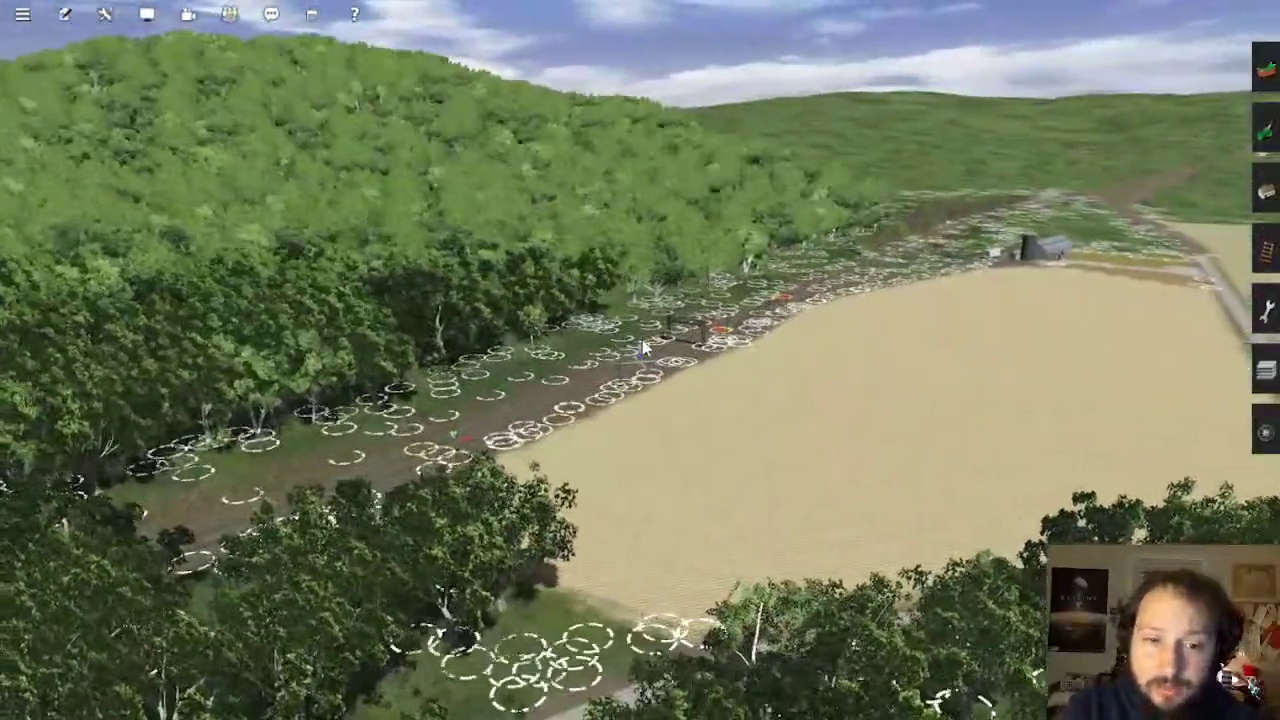
pyautogui.press('Left')
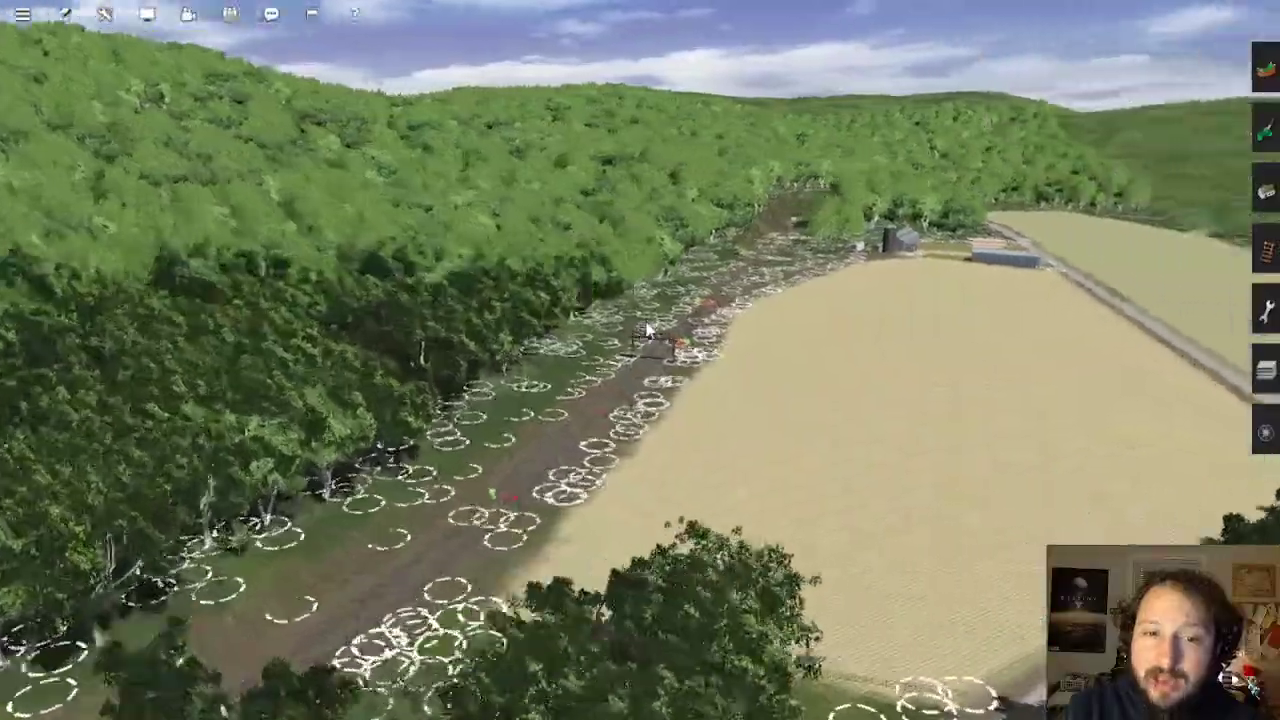
pyautogui.moveTo(680, 288)
pyautogui.mouseDown(button='right')
pyautogui.moveTo(654, 290)
pyautogui.moveTo(658, 337)
pyautogui.moveTo(641, 345)
pyautogui.moveTo(639, 303)
pyautogui.moveTo(660, 321)
pyautogui.mouseUp(button='right')
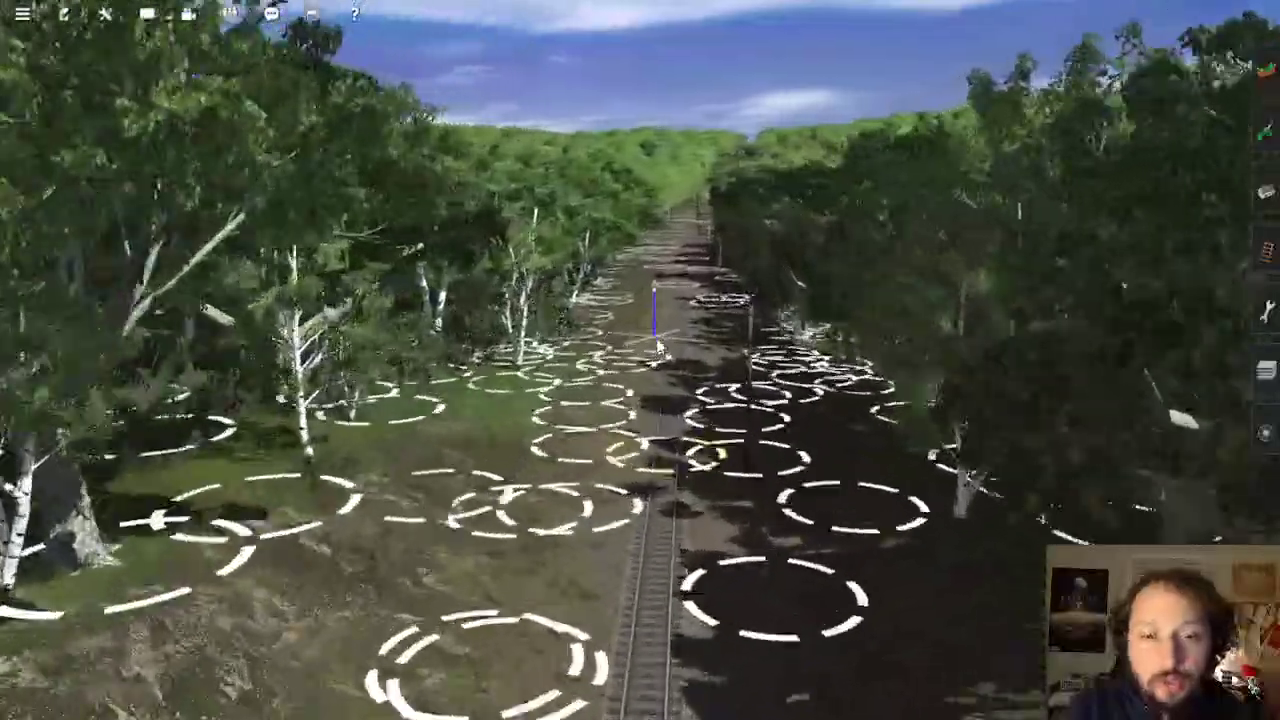
pyautogui.press('Right')
pyautogui.press('Up')
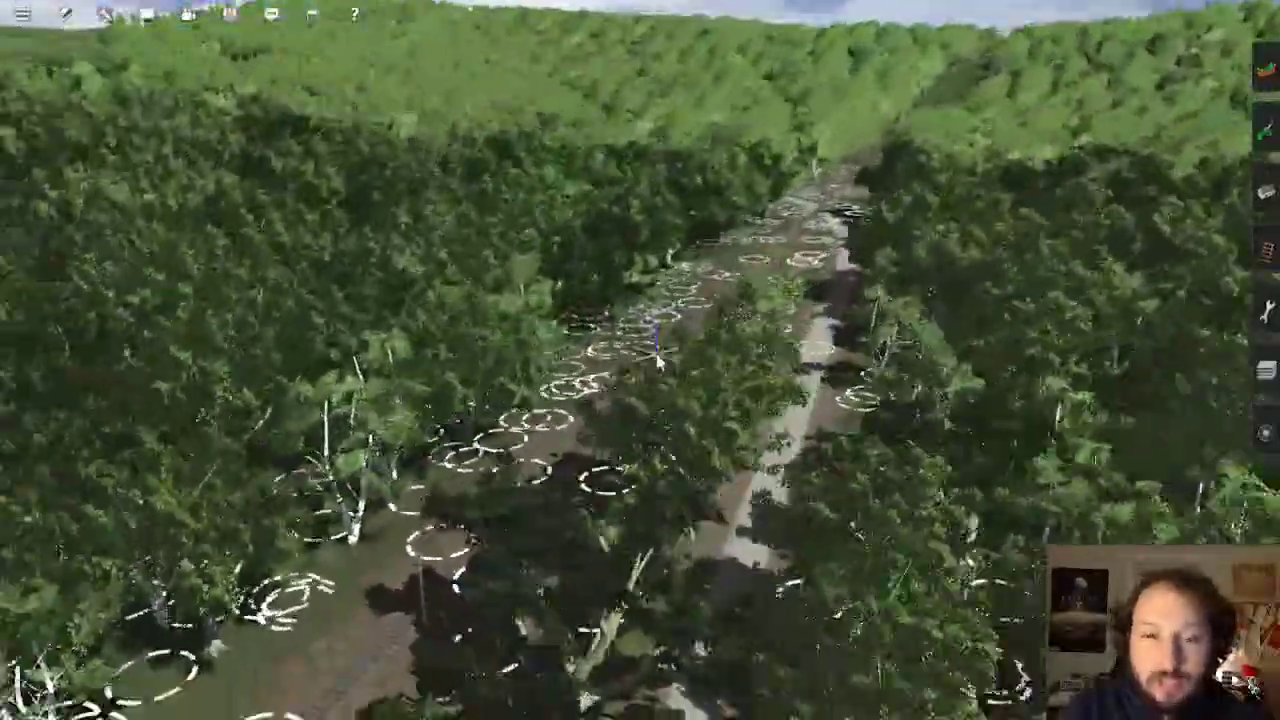
pyautogui.press('Down')
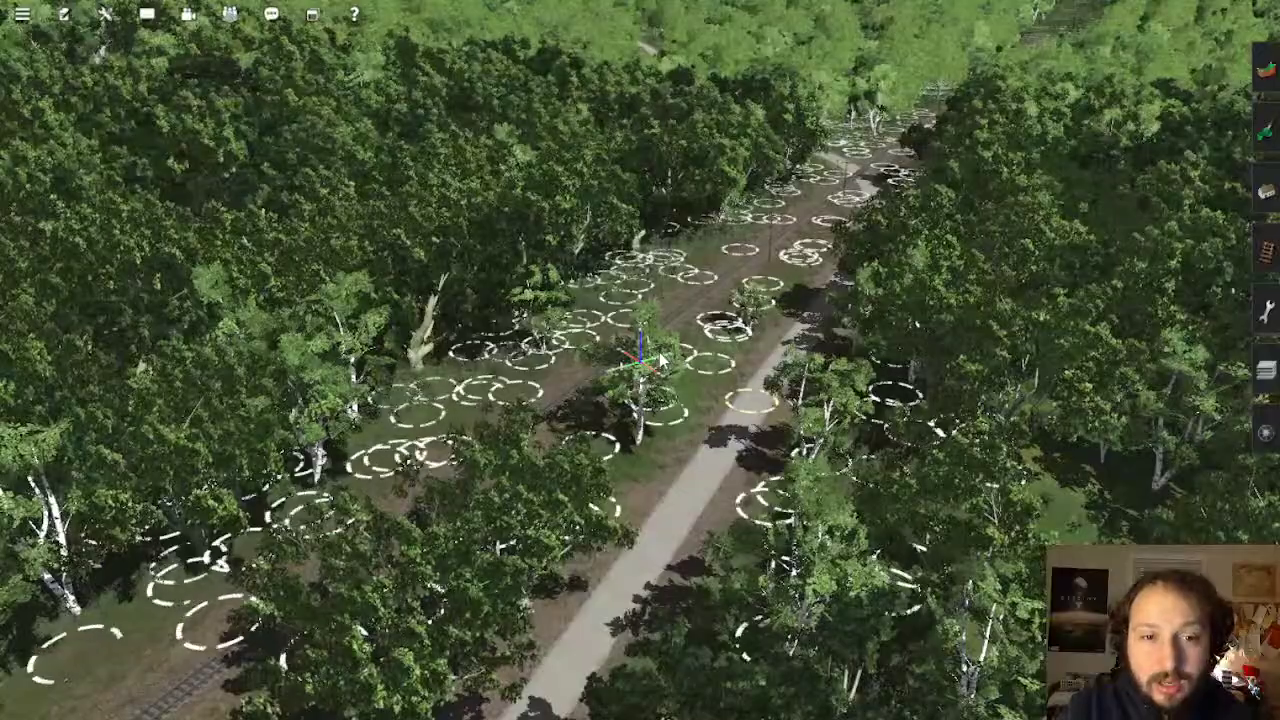
pyautogui.moveTo(660, 360); pyautogui.dragTo(567, 358, button='middle')
# Survey the map from the Elvira Valley line across the river to the unfinished Upper Deaucliff boards
pyautogui.scroll(-5, 615, 340)
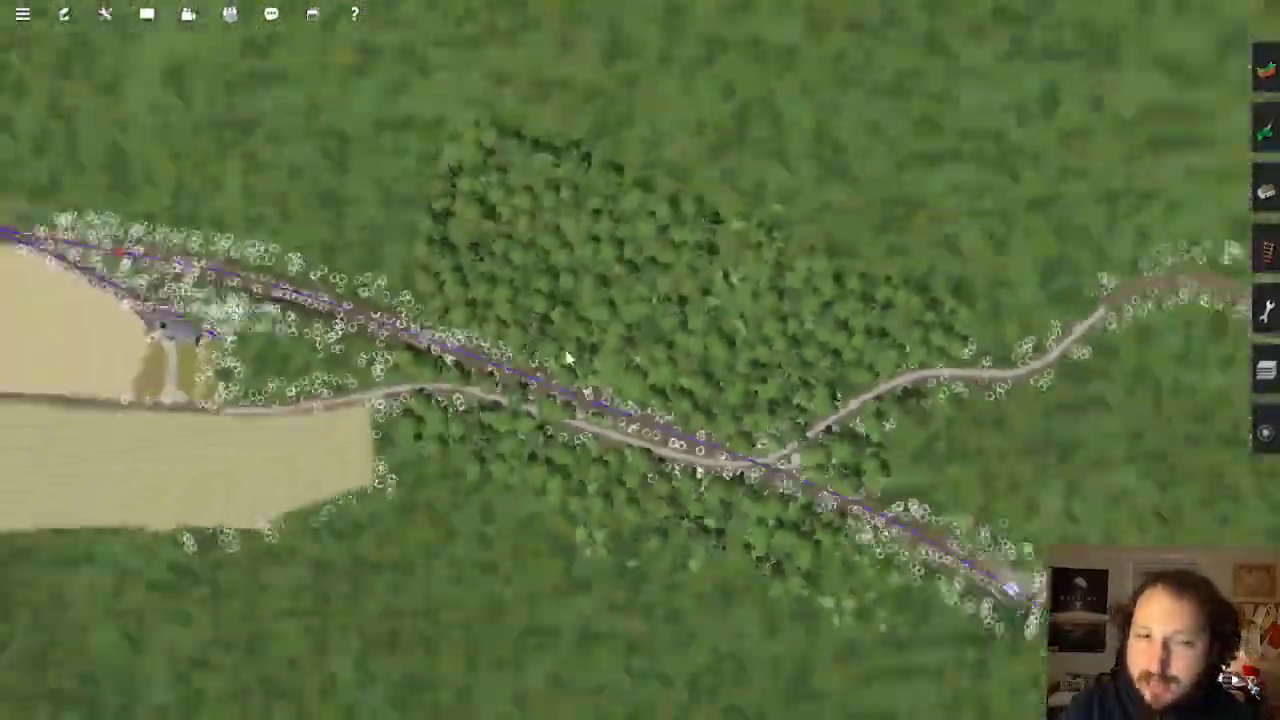
pyautogui.scroll(-10, 567, 358)
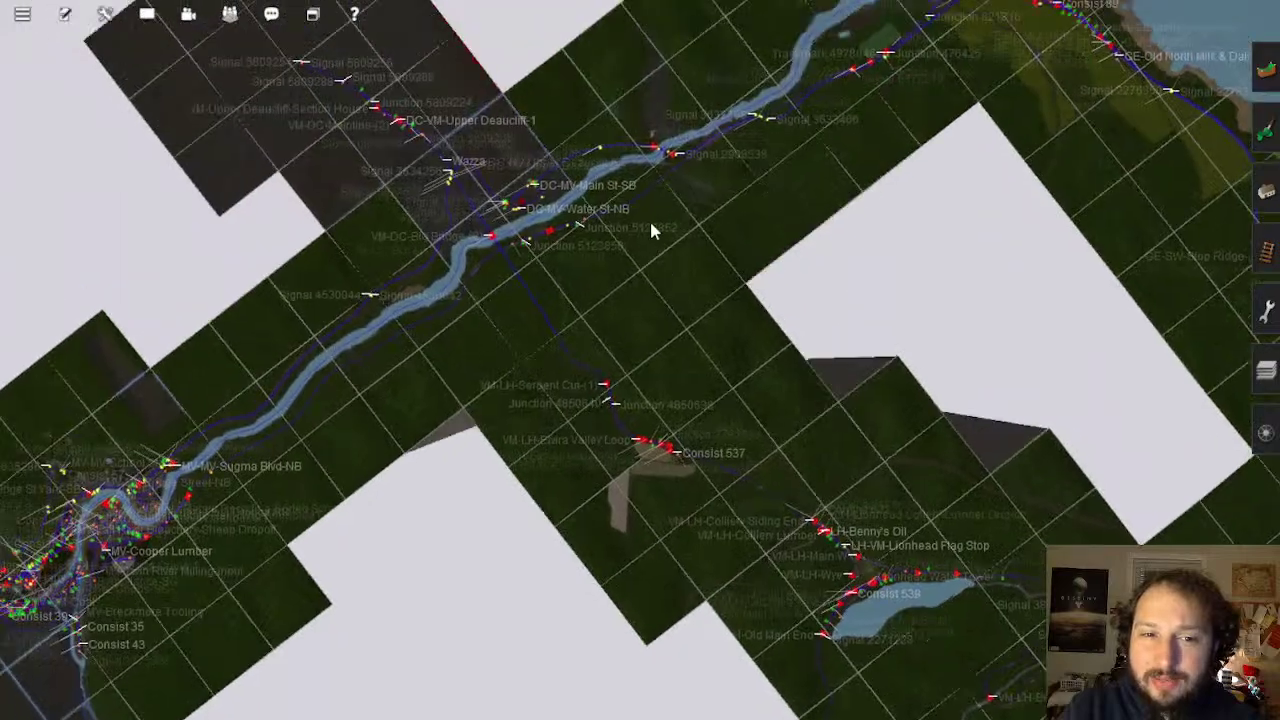
pyautogui.scroll(5, 517, 271)
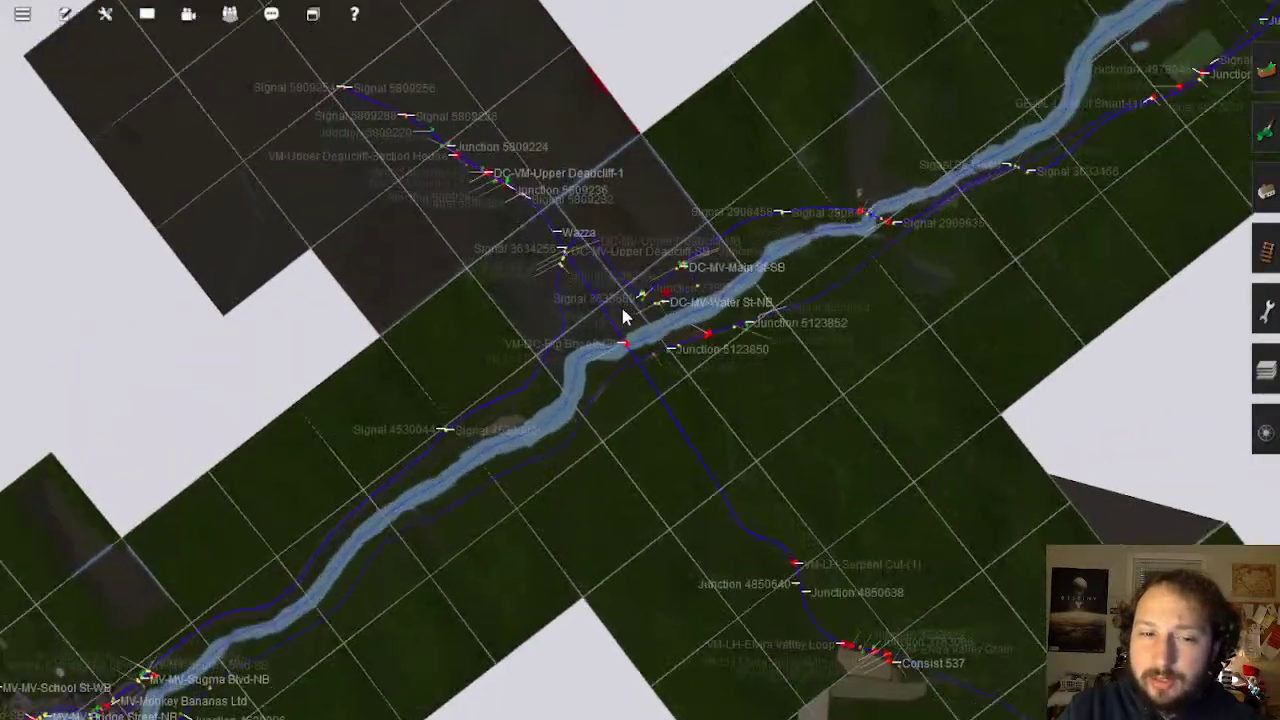
pyautogui.scroll(5, 589, 306)
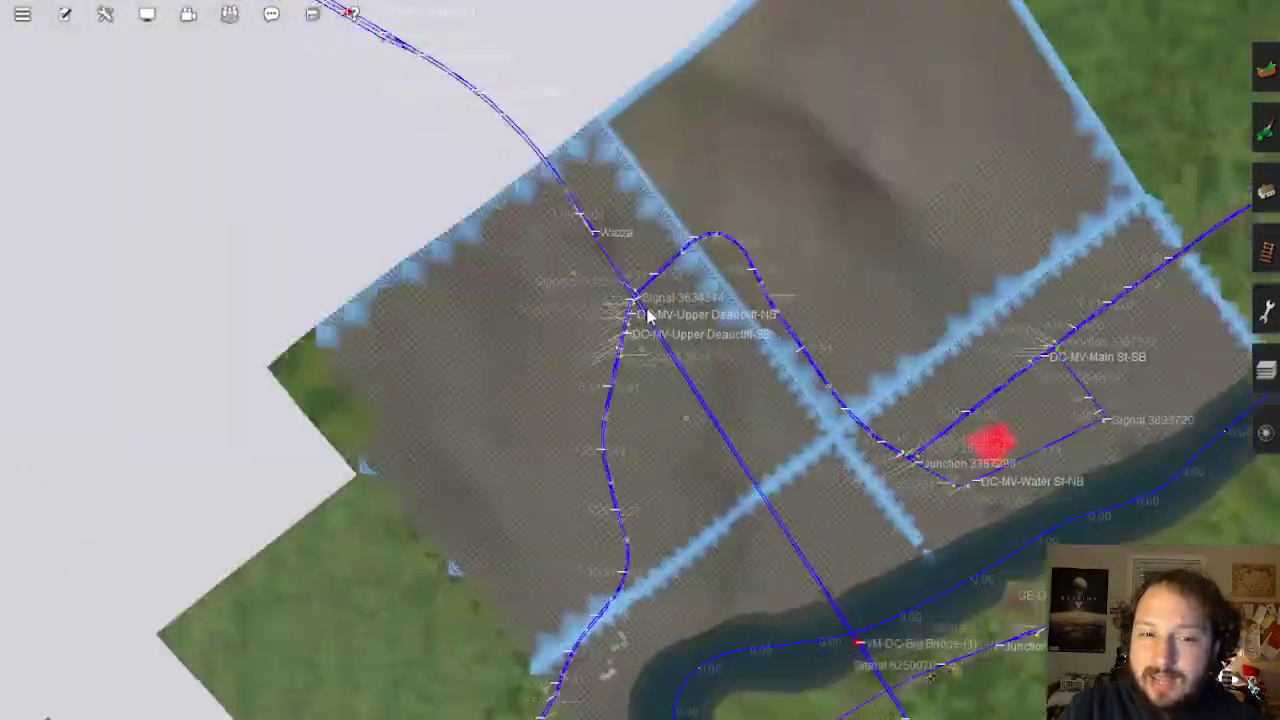
# Inspect the long trestle with its waiting train, the bare grid terrain at Upper Deaucliff, and the adjoining forested river
pyautogui.scroll(10, 652, 325)
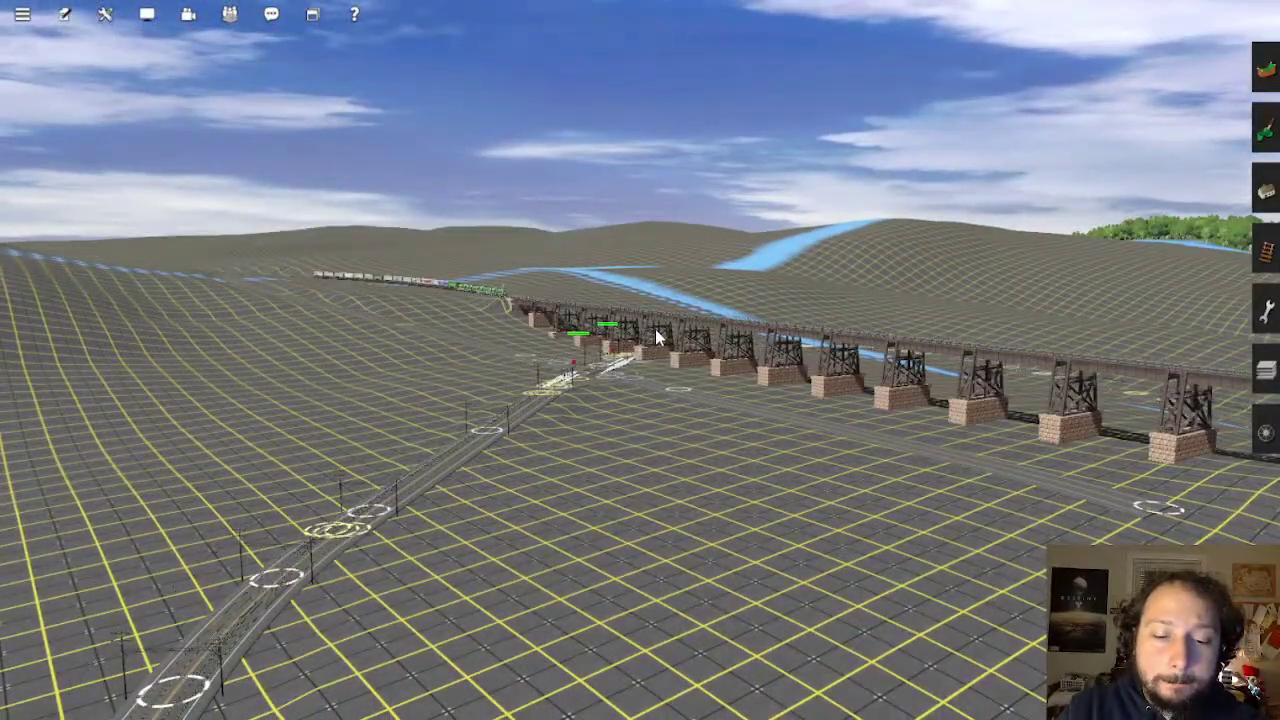
pyautogui.scroll(5, 665, 347)
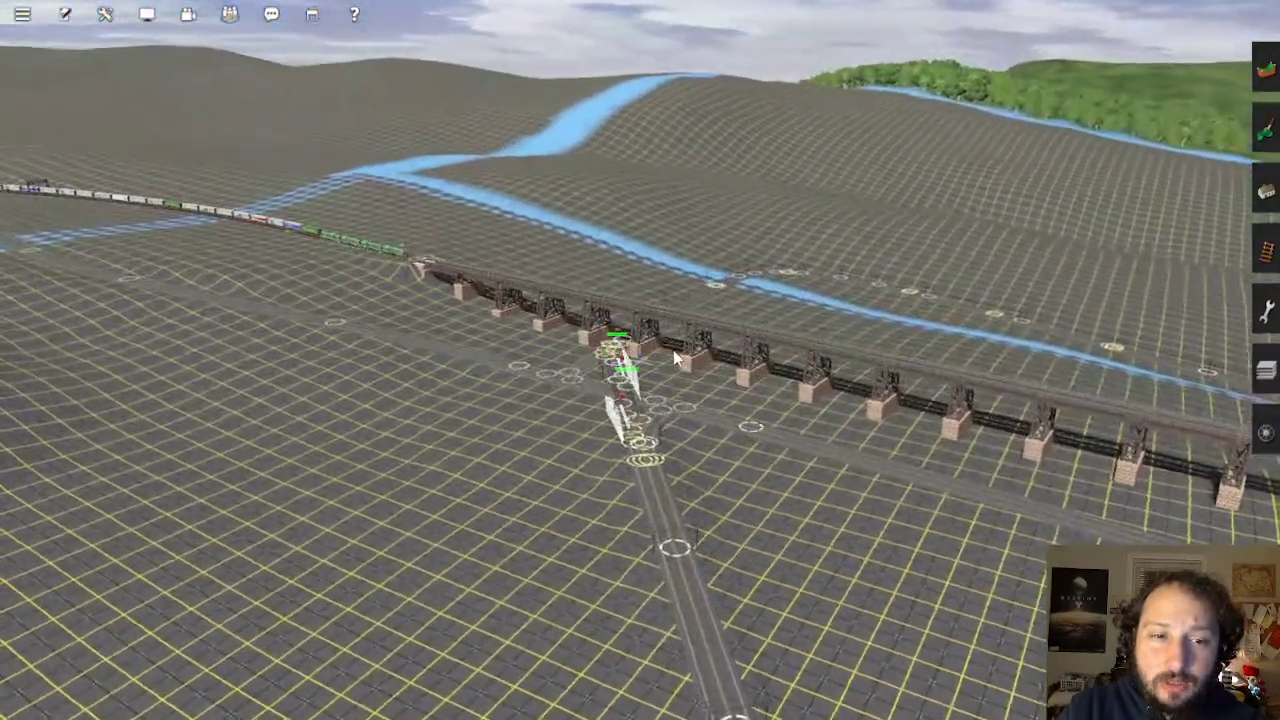
pyautogui.scroll(3, 767, 316)
pyautogui.scroll(10, 767, 316)
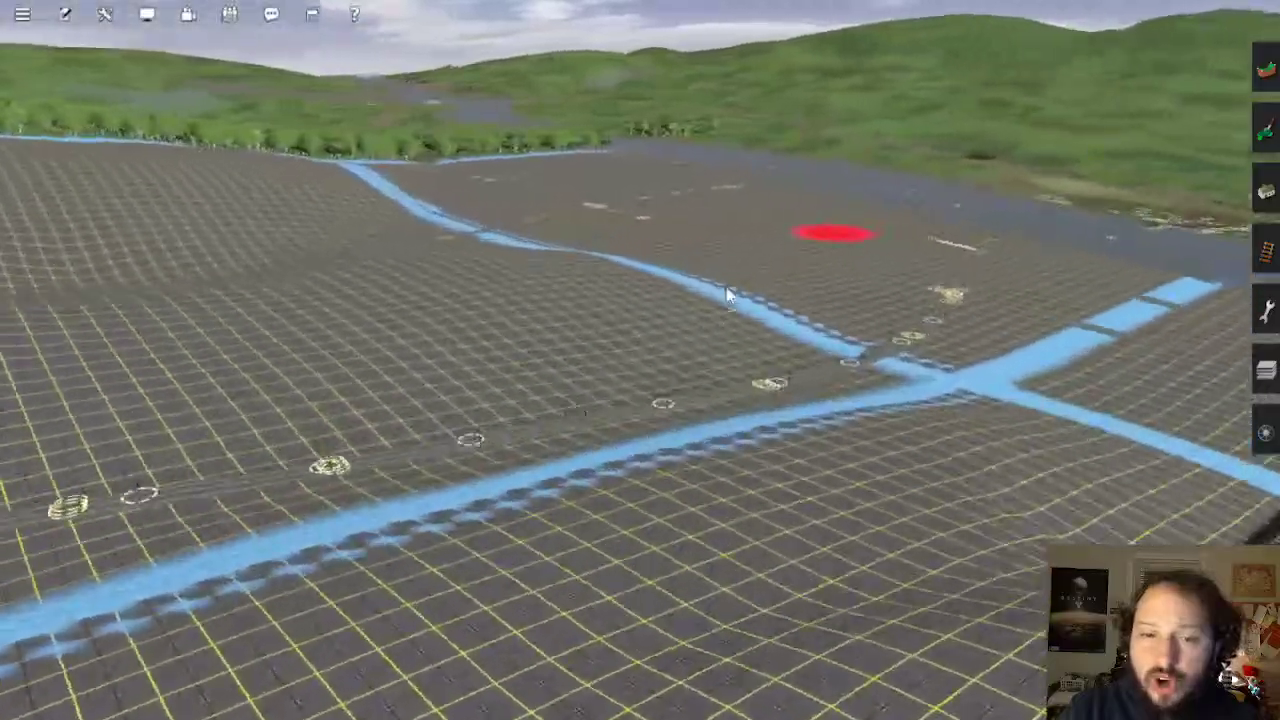
pyautogui.scroll(10, 651, 296)
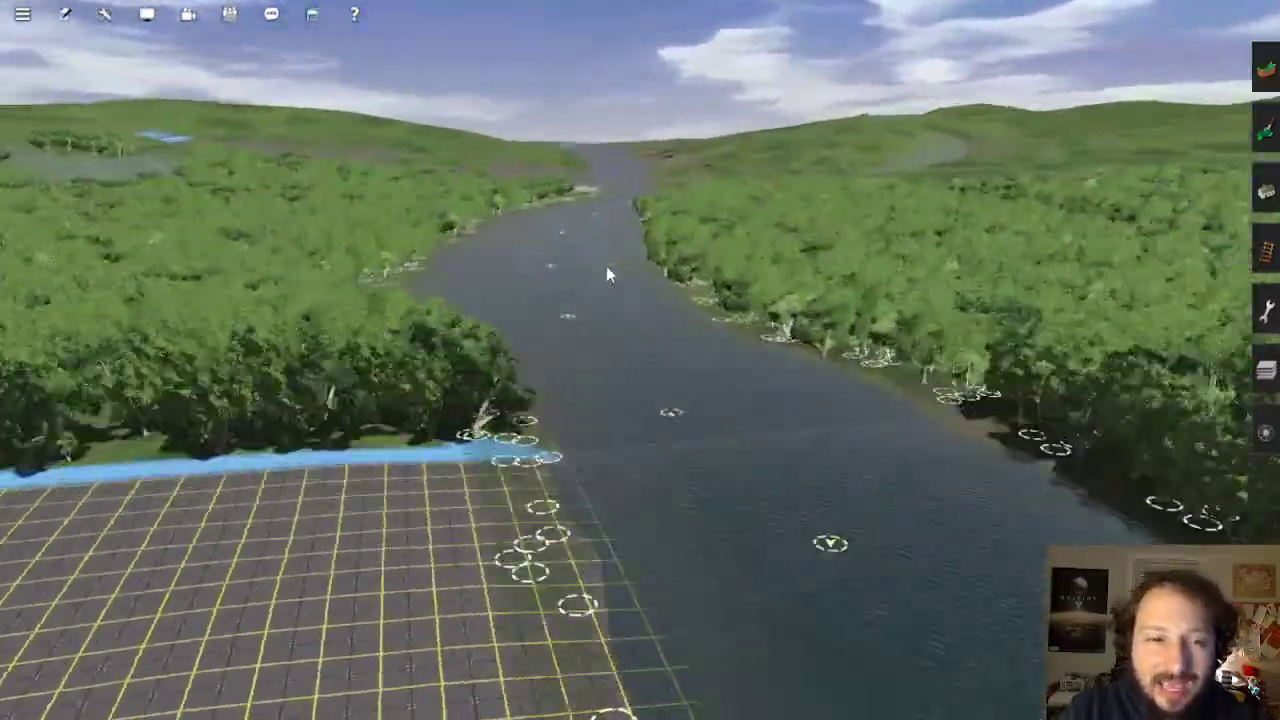
# Survey the wooded river downstream past the dam and the rocky bank to the multi-track bridge and causeway by the small island
pyautogui.scroll(10, 645, 278)
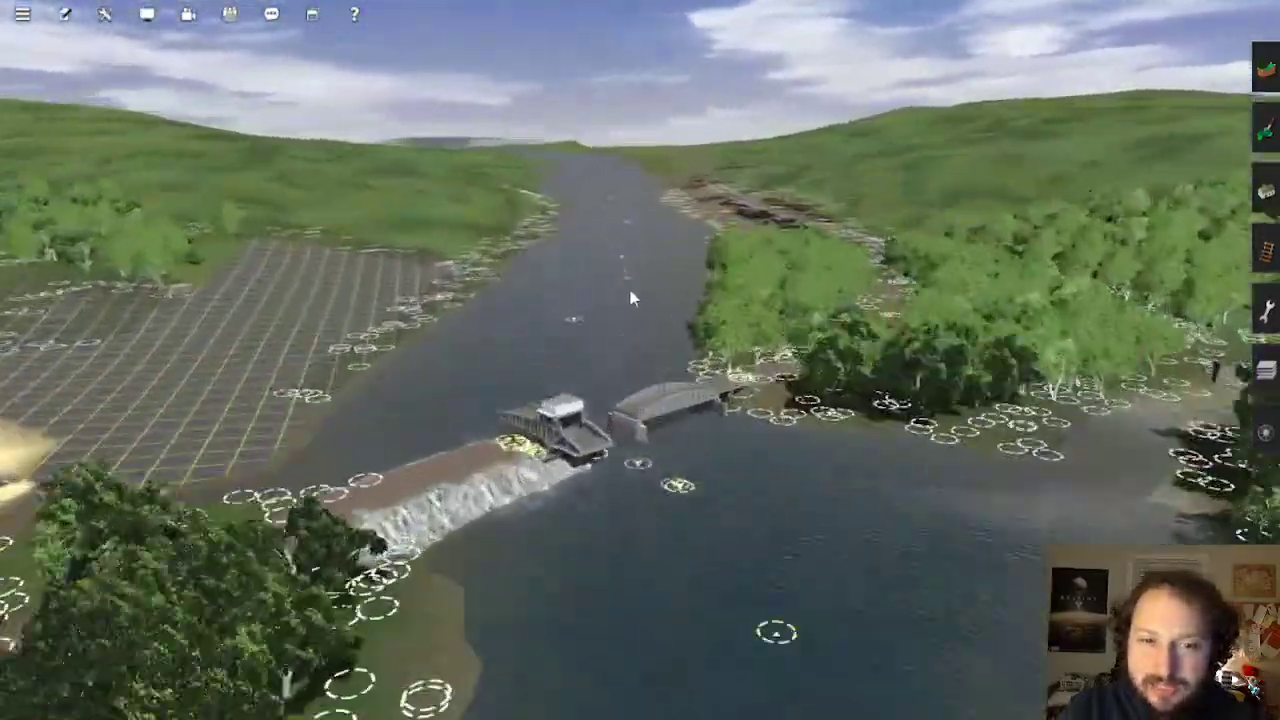
pyautogui.scroll(10, 662, 304)
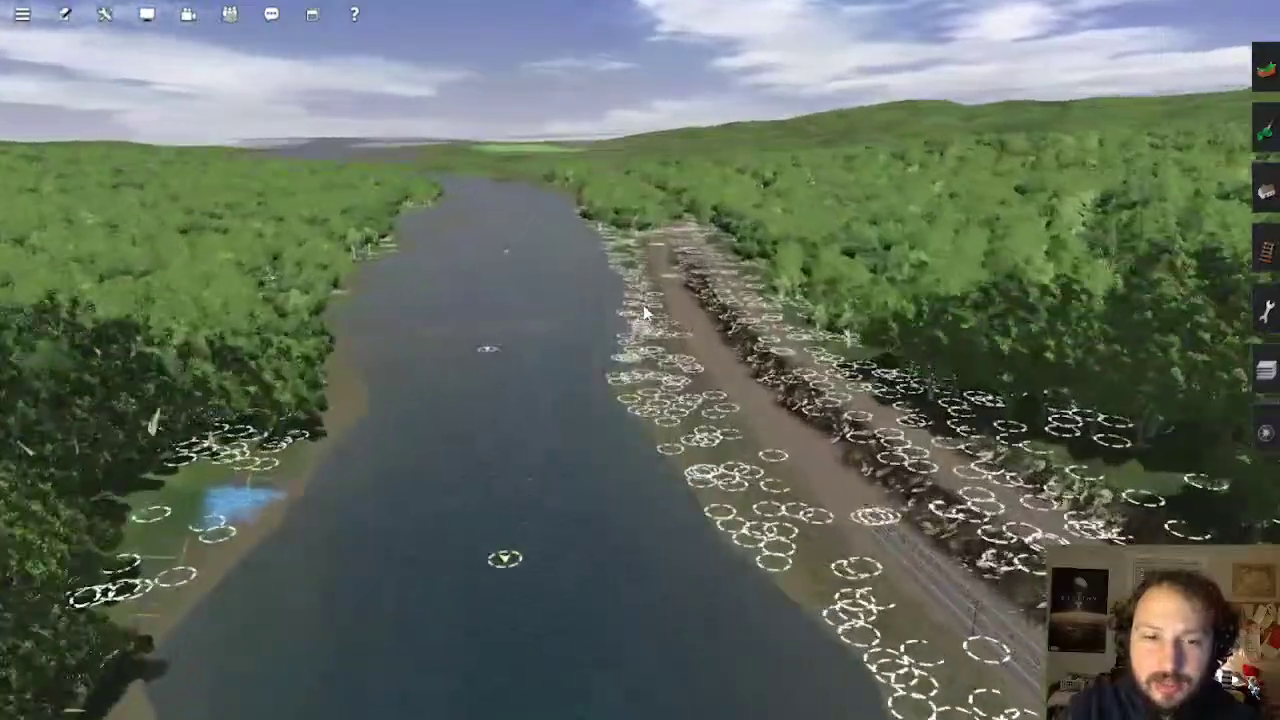
pyautogui.scroll(10, 641, 314)
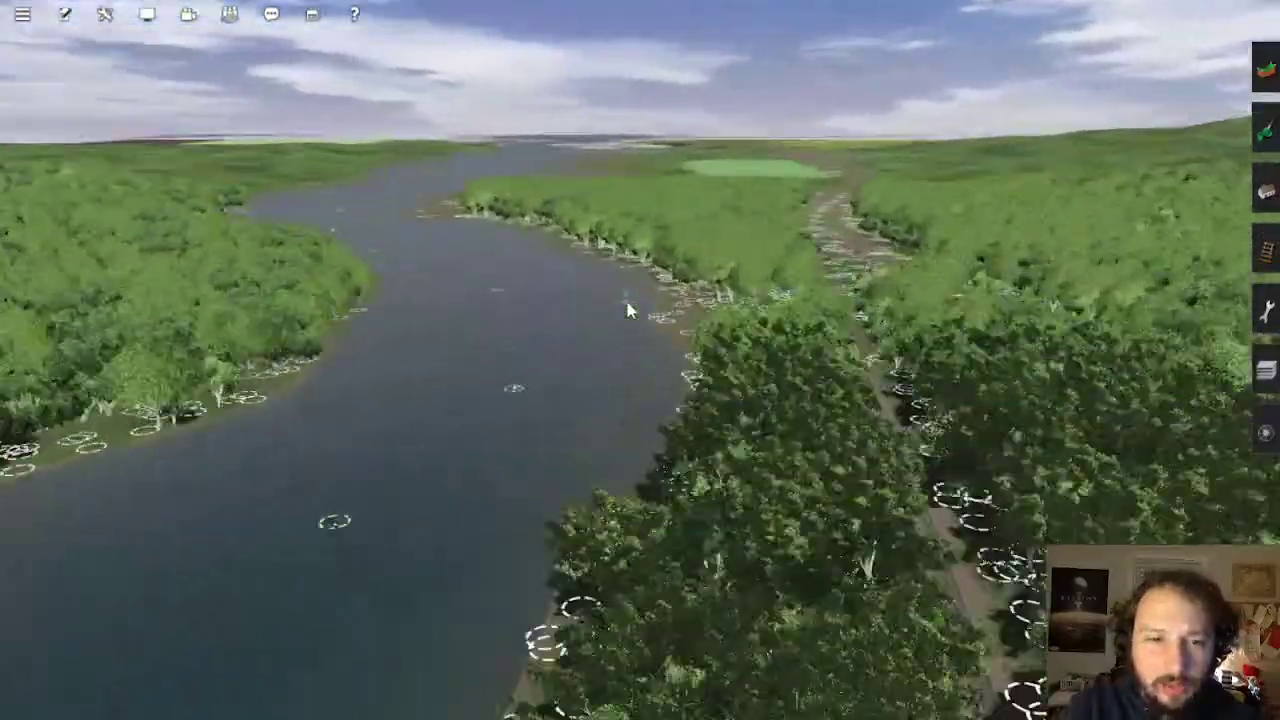
pyautogui.scroll(10, 620, 310)
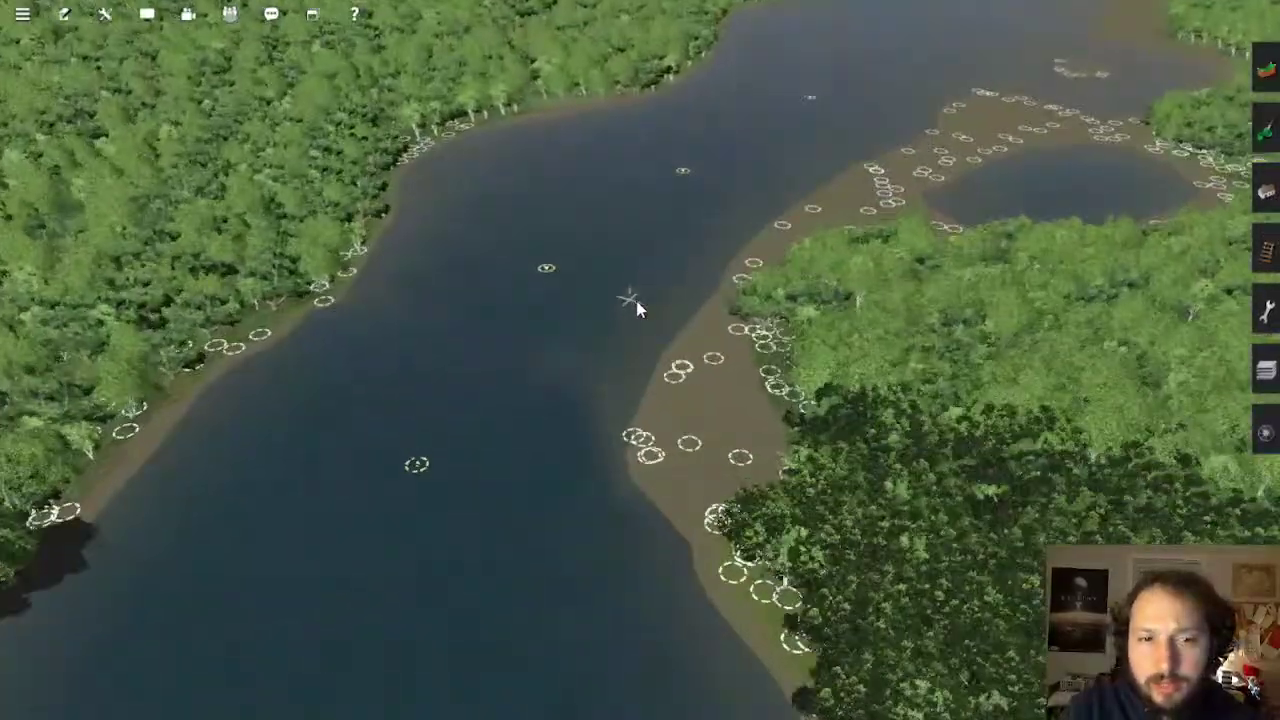
pyautogui.scroll(3, 641, 340)
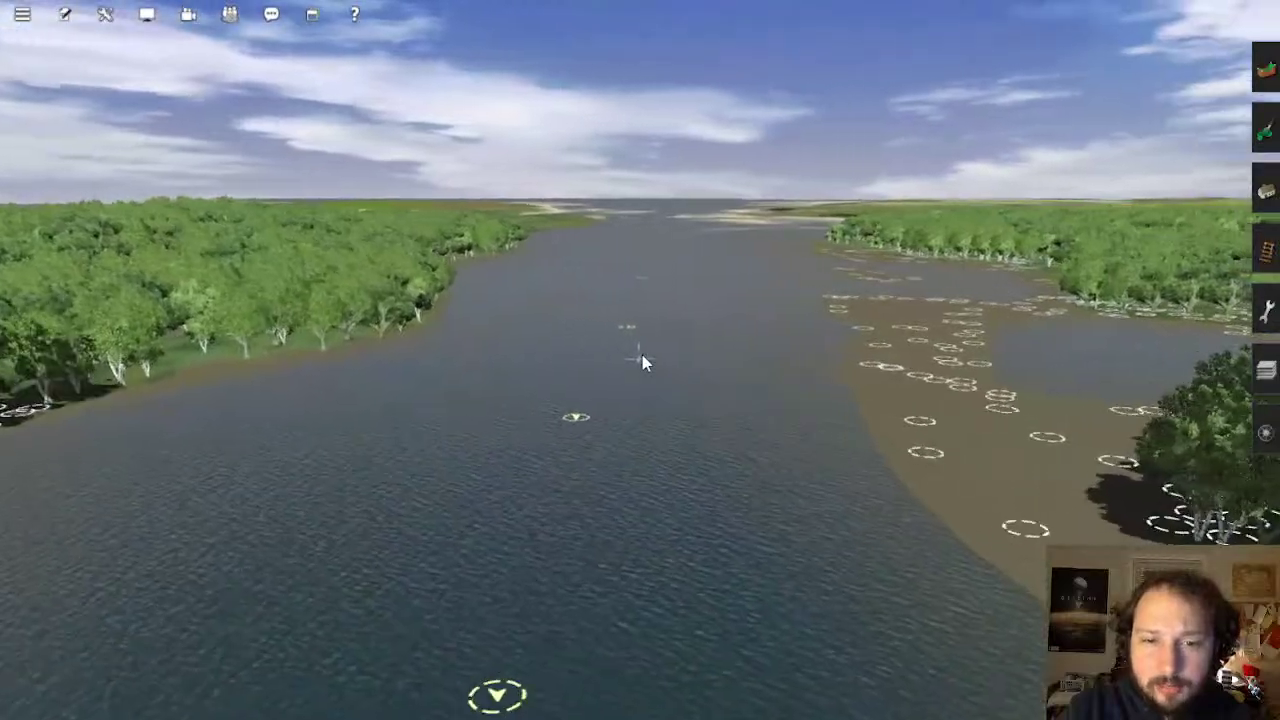
pyautogui.scroll(-3, 642, 362)
pyautogui.scroll(-3, 647, 290)
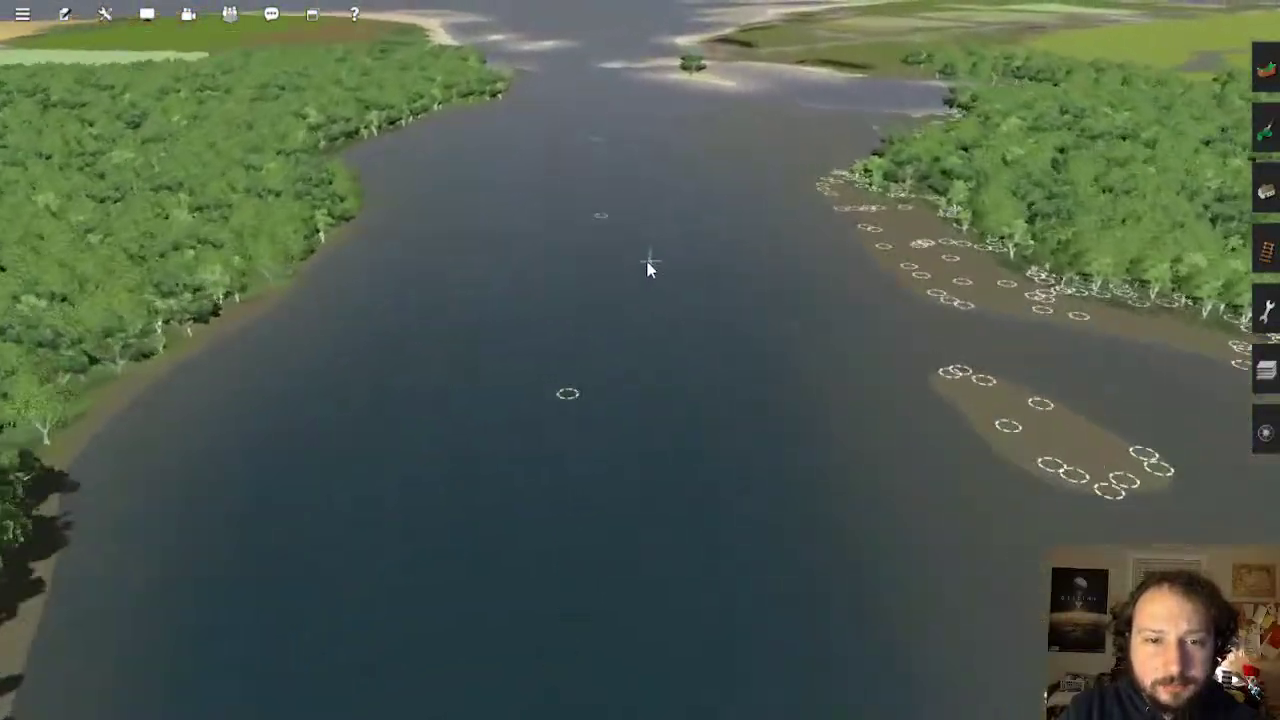
pyautogui.scroll(5, 630, 289)
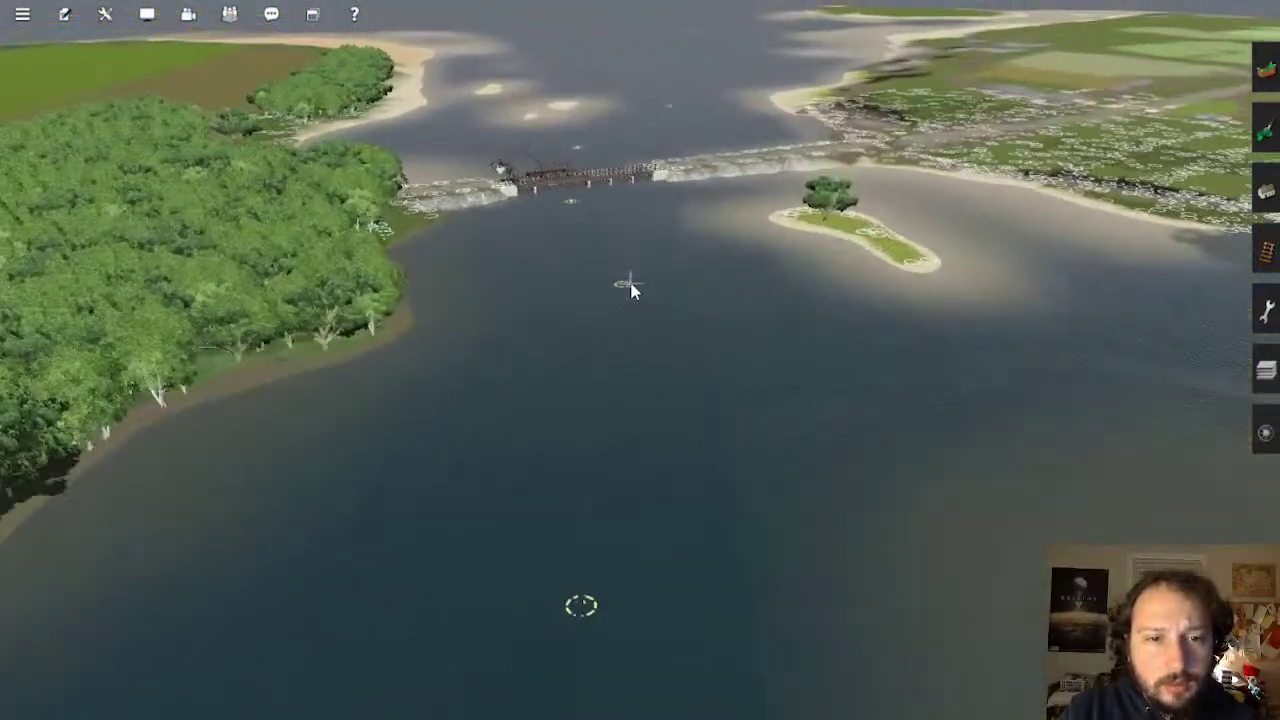
pyautogui.scroll(5, 667, 387)
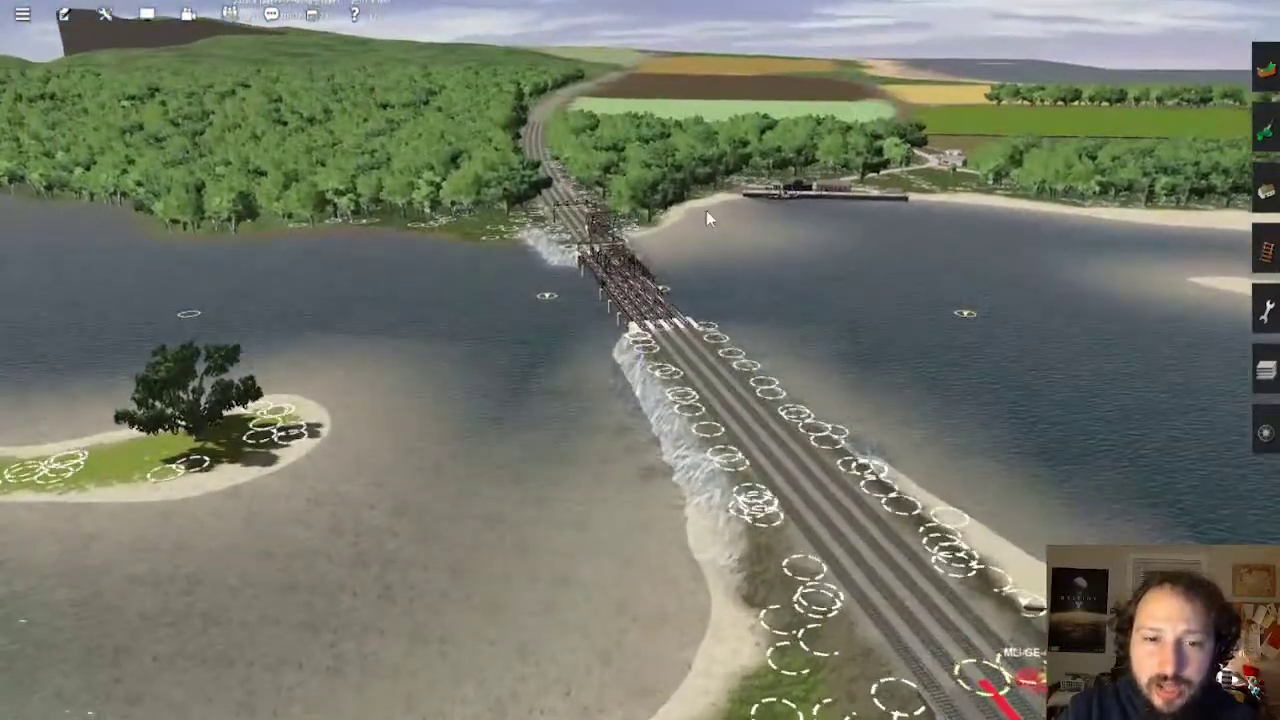
pyautogui.scroll(4, 706, 210)
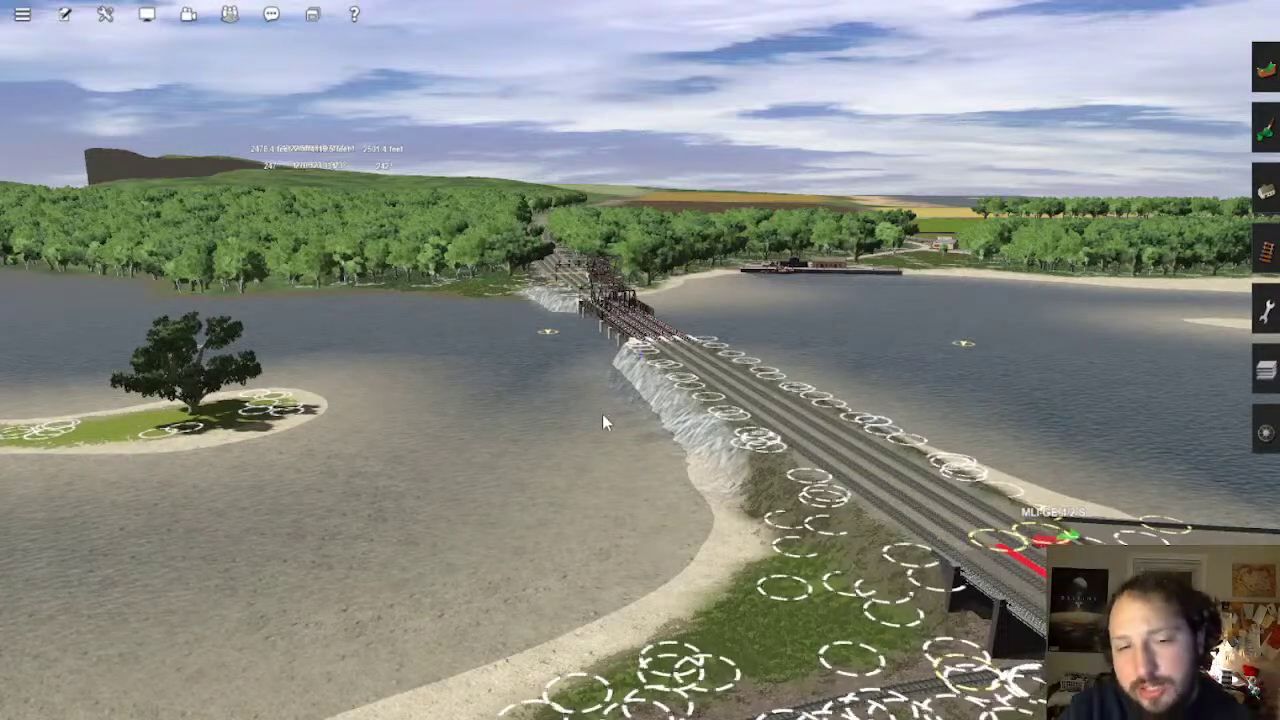
# Follow the main line across the bridge and between the farm fields to the cutting through the tree belt
pyautogui.press('Up')
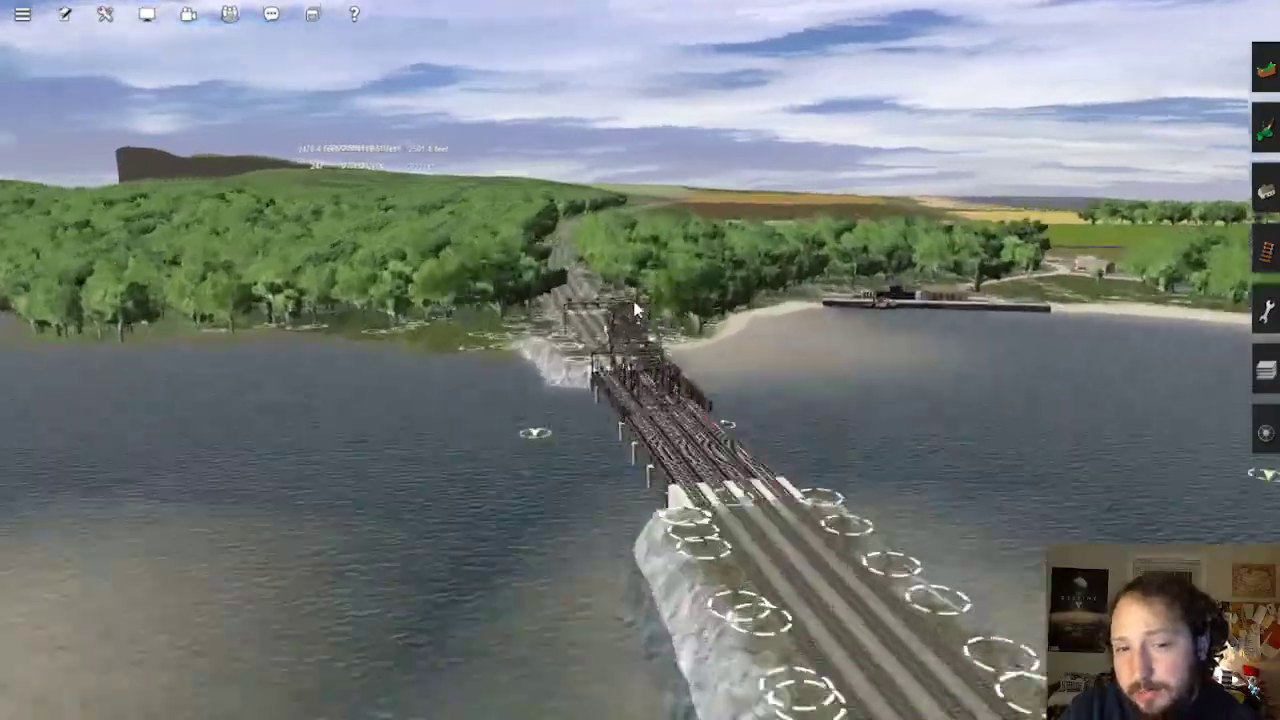
pyautogui.press('Up')
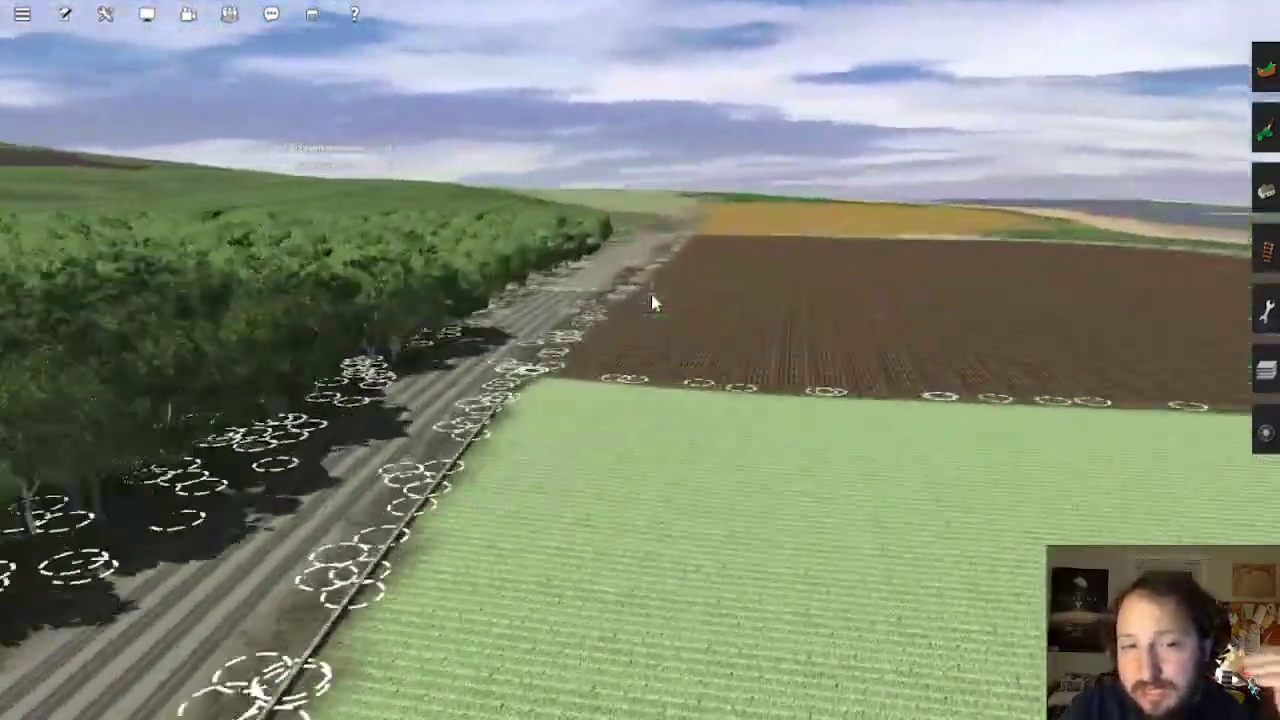
pyautogui.press('Up')
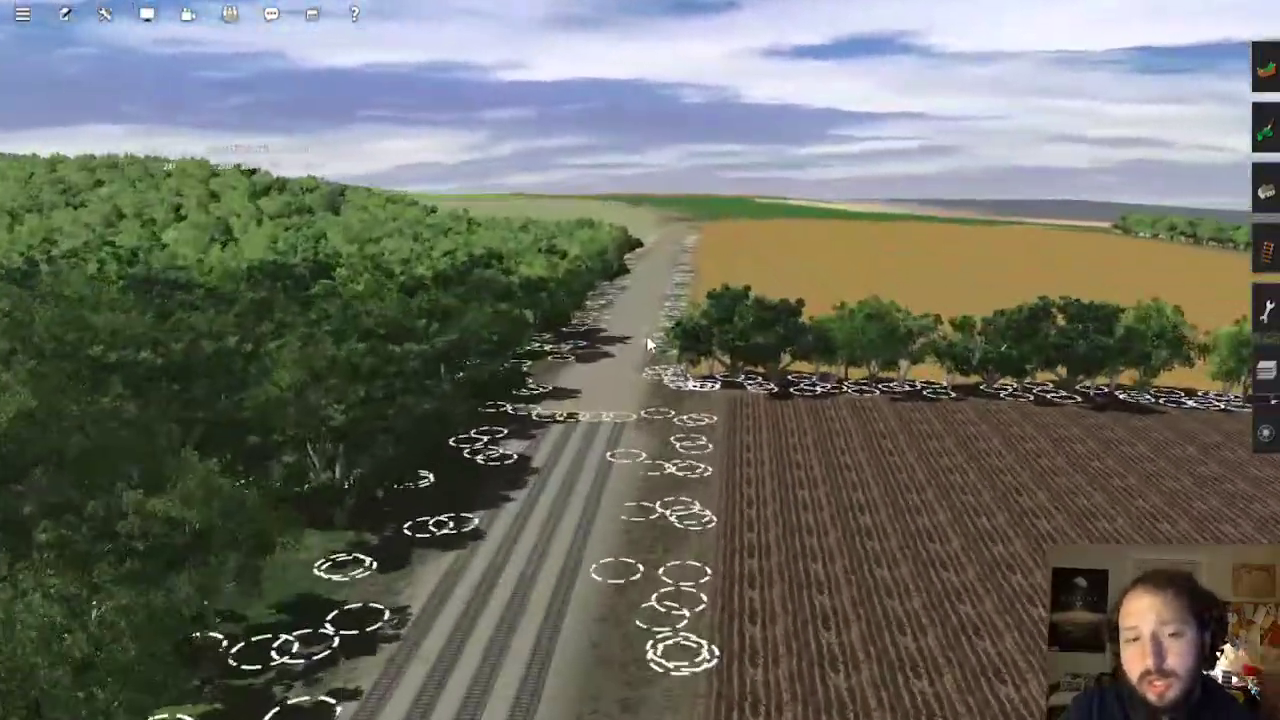
pyautogui.press('Up')
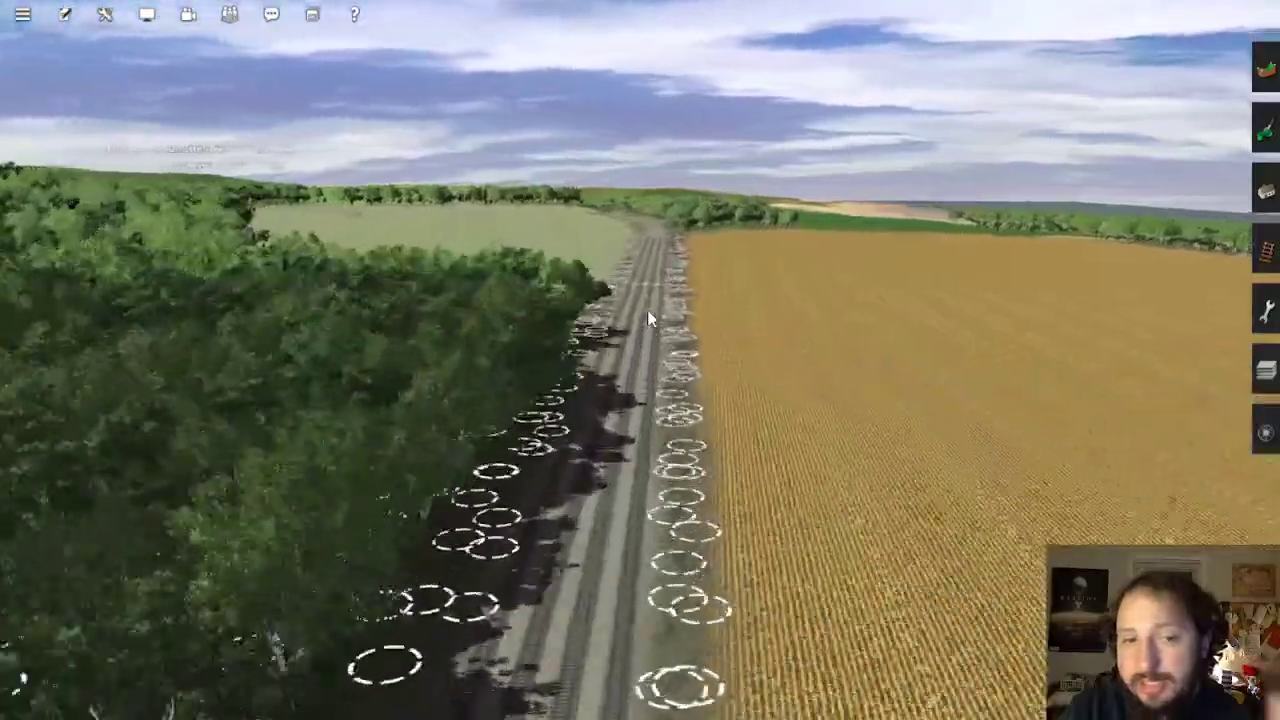
pyautogui.press('Up')
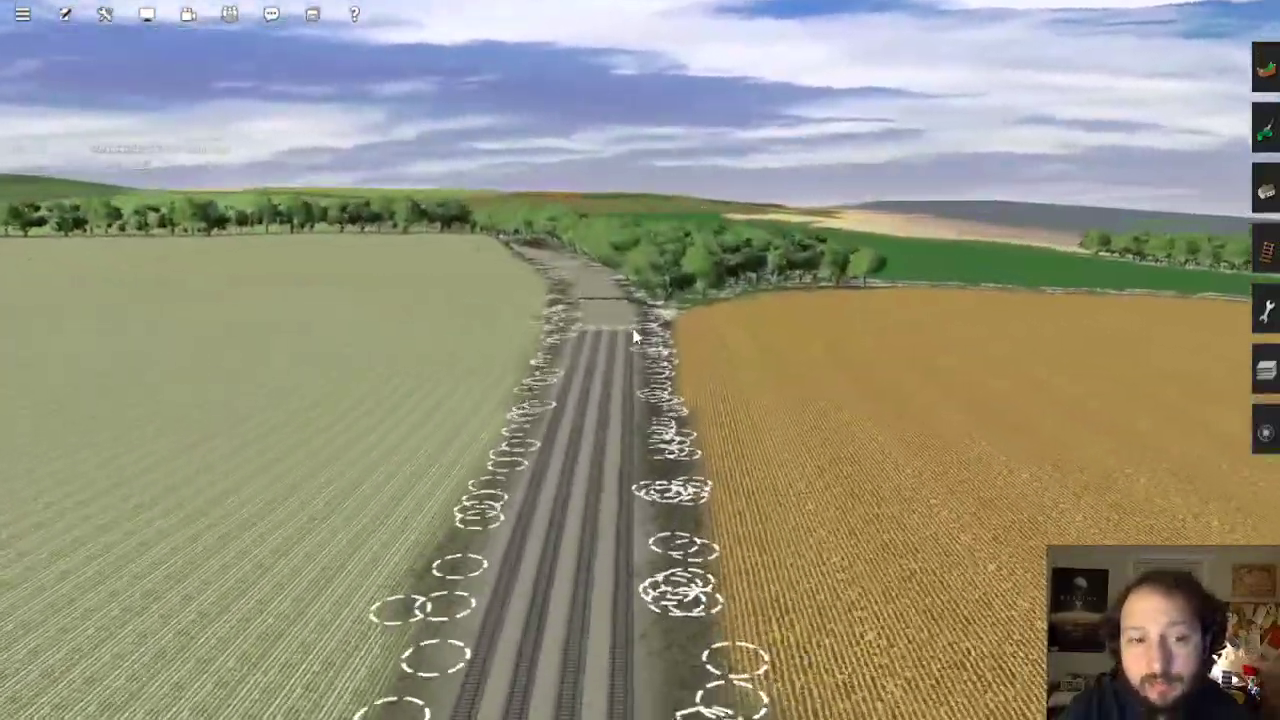
pyautogui.press('Up')
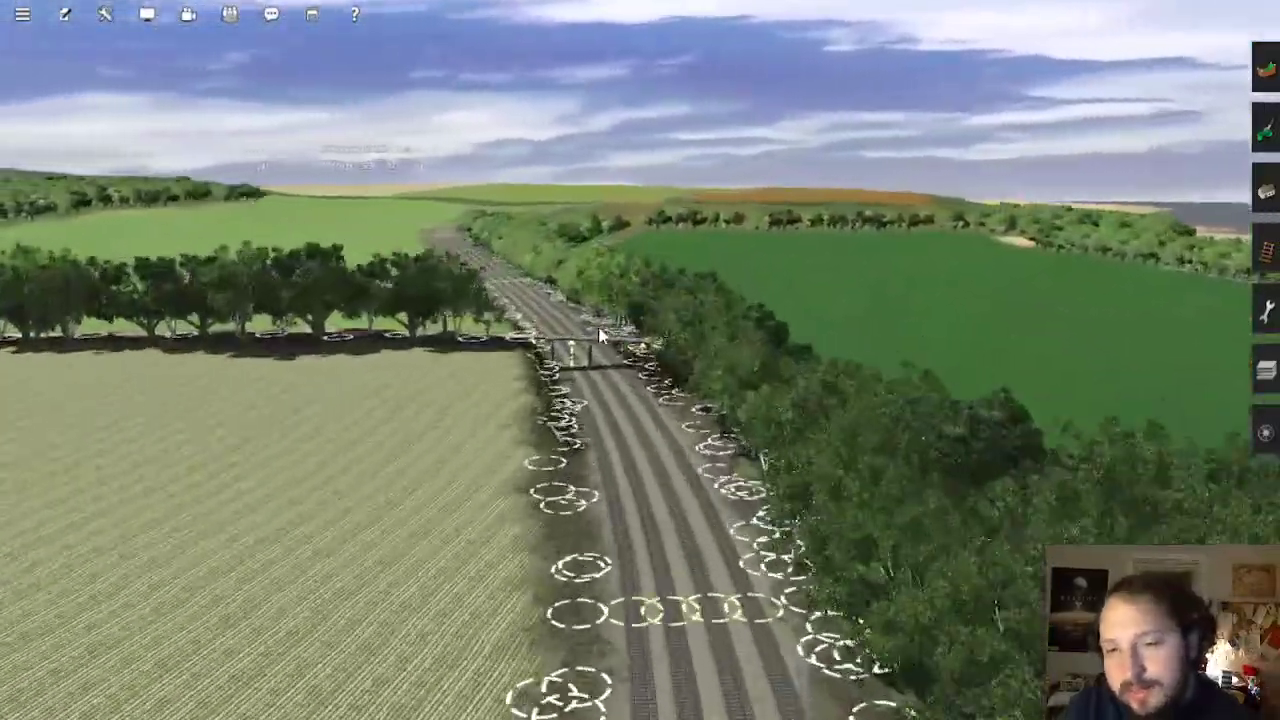
pyautogui.press('Up')
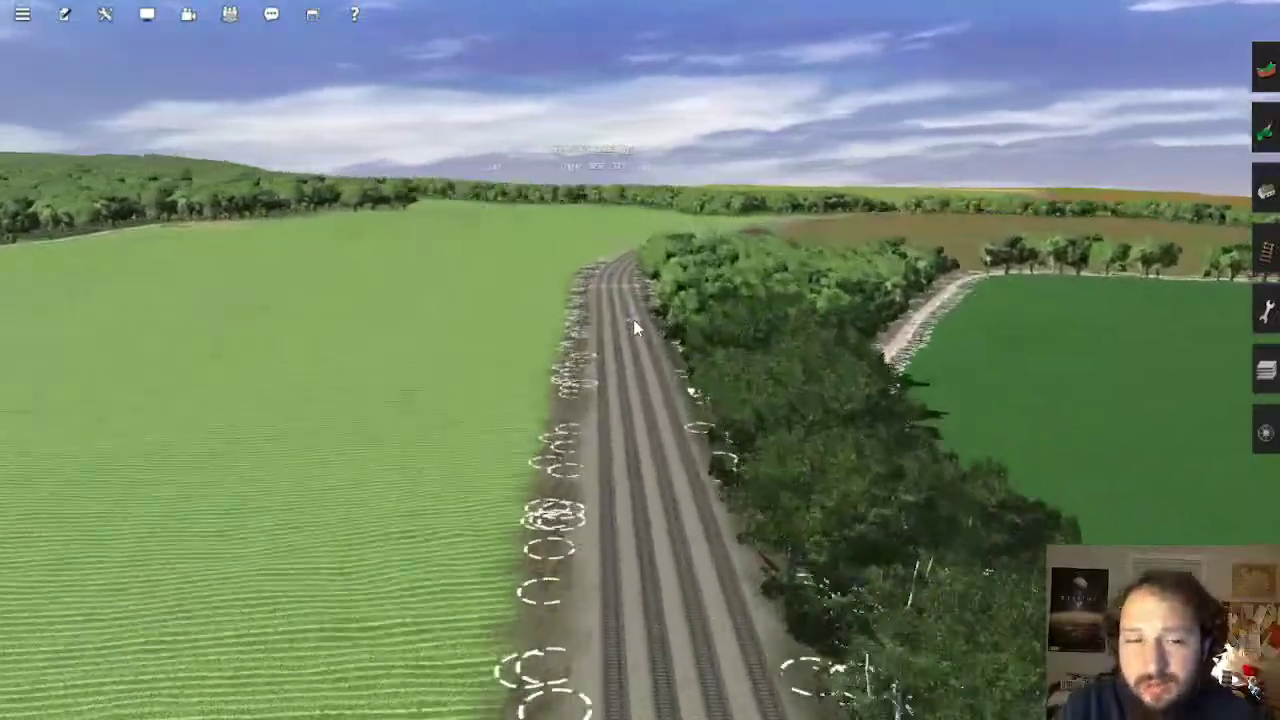
pyautogui.press('Up')
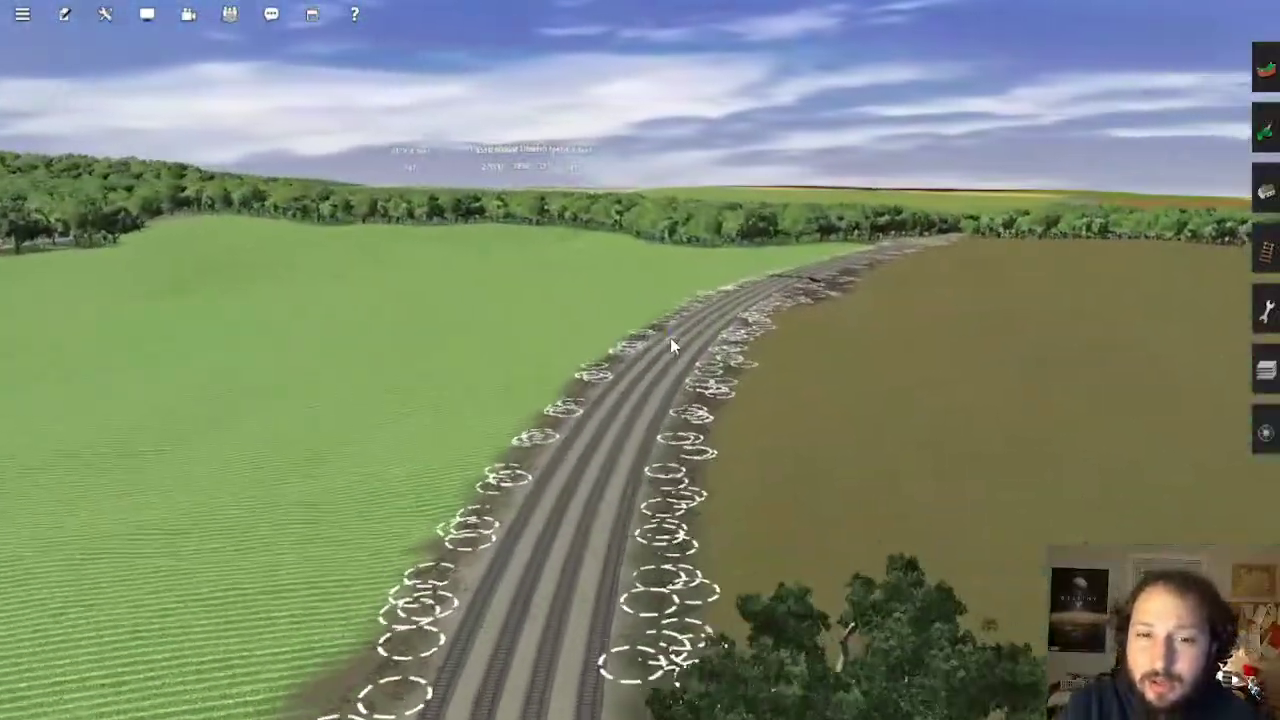
pyautogui.press('Up')
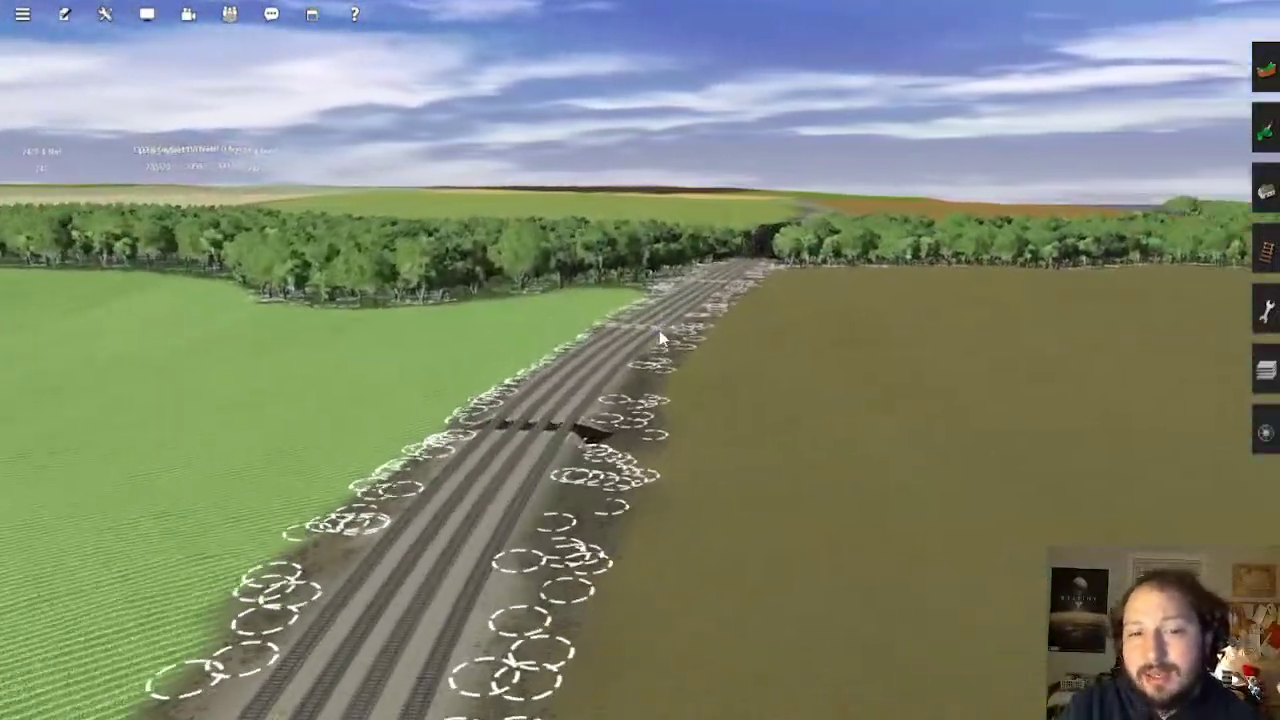
pyautogui.press('Up')
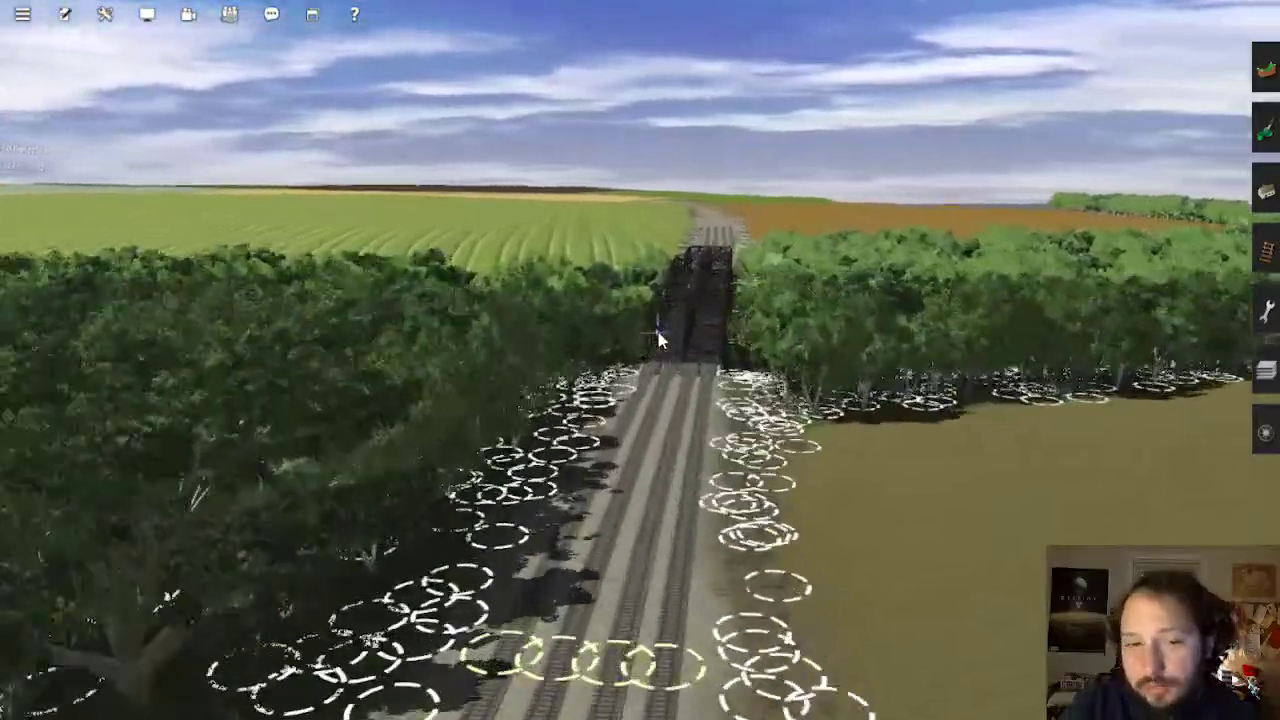
# Examine the multi-track main line between the striped green field and the brown crop field, including a view back along the tracks
pyautogui.press('Up')
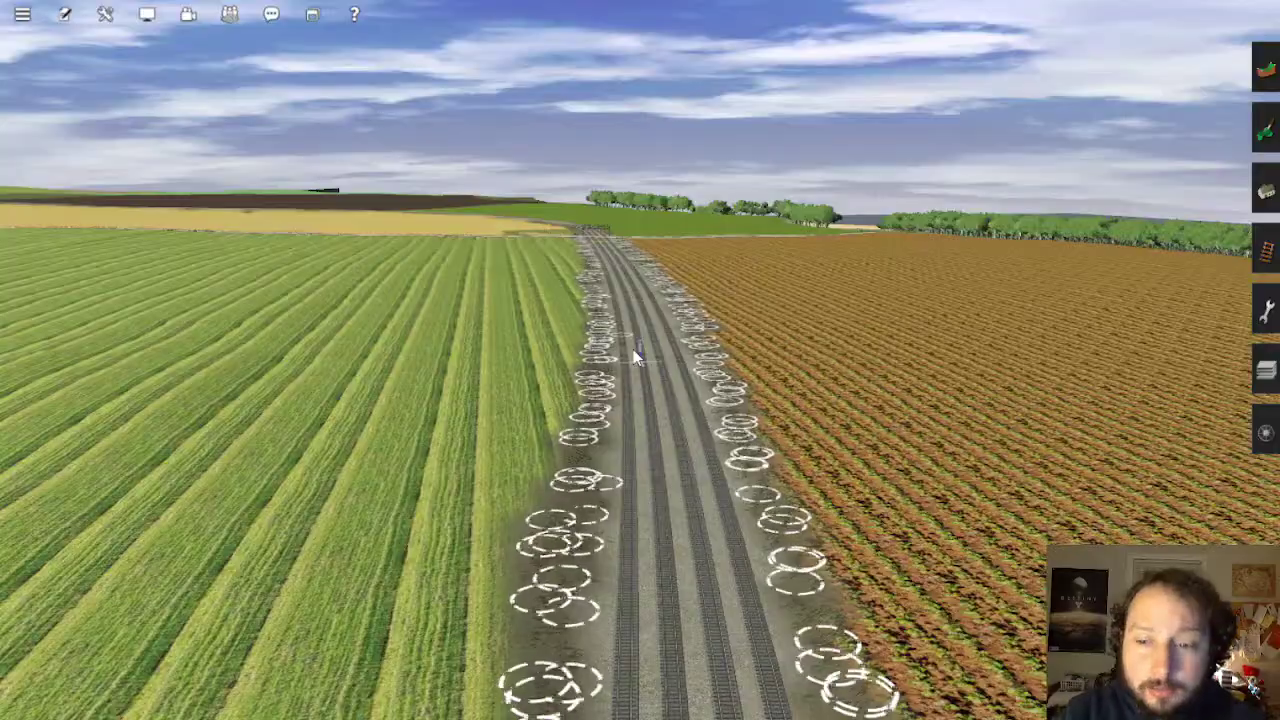
pyautogui.press('Left')
pyautogui.press('Up')
pyautogui.press('Down')
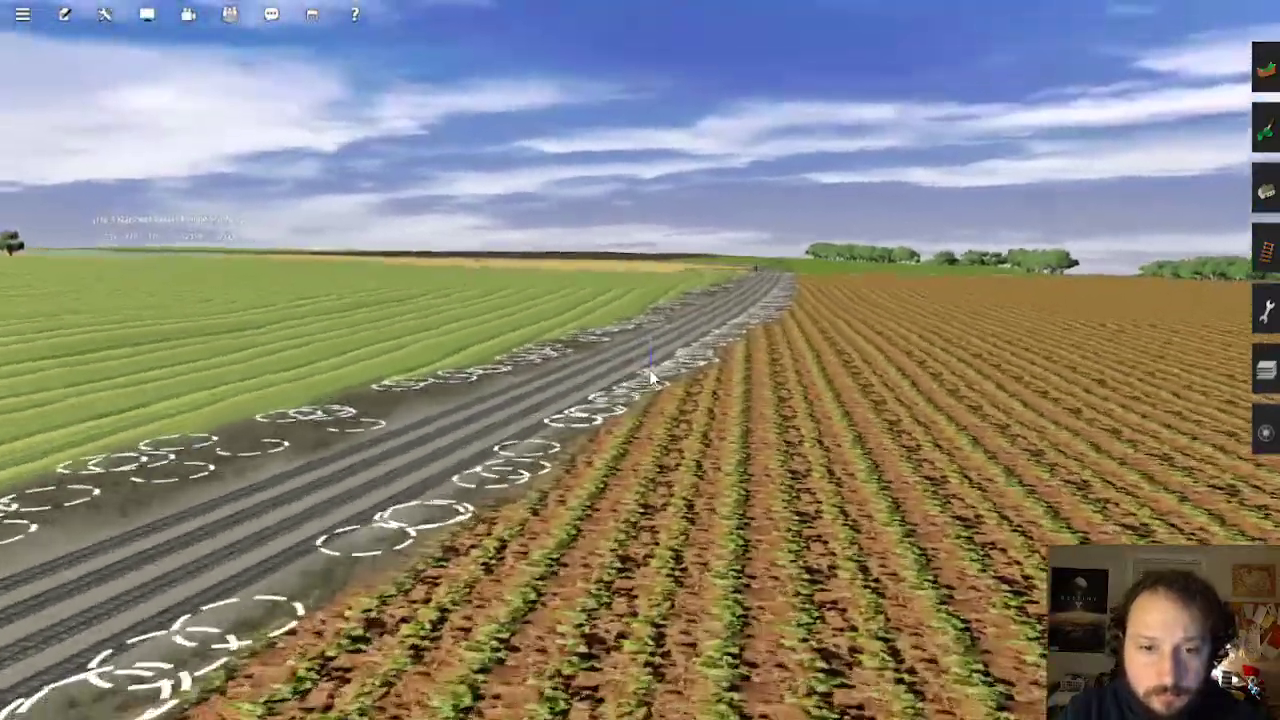
pyautogui.press('Down')
pyautogui.press('Left')
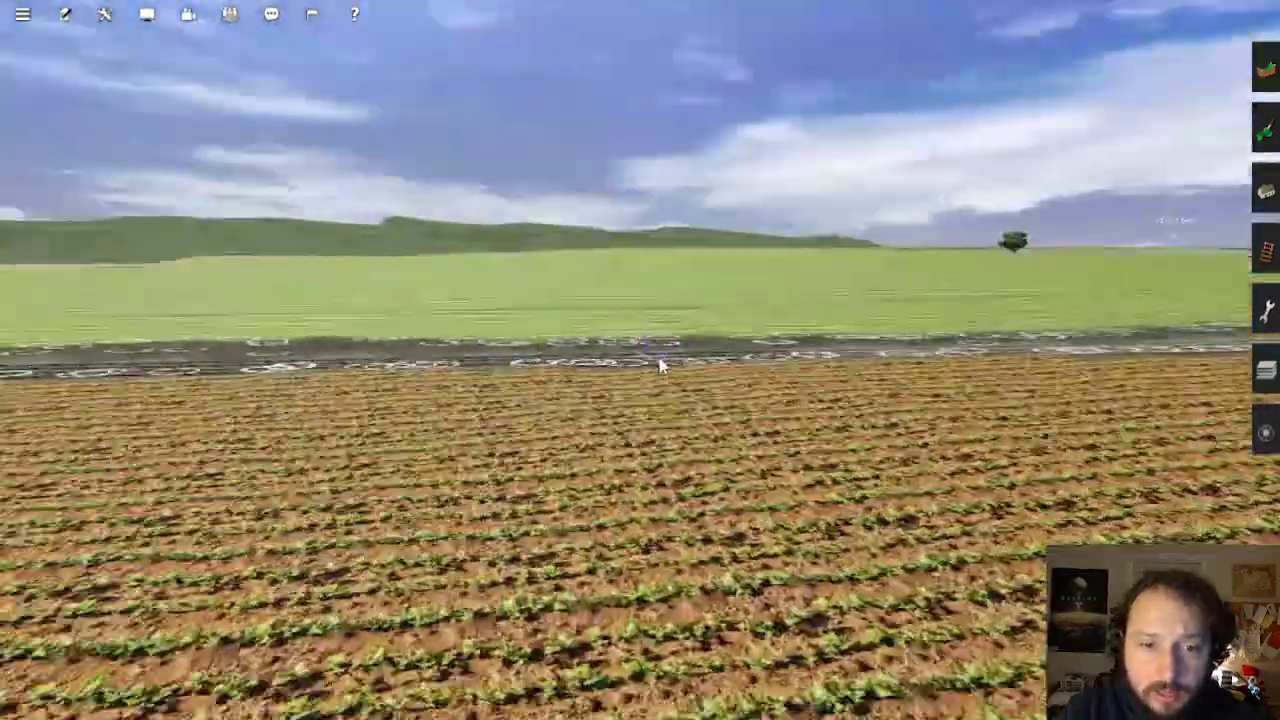
pyautogui.press('Left')
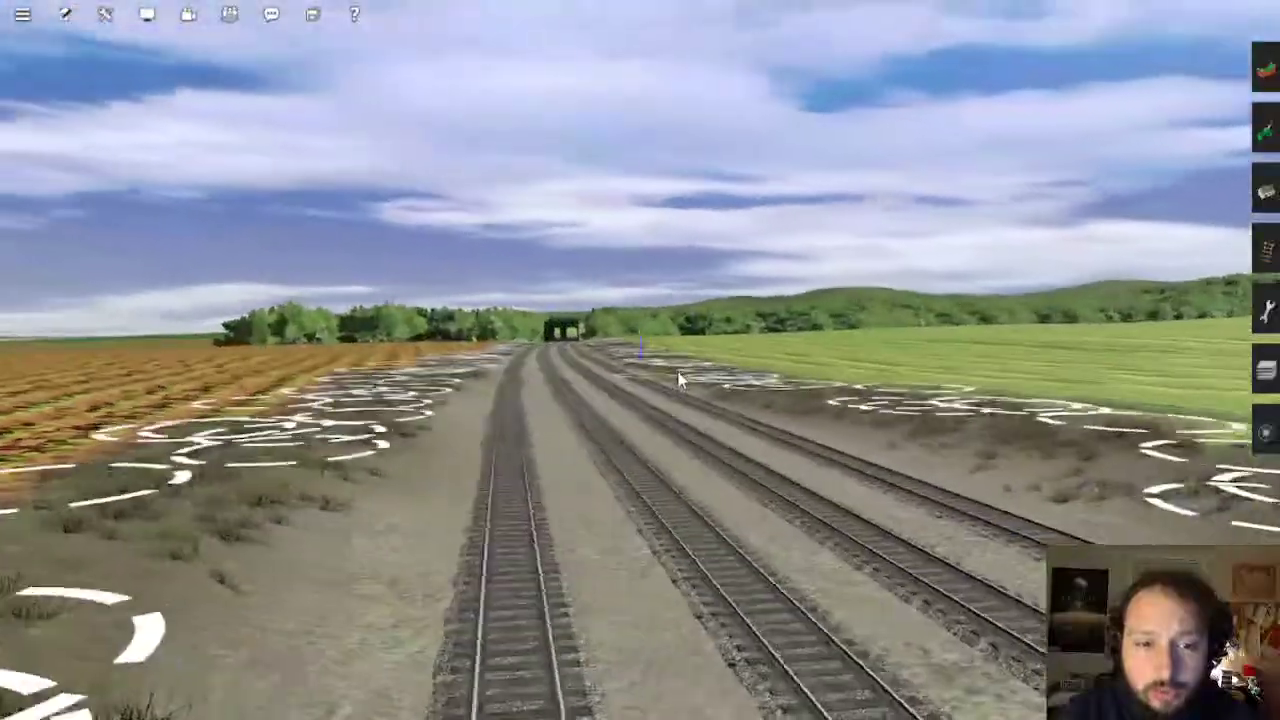
pyautogui.press('Left')
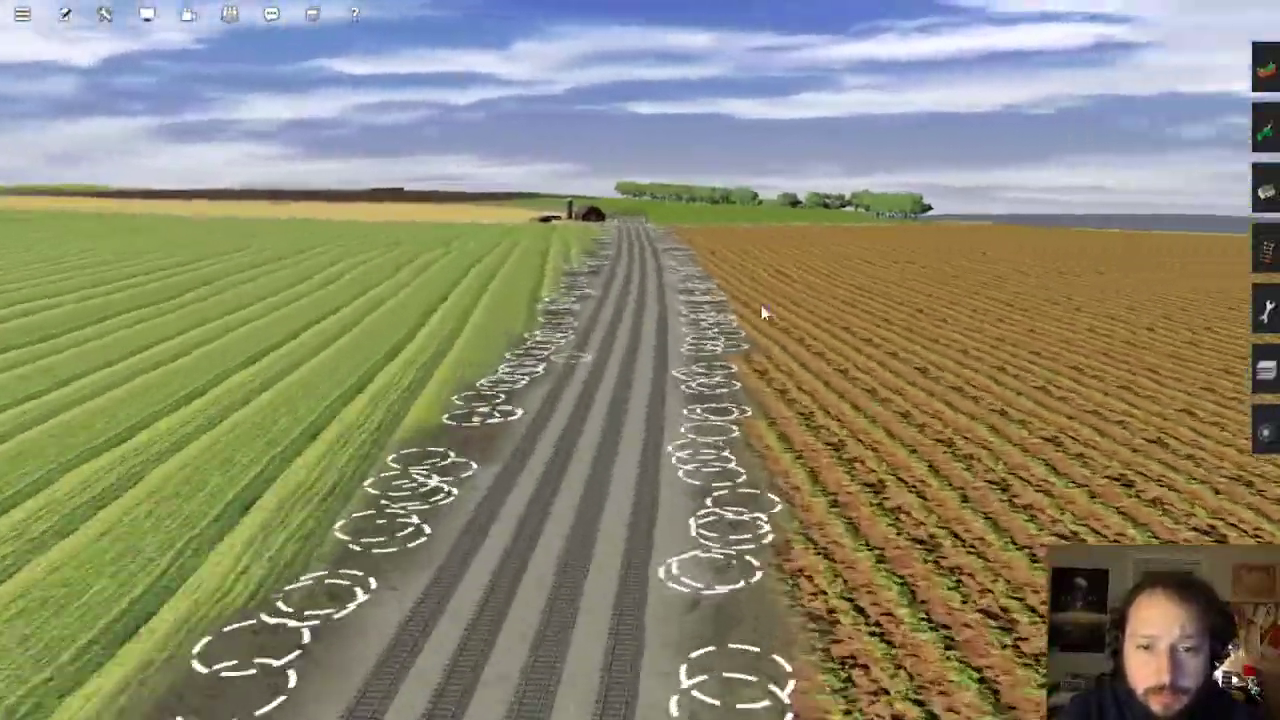
# Follow the main line past the signal gantry and red barn, around the curve to the dark ploughed field
pyautogui.rightClick(765, 313)
pyautogui.rightClick(490, 360)
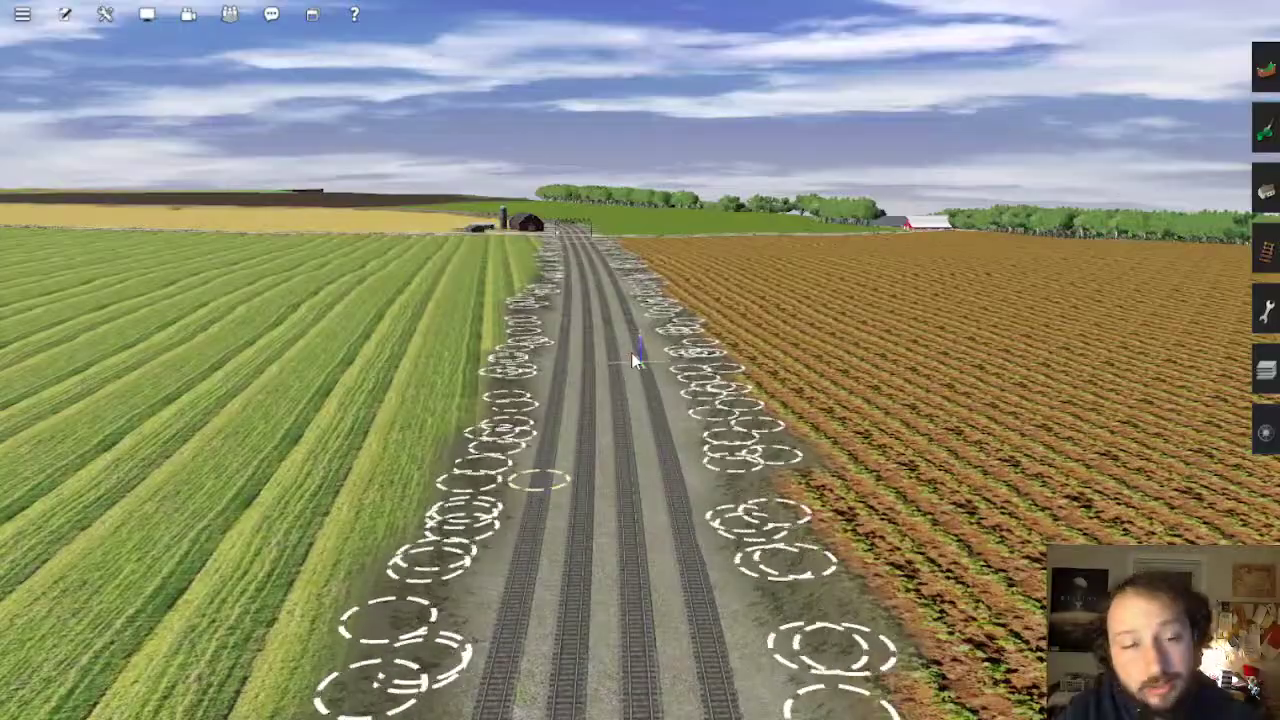
pyautogui.rightClick(618, 267)
pyautogui.press('Left')
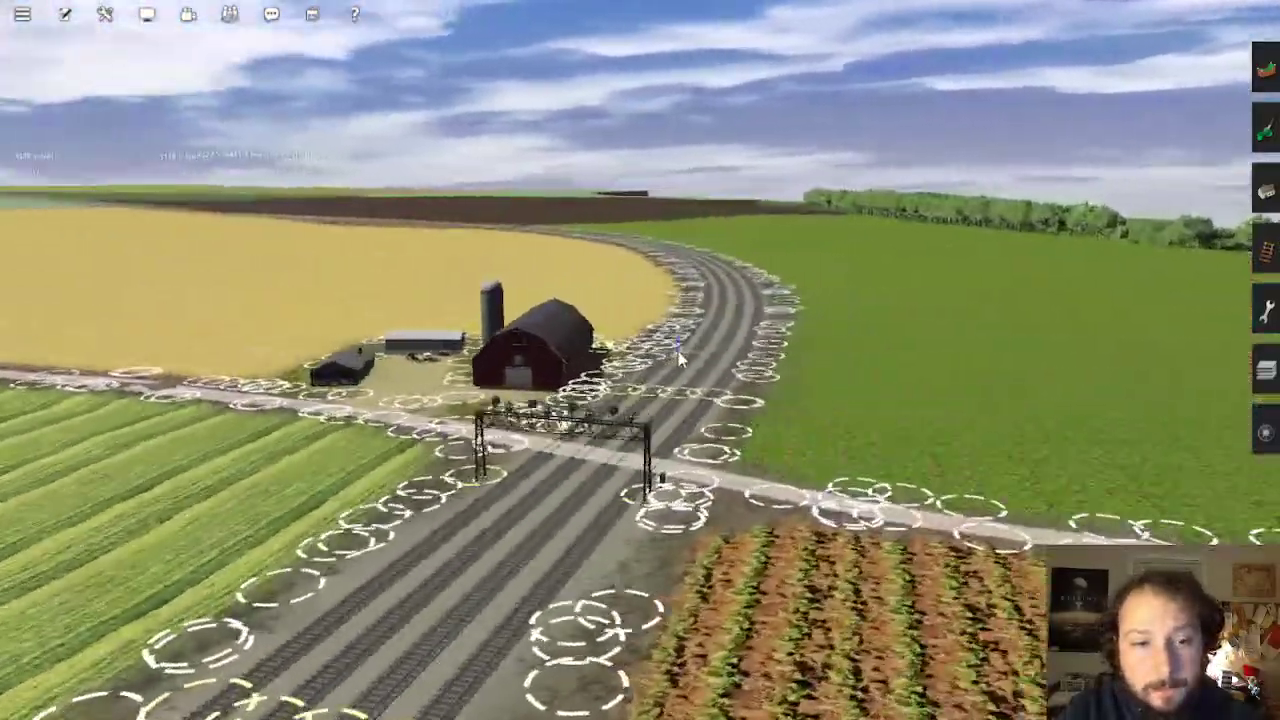
pyautogui.rightClick(678, 350)
pyautogui.rightClick(667, 334)
pyautogui.press('Left')
pyautogui.rightClick(666, 333)
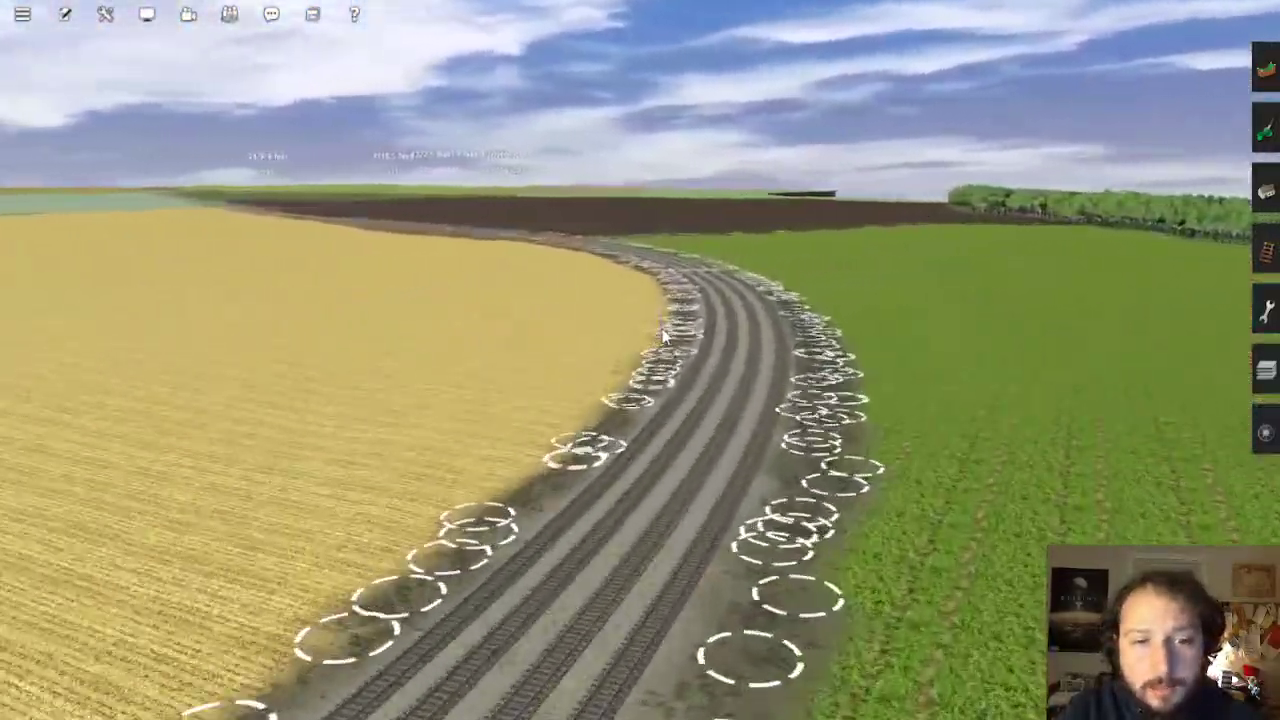
pyautogui.press('Left')
pyautogui.rightClick(665, 327)
pyautogui.press('Left')
pyautogui.rightClick(672, 315)
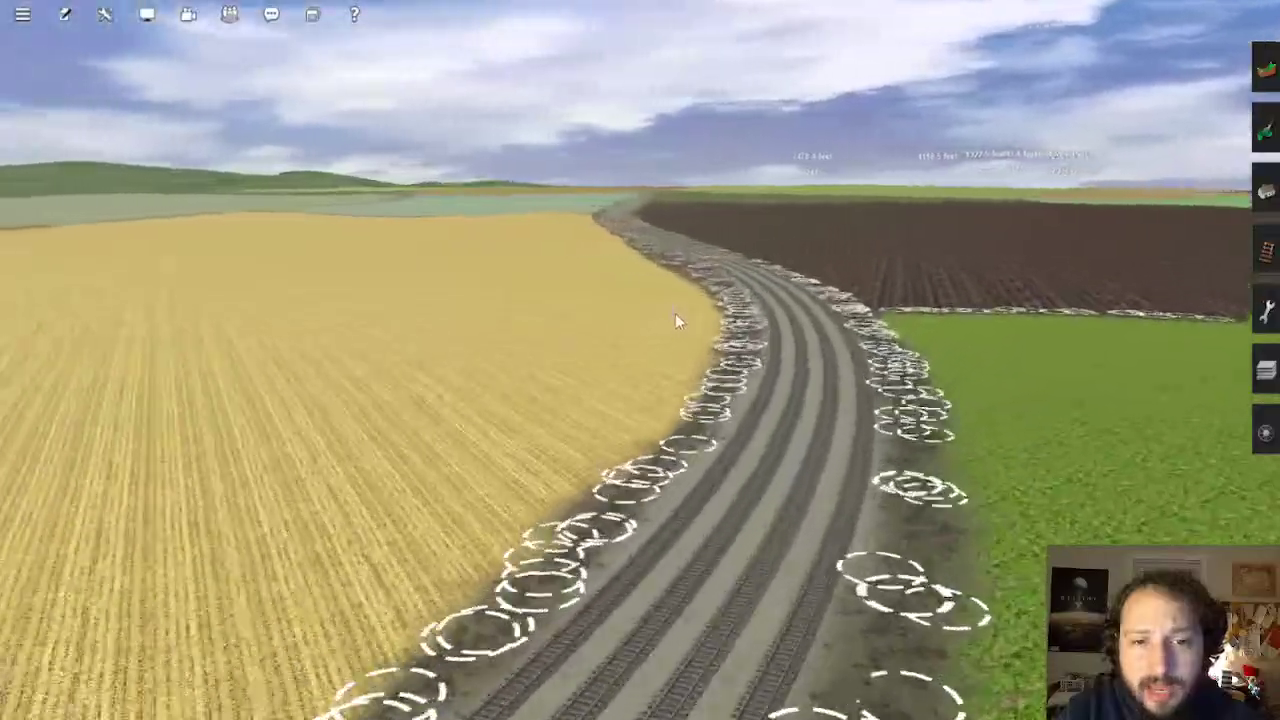
pyautogui.moveTo(667, 312); pyautogui.dragTo(640, 332, button='right')
pyautogui.press('Right')
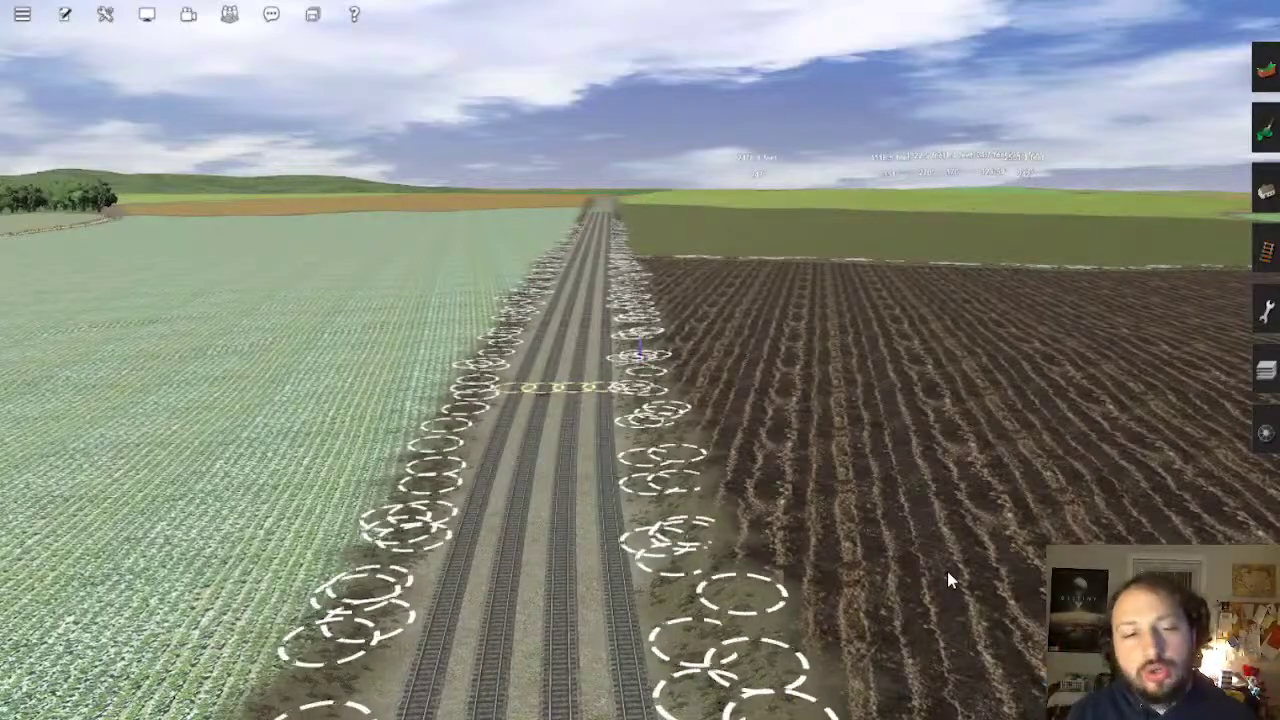
# Inspect the straight main line through the fields and forest, the adjoining stream, and the parallel road
pyautogui.moveTo(531, 400)
pyautogui.mouseDown(button='right')
pyautogui.moveTo(660, 297)
pyautogui.moveTo(634, 285)
pyautogui.moveTo(645, 308)
pyautogui.moveTo(676, 305)
pyautogui.moveTo(636, 313)
pyautogui.moveTo(642, 330)
pyautogui.moveTo(621, 325)
pyautogui.mouseUp(button='right')
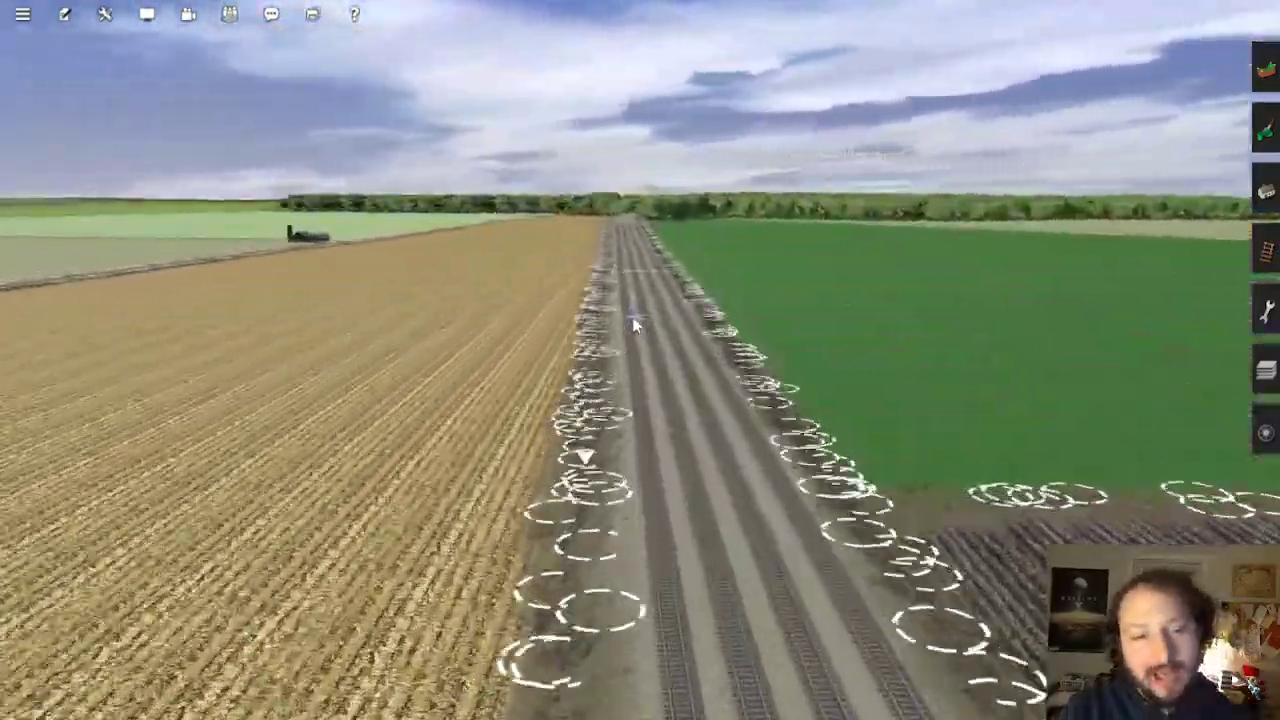
pyautogui.moveTo(638, 298)
pyautogui.mouseDown(button='right')
pyautogui.moveTo(673, 327)
pyautogui.moveTo(655, 341)
pyautogui.mouseUp(button='right')
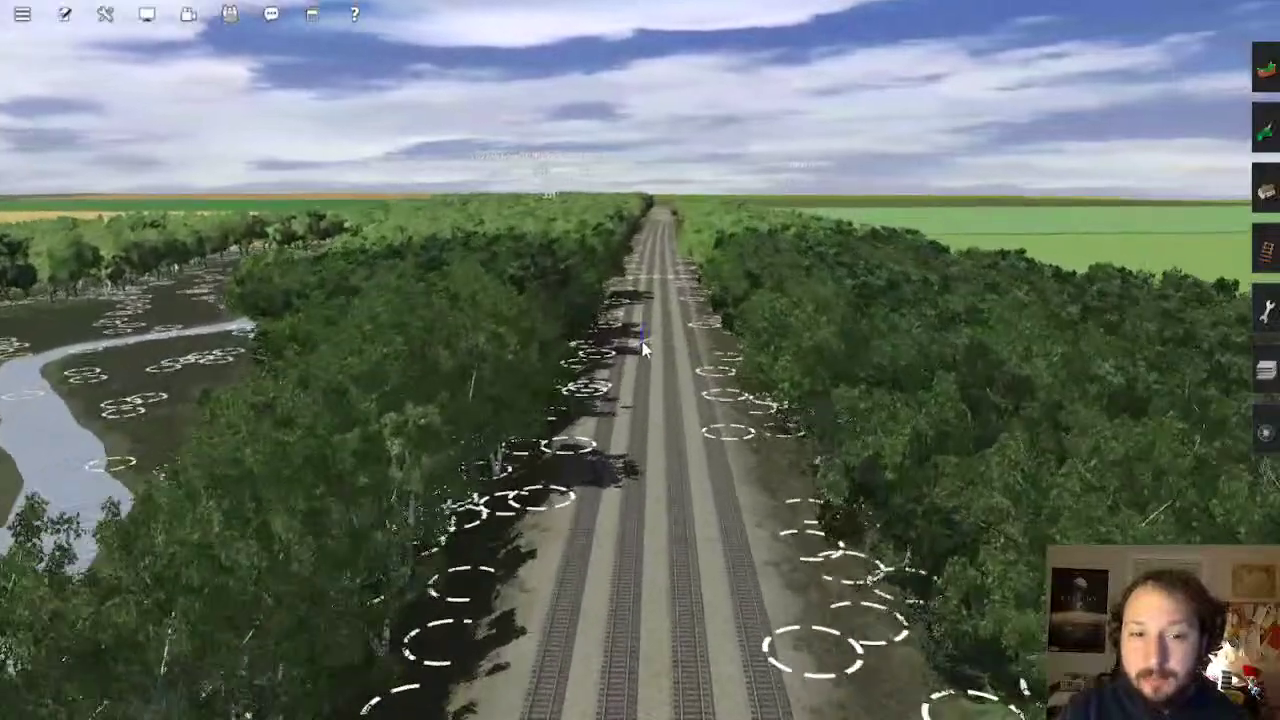
pyautogui.moveTo(641, 360); pyautogui.dragTo(641, 368, button='right')
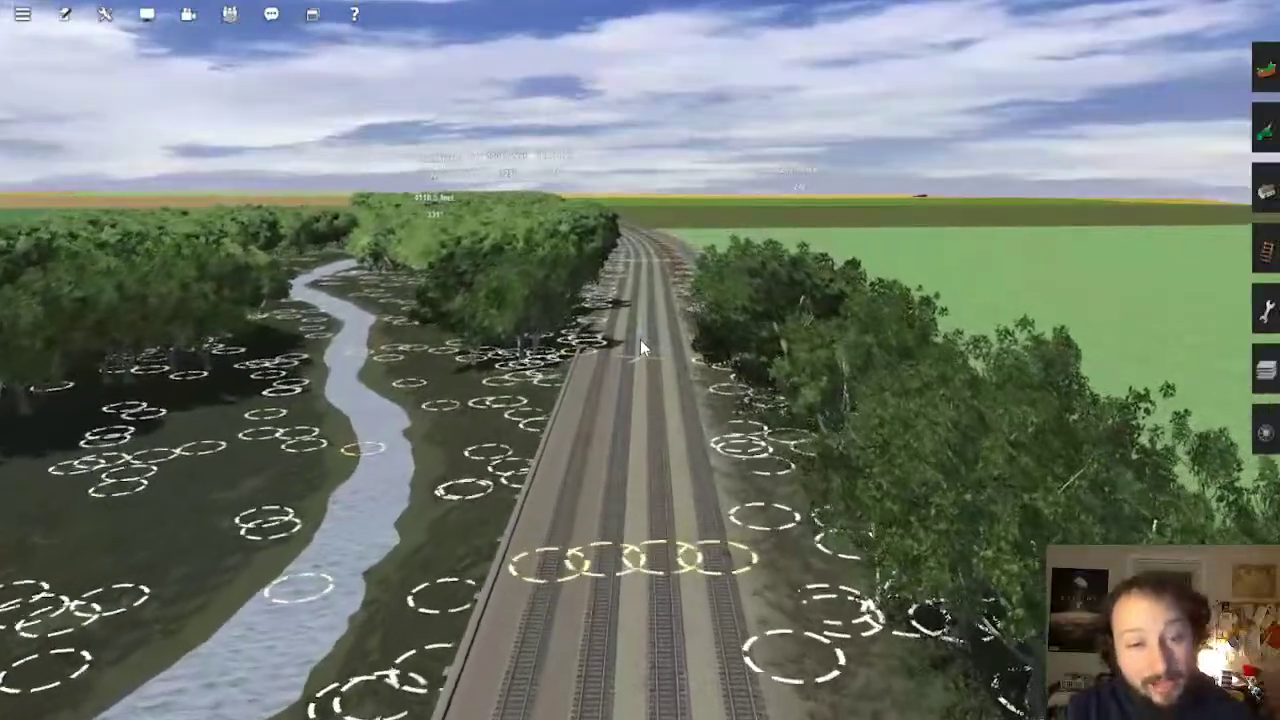
pyautogui.press('w')
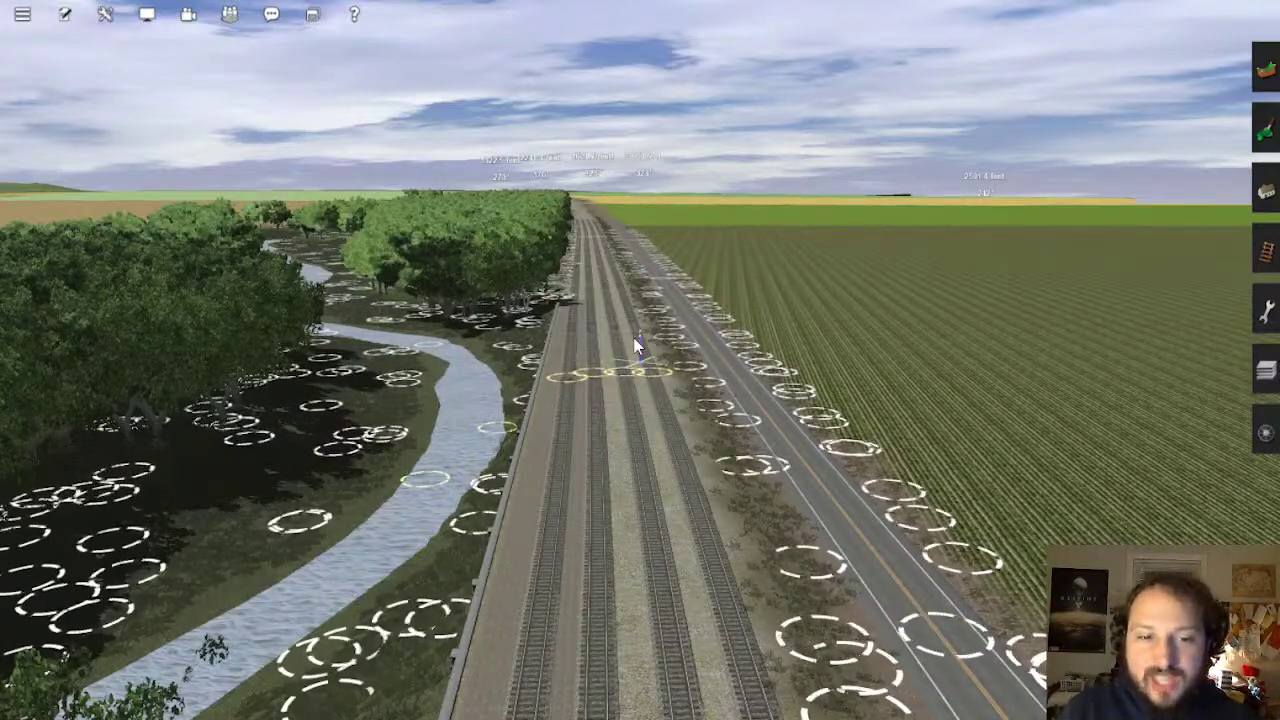
pyautogui.moveTo(638, 346); pyautogui.dragTo(636, 418, button='right')
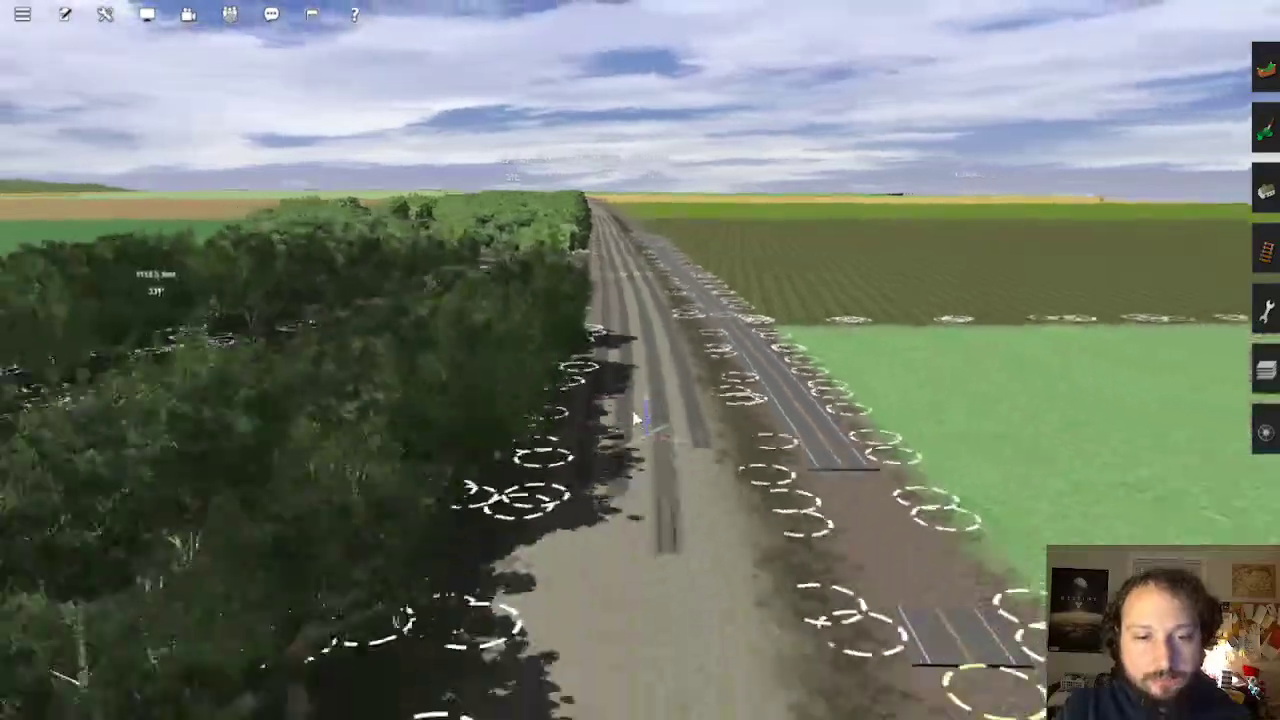
pyautogui.moveTo(641, 361); pyautogui.dragTo(725, 208, button='right')
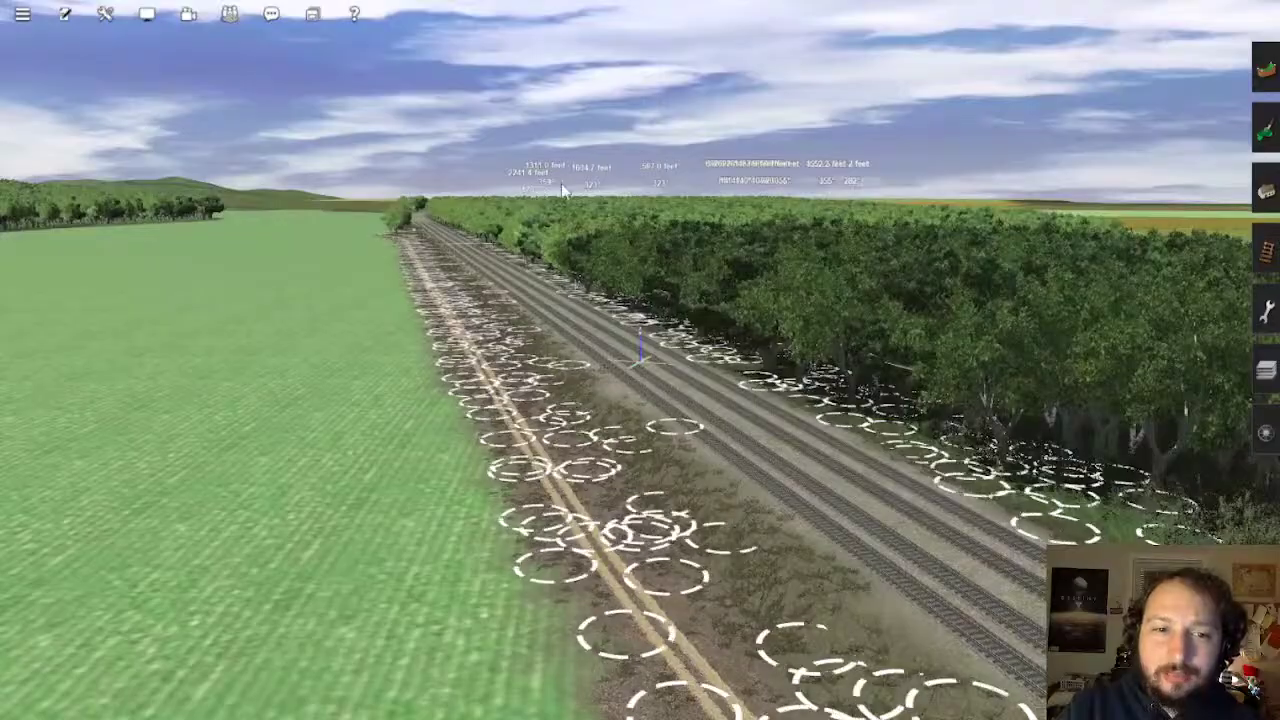
# Examine the straight main line beside the forest in both directions, and follow it over the river bridge to the large yellow field
pyautogui.press('Right')
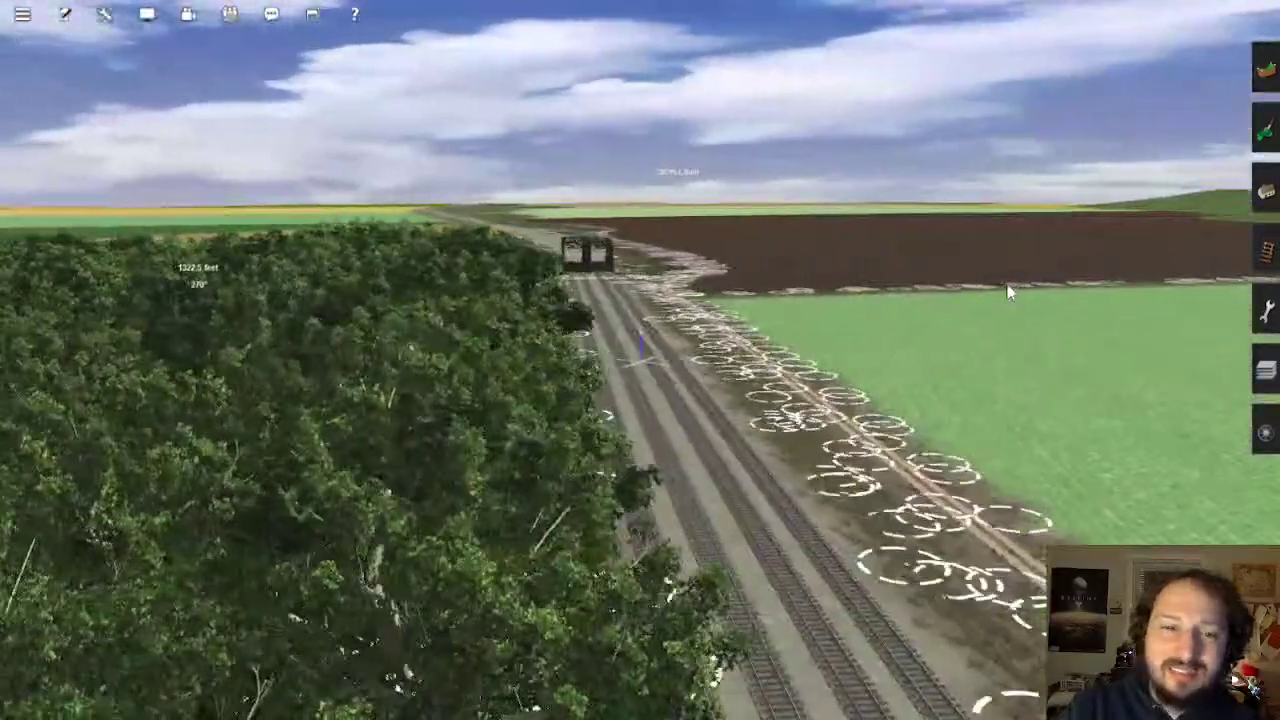
pyautogui.press('Left')
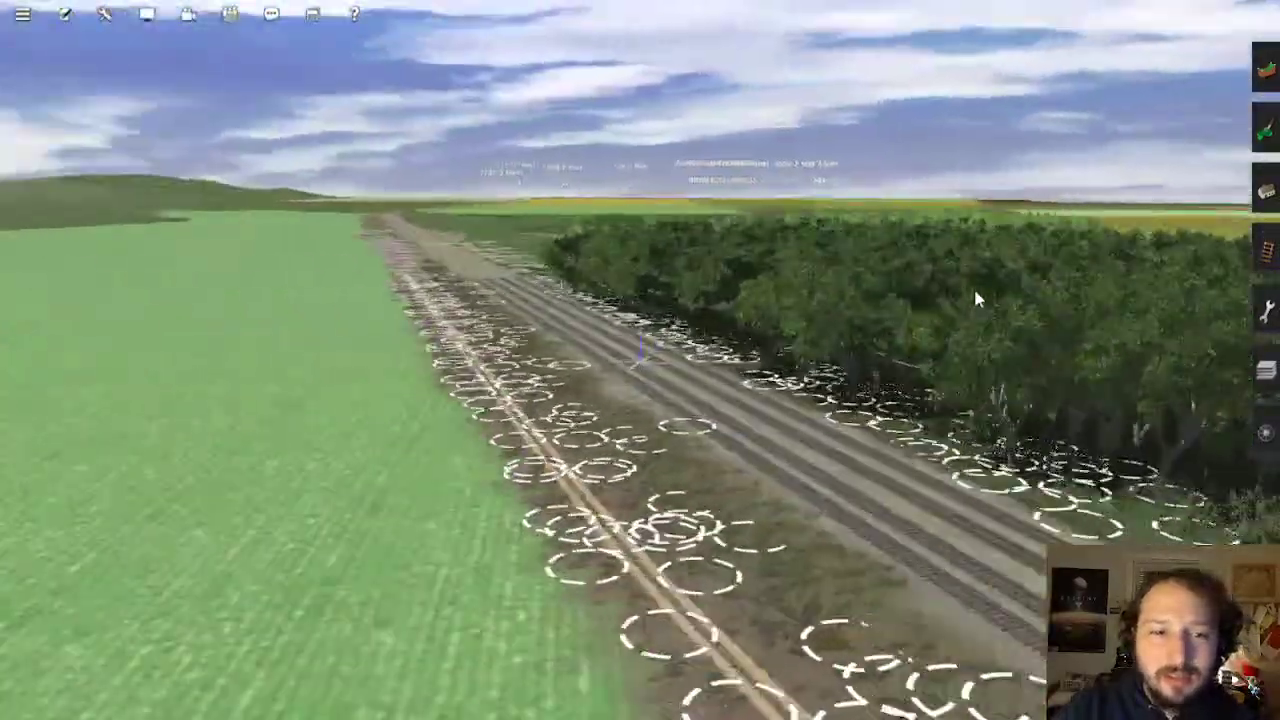
pyautogui.press('Left')
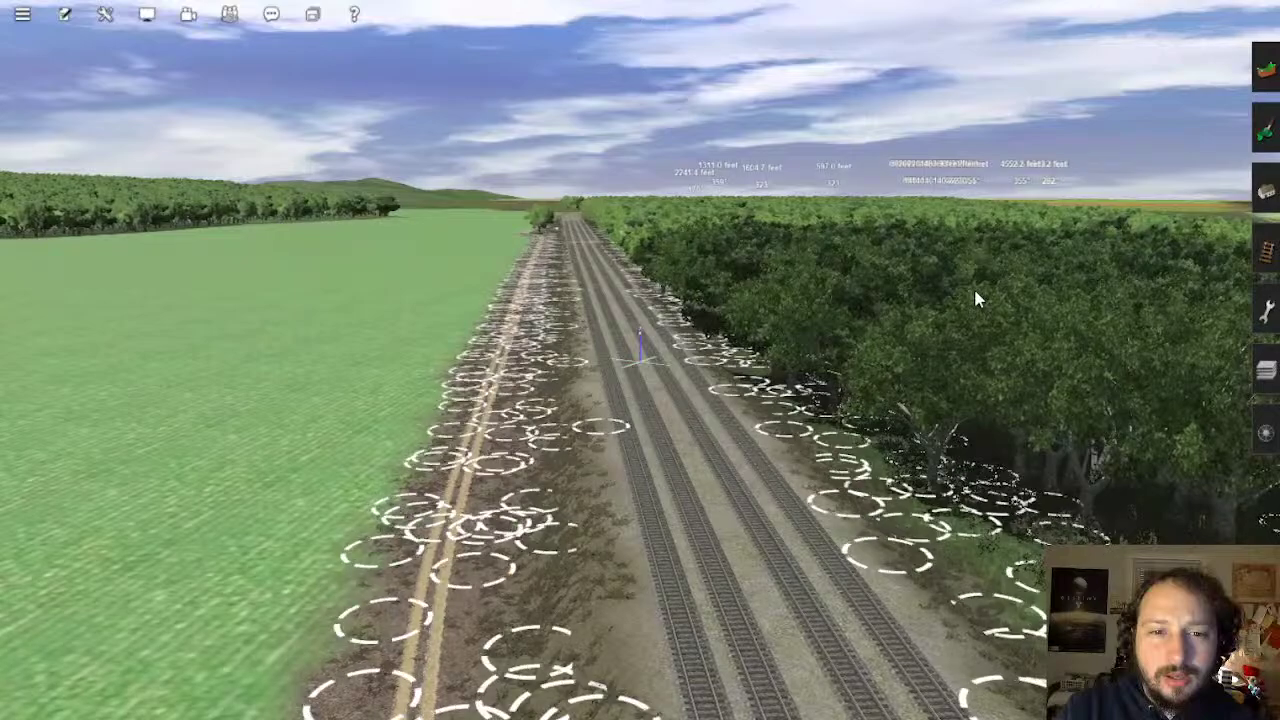
pyautogui.press('Right')
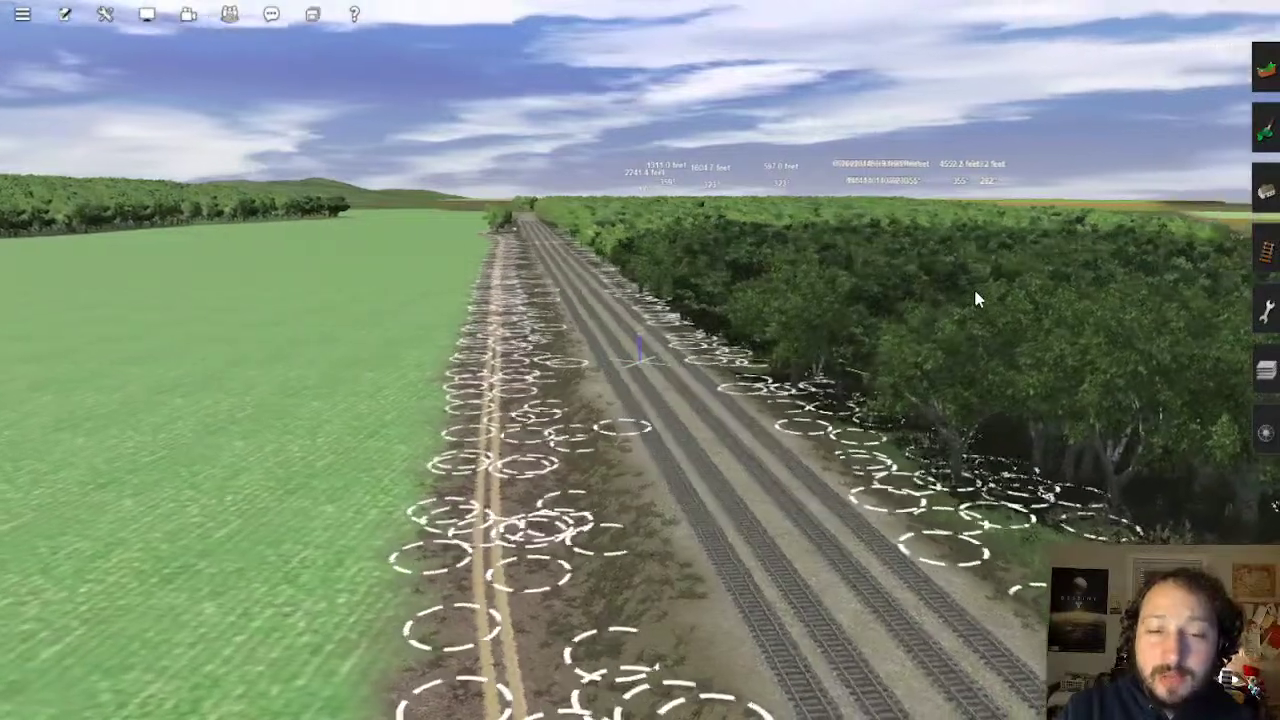
pyautogui.press('Left')
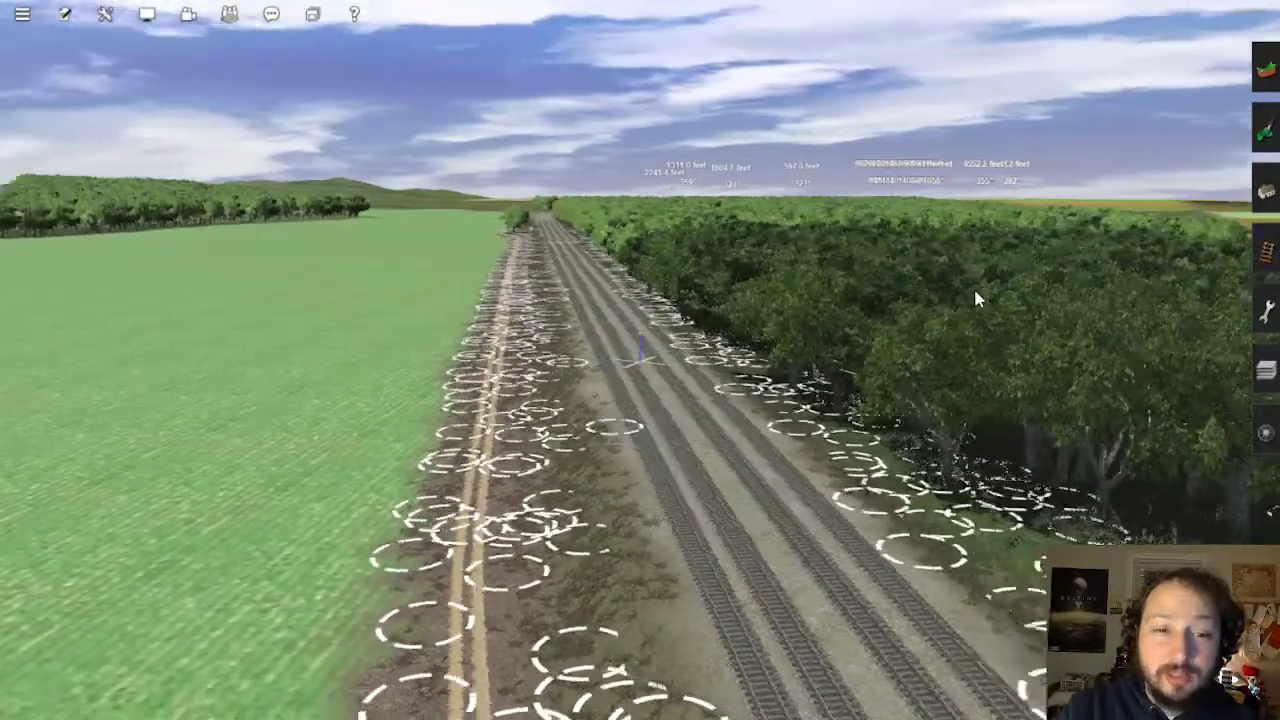
pyautogui.press('Down')
pyautogui.press('Left')
pyautogui.press('Up')
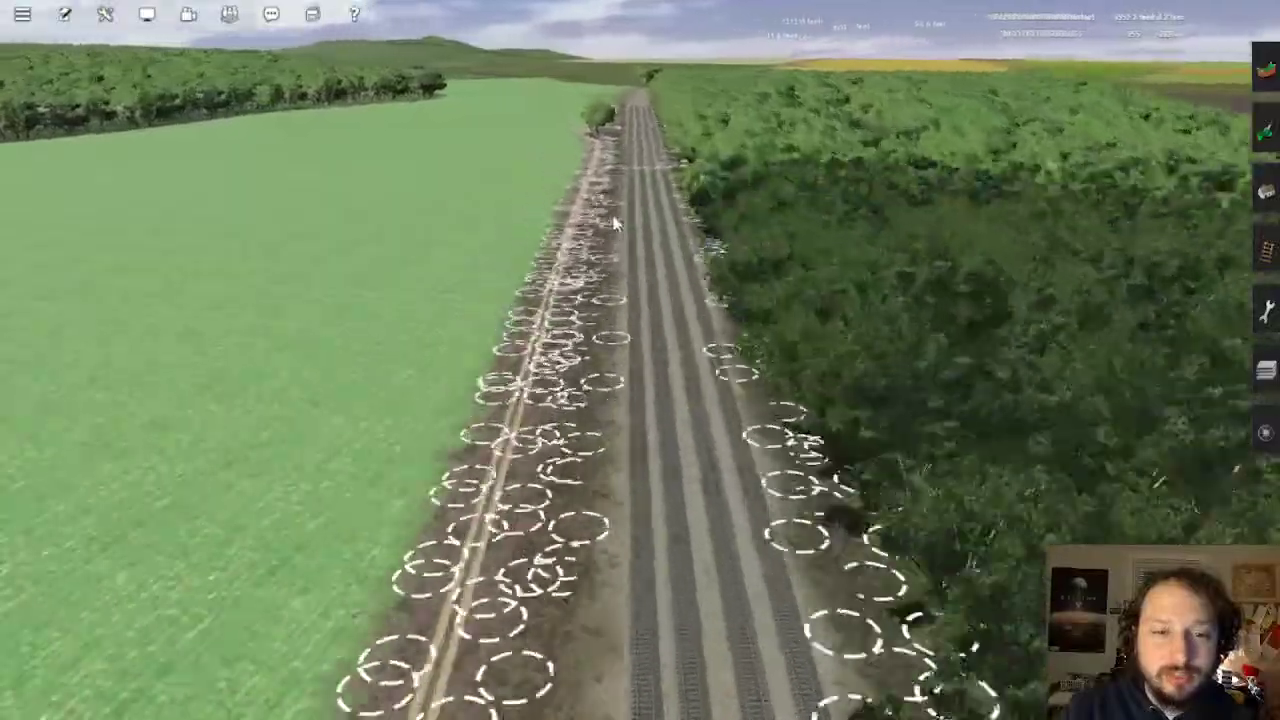
pyautogui.press('Up')
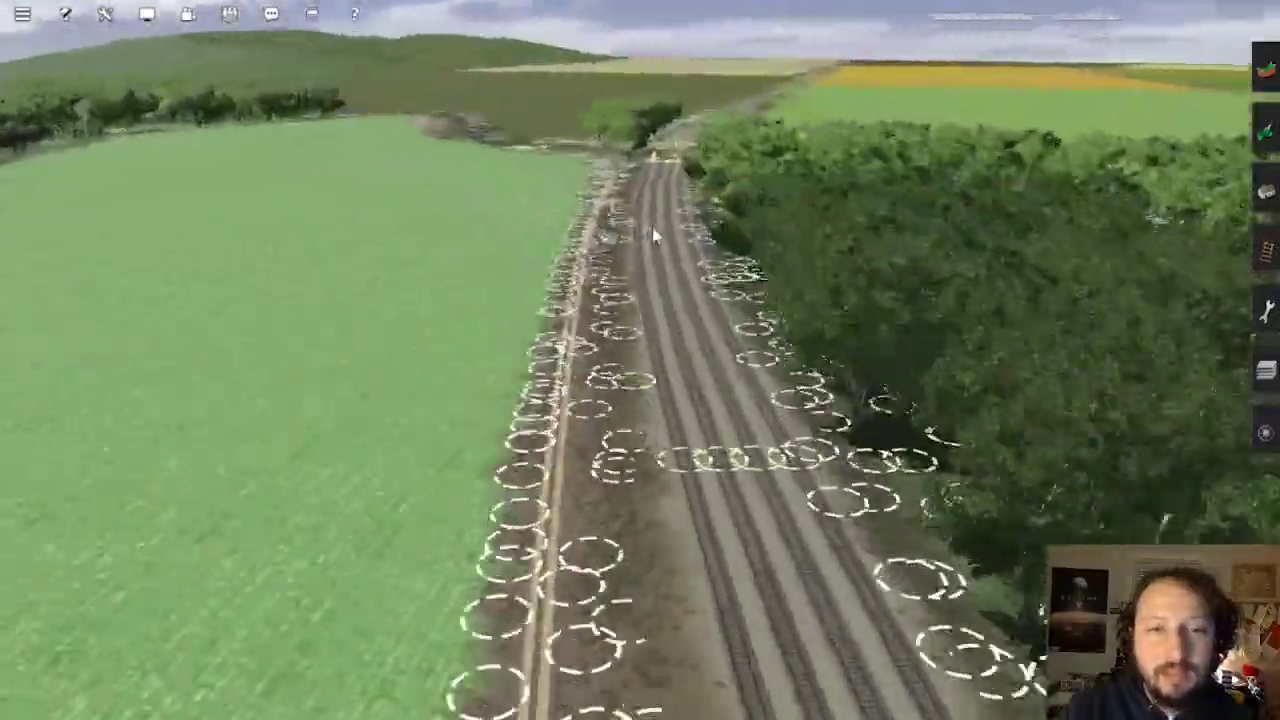
pyautogui.press('Up')
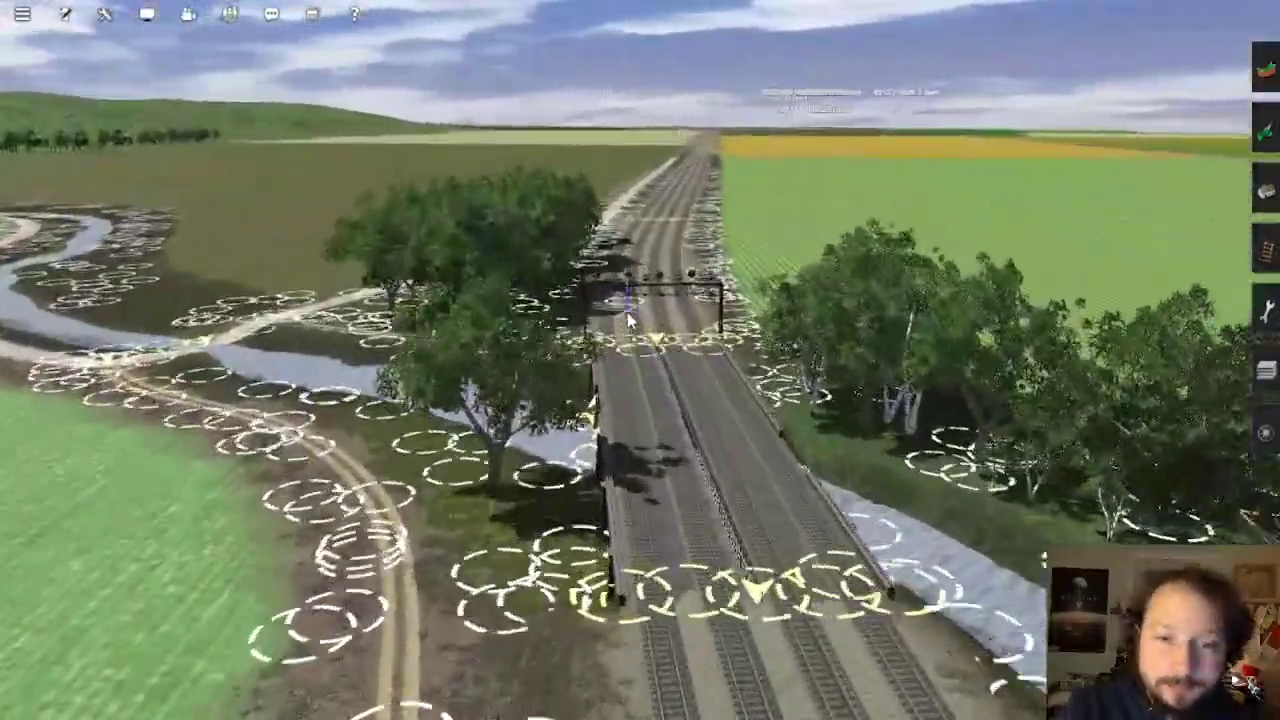
pyautogui.press('Up')
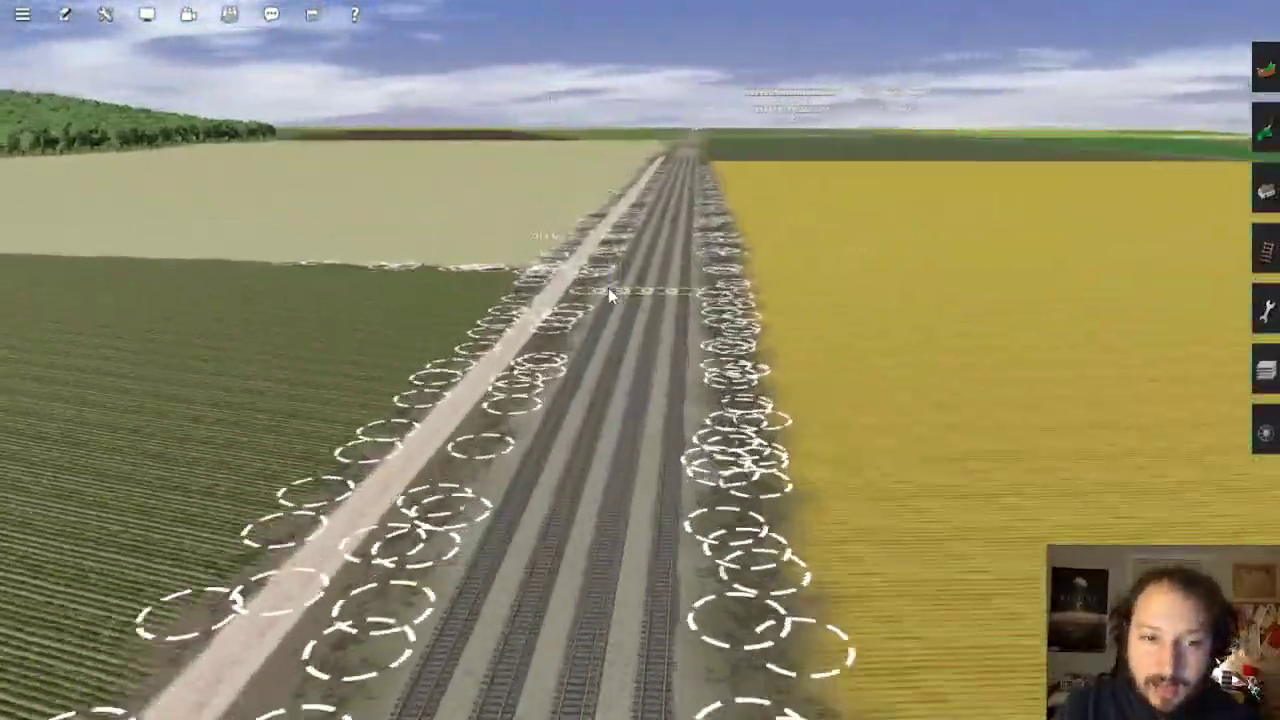
# Delete the ruler running along the dirt strip between the dark green crop rows and the pale field beside the tracks
pyautogui.moveTo(608, 288); pyautogui.dragTo(1265, 375, button='right')
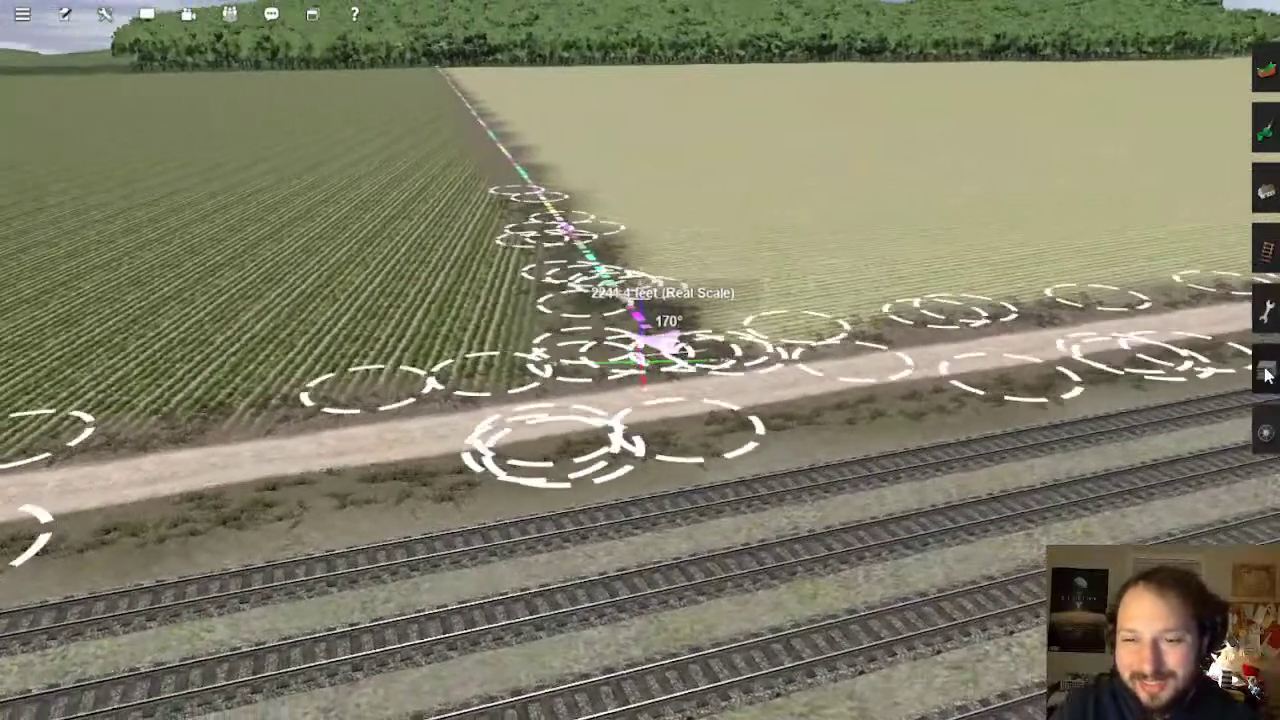
pyautogui.click(1265, 372)
pyautogui.click(1265, 305)
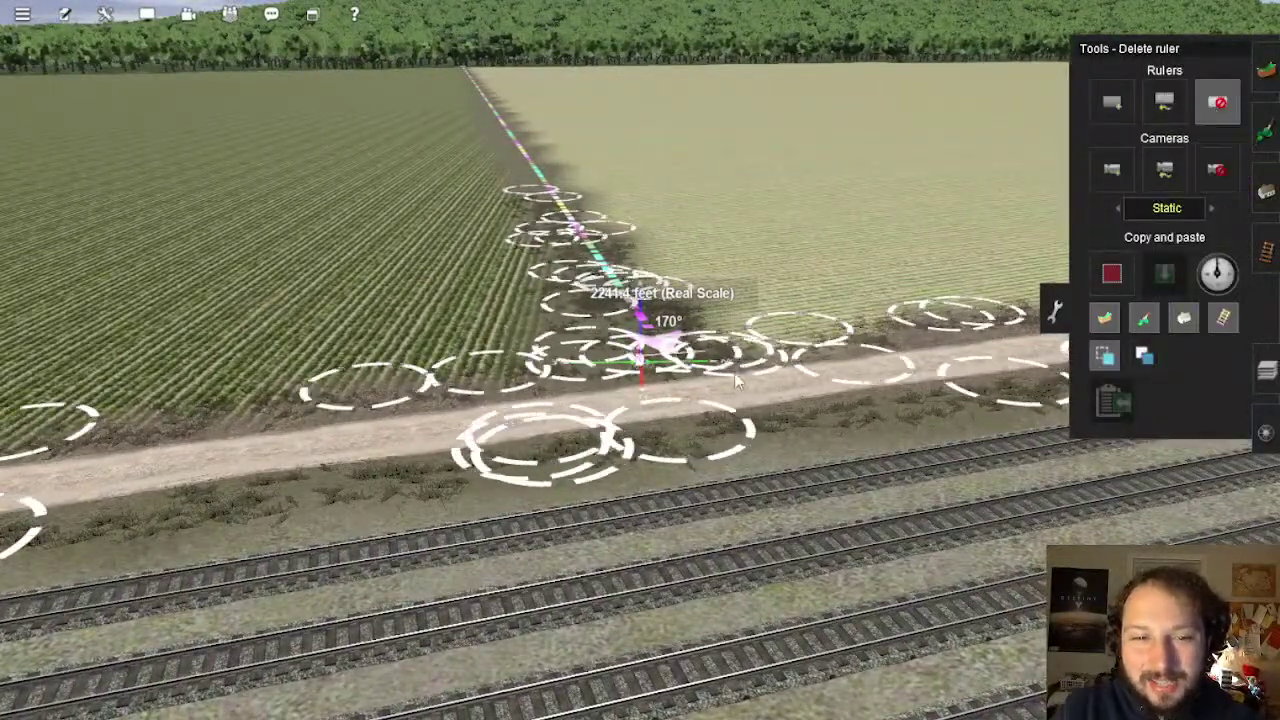
pyautogui.moveTo(676, 356); pyautogui.dragTo(671, 425, button='right')
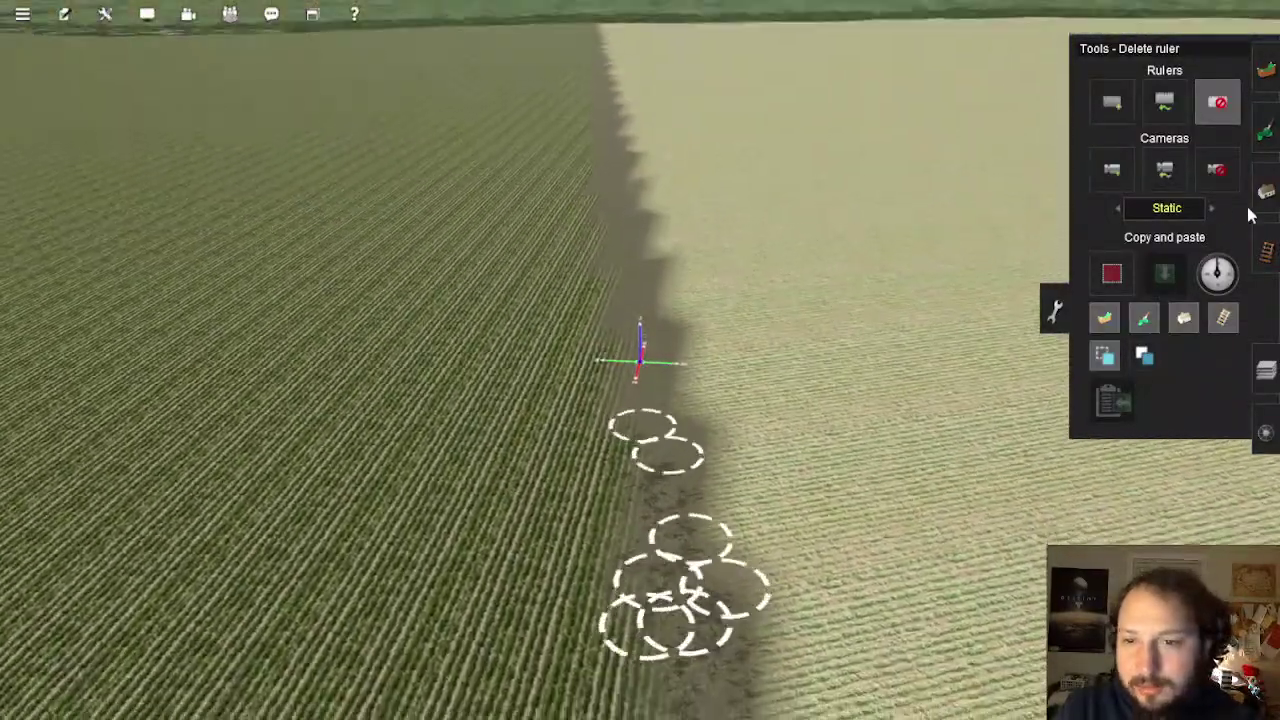
# Place JVC@-Grass336 splines along the dirt strip between the two crop fields, starting at the trackside dirt road
pyautogui.click(1265, 190)
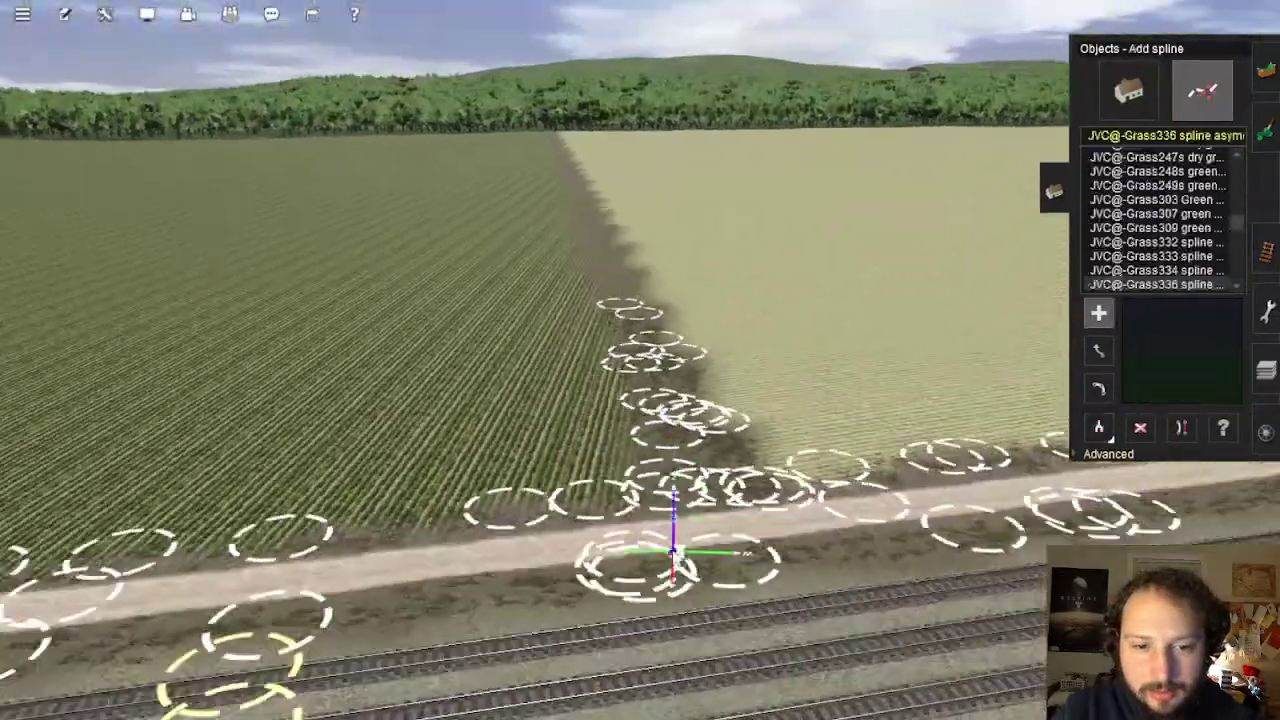
pyautogui.press('w')
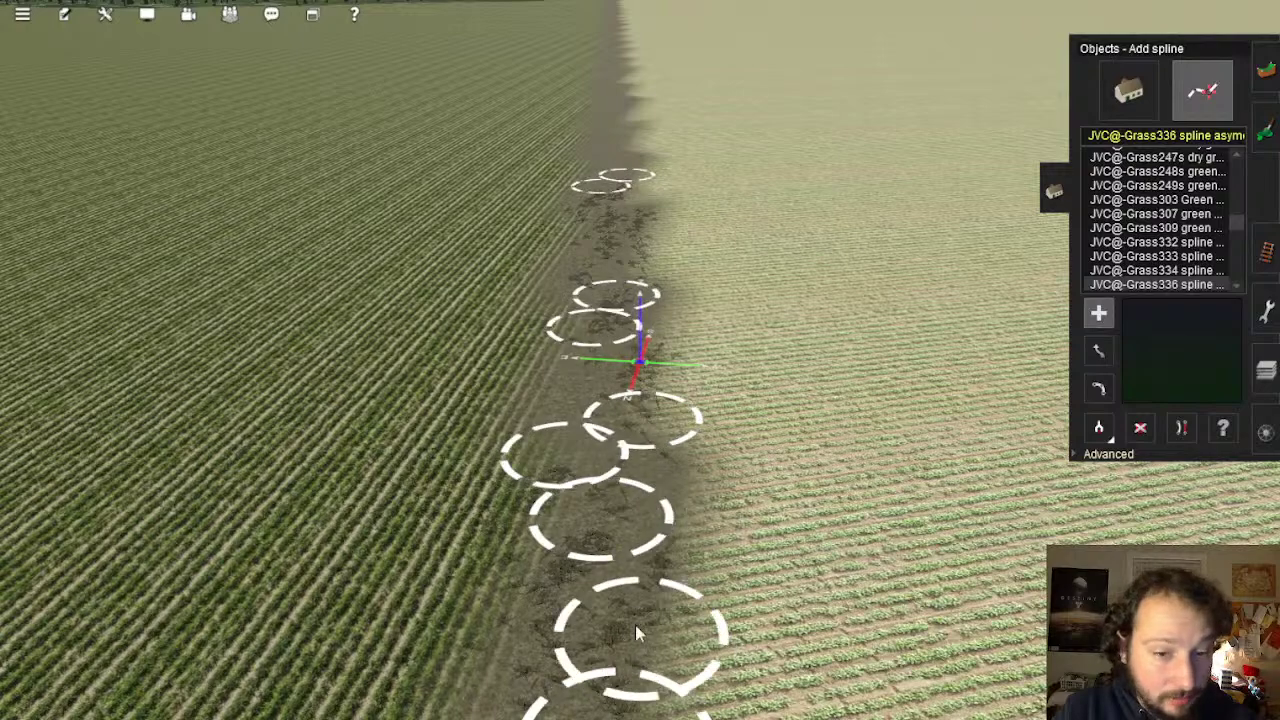
pyautogui.press('w')
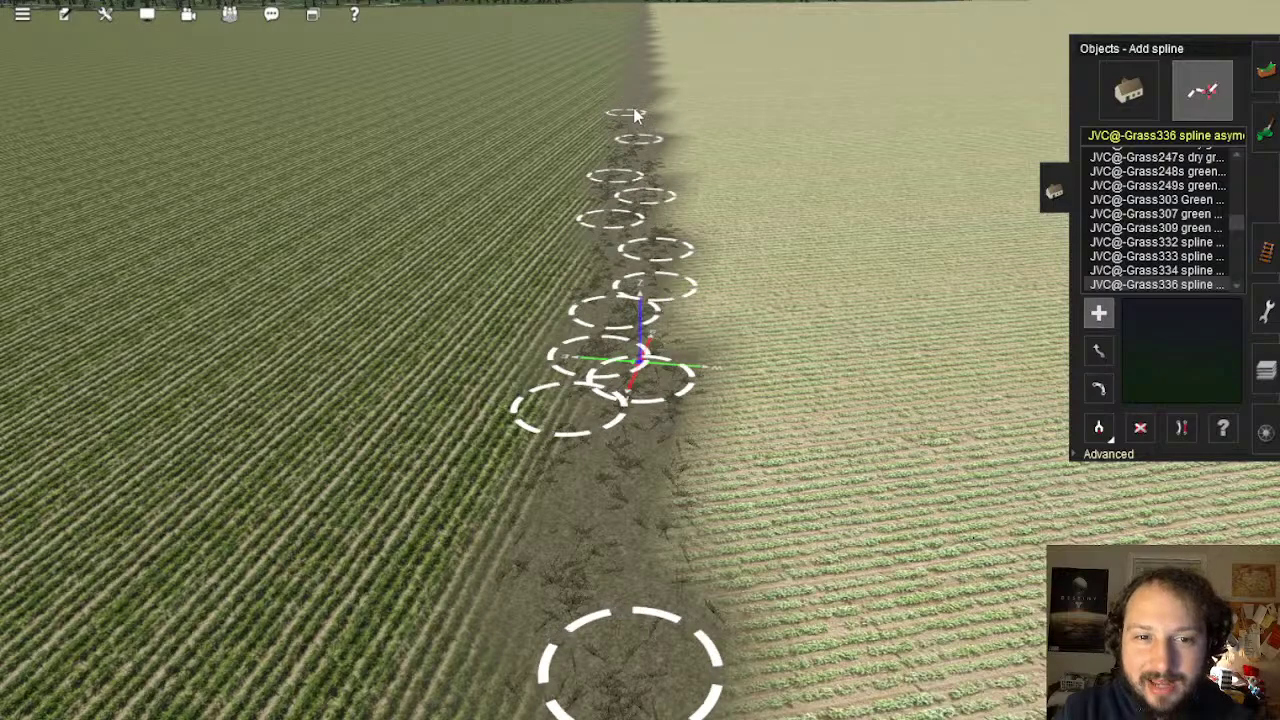
pyautogui.press('w')
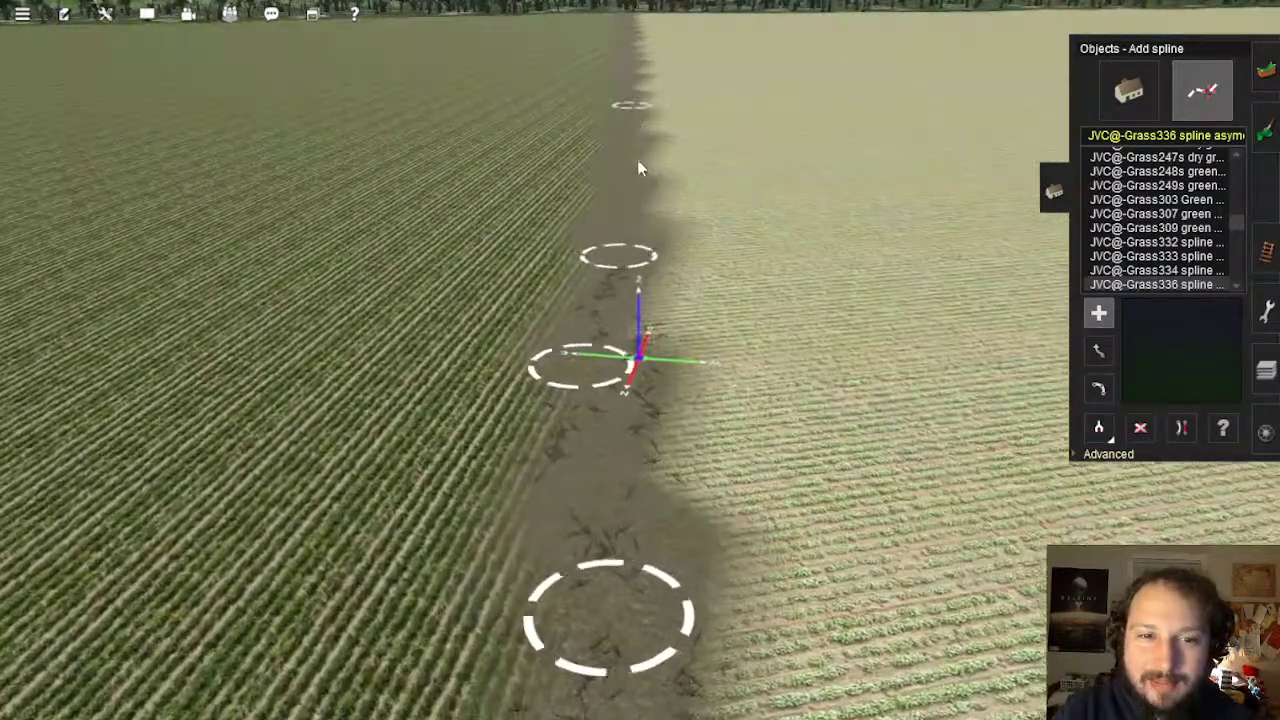
pyautogui.click(638, 161)
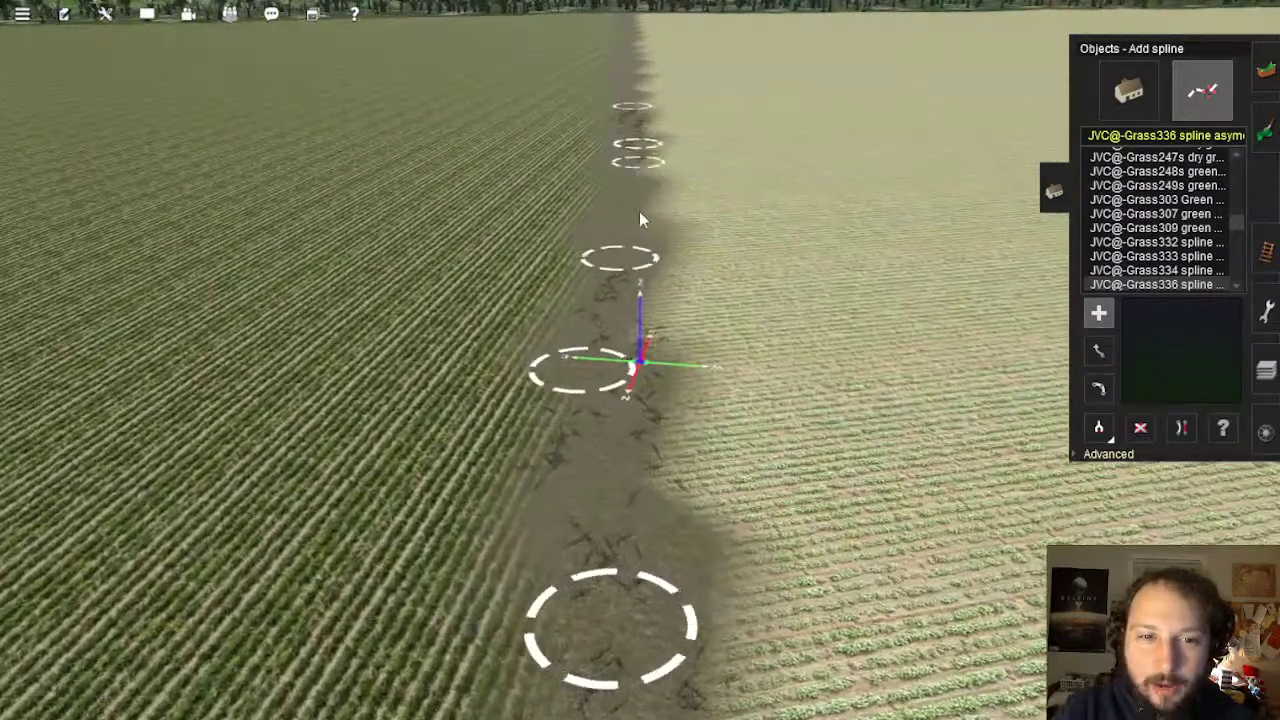
pyautogui.click(594, 413)
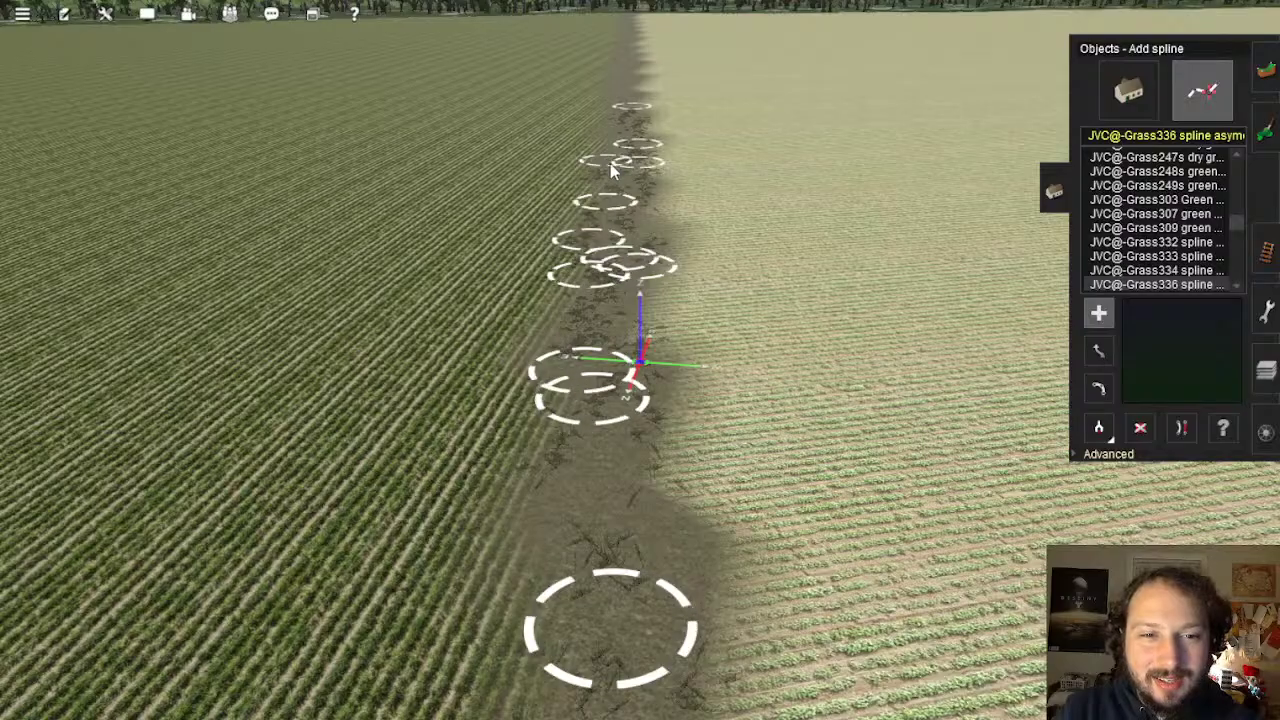
# Continue the JVC@-Grass336 splines along the rest of the field boundary up to the tree line
pyautogui.press('w')
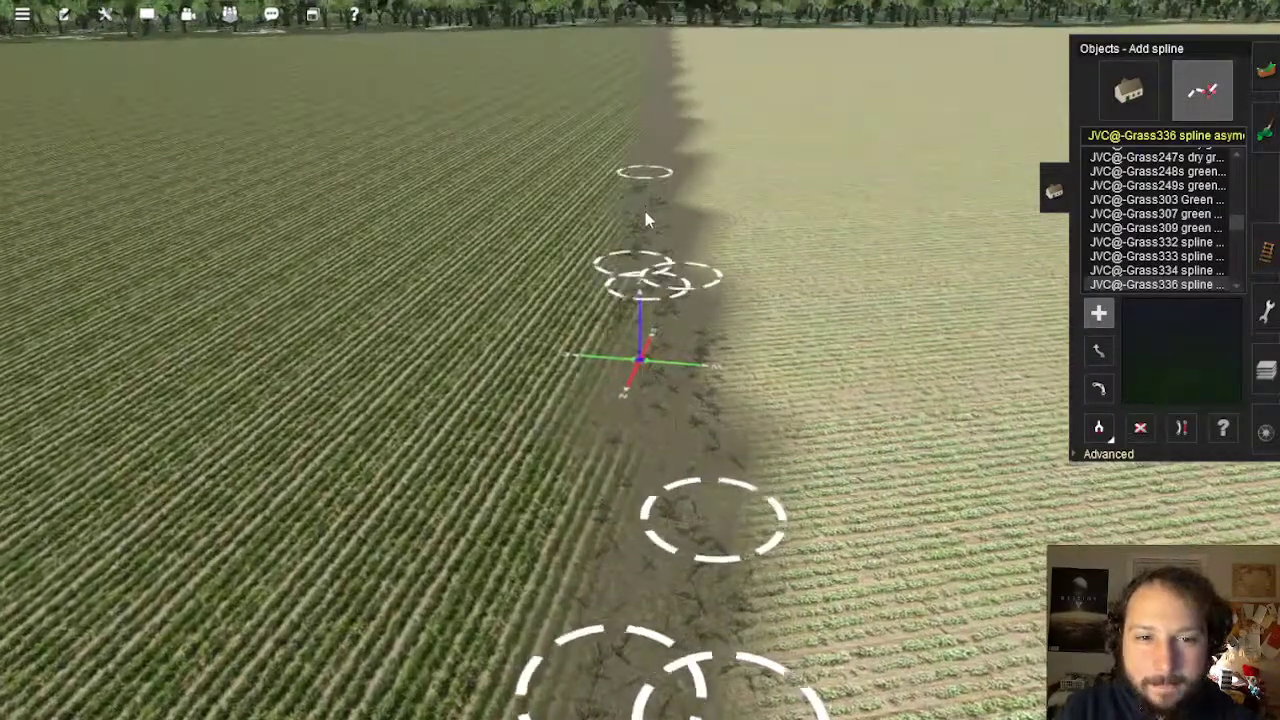
pyautogui.click(645, 205)
pyautogui.click(673, 163)
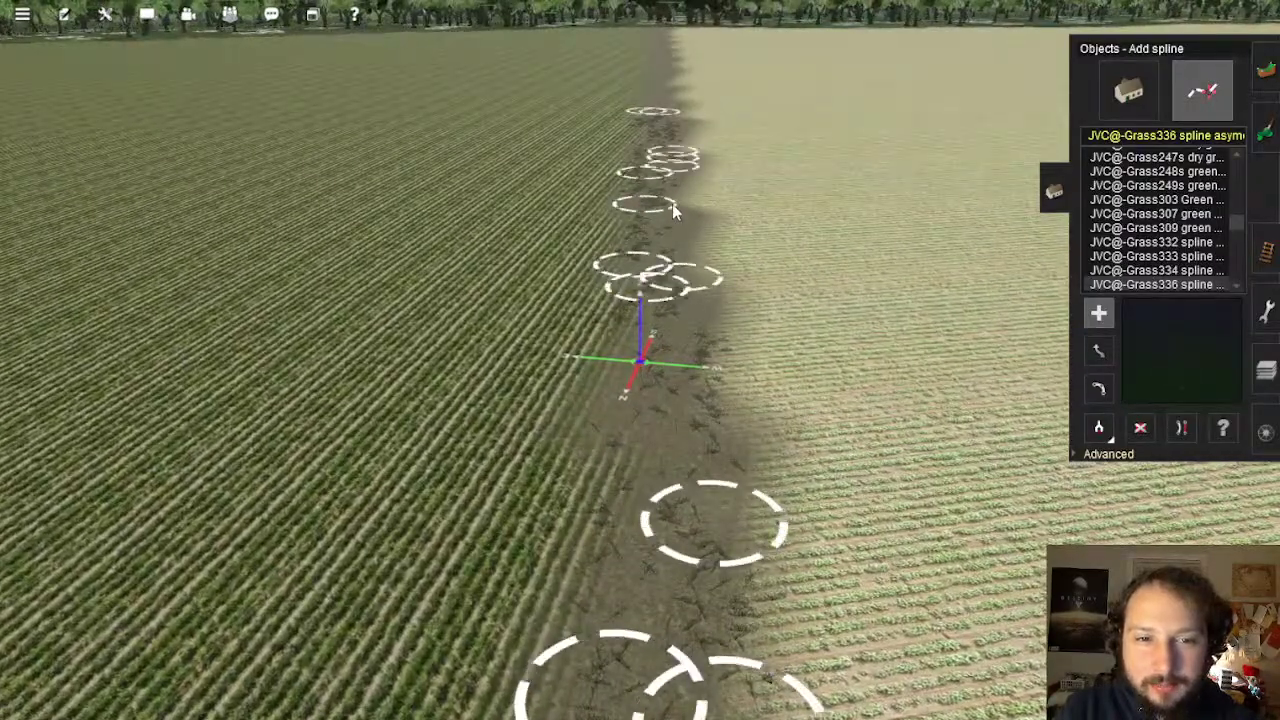
pyautogui.press('w')
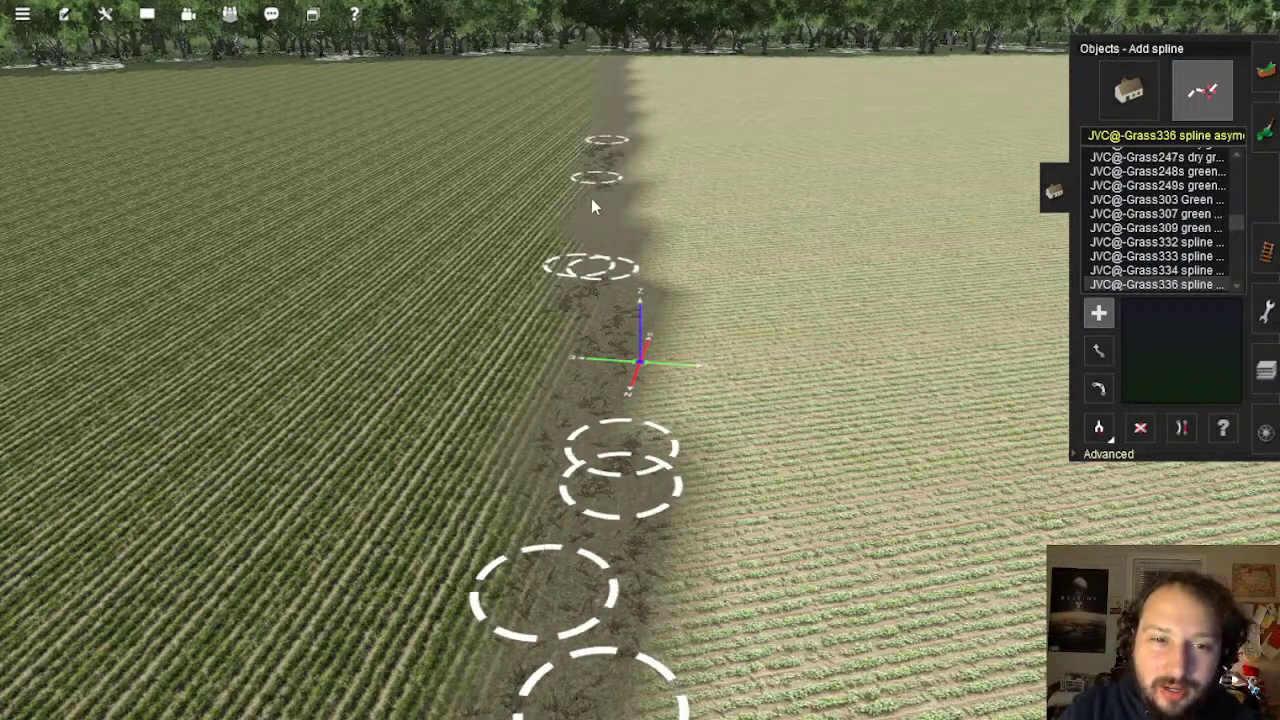
pyautogui.click(651, 369)
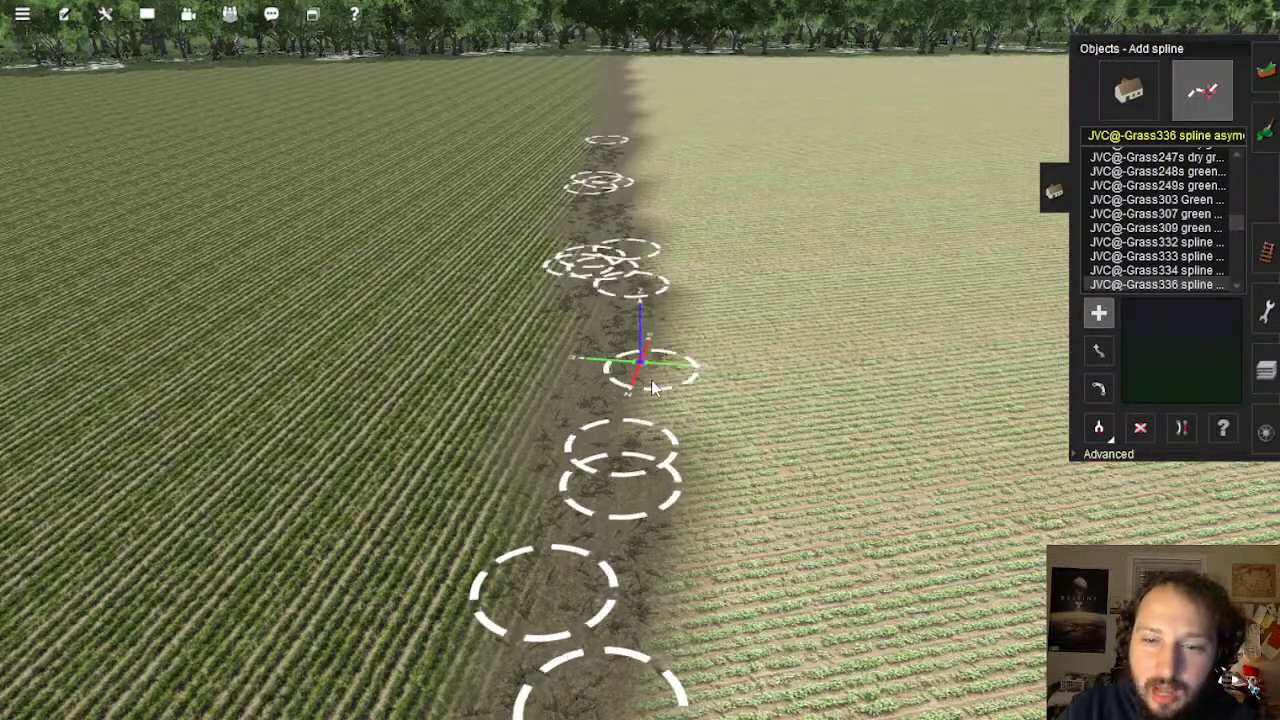
pyautogui.rightClick(638, 278)
pyautogui.rightClick(640, 268)
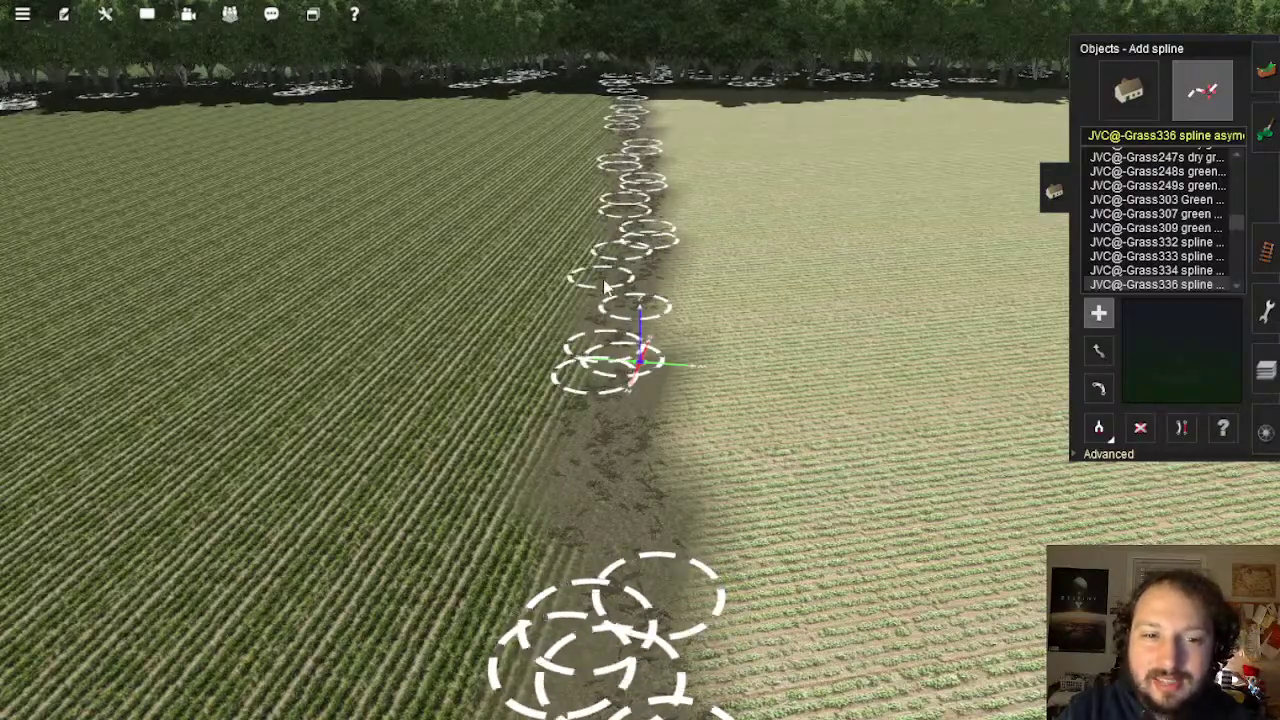
# Move past the grain silos to the main line in the open fields and activate the Plateau terrain tool
pyautogui.moveTo(632, 240); pyautogui.dragTo(636, 310, button='right')
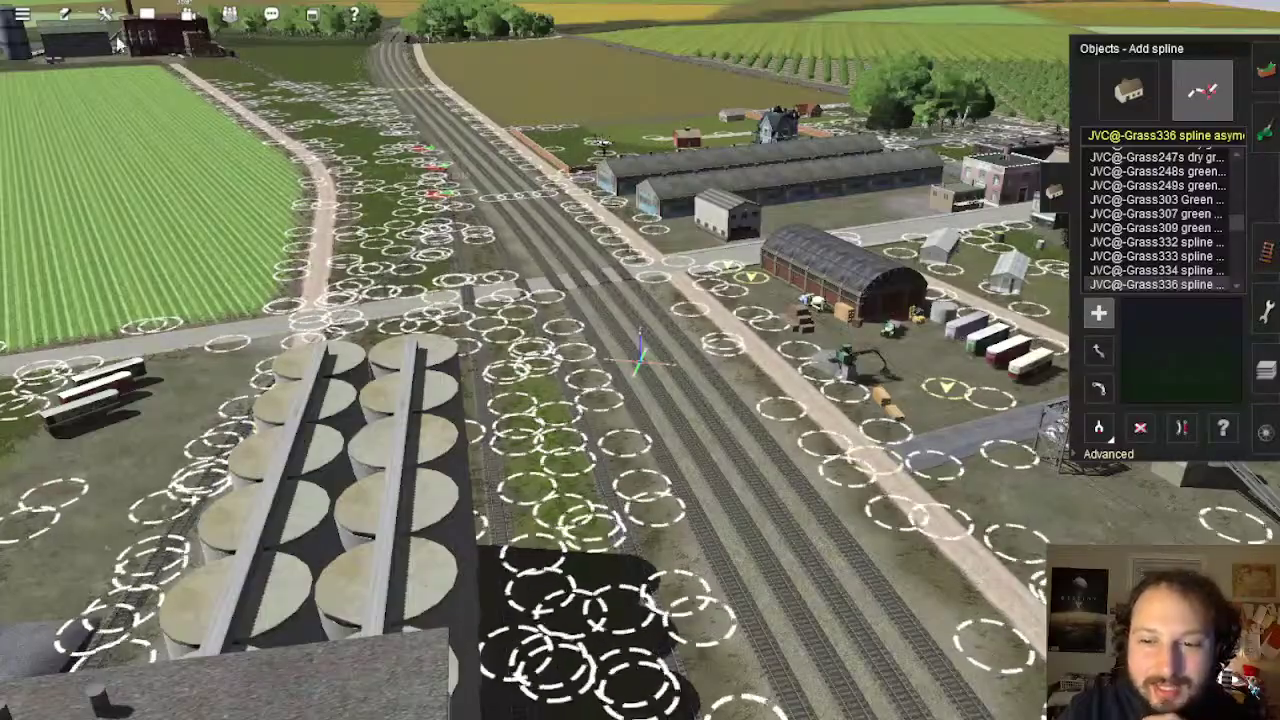
pyautogui.moveTo(622, 328)
pyautogui.mouseDown(button='right')
pyautogui.moveTo(596, 309)
pyautogui.moveTo(642, 264)
pyautogui.moveTo(653, 314)
pyautogui.moveTo(632, 268)
pyautogui.moveTo(641, 290)
pyautogui.moveTo(651, 248)
pyautogui.mouseUp(button='right')
pyautogui.click(1264, 78)
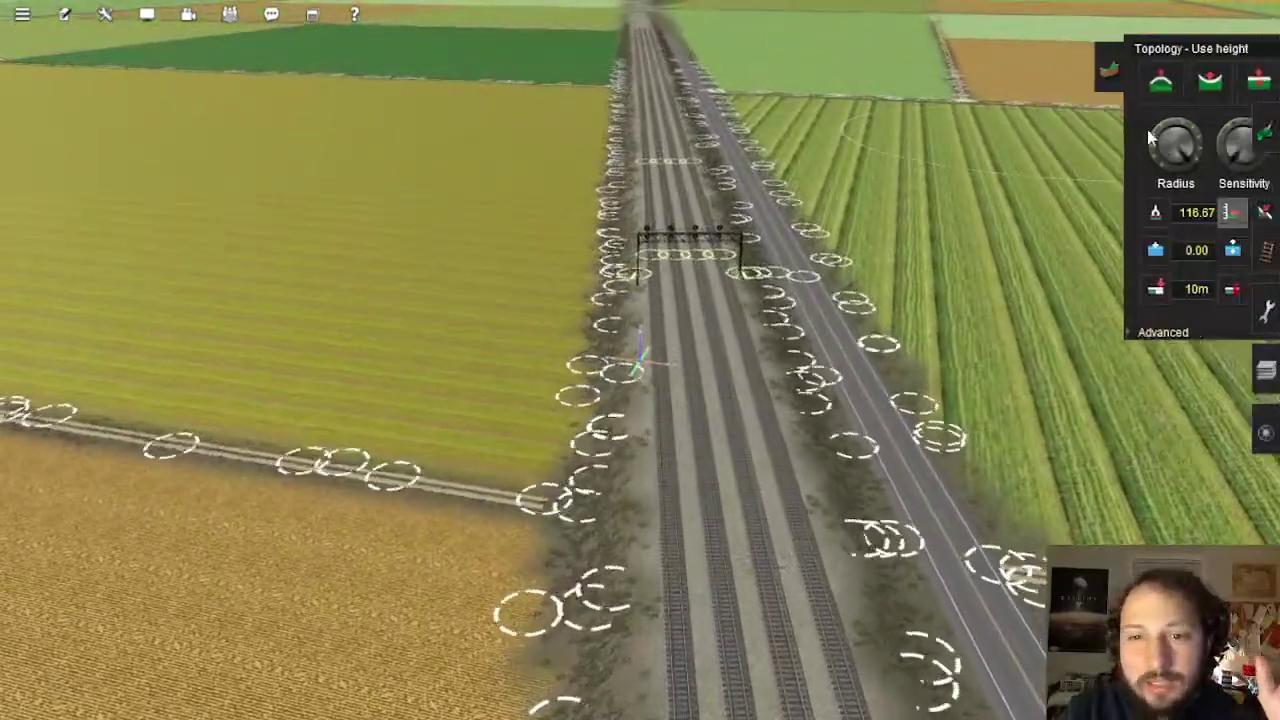
pyautogui.click(1174, 88)
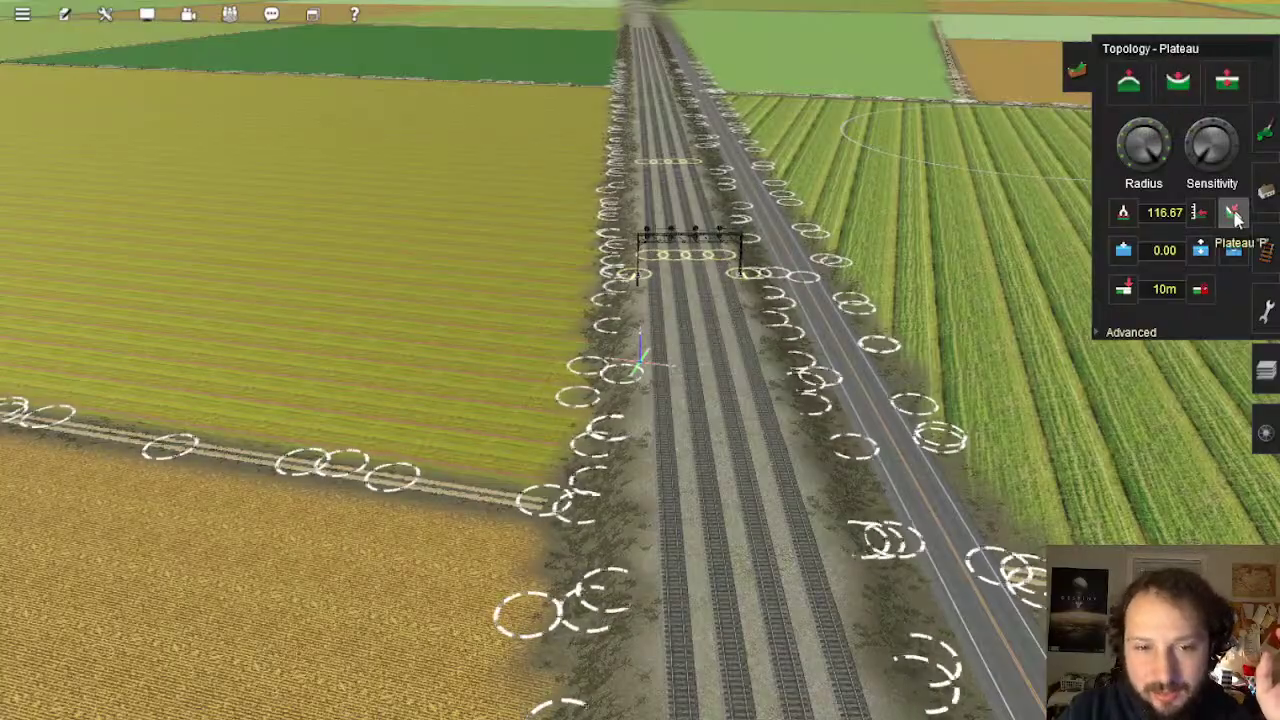
# Follow the main line through the patchwork of crop fields past the small wood and signal gantry, switching the terrain tool to Use height
pyautogui.press('Up')
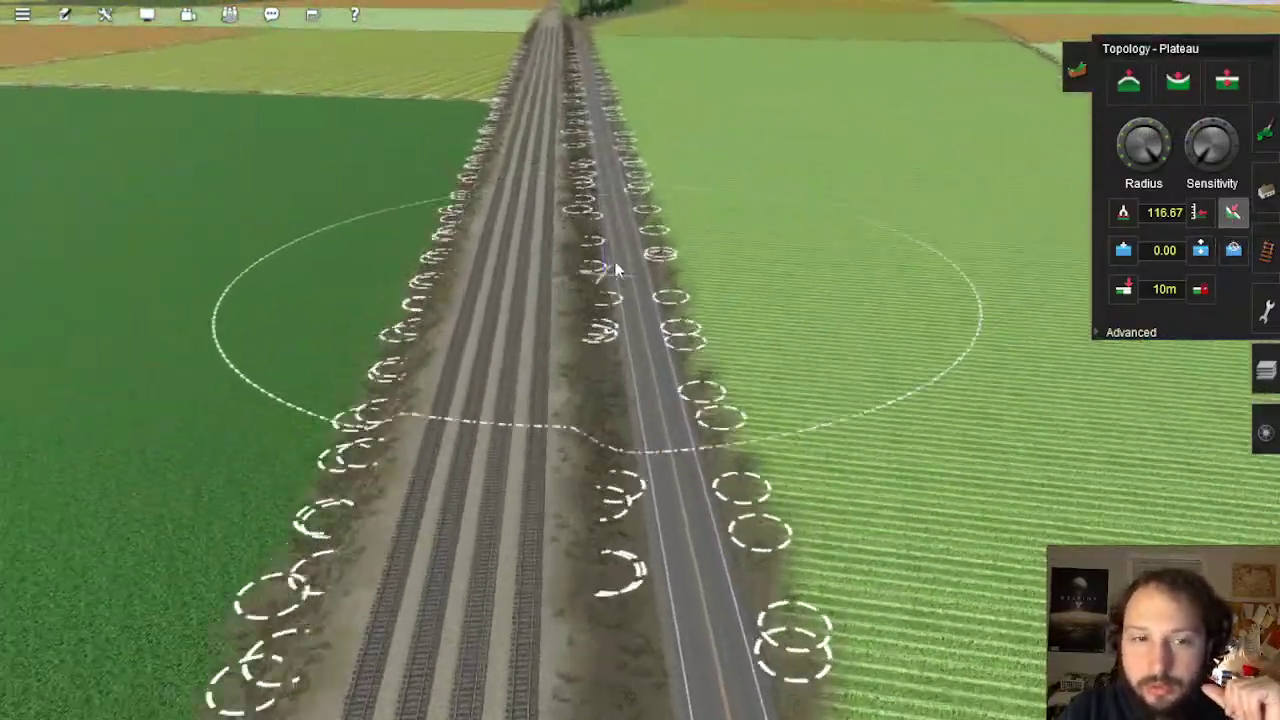
pyautogui.moveTo(616, 264); pyautogui.dragTo(646, 254, button='right')
pyautogui.press('Up')
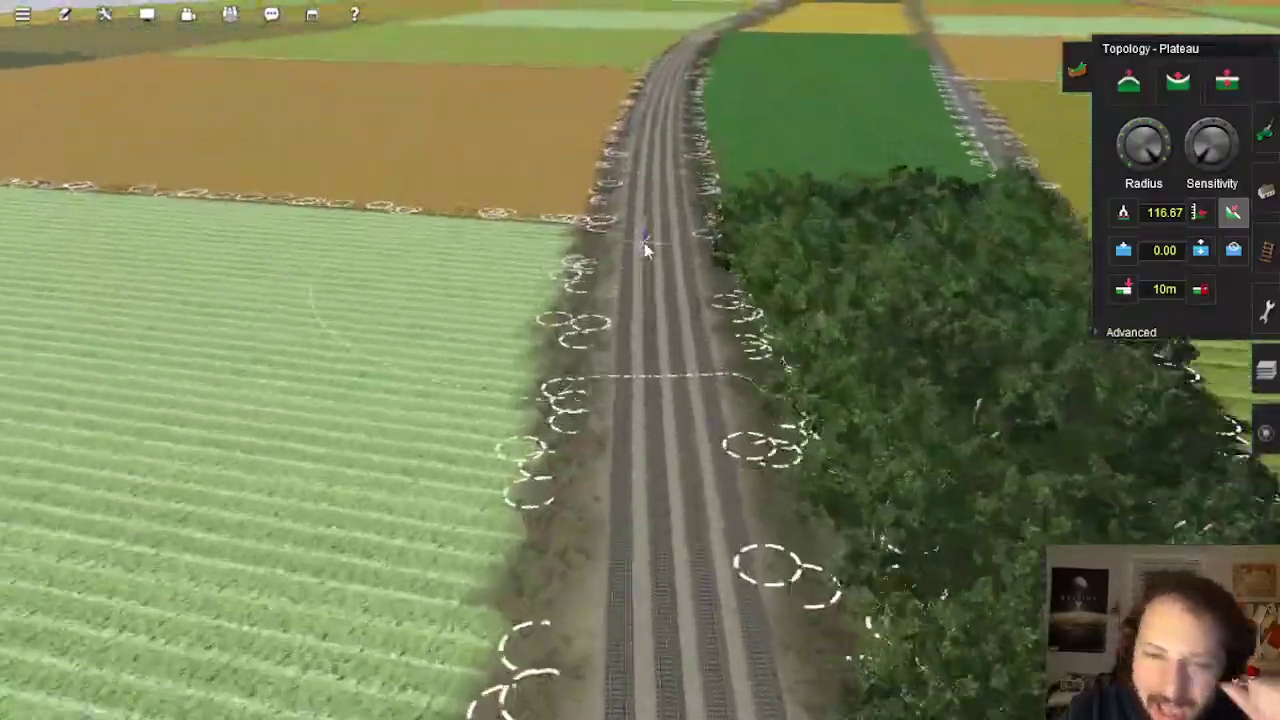
pyautogui.press('Up')
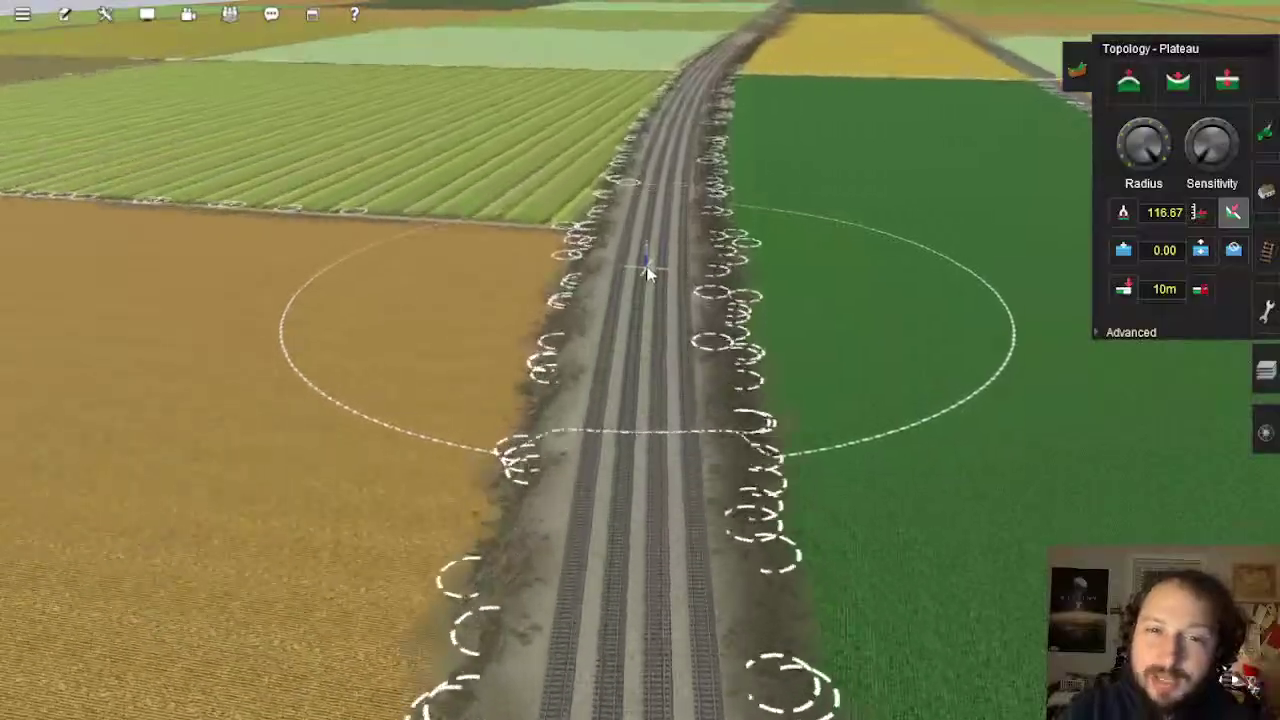
pyautogui.press('Up')
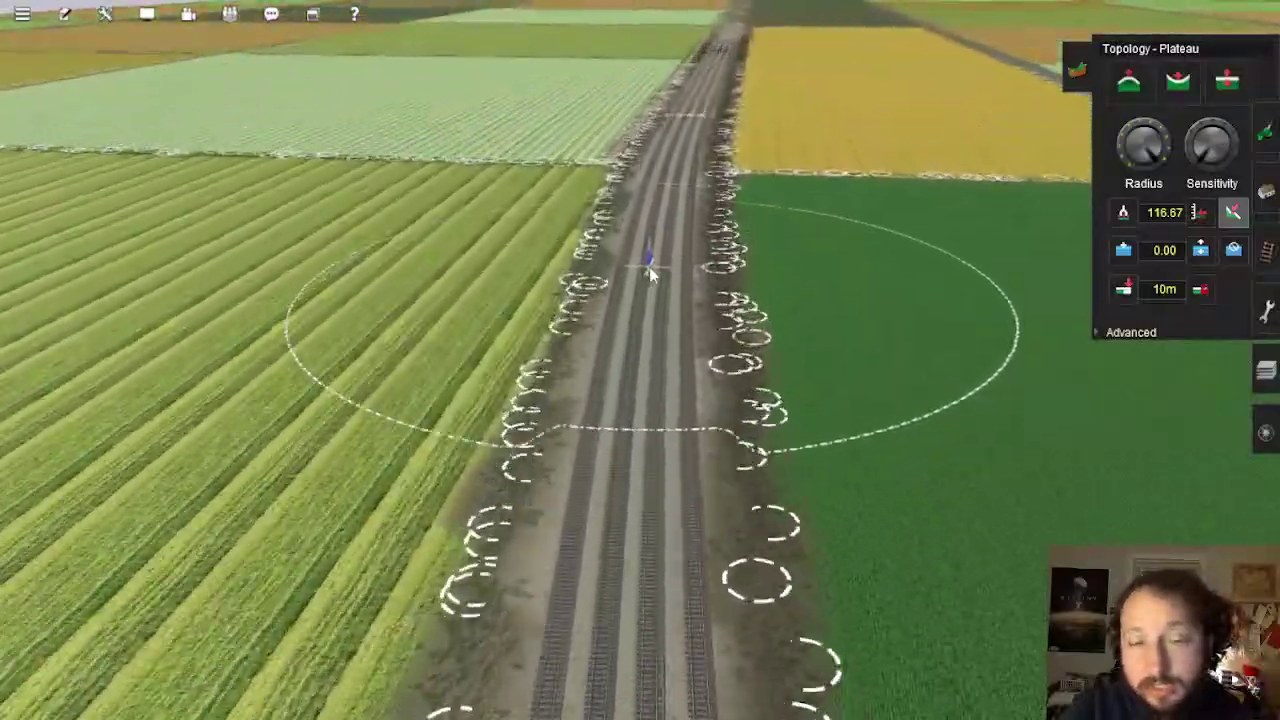
pyautogui.press('Up')
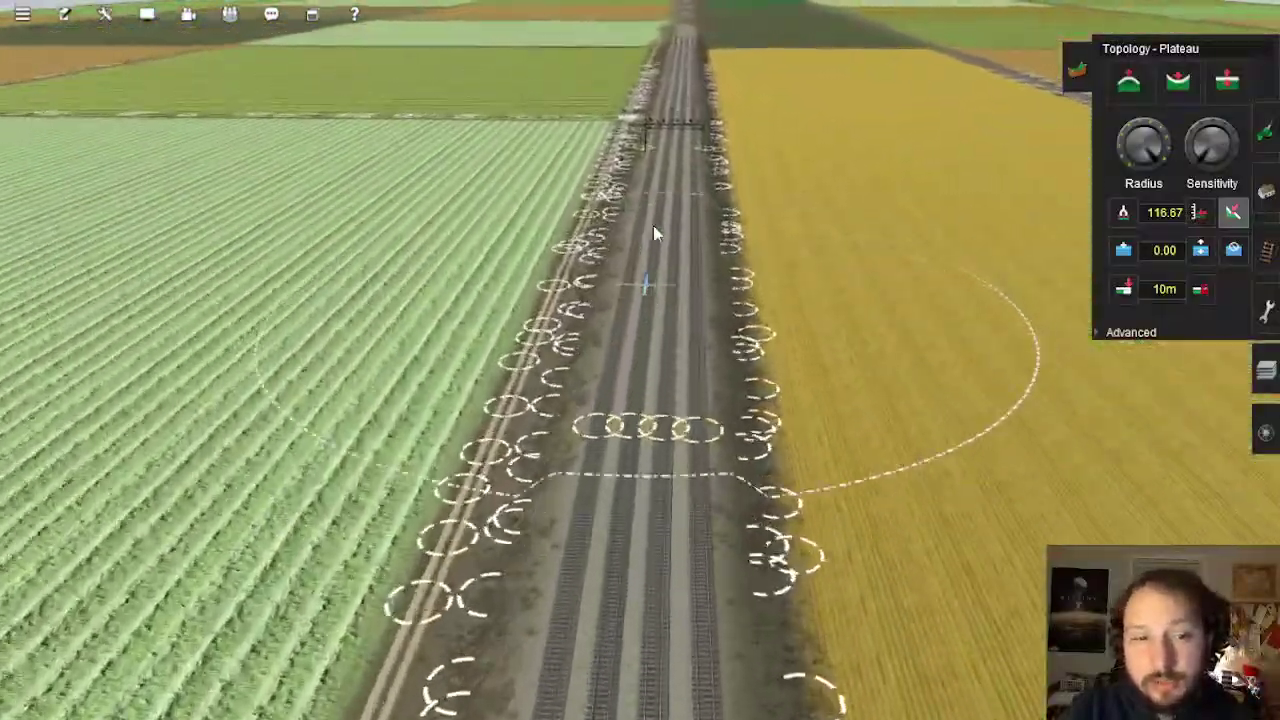
pyautogui.press('Up')
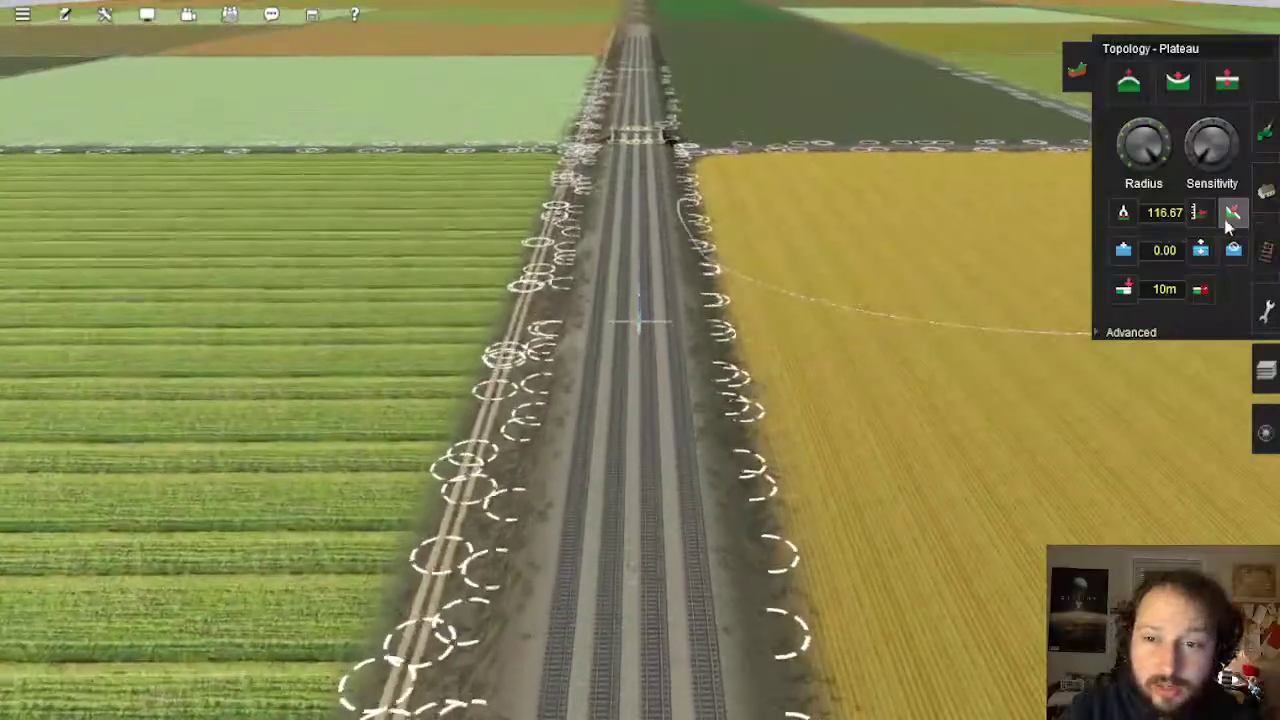
pyautogui.press('Up')
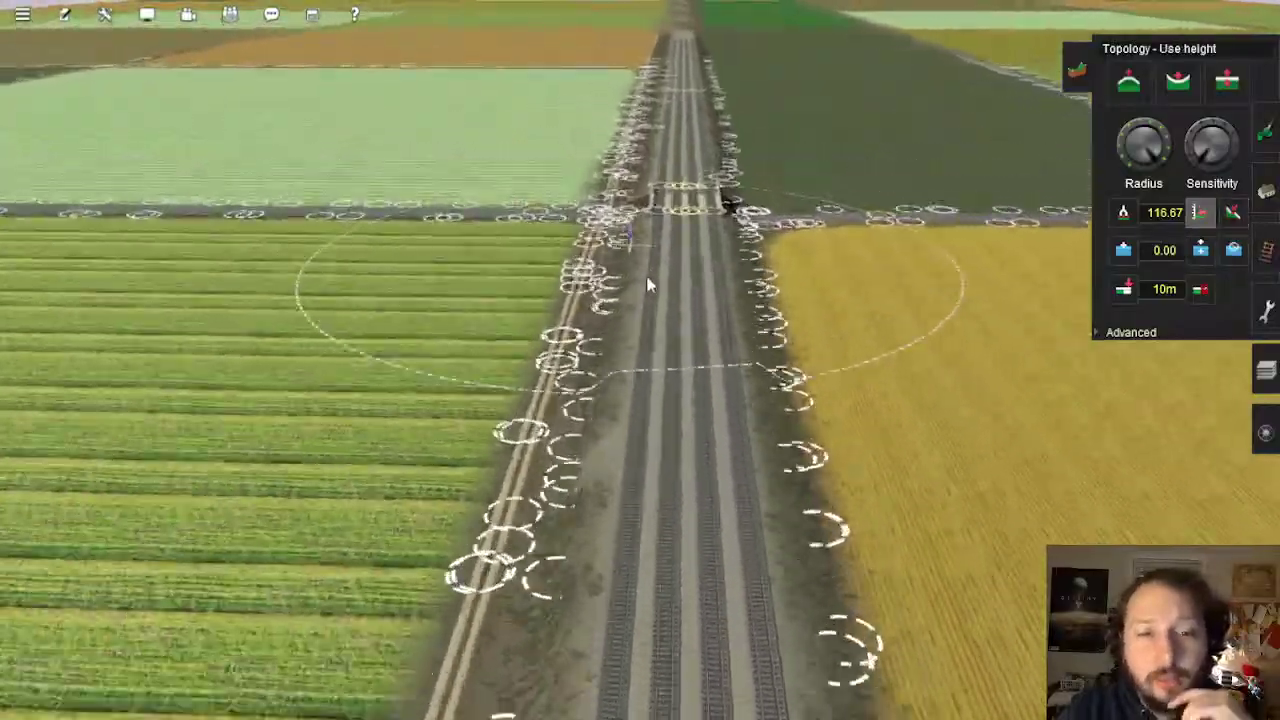
pyautogui.rightClick(705, 175)
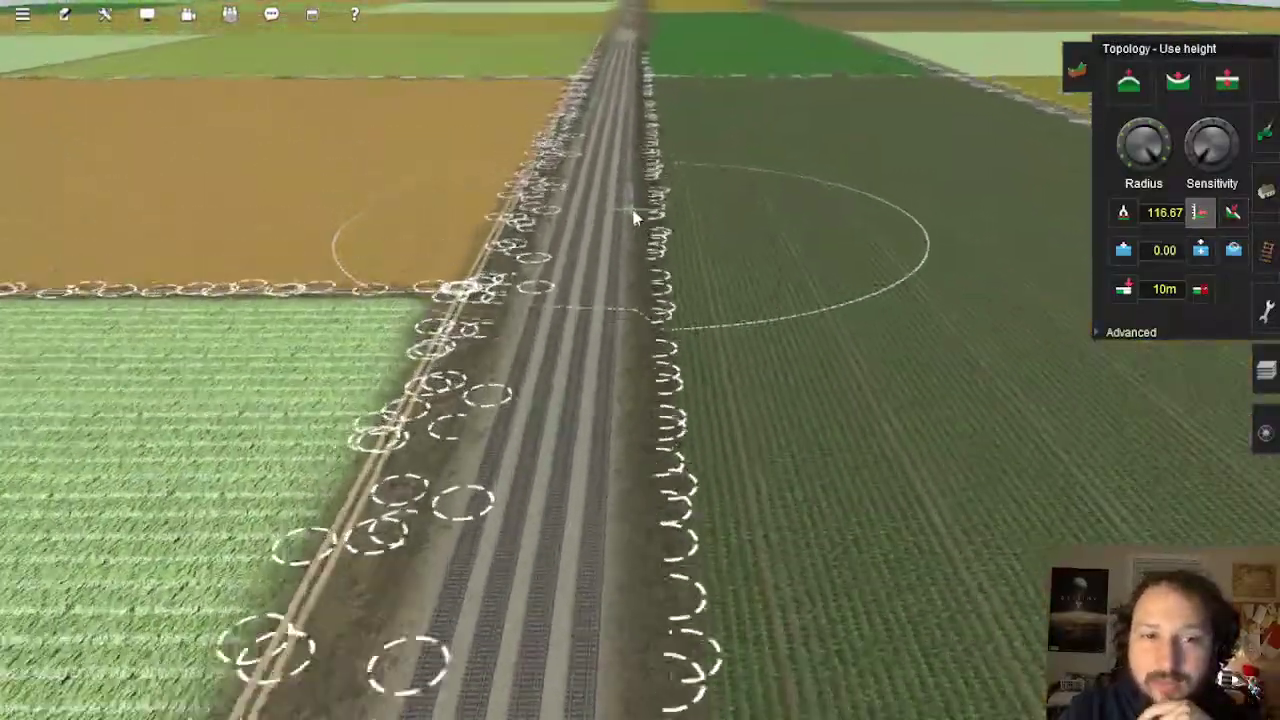
# Choose the Height Up terrain tool and bring the river channel on the bare grid terrain into view
pyautogui.moveTo(633, 211)
pyautogui.mouseDown(button='right')
pyautogui.moveTo(682, 238)
pyautogui.moveTo(617, 240)
pyautogui.moveTo(623, 220)
pyautogui.moveTo(658, 249)
pyautogui.moveTo(624, 246)
pyautogui.moveTo(653, 254)
pyautogui.moveTo(634, 263)
pyautogui.moveTo(631, 249)
pyautogui.moveTo(645, 247)
pyautogui.moveTo(651, 168)
pyautogui.moveTo(636, 127)
pyautogui.moveTo(571, 200)
pyautogui.moveTo(586, 343)
pyautogui.moveTo(792, 413)
pyautogui.moveTo(440, 357)
pyautogui.moveTo(503, 326)
pyautogui.moveTo(621, 331)
pyautogui.moveTo(619, 347)
pyautogui.moveTo(750, 288)
pyautogui.moveTo(508, 237)
pyautogui.moveTo(706, 360)
pyautogui.moveTo(749, 297)
pyautogui.moveTo(1163, 122)
pyautogui.mouseUp(button='right')
pyautogui.click(1128, 82)
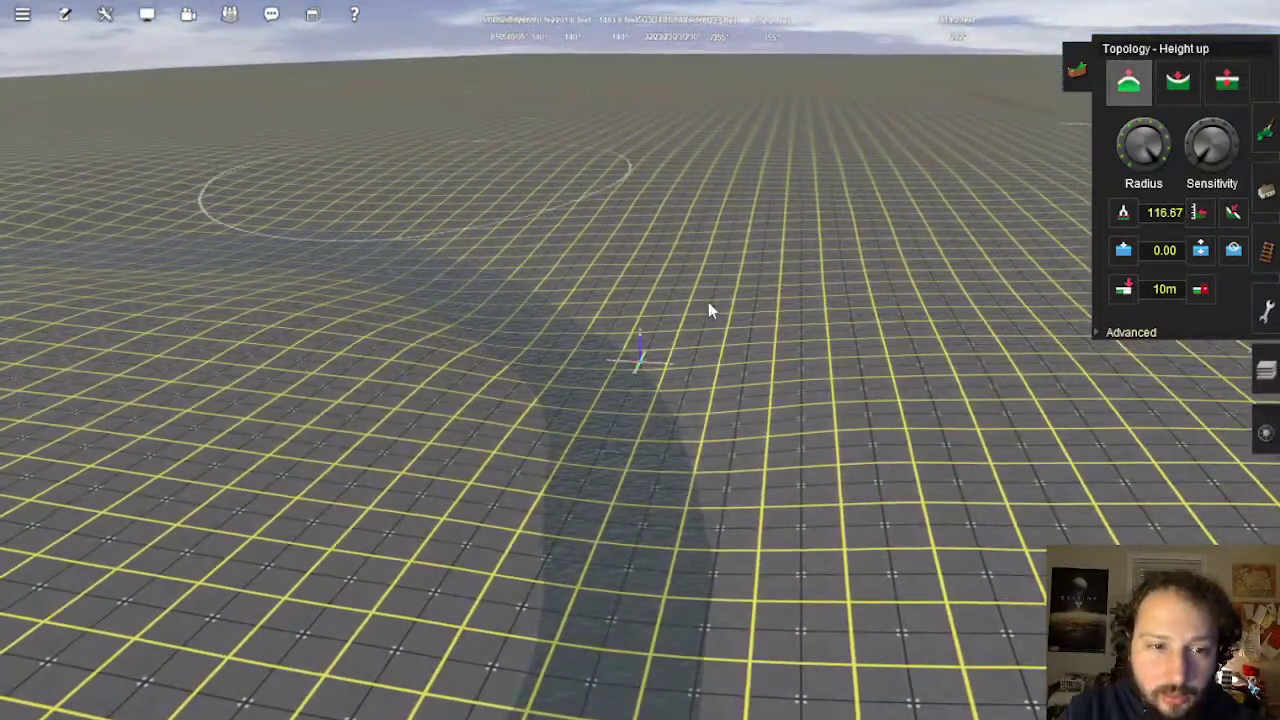
pyautogui.moveTo(588, 374); pyautogui.dragTo(760, 330, button='right')
pyautogui.moveTo(1058, 179); pyautogui.dragTo(784, 141, button='right')
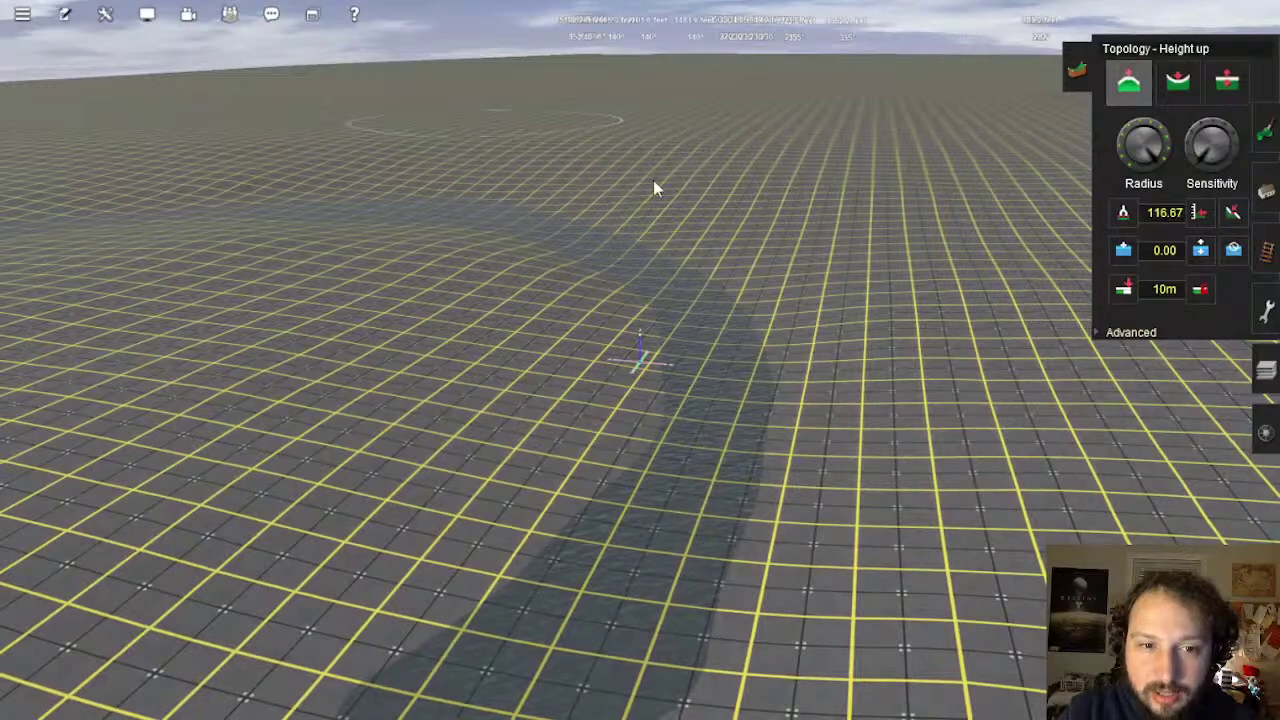
pyautogui.moveTo(653, 188)
pyautogui.mouseDown(button='right')
pyautogui.moveTo(603, 420)
pyautogui.moveTo(571, 428)
pyautogui.moveTo(587, 393)
pyautogui.mouseUp(button='right')
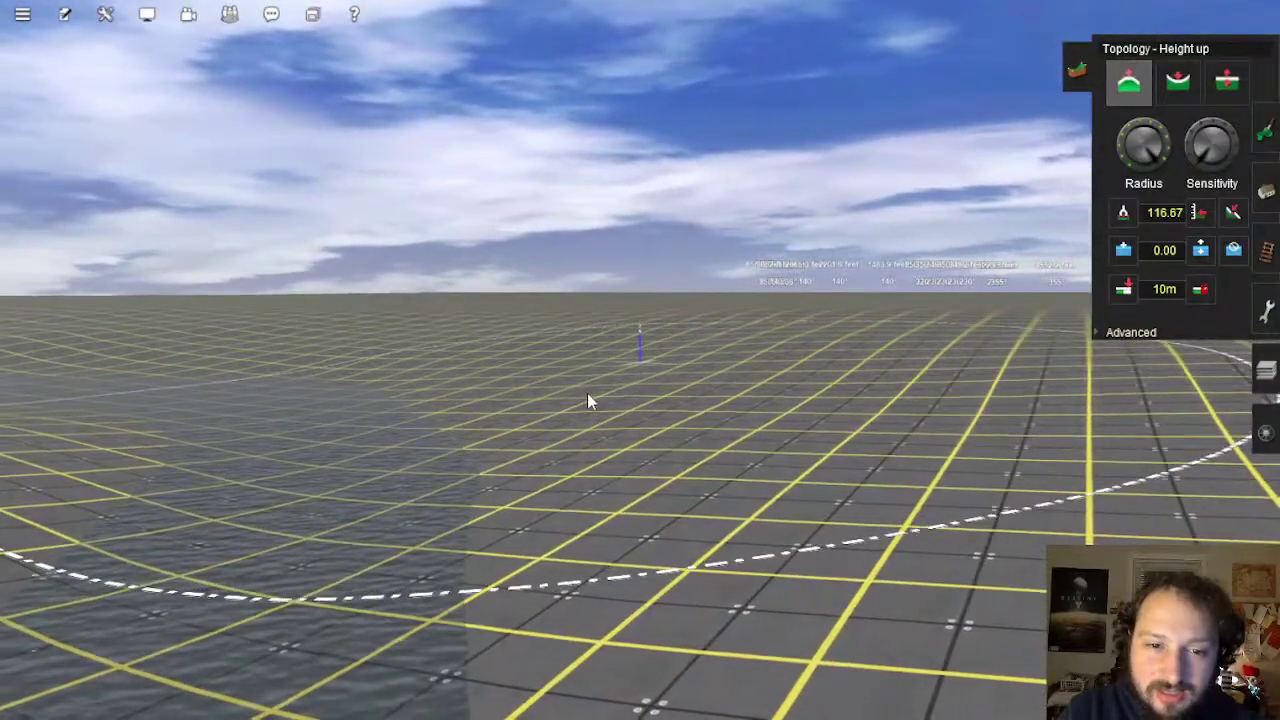
# Choose the Height Down terrain tool for the ground along the river channel
pyautogui.press('Right')
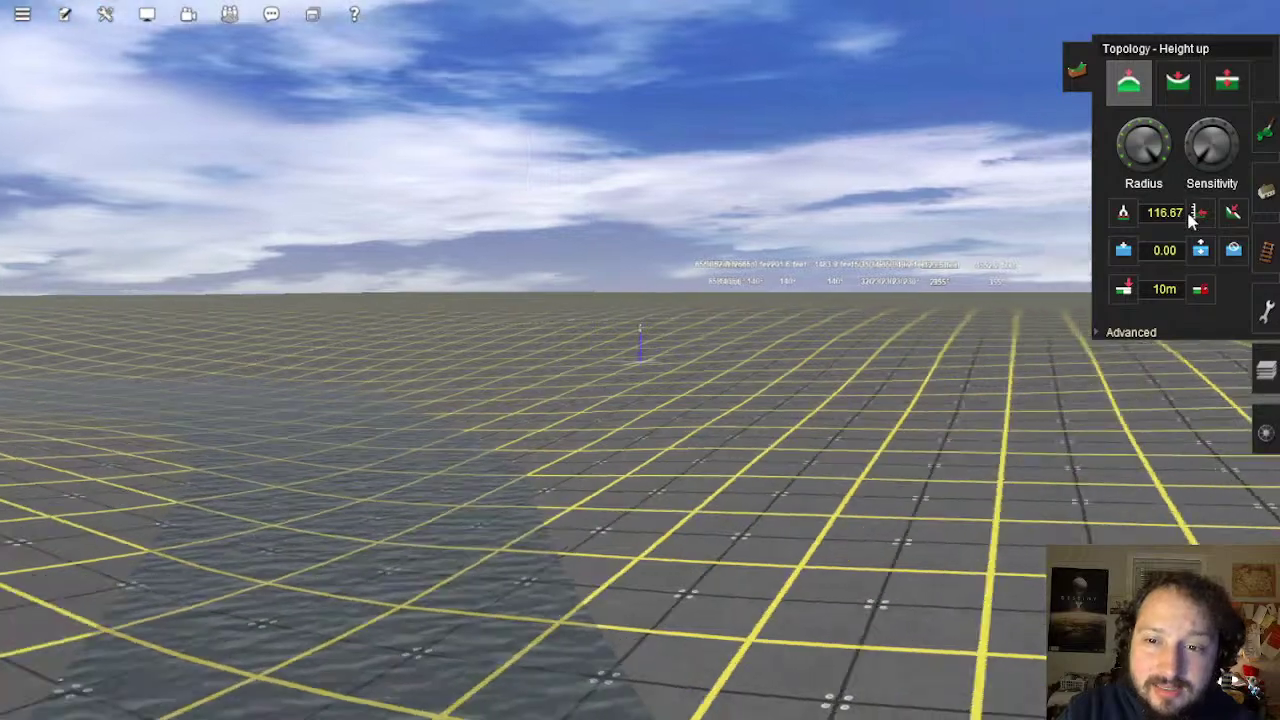
pyautogui.press('Right')
pyautogui.press('Up')
pyautogui.click(1188, 86)
pyautogui.press('Left')
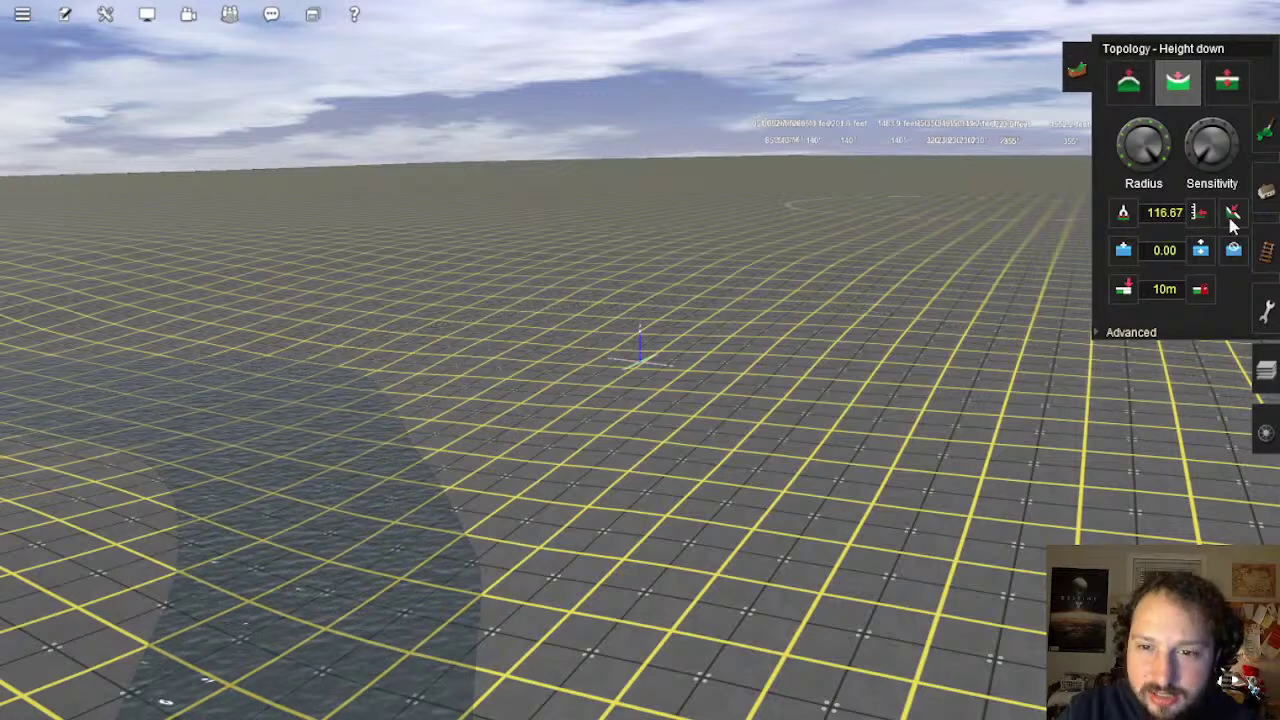
# Level the ground along the river's far bank with the Plateau tool
pyautogui.rightClick(440, 325)
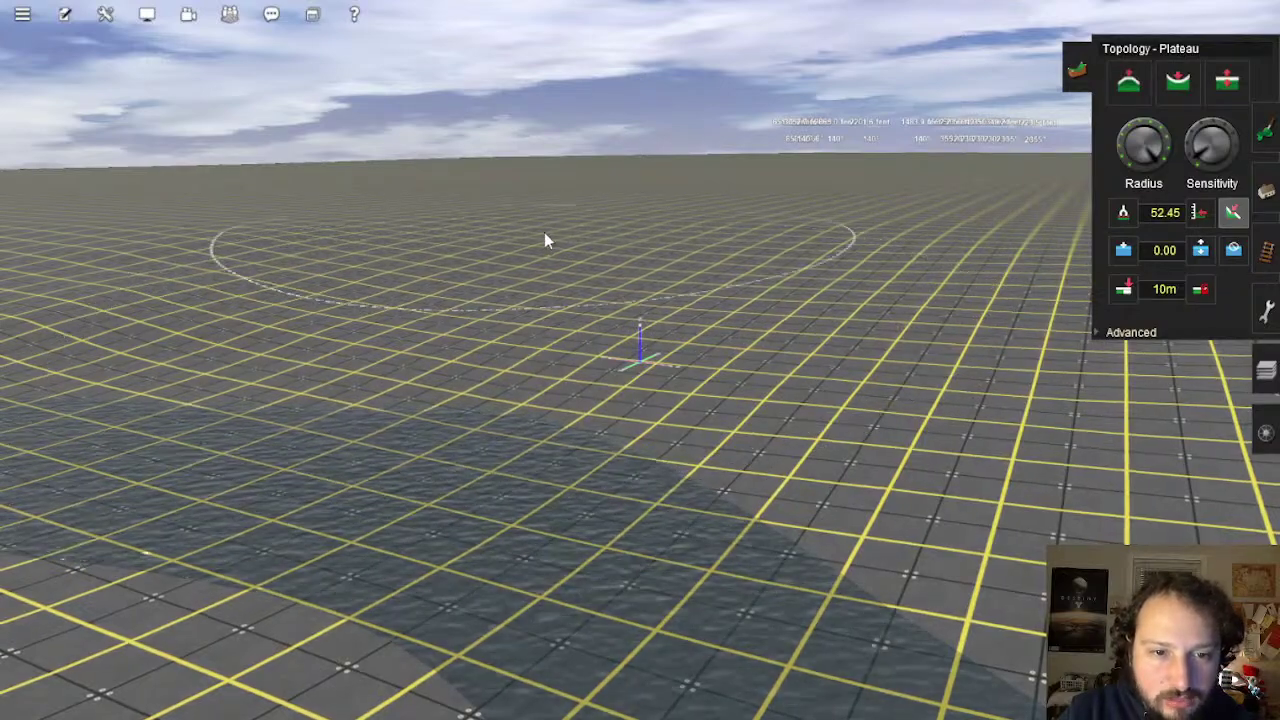
pyautogui.rightClick(556, 303)
pyautogui.rightClick(450, 365)
pyautogui.moveTo(470, 365)
pyautogui.mouseDown()
pyautogui.moveTo(563, 359)
pyautogui.moveTo(549, 275)
pyautogui.mouseUp()
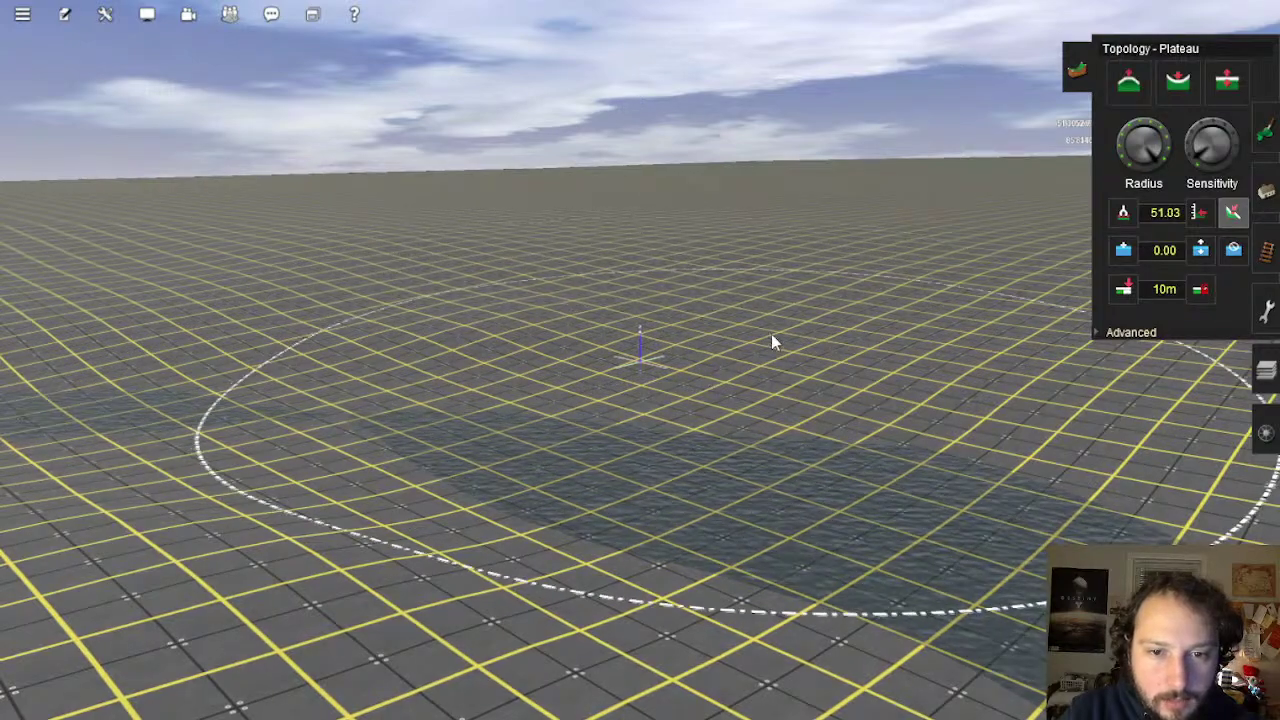
pyautogui.rightClick(880, 260)
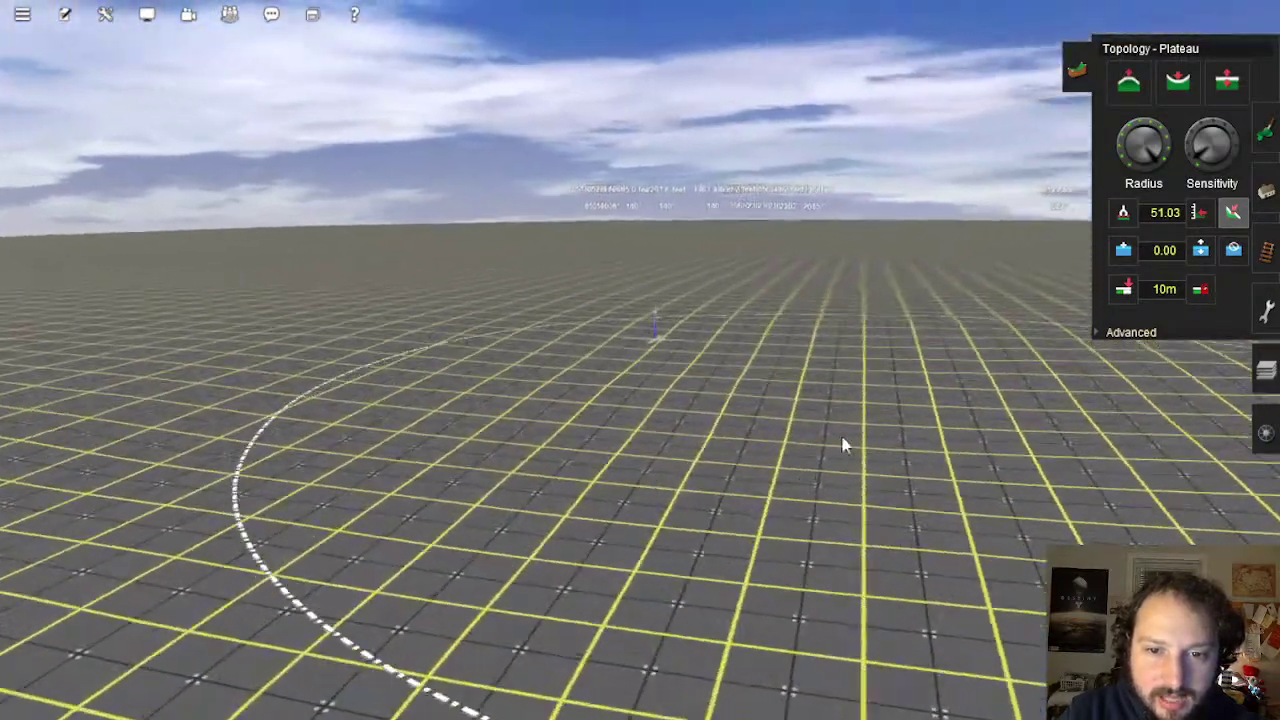
# Plateau the open plain behind the river bank to even out its slopes
pyautogui.rightClick(835, 438)
pyautogui.rightClick(532, 352)
pyautogui.moveTo(662, 351); pyautogui.dragTo(607, 321)
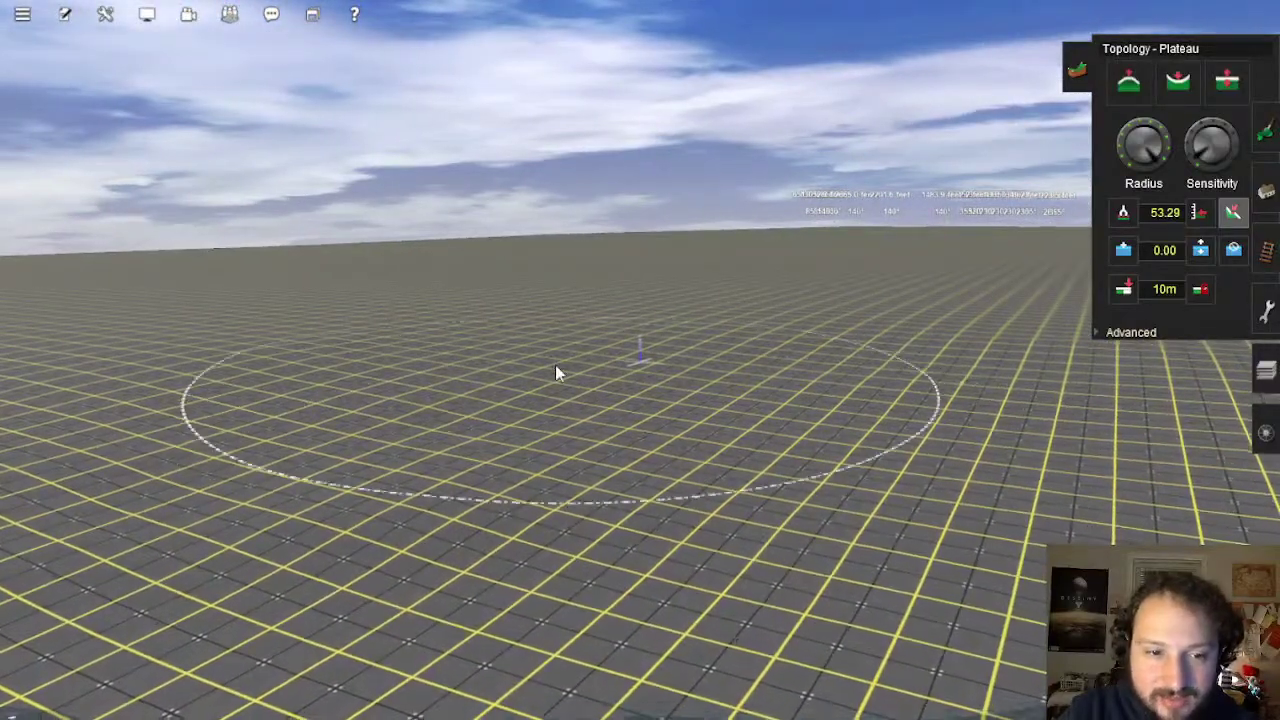
pyautogui.rightClick(619, 480)
pyautogui.moveTo(641, 483)
pyautogui.mouseDown(button='right')
pyautogui.moveTo(591, 420)
pyautogui.moveTo(680, 494)
pyautogui.moveTo(453, 424)
pyautogui.mouseUp(button='right')
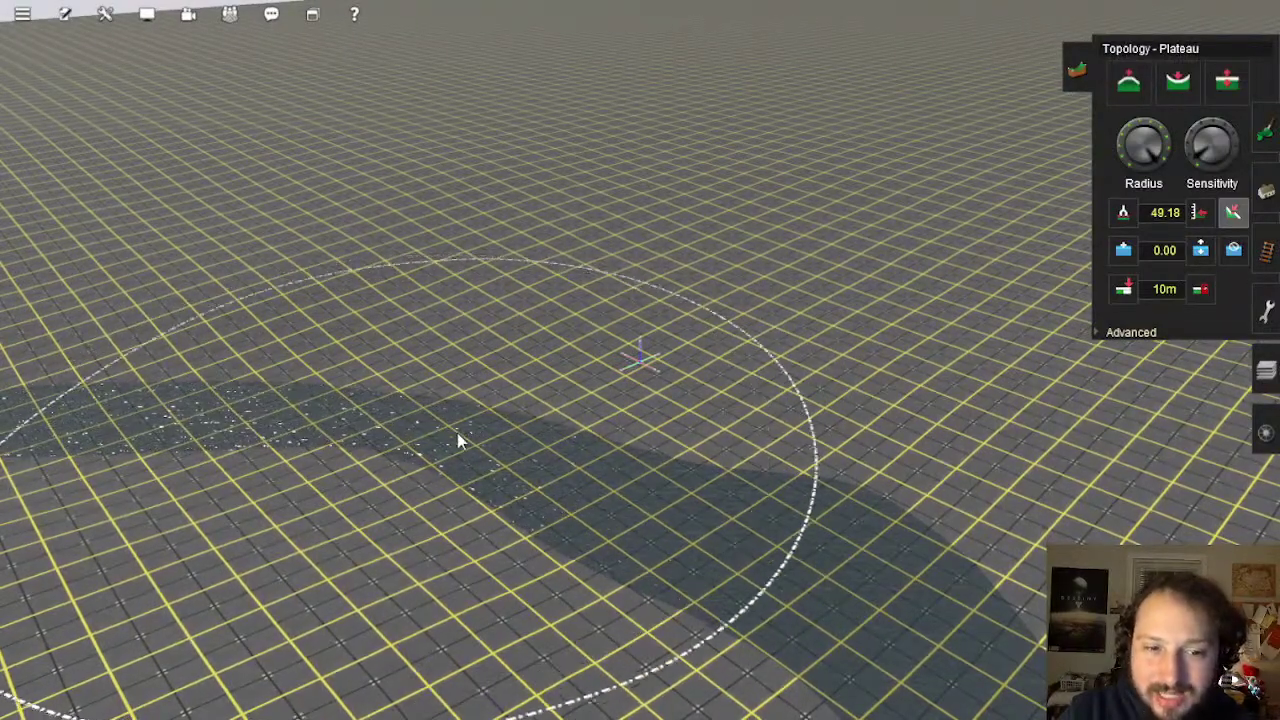
# Continue smoothing the plain behind the river bend with the Plateau tool, working towards the railway tracks
pyautogui.moveTo(457, 437)
pyautogui.mouseDown(button='right')
pyautogui.moveTo(457, 417)
pyautogui.moveTo(542, 418)
pyautogui.mouseUp(button='right')
pyautogui.scroll(-3, 531, 289)
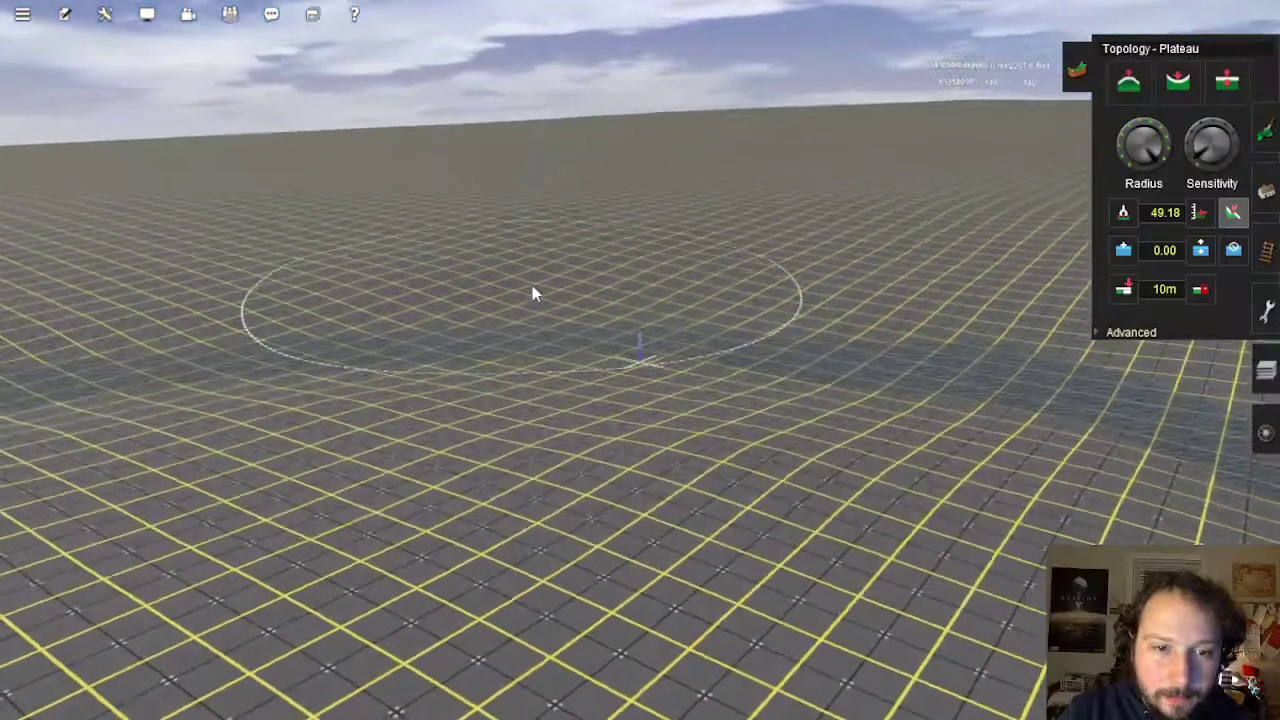
pyautogui.scroll(3, 603, 323)
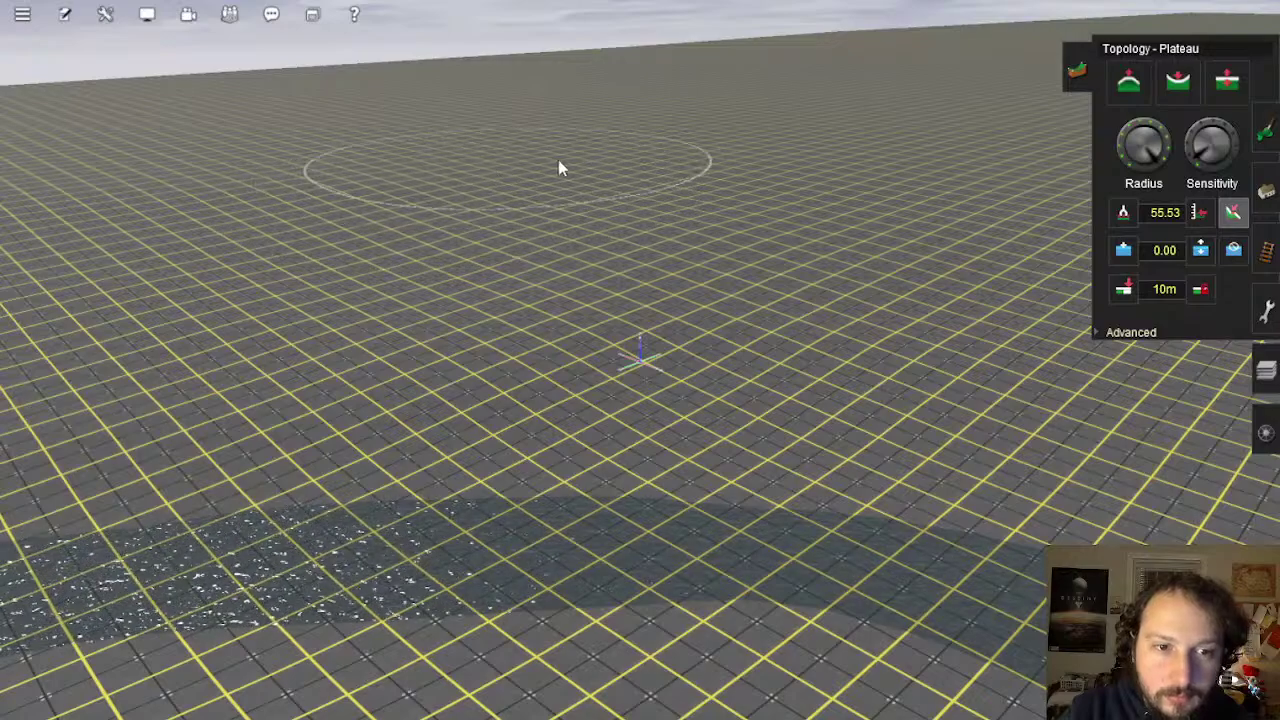
pyautogui.scroll(5, 835, 337)
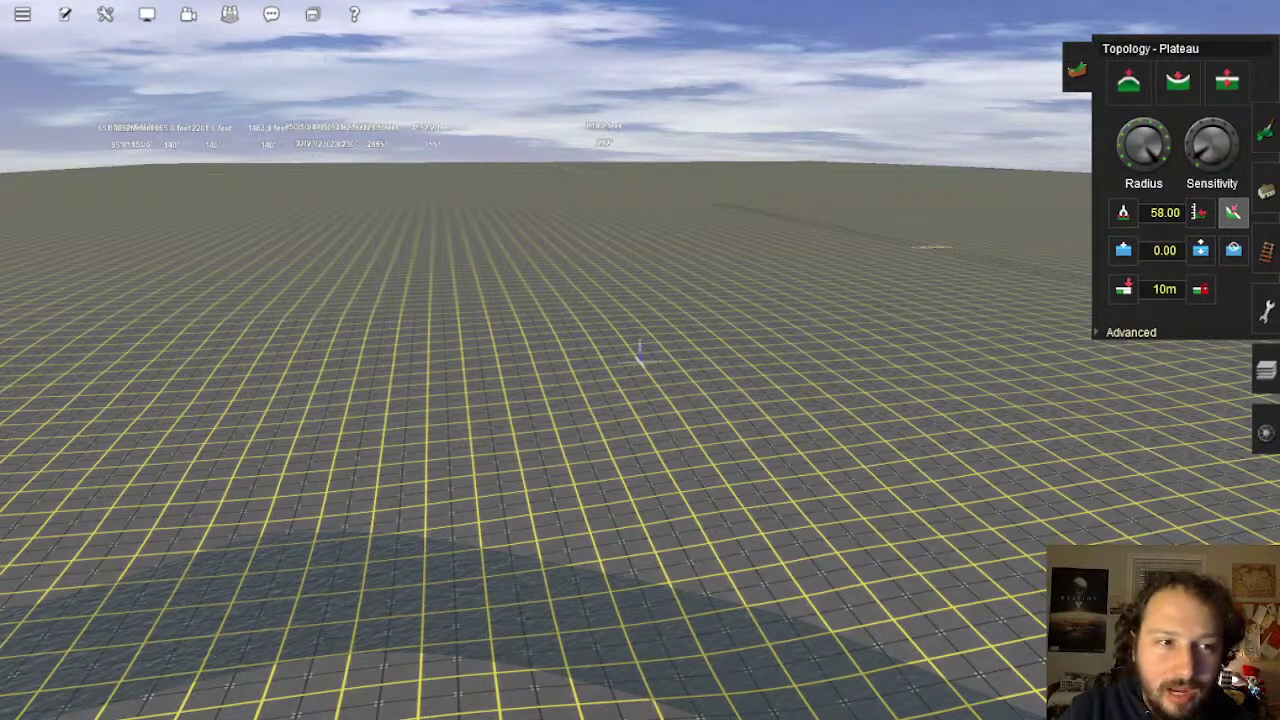
pyautogui.press('Right')
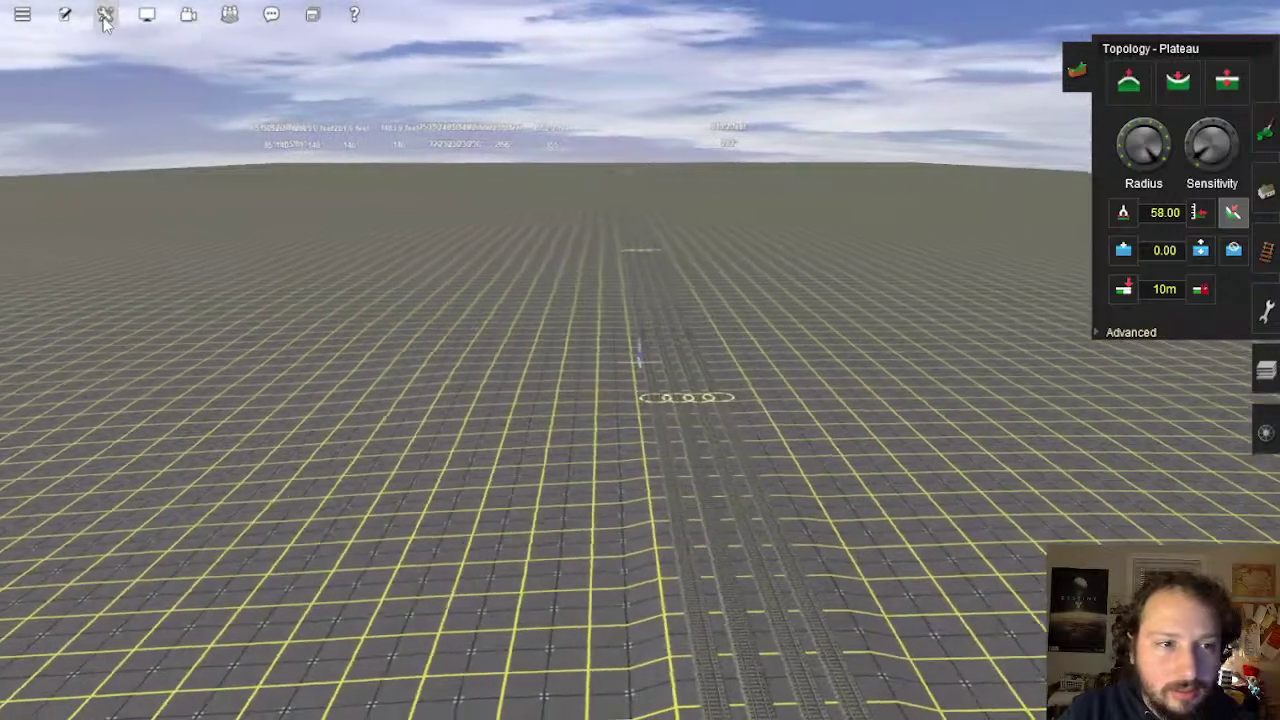
# Switch editing to Surveyor 2.0 and view the river bend from above
pyautogui.click(105, 14)
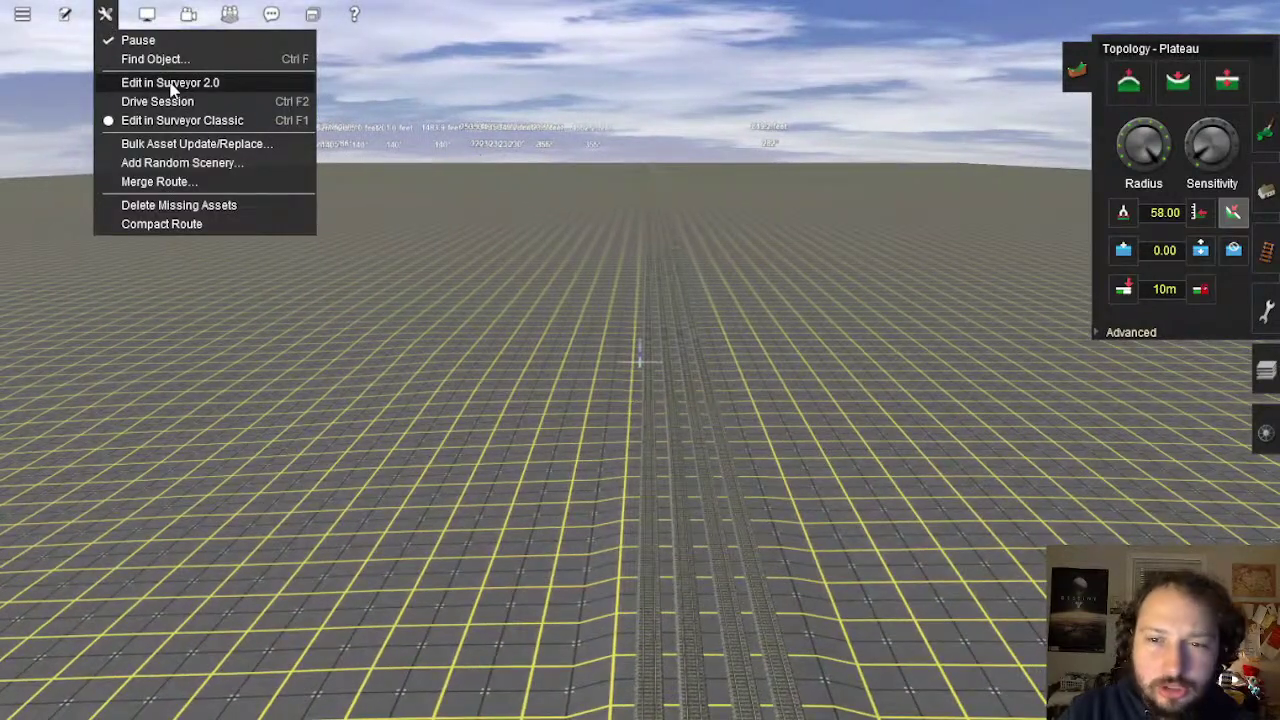
pyautogui.click(170, 84)
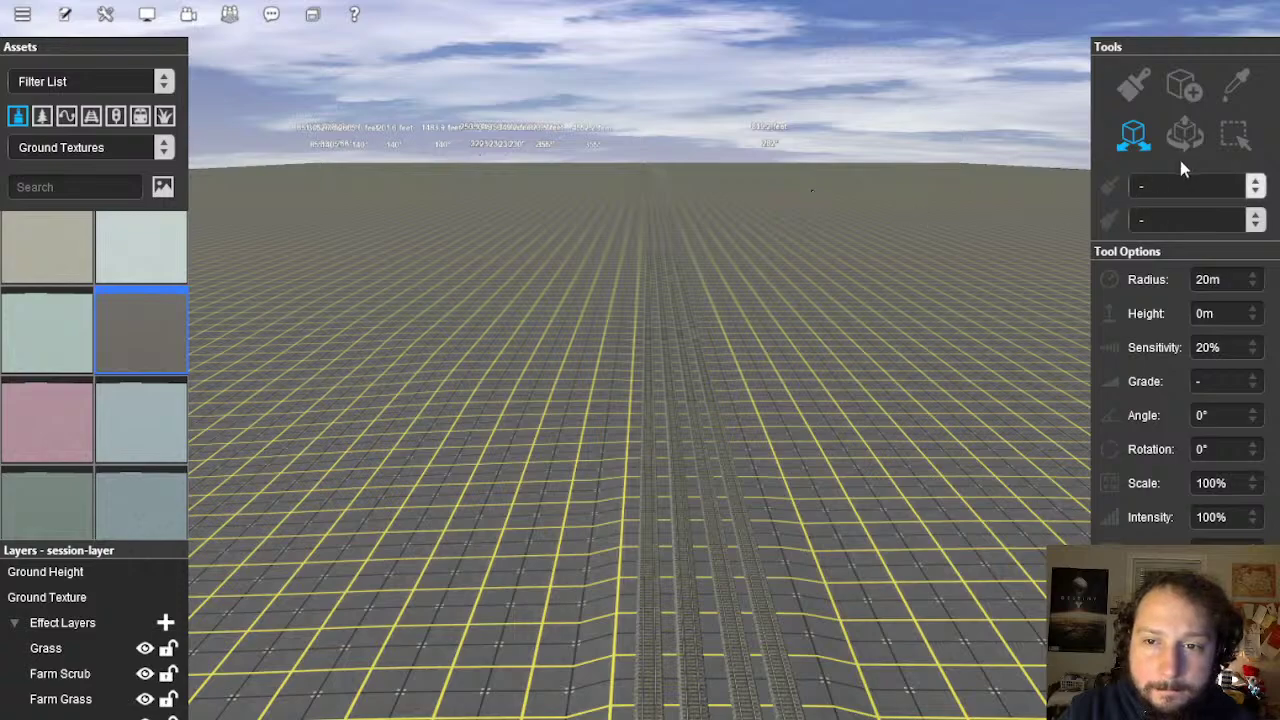
pyautogui.moveTo(545, 425)
pyautogui.mouseDown(button='right')
pyautogui.moveTo(519, 432)
pyautogui.moveTo(515, 280)
pyautogui.moveTo(594, 319)
pyautogui.moveTo(587, 328)
pyautogui.mouseUp(button='right')
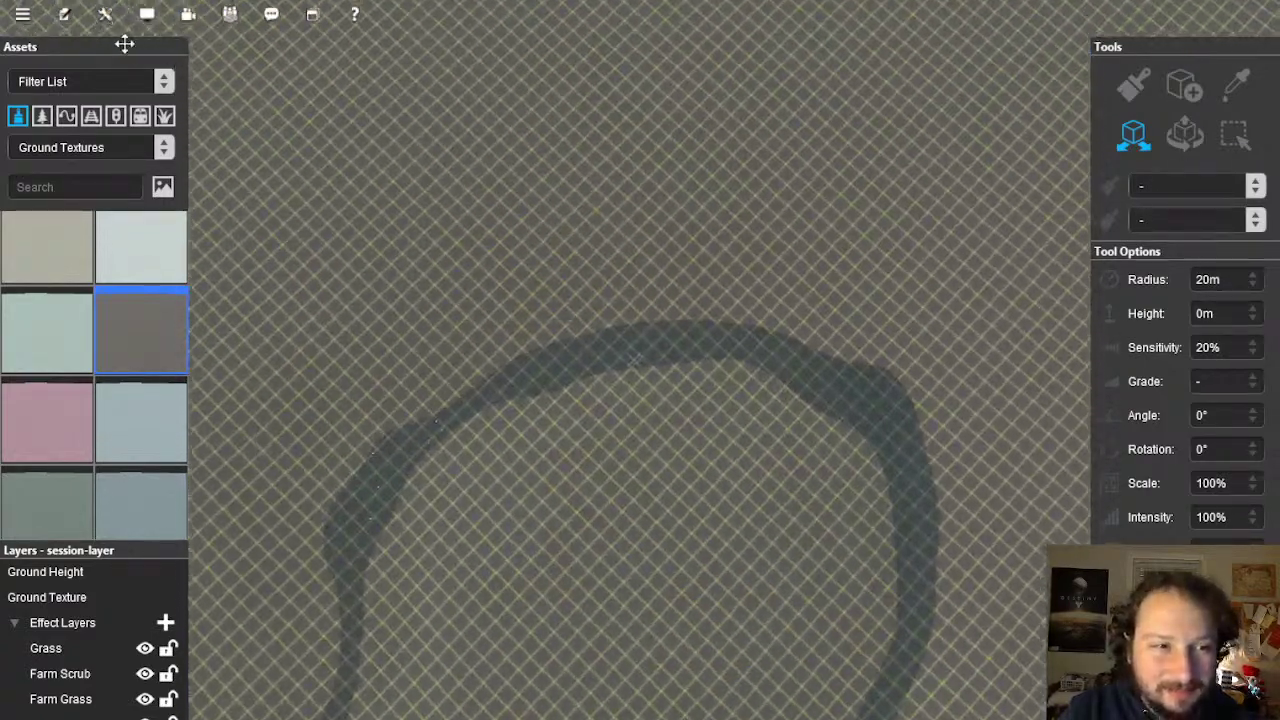
# Switch editing back to Surveyor Classic and reopen the Topology tools with Plateau active
pyautogui.click(105, 14)
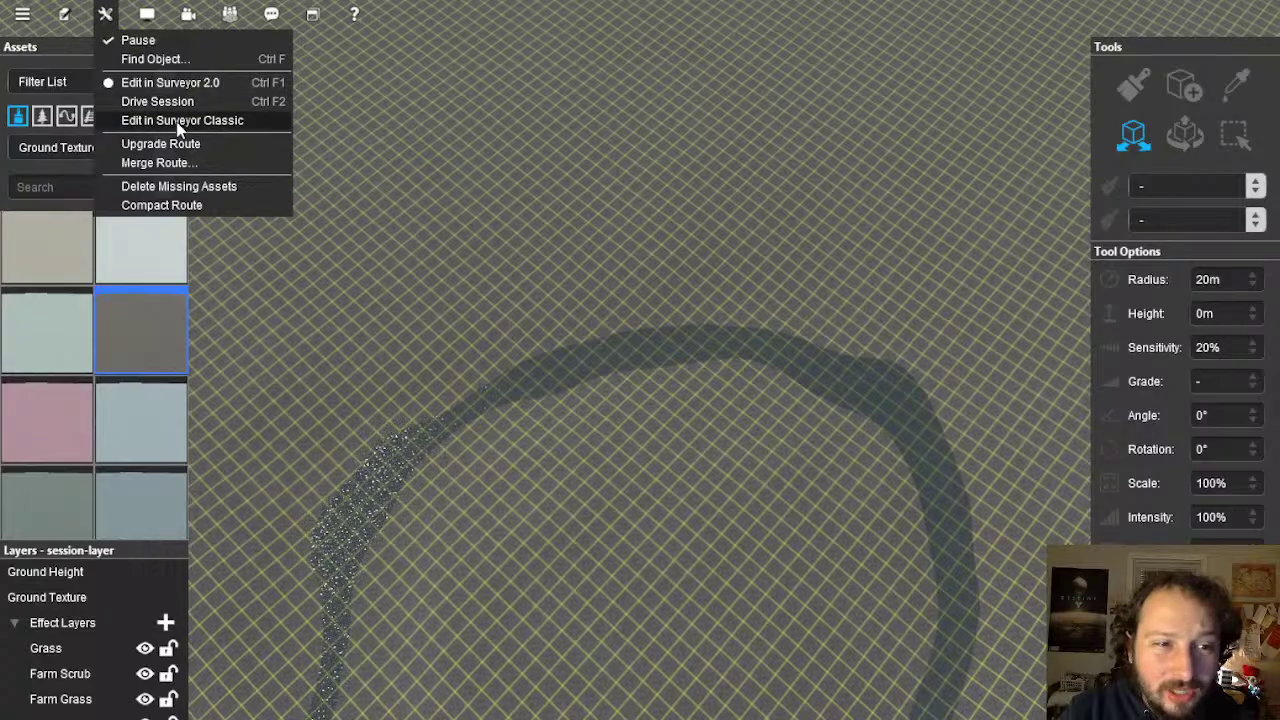
pyautogui.hotkey('ctrl', 'F2')
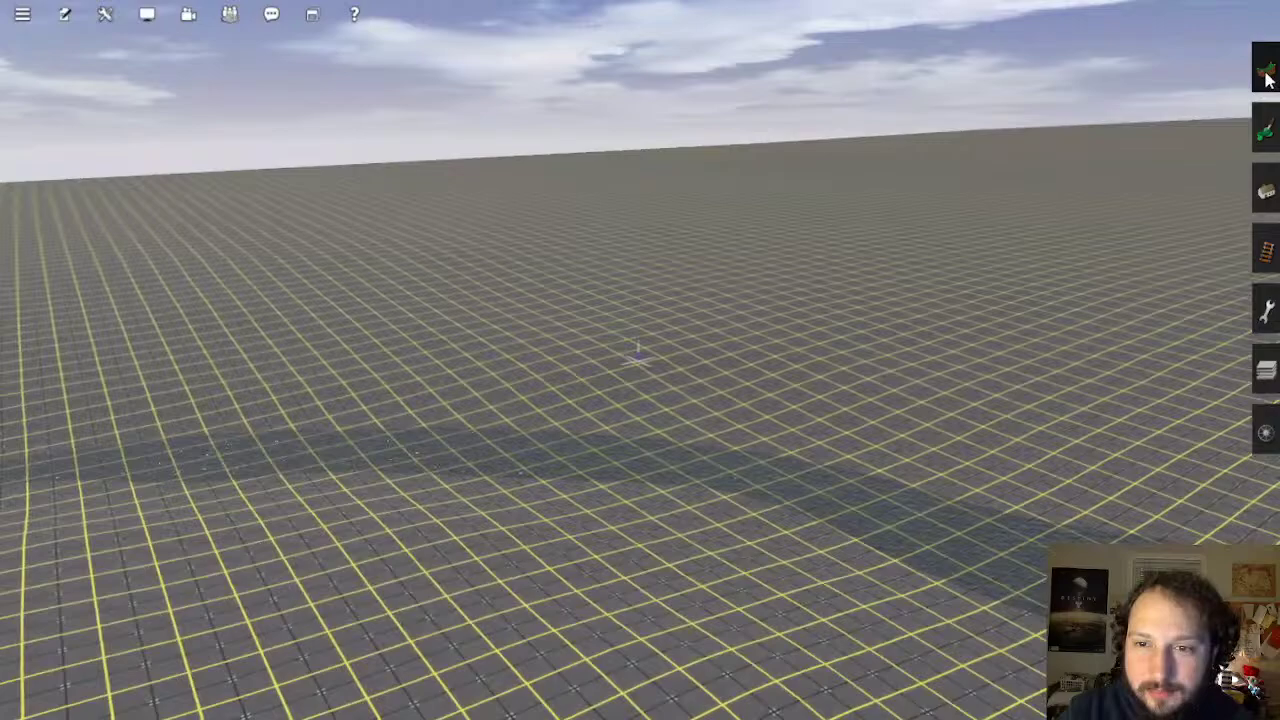
pyautogui.click(1266, 70)
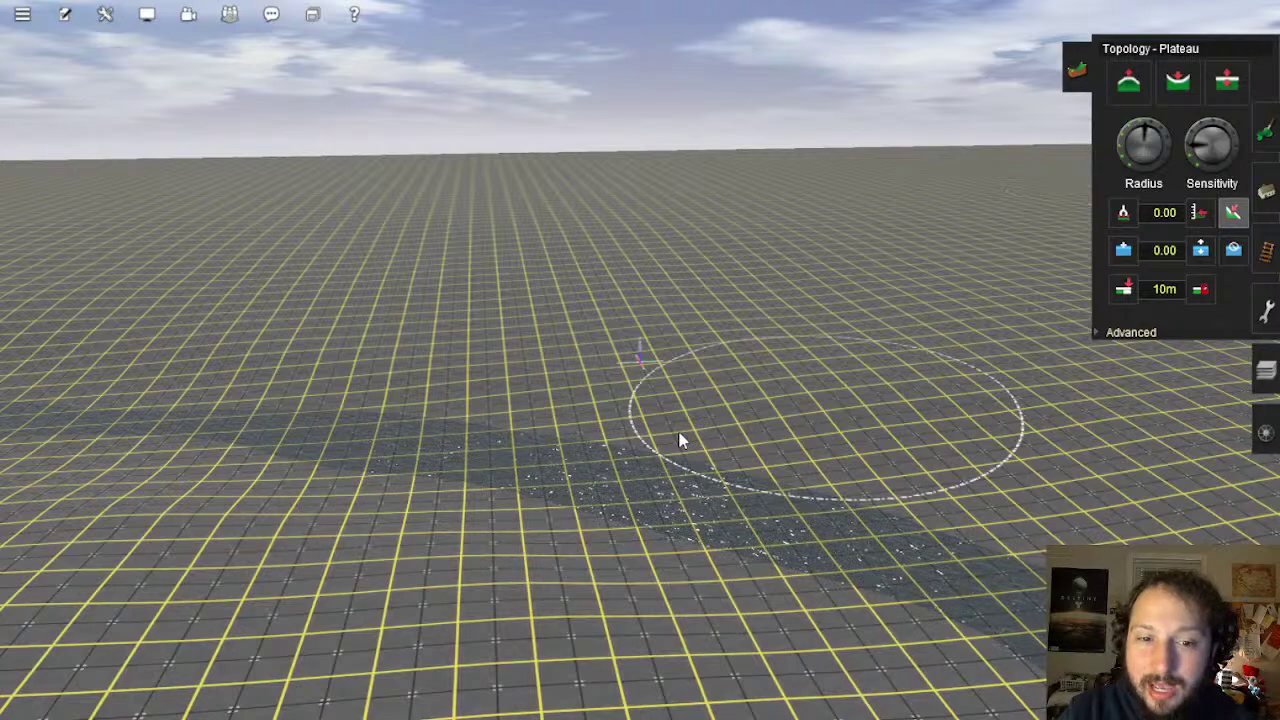
# Enlarge the Plateau brush radius and level the ground beyond the river's far bank
pyautogui.press('Left')
pyautogui.press('Down')
pyautogui.press('Up')
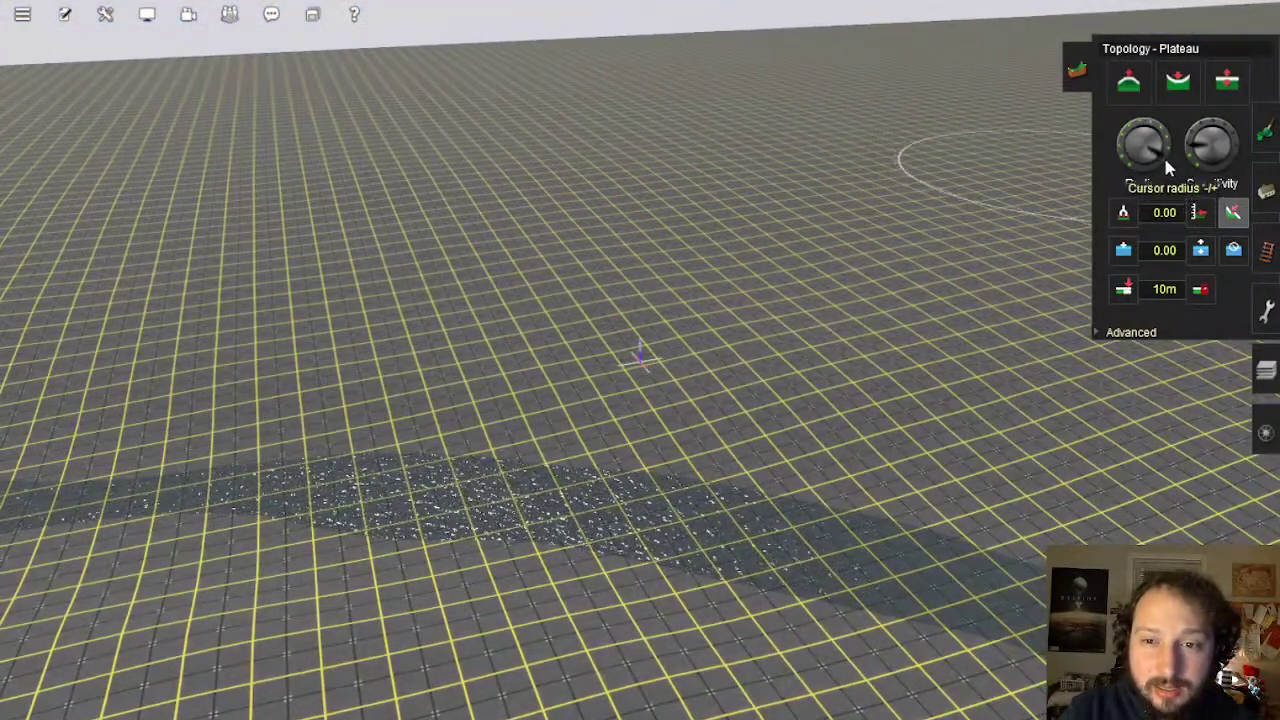
pyautogui.moveTo(770, 405)
pyautogui.mouseDown()
pyautogui.moveTo(676, 335)
pyautogui.moveTo(683, 196)
pyautogui.moveTo(624, 187)
pyautogui.mouseUp()
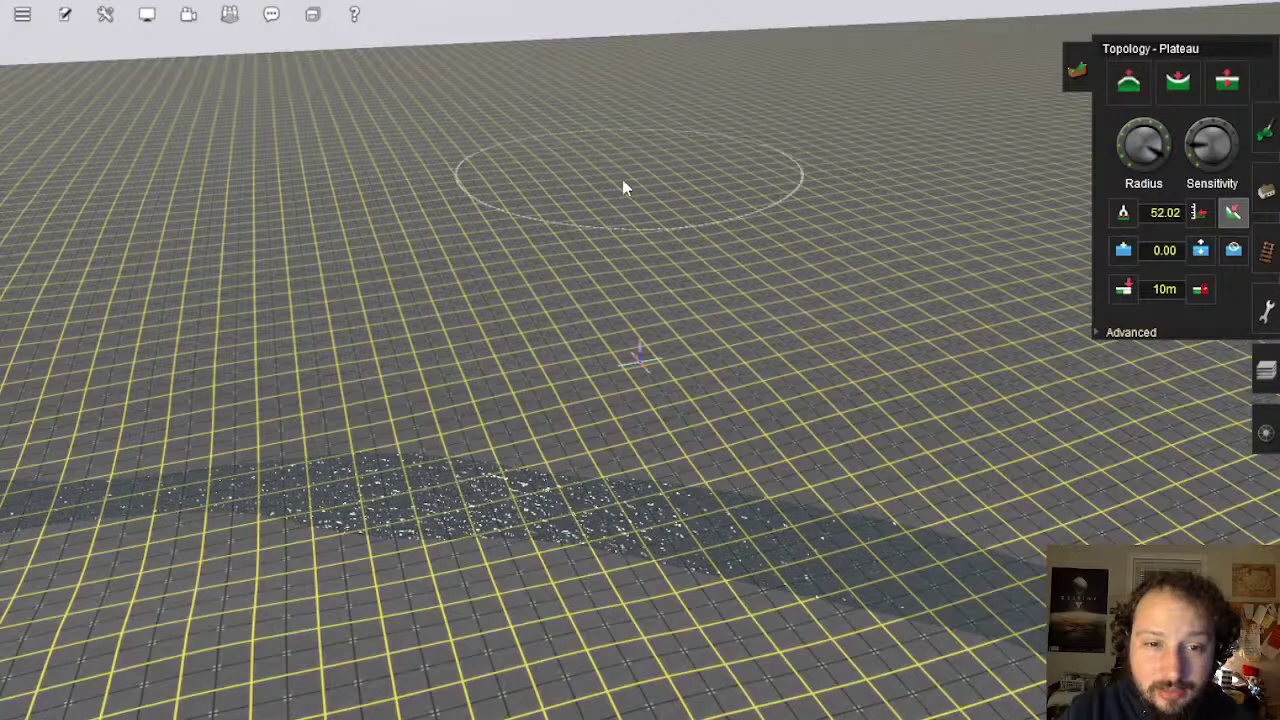
# Plateau further stretches of the plain, moving away from the river
pyautogui.press('Down')
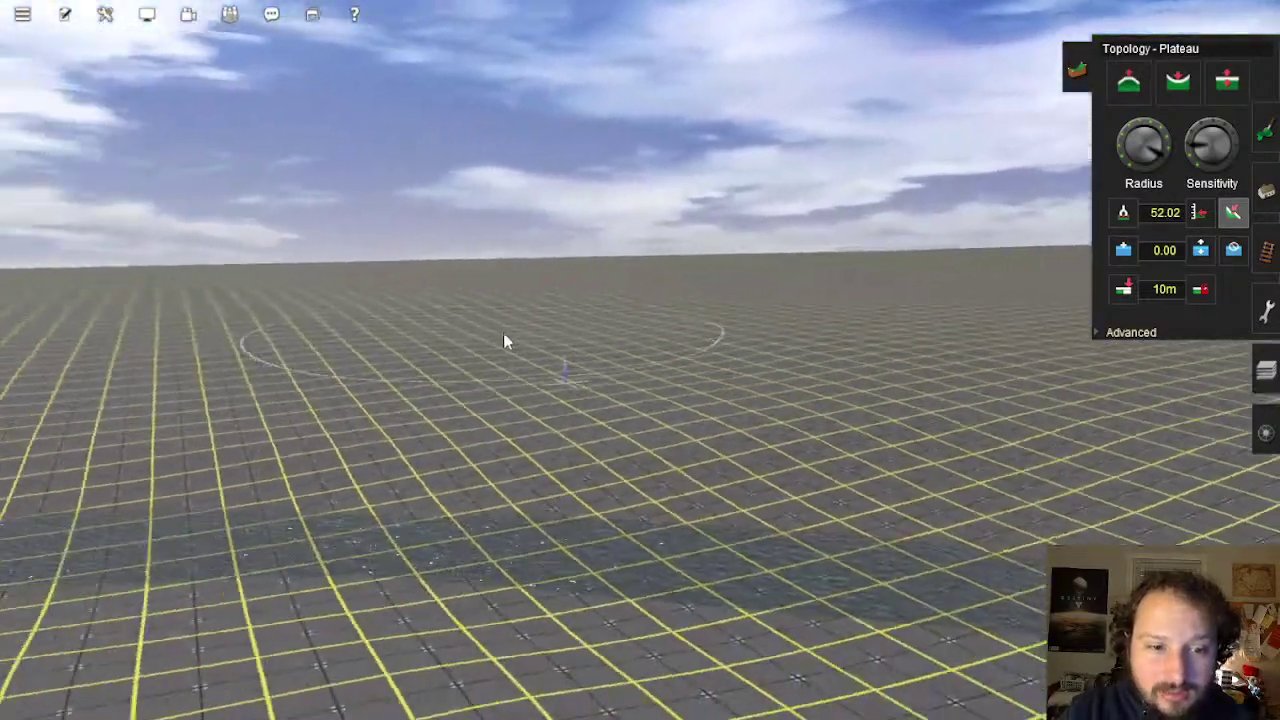
pyautogui.press('Up')
pyautogui.rightClick(574, 302)
pyautogui.moveTo(664, 257); pyautogui.dragTo(697, 311)
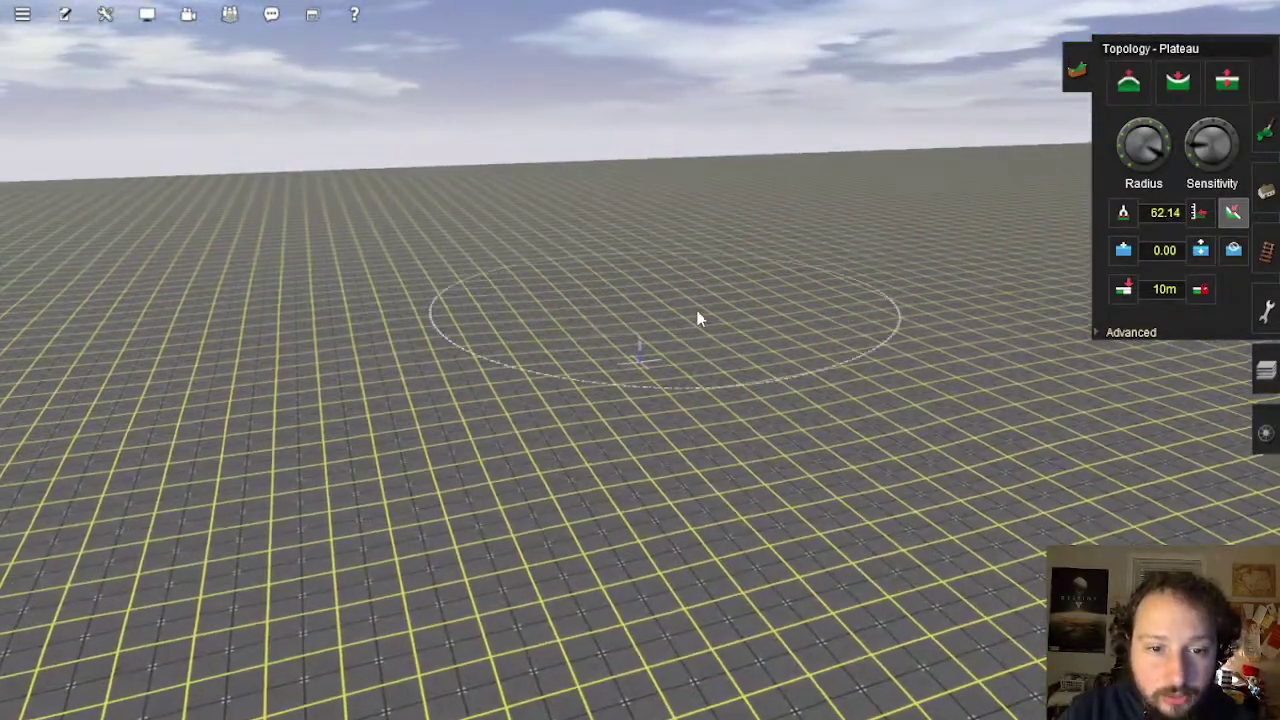
pyautogui.rightClick(788, 377)
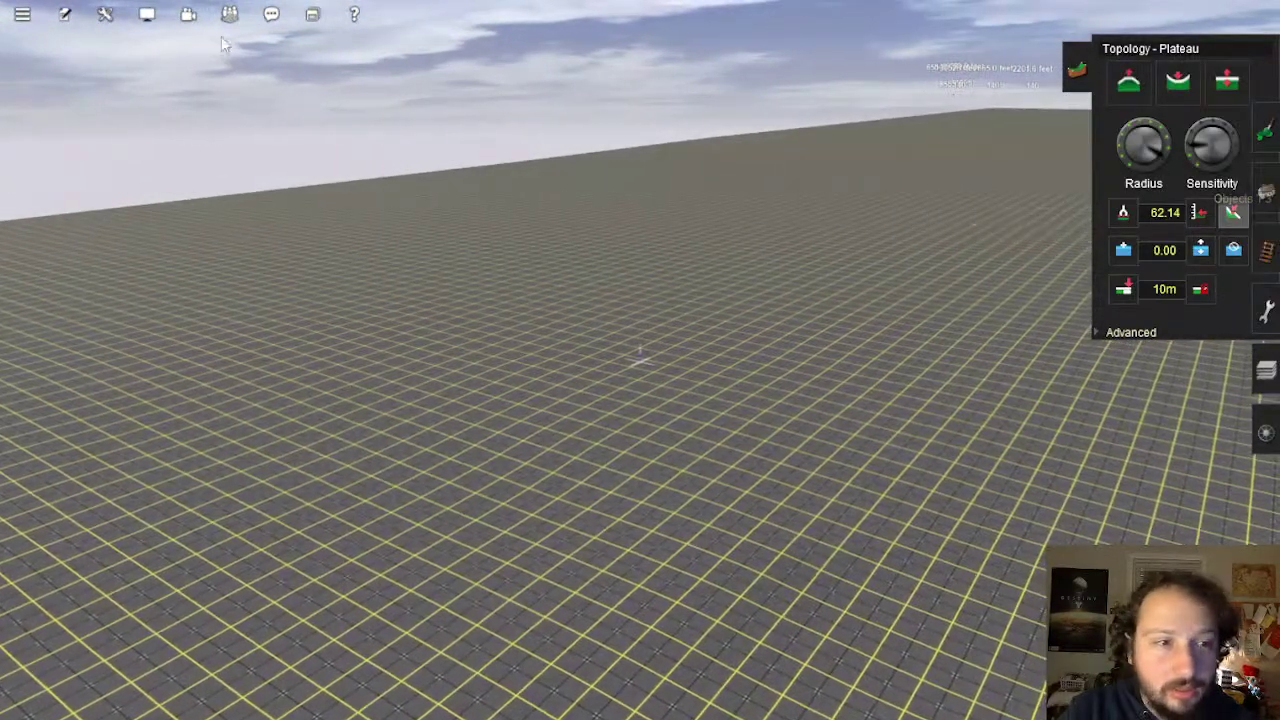
# Switch to Surveyor 2.0, marquee-select a large rectangular terrain area at the route's edge, and set the grade to 1%
pyautogui.click(106, 15)
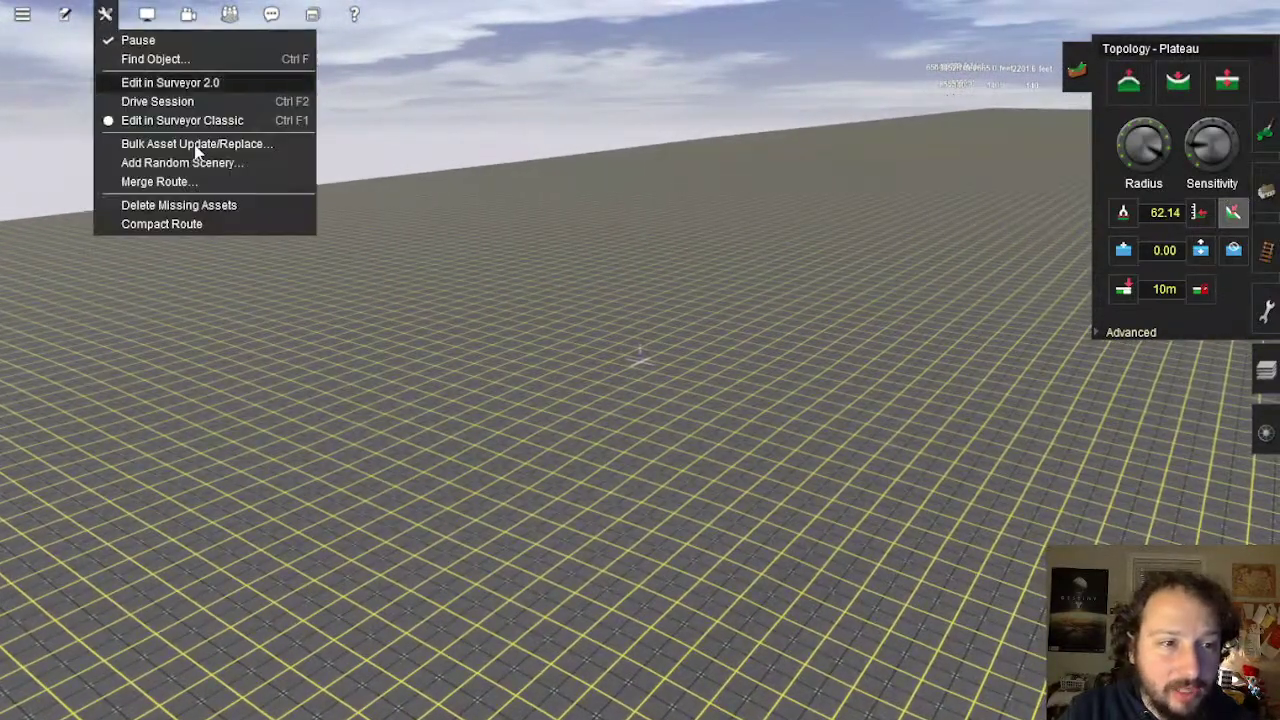
pyautogui.click(170, 82)
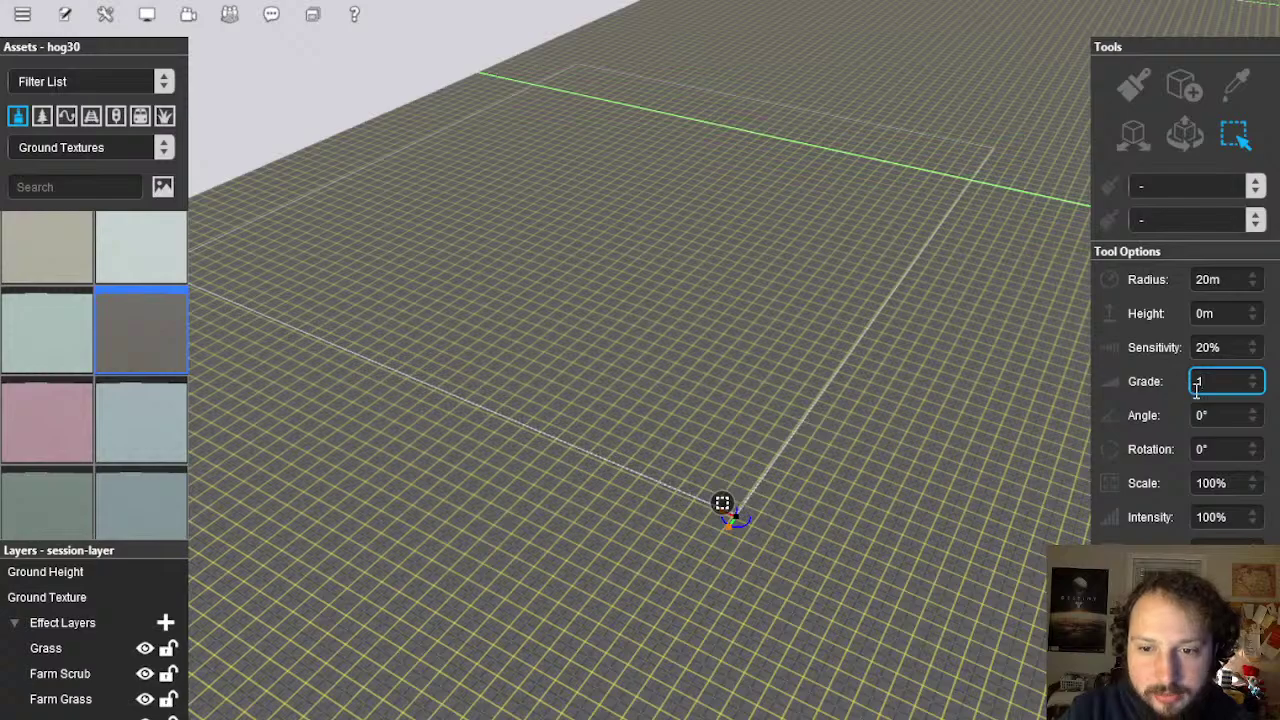
pyautogui.moveTo(765, 384)
pyautogui.mouseDown(button='right')
pyautogui.moveTo(652, 376)
pyautogui.moveTo(645, 387)
pyautogui.moveTo(545, 368)
pyautogui.mouseUp(button='right')
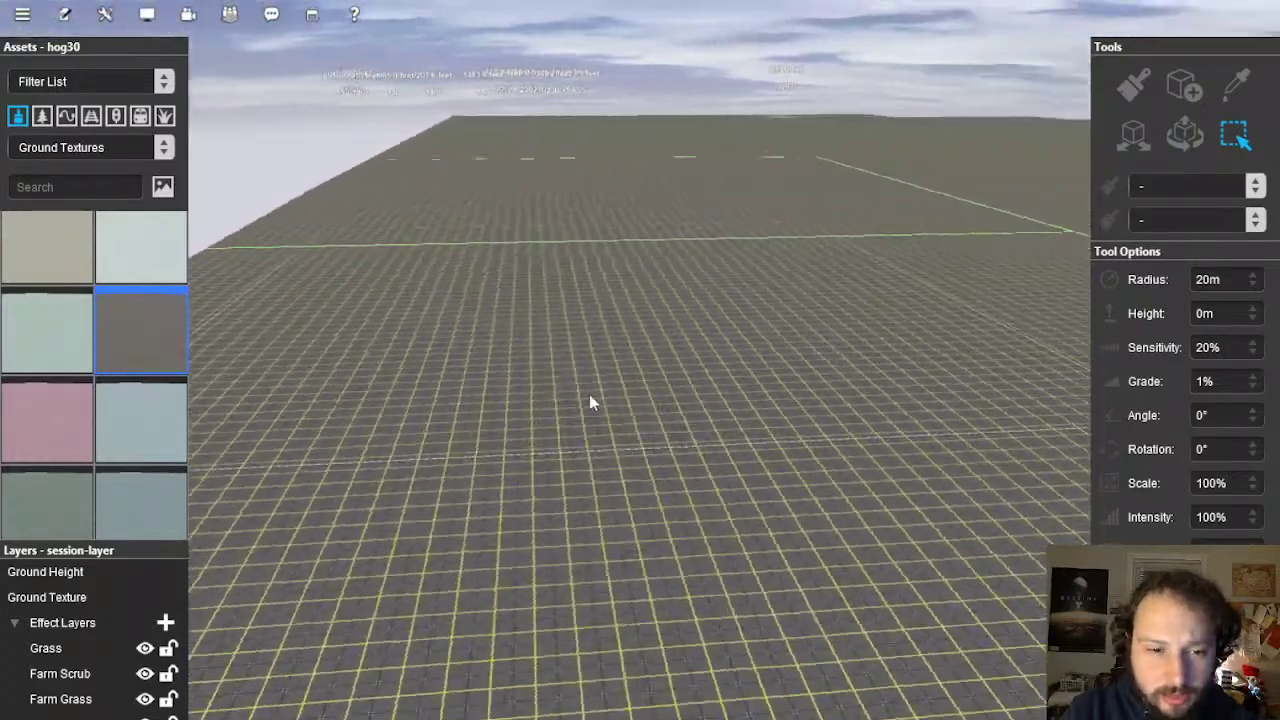
pyautogui.scroll(-5, 557, 451)
pyautogui.scroll(5, 558, 446)
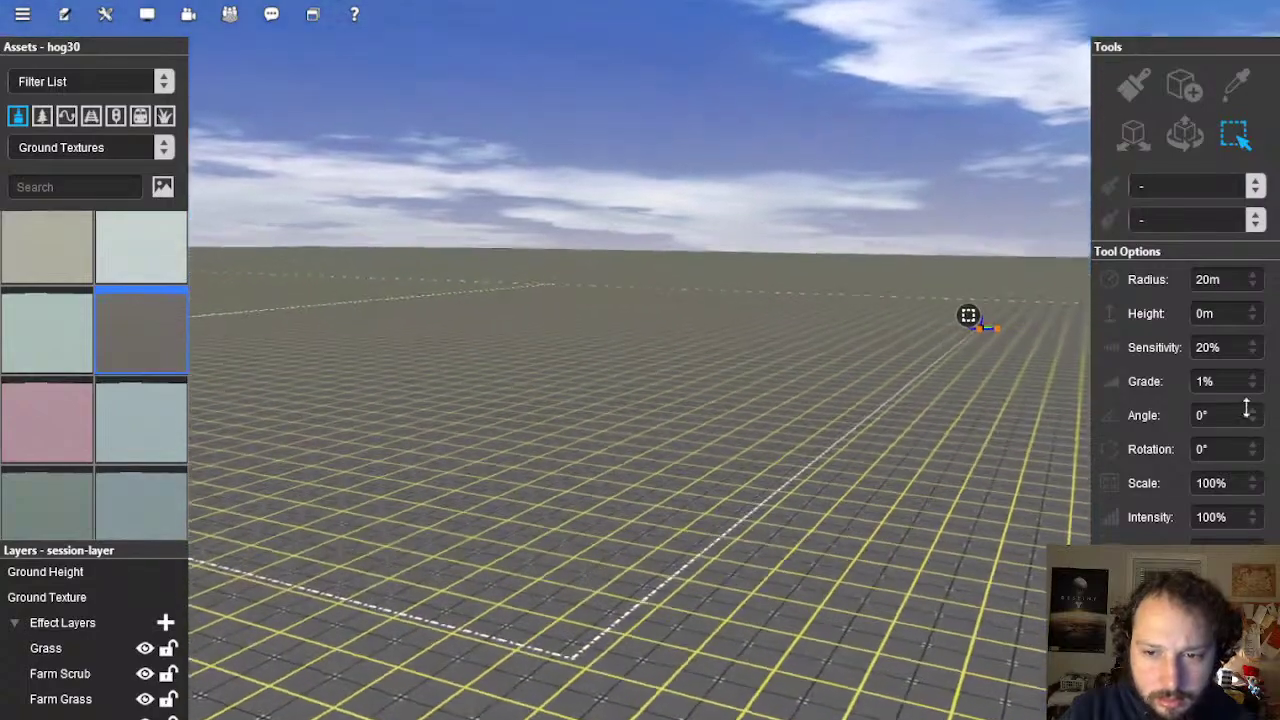
# Set the grade option to 7.3% and check the selected terrain area along the route boundary
pyautogui.click(1222, 382)
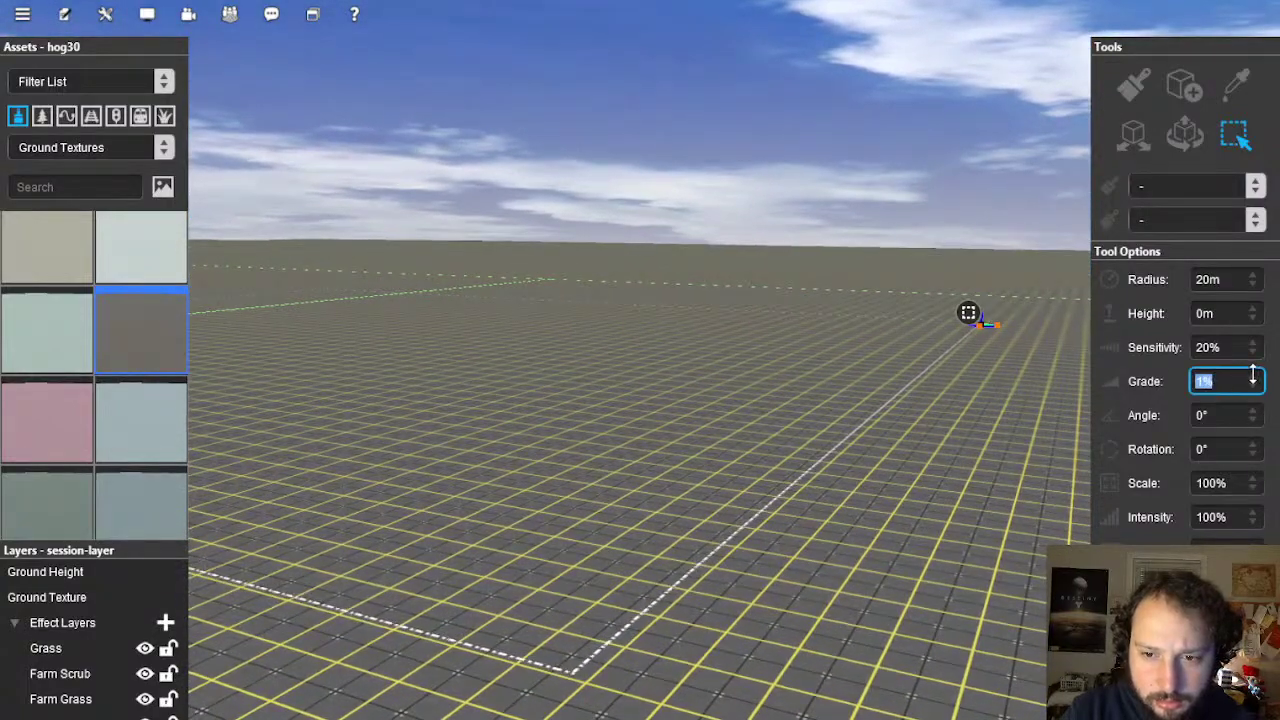
pyautogui.scroll(-5, 620, 448)
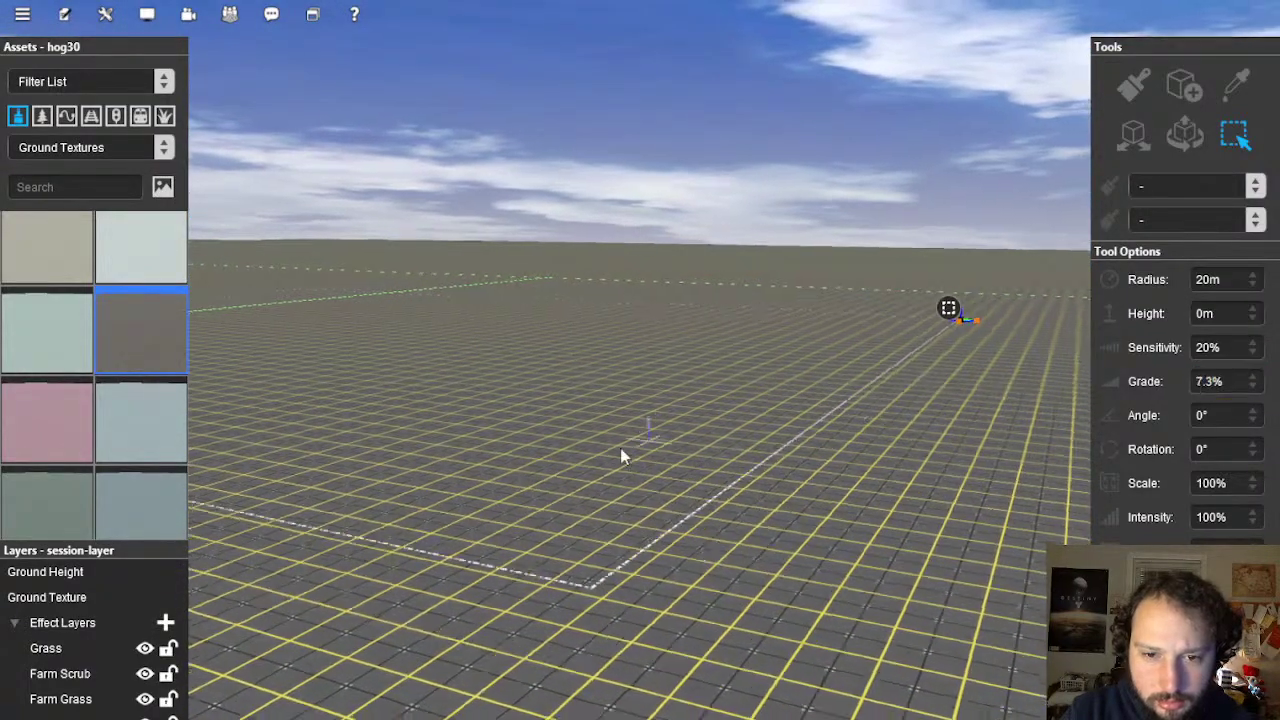
pyautogui.press('Left')
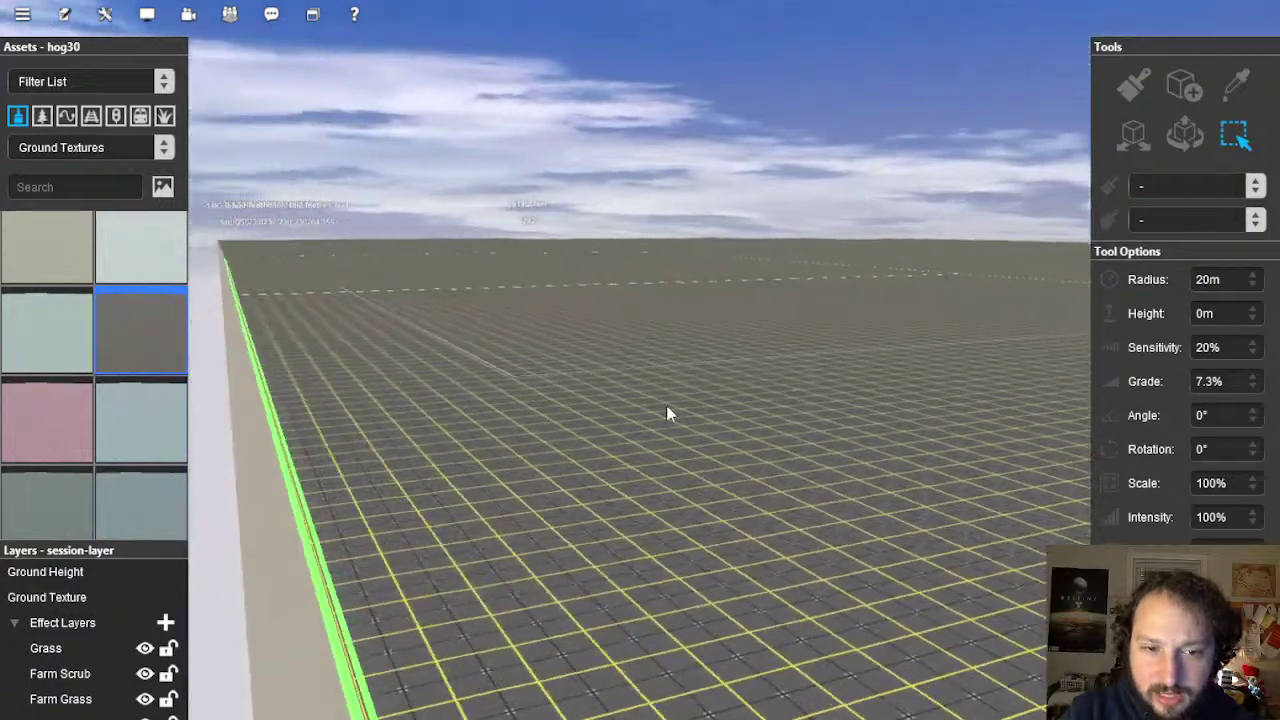
pyautogui.press('Right')
# Set the grade to 1.2% and choose the Grade action for the Ground Height brush
pyautogui.click(1243, 382)
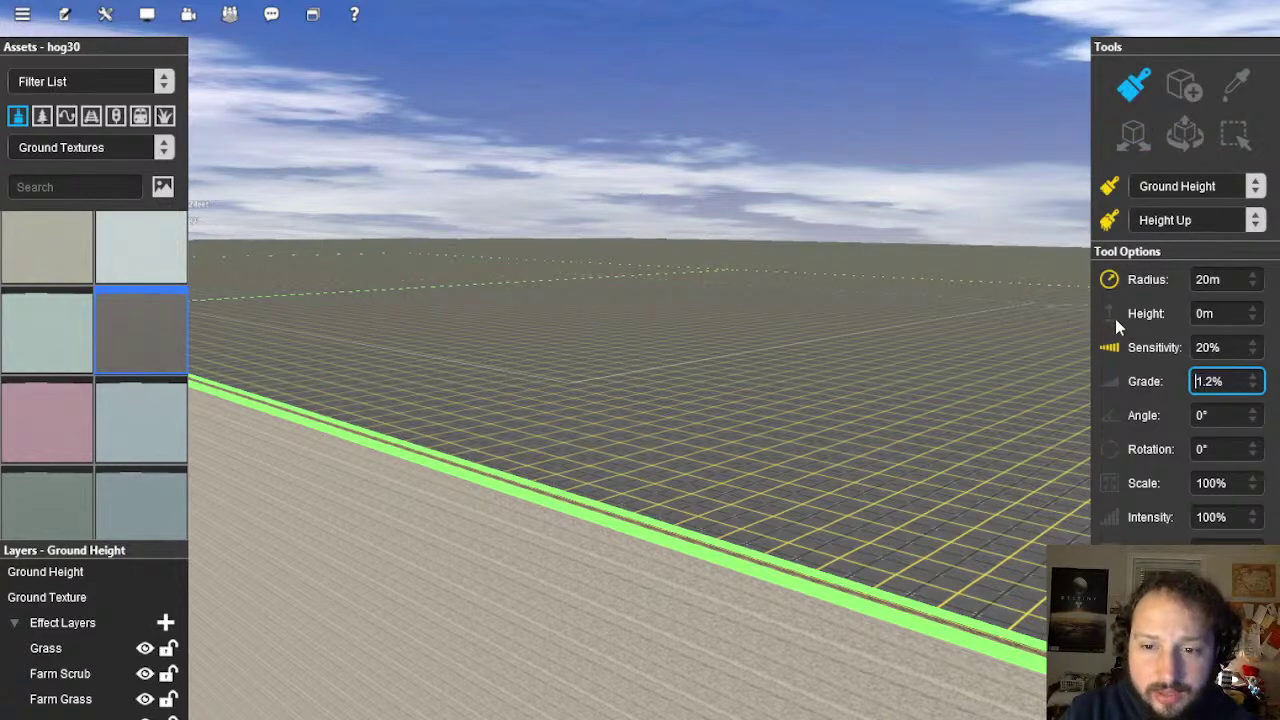
pyautogui.click(1217, 187)
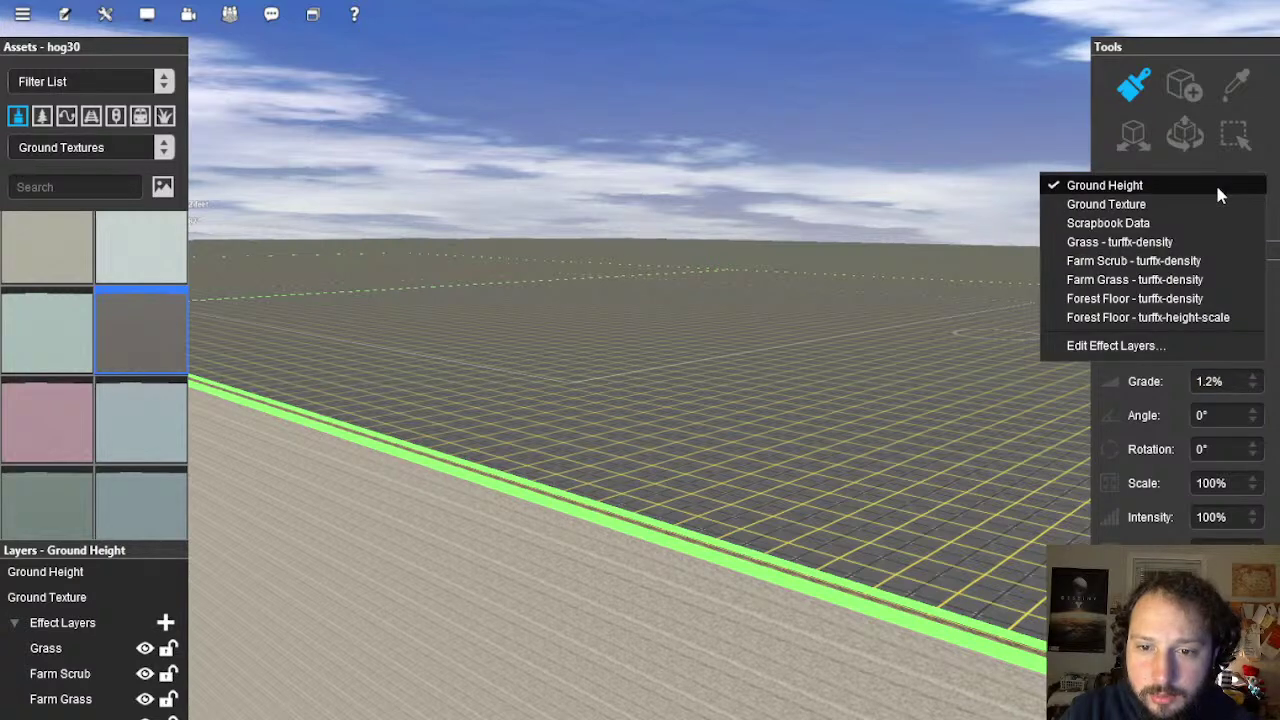
pyautogui.click(1217, 187)
pyautogui.click(1196, 217)
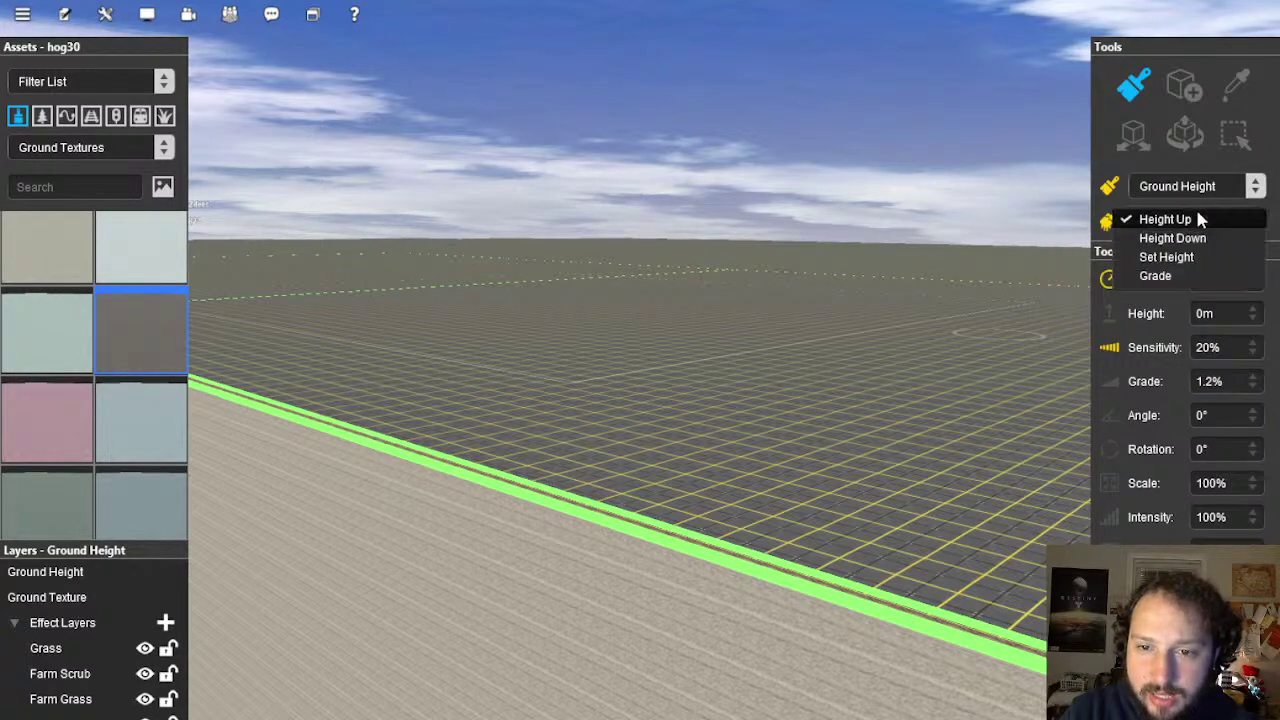
pyautogui.click(1168, 257)
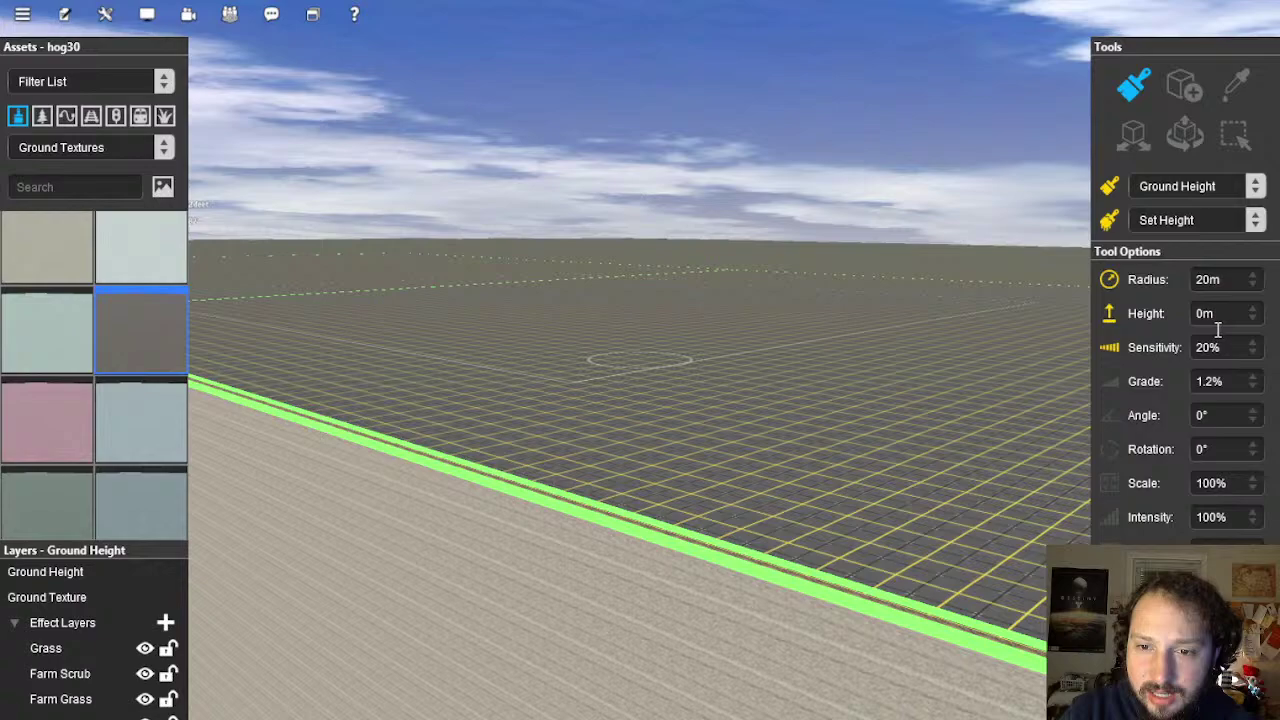
pyautogui.click(1185, 229)
pyautogui.click(1174, 239)
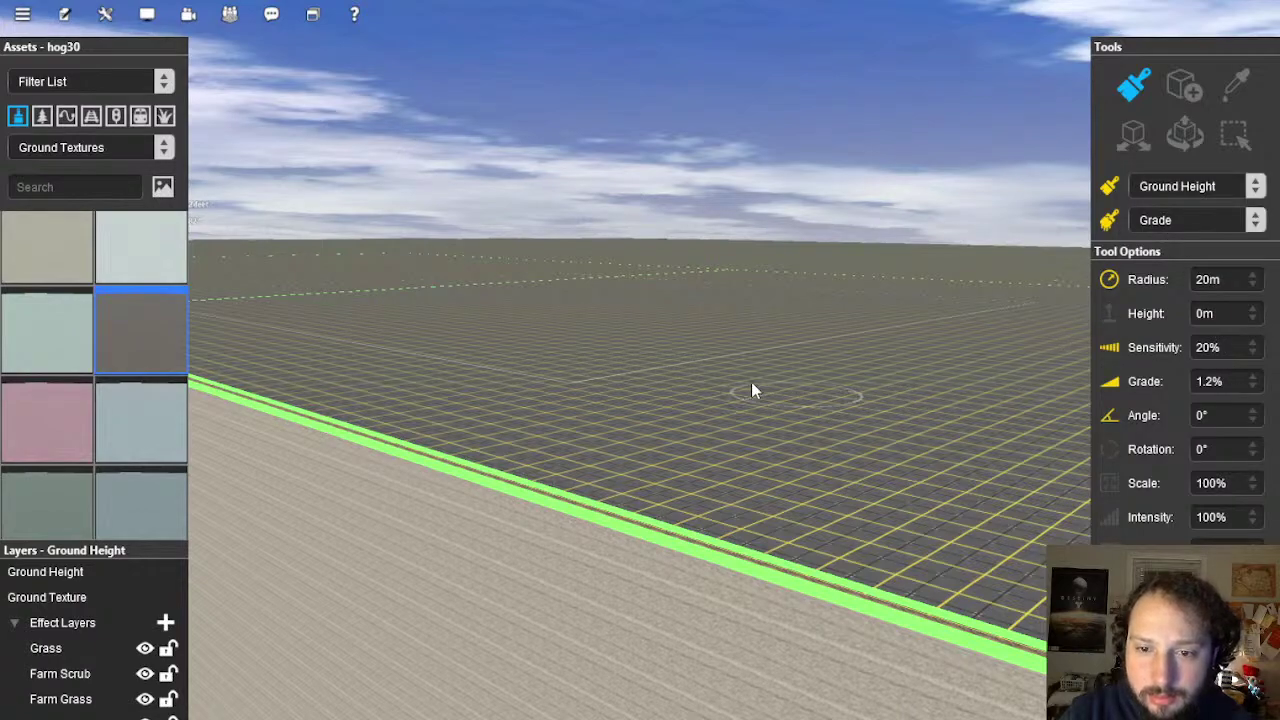
# Set the Grade brush to a 53 m radius, 230° rotation and 5% grade
pyautogui.moveTo(751, 384); pyautogui.dragTo(641, 446, button='right')
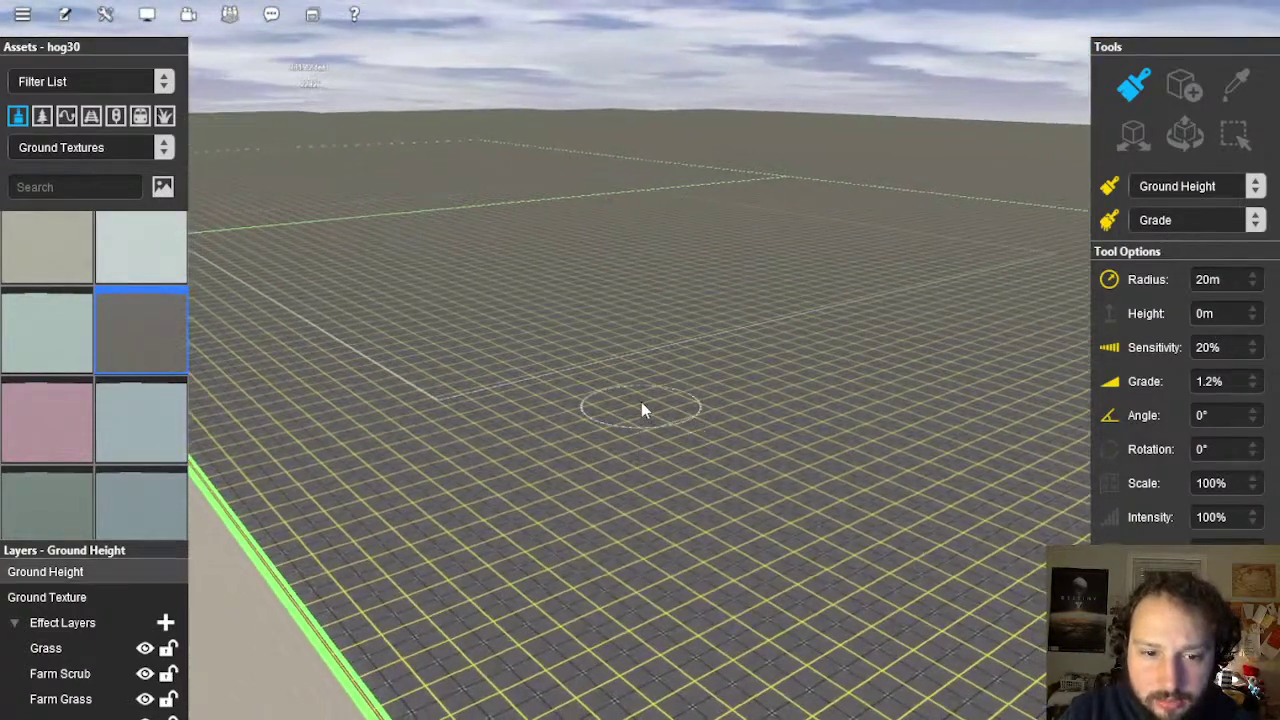
pyautogui.moveTo(642, 322); pyautogui.dragTo(314, 268, button='right')
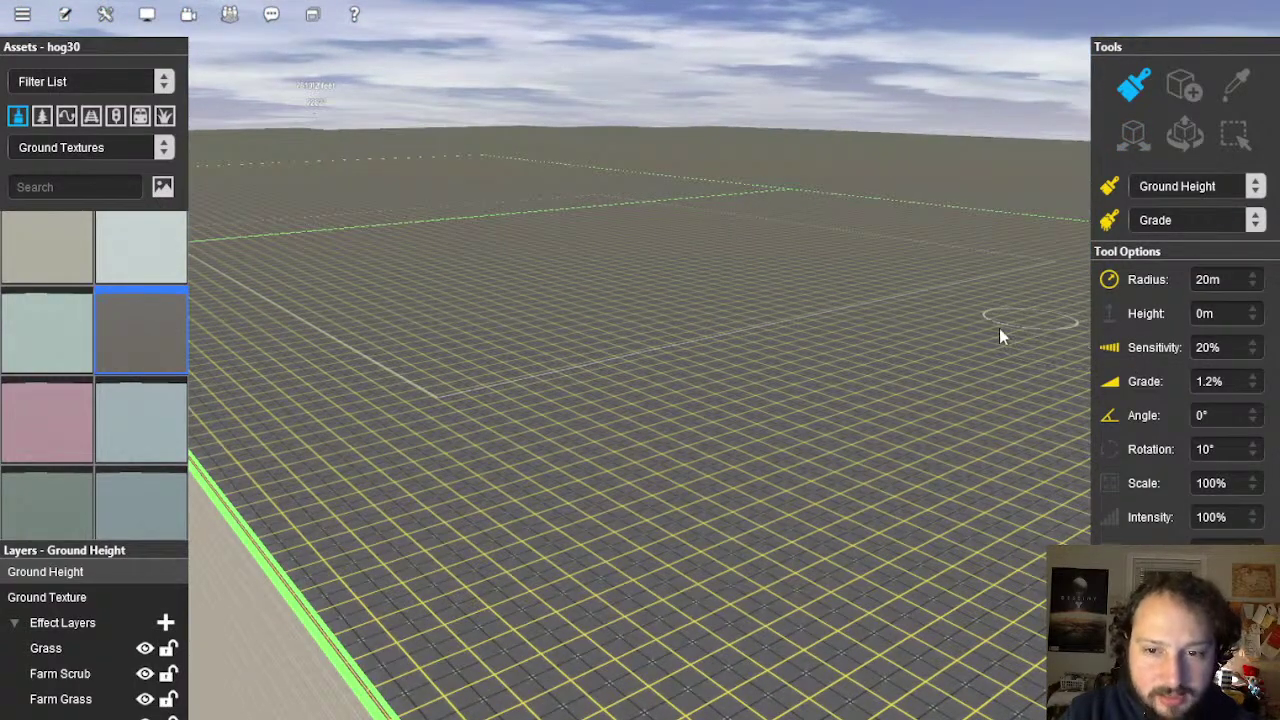
pyautogui.press(']')
pyautogui.press(']')
pyautogui.press(']')
pyautogui.press(']')
pyautogui.press(']')
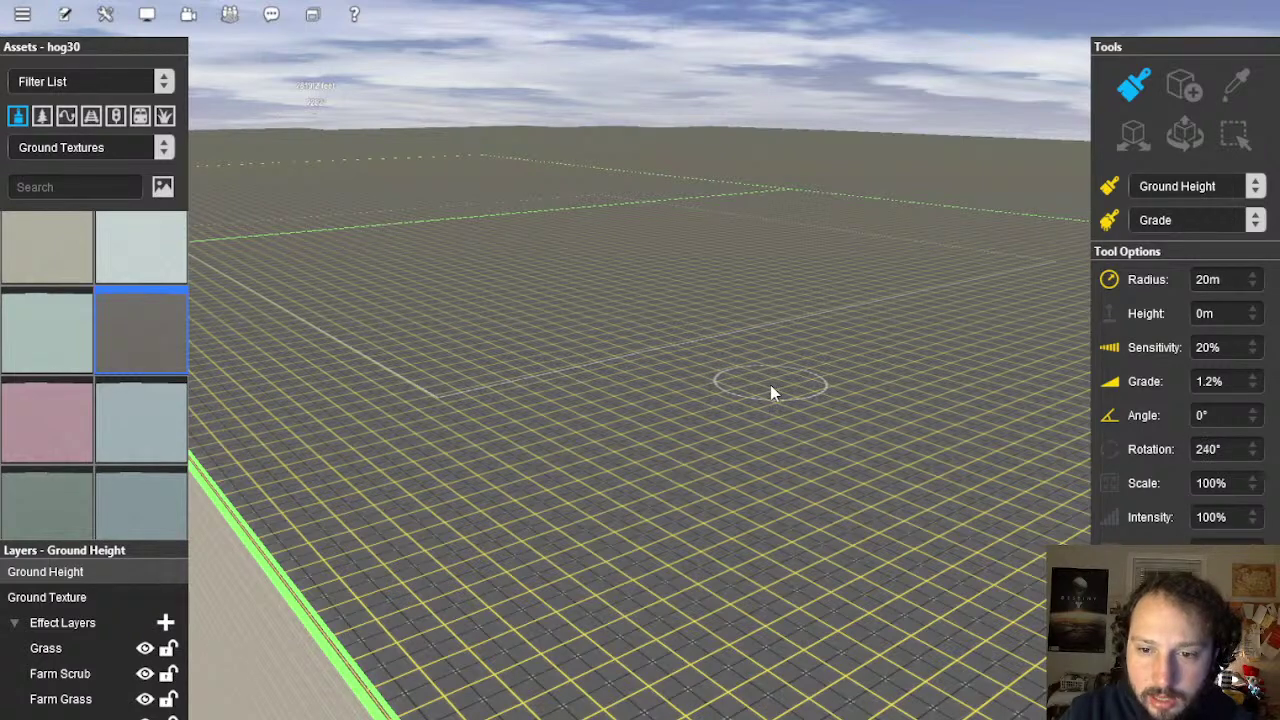
pyautogui.press('=')
pyautogui.press('=')
pyautogui.press('=')
pyautogui.press('=')
pyautogui.press('=')
pyautogui.press('=')
pyautogui.press('=')
pyautogui.press('=')
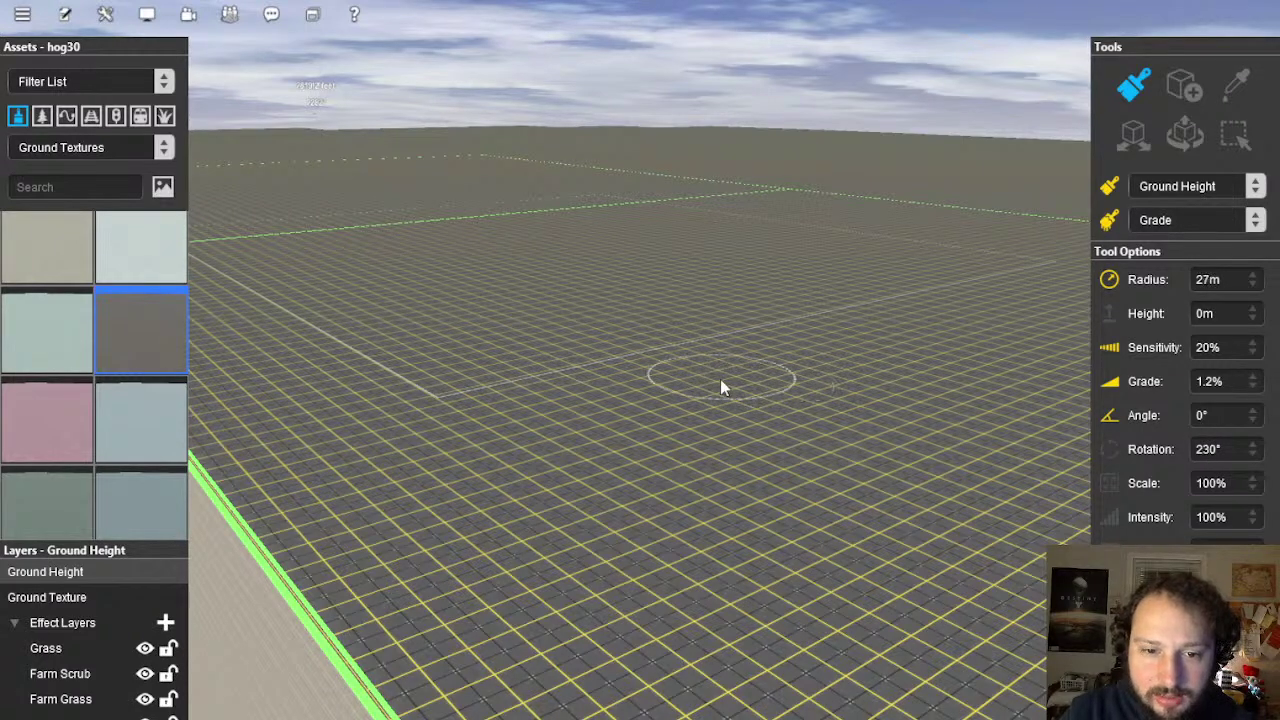
pyautogui.press('=')
pyautogui.press('=')
pyautogui.press('=')
pyautogui.press('=')
pyautogui.press('=')
pyautogui.press('=')
pyautogui.press('=')
pyautogui.press('=')
pyautogui.press('=')
pyautogui.press('=')
pyautogui.press('=')
pyautogui.press('=')
pyautogui.press('=')
pyautogui.press('=')
pyautogui.press('=')
pyautogui.press('=')
pyautogui.press('=')
pyautogui.press('=')
pyautogui.press('=')
pyautogui.press('=')
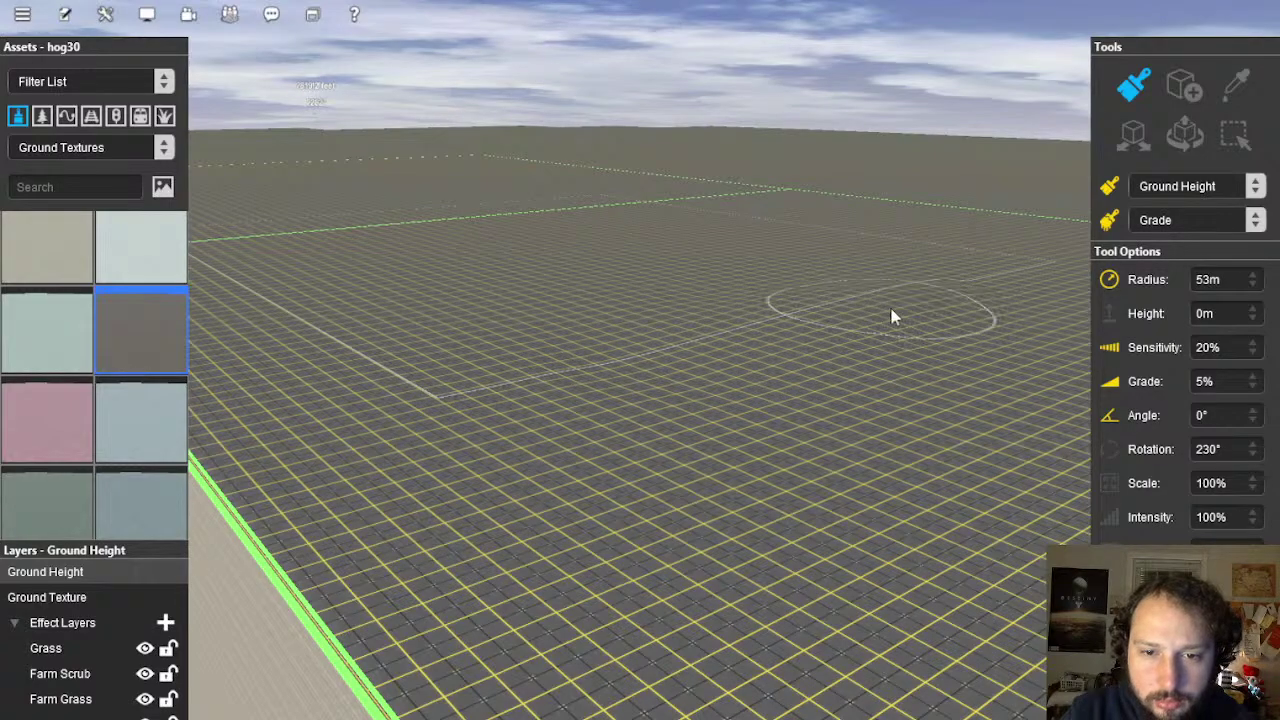
# Try the Grade brush on the flat terrain and check the slope it shapes
pyautogui.moveTo(931, 278)
pyautogui.mouseDown(button='right')
pyautogui.moveTo(735, 394)
pyautogui.moveTo(793, 387)
pyautogui.moveTo(657, 334)
pyautogui.moveTo(451, 457)
pyautogui.moveTo(460, 374)
pyautogui.mouseUp(button='right')
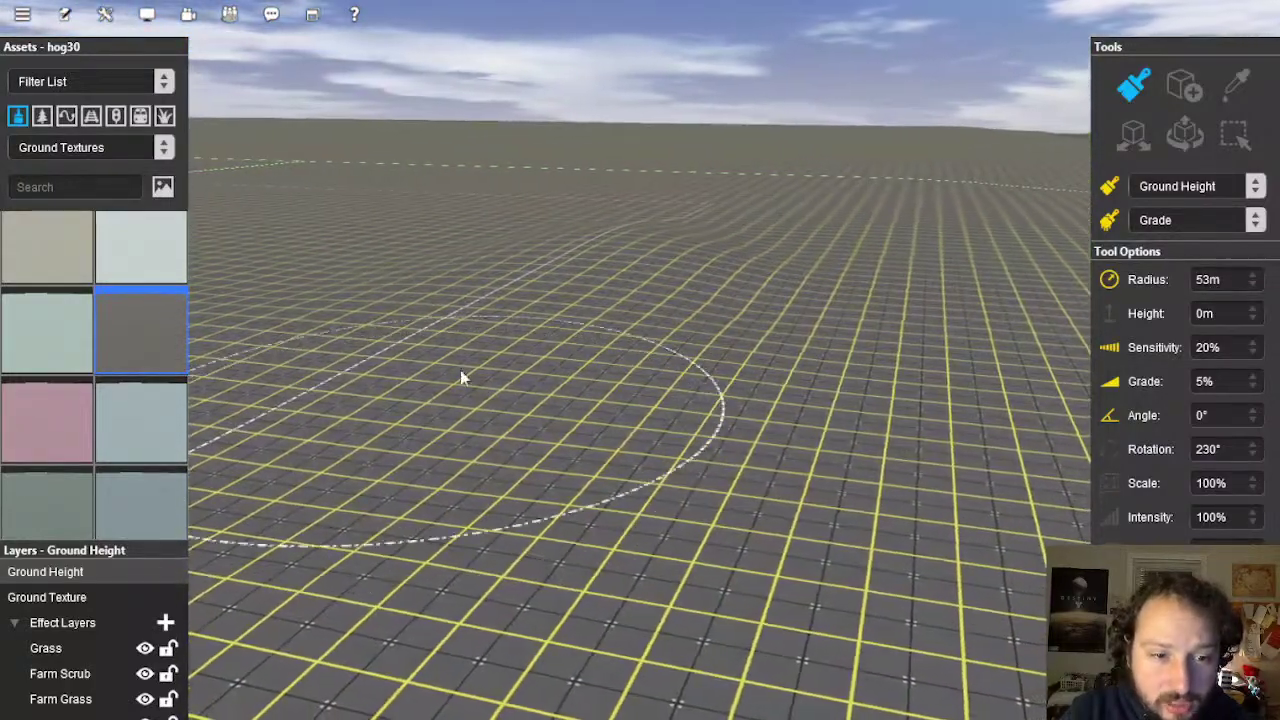
pyautogui.press('Left')
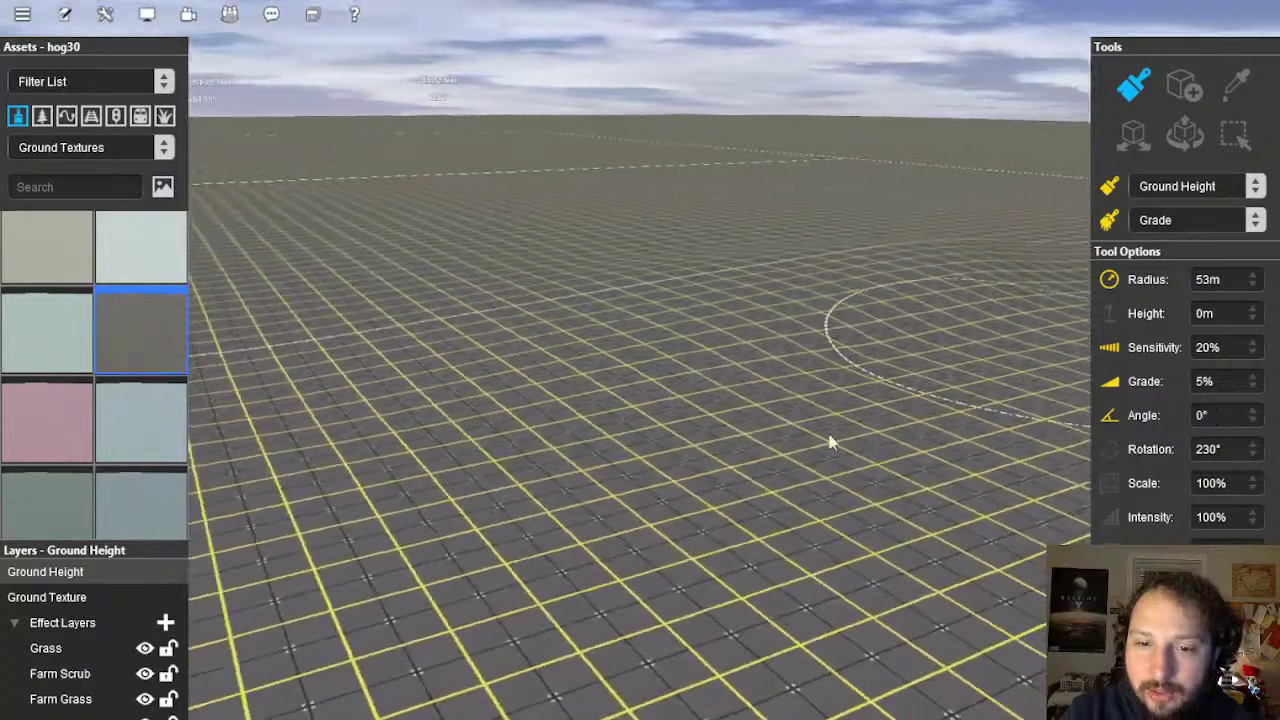
pyautogui.moveTo(668, 352)
pyautogui.mouseDown(button='right')
pyautogui.moveTo(556, 388)
pyautogui.moveTo(618, 381)
pyautogui.mouseUp(button='right')
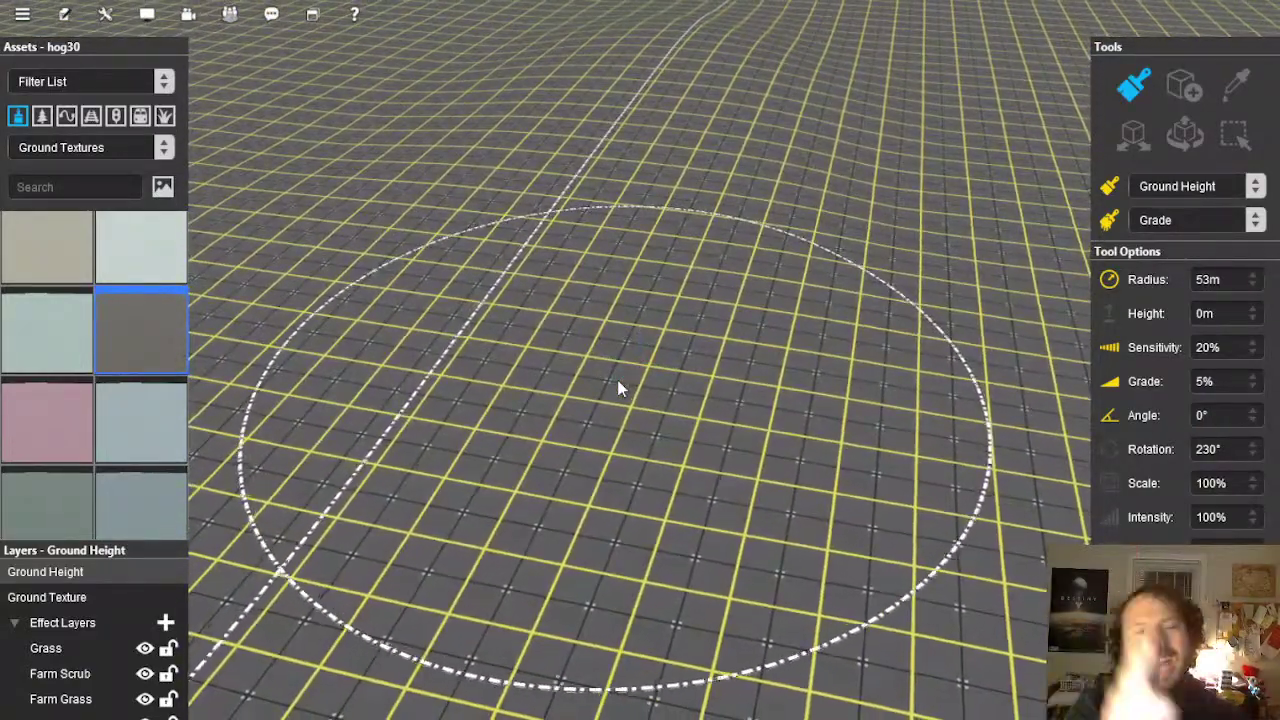
# Undo the Grade brush strokes on the terrain
pyautogui.hotkey('ctrl', 'z')
pyautogui.hotkey('ctrl', 'z')
pyautogui.hotkey('ctrl', 'z')
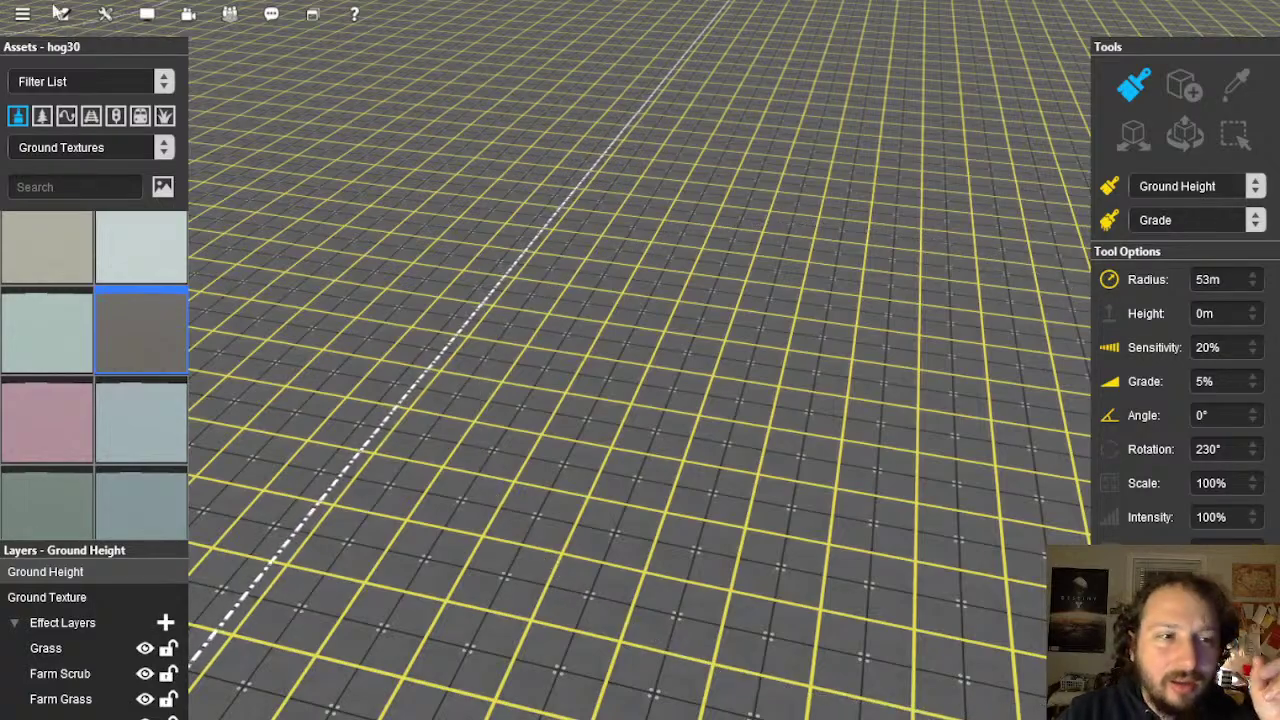
# Survey the empty baseboards and the route overview to locate the main line's yard junctions
pyautogui.scroll(-10, 640, 240)
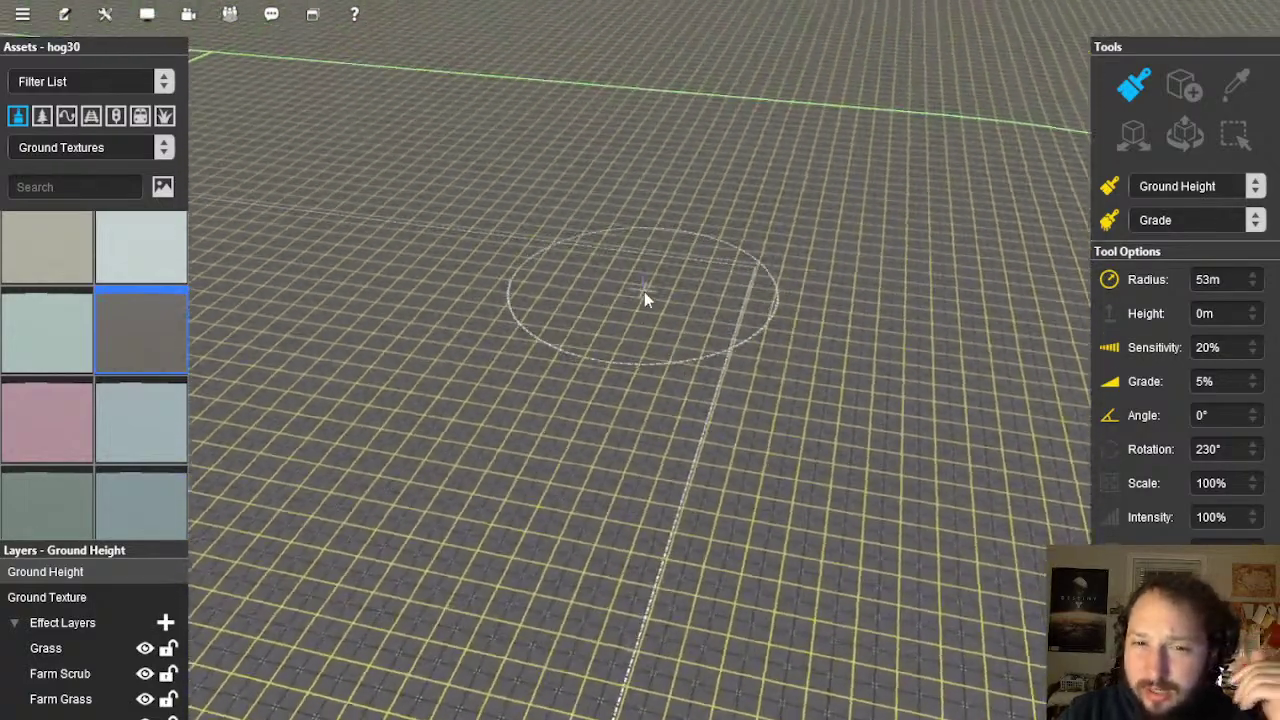
pyautogui.press('Left')
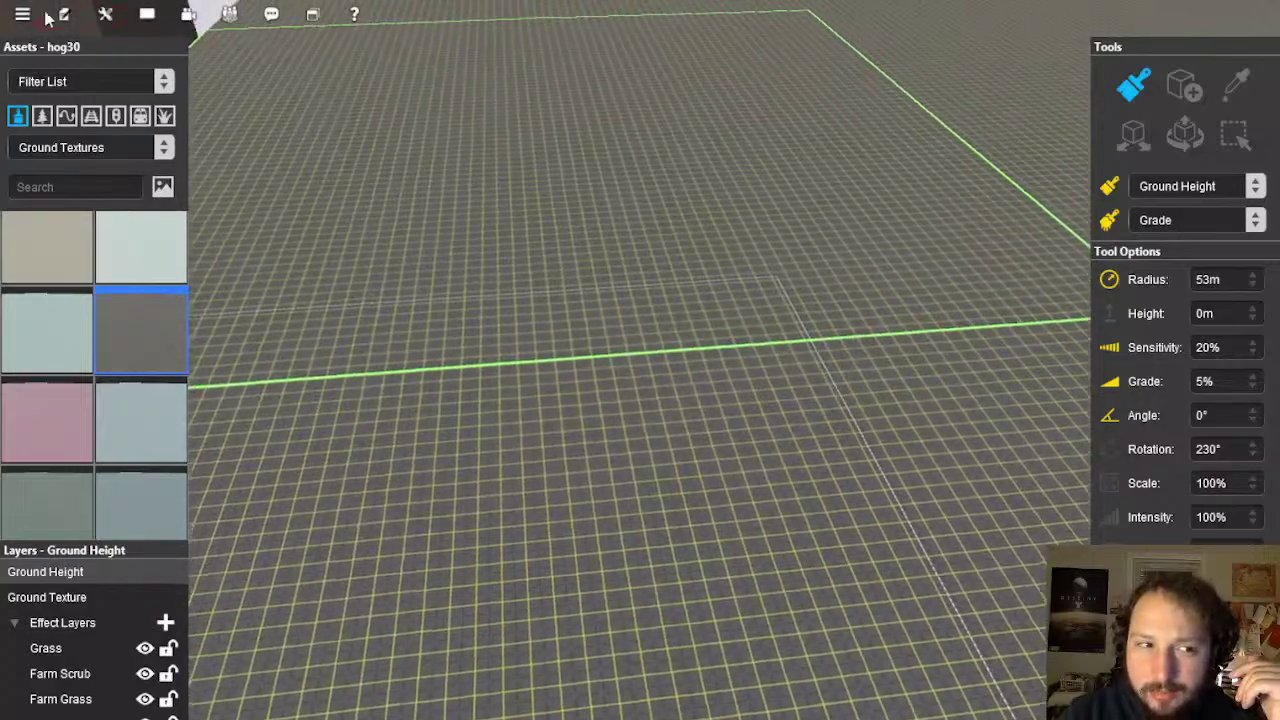
pyautogui.click(63, 15)
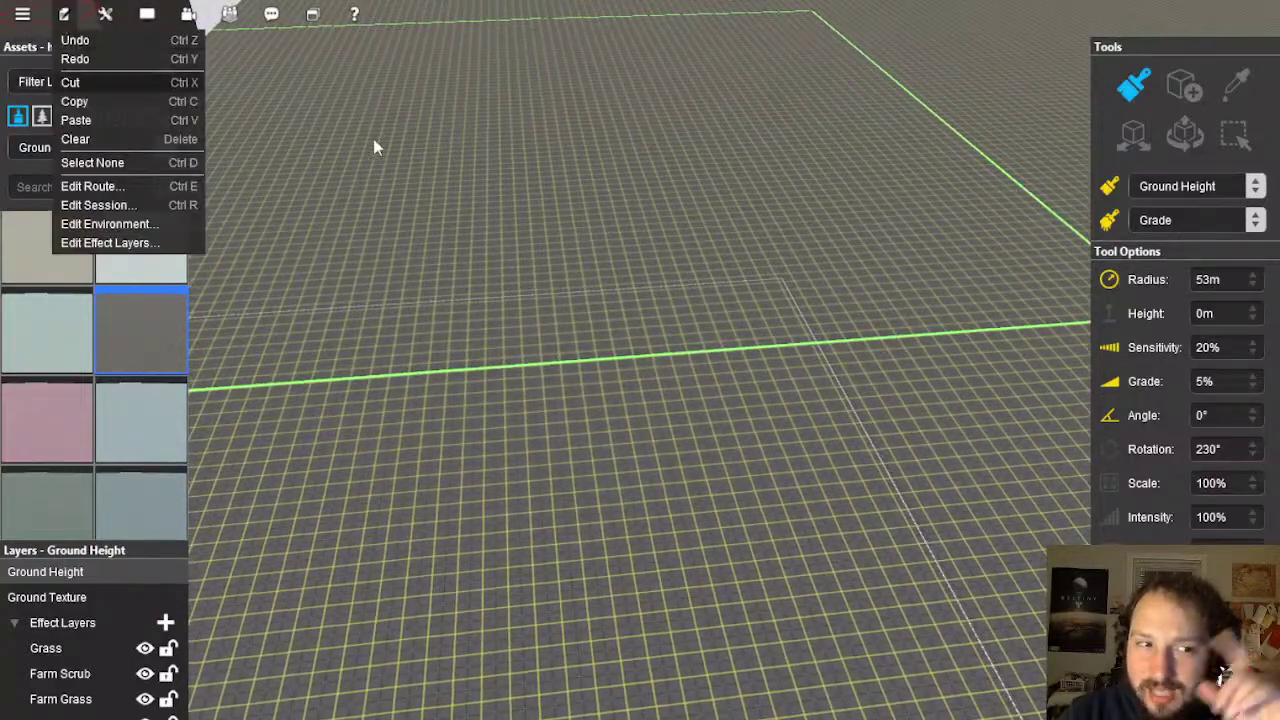
pyautogui.rightClick(686, 270)
pyautogui.rightClick(637, 240)
pyautogui.press('Up')
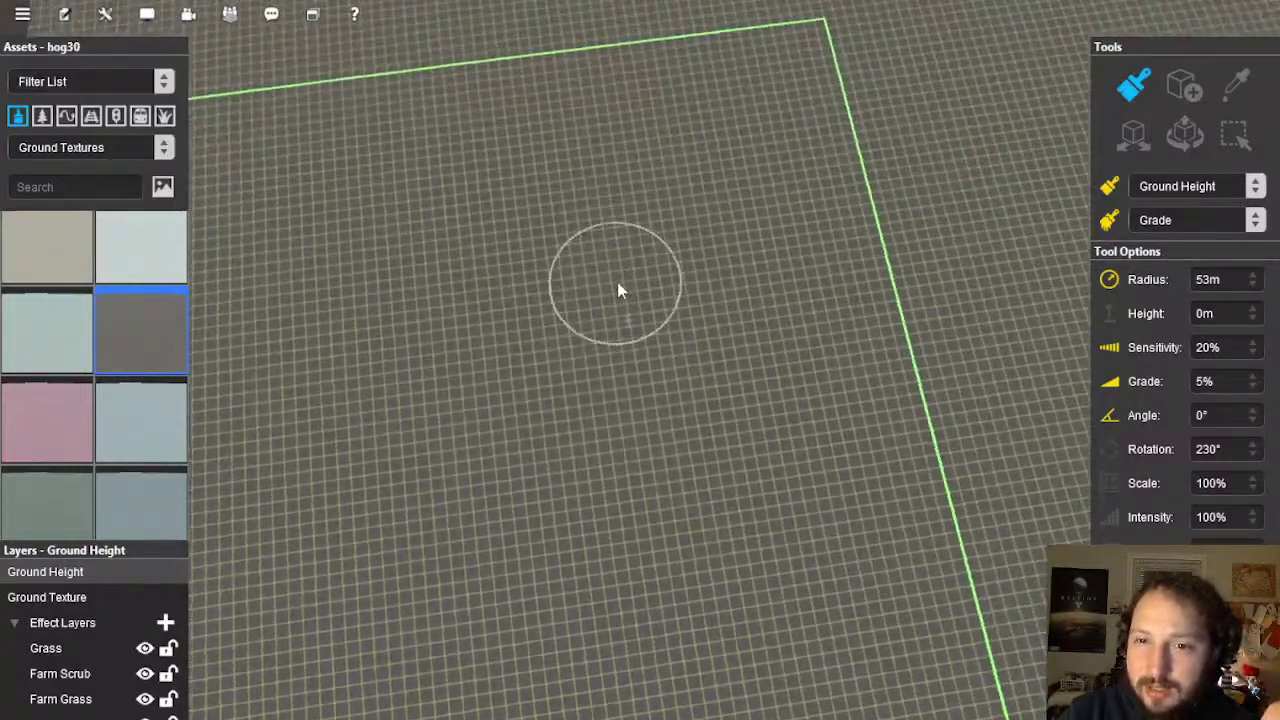
pyautogui.scroll(-10, 618, 283)
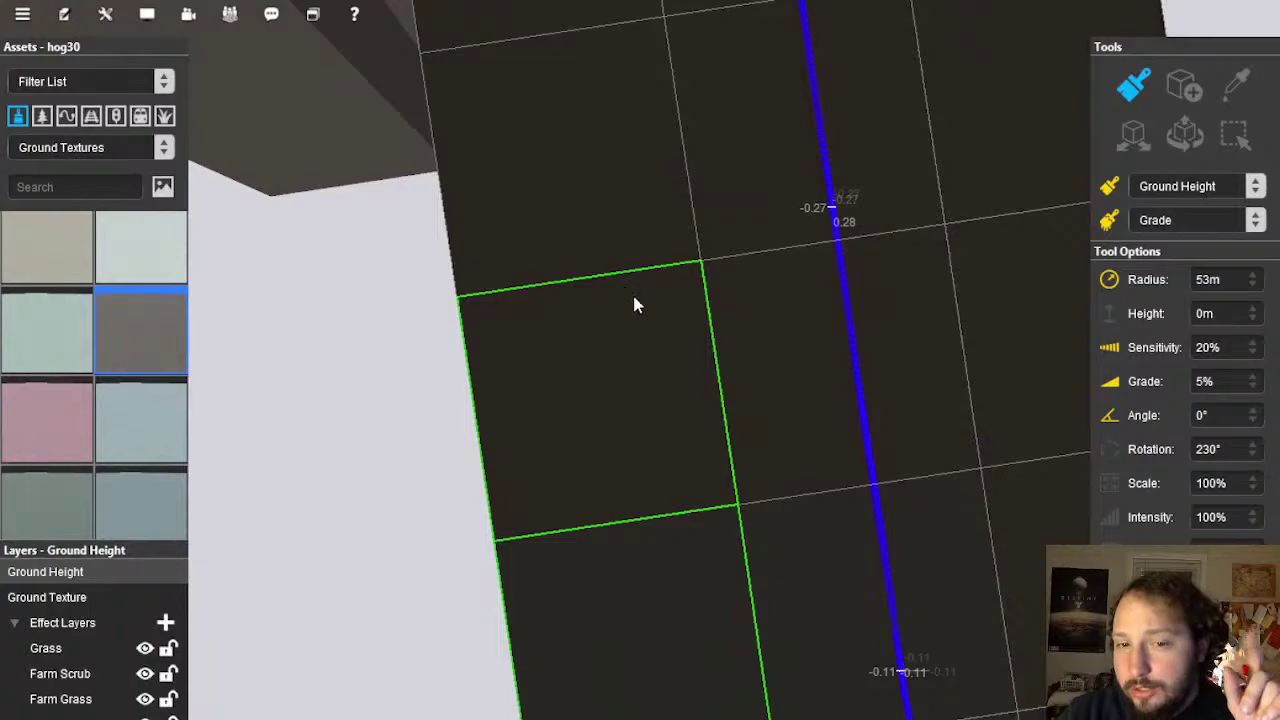
pyautogui.rightClick(722, 241)
pyautogui.rightClick(689, 198)
pyautogui.rightClick(630, 273)
pyautogui.scroll(3, 630, 273)
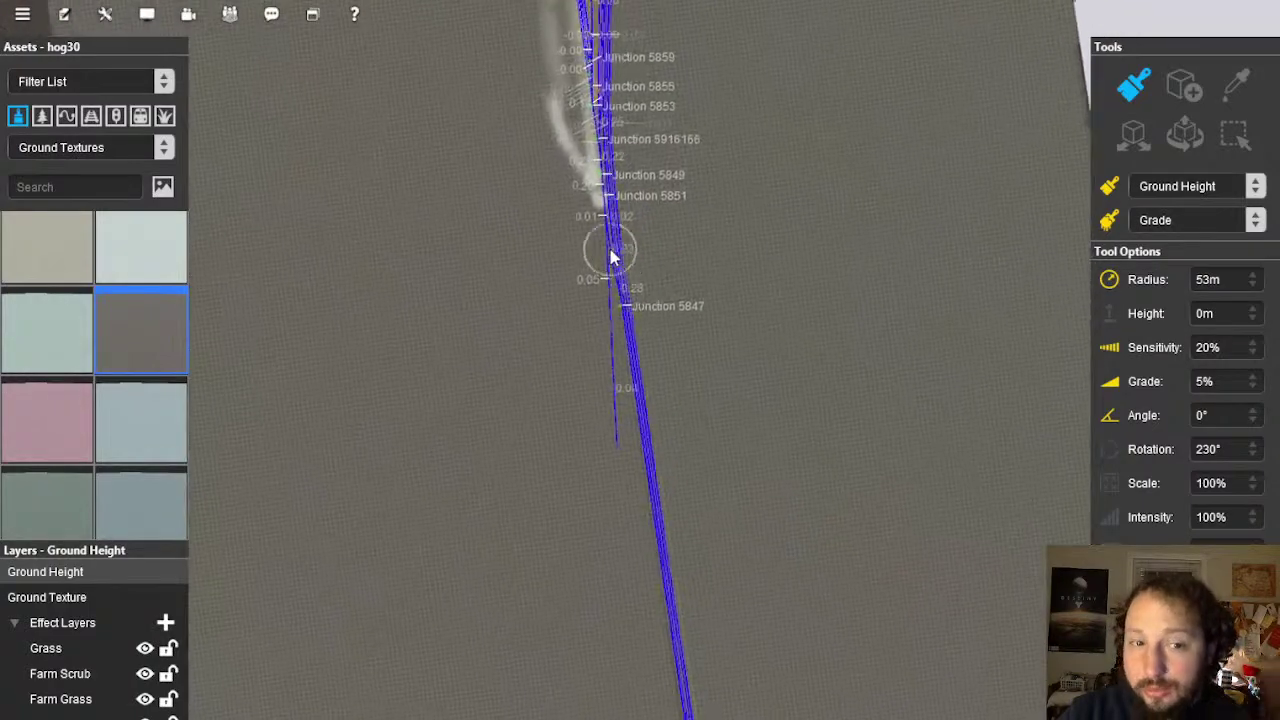
# Examine the yard tracks and the pale ground-texture loop beside them, from the tall building to the yard's end
pyautogui.rightClick(612, 256)
pyautogui.scroll(8, 614, 347)
pyautogui.press('Down')
pyautogui.rightClick(641, 305)
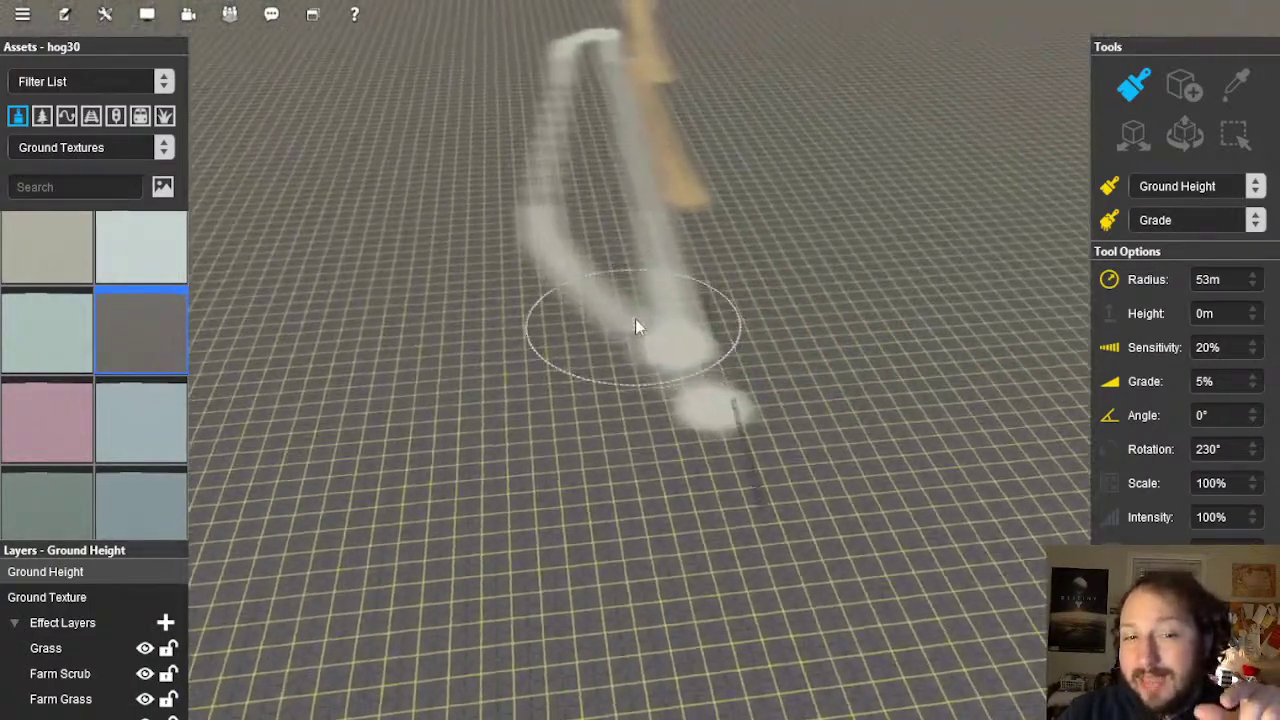
pyautogui.rightClick(637, 300)
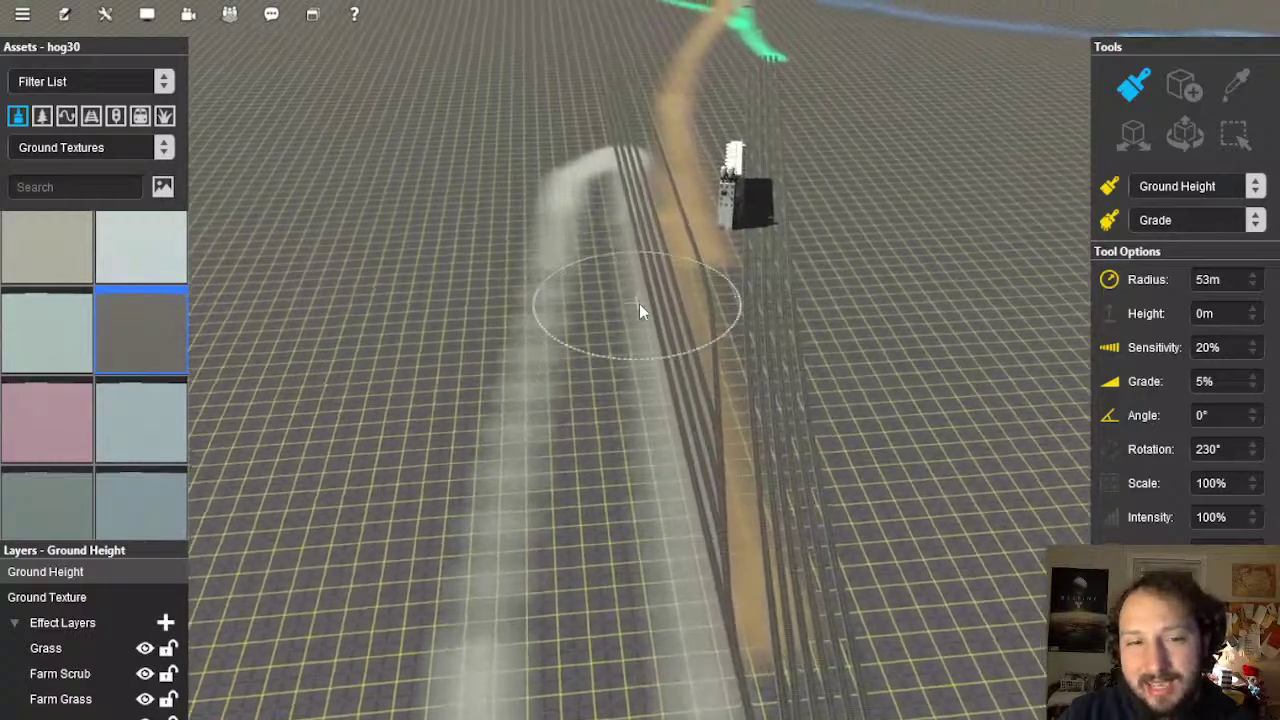
pyautogui.moveTo(639, 303); pyautogui.dragTo(636, 338, button='right')
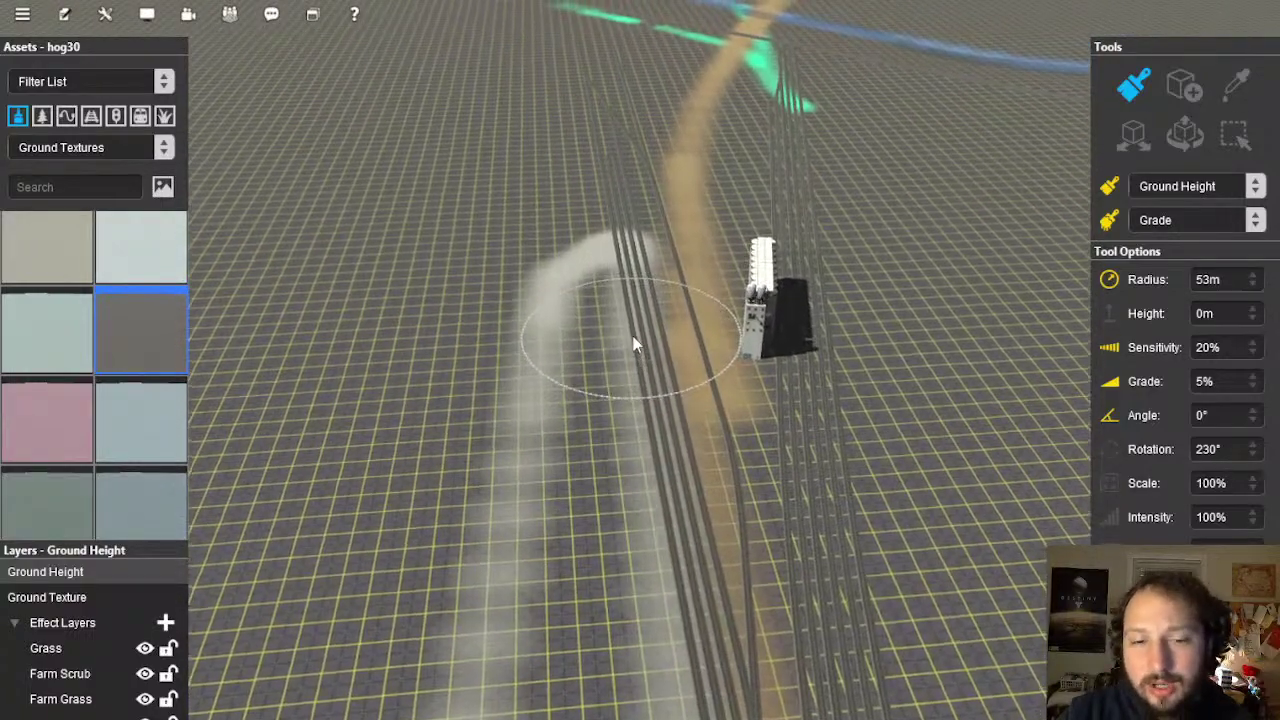
pyautogui.rightClick(634, 536)
pyautogui.rightClick(641, 564)
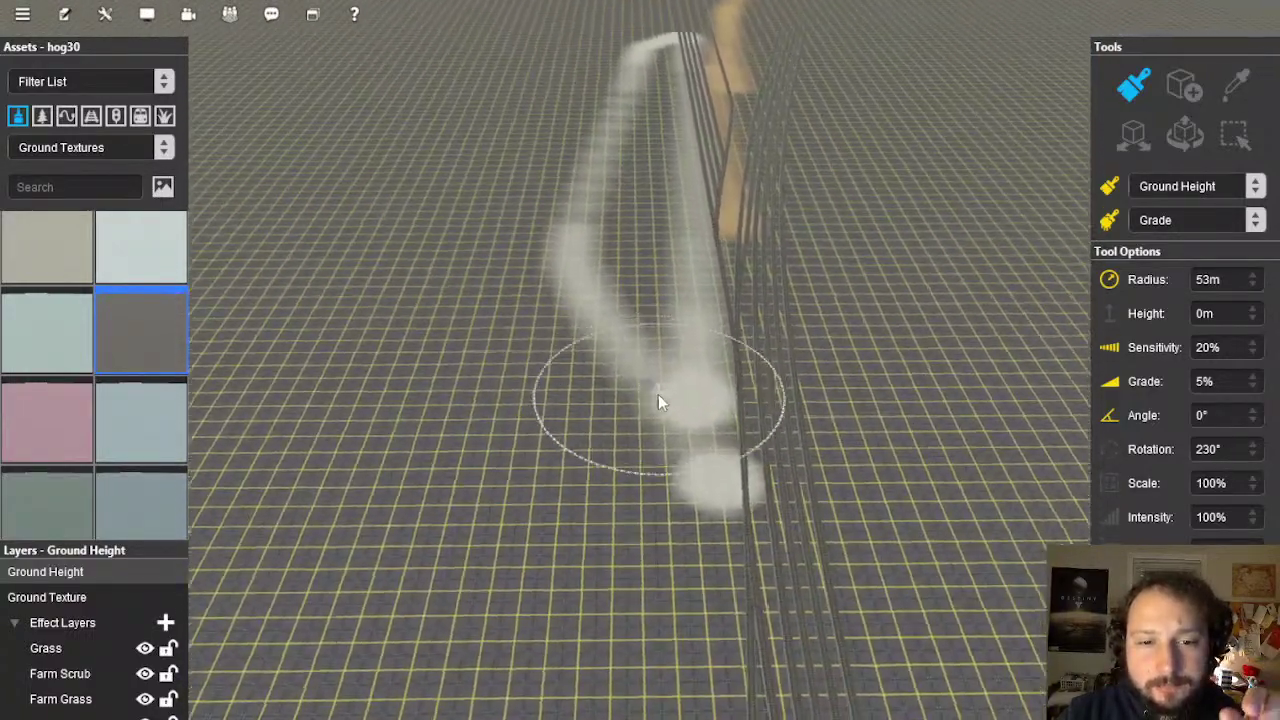
pyautogui.scroll(2, 655, 412)
pyautogui.rightClick(651, 446)
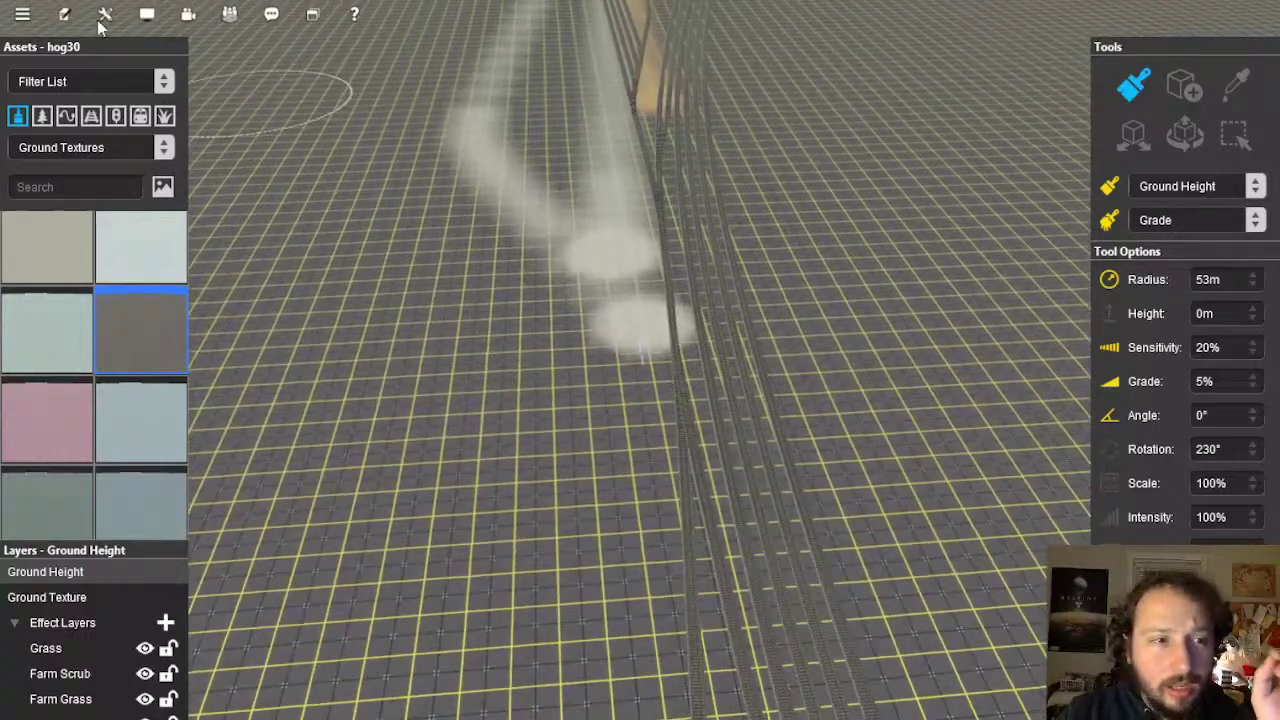
# Switch back to the classic Surveyor interface and look along the yard tracks and junctions toward the tall building
pyautogui.click(104, 14)
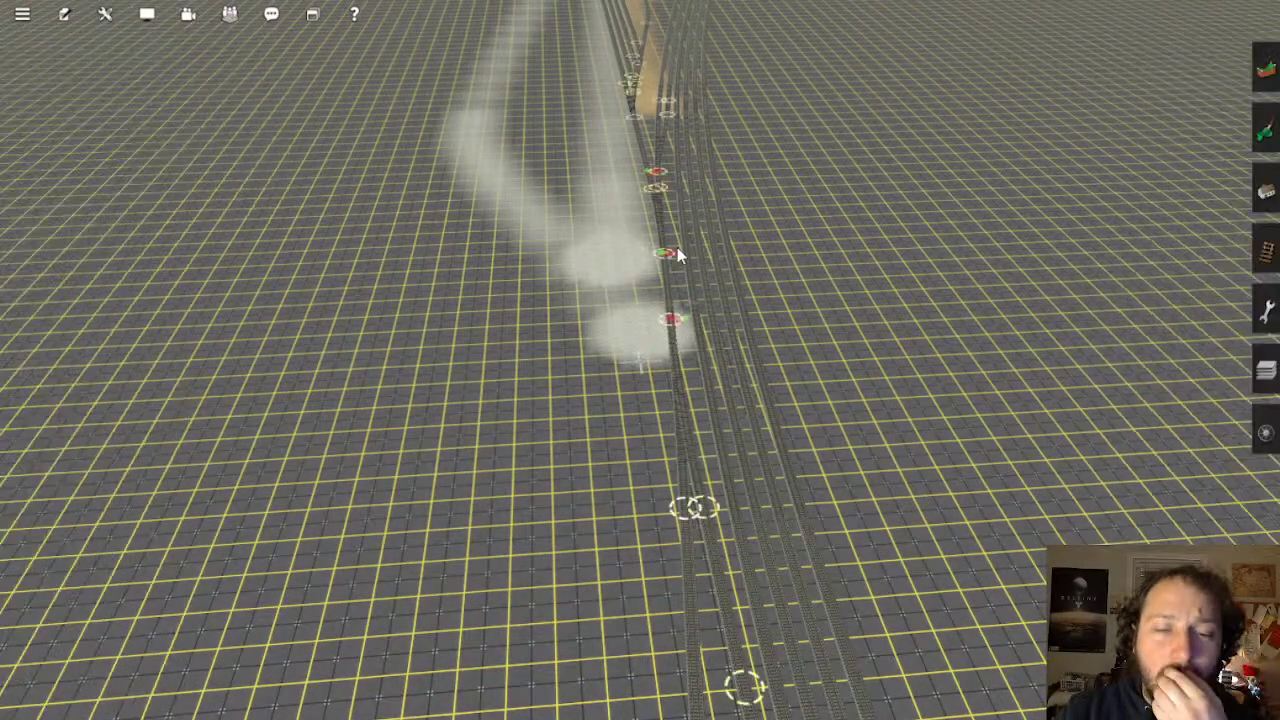
pyautogui.moveTo(650, 182); pyautogui.dragTo(634, 376, button='right')
pyautogui.scroll(5, 638, 377)
pyautogui.press('Down')
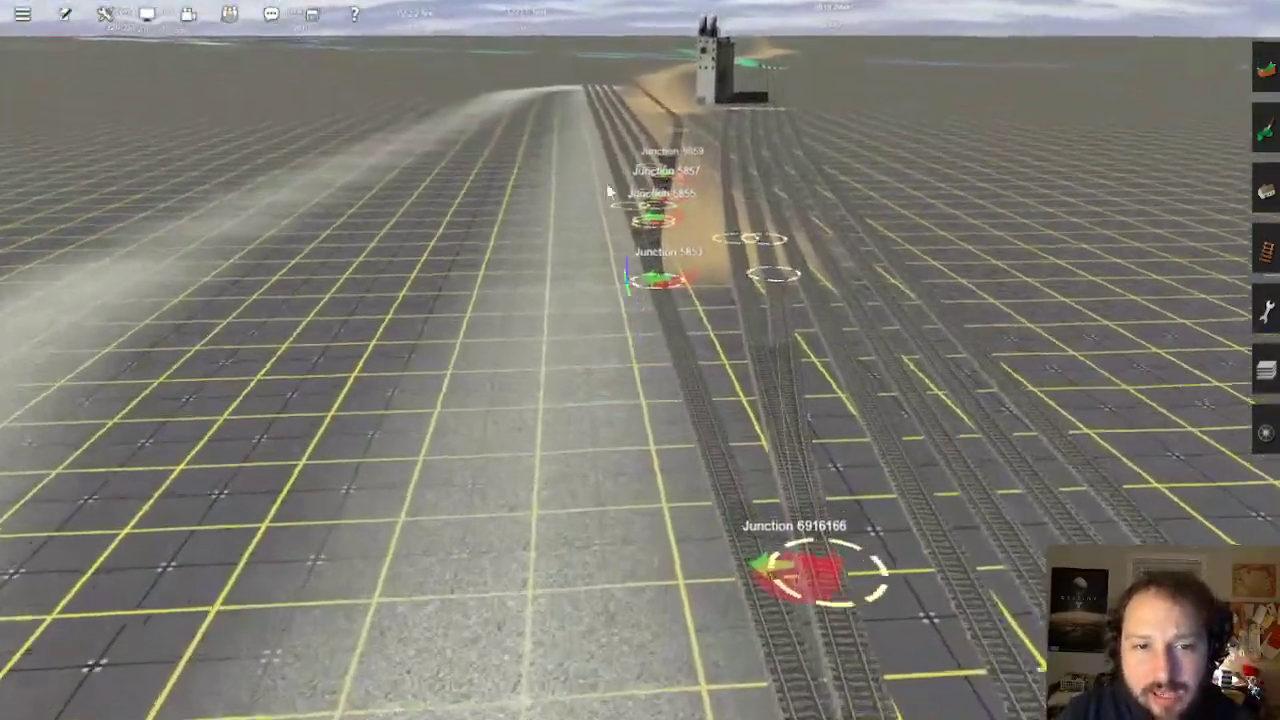
pyautogui.moveTo(606, 191); pyautogui.dragTo(647, 320, button='right')
pyautogui.press('Up')
pyautogui.scroll(3, 647, 320)
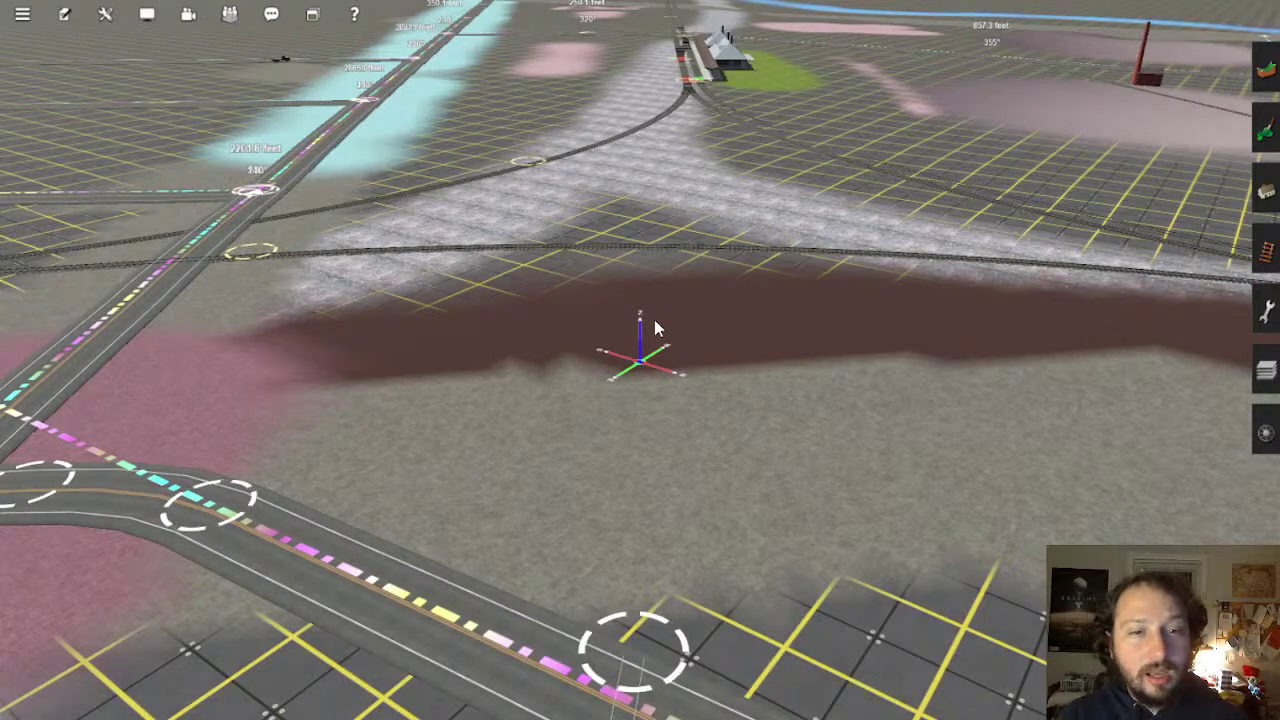
# Examine the track wye by the station and the whole route map, back to the junctions at the yard's end
pyautogui.moveTo(658, 326); pyautogui.dragTo(830, 340, button='right')
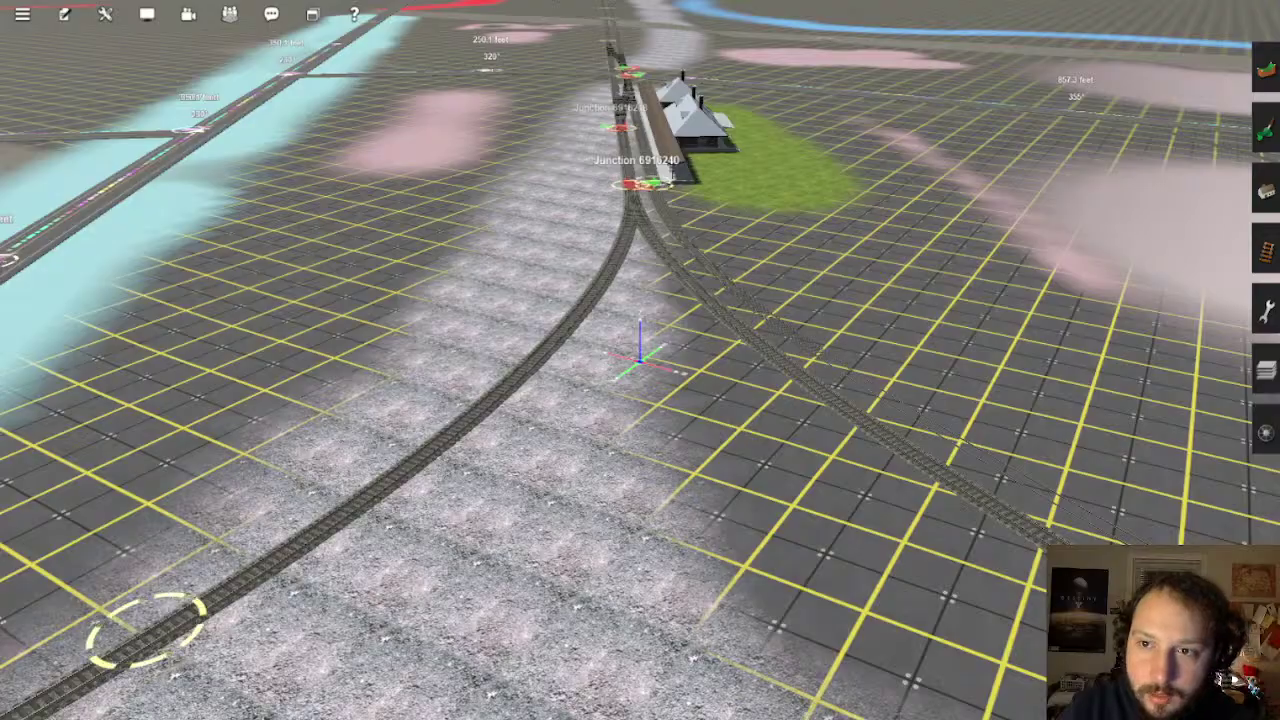
pyautogui.moveTo(697, 272); pyautogui.dragTo(590, 388, button='right')
pyautogui.scroll(-10, 621, 197)
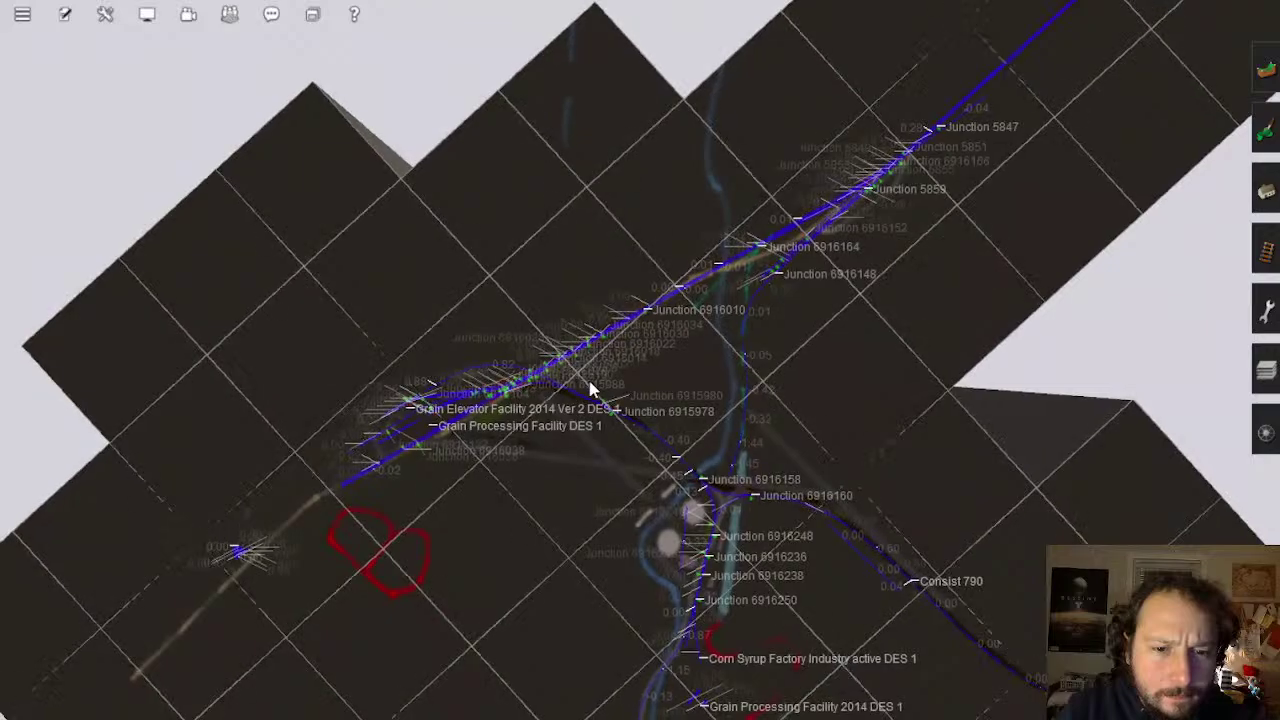
pyautogui.rightClick(673, 530)
pyautogui.scroll(2, 662, 500)
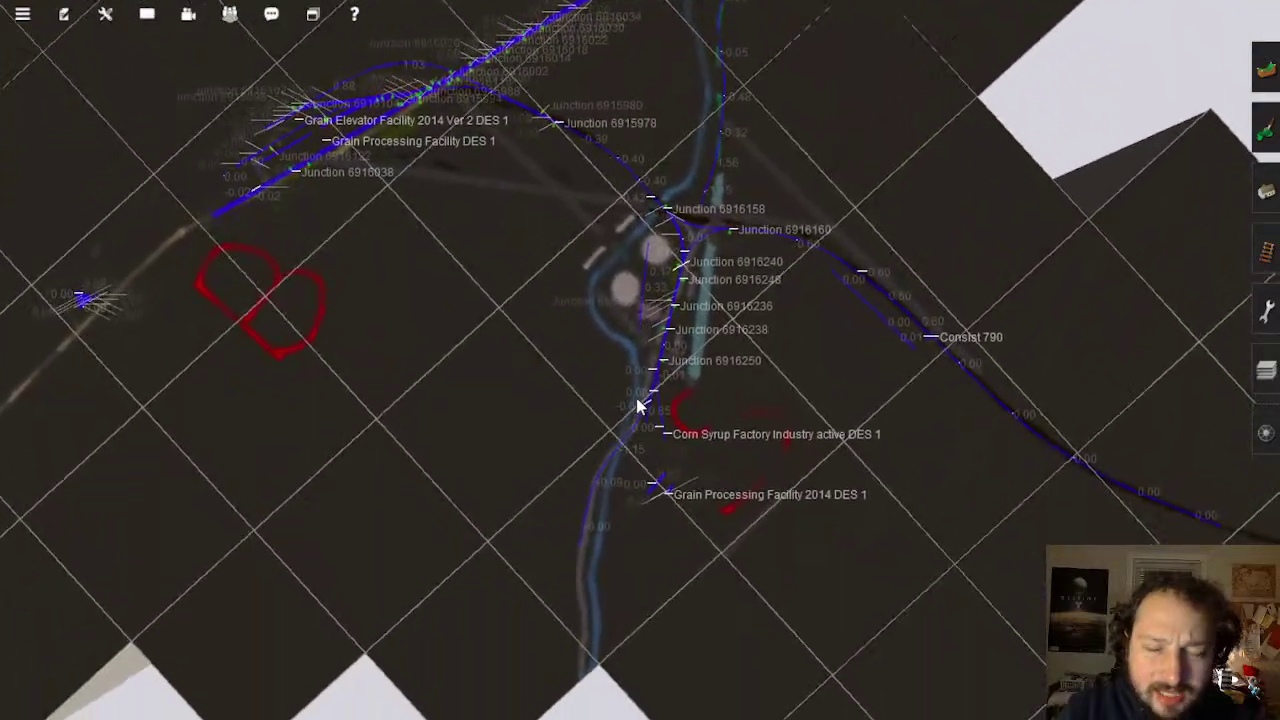
pyautogui.rightClick(717, 140)
pyautogui.rightClick(836, 149)
pyautogui.moveTo(682, 305); pyautogui.dragTo(577, 469, button='right')
pyautogui.scroll(8, 580, 469)
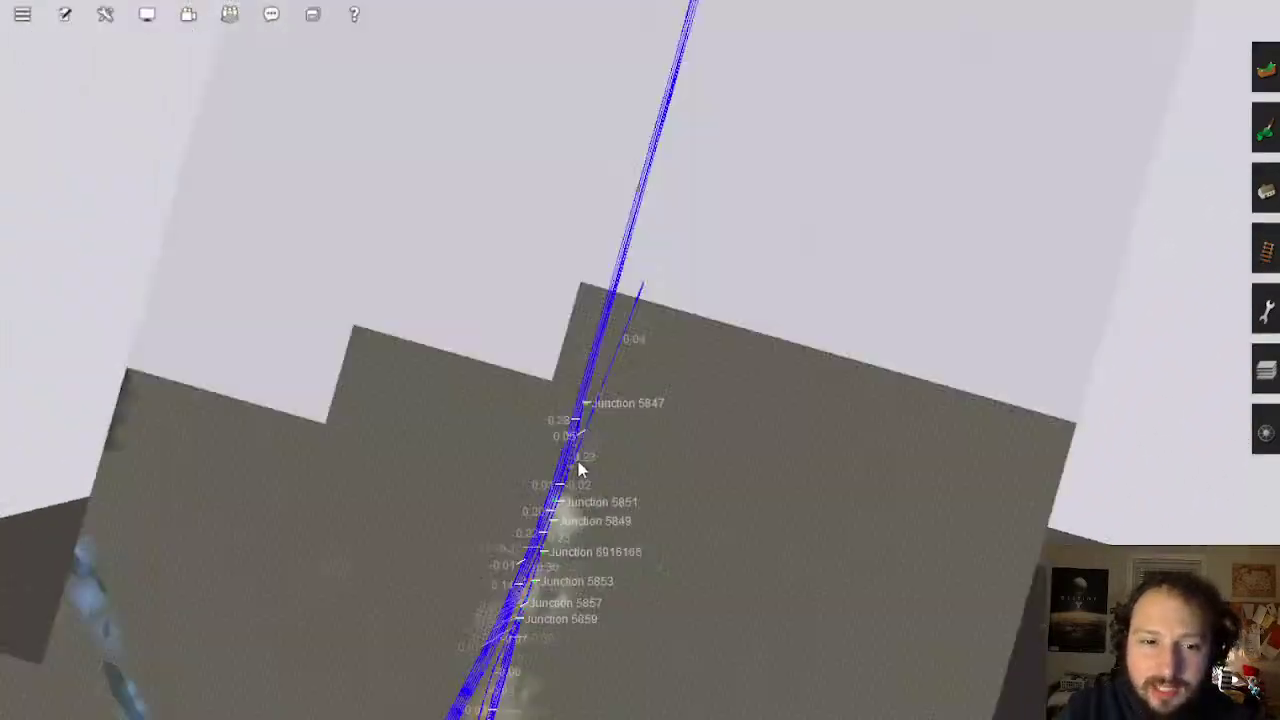
# Inspect the yard ladder tracks around Junction 5853 and Junction 6916166 from both directions
pyautogui.rightClick(593, 474)
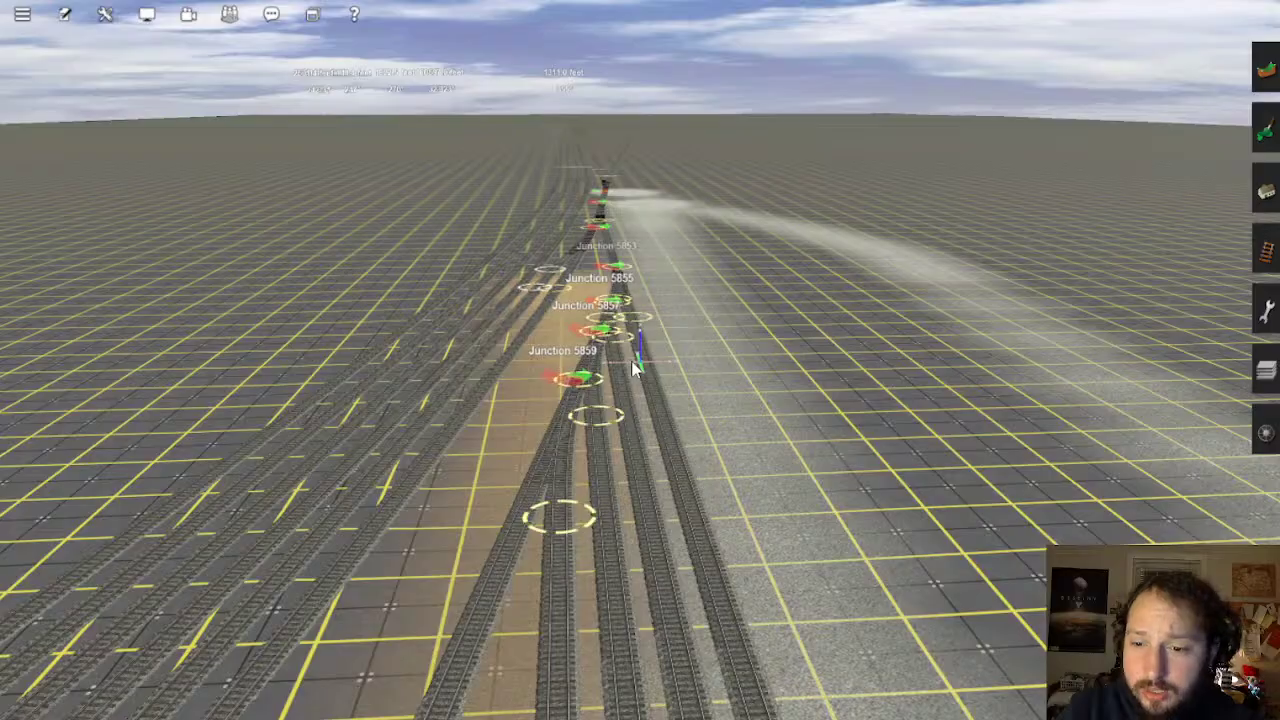
pyautogui.rightClick(549, 232)
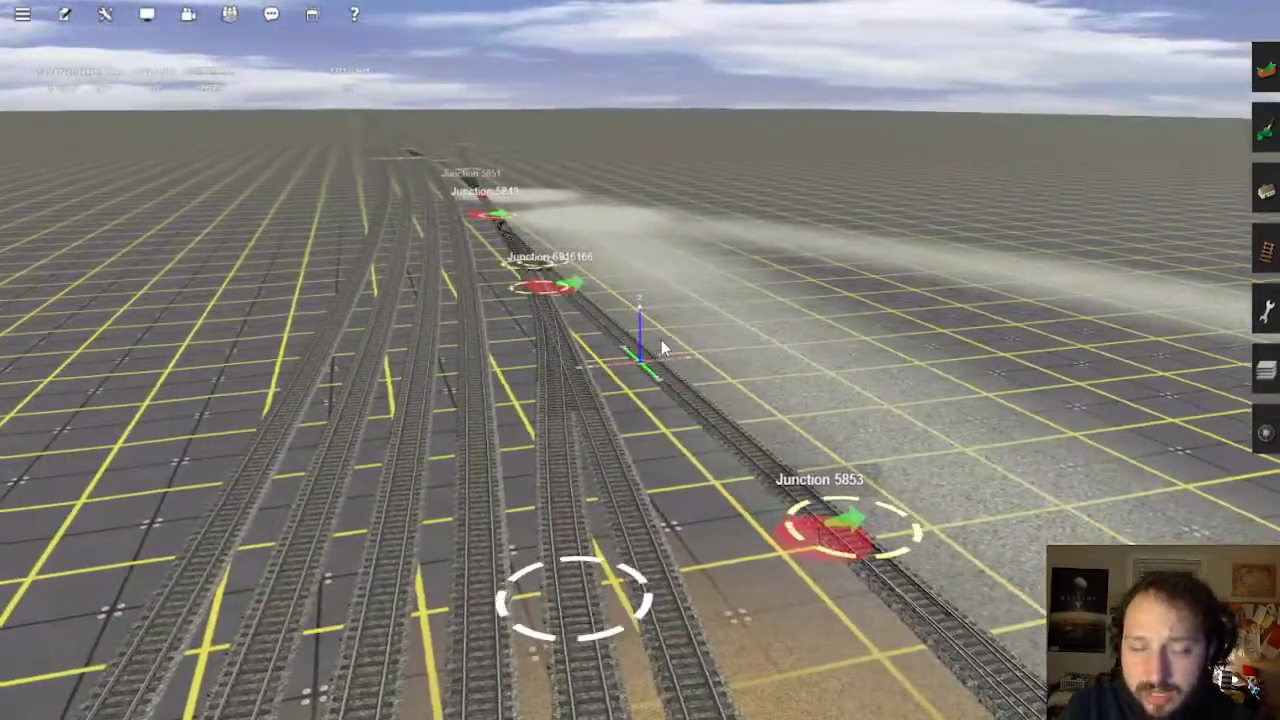
pyautogui.press('Left')
pyautogui.press('Left')
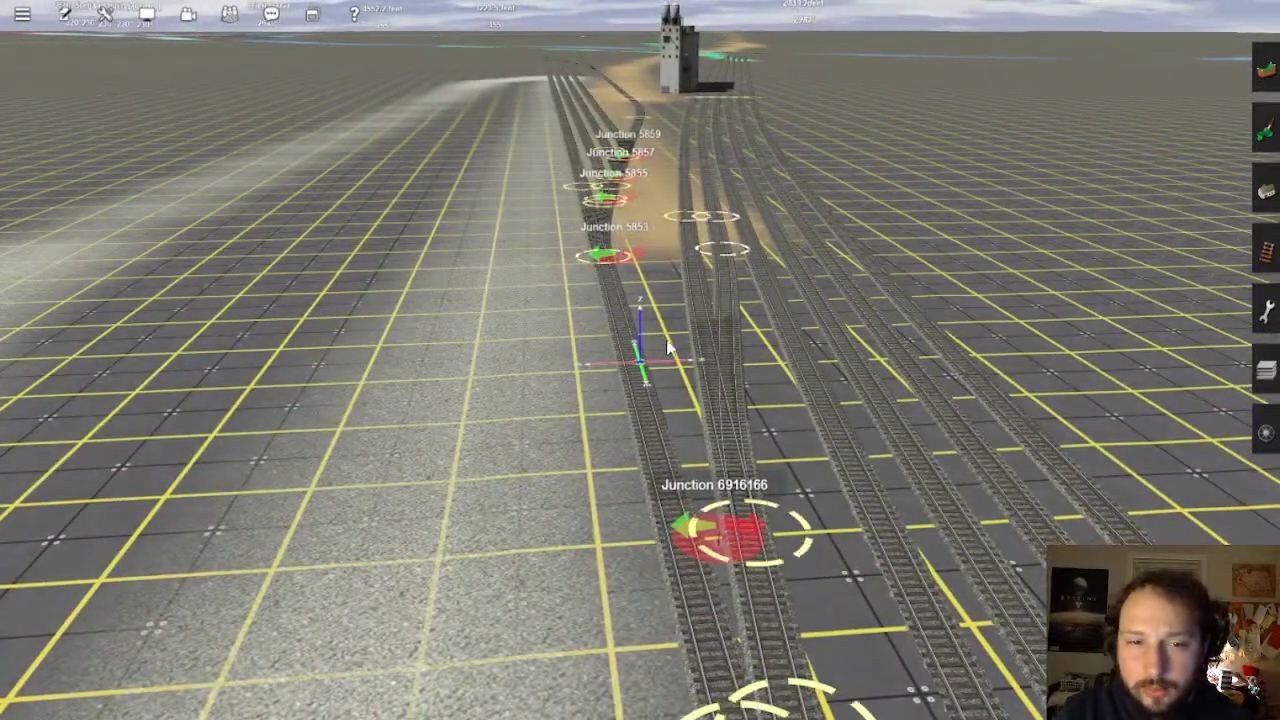
# Bring up the topology tools with their advanced options and choose the Displacement01 height map
pyautogui.rightClick(677, 133)
pyautogui.scroll(-5, 677, 133)
pyautogui.click(1264, 68)
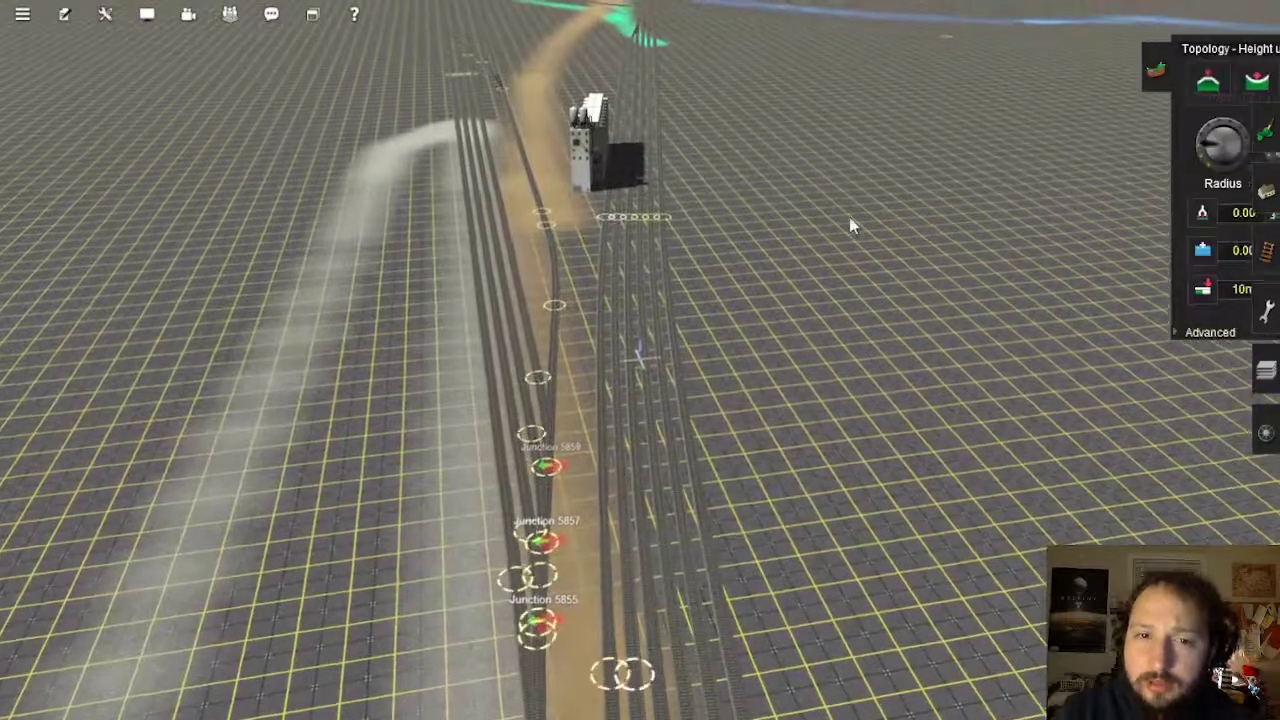
pyautogui.rightClick(851, 225)
pyautogui.rightClick(767, 174)
pyautogui.rightClick(565, 212)
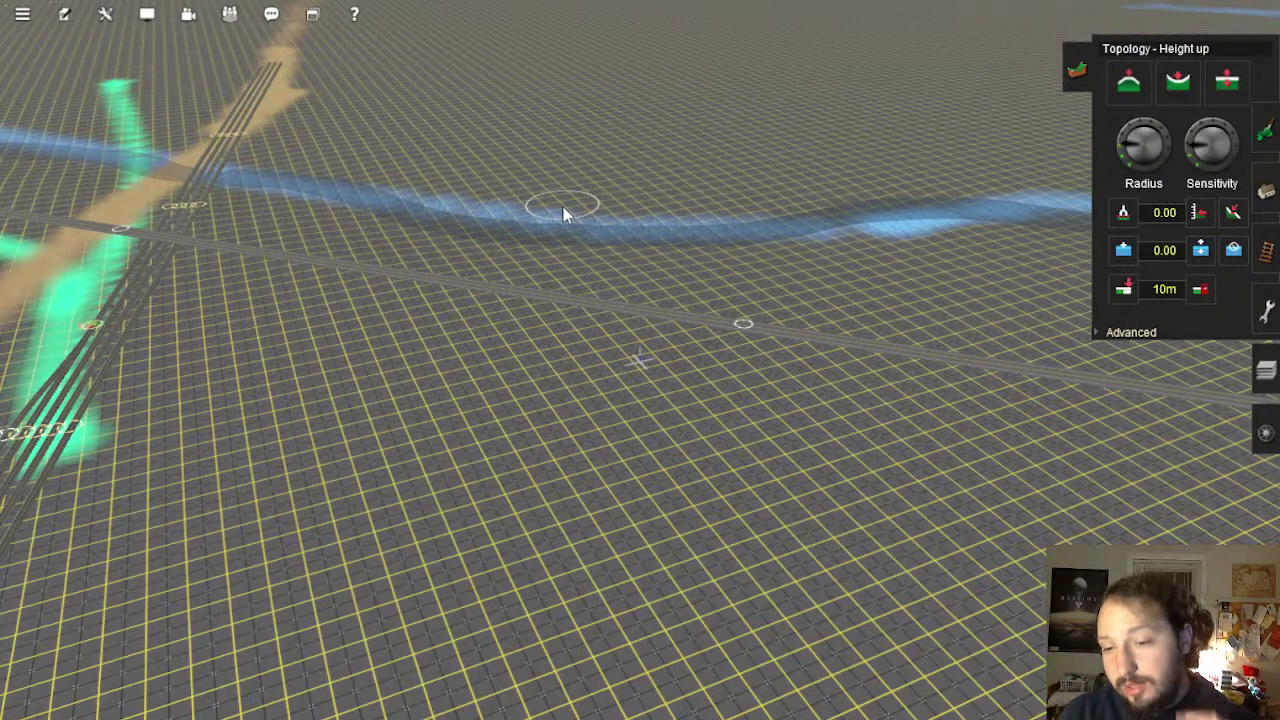
pyautogui.click(1125, 333)
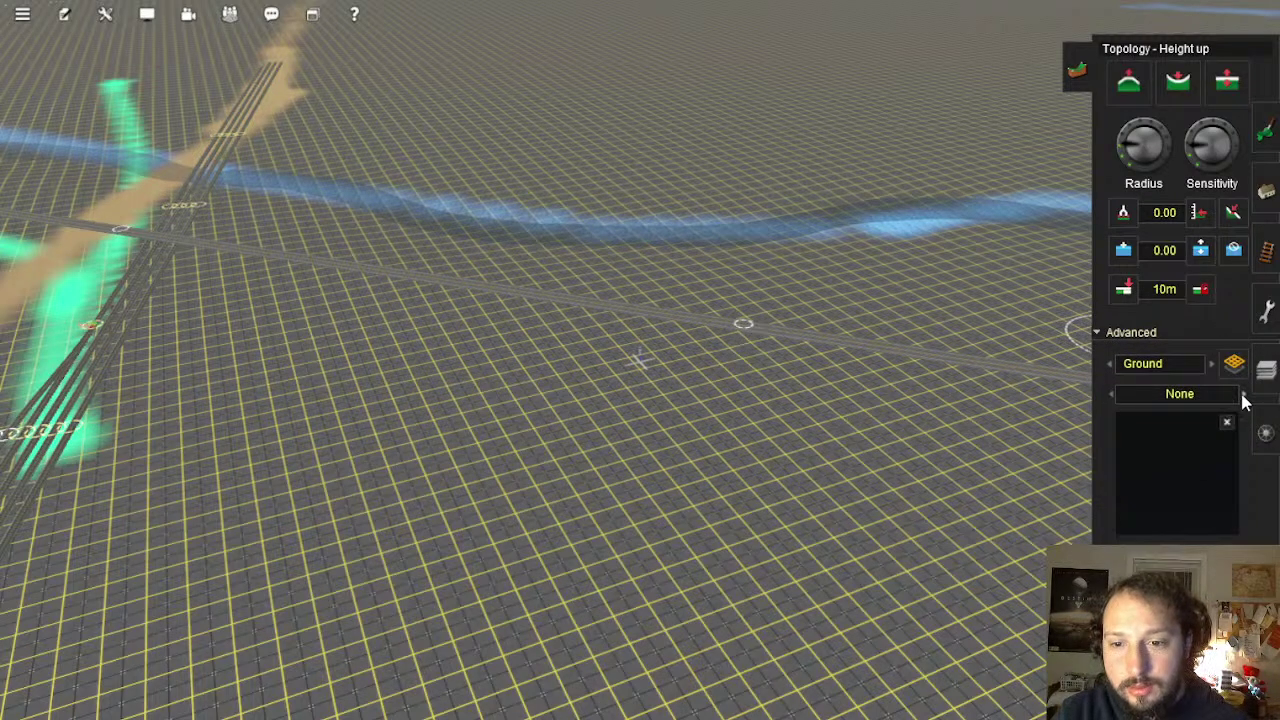
pyautogui.click(1242, 396)
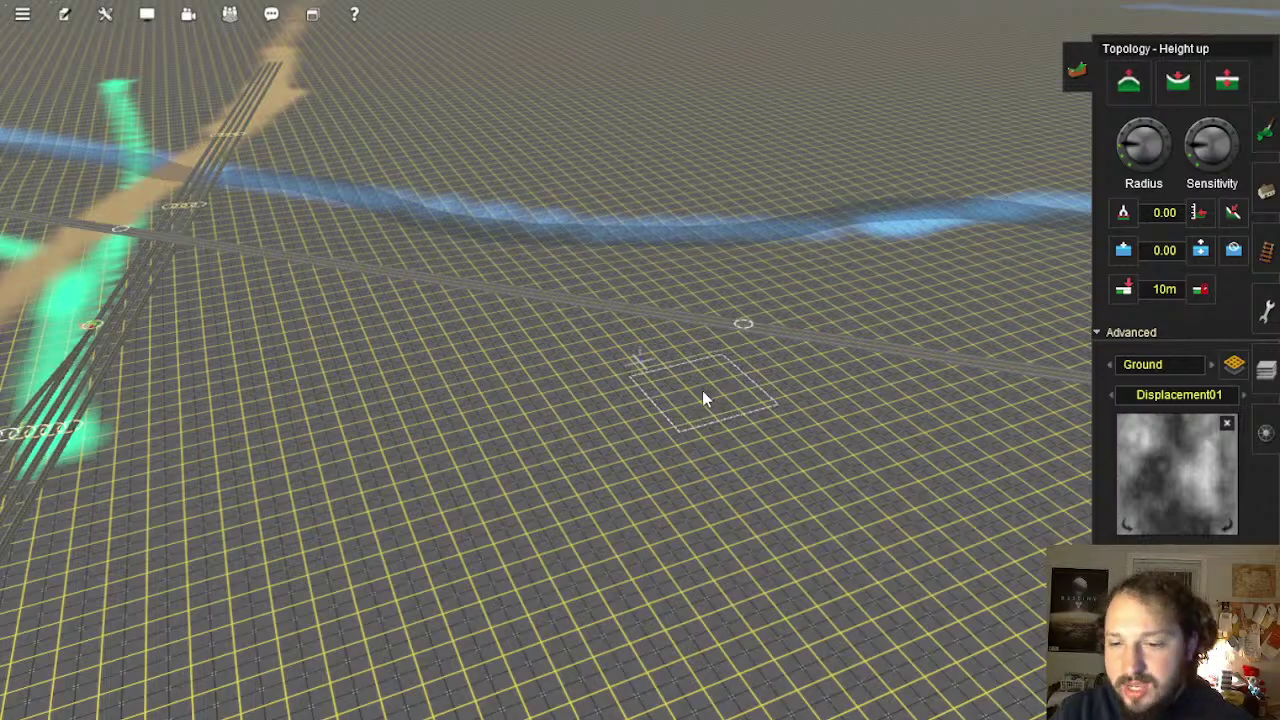
# Examine the whole route map and the farmland along the line around Signal 5777212 from above
pyautogui.moveTo(749, 414); pyautogui.dragTo(885, 414, button='middle')
pyautogui.scroll(-15, 880, 410)
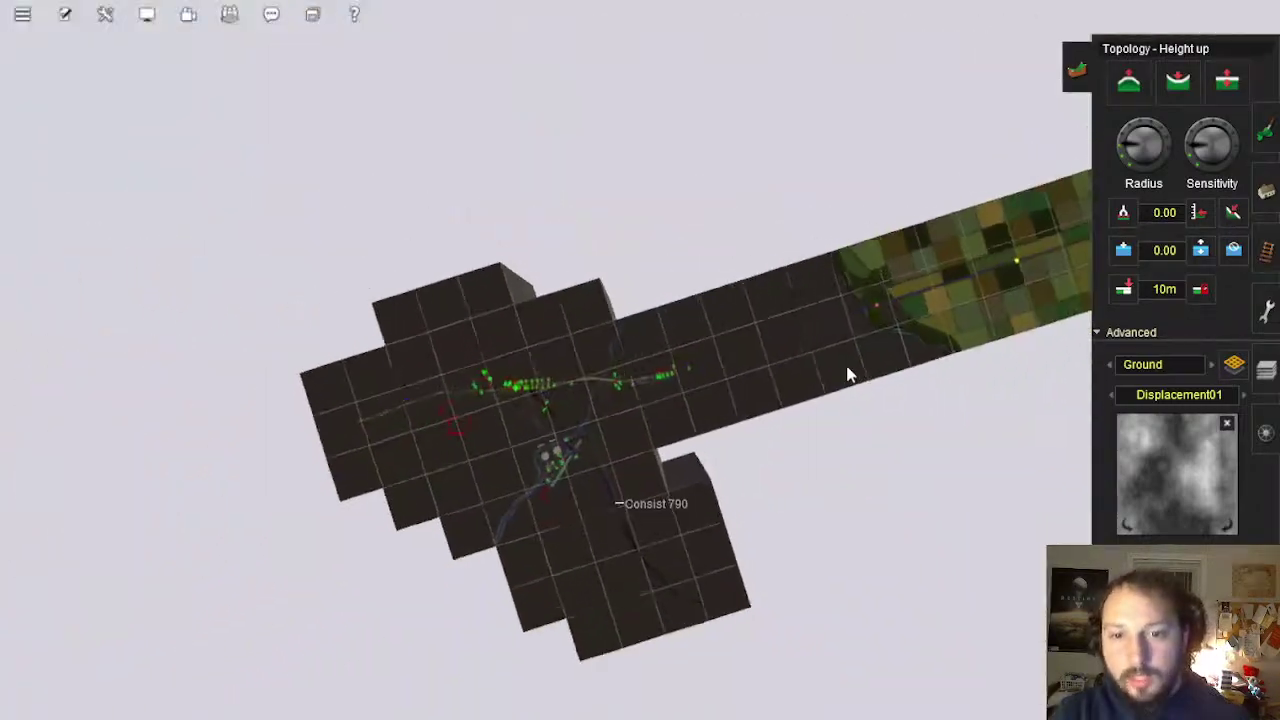
pyautogui.moveTo(849, 328); pyautogui.dragTo(799, 158, button='right')
pyautogui.moveTo(650, 246); pyautogui.dragTo(650, 263, button='right')
pyautogui.scroll(2, 650, 263)
pyautogui.scroll(10, 655, 275)
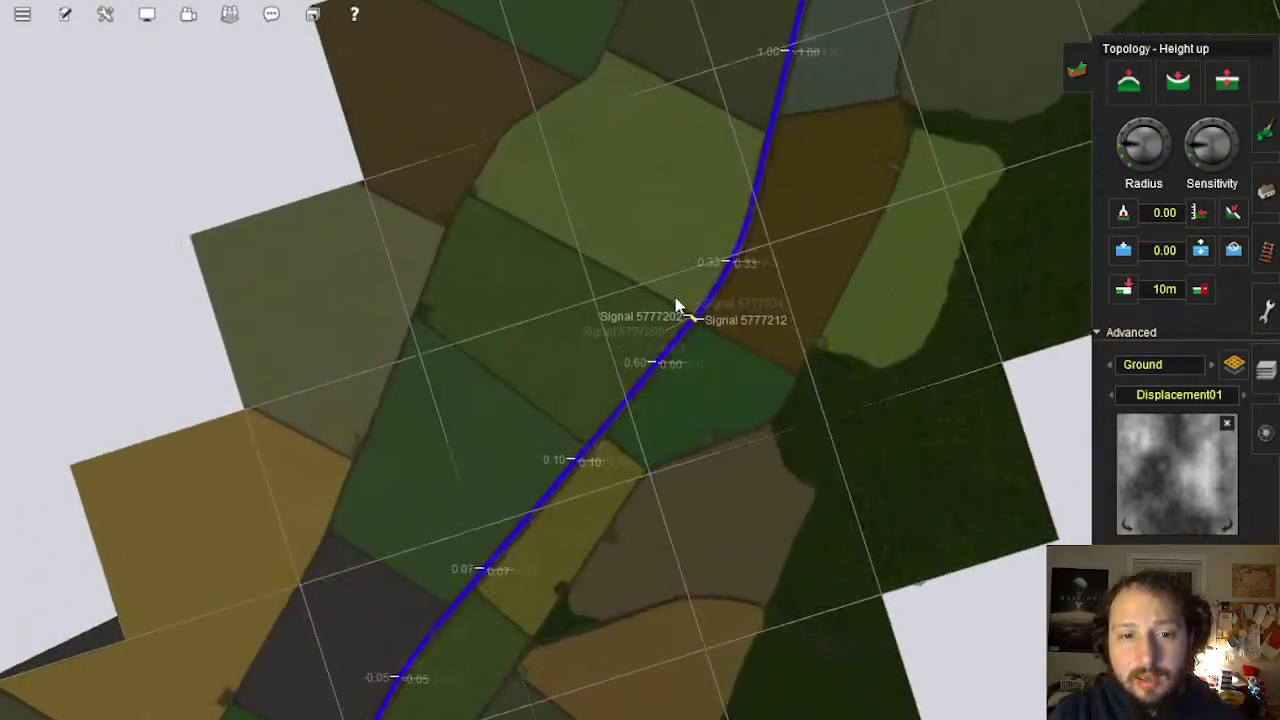
pyautogui.scroll(3, 686, 349)
pyautogui.scroll(-8, 672, 336)
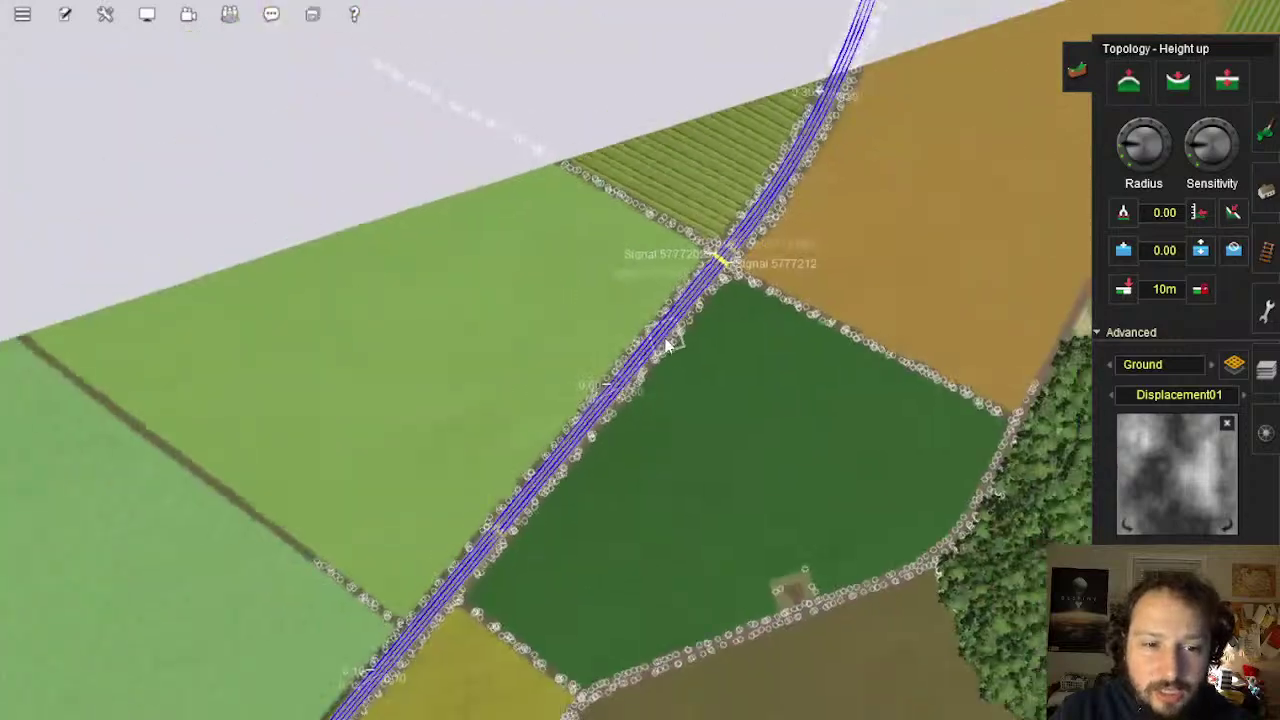
pyautogui.scroll(-3, 512, 341)
pyautogui.scroll(4, 438, 345)
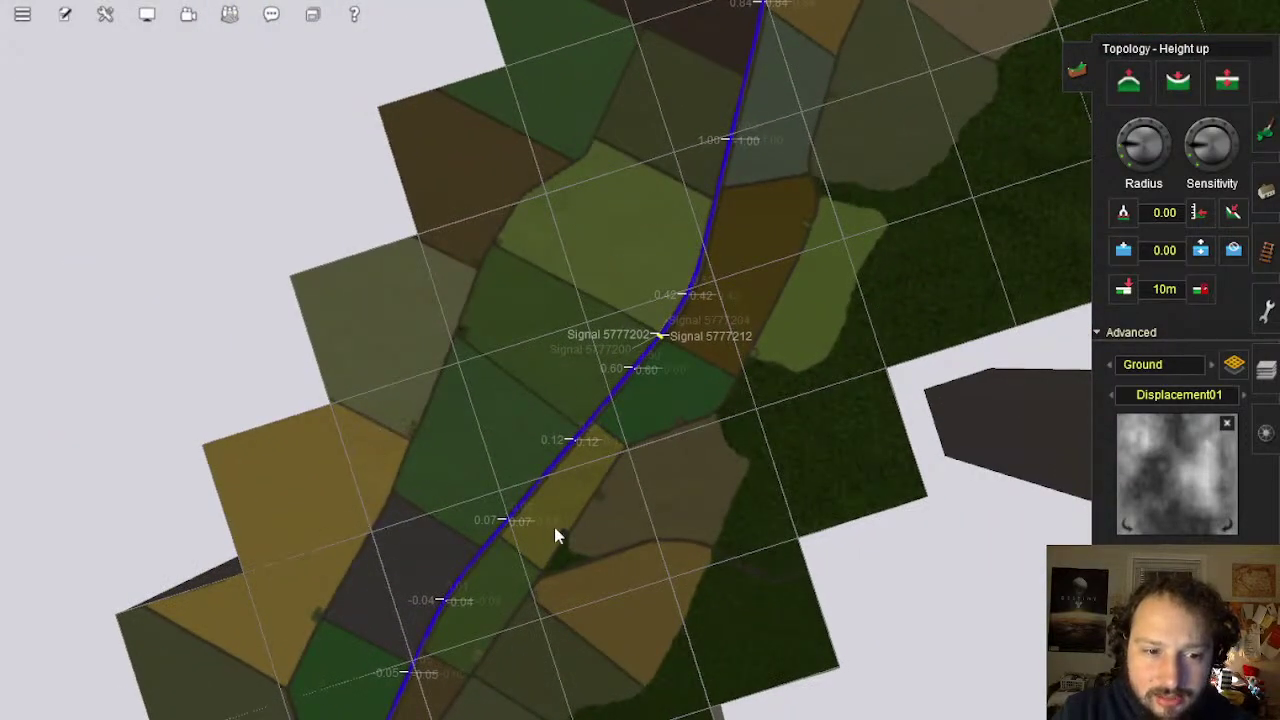
# Inspect the relief of the farm fields beside the line from a low viewing angle
pyautogui.scroll(10, 689, 332)
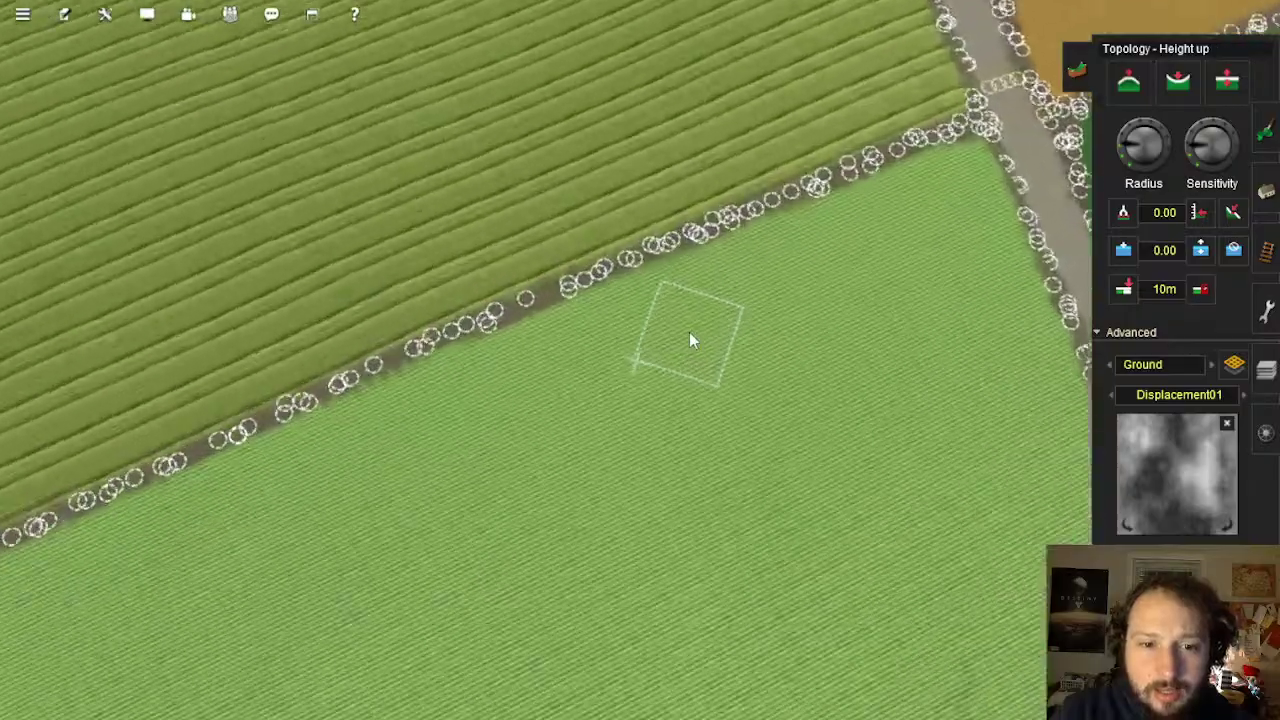
pyautogui.press('Down')
pyautogui.press('Left')
pyautogui.press('Up')
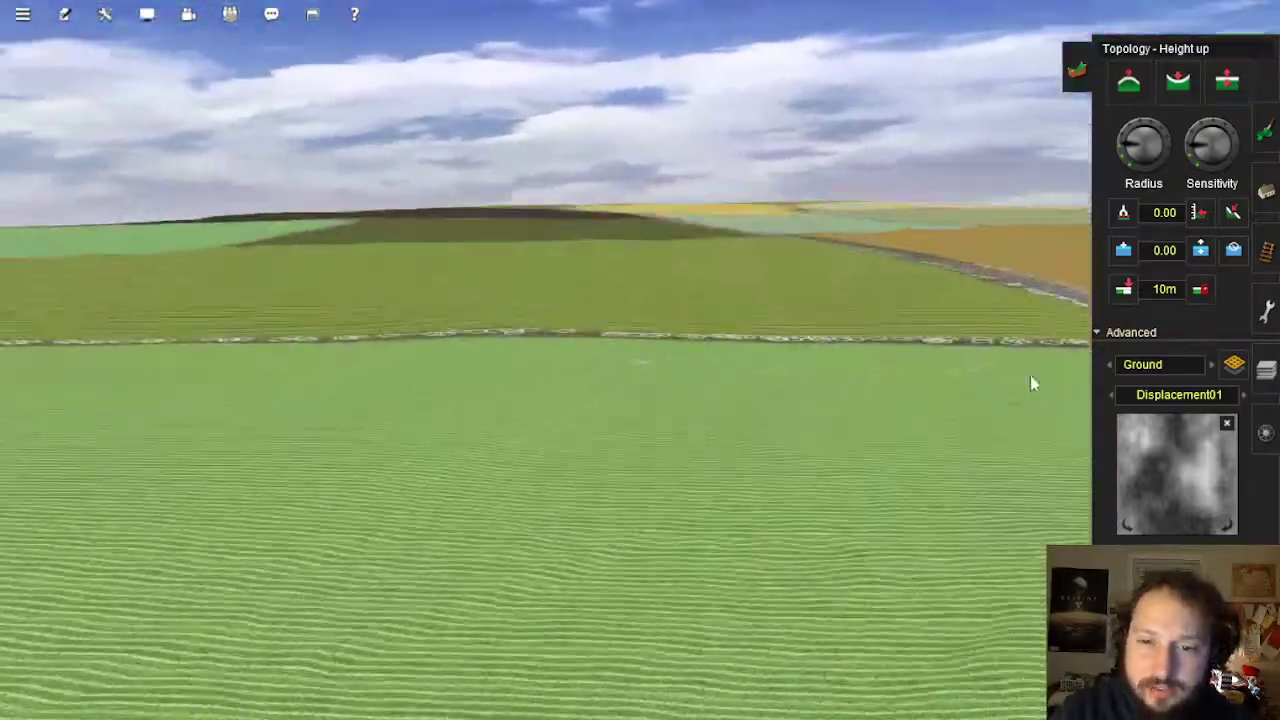
pyautogui.scroll(5, 717, 297)
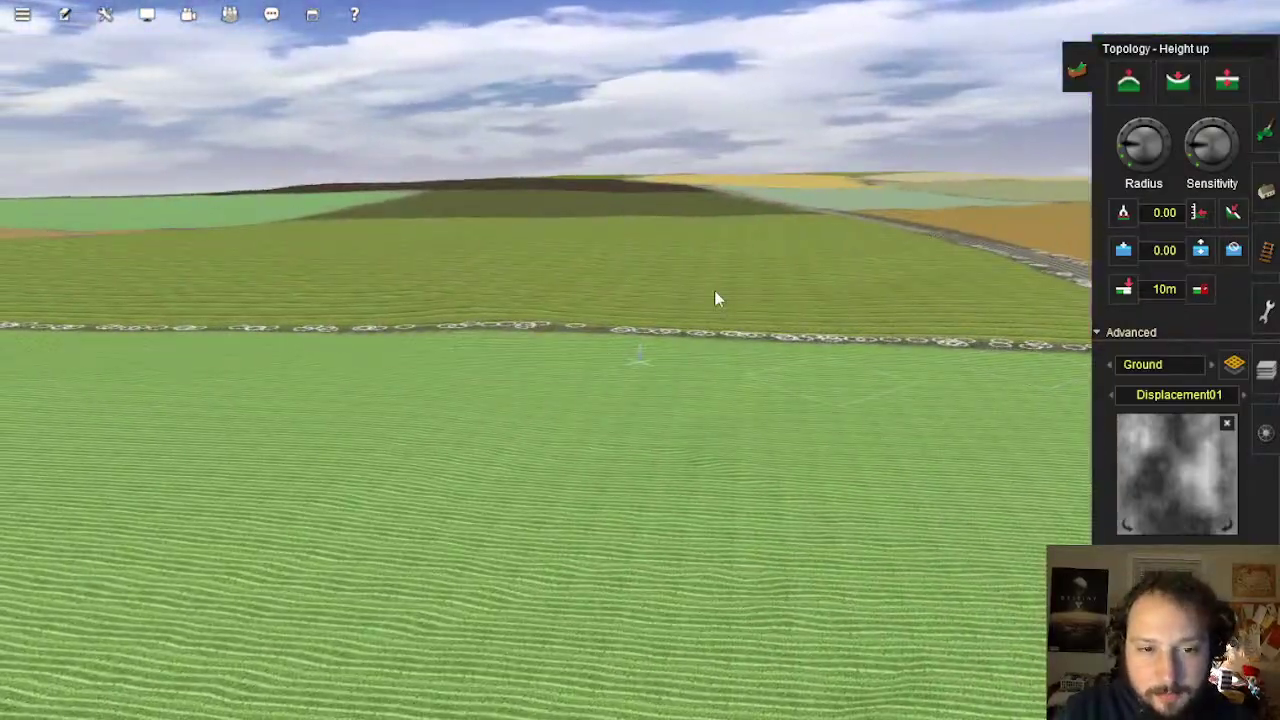
pyautogui.moveTo(662, 249)
pyautogui.mouseDown(button='right')
pyautogui.moveTo(625, 269)
pyautogui.moveTo(630, 281)
pyautogui.mouseUp(button='right')
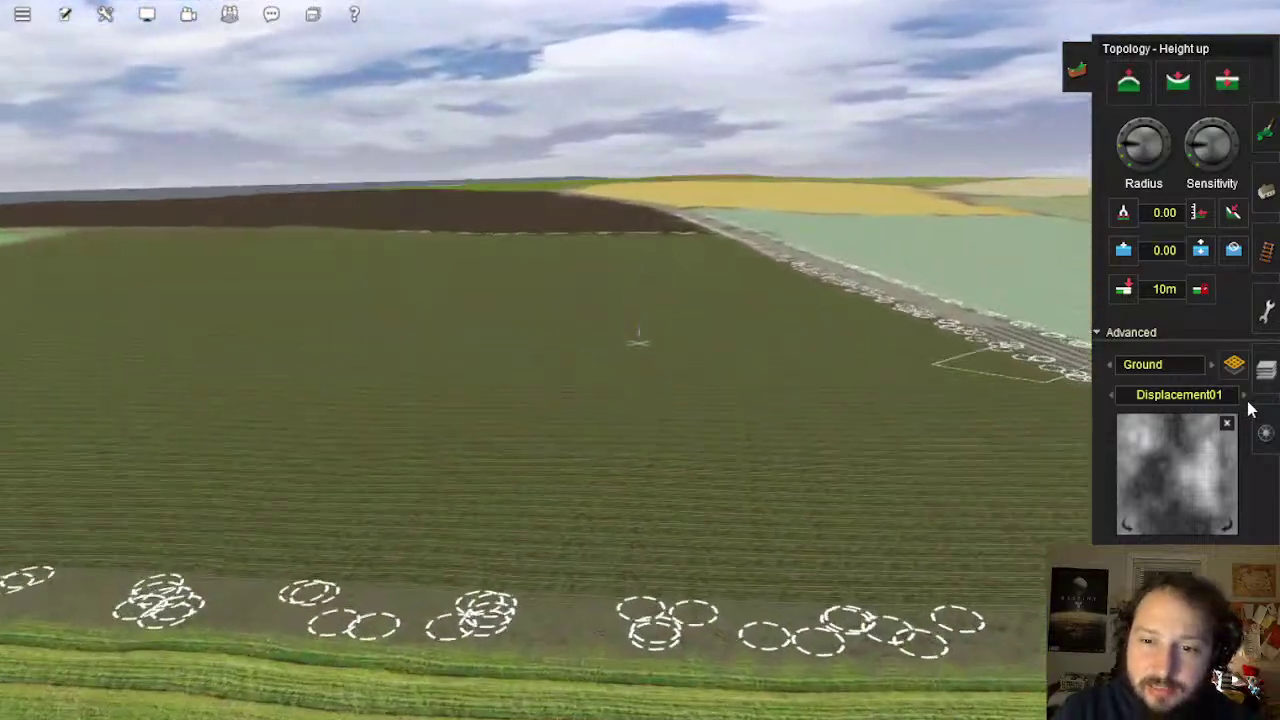
# Browse the available height maps onward from Displacement01 through Displacement03, Mountain03 and Slope to Valley01
pyautogui.click(1247, 401)
pyautogui.click(1247, 401)
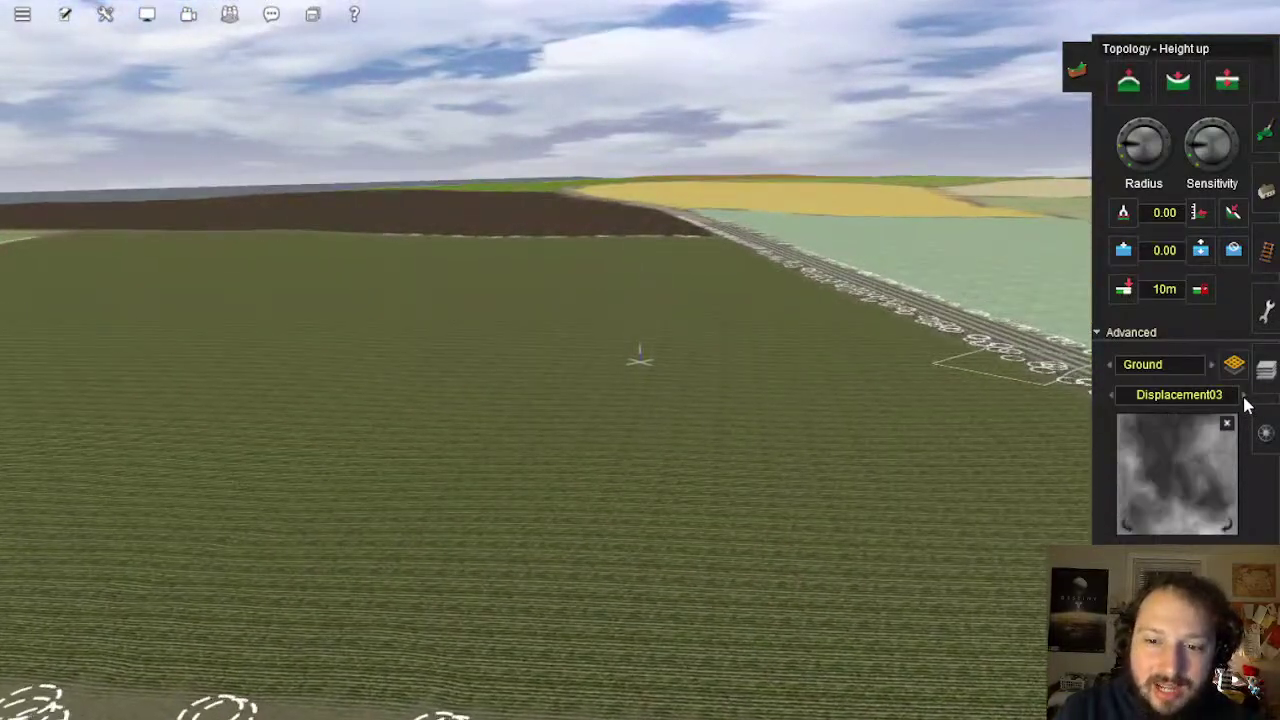
pyautogui.click(1247, 401)
pyautogui.click(1247, 401)
pyautogui.click(1247, 401)
pyautogui.click(1247, 401)
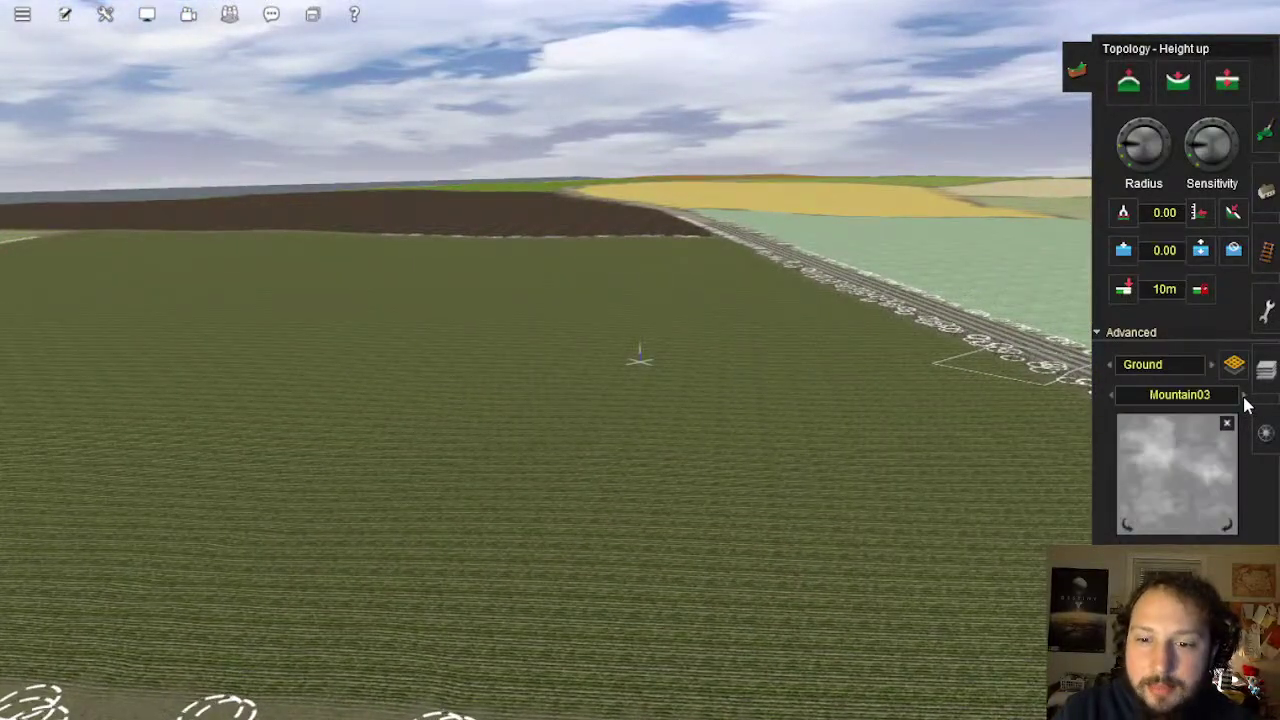
pyautogui.click(1247, 401)
pyautogui.click(1247, 401)
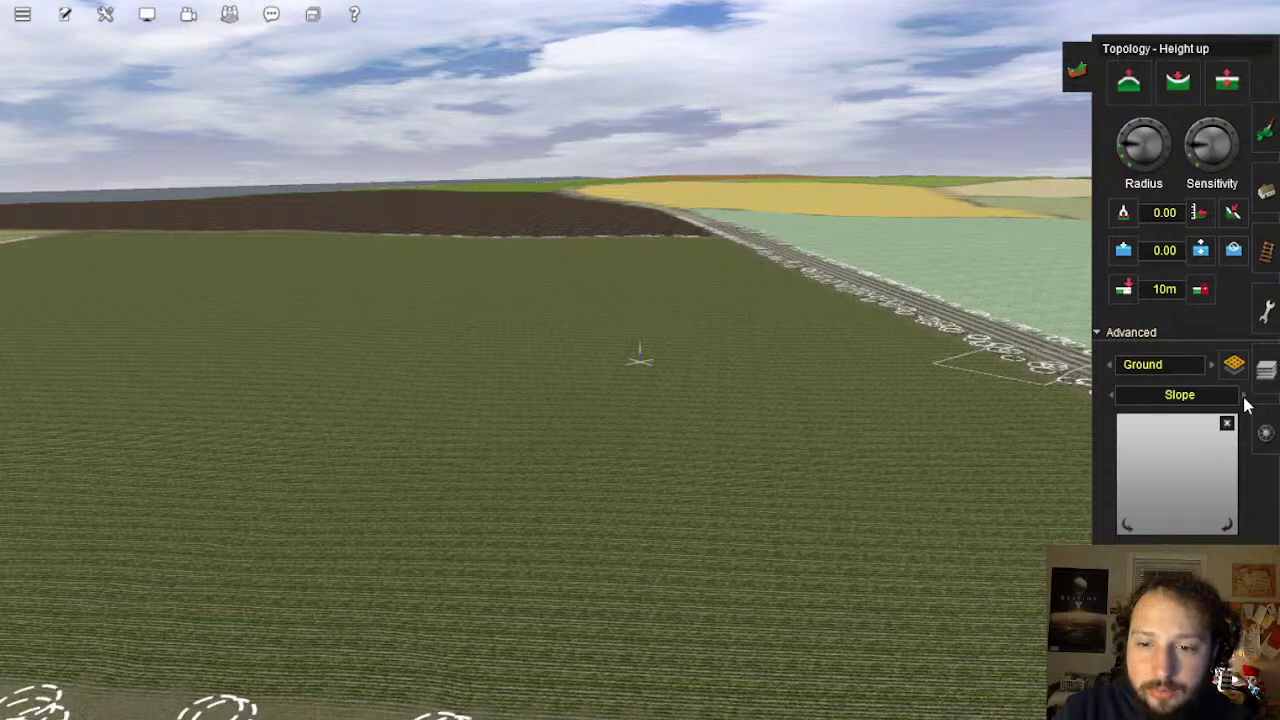
pyautogui.click(1247, 401)
pyautogui.click(1247, 401)
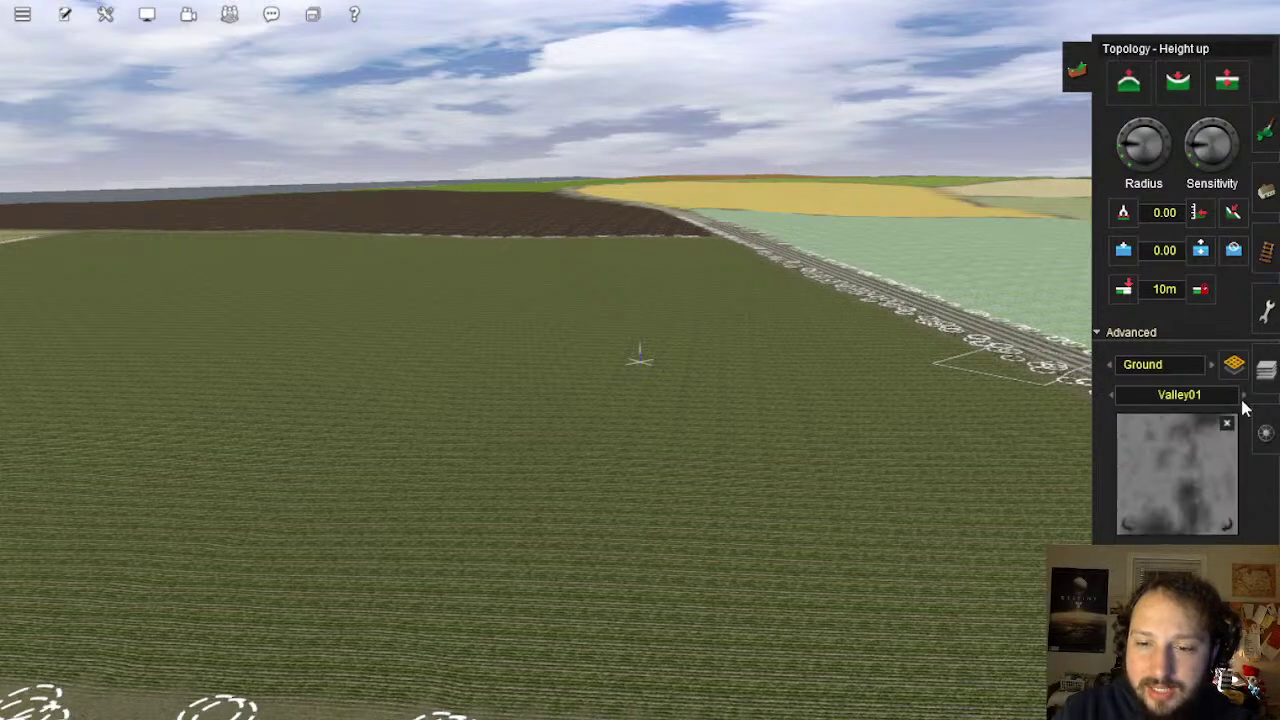
# Return the height map selection to Displacement01
pyautogui.click(1113, 398)
pyautogui.click(1113, 398)
pyautogui.click(1113, 398)
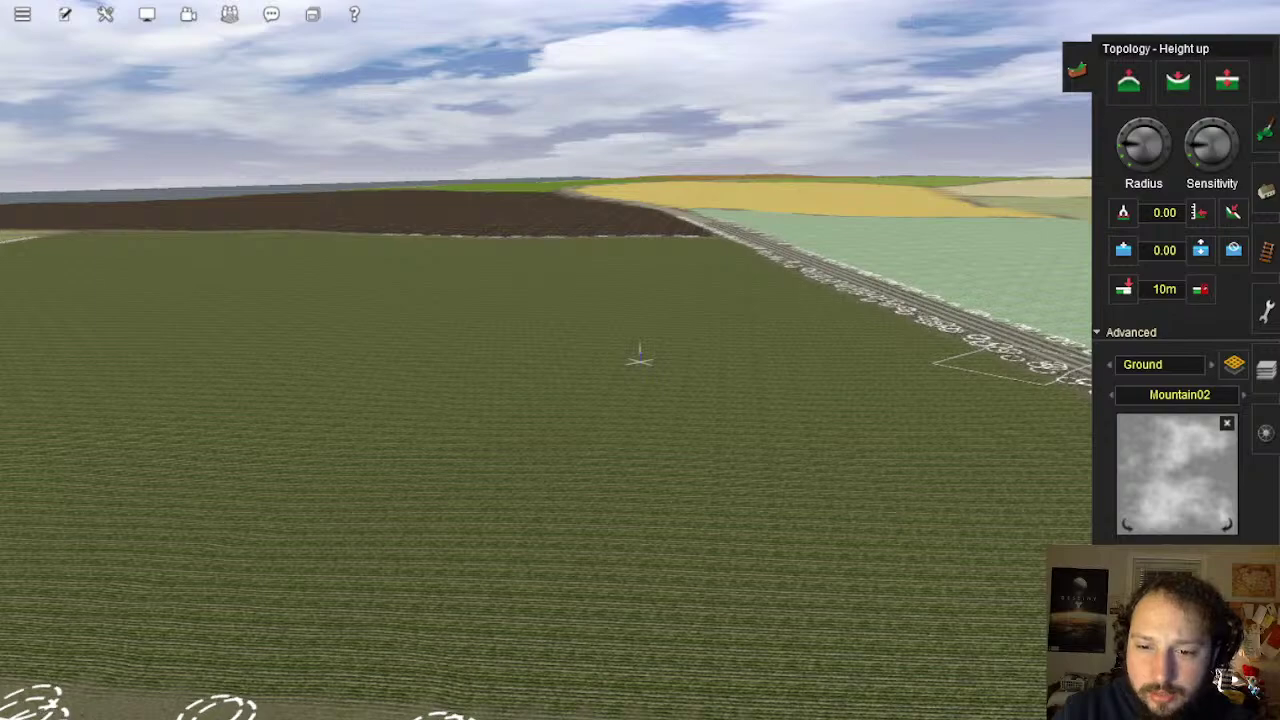
pyautogui.click(1112, 398)
pyautogui.click(1112, 398)
pyautogui.click(1111, 399)
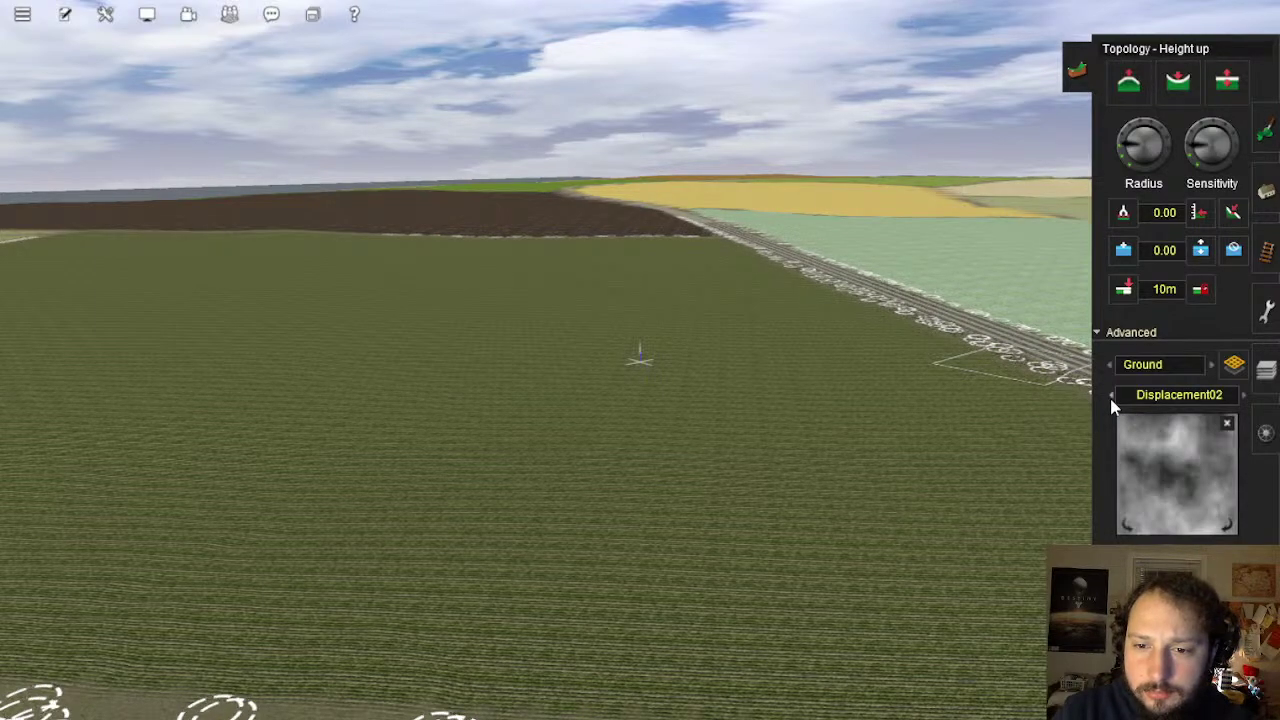
pyautogui.click(1111, 399)
# Rotate the Displacement01 height map with the ploughed field beside the railway line in view
pyautogui.moveTo(712, 290); pyautogui.dragTo(1152, 483, button='right')
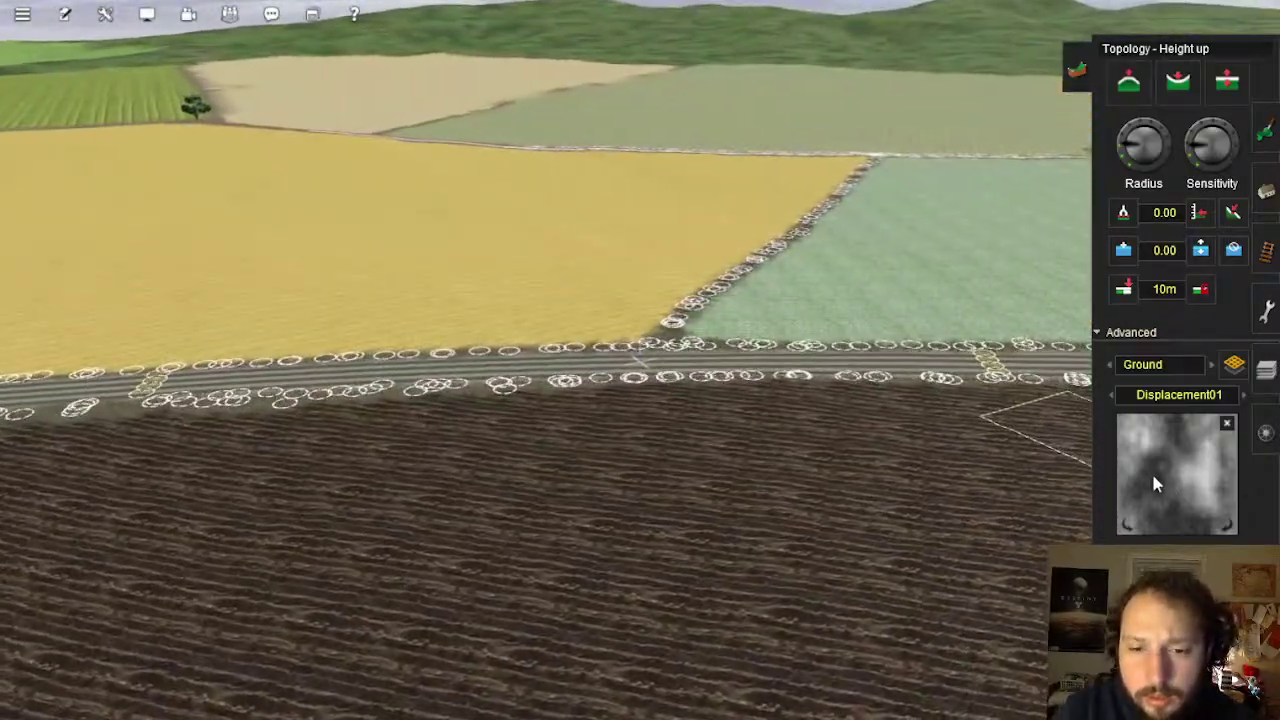
pyautogui.moveTo(1010, 443); pyautogui.dragTo(777, 374, button='right')
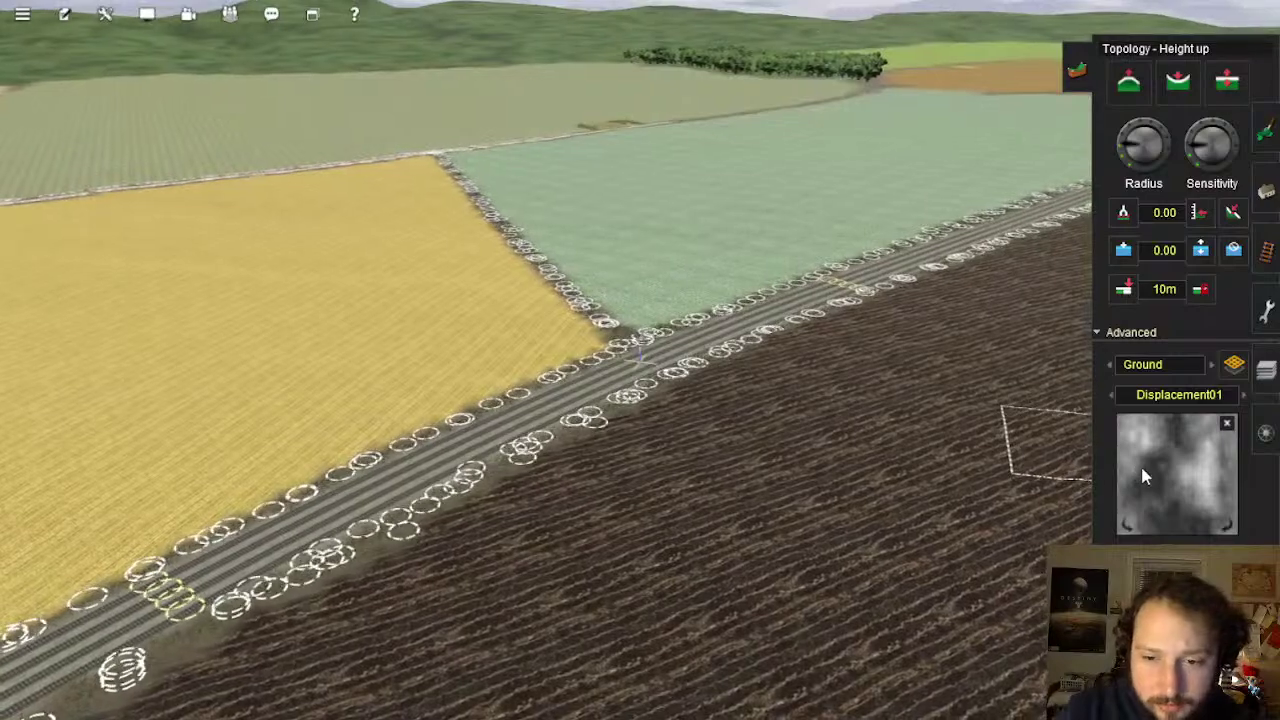
pyautogui.click(1228, 526)
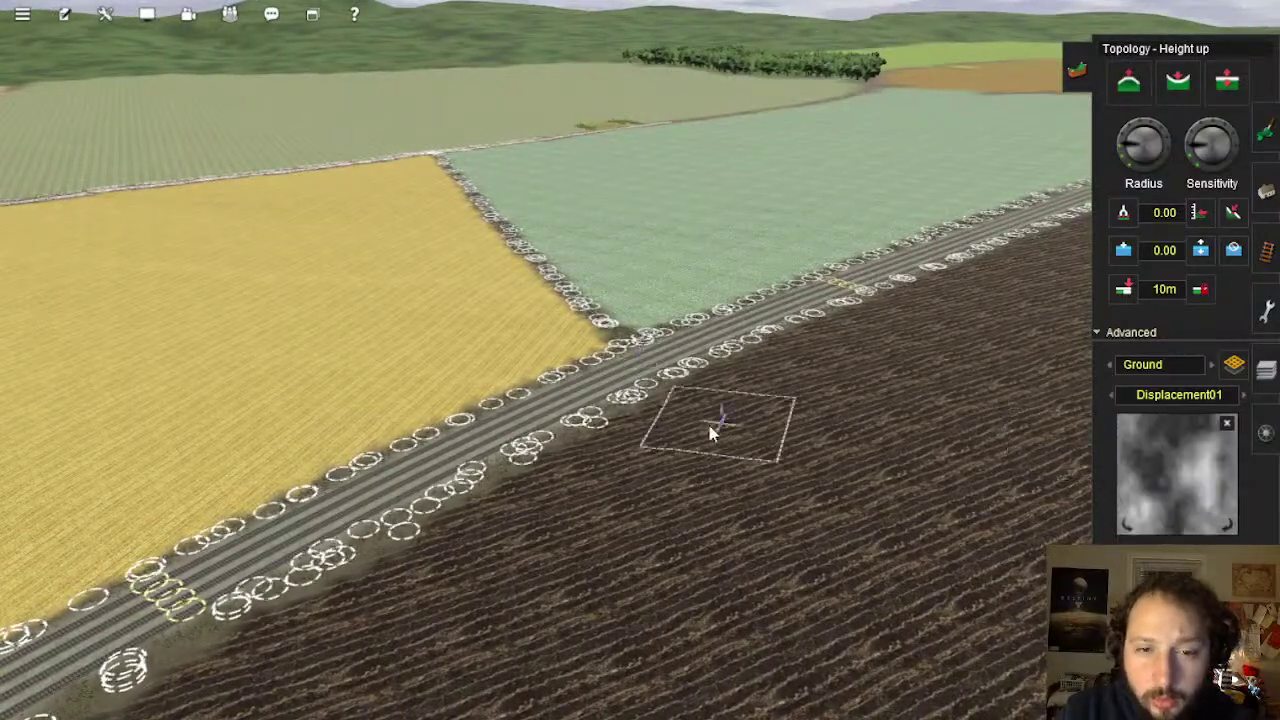
# Locate the bare grid tiles near Wazza on the route map and activate the topology area selection tool
pyautogui.moveTo(711, 431); pyautogui.dragTo(568, 220, button='right')
pyautogui.scroll(-8, 591, 242)
pyautogui.scroll(-10, 590, 258)
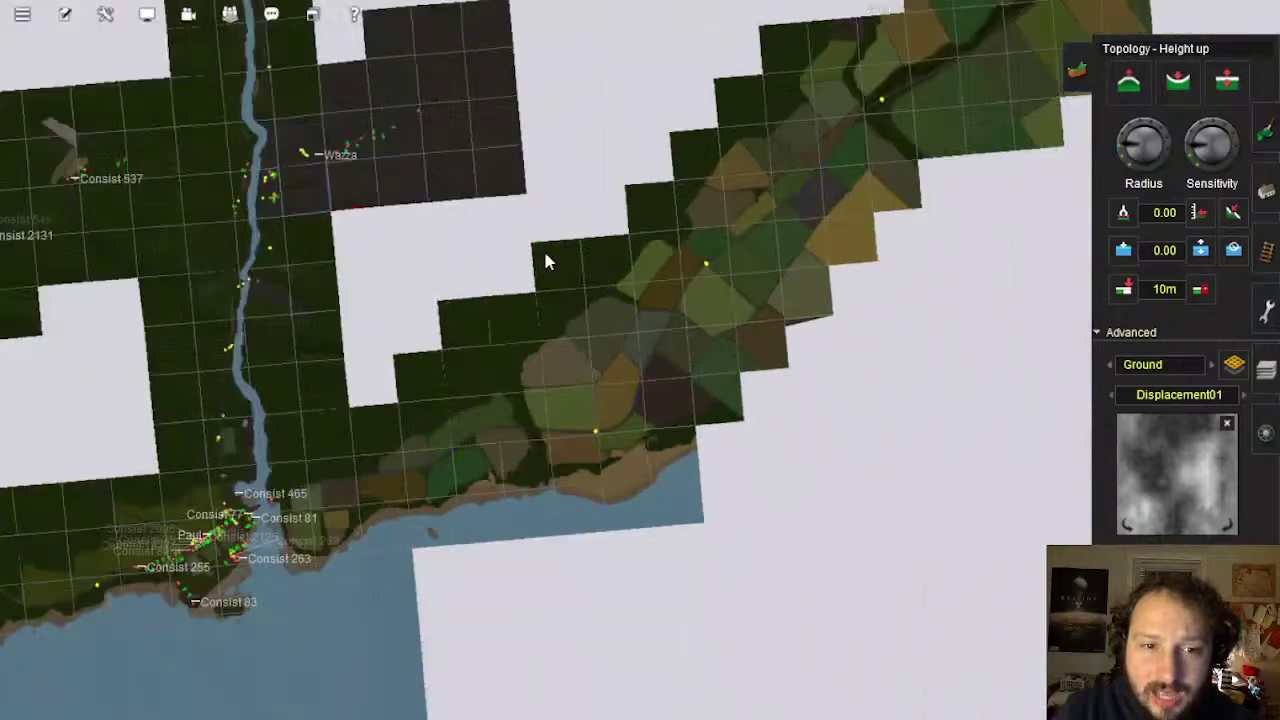
pyautogui.rightClick(495, 178)
pyautogui.scroll(5, 697, 284)
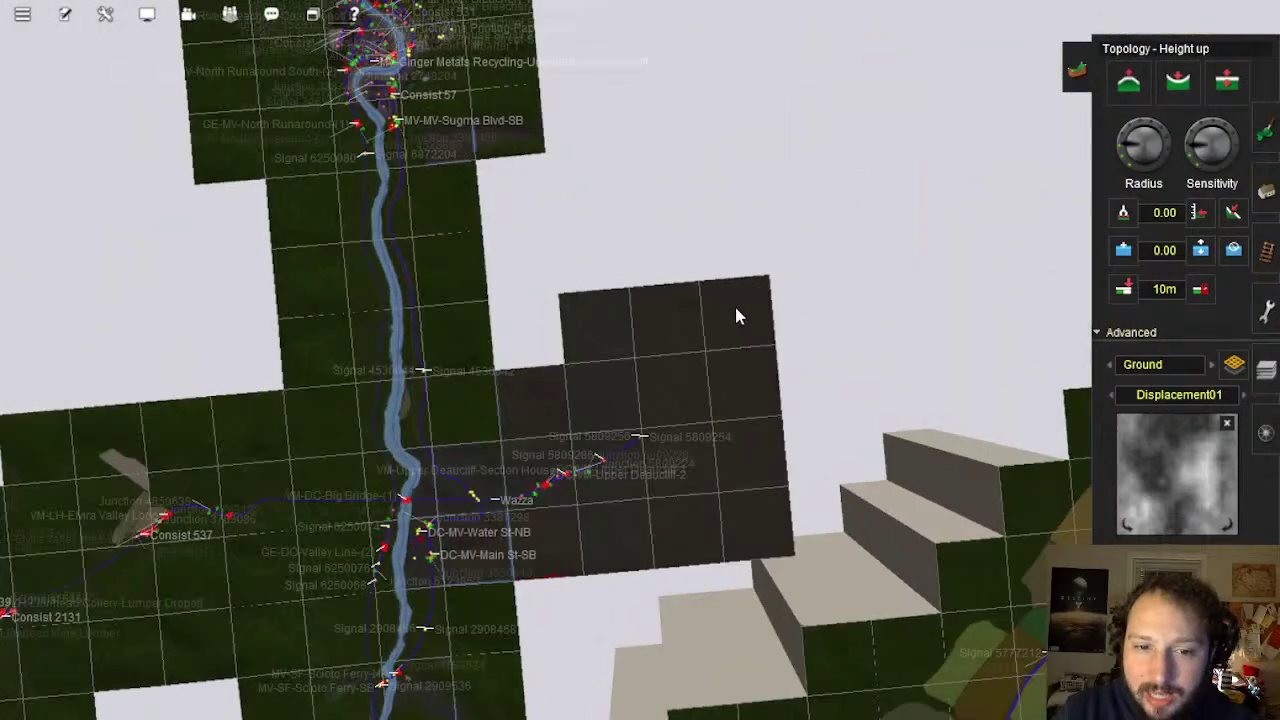
pyautogui.scroll(5, 744, 310)
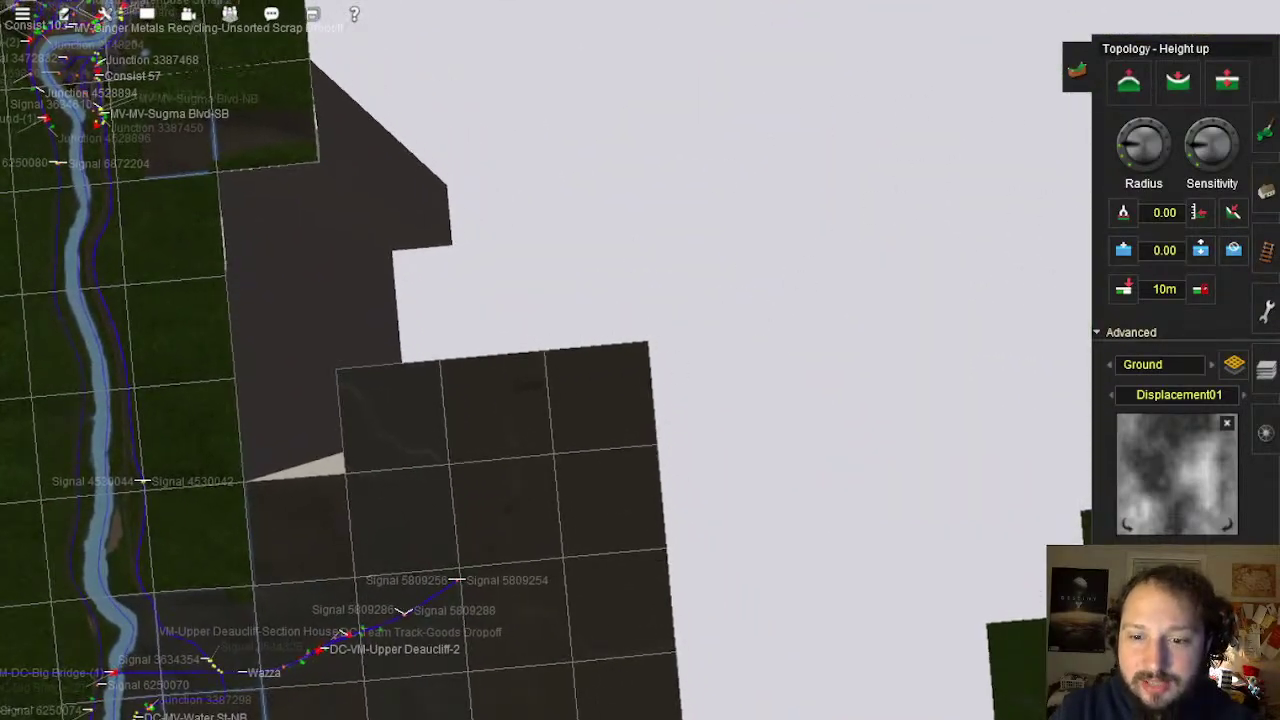
pyautogui.click(1134, 566)
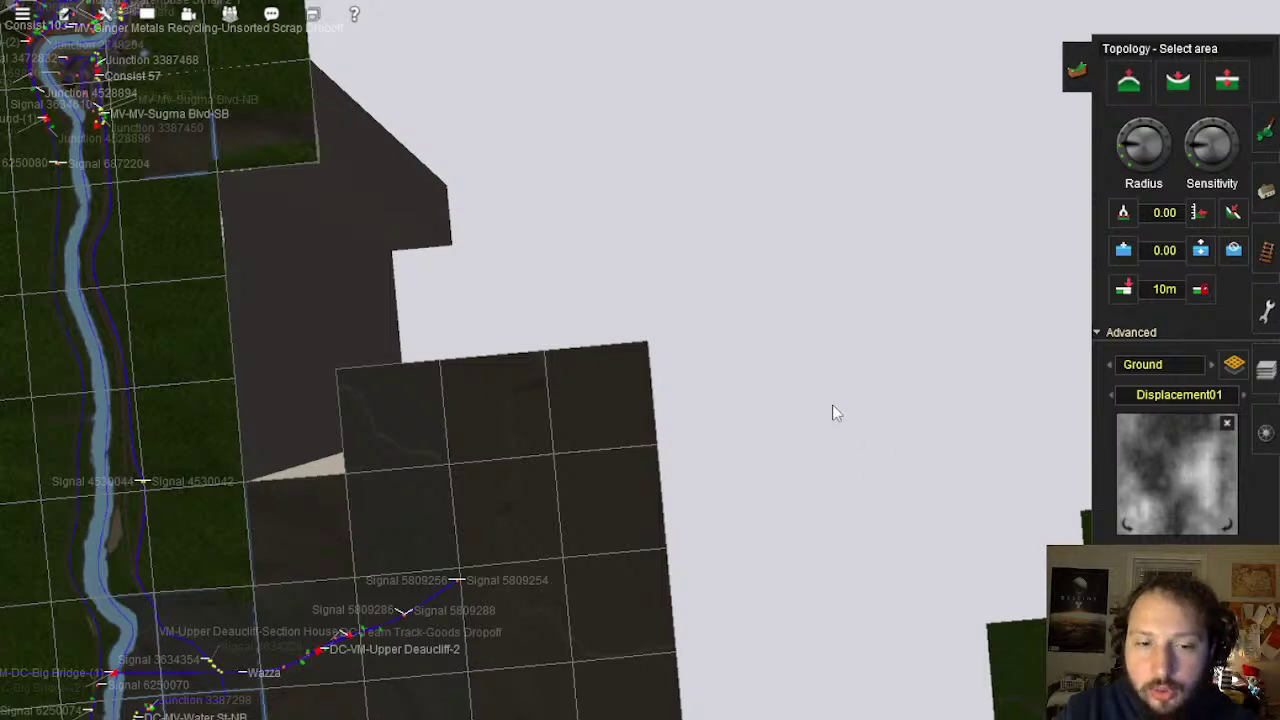
# Inspect the corner of the bare grid tiles and their position relative to the farmland strip
pyautogui.scroll(5, 832, 406)
pyautogui.press('Left')
pyautogui.rightClick(592, 294)
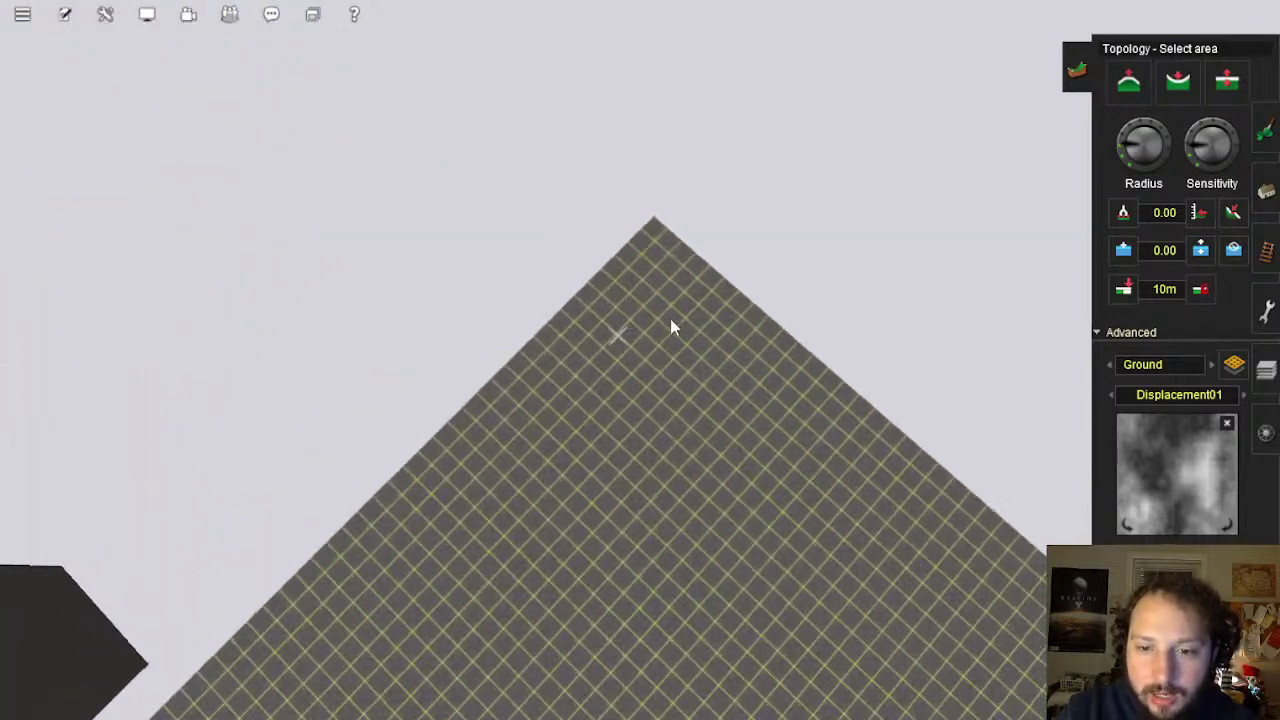
pyautogui.scroll(-10, 808, 405)
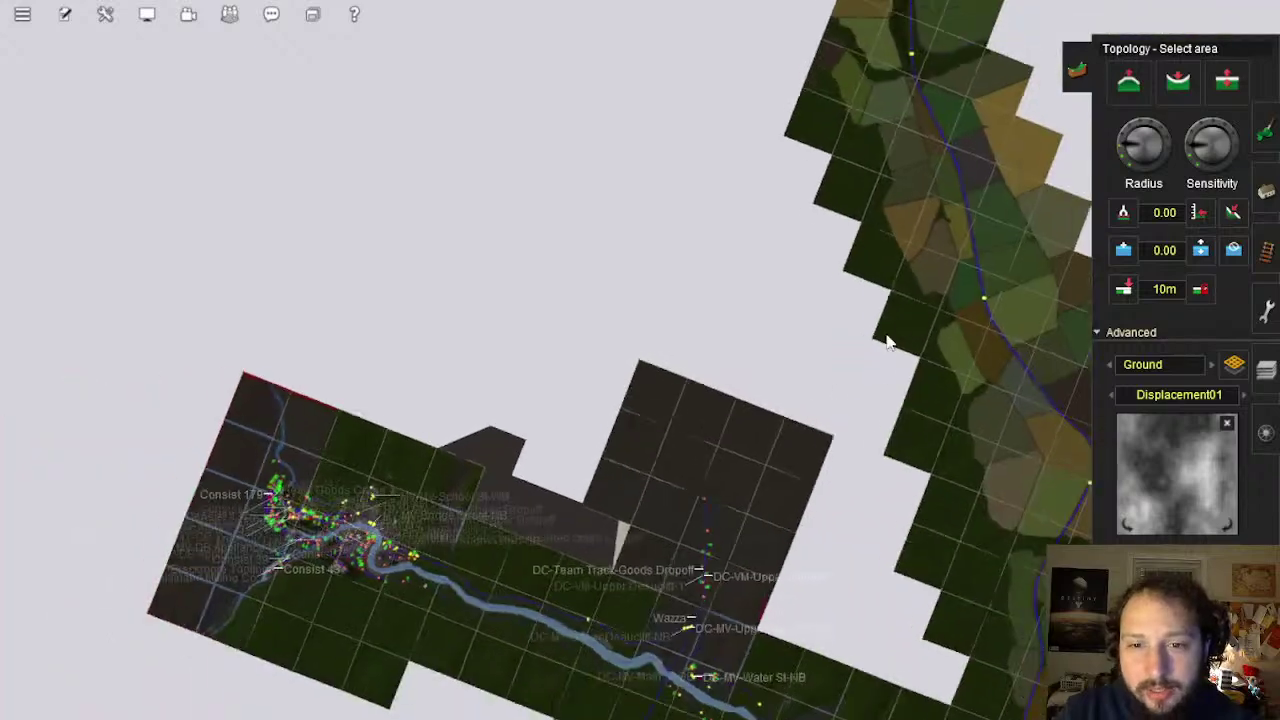
# Examine the rolling farm fields and follow the tracks running between them at a low viewing angle
pyautogui.rightClick(898, 297)
pyautogui.scroll(10, 806, 409)
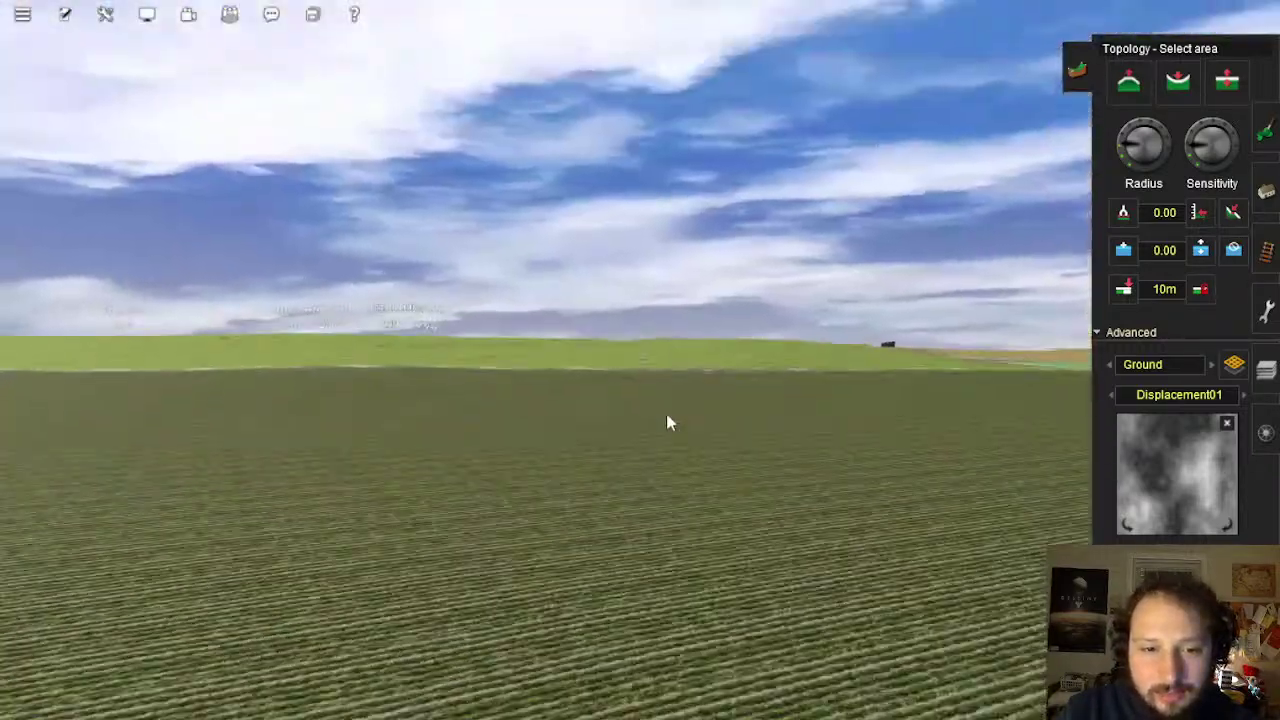
pyautogui.scroll(-5, 666, 423)
pyautogui.scroll(-4, 549, 388)
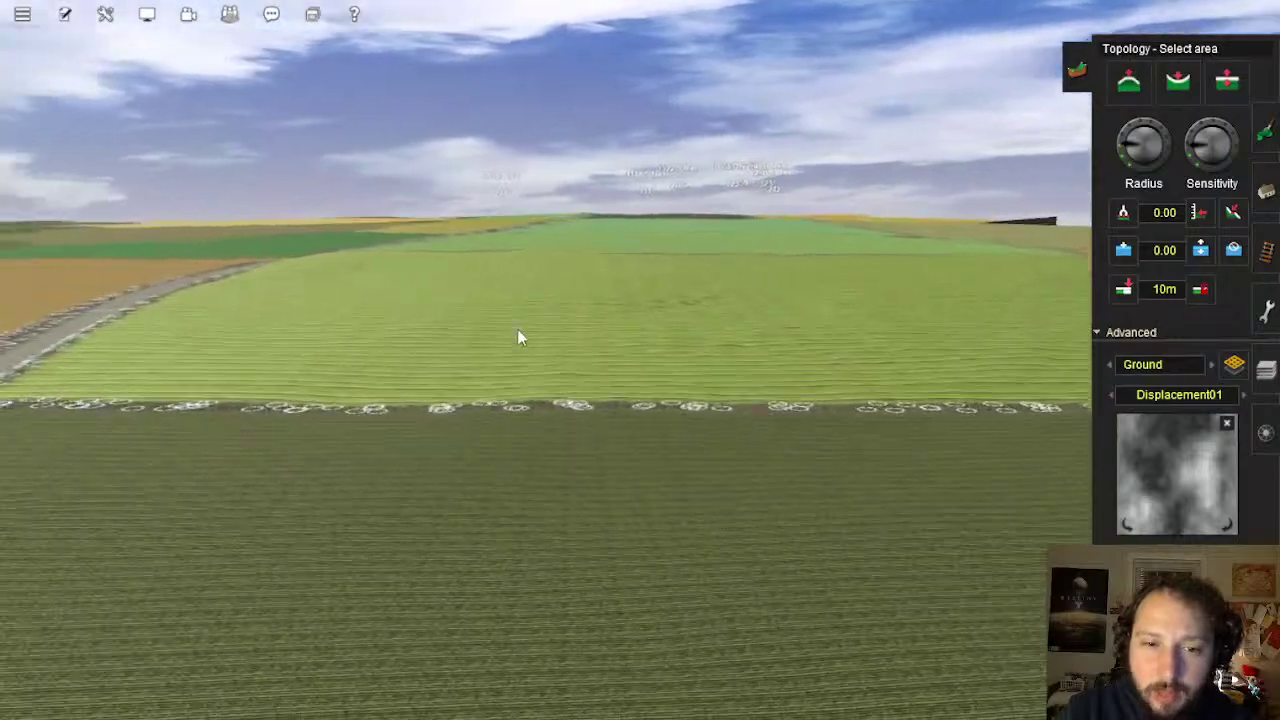
pyautogui.press('Left')
pyautogui.press('Left')
pyautogui.press('Left')
pyautogui.press('Left')
pyautogui.scroll(4, 606, 352)
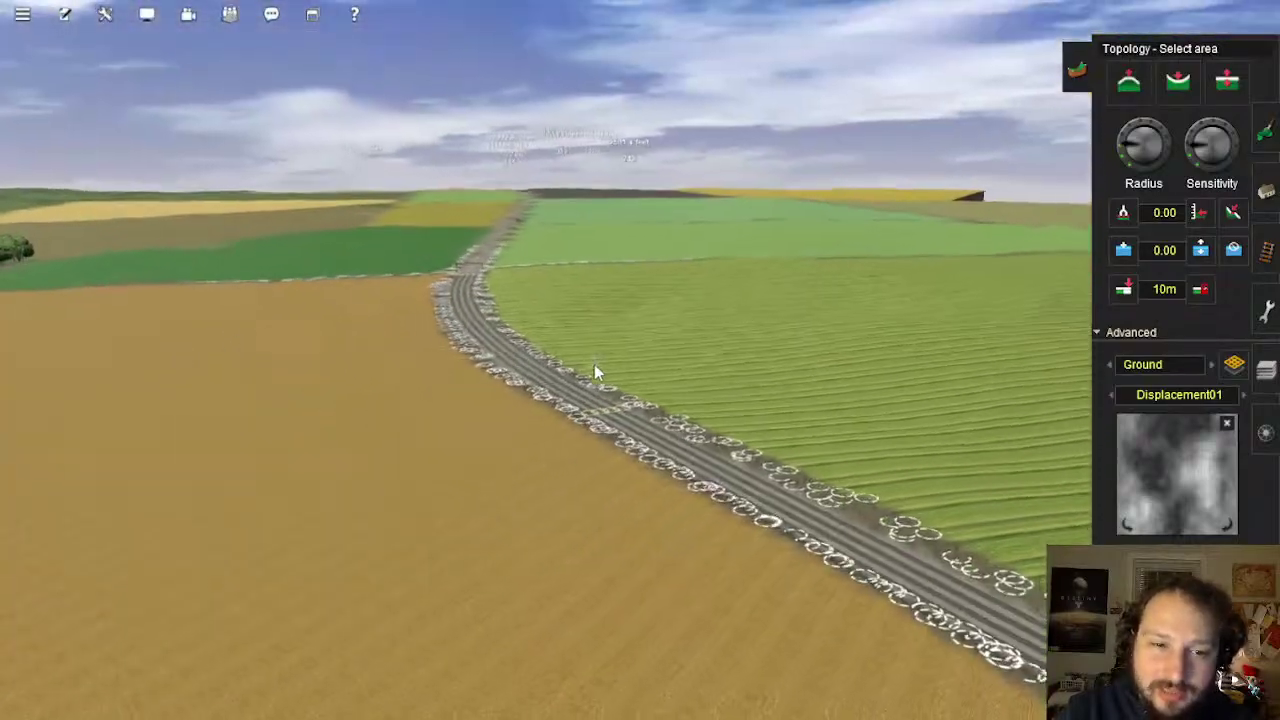
pyautogui.press('Left')
pyautogui.press('Left')
pyautogui.press('Left')
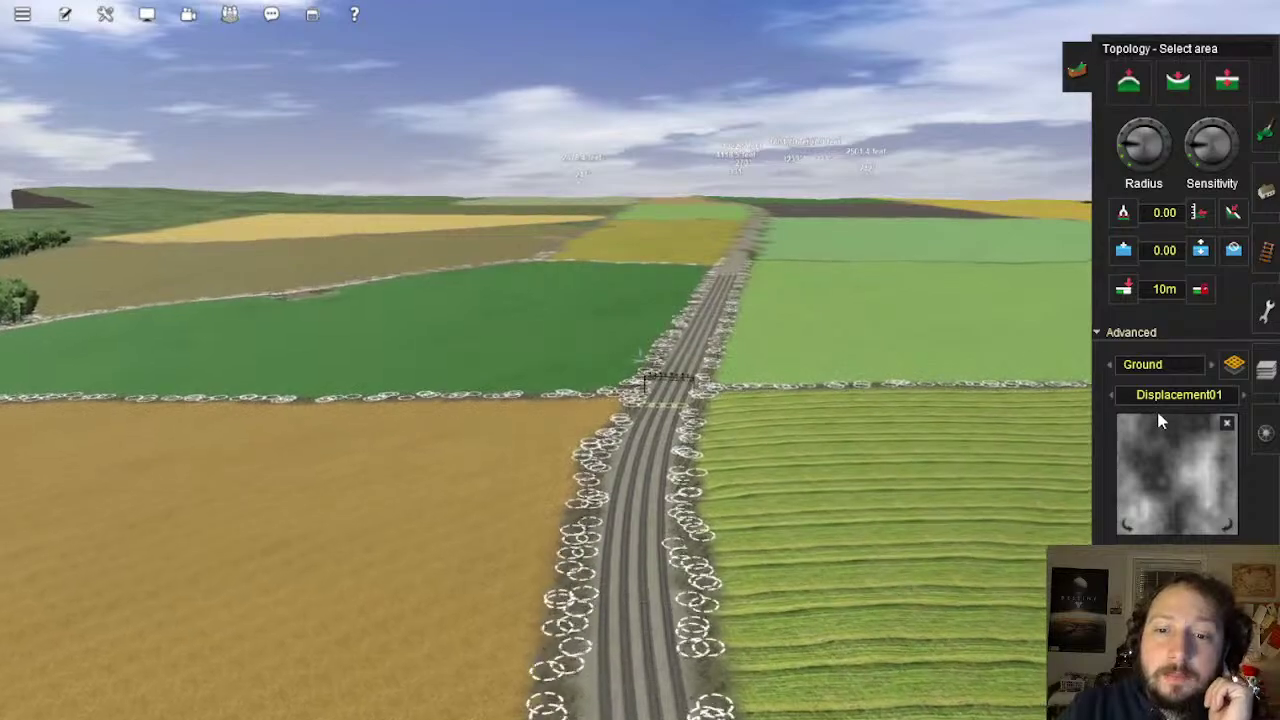
pyautogui.press('Left')
pyautogui.press('Left')
pyautogui.press('Left')
pyautogui.press('Left')
pyautogui.press('Left')
# Review the woodland edge and the route map from the river to the farmland, and show the layer list
pyautogui.scroll(-10, 520, 219)
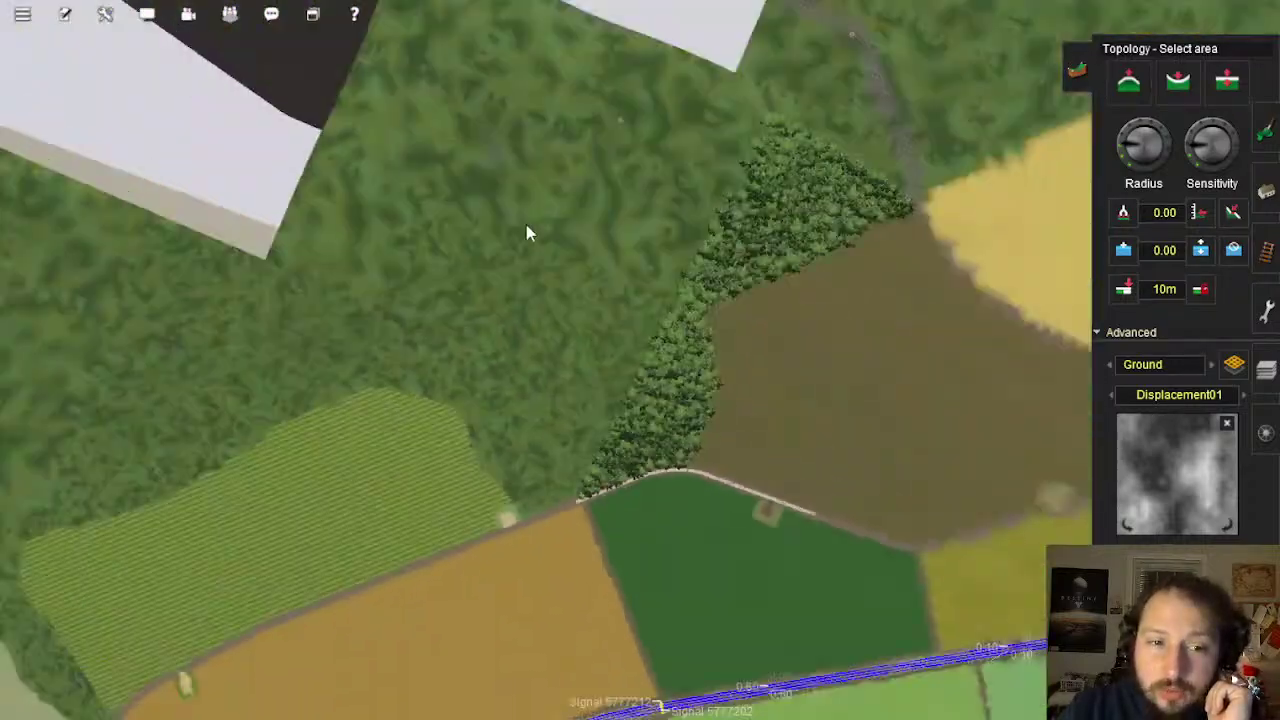
pyautogui.press('Up')
pyautogui.press('Up')
pyautogui.press('Up')
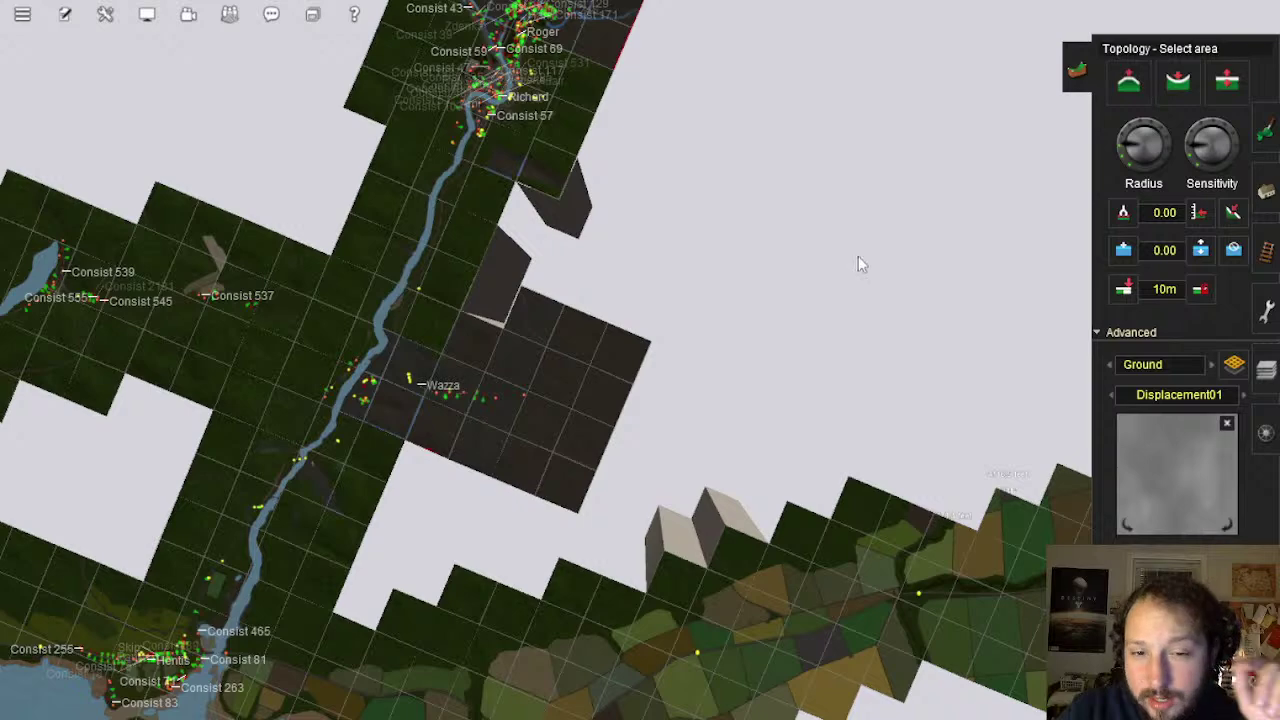
pyautogui.rightClick(790, 515)
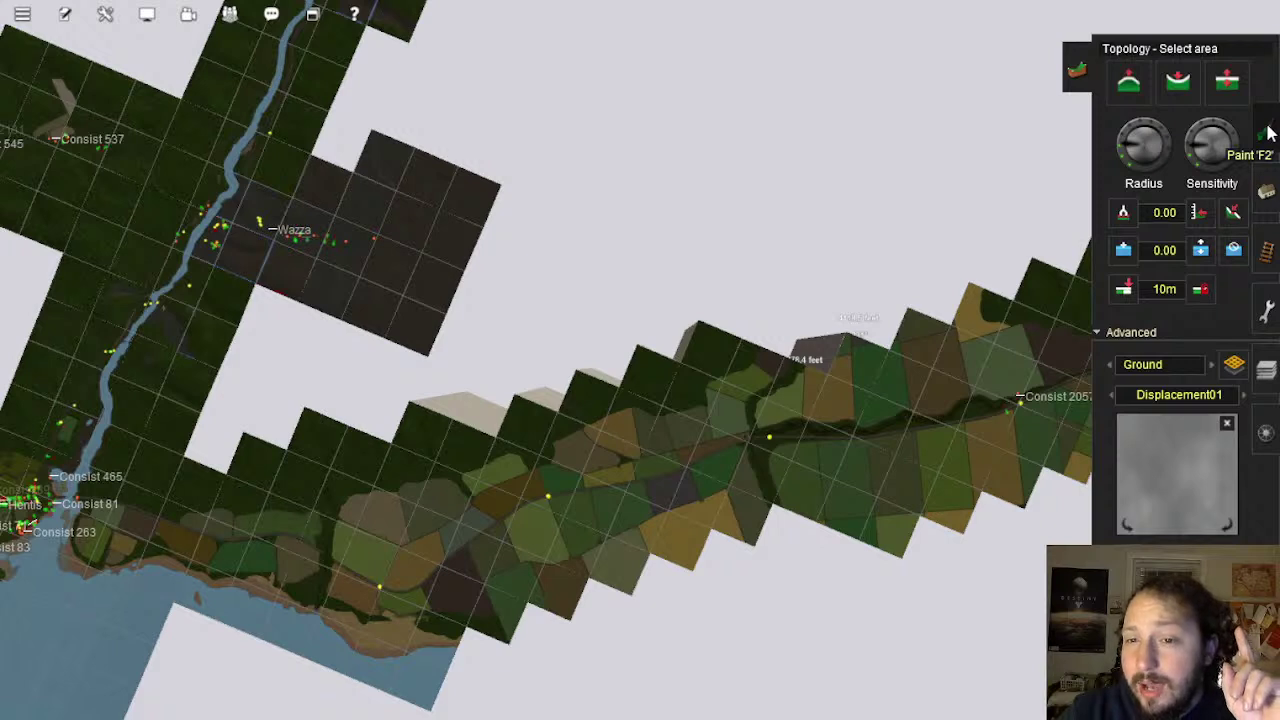
pyautogui.click(1265, 370)
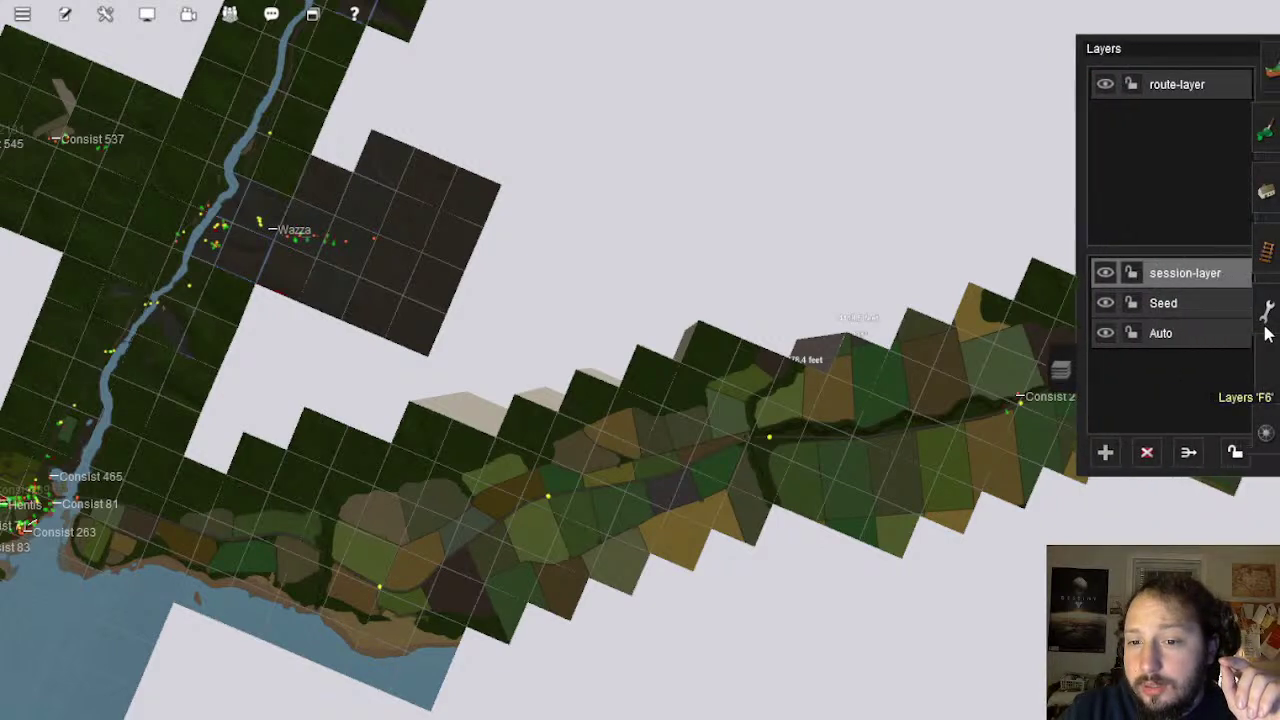
# Show the copy and paste tools and examine the triangular clump of trees between the farm fields up close
pyautogui.click(1266, 315)
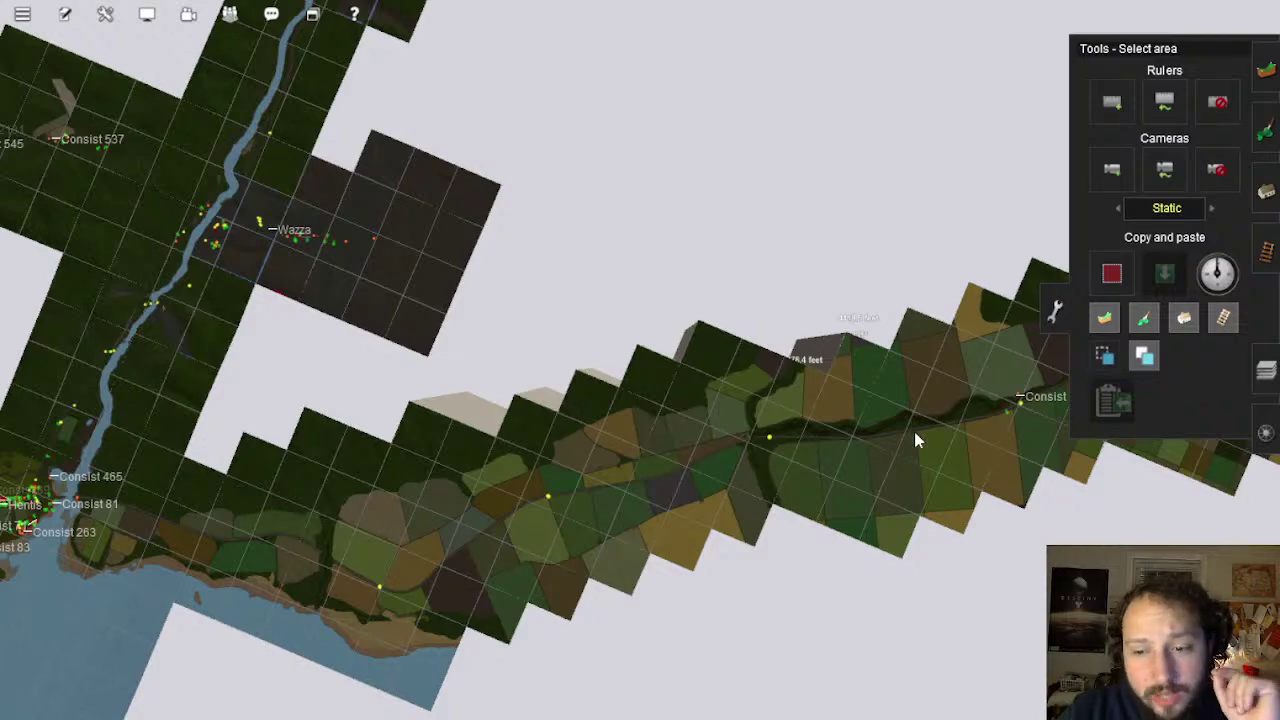
pyautogui.scroll(8, 616, 370)
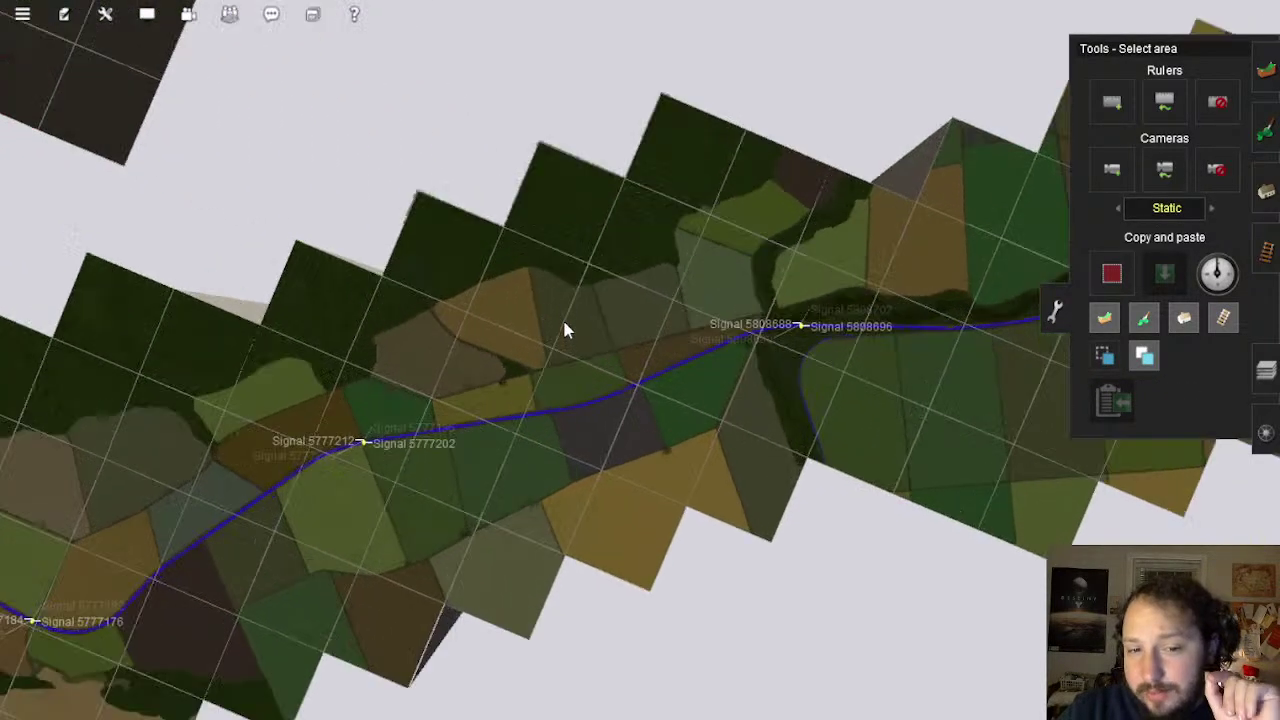
pyautogui.scroll(10, 540, 365)
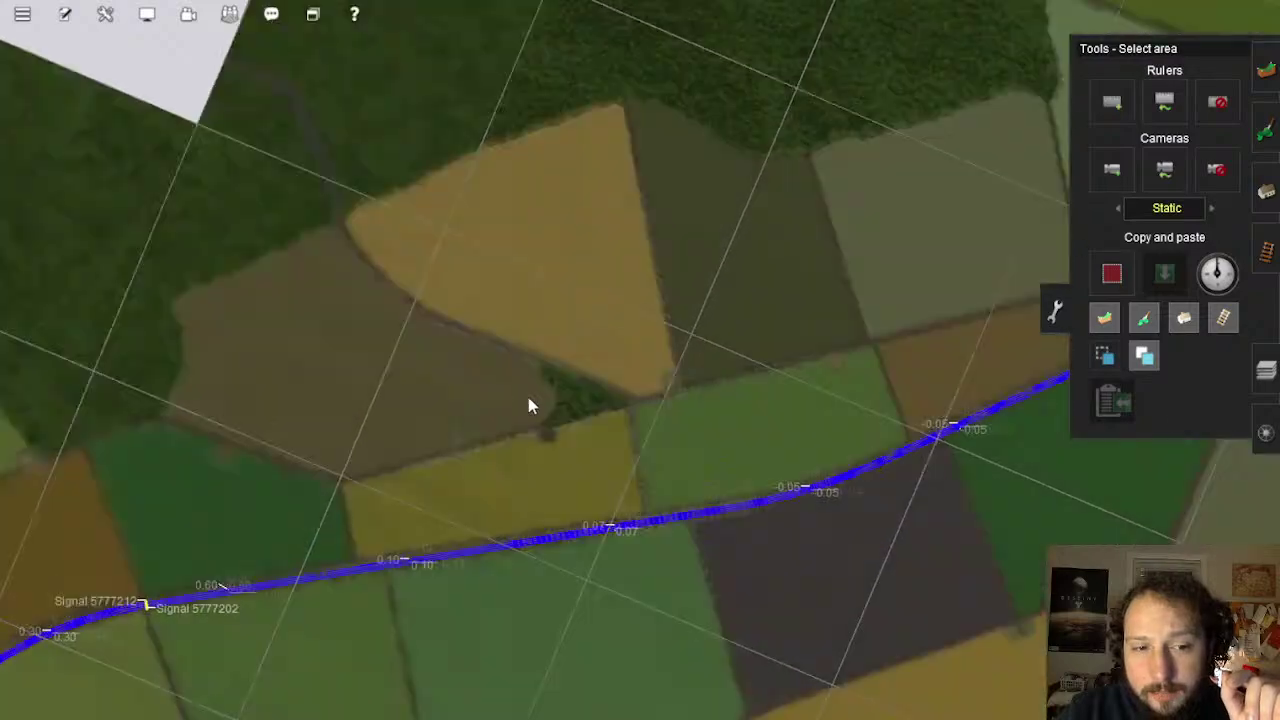
pyautogui.scroll(5, 645, 438)
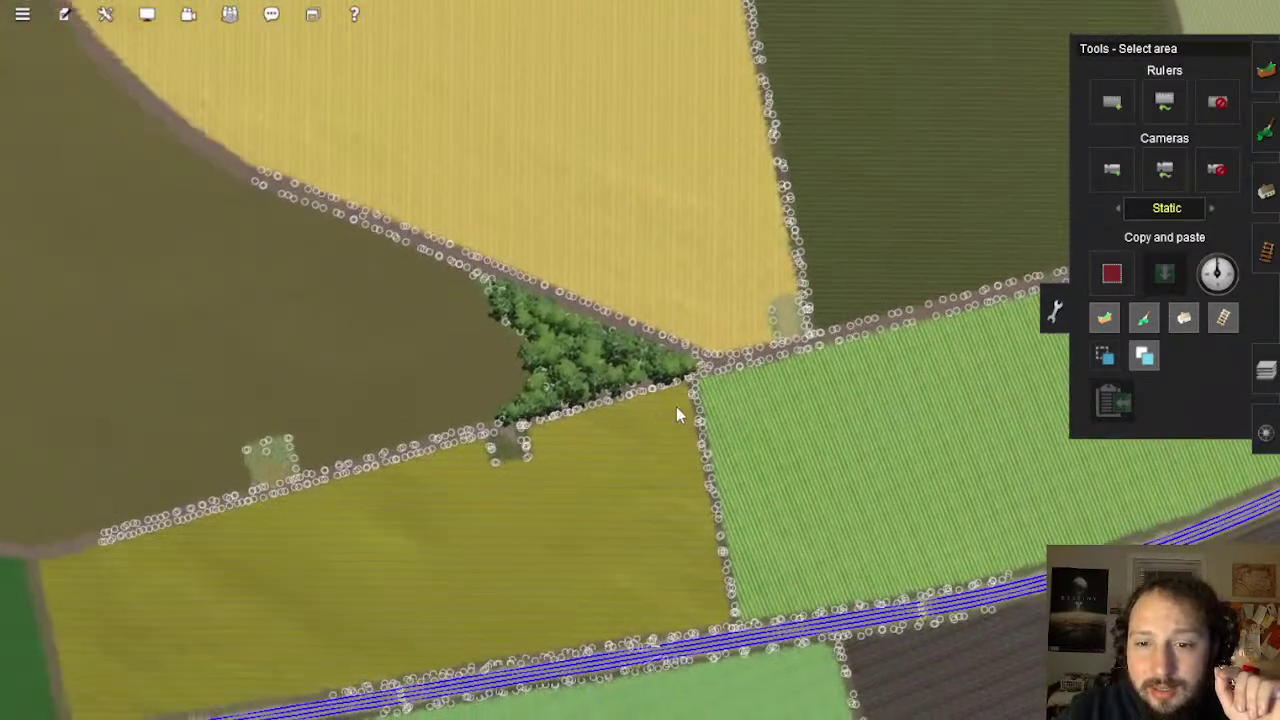
pyautogui.scroll(8, 899, 370)
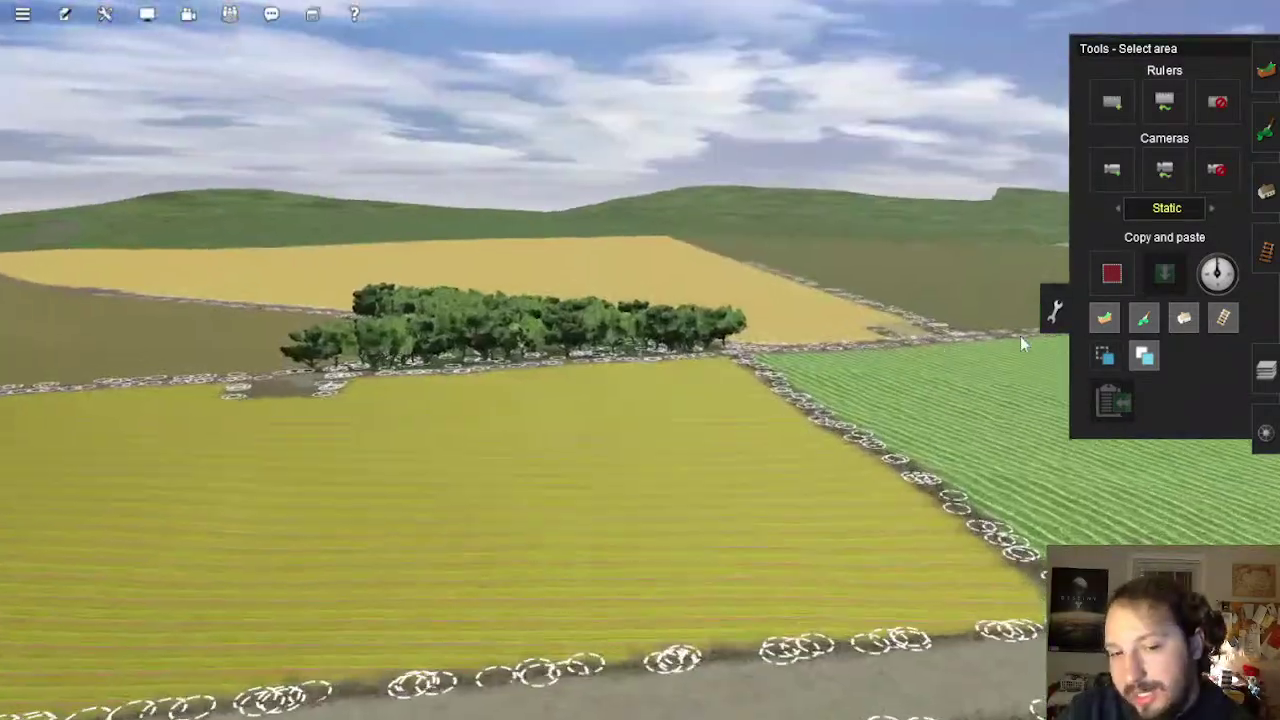
pyautogui.scroll(10, 599, 359)
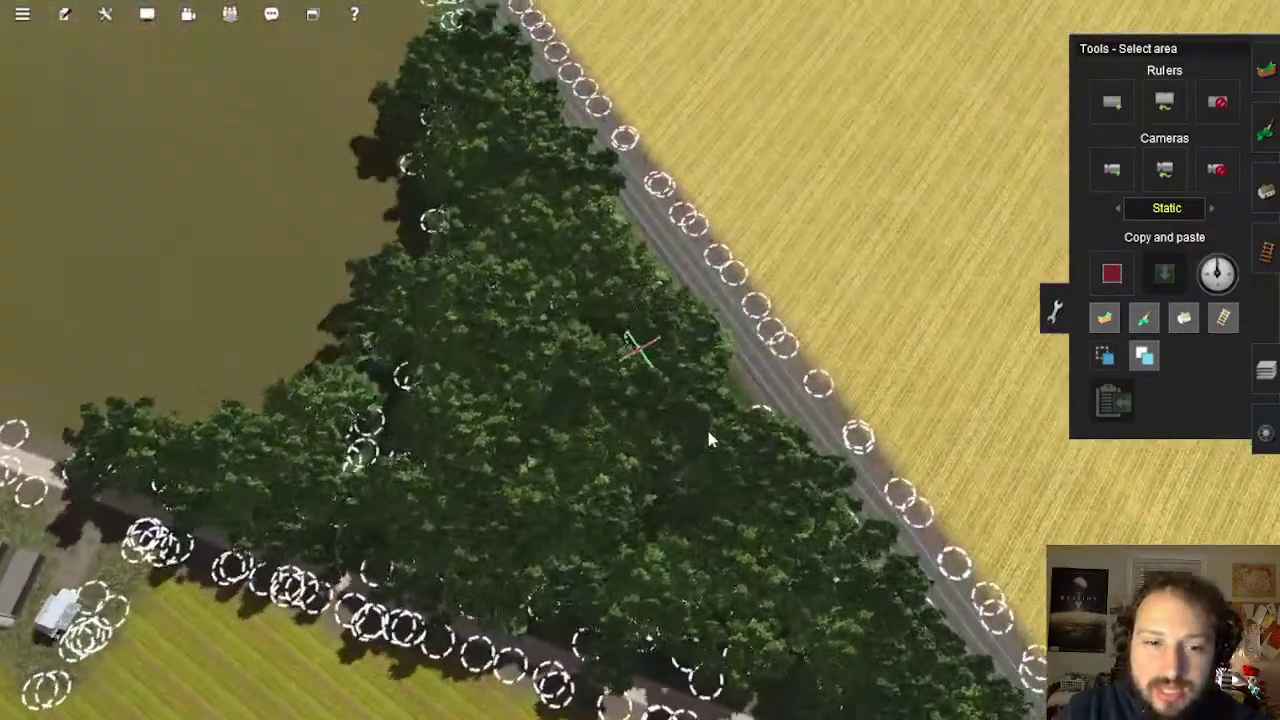
pyautogui.moveTo(708, 432); pyautogui.dragTo(601, 330, button='right')
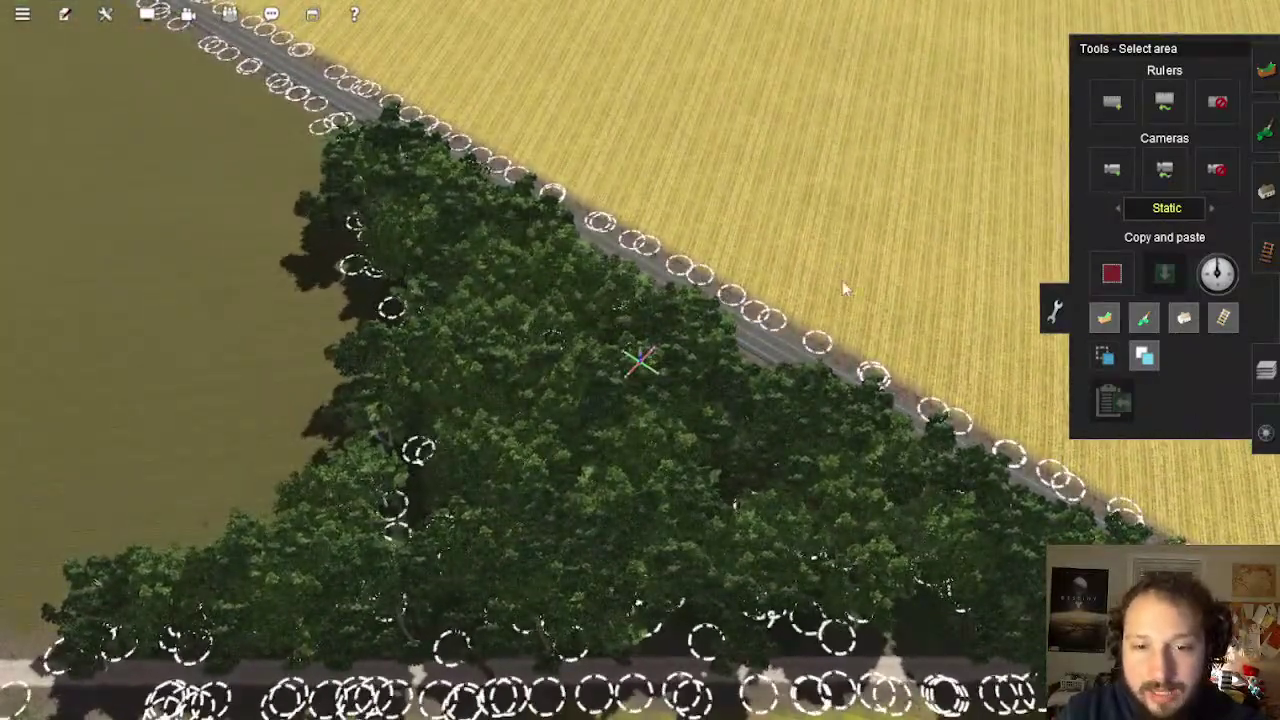
pyautogui.press('w')
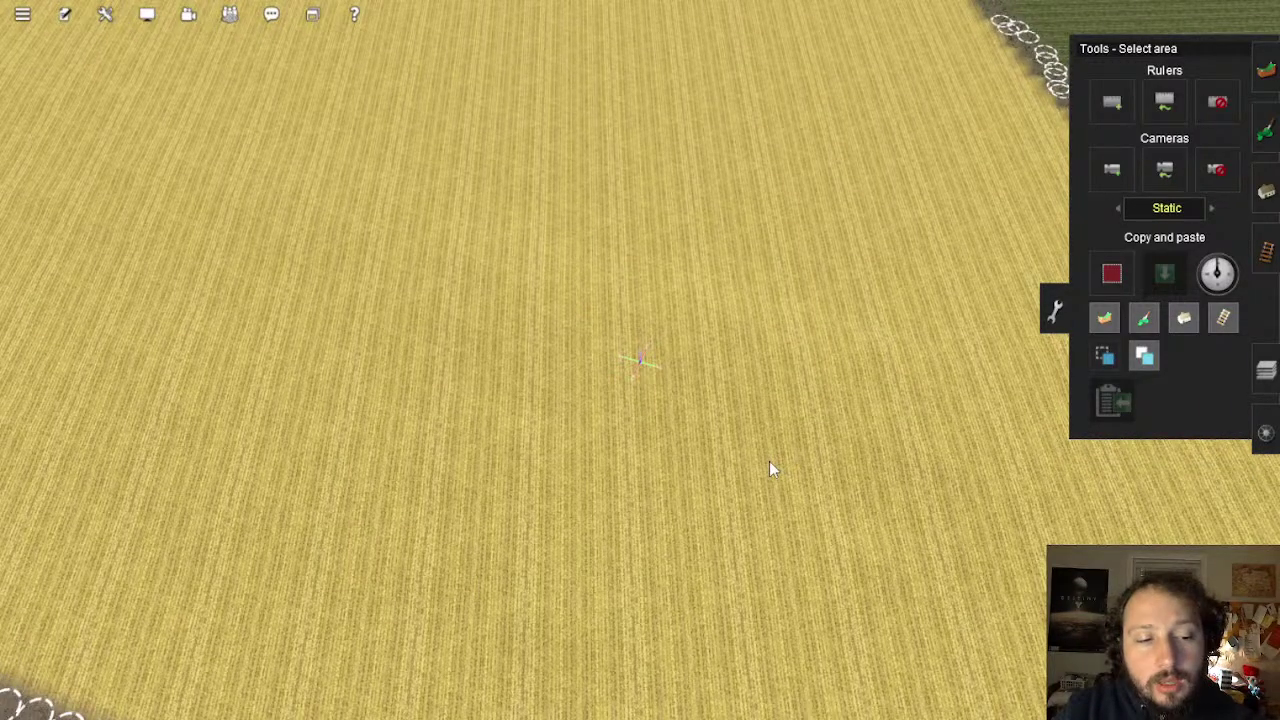
# Try the alternative to the add height/objects paste mode and inspect the woodland bordering the yellow field
pyautogui.click(1104, 357)
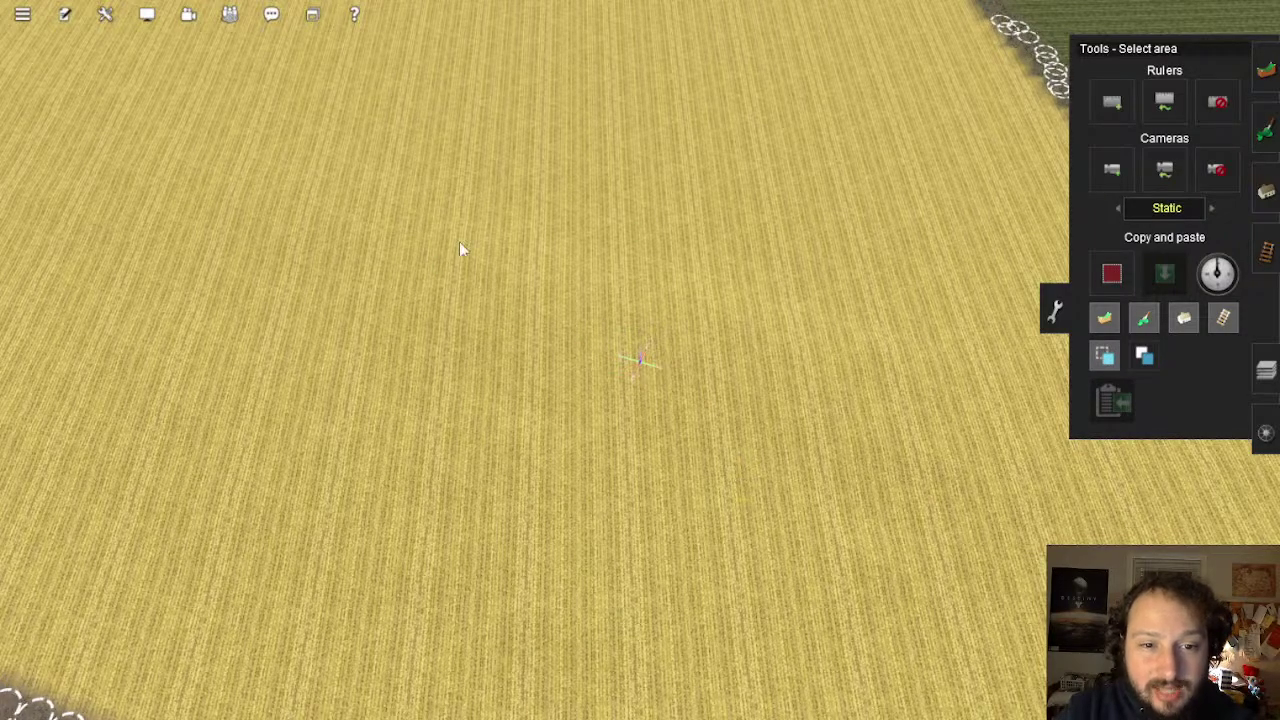
pyautogui.press('Down')
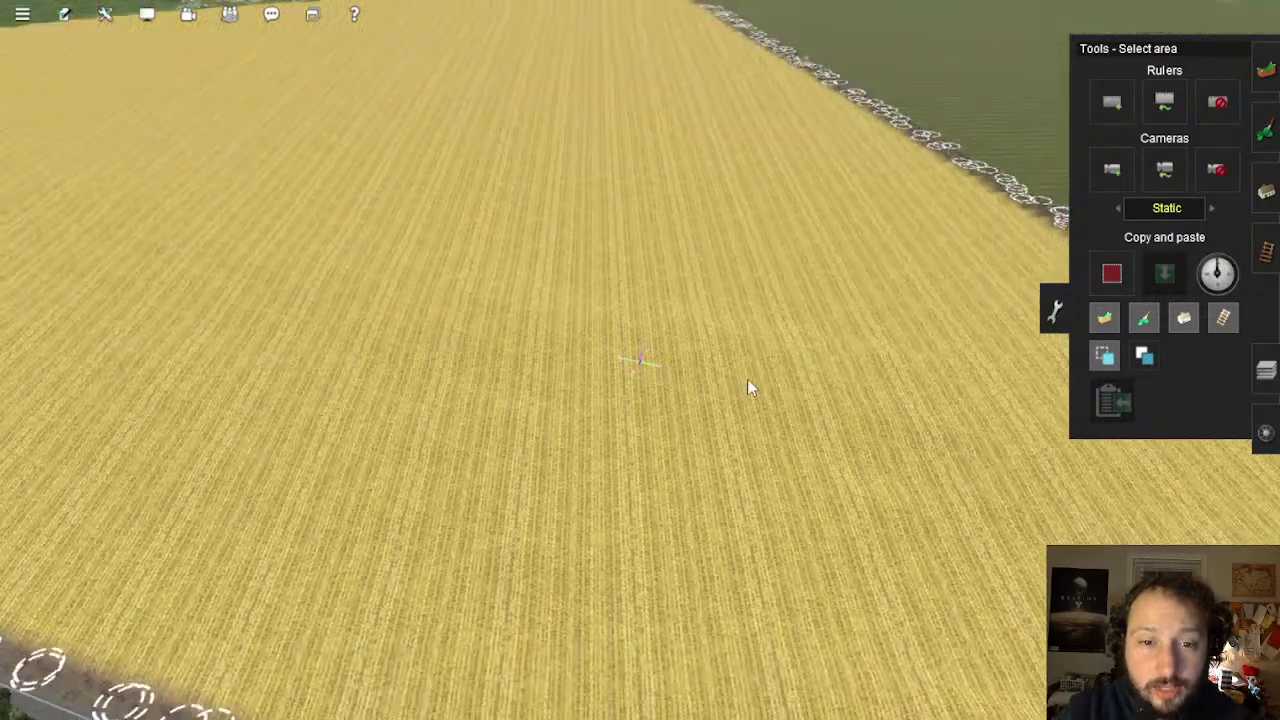
pyautogui.press('Up')
pyautogui.rightClick(665, 156)
pyautogui.rightClick(597, 148)
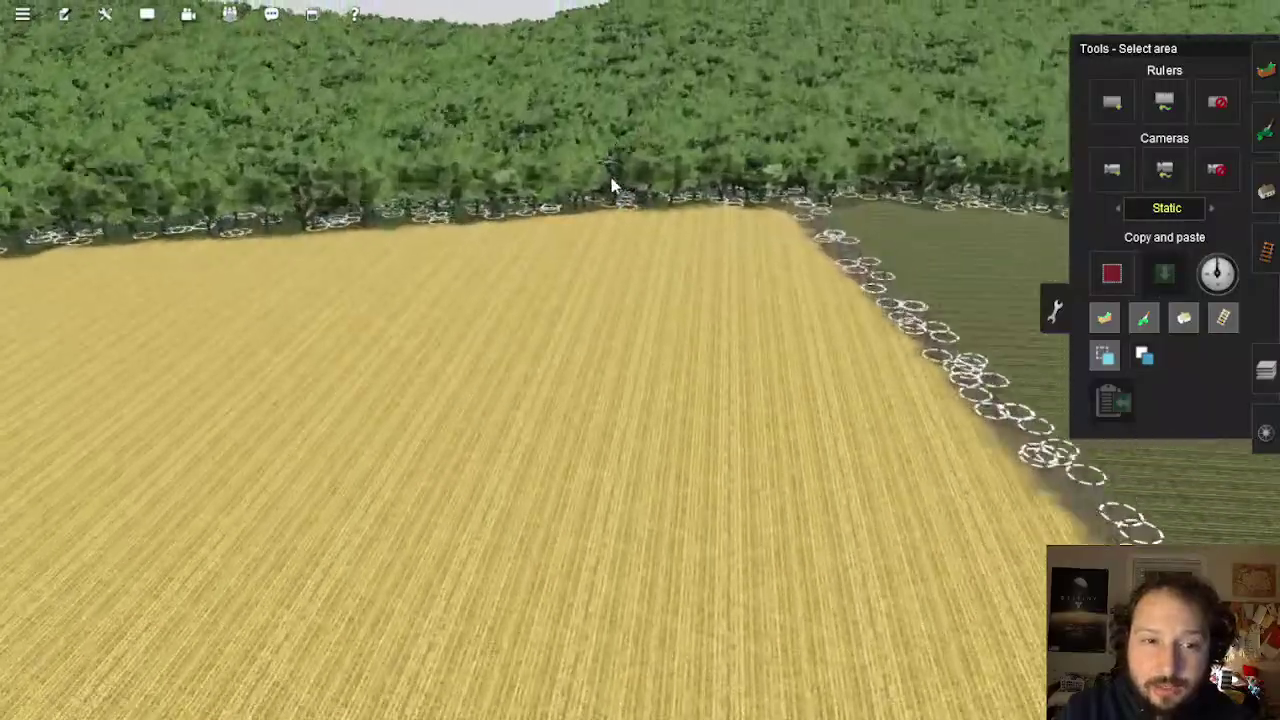
pyautogui.scroll(5, 640, 347)
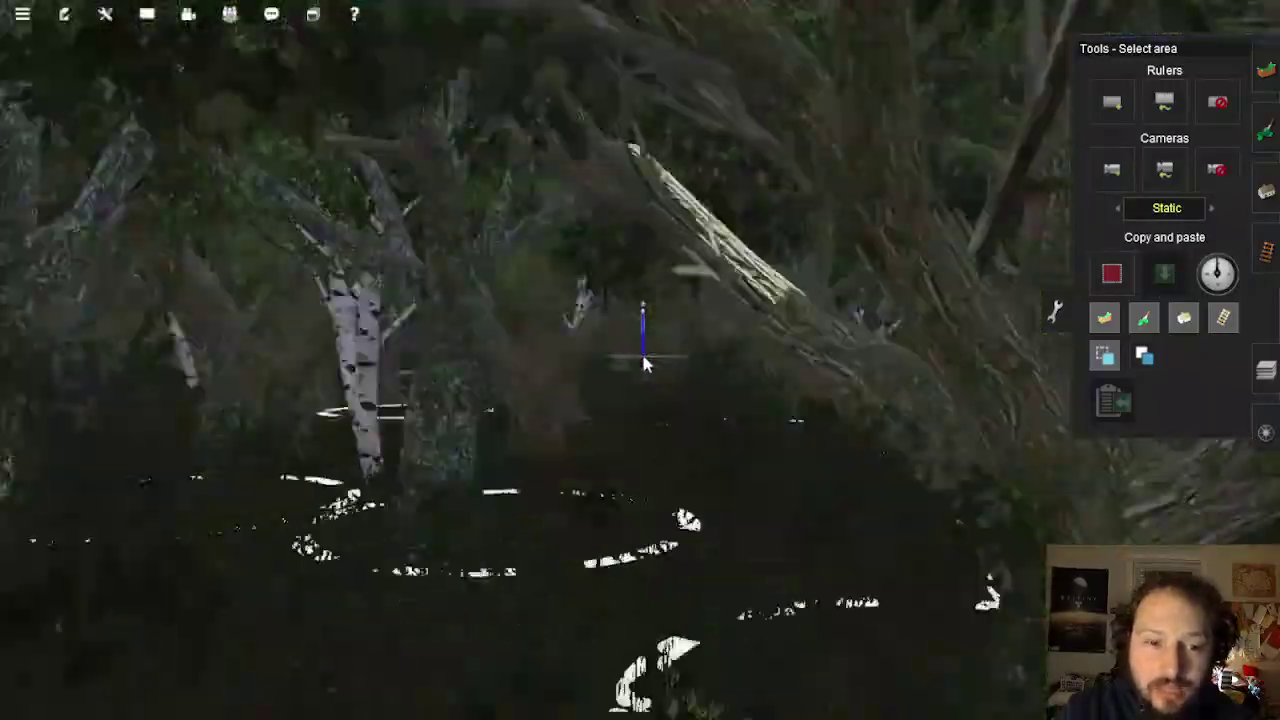
pyautogui.scroll(-10, 642, 360)
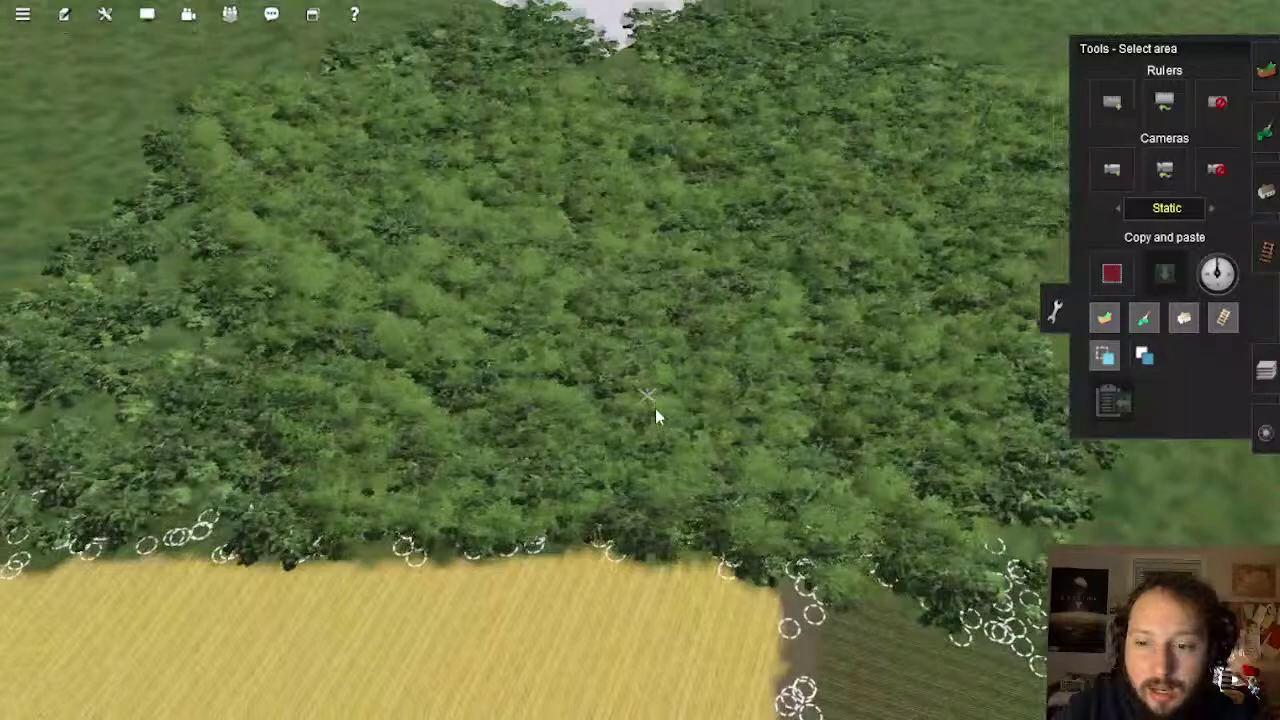
pyautogui.moveTo(655, 408)
pyautogui.mouseDown(button='right')
pyautogui.moveTo(668, 416)
pyautogui.moveTo(651, 380)
pyautogui.moveTo(614, 358)
pyautogui.moveTo(626, 356)
pyautogui.mouseUp(button='right')
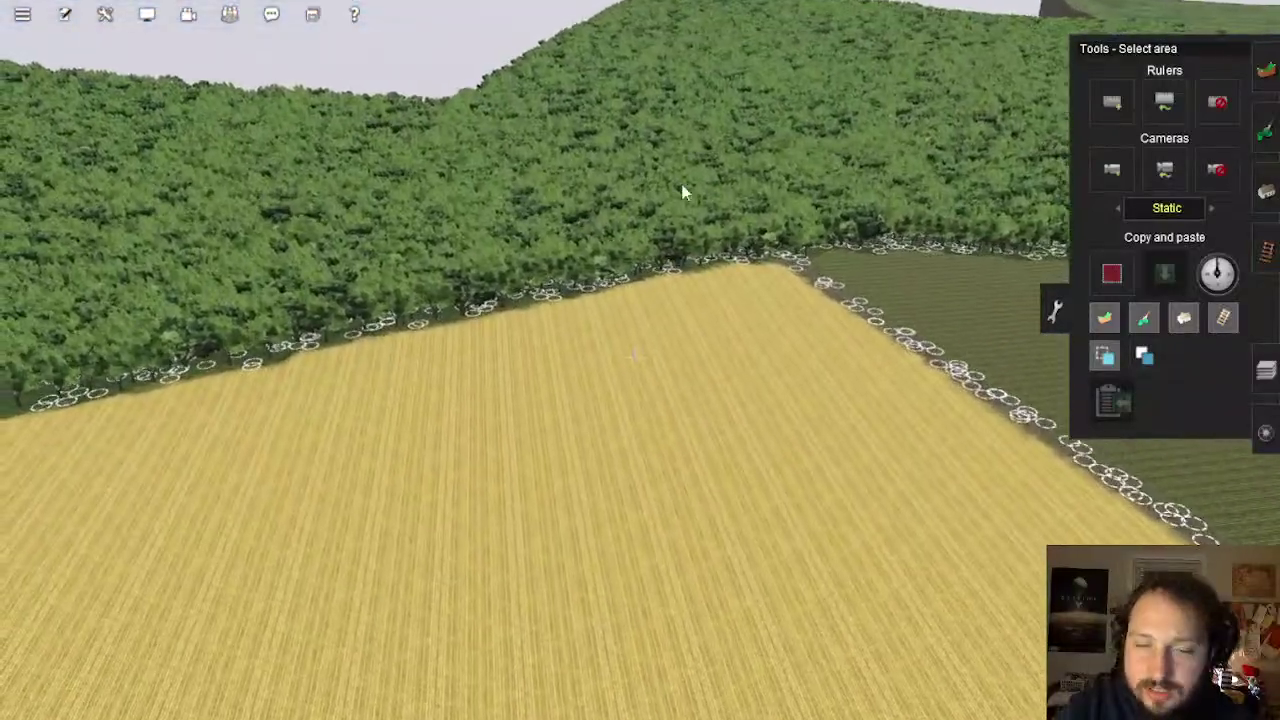
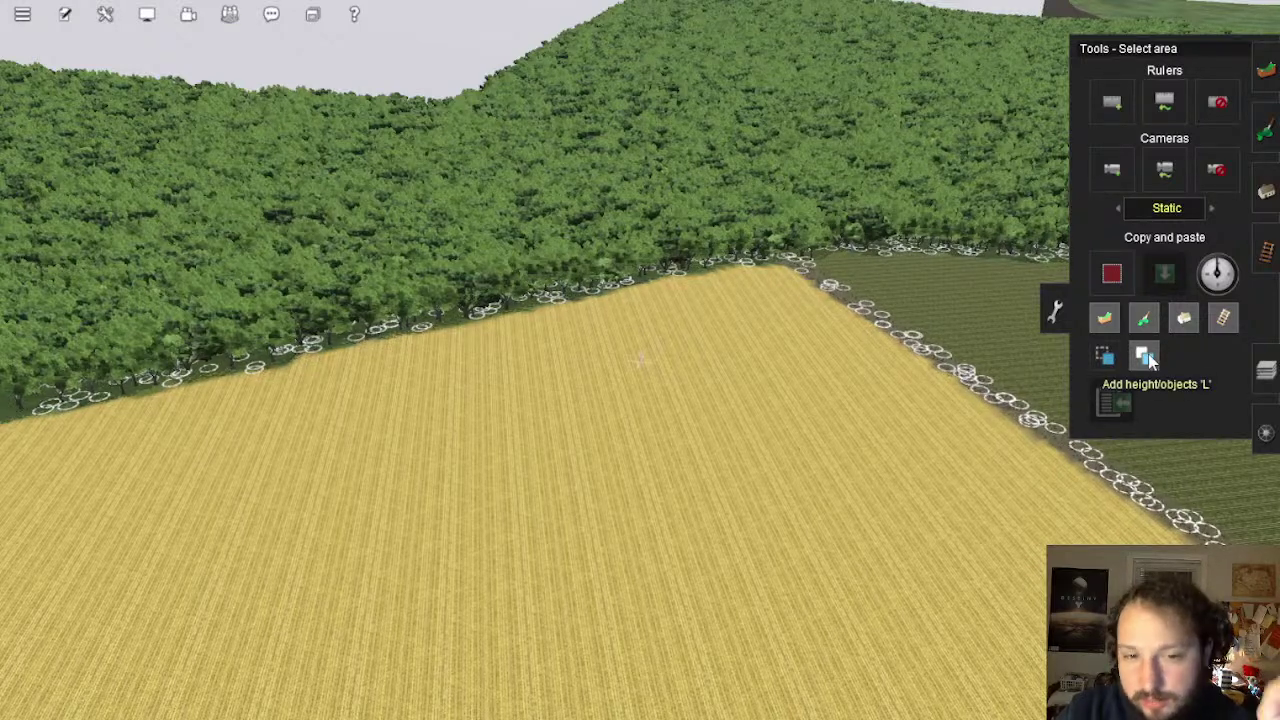
# Look across the fields along the tracks and return to the route map around the bare tiles at Wazza
pyautogui.press('Right')
pyautogui.moveTo(840, 445)
pyautogui.mouseDown(button='right')
pyautogui.moveTo(918, 507)
pyautogui.moveTo(935, 358)
pyautogui.moveTo(776, 211)
pyautogui.moveTo(692, 233)
pyautogui.moveTo(688, 278)
pyautogui.mouseUp(button='right')
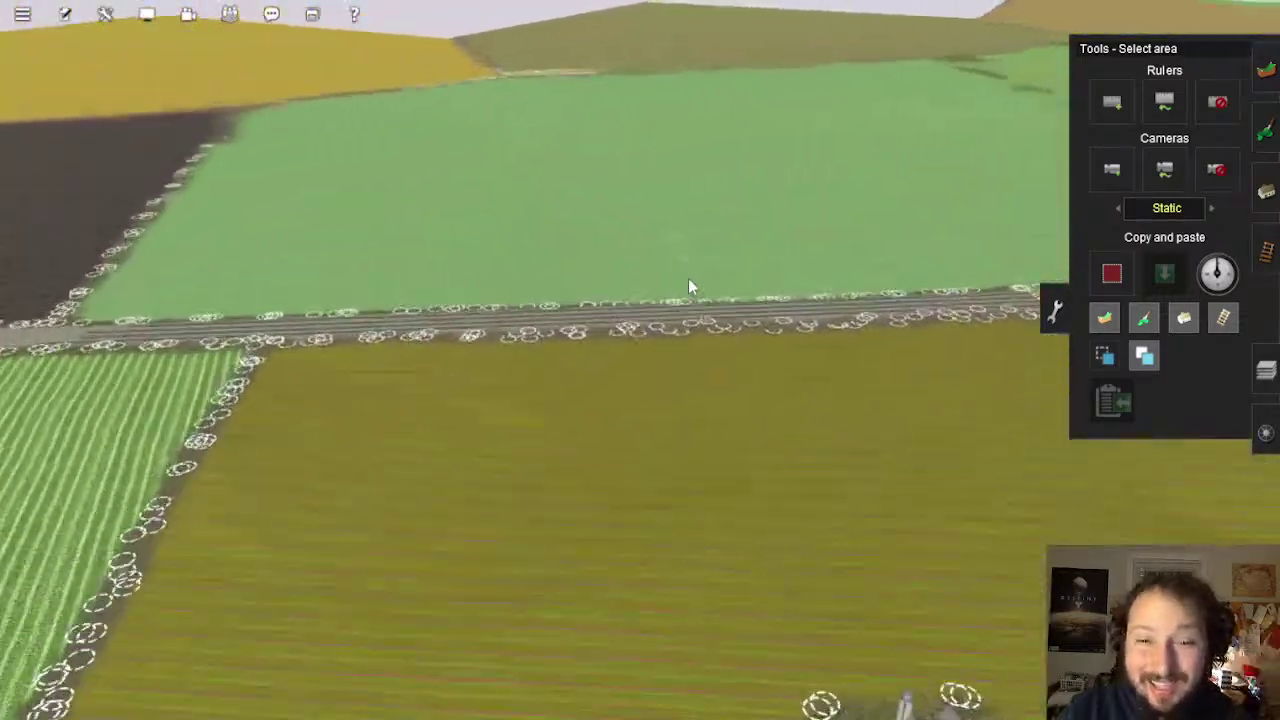
pyautogui.press('Up')
pyautogui.scroll(-10, 714, 288)
pyautogui.scroll(-6, 726, 340)
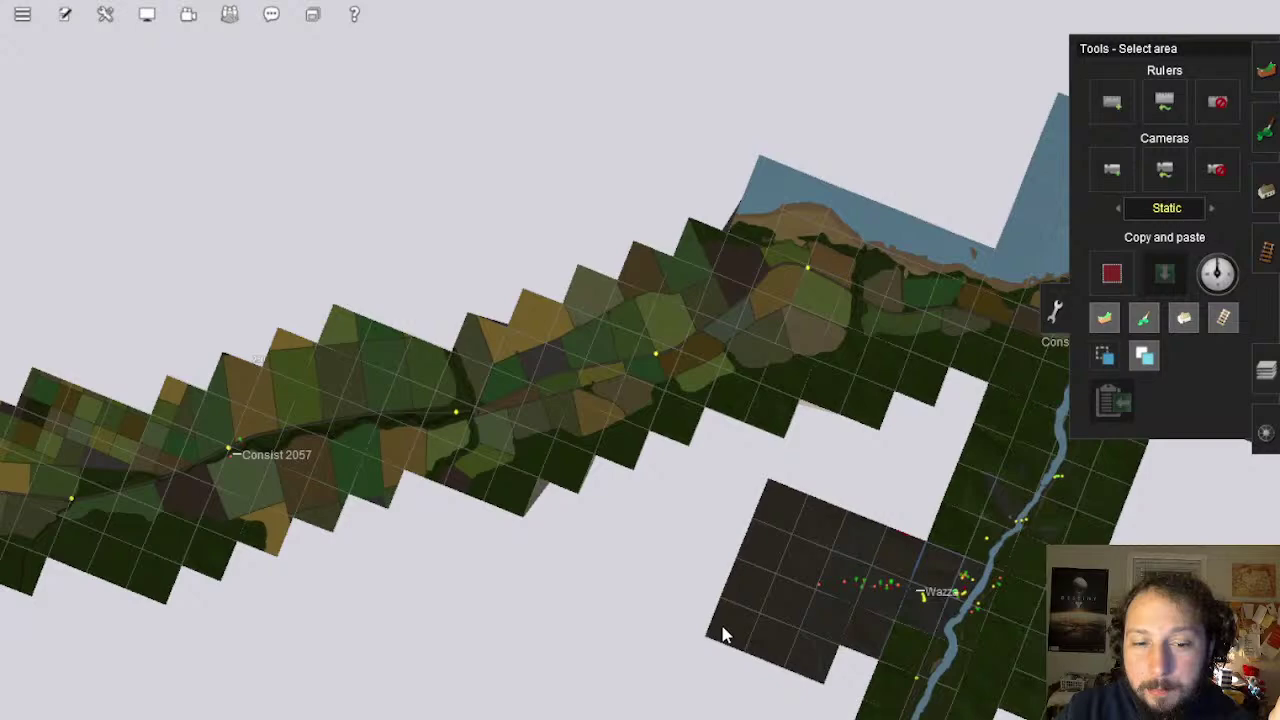
pyautogui.rightClick(722, 627)
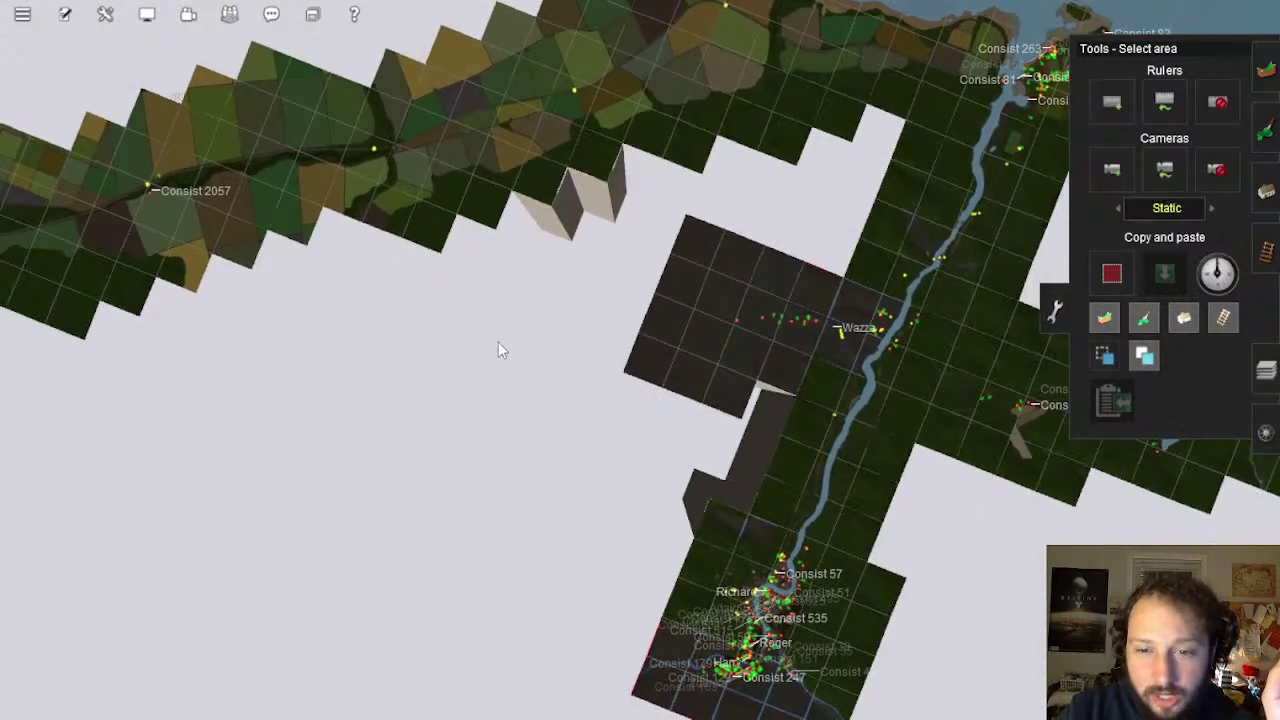
# Review the topology tools and the layer list alongside the farmland strip and bare tiles on the route map
pyautogui.click(1262, 74)
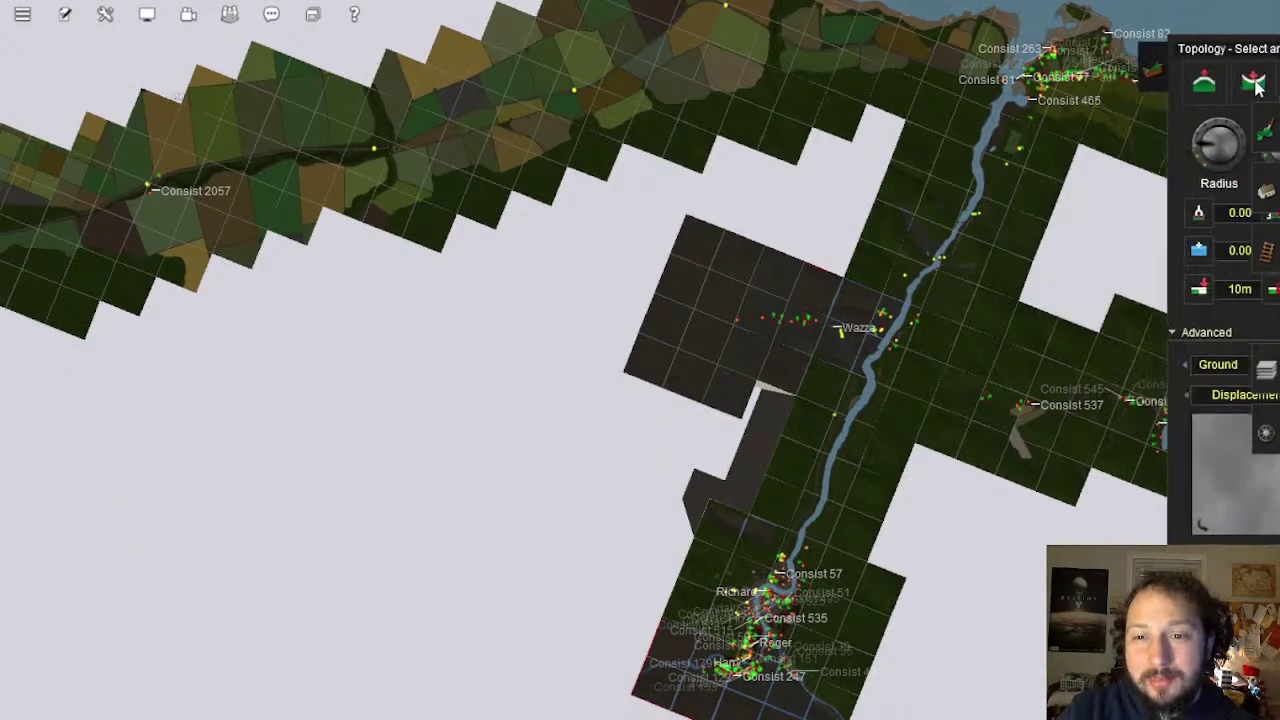
pyautogui.click(1264, 369)
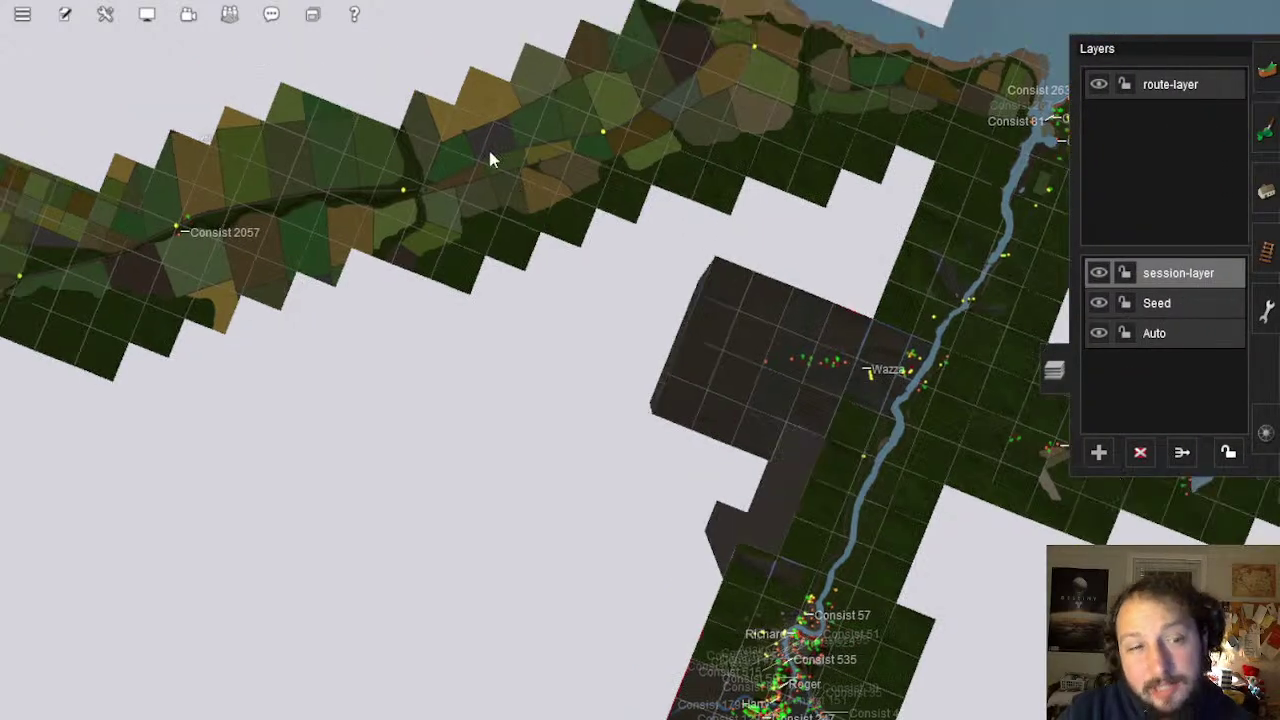
pyautogui.scroll(5, 614, 332)
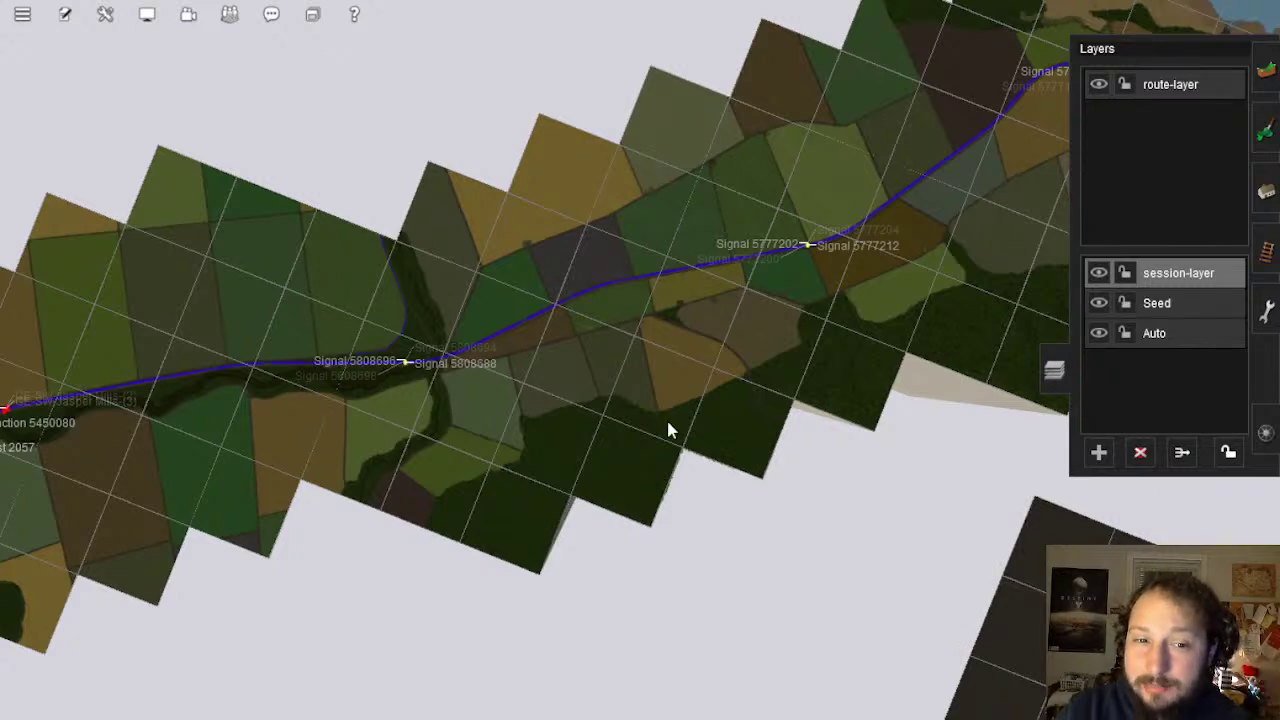
pyautogui.moveTo(714, 291); pyautogui.dragTo(631, 560)
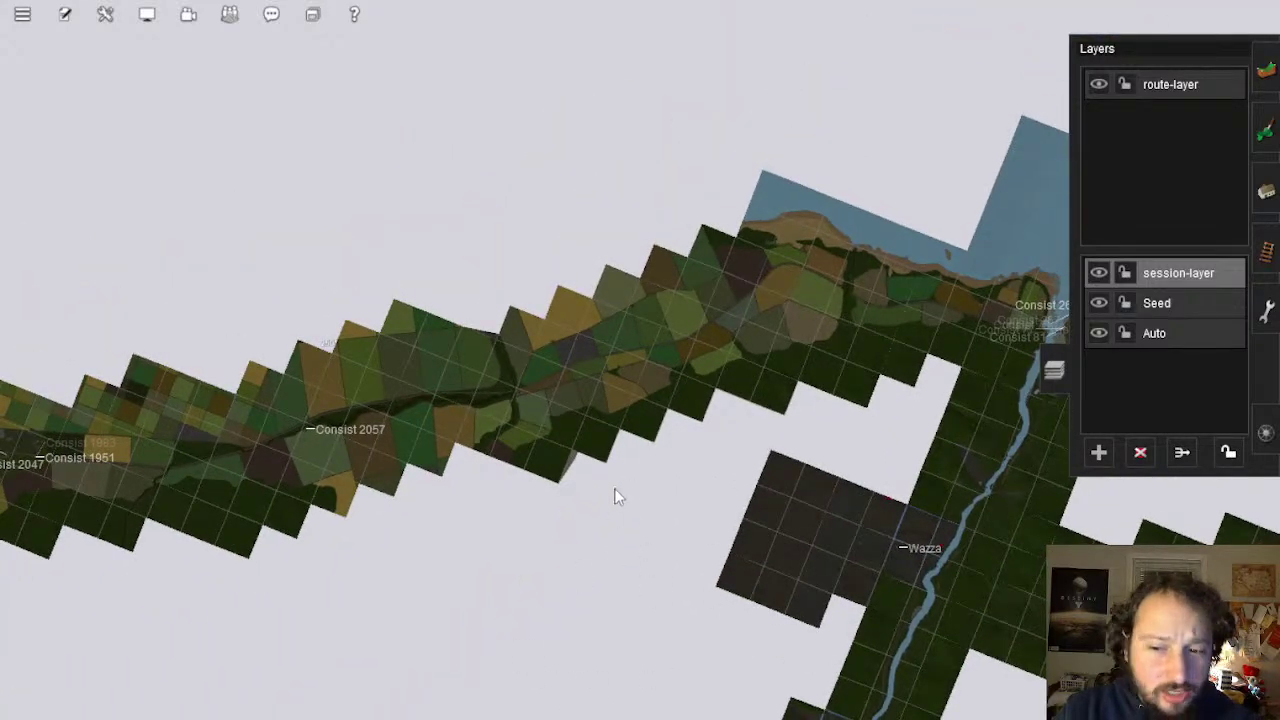
# Show the topology tools and inspect the farm buildings where the tracks cross between the fields near the coast
pyautogui.click(1264, 84)
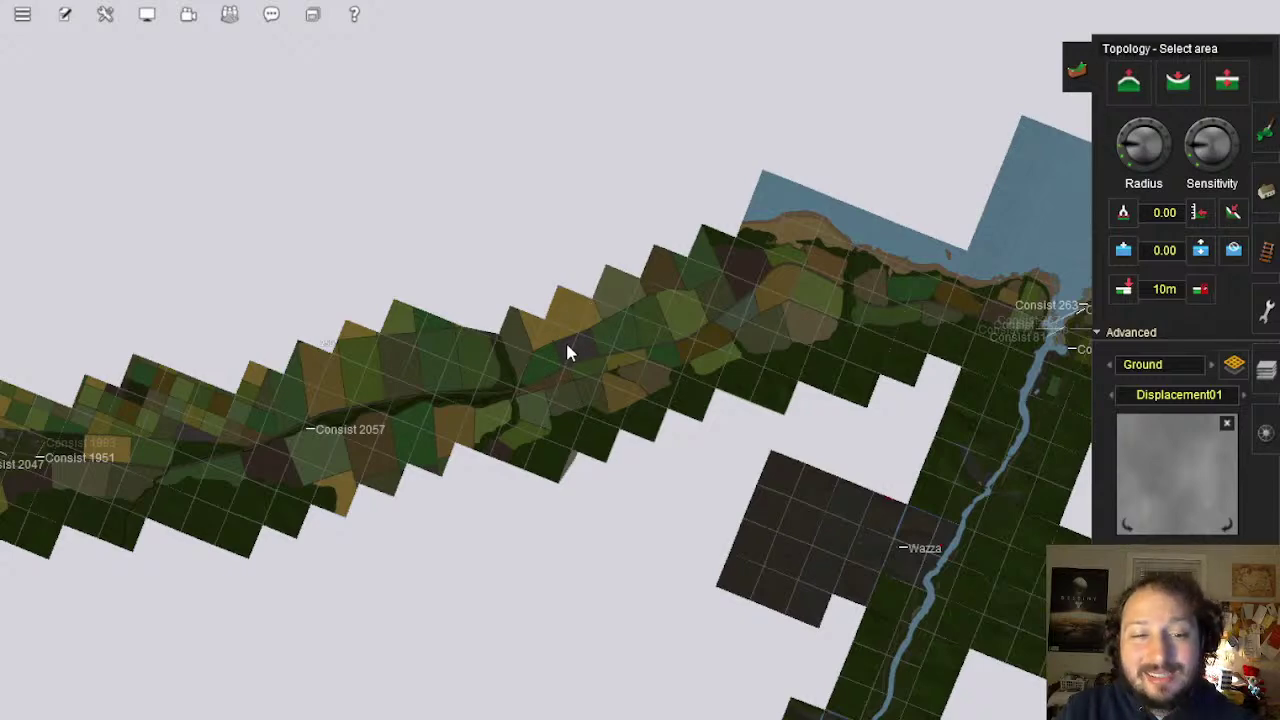
pyautogui.rightClick(583, 371)
pyautogui.rightClick(747, 313)
pyautogui.scroll(5, 747, 313)
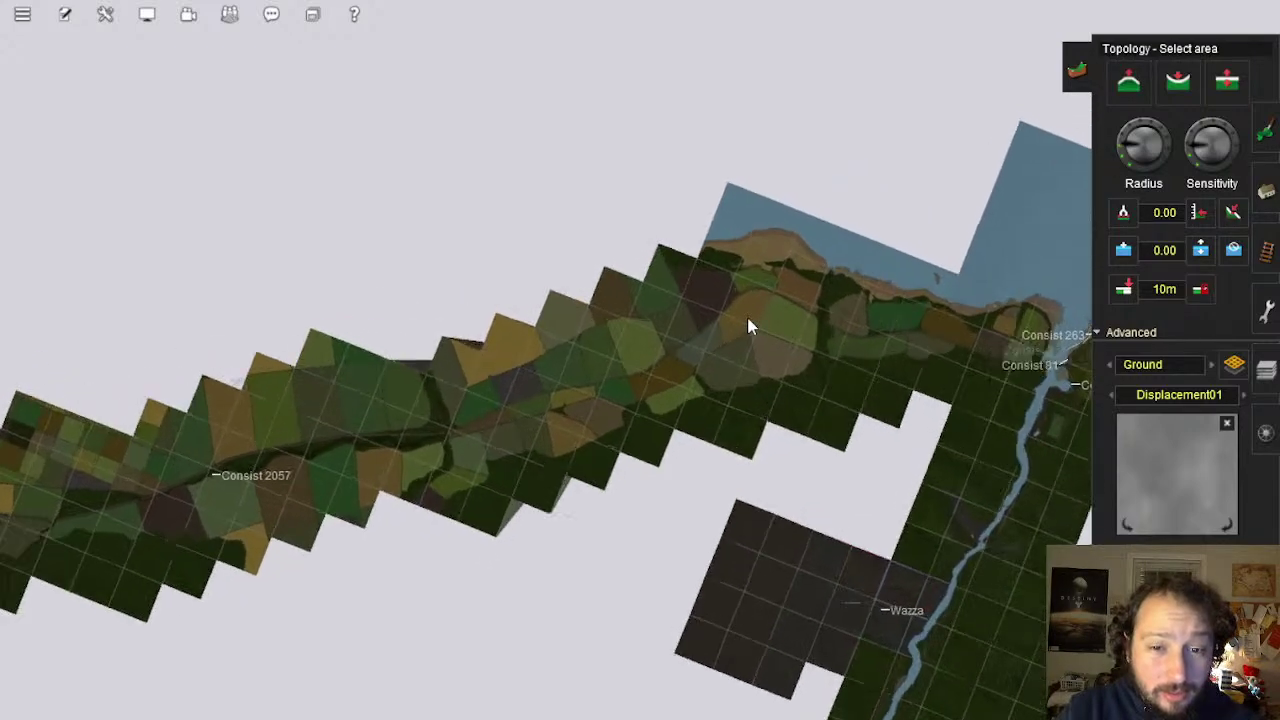
pyautogui.scroll(10, 747, 313)
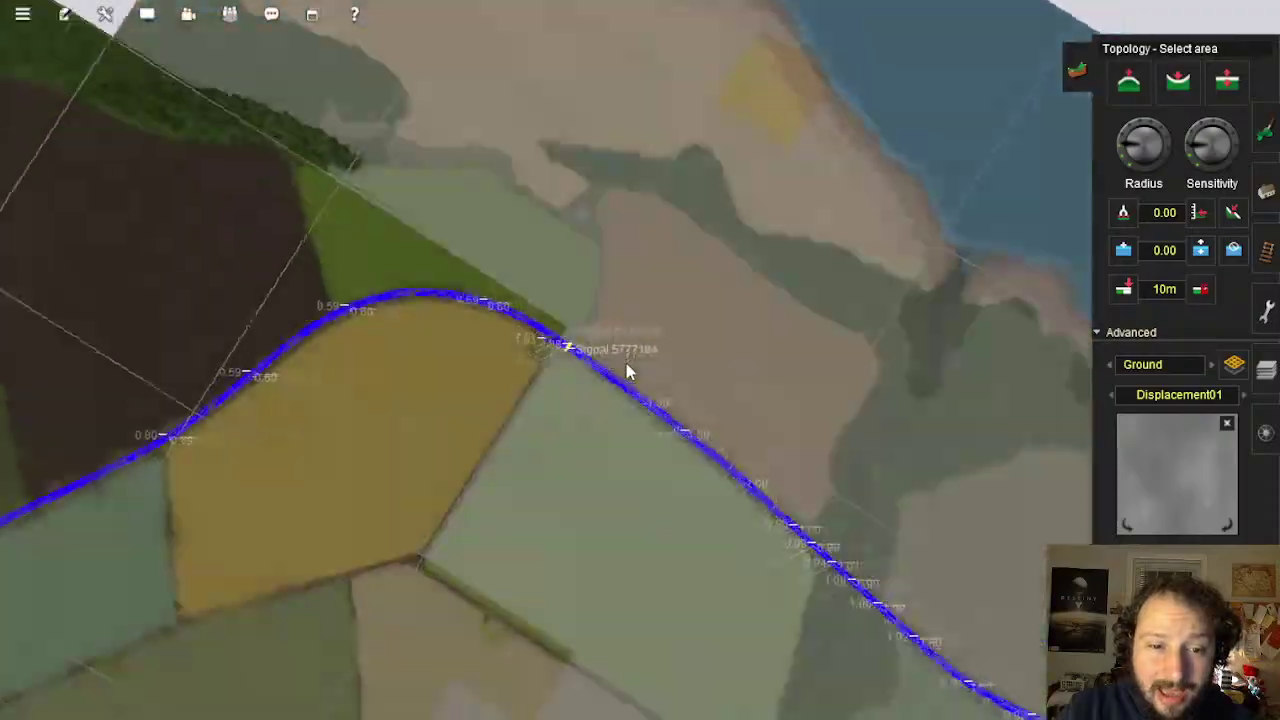
pyautogui.press('Down')
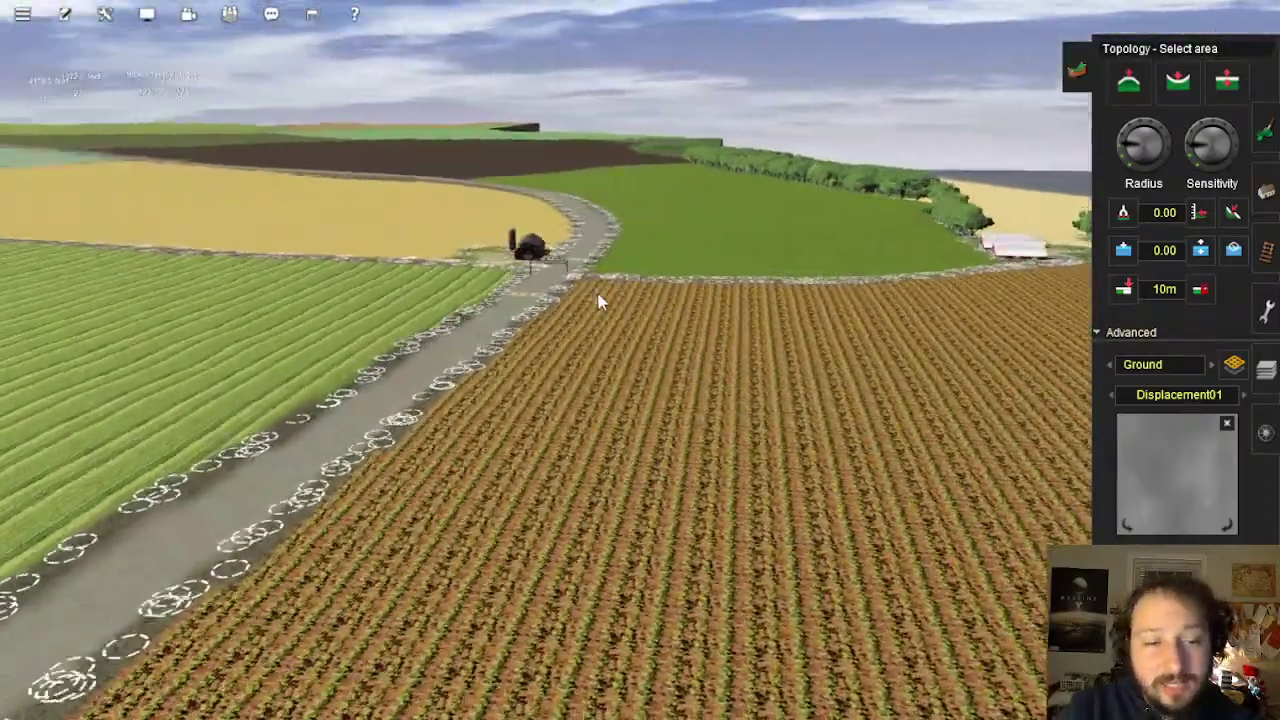
pyautogui.rightClick(598, 302)
pyautogui.press('Left')
pyautogui.scroll(3, 686, 380)
pyautogui.press('Down')
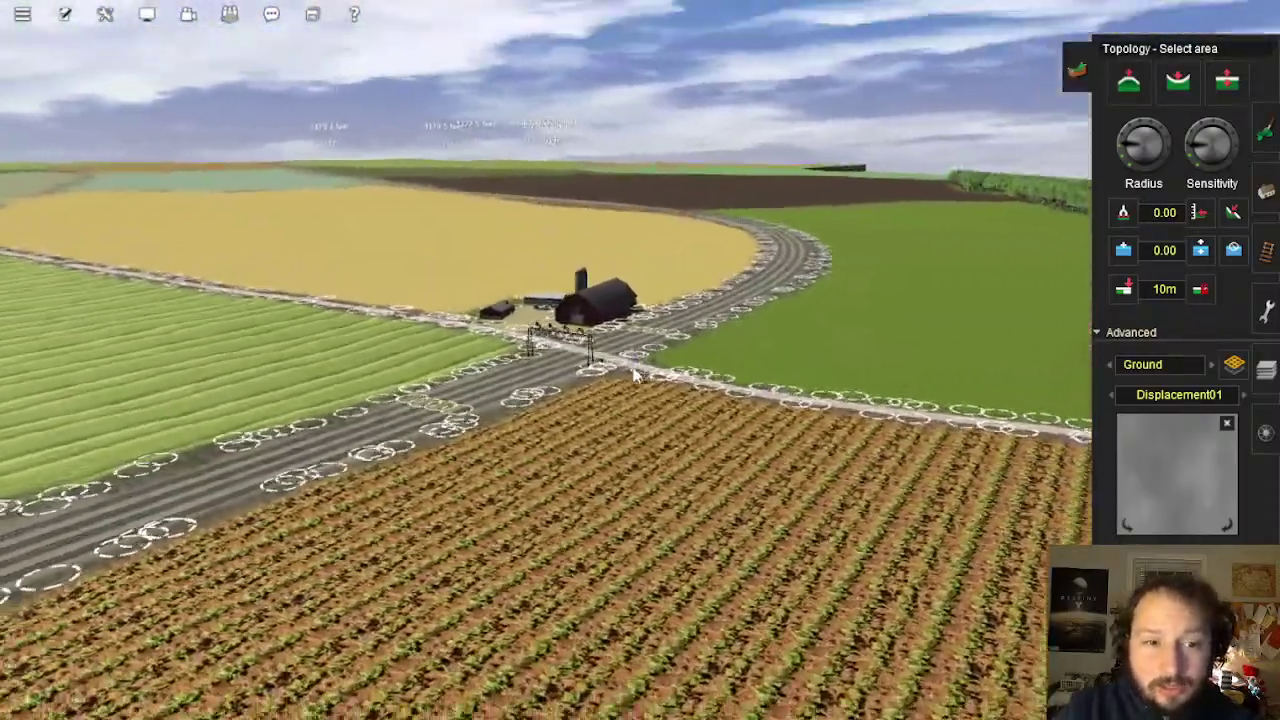
# Follow the track through the coastal fields to the river mouth and back up the line
pyautogui.rightClick(543, 370)
pyautogui.scroll(-6, 543, 370)
pyautogui.press('Left')
pyautogui.press('Up')
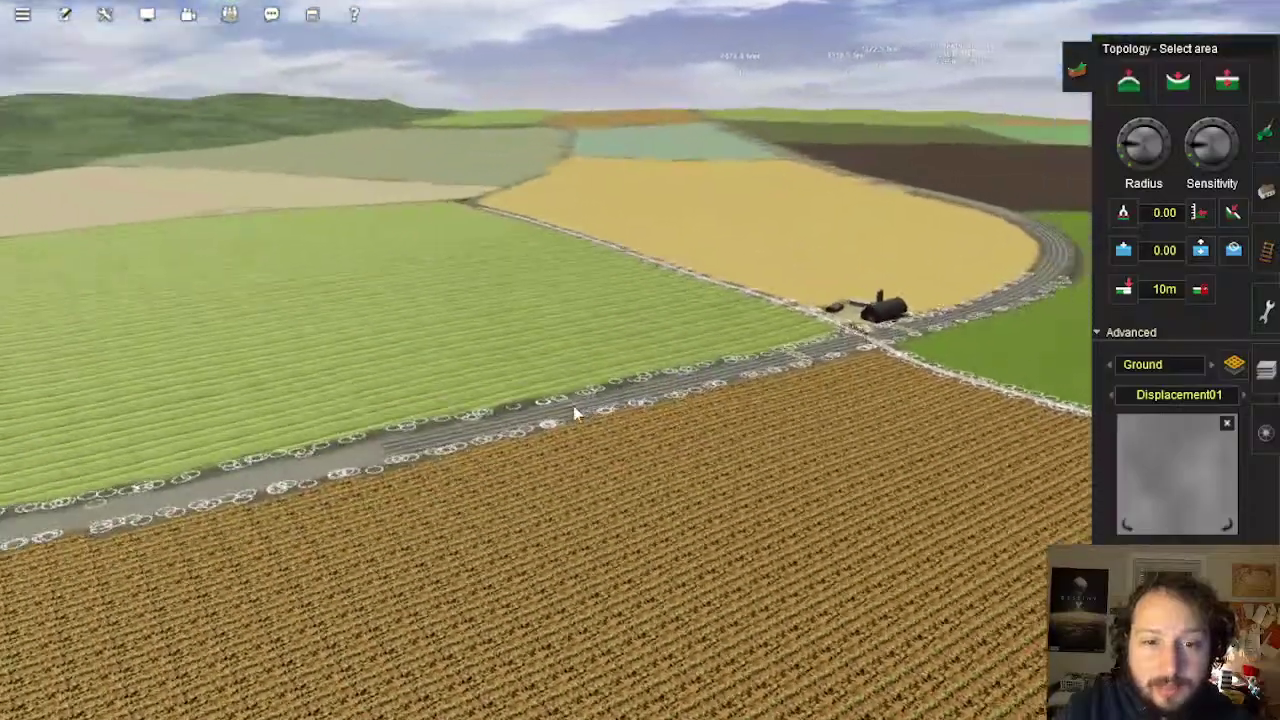
pyautogui.press('Right')
pyautogui.rightClick(552, 475)
pyautogui.press('Up')
pyautogui.scroll(-8, 480, 450)
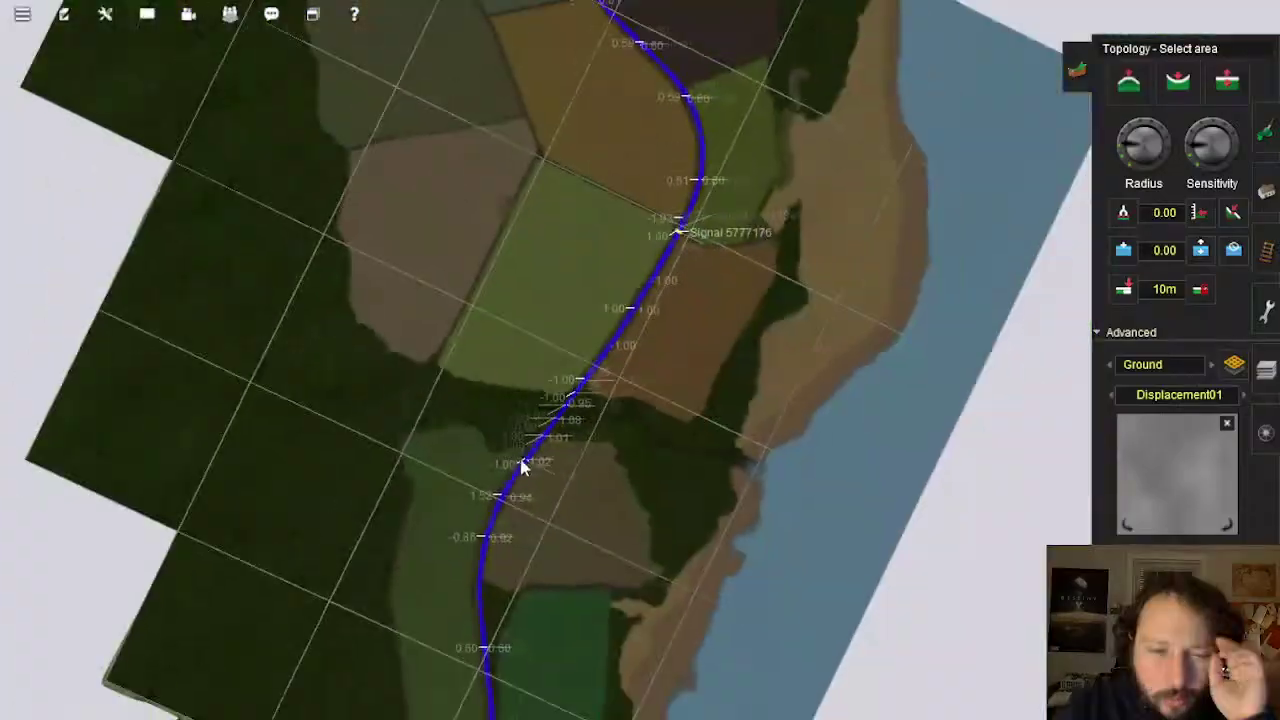
pyautogui.rightClick(526, 462)
pyautogui.moveTo(632, 575); pyautogui.dragTo(544, 444, button='right')
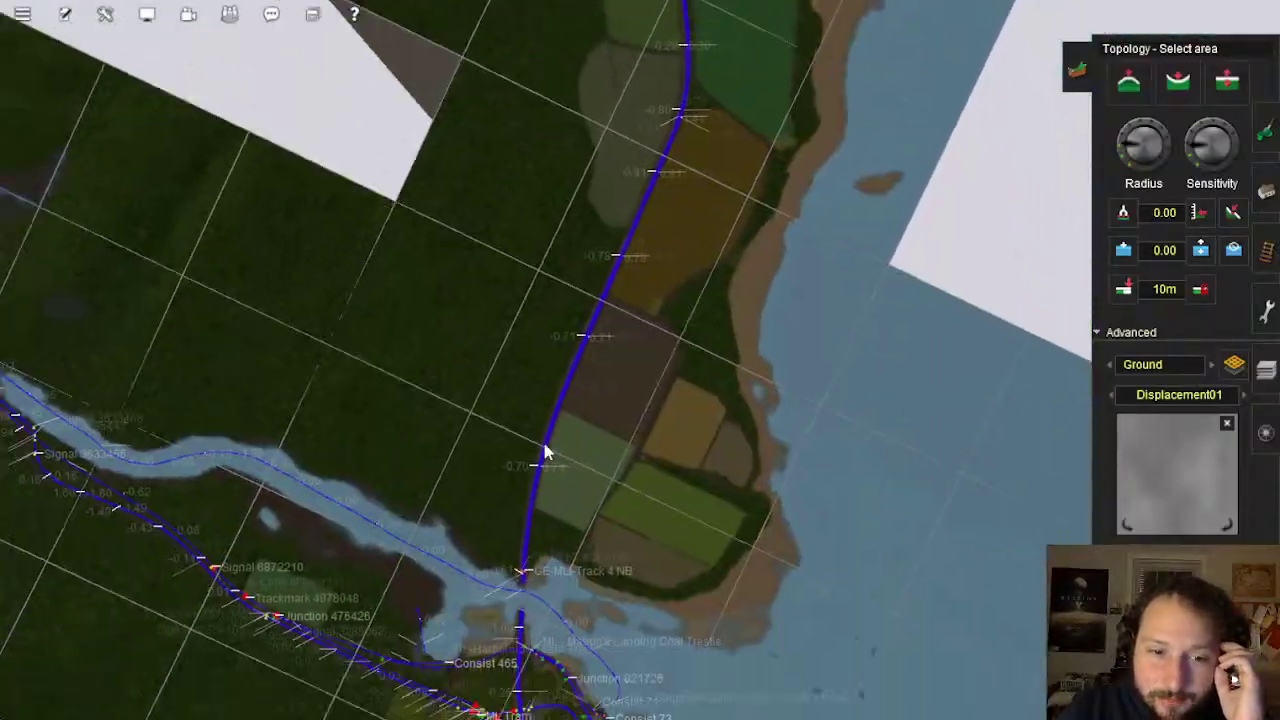
pyautogui.scroll(6, 671, 180)
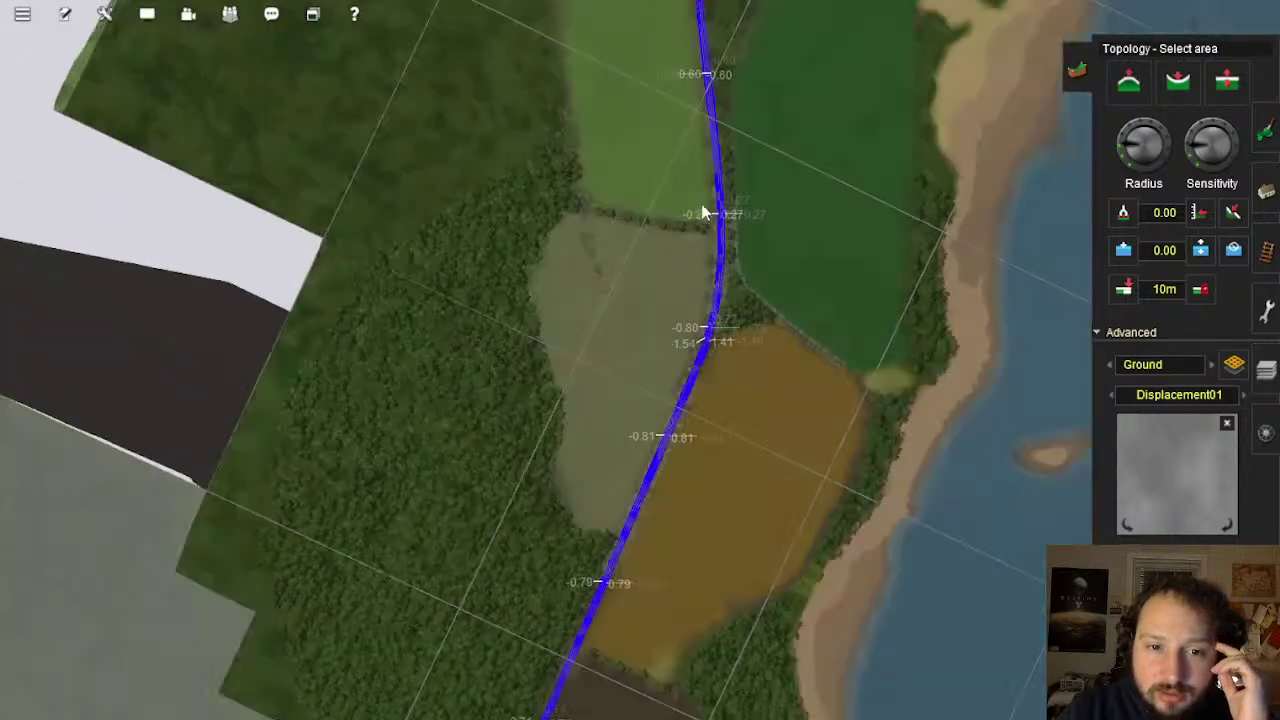
pyautogui.moveTo(703, 205); pyautogui.dragTo(634, 413, button='right')
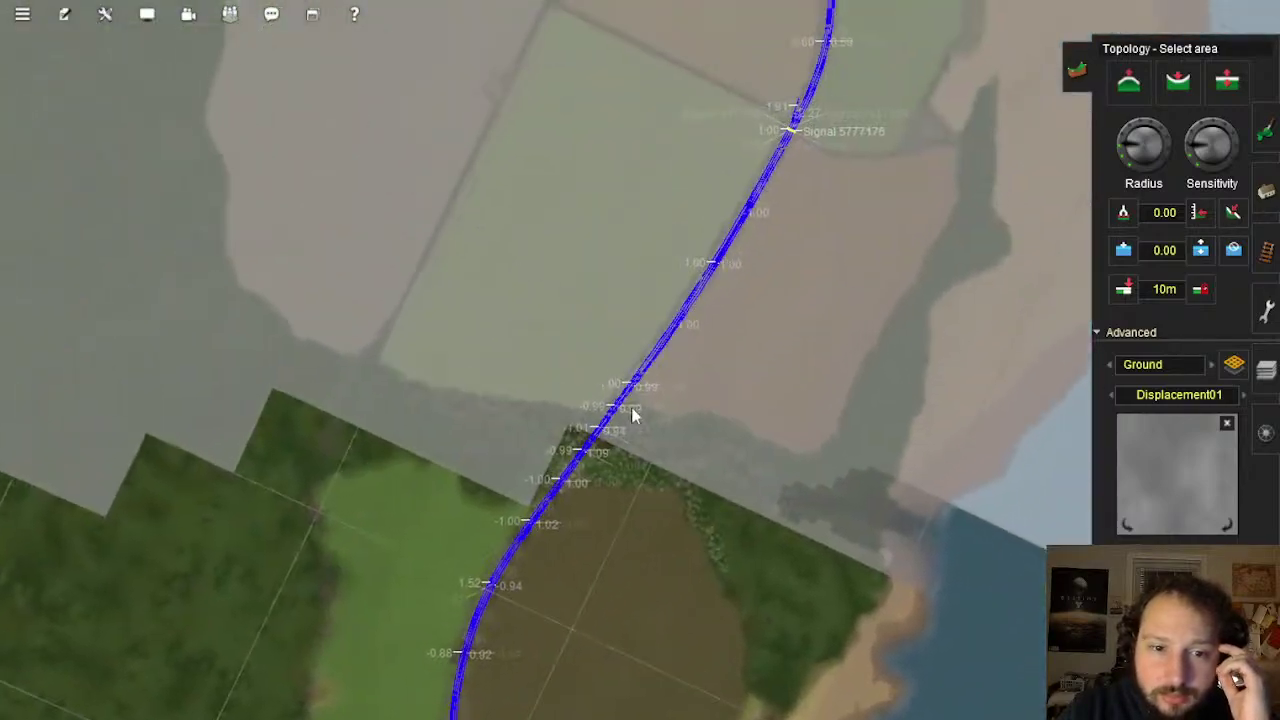
# Pick up the terrain height at the tracks beside the corner of the dark plowed field with Get height
pyautogui.scroll(3, 590, 453)
pyautogui.scroll(2, 580, 458)
pyautogui.moveTo(570, 467); pyautogui.dragTo(684, 542, button='middle')
pyautogui.scroll(-6, 684, 543)
pyautogui.moveTo(679, 558); pyautogui.dragTo(614, 516, button='right')
pyautogui.scroll(5, 612, 517)
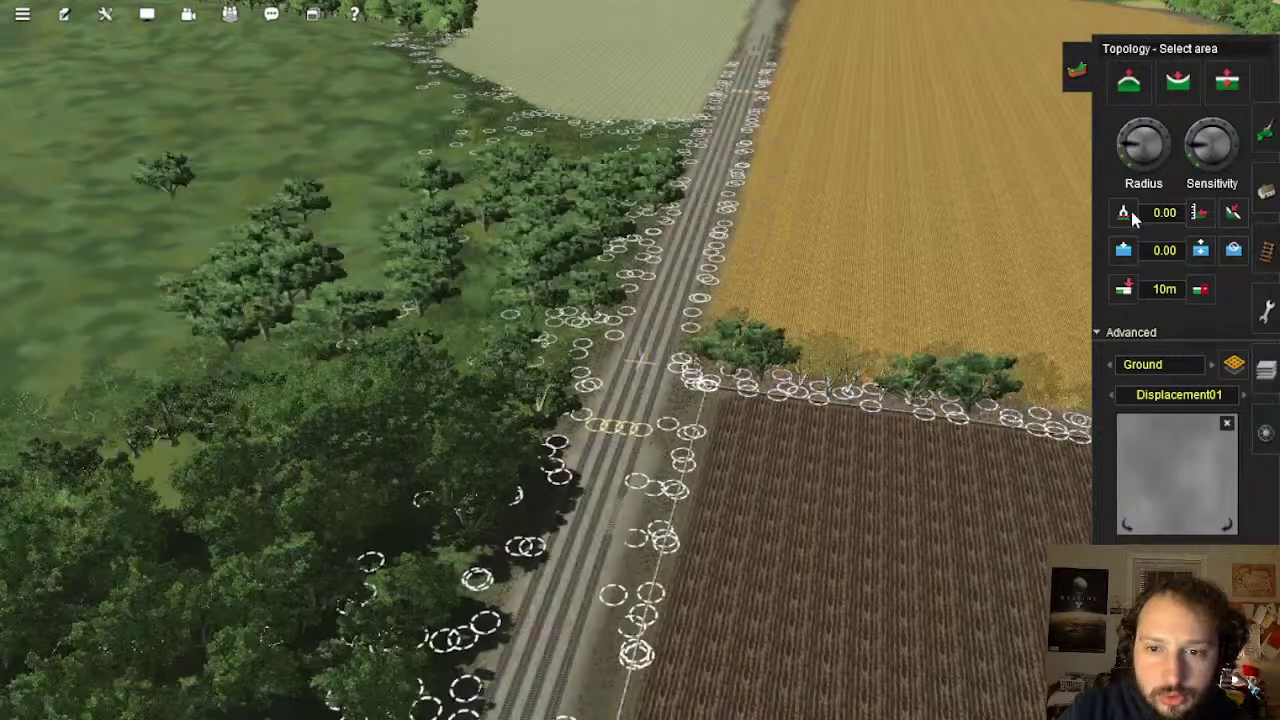
pyautogui.click(1123, 212)
pyautogui.click(648, 392)
pyautogui.moveTo(648, 392); pyautogui.dragTo(637, 362, button='right')
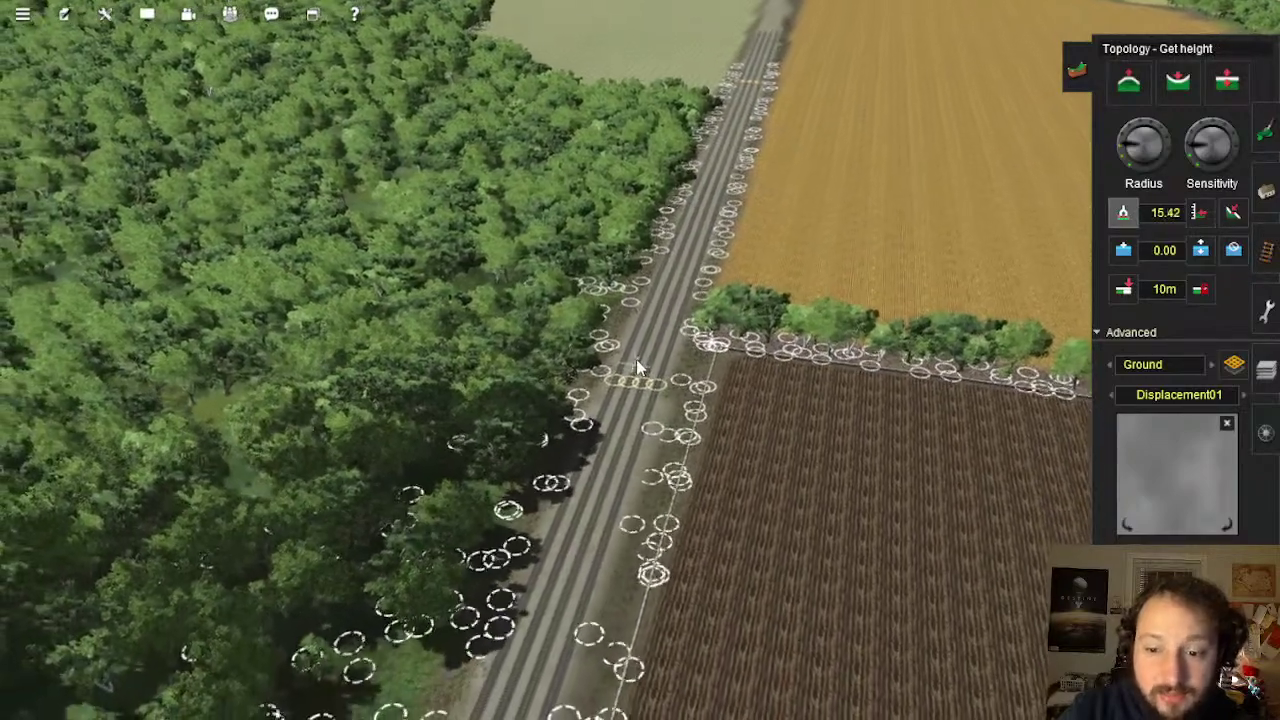
pyautogui.scroll(-10, 666, 418)
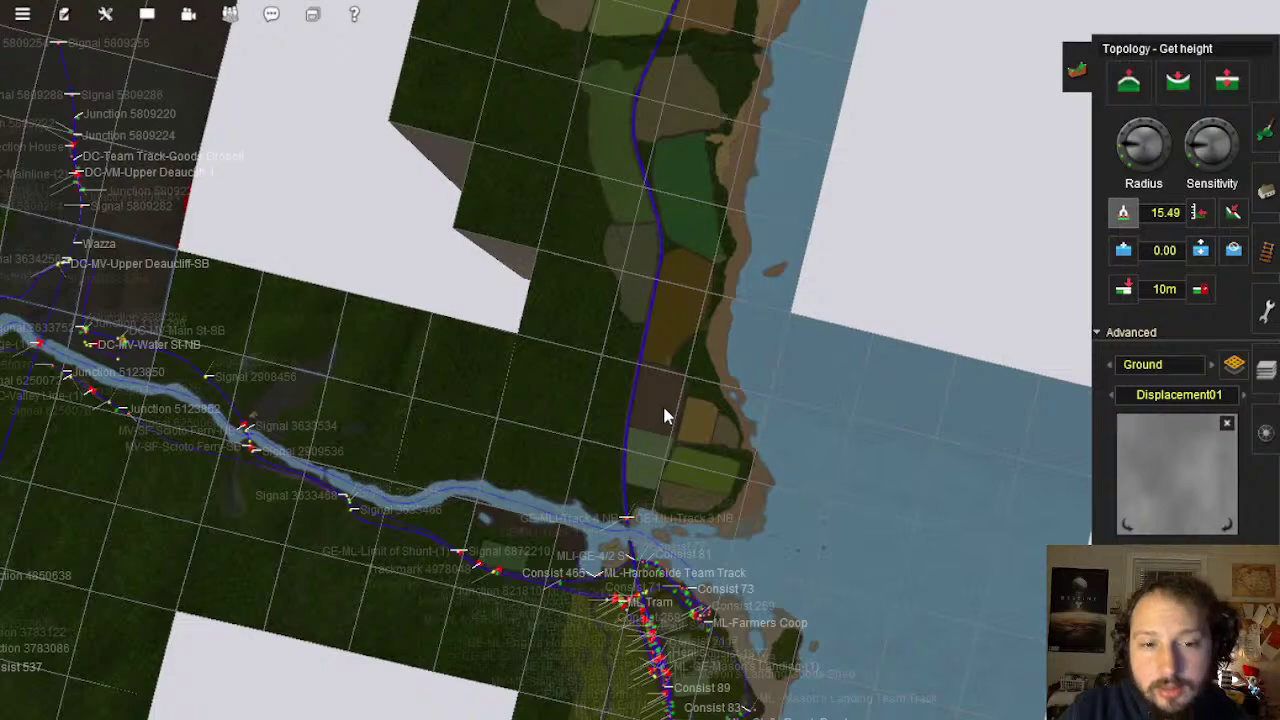
# Examine the tracks, farm buildings and field relief around the river crossing on the inland farmland strip
pyautogui.scroll(-10, 665, 415)
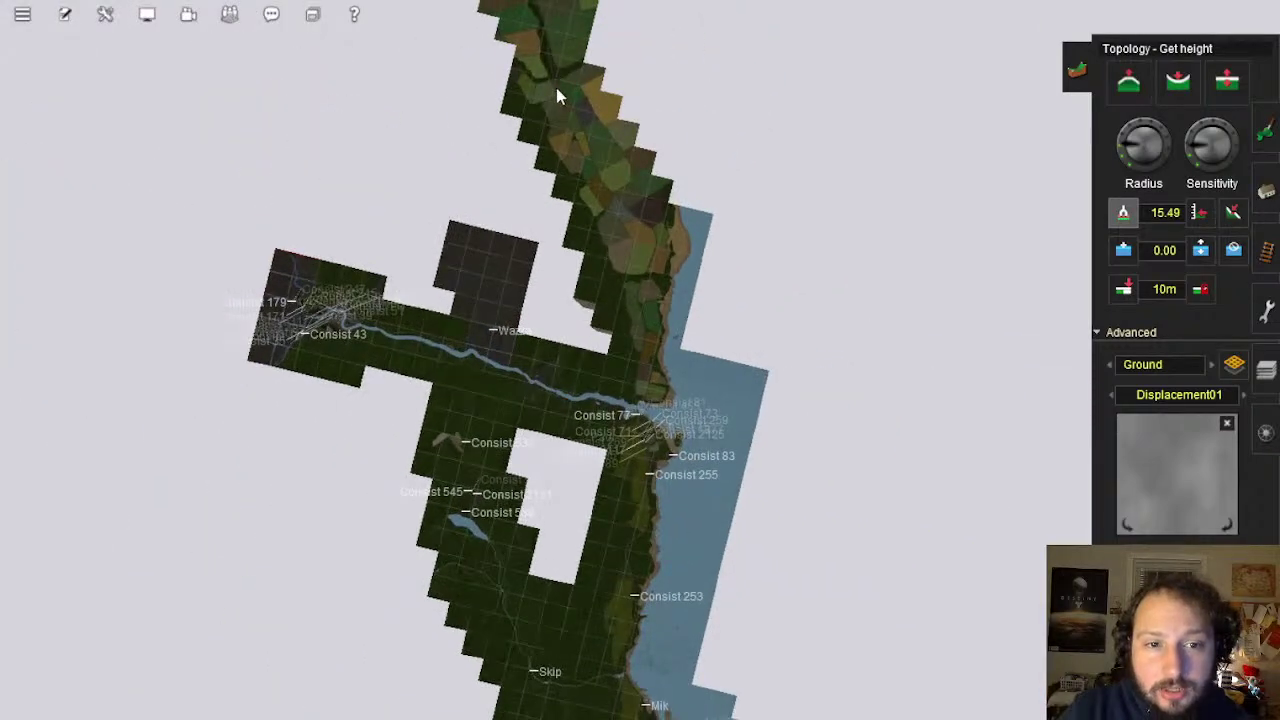
pyautogui.scroll(10, 577, 145)
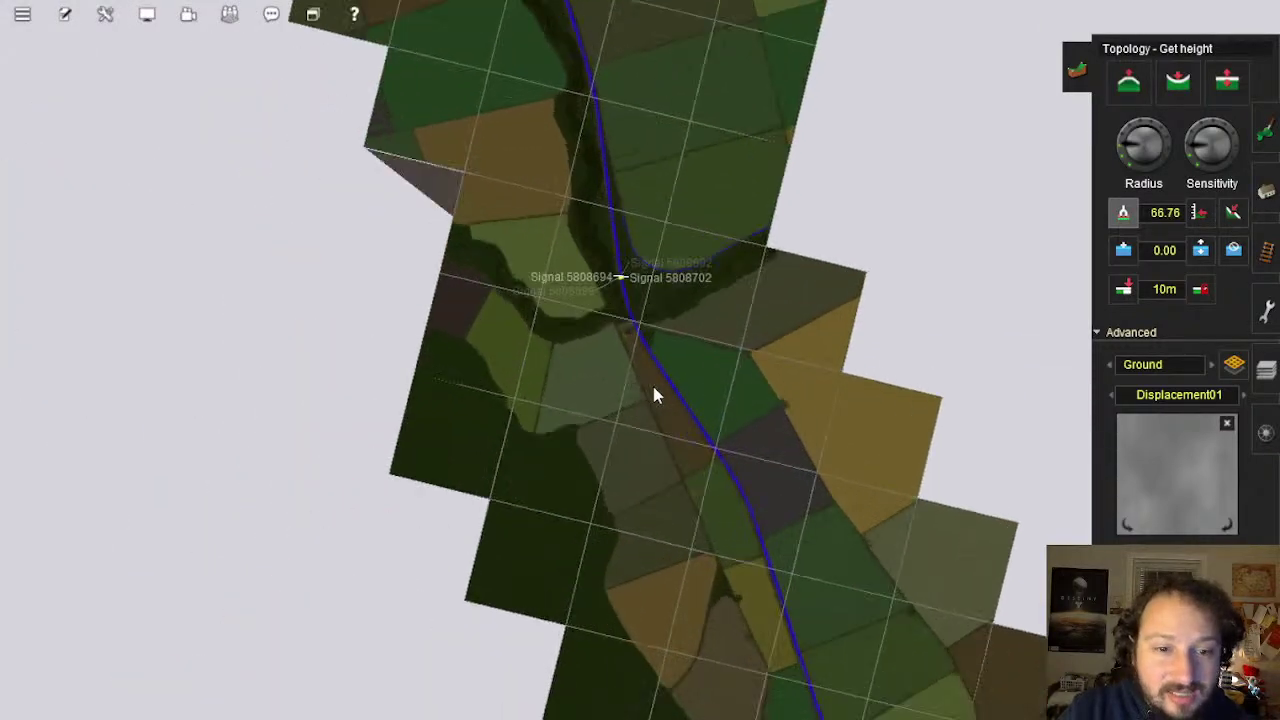
pyautogui.scroll(10, 655, 395)
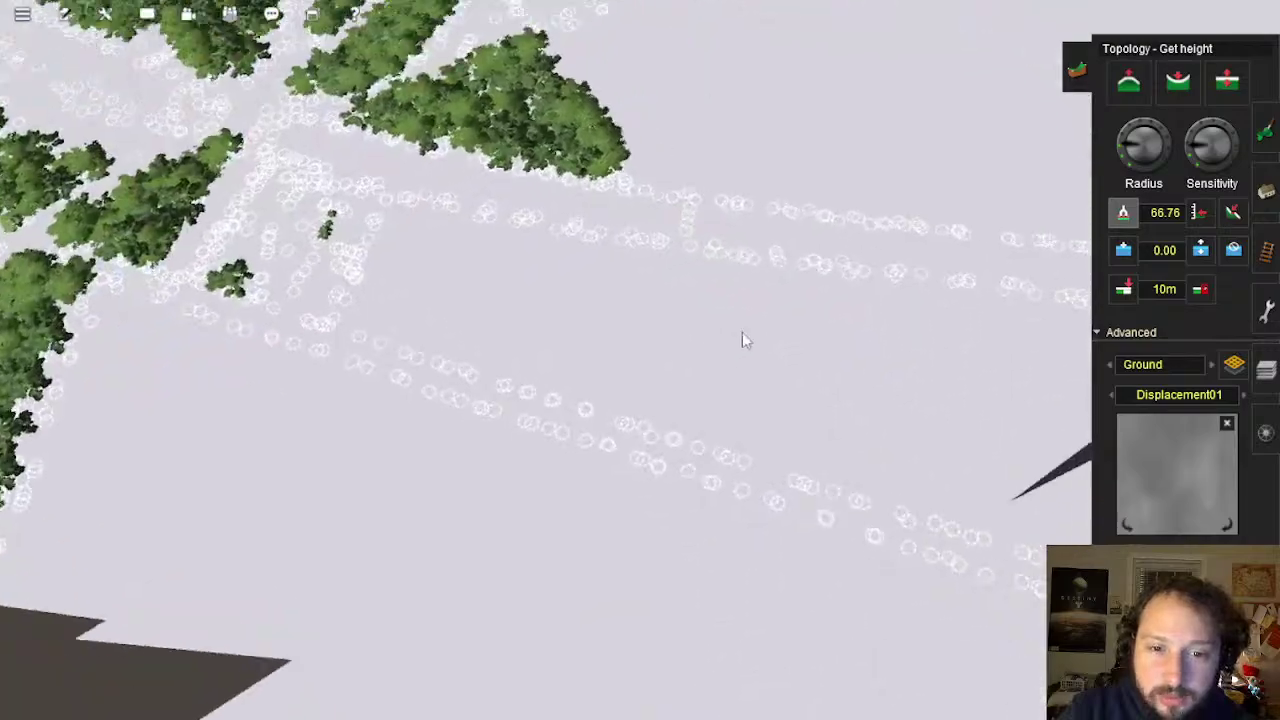
pyautogui.moveTo(742, 332); pyautogui.dragTo(635, 334, button='middle')
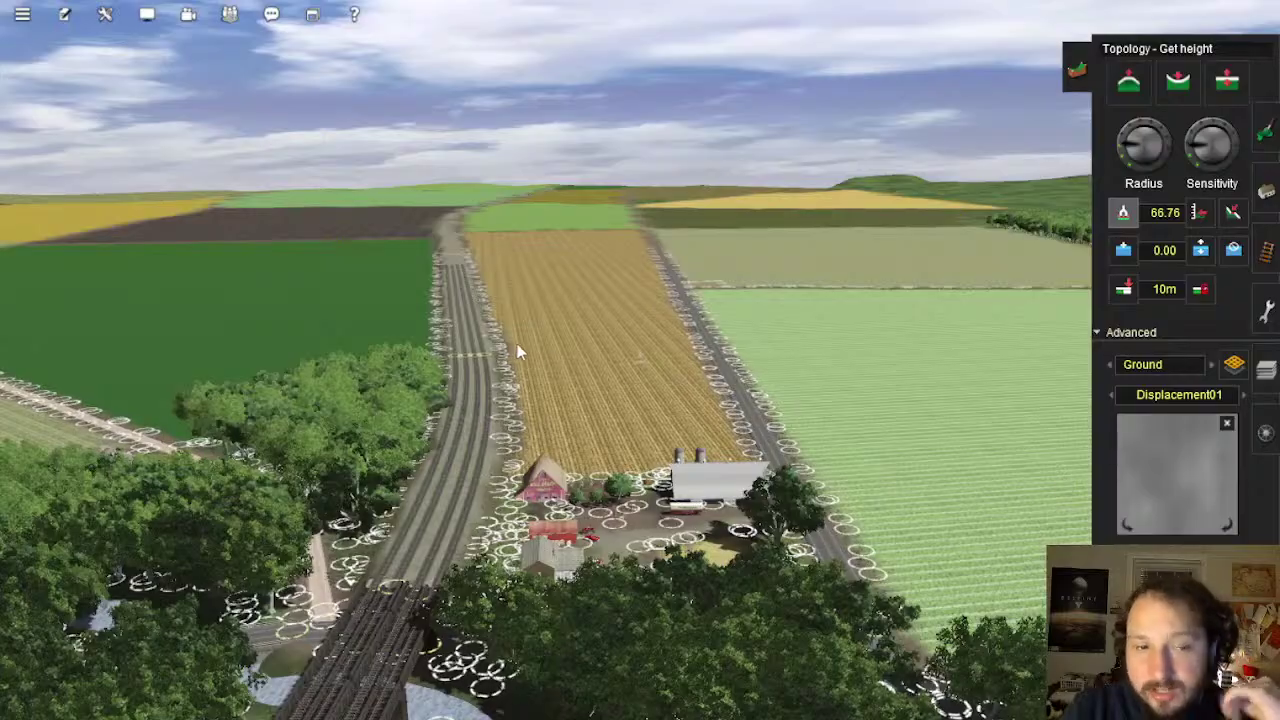
pyautogui.moveTo(536, 331); pyautogui.dragTo(640, 328, button='right')
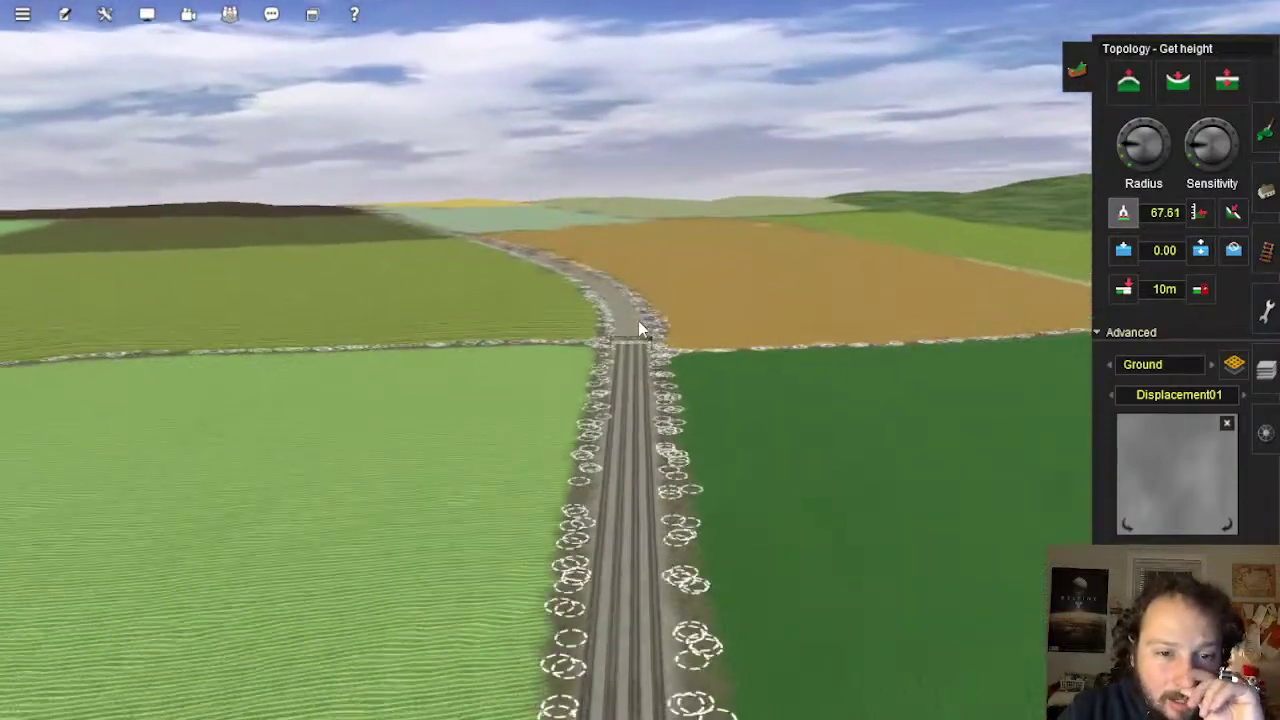
# Trace the track's gradient values on the route map from the coastal curve past Jasper Mills to the small patchwork fields
pyautogui.scroll(-10, 638, 328)
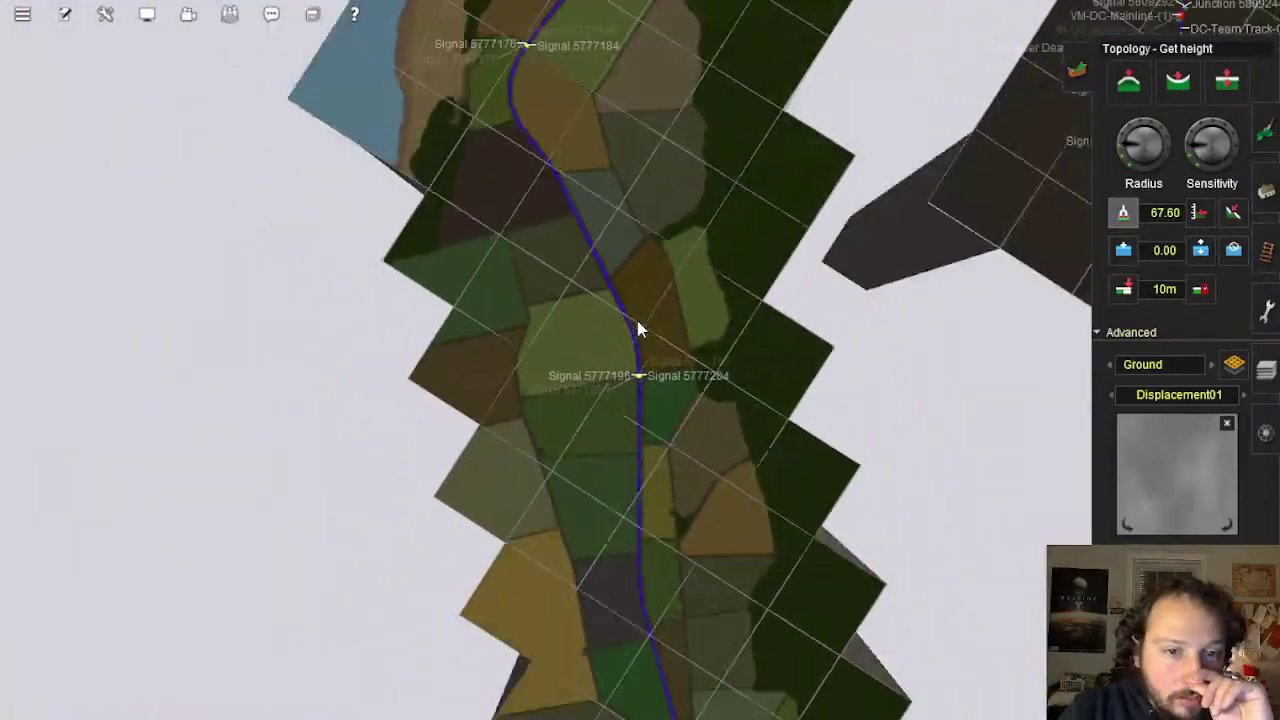
pyautogui.scroll(-3, 638, 328)
pyautogui.scroll(10, 637, 329)
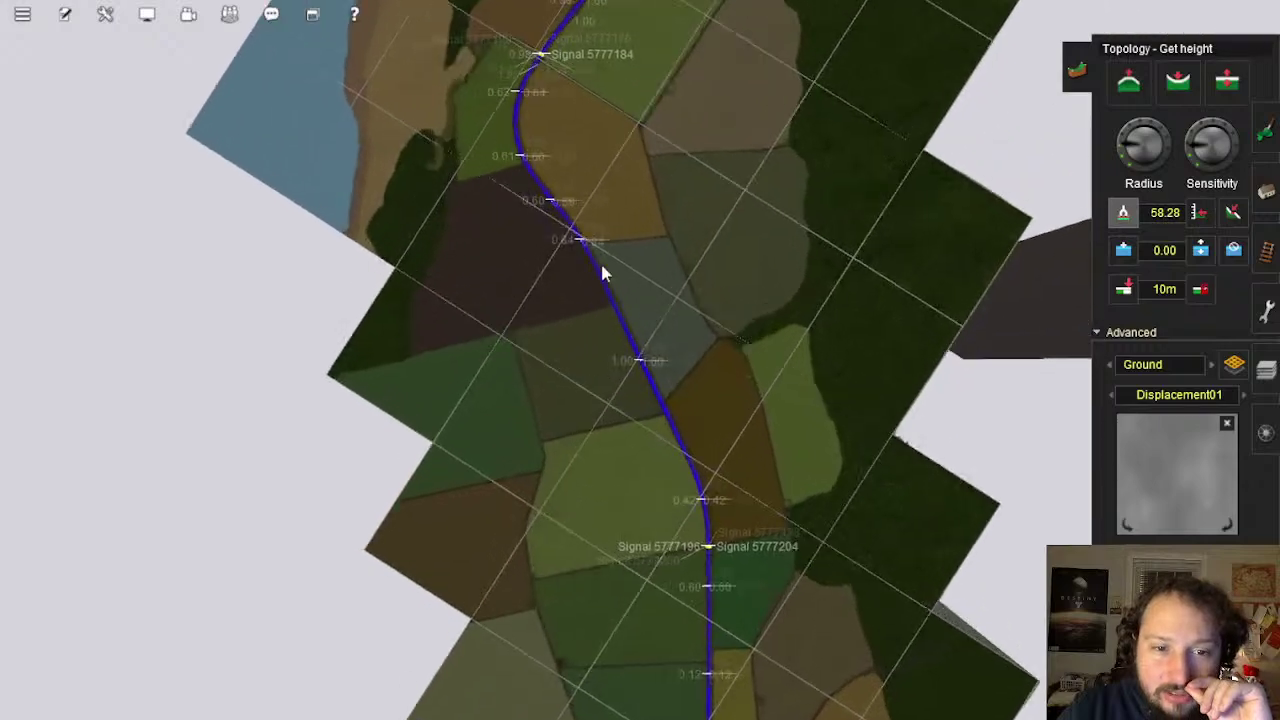
pyautogui.rightClick(602, 272)
pyautogui.rightClick(582, 262)
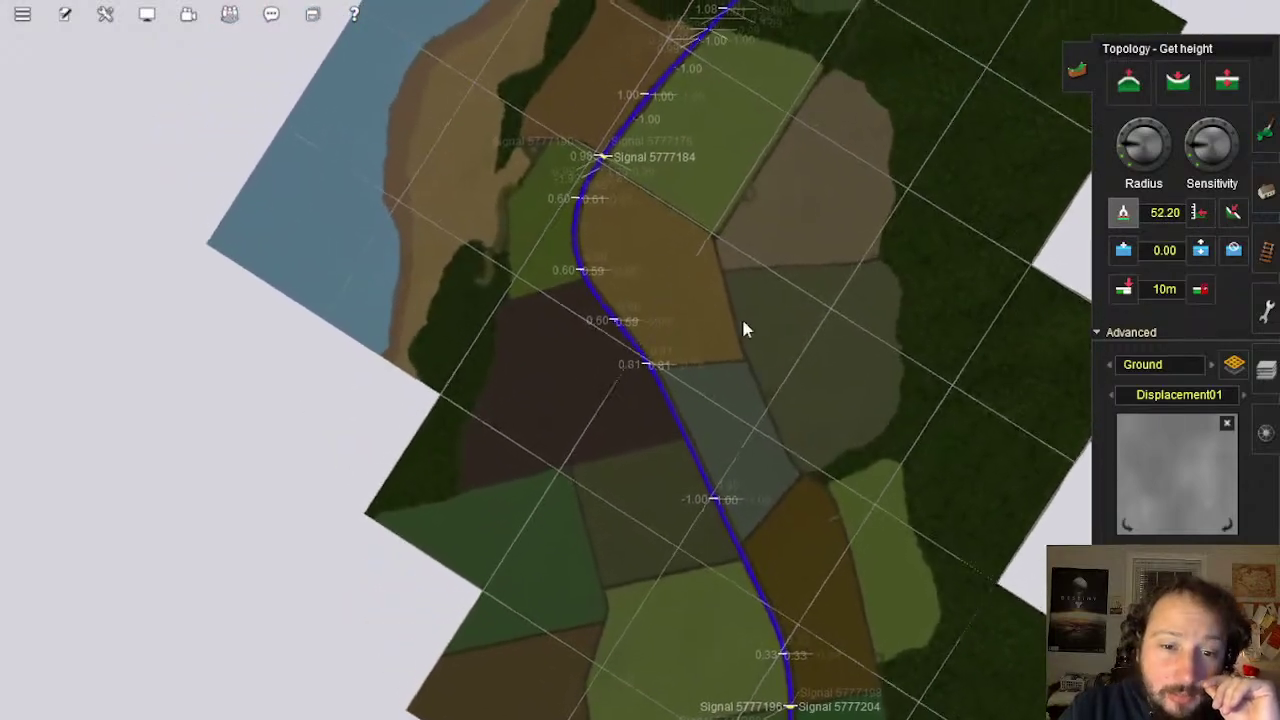
pyautogui.rightClick(754, 539)
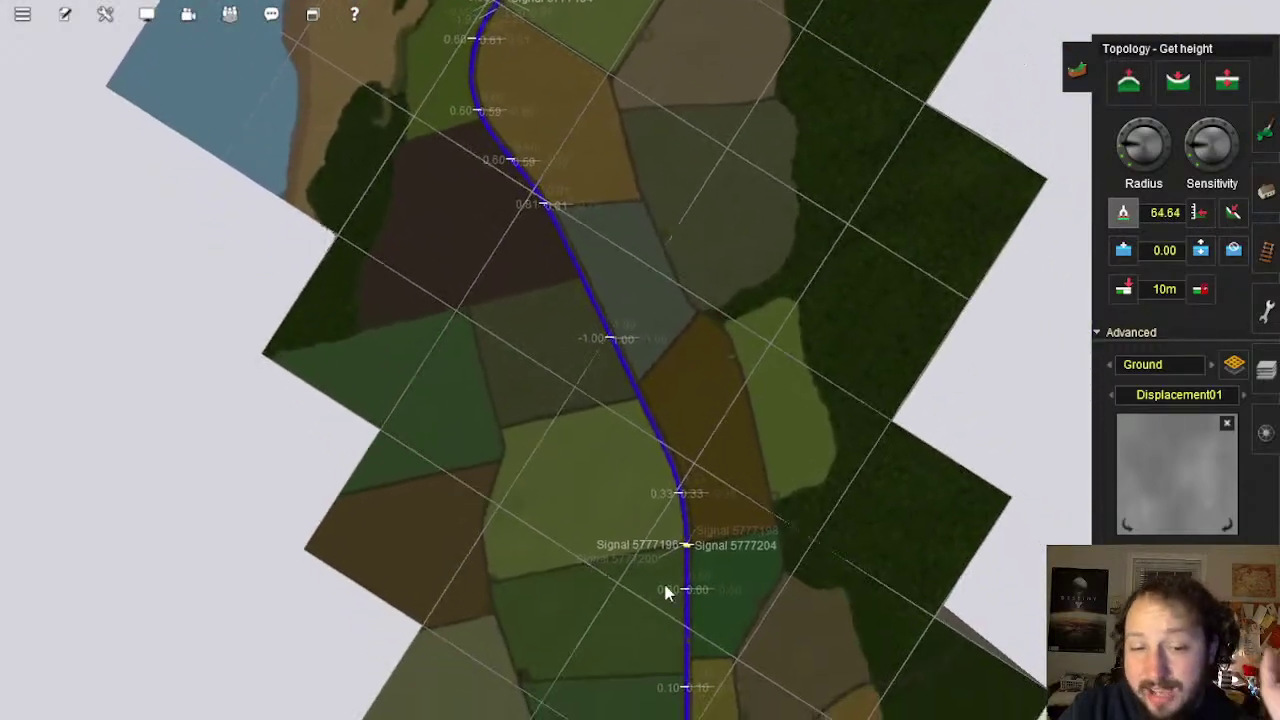
pyautogui.rightClick(666, 587)
pyautogui.rightClick(667, 587)
pyautogui.rightClick(658, 526)
pyautogui.rightClick(657, 523)
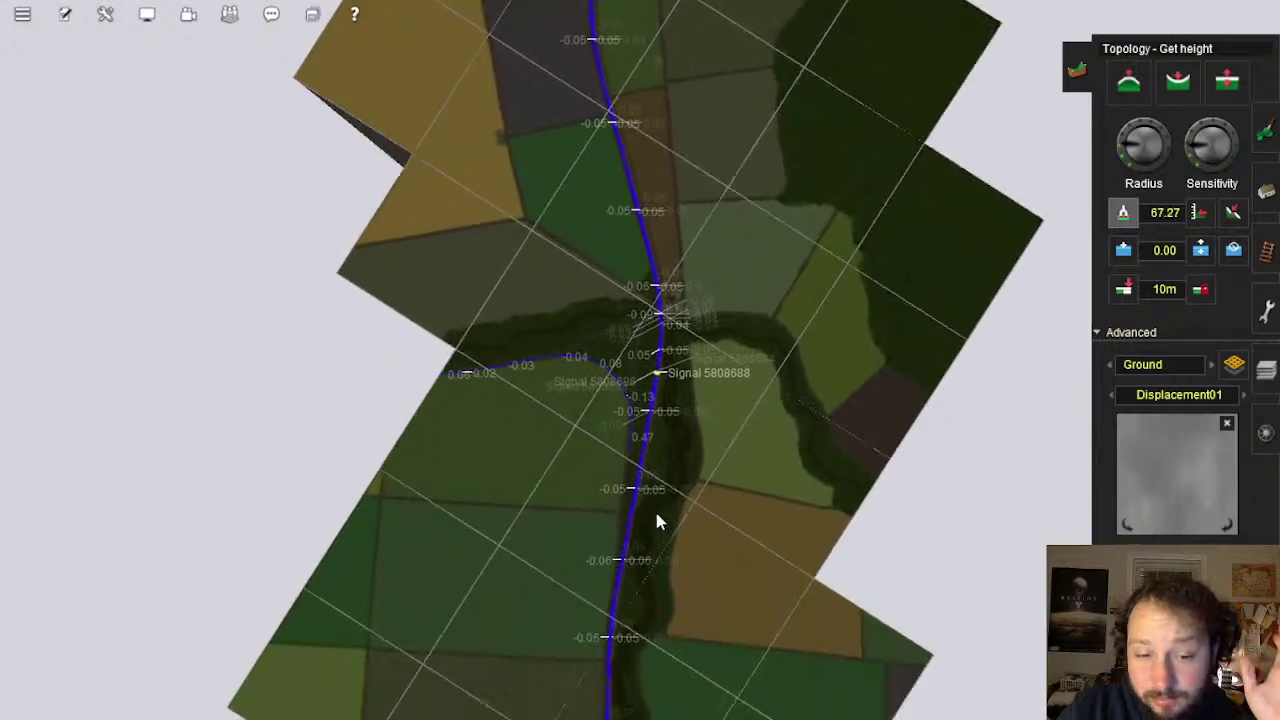
pyautogui.rightClick(656, 515)
pyautogui.rightClick(636, 469)
pyautogui.rightClick(610, 442)
pyautogui.rightClick(631, 507)
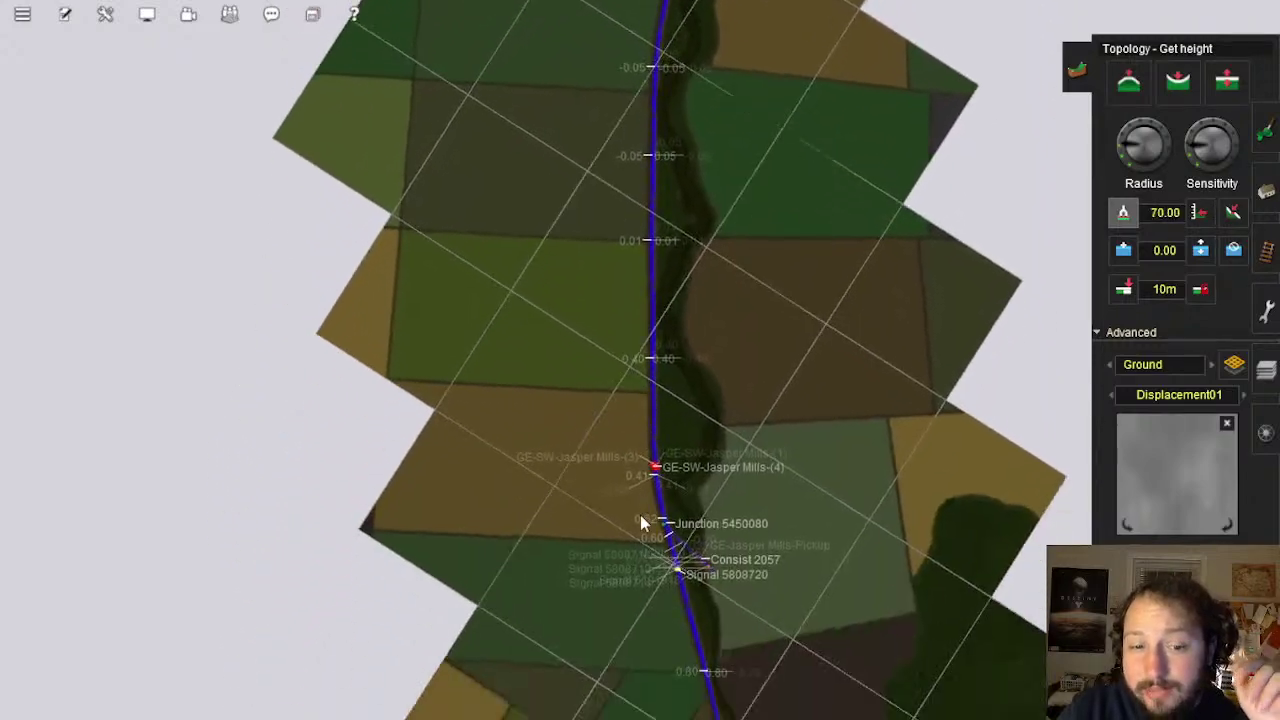
pyautogui.rightClick(645, 520)
pyautogui.rightClick(663, 520)
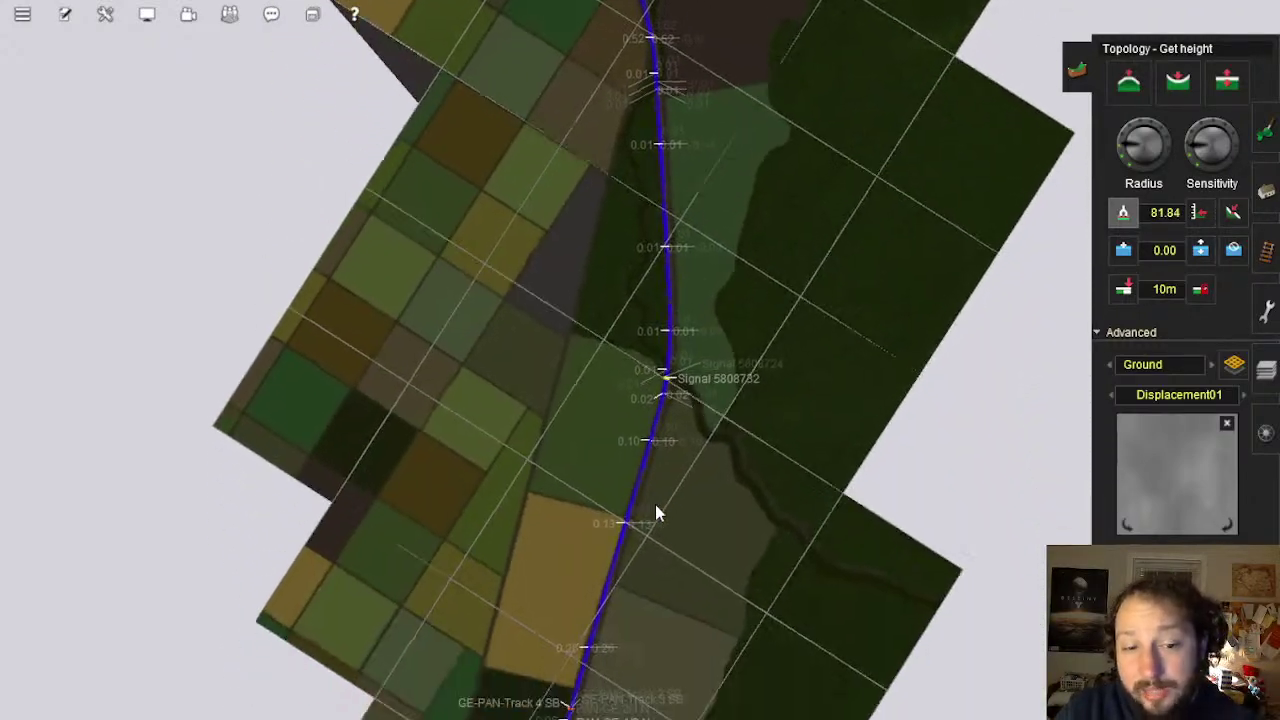
# Examine the terrain along the tracks through the town and its industries as far as the creek crossing
pyautogui.press('Down')
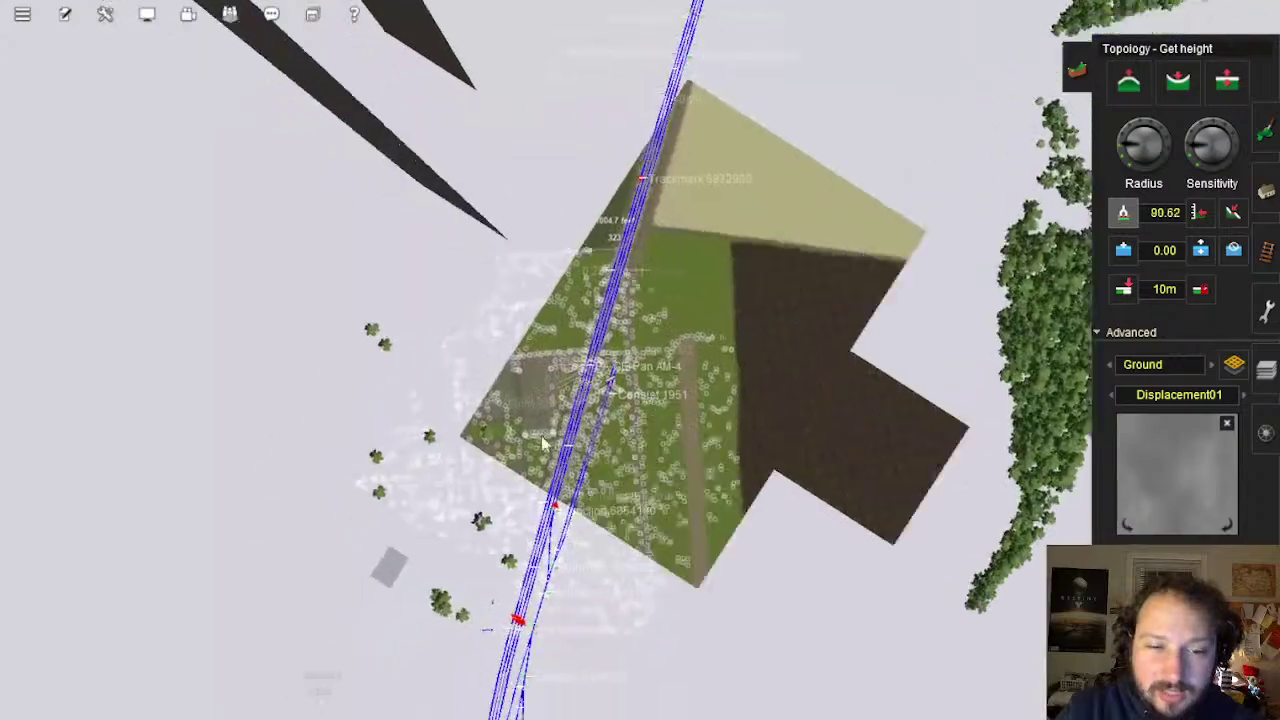
pyautogui.scroll(10, 543, 443)
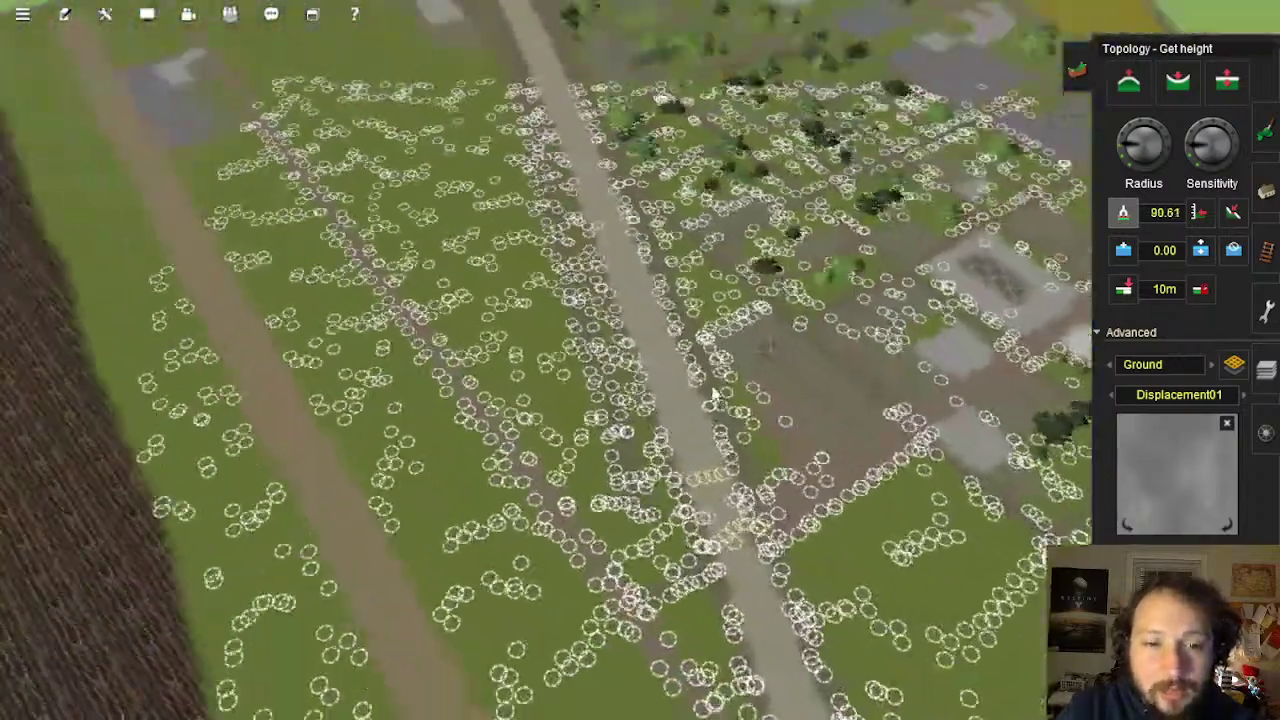
pyautogui.scroll(5, 713, 395)
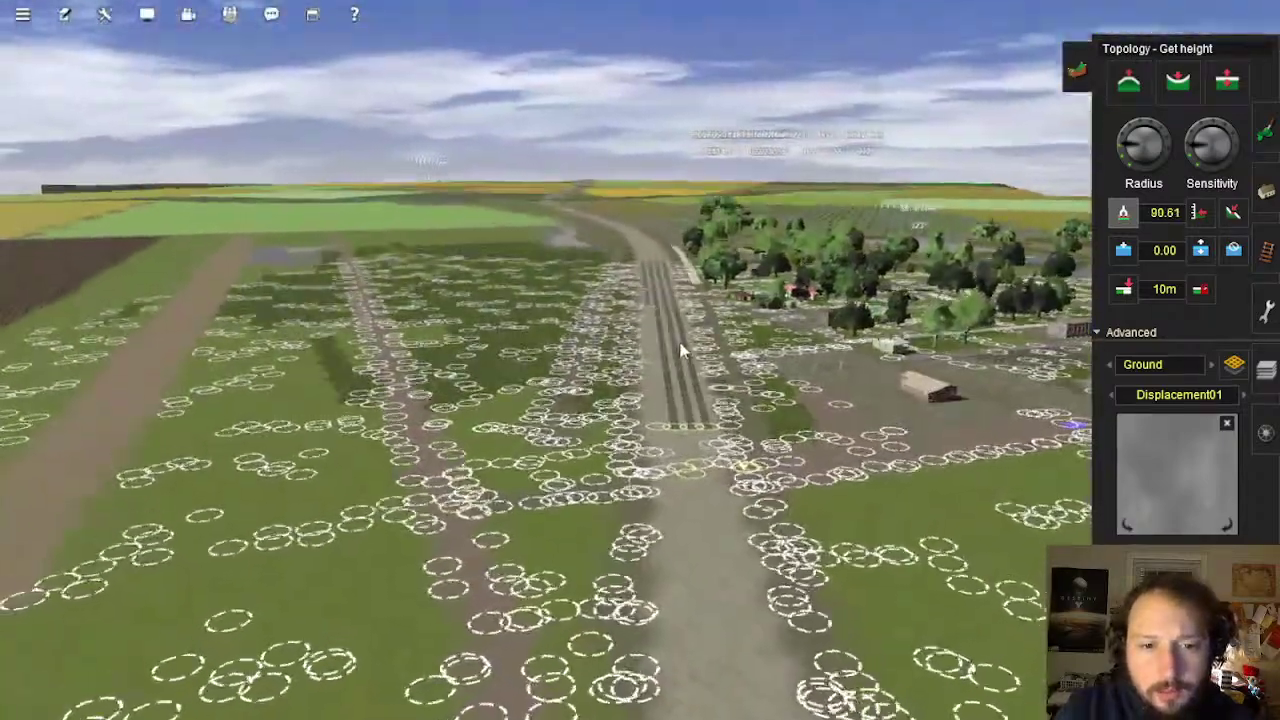
pyautogui.moveTo(680, 345); pyautogui.dragTo(624, 290, button='right')
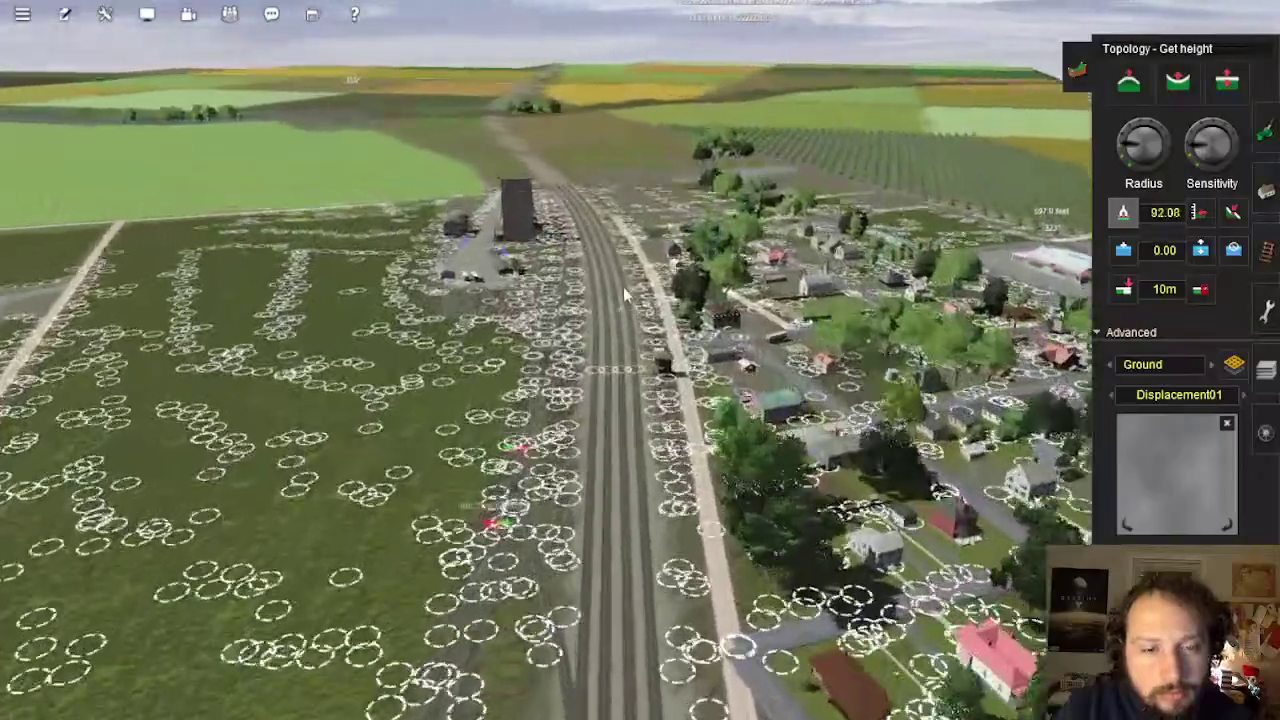
pyautogui.press('Up')
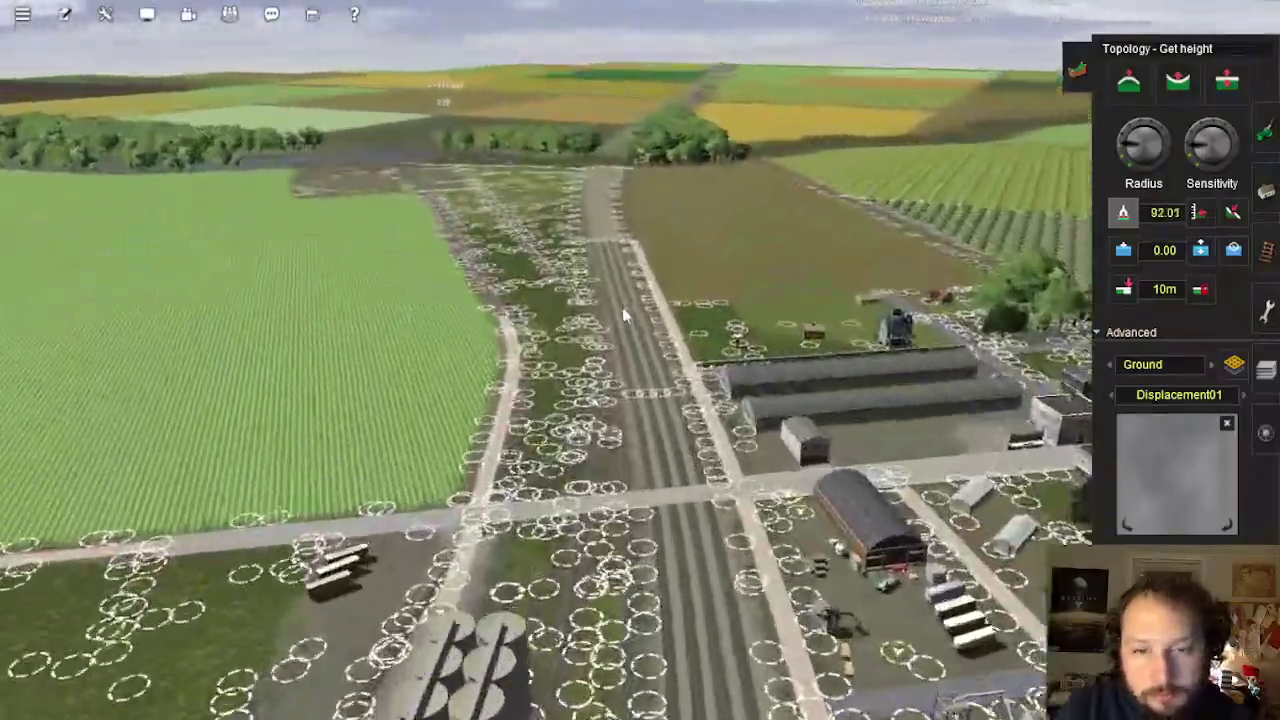
pyautogui.press('Up')
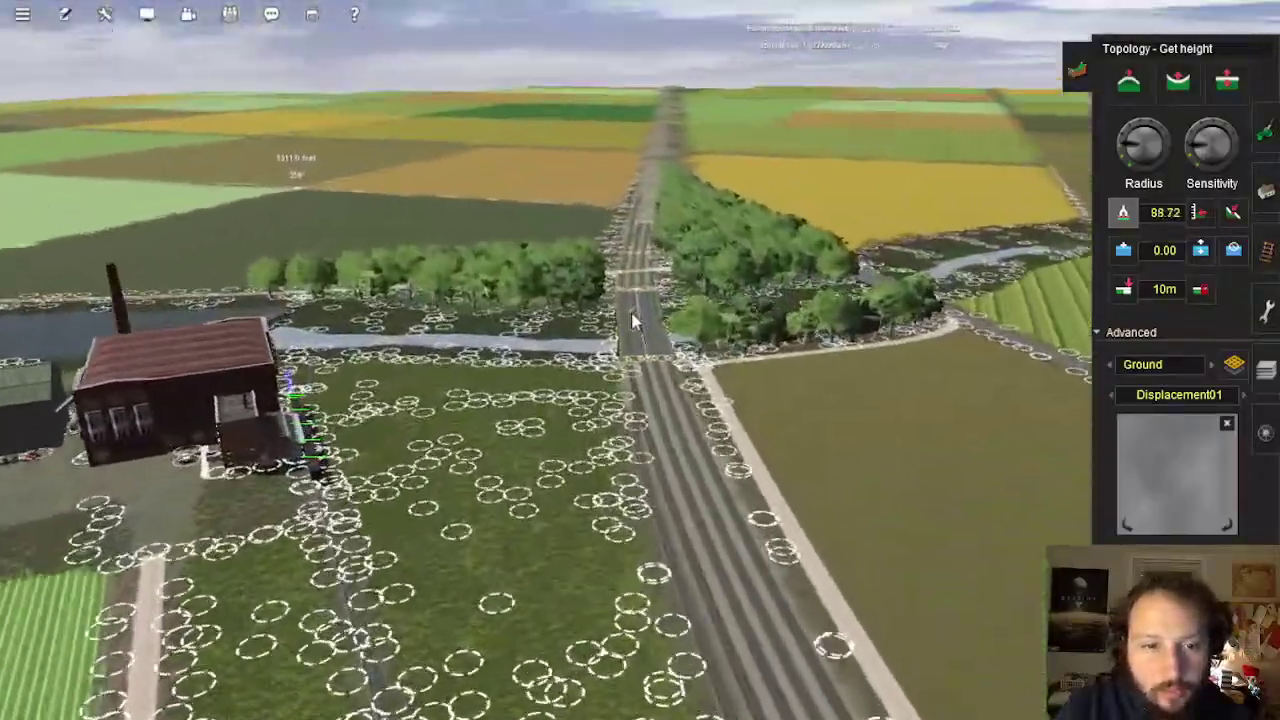
# Follow the four-track main line through the flat farmland and the forest edge to the bare grid tiles
pyautogui.press('Up')
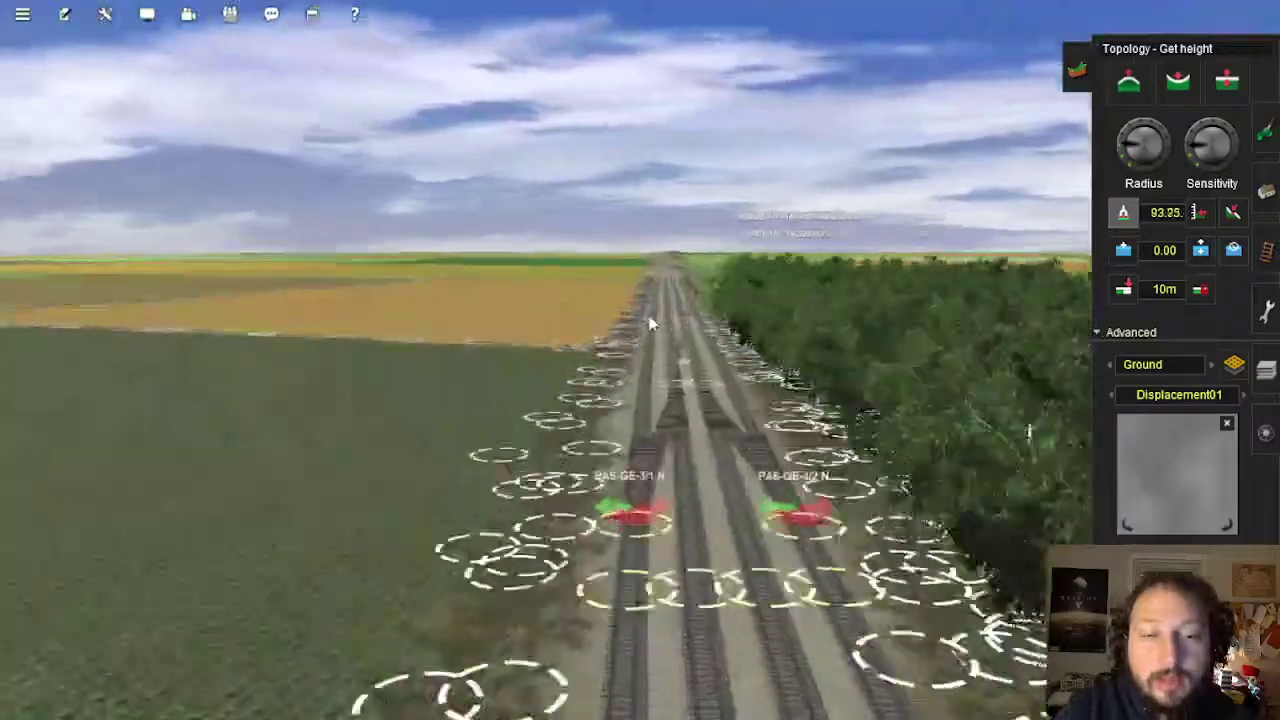
pyautogui.press('Up')
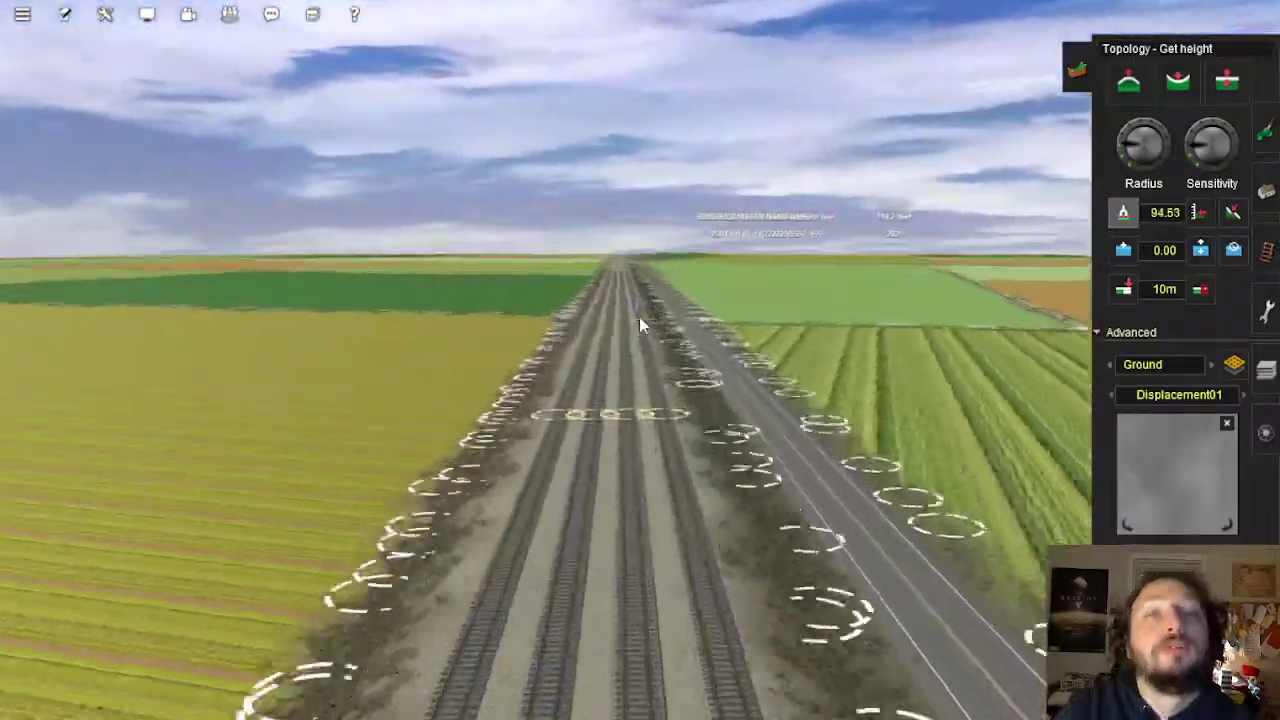
pyautogui.press('Up')
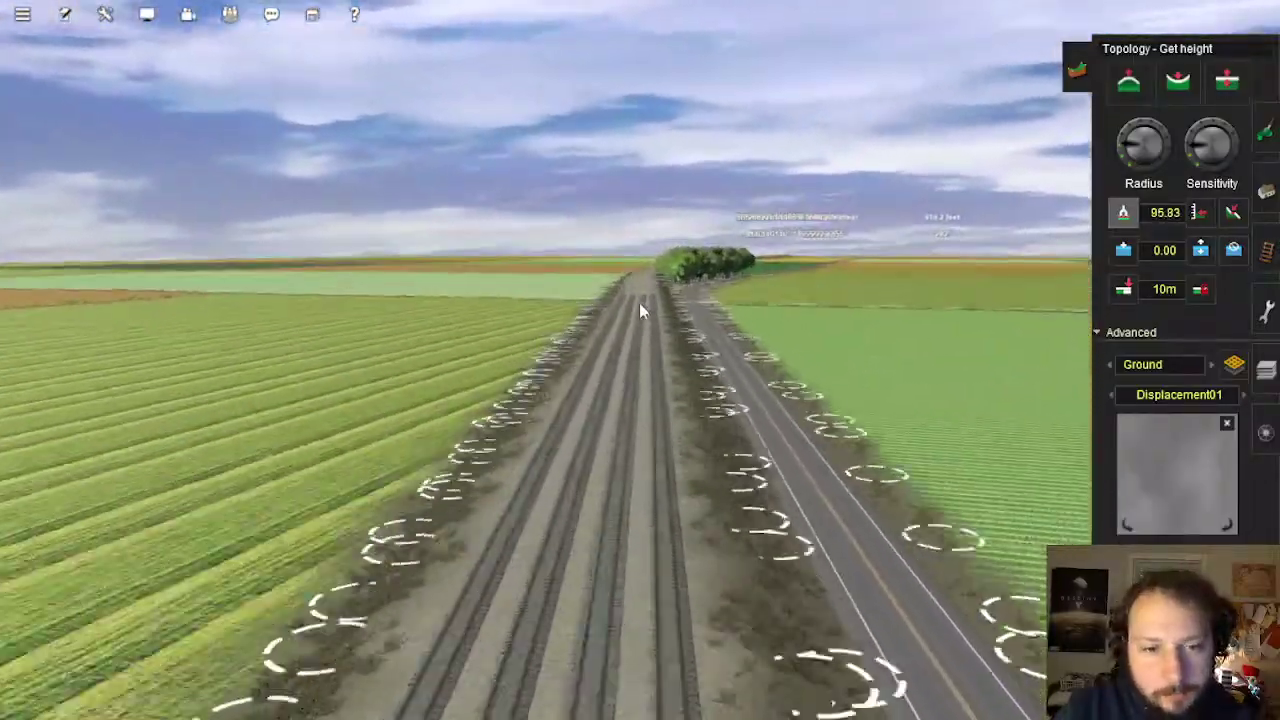
pyautogui.press('Up')
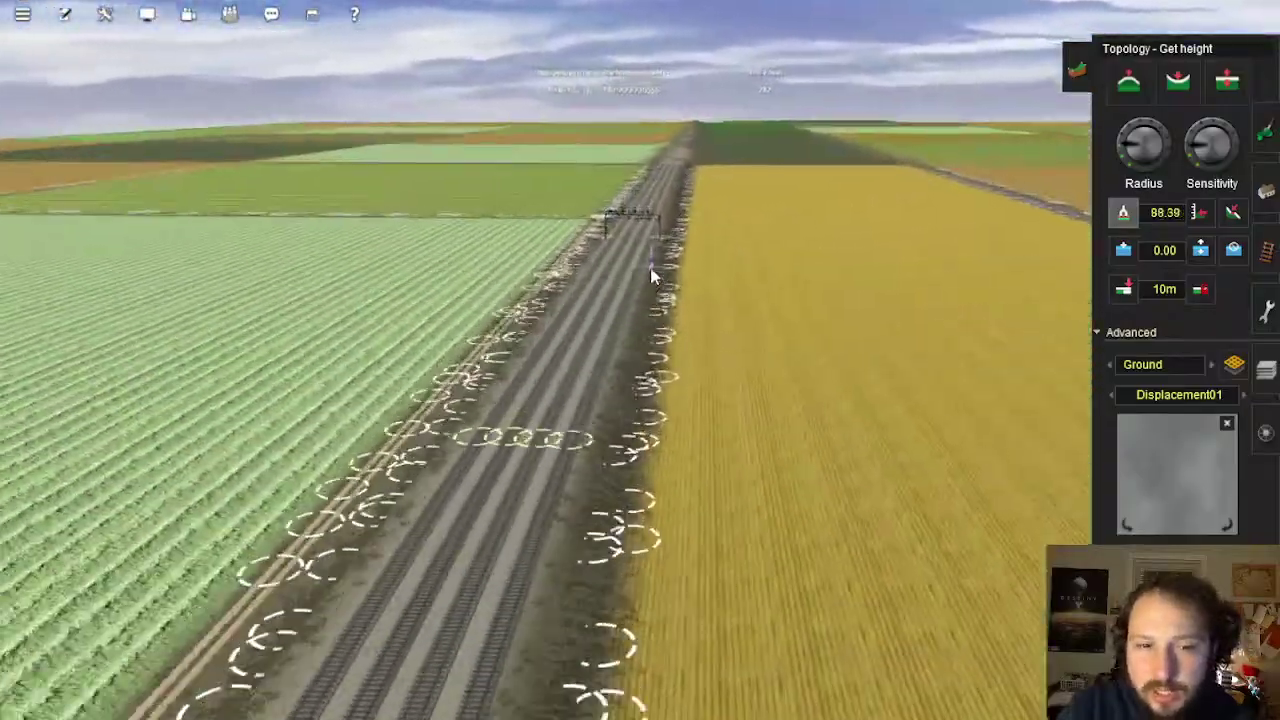
pyautogui.press('Up')
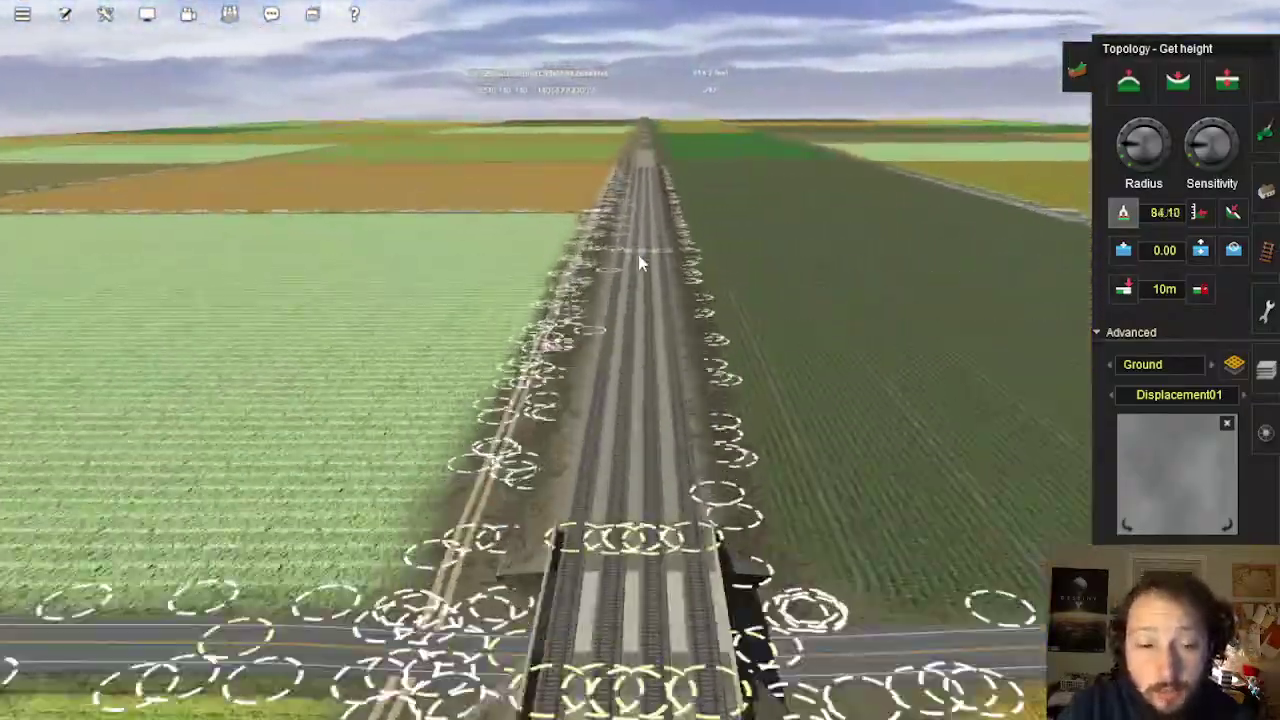
pyautogui.press('Up')
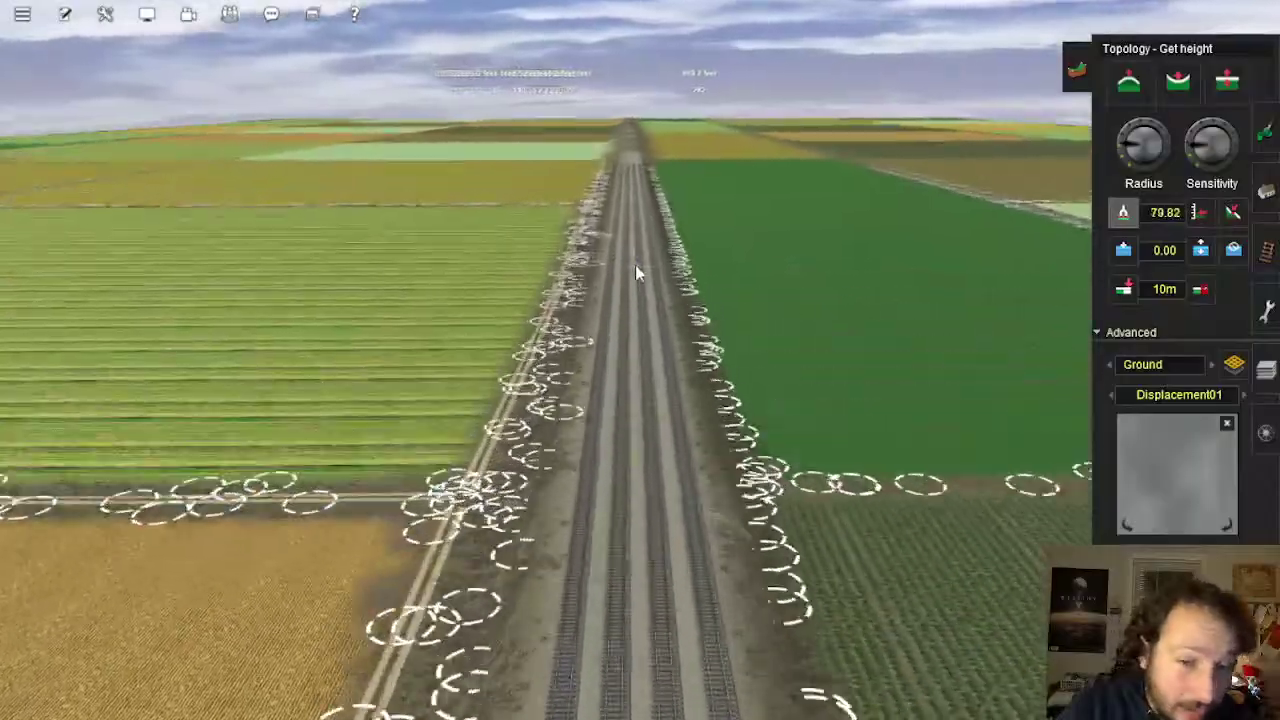
pyautogui.press('Up')
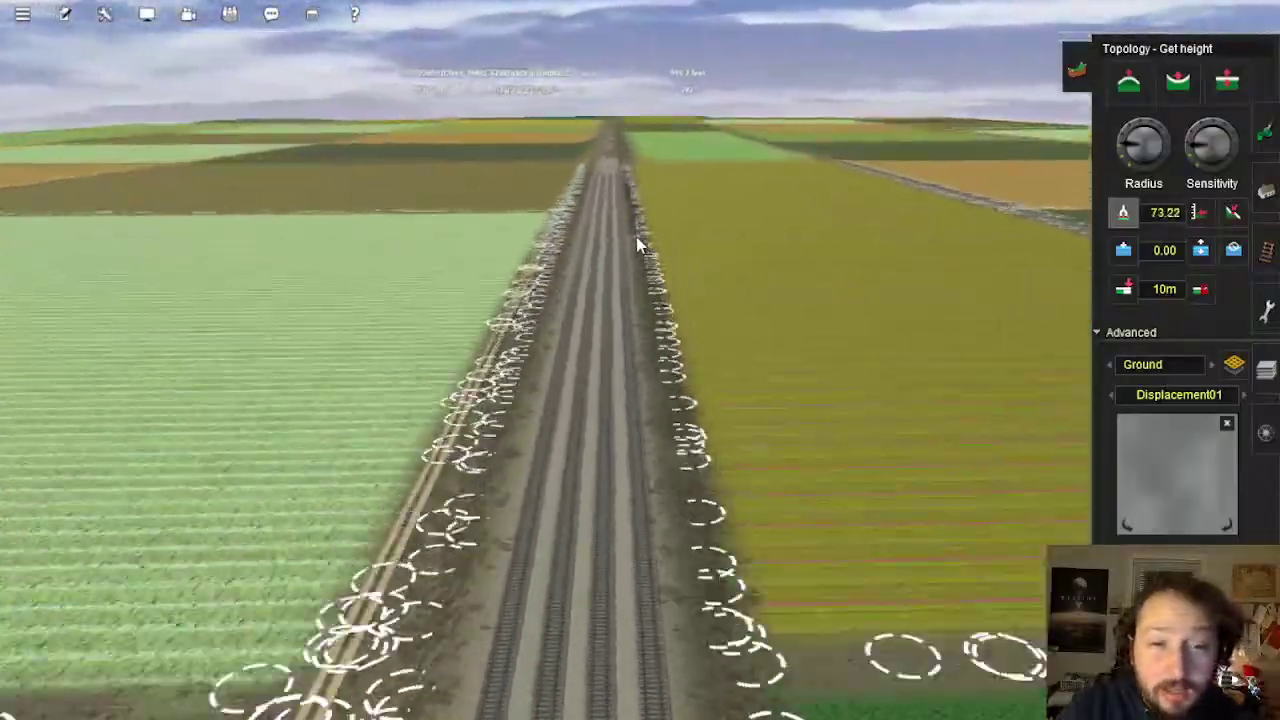
pyautogui.press('Up')
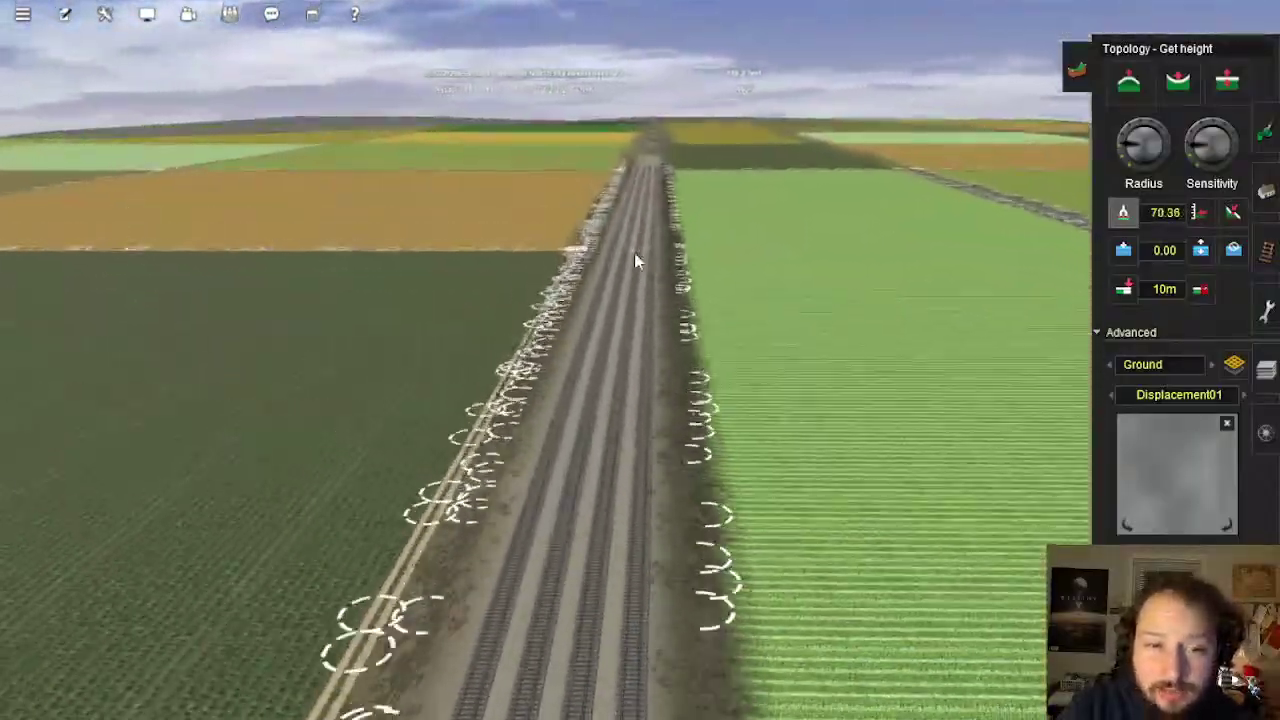
pyautogui.press('Up')
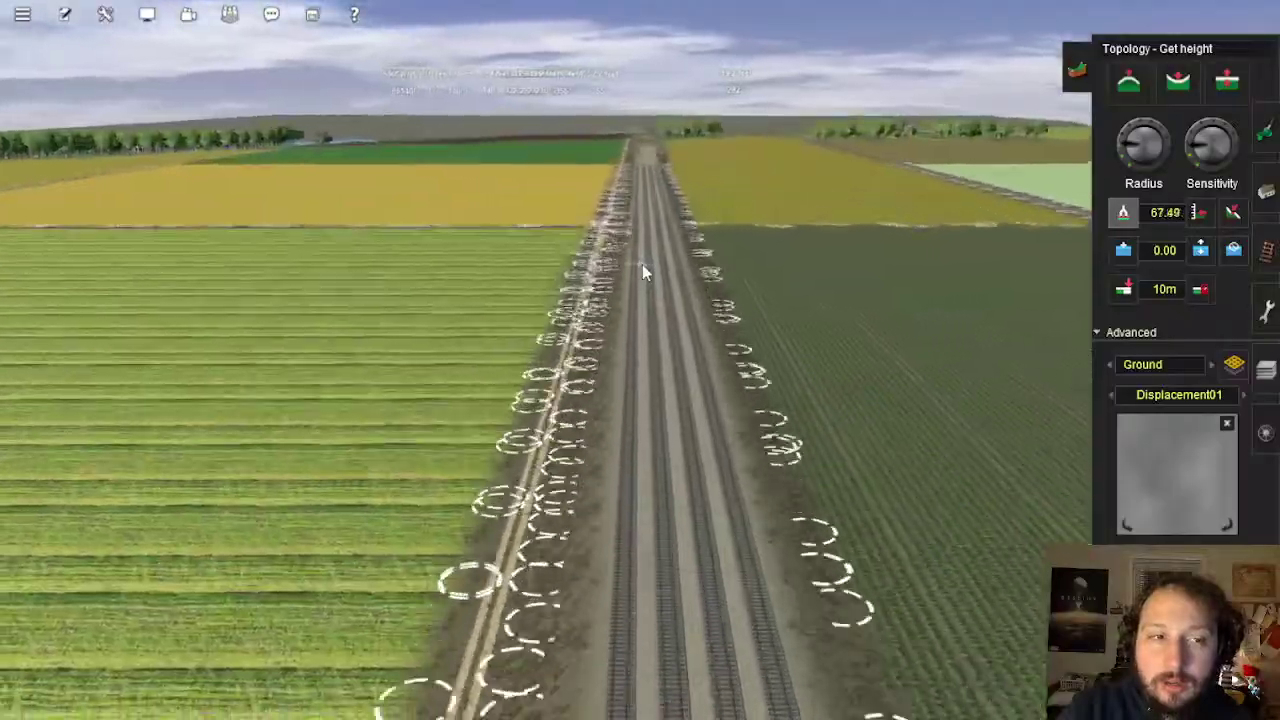
pyautogui.press('Up')
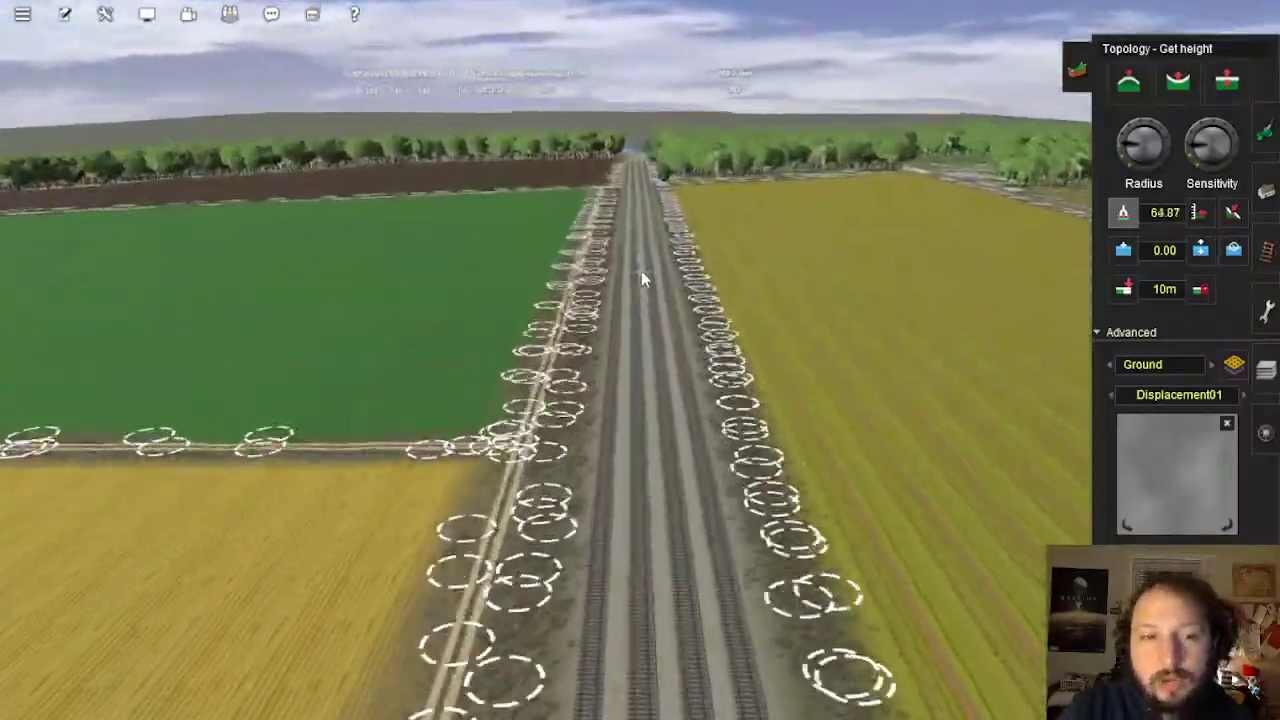
pyautogui.press('Up')
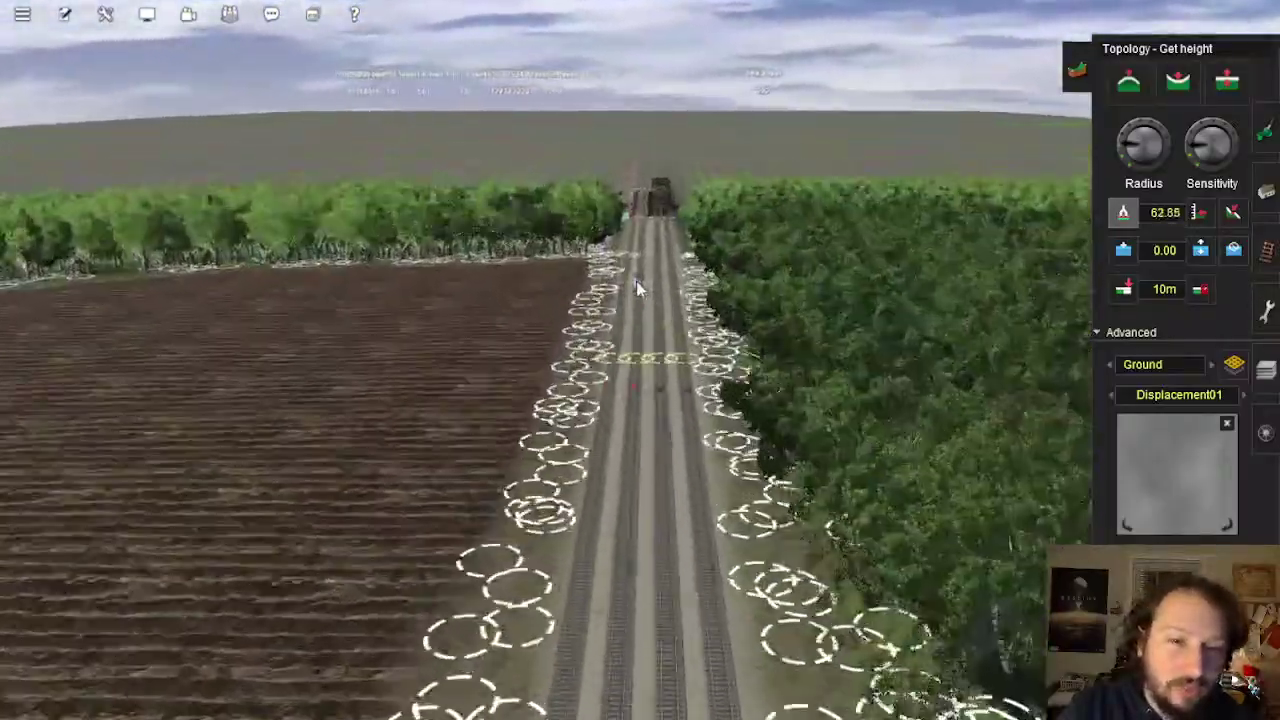
# Examine the ground along the main line across the bare tiles up to the junction, using the Height up tool's view
pyautogui.press('Up')
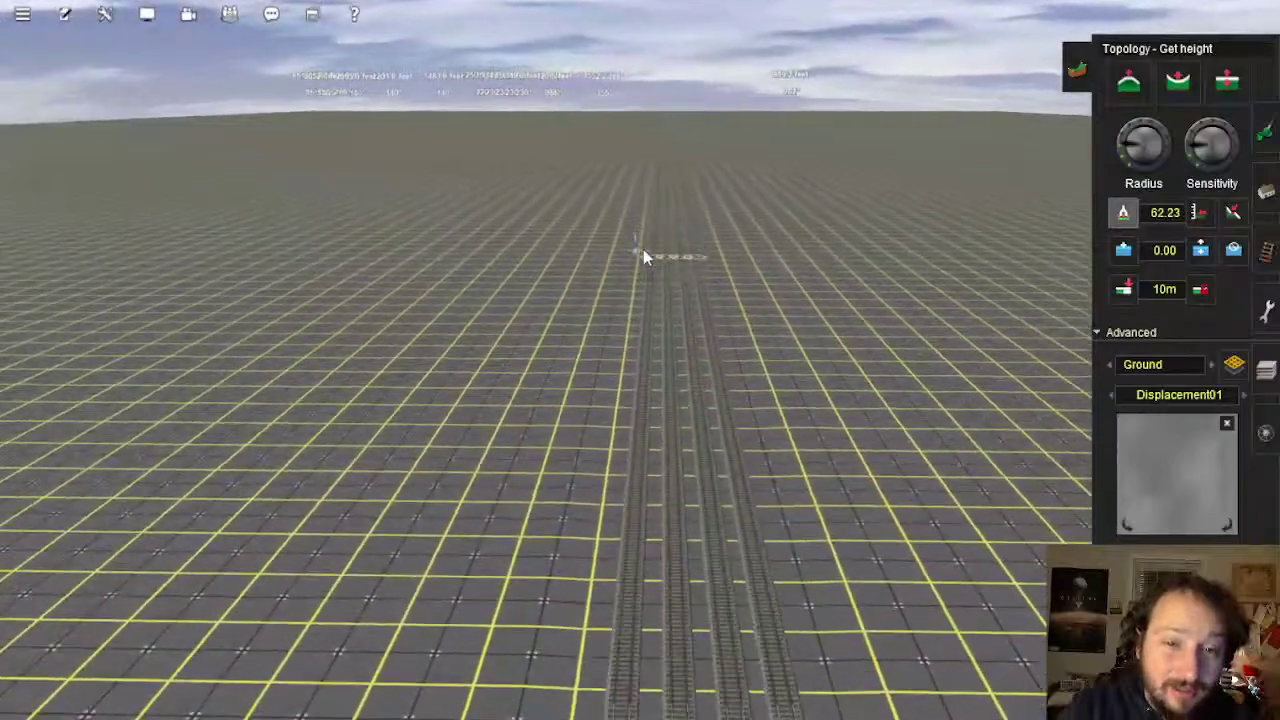
pyautogui.press('Left')
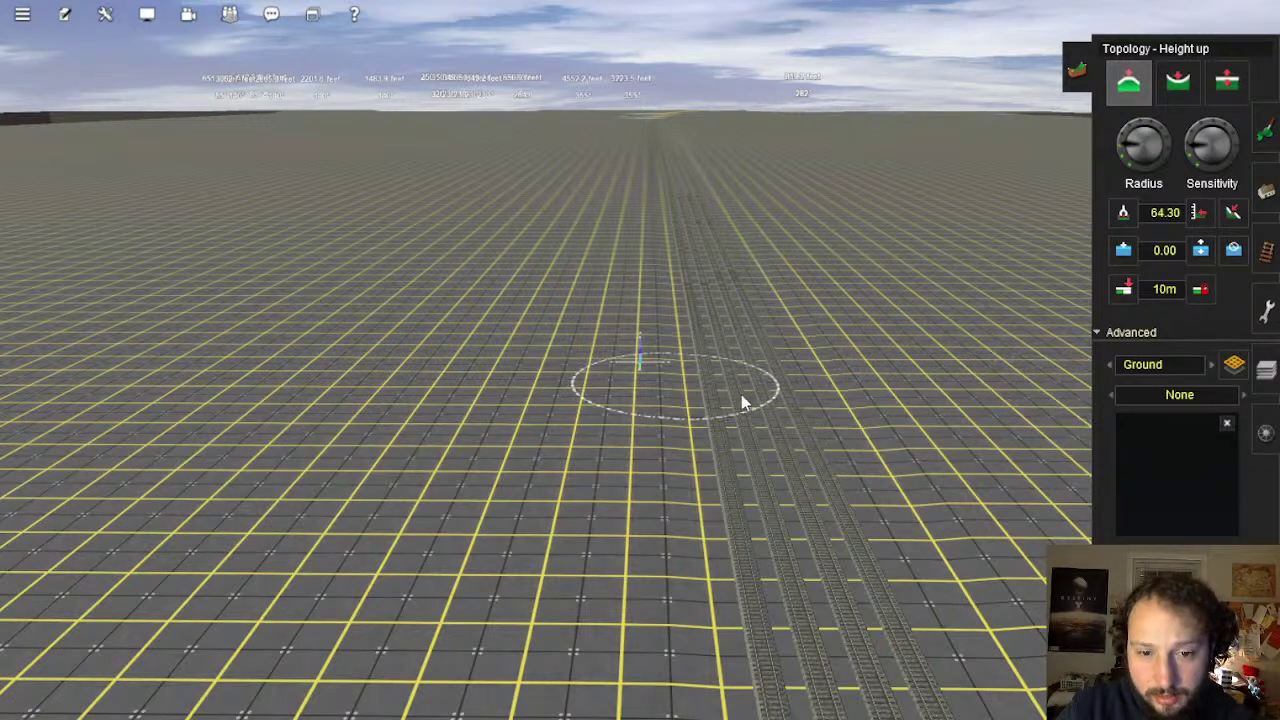
pyautogui.scroll(3, 720, 420)
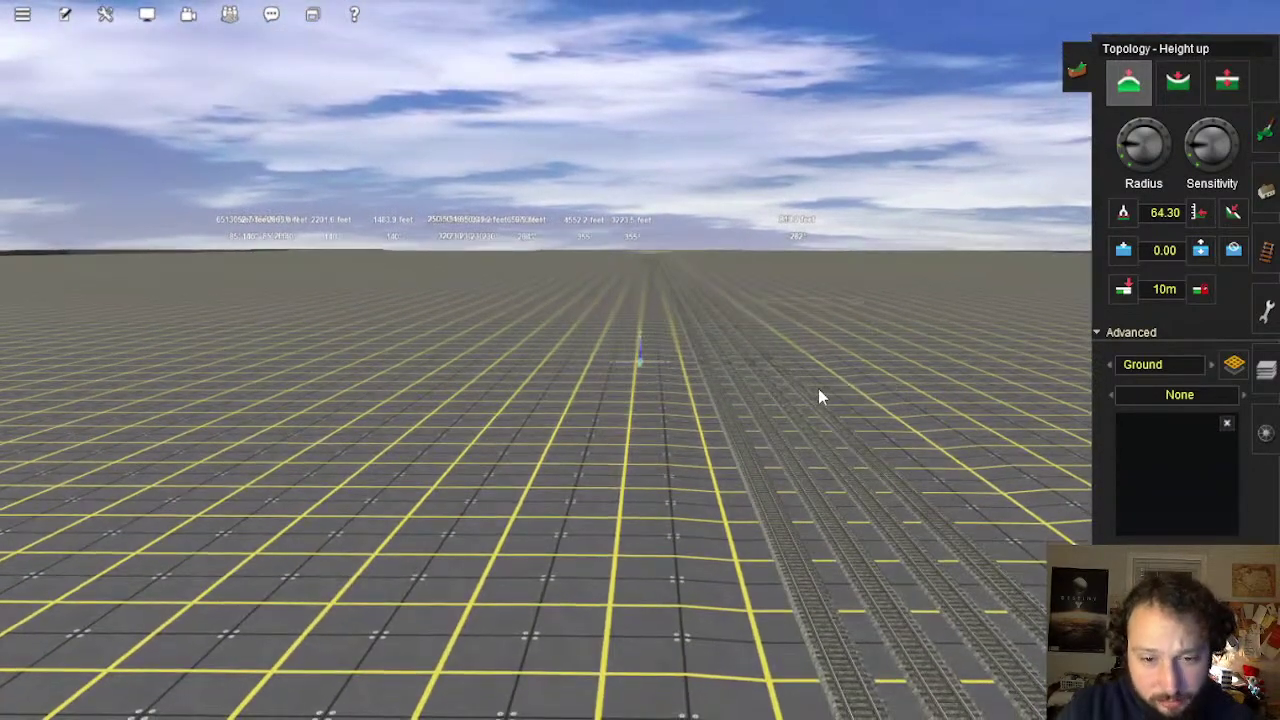
pyautogui.scroll(-2, 651, 302)
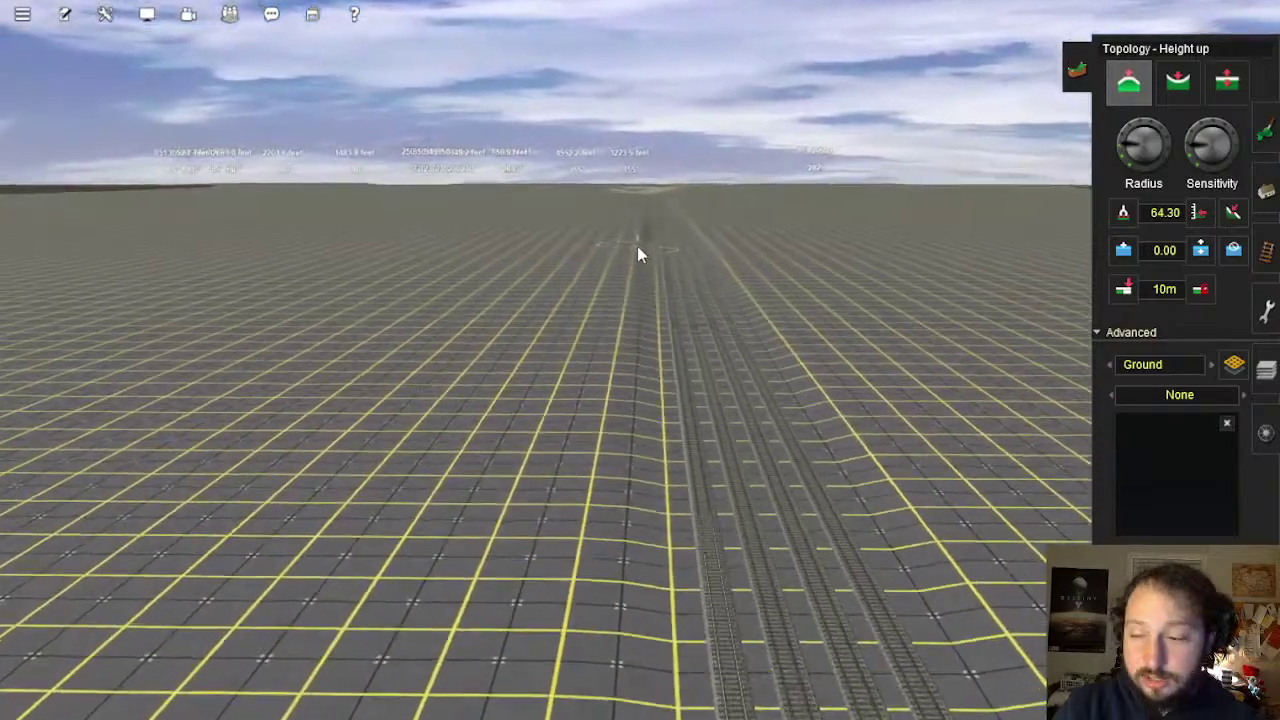
pyautogui.press('Up')
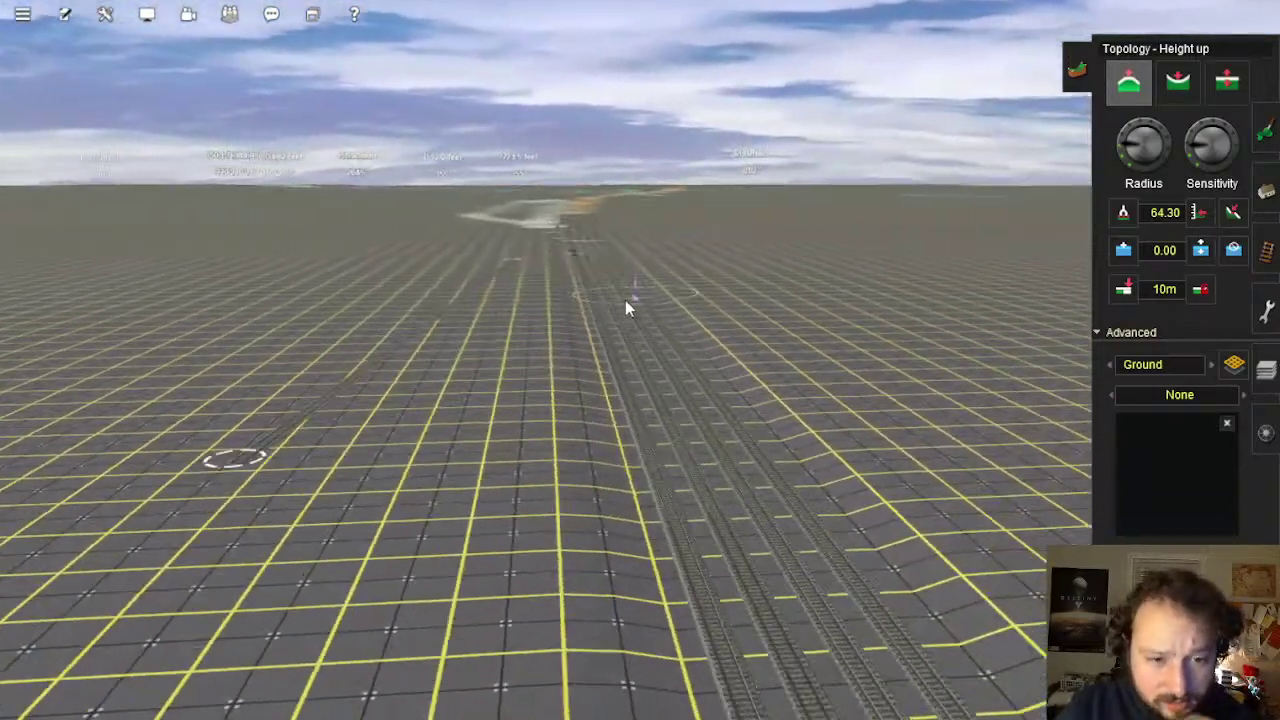
pyautogui.press('Up')
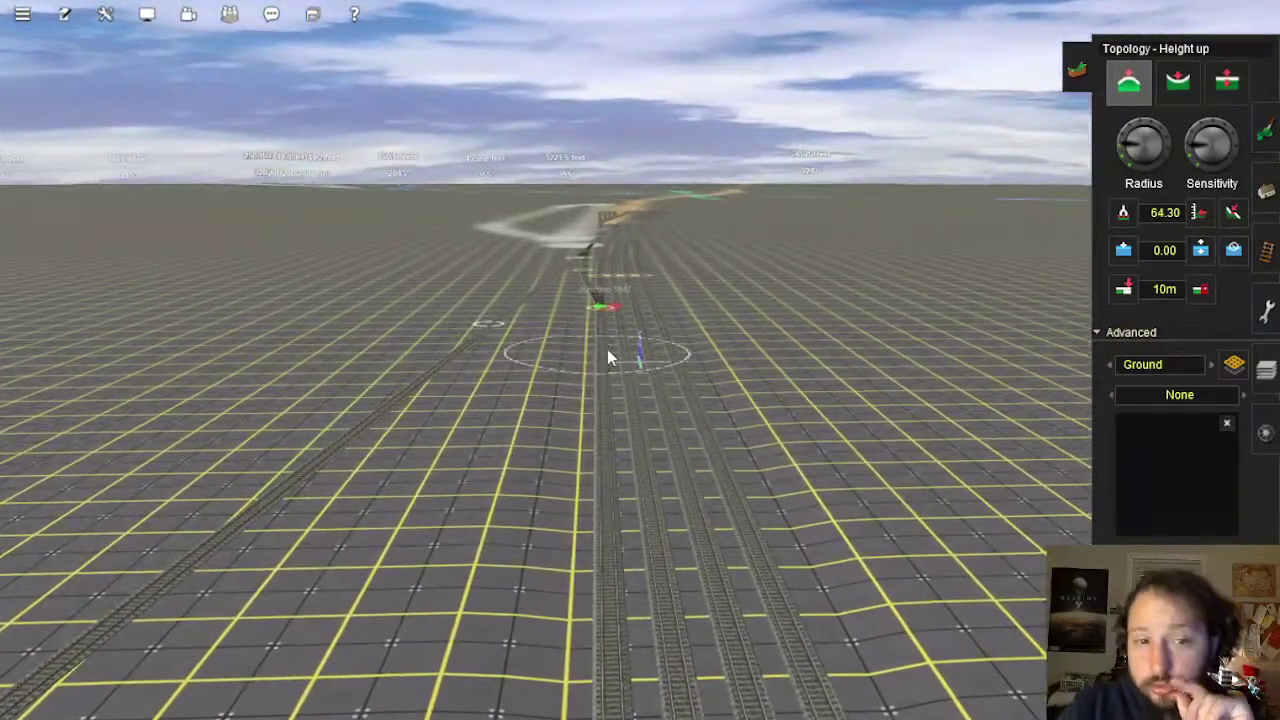
# Follow the multi-track main line past its junctions to the tall grey building and bring up the track tools
pyautogui.press('Up')
pyautogui.press('Up')
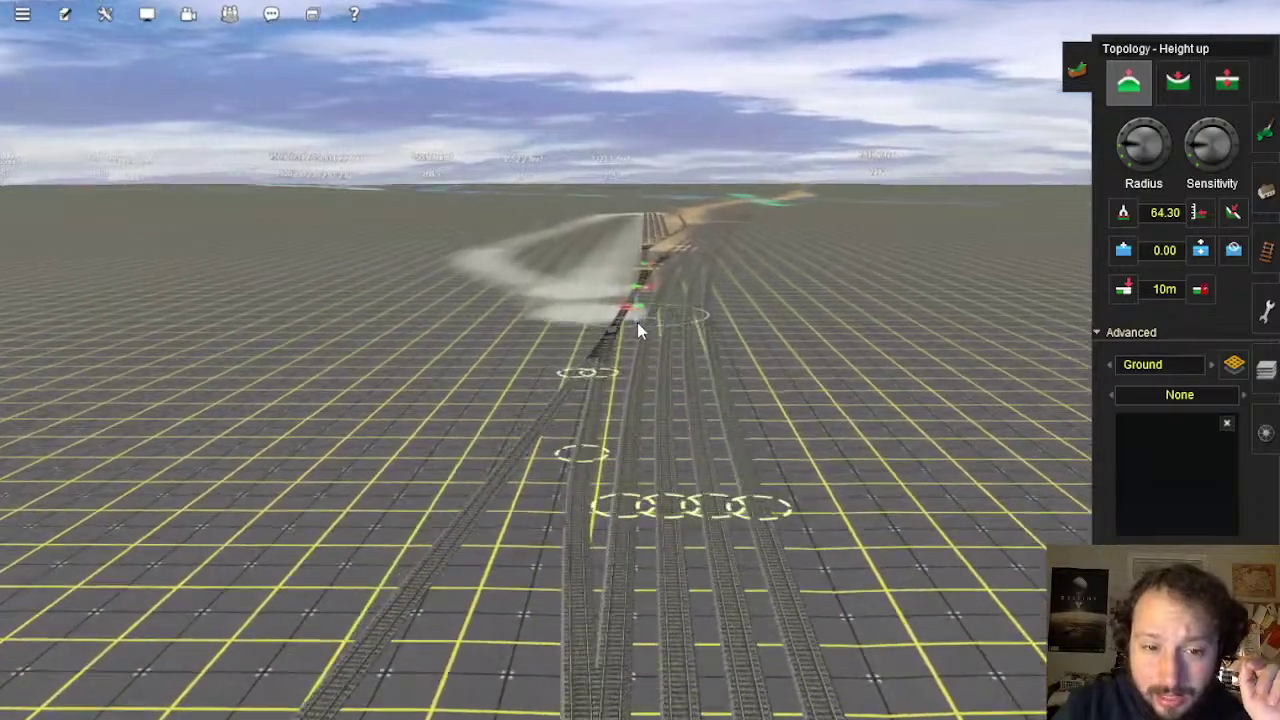
pyautogui.press('Up')
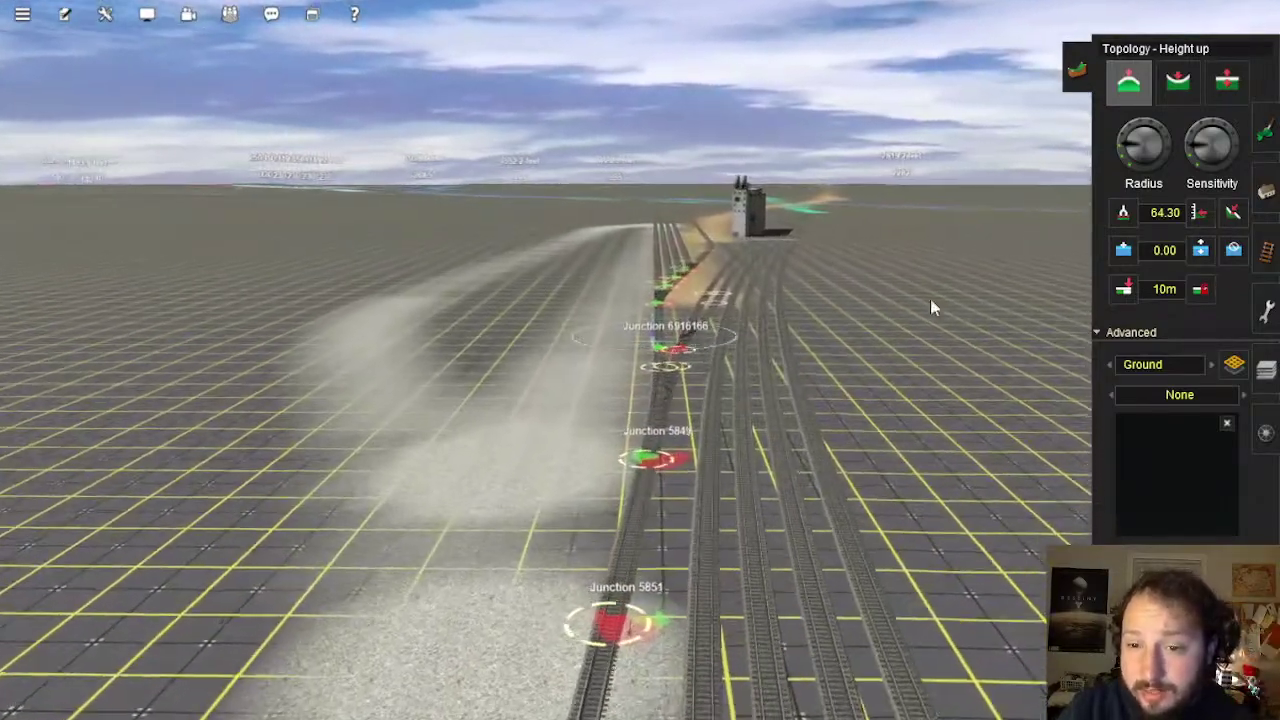
pyautogui.click(1264, 251)
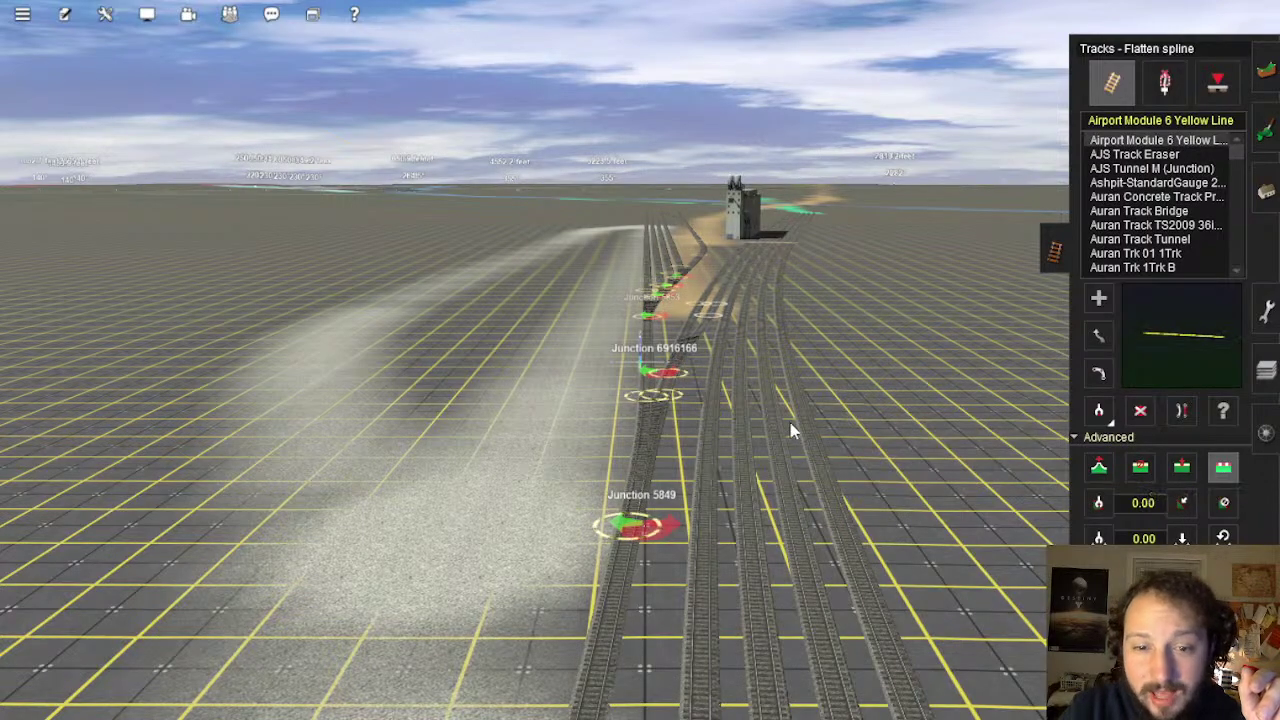
pyautogui.rightClick(710, 335)
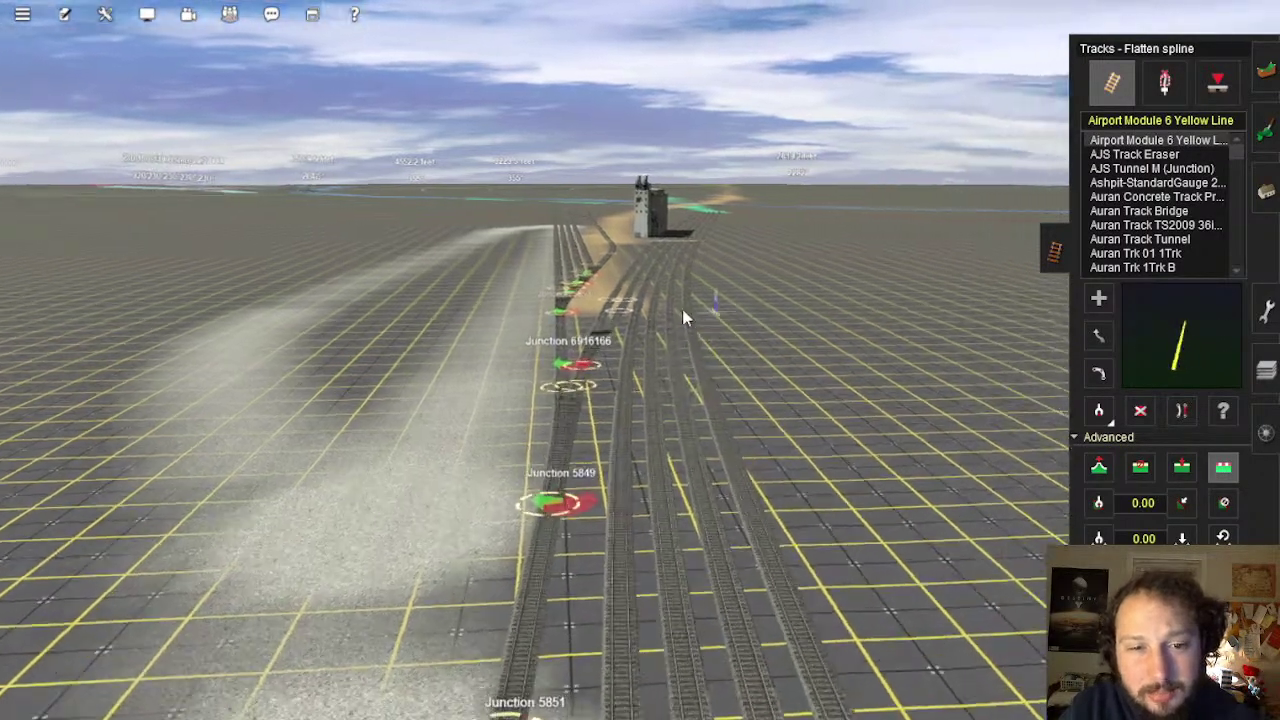
pyautogui.rightClick(639, 312)
pyautogui.rightClick(652, 297)
pyautogui.rightClick(795, 464)
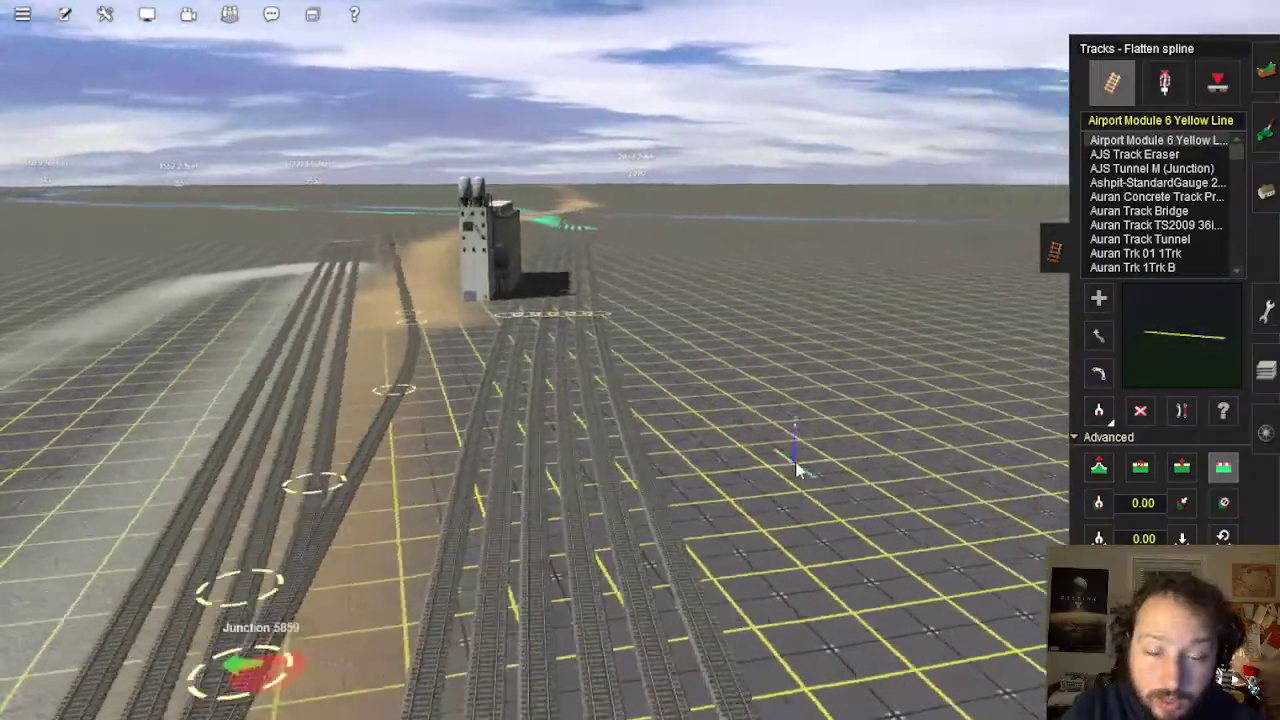
# Survey the whole route on the map from the bare tiles through the farmland up to the coast
pyautogui.press('Right')
pyautogui.scroll(-10, 820, 350)
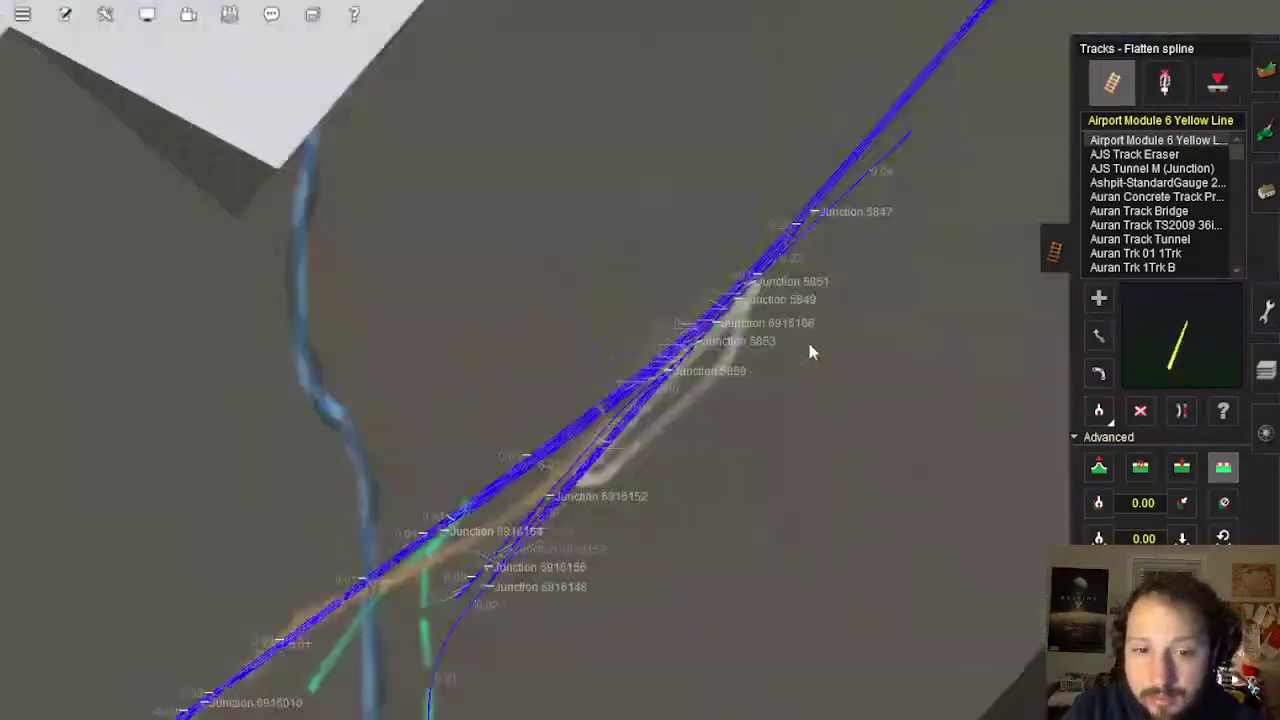
pyautogui.scroll(-10, 810, 352)
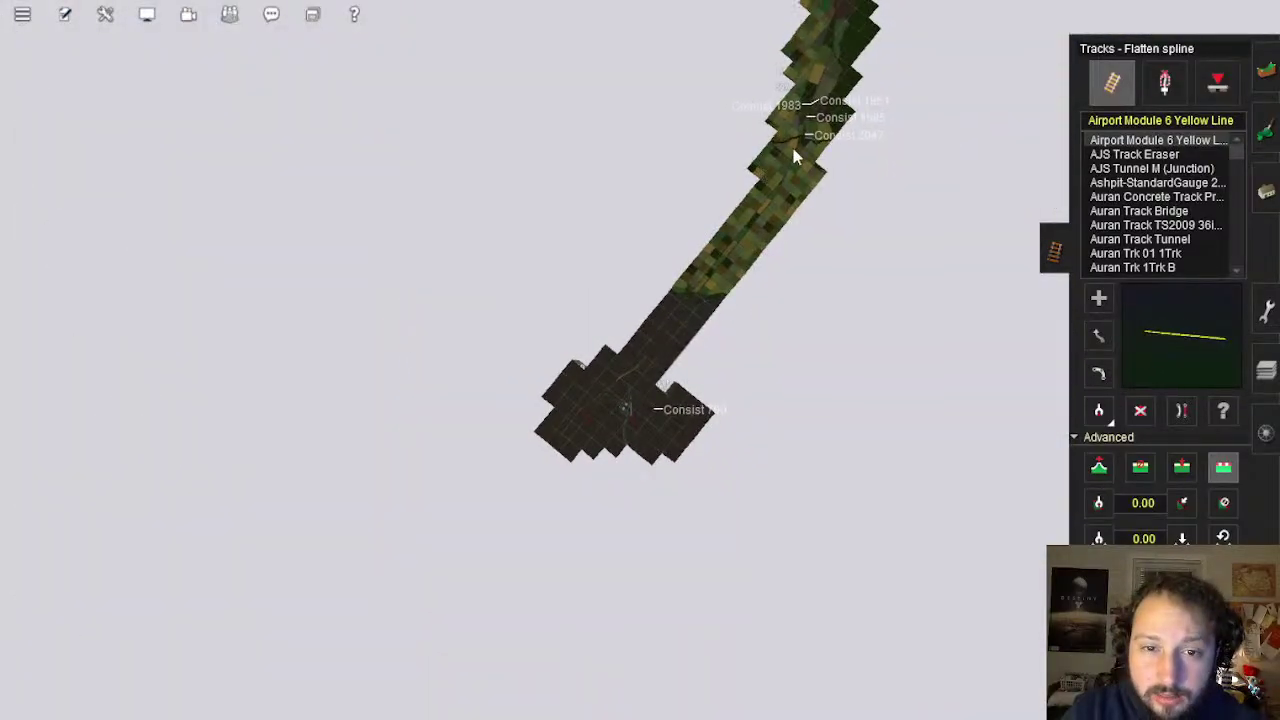
pyautogui.moveTo(793, 157); pyautogui.dragTo(735, 172, button='right')
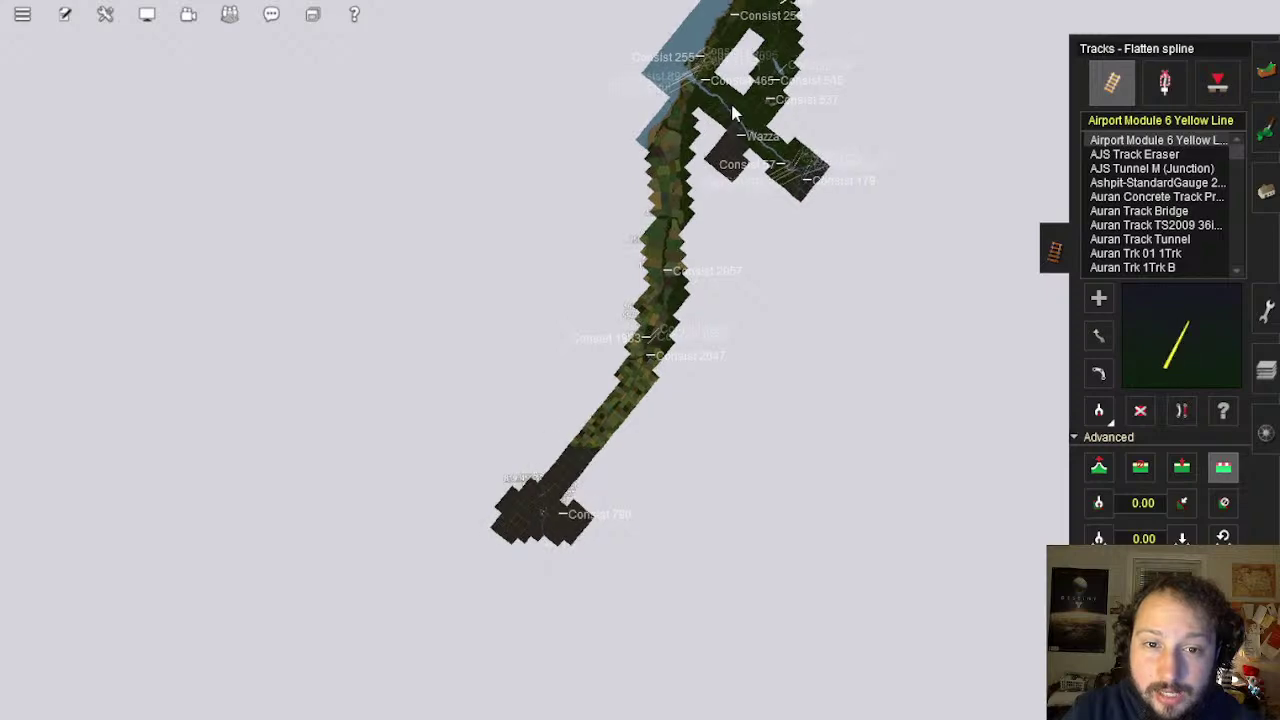
pyautogui.moveTo(730, 100); pyautogui.dragTo(634, 243, button='right')
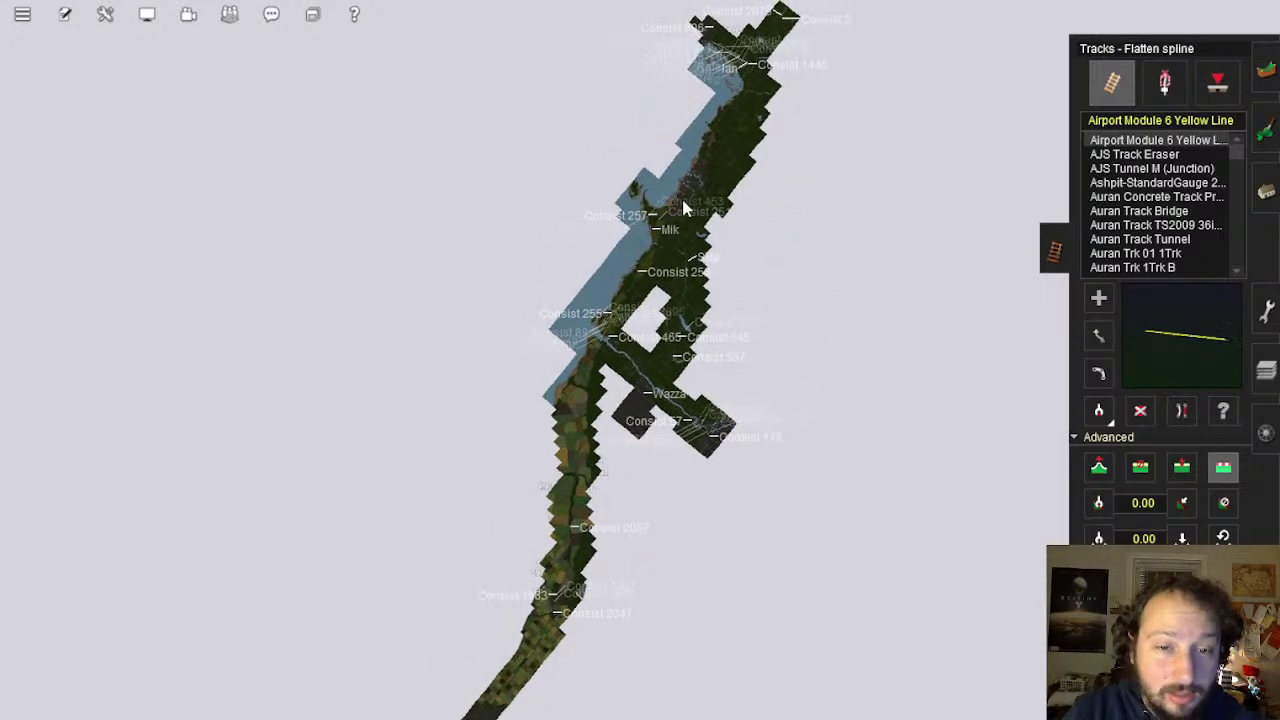
pyautogui.moveTo(683, 207); pyautogui.dragTo(681, 307, button='right')
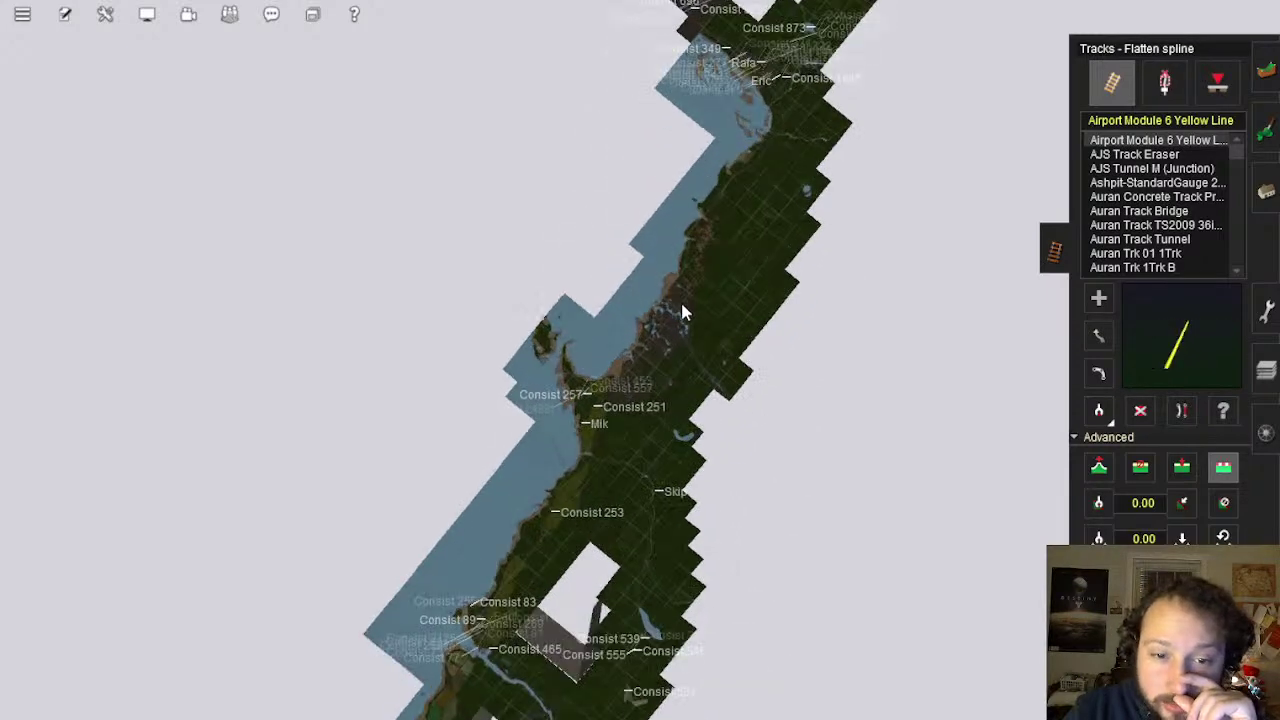
# Inspect the coastal peninsula on the map and trace the route back down the farmland strip to the bare tiles
pyautogui.scroll(5, 682, 310)
pyautogui.rightClick(588, 566)
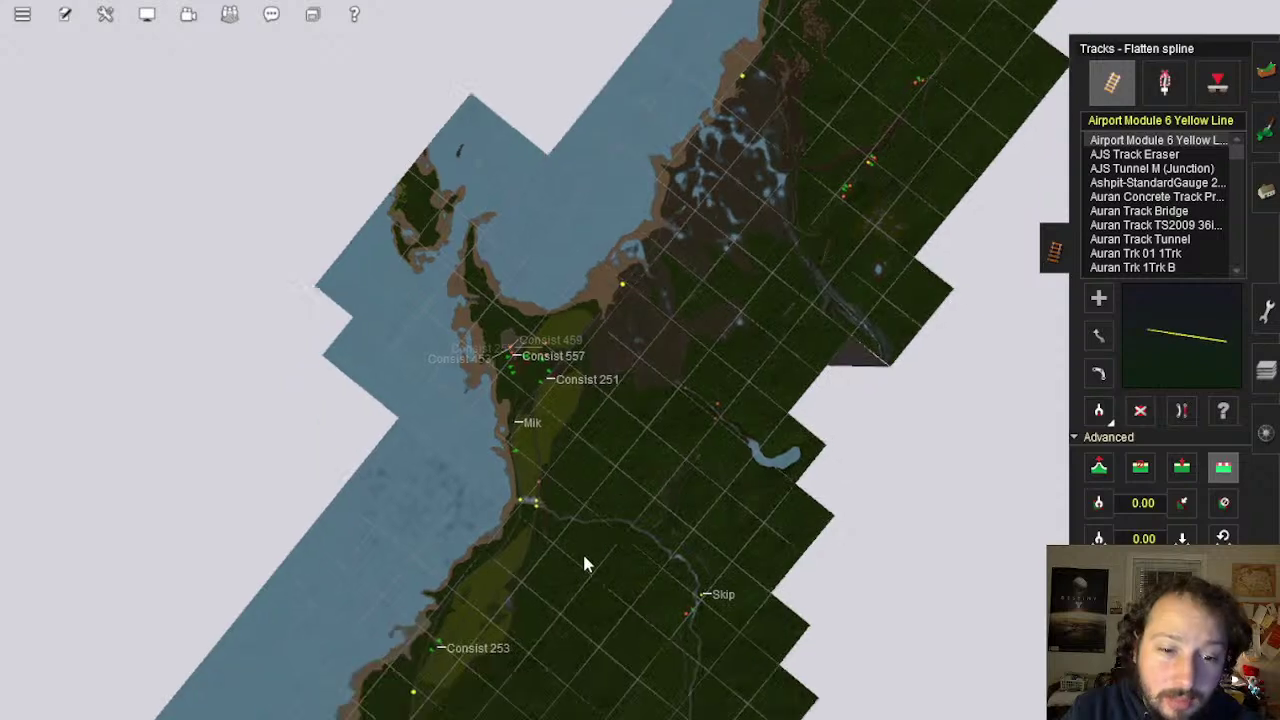
pyautogui.scroll(-5, 580, 550)
pyautogui.rightClick(561, 538)
pyautogui.scroll(-2, 557, 562)
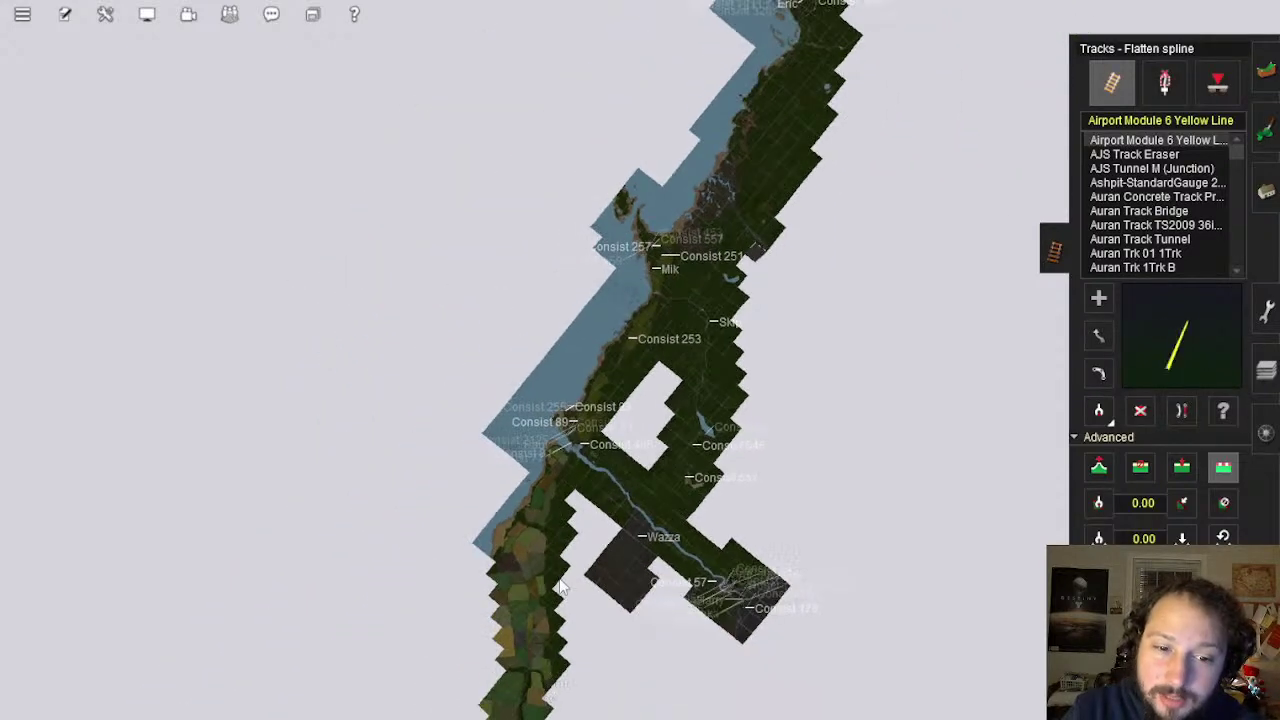
pyautogui.rightClick(545, 607)
pyautogui.rightClick(577, 617)
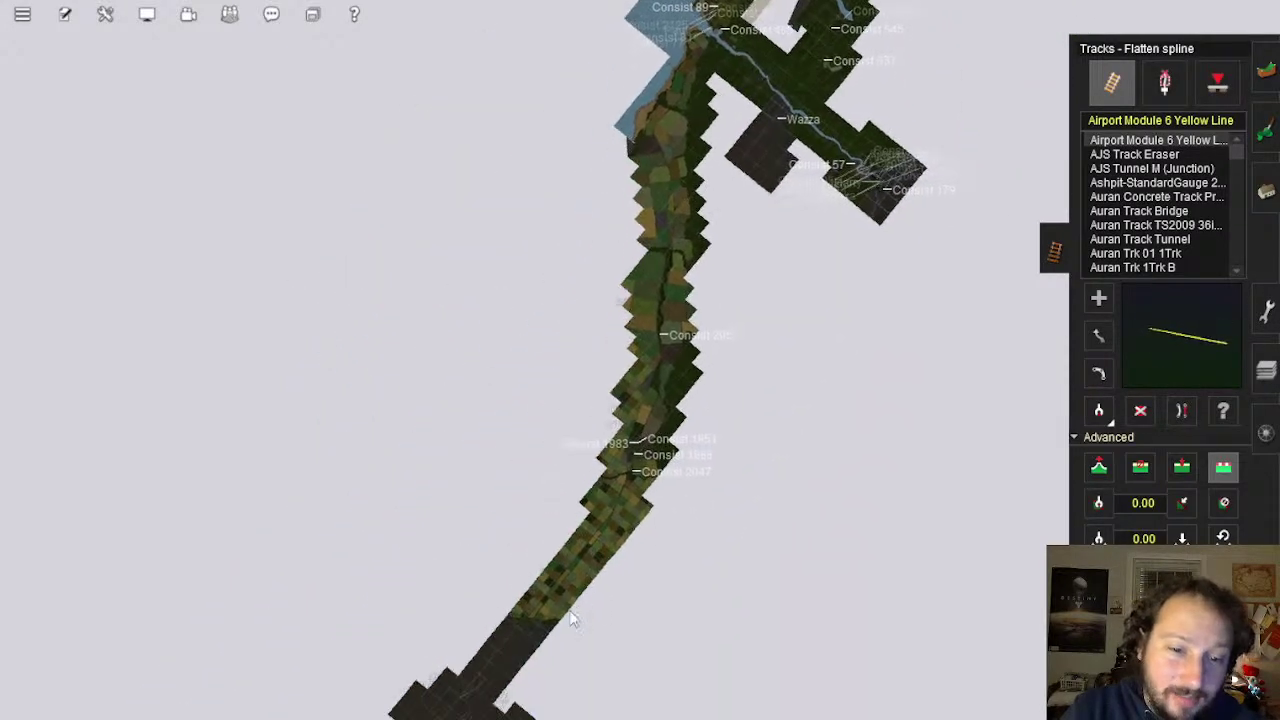
pyautogui.rightClick(528, 594)
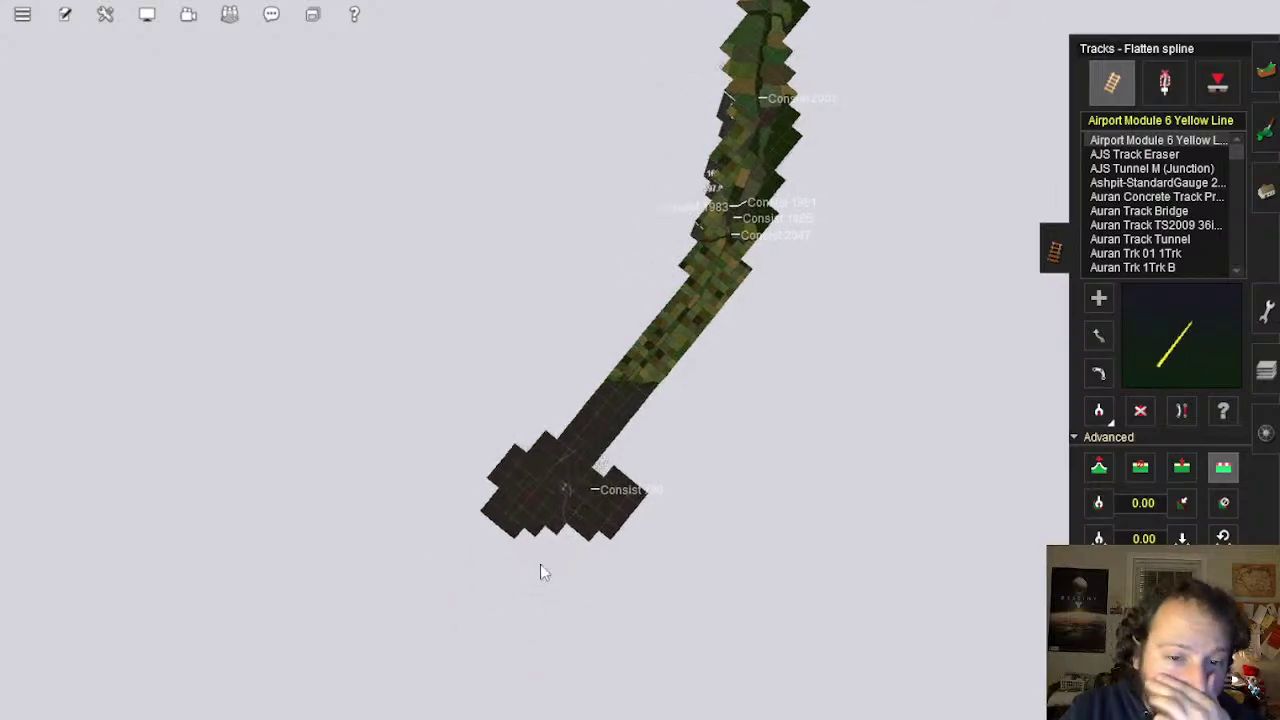
# Examine the bare end tiles, following the branch track, roads and river as far as the factory buildings
pyautogui.scroll(6, 558, 497)
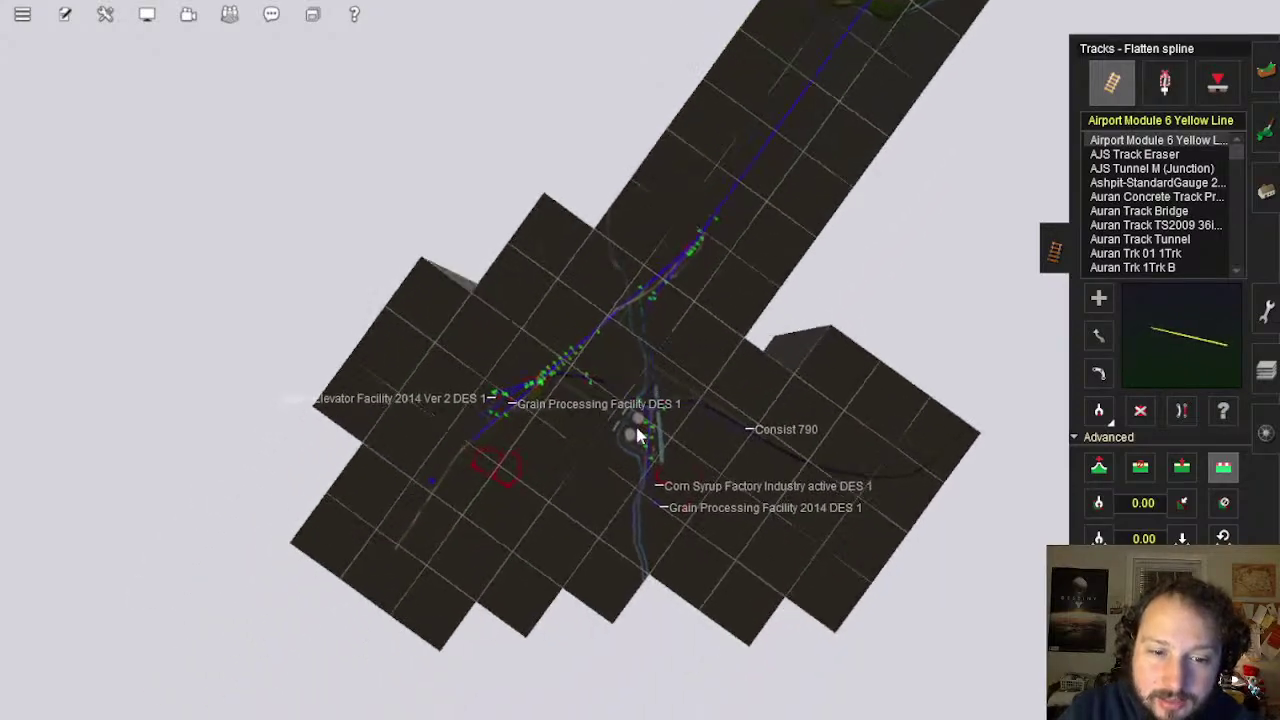
pyautogui.scroll(10, 652, 386)
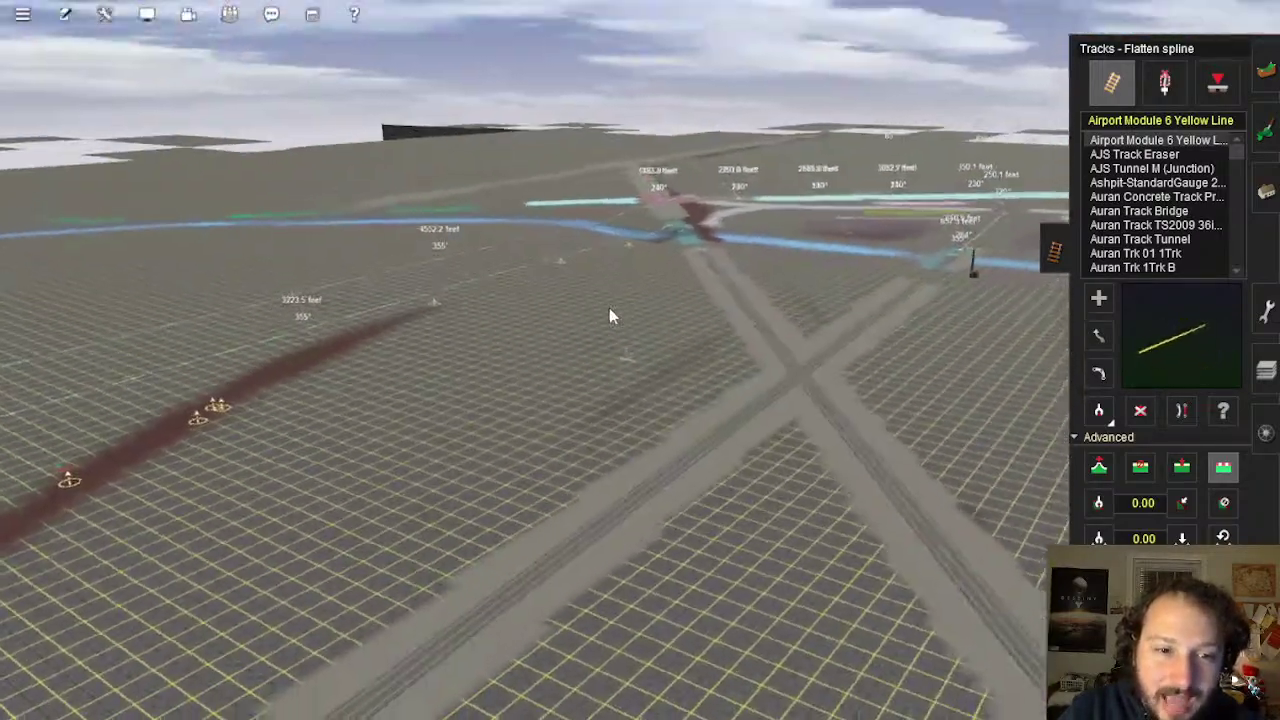
pyautogui.press('Left')
pyautogui.moveTo(587, 309)
pyautogui.mouseDown(button='right')
pyautogui.moveTo(513, 430)
pyautogui.moveTo(508, 498)
pyautogui.moveTo(546, 386)
pyautogui.moveTo(497, 449)
pyautogui.moveTo(527, 368)
pyautogui.moveTo(567, 441)
pyautogui.moveTo(575, 503)
pyautogui.moveTo(623, 429)
pyautogui.moveTo(554, 409)
pyautogui.moveTo(645, 540)
pyautogui.moveTo(650, 300)
pyautogui.moveTo(665, 258)
pyautogui.moveTo(690, 240)
pyautogui.moveTo(723, 251)
pyautogui.moveTo(660, 230)
pyautogui.moveTo(634, 246)
pyautogui.moveTo(640, 222)
pyautogui.moveTo(640, 315)
pyautogui.moveTo(605, 317)
pyautogui.mouseUp(button='right')
pyautogui.press('Right')
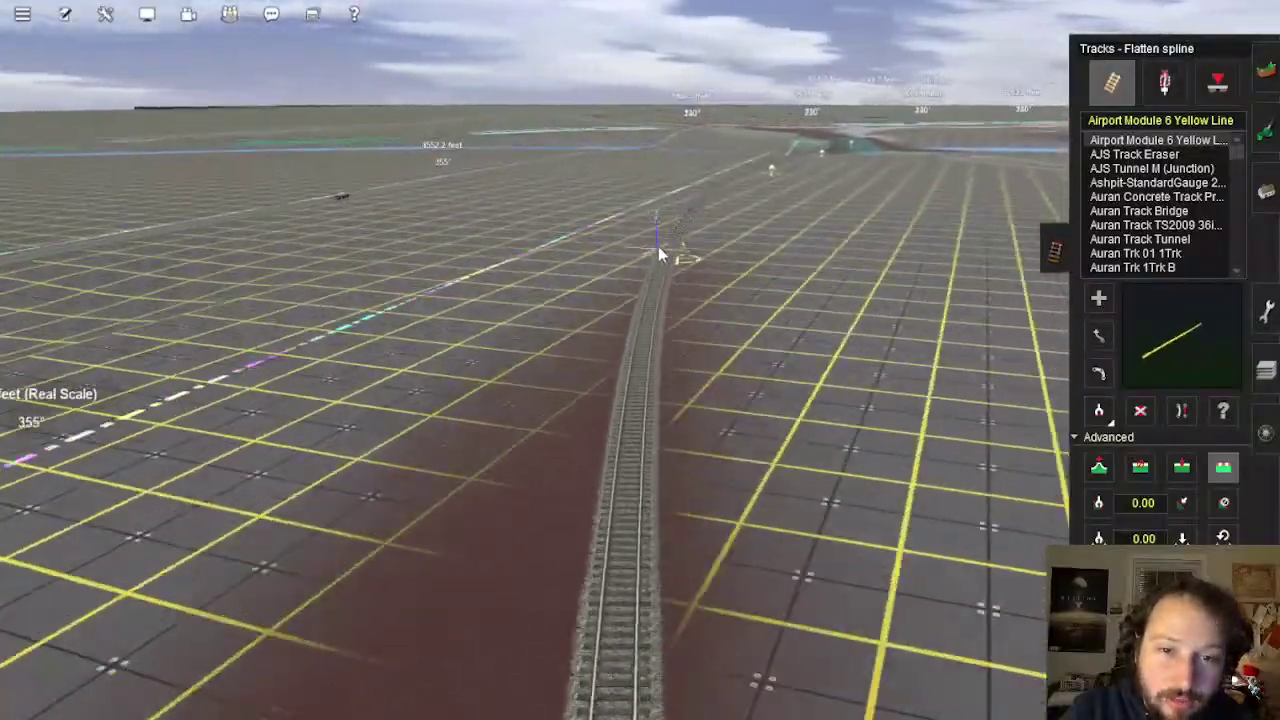
pyautogui.moveTo(658, 246); pyautogui.dragTo(660, 292, button='right')
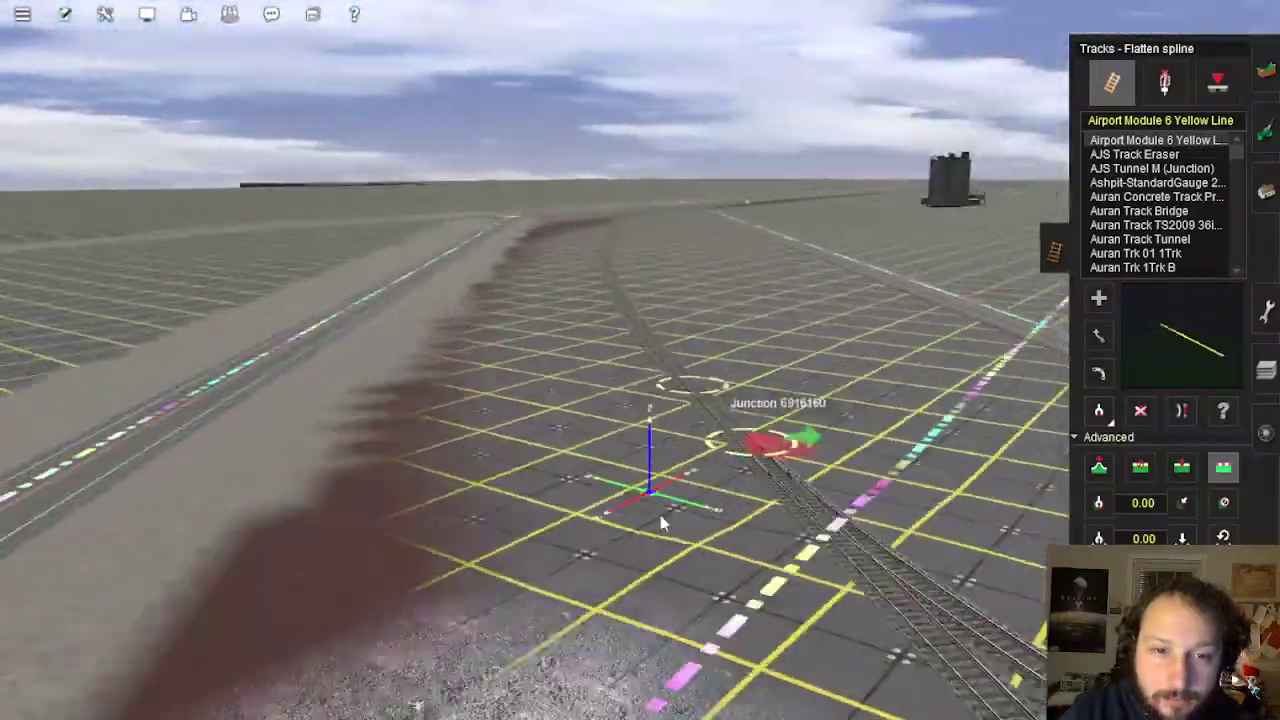
pyautogui.moveTo(660, 515); pyautogui.dragTo(637, 352, button='right')
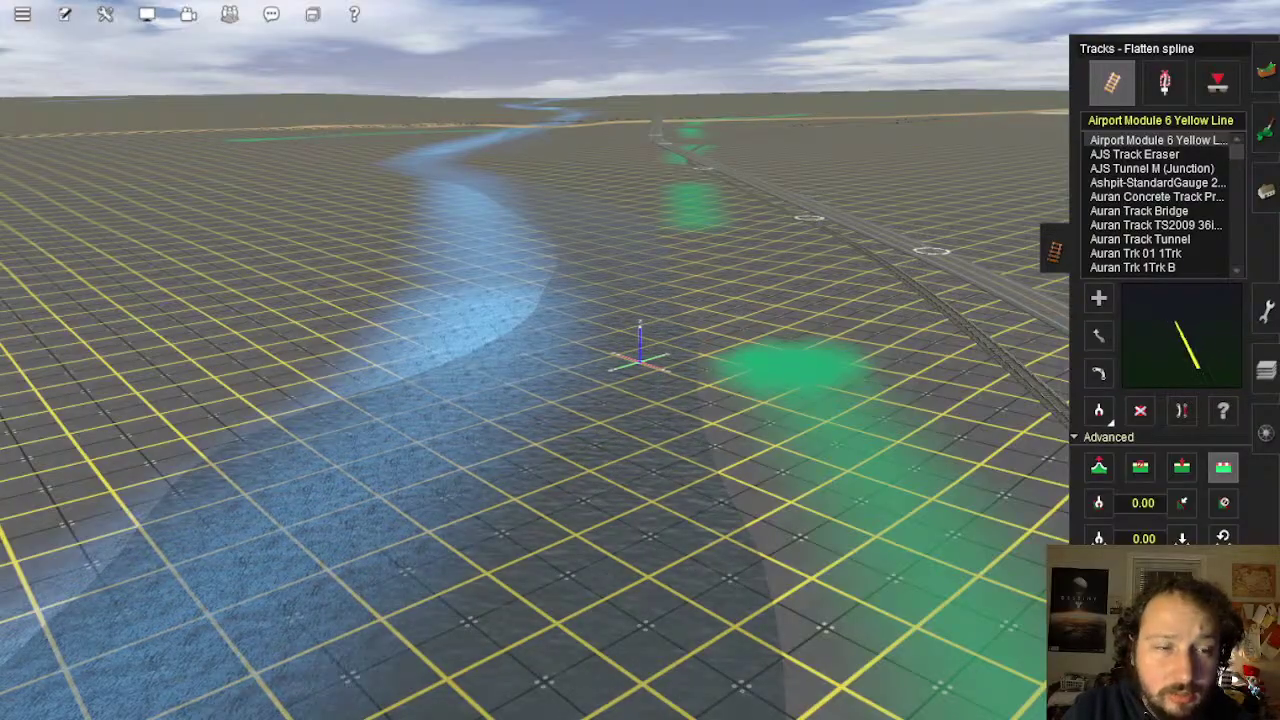
pyautogui.moveTo(637, 352); pyautogui.dragTo(663, 367, button='right')
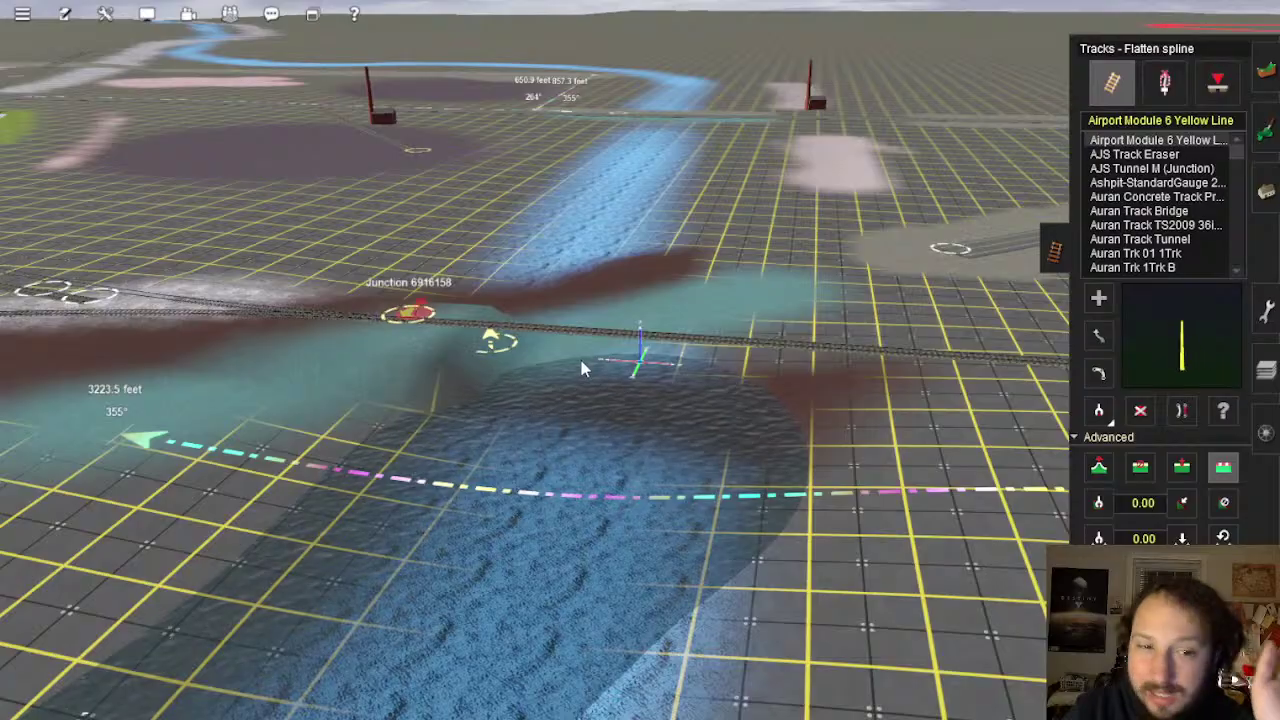
pyautogui.moveTo(583, 368); pyautogui.dragTo(612, 372, button='right')
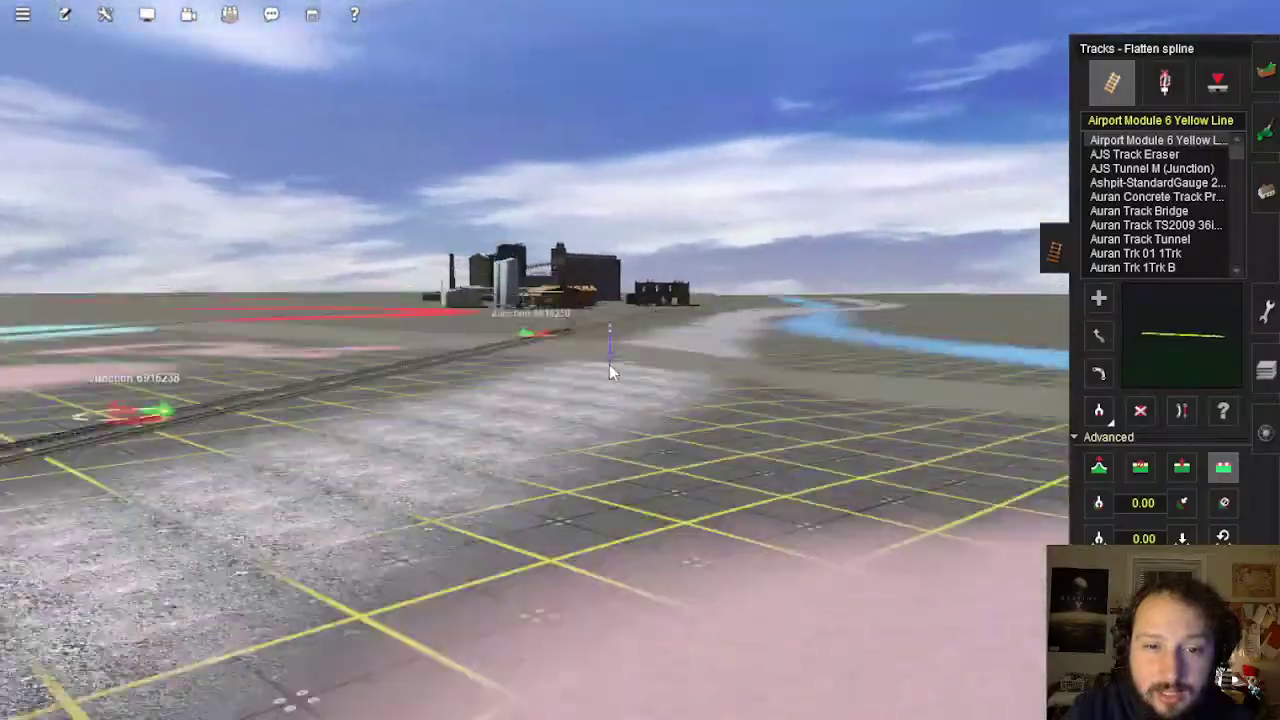
# Inspect the painted pink, red and cyan planning areas and the street layout beside the industrial tracks
pyautogui.press('Up')
pyautogui.press('Left')
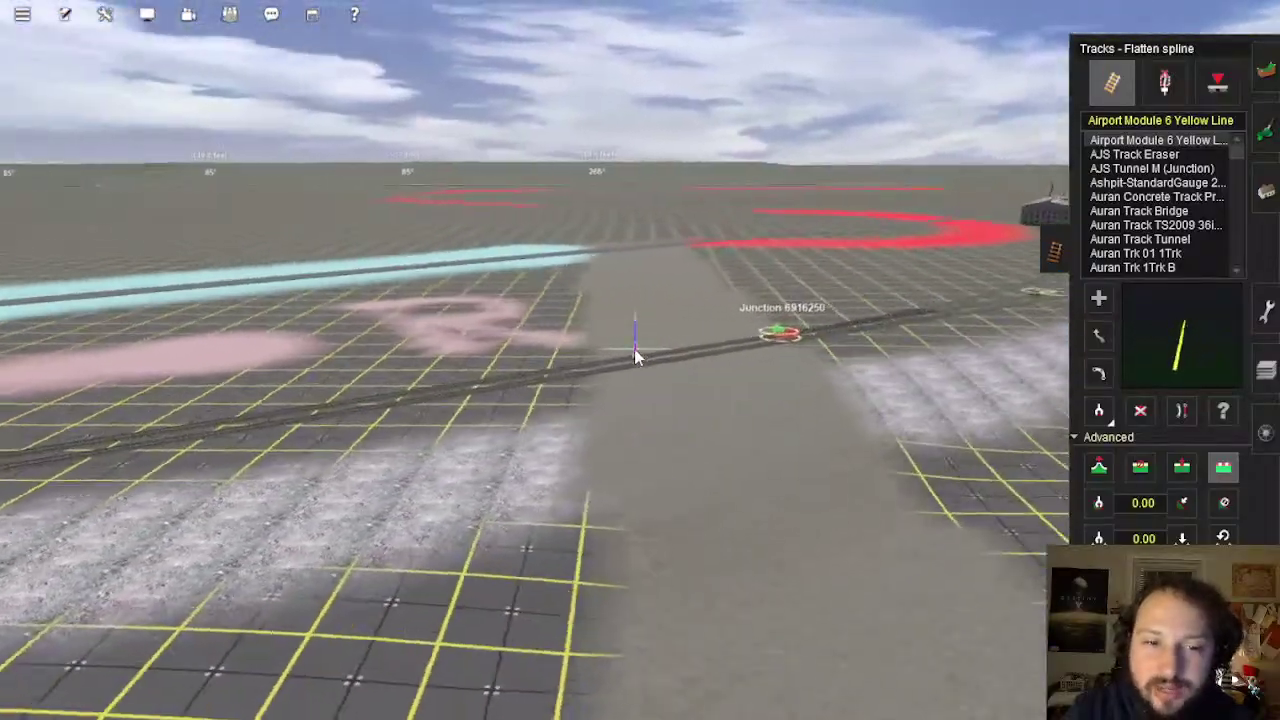
pyautogui.press('Left')
pyautogui.press('Up')
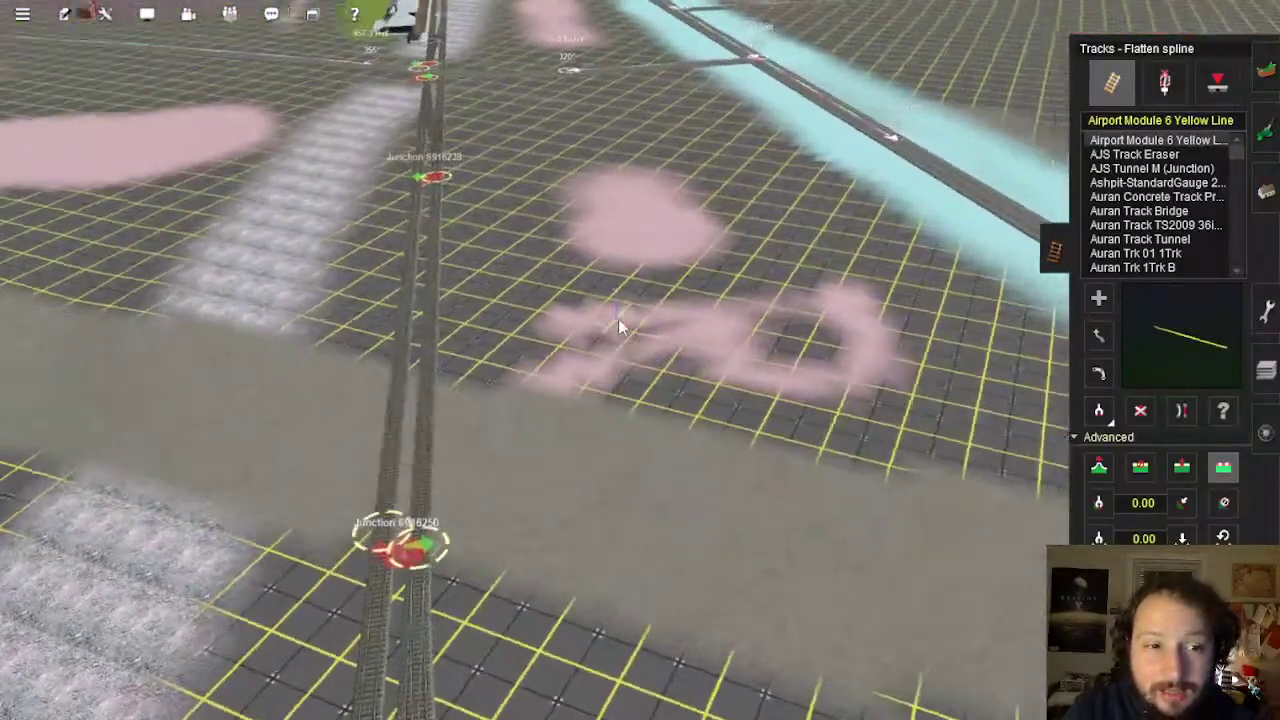
pyautogui.press('Down')
pyautogui.moveTo(628, 332); pyautogui.dragTo(744, 352, button='right')
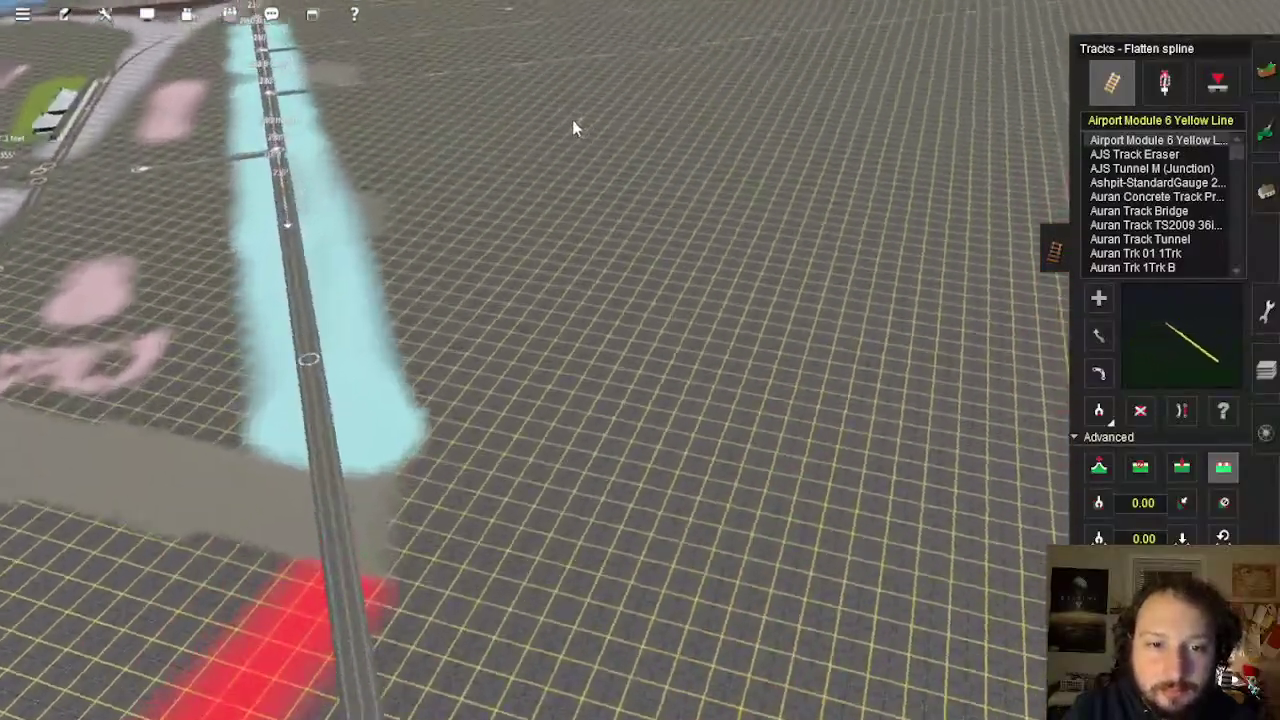
pyautogui.press('Left')
pyautogui.moveTo(573, 127); pyautogui.dragTo(590, 285, button='right')
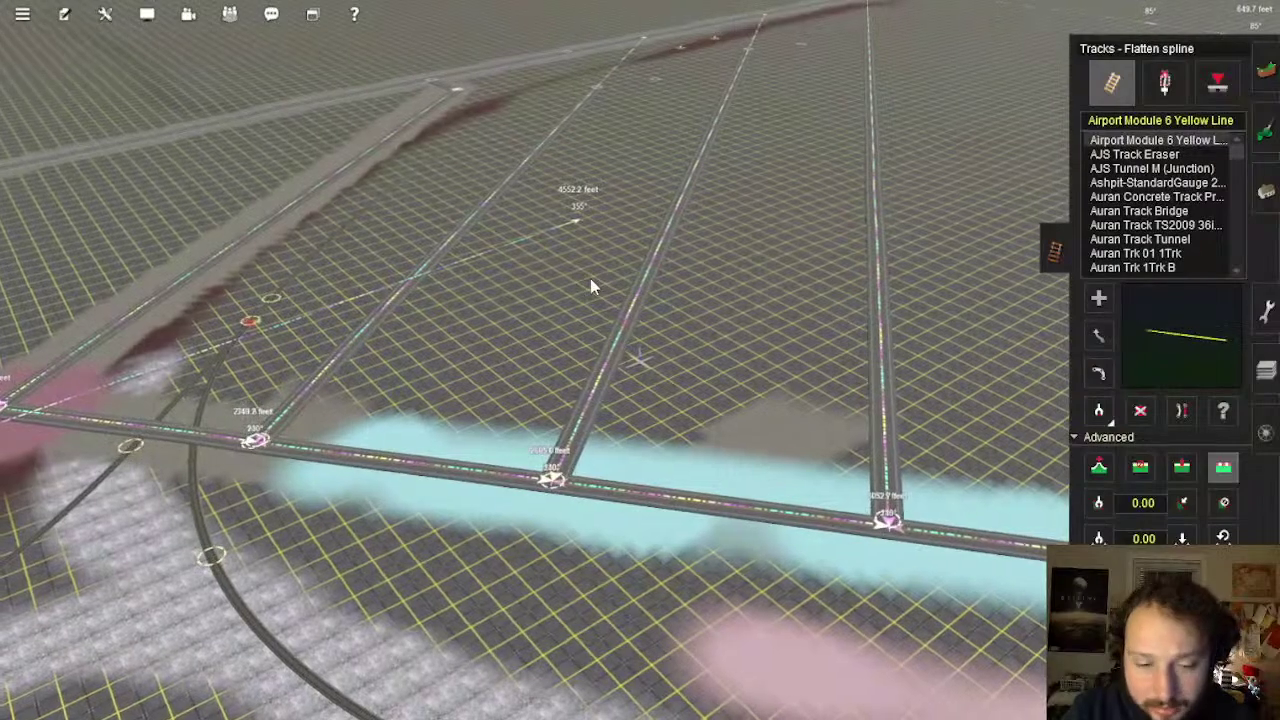
# Examine the diagonal streets and the track running beside the highway to the processing plant
pyautogui.moveTo(596, 320)
pyautogui.mouseDown(button='right')
pyautogui.moveTo(542, 317)
pyautogui.moveTo(596, 338)
pyautogui.moveTo(559, 338)
pyautogui.moveTo(599, 379)
pyautogui.moveTo(623, 391)
pyautogui.moveTo(649, 377)
pyautogui.mouseUp(button='right')
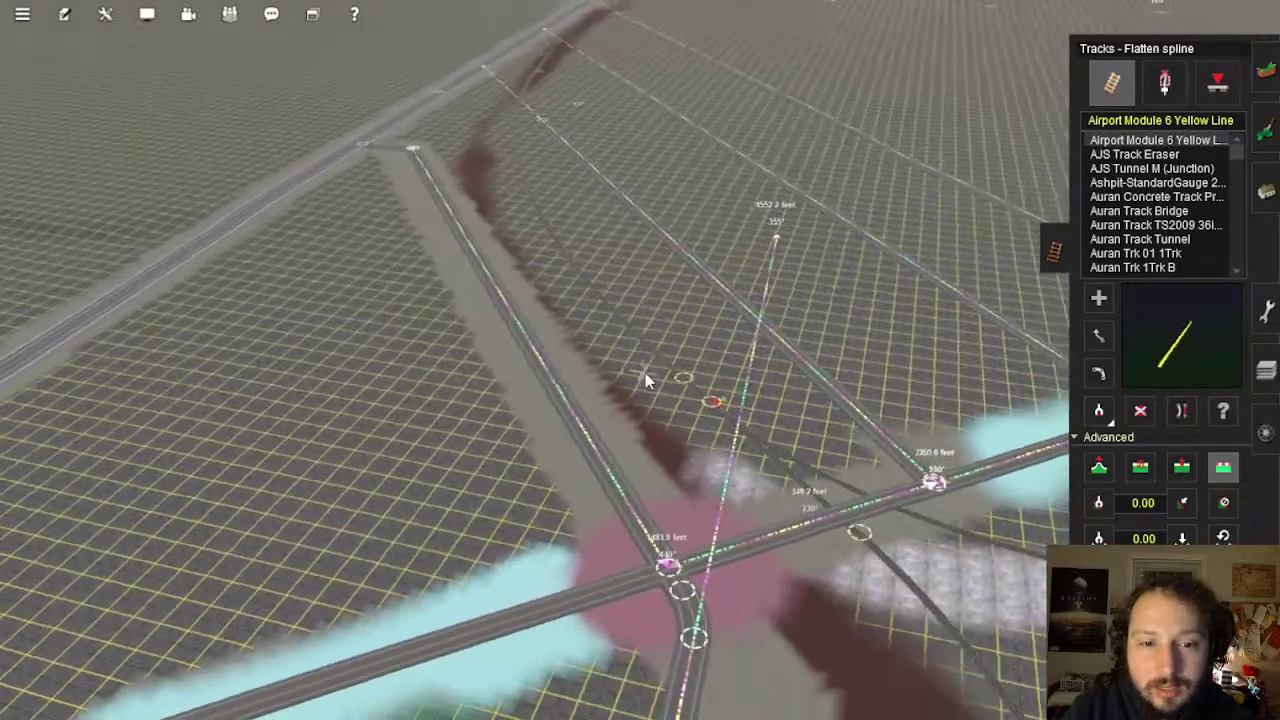
pyautogui.moveTo(591, 176); pyautogui.dragTo(628, 336, button='right')
pyautogui.press('Up')
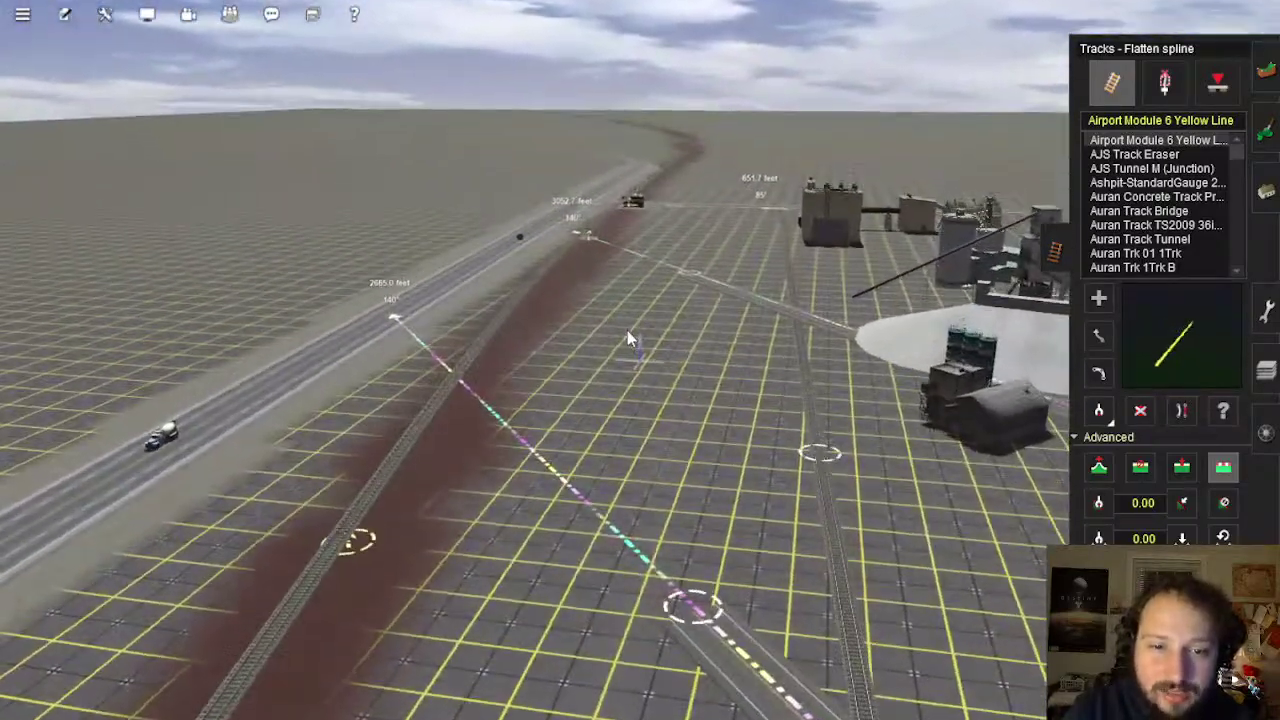
pyautogui.moveTo(688, 364); pyautogui.dragTo(645, 378, button='right')
pyautogui.moveTo(675, 333); pyautogui.dragTo(634, 362, button='right')
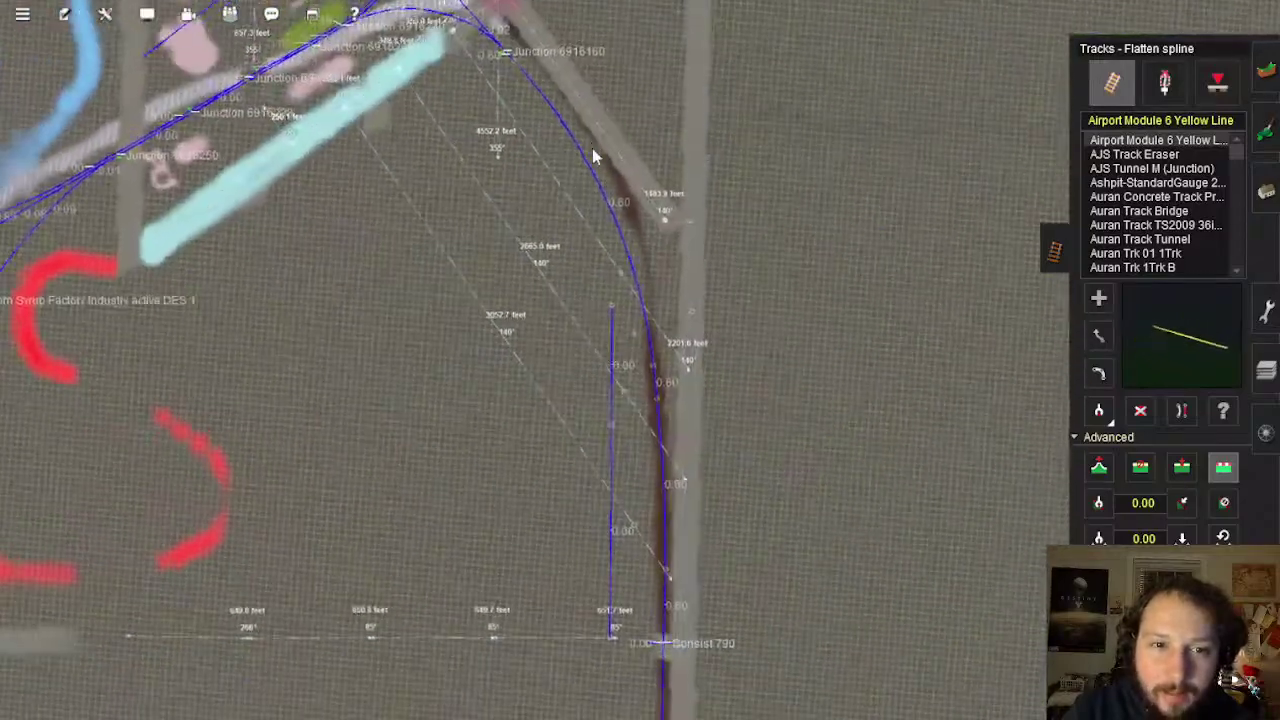
# Check the track gradients on the map around the river crossing and look over the curved triangle junction from above
pyautogui.scroll(-5, 592, 148)
pyautogui.moveTo(591, 177); pyautogui.dragTo(657, 347, button='right')
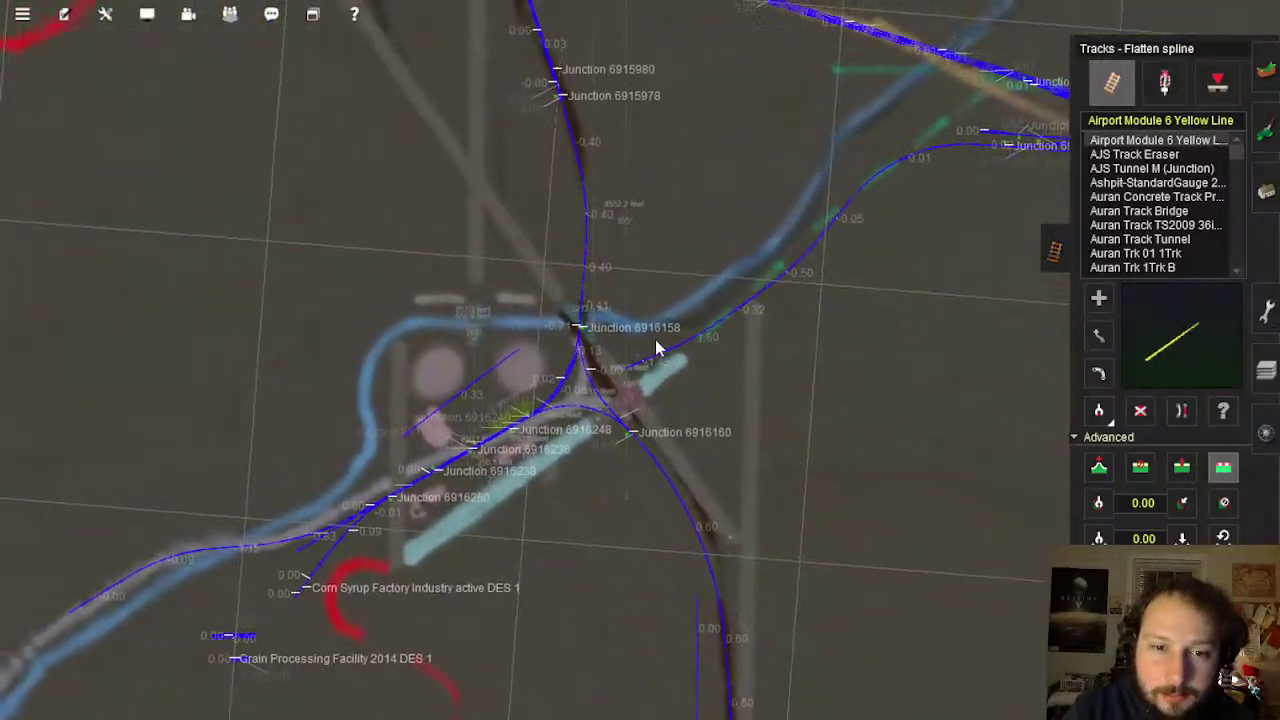
pyautogui.scroll(8, 609, 398)
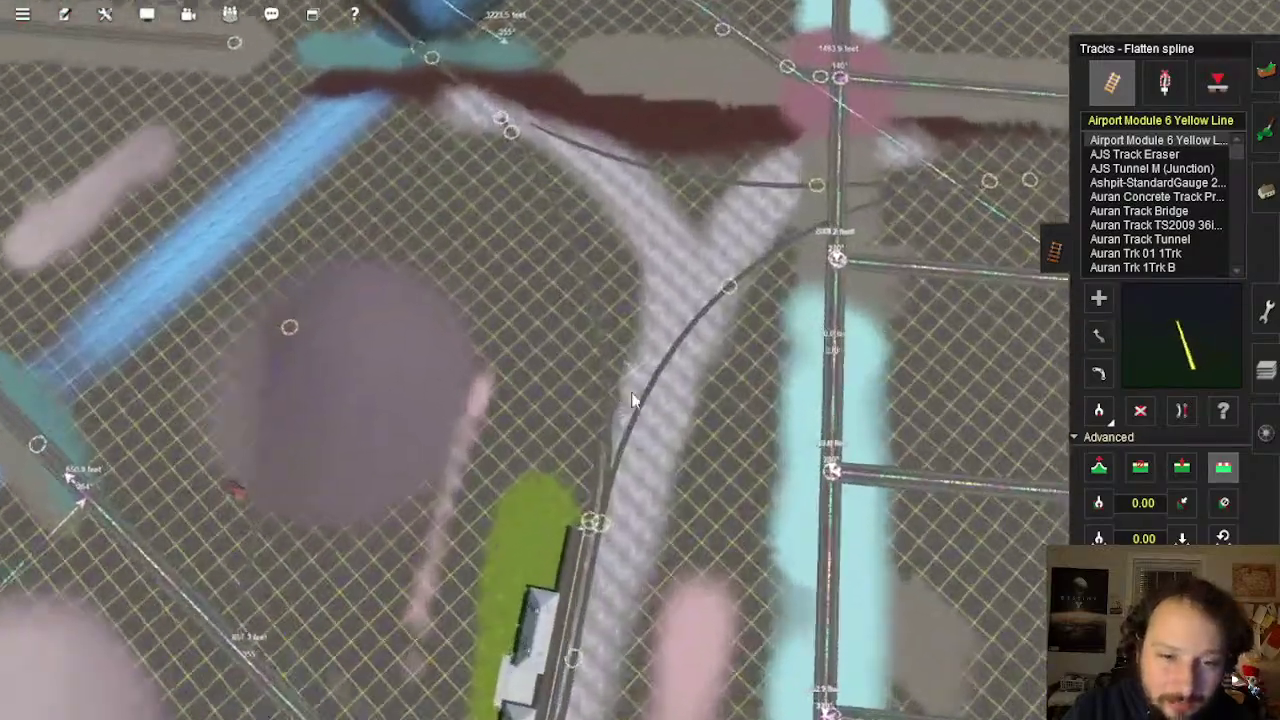
pyautogui.moveTo(632, 400); pyautogui.dragTo(643, 378, button='right')
# Examine the road and the single track along the green-marked alignment beside the river, including where they cross
pyautogui.moveTo(668, 235); pyautogui.dragTo(615, 145, button='right')
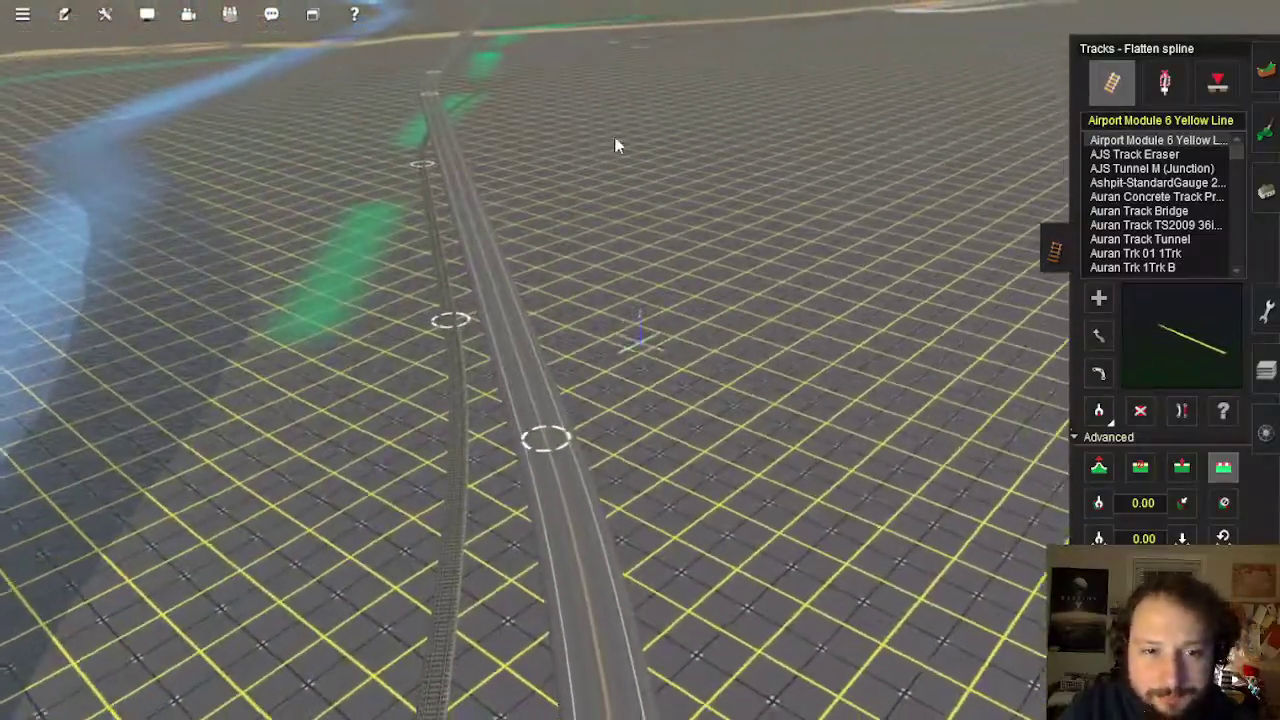
pyautogui.moveTo(655, 237); pyautogui.dragTo(605, 302, button='right')
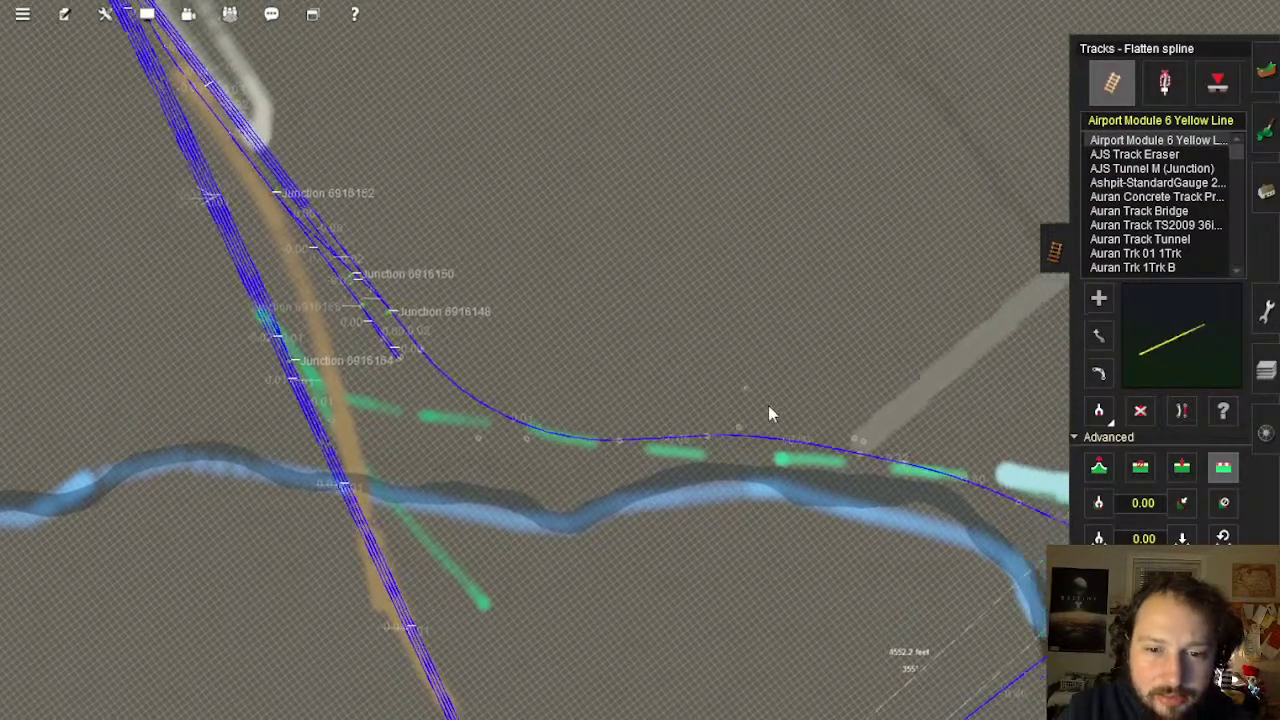
pyautogui.moveTo(622, 395); pyautogui.dragTo(691, 262, button='right')
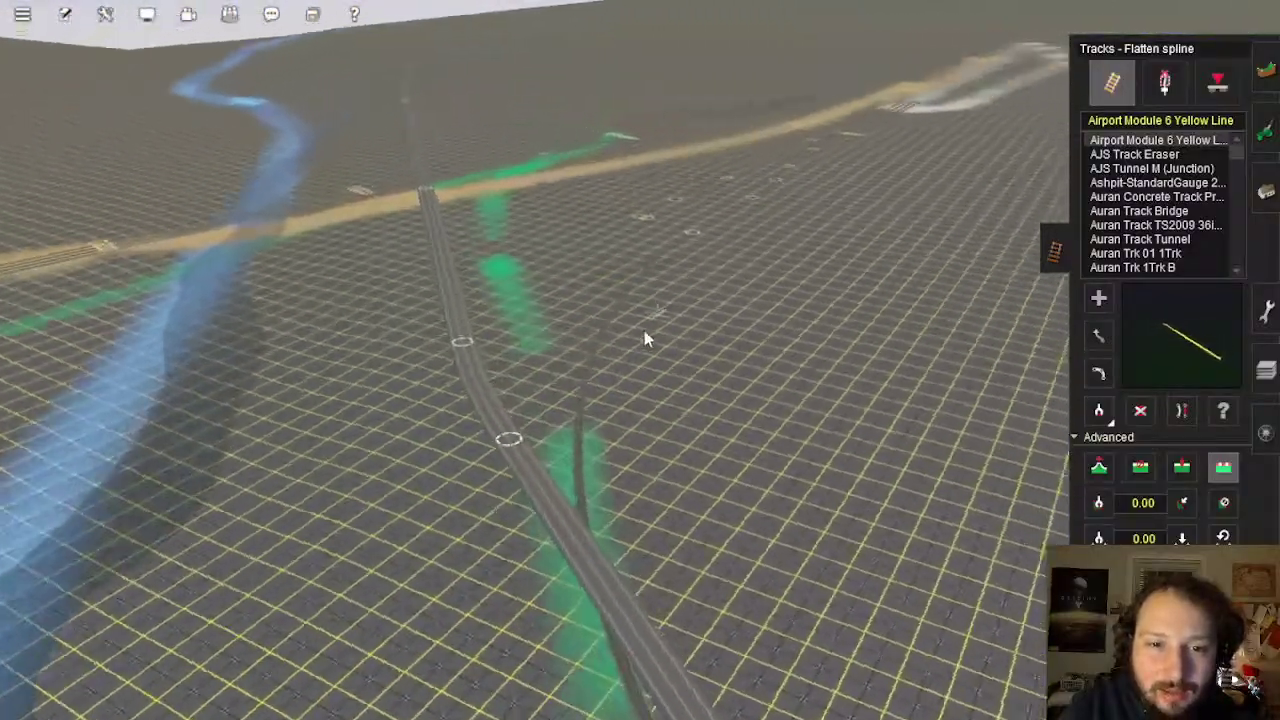
pyautogui.moveTo(644, 330); pyautogui.dragTo(576, 338, button='right')
pyautogui.moveTo(667, 382)
pyautogui.mouseDown(button='right')
pyautogui.moveTo(686, 346)
pyautogui.moveTo(680, 257)
pyautogui.moveTo(693, 308)
pyautogui.moveTo(663, 366)
pyautogui.moveTo(651, 357)
pyautogui.moveTo(662, 390)
pyautogui.mouseUp(button='right')
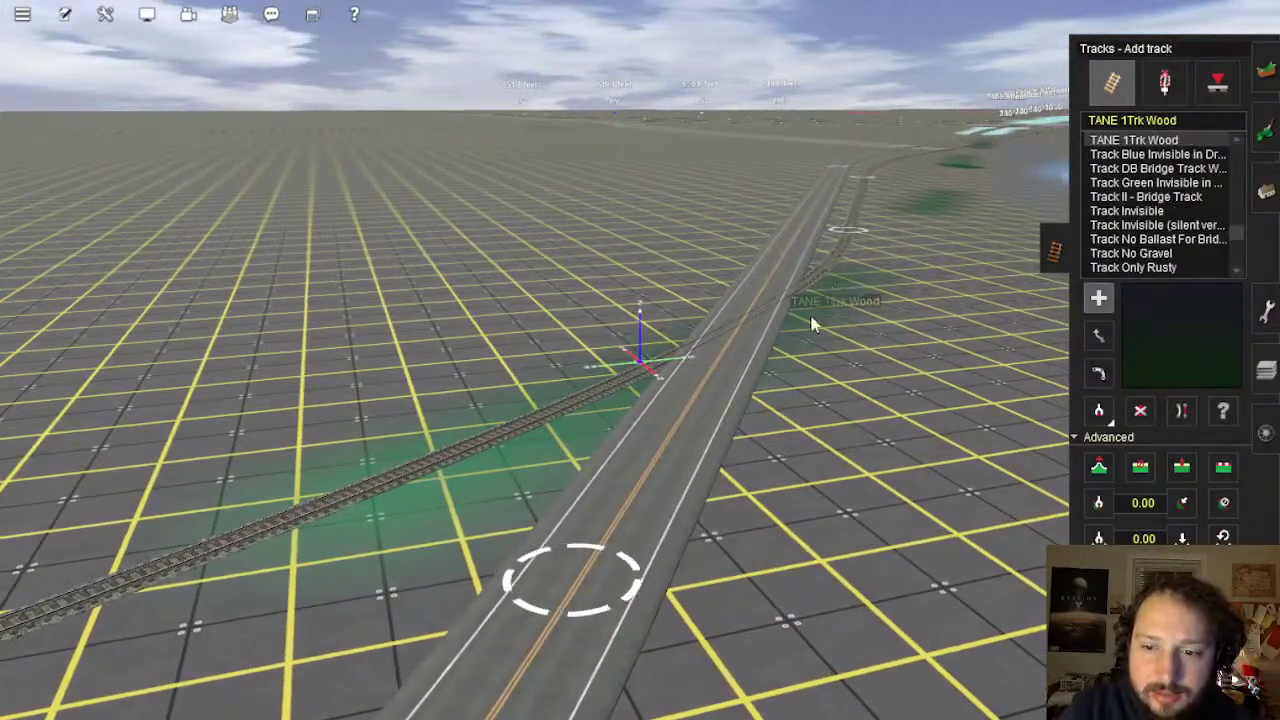
# Inspect the track from the road crossing back to the triangle junction beside the green-painted station area
pyautogui.moveTo(812, 323); pyautogui.dragTo(623, 272, button='right')
pyautogui.moveTo(648, 323); pyautogui.dragTo(638, 354, button='right')
pyautogui.scroll(-6, 563, 343)
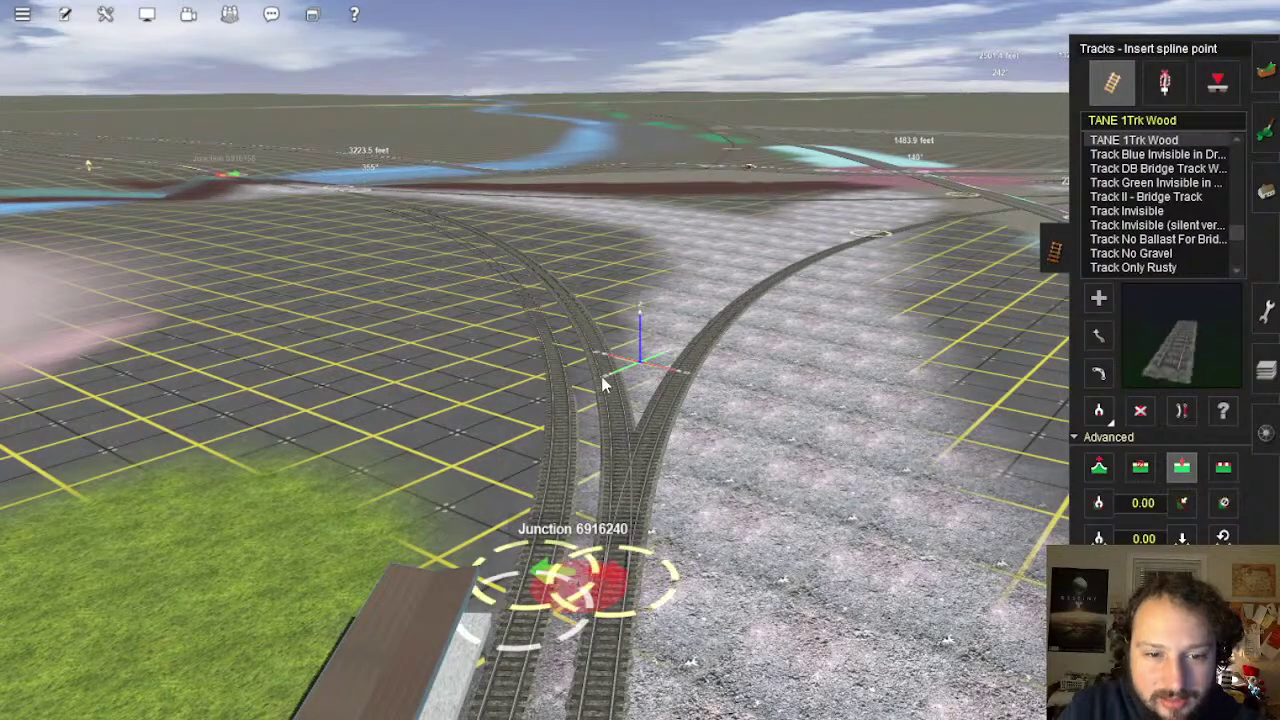
# Delete the curved track branching from the station junction toward the river-side leg of the triangle
pyautogui.click(1138, 412)
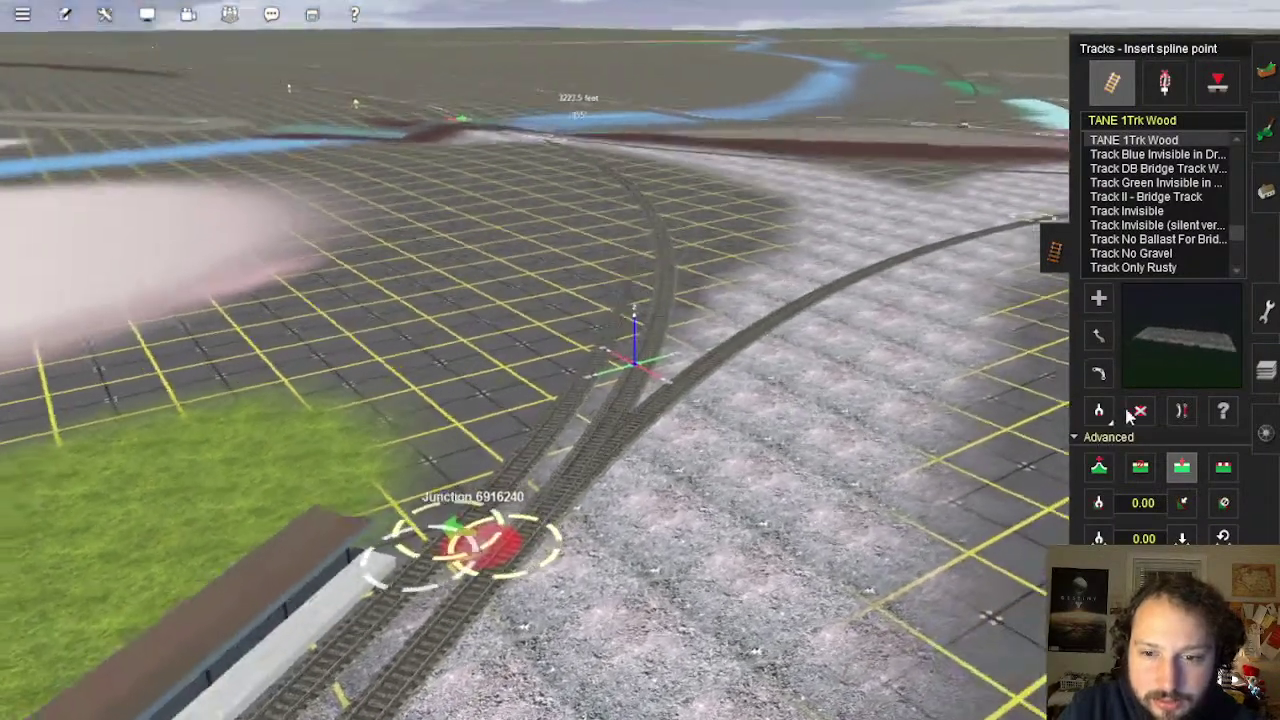
pyautogui.click(662, 330)
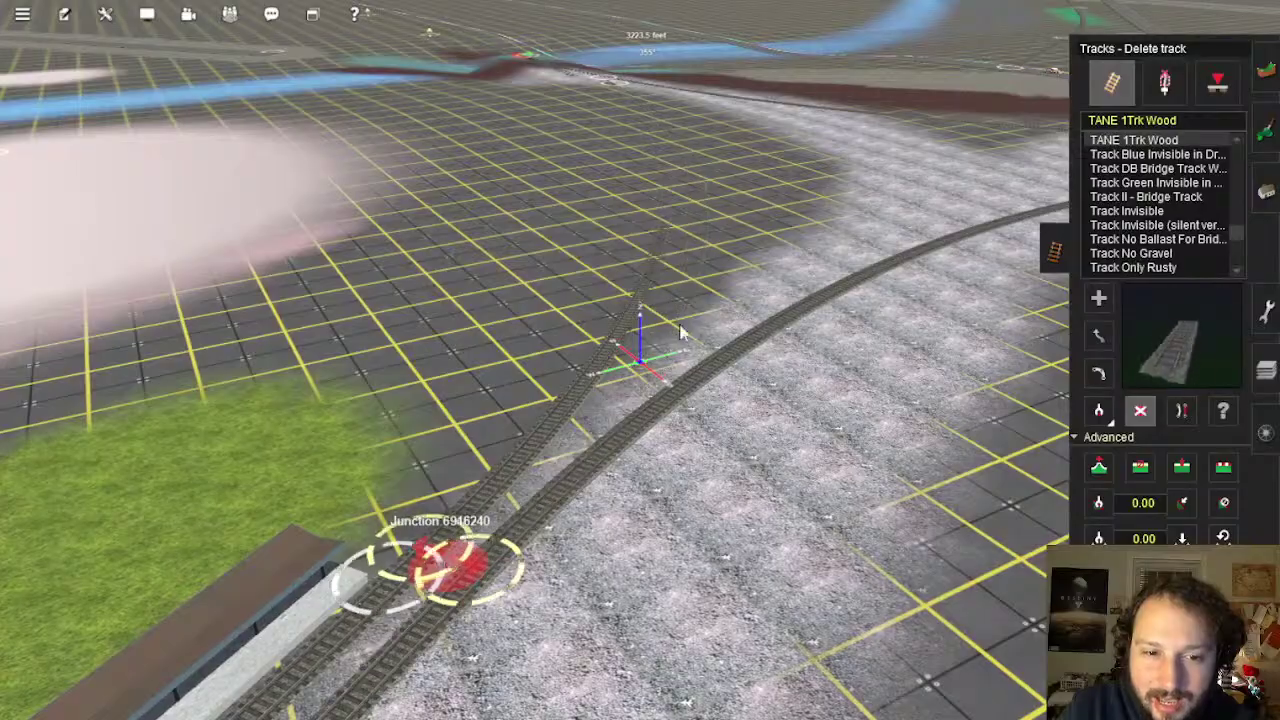
pyautogui.moveTo(667, 328); pyautogui.dragTo(538, 322, button='right')
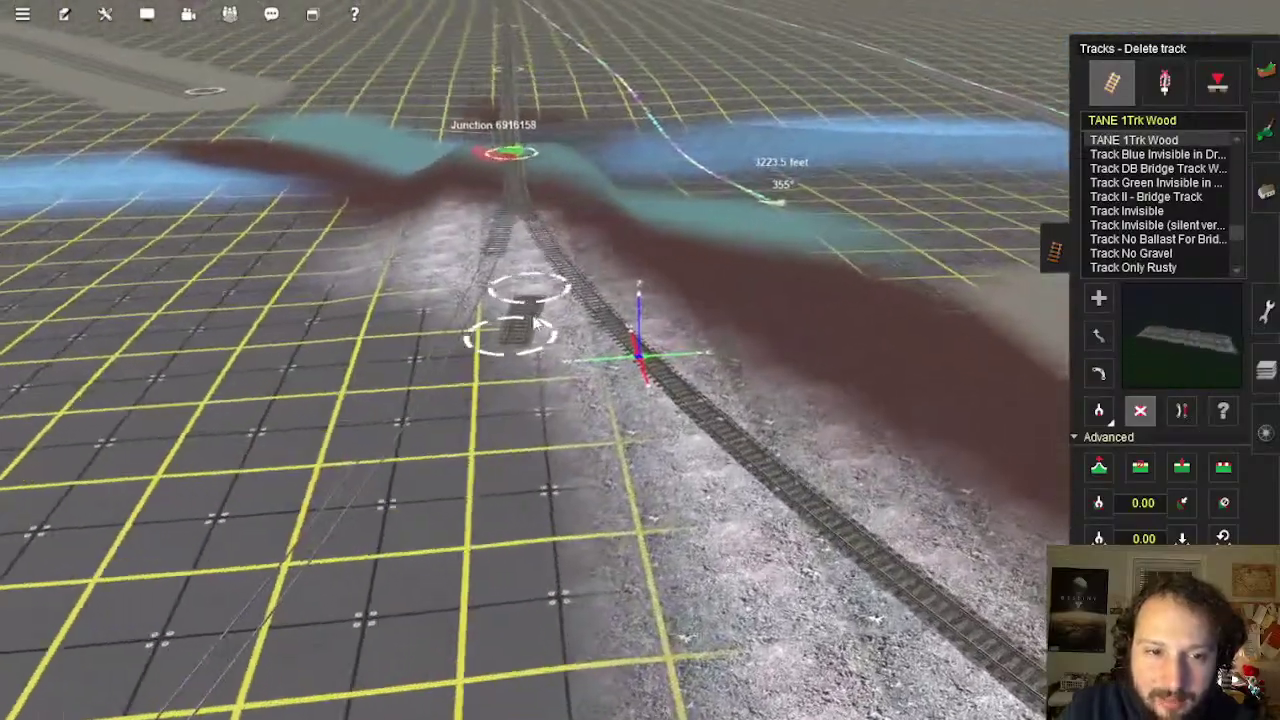
pyautogui.moveTo(596, 488); pyautogui.dragTo(1126, 329, button='right')
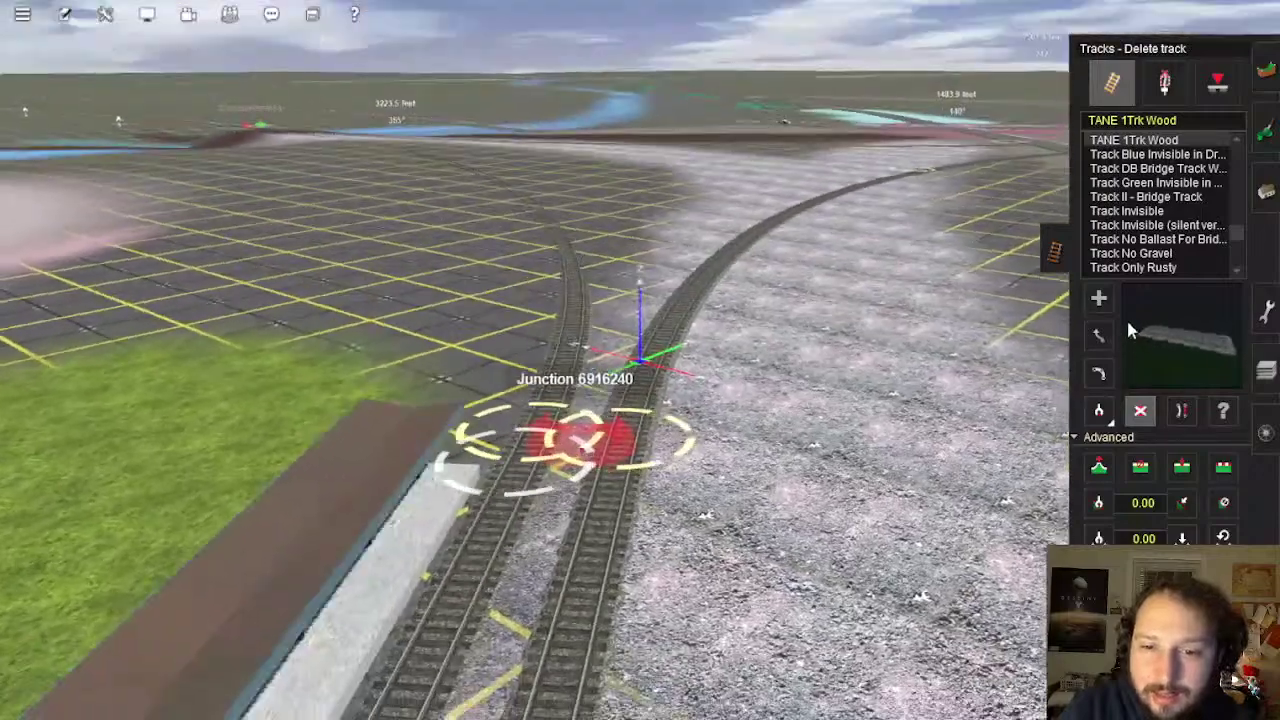
# Lay a straight TANE 1Trk Wood track from the station junction out across the gravel-textured triangle
pyautogui.click(1099, 298)
pyautogui.moveTo(760, 420); pyautogui.dragTo(657, 463, button='right')
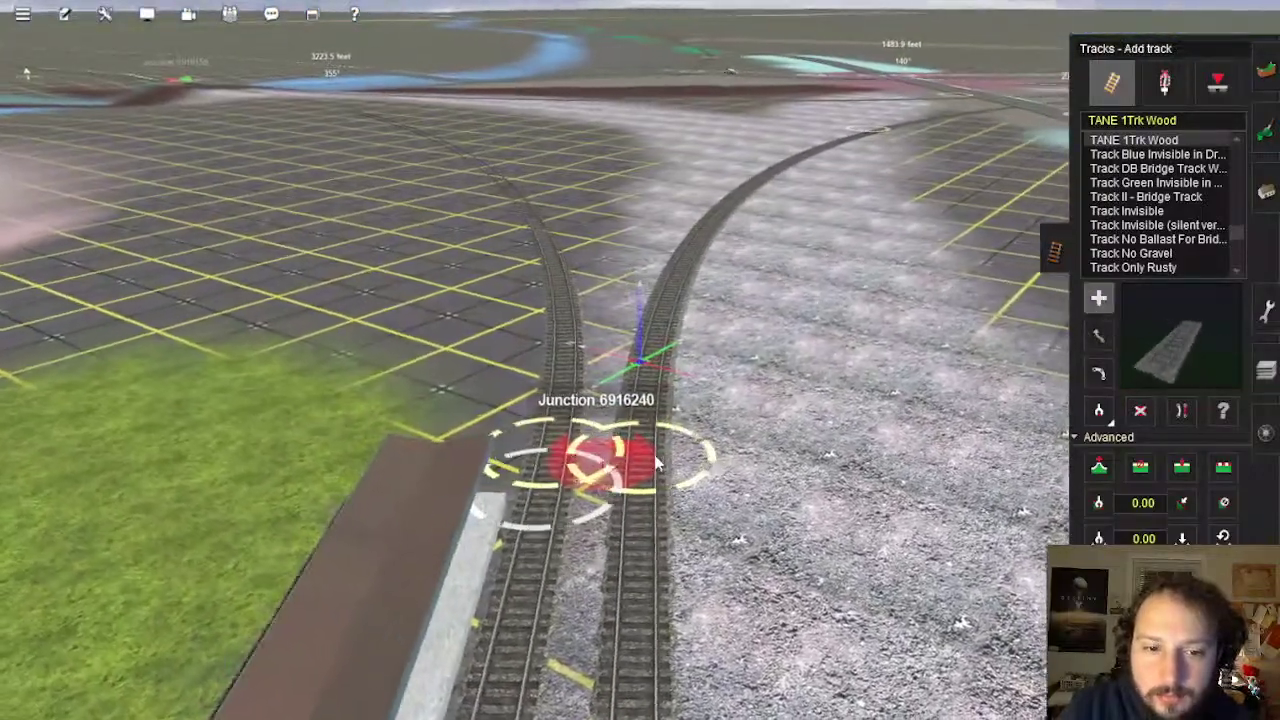
pyautogui.moveTo(659, 276); pyautogui.dragTo(640, 232)
pyautogui.moveTo(662, 440); pyautogui.dragTo(645, 385, button='right')
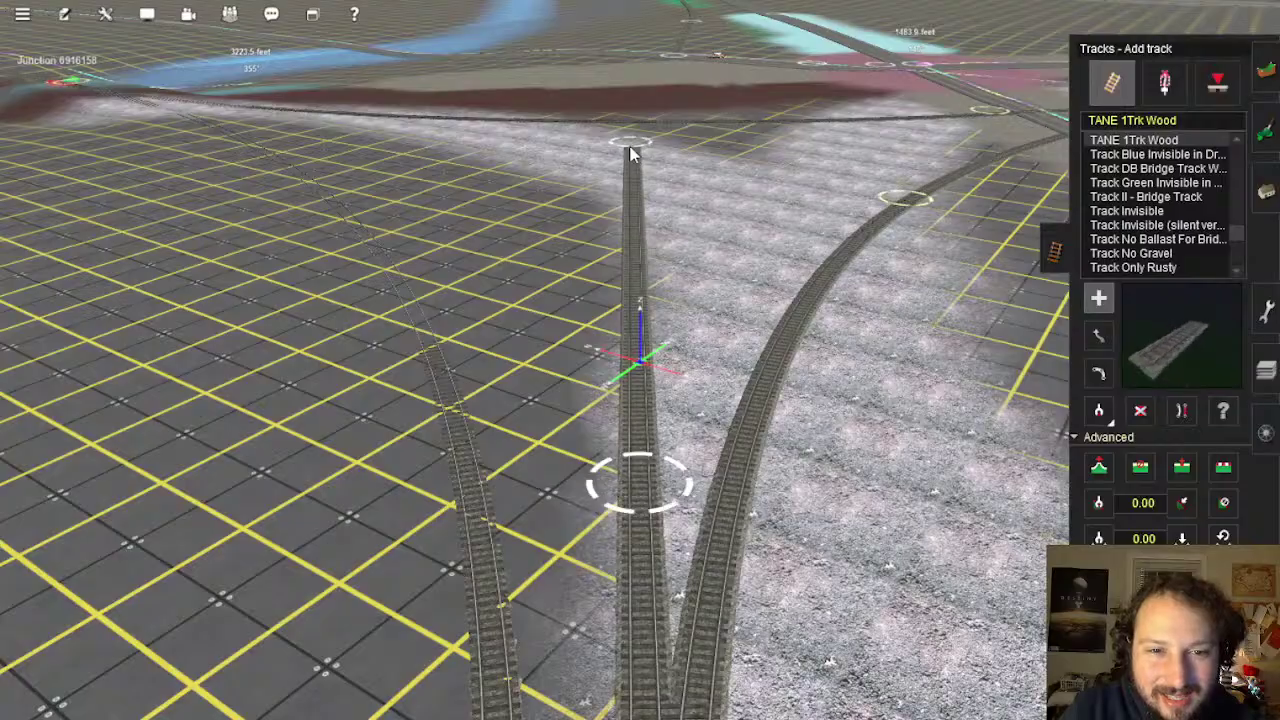
pyautogui.moveTo(660, 385)
pyautogui.mouseDown(button='right')
pyautogui.moveTo(633, 415)
pyautogui.moveTo(652, 370)
pyautogui.mouseUp(button='right')
pyautogui.scroll(5, 652, 370)
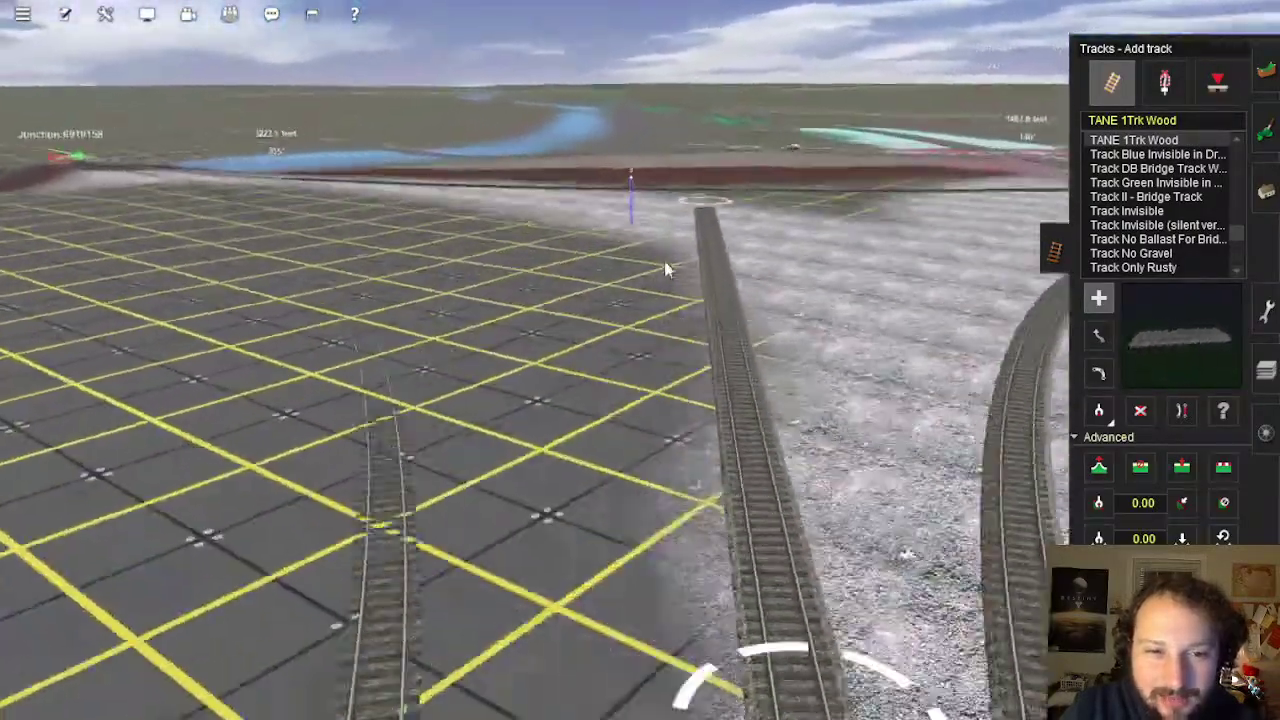
# Reposition the new track's end point, extend it across the triangle's far leg to the line beyond, and straighten it
pyautogui.moveTo(668, 270); pyautogui.dragTo(662, 350, button='right')
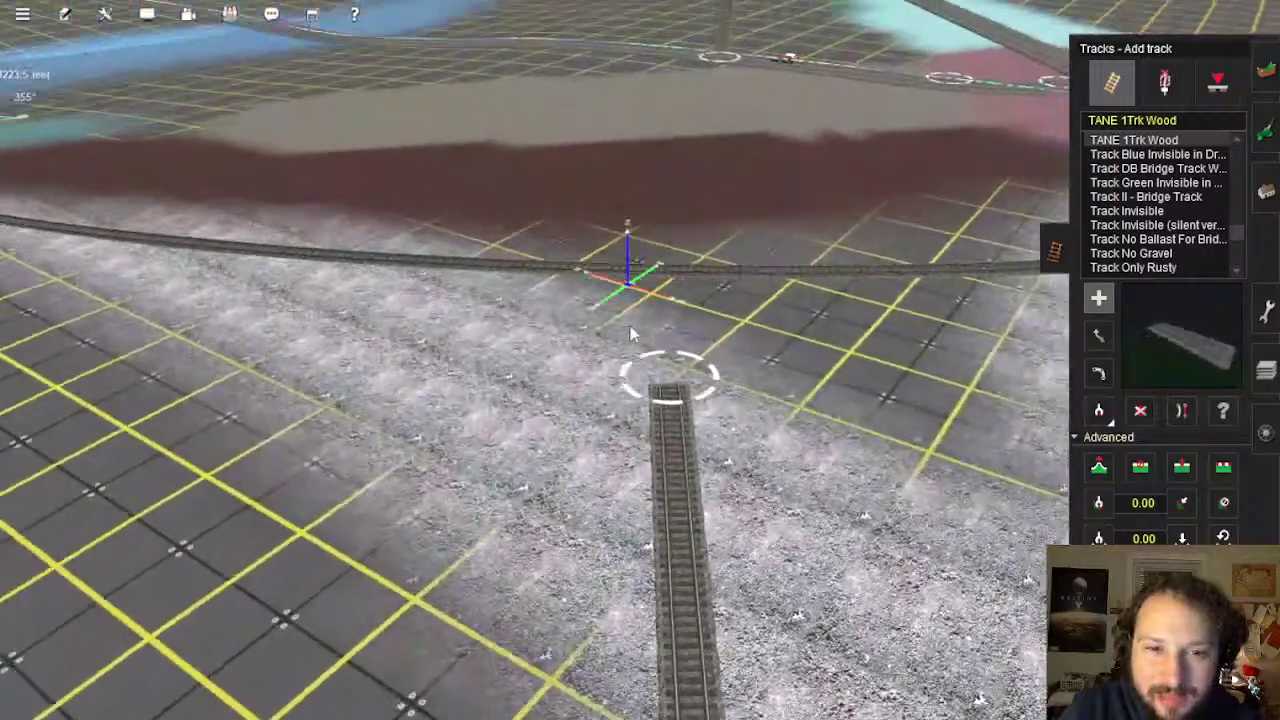
pyautogui.rightClick(660, 392)
pyautogui.moveTo(714, 400); pyautogui.dragTo(605, 310, button='right')
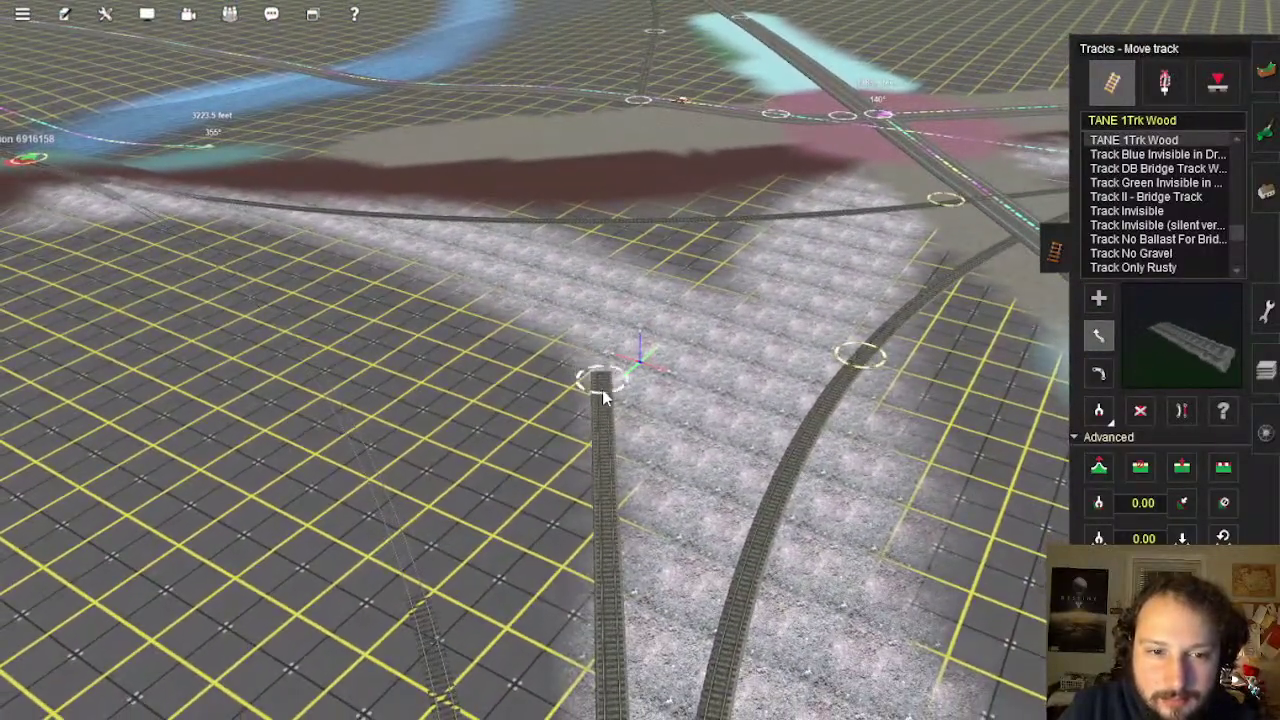
pyautogui.moveTo(603, 391); pyautogui.dragTo(603, 404)
pyautogui.moveTo(604, 356); pyautogui.dragTo(668, 372, button='right')
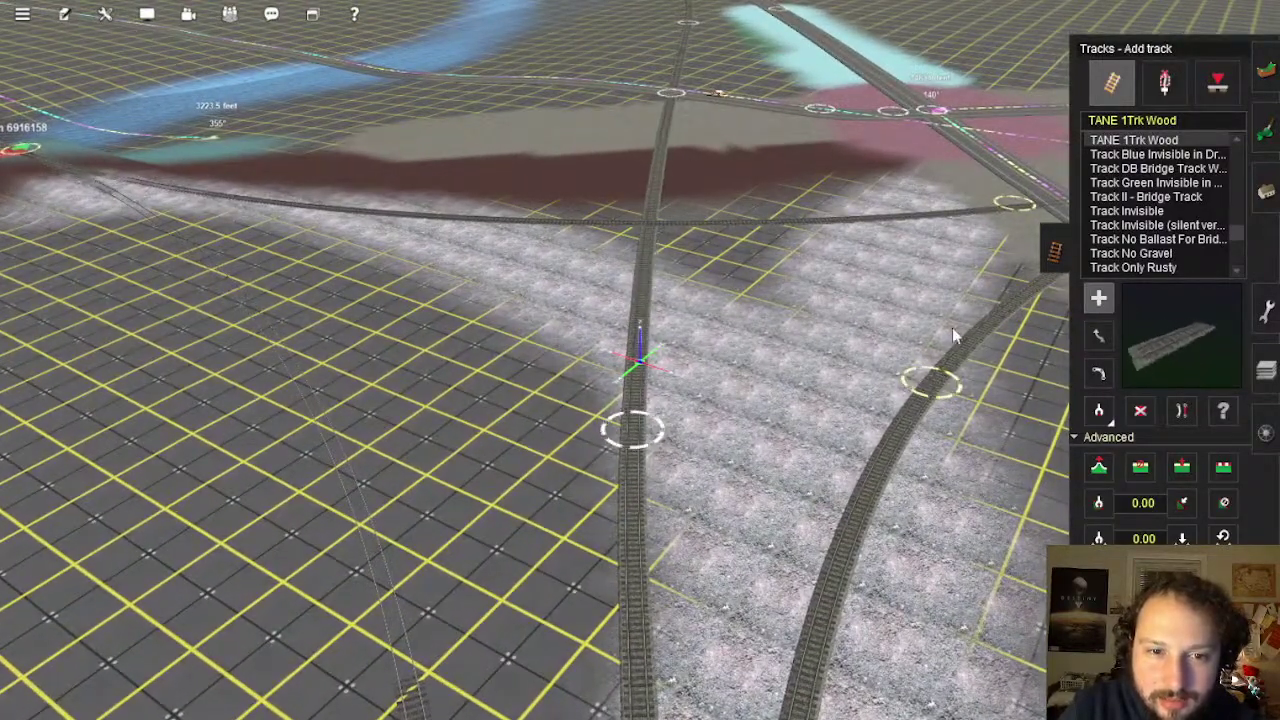
pyautogui.scroll(5, 662, 400)
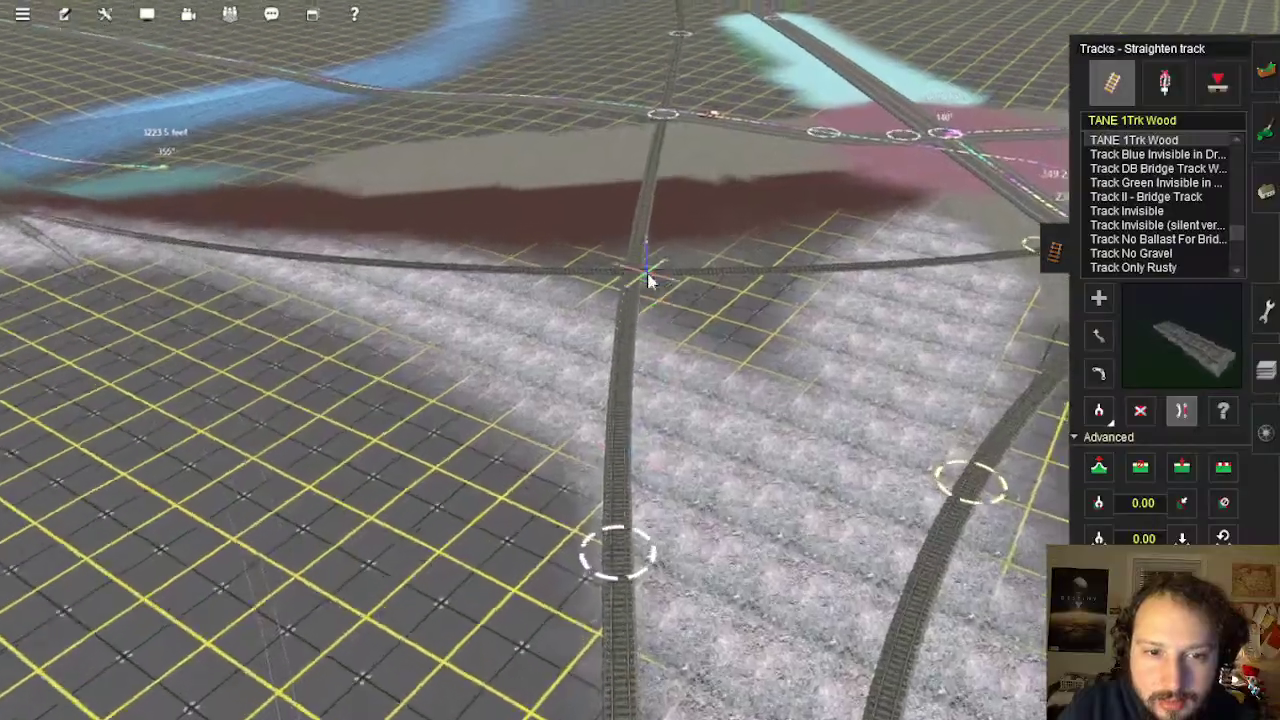
pyautogui.moveTo(663, 366); pyautogui.dragTo(663, 322, button='right')
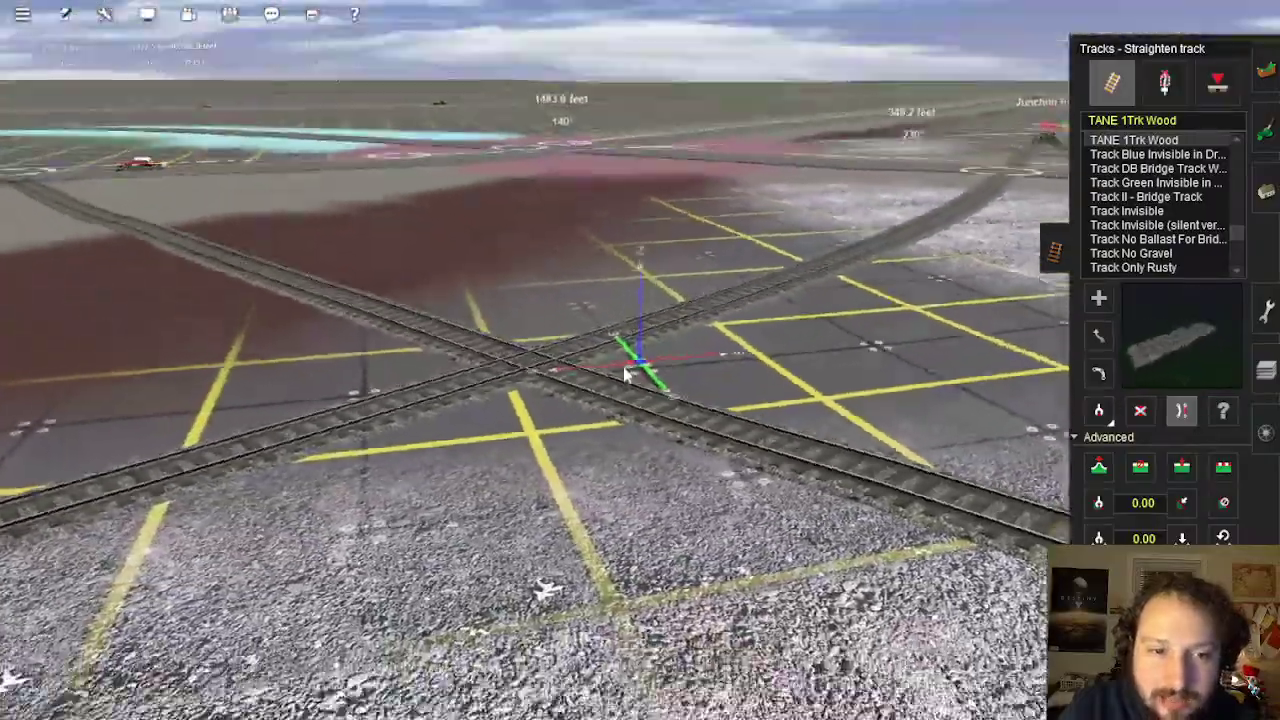
# Review the track layout and gradients on the map from the triangle to the yard with the white-painted loop
pyautogui.scroll(-5, 646, 379)
pyautogui.scroll(-10, 663, 330)
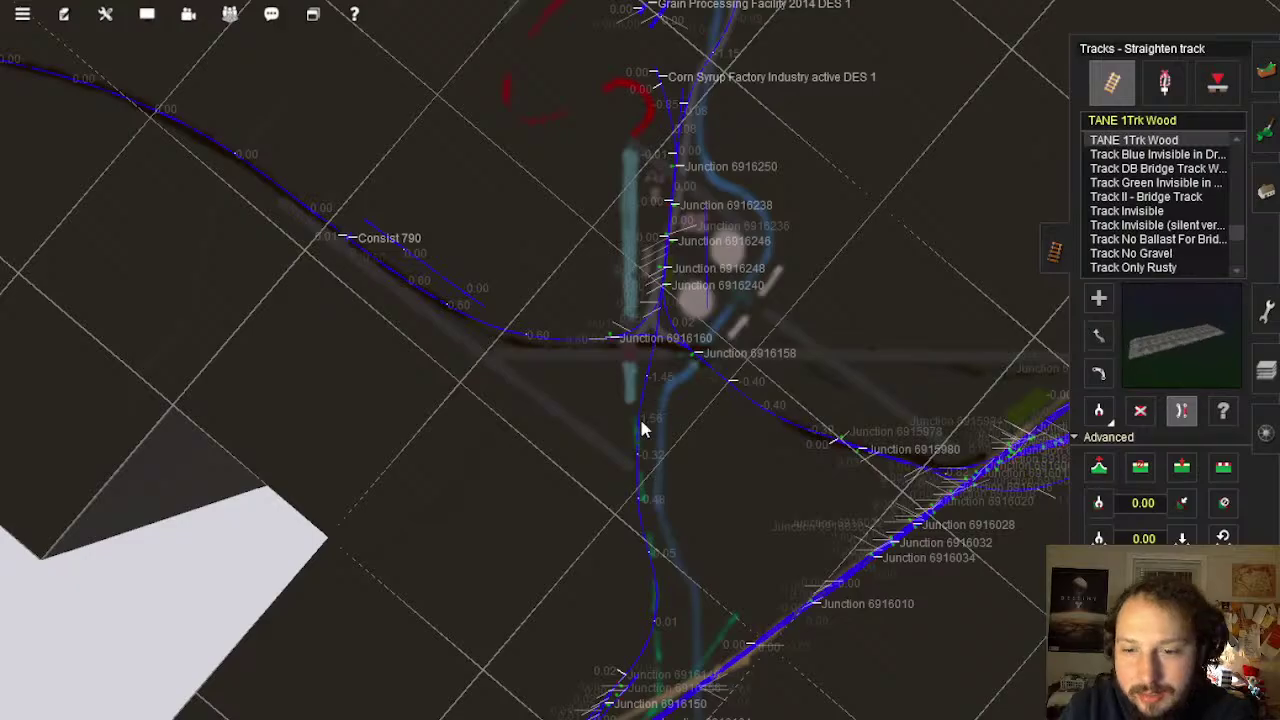
pyautogui.scroll(10, 640, 530)
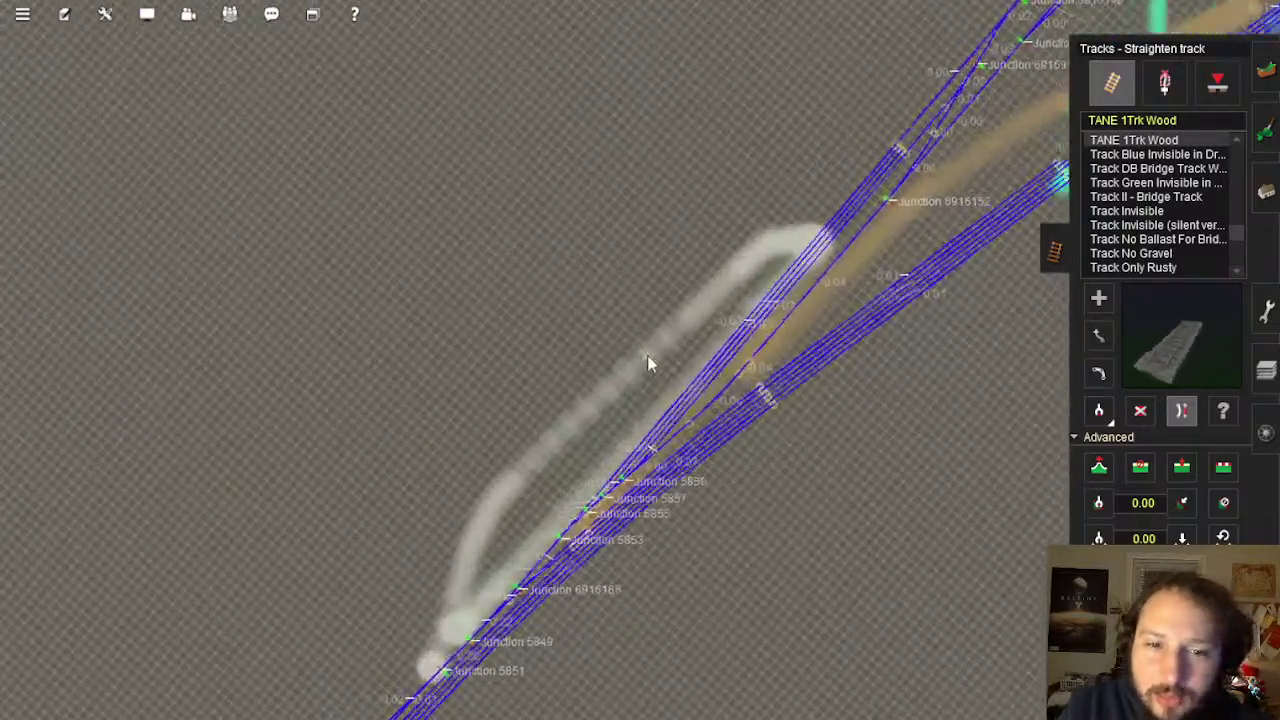
pyautogui.scroll(4, 660, 345)
pyautogui.moveTo(682, 329); pyautogui.dragTo(714, 188, button='right')
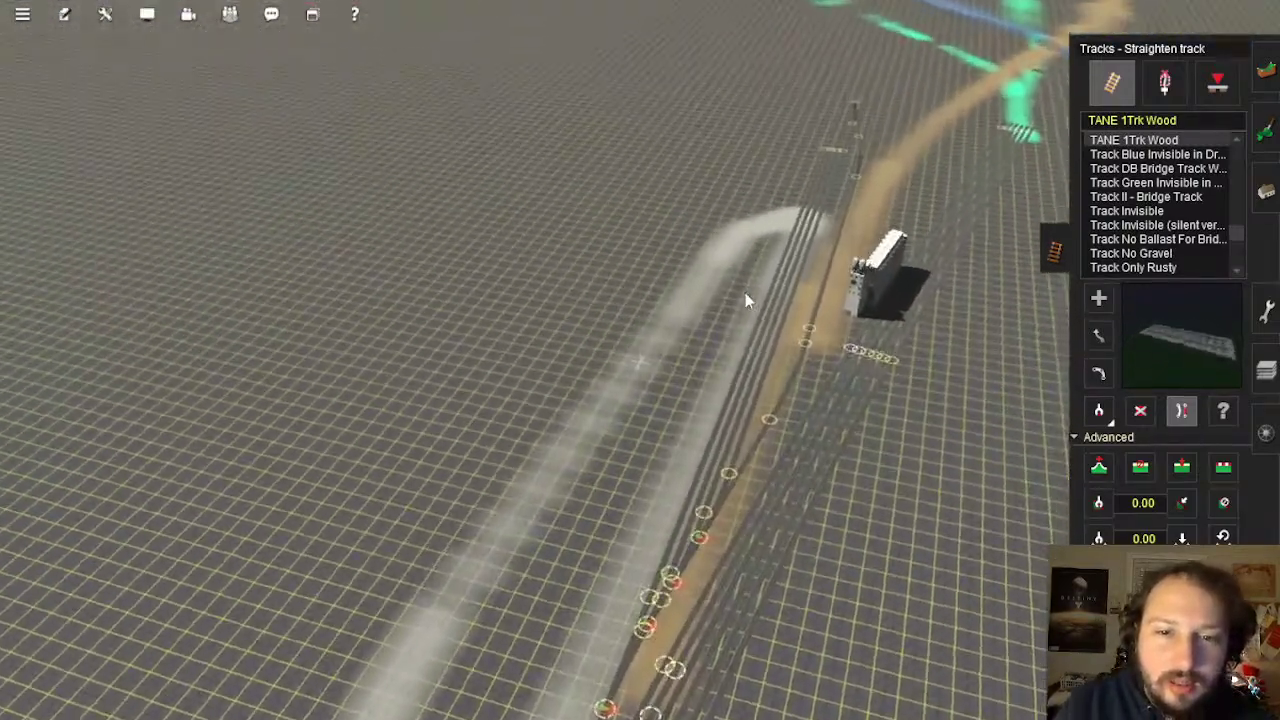
pyautogui.rightClick(710, 172)
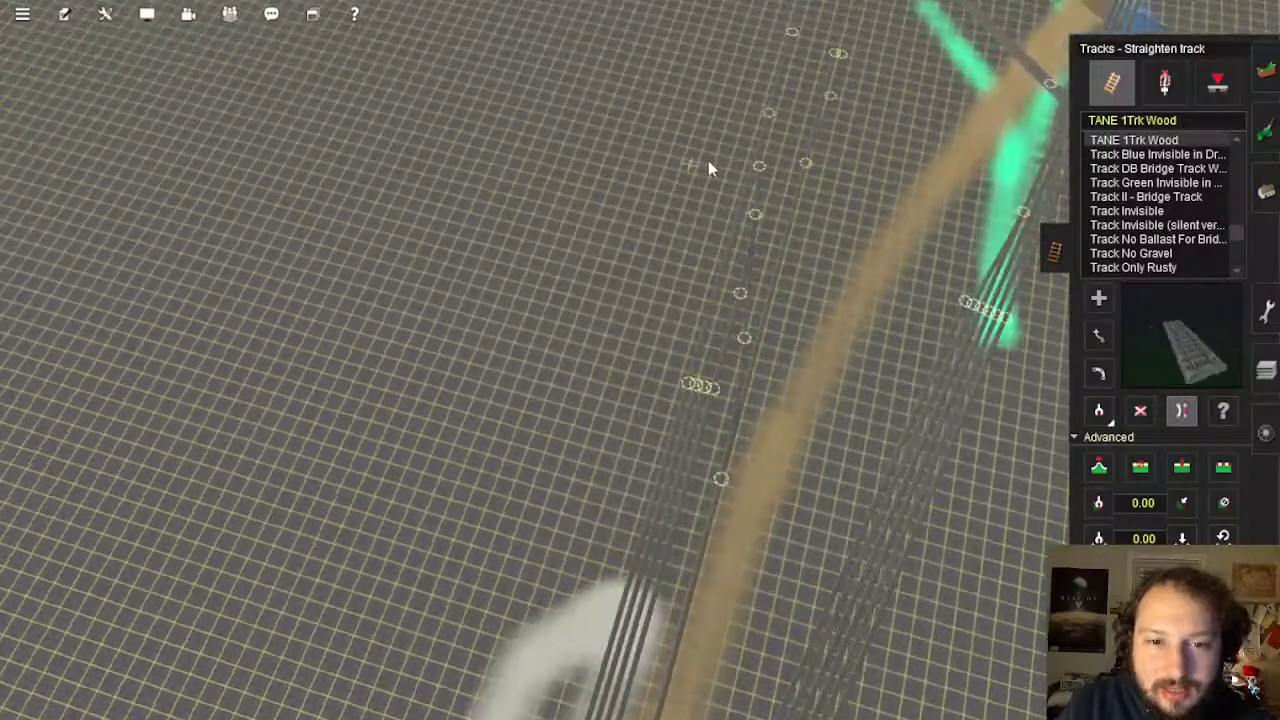
pyautogui.rightClick(708, 160)
pyautogui.scroll(-4, 691, 351)
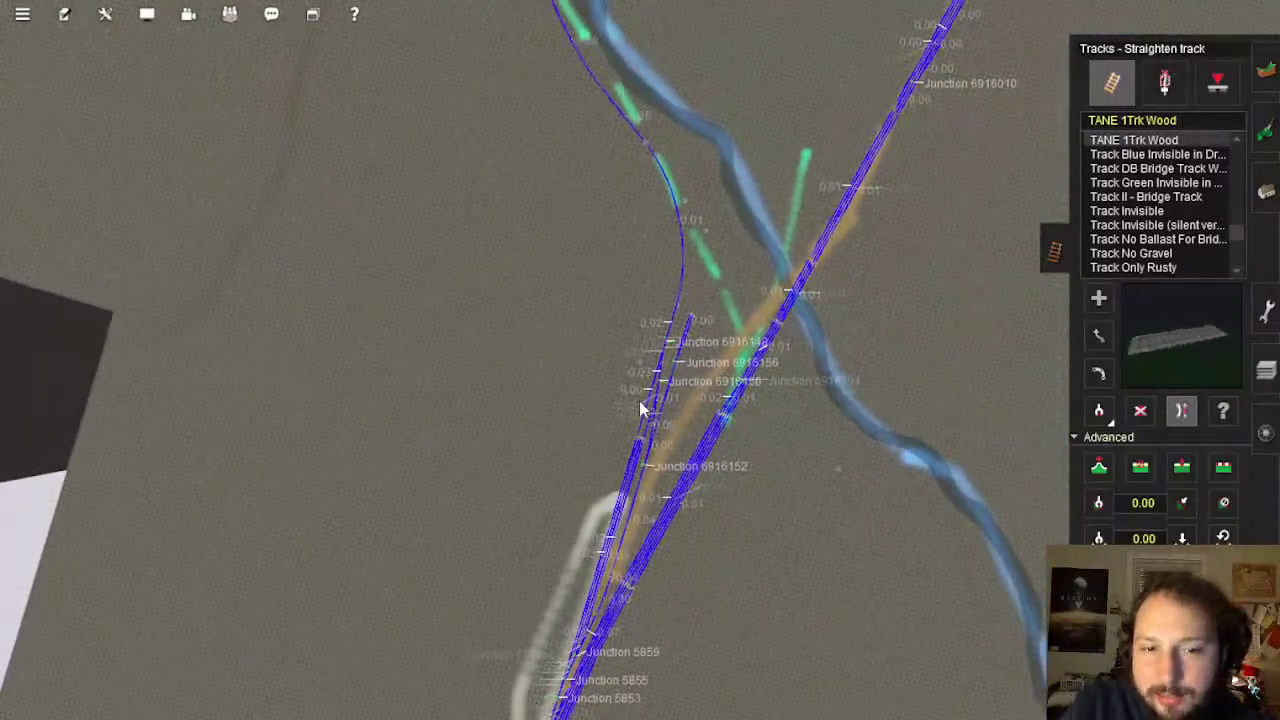
pyautogui.moveTo(645, 381)
pyautogui.mouseDown(button='right')
pyautogui.moveTo(646, 303)
pyautogui.moveTo(640, 378)
pyautogui.mouseUp(button='right')
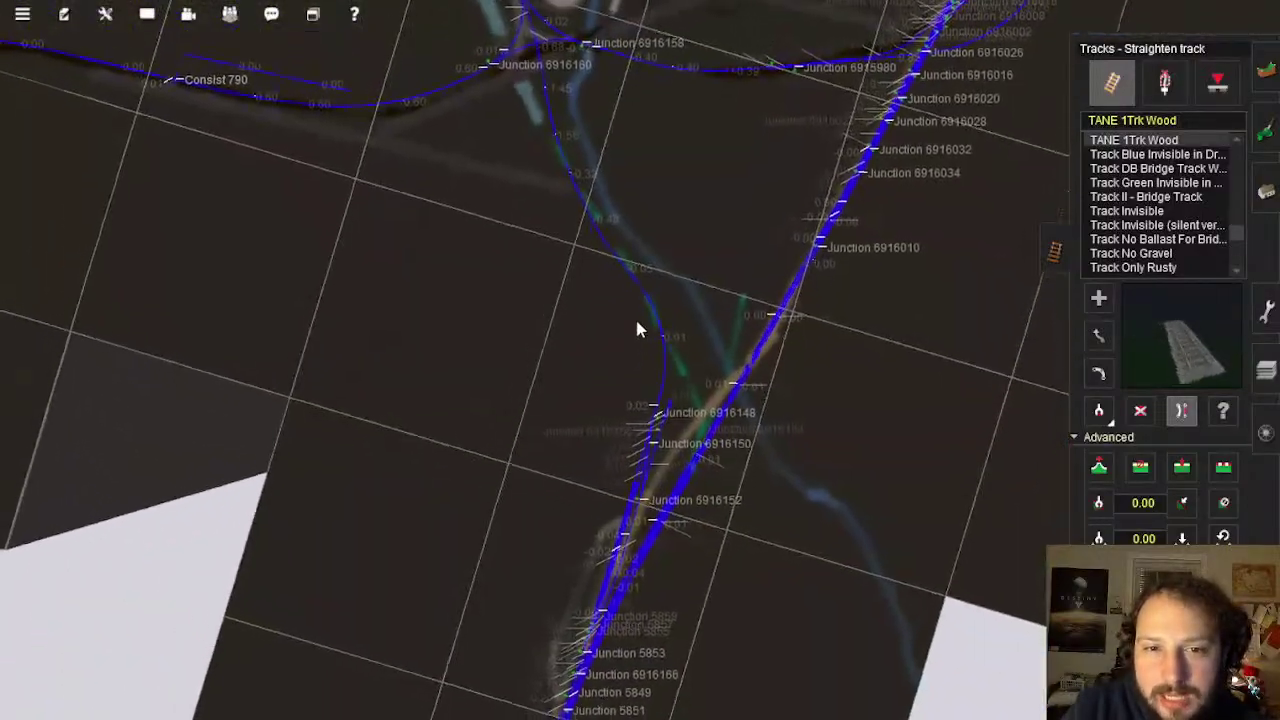
pyautogui.rightClick(637, 321)
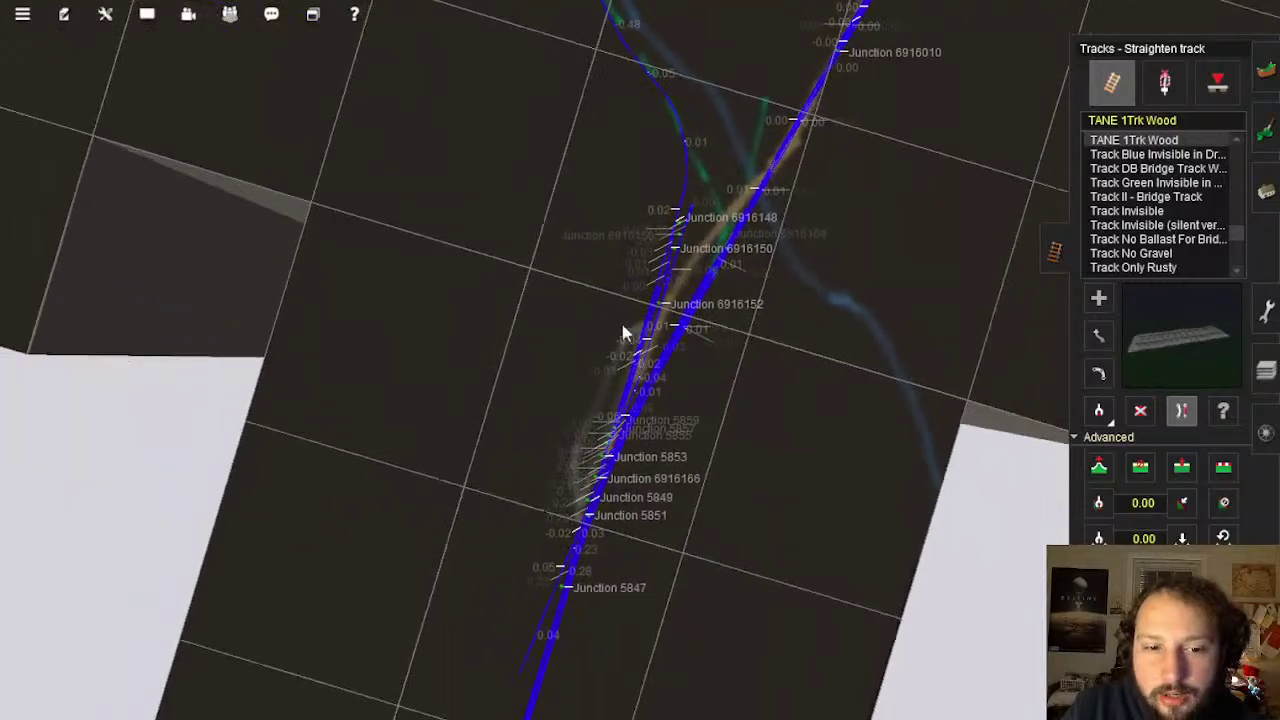
pyautogui.rightClick(637, 306)
pyautogui.rightClick(636, 297)
pyautogui.rightClick(632, 586)
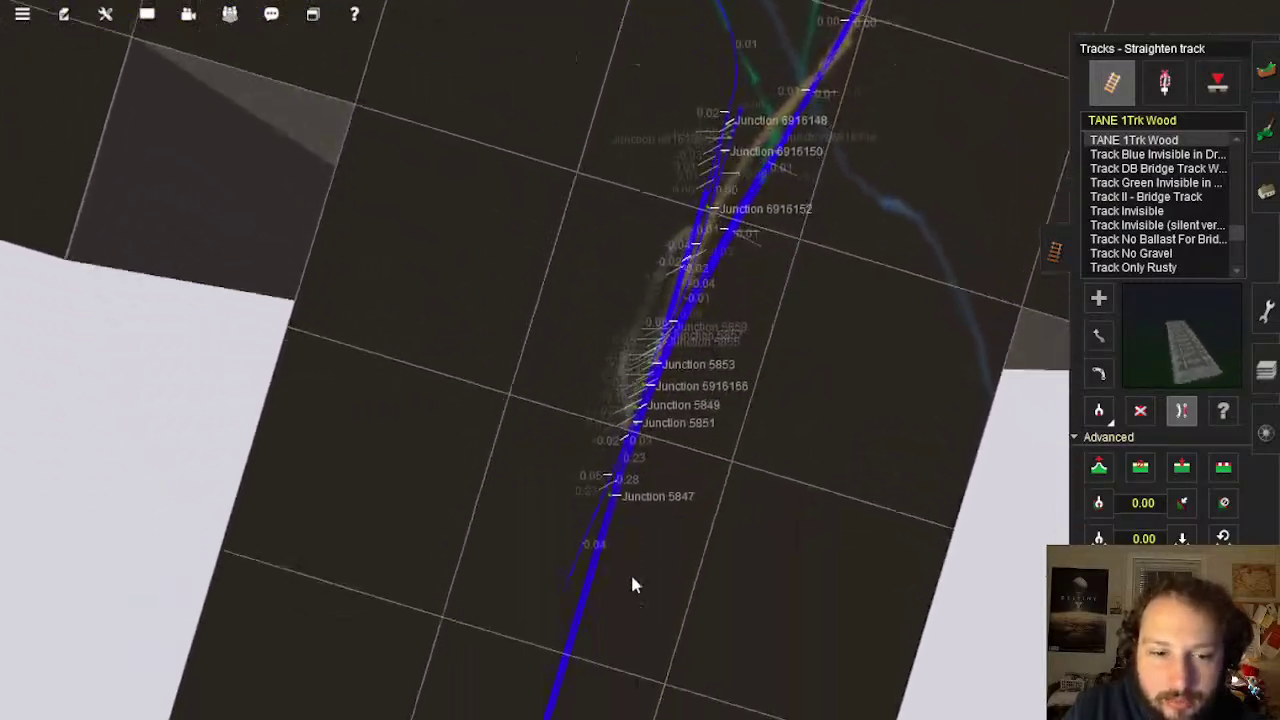
# Follow the multi-track main line from Junction 5847 through the white-painted yard and over the river to the grain elevator
pyautogui.rightClick(631, 573)
pyautogui.scroll(4, 604, 354)
pyautogui.scroll(4, 604, 354)
pyautogui.press('Down')
pyautogui.rightClick(656, 425)
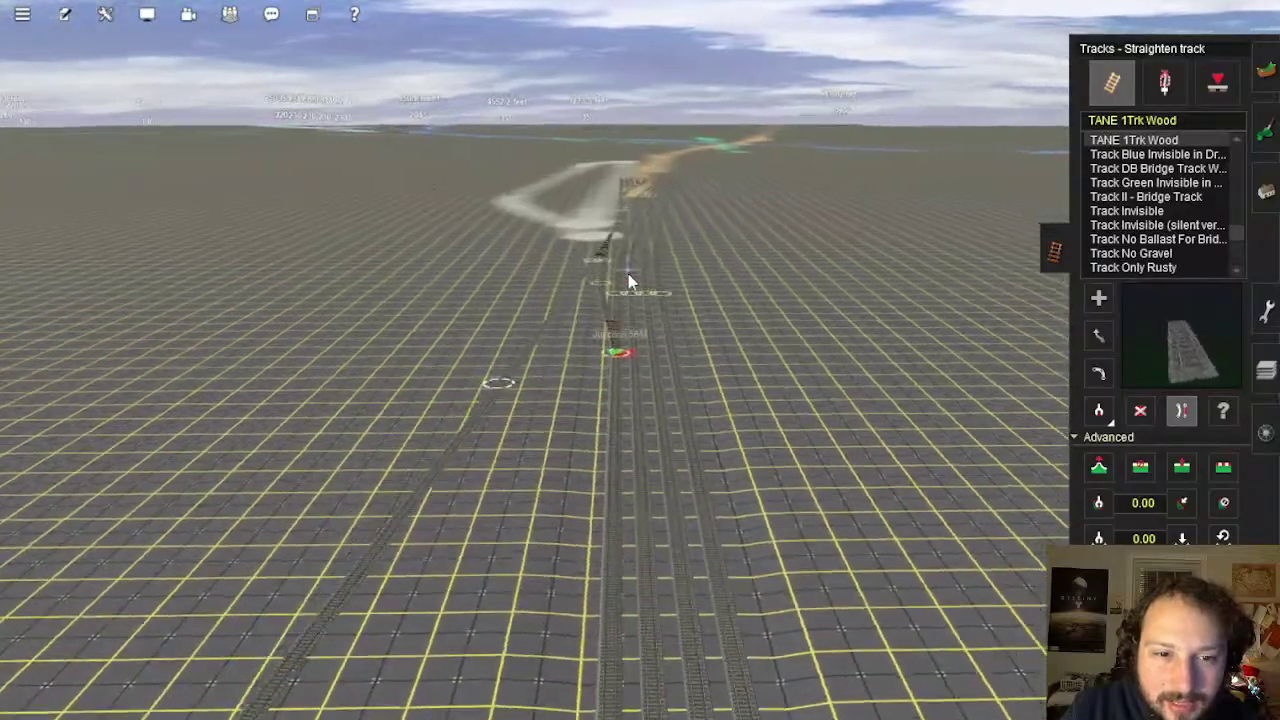
pyautogui.rightClick(637, 324)
pyautogui.press('Up')
pyautogui.rightClick(640, 323)
pyautogui.rightClick(644, 291)
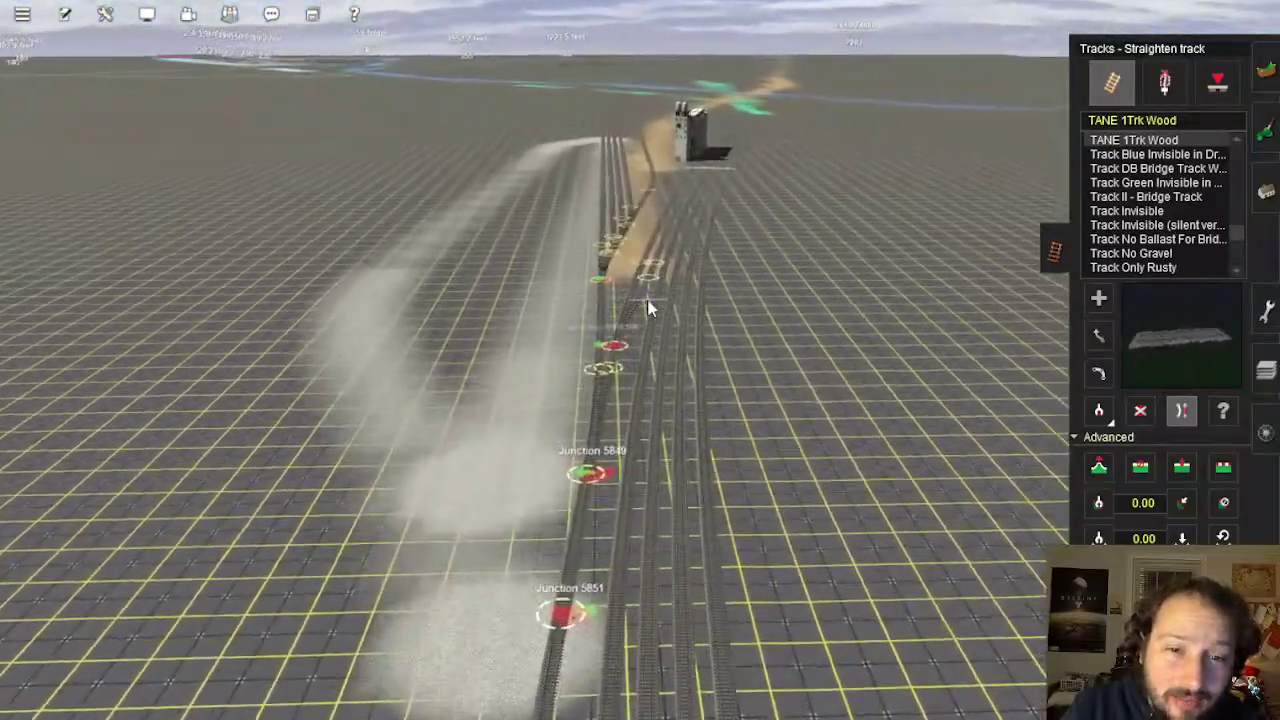
pyautogui.rightClick(650, 308)
pyautogui.rightClick(648, 310)
pyautogui.rightClick(643, 333)
pyautogui.rightClick(675, 268)
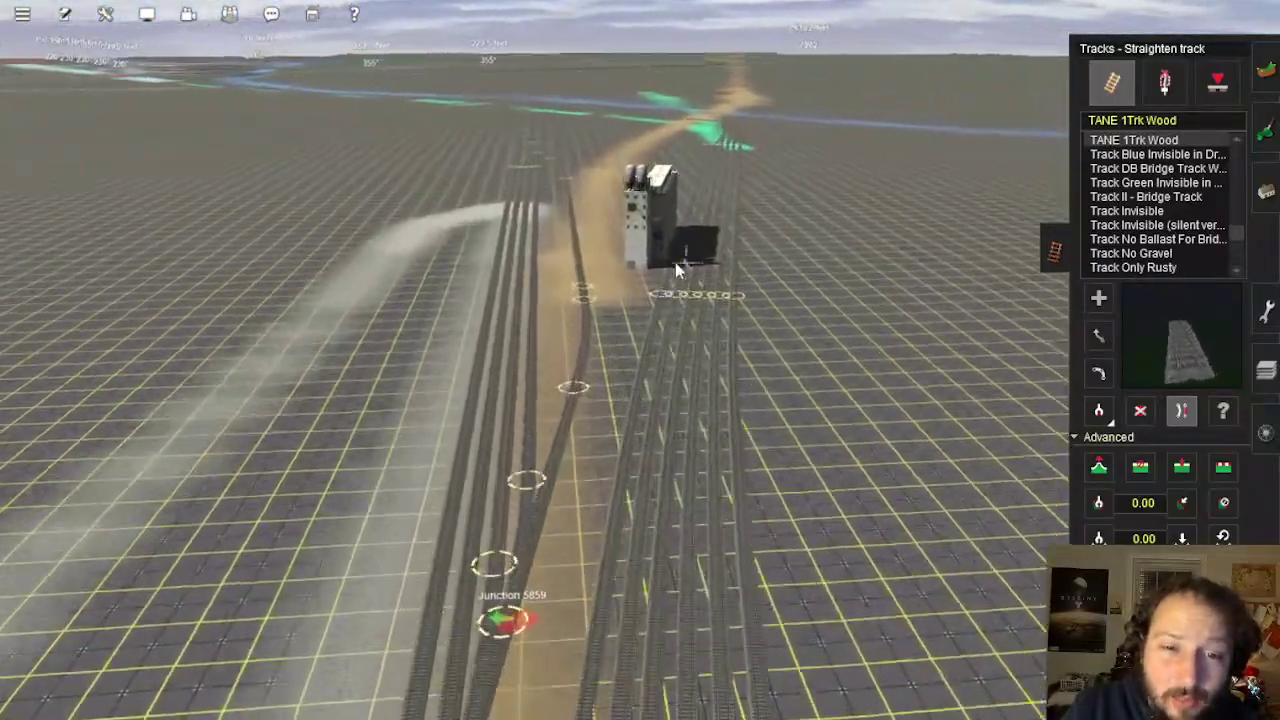
pyautogui.rightClick(678, 243)
pyautogui.rightClick(692, 172)
pyautogui.rightClick(631, 172)
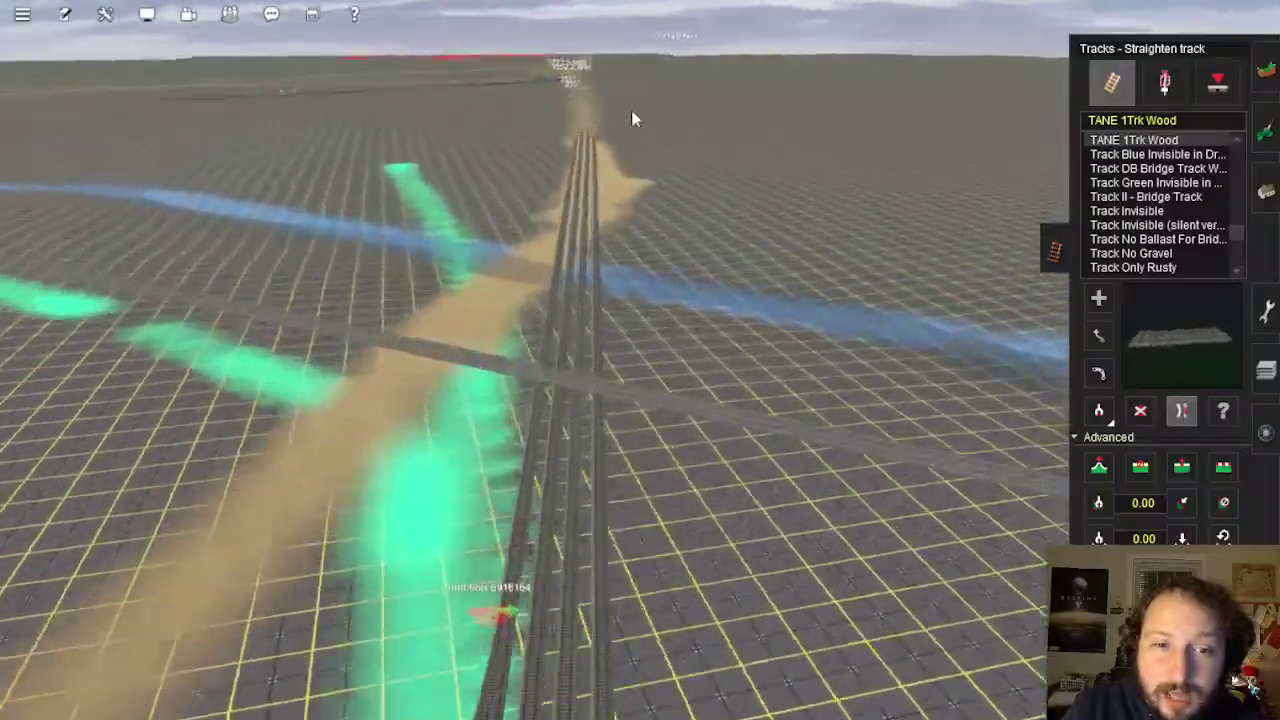
pyautogui.rightClick(631, 119)
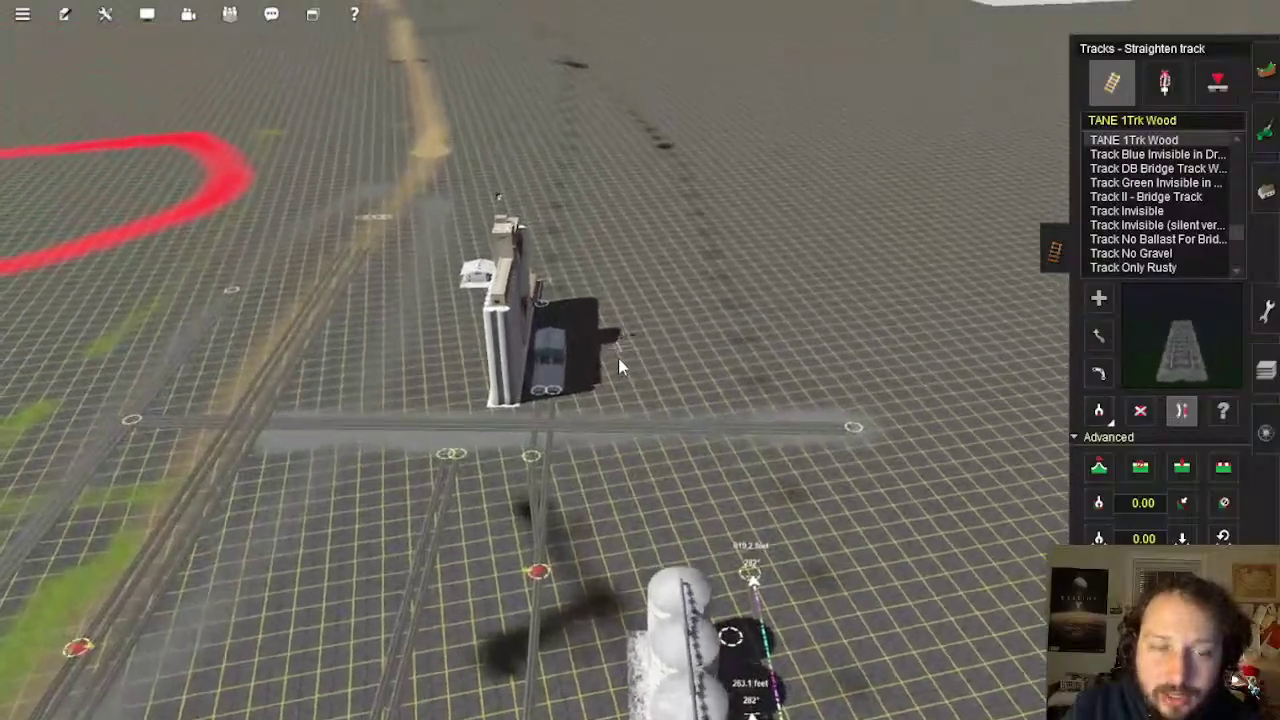
# Examine the grain elevator sidings and, on the map, the red-marked loops and the track fan beside the tan alignment
pyautogui.moveTo(618, 375); pyautogui.dragTo(605, 365, button='right')
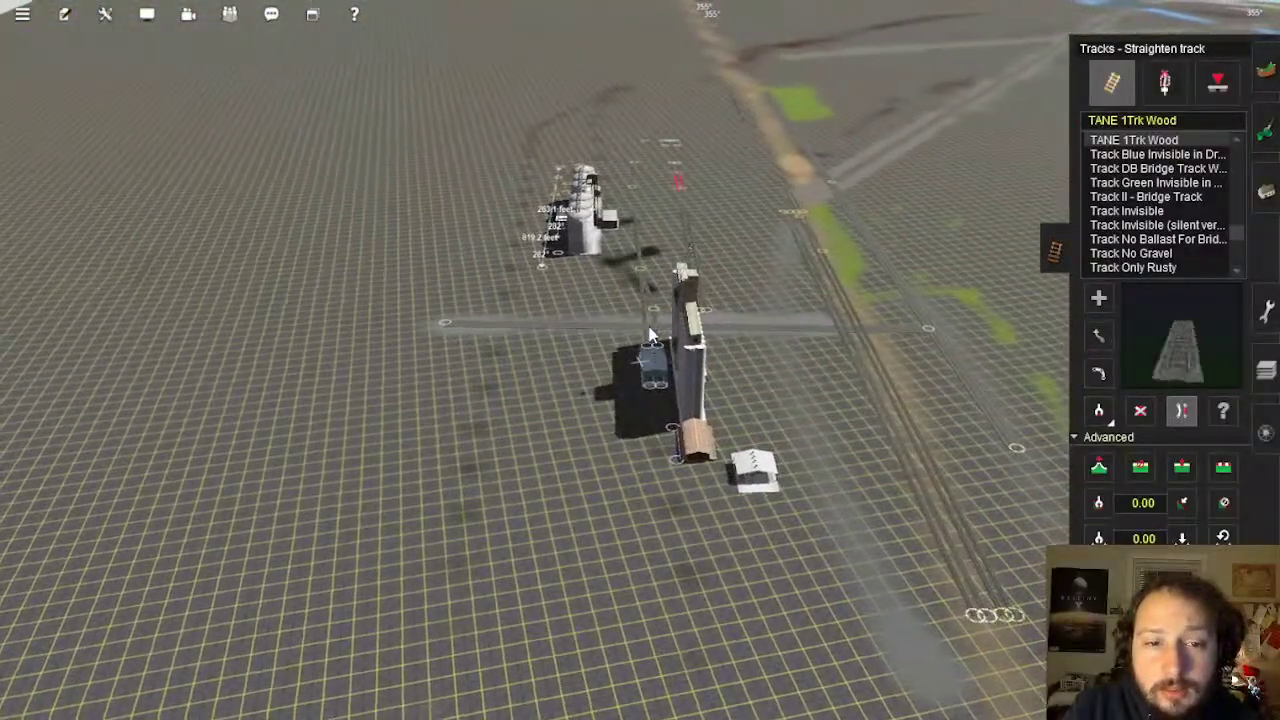
pyautogui.moveTo(650, 332); pyautogui.dragTo(629, 386, button='right')
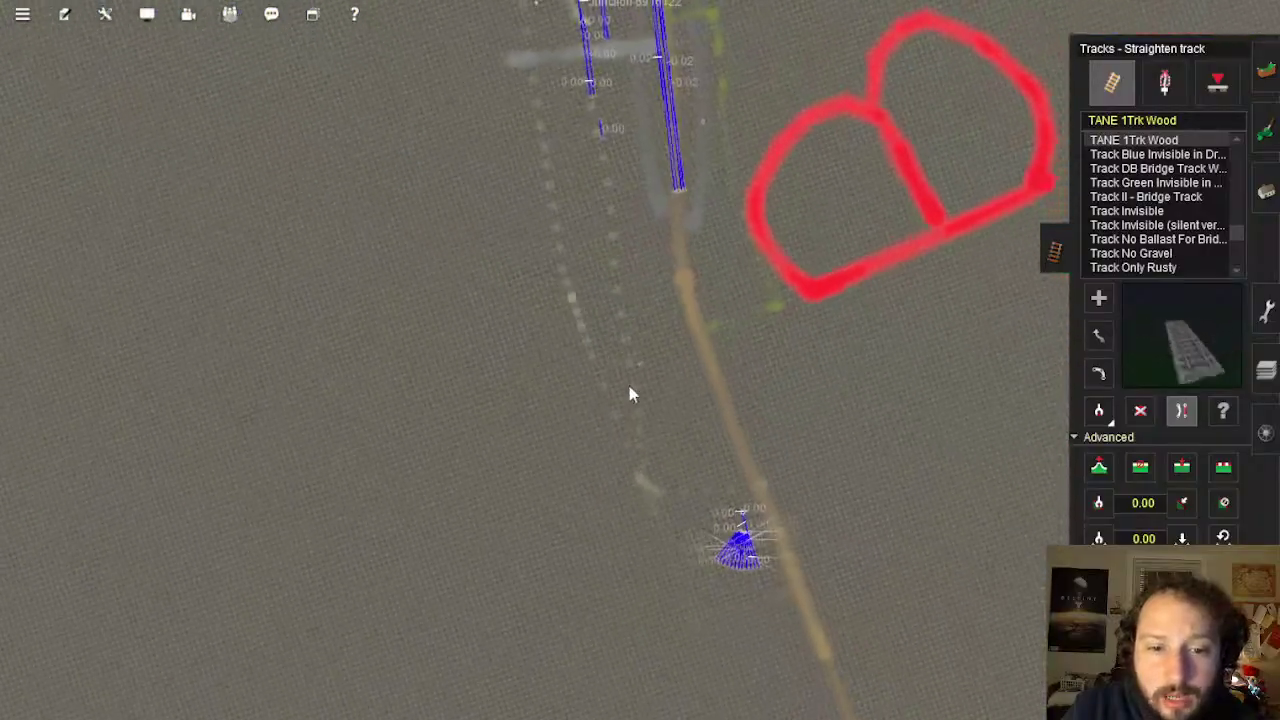
pyautogui.rightClick(645, 273)
pyautogui.moveTo(680, 574); pyautogui.dragTo(634, 409, button='right')
pyautogui.scroll(-10, 646, 384)
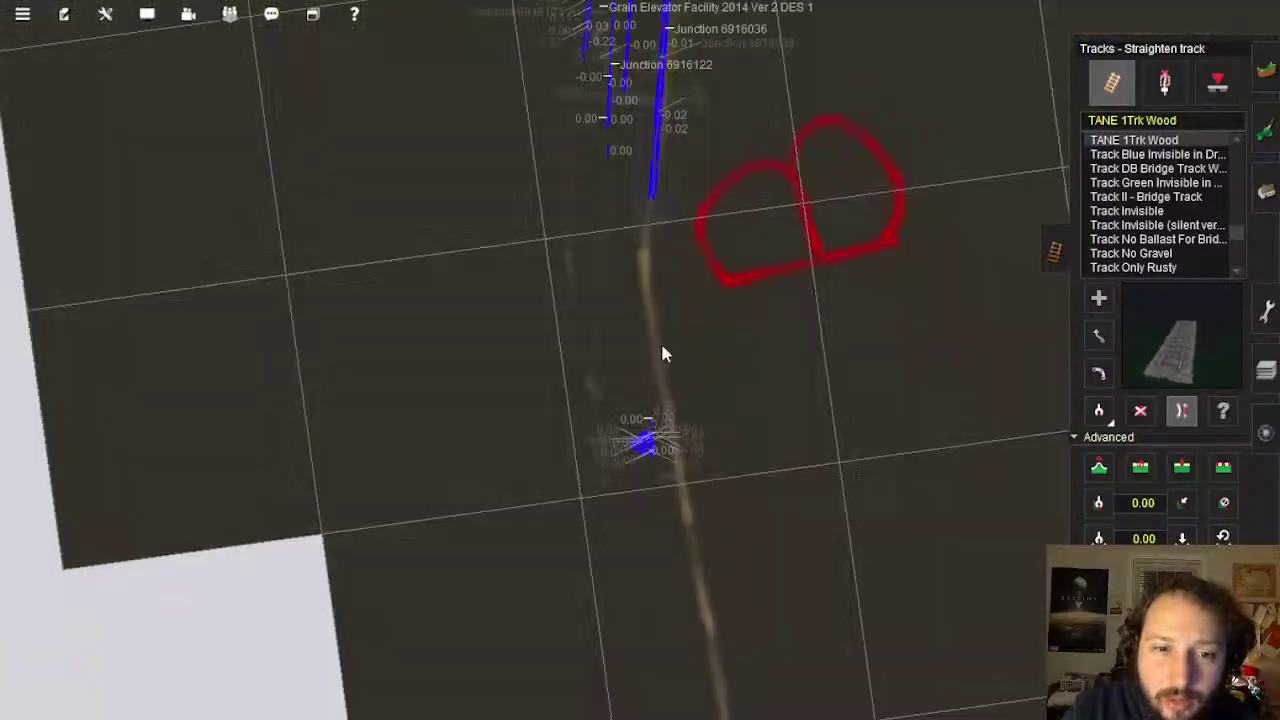
pyautogui.scroll(2, 661, 338)
pyautogui.rightClick(659, 292)
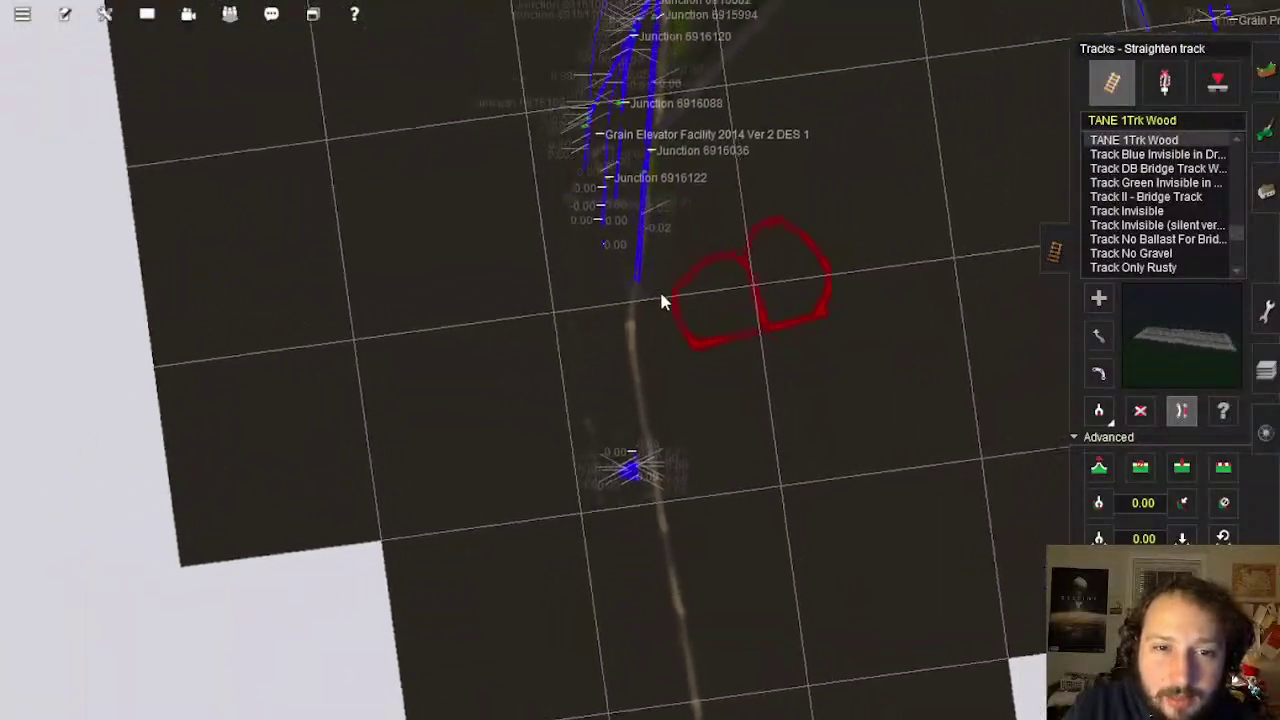
pyautogui.scroll(-5, 657, 260)
pyautogui.rightClick(654, 225)
pyautogui.rightClick(650, 226)
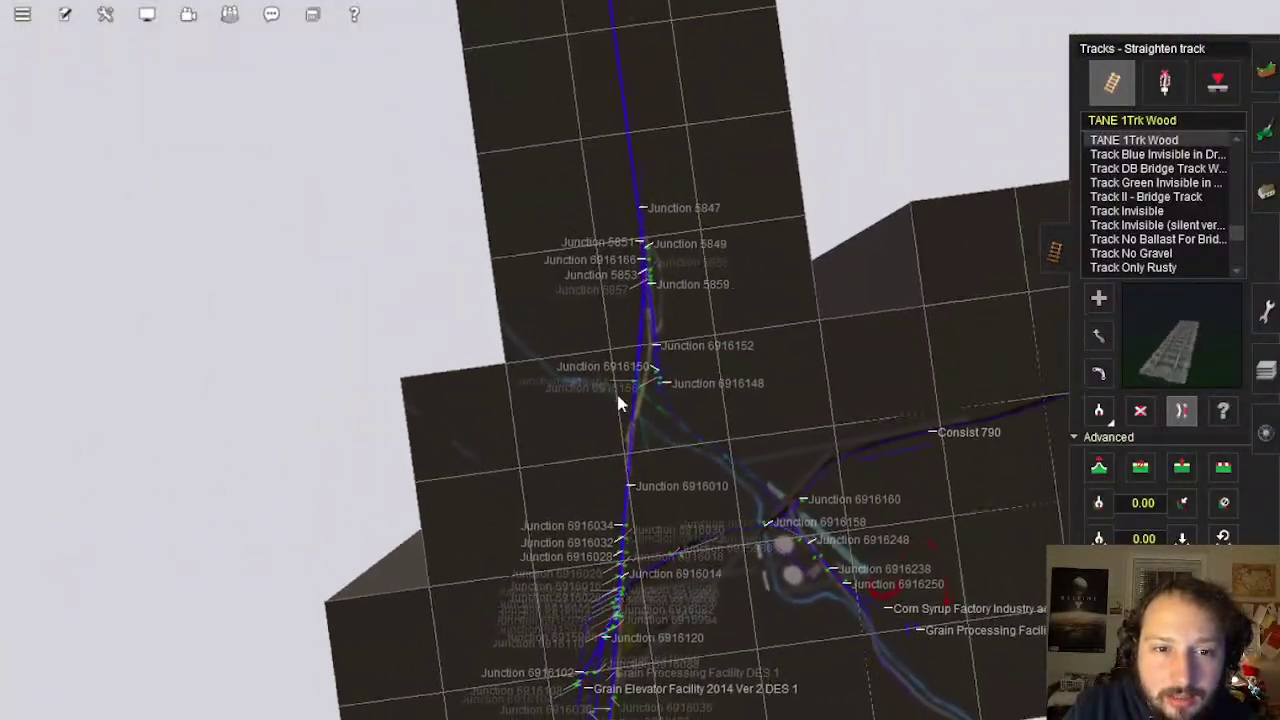
# Review the main line between Junction 5847 and the Rhode River Bridge, the yard approach and the tan alignment's bare tiles
pyautogui.scroll(-6, 655, 345)
pyautogui.press('Left')
pyautogui.rightClick(678, 296)
pyautogui.scroll(5, 655, 360)
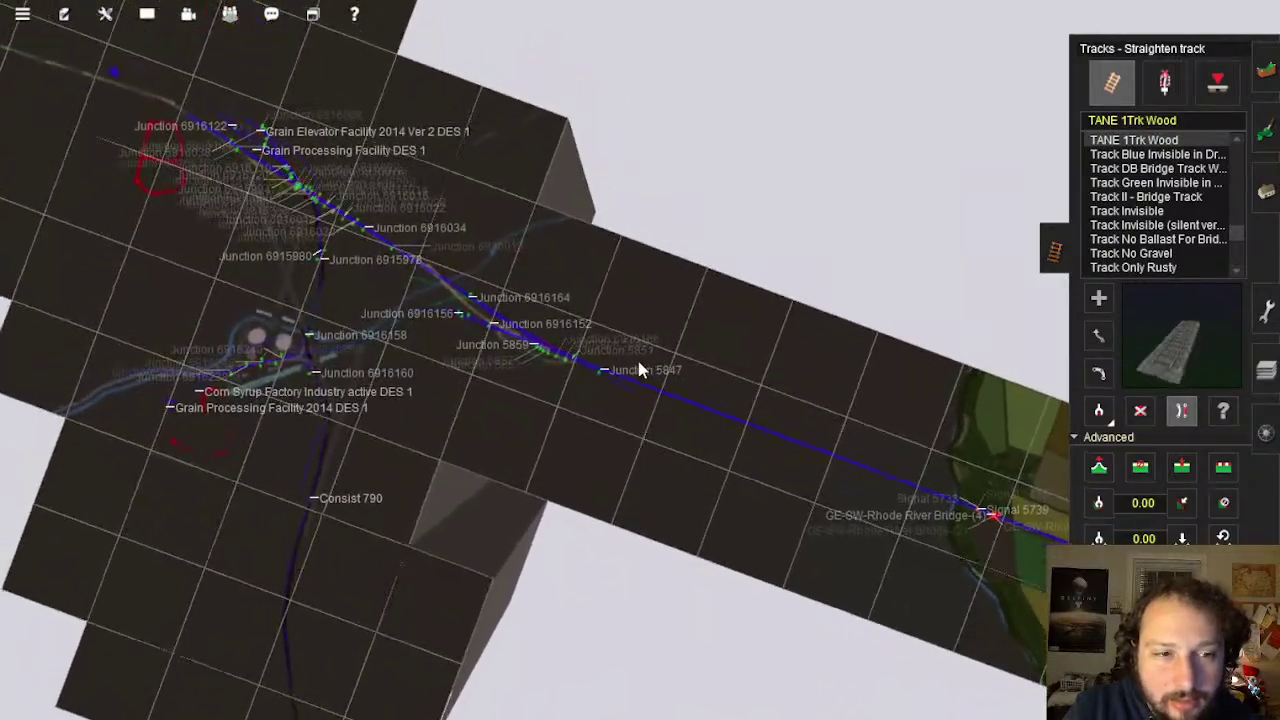
pyautogui.press('Left')
pyautogui.rightClick(693, 474)
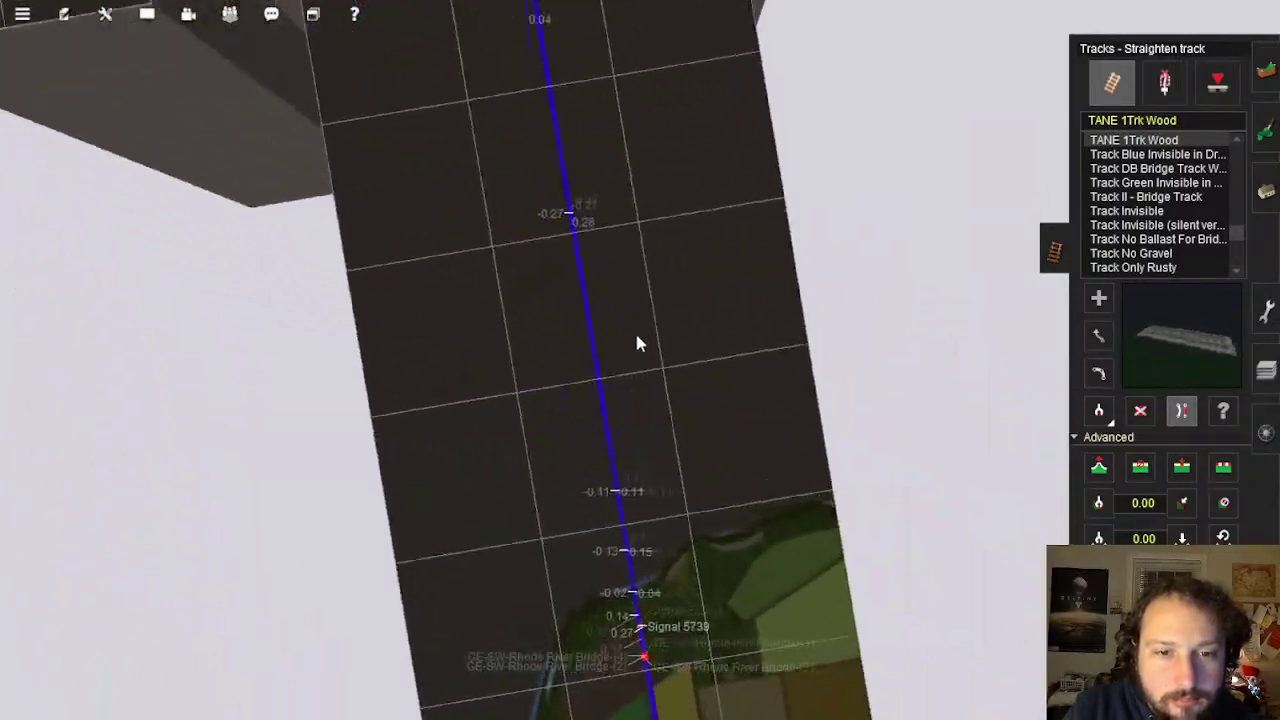
pyautogui.scroll(10, 634, 360)
pyautogui.press('Down')
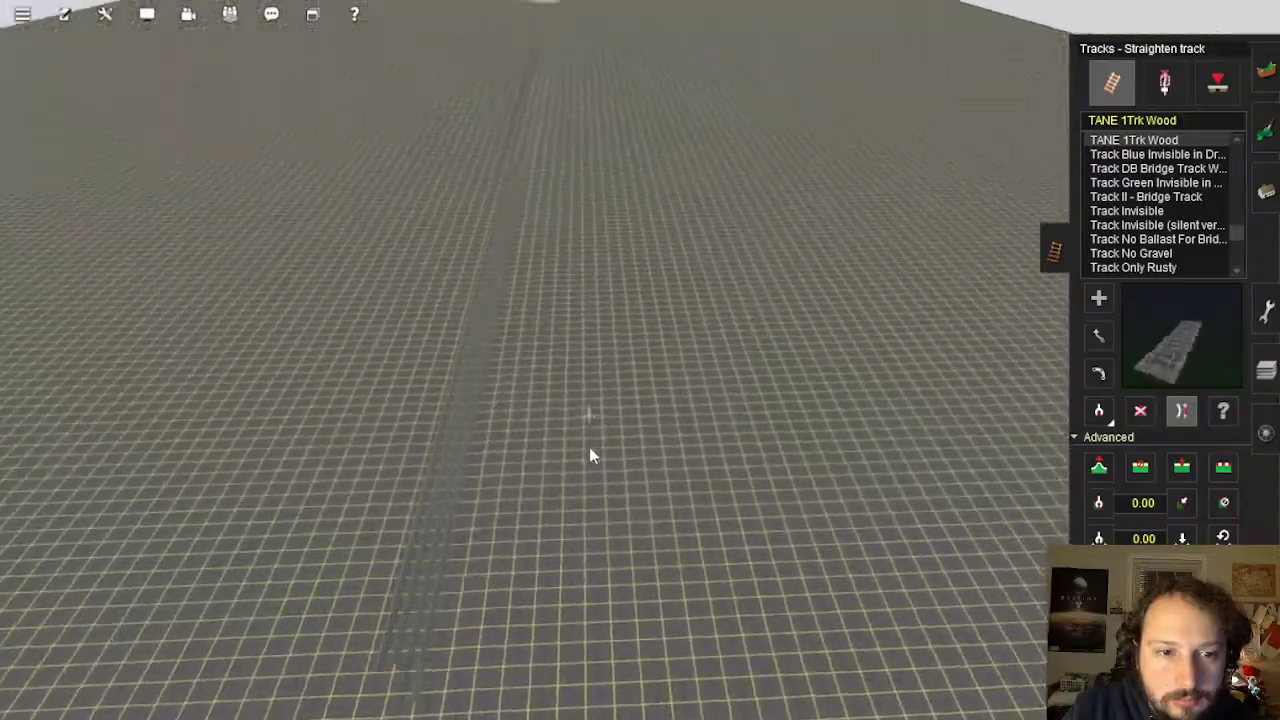
pyautogui.press('Down')
pyautogui.moveTo(630, 263)
pyautogui.mouseDown(button='right')
pyautogui.moveTo(626, 97)
pyautogui.moveTo(645, 137)
pyautogui.moveTo(634, 191)
pyautogui.moveTo(651, 200)
pyautogui.moveTo(640, 195)
pyautogui.moveTo(626, 219)
pyautogui.moveTo(654, 330)
pyautogui.mouseUp(button='right')
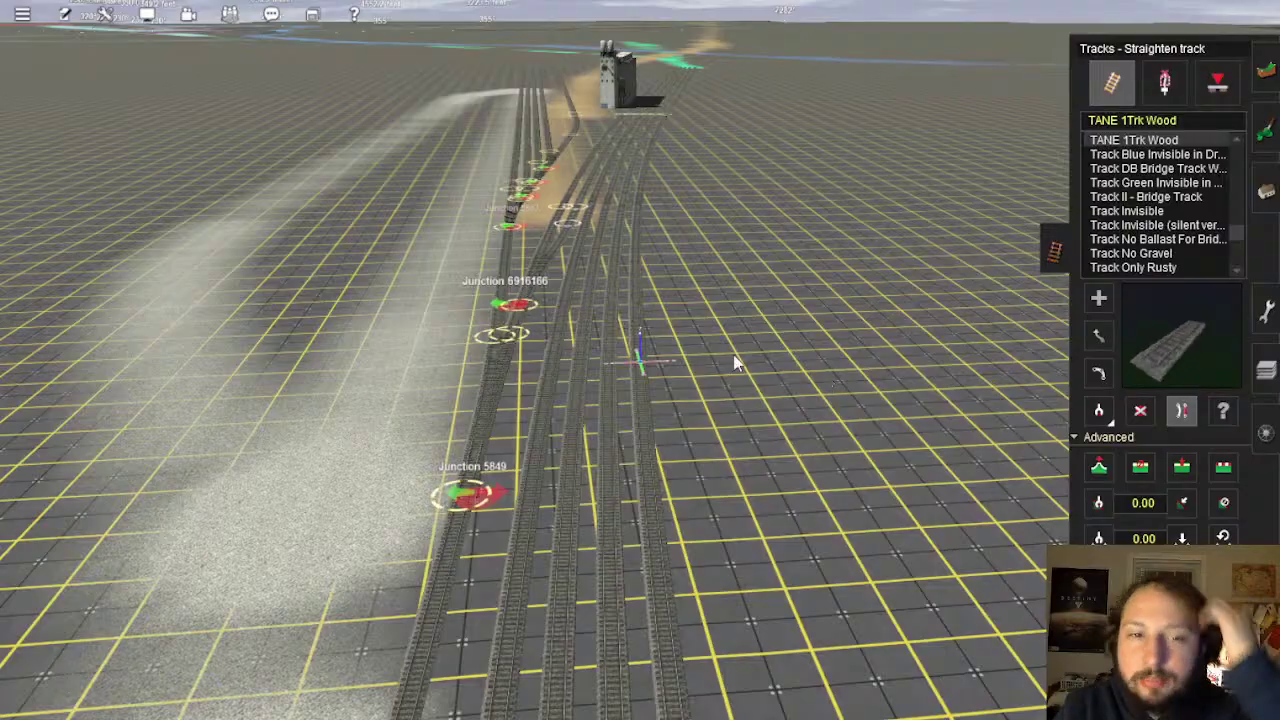
pyautogui.moveTo(671, 309)
pyautogui.mouseDown(button='right')
pyautogui.moveTo(629, 215)
pyautogui.moveTo(651, 229)
pyautogui.moveTo(651, 250)
pyautogui.moveTo(623, 277)
pyautogui.moveTo(649, 260)
pyautogui.moveTo(629, 280)
pyautogui.moveTo(633, 348)
pyautogui.moveTo(651, 357)
pyautogui.moveTo(686, 277)
pyautogui.moveTo(667, 268)
pyautogui.moveTo(659, 219)
pyautogui.moveTo(648, 289)
pyautogui.moveTo(663, 268)
pyautogui.moveTo(614, 206)
pyautogui.moveTo(627, 218)
pyautogui.moveTo(621, 270)
pyautogui.moveTo(617, 250)
pyautogui.moveTo(640, 258)
pyautogui.moveTo(640, 240)
pyautogui.moveTo(637, 439)
pyautogui.moveTo(614, 457)
pyautogui.moveTo(645, 237)
pyautogui.moveTo(630, 305)
pyautogui.moveTo(635, 465)
pyautogui.moveTo(653, 366)
pyautogui.moveTo(644, 471)
pyautogui.moveTo(637, 333)
pyautogui.moveTo(640, 363)
pyautogui.moveTo(650, 236)
pyautogui.moveTo(638, 141)
pyautogui.moveTo(651, 154)
pyautogui.moveTo(635, 372)
pyautogui.mouseUp(button='right')
pyautogui.scroll(-5, 635, 372)
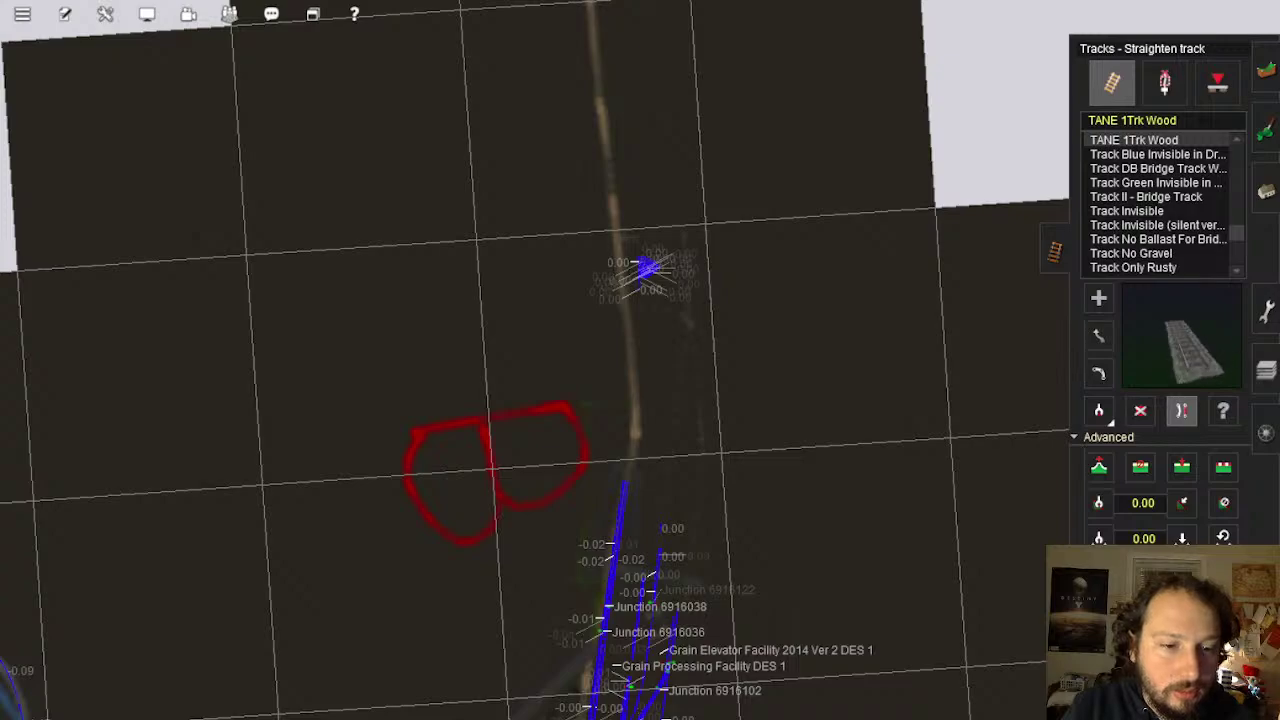
# Open the map image Tolbrynd Superimposed 2022-05-27.pdn from the Tolbrynd folder inside the Maps pictures folder
pyautogui.hotkey('alt', 'Tab')
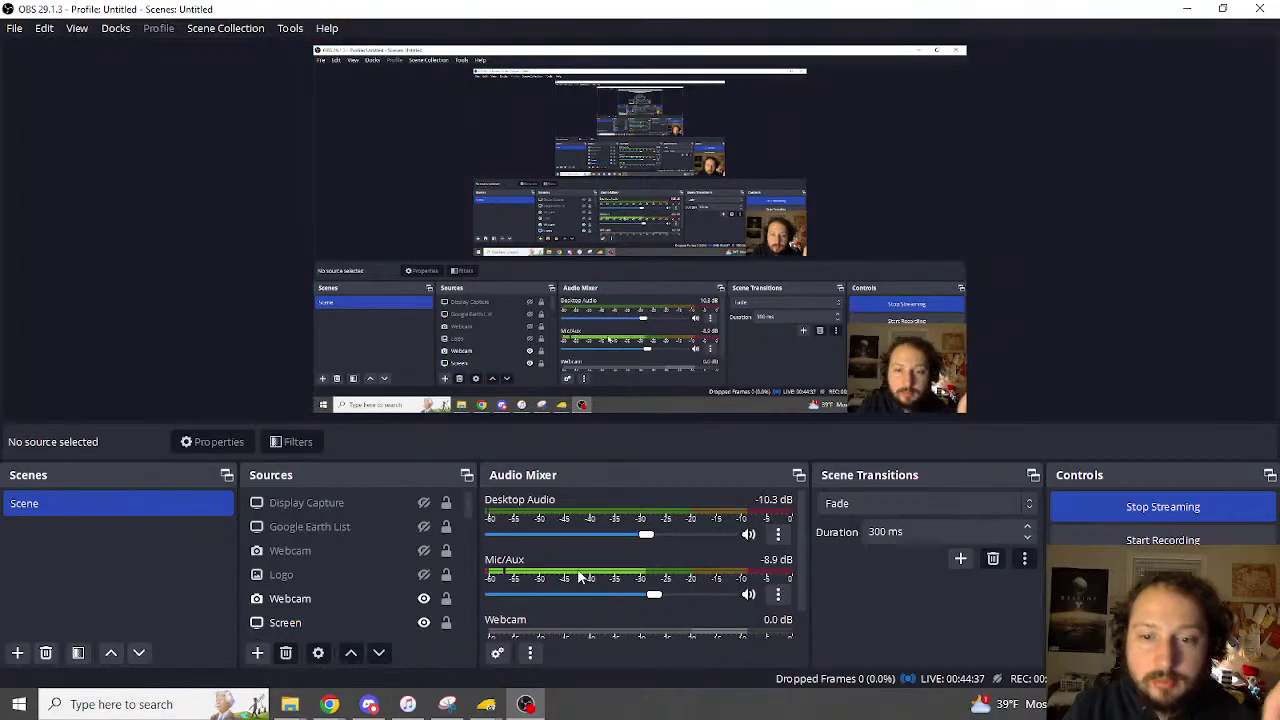
pyautogui.click(527, 705)
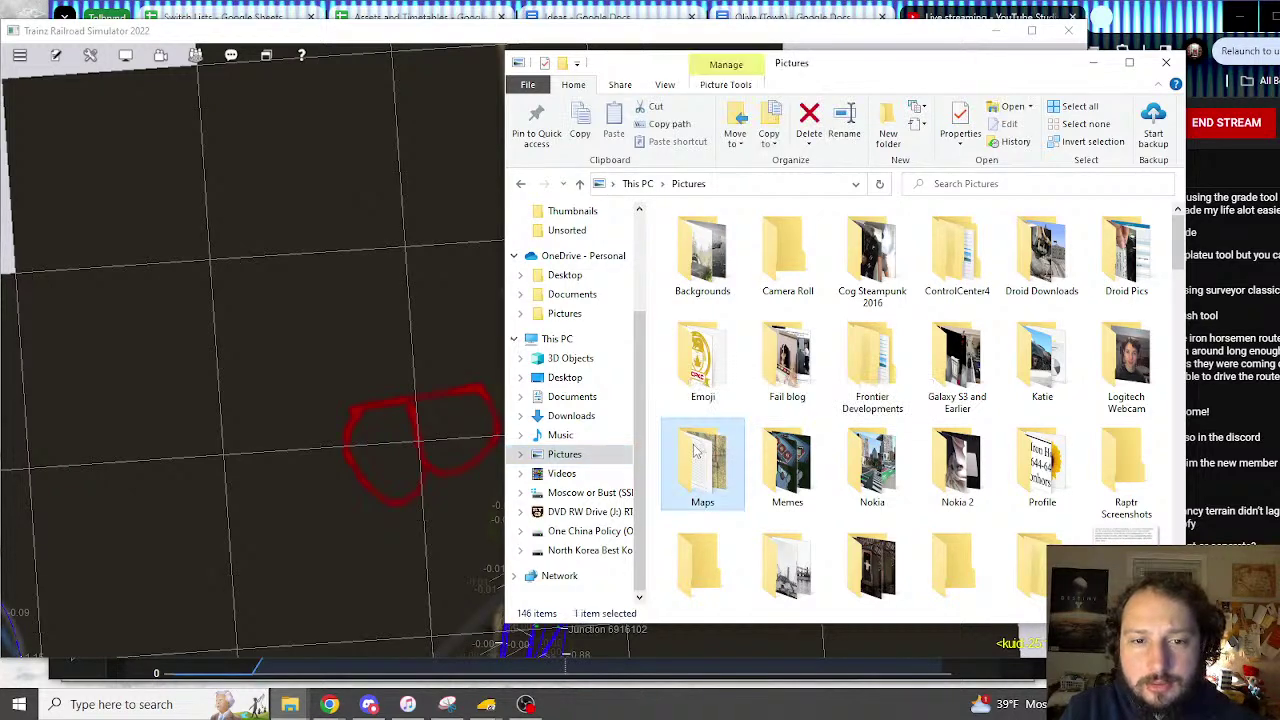
pyautogui.doubleClick(695, 450)
pyautogui.doubleClick(873, 260)
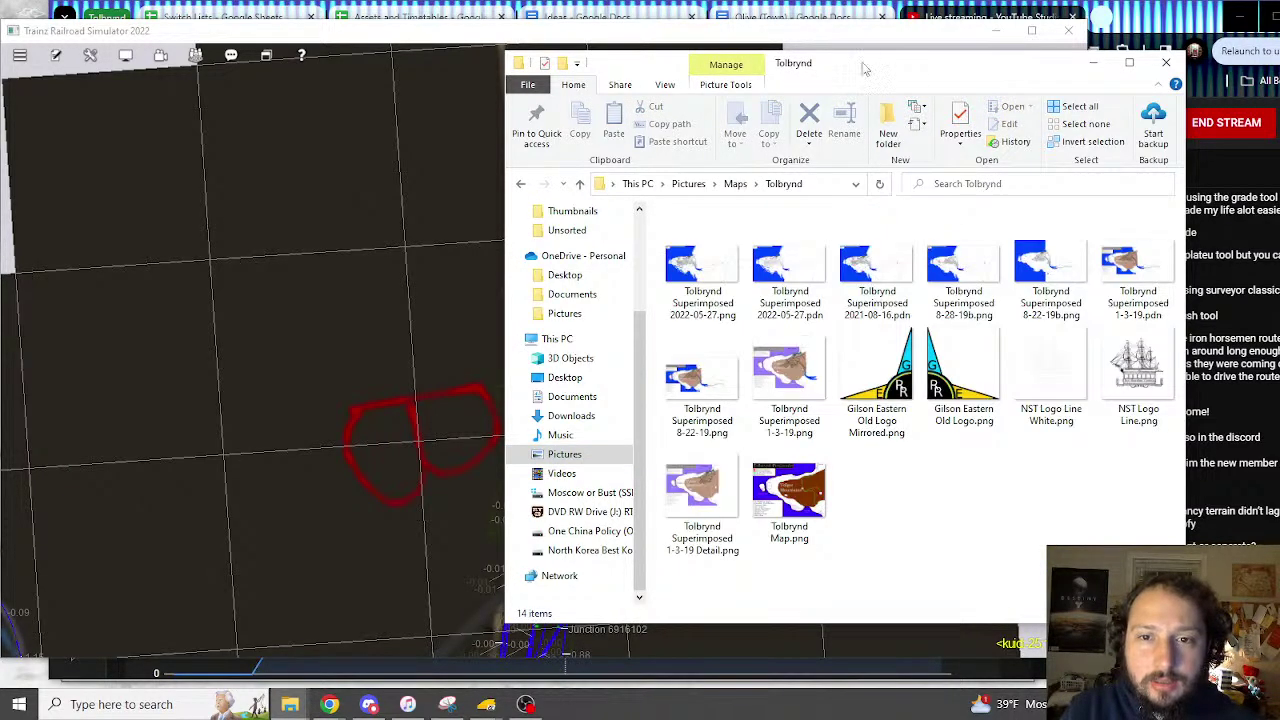
pyautogui.moveTo(865, 68); pyautogui.dragTo(782, 113)
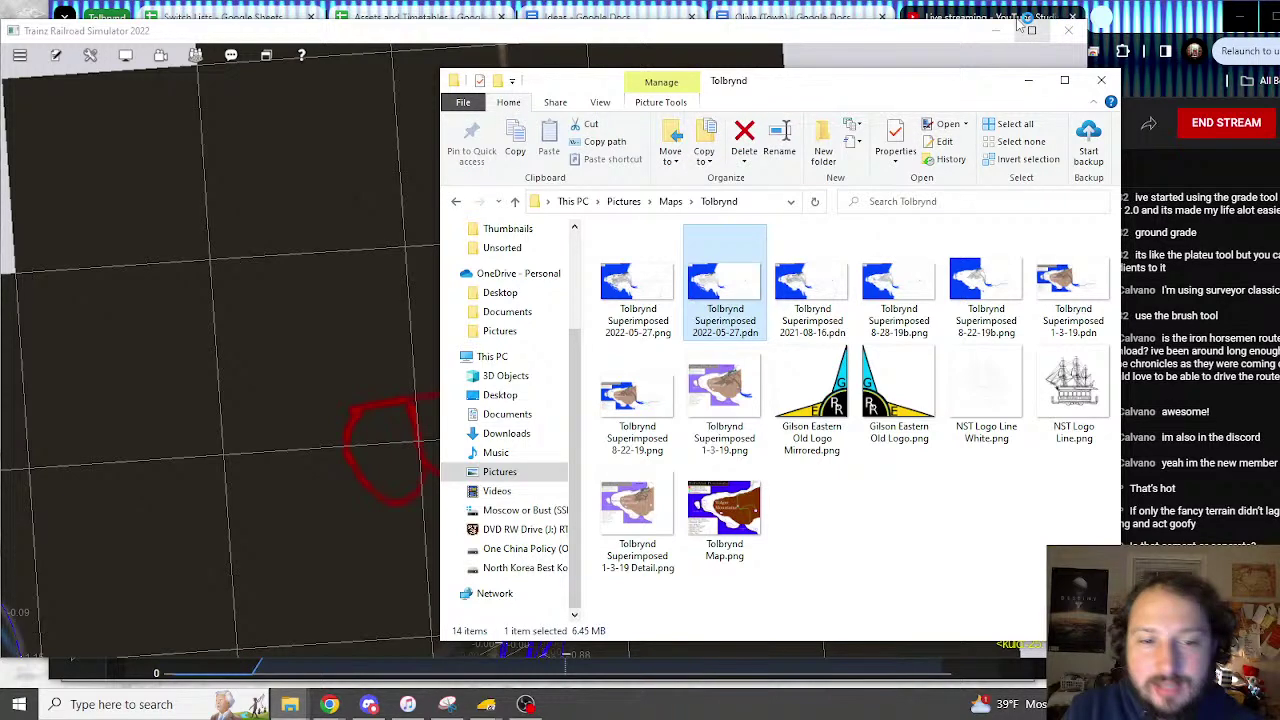
# In the Ideas document, find "conc", rename the plant "Cement/Concrete Plant", and note cement for inputs and outputs, concrete for only inputs
pyautogui.click(600, 13)
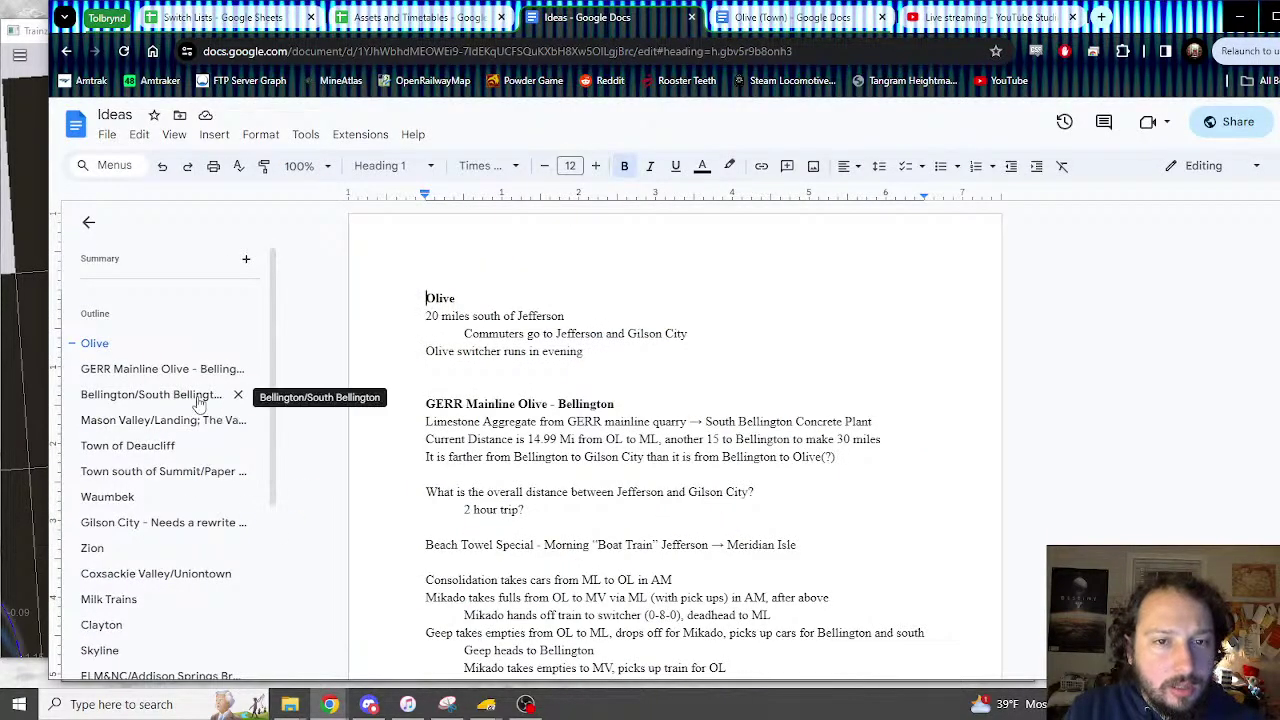
pyautogui.scroll(-3, 590, 430)
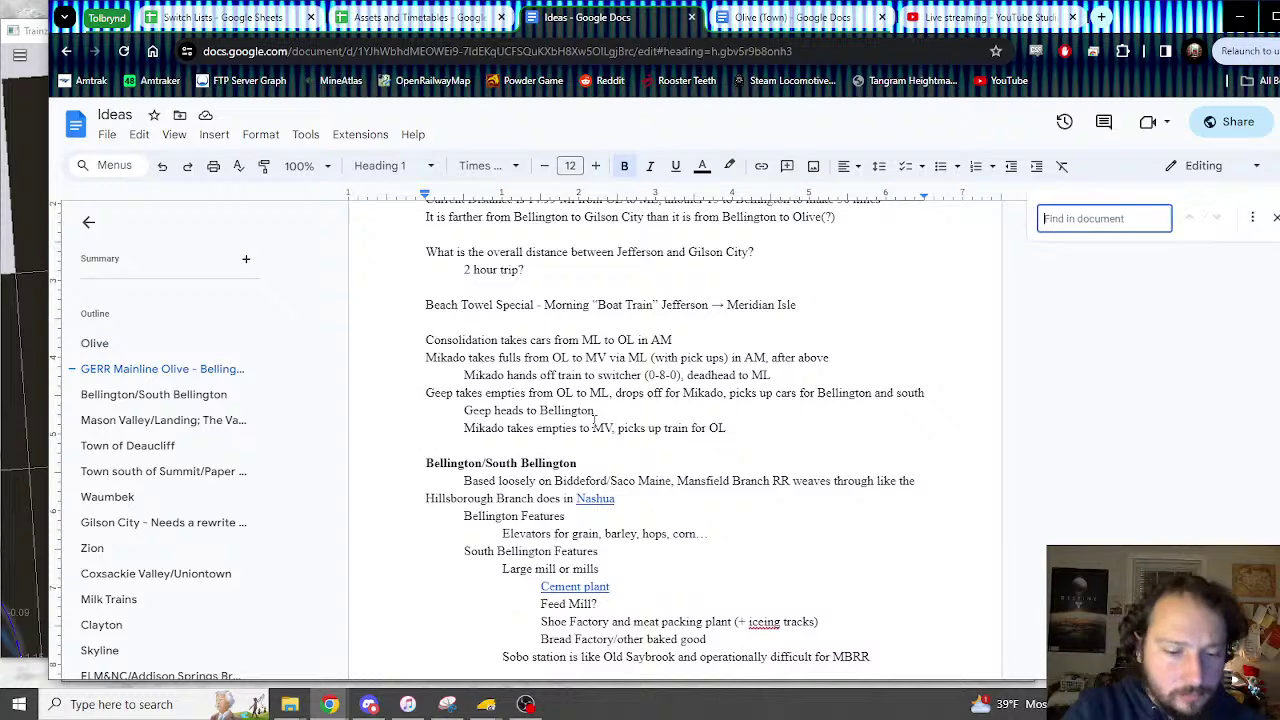
pyautogui.write('conc')
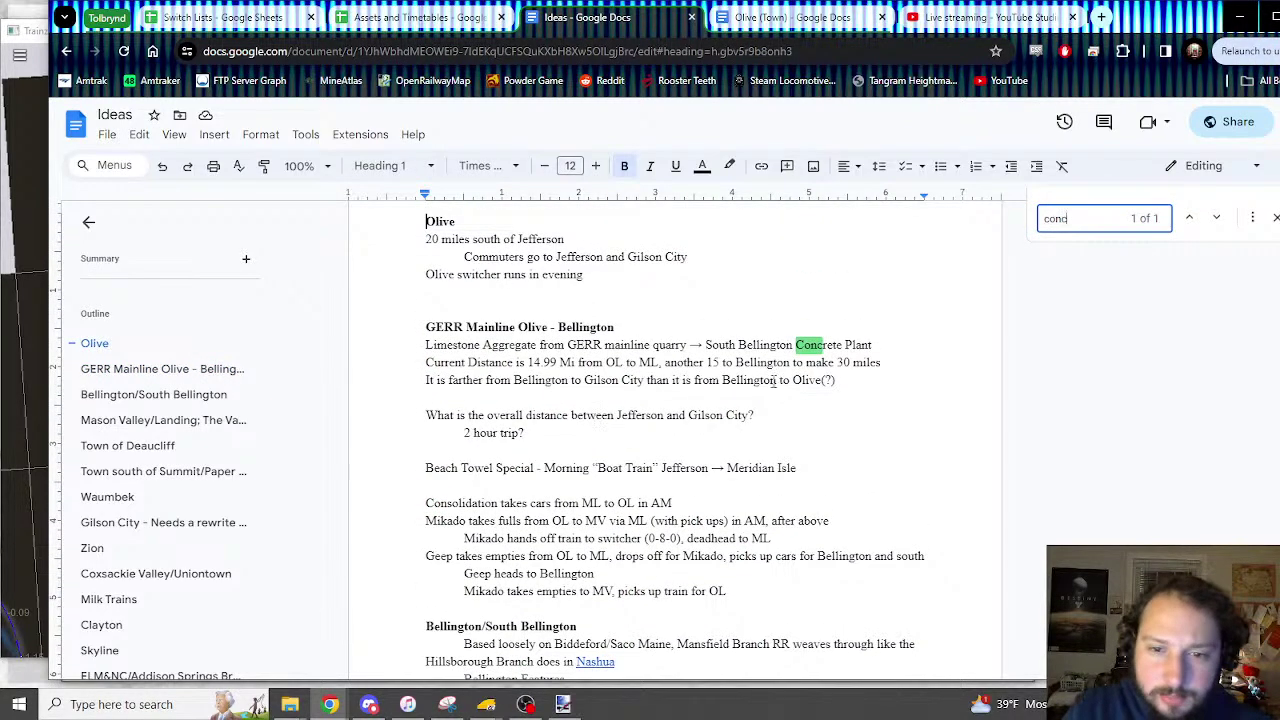
pyautogui.press('Return')
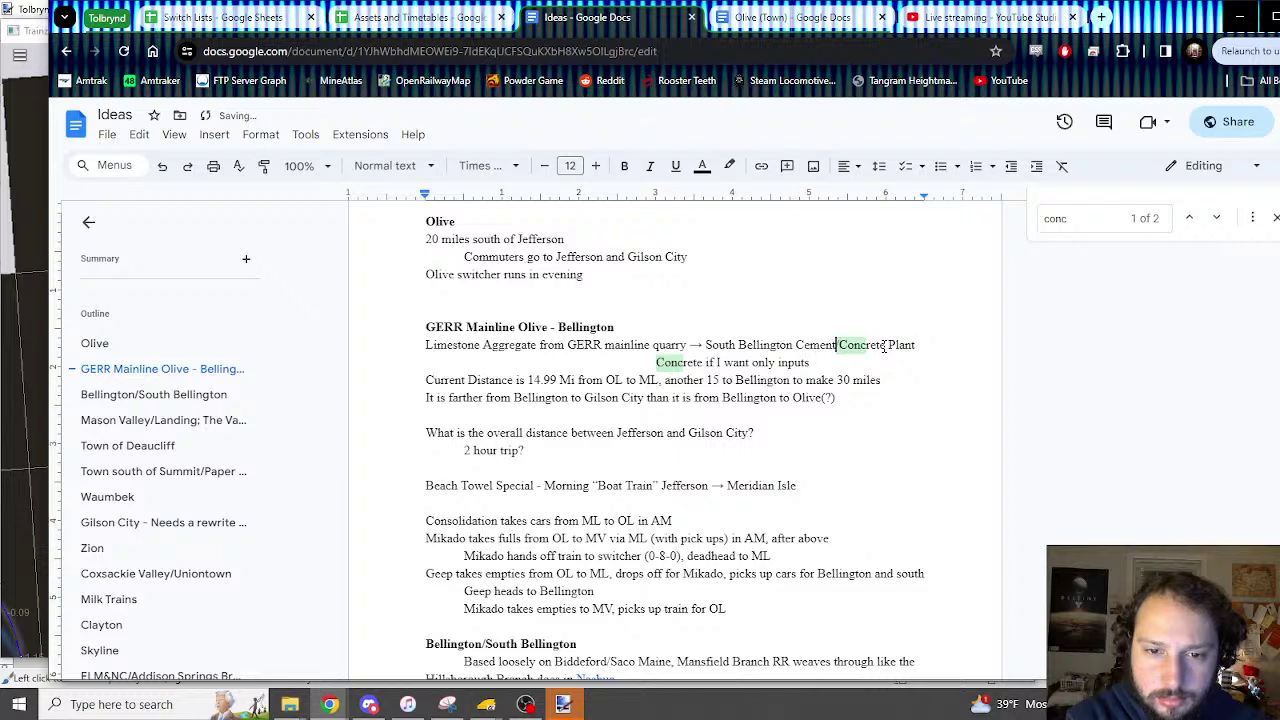
pyautogui.press('Return')
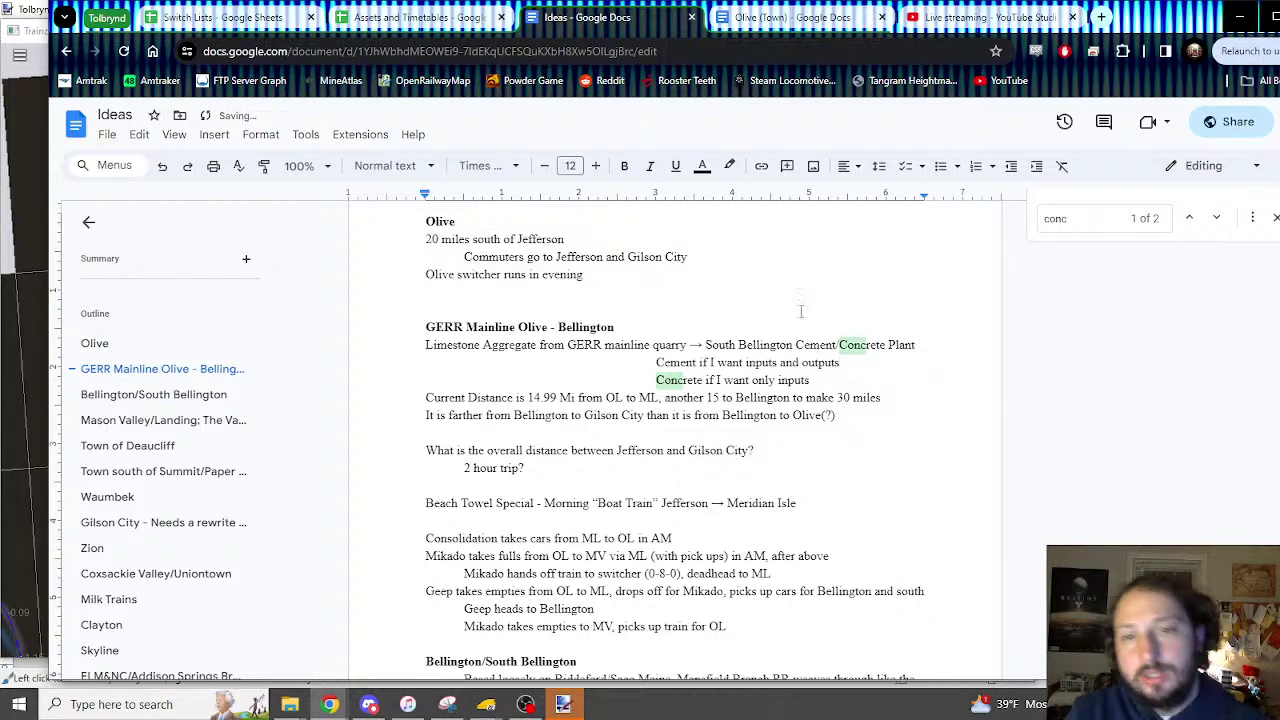
# Check the live stream chat, and examine the area around Bellington and So. Bellington on the Tolbrynd map in paint.net
pyautogui.click(982, 20)
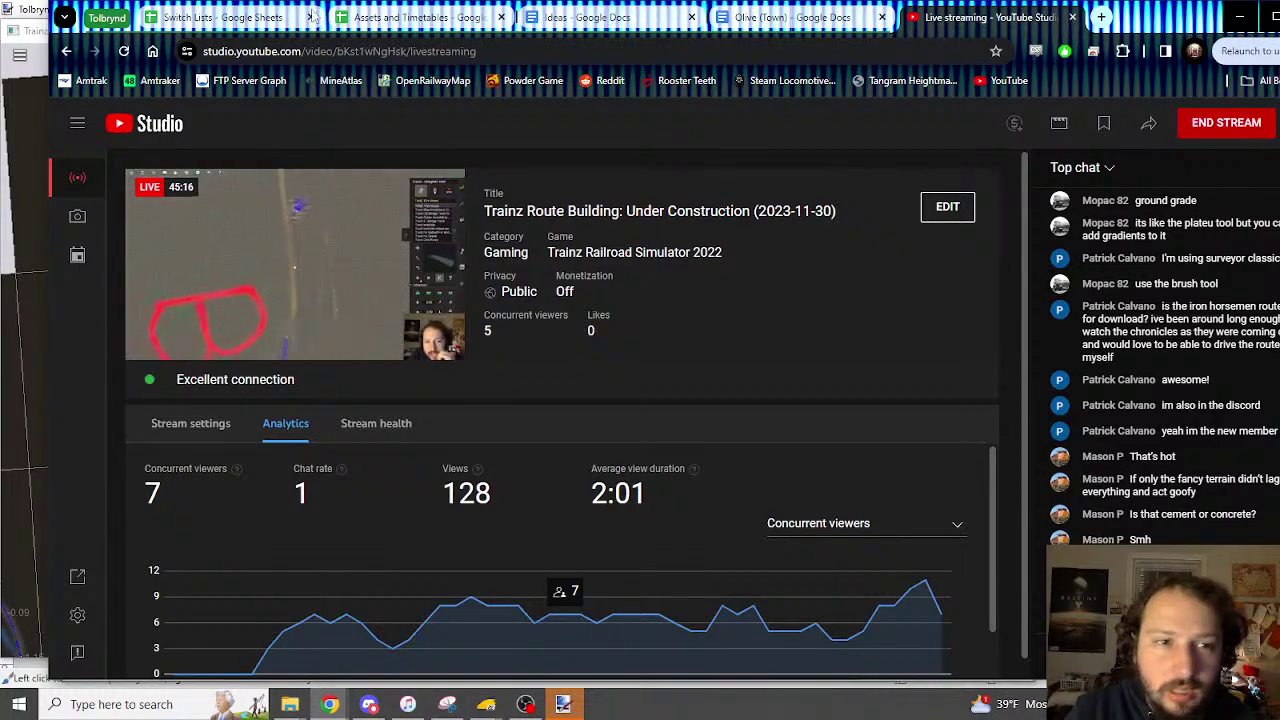
pyautogui.hotkey('alt', 'Tab')
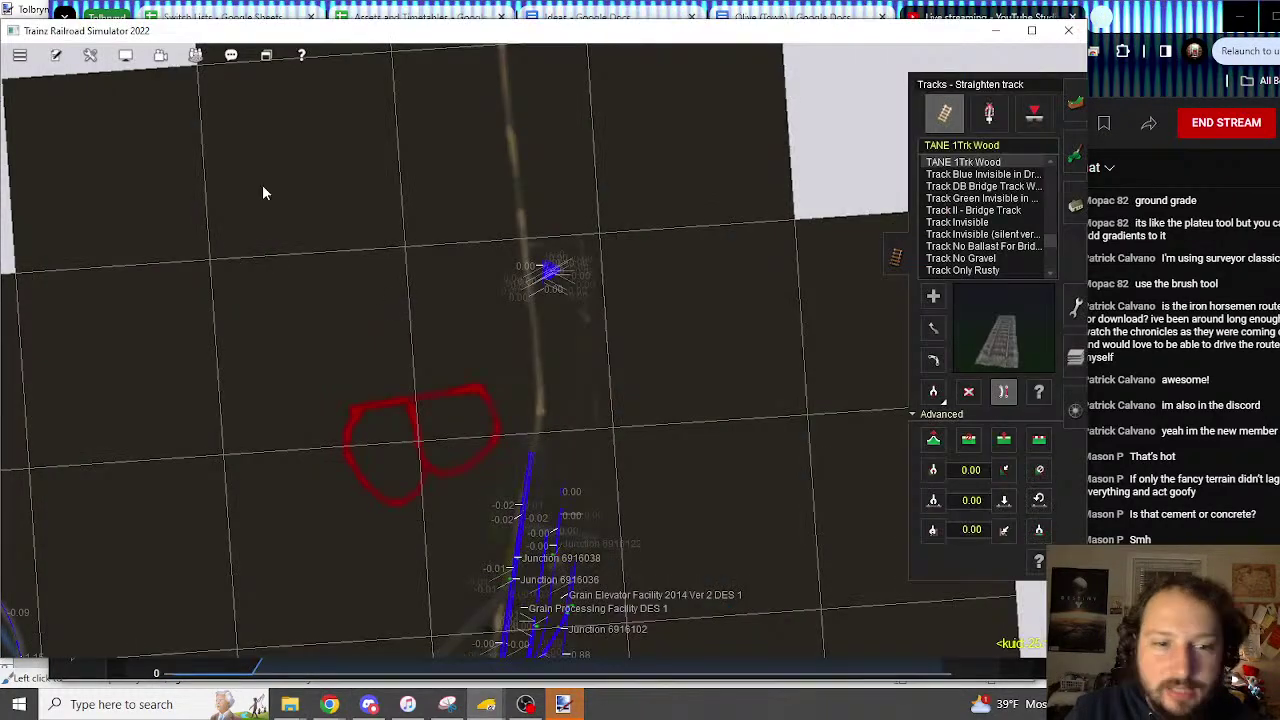
pyautogui.click(565, 705)
pyautogui.keyDown('ctrl'); pyautogui.scroll(5, 365, 296); pyautogui.keyUp('ctrl')
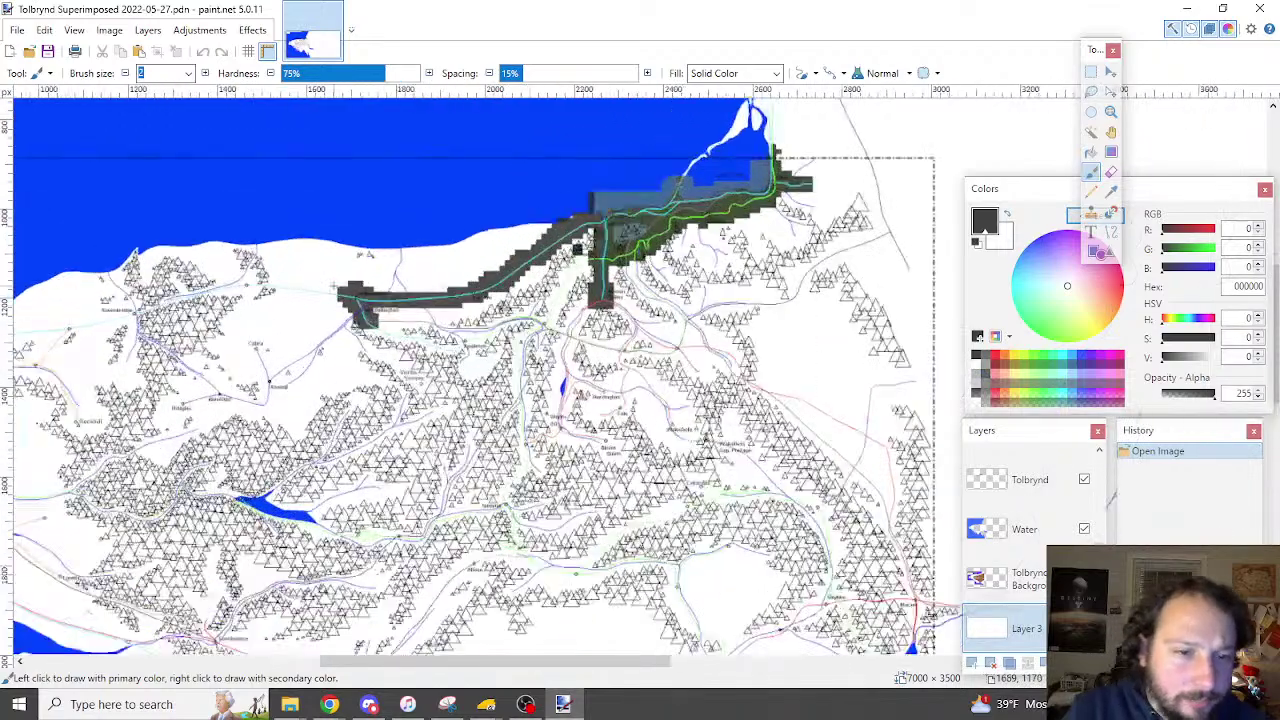
pyautogui.keyDown('ctrl'); pyautogui.scroll(2, 507, 330); pyautogui.keyUp('ctrl')
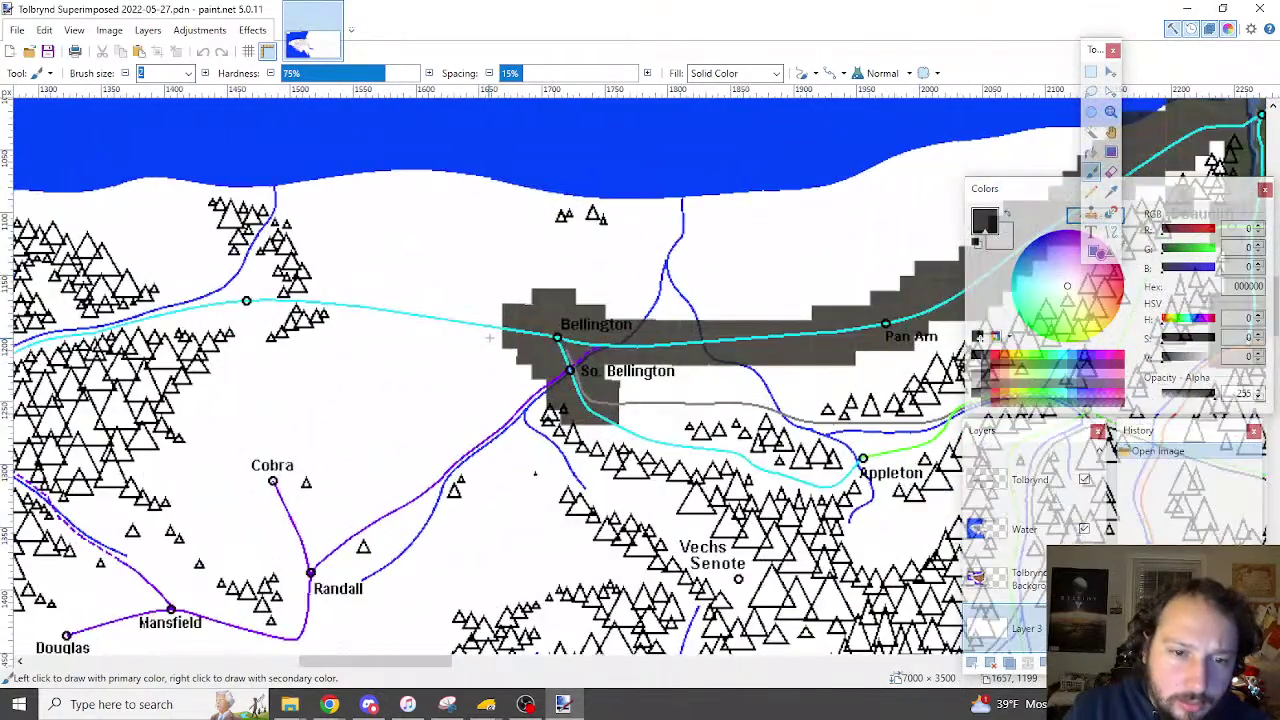
pyautogui.keyDown('ctrl'); pyautogui.scroll(1, 560, 335); pyautogui.keyUp('ctrl')
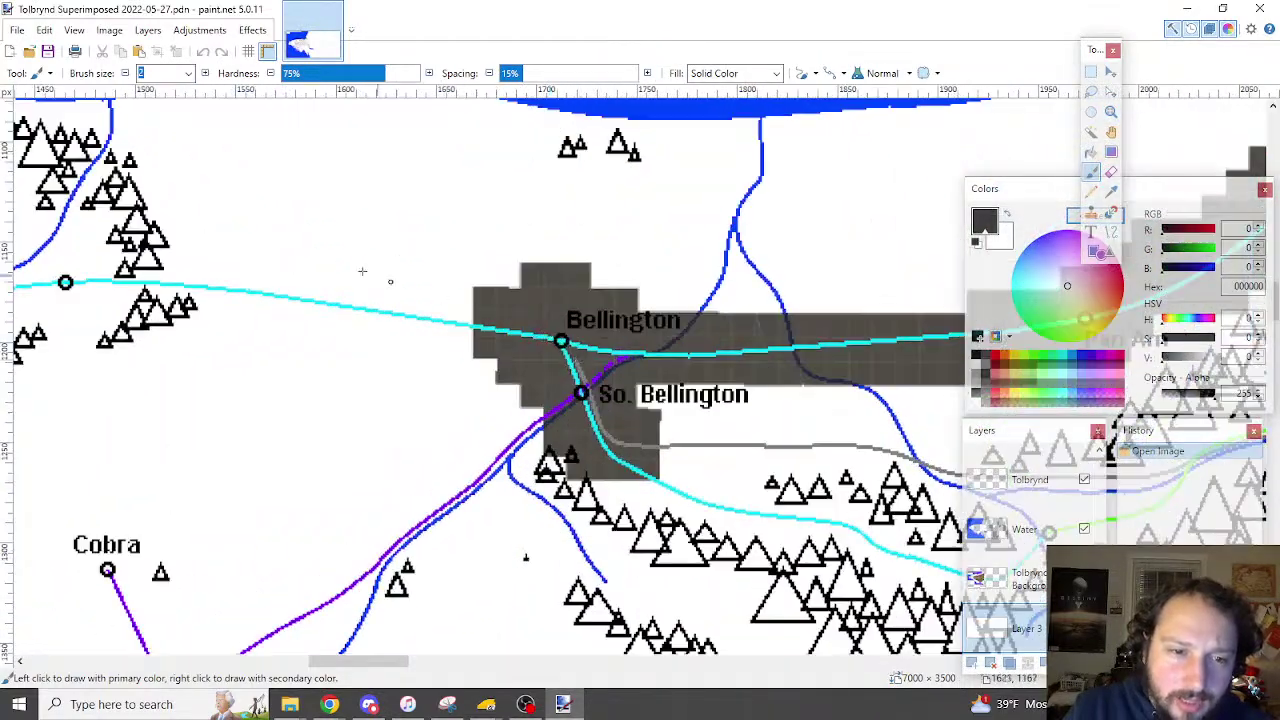
# Switch to Trainz and examine the main line's end beside the red-marked loops and the tan alignment leading to the turntable
pyautogui.click(486, 705)
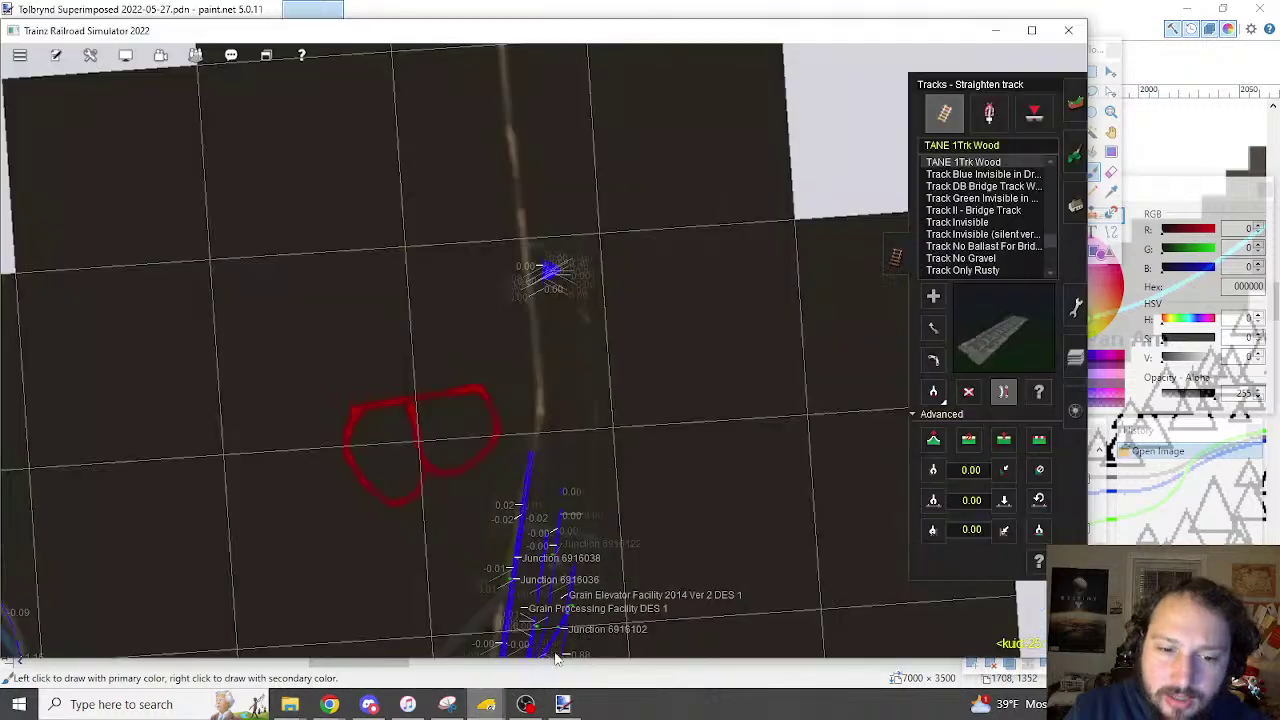
pyautogui.rightClick(495, 432)
pyautogui.scroll(-2, 556, 370)
pyautogui.scroll(3, 566, 350)
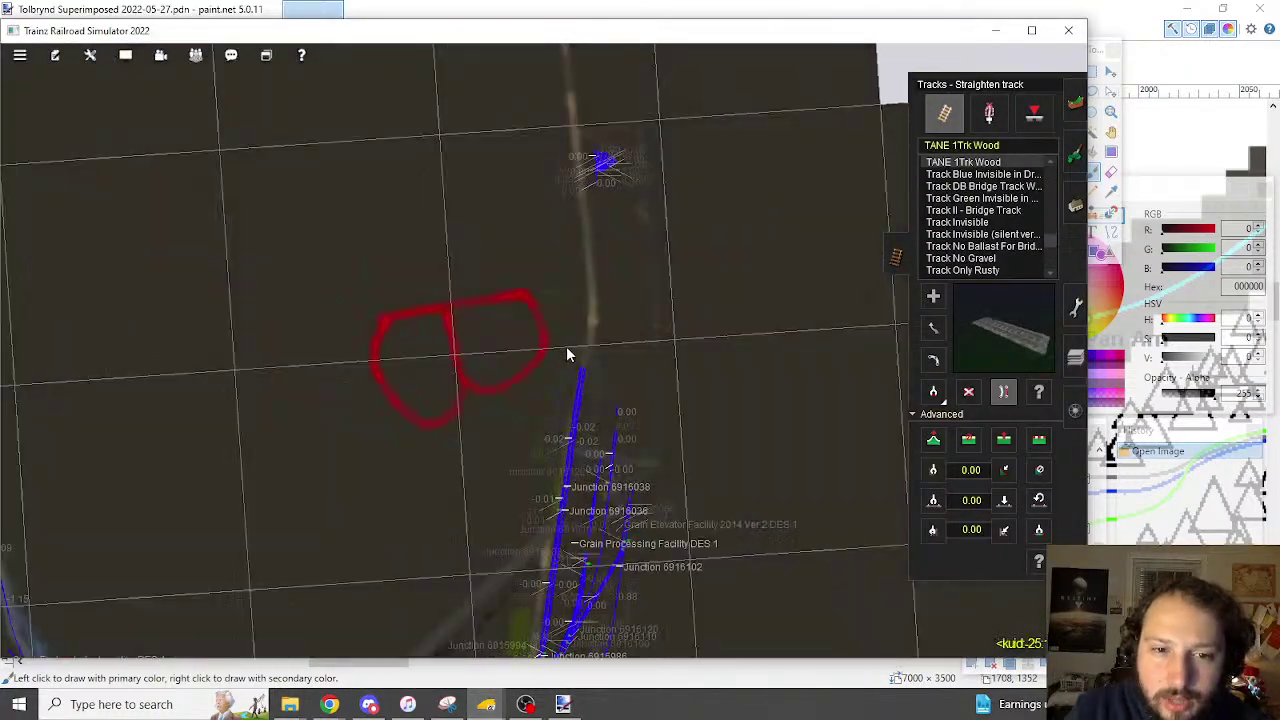
pyautogui.scroll(-1, 567, 370)
pyautogui.scroll(-5, 566, 378)
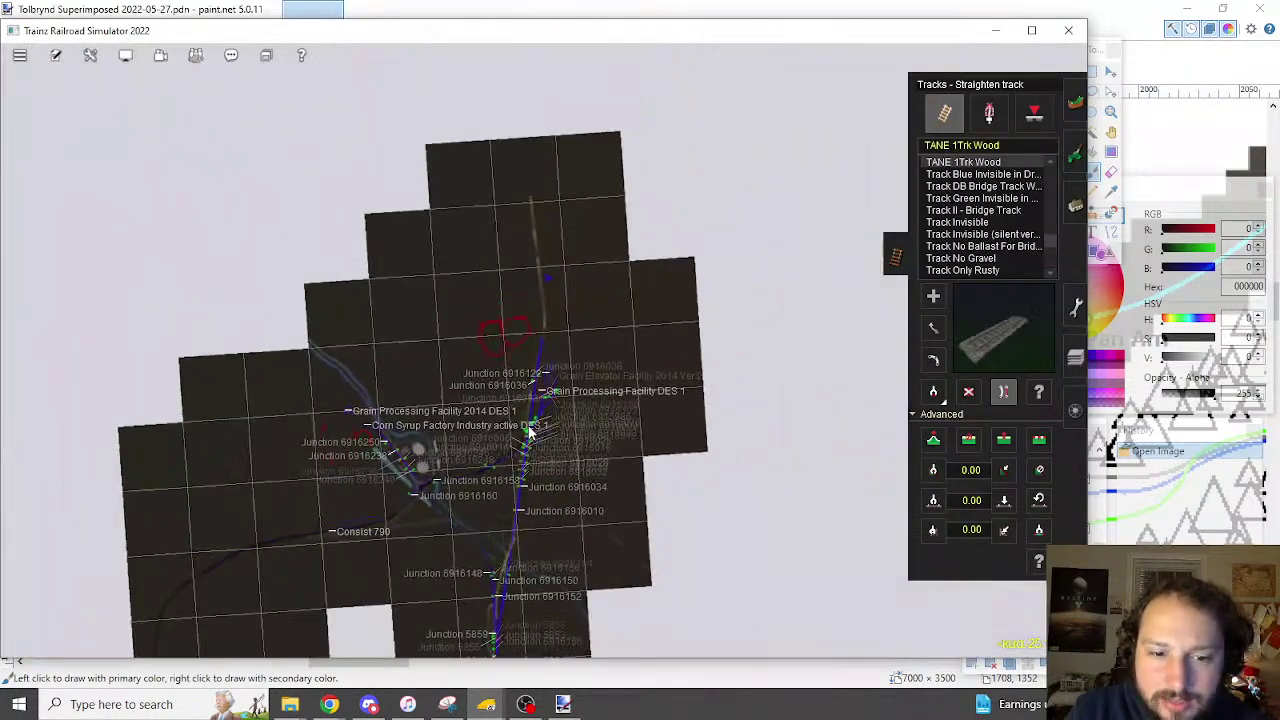
pyautogui.scroll(4, 546, 267)
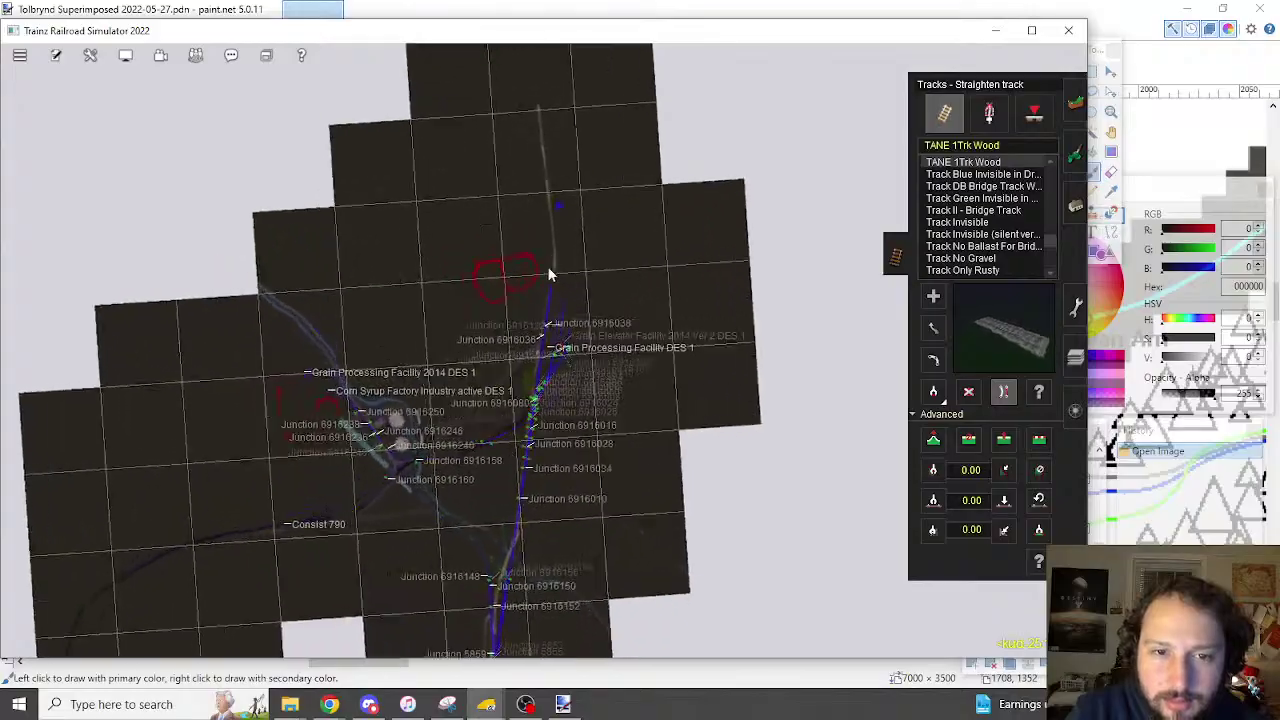
pyautogui.scroll(8, 546, 267)
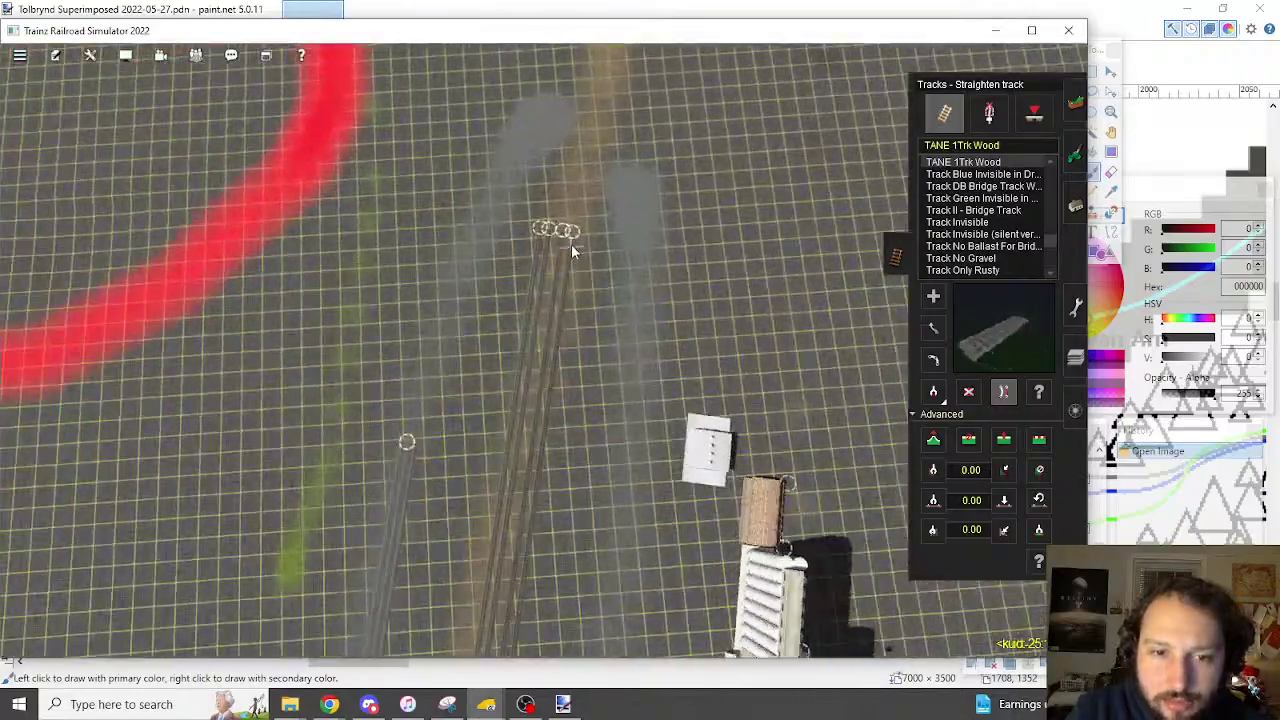
pyautogui.press('Down')
pyautogui.press('Right')
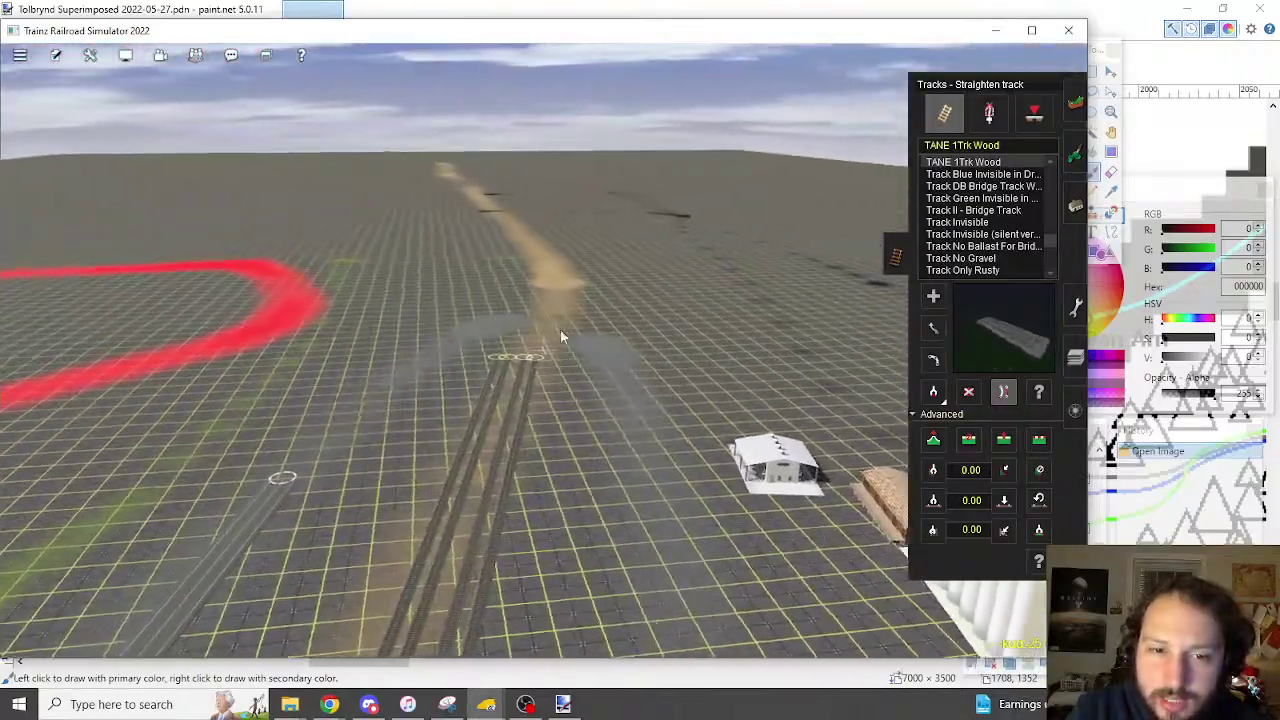
pyautogui.press('Up')
pyautogui.click(1075, 103)
pyautogui.press('w')
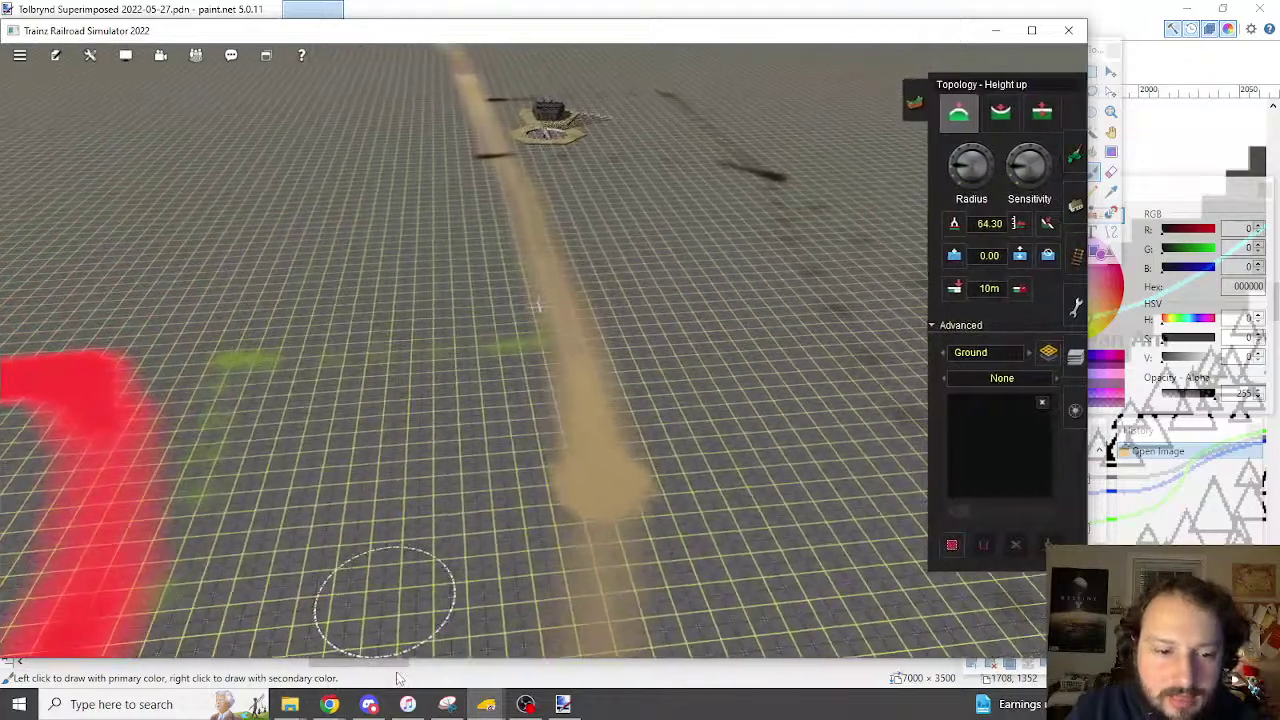
# Switch to OBS, toggle source visibility so the stream shows the game view, and return to Trainz
pyautogui.click(526, 705)
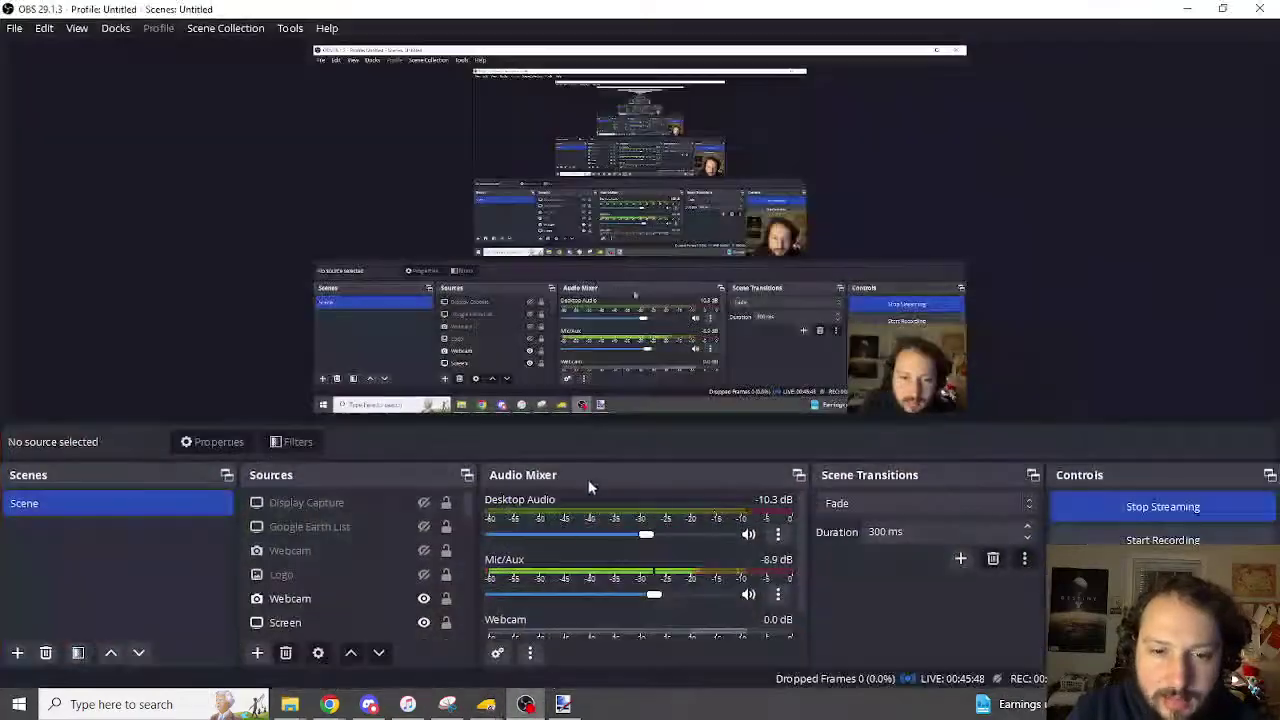
pyautogui.click(423, 602)
pyautogui.click(486, 705)
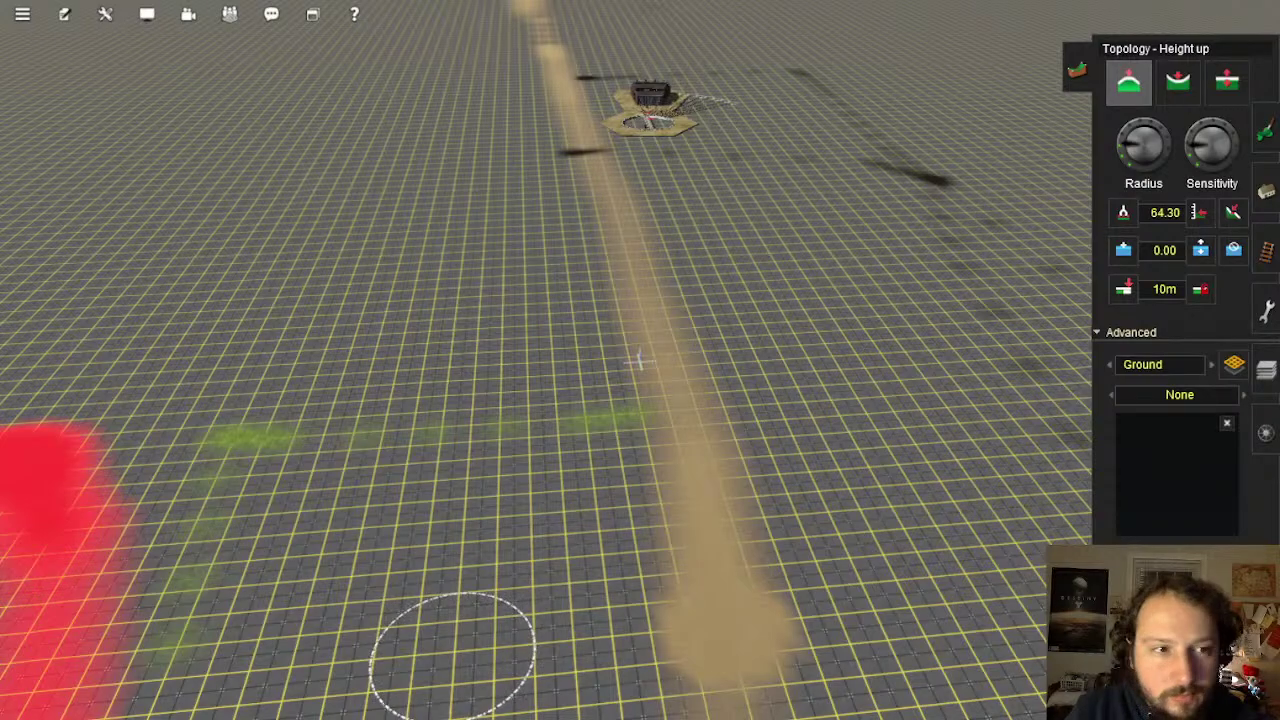
# Paint over the tan alignment beyond the red-marked loops with the Grid (PBR) ground texture, using a larger brush radius
pyautogui.press('Down')
pyautogui.moveTo(630, 515); pyautogui.dragTo(649, 294, button='right')
pyautogui.press('Up')
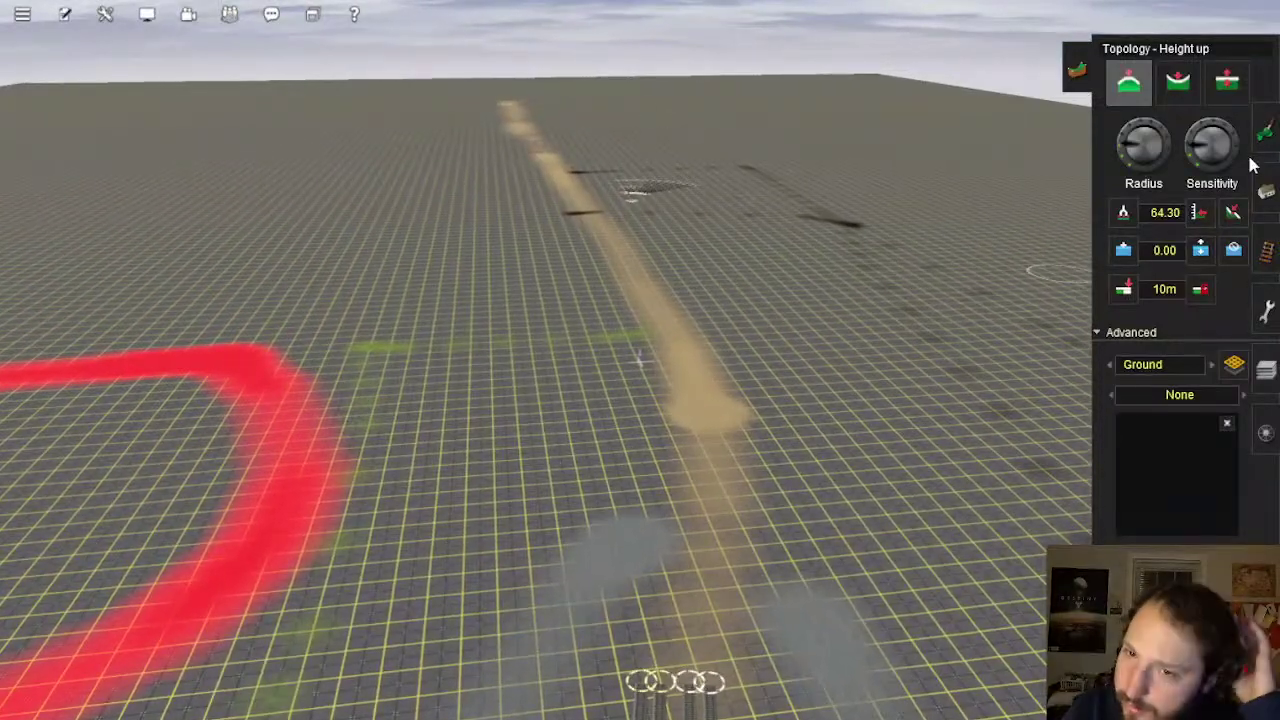
pyautogui.click(1267, 134)
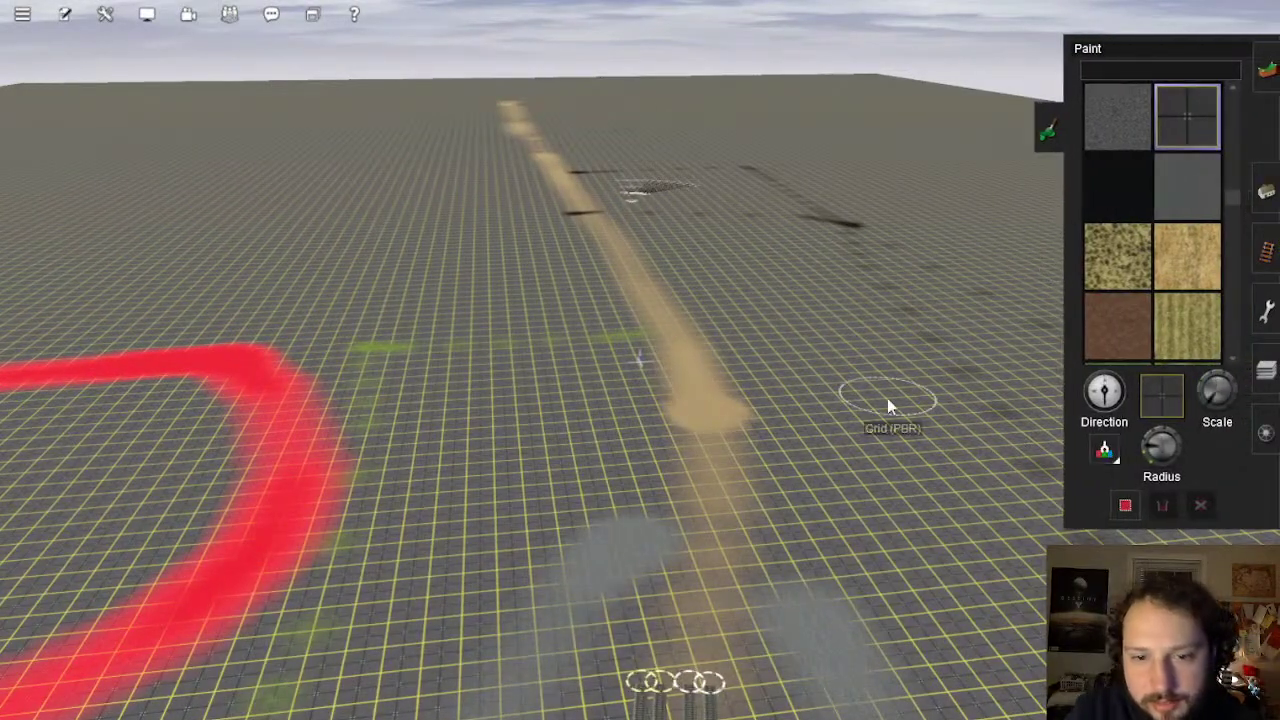
pyautogui.moveTo(632, 345); pyautogui.dragTo(632, 235, button='right')
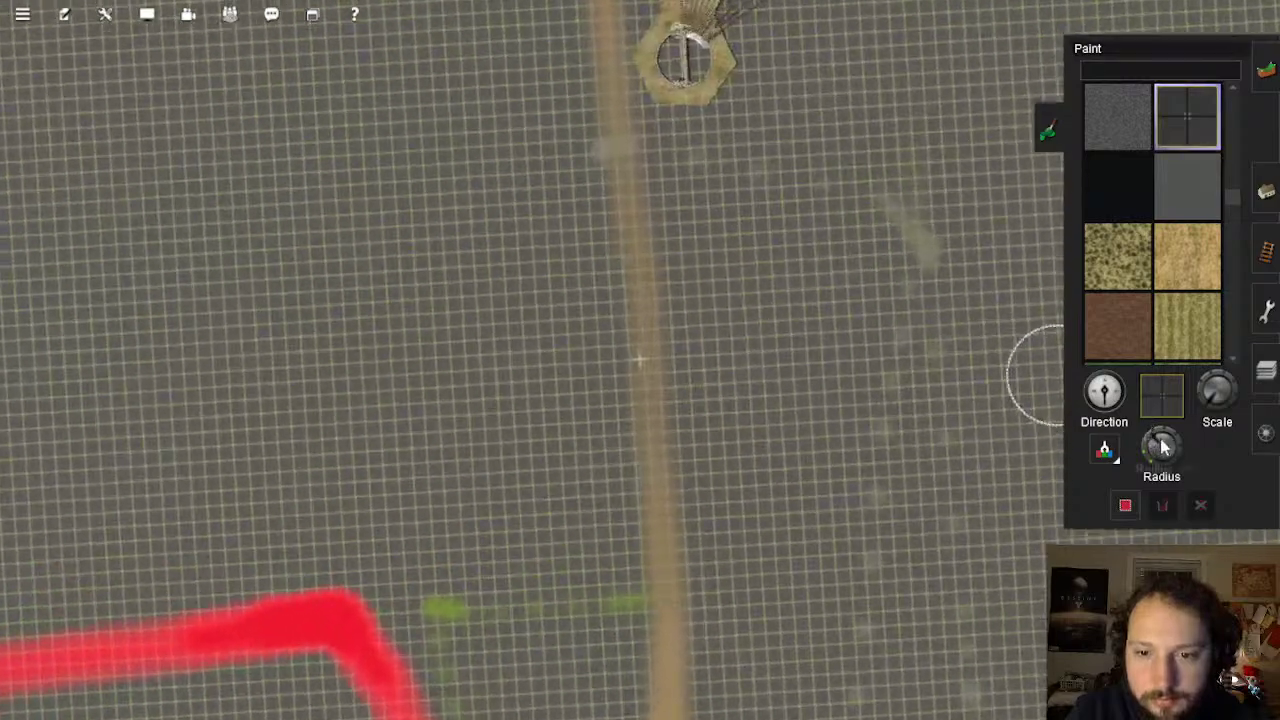
pyautogui.moveTo(1161, 447); pyautogui.dragTo(1162, 432)
pyautogui.press('Down')
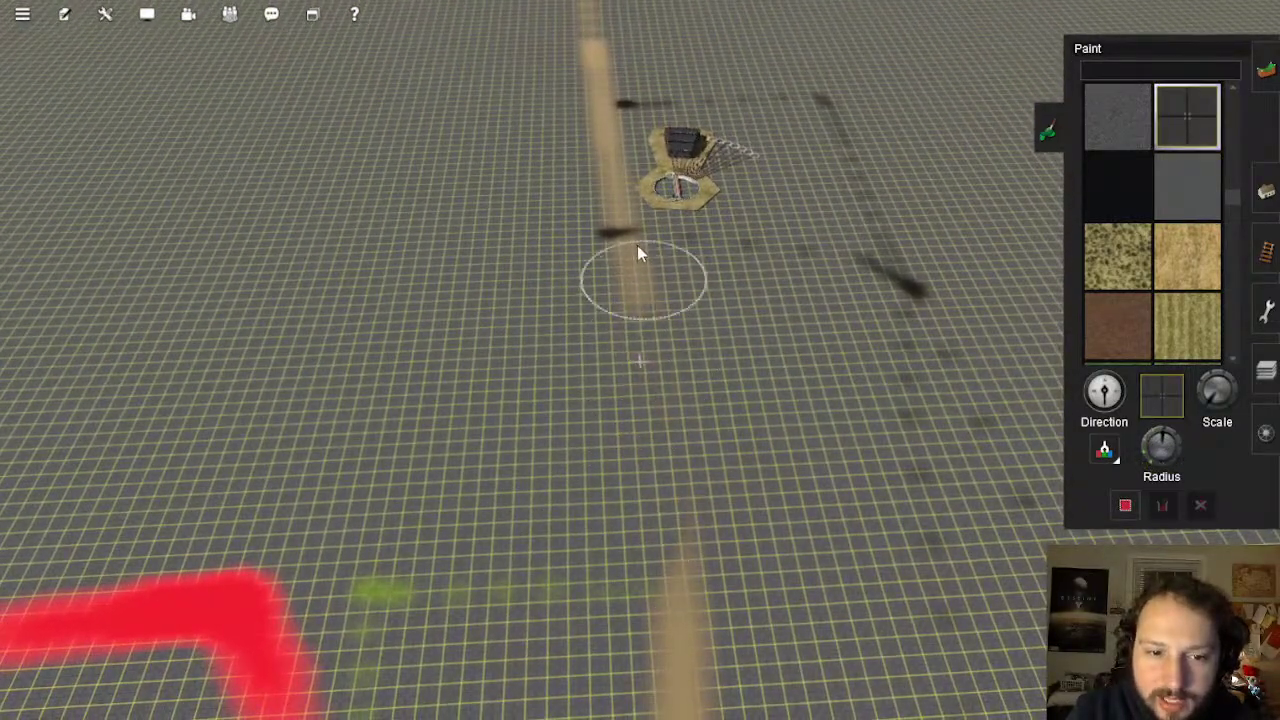
pyautogui.press('w')
pyautogui.moveTo(620, 172)
pyautogui.mouseDown()
pyautogui.moveTo(642, 227)
pyautogui.moveTo(611, 222)
pyautogui.moveTo(641, 251)
pyautogui.moveTo(641, 233)
pyautogui.moveTo(656, 307)
pyautogui.mouseUp()
pyautogui.press('Left')
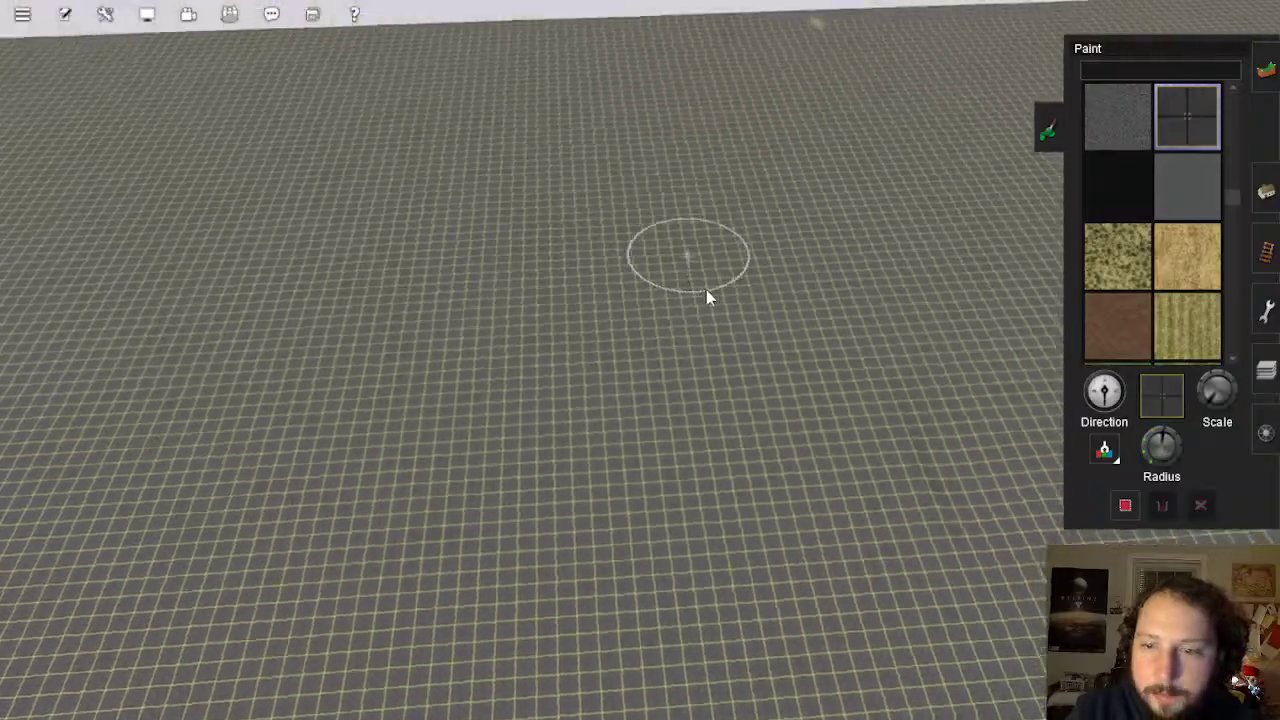
pyautogui.press('Down')
pyautogui.press('Right')
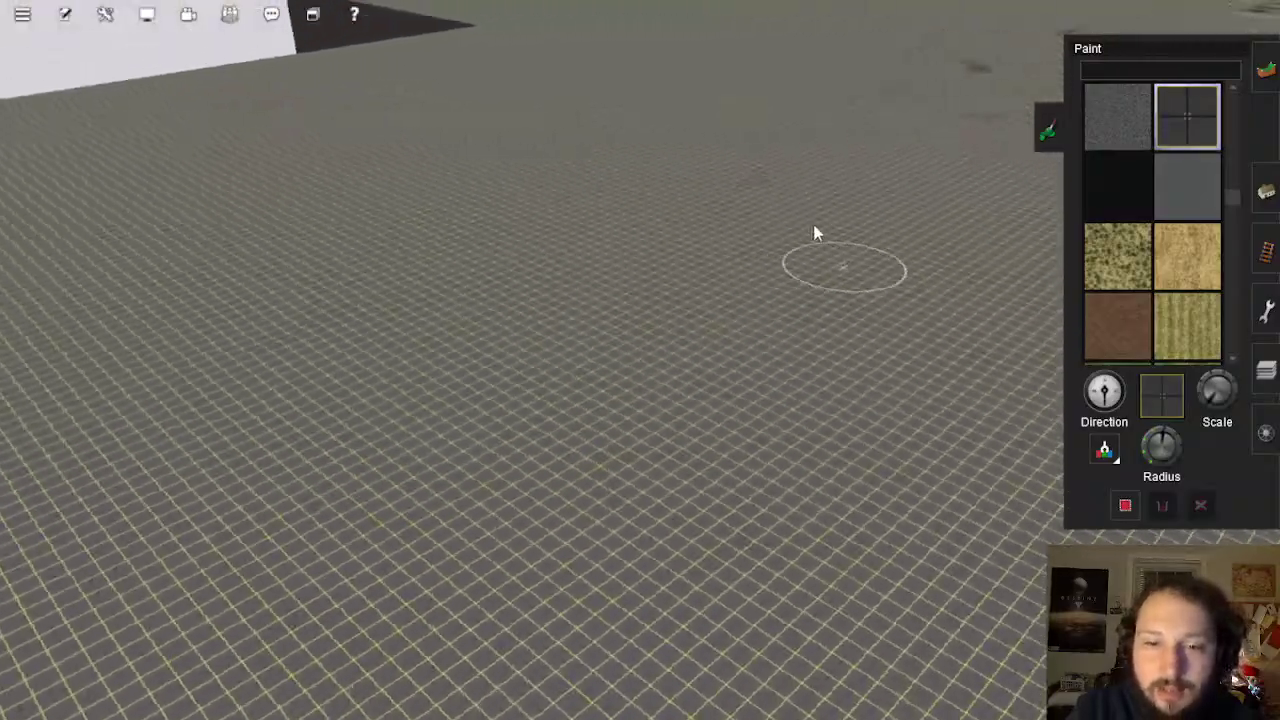
# Move the turntable and roundhouse object farther away from the former tan alignment, towards the dark ground marks
pyautogui.press('w')
pyautogui.moveTo(663, 246)
pyautogui.mouseDown(button='right')
pyautogui.moveTo(568, 263)
pyautogui.moveTo(675, 338)
pyautogui.moveTo(641, 295)
pyautogui.mouseUp(button='right')
pyautogui.press('w')
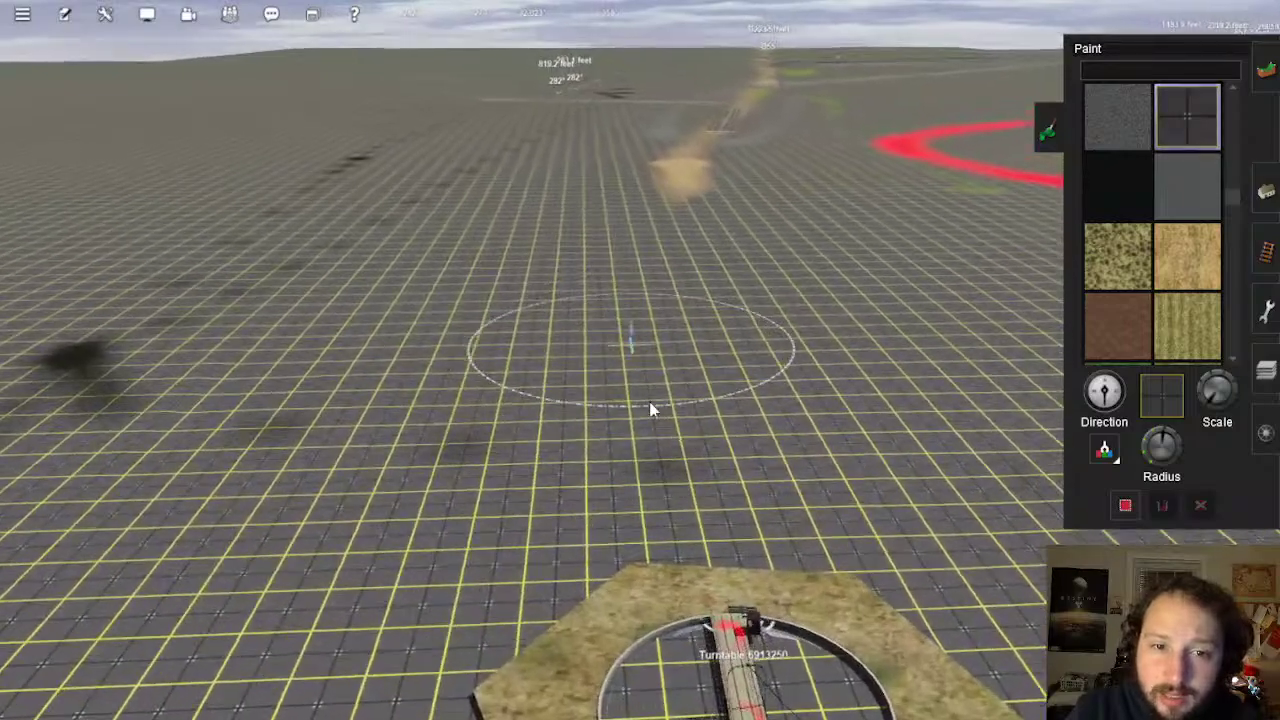
pyautogui.press('s')
pyautogui.press('s')
pyautogui.press('Left')
pyautogui.click(1266, 191)
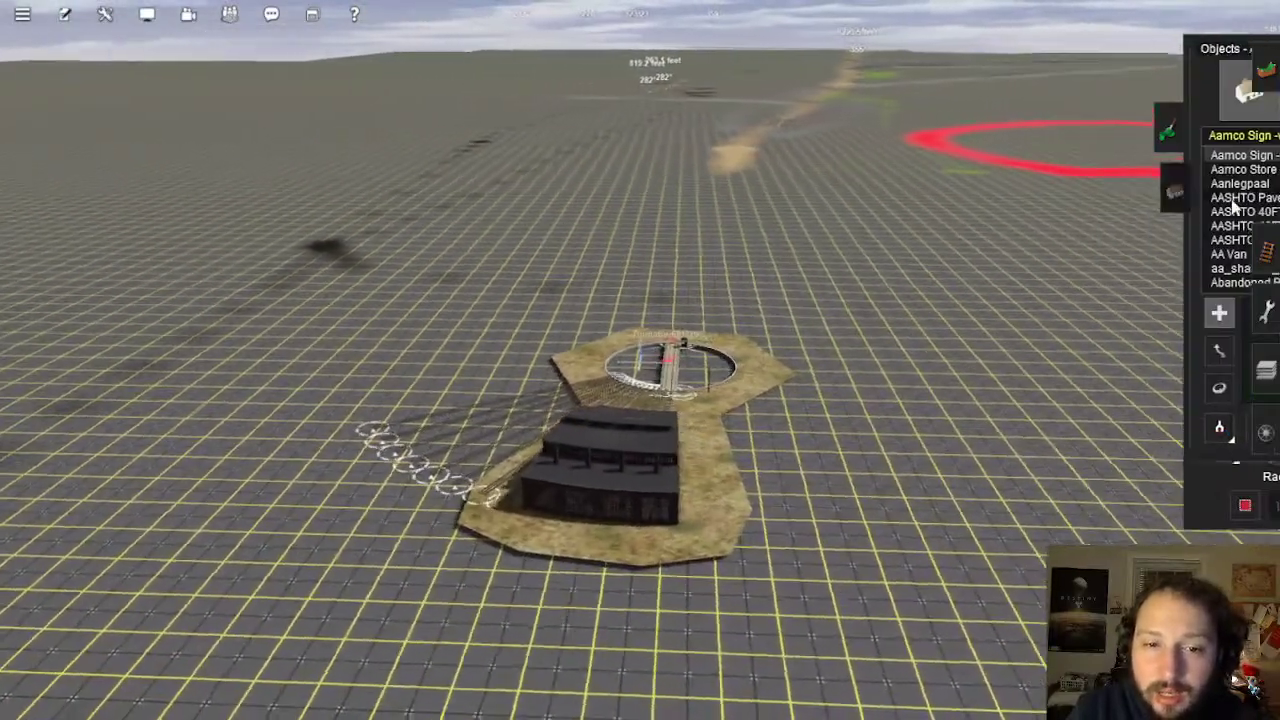
pyautogui.press('Up')
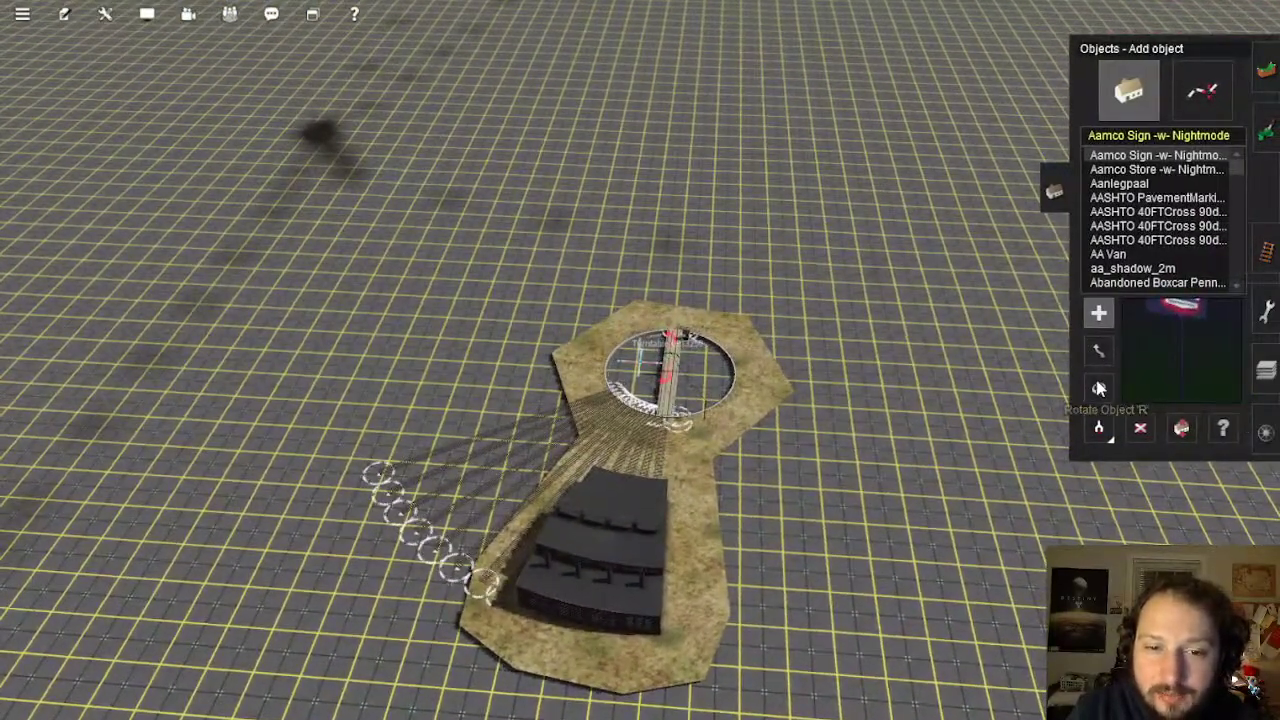
pyautogui.click(1098, 386)
pyautogui.press('Down')
pyautogui.click(1098, 352)
pyautogui.moveTo(674, 426); pyautogui.dragTo(407, 370)
pyautogui.rightClick(410, 332)
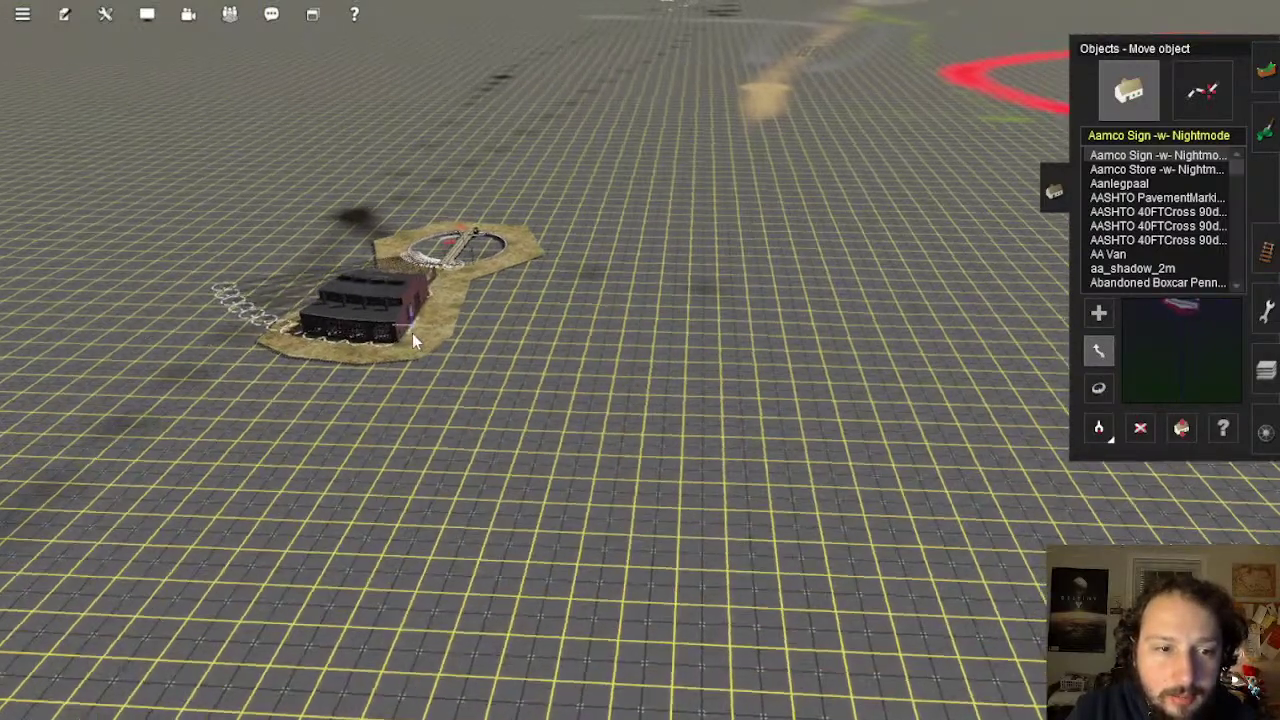
# Rotate the turntable and roundhouse object slightly at its new location
pyautogui.rightClick(630, 322)
pyautogui.click(1099, 388)
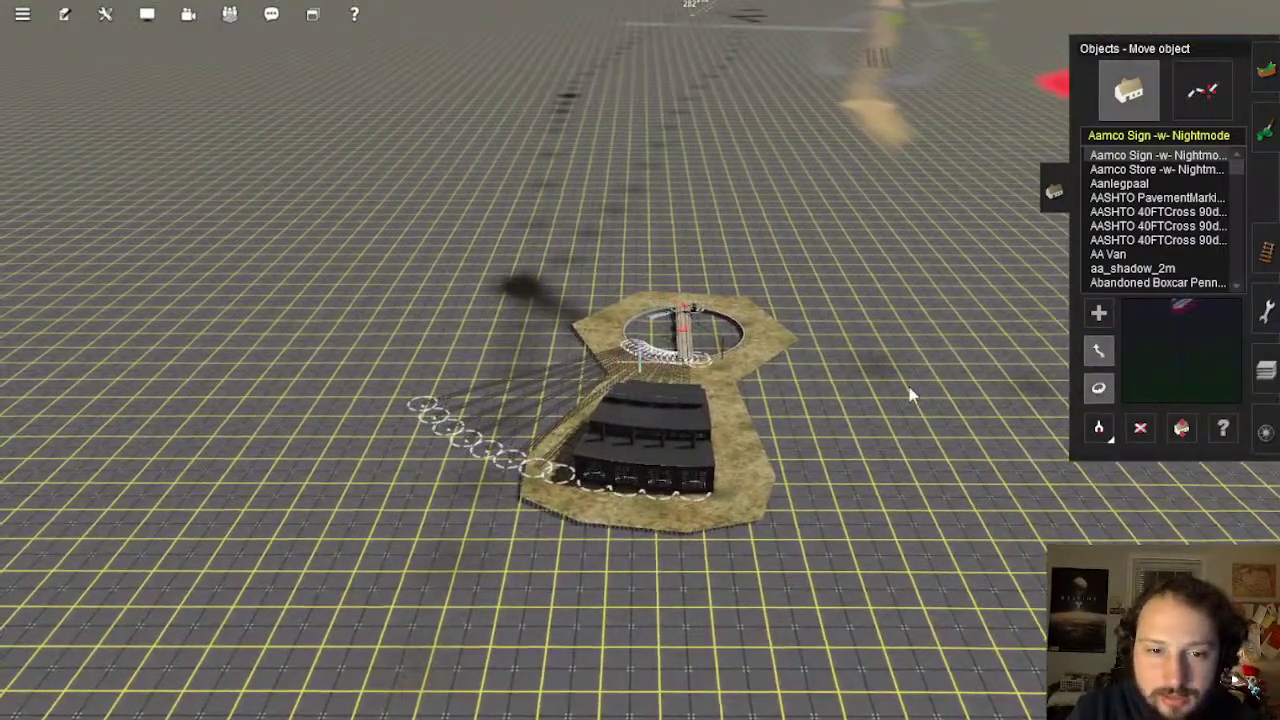
pyautogui.moveTo(480, 420); pyautogui.dragTo(626, 422)
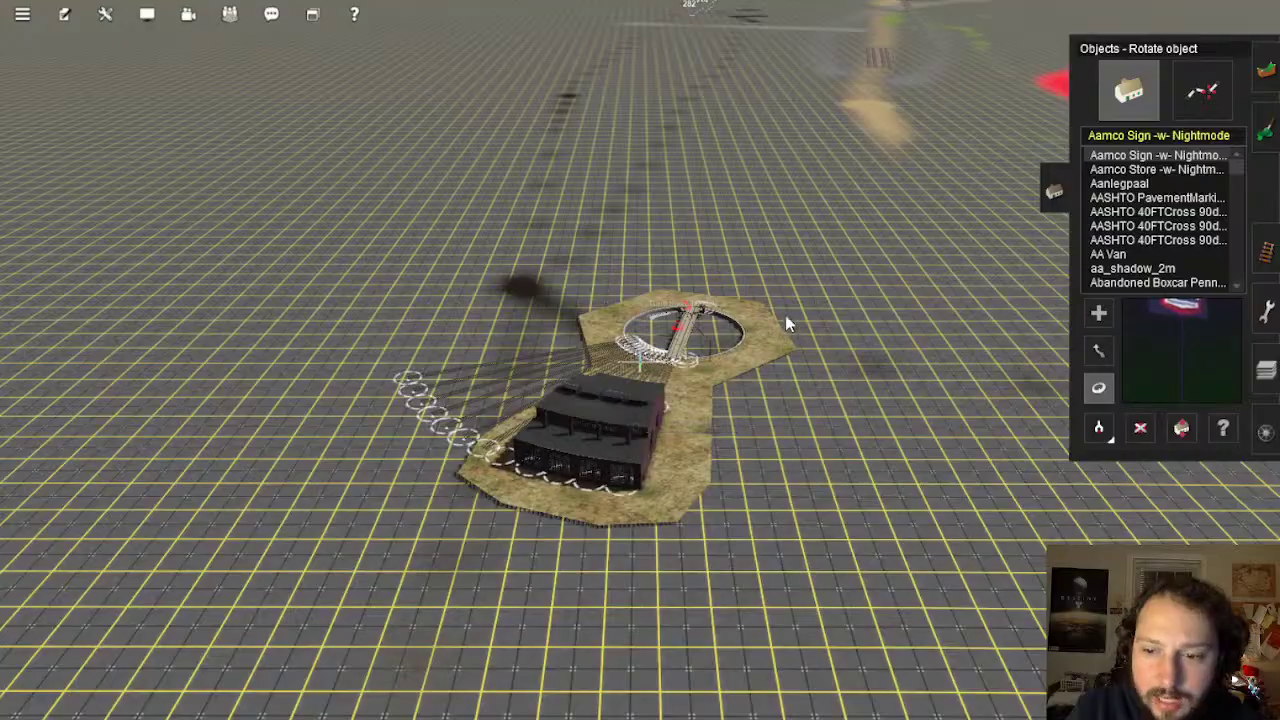
# Inspect the ground between the relocated turntable and roundhouse and the open ends of the four parallel tracks
pyautogui.rightClick(770, 290)
pyautogui.rightClick(690, 245)
pyautogui.rightClick(640, 237)
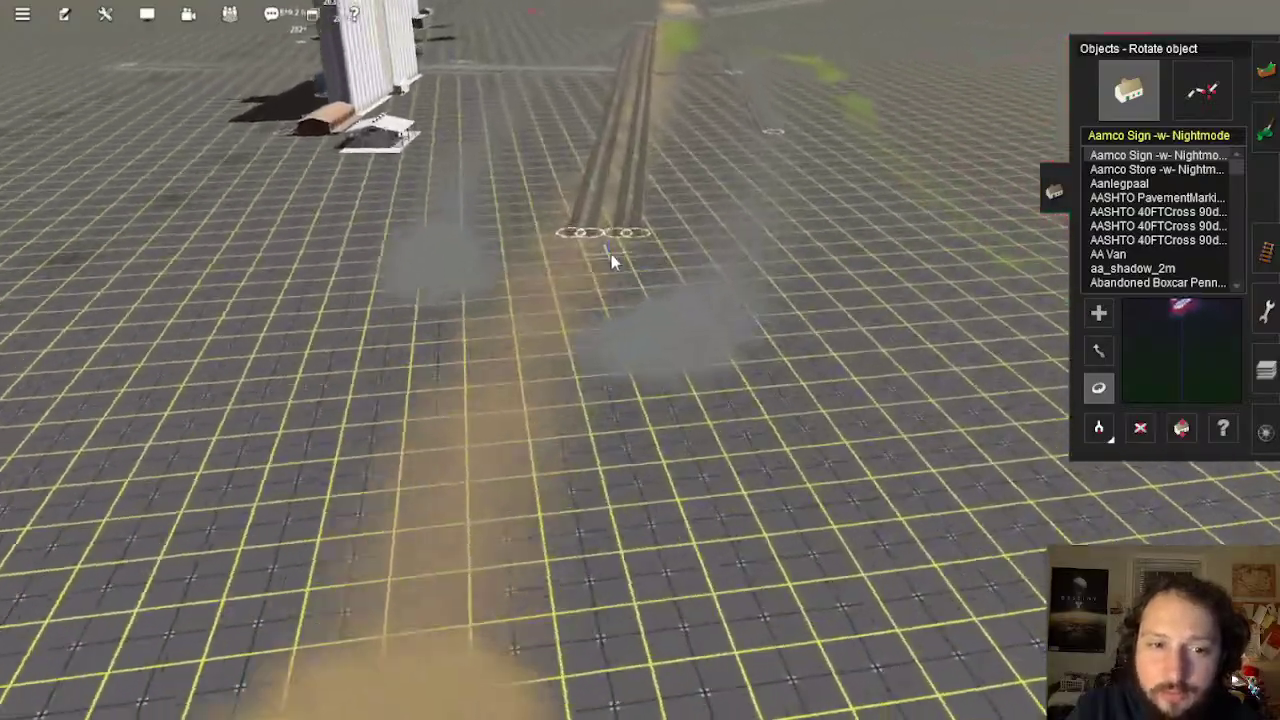
pyautogui.rightClick(654, 288)
pyautogui.press('Down')
pyautogui.press('Left')
pyautogui.rightClick(594, 350)
pyautogui.press('Up')
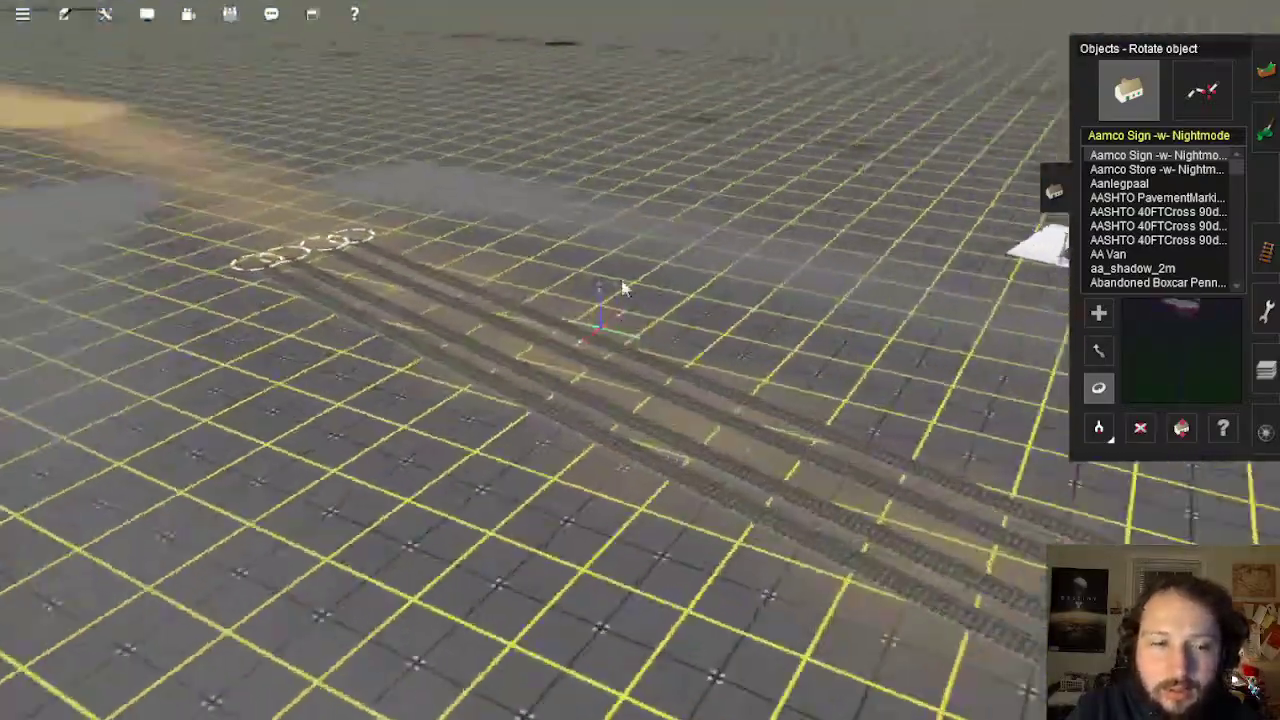
pyautogui.press('Left')
pyautogui.rightClick(606, 312)
pyautogui.rightClick(522, 284)
# Sample the track type from the four parallel tracks with Get track and activate the Straighten track tool
pyautogui.click(1262, 255)
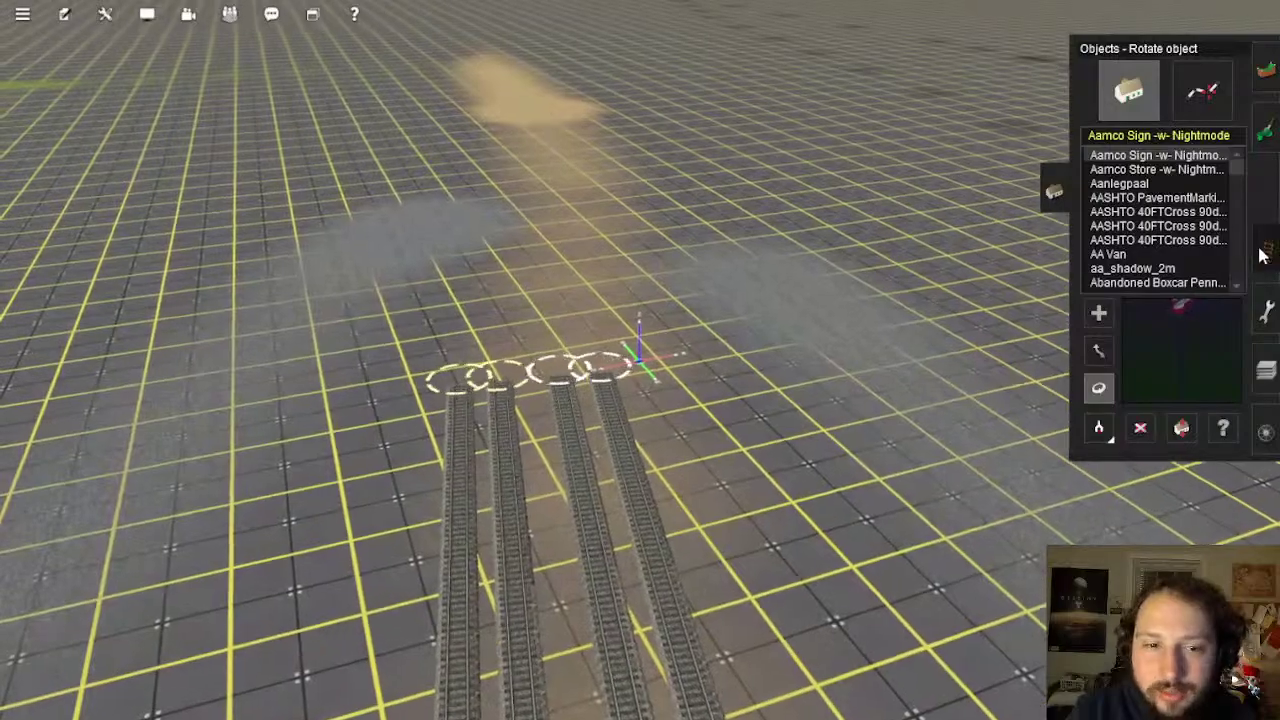
pyautogui.press('Down')
pyautogui.click(1100, 412)
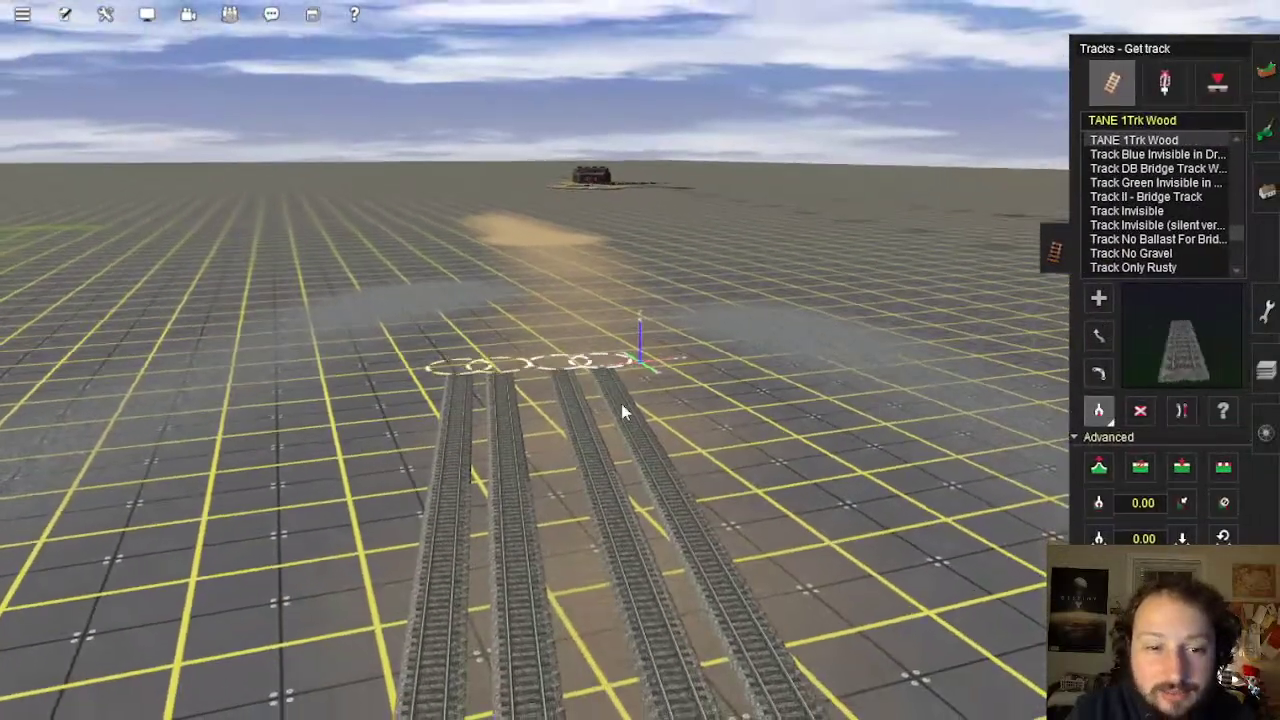
pyautogui.press('Up')
pyautogui.click(519, 416)
pyautogui.moveTo(560, 418); pyautogui.dragTo(655, 366, button='right')
pyautogui.press('Down')
pyautogui.press('Left')
pyautogui.moveTo(648, 363); pyautogui.dragTo(637, 338, button='right')
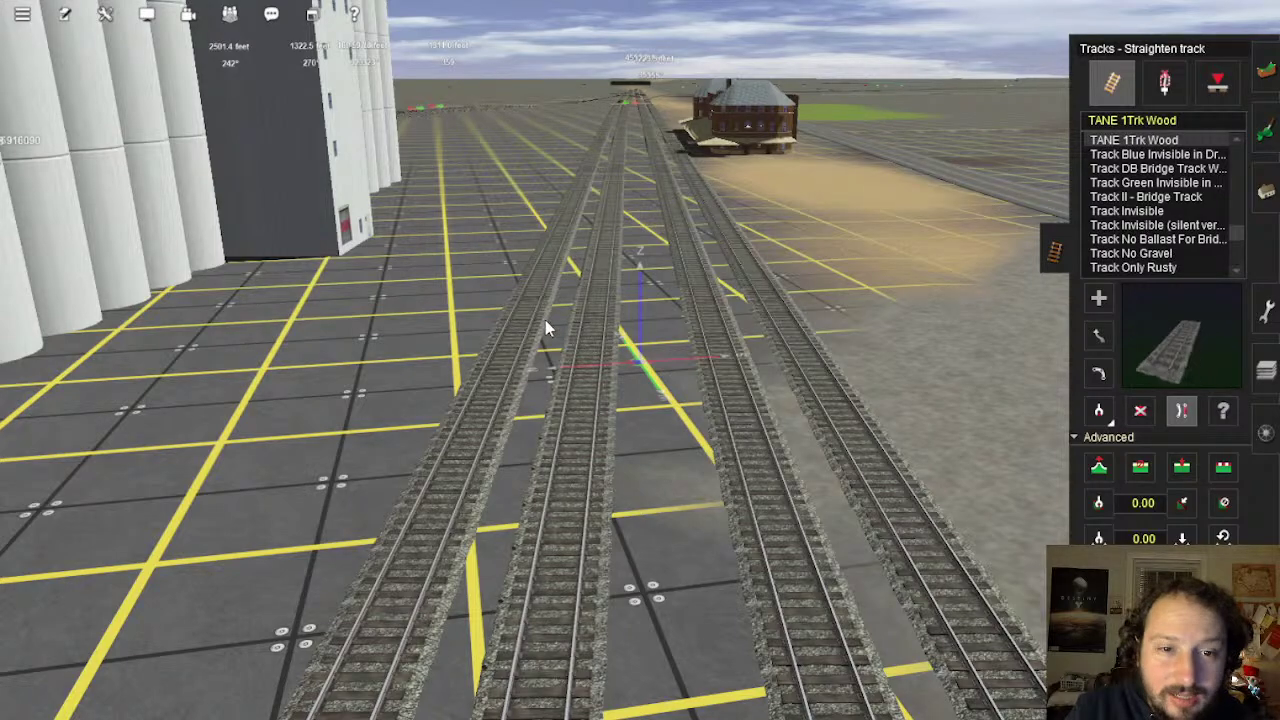
# Examine the four parallel tracks past the station and grain silos, from the junctions to their open ends
pyautogui.scroll(5, 623, 212)
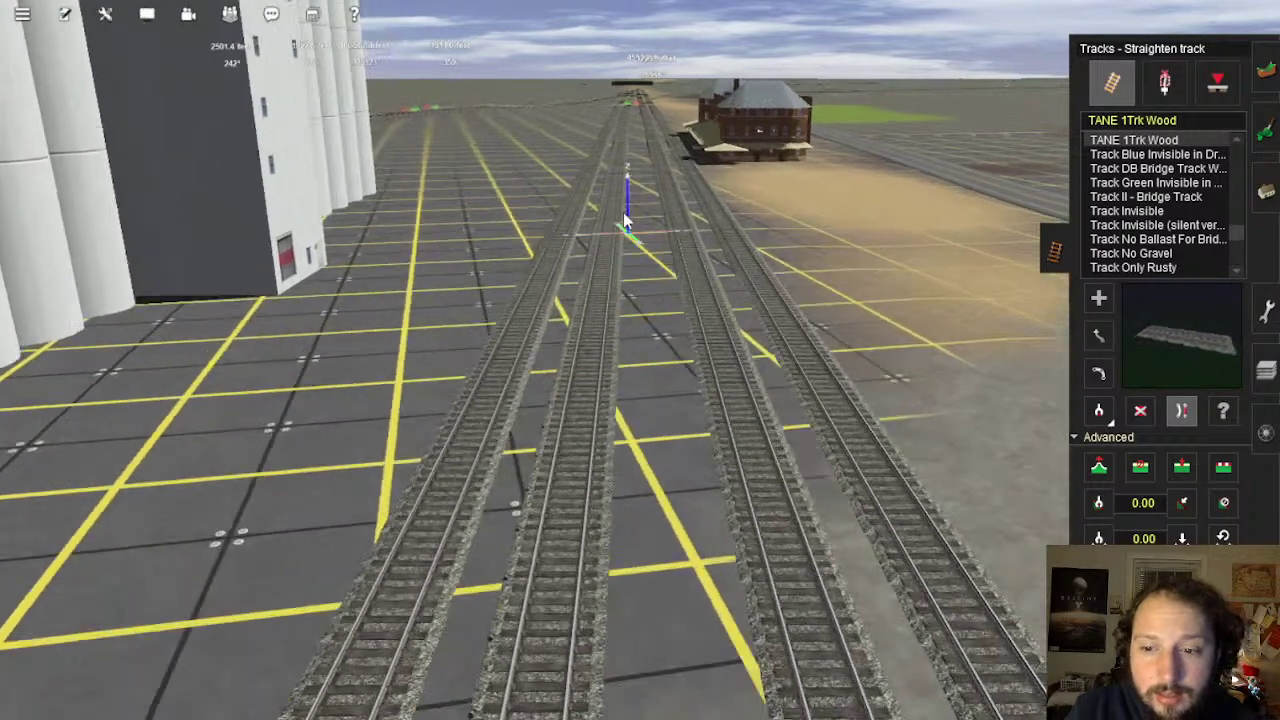
pyautogui.scroll(5, 641, 230)
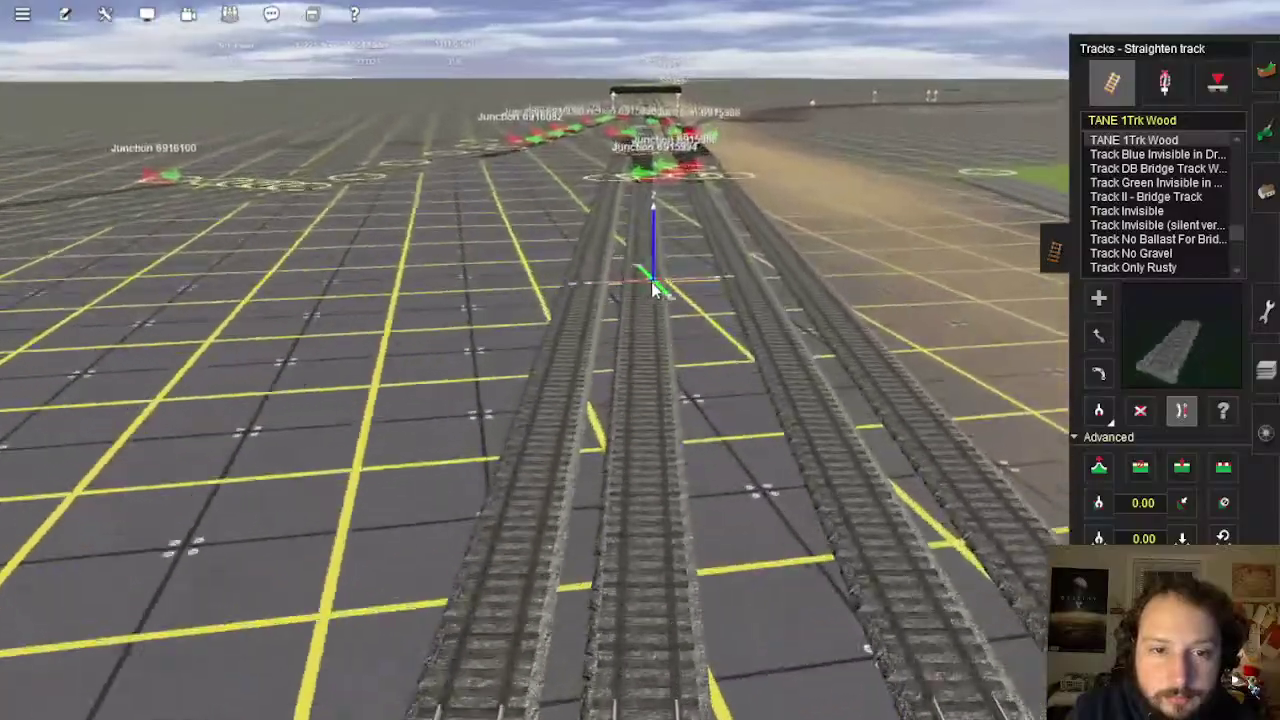
pyautogui.scroll(4, 641, 282)
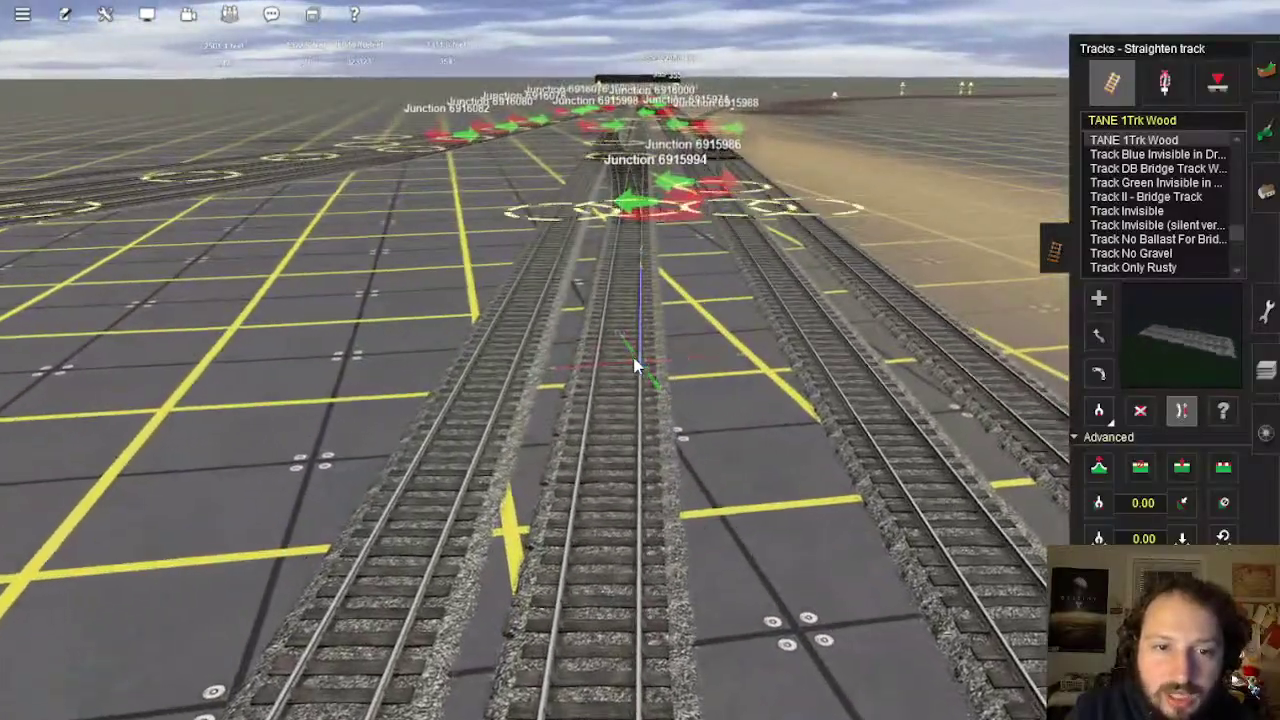
pyautogui.scroll(5, 634, 366)
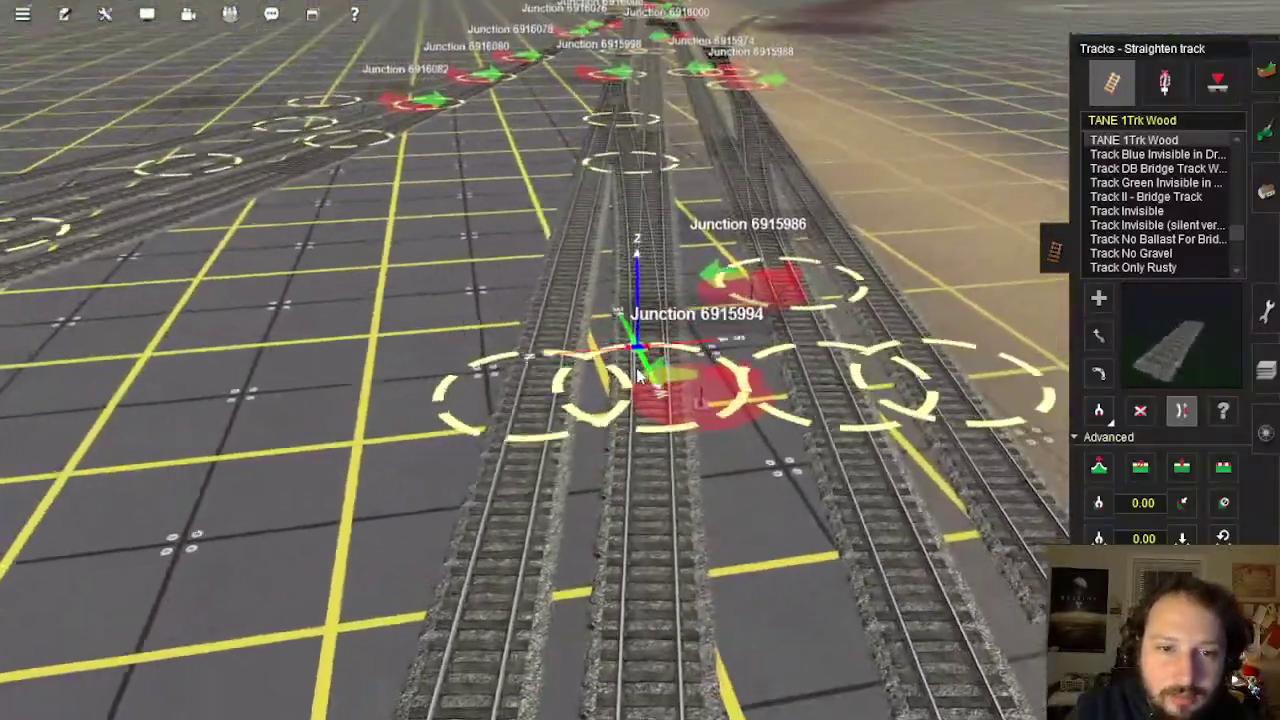
pyautogui.moveTo(638, 375); pyautogui.dragTo(652, 345, button='right')
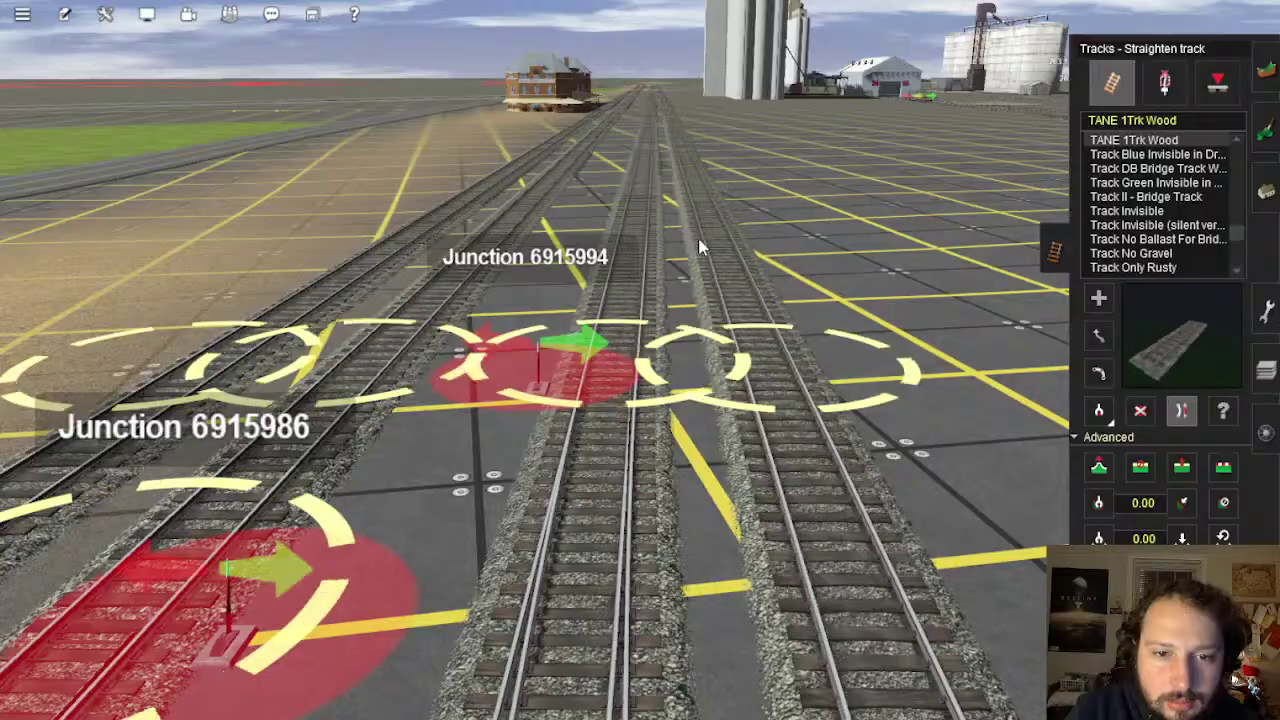
pyautogui.scroll(-3, 652, 470)
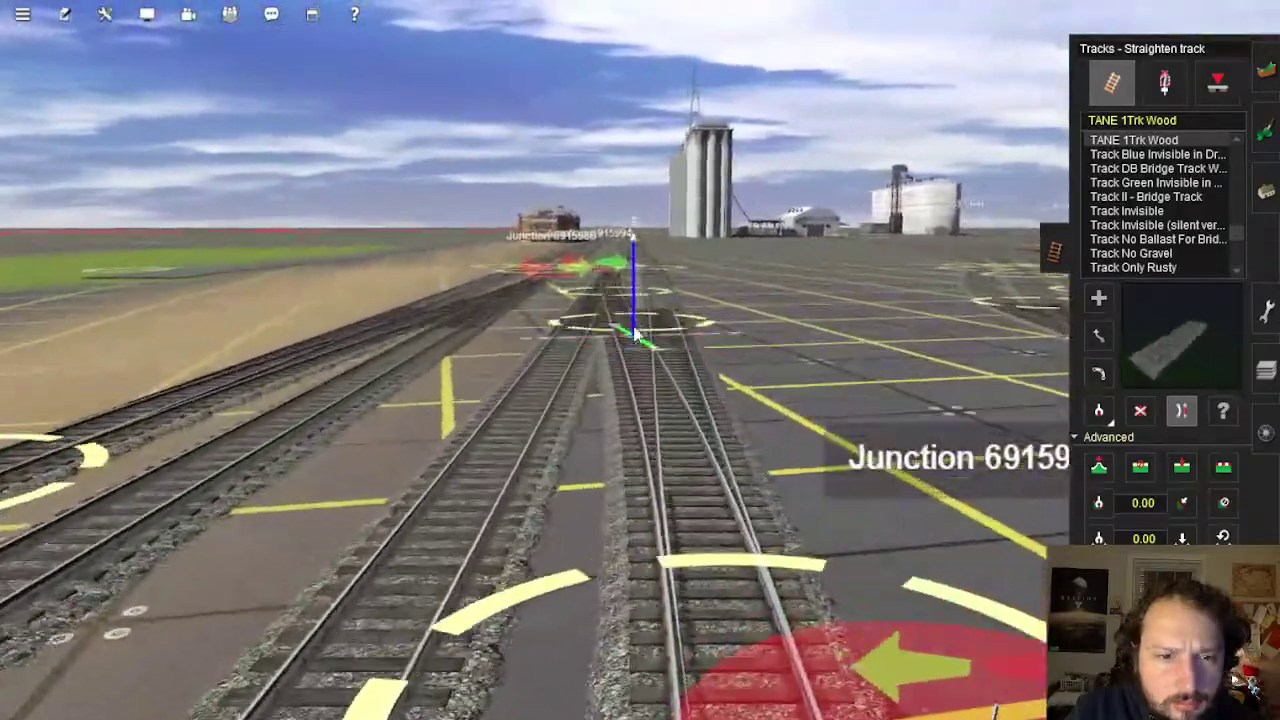
pyautogui.scroll(3, 640, 290)
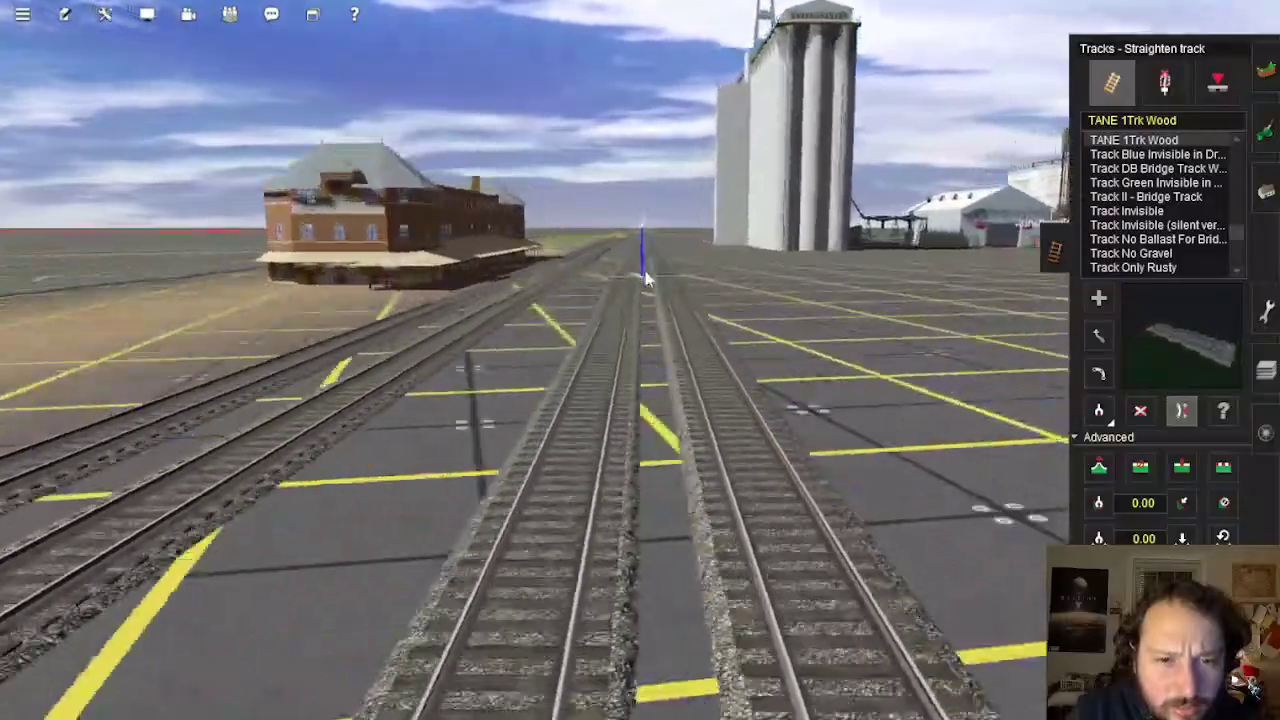
pyautogui.scroll(-5, 620, 350)
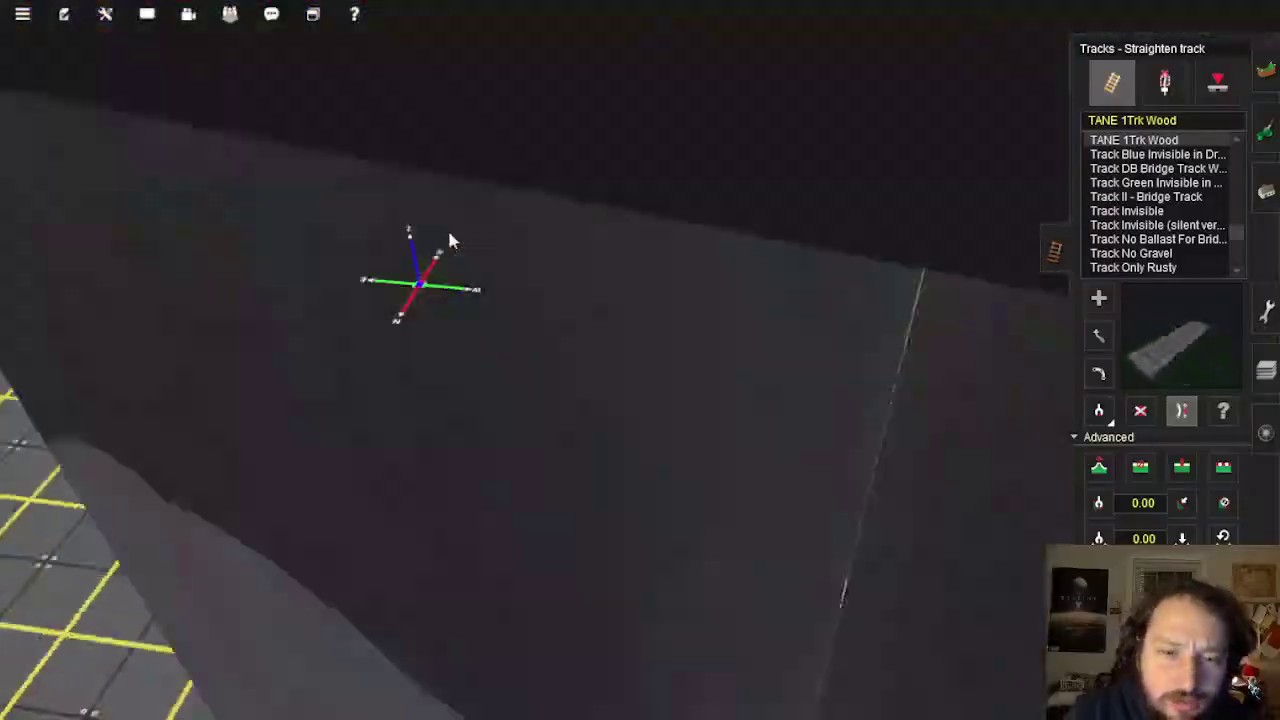
pyautogui.scroll(5, 580, 195)
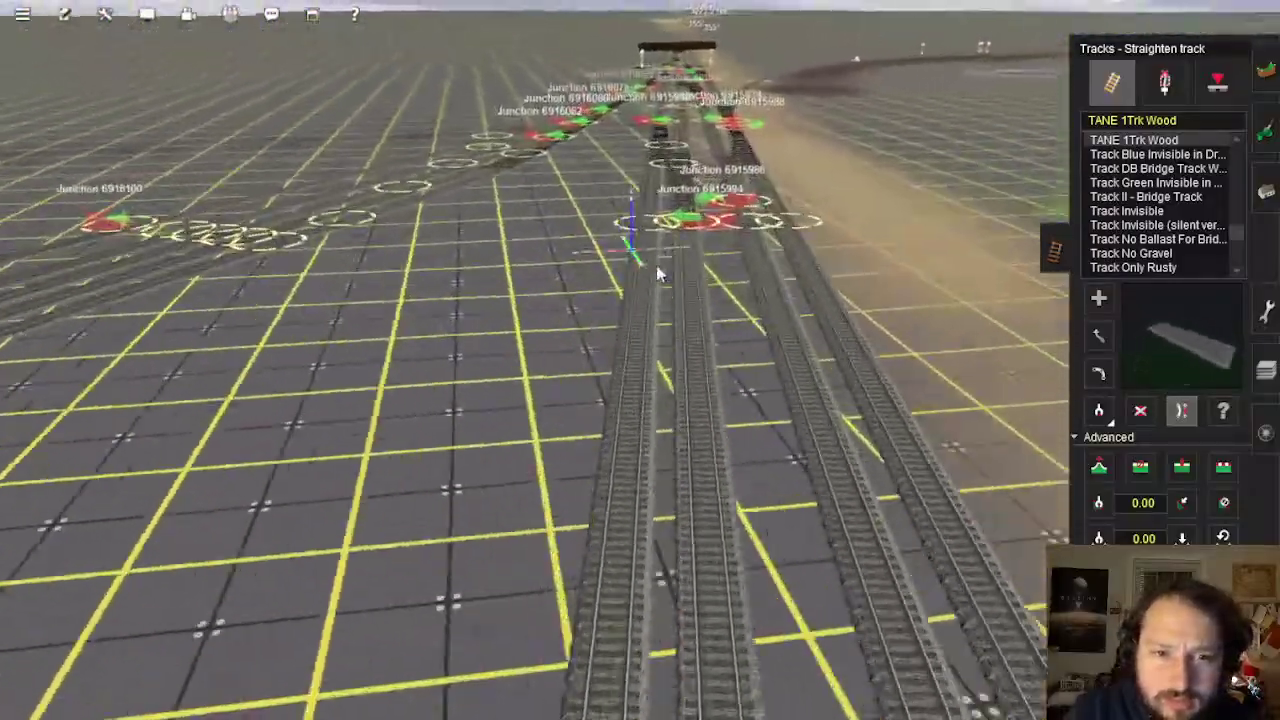
pyautogui.scroll(3, 670, 236)
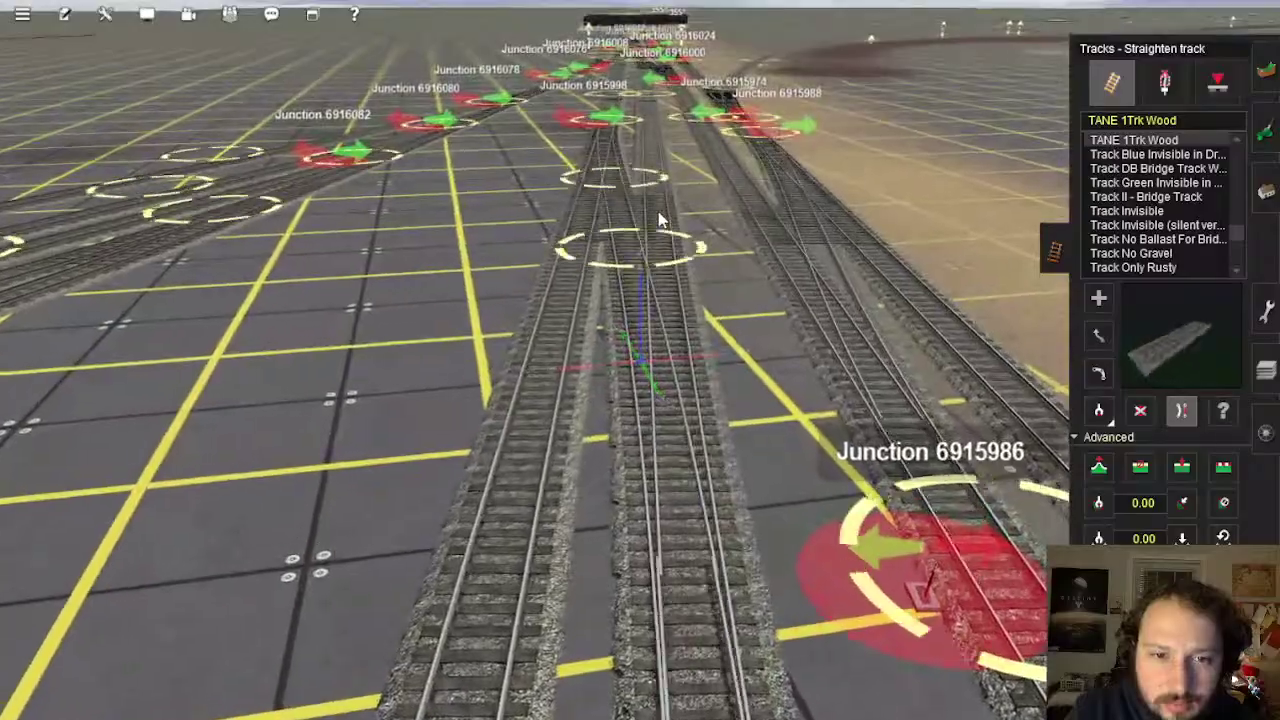
pyautogui.scroll(-4, 652, 340)
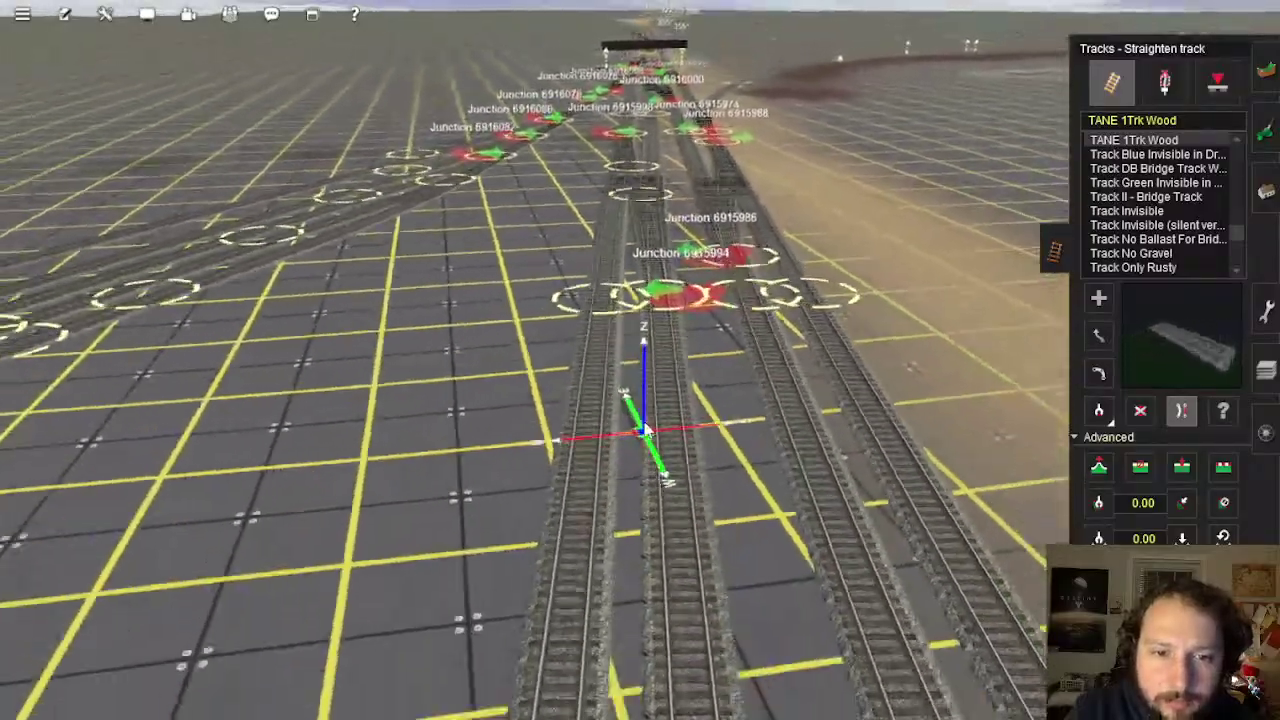
pyautogui.press('Left')
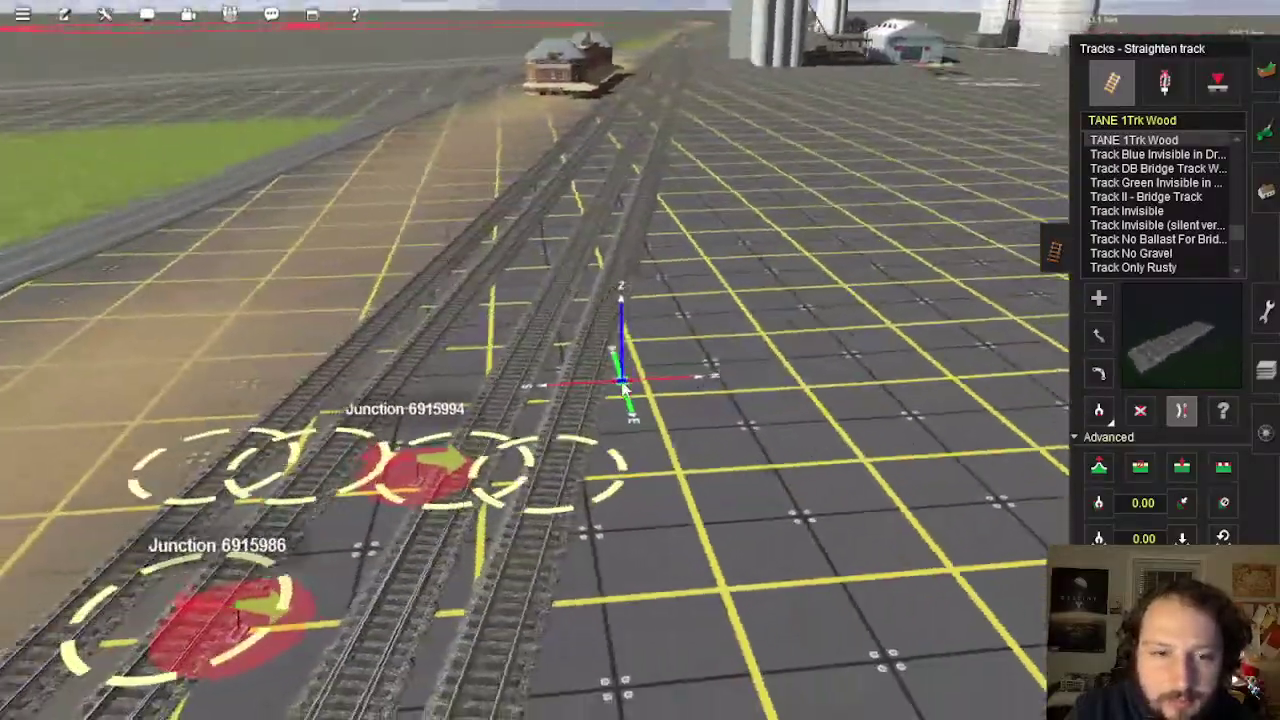
pyautogui.press('Down')
pyautogui.press('Left')
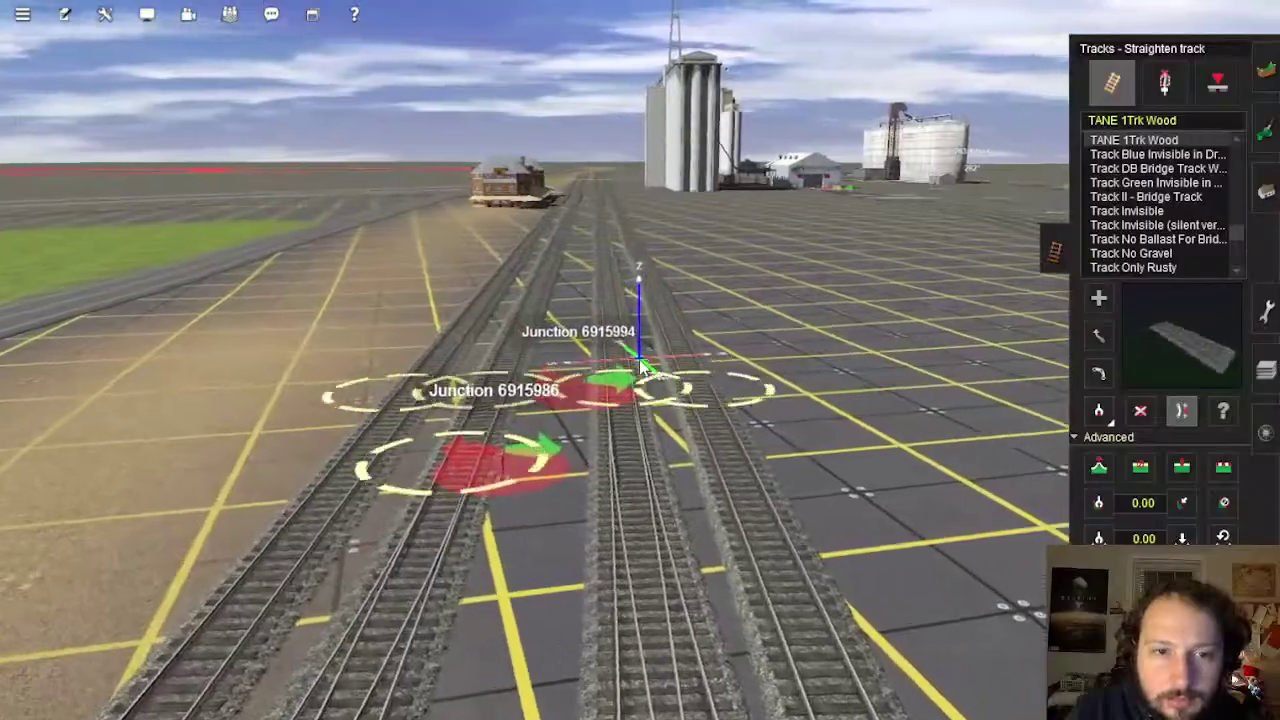
pyautogui.scroll(5, 641, 368)
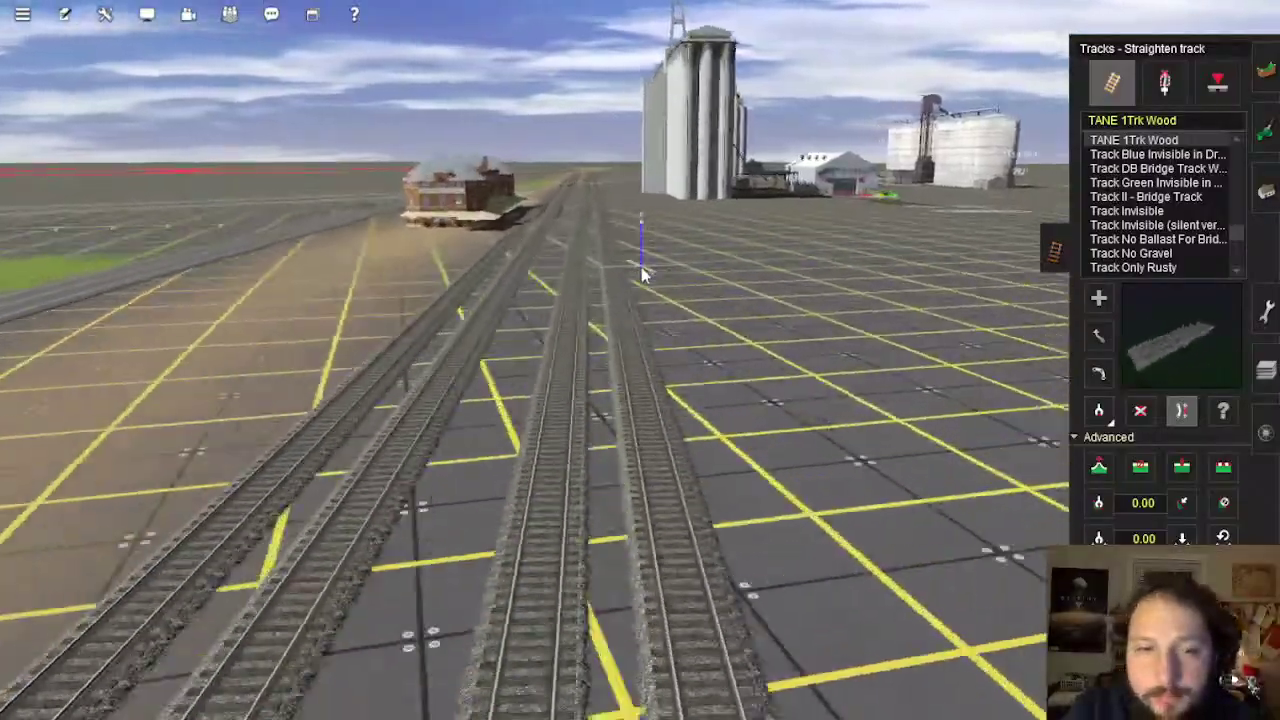
pyautogui.scroll(10, 630, 208)
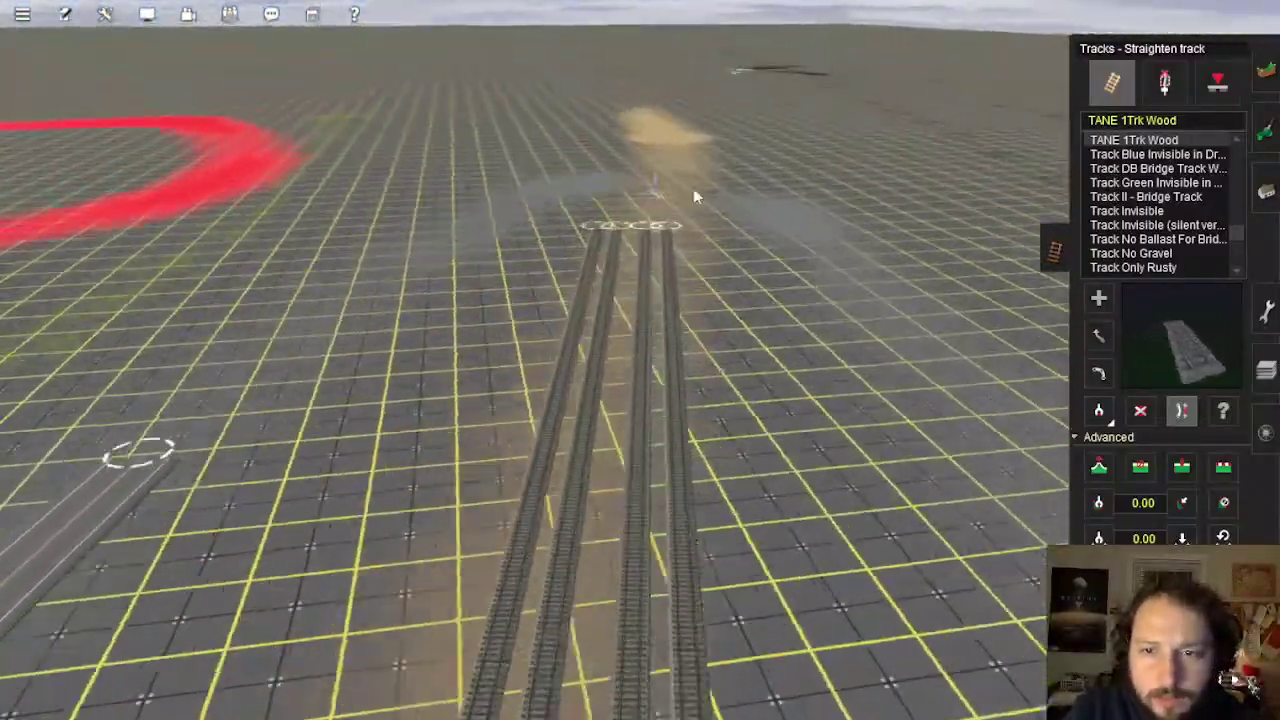
pyautogui.scroll(-5, 693, 188)
# Sample the tan ground texture from the painted patch beyond the track ends and reduce the brush radius
pyautogui.click(1266, 130)
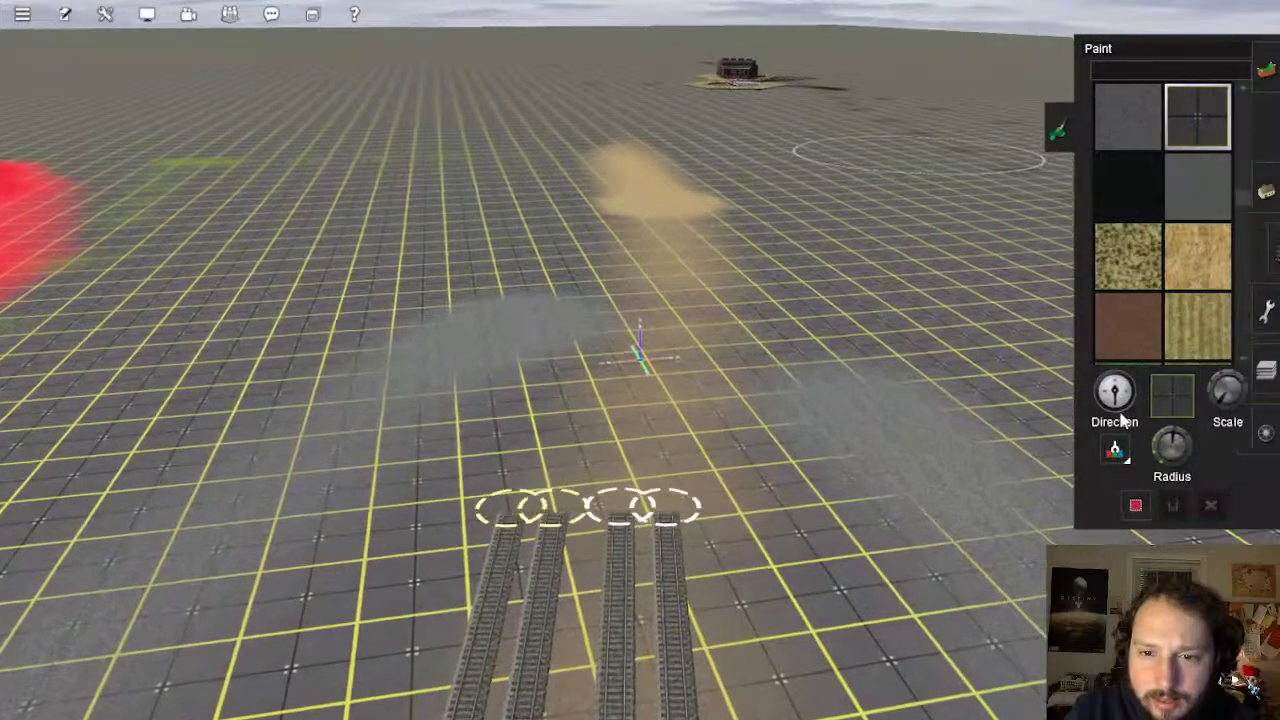
pyautogui.rightClick(622, 245)
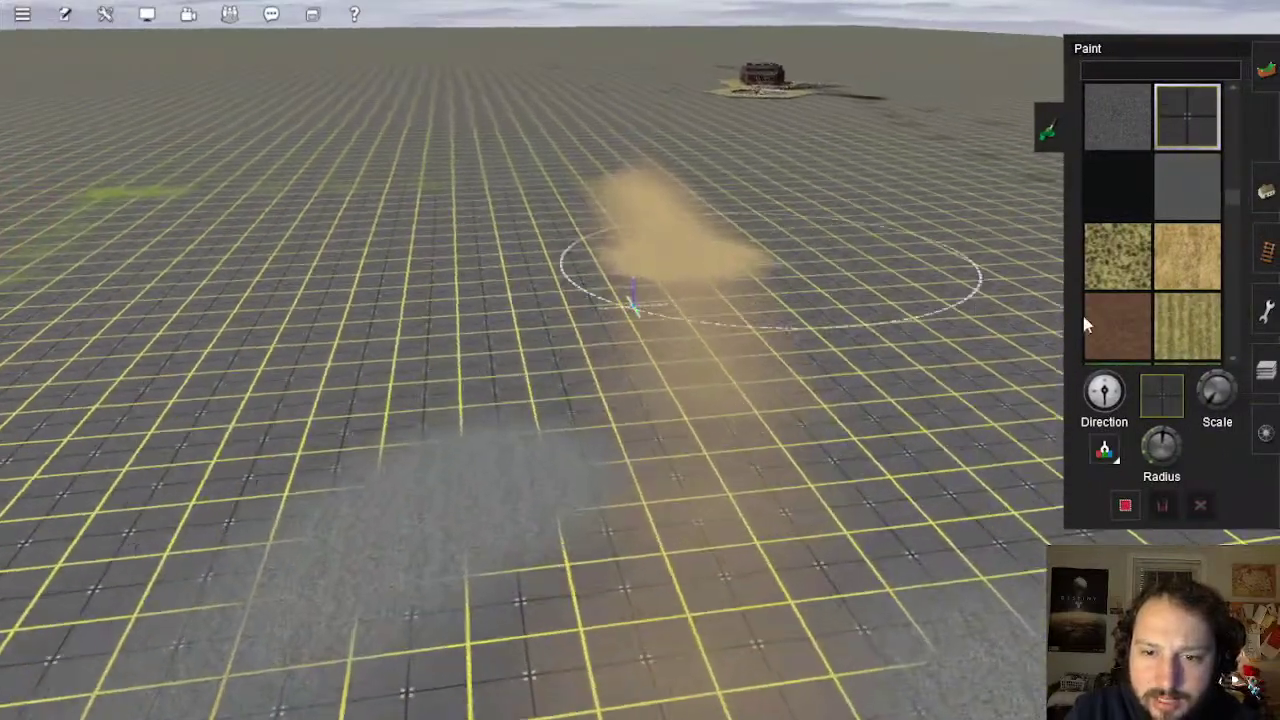
pyautogui.click(1106, 450)
pyautogui.click(731, 312)
pyautogui.rightClick(494, 461)
pyautogui.scroll(-3, 500, 465)
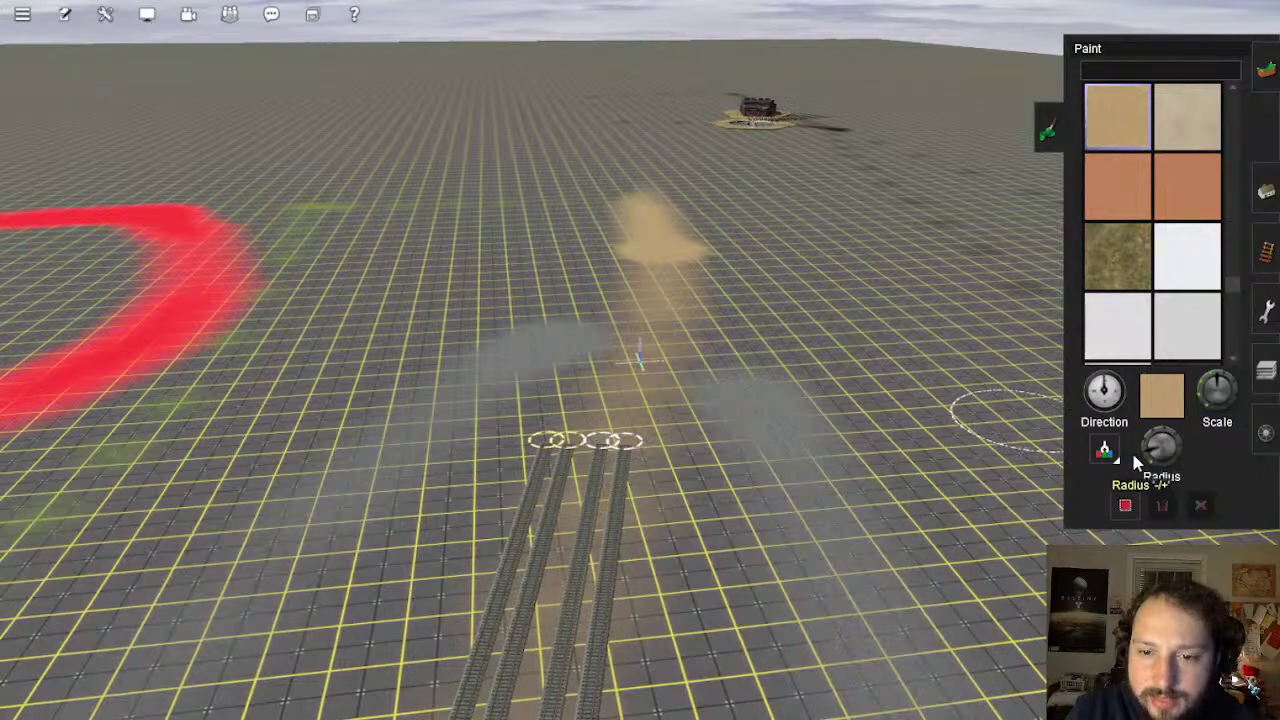
# Paint a tan alignment from the open ends of the four tracks, past the tan patch and the turntable and roundhouse
pyautogui.scroll(5, 635, 351)
pyautogui.moveTo(739, 410)
pyautogui.mouseDown()
pyautogui.moveTo(635, 351)
pyautogui.moveTo(634, 320)
pyautogui.moveTo(651, 309)
pyautogui.moveTo(659, 347)
pyautogui.moveTo(654, 290)
pyautogui.mouseUp()
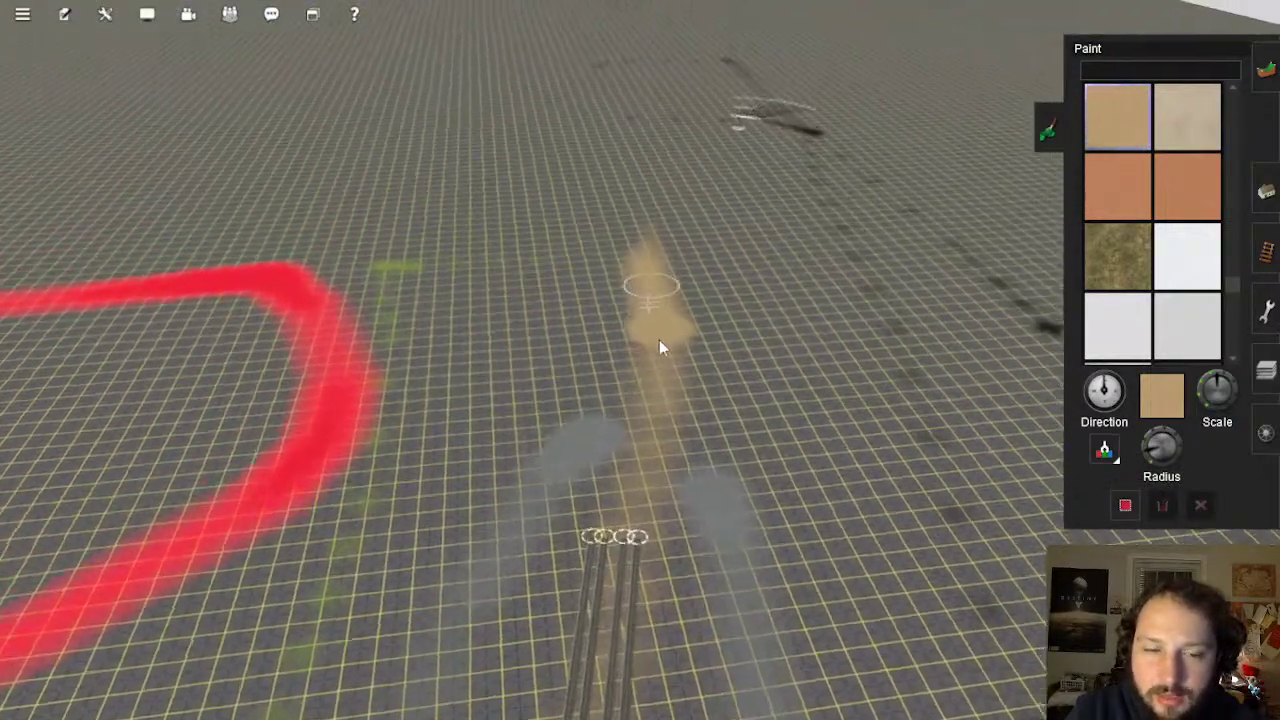
pyautogui.scroll(-3, 659, 347)
pyautogui.rightClick(654, 290)
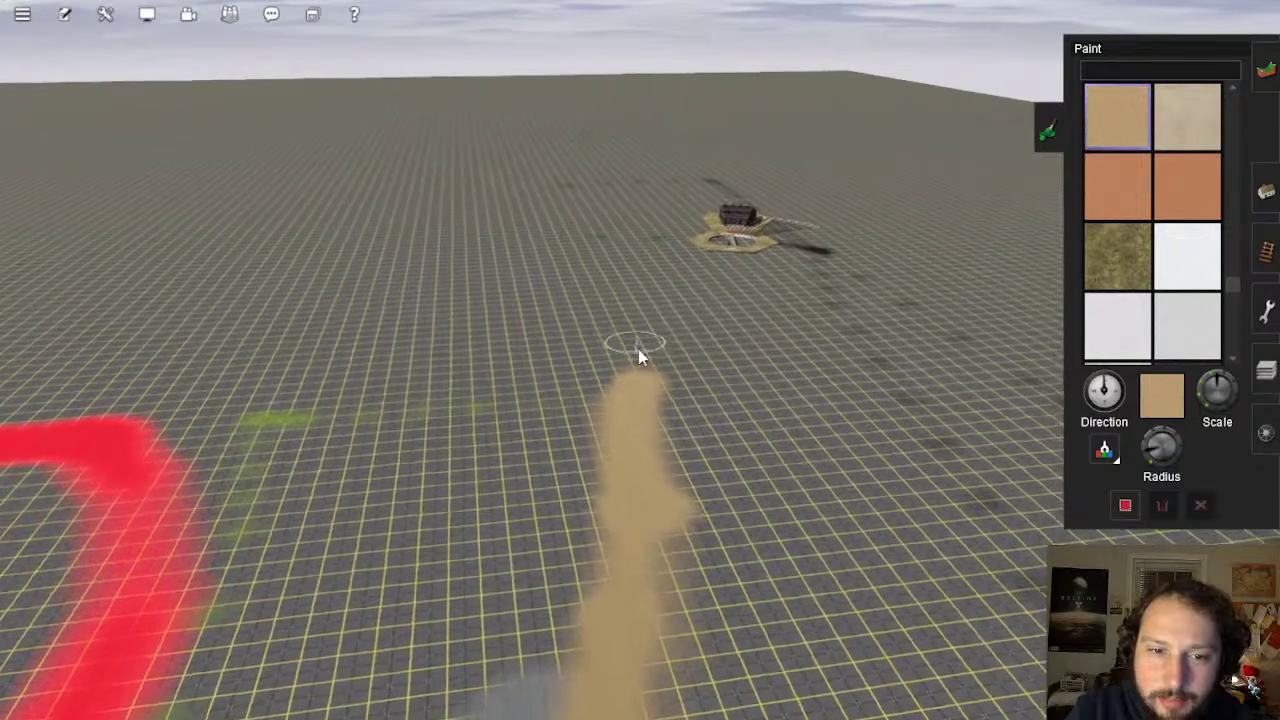
pyautogui.rightClick(645, 335)
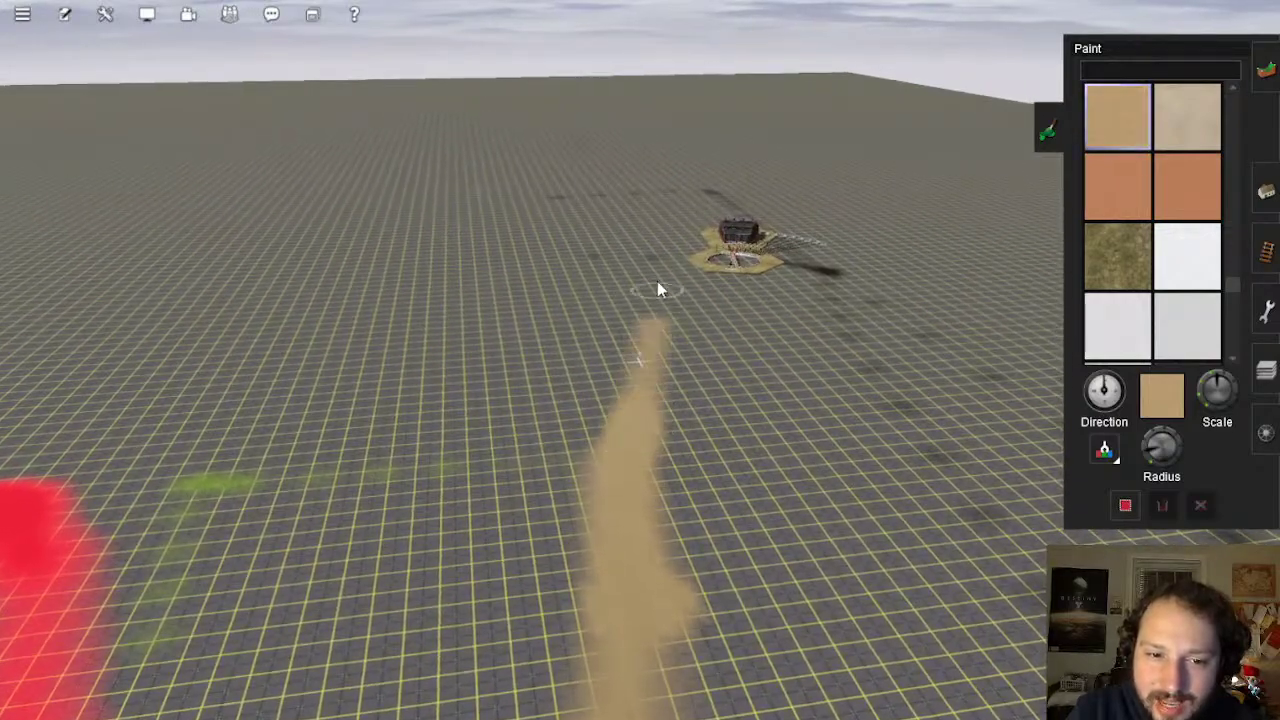
pyautogui.rightClick(662, 155)
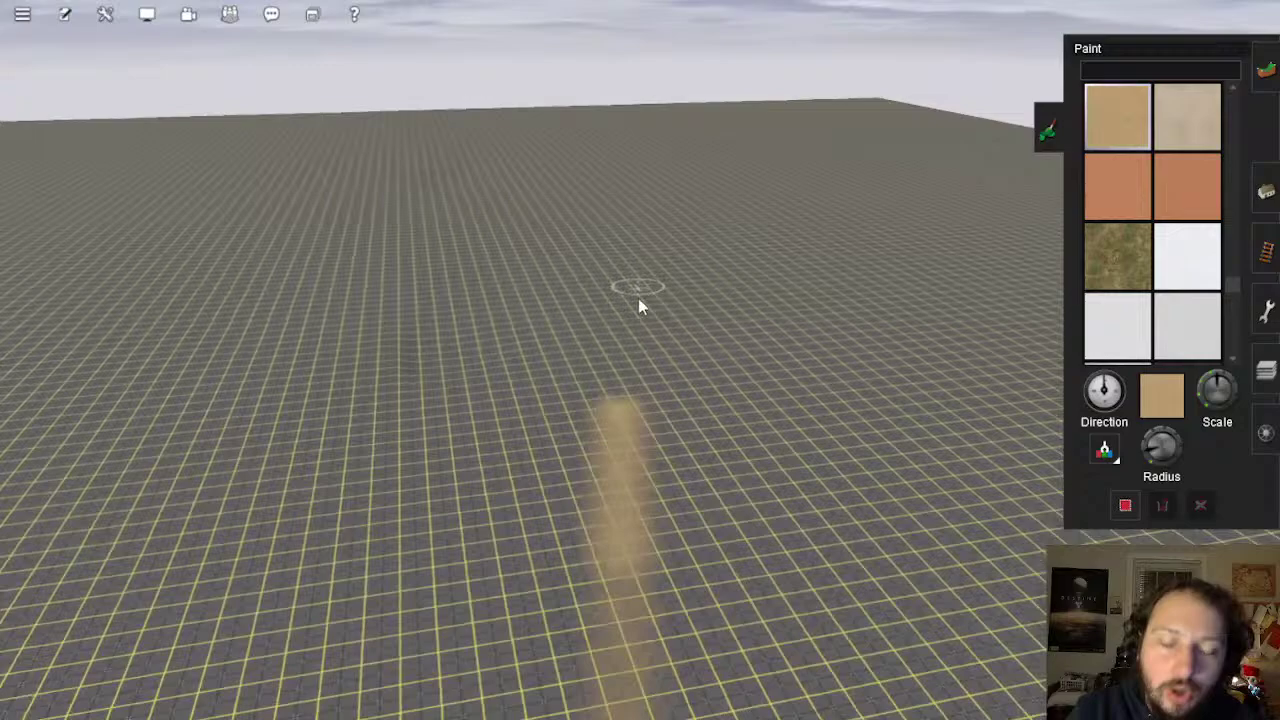
# Extend the tan alignment in a nearly straight line across the empty grid to the edge of the terrain
pyautogui.moveTo(638, 298); pyautogui.dragTo(628, 385, button='right')
pyautogui.scroll(-10, 627, 388)
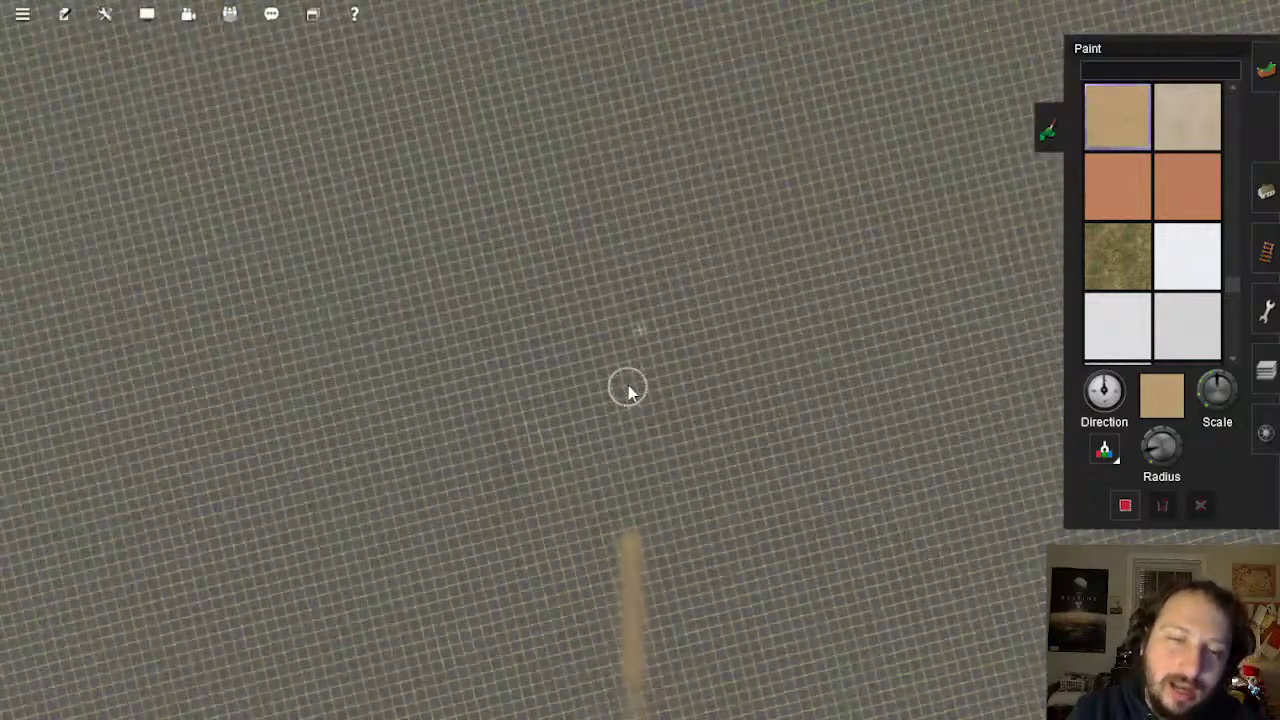
pyautogui.scroll(10, 640, 405)
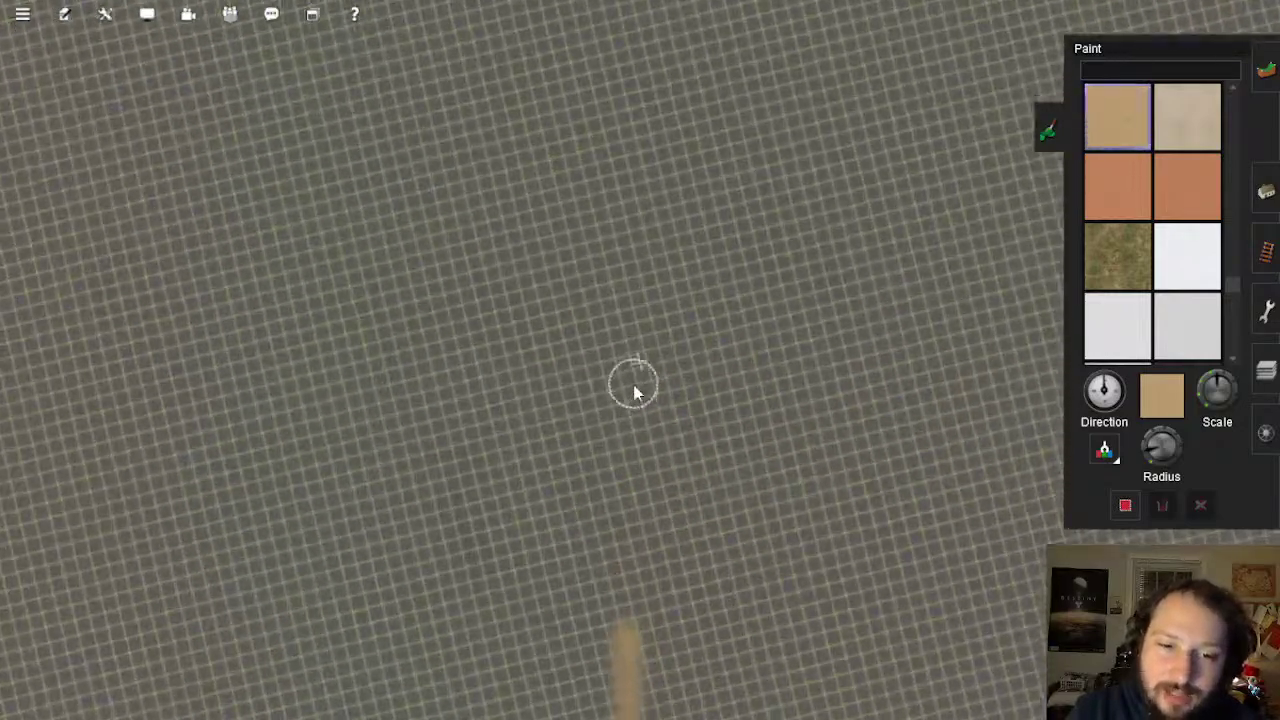
pyautogui.moveTo(636, 392); pyautogui.dragTo(634, 534, button='right')
pyautogui.moveTo(629, 516); pyautogui.dragTo(630, 436)
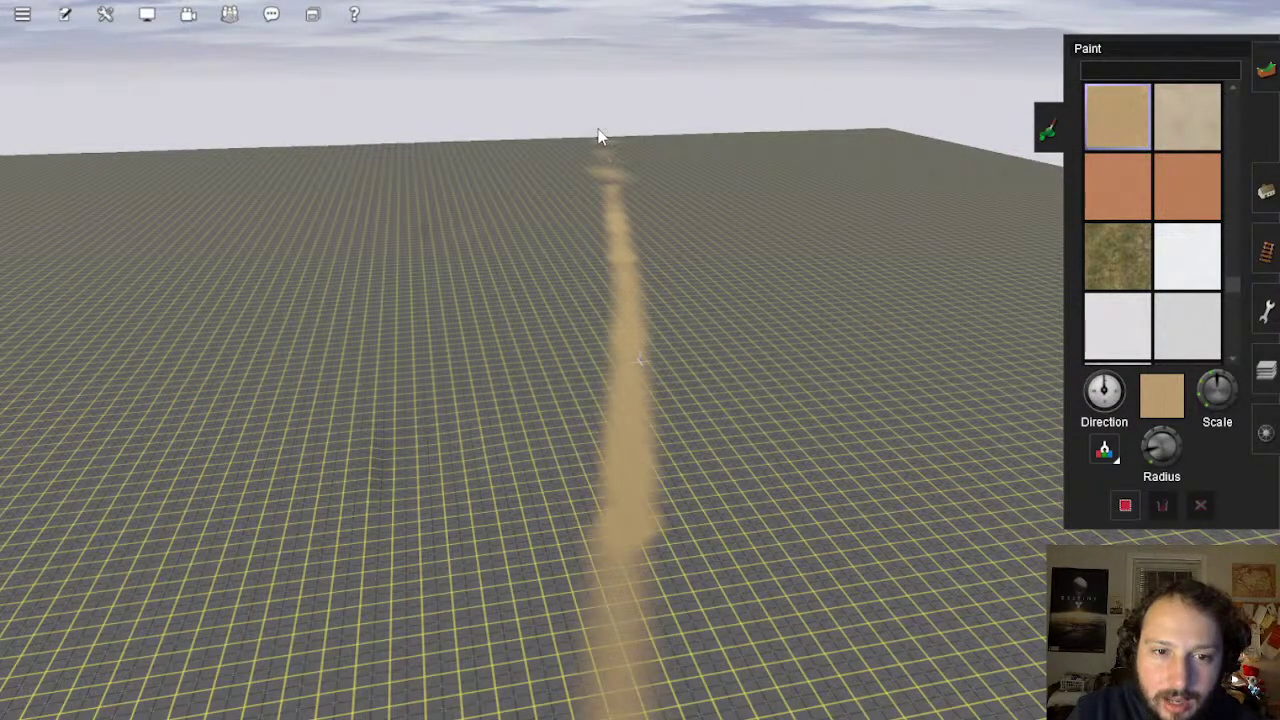
pyautogui.scroll(-3, 624, 236)
pyautogui.moveTo(643, 229); pyautogui.dragTo(641, 545, button='right')
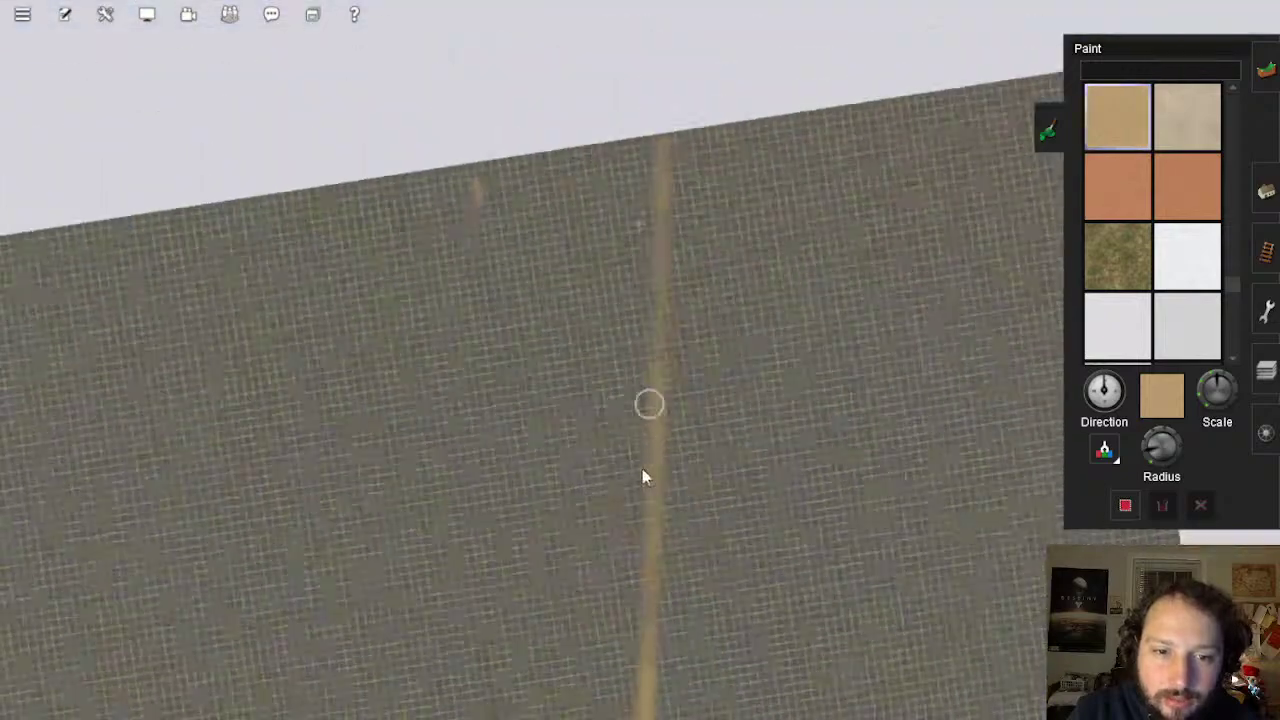
# Examine the painted alignment from above, the track crossing at the river, and the overall route map
pyautogui.moveTo(641, 590); pyautogui.dragTo(655, 443, button='right')
pyautogui.moveTo(657, 390); pyautogui.dragTo(628, 388, button='right')
pyautogui.scroll(8, 628, 390)
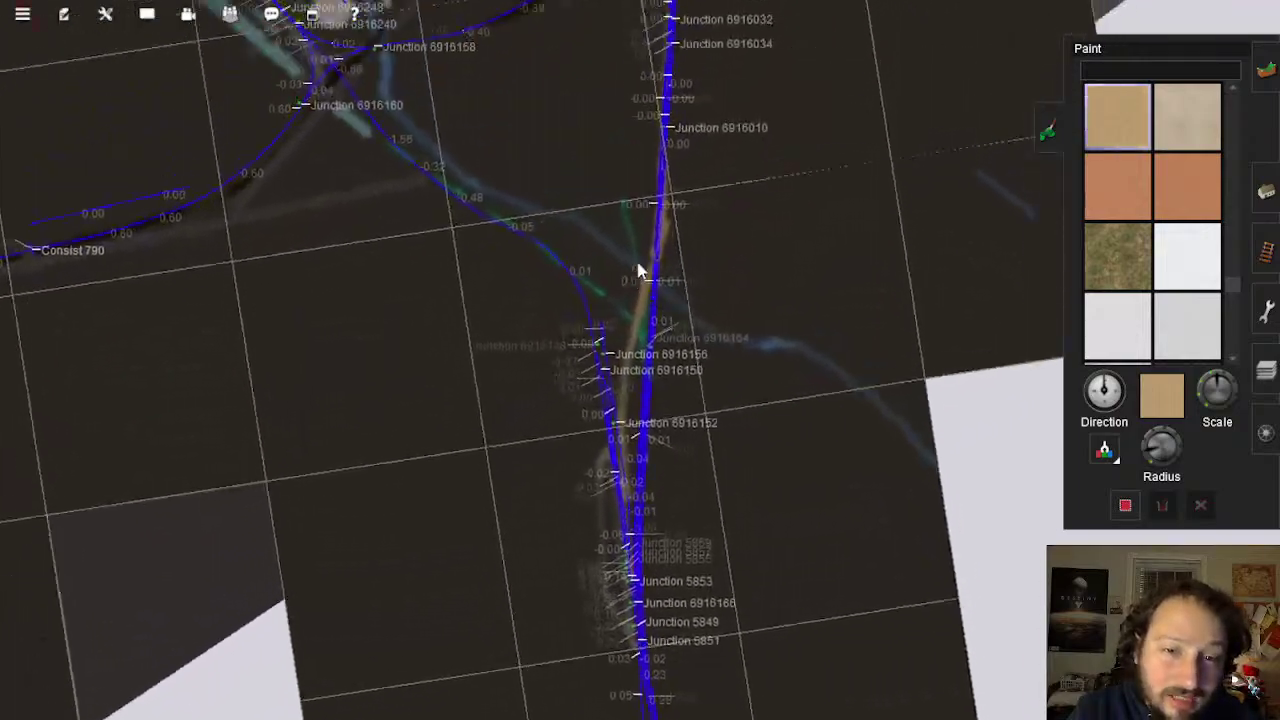
pyautogui.scroll(6, 645, 272)
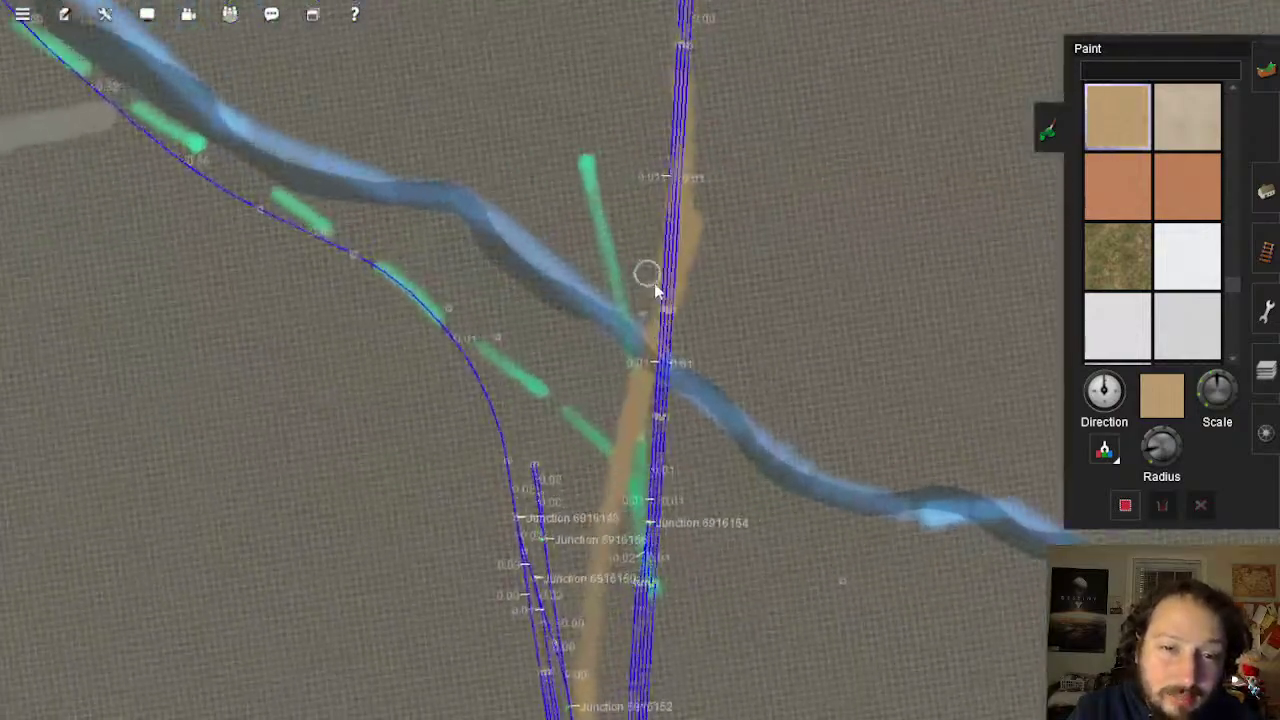
pyautogui.moveTo(725, 290); pyautogui.dragTo(660, 310, button='right')
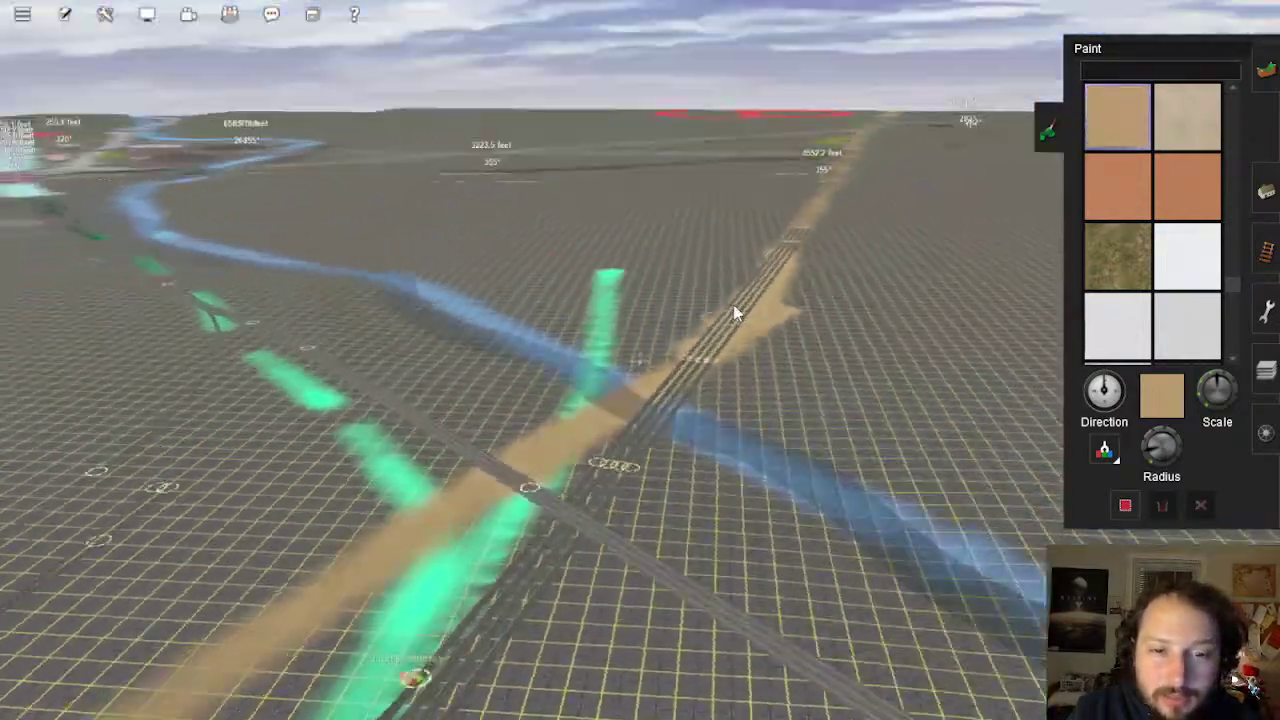
pyautogui.scroll(-10, 660, 310)
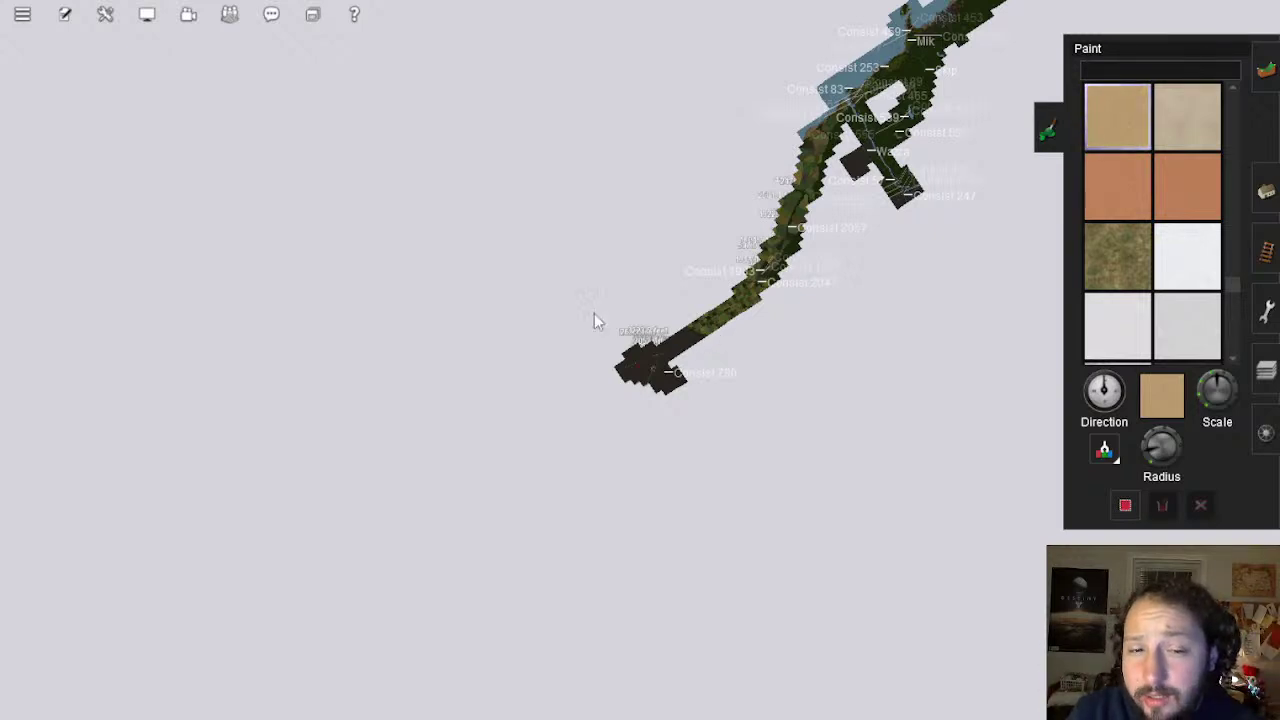
# Examine the yard tracks and junctions around the grain processing and grain elevator facilities
pyautogui.scroll(10, 630, 373)
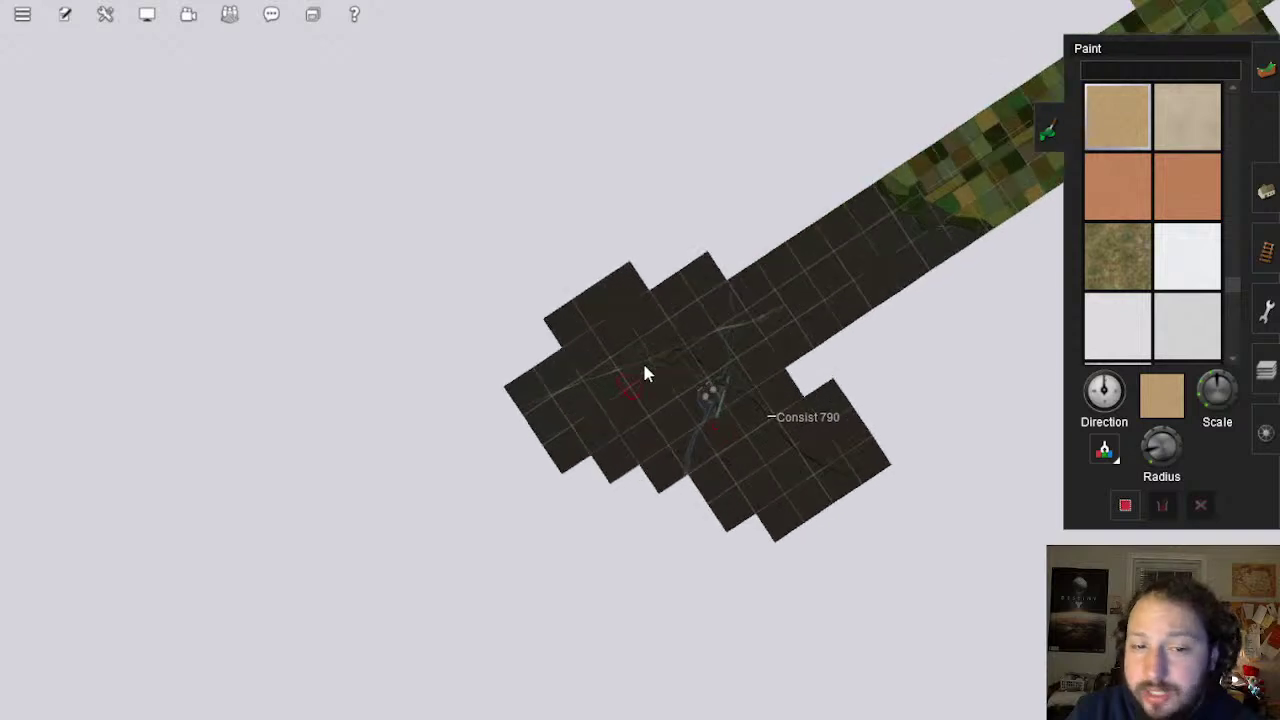
pyautogui.scroll(10, 645, 373)
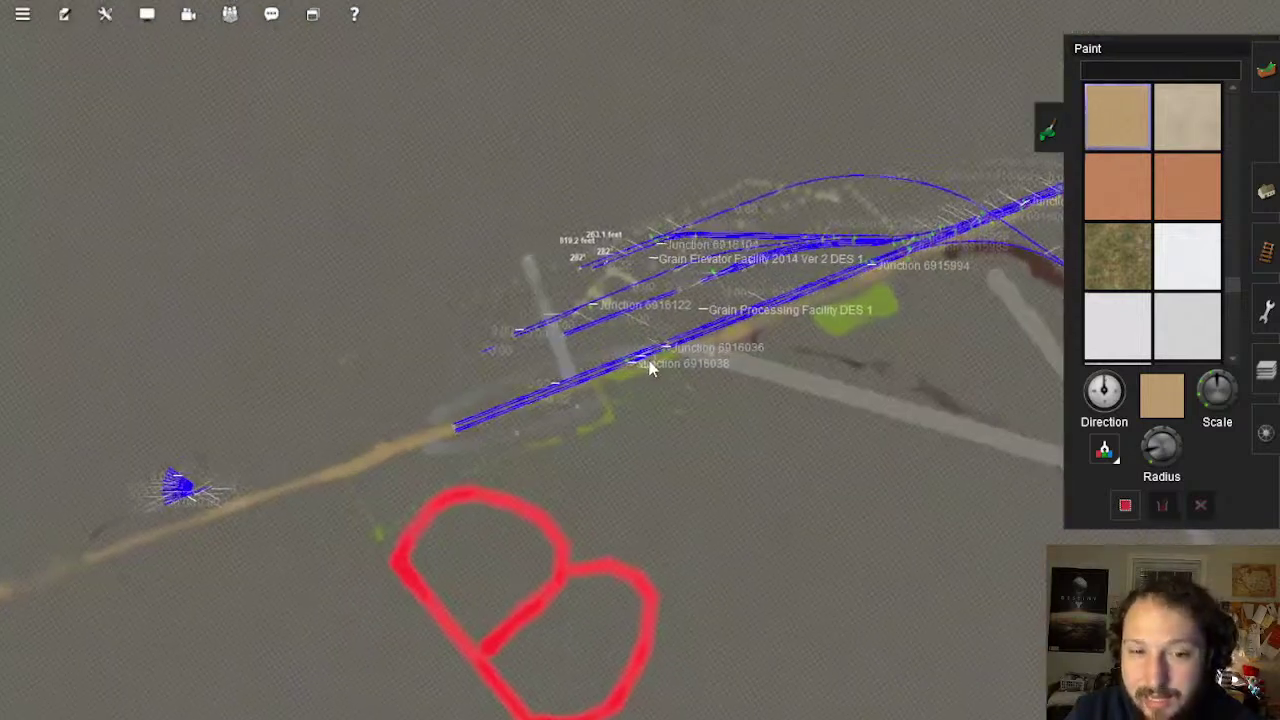
pyautogui.press('Down')
pyautogui.press('Right')
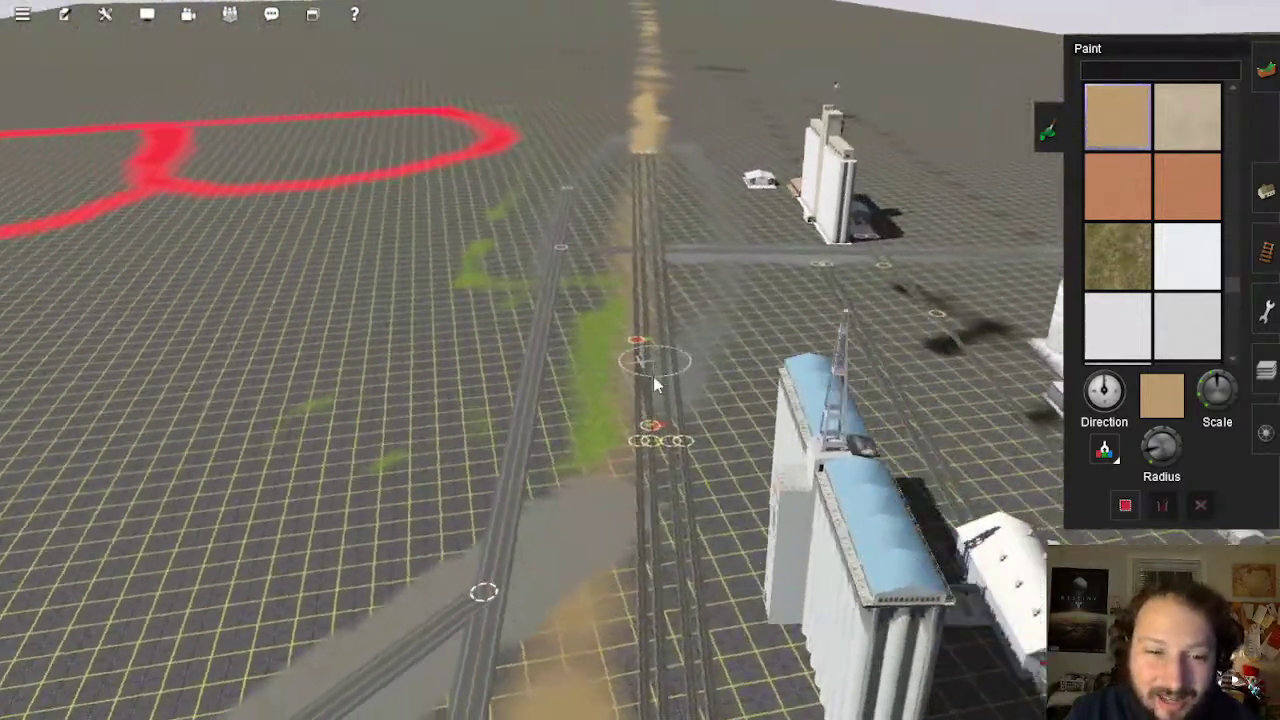
pyautogui.moveTo(653, 376)
pyautogui.mouseDown(button='right')
pyautogui.moveTo(626, 401)
pyautogui.moveTo(651, 416)
pyautogui.moveTo(742, 361)
pyautogui.moveTo(652, 346)
pyautogui.moveTo(643, 415)
pyautogui.moveTo(652, 254)
pyautogui.mouseUp(button='right')
pyautogui.press('Down')
pyautogui.scroll(-3, 641, 414)
pyautogui.press('Up')
pyautogui.press('Left')
pyautogui.press('Down')
pyautogui.scroll(5, 652, 260)
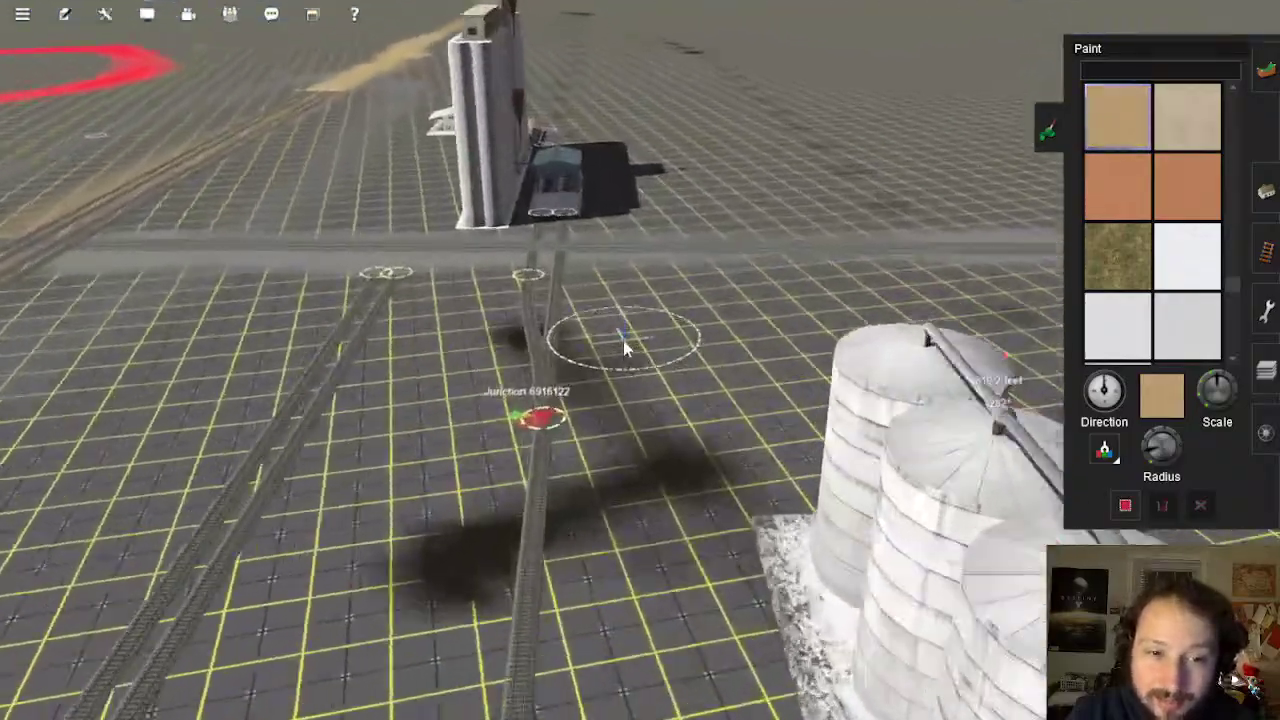
pyautogui.scroll(2, 623, 340)
pyautogui.moveTo(623, 340)
pyautogui.mouseDown(button='right')
pyautogui.moveTo(626, 322)
pyautogui.moveTo(647, 515)
pyautogui.moveTo(641, 417)
pyautogui.moveTo(631, 457)
pyautogui.moveTo(632, 345)
pyautogui.mouseUp(button='right')
pyautogui.scroll(-5, 647, 515)
pyautogui.scroll(5, 632, 345)
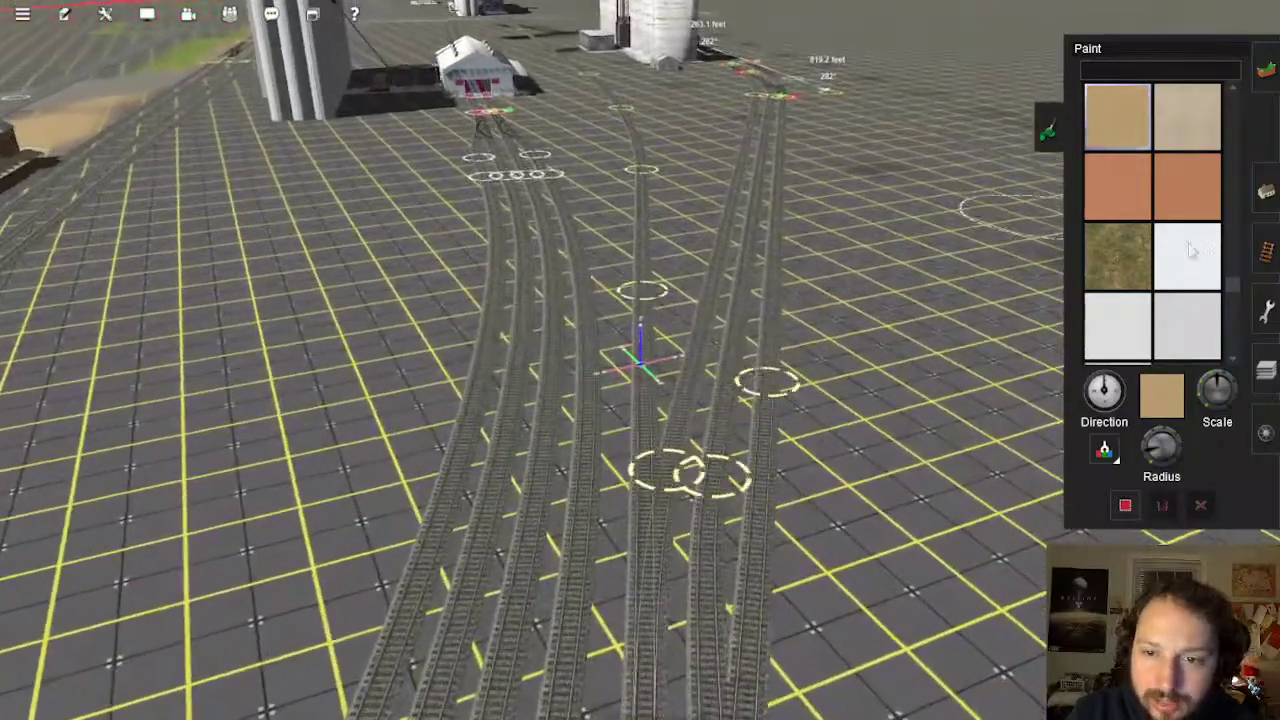
# Sample the TANE 1Trk Wood track and insert a spline point on the centre yard track just beyond its junction
pyautogui.click(1265, 251)
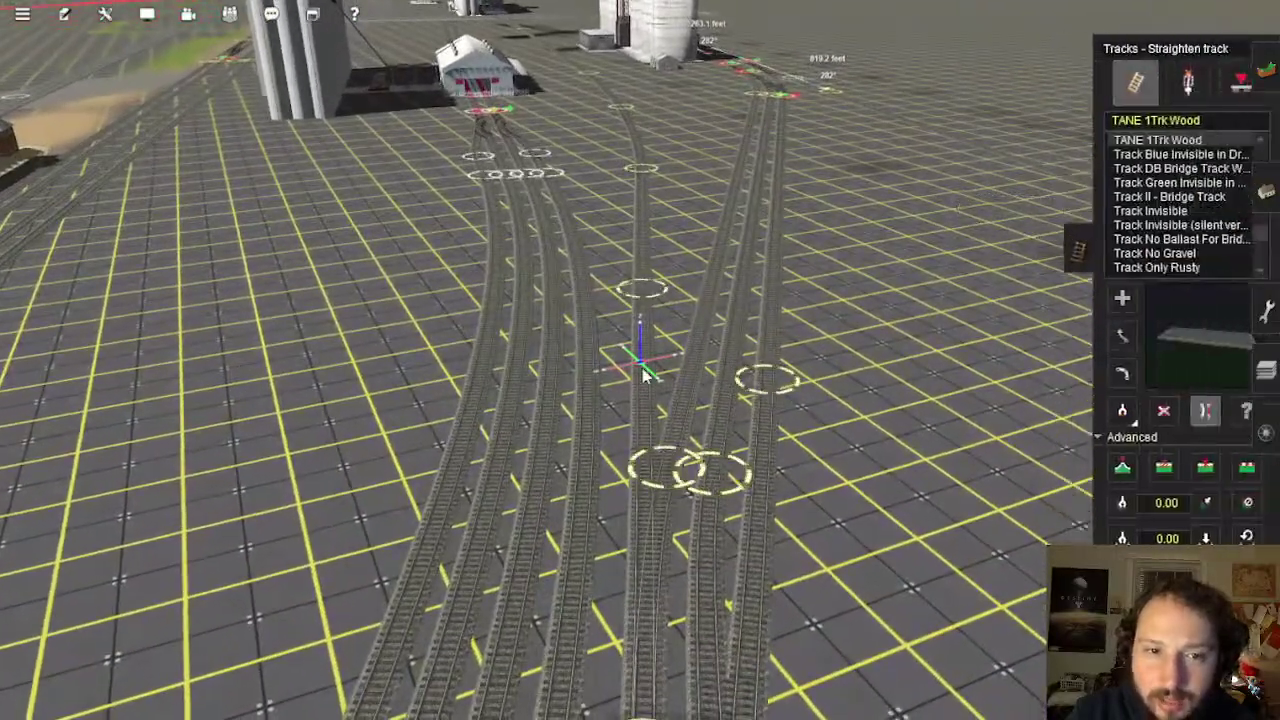
pyautogui.scroll(4, 655, 317)
pyautogui.rightClick(655, 317)
pyautogui.click(1099, 411)
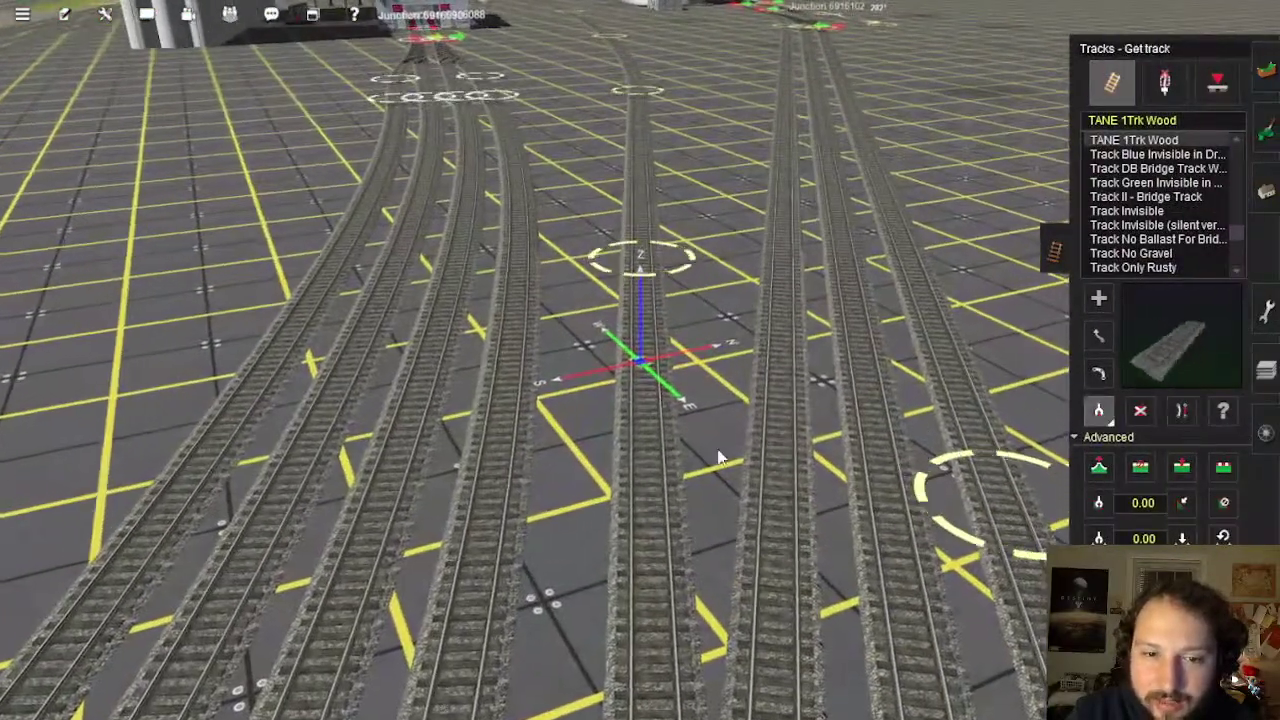
pyautogui.click(649, 465)
pyautogui.rightClick(649, 465)
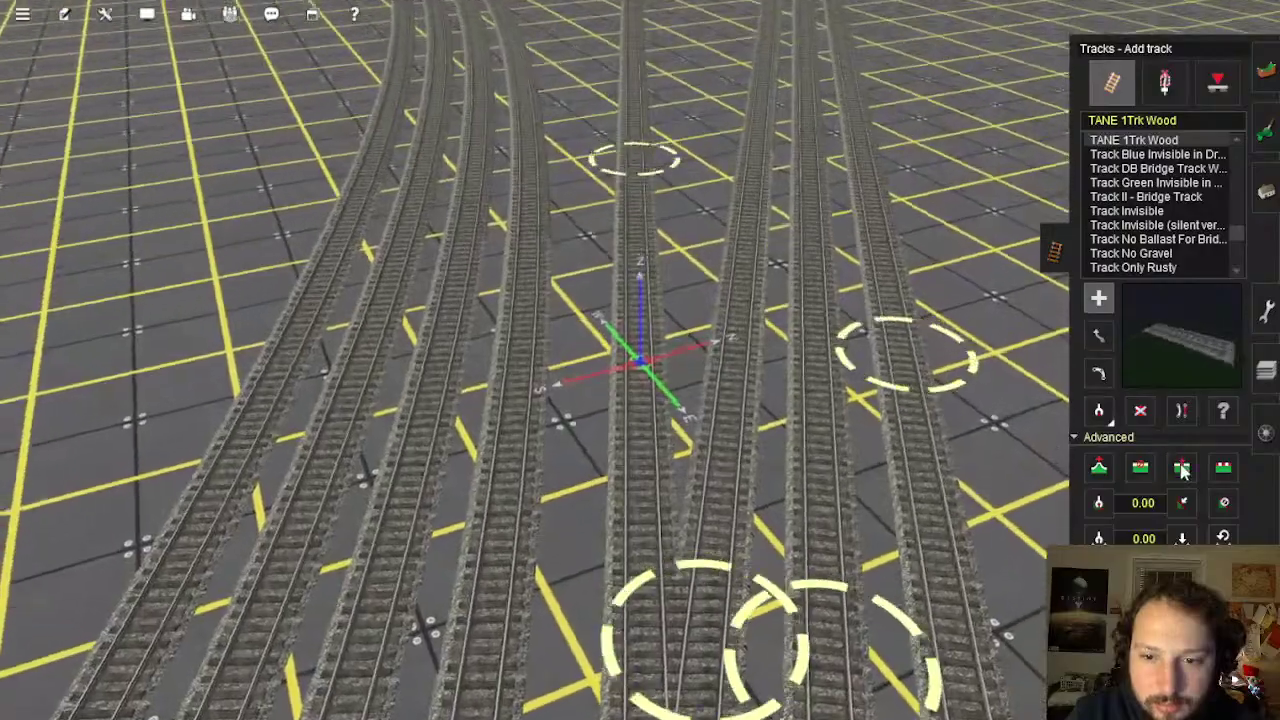
pyautogui.click(1182, 467)
pyautogui.rightClick(645, 594)
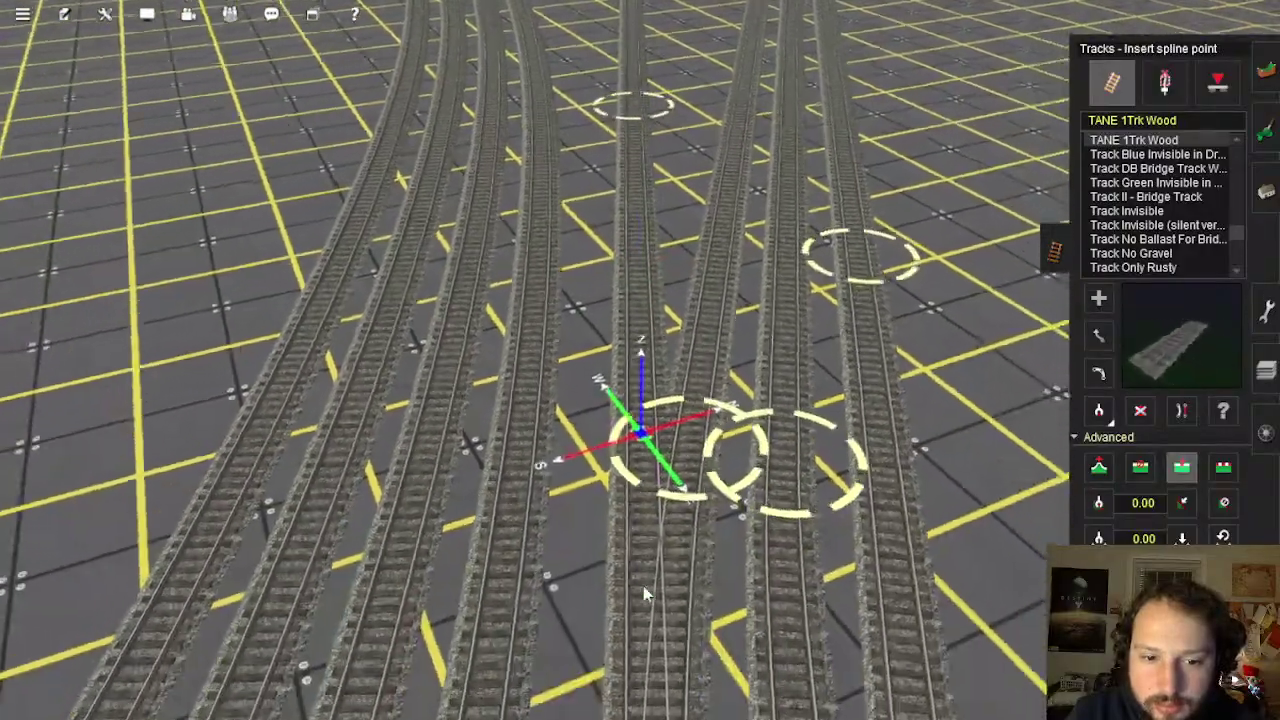
pyautogui.scroll(4, 695, 300)
pyautogui.scroll(-5, 695, 300)
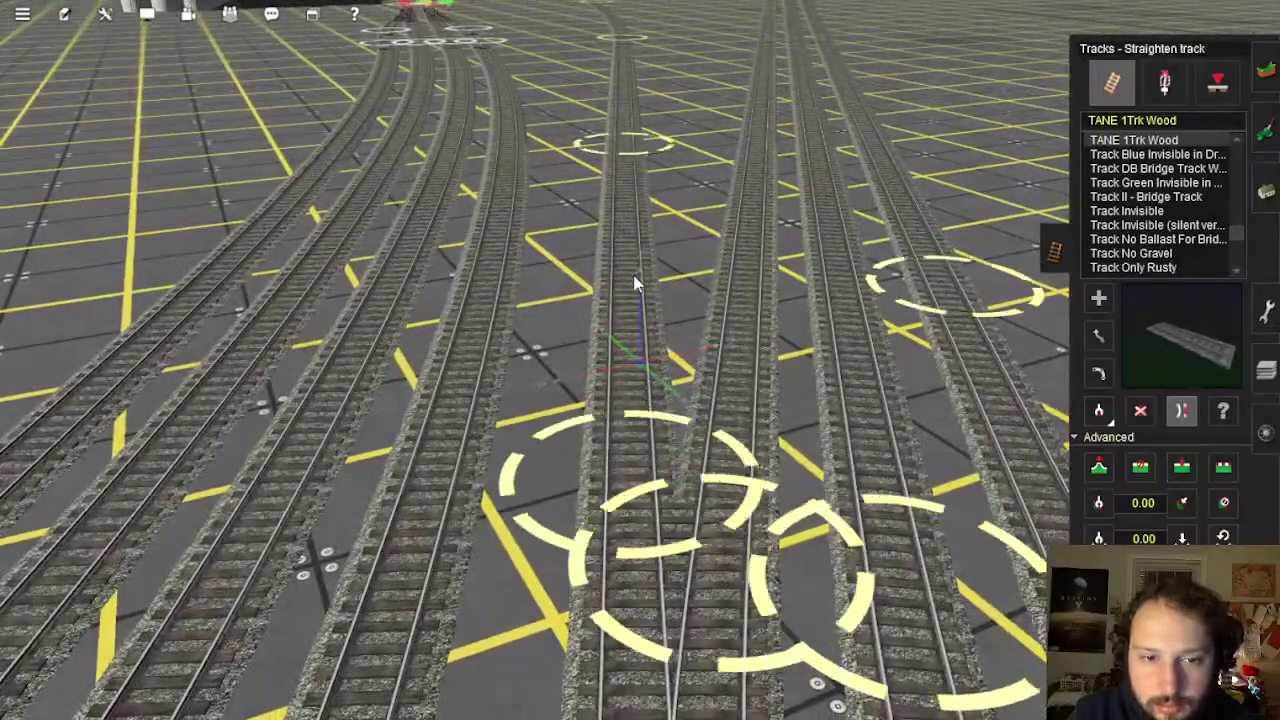
# Add a short dead-end track alongside the centre yard track, starting near the inserted spline point, and straighten it
pyautogui.moveTo(618, 405); pyautogui.dragTo(654, 230, button='right')
pyautogui.click(1096, 302)
pyautogui.press('Up')
pyautogui.click(616, 432)
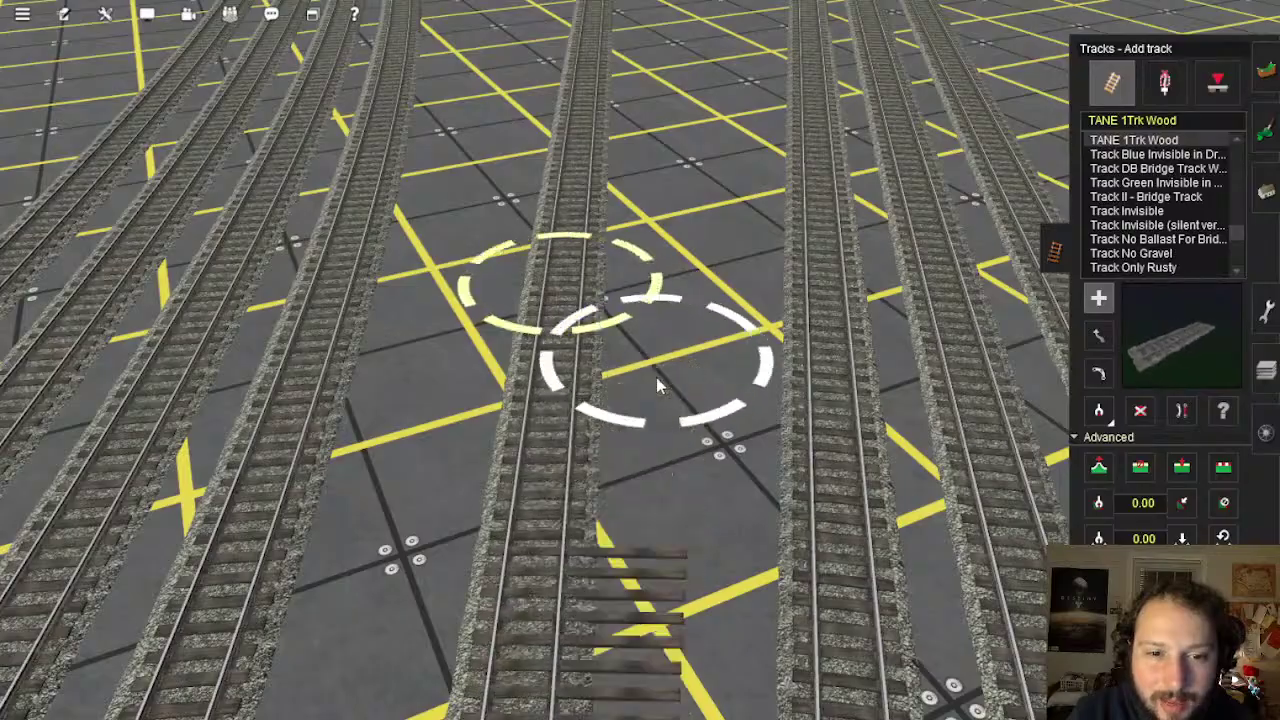
pyautogui.moveTo(653, 250); pyautogui.dragTo(648, 225, button='right')
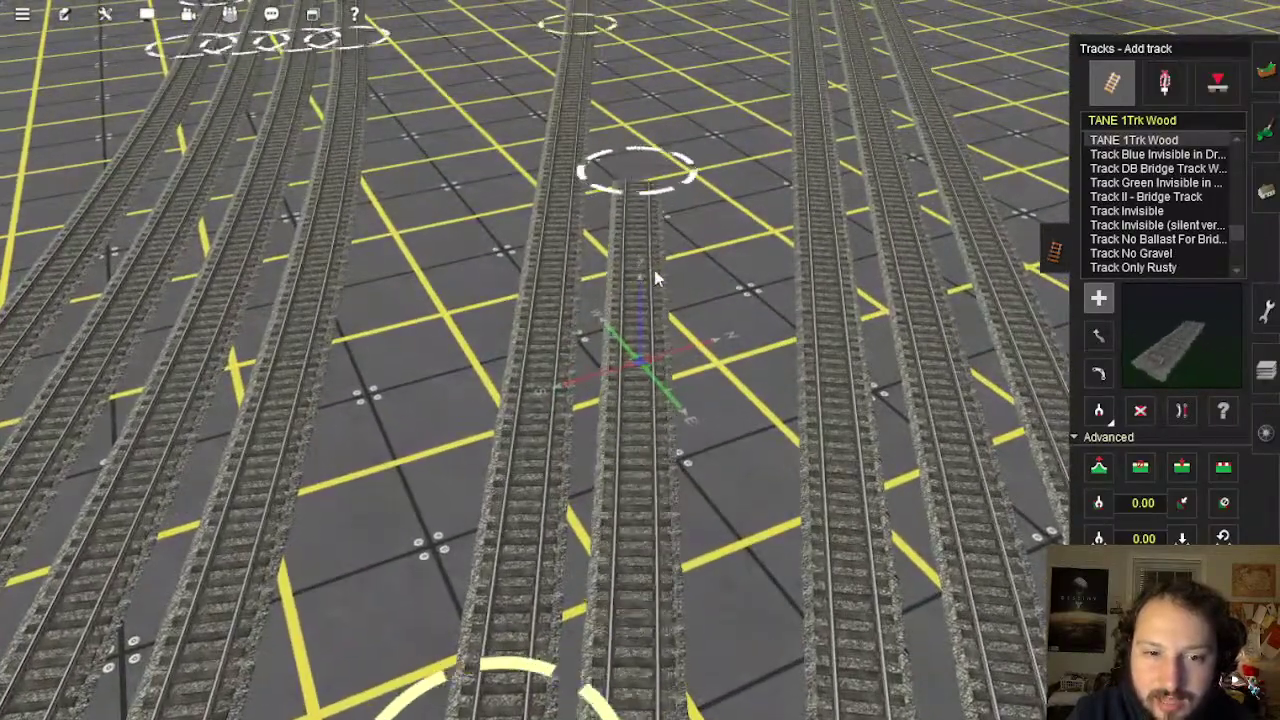
pyautogui.rightClick(566, 632)
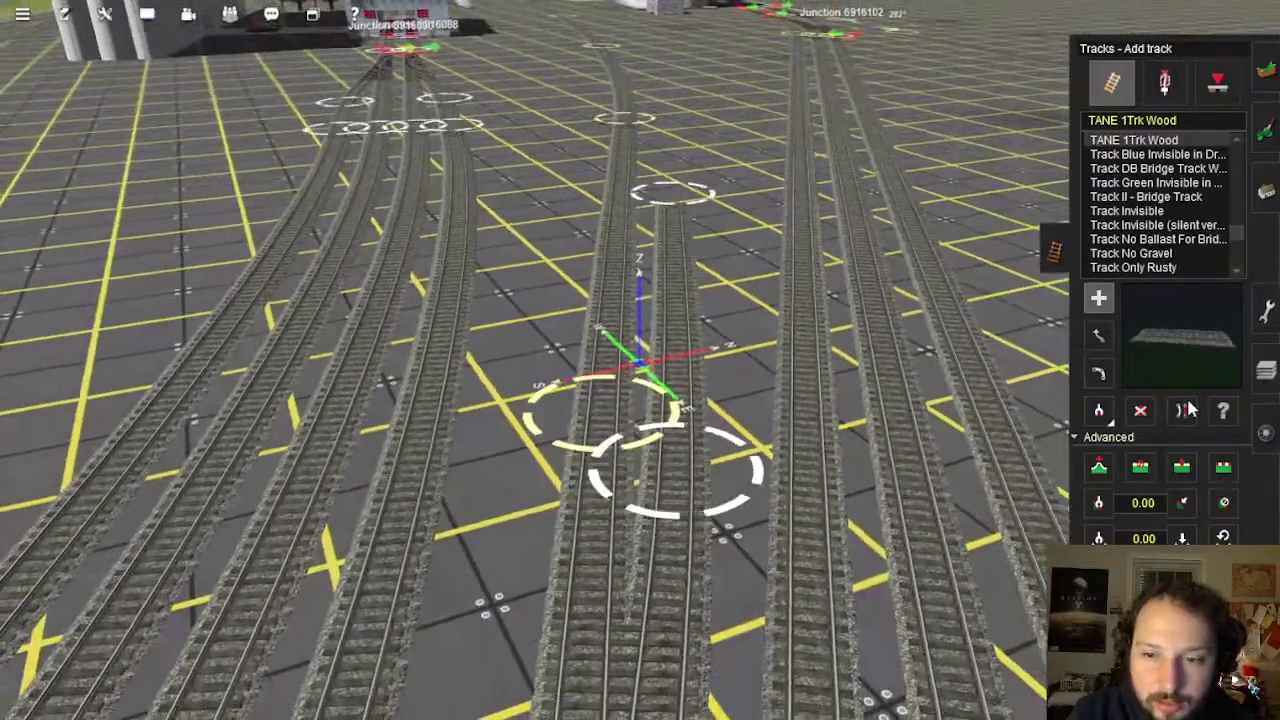
pyautogui.click(1187, 411)
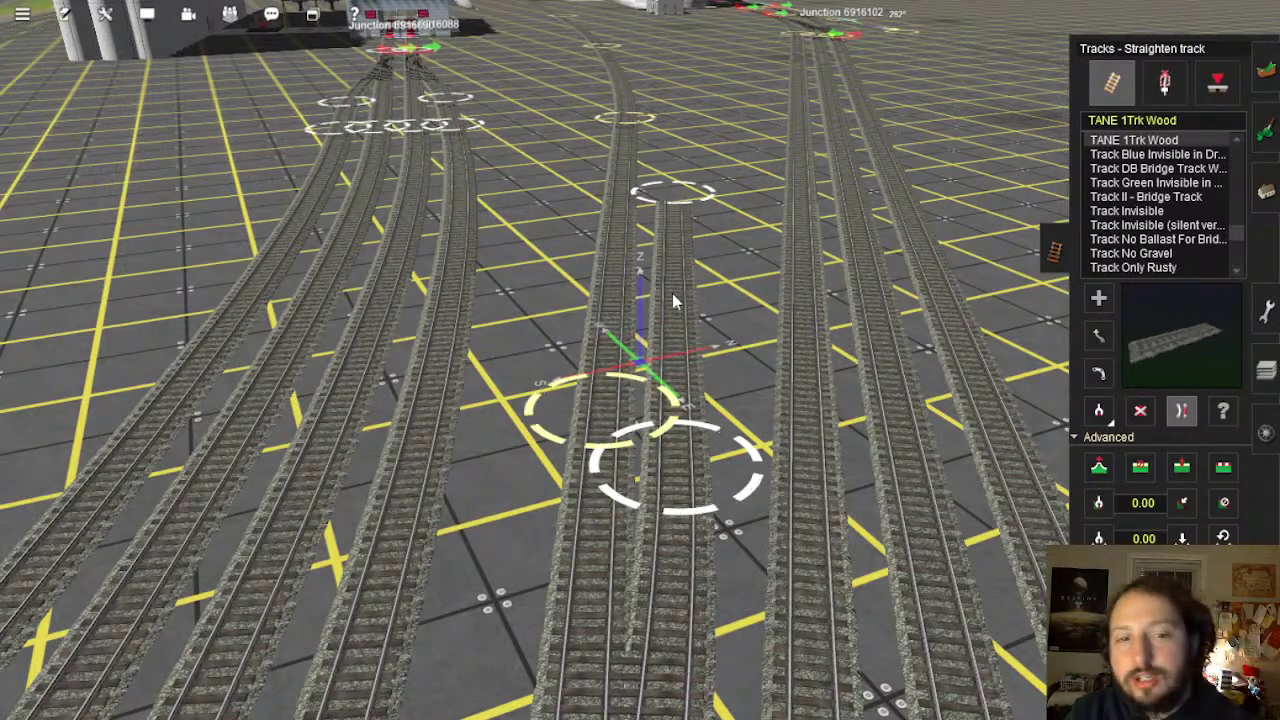
# Move the spline point of the short added track away from the centre track to widen the spacing between them
pyautogui.moveTo(655, 390); pyautogui.dragTo(662, 341, button='right')
pyautogui.scroll(-3, 630, 380)
pyautogui.click(1101, 337)
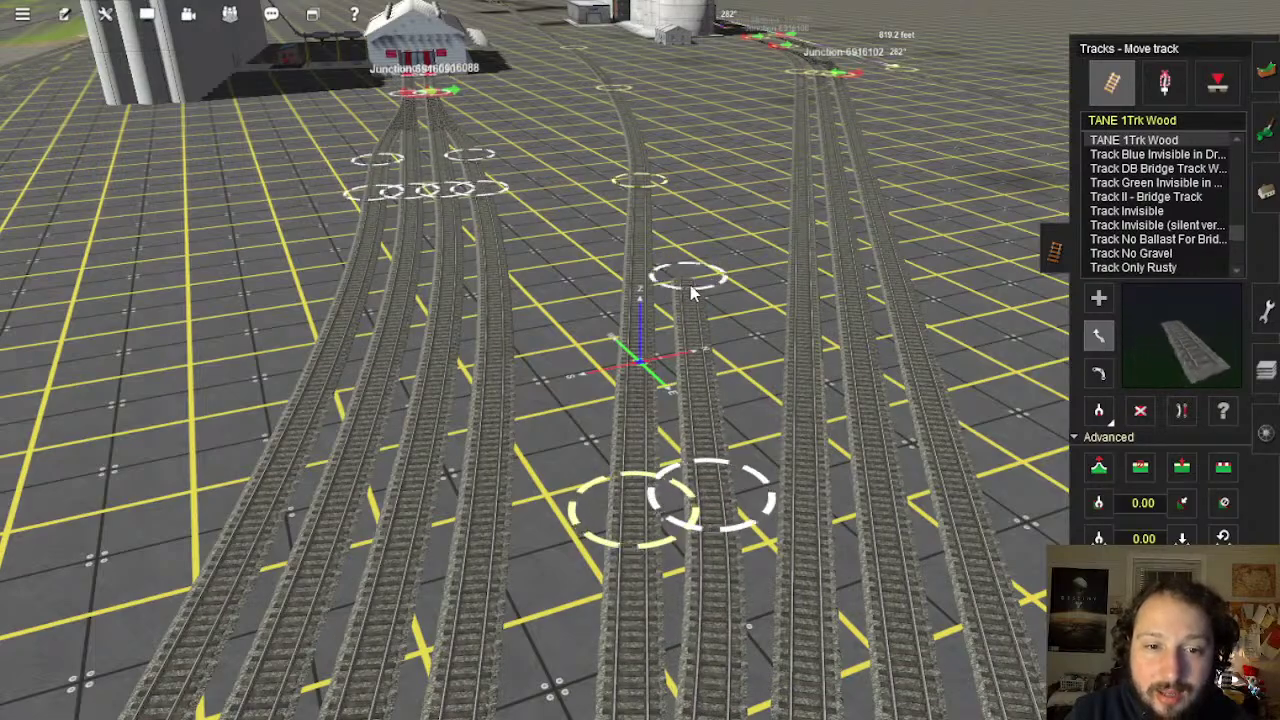
pyautogui.moveTo(668, 672); pyautogui.dragTo(610, 336, button='right')
pyautogui.scroll(6, 637, 320)
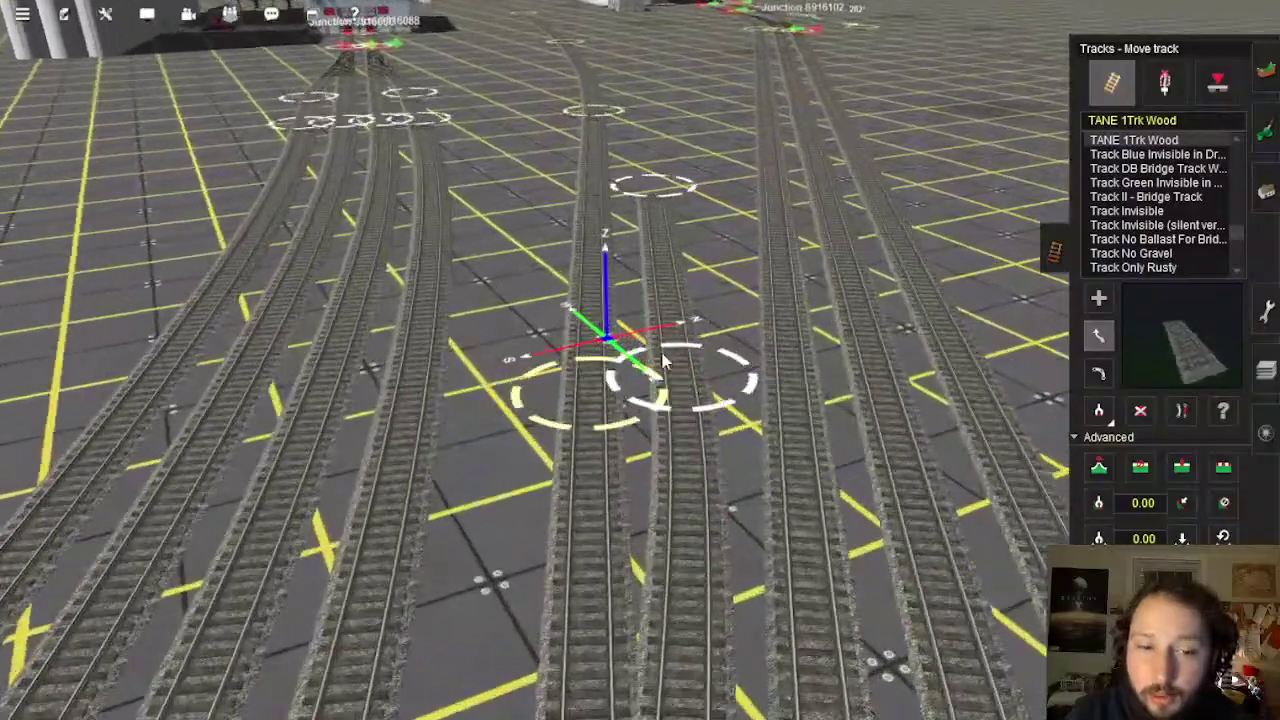
pyautogui.moveTo(716, 415); pyautogui.dragTo(722, 402)
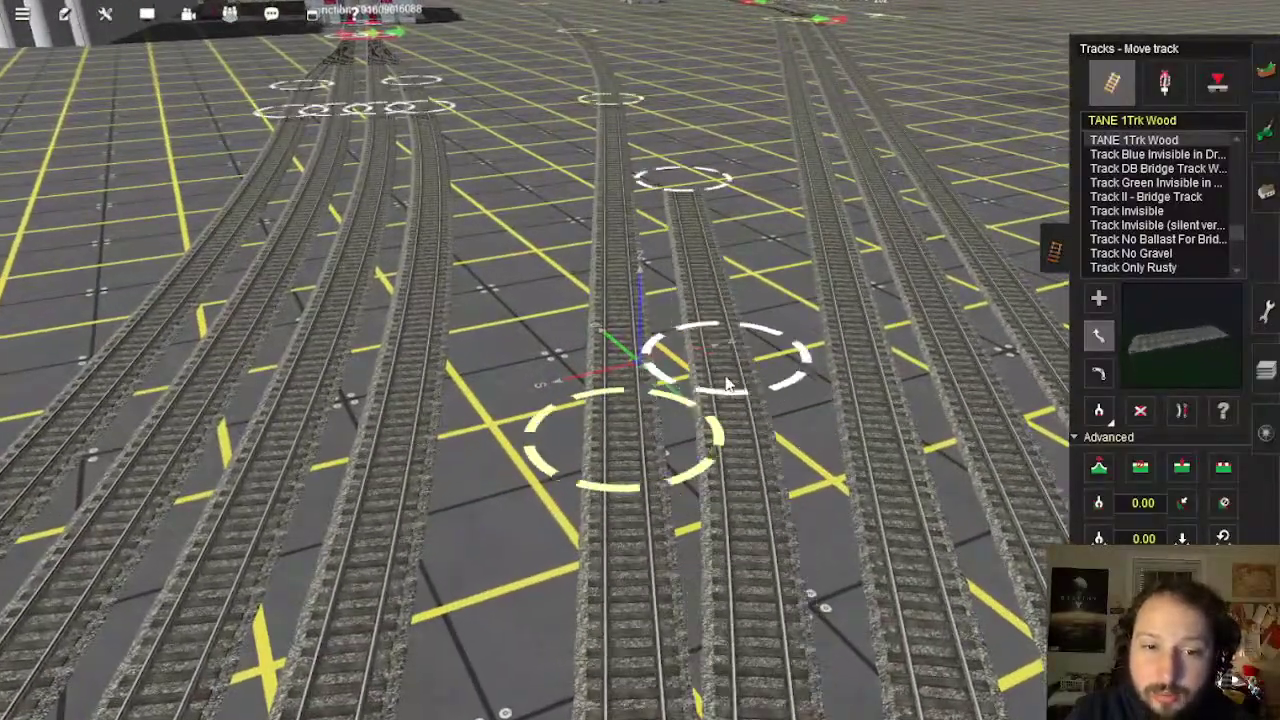
pyautogui.moveTo(746, 560); pyautogui.dragTo(583, 295, button='right')
pyautogui.scroll(-8, 678, 393)
pyautogui.scroll(-10, 583, 295)
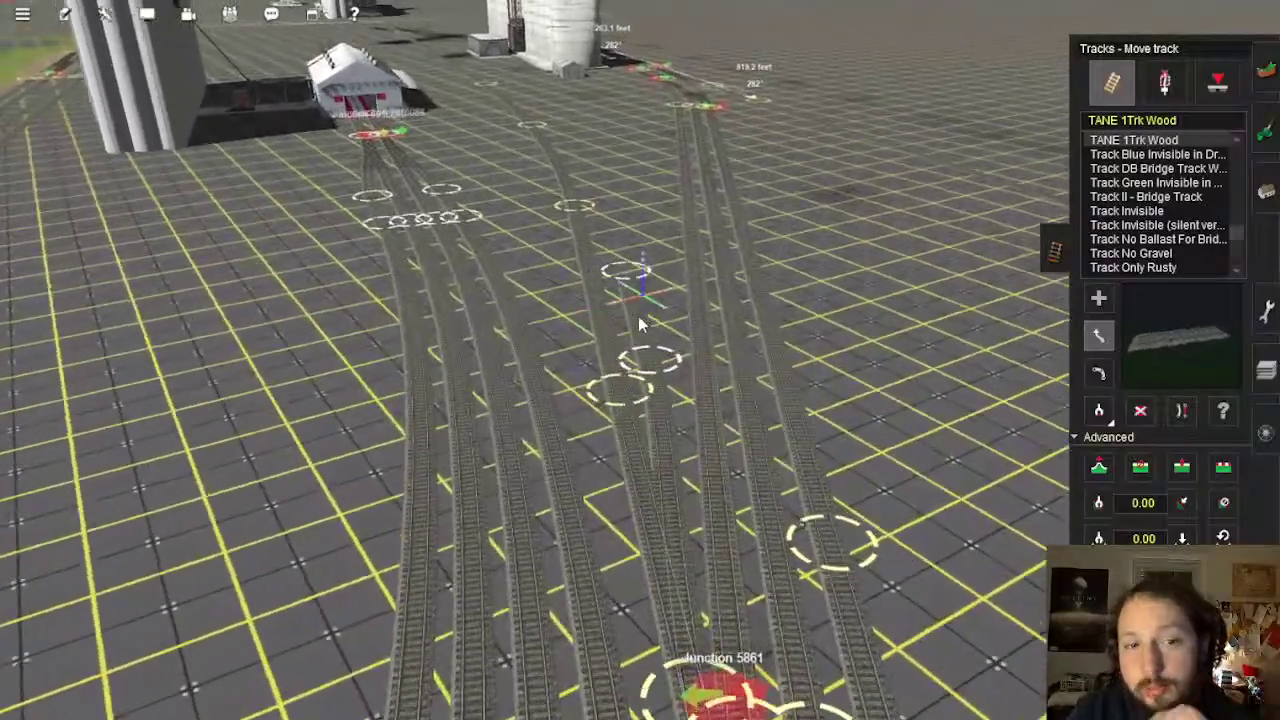
# Set the terrain height to 75 and raise a small mound on the dark red alignment beyond the laid track's end
pyautogui.scroll(-10, 651, 355)
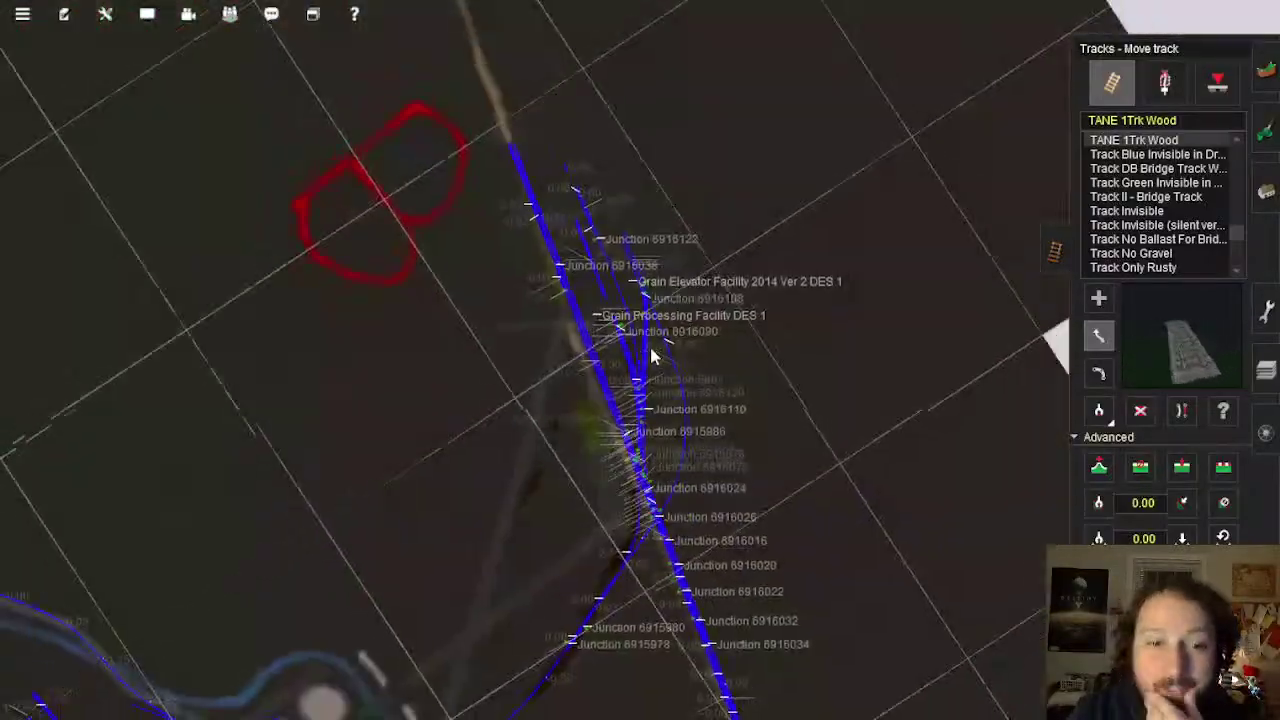
pyautogui.scroll(3, 610, 420)
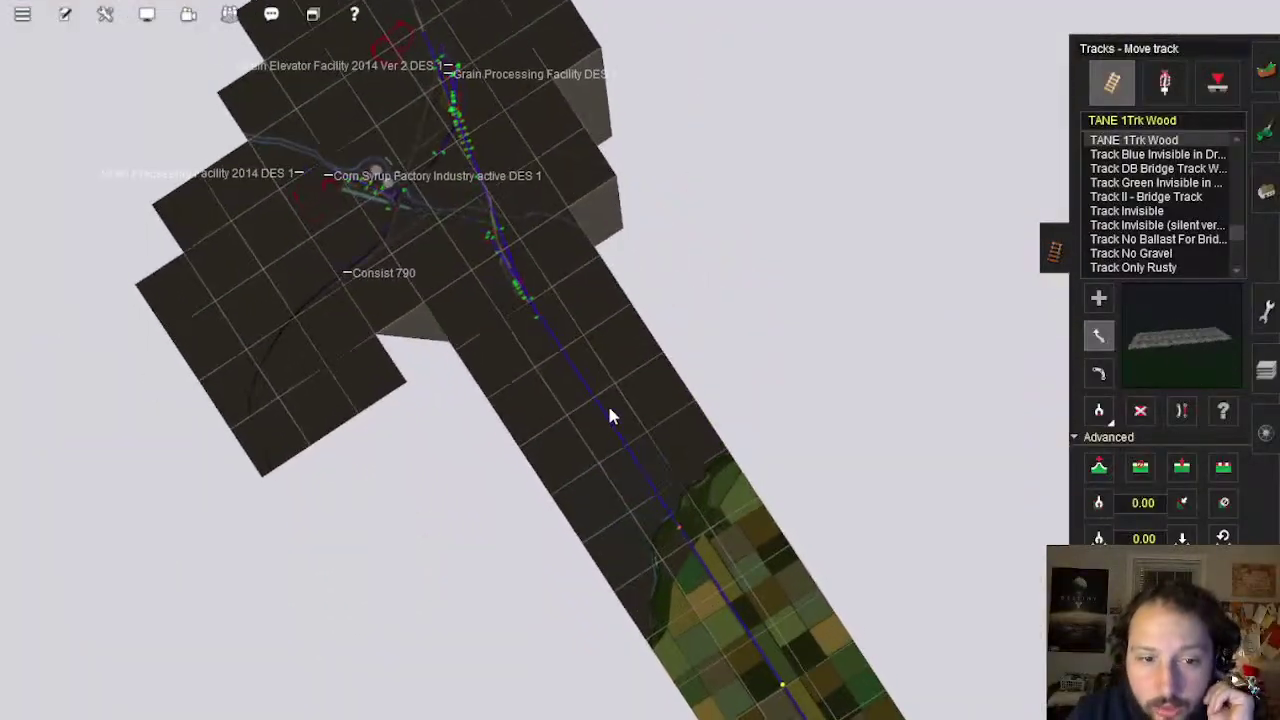
pyautogui.scroll(5, 400, 370)
pyautogui.scroll(10, 519, 421)
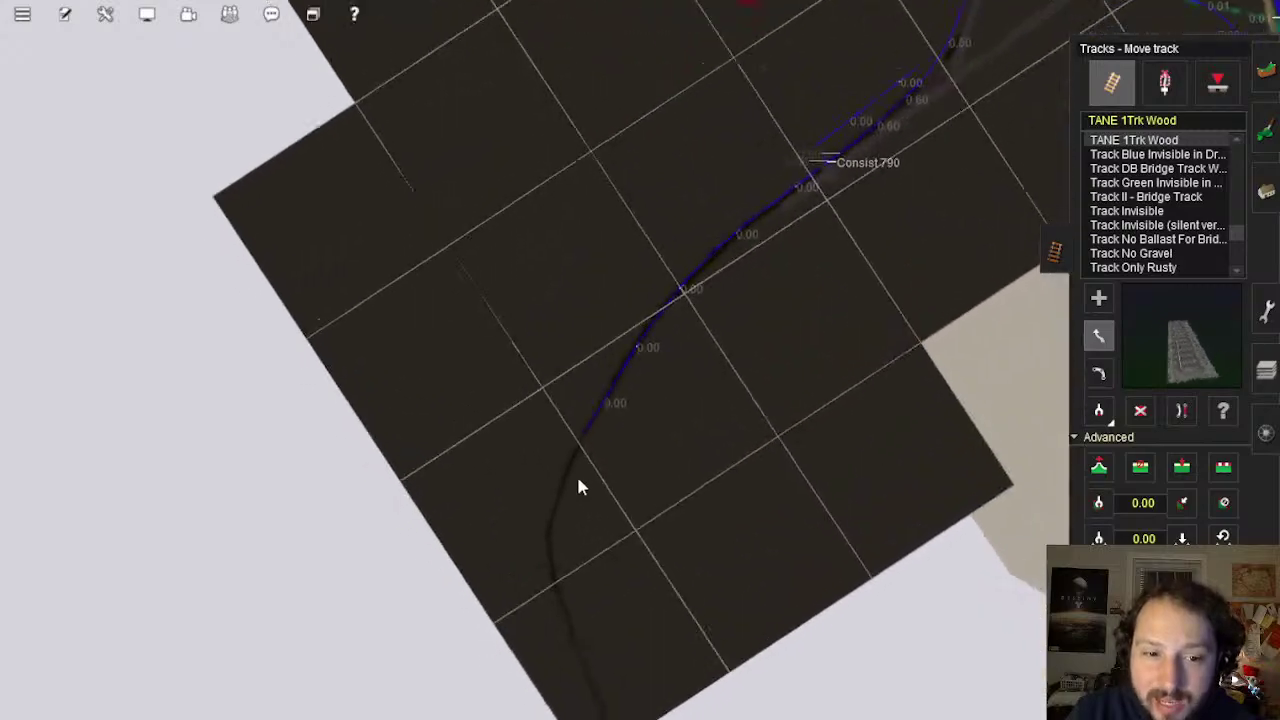
pyautogui.press('Down')
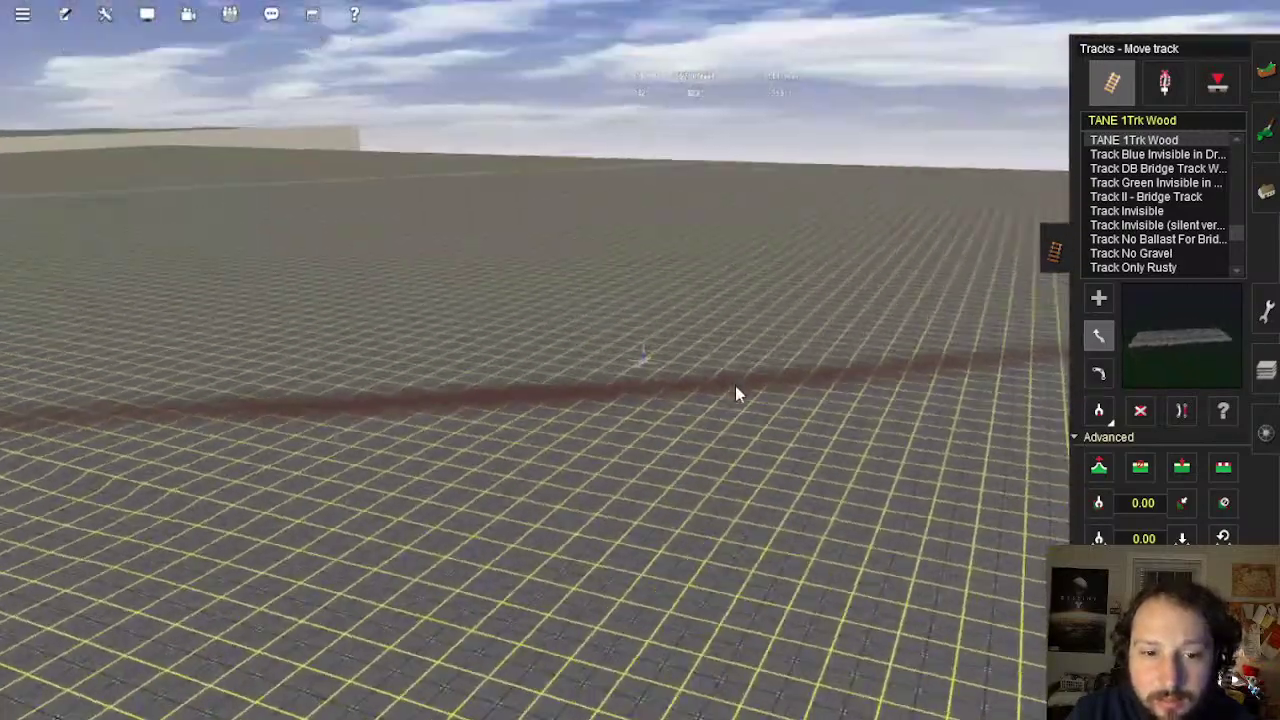
pyautogui.press('Up')
pyautogui.click(1265, 72)
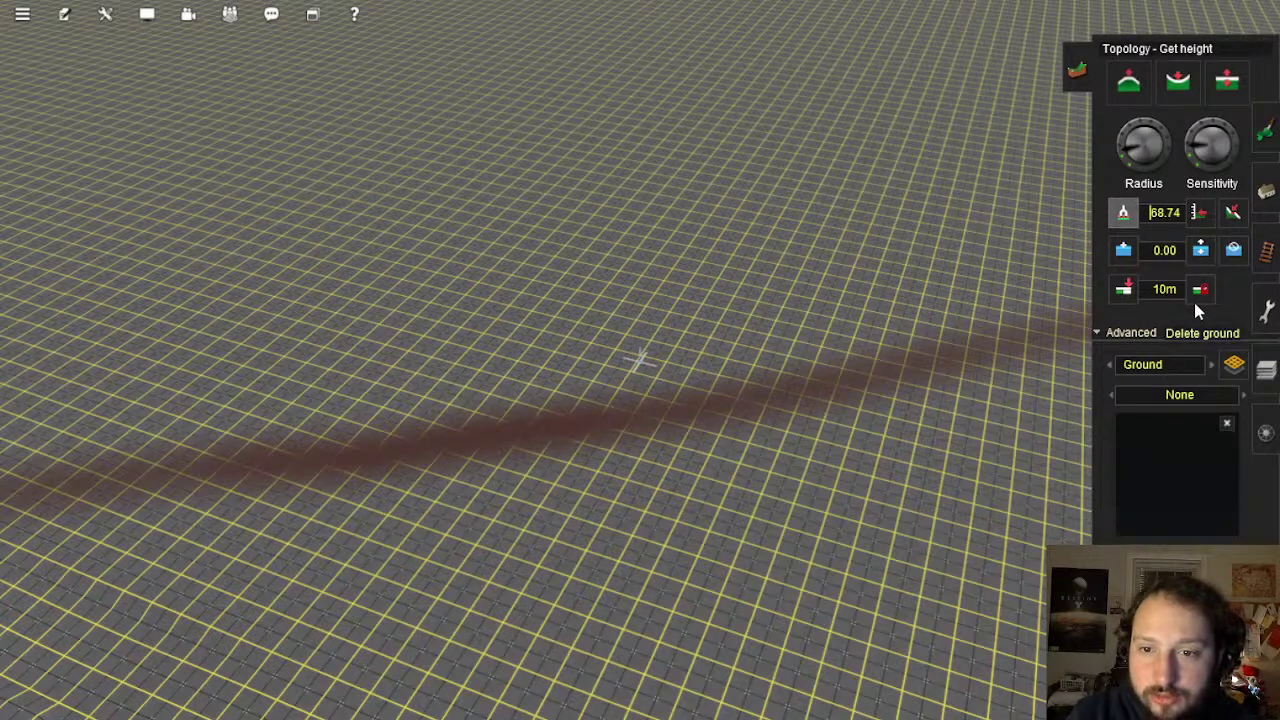
pyautogui.click(1198, 215)
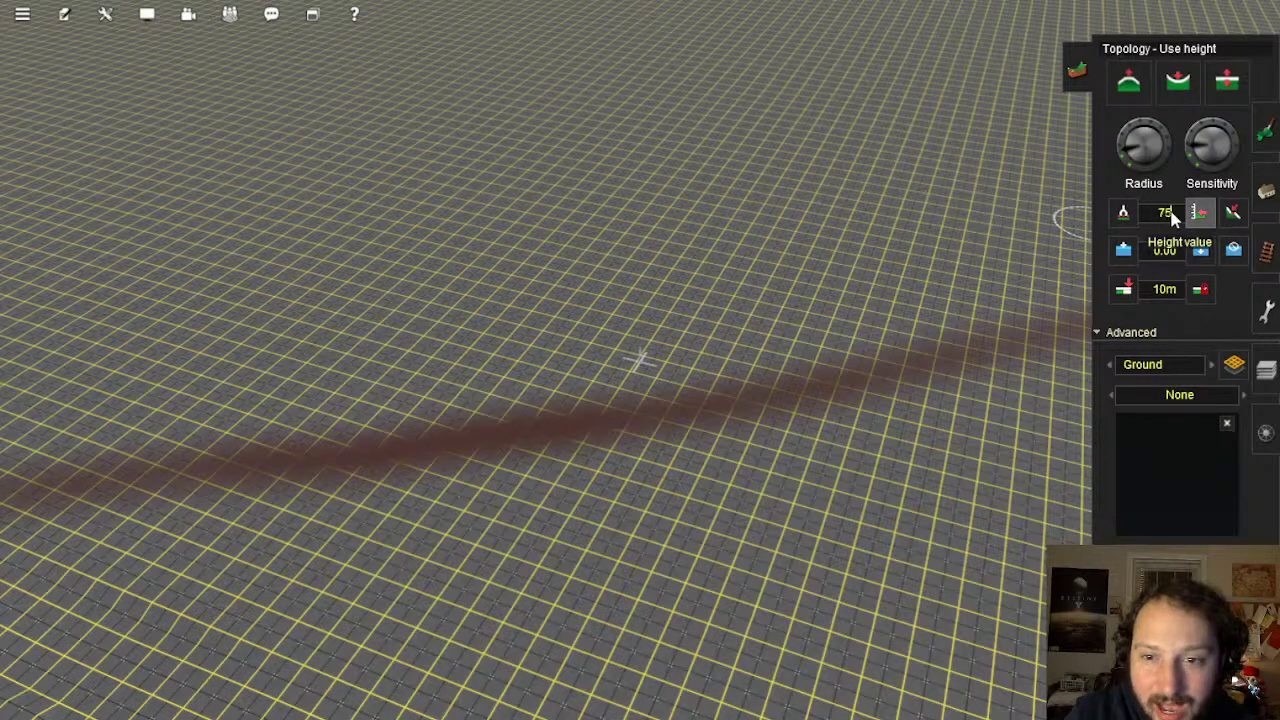
pyautogui.click(748, 378)
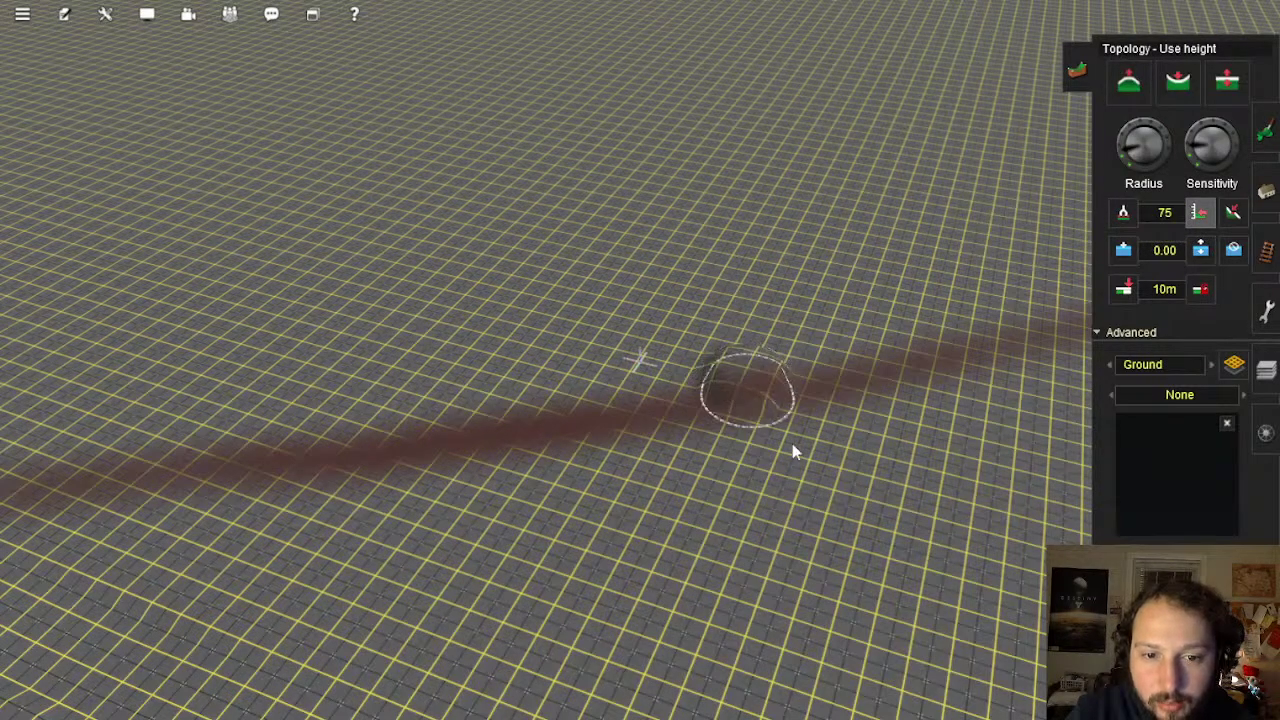
# Lay a TANE 1Trk Wood track over the mound, crossing the dark red alignment and curving out to the terrain edges
pyautogui.press('Down')
pyautogui.press('Right')
pyautogui.press('Left')
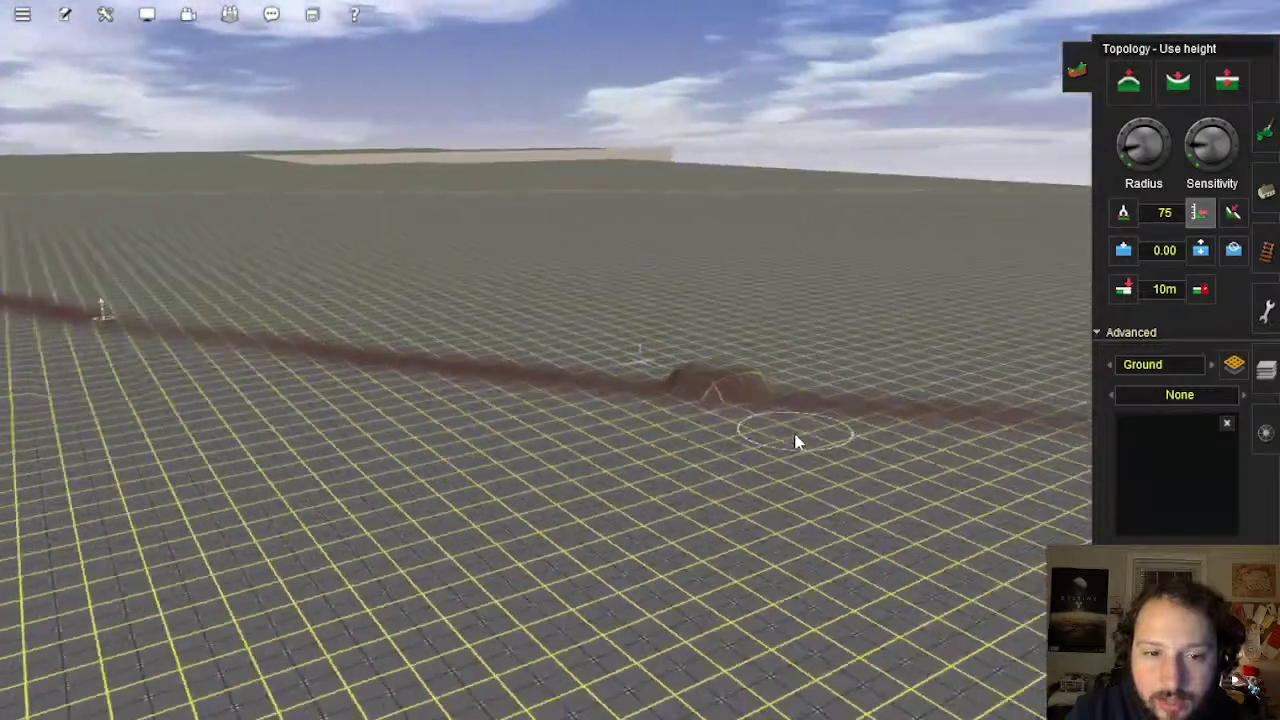
pyautogui.press('Left')
pyautogui.scroll(-4, 800, 410)
pyautogui.press('Up')
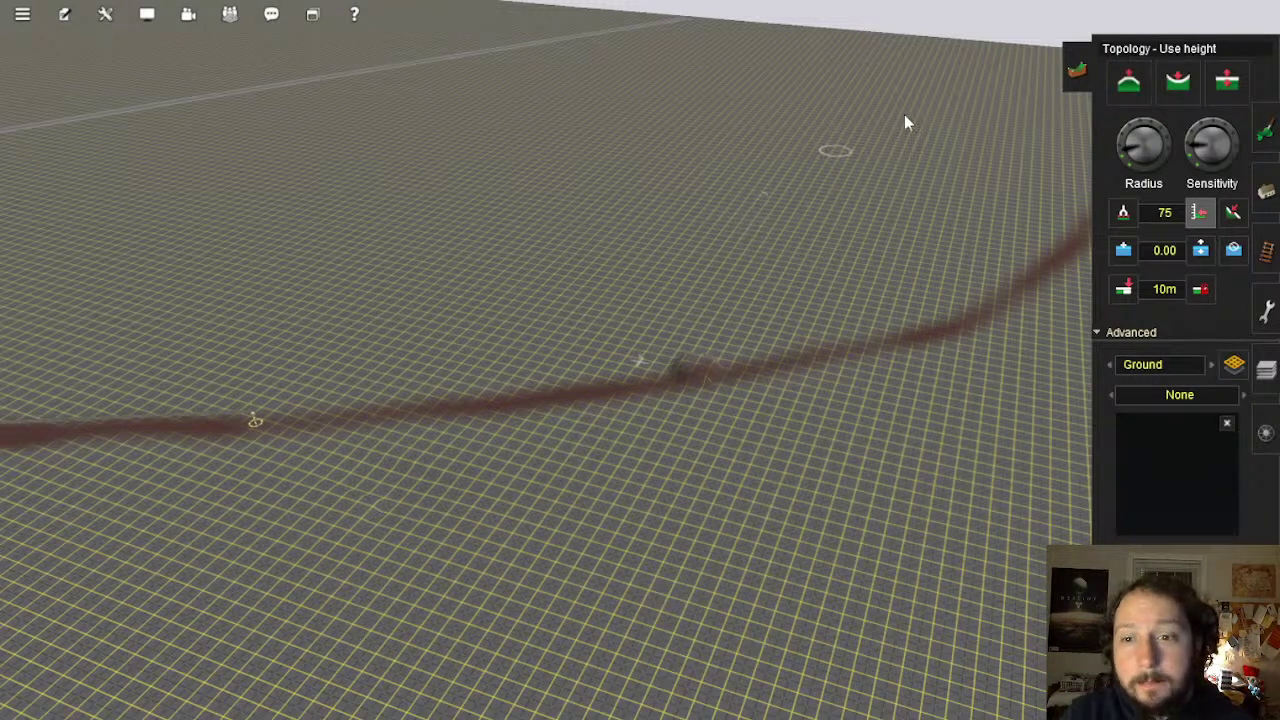
pyautogui.click(1266, 251)
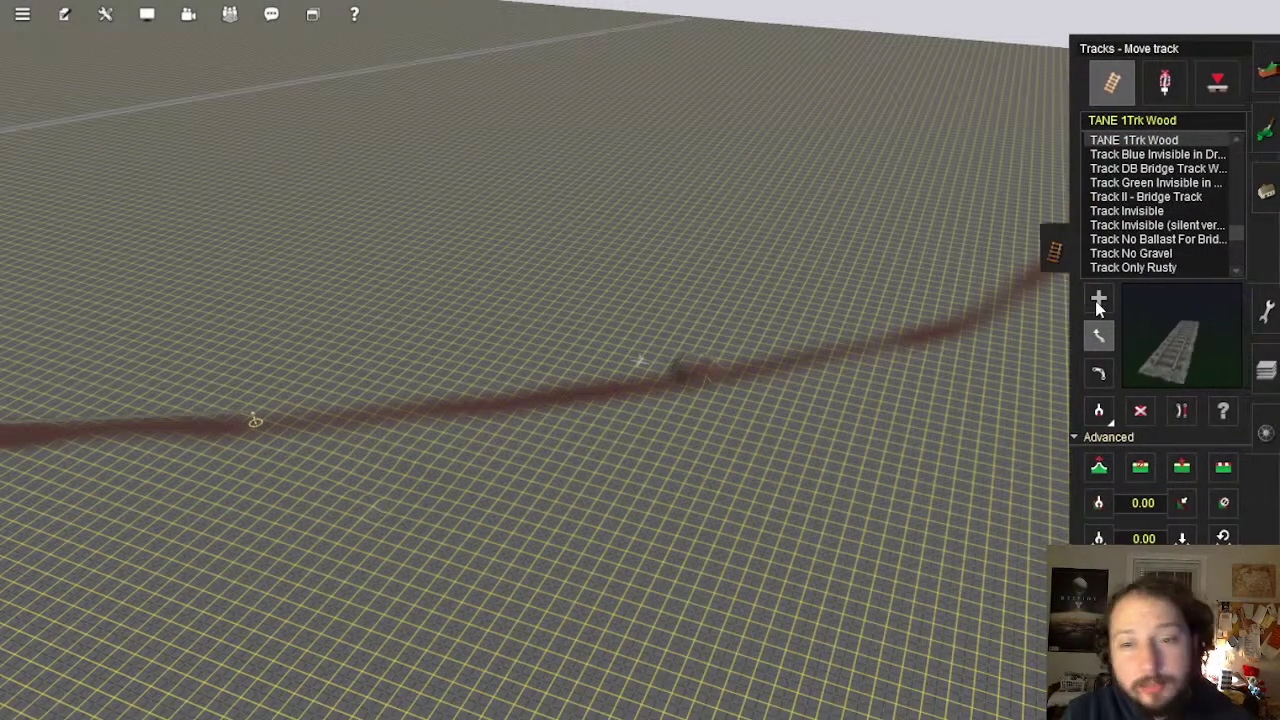
pyautogui.click(1109, 297)
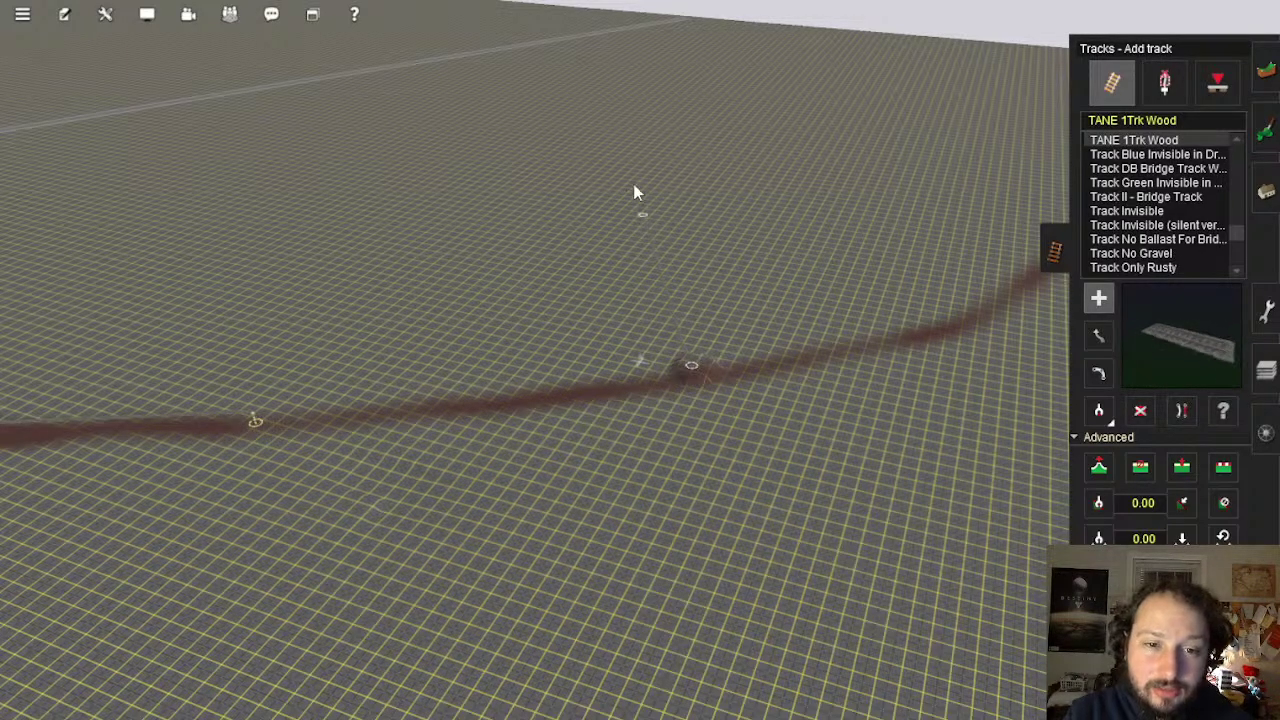
pyautogui.moveTo(736, 57); pyautogui.dragTo(495, 40, button='right')
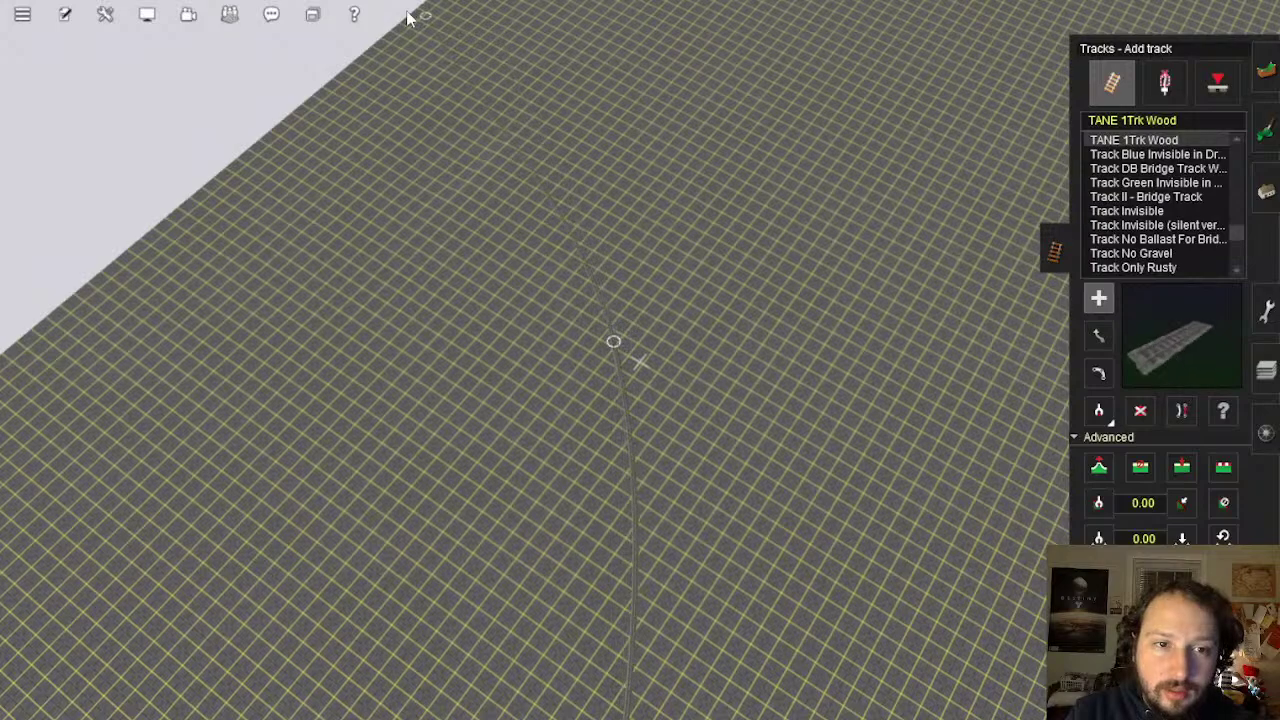
pyautogui.moveTo(677, 534); pyautogui.dragTo(640, 286, button='right')
# Reposition the new track's spline points near the mound crossing and check the line's gradients on the map
pyautogui.click(1099, 338)
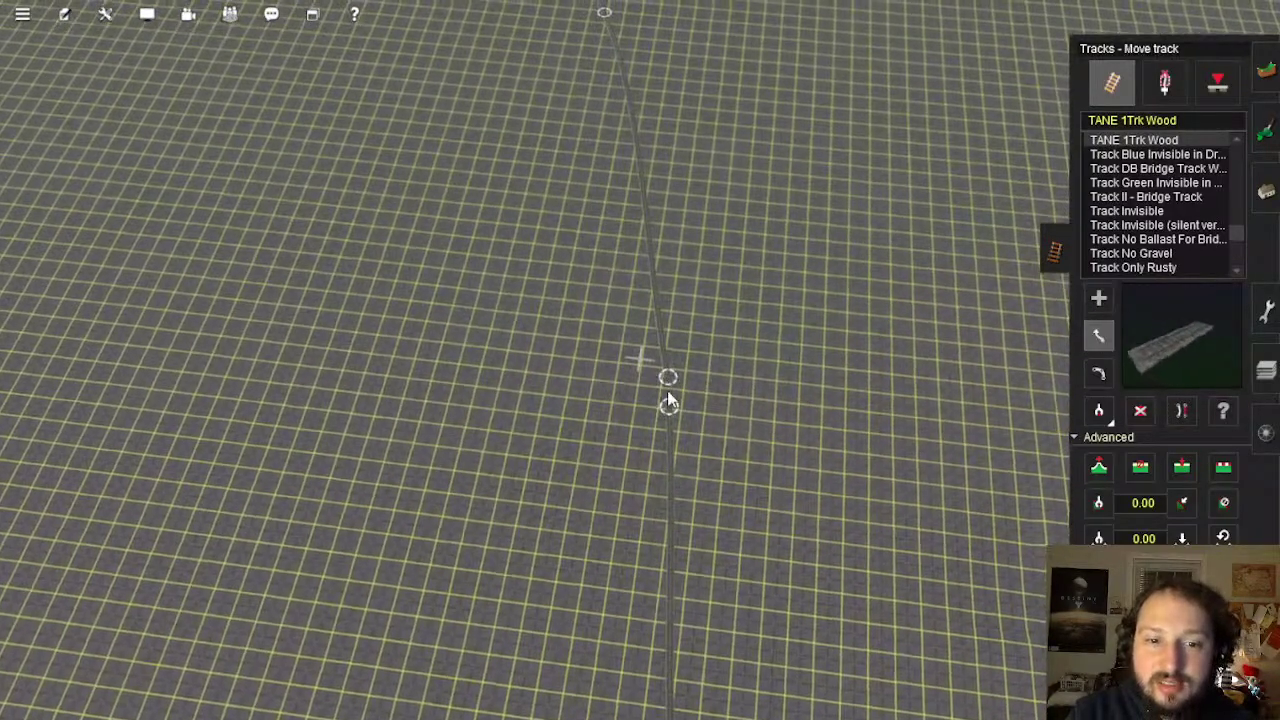
pyautogui.scroll(-10, 665, 490)
pyautogui.moveTo(639, 453); pyautogui.dragTo(610, 312, button='right')
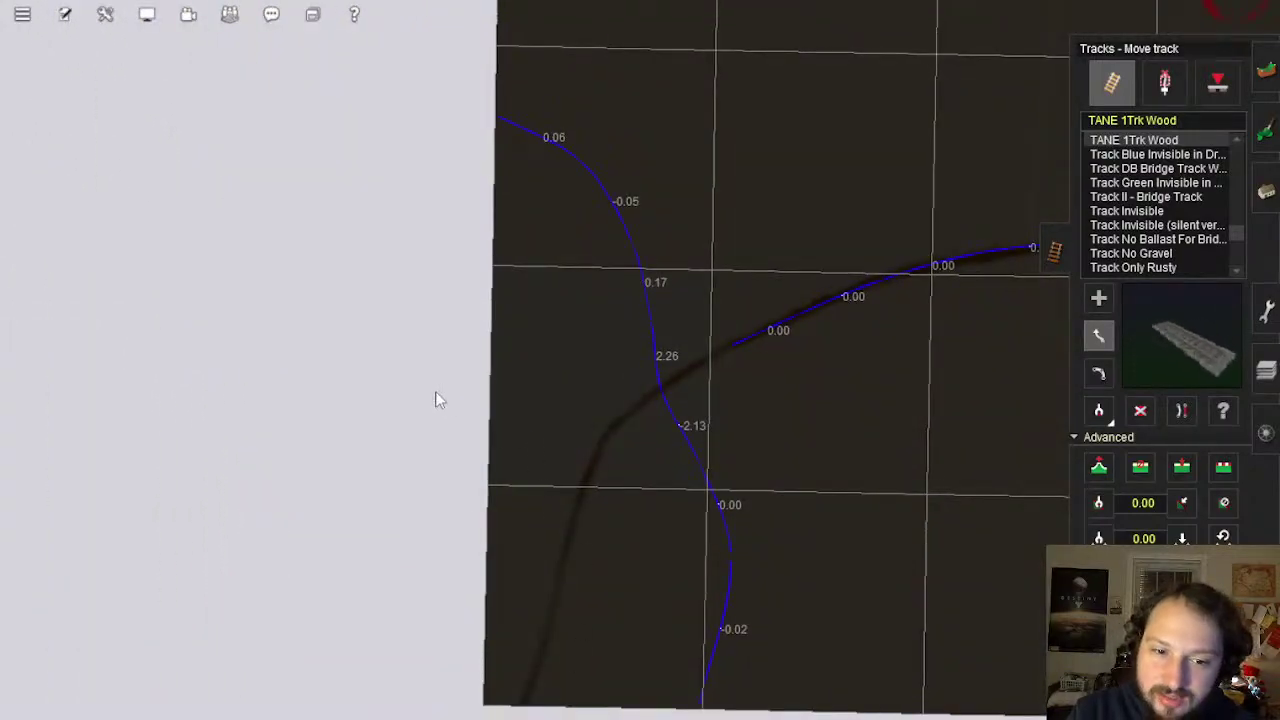
pyautogui.scroll(-3, 718, 325)
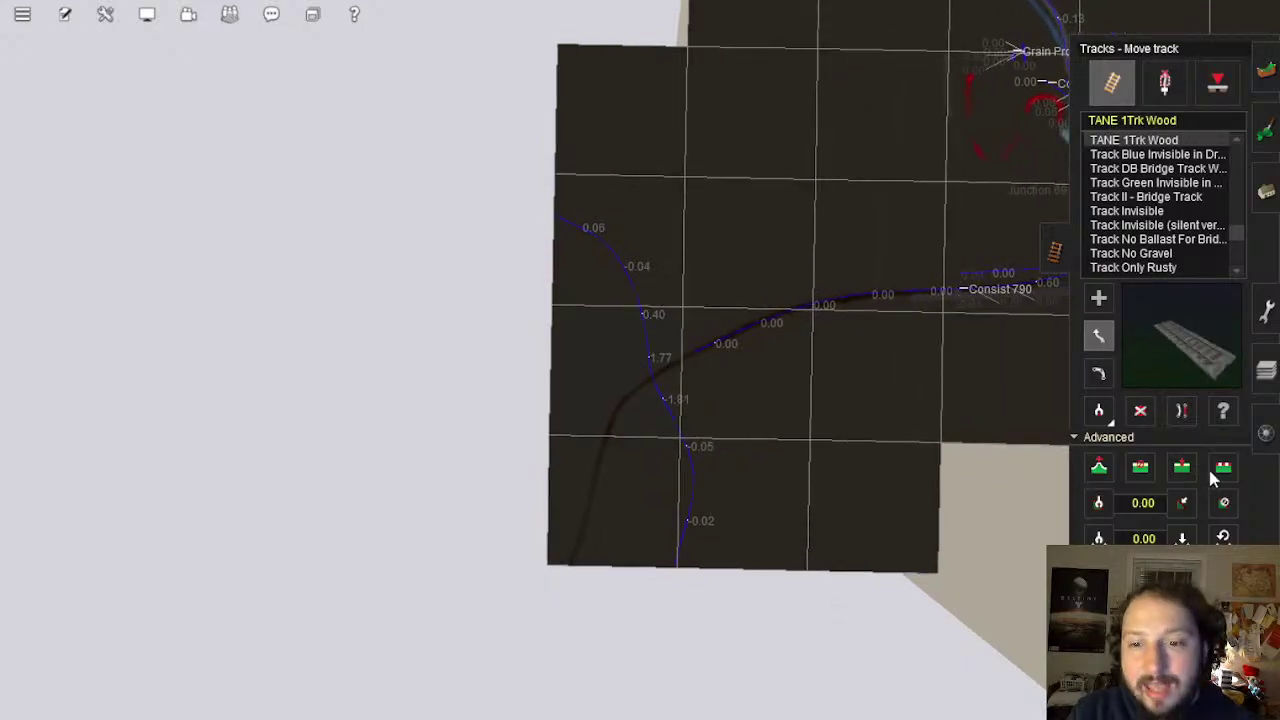
# Apply a vertex height to the new track's spline points at the mound and along the line beyond it
pyautogui.scroll(6, 667, 395)
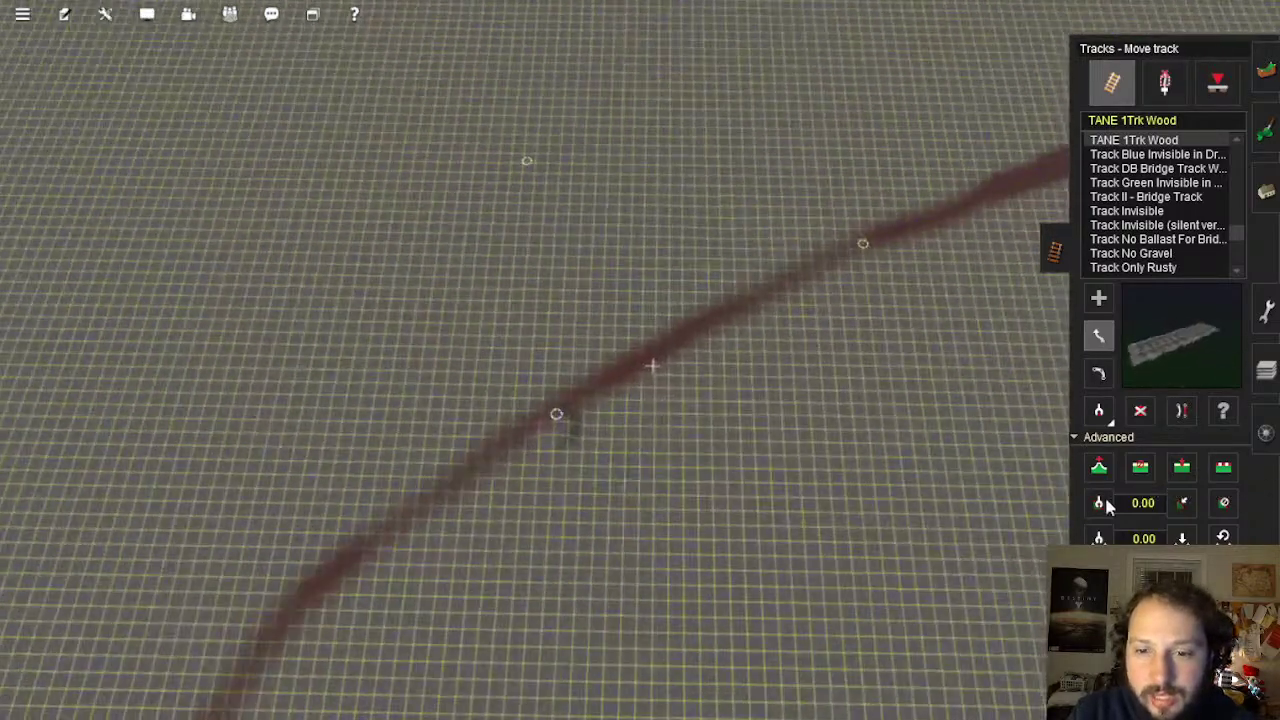
pyautogui.press('Down')
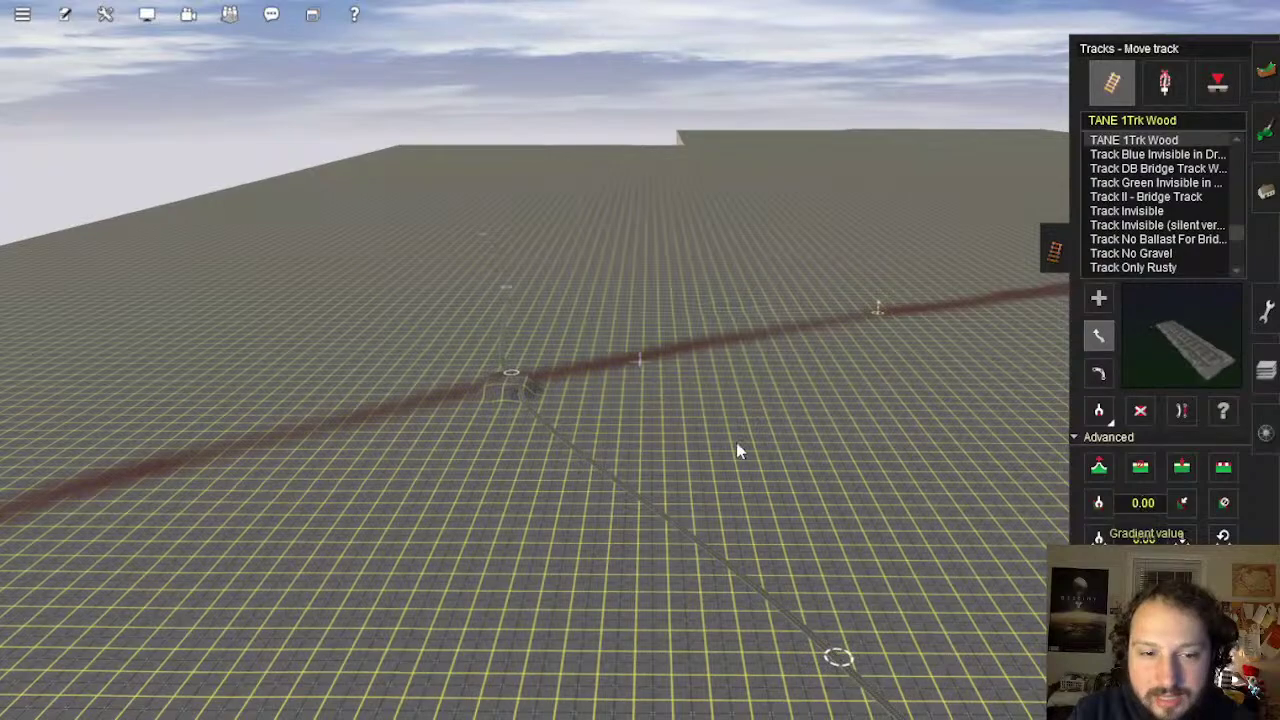
pyautogui.scroll(3, 736, 442)
pyautogui.rightClick(485, 381)
pyautogui.press('Left')
pyautogui.rightClick(725, 390)
pyautogui.rightClick(596, 350)
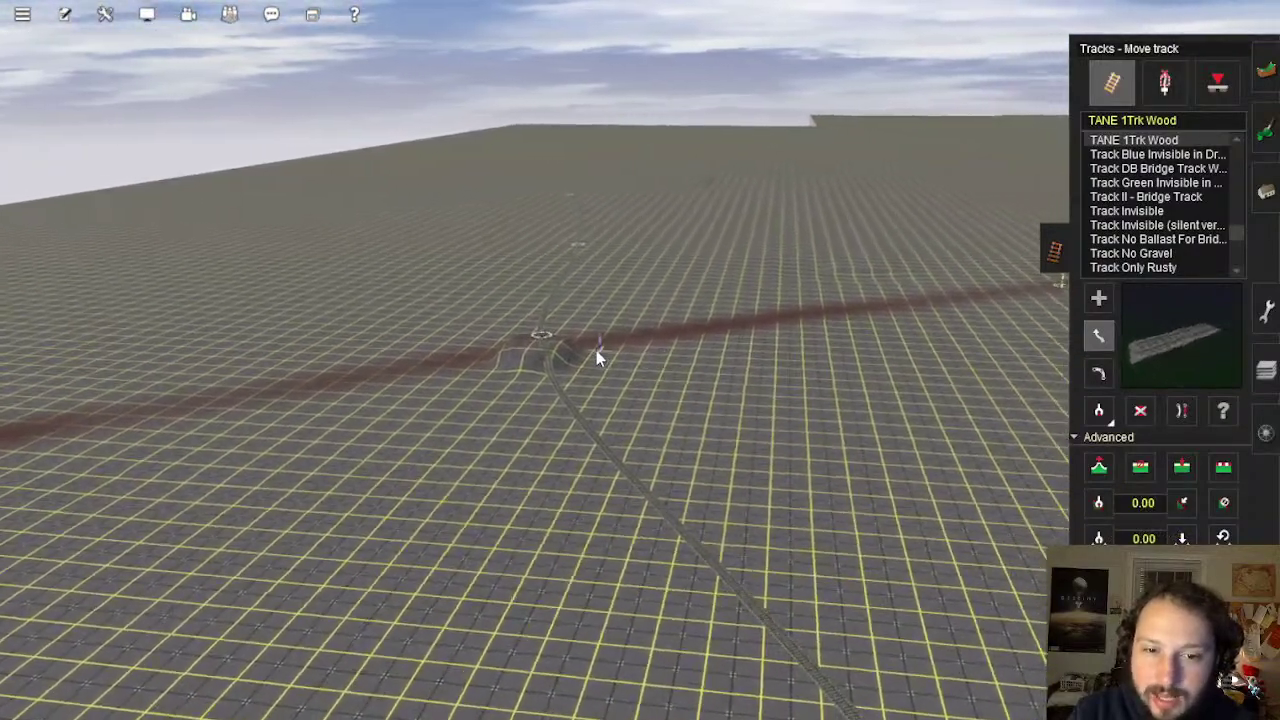
pyautogui.press('Left')
pyautogui.rightClick(614, 363)
pyautogui.press('Up')
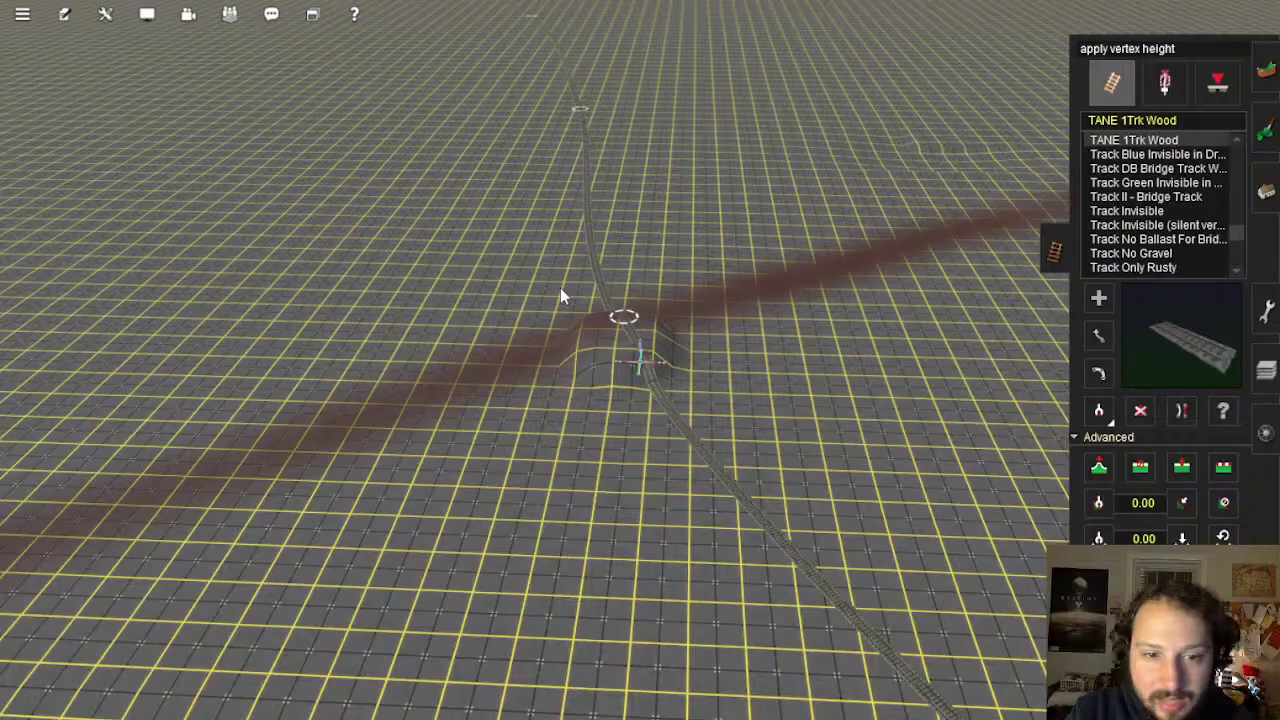
pyautogui.click(614, 319)
pyautogui.rightClick(570, 122)
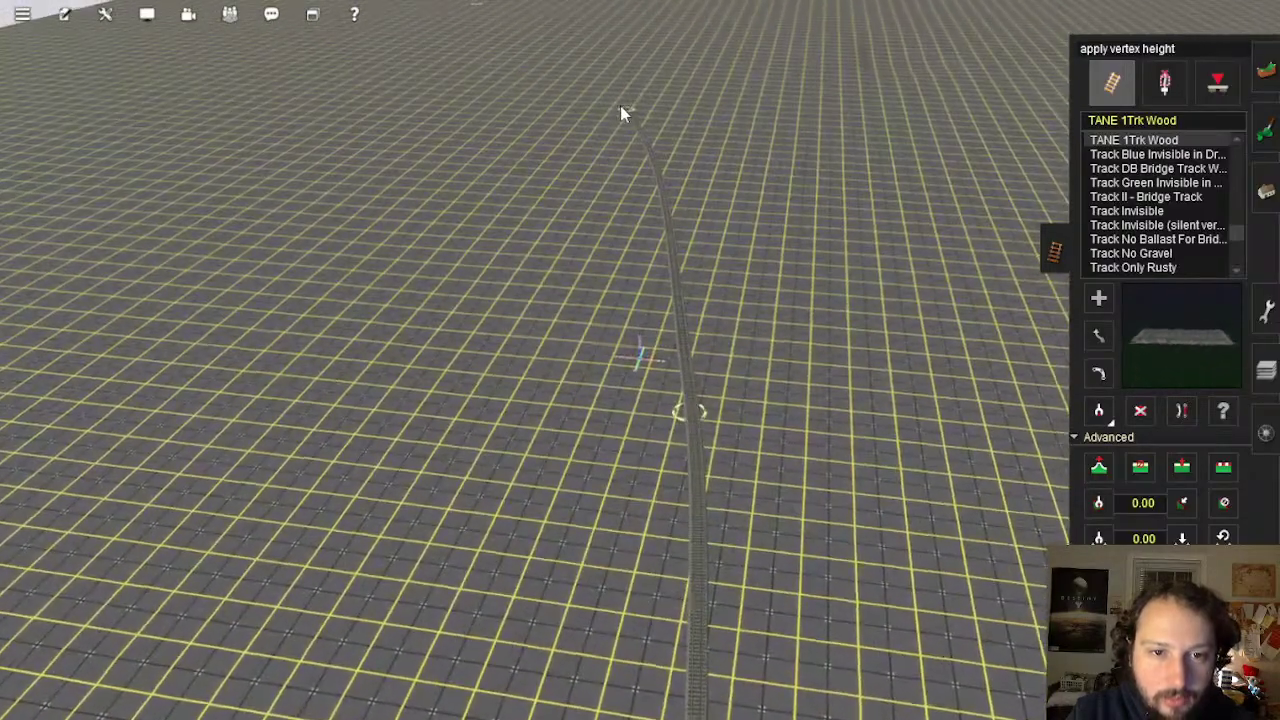
# Inspect the laid TANE 1Trk Wood single track along its curved course across the flat baseboard
pyautogui.rightClick(620, 107)
pyautogui.rightClick(576, 123)
pyautogui.press('Left')
pyautogui.press('Left')
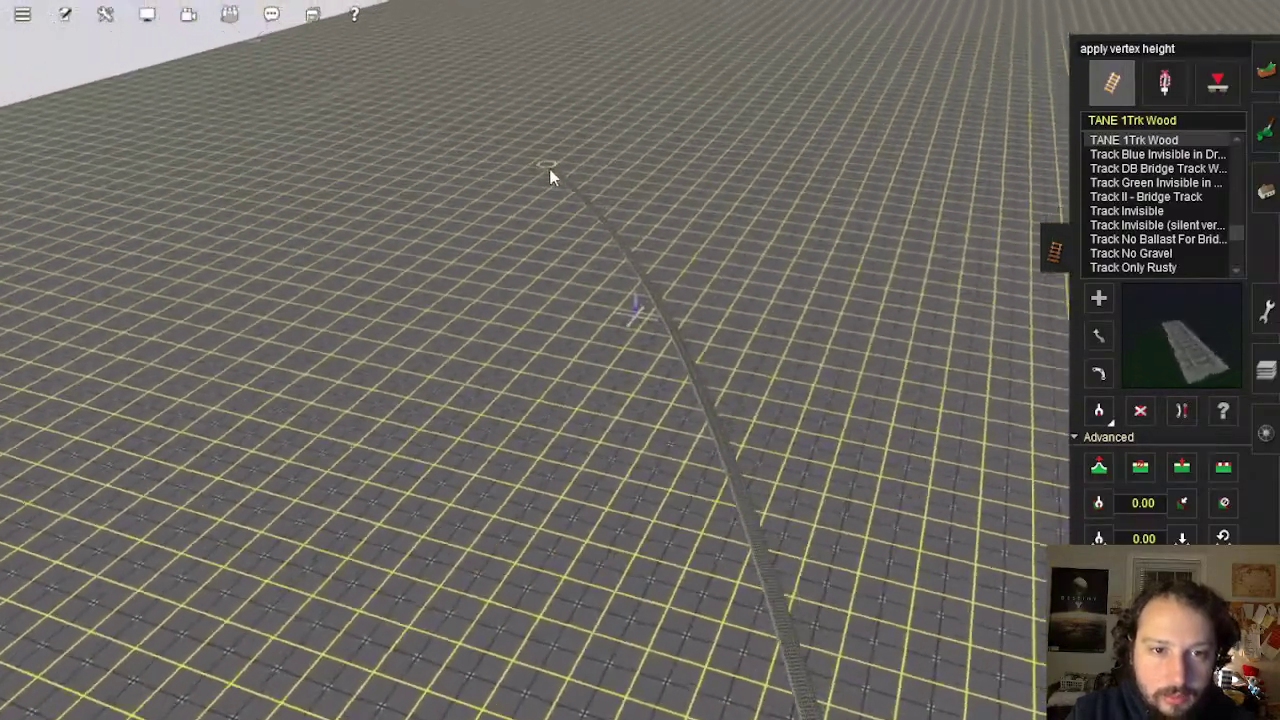
pyautogui.rightClick(562, 180)
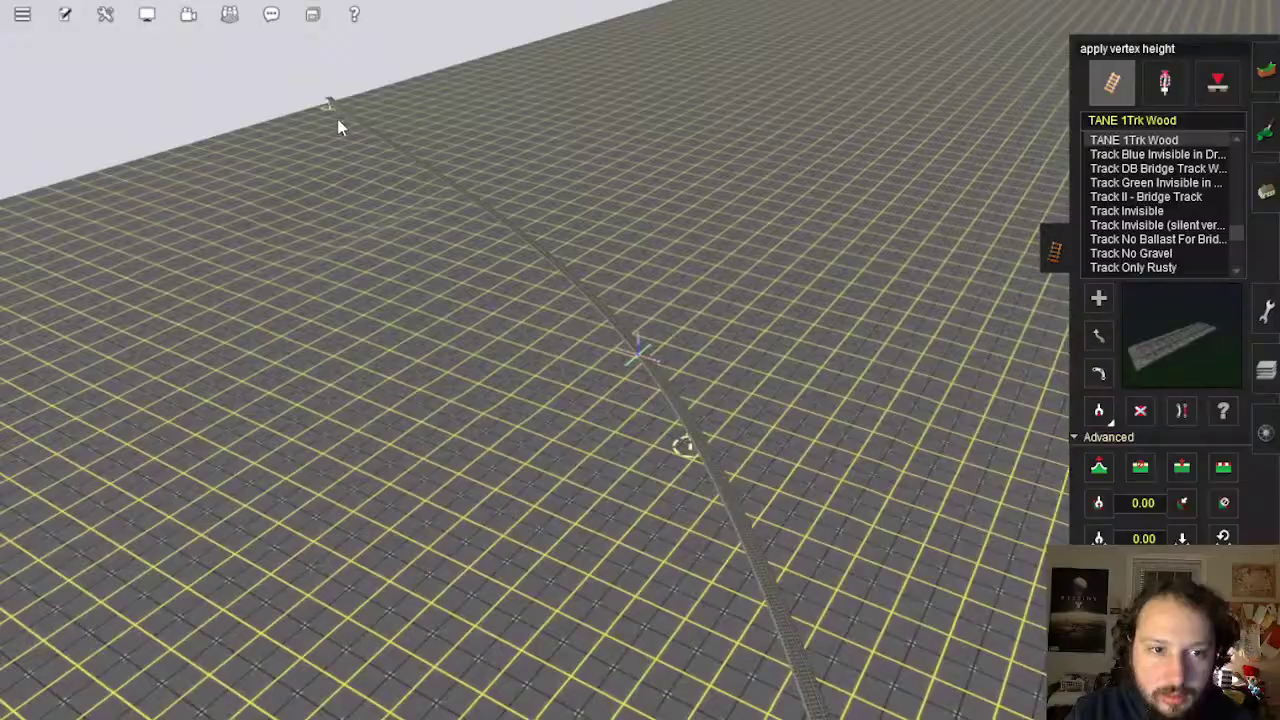
pyautogui.rightClick(338, 127)
pyautogui.rightClick(984, 552)
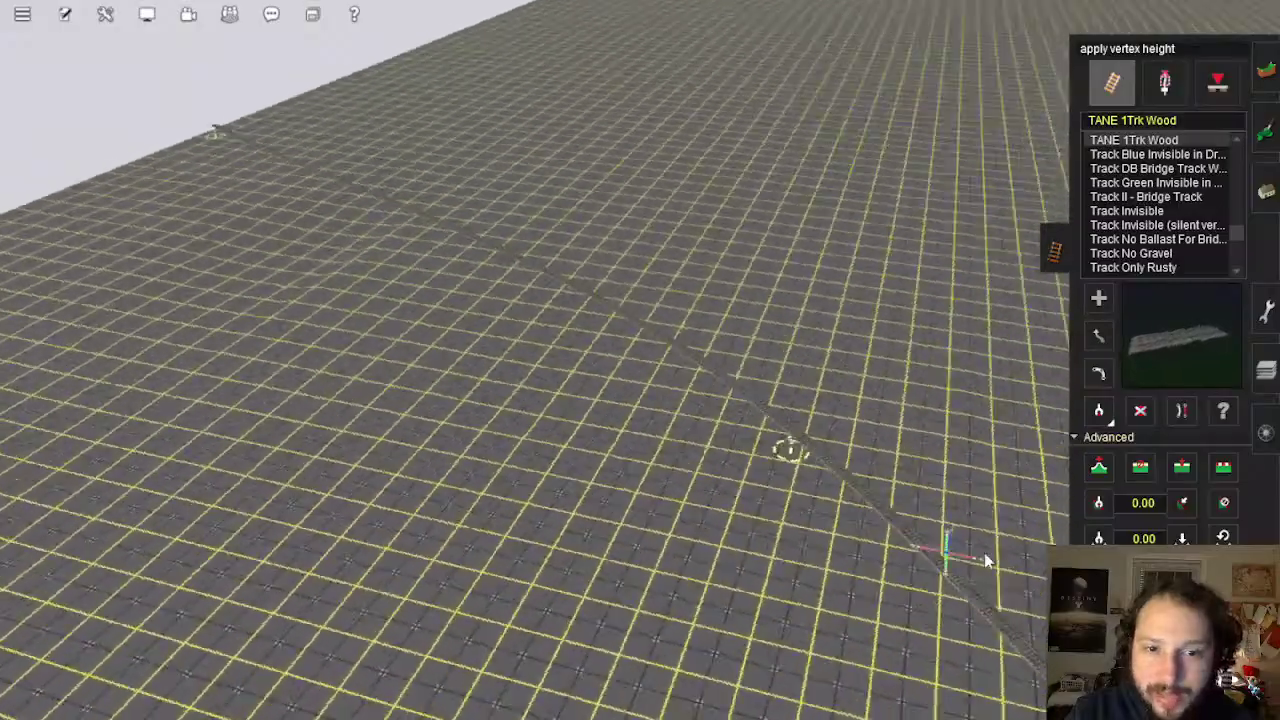
pyautogui.press('Right')
pyautogui.press('Right')
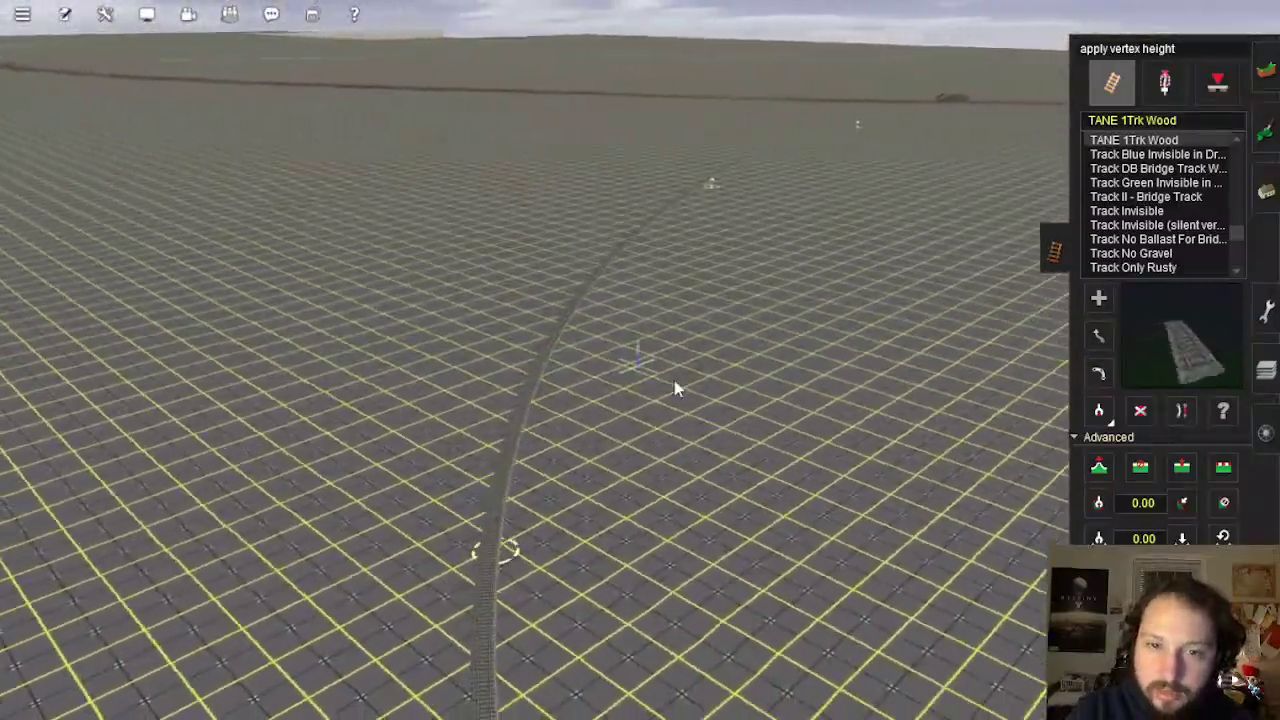
pyautogui.press('Up')
pyautogui.rightClick(694, 468)
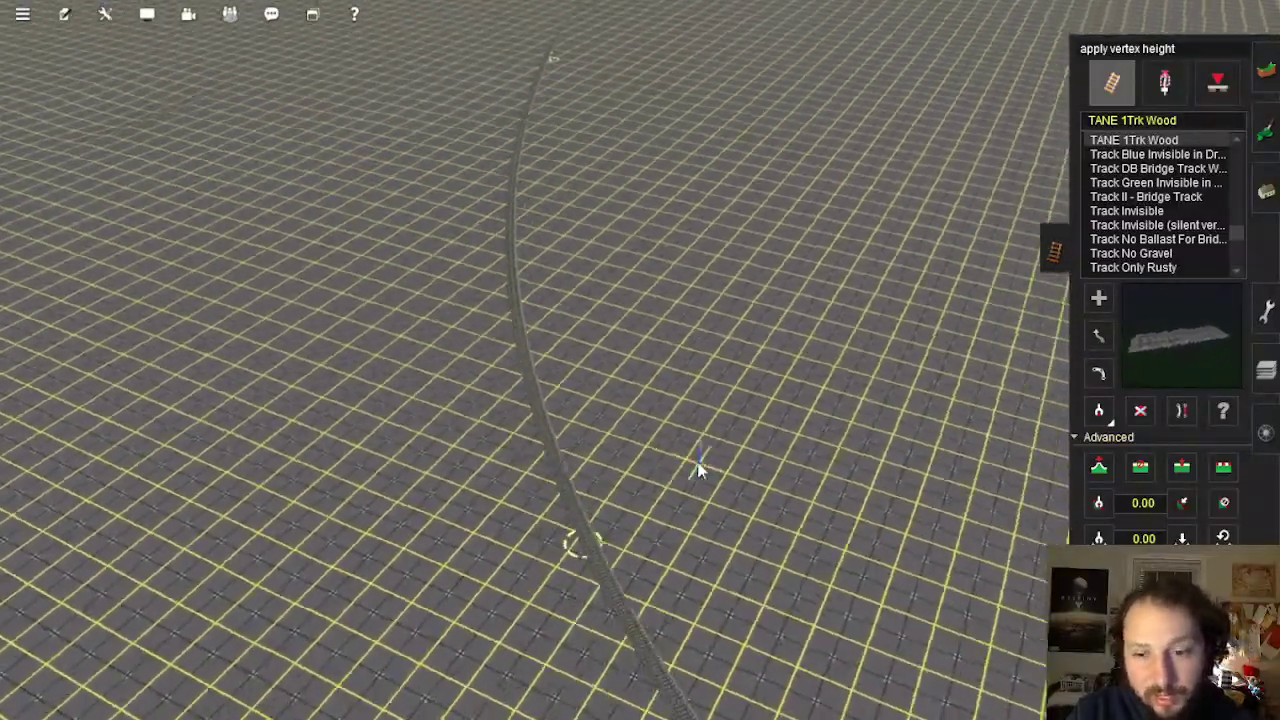
# Flatten the terrain under two adjoining spans of the curved single track with the Flatten spline tool
pyautogui.scroll(-5, 684, 435)
pyautogui.press('Right')
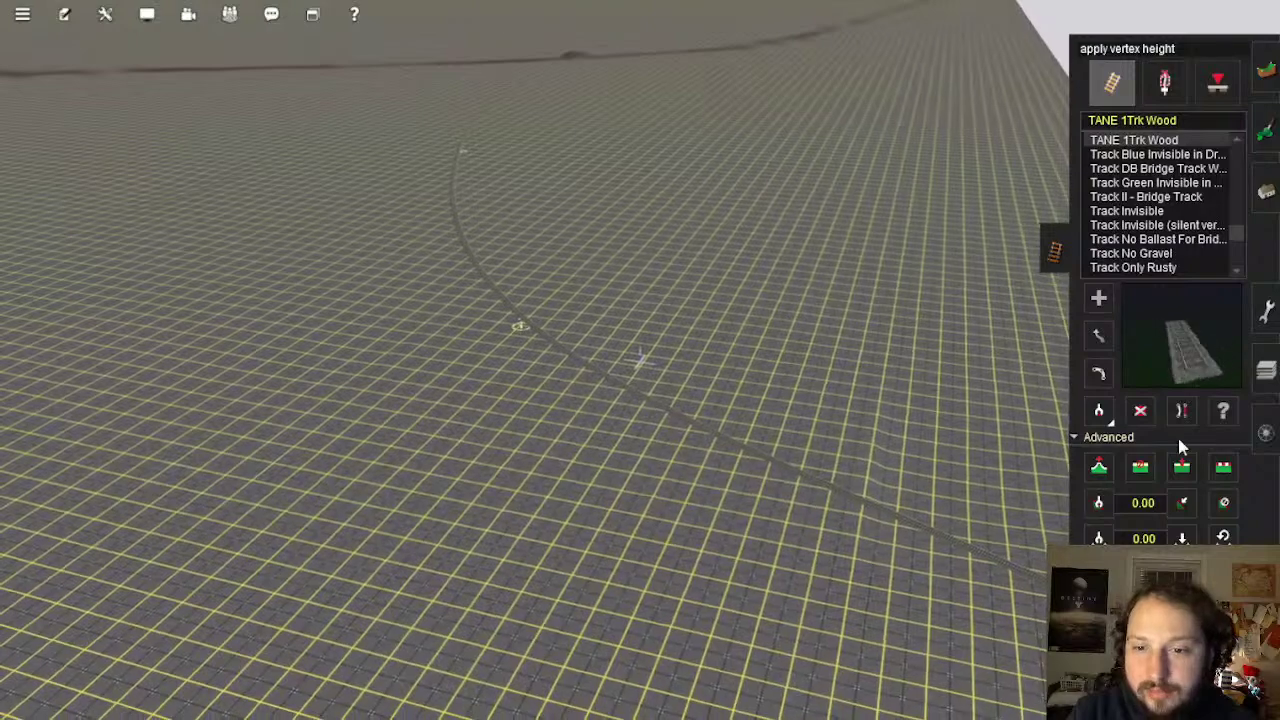
pyautogui.click(1226, 470)
pyautogui.click(644, 415)
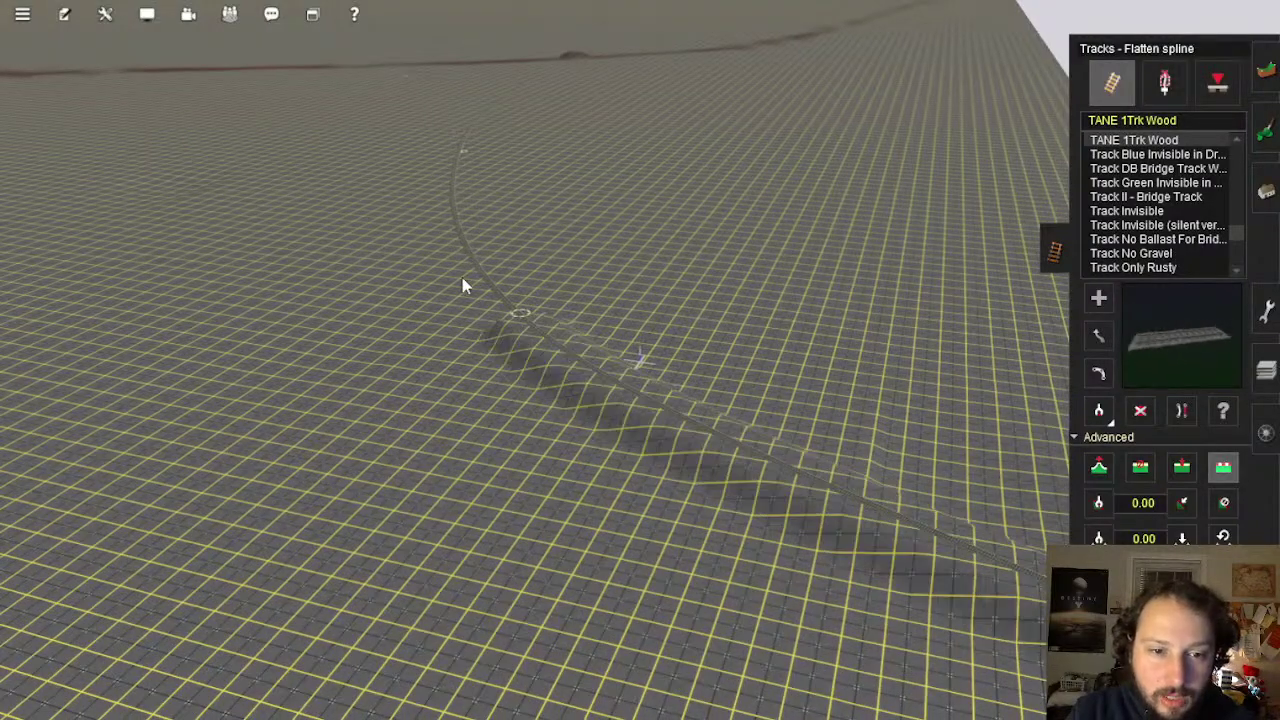
pyautogui.click(471, 248)
pyautogui.moveTo(689, 371); pyautogui.dragTo(732, 400, button='right')
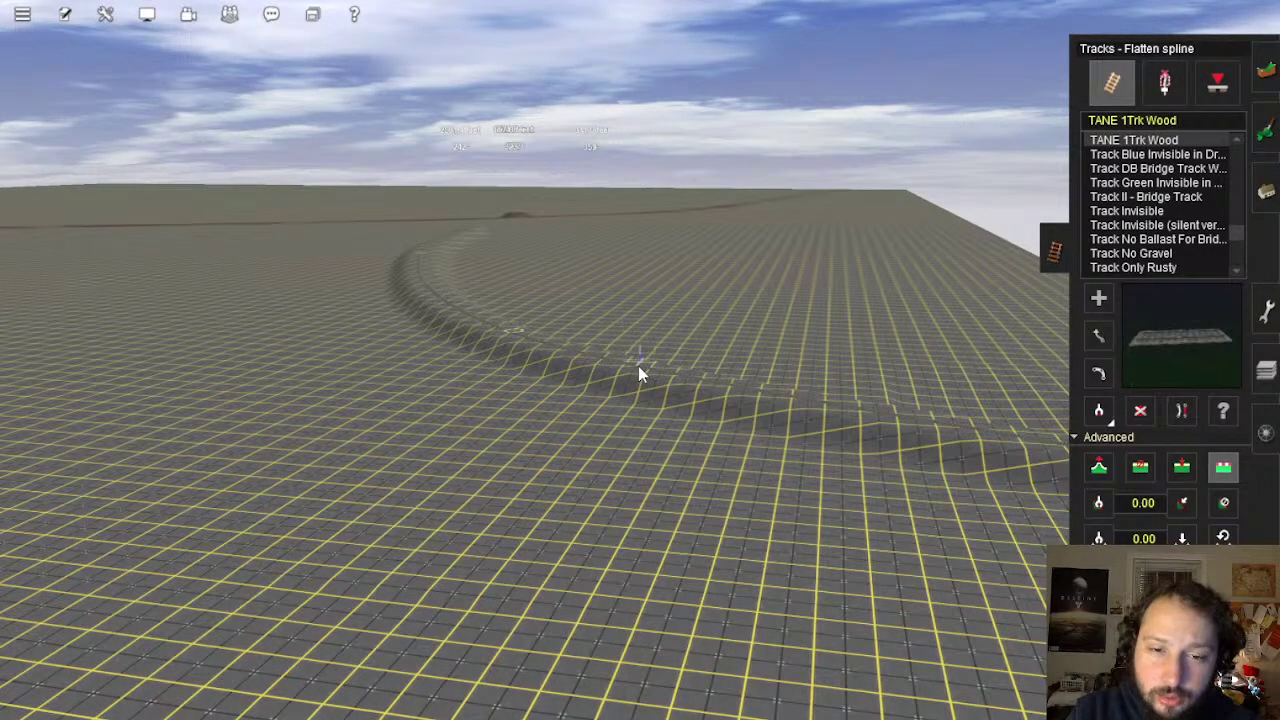
pyautogui.moveTo(636, 366); pyautogui.dragTo(528, 356, button='right')
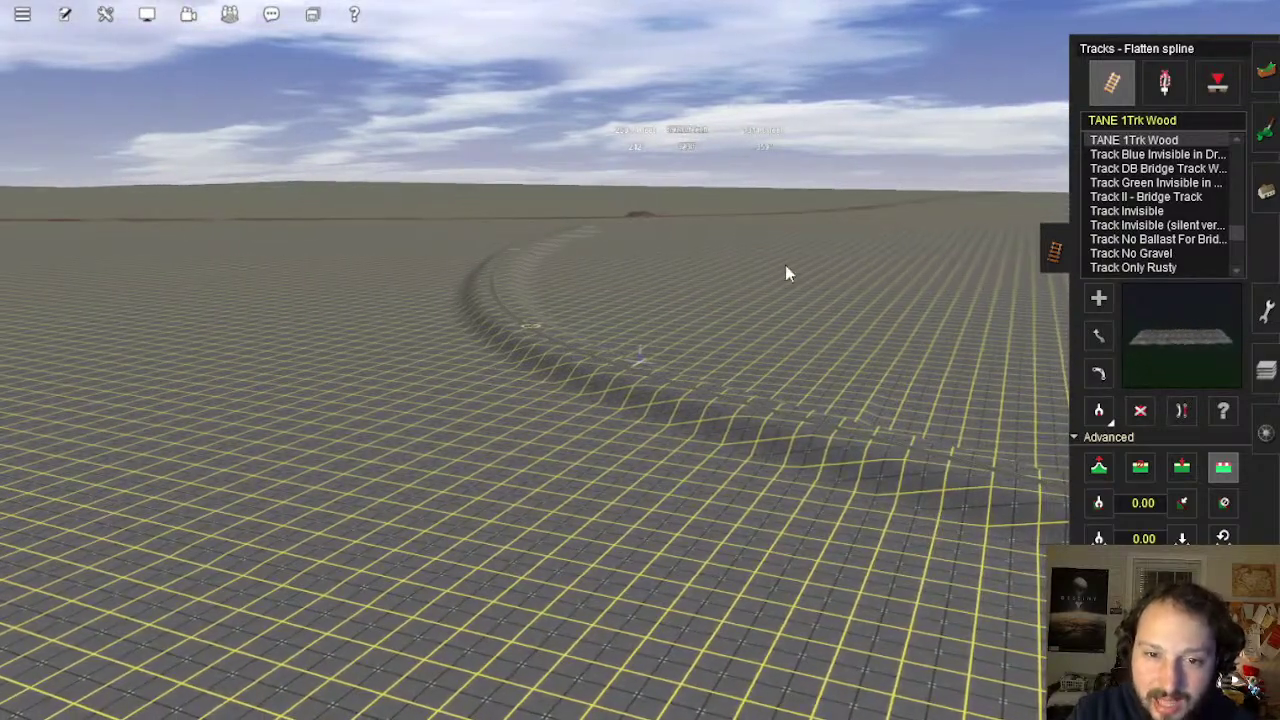
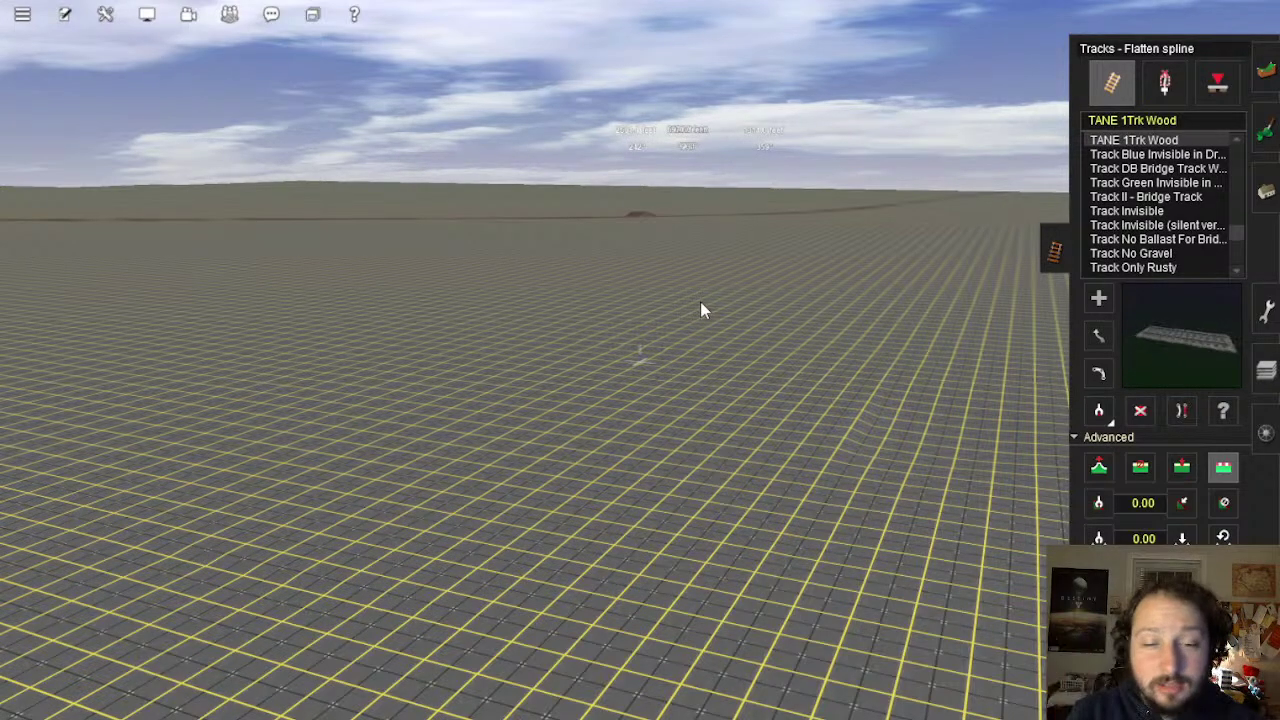
# Examine the route past the yard junctions to the wye and rail crossing beside the river
pyautogui.moveTo(694, 286); pyautogui.dragTo(644, 412, button='right')
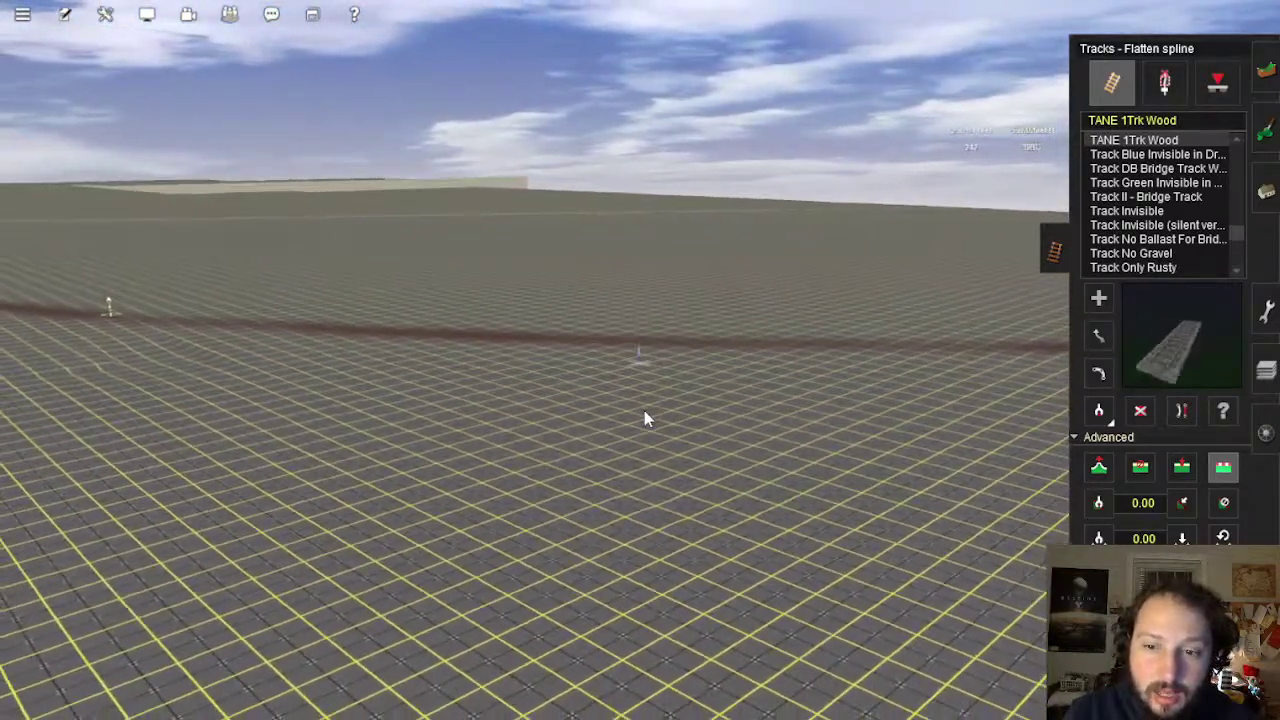
pyautogui.moveTo(520, 380); pyautogui.dragTo(700, 358, button='right')
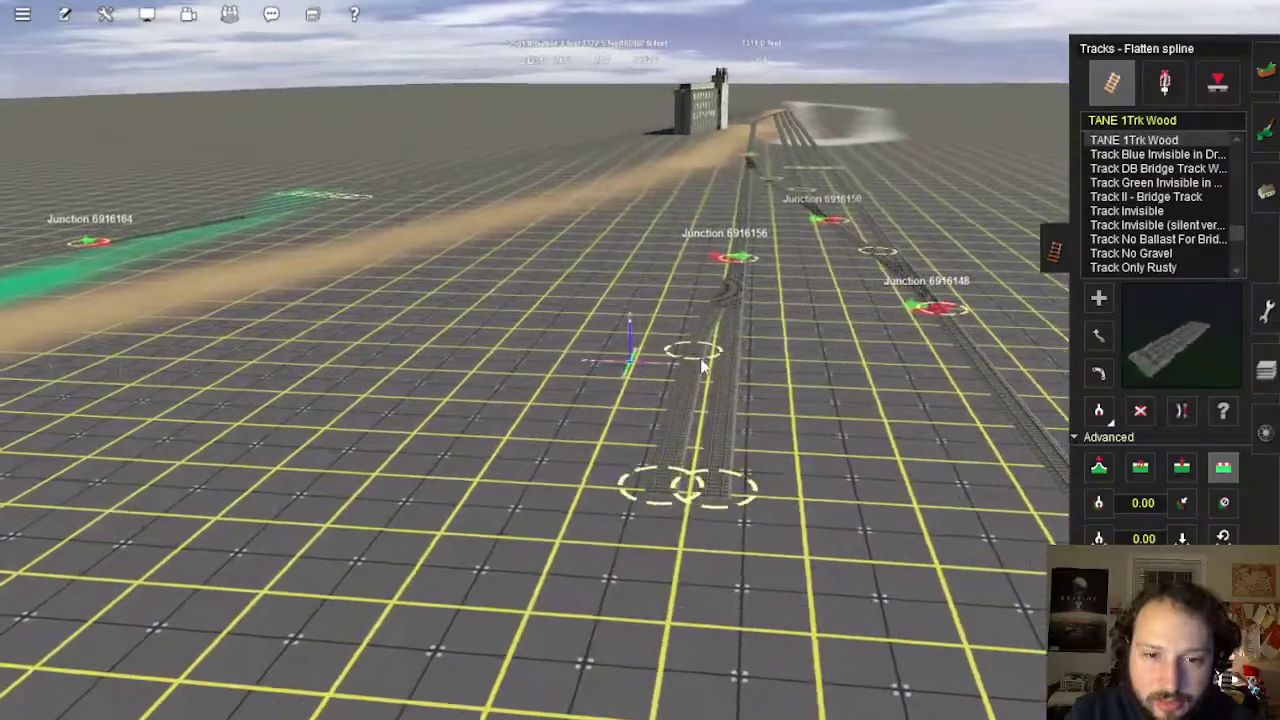
pyautogui.moveTo(568, 430); pyautogui.dragTo(685, 387, button='right')
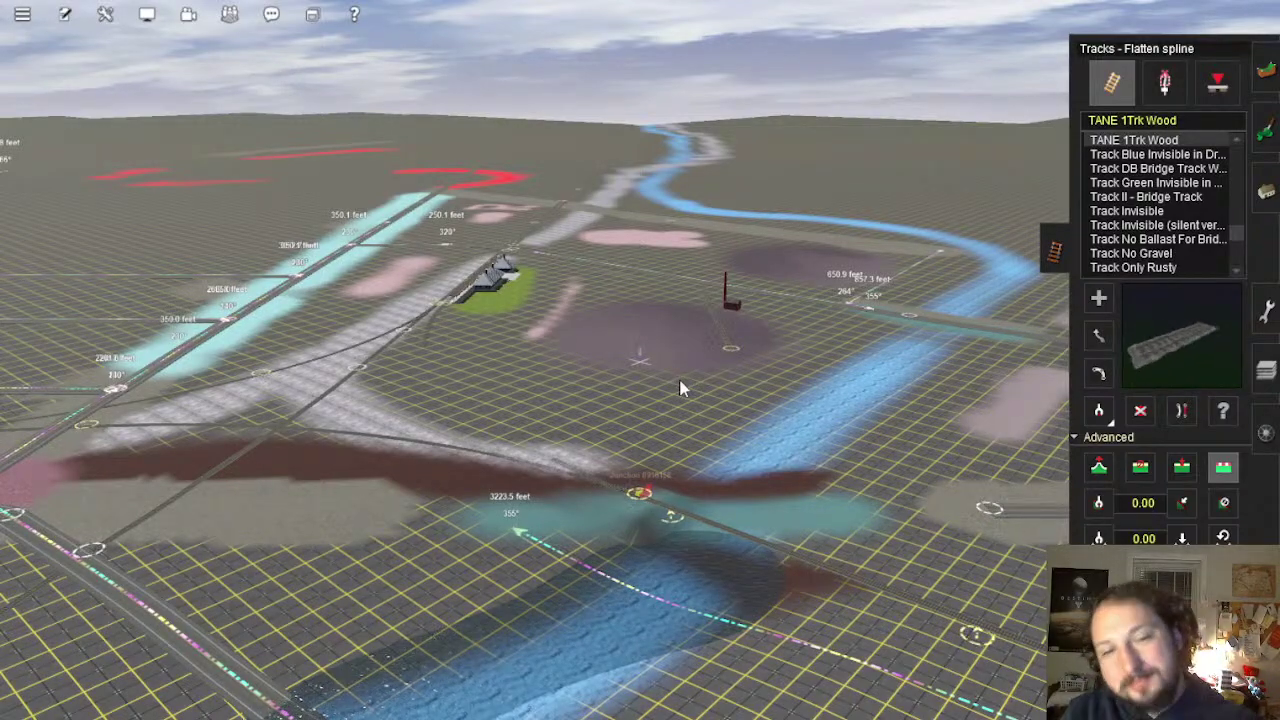
pyautogui.moveTo(680, 380); pyautogui.dragTo(600, 258, button='right')
pyautogui.press('Up')
pyautogui.press('Right')
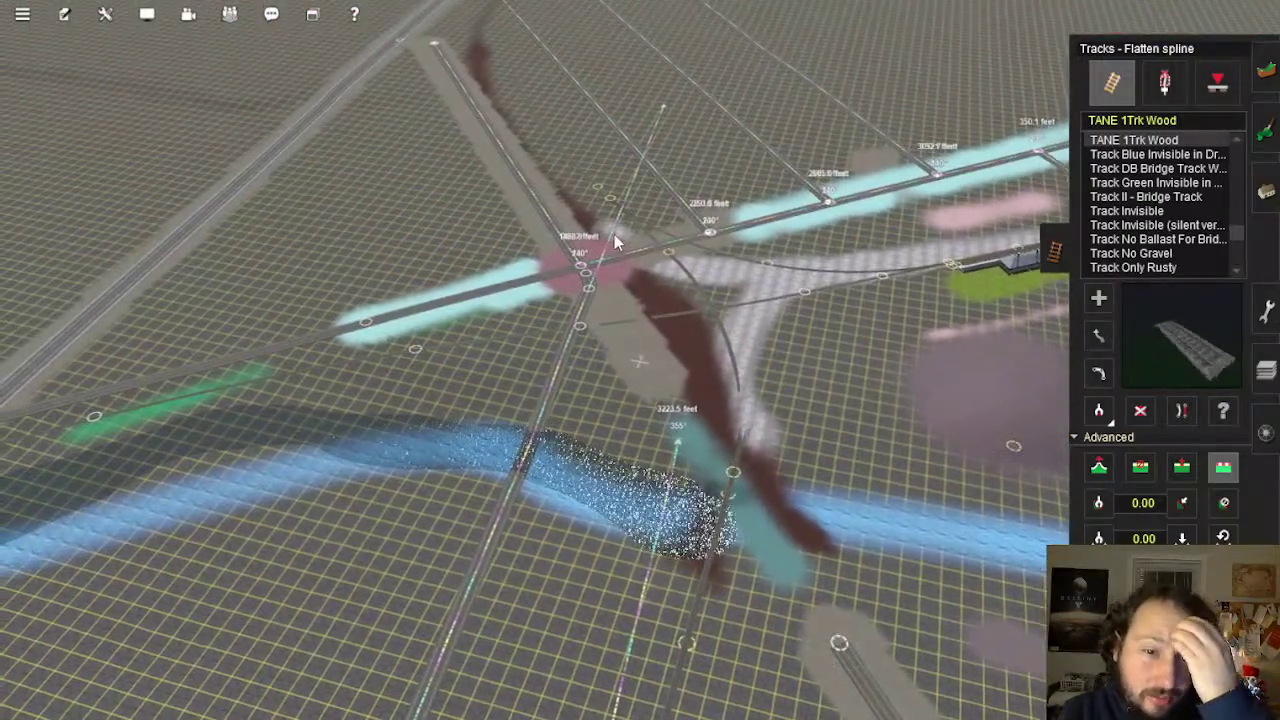
pyautogui.moveTo(558, 452); pyautogui.dragTo(603, 103, button='right')
pyautogui.scroll(-3, 603, 103)
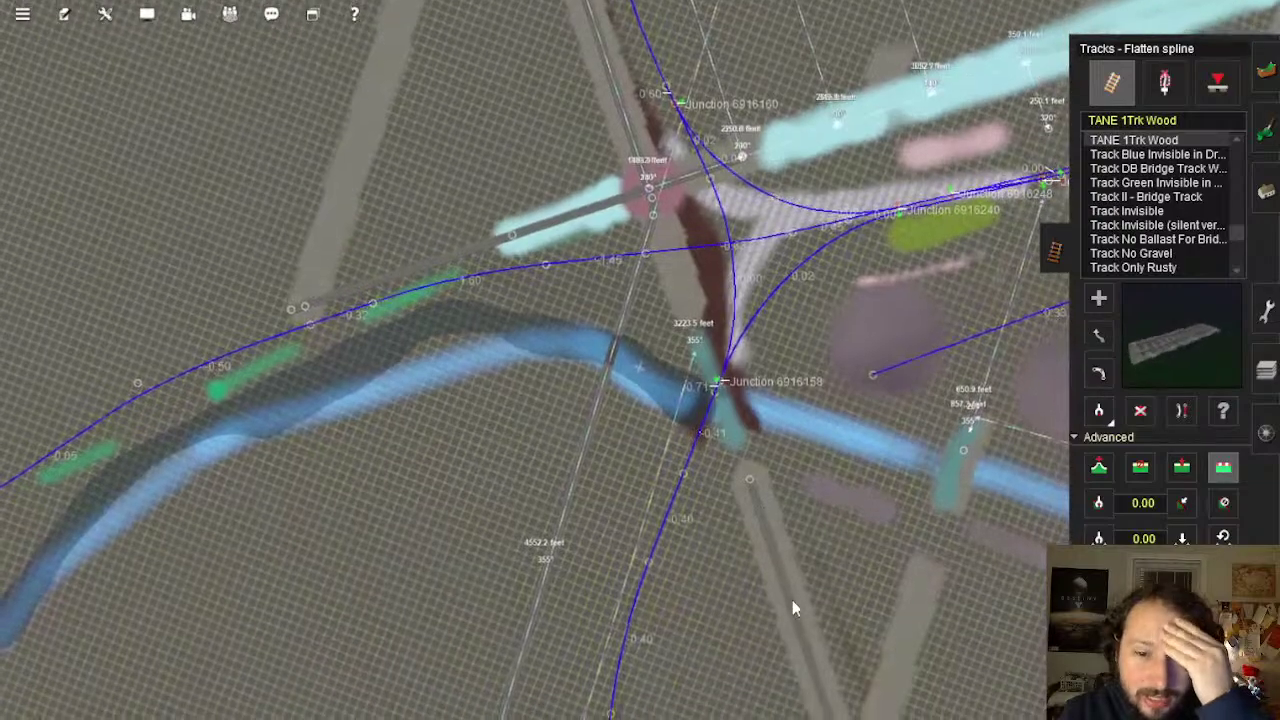
# Examine the painted area around the wye, the highway crossing and the river bridges from several directions
pyautogui.moveTo(792, 608); pyautogui.dragTo(590, 380, button='right')
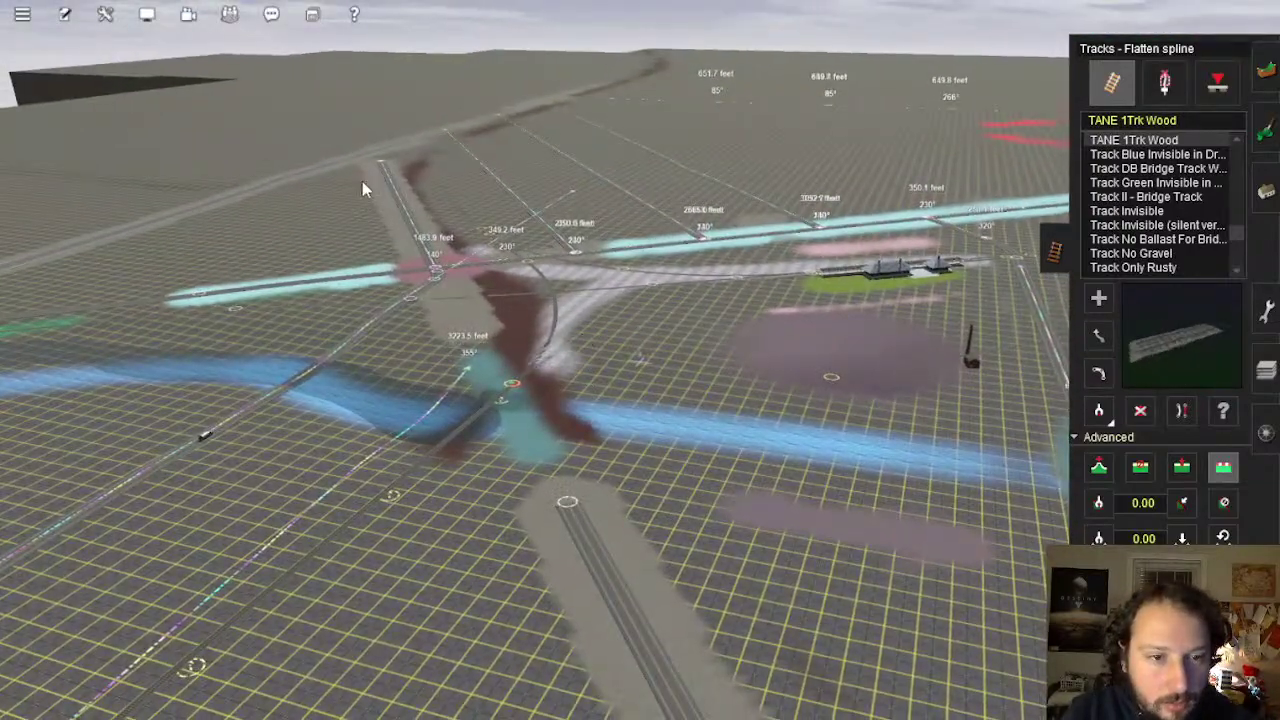
pyautogui.moveTo(528, 313); pyautogui.dragTo(585, 341, button='right')
pyautogui.rightClick(587, 340)
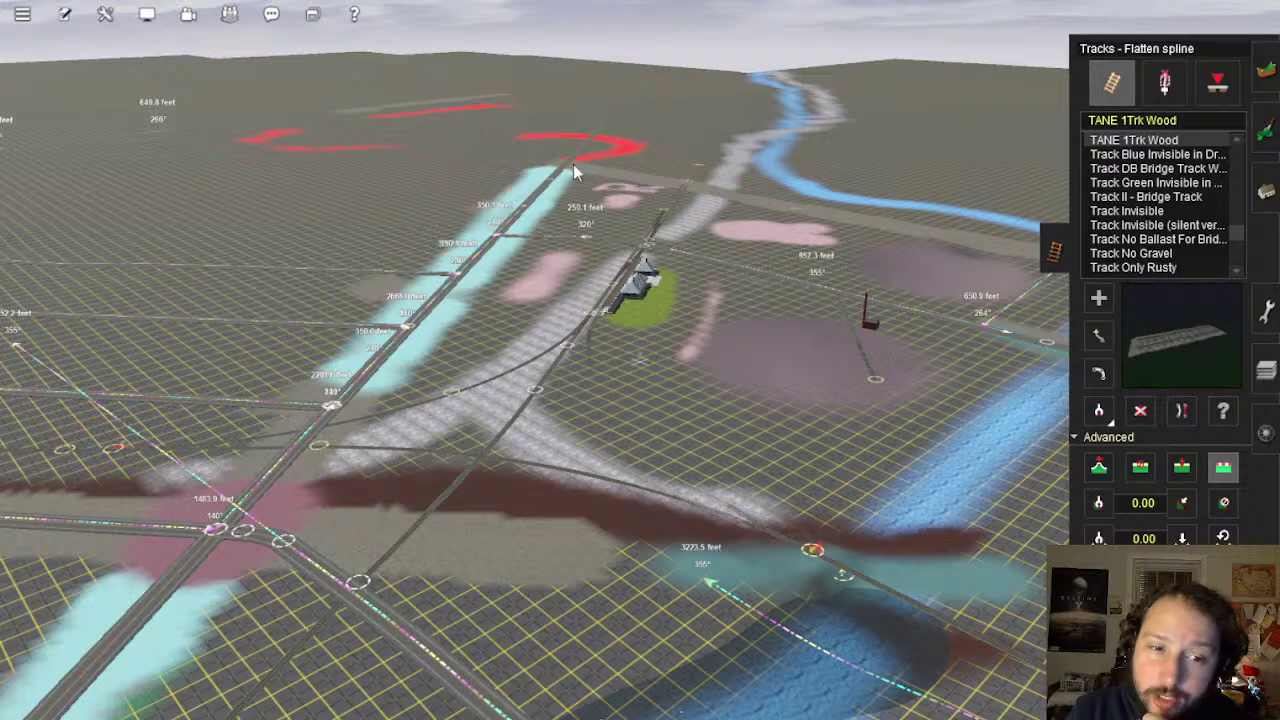
pyautogui.moveTo(304, 408); pyautogui.dragTo(867, 238, button='right')
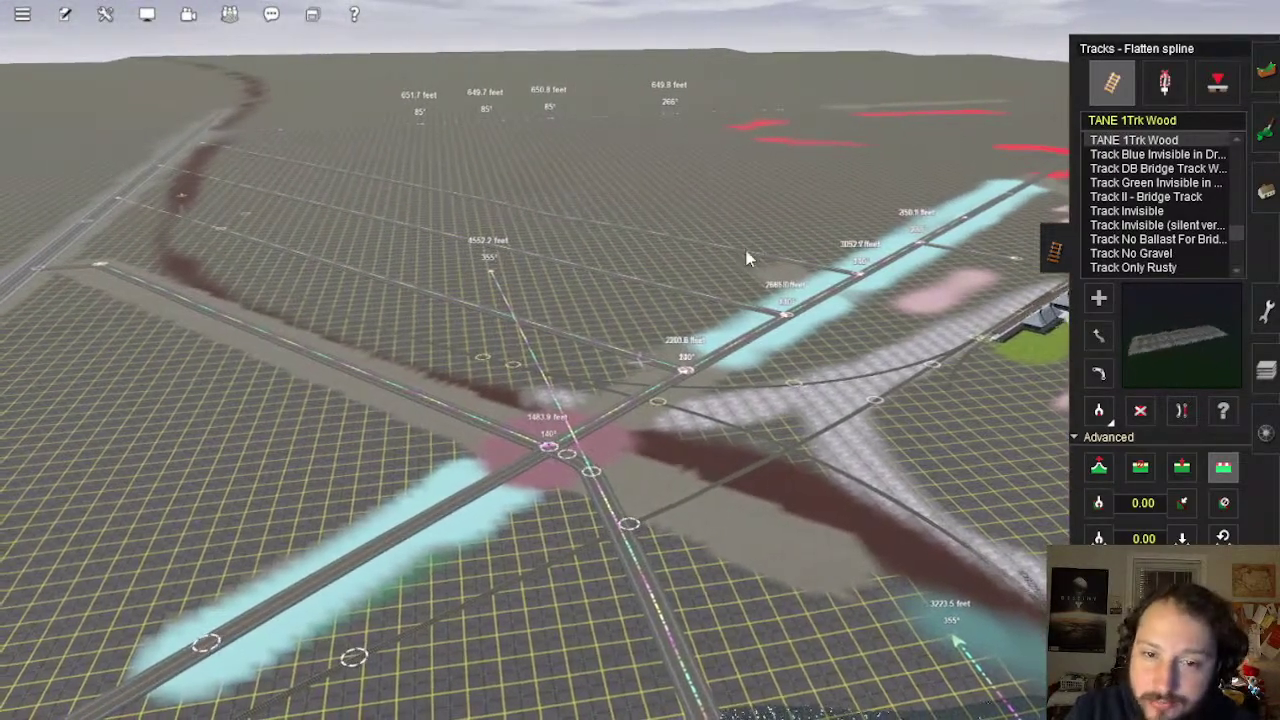
pyautogui.moveTo(1015, 392); pyautogui.dragTo(630, 377, button='right')
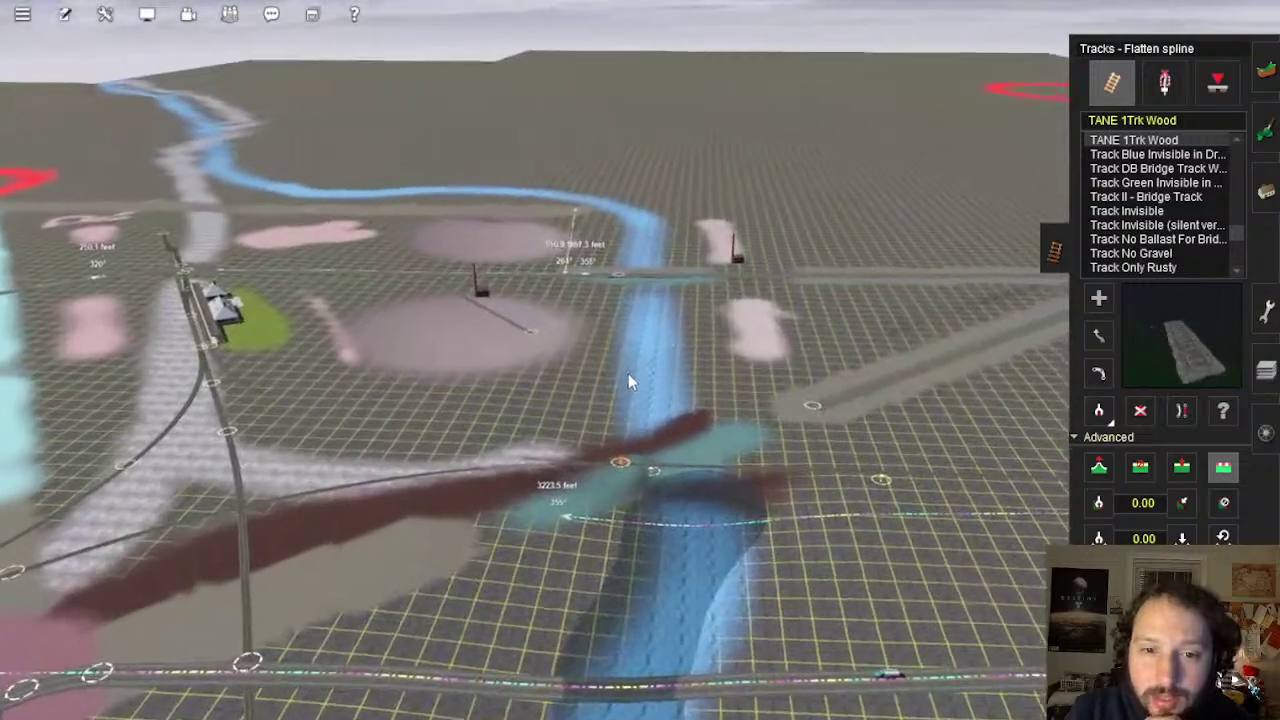
pyautogui.moveTo(675, 419); pyautogui.dragTo(441, 297, button='right')
pyautogui.press('Up')
pyautogui.press('Right')
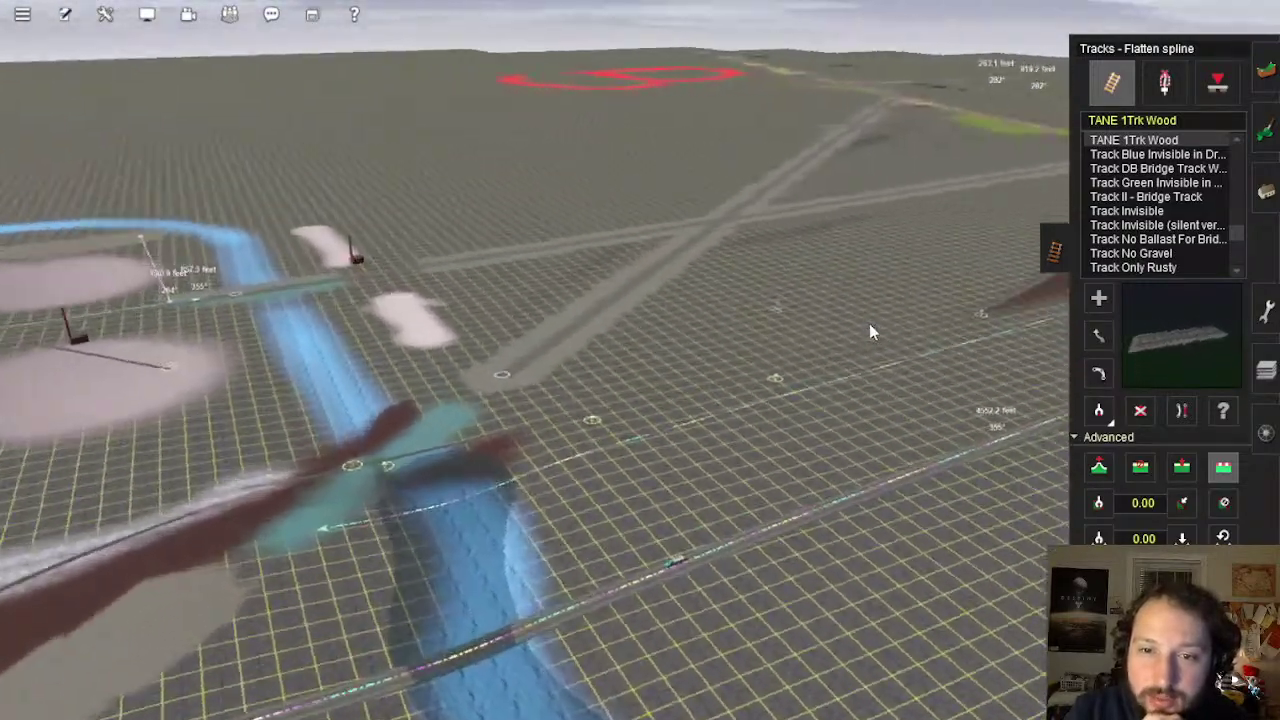
pyautogui.press('Right')
pyautogui.press('Up')
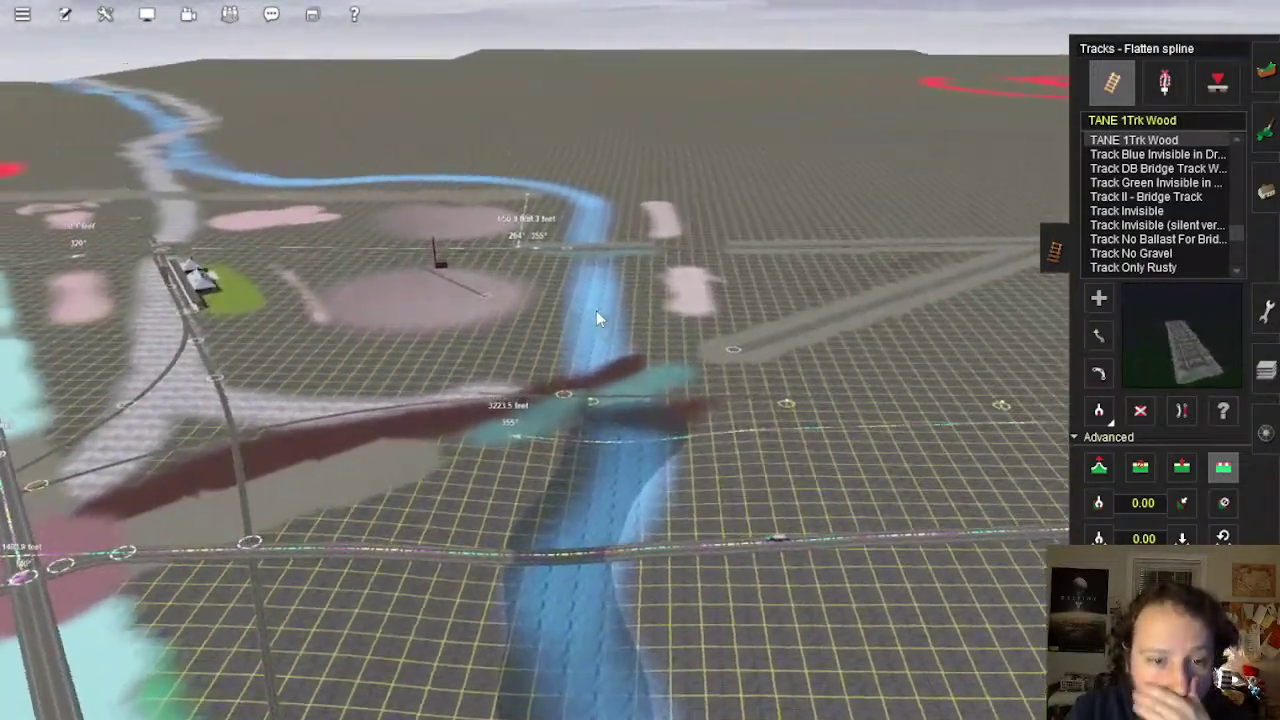
pyautogui.press('Right')
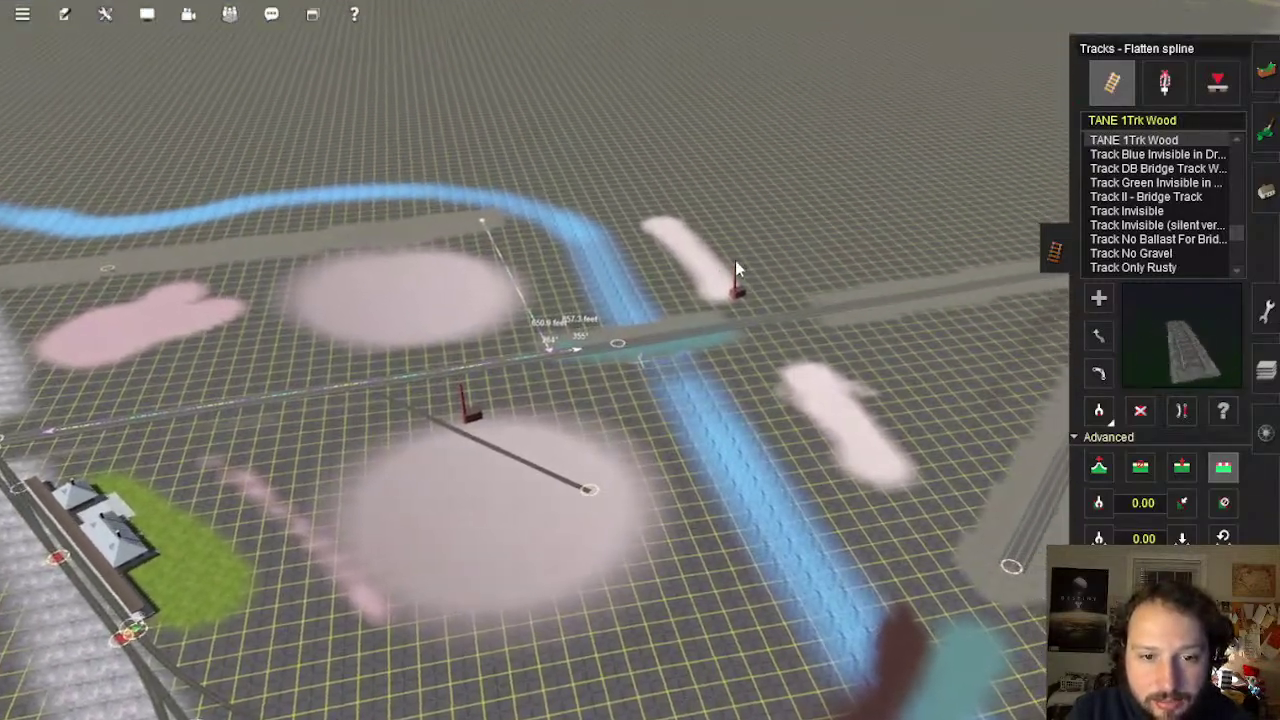
# Inspect the chimney buildings beside the river and the road crossing near them
pyautogui.scroll(8, 728, 297)
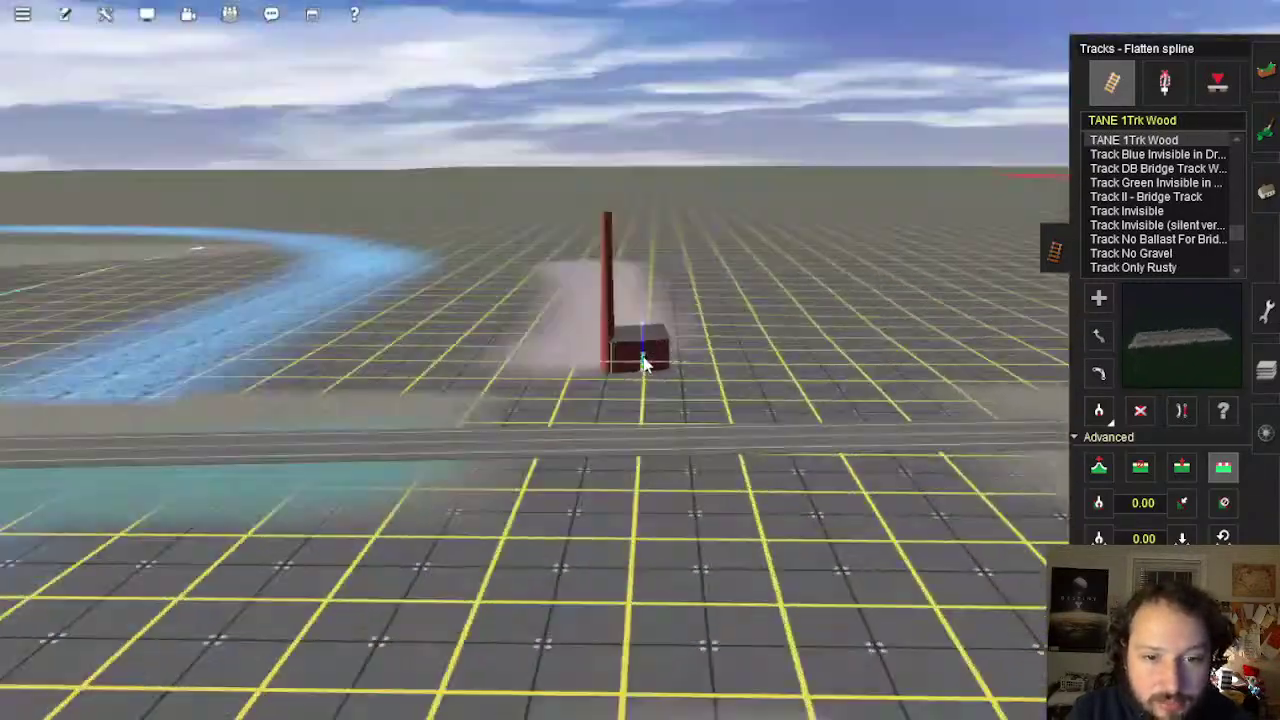
pyautogui.scroll(-8, 637, 360)
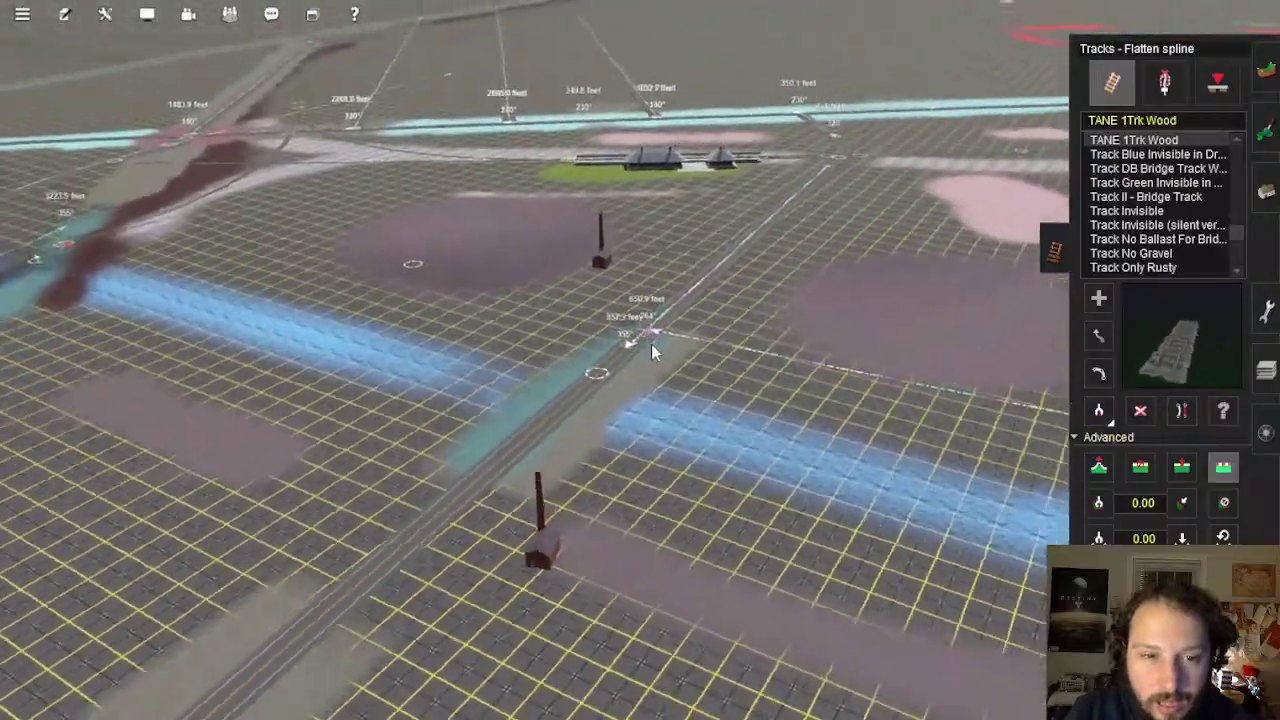
pyautogui.moveTo(651, 344)
pyautogui.mouseDown(button='right')
pyautogui.moveTo(657, 363)
pyautogui.moveTo(623, 371)
pyautogui.moveTo(663, 355)
pyautogui.moveTo(614, 357)
pyautogui.moveTo(641, 279)
pyautogui.moveTo(743, 363)
pyautogui.moveTo(684, 386)
pyautogui.moveTo(646, 367)
pyautogui.moveTo(645, 330)
pyautogui.mouseUp(button='right')
pyautogui.scroll(3, 645, 330)
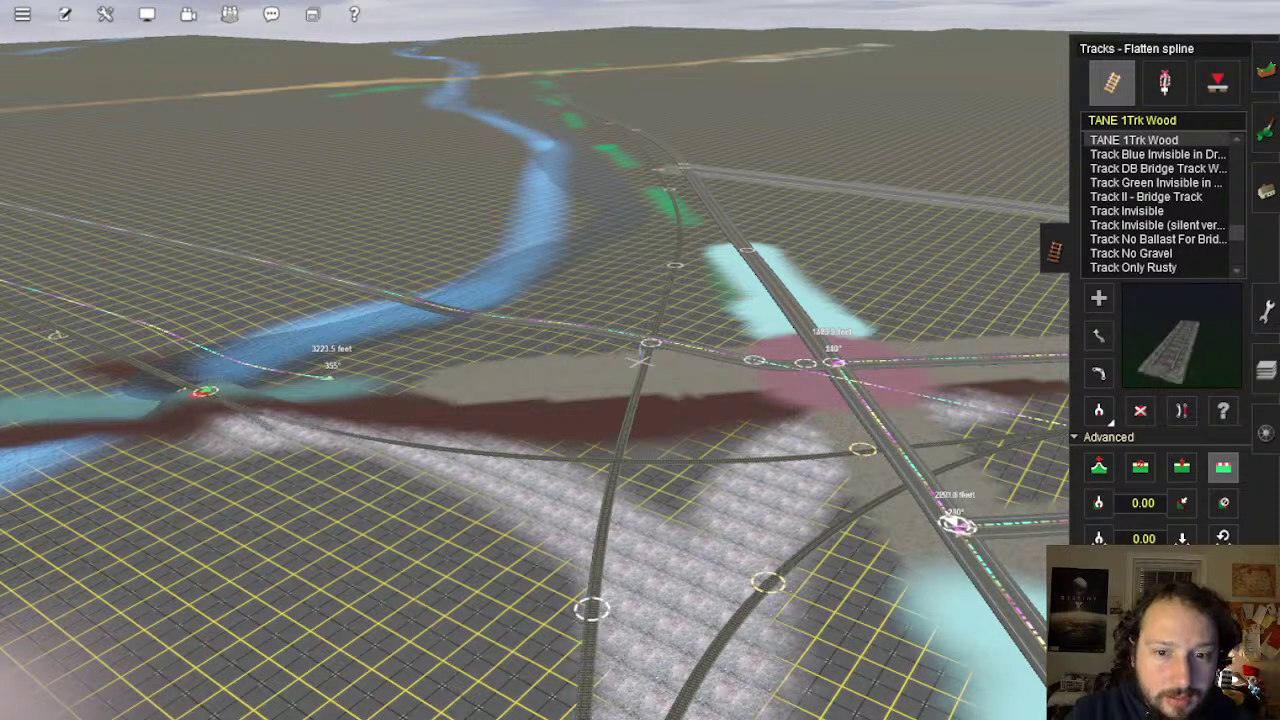
# Examine the line leaving the wye alongside the river and the green painted strips
pyautogui.press('Up')
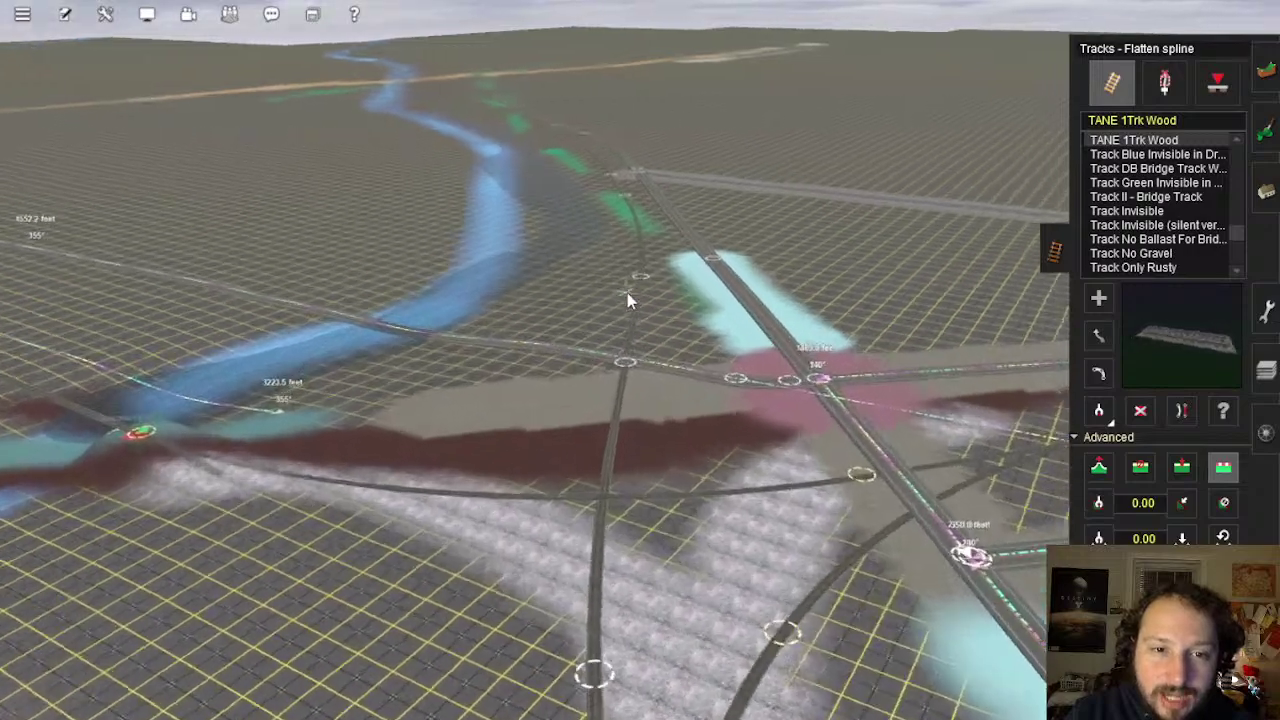
pyautogui.press('Down')
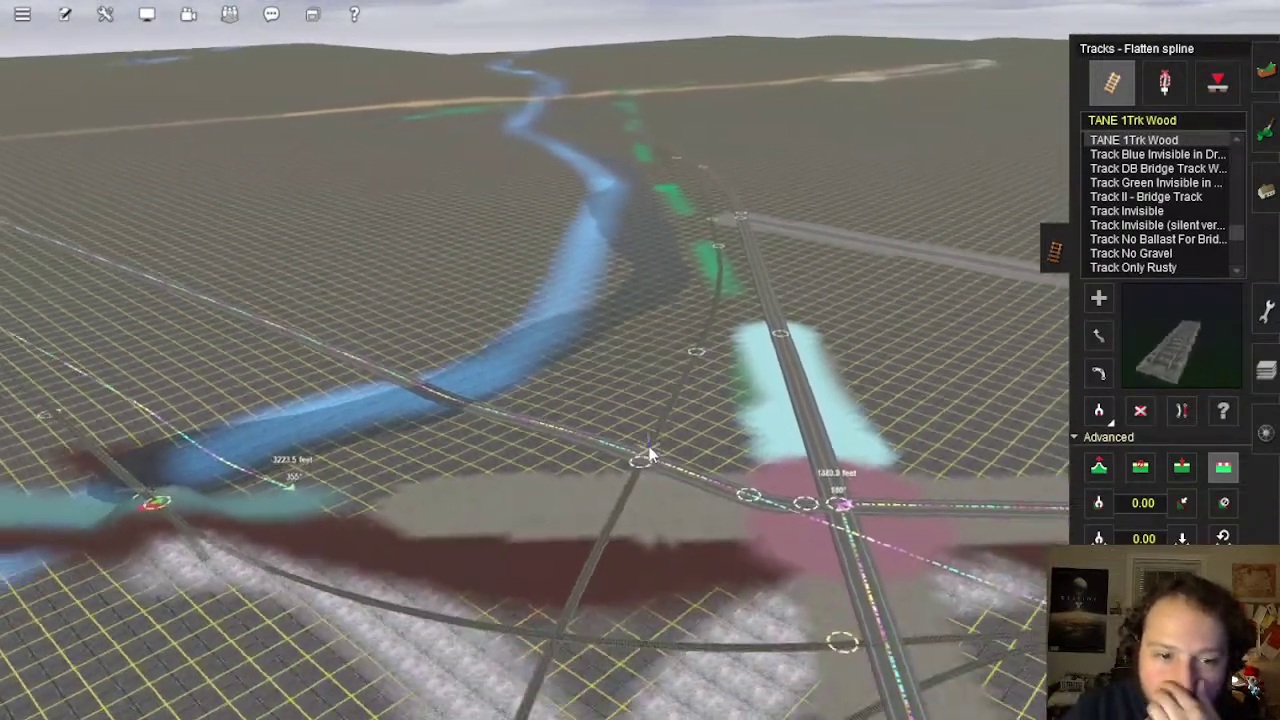
pyautogui.press('Up')
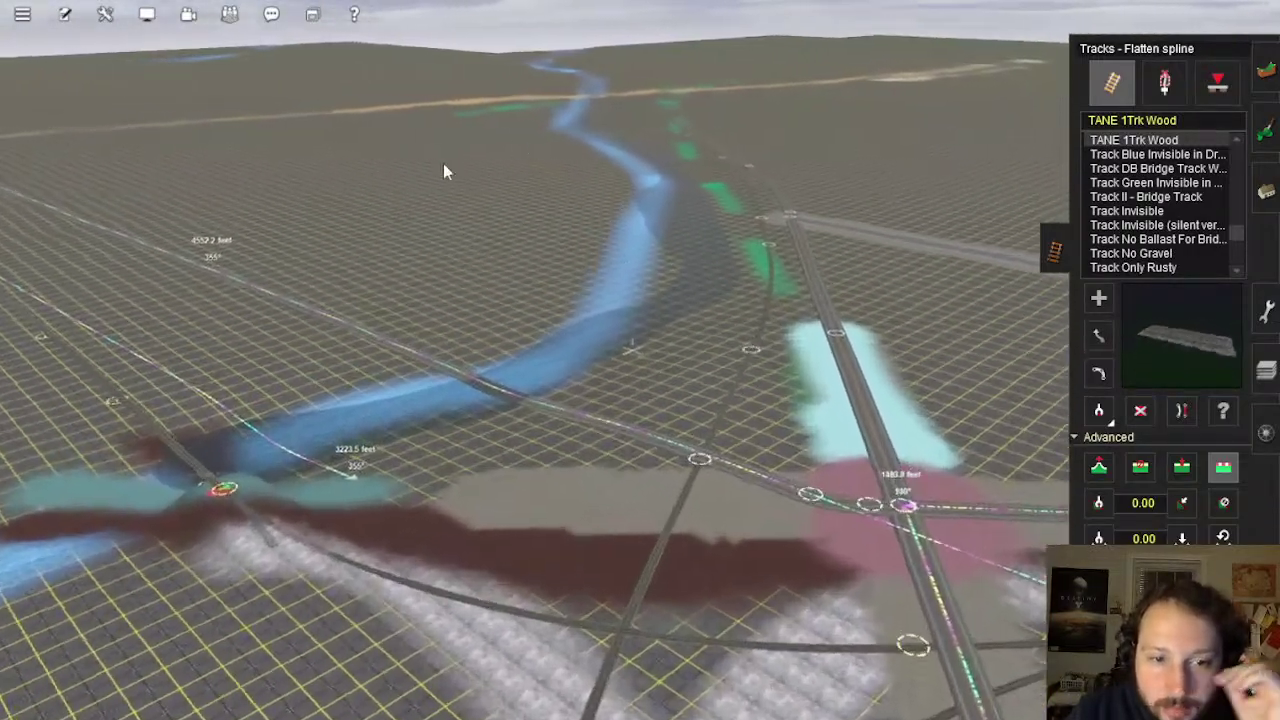
pyautogui.press('Right')
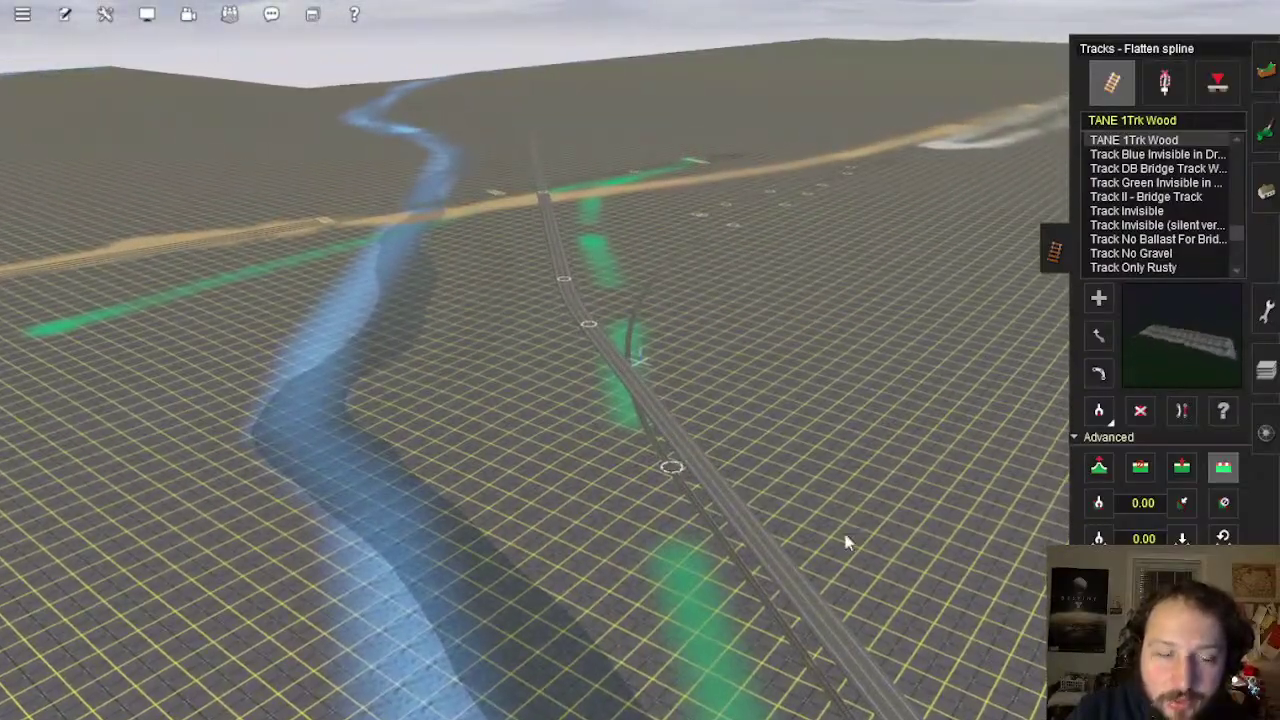
pyautogui.moveTo(845, 541); pyautogui.dragTo(595, 270, button='right')
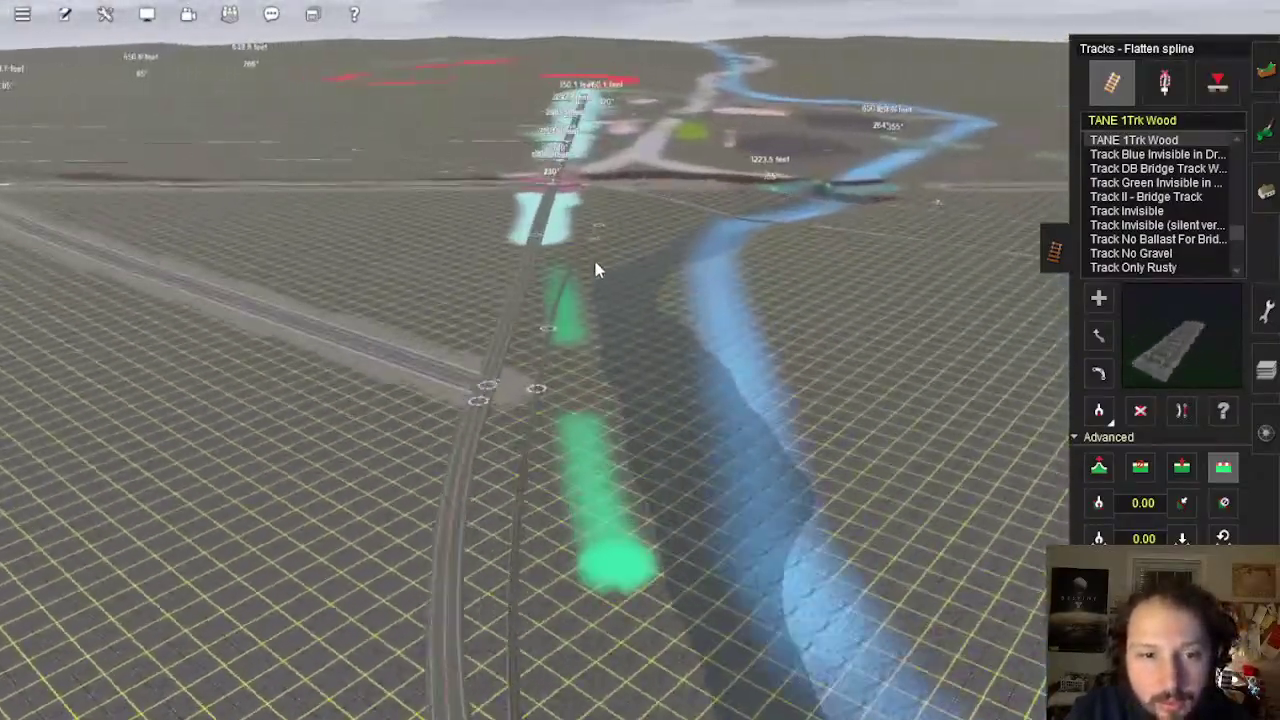
# Review the track layout from overhead, from the riverside line to the wye junctions and the main line
pyautogui.rightClick(595, 272)
pyautogui.rightClick(713, 479)
pyautogui.scroll(-8, 686, 445)
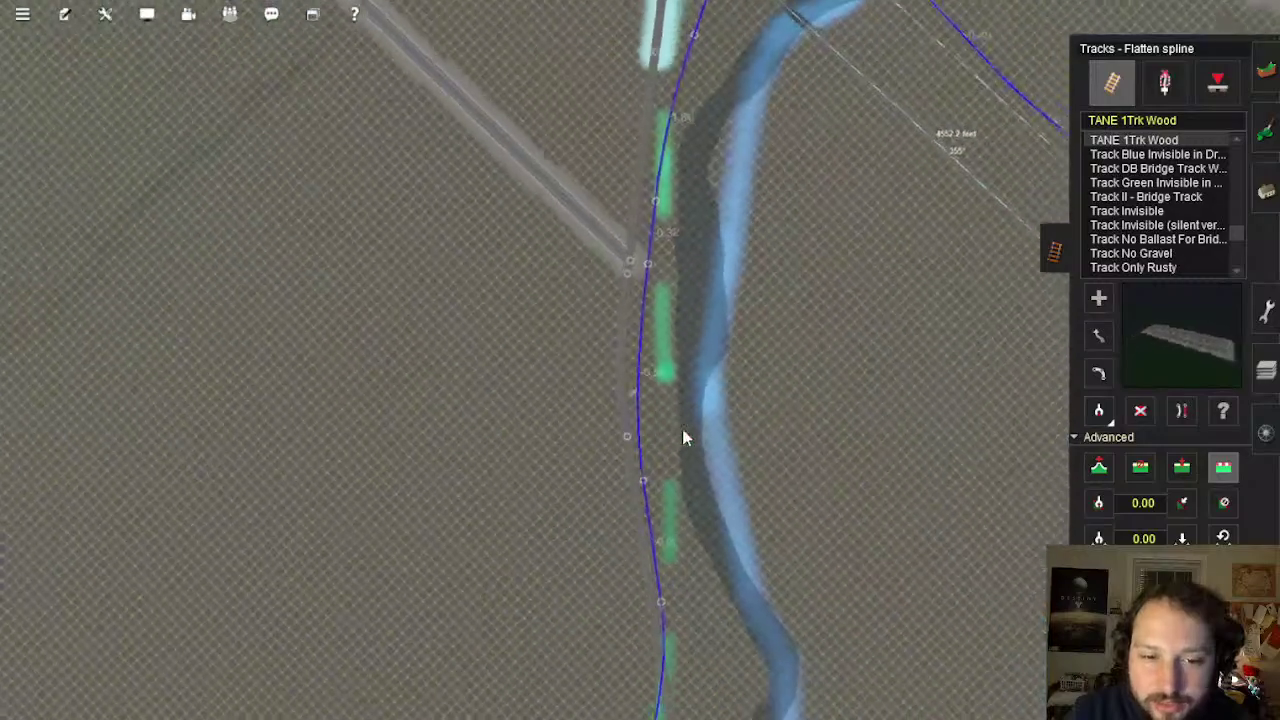
pyautogui.scroll(-3, 675, 208)
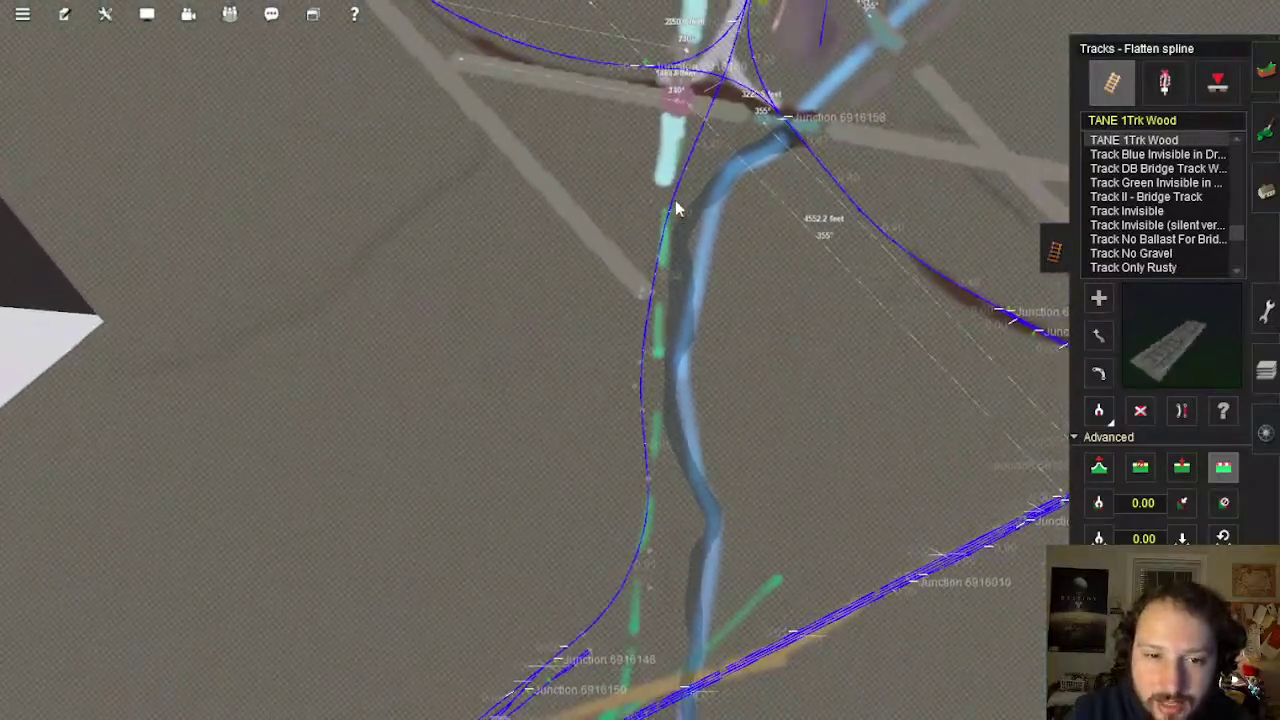
pyautogui.moveTo(674, 206); pyautogui.dragTo(633, 367, button='right')
pyautogui.scroll(5, 670, 385)
pyautogui.scroll(-5, 633, 367)
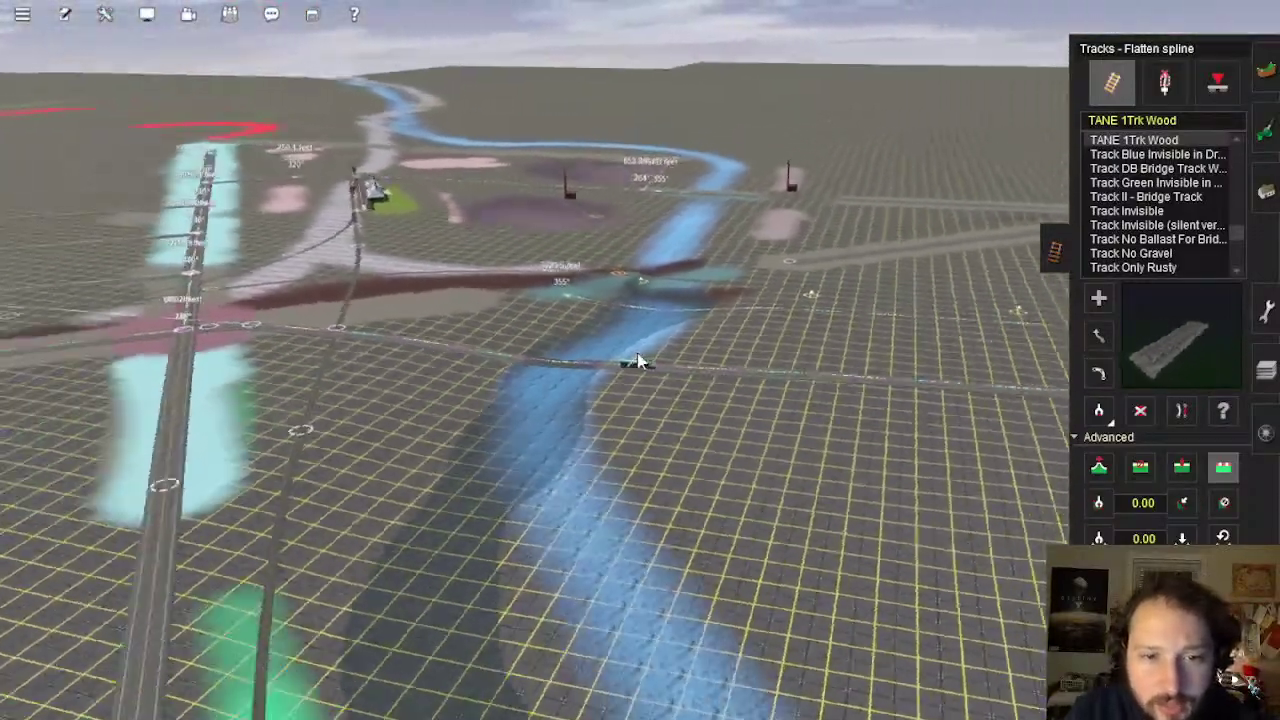
pyautogui.scroll(-3, 640, 362)
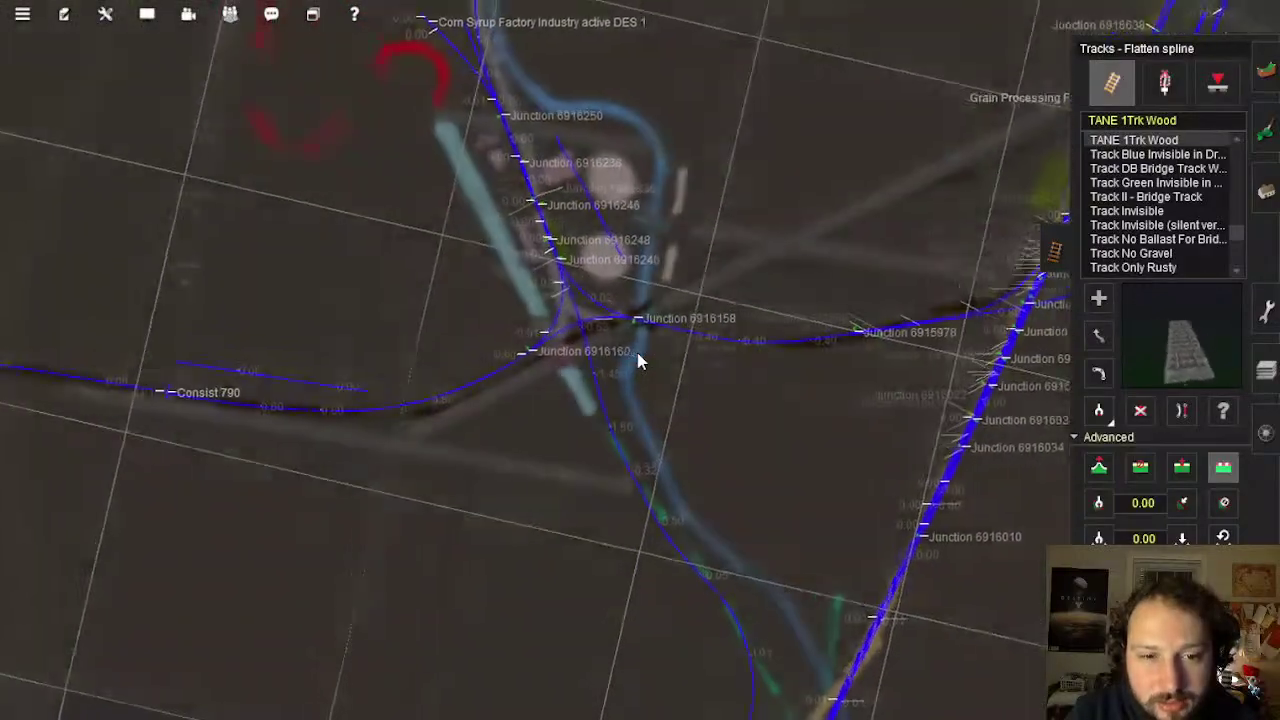
pyautogui.moveTo(640, 362); pyautogui.dragTo(772, 675, button='right')
pyautogui.moveTo(757, 508); pyautogui.dragTo(670, 285, button='right')
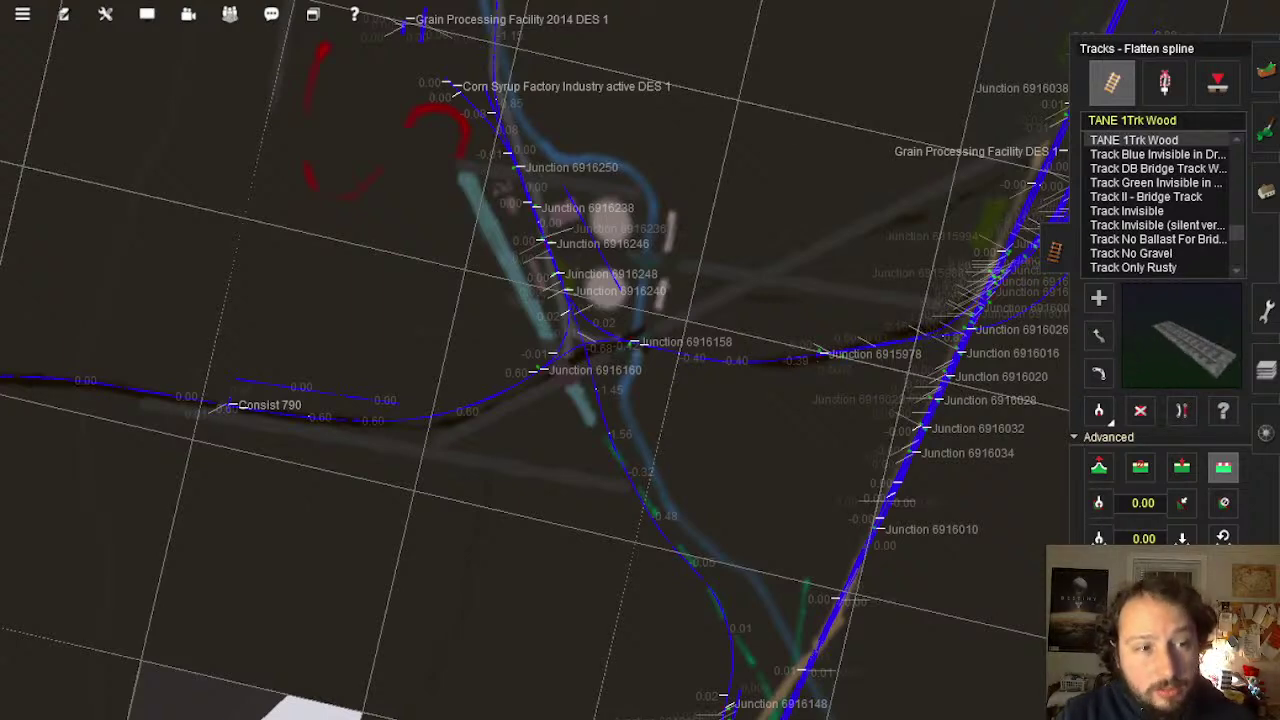
# Examine the overhead route layout from the far end of the riverside line through the wye to the main line junctions
pyautogui.press('Up')
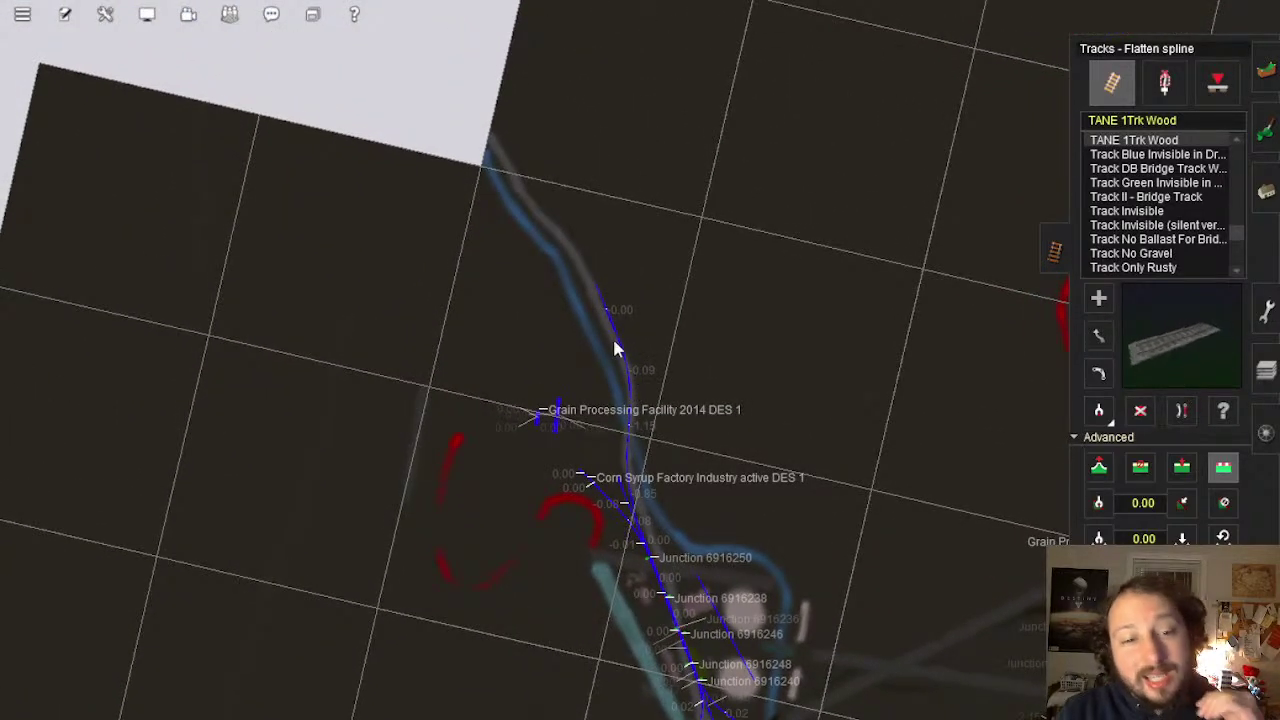
pyautogui.moveTo(609, 329); pyautogui.dragTo(651, 383, button='right')
pyautogui.scroll(3, 651, 390)
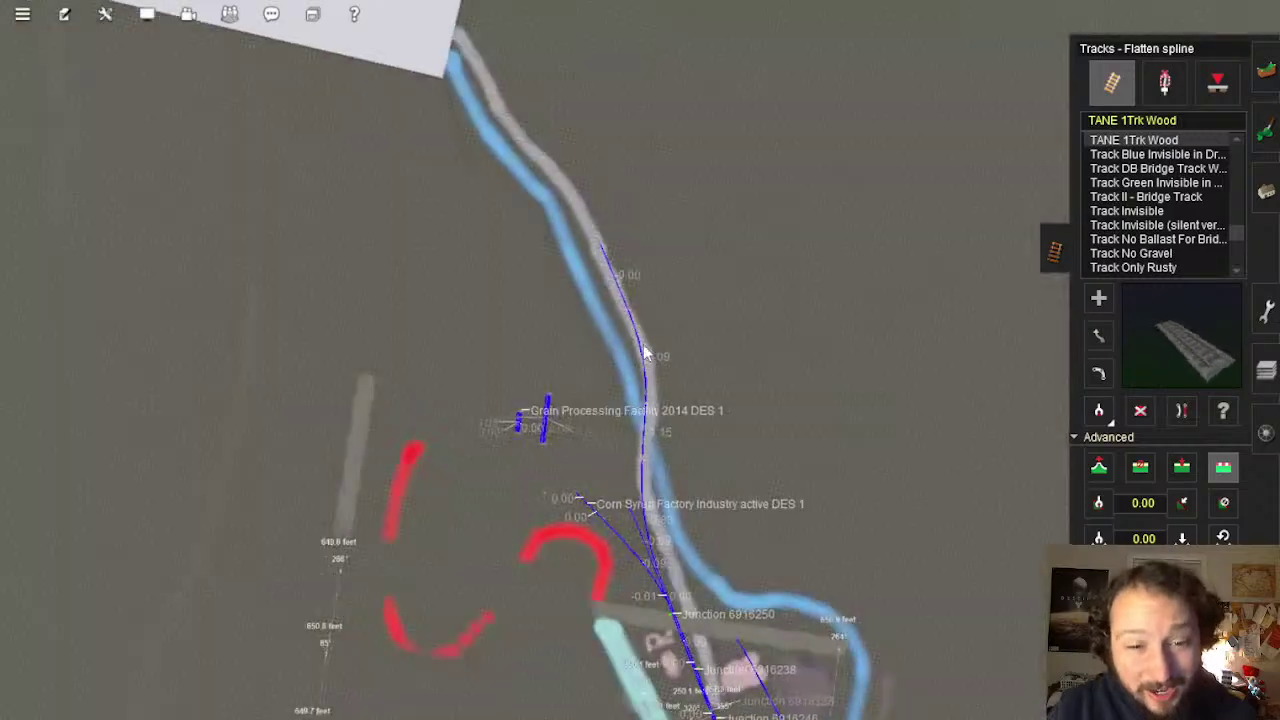
pyautogui.moveTo(737, 514); pyautogui.dragTo(654, 284, button='right')
pyautogui.scroll(5, 622, 378)
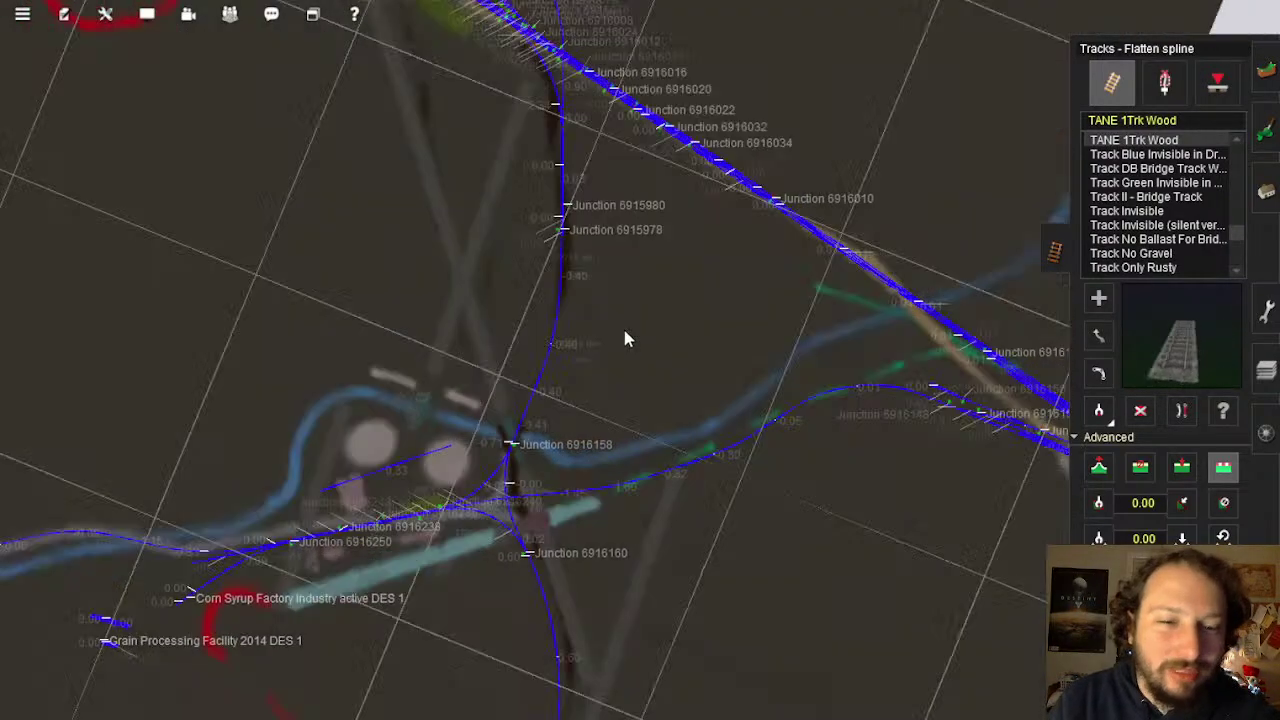
pyautogui.moveTo(626, 337); pyautogui.dragTo(660, 373, button='right')
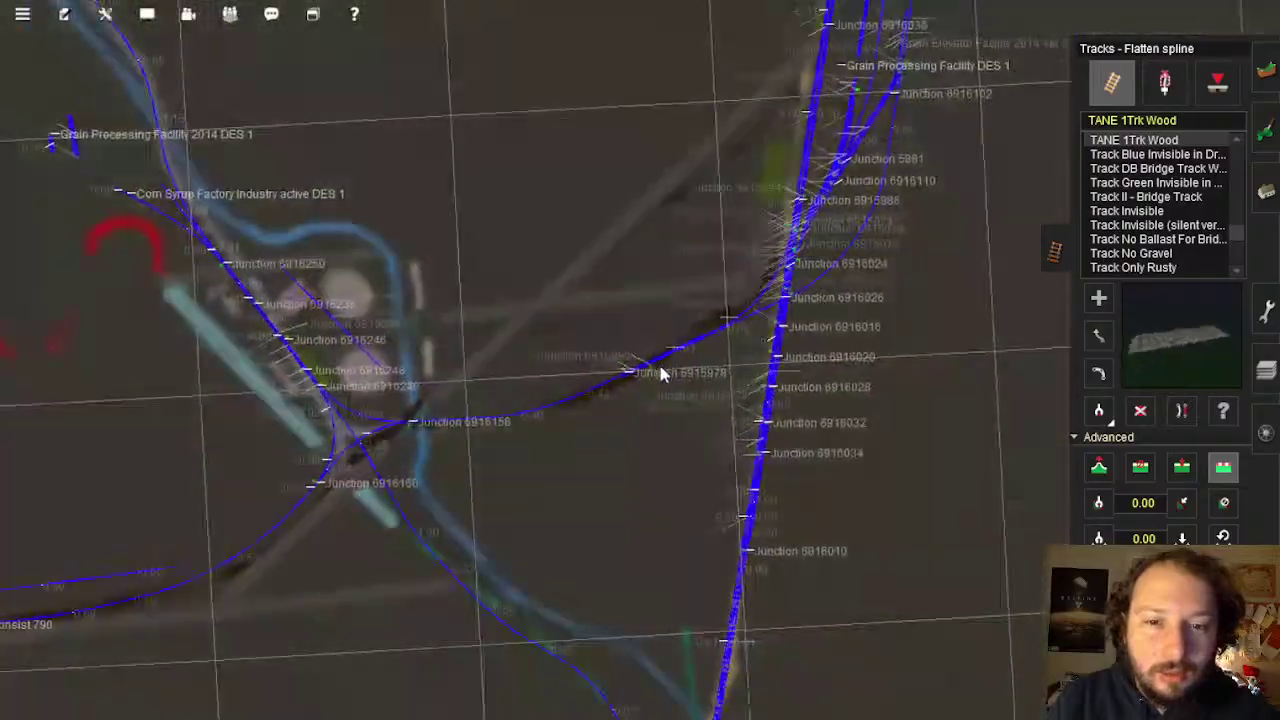
pyautogui.scroll(10, 660, 373)
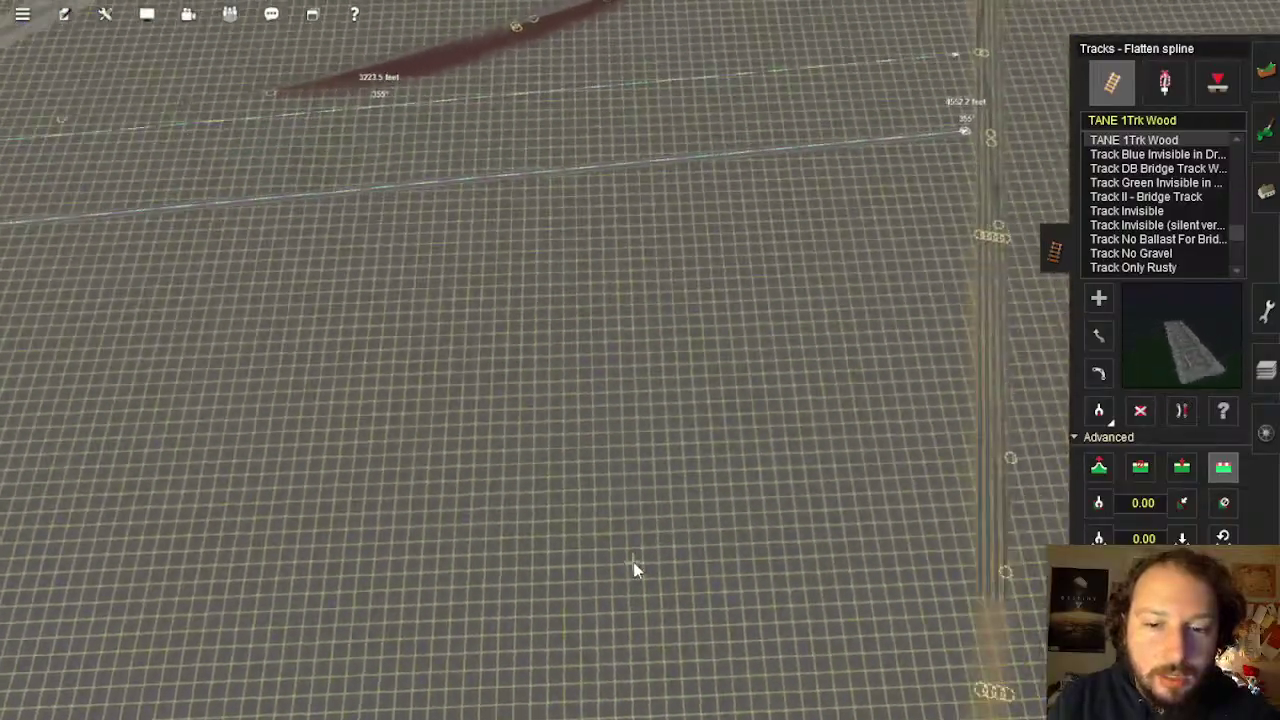
# Inspect the main line's river crossing, the green painted strips and the yard tracks beyond it, from low level and overhead
pyautogui.moveTo(634, 568); pyautogui.dragTo(700, 328, button='right')
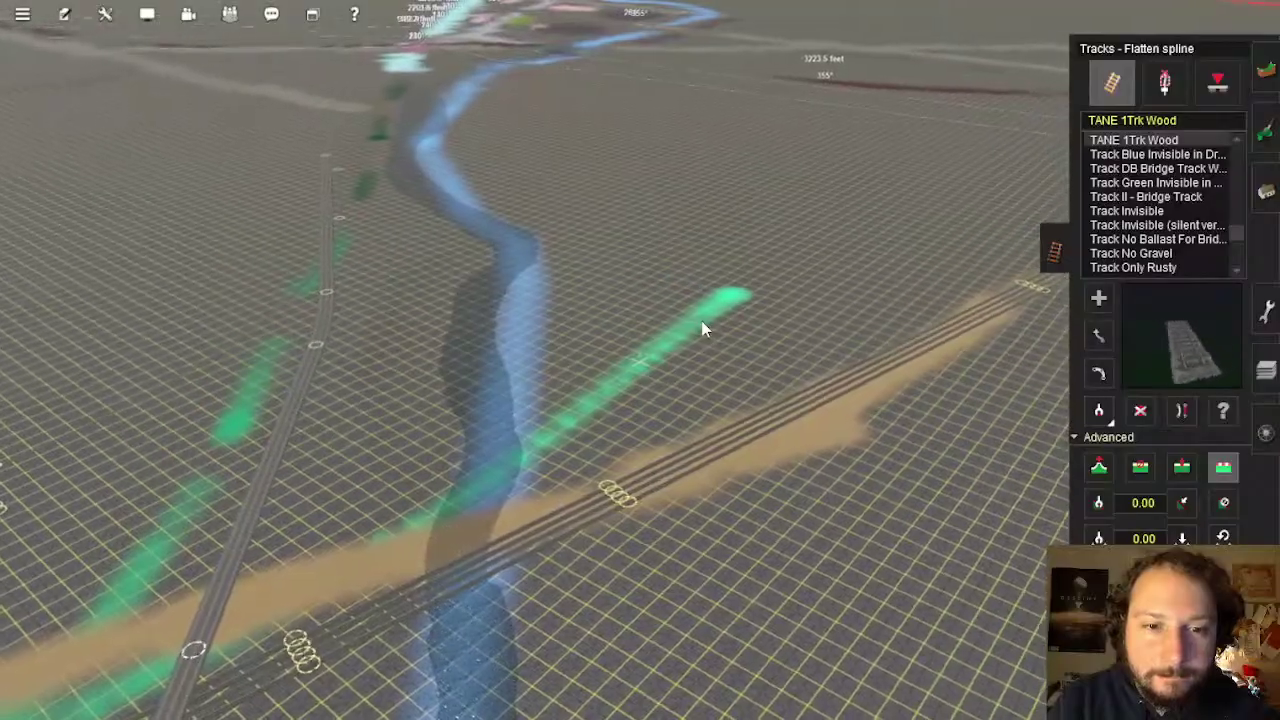
pyautogui.moveTo(712, 330); pyautogui.dragTo(603, 207, button='right')
pyautogui.rightClick(634, 146)
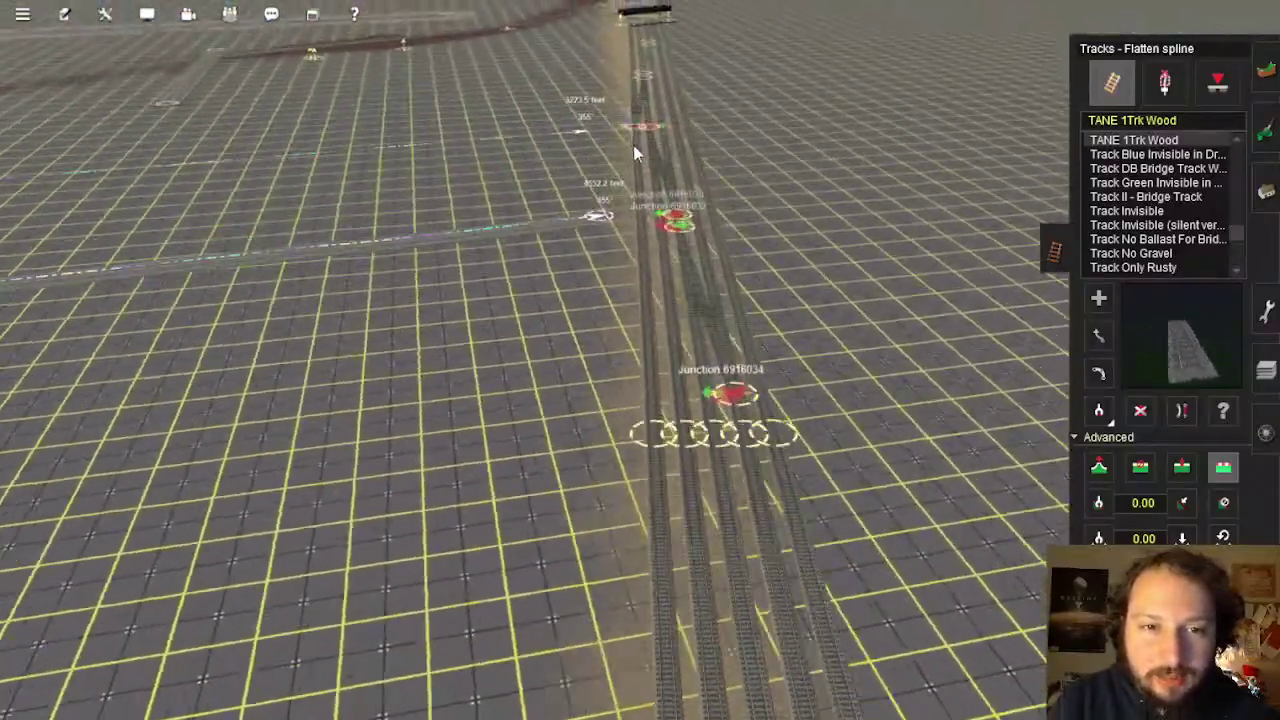
pyautogui.rightClick(643, 247)
pyautogui.moveTo(651, 189); pyautogui.dragTo(606, 191, button='right')
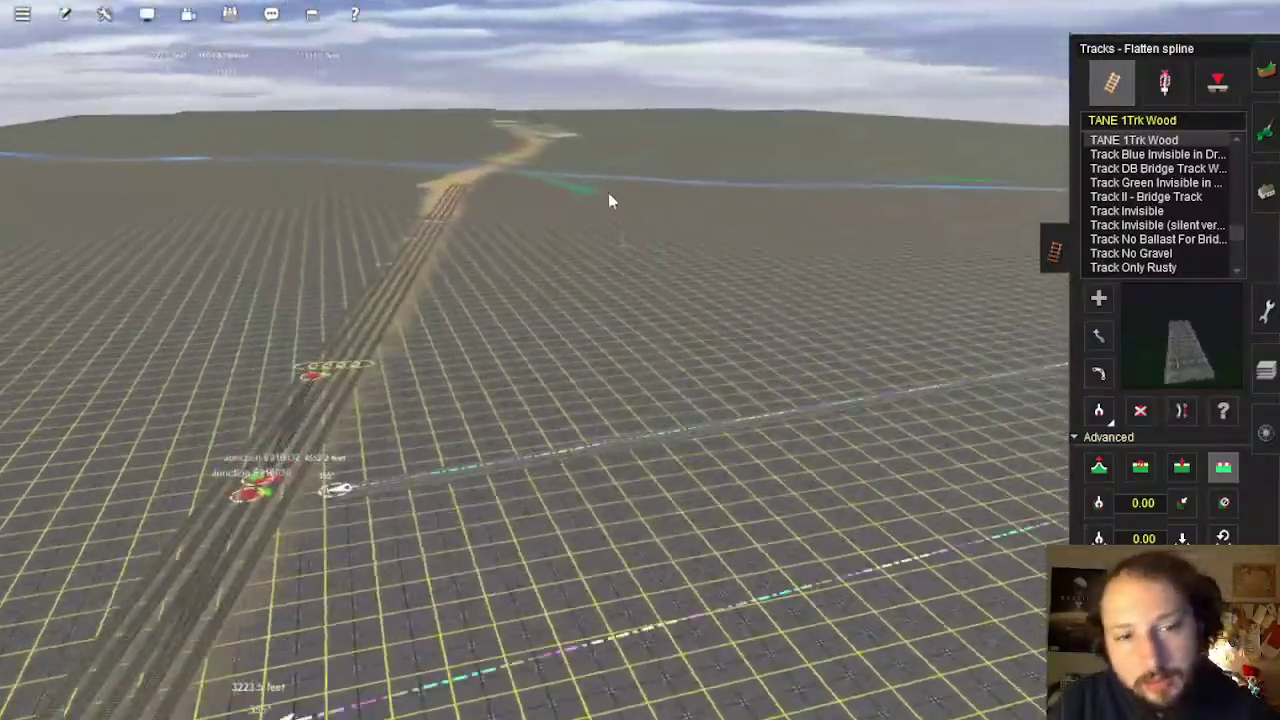
pyautogui.rightClick(605, 190)
pyautogui.moveTo(591, 290); pyautogui.dragTo(638, 310, button='right')
pyautogui.scroll(-8, 638, 310)
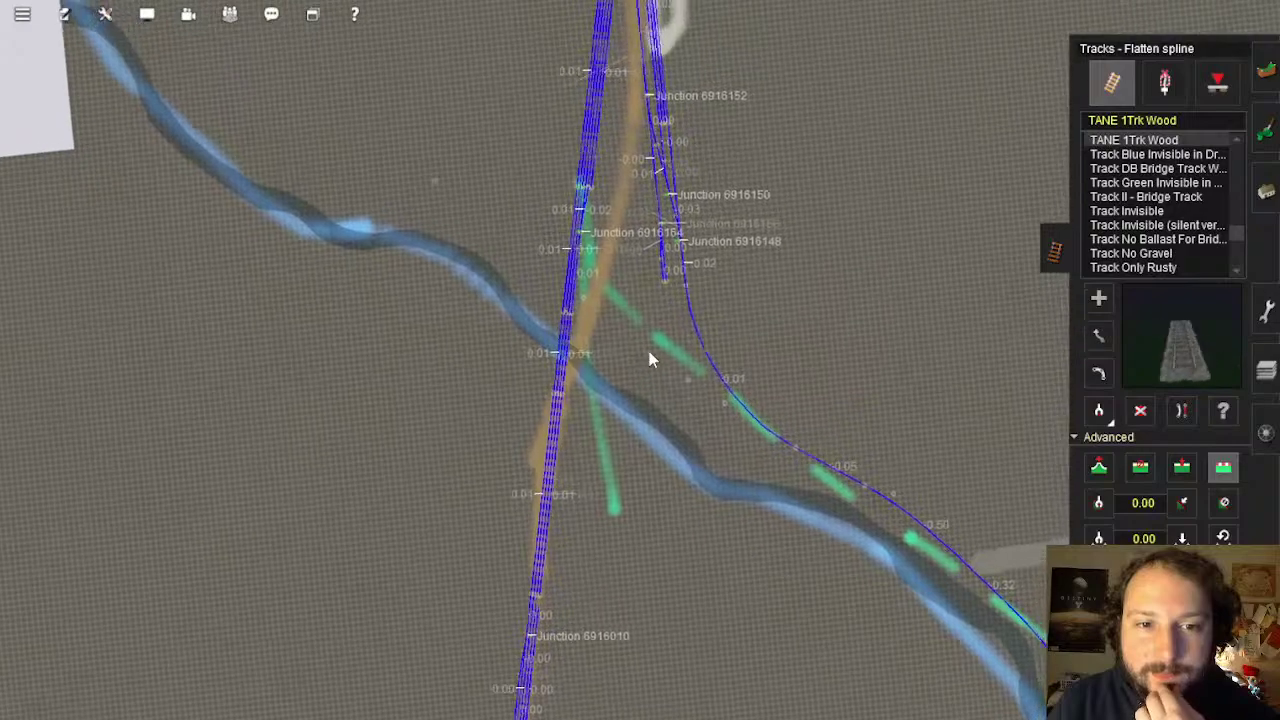
pyautogui.rightClick(653, 40)
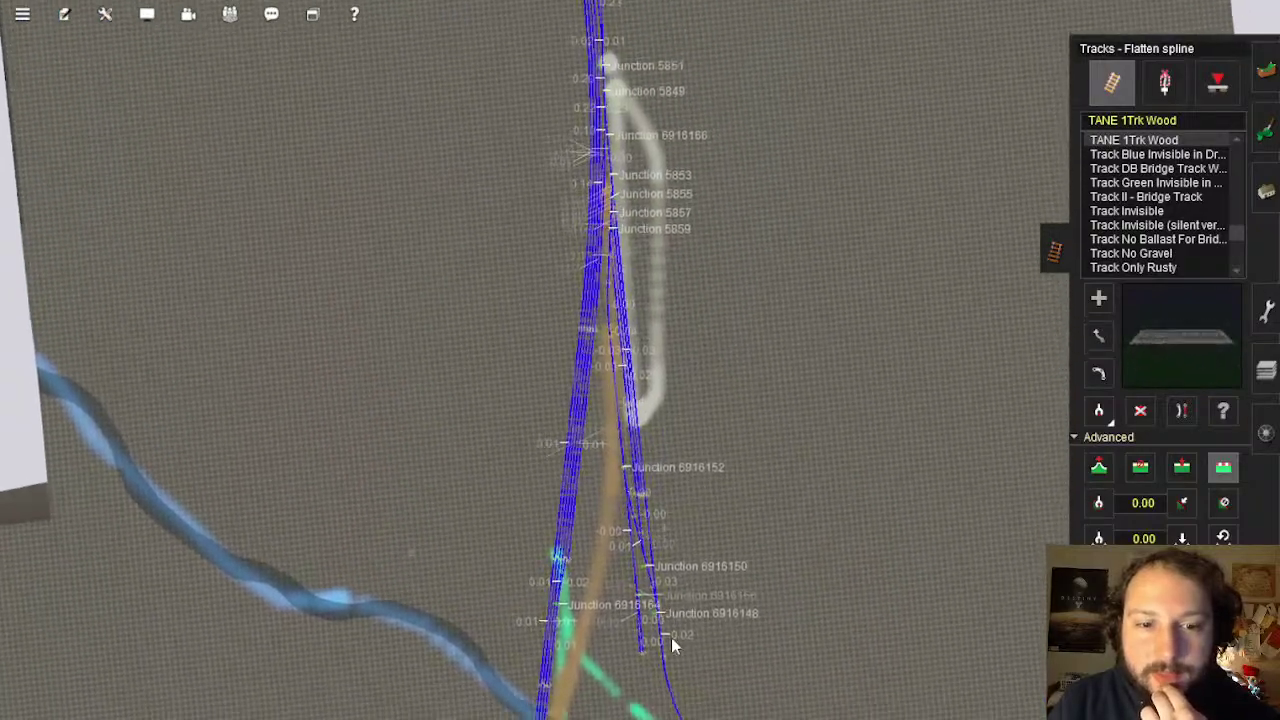
pyautogui.rightClick(675, 685)
pyautogui.rightClick(612, 455)
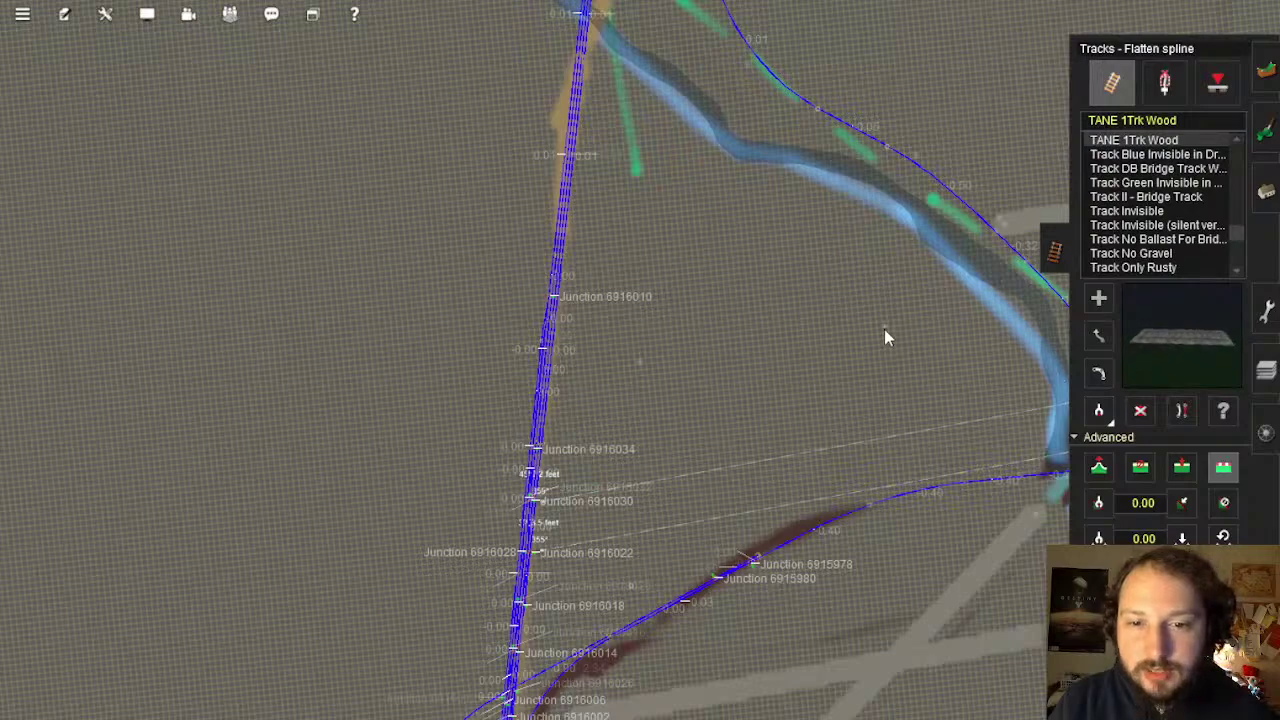
# Paint a large oval patch on the riverbank opposite the green strips, using the pale pink texture from the industrial area by the wye
pyautogui.moveTo(884, 329); pyautogui.dragTo(643, 409, button='right')
pyautogui.scroll(2, 643, 409)
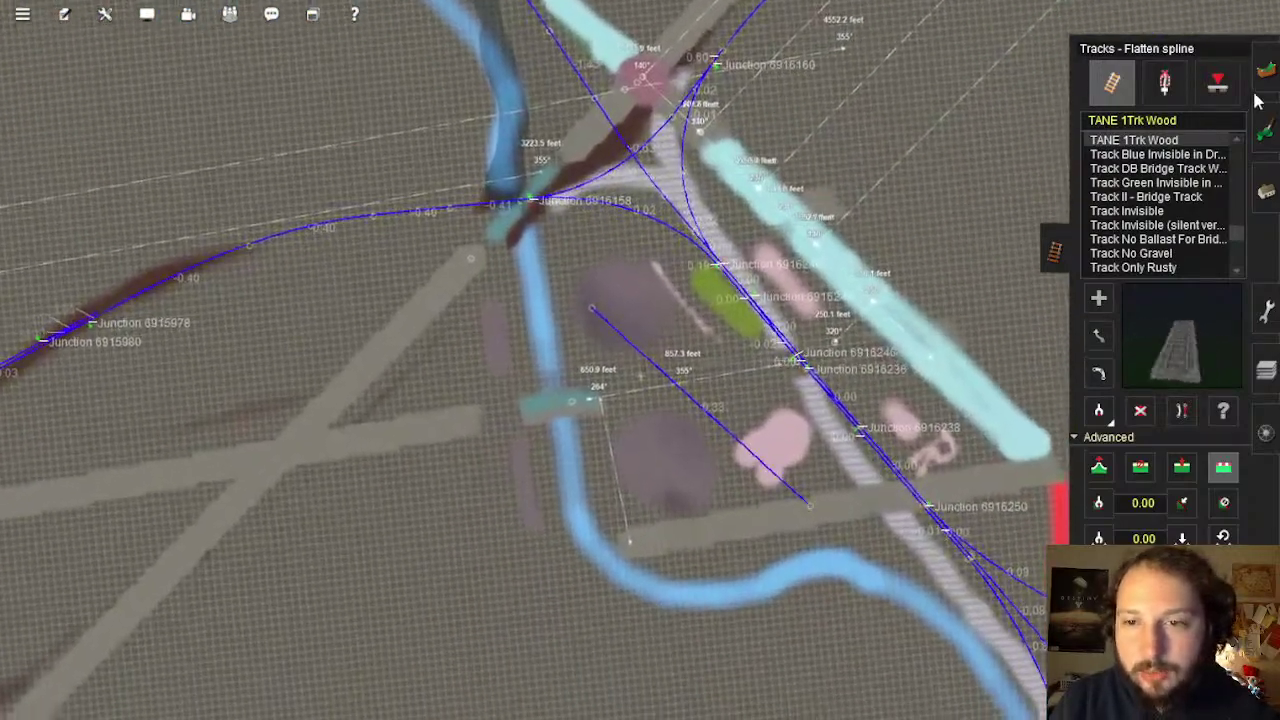
pyautogui.click(1265, 188)
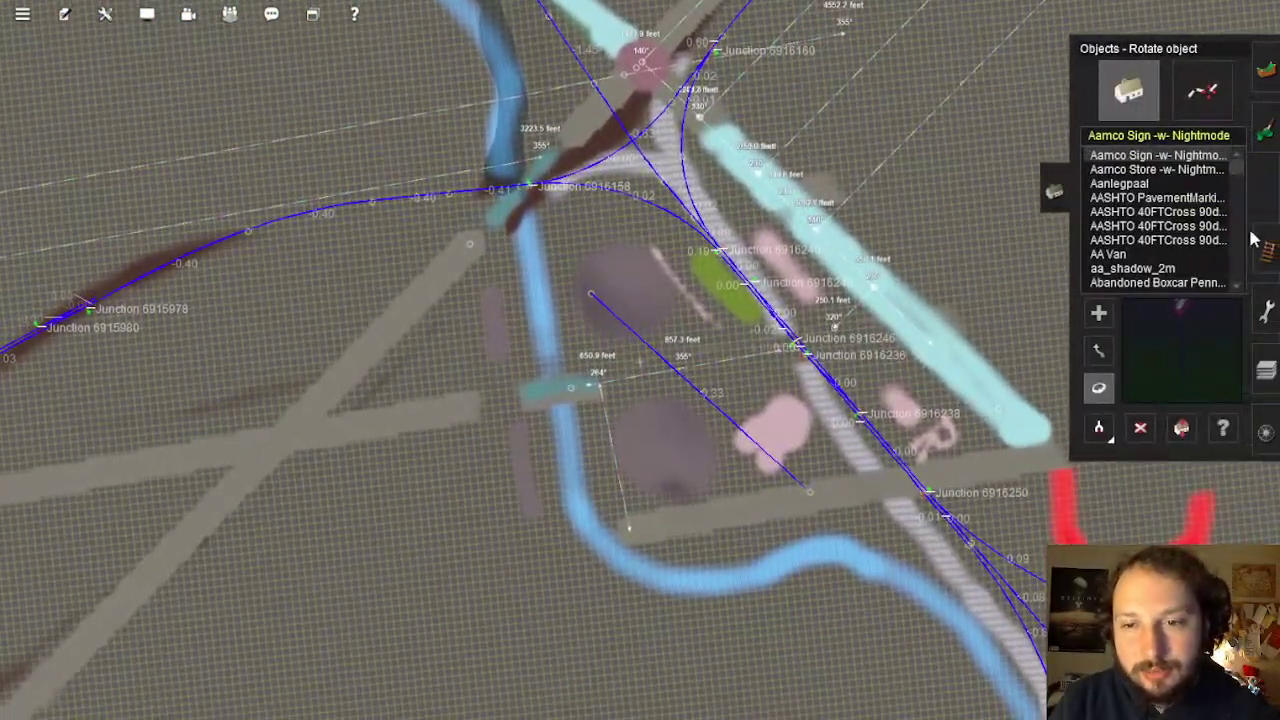
pyautogui.click(1262, 145)
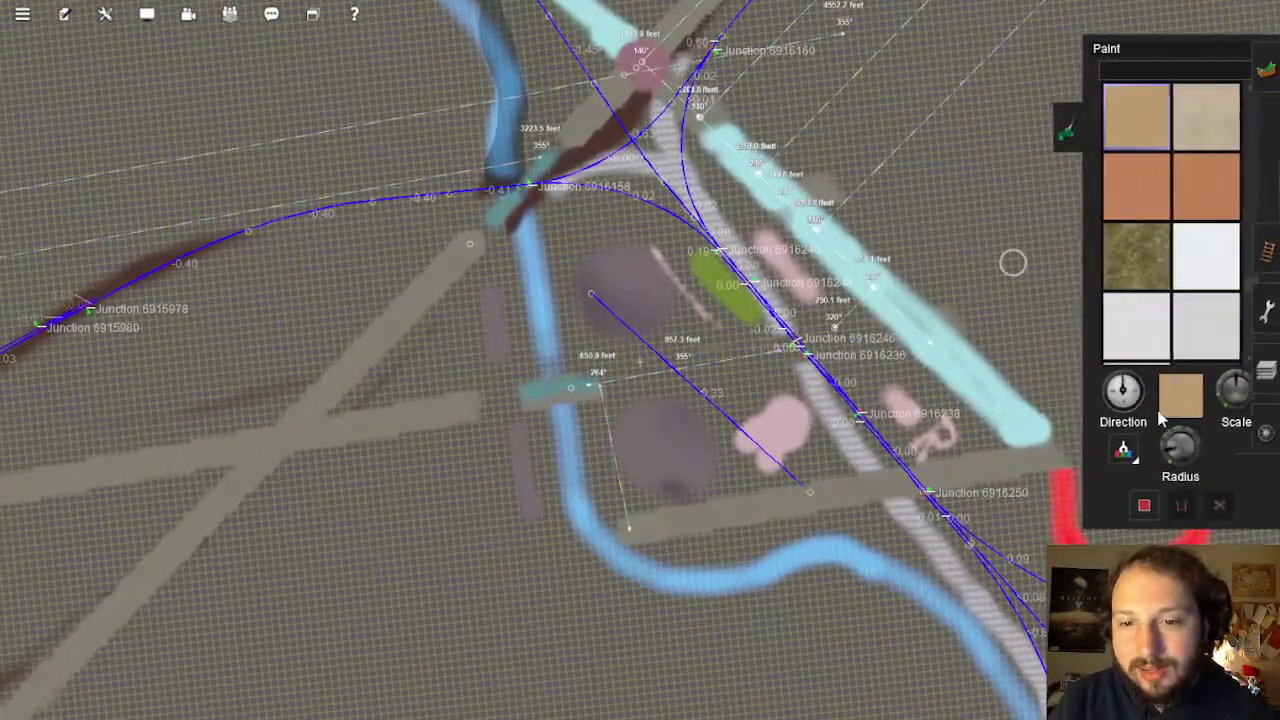
pyautogui.rightClick(549, 427)
pyautogui.scroll(4, 620, 405)
pyautogui.click(809, 396)
pyautogui.rightClick(532, 155)
pyautogui.scroll(-2, 550, 170)
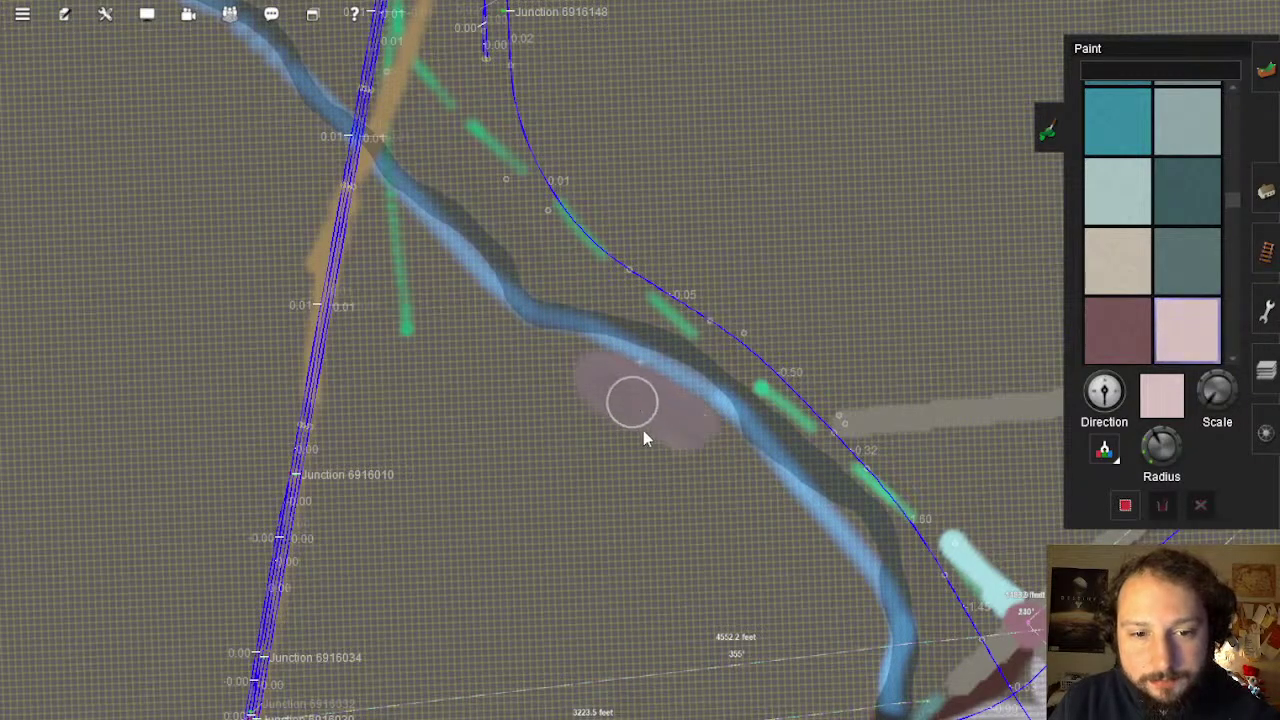
# Examine the river bend, the riverside line and the highway junction around the new painted patch
pyautogui.rightClick(655, 440)
pyautogui.press('Left')
pyautogui.scroll(4, 540, 315)
pyautogui.press('Down')
pyautogui.rightClick(493, 309)
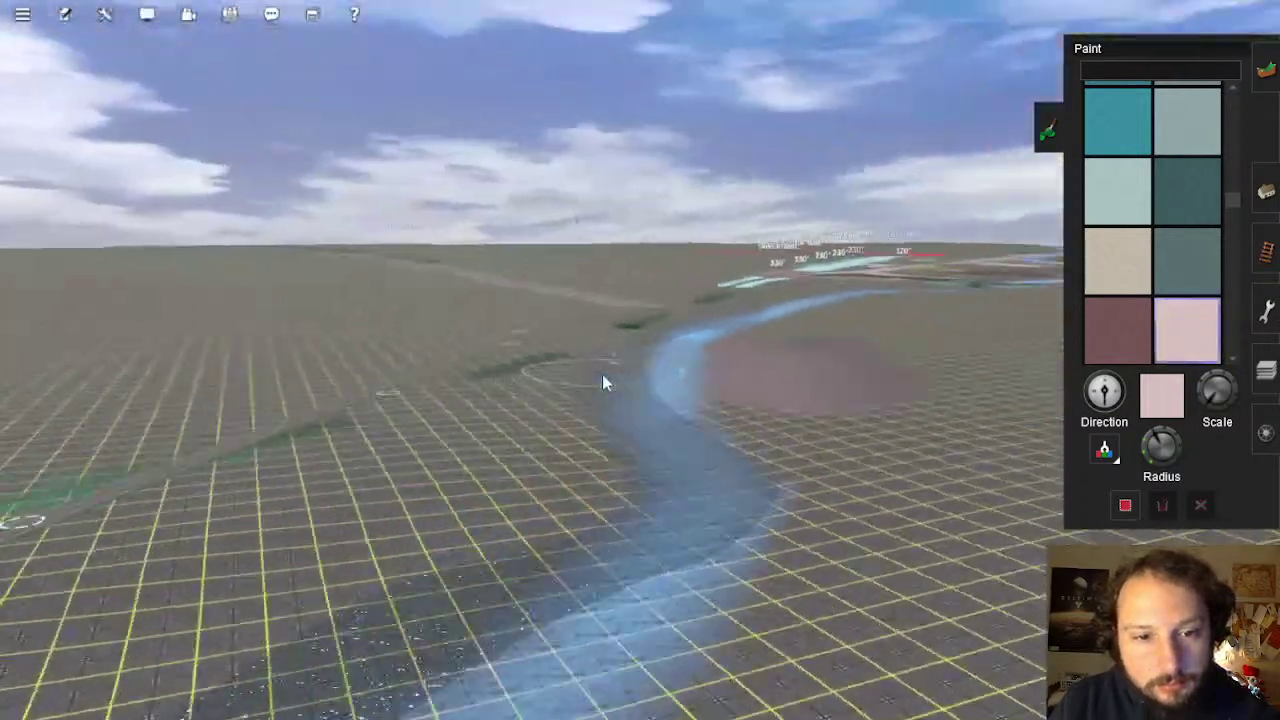
pyautogui.press('Left')
pyautogui.press('Up')
pyautogui.scroll(3, 636, 332)
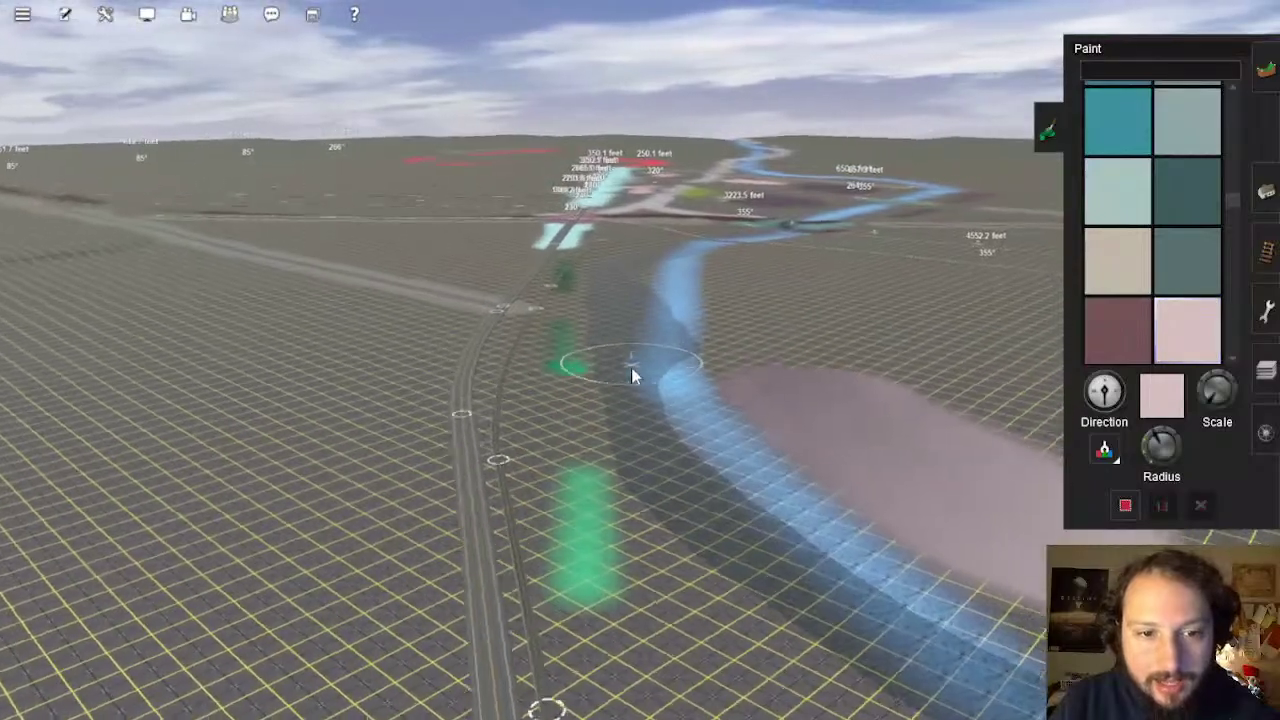
pyautogui.press('Left')
pyautogui.rightClick(635, 312)
pyautogui.press('Up')
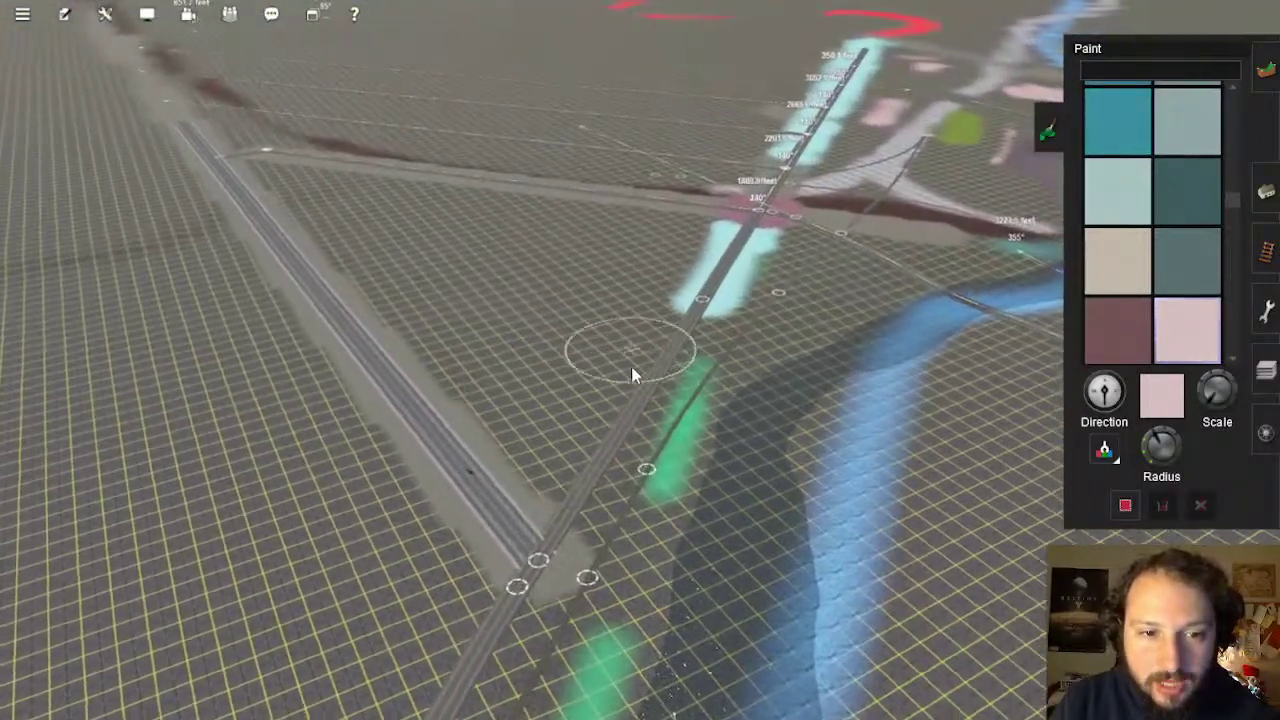
pyautogui.rightClick(627, 528)
pyautogui.rightClick(583, 269)
pyautogui.press('Left')
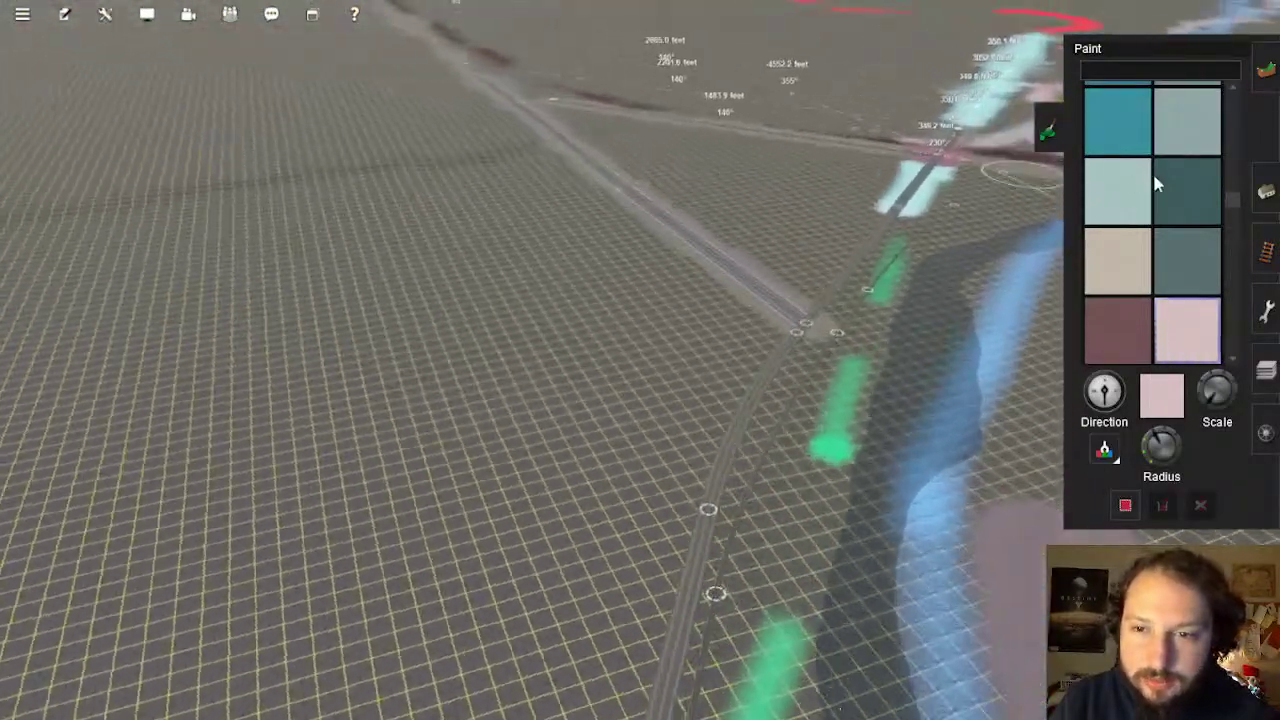
# Move the beige silo complex with the rusty-roofed sheds from beside the highway to the open land near the green-marked riverside line
pyautogui.click(1257, 197)
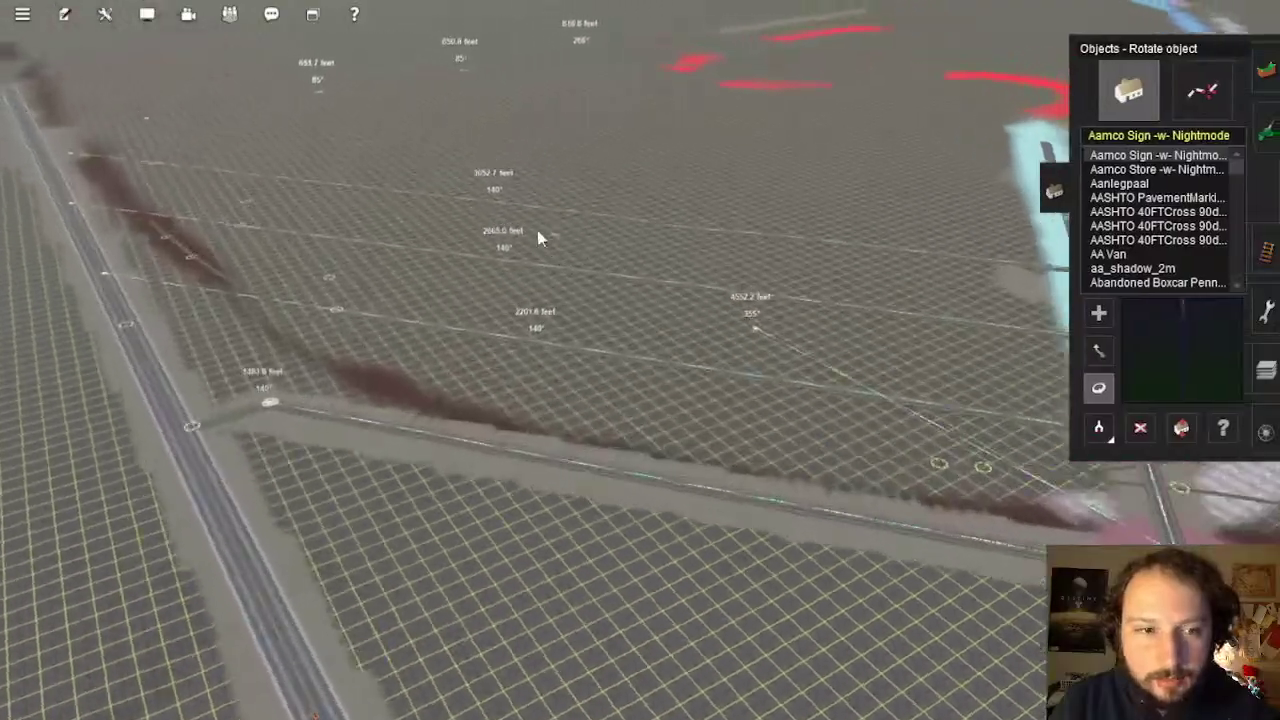
pyautogui.rightClick(580, 216)
pyautogui.press('Right')
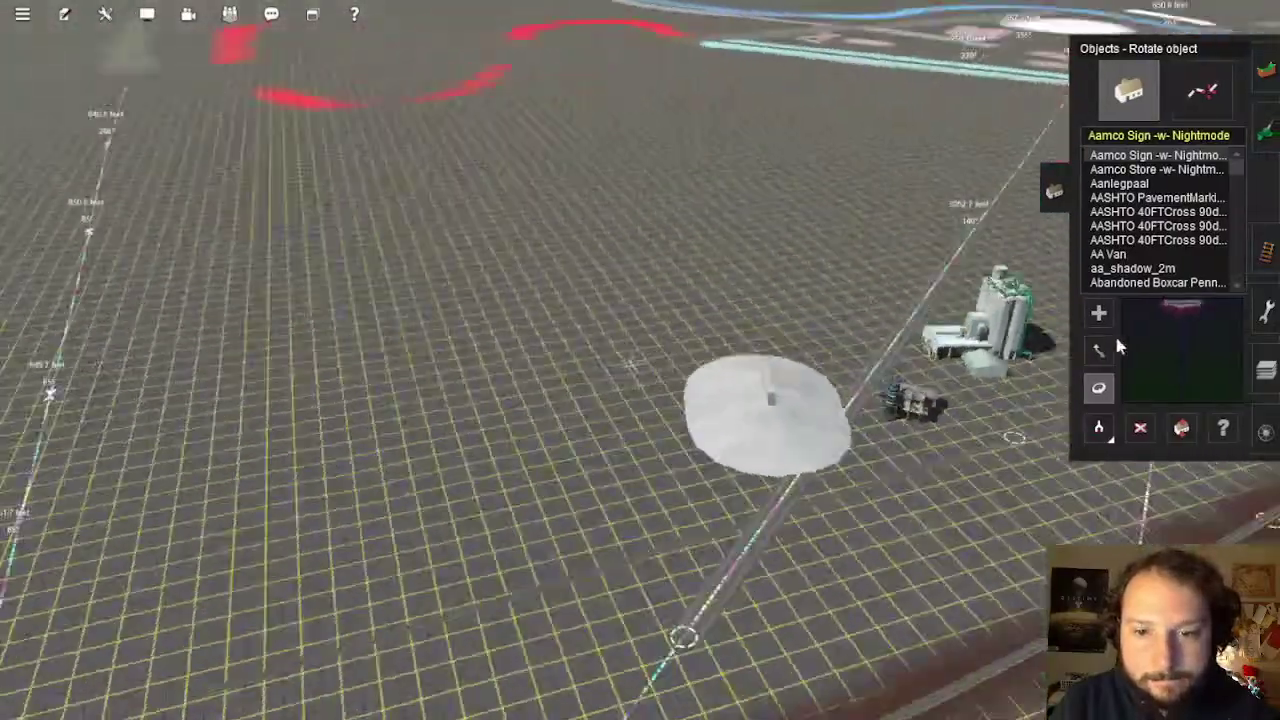
pyautogui.click(1099, 350)
pyautogui.press('Right')
pyautogui.rightClick(811, 449)
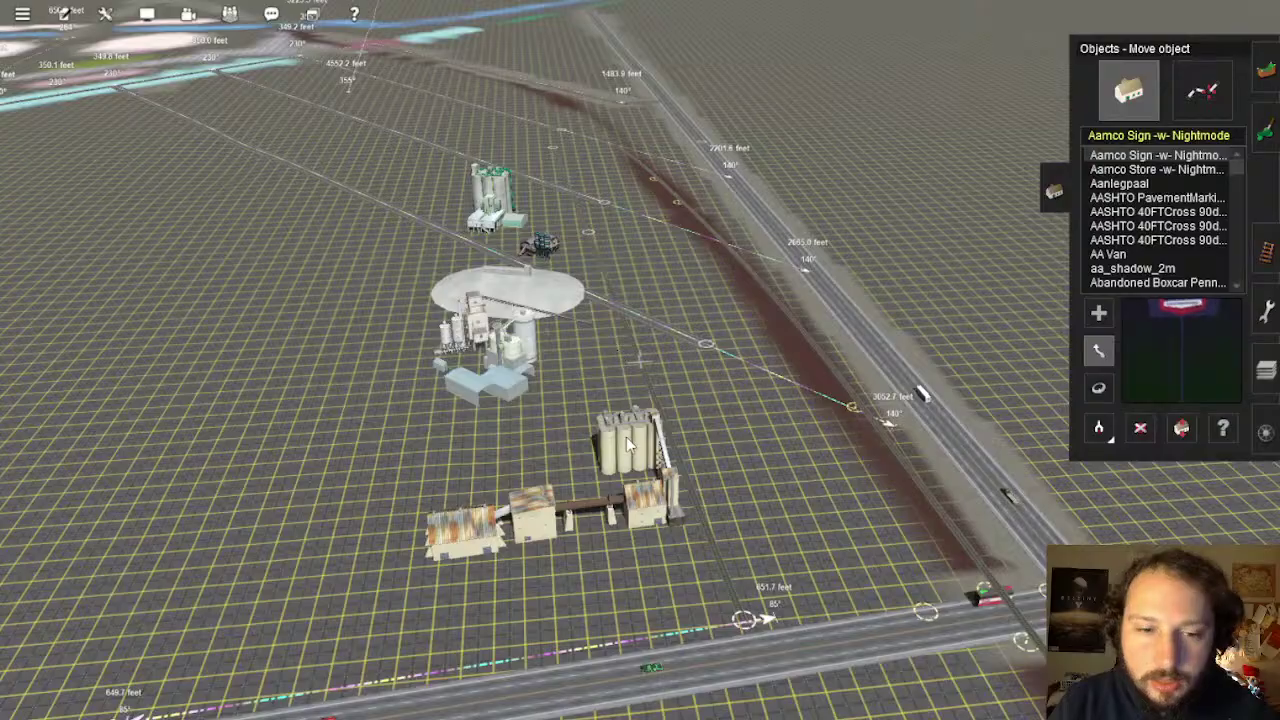
pyautogui.moveTo(638, 255)
pyautogui.mouseDown()
pyautogui.moveTo(652, 89)
pyautogui.moveTo(699, 149)
pyautogui.moveTo(670, 277)
pyautogui.moveTo(659, 263)
pyautogui.mouseUp()
pyautogui.rightClick(866, 619)
pyautogui.press('Left')
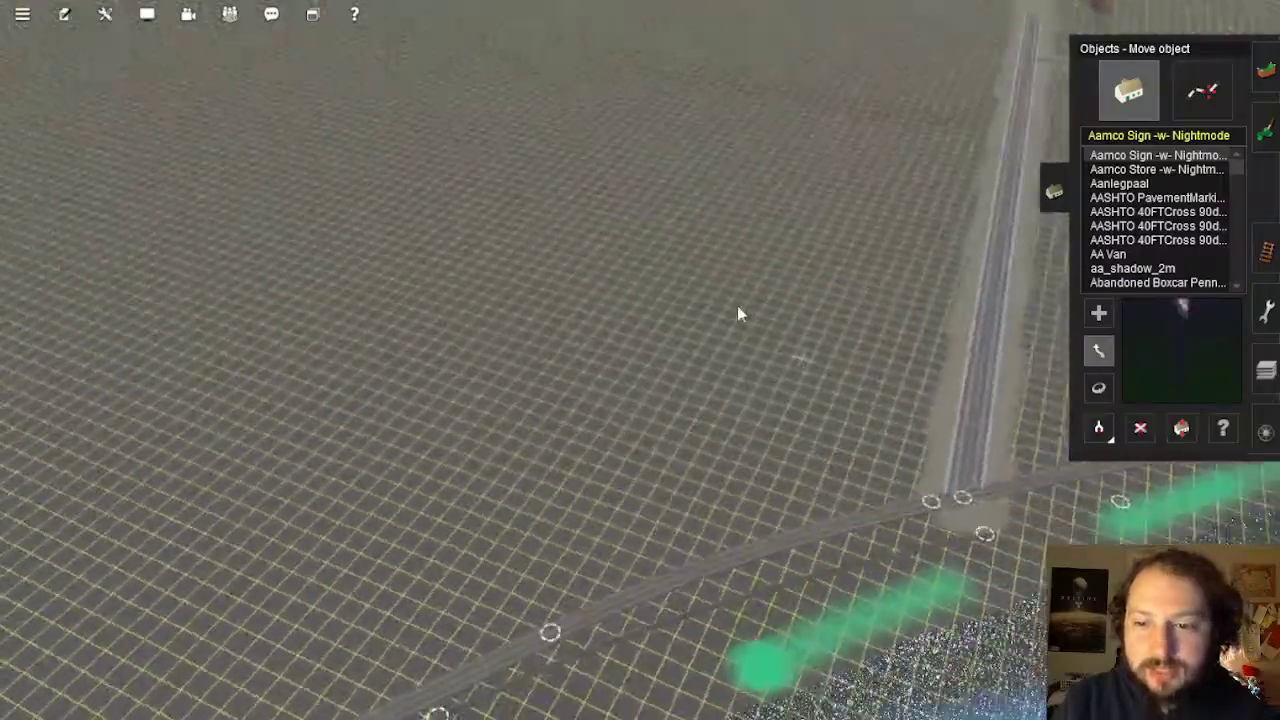
# Move the green-topped silo facility from beside the highway to the spot next to the relocated beige silo complex
pyautogui.press('Left')
pyautogui.rightClick(640, 258)
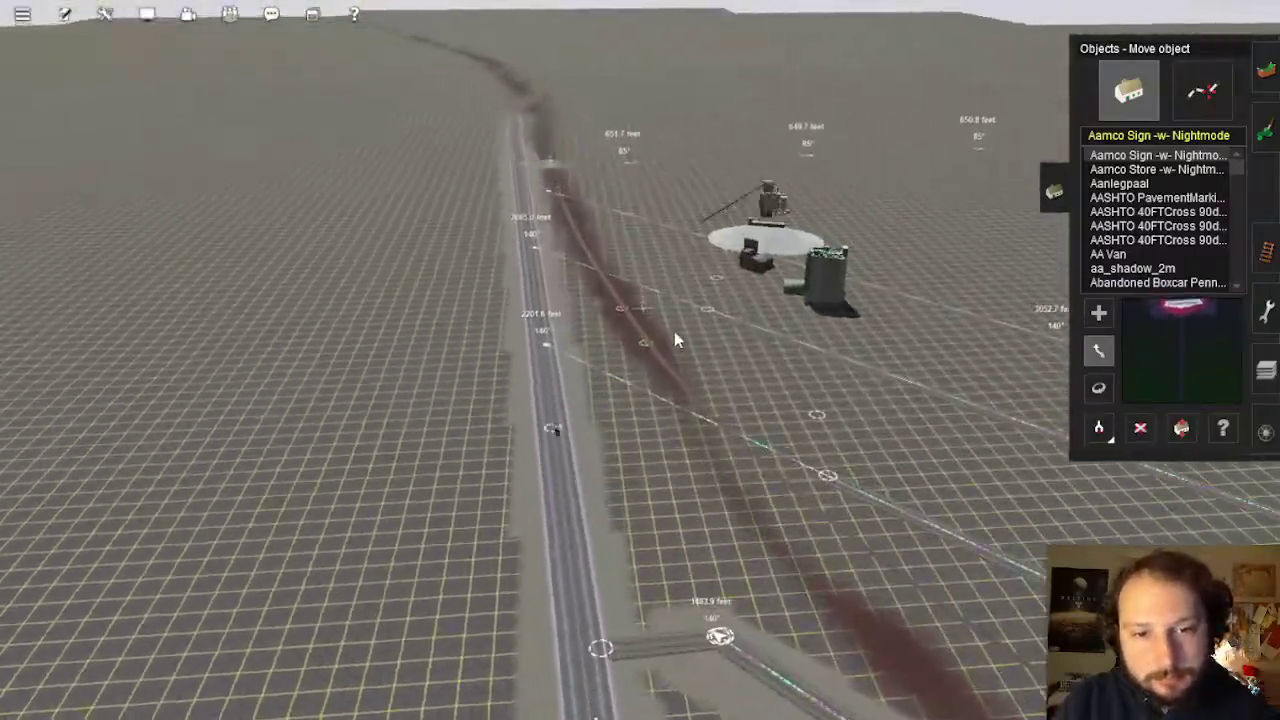
pyautogui.moveTo(797, 318); pyautogui.dragTo(706, 288)
pyautogui.press('Right')
pyautogui.press('Right')
pyautogui.press('Right')
pyautogui.rightClick(750, 435)
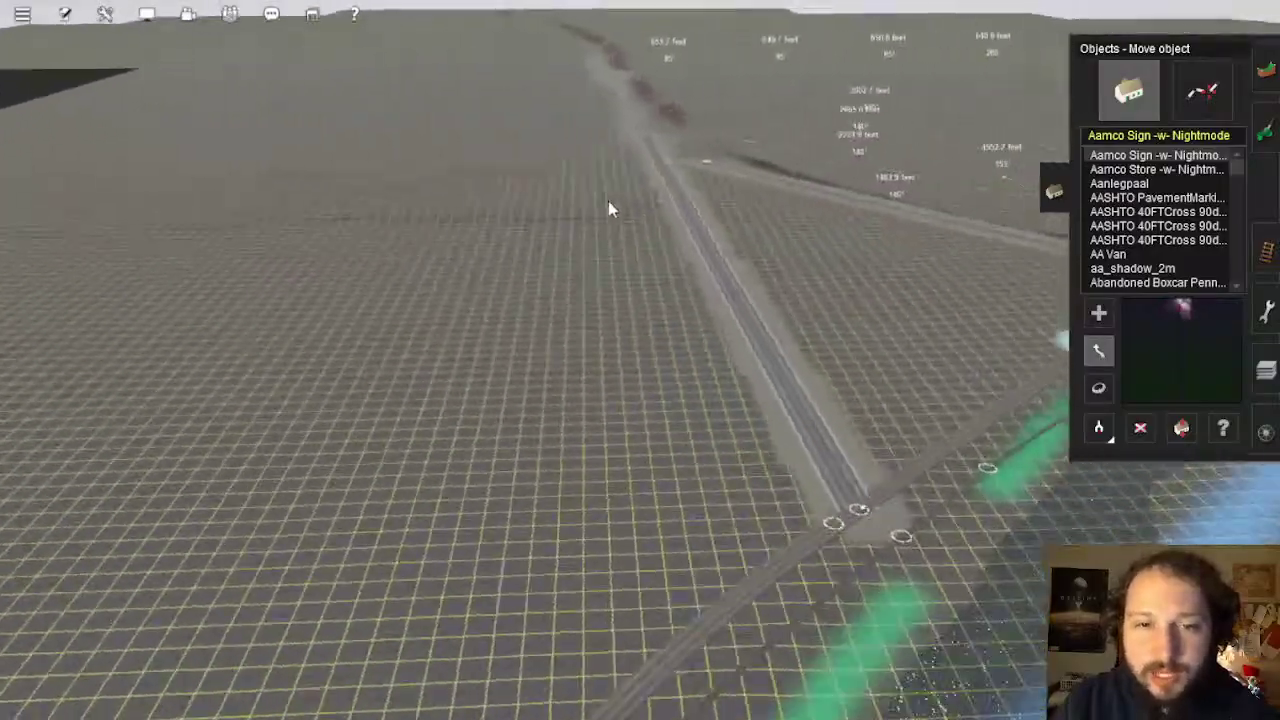
# Move the white oval pad from the highway site to the open ground in front of the relocated silo buildings
pyautogui.rightClick(665, 160)
pyautogui.rightClick(631, 199)
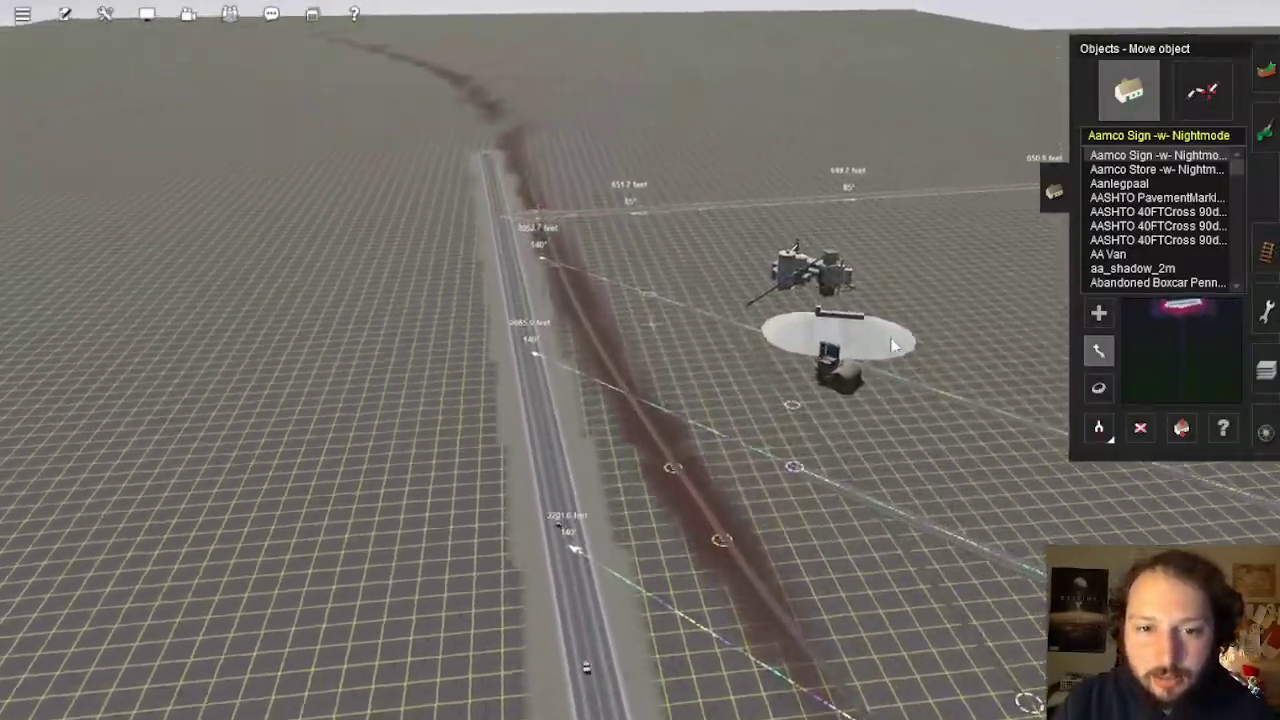
pyautogui.rightClick(440, 554)
pyautogui.press('Right')
pyautogui.rightClick(403, 317)
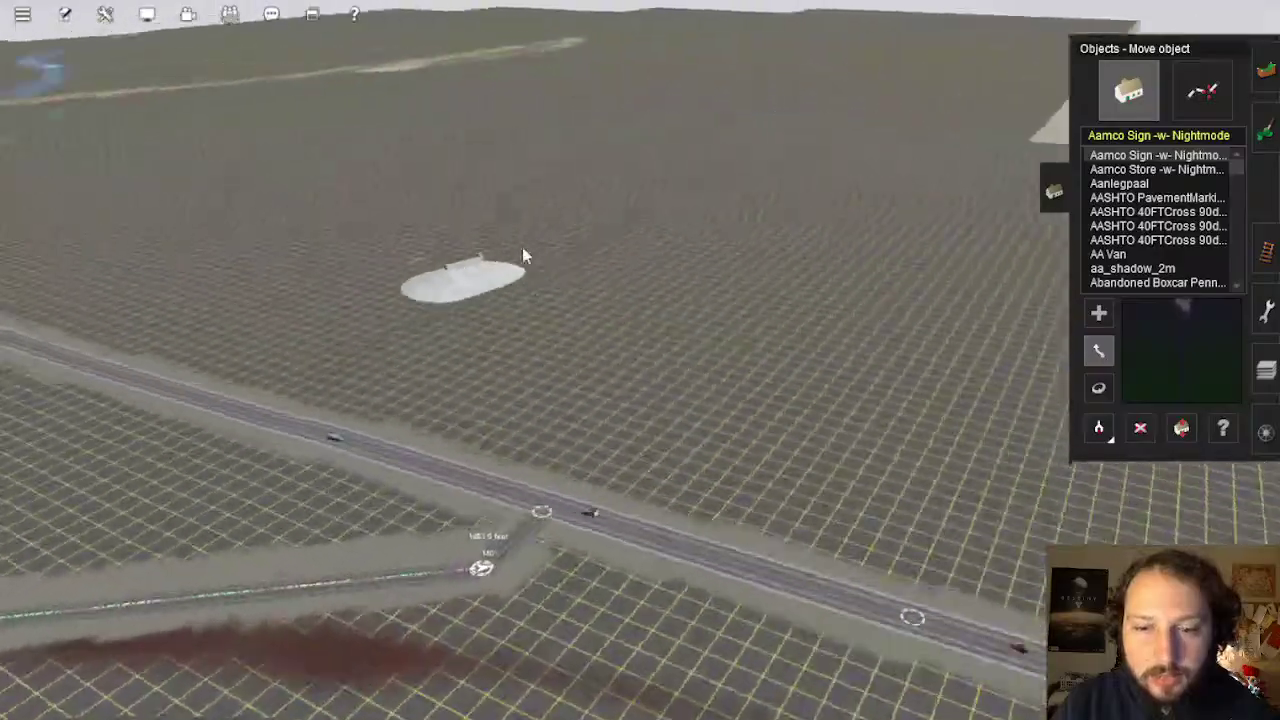
pyautogui.press('Right')
pyautogui.press('Right')
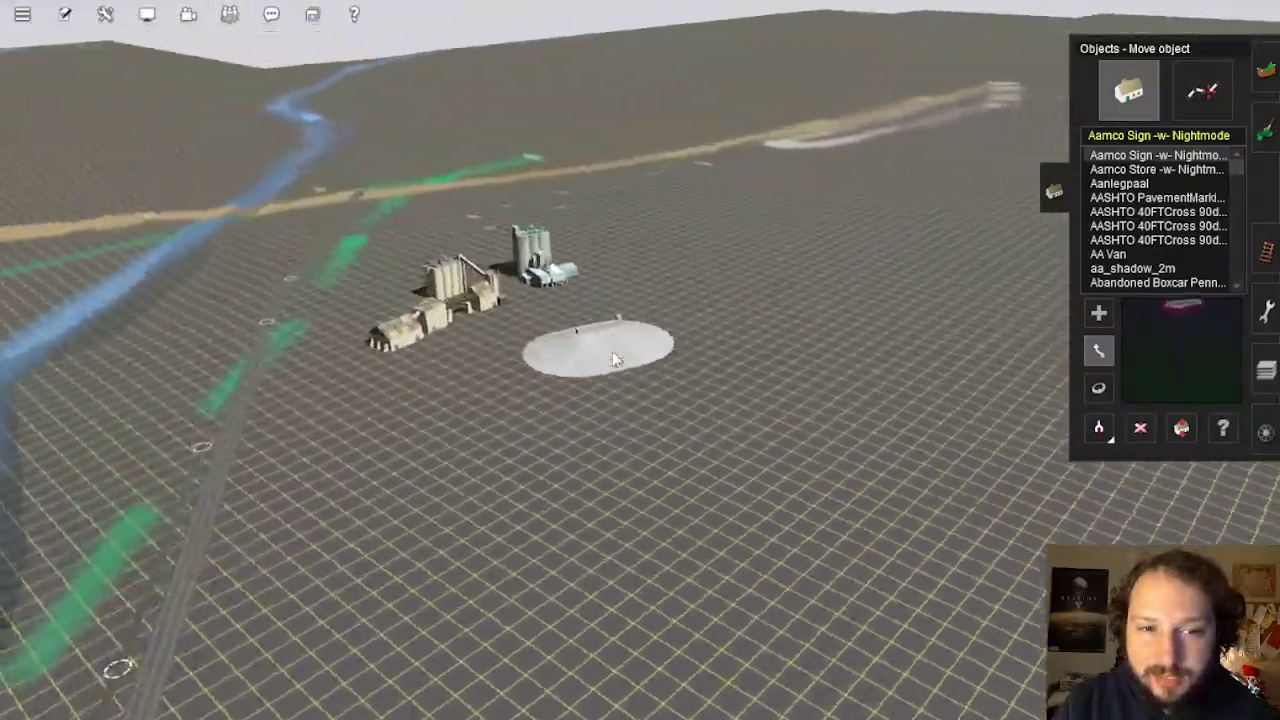
pyautogui.rightClick(614, 346)
# Move the small dark building with the cluster of tanks from the highway site to beside the green-topped silo facility
pyautogui.rightClick(823, 478)
pyautogui.press('Right')
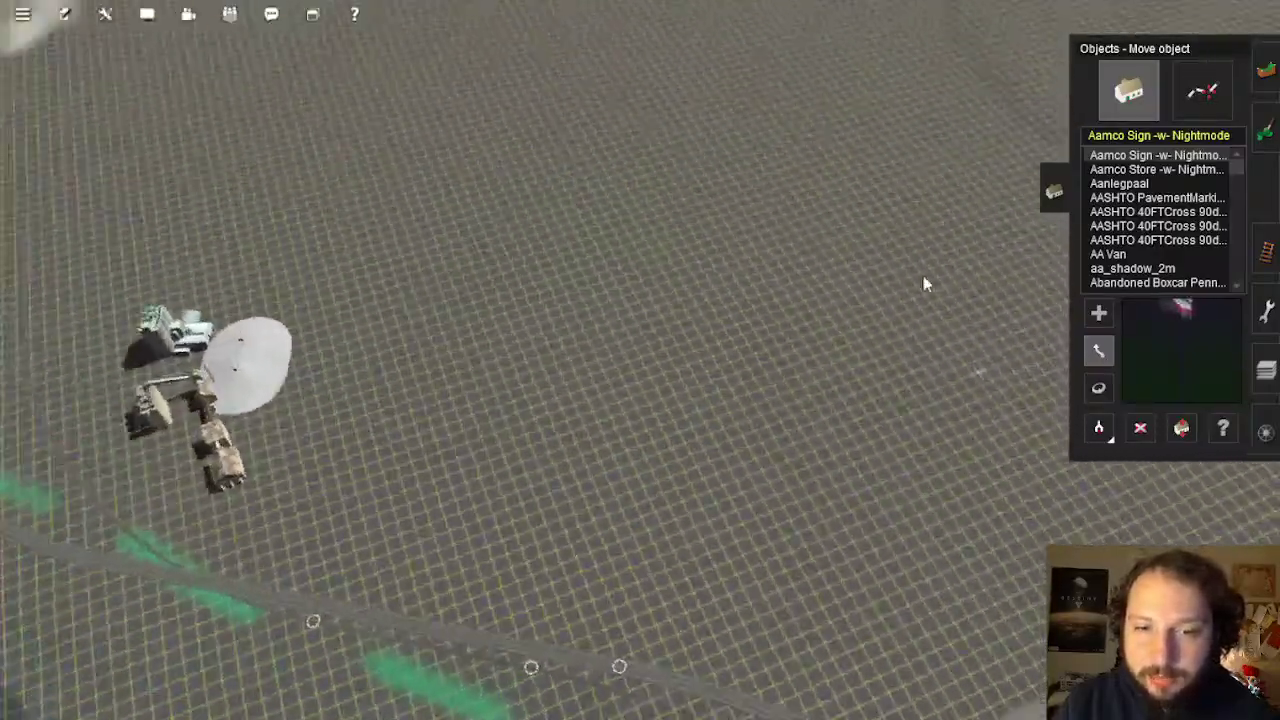
pyautogui.rightClick(923, 283)
pyautogui.rightClick(850, 272)
pyautogui.rightClick(718, 211)
pyautogui.press('Down')
pyautogui.press('Right')
pyautogui.rightClick(567, 180)
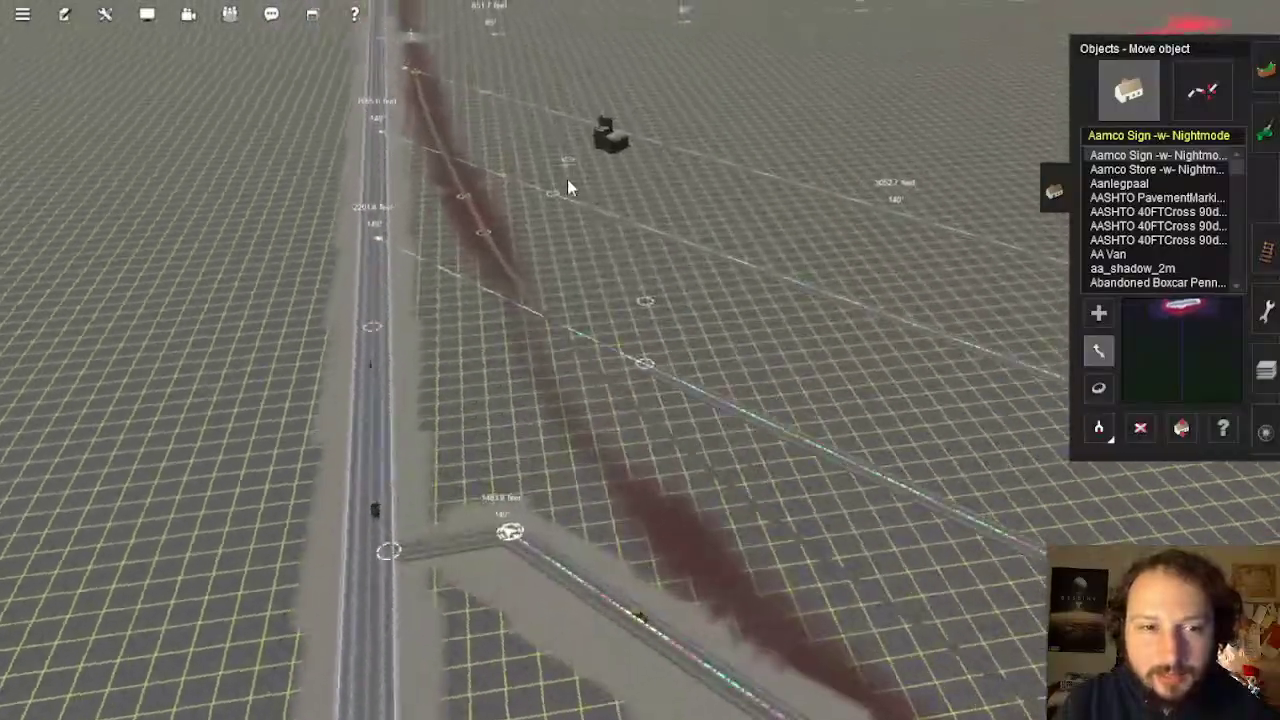
pyautogui.press('Right')
pyautogui.moveTo(716, 404); pyautogui.dragTo(686, 356)
pyautogui.rightClick(612, 165)
pyautogui.press('Up')
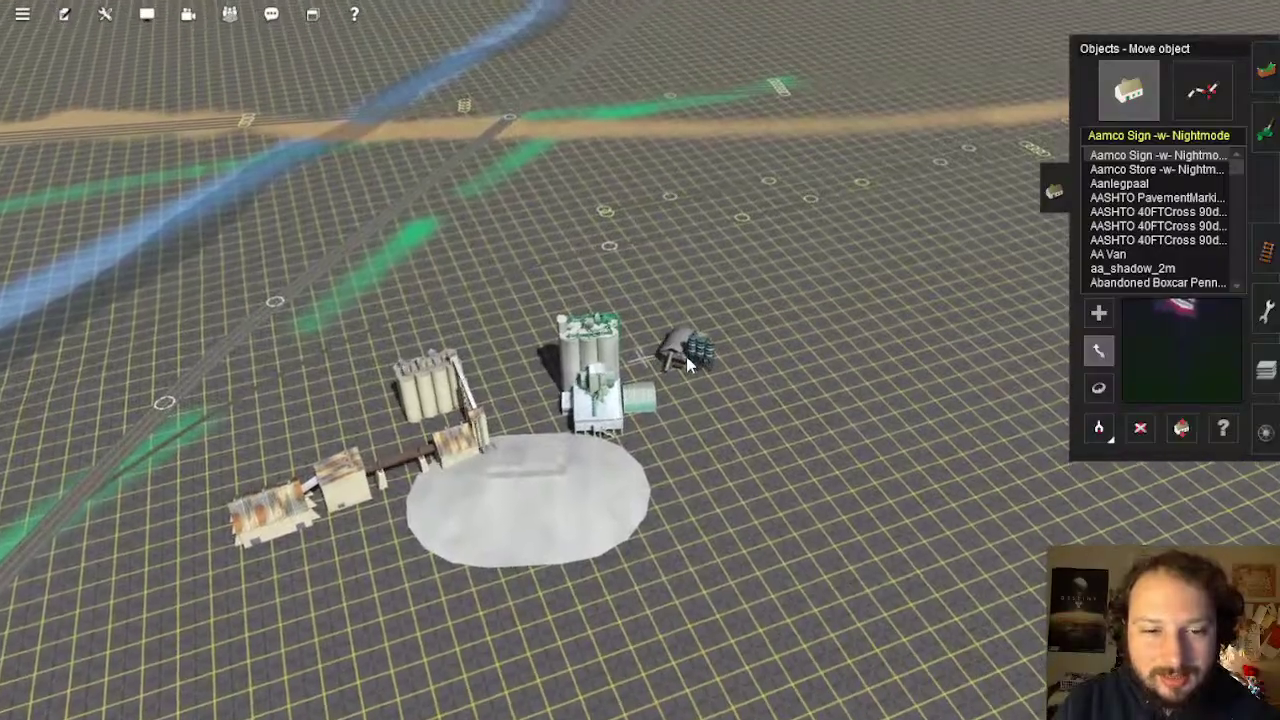
# Move the tower facility with the tall tanks from the highway site to the relocated group, near the white pad and small tank building
pyautogui.rightClick(894, 446)
pyautogui.press('Right')
pyautogui.press('Down')
pyautogui.press('Right')
pyautogui.rightClick(706, 292)
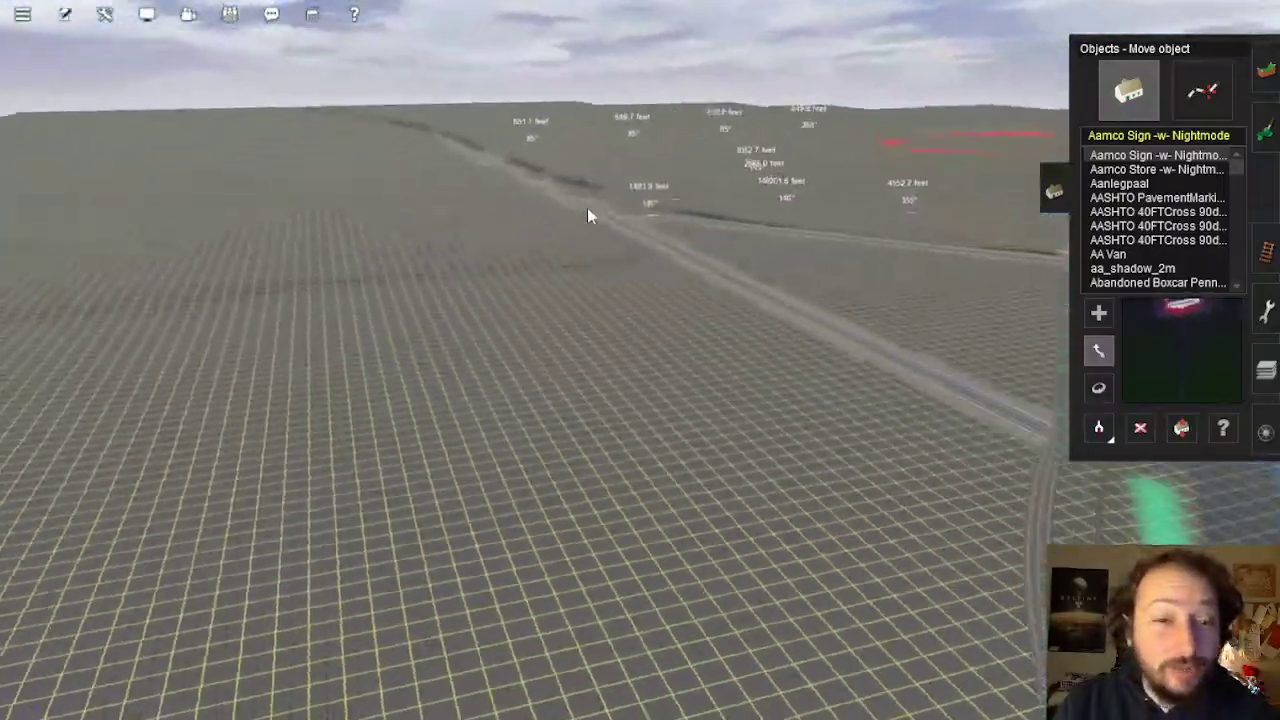
pyautogui.rightClick(625, 215)
pyautogui.rightClick(670, 232)
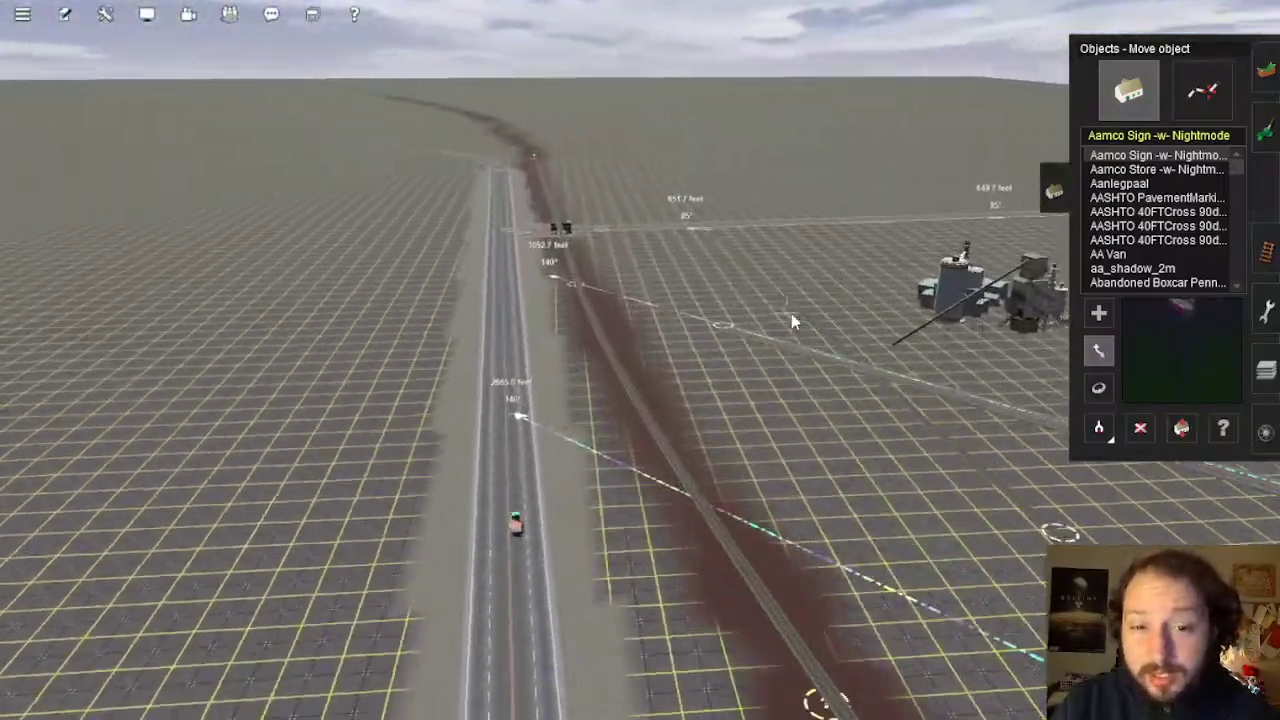
pyautogui.rightClick(793, 318)
pyautogui.press('Right')
pyautogui.moveTo(867, 393); pyautogui.dragTo(643, 285)
pyautogui.press('Right')
pyautogui.rightClick(1012, 425)
pyautogui.press('Up')
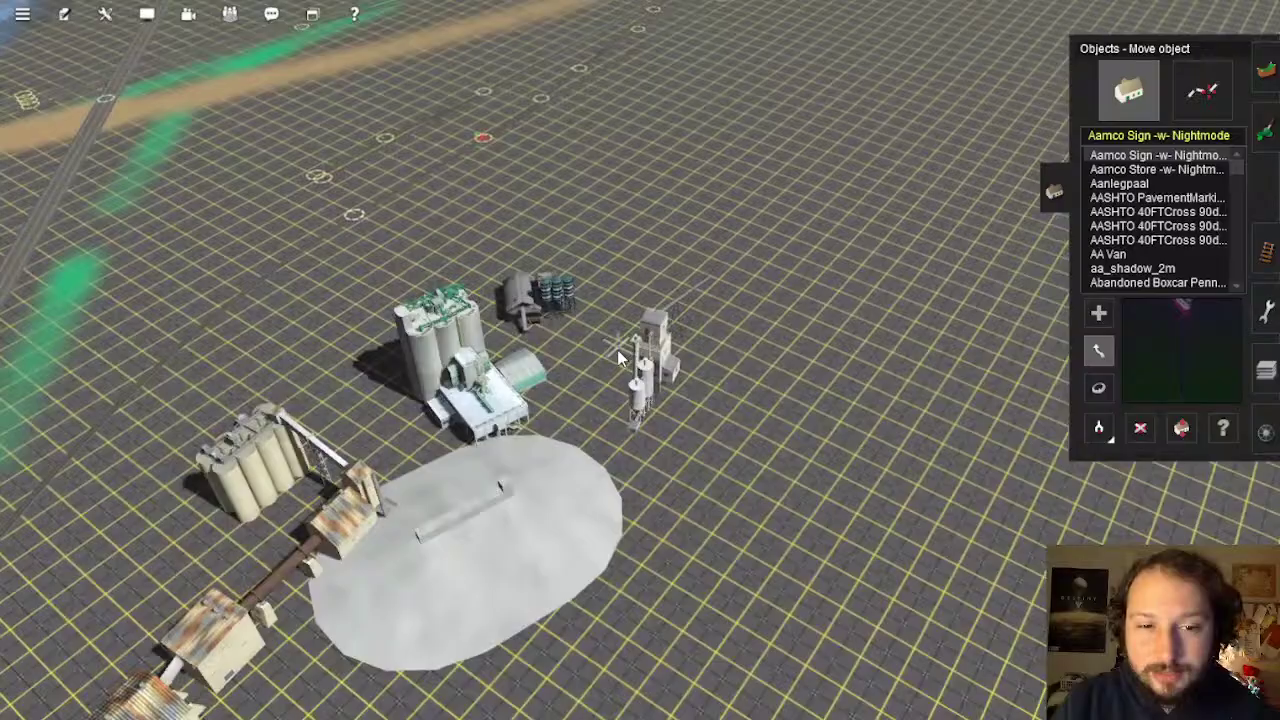
pyautogui.moveTo(620, 358); pyautogui.dragTo(879, 394, button='right')
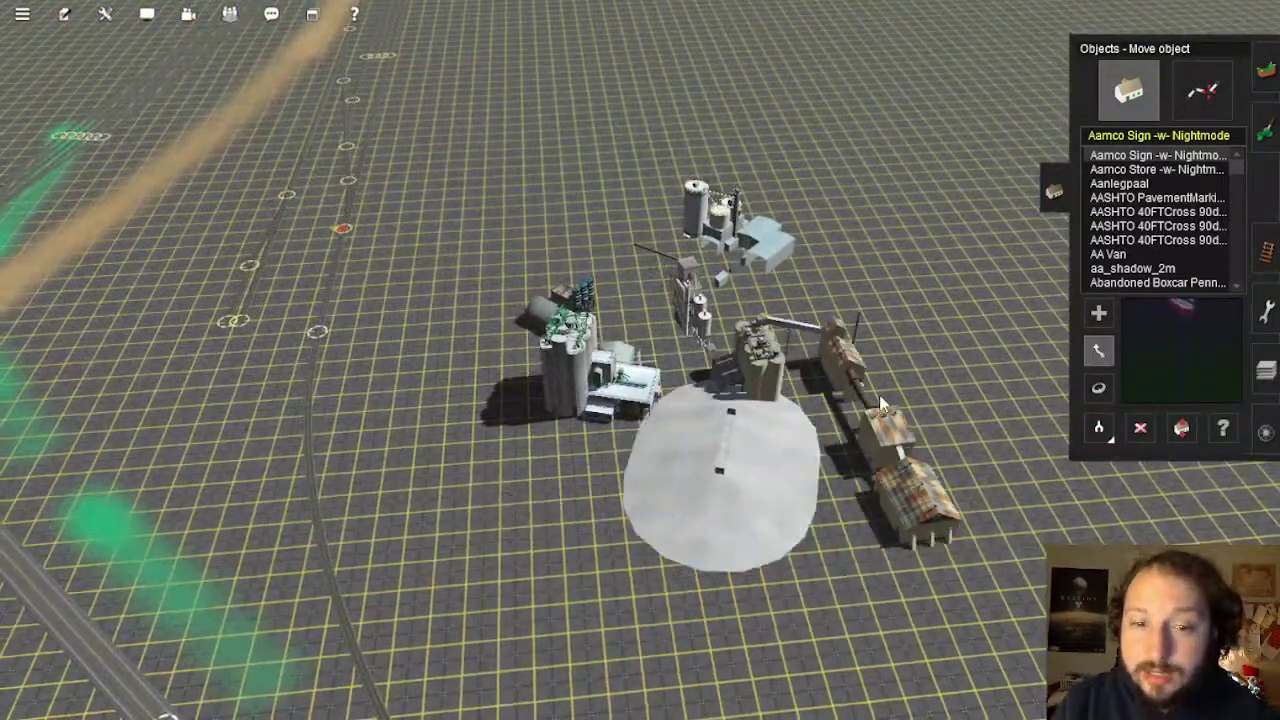
# Shift the beige silo complex with its connected houses slightly farther from the white oval pad
pyautogui.moveTo(879, 394); pyautogui.dragTo(891, 383)
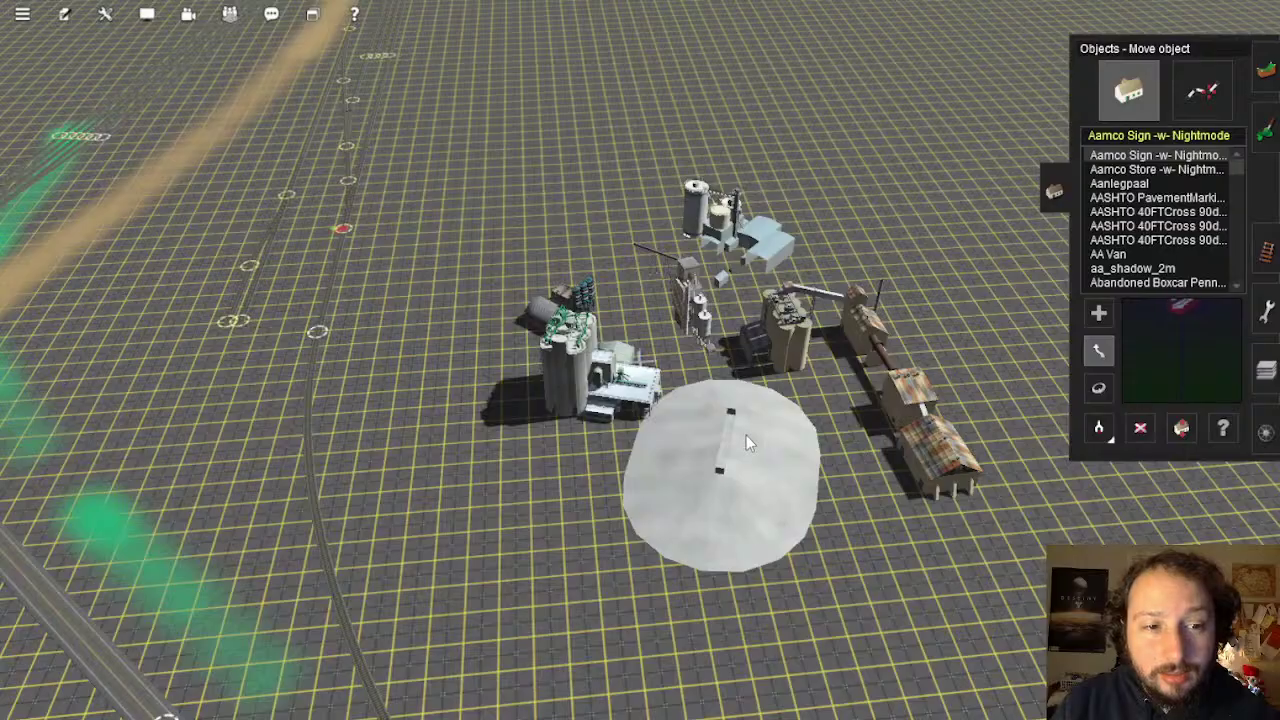
# Switch to adding objects and filter the content list by "mill", with the purple industry area beside the river in view
pyautogui.moveTo(450, 268); pyautogui.dragTo(575, 314, button='right')
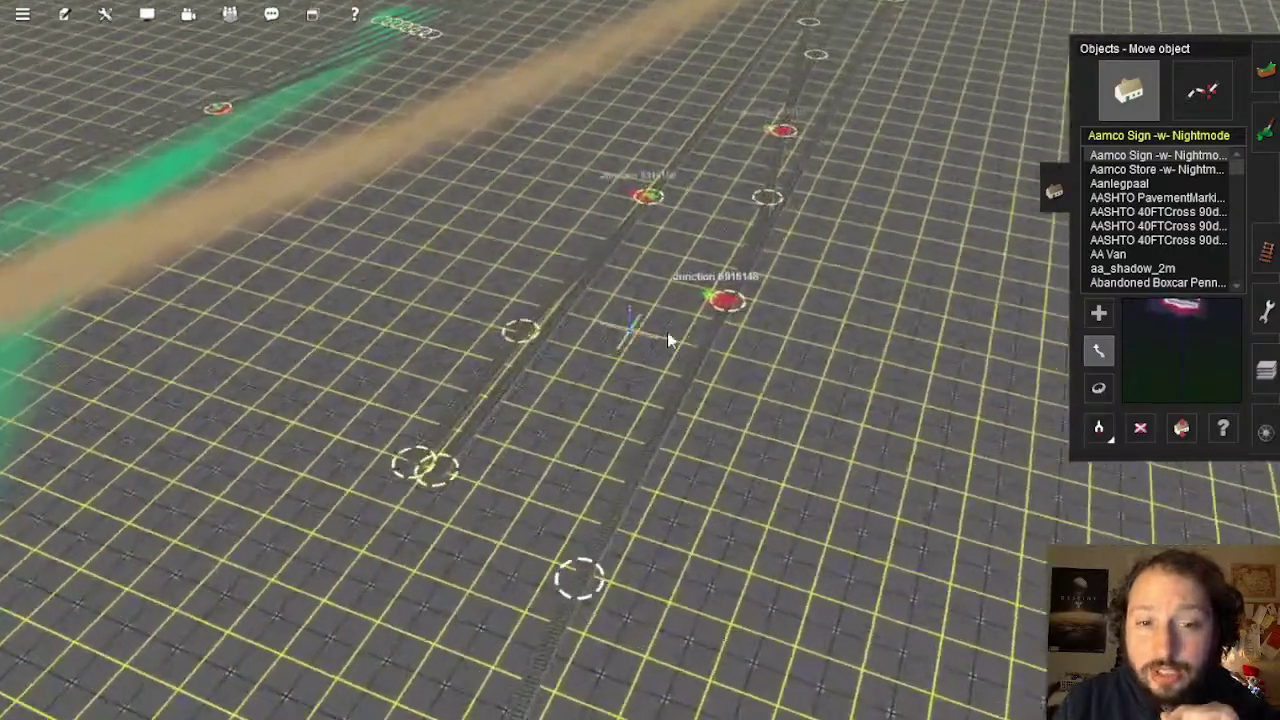
pyautogui.moveTo(670, 340); pyautogui.dragTo(653, 276, button='right')
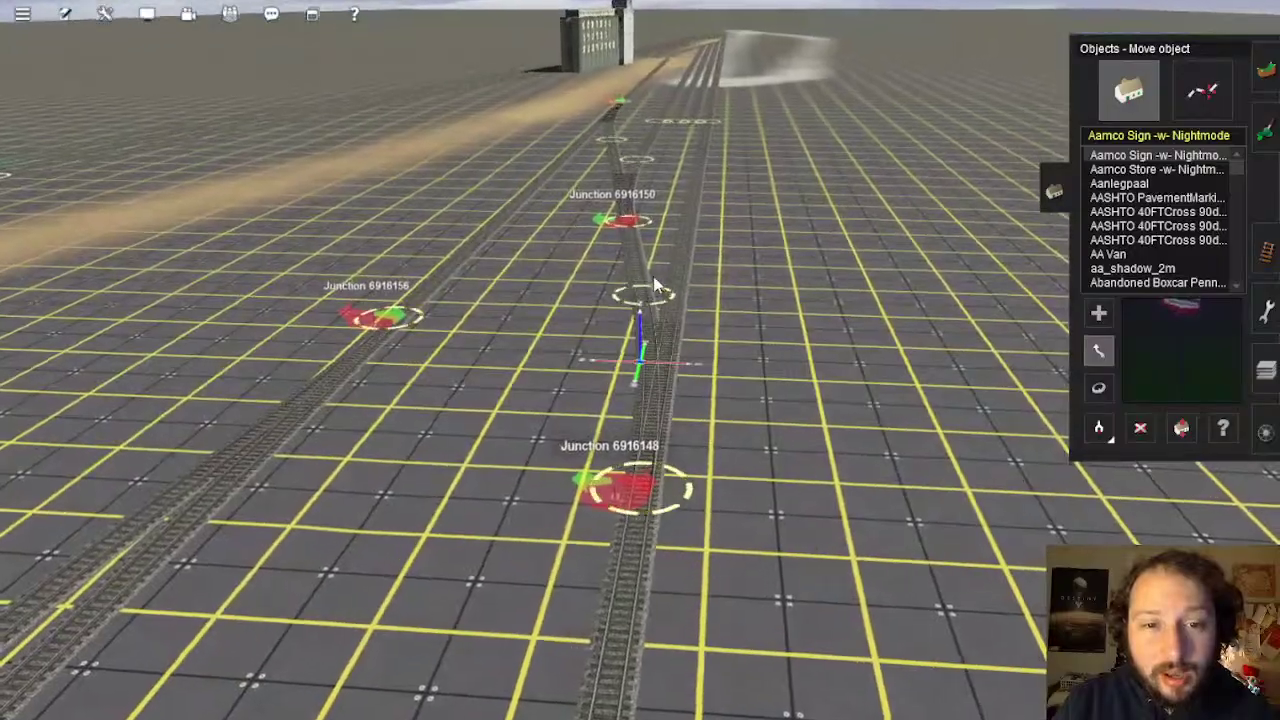
pyautogui.scroll(-3, 662, 340)
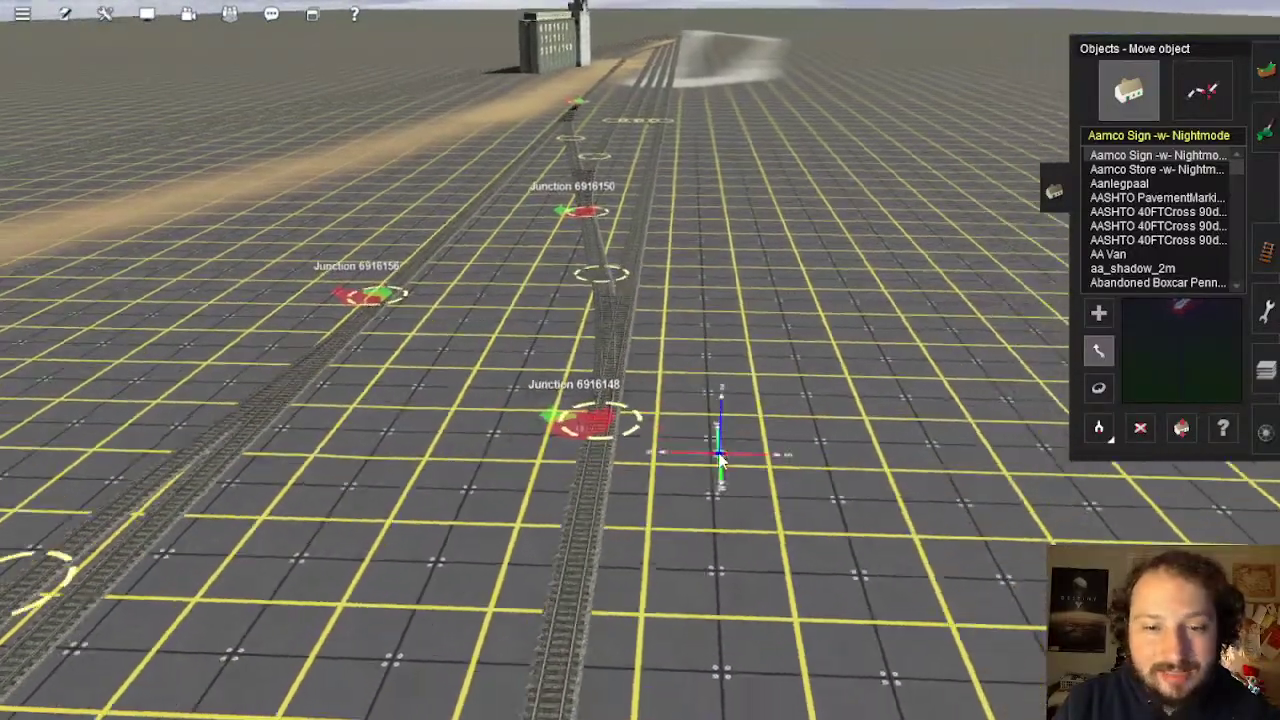
pyautogui.moveTo(662, 340); pyautogui.dragTo(620, 246, button='right')
pyautogui.press('a')
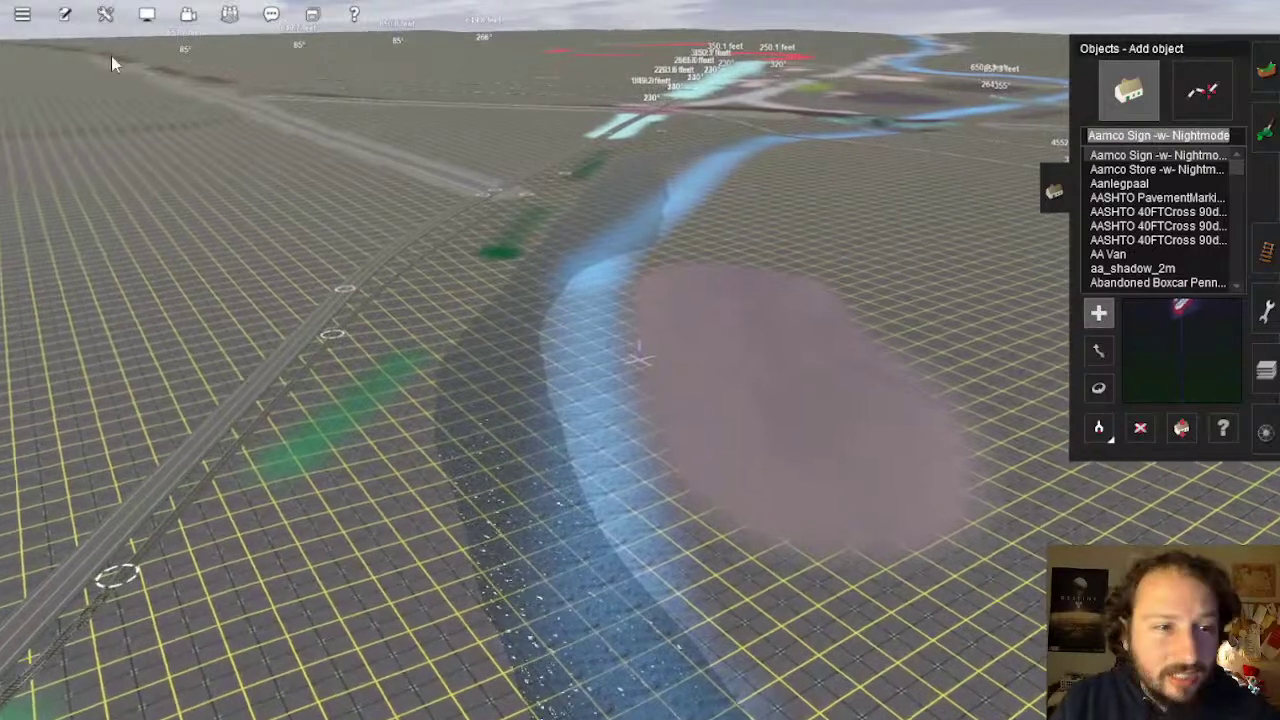
pyautogui.click(147, 14)
pyautogui.click(237, 60)
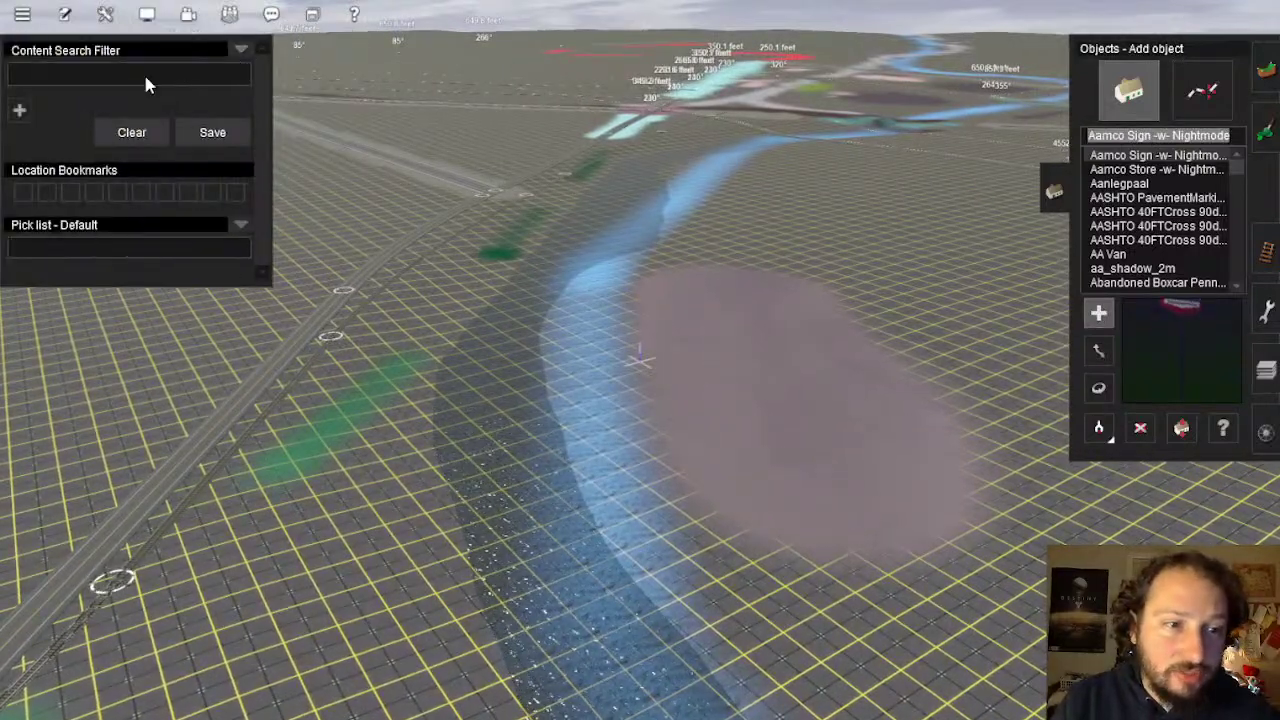
pyautogui.write('mill')
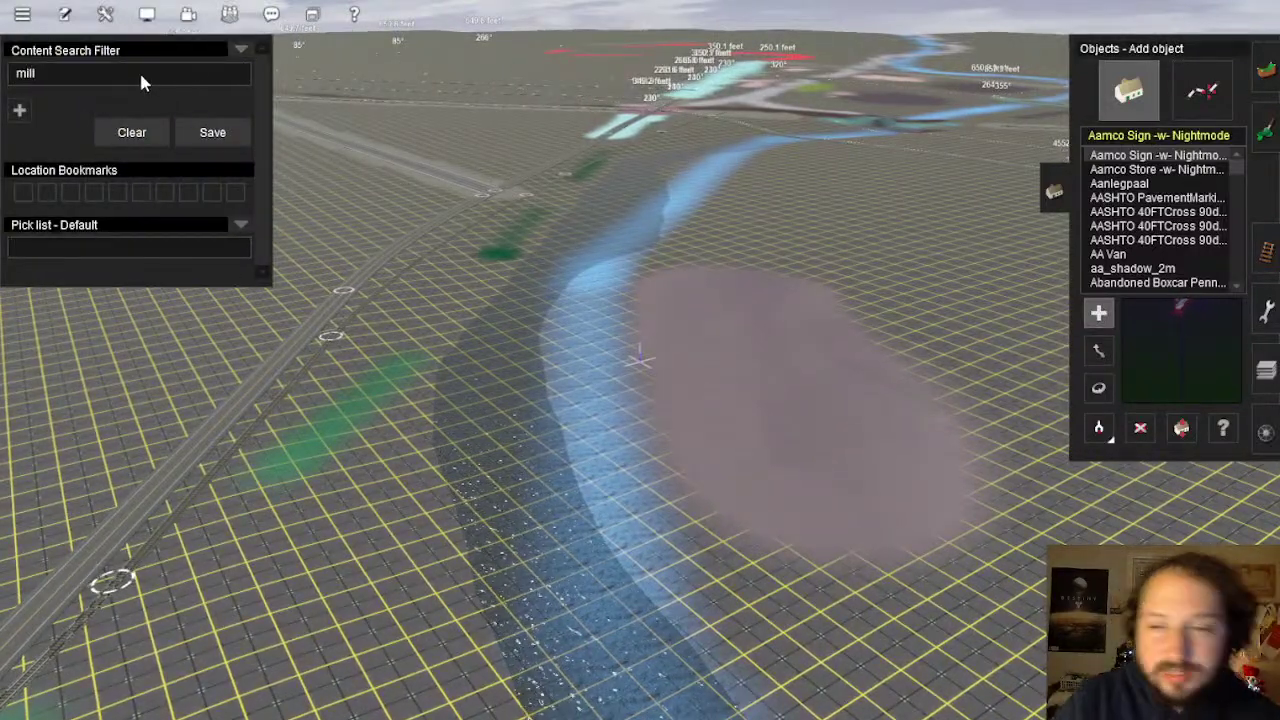
# Place the Ballard Mills Inc. DES building on the purple industry area beside the river and inspect it from several sides
pyautogui.click(1140, 170)
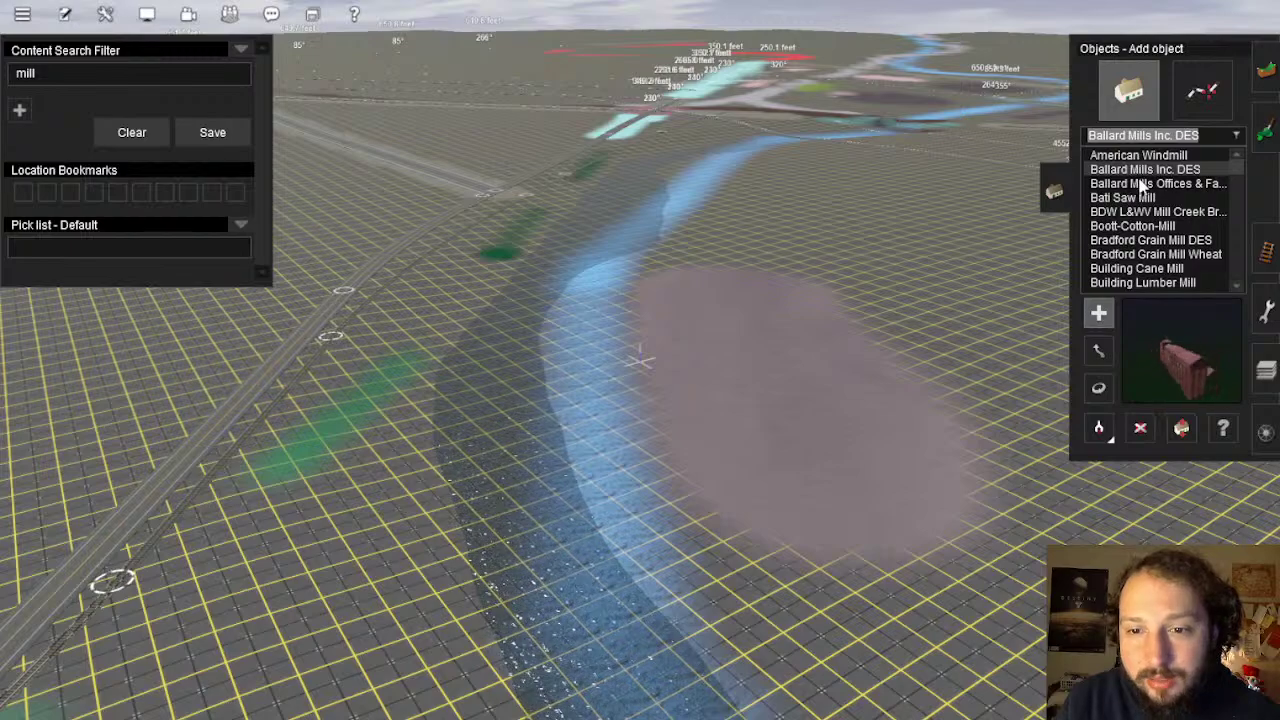
pyautogui.click(802, 367)
pyautogui.scroll(6, 680, 308)
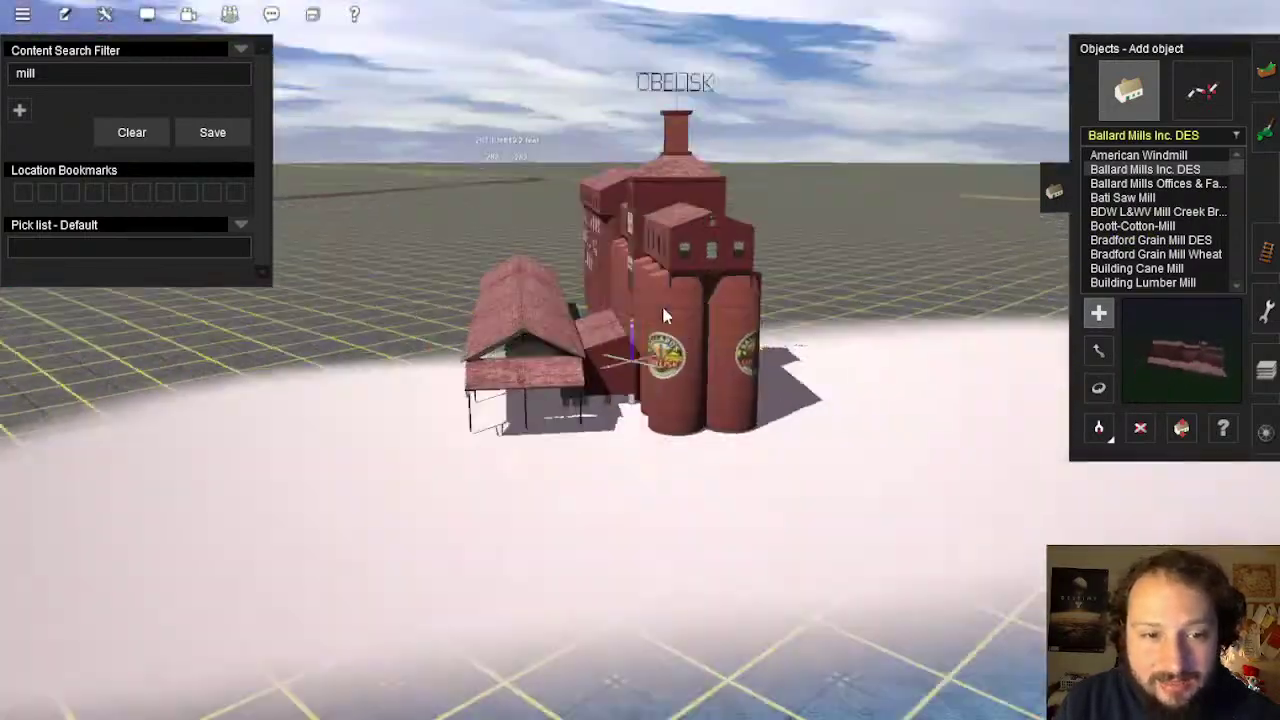
pyautogui.moveTo(663, 308); pyautogui.dragTo(780, 285, button='right')
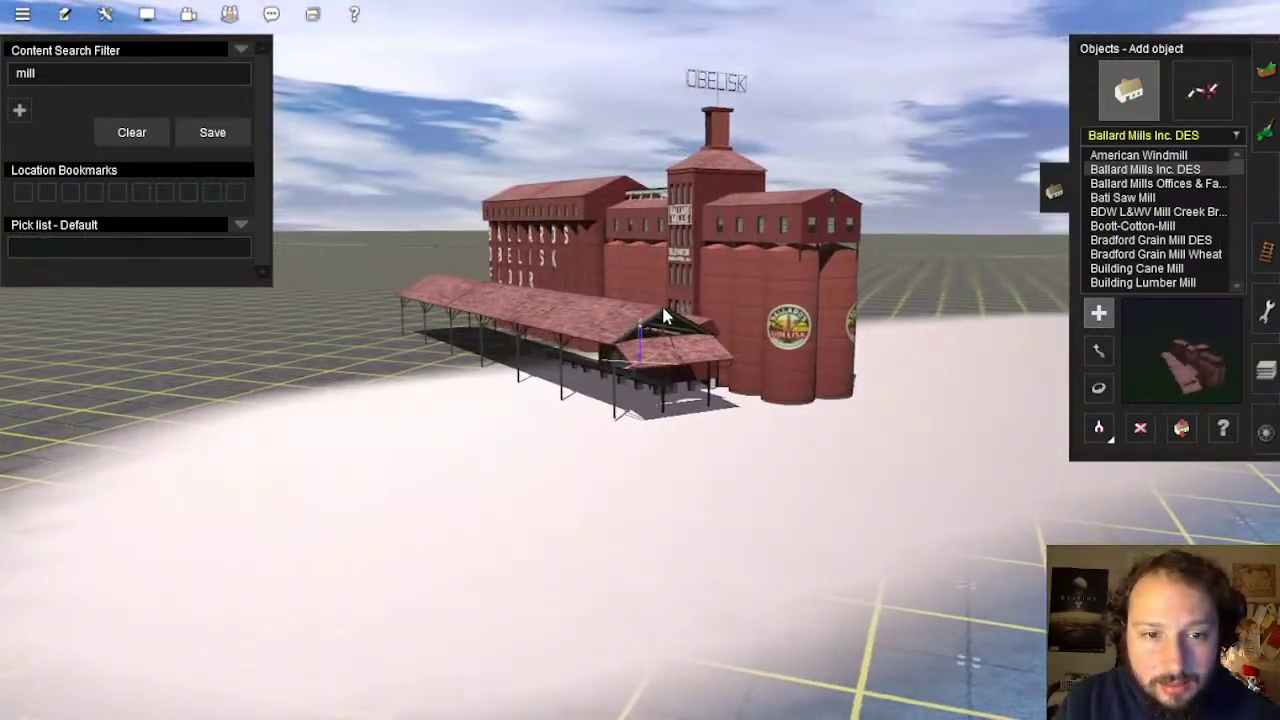
pyautogui.moveTo(663, 308); pyautogui.dragTo(520, 306, button='right')
pyautogui.press('Left')
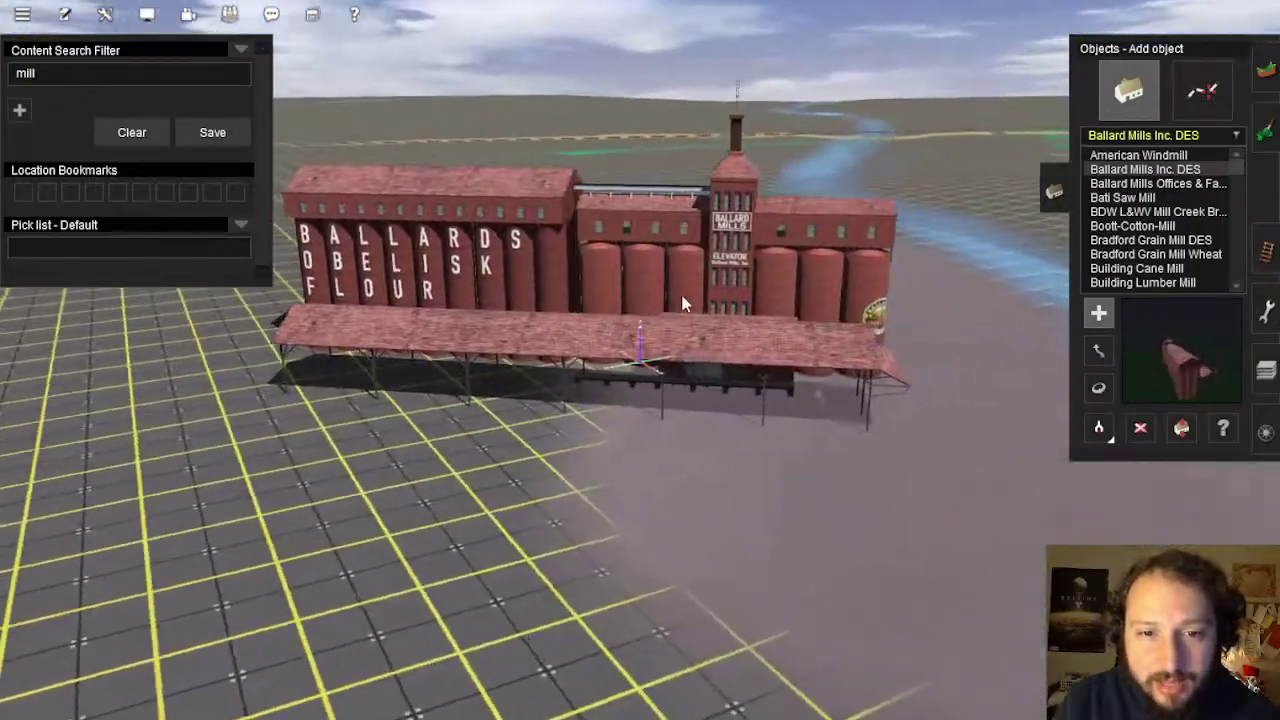
pyautogui.scroll(5, 668, 420)
pyautogui.scroll(-5, 700, 480)
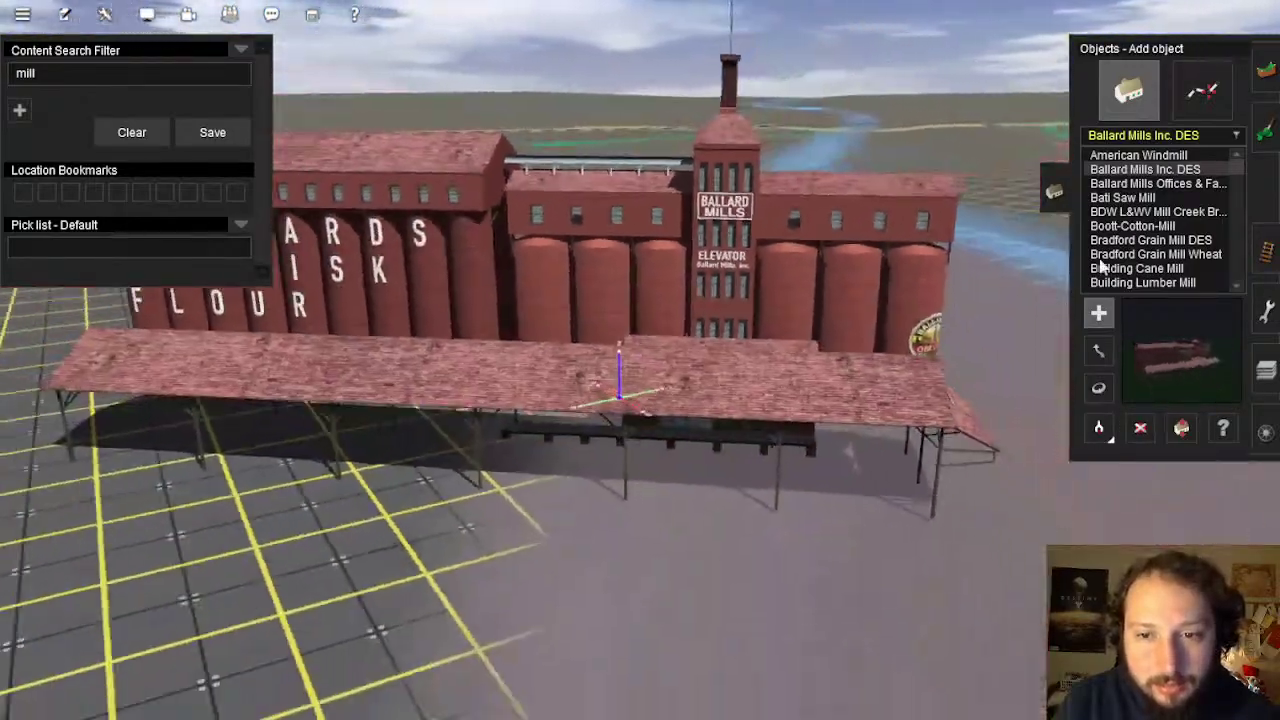
# Try out the Ballard Mills Offices & Factory in front of the red flour mill and remove it
pyautogui.press('Down')
pyautogui.click(704, 582)
pyautogui.press('Left')
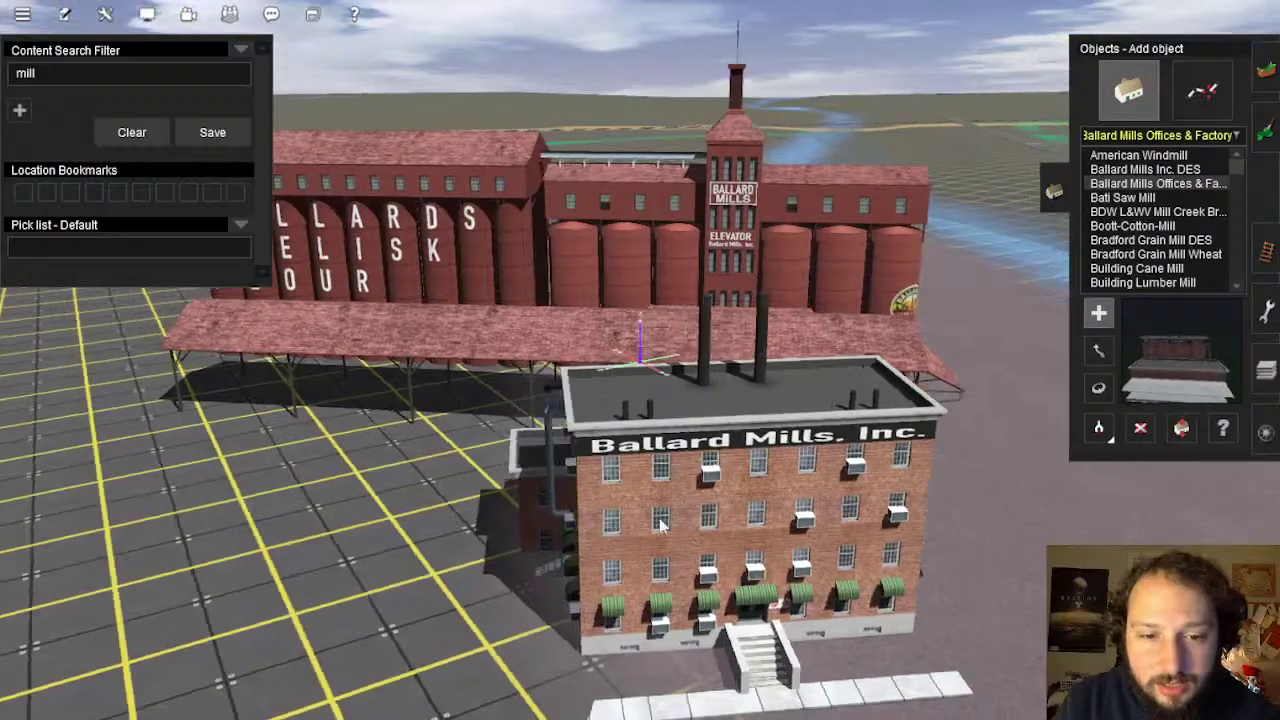
pyautogui.rightClick(707, 457)
pyautogui.press('Left')
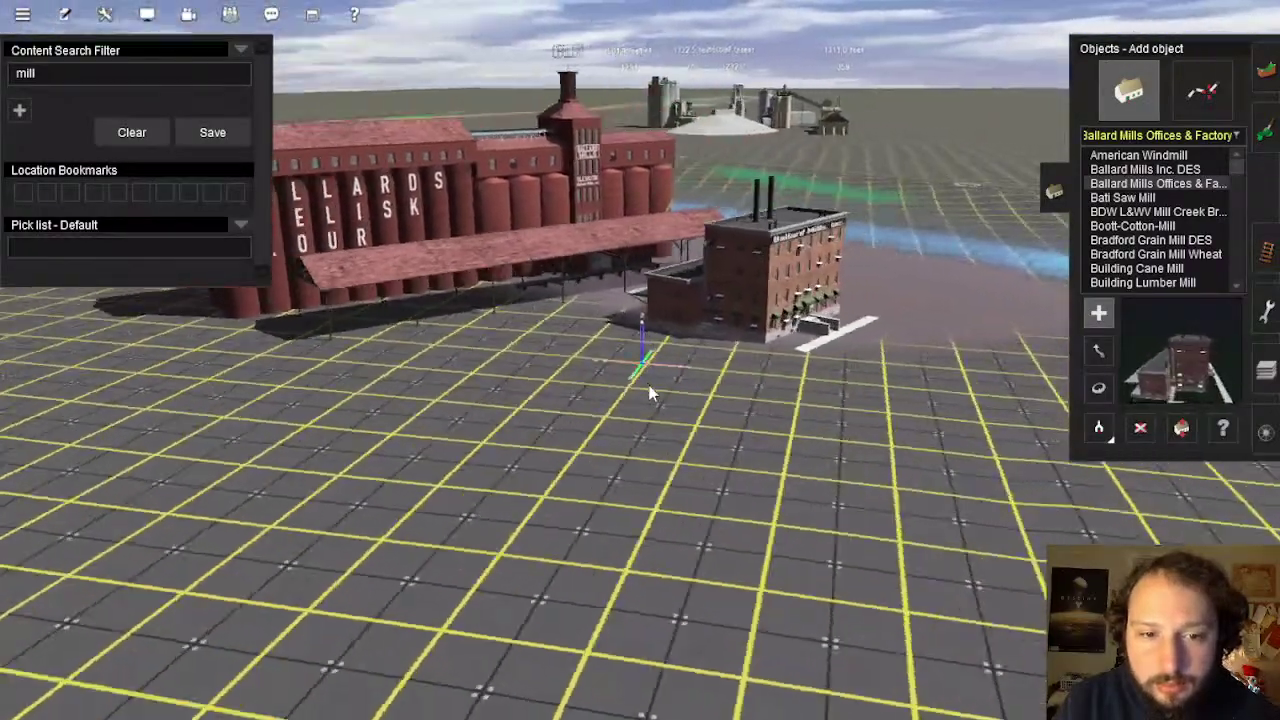
pyautogui.press('Left')
pyautogui.hotkey('ctrl', 'z')
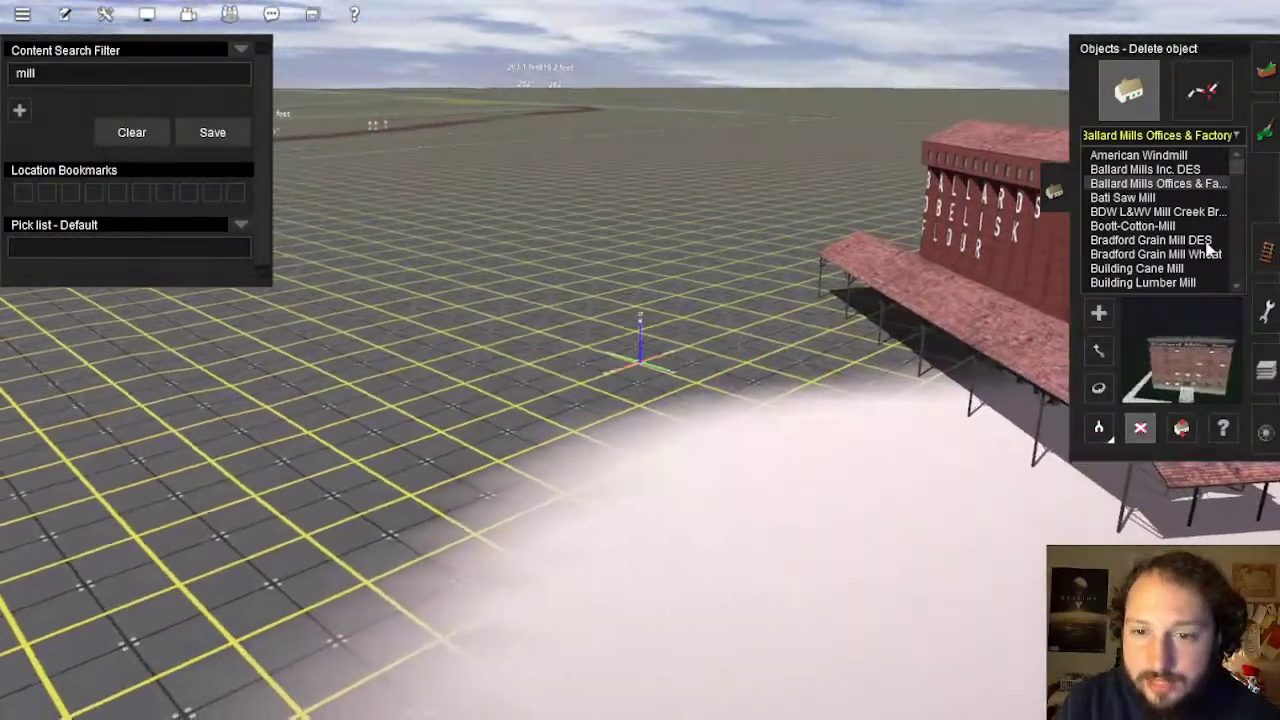
# Try out the Bati Saw Mill beside the red flour mill, view it from several angles, and remove it
pyautogui.click(1122, 197)
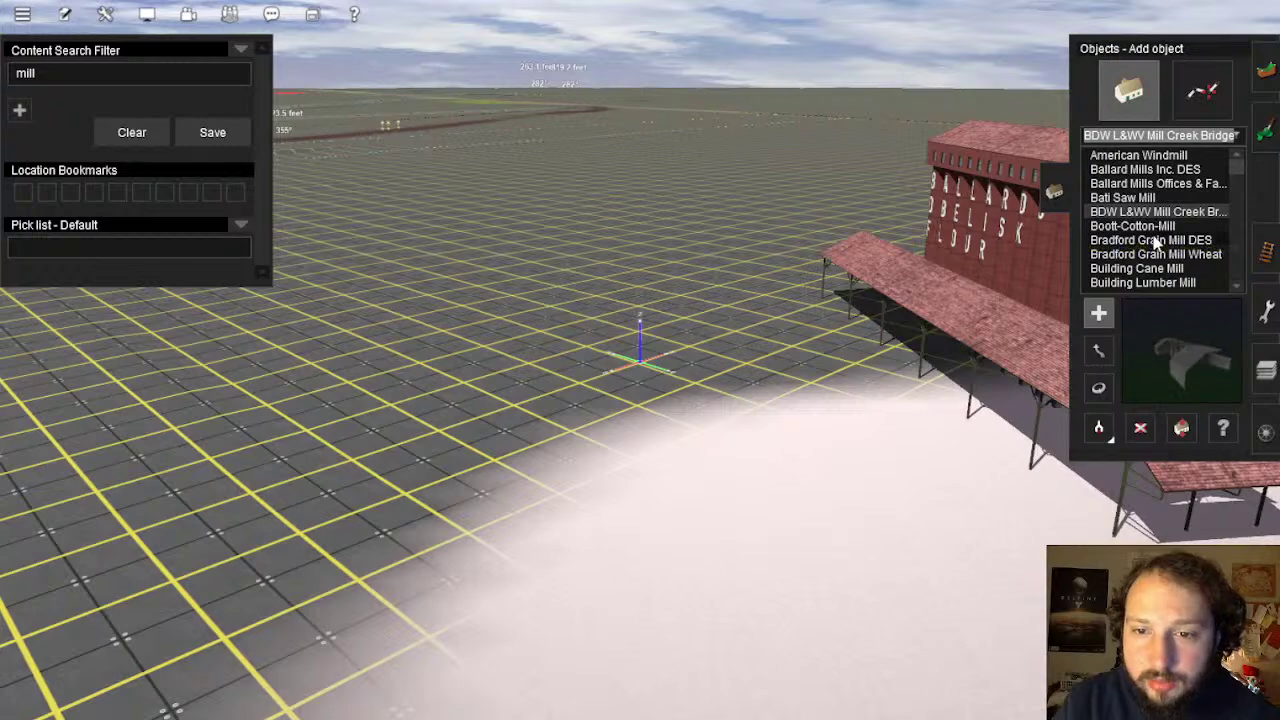
pyautogui.click(590, 345)
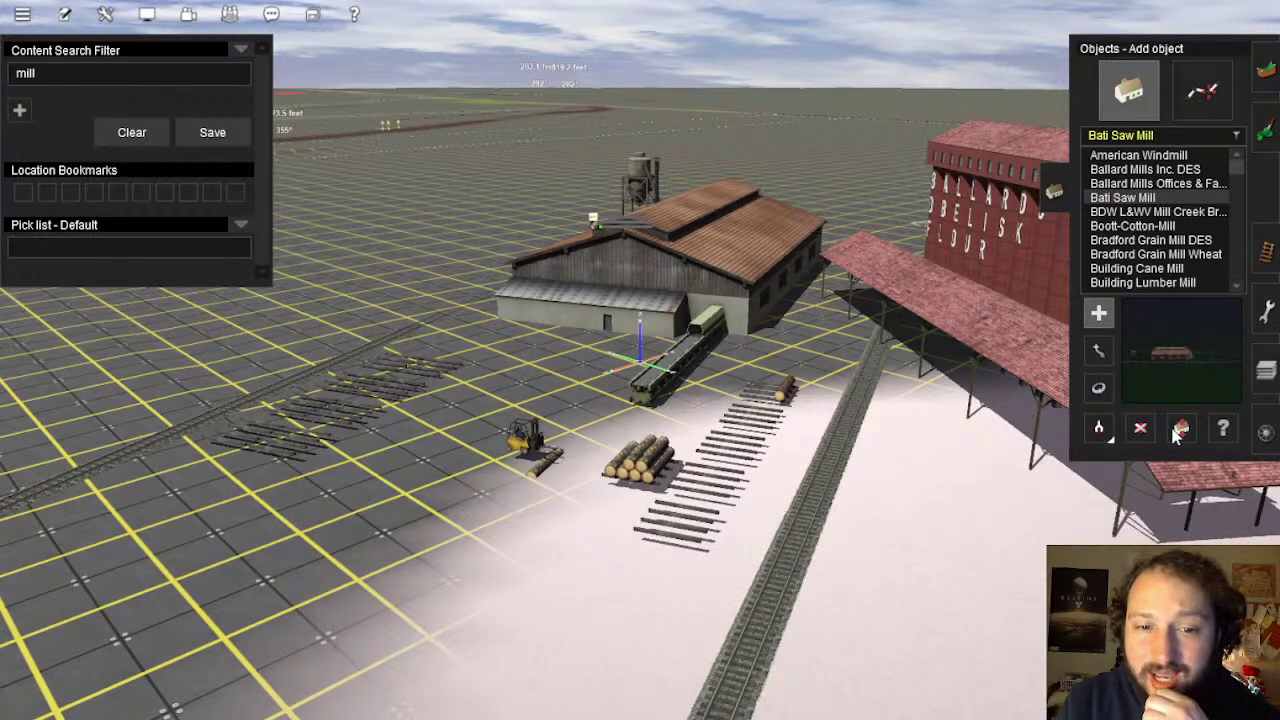
pyautogui.press('Left')
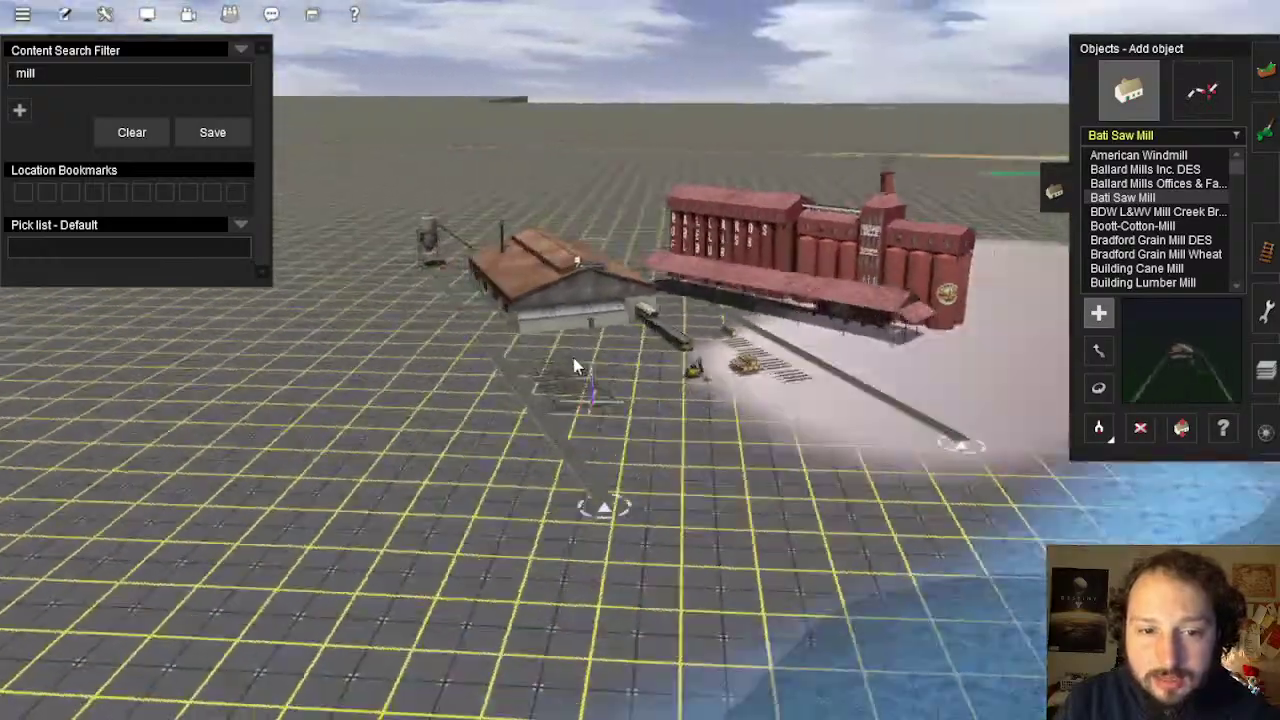
pyautogui.press('Left')
pyautogui.press('Up')
pyautogui.scroll(3, 690, 355)
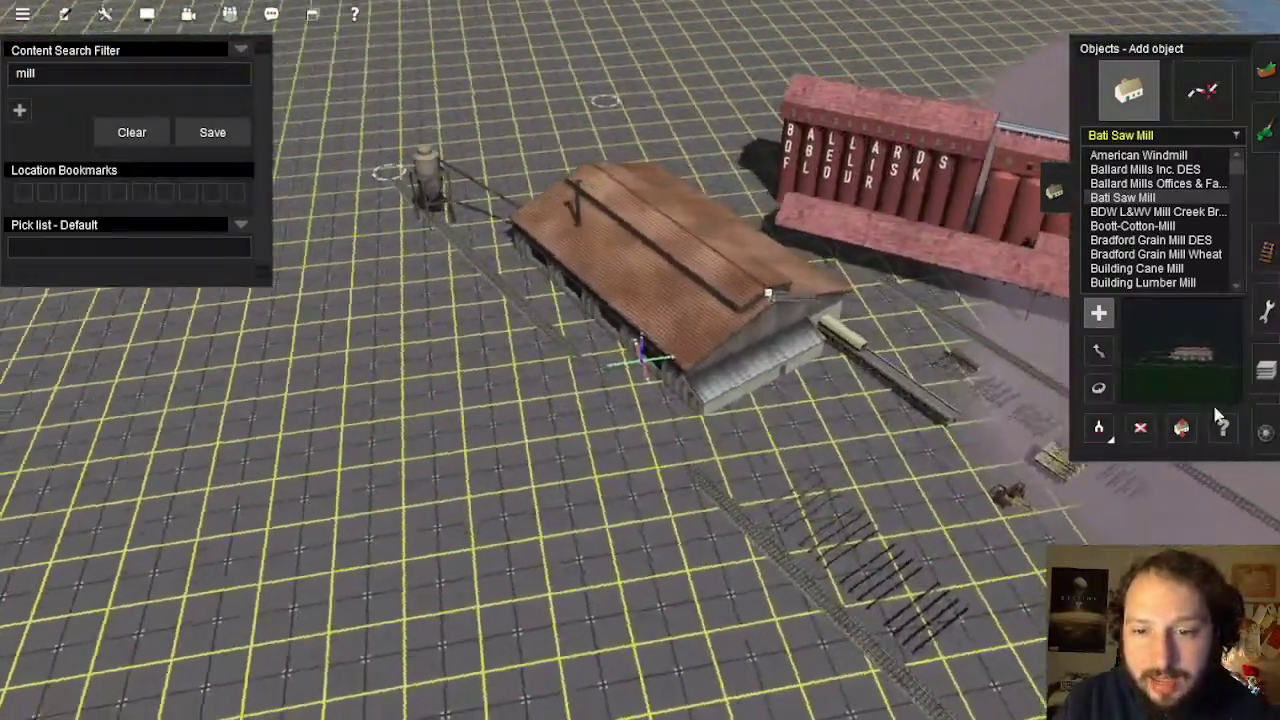
pyautogui.press('Left')
pyautogui.press('Down')
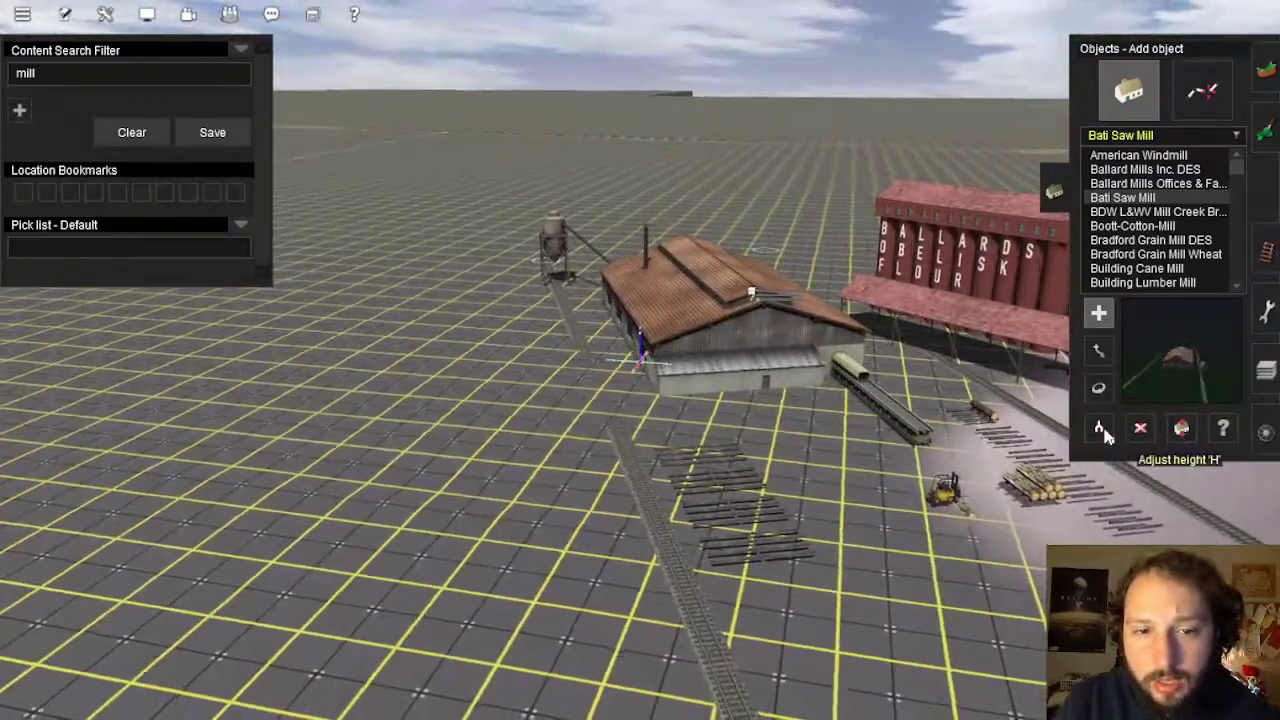
pyautogui.press('Left')
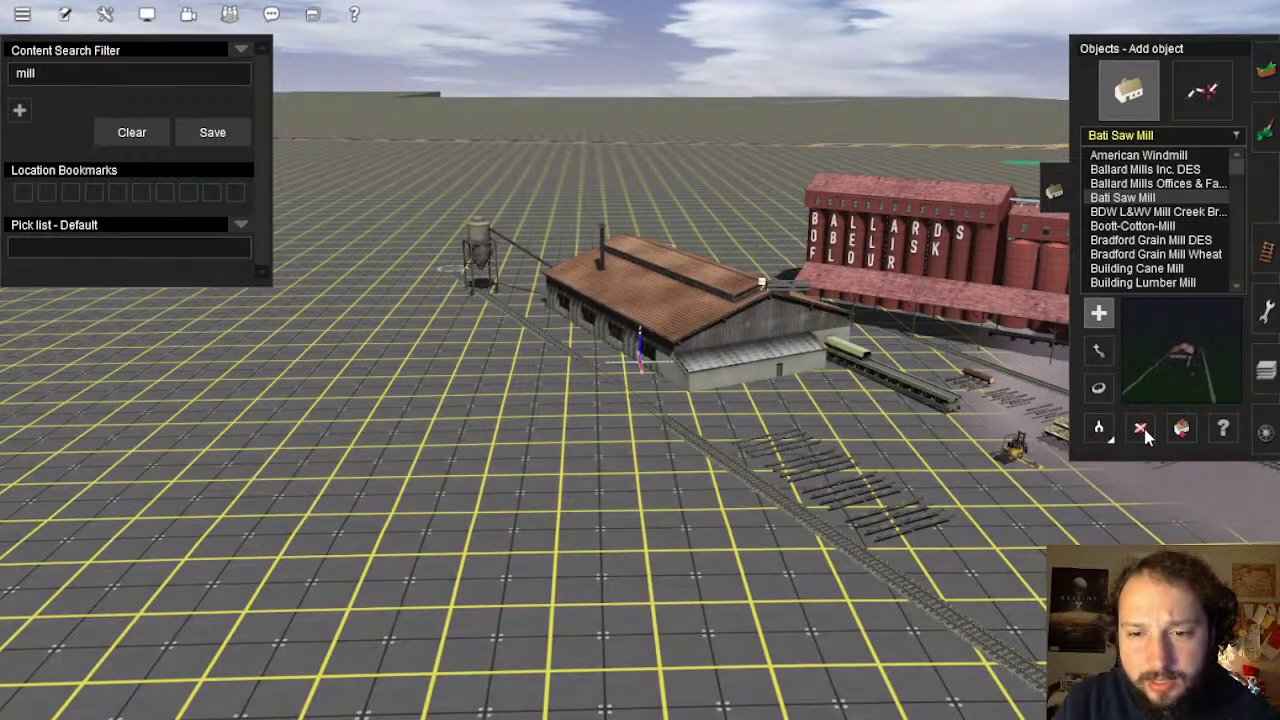
pyautogui.click(1141, 429)
pyautogui.hotkey('ctrl', 'z')
# Preview the BDW L&WV Mill Creek Bridge, Boott-Cotton-Mill, Bradford Grain Mill DES and Bradford Grain Mill Wheat models
pyautogui.click(1113, 212)
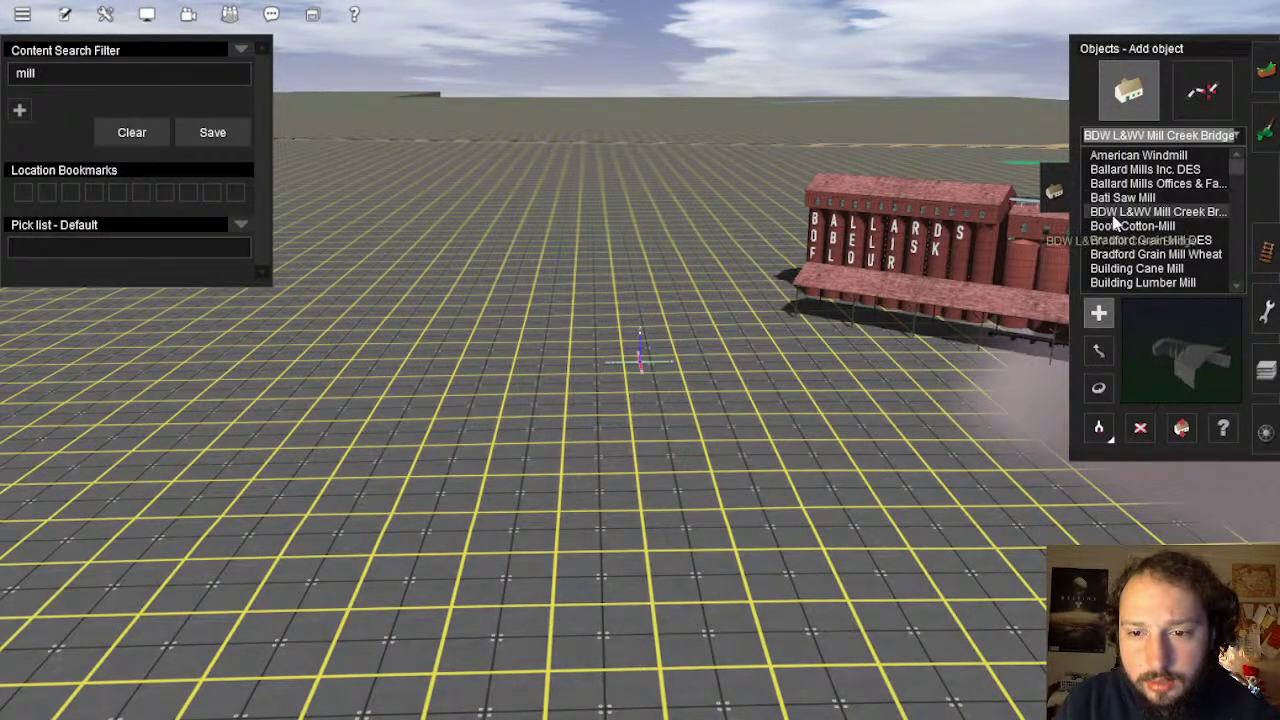
pyautogui.click(1135, 227)
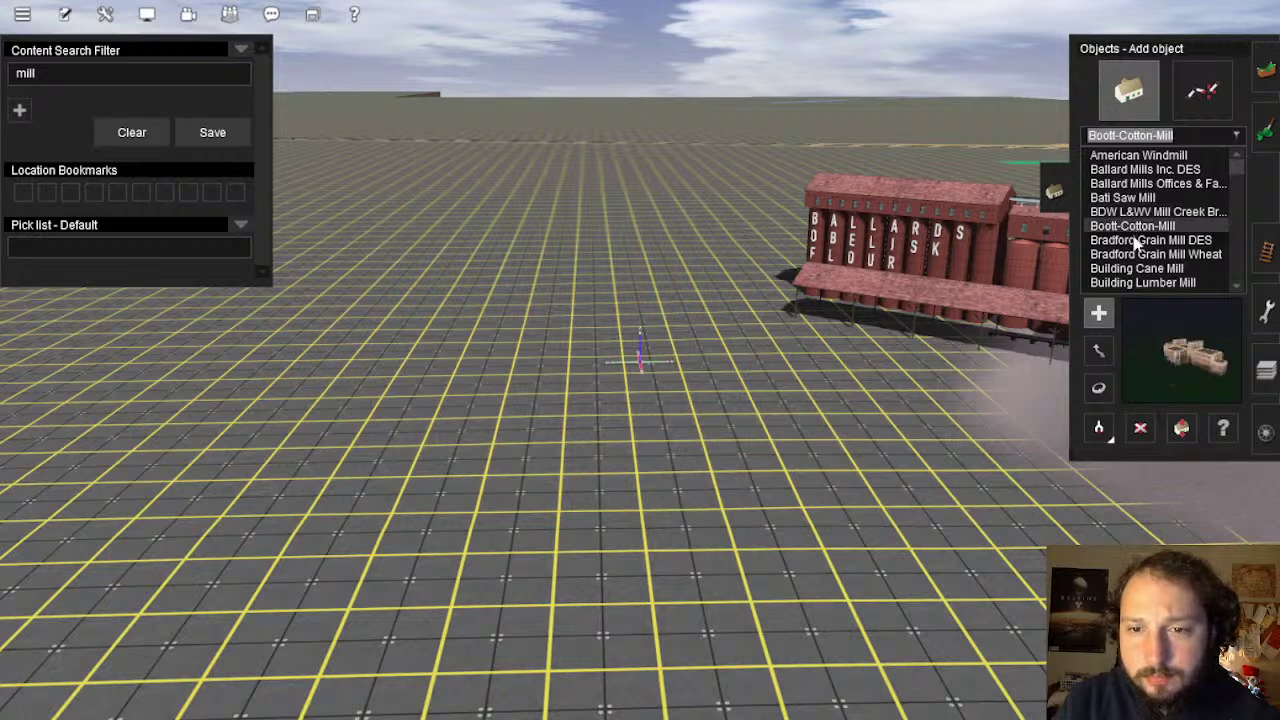
pyautogui.click(1187, 240)
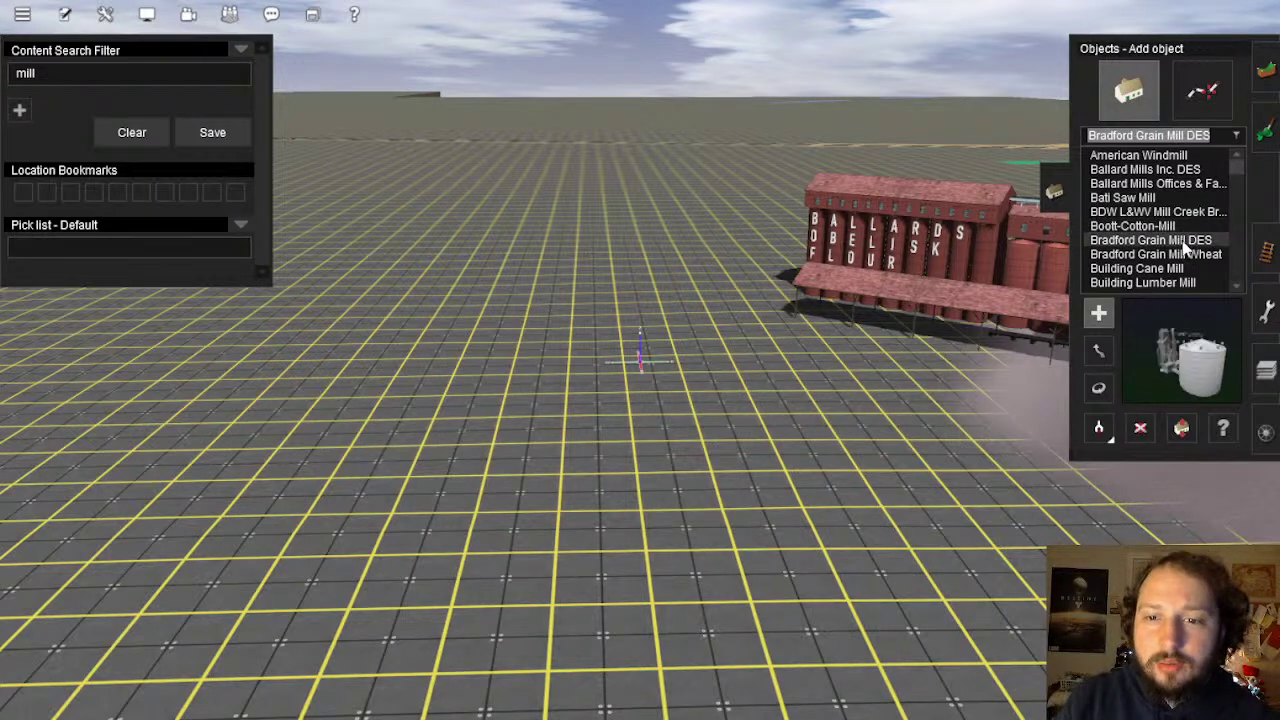
pyautogui.click(1185, 256)
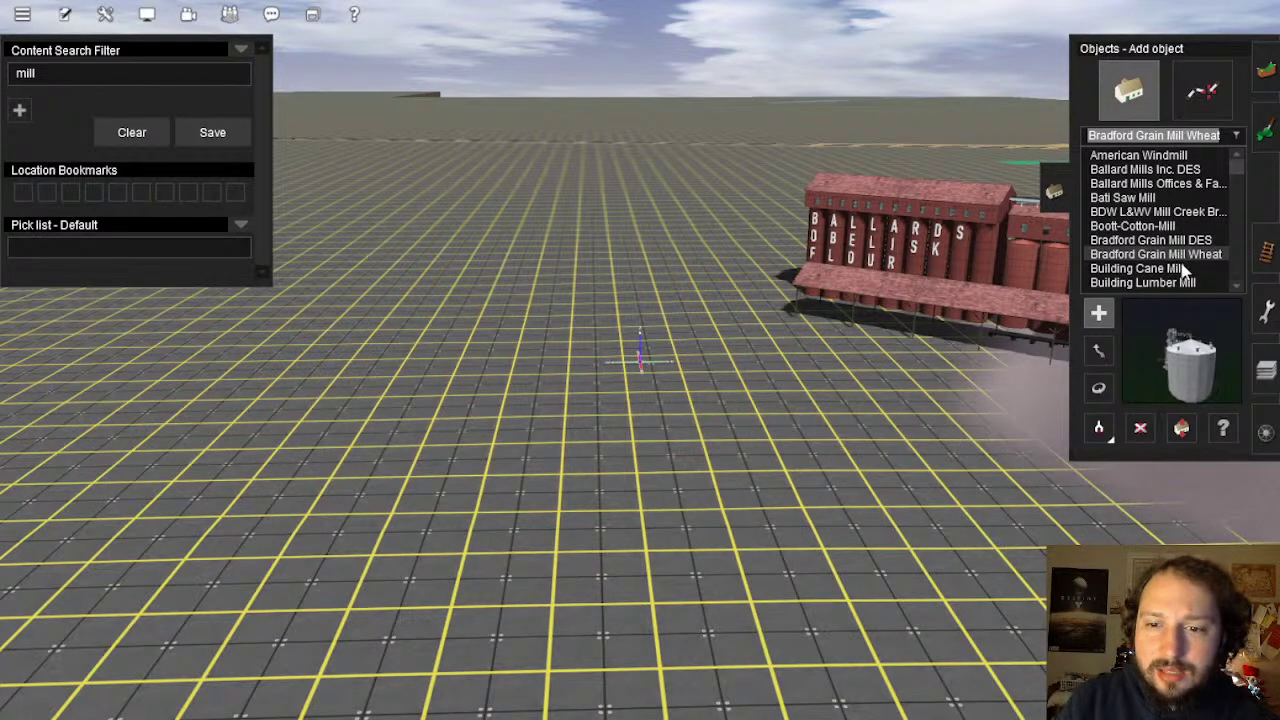
# Try out the Building Cane Mill on the open ground beside the red flour mill, inspect it, and delete it
pyautogui.click(1184, 267)
pyautogui.scroll(-1, 1175, 257)
pyautogui.click(590, 329)
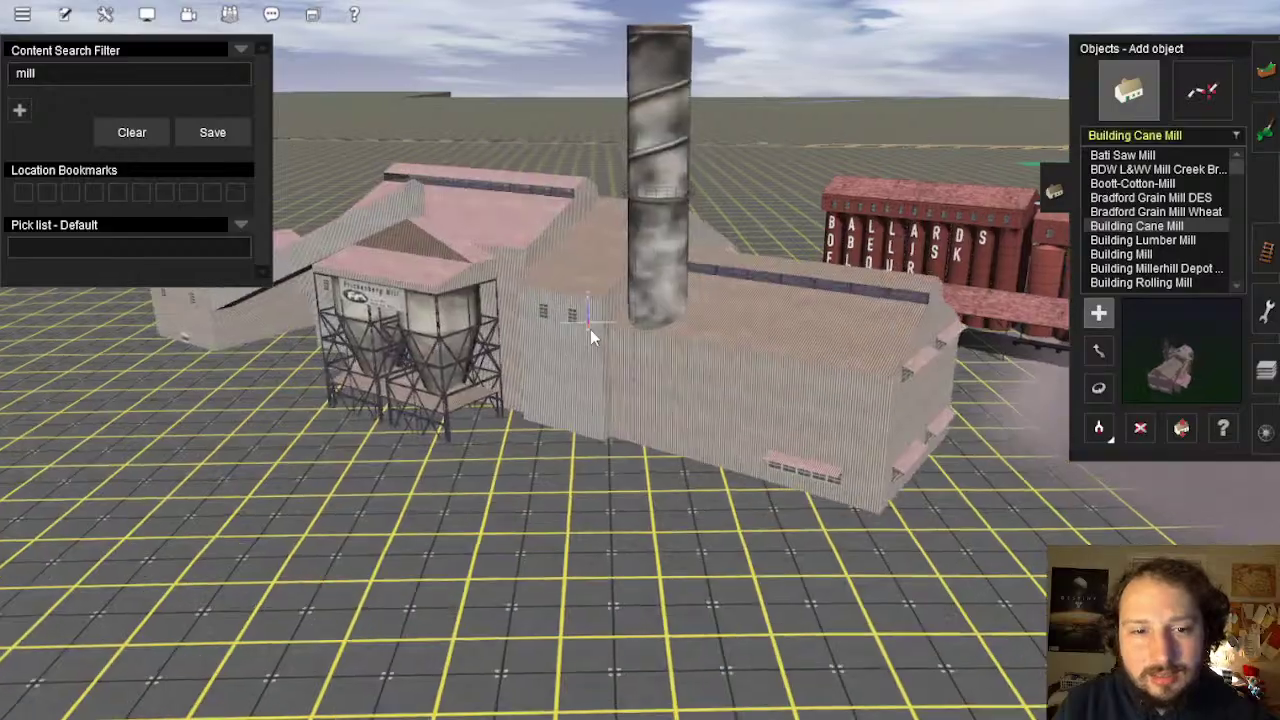
pyautogui.press('Right')
pyautogui.press('Down')
pyautogui.press('Up')
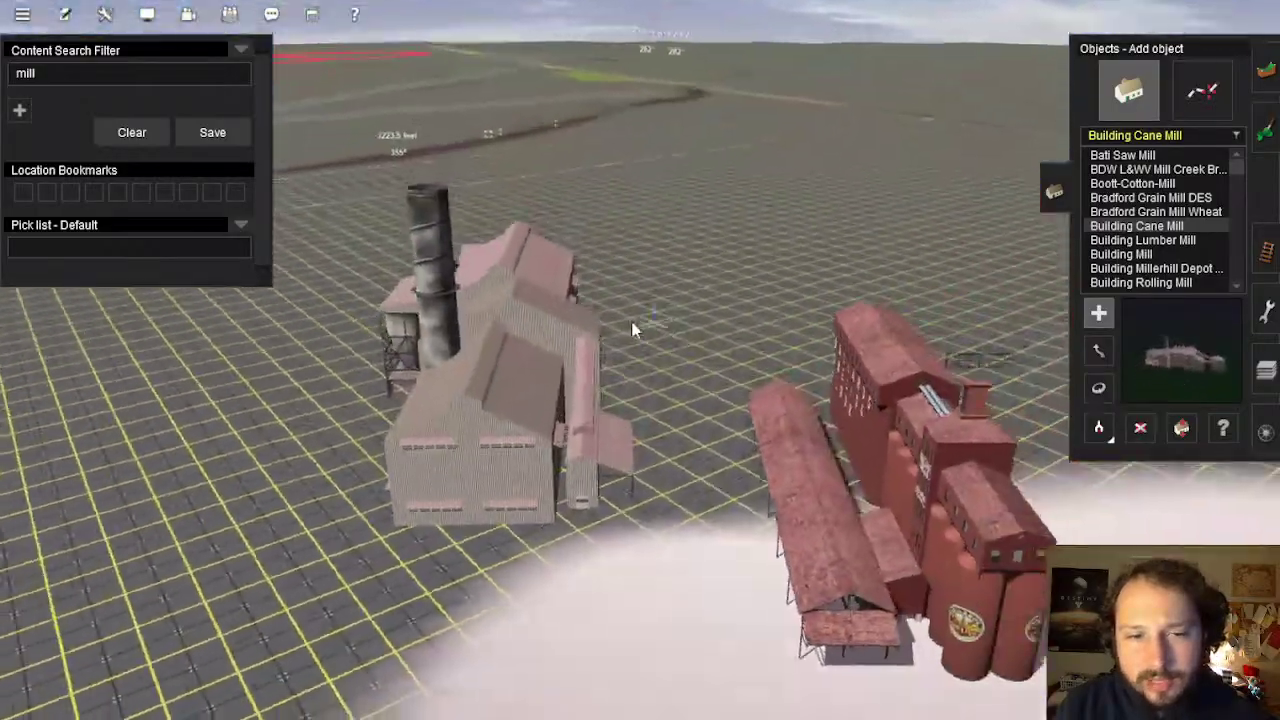
pyautogui.press('Left')
pyautogui.press('Left')
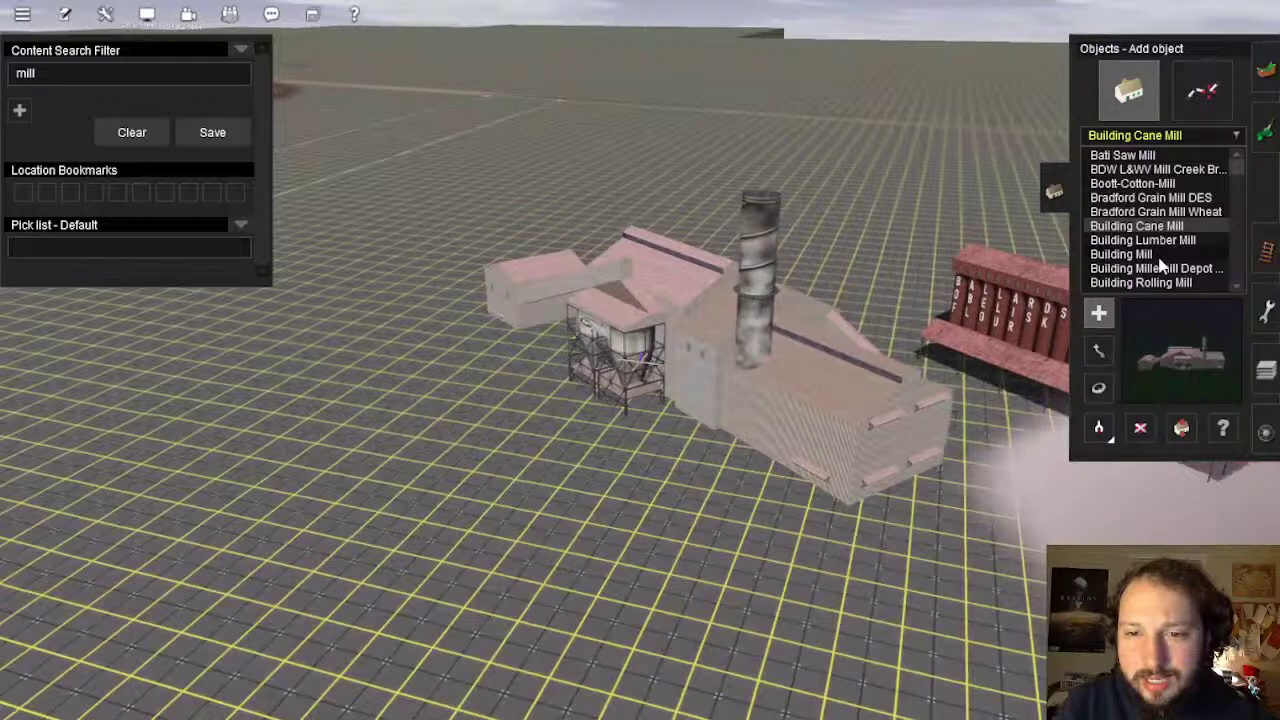
pyautogui.click(1110, 241)
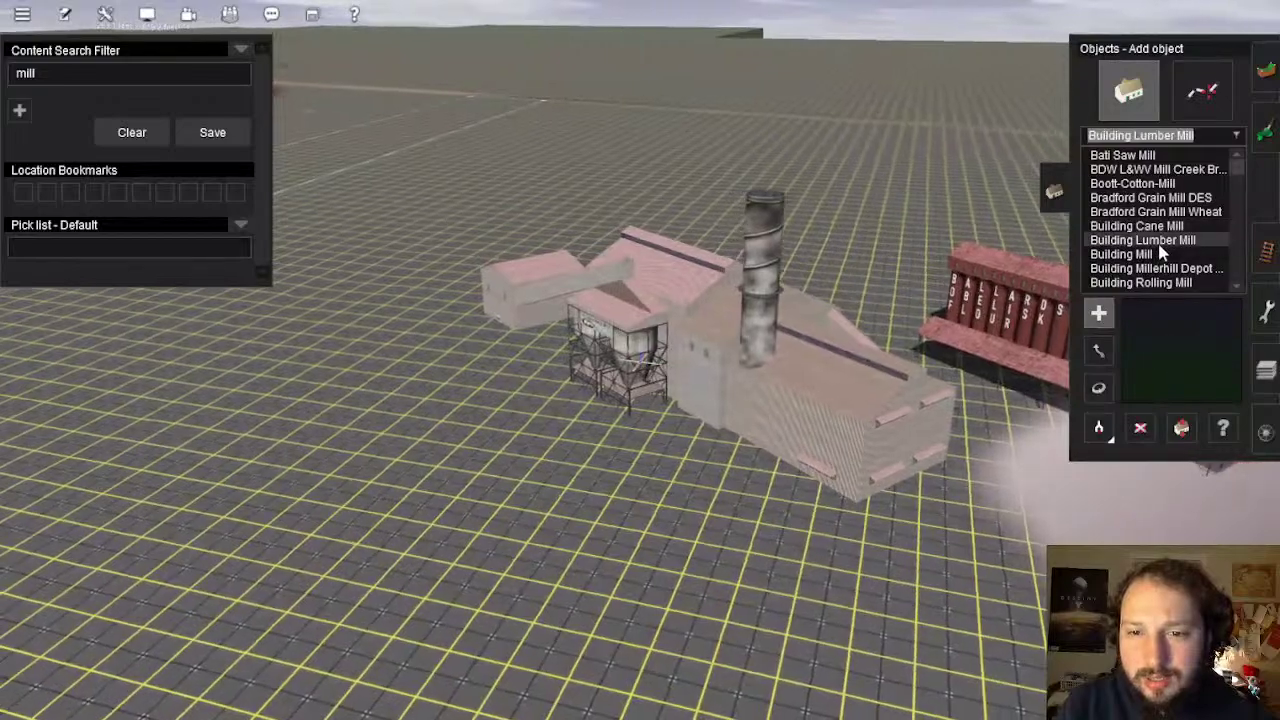
pyautogui.press('d')
pyautogui.click(755, 420)
pyautogui.click(980, 370)
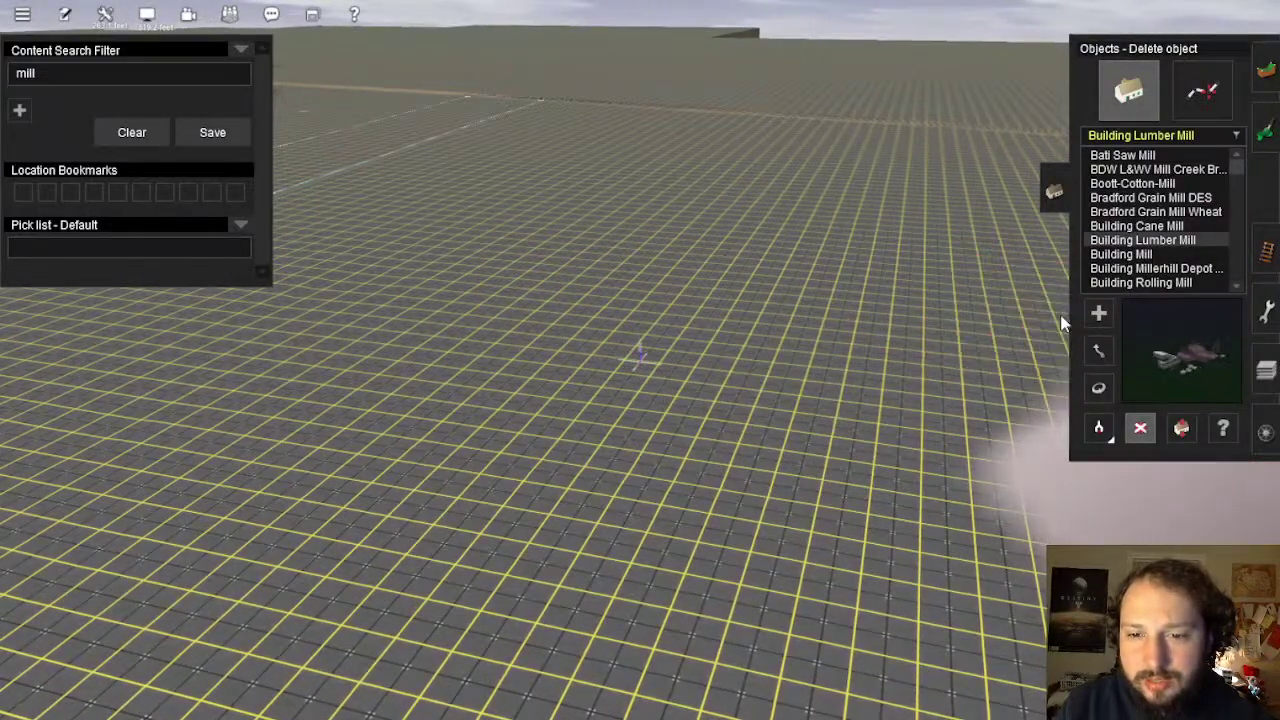
# Try out the Building Lumber Mill on the open ground near the purple area, view it all around, and delete it
pyautogui.click(1098, 320)
pyautogui.click(666, 395)
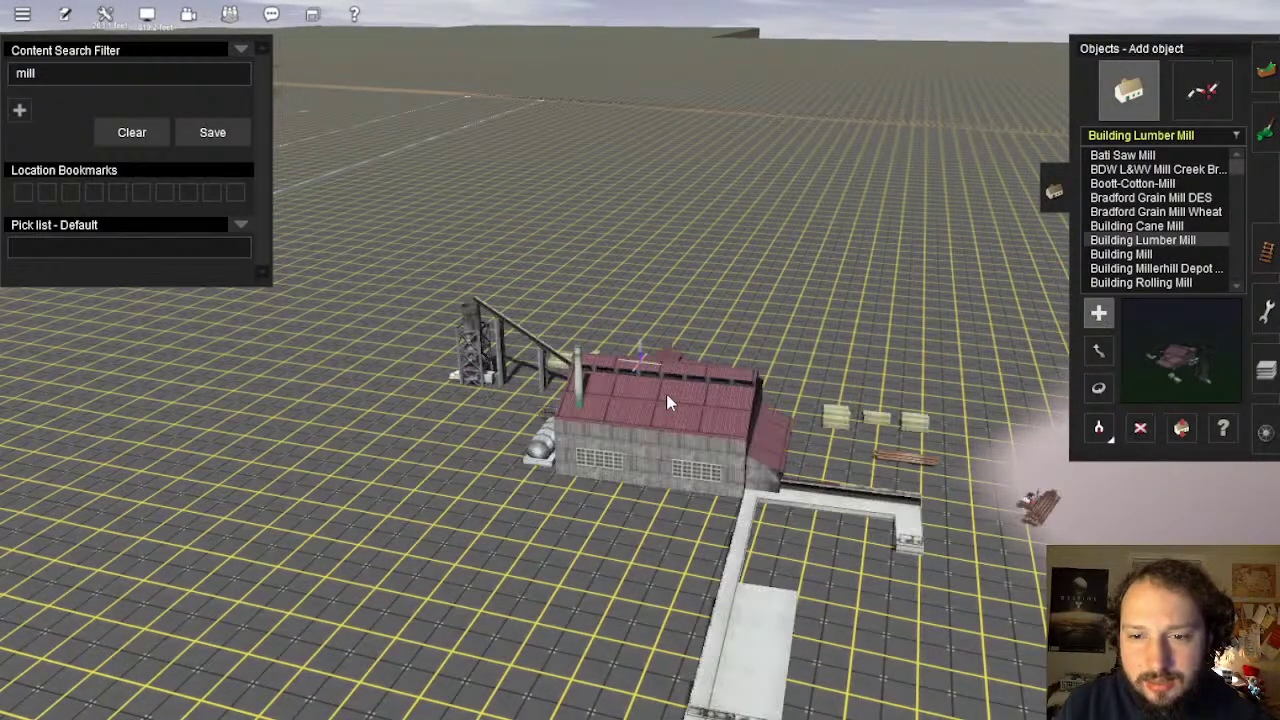
pyautogui.press('Left')
pyautogui.press('Left')
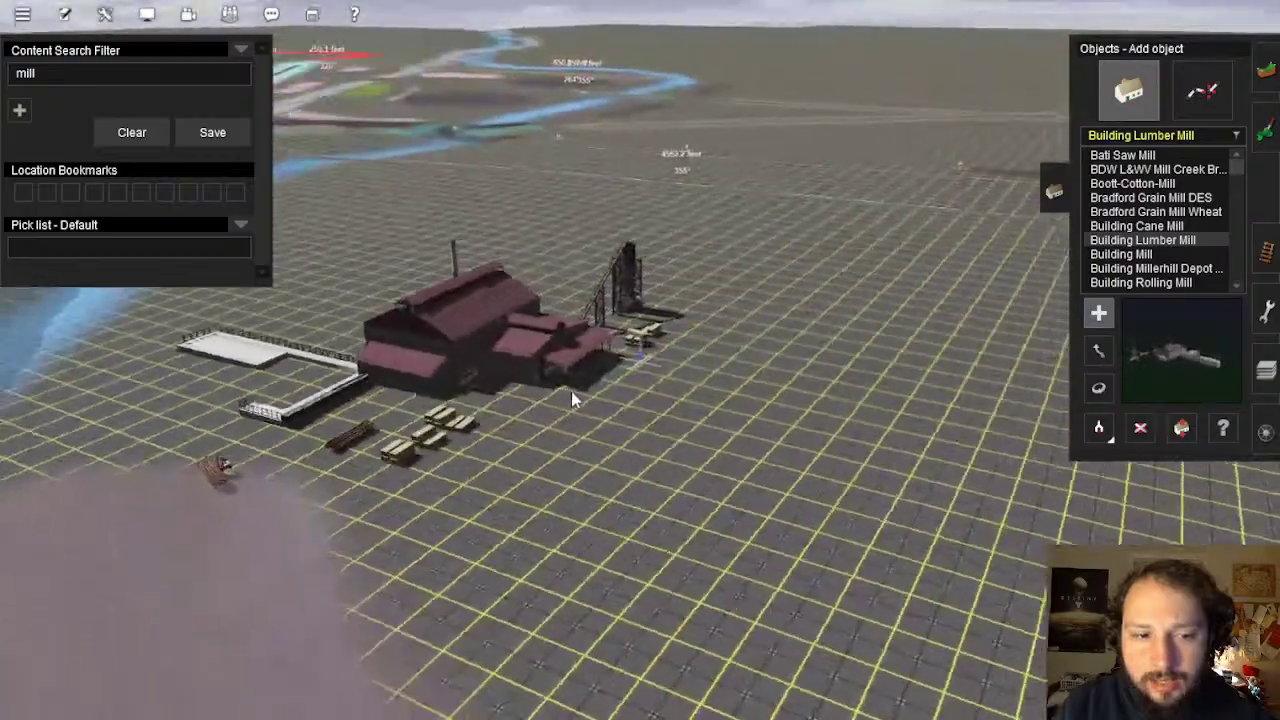
pyautogui.rightClick(571, 393)
pyautogui.scroll(3, 648, 370)
pyautogui.press('Left')
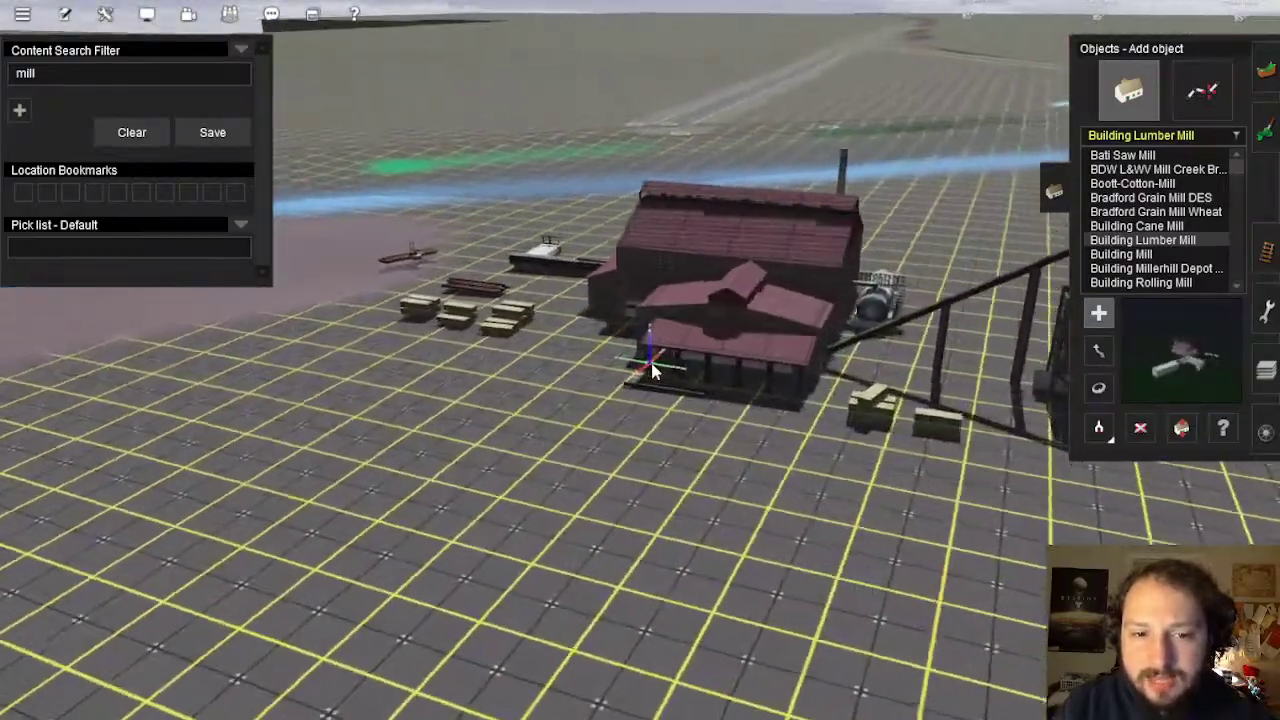
pyautogui.press('Left')
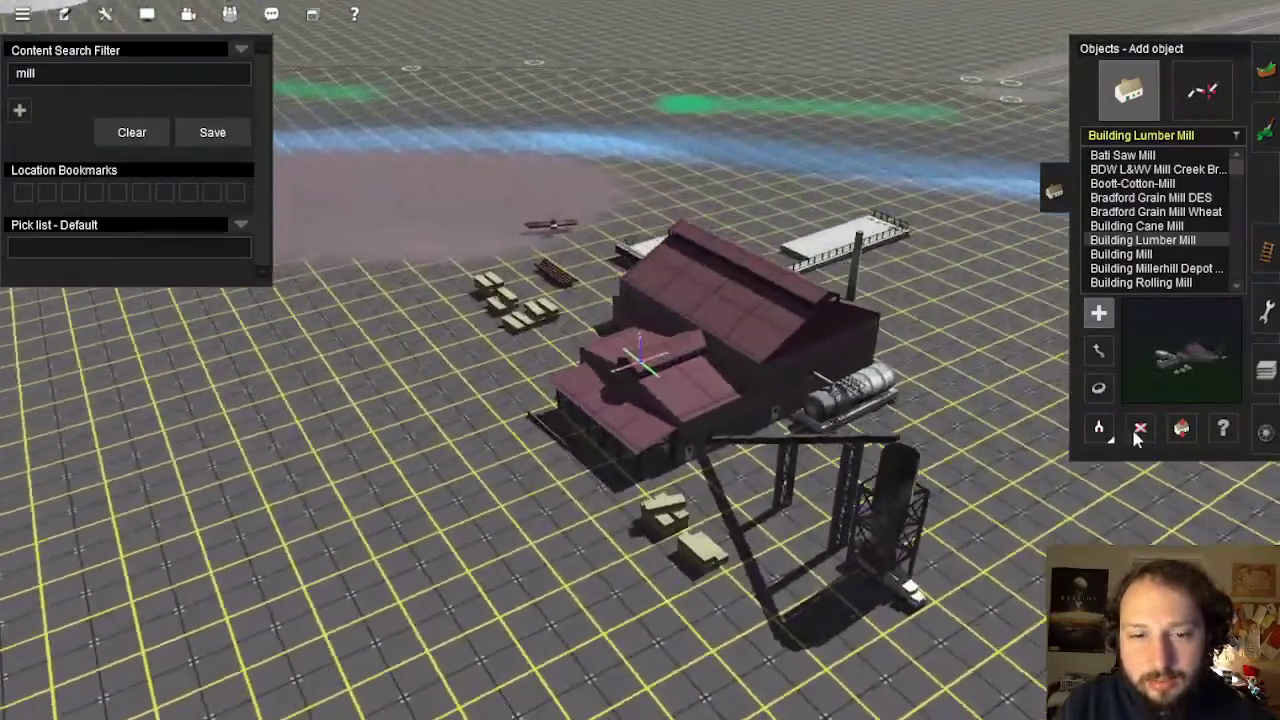
pyautogui.click(1140, 428)
pyautogui.click(731, 417)
# Preview the Building Mill, Building Millerhill Depot, Building Rolling Mill, Building Windmill, CL Snowdon Mill and Concentration Mill models
pyautogui.click(1150, 254)
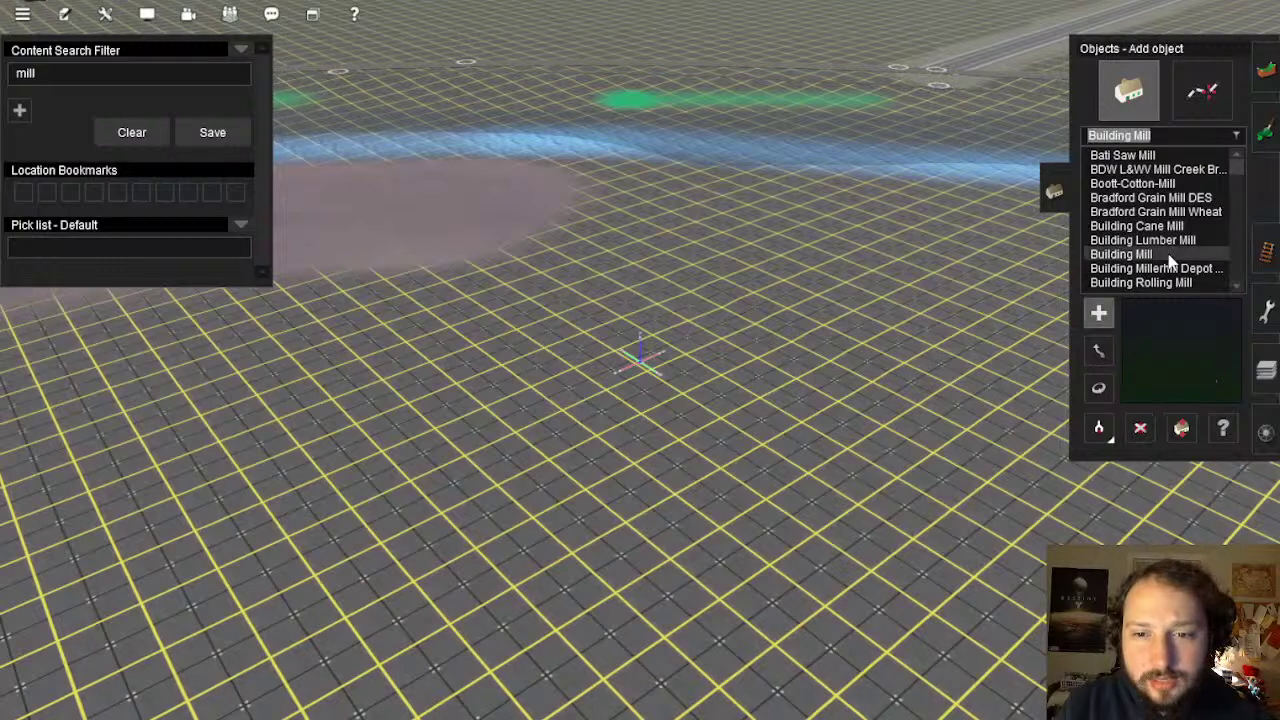
pyautogui.click(1163, 268)
pyautogui.click(1156, 283)
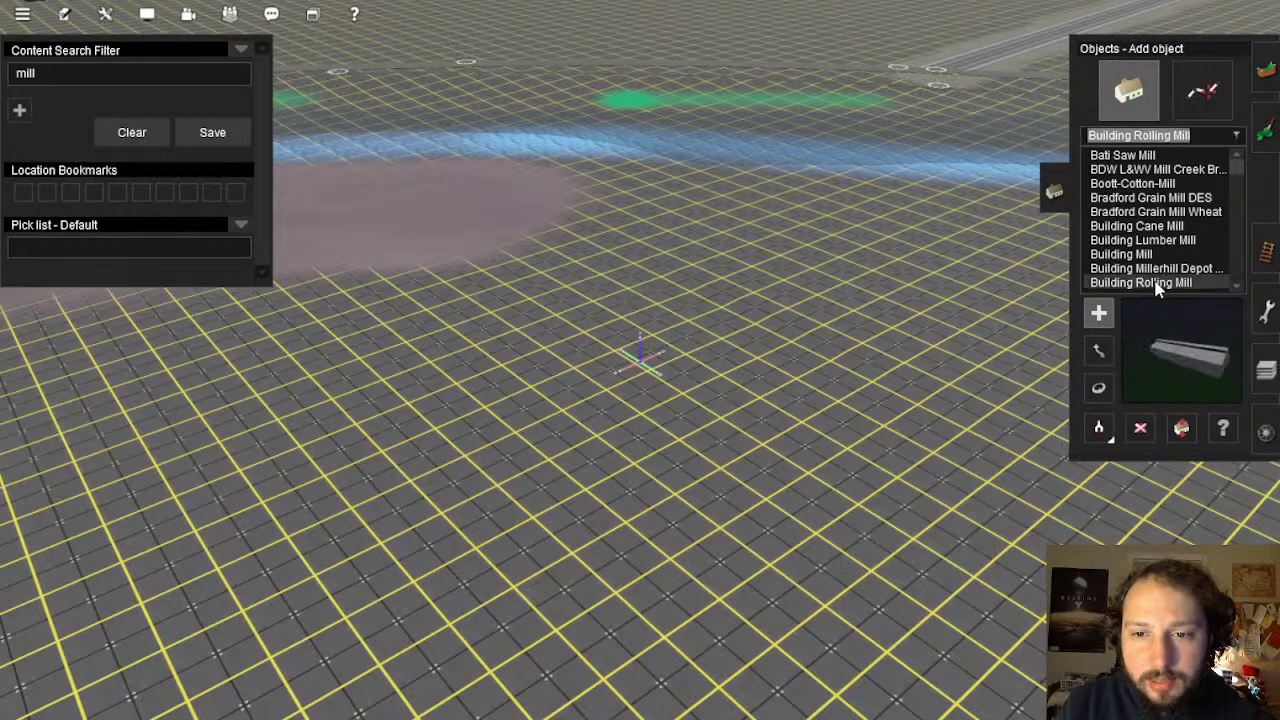
pyautogui.scroll(-1, 1152, 283)
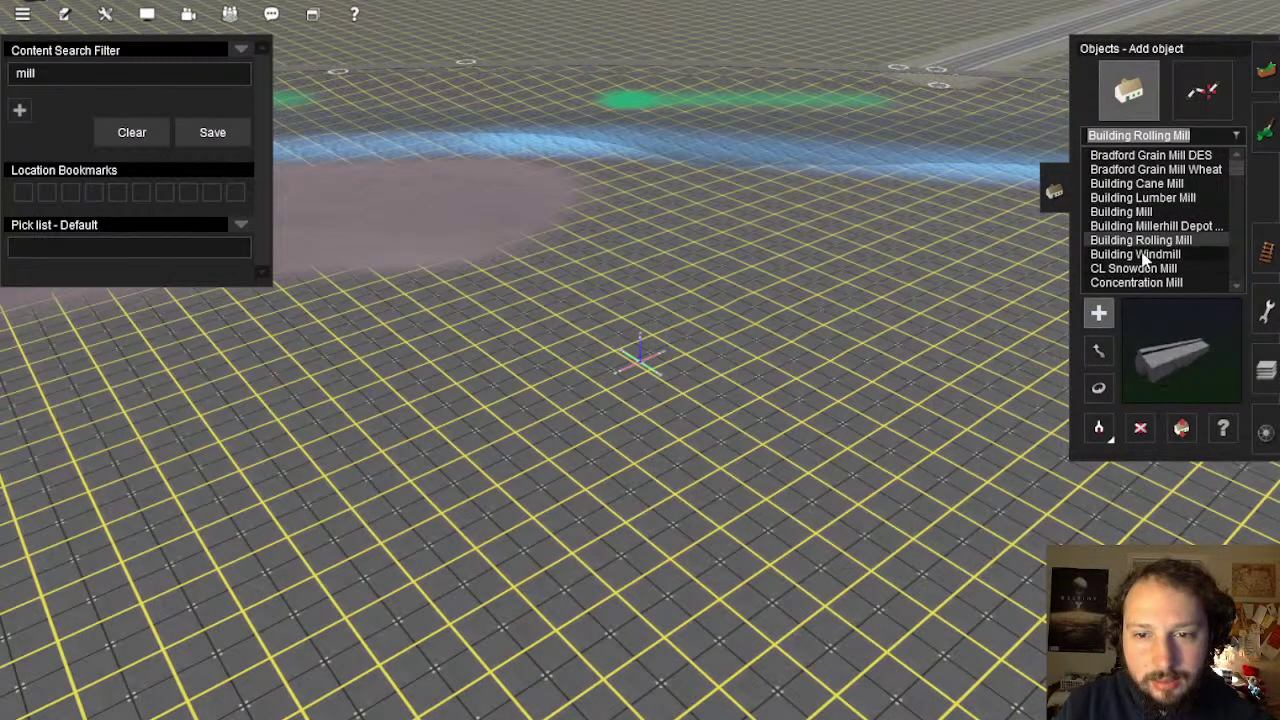
pyautogui.click(1145, 255)
pyautogui.click(1143, 268)
pyautogui.scroll(-2, 1143, 240)
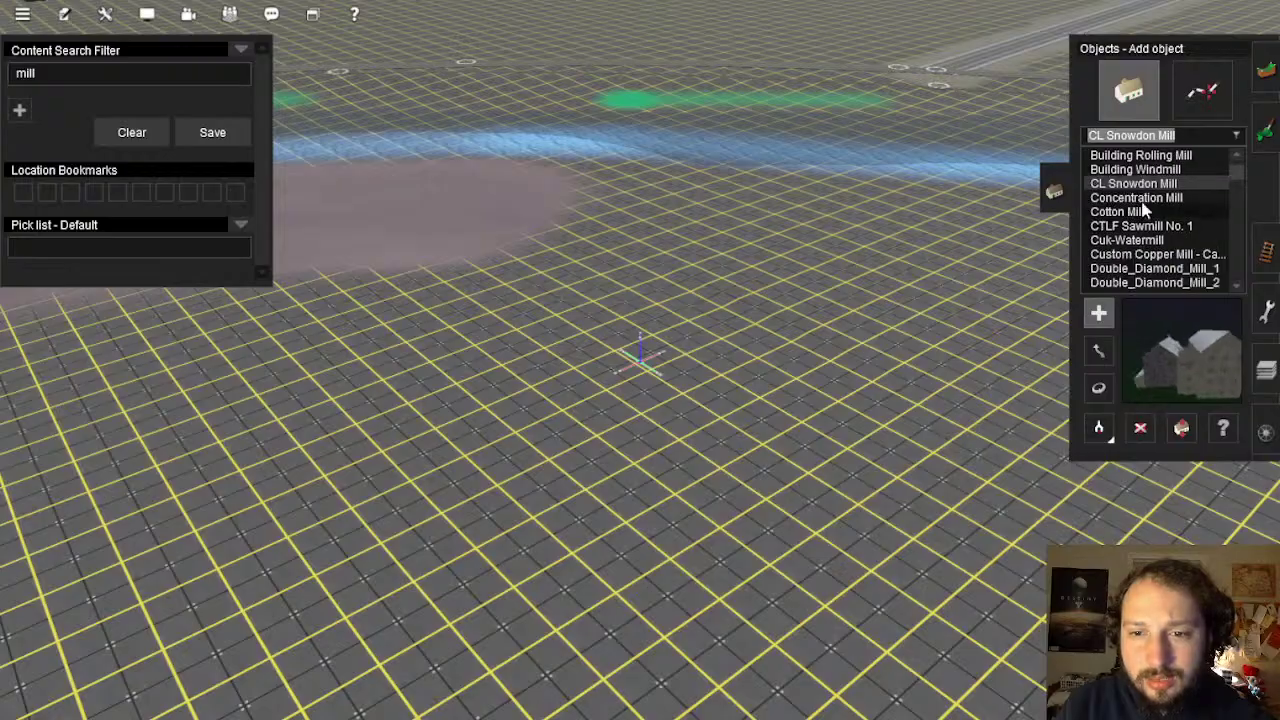
pyautogui.click(1138, 197)
# Place the CL Snowdon Mill on the open ground near the purple area and view it from several angles
pyautogui.click(1137, 184)
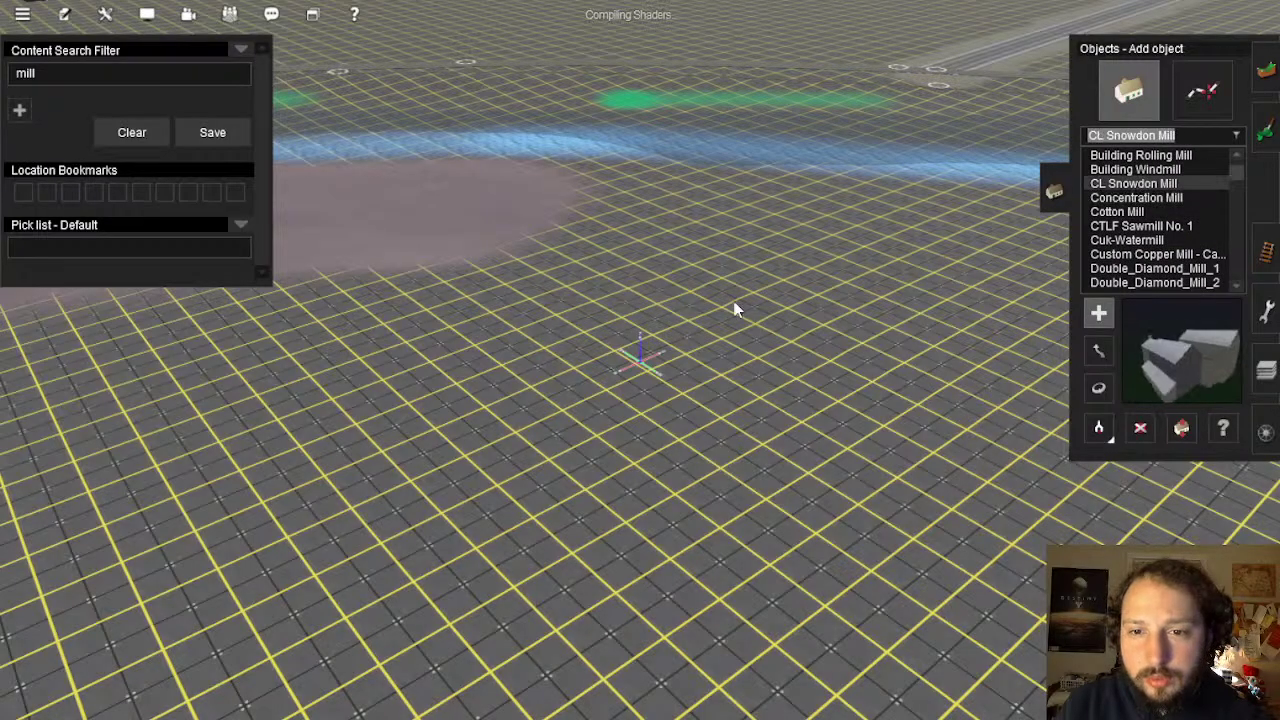
pyautogui.click(735, 303)
pyautogui.rightClick(733, 304)
pyautogui.press('Left')
pyautogui.scroll(3, 596, 350)
pyautogui.press('Up')
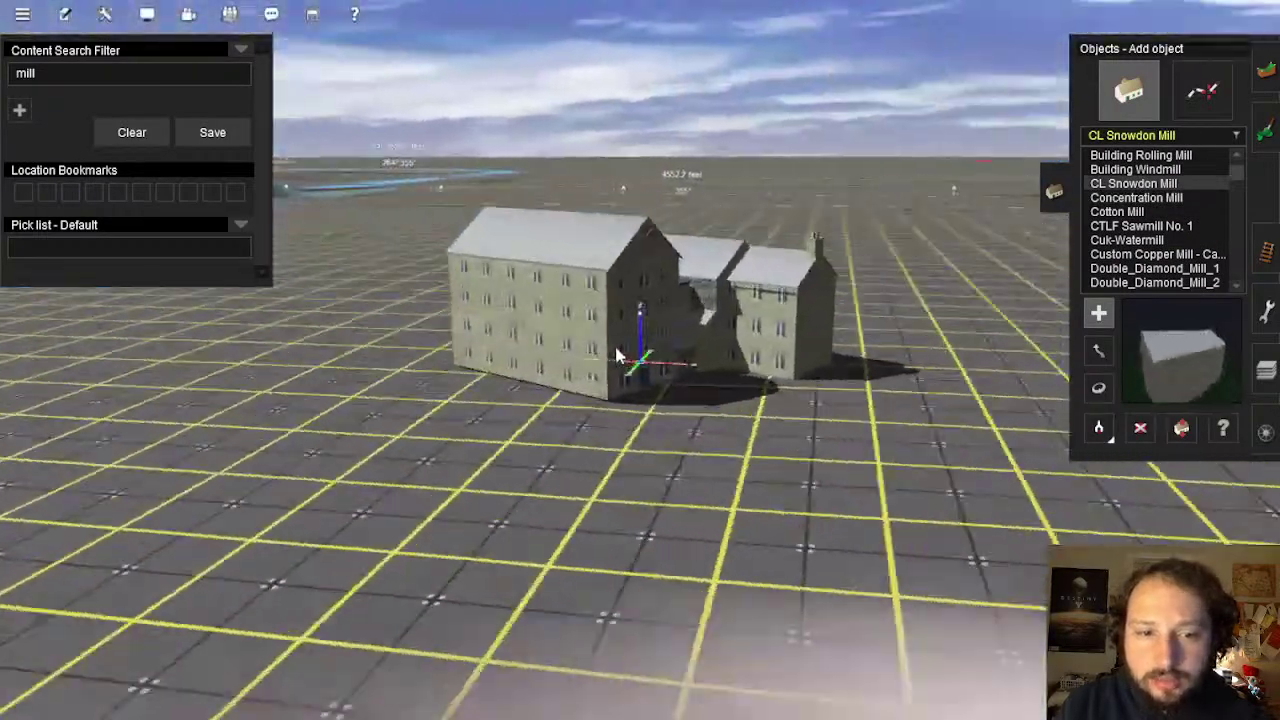
pyautogui.press('Left')
pyautogui.press('Right')
pyautogui.scroll(-4, 605, 354)
pyautogui.press('Up')
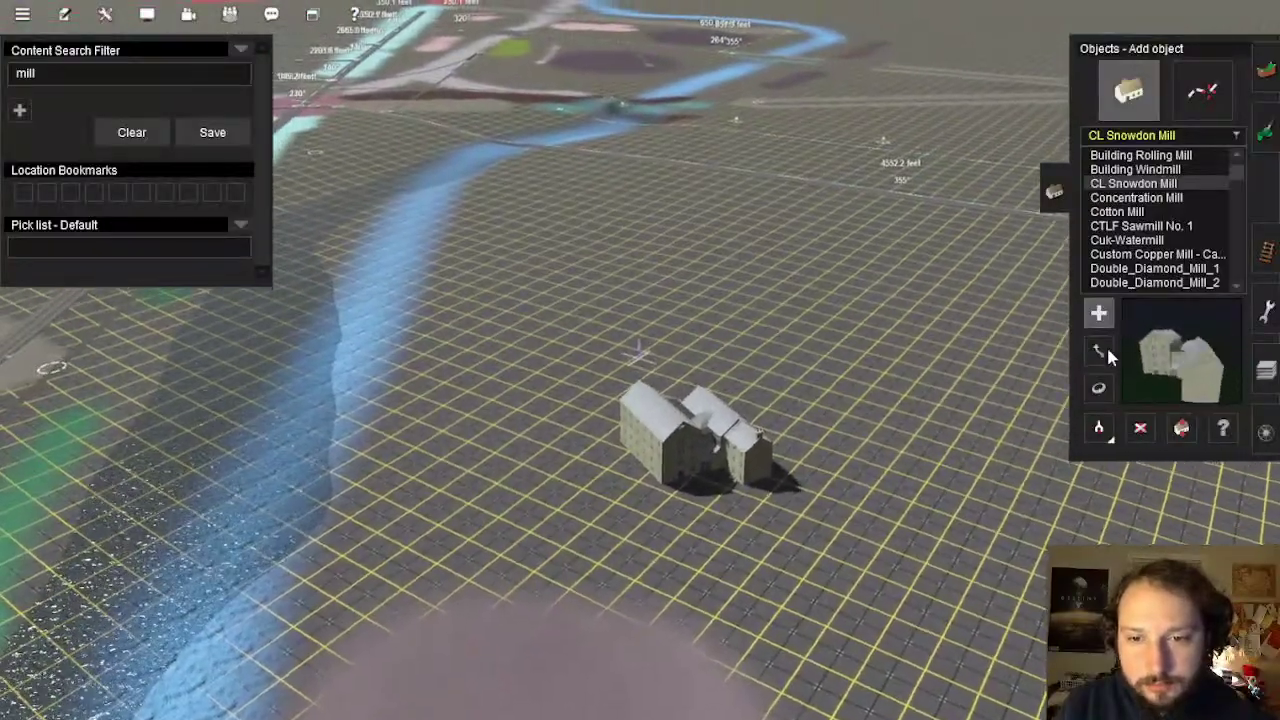
# Move the CL Snowdon Mill to the riverside, between the river and the pink-painted patch below the road
pyautogui.click(1098, 350)
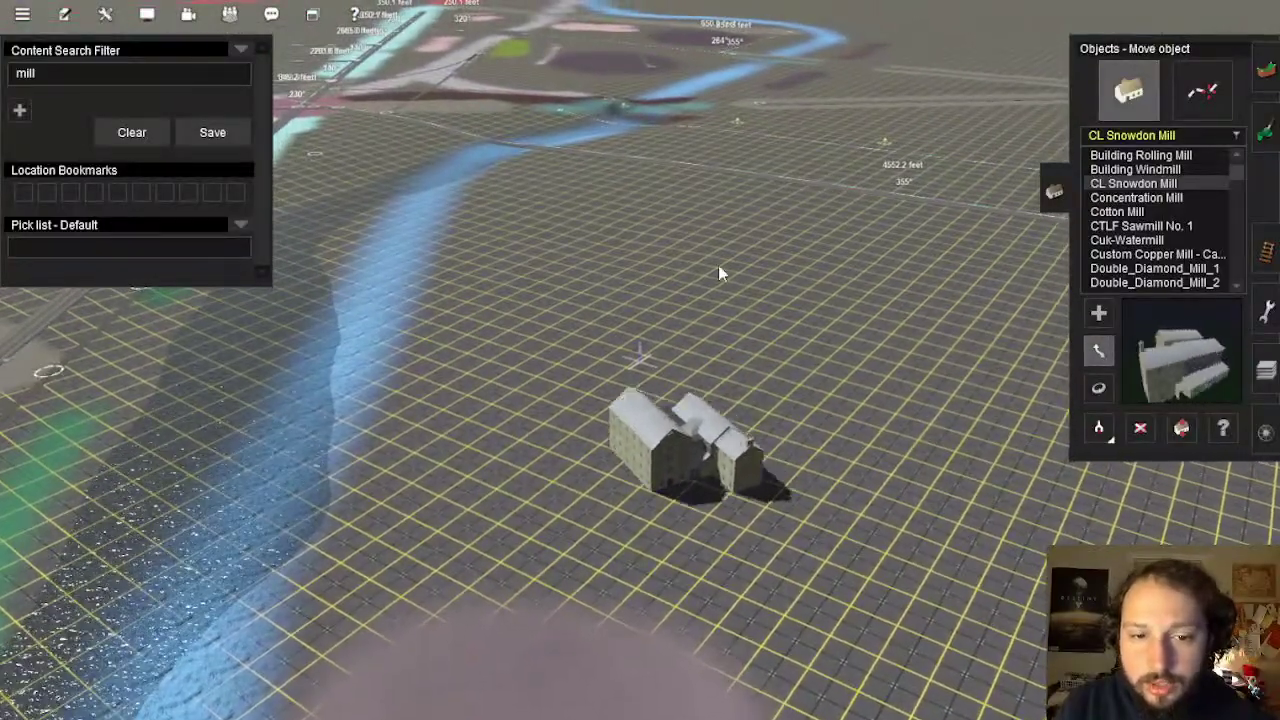
pyautogui.moveTo(698, 446); pyautogui.dragTo(653, 401)
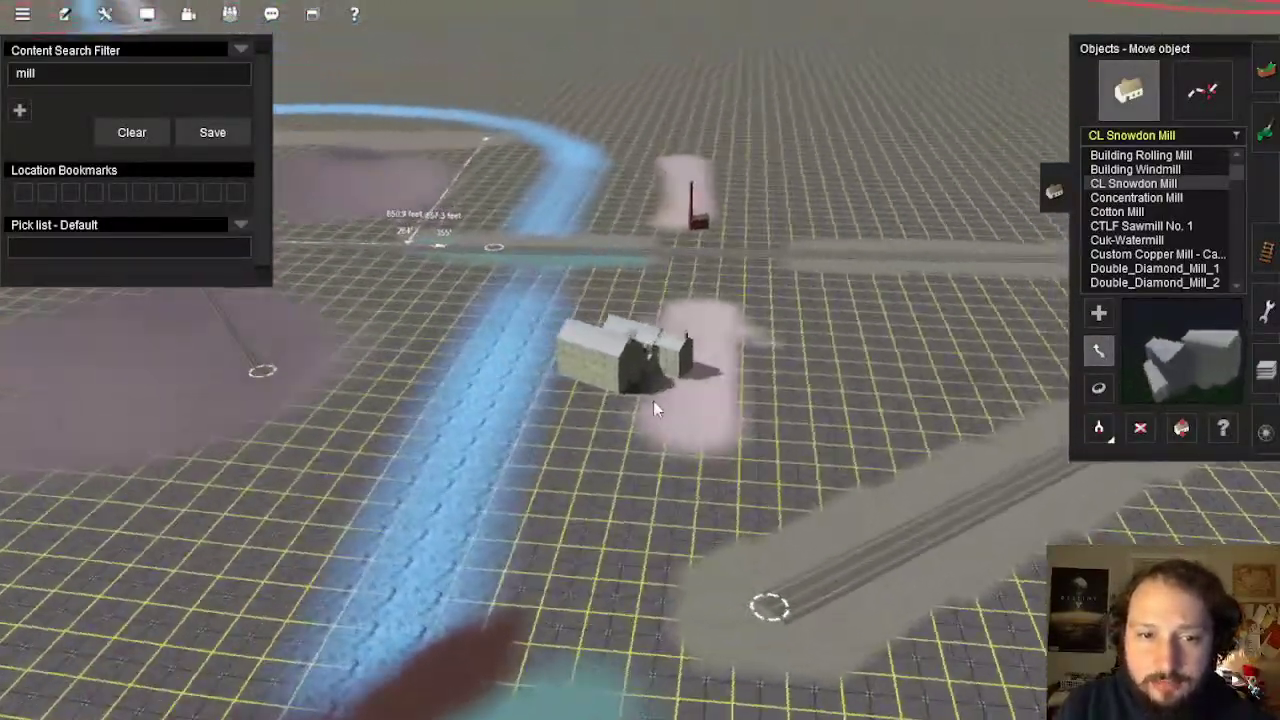
pyautogui.press('Down')
pyautogui.scroll(4, 653, 401)
pyautogui.press('Up')
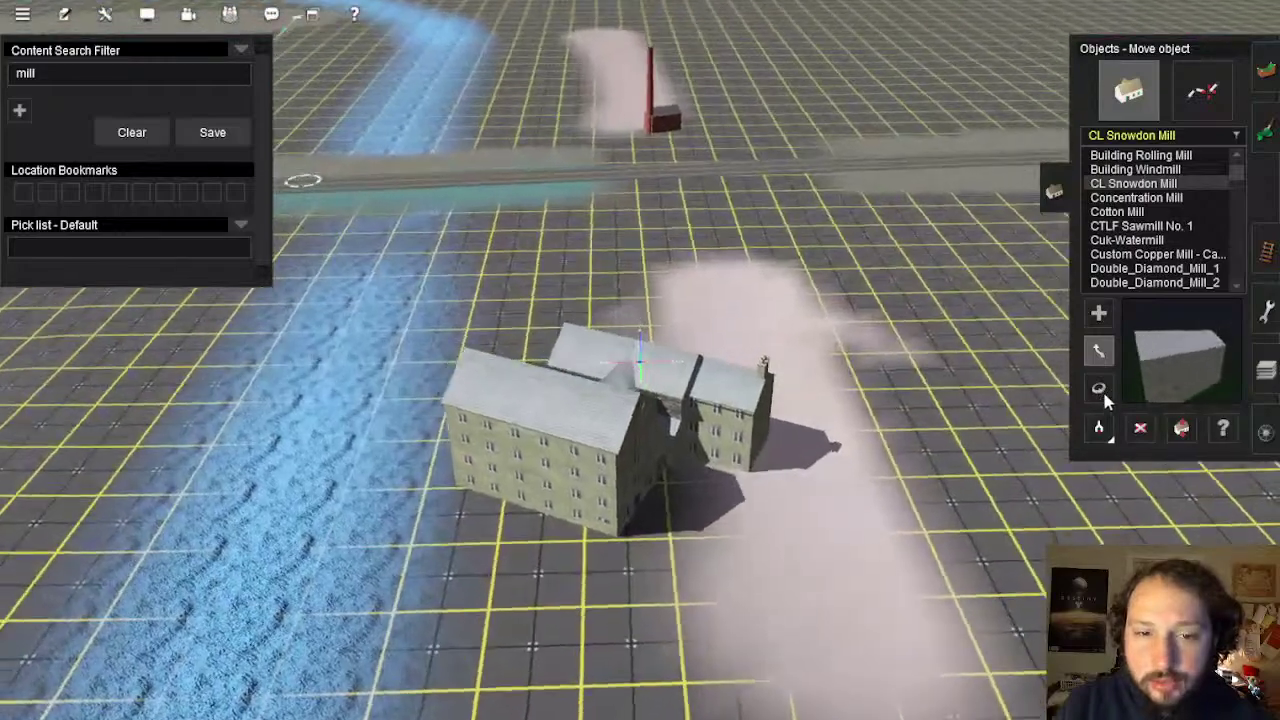
# Rotate the CL Snowdon Mill so its buildings run parallel to the river, and view it from a low angle
pyautogui.click(1098, 388)
pyautogui.moveTo(640, 420); pyautogui.dragTo(680, 440)
pyautogui.press('Down')
pyautogui.click(1098, 351)
pyautogui.press('Up')
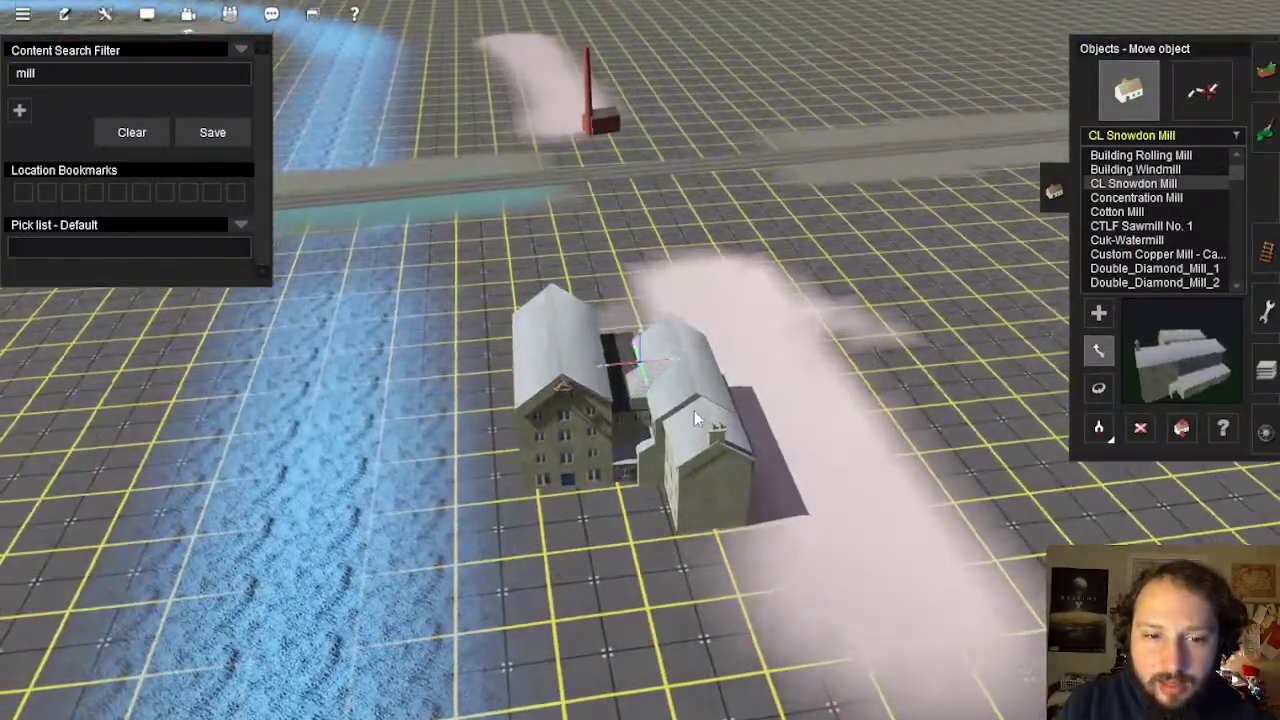
pyautogui.moveTo(708, 426); pyautogui.dragTo(686, 474, button='right')
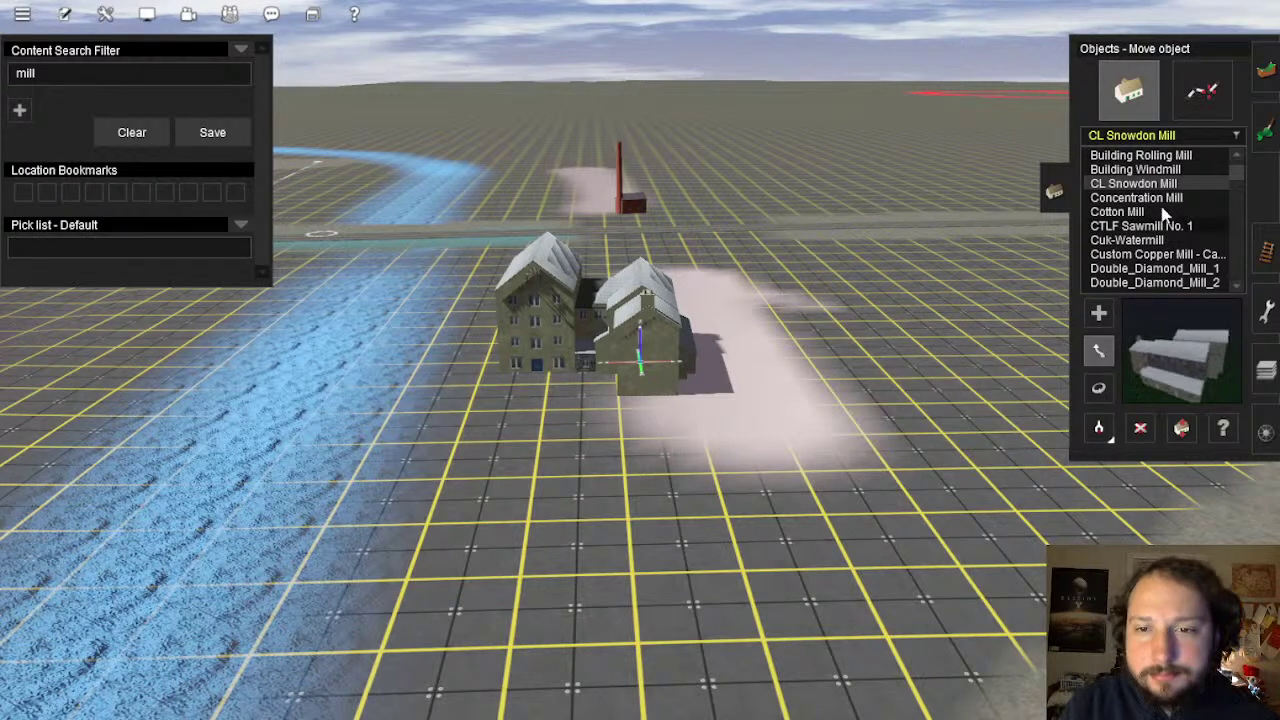
# Clear the mill filter, find the DOWX Bromine Tank with "brom", place it on the track near the station, and view it up close
pyautogui.click(1265, 430)
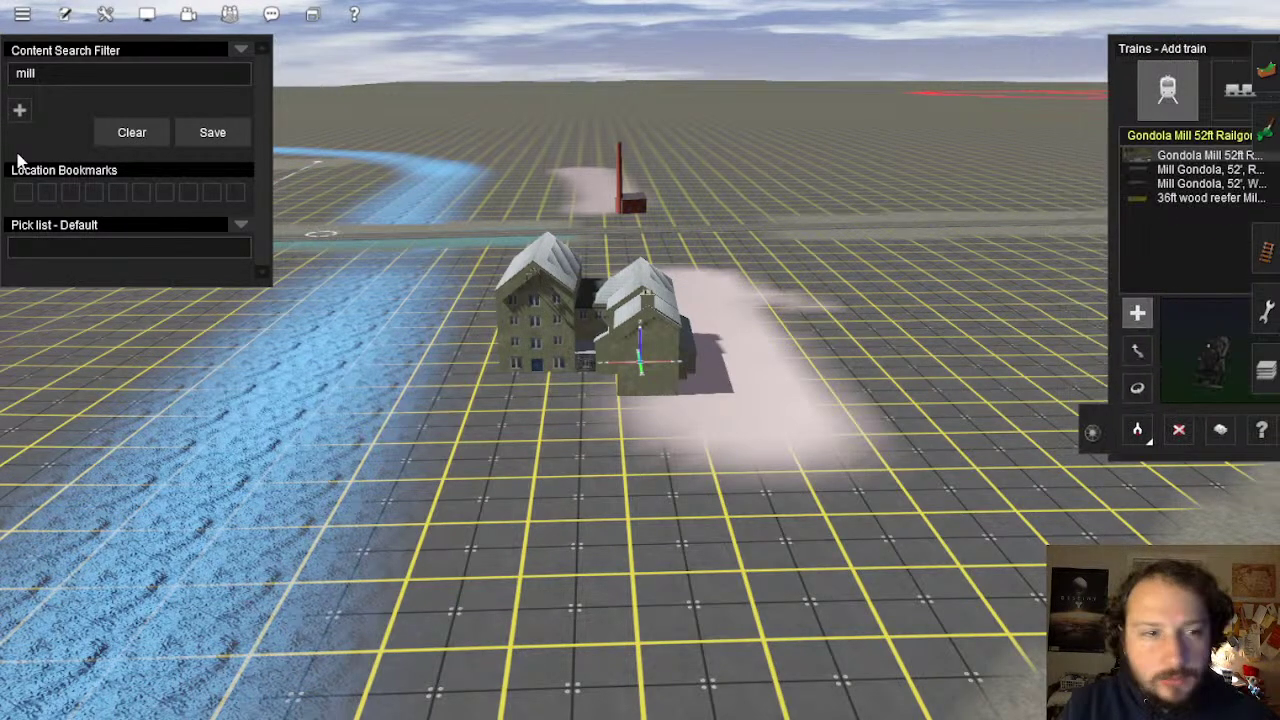
pyautogui.click(110, 133)
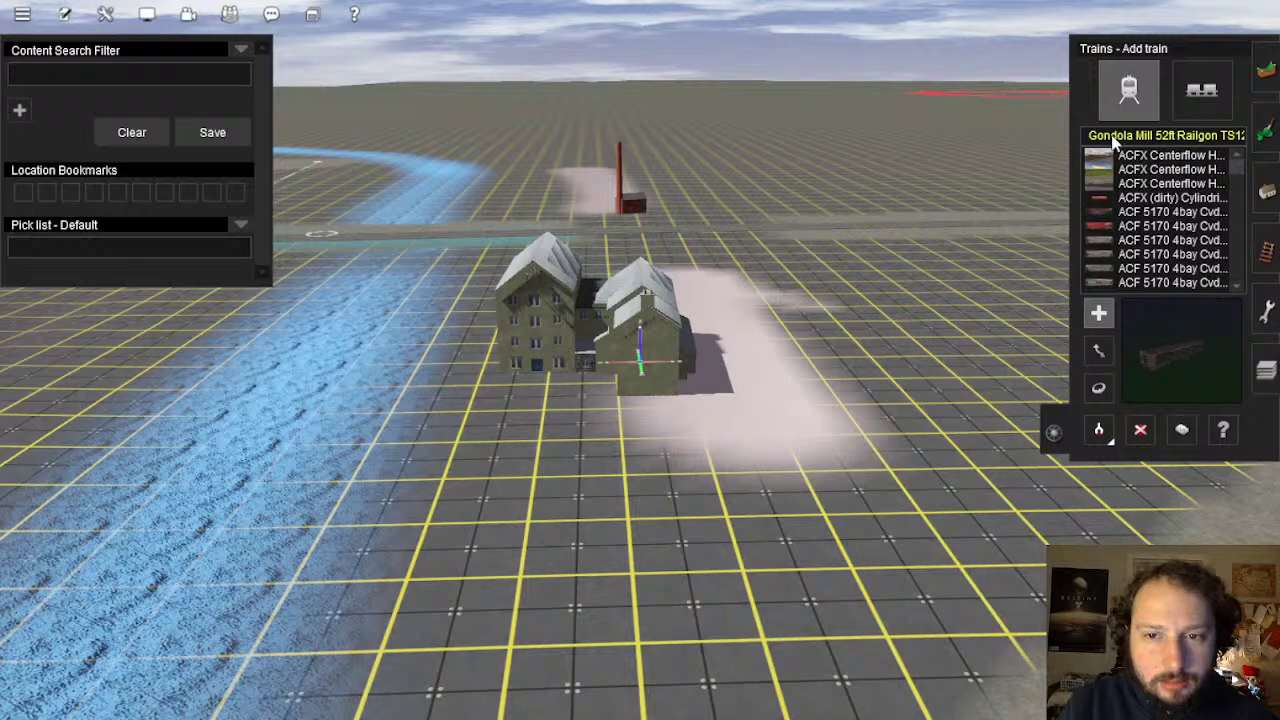
pyautogui.write('brom')
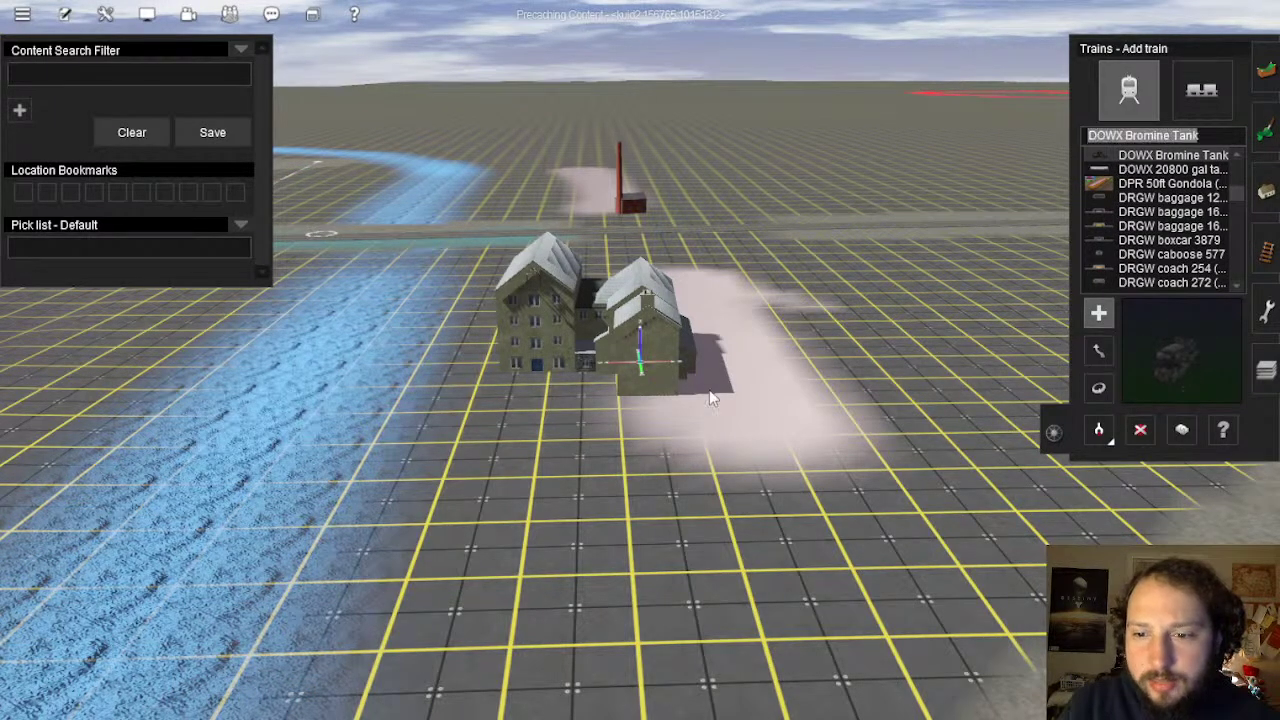
pyautogui.moveTo(712, 398); pyautogui.dragTo(508, 443, button='right')
pyautogui.click(608, 438)
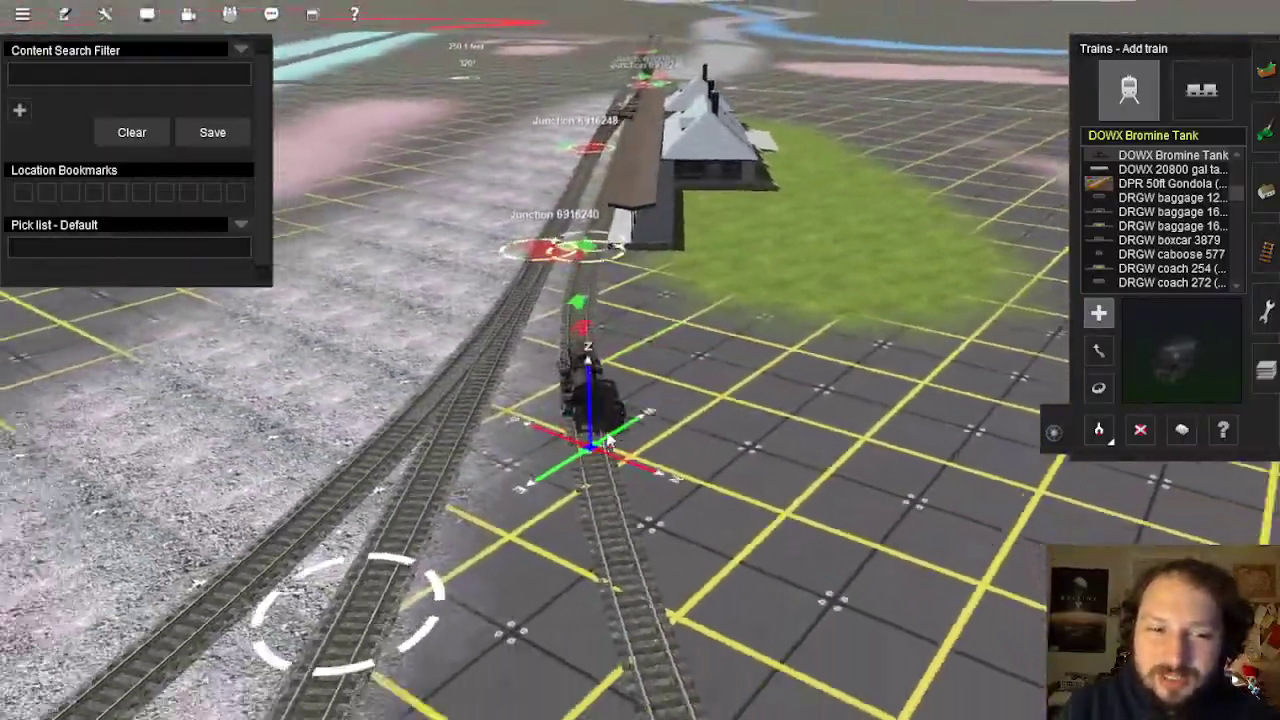
pyautogui.moveTo(610, 441); pyautogui.dragTo(584, 348, button='right')
pyautogui.scroll(5, 584, 348)
pyautogui.press('Left')
pyautogui.press('Down')
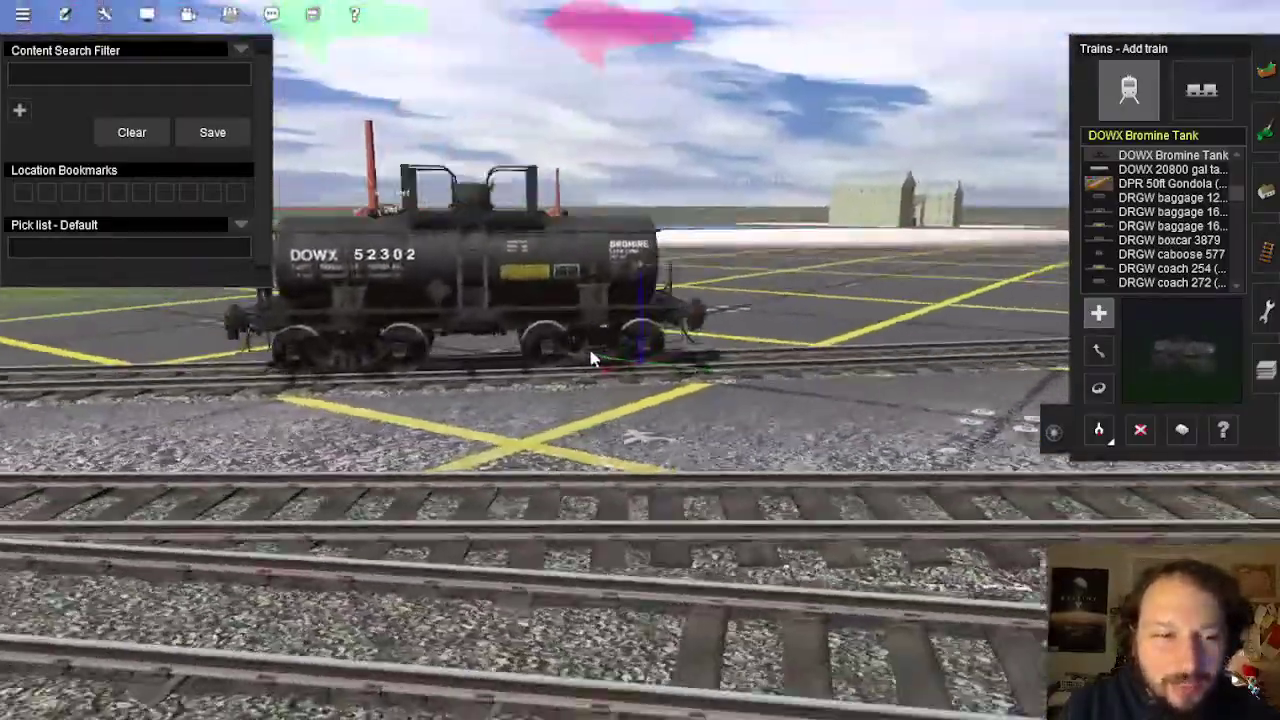
pyautogui.press('Left')
pyautogui.press('Left')
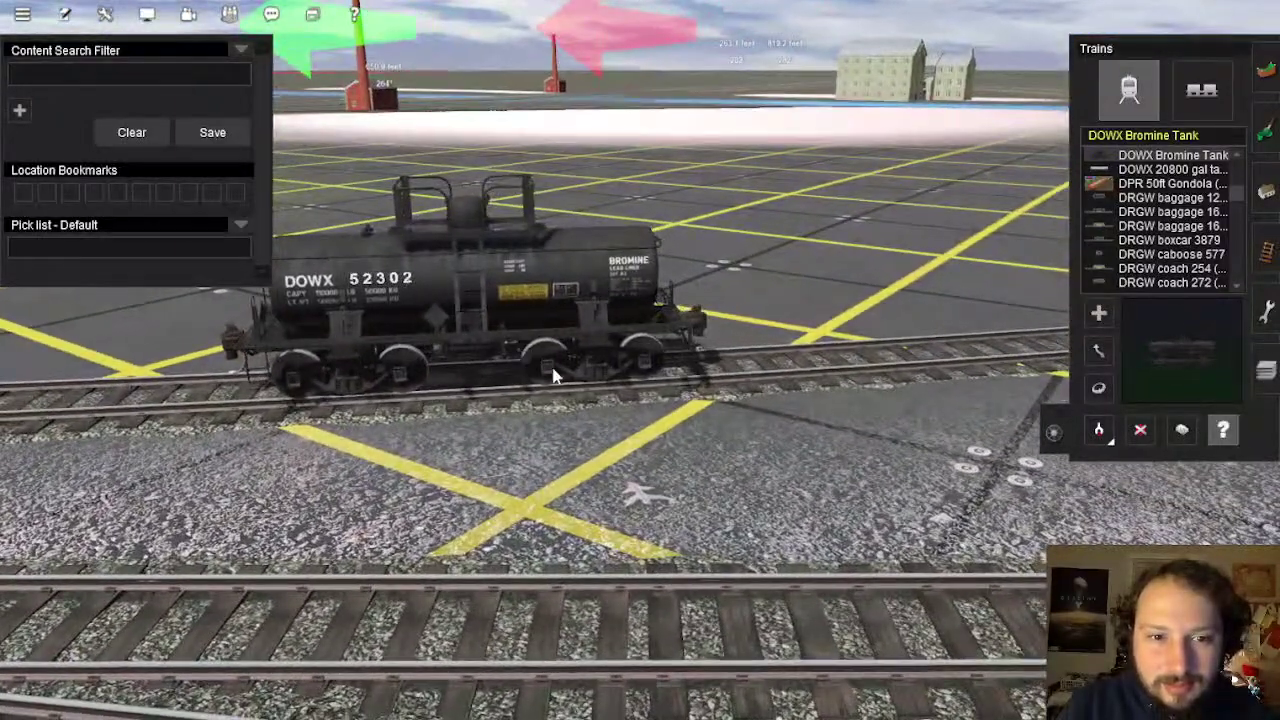
# Check the load in the DOWX Bromine Tank's properties and delete the car from the track
pyautogui.click(555, 375)
pyautogui.scroll(-1, 686, 499)
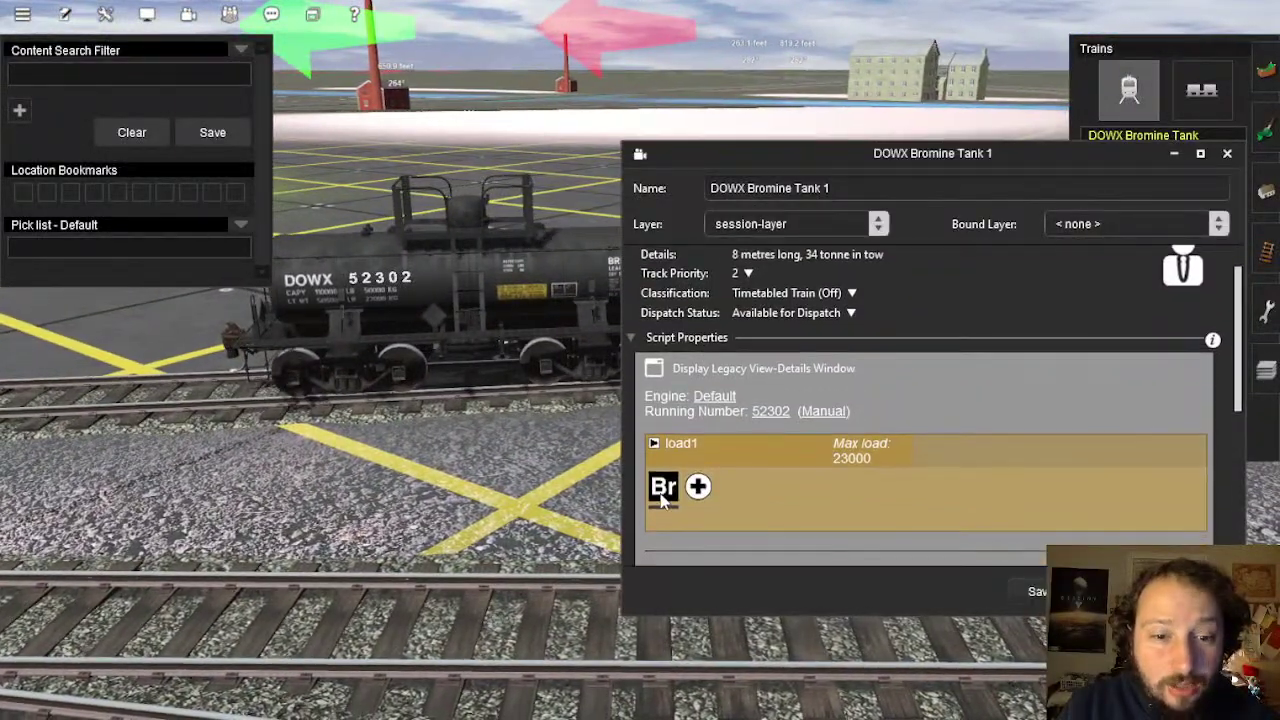
pyautogui.click(662, 500)
pyautogui.scroll(-2, 840, 451)
pyautogui.click(1037, 591)
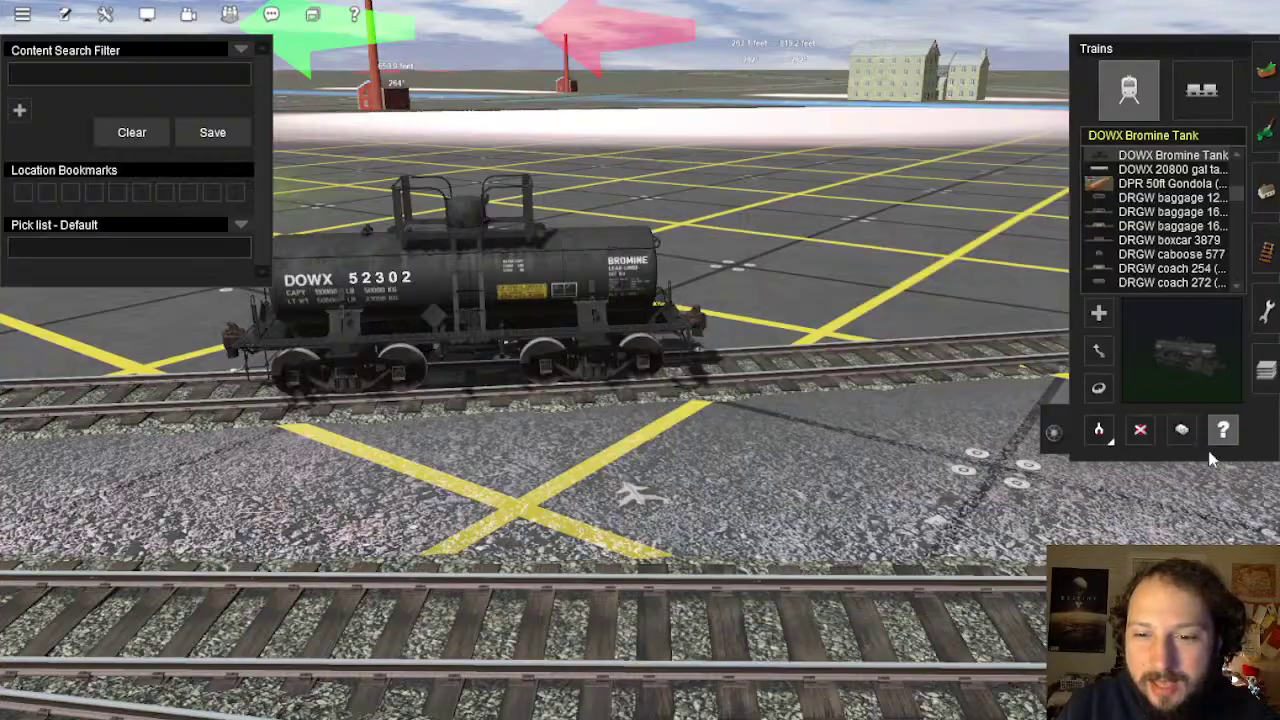
pyautogui.click(594, 343)
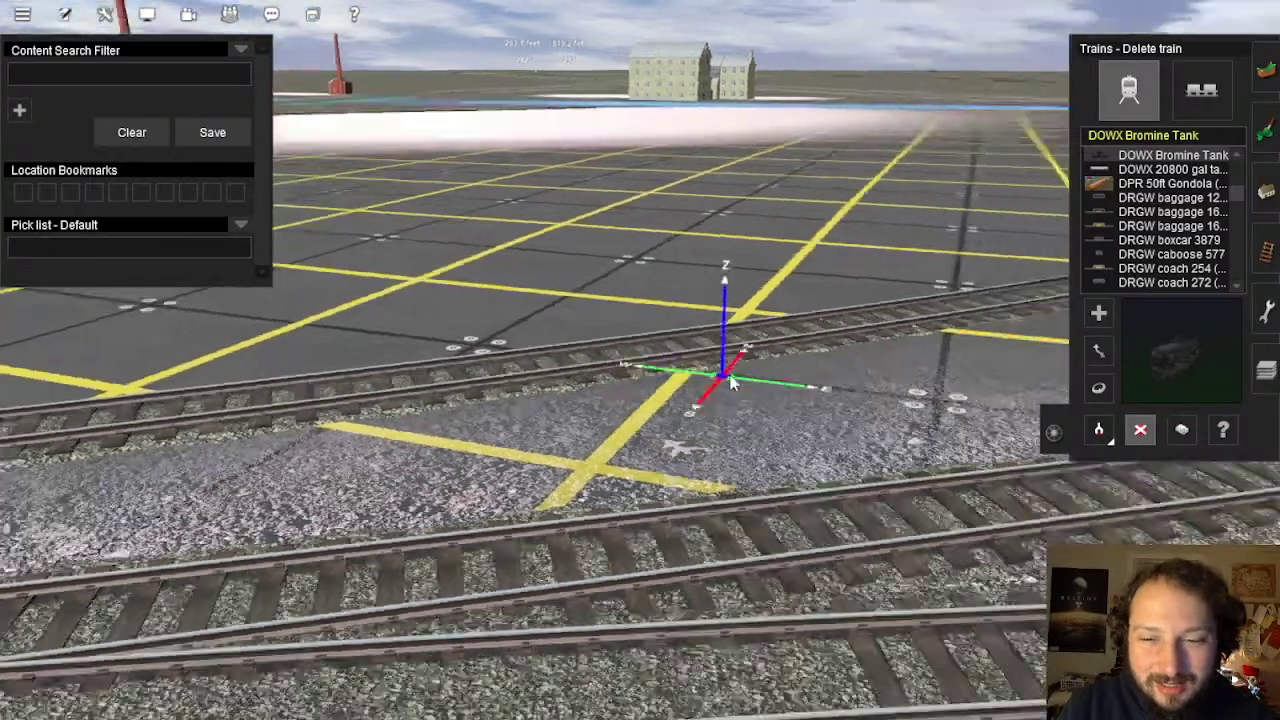
# Place a DOWX 20800 gal tank car on the neighbouring track over the grey ballast area
pyautogui.press('Right')
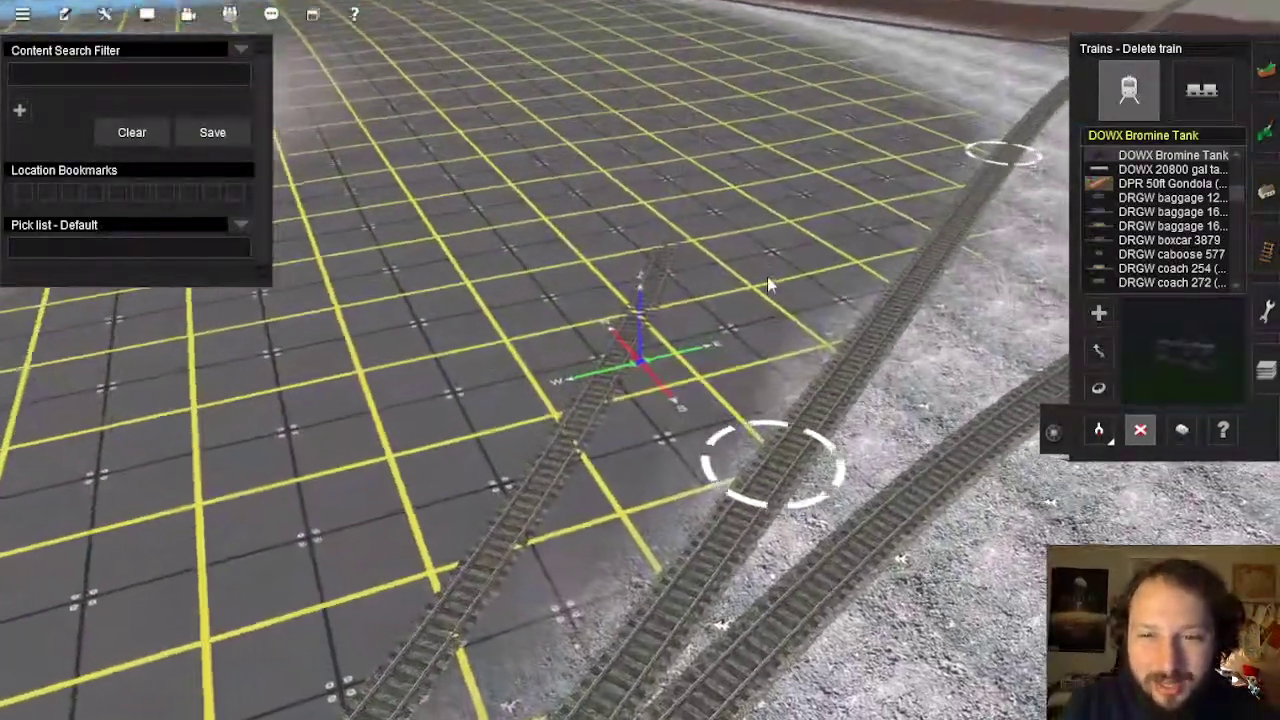
pyautogui.press('a')
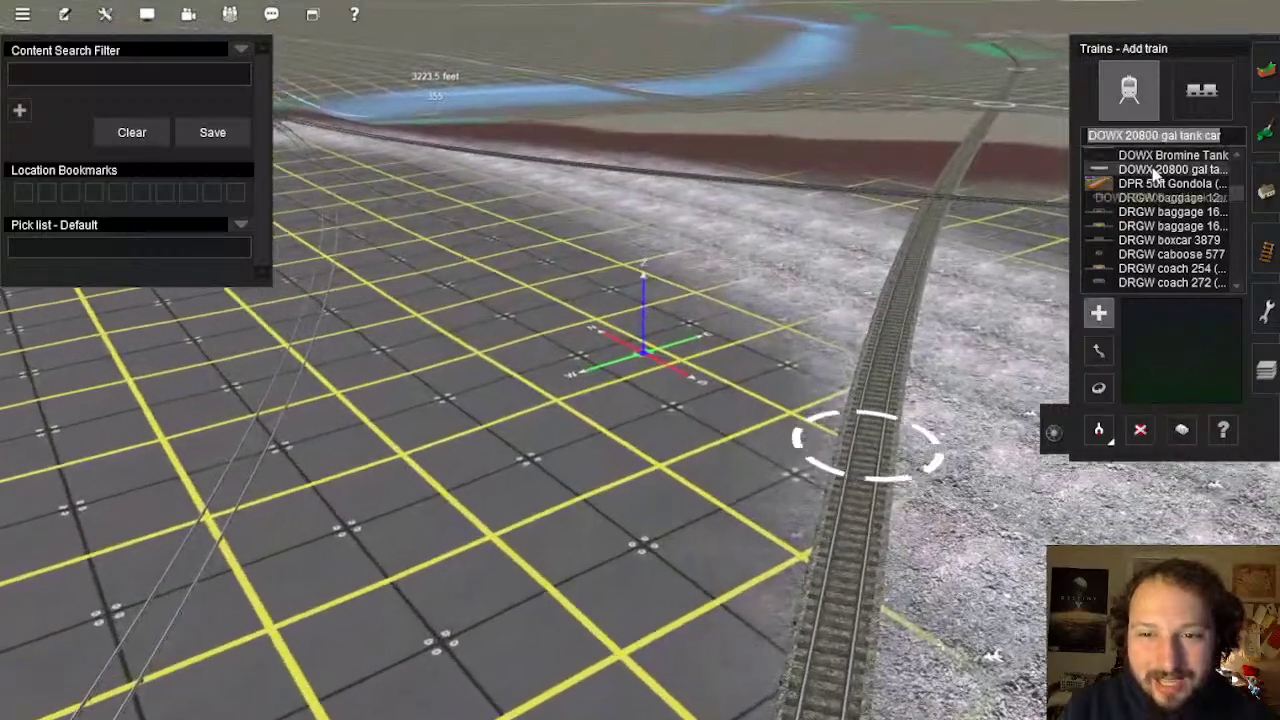
pyautogui.click(878, 424)
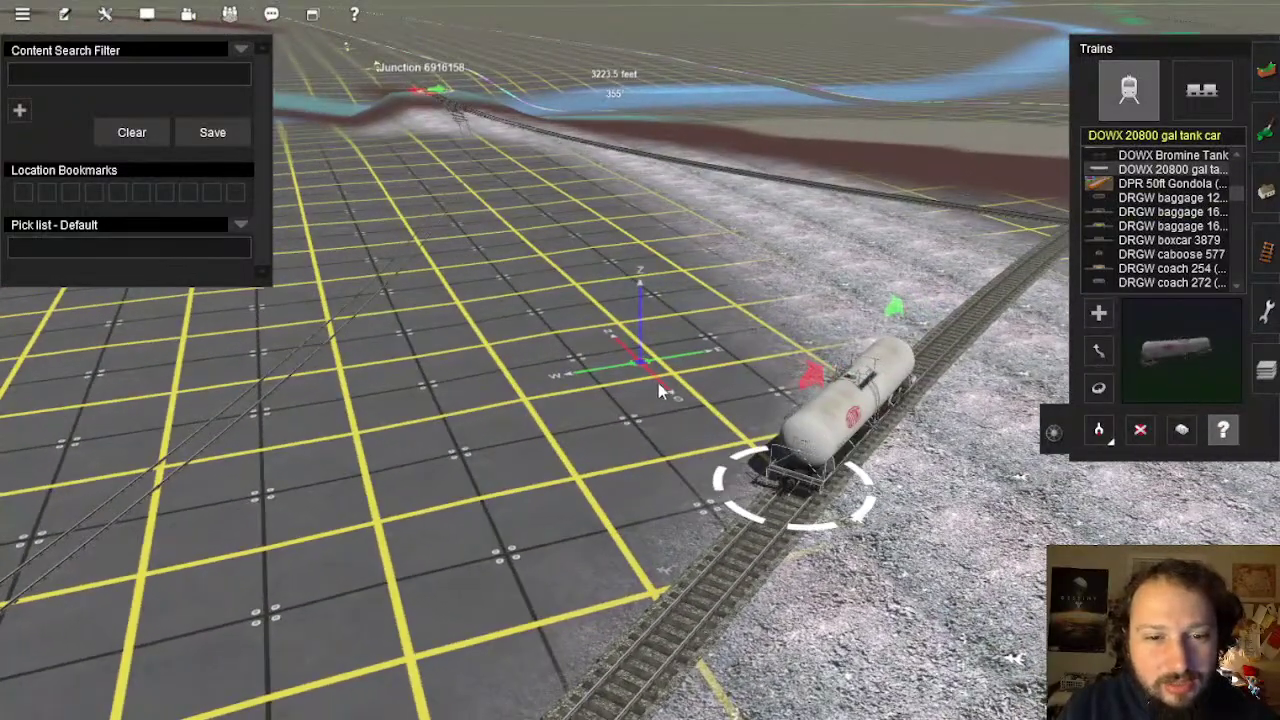
# Check the load lists in the DOWX 20800 gal tank car's properties and delete the car
pyautogui.click(806, 438)
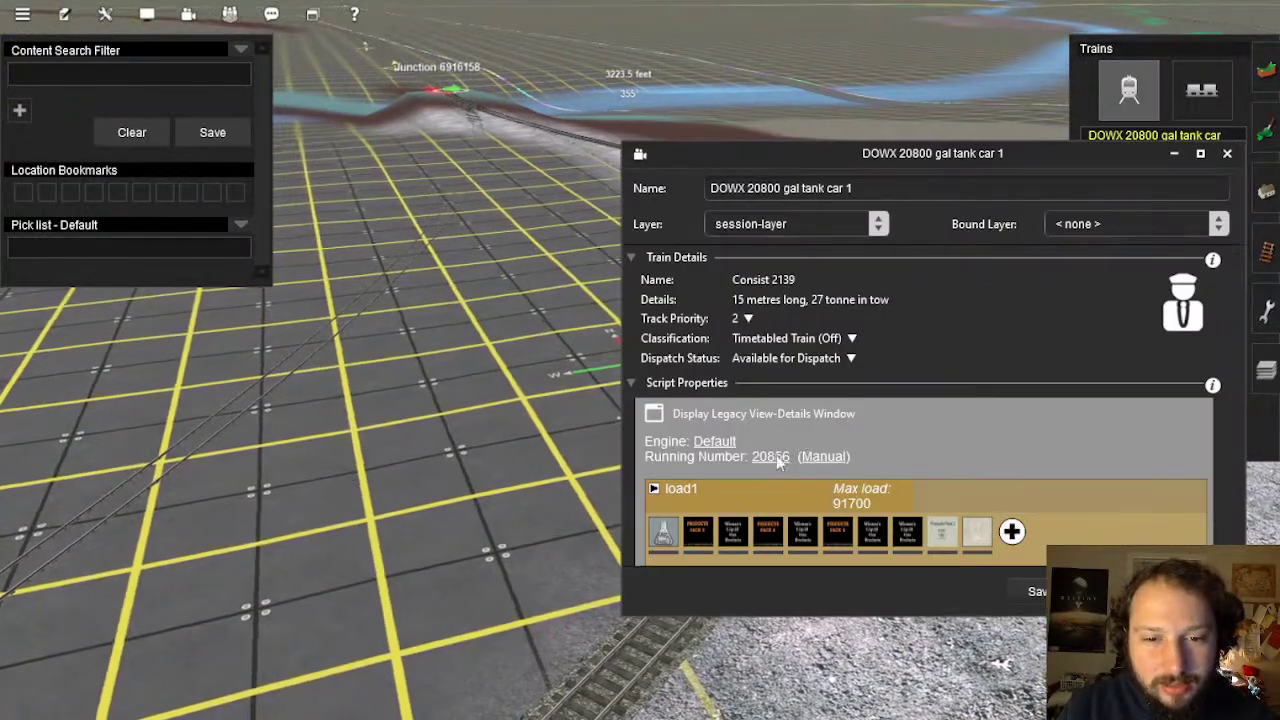
pyautogui.scroll(-5, 790, 460)
pyautogui.scroll(-3, 806, 470)
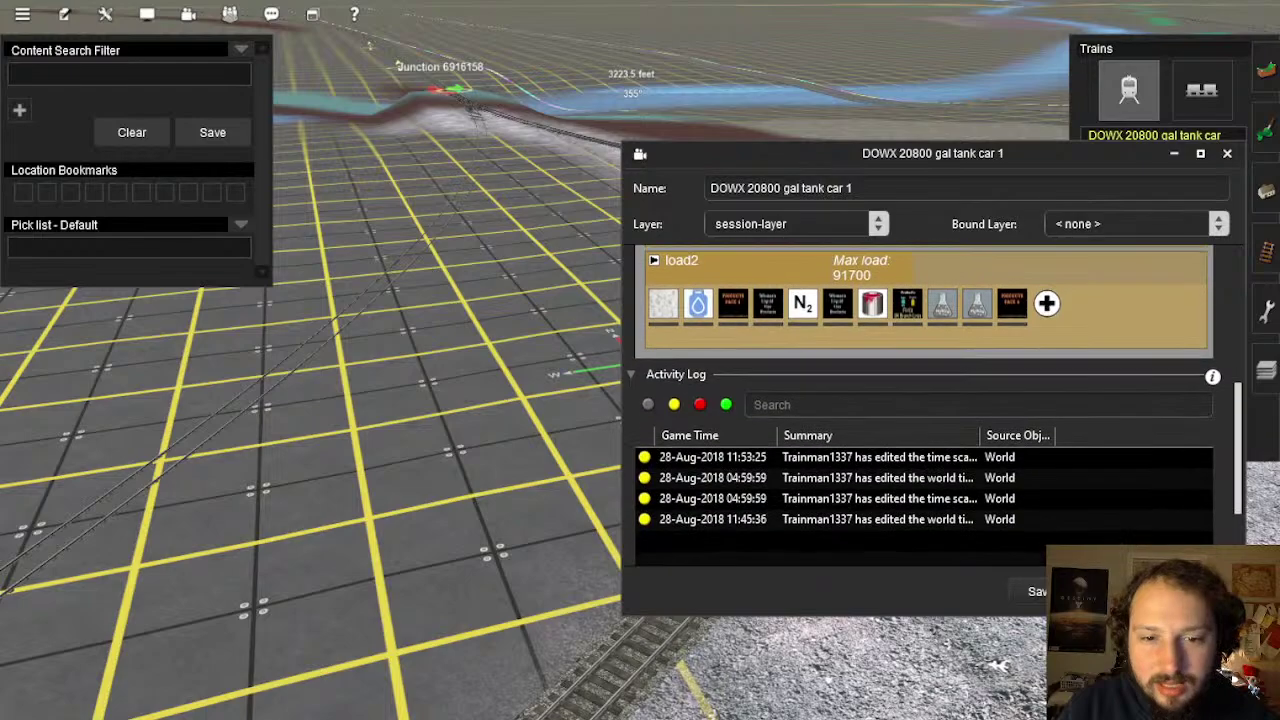
pyautogui.click(1040, 591)
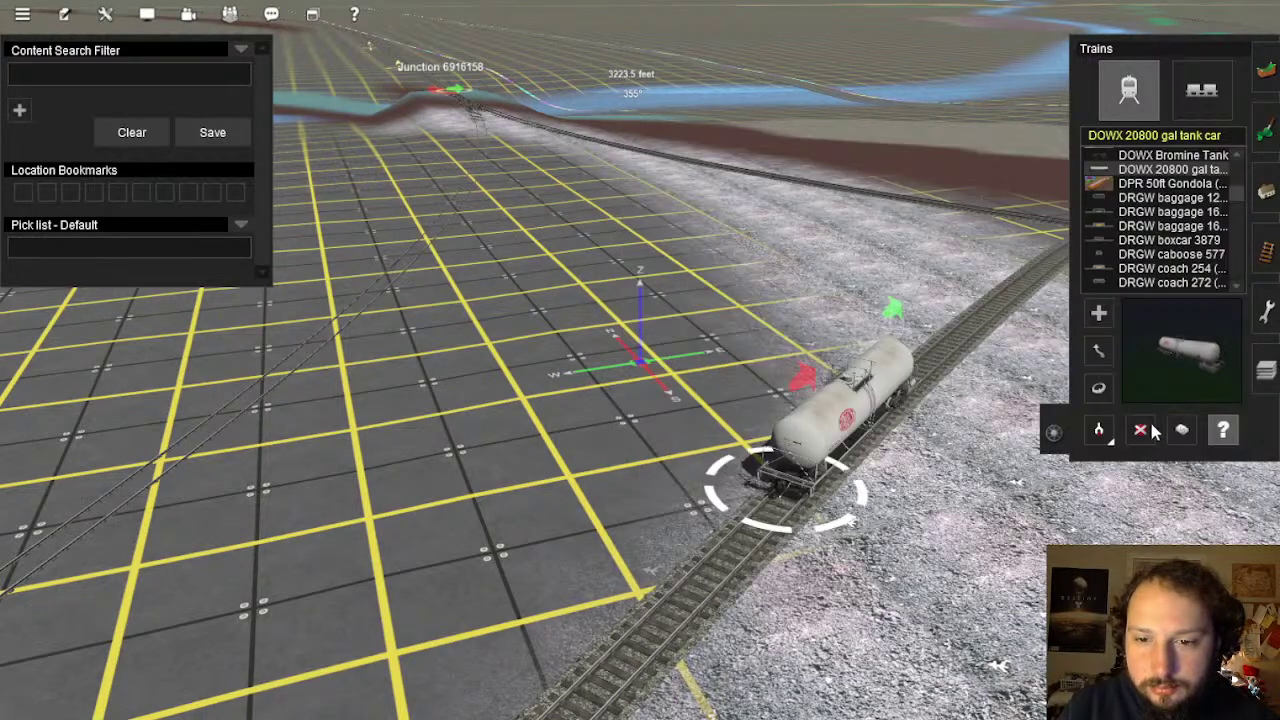
pyautogui.click(857, 410)
pyautogui.moveTo(857, 410); pyautogui.dragTo(890, 308, button='right')
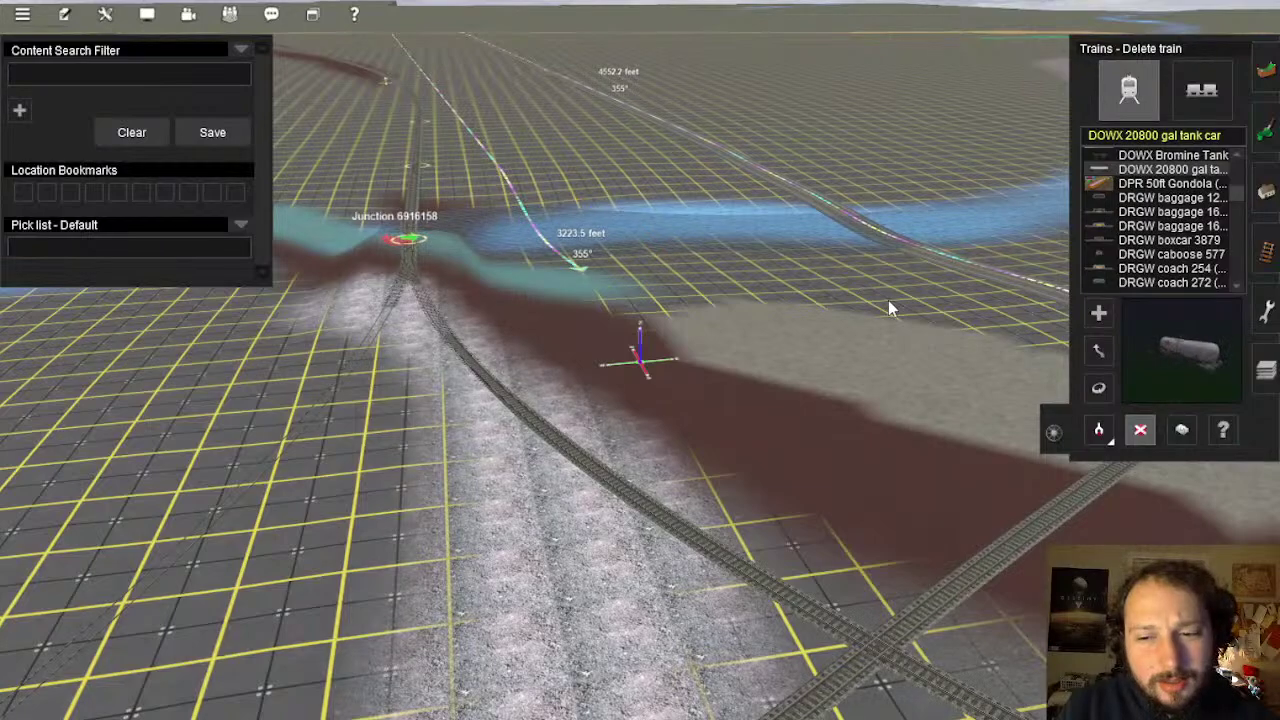
# Return to scenery objects by the river and filter the content list for "mill"
pyautogui.moveTo(790, 357); pyautogui.dragTo(700, 230, button='right')
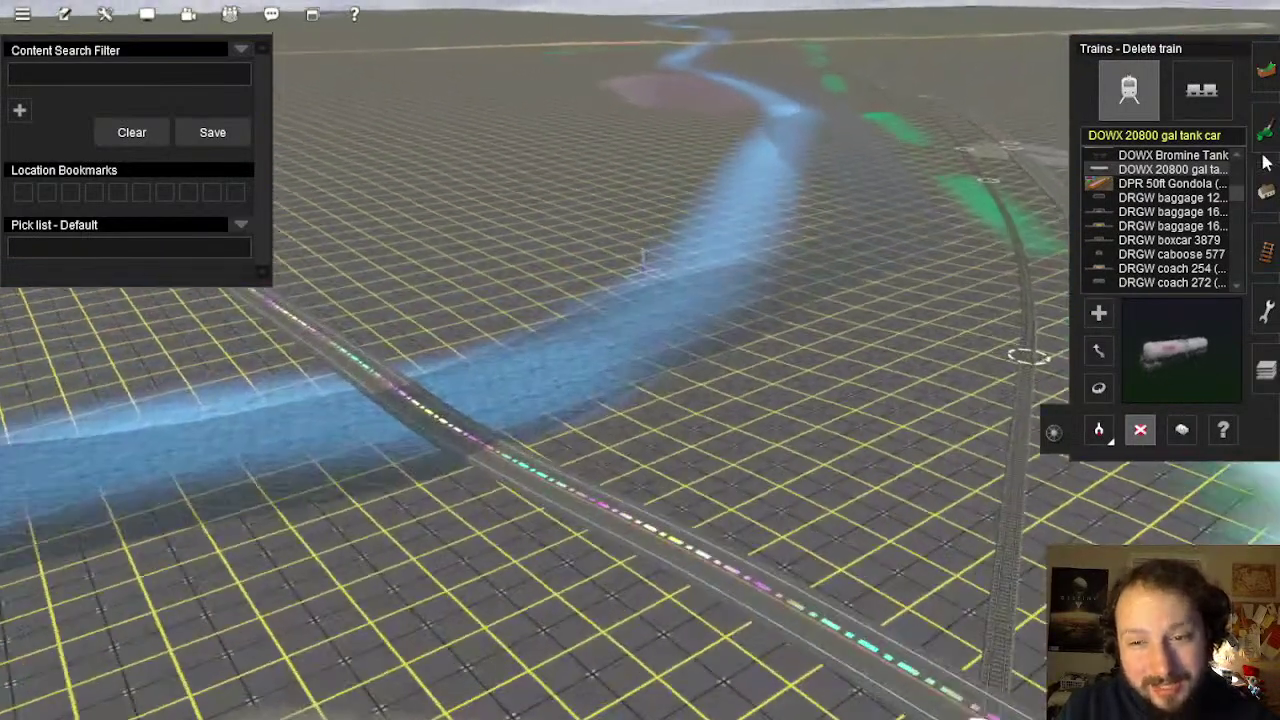
pyautogui.click(1266, 186)
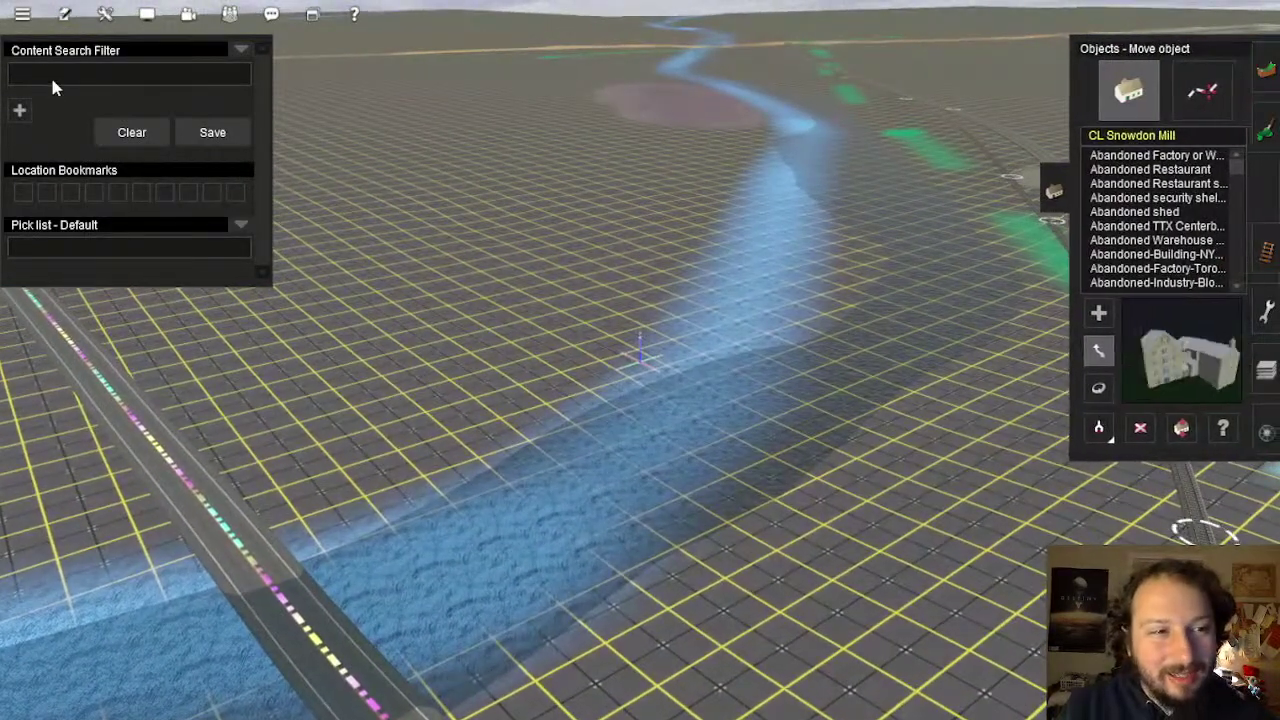
pyautogui.click(58, 70)
pyautogui.write('mill')
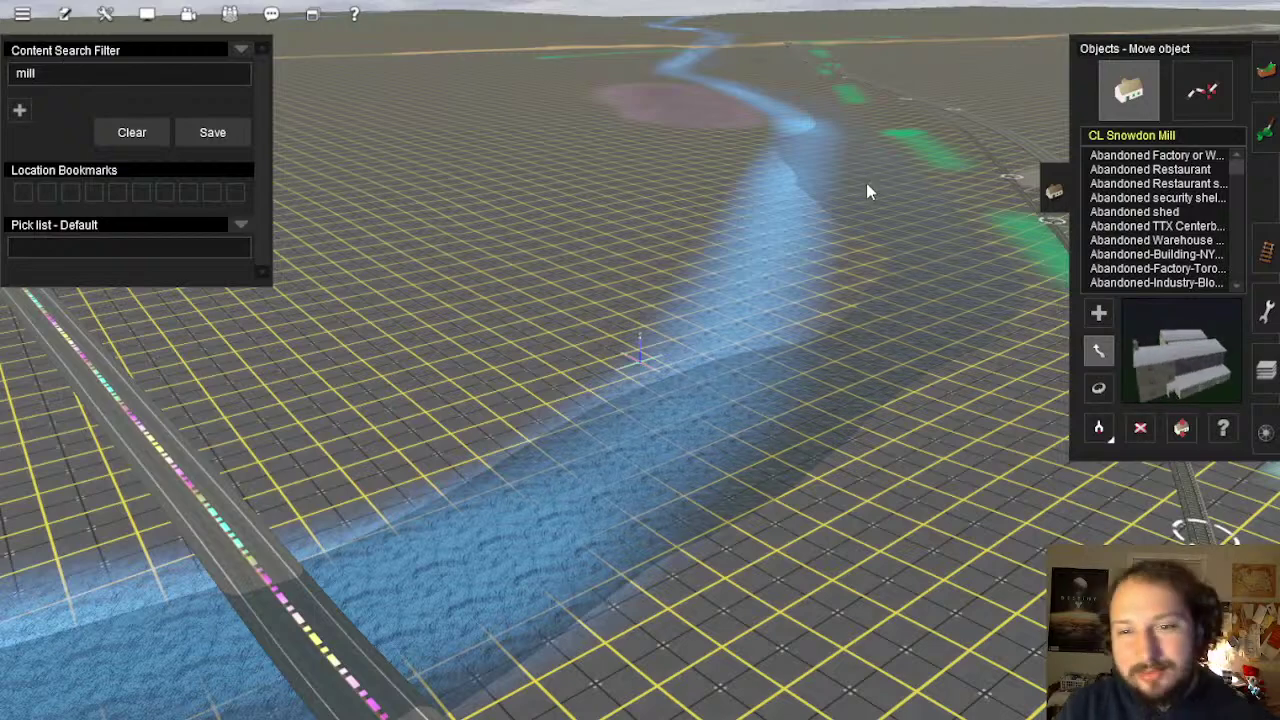
# Try out the Concentration Mill on the open ground beside the river, view it from both sides, and delete it
pyautogui.click(1140, 199)
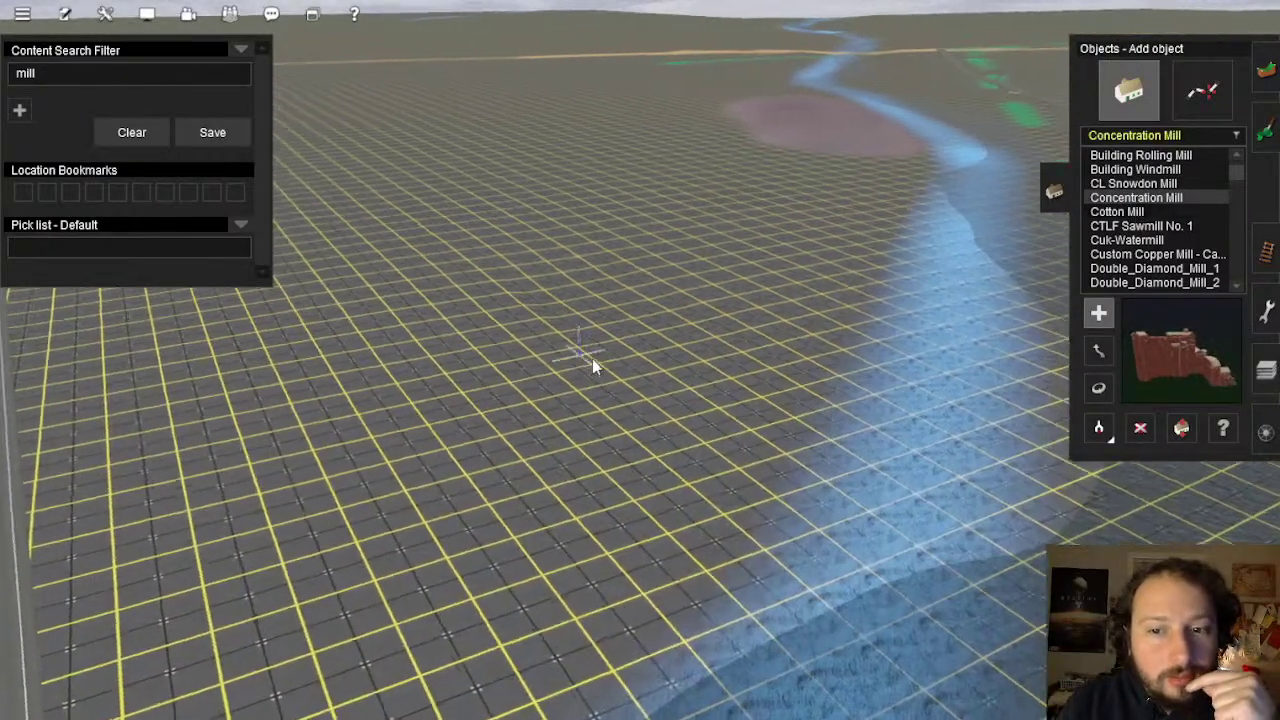
pyautogui.click(592, 360)
pyautogui.scroll(3, 715, 365)
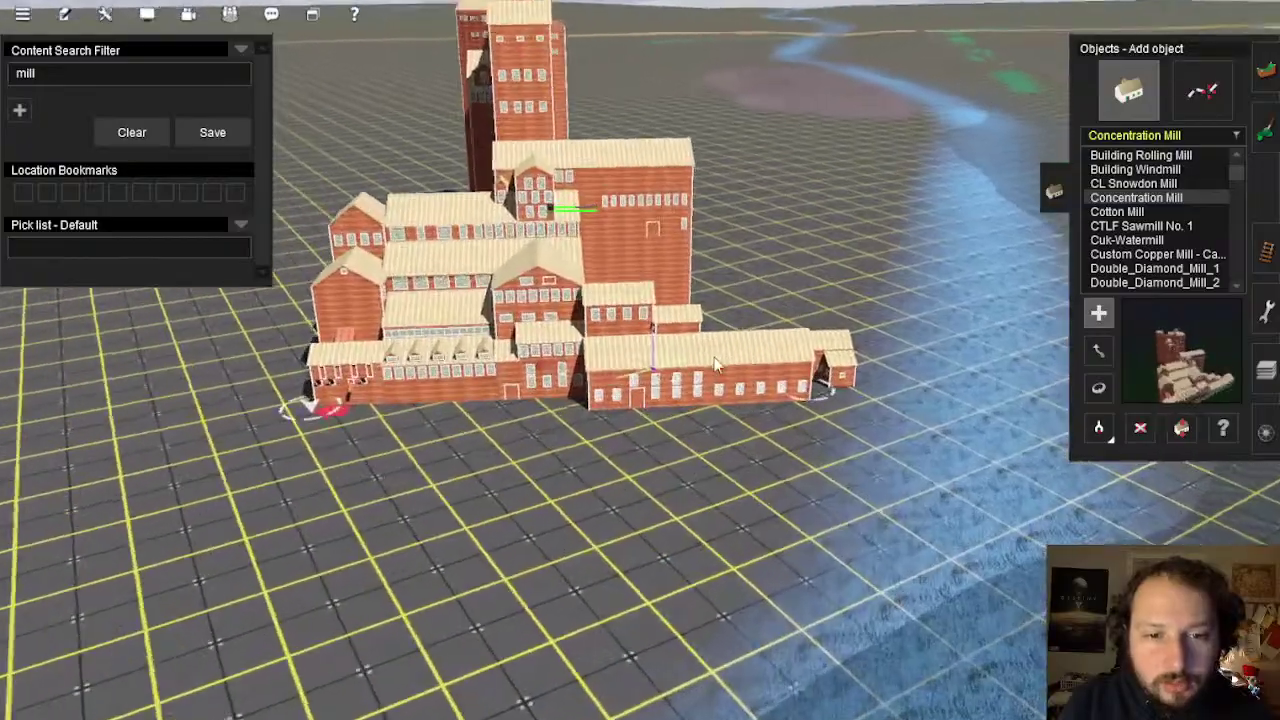
pyautogui.moveTo(715, 365); pyautogui.dragTo(690, 375, button='right')
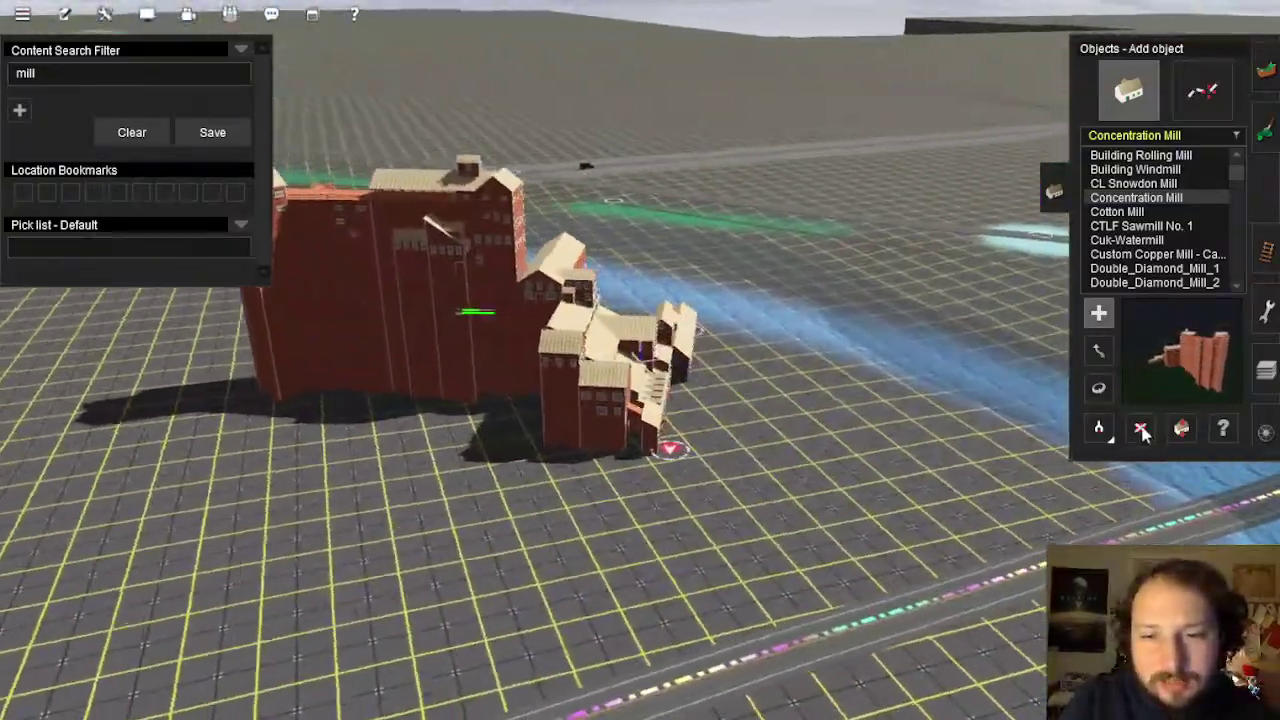
pyautogui.click(1140, 428)
pyautogui.click(486, 371)
# Place the Cotton Mill by the river and move it onto the mauve industry patch between the wye and the river
pyautogui.click(1130, 212)
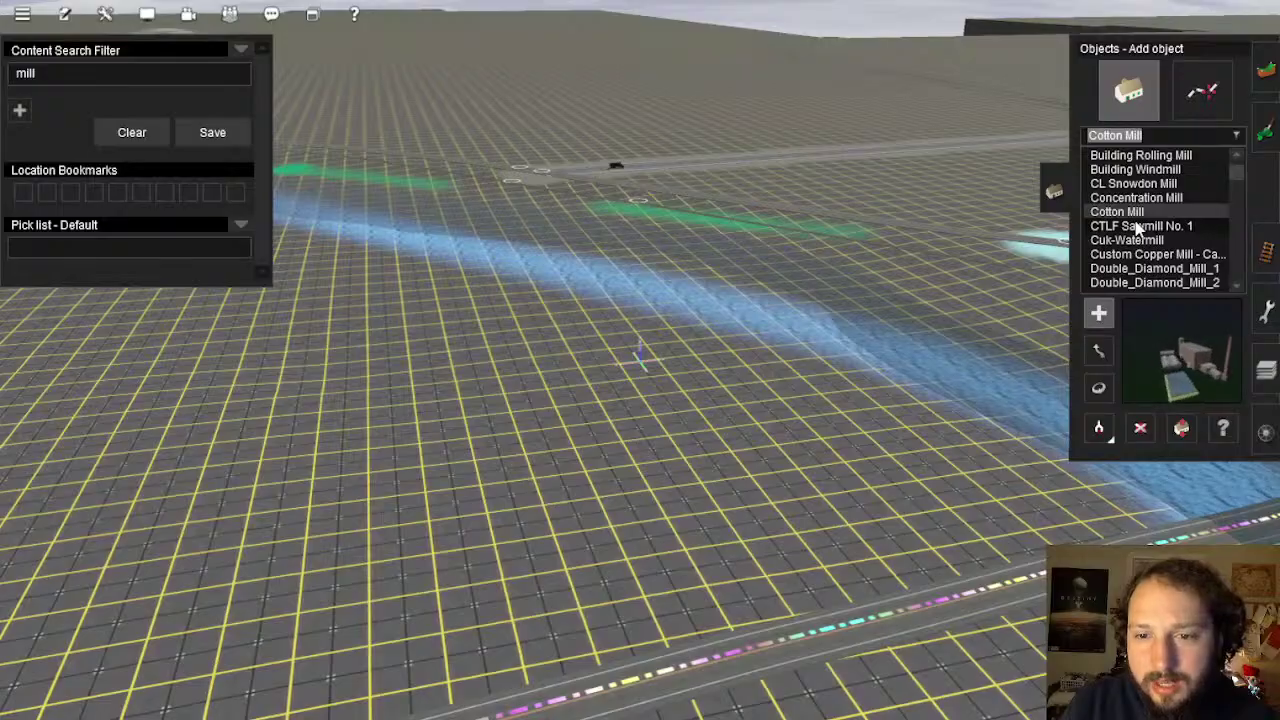
pyautogui.click(587, 421)
pyautogui.moveTo(590, 420); pyautogui.dragTo(680, 360, button='right')
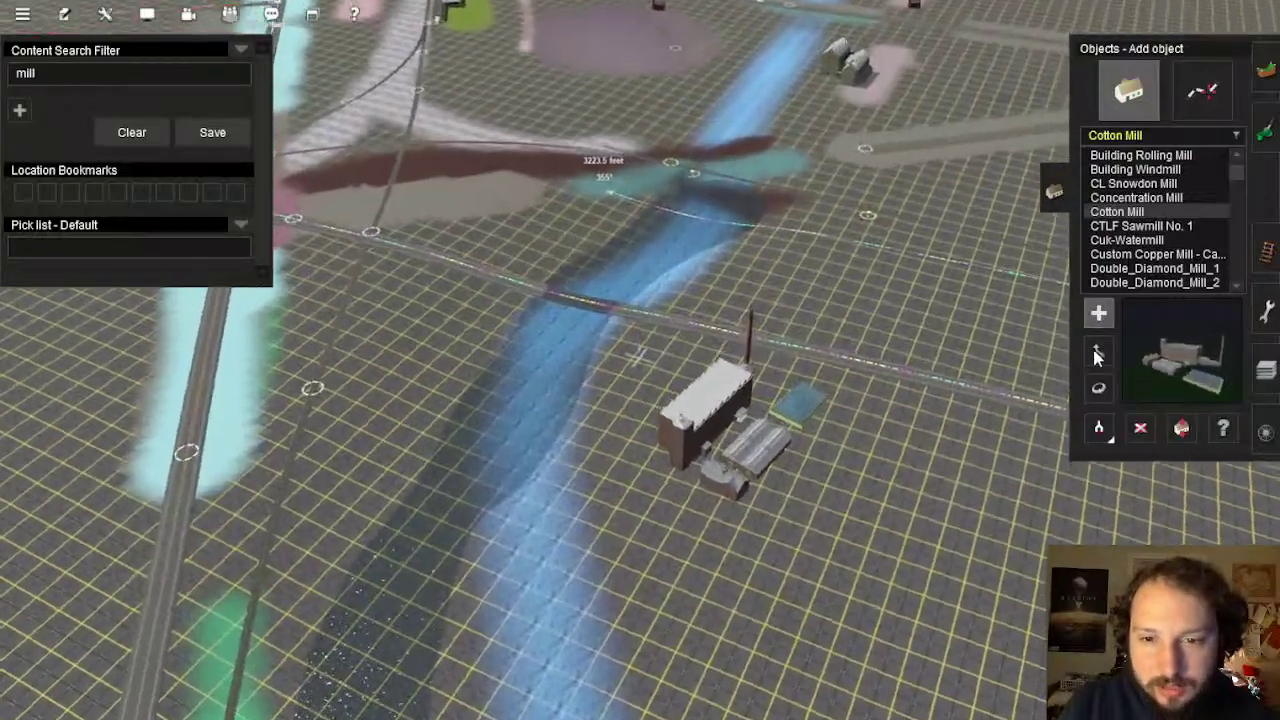
pyautogui.click(1098, 350)
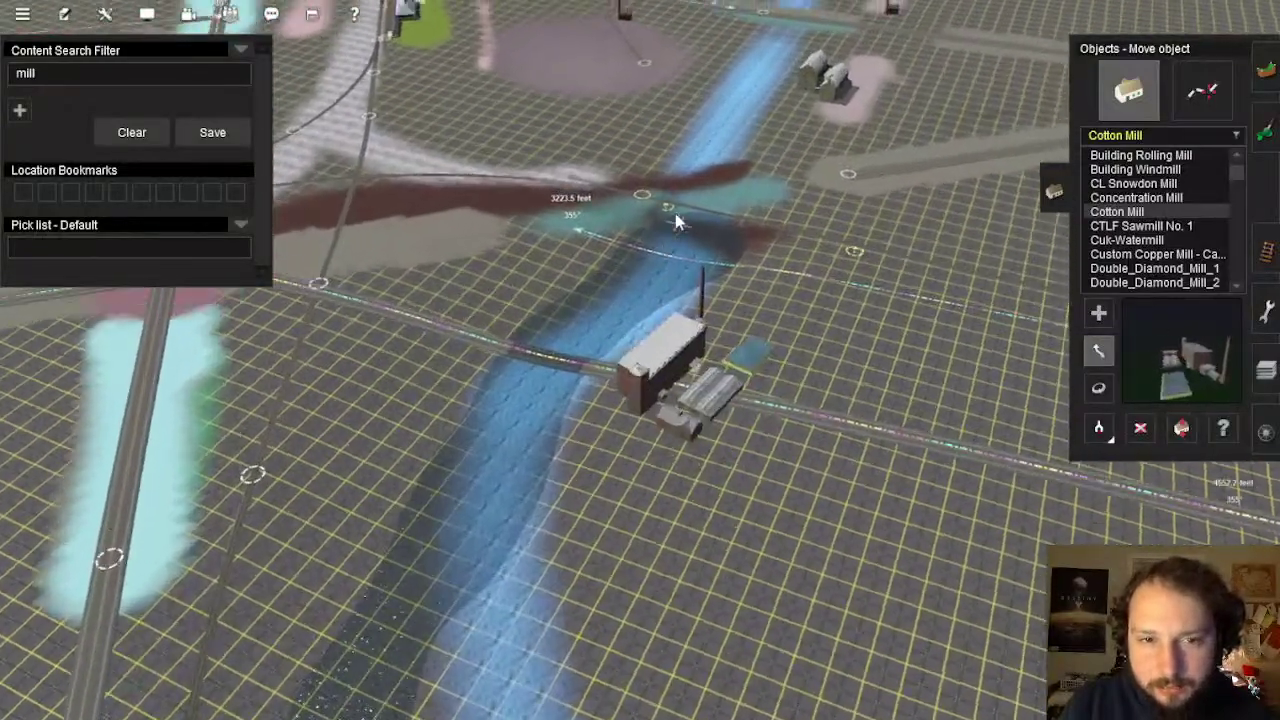
pyautogui.moveTo(675, 213); pyautogui.dragTo(535, 300, button='right')
# Try out Double_Diamond_Mill_1 over the river near the stone mill buildings and delete it
pyautogui.click(1142, 227)
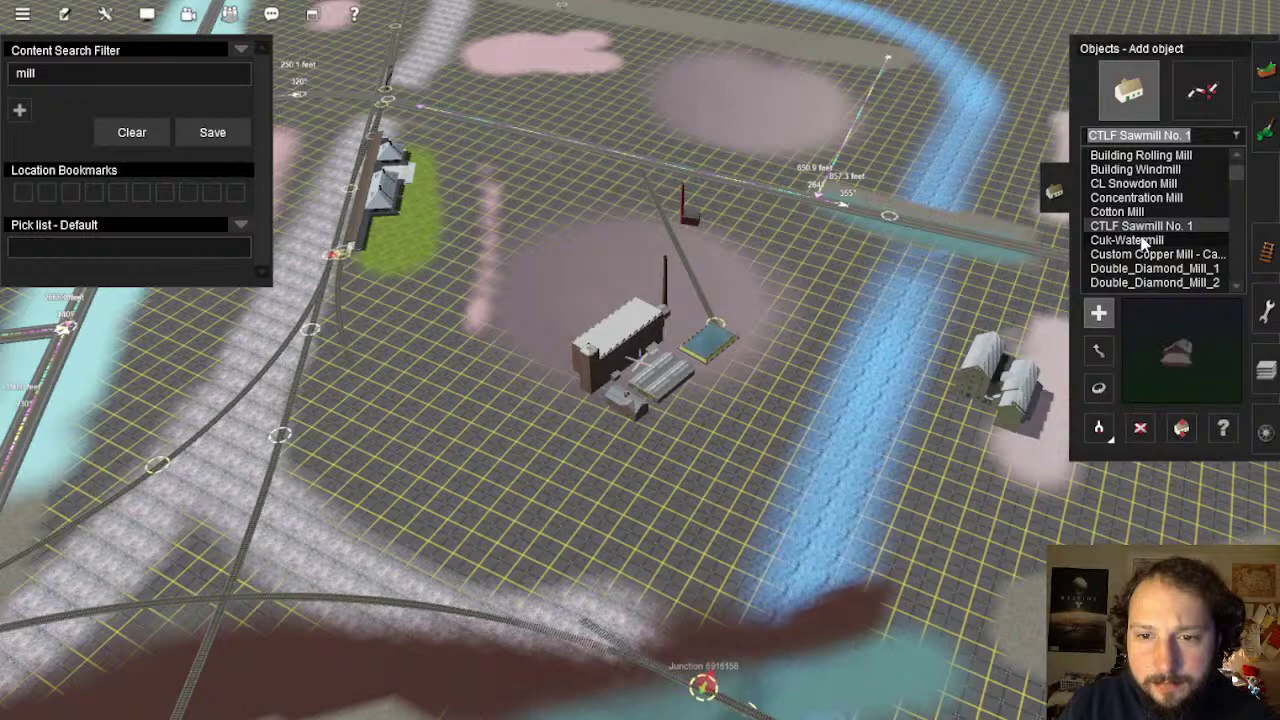
pyautogui.click(1143, 241)
pyautogui.click(1145, 255)
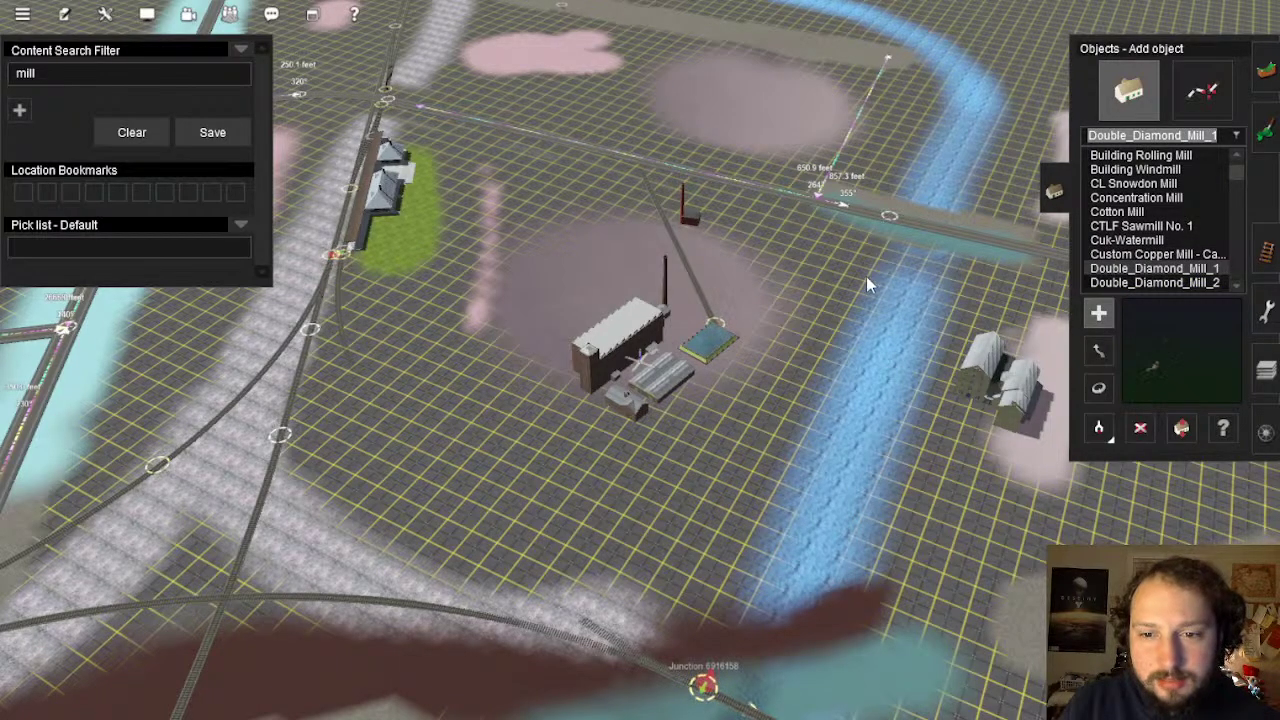
pyautogui.scroll(10, 707, 428)
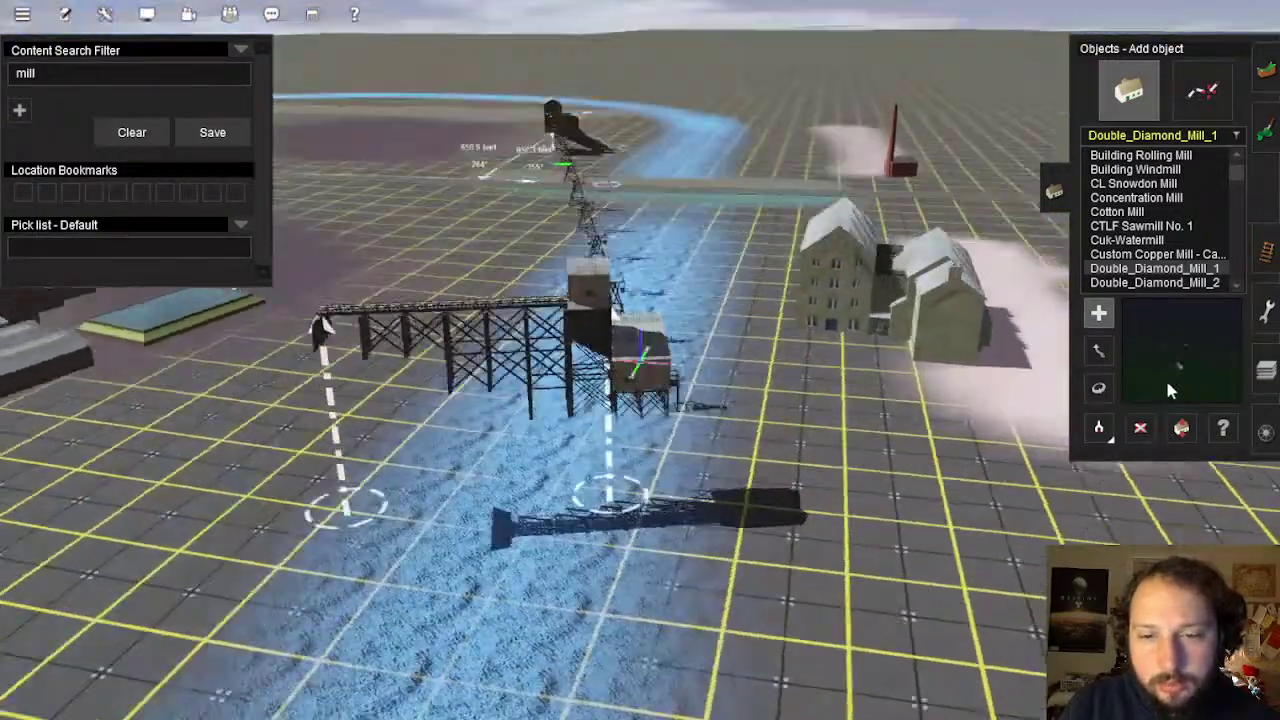
pyautogui.click(1140, 427)
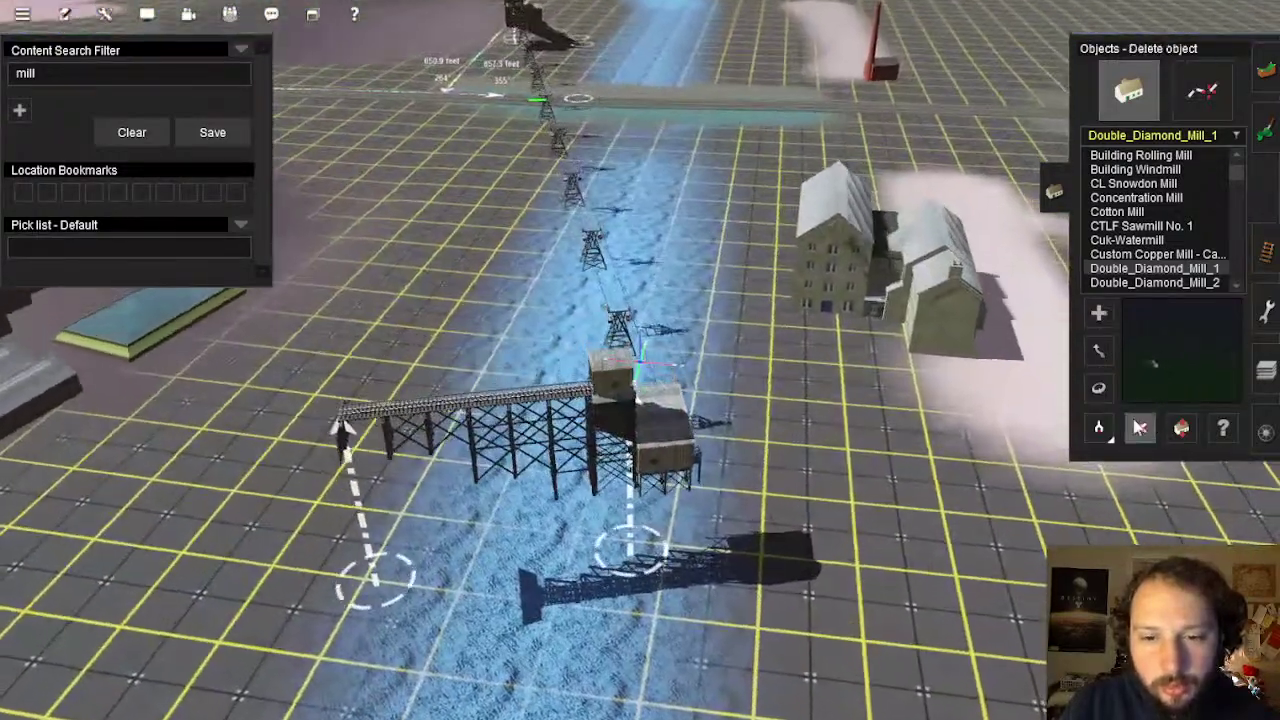
pyautogui.click(600, 515)
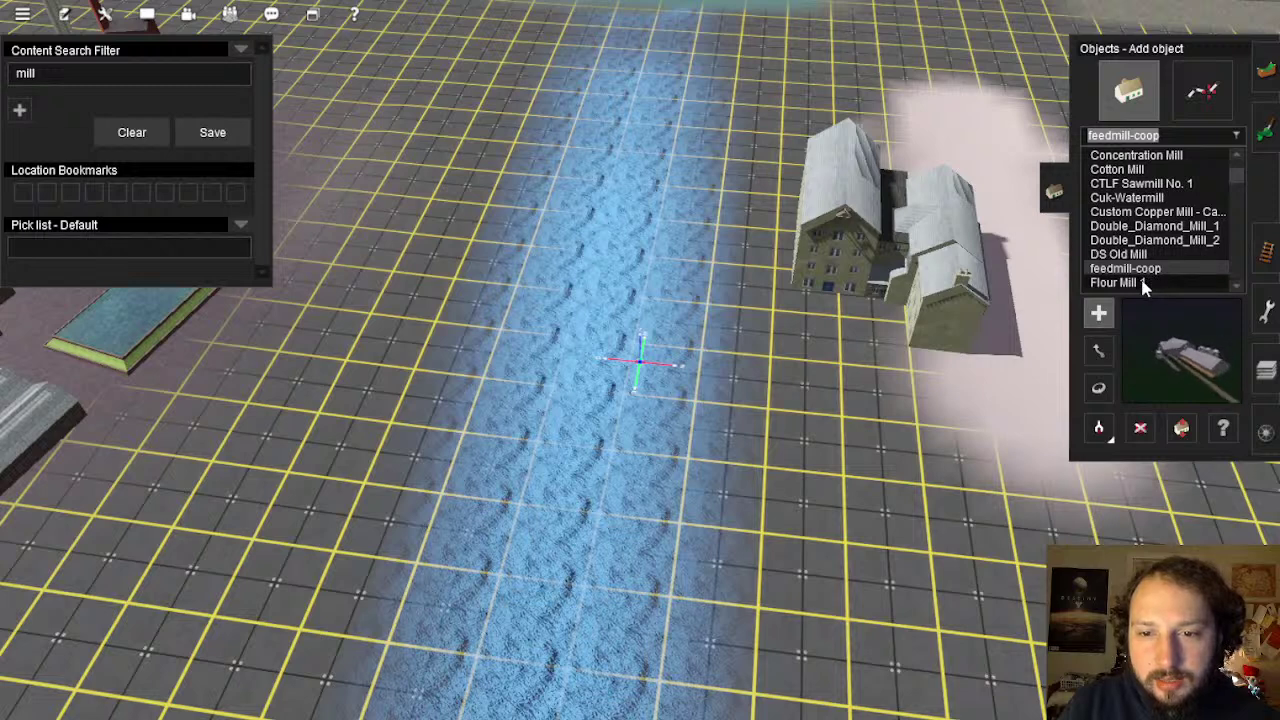
# Place the Harrison Switzer Milling Company building and move it across the river beside the Cotton Mill's pond
pyautogui.click(1147, 282)
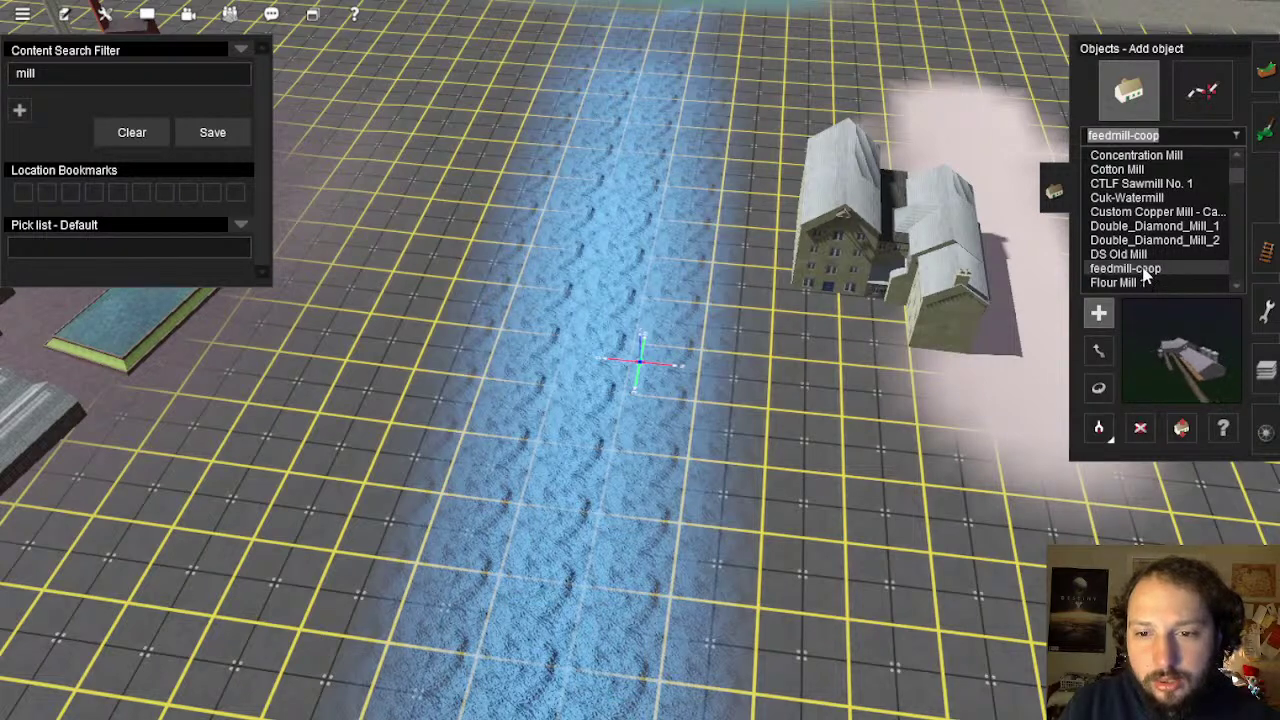
pyautogui.scroll(-2, 1147, 277)
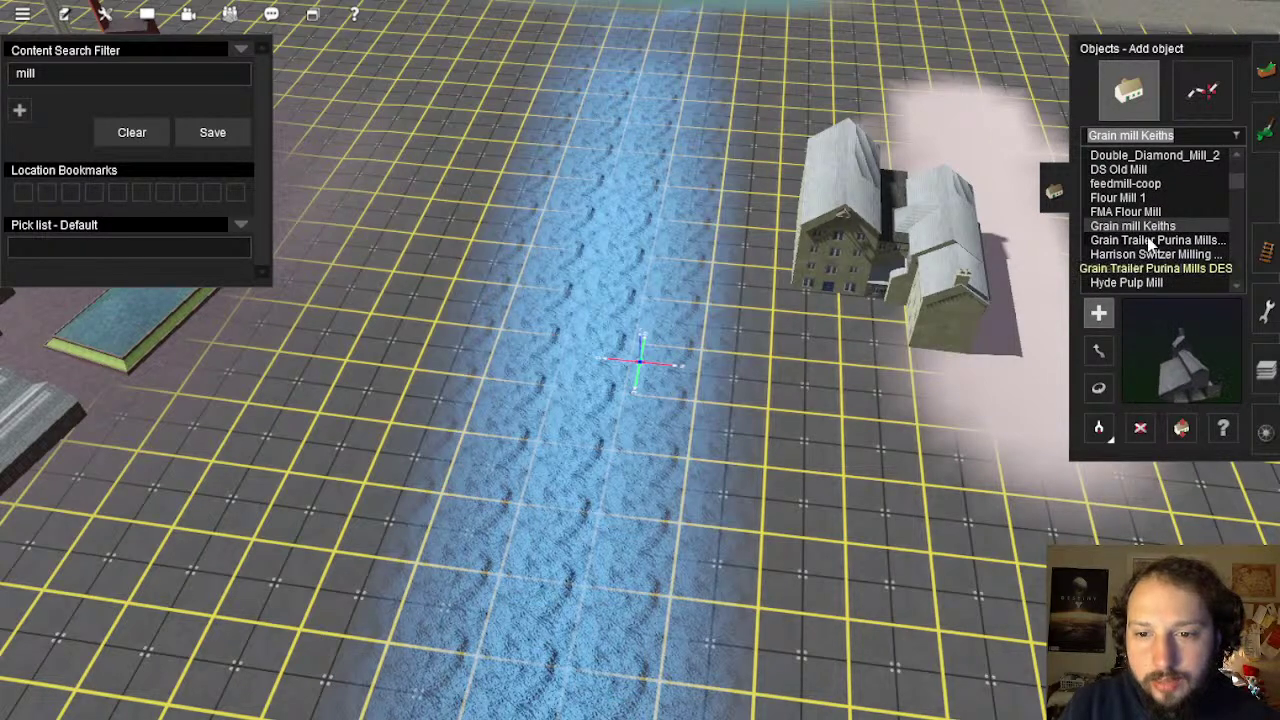
pyautogui.click(1150, 241)
pyautogui.click(1150, 256)
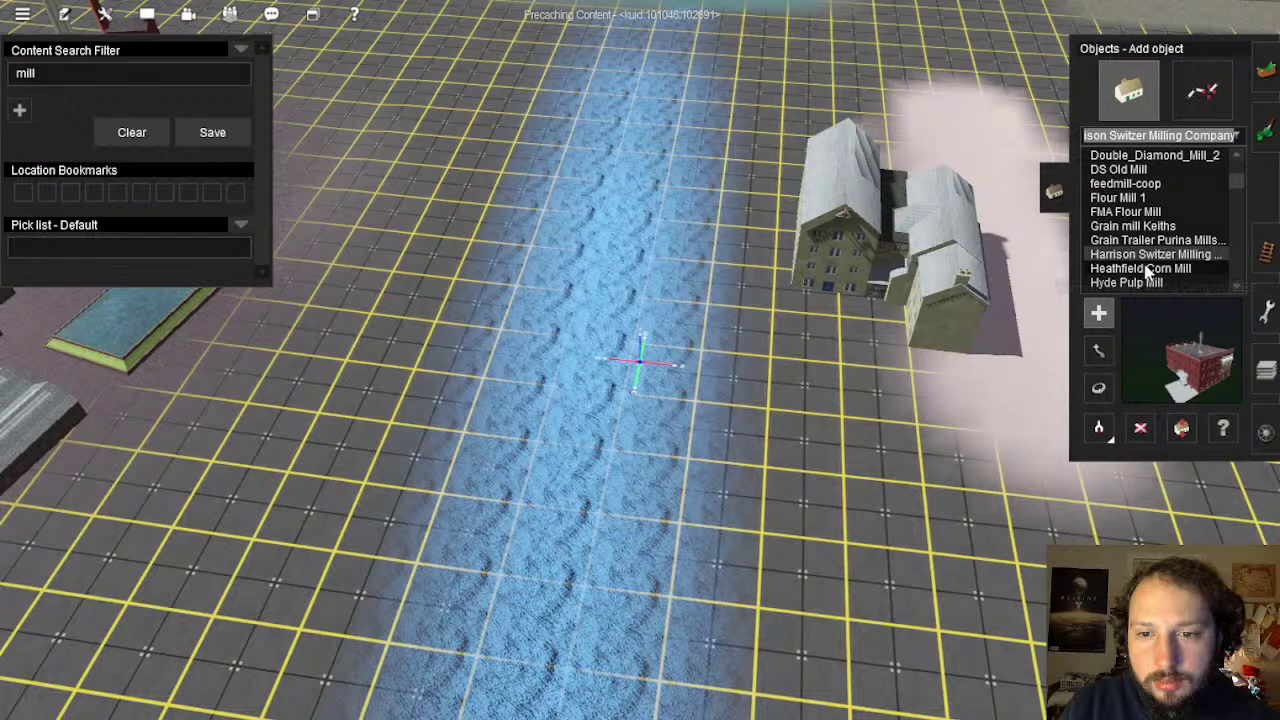
pyautogui.click(665, 295)
pyautogui.moveTo(665, 295); pyautogui.dragTo(1108, 372, button='right')
pyautogui.click(1099, 352)
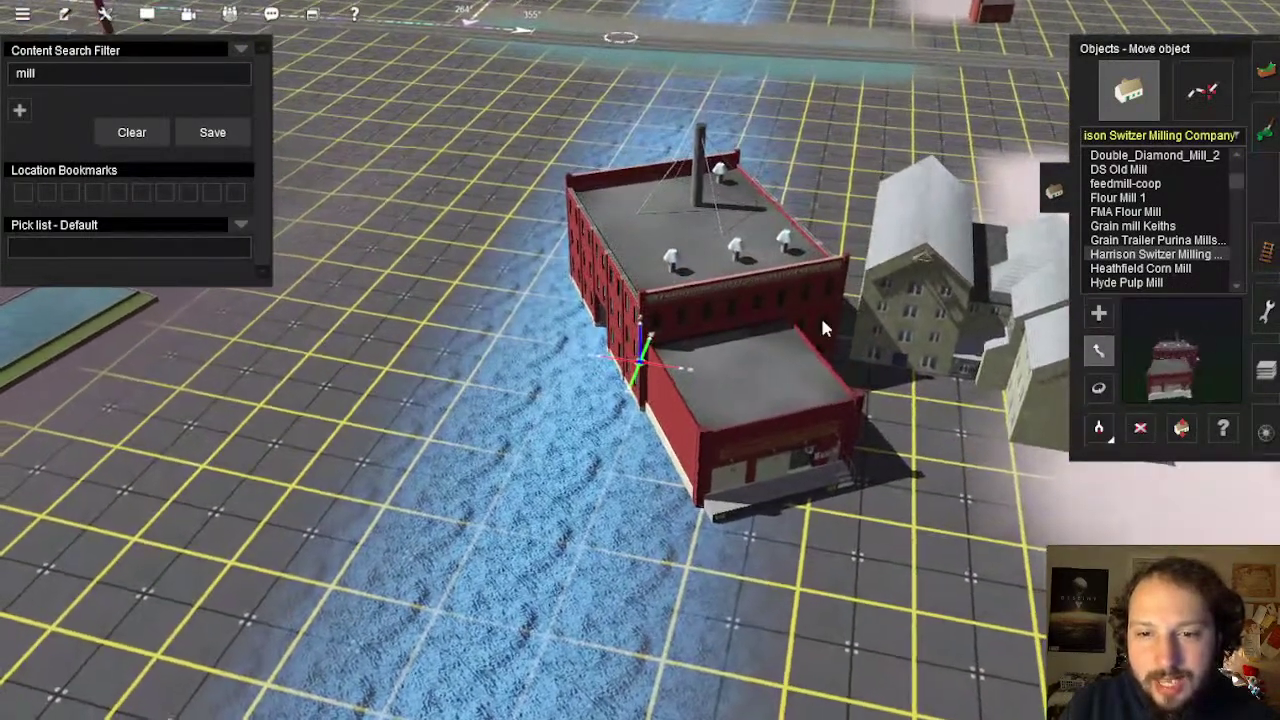
pyautogui.scroll(-5, 750, 320)
pyautogui.moveTo(672, 318); pyautogui.dragTo(386, 194)
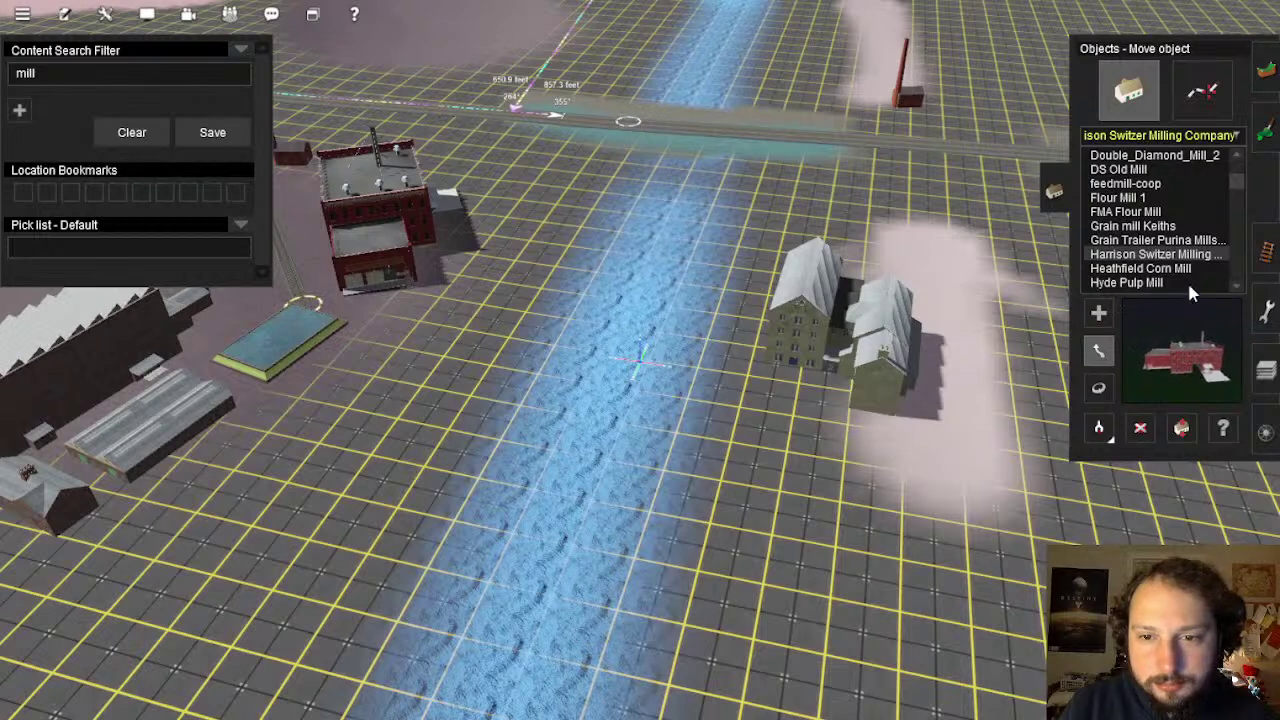
# Try out the JPK SteelMillAnnex on the mauve patch beyond the railway crossing and delete it
pyautogui.scroll(-1, 1157, 280)
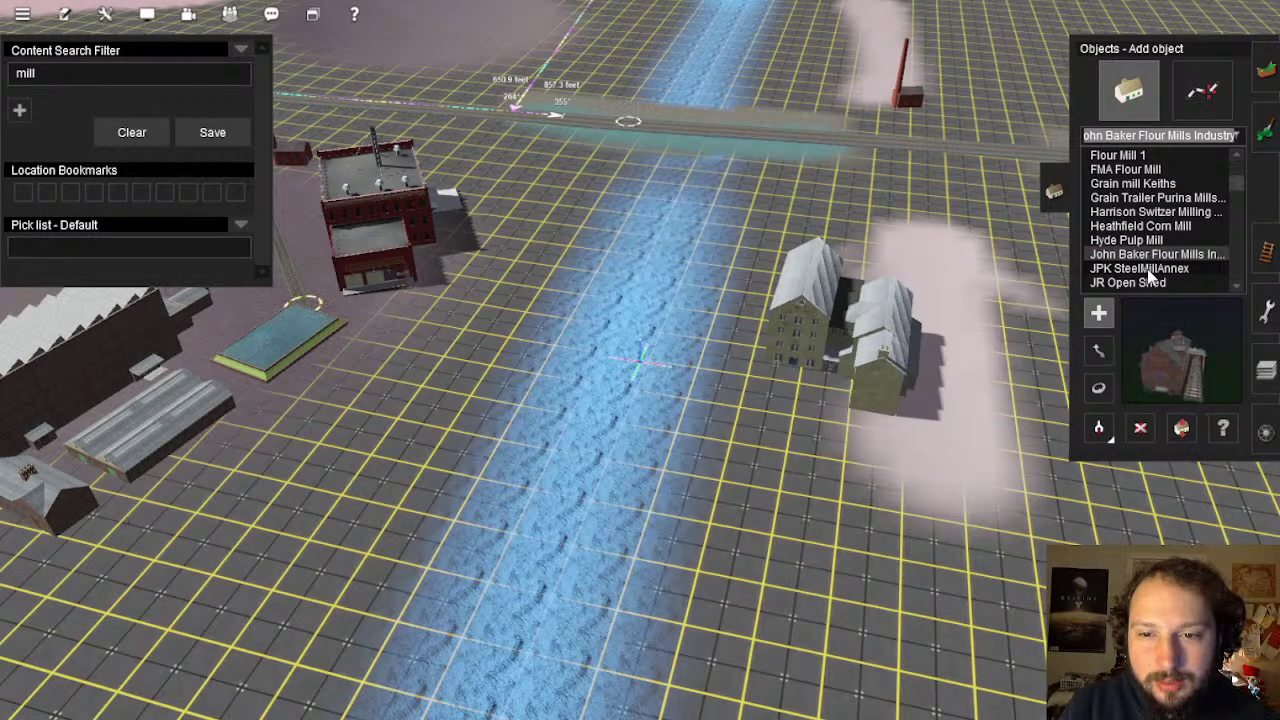
pyautogui.click(1148, 269)
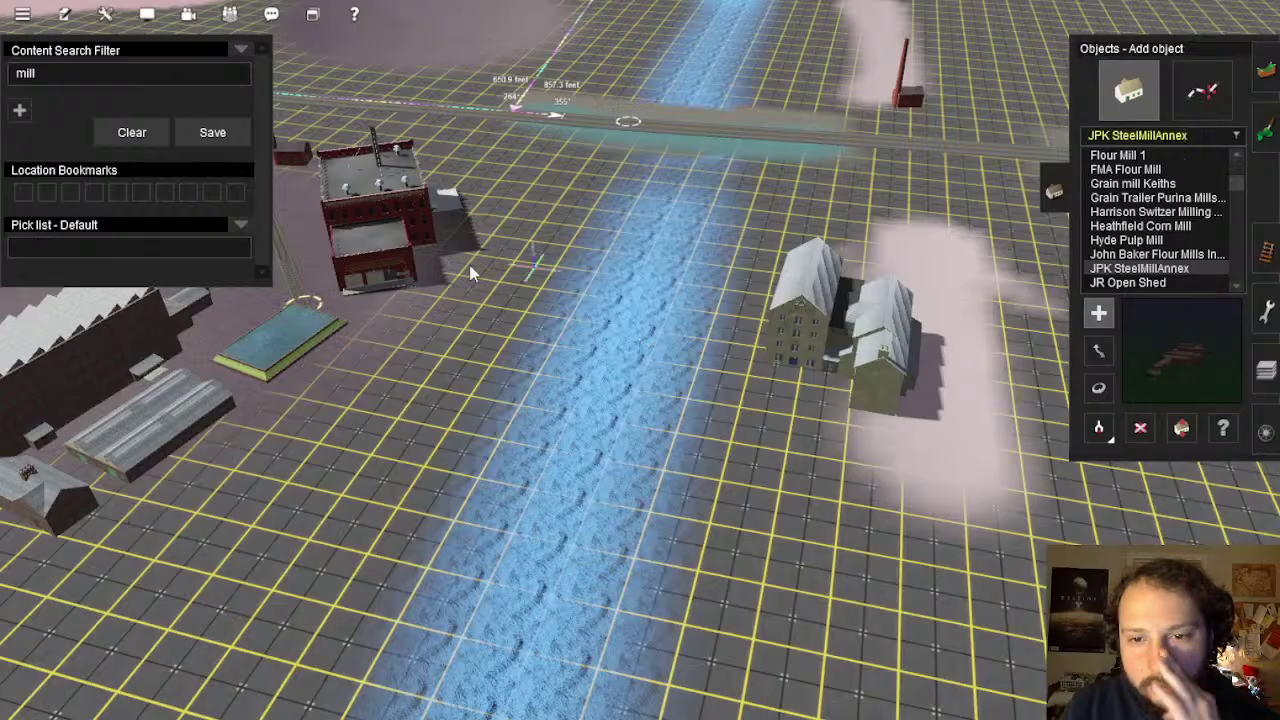
pyautogui.moveTo(473, 273); pyautogui.dragTo(661, 272, button='right')
pyautogui.click(674, 346)
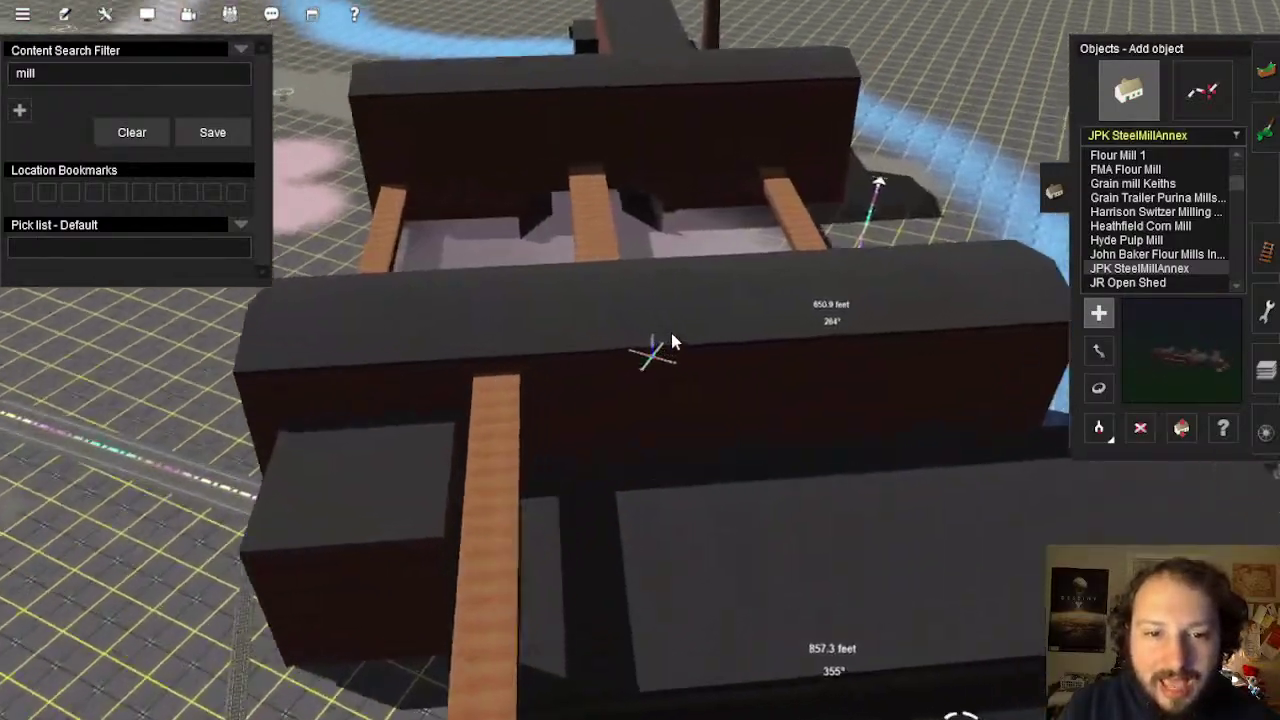
pyautogui.scroll(-10, 670, 330)
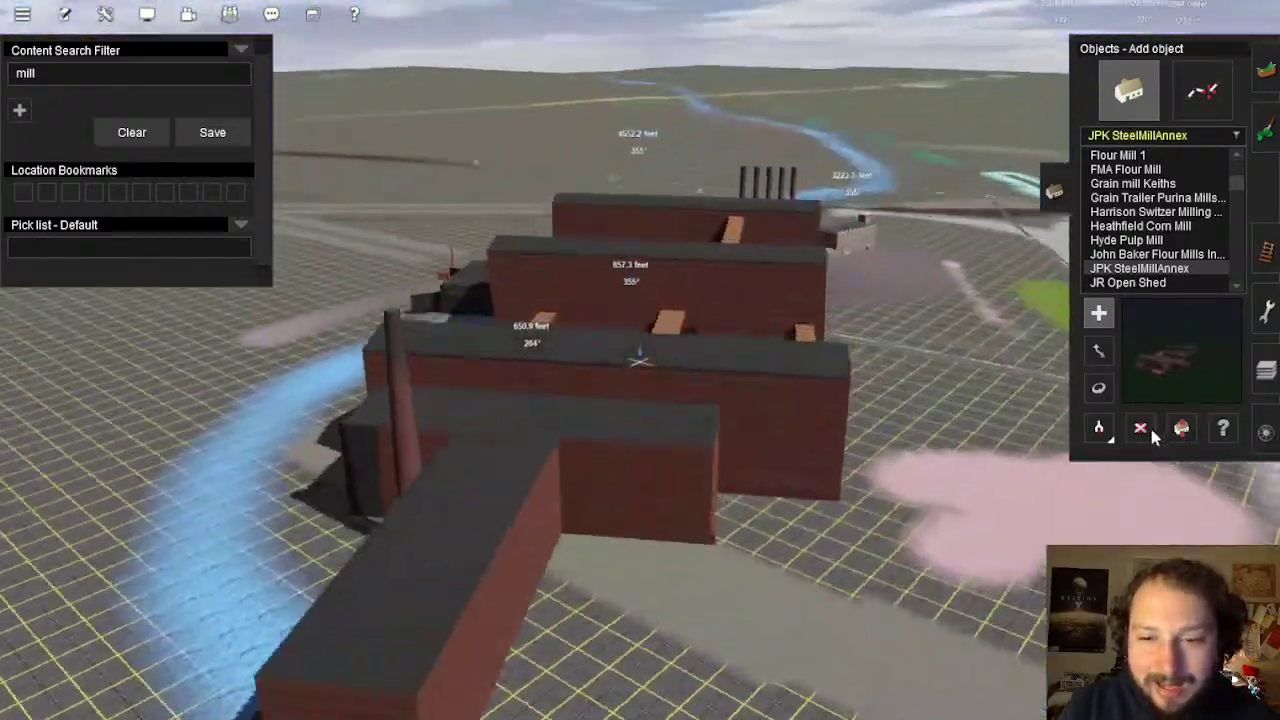
pyautogui.click(1140, 428)
pyautogui.click(662, 477)
# Browse further through the mill assets, try out Mill Old Derelict DES at the edge of the mauve patch, and delete it
pyautogui.click(1148, 282)
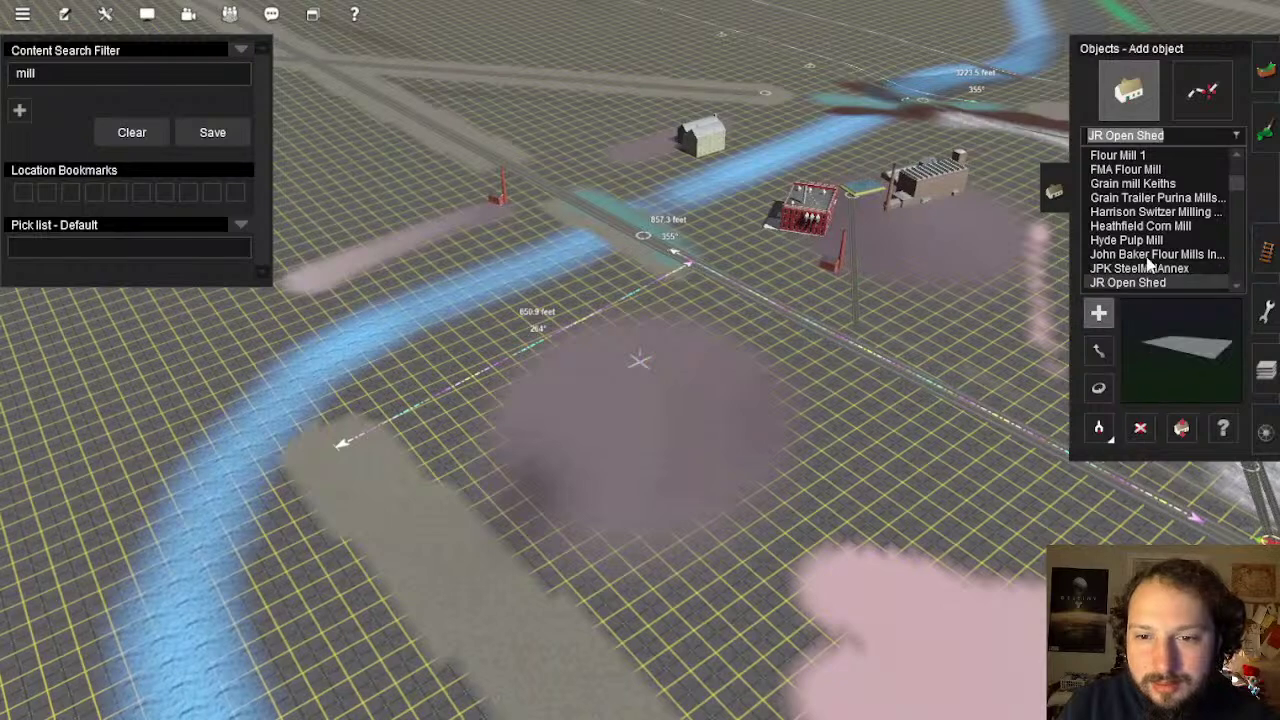
pyautogui.scroll(-2, 1148, 262)
pyautogui.click(1147, 226)
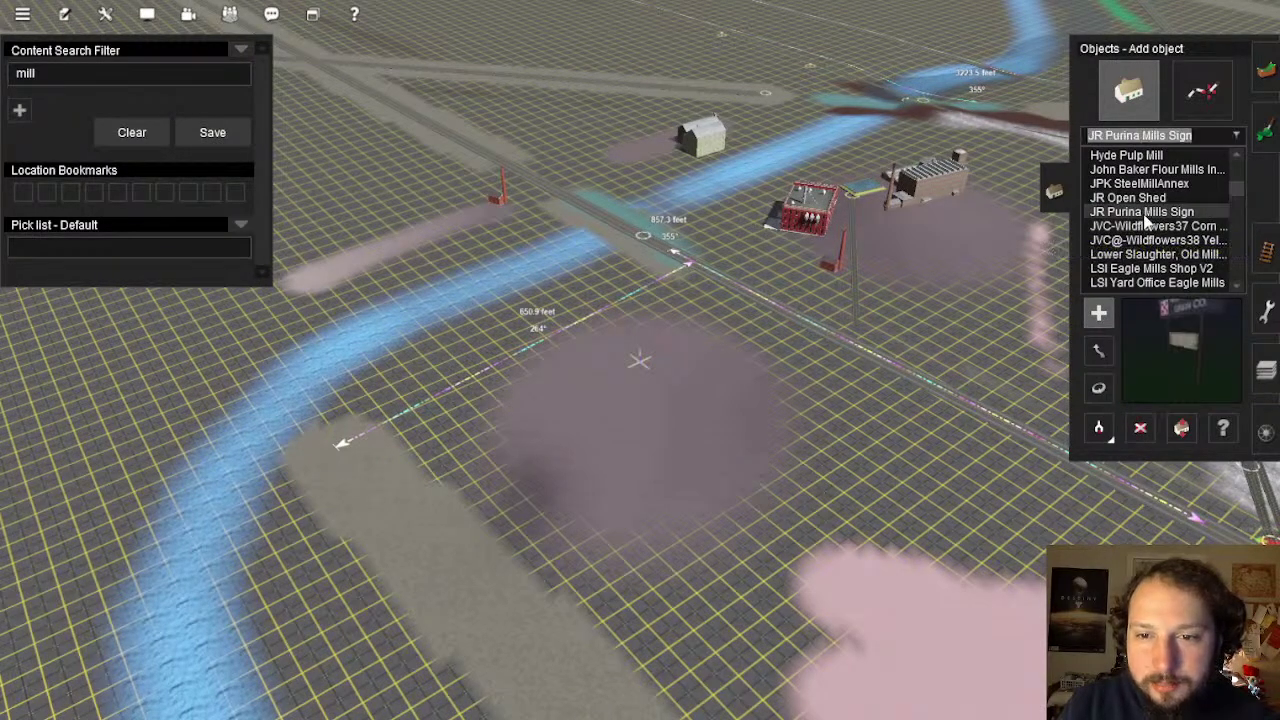
pyautogui.click(1186, 269)
pyautogui.scroll(-2, 1160, 248)
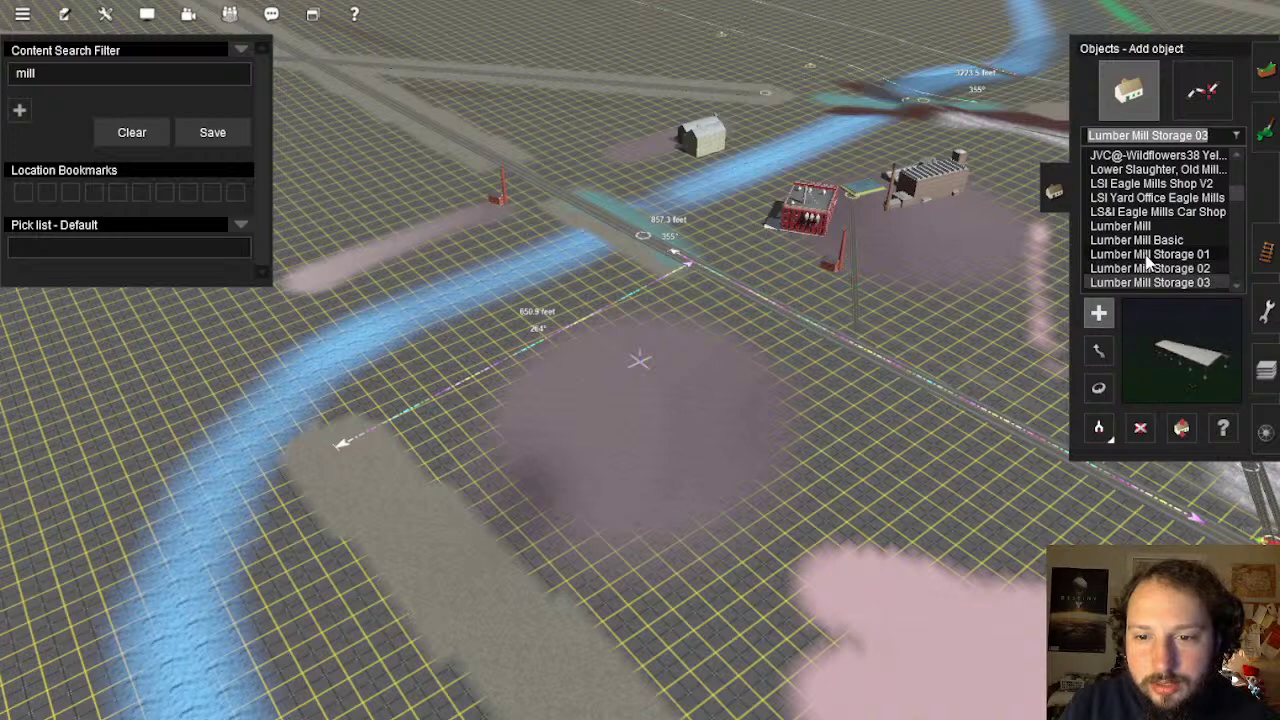
pyautogui.press('Down')
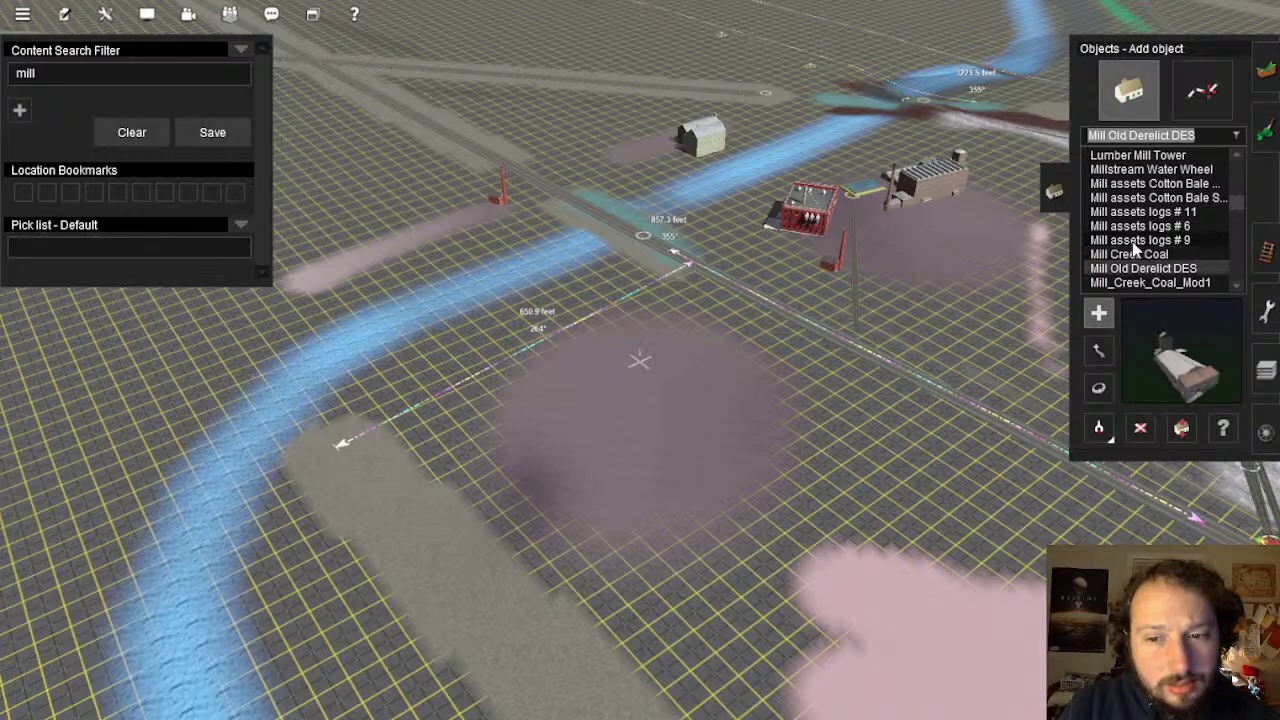
pyautogui.click(542, 488)
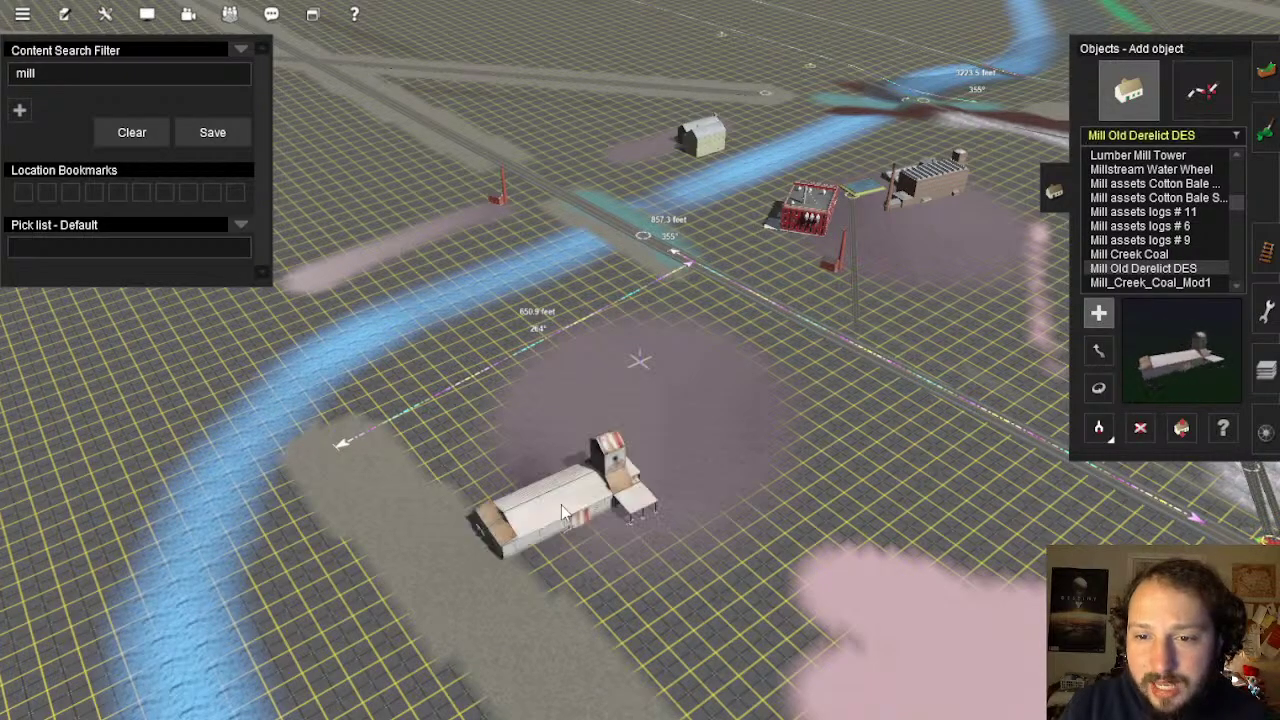
pyautogui.moveTo(542, 488); pyautogui.dragTo(1062, 448, button='right')
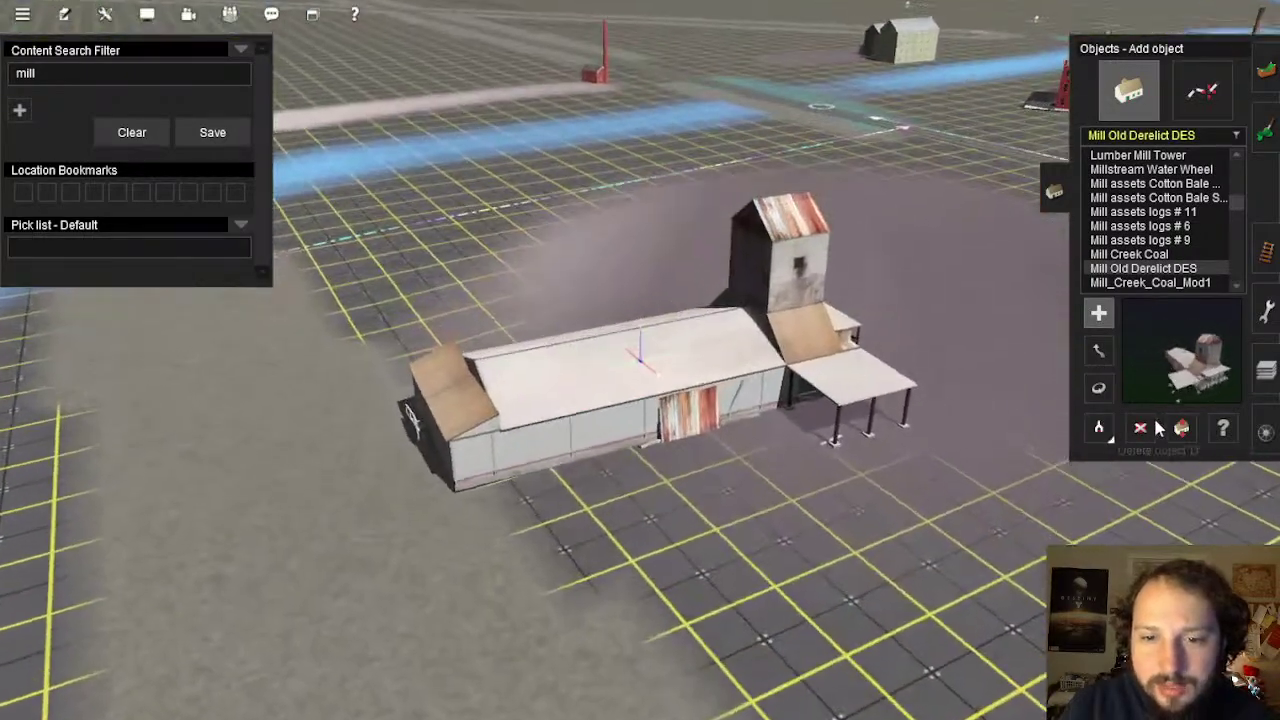
pyautogui.click(1142, 429)
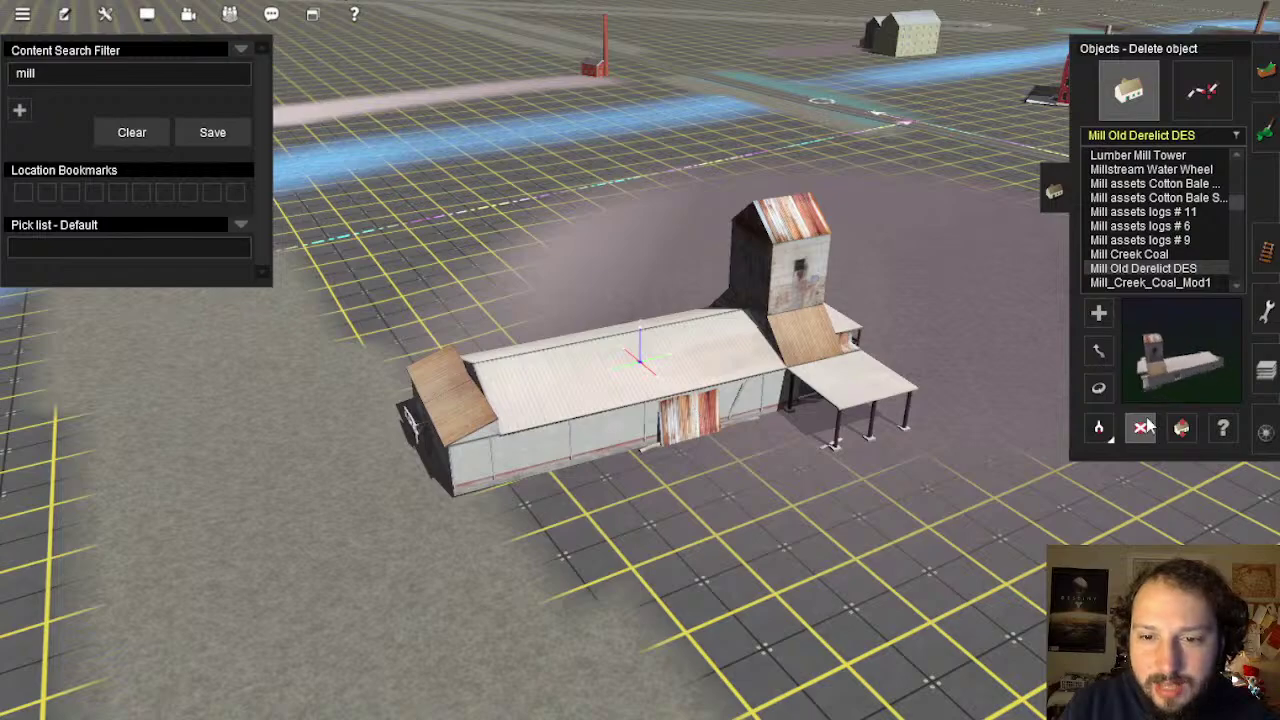
pyautogui.click(656, 378)
# Place Mill Old Derelict DES on the open ground beside the multi-track rail yard, inside the pale curved spur path
pyautogui.scroll(-5, 900, 342)
pyautogui.click(1096, 318)
pyautogui.rightClick(918, 248)
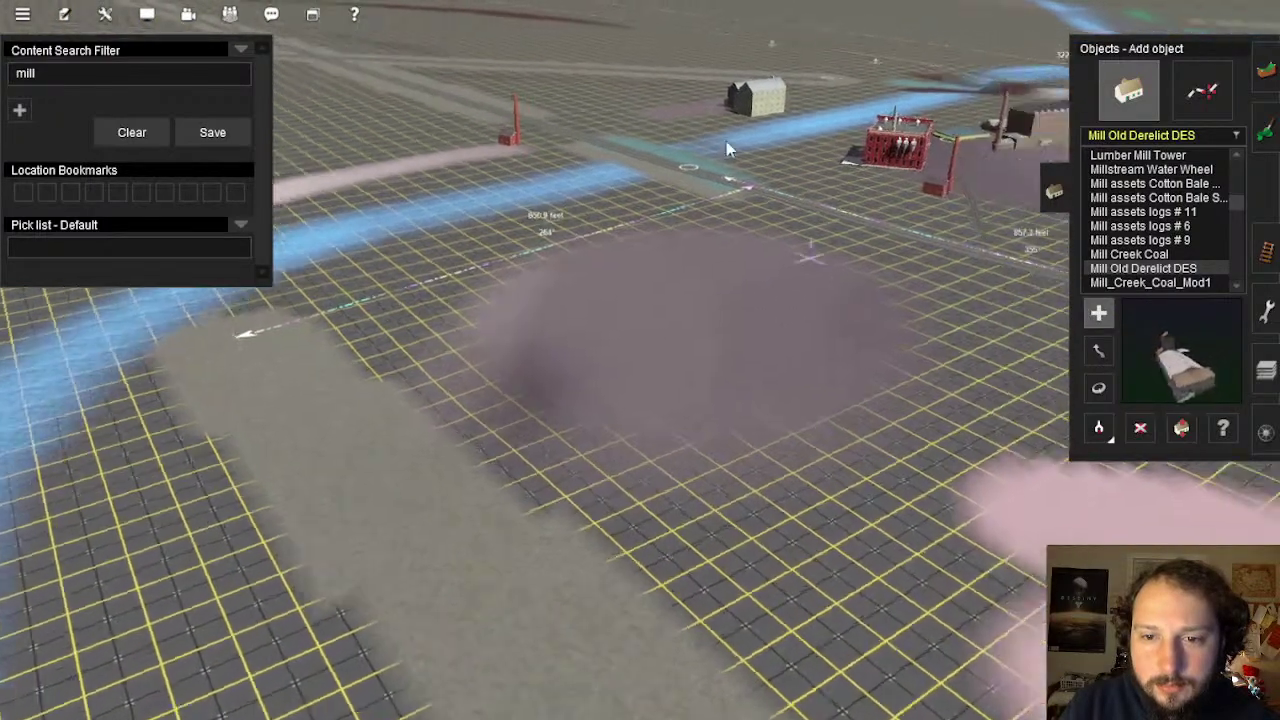
pyautogui.rightClick(726, 141)
pyautogui.press('Up')
pyautogui.scroll(-5, 703, 151)
pyautogui.rightClick(704, 150)
pyautogui.rightClick(748, 45)
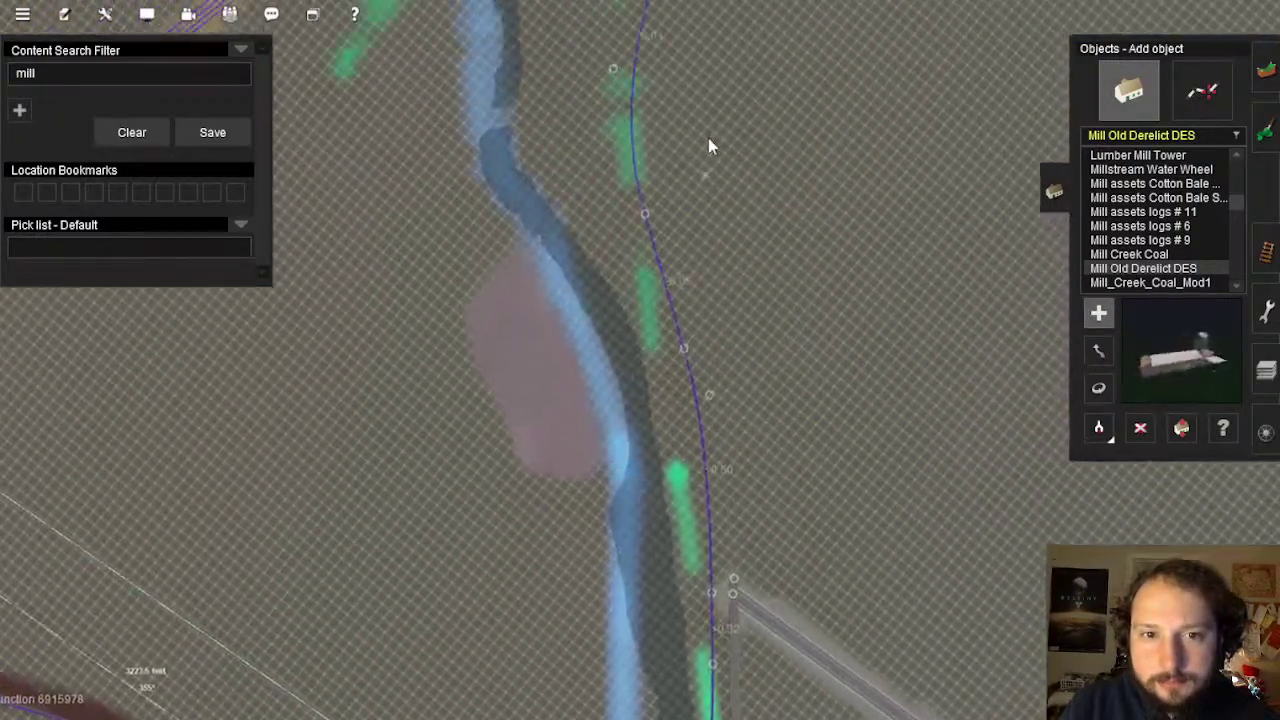
pyautogui.rightClick(702, 135)
pyautogui.scroll(3, 695, 190)
pyautogui.rightClick(675, 165)
pyautogui.moveTo(673, 167); pyautogui.dragTo(703, 263, button='right')
pyautogui.rightClick(703, 263)
pyautogui.scroll(2, 660, 220)
pyautogui.click(628, 195)
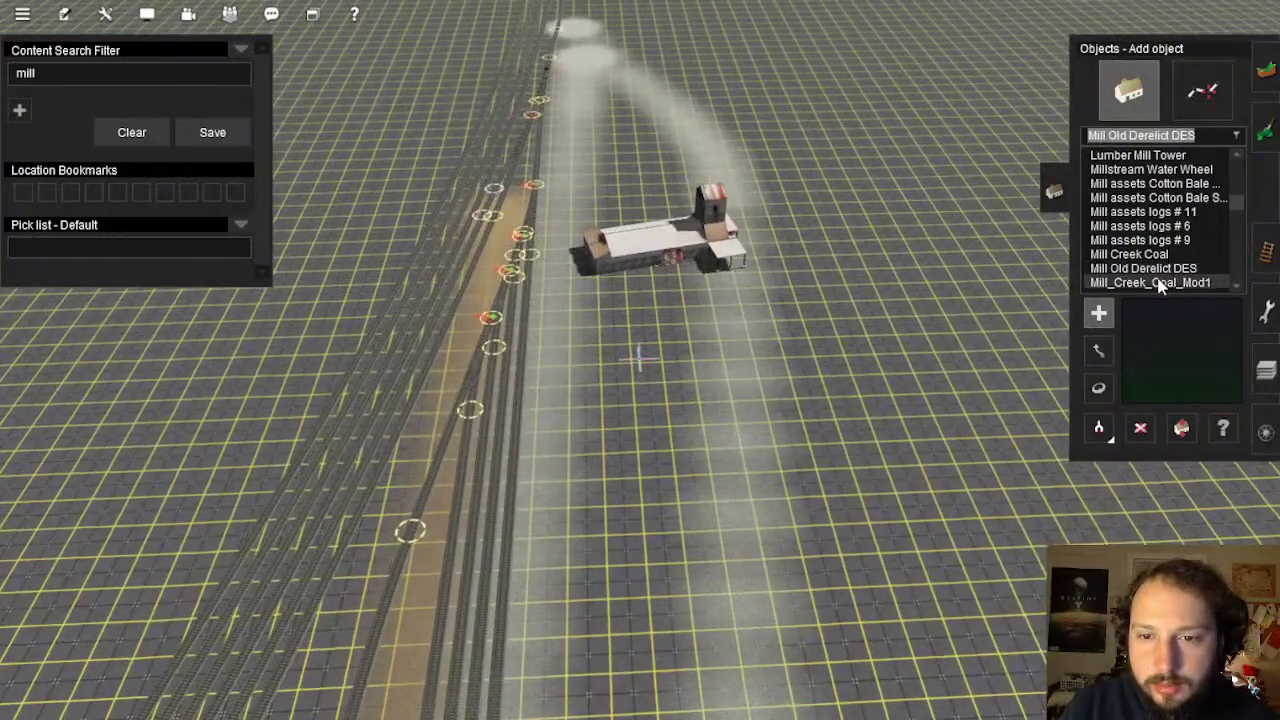
# Try out the Modern Sawmill DES on the open ground near the derelict mill, view it up close, and delete it
pyautogui.scroll(-1, 1160, 250)
pyautogui.click(1156, 242)
pyautogui.click(1124, 255)
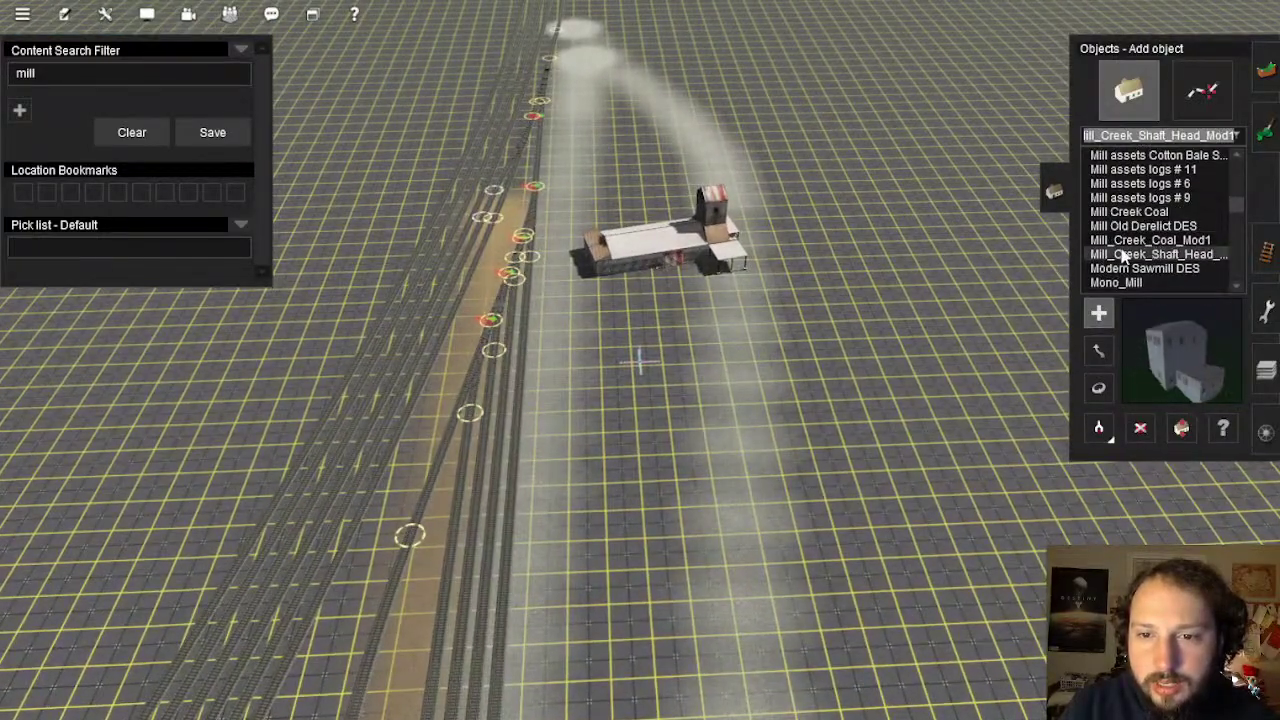
pyautogui.click(954, 284)
pyautogui.moveTo(905, 350); pyautogui.dragTo(949, 394, button='right')
pyautogui.rightClick(949, 394)
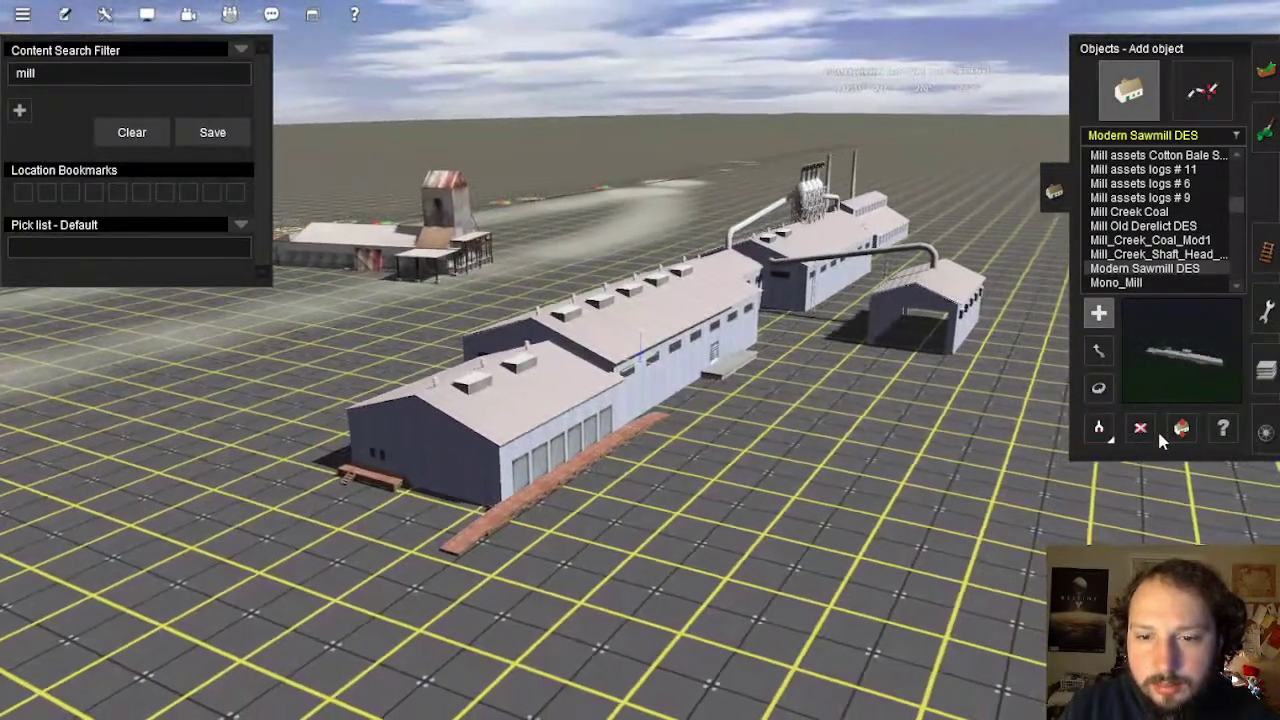
pyautogui.click(1140, 428)
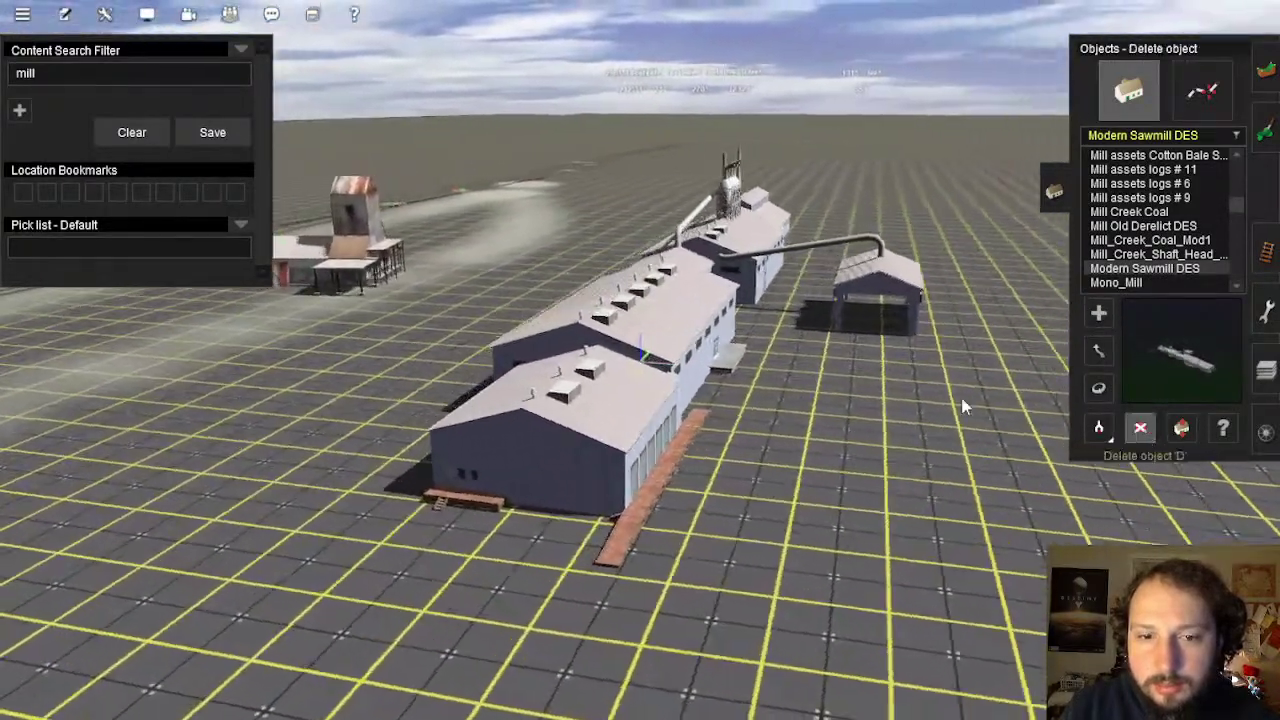
pyautogui.click(700, 372)
# Try out the MTR Detroit Mill Supply Co. building on the open ground, view it from both sides, and delete it
pyautogui.click(1152, 281)
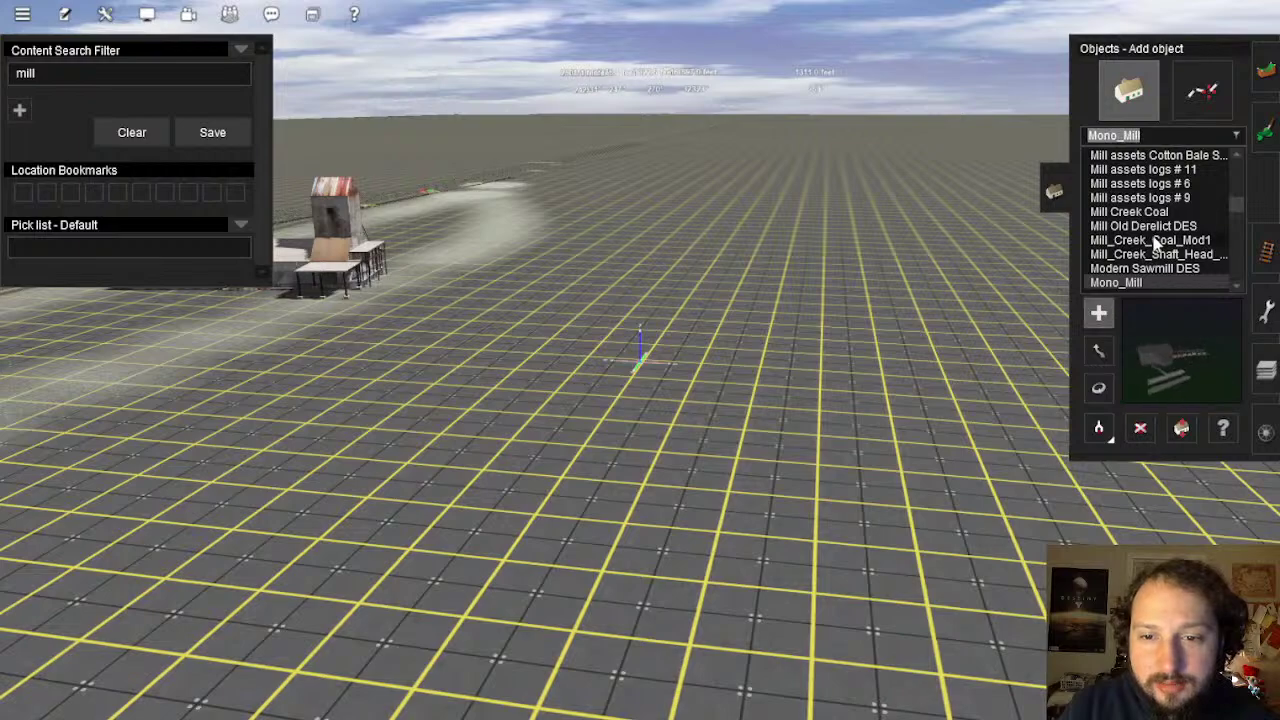
pyautogui.scroll(-1, 1155, 250)
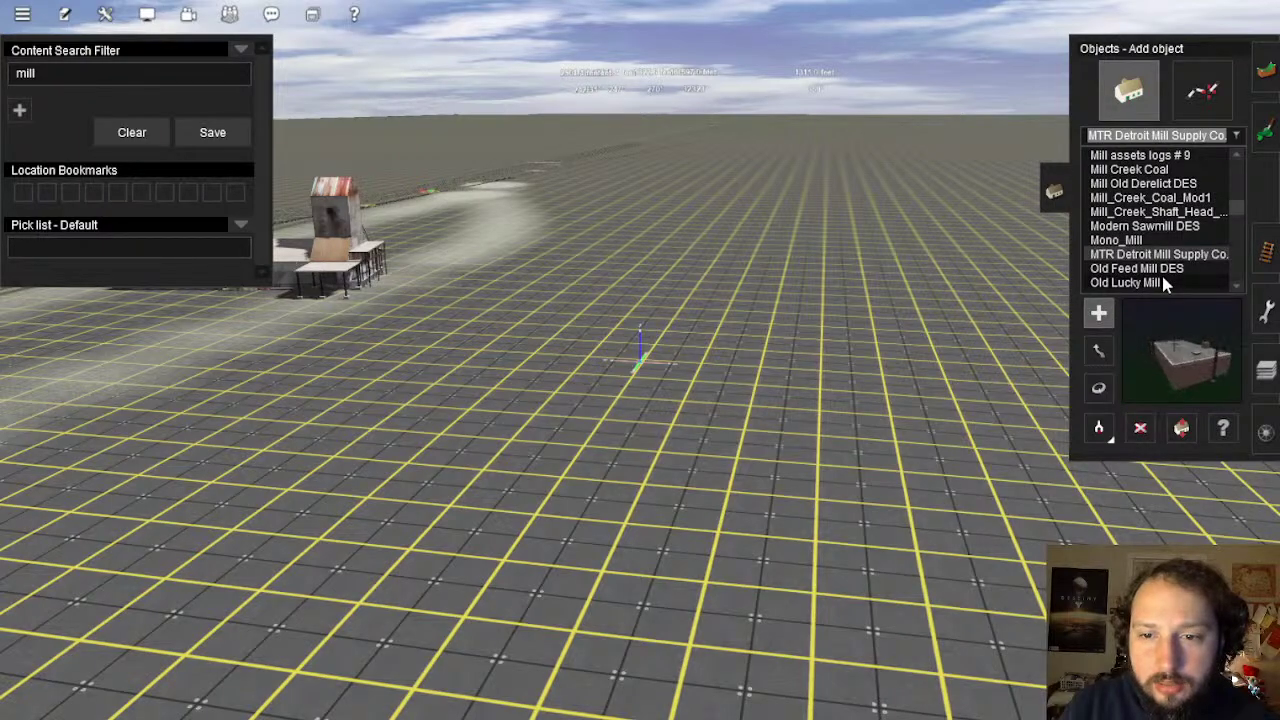
pyautogui.click(877, 320)
pyautogui.rightClick(867, 340)
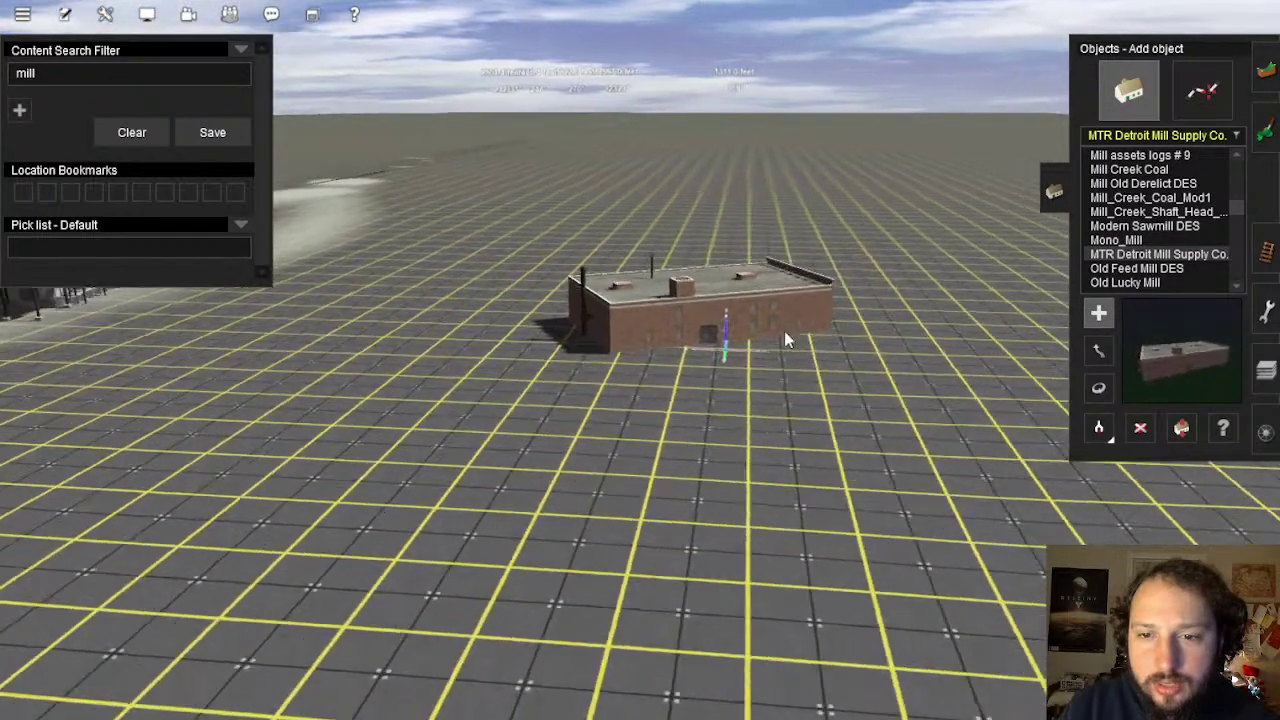
pyautogui.scroll(3, 784, 337)
pyautogui.press('Left')
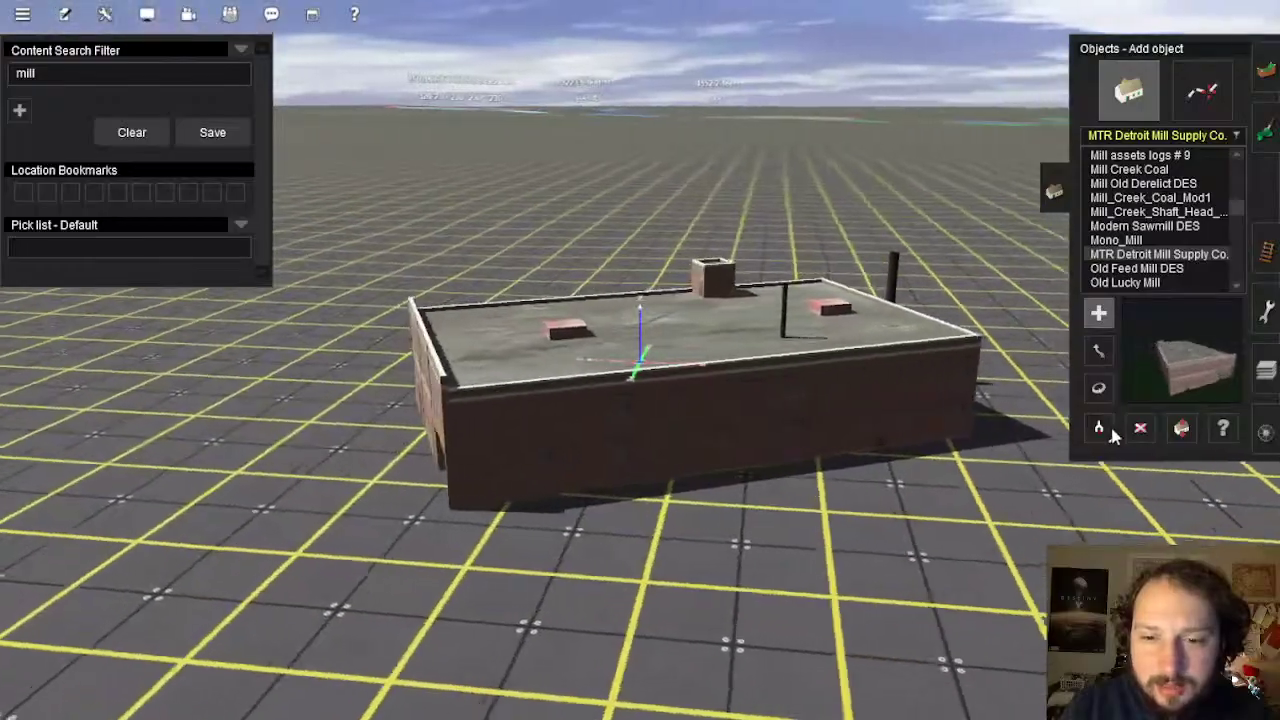
pyautogui.click(1140, 428)
pyautogui.click(726, 432)
pyautogui.rightClick(712, 290)
pyautogui.scroll(-3, 640, 225)
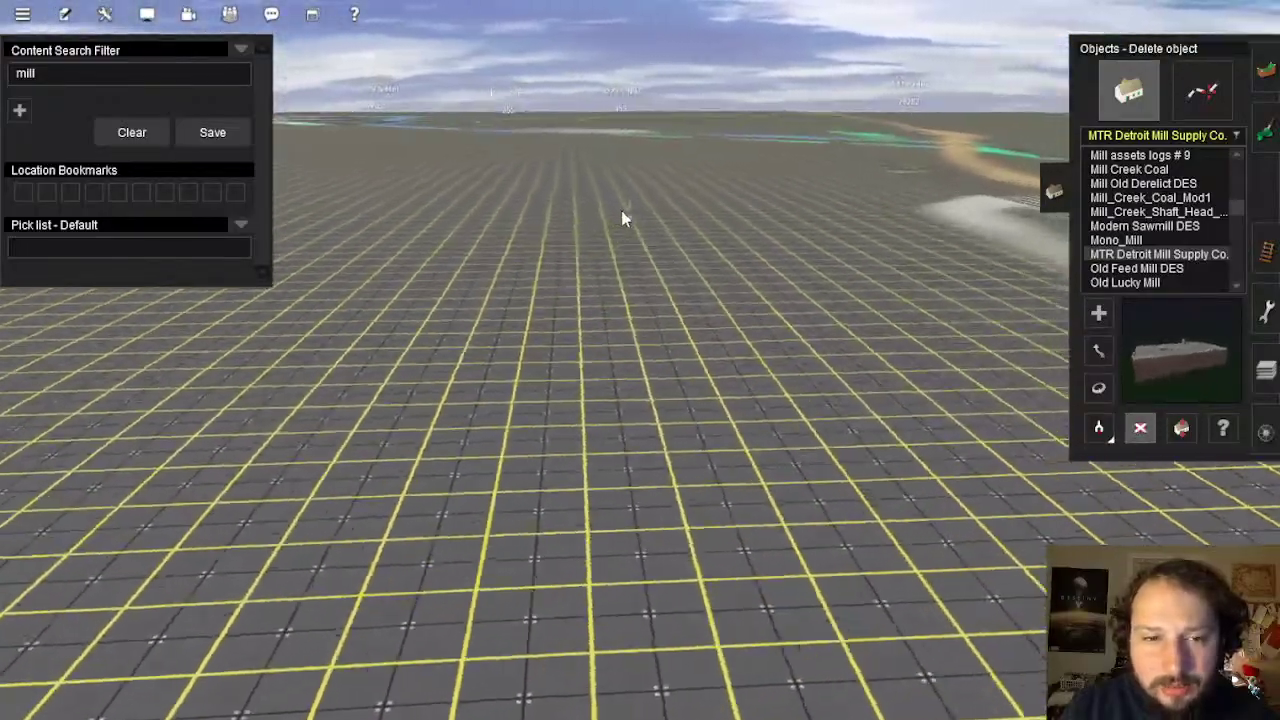
# Place the MTR Detroit Mill Supply Co. building at the end of the mauve patch across the river from the curved road
pyautogui.rightClick(623, 212)
pyautogui.rightClick(650, 184)
pyautogui.press('Up')
pyautogui.rightClick(600, 108)
pyautogui.press('Left')
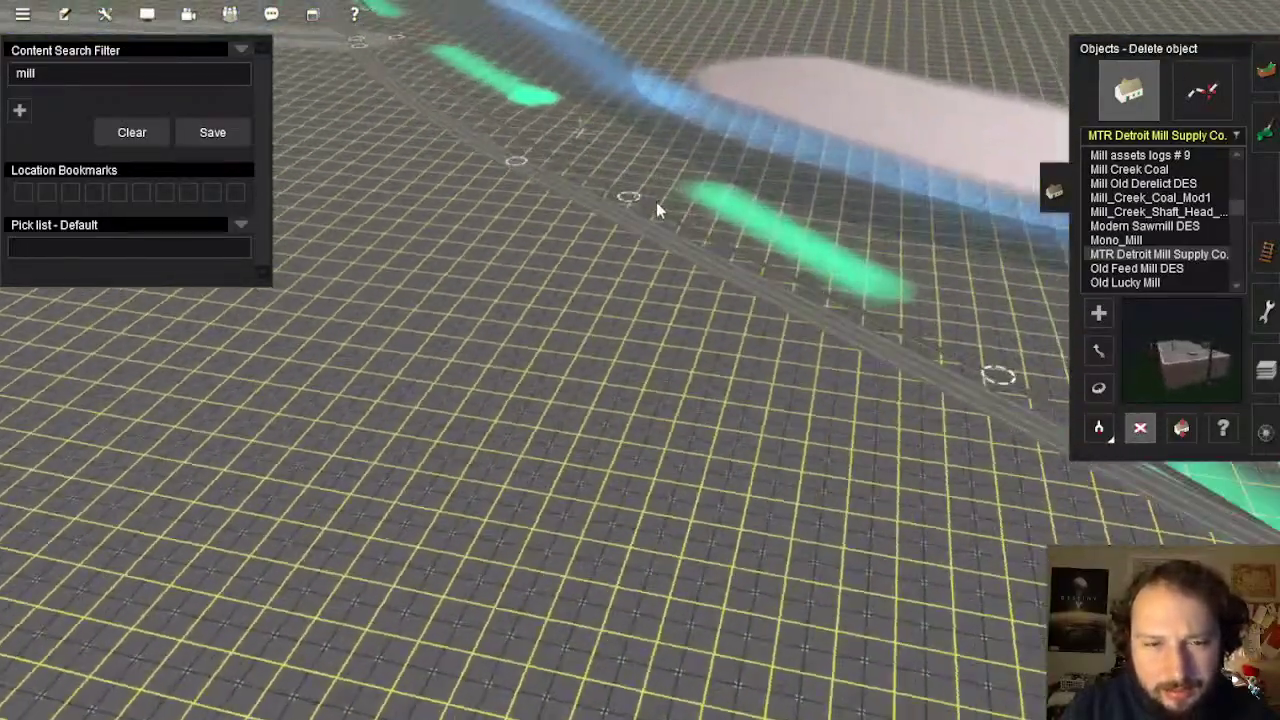
pyautogui.rightClick(657, 204)
pyautogui.click(1099, 313)
pyautogui.click(715, 240)
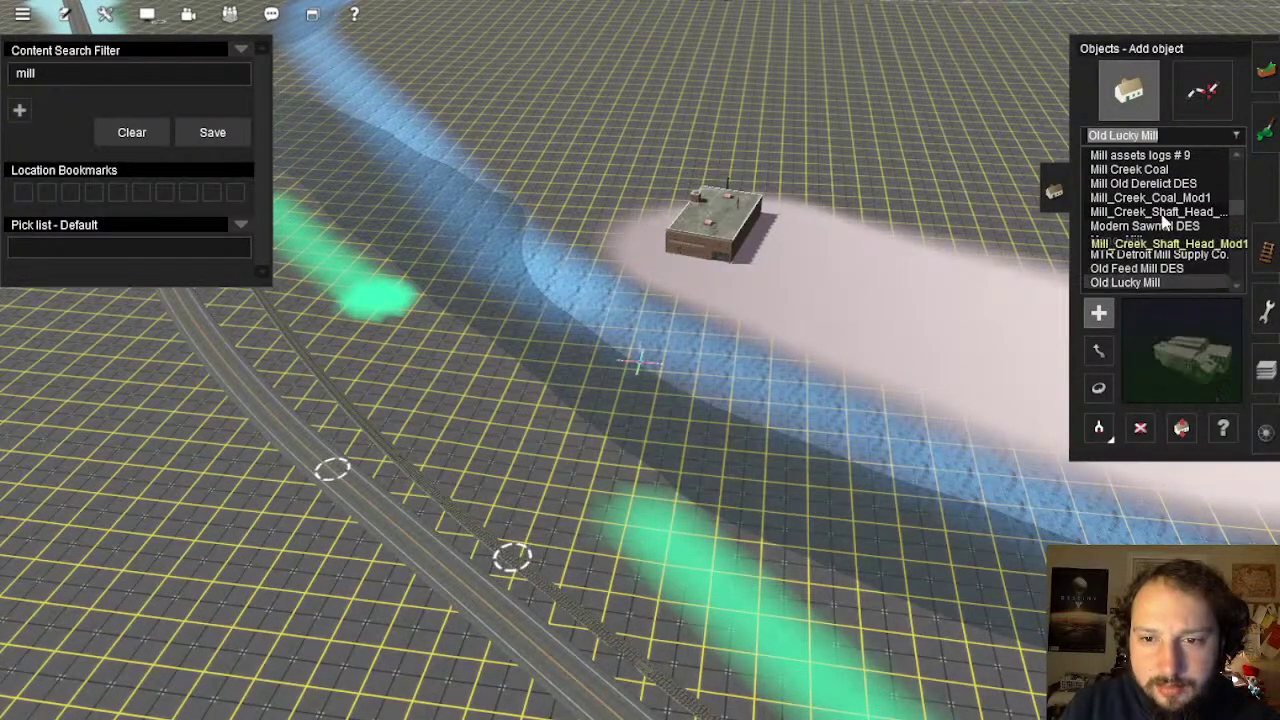
# Try out Old Mill DES on the mauve patch near the supply building, view it up close, and delete it
pyautogui.scroll(-1, 1165, 224)
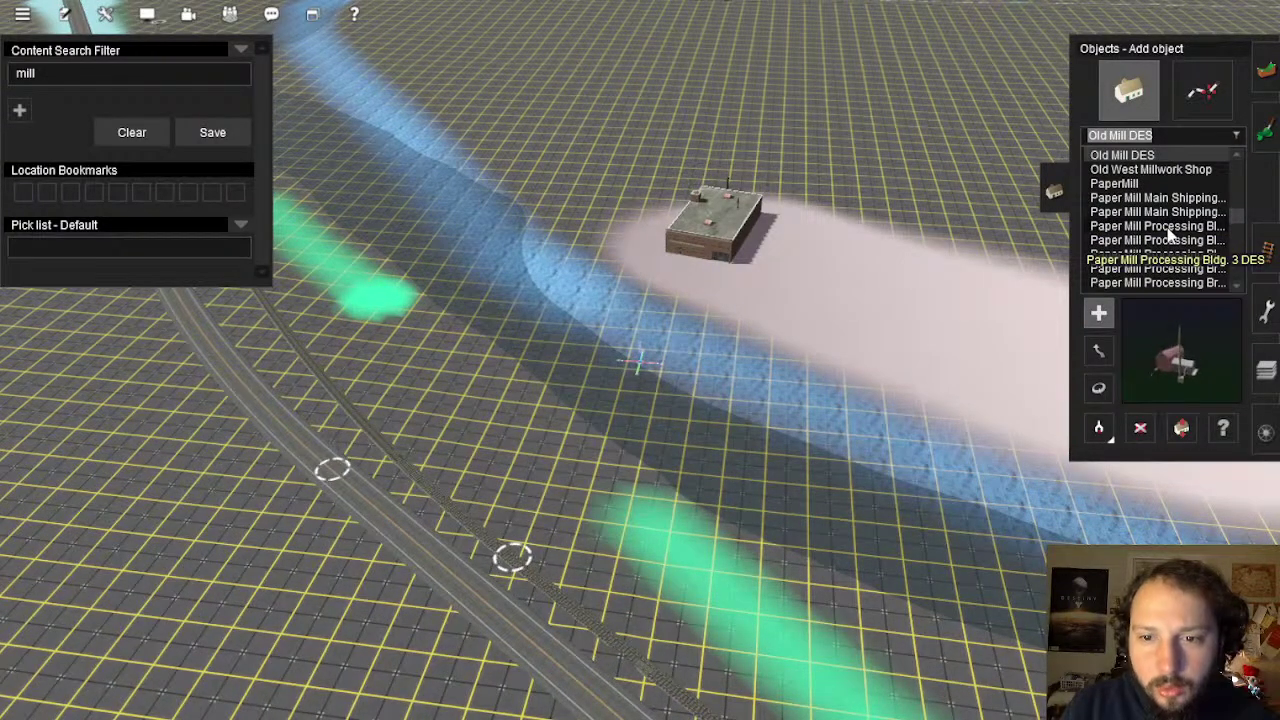
pyautogui.rightClick(965, 268)
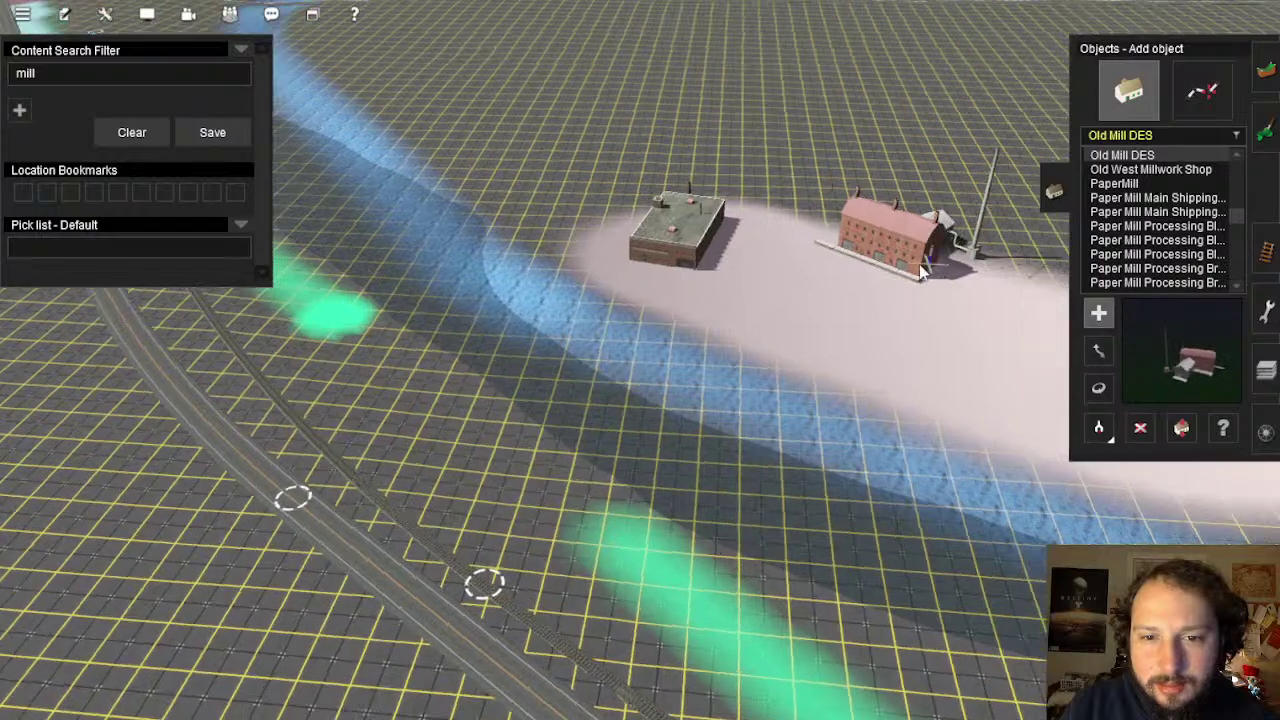
pyautogui.scroll(4, 720, 340)
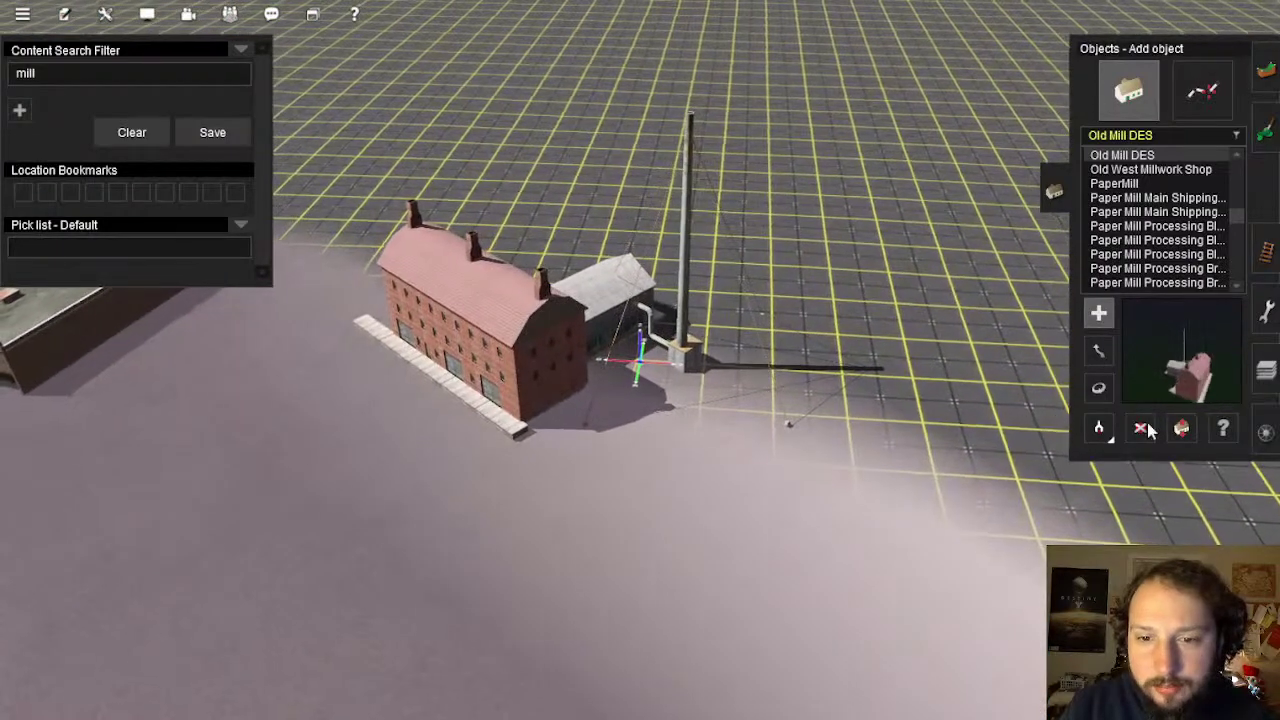
pyautogui.click(1140, 428)
pyautogui.click(598, 367)
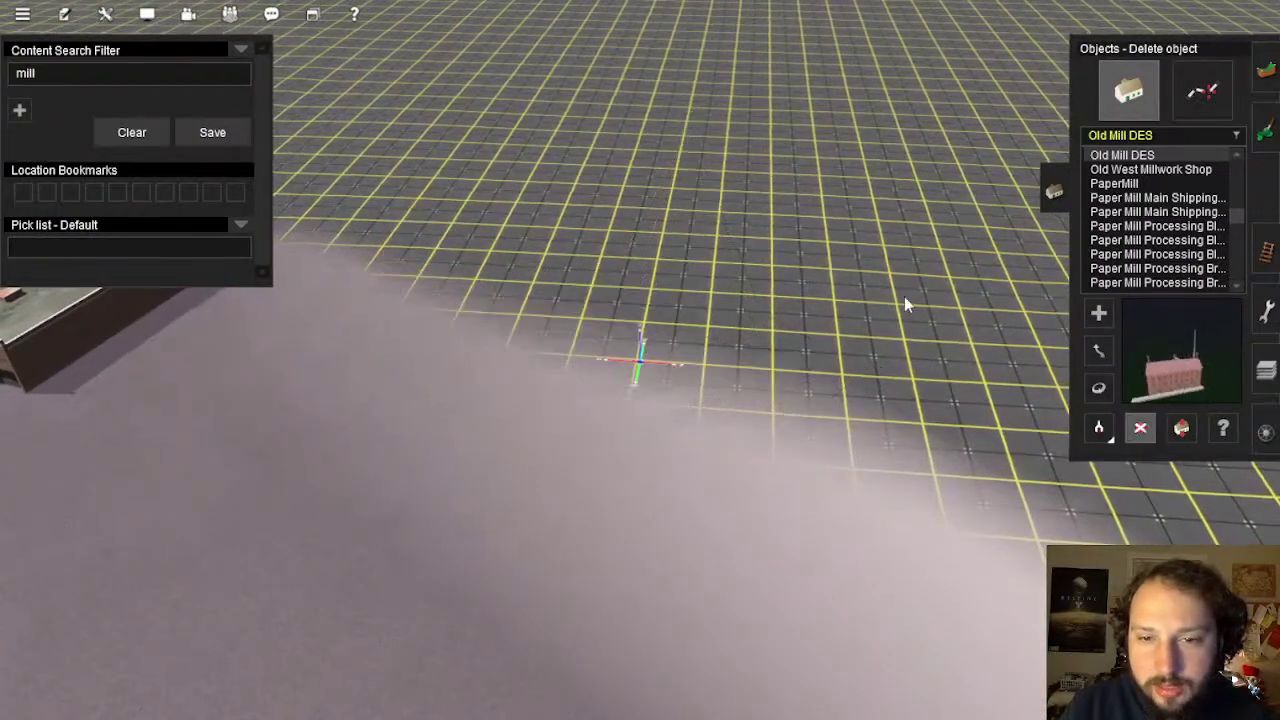
# Place the Paper Mill Processing Brick Building at the edge of the mauve patch and view it from the side
pyautogui.click(1120, 184)
pyautogui.click(1135, 199)
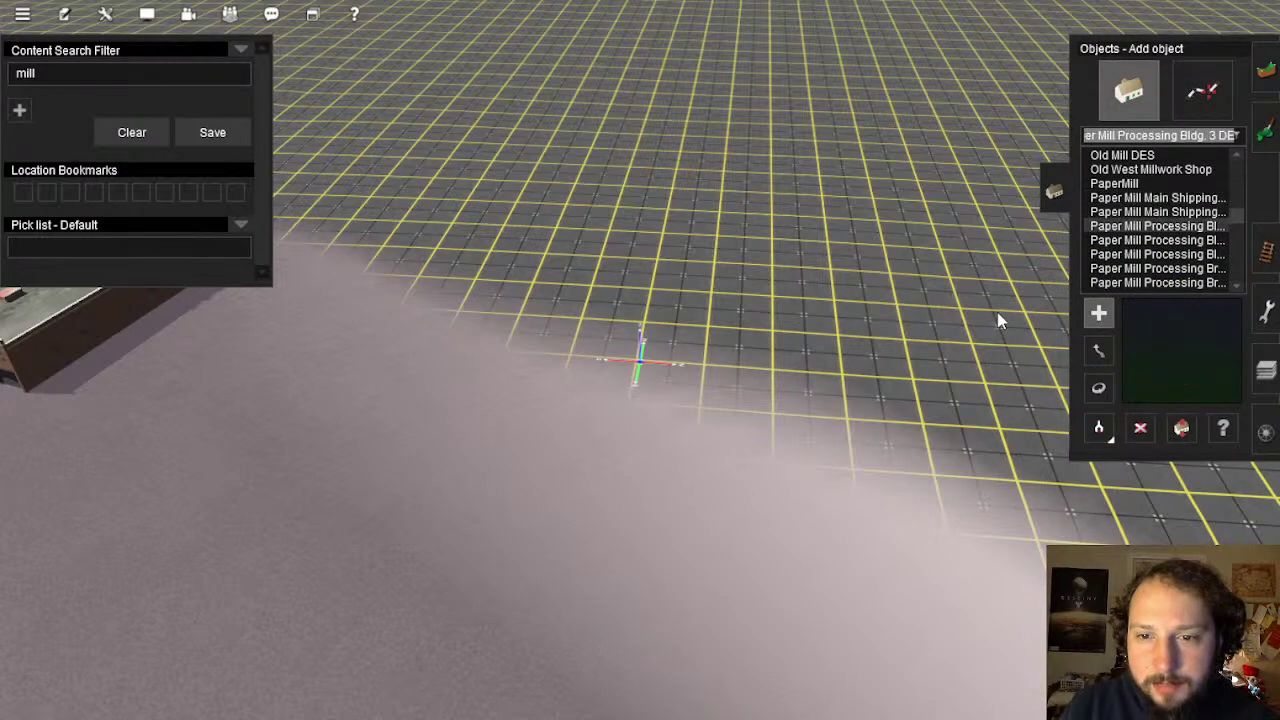
pyautogui.click(1145, 270)
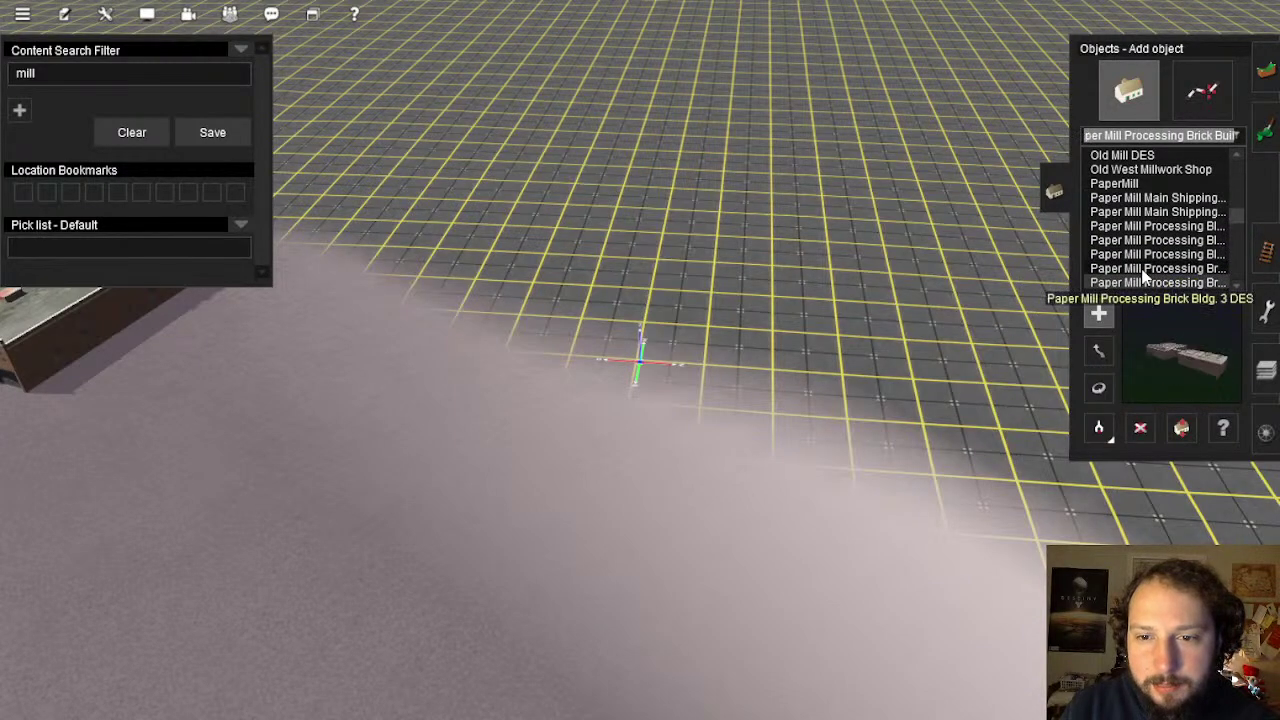
pyautogui.click(663, 346)
pyautogui.moveTo(663, 348); pyautogui.dragTo(1126, 431, button='right')
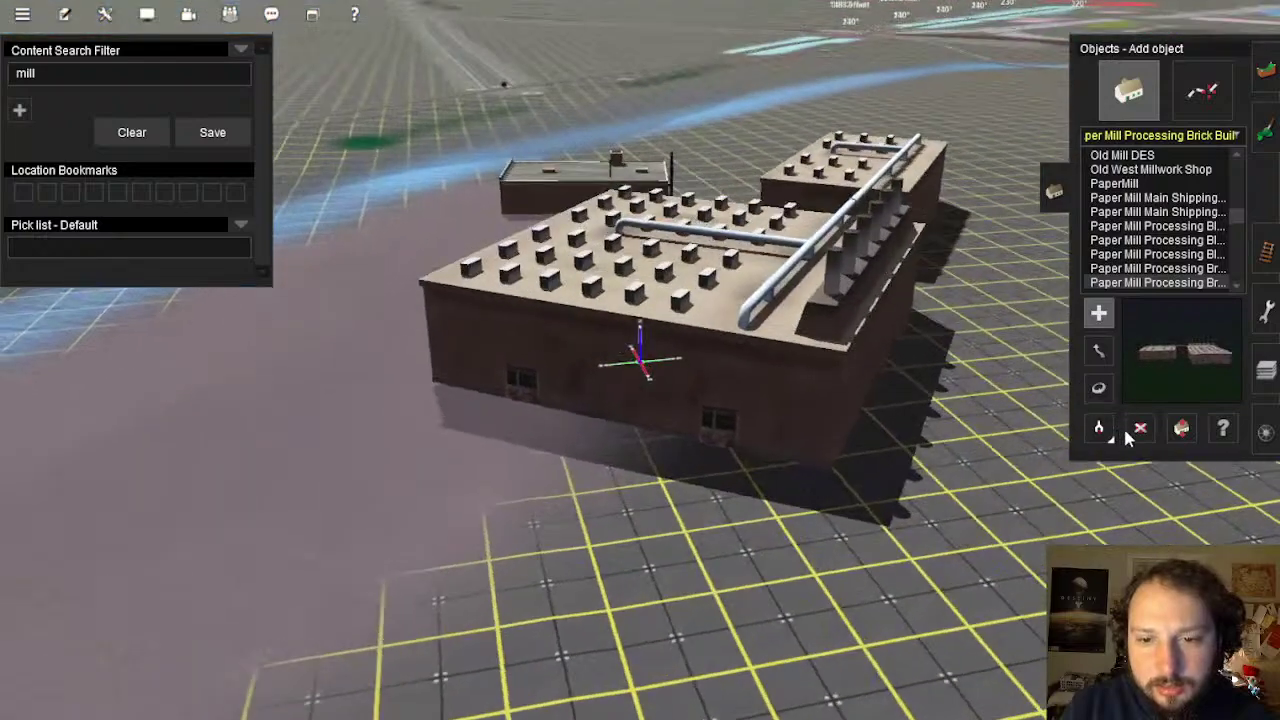
pyautogui.click(1140, 429)
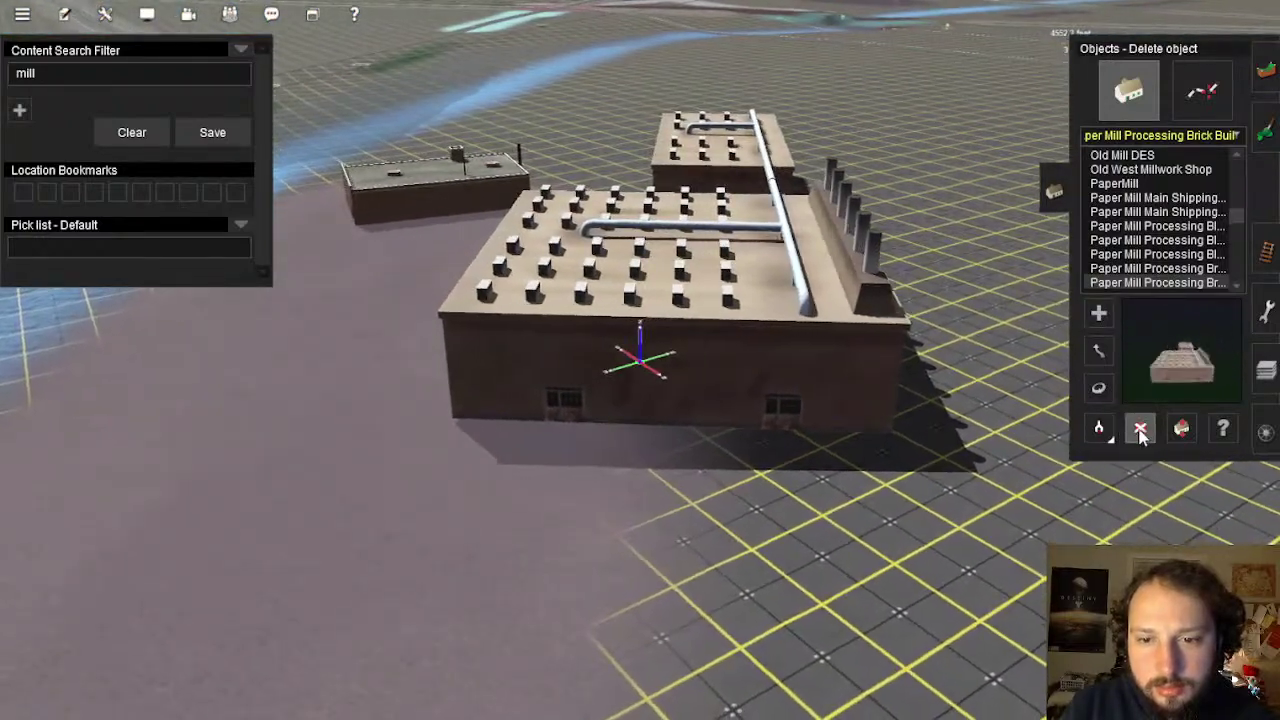
# Try out Paper Mill Processing Bldg. 4 DES beside the brick processing building and delete it
pyautogui.click(1143, 281)
pyautogui.click(1150, 256)
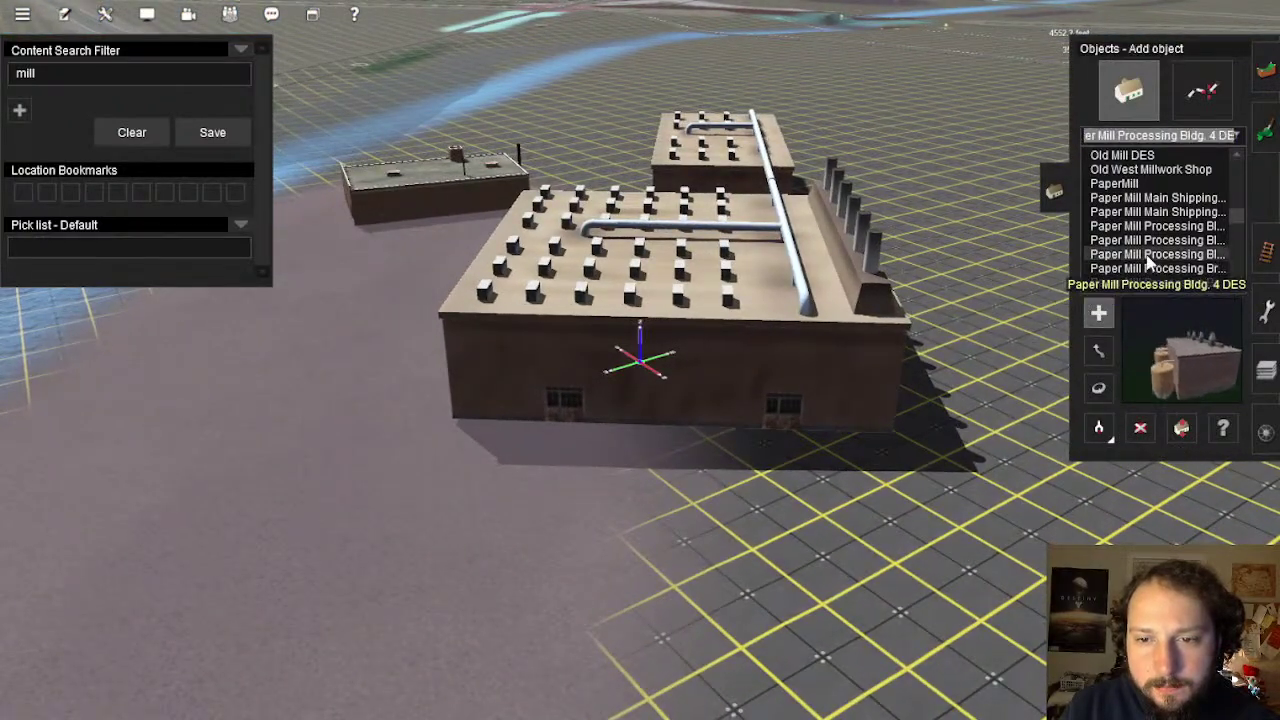
pyautogui.click(978, 274)
pyautogui.rightClick(872, 290)
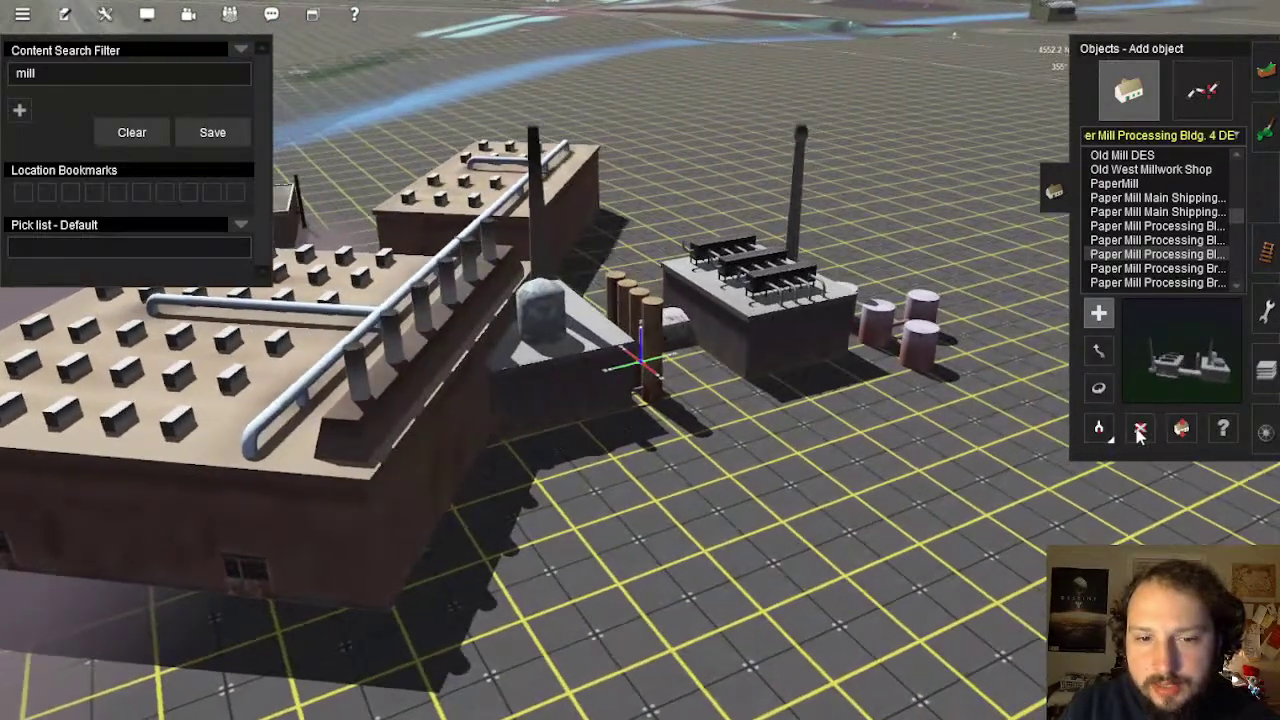
pyautogui.click(1138, 430)
pyautogui.click(925, 325)
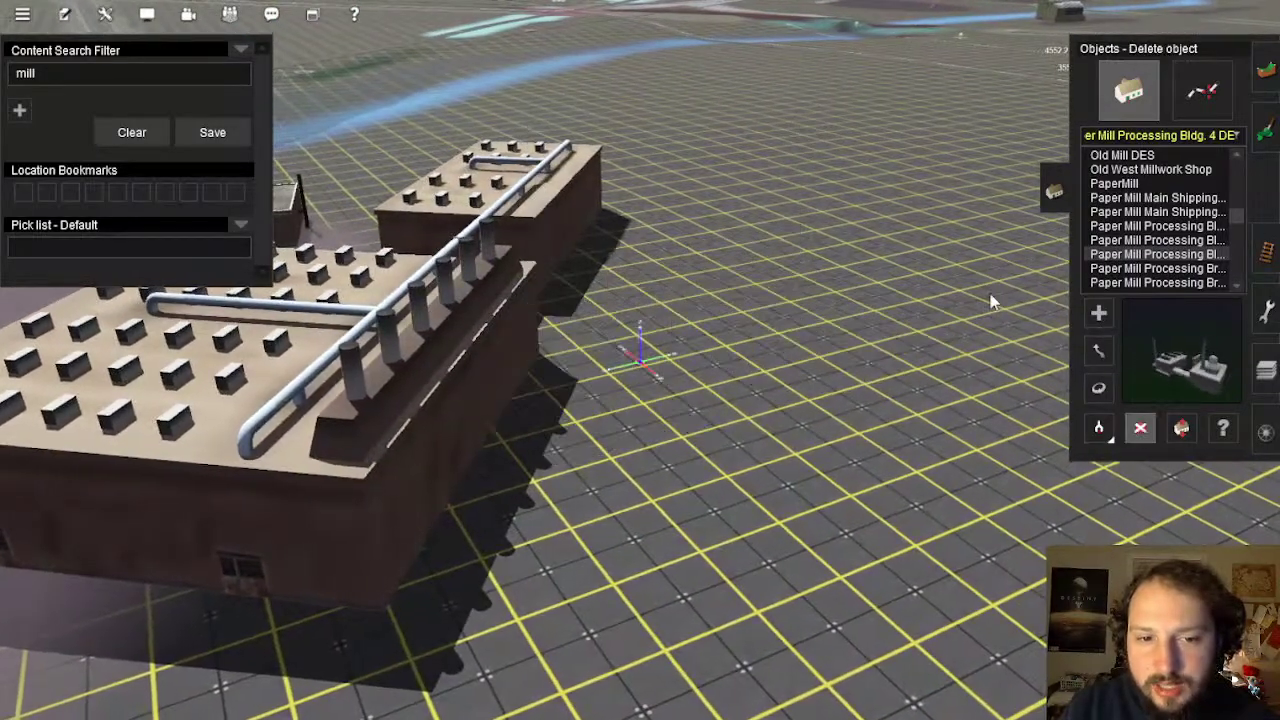
# Place Paper Mill Processing Building 2 beside the brick processing building and rotate it to 55.0
pyautogui.scroll(-1, 1123, 232)
pyautogui.click(1143, 256)
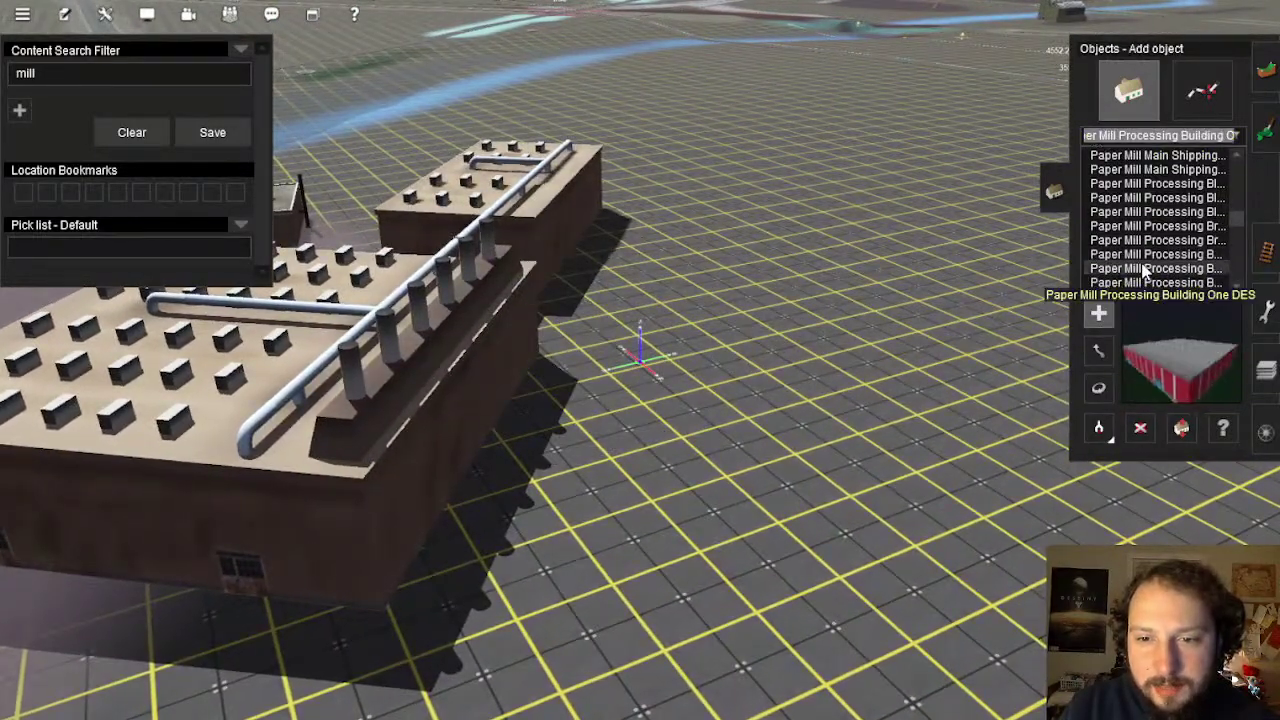
pyautogui.click(866, 309)
pyautogui.press('Up')
pyautogui.click(1098, 388)
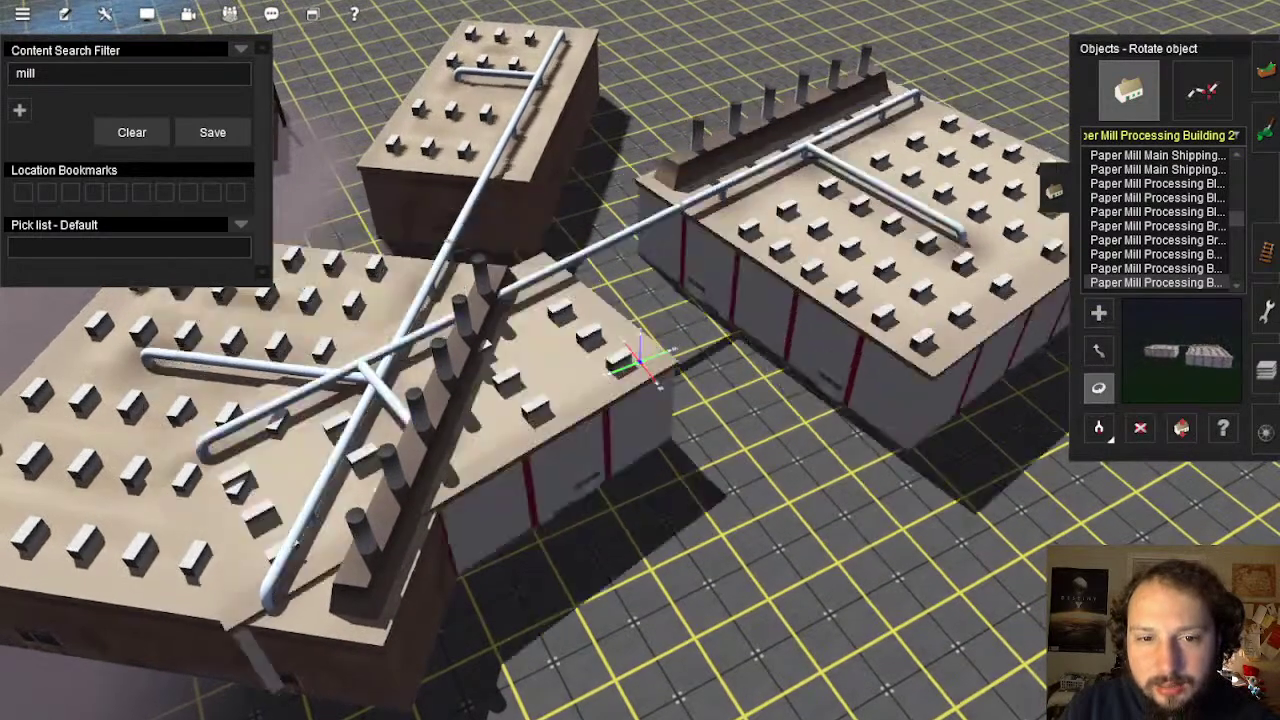
pyautogui.moveTo(860, 348); pyautogui.dragTo(797, 356)
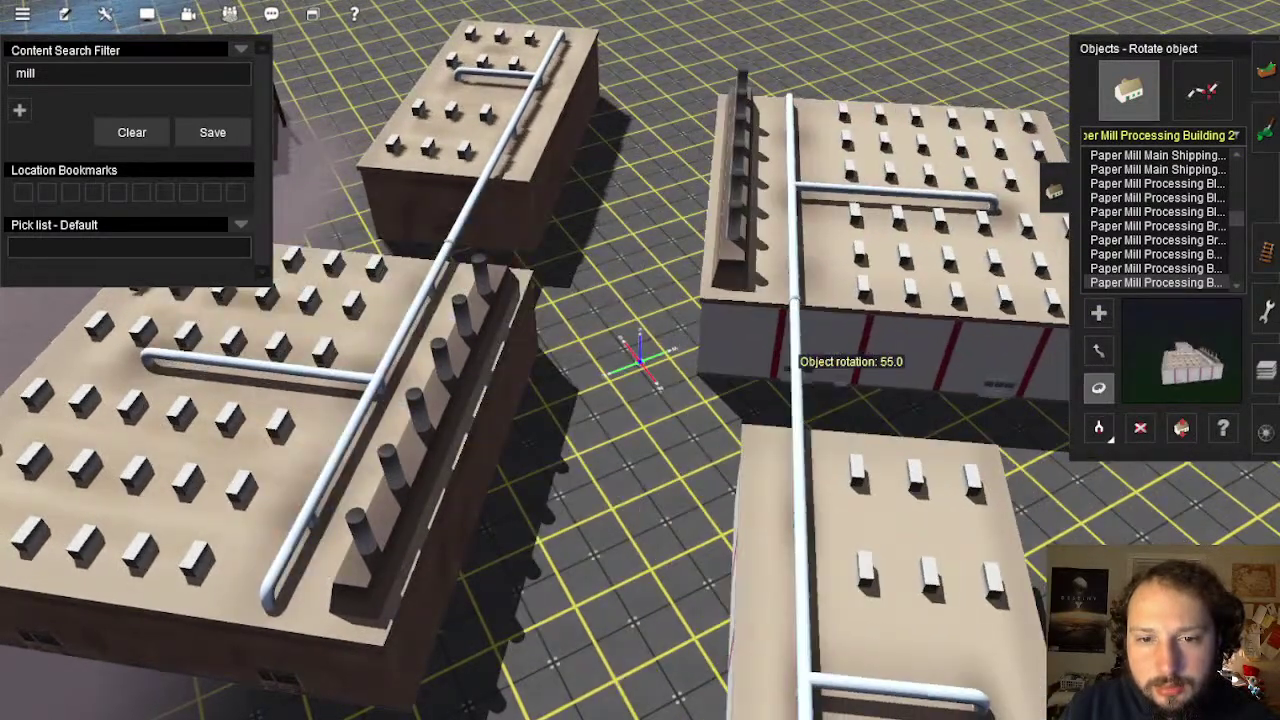
# Delete the brick paper mill processing building at the edge of the mauve patch
pyautogui.click(1138, 430)
pyautogui.press('Down')
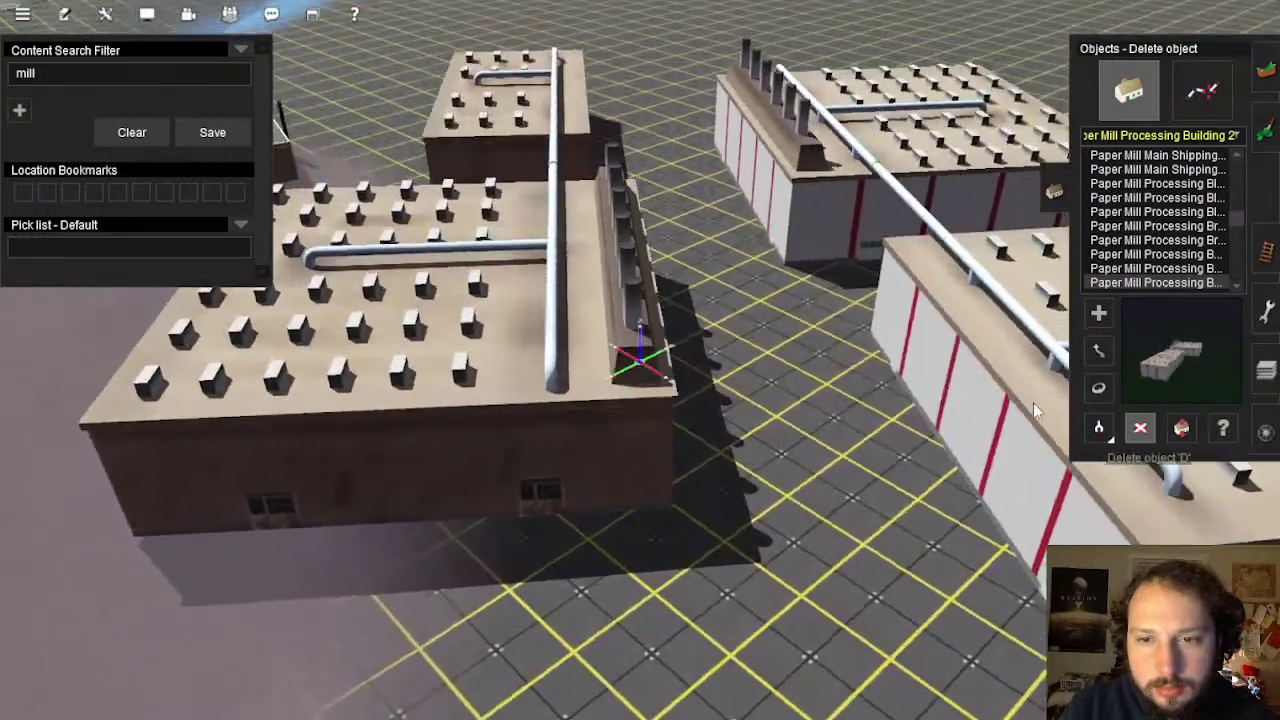
pyautogui.click(545, 345)
# Browse the pulpwood conveyor, pulp unloading and remaining mill assets and check their previews
pyautogui.click(1183, 256)
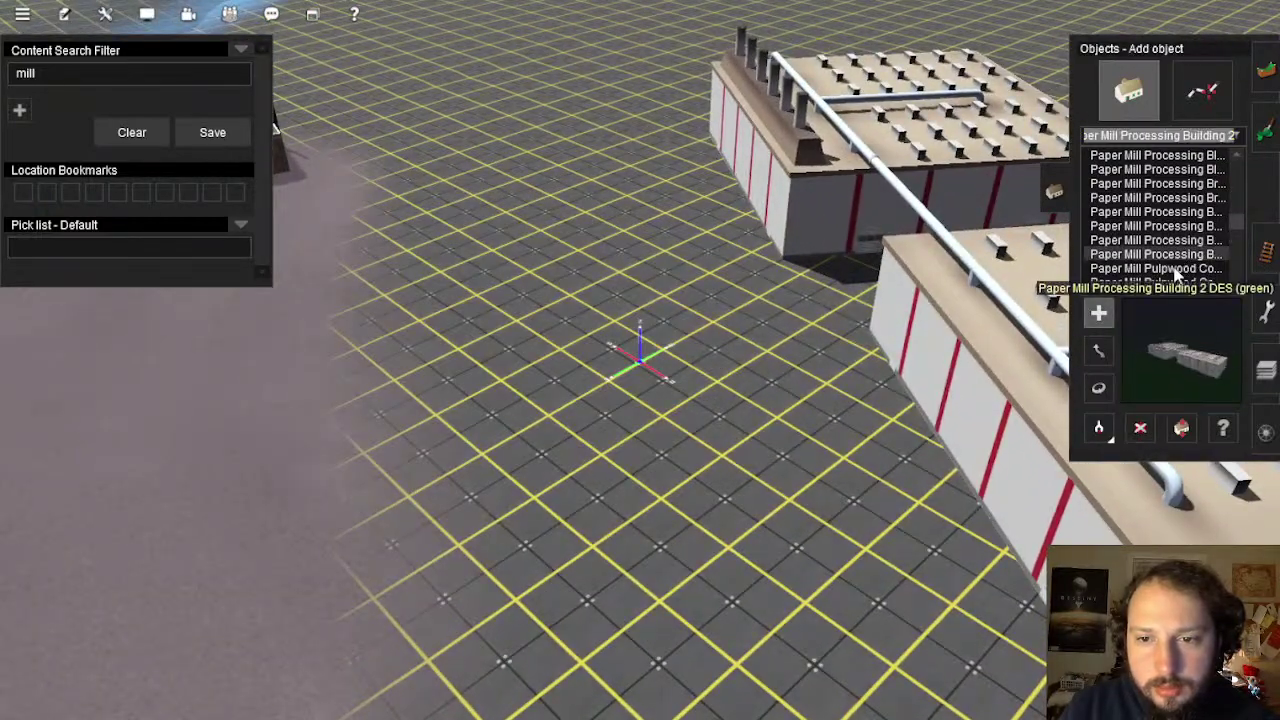
pyautogui.click(1172, 282)
pyautogui.scroll(-3, 1160, 285)
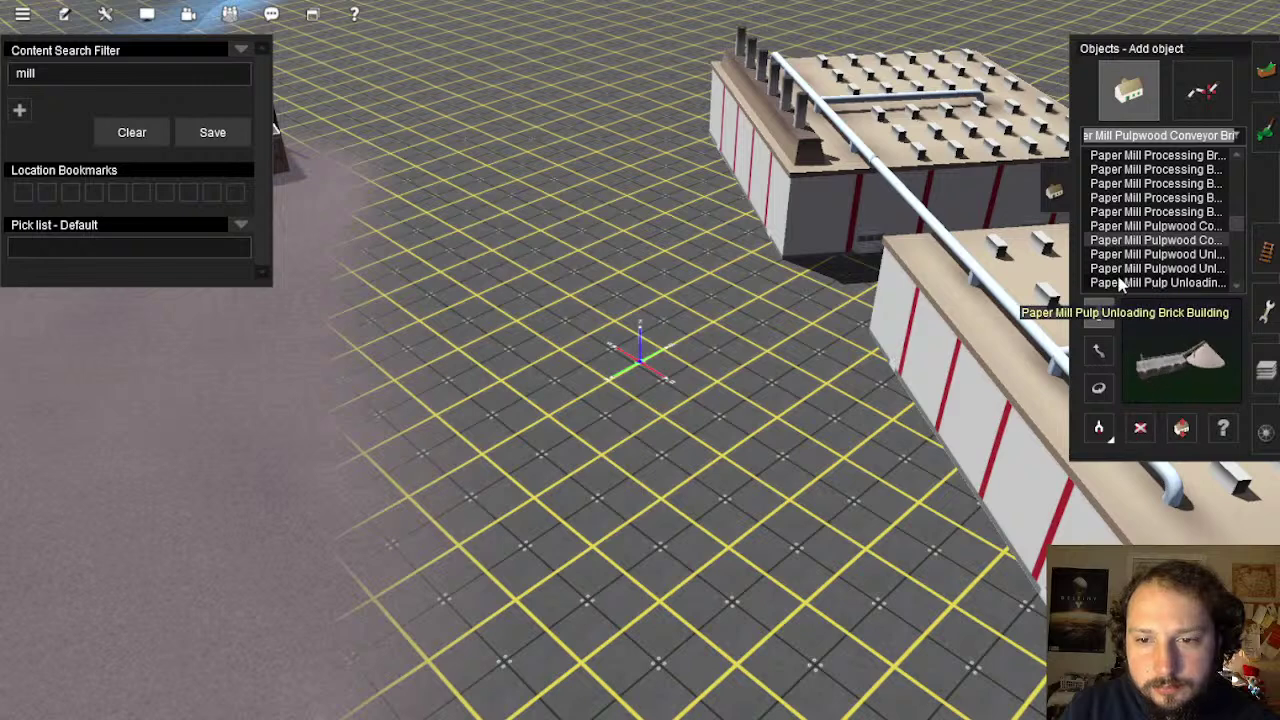
pyautogui.click(1148, 256)
pyautogui.click(1147, 269)
pyautogui.click(1148, 282)
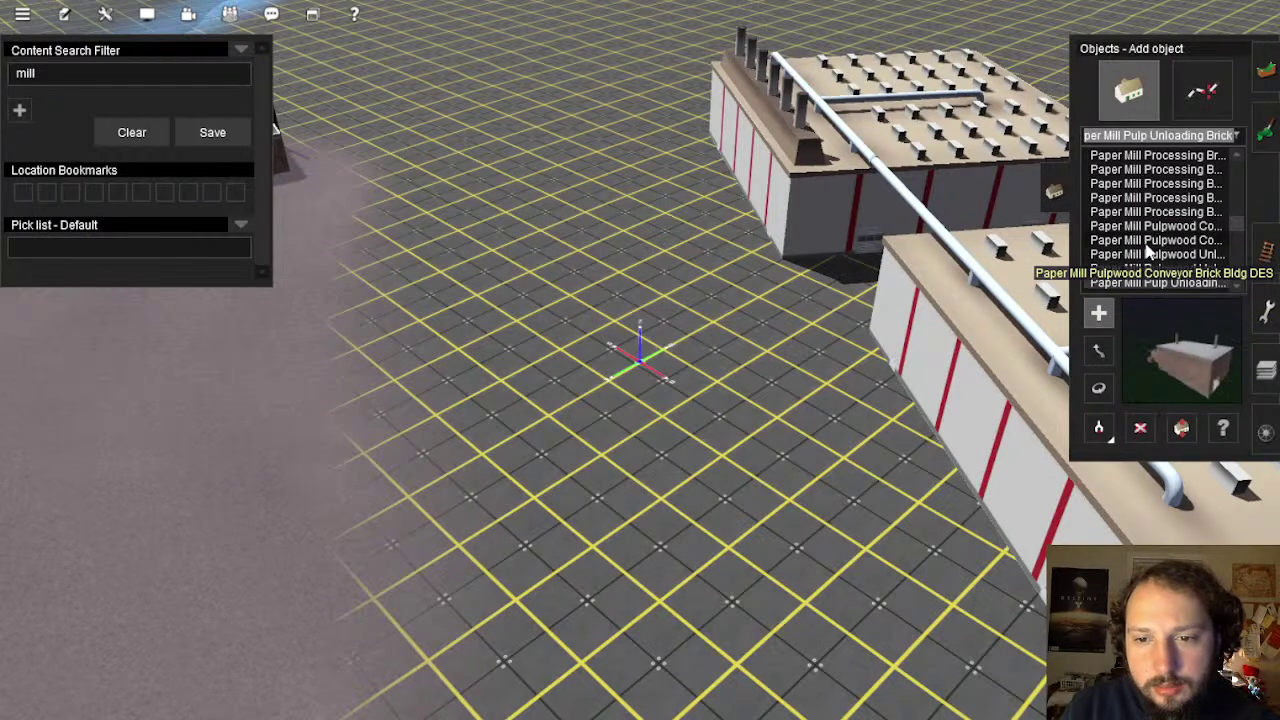
pyautogui.scroll(-3, 1147, 246)
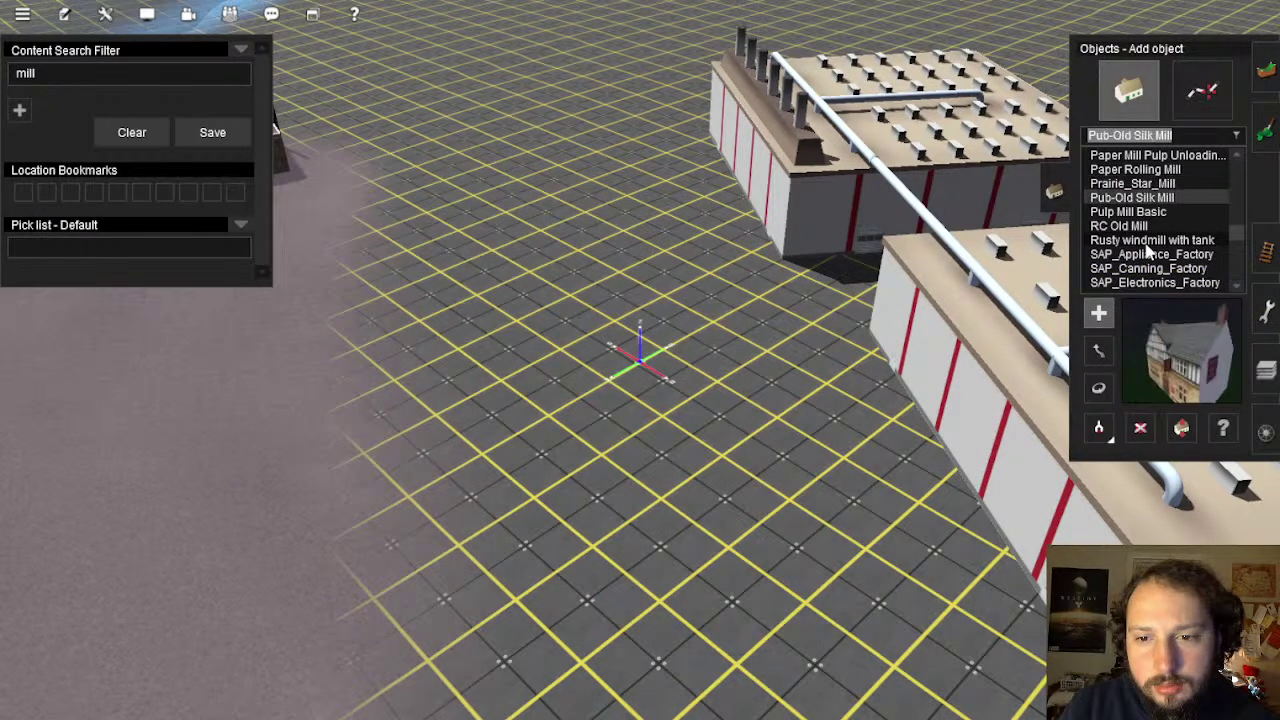
# Place Prairie_Star_Mill near the mauve patch and move it to the open ground behind the paper mill processing building
pyautogui.press('Up')
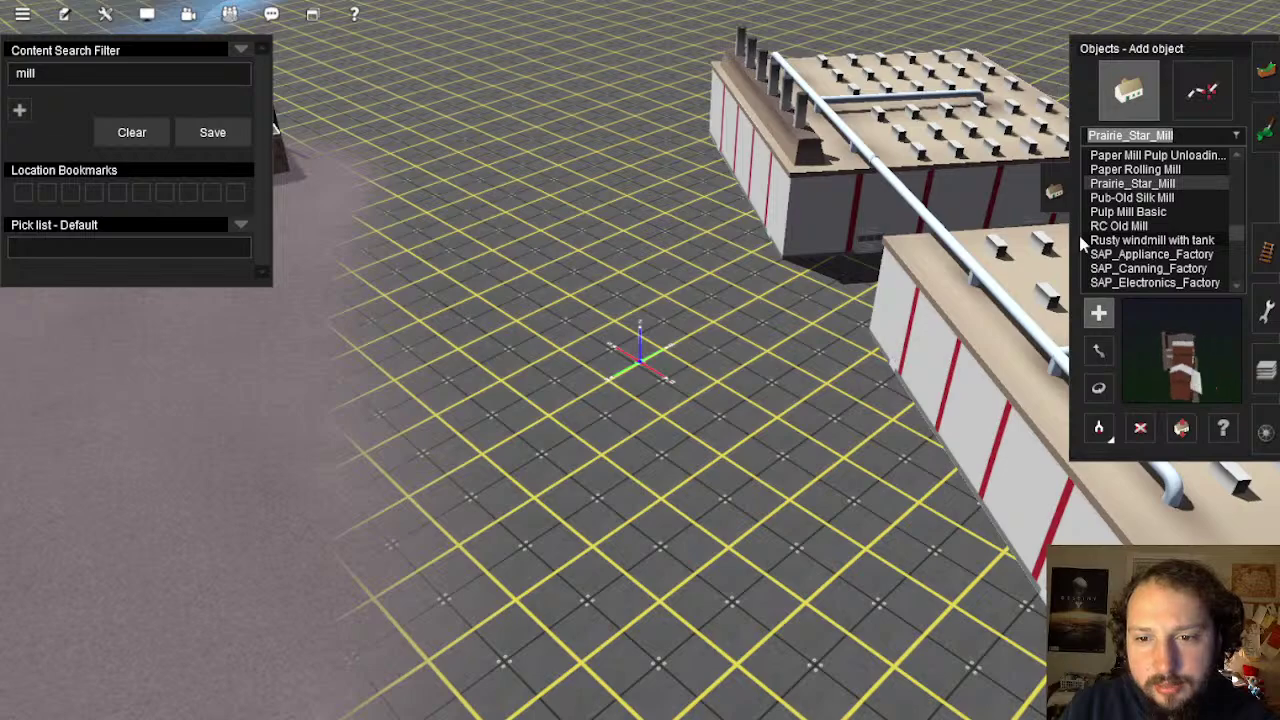
pyautogui.click(562, 215)
pyautogui.press('Left')
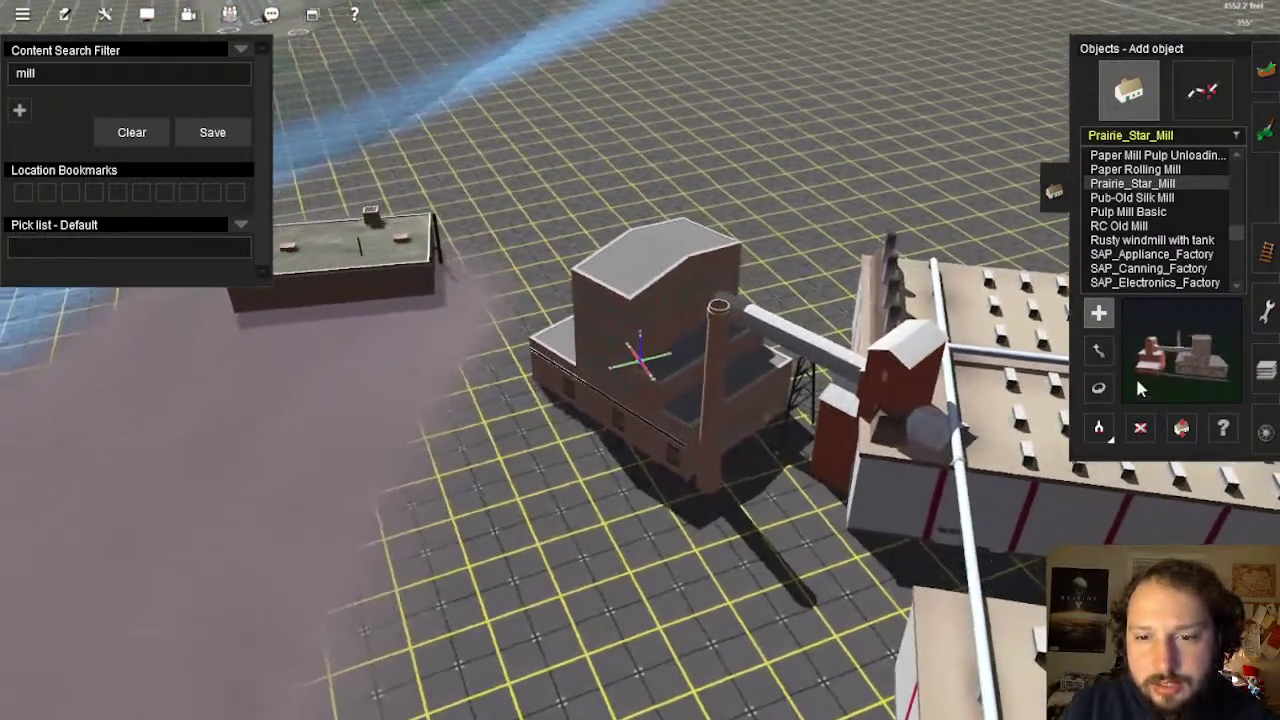
pyautogui.click(1099, 351)
pyautogui.moveTo(704, 366); pyautogui.dragTo(687, 155)
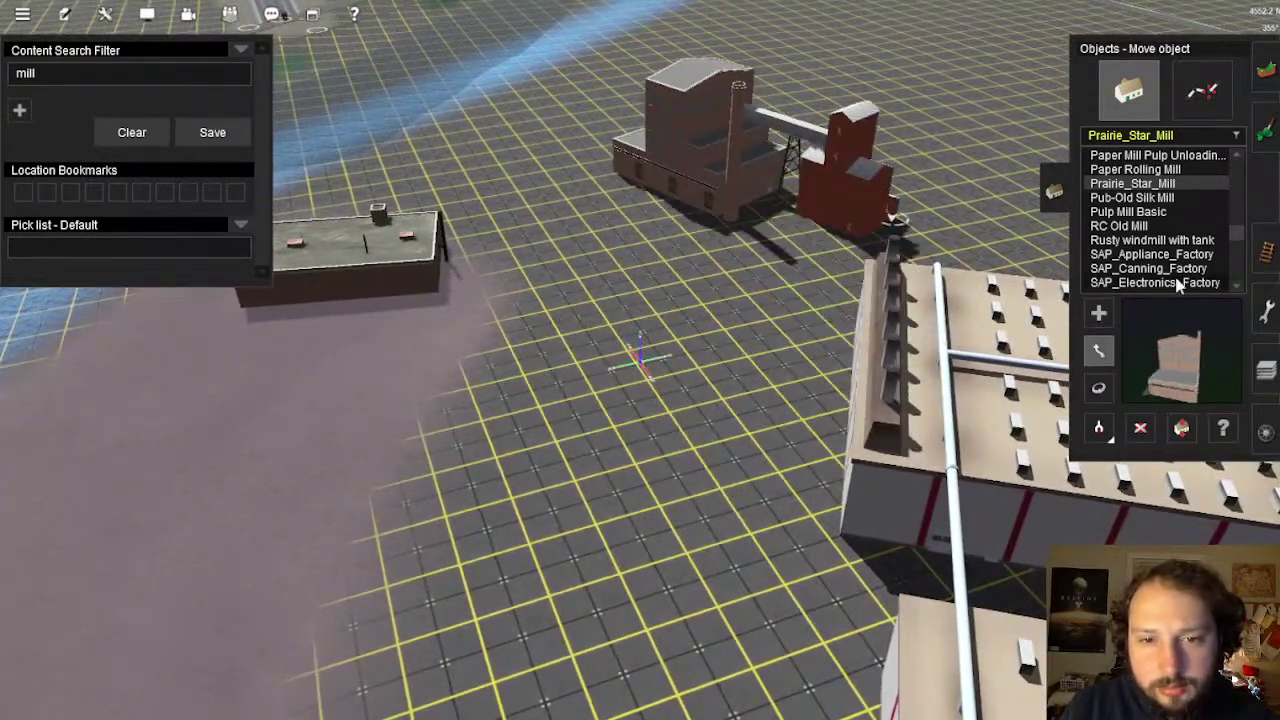
# Browse past the silk, pulp and old mill assets and place SAP_Appliance_Factory on the open ground beyond Prairie_Star_Mill
pyautogui.scroll(-1, 1150, 265)
pyautogui.scroll(1, 1165, 220)
pyautogui.click(1165, 199)
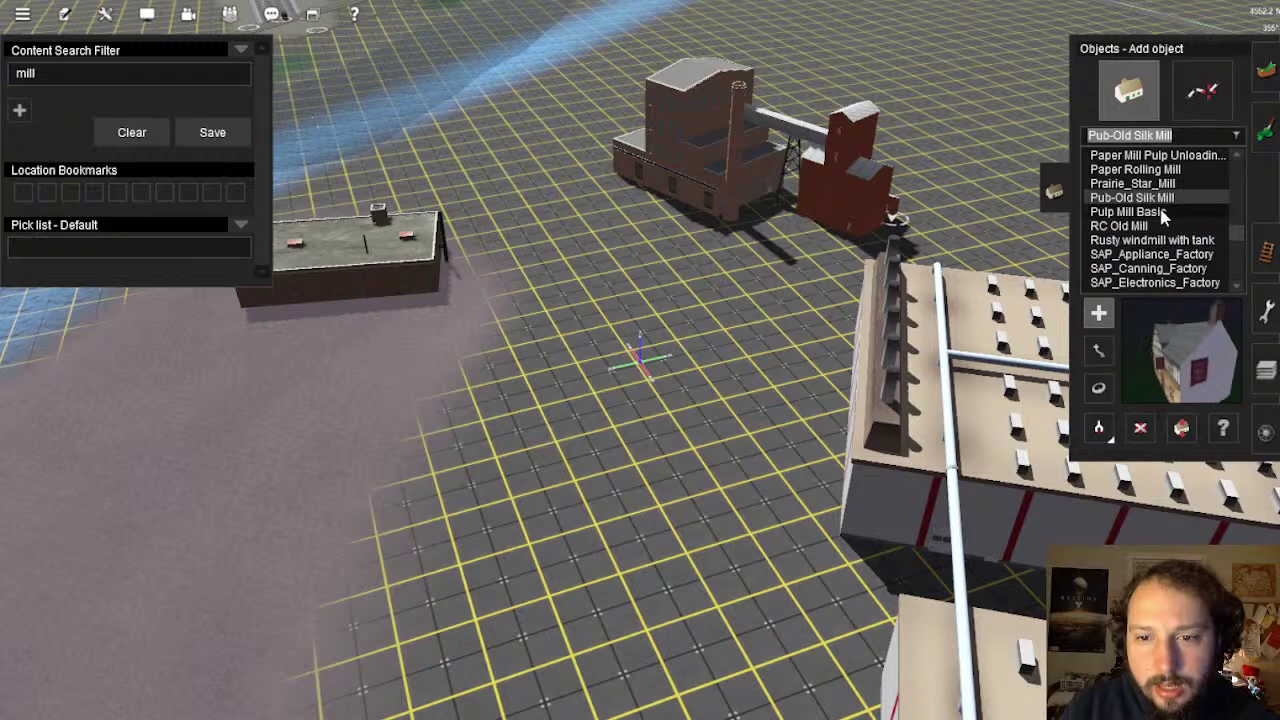
pyautogui.click(1150, 212)
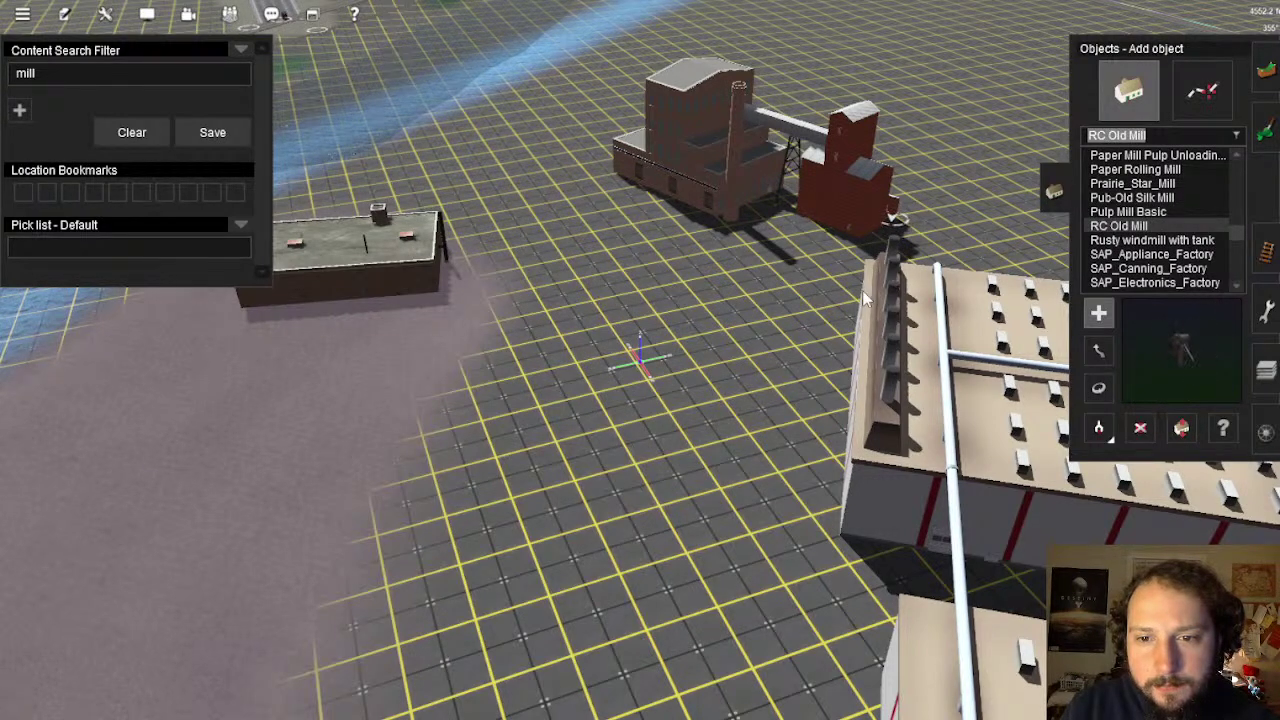
pyautogui.press('Down')
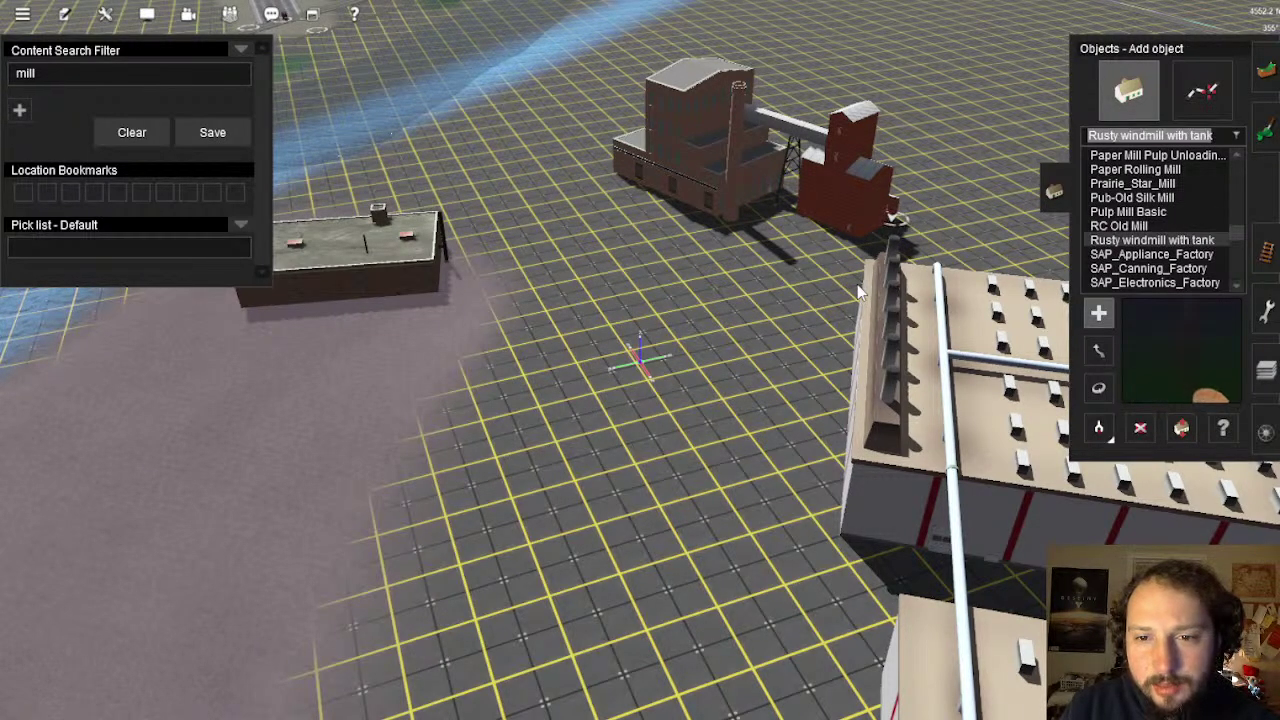
pyautogui.press('Down')
pyautogui.moveTo(857, 284); pyautogui.dragTo(1125, 270, button='right')
# Place SAP_Electronics_Factory on the open ground beside the appliance factory and view both buildings from above
pyautogui.press('Down')
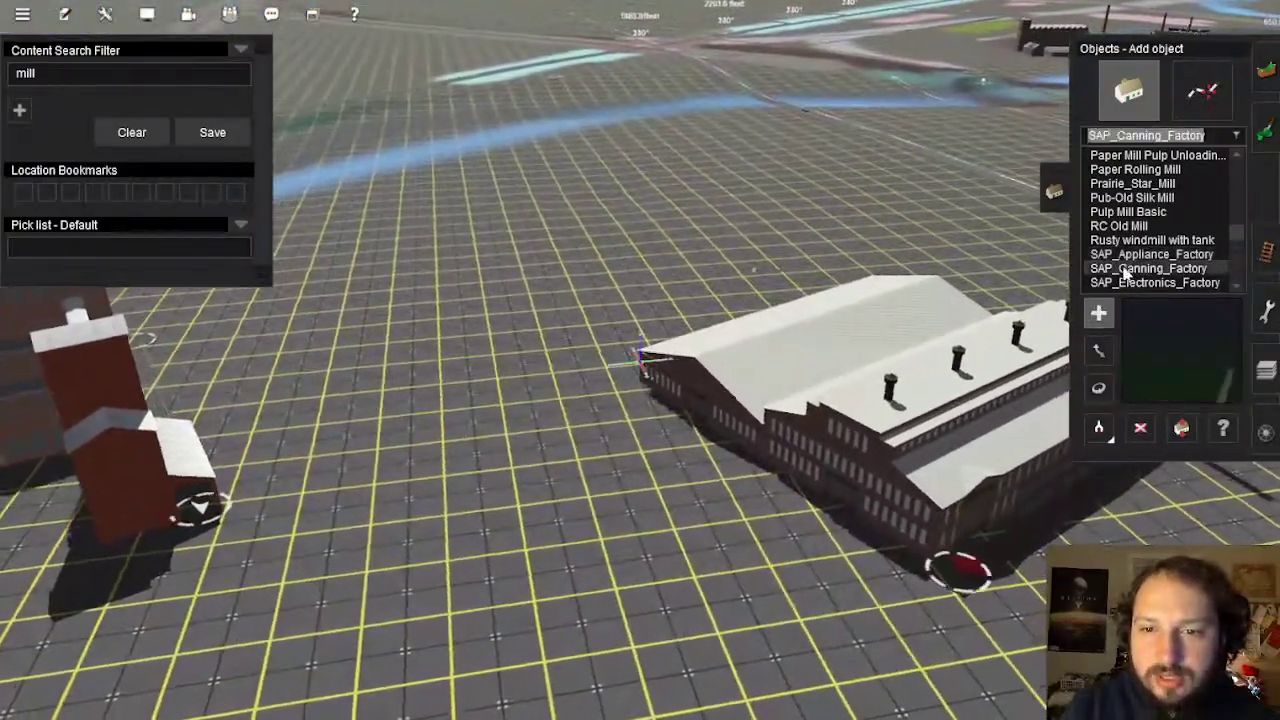
pyautogui.press('Down')
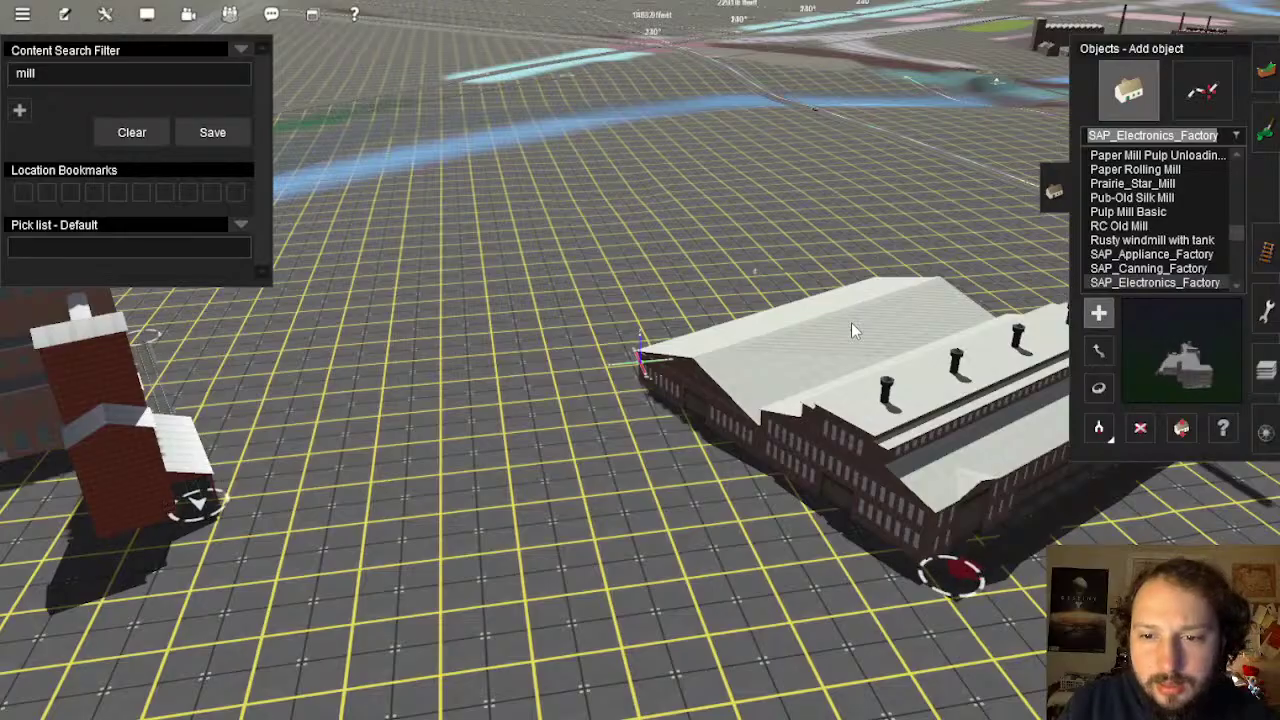
pyautogui.press('Down')
pyautogui.press('Up')
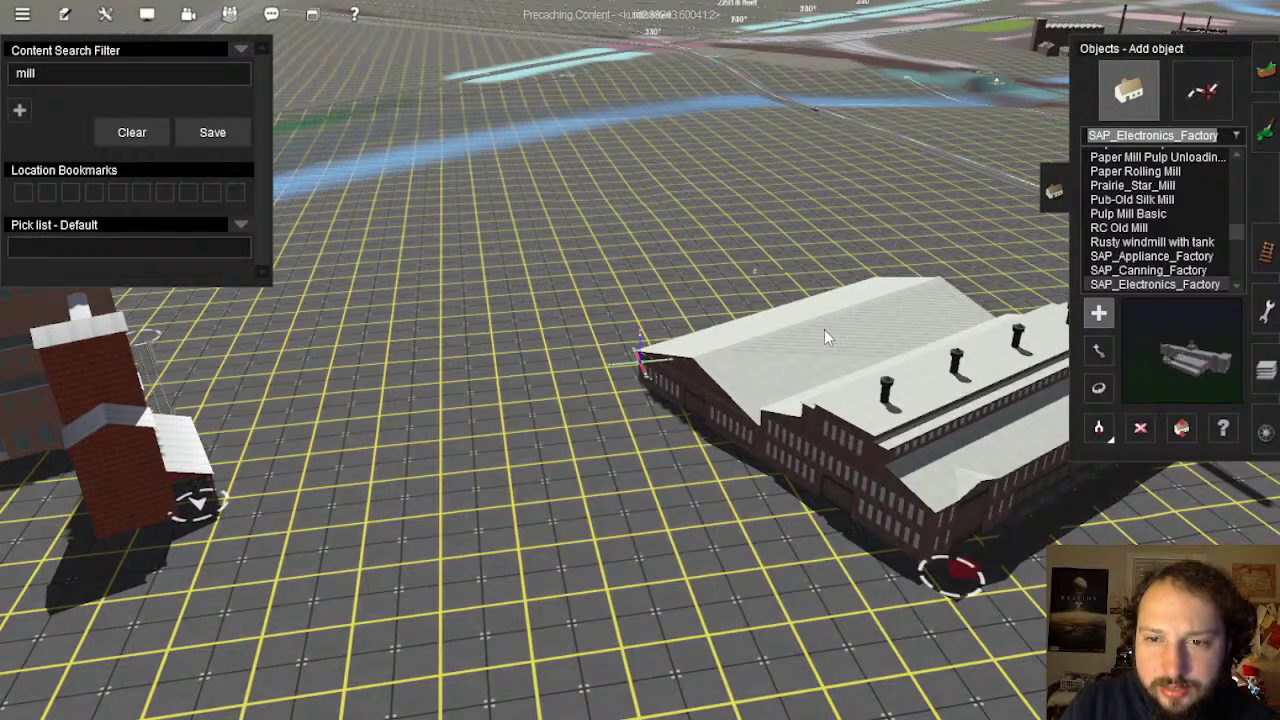
pyautogui.rightClick(562, 285)
pyautogui.click(699, 369)
pyautogui.moveTo(684, 369); pyautogui.dragTo(700, 320, button='right')
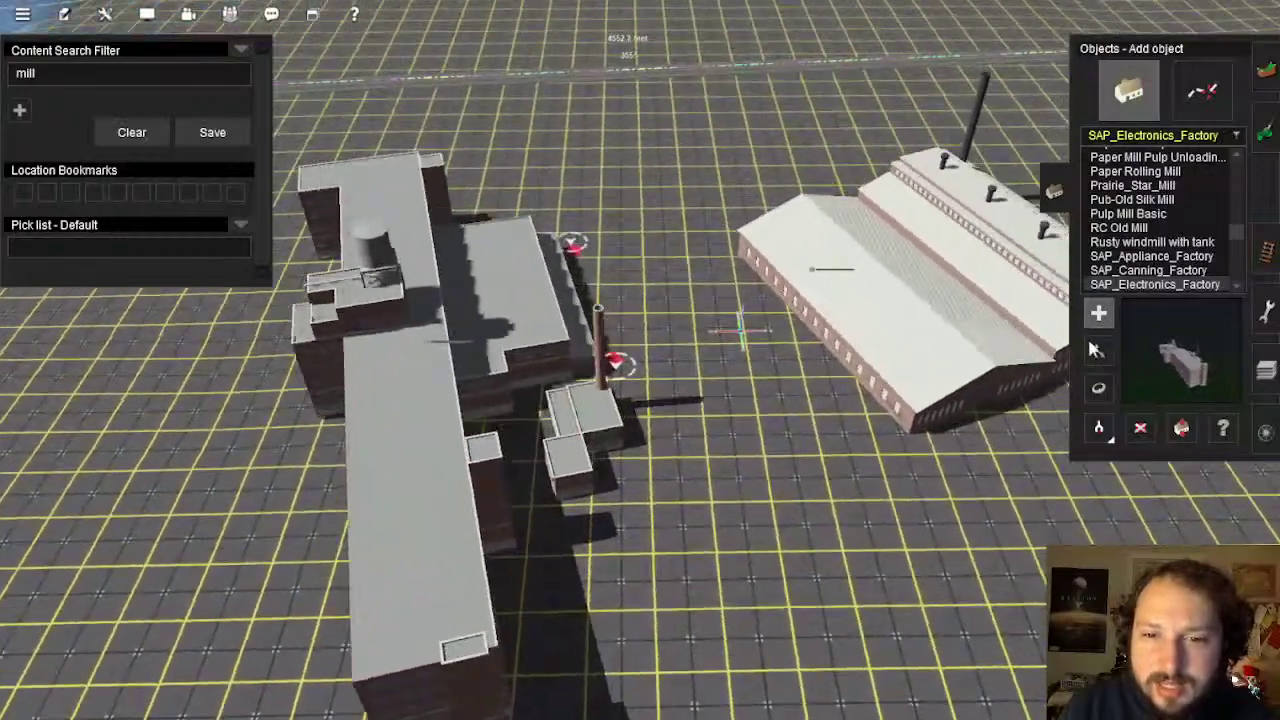
# Turn the white-roofed appliance factory and try overlapping it with the rear wing of the long brick electronics factory
pyautogui.click(1098, 388)
pyautogui.moveTo(725, 325)
pyautogui.mouseDown()
pyautogui.moveTo(754, 338)
pyautogui.moveTo(714, 319)
pyautogui.mouseUp()
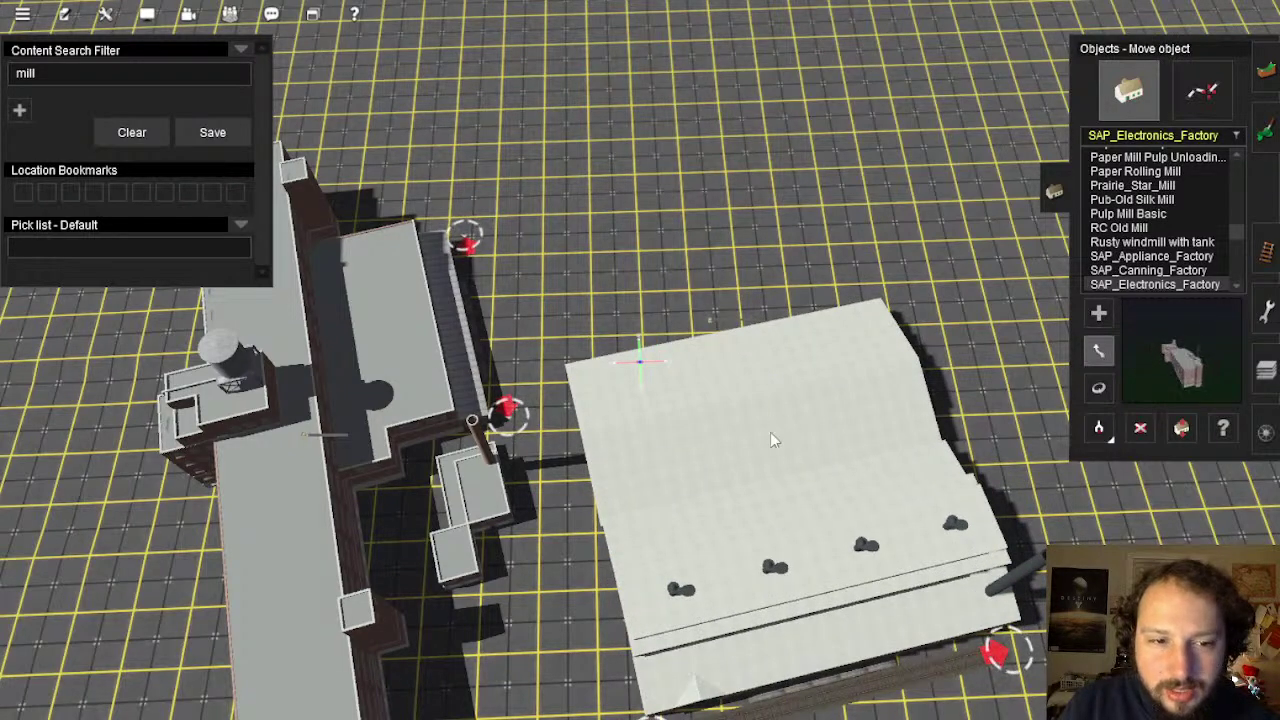
pyautogui.moveTo(770, 440); pyautogui.dragTo(614, 330)
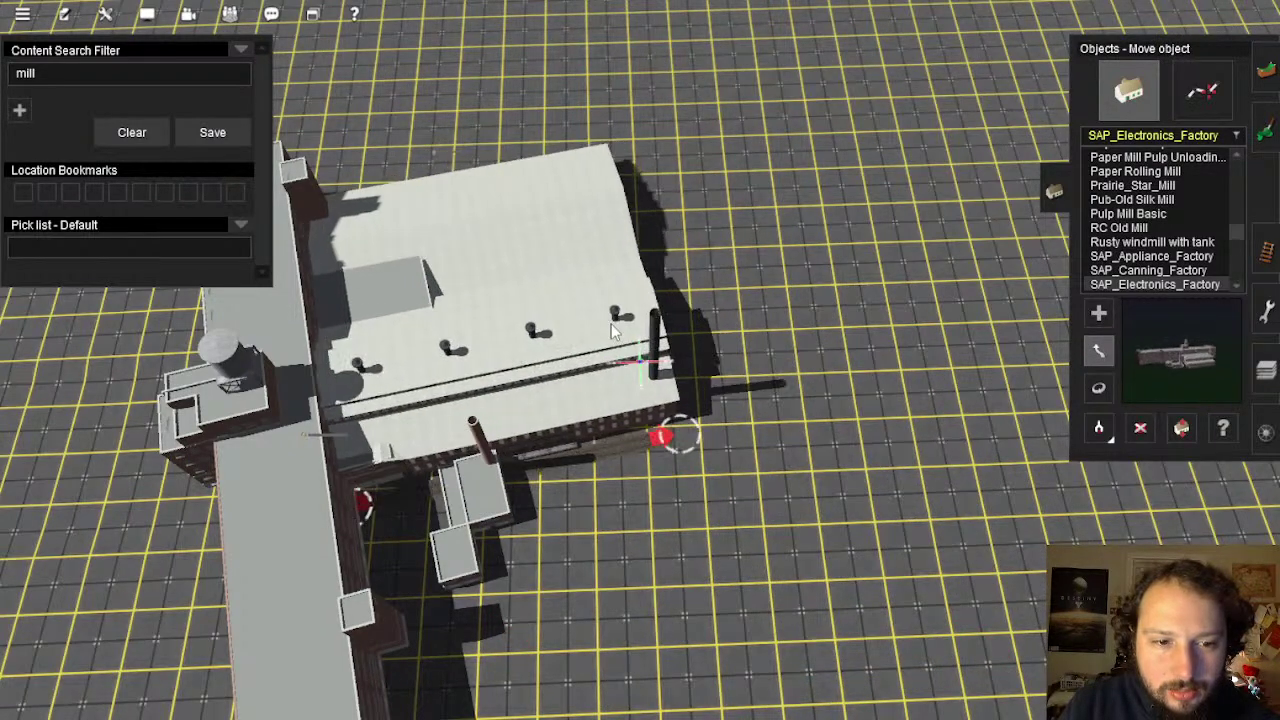
pyautogui.moveTo(613, 325); pyautogui.dragTo(1097, 349, button='right')
pyautogui.click(1098, 388)
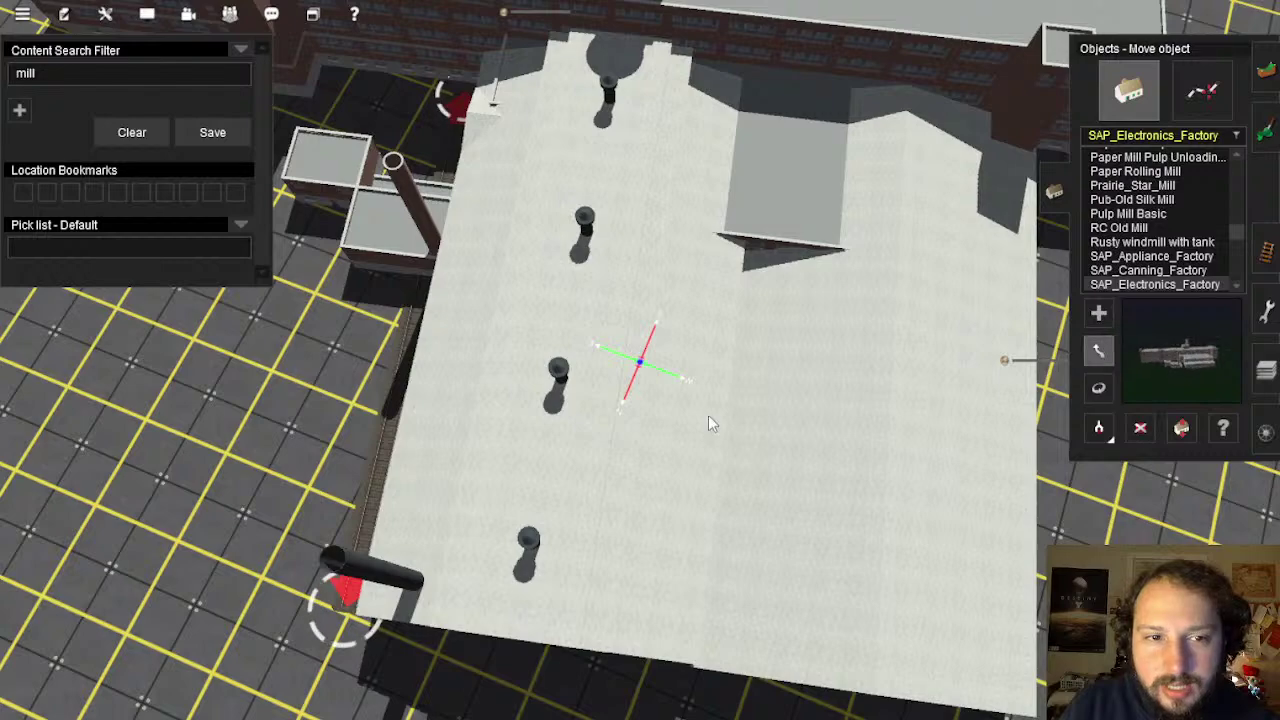
pyautogui.moveTo(708, 415); pyautogui.dragTo(758, 396)
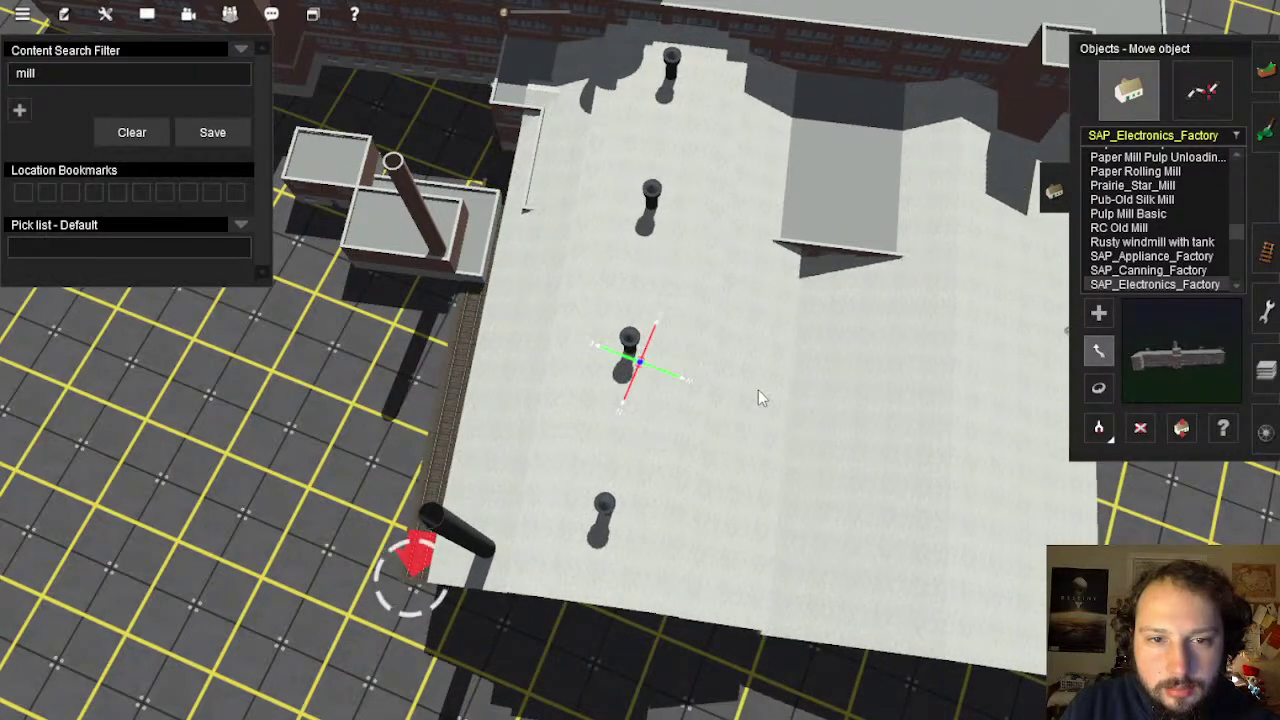
pyautogui.moveTo(758, 395); pyautogui.dragTo(680, 402, button='right')
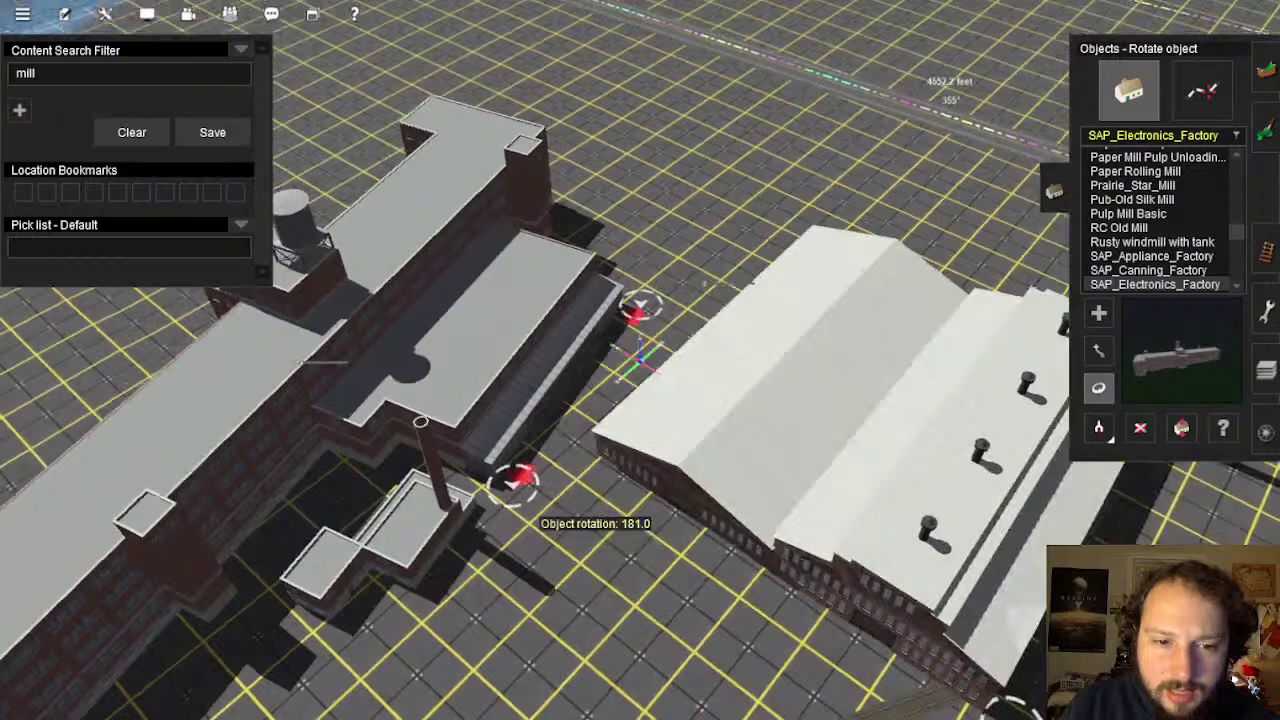
# Rotate the appliance factory parallel to the electronics factory and try sliding it into the brick building along its length
pyautogui.moveTo(517, 486); pyautogui.dragTo(808, 483)
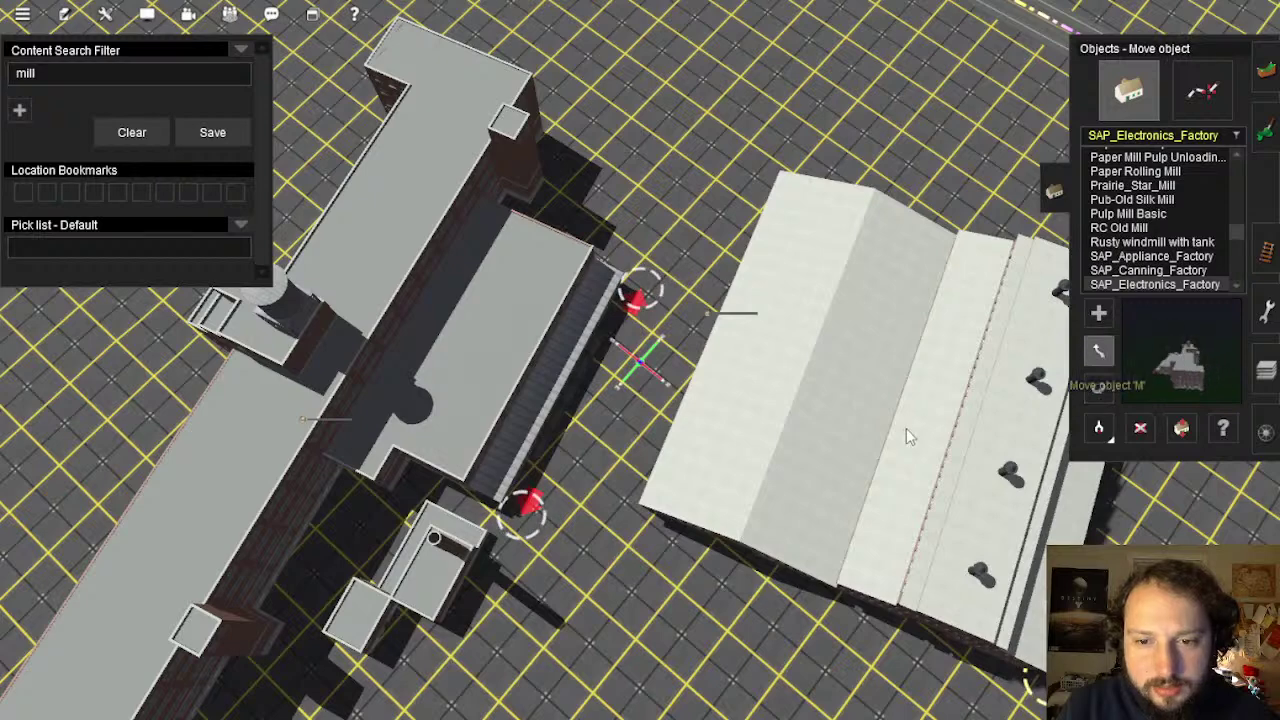
pyautogui.moveTo(906, 430); pyautogui.dragTo(594, 448)
pyautogui.rightClick(509, 380)
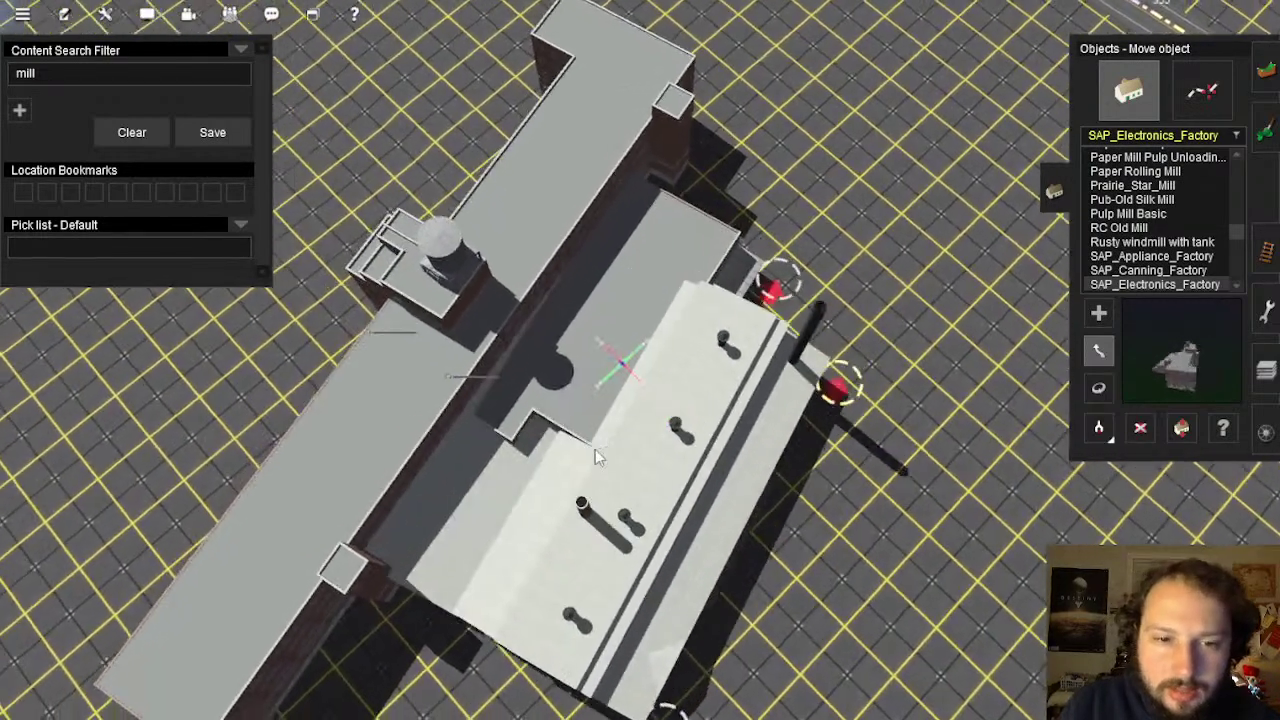
pyautogui.press('Down')
pyautogui.press('Right')
pyautogui.press('Up')
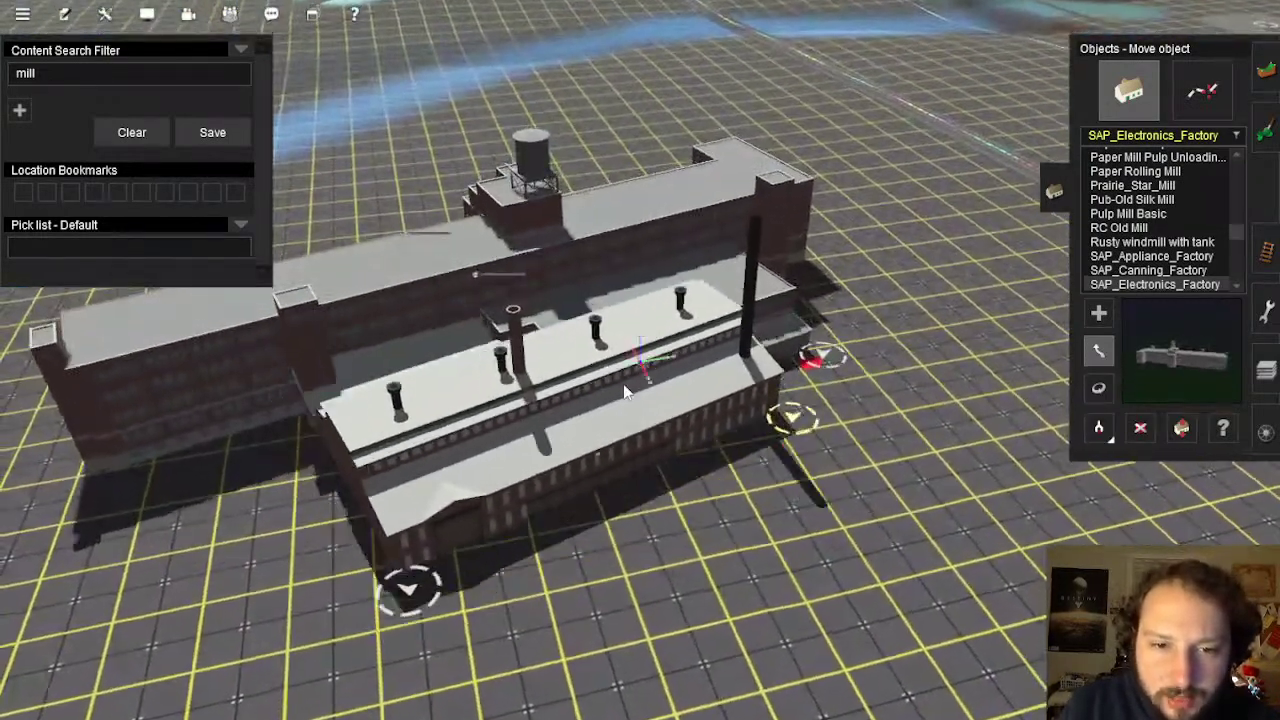
pyautogui.press('Up')
pyautogui.moveTo(625, 392); pyautogui.dragTo(700, 318)
# Adjust the alignment of the overlapping factories with a small rotation and shift the buildings against each other
pyautogui.click(1098, 388)
pyautogui.press('Up')
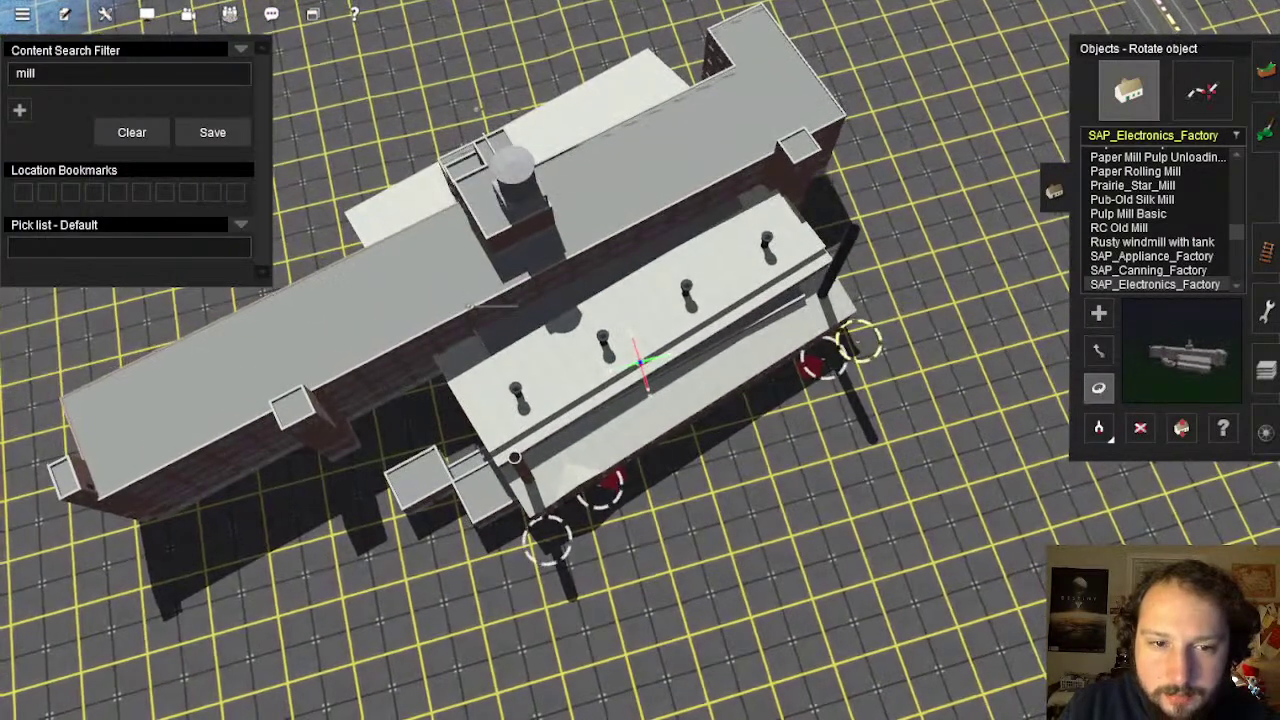
pyautogui.moveTo(640, 400); pyautogui.dragTo(660, 400)
pyautogui.press('Right')
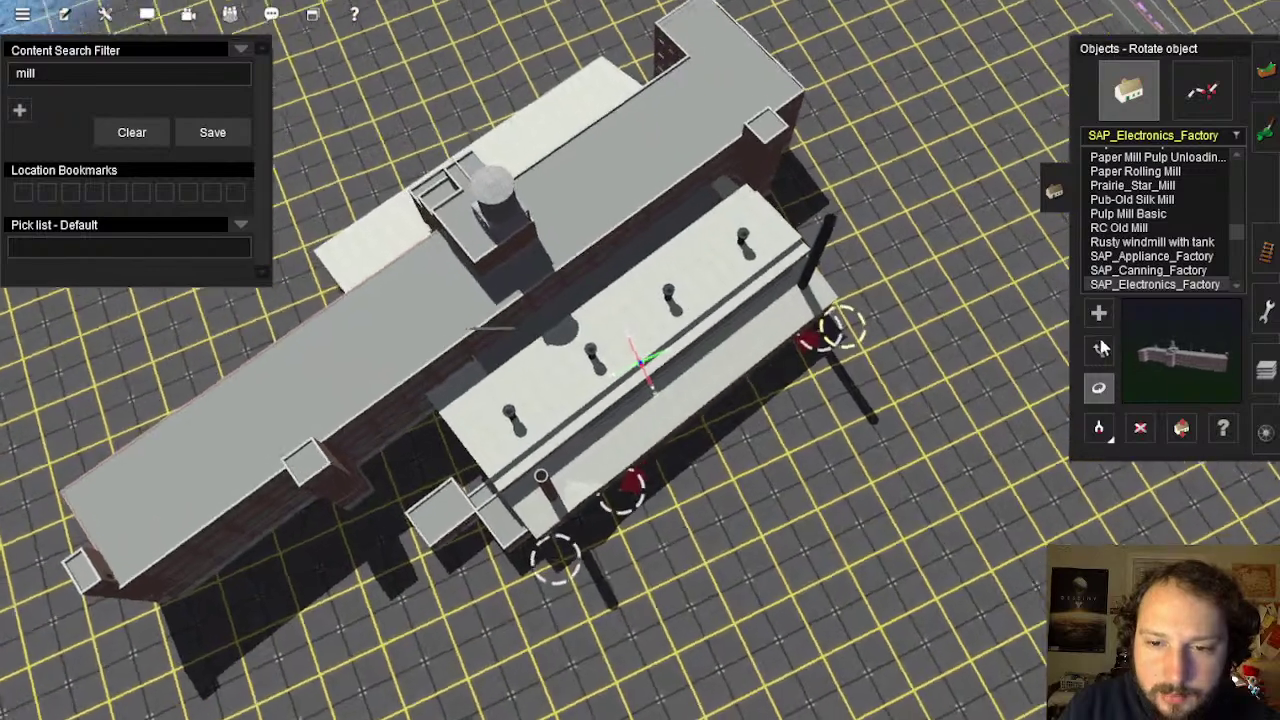
pyautogui.click(1098, 350)
pyautogui.moveTo(540, 355); pyautogui.dragTo(535, 302)
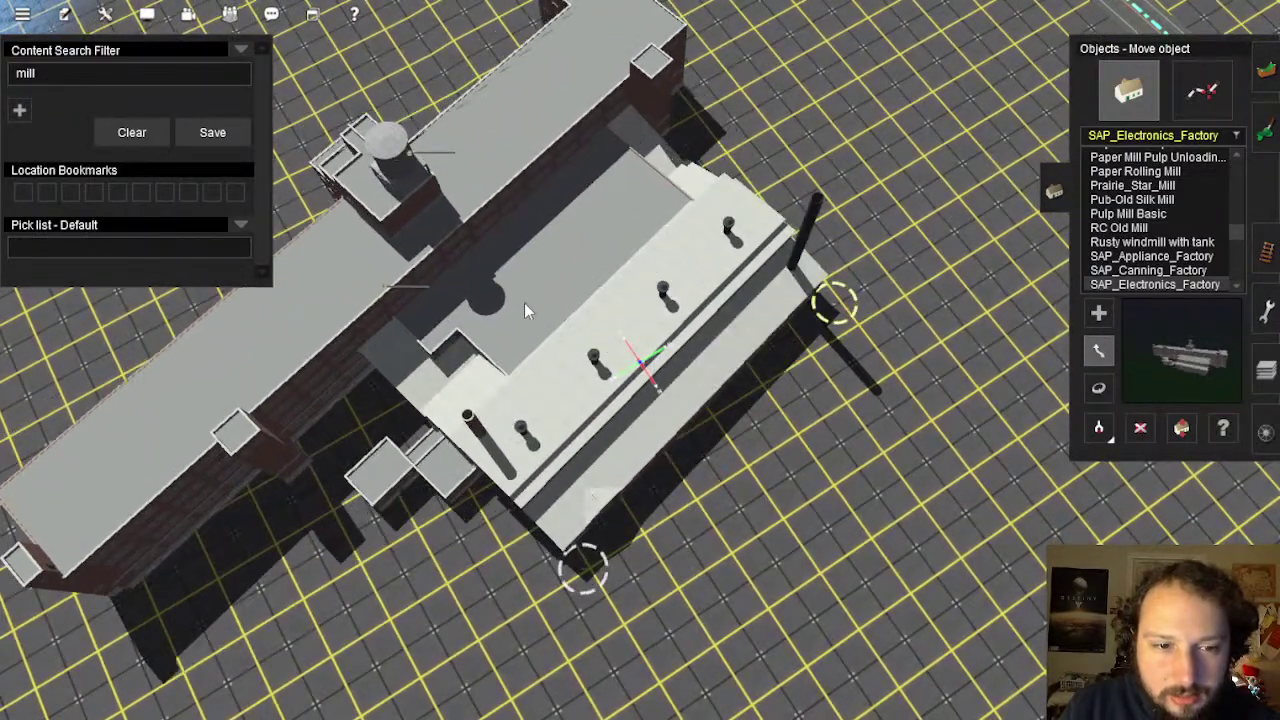
# Fine-tune the factory rotation to 196.0 and separate the two factories, leaving the appliance factory on the water tower side
pyautogui.moveTo(530, 308); pyautogui.dragTo(1100, 390, button='right')
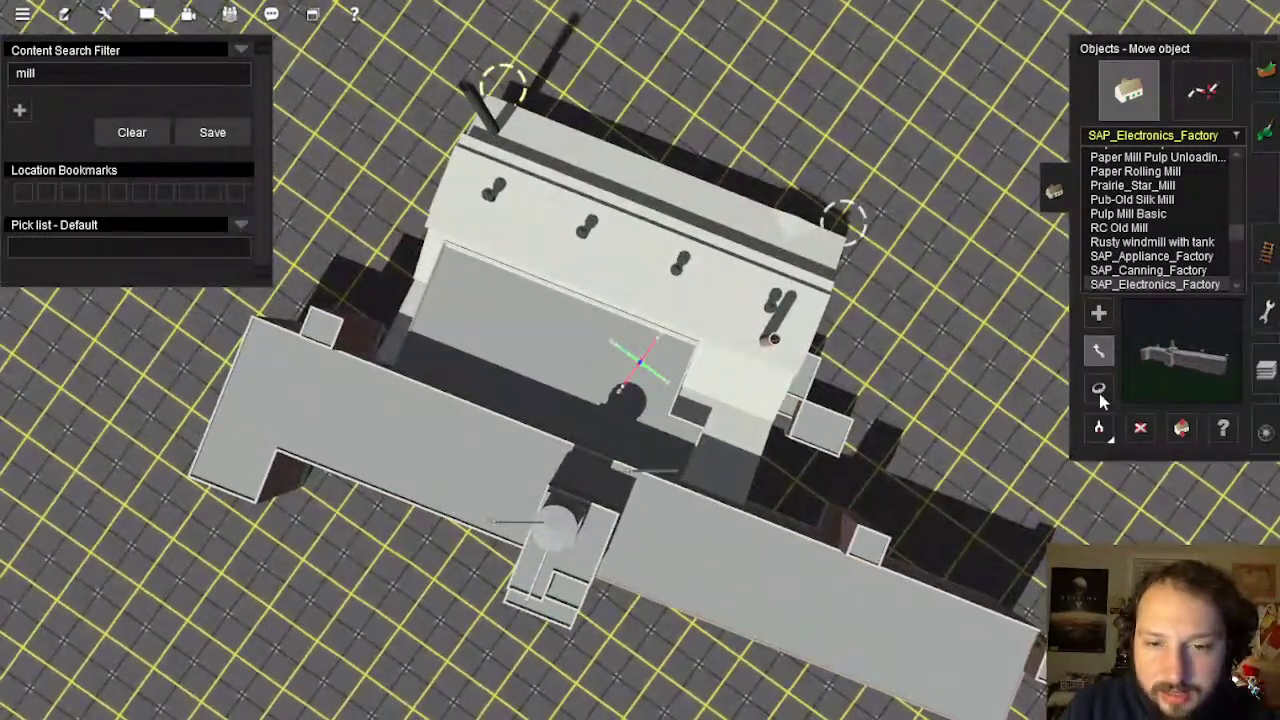
pyautogui.click(1104, 394)
pyautogui.moveTo(650, 548); pyautogui.dragTo(652, 562)
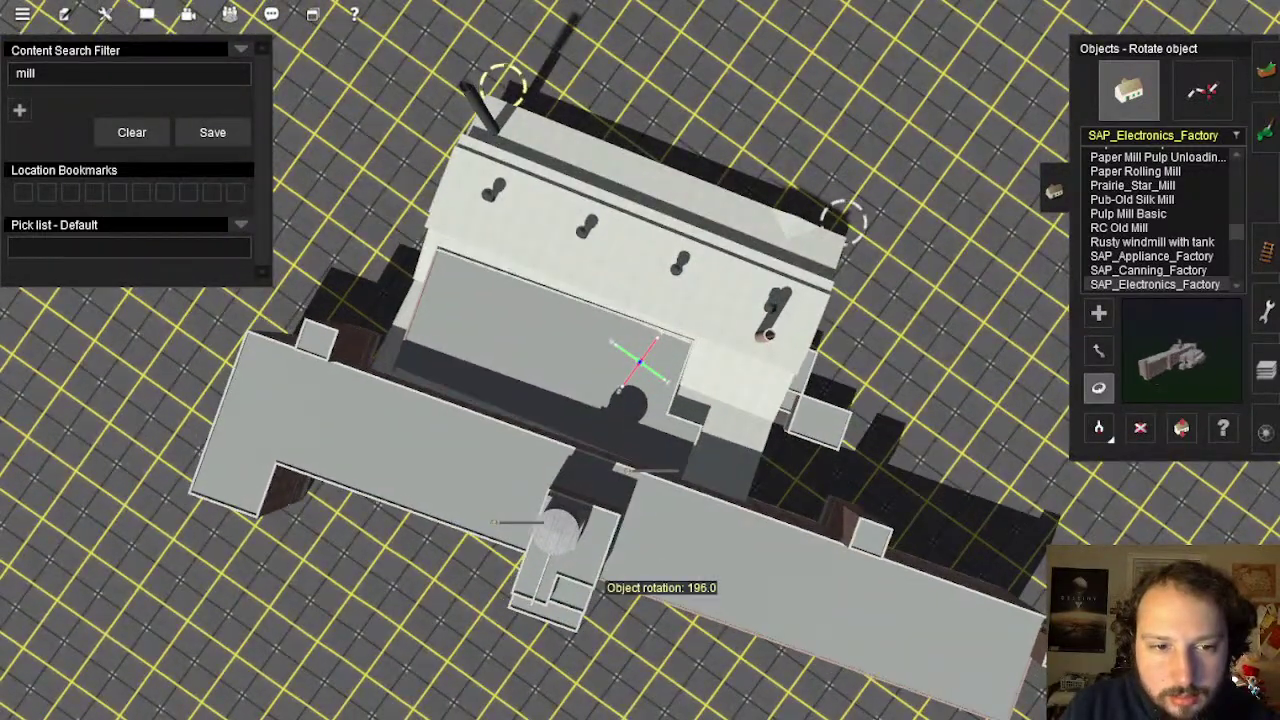
pyautogui.moveTo(573, 415); pyautogui.dragTo(553, 415)
pyautogui.moveTo(553, 408); pyautogui.dragTo(640, 345, button='right')
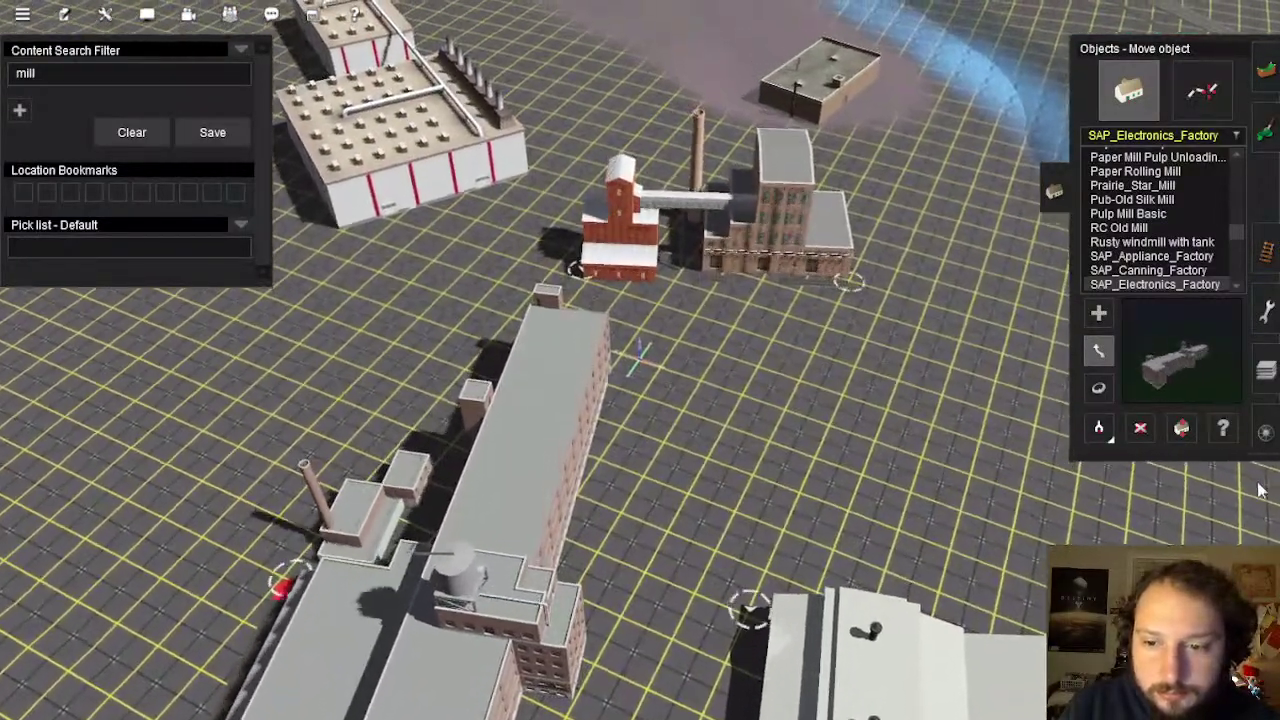
# Place SAP_Old_Mill_1_PBR on the open ground in front of the electronics factory and view it up close
pyautogui.click(1158, 256)
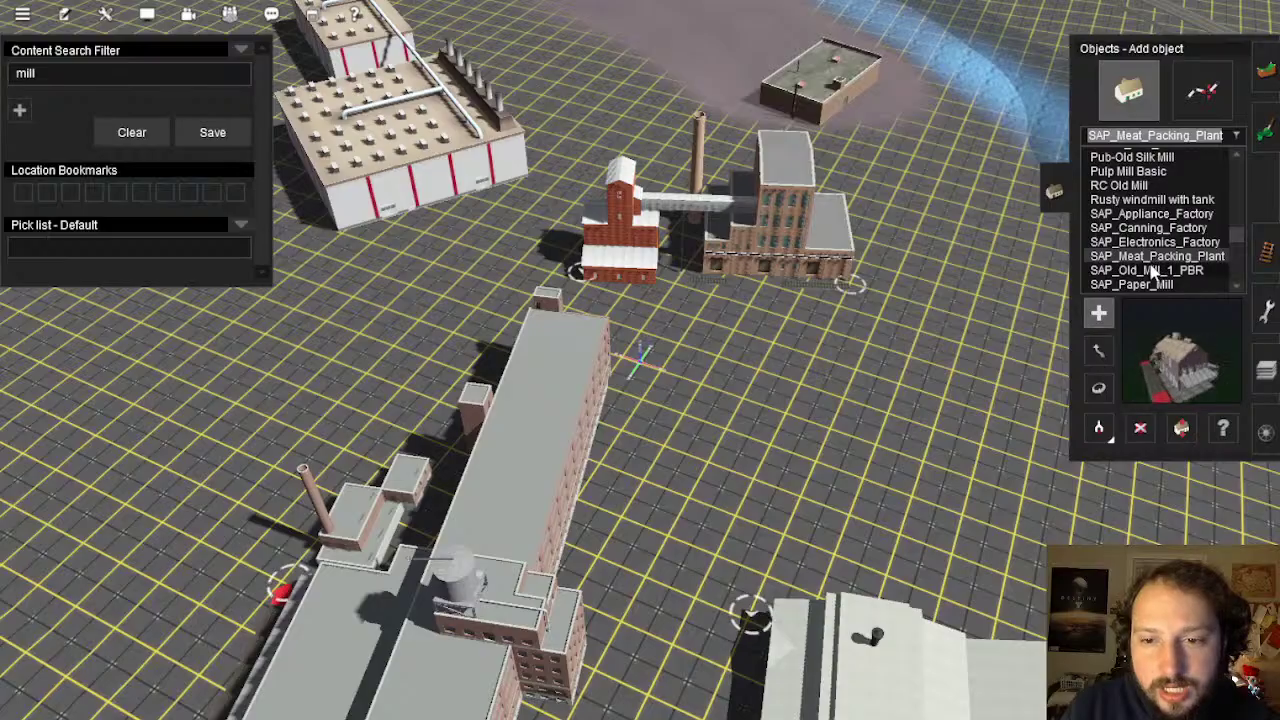
pyautogui.click(863, 425)
pyautogui.moveTo(863, 425); pyautogui.dragTo(660, 355, button='right')
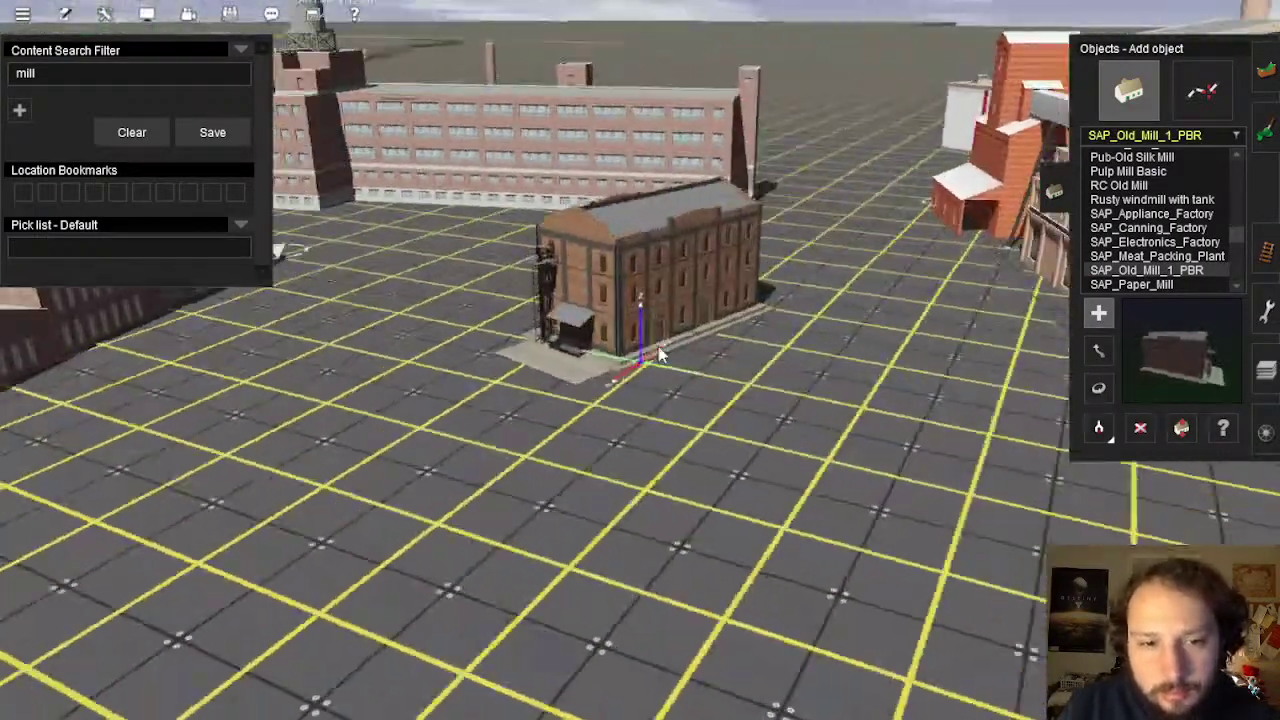
# Place SAP_Paper_Mill on the open ground directly behind the electronics factory for comparison
pyautogui.scroll(-1, 1140, 253)
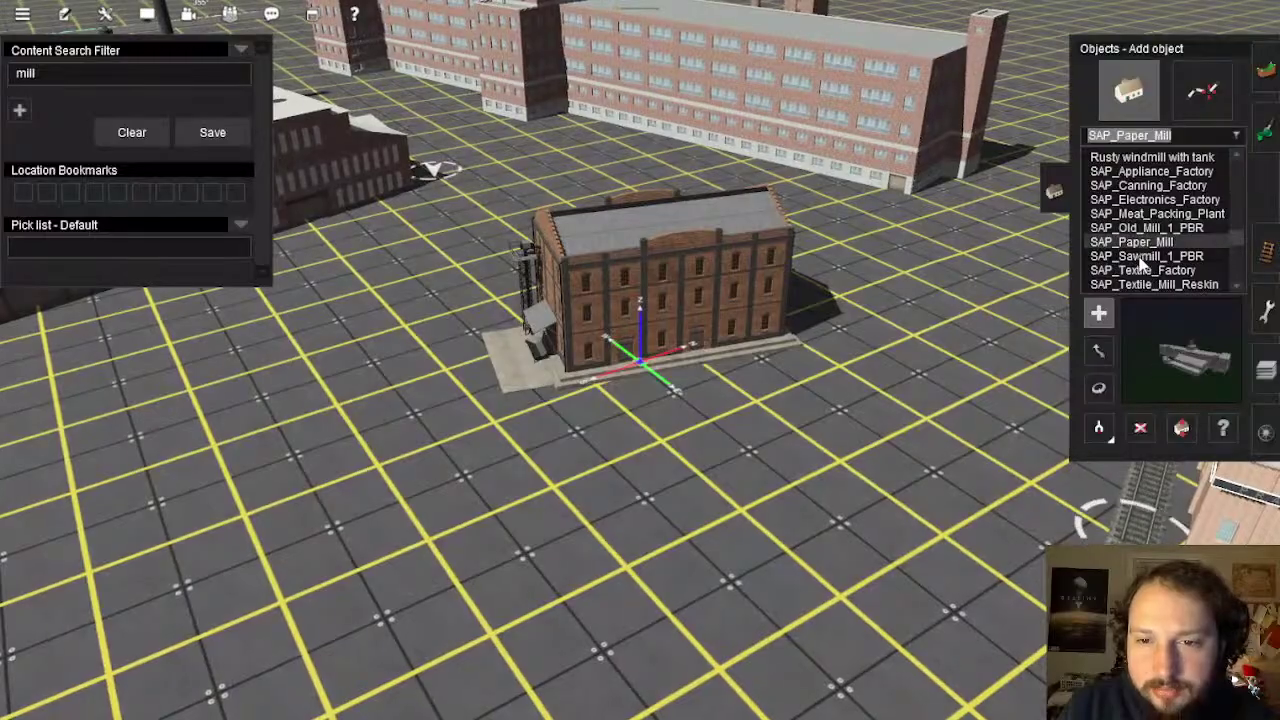
pyautogui.rightClick(677, 280)
pyautogui.scroll(-3, 657, 300)
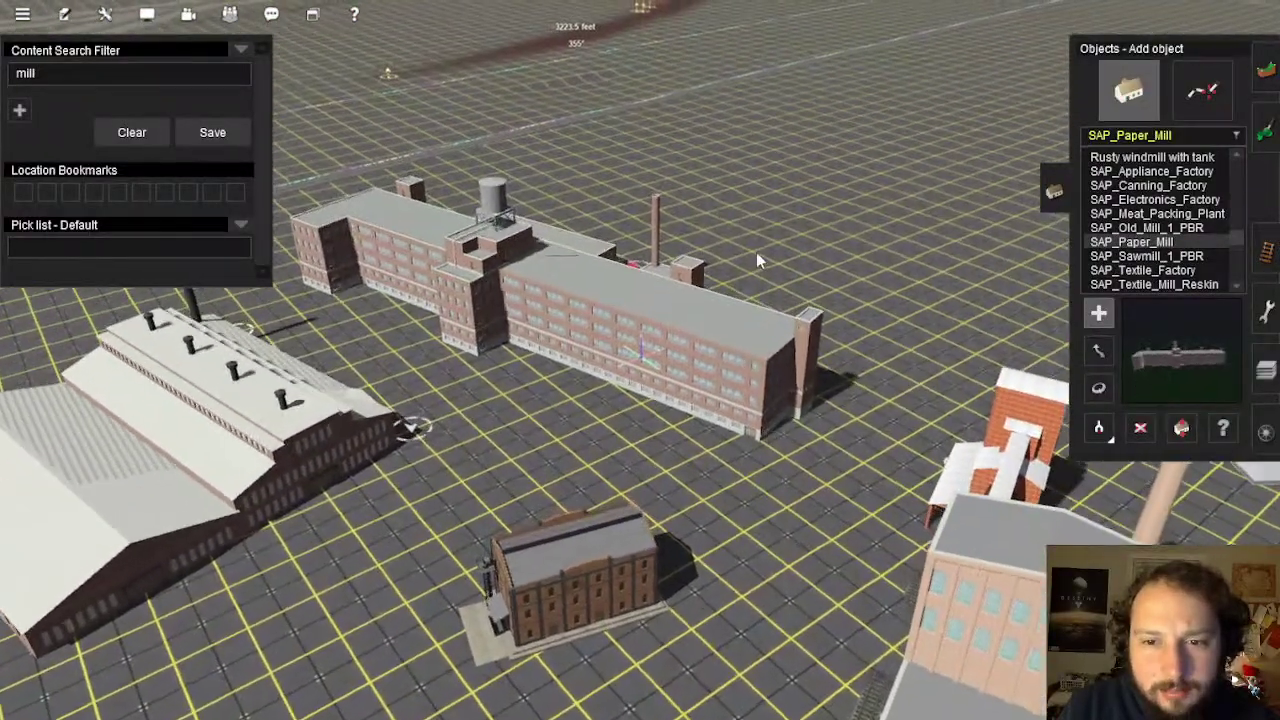
pyautogui.click(757, 260)
pyautogui.press('Right')
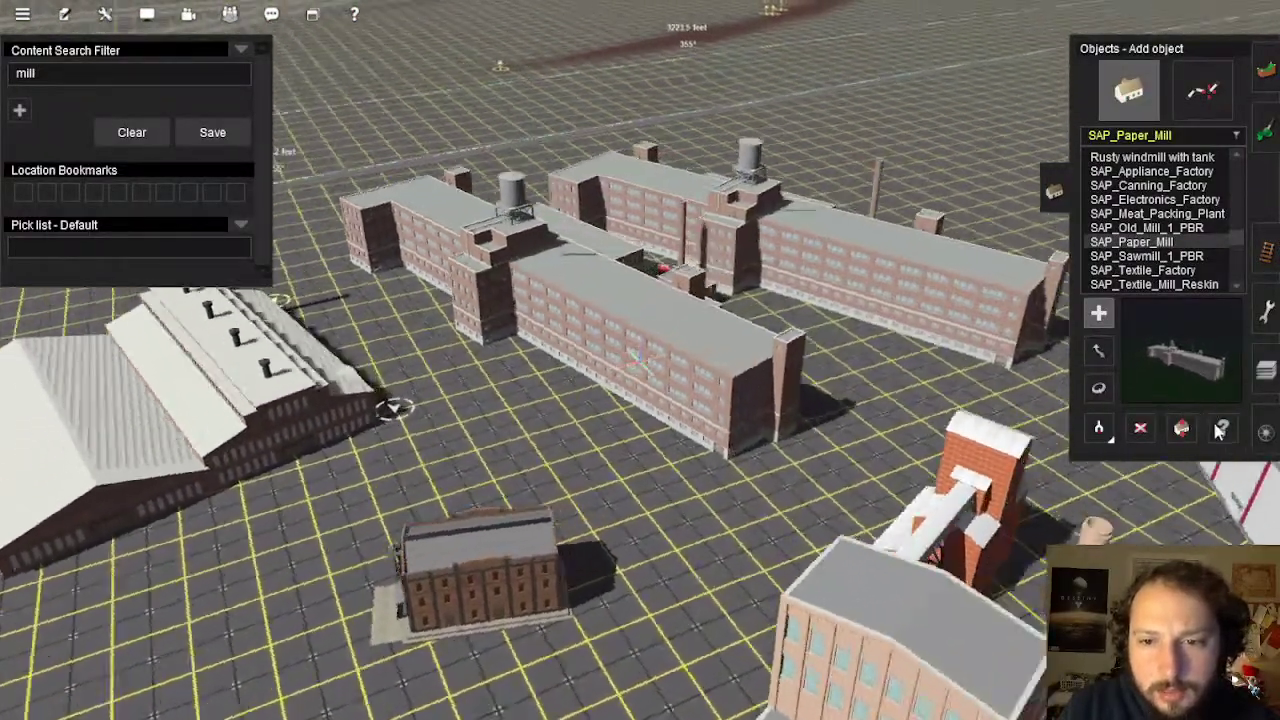
# Examine the commodities and production settings in the details of SAP_Paper_Mill 1, then close them without saving
pyautogui.click(1223, 428)
pyautogui.rightClick(845, 371)
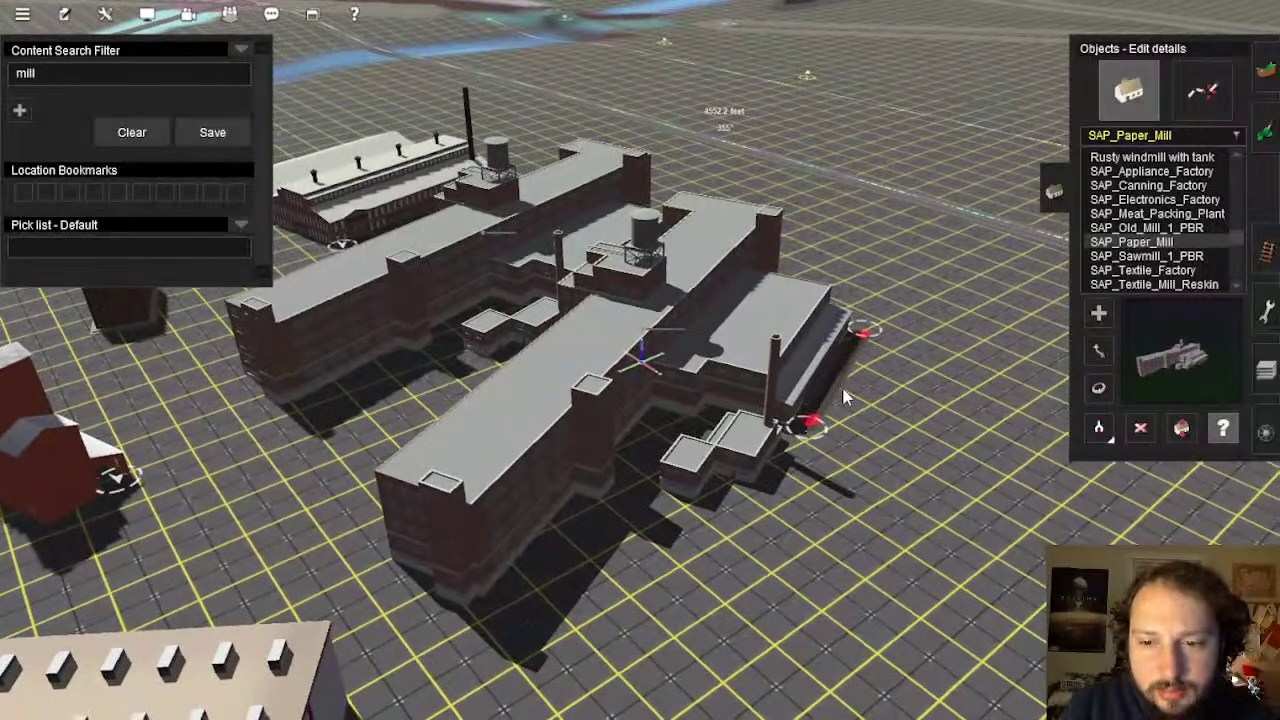
pyautogui.click(841, 389)
pyautogui.scroll(-3, 432, 332)
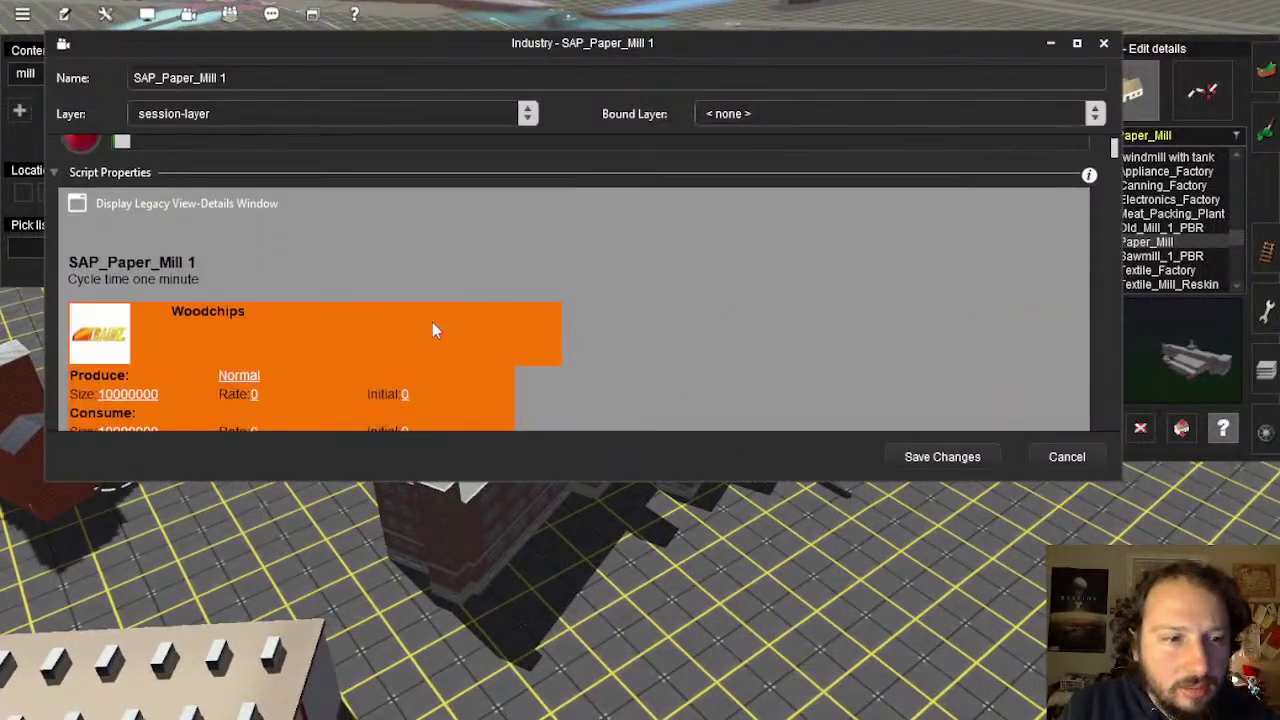
pyautogui.scroll(1, 431, 318)
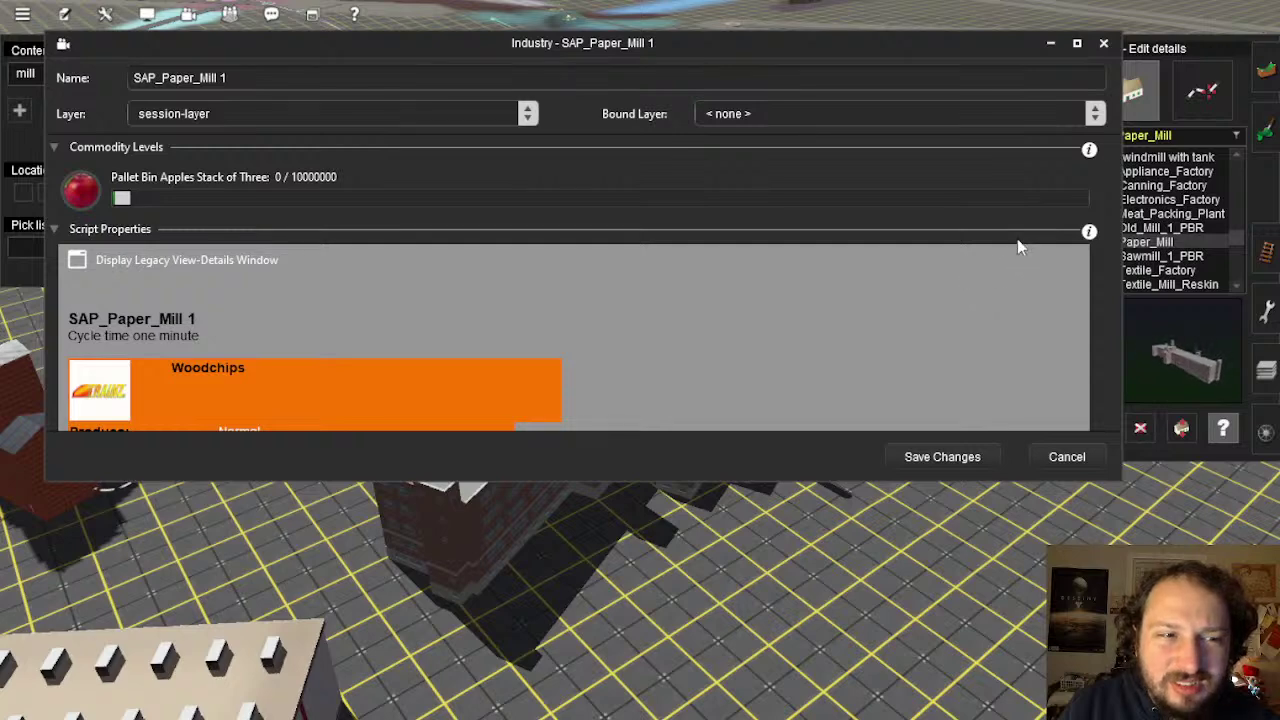
pyautogui.scroll(-2, 603, 306)
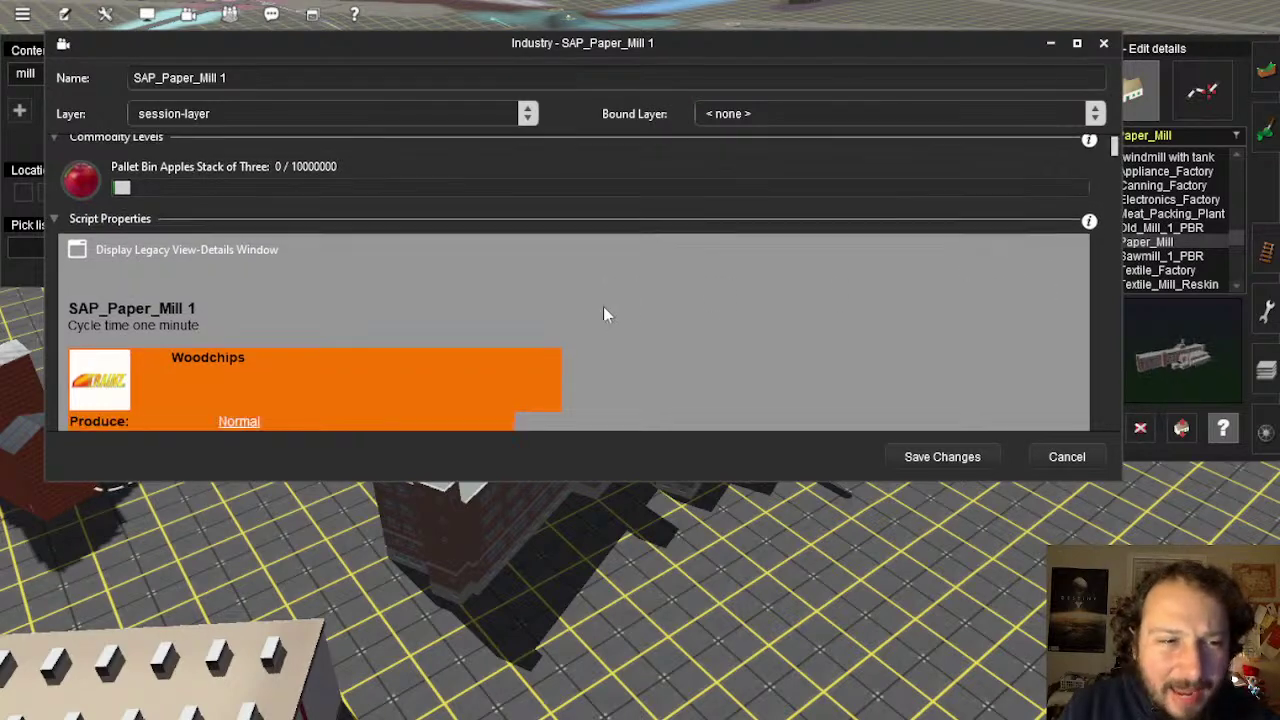
pyautogui.scroll(-7, 597, 308)
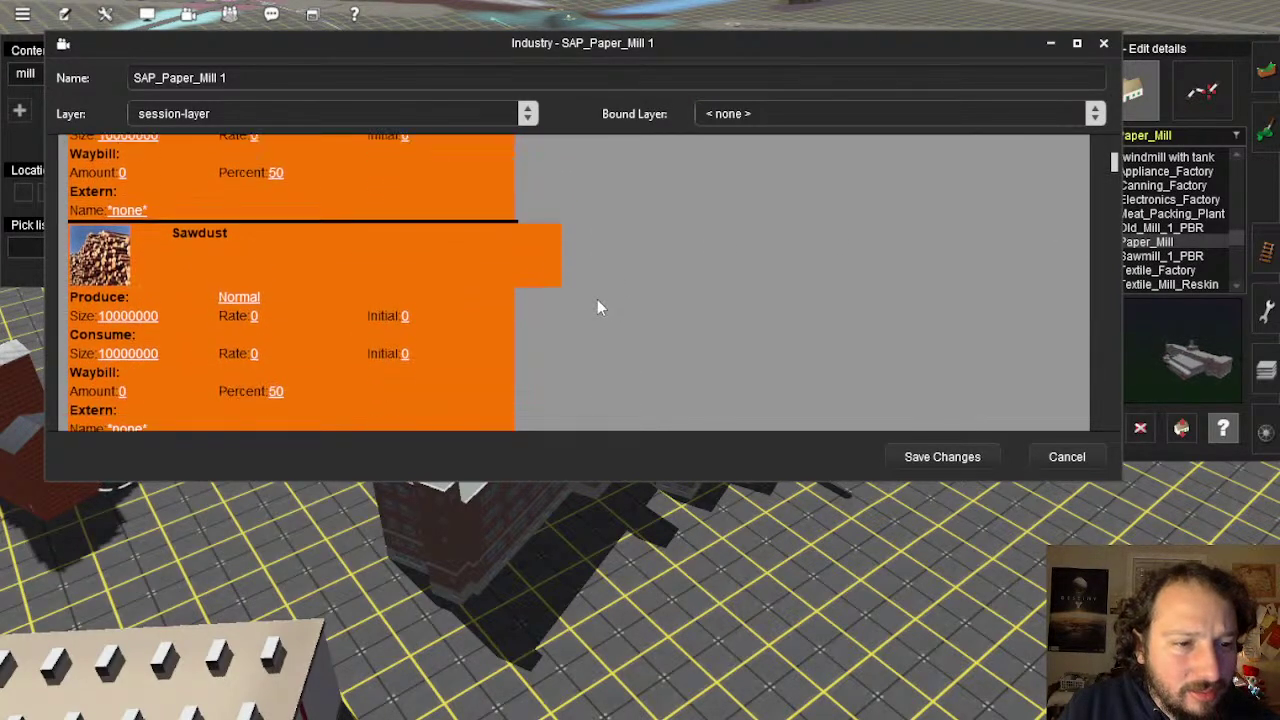
pyautogui.scroll(-6, 597, 300)
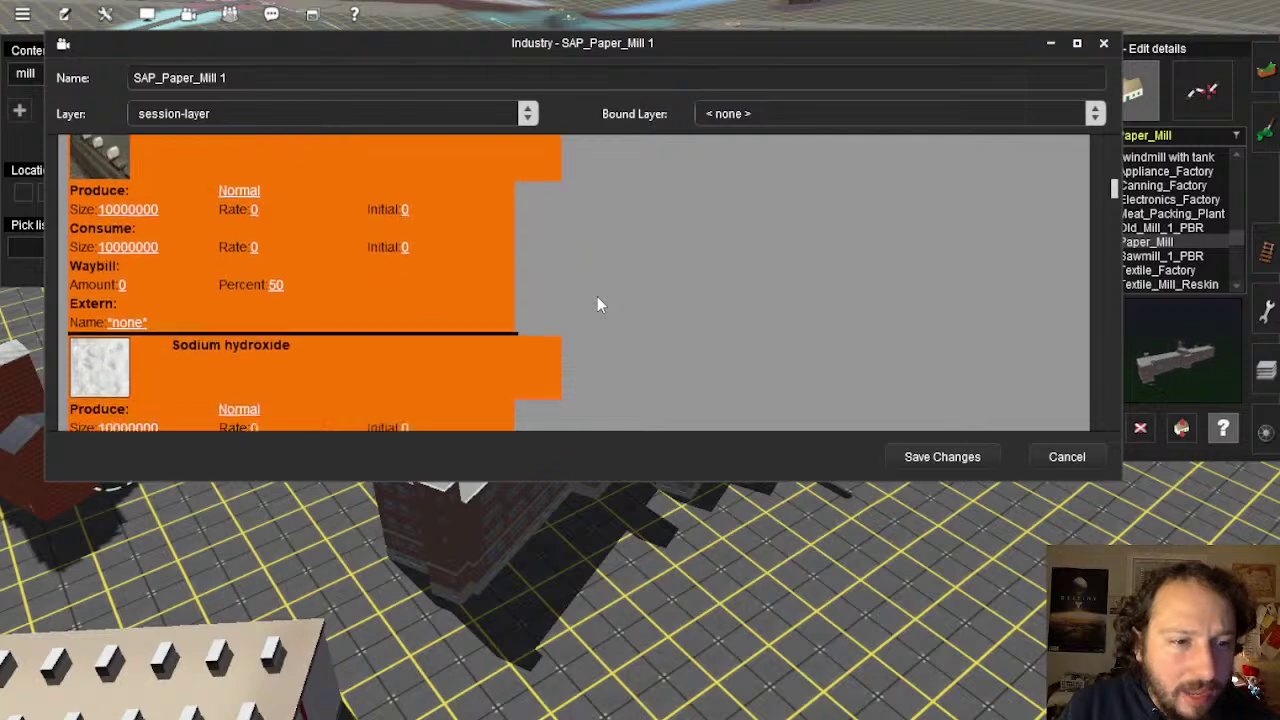
pyautogui.scroll(-7, 597, 305)
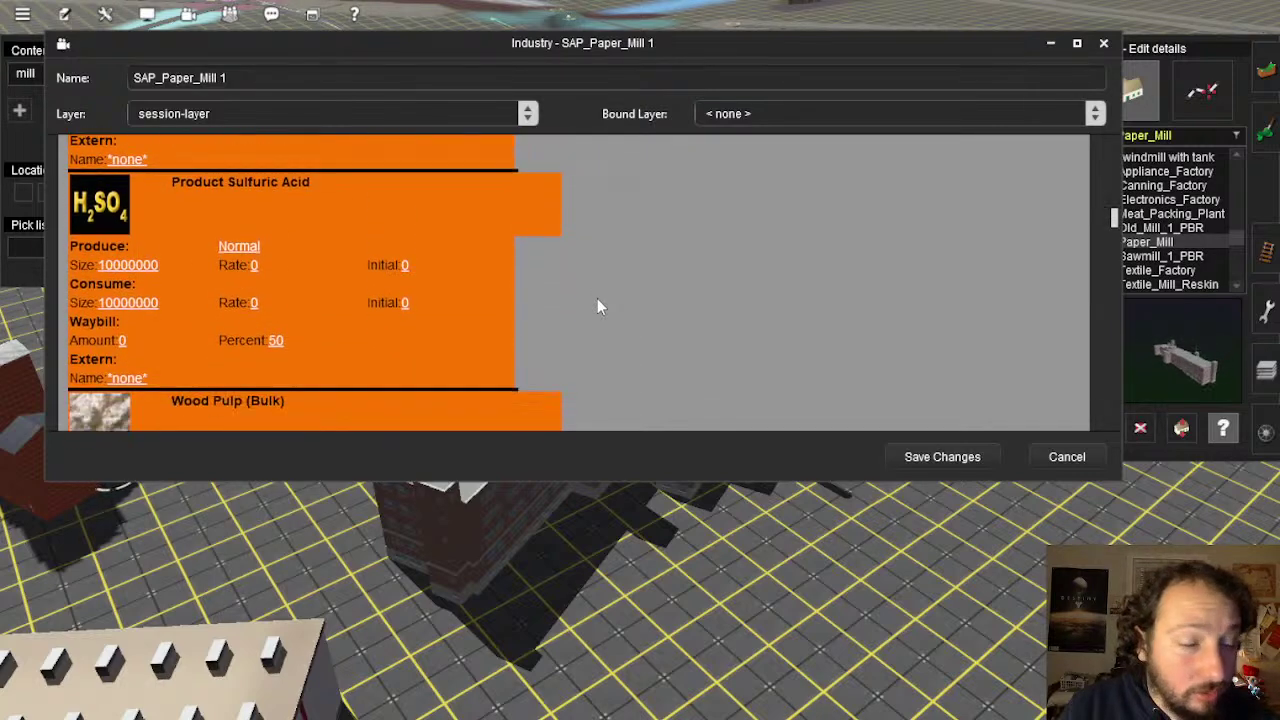
pyautogui.scroll(-6, 597, 303)
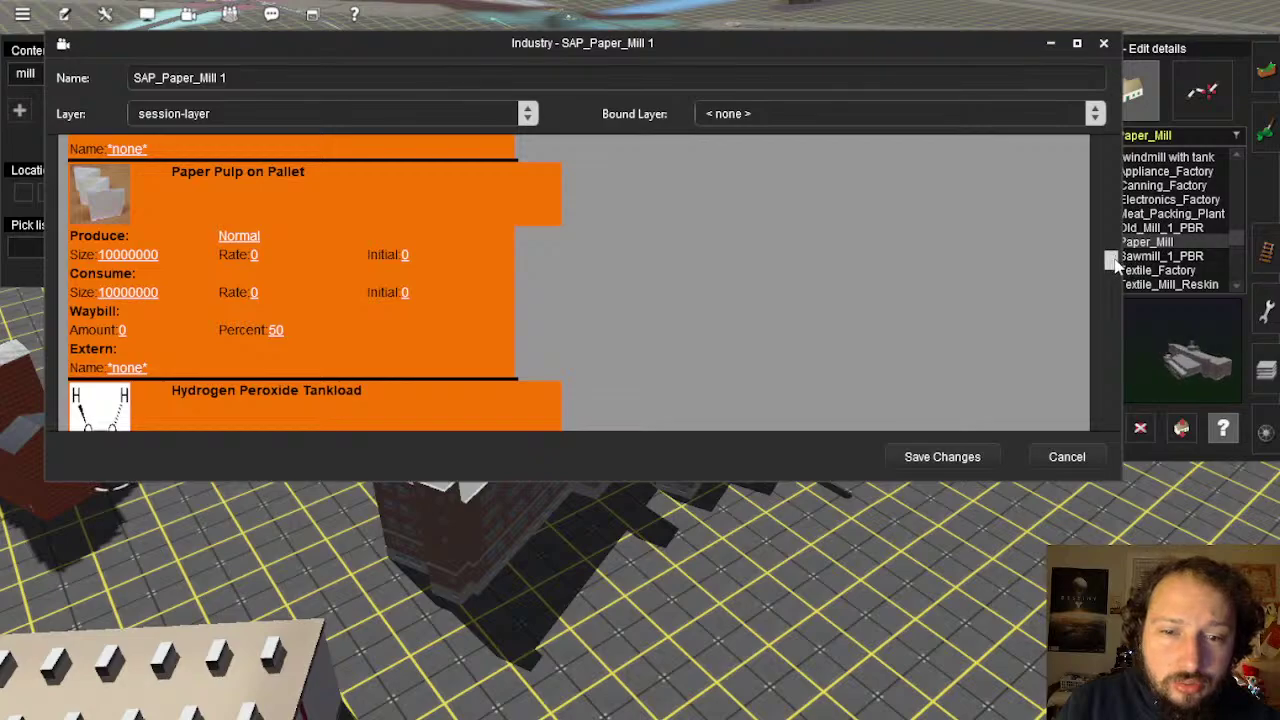
pyautogui.moveTo(1112, 262); pyautogui.dragTo(1096, 383)
pyautogui.click(1068, 456)
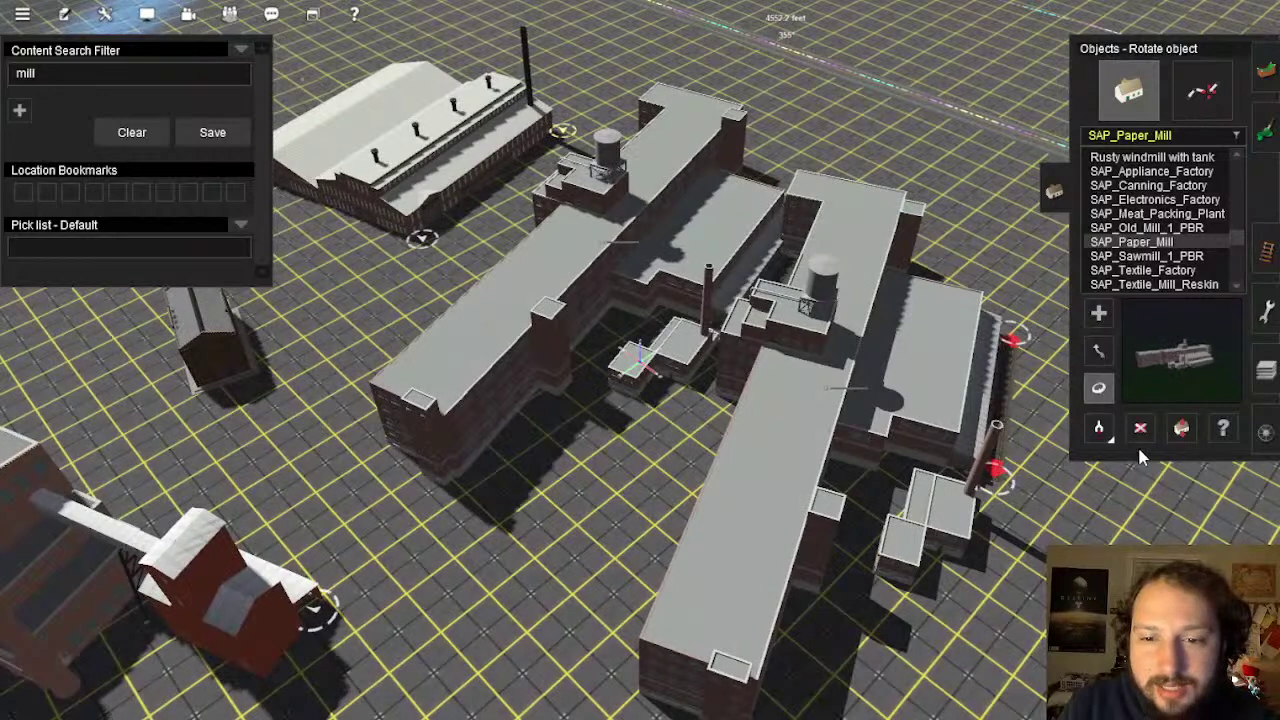
# Delete the added paper mill and browse past the textile and sawmill assets to Southwick Turbine Windmill
pyautogui.click(816, 418)
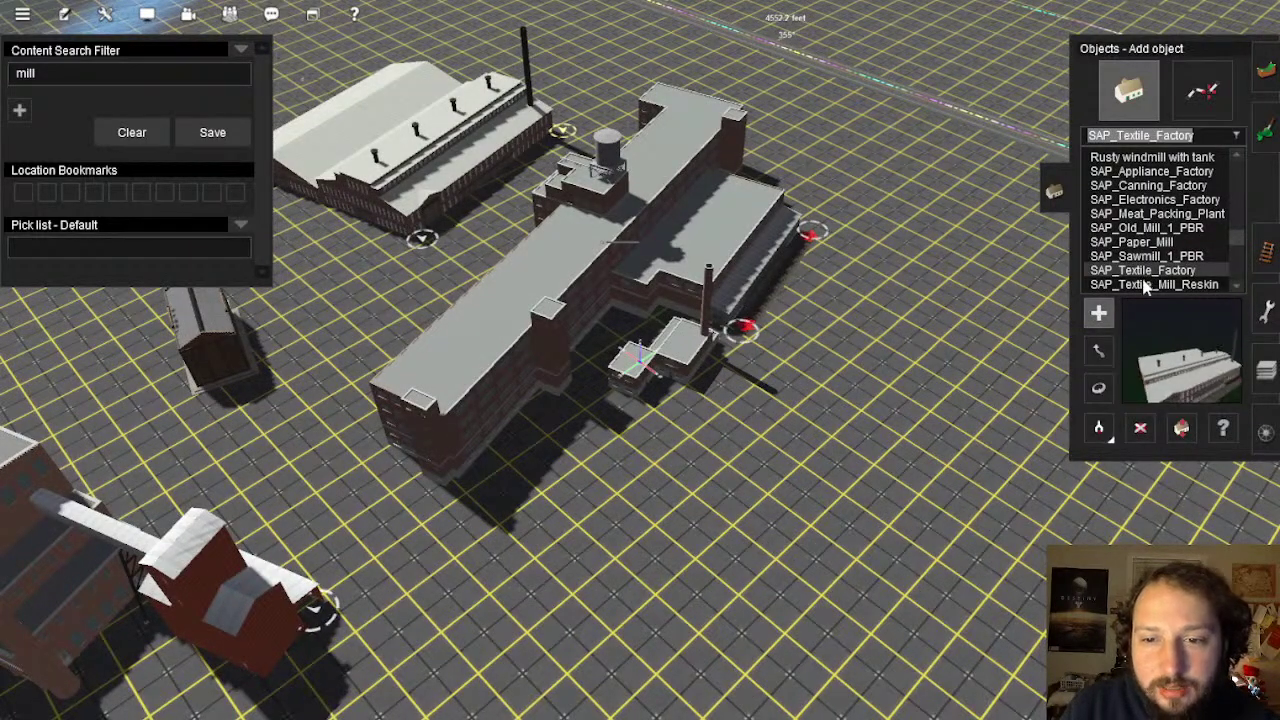
pyautogui.scroll(-3, 1141, 262)
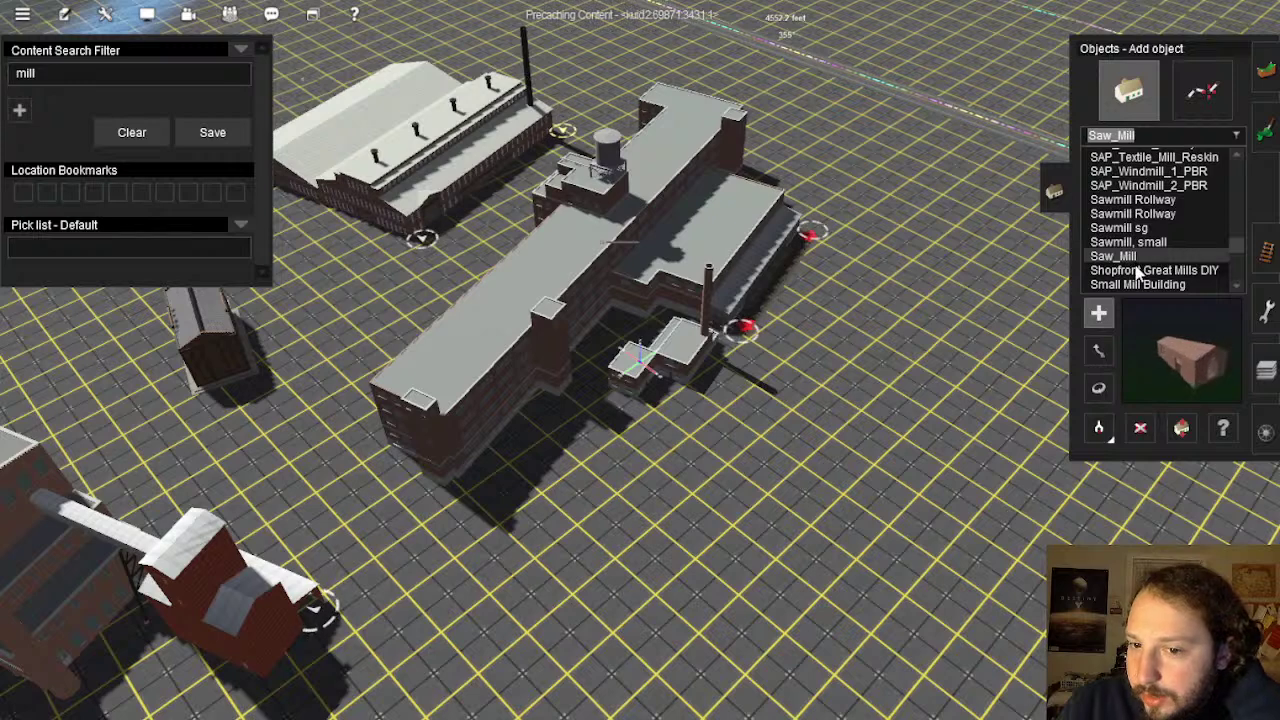
pyautogui.scroll(-2, 1138, 265)
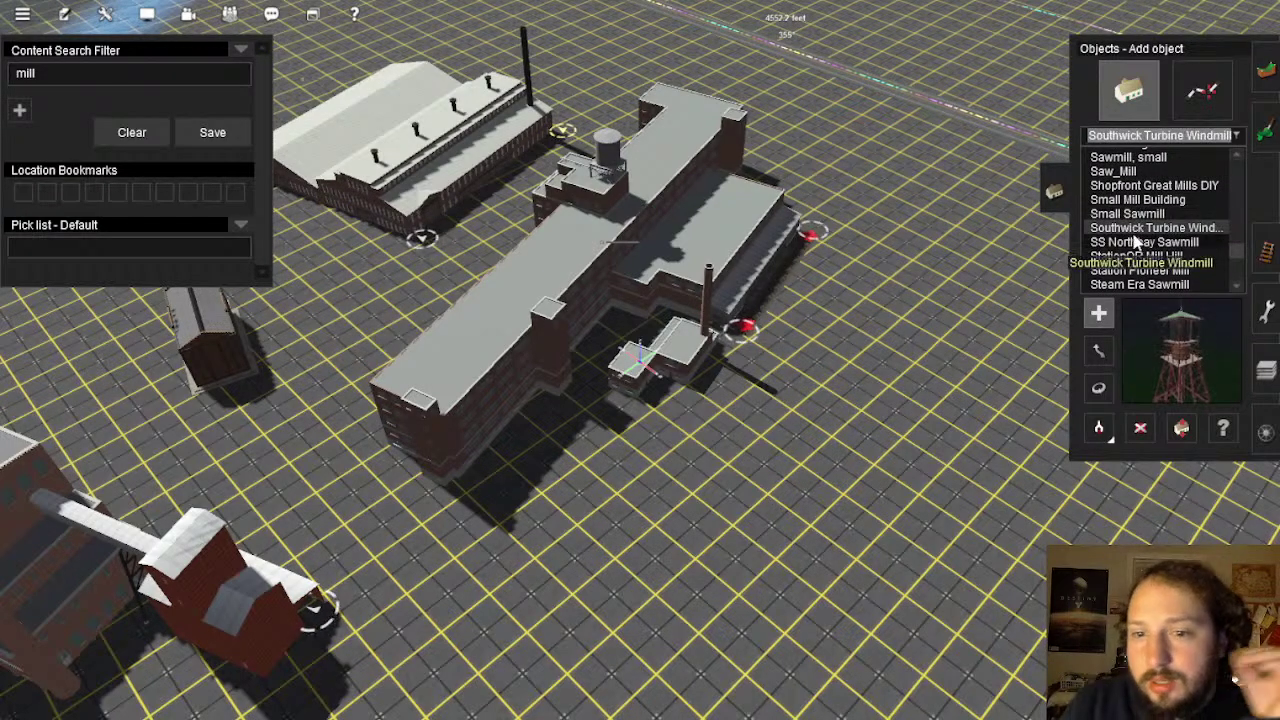
# Place Southwick Turbine Windmill on the open ground behind the electronics factory, inspect it up close and delete it
pyautogui.click(945, 340)
pyautogui.rightClick(943, 340)
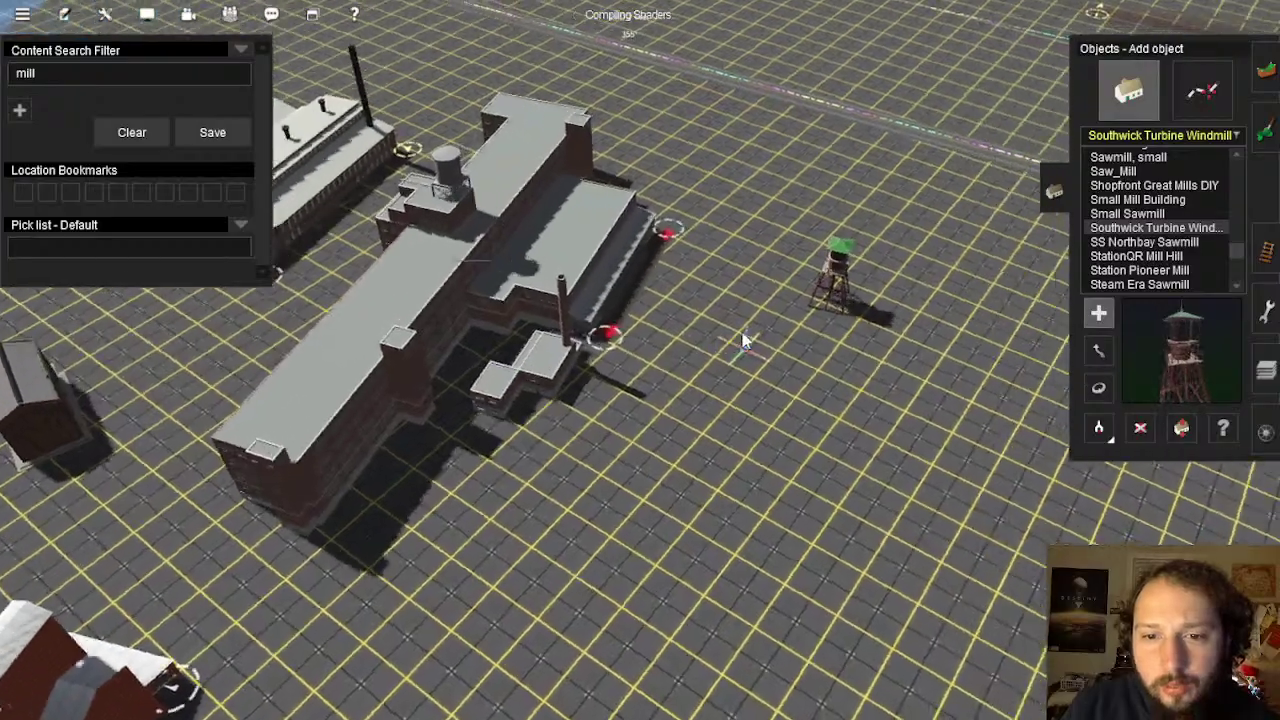
pyautogui.scroll(8, 746, 320)
pyautogui.moveTo(756, 248); pyautogui.dragTo(1016, 315, button='middle')
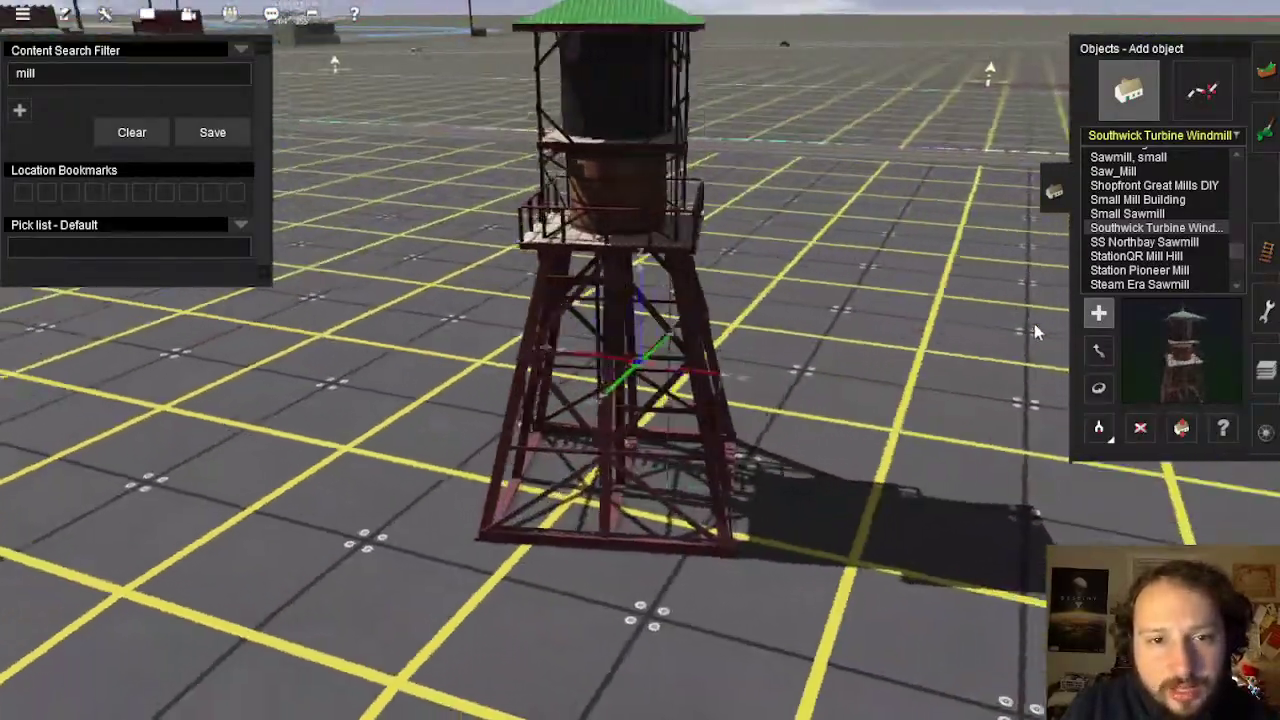
pyautogui.click(1140, 428)
pyautogui.click(740, 418)
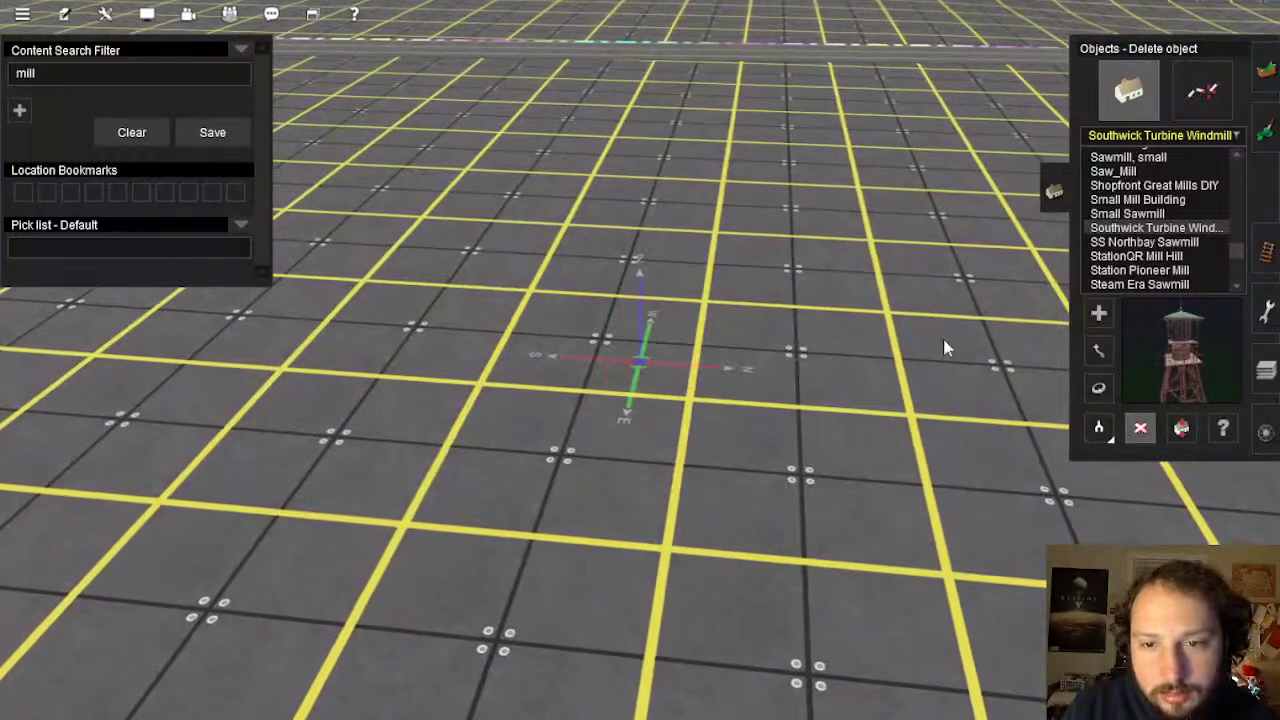
# Place a Steel Industry - Continuous-Proc building on the open ground, inspect the whole complex and delete it
pyautogui.click(1145, 242)
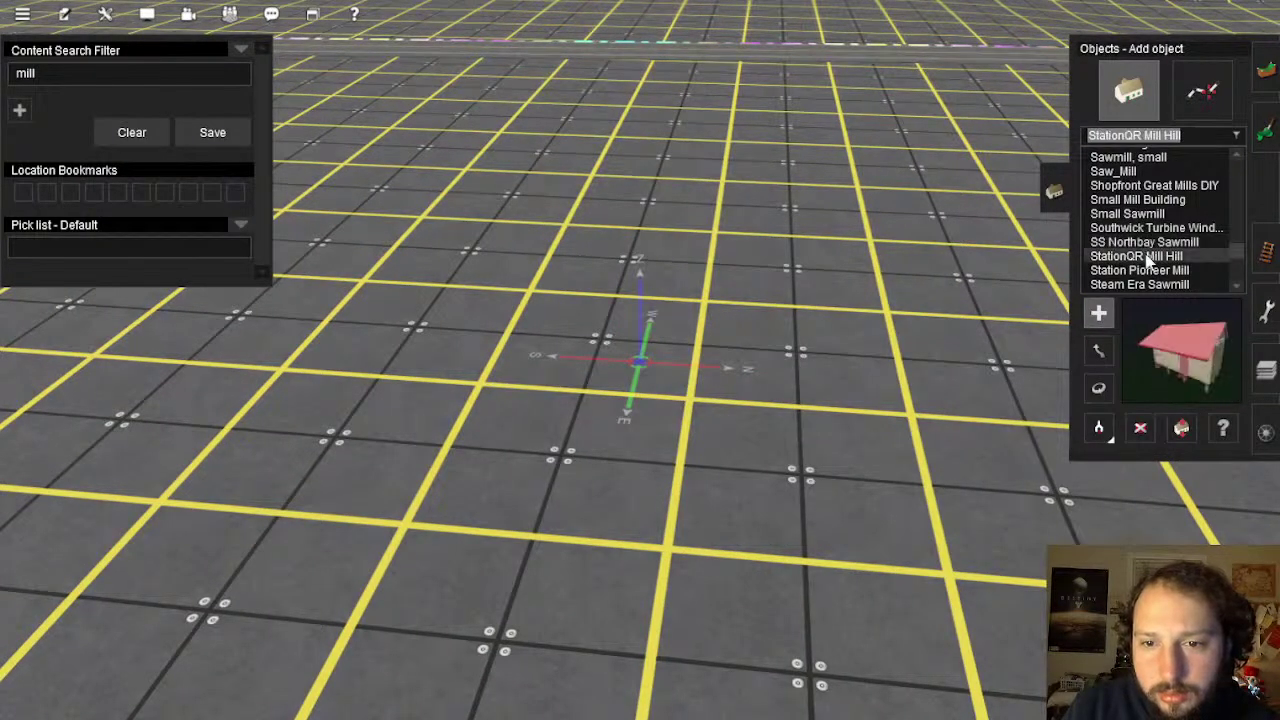
pyautogui.press('Down')
pyautogui.rightClick(747, 272)
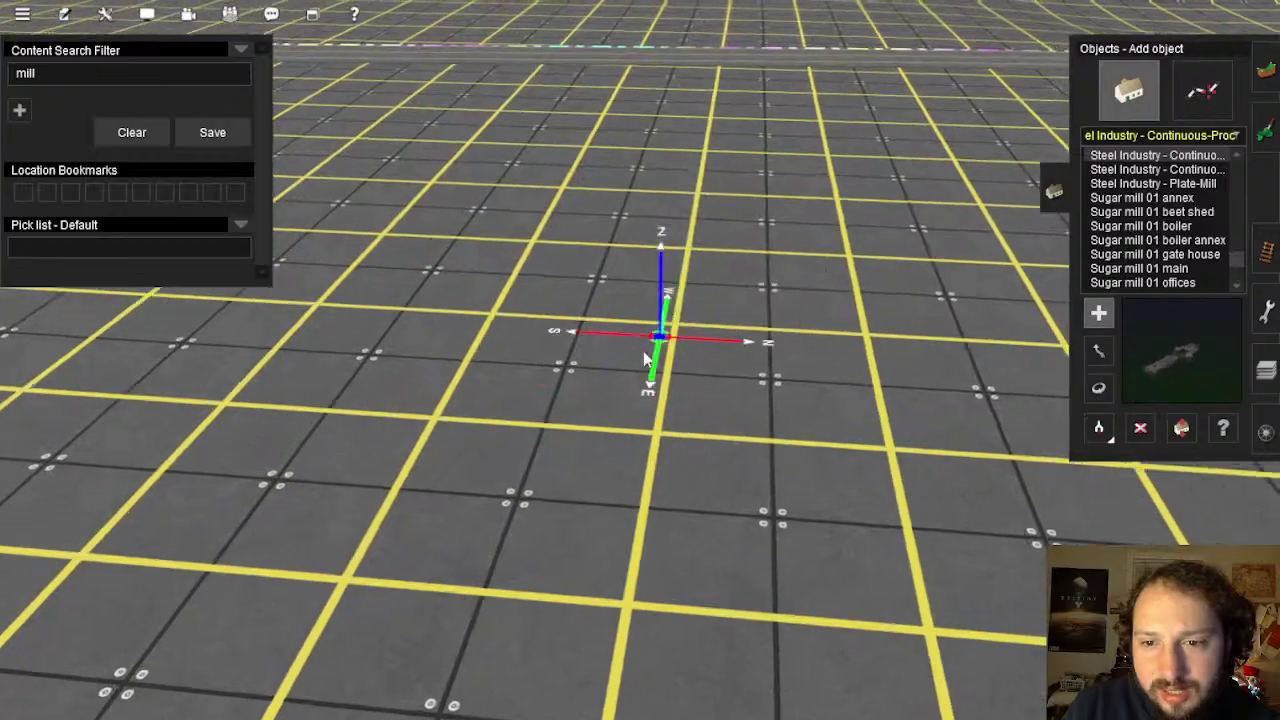
pyautogui.scroll(-5, 726, 305)
pyautogui.click(716, 316)
pyautogui.scroll(-8, 665, 346)
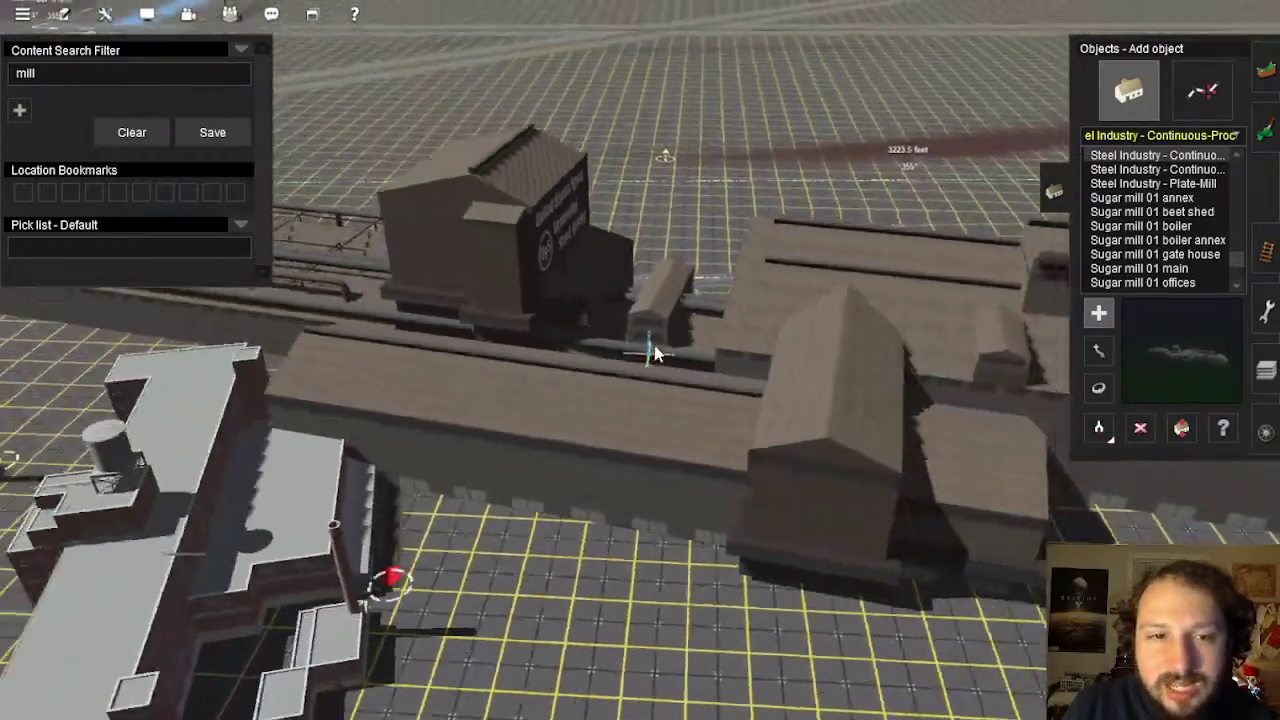
pyautogui.press('Left')
pyautogui.press('Left')
pyautogui.press('Down')
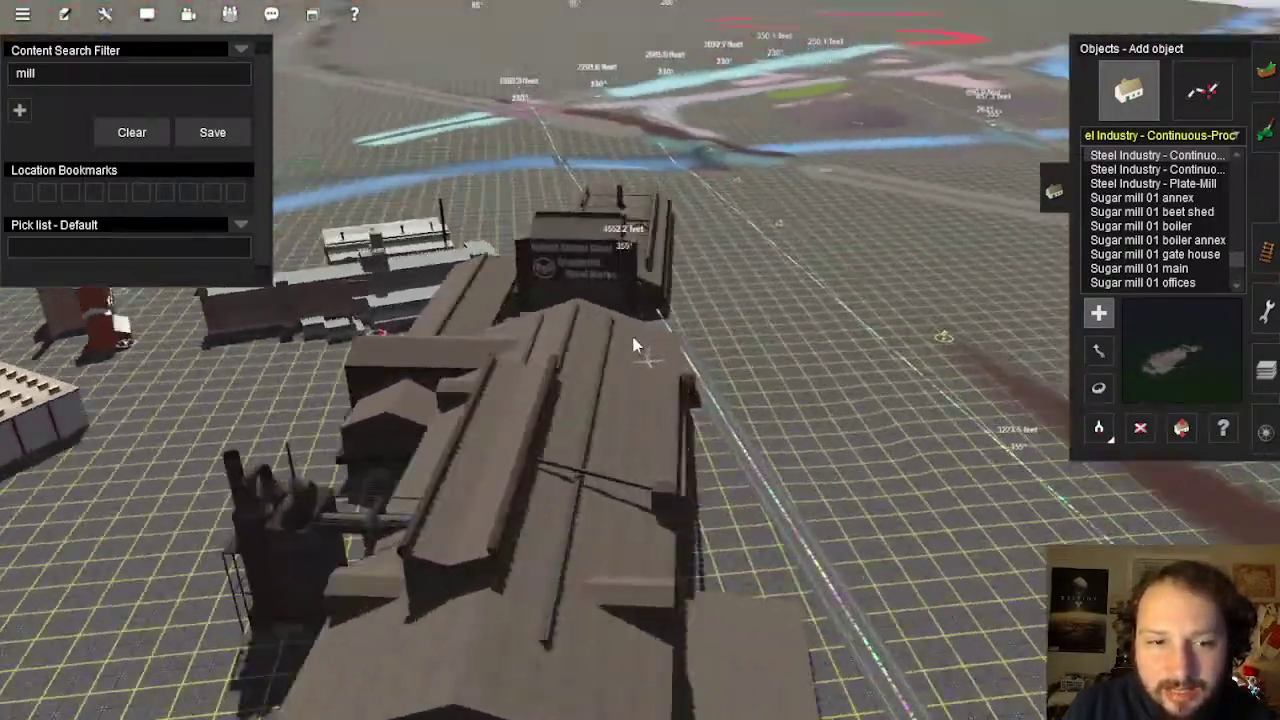
pyautogui.press('d')
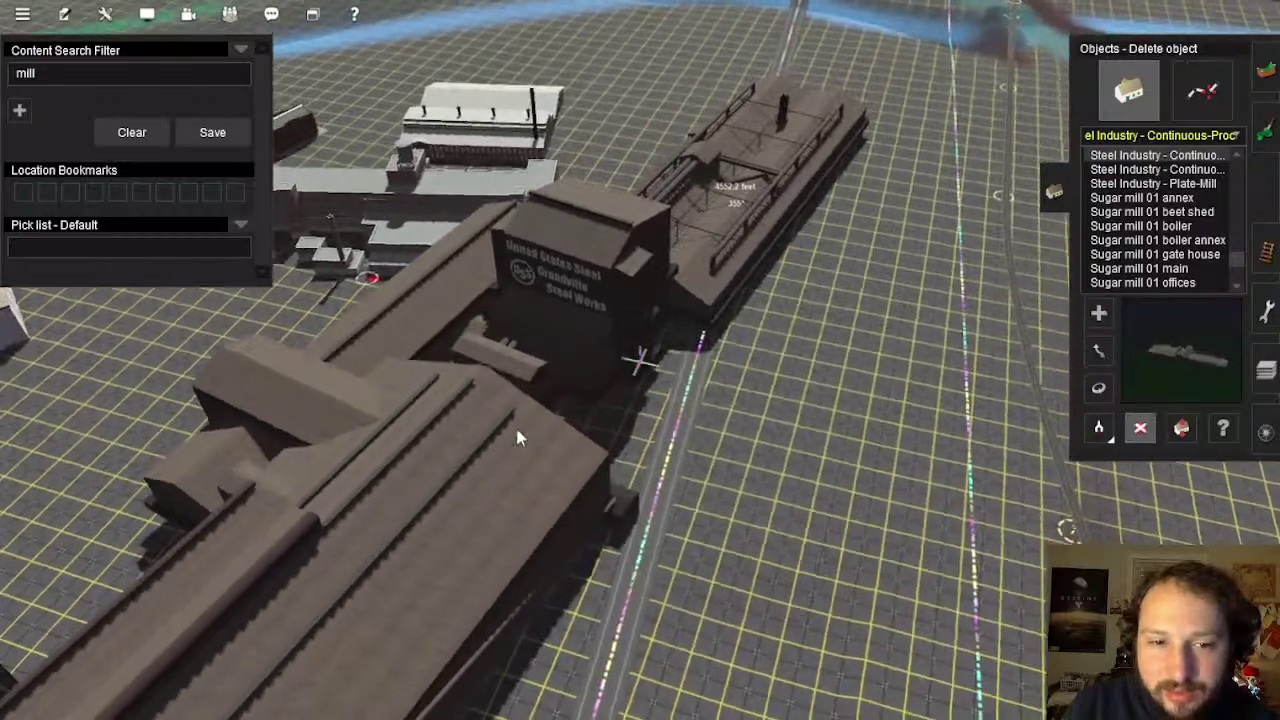
pyautogui.click(515, 424)
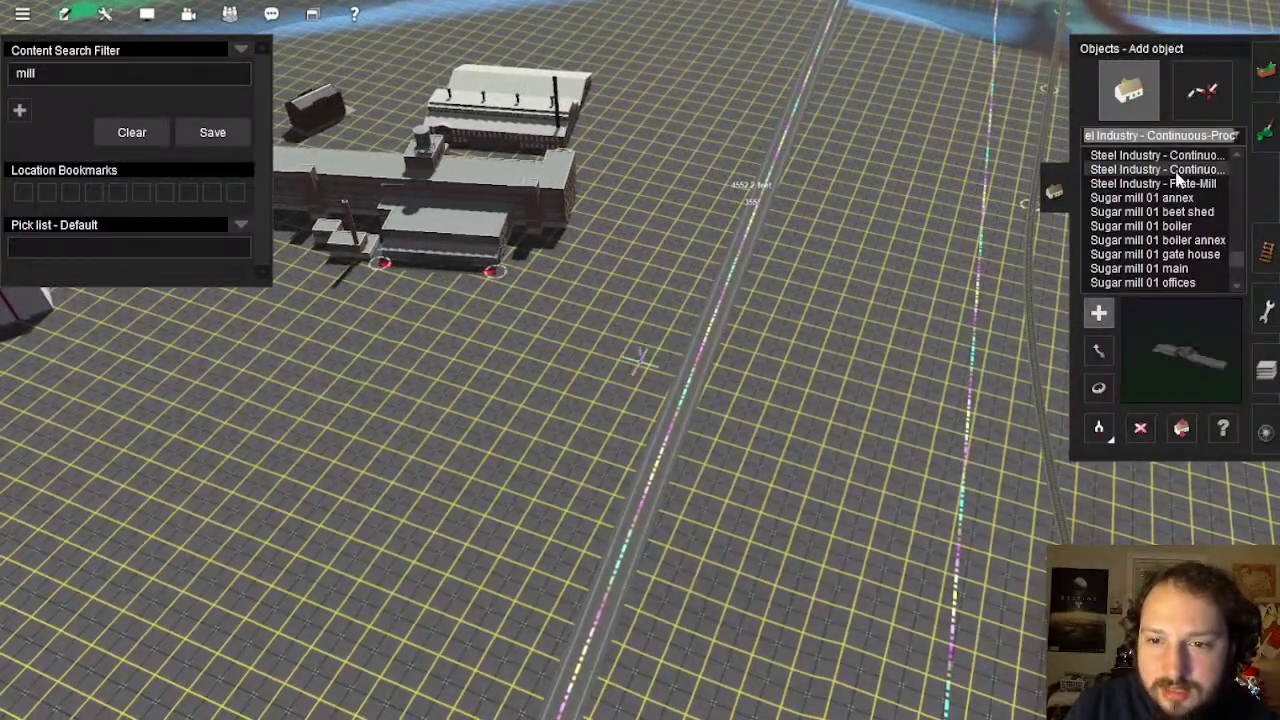
# Browse the steel and sugar mill assets and place Sugar mill 01 annex between the white-roofed factory and the ruler line
pyautogui.press('Down')
pyautogui.press('Down')
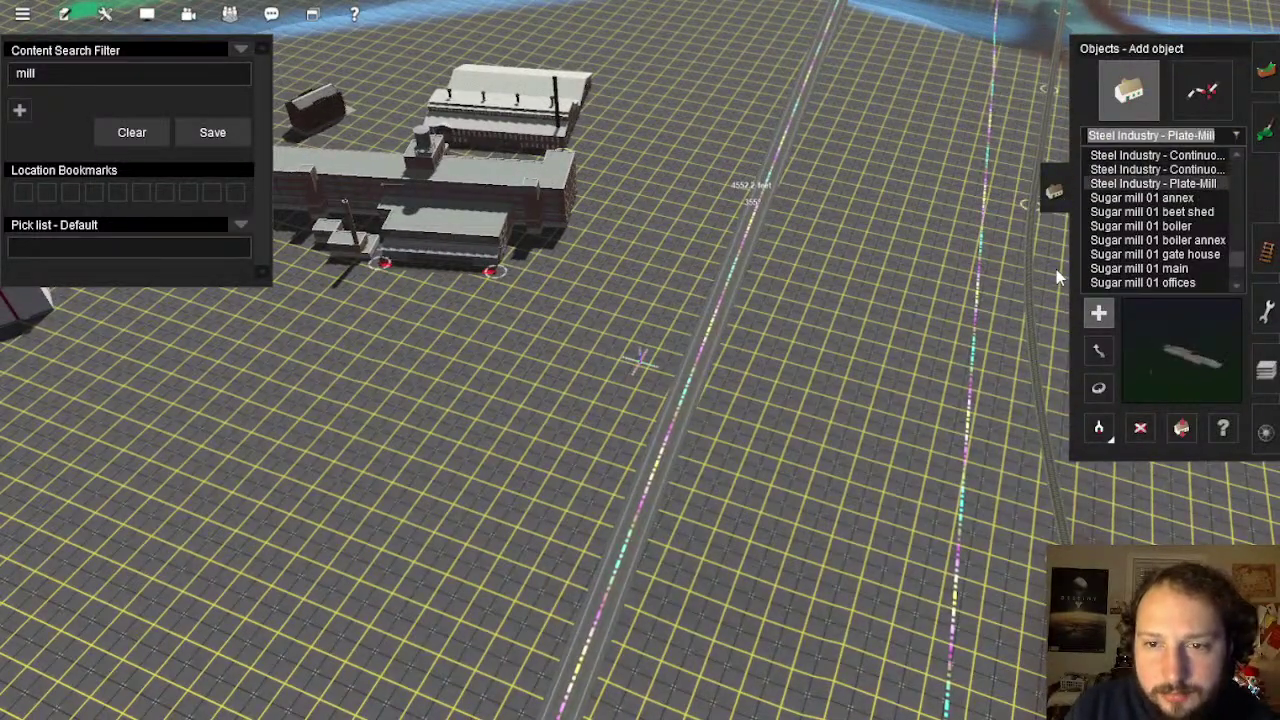
pyautogui.press('Down')
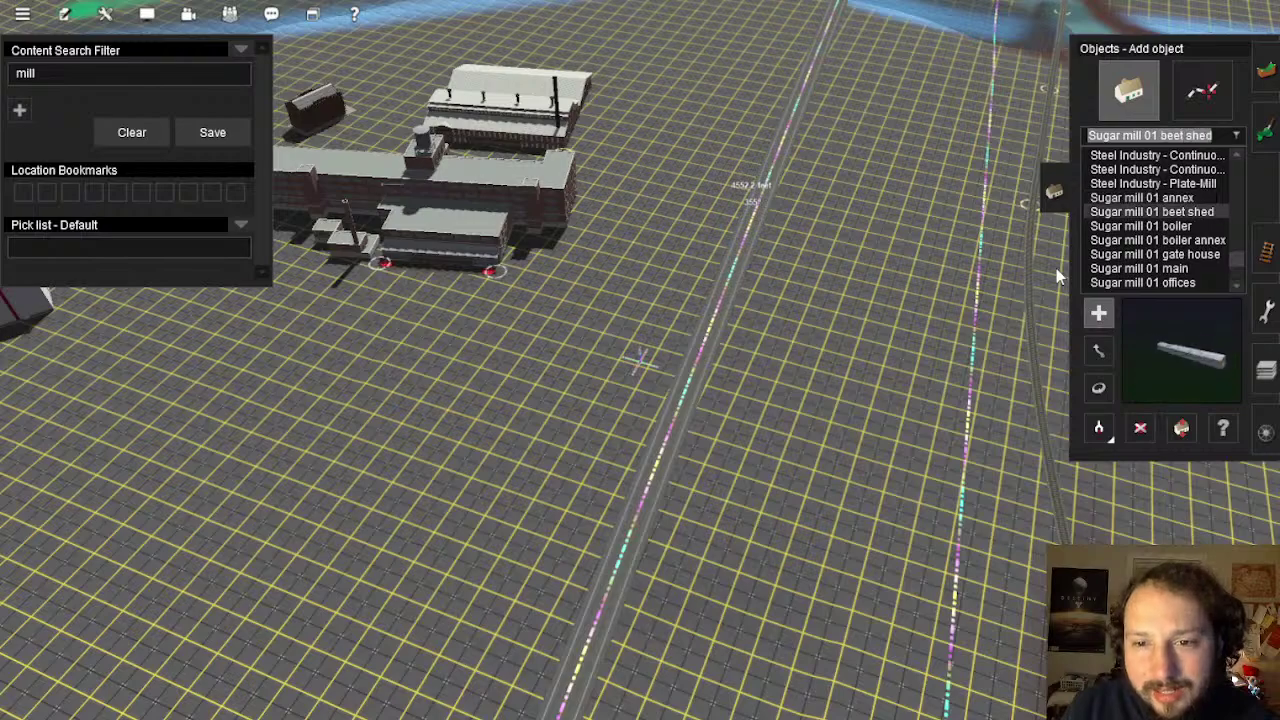
pyautogui.press('Down')
pyautogui.press('Up')
pyautogui.press('Up')
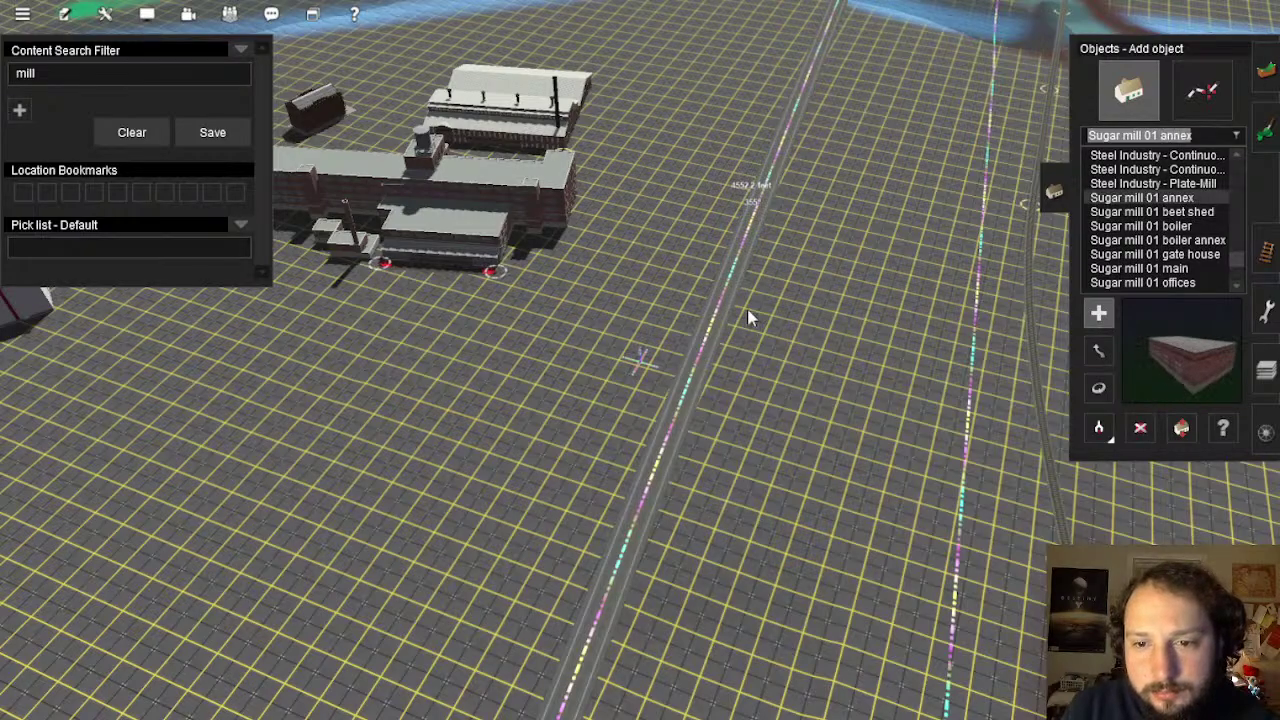
pyautogui.moveTo(747, 309); pyautogui.dragTo(618, 318, button='right')
pyautogui.click(619, 333)
pyautogui.scroll(3, 640, 345)
pyautogui.press('Right')
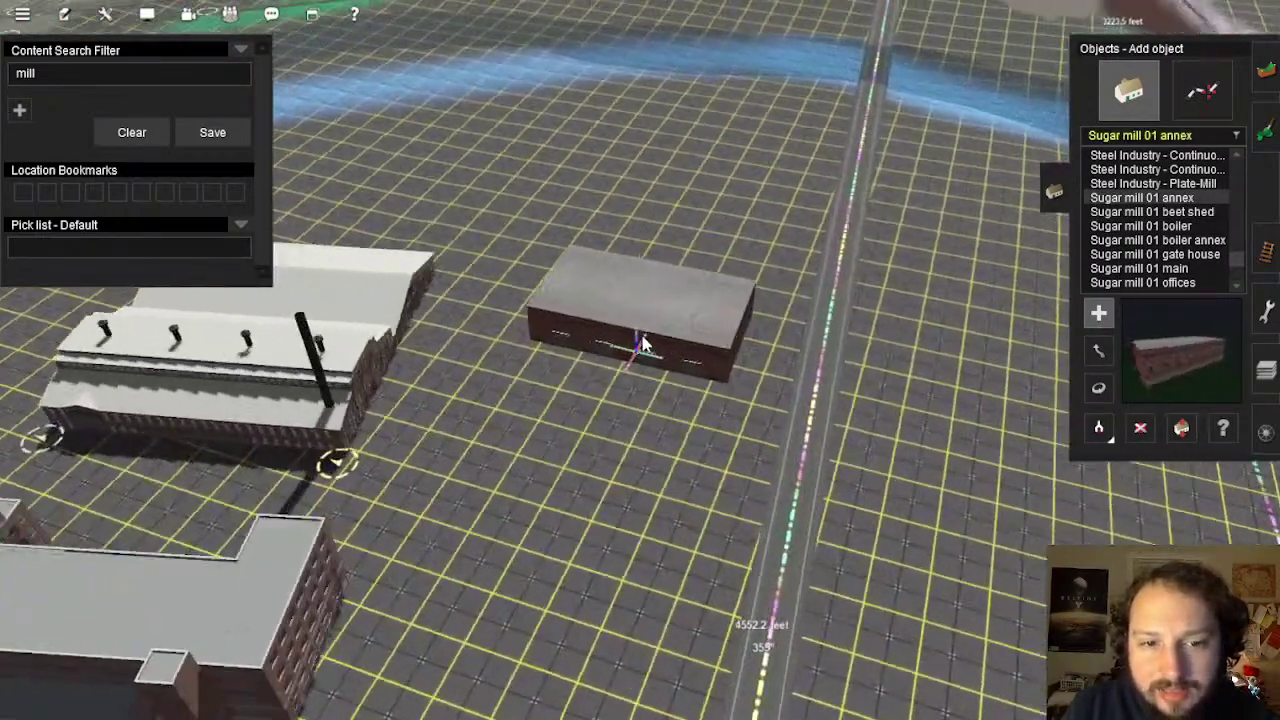
pyautogui.press('Down')
# Place Sugar mill 01 boiler annex near the annex and move it to the side facing the brick factory
pyautogui.click(1187, 226)
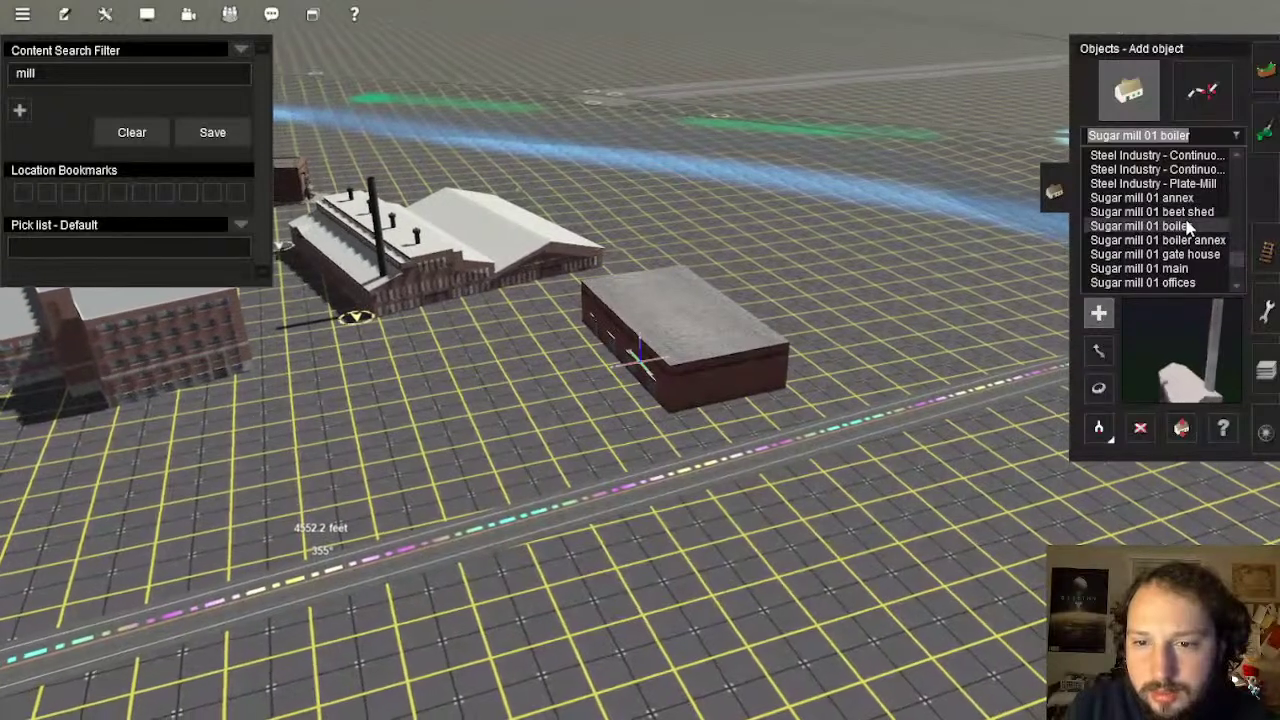
pyautogui.click(1187, 241)
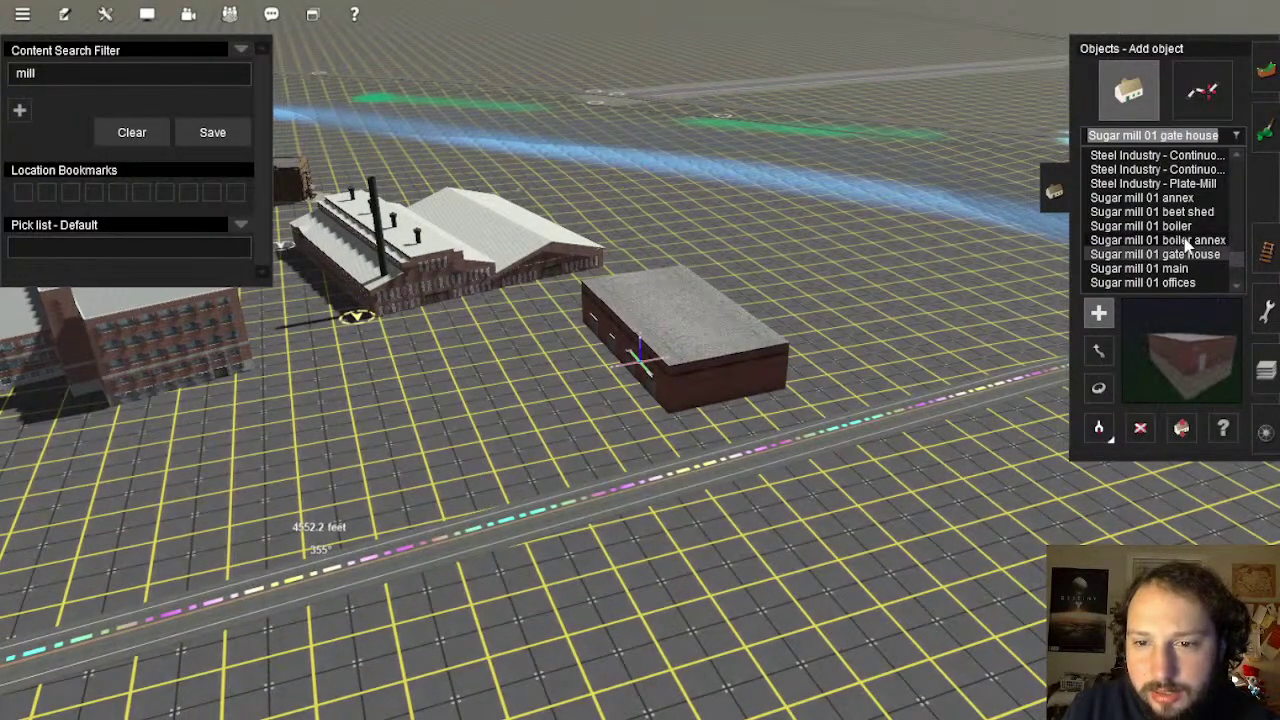
pyautogui.click(835, 335)
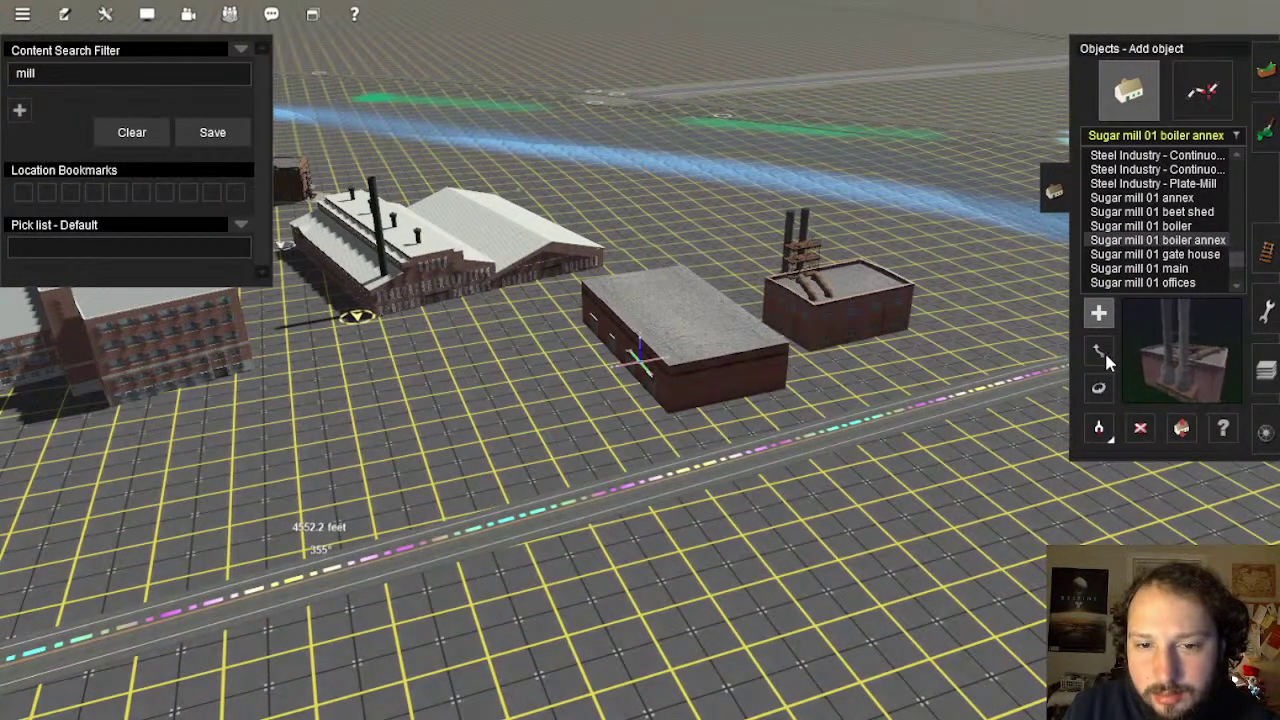
pyautogui.moveTo(829, 325); pyautogui.dragTo(392, 408)
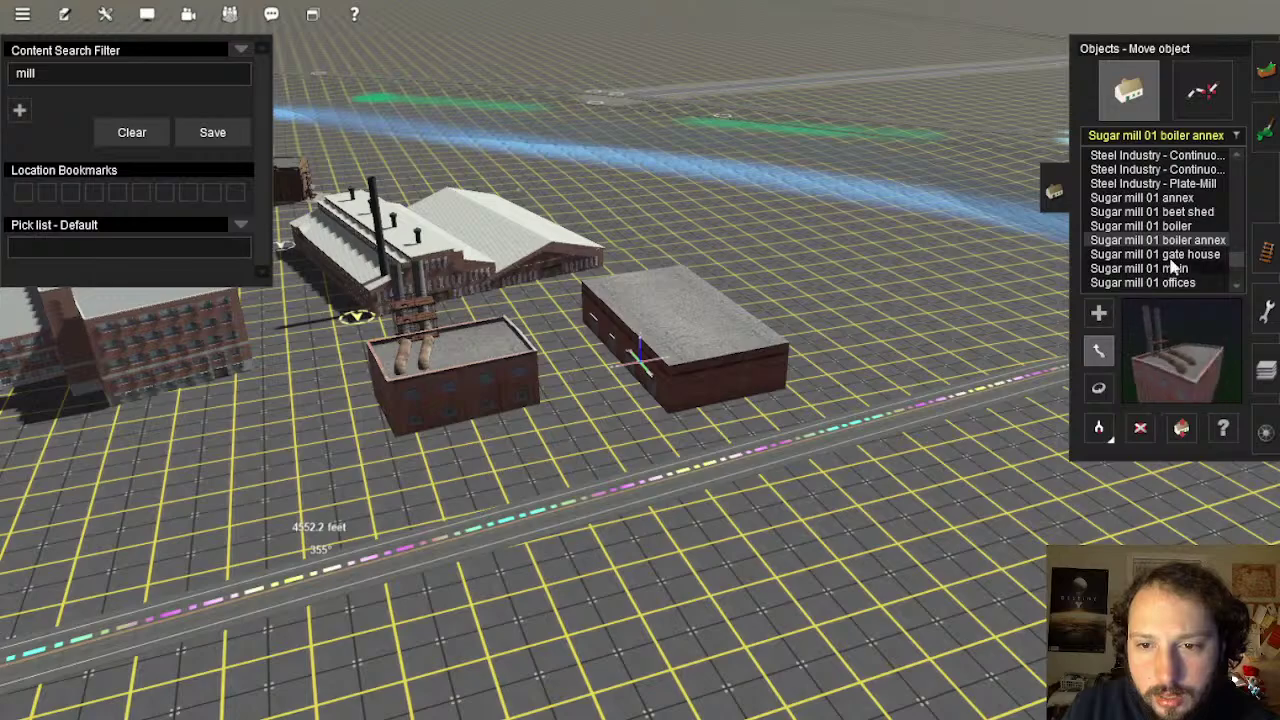
# Place Sugar mill 01 main between the brick factory and the ruler line, and rotate it to run alongside the factory
pyautogui.click(1175, 255)
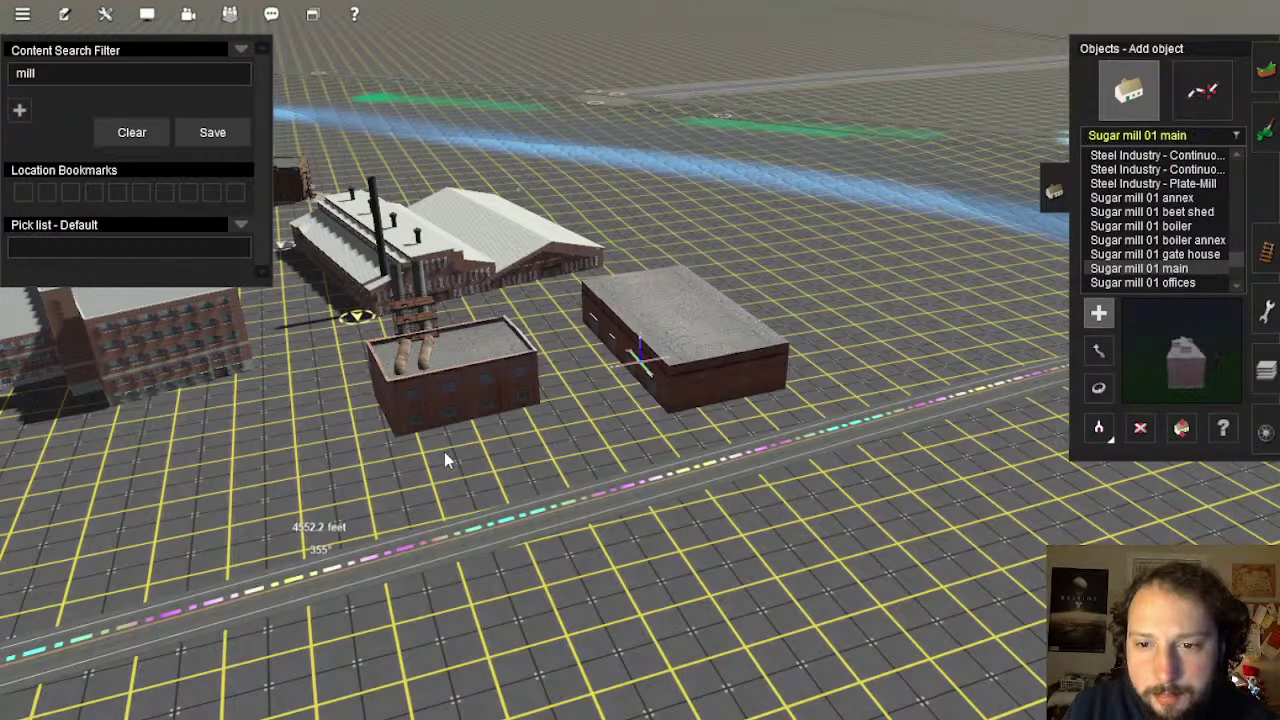
pyautogui.scroll(-3, 444, 452)
pyautogui.moveTo(444, 452); pyautogui.dragTo(594, 352, button='right')
pyautogui.click(556, 340)
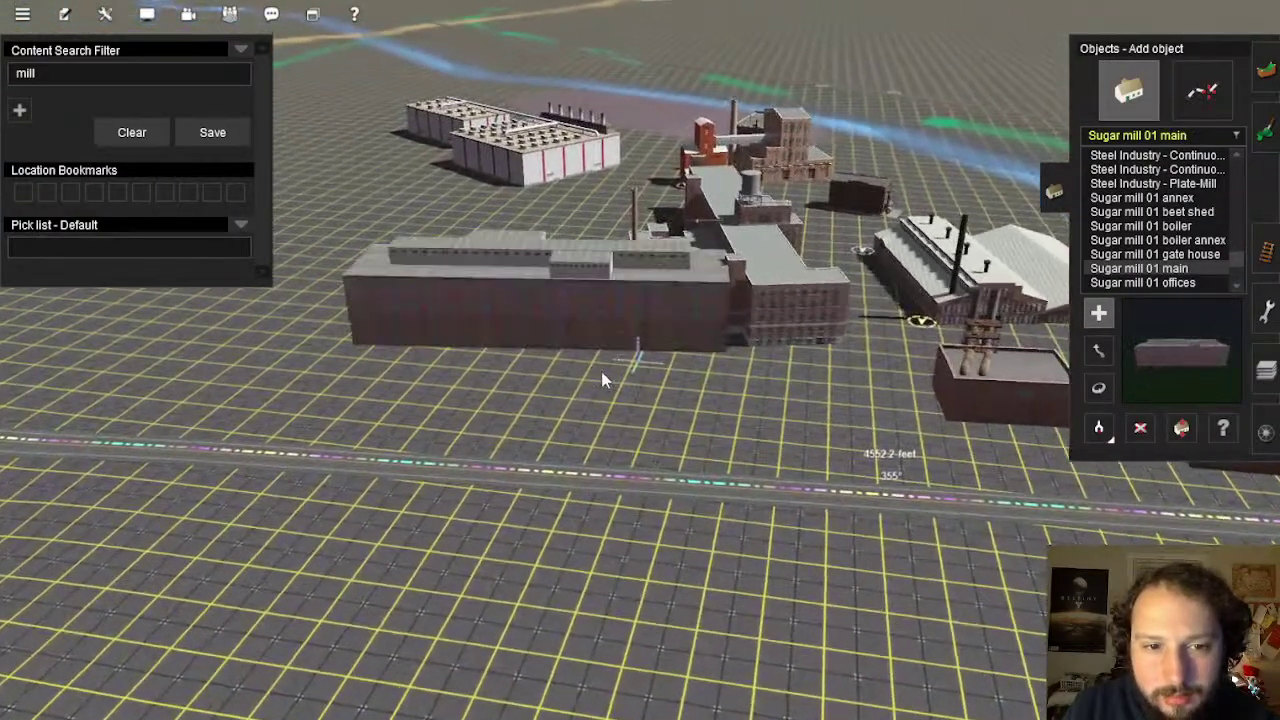
pyautogui.press('Right')
pyautogui.press('Up')
pyautogui.click(1099, 388)
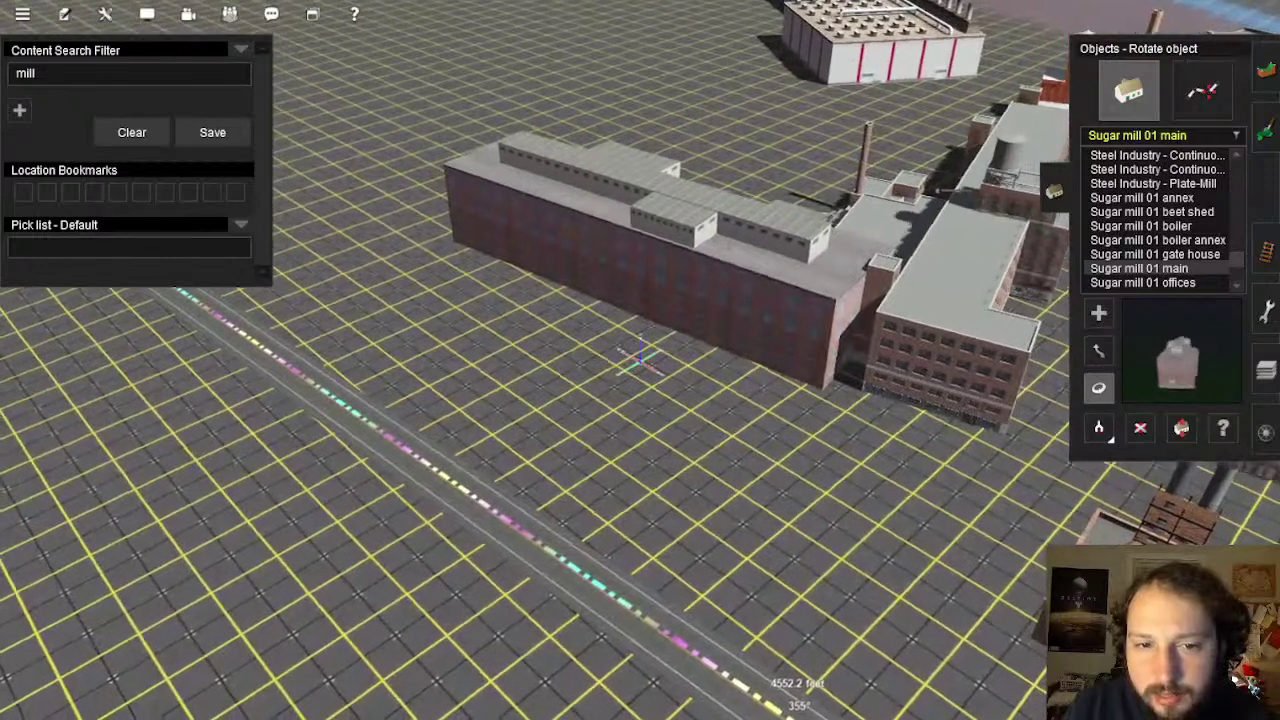
pyautogui.moveTo(700, 330); pyautogui.dragTo(727, 300)
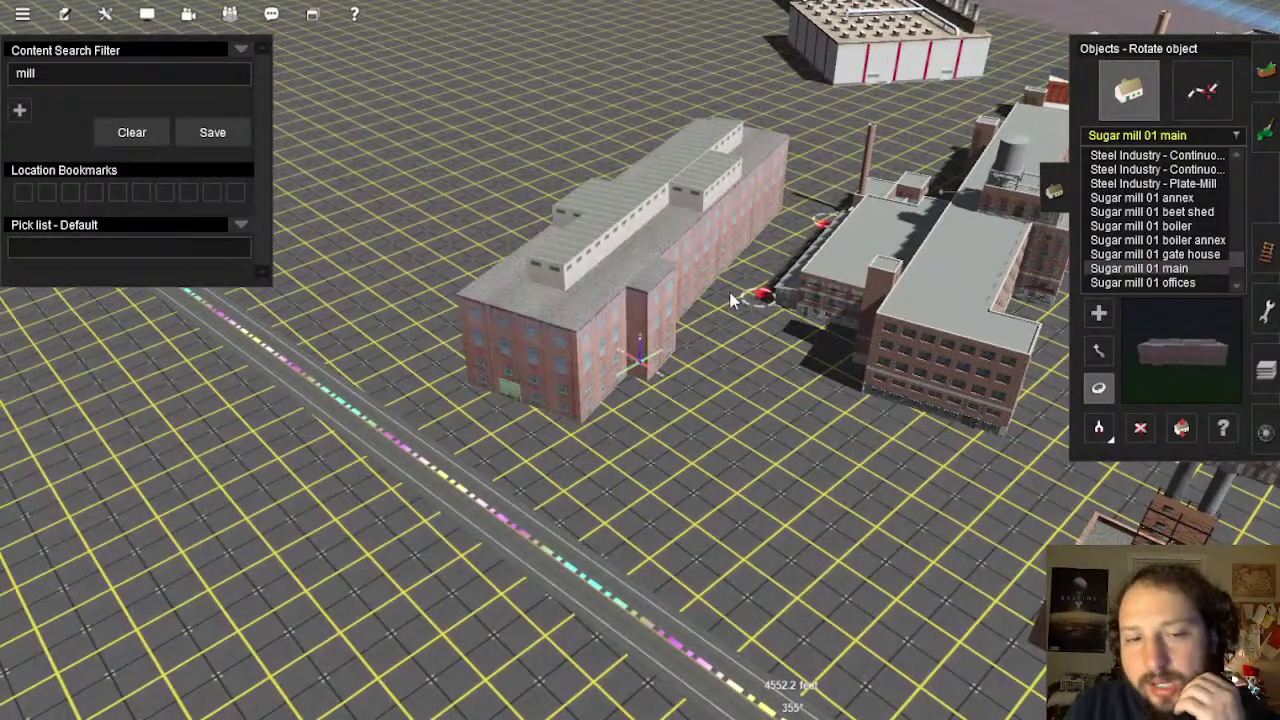
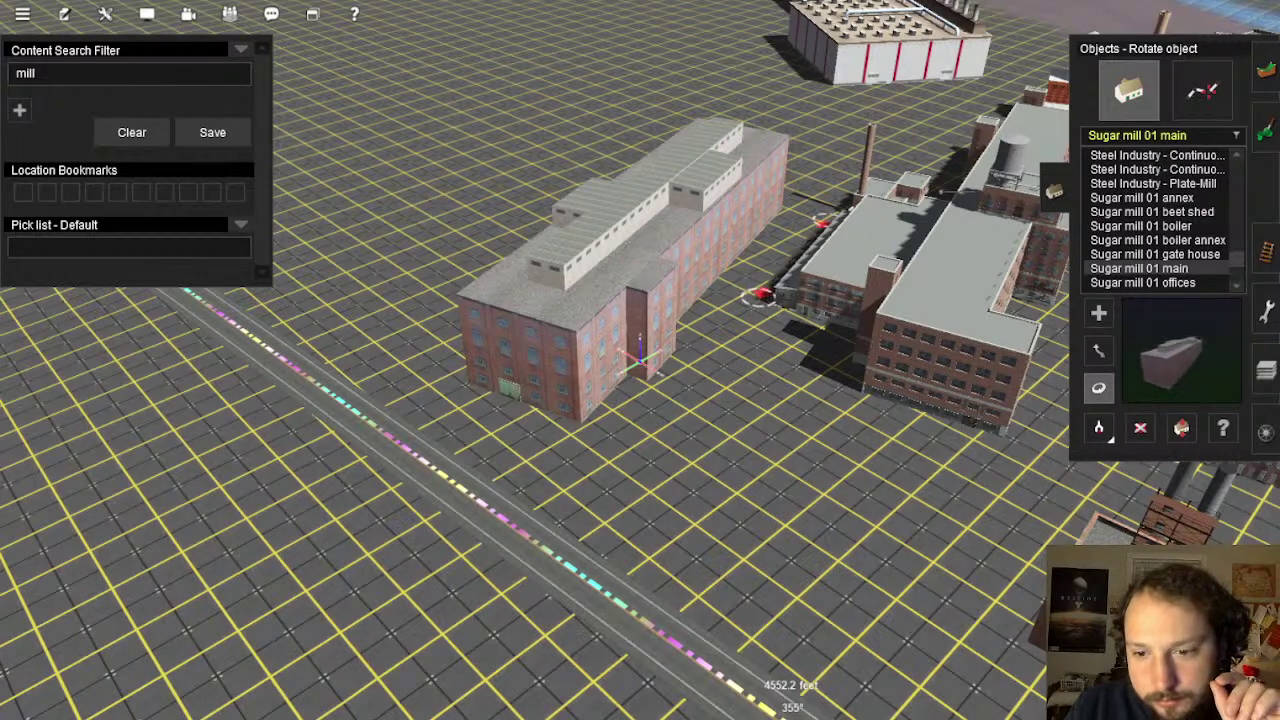
# Place Sugar mill 01 offices and Sugar mill 01 shed on the open ground beyond the main sugar mill building
pyautogui.scroll(-5, 600, 263)
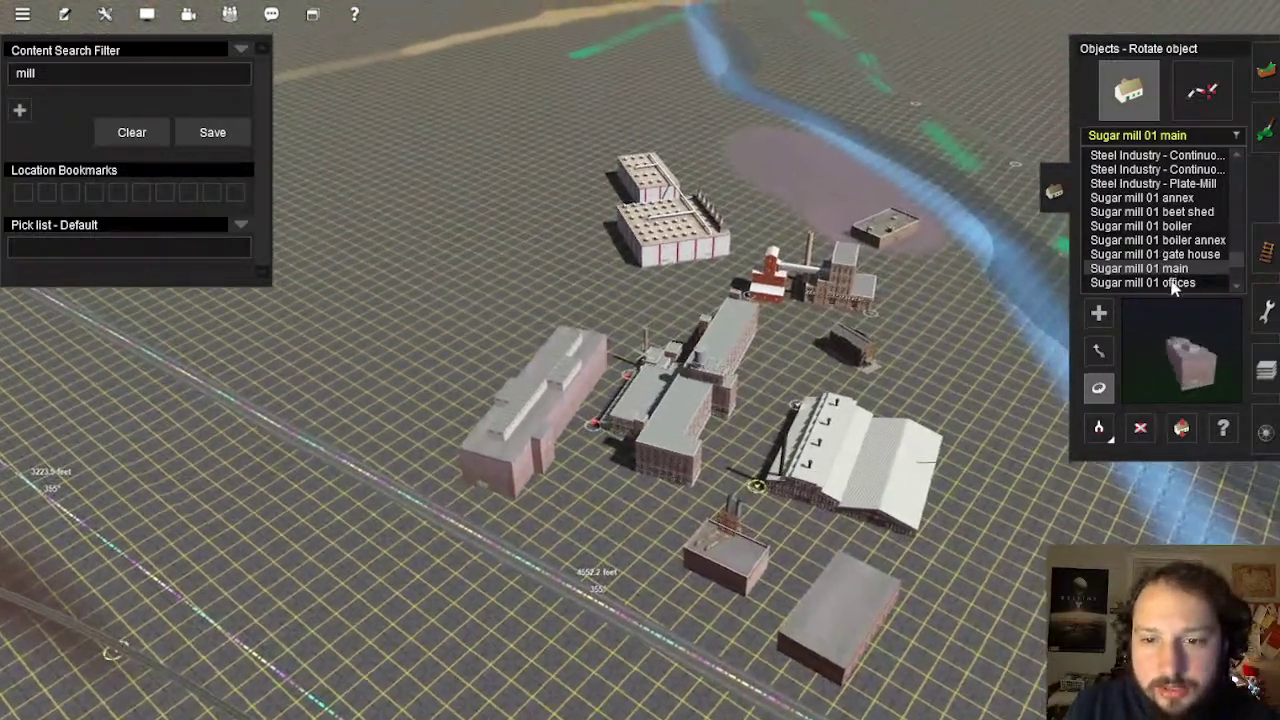
pyautogui.click(1168, 283)
pyautogui.scroll(5, 603, 341)
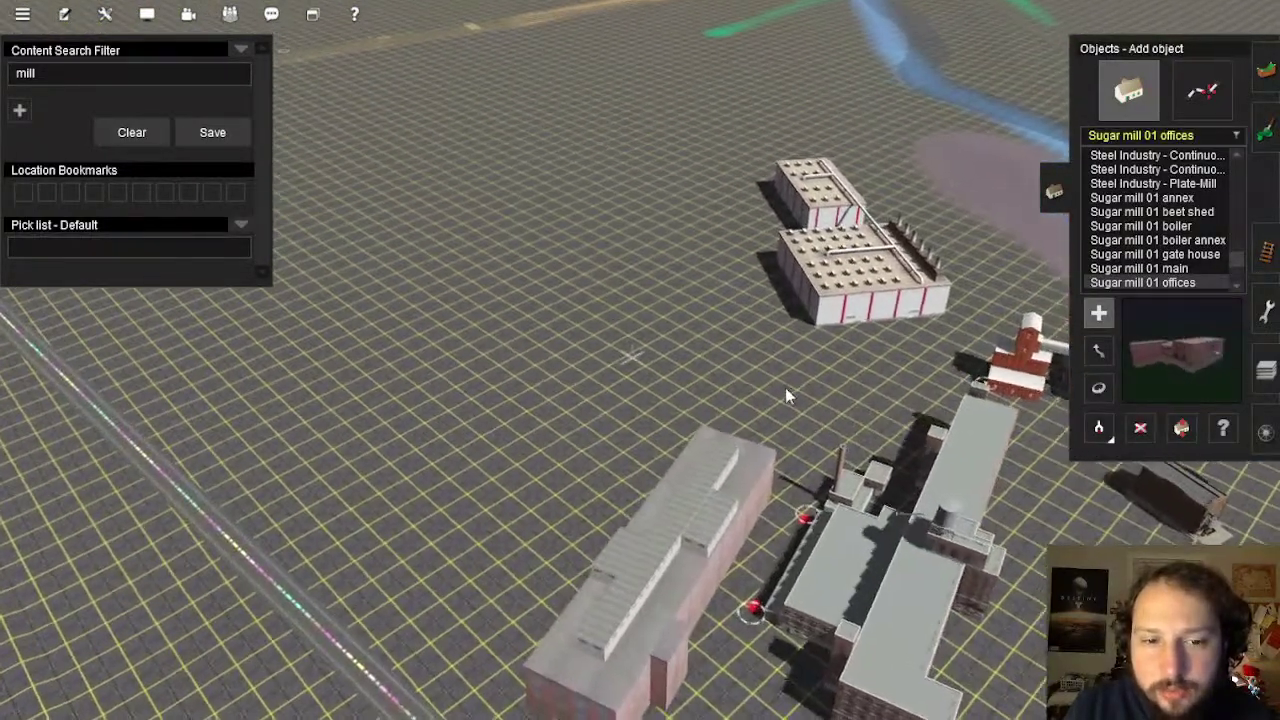
pyautogui.click(606, 360)
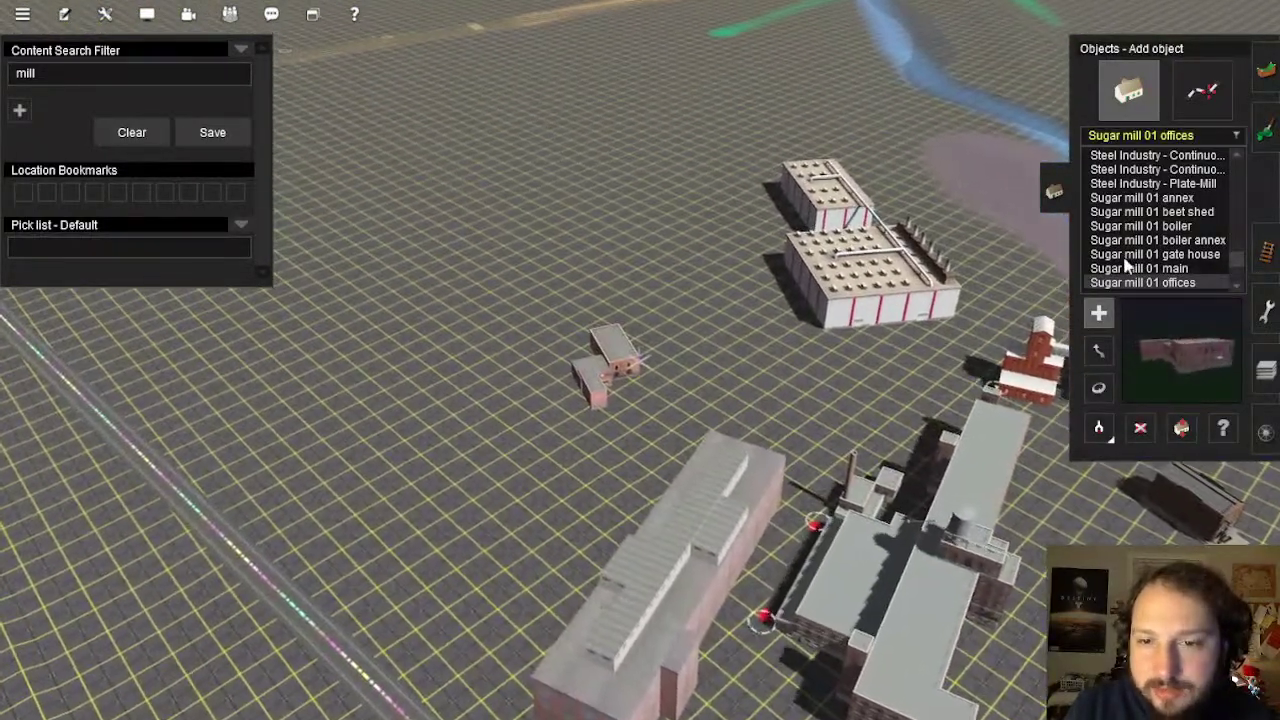
pyautogui.scroll(-1, 1128, 270)
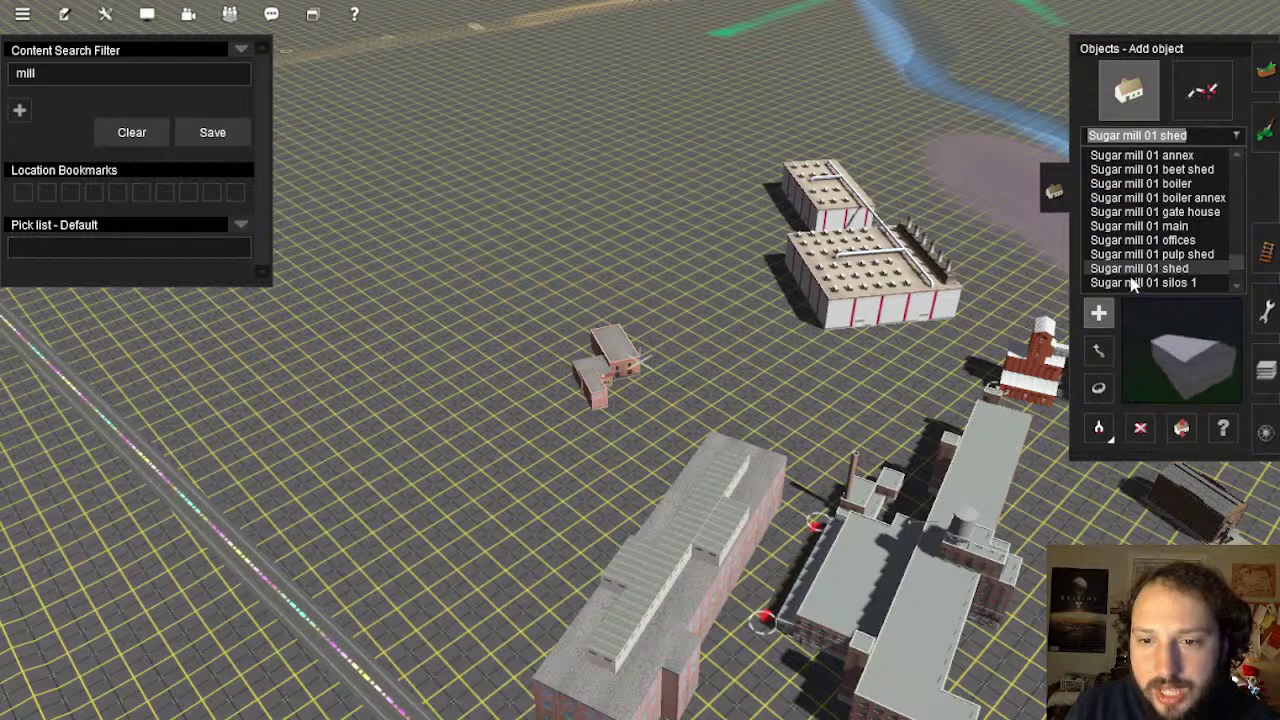
pyautogui.click(1137, 269)
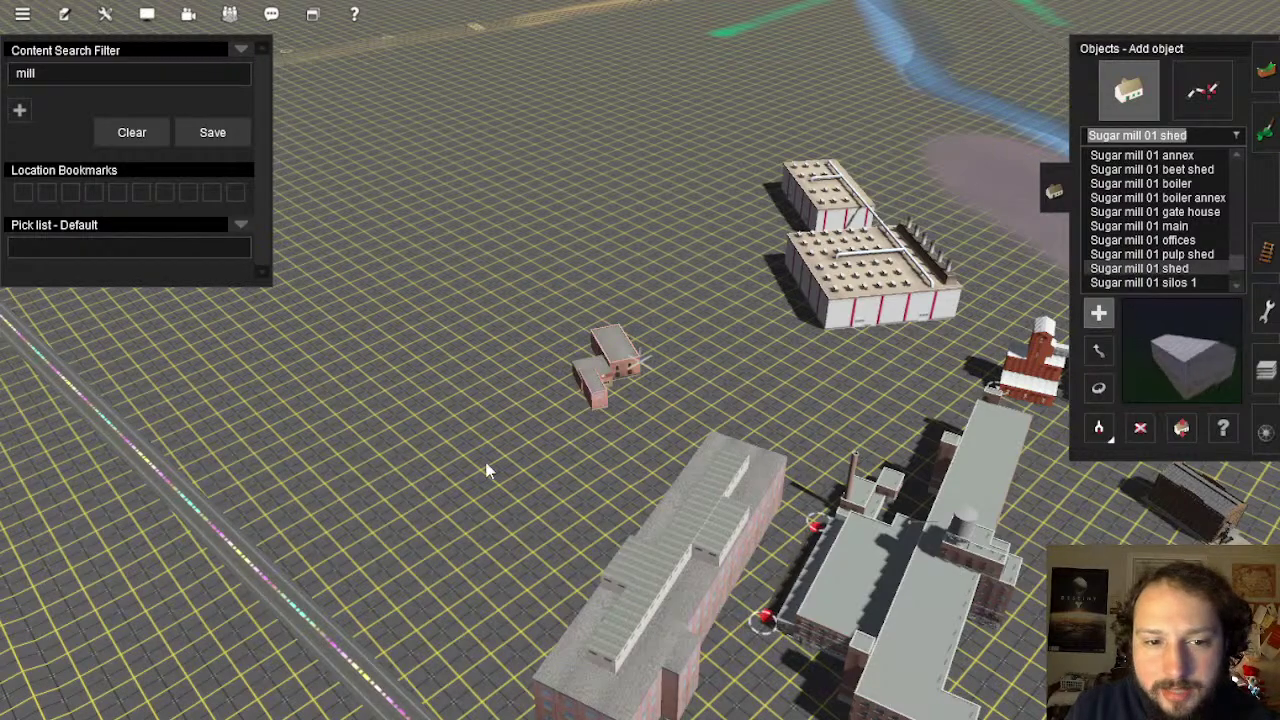
# Place Sugar mill 01 Steffens on the open ground beyond the offices and view it from the other side
pyautogui.click(1155, 199)
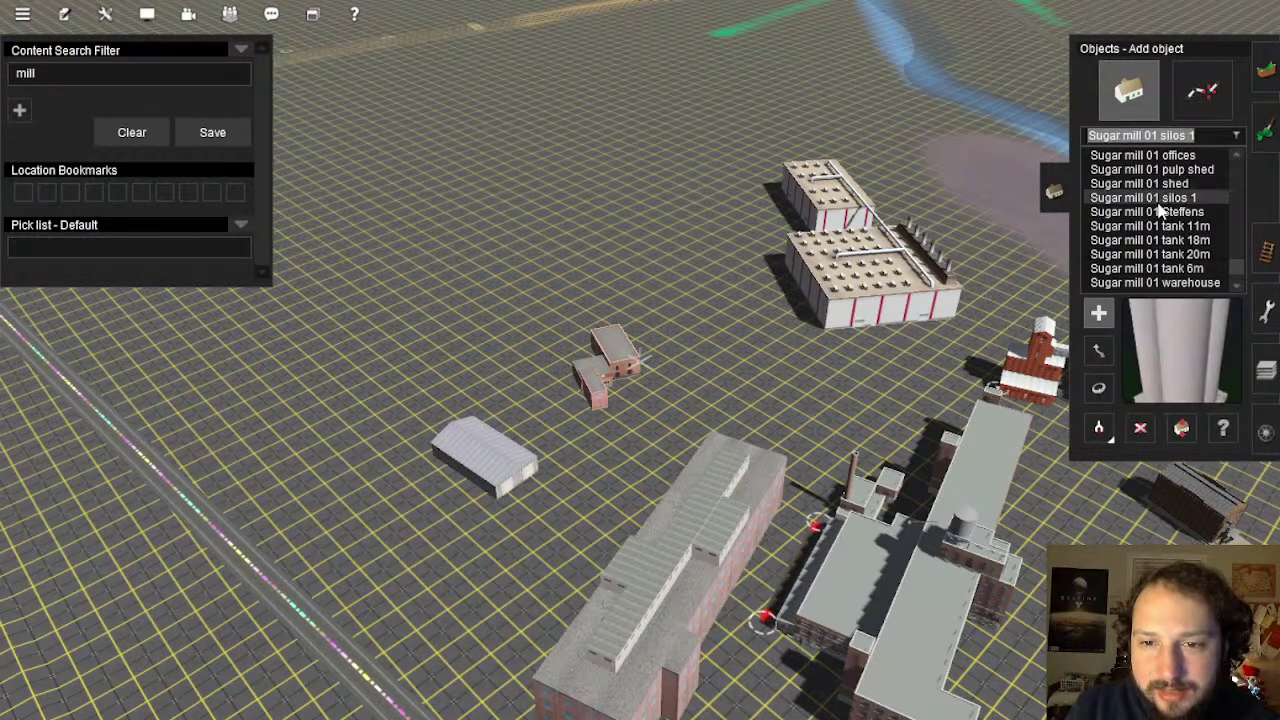
pyautogui.click(1158, 213)
pyautogui.scroll(10, 663, 360)
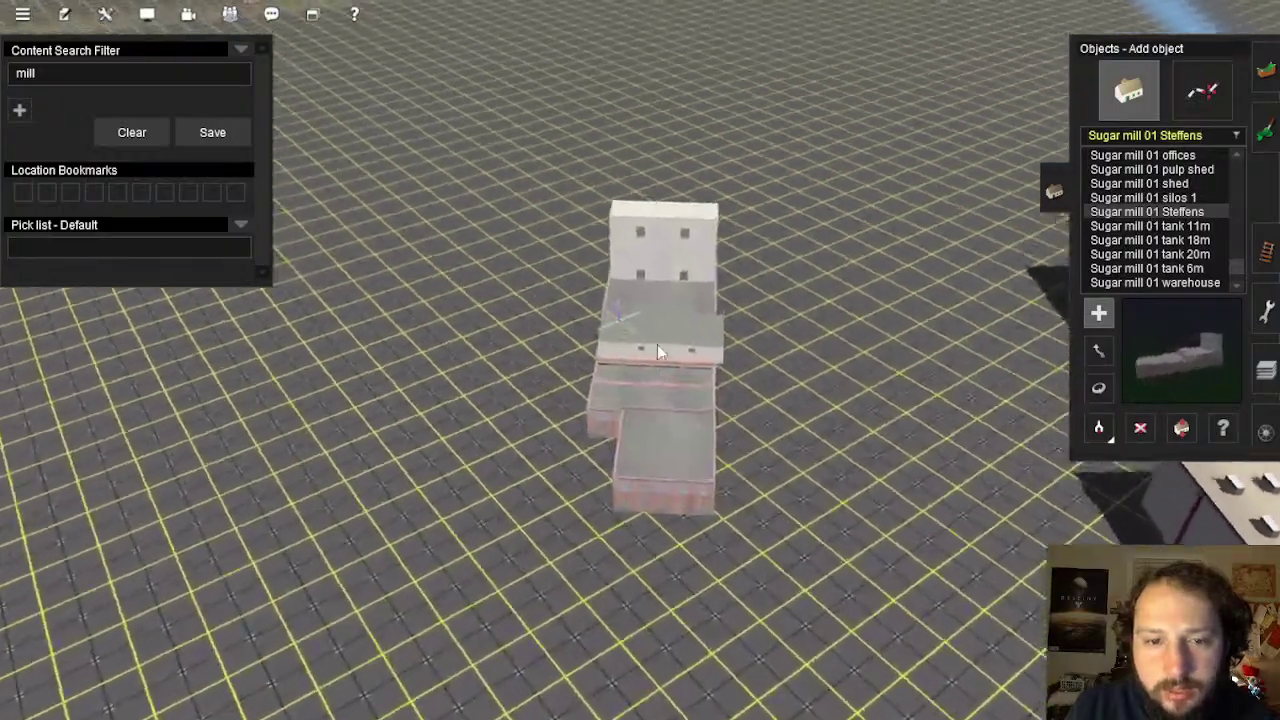
pyautogui.moveTo(657, 351); pyautogui.dragTo(1155, 236, button='right')
# Preview the sugar mill tanks, place Sugar mill 01 warehouse beside the annex and move it across the ruler line
pyautogui.click(1152, 229)
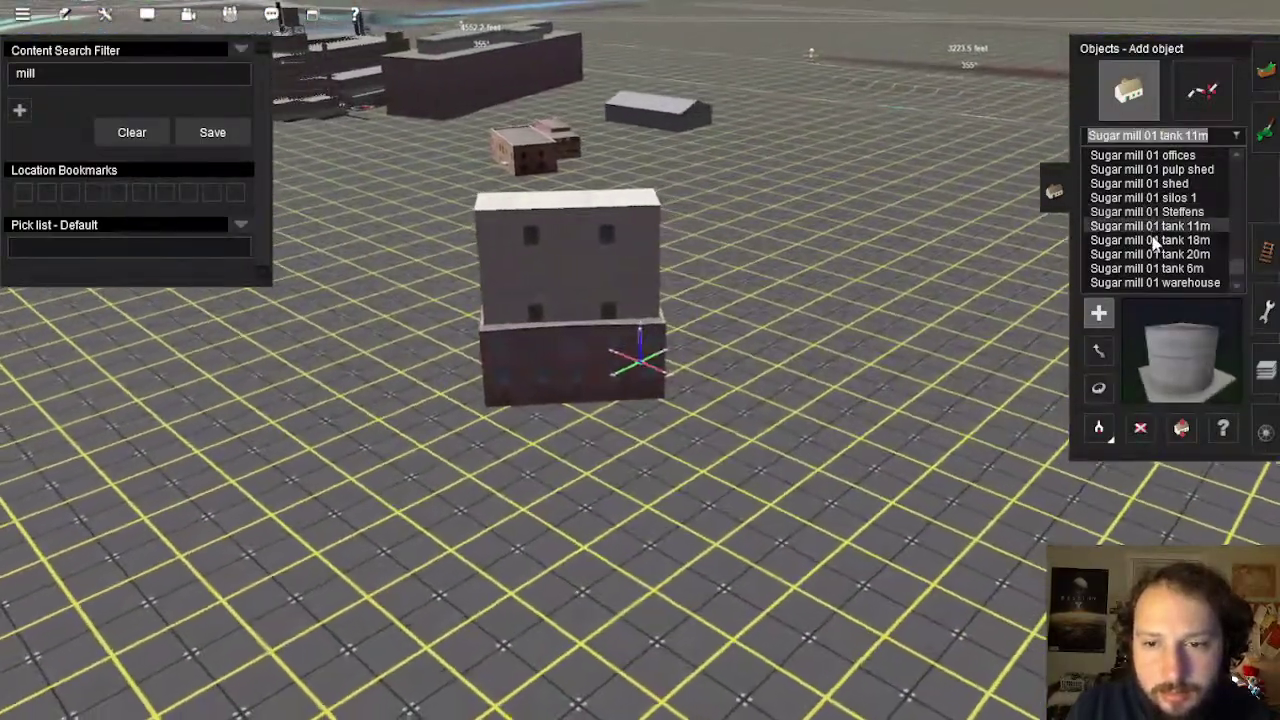
pyautogui.click(1156, 241)
pyautogui.click(1158, 254)
pyautogui.click(1160, 268)
pyautogui.scroll(-2, 1163, 286)
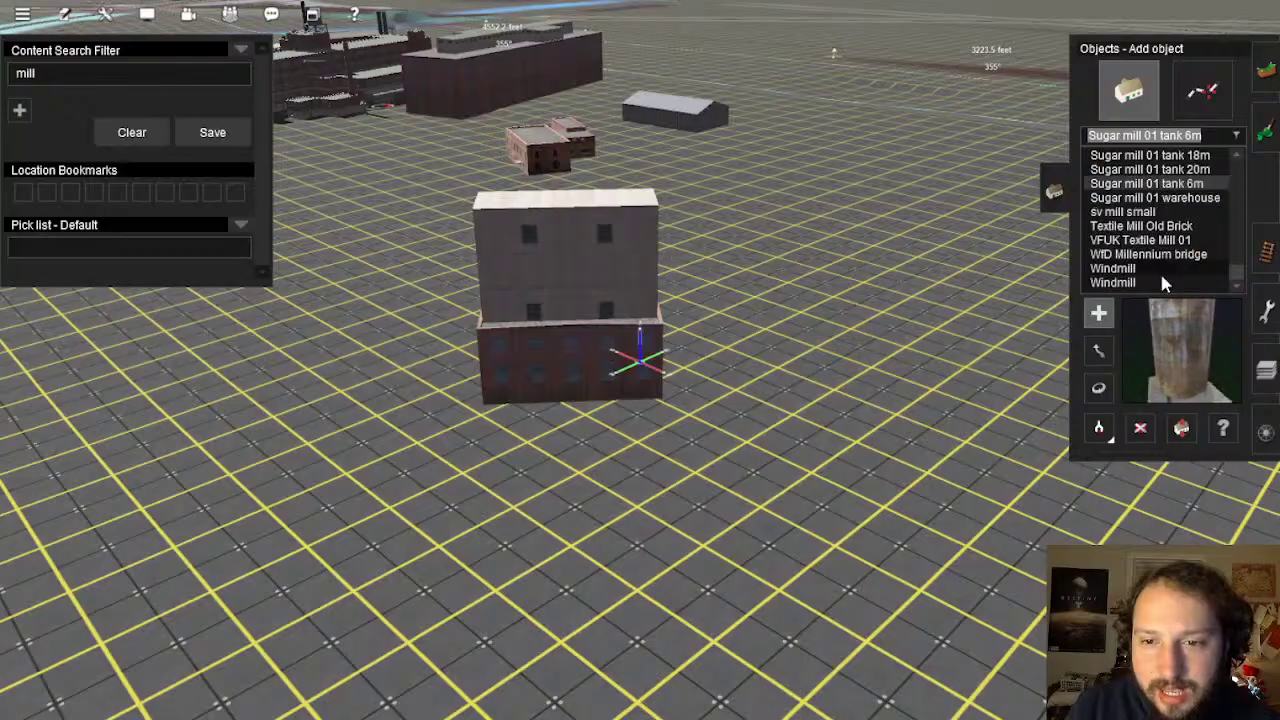
pyautogui.click(1163, 198)
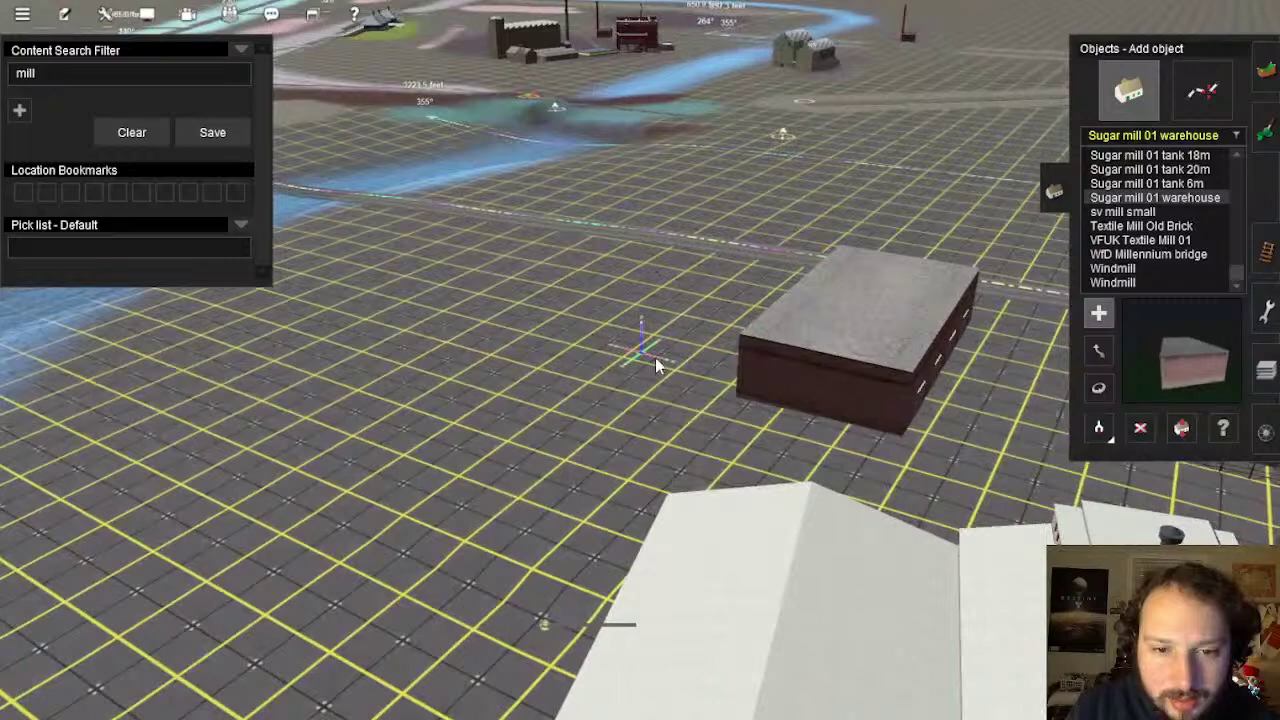
pyautogui.click(655, 357)
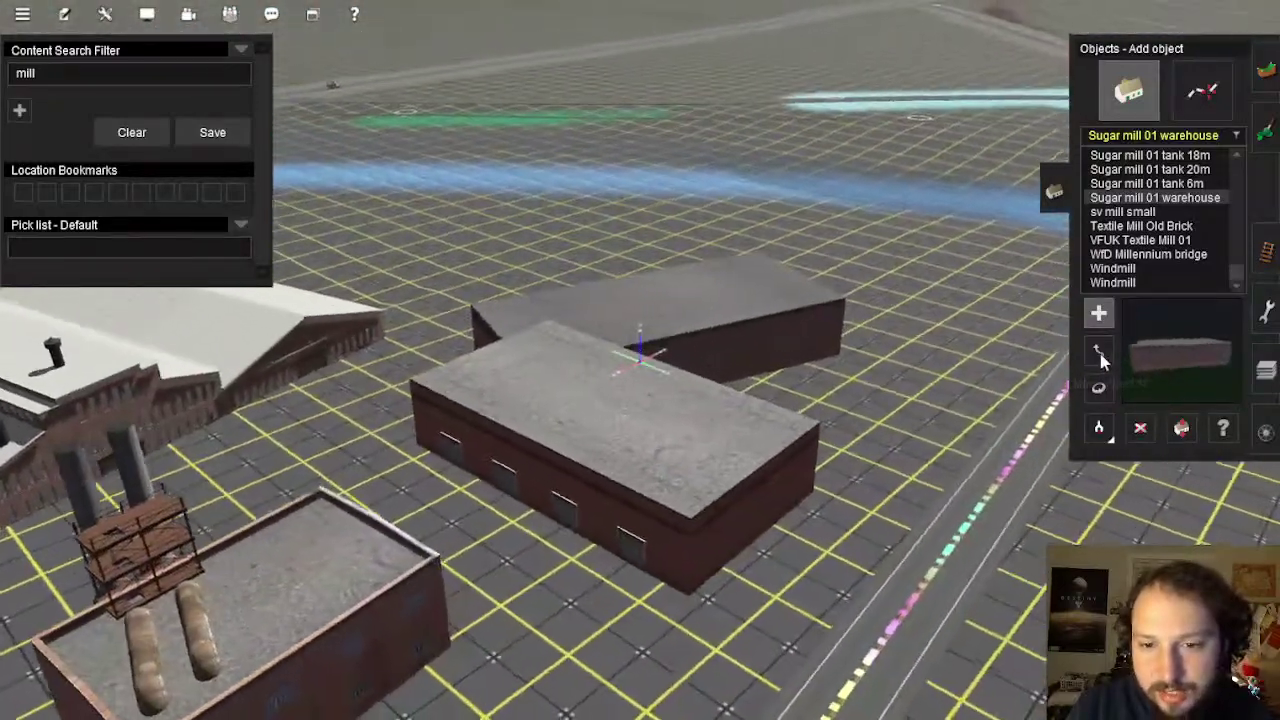
pyautogui.click(1098, 350)
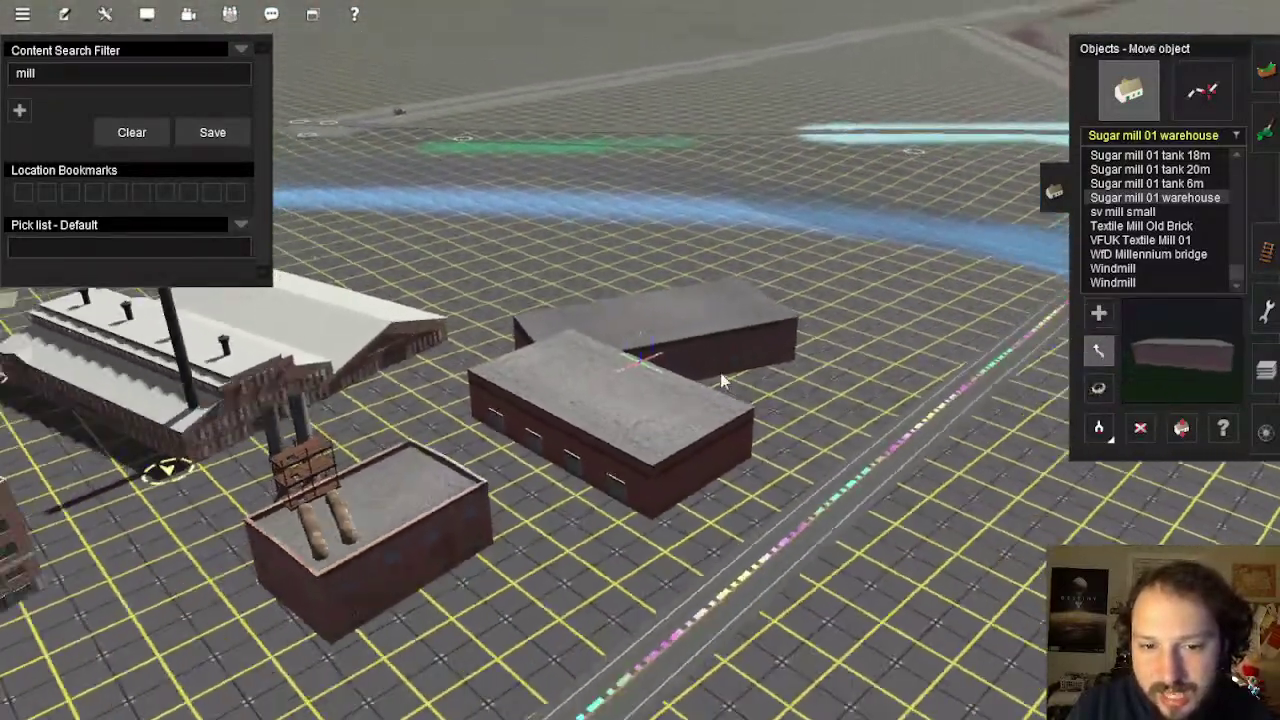
pyautogui.moveTo(720, 372); pyautogui.dragTo(1005, 635)
# Place VFUK Textile Mill 01 on the open ground beside the road across the river and inspect it up close
pyautogui.click(1098, 313)
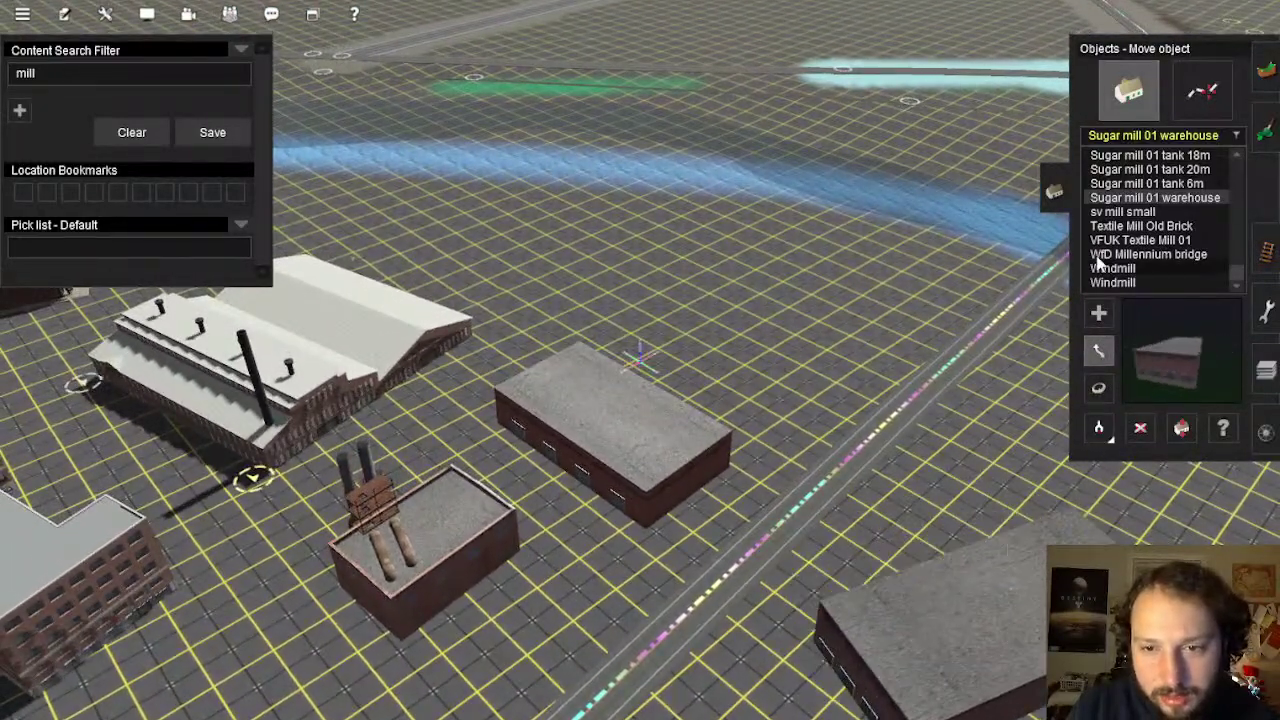
pyautogui.click(1130, 254)
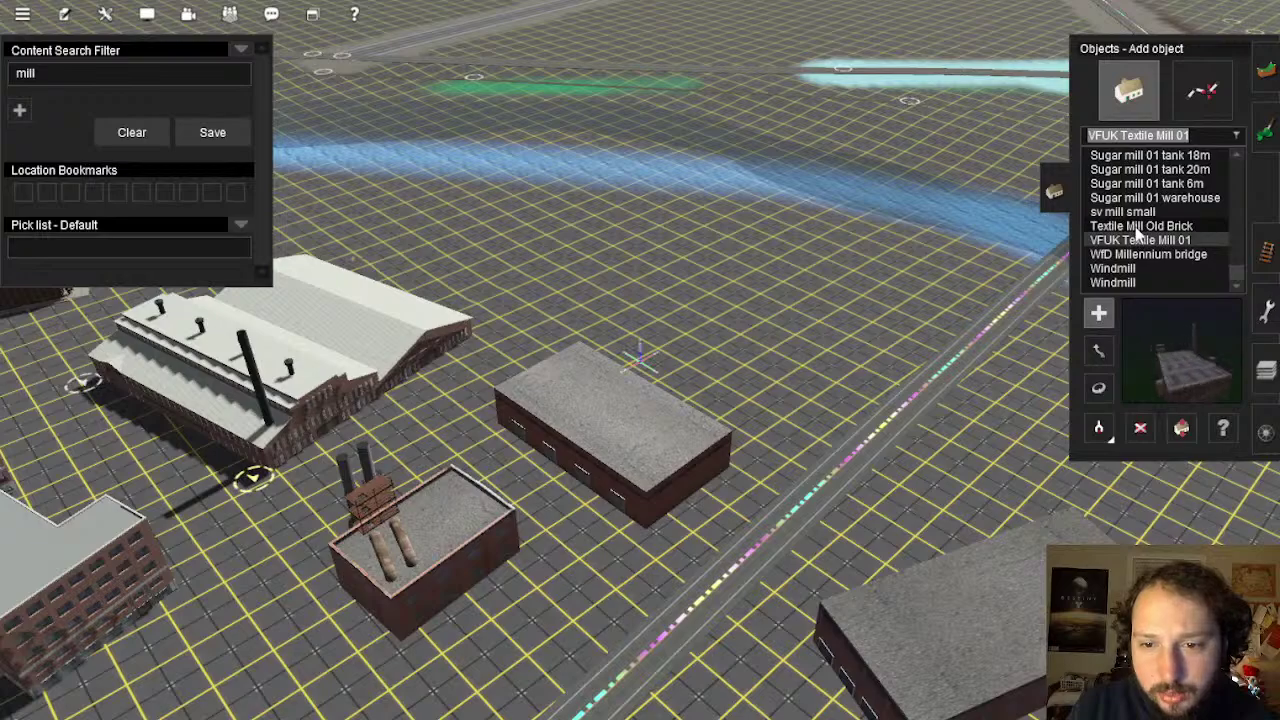
pyautogui.moveTo(890, 388); pyautogui.dragTo(668, 226, button='right')
pyautogui.scroll(-5, 680, 375)
pyautogui.press('Left')
pyautogui.scroll(5, 626, 381)
pyautogui.scroll(5, 668, 226)
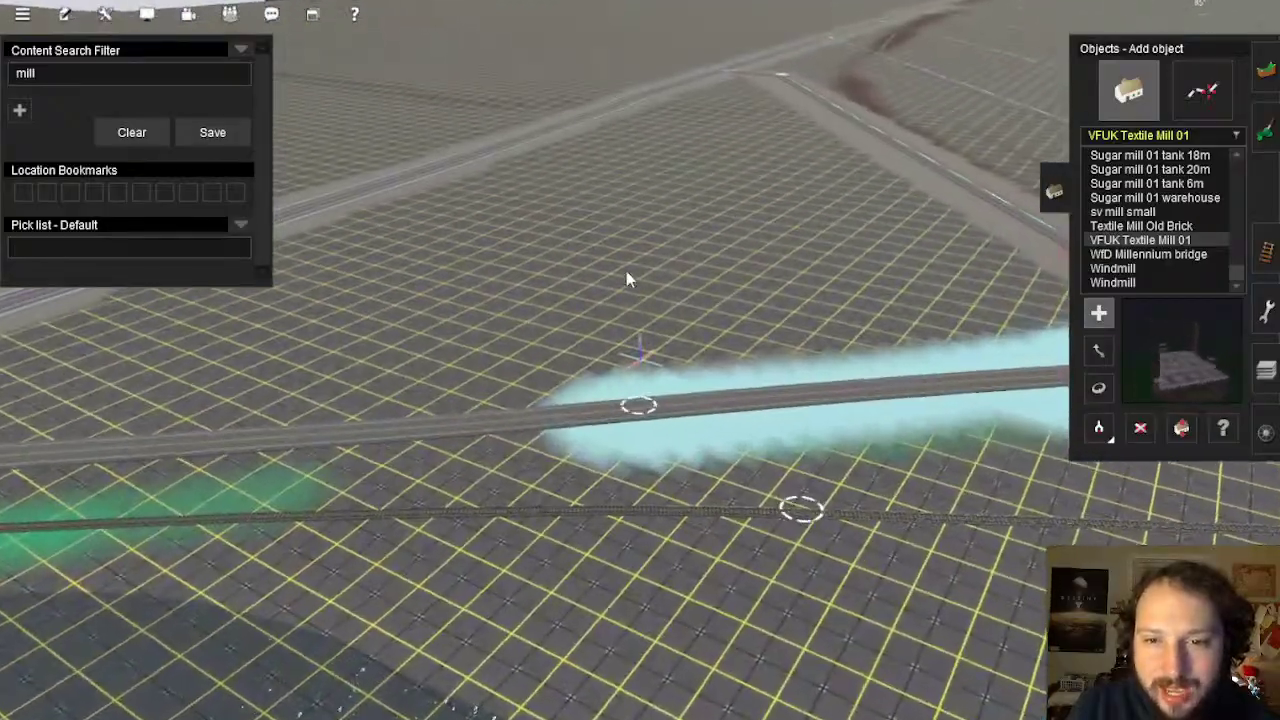
pyautogui.click(635, 318)
pyautogui.press('Left')
pyautogui.press('Down')
pyautogui.press('Up')
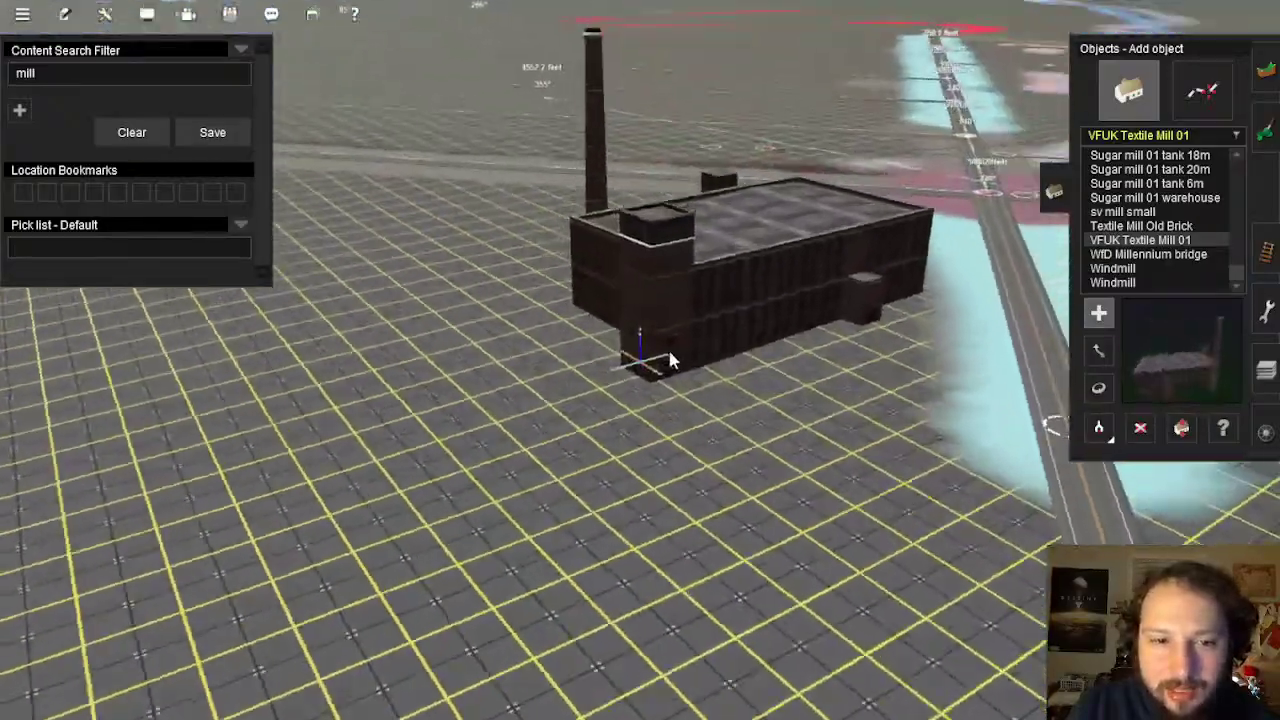
# View the VFUK textile mill from the opposite side and preview the remaining mill assets through 10 stamp mill
pyautogui.press('Left')
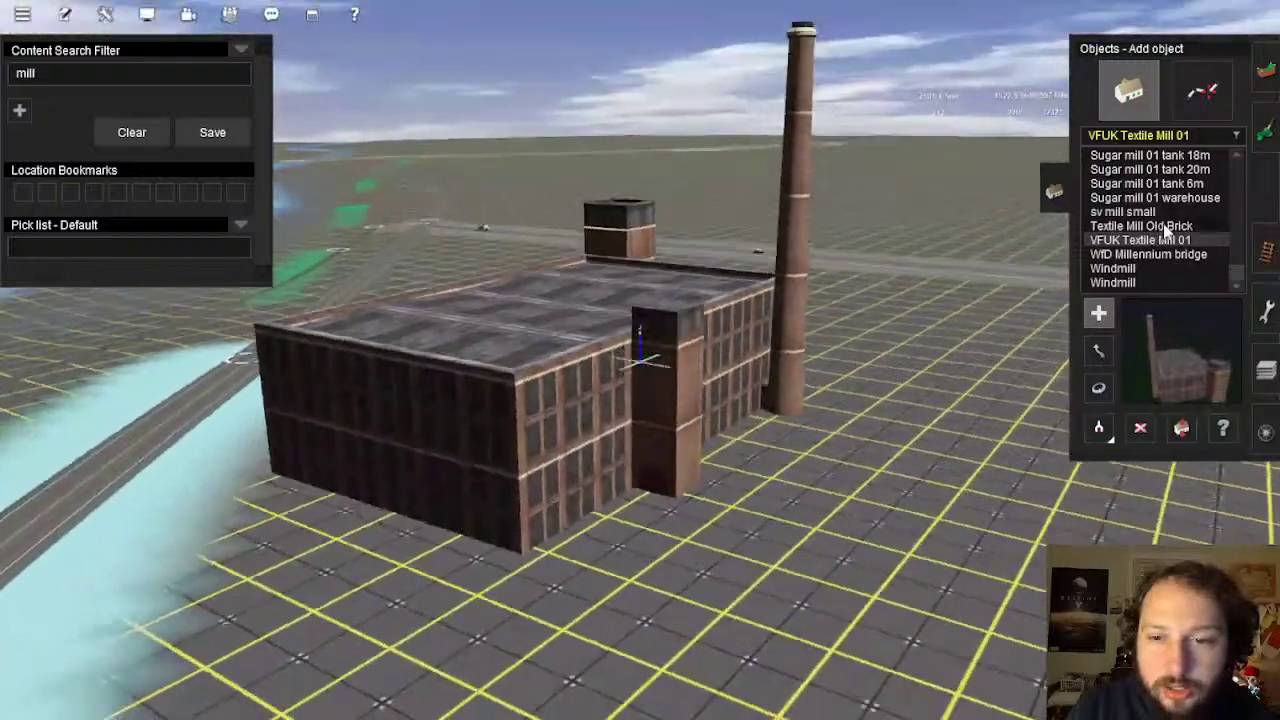
pyautogui.scroll(-1, 1160, 222)
pyautogui.click(1153, 213)
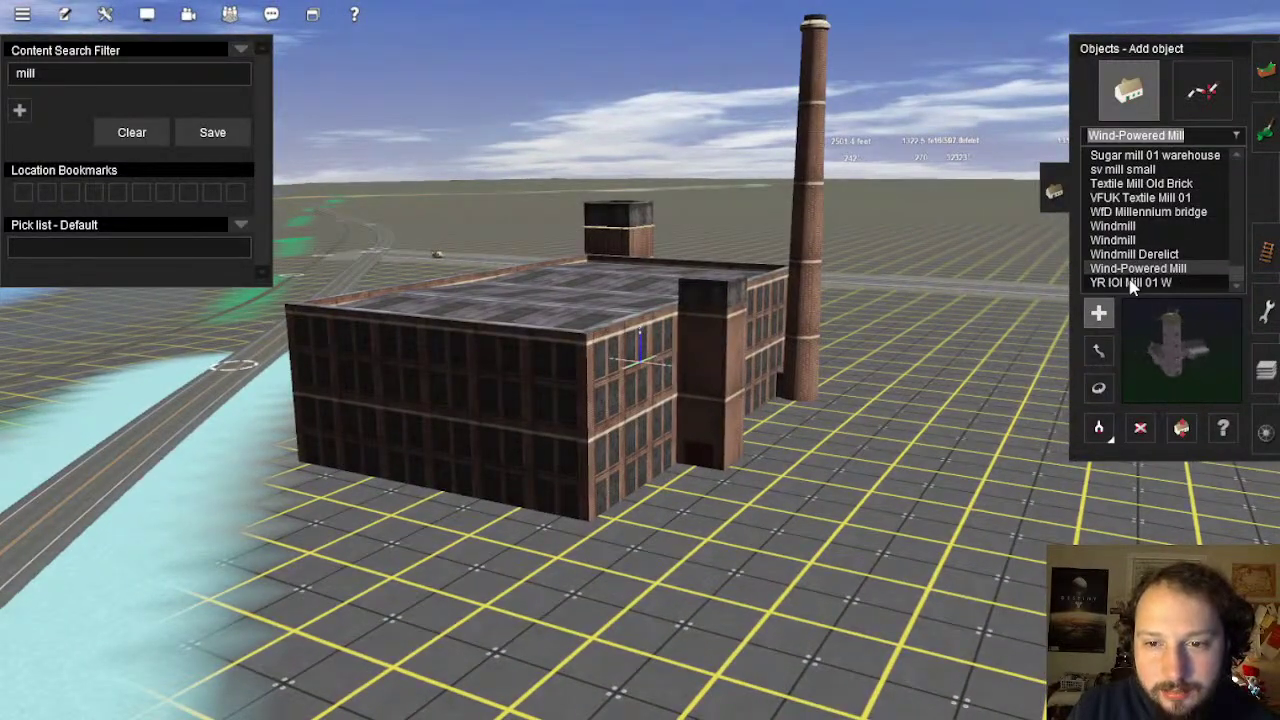
pyautogui.scroll(-1, 1135, 277)
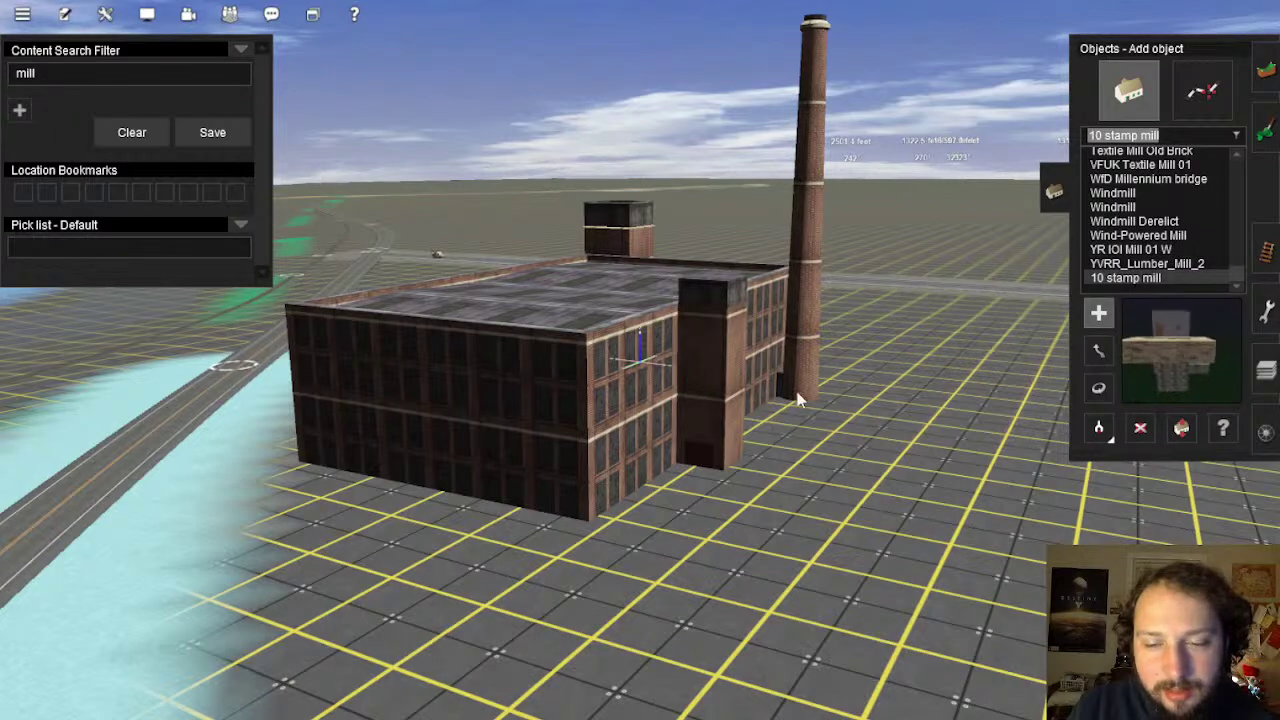
pyautogui.scroll(-6, 739, 386)
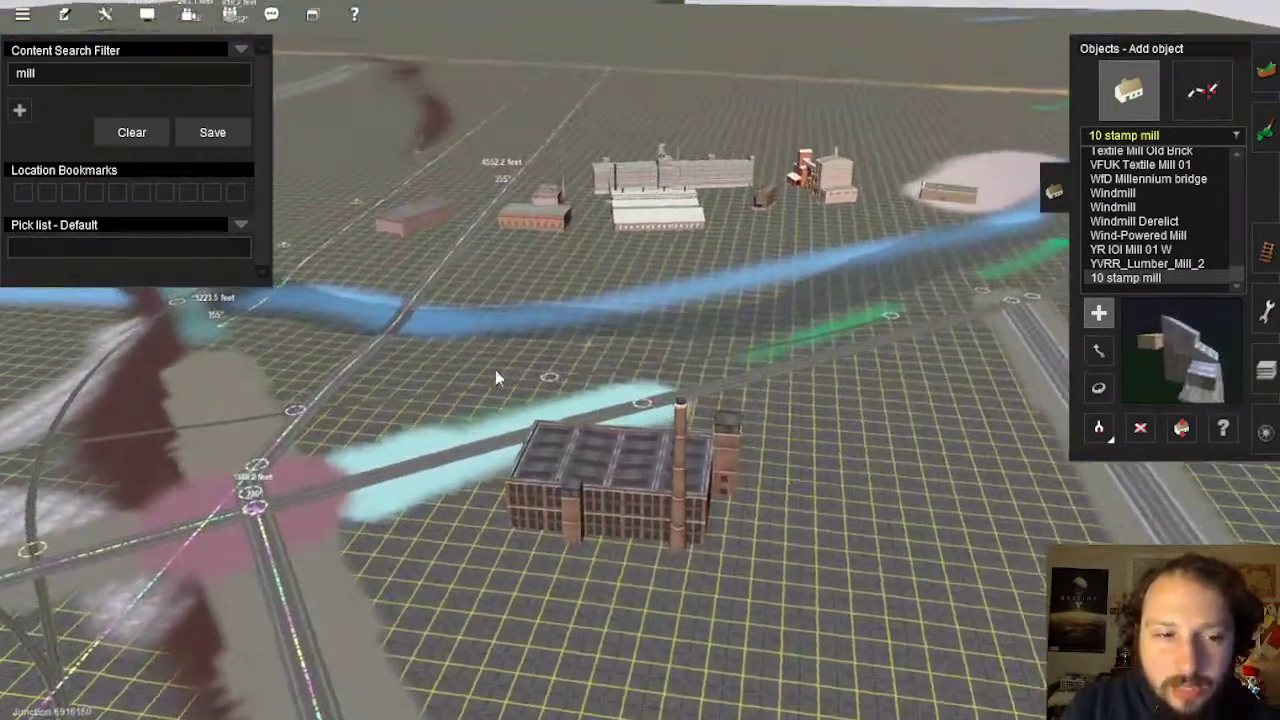
# Survey the placed mill and factory groups on both sides of the river
pyautogui.moveTo(495, 370); pyautogui.dragTo(584, 333, button='right')
pyautogui.scroll(8, 584, 333)
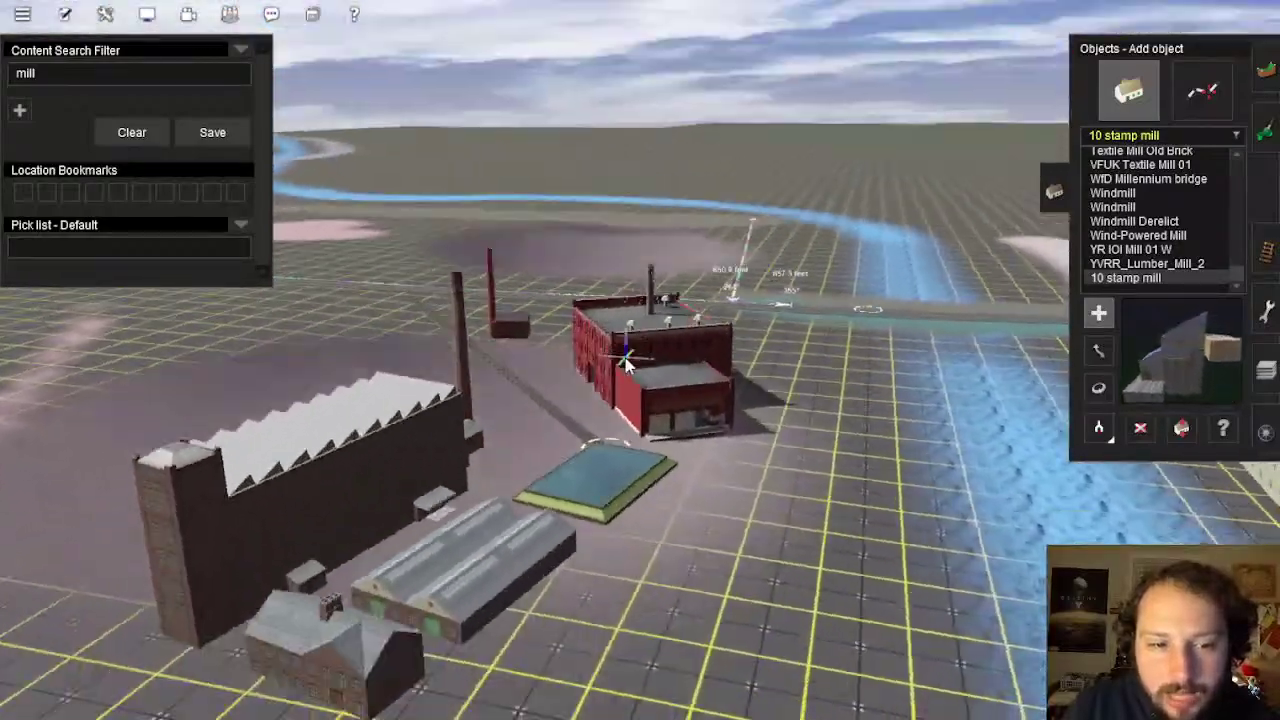
pyautogui.scroll(-5, 676, 360)
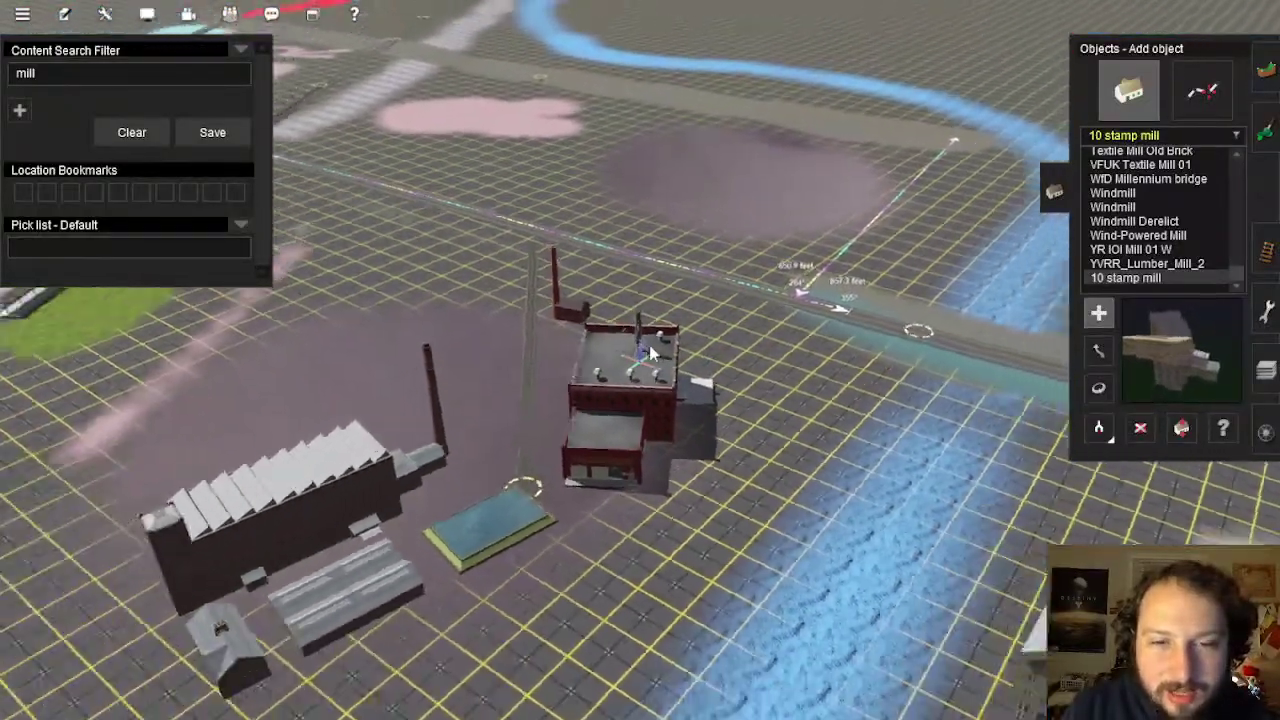
pyautogui.moveTo(650, 352); pyautogui.dragTo(718, 390, button='right')
pyautogui.scroll(6, 718, 390)
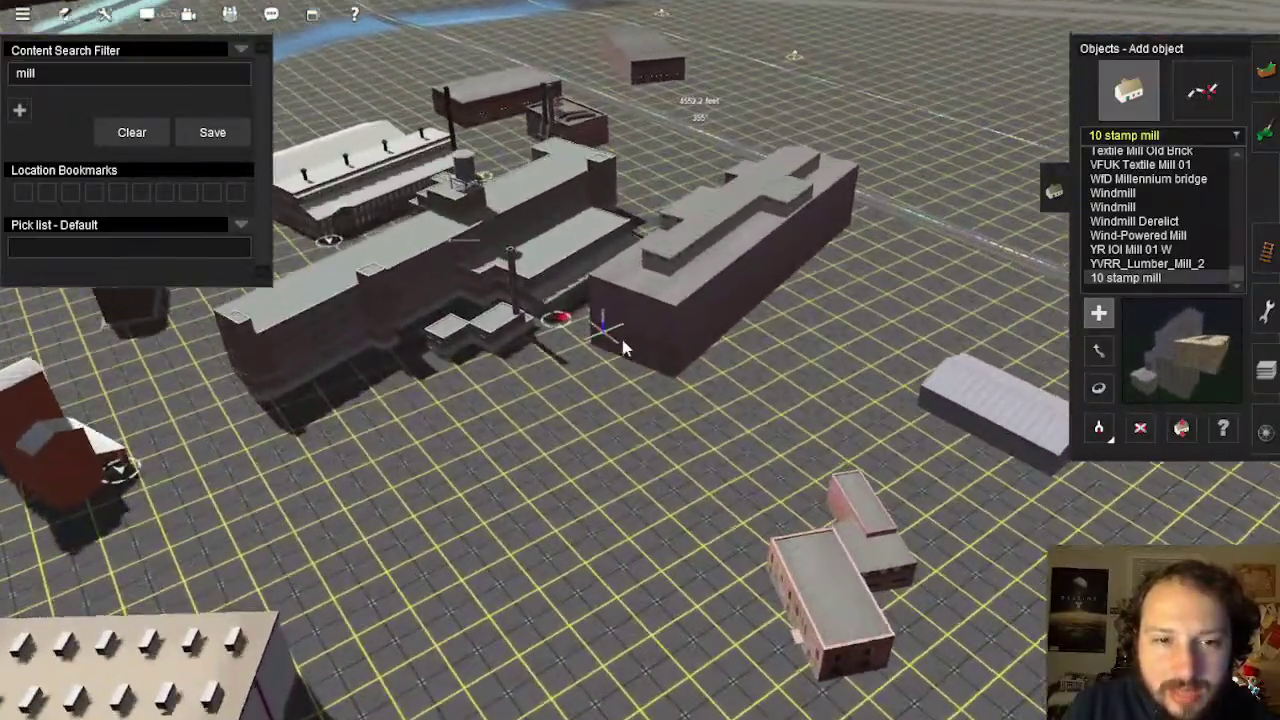
pyautogui.moveTo(622, 347); pyautogui.dragTo(845, 369, button='right')
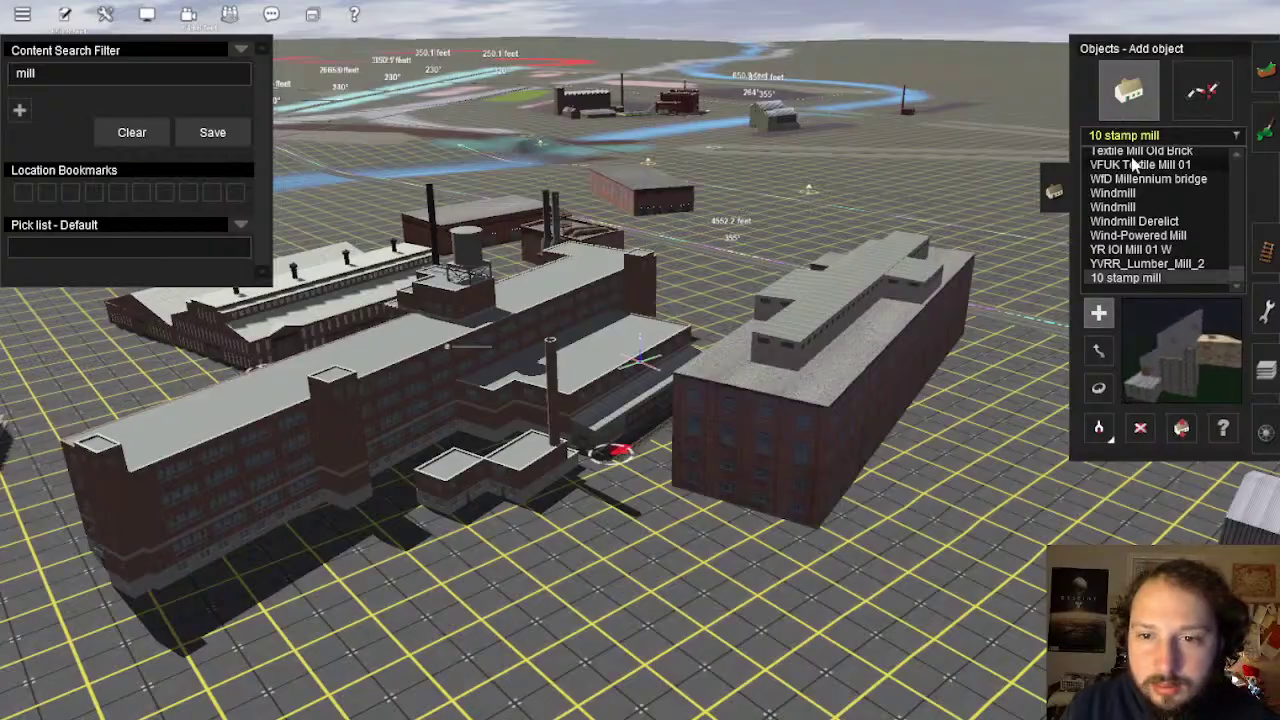
# Place Textile Mill Old Brick on the open ground across the ruler line from the factory group and inspect it
pyautogui.rightClick(823, 303)
pyautogui.moveTo(700, 303); pyautogui.dragTo(750, 282, button='right')
pyautogui.rightClick(831, 243)
pyautogui.click(763, 320)
pyautogui.scroll(6, 763, 320)
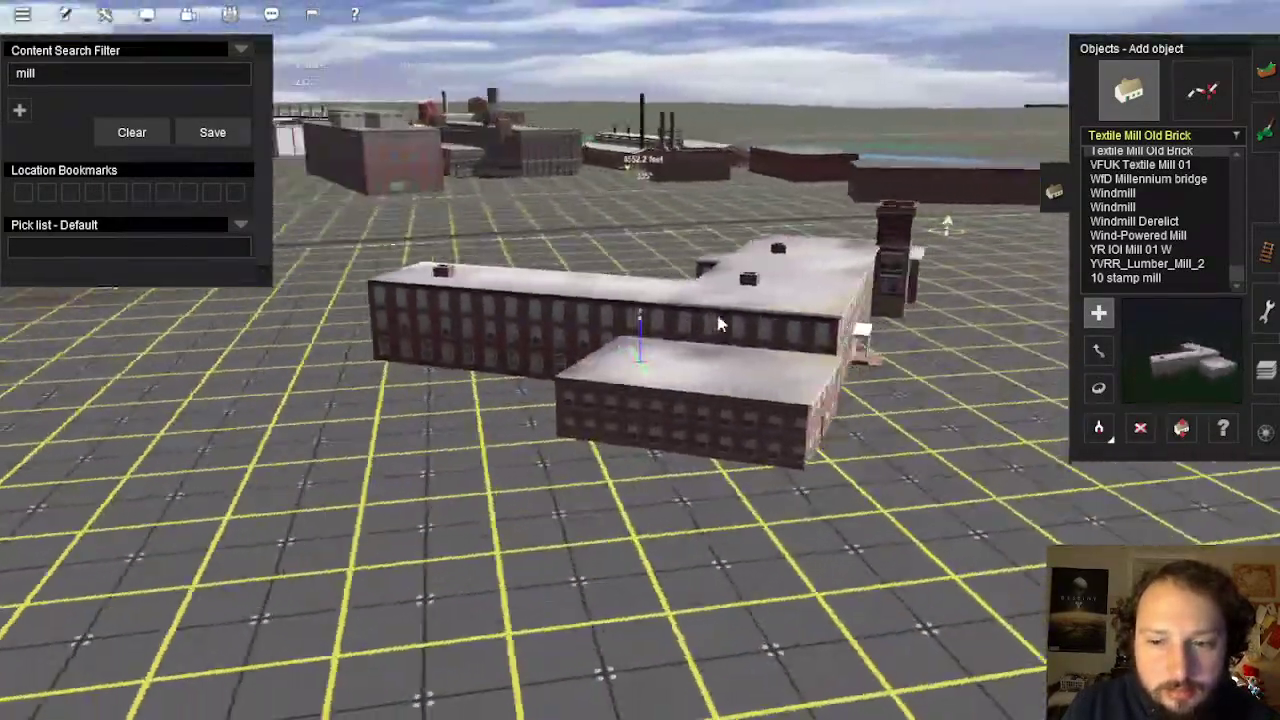
pyautogui.press('Left')
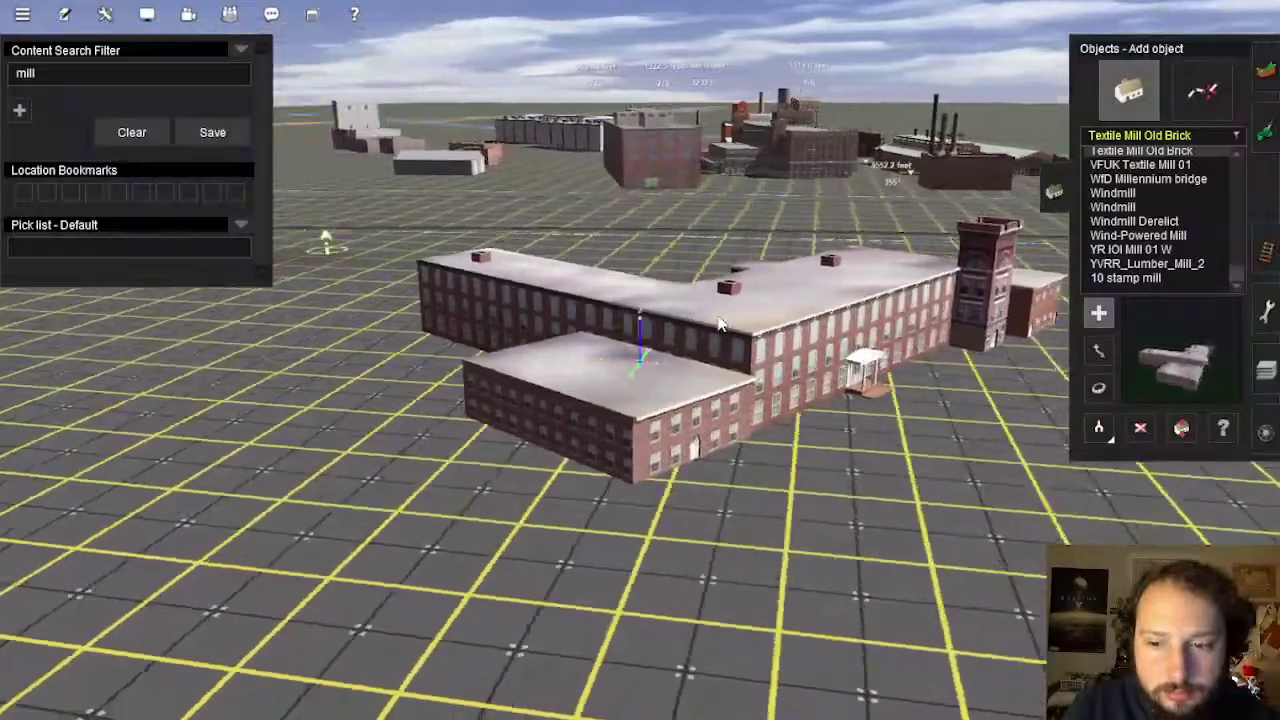
pyautogui.scroll(-8, 718, 323)
pyautogui.press('Left')
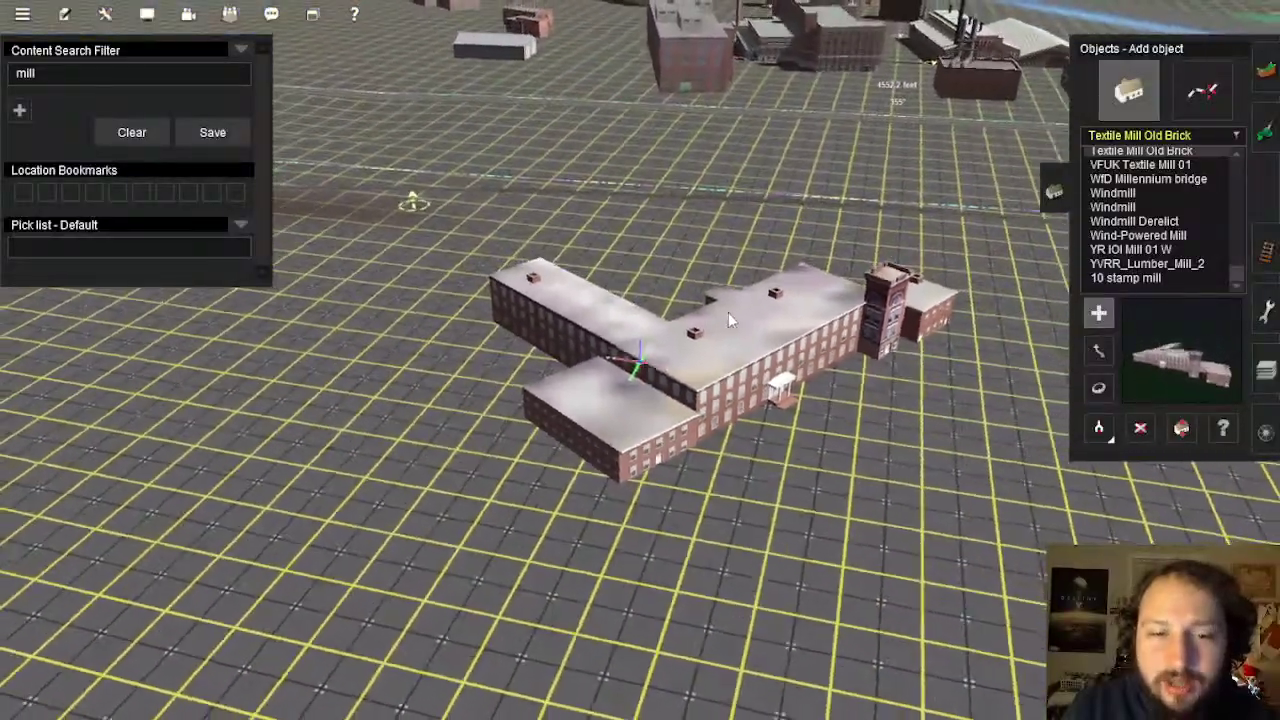
# Compare the mill sites along the river with the painted areas beside the rail yard, including from above
pyautogui.press('Left')
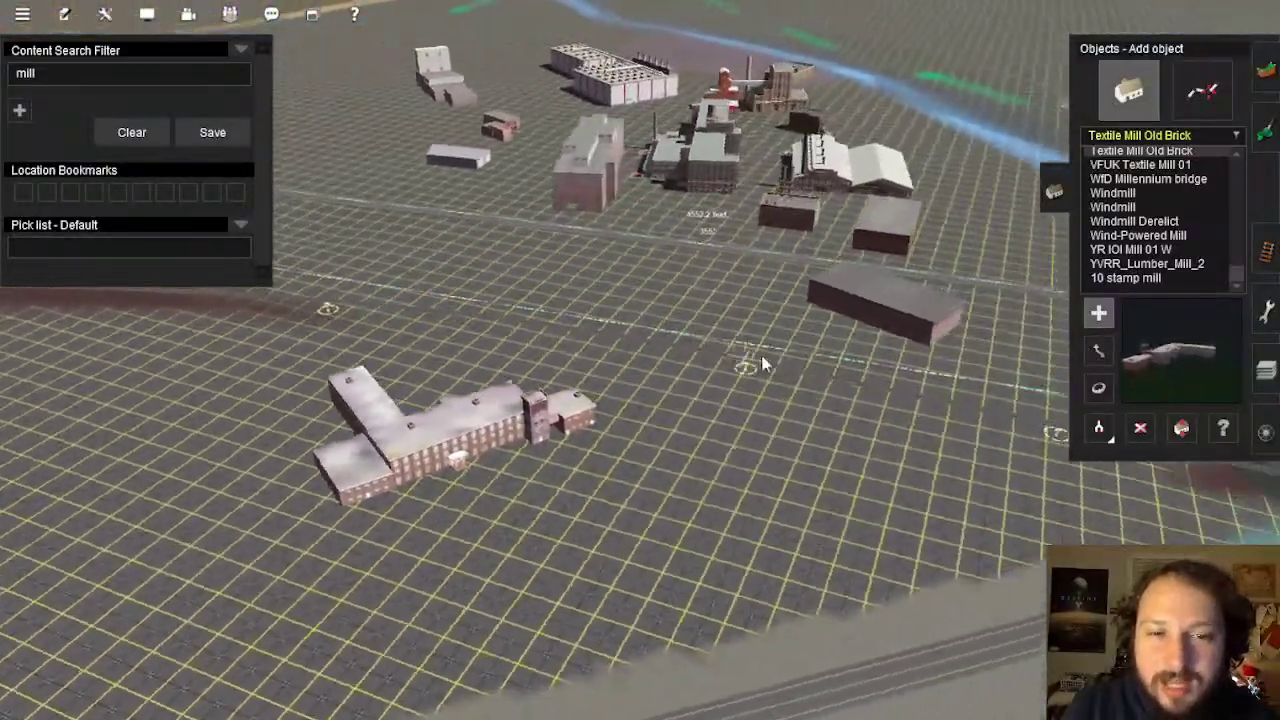
pyautogui.press('Left')
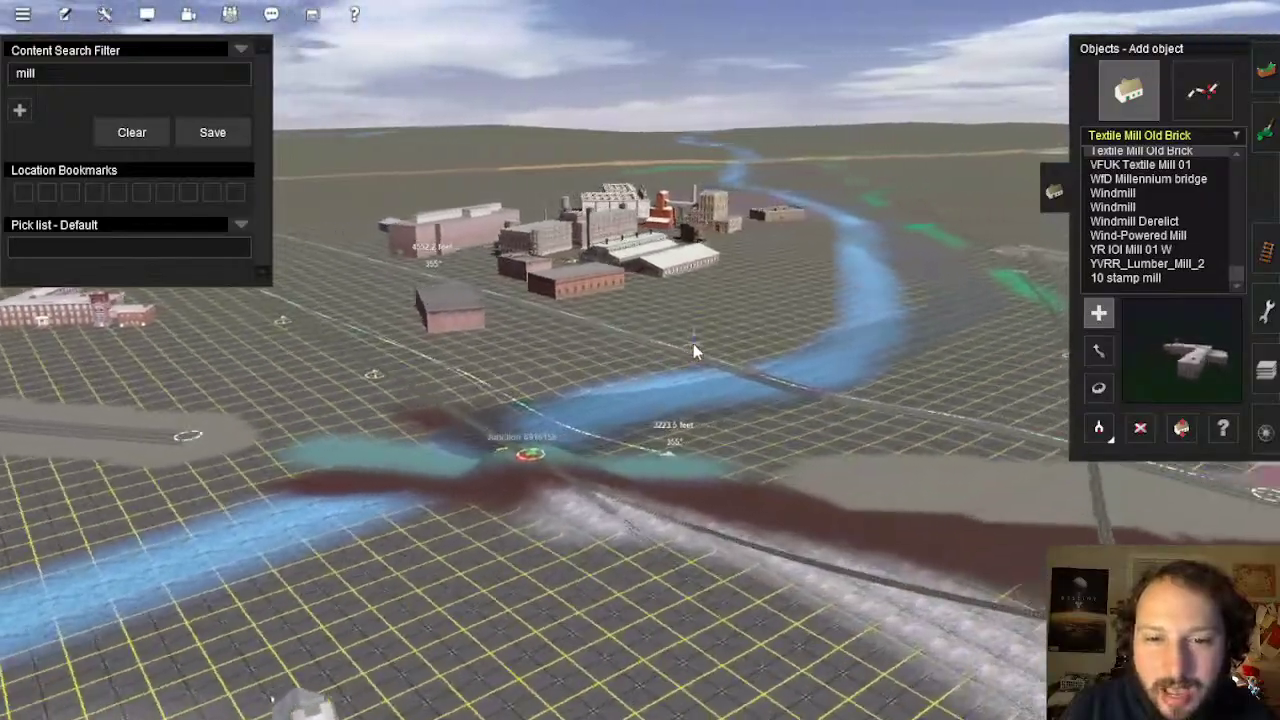
pyautogui.press('Left')
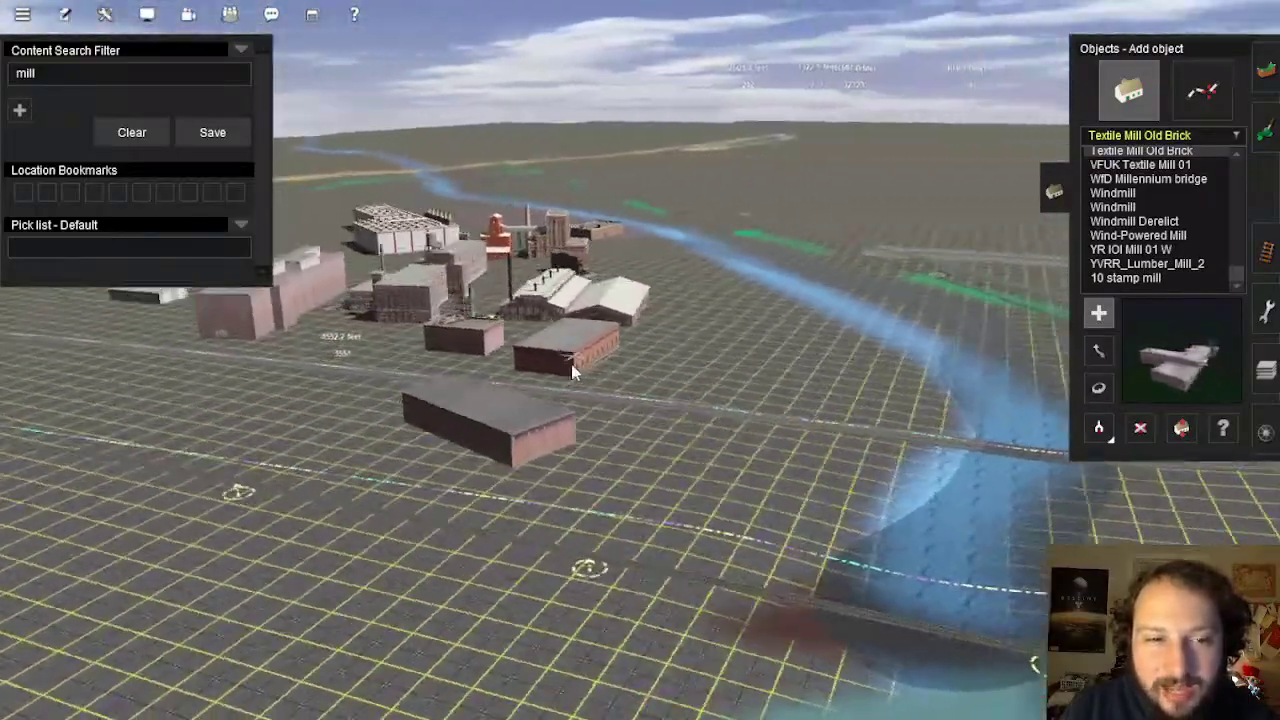
pyautogui.press('Left')
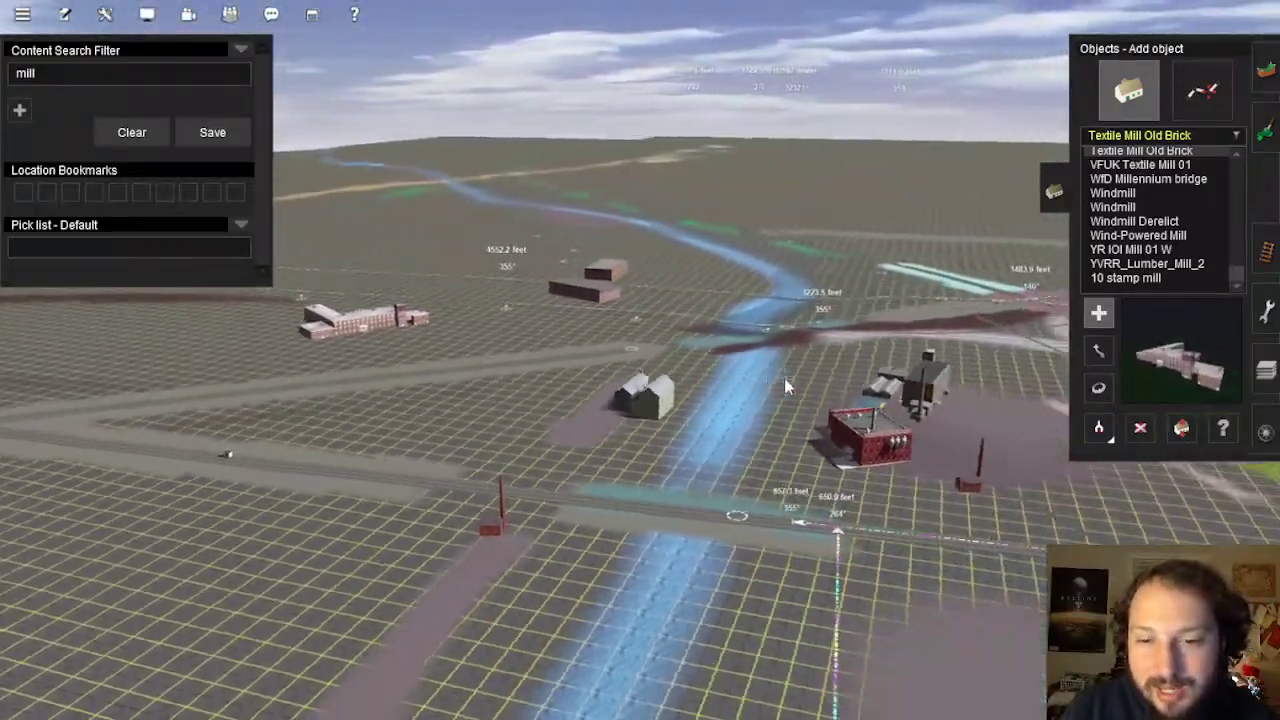
pyautogui.press('Left')
pyautogui.press('Up')
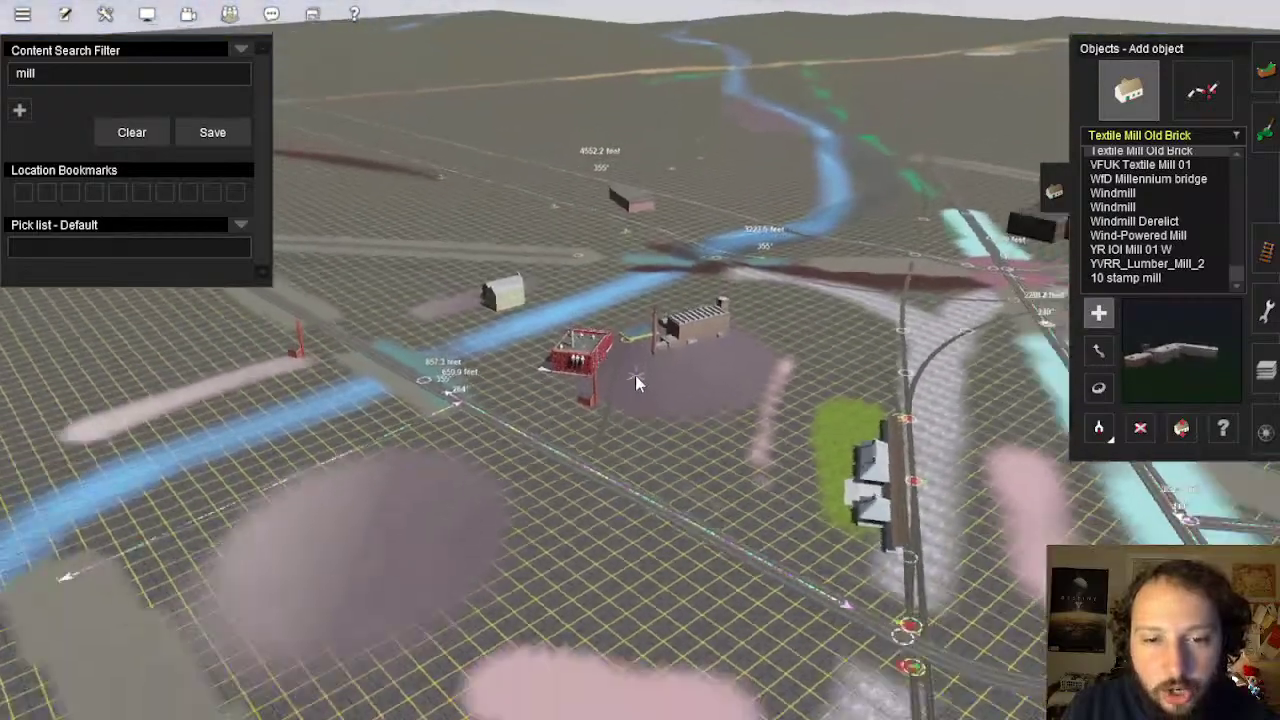
pyautogui.rightClick(657, 472)
pyautogui.scroll(-3, 633, 410)
pyautogui.rightClick(626, 418)
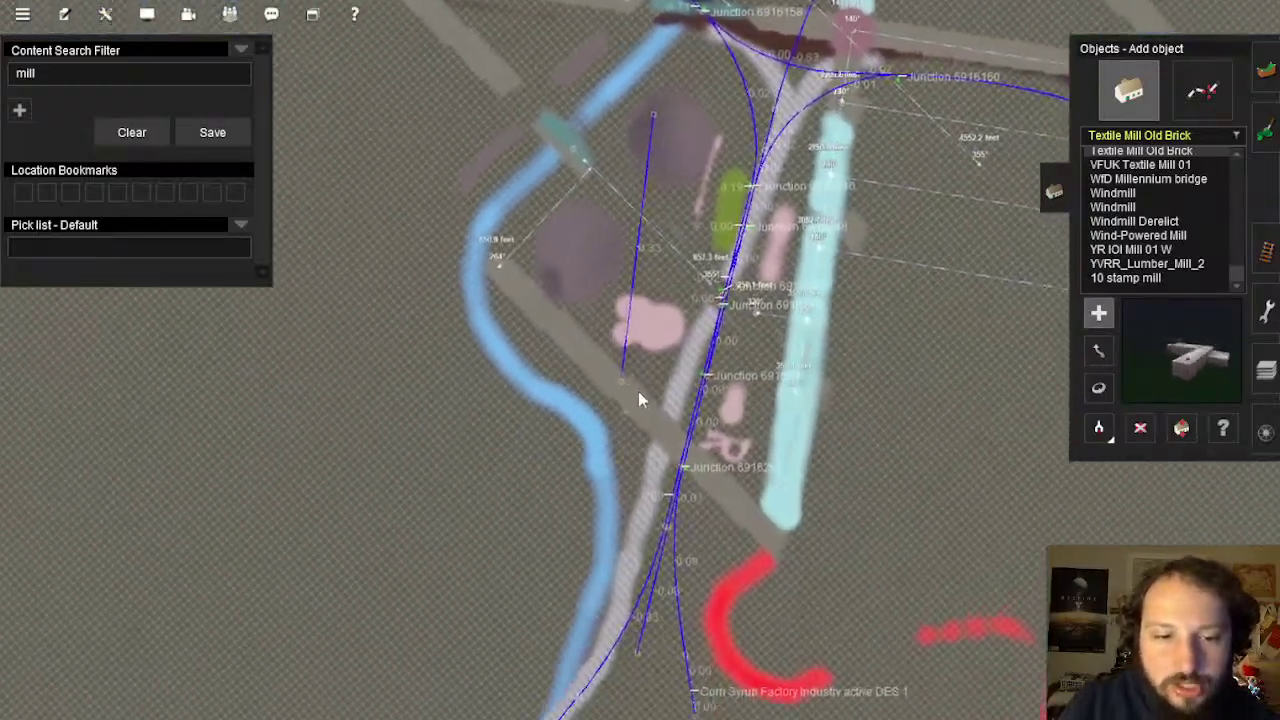
# Examine the double track and its junctions where they cross the gray road strip beyond the station
pyautogui.rightClick(641, 389)
pyautogui.scroll(6, 642, 386)
pyautogui.press('Down')
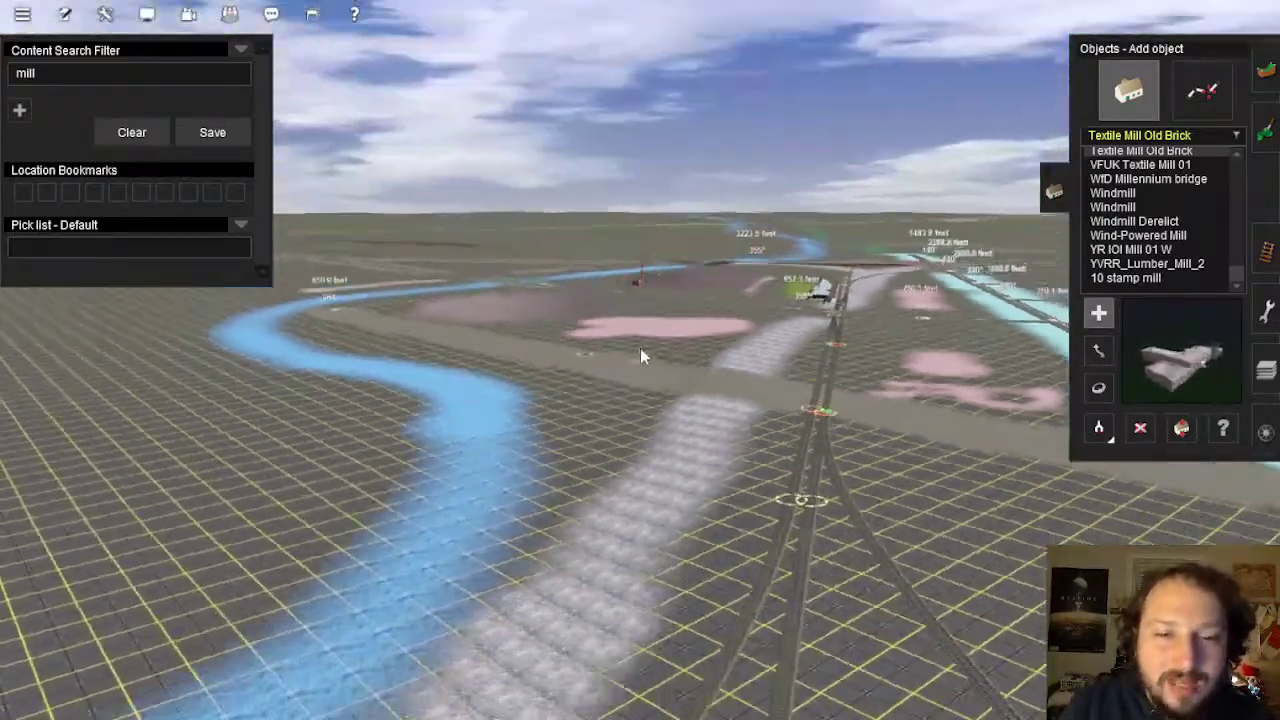
pyautogui.press('Left')
pyautogui.press('Up')
pyautogui.scroll(2, 643, 355)
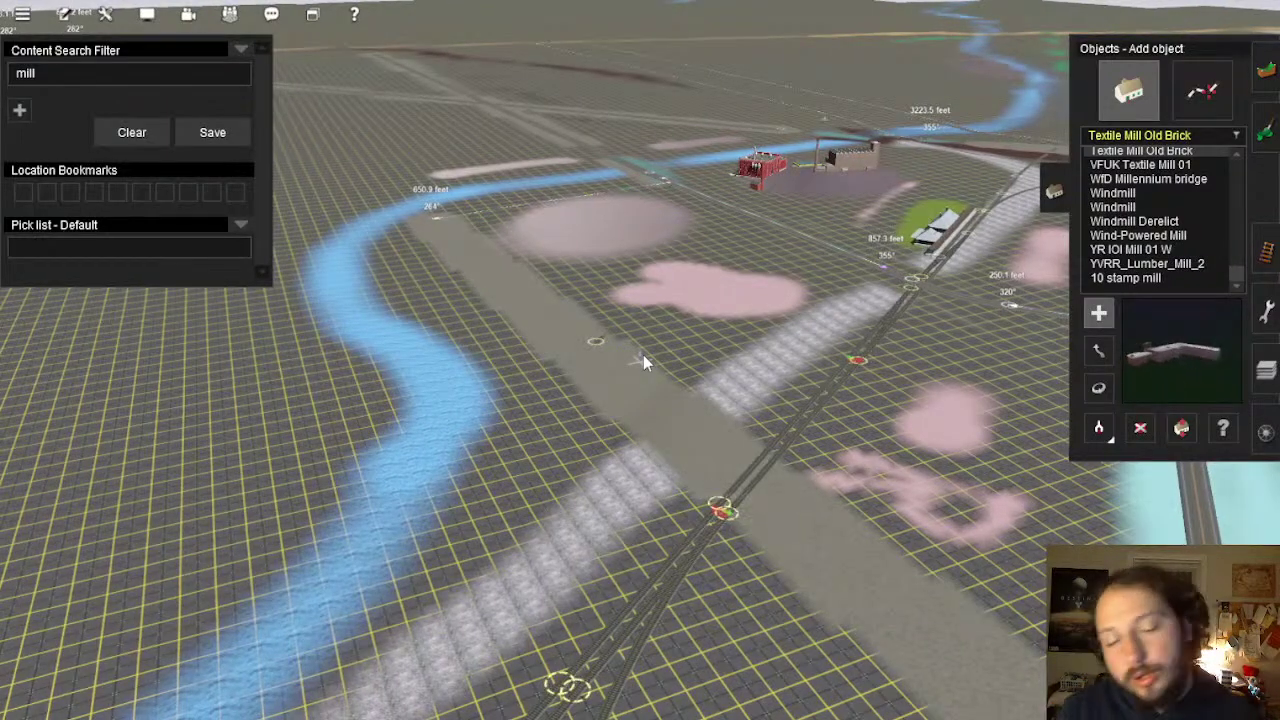
pyautogui.rightClick(752, 327)
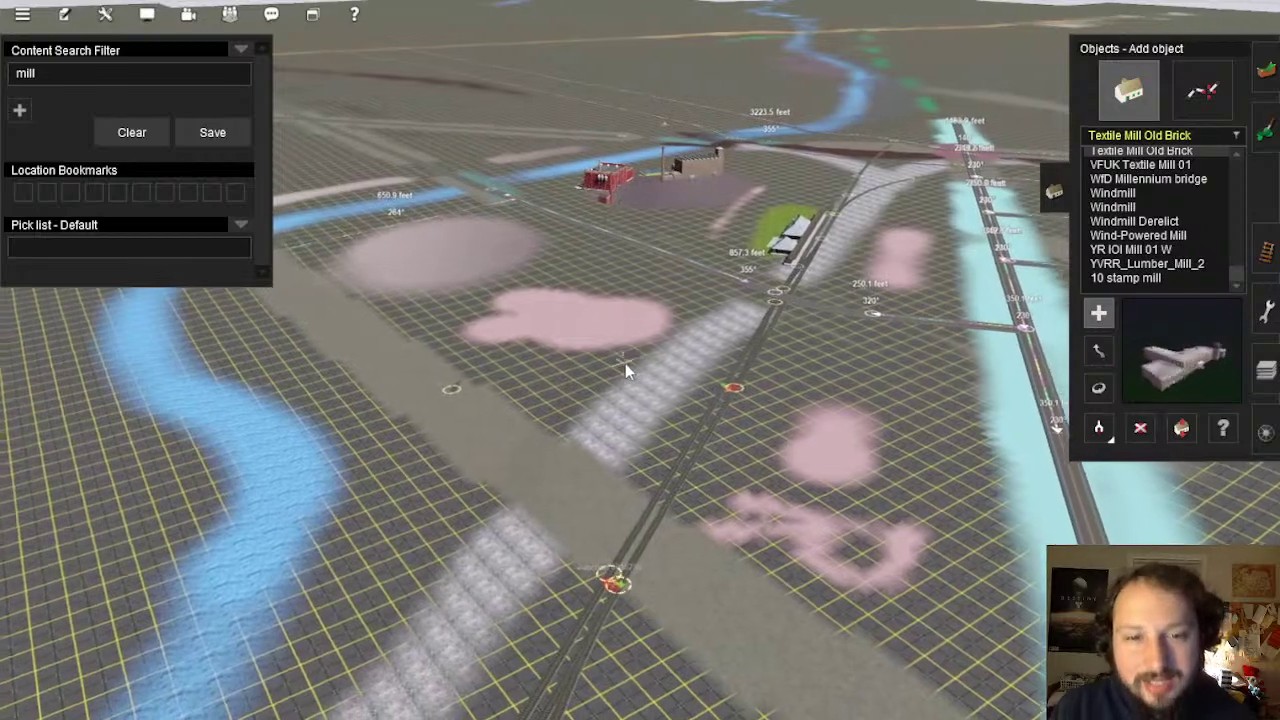
pyautogui.press('Right')
pyautogui.press('Down')
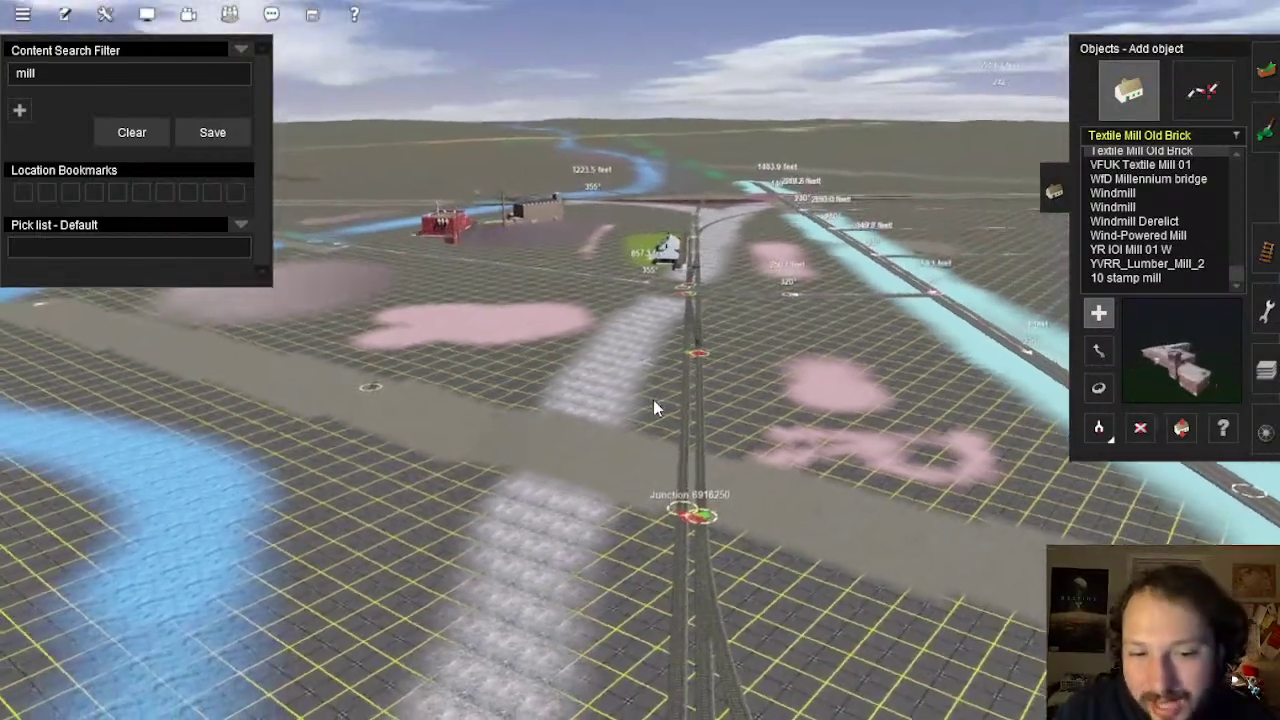
pyautogui.press('Left')
pyautogui.scroll(2, 654, 399)
pyautogui.press('Up')
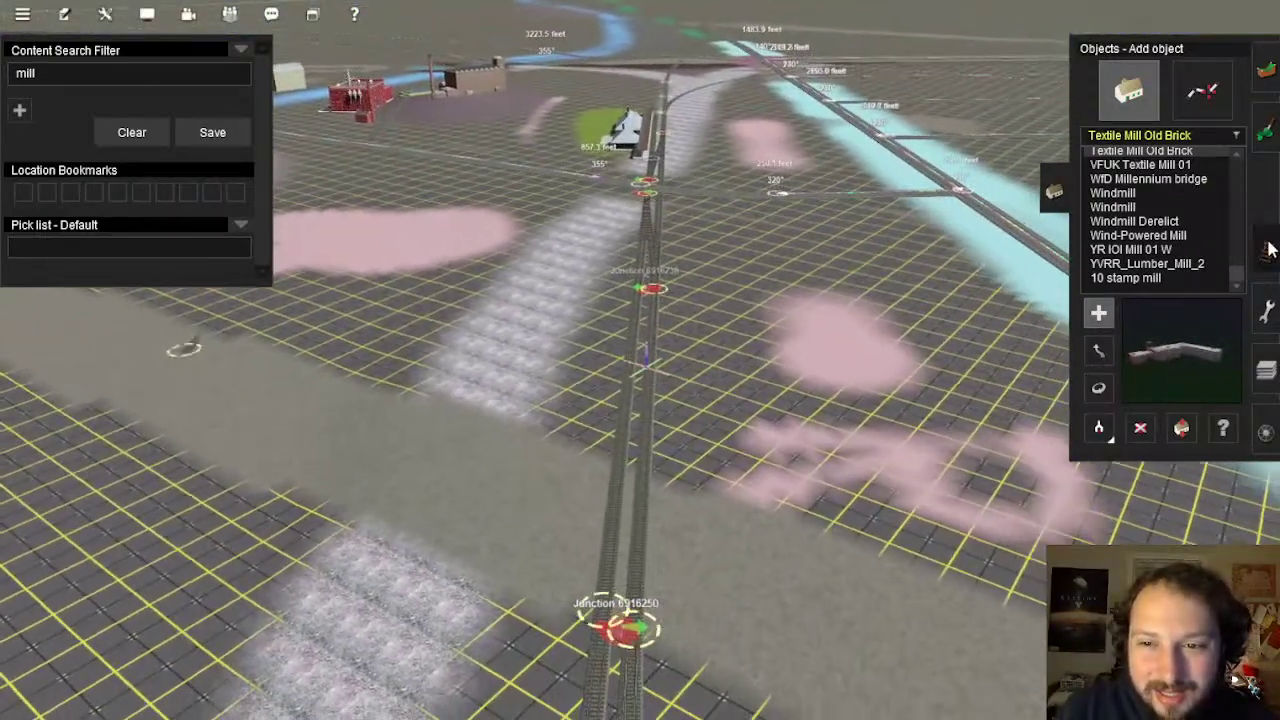
# Insert a spline point in the double track between the two junctions beside the gray road strip and straighten the track
pyautogui.click(1267, 250)
pyautogui.rightClick(546, 303)
pyautogui.press('Down')
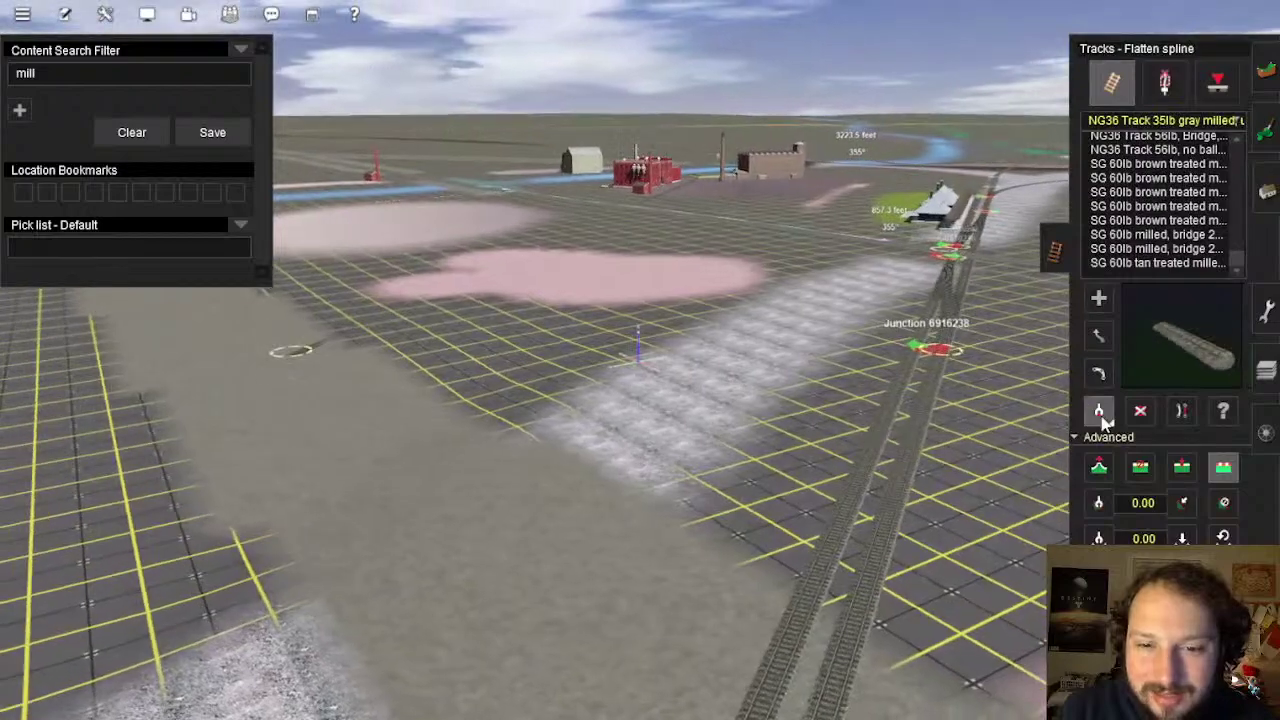
pyautogui.click(1103, 417)
pyautogui.rightClick(676, 474)
pyautogui.press('Left')
pyautogui.press('Up')
pyautogui.click(671, 409)
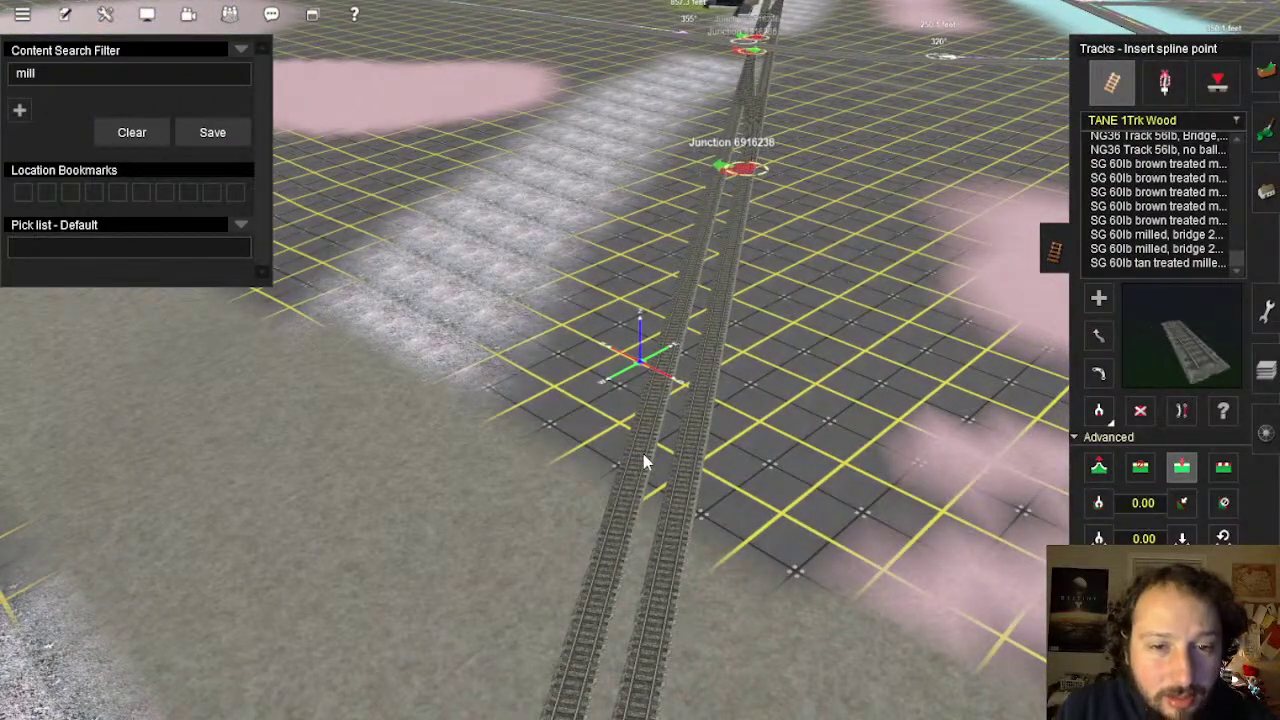
pyautogui.moveTo(745, 458); pyautogui.dragTo(653, 286, button='right')
pyautogui.press('Down')
pyautogui.press('Left')
pyautogui.moveTo(600, 368); pyautogui.dragTo(667, 347, button='right')
pyautogui.press('Up')
pyautogui.press('Left')
pyautogui.press('Up')
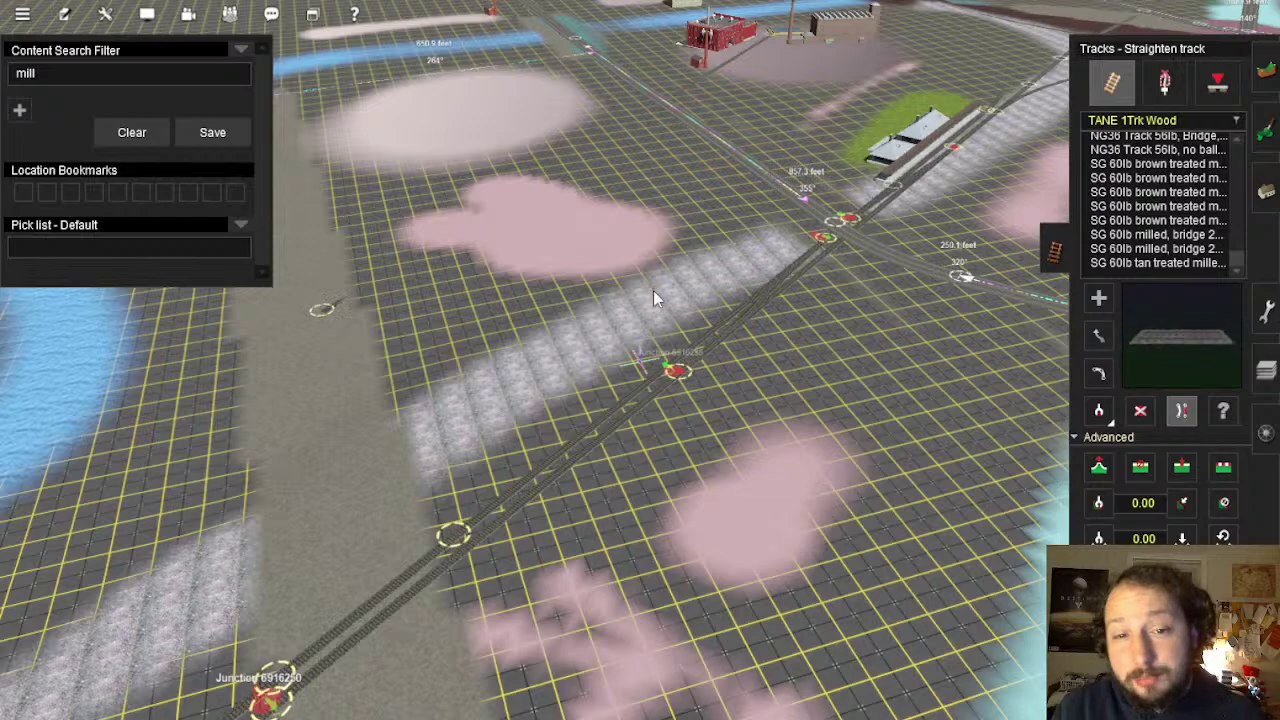
# Examine the mill siding, the pink painted areas and the double track down to the gray road strip
pyautogui.rightClick(642, 267)
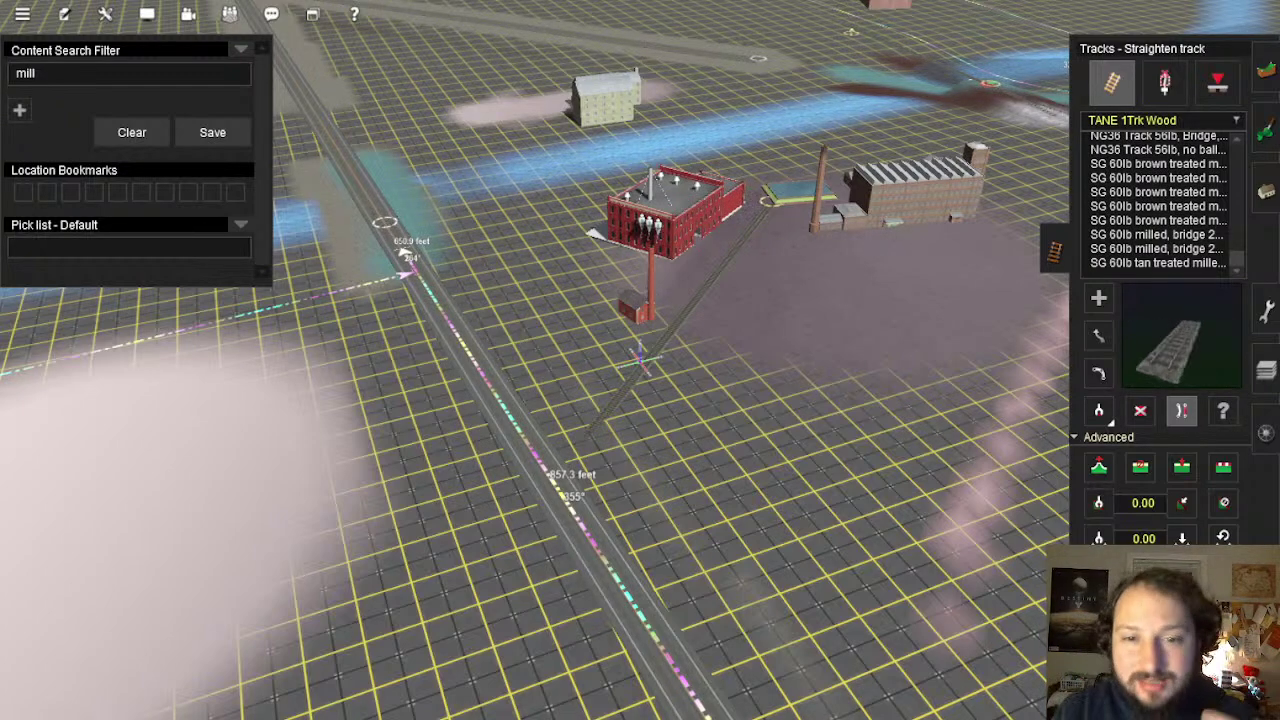
pyautogui.rightClick(773, 398)
pyautogui.rightClick(709, 504)
pyautogui.rightClick(640, 438)
pyautogui.rightClick(641, 482)
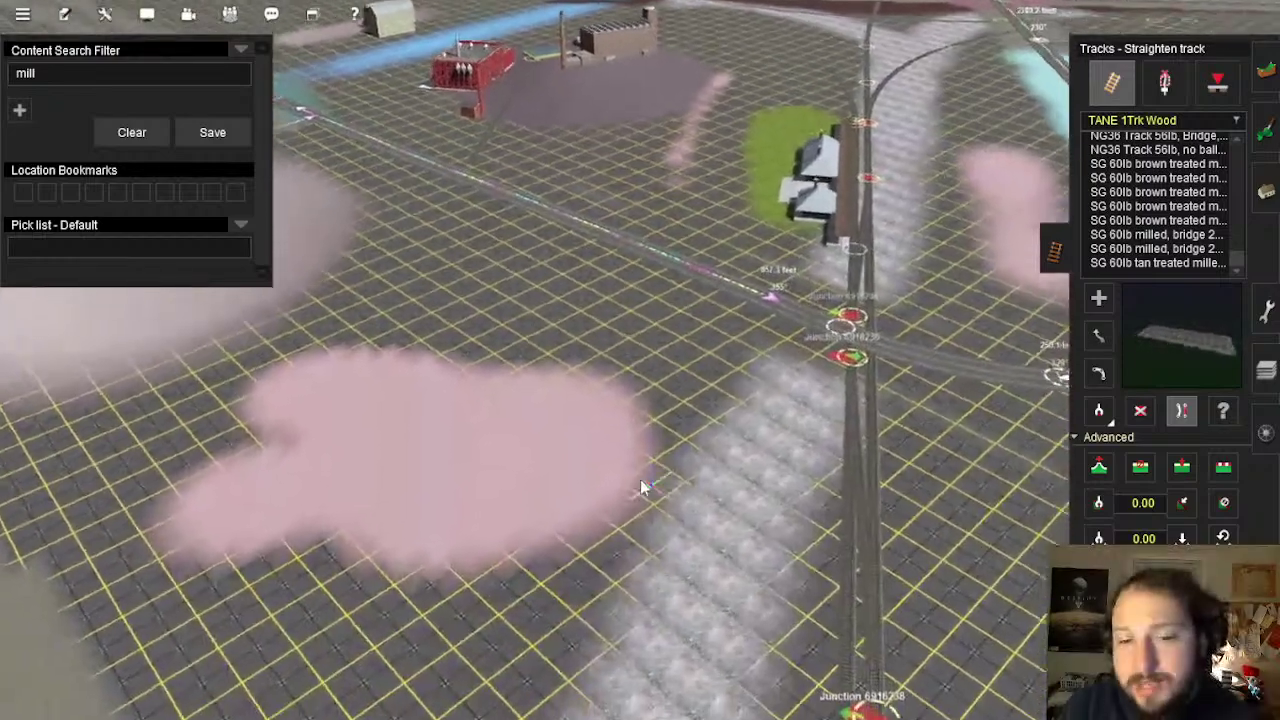
pyautogui.rightClick(620, 528)
pyautogui.rightClick(588, 465)
pyautogui.rightClick(604, 482)
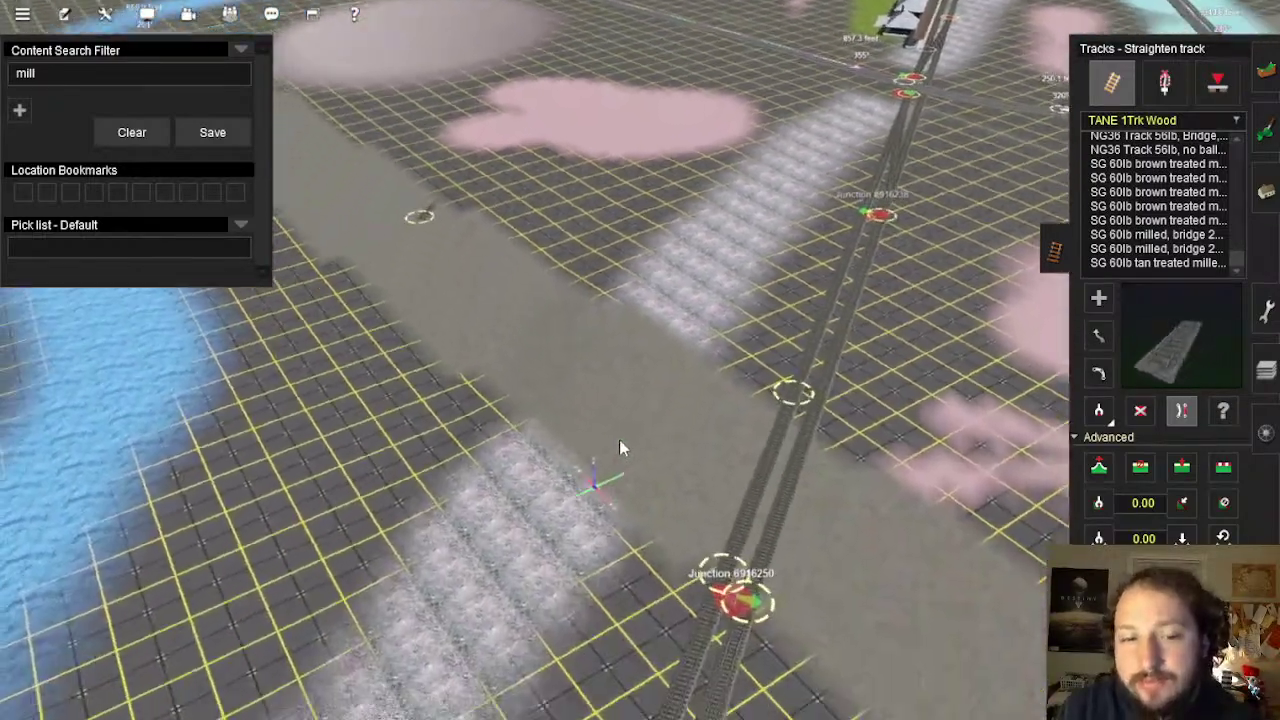
pyautogui.rightClick(657, 352)
pyautogui.rightClick(687, 353)
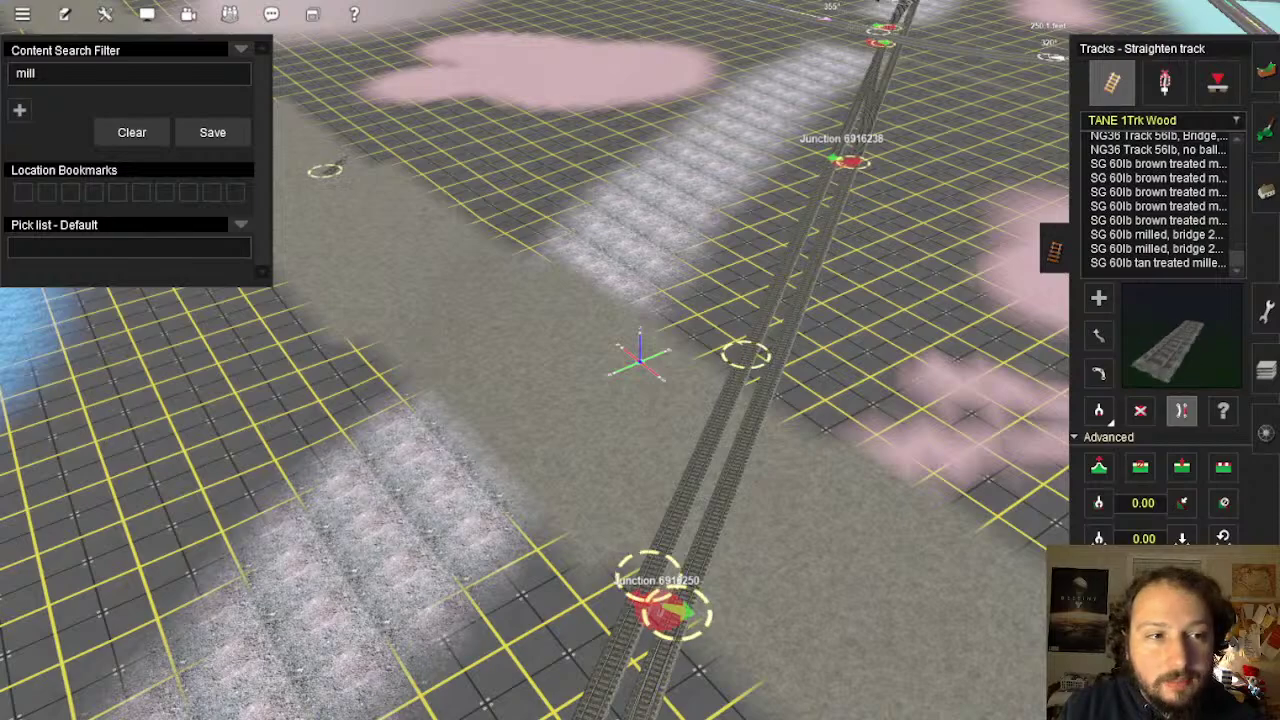
# Survey the rail route from the yard across the river to the main line junctions beyond the brick textile mill
pyautogui.scroll(-5, 723, 305)
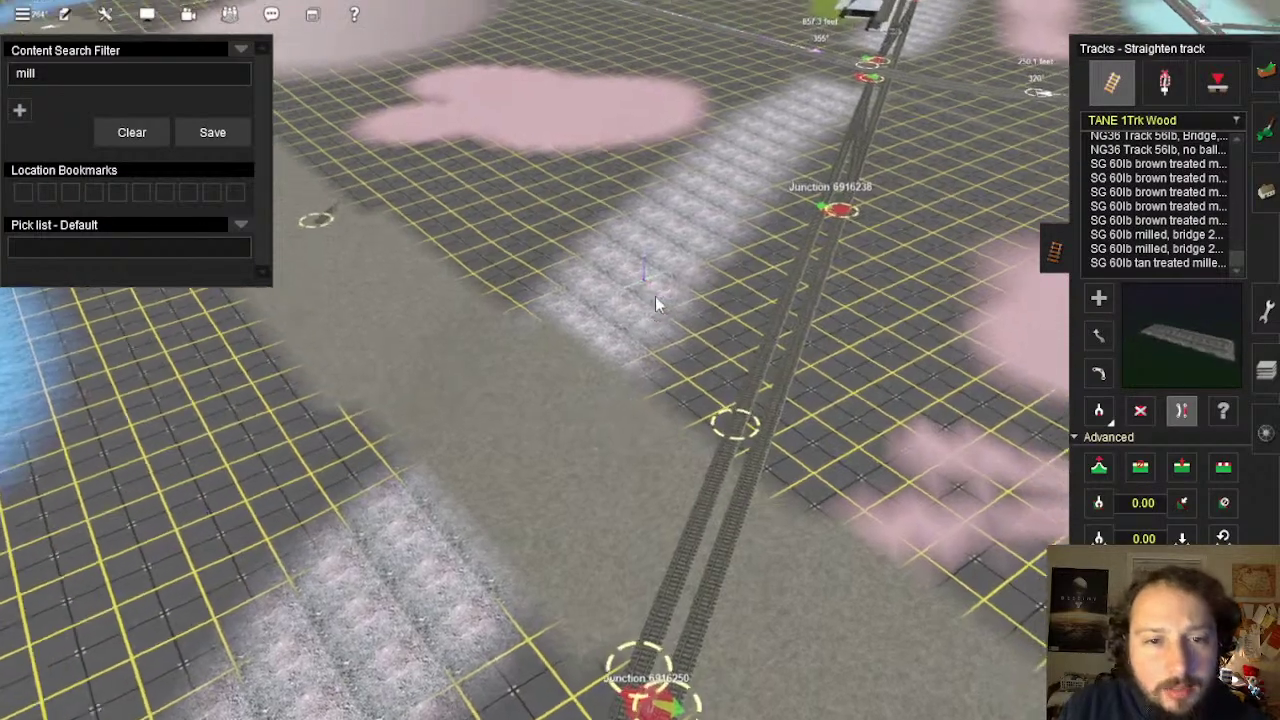
pyautogui.scroll(-10, 679, 295)
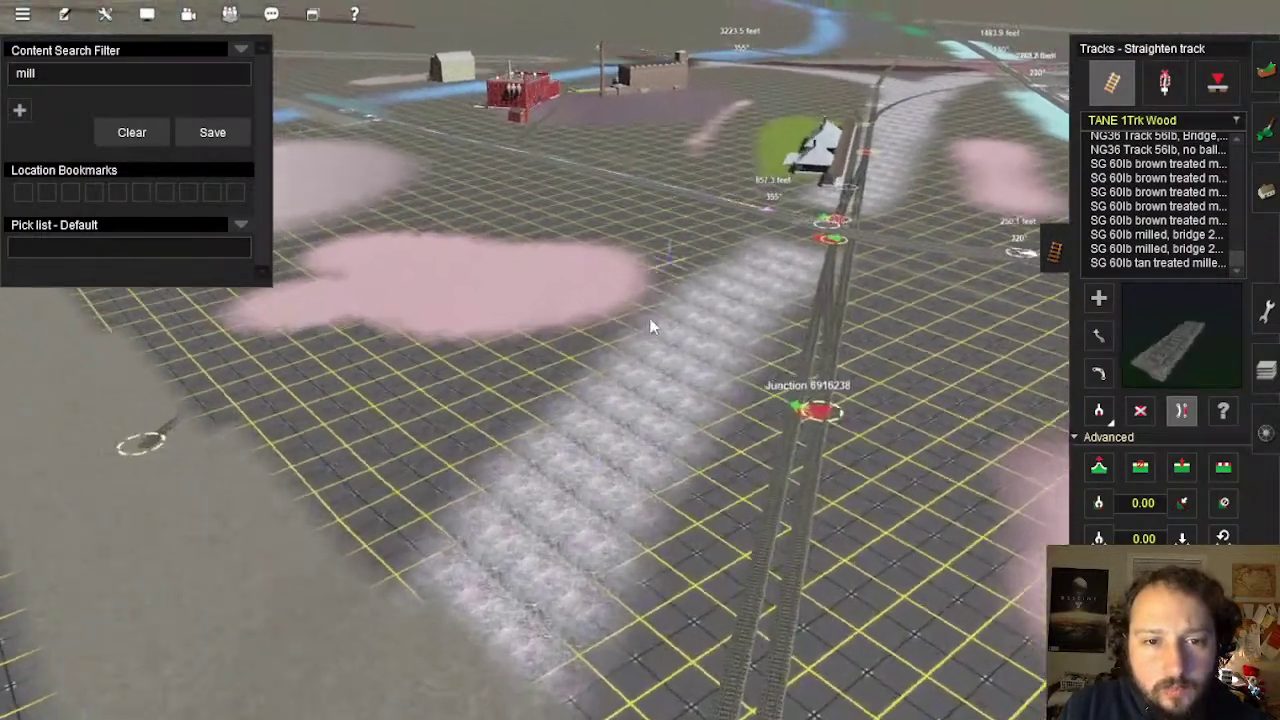
pyautogui.scroll(-4, 632, 320)
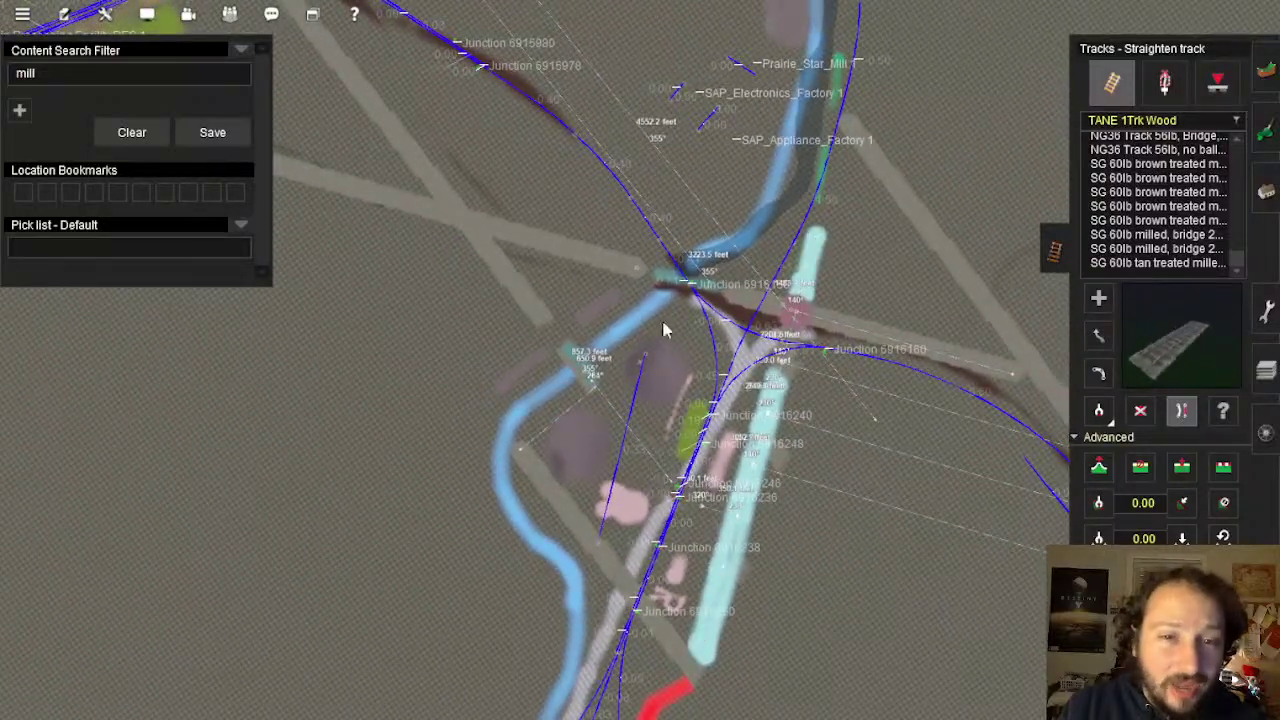
pyautogui.scroll(8, 640, 290)
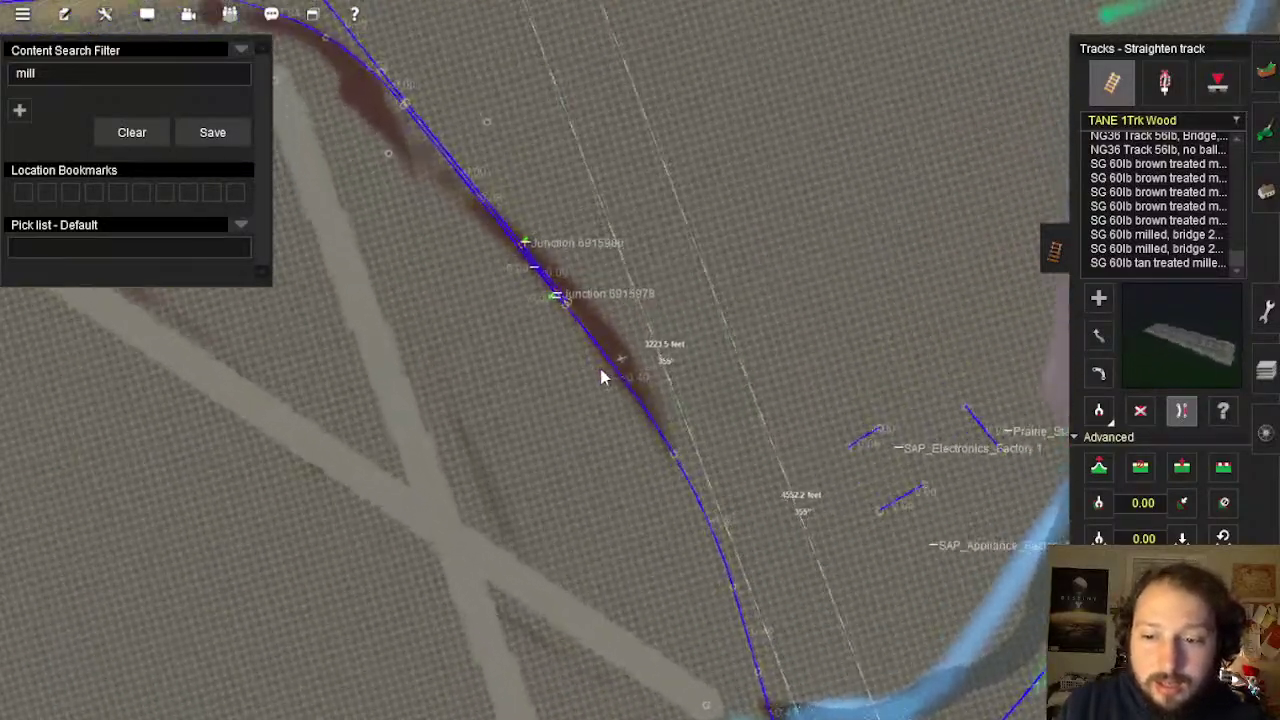
pyautogui.scroll(5, 615, 368)
pyautogui.moveTo(632, 357); pyautogui.dragTo(659, 317, button='right')
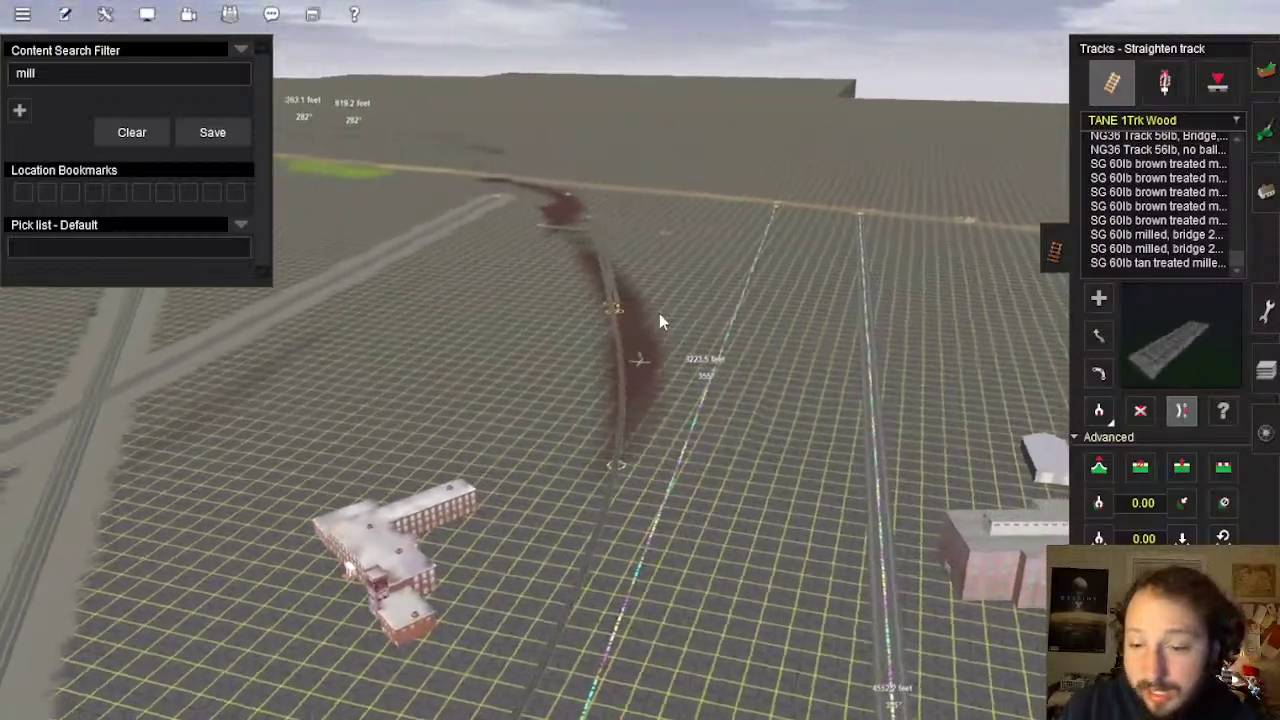
pyautogui.scroll(-2, 611, 471)
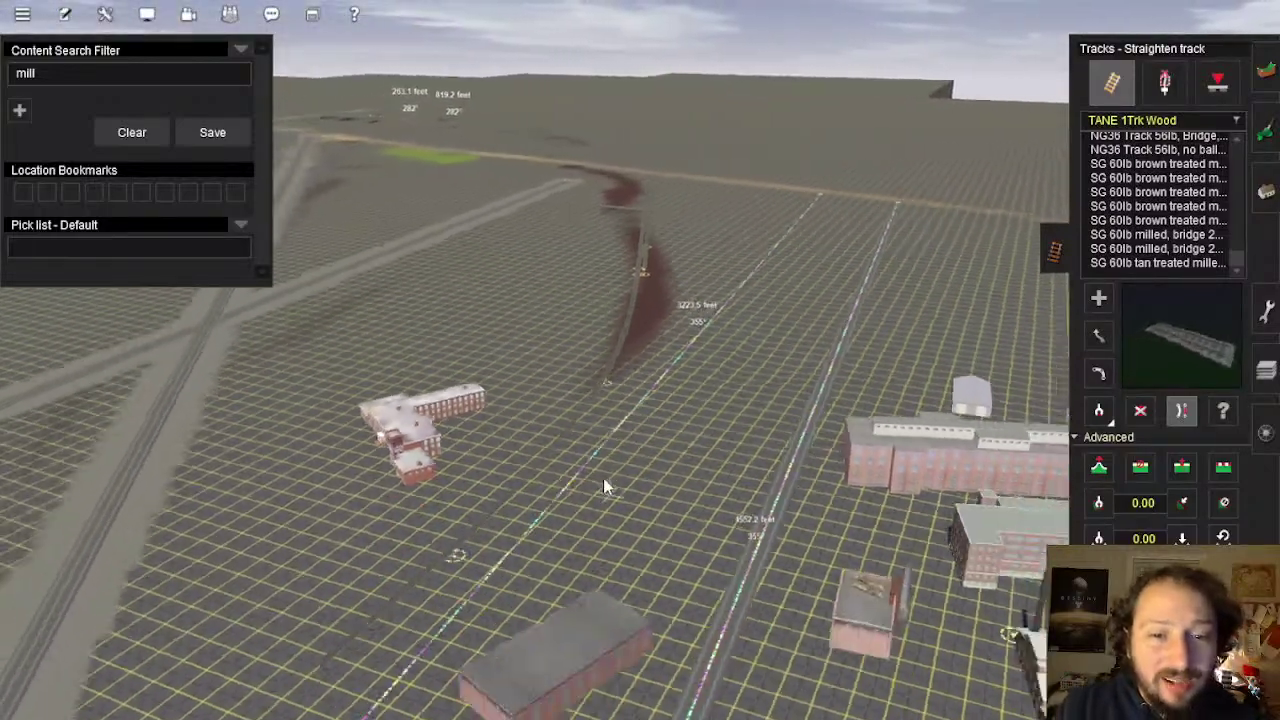
# Examine the crossing gray roads, the brick mill and the rail approach from the yard to the river and street rows
pyautogui.moveTo(614, 381); pyautogui.dragTo(571, 358, button='right')
pyautogui.scroll(5, 590, 351)
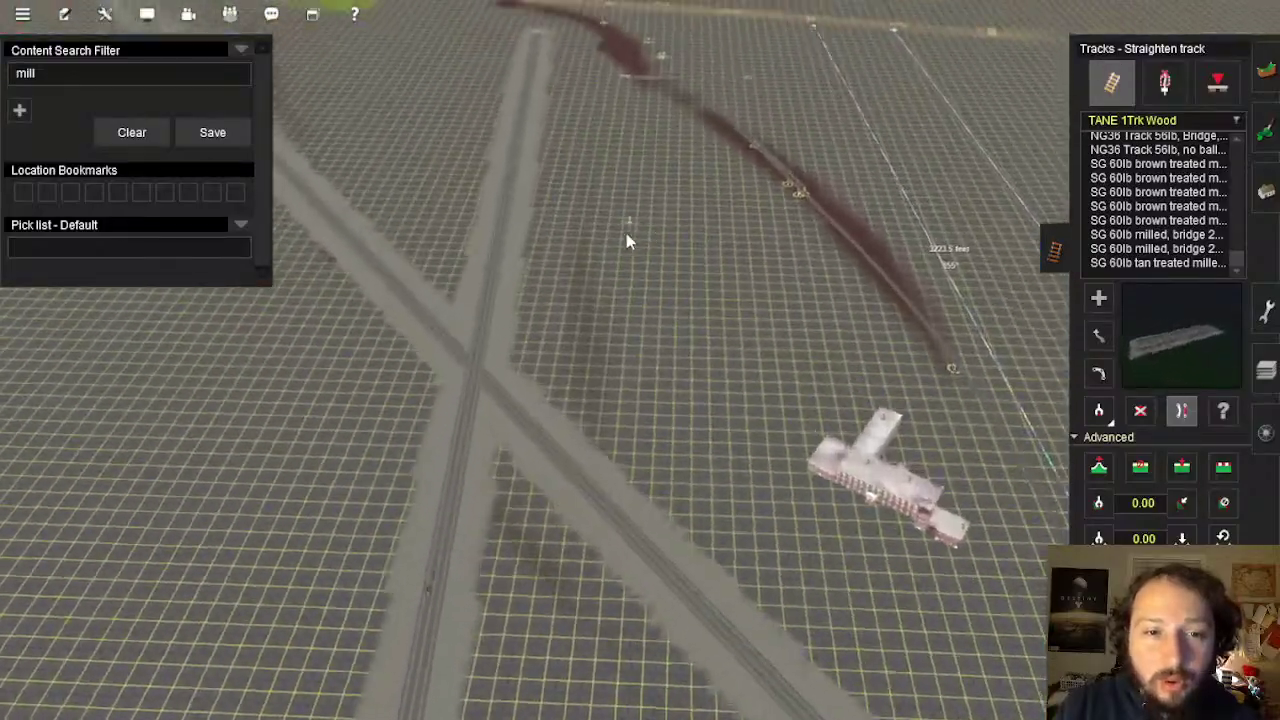
pyautogui.moveTo(626, 233); pyautogui.dragTo(576, 313, button='right')
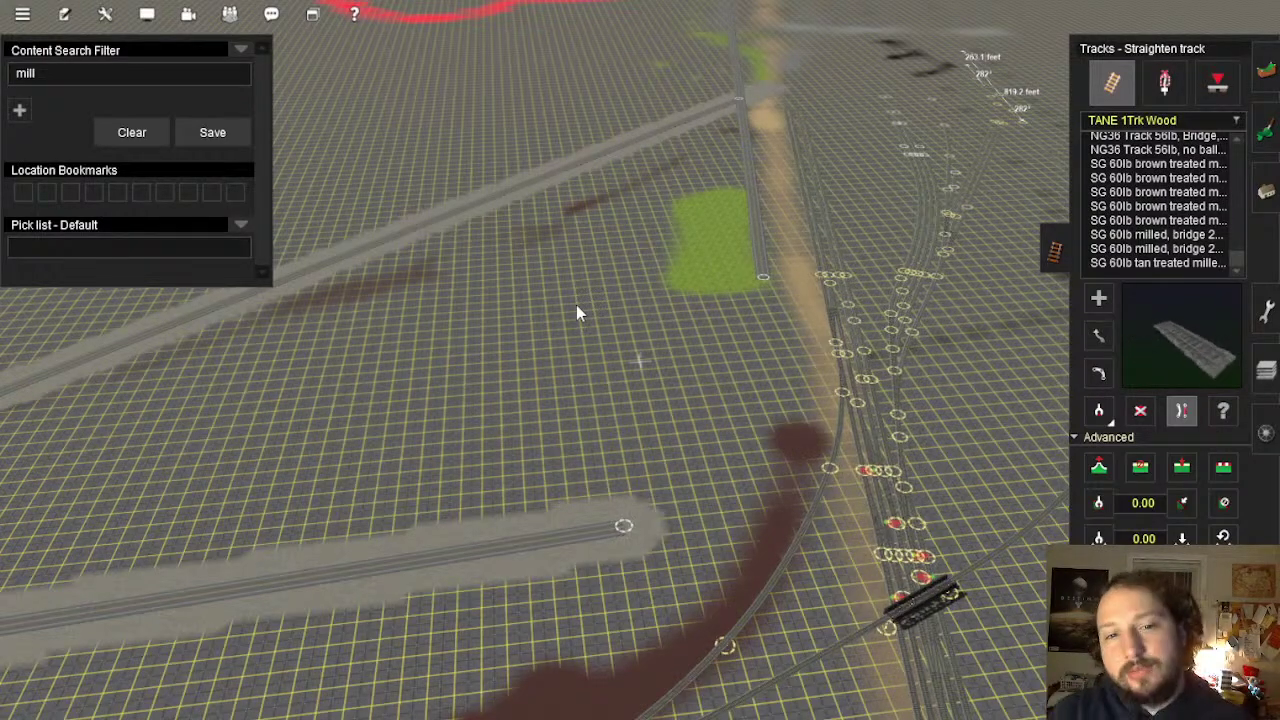
pyautogui.moveTo(672, 335); pyautogui.dragTo(609, 100, button='right')
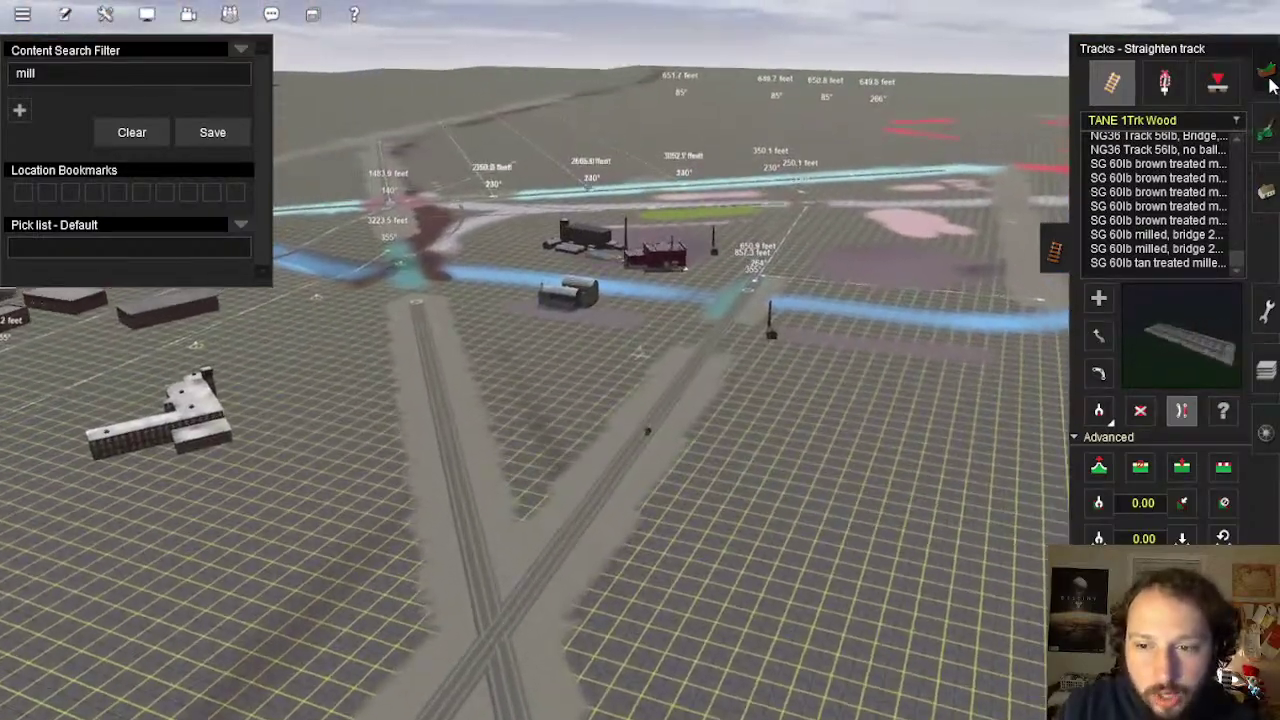
pyautogui.click(1267, 73)
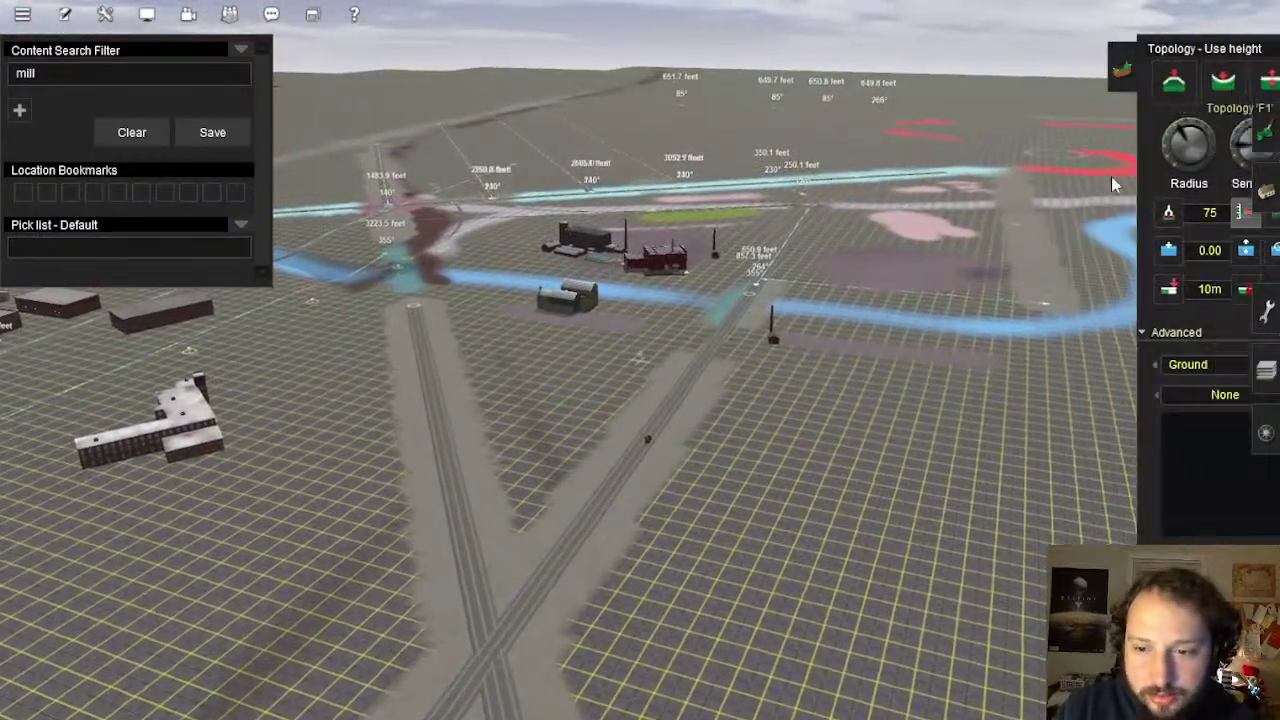
pyautogui.scroll(10, 634, 277)
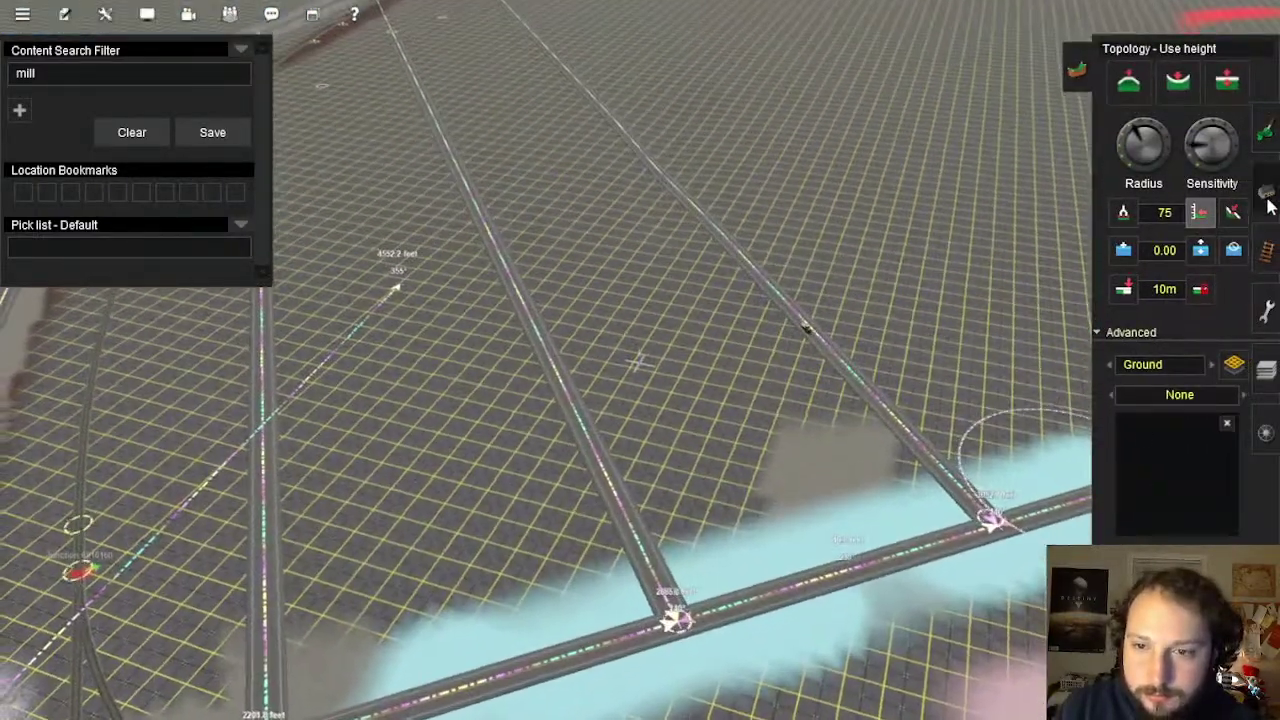
# Clear the mill content filter and pick up the YARN L2 DL2 -Si +Sh road spline from the existing streets
pyautogui.click(1266, 192)
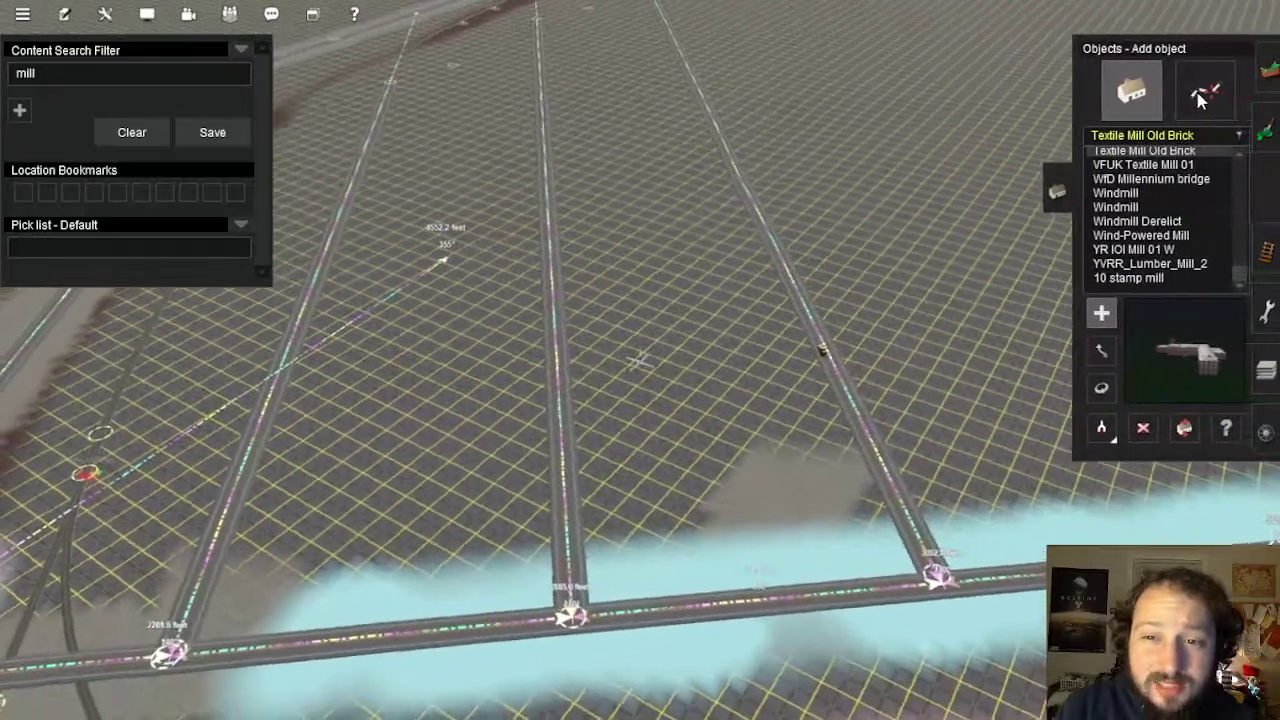
pyautogui.click(1203, 90)
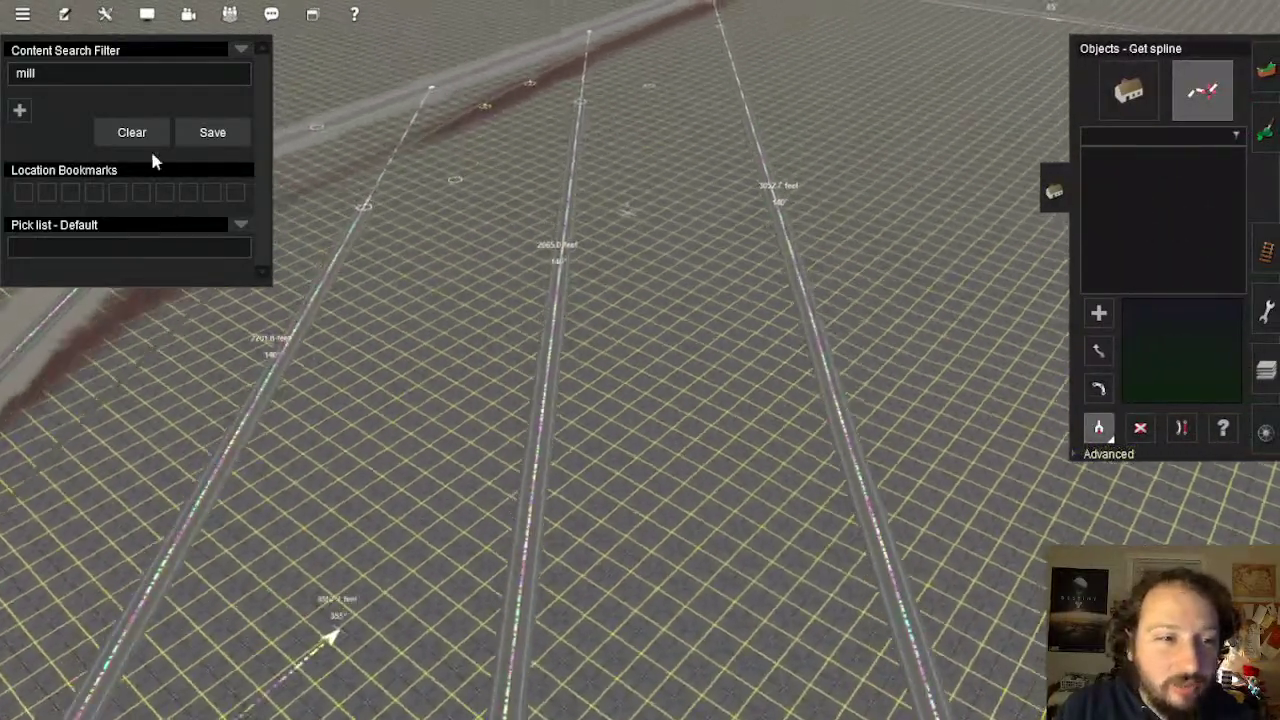
pyautogui.click(145, 138)
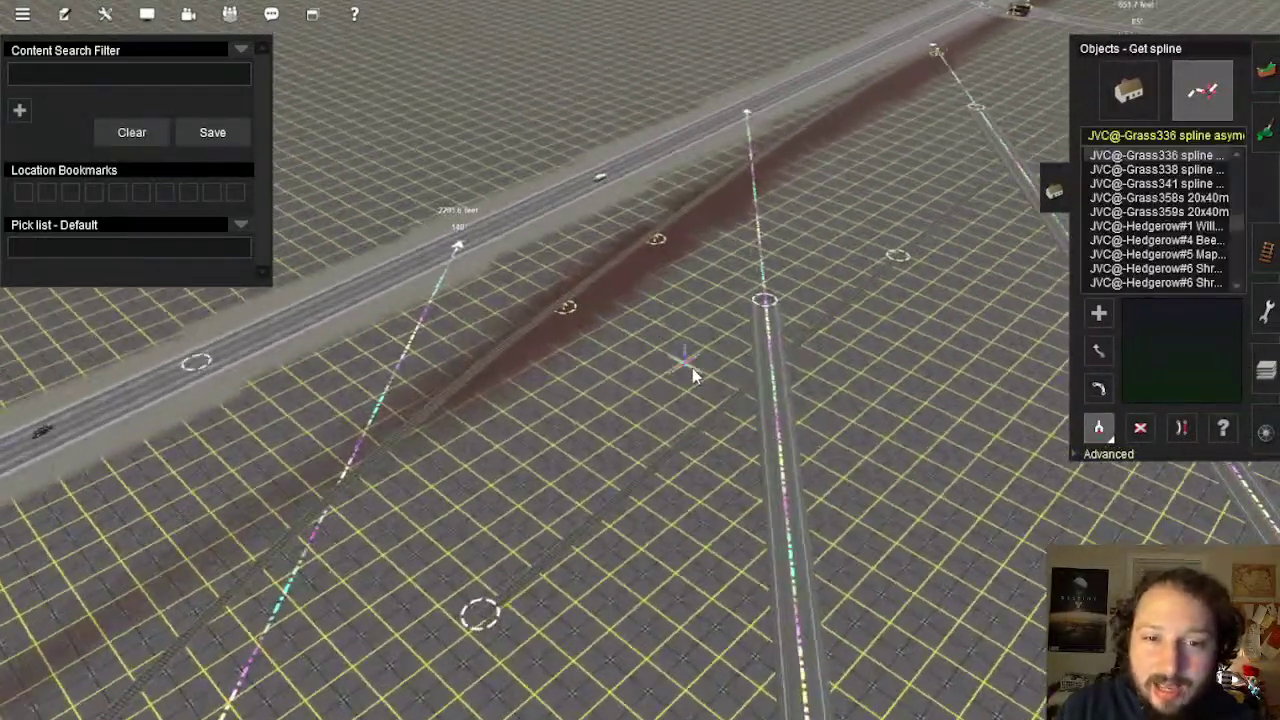
pyautogui.press('Left')
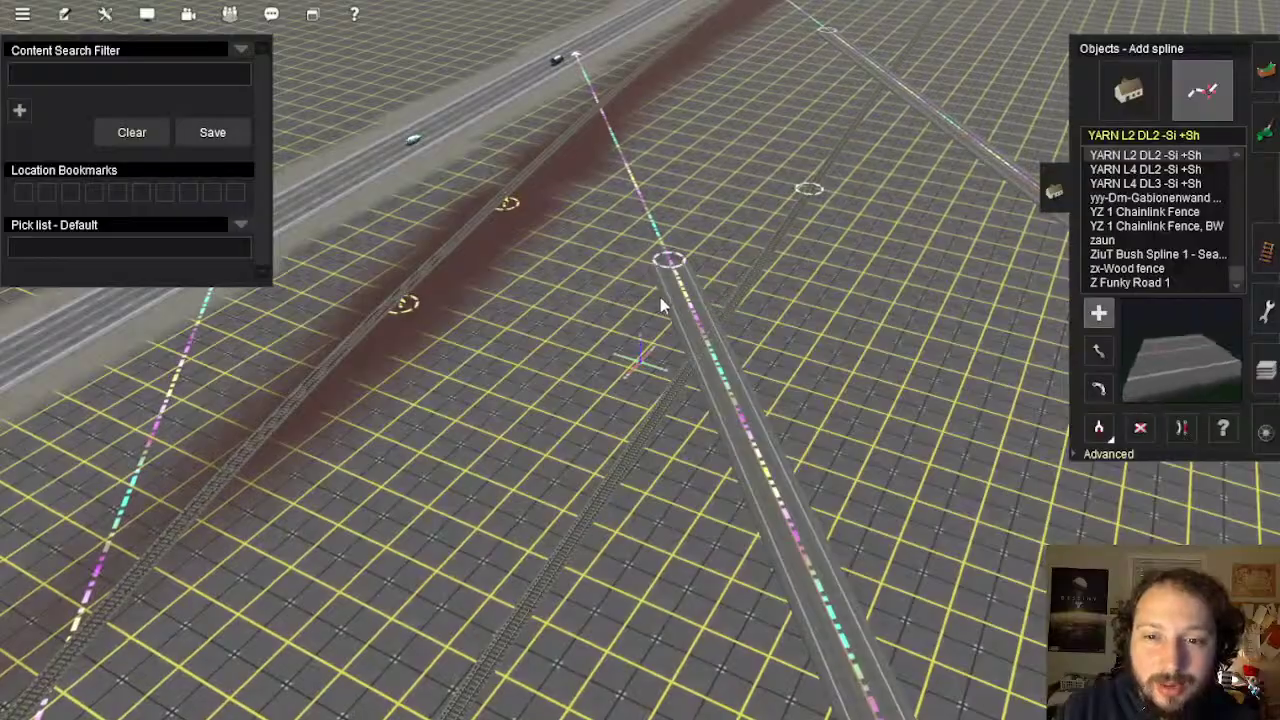
pyautogui.press('Left')
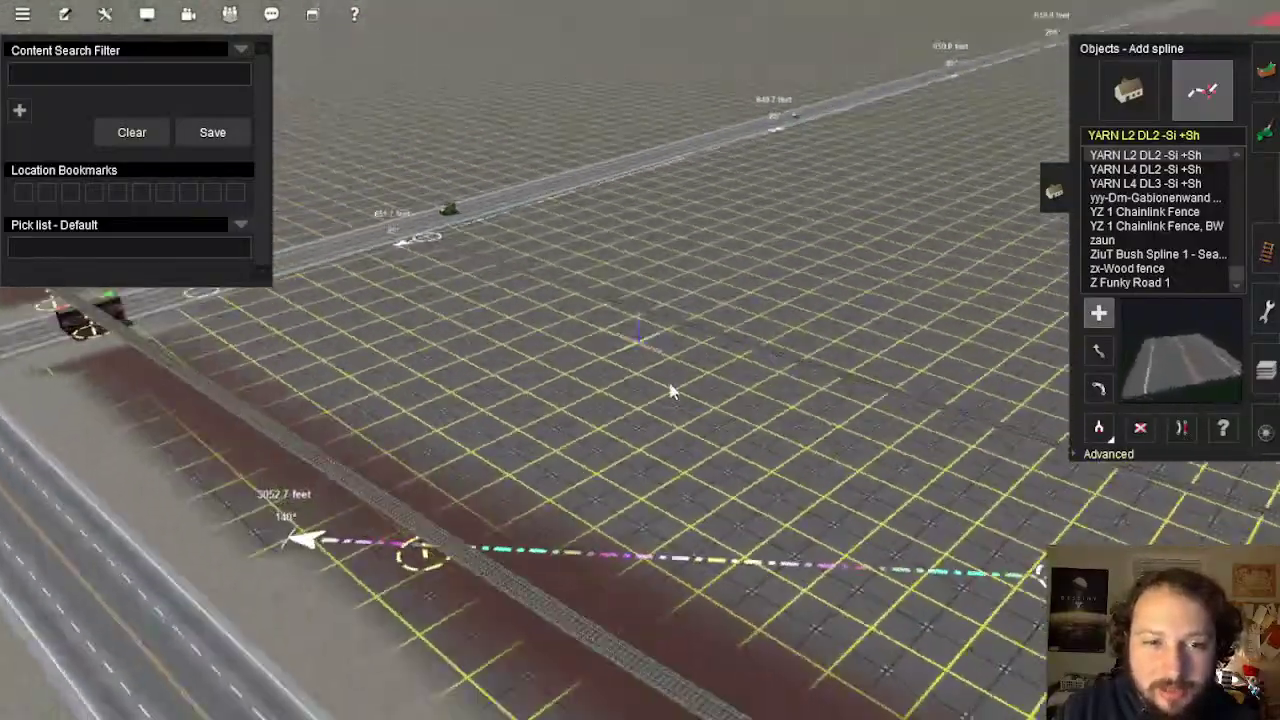
pyautogui.press('Left')
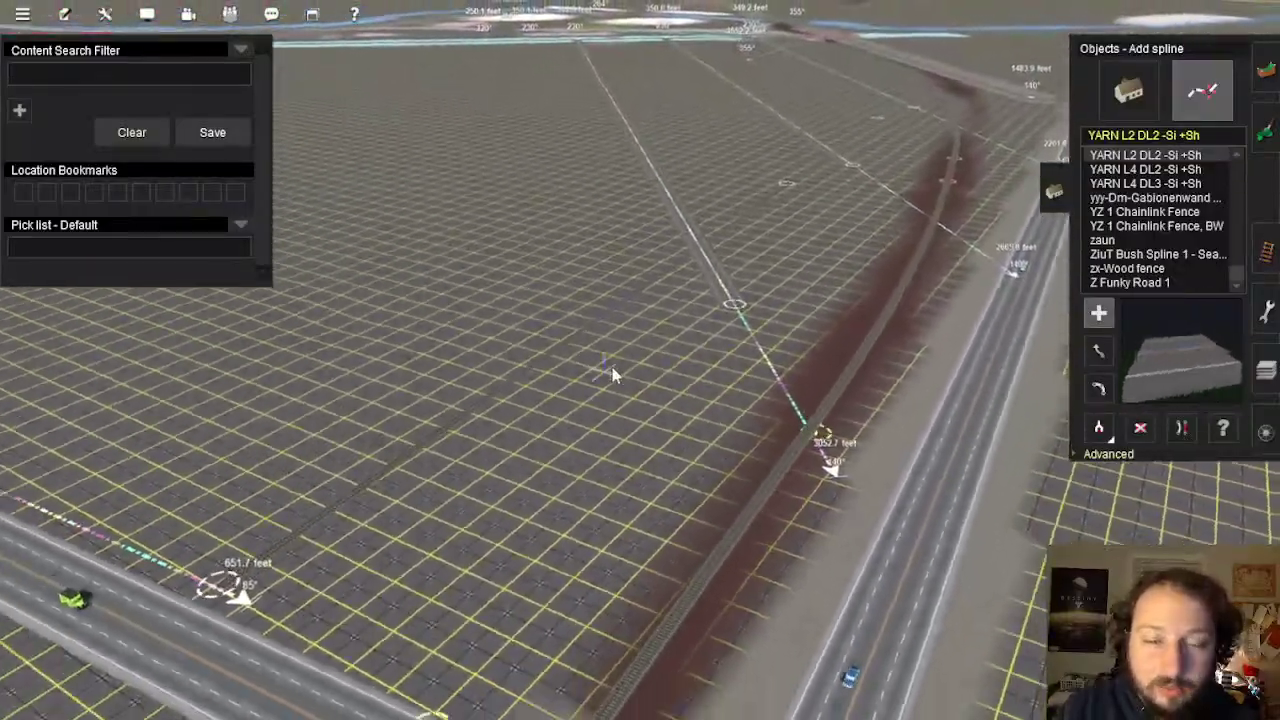
# Lay a YARN L2 DL2 -Si +Sh road from the crossroads on the light-blue painted strip straight to the wide highway
pyautogui.moveTo(612, 368)
pyautogui.mouseDown(button='right')
pyautogui.moveTo(642, 335)
pyautogui.moveTo(620, 129)
pyautogui.moveTo(717, 340)
pyautogui.moveTo(706, 346)
pyautogui.moveTo(645, 285)
pyautogui.moveTo(700, 300)
pyautogui.moveTo(690, 350)
pyautogui.moveTo(636, 448)
pyautogui.mouseUp(button='right')
pyautogui.moveTo(621, 320); pyautogui.dragTo(620, 241)
pyautogui.scroll(-3, 621, 280)
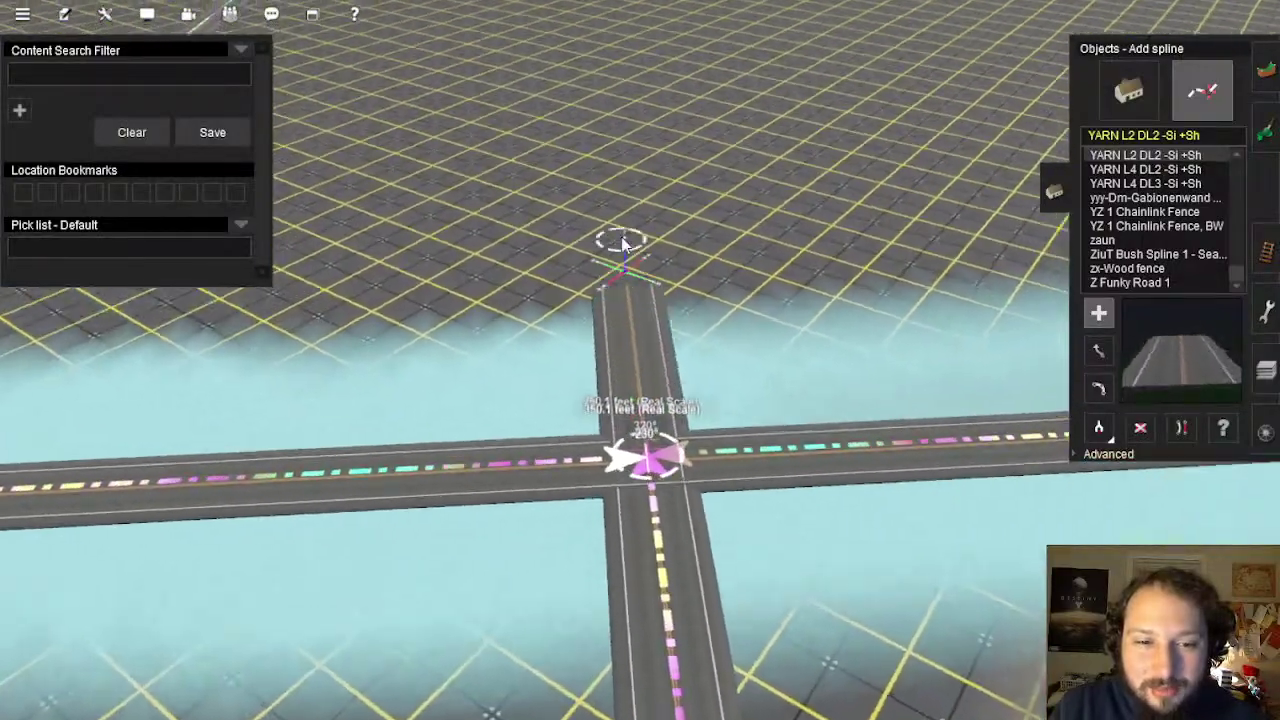
pyautogui.rightClick(621, 243)
pyautogui.scroll(-3, 640, 330)
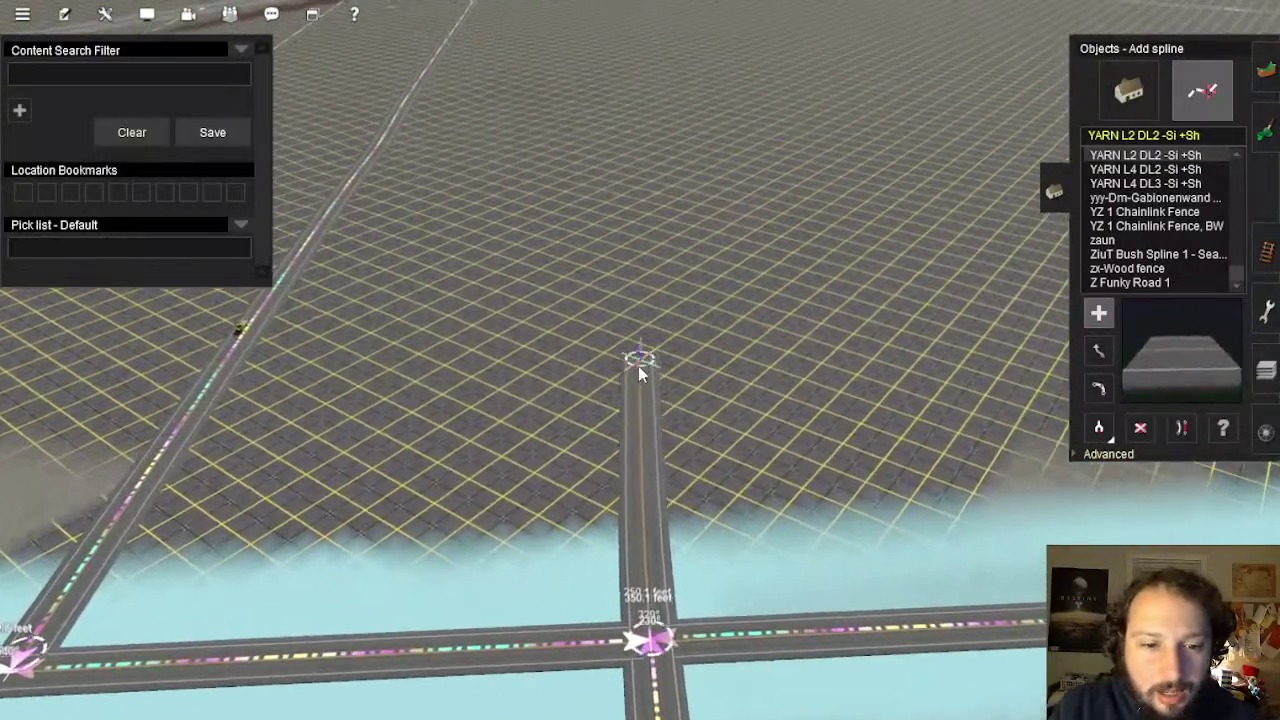
pyautogui.press('Left')
pyautogui.press('Down')
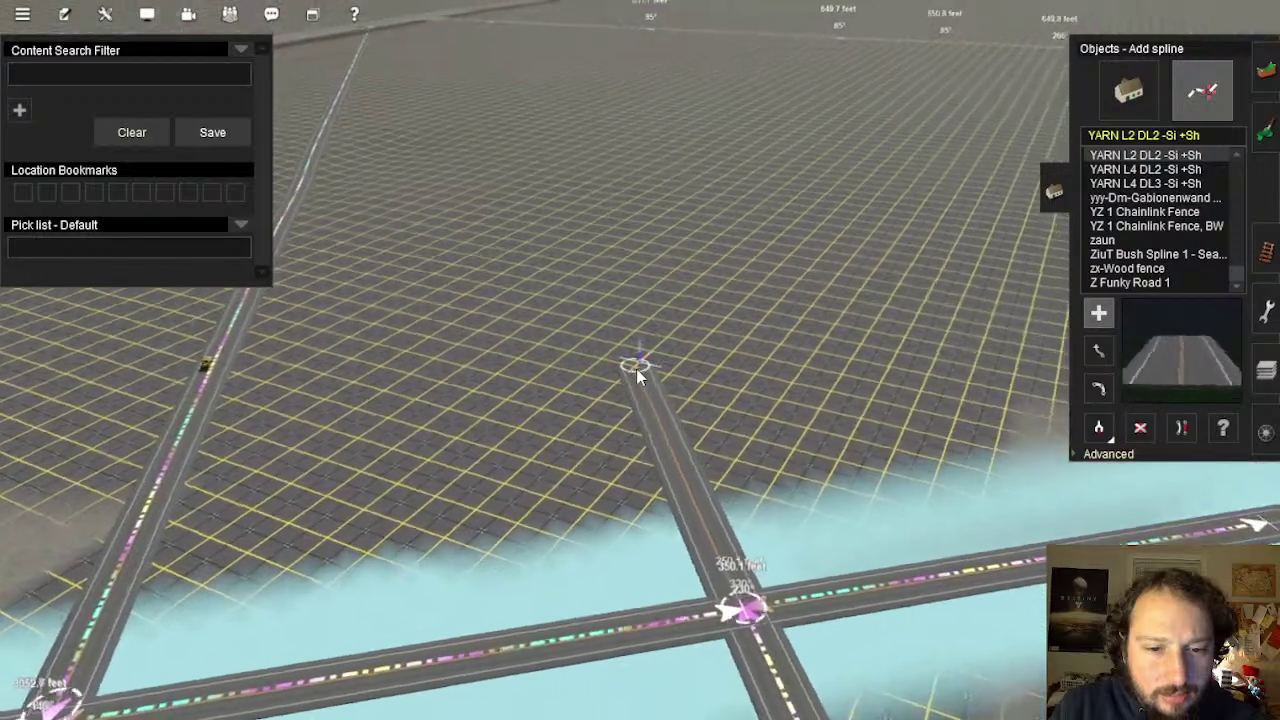
pyautogui.press('Left')
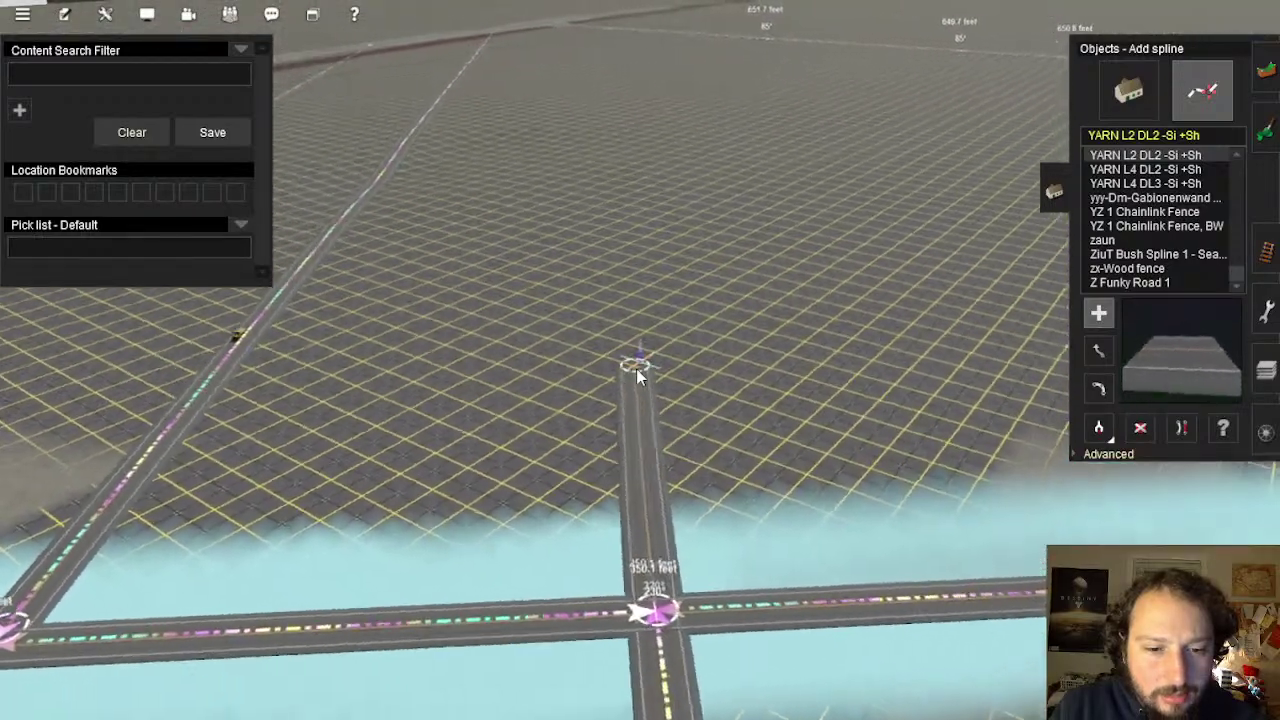
pyautogui.rightClick(654, 118)
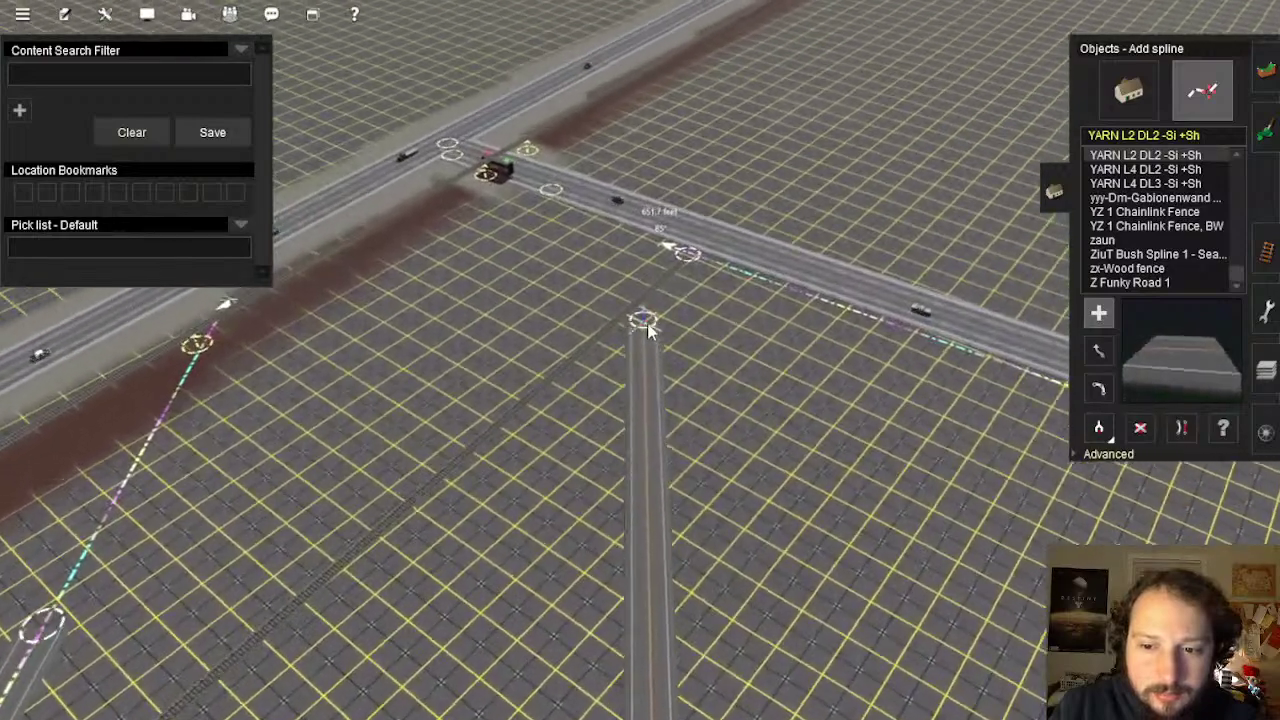
pyautogui.press('Up')
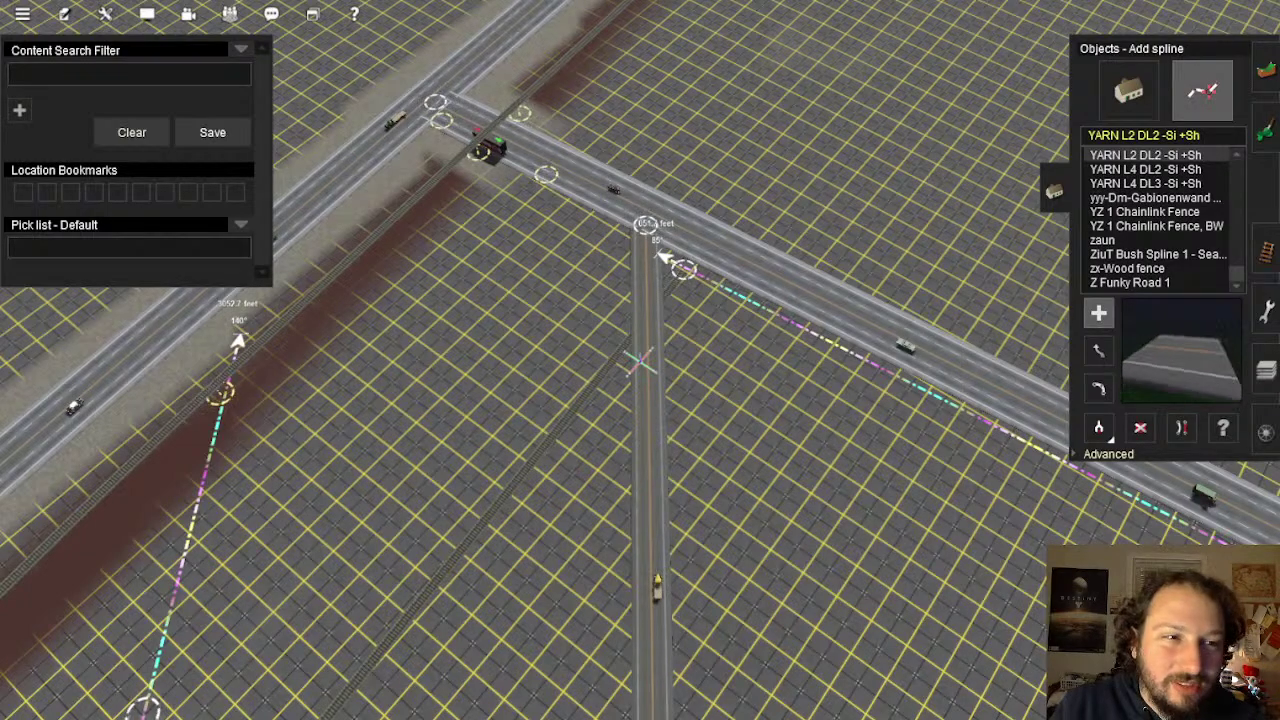
pyautogui.press('Down')
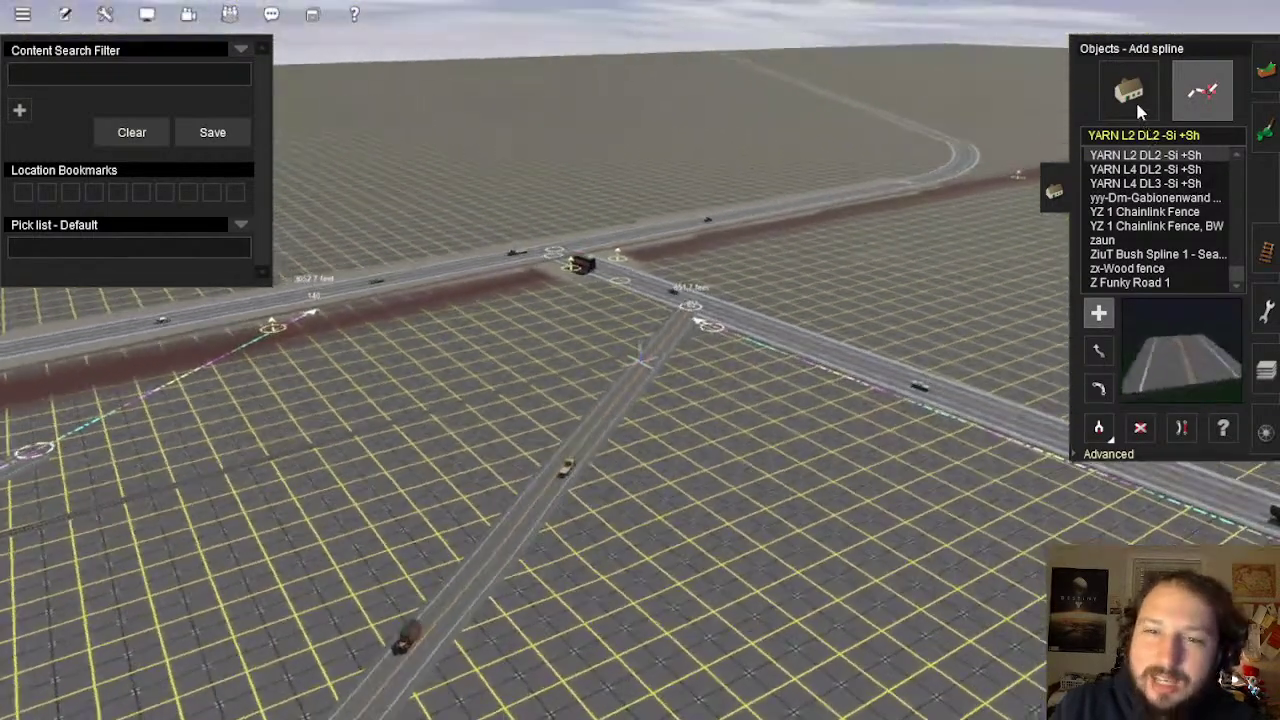
# Search the objects for "push" and place a Push pin blue beside the new road near the highway
pyautogui.click(1135, 99)
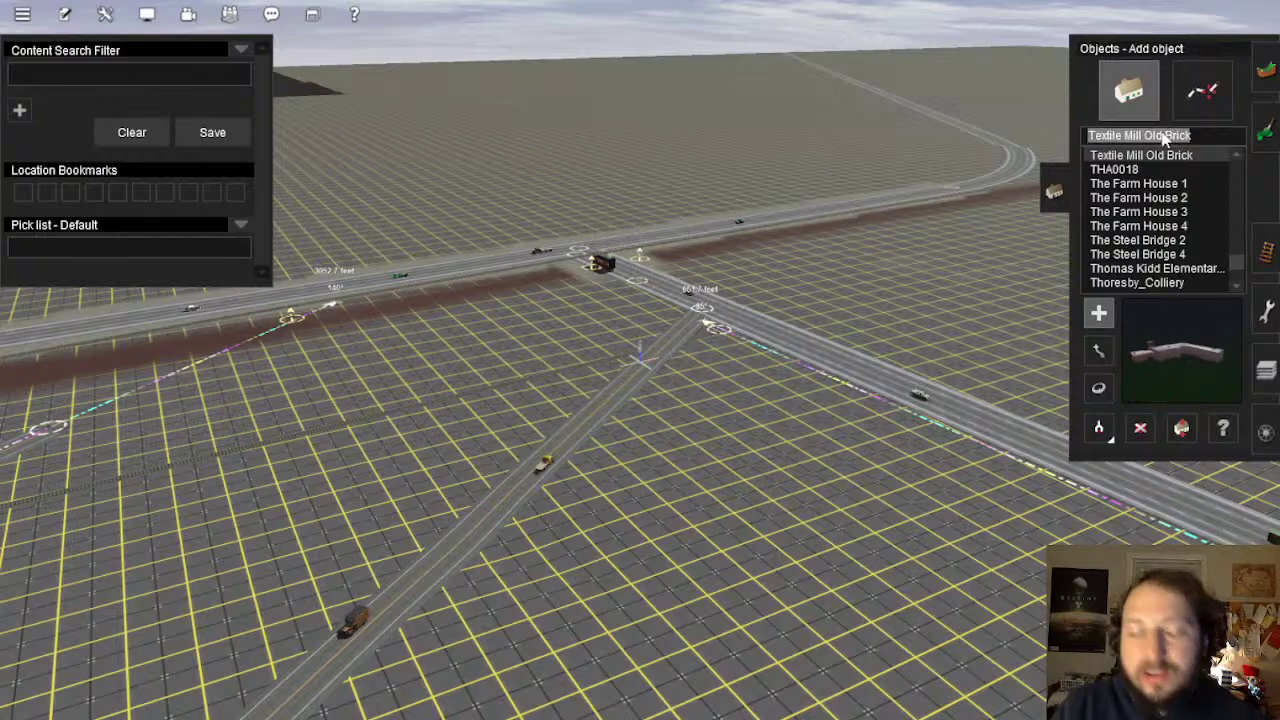
pyautogui.write('push')
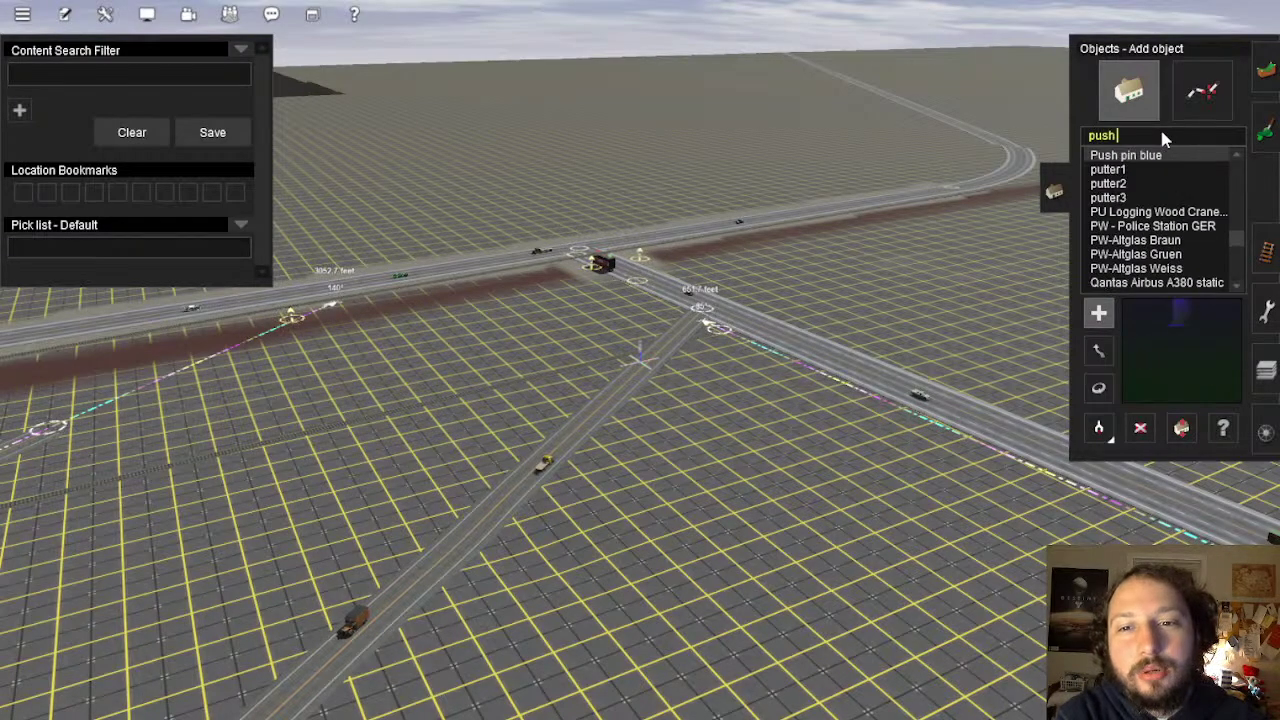
pyautogui.rightClick(785, 548)
pyautogui.press('Left')
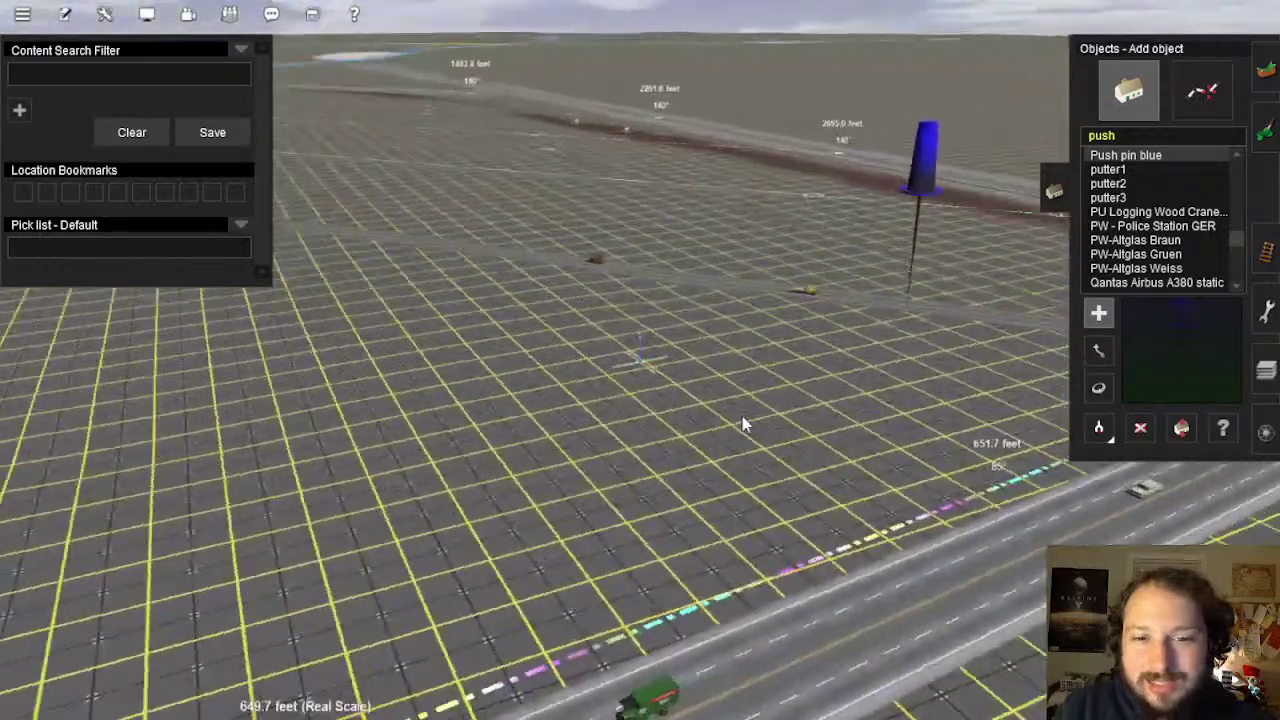
pyautogui.press('Left')
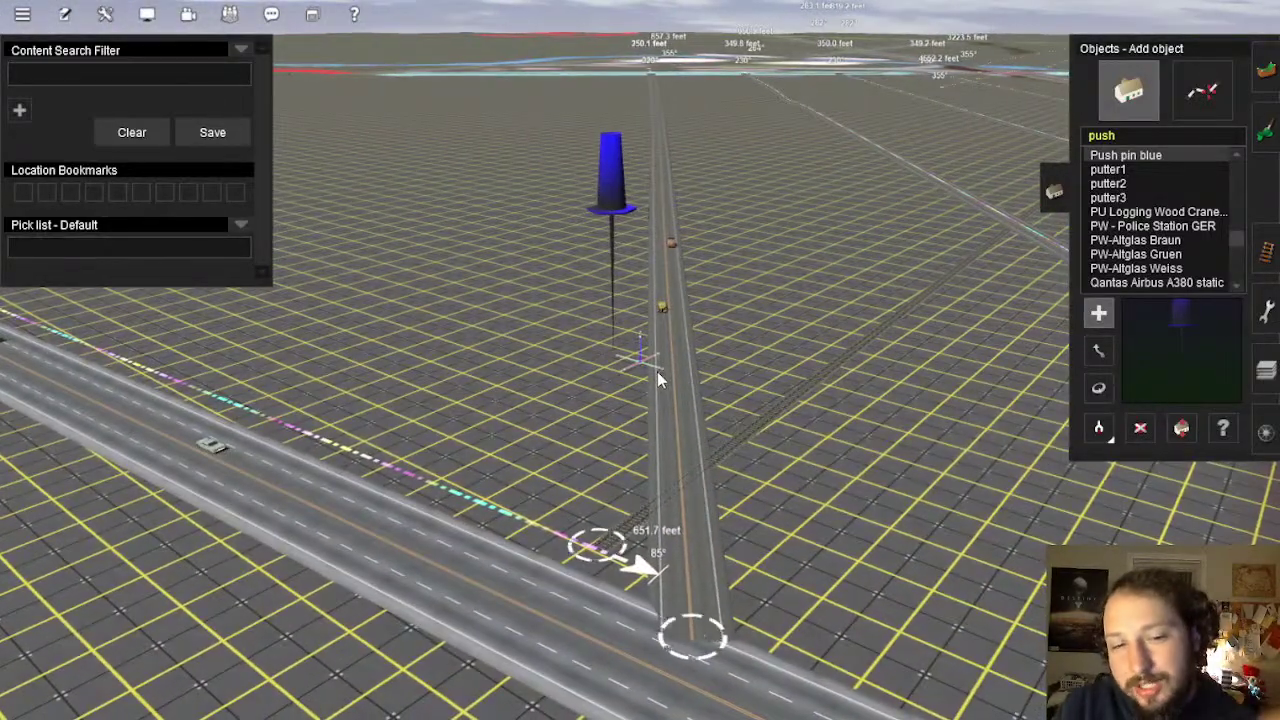
# Examine the new road, its crossroads on the light-blue strip and the surrounding street layout in perspective and from overhead
pyautogui.rightClick(641, 166)
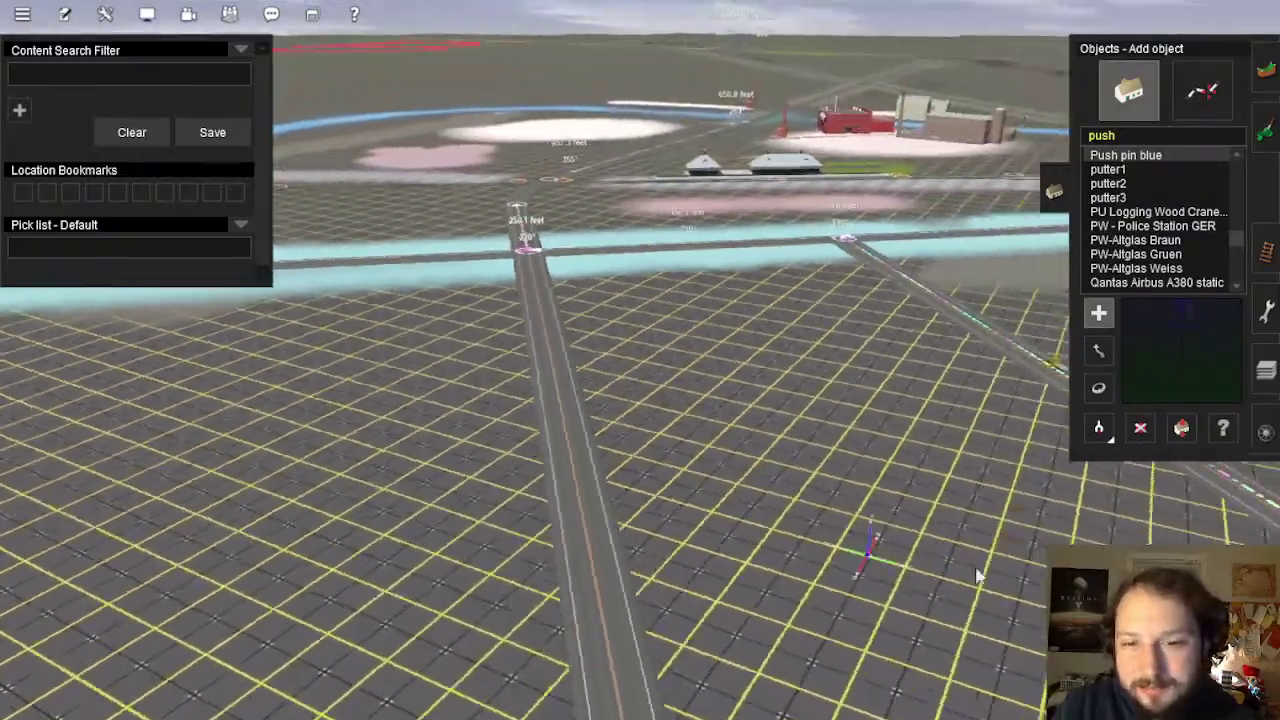
pyautogui.press('Right')
pyautogui.rightClick(643, 612)
pyautogui.rightClick(504, 435)
pyautogui.rightClick(510, 364)
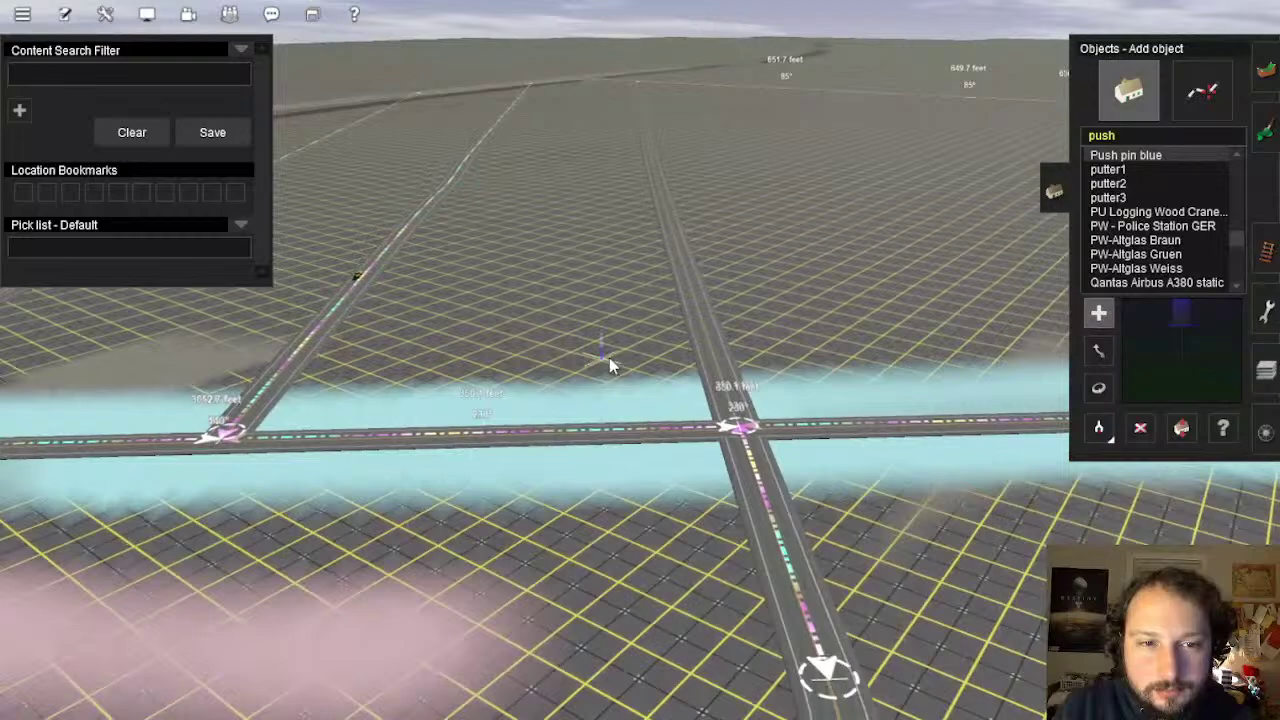
pyautogui.rightClick(628, 364)
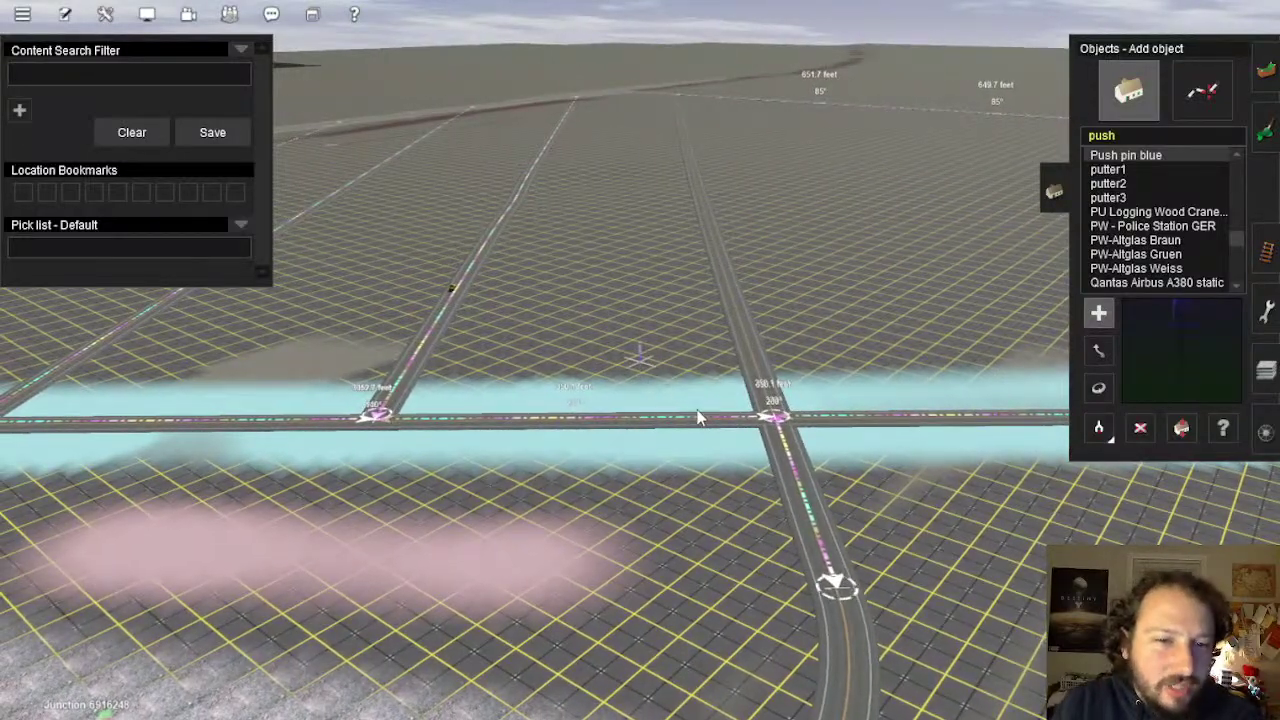
pyautogui.scroll(-10, 664, 324)
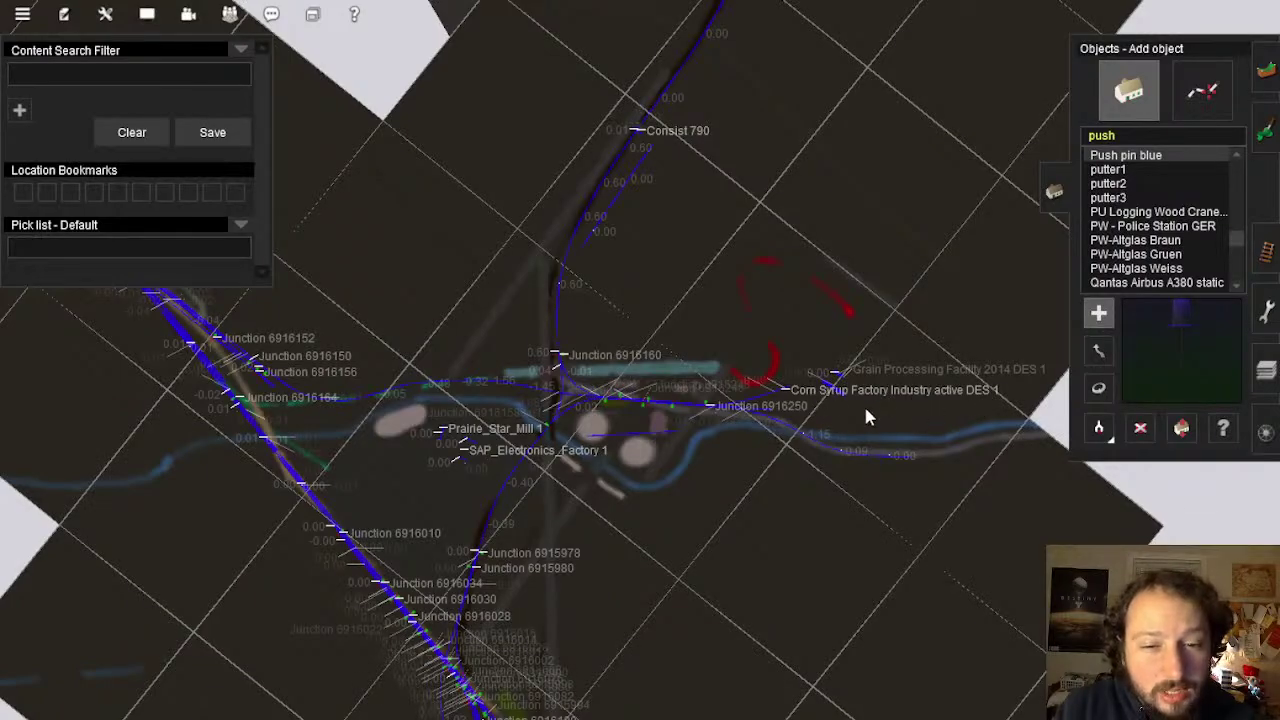
pyautogui.scroll(10, 648, 352)
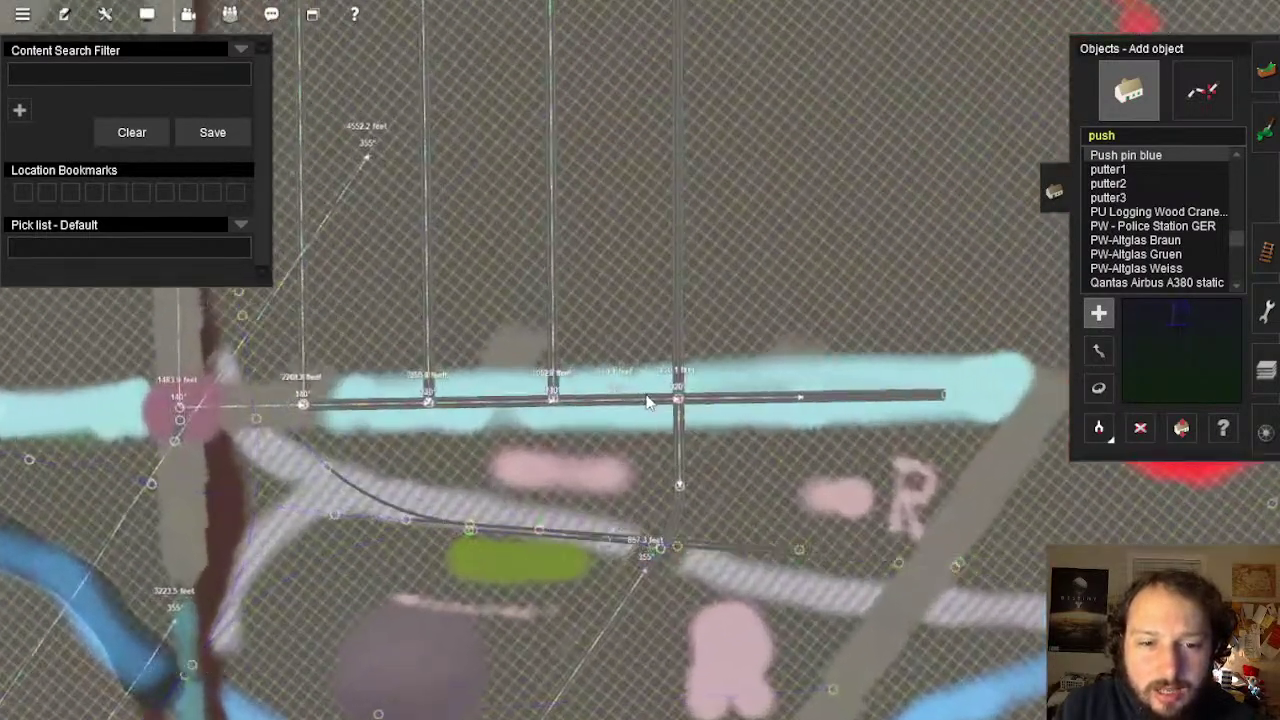
pyautogui.scroll(3, 654, 362)
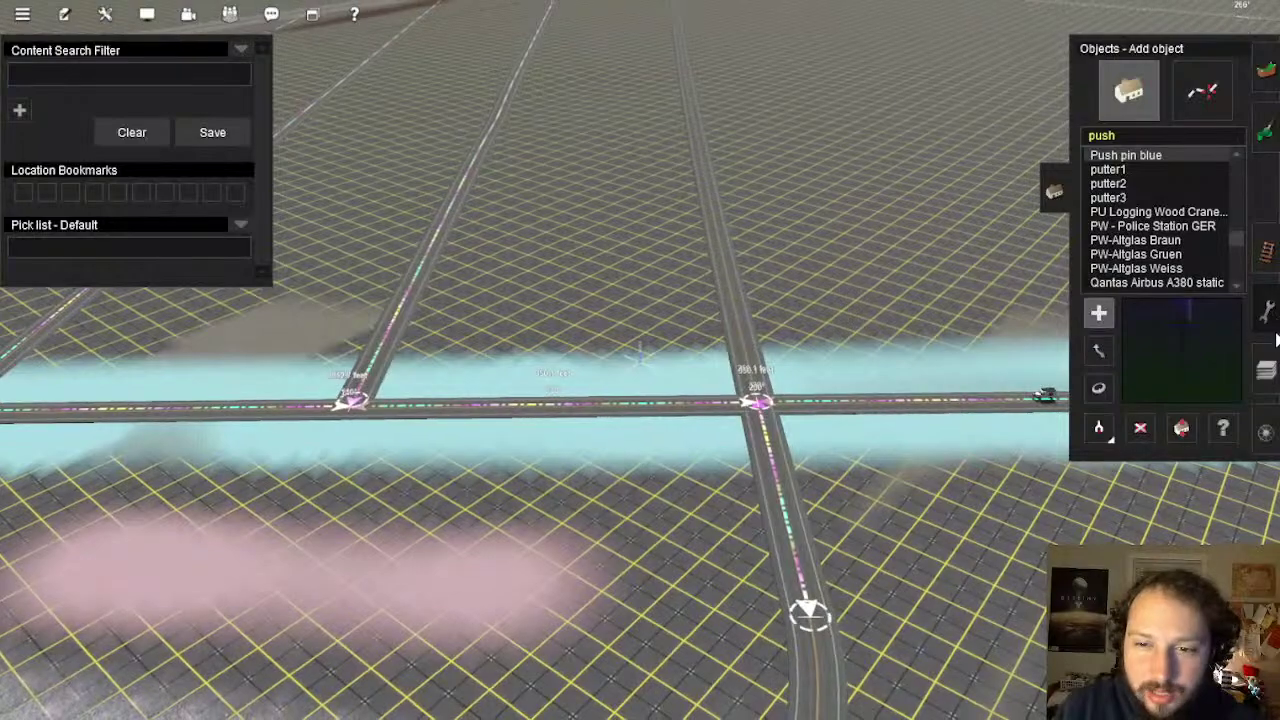
# Add a ruler about 350 feet long from the end of the neighboring street toward the new road
pyautogui.click(1268, 311)
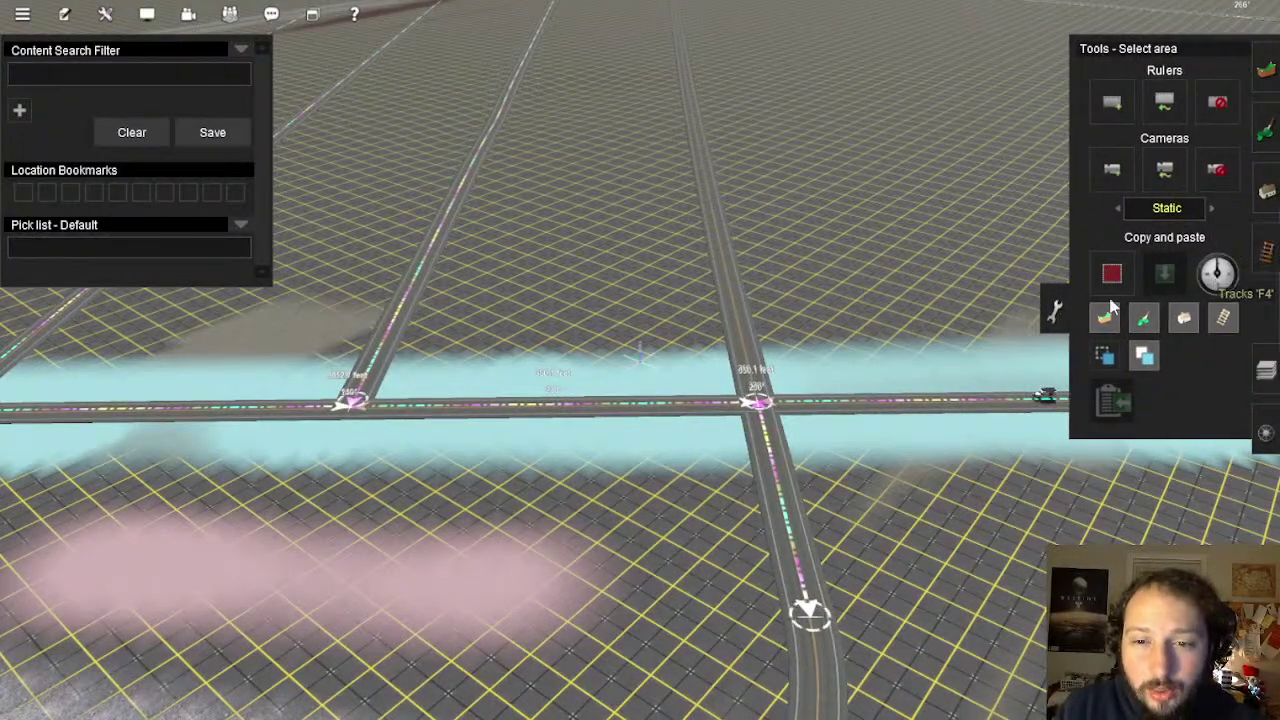
pyautogui.moveTo(716, 247)
pyautogui.mouseDown(button='right')
pyautogui.moveTo(640, 109)
pyautogui.moveTo(517, 379)
pyautogui.moveTo(481, 410)
pyautogui.moveTo(555, 534)
pyautogui.moveTo(597, 514)
pyautogui.moveTo(651, 363)
pyautogui.moveTo(657, 63)
pyautogui.moveTo(643, 57)
pyautogui.moveTo(605, 86)
pyautogui.moveTo(642, 346)
pyautogui.moveTo(930, 298)
pyautogui.mouseUp(button='right')
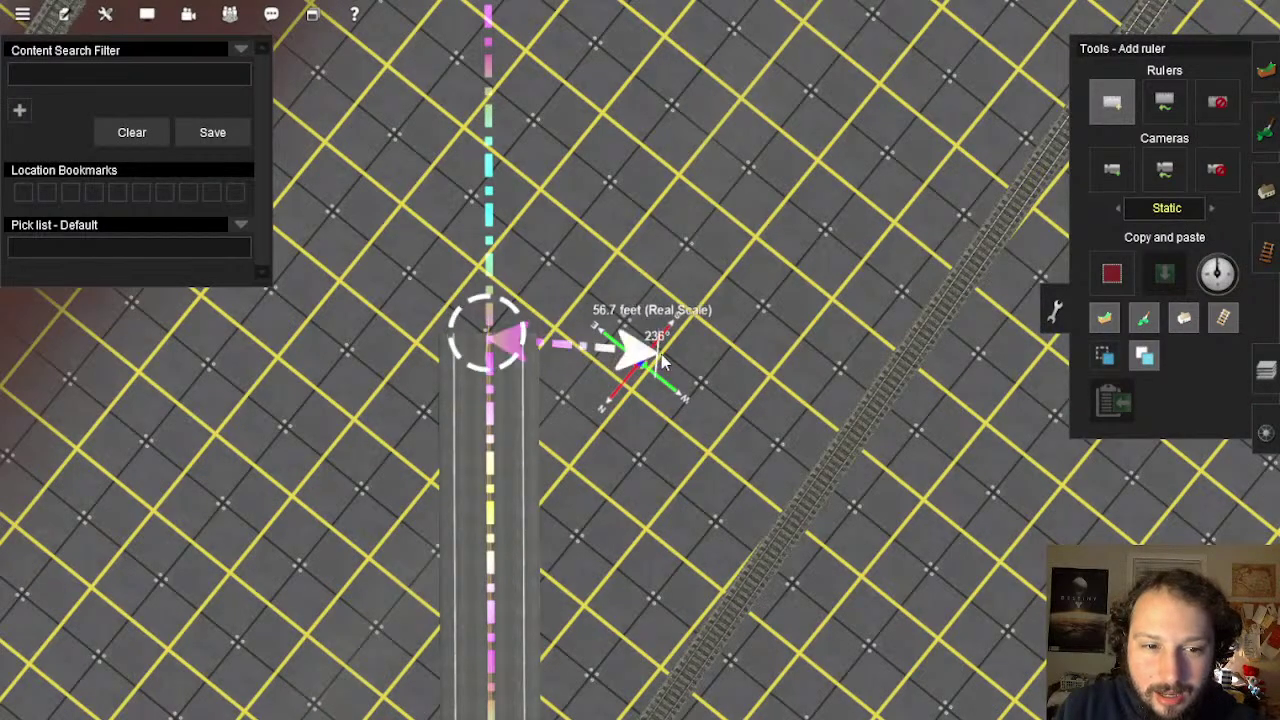
pyautogui.moveTo(661, 362); pyautogui.dragTo(696, 363)
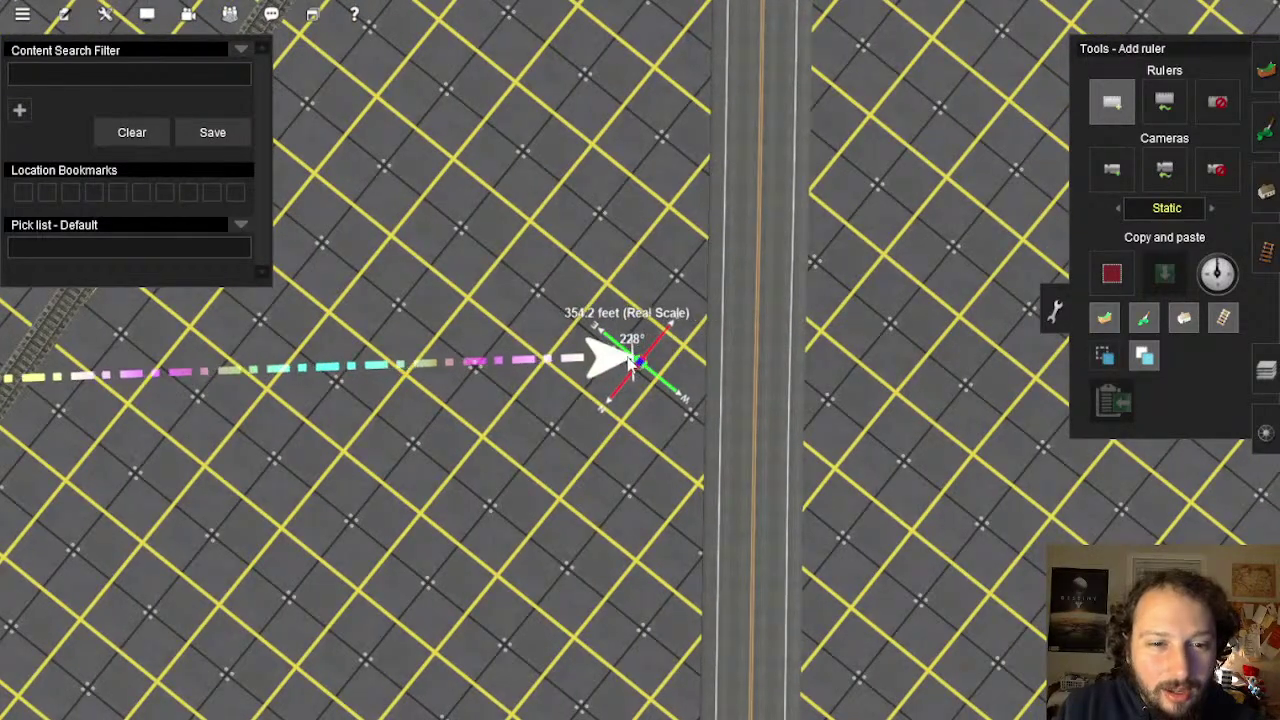
pyautogui.scroll(-4, 623, 356)
pyautogui.press('Right')
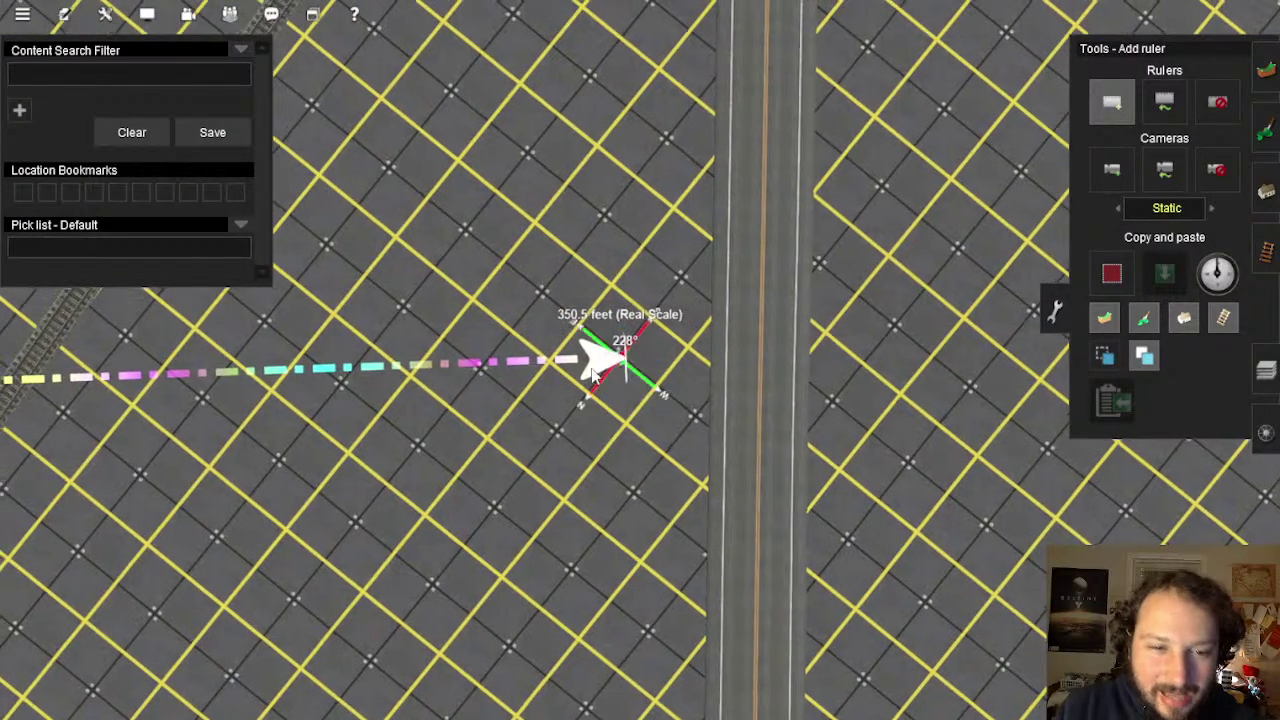
pyautogui.press('Down')
pyautogui.moveTo(667, 362); pyautogui.dragTo(1211, 257, button='right')
pyautogui.press('Right')
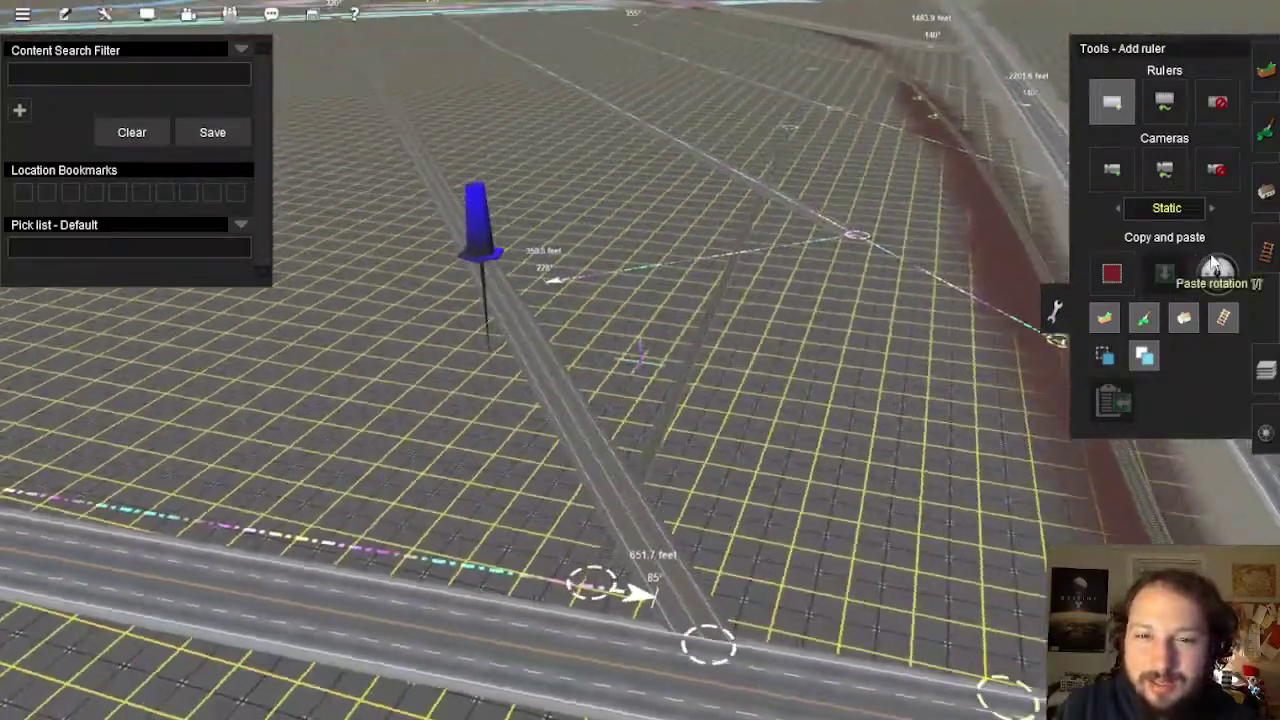
# Move the highway end of the new road off the highway so the road passes through the tip of the 350-foot ruler
pyautogui.click(1263, 200)
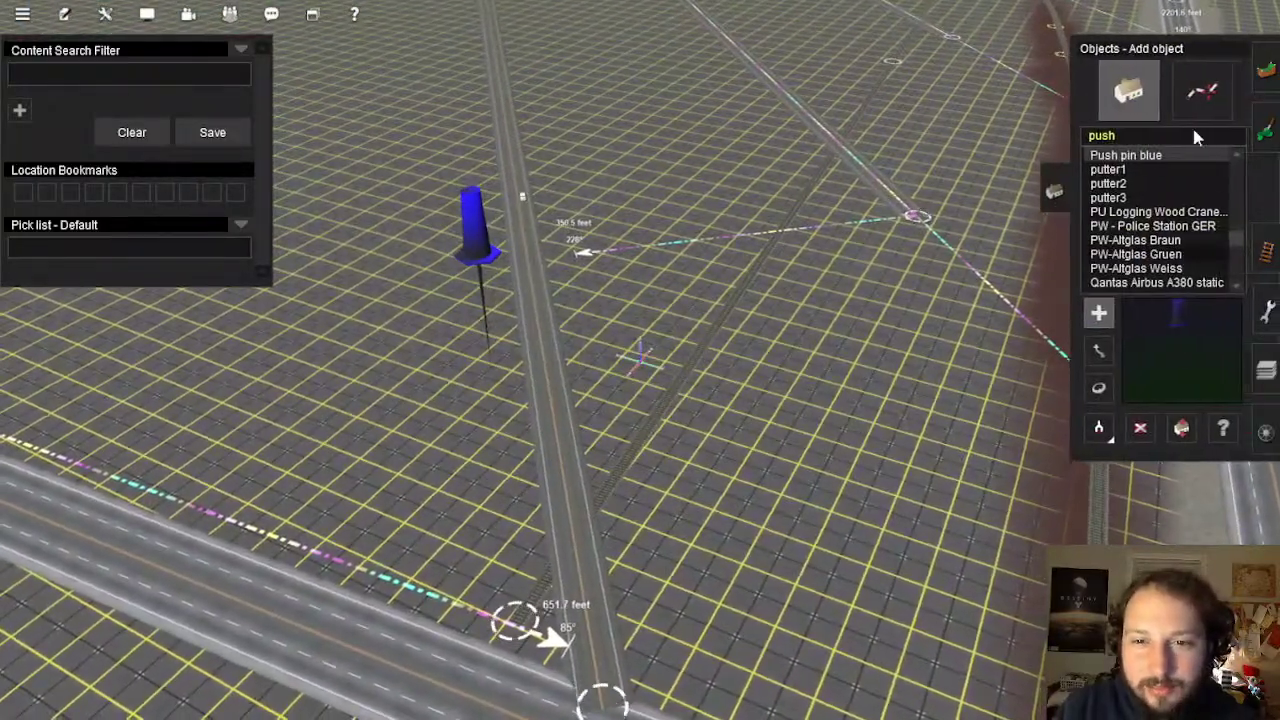
pyautogui.rightClick(567, 378)
pyautogui.scroll(-3, 568, 380)
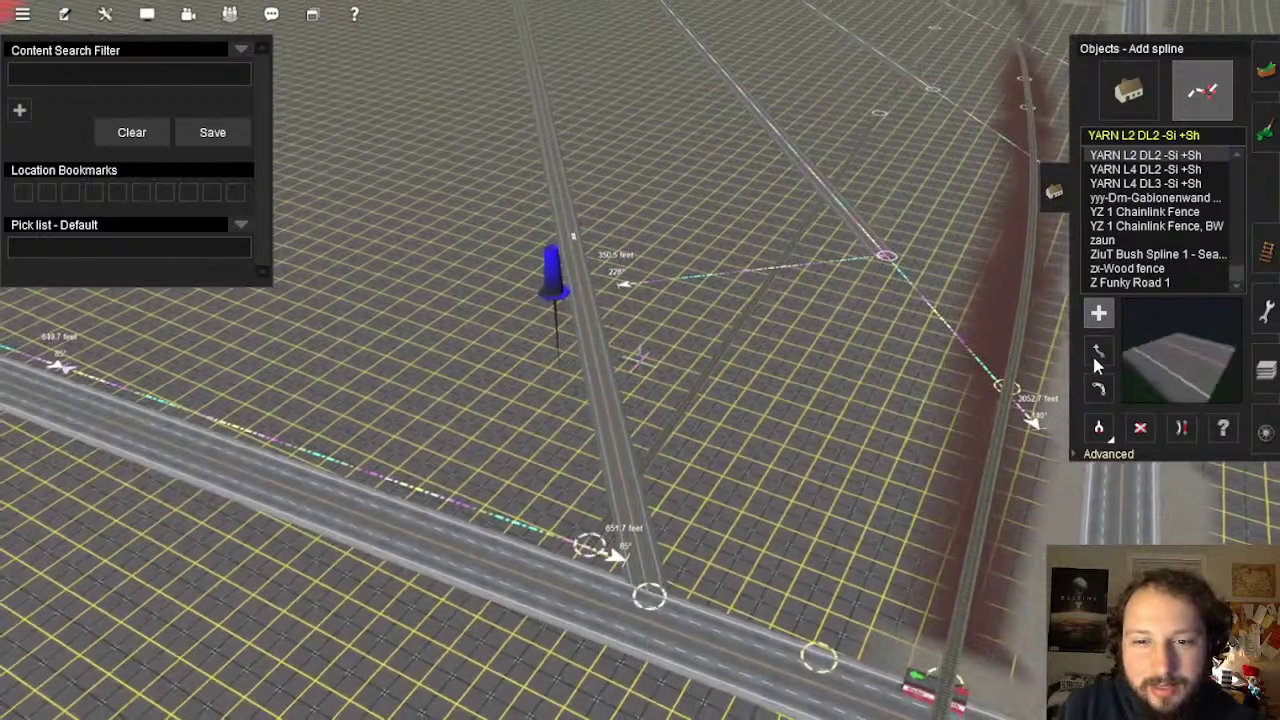
pyautogui.moveTo(680, 563); pyautogui.dragTo(713, 572)
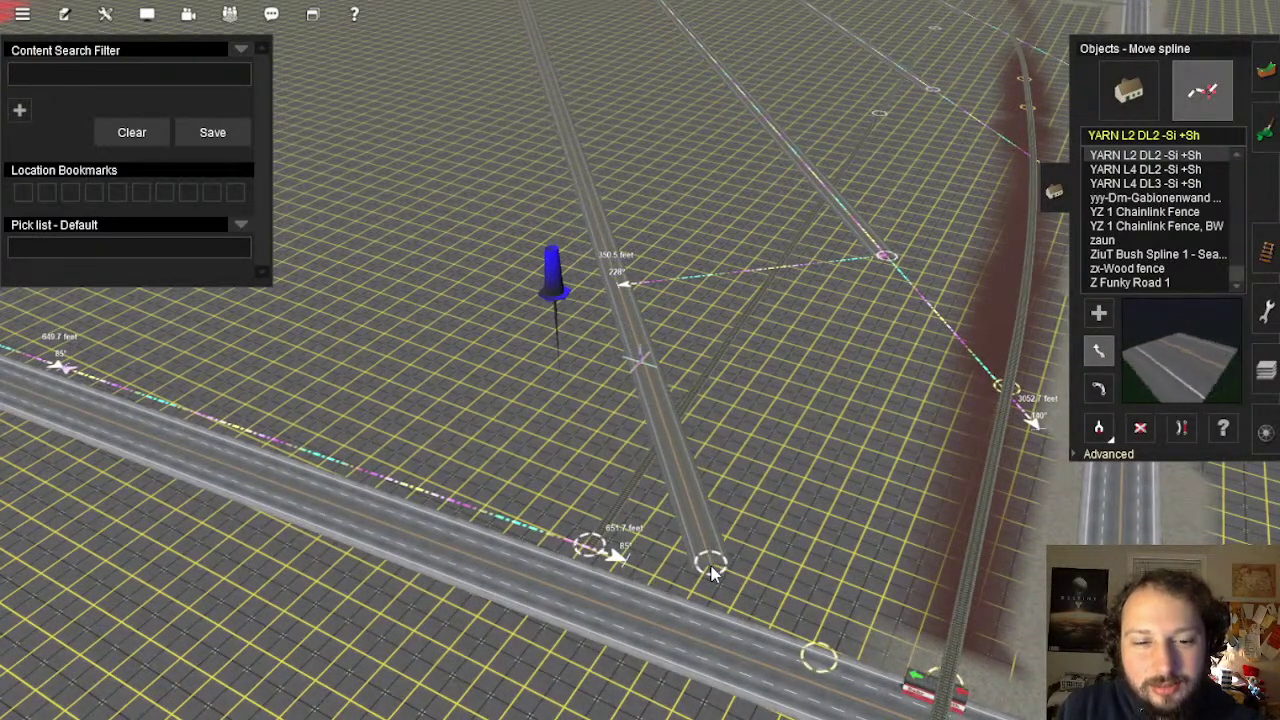
pyautogui.rightClick(692, 446)
pyautogui.press('Right')
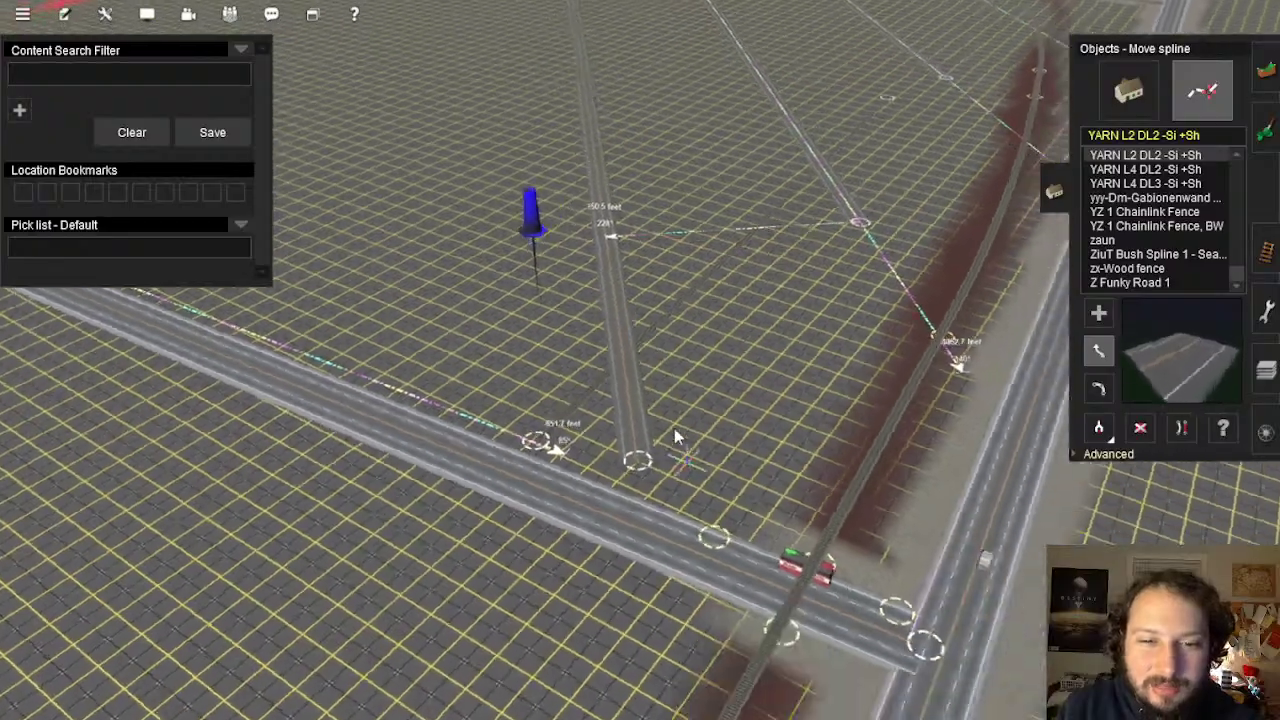
# Try to lay a YARN L2 DL2 -Si +Sh road from the ruler tip on the light-blue strip, and undo it
pyautogui.rightClick(628, 238)
pyautogui.scroll(-3, 645, 240)
pyautogui.rightClick(648, 212)
pyautogui.moveTo(648, 212); pyautogui.dragTo(614, 528, button='right')
pyautogui.press('Left')
pyautogui.press('Left')
pyautogui.press('Left')
pyautogui.scroll(6, 640, 368)
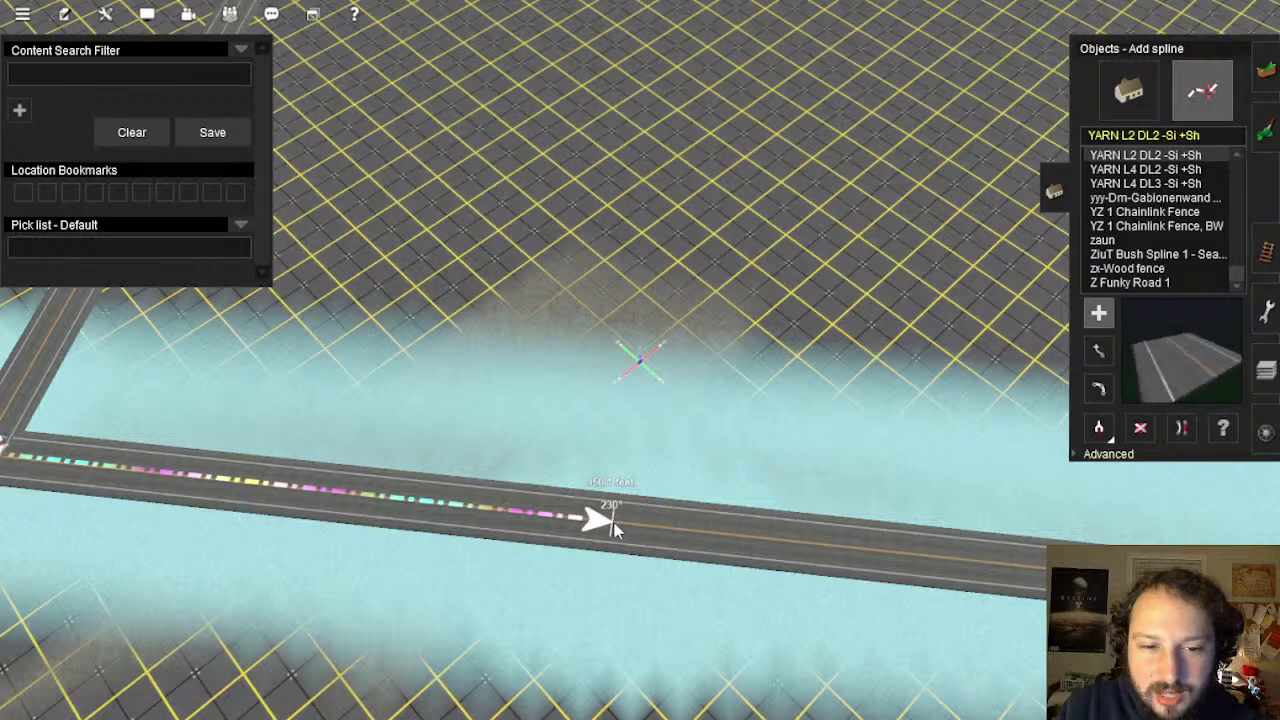
pyautogui.moveTo(612, 522); pyautogui.dragTo(650, 321)
pyautogui.press('Up')
pyautogui.scroll(-3, 652, 305)
pyautogui.hotkey('ctrl', 'z')
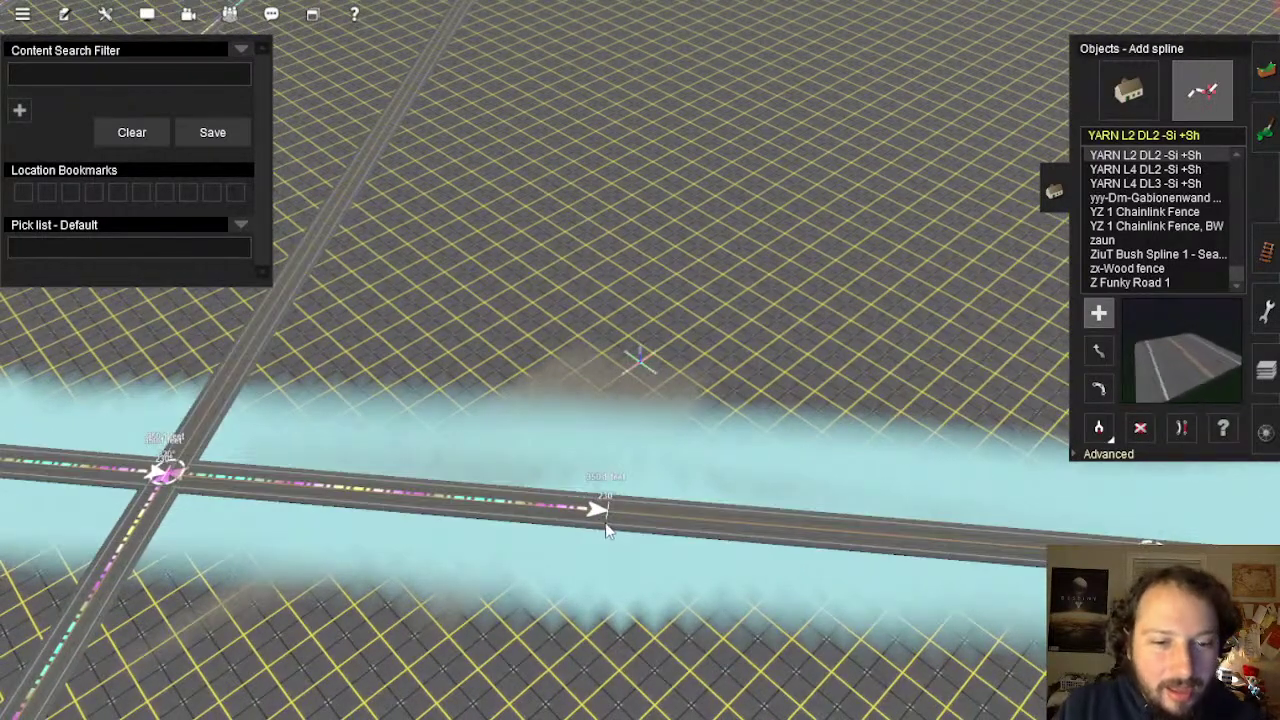
# Lay a YARN L2 DL2 -Si +Sh road from the 350-foot ruler tip on the light-blue strip toward the highway, ending just short of it
pyautogui.scroll(5, 606, 530)
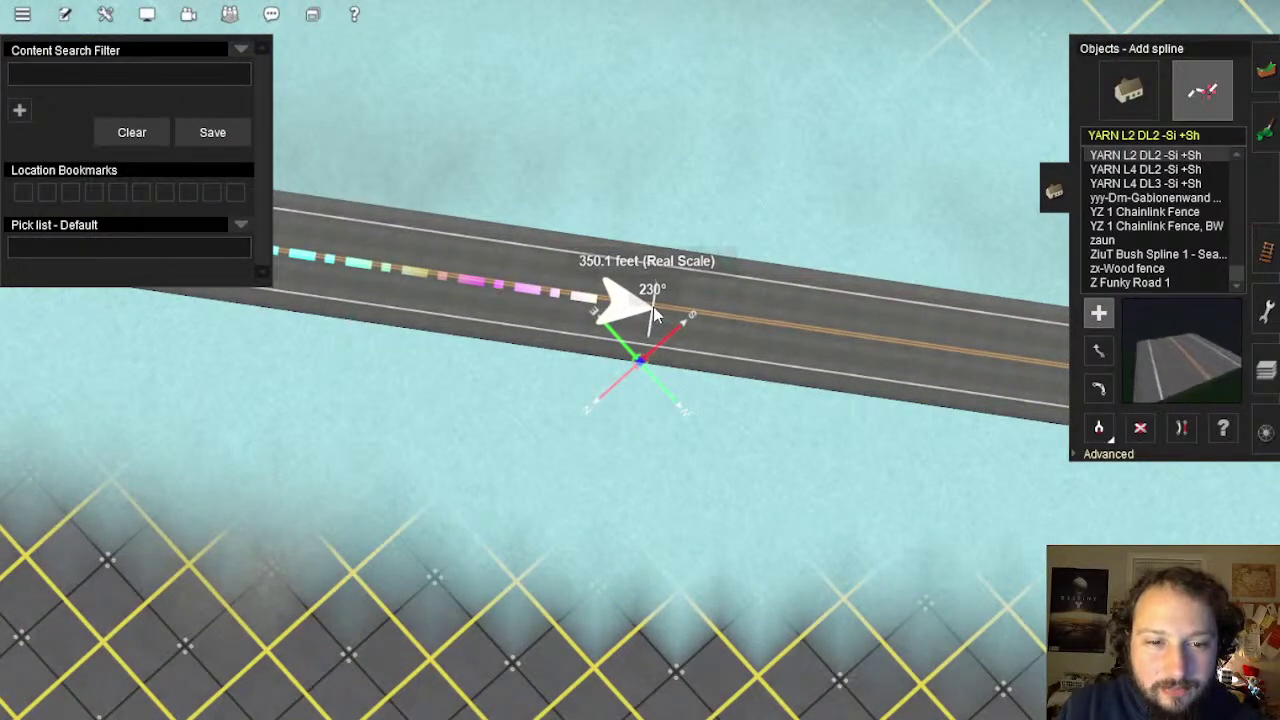
pyautogui.moveTo(653, 306); pyautogui.dragTo(623, 328)
pyautogui.press('Up')
pyautogui.scroll(-3, 630, 240)
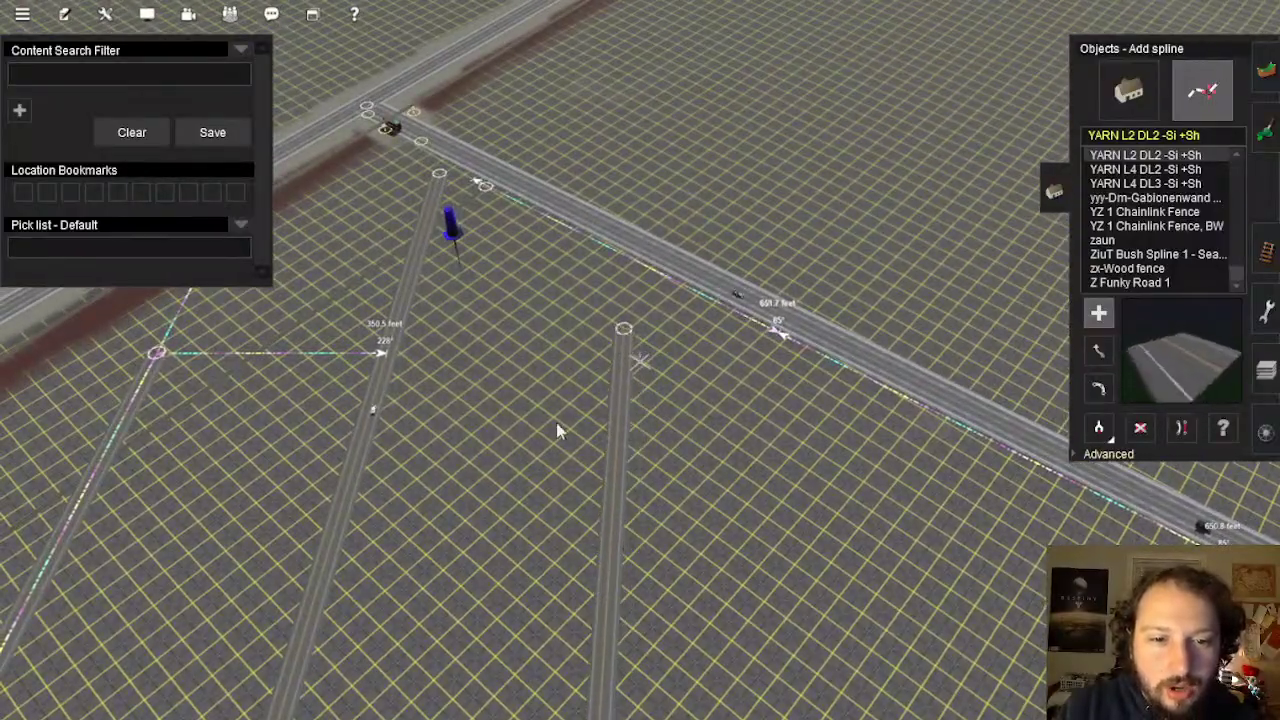
# Measure off the spacing to the next parallel two-lane street with a ruler about 349.9 feet long at 230°
pyautogui.rightClick(450, 420)
pyautogui.press('Left')
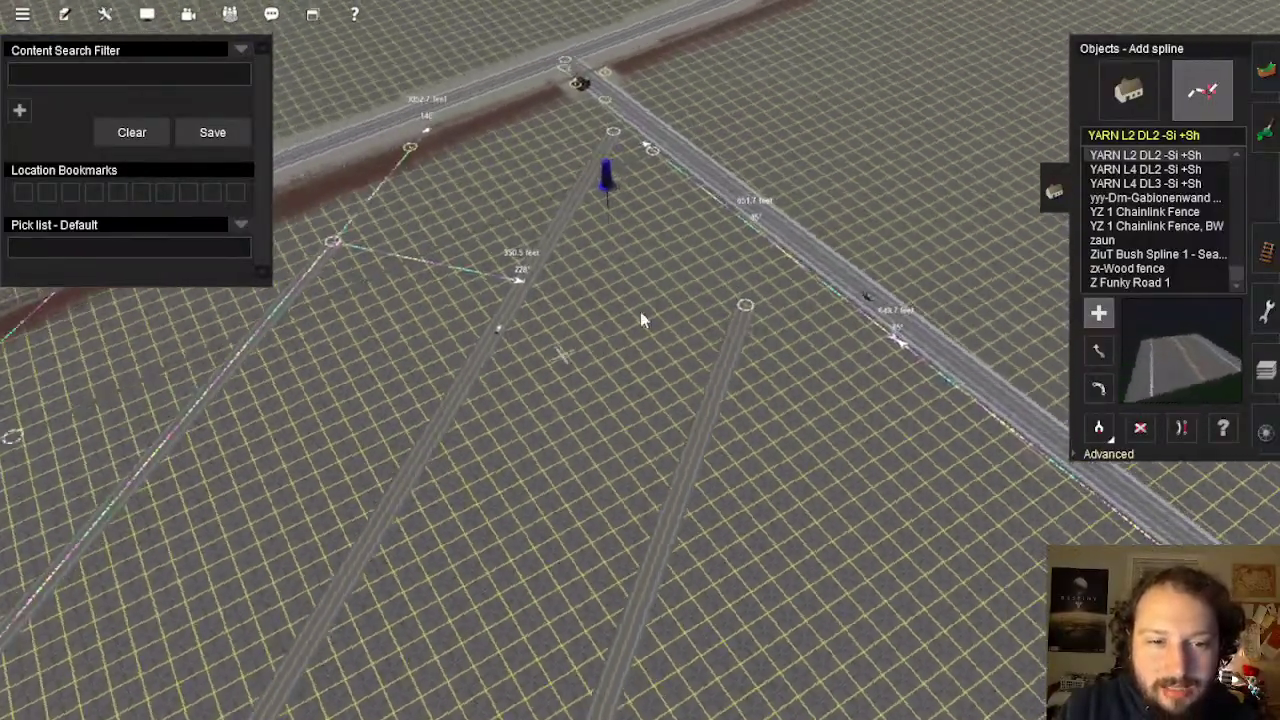
pyautogui.rightClick(645, 316)
pyautogui.scroll(3, 655, 312)
pyautogui.press('Right')
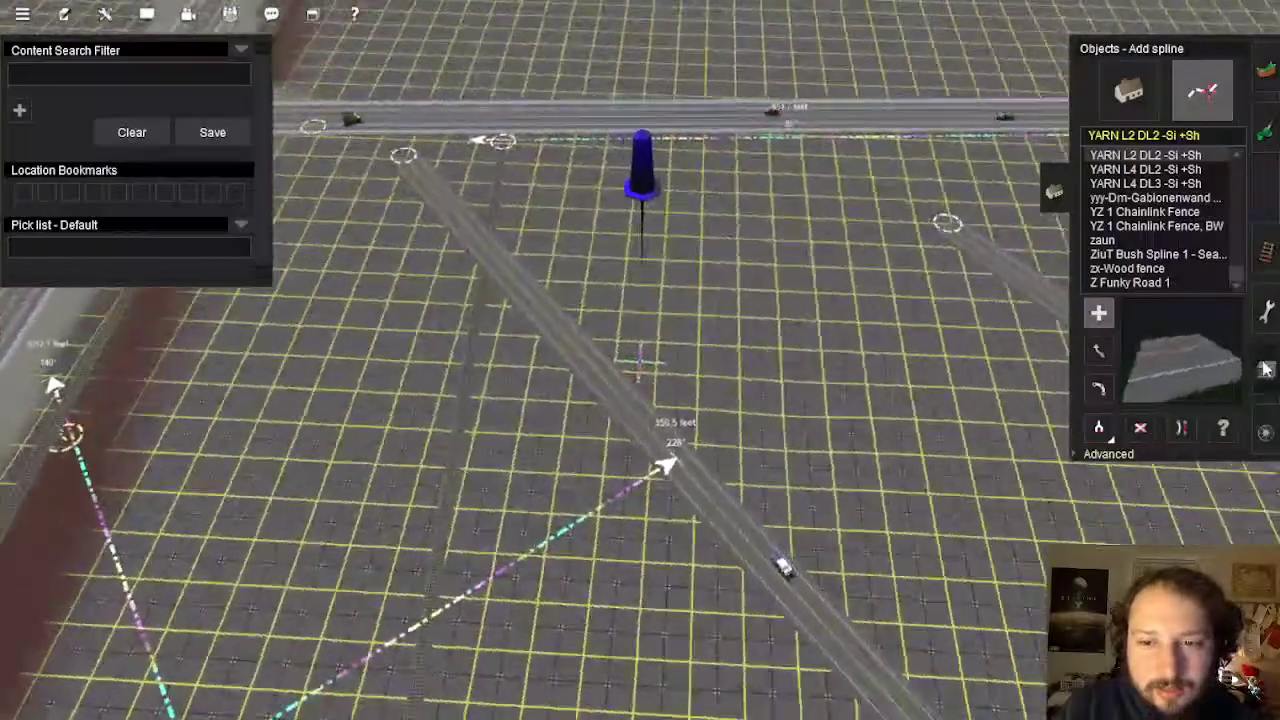
pyautogui.click(1265, 369)
pyautogui.click(1266, 311)
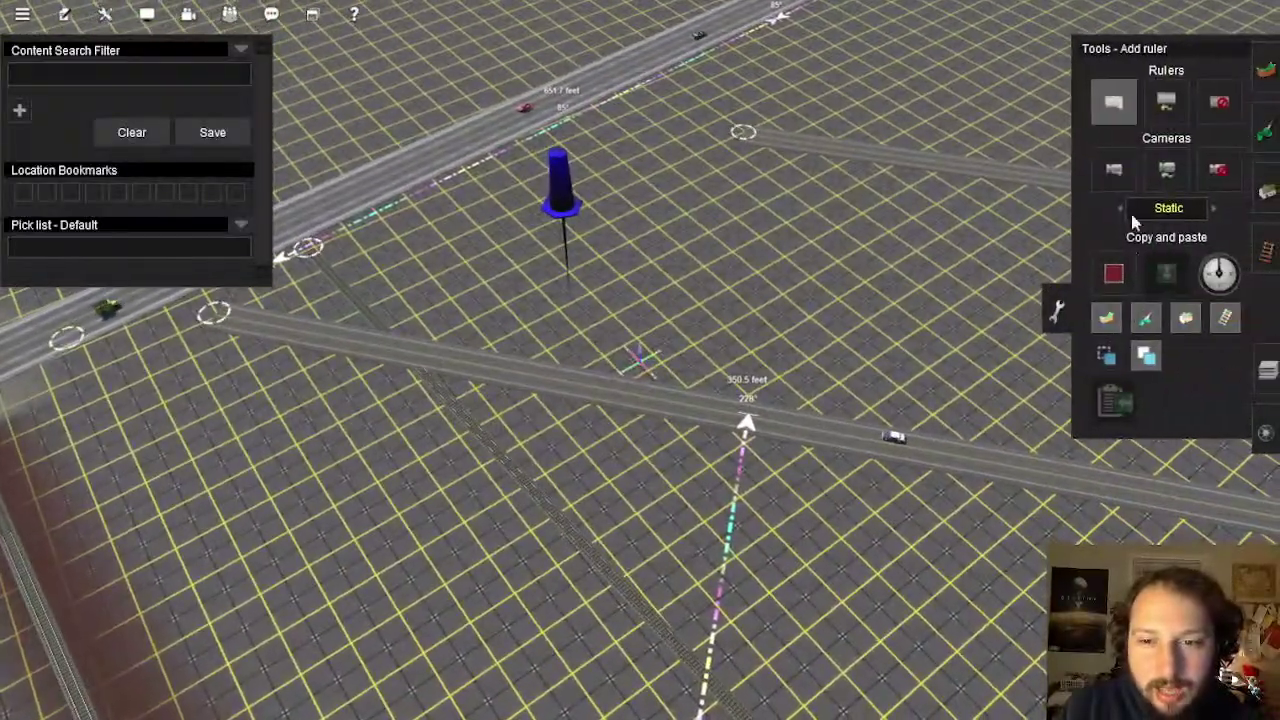
pyautogui.scroll(5, 664, 366)
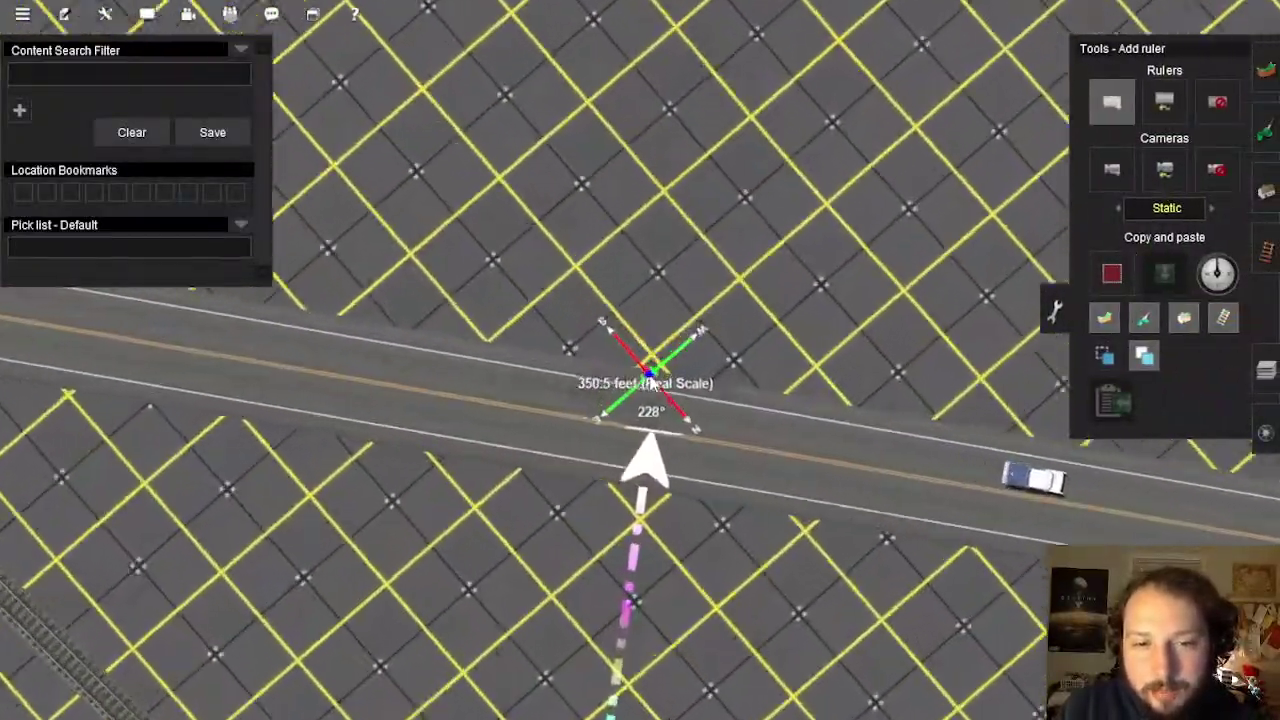
pyautogui.scroll(3, 610, 410)
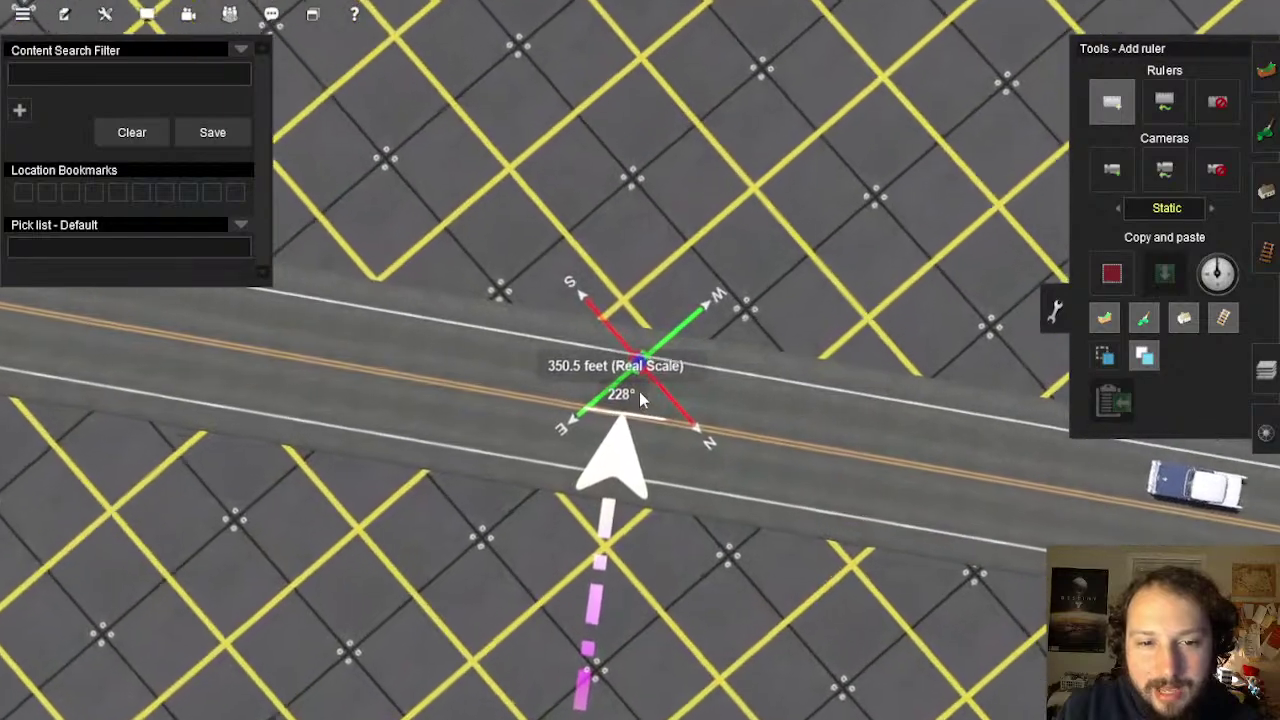
pyautogui.moveTo(622, 420); pyautogui.dragTo(714, 370)
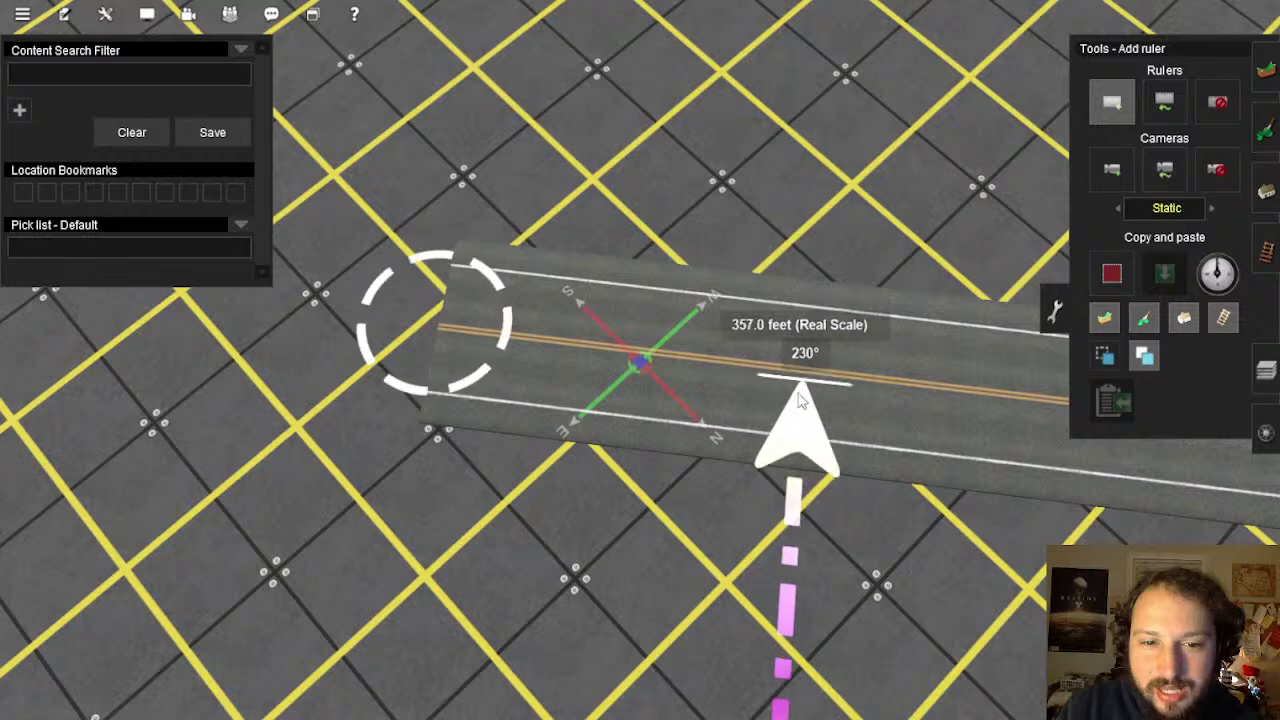
pyautogui.moveTo(790, 465); pyautogui.dragTo(790, 440)
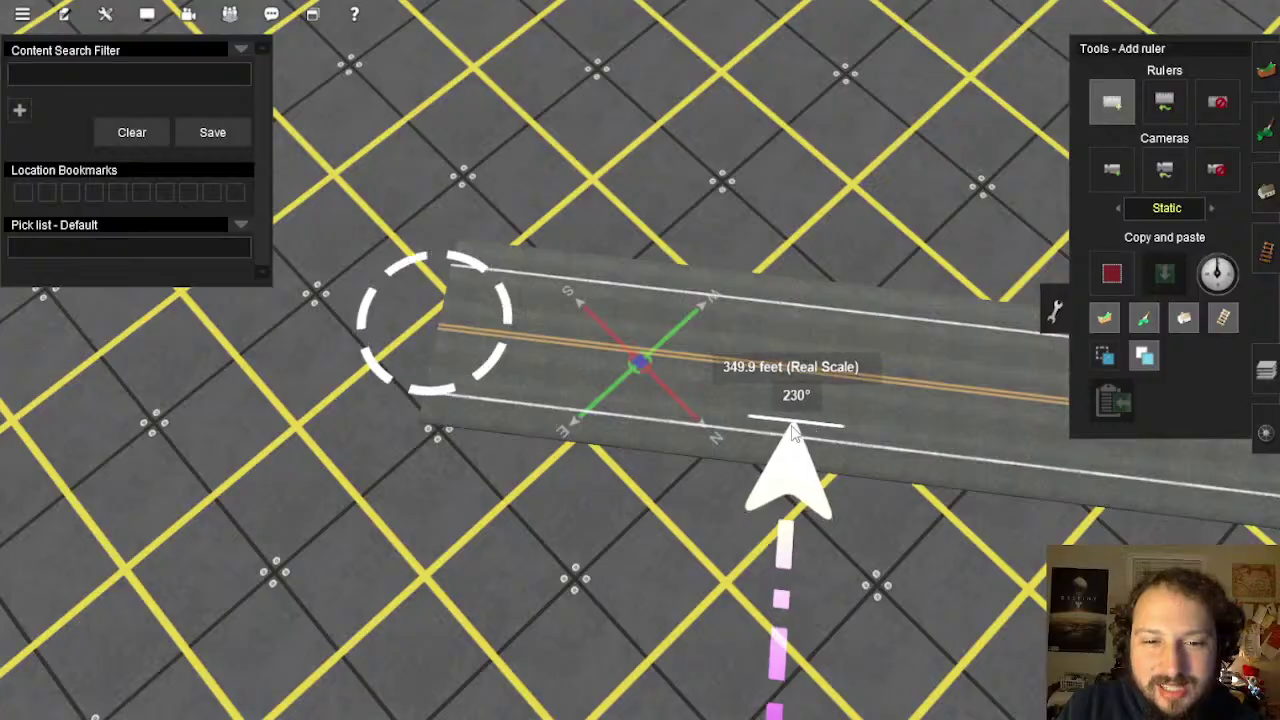
# Move the end of the two-lane street spline so its centreline lines up with the tip of the spacing ruler
pyautogui.moveTo(737, 688); pyautogui.dragTo(655, 545, button='right')
pyautogui.moveTo(487, 480); pyautogui.dragTo(700, 300, button='right')
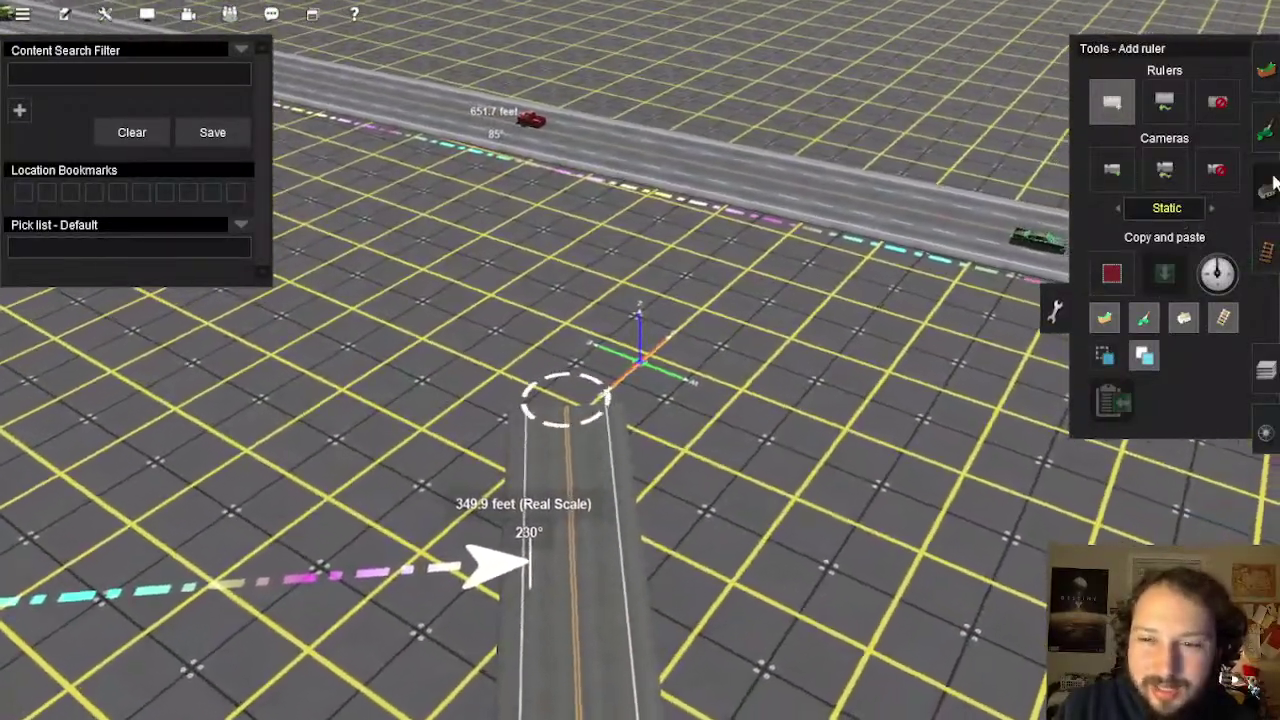
pyautogui.click(1265, 190)
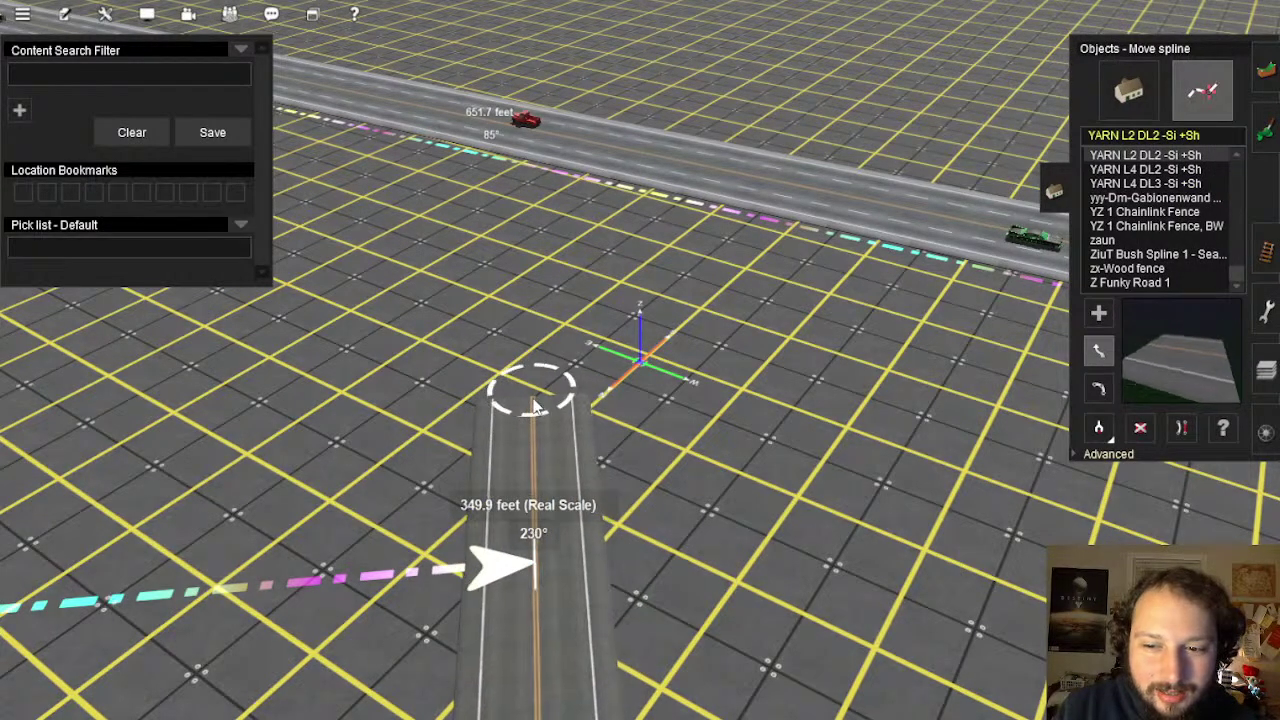
pyautogui.press('Down')
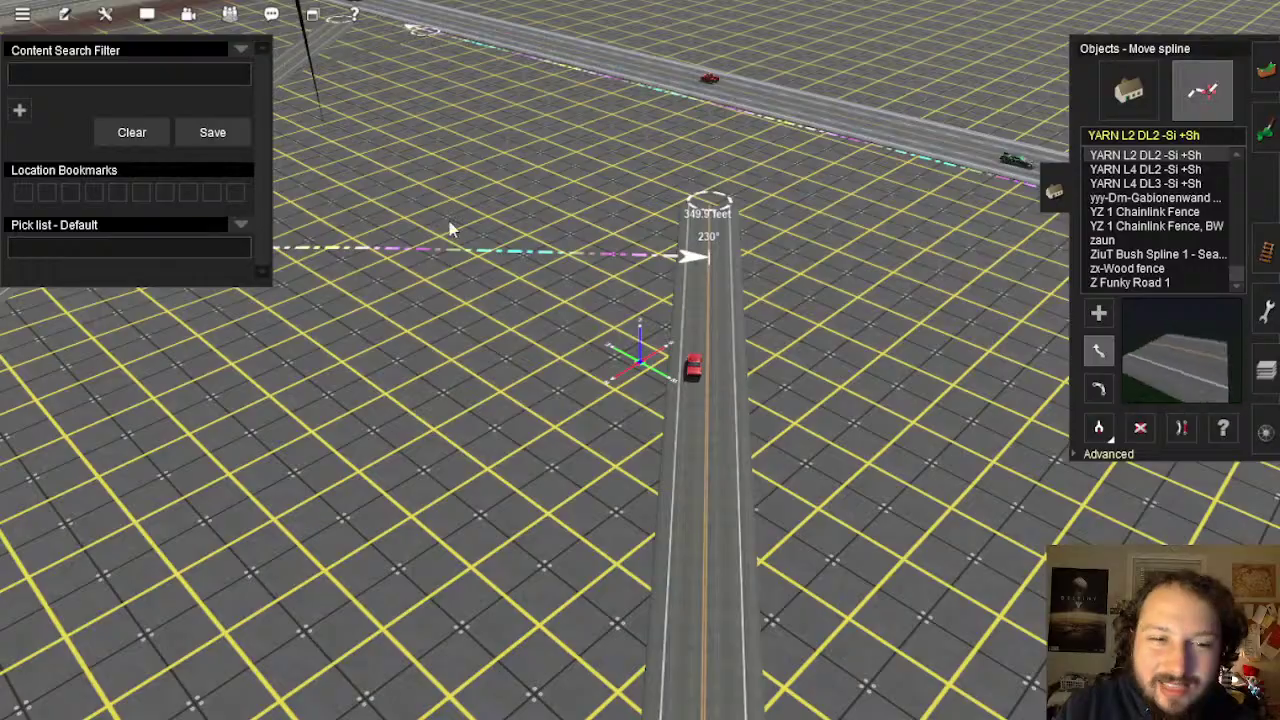
pyautogui.moveTo(610, 328); pyautogui.dragTo(642, 355, button='right')
pyautogui.press('Down')
pyautogui.press('Right')
pyautogui.press('Right')
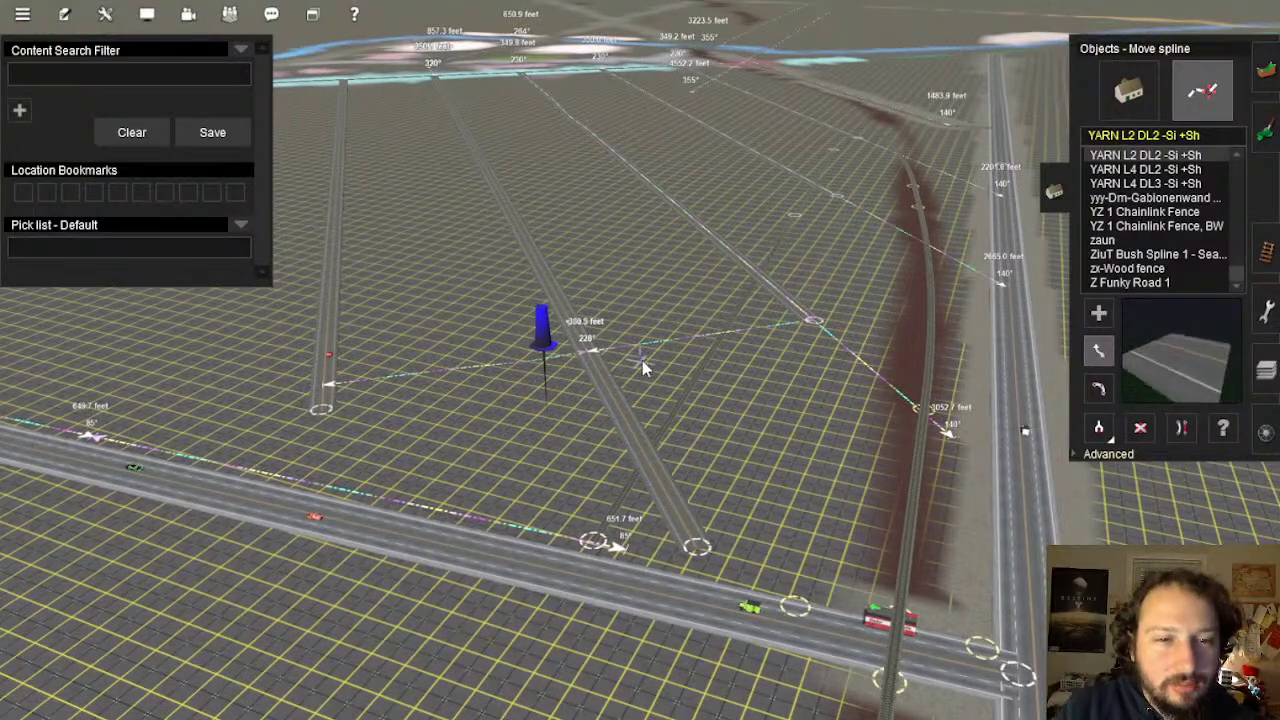
pyautogui.moveTo(658, 368)
pyautogui.mouseDown(button='right')
pyautogui.moveTo(643, 334)
pyautogui.moveTo(663, 354)
pyautogui.moveTo(626, 400)
pyautogui.moveTo(597, 384)
pyautogui.mouseUp(button='right')
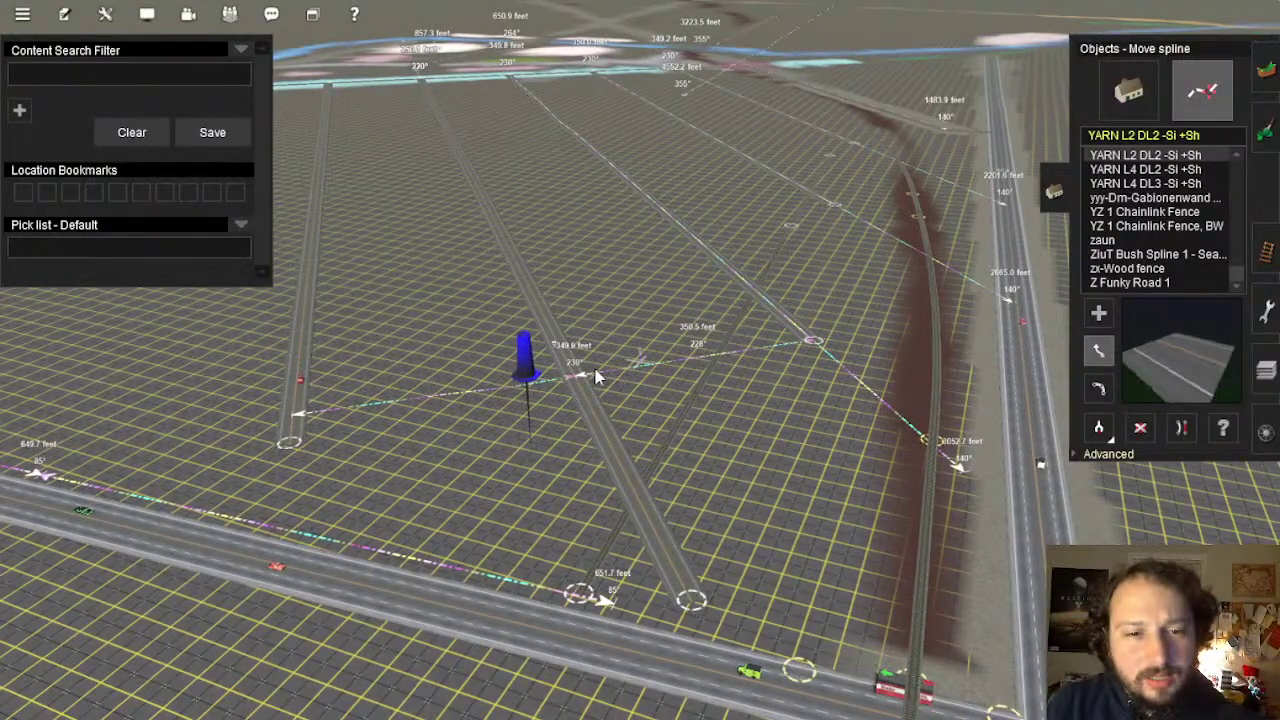
pyautogui.moveTo(595, 377); pyautogui.dragTo(625, 365, button='right')
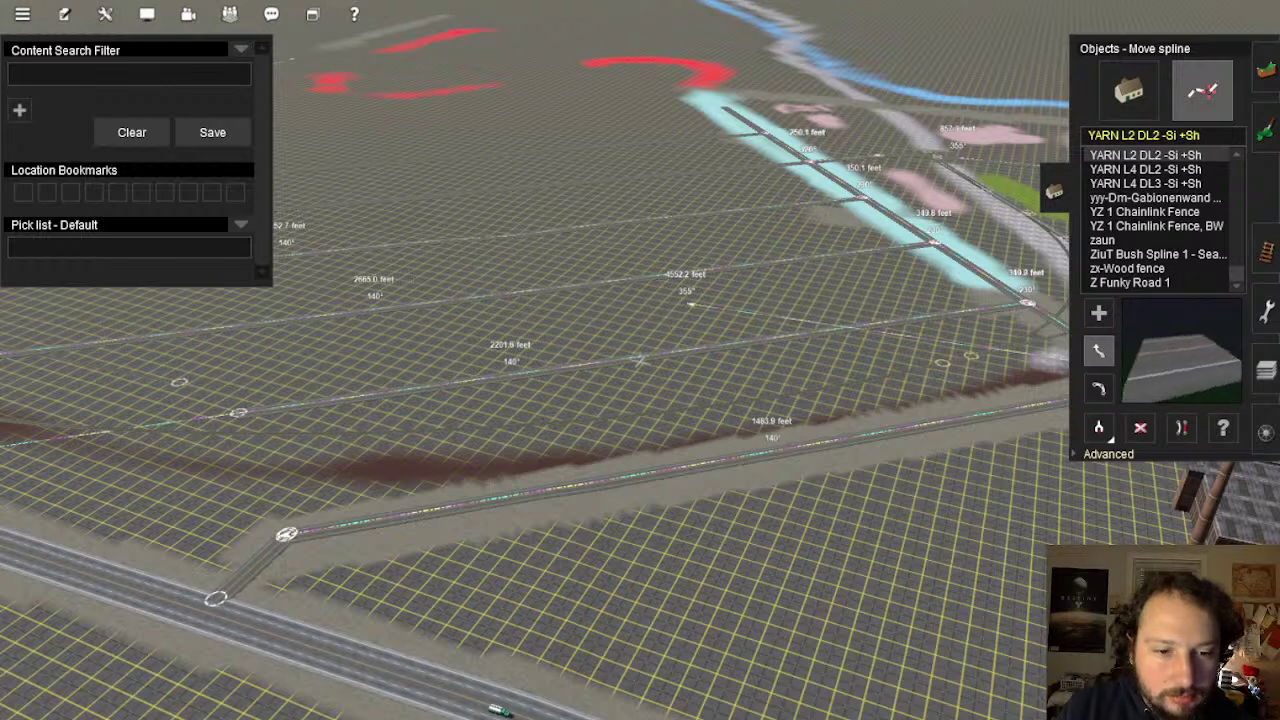
# Switch to Google Maps and locate the downtown Newport, Rhode Island street grid around Mary Street and School Street
pyautogui.hotkey('alt', 'Tab')
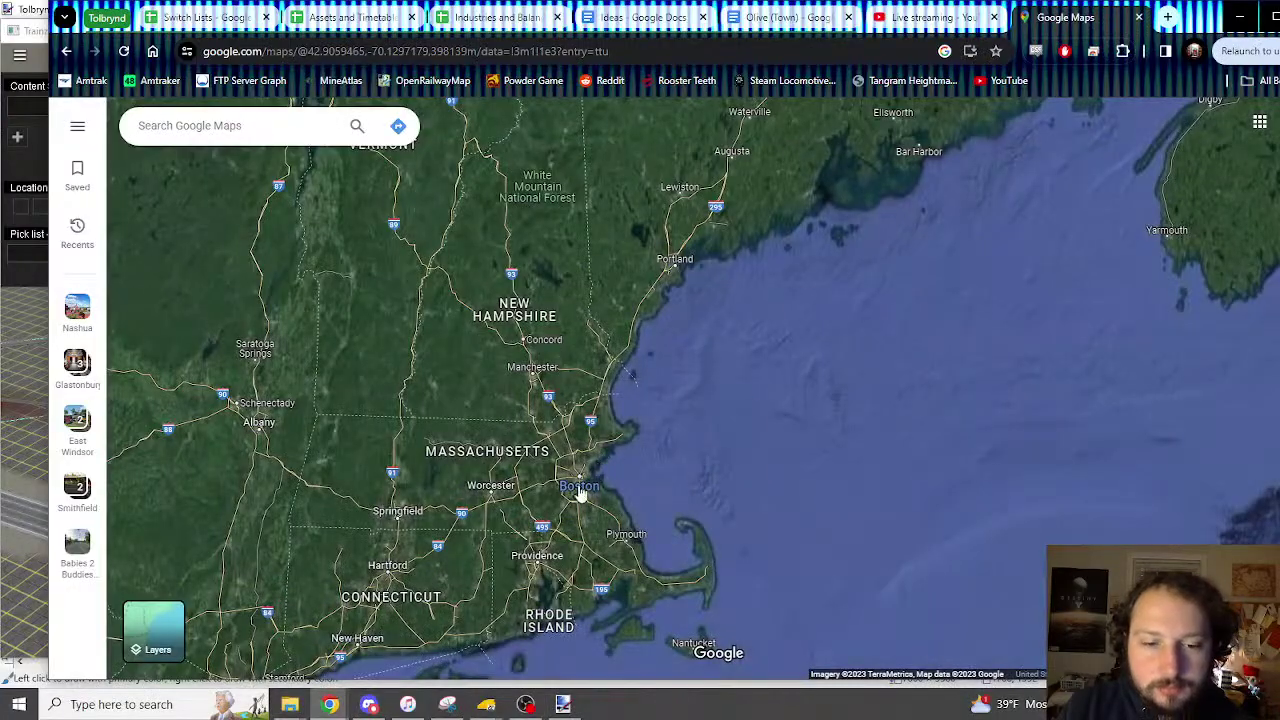
pyautogui.rightClick(596, 455)
pyautogui.scroll(10, 542, 569)
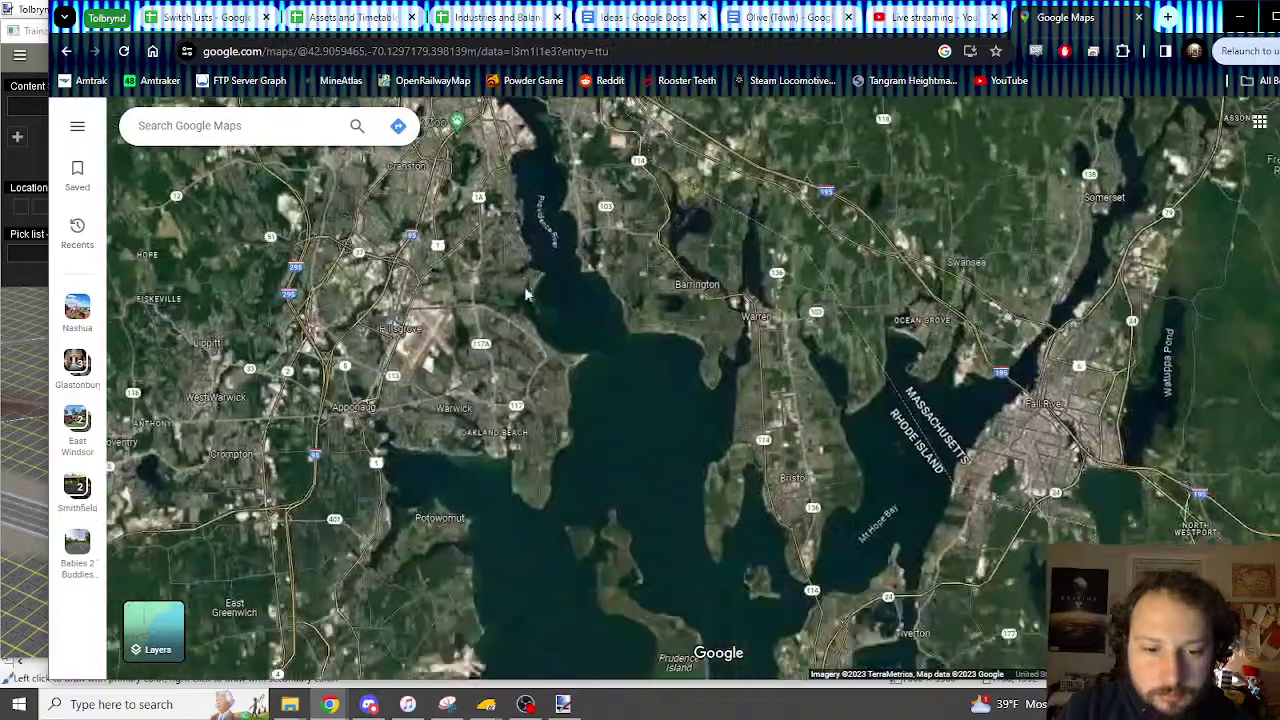
pyautogui.moveTo(1000, 660); pyautogui.dragTo(849, 371)
pyautogui.moveTo(588, 620); pyautogui.dragTo(594, 402)
pyautogui.scroll(5, 502, 486)
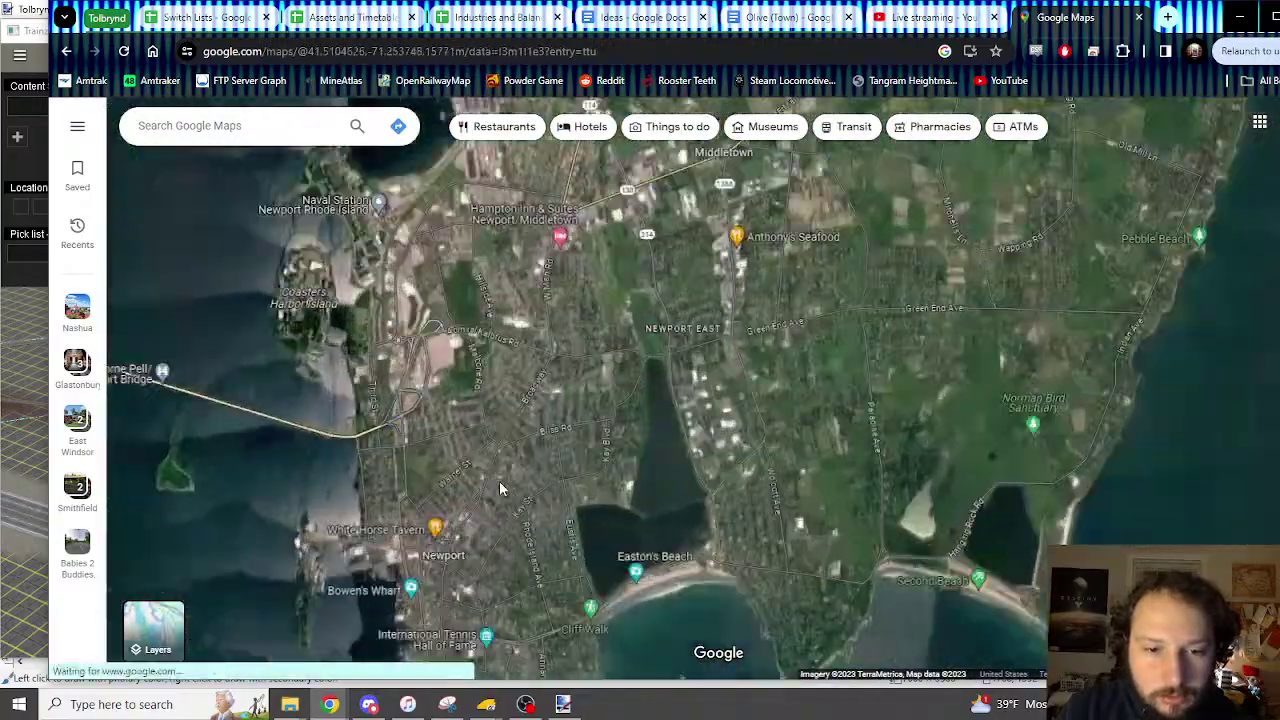
pyautogui.scroll(3, 502, 488)
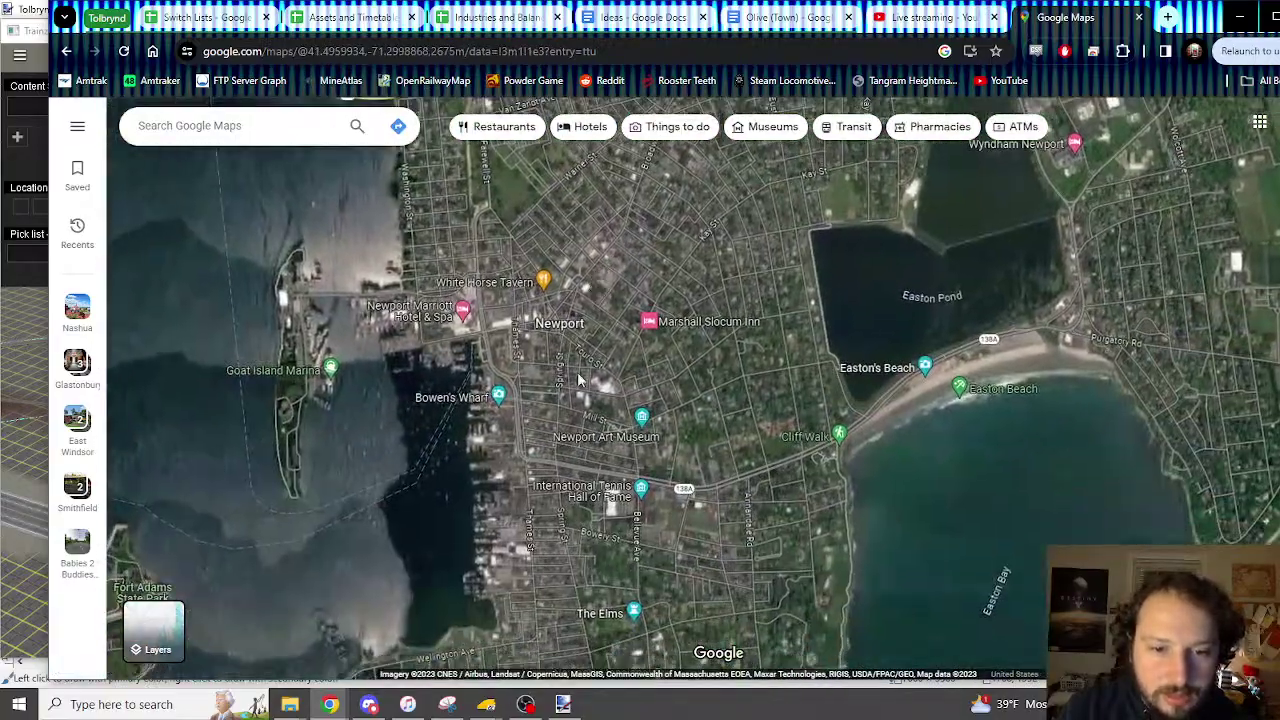
pyautogui.scroll(3, 542, 584)
pyautogui.moveTo(569, 542); pyautogui.dragTo(459, 482)
pyautogui.scroll(-2, 539, 461)
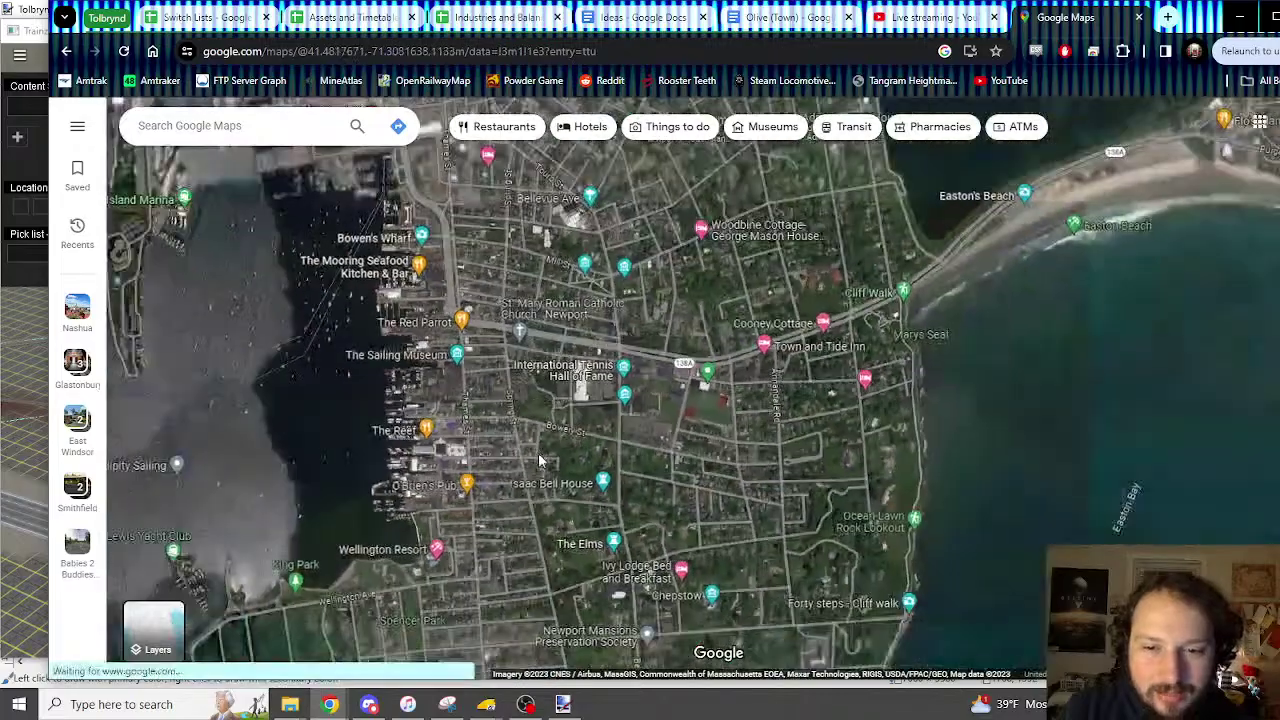
pyautogui.moveTo(513, 290); pyautogui.dragTo(515, 468)
pyautogui.scroll(3, 515, 470)
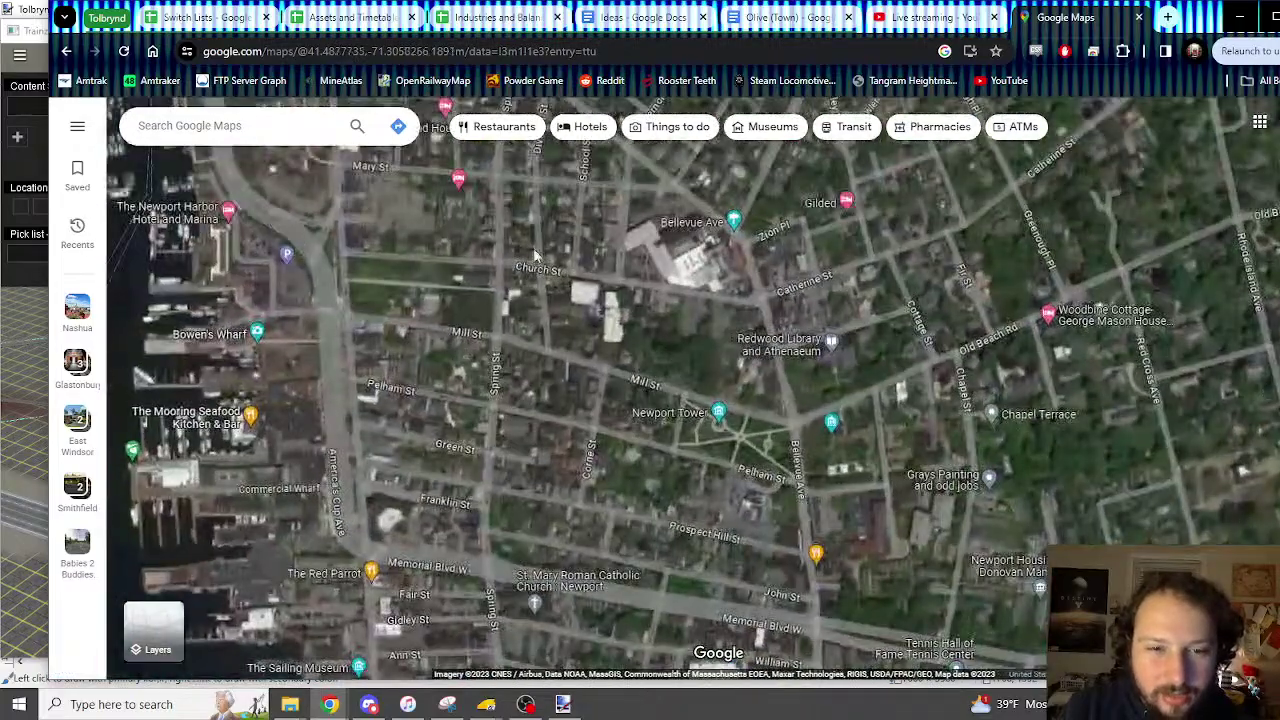
pyautogui.moveTo(535, 257); pyautogui.dragTo(557, 372)
pyautogui.scroll(3, 595, 315)
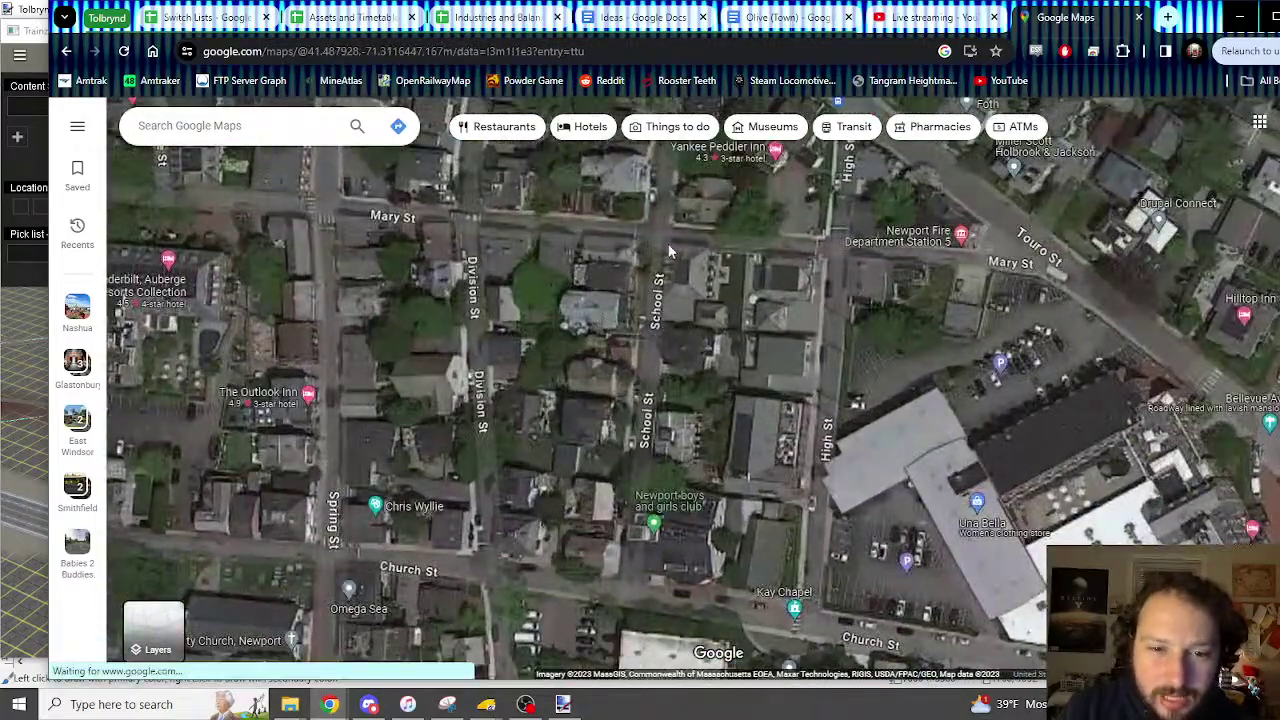
# Measure the block width along Mary Street from School Street to Division Street
pyautogui.rightClick(660, 236)
pyautogui.click(738, 486)
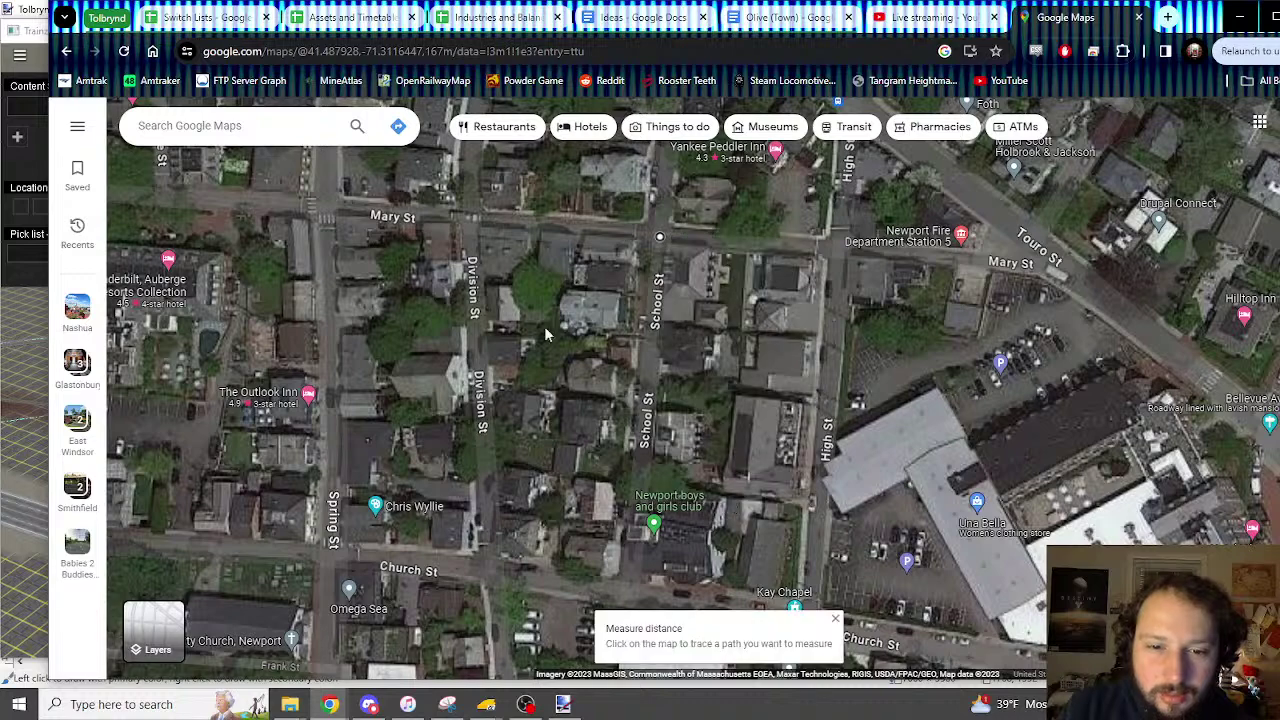
pyautogui.click(472, 220)
pyautogui.scroll(-2, 560, 350)
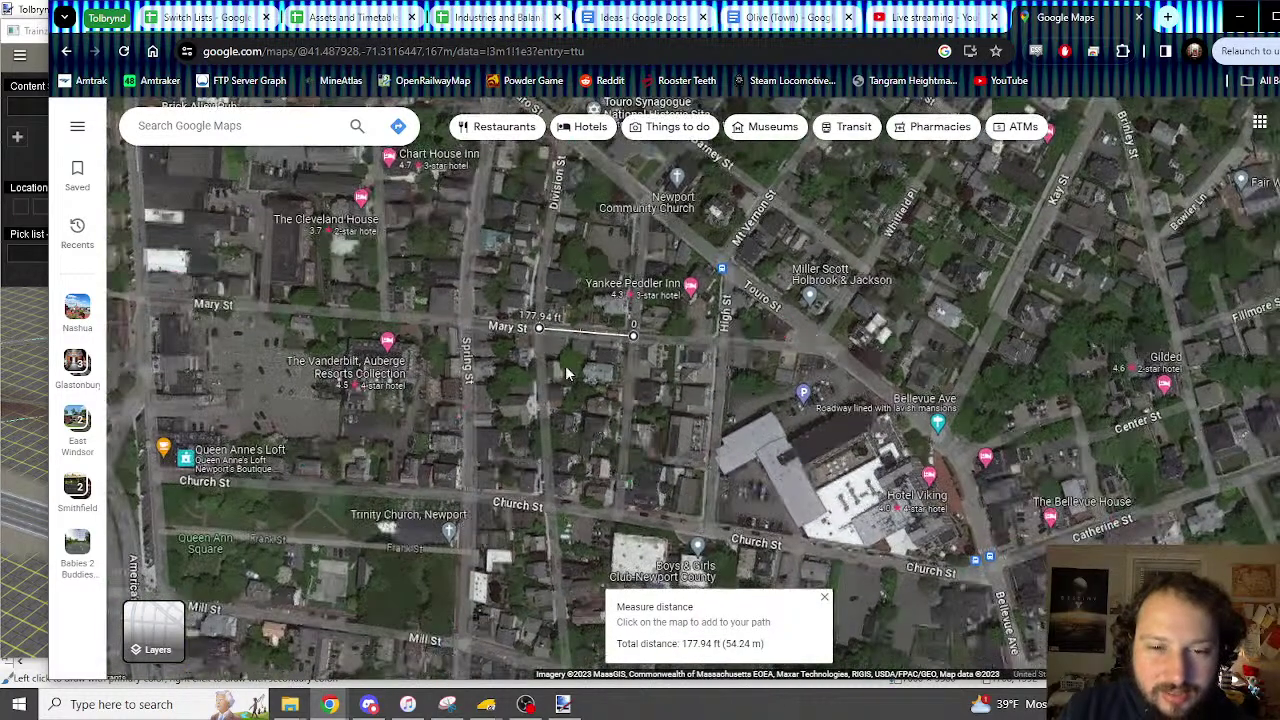
# Measure the block length along School Street from Mary Street to Church Street, and close the measurement
pyautogui.moveTo(540, 327); pyautogui.dragTo(584, 476)
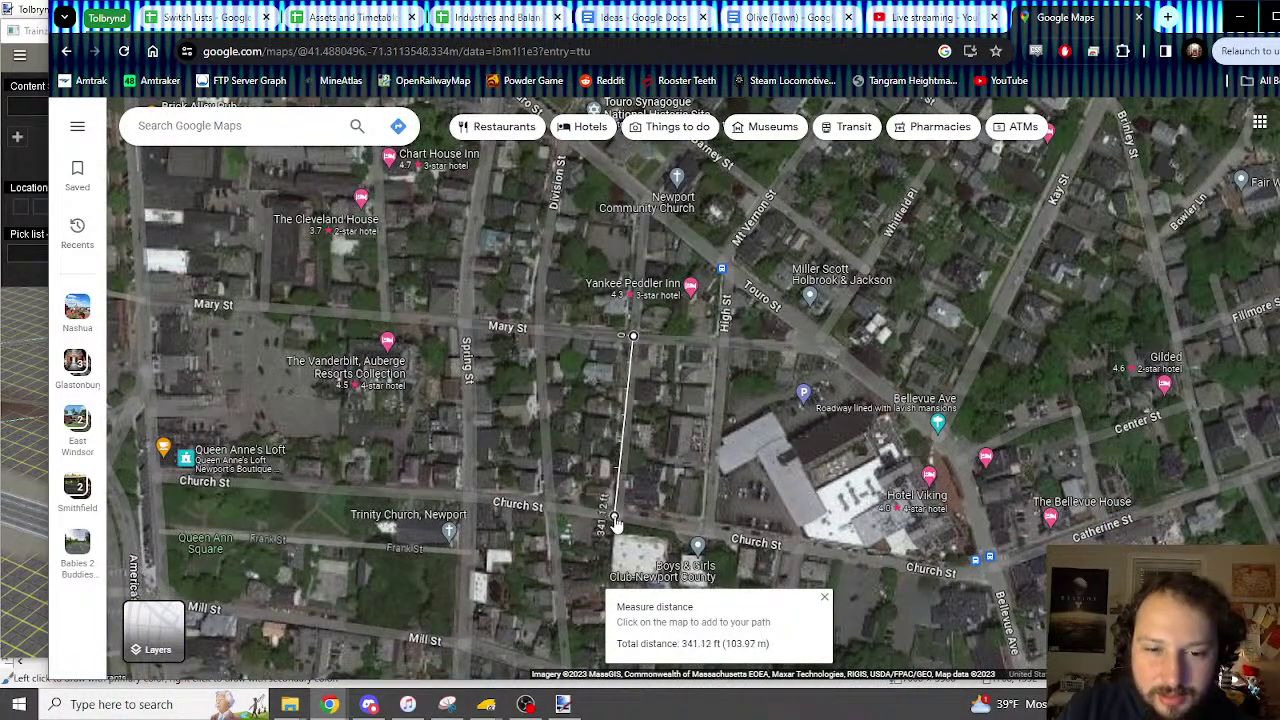
pyautogui.scroll(-3, 597, 356)
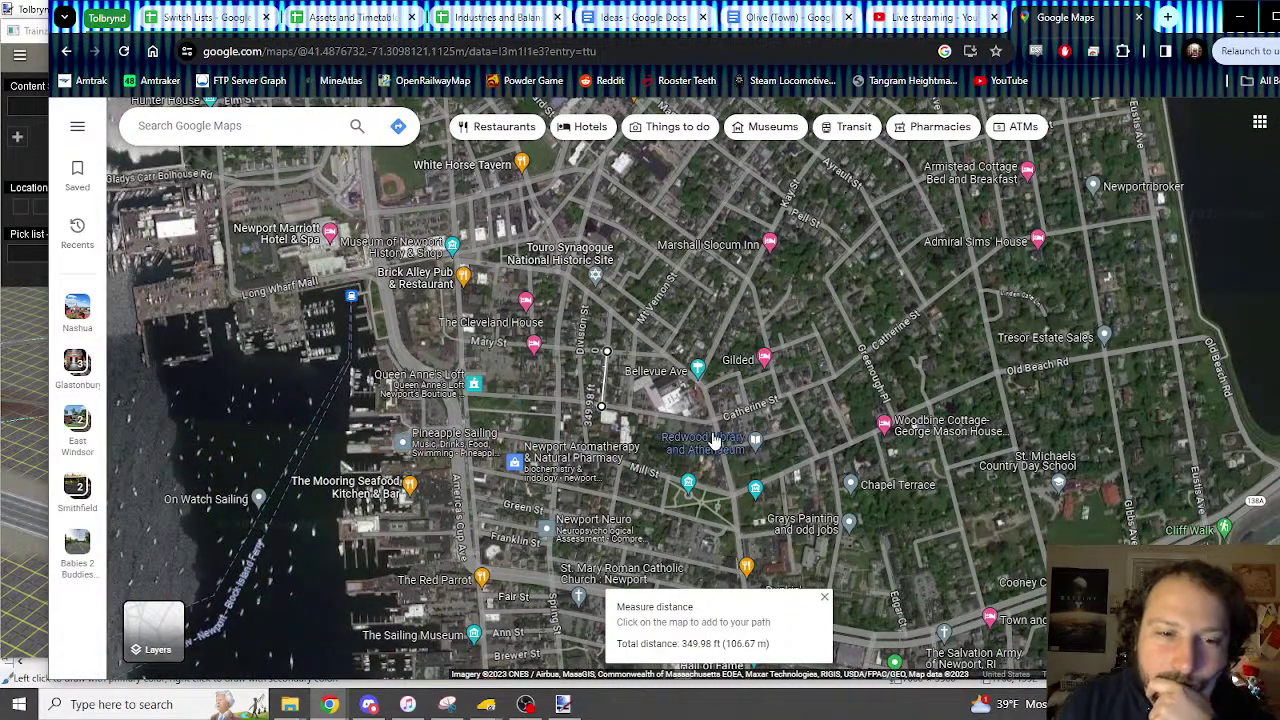
pyautogui.moveTo(706, 458)
pyautogui.scroll(-2, 865, 340)
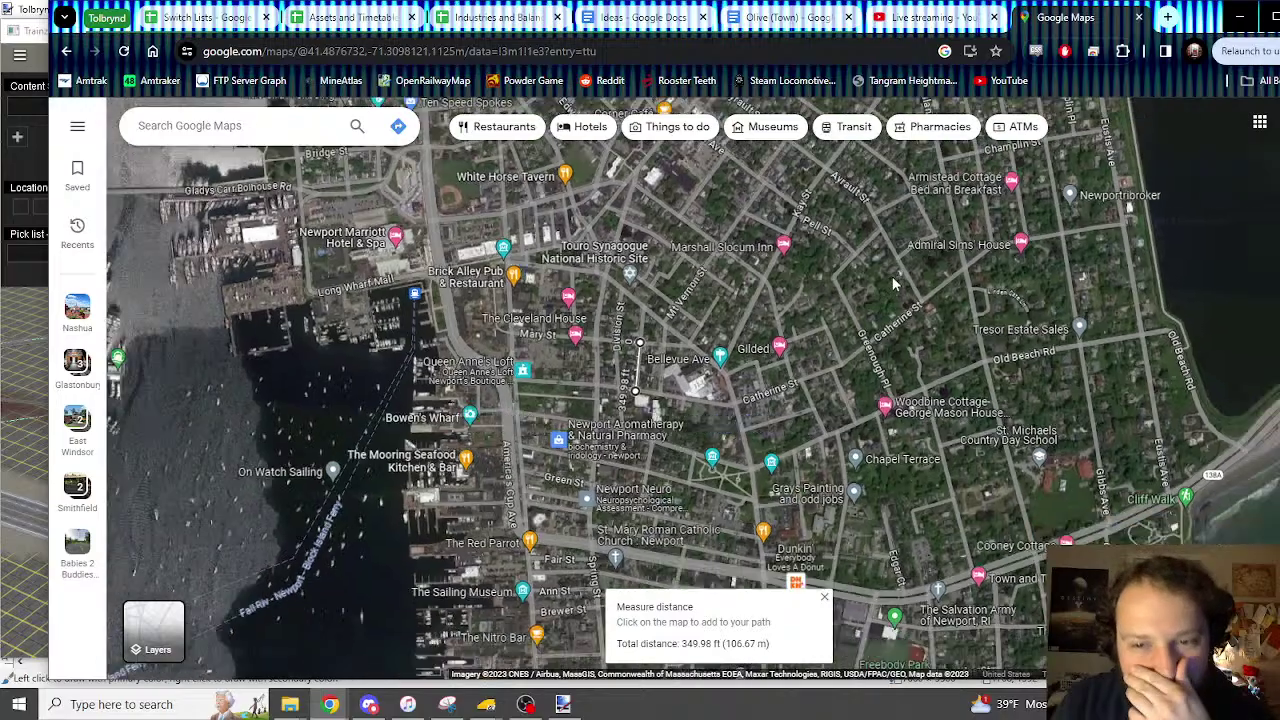
pyautogui.scroll(5, 890, 280)
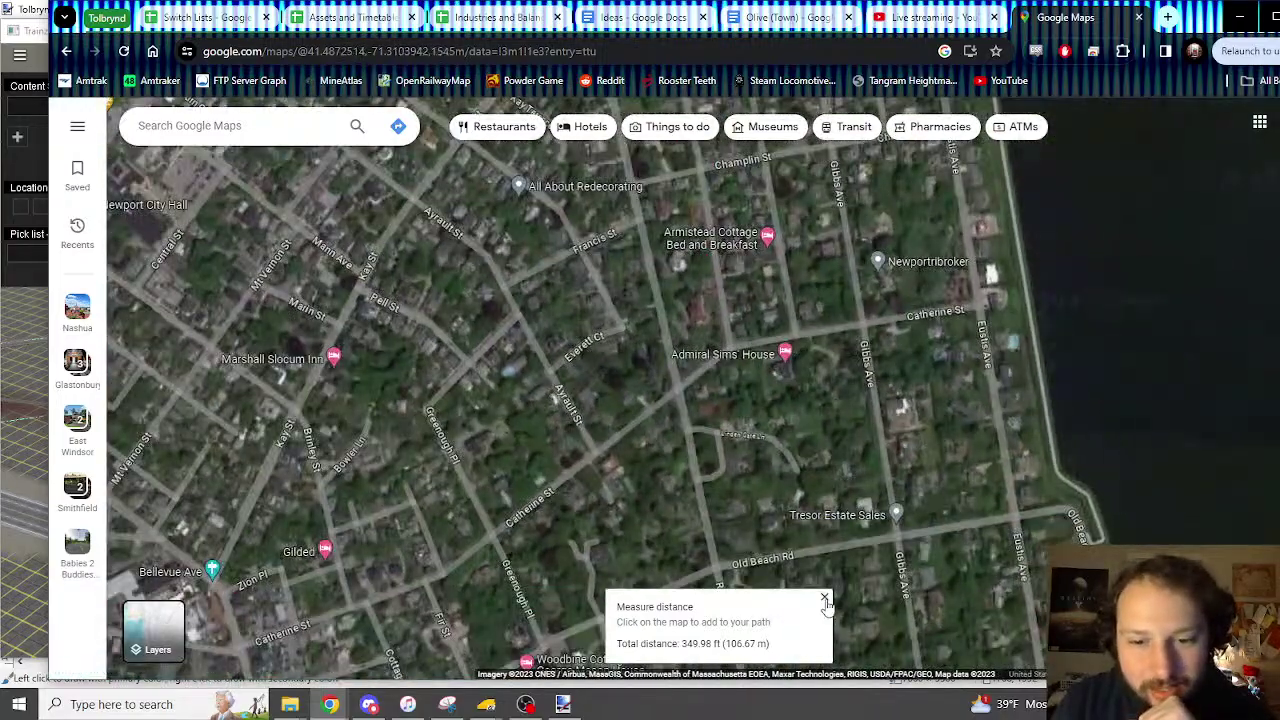
pyautogui.click(825, 600)
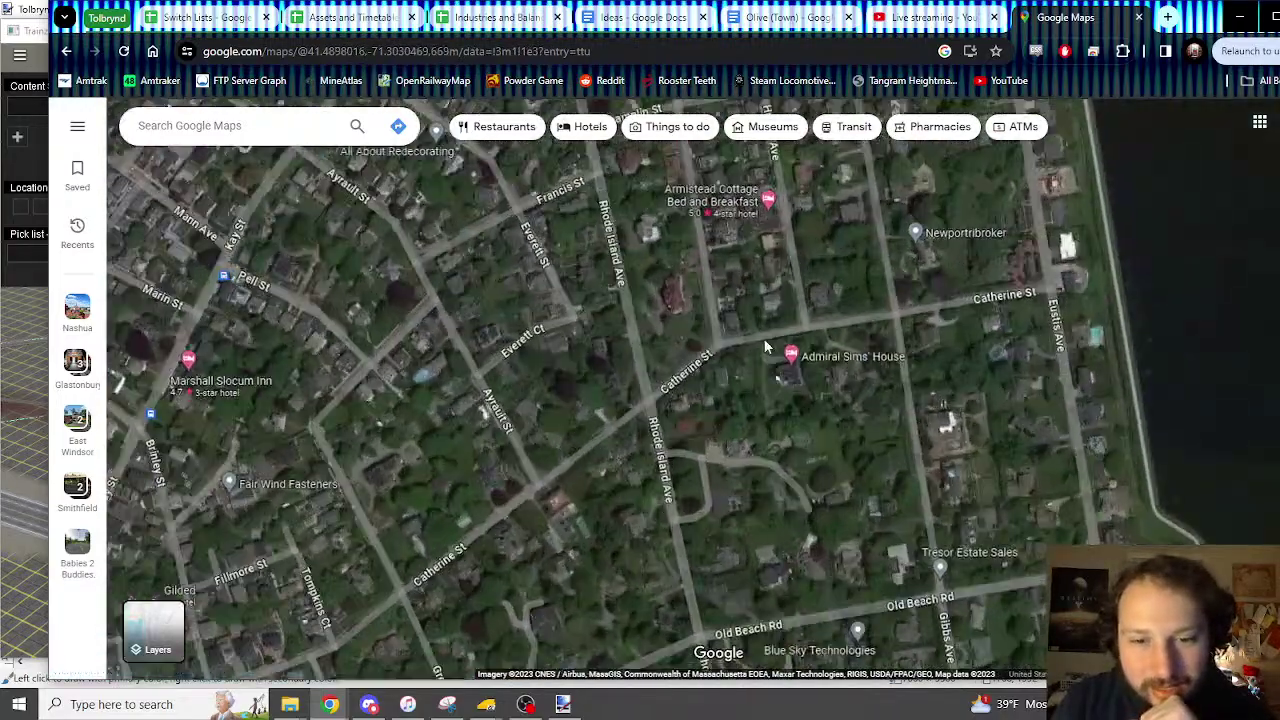
# Measure the block width along Catherine Street from Prairie Avenue to Hunter Avenue
pyautogui.scroll(3, 652, 352)
pyautogui.rightClick(652, 352)
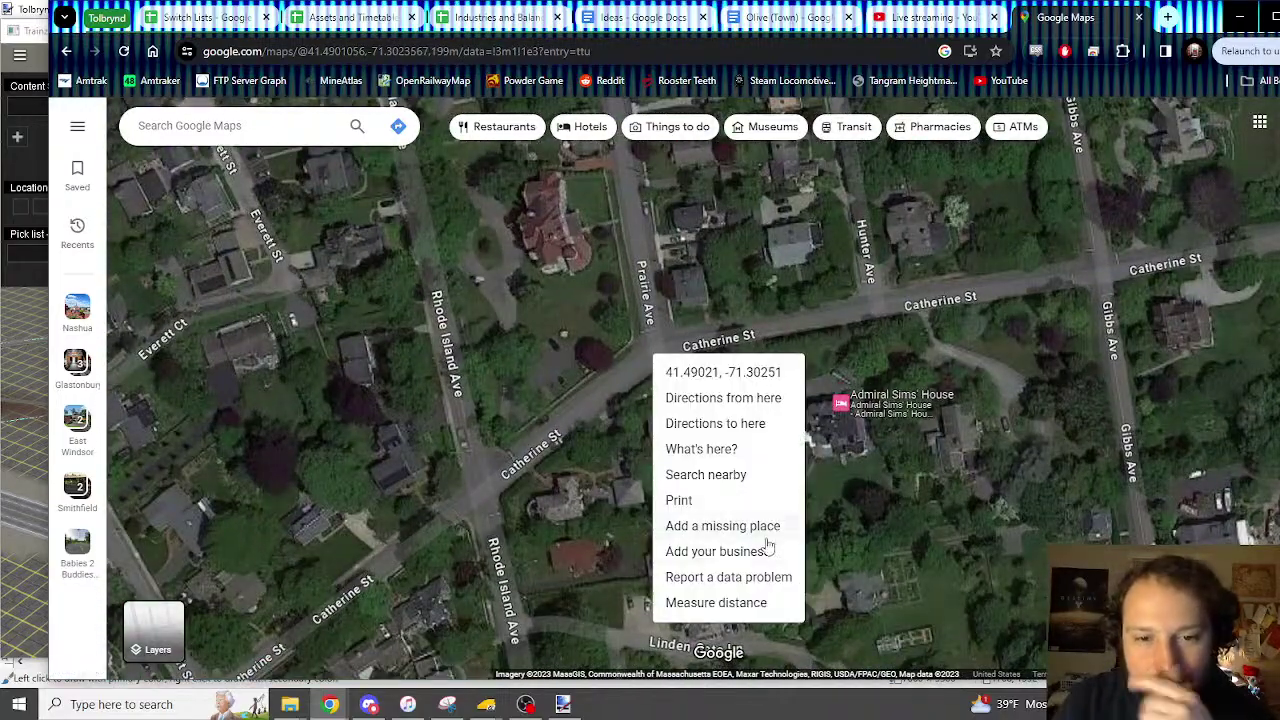
pyautogui.click(730, 603)
pyautogui.click(877, 305)
pyautogui.scroll(-3, 884, 336)
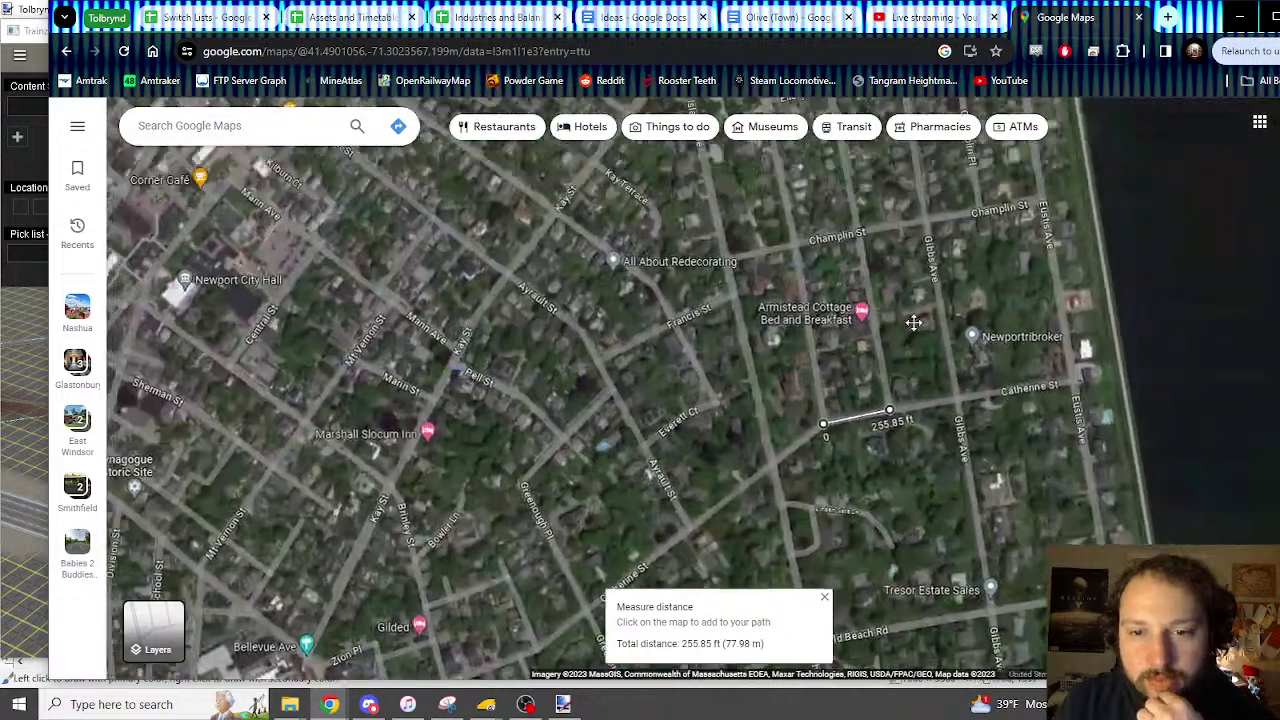
# Move the measurement's end point to Champlin Street to measure the block length along Prairie Avenue from Catherine Street
pyautogui.moveTo(913, 322); pyautogui.dragTo(913, 386)
pyautogui.moveTo(890, 475); pyautogui.dragTo(795, 320)
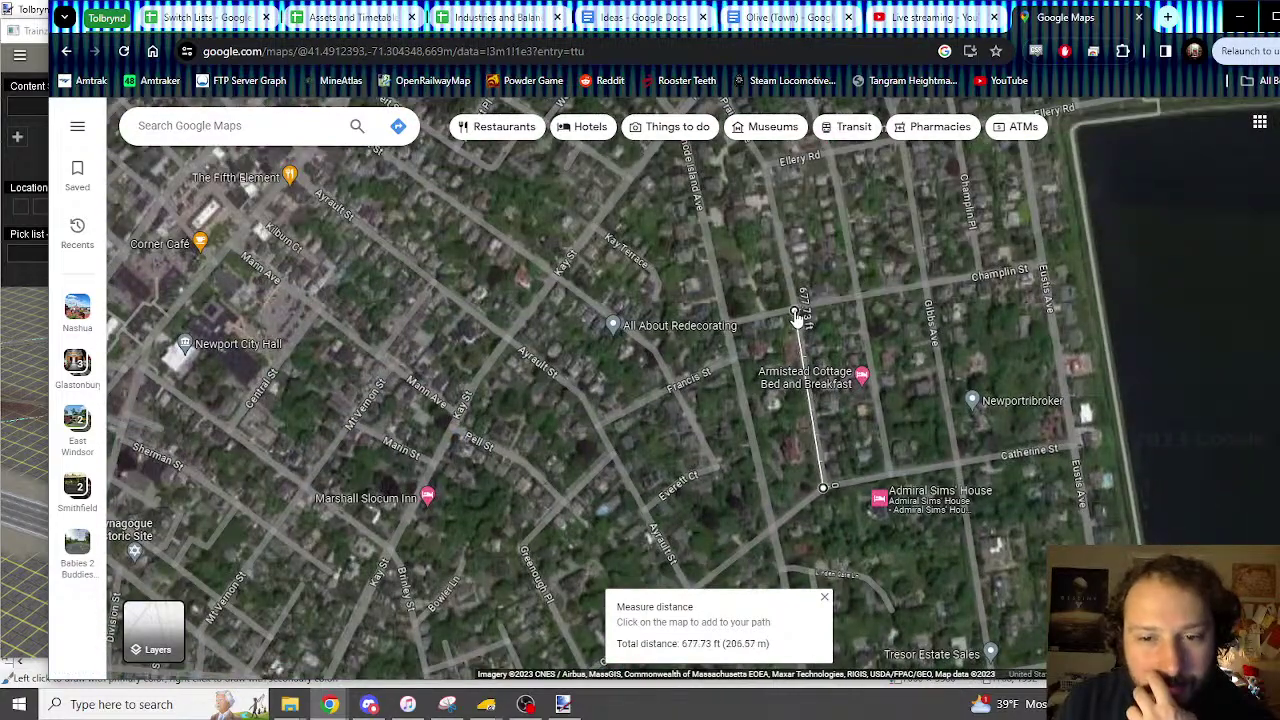
pyautogui.scroll(3, 858, 395)
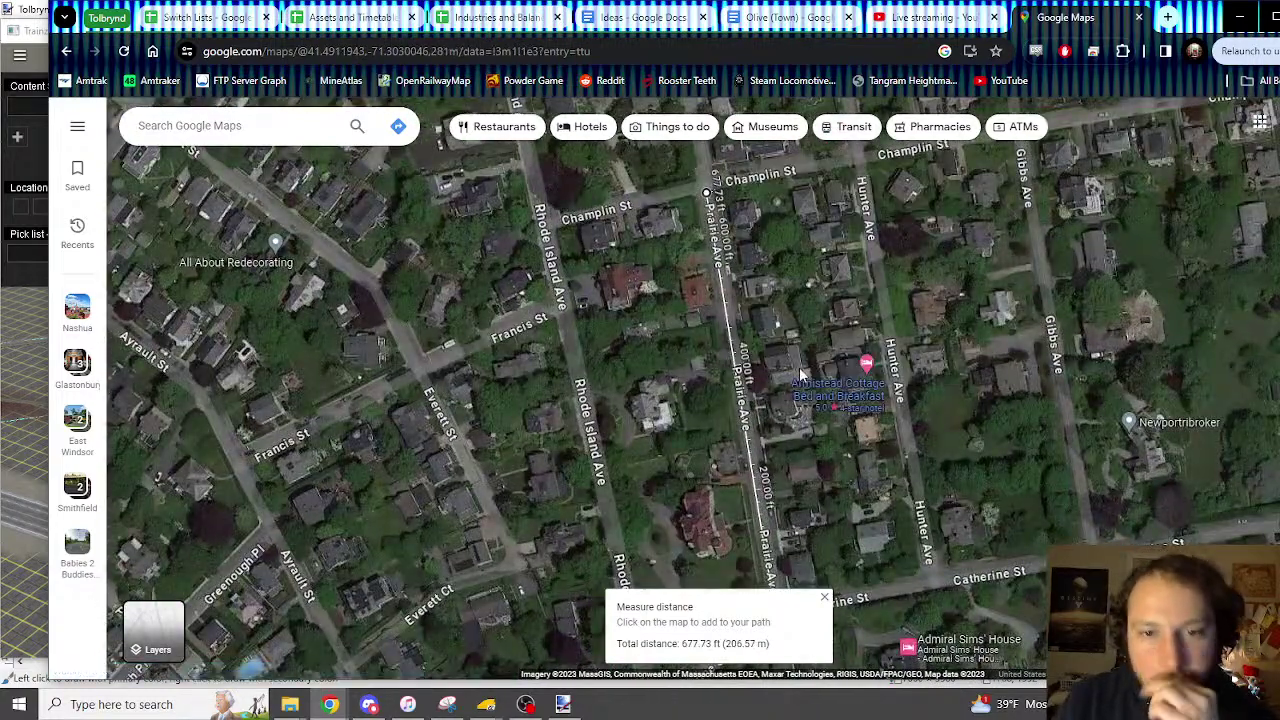
pyautogui.scroll(-5, 803, 374)
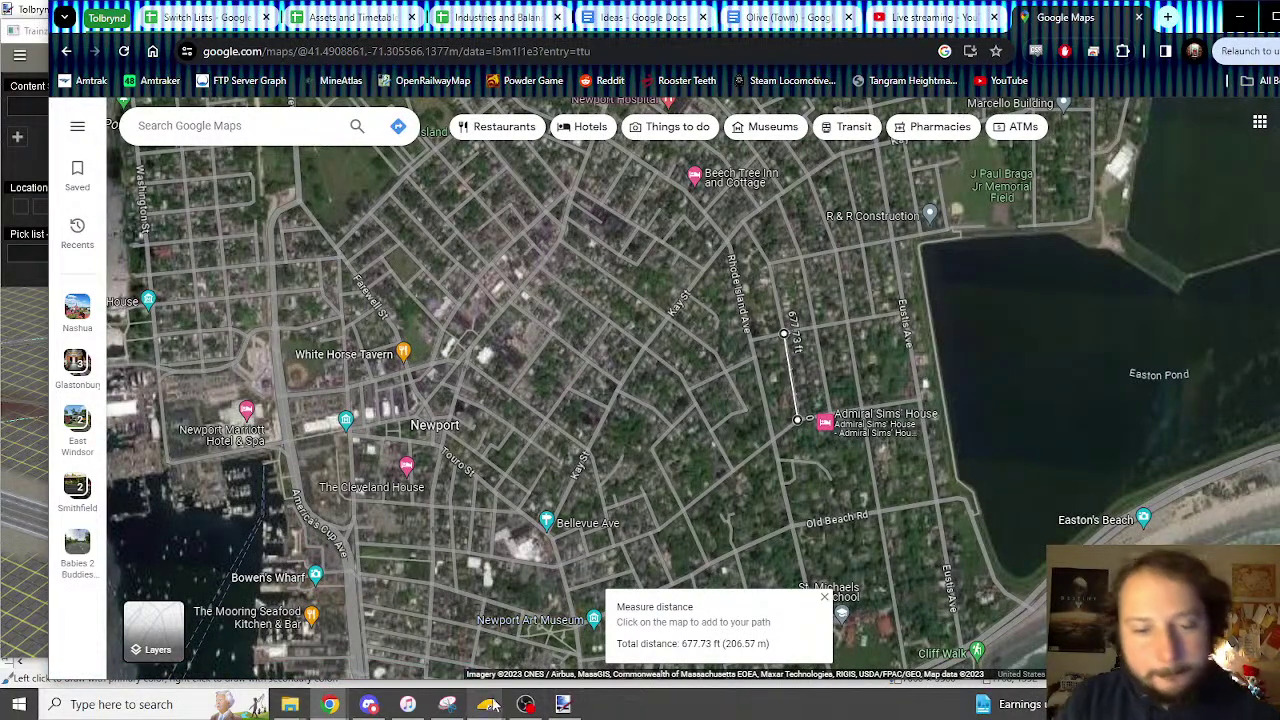
# Switch to Trainz and examine the side streets and ruler lengths along the main street, from the railroad junction to the station
pyautogui.moveTo(490, 705)
pyautogui.click(528, 642)
pyautogui.press('Right')
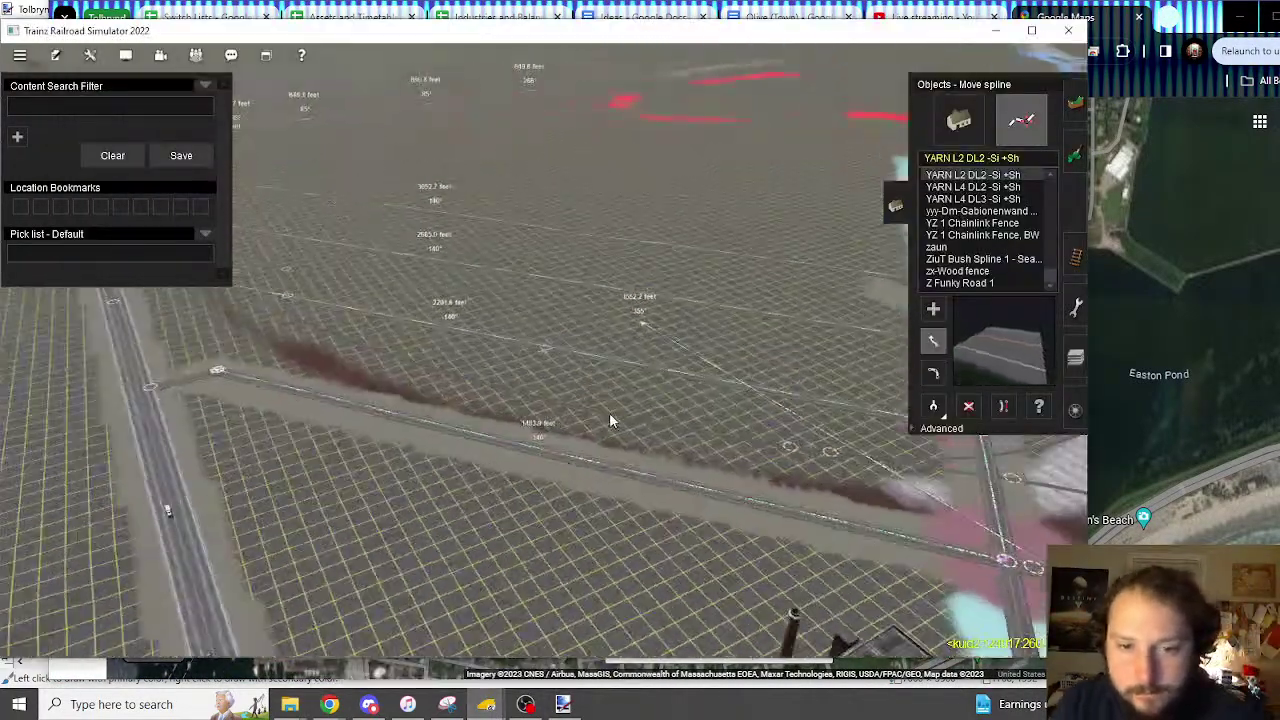
pyautogui.press('Down')
pyautogui.scroll(2, 567, 354)
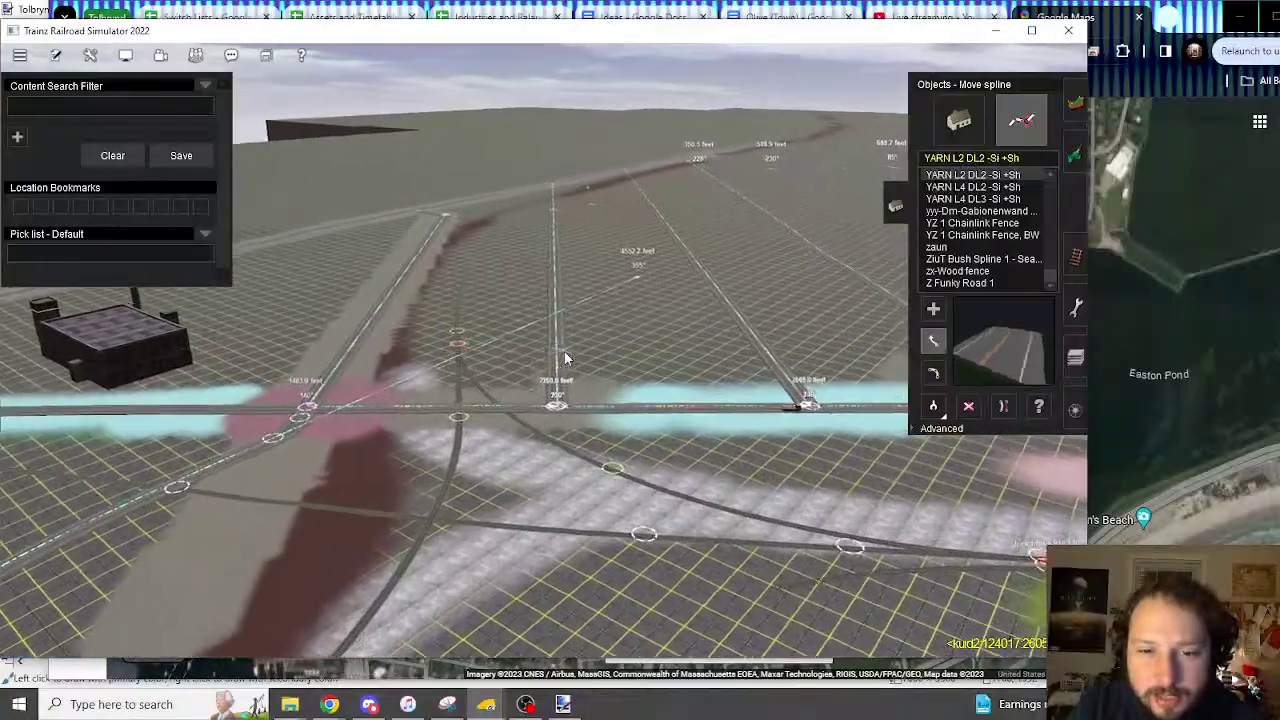
pyautogui.rightClick(562, 353)
pyautogui.scroll(5, 543, 350)
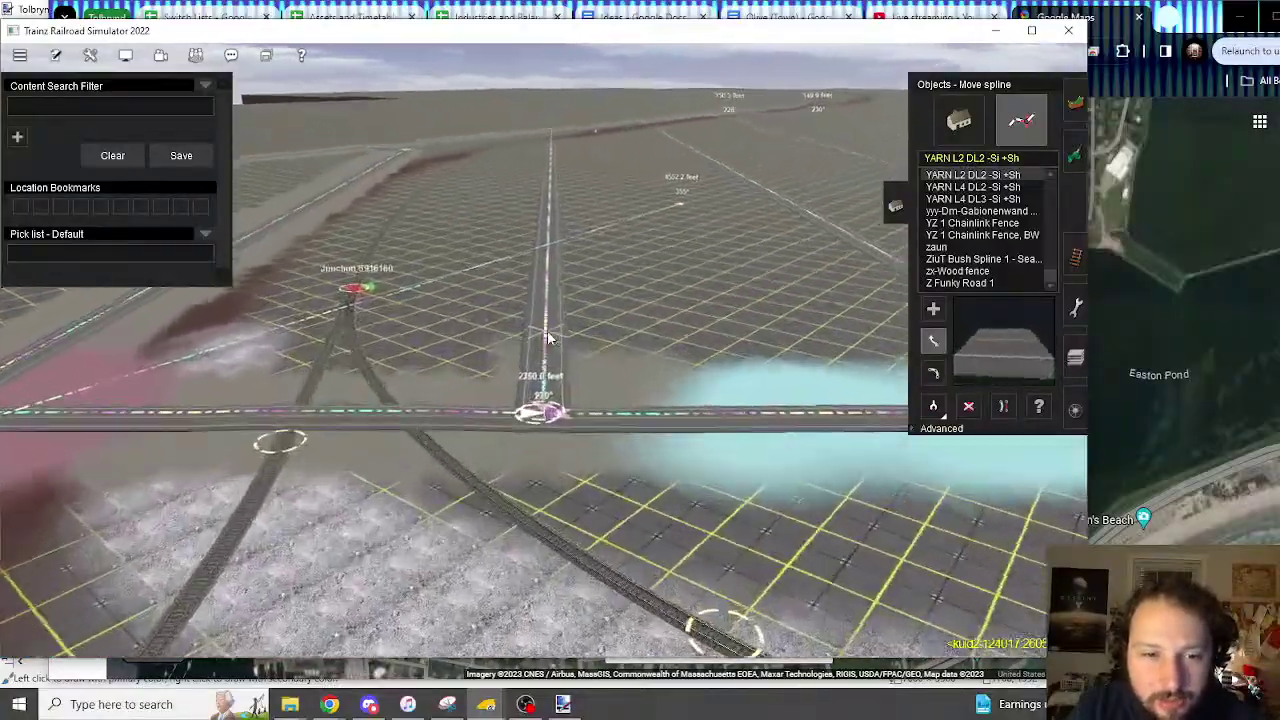
pyautogui.scroll(2, 552, 360)
pyautogui.press('Right')
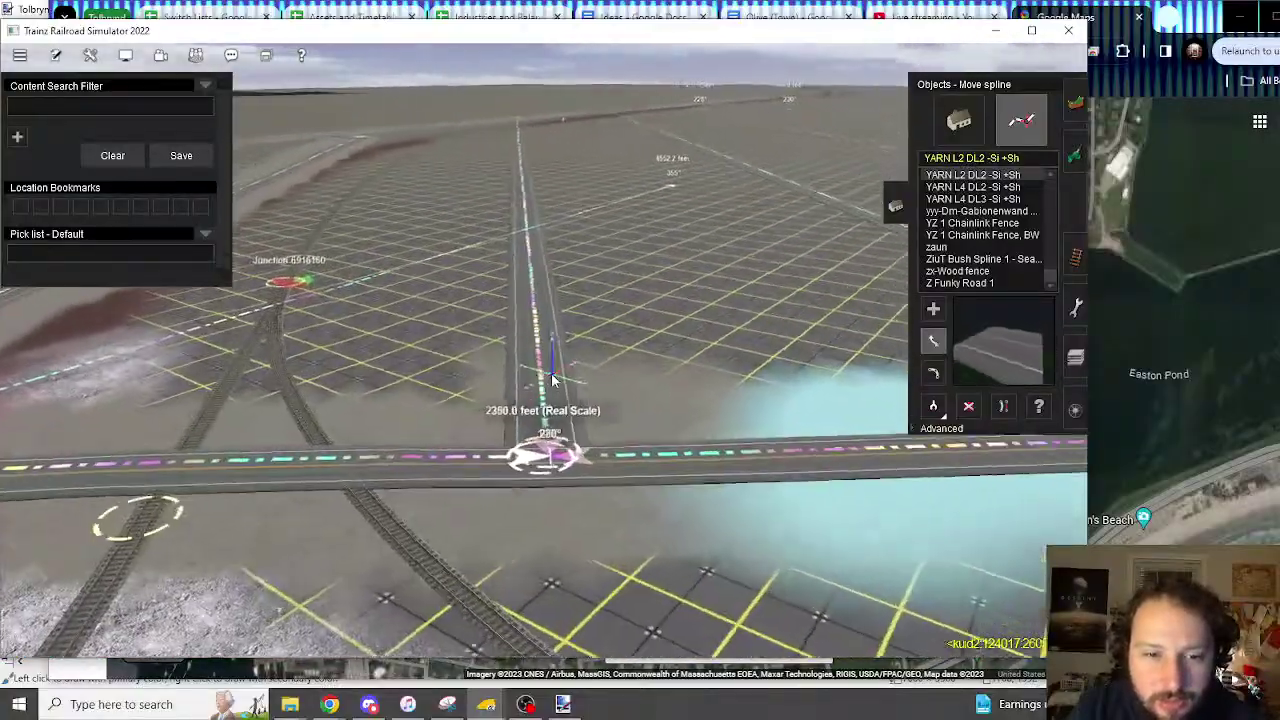
pyautogui.press('Up')
pyautogui.rightClick(690, 346)
pyautogui.scroll(-3, 691, 347)
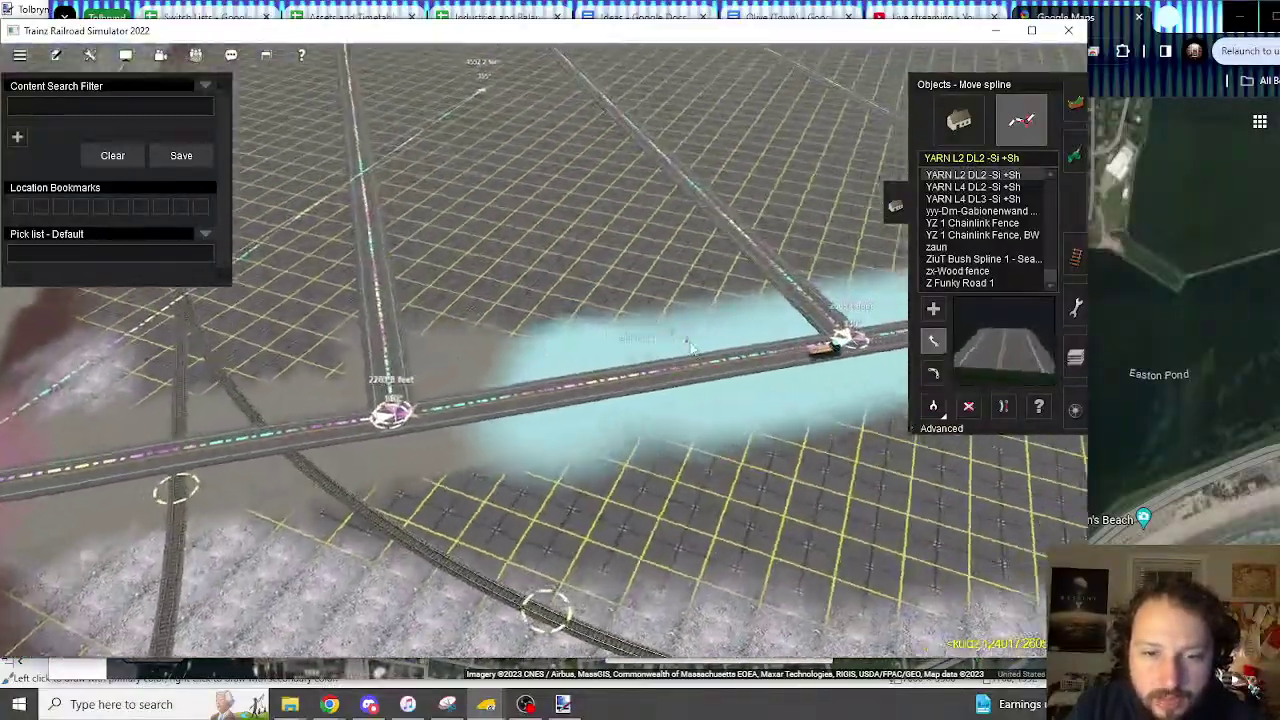
pyautogui.scroll(-4, 690, 346)
pyautogui.moveTo(690, 346); pyautogui.dragTo(577, 353, button='right')
pyautogui.press('Left')
pyautogui.scroll(2, 563, 359)
pyautogui.scroll(-3, 561, 360)
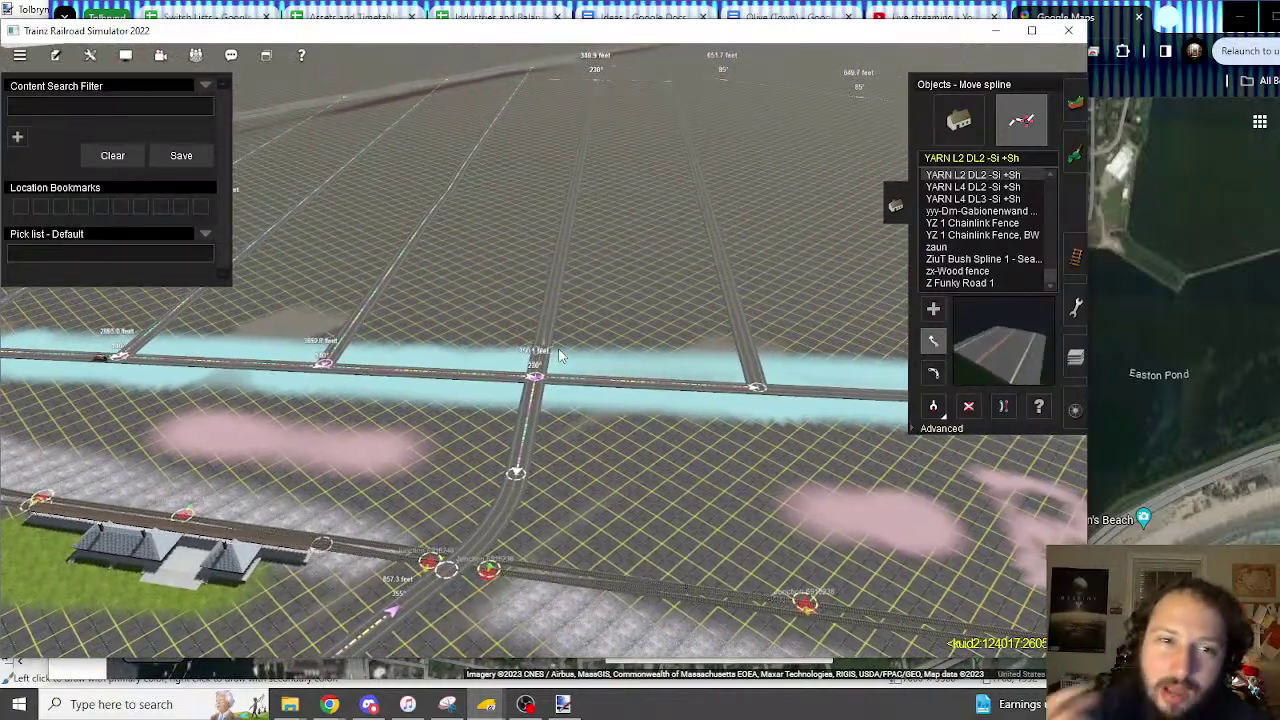
# Check the livestream page and its chat in YouTube Studio in the browser, and return to Trainz
pyautogui.click(1120, 22)
pyautogui.click(930, 17)
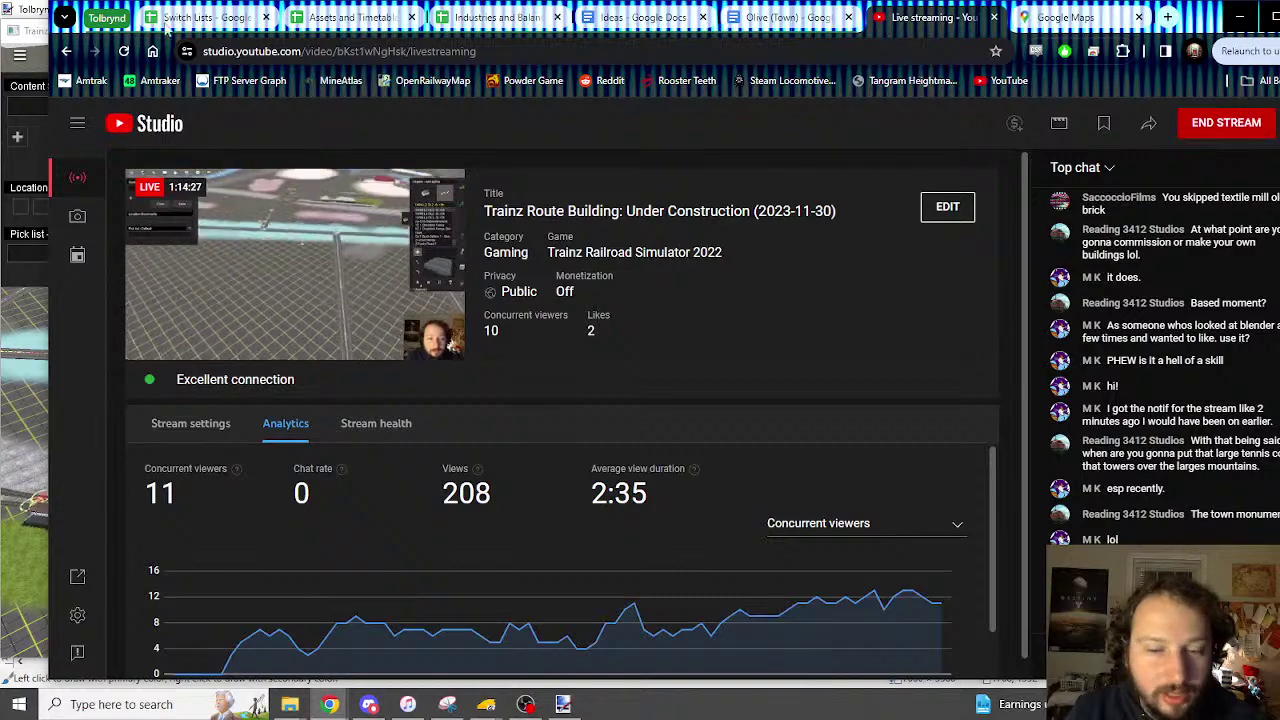
pyautogui.click(30, 31)
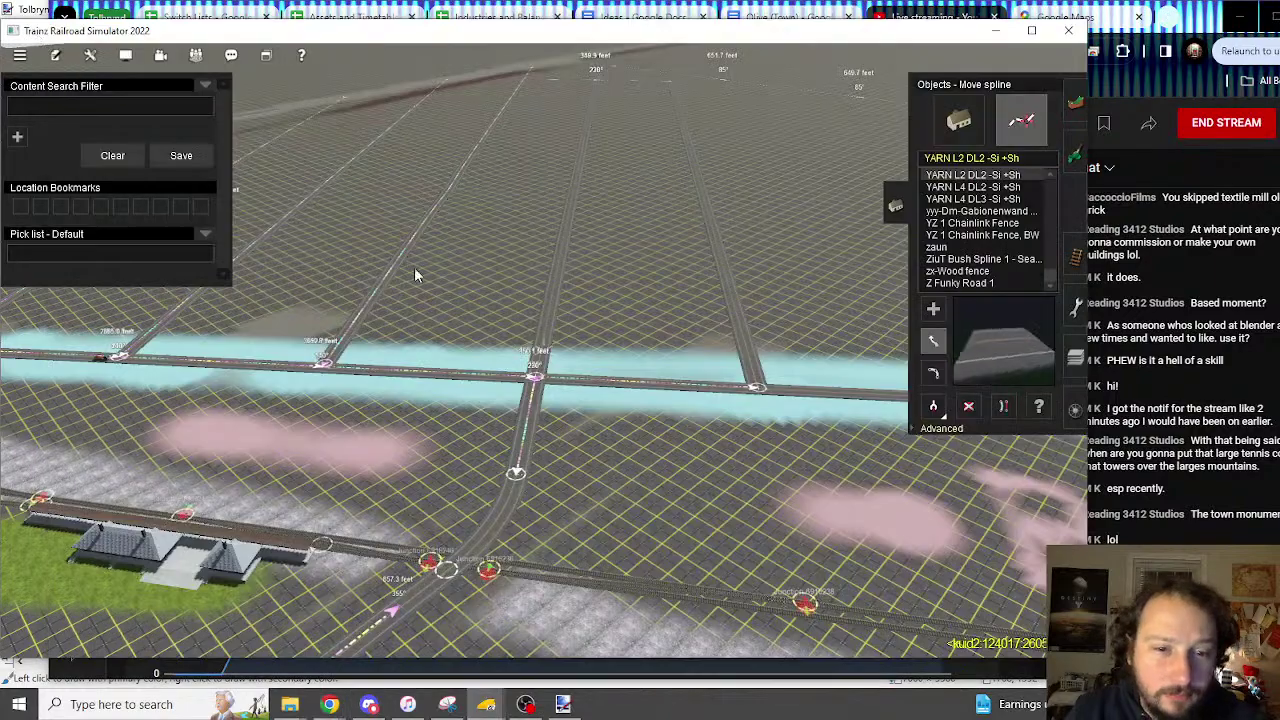
# Switch to OBS and hide the Screen source in the scene
pyautogui.click(527, 705)
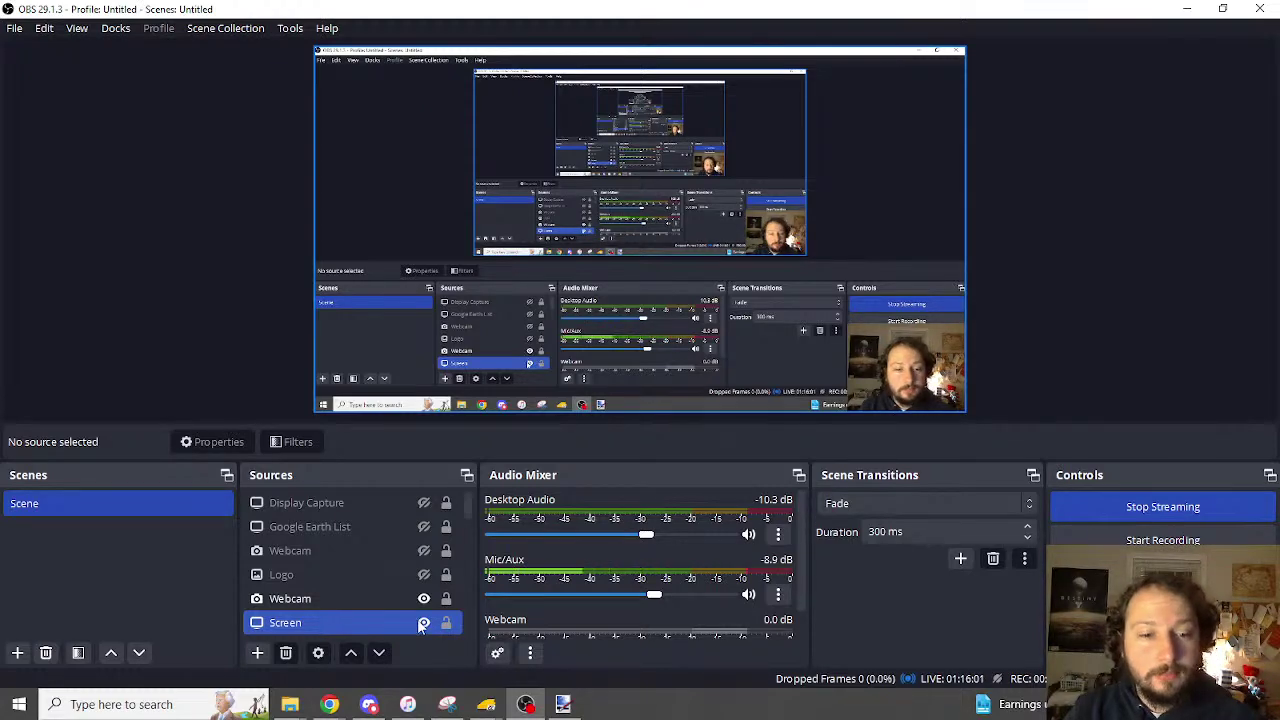
pyautogui.click(421, 624)
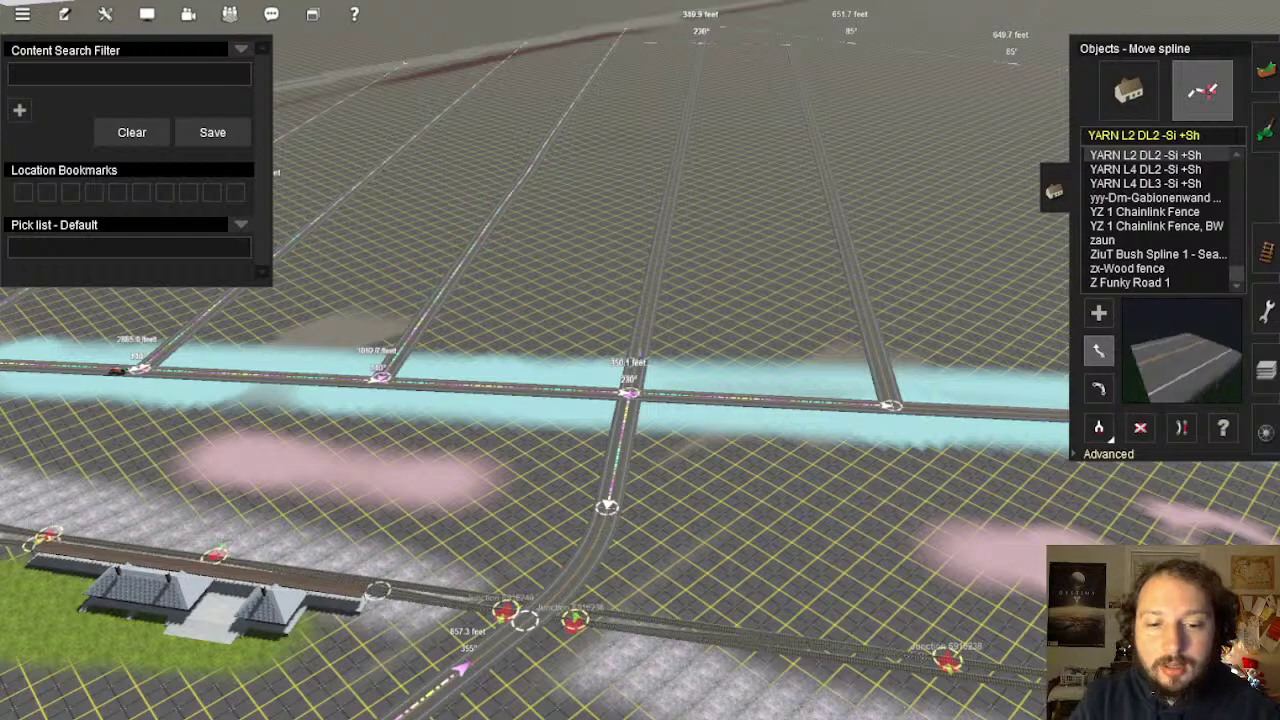
# Examine the spacing of the side streets along the main street in Trainz, up to the intersection by the brick factory
pyautogui.moveTo(686, 376)
pyautogui.mouseDown(button='right')
pyautogui.moveTo(666, 326)
pyautogui.moveTo(711, 380)
pyautogui.mouseUp(button='right')
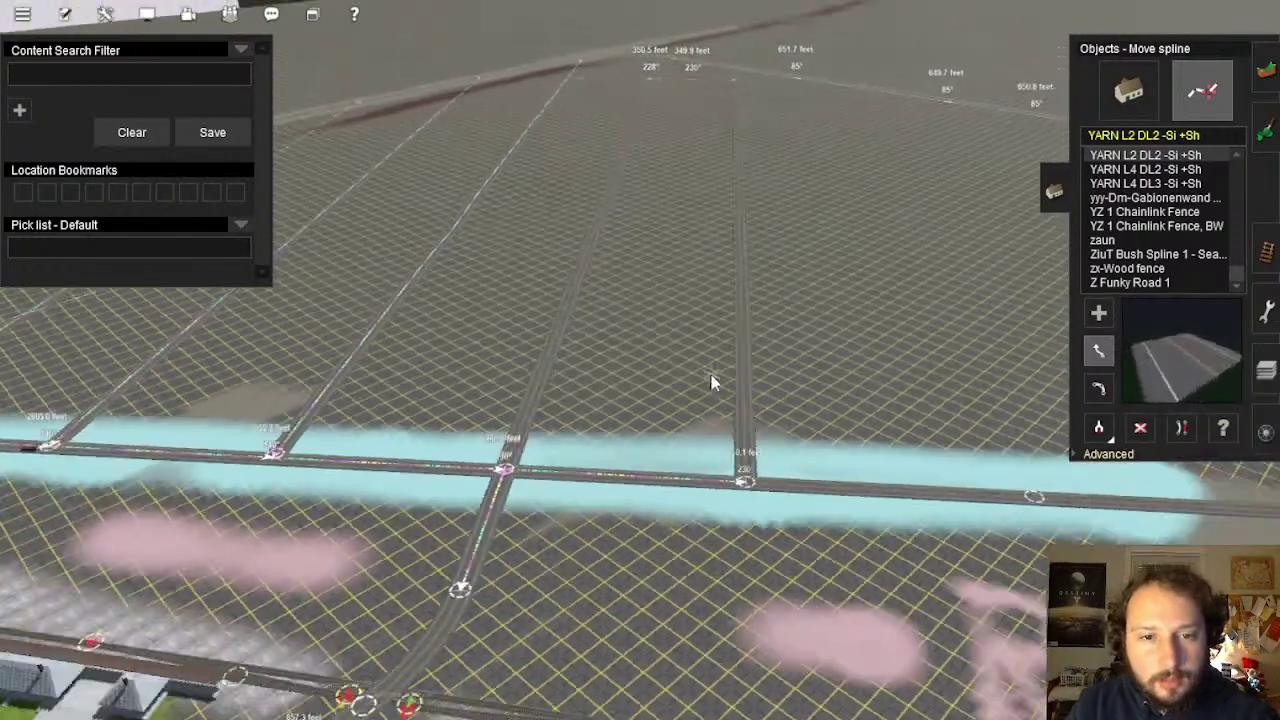
pyautogui.scroll(-2, 702, 370)
pyautogui.press('Right')
pyautogui.press('Right')
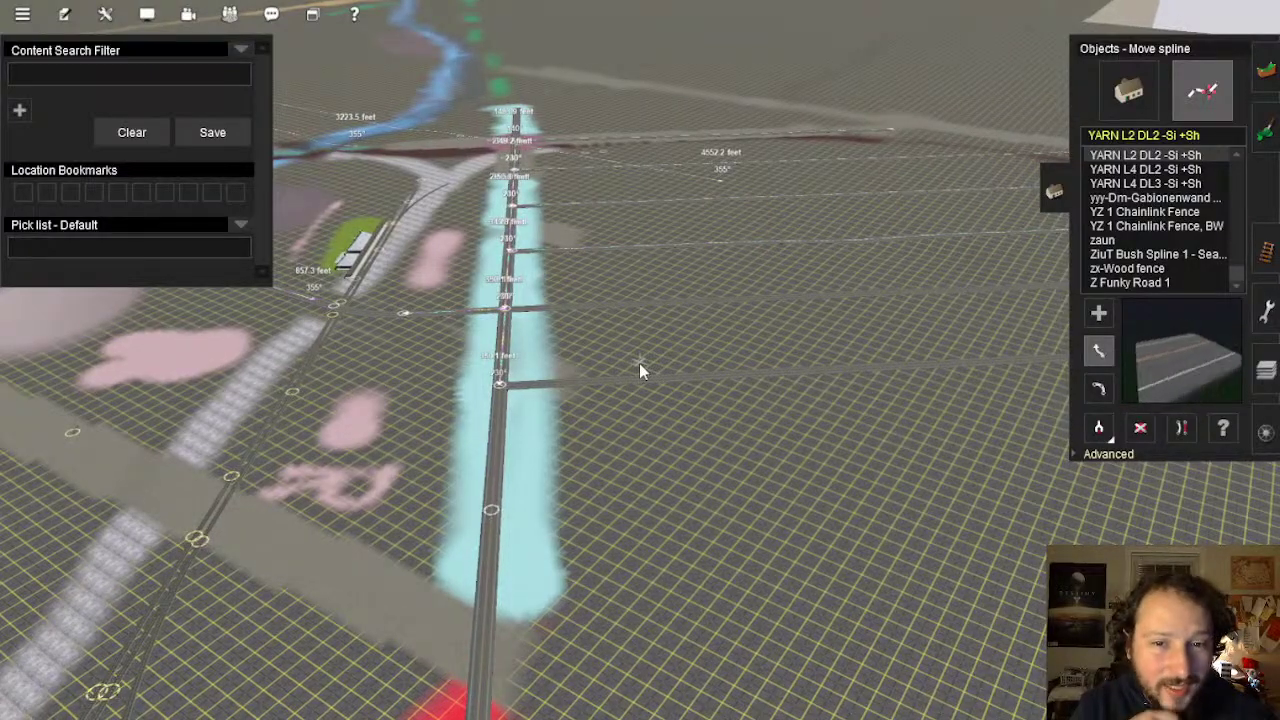
pyautogui.scroll(3, 639, 363)
pyautogui.moveTo(614, 229); pyautogui.dragTo(735, 379, button='right')
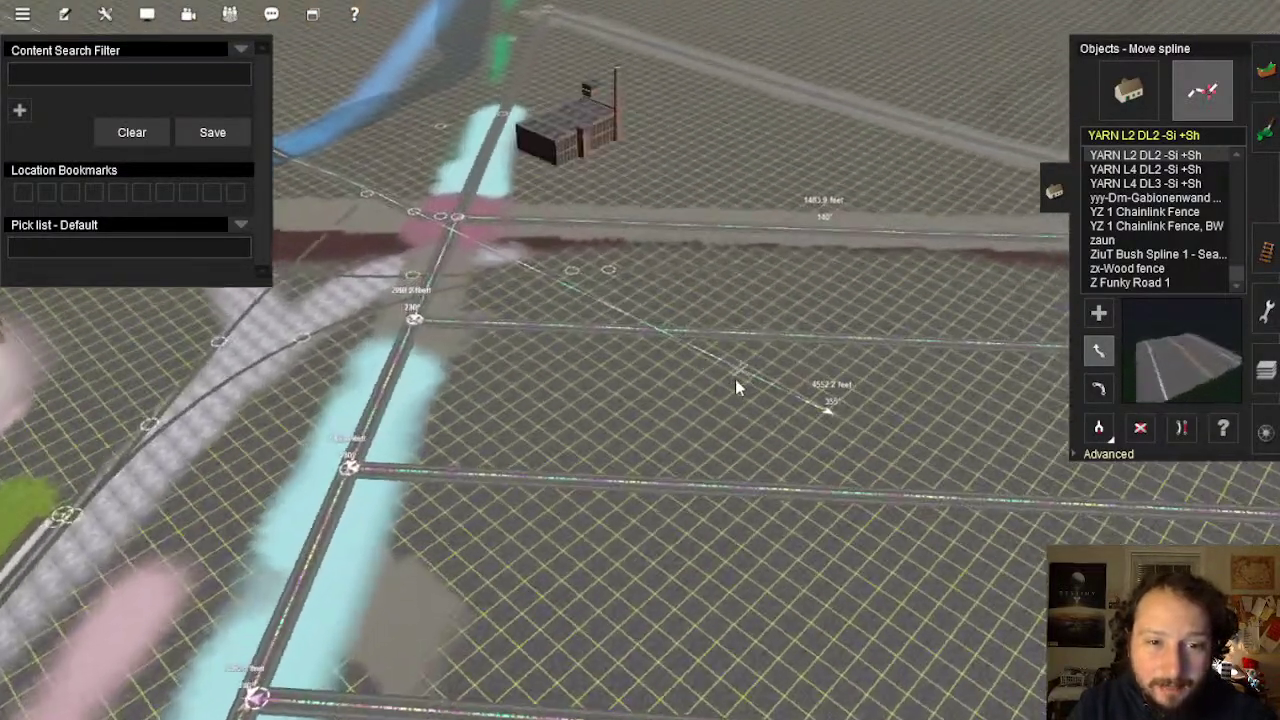
pyautogui.press('Right')
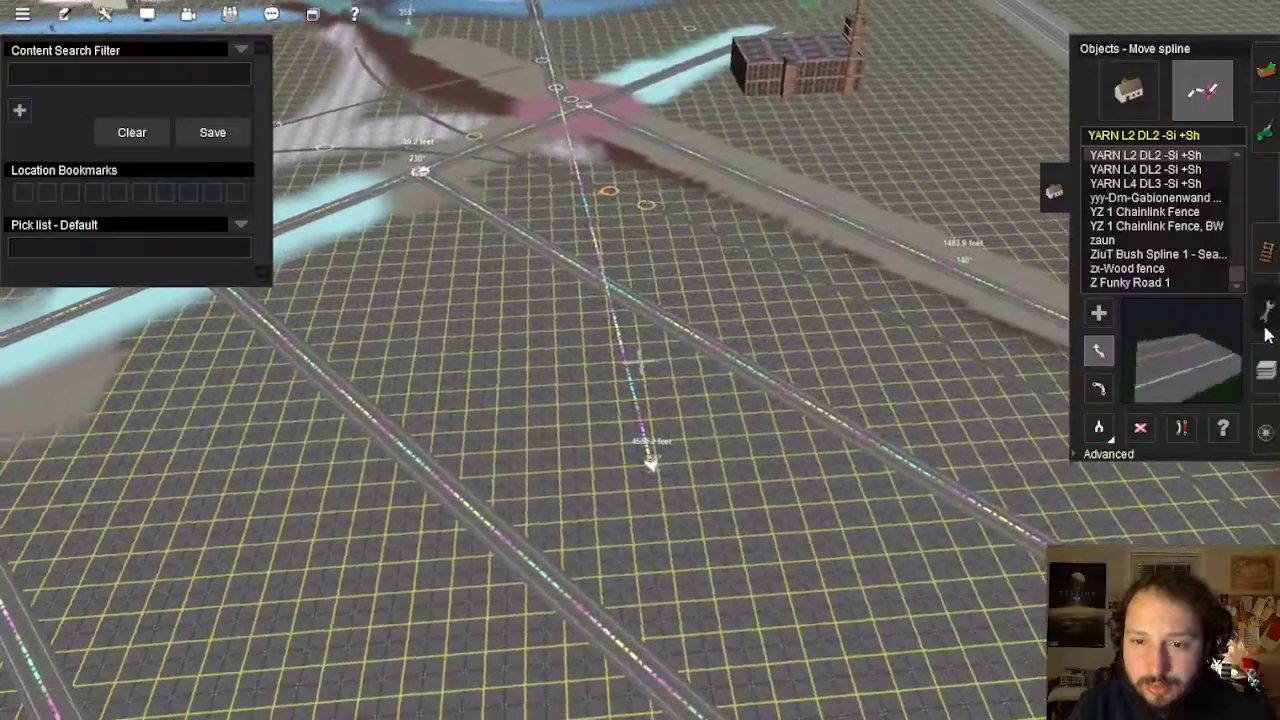
# Open the ruler tools and examine from above the measured streets between the main street and the highway around the curved railroad line
pyautogui.click(1267, 331)
pyautogui.click(1265, 384)
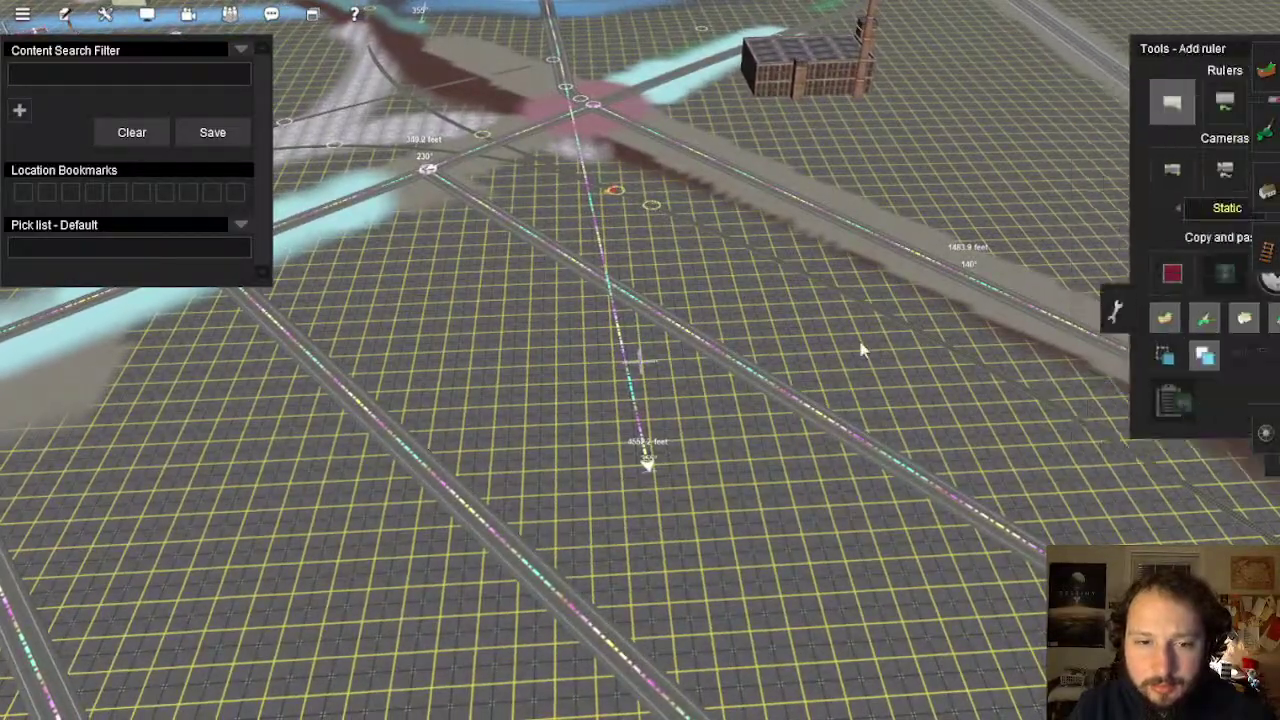
pyautogui.press('Left')
pyautogui.moveTo(472, 282); pyautogui.dragTo(660, 373, button='right')
pyautogui.scroll(-5, 660, 373)
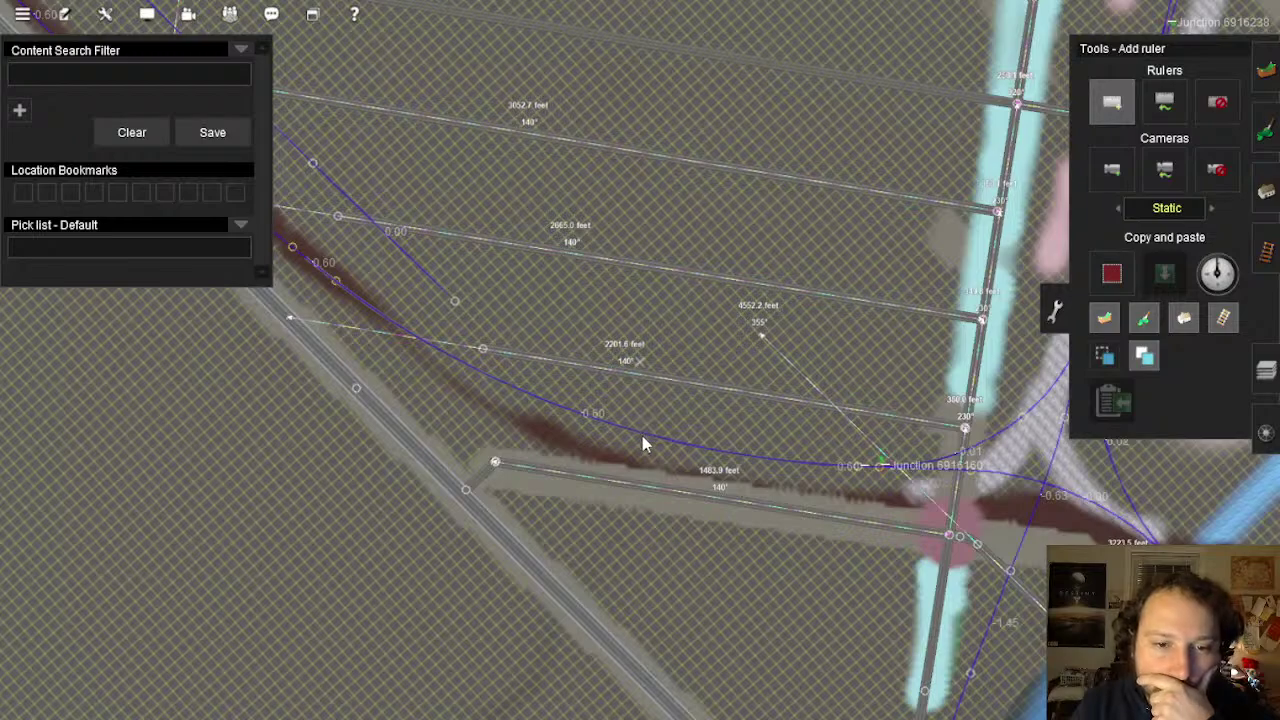
pyautogui.scroll(-3, 645, 445)
pyautogui.scroll(3, 645, 446)
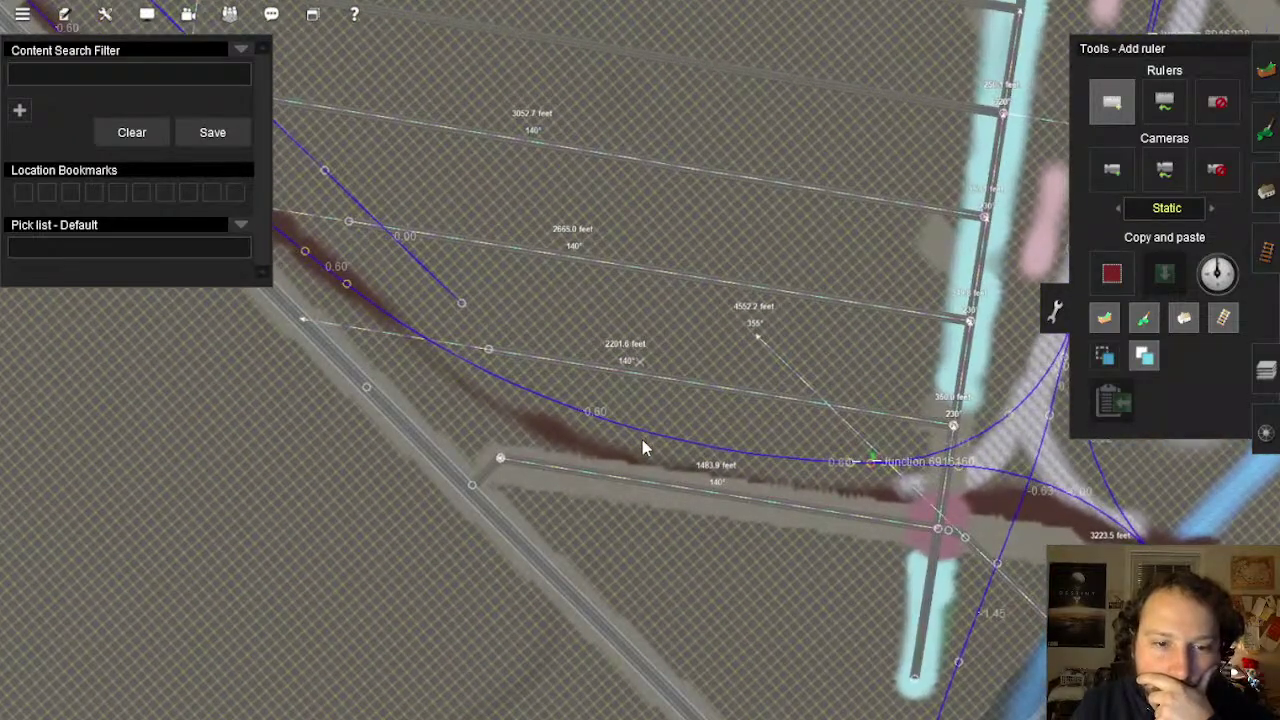
pyautogui.rightClick(603, 428)
pyautogui.scroll(-3, 650, 342)
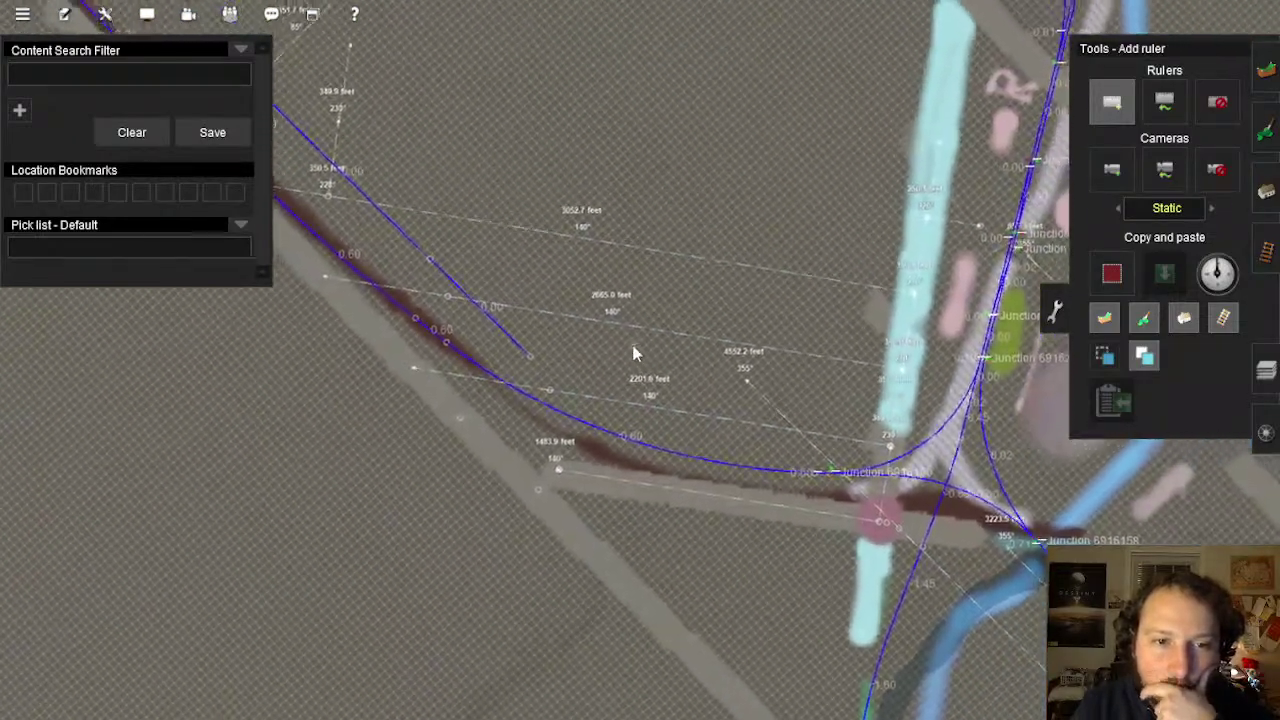
pyautogui.scroll(3, 570, 290)
# Examine the far ends of the parallel streets, their block-width rulers and the undeveloped area beyond the last side street
pyautogui.rightClick(513, 236)
pyautogui.scroll(2, 630, 336)
pyautogui.moveTo(513, 236)
pyautogui.mouseDown(button='right')
pyautogui.moveTo(630, 336)
pyautogui.moveTo(614, 342)
pyautogui.moveTo(628, 349)
pyautogui.moveTo(596, 346)
pyautogui.moveTo(797, 396)
pyautogui.mouseUp(button='right')
pyautogui.scroll(-5, 750, 295)
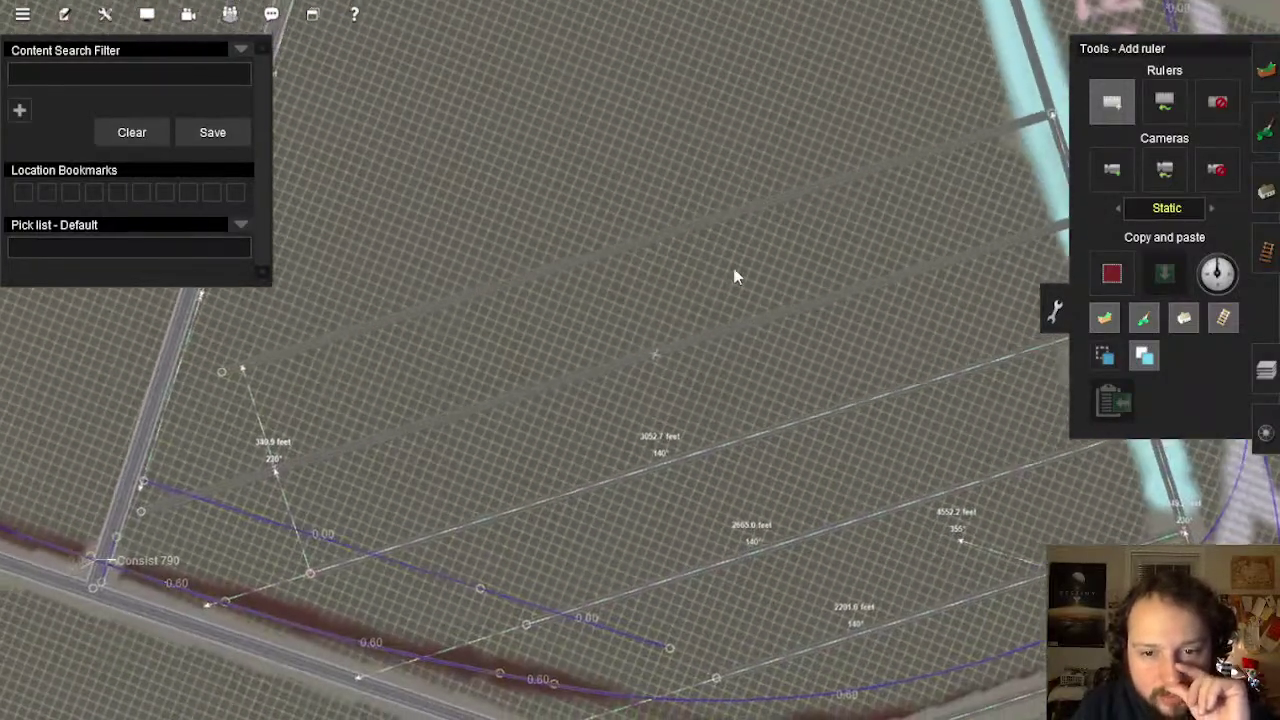
pyautogui.moveTo(735, 276)
pyautogui.mouseDown(button='right')
pyautogui.moveTo(746, 268)
pyautogui.moveTo(672, 303)
pyautogui.moveTo(650, 337)
pyautogui.mouseUp(button='right')
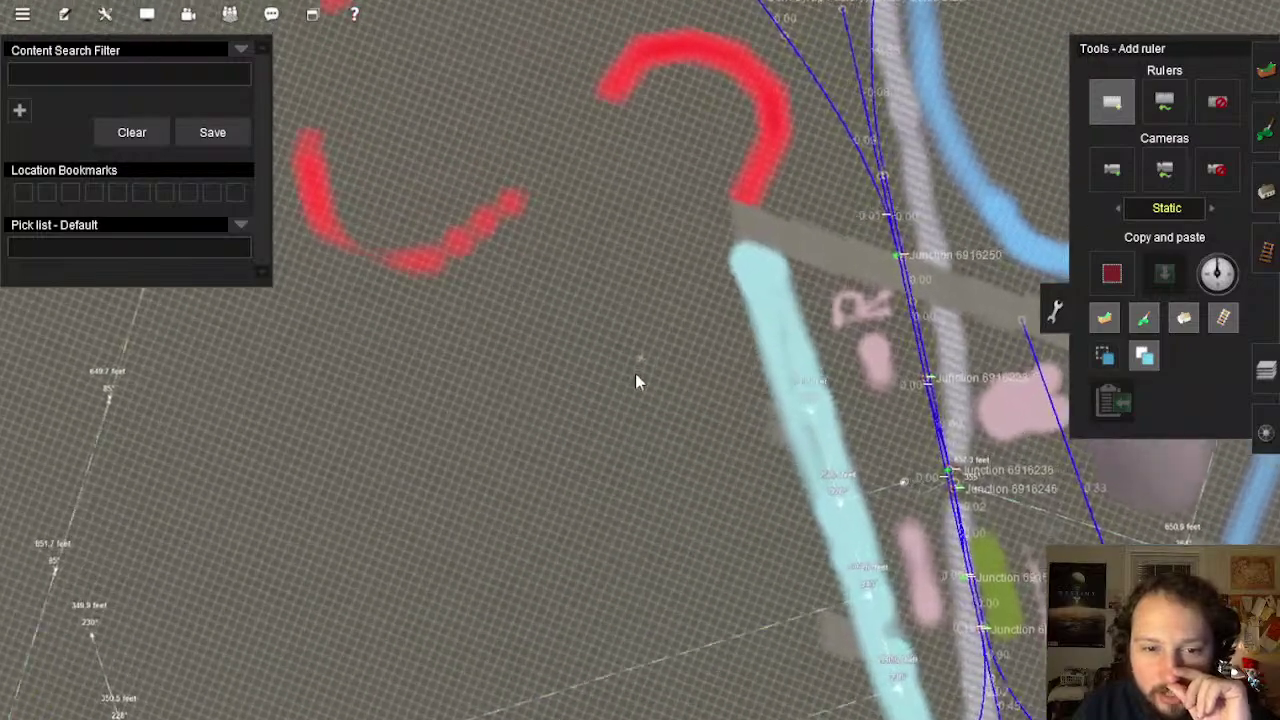
pyautogui.scroll(5, 637, 374)
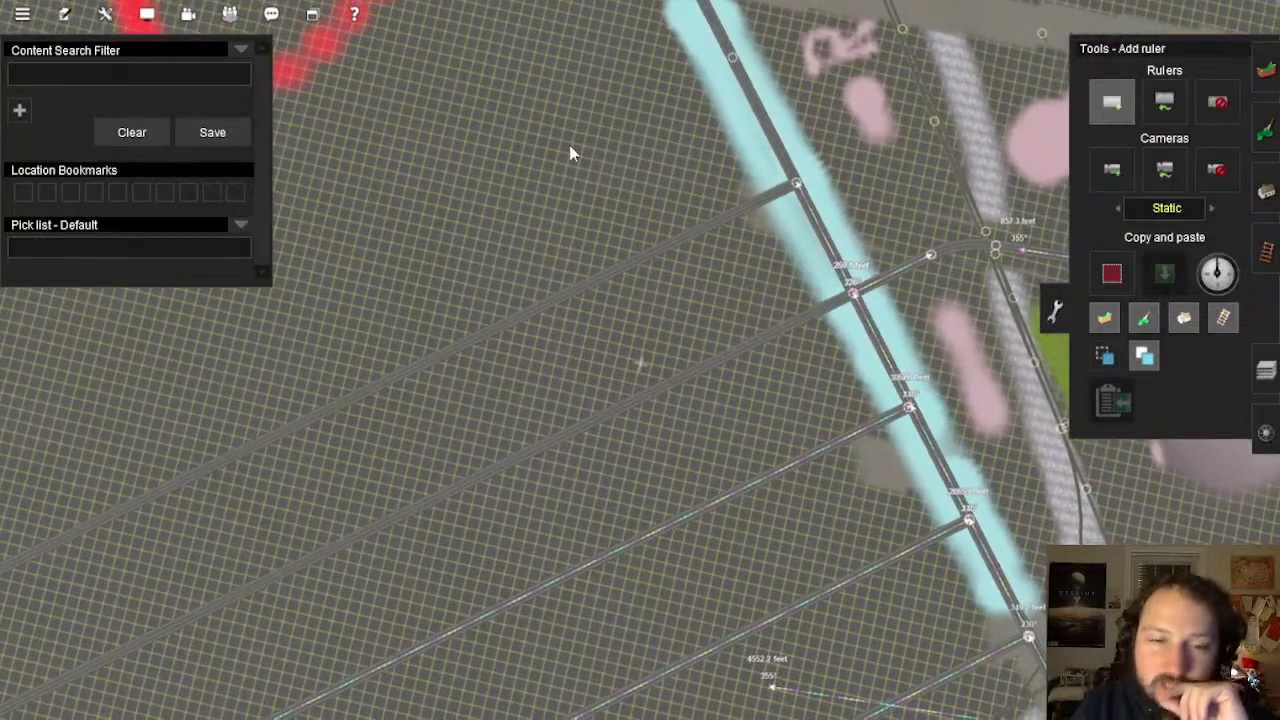
pyautogui.moveTo(571, 151); pyautogui.dragTo(846, 503, button='right')
pyautogui.moveTo(838, 413); pyautogui.dragTo(637, 347, button='right')
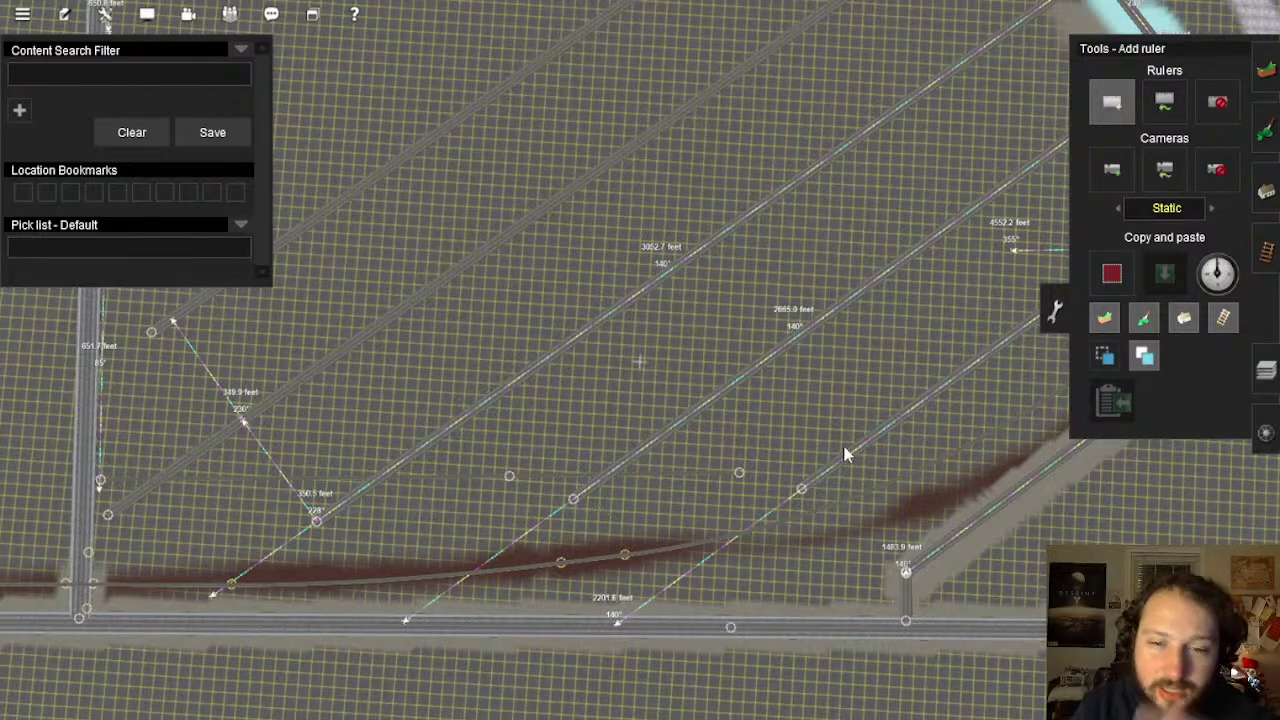
pyautogui.moveTo(846, 449); pyautogui.dragTo(607, 364, button='right')
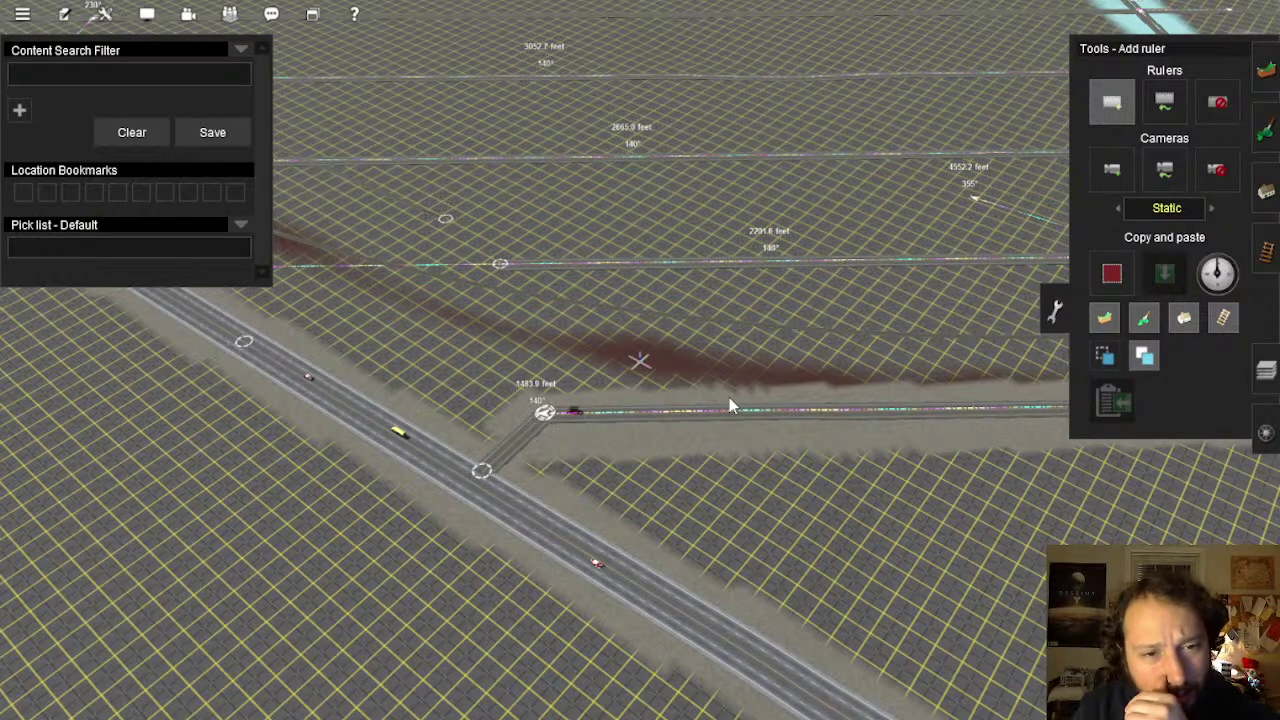
# Examine up close the bend where the street beside the railroad curve turns to meet the highway
pyautogui.rightClick(614, 421)
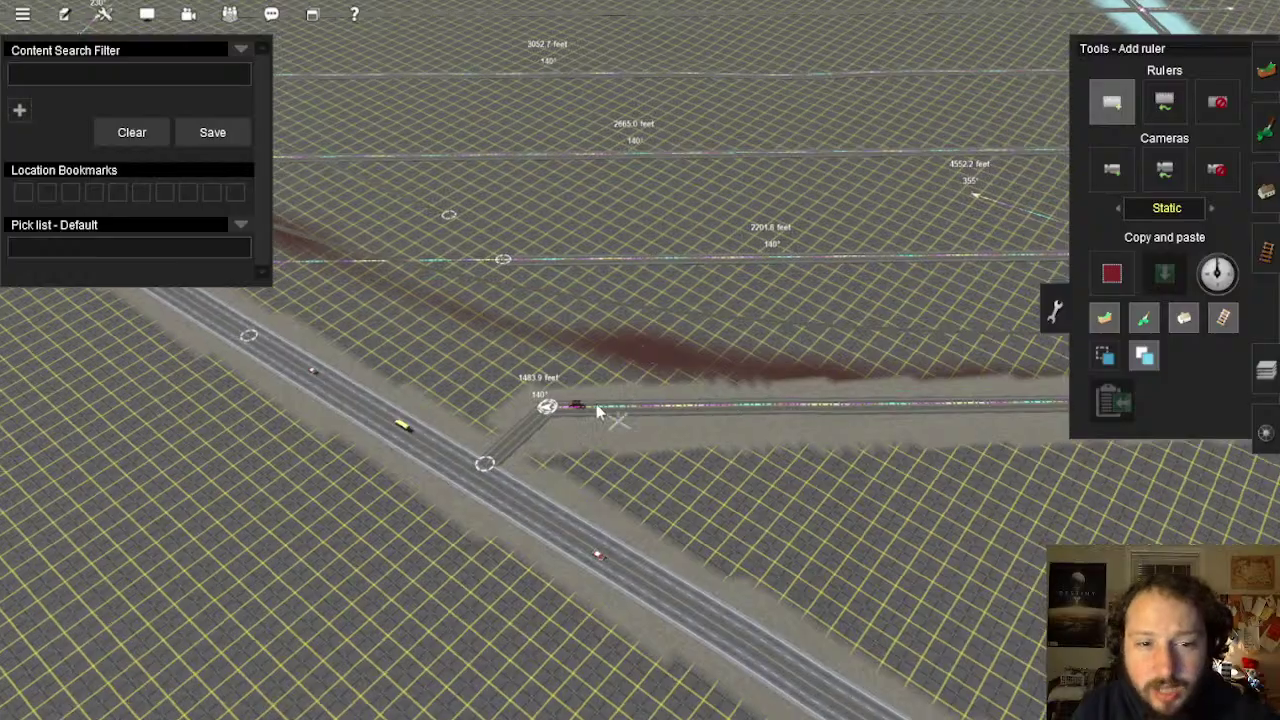
pyautogui.scroll(8, 638, 350)
pyautogui.rightClick(639, 411)
pyautogui.press('Left')
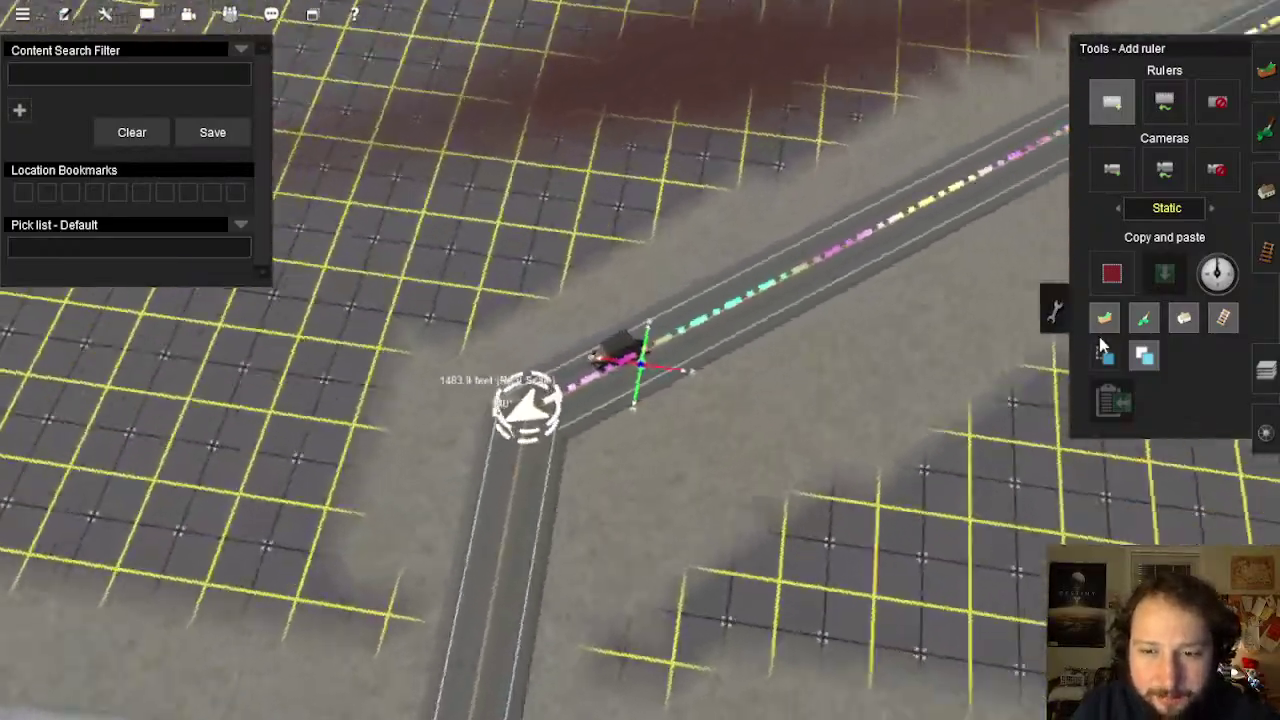
pyautogui.press('Left')
pyautogui.press('Down')
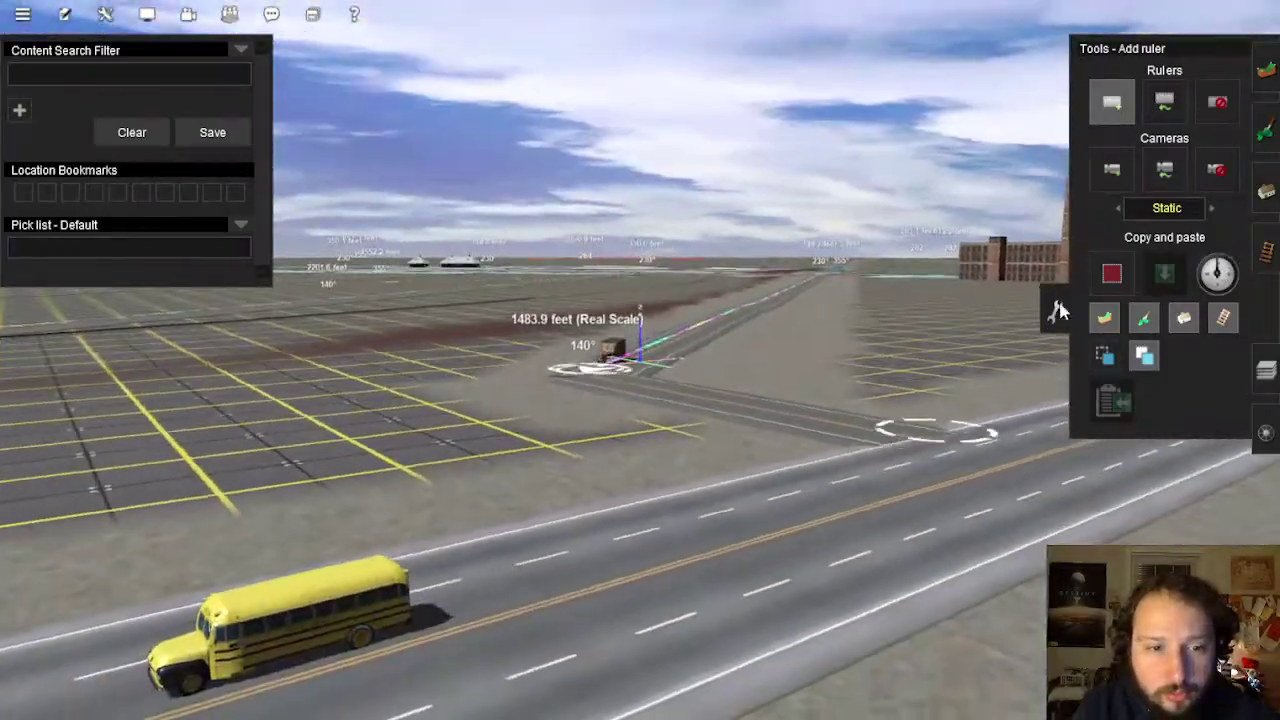
pyautogui.moveTo(1058, 311)
pyautogui.mouseDown(button='right')
pyautogui.moveTo(429, 229)
pyautogui.moveTo(771, 291)
pyautogui.moveTo(798, 461)
pyautogui.moveTo(757, 414)
pyautogui.moveTo(749, 374)
pyautogui.moveTo(634, 372)
pyautogui.moveTo(632, 390)
pyautogui.moveTo(642, 352)
pyautogui.moveTo(760, 391)
pyautogui.moveTo(677, 448)
pyautogui.moveTo(682, 458)
pyautogui.mouseUp(button='right')
pyautogui.scroll(-10, 632, 390)
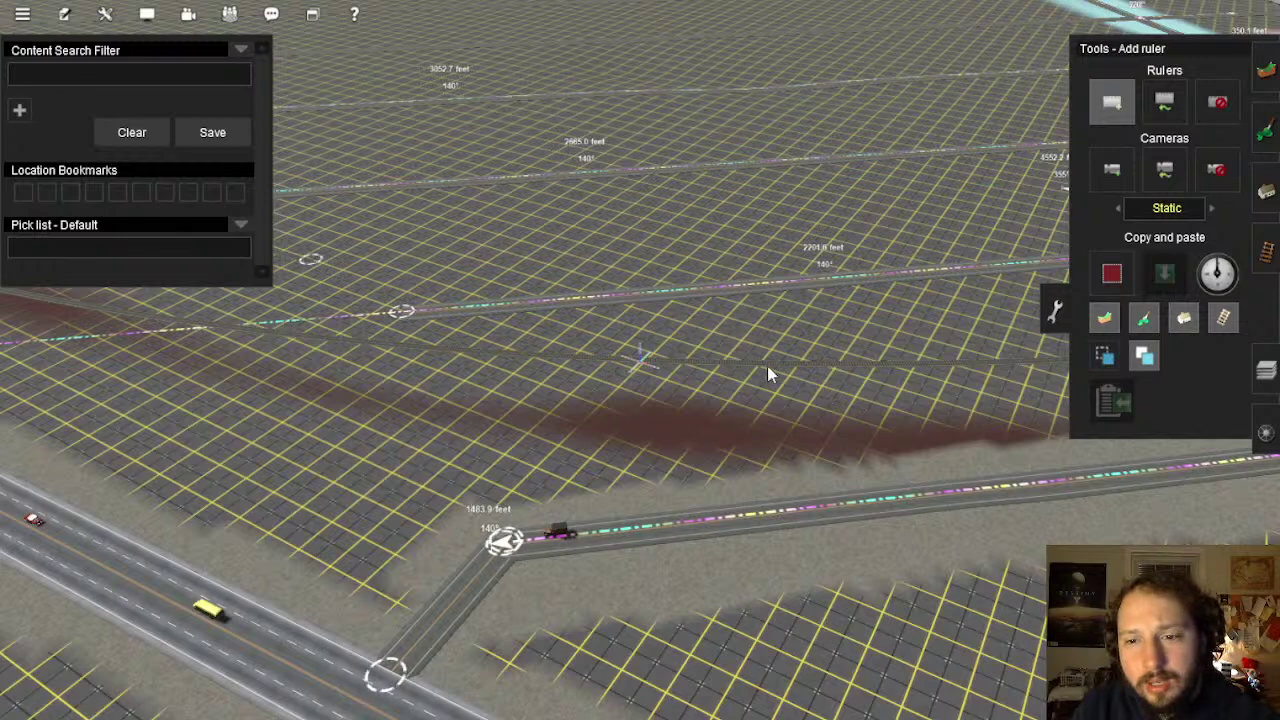
# Move the 1483.9-foot ruler's end back along the street from the bend near the highway, shortening it to about 1401 feet
pyautogui.click(1267, 195)
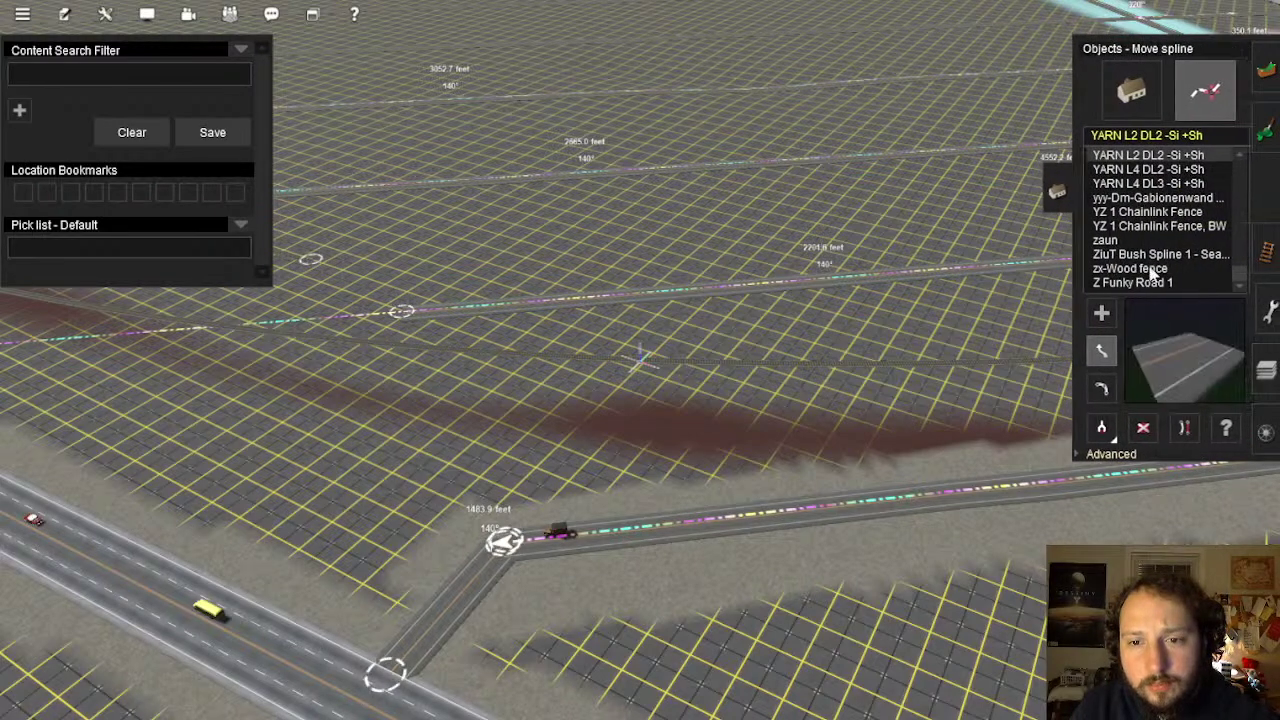
pyautogui.click(1267, 310)
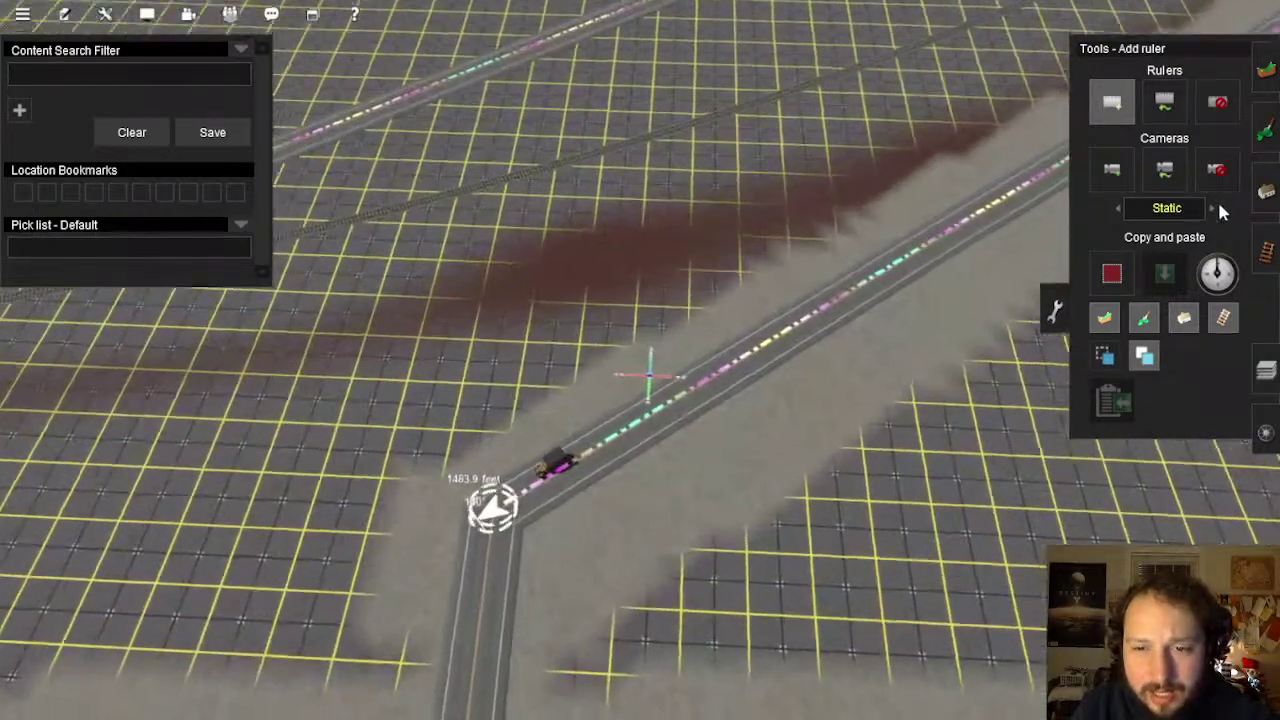
pyautogui.click(1164, 101)
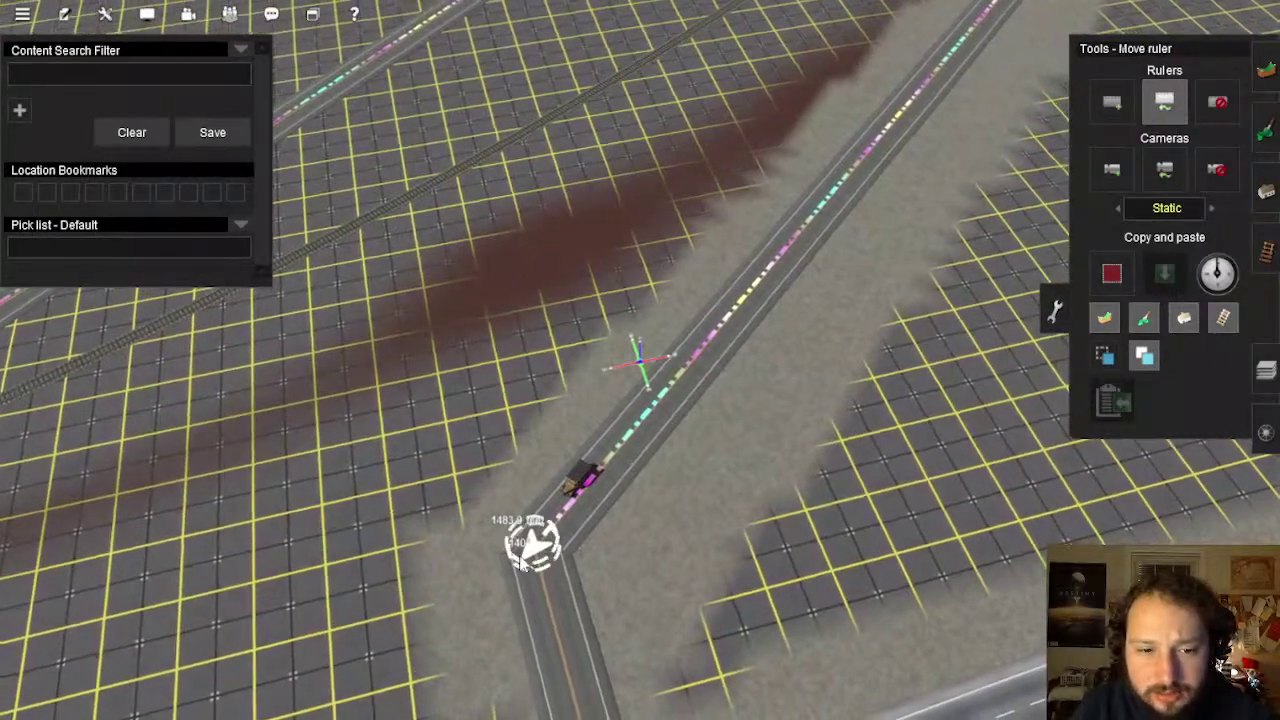
pyautogui.moveTo(530, 538); pyautogui.dragTo(624, 440)
pyautogui.moveTo(628, 450); pyautogui.dragTo(630, 352, button='right')
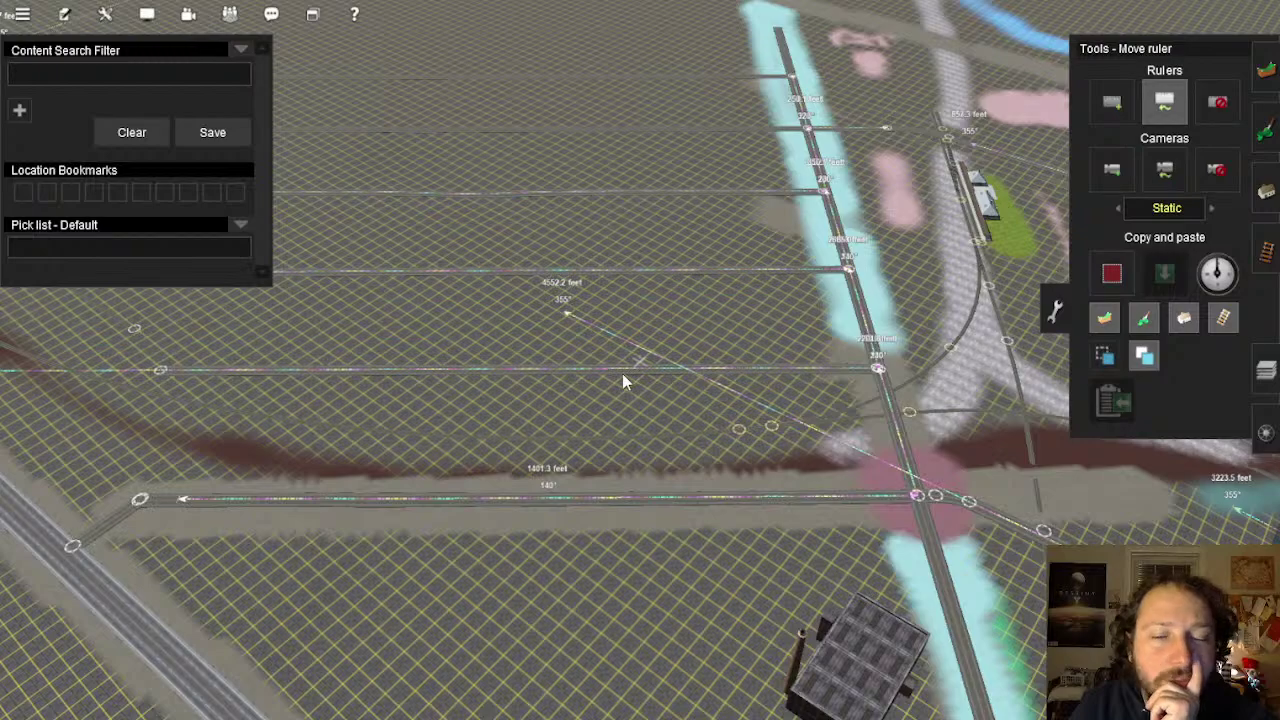
# Examine the shortened ruler's end and the space between its street and the neighboring parallel street
pyautogui.moveTo(500, 437); pyautogui.dragTo(718, 355, button='right')
pyautogui.press('Down')
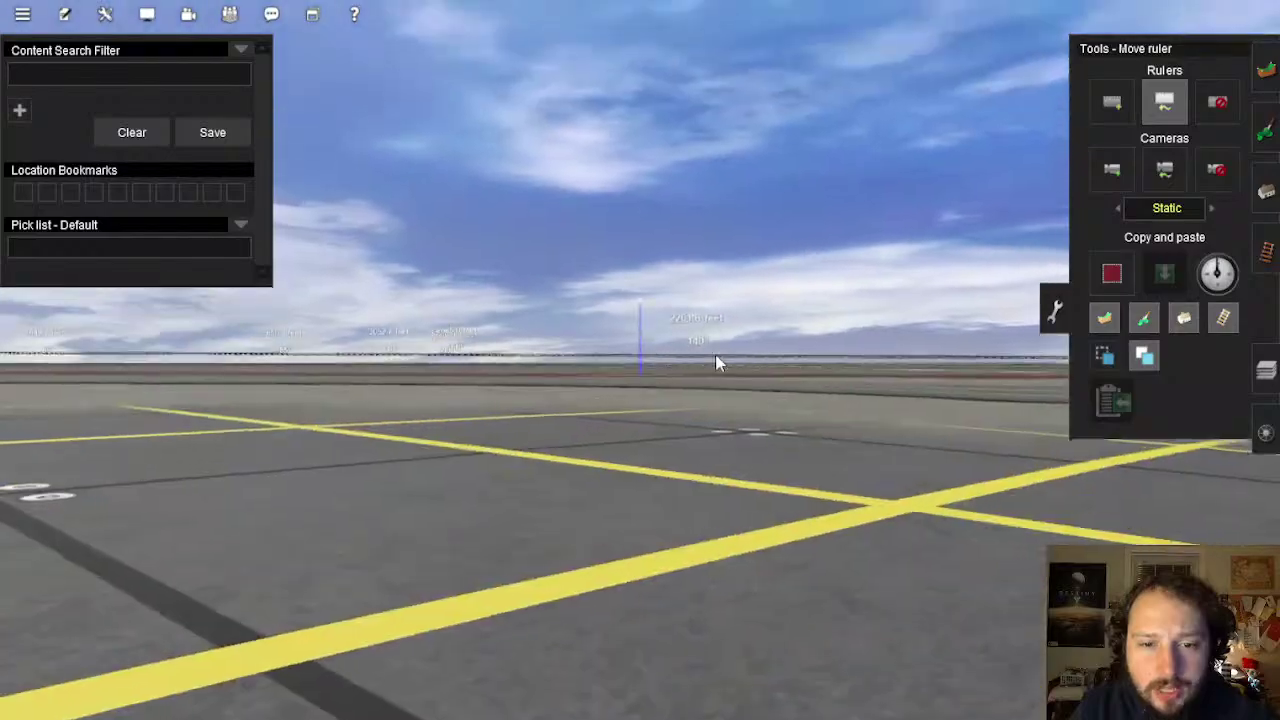
pyautogui.press('Up')
pyautogui.moveTo(588, 352); pyautogui.dragTo(646, 365, button='right')
pyautogui.scroll(-3, 588, 366)
pyautogui.press('Left')
pyautogui.press('Down')
pyautogui.press('Left')
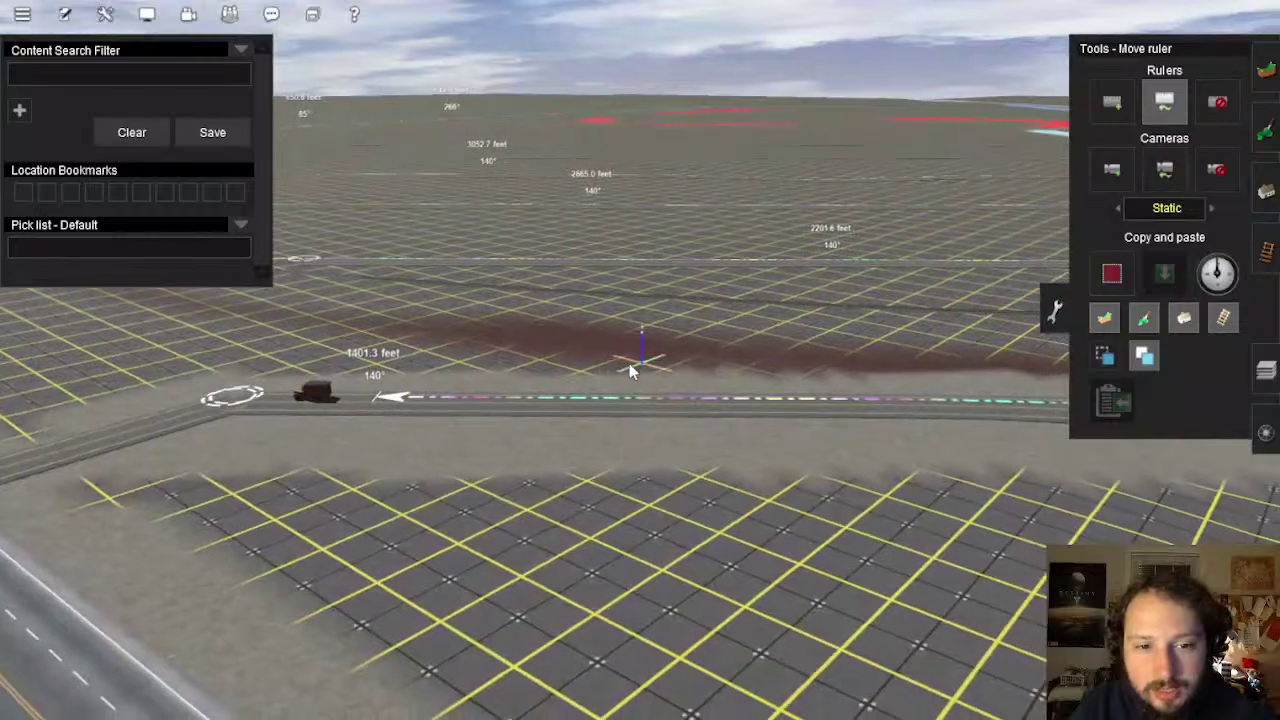
# Add a straight TANE 1Trk Wood test track from the street with the 2201.6-foot ruler to the railroad line
pyautogui.scroll(5, 643, 340)
pyautogui.press('w')
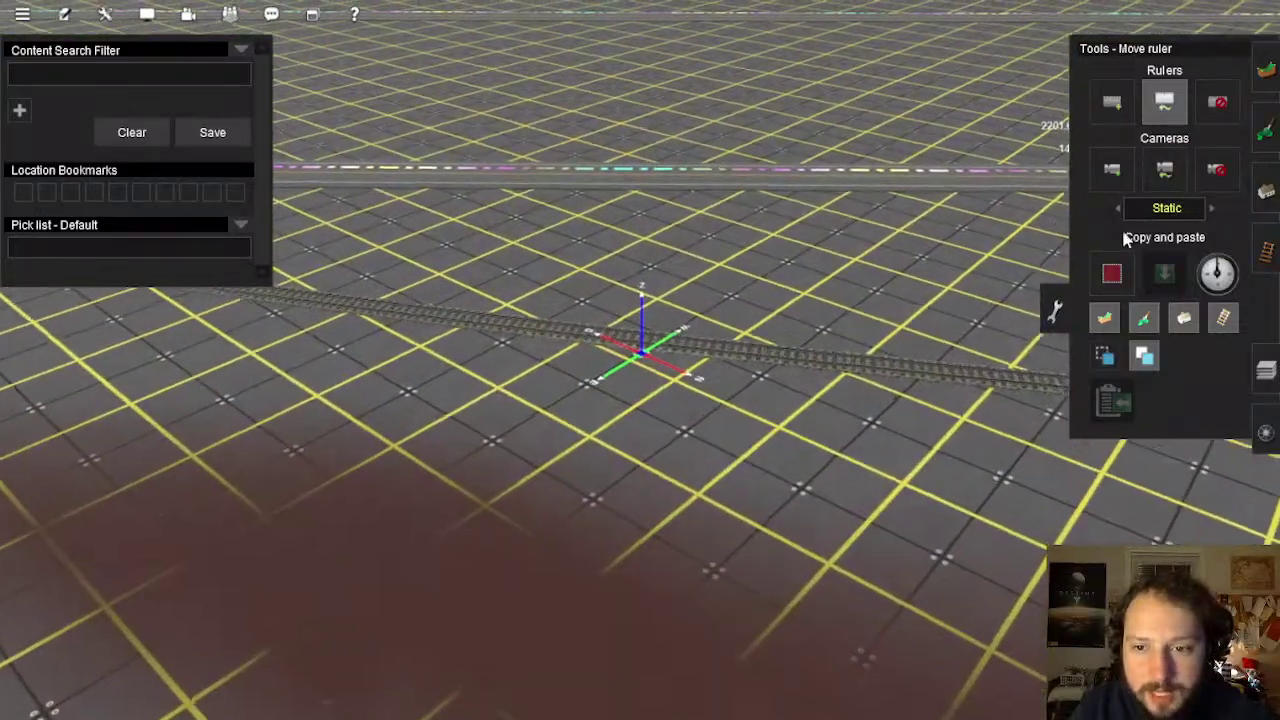
pyautogui.click(1263, 259)
pyautogui.press('Up')
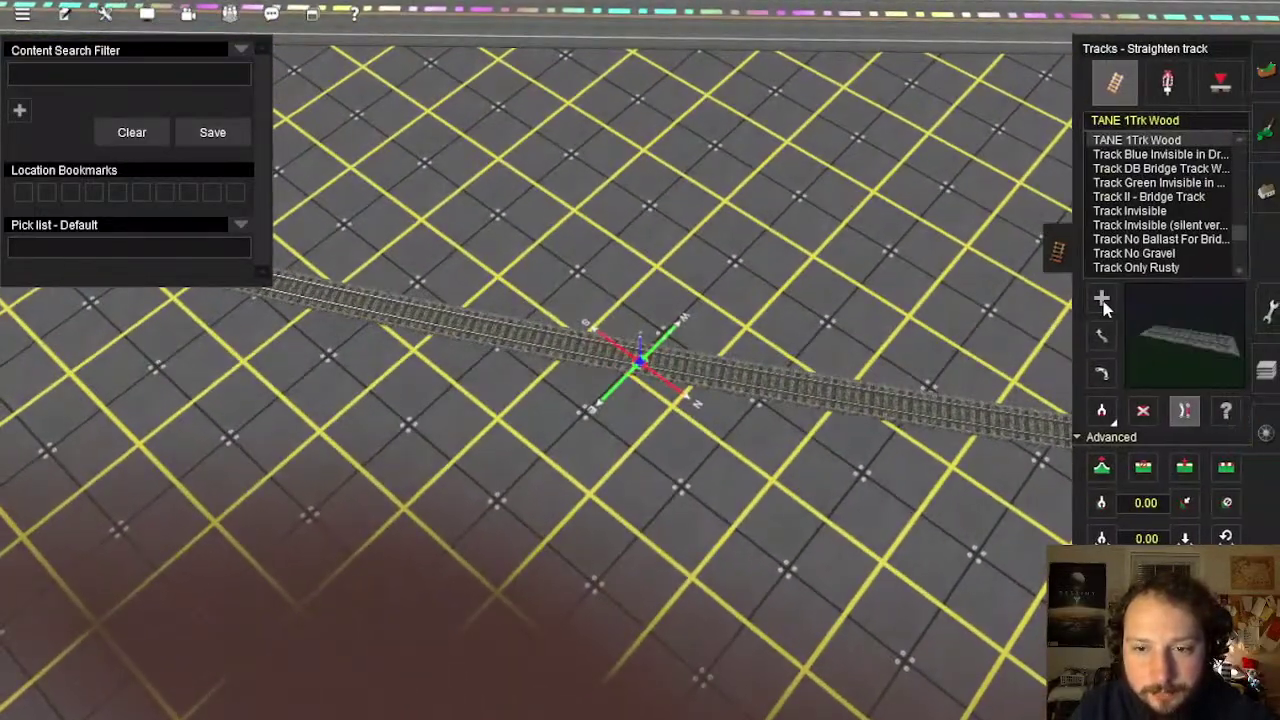
pyautogui.click(1101, 302)
pyautogui.rightClick(689, 60)
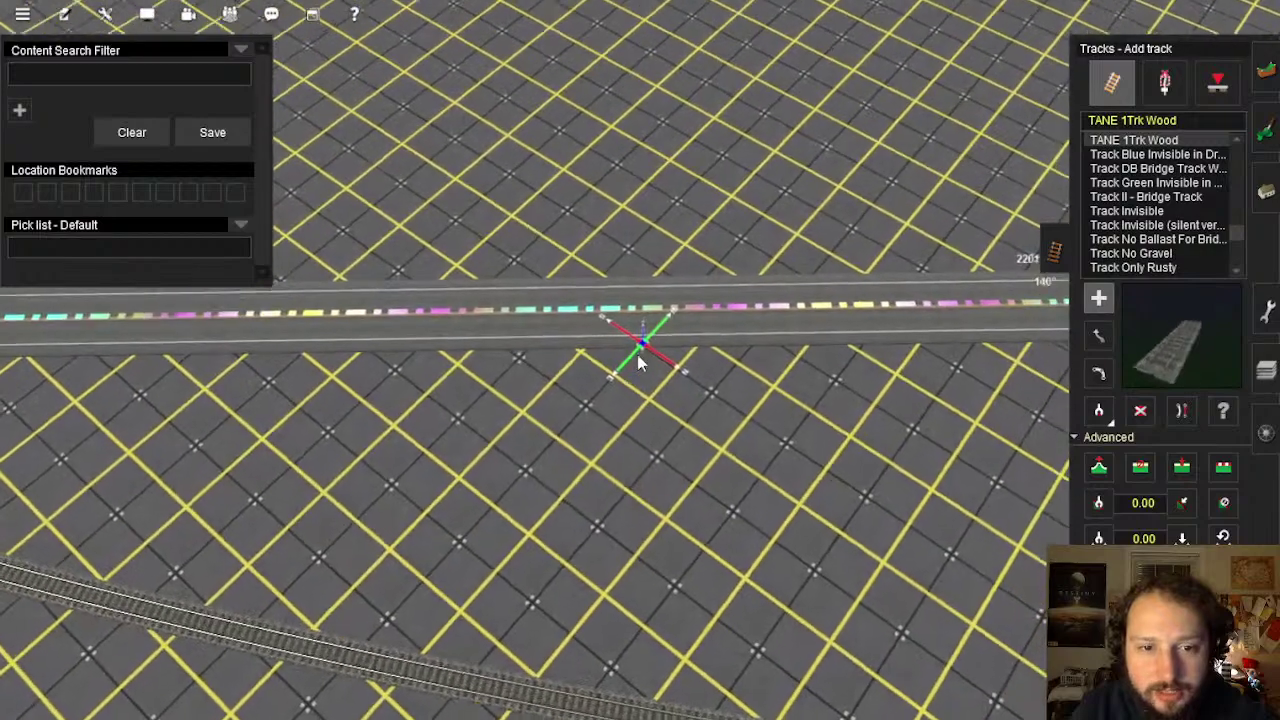
pyautogui.click(637, 354)
pyautogui.rightClick(636, 466)
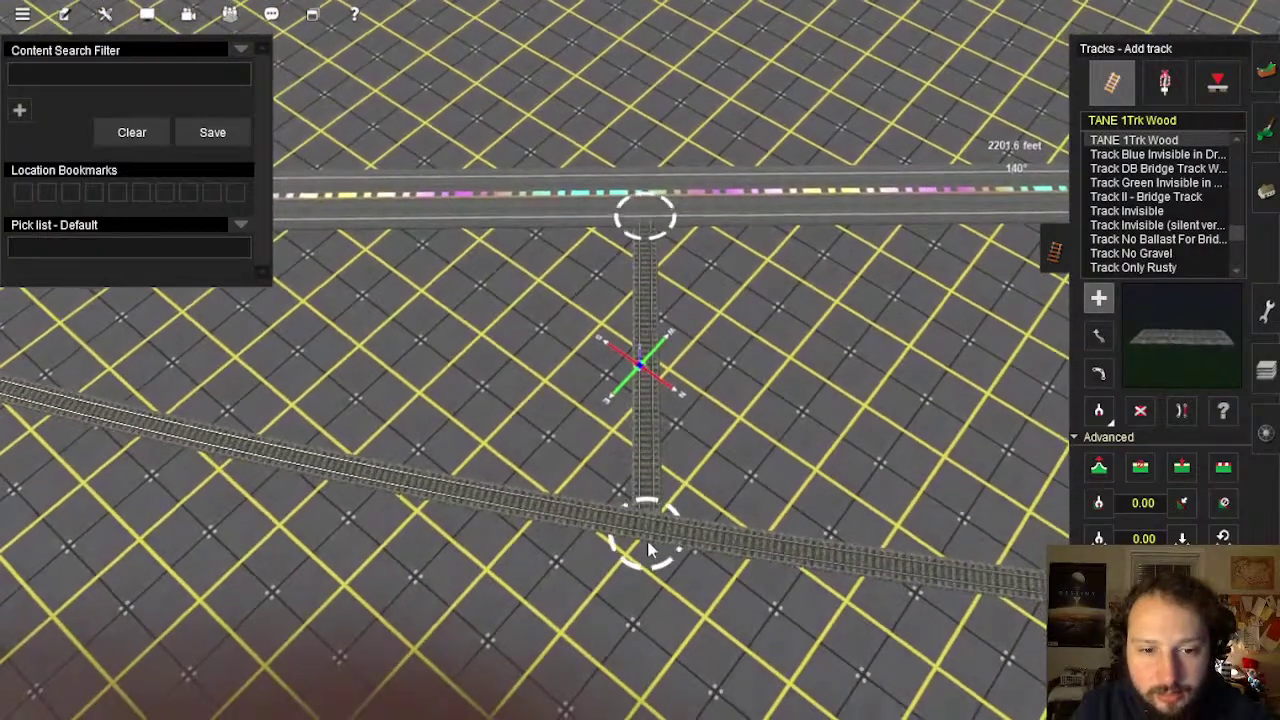
pyautogui.click(652, 535)
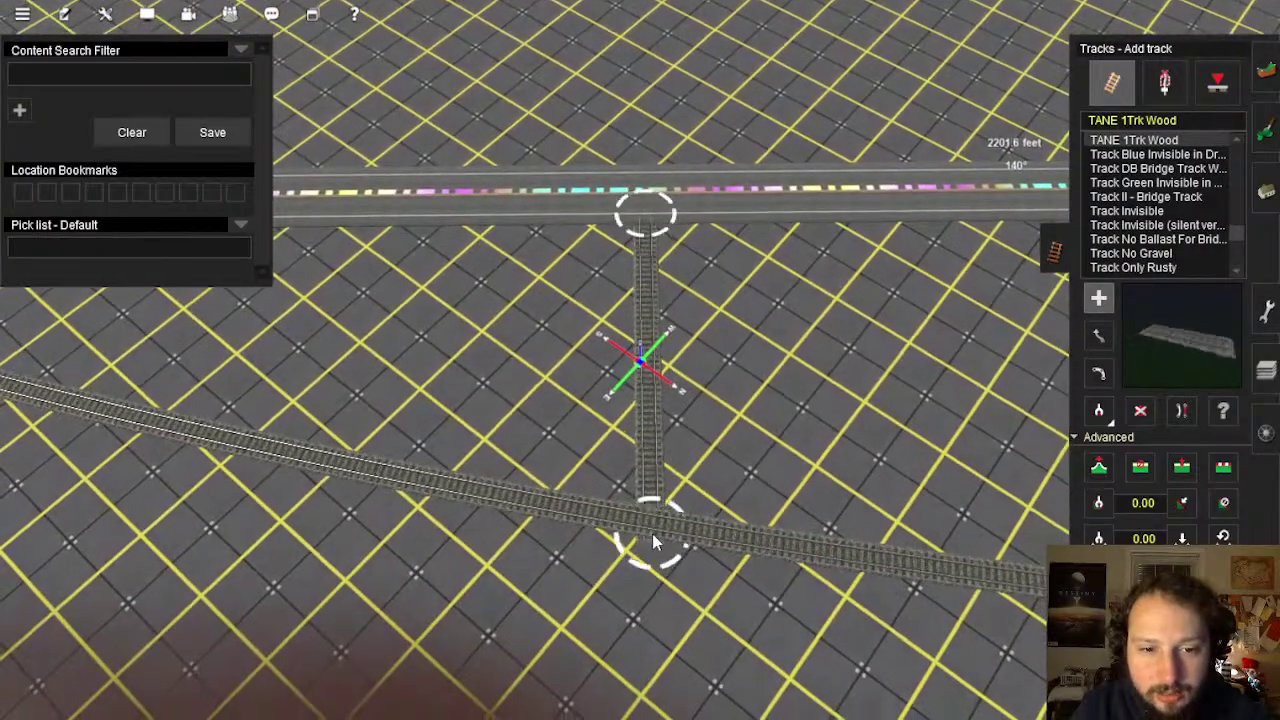
pyautogui.rightClick(656, 545)
# Raise the railroad end of the test track by about 2.40 m
pyautogui.press('Left')
pyautogui.scroll(3, 930, 461)
pyautogui.press('Left')
pyautogui.press('Down')
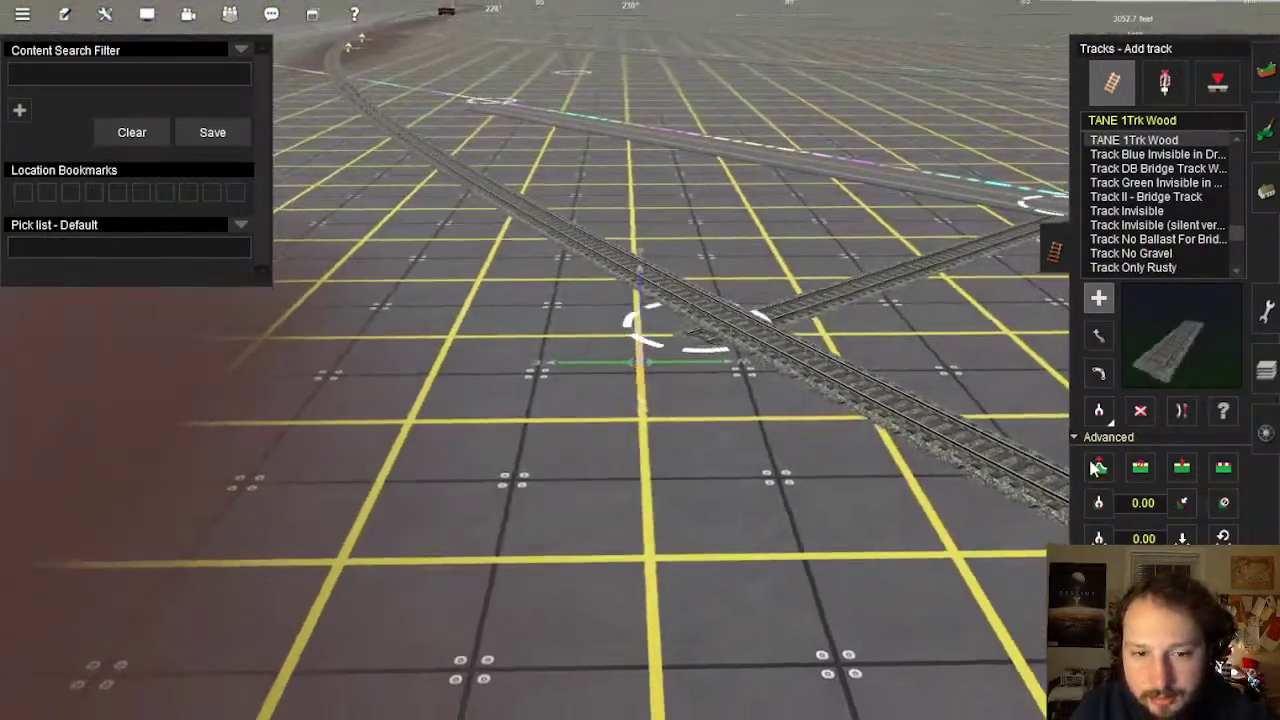
pyautogui.click(1099, 467)
pyautogui.moveTo(640, 348); pyautogui.dragTo(637, 334)
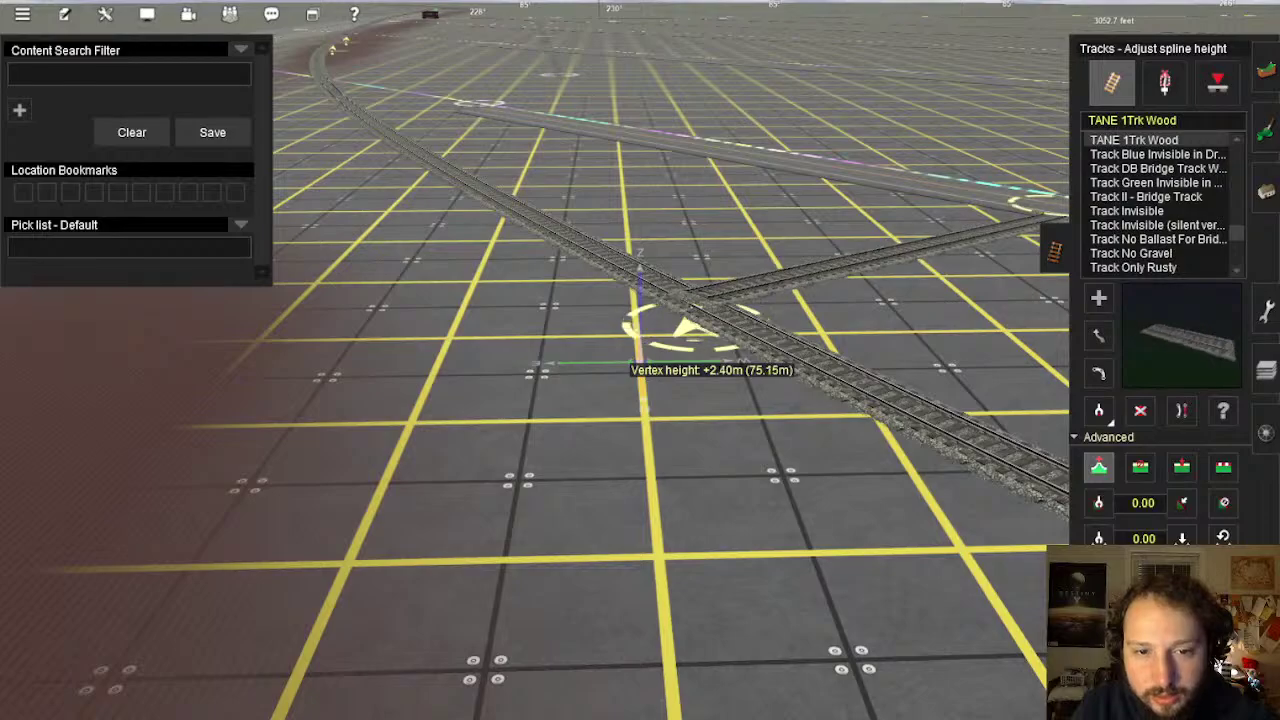
# Measure the gradient of the test track between the street and the railroad
pyautogui.rightClick(812, 372)
pyautogui.press('Left')
pyautogui.press('Left')
pyautogui.rightClick(767, 515)
pyautogui.press('Down')
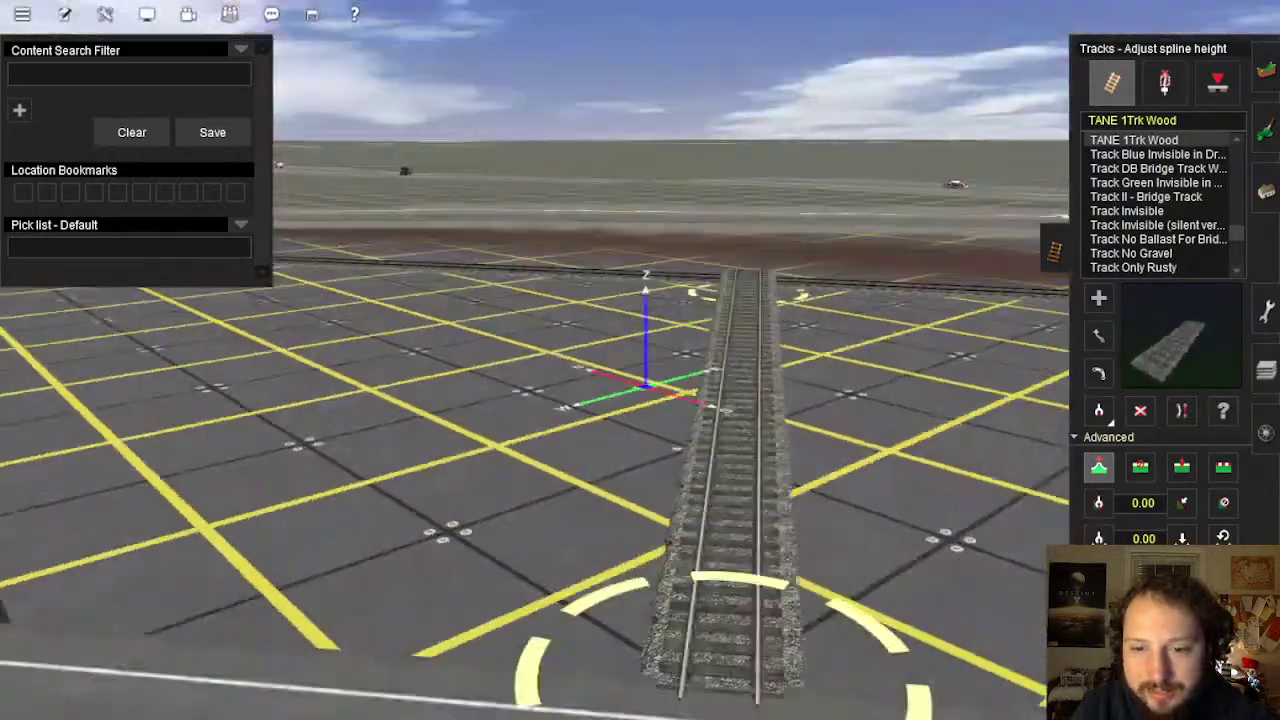
pyautogui.click(1102, 503)
pyautogui.press('Up')
pyautogui.click(677, 479)
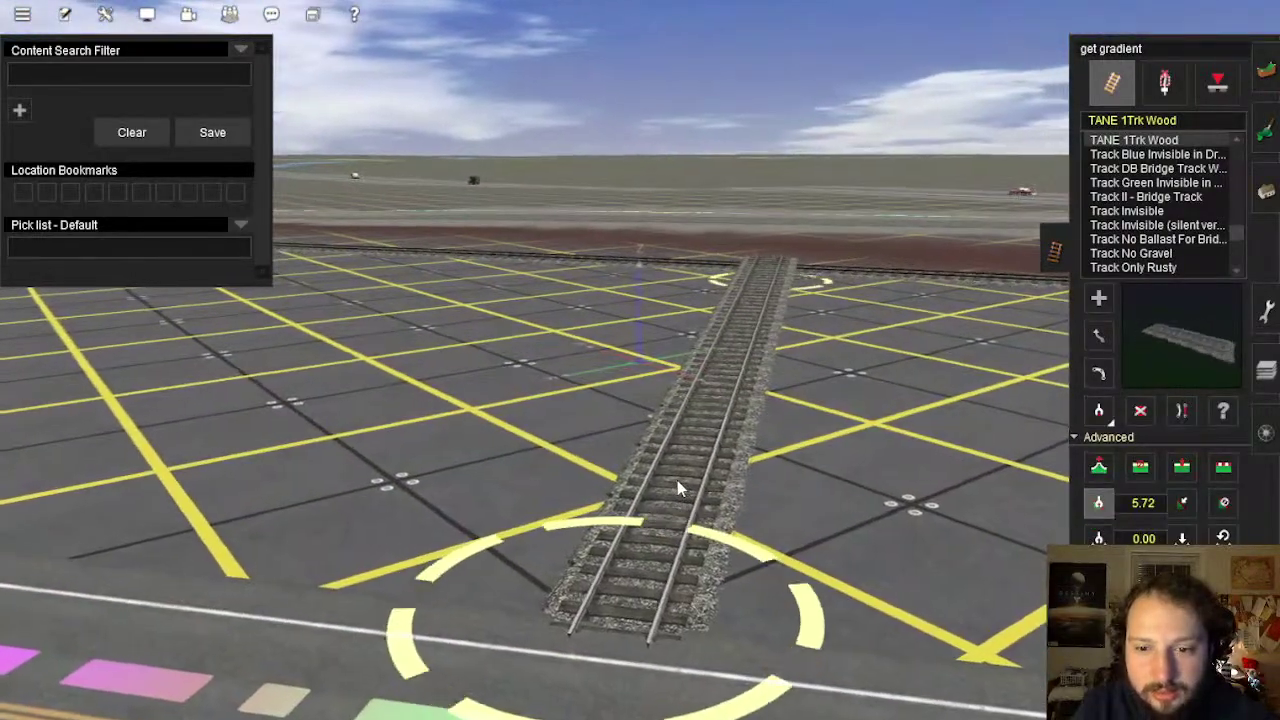
# Examine the space between the 1401.3-foot ruler's street, the railroad and the next parallel street, including the bend near the highway
pyautogui.moveTo(690, 415); pyautogui.dragTo(694, 333, button='right')
pyautogui.press('Left')
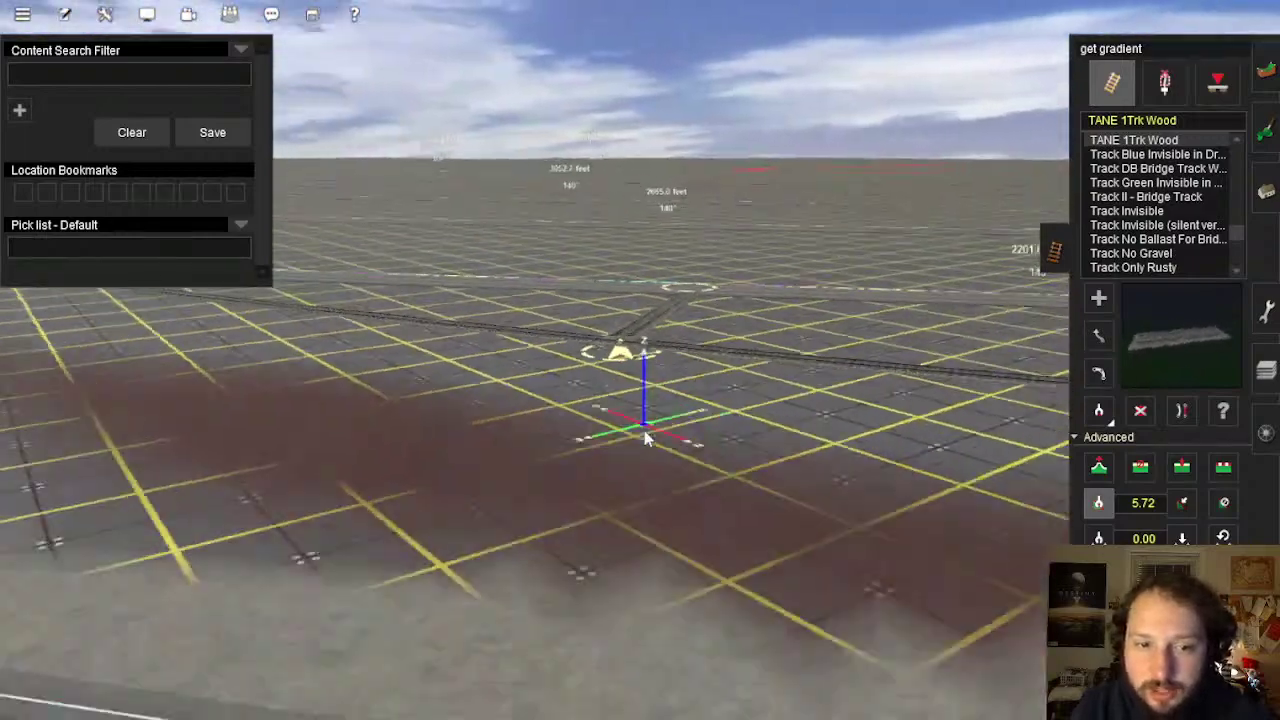
pyautogui.moveTo(644, 431); pyautogui.dragTo(641, 353, button='right')
pyautogui.press('Up')
pyautogui.click(1141, 412)
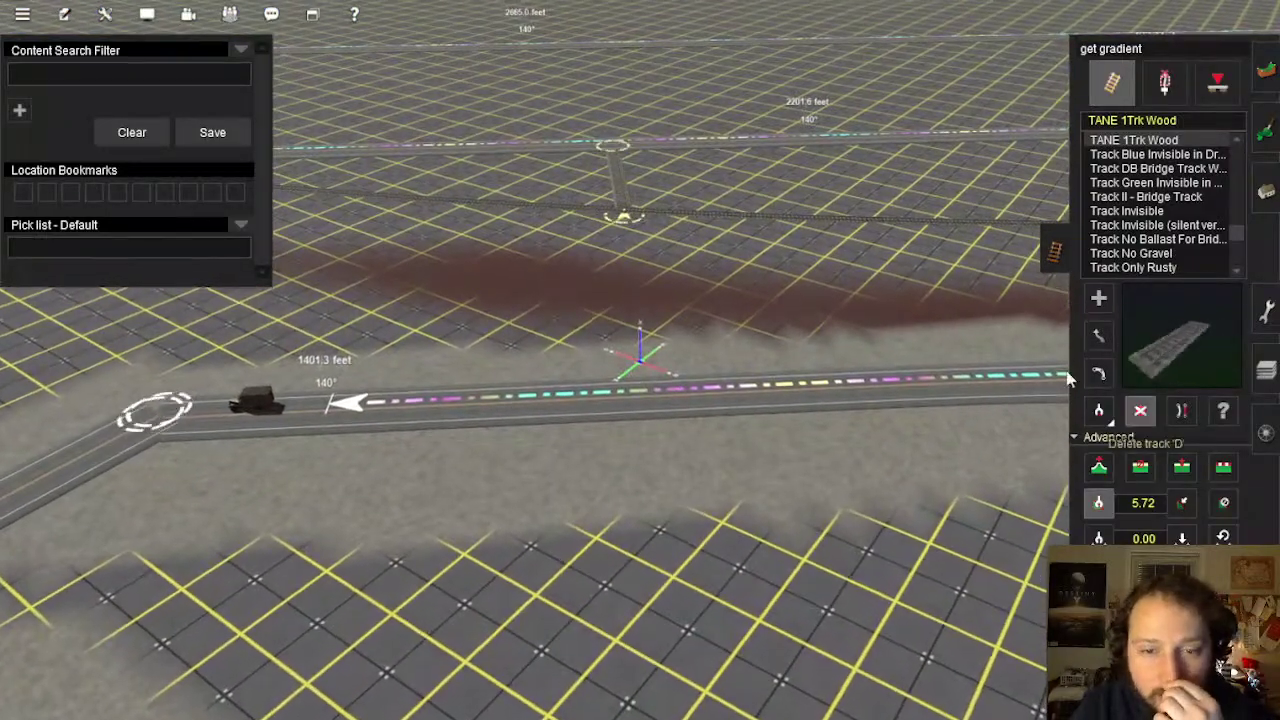
pyautogui.scroll(-3, 622, 318)
pyautogui.moveTo(615, 298); pyautogui.dragTo(651, 363, button='right')
pyautogui.scroll(-5, 649, 363)
pyautogui.press('Down')
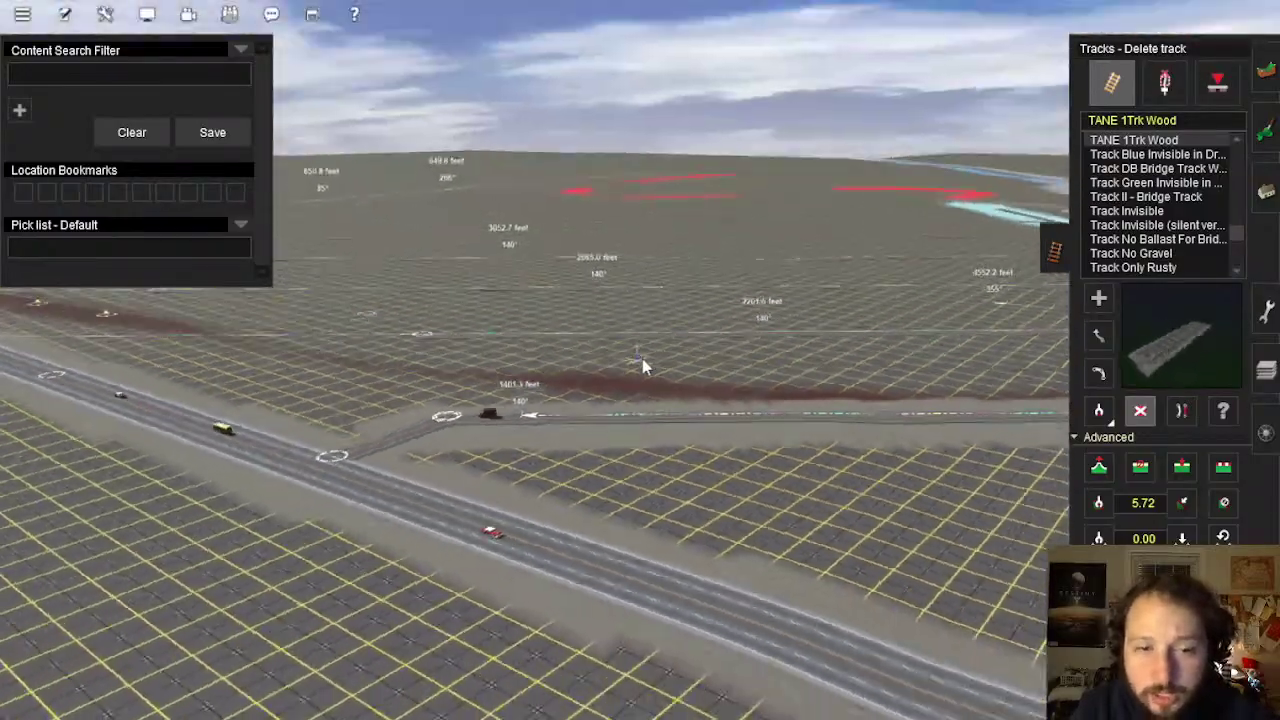
pyautogui.press('Right')
pyautogui.press('Right')
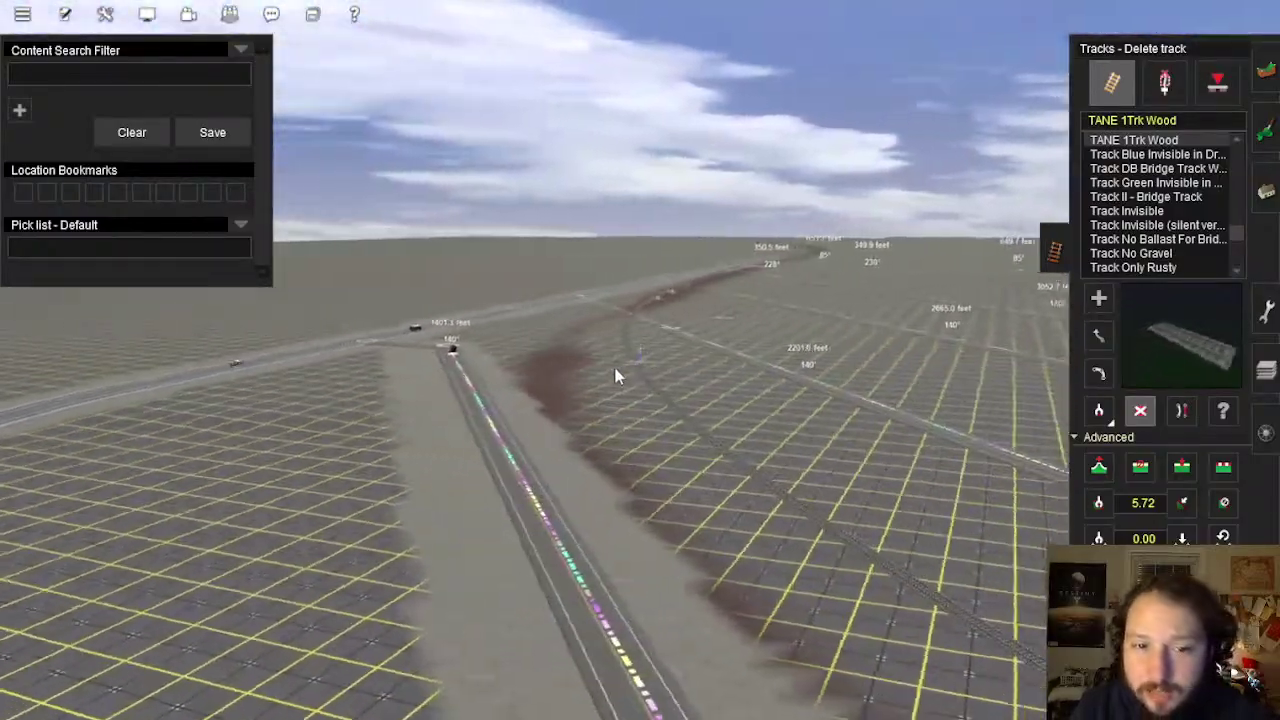
pyautogui.press('Left')
pyautogui.press('Up')
pyautogui.press('Left')
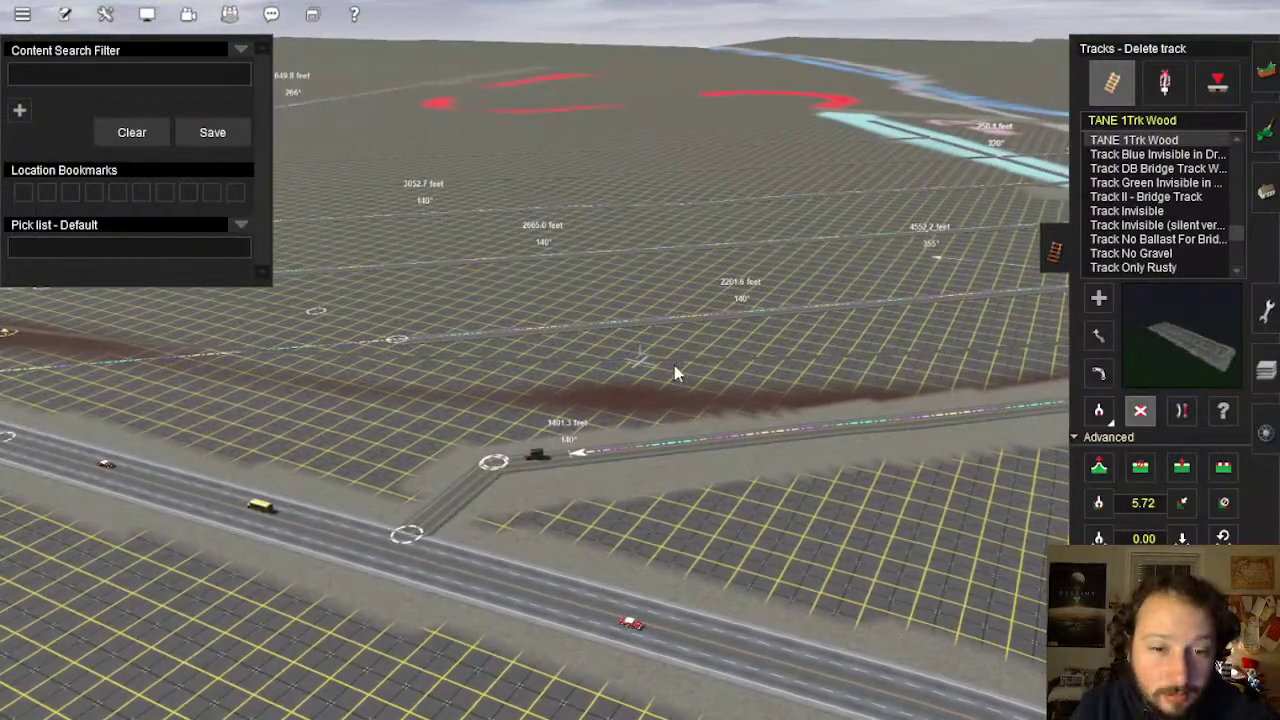
pyautogui.press('Right')
pyautogui.press('Left')
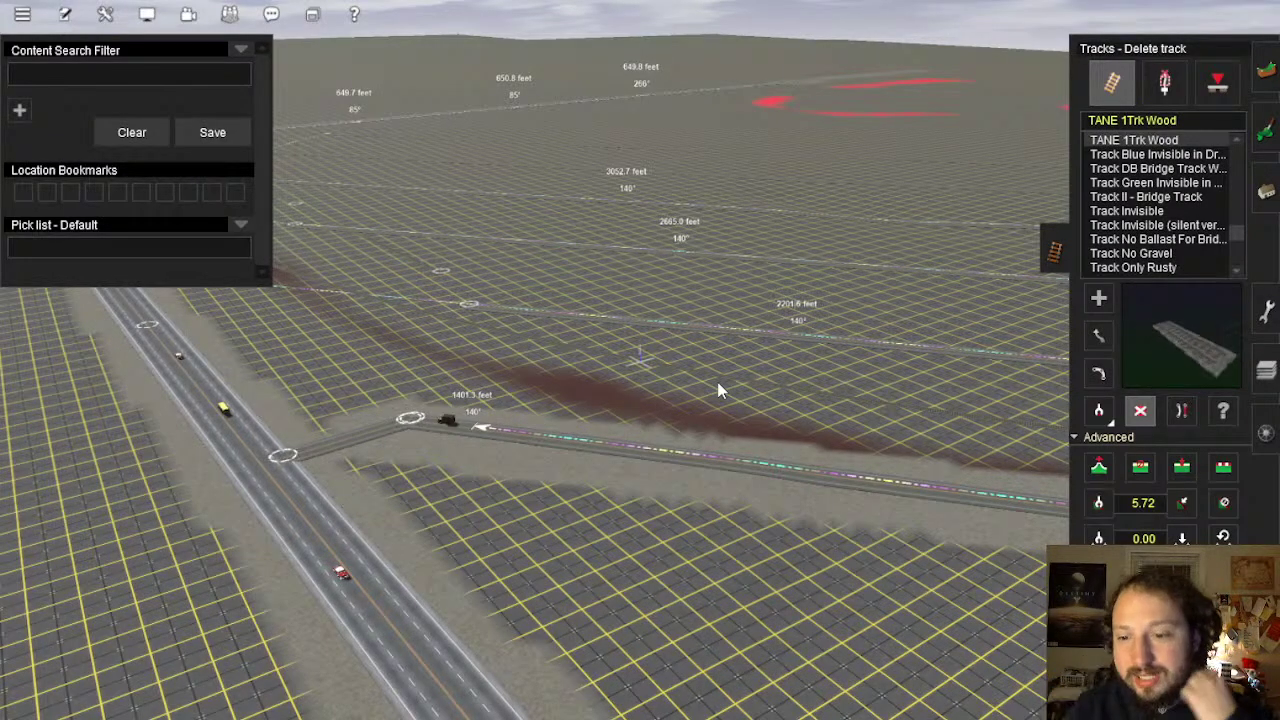
pyautogui.rightClick(677, 434)
pyautogui.press('Left')
pyautogui.rightClick(624, 352)
pyautogui.scroll(5, 606, 351)
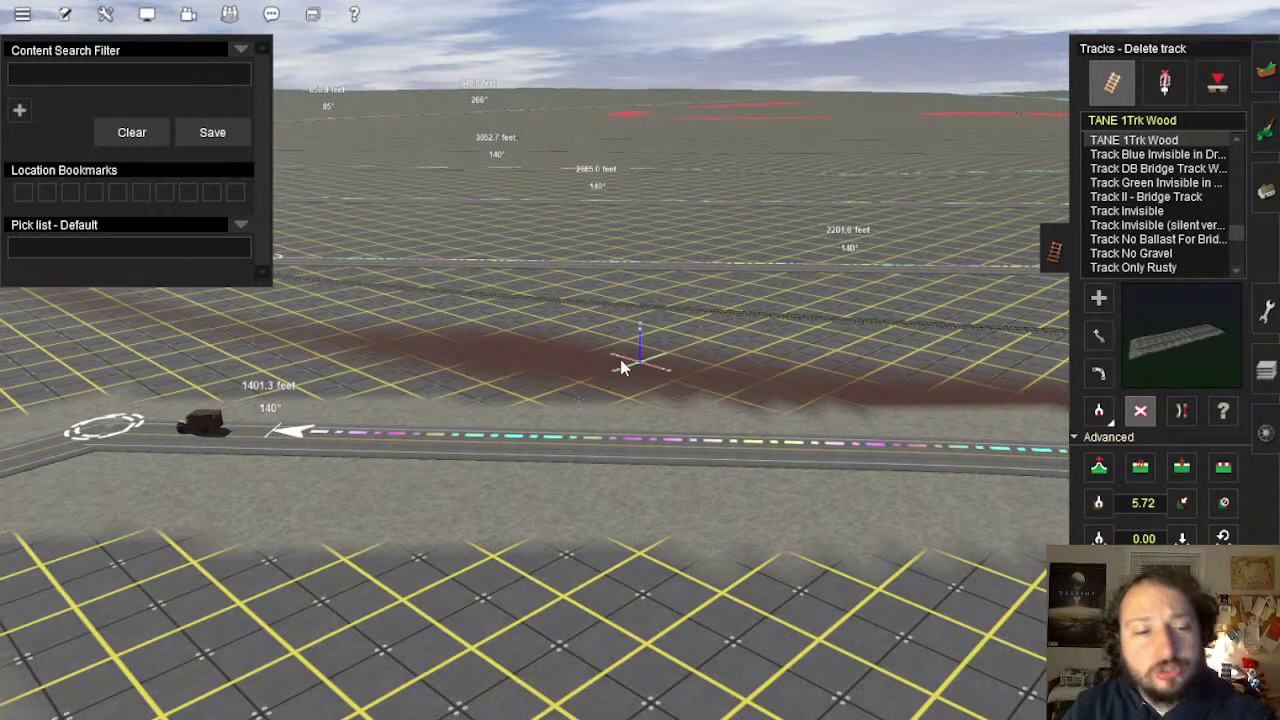
pyautogui.press('Up')
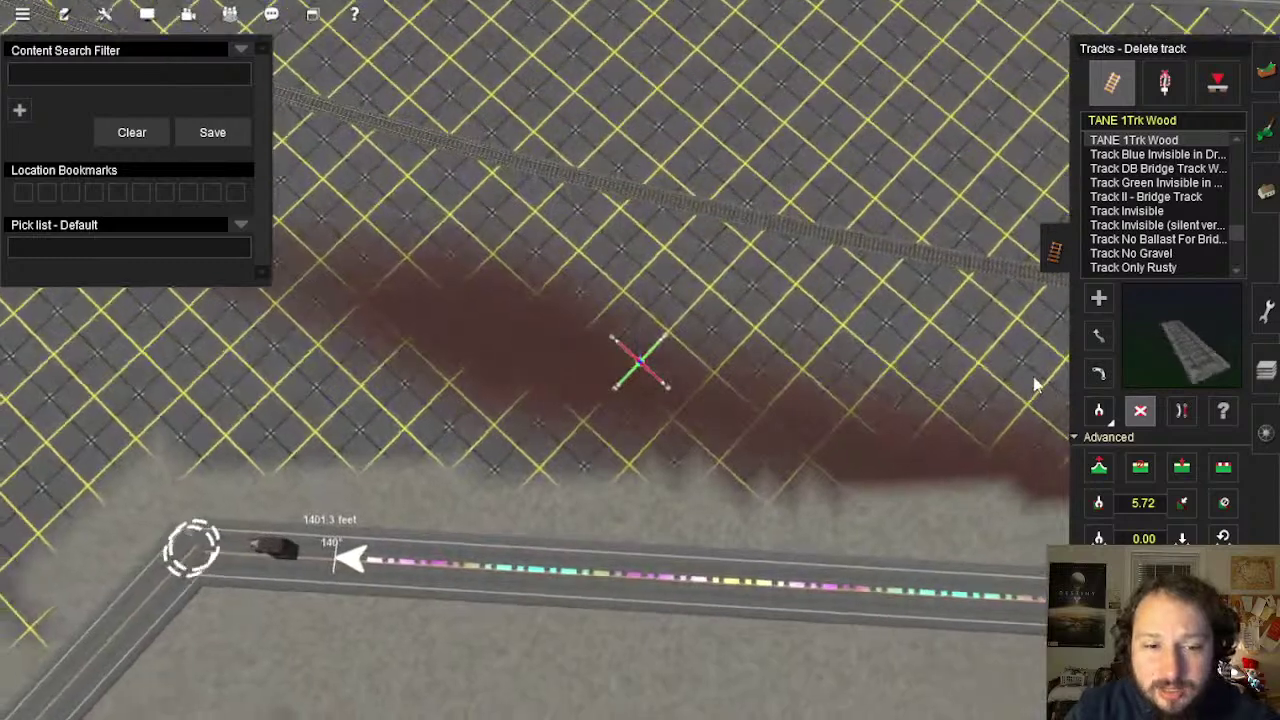
# Move the 1401.3-foot ruler's end farther from the highway bend along its street, shortening the ruler to 1250.0 feet
pyautogui.click(1266, 368)
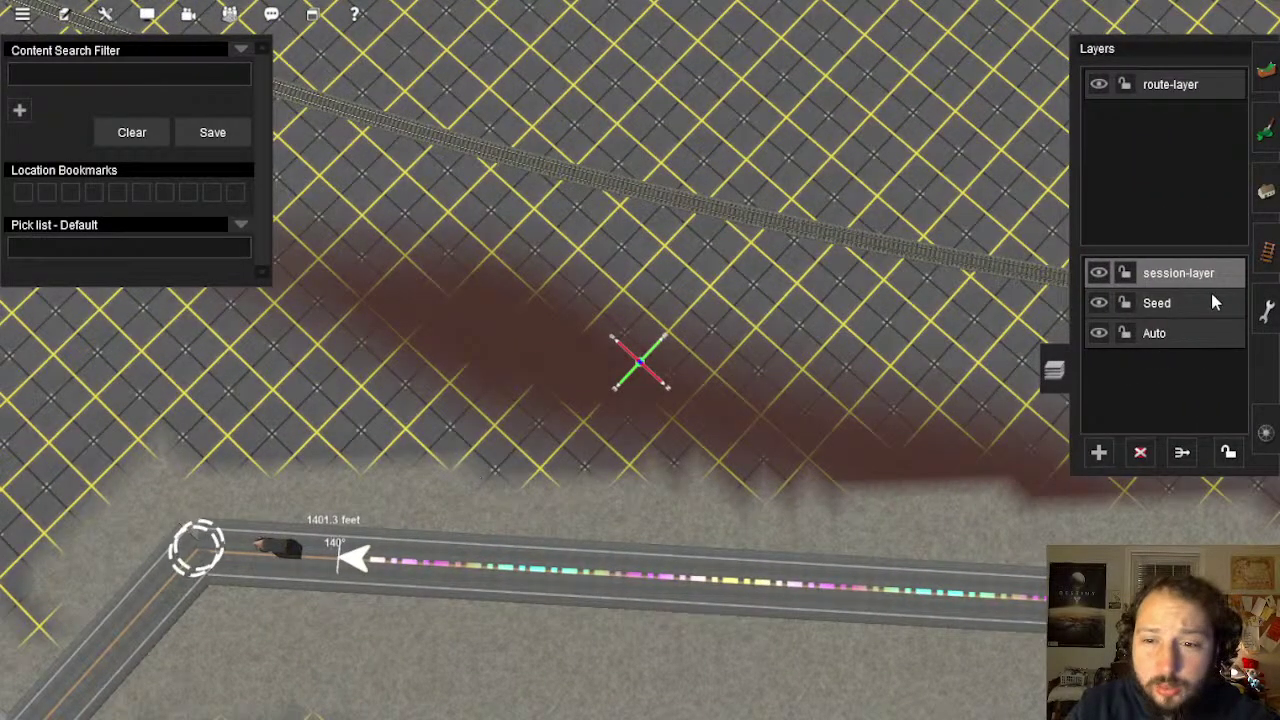
pyautogui.click(1266, 305)
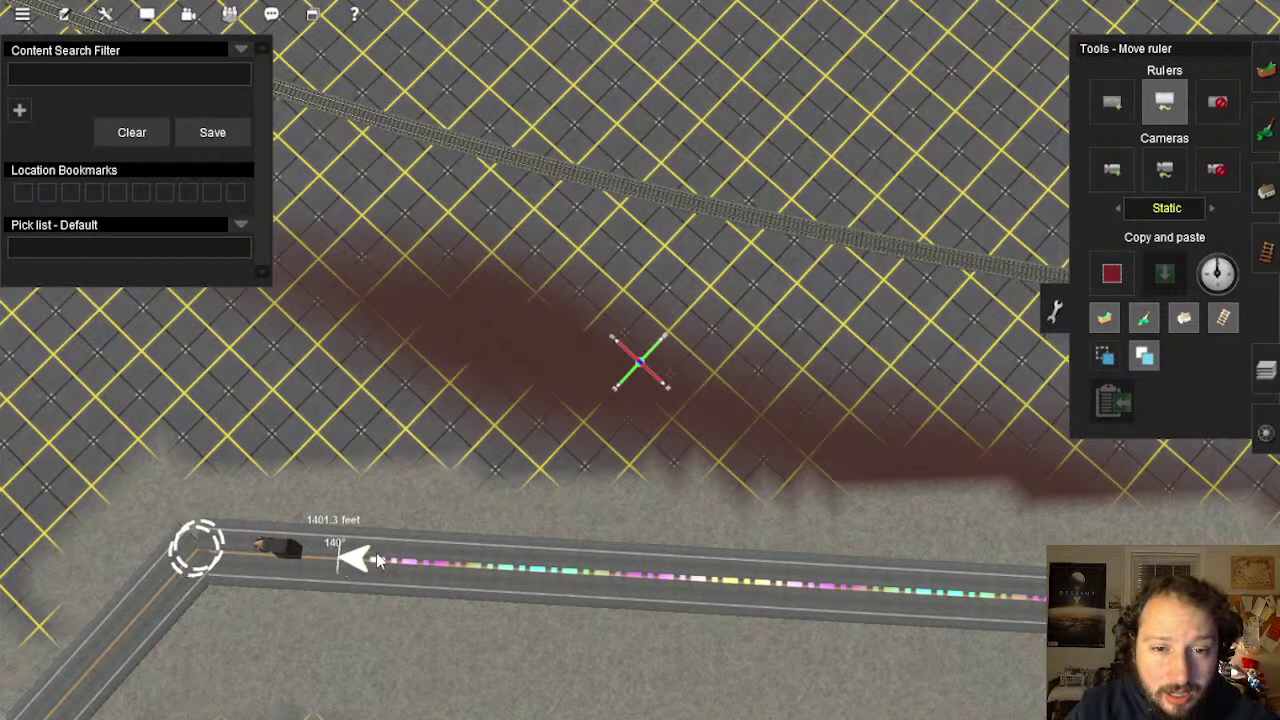
pyautogui.press('Down')
pyautogui.moveTo(641, 473); pyautogui.dragTo(619, 367, button='right')
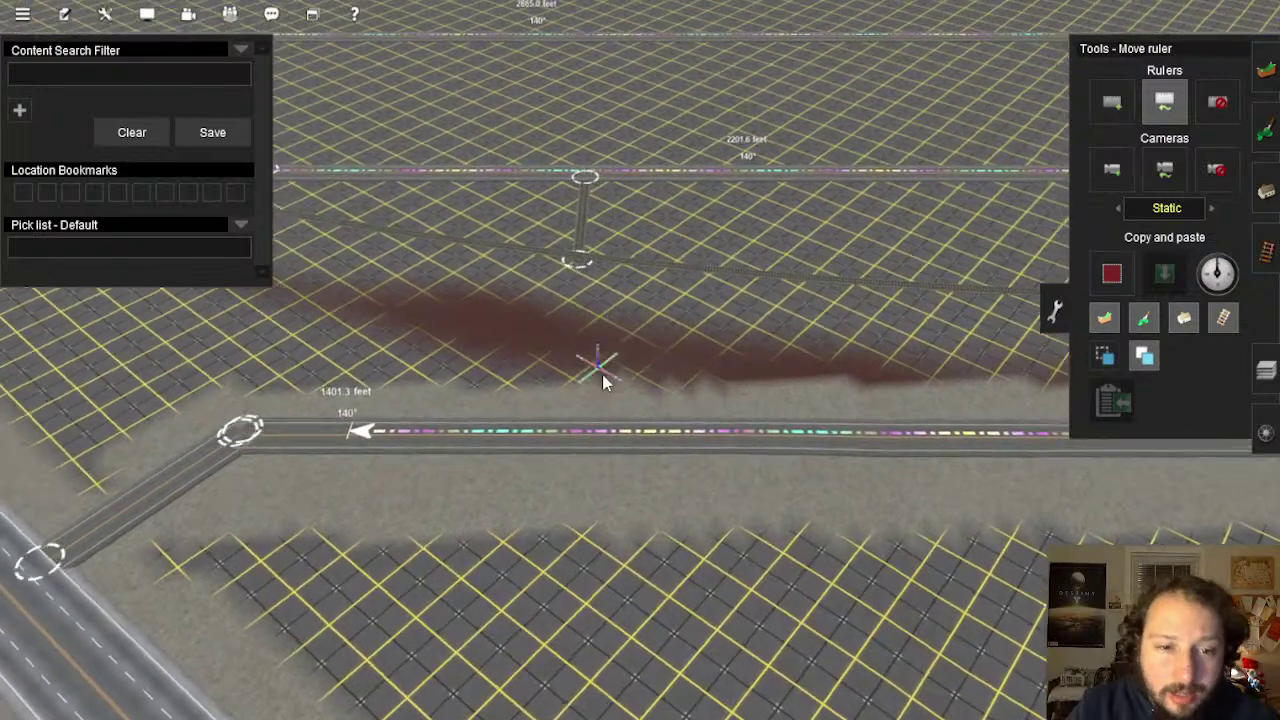
pyautogui.press('Up')
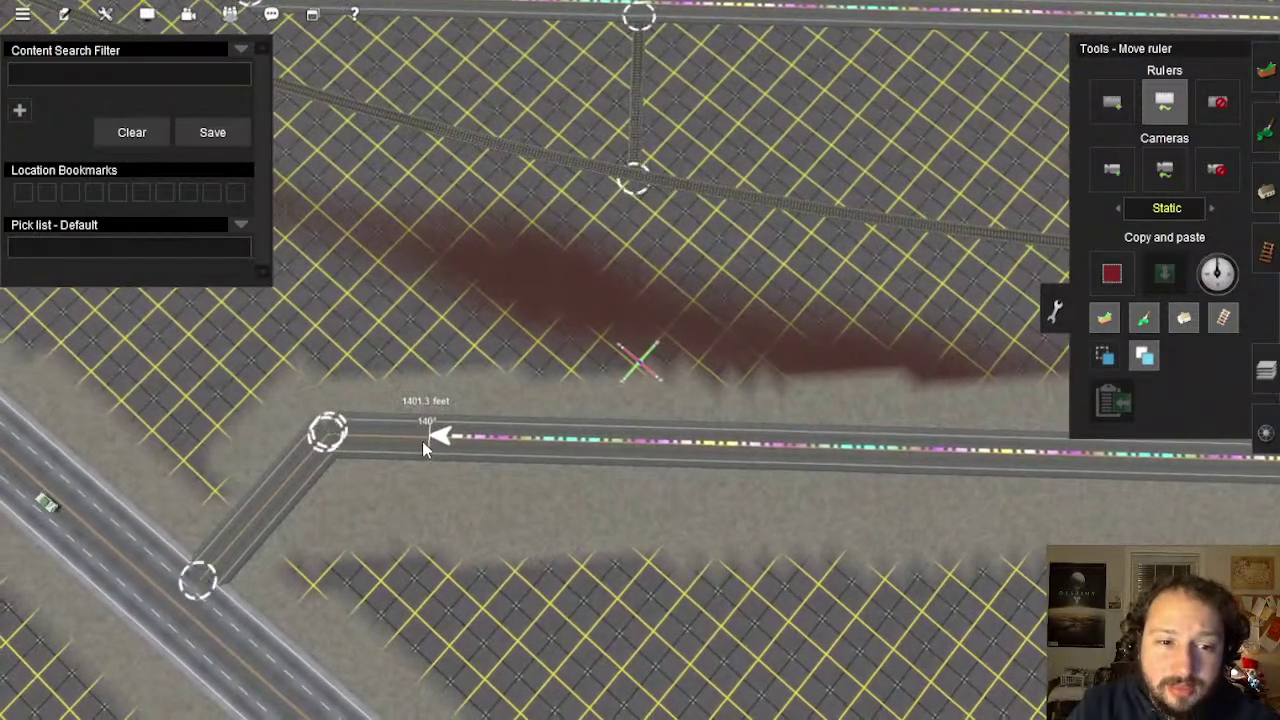
pyautogui.moveTo(422, 439); pyautogui.dragTo(645, 446)
pyautogui.press('Down')
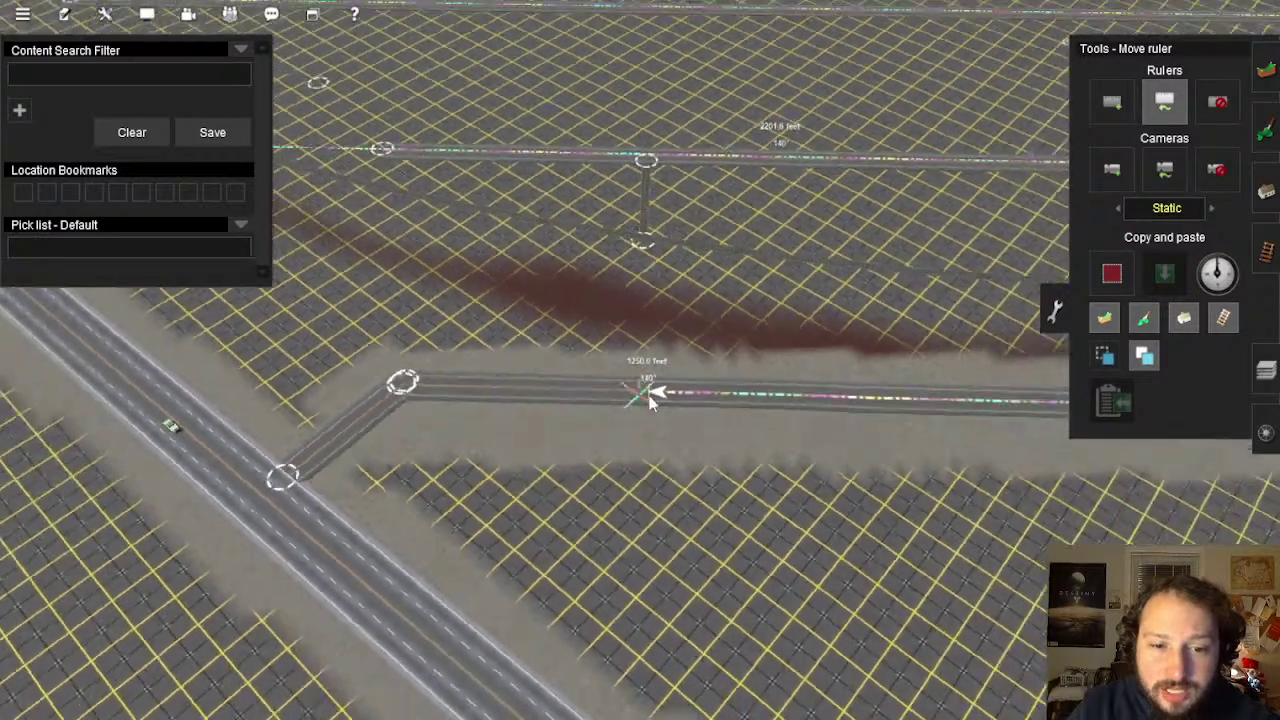
# Delete the test track connecting the parallel street to the railroad
pyautogui.scroll(2, 643, 364)
pyautogui.scroll(3, 641, 358)
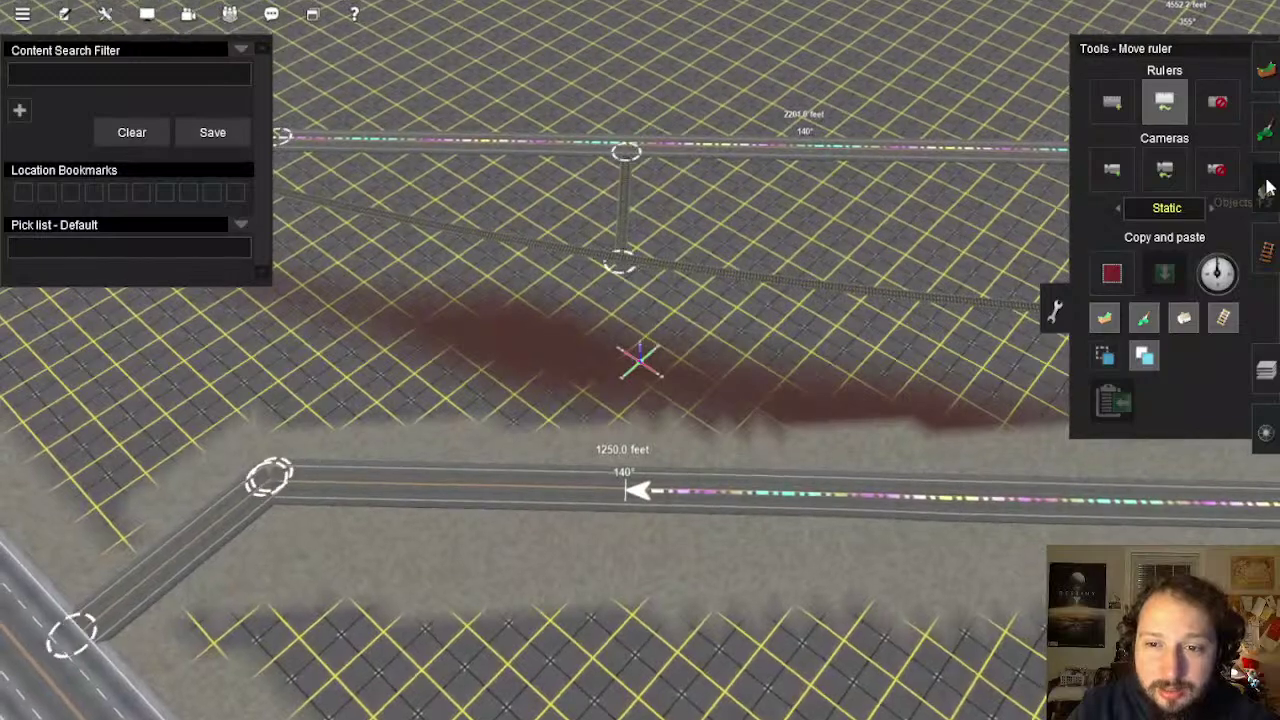
pyautogui.click(1265, 72)
pyautogui.click(1265, 250)
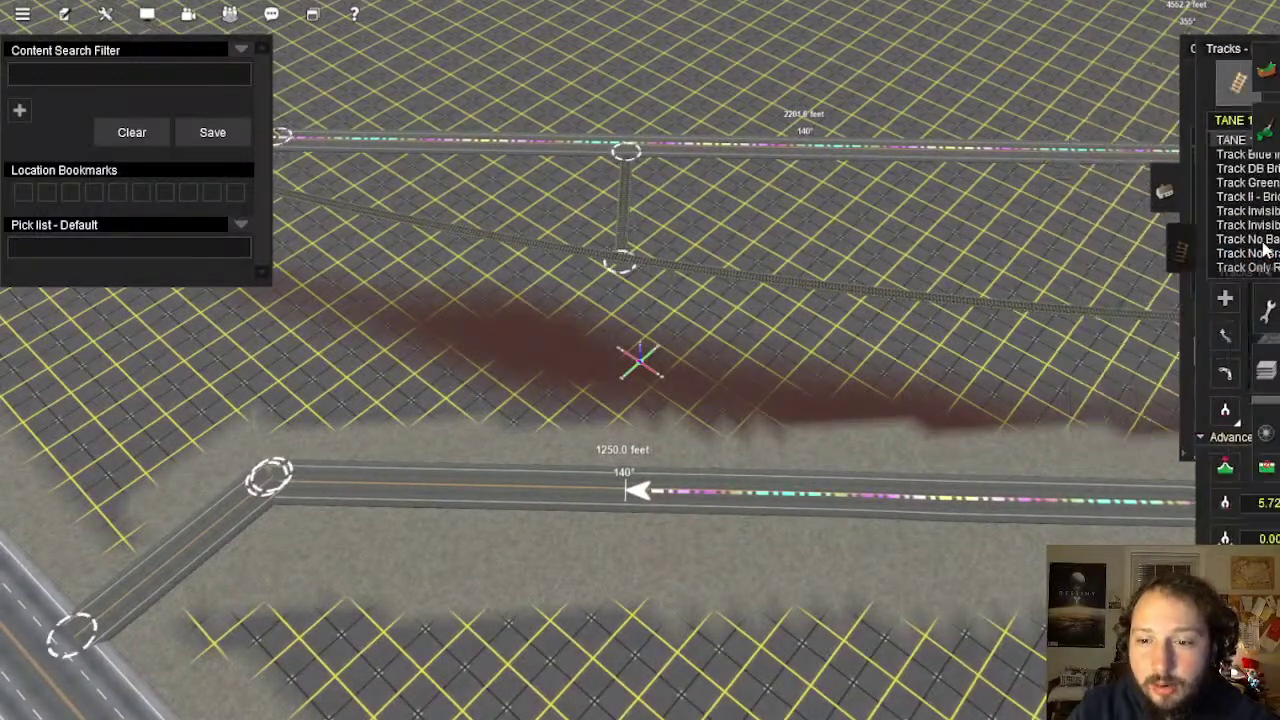
pyautogui.click(624, 157)
pyautogui.scroll(-2, 650, 277)
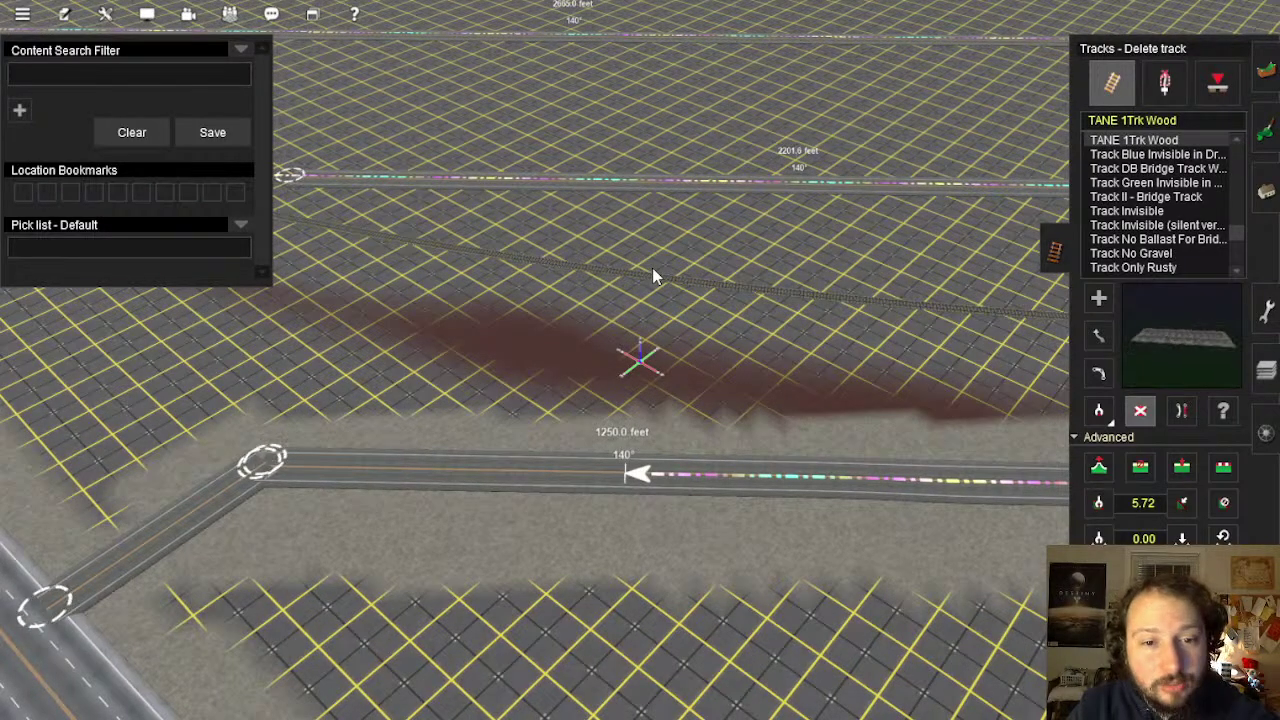
# Fine-tune the shortened ruler's end on the centre line of its street to a length of 1249.9 feet
pyautogui.click(1266, 193)
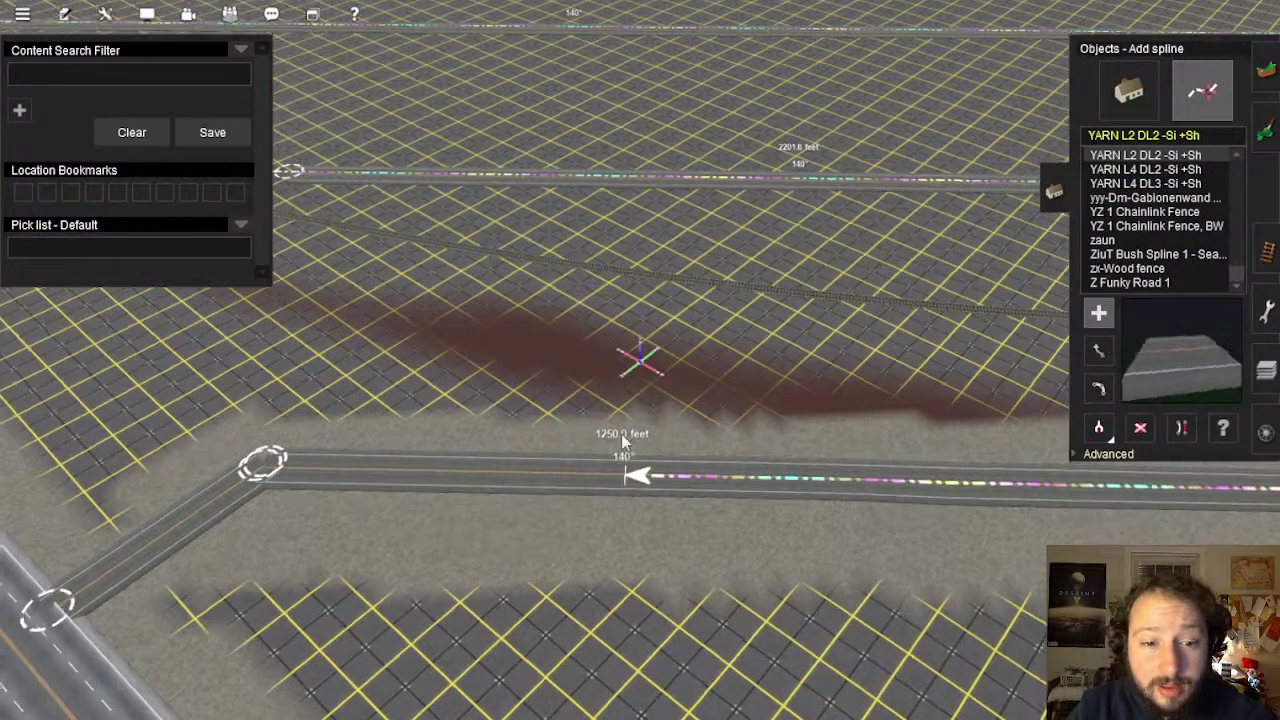
pyautogui.scroll(5, 621, 437)
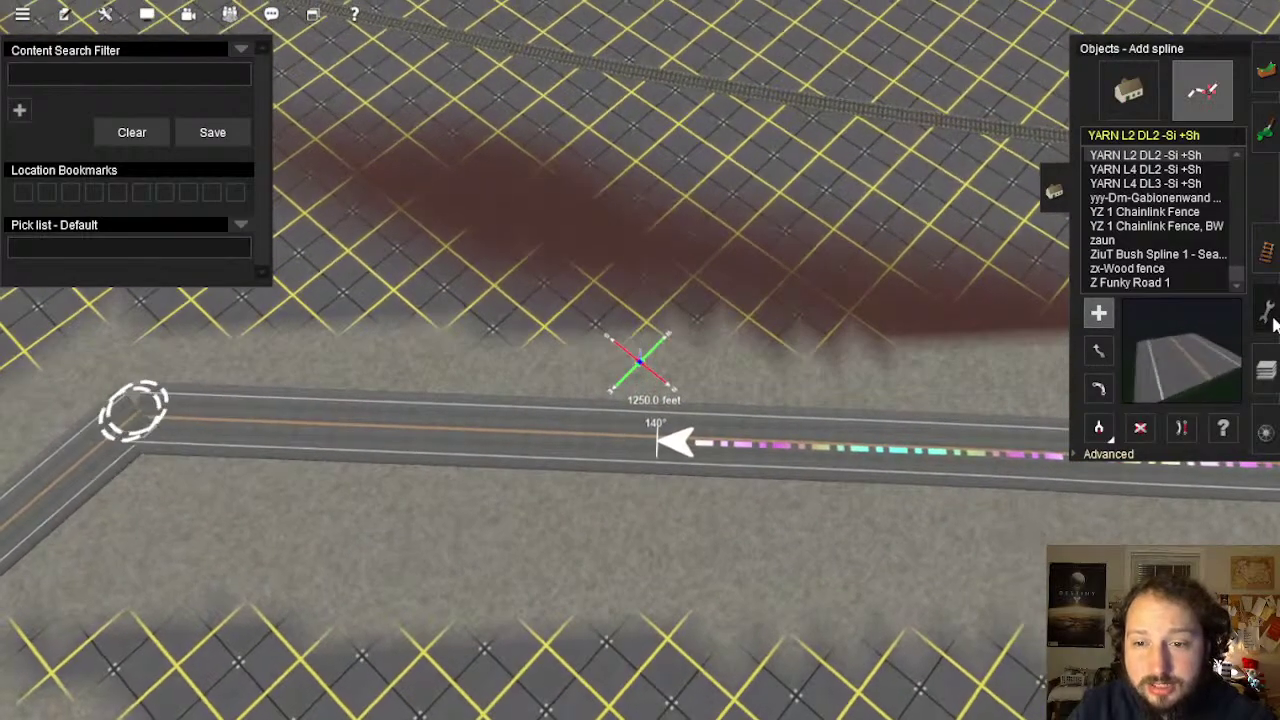
pyautogui.click(1266, 310)
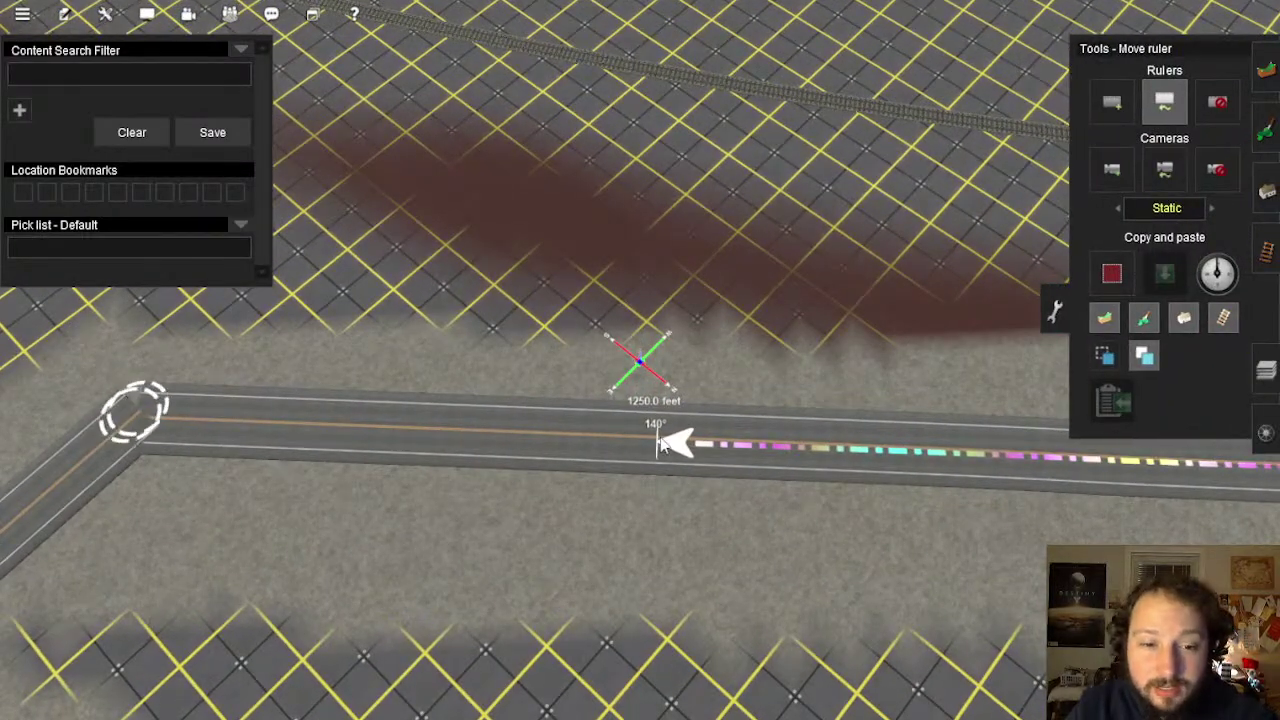
pyautogui.scroll(5, 660, 445)
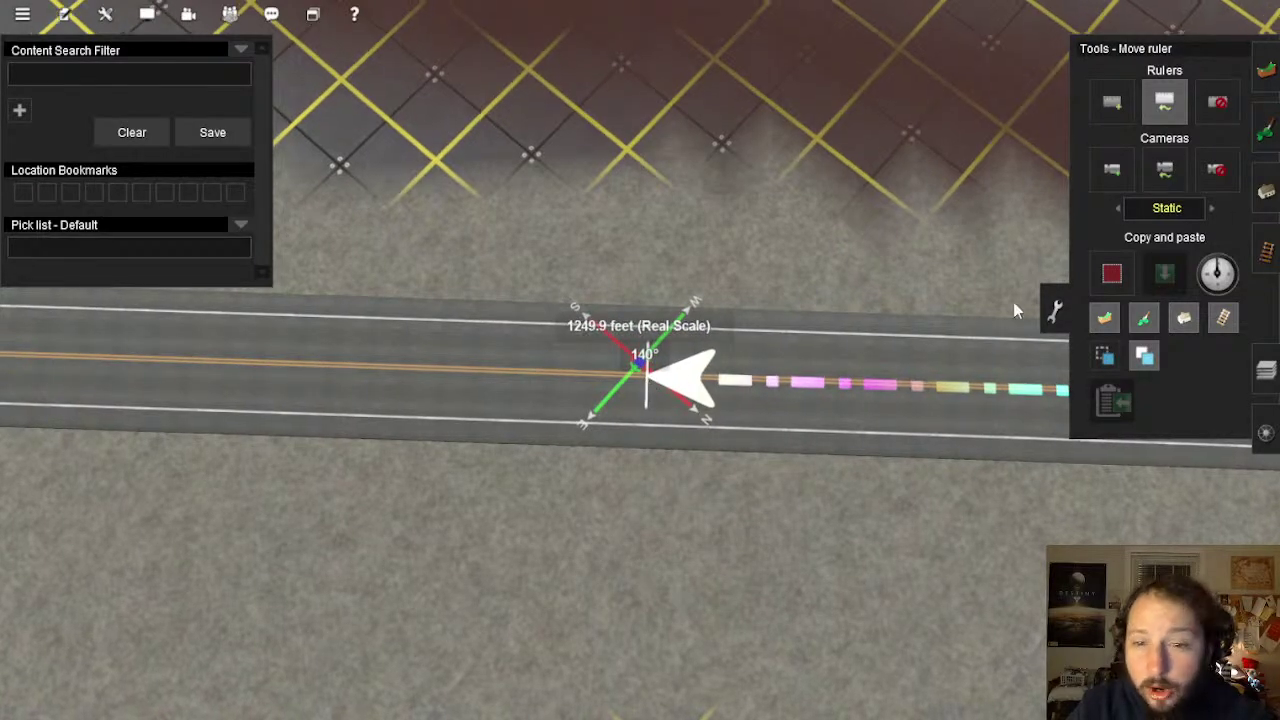
# Examine the ruler's end on the street and the ground between it, the railroad and the neighboring parallel street
pyautogui.moveTo(1013, 302); pyautogui.dragTo(1272, 255, button='right')
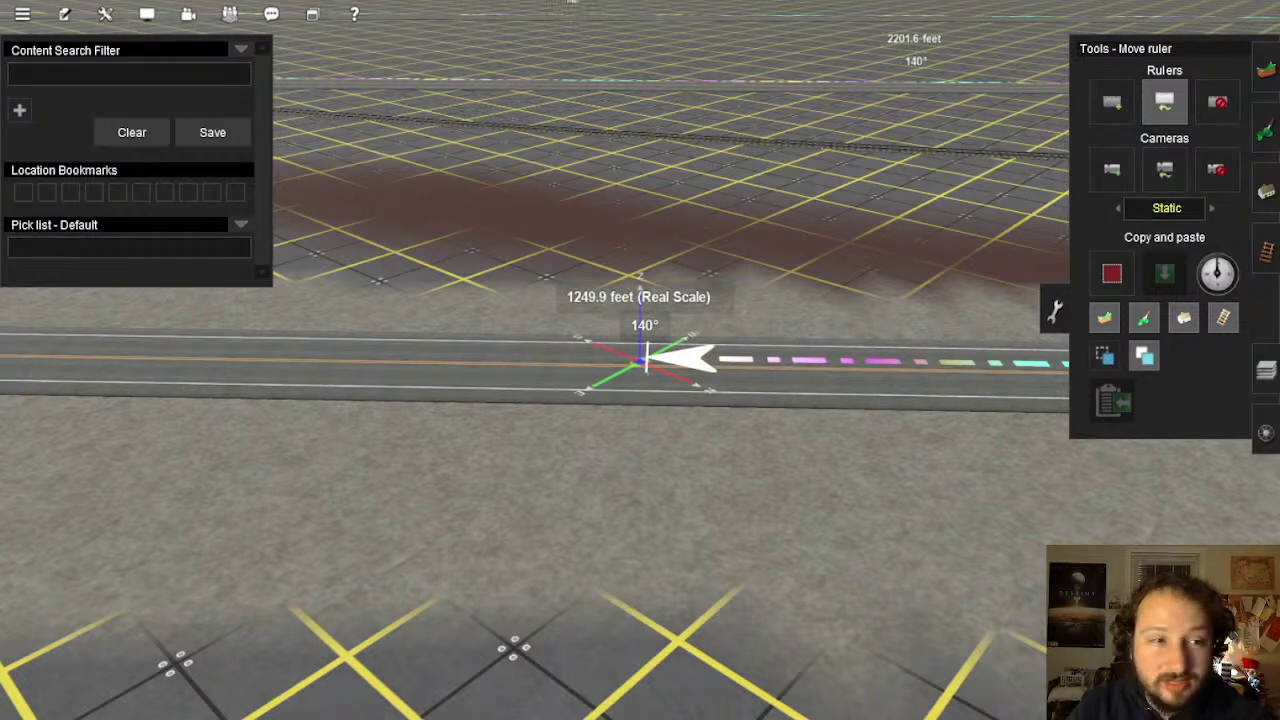
pyautogui.moveTo(812, 356); pyautogui.dragTo(706, 304, button='right')
pyautogui.scroll(-5, 740, 330)
pyautogui.press('Right')
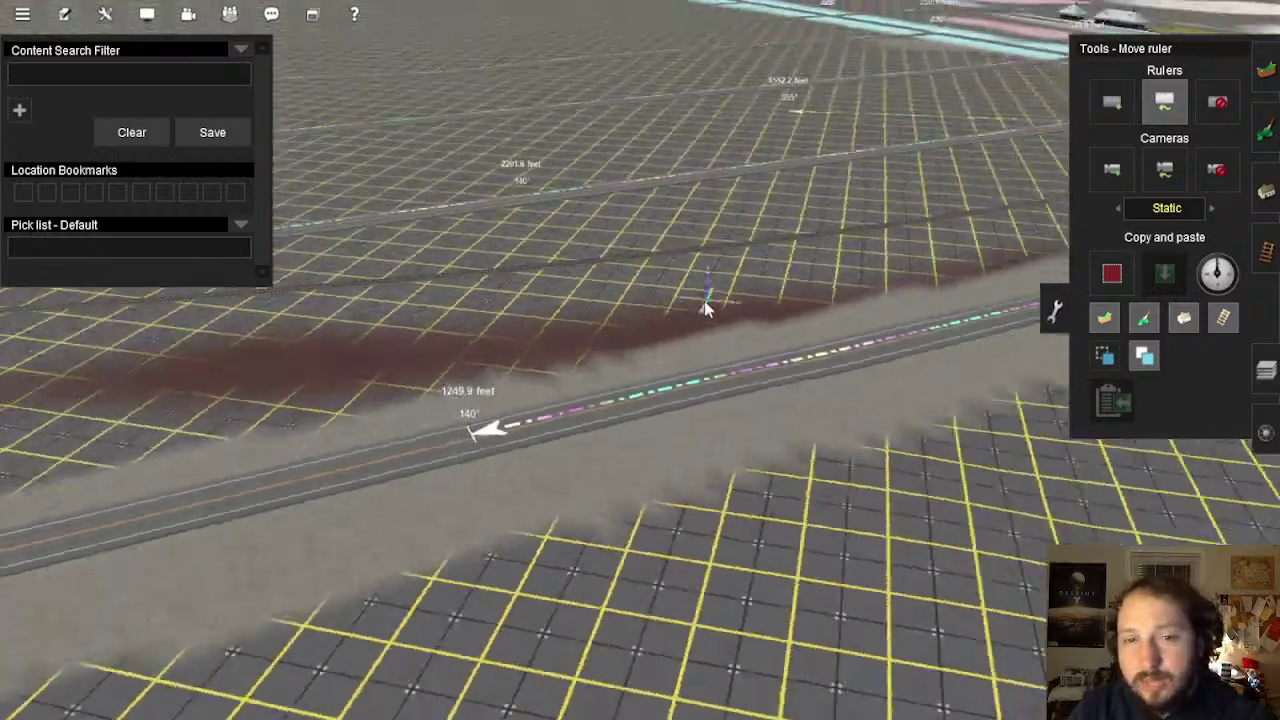
pyautogui.press('Left')
pyautogui.press('Left')
pyautogui.moveTo(628, 342); pyautogui.dragTo(615, 408, button='right')
pyautogui.scroll(5, 564, 390)
# Place a short YARN L2 DL2 -Si +Sh road segment from the 1249.9-foot ruler's end toward the railroad
pyautogui.click(1265, 252)
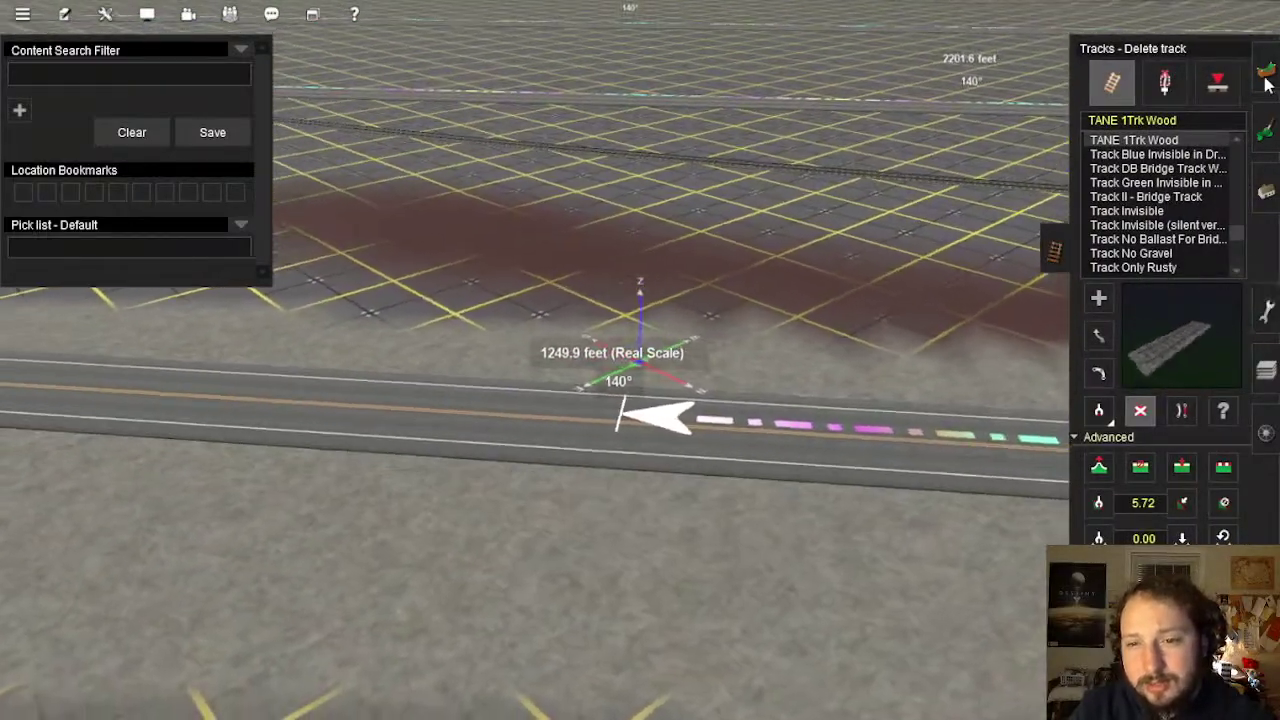
pyautogui.click(1265, 130)
pyautogui.press('F2')
pyautogui.press('F3')
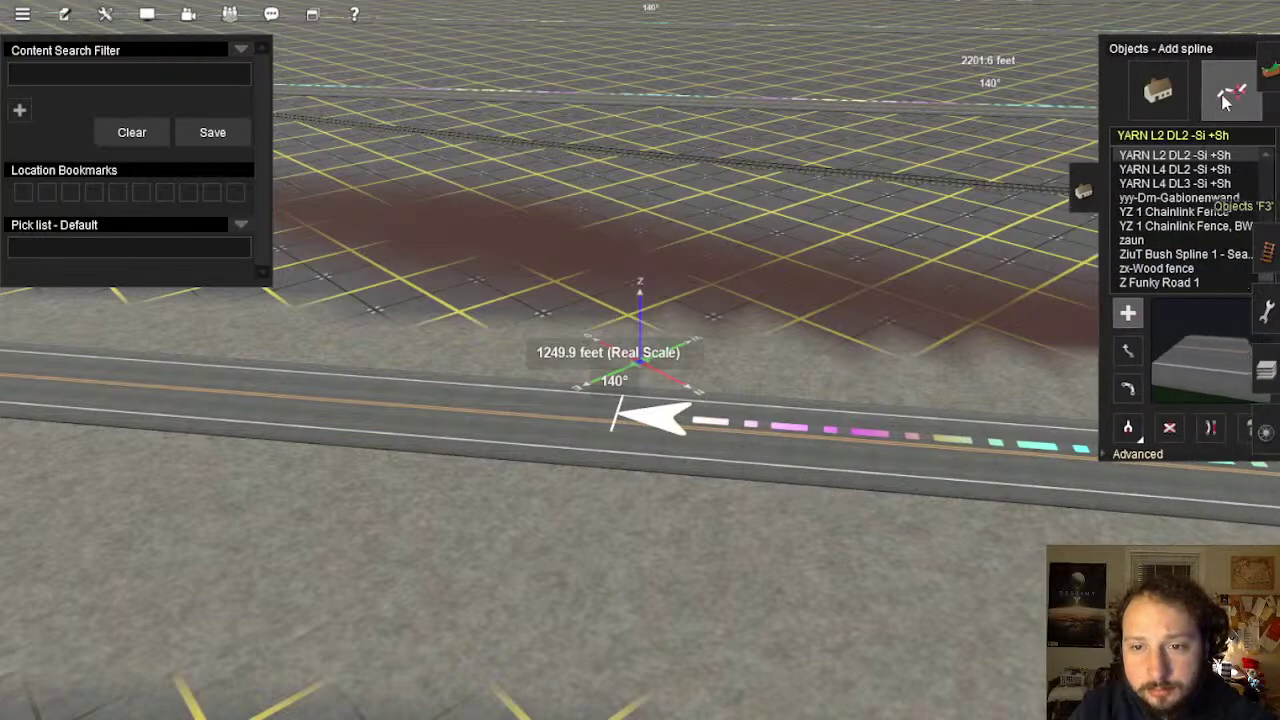
pyautogui.scroll(5, 693, 412)
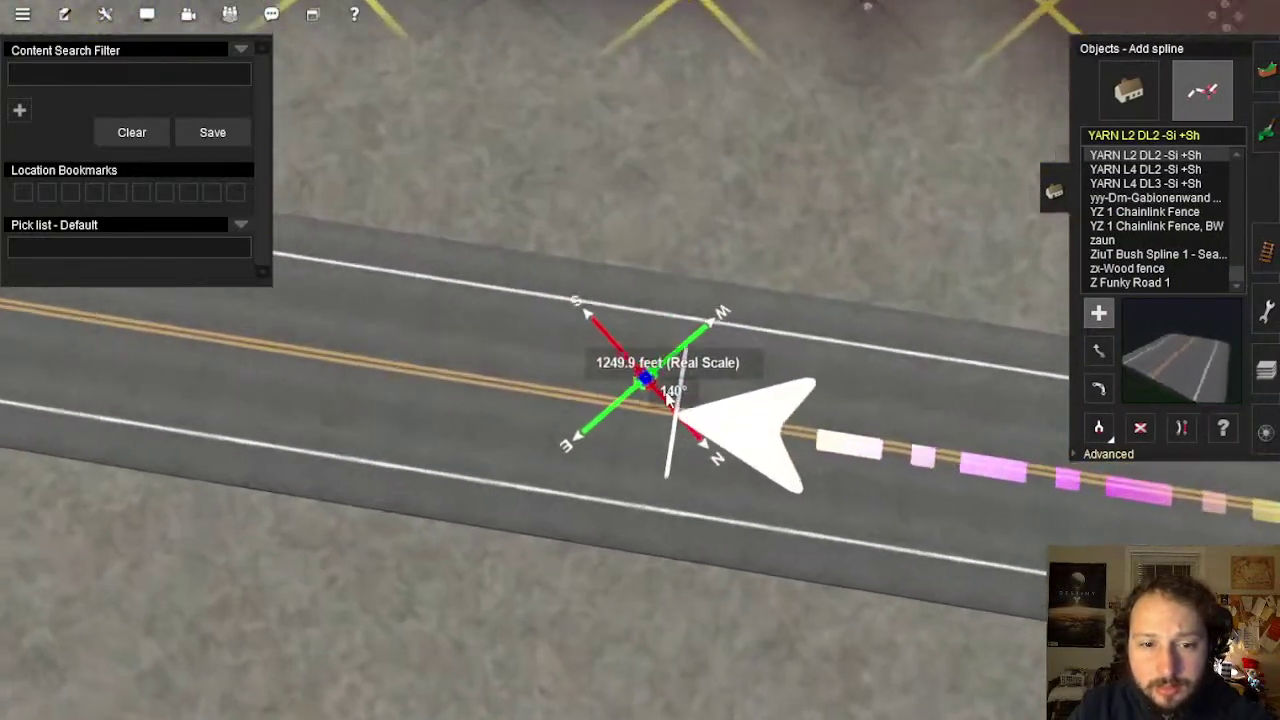
pyautogui.scroll(-5, 716, 462)
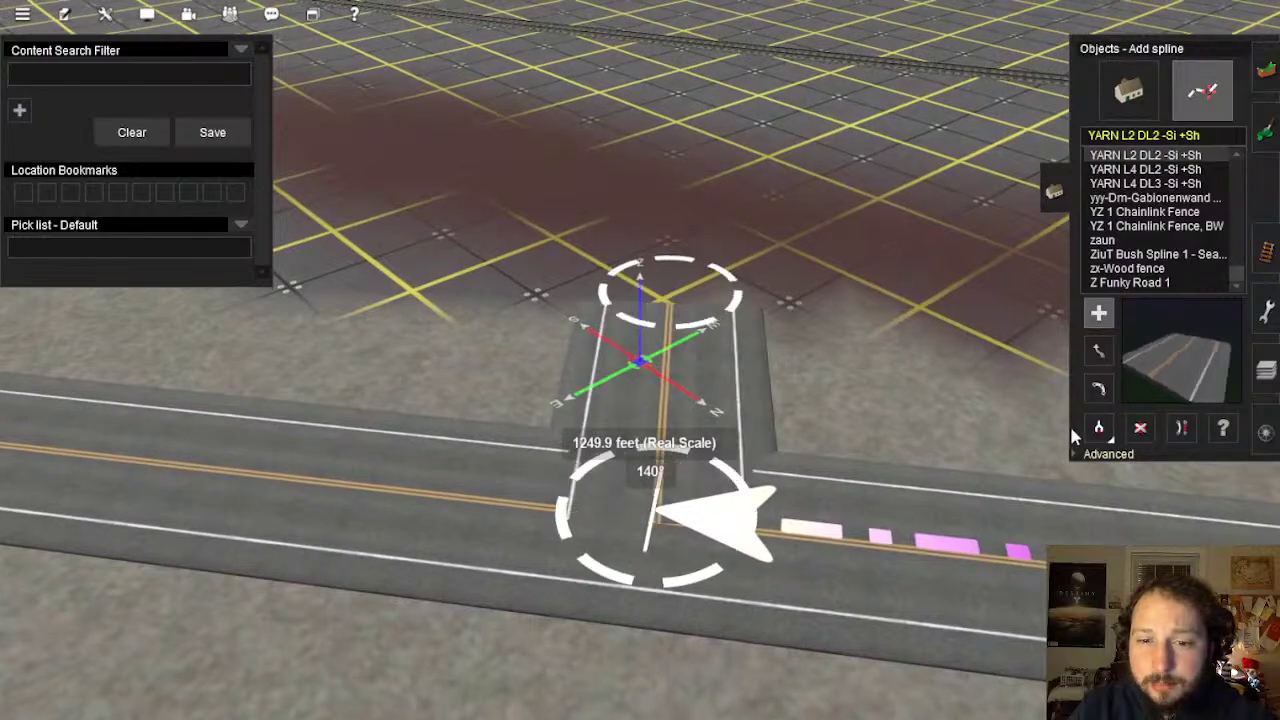
# Delete the short road segment and lay a ruler about 2339 feet long from the 1249.9-foot ruler's end across the railroad and parallel streets
pyautogui.click(1140, 427)
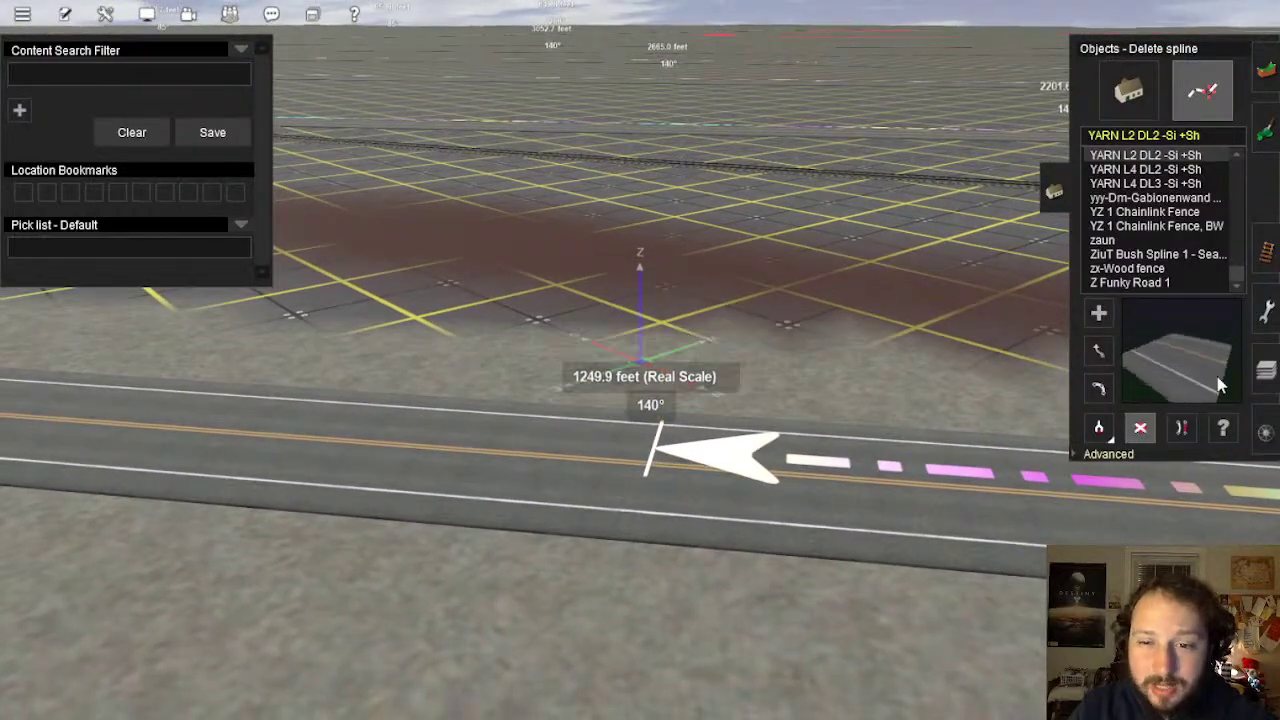
pyautogui.click(1266, 372)
pyautogui.click(1266, 314)
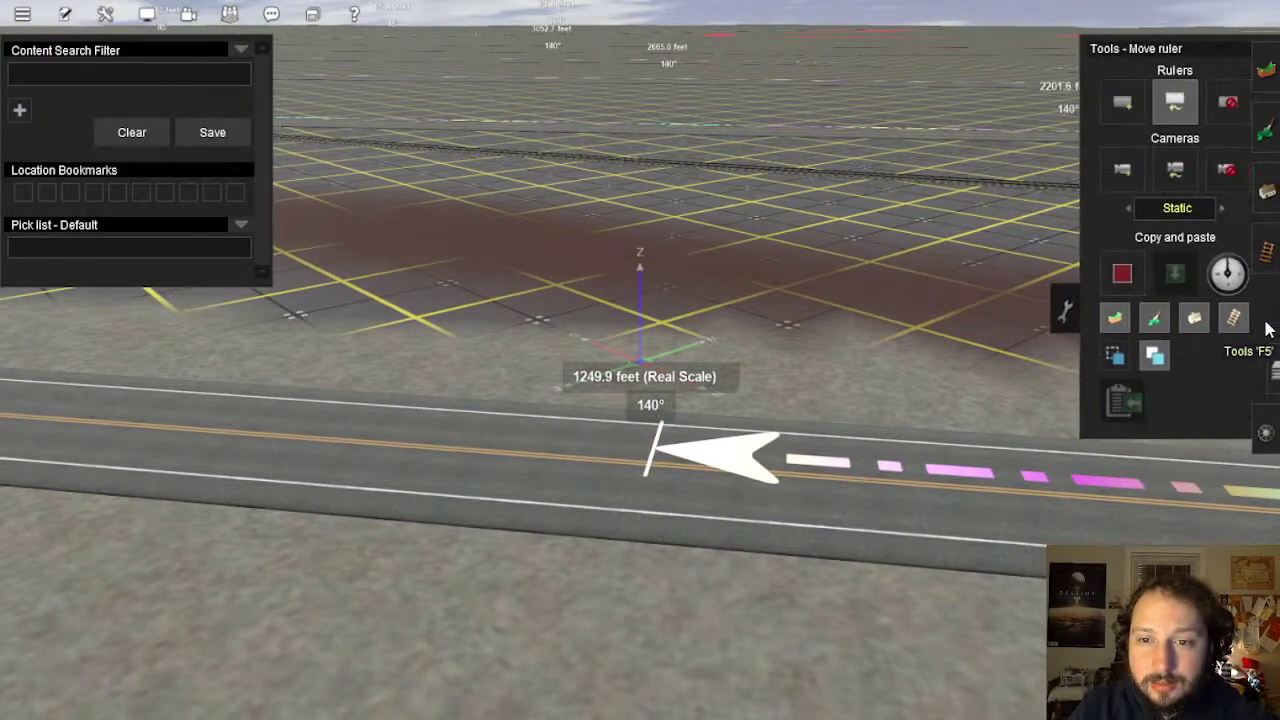
pyautogui.click(1112, 102)
pyautogui.scroll(6, 613, 387)
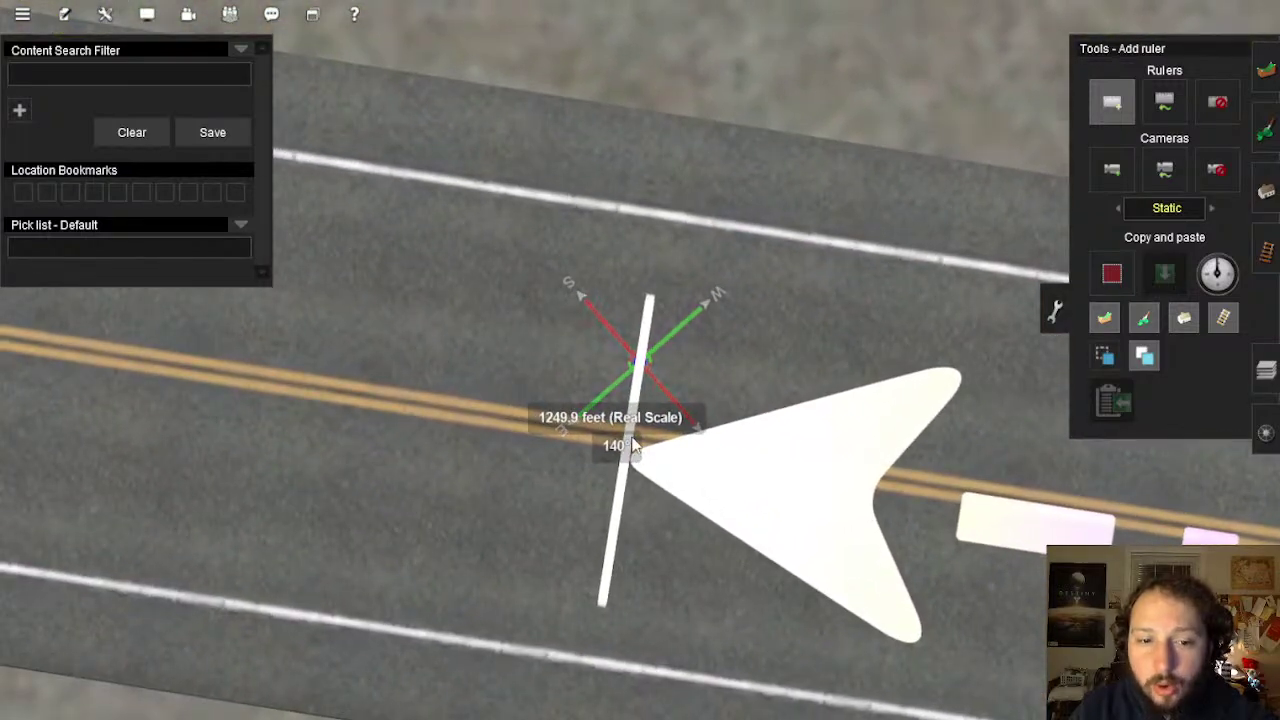
pyautogui.scroll(-5, 628, 443)
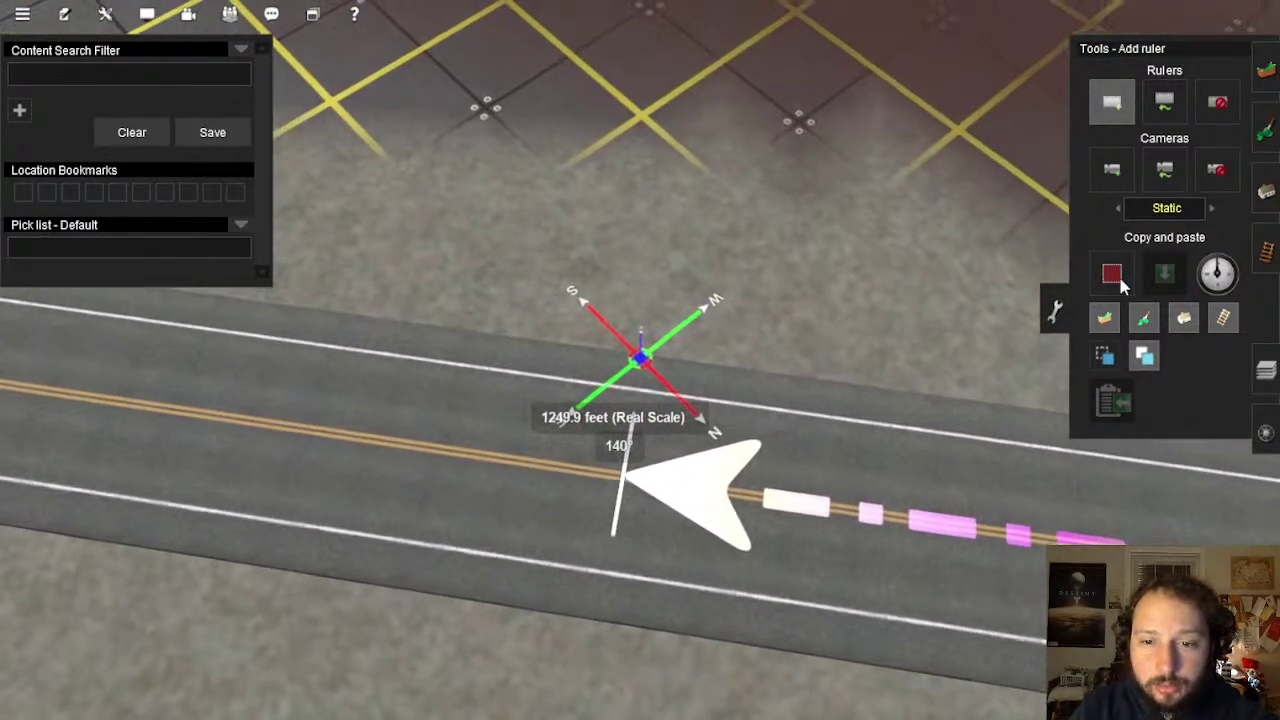
pyautogui.press('Up')
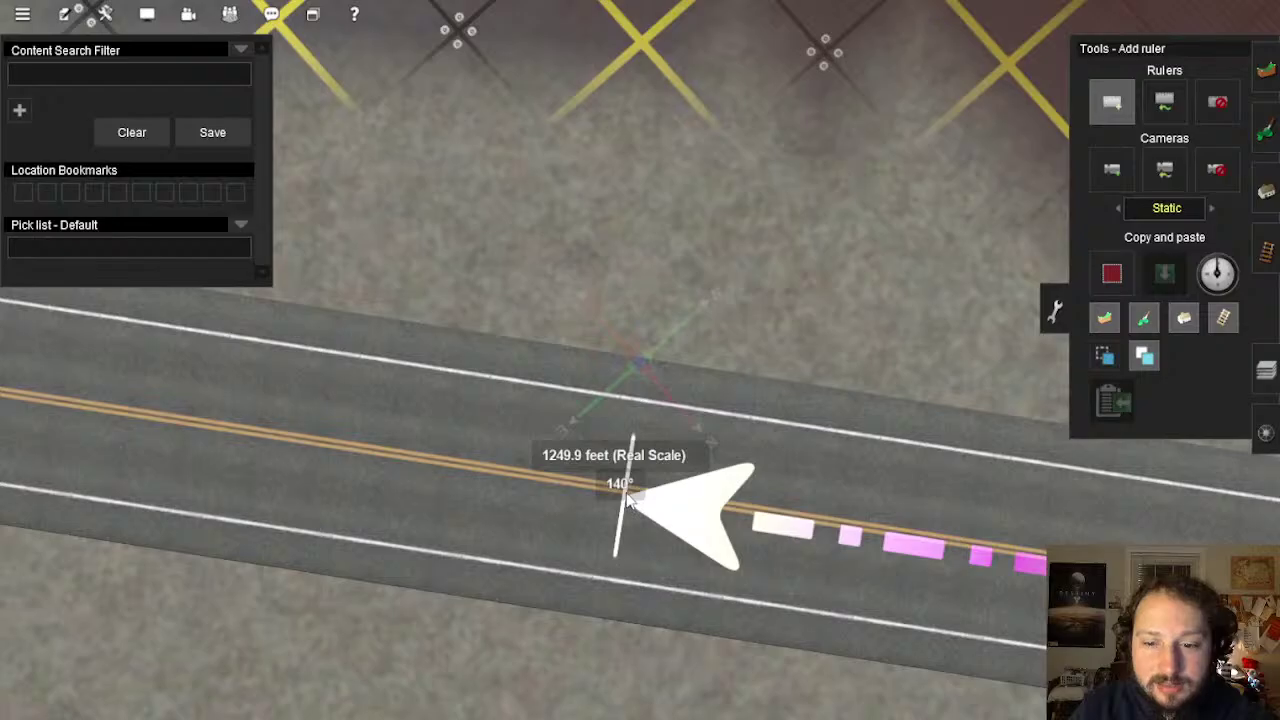
pyautogui.press('Up')
pyautogui.moveTo(642, 346); pyautogui.dragTo(540, 255)
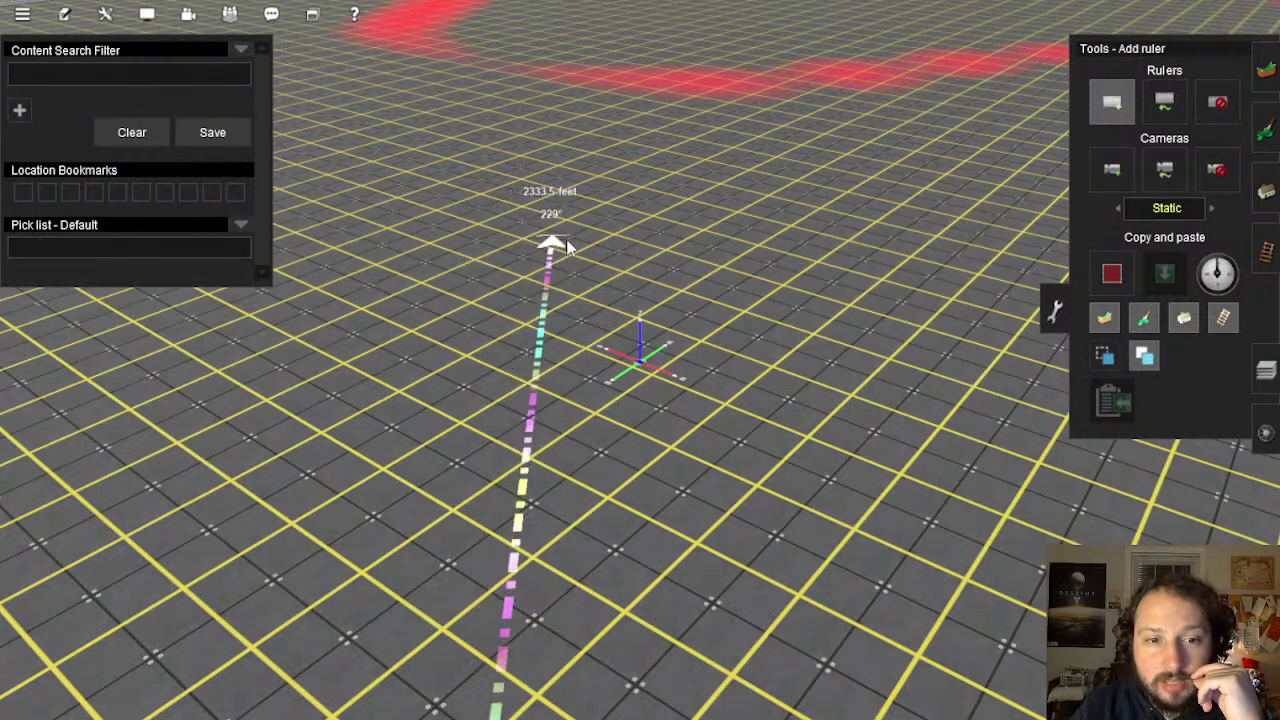
pyautogui.moveTo(640, 520)
pyautogui.mouseDown(button='right')
pyautogui.moveTo(644, 534)
pyautogui.moveTo(641, 448)
pyautogui.moveTo(599, 416)
pyautogui.moveTo(629, 361)
pyautogui.mouseUp(button='right')
pyautogui.scroll(-5, 642, 533)
pyautogui.scroll(4, 634, 363)
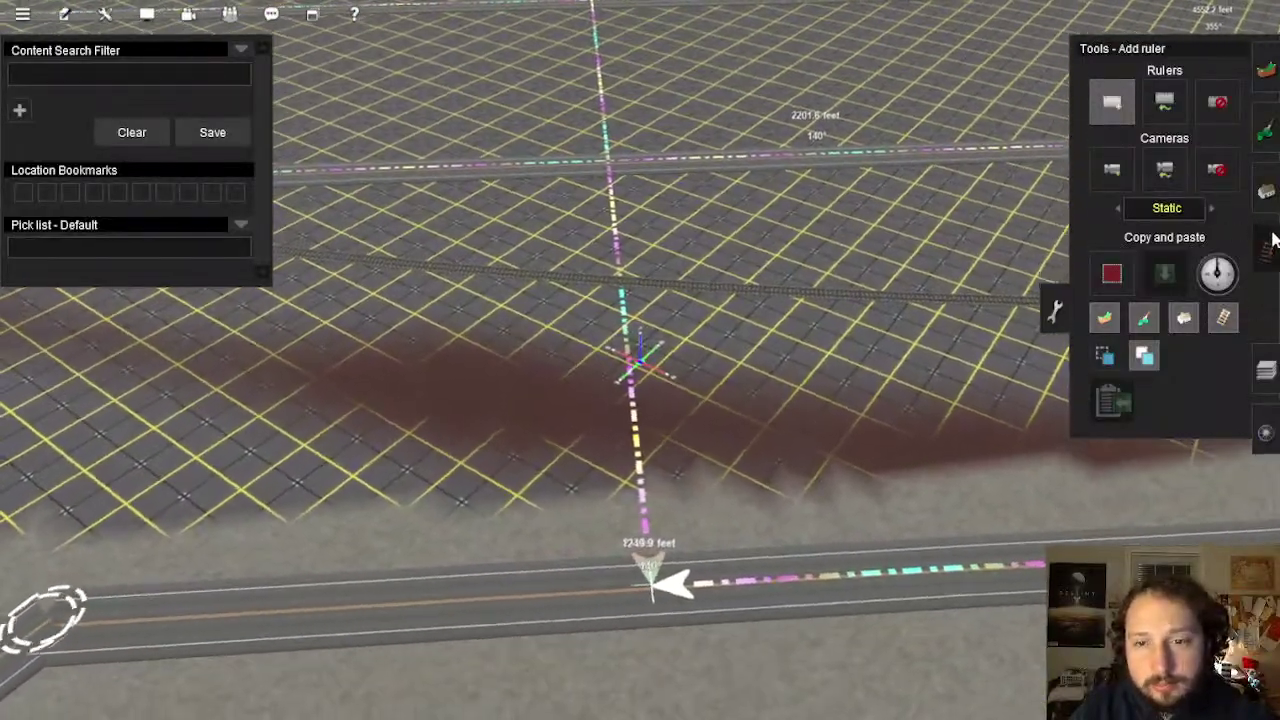
# Add a YARN L2 DL2 -Si +Sh road along the 2338.9-foot ruler, from the 1249.9-foot ruler's end to the new ruler's tip
pyautogui.click(1270, 245)
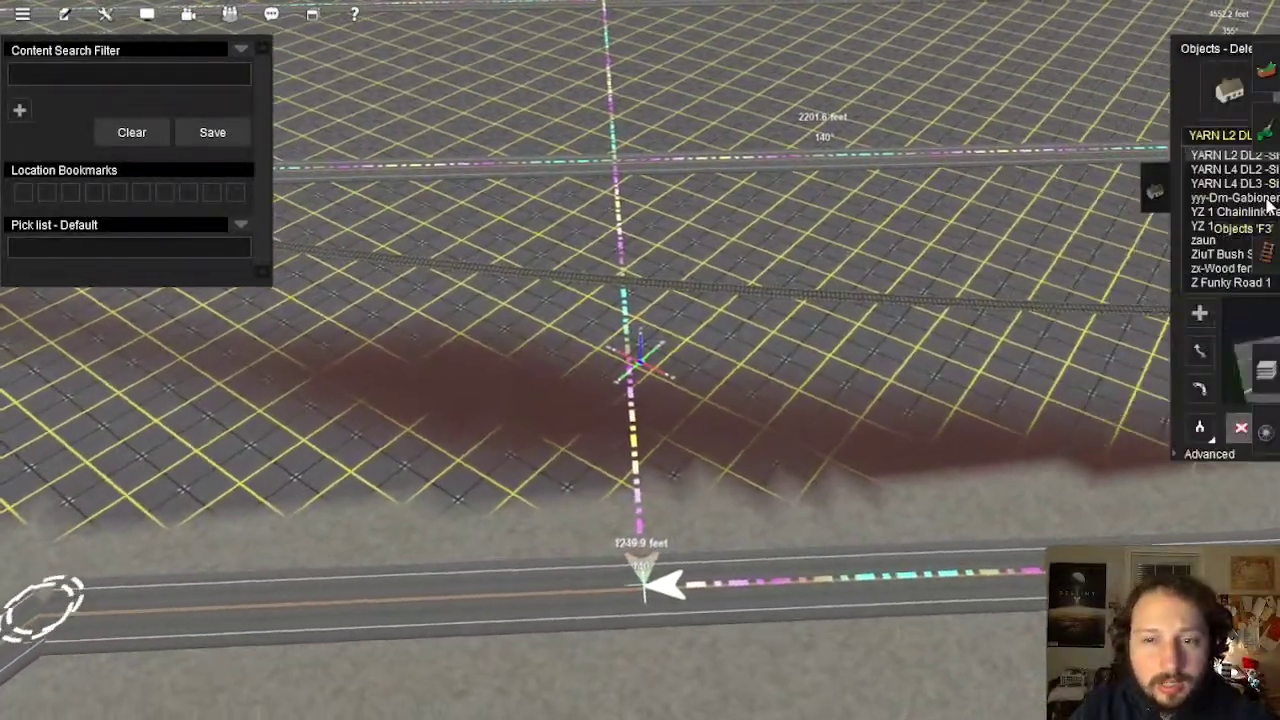
pyautogui.click(1098, 313)
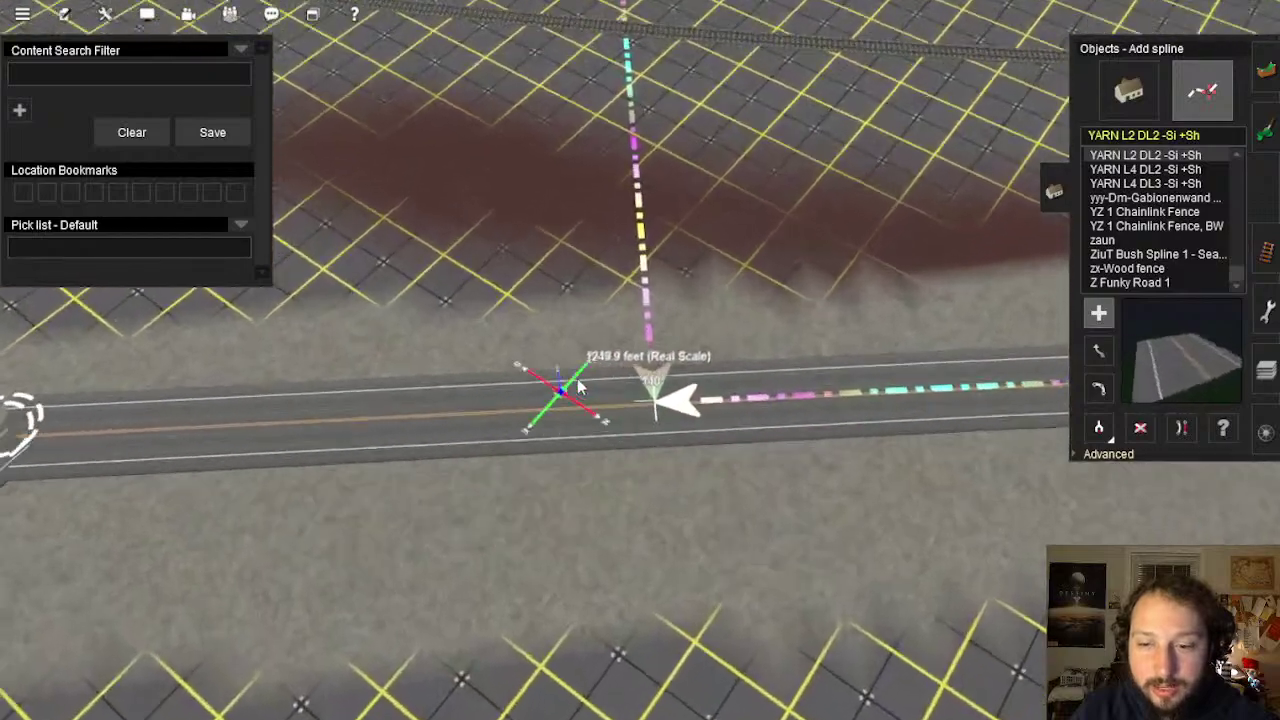
pyautogui.scroll(3, 708, 435)
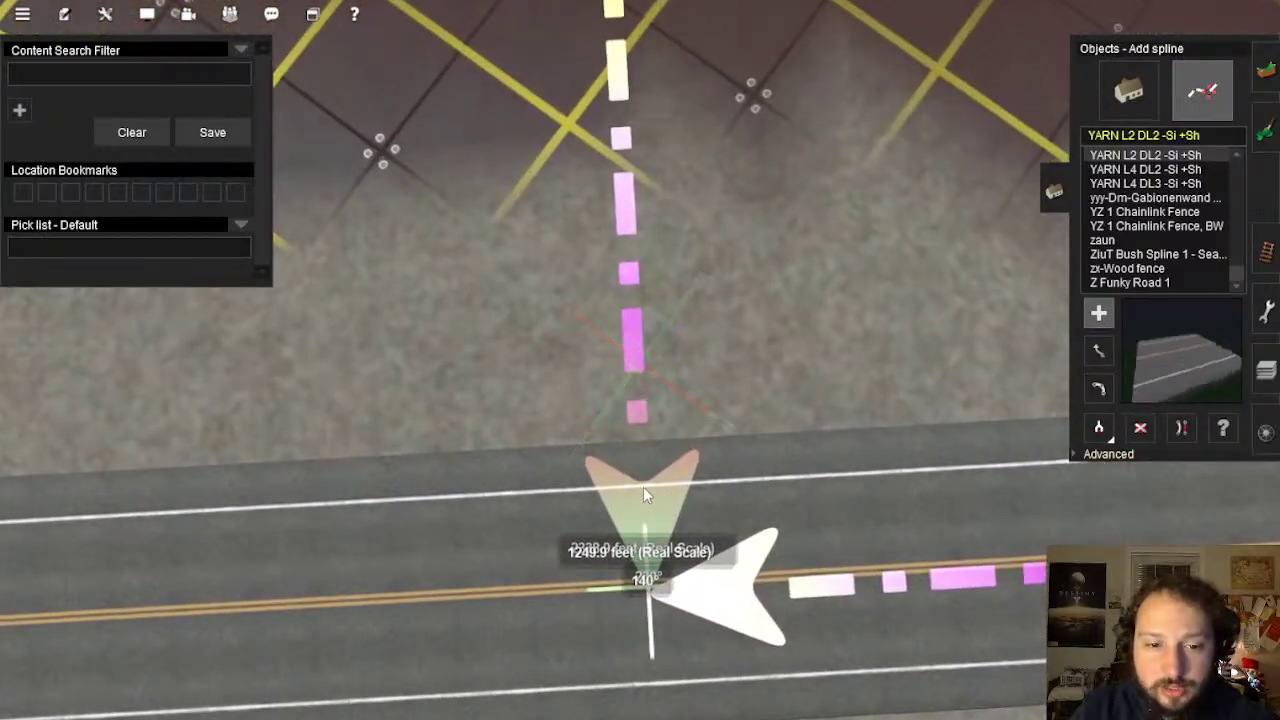
pyautogui.moveTo(645, 488); pyautogui.dragTo(637, 141)
pyautogui.scroll(10, 637, 222)
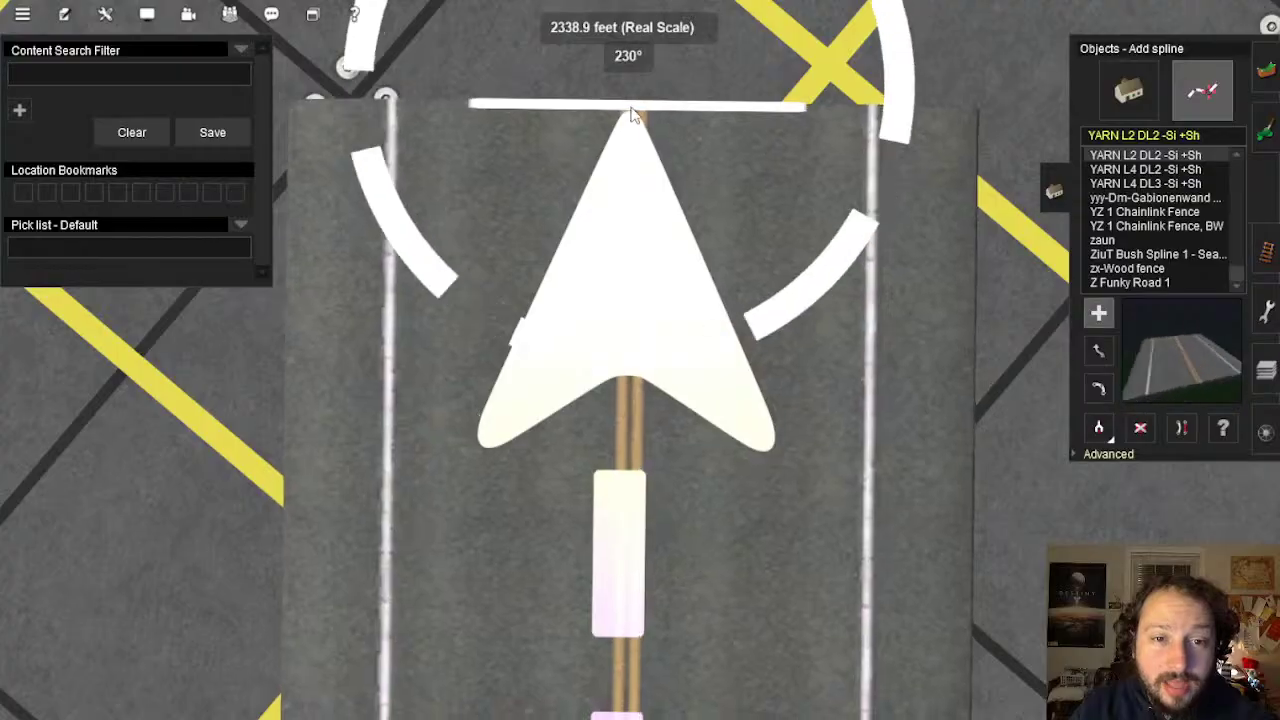
# Examine the new cross street from its far end back to where it meets the street beyond the railroad
pyautogui.scroll(-8, 686, 405)
pyautogui.moveTo(725, 445); pyautogui.dragTo(854, 502, button='right')
pyautogui.press('Left')
pyautogui.press('Down')
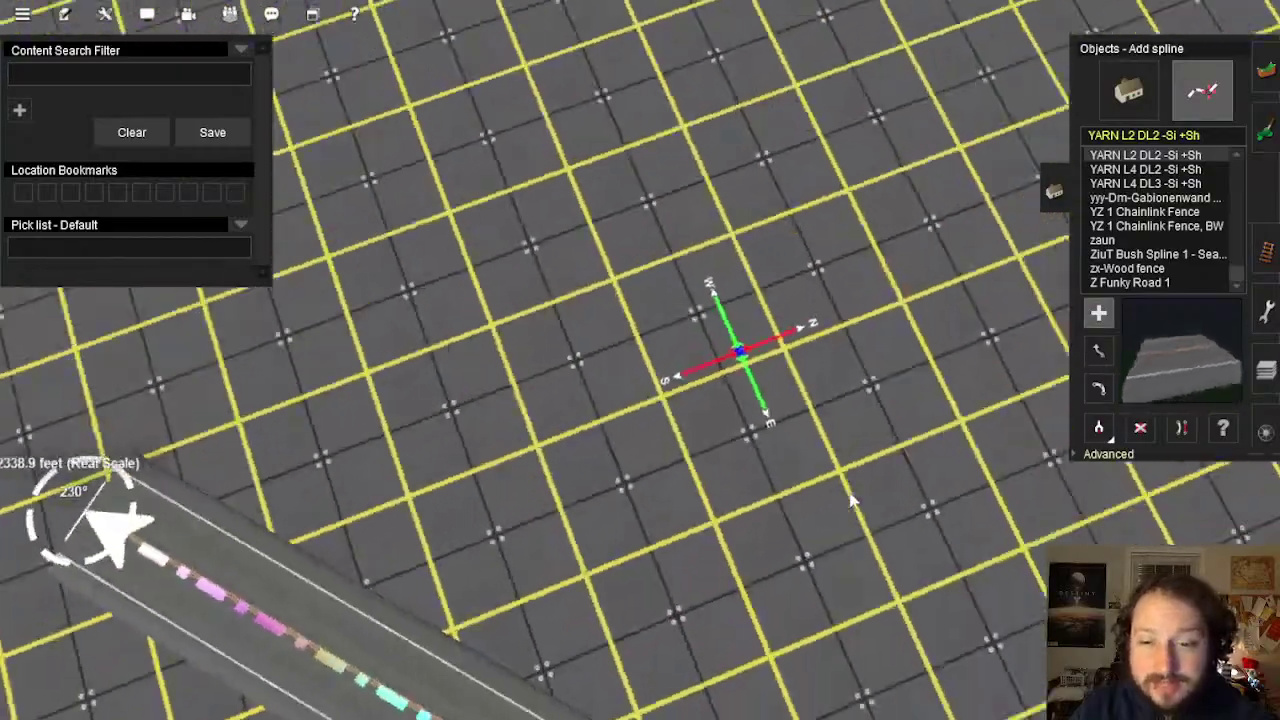
pyautogui.press('Left')
pyautogui.press('Down')
pyautogui.moveTo(868, 452); pyautogui.dragTo(666, 384, button='right')
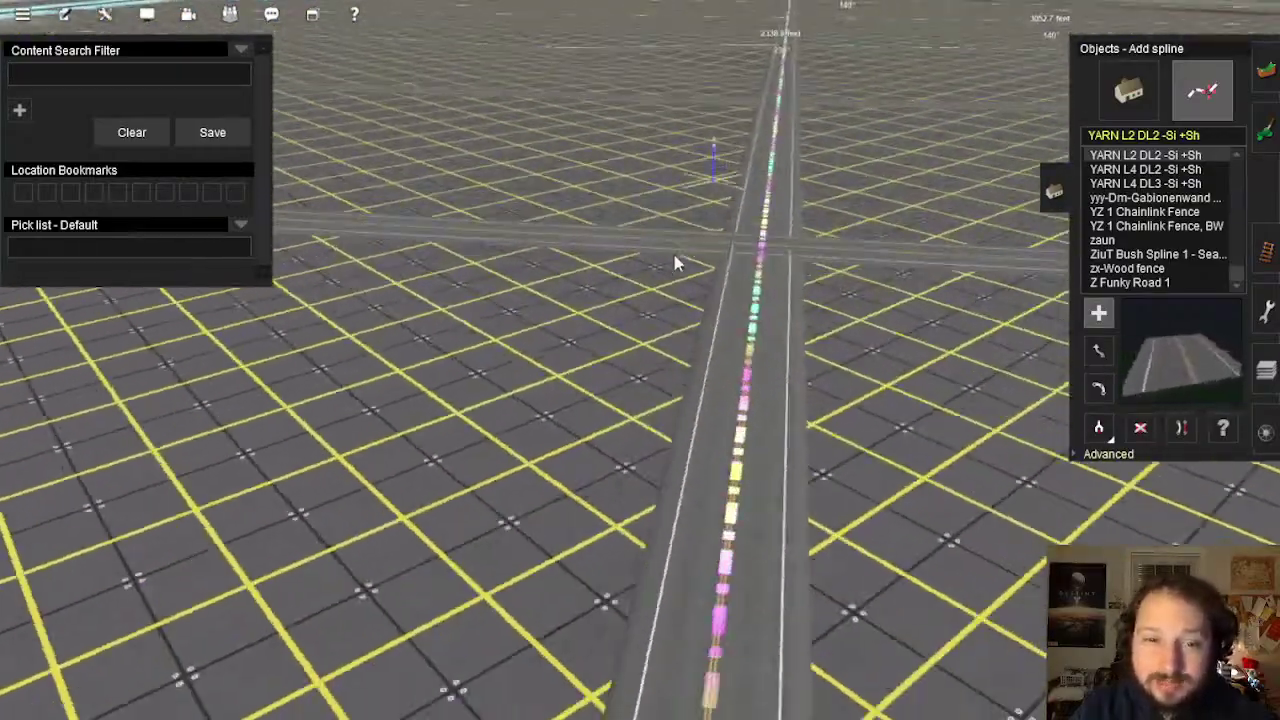
pyautogui.rightClick(658, 234)
pyautogui.rightClick(662, 240)
pyautogui.rightClick(674, 180)
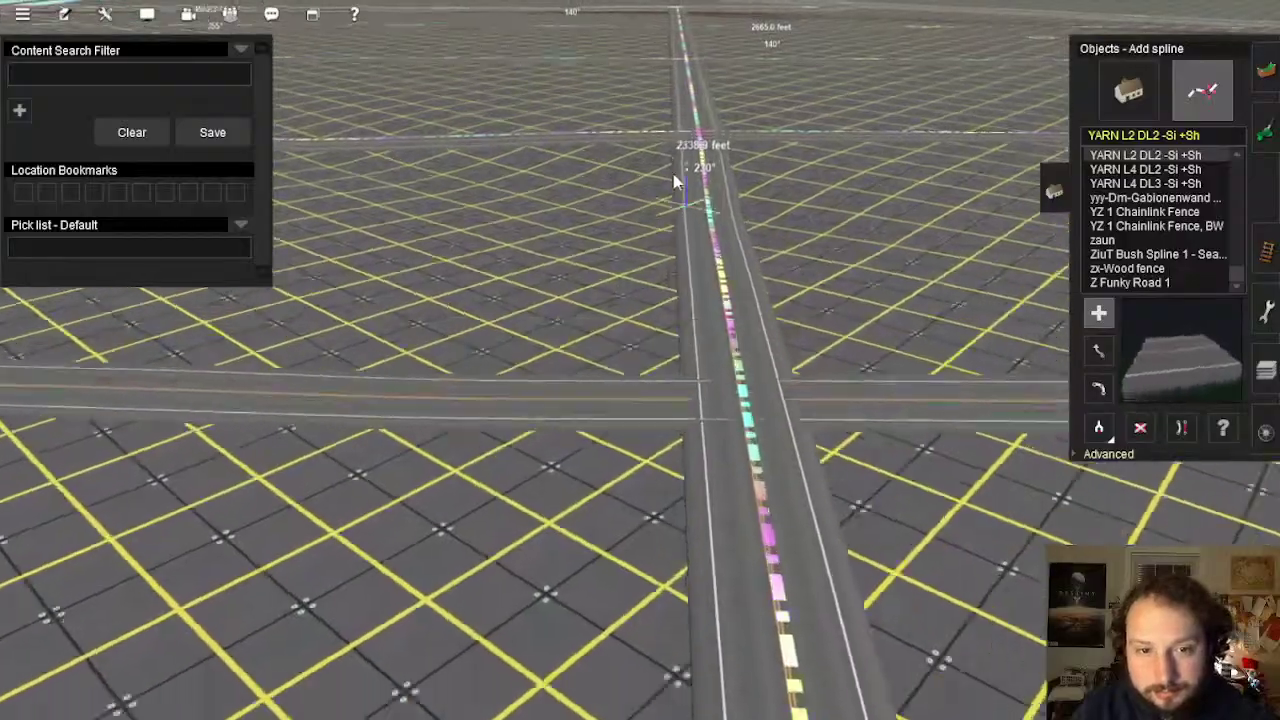
pyautogui.rightClick(637, 124)
pyautogui.rightClick(631, 288)
pyautogui.press('Left')
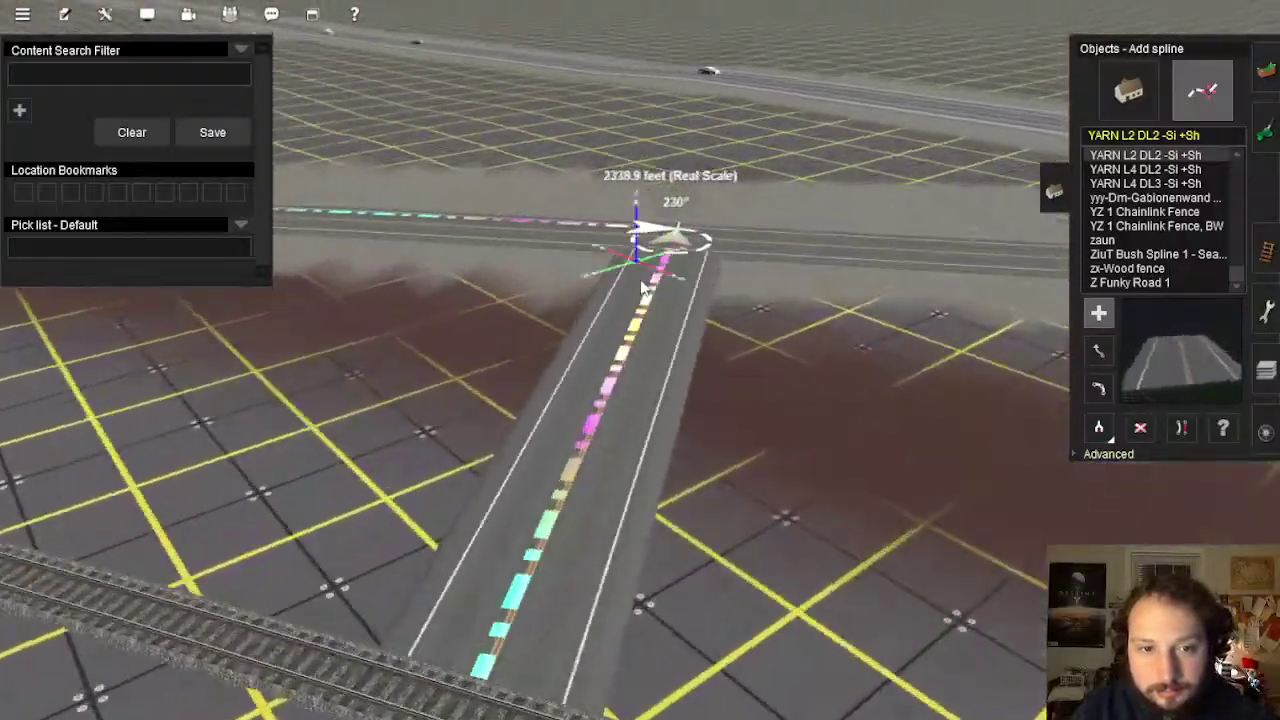
pyautogui.rightClick(763, 377)
pyautogui.press('Left')
pyautogui.press('Down')
pyautogui.rightClick(607, 364)
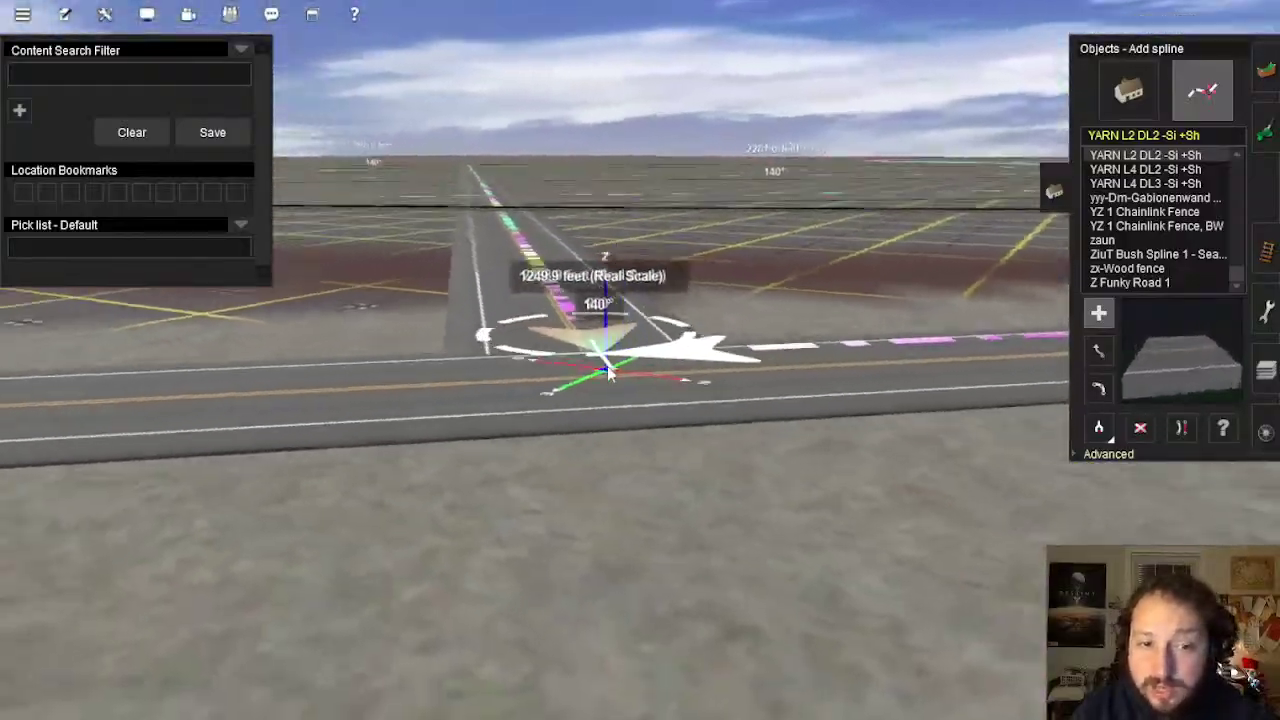
pyautogui.press('Up')
pyautogui.press('Left')
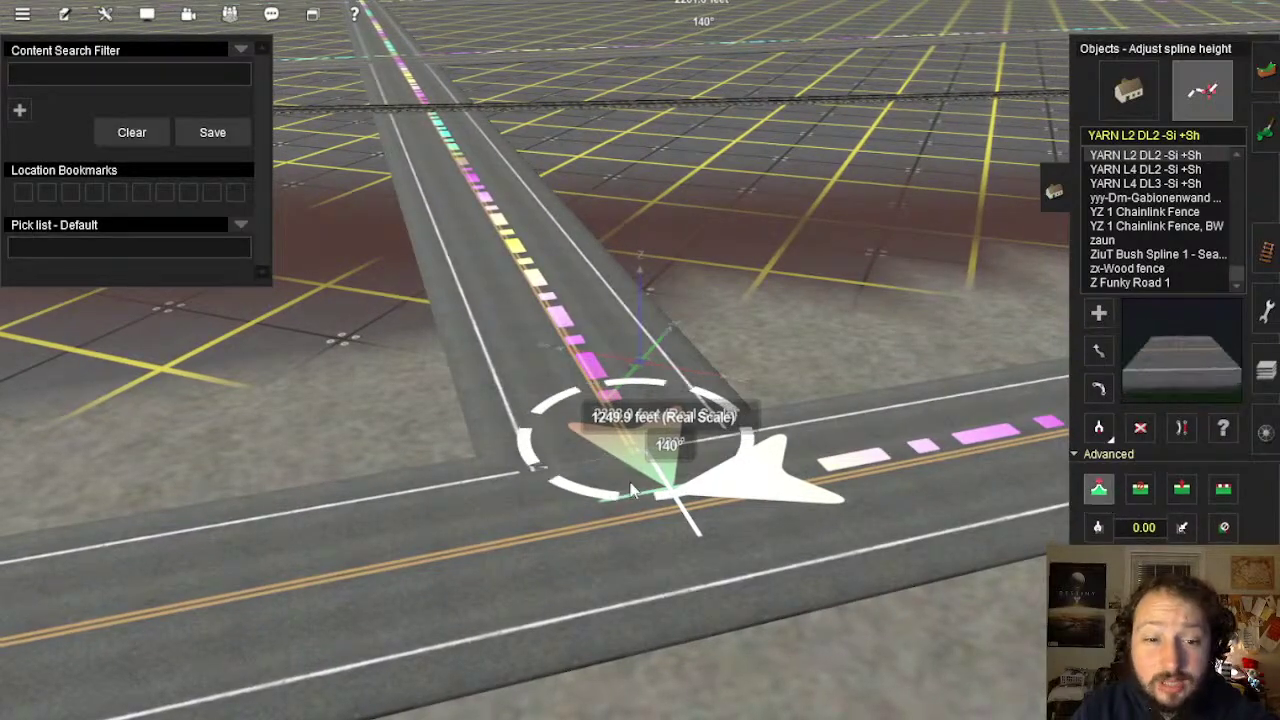
# Inspect the new cross street at ground level from its junction, over the railroad and past the parallel streets
pyautogui.rightClick(530, 162)
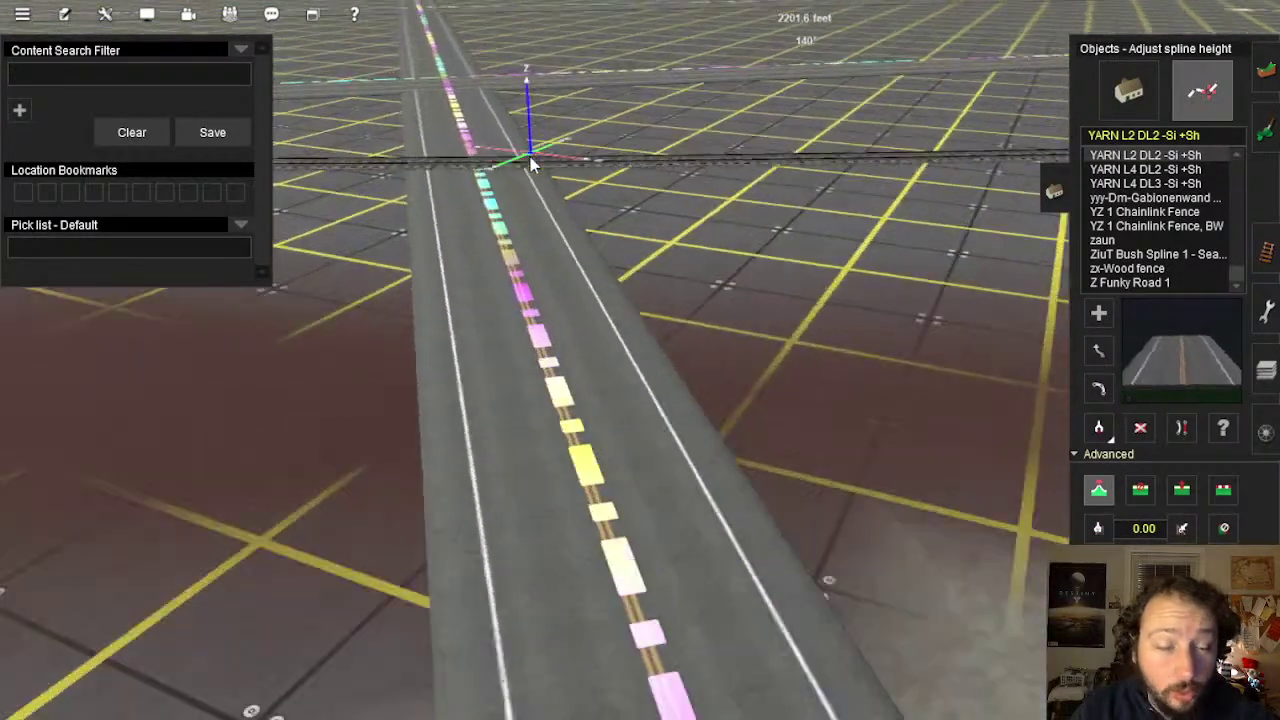
pyautogui.rightClick(532, 150)
pyautogui.press('Left')
pyautogui.rightClick(622, 282)
pyautogui.rightClick(618, 176)
pyautogui.press('Down')
pyautogui.rightClick(630, 204)
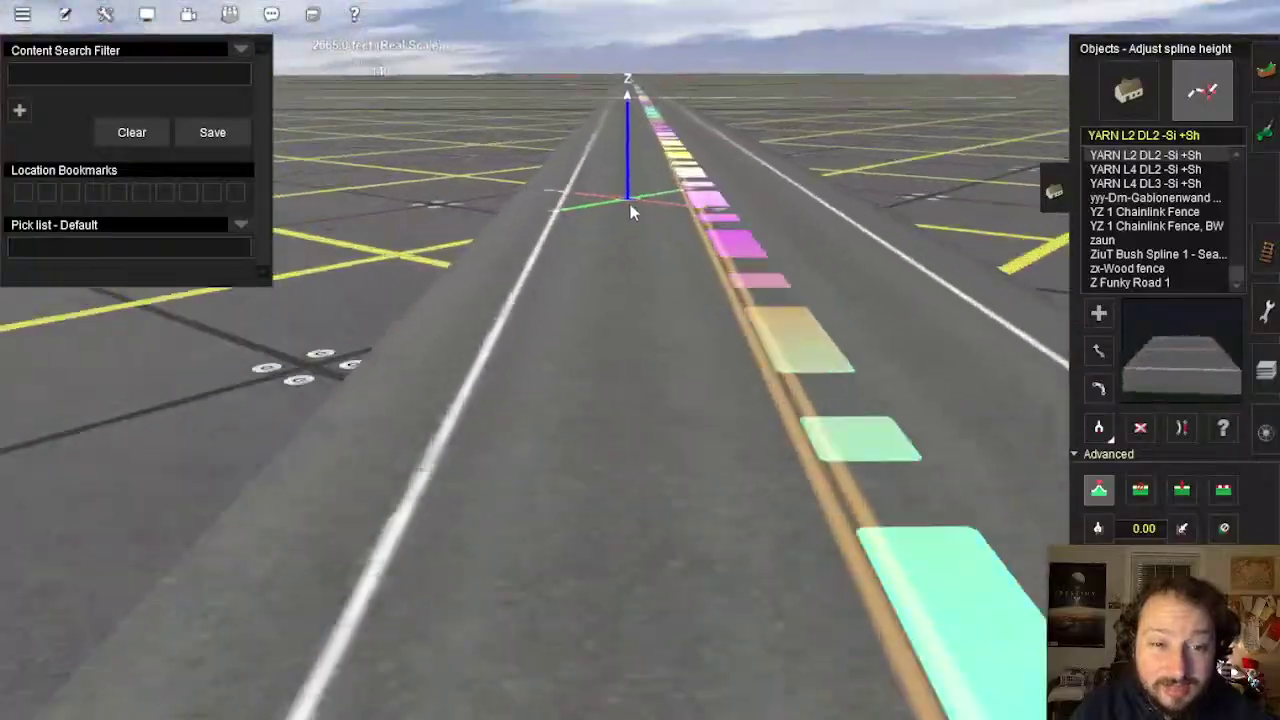
pyautogui.rightClick(635, 173)
pyautogui.rightClick(642, 143)
pyautogui.rightClick(643, 144)
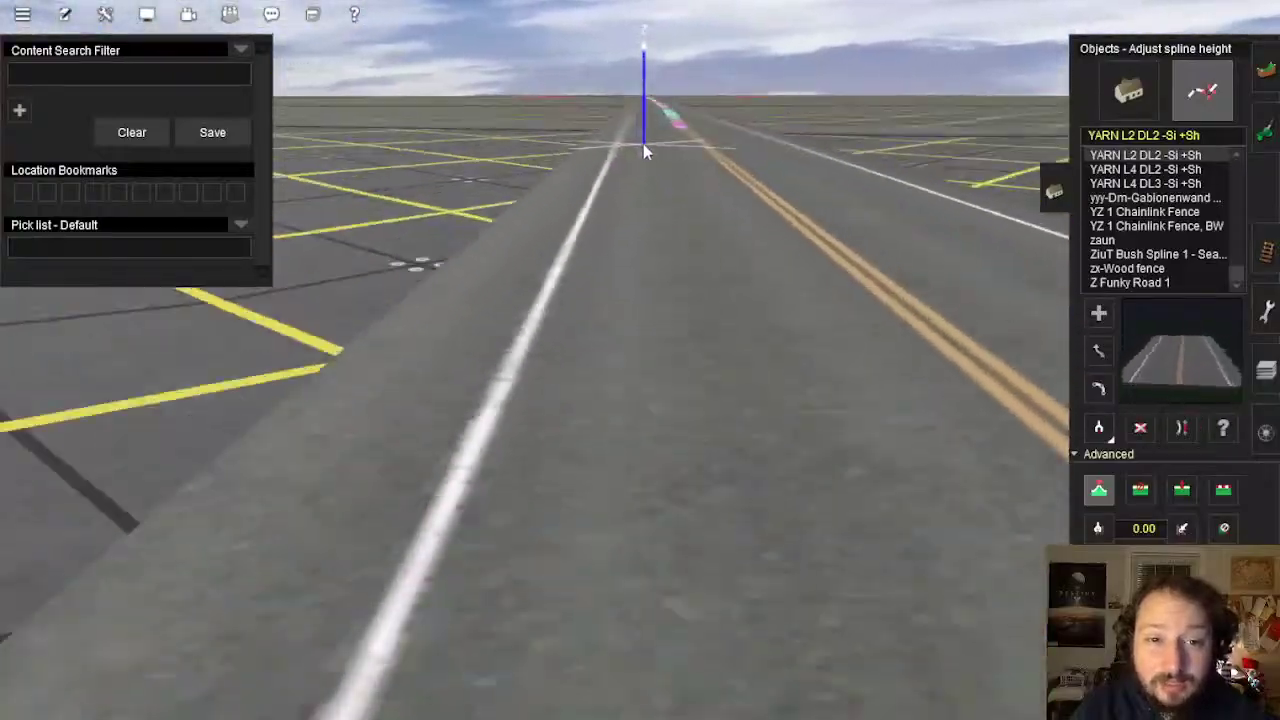
pyautogui.rightClick(641, 160)
pyautogui.rightClick(638, 160)
pyautogui.moveTo(638, 160); pyautogui.dragTo(648, 344, button='right')
# Examine the block layout from above, comparing the new cross street with the parallel streets, rulers and railroad
pyautogui.scroll(-5, 645, 240)
pyautogui.press('Right')
pyautogui.press('Right')
pyautogui.scroll(-8, 580, 343)
pyautogui.press('Up')
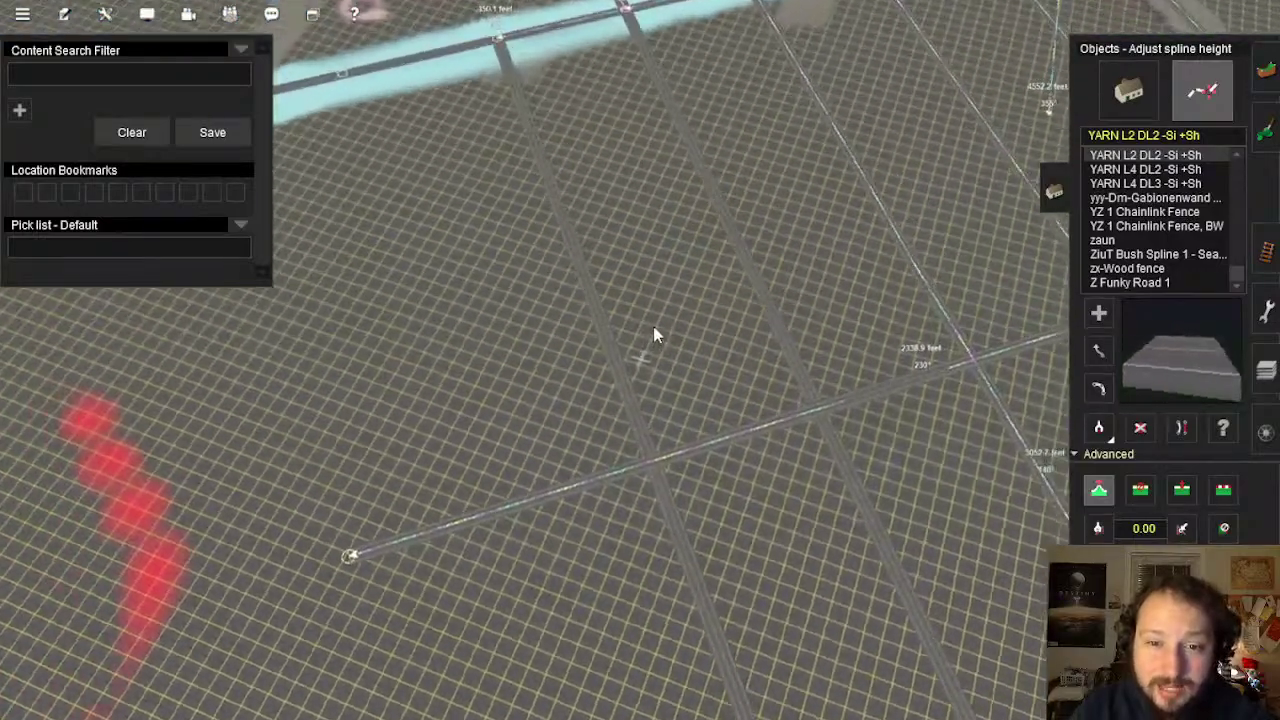
pyautogui.scroll(-4, 653, 326)
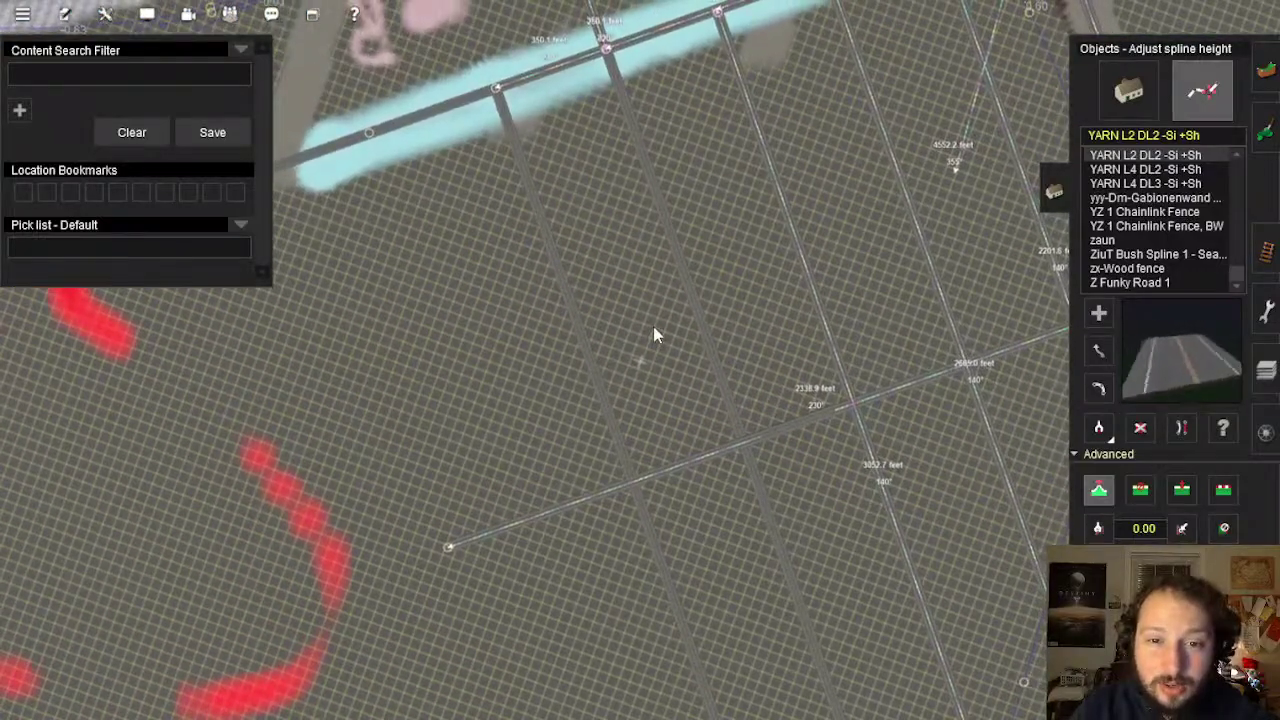
pyautogui.rightClick(653, 326)
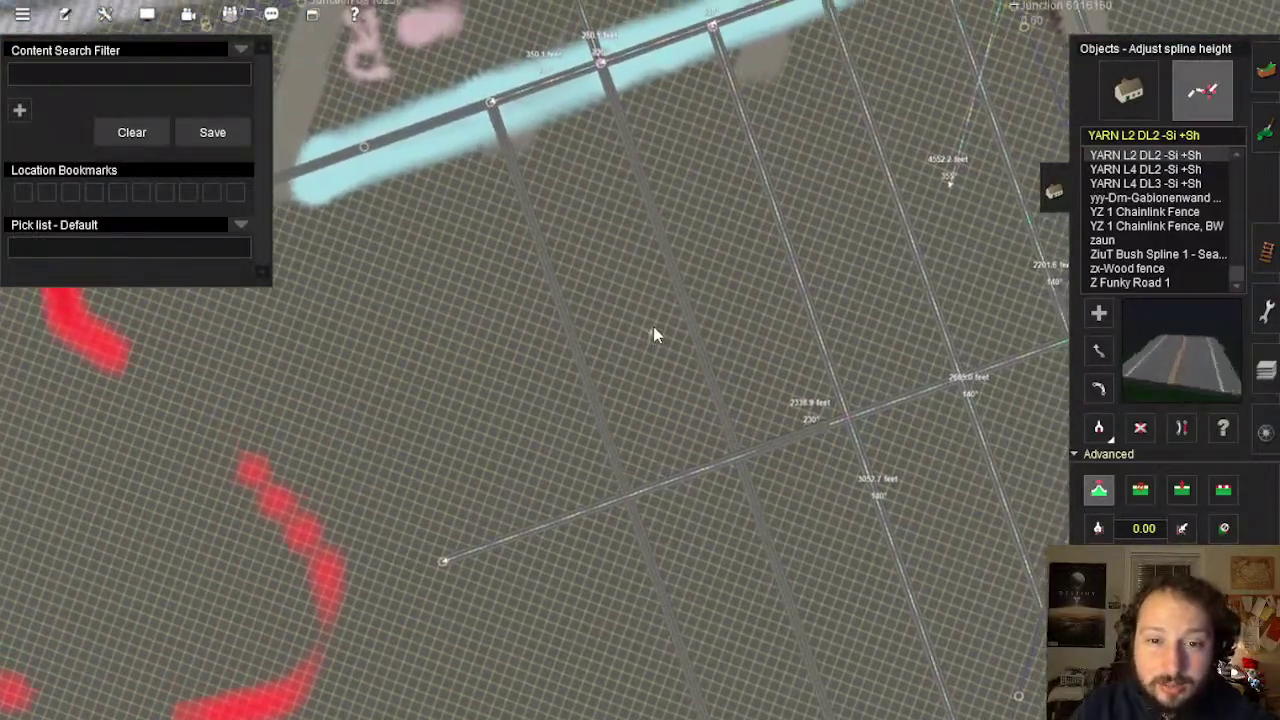
pyautogui.scroll(-2, 655, 328)
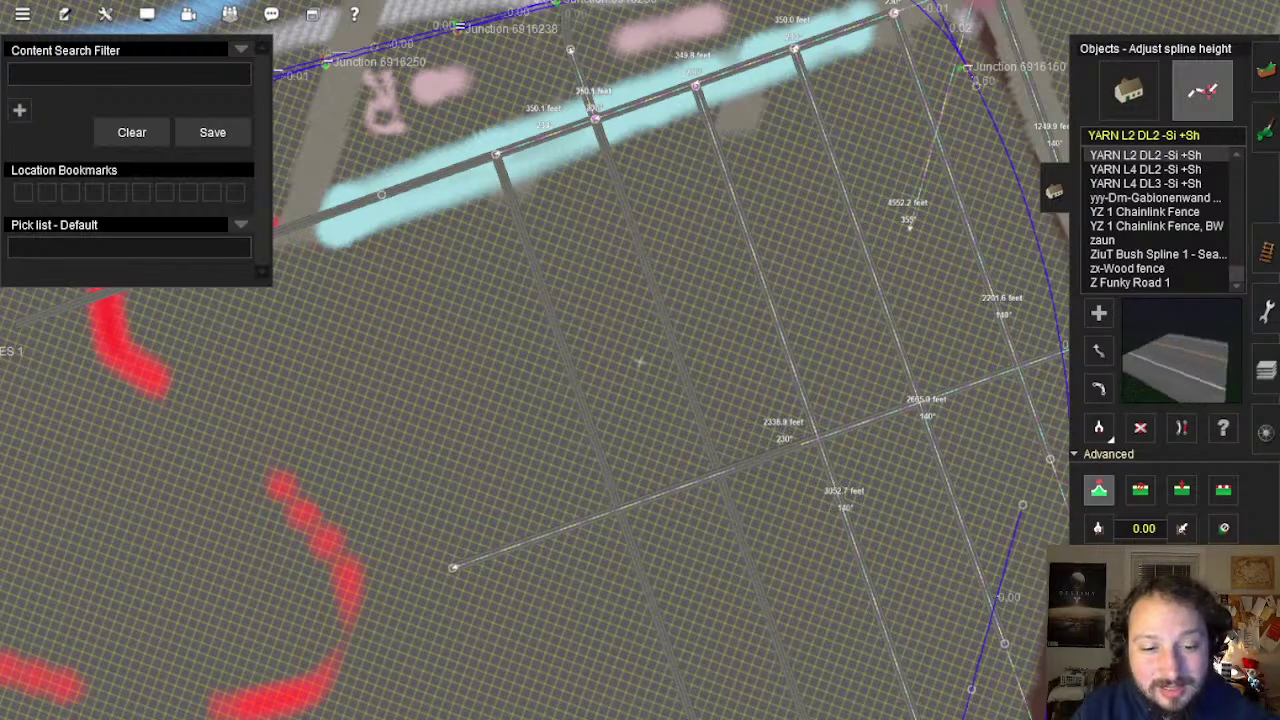
pyautogui.rightClick(771, 367)
pyautogui.scroll(1, 771, 367)
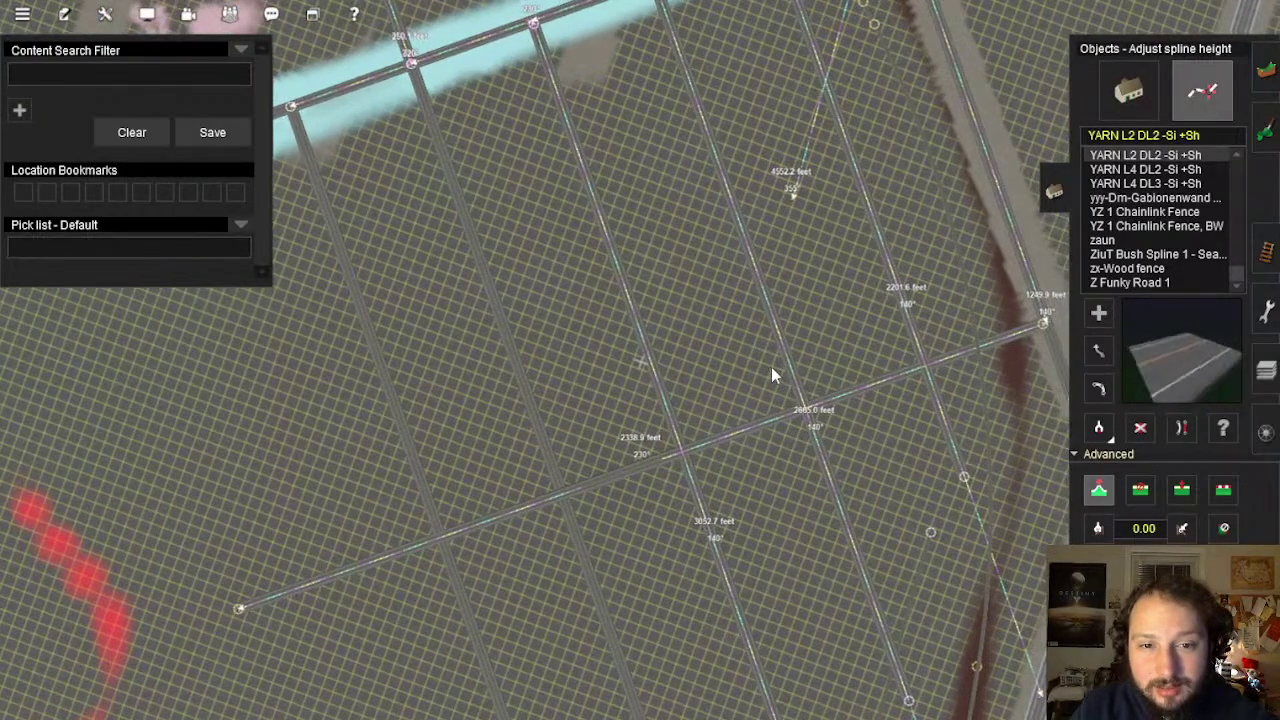
pyautogui.scroll(-2, 771, 367)
pyautogui.rightClick(750, 363)
pyautogui.scroll(-2, 750, 363)
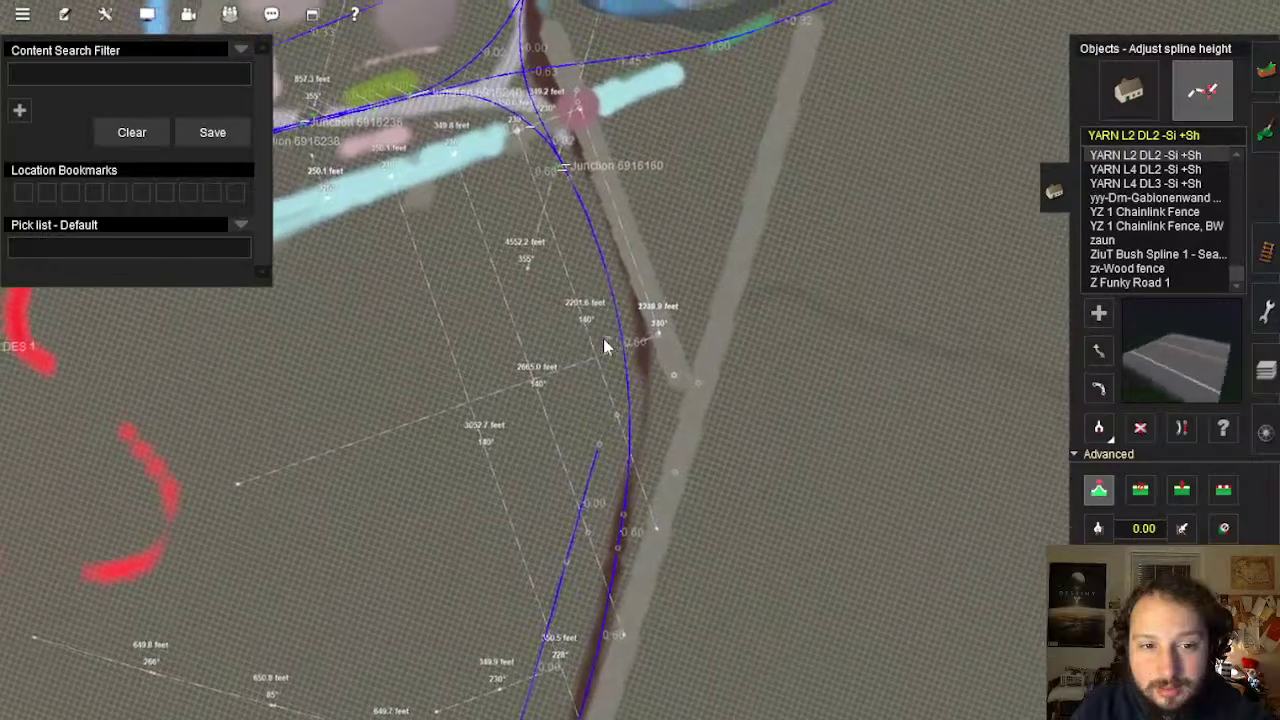
pyautogui.rightClick(606, 349)
pyautogui.scroll(3, 615, 353)
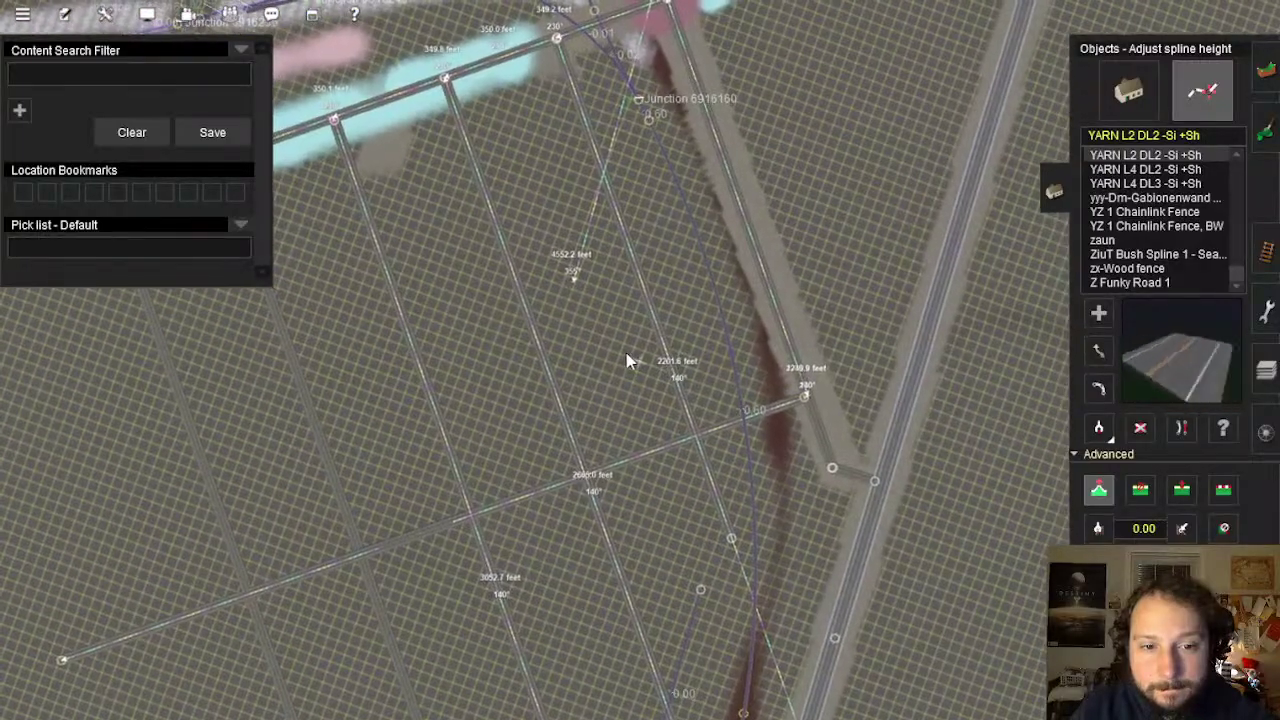
pyautogui.scroll(3, 627, 359)
pyautogui.press('Right')
pyautogui.press('Down')
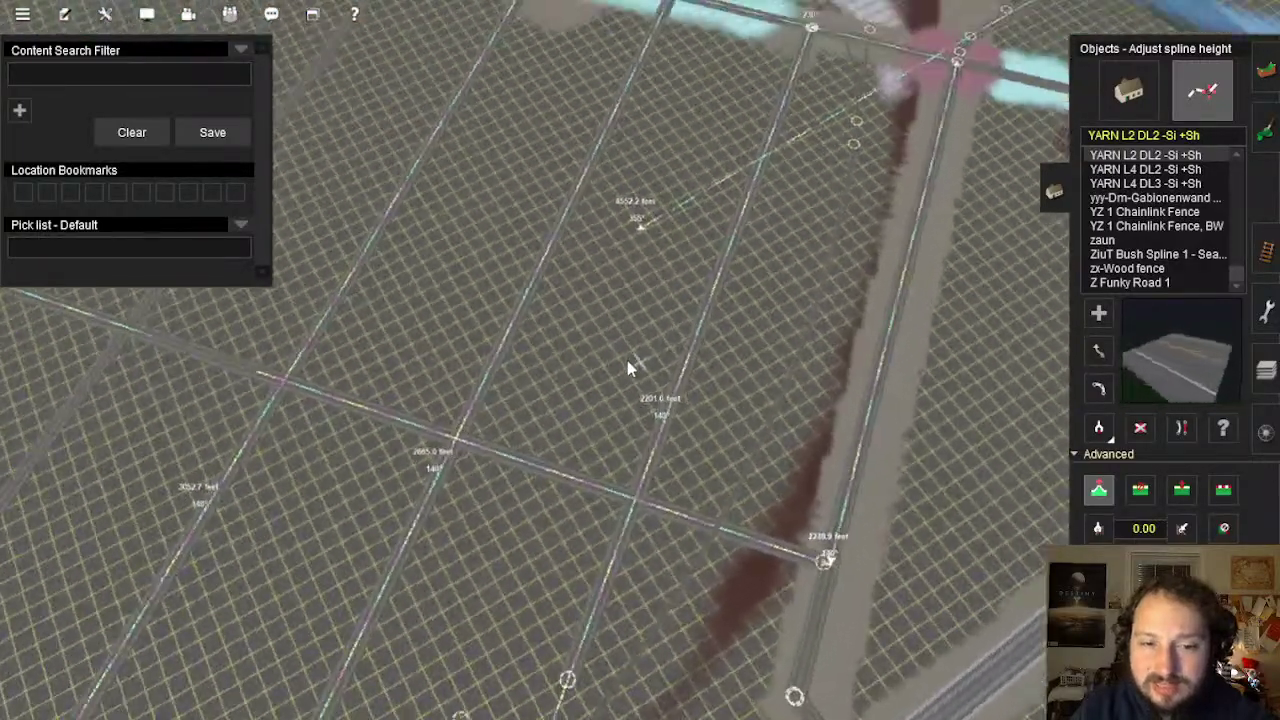
pyautogui.press('Up')
pyautogui.press('Right')
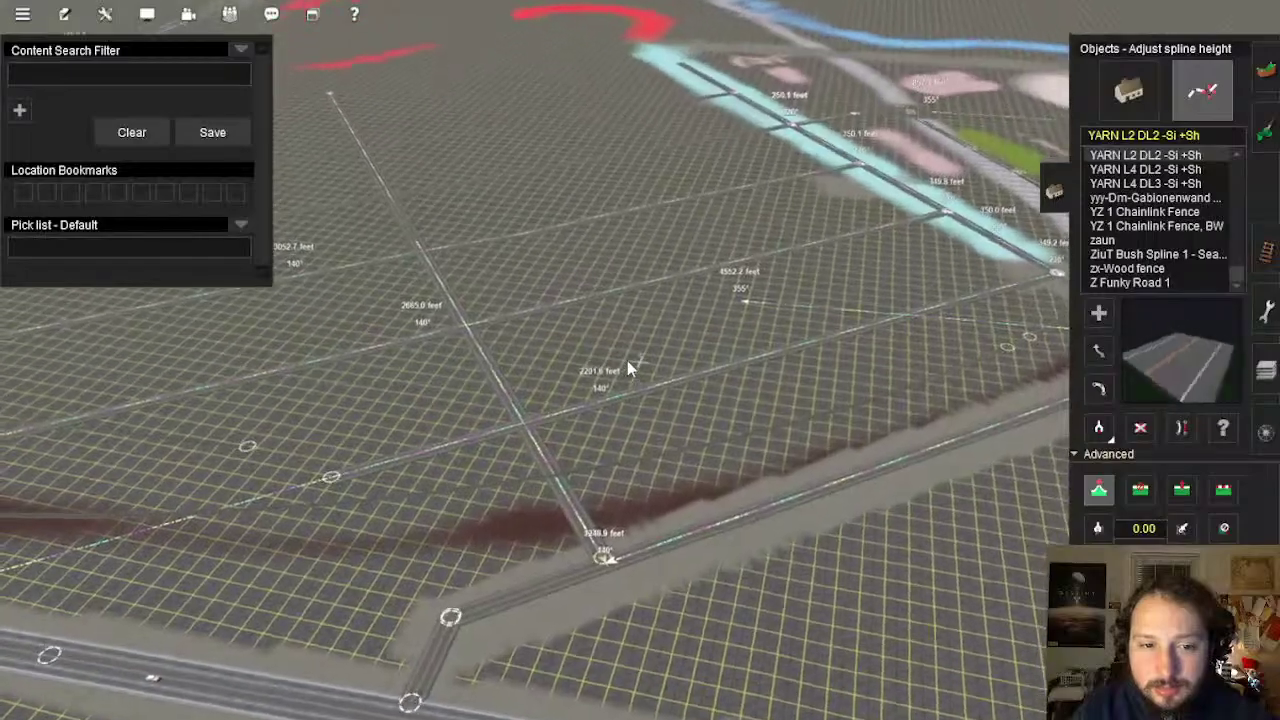
pyautogui.press('Right')
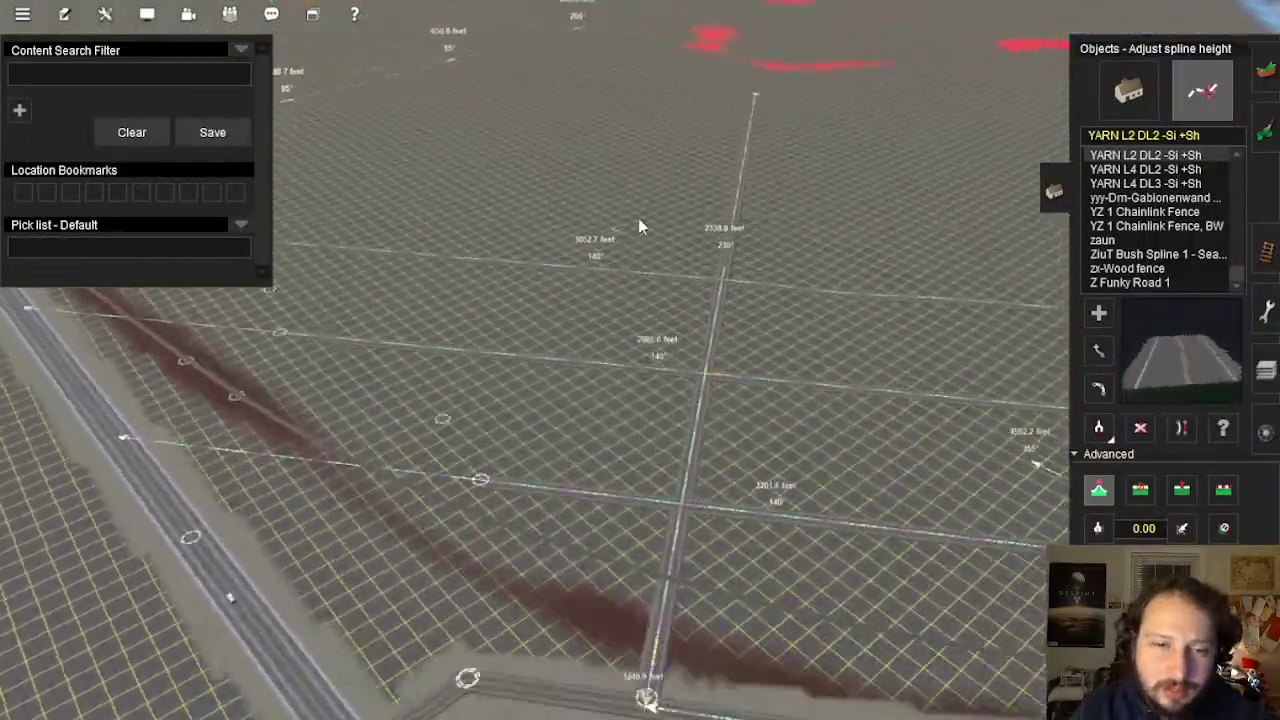
# Examine the block layout around the 2338.9-foot cross street and the parallel streets' ends near the highway
pyautogui.rightClick(638, 218)
pyautogui.press('Right')
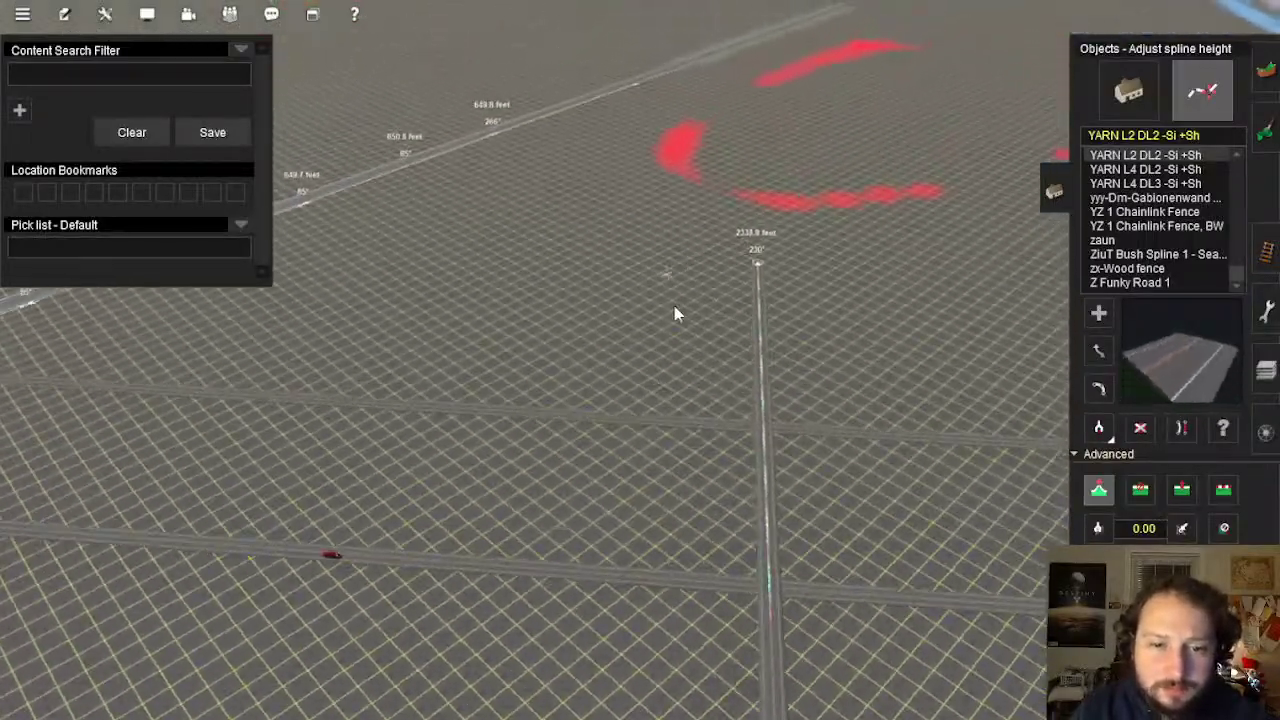
pyautogui.press('Right')
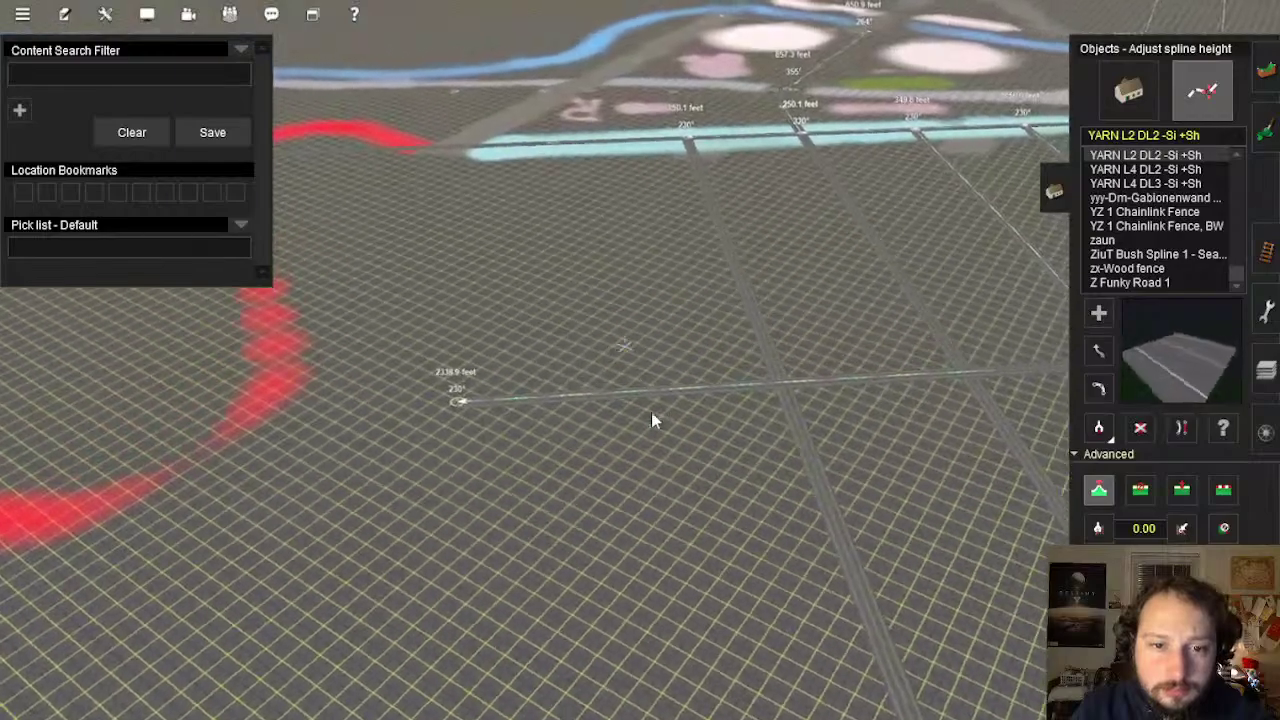
pyautogui.rightClick(672, 511)
pyautogui.press('Right')
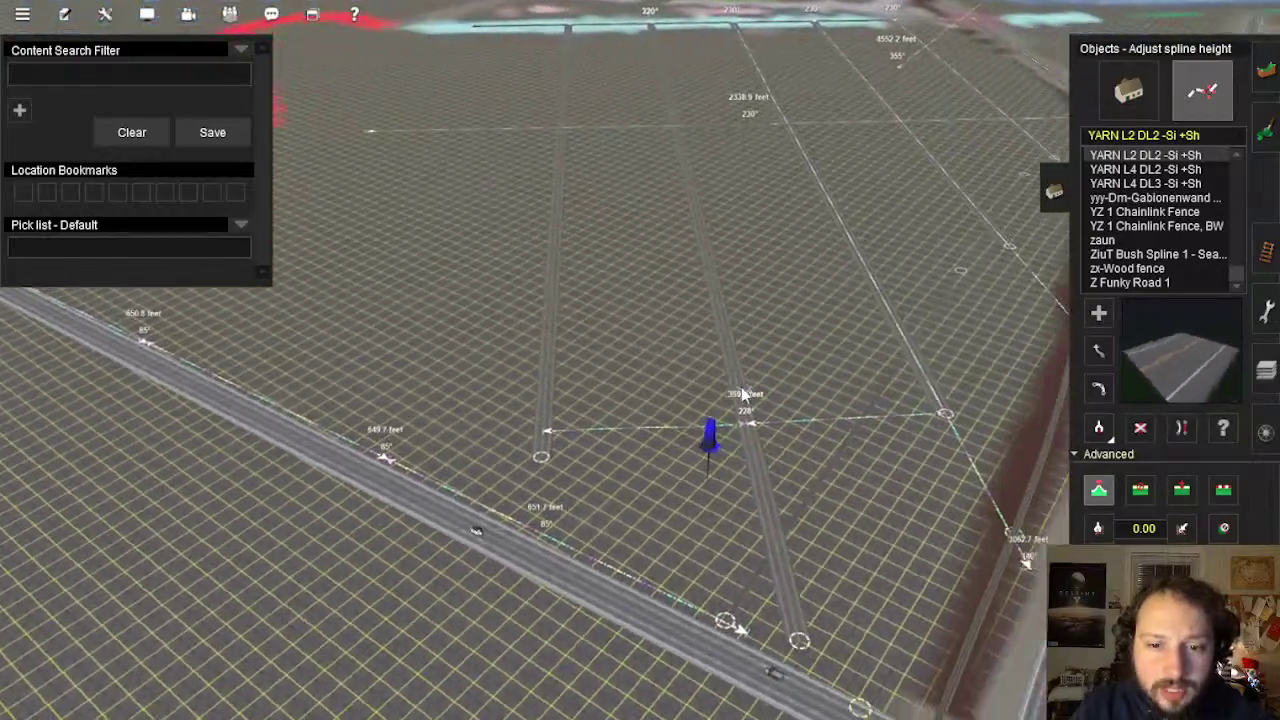
pyautogui.press('w')
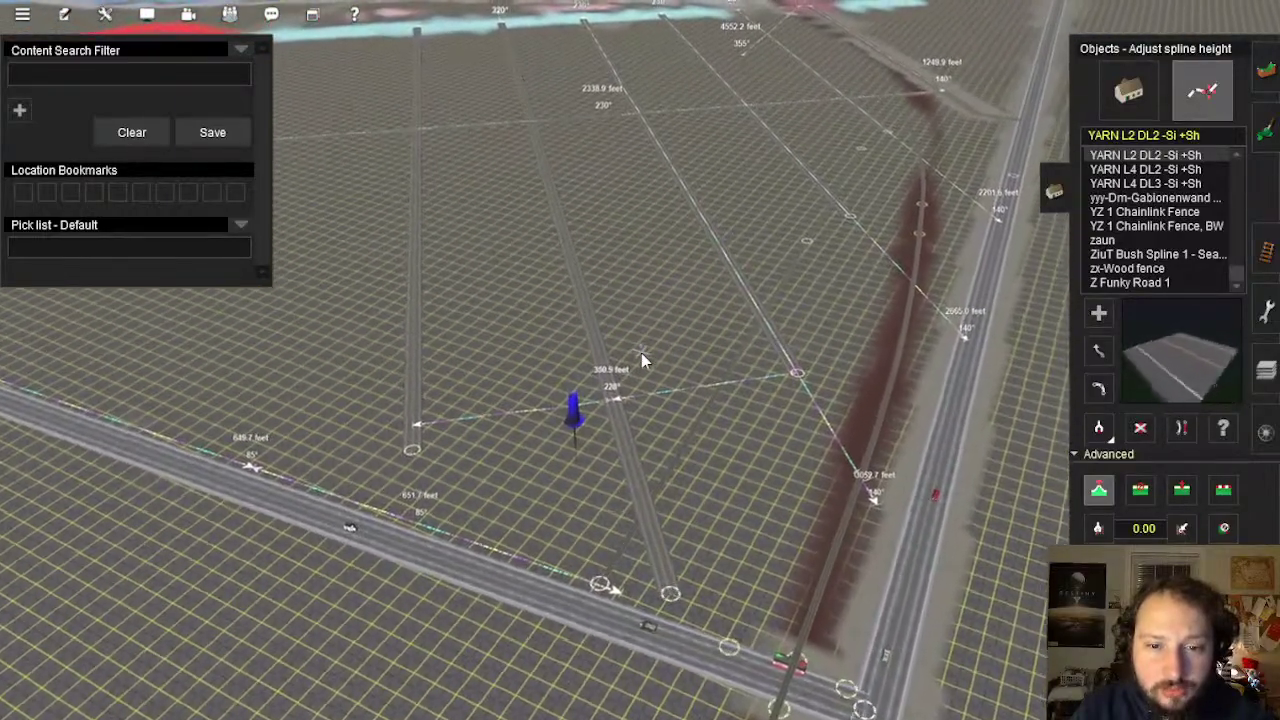
pyautogui.press('w')
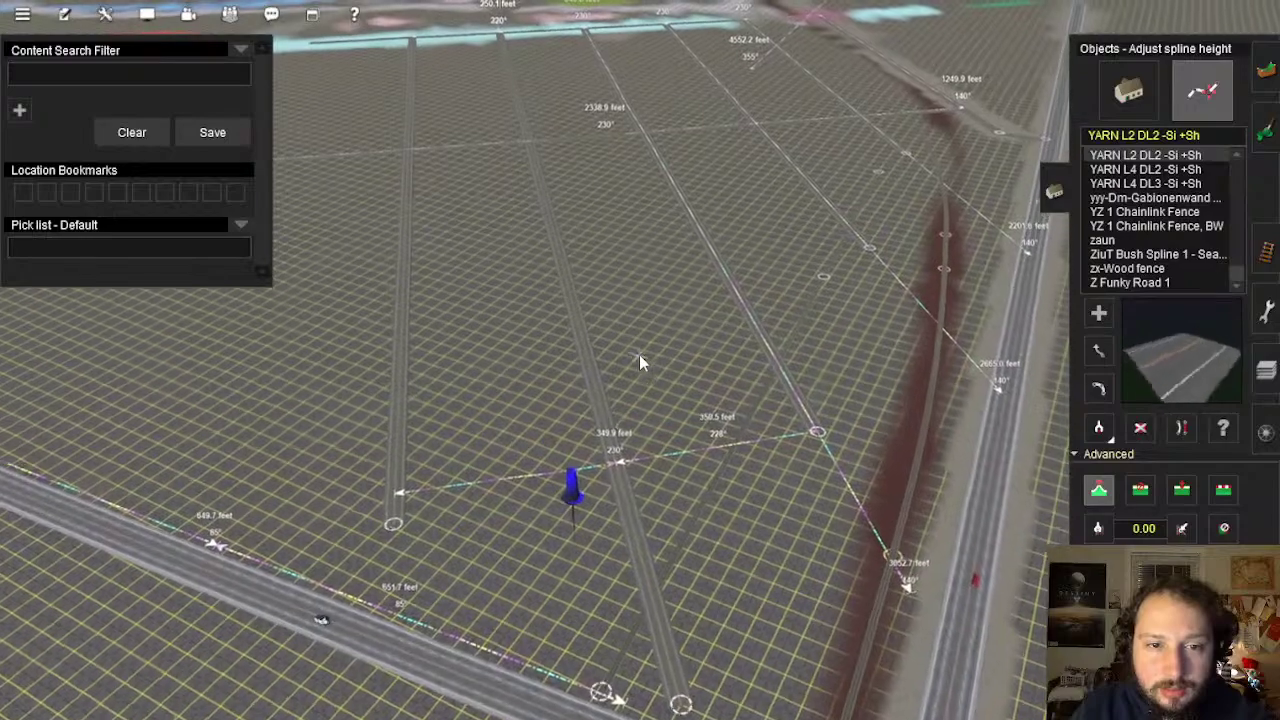
pyautogui.press('Left')
pyautogui.press('Left')
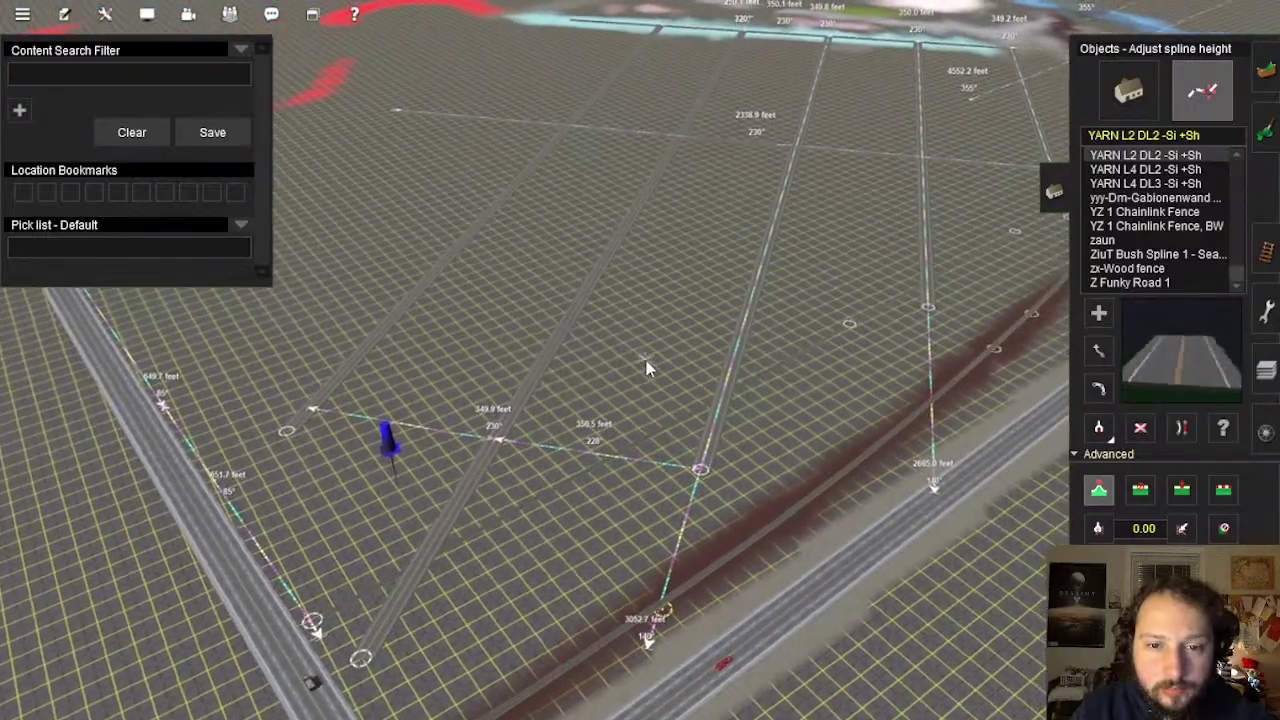
# Survey the street grid from overhead, comparing the parallel streets with the railroad, the cross street and the light-blue corridor
pyautogui.moveTo(646, 360); pyautogui.dragTo(634, 352, button='right')
pyautogui.press('Right')
pyautogui.press('w')
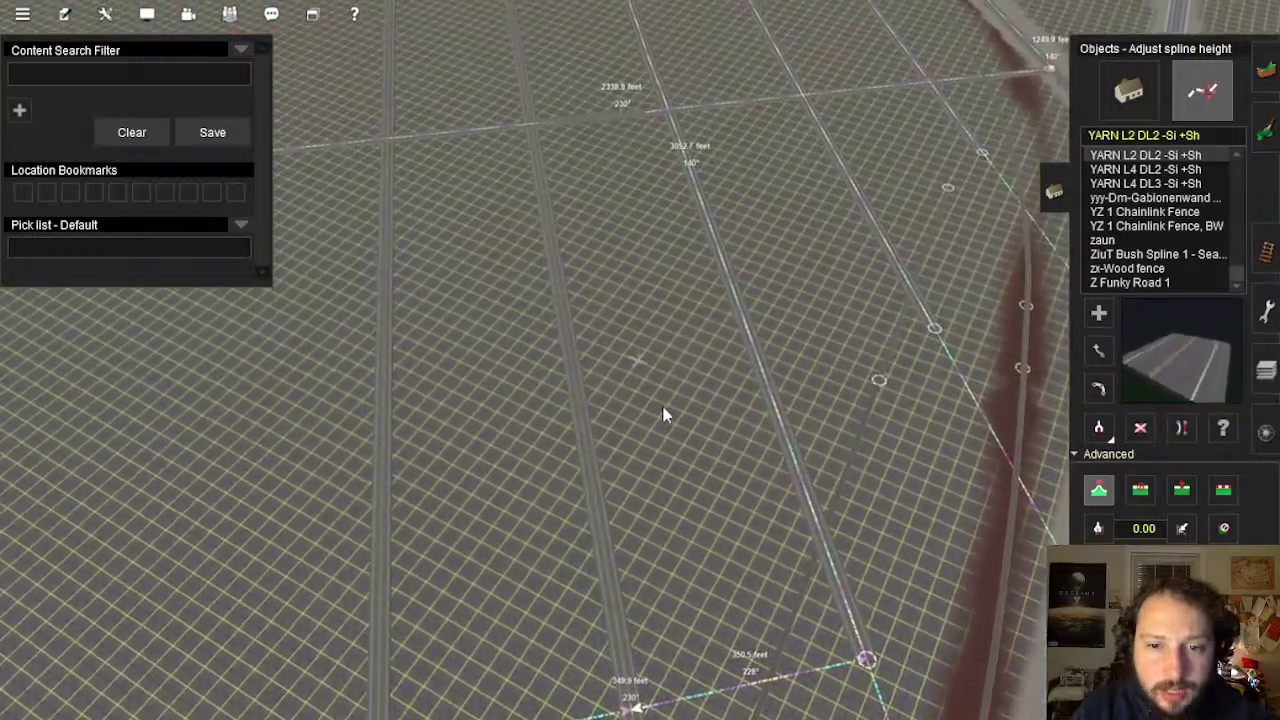
pyautogui.moveTo(660, 406); pyautogui.dragTo(660, 366, button='right')
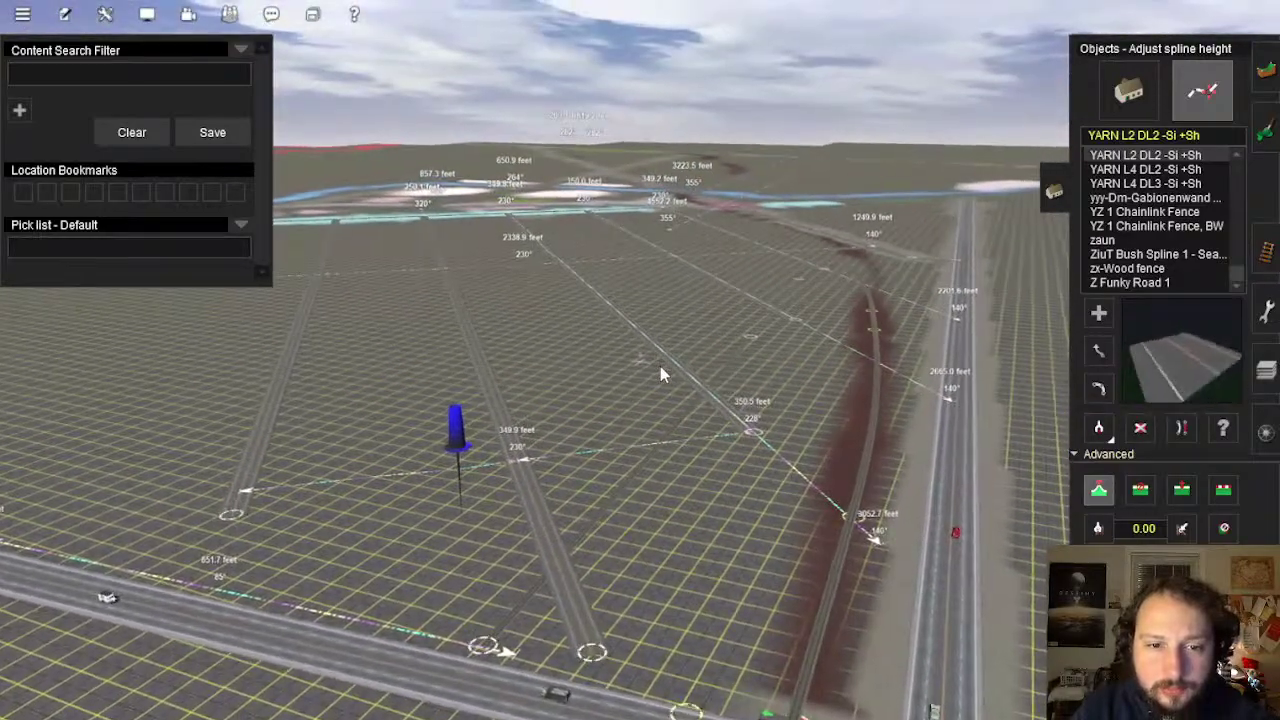
pyautogui.moveTo(682, 445); pyautogui.dragTo(654, 363, button='right')
pyautogui.press('Up')
pyautogui.press('Left')
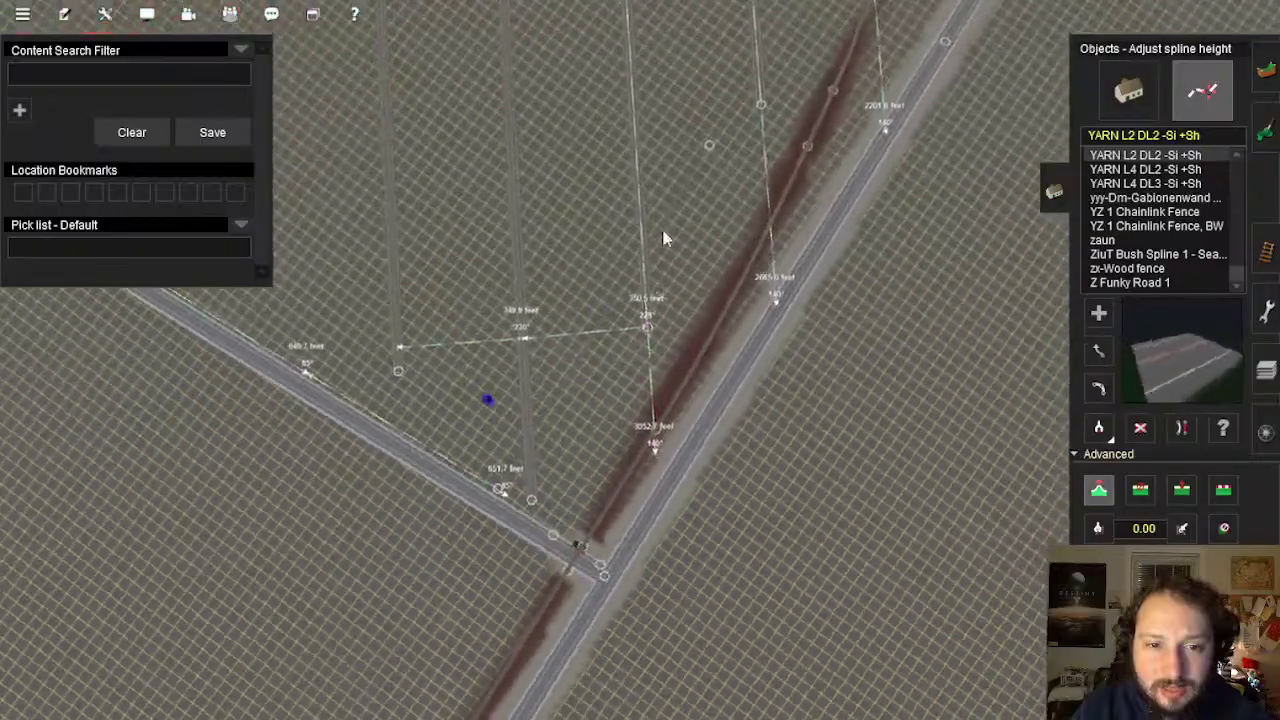
pyautogui.moveTo(663, 230); pyautogui.dragTo(664, 225, button='right')
pyautogui.scroll(10, 756, 383)
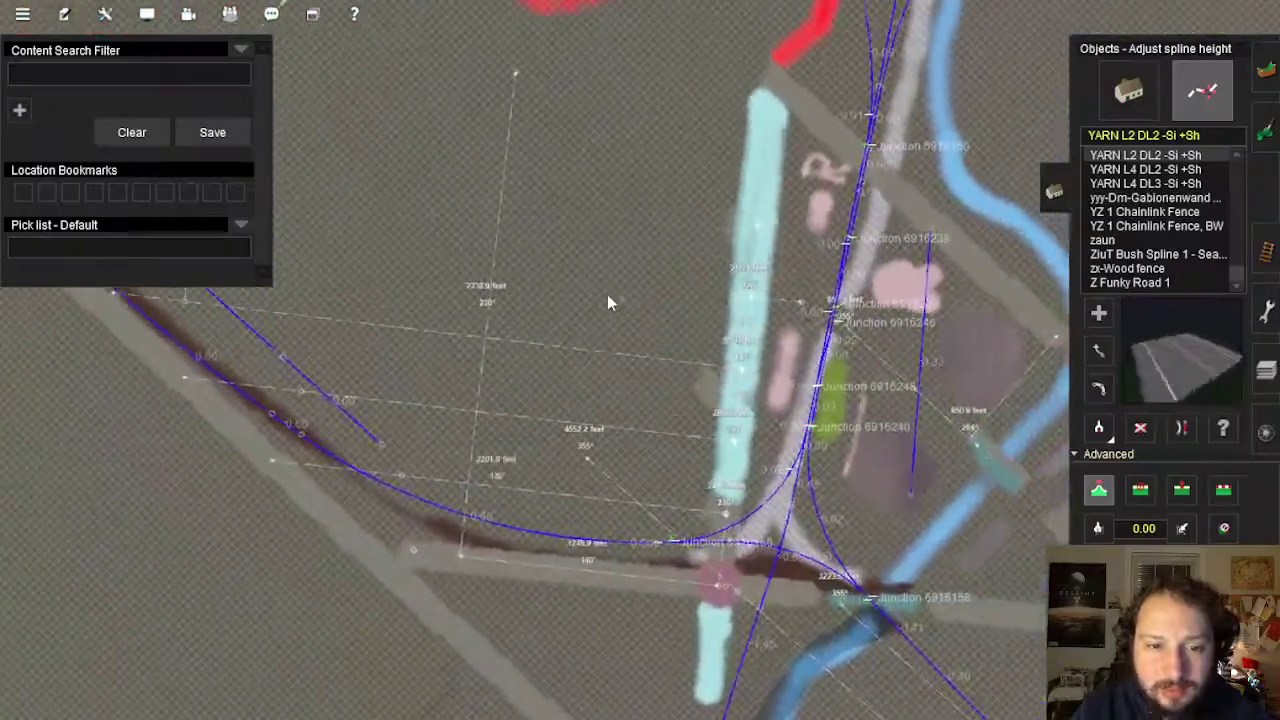
pyautogui.press('Left')
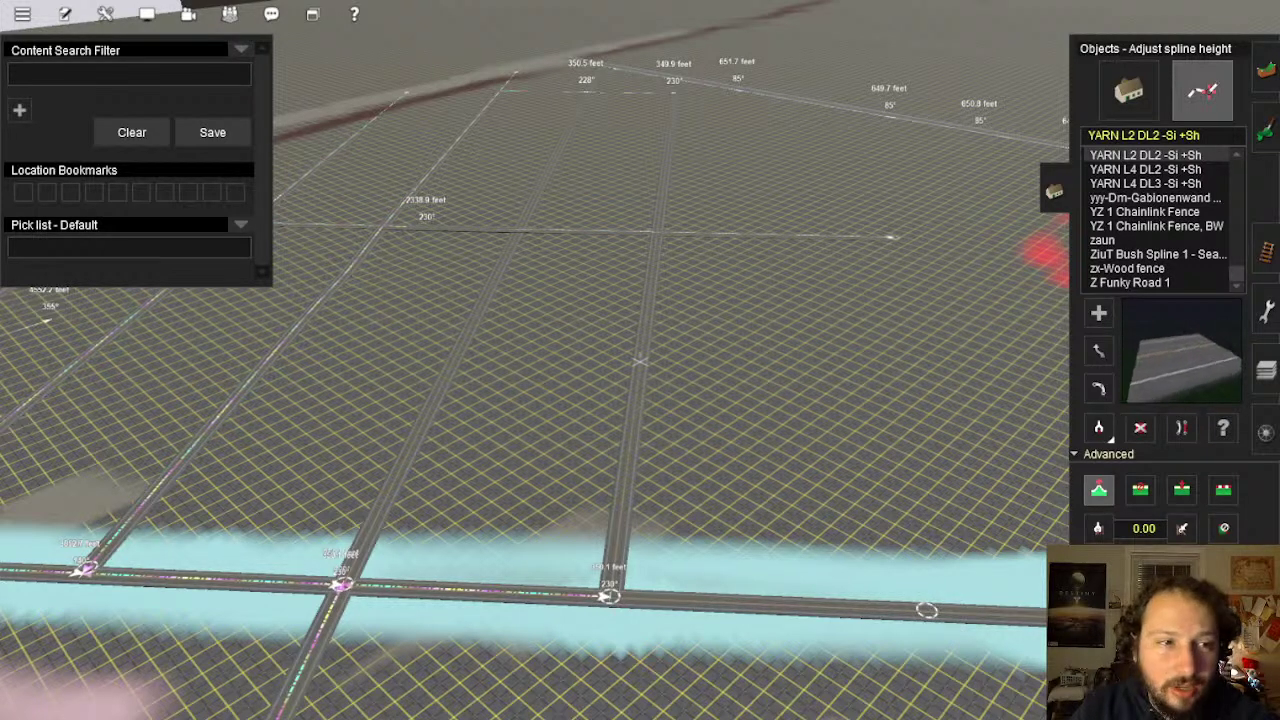
# Move the parallel street's end at the 350.1-foot ruler's tip back from the light-blue corridor road's centreline to its edge
pyautogui.moveTo(660, 376)
pyautogui.mouseDown(button='right')
pyautogui.moveTo(666, 412)
pyautogui.moveTo(641, 340)
pyautogui.mouseUp(button='right')
pyautogui.scroll(3, 656, 375)
pyautogui.scroll(5, 608, 402)
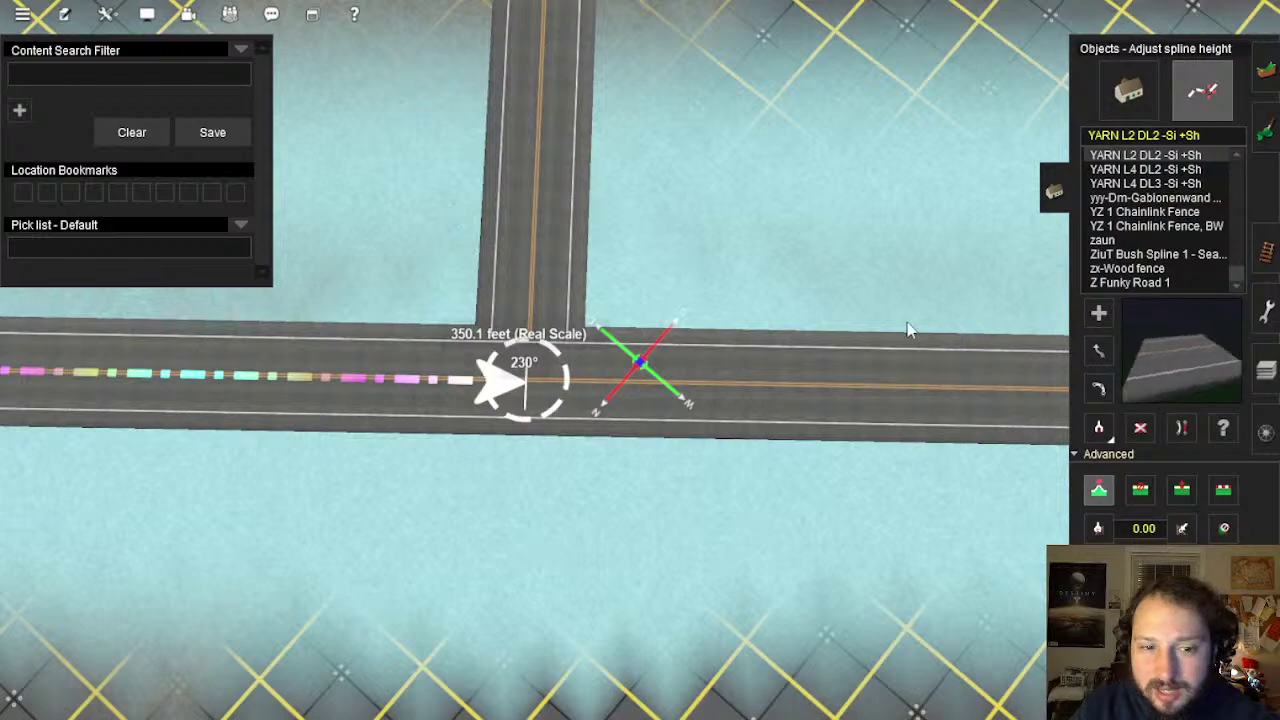
pyautogui.rightClick(610, 347)
pyautogui.scroll(2, 612, 350)
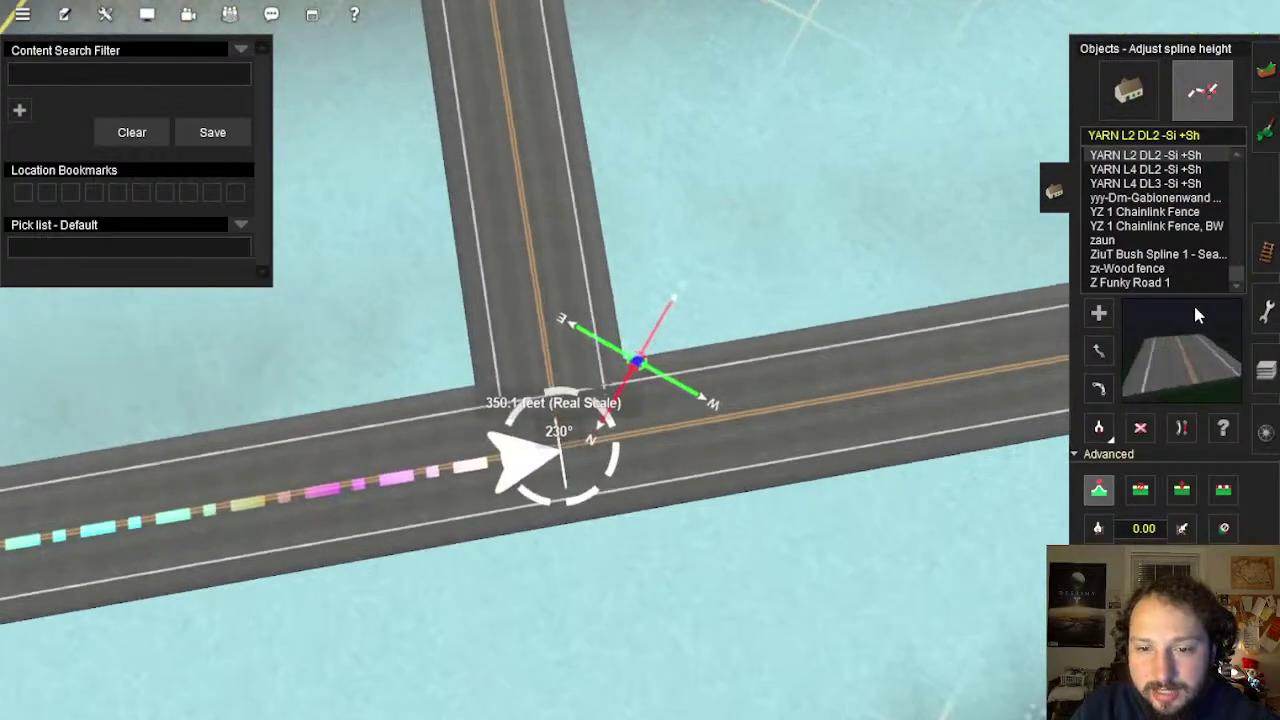
pyautogui.click(1098, 353)
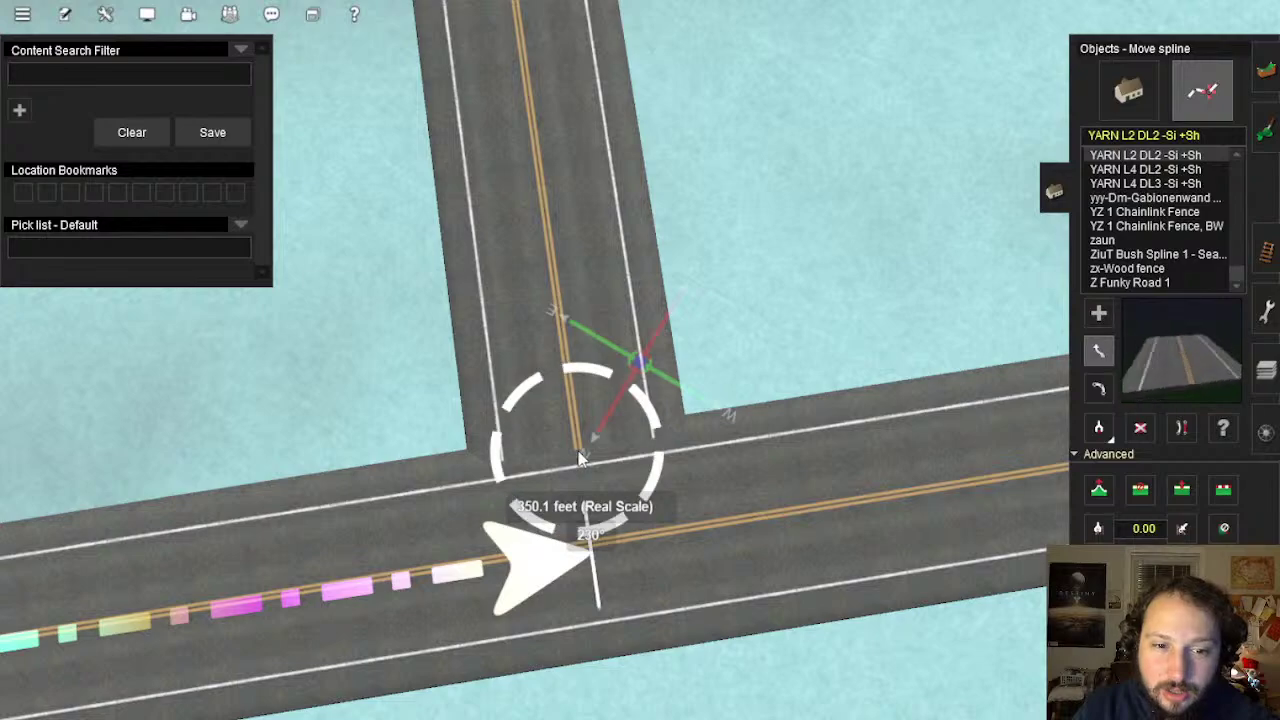
pyautogui.scroll(-5, 577, 451)
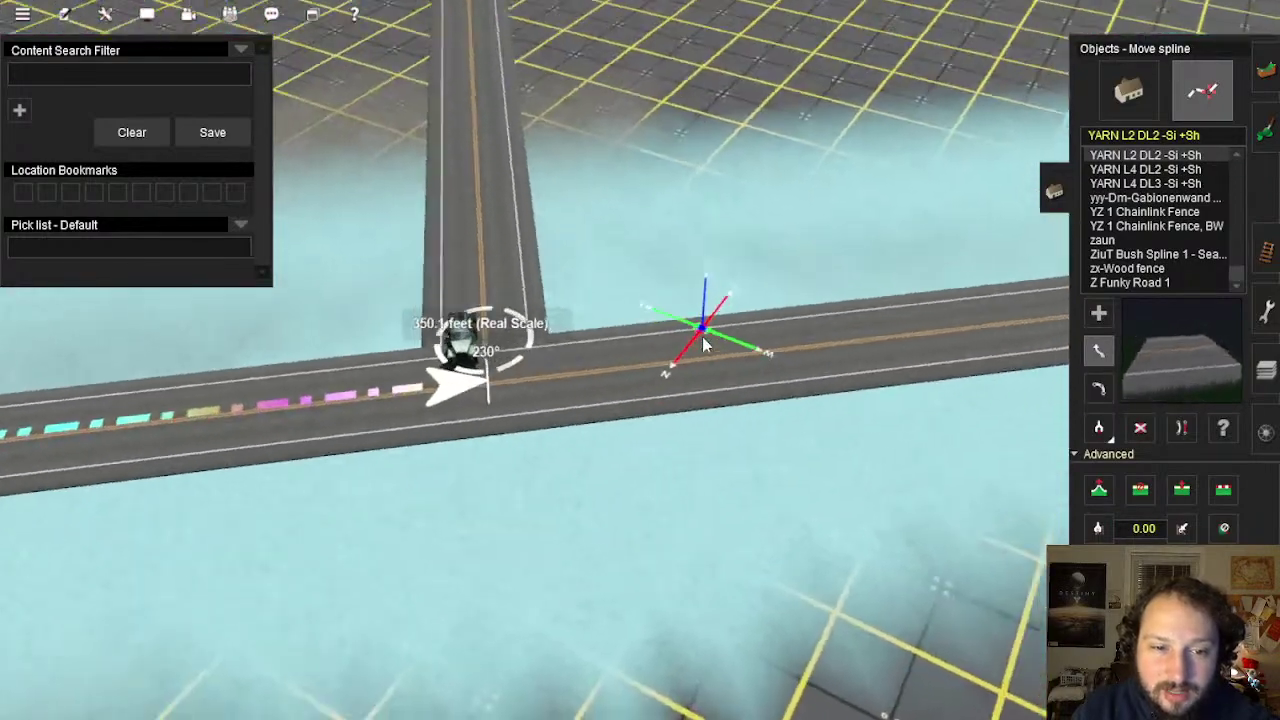
pyautogui.scroll(-5, 723, 396)
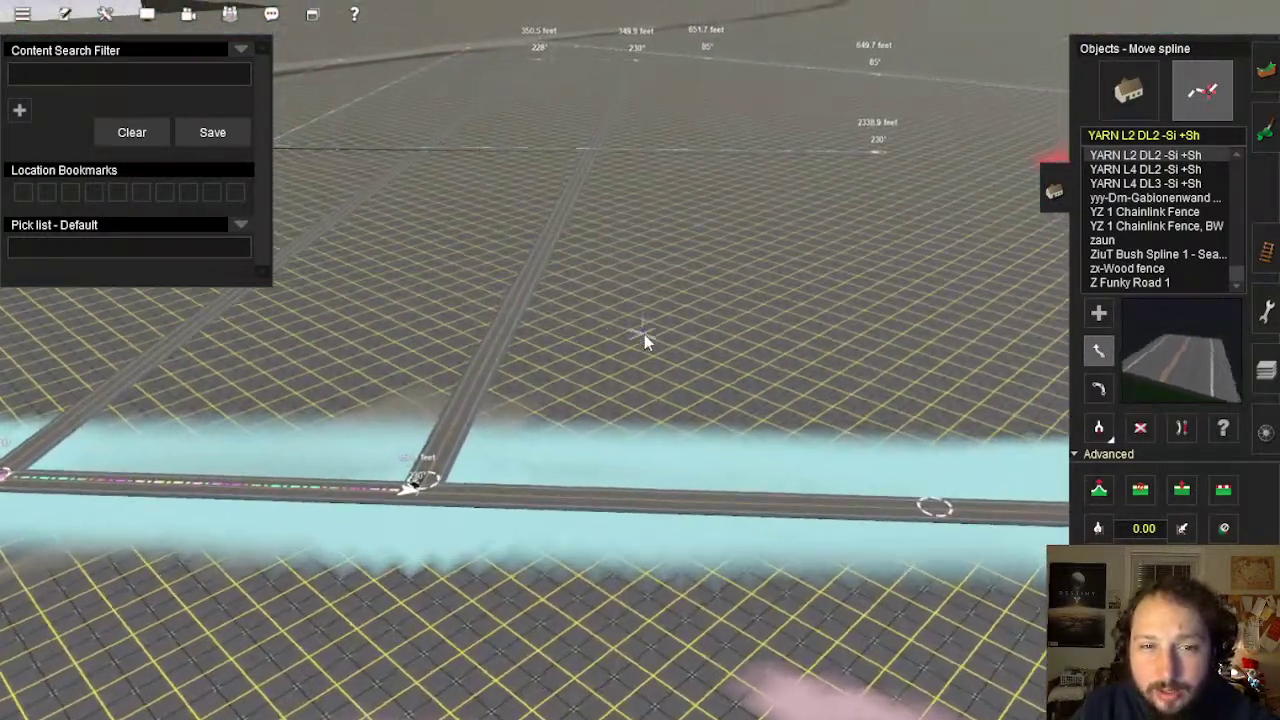
# Move the cross street's end at the 1249.9-foot ruler's tip back to the edge line of the street it joins
pyautogui.moveTo(644, 334); pyautogui.dragTo(727, 262, button='right')
pyautogui.moveTo(719, 215); pyautogui.dragTo(641, 365, button='right')
pyautogui.scroll(5, 660, 440)
pyautogui.moveTo(671, 474); pyautogui.dragTo(700, 364, button='right')
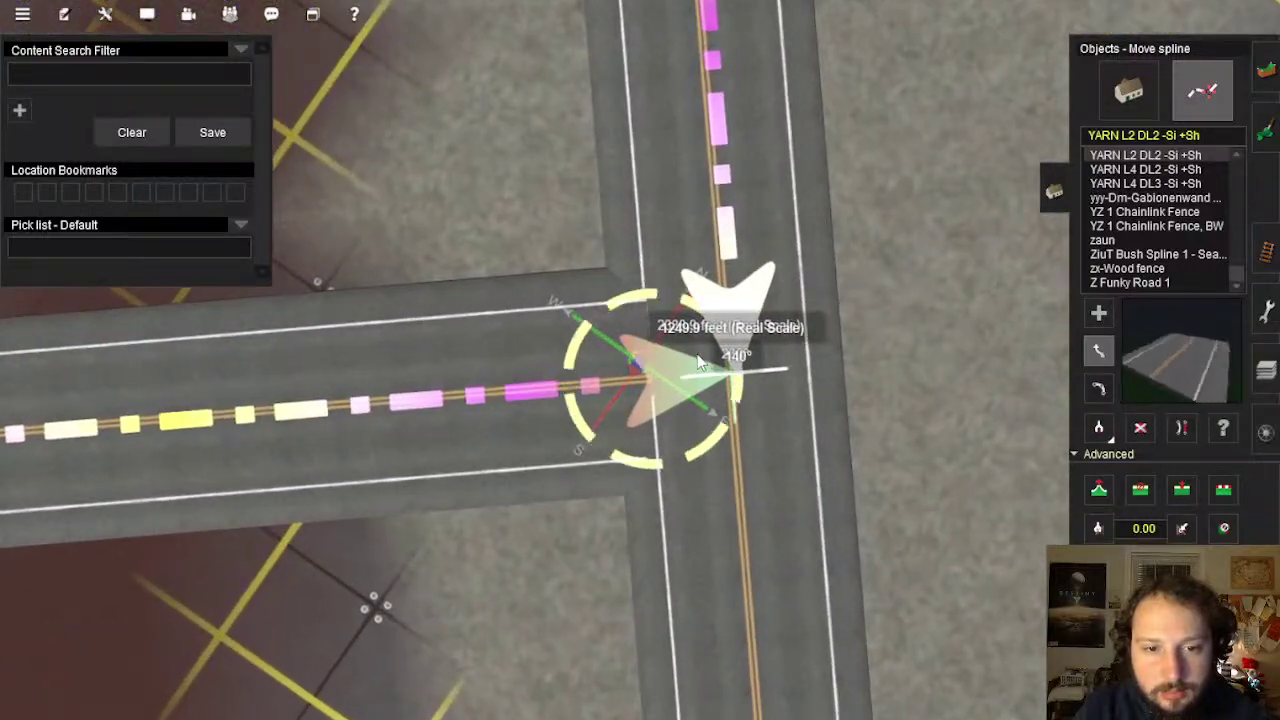
pyautogui.scroll(3, 700, 362)
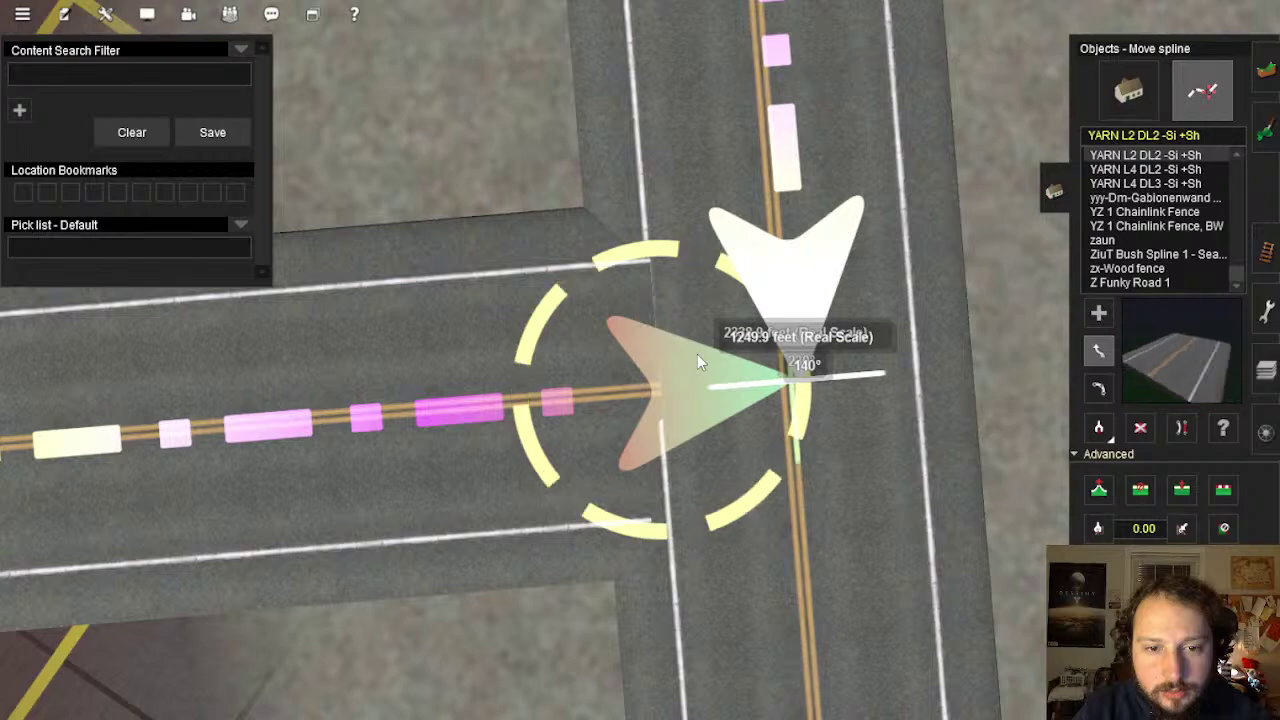
pyautogui.scroll(-10, 697, 354)
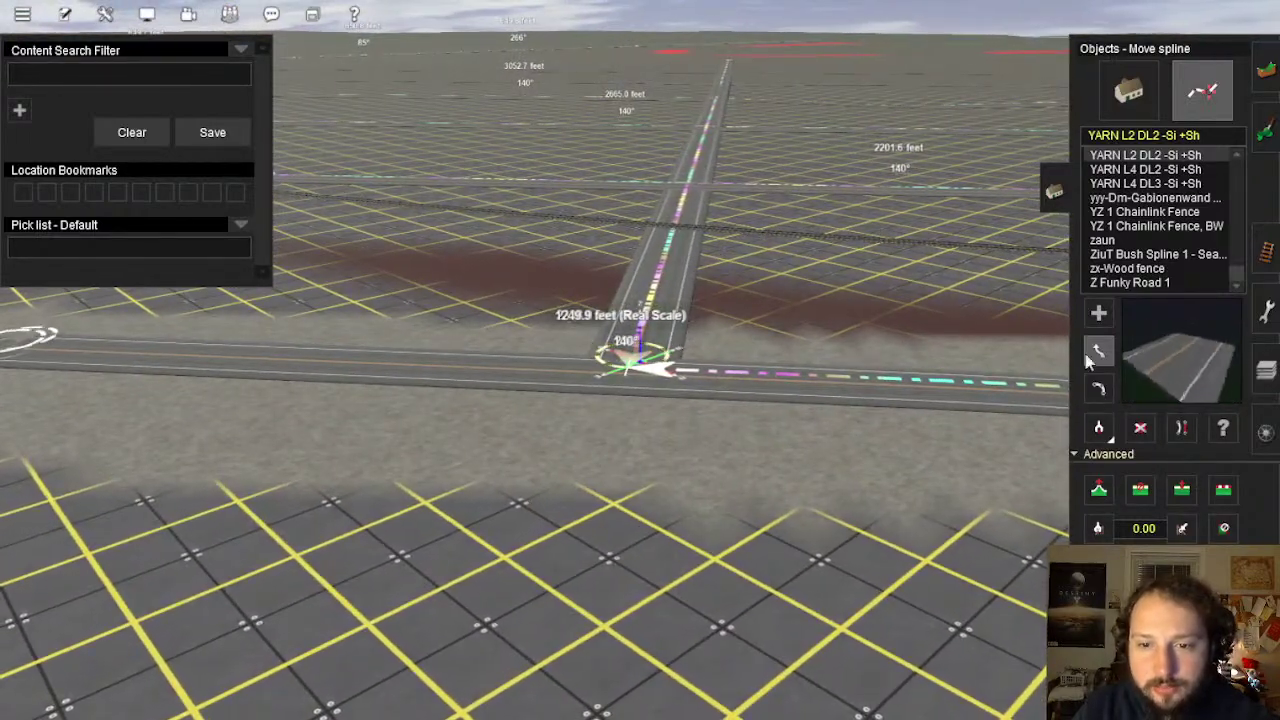
# Delete the 3052.7-foot ruler lying along the parallel street that intersects the new cross street
pyautogui.click(1262, 338)
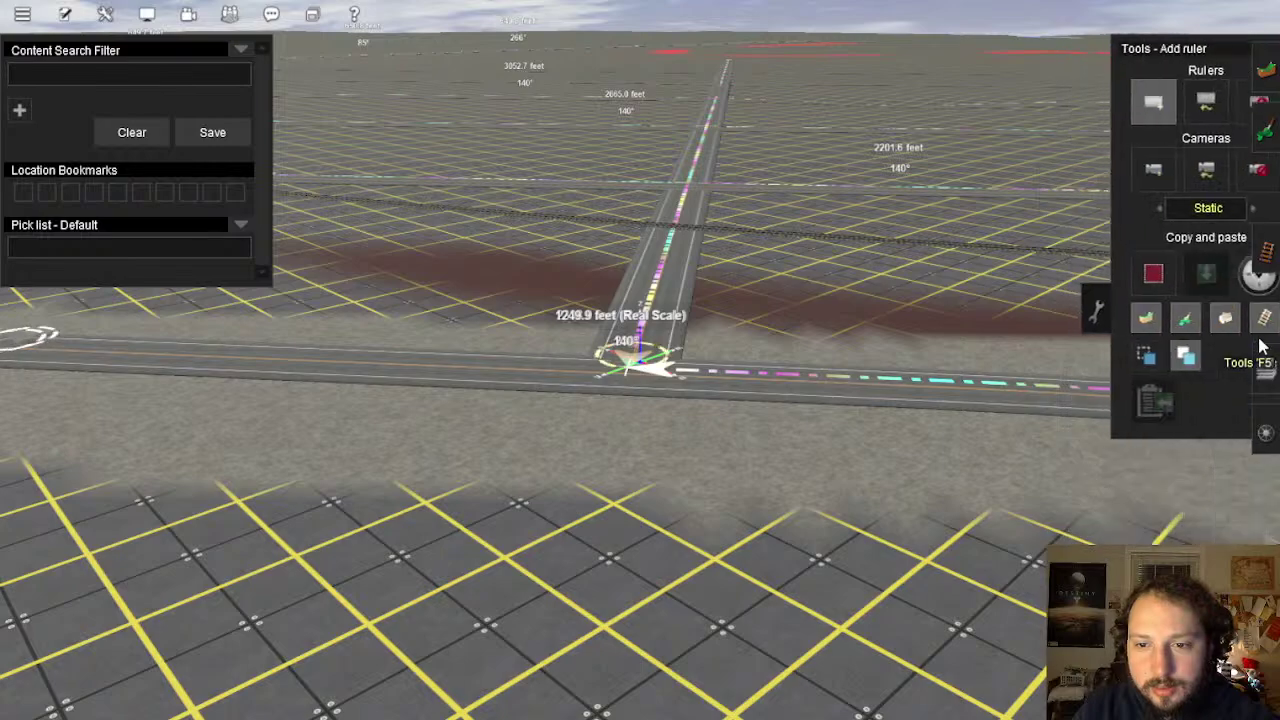
pyautogui.click(1265, 252)
pyautogui.click(1266, 308)
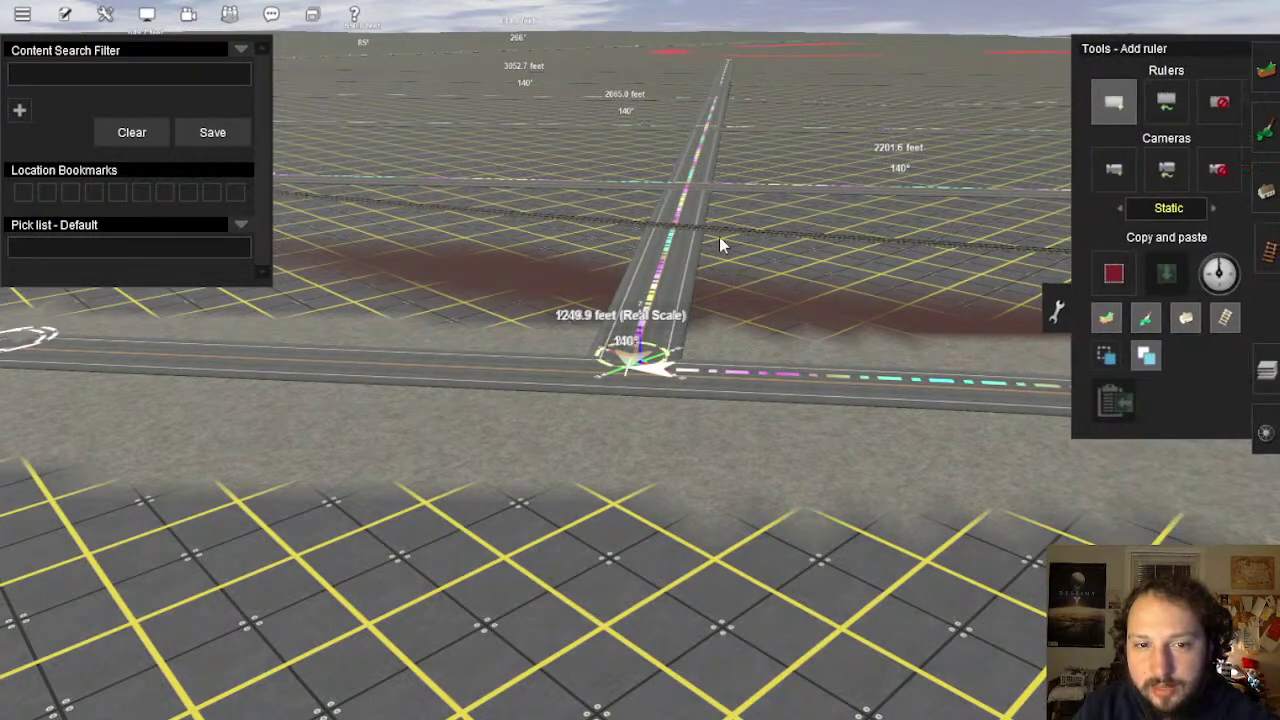
pyautogui.moveTo(723, 245); pyautogui.dragTo(663, 374, button='right')
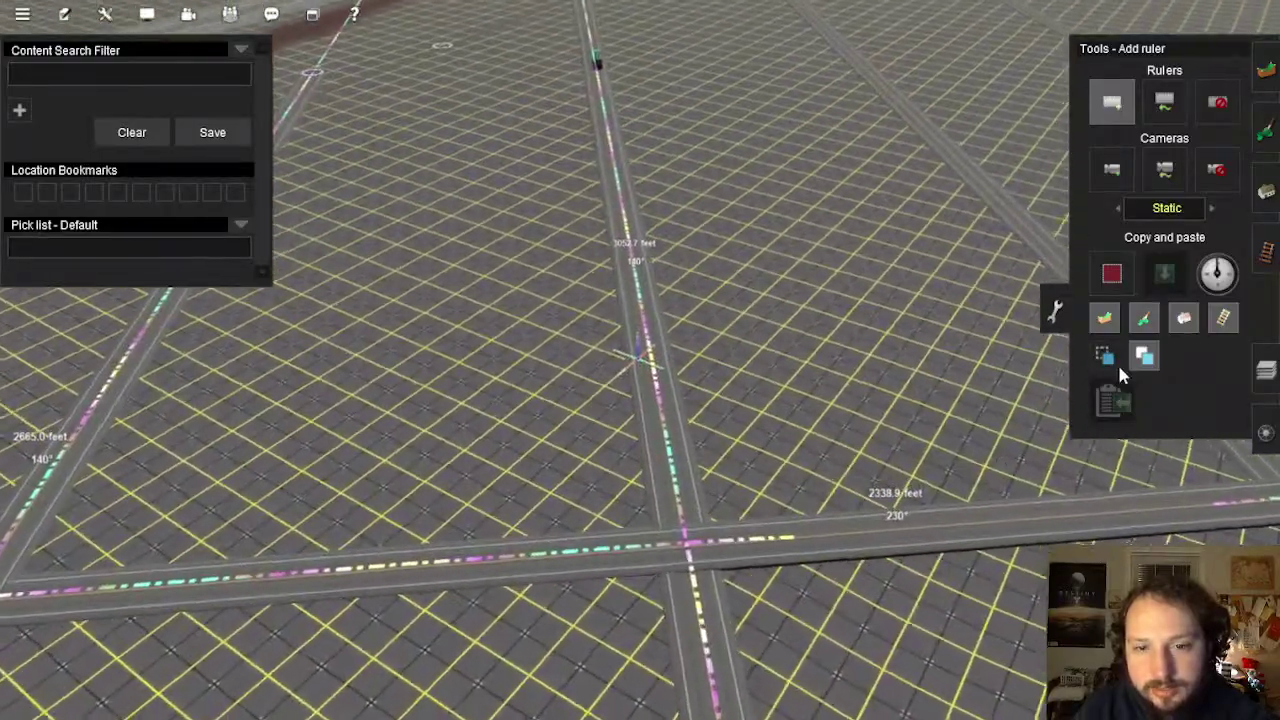
pyautogui.press('Down')
pyautogui.moveTo(727, 172); pyautogui.dragTo(648, 408, button='right')
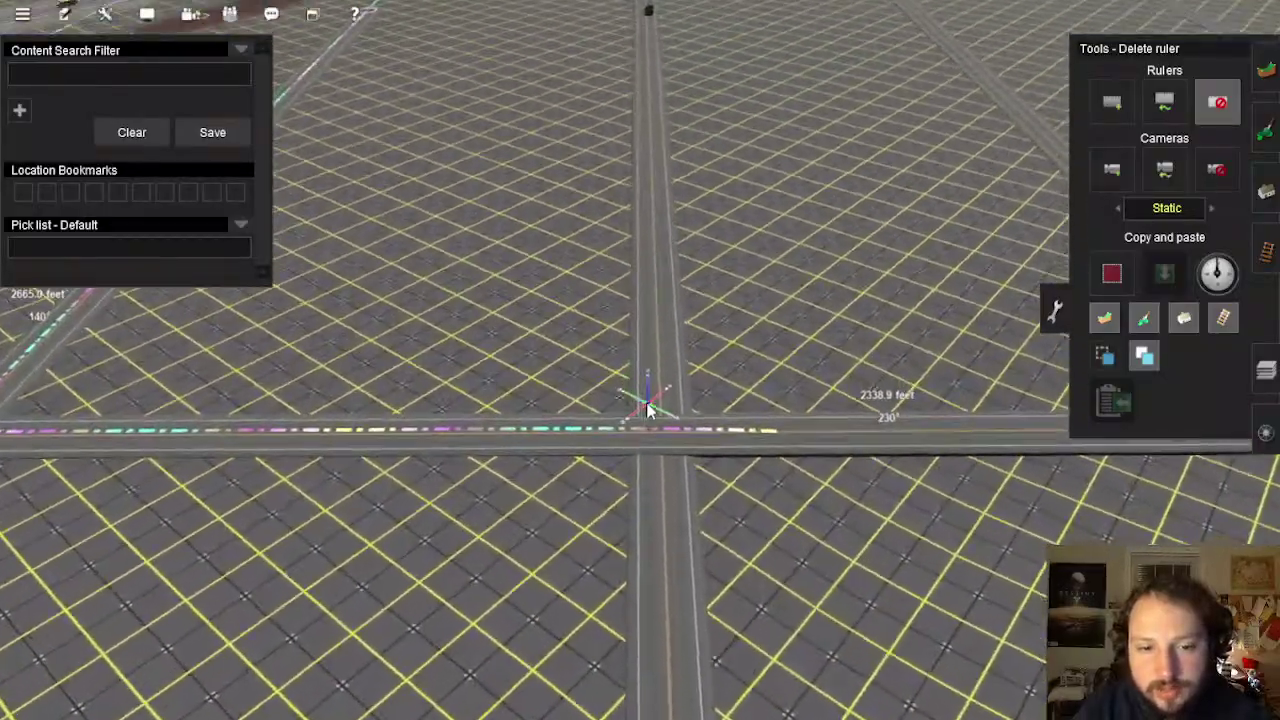
# Add a ruler about 1249.7 feet long at 140° along that parallel street, from the cross street's intersection to the railroad crossing
pyautogui.scroll(6, 648, 408)
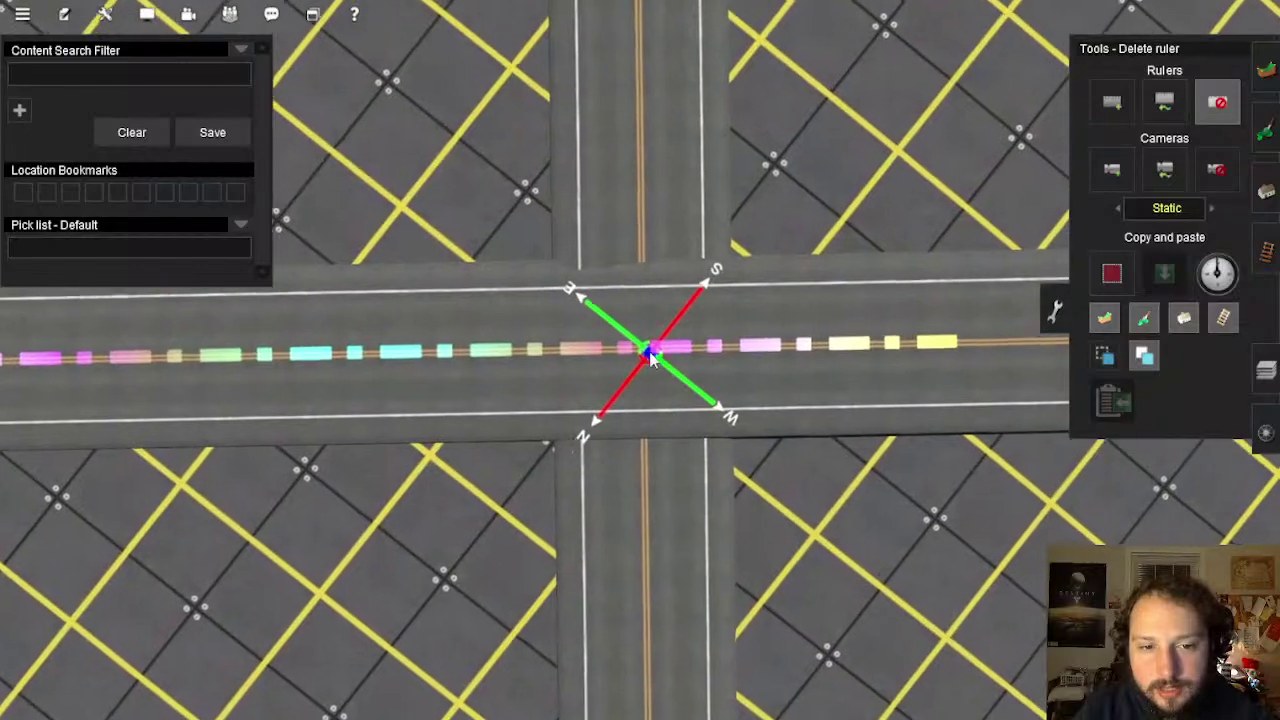
pyautogui.moveTo(650, 358); pyautogui.dragTo(643, 367, button='right')
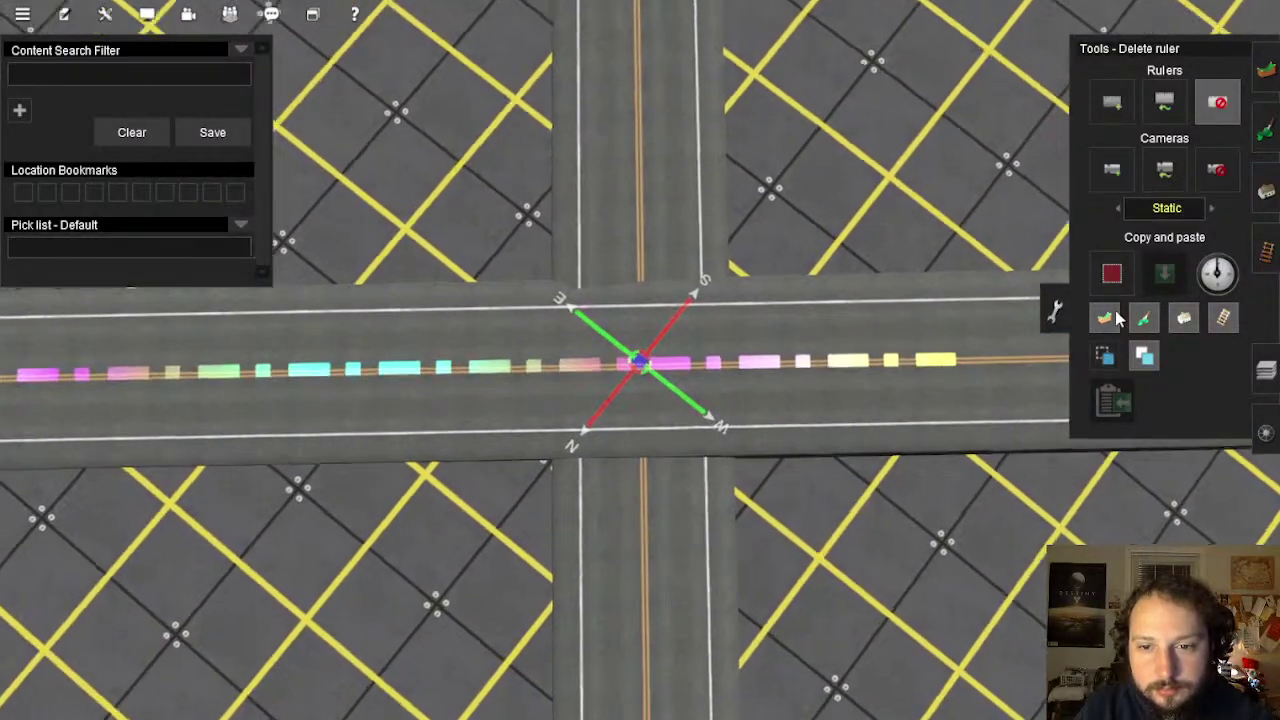
pyautogui.click(1110, 104)
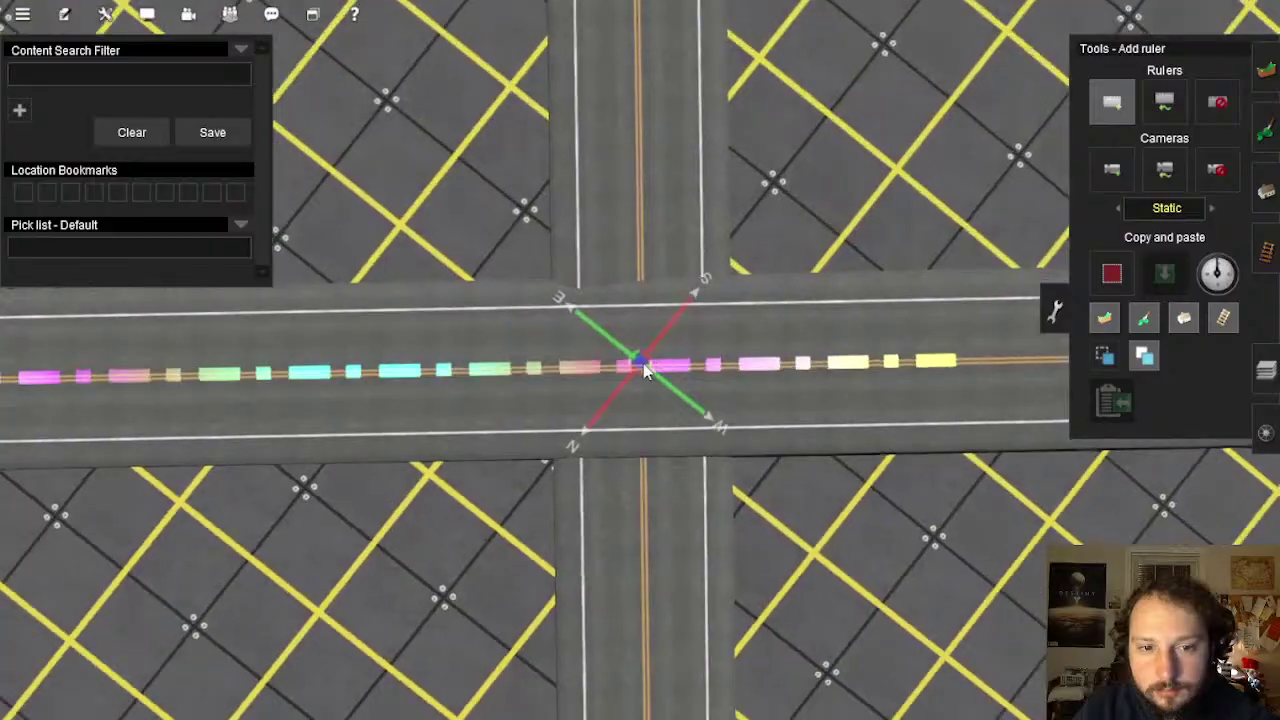
pyautogui.moveTo(643, 366); pyautogui.dragTo(629, 418)
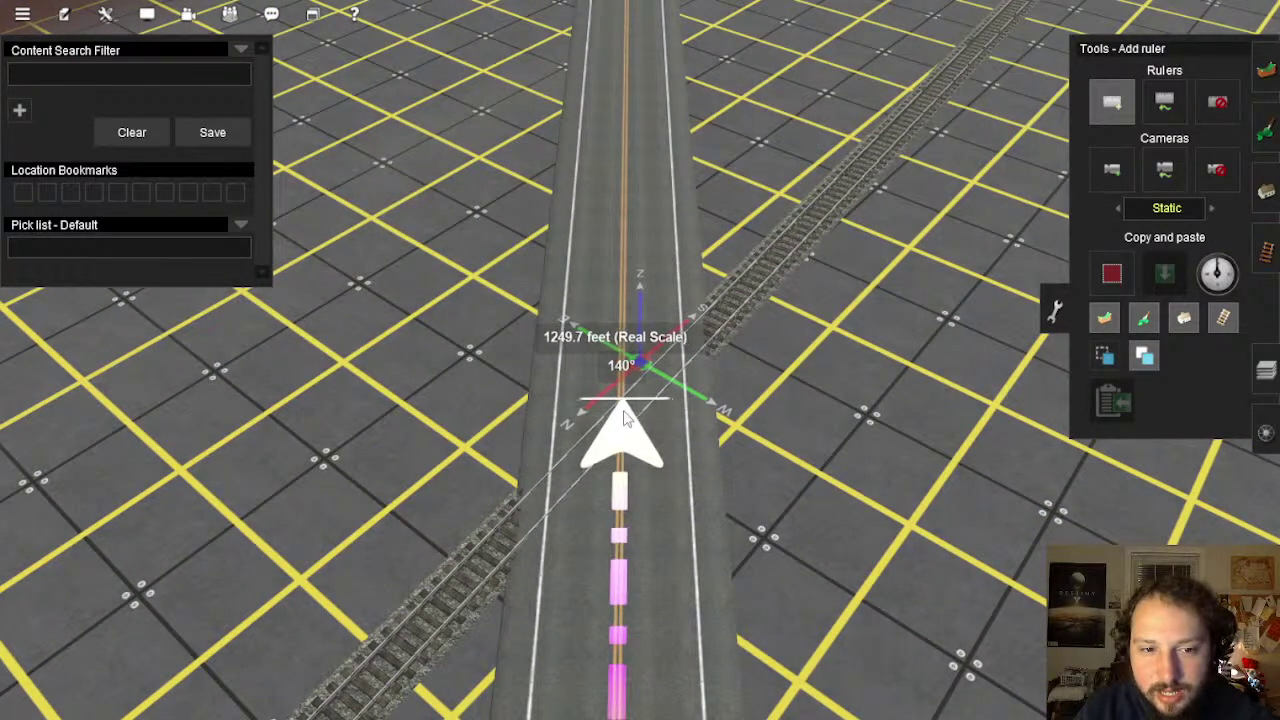
pyautogui.moveTo(626, 431); pyautogui.dragTo(640, 355, button='right')
pyautogui.scroll(-5, 650, 400)
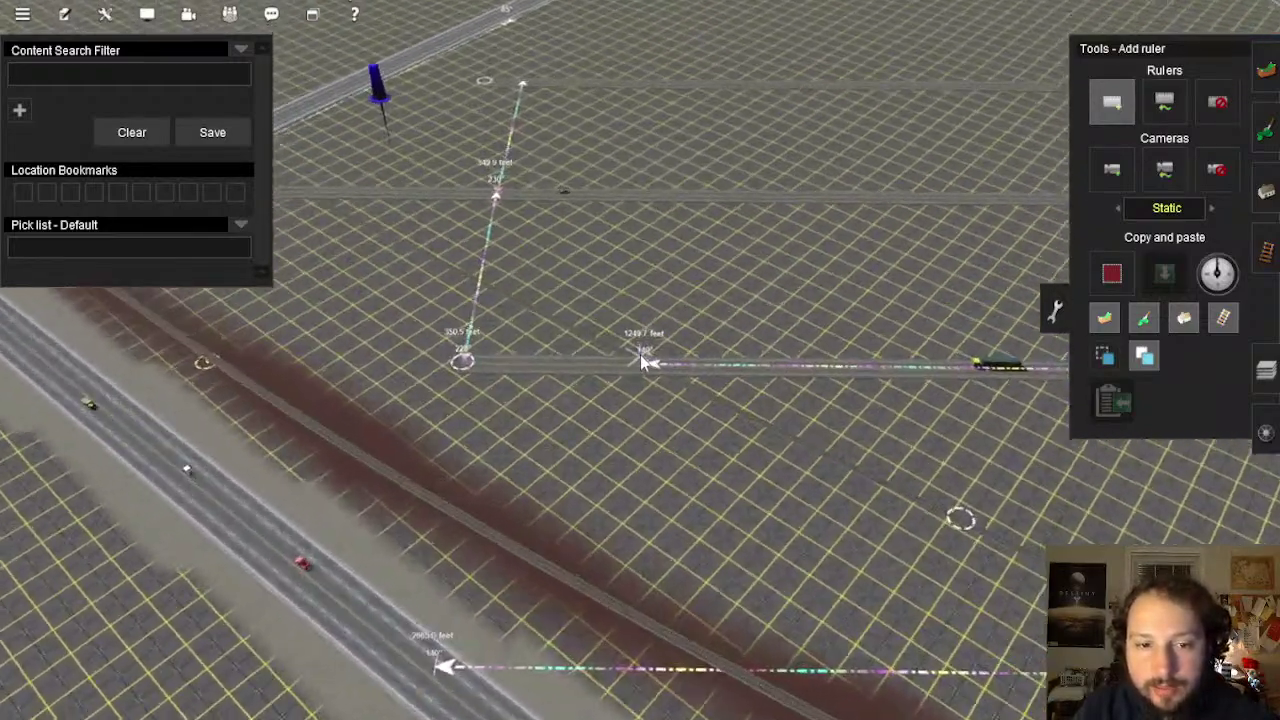
pyautogui.scroll(2, 640, 357)
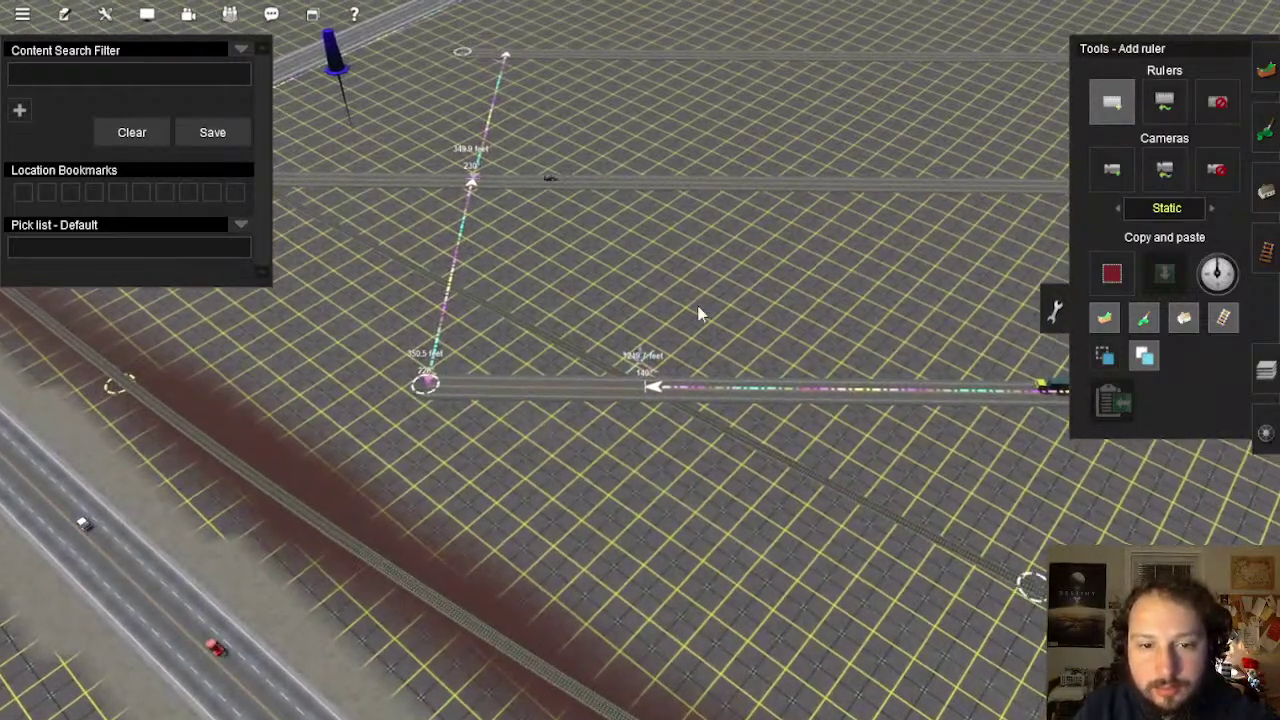
pyautogui.scroll(3, 644, 386)
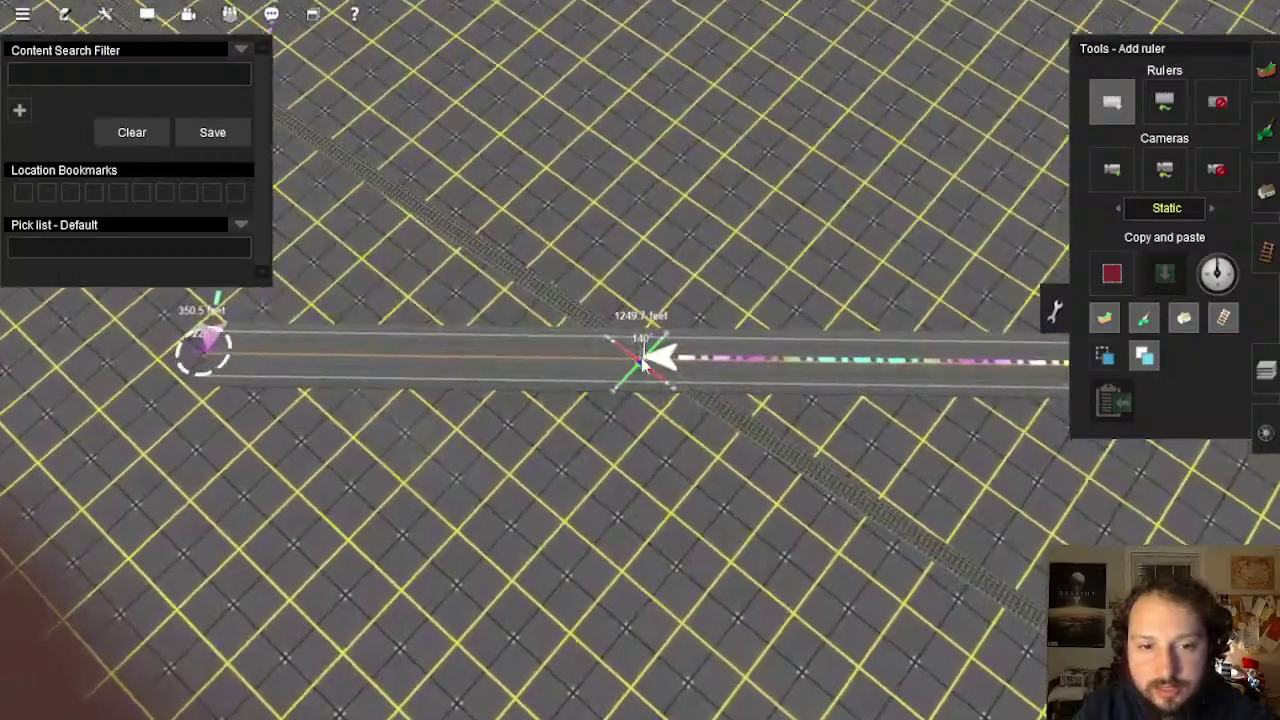
pyautogui.scroll(3, 644, 363)
pyautogui.scroll(-2, 640, 350)
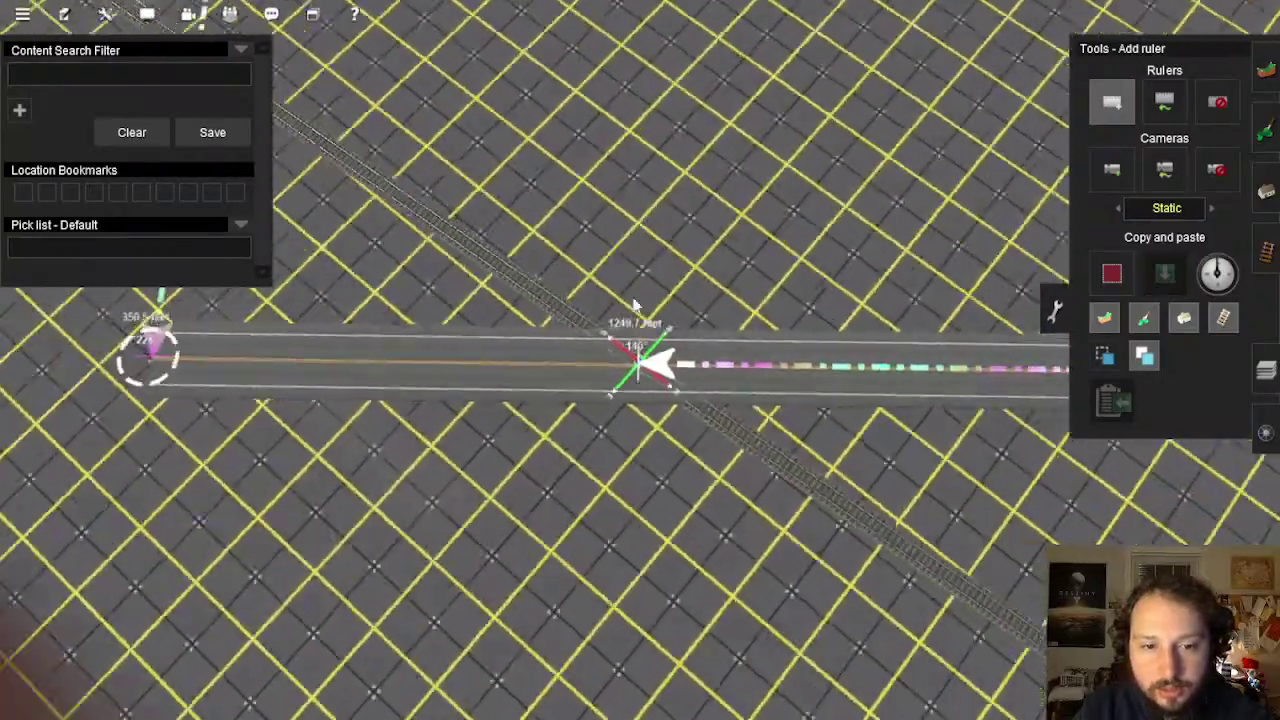
# Add a ruler about 1250.3 feet long at 140° from the cross street along the parallel street reached by the 349.9-foot ruler
pyautogui.moveTo(636, 305)
pyautogui.mouseDown(button='right')
pyautogui.moveTo(632, 223)
pyautogui.moveTo(660, 294)
pyautogui.moveTo(643, 297)
pyautogui.moveTo(643, 320)
pyautogui.moveTo(704, 396)
pyautogui.moveTo(729, 257)
pyautogui.moveTo(503, 223)
pyautogui.moveTo(556, 332)
pyautogui.moveTo(623, 393)
pyautogui.moveTo(646, 365)
pyautogui.moveTo(612, 372)
pyautogui.moveTo(645, 370)
pyautogui.mouseUp(button='right')
pyautogui.scroll(4, 643, 379)
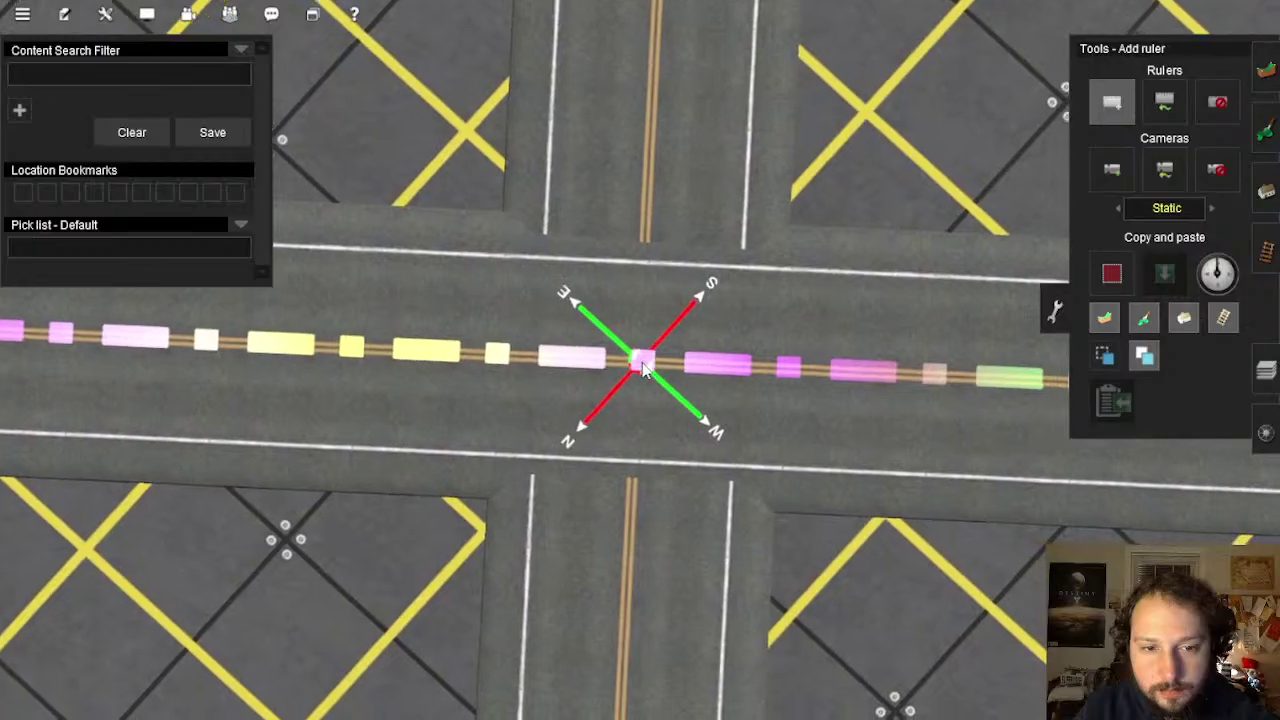
pyautogui.moveTo(643, 259); pyautogui.dragTo(646, 402)
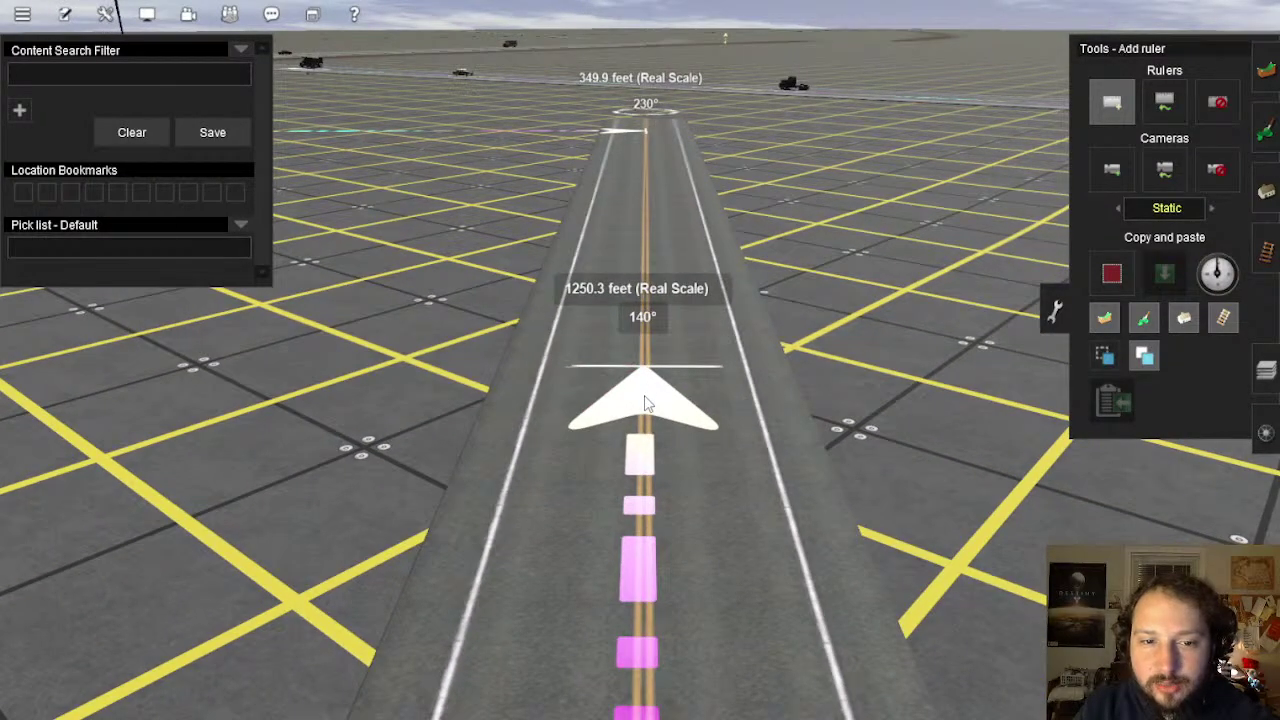
pyautogui.press('Left')
pyautogui.rightClick(659, 350)
pyautogui.press('Up')
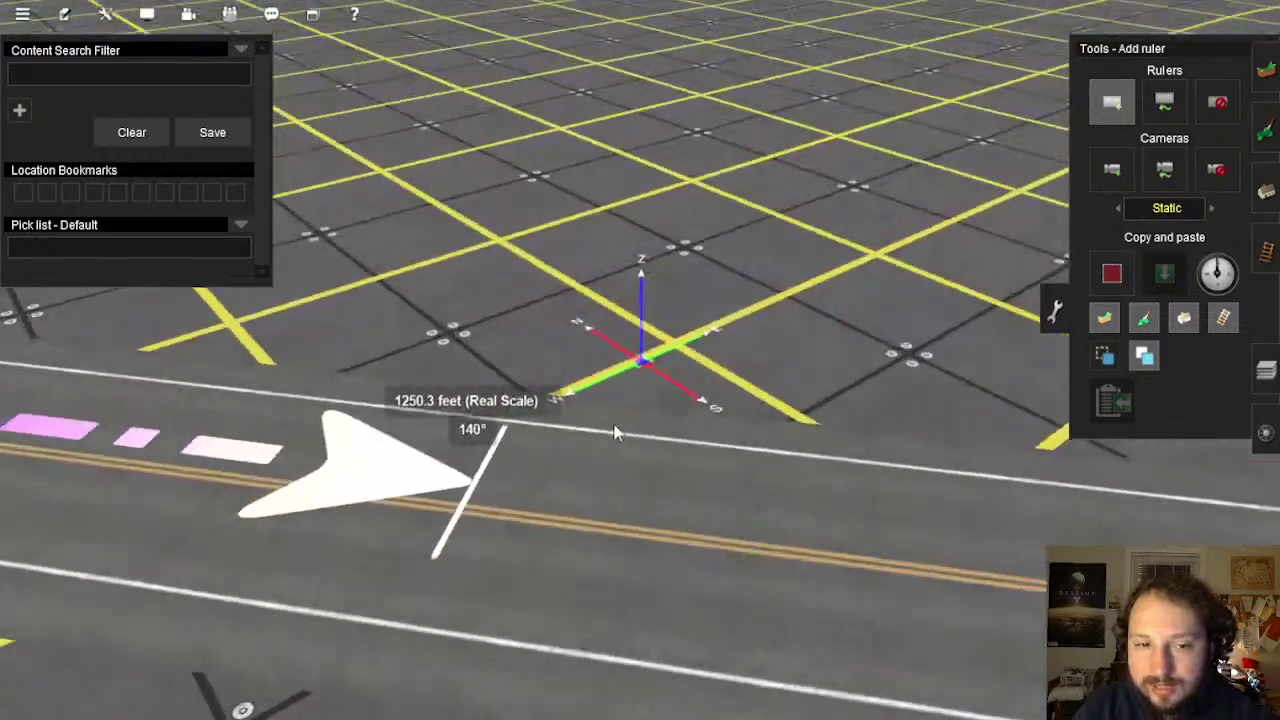
pyautogui.rightClick(602, 452)
pyautogui.press('Right')
pyautogui.scroll(-2, 614, 412)
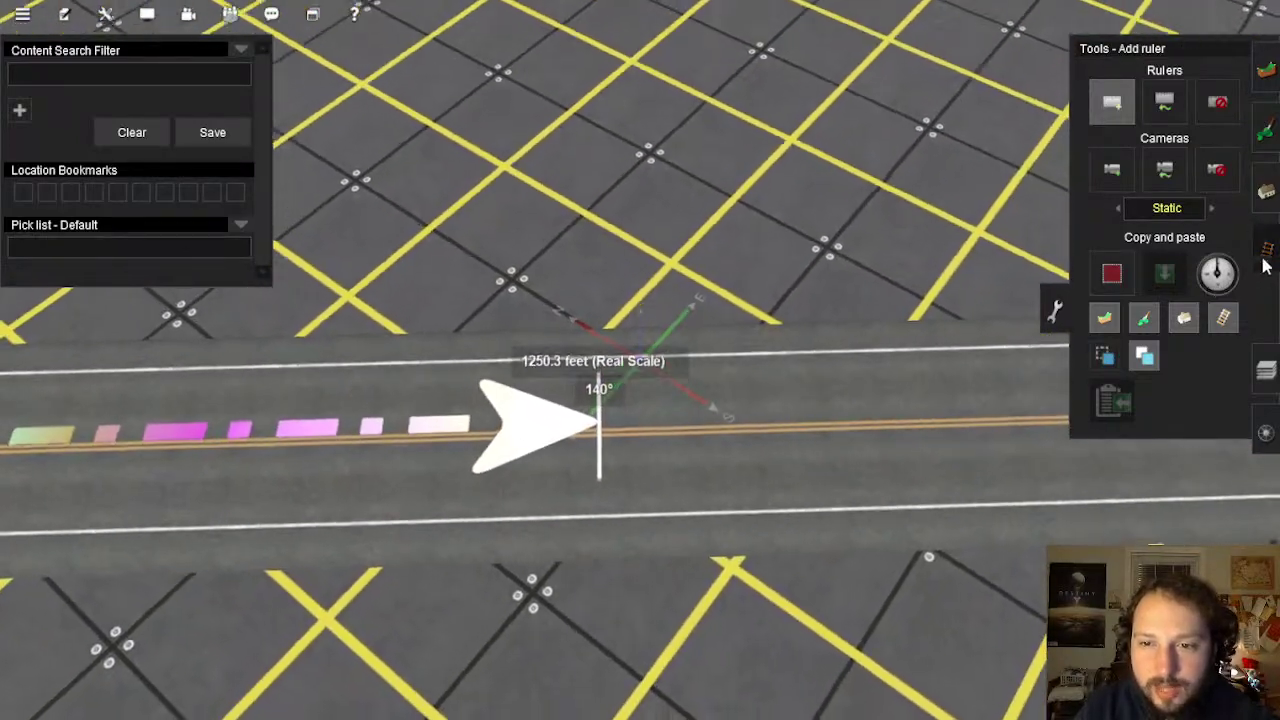
# Add a YARN L2 DL2 -Si +Sh road from the 1250.3-foot ruler's tip to the 1249.7-foot ruler's tip at the railroad crossing
pyautogui.click(1266, 182)
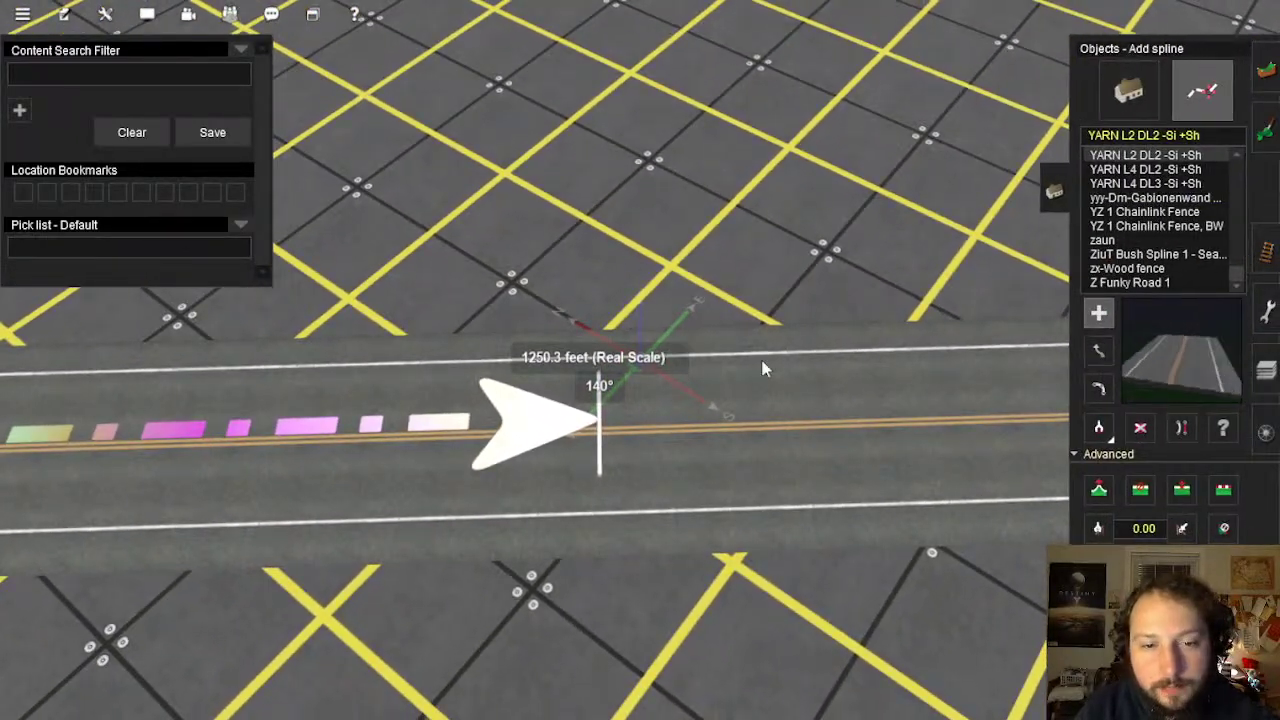
pyautogui.press('Up')
pyautogui.rightClick(601, 428)
pyautogui.scroll(3, 640, 357)
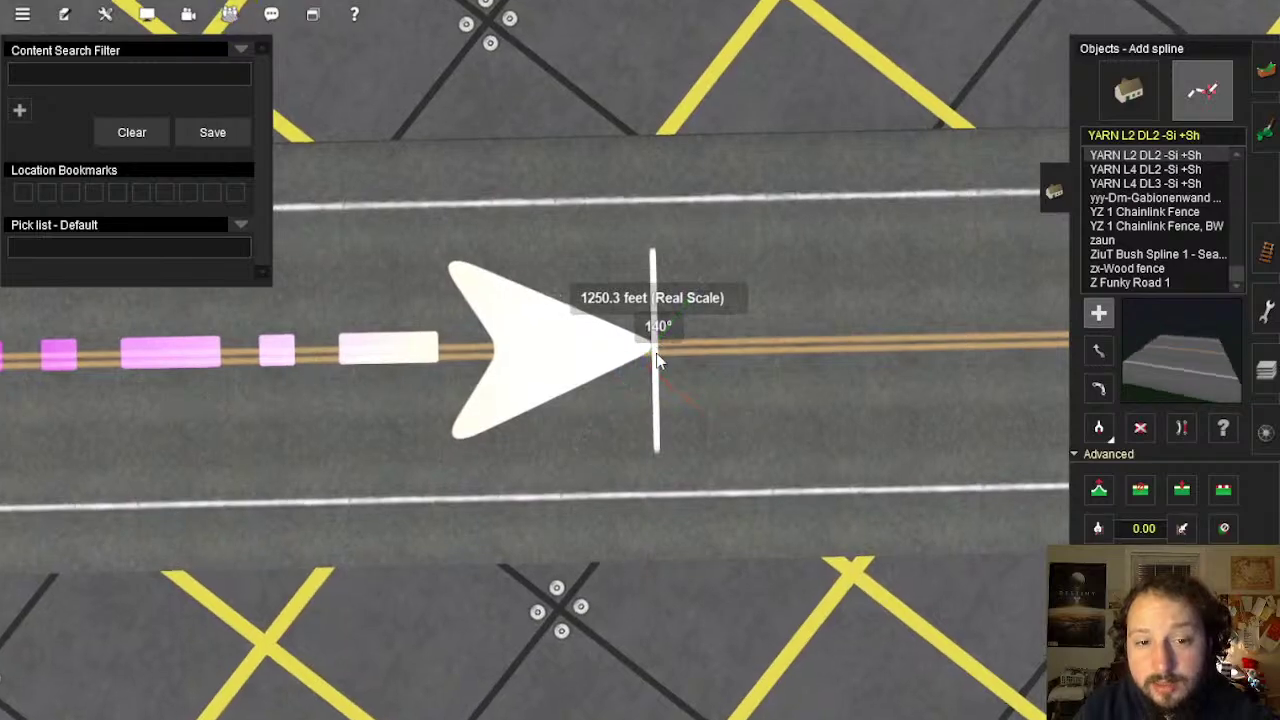
pyautogui.press('Down')
pyautogui.moveTo(655, 342)
pyautogui.mouseDown()
pyautogui.moveTo(646, 109)
pyautogui.moveTo(573, 372)
pyautogui.moveTo(652, 326)
pyautogui.moveTo(660, 273)
pyautogui.moveTo(648, 345)
pyautogui.mouseUp()
pyautogui.rightClick(641, 118)
pyautogui.press('Up')
pyautogui.scroll(-3, 648, 345)
pyautogui.press('Right')
pyautogui.hotkey('ctrl', 'z')
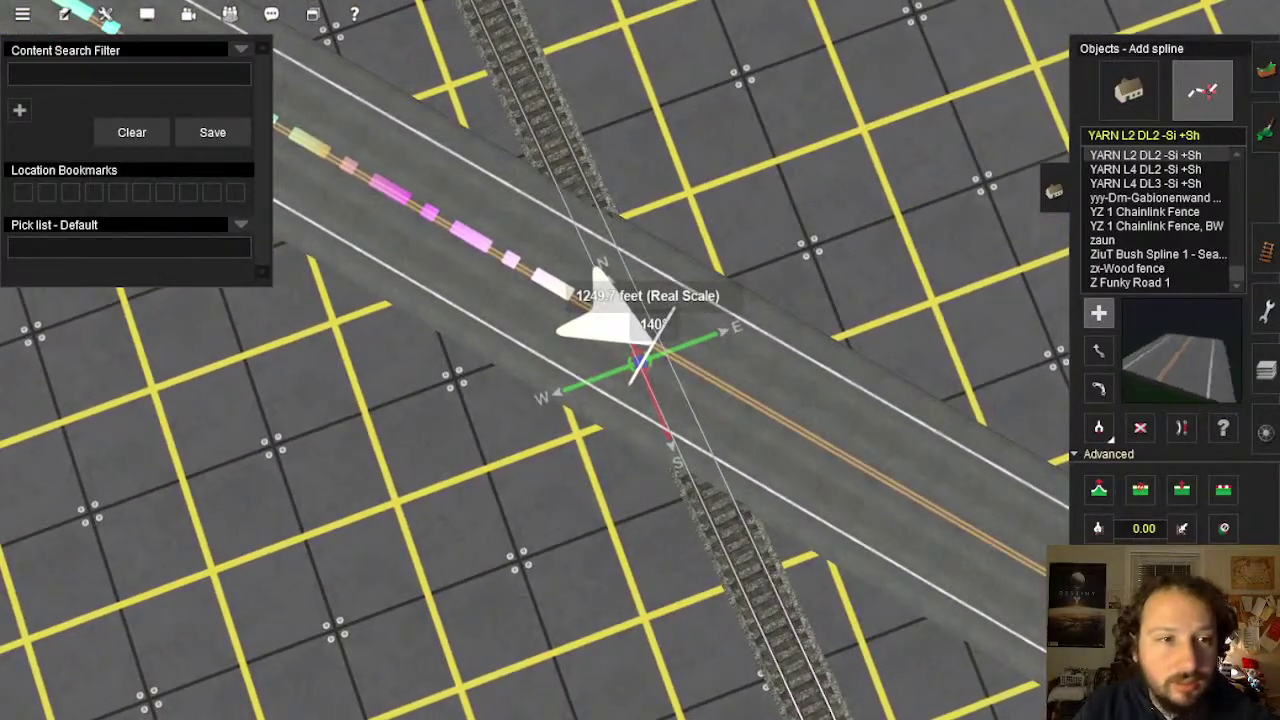
pyautogui.moveTo(612, 401); pyautogui.dragTo(644, 344)
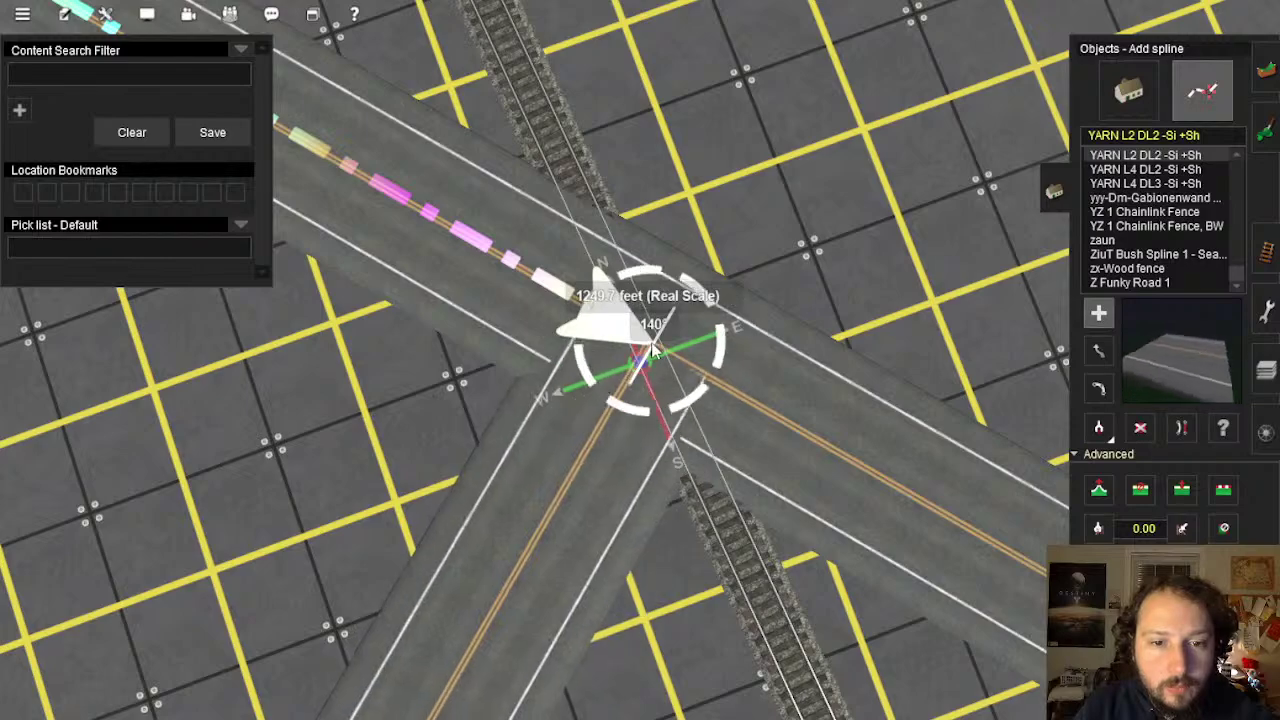
pyautogui.scroll(-10, 655, 345)
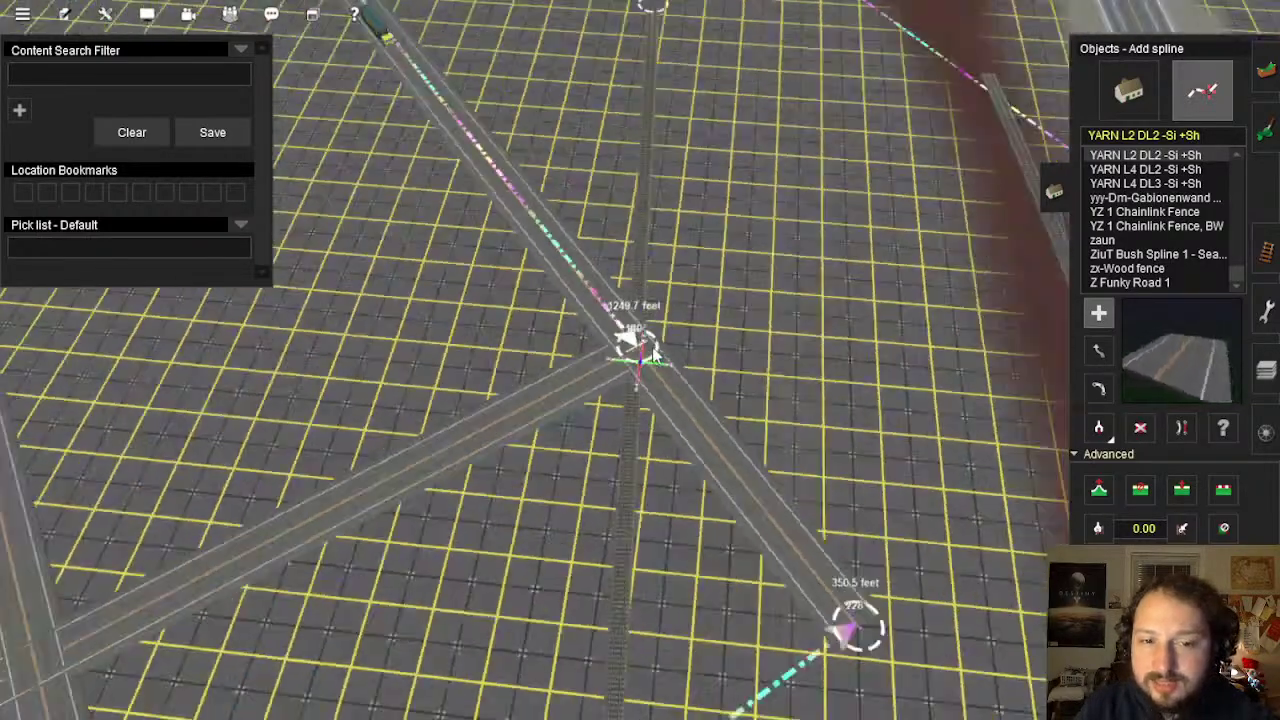
# Look over the whole route and inspect the street-side tracks beside the Monkey Bananas building in the riverside town
pyautogui.scroll(-10, 631, 360)
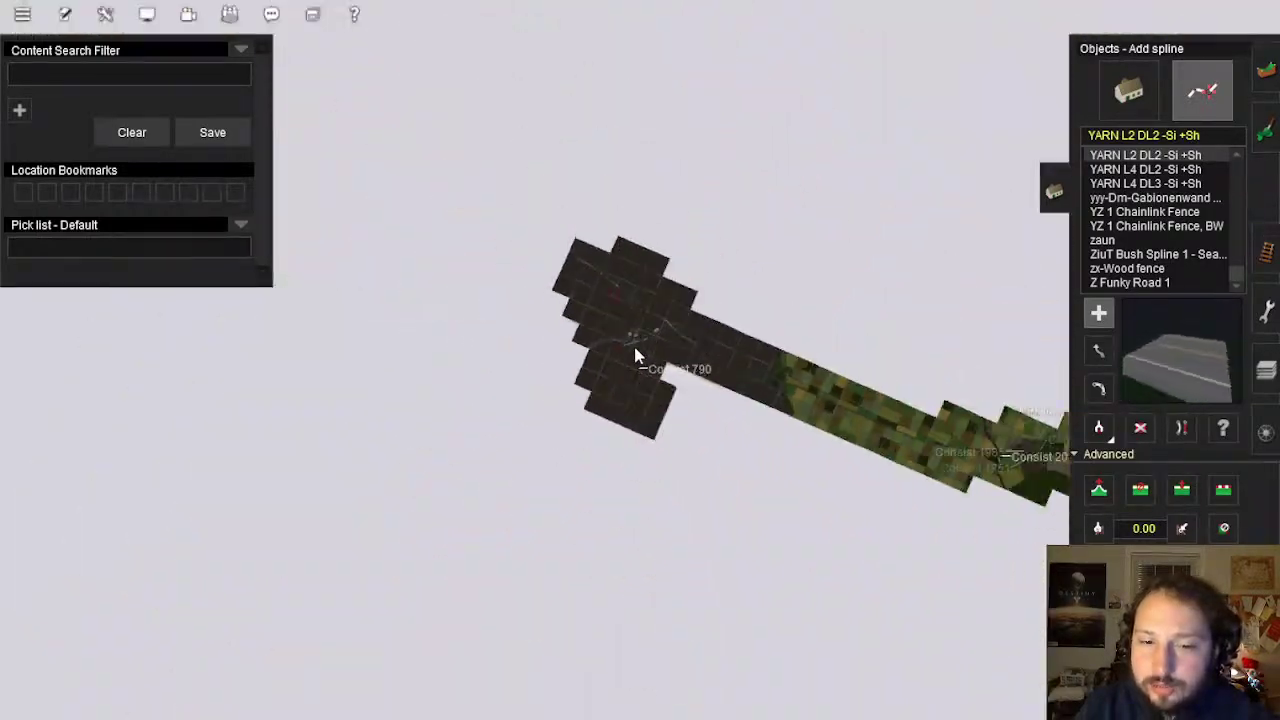
pyautogui.rightClick(824, 429)
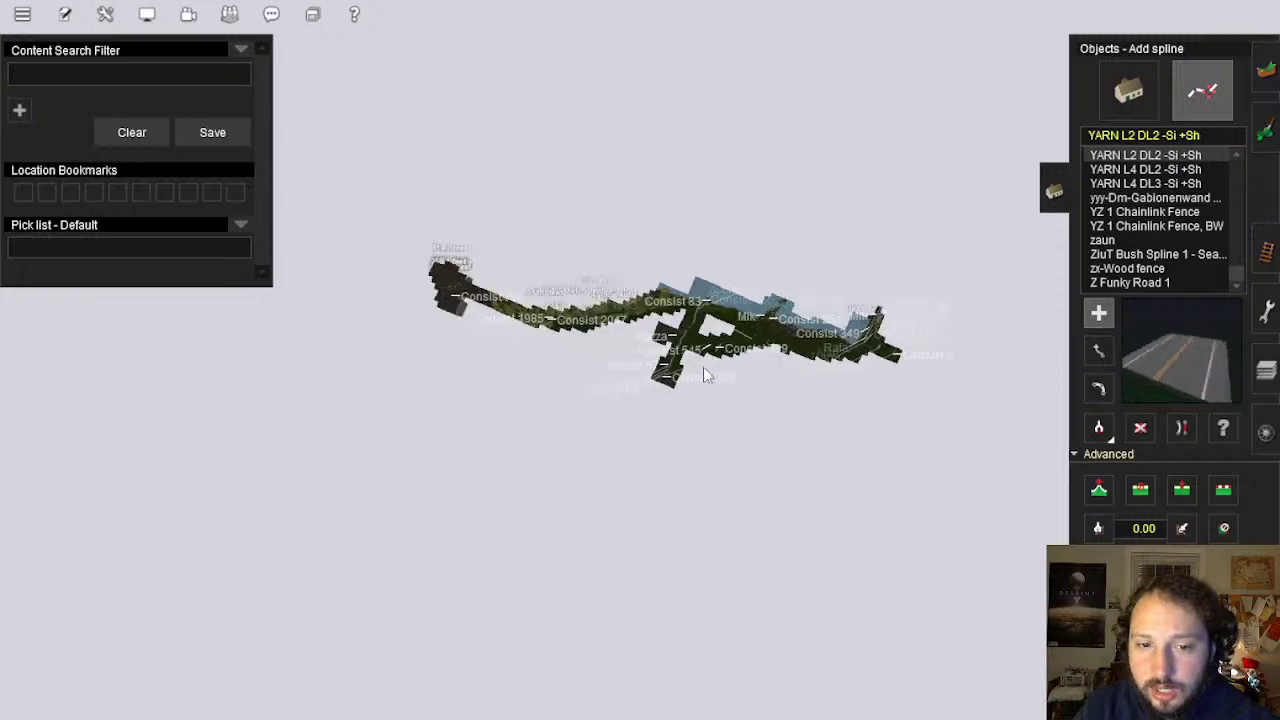
pyautogui.scroll(10, 705, 375)
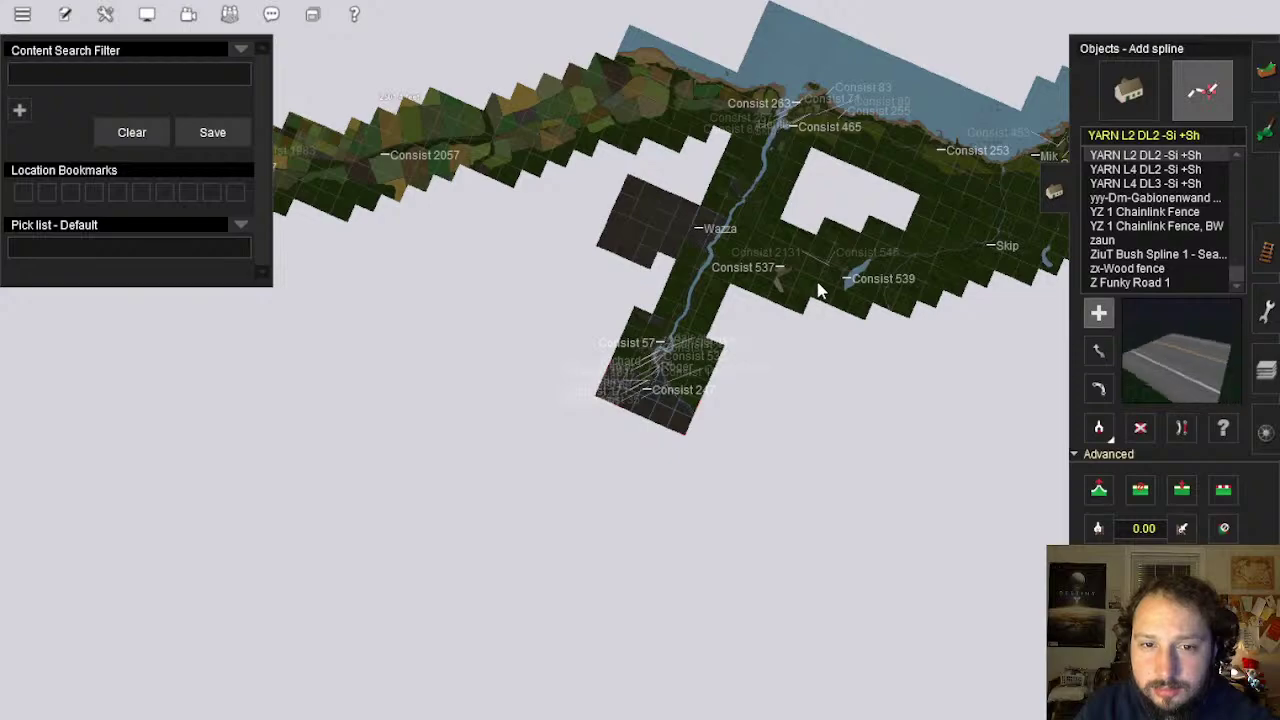
pyautogui.scroll(8, 818, 290)
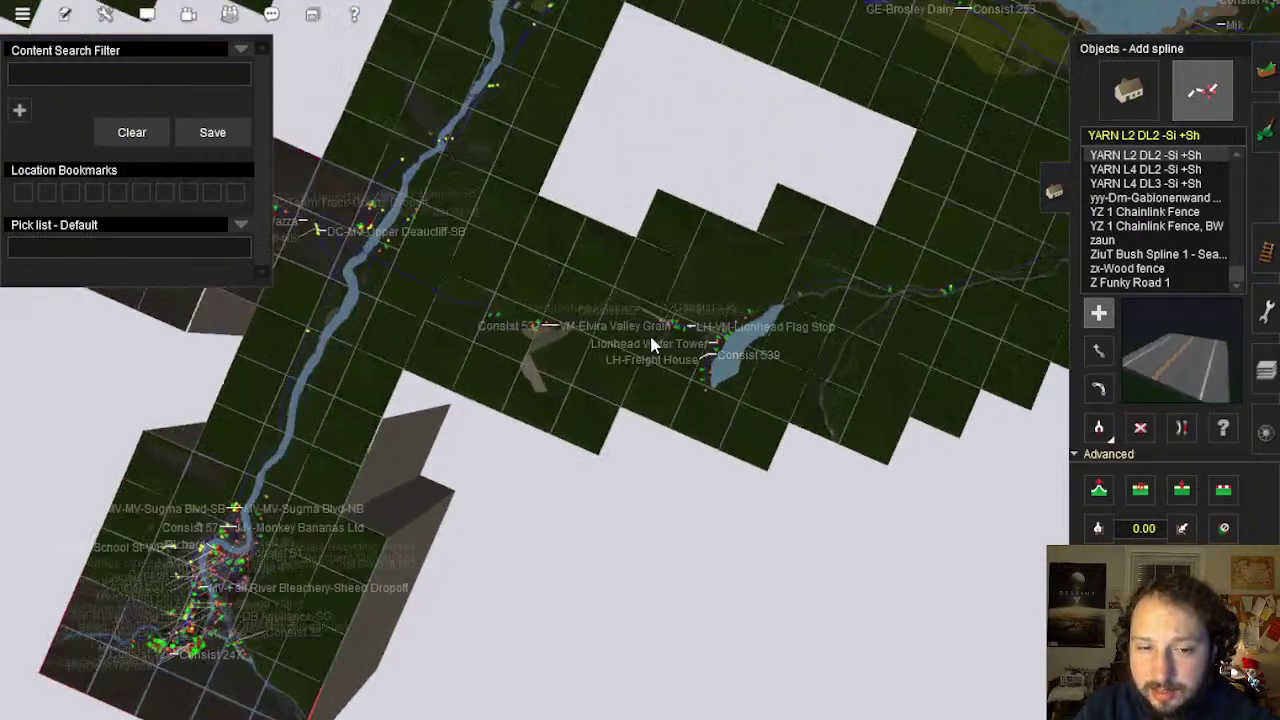
pyautogui.scroll(2, 651, 345)
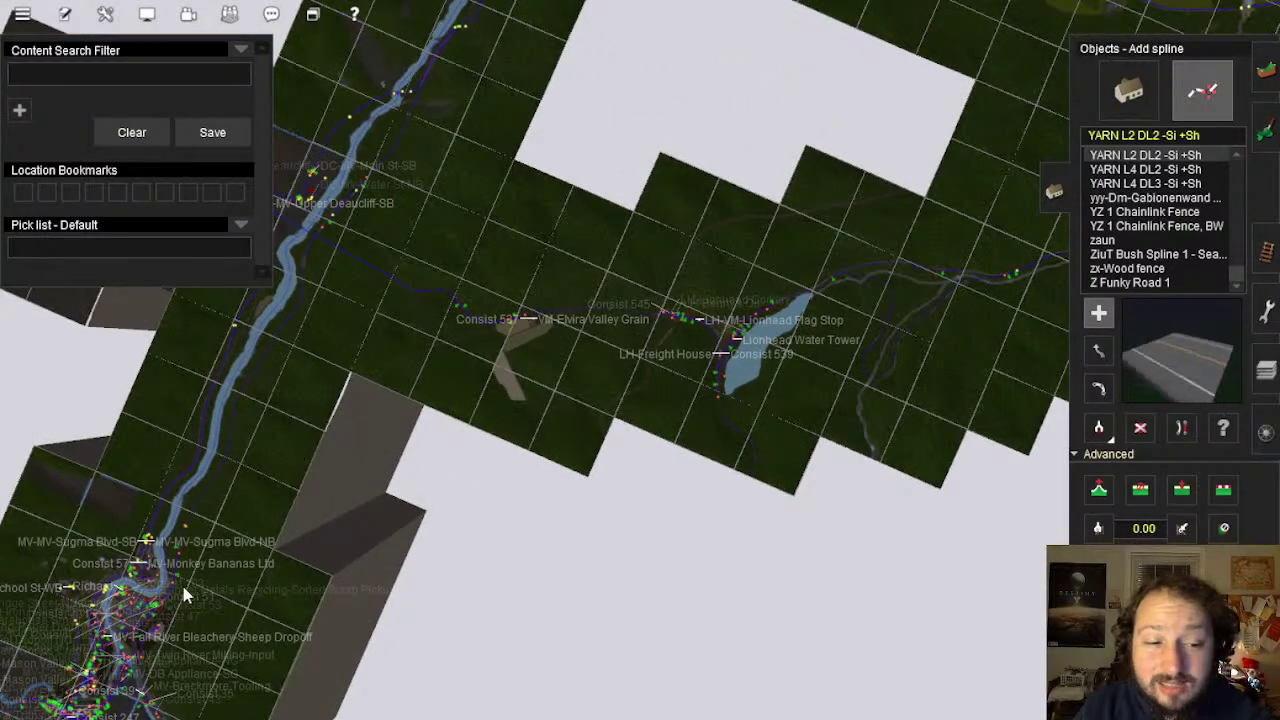
pyautogui.moveTo(183, 590); pyautogui.dragTo(566, 397, button='right')
pyautogui.scroll(10, 566, 397)
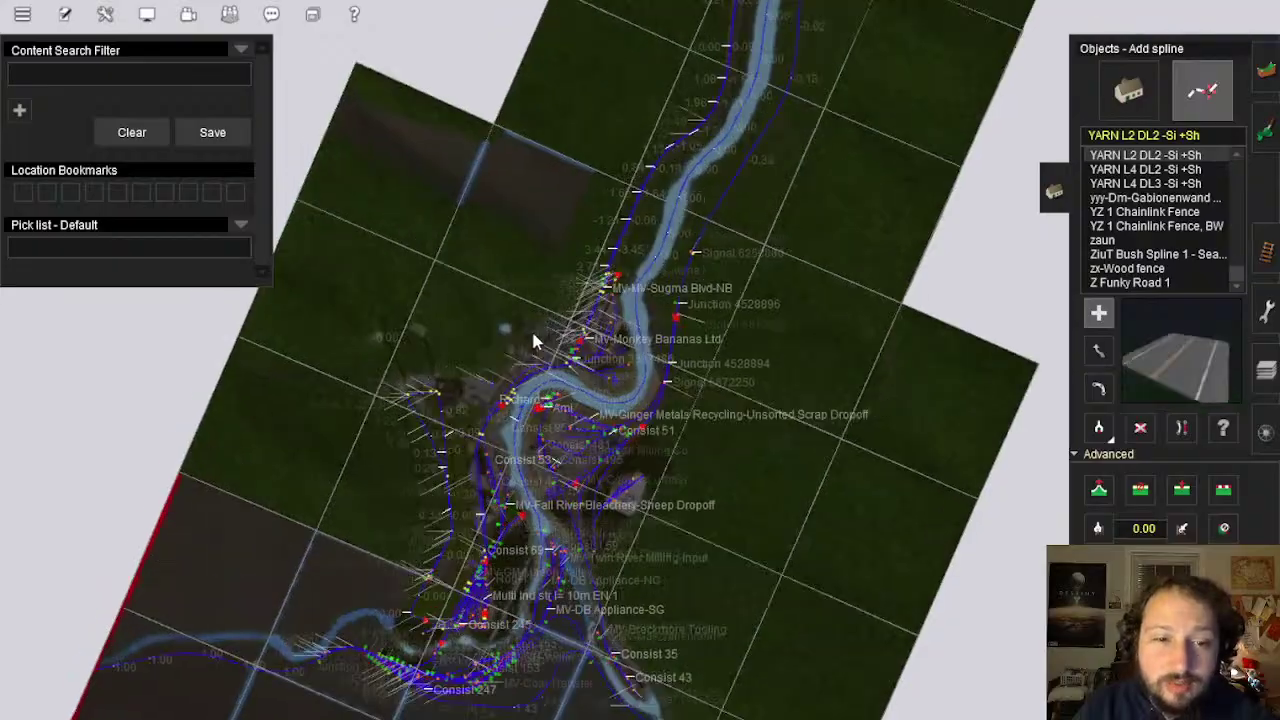
pyautogui.scroll(8, 533, 336)
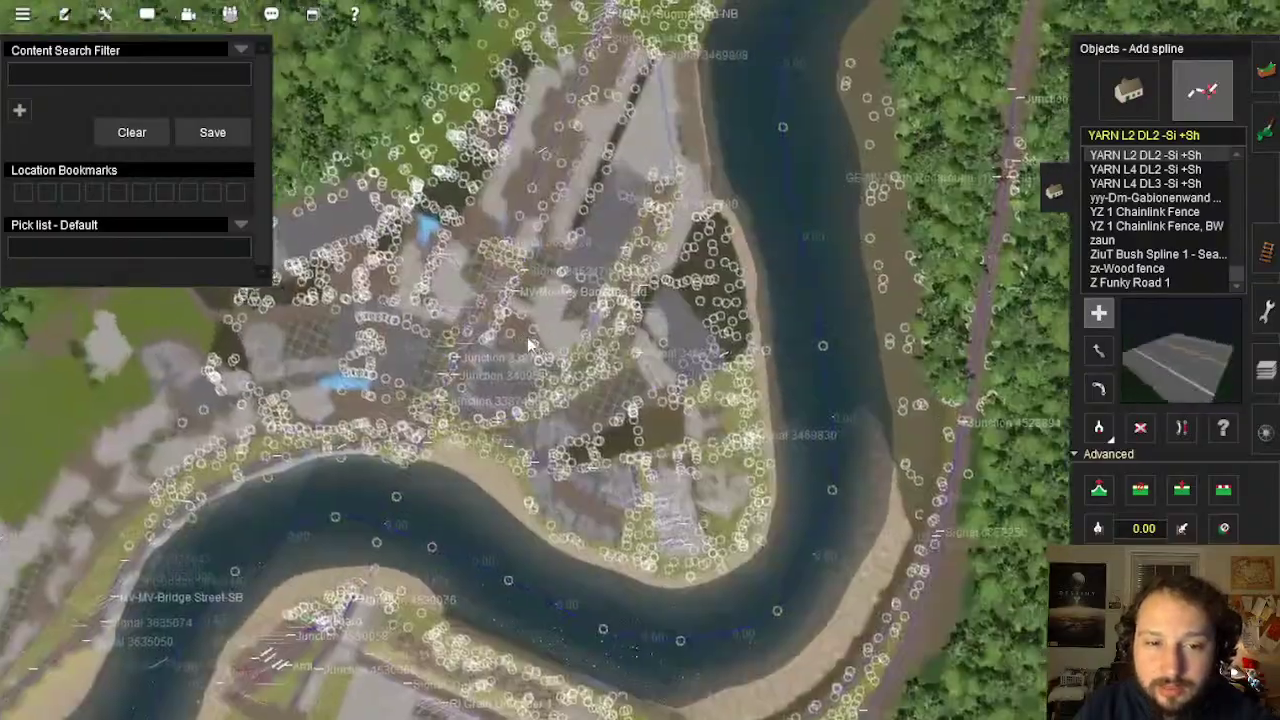
pyautogui.scroll(10, 530, 345)
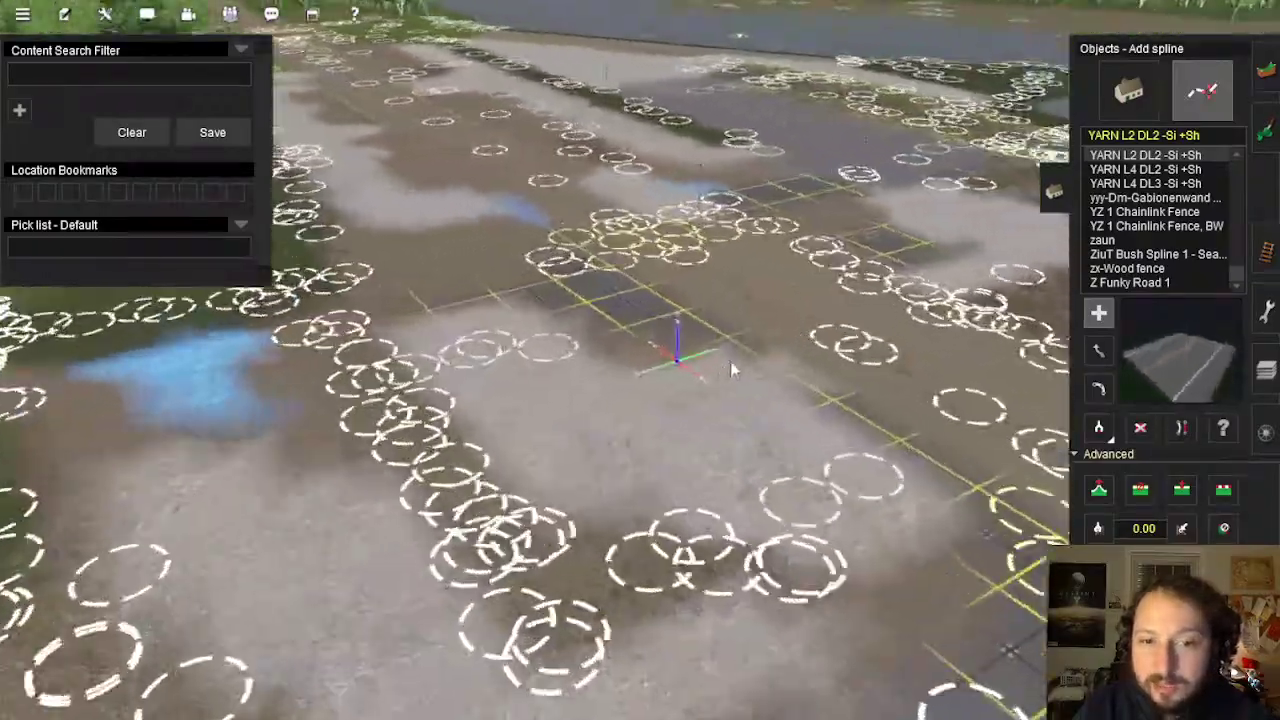
pyautogui.click(1263, 436)
pyautogui.rightClick(825, 371)
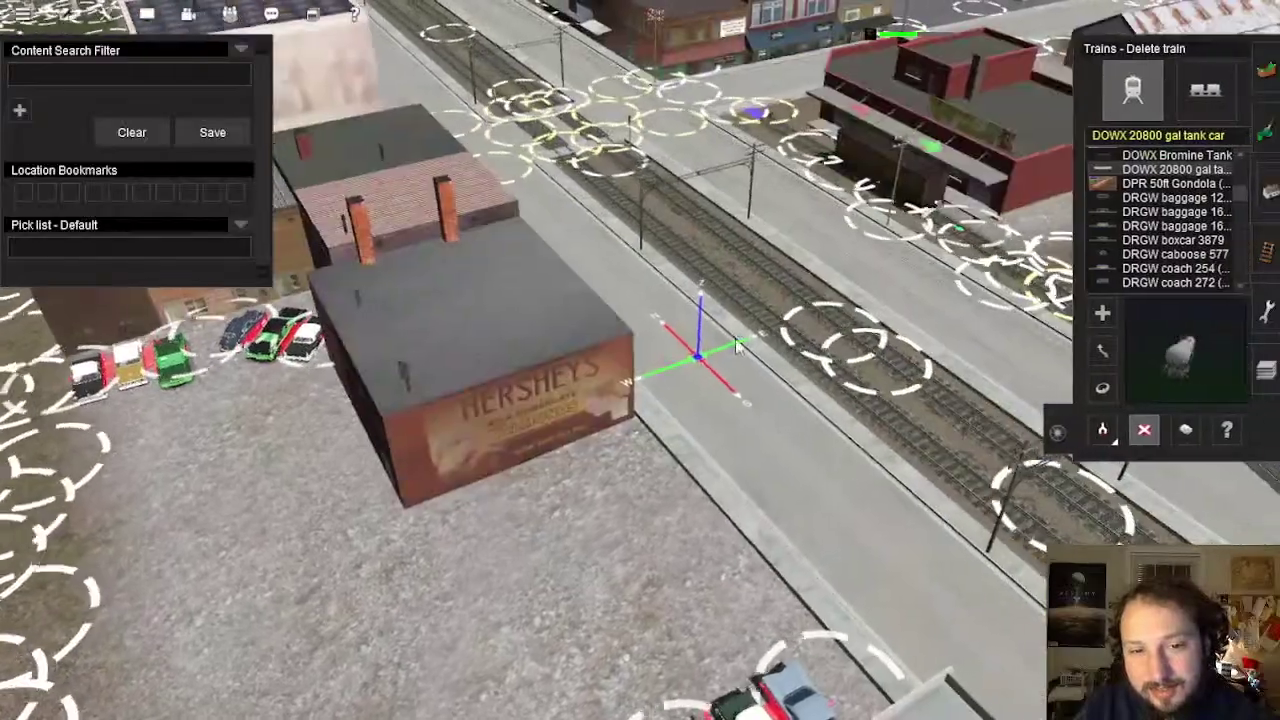
pyautogui.rightClick(757, 287)
pyautogui.rightClick(735, 260)
pyautogui.scroll(3, 670, 310)
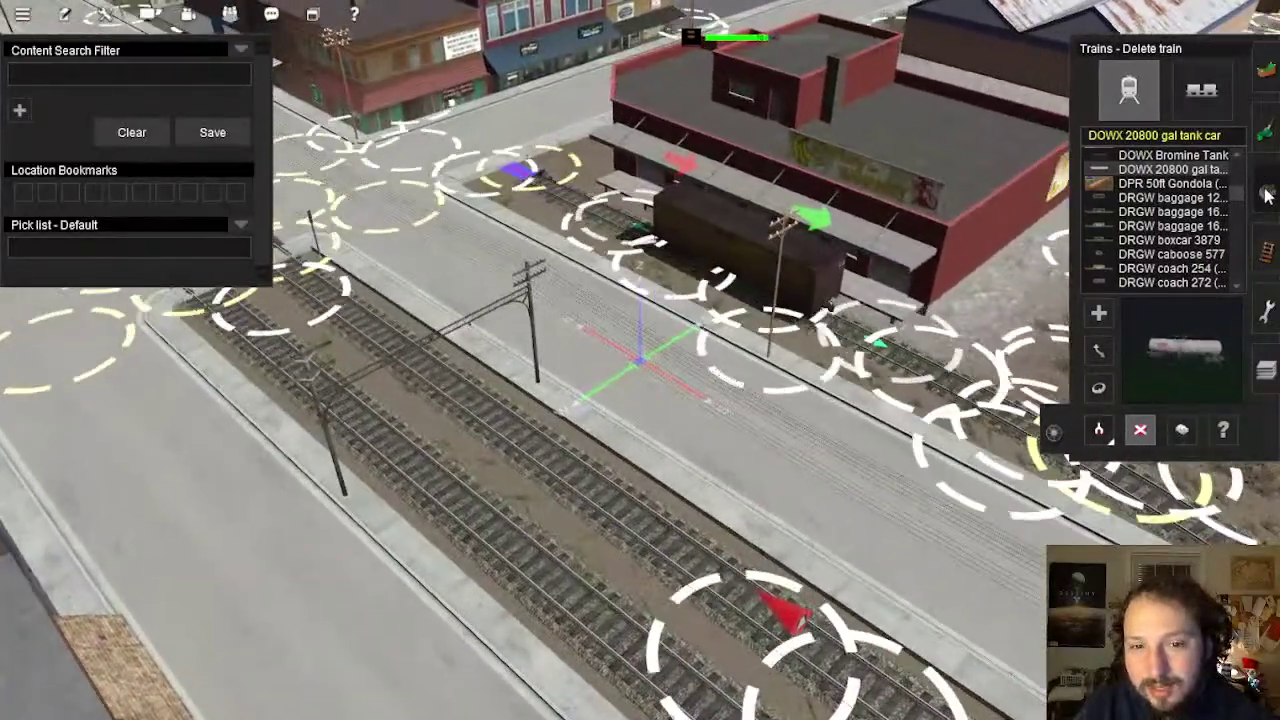
# Open the details of the MV-Monkey Bananas Ltd industry and review its product queue settings
pyautogui.click(1266, 195)
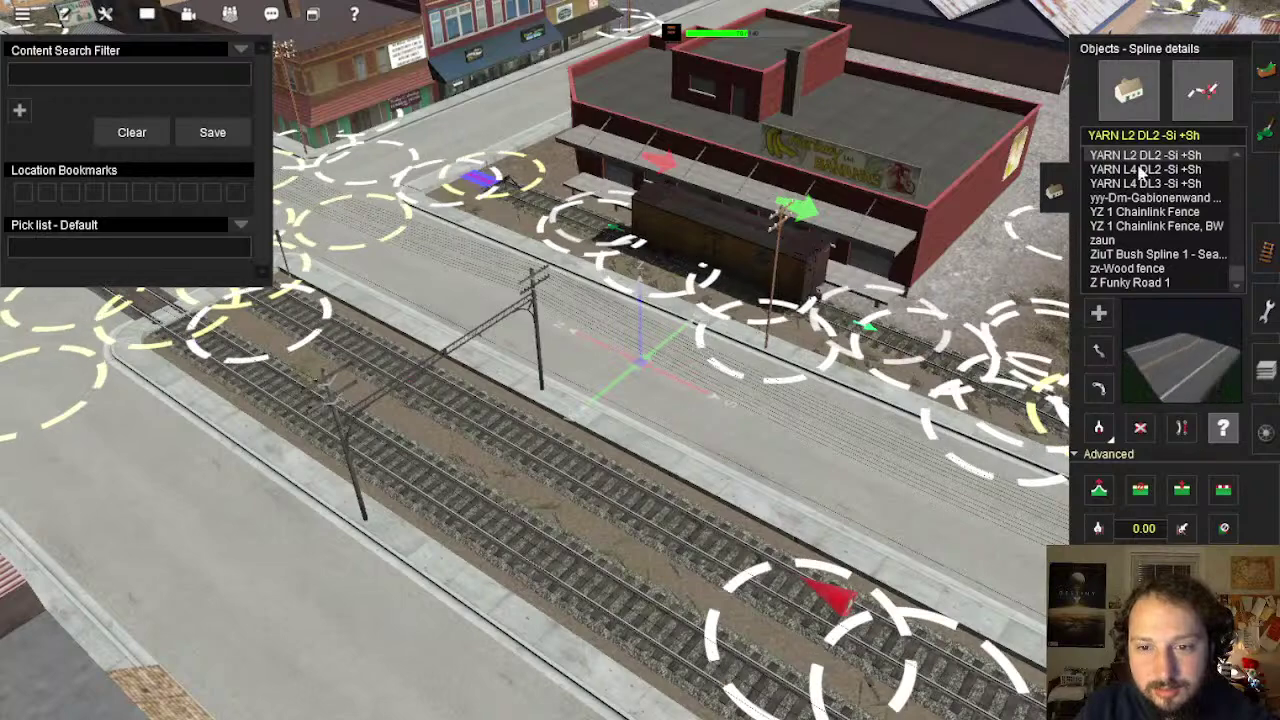
pyautogui.click(1128, 90)
pyautogui.click(1181, 428)
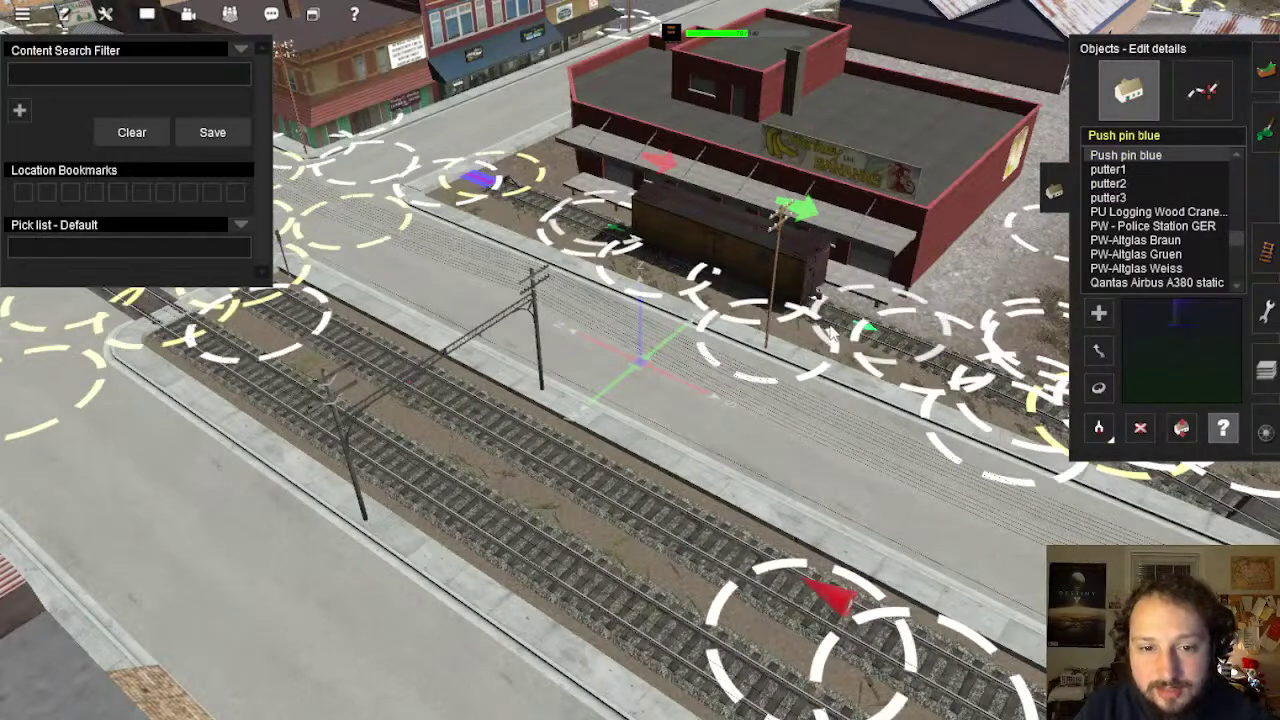
pyautogui.click(719, 334)
pyautogui.scroll(-3, 622, 317)
pyautogui.scroll(-2, 622, 325)
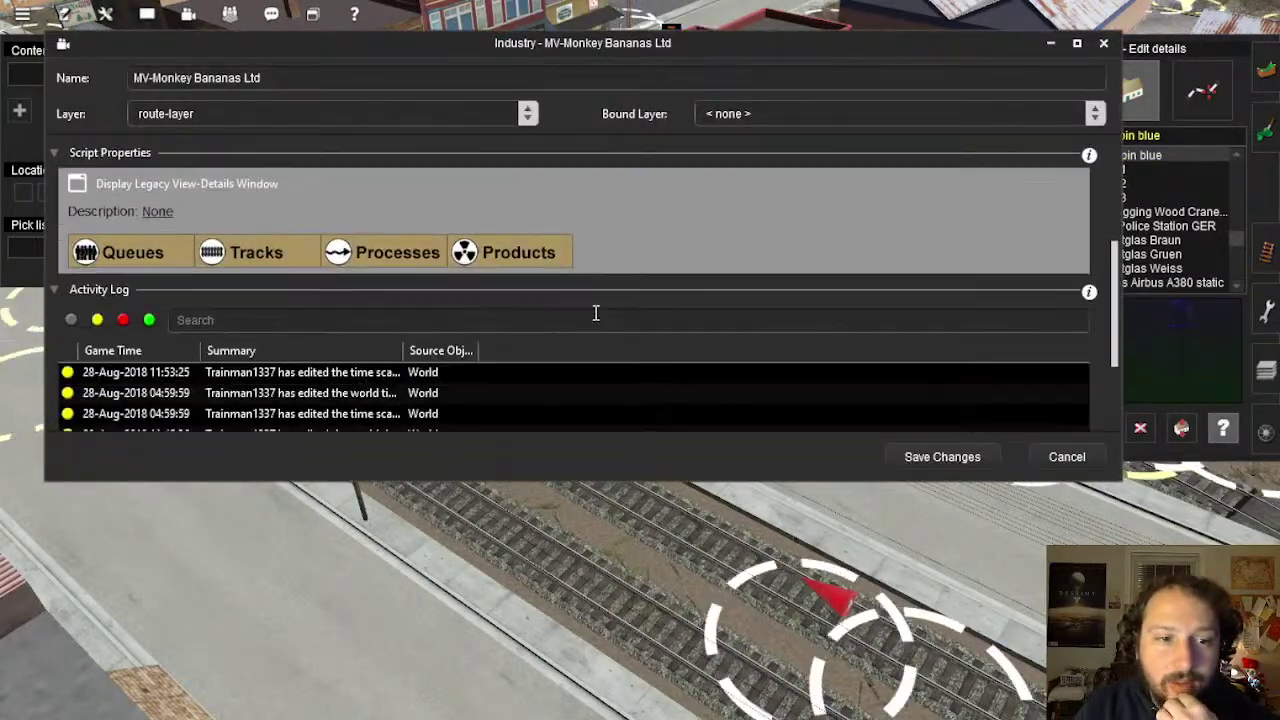
pyautogui.click(140, 228)
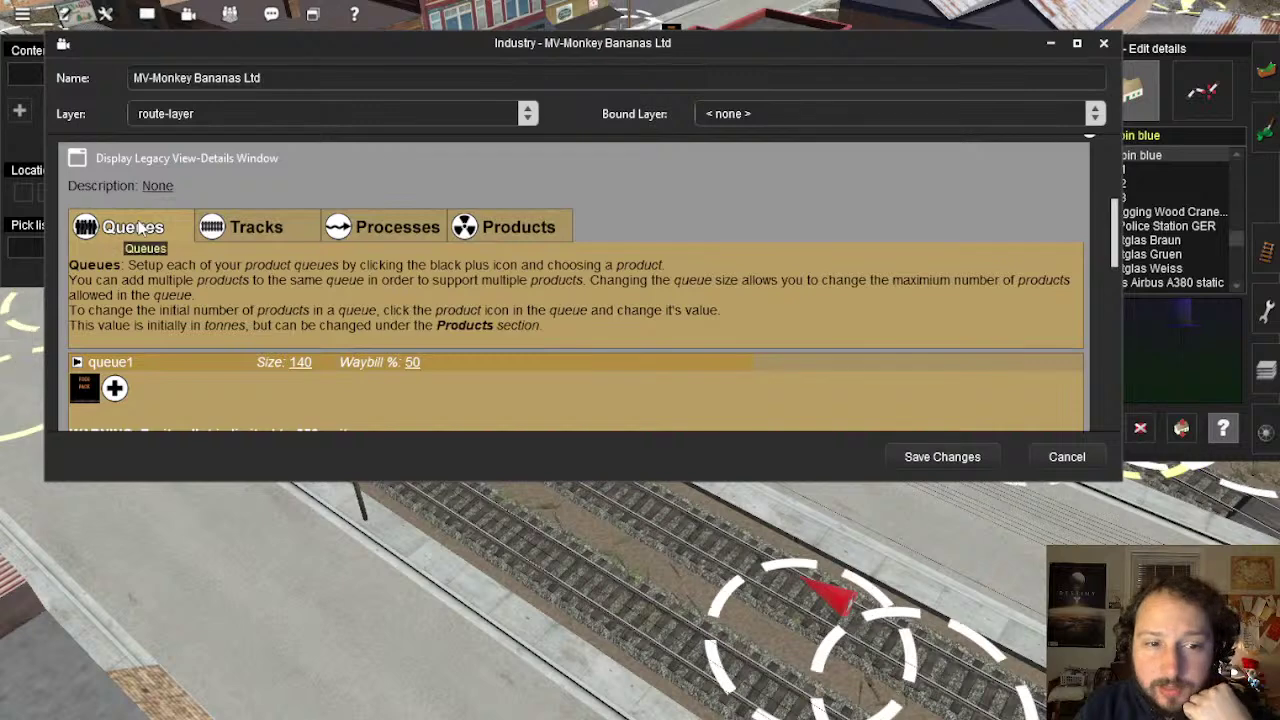
pyautogui.click(140, 228)
pyautogui.scroll(4, 663, 277)
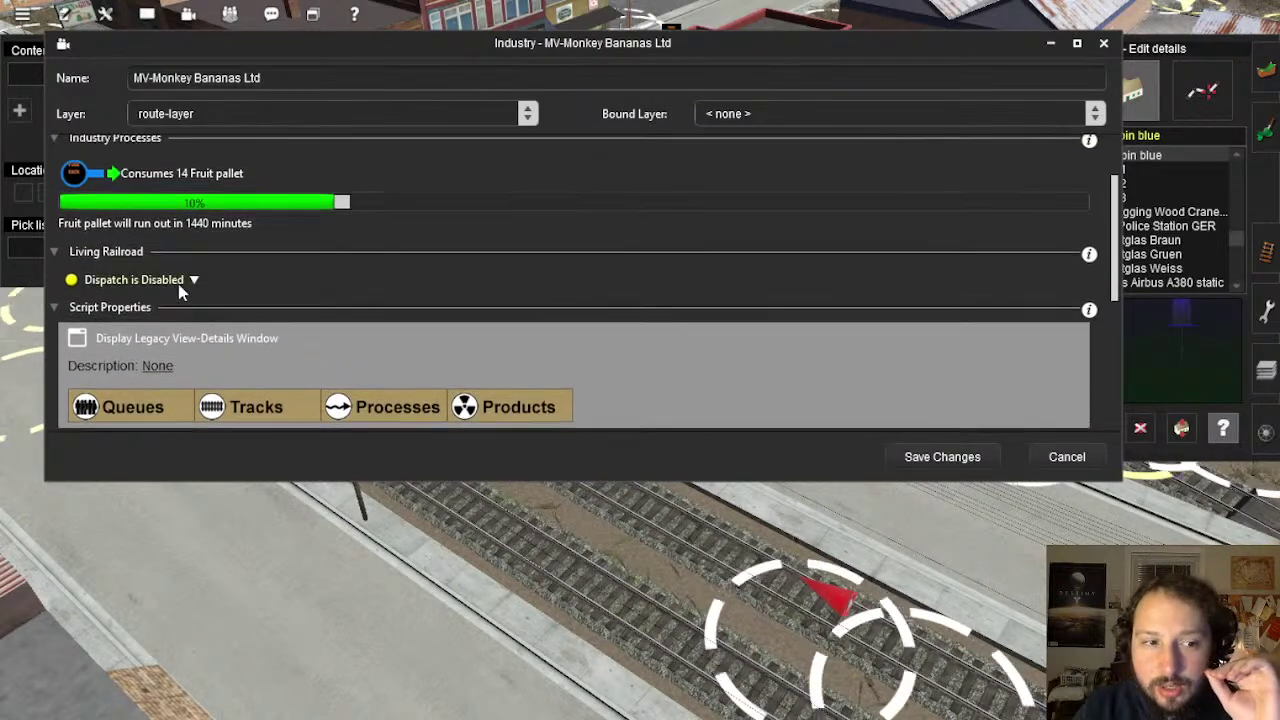
# Enable Living Railroad dispatch for the MV-Monkey Bananas Ltd industry and check its dispatch task options
pyautogui.click(194, 282)
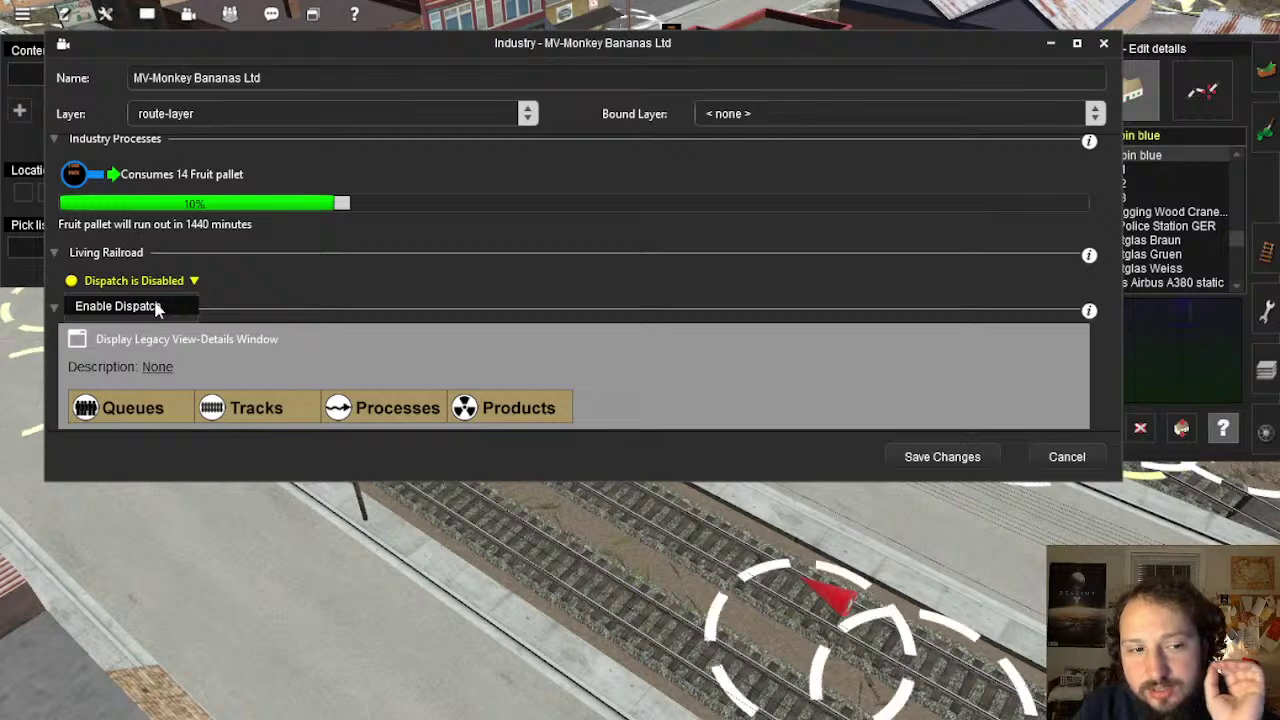
pyautogui.click(157, 306)
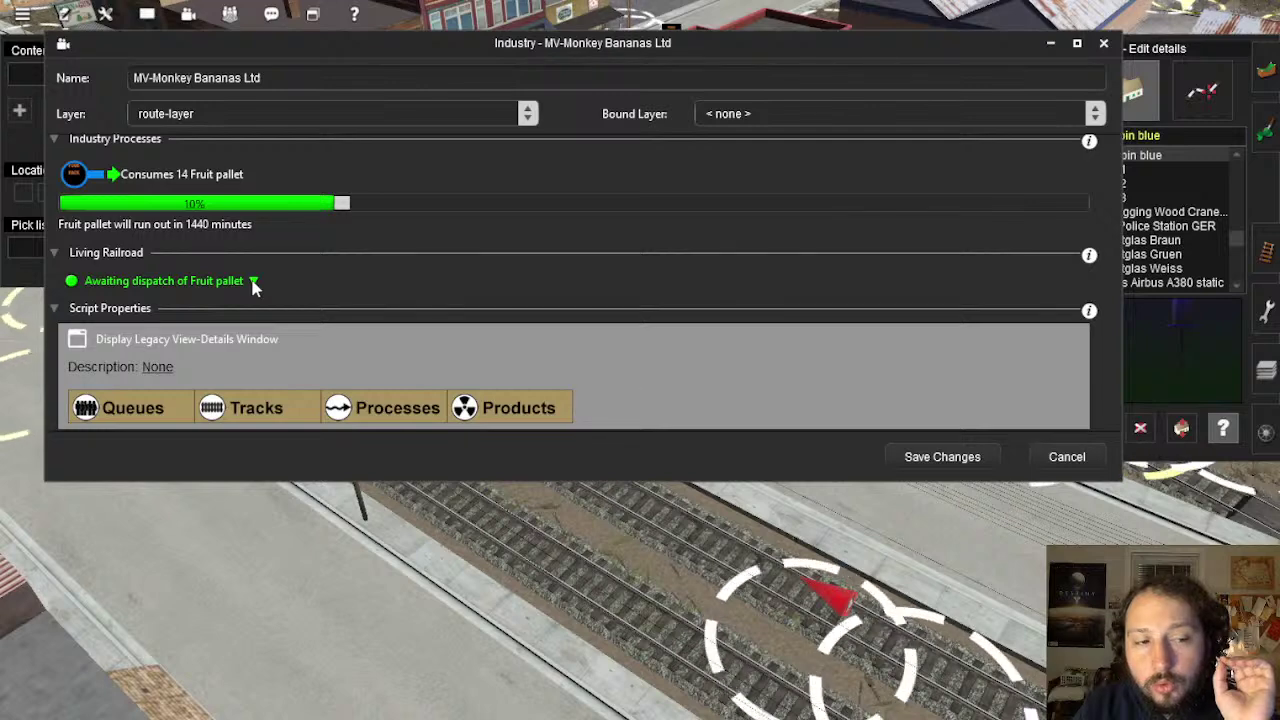
pyautogui.click(252, 284)
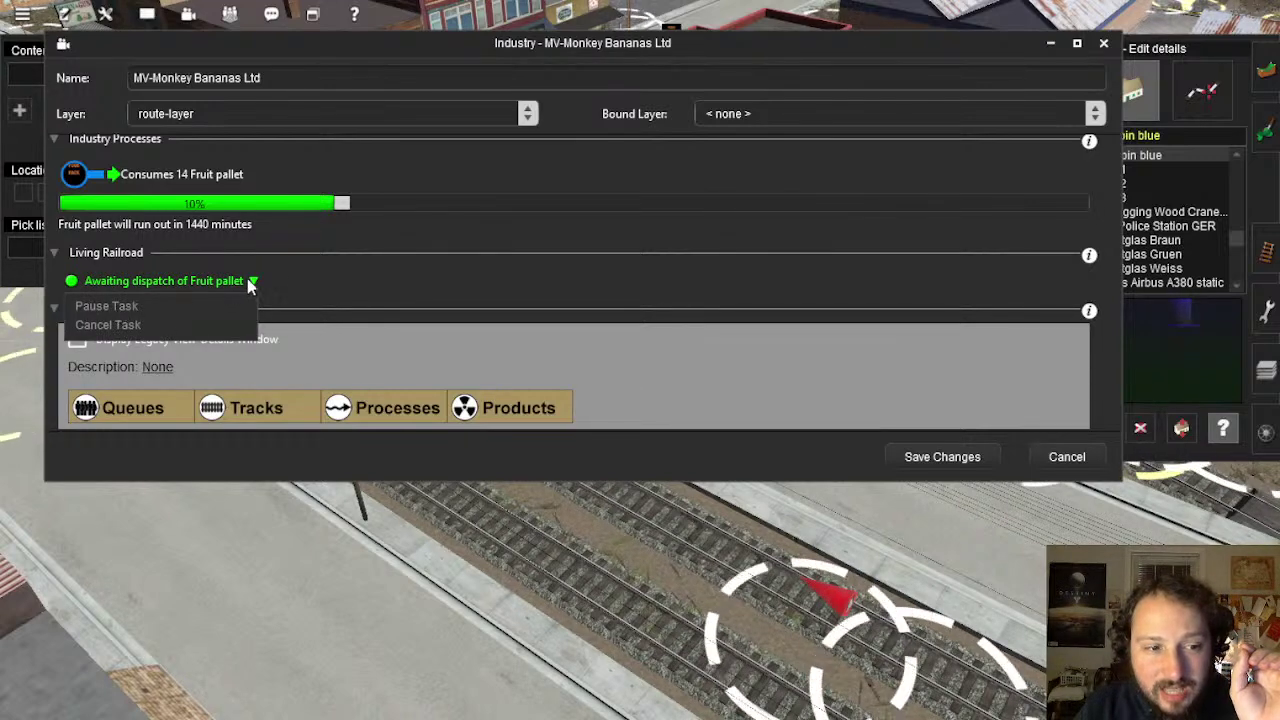
pyautogui.click(250, 285)
pyautogui.click(245, 287)
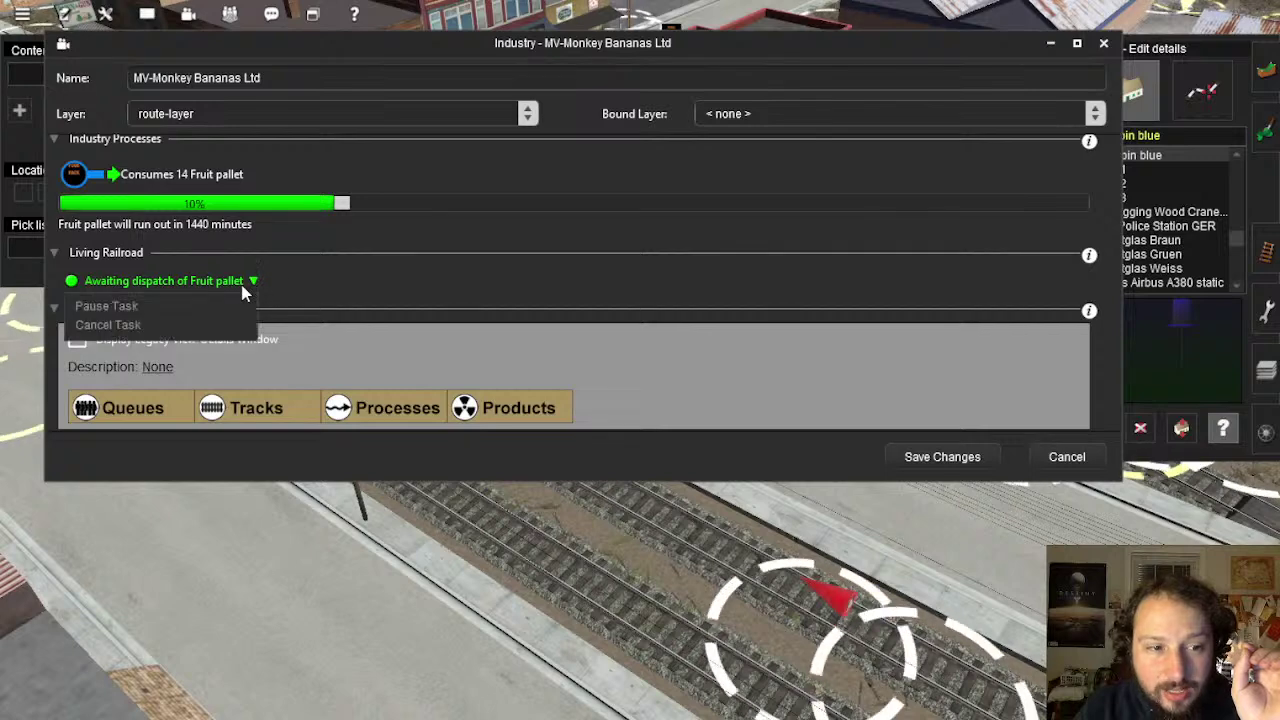
pyautogui.click(363, 287)
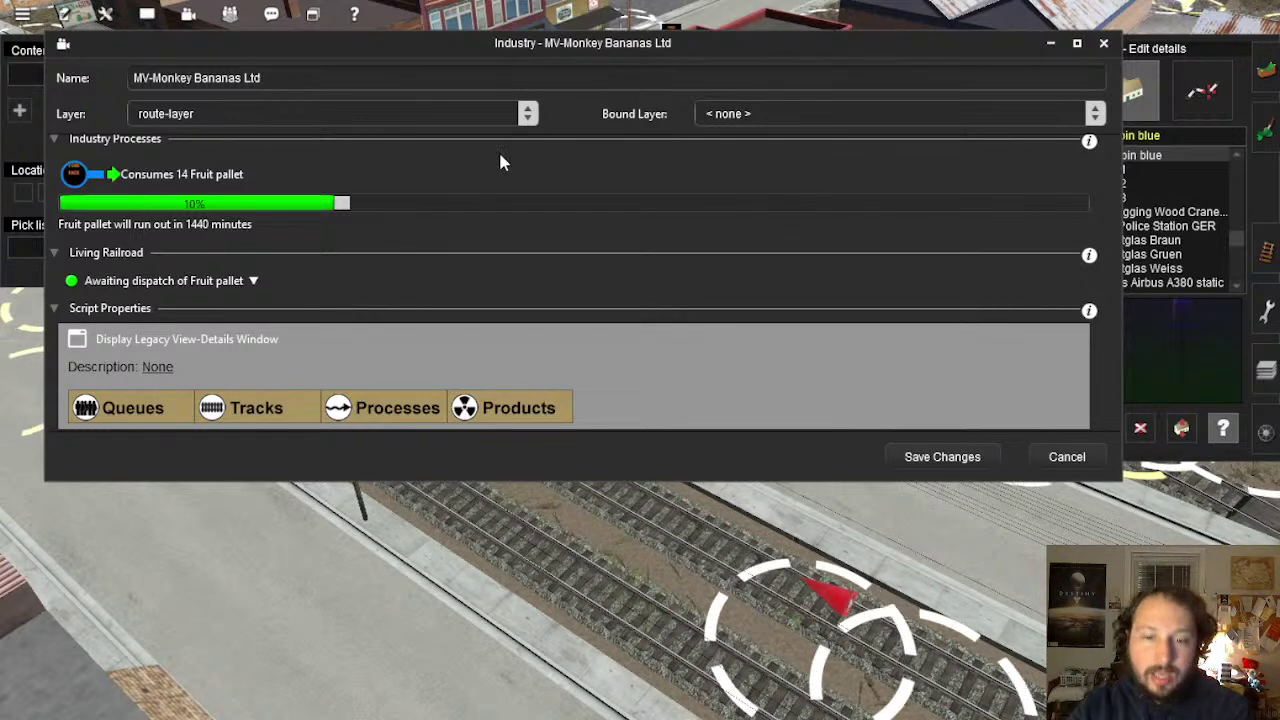
pyautogui.click(1066, 456)
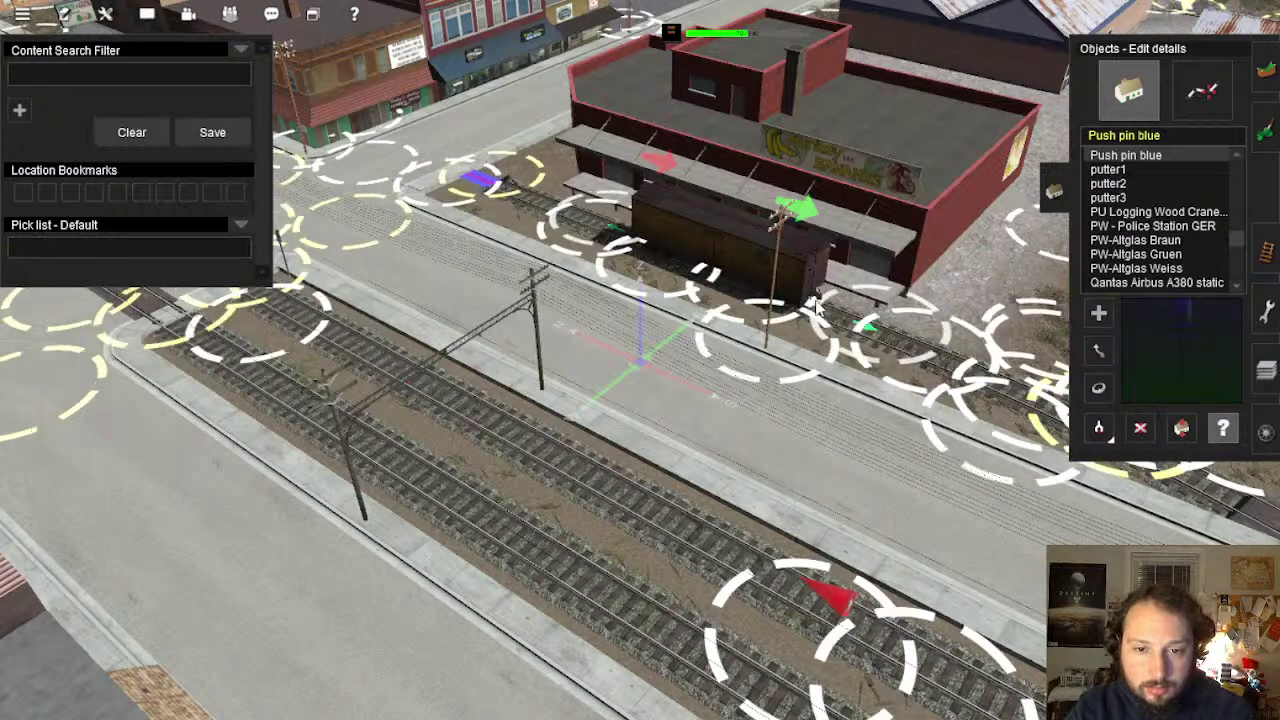
# Reopen the MV-Monkey Bananas Ltd details to recheck the fruit pallet dispatch options, leaving without other changes
pyautogui.click(830, 330)
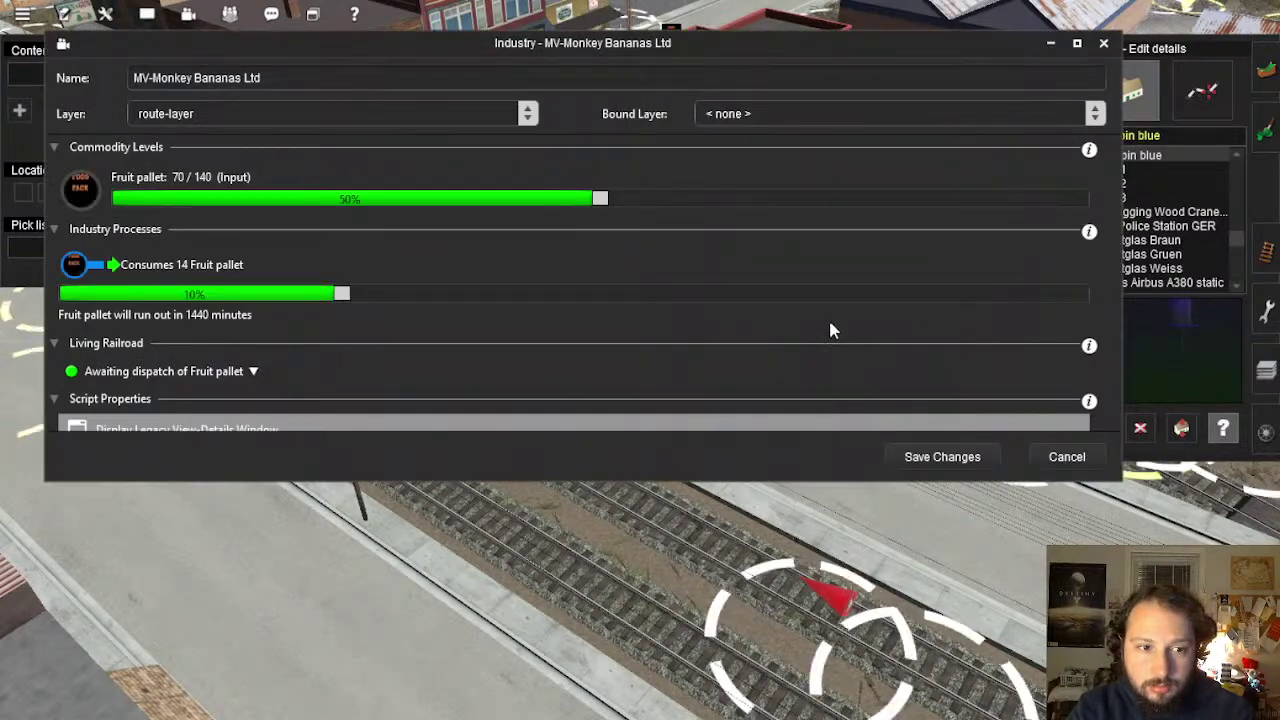
pyautogui.click(236, 372)
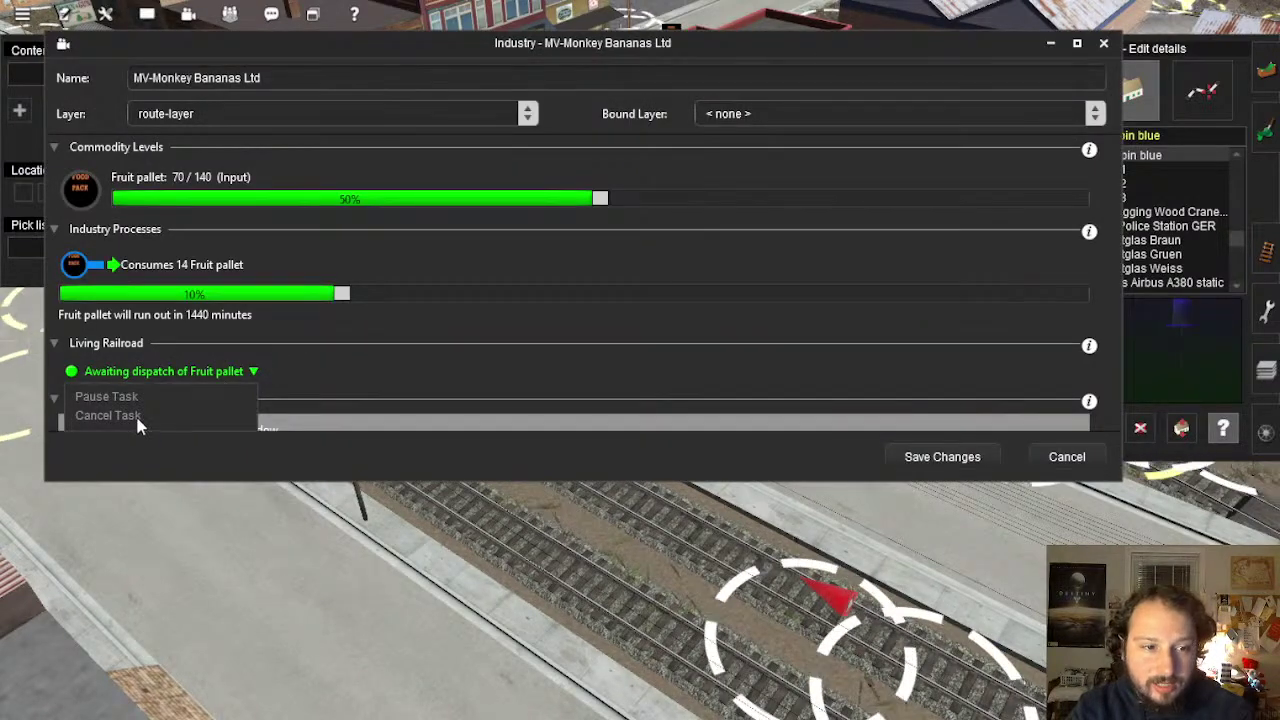
pyautogui.click(1083, 463)
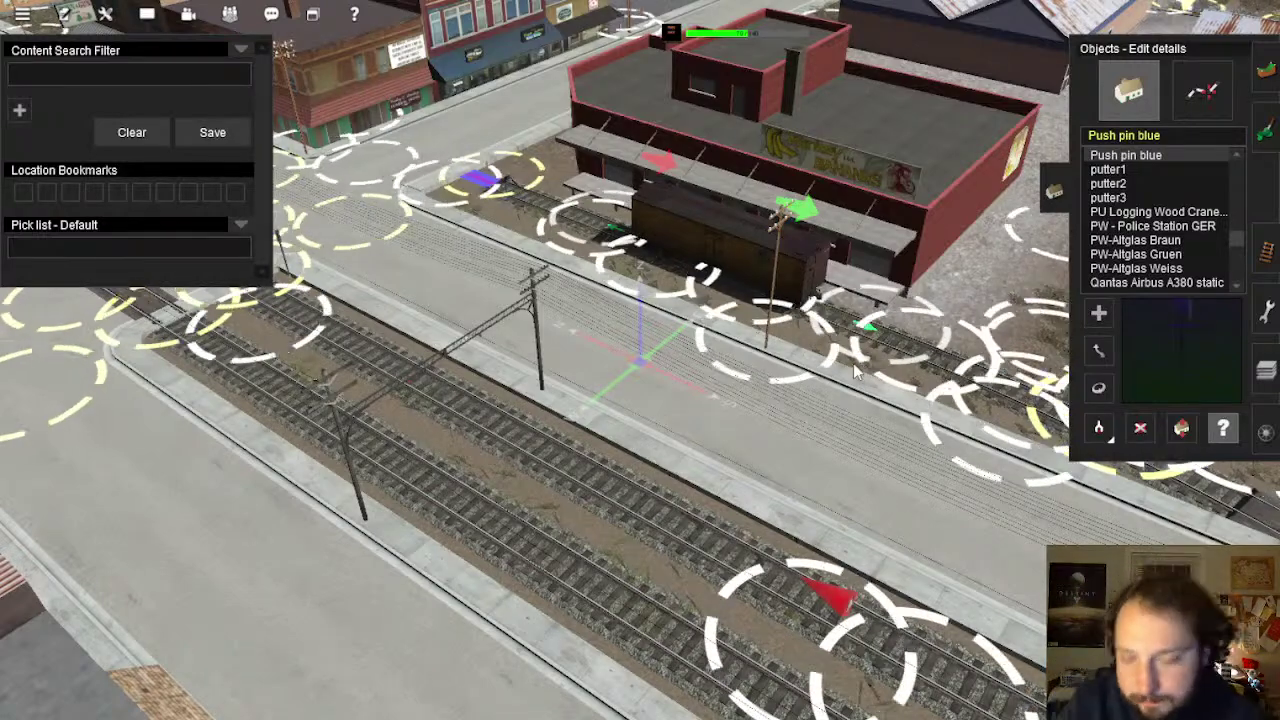
# Save Tolbrynd Peninsula Alpha as a new route and session, changing the last digit of the version number in its name
pyautogui.click(63, 14)
pyautogui.click(22, 16)
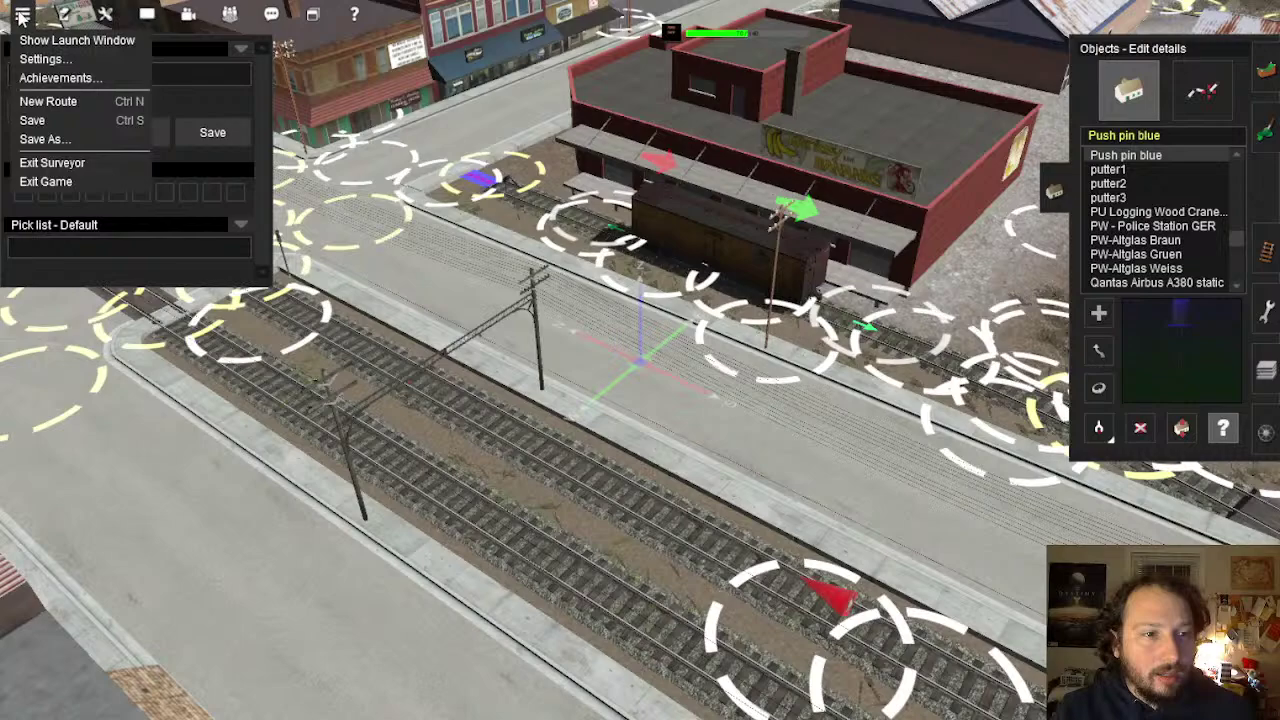
pyautogui.click(63, 139)
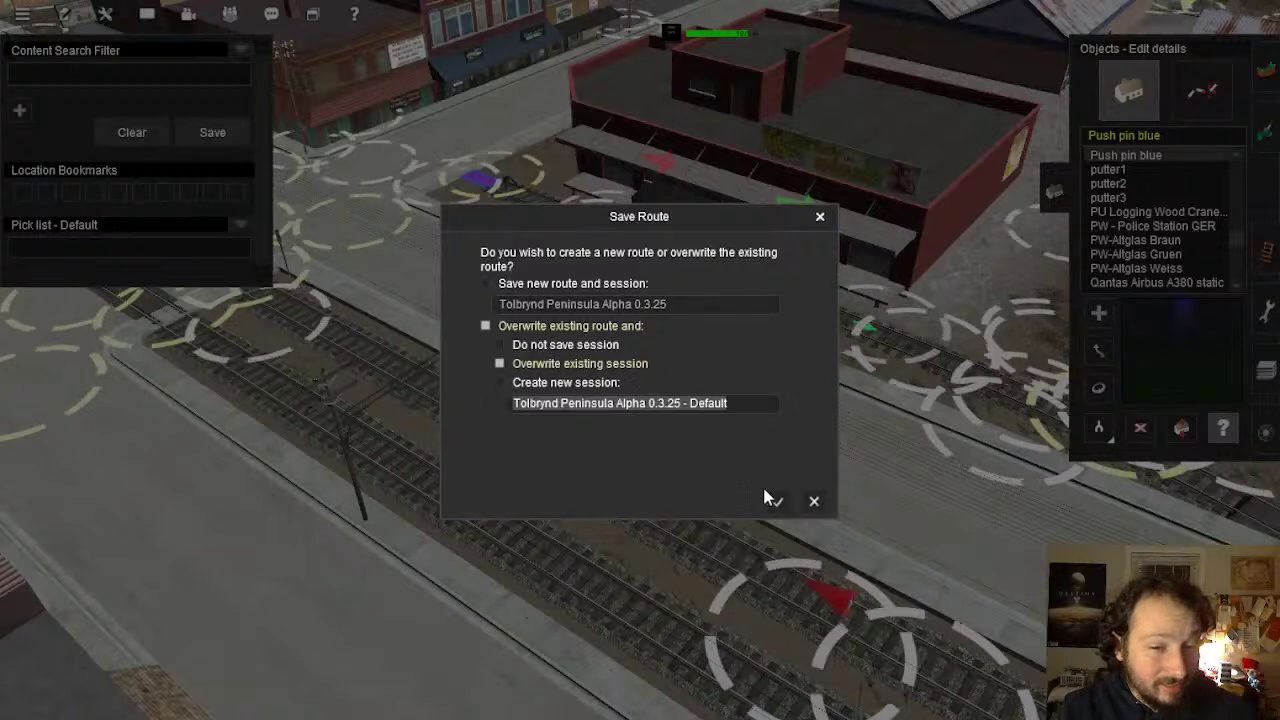
pyautogui.click(486, 284)
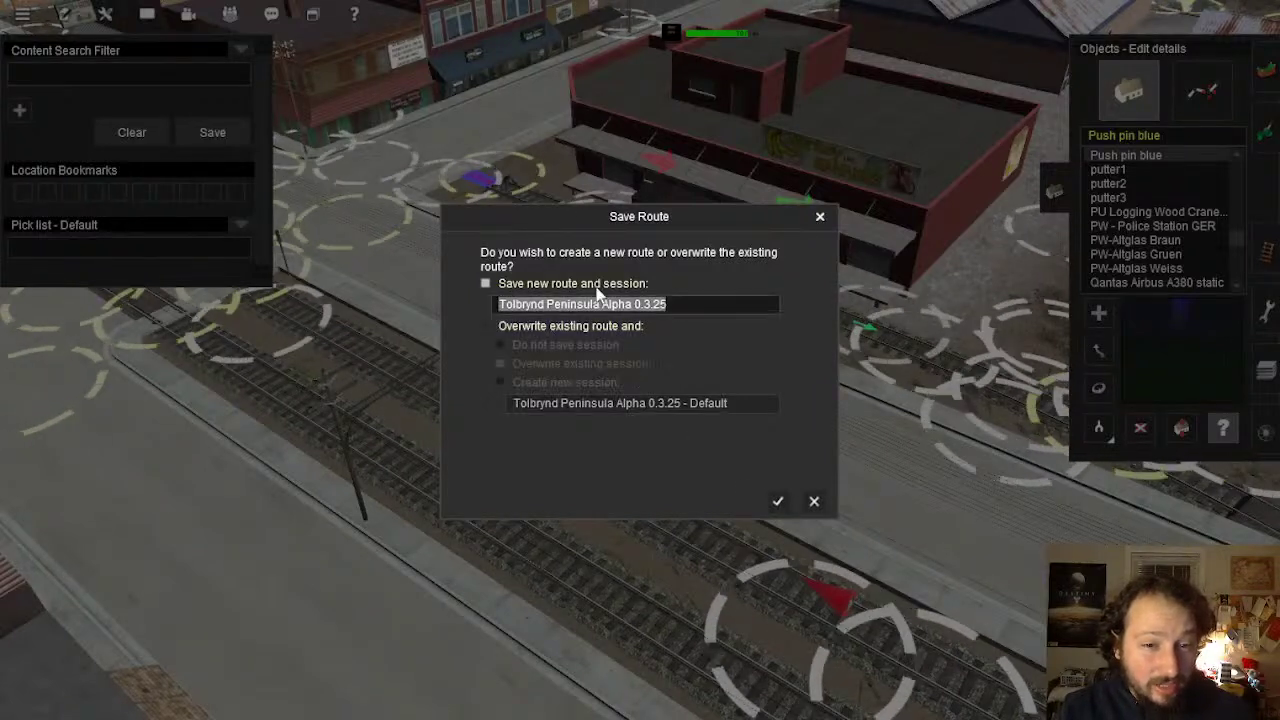
pyautogui.doubleClick(664, 308)
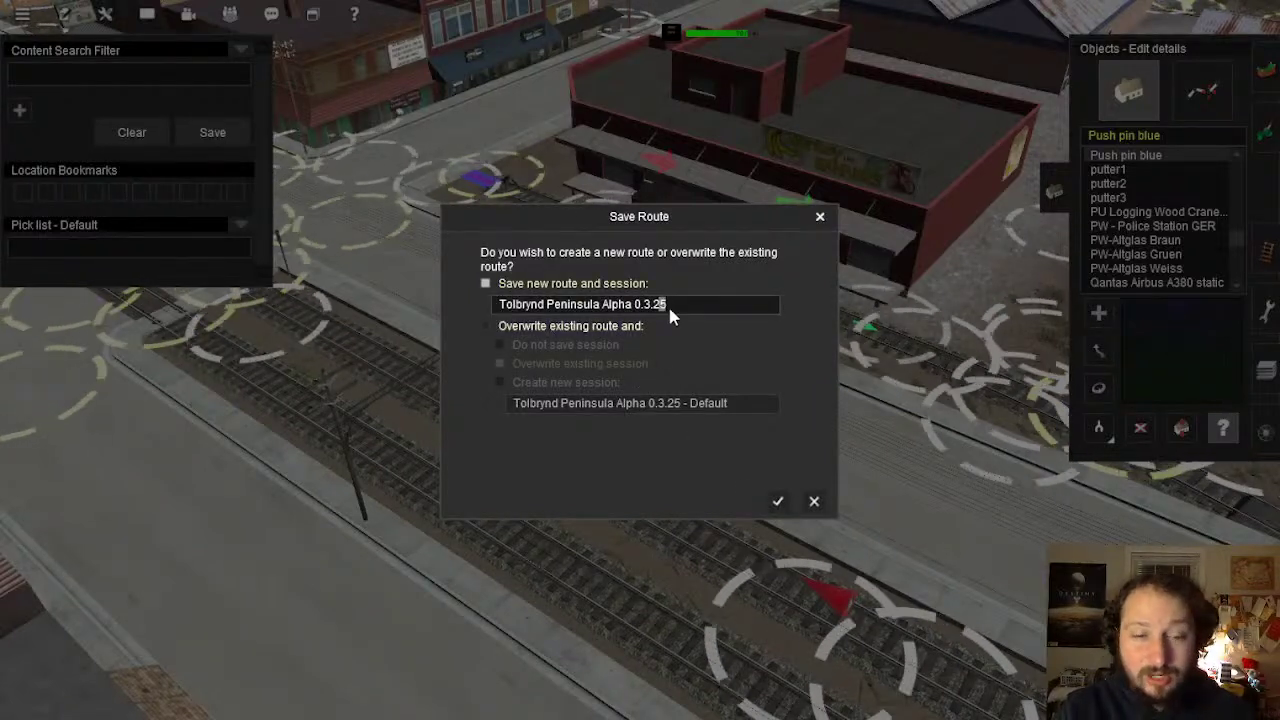
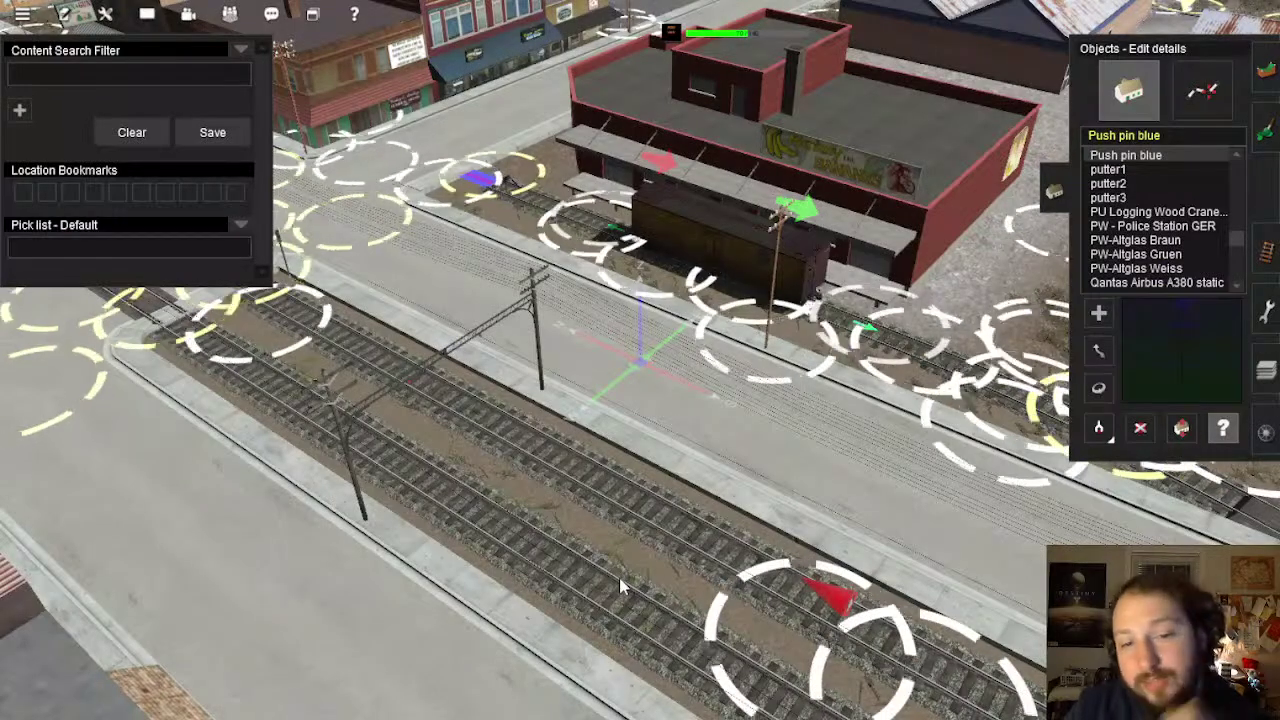
# Check the fruit pallet dispatch task options and script properties of the MV-Monkey Bananas Ltd industry, leaving without saving changes
pyautogui.click(833, 330)
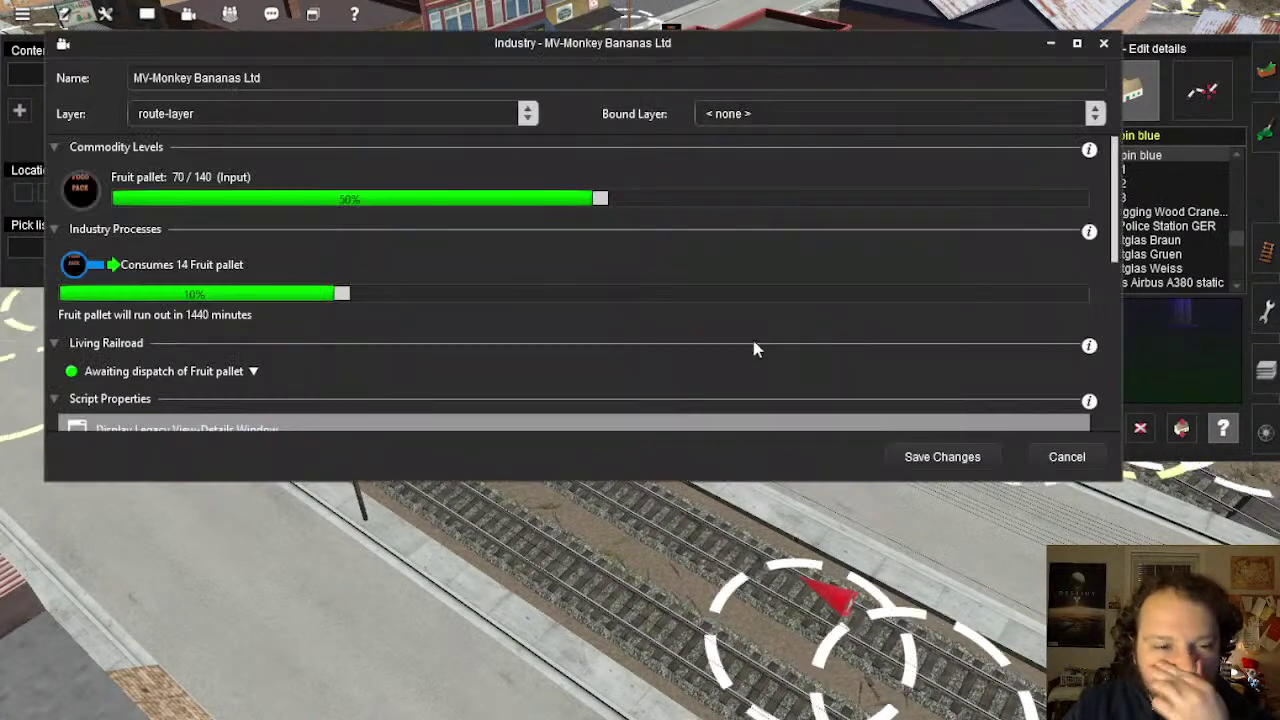
pyautogui.click(185, 374)
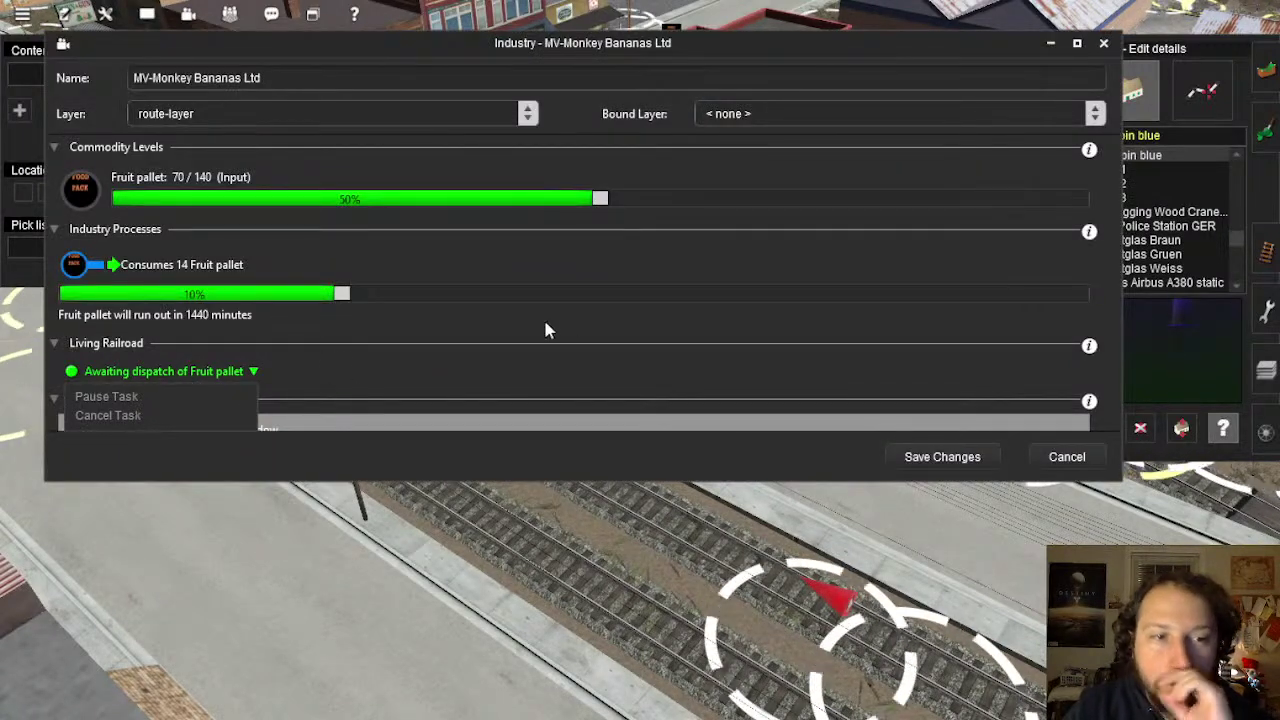
pyautogui.click(610, 327)
pyautogui.scroll(-3, 608, 315)
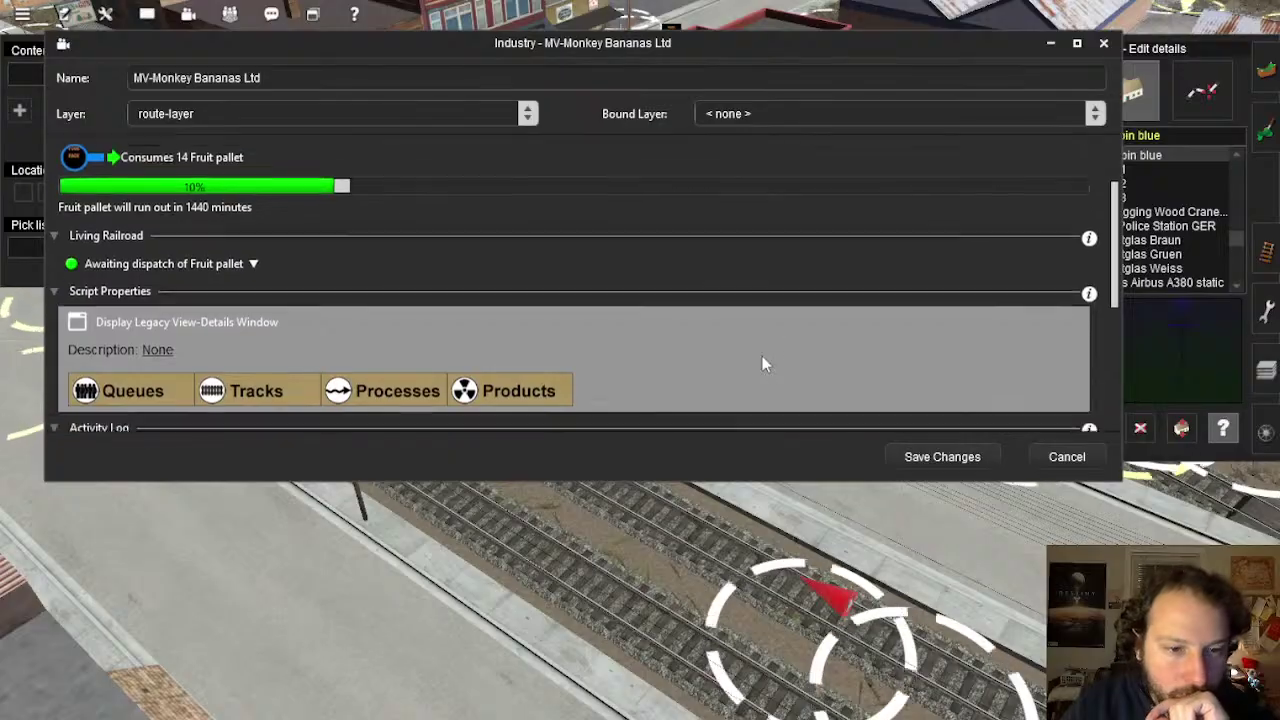
pyautogui.click(1064, 456)
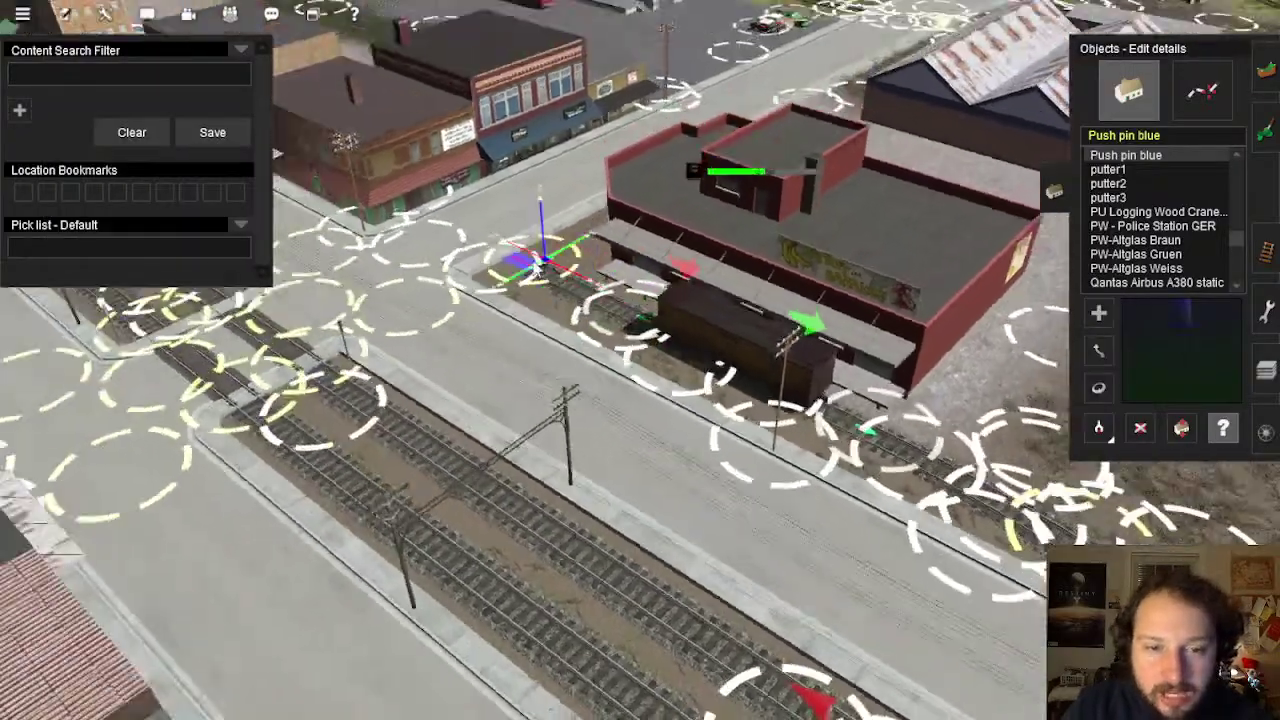
# Find the unfinished town area with the painted river and road plan on the route's bare baseboards
pyautogui.scroll(-10, 575, 300)
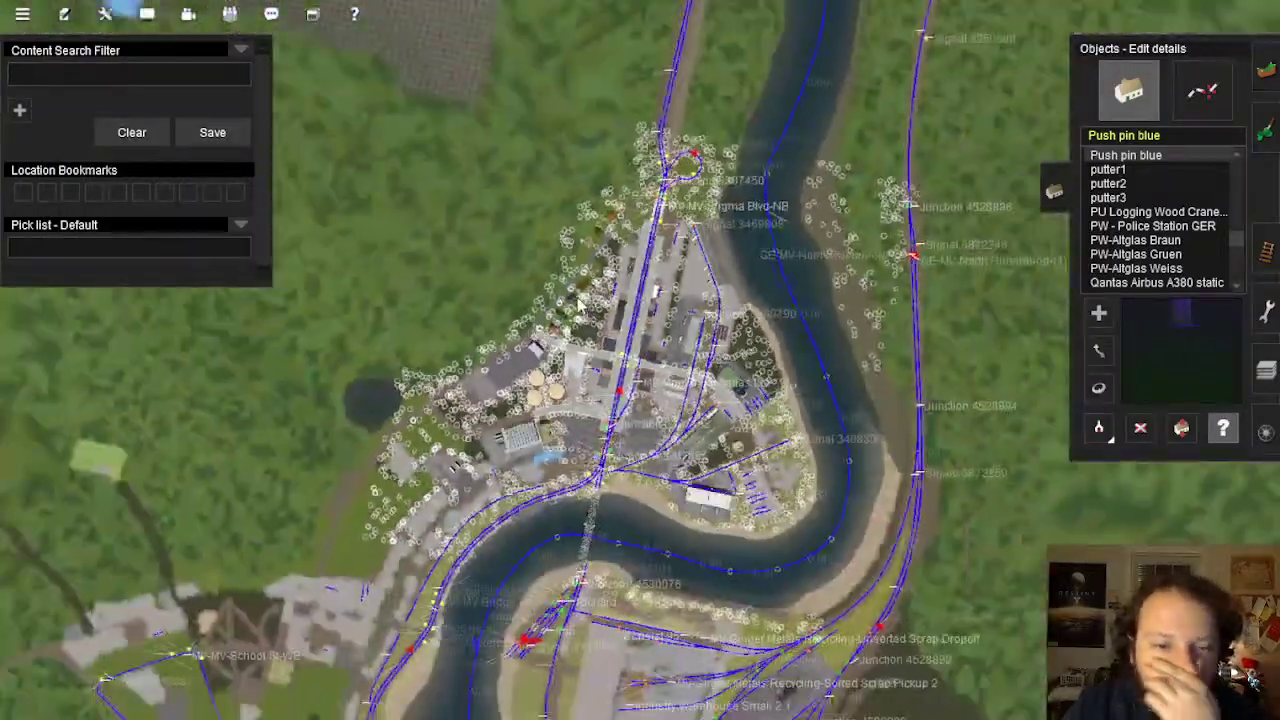
pyautogui.scroll(-5, 577, 305)
pyautogui.scroll(5, 560, 194)
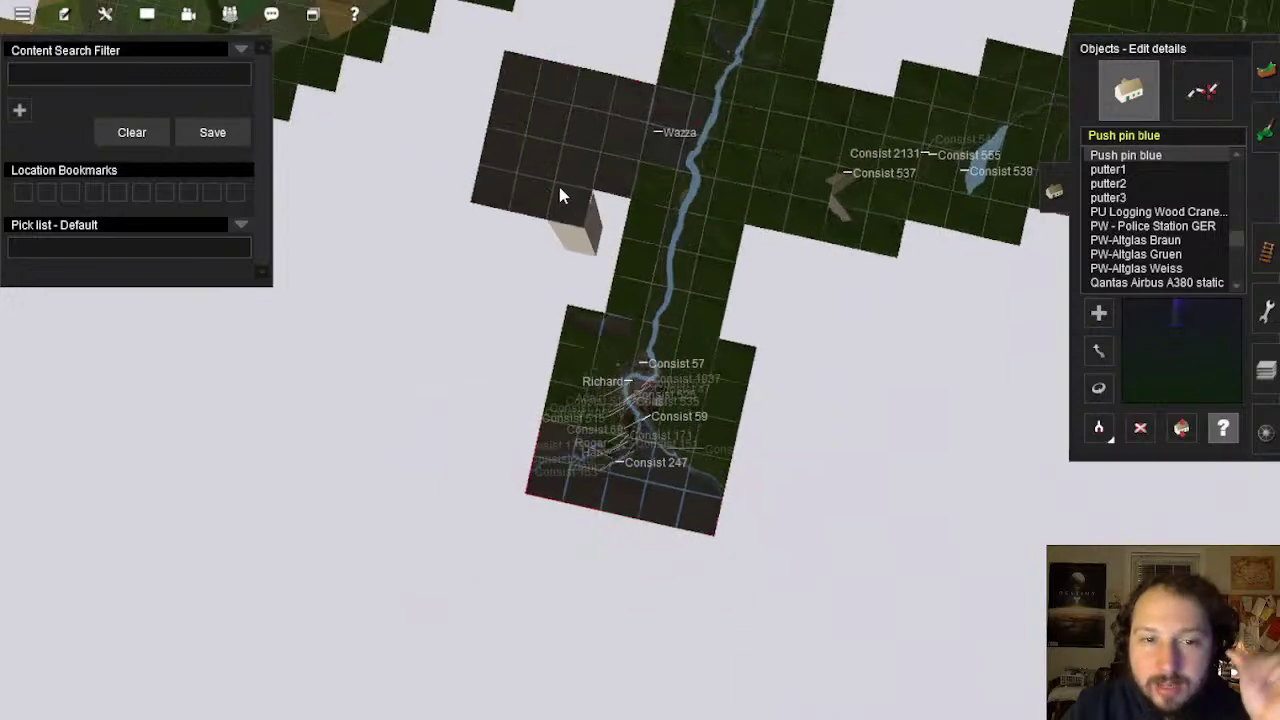
pyautogui.moveTo(550, 212); pyautogui.dragTo(490, 405, button='right')
pyautogui.scroll(10, 489, 397)
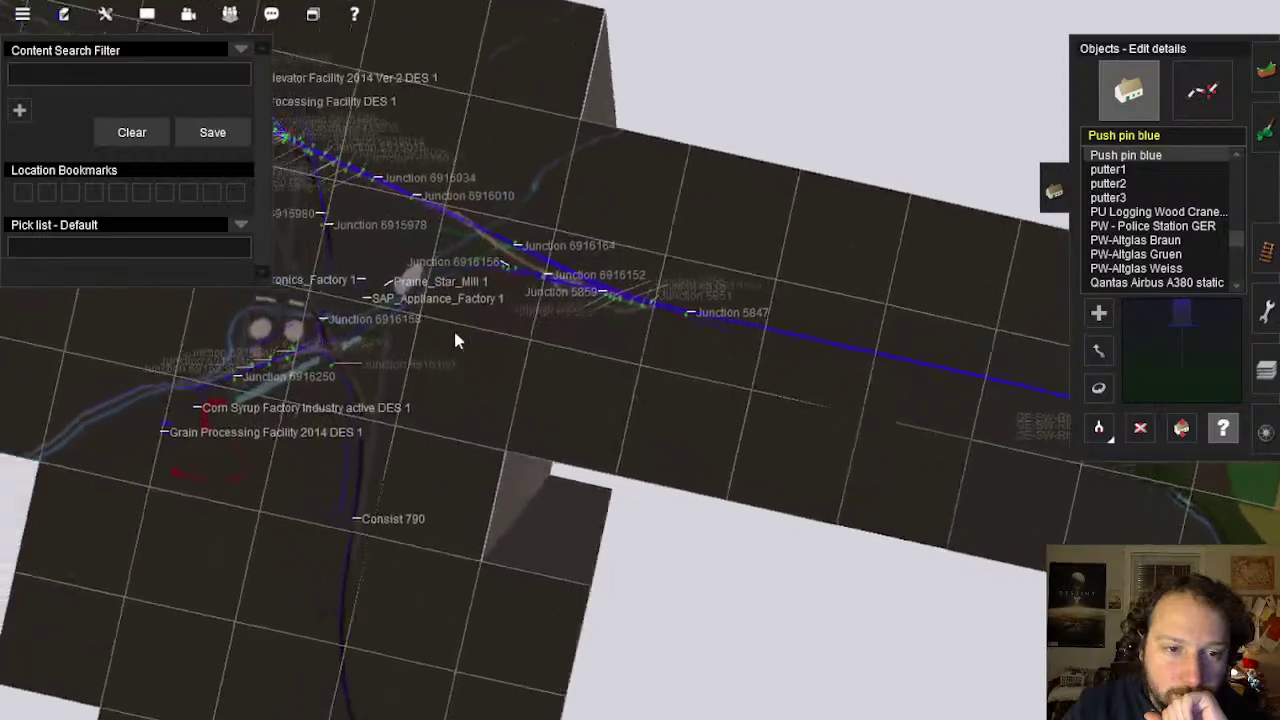
pyautogui.scroll(10, 568, 381)
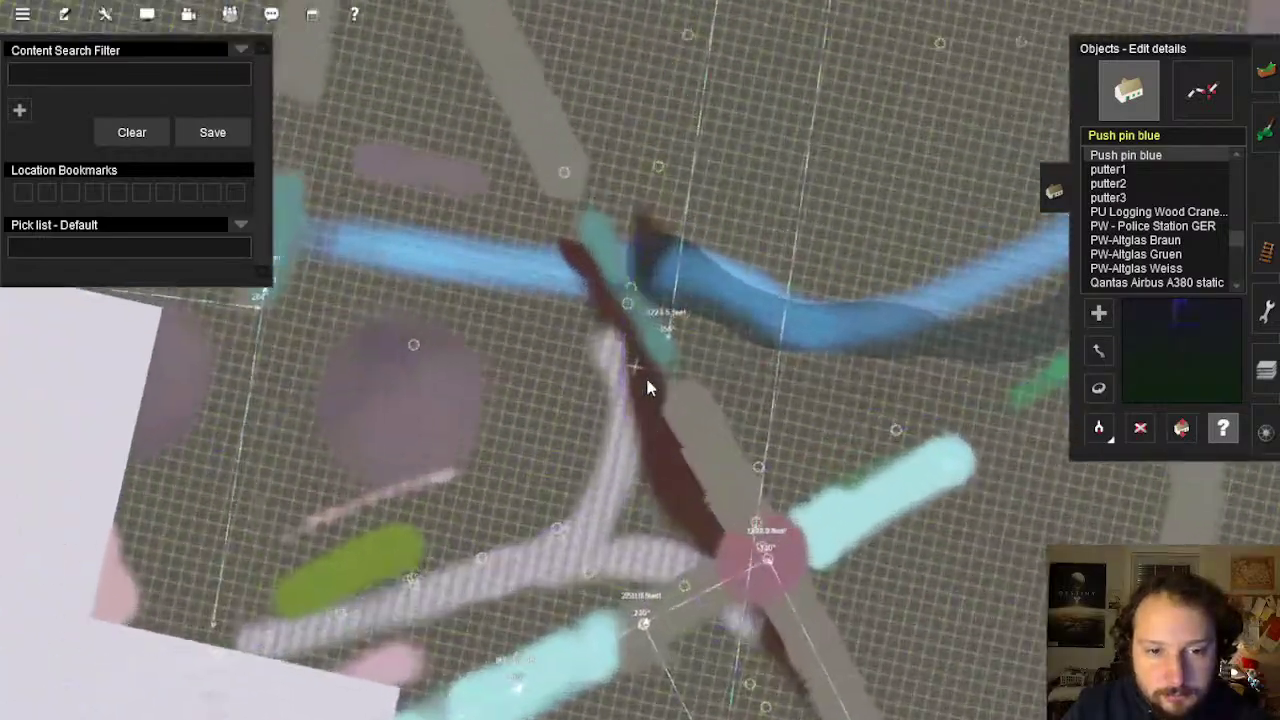
pyautogui.scroll(6, 653, 388)
# Examine the painted rail wye, main street and river crossing beside the town's street grid from an angled view
pyautogui.scroll(-8, 651, 388)
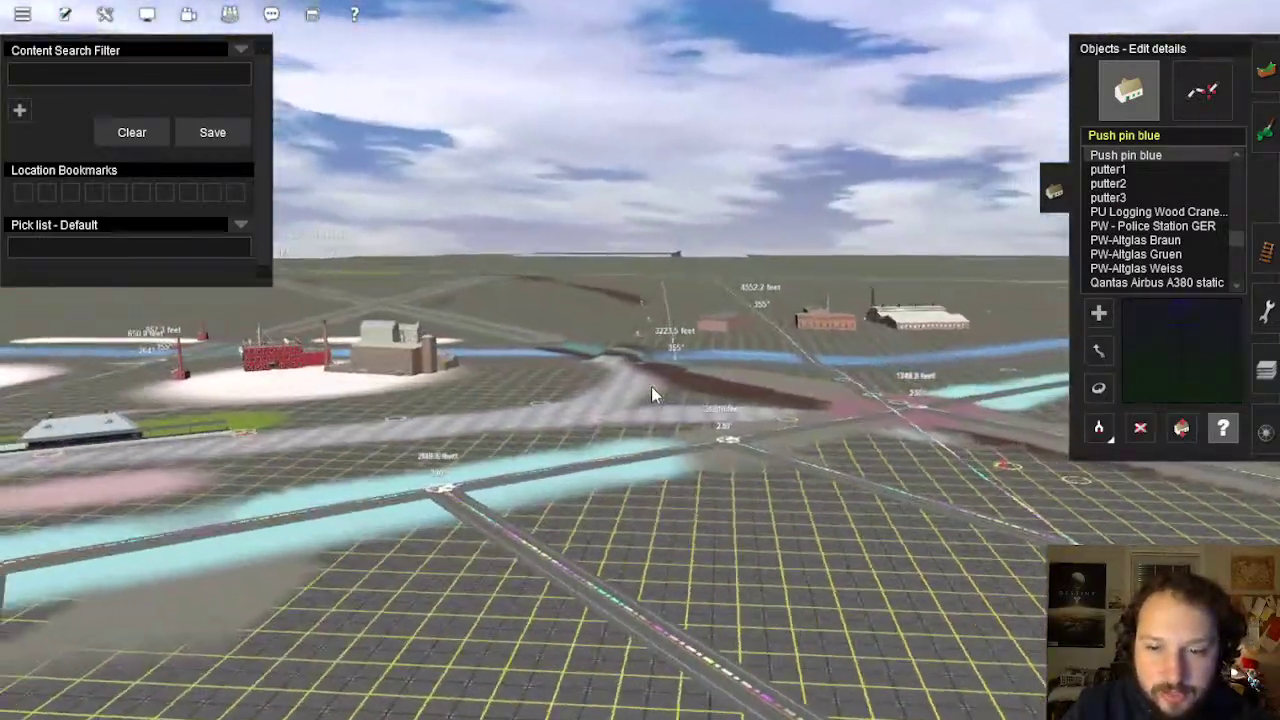
pyautogui.press('Left')
pyautogui.rightClick(675, 474)
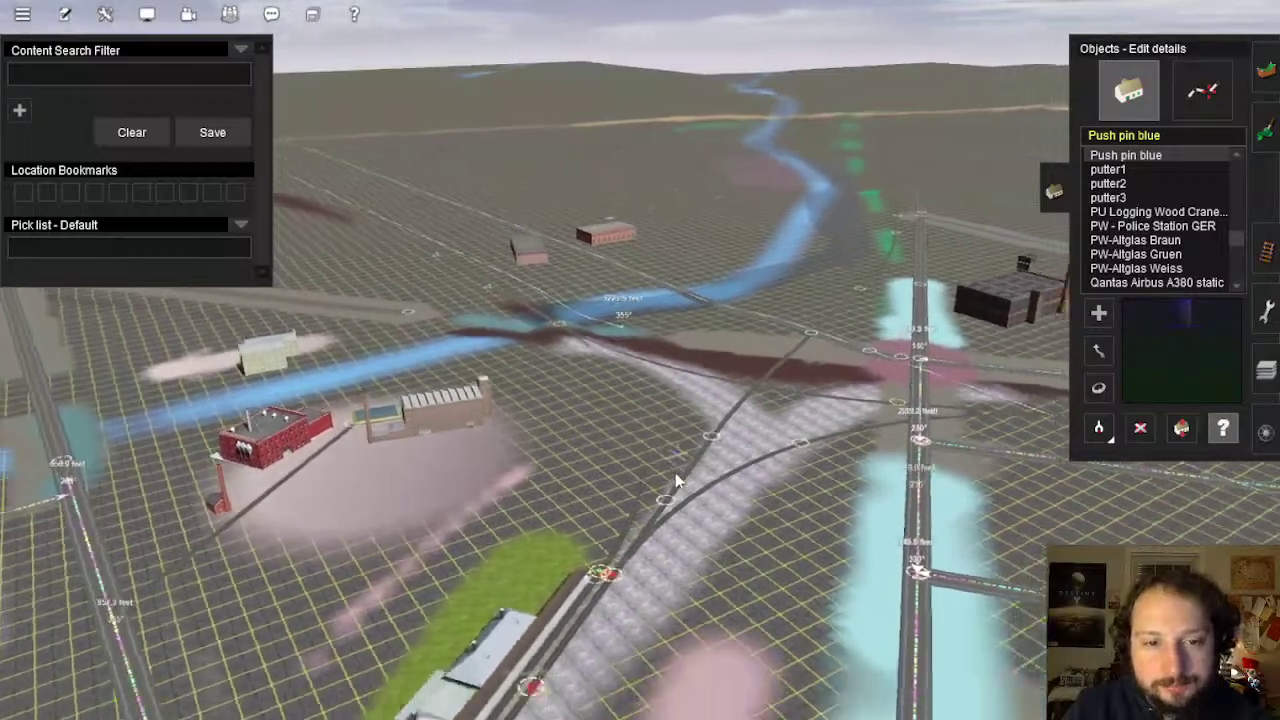
pyautogui.moveTo(674, 422); pyautogui.dragTo(643, 352, button='right')
pyautogui.press('Left')
pyautogui.press('Right')
pyautogui.press('Up')
pyautogui.press('Down')
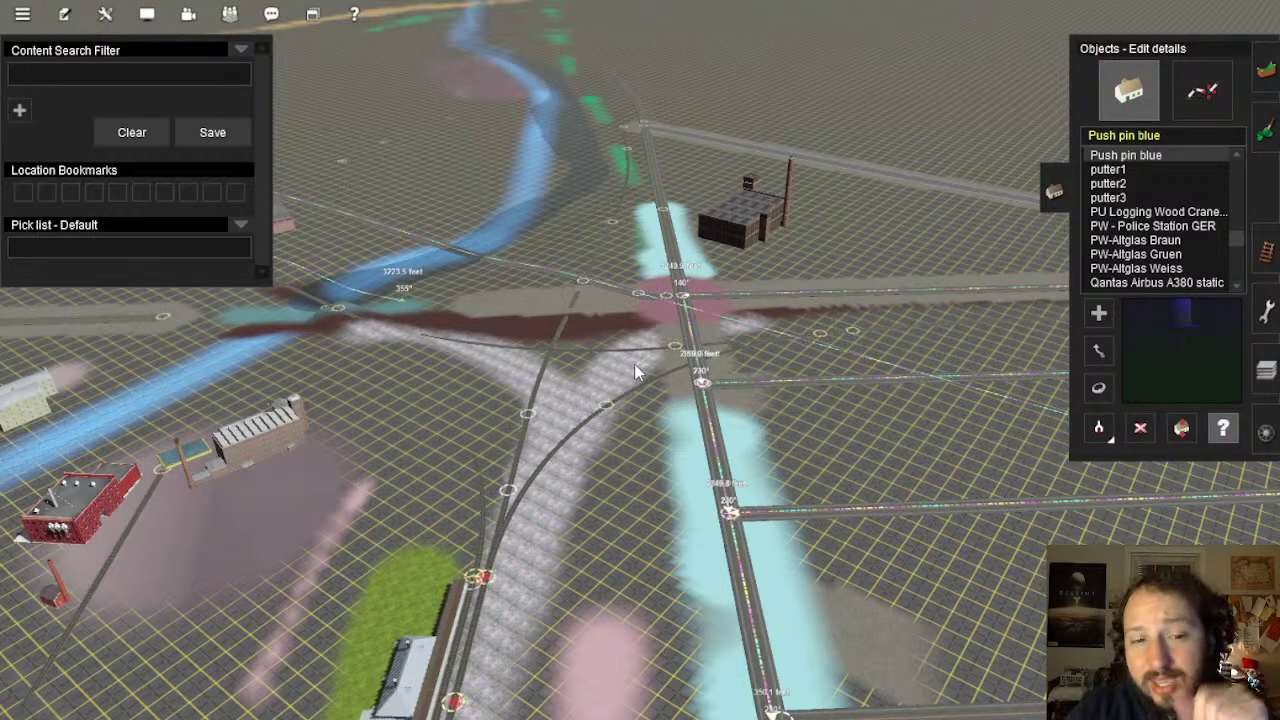
# Examine the extent of the whole route on the map, then the unfinished baseboards around the Grain Processing Facility
pyautogui.rightClick(604, 197)
pyautogui.scroll(-10, 624, 262)
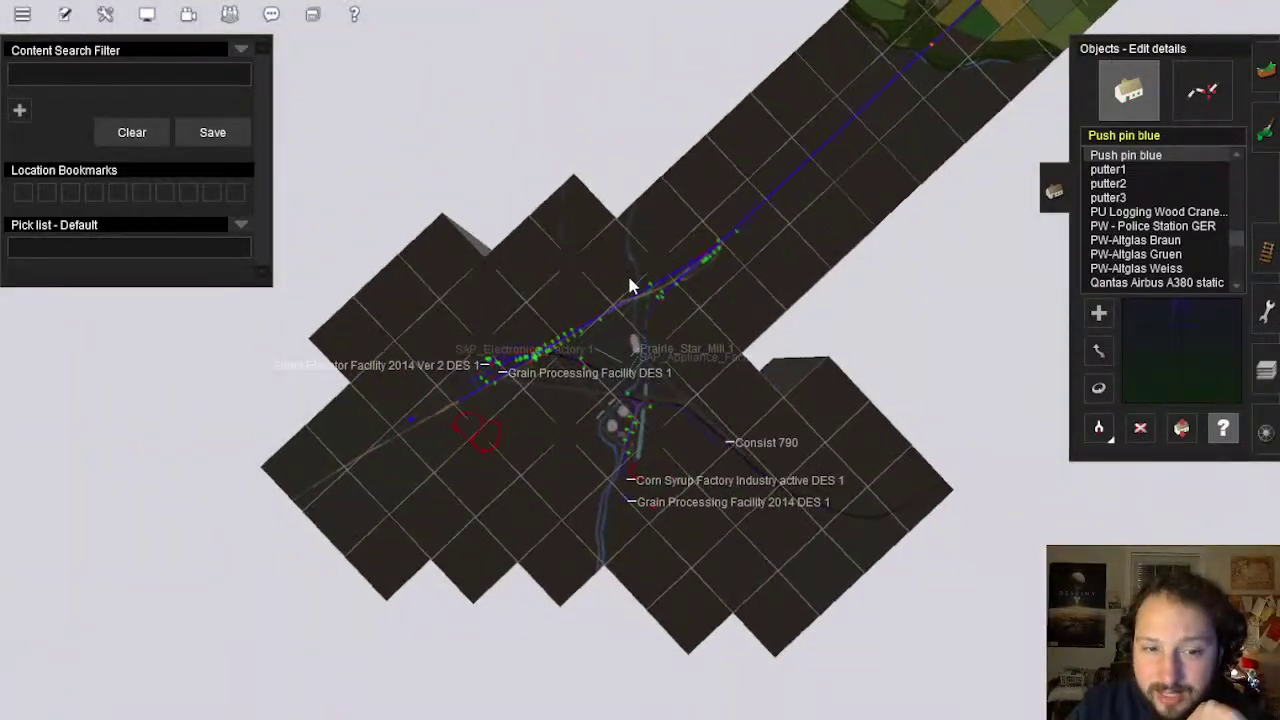
pyautogui.scroll(-5, 612, 318)
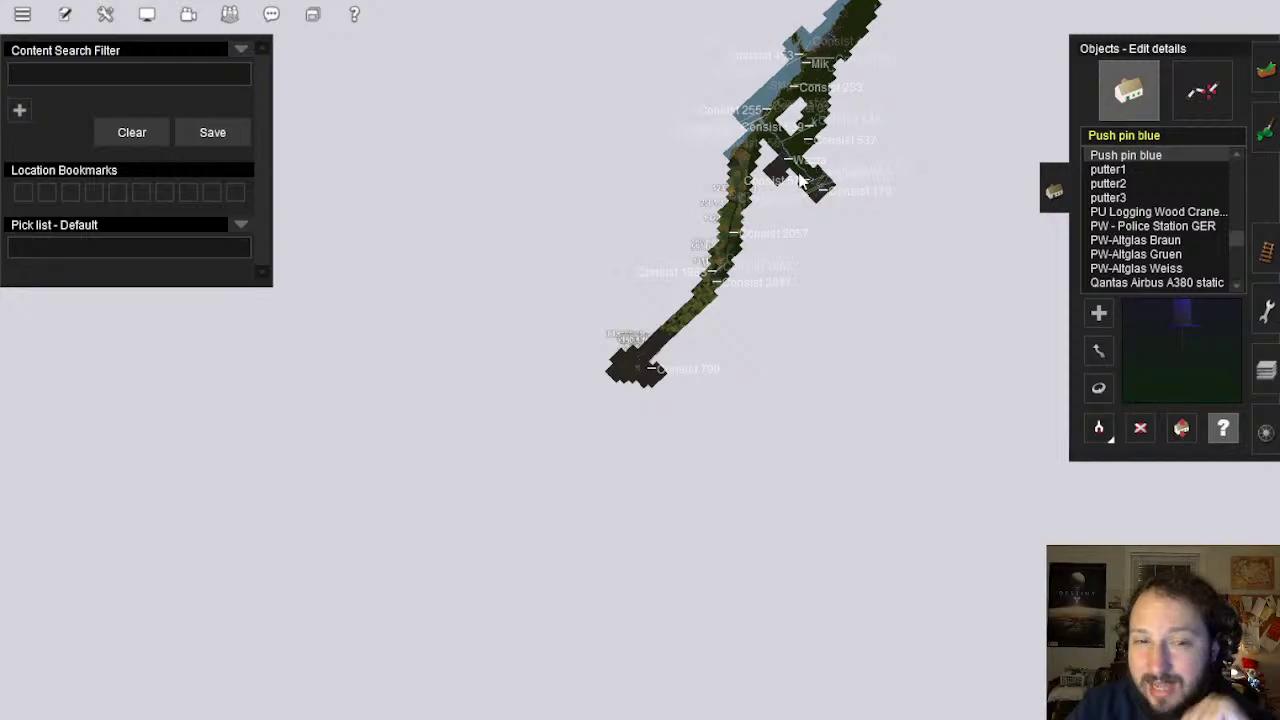
pyautogui.scroll(5, 631, 356)
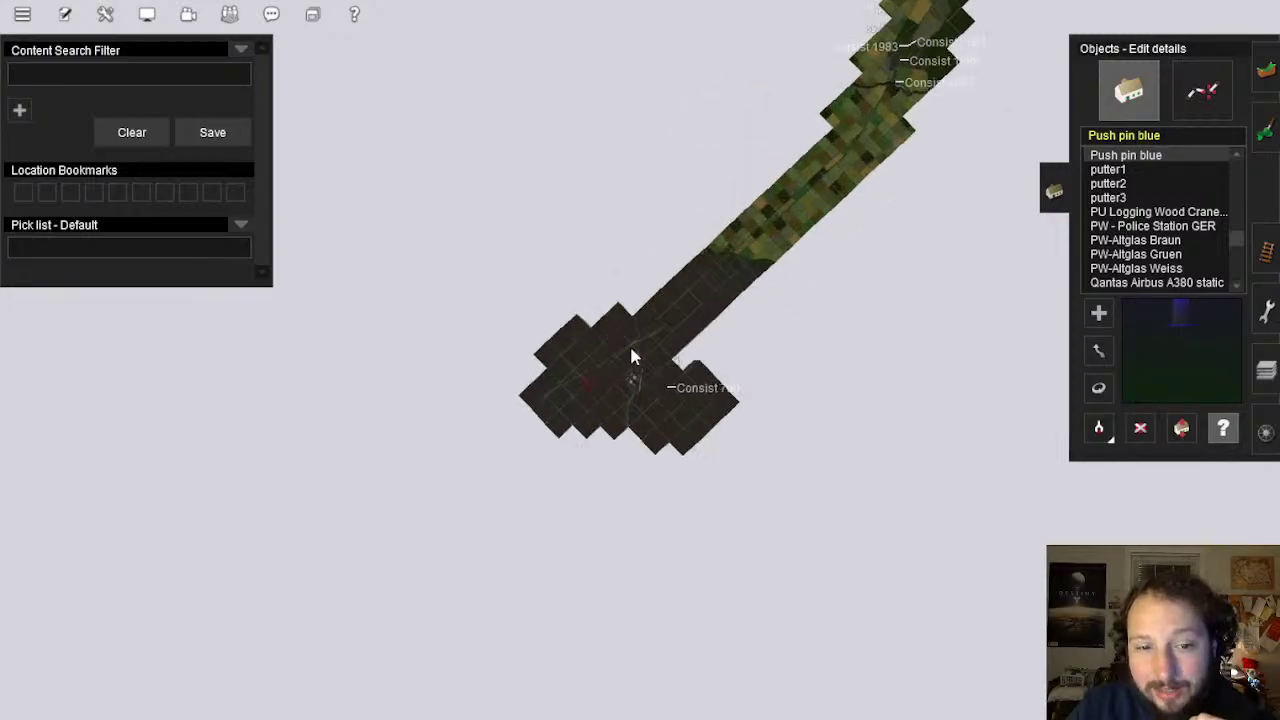
pyautogui.scroll(5, 631, 350)
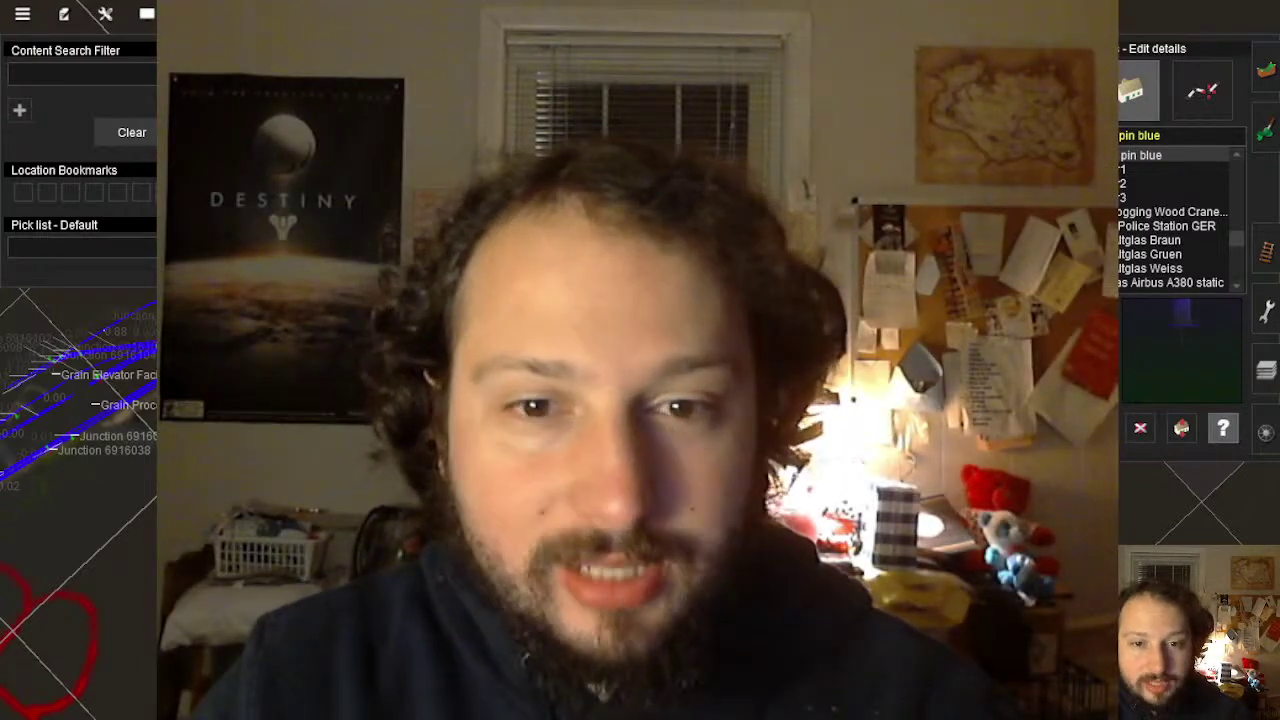
# Switch to paint.net and examine the Tolbrynd Superimposed 2022-05-27 map from Bellington to the Skyline and Macon area
pyautogui.hotkey('alt', 'Tab')
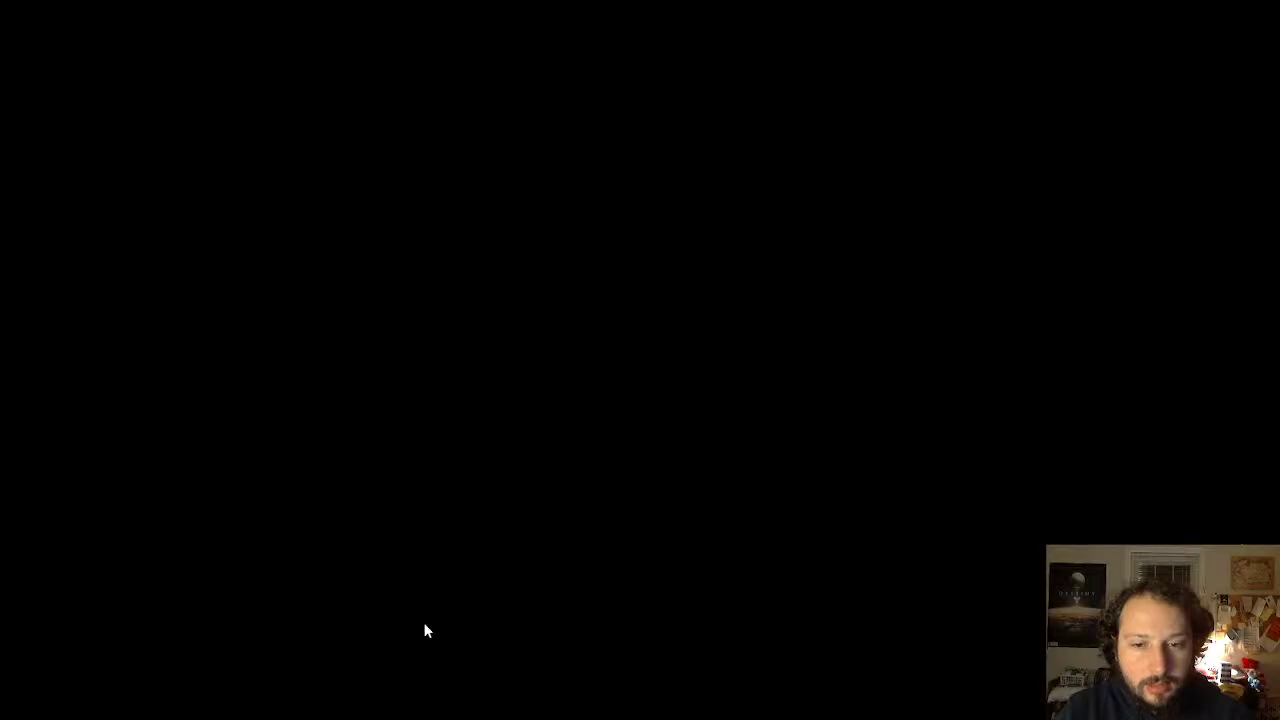
pyautogui.click(525, 704)
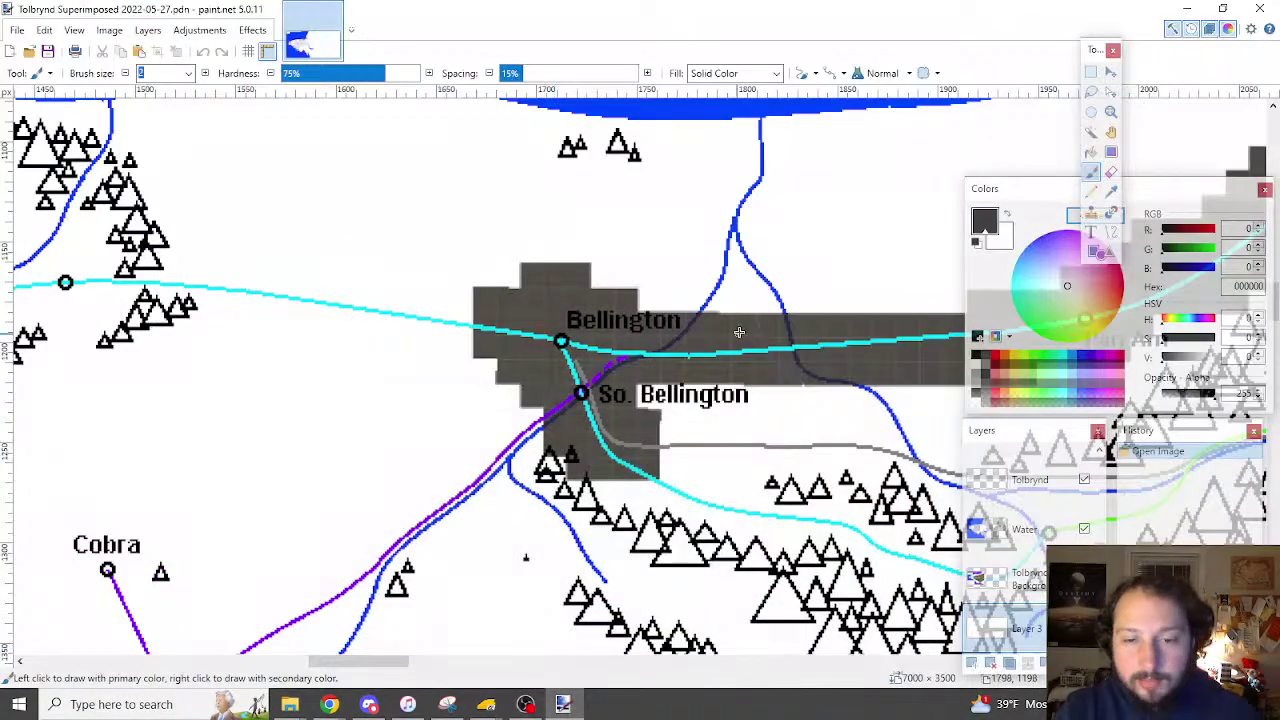
pyautogui.keyDown('ctrl'); pyautogui.scroll(-6, 571, 418); pyautogui.keyUp('ctrl')
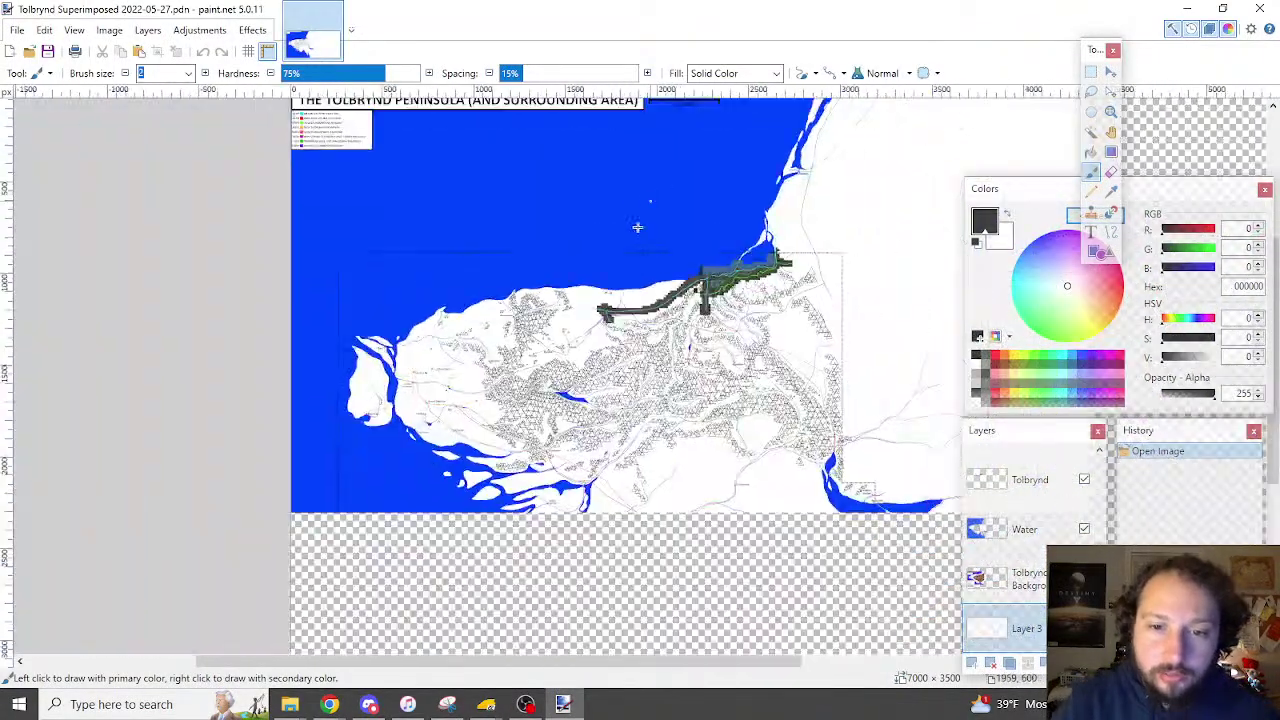
pyautogui.keyDown('ctrl'); pyautogui.scroll(1, 715, 261); pyautogui.keyUp('ctrl')
pyautogui.keyDown('ctrl'); pyautogui.scroll(-1, 722, 265); pyautogui.keyUp('ctrl')
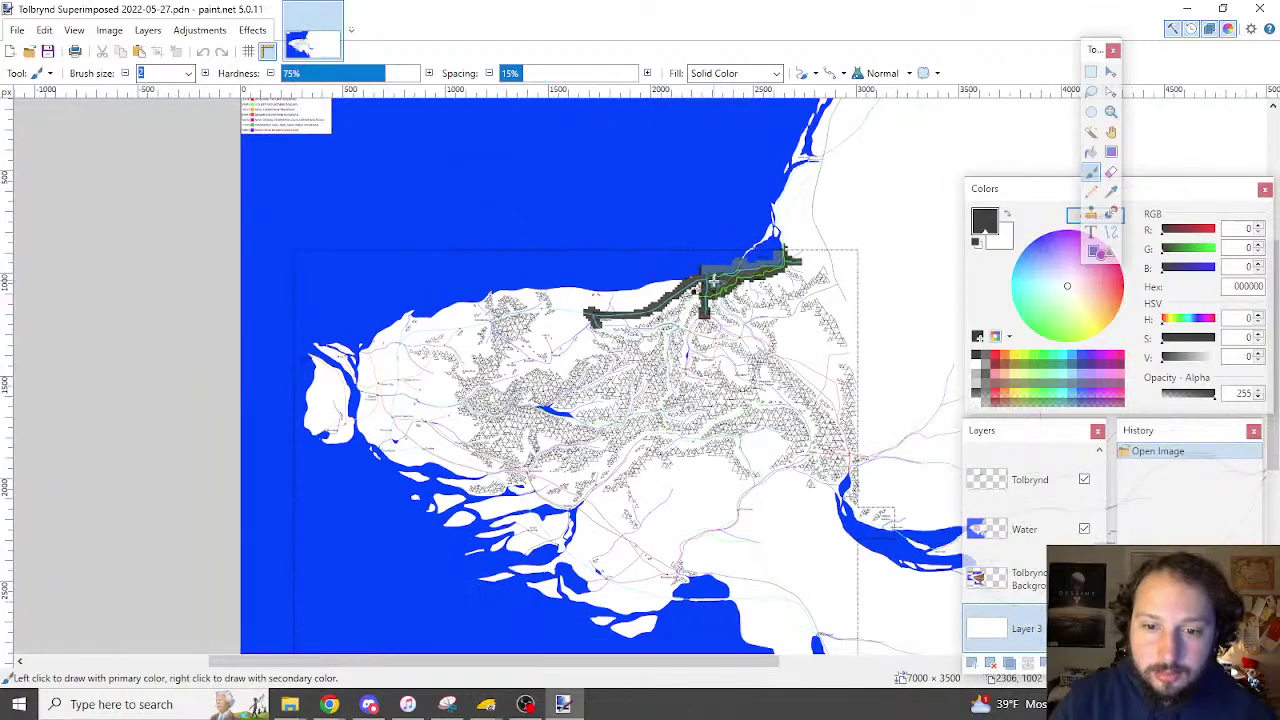
pyautogui.keyDown('ctrl'); pyautogui.scroll(5, 869, 487); pyautogui.keyUp('ctrl')
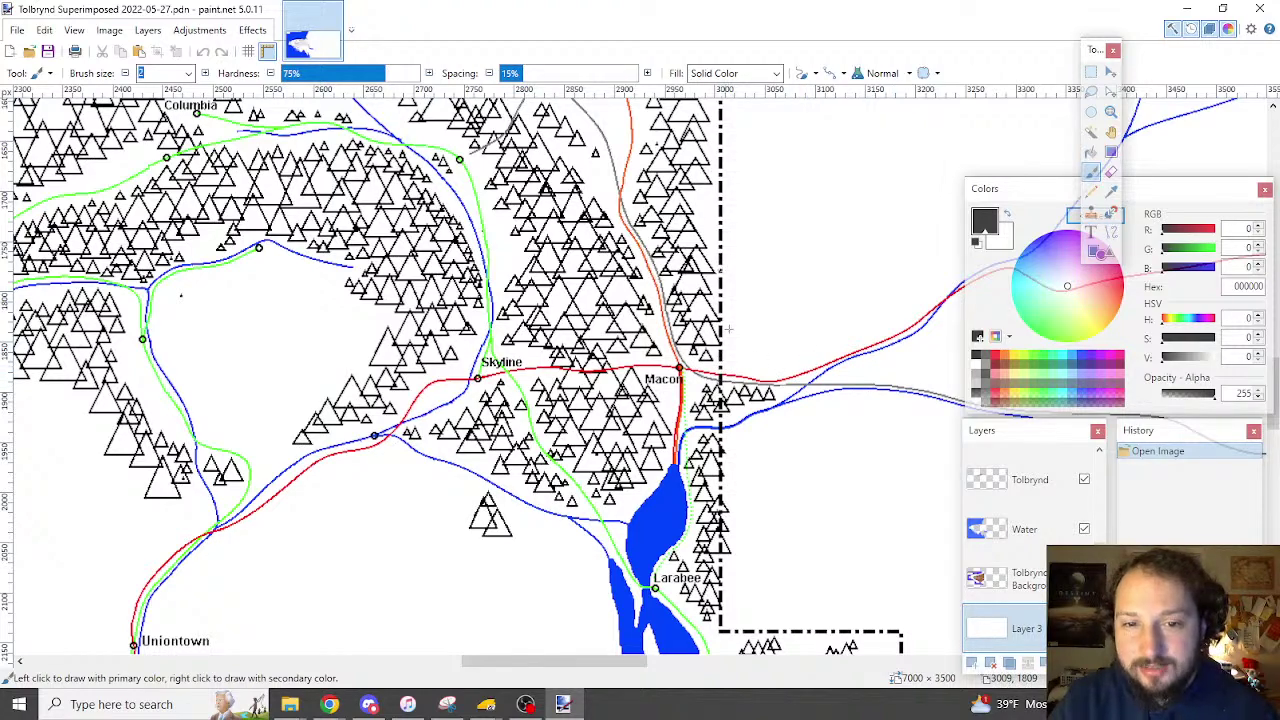
# Examine the planned rail lines and waterways running east from Larabee past Hull Point and Baker Junction to Fort Triss
pyautogui.scroll(-3, 660, 241)
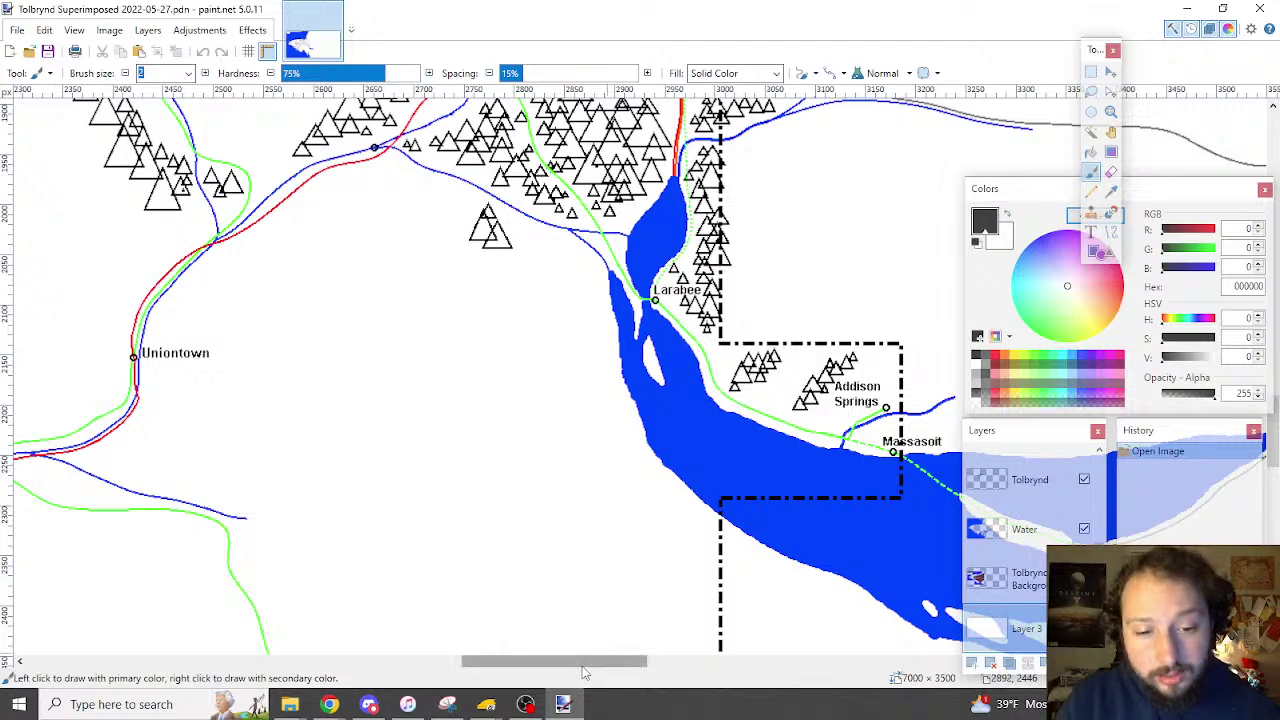
pyautogui.moveTo(585, 661); pyautogui.dragTo(733, 661)
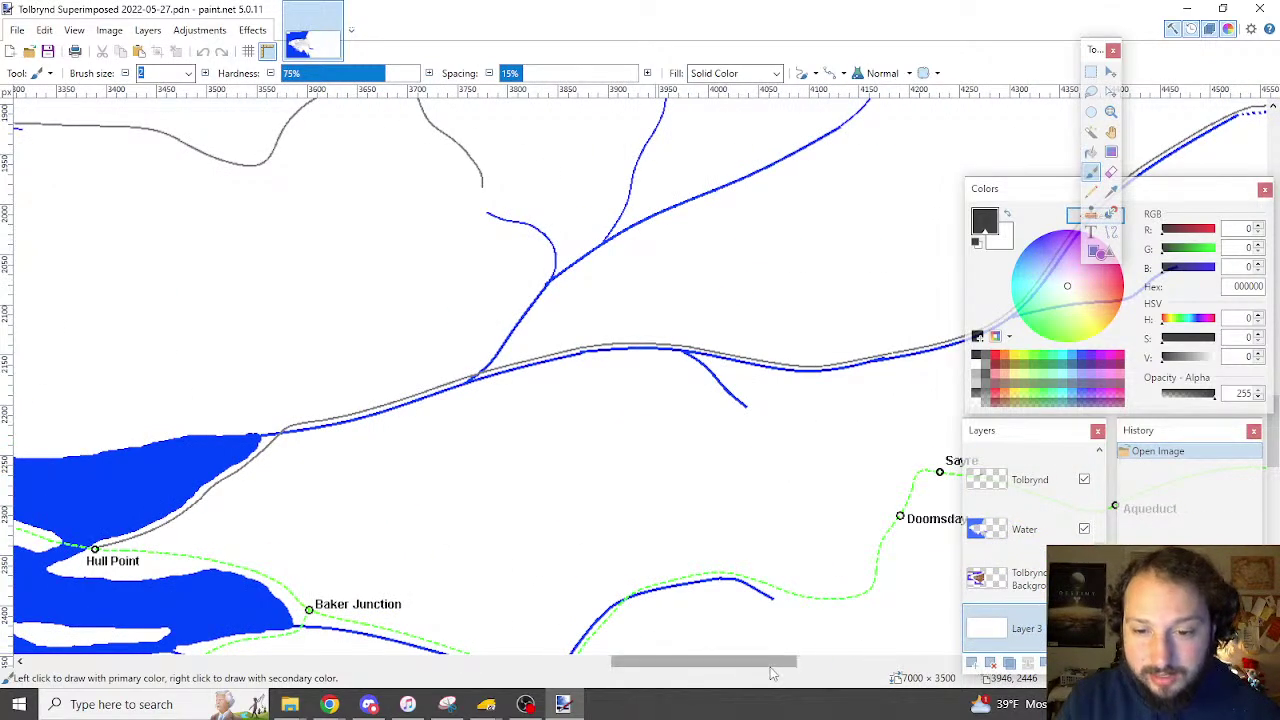
pyautogui.moveTo(783, 661); pyautogui.dragTo(950, 664)
pyautogui.hotkey('ctrl', '-')
pyautogui.hotkey('ctrl', '-')
pyautogui.keyDown('ctrl'); pyautogui.scroll(3, 940, 370); pyautogui.keyUp('ctrl')
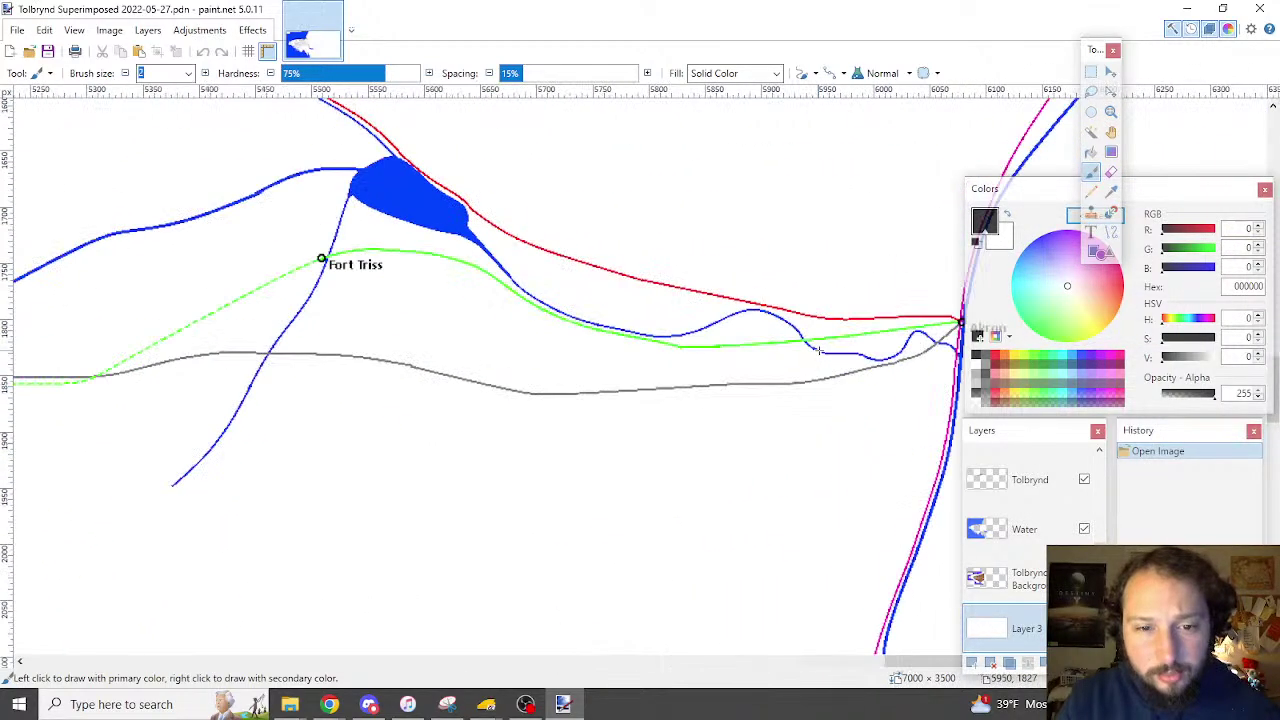
pyautogui.keyDown('ctrl'); pyautogui.scroll(-6, 848, 365); pyautogui.keyUp('ctrl')
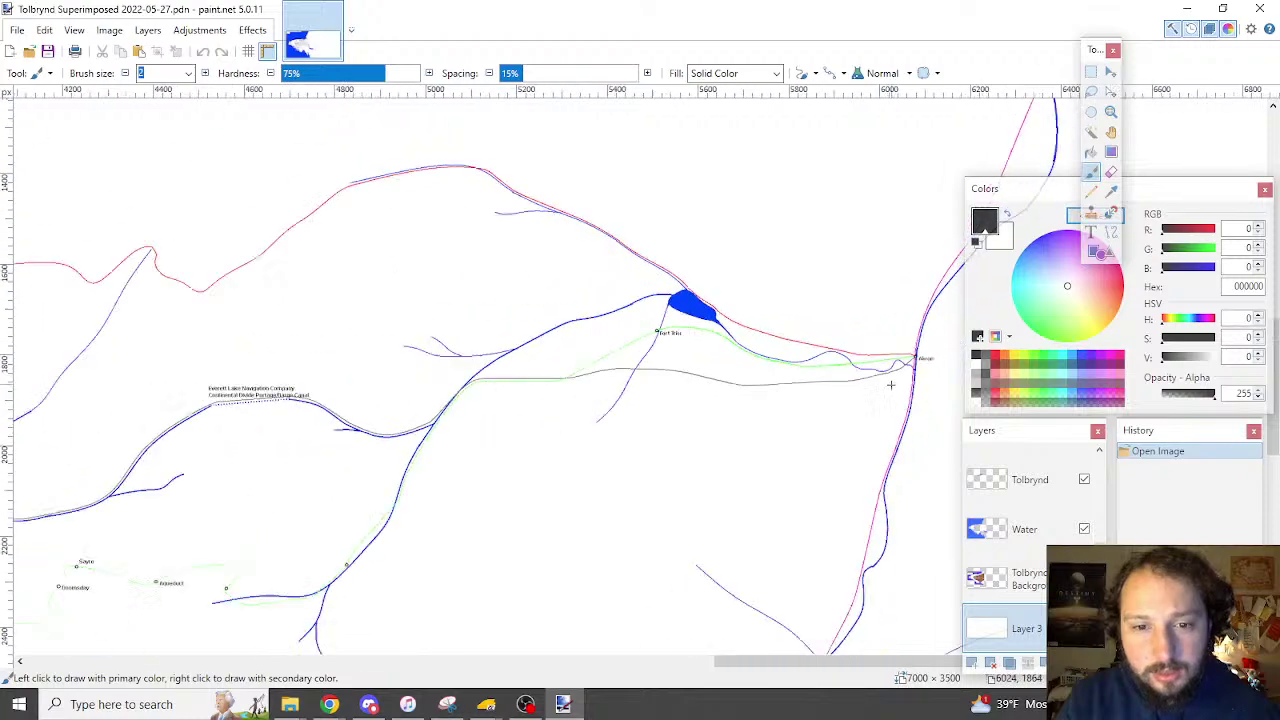
pyautogui.keyDown('ctrl'); pyautogui.scroll(-2, 891, 384); pyautogui.keyUp('ctrl')
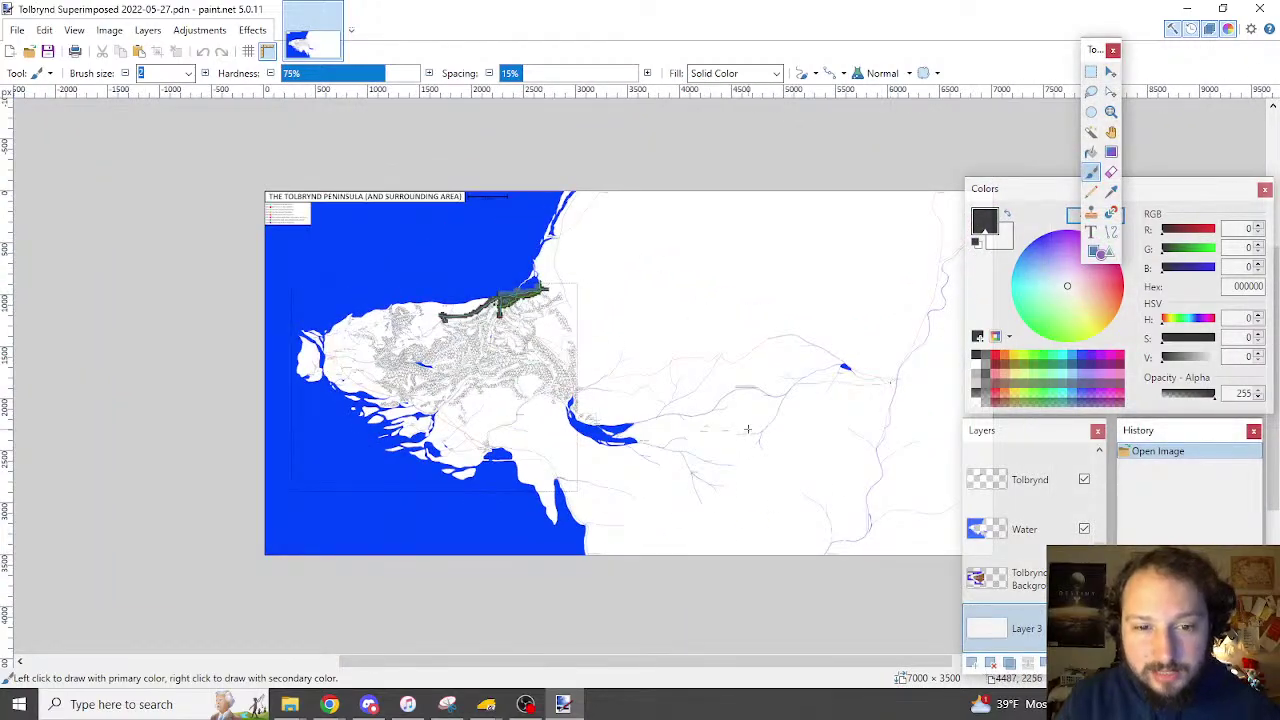
# Examine the southern coastal lines around Wautobek, including the continuation marked To New Demag
pyautogui.keyDown('ctrl'); pyautogui.scroll(2, 527, 443); pyautogui.keyUp('ctrl')
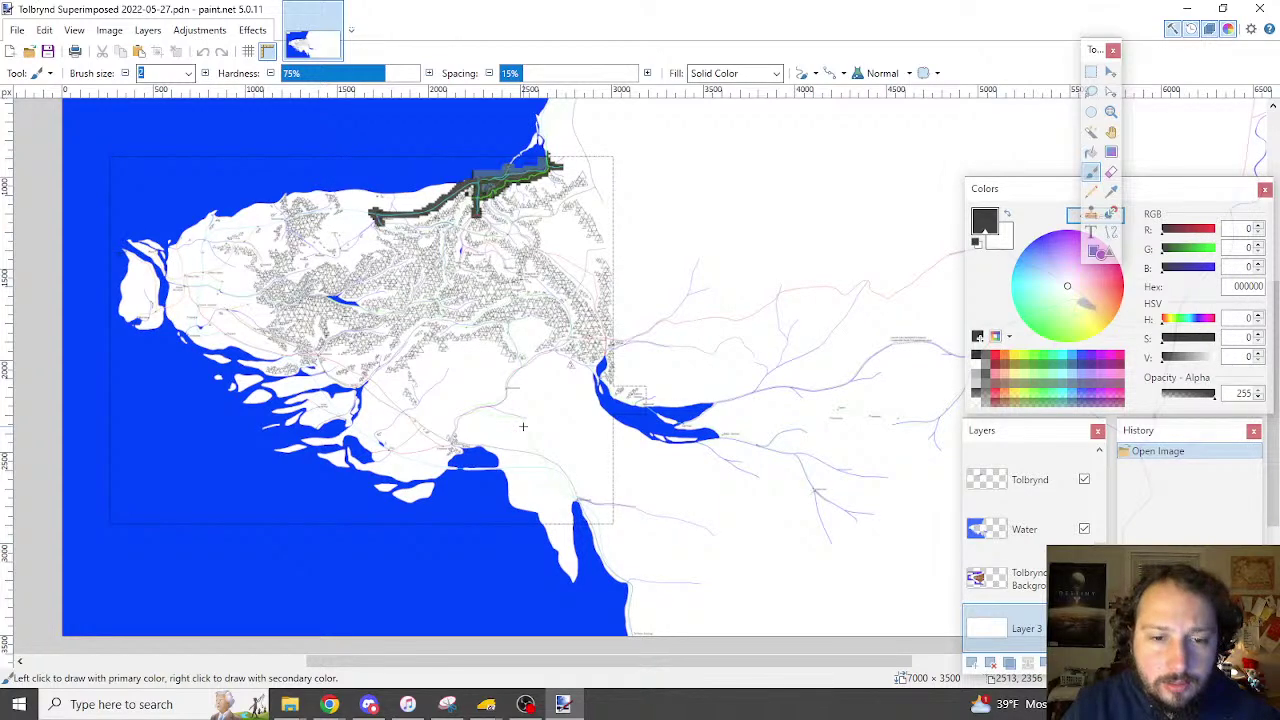
pyautogui.keyDown('ctrl'); pyautogui.scroll(5, 522, 426); pyautogui.keyUp('ctrl')
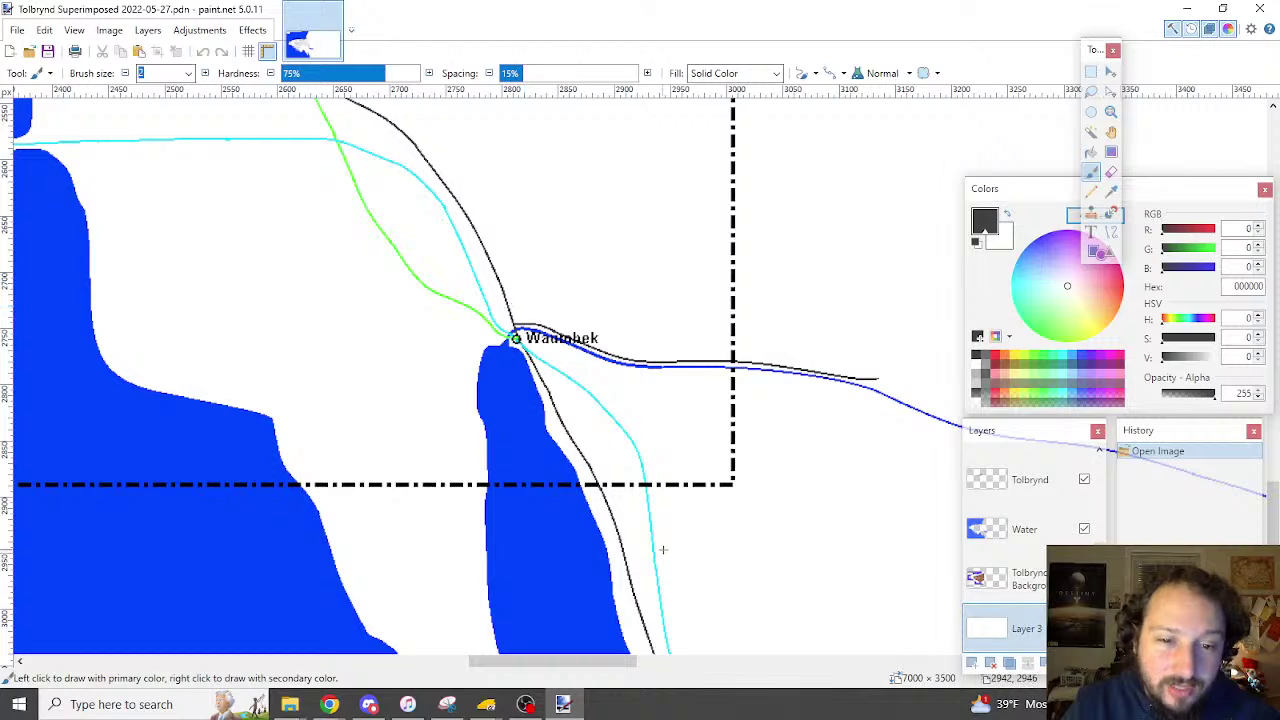
pyautogui.keyDown('ctrl'); pyautogui.scroll(-2, 508, 388); pyautogui.keyUp('ctrl')
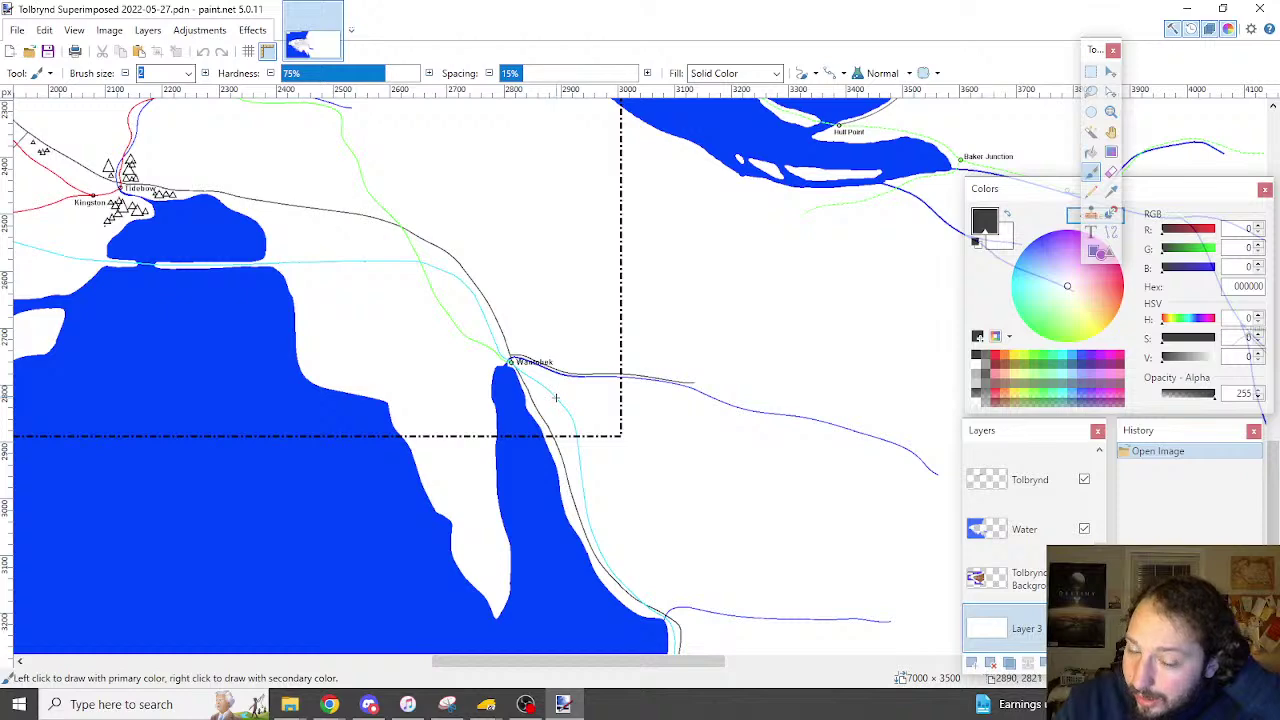
pyautogui.scroll(-4, 556, 399)
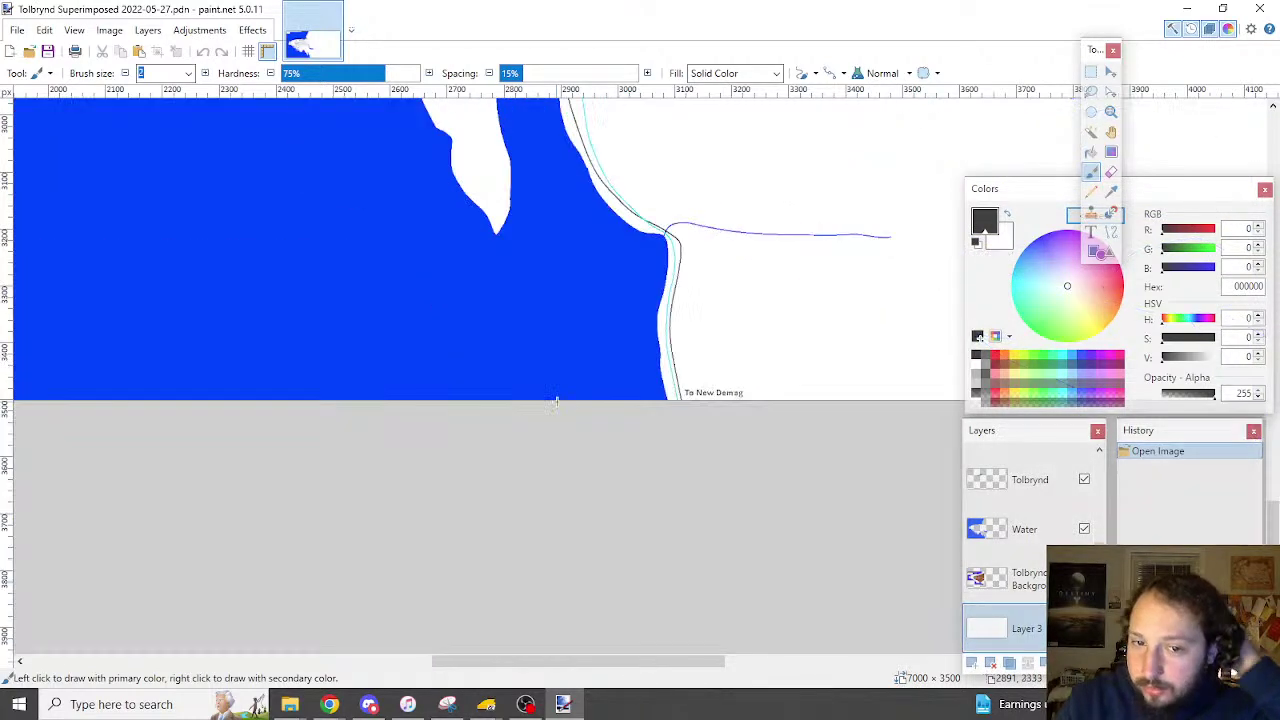
pyautogui.scroll(2, 706, 384)
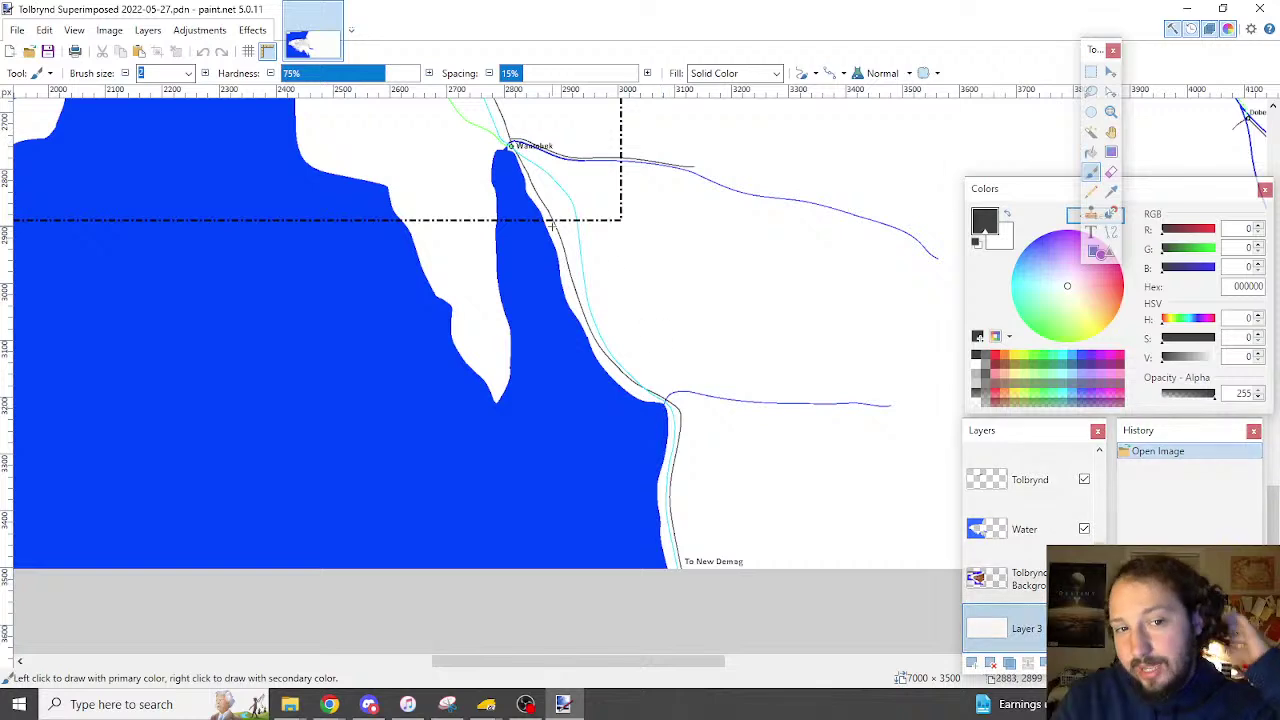
pyautogui.scroll(1, 551, 227)
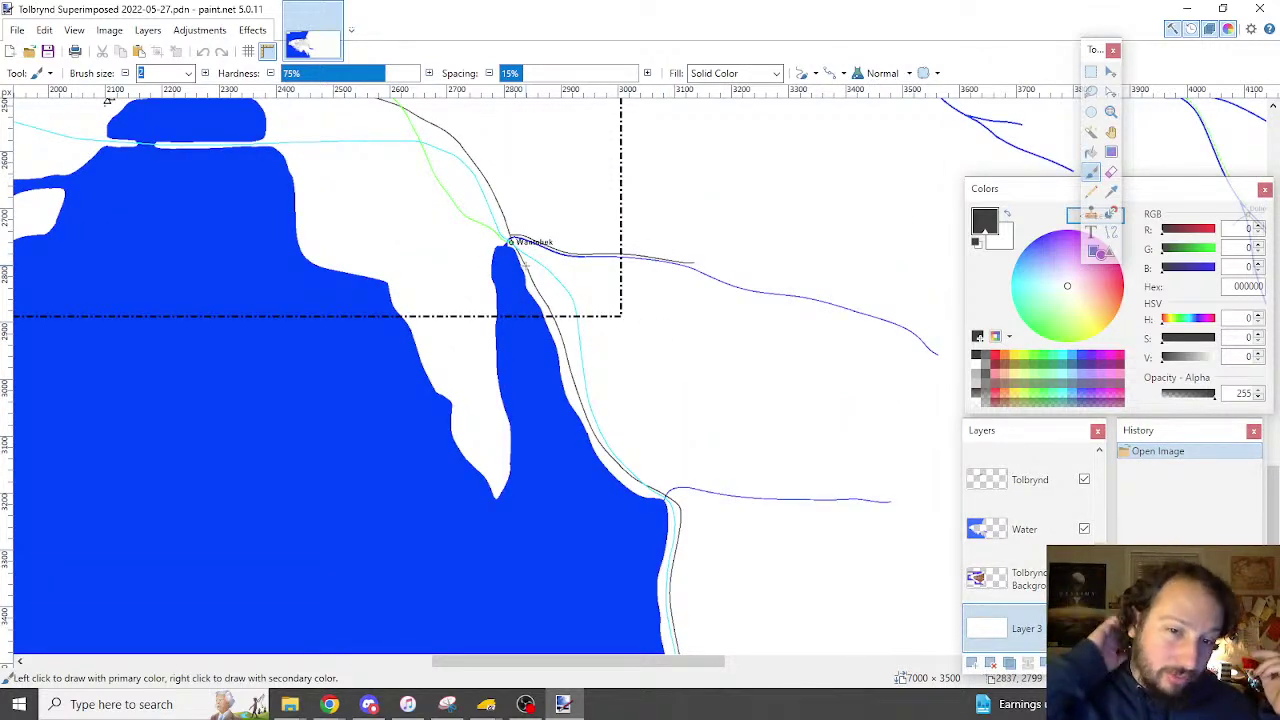
pyautogui.scroll(3, 526, 266)
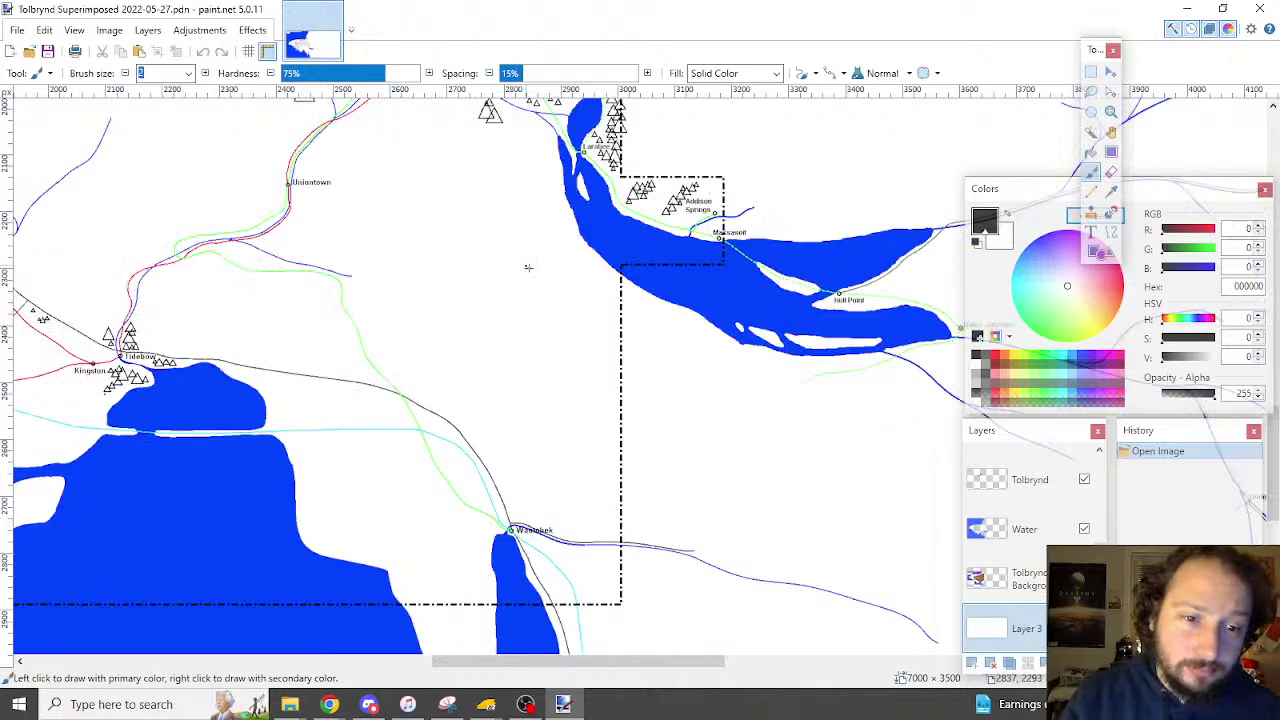
# Examine the peninsula's eastern boundary on the map northward from Wautobek past Macon to Jefferson
pyautogui.moveTo(583, 670); pyautogui.dragTo(594, 641)
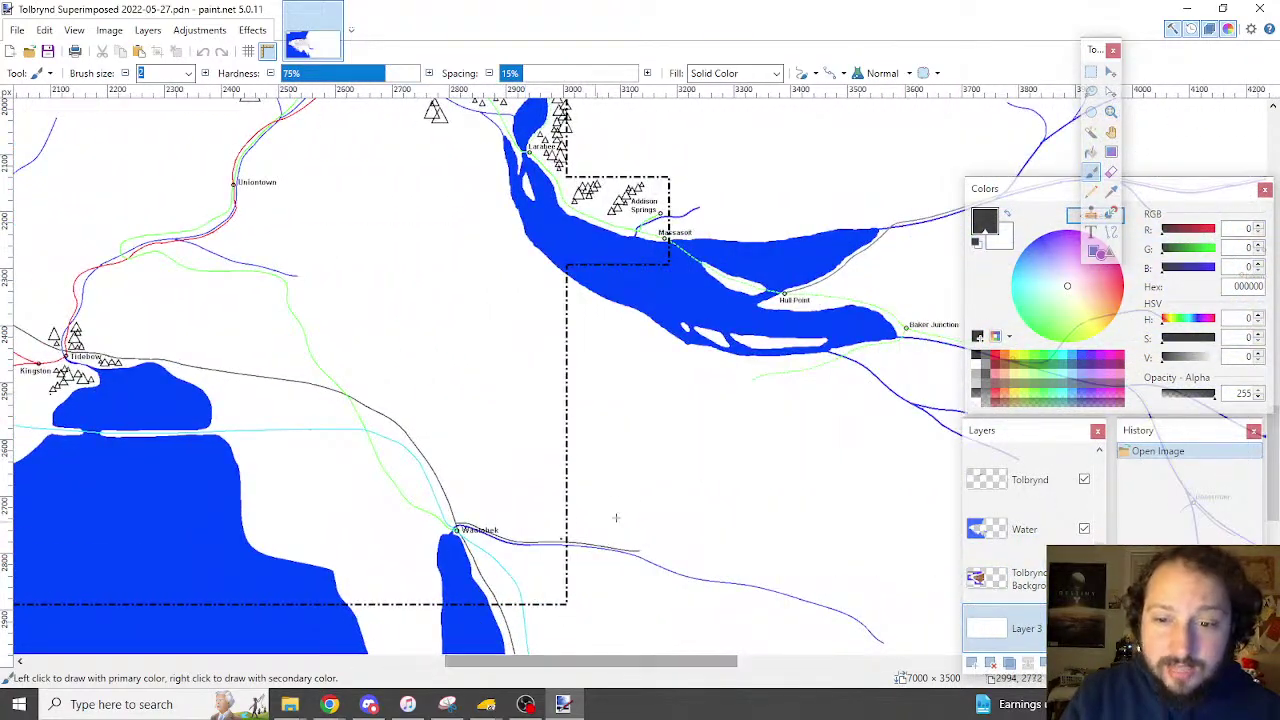
pyautogui.scroll(3, 714, 308)
pyautogui.scroll(-4, 558, 400)
pyautogui.scroll(11, 514, 387)
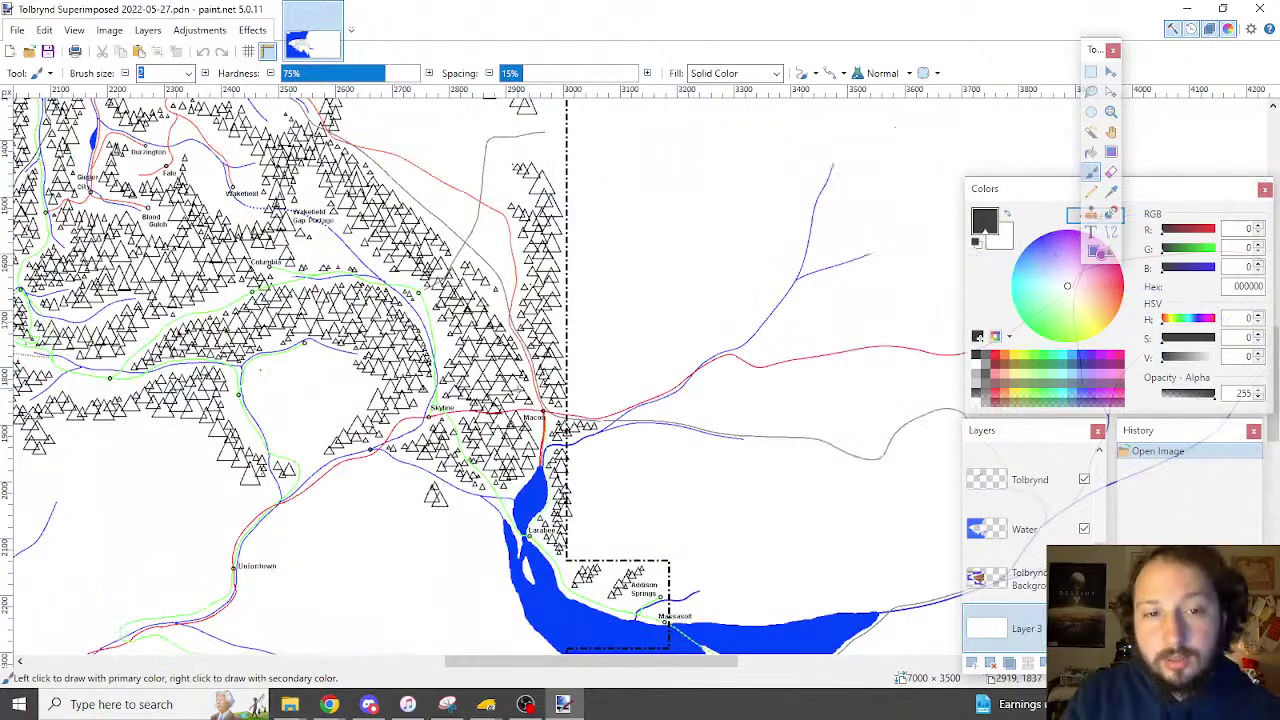
pyautogui.keyDown('ctrl'); pyautogui.scroll(5, 396, 513); pyautogui.keyUp('ctrl')
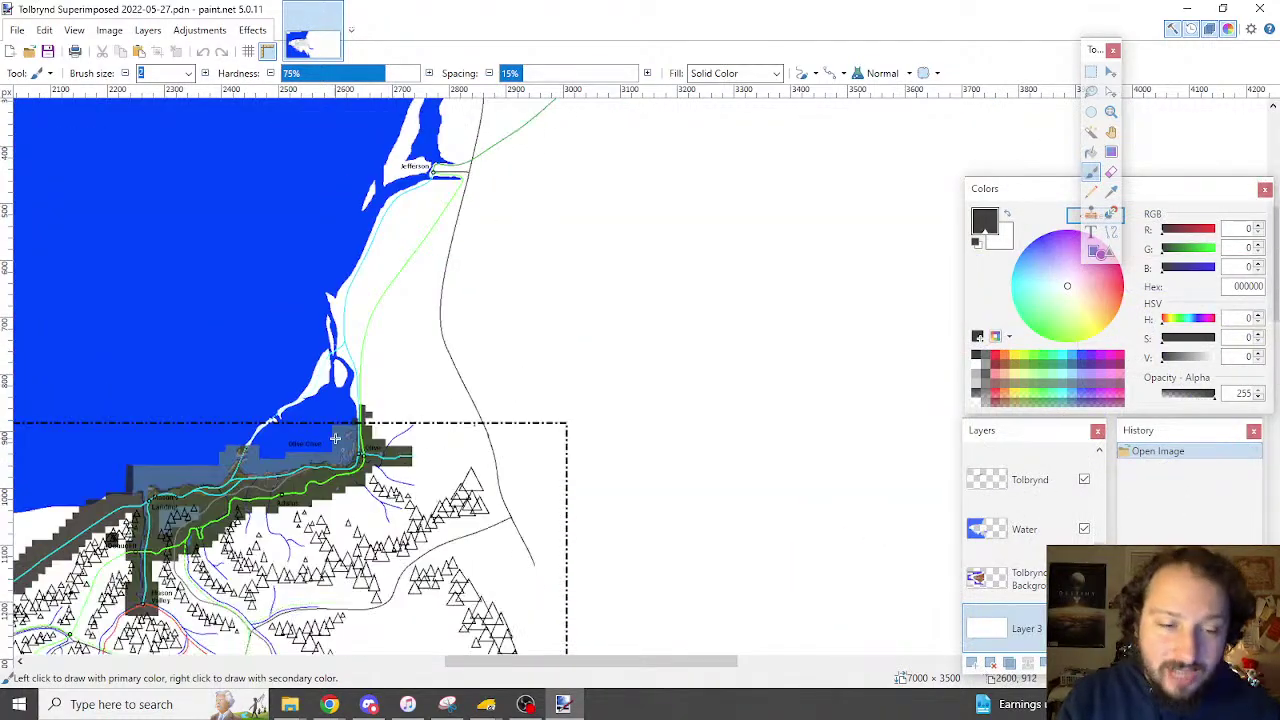
# Examine the planned lines running north from Olive and Olive Cove through Jefferson to the map's upper edge
pyautogui.keyDown('ctrl'); pyautogui.scroll(-1, 652, 456); pyautogui.keyUp('ctrl')
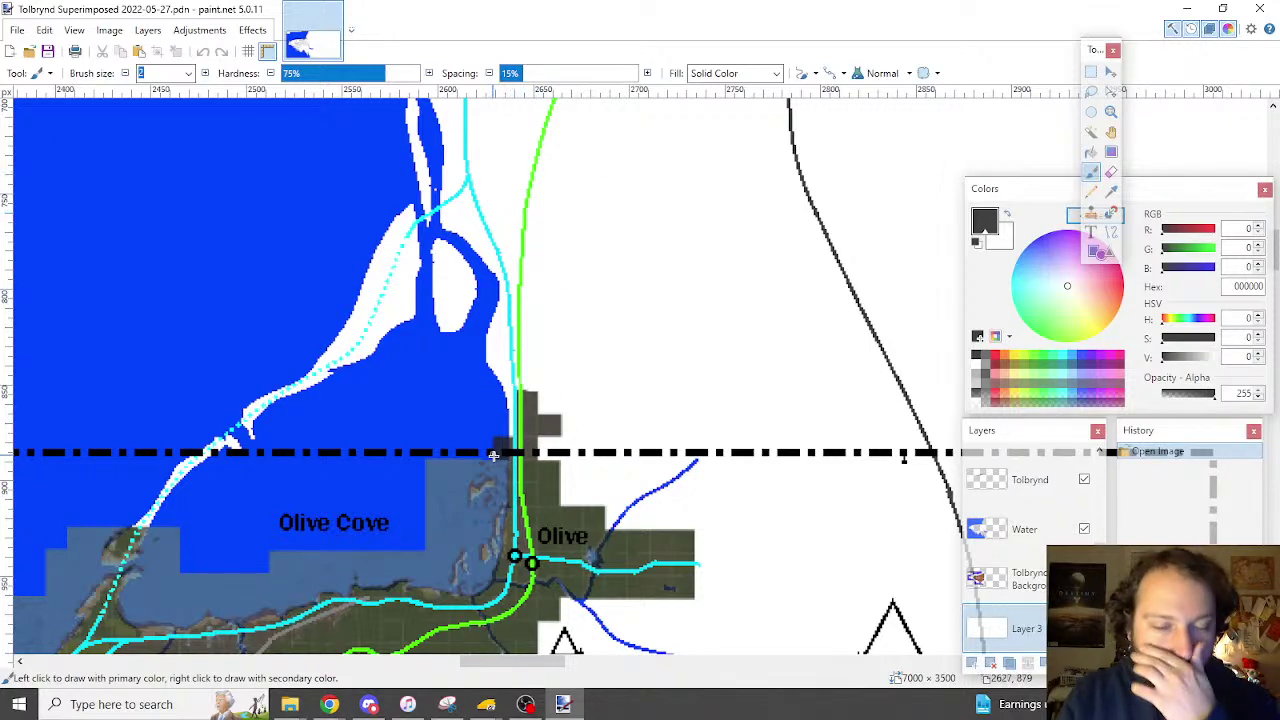
pyautogui.keyDown('ctrl'); pyautogui.scroll(1, 585, 272); pyautogui.keyUp('ctrl')
pyautogui.keyDown('ctrl'); pyautogui.scroll(-2, 585, 283); pyautogui.keyUp('ctrl')
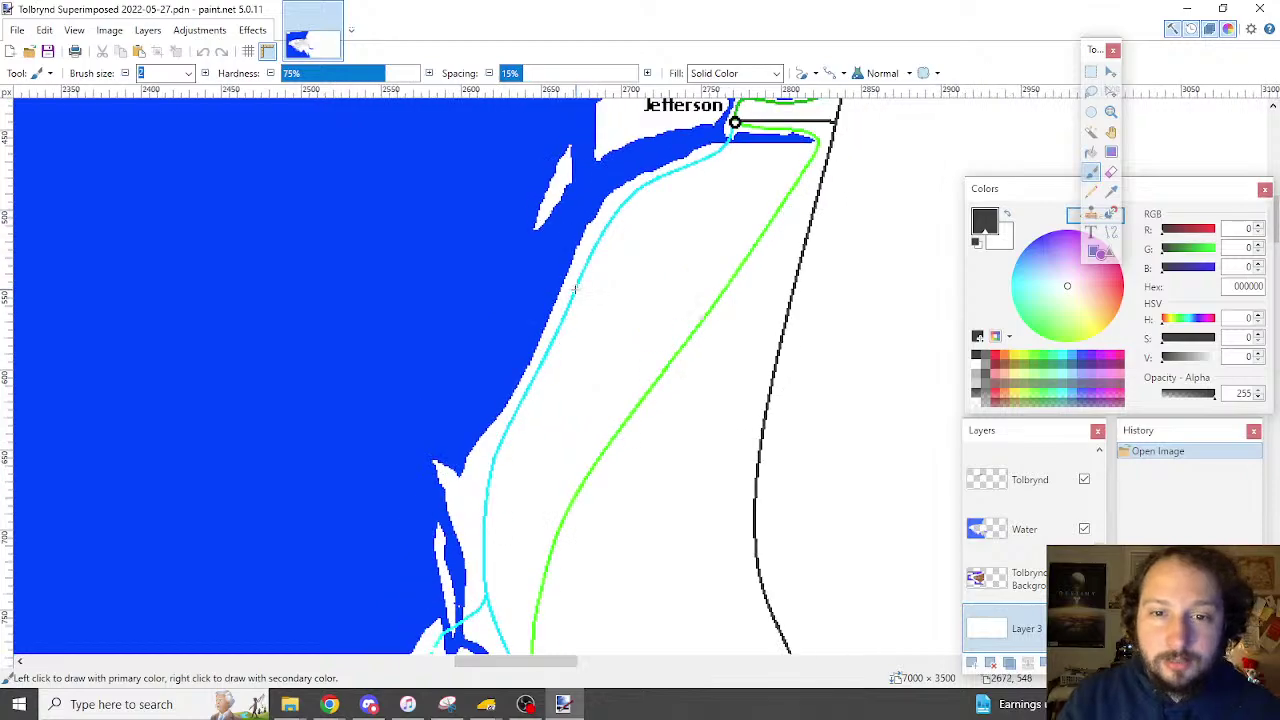
pyautogui.keyDown('ctrl'); pyautogui.scroll(-1, 330, 313); pyautogui.keyUp('ctrl')
pyautogui.keyDown('ctrl'); pyautogui.scroll(-1, 549, 189); pyautogui.keyUp('ctrl')
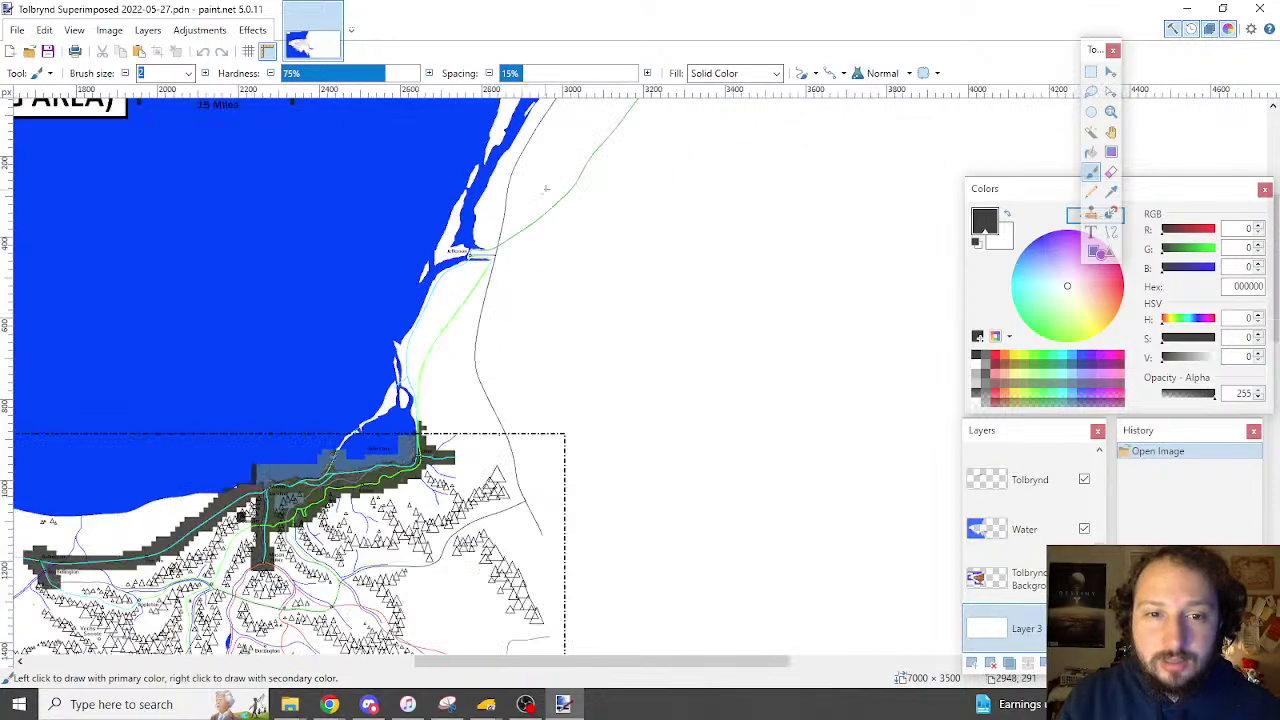
pyautogui.keyDown('ctrl'); pyautogui.scroll(1, 549, 189); pyautogui.keyUp('ctrl')
pyautogui.keyDown('ctrl'); pyautogui.scroll(-2, 560, 409); pyautogui.keyUp('ctrl')
pyautogui.keyDown('ctrl'); pyautogui.scroll(1, 645, 210); pyautogui.keyUp('ctrl')
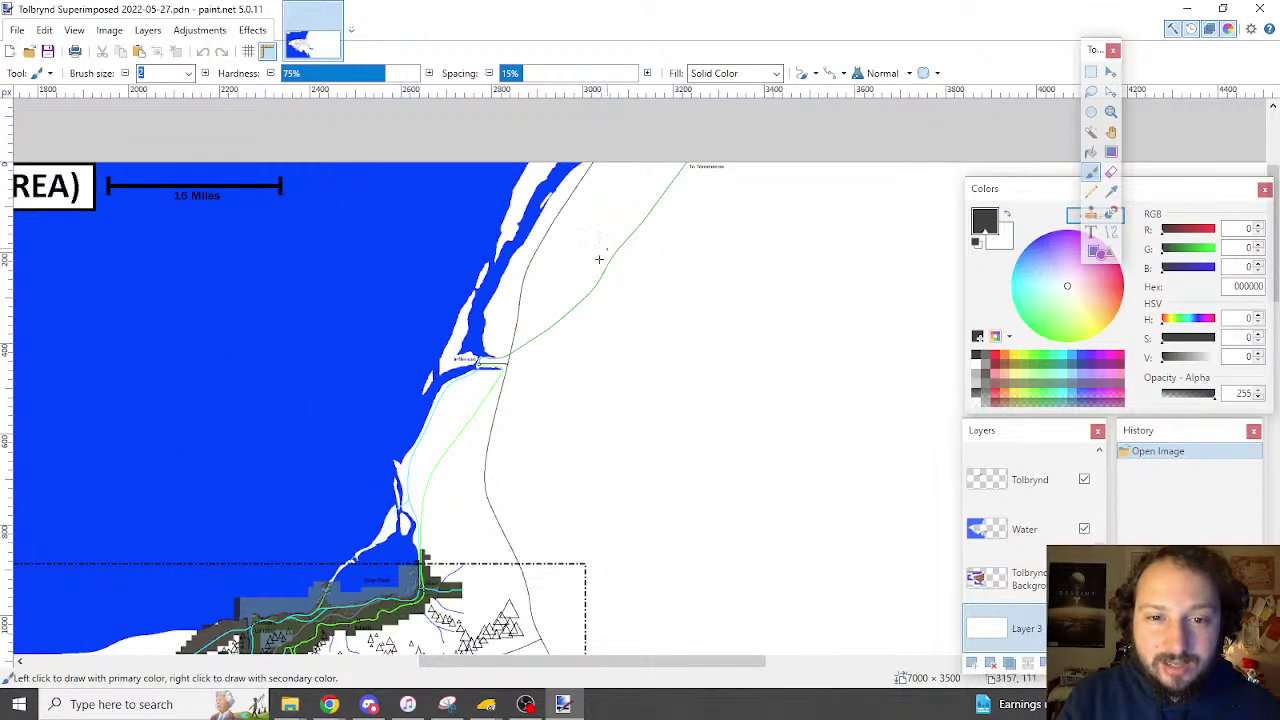
pyautogui.keyDown('ctrl'); pyautogui.scroll(1, 483, 347); pyautogui.keyUp('ctrl')
pyautogui.keyDown('ctrl'); pyautogui.scroll(-2, 488, 360); pyautogui.keyUp('ctrl')
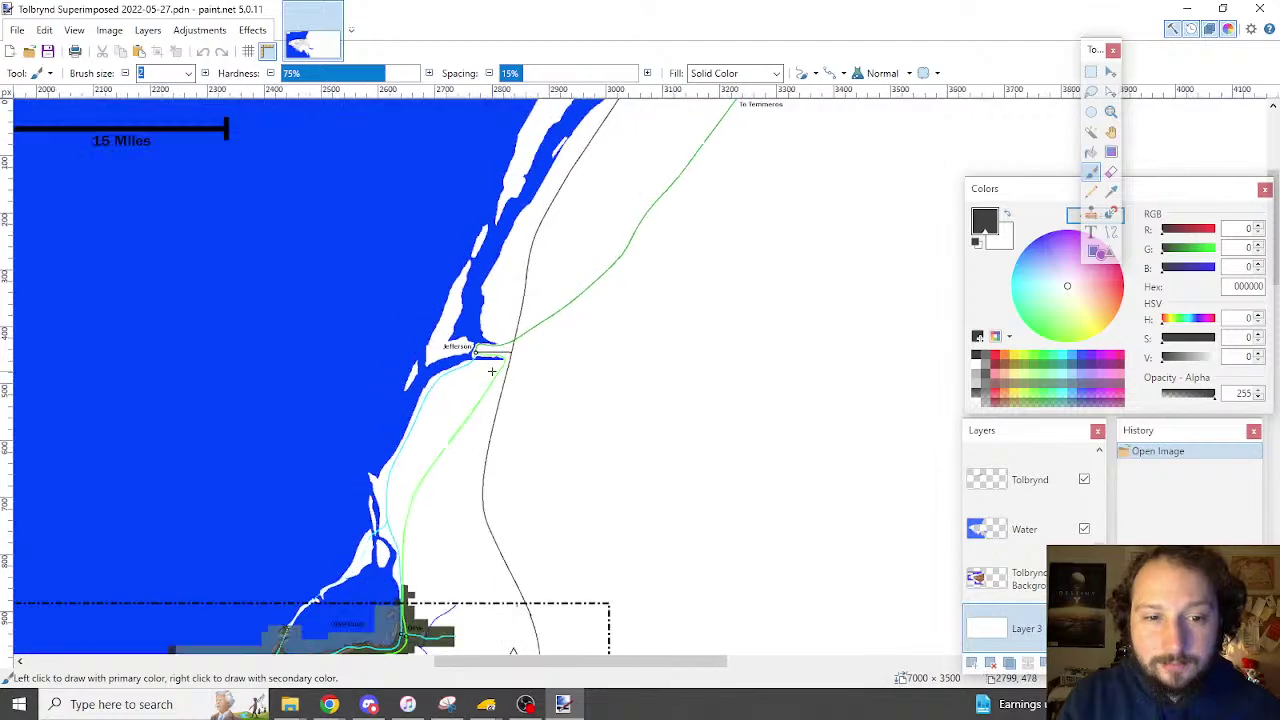
# Examine the peninsula's eastern side from Olive south to the Wautobek area and back up to Jefferson
pyautogui.scroll(-6, 519, 340)
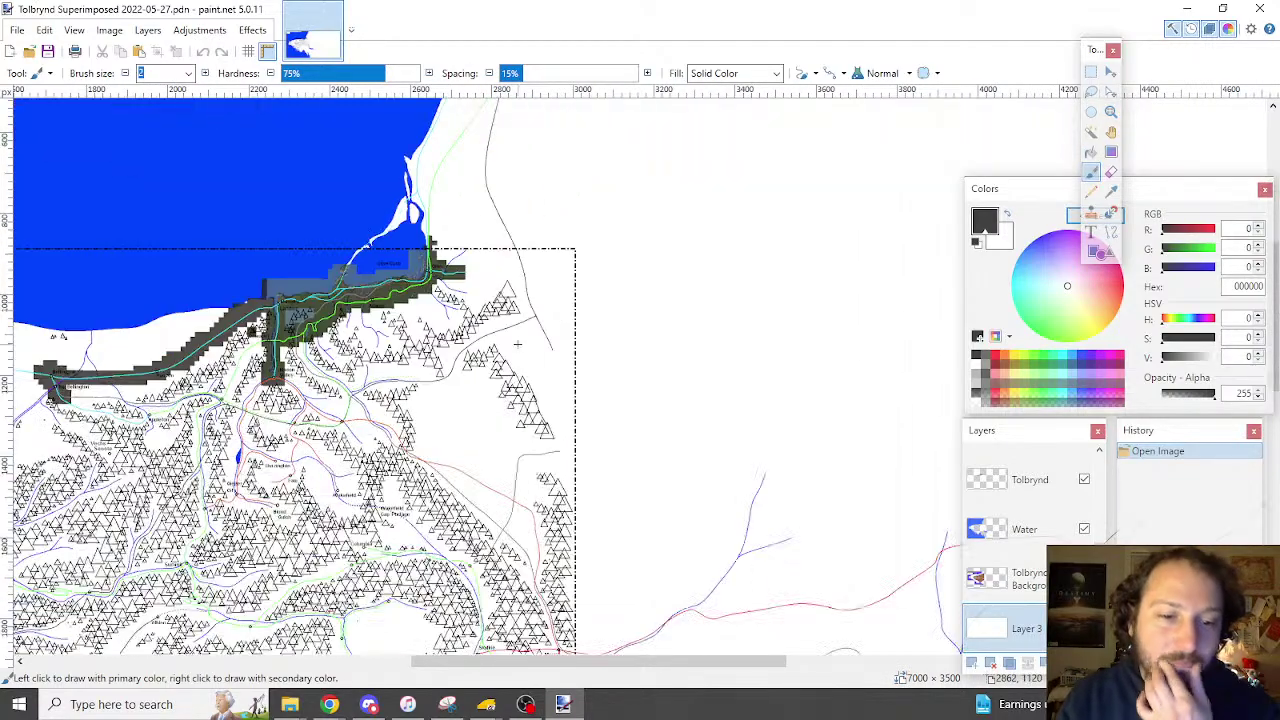
pyautogui.scroll(-3, 517, 343)
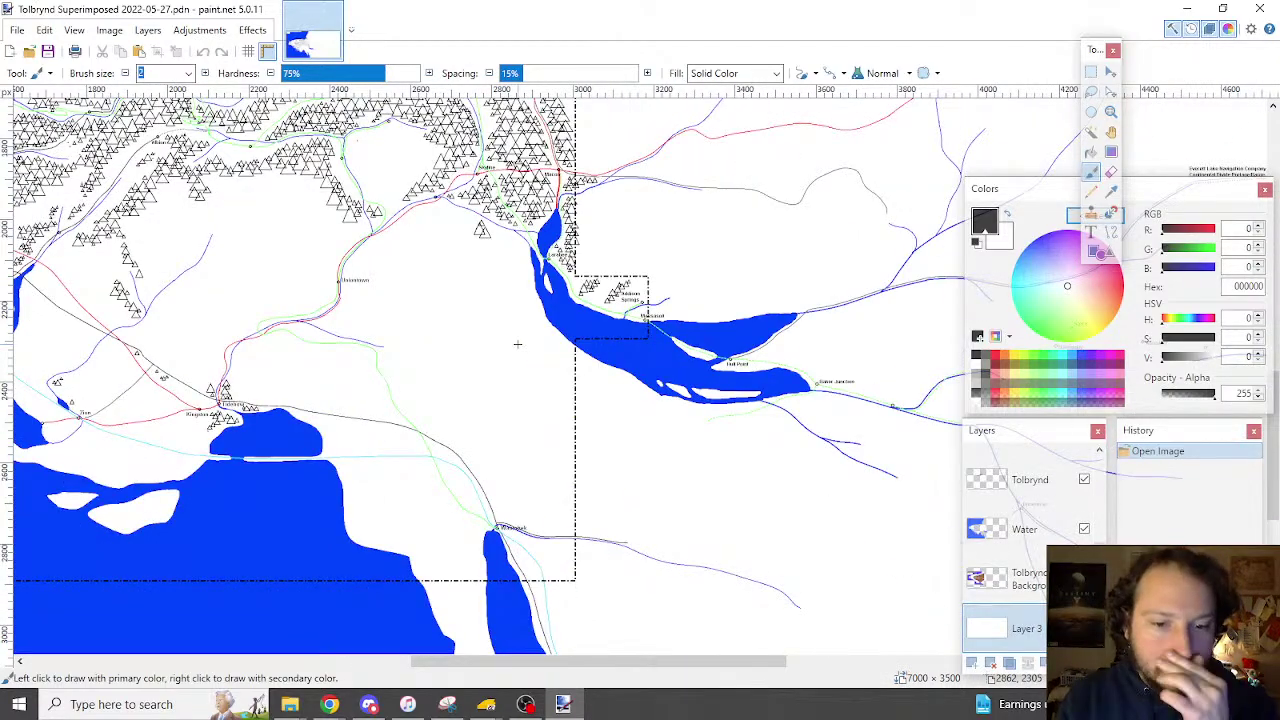
pyautogui.scroll(10, 517, 343)
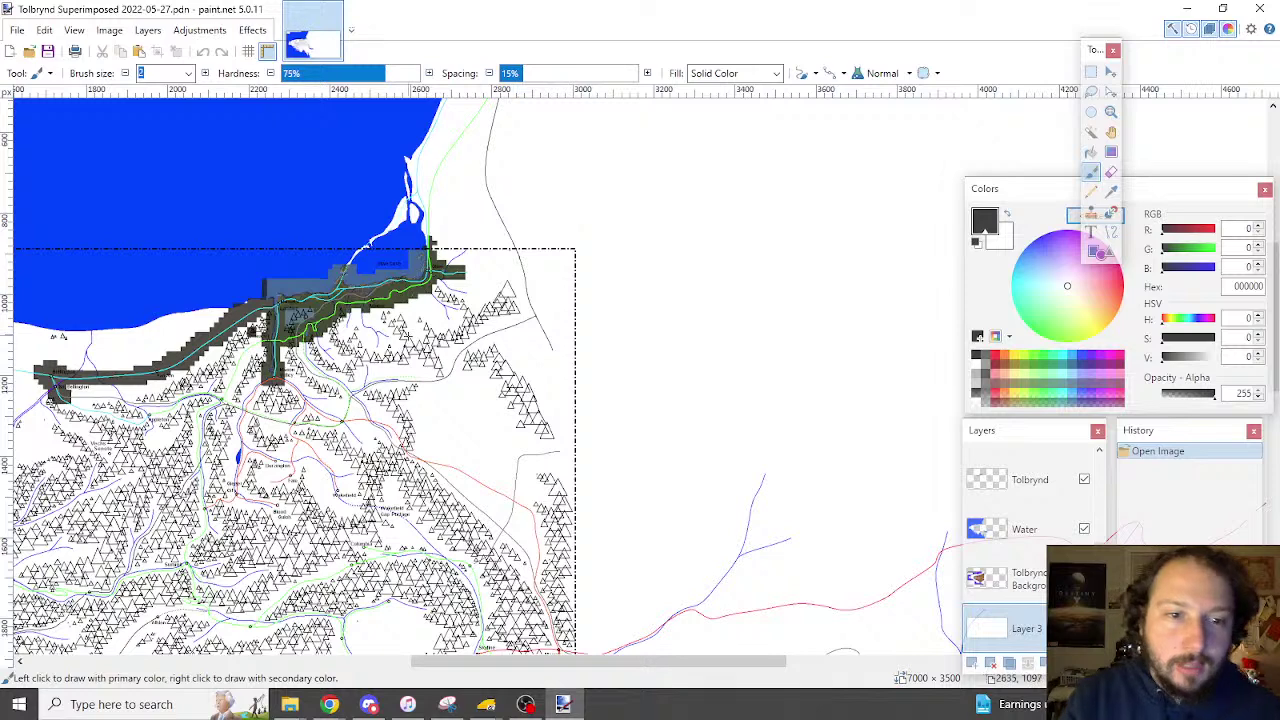
pyautogui.scroll(3, 481, 228)
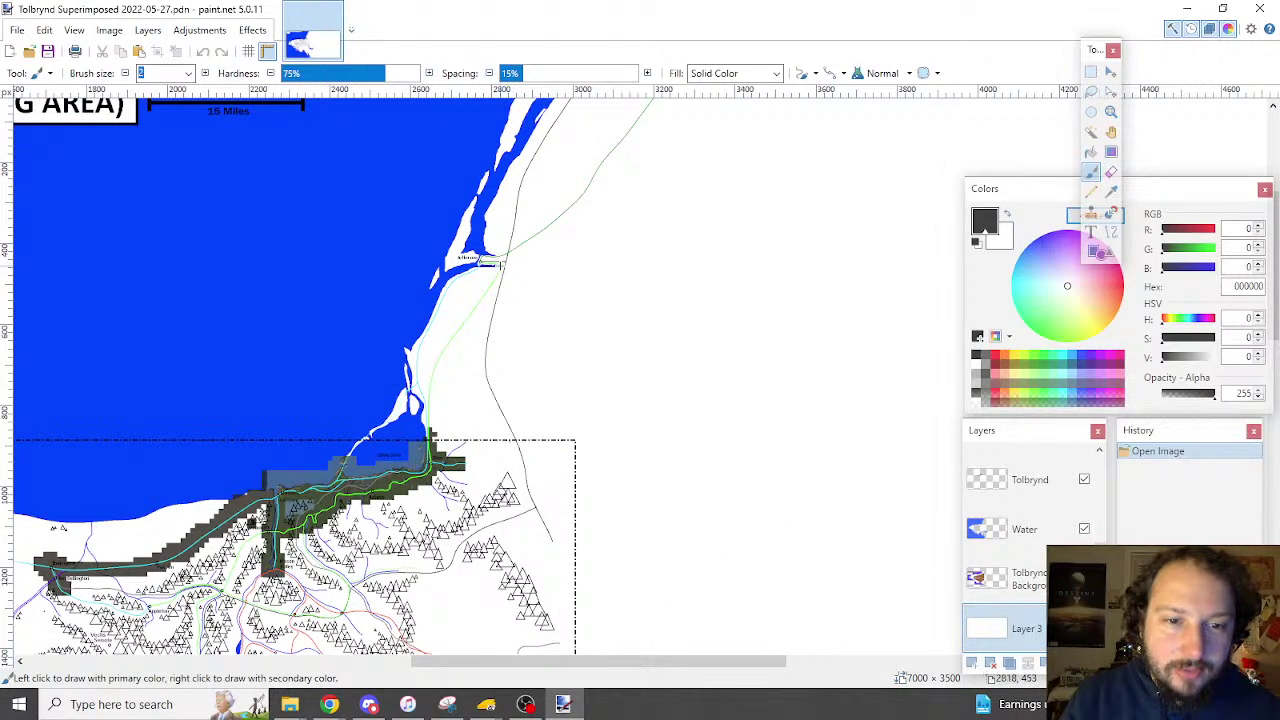
pyautogui.keyDown('ctrl'); pyautogui.scroll(2, 500, 265); pyautogui.keyUp('ctrl')
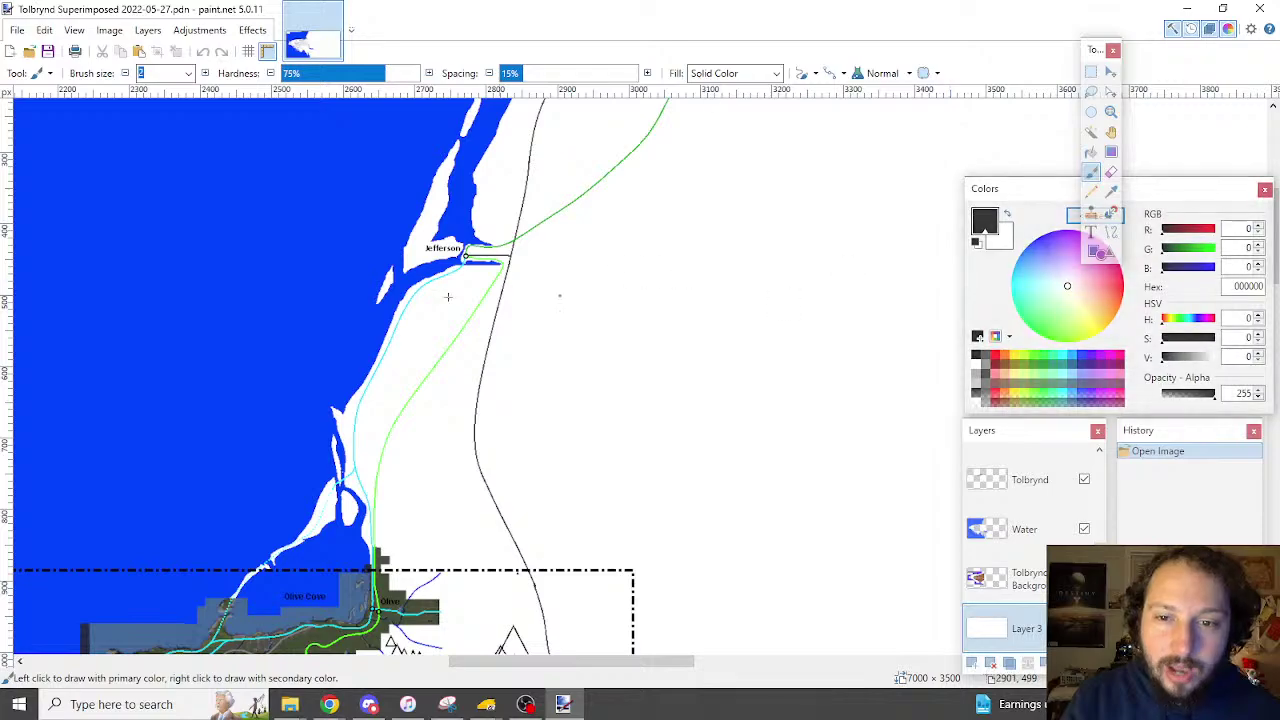
# Examine the mainland east of the peninsula and compare its extent with the built section along the northern coast
pyautogui.keyDown('ctrl'); pyautogui.scroll(-3, 560, 286); pyautogui.keyUp('ctrl')
pyautogui.keyDown('ctrl'); pyautogui.scroll(2, 880, 462); pyautogui.keyUp('ctrl')
pyautogui.keyDown('ctrl'); pyautogui.scroll(-2, 863, 466); pyautogui.keyUp('ctrl')
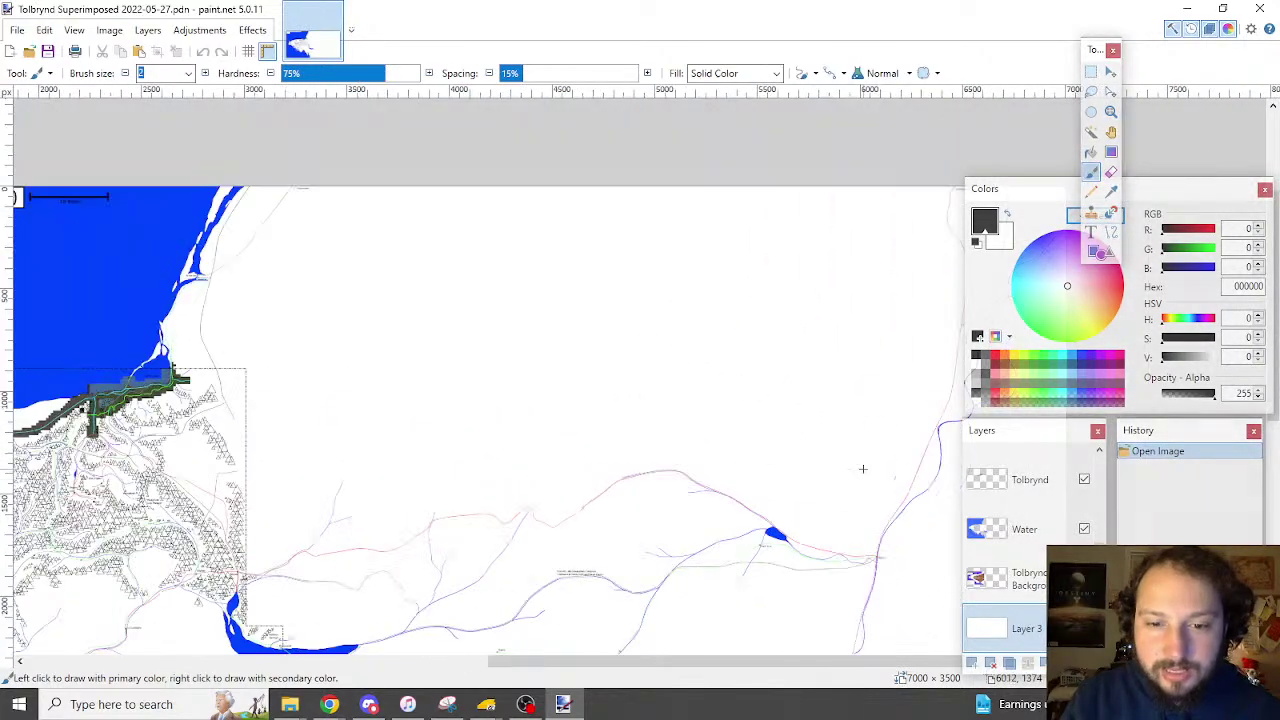
pyautogui.keyDown('ctrl'); pyautogui.scroll(-1, 653, 378); pyautogui.keyUp('ctrl')
pyautogui.keyDown('ctrl'); pyautogui.scroll(4, 652, 378); pyautogui.keyUp('ctrl')
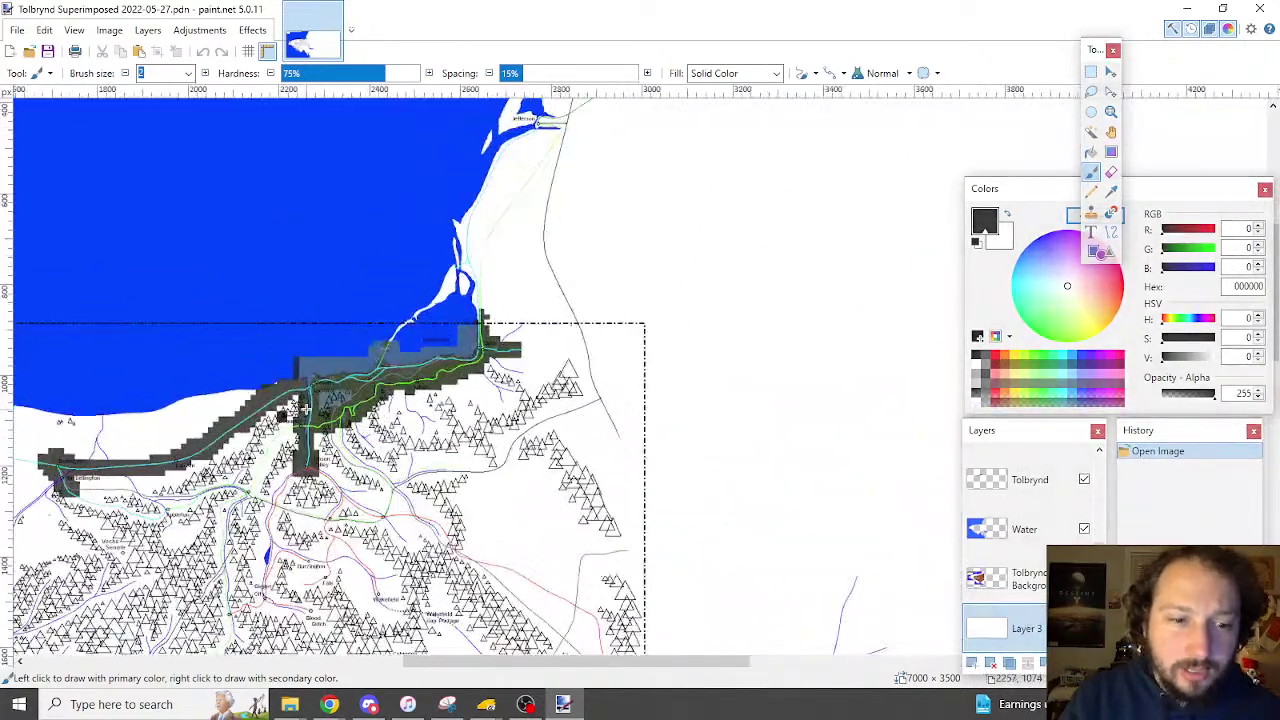
pyautogui.keyDown('ctrl'); pyautogui.scroll(-3, 618, 387); pyautogui.keyUp('ctrl')
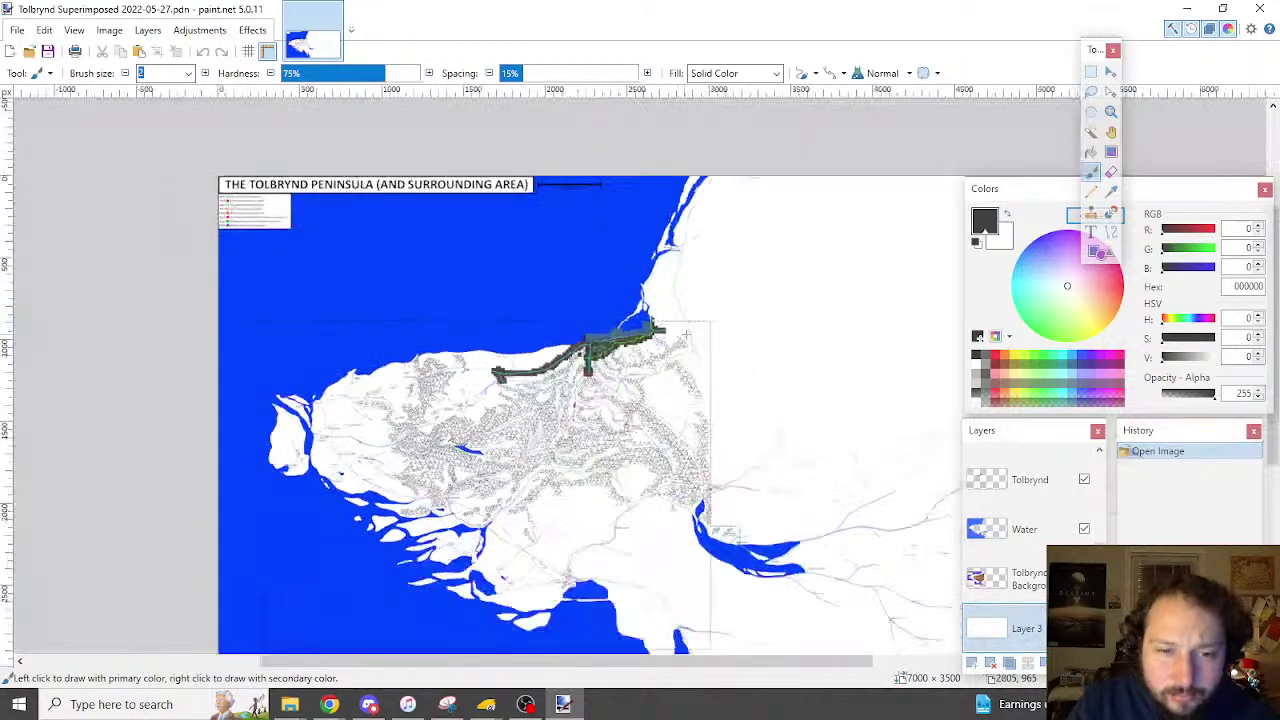
# Examine the western end around Meridian, Gilson City and Southport, and return to the Bellington to Olive section
pyautogui.keyDown('ctrl'); pyautogui.scroll(6, 276, 462); pyautogui.keyUp('ctrl')
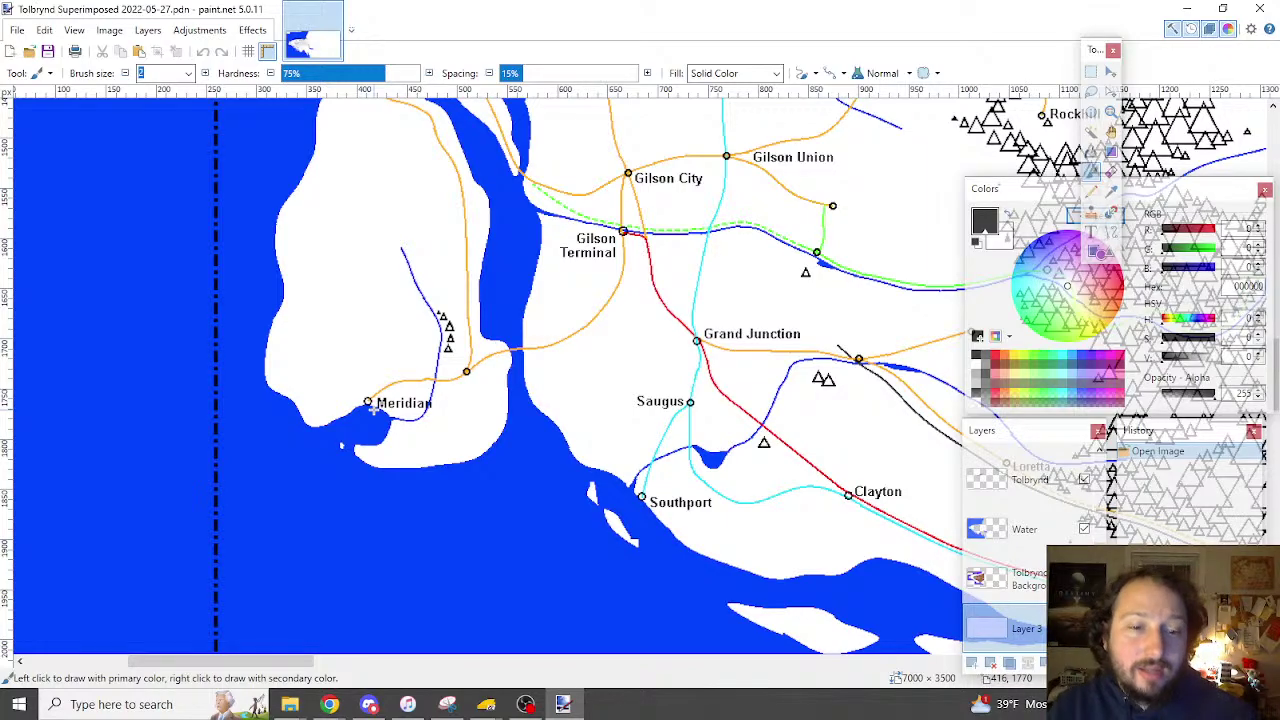
pyautogui.keyDown('ctrl'); pyautogui.scroll(-5, 370, 408); pyautogui.keyUp('ctrl')
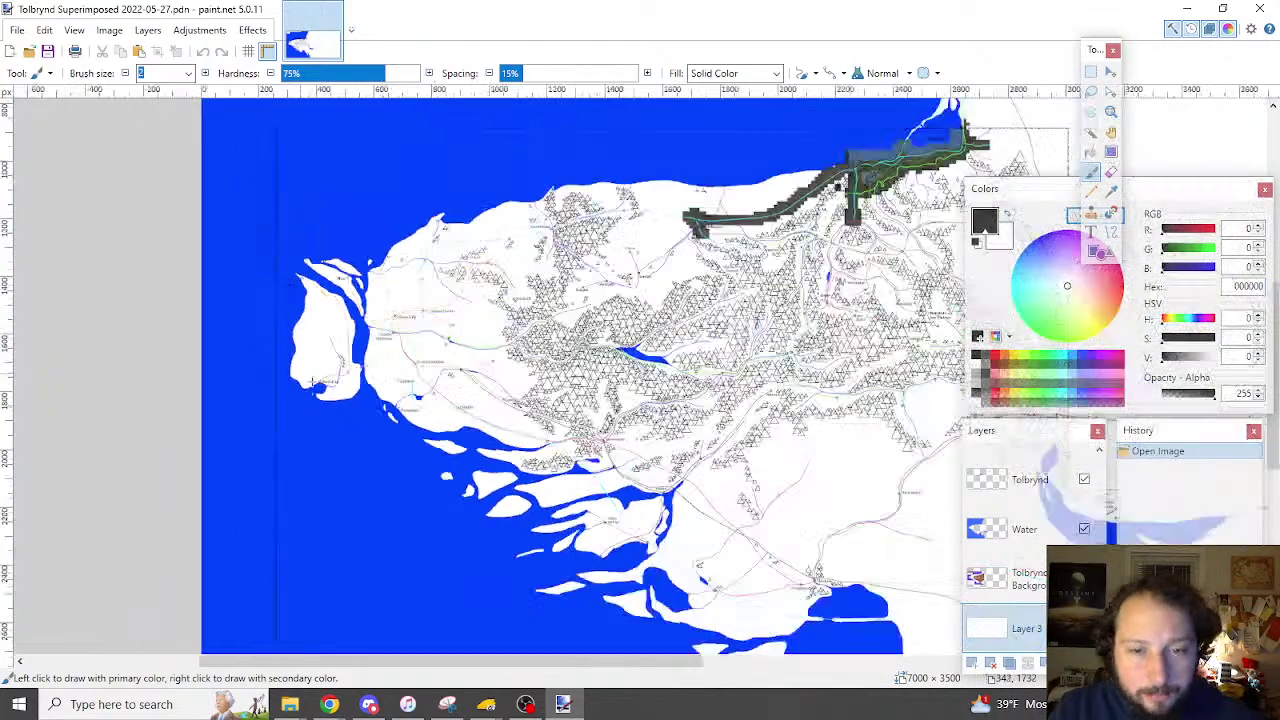
pyautogui.keyDown('ctrl'); pyautogui.scroll(4, 555, 370); pyautogui.keyUp('ctrl')
pyautogui.keyDown('ctrl'); pyautogui.scroll(-1, 760, 413); pyautogui.keyUp('ctrl')
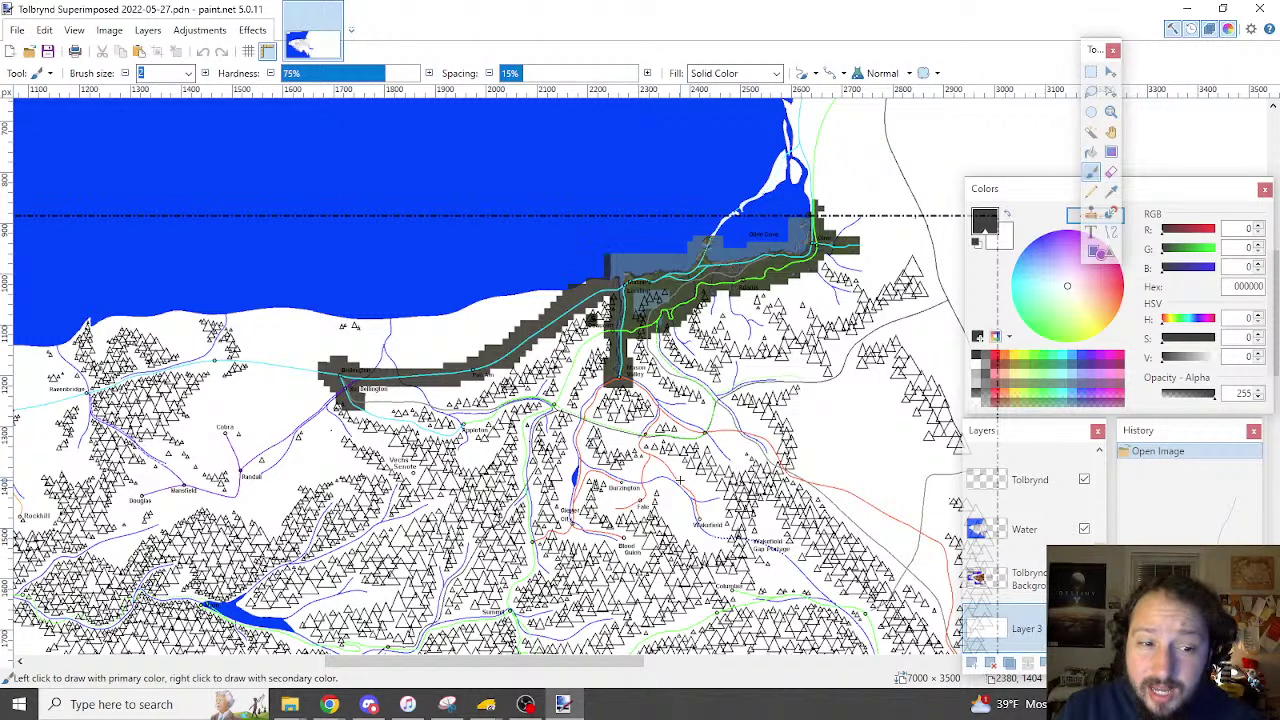
# Check the Trainz route window and the YouTube Studio live stream page, and return to the map in paint.net
pyautogui.hotkey('alt', 'Tab')
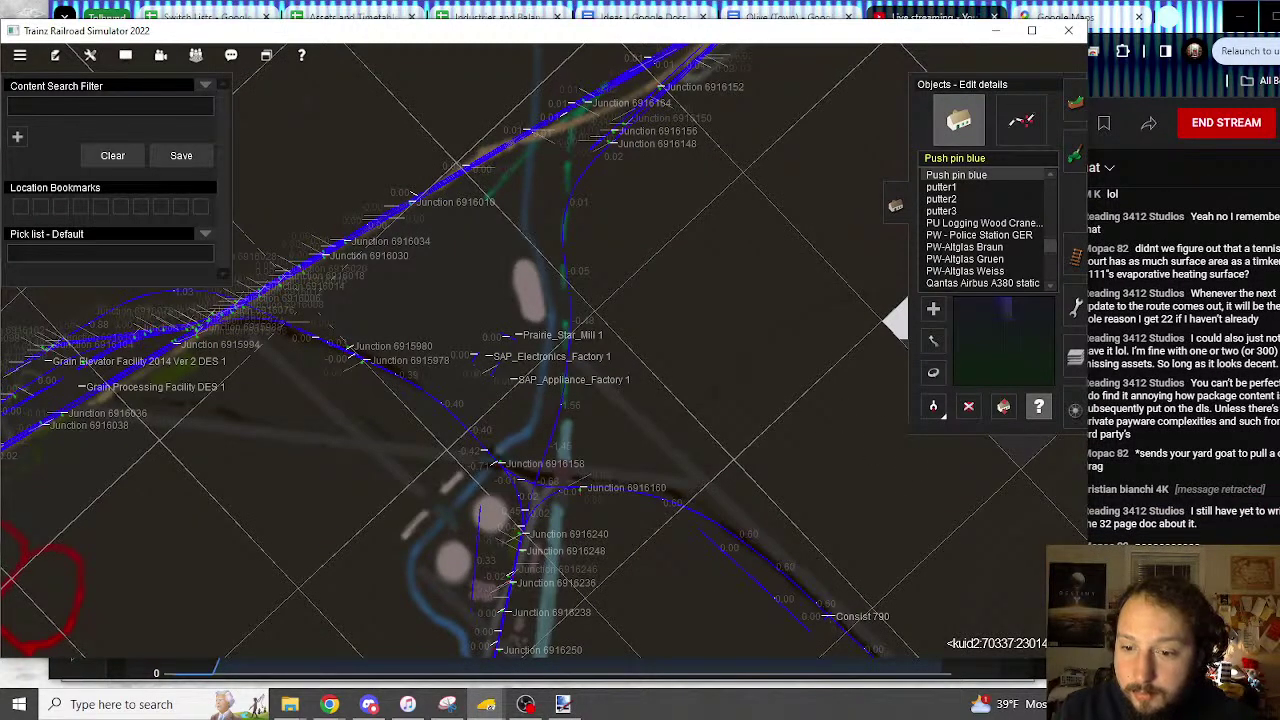
pyautogui.hotkey('alt', 'Tab')
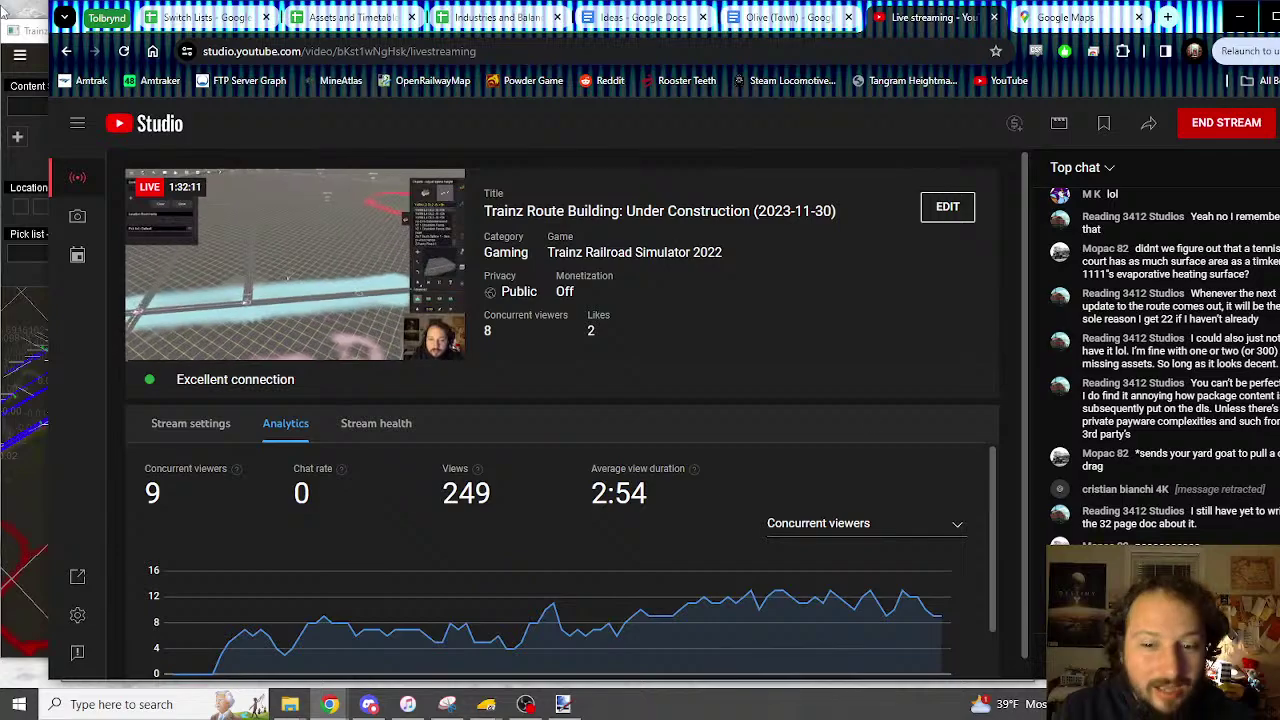
pyautogui.hotkey('alt', 'Tab')
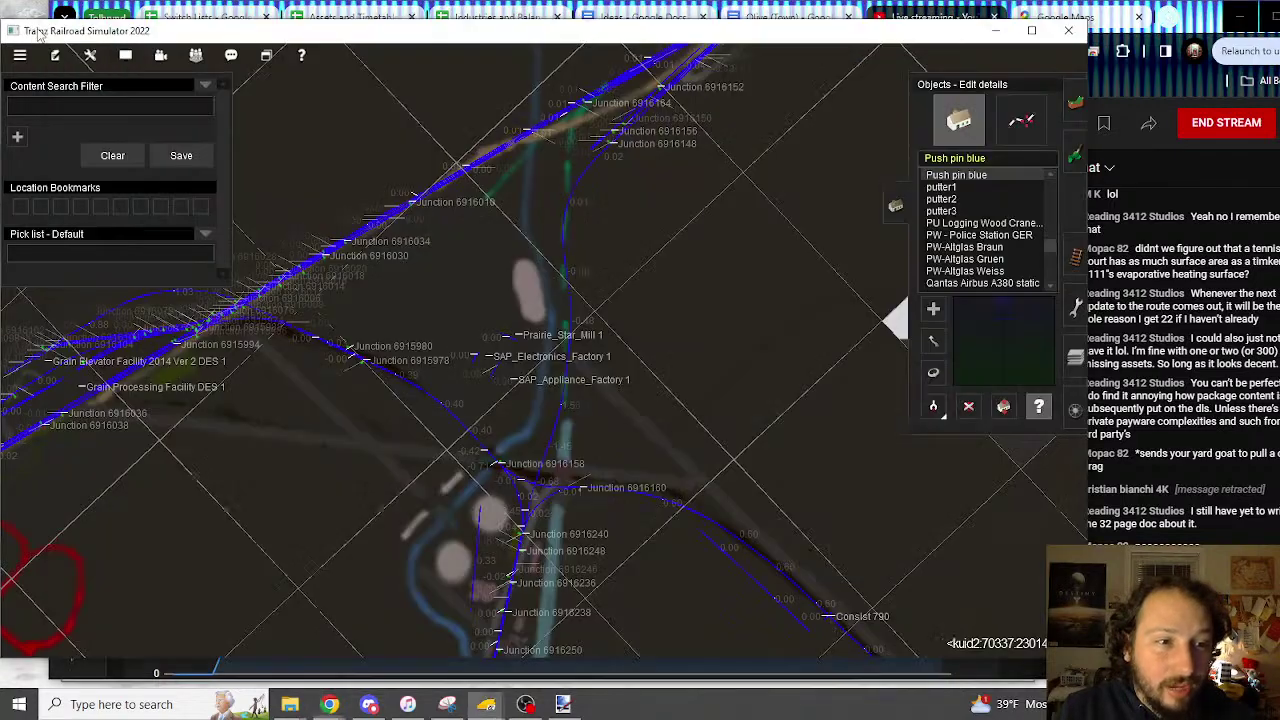
pyautogui.click(563, 704)
pyautogui.hotkey('alt', 'Tab')
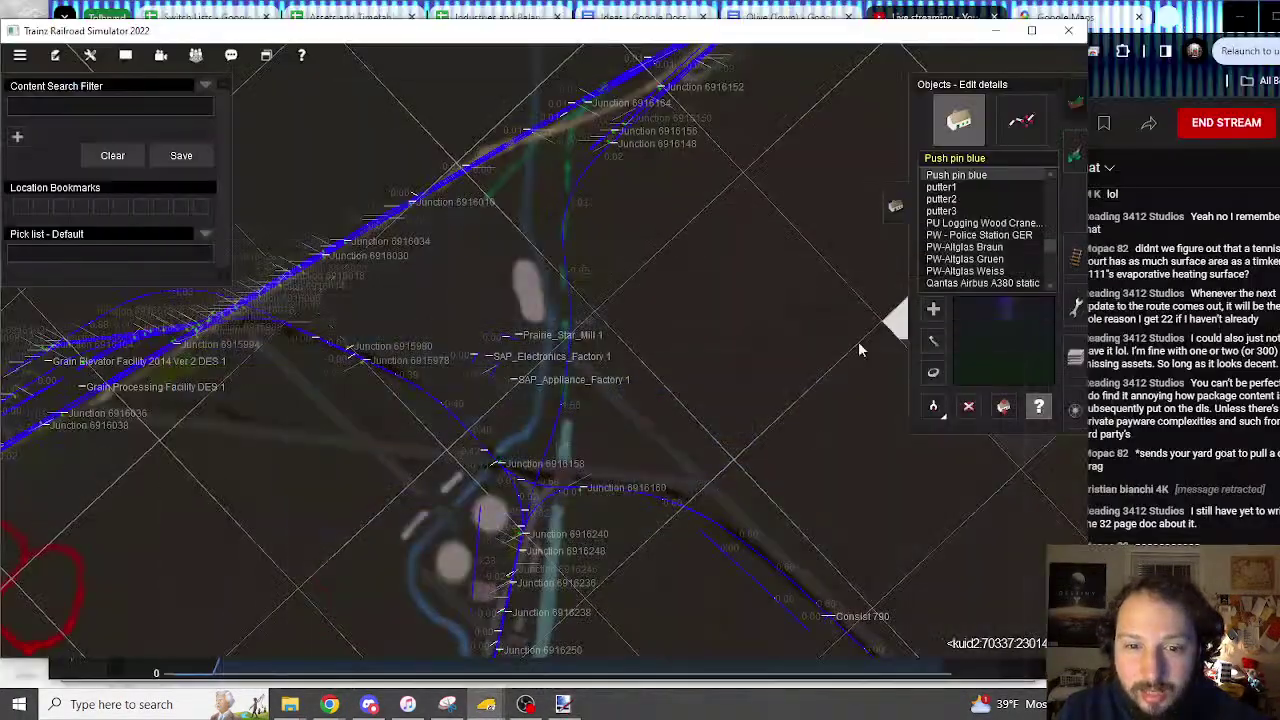
pyautogui.click(563, 704)
# Examine the whole peninsula and the inland lines around Appleton, Summit, Ginger City and Mason Valley
pyautogui.keyDown('ctrl'); pyautogui.scroll(-6, 553, 358); pyautogui.keyUp('ctrl')
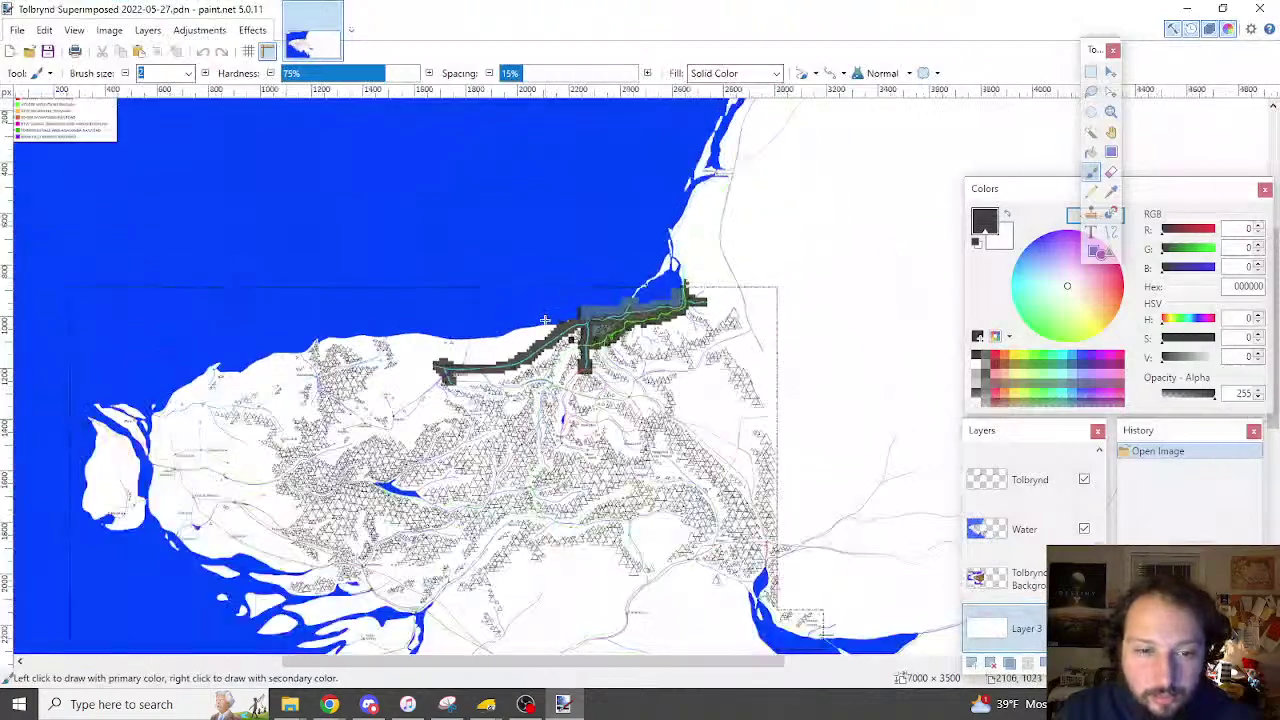
pyautogui.keyDown('ctrl'); pyautogui.scroll(3, 528, 412); pyautogui.keyUp('ctrl')
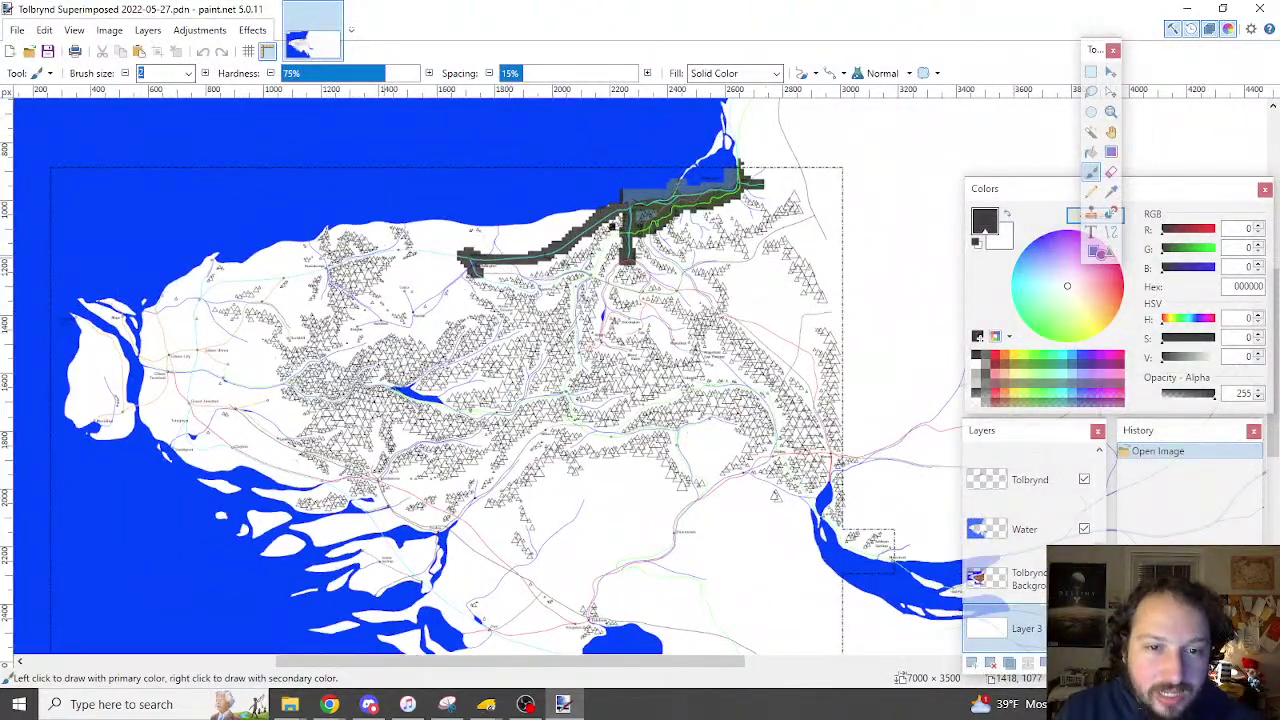
pyautogui.scroll(-1, 610, 235)
pyautogui.scroll(1, 668, 238)
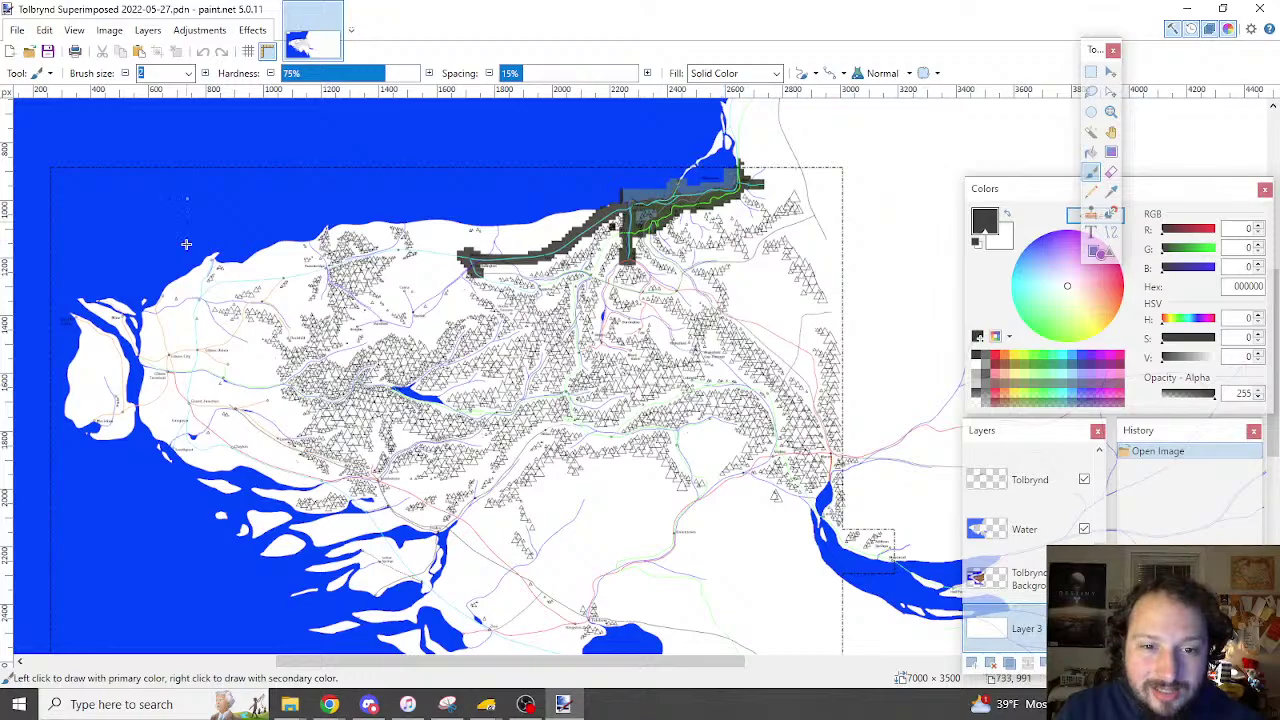
pyautogui.keyDown('ctrl'); pyautogui.scroll(3, 594, 330); pyautogui.keyUp('ctrl')
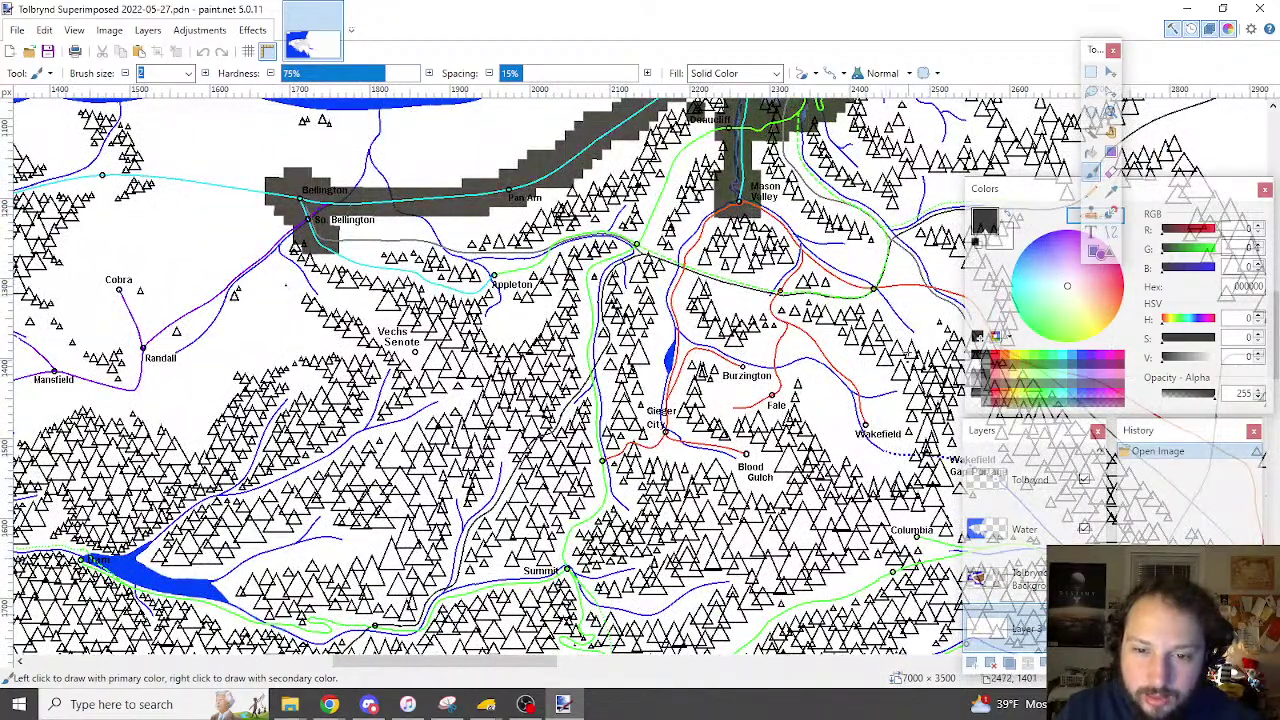
pyautogui.keyDown('ctrl'); pyautogui.scroll(-3, 700, 295); pyautogui.keyUp('ctrl')
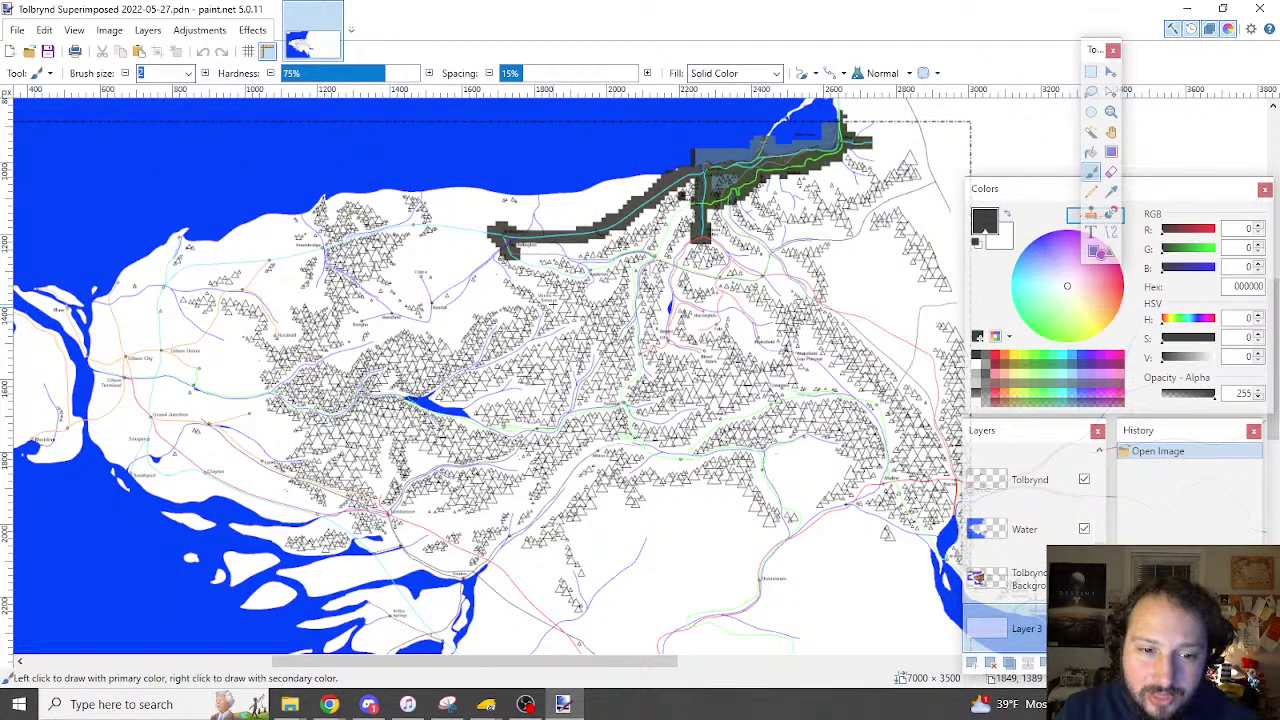
# Compare the southern coast and the mountainous interior with the built northern section across the full peninsula
pyautogui.scroll(-3, 553, 304)
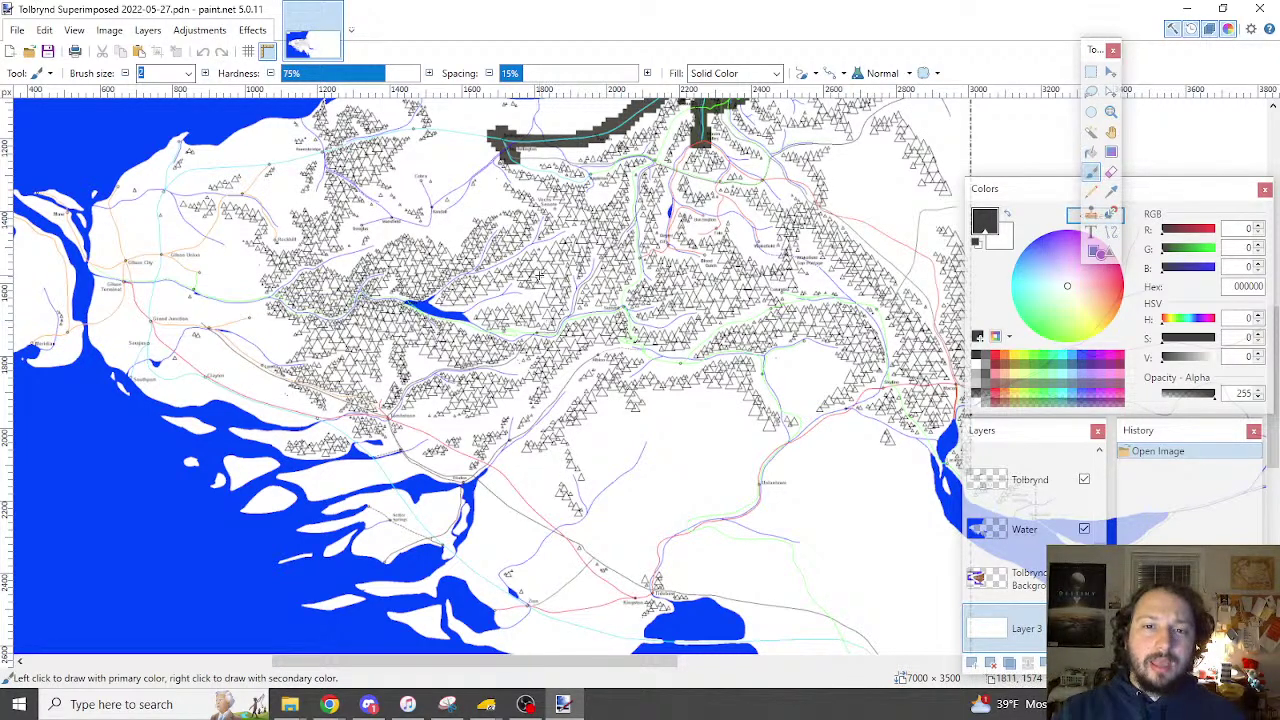
pyautogui.scroll(3, 510, 246)
pyautogui.scroll(6, 709, 228)
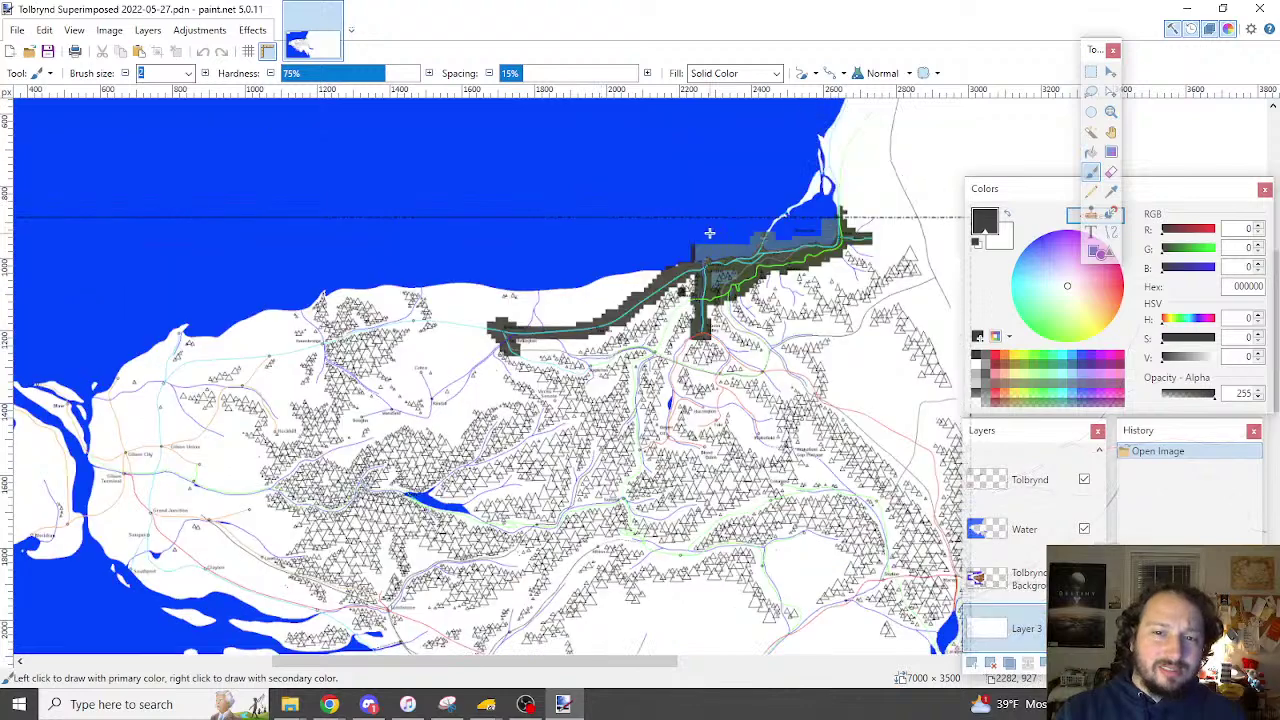
pyautogui.scroll(-2, 805, 315)
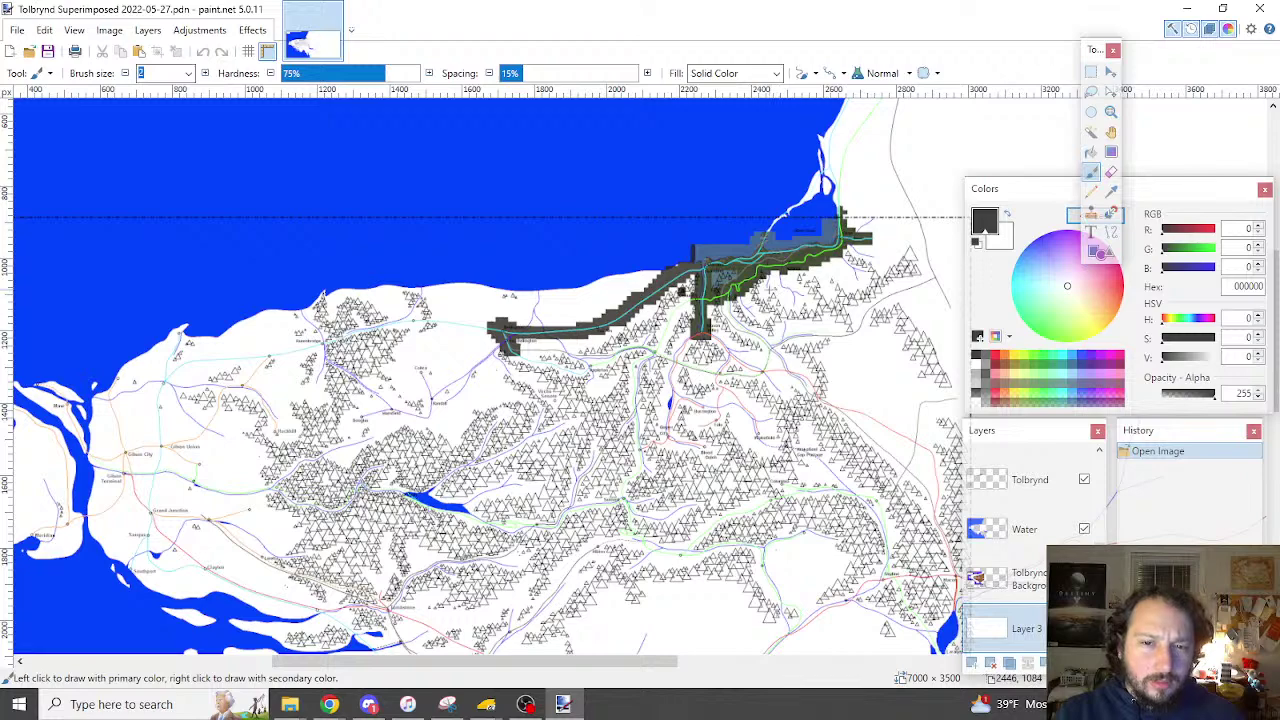
pyautogui.scroll(-2, 777, 300)
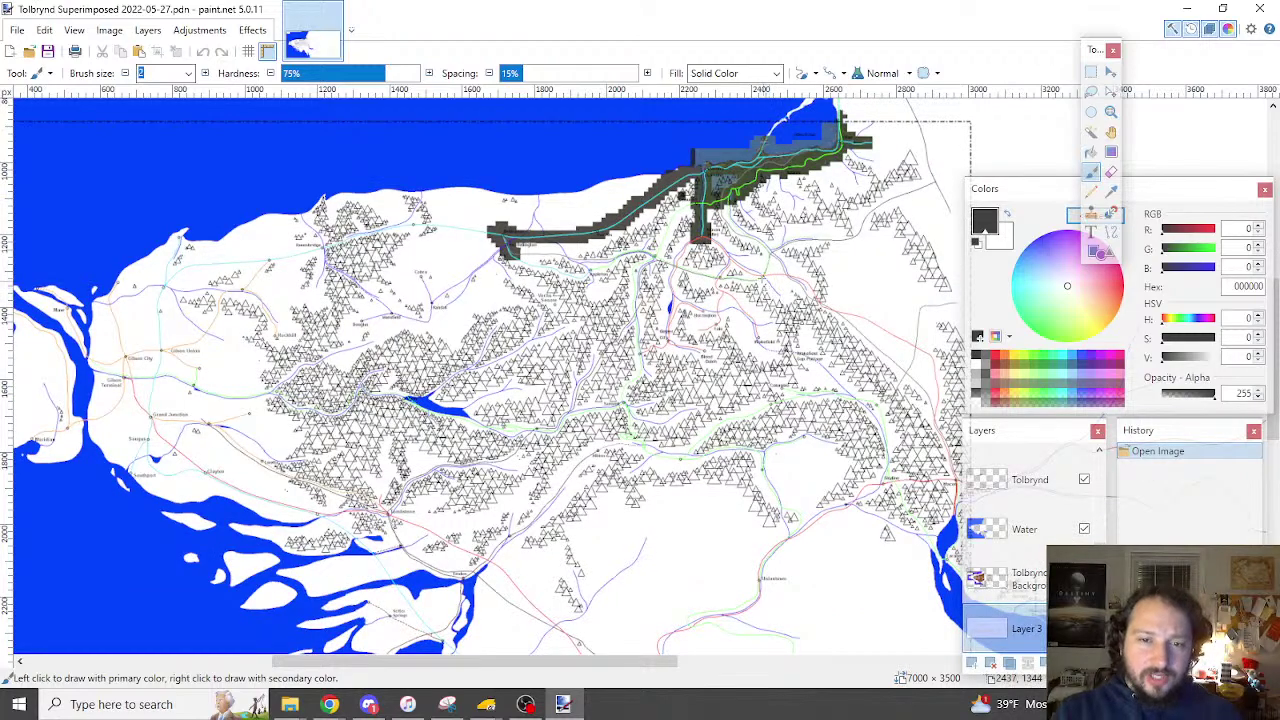
pyautogui.keyDown('ctrl'); pyautogui.scroll(-4, 760, 273); pyautogui.keyUp('ctrl')
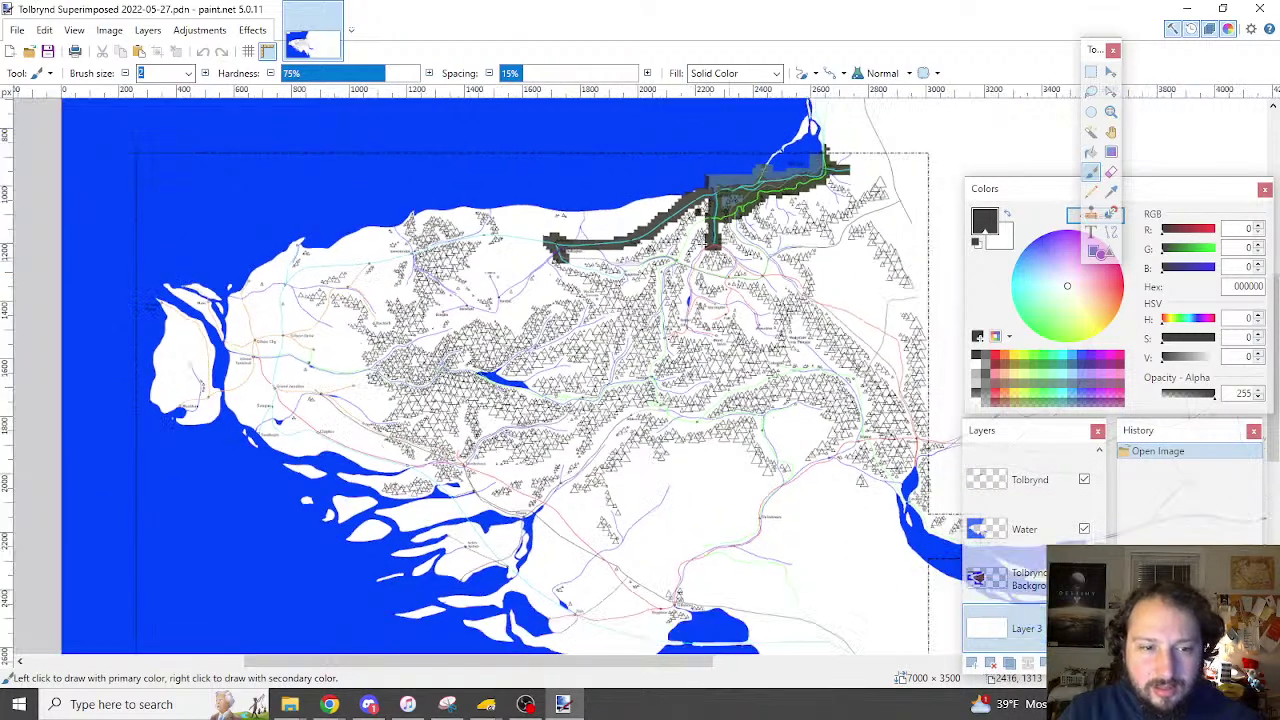
pyautogui.keyDown('ctrl'); pyautogui.scroll(1, 627, 365); pyautogui.keyUp('ctrl')
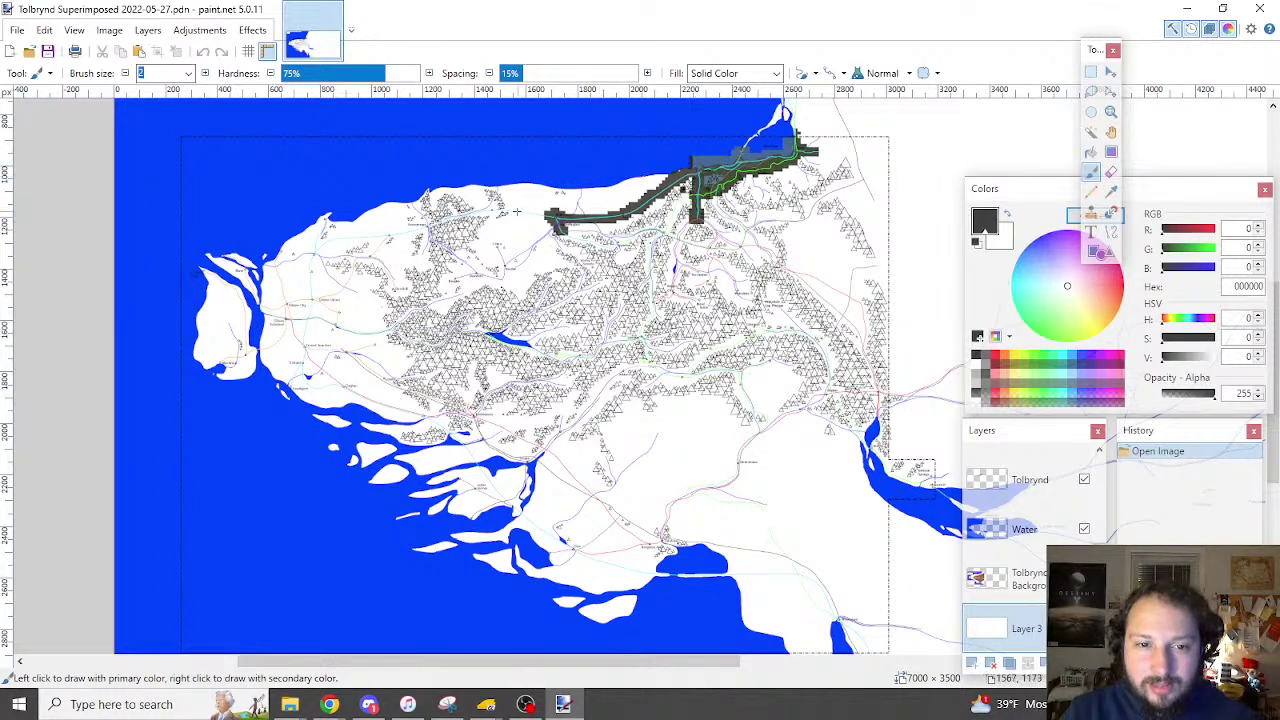
# Examine the built stretch from Bellington and So. Bellington east toward Pan Am, including the river crossings
pyautogui.keyDown('ctrl'); pyautogui.scroll(5, 536, 218); pyautogui.keyUp('ctrl')
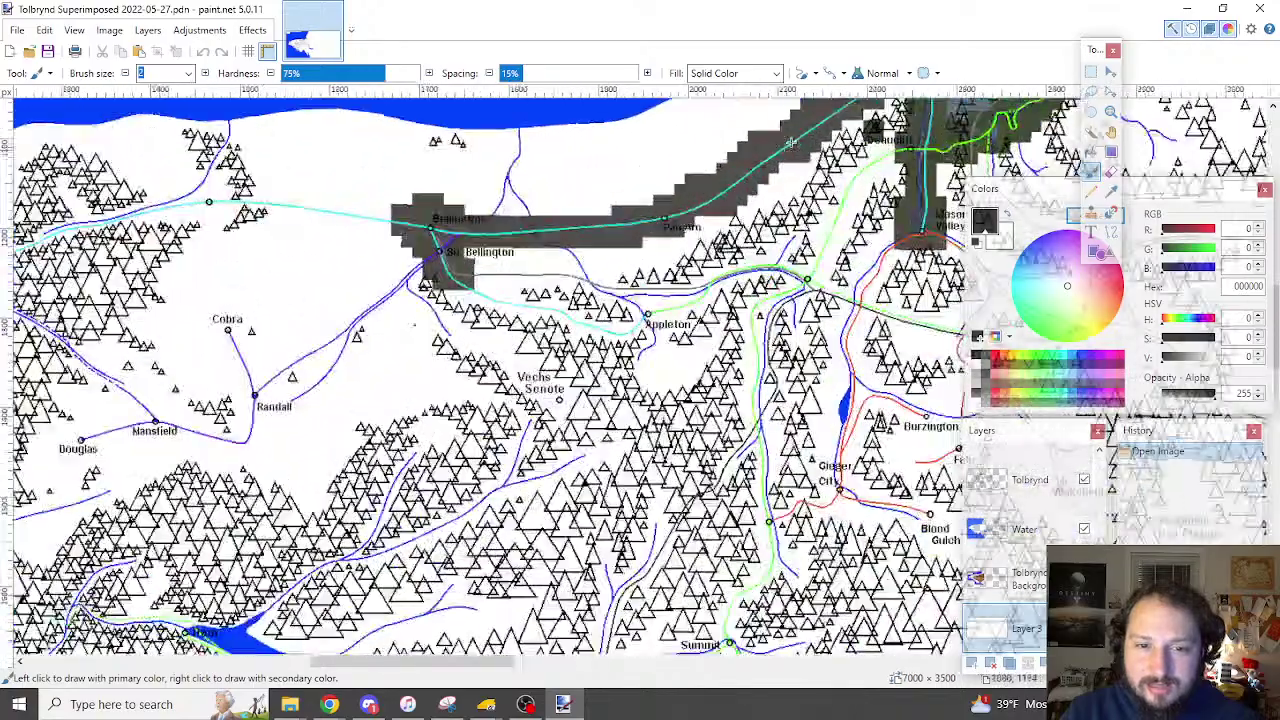
pyautogui.keyDown('ctrl'); pyautogui.scroll(-1, 560, 330); pyautogui.keyUp('ctrl')
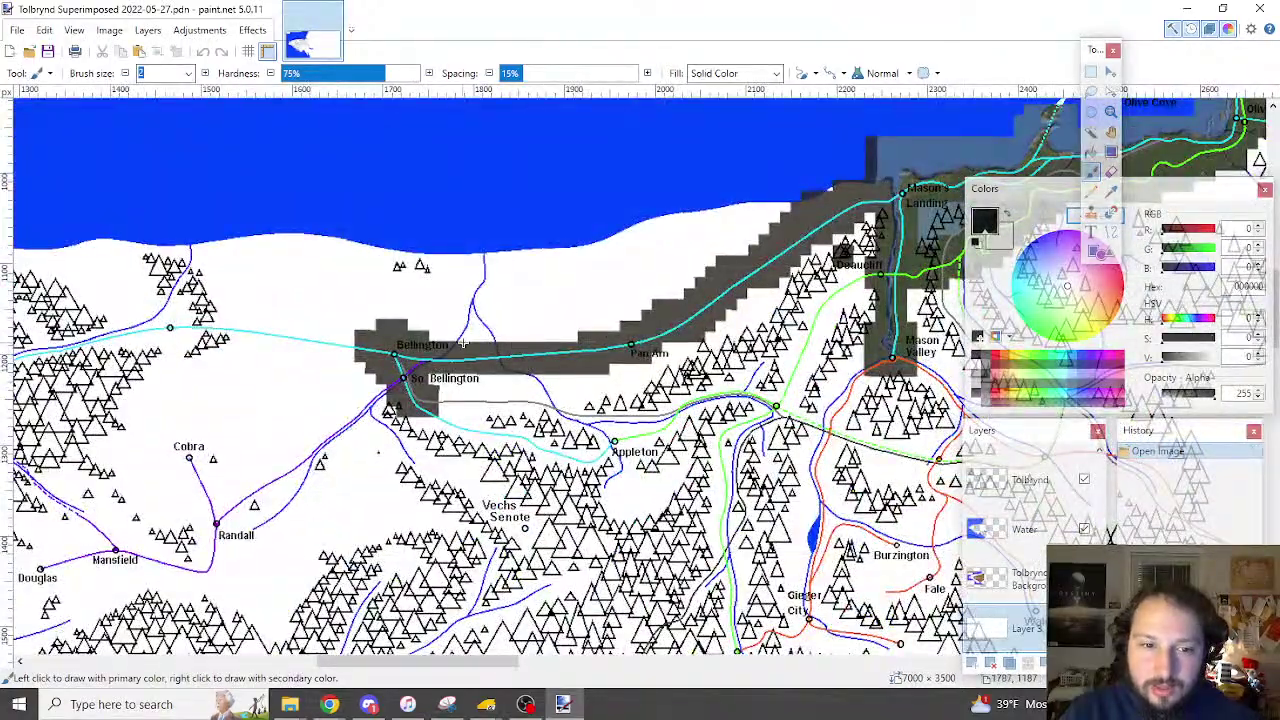
pyautogui.keyDown('ctrl'); pyautogui.scroll(3, 487, 356); pyautogui.keyUp('ctrl')
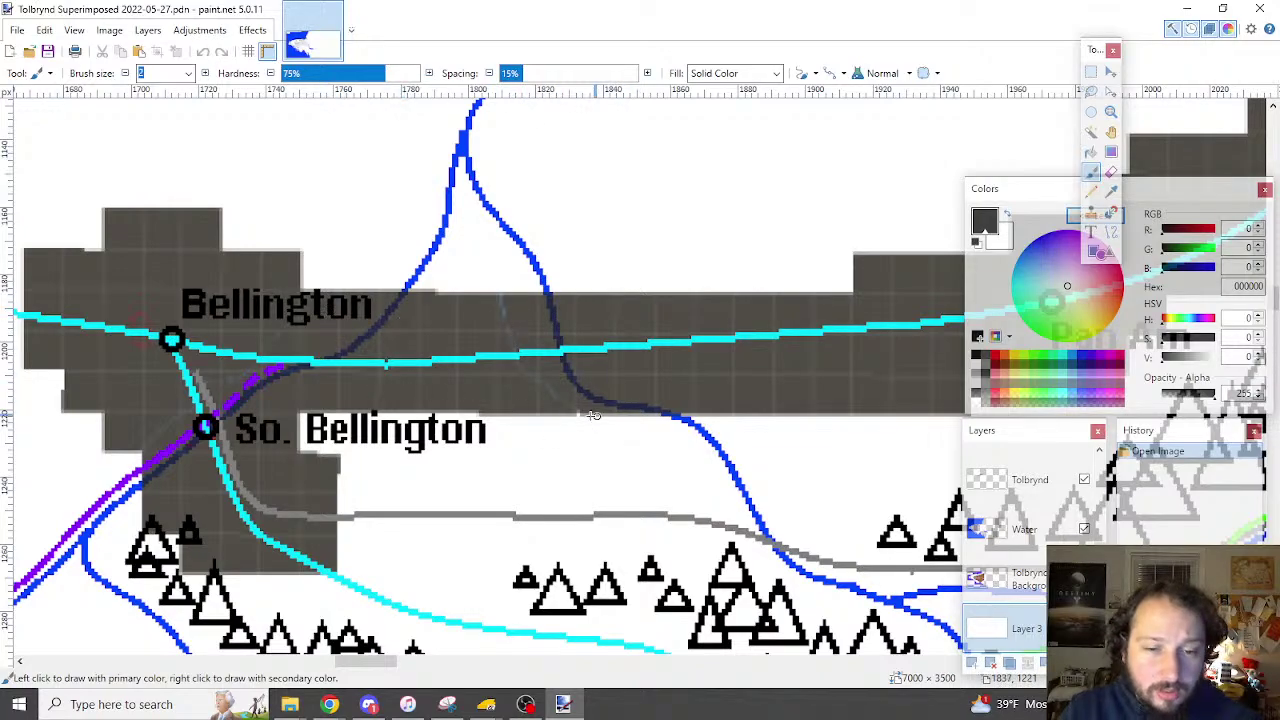
pyautogui.keyDown('ctrl'); pyautogui.scroll(-2, 545, 345); pyautogui.keyUp('ctrl')
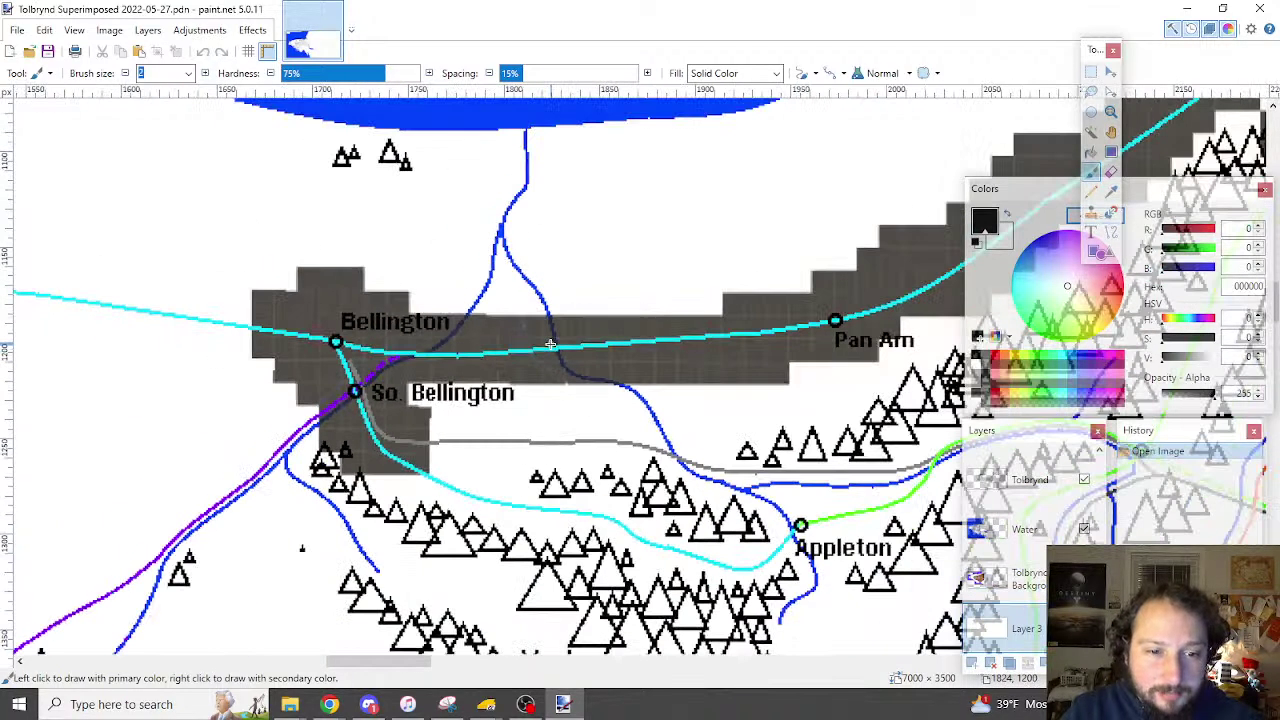
# Compare the built strip from Bellington through Mason's Landing to Olive with the surrounding peninsula
pyautogui.keyDown('ctrl'); pyautogui.scroll(-1, 321, 348); pyautogui.keyUp('ctrl')
pyautogui.keyDown('ctrl'); pyautogui.scroll(-1, 321, 348); pyautogui.keyUp('ctrl')
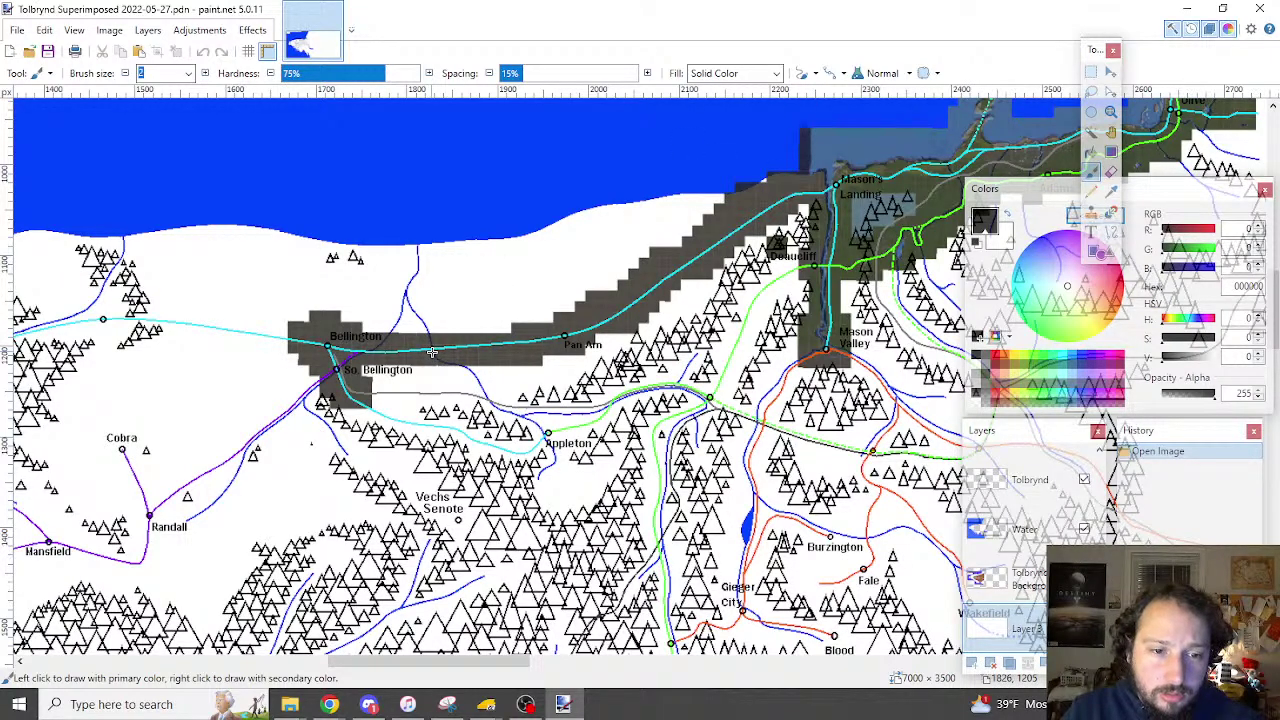
pyautogui.keyDown('ctrl'); pyautogui.scroll(-2, 498, 311); pyautogui.keyUp('ctrl')
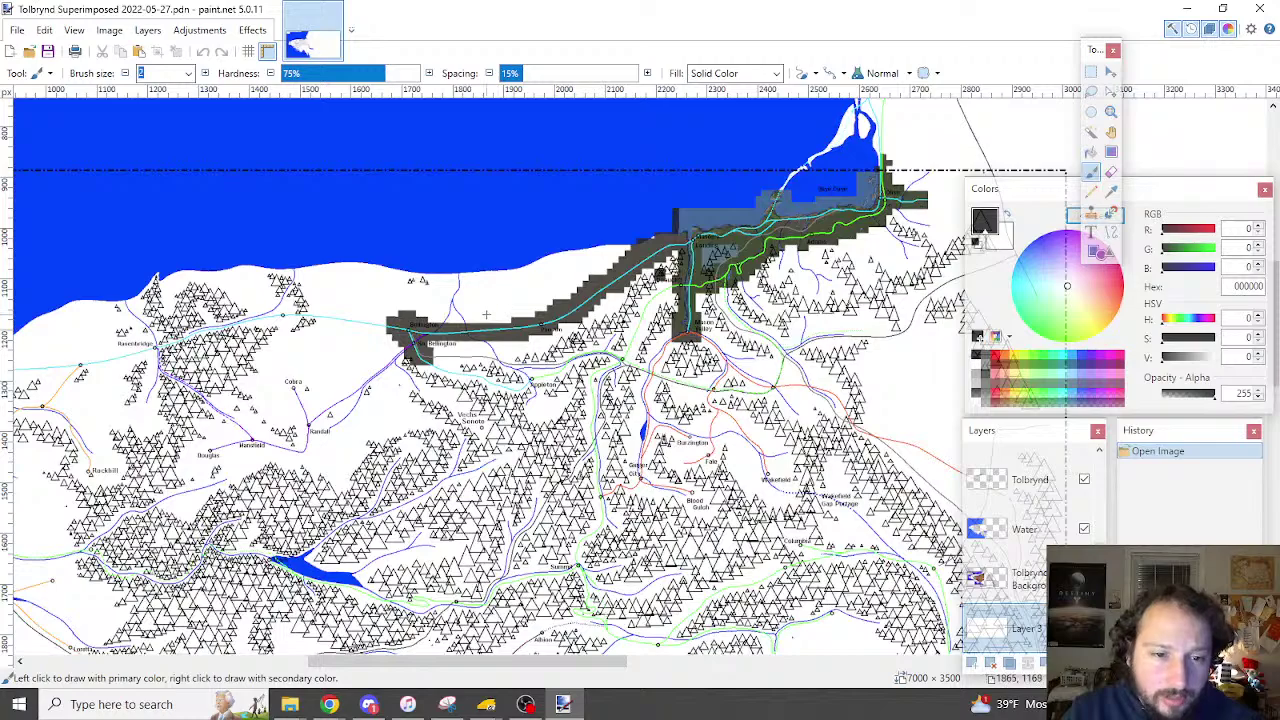
pyautogui.keyDown('ctrl'); pyautogui.scroll(2, 370, 338); pyautogui.keyUp('ctrl')
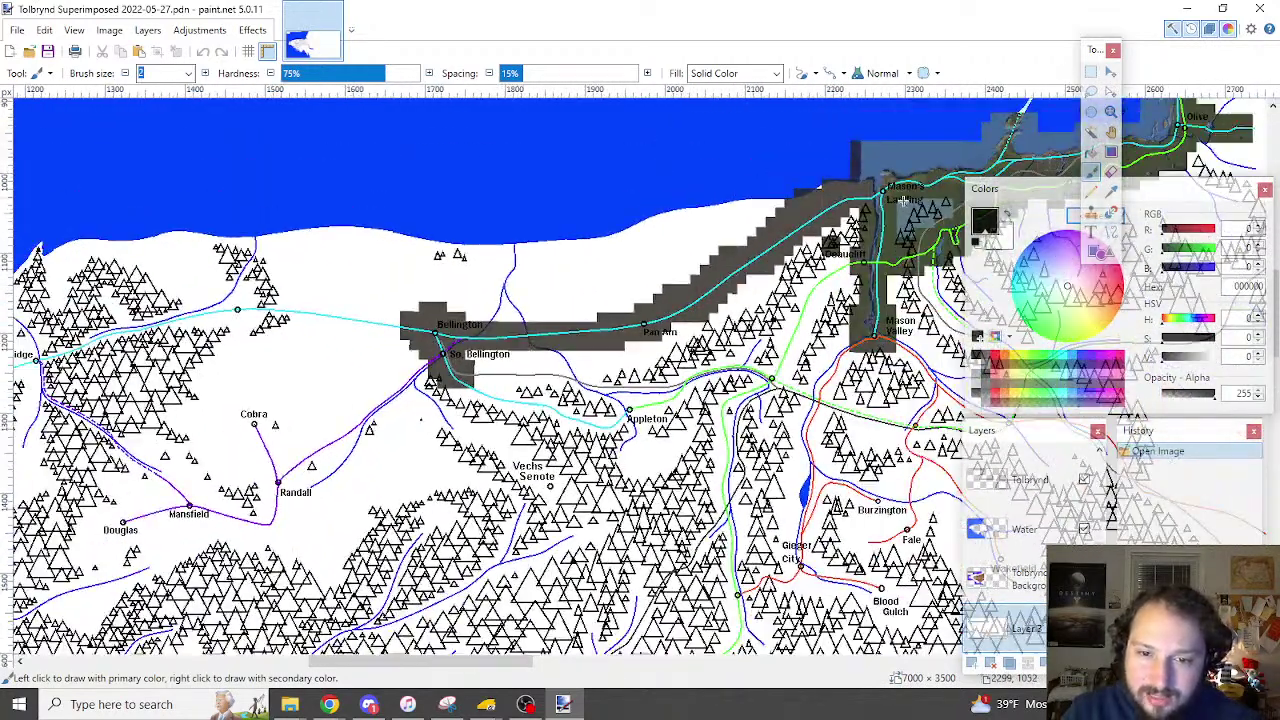
pyautogui.keyDown('ctrl'); pyautogui.scroll(-3, 393, 323); pyautogui.keyUp('ctrl')
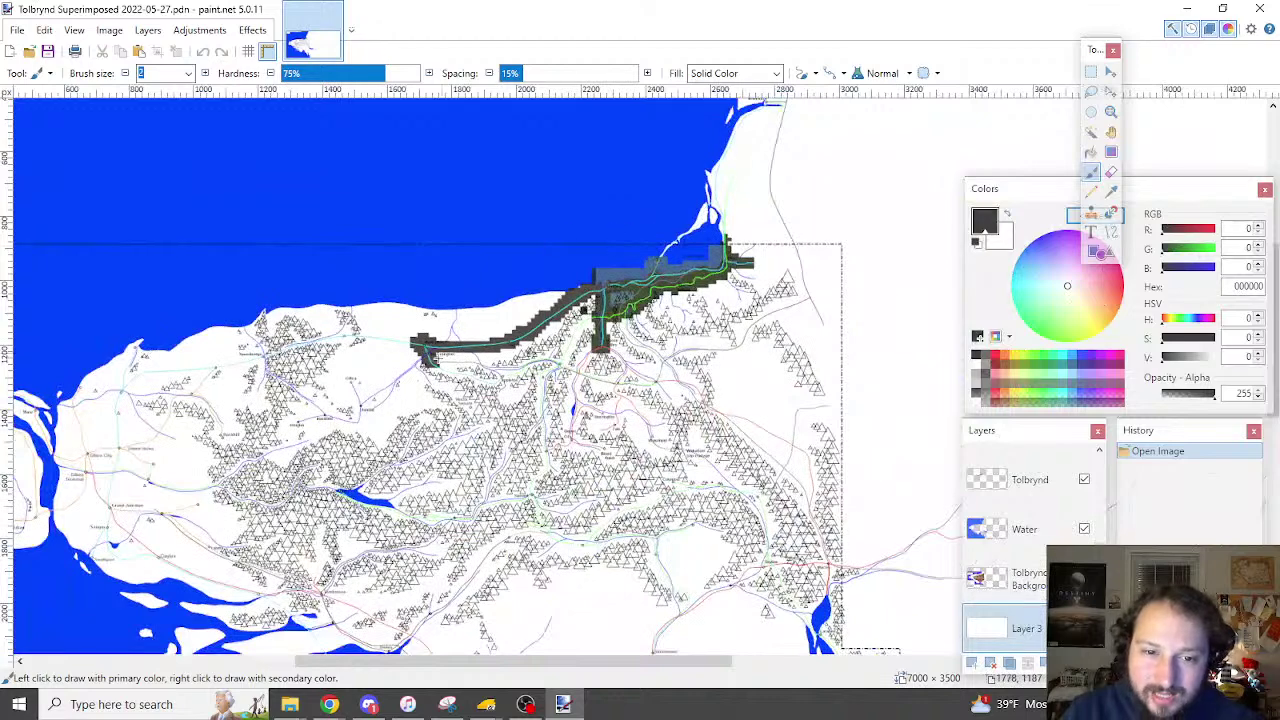
# Switch from paint.net to OBS to check the stream sources, and return to the Trainz route
pyautogui.click(575, 709)
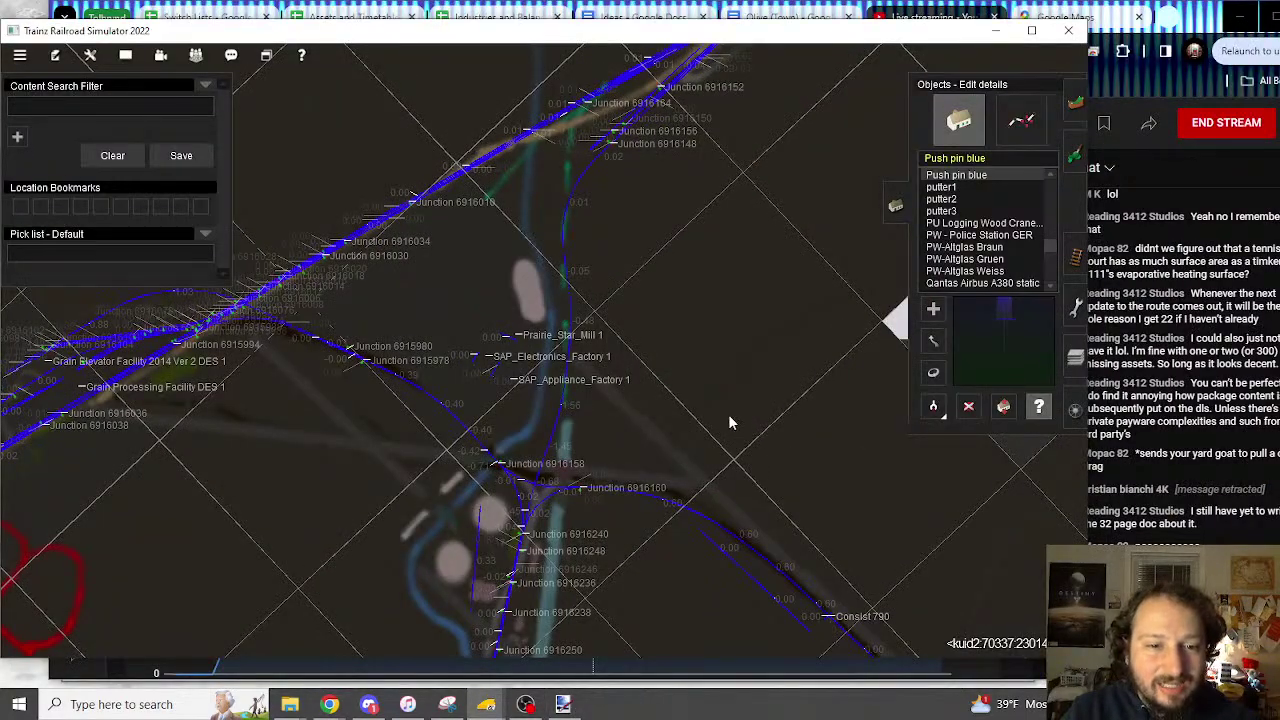
pyautogui.click(522, 705)
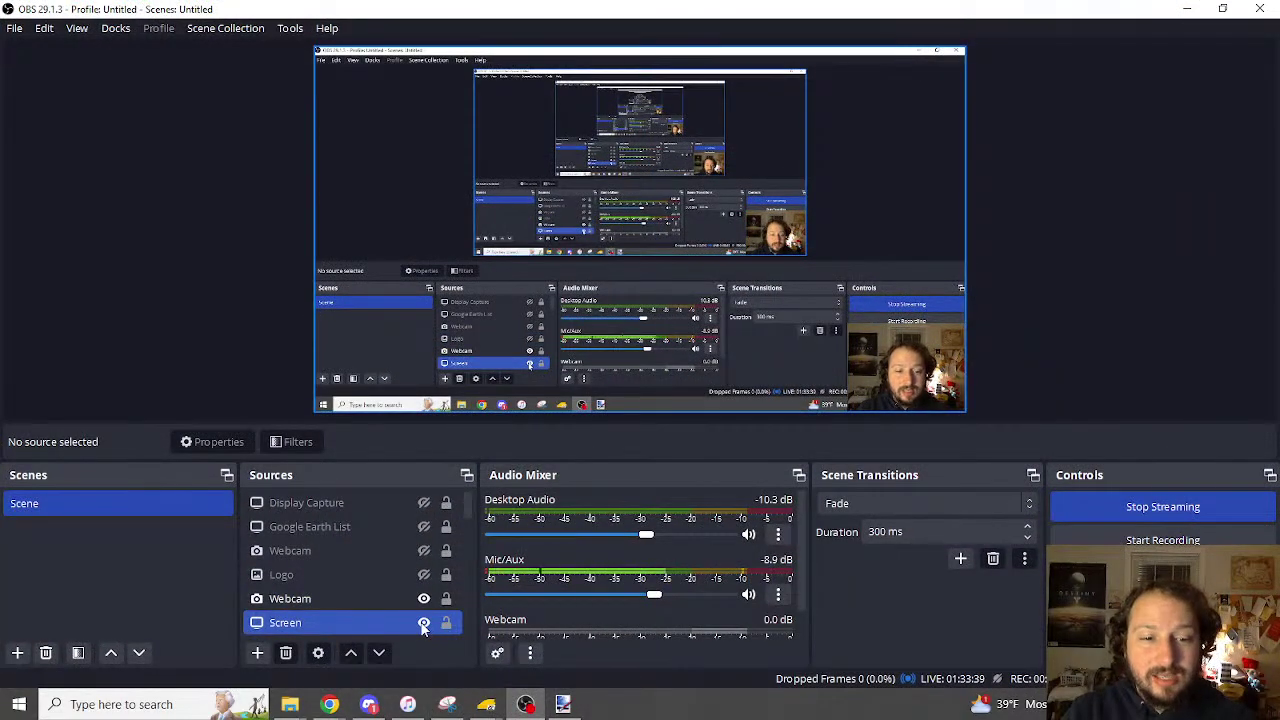
pyautogui.hotkey('alt', 'Tab')
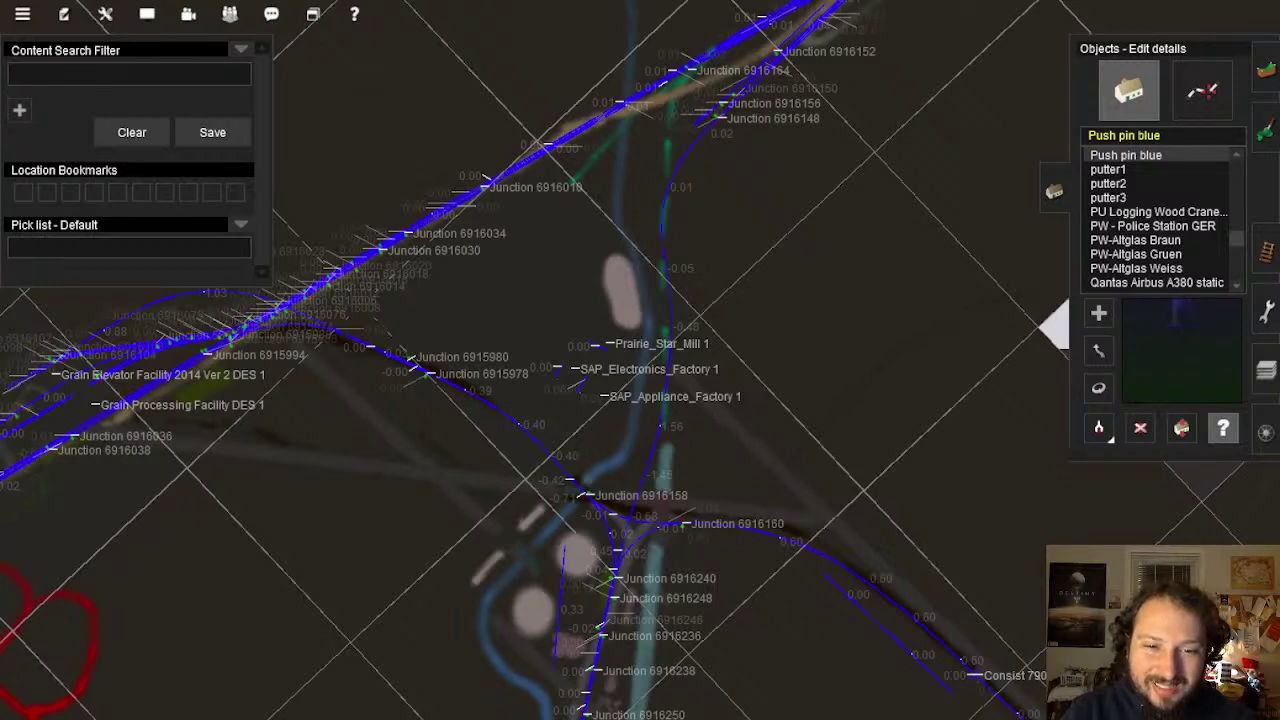
# Move the free corner of the street grid onto the end of the second ruler, about 1,250 feet along
pyautogui.moveTo(417, 443); pyautogui.dragTo(551, 366, button='right')
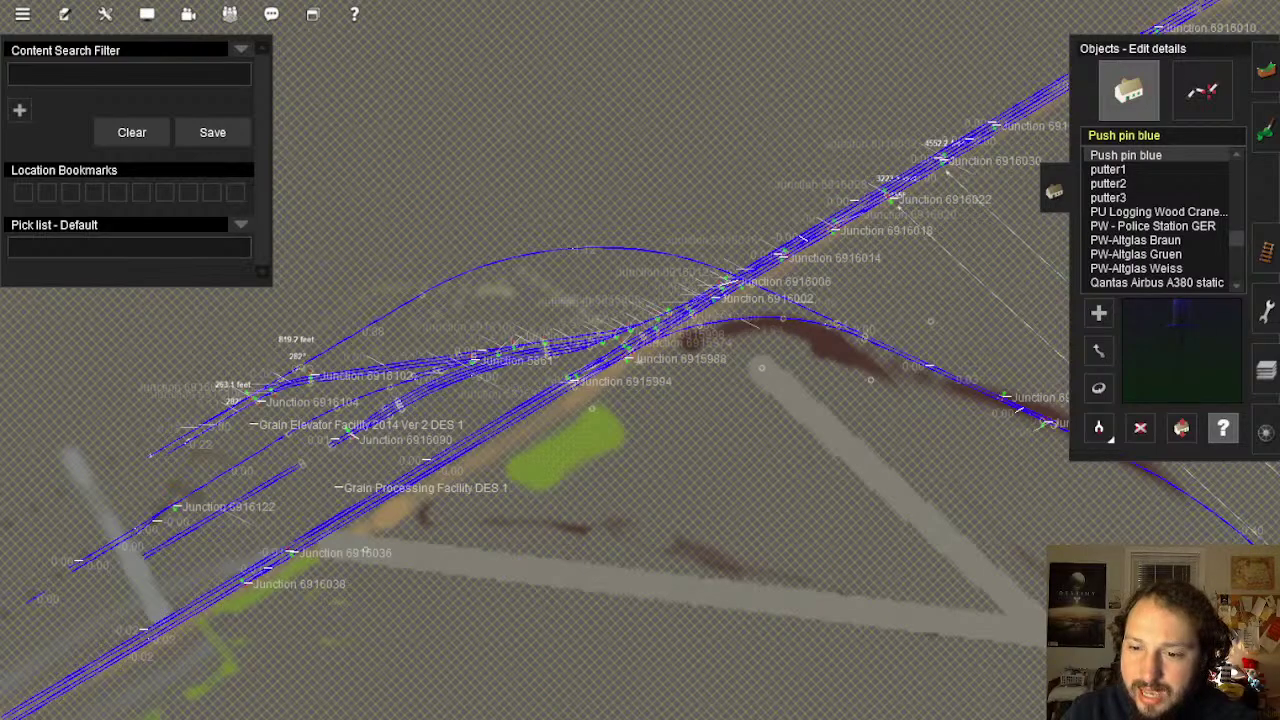
pyautogui.scroll(-10, 588, 395)
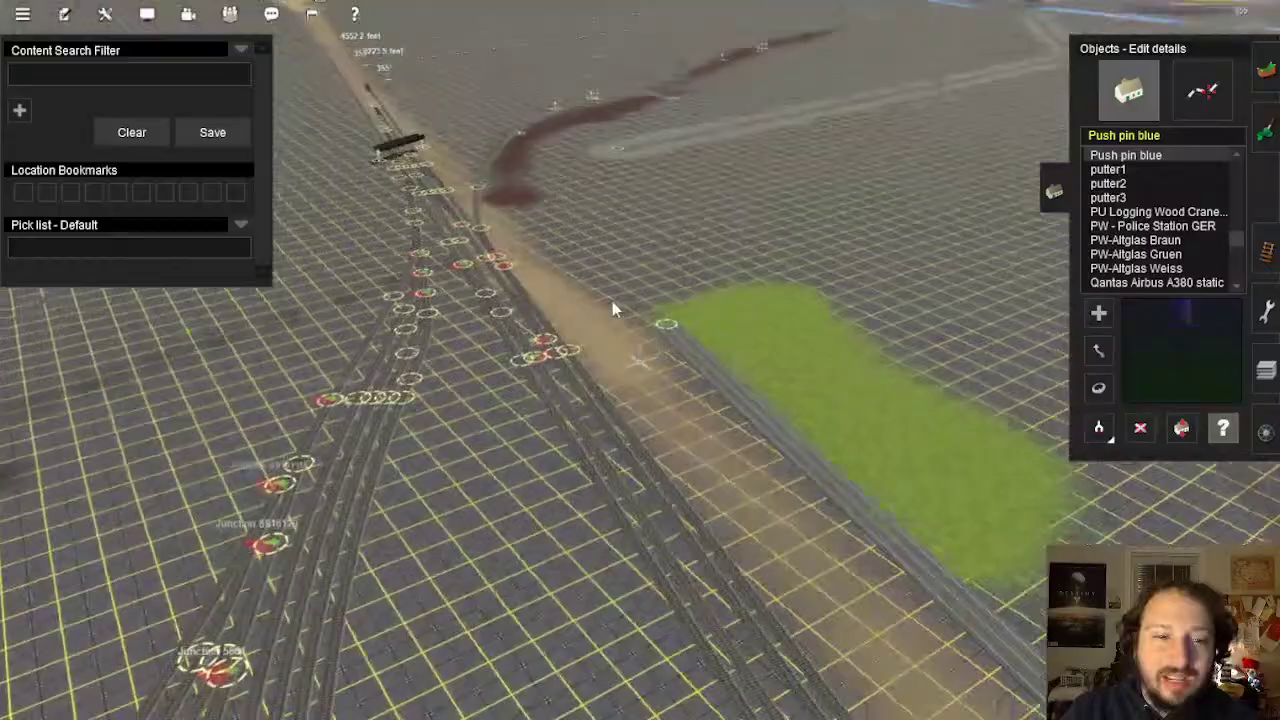
pyautogui.moveTo(612, 301); pyautogui.dragTo(603, 376, button='right')
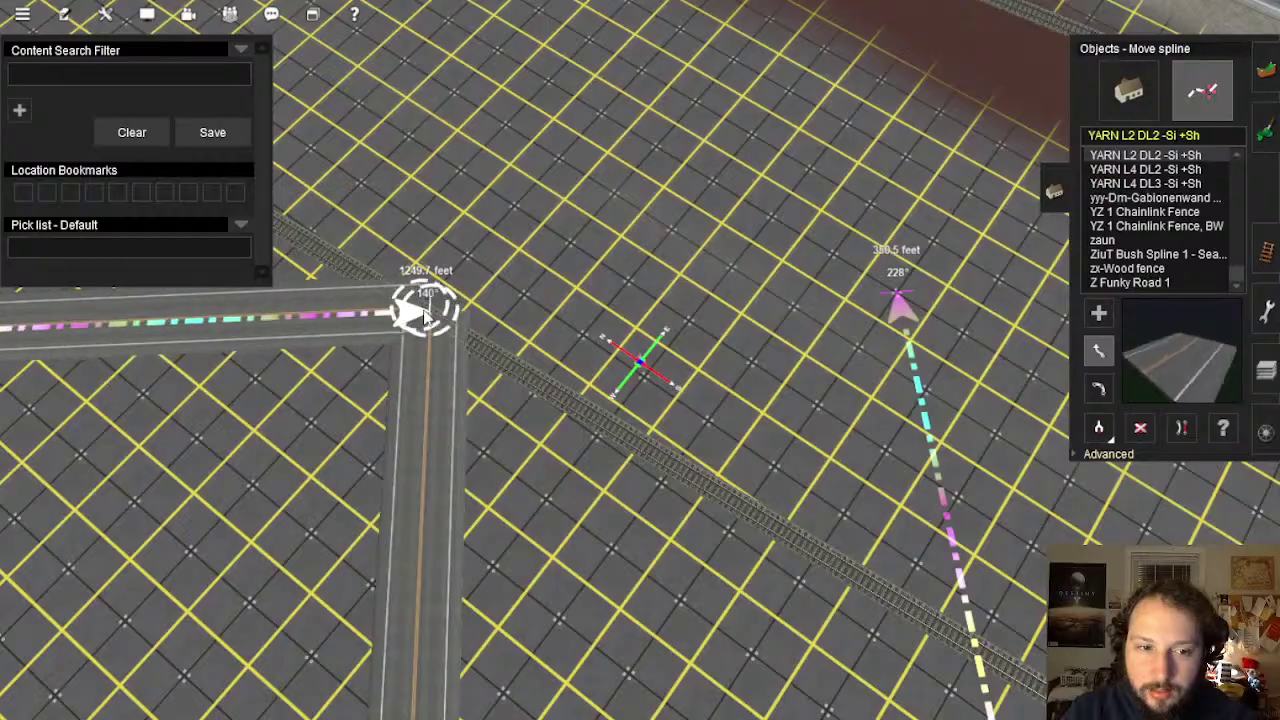
pyautogui.moveTo(428, 316)
pyautogui.mouseDown(button='right')
pyautogui.moveTo(463, 399)
pyautogui.moveTo(615, 419)
pyautogui.moveTo(667, 387)
pyautogui.moveTo(527, 321)
pyautogui.moveTo(531, 374)
pyautogui.moveTo(559, 382)
pyautogui.moveTo(602, 311)
pyautogui.moveTo(633, 296)
pyautogui.moveTo(634, 371)
pyautogui.moveTo(556, 137)
pyautogui.moveTo(575, 285)
pyautogui.moveTo(646, 571)
pyautogui.moveTo(587, 456)
pyautogui.moveTo(615, 400)
pyautogui.moveTo(623, 414)
pyautogui.mouseUp(button='right')
pyautogui.scroll(3, 620, 408)
pyautogui.moveTo(603, 492); pyautogui.dragTo(530, 167)
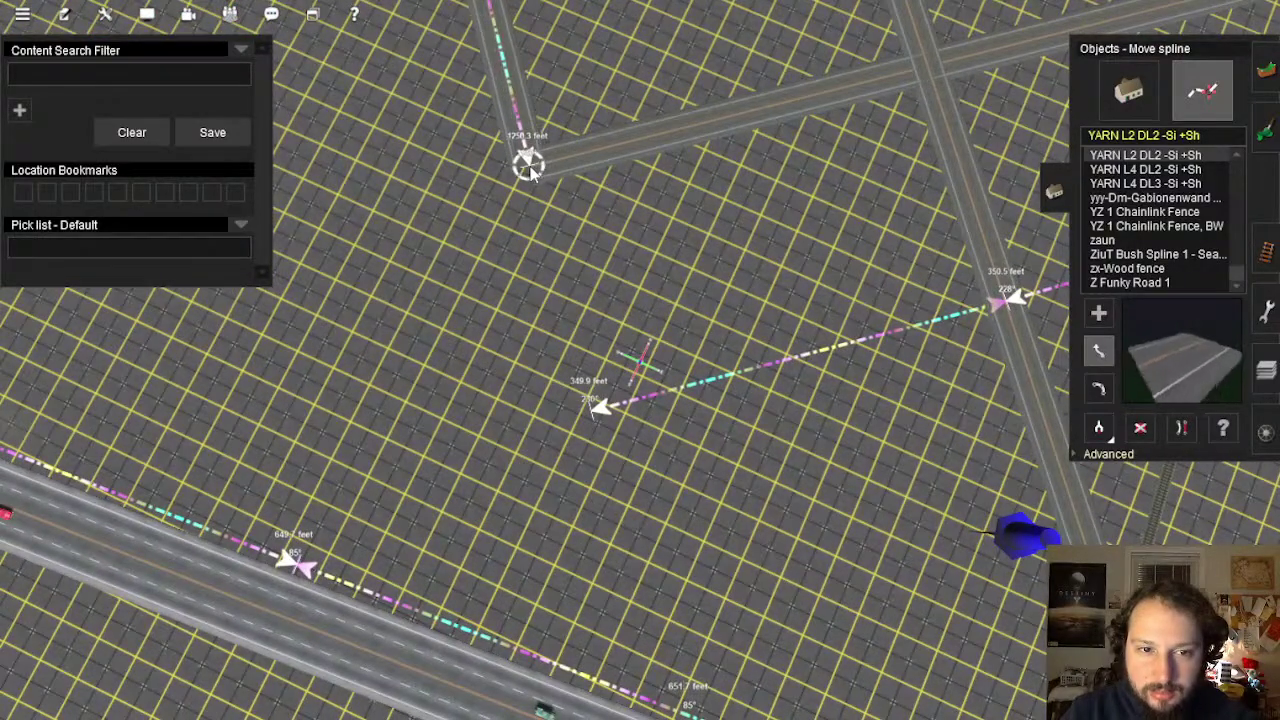
pyautogui.moveTo(608, 275); pyautogui.dragTo(700, 302, button='right')
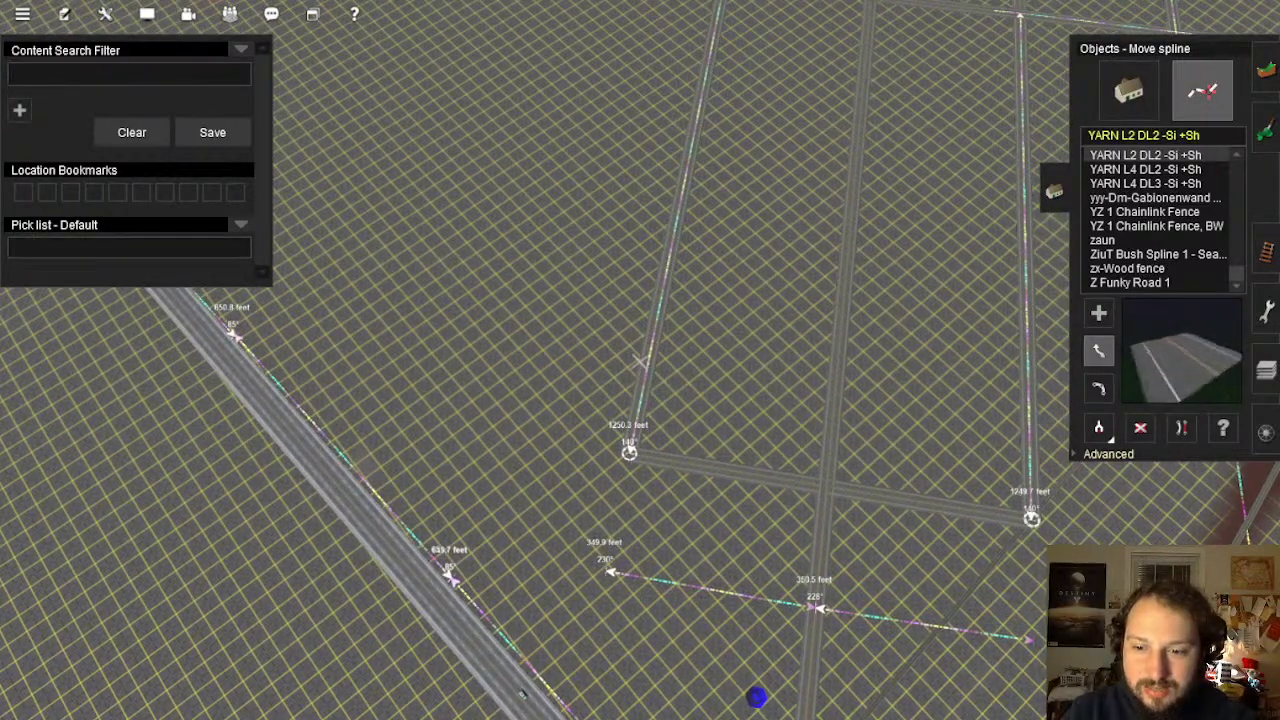
# Check the layer list and the street junction on the light-blue strip where the 350-foot ruler ends
pyautogui.press('Down')
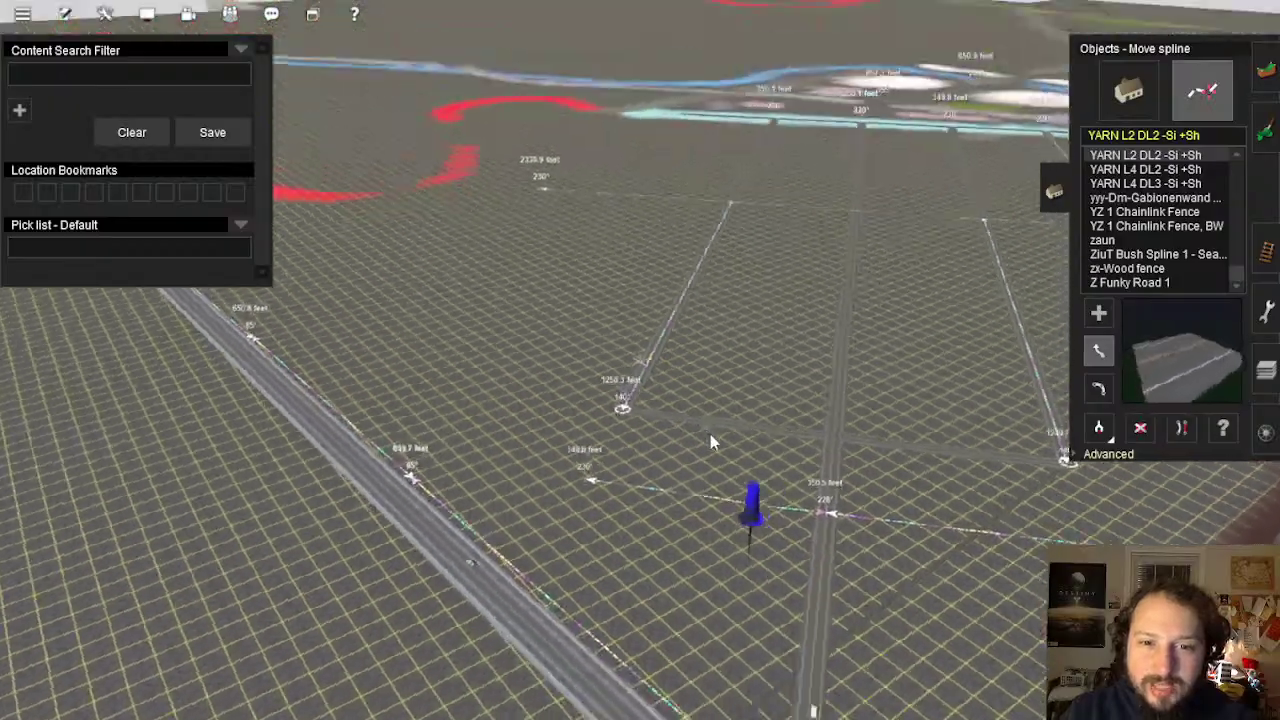
pyautogui.press('Right')
pyautogui.press('Up')
pyautogui.moveTo(742, 288); pyautogui.dragTo(650, 338, button='right')
pyautogui.press('Left')
pyautogui.press('Left')
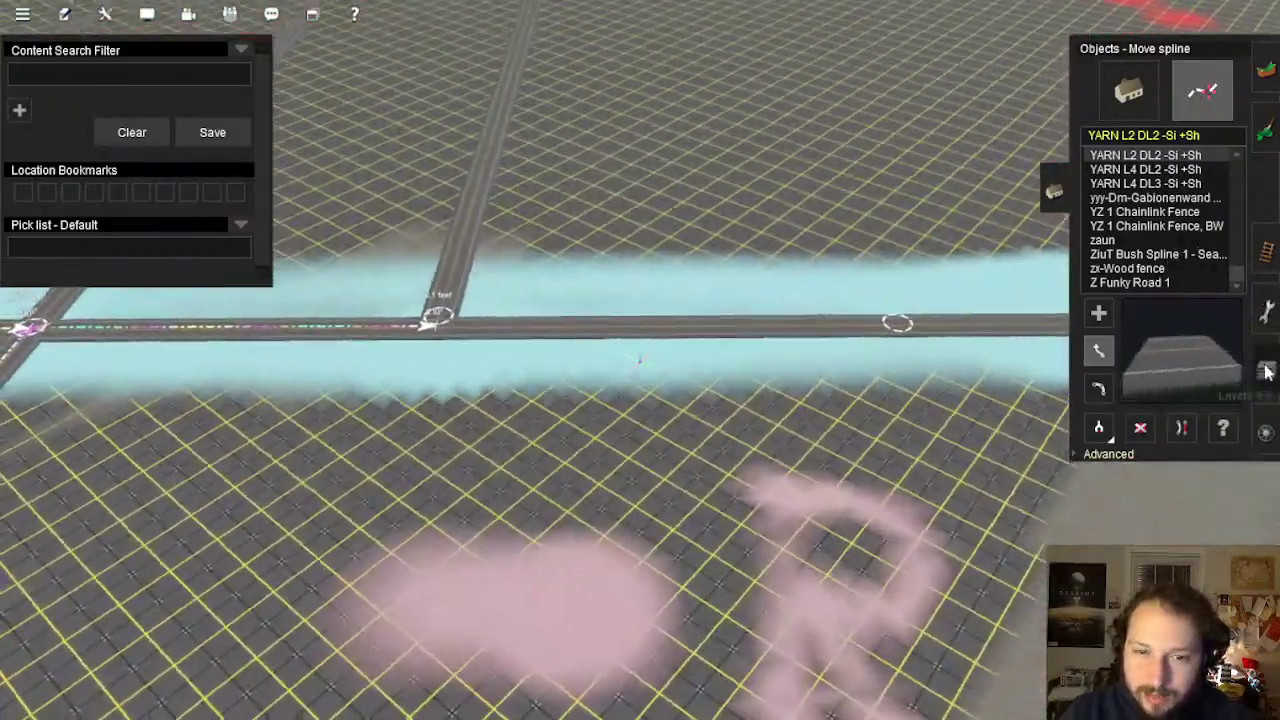
pyautogui.click(1266, 370)
pyautogui.rightClick(443, 330)
pyautogui.press('Up')
pyautogui.scroll(5, 723, 362)
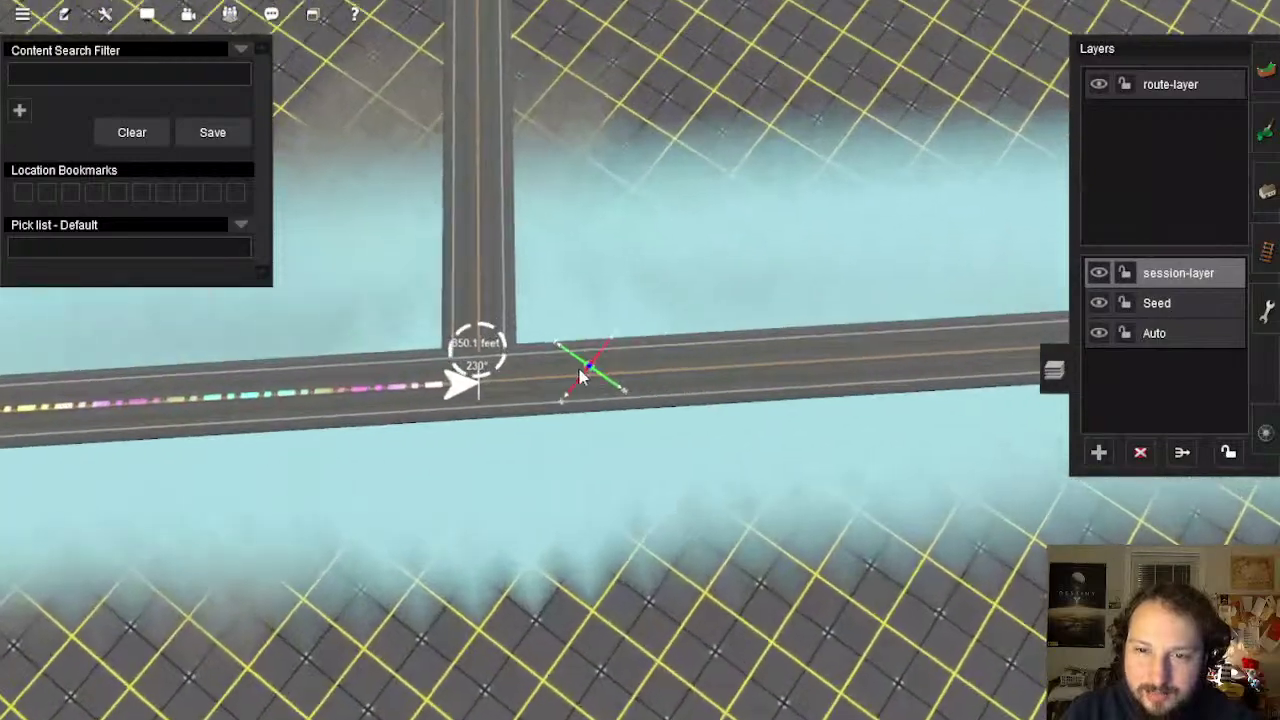
pyautogui.rightClick(582, 373)
pyautogui.scroll(2, 618, 360)
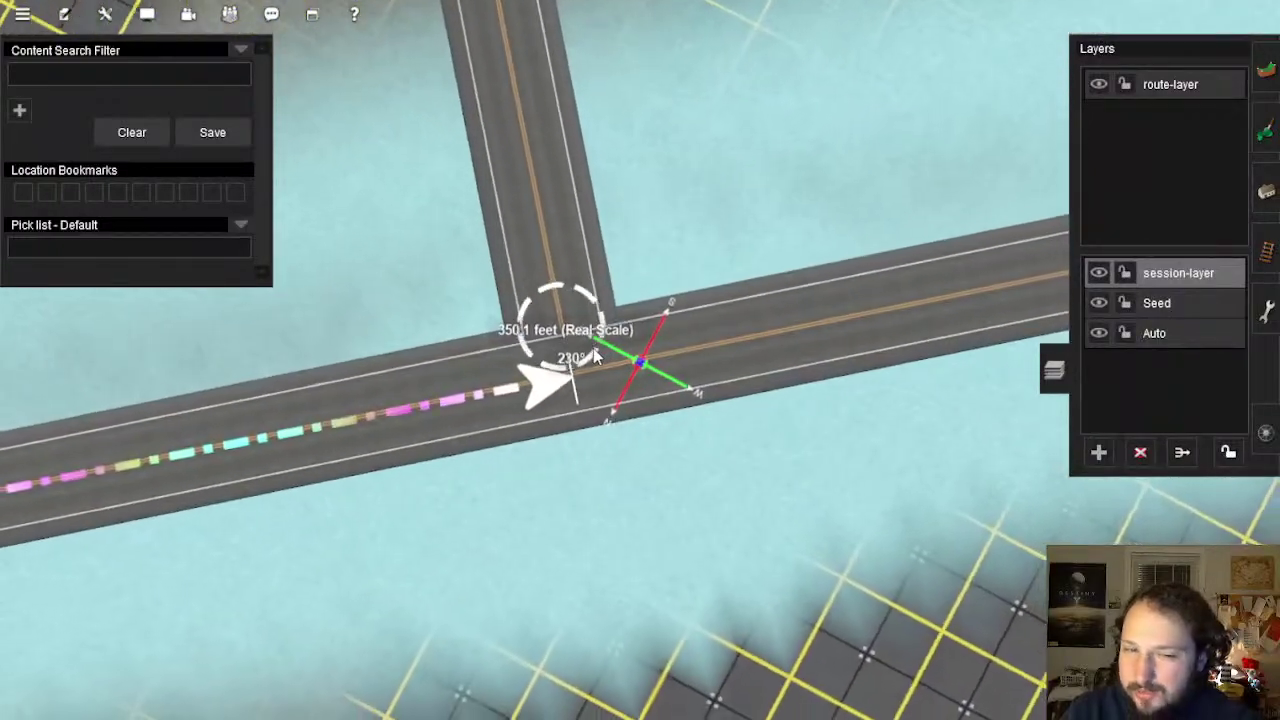
# Add a ruler about 350 feet long at 230° along the street, starting from the previous ruler's end
pyautogui.click(1263, 313)
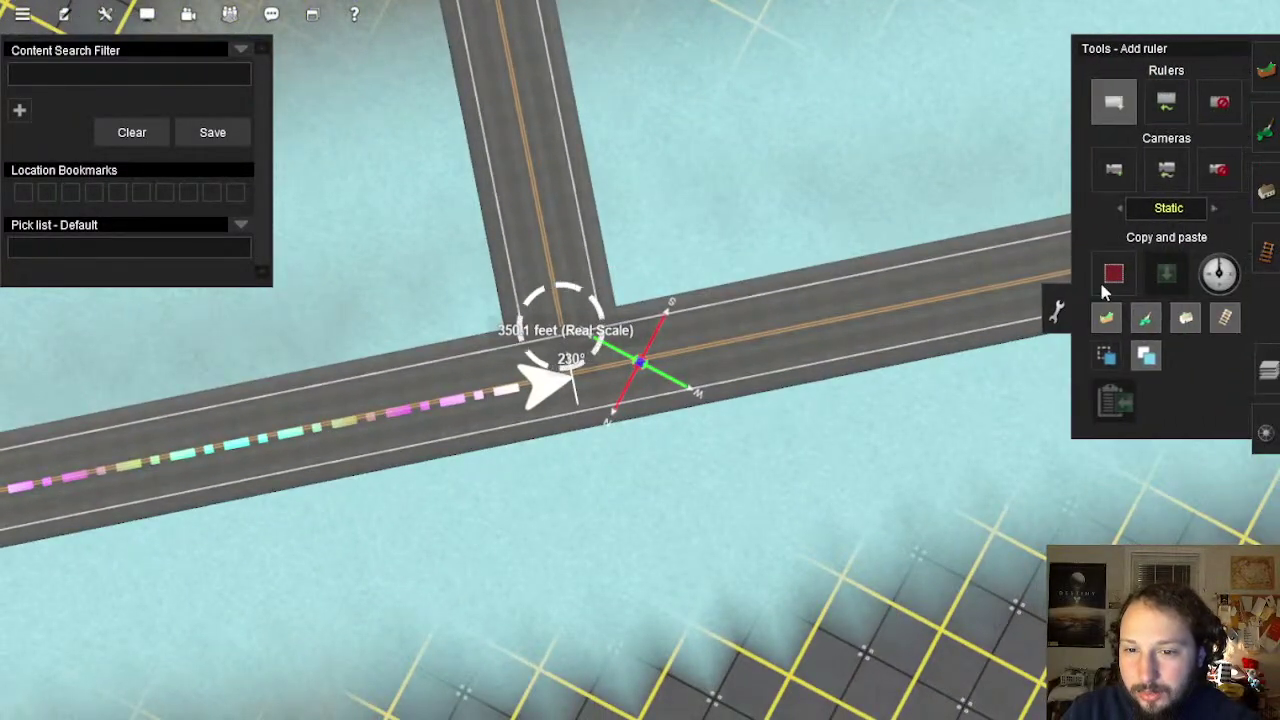
pyautogui.scroll(5, 639, 340)
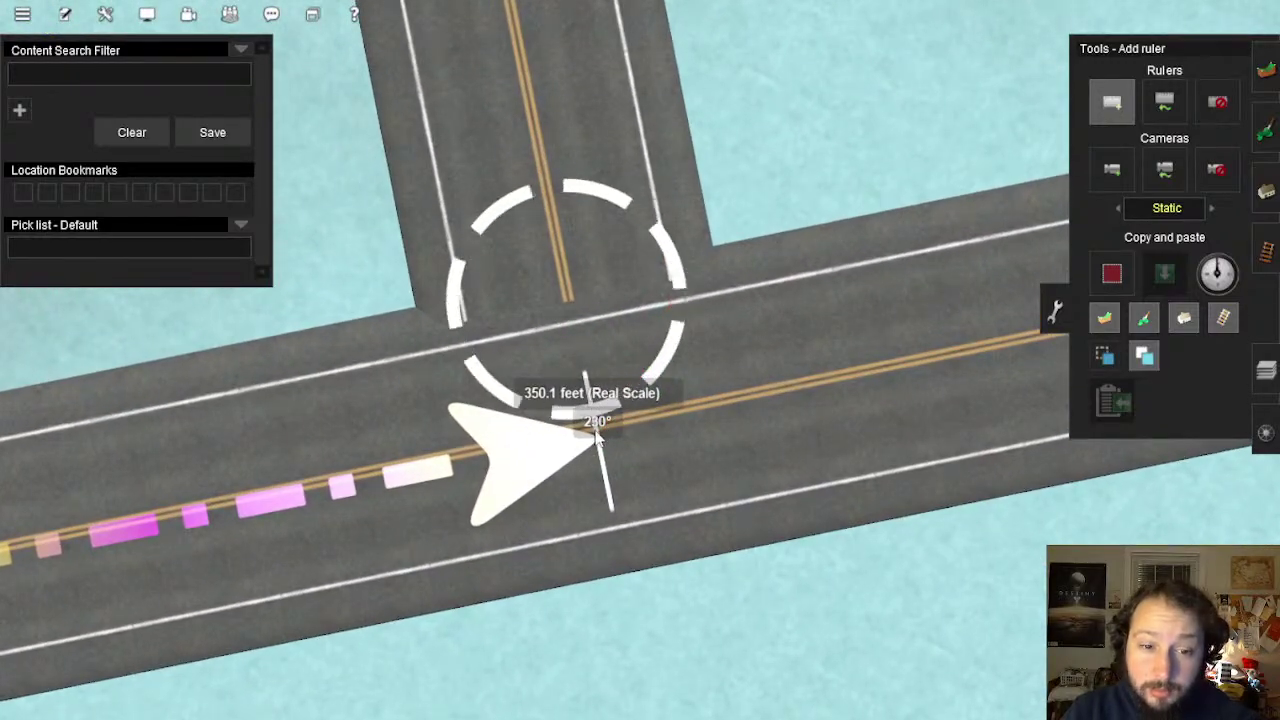
pyautogui.moveTo(810, 422); pyautogui.dragTo(775, 193)
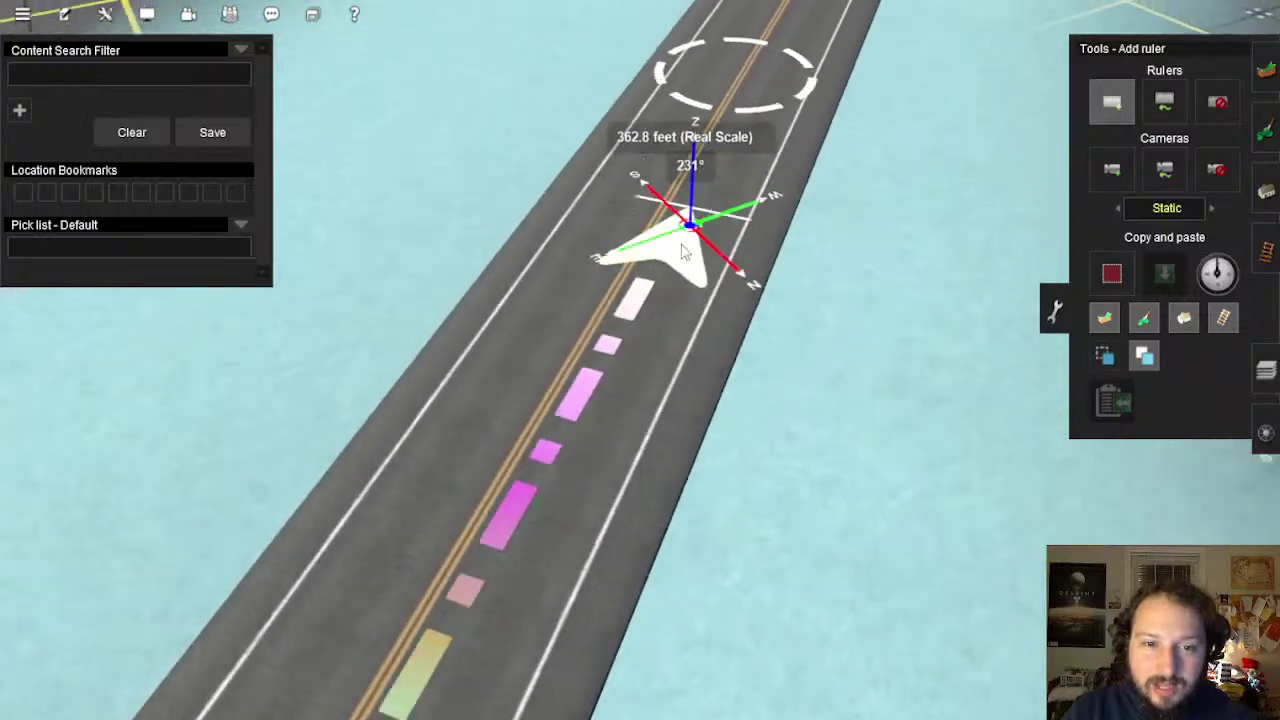
pyautogui.moveTo(655, 313); pyautogui.dragTo(620, 424)
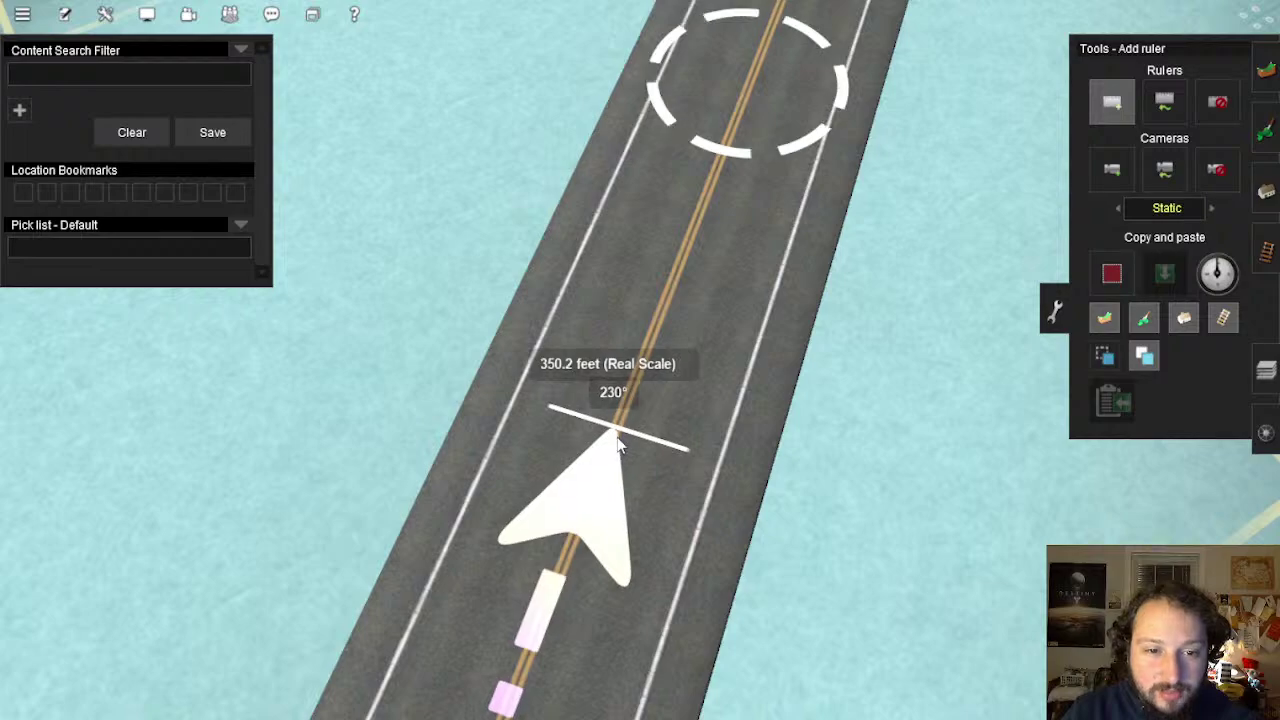
pyautogui.moveTo(617, 438); pyautogui.dragTo(627, 345, button='right')
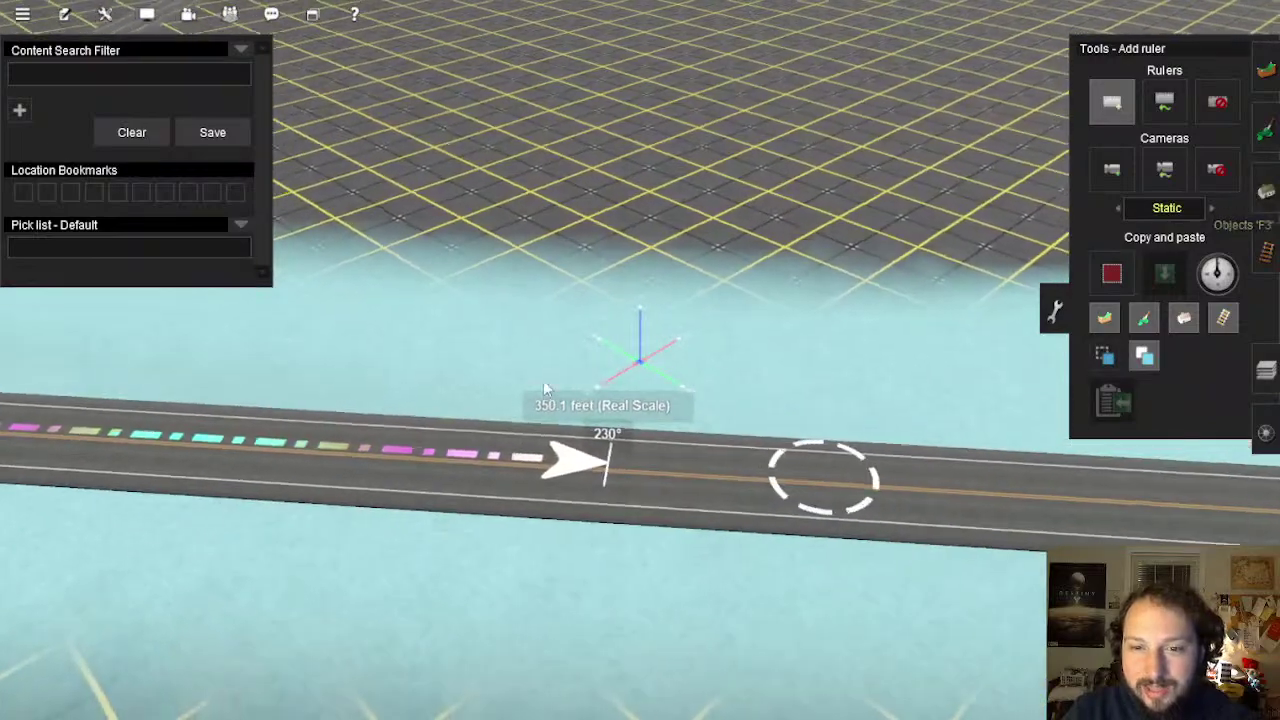
pyautogui.moveTo(543, 380); pyautogui.dragTo(628, 370, button='right')
pyautogui.moveTo(716, 340); pyautogui.dragTo(823, 293, button='right')
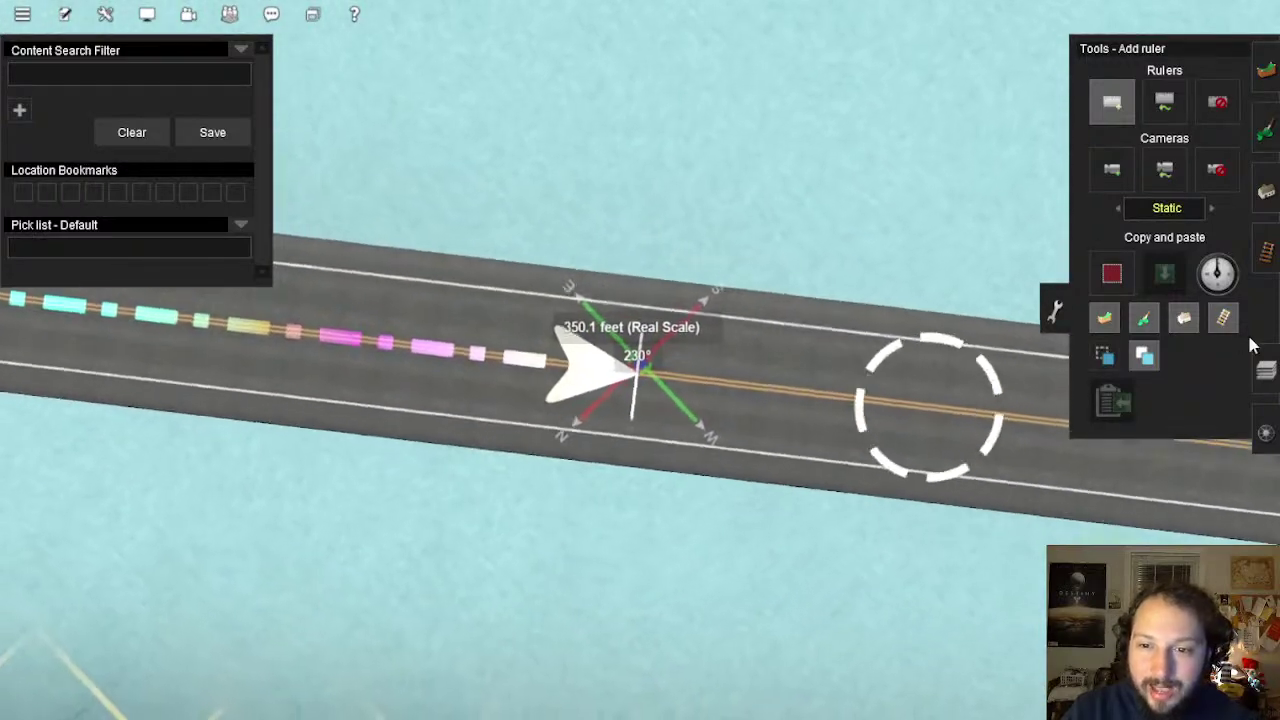
pyautogui.click(1270, 251)
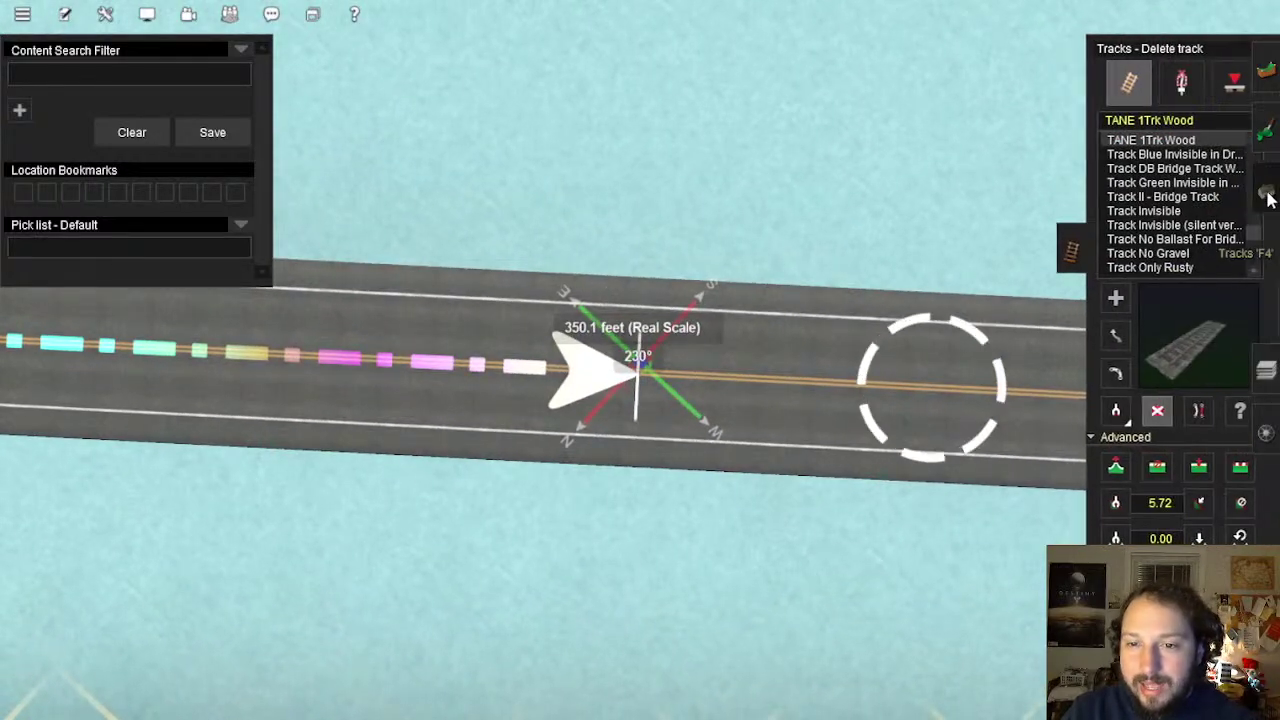
pyautogui.click(1266, 311)
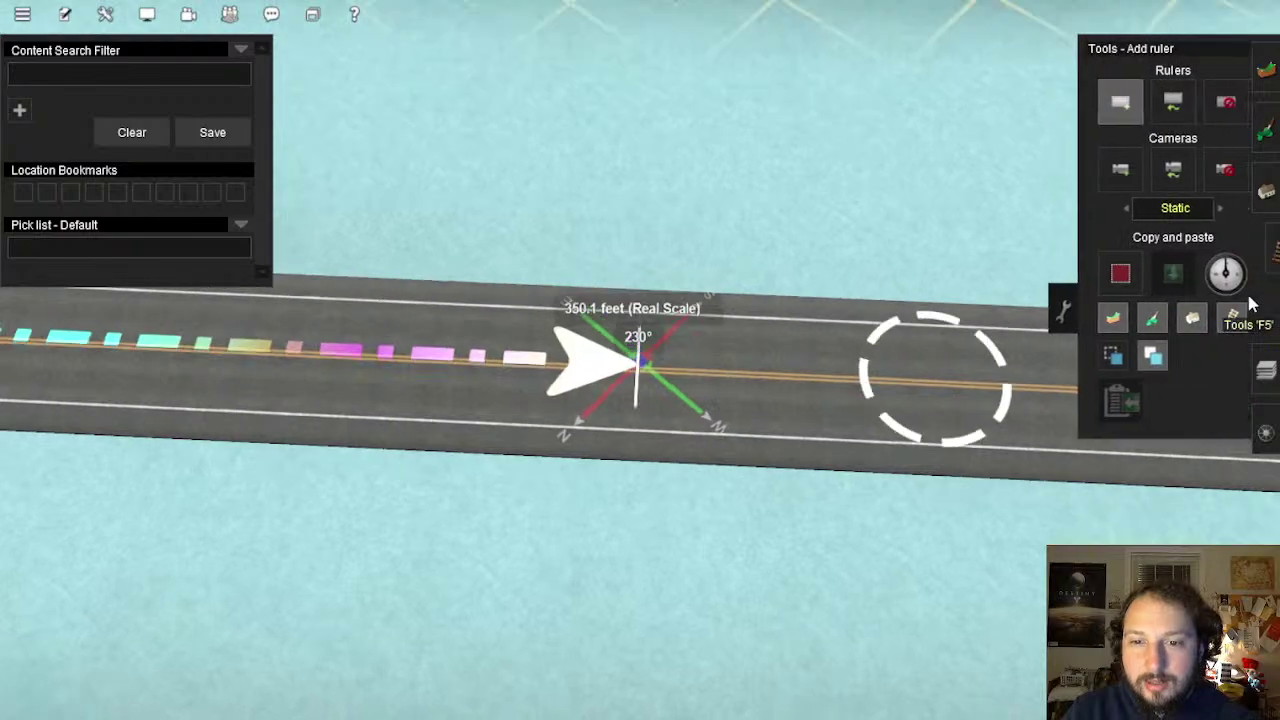
pyautogui.moveTo(1035, 328); pyautogui.dragTo(800, 357, button='right')
pyautogui.press('Left')
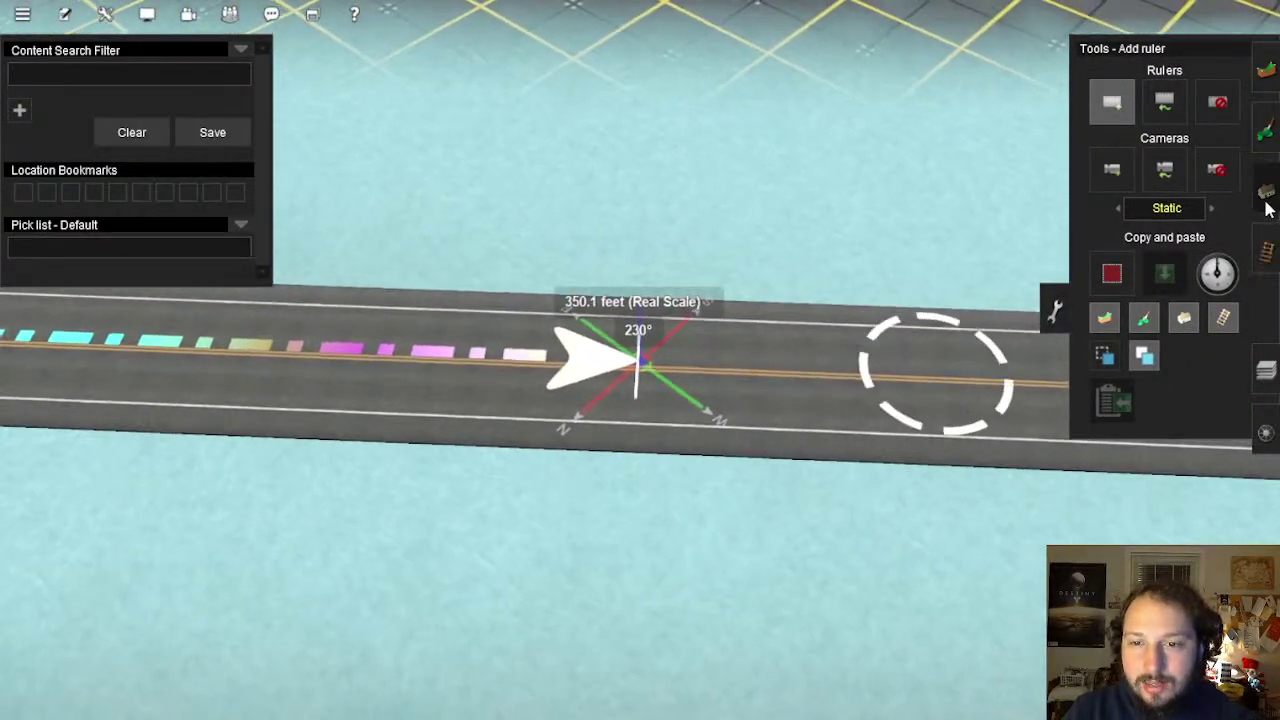
pyautogui.click(1266, 200)
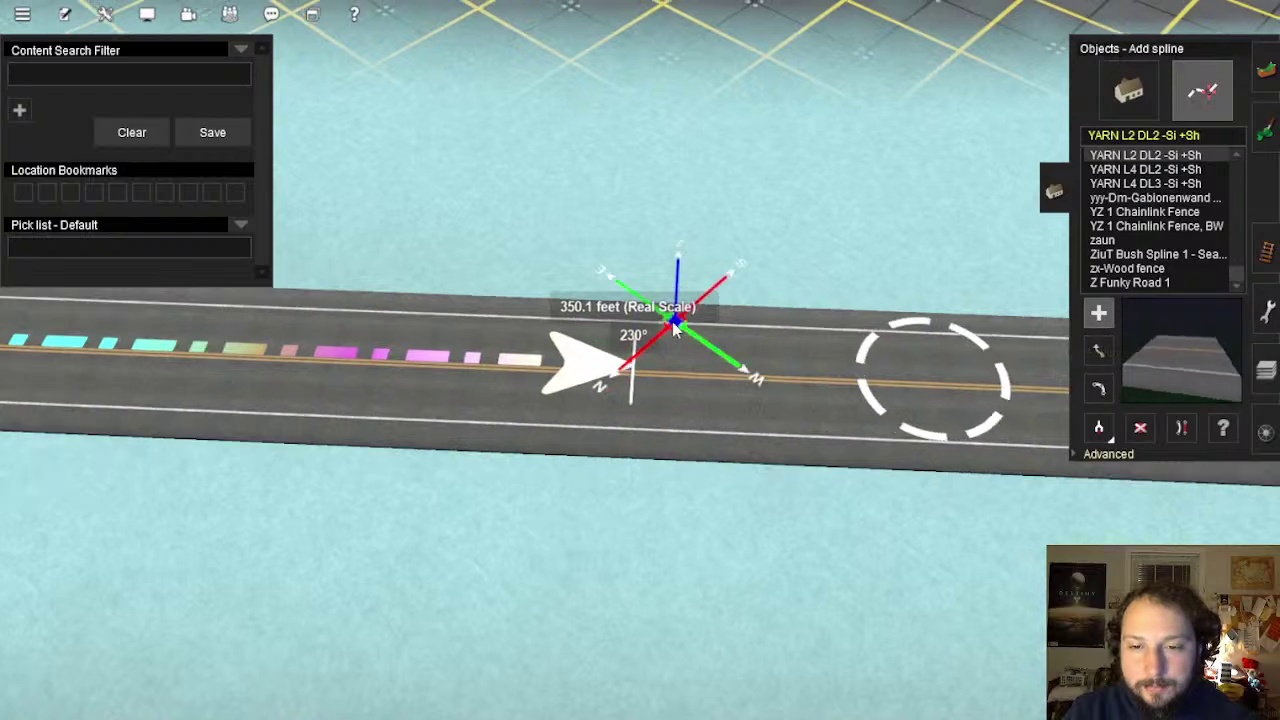
pyautogui.moveTo(675, 328); pyautogui.dragTo(606, 413, button='right')
pyautogui.scroll(3, 606, 413)
pyautogui.rightClick(606, 413)
pyautogui.rightClick(637, 354)
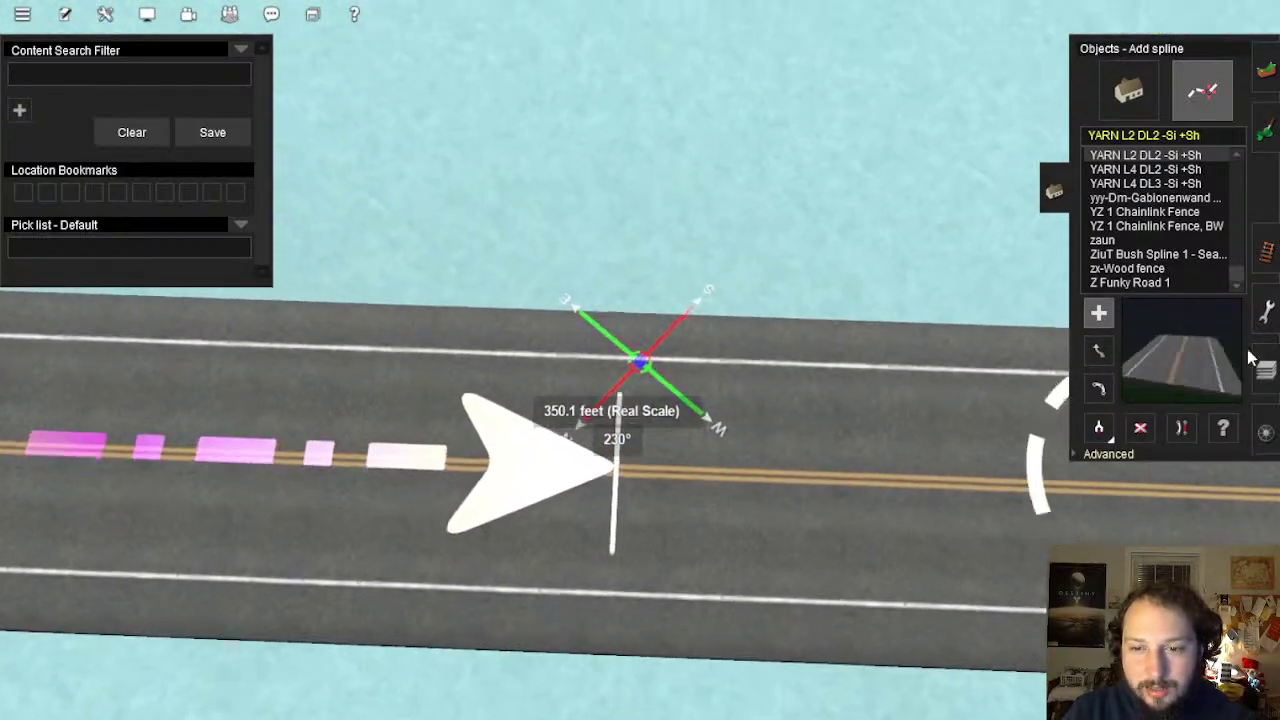
pyautogui.click(1262, 368)
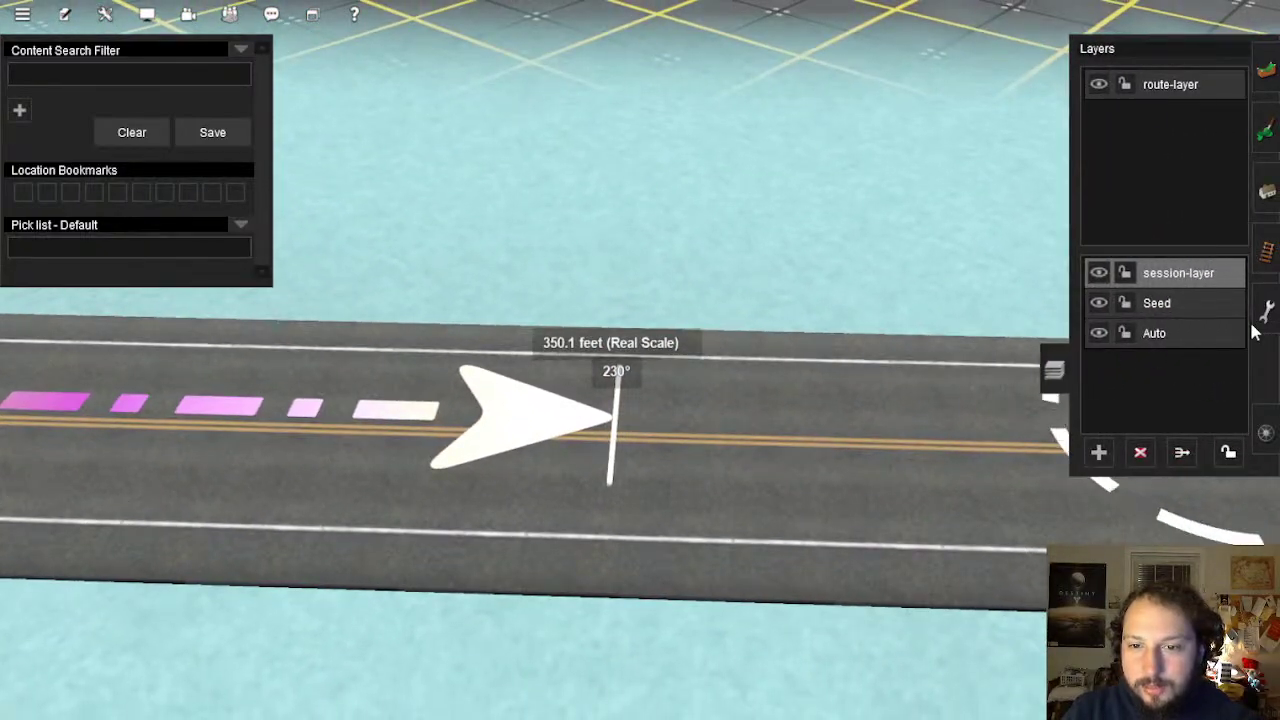
pyautogui.click(1266, 310)
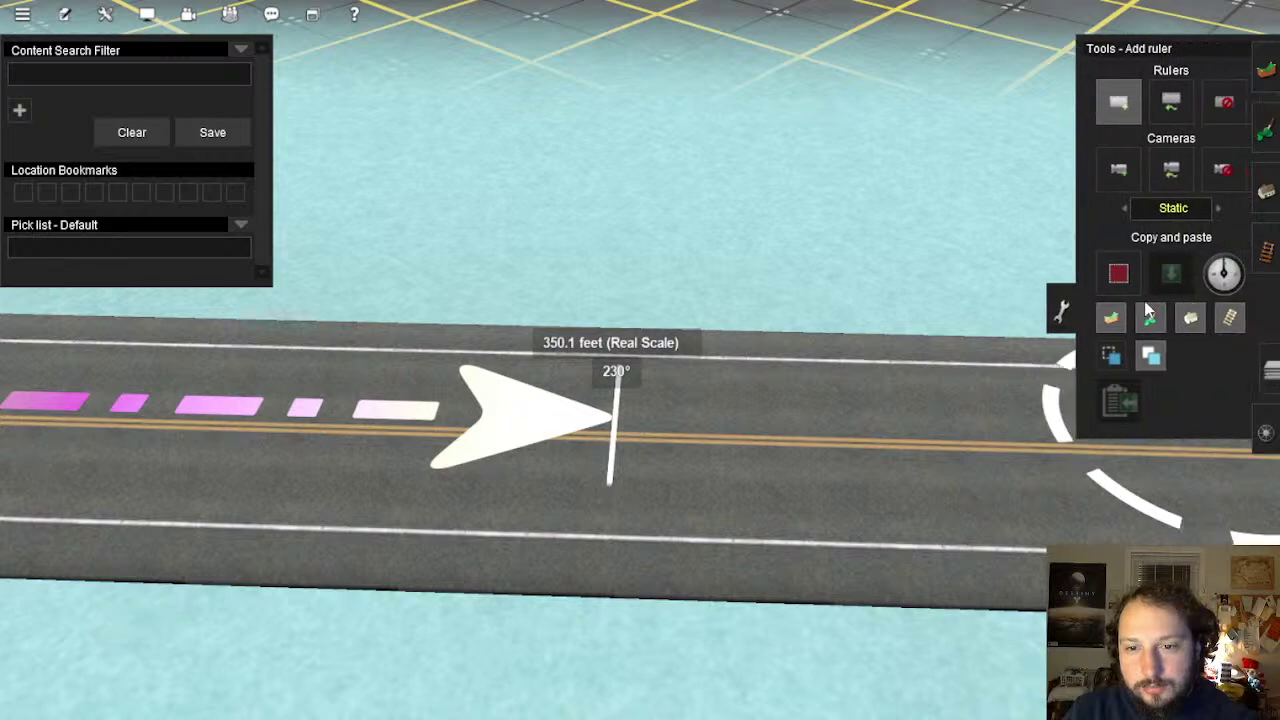
# Add a ruler at 140° from the 350-foot ruler's end on the street and extend it to about 2,514 feet
pyautogui.rightClick(598, 445)
pyautogui.scroll(4, 603, 437)
pyautogui.moveTo(603, 437); pyautogui.dragTo(671, 286, button='right')
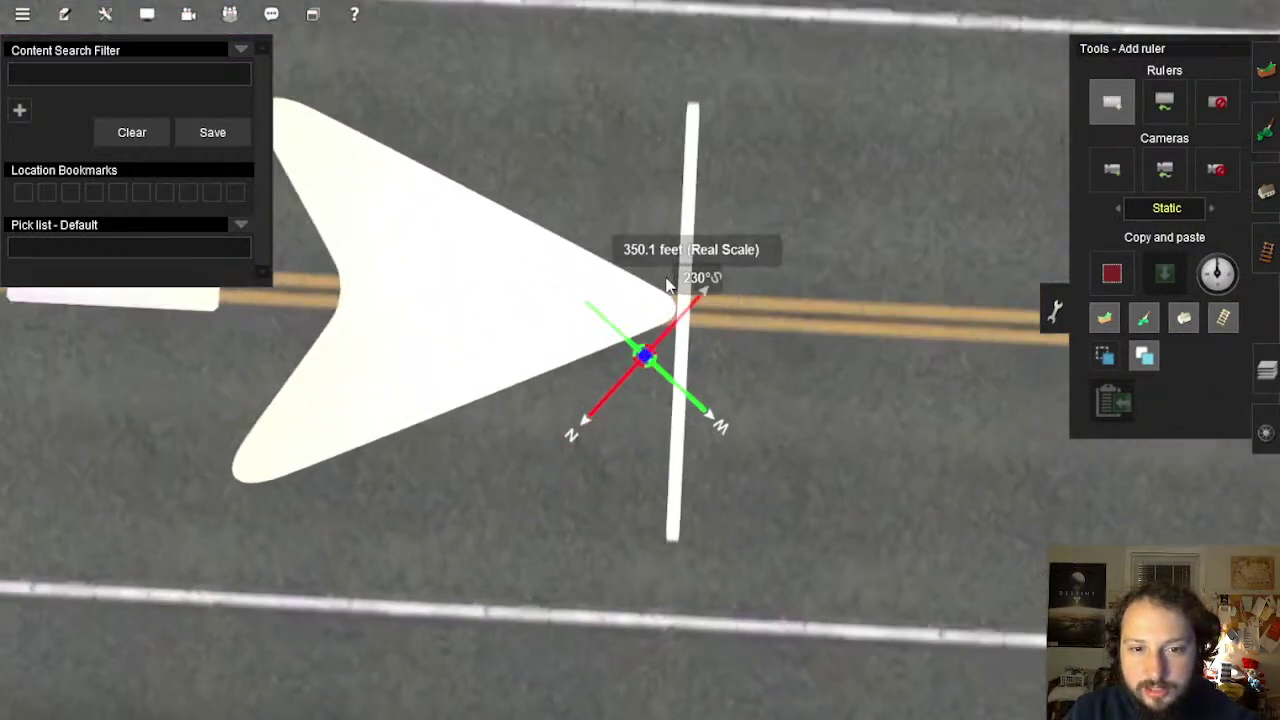
pyautogui.scroll(-3, 672, 316)
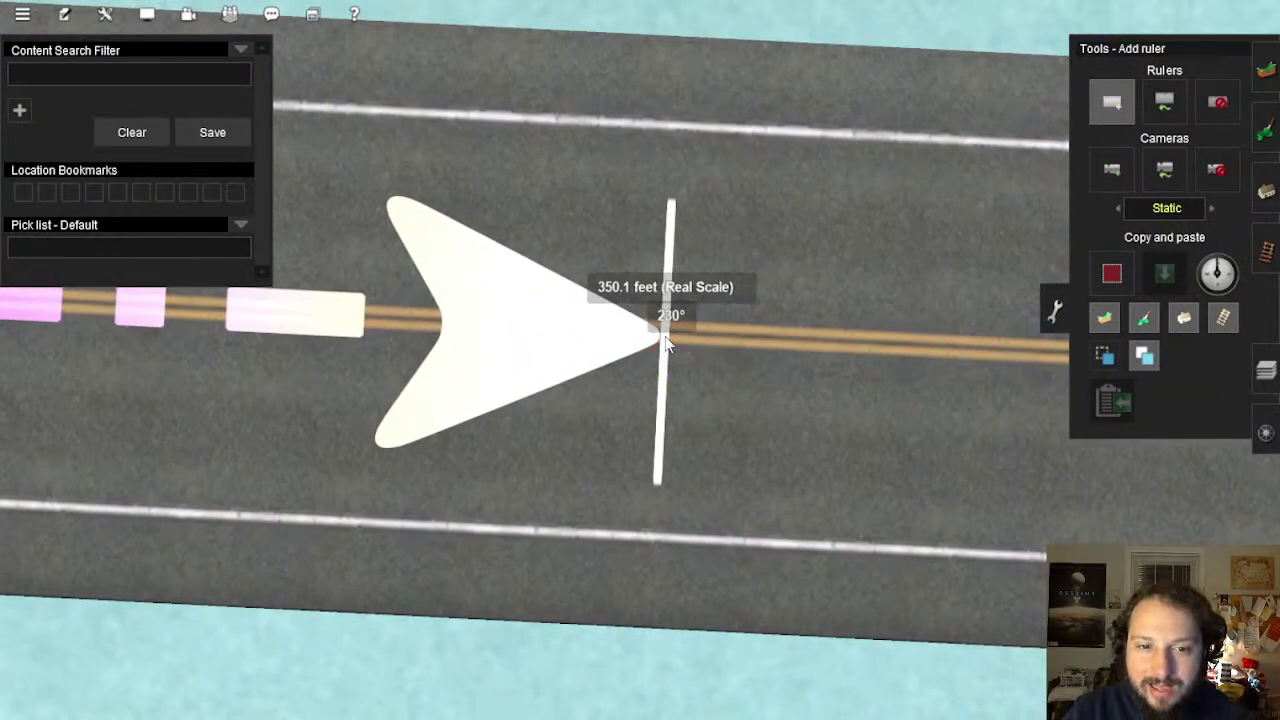
pyautogui.moveTo(668, 345); pyautogui.dragTo(635, 184, button='right')
pyautogui.scroll(-3, 636, 86)
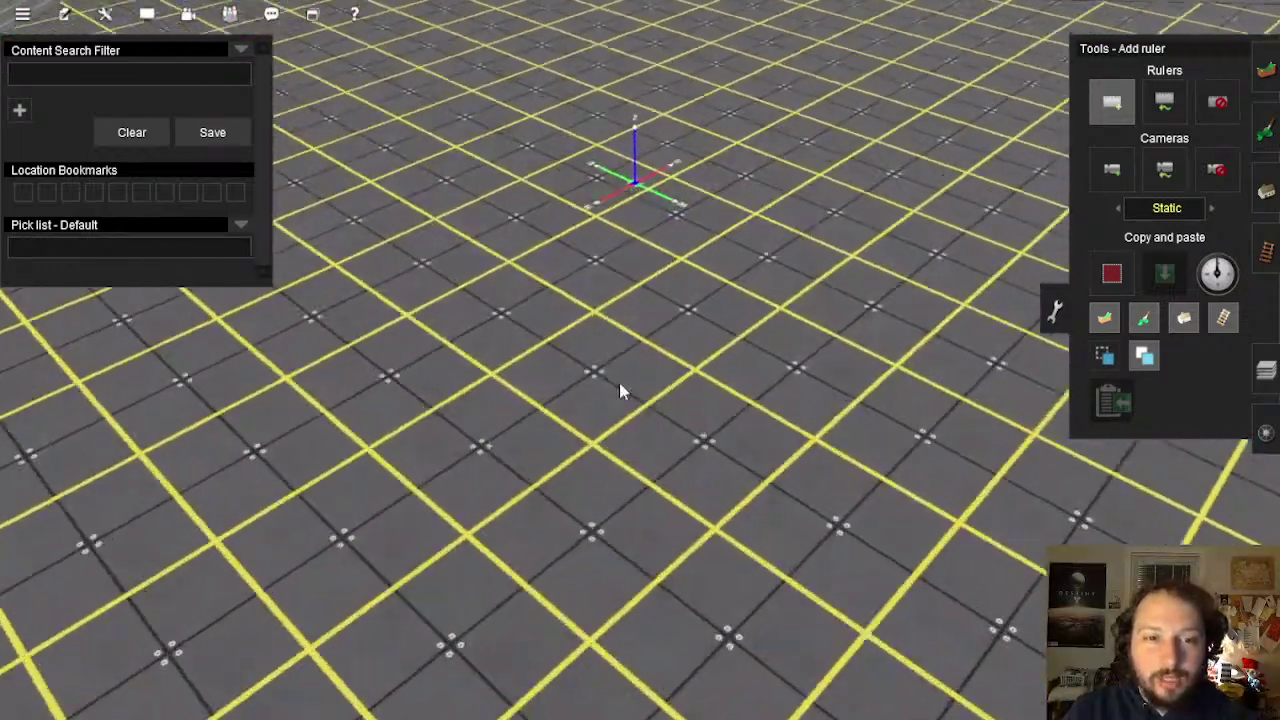
pyautogui.rightClick(636, 556)
pyautogui.scroll(-4, 645, 472)
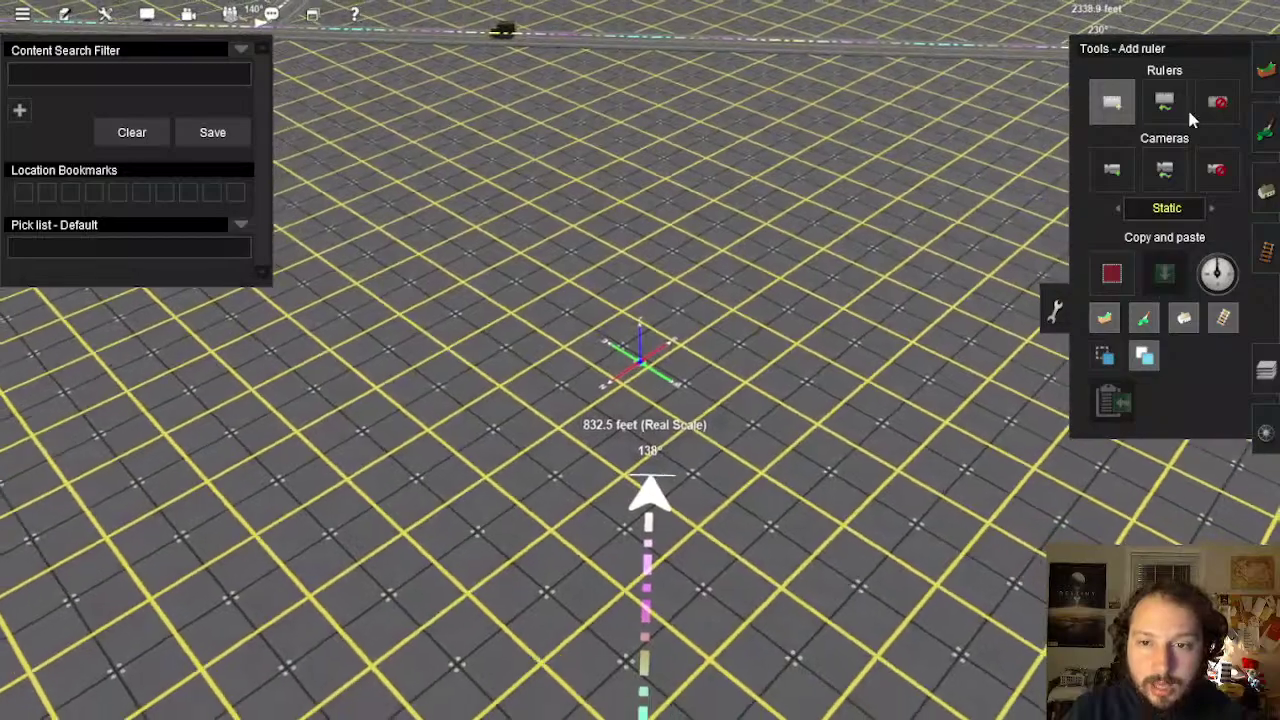
pyautogui.moveTo(658, 405); pyautogui.dragTo(668, 378)
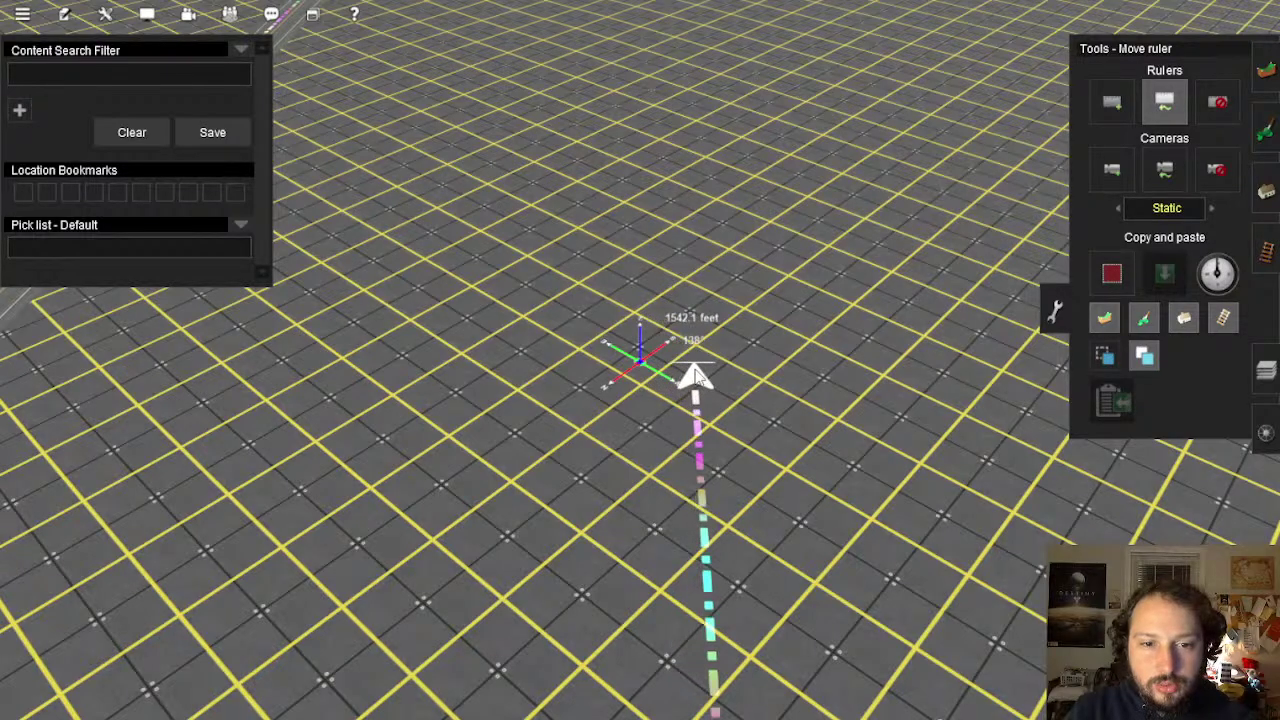
pyautogui.moveTo(706, 380); pyautogui.dragTo(692, 268)
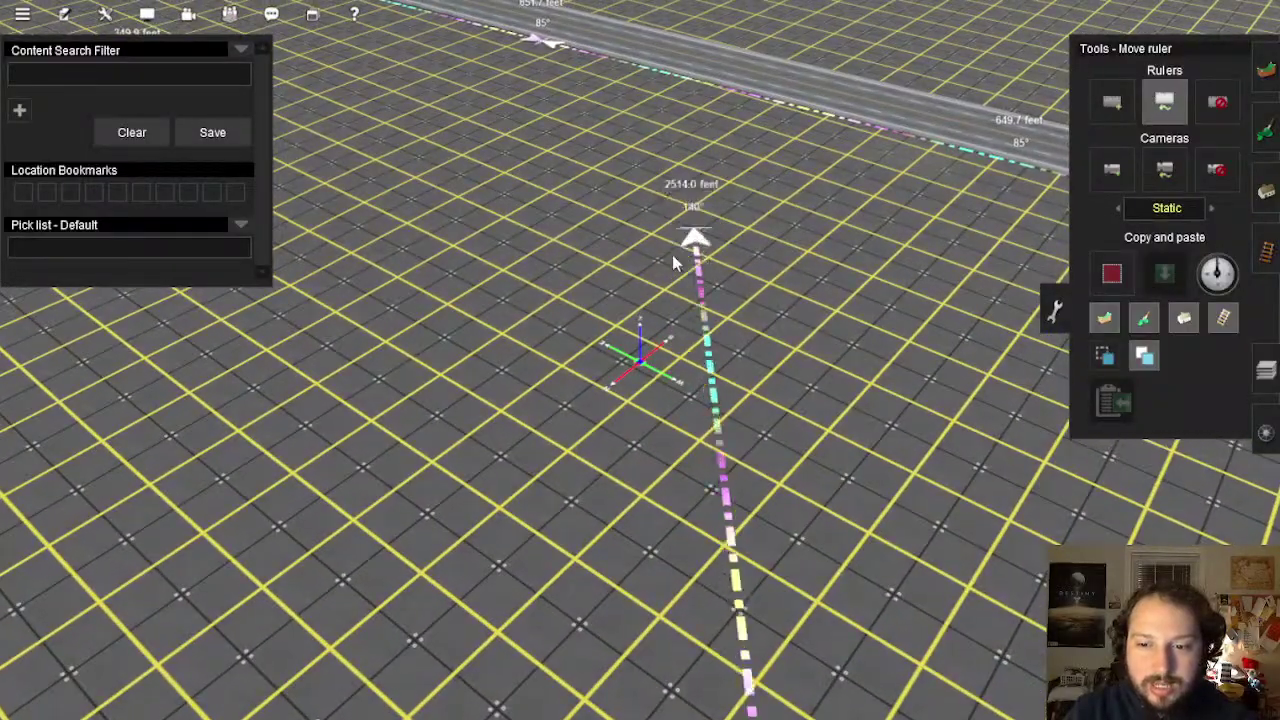
# Move the cross street's free end from the 1,250-foot ruler's end to the end of the 2,514-foot ruler
pyautogui.press('Left')
pyautogui.moveTo(672, 254)
pyautogui.mouseDown(button='right')
pyautogui.moveTo(594, 363)
pyautogui.moveTo(686, 368)
pyautogui.moveTo(663, 340)
pyautogui.moveTo(637, 342)
pyautogui.moveTo(617, 378)
pyautogui.moveTo(629, 370)
pyautogui.moveTo(614, 354)
pyautogui.moveTo(632, 350)
pyautogui.moveTo(632, 374)
pyautogui.moveTo(654, 376)
pyautogui.moveTo(636, 350)
pyautogui.moveTo(646, 290)
pyautogui.moveTo(647, 372)
pyautogui.mouseUp(button='right')
pyautogui.scroll(3, 637, 345)
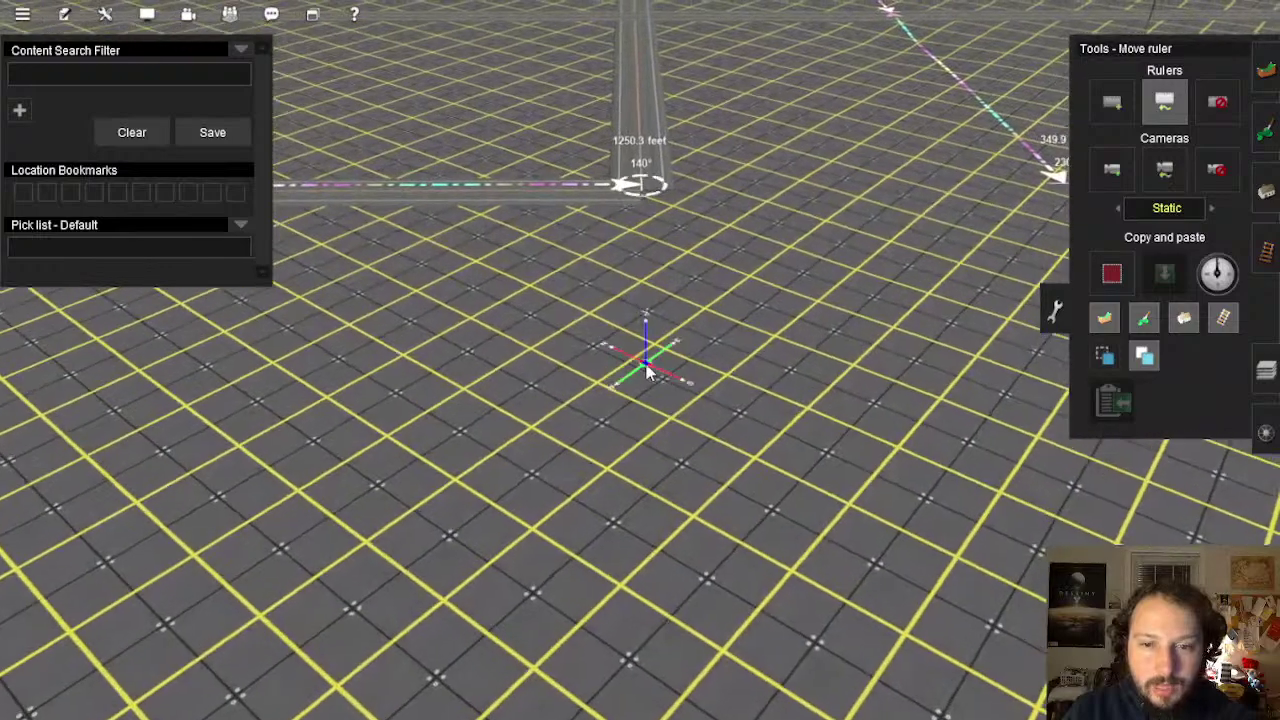
pyautogui.rightClick(635, 283)
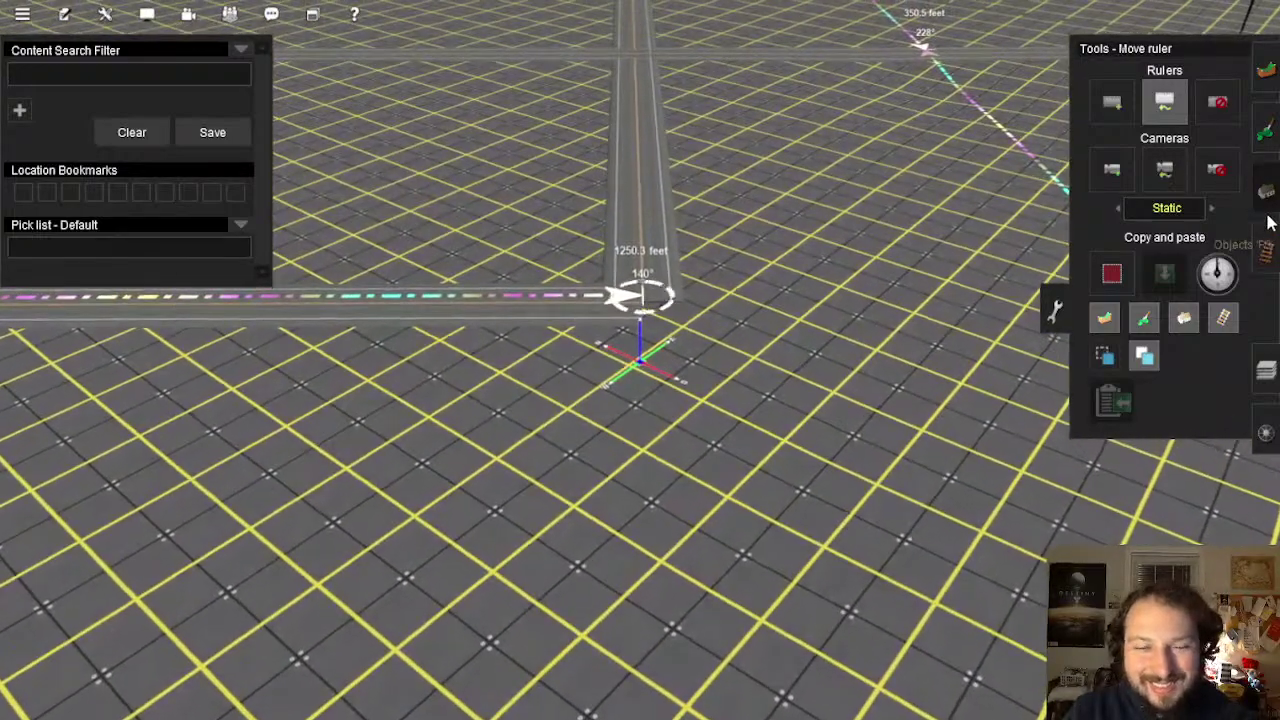
pyautogui.click(1098, 350)
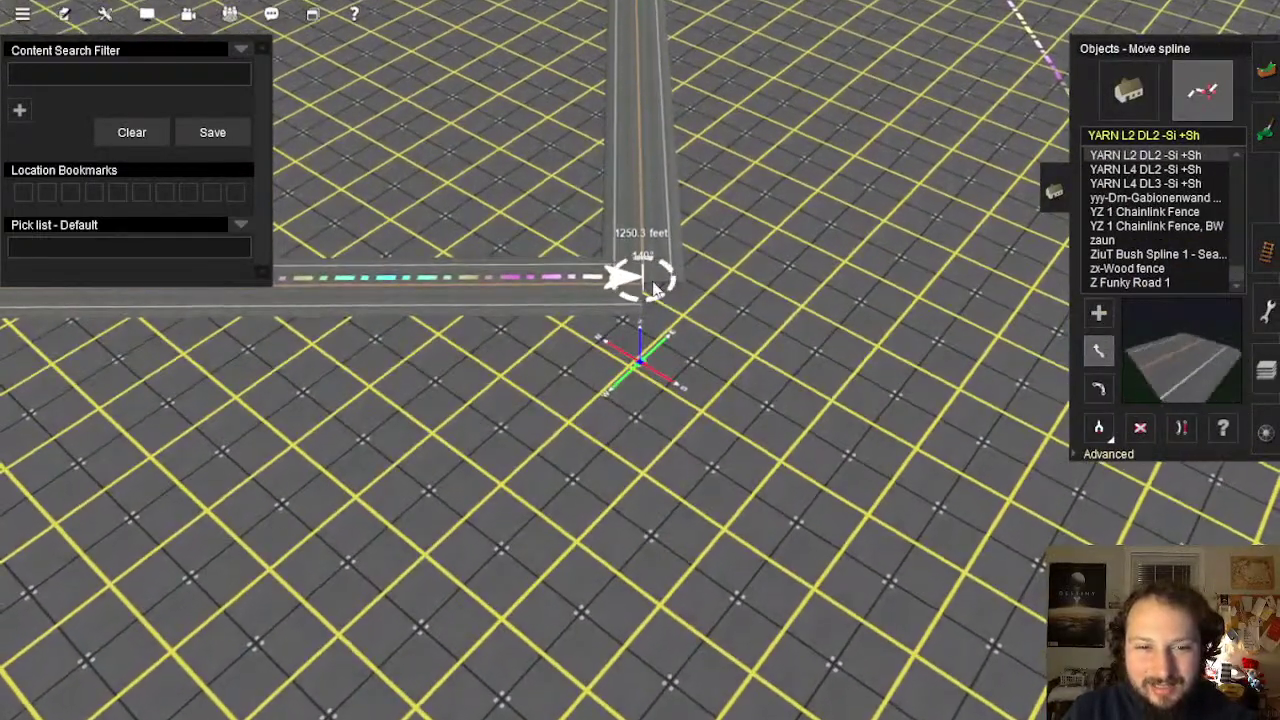
pyautogui.moveTo(648, 455); pyautogui.dragTo(648, 495)
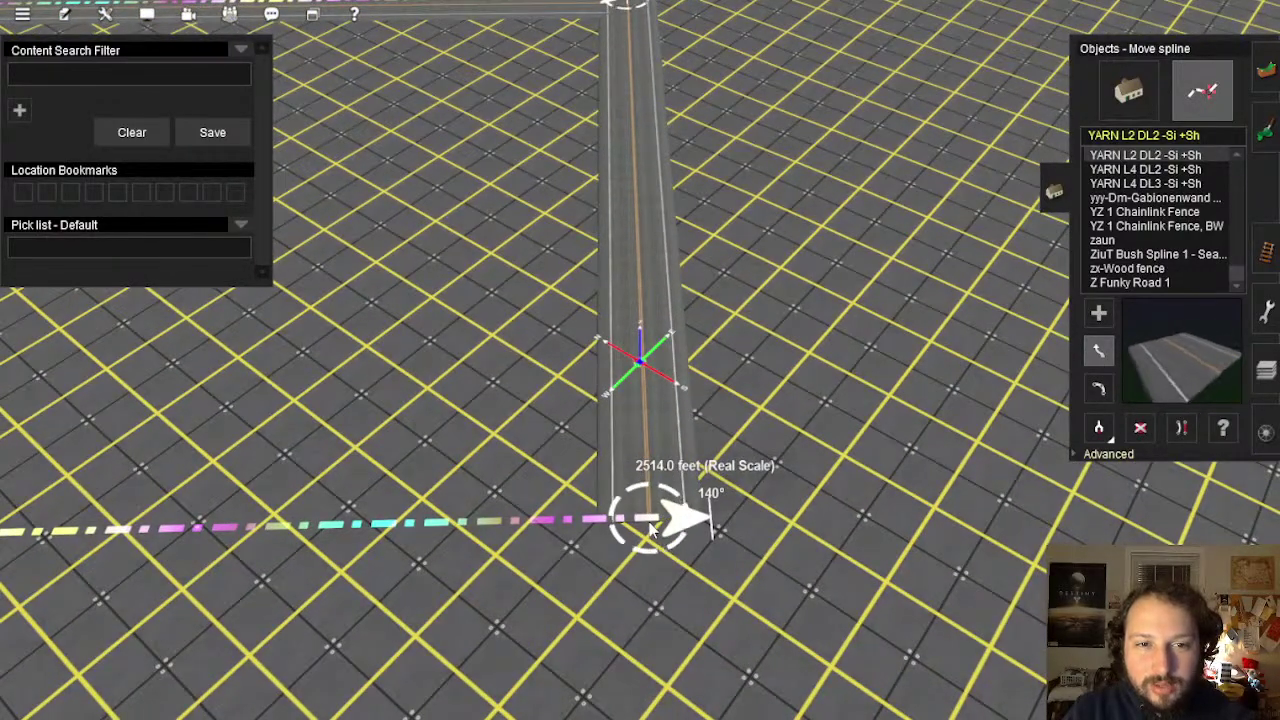
# Shorten the 140° ruler to about 2,494 feet, ending it on the centerline of the cross street's free end
pyautogui.moveTo(643, 517); pyautogui.dragTo(646, 420, button='right')
pyautogui.scroll(3, 650, 400)
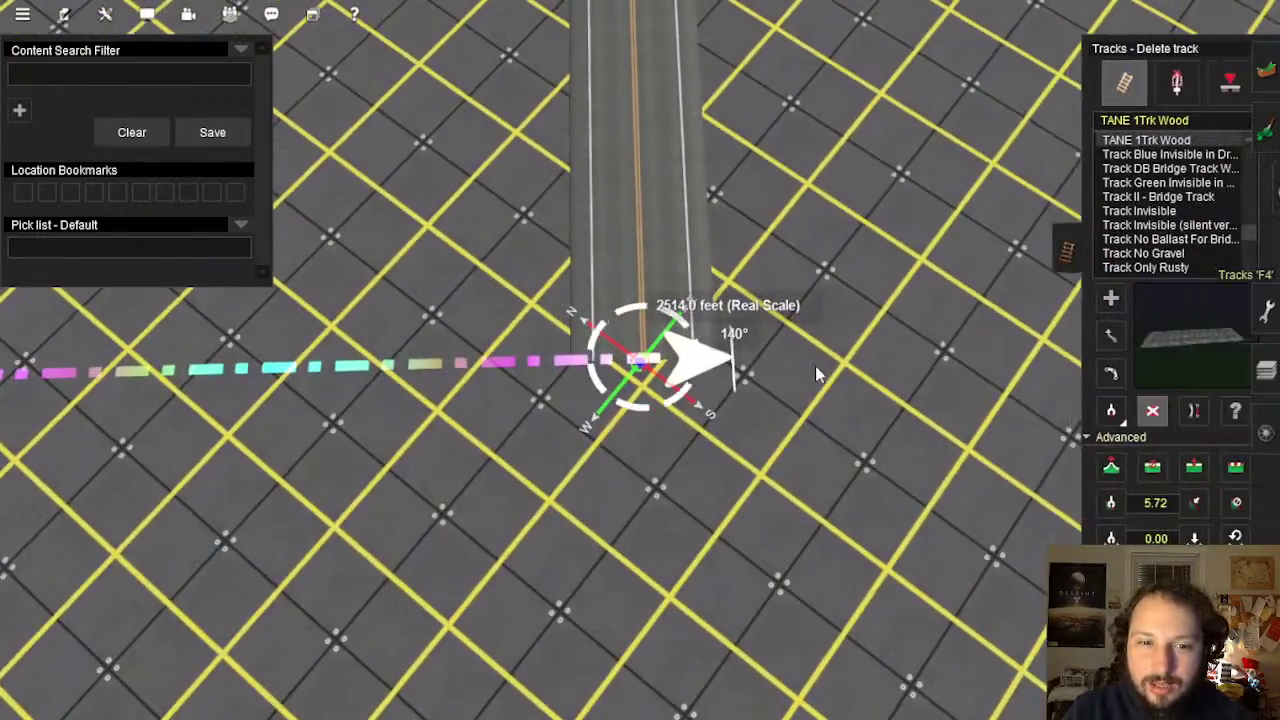
pyautogui.scroll(5, 815, 373)
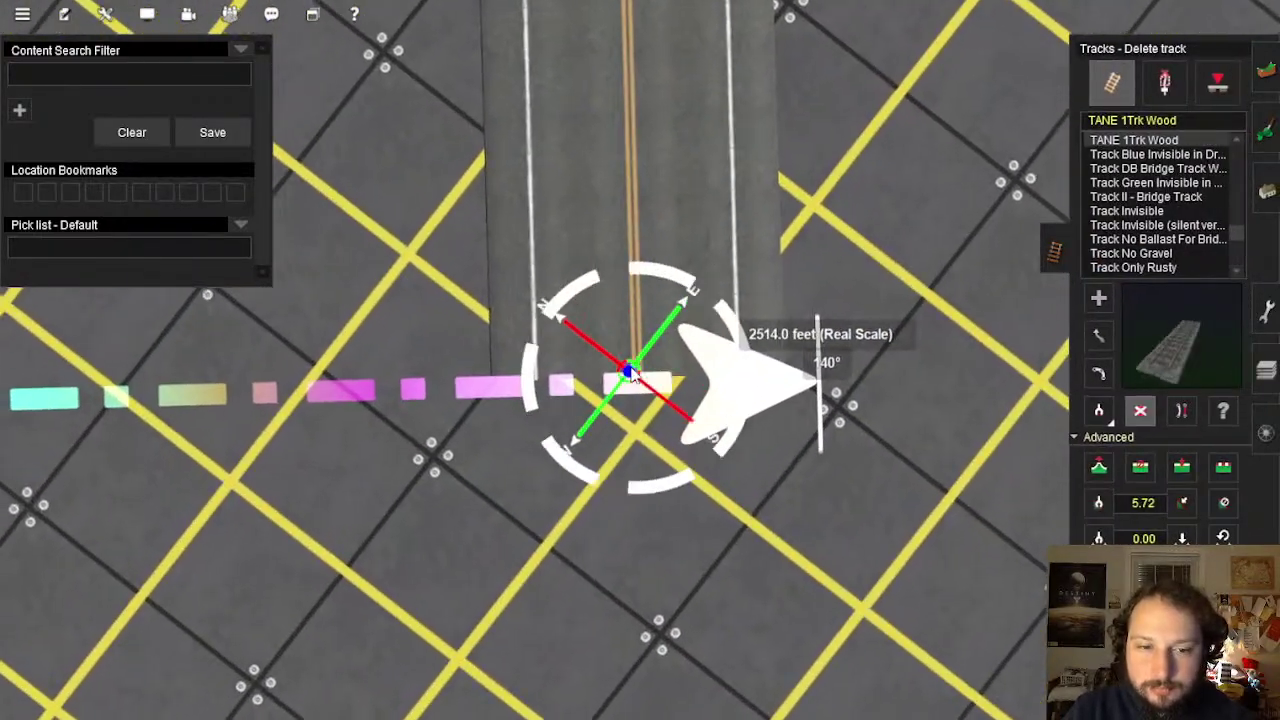
pyautogui.moveTo(632, 374); pyautogui.dragTo(657, 361, button='right')
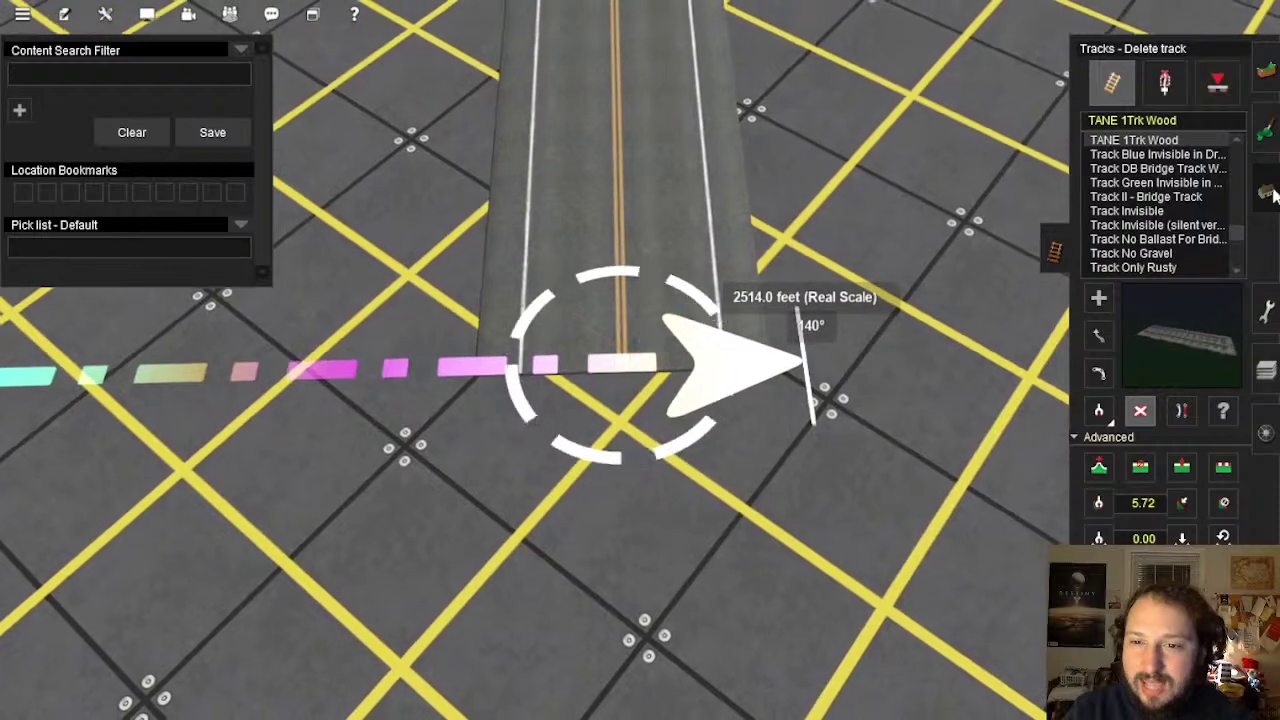
pyautogui.click(1268, 192)
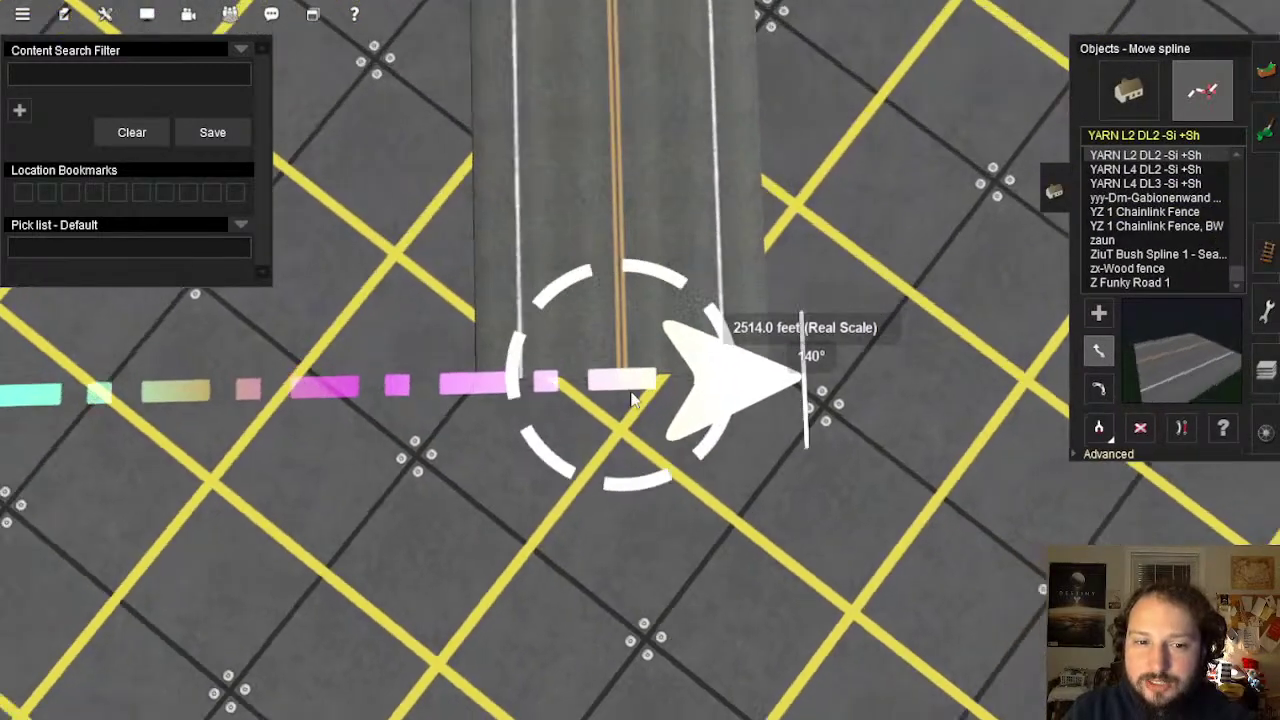
pyautogui.scroll(1, 630, 356)
pyautogui.press('Down')
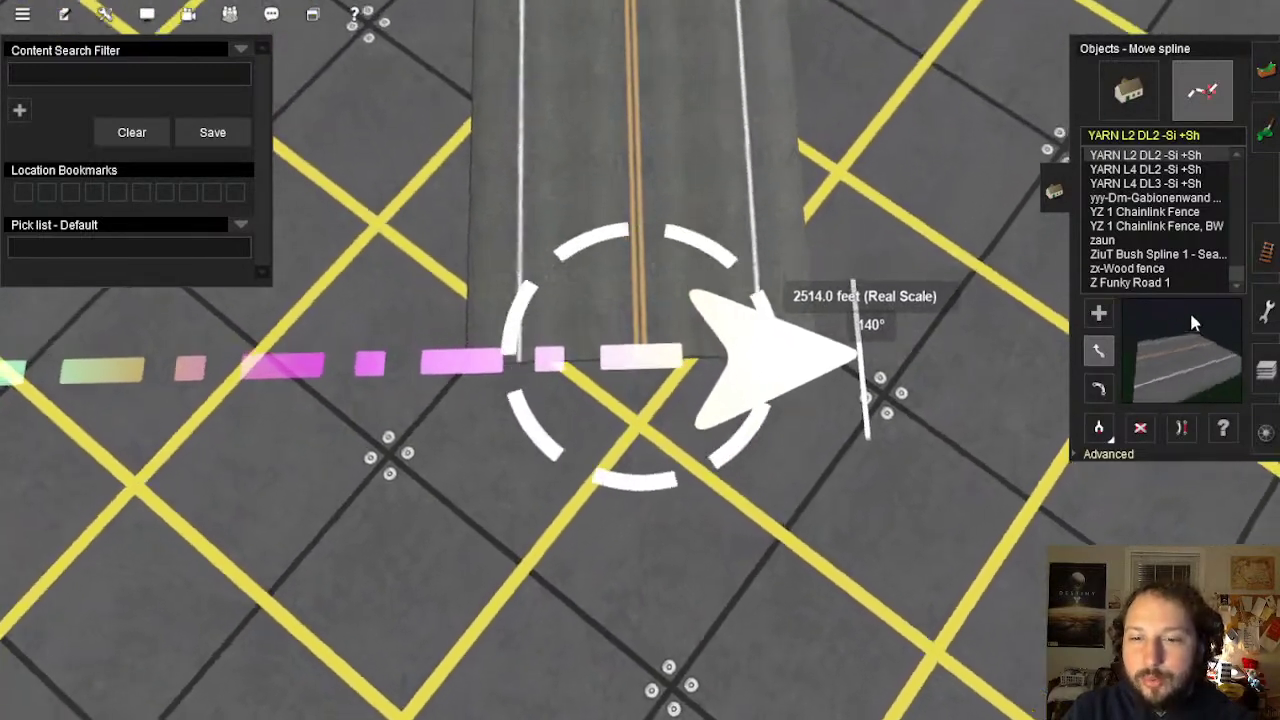
pyautogui.click(1262, 312)
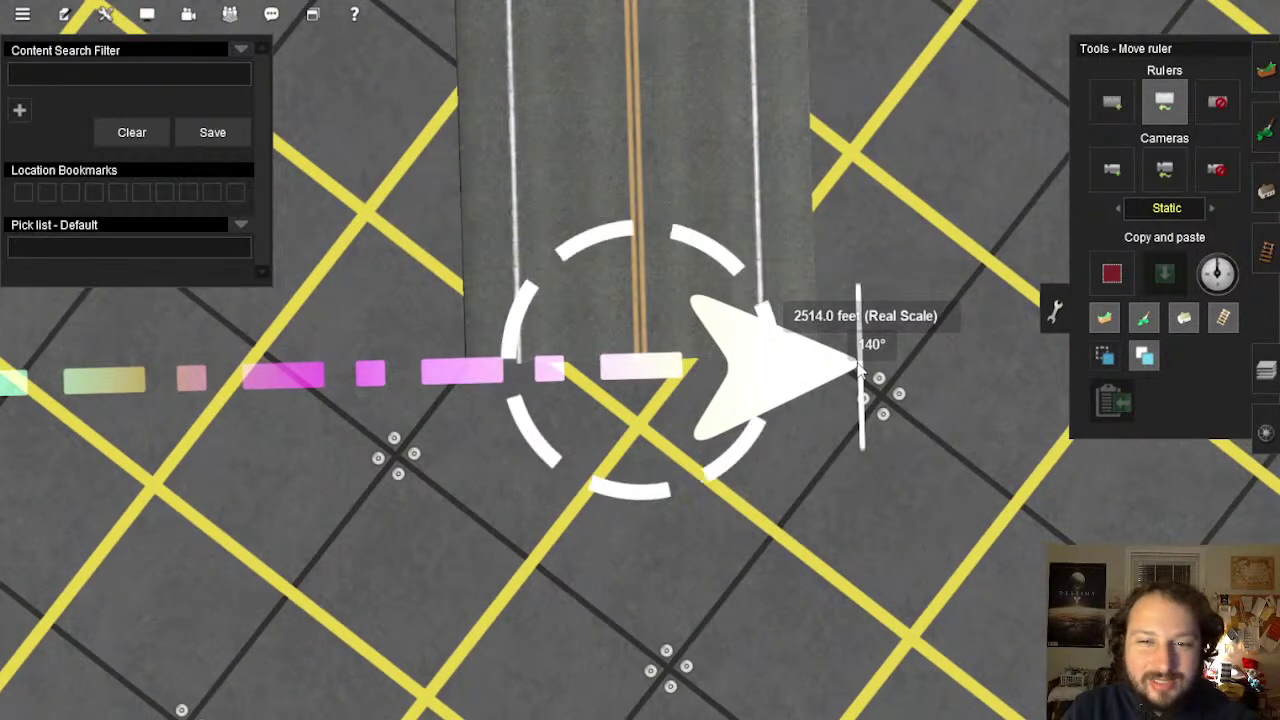
pyautogui.moveTo(781, 376); pyautogui.dragTo(657, 374)
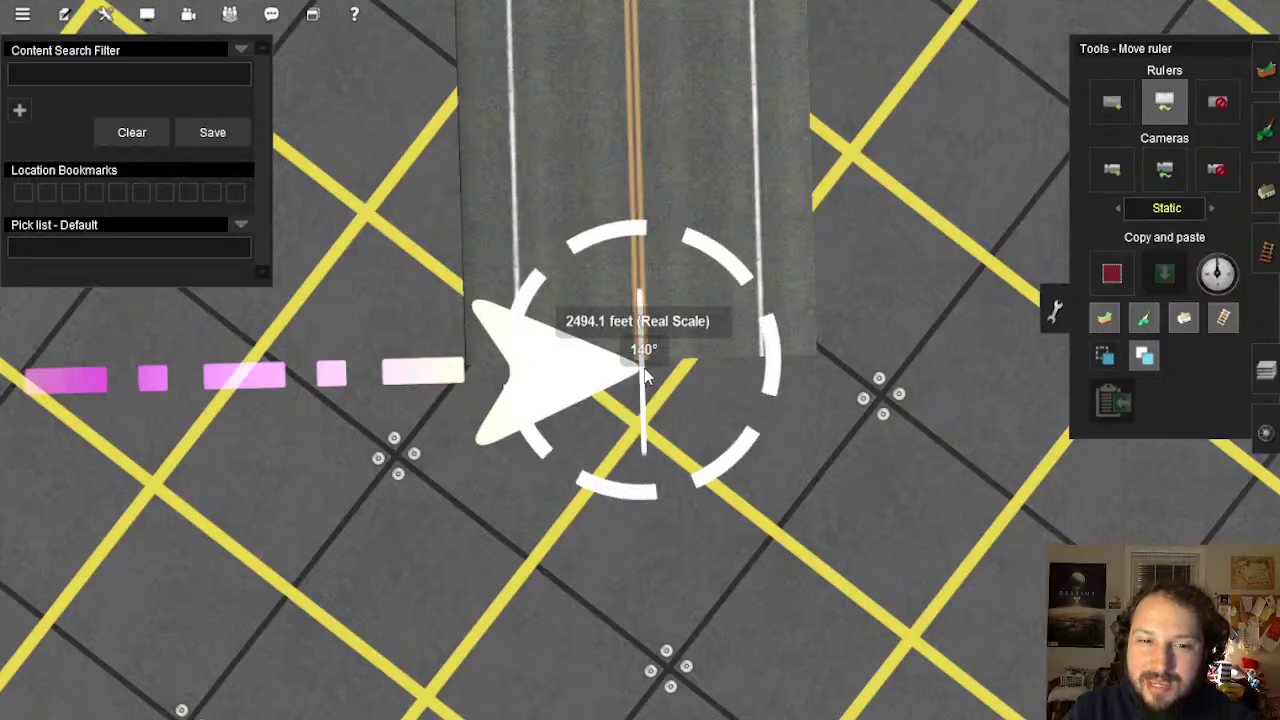
# Add a YARN L2 DL2 -Si +Sh street along the 2,494-foot ruler, from the light-blue strip to the cross street's end
pyautogui.moveTo(645, 375); pyautogui.dragTo(655, 203, button='right')
pyautogui.scroll(-5, 660, 368)
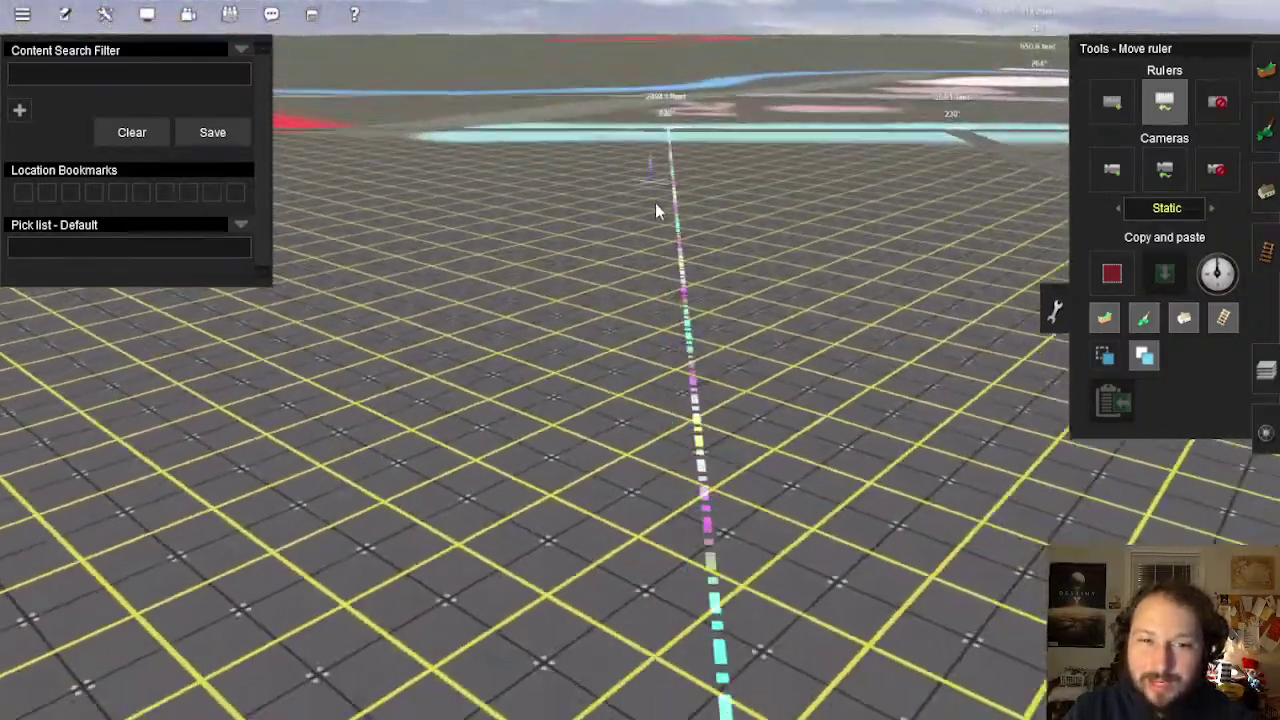
pyautogui.scroll(10, 655, 203)
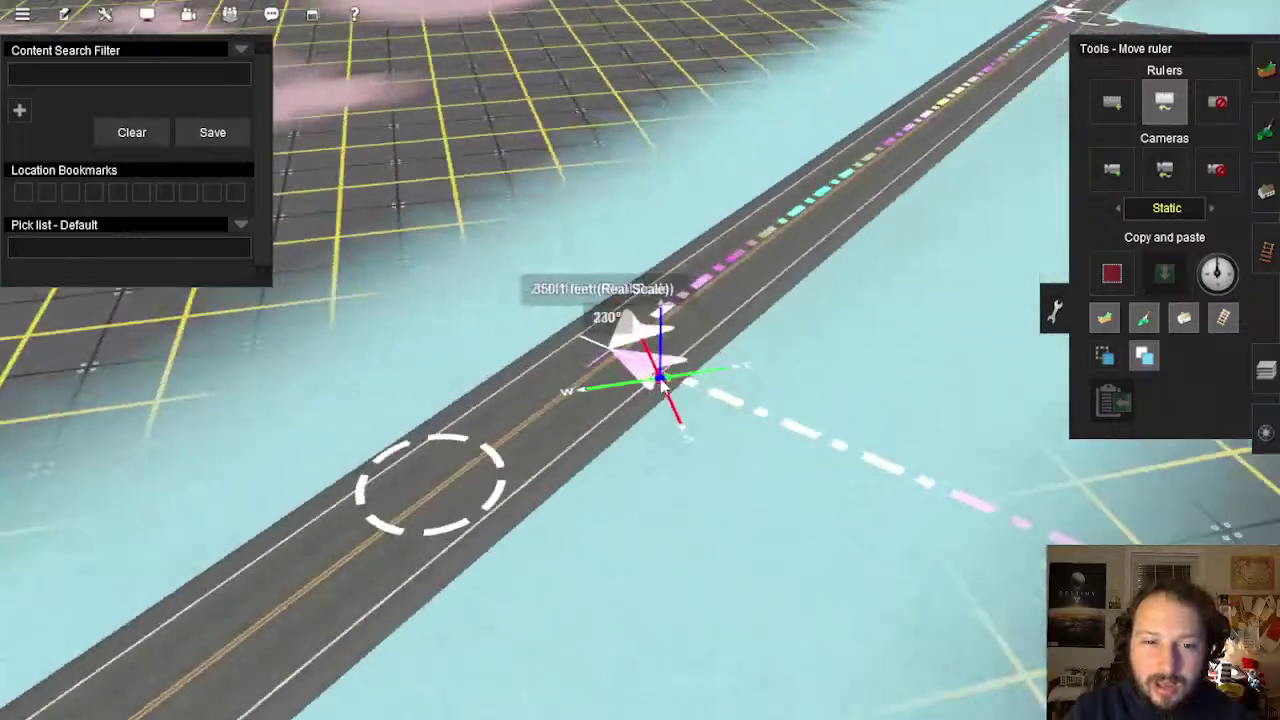
pyautogui.moveTo(661, 384)
pyautogui.mouseDown(button='right')
pyautogui.moveTo(633, 358)
pyautogui.moveTo(659, 360)
pyautogui.moveTo(633, 350)
pyautogui.moveTo(652, 388)
pyautogui.mouseUp(button='right')
pyautogui.scroll(4, 655, 358)
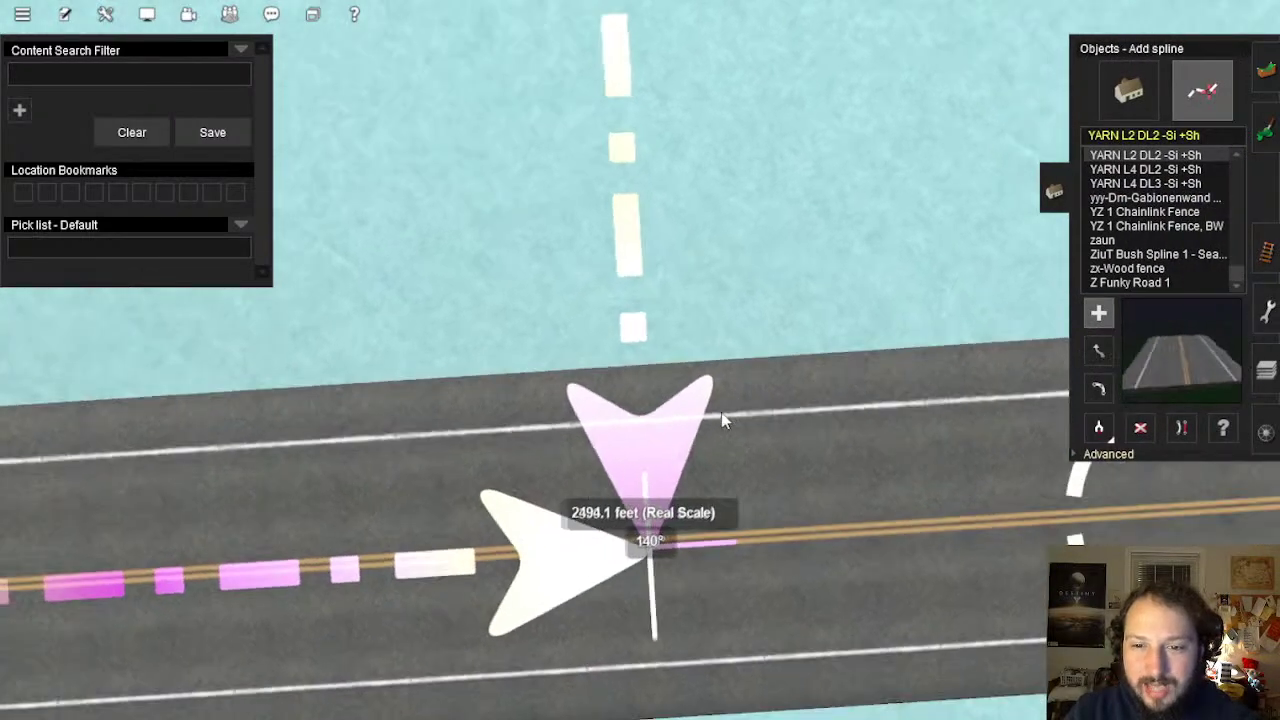
pyautogui.moveTo(721, 412); pyautogui.dragTo(645, 378, button='right')
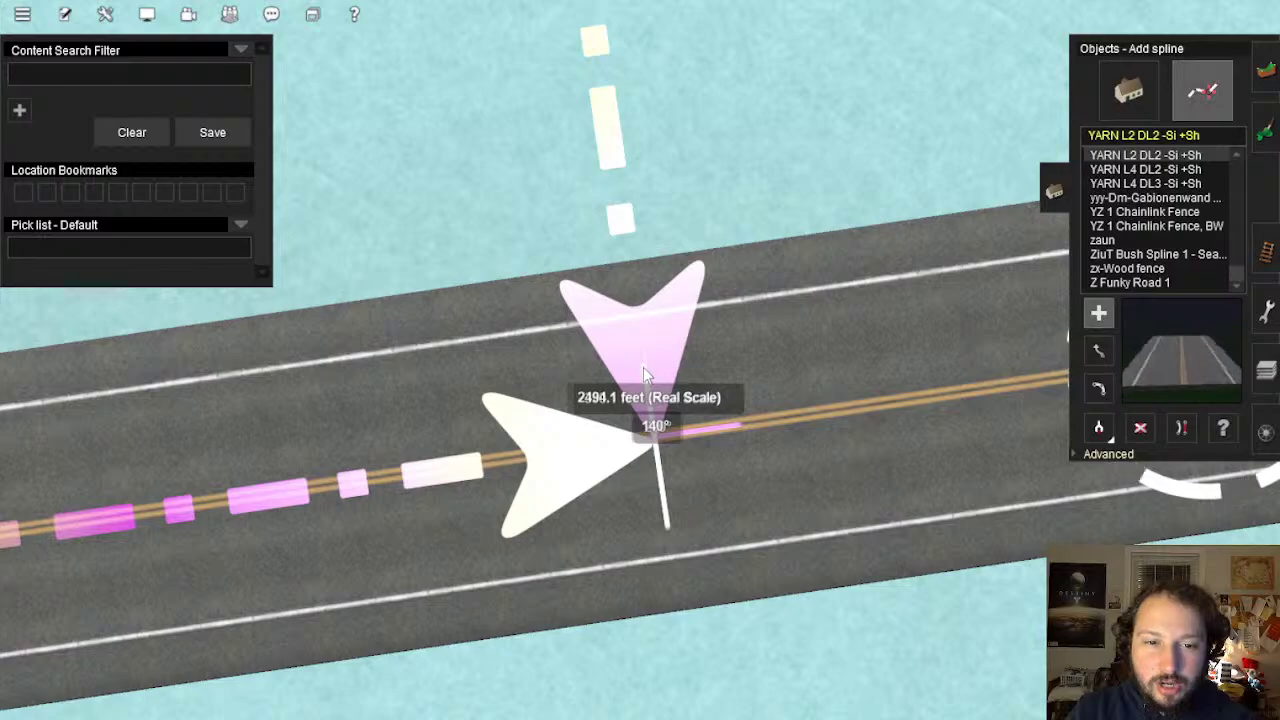
pyautogui.moveTo(645, 370); pyautogui.dragTo(633, 192, button='right')
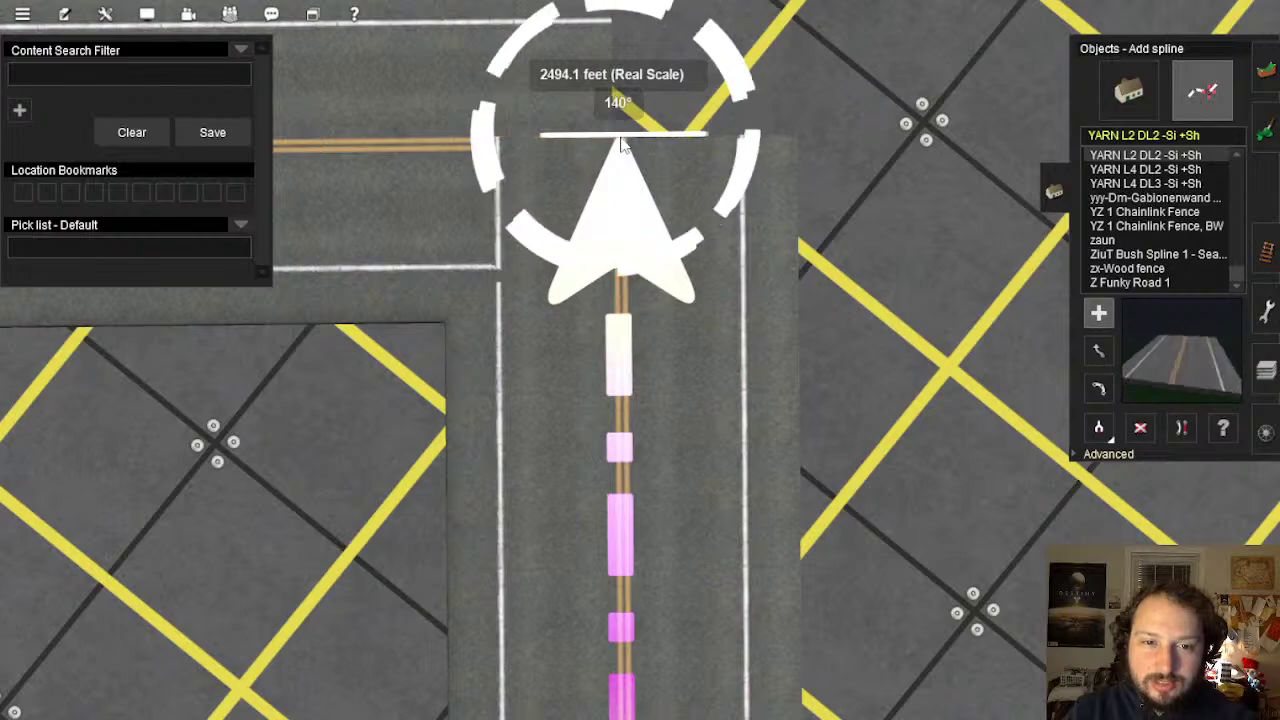
# Extend the street's free end beyond the end of the 2,339-foot ruler, continuing in line past the red area
pyautogui.moveTo(620, 145); pyautogui.dragTo(655, 360, button='right')
pyautogui.click(1097, 350)
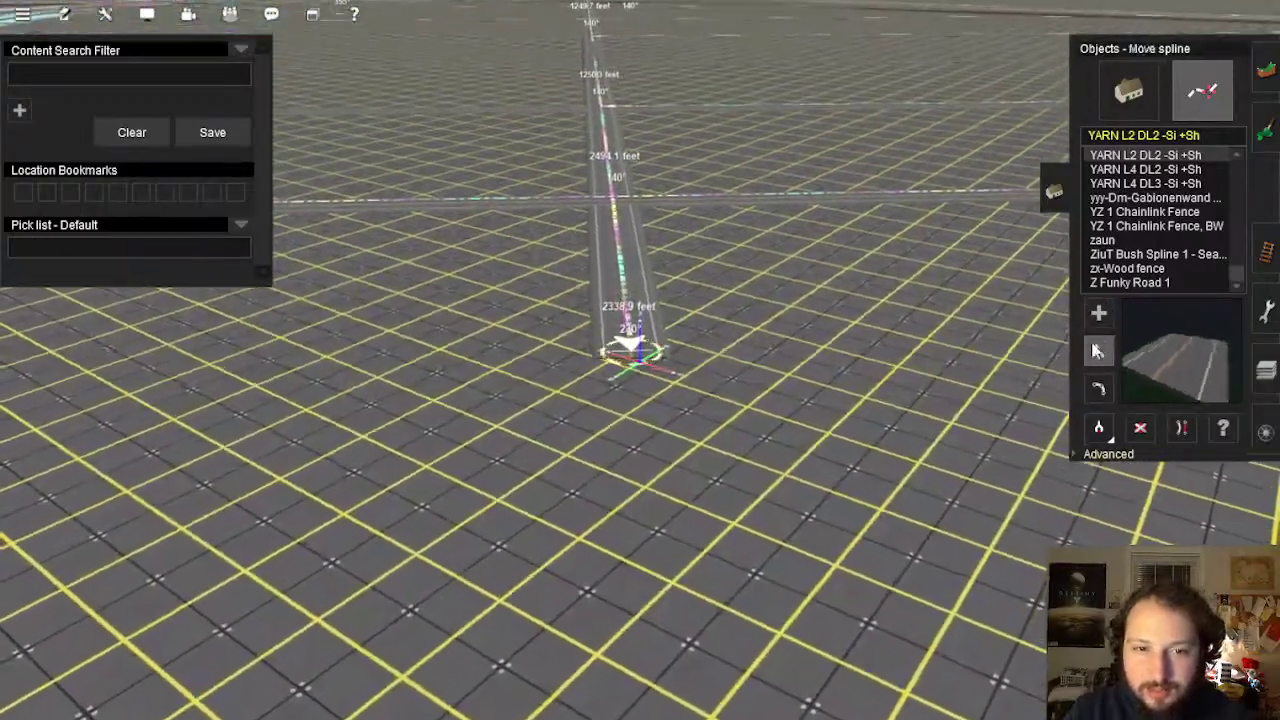
pyautogui.press('Left')
pyautogui.press('Right')
pyautogui.press('Left')
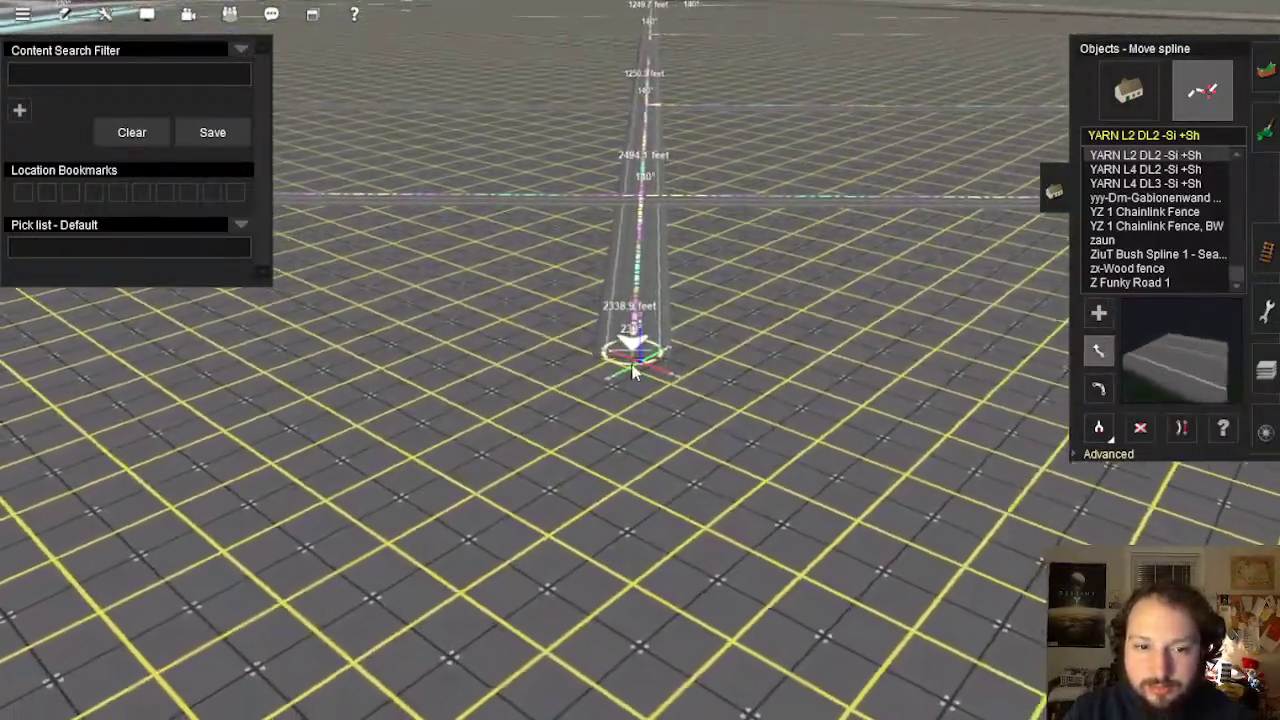
pyautogui.moveTo(632, 370)
pyautogui.mouseDown()
pyautogui.moveTo(617, 565)
pyautogui.moveTo(616, 522)
pyautogui.moveTo(651, 518)
pyautogui.mouseUp()
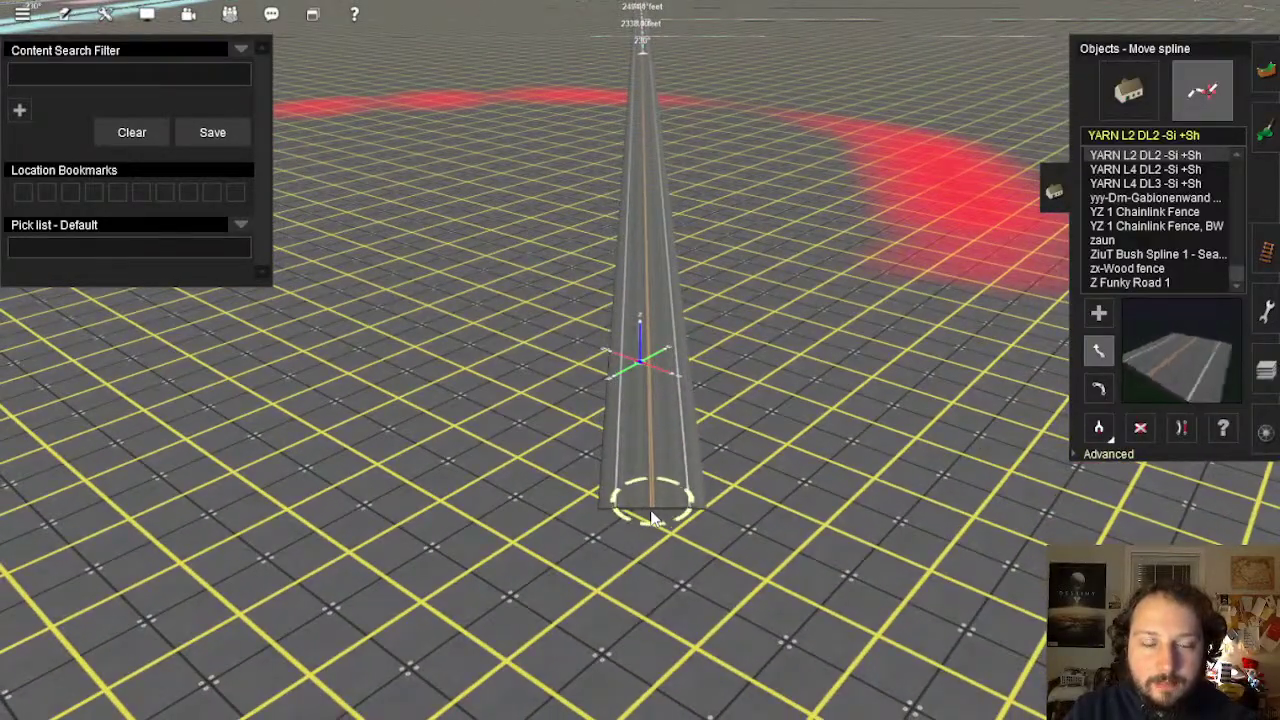
# Examine the extended street and the new junction where the rulers meet on the light-blue strip
pyautogui.moveTo(634, 237)
pyautogui.mouseDown(button='right')
pyautogui.moveTo(643, 214)
pyautogui.moveTo(640, 240)
pyautogui.moveTo(801, 386)
pyautogui.moveTo(746, 284)
pyautogui.moveTo(630, 320)
pyautogui.moveTo(651, 459)
pyautogui.moveTo(650, 606)
pyautogui.moveTo(634, 485)
pyautogui.moveTo(626, 492)
pyautogui.moveTo(645, 455)
pyautogui.moveTo(645, 345)
pyautogui.moveTo(658, 352)
pyautogui.moveTo(643, 209)
pyautogui.moveTo(642, 254)
pyautogui.moveTo(672, 273)
pyautogui.moveTo(790, 316)
pyautogui.moveTo(889, 329)
pyautogui.mouseUp(button='right')
pyautogui.press('Left')
pyautogui.press('Right')
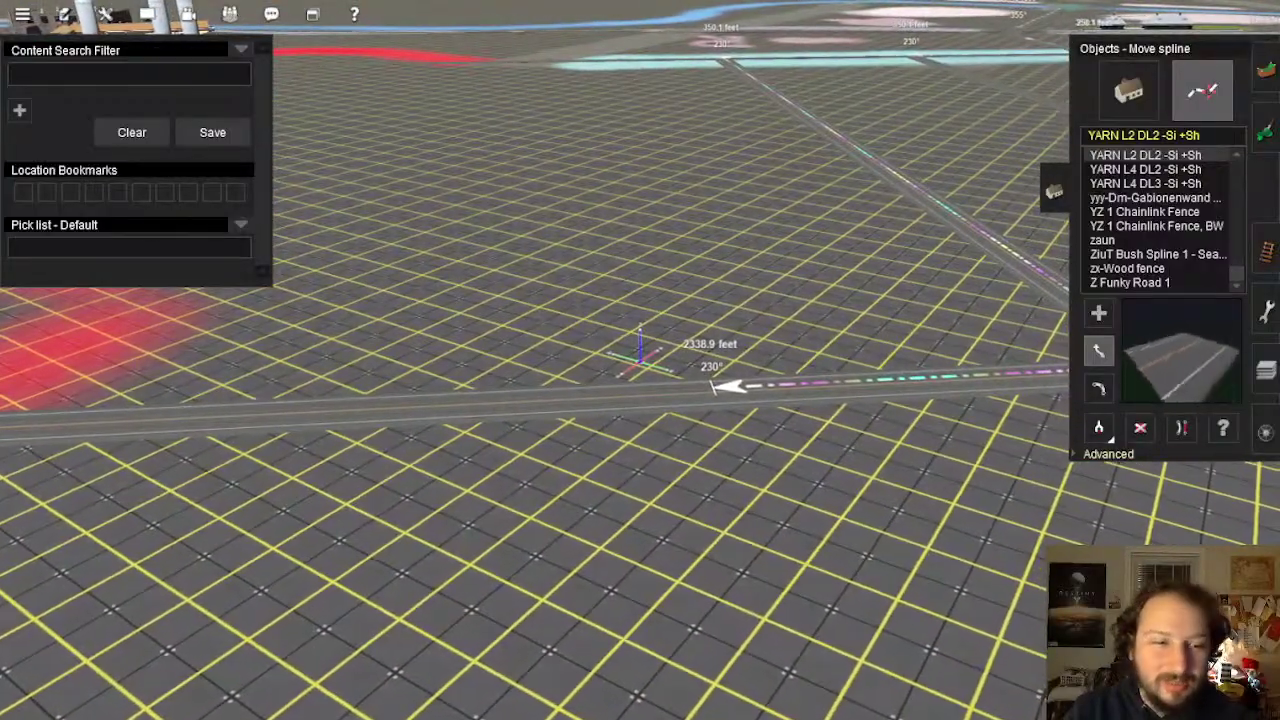
pyautogui.moveTo(680, 290); pyautogui.dragTo(659, 396, button='right')
pyautogui.press('Up')
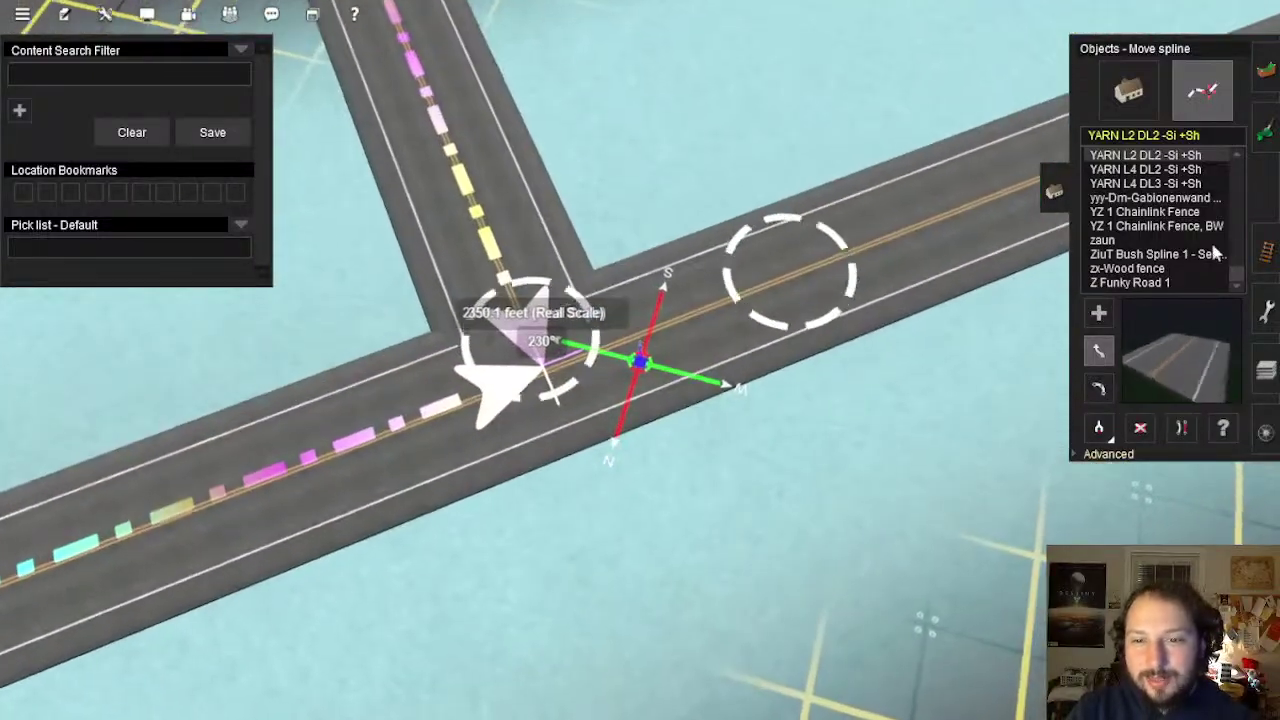
pyautogui.click(1270, 373)
pyautogui.click(1268, 200)
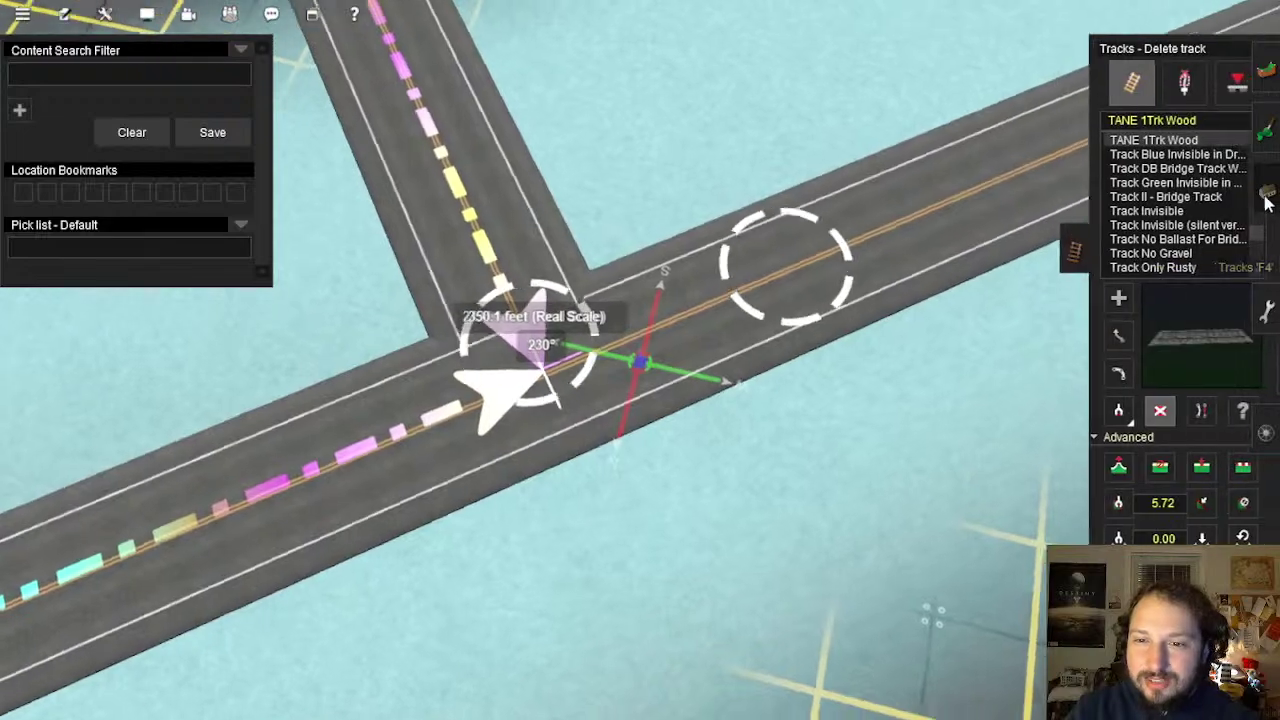
pyautogui.click(1267, 201)
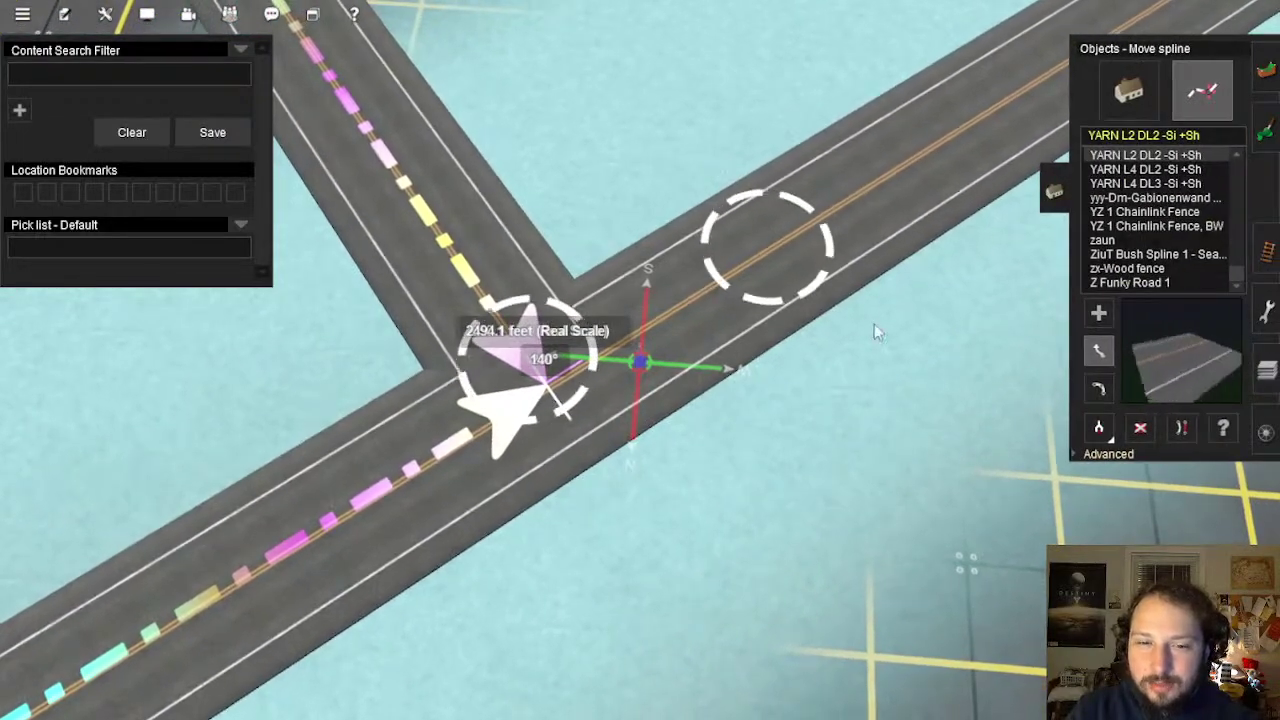
pyautogui.scroll(5, 618, 362)
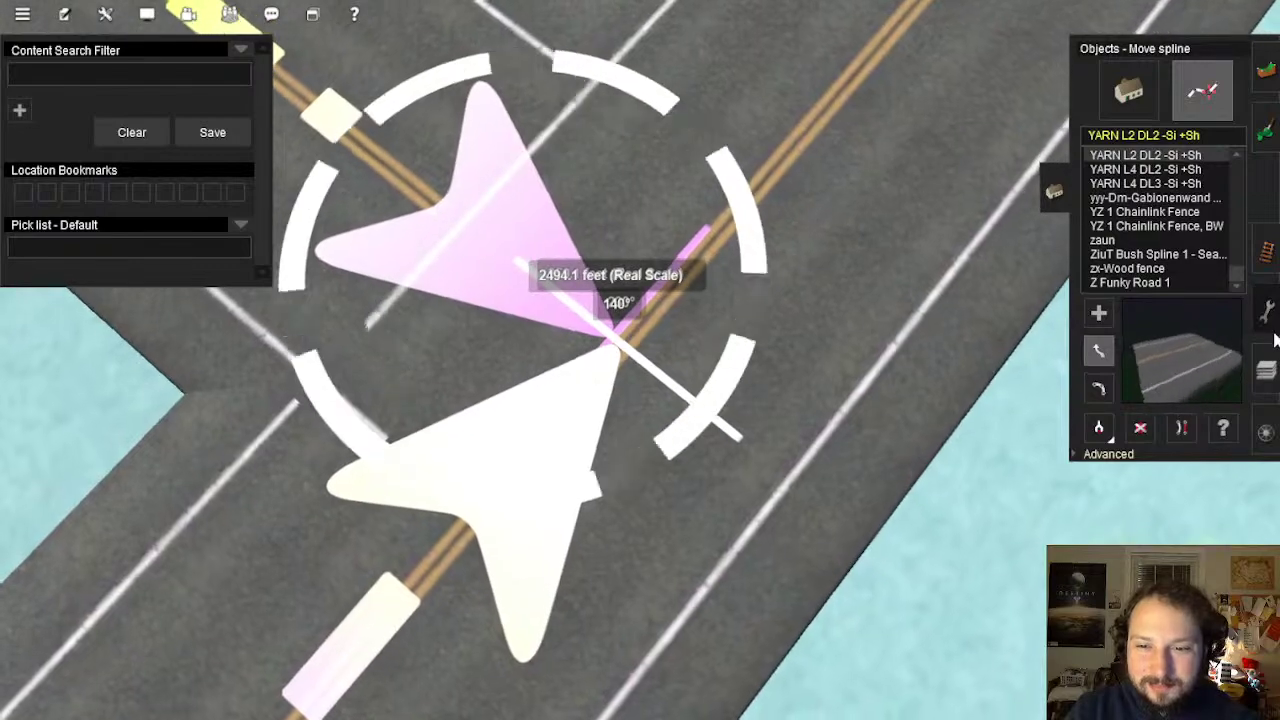
# Add a ruler about 350 feet long at 230° along the street, starting from the new junction on the light-blue strip
pyautogui.click(1268, 315)
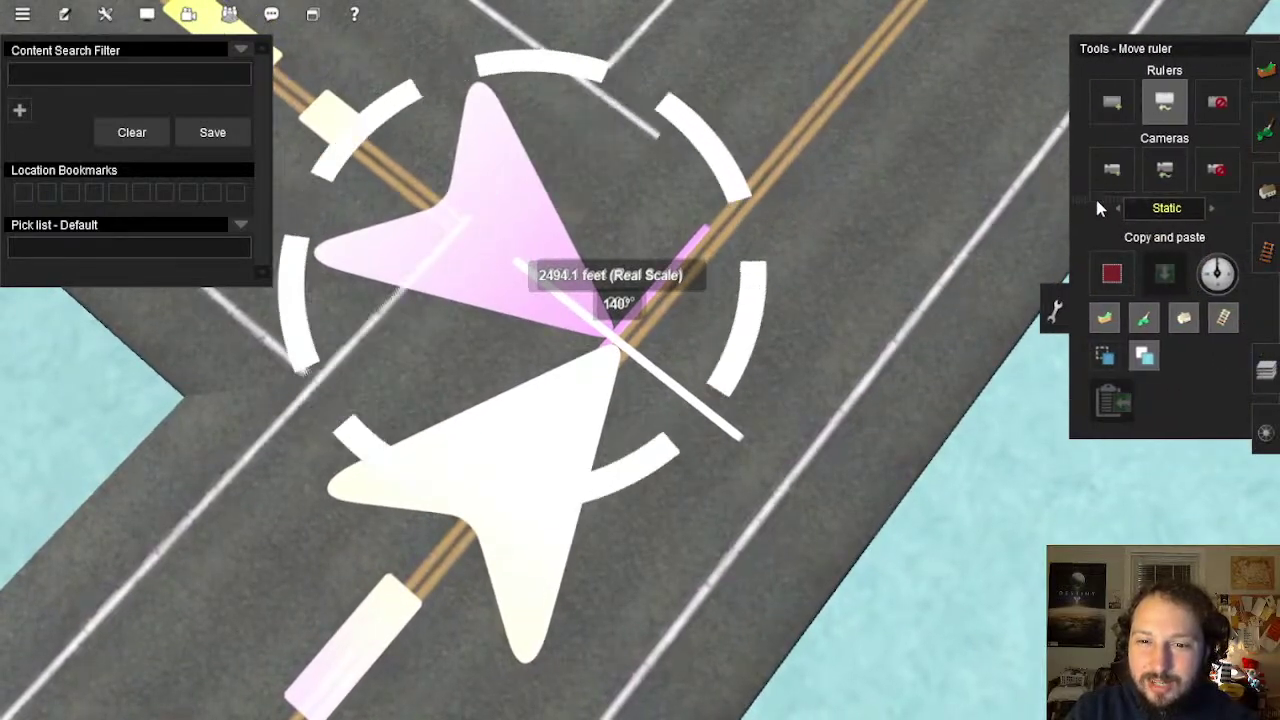
pyautogui.click(1112, 107)
pyautogui.moveTo(686, 315); pyautogui.dragTo(667, 328, button='right')
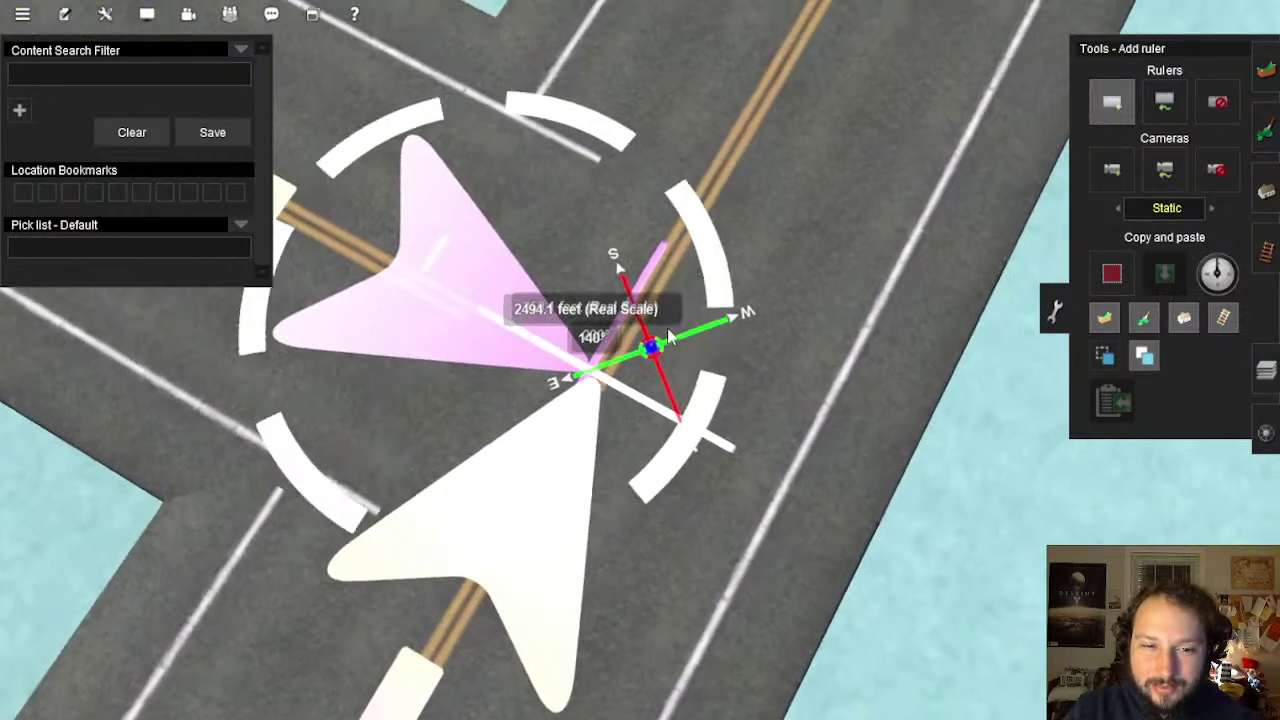
pyautogui.scroll(-2, 660, 335)
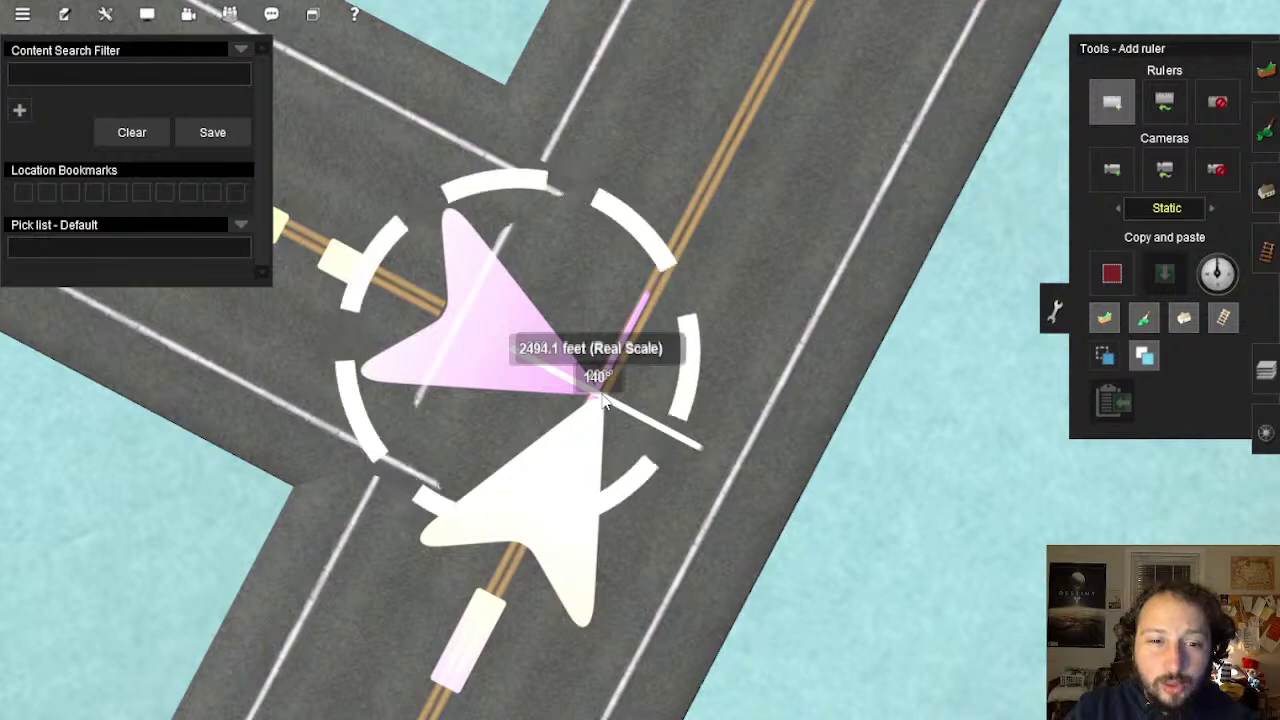
pyautogui.click(640, 320)
pyautogui.moveTo(660, 285)
pyautogui.mouseDown(button='right')
pyautogui.moveTo(738, 173)
pyautogui.moveTo(746, 132)
pyautogui.moveTo(726, 120)
pyautogui.moveTo(694, 120)
pyautogui.moveTo(657, 173)
pyautogui.moveTo(657, 284)
pyautogui.moveTo(626, 418)
pyautogui.moveTo(652, 302)
pyautogui.mouseUp(button='right')
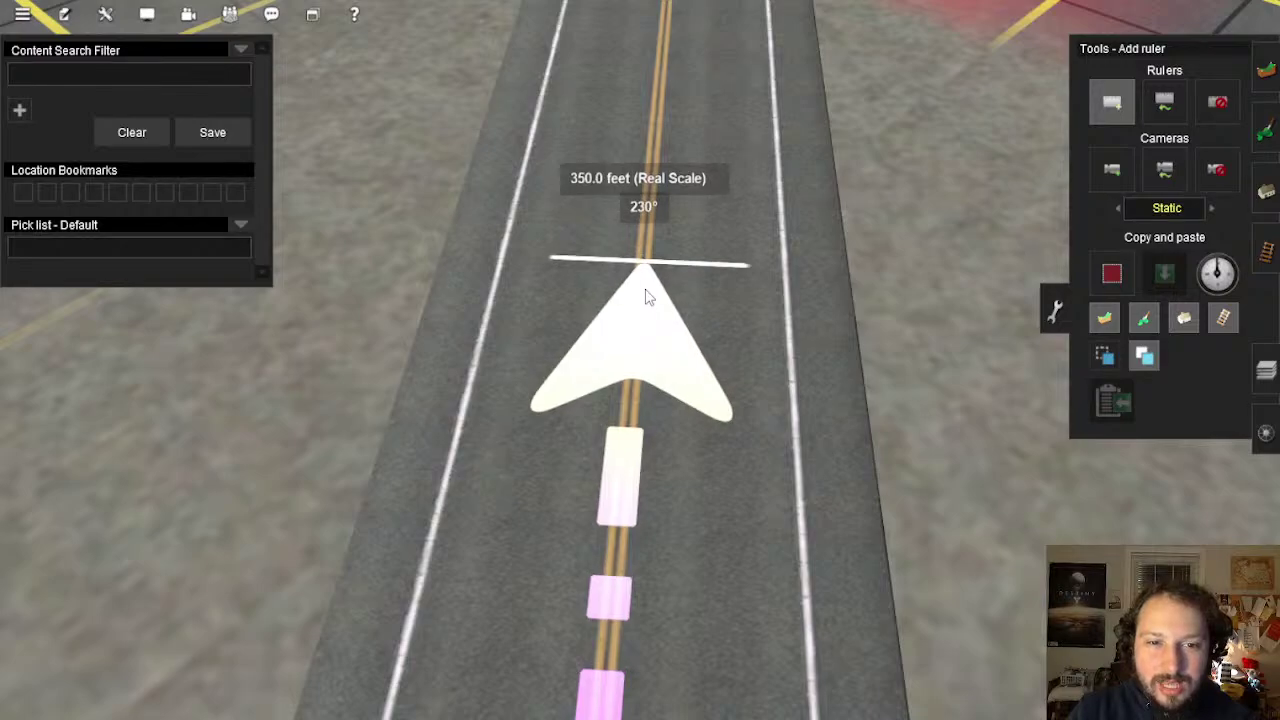
pyautogui.rightClick(664, 342)
pyautogui.scroll(-5, 664, 342)
pyautogui.press('Left')
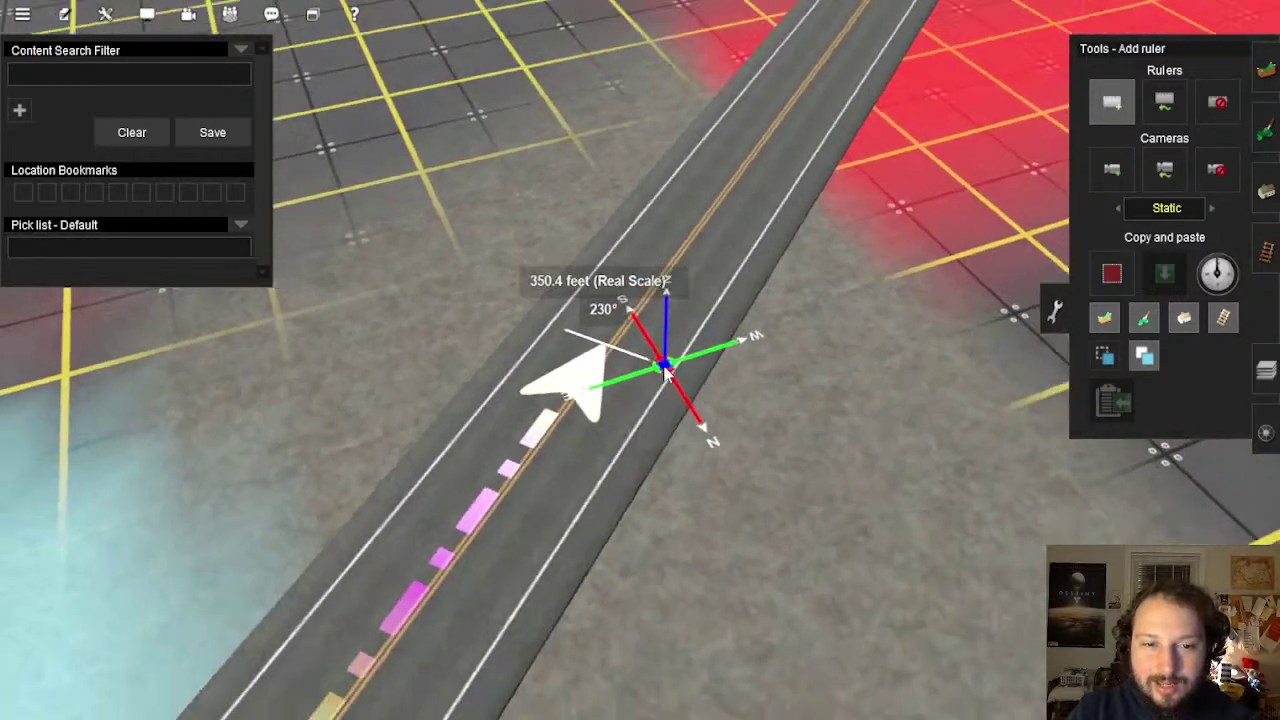
# Add a YARN L2 DL2 -Si +Sh street from the end of the 350-foot ruler, running across the multi-lane highway to a point beyond it
pyautogui.scroll(6, 664, 342)
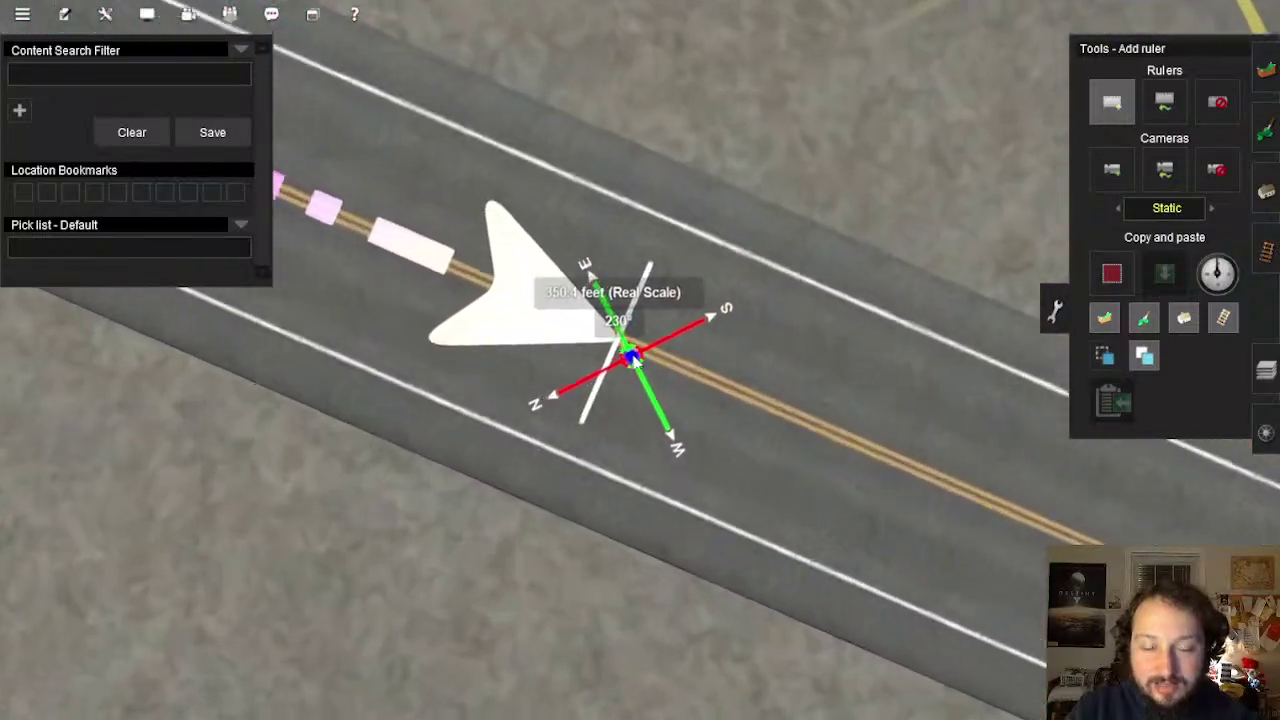
pyautogui.press('Left')
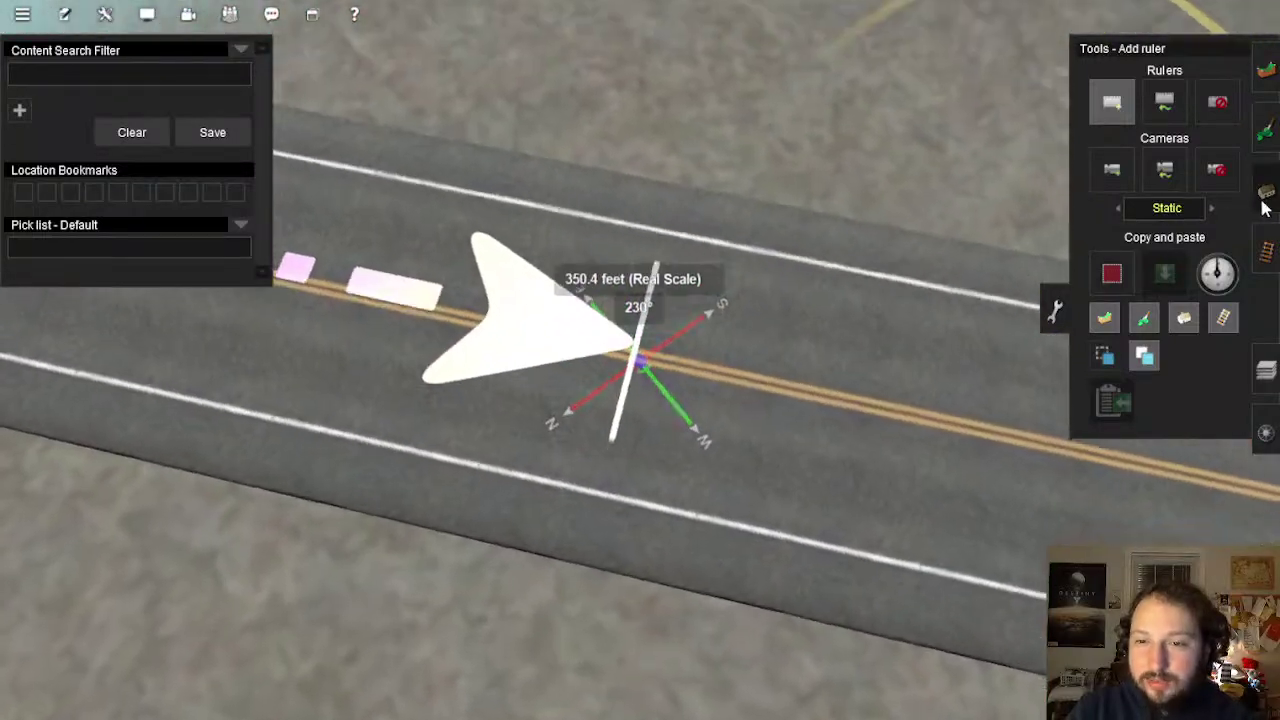
pyautogui.press('Down')
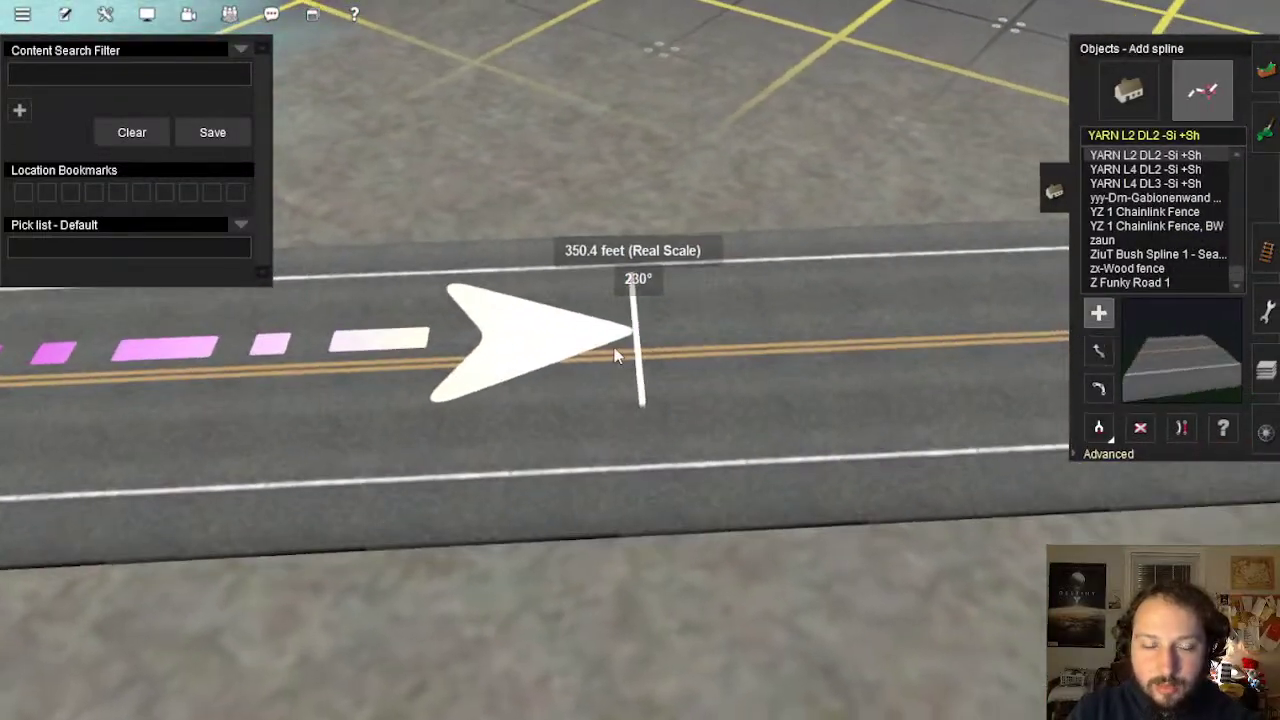
pyautogui.press('Up')
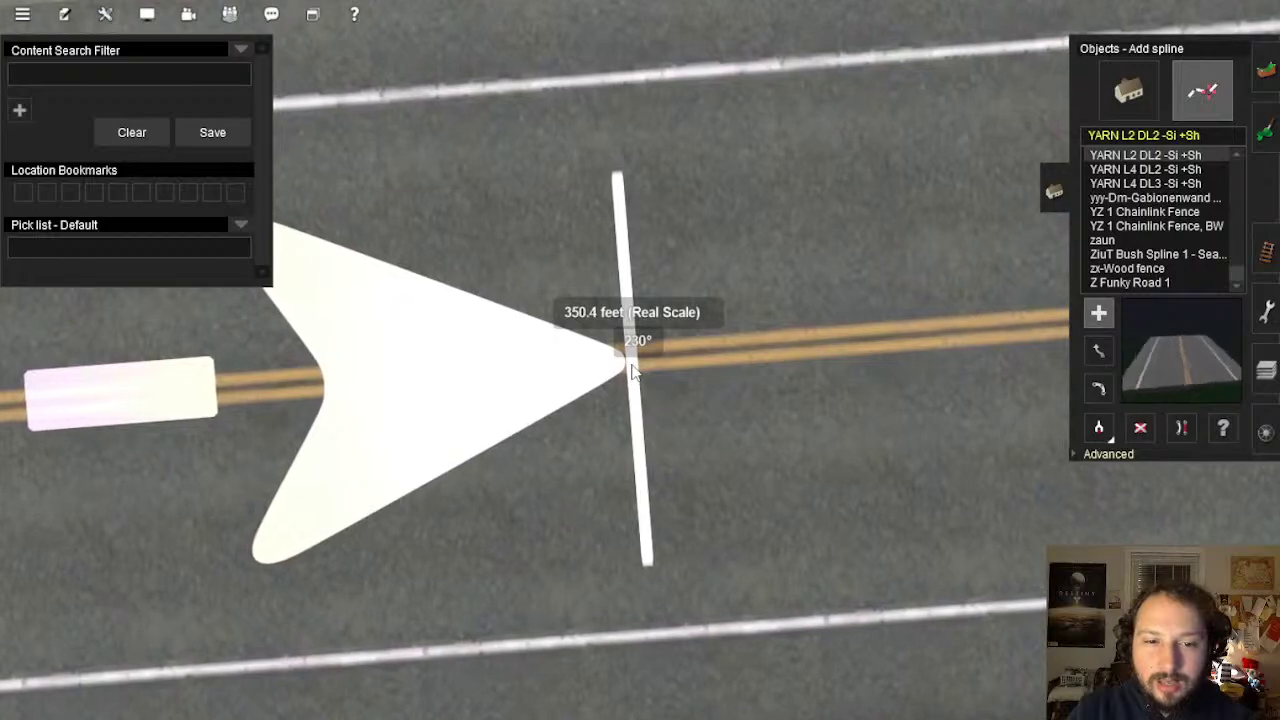
pyautogui.press('w')
pyautogui.press('Down')
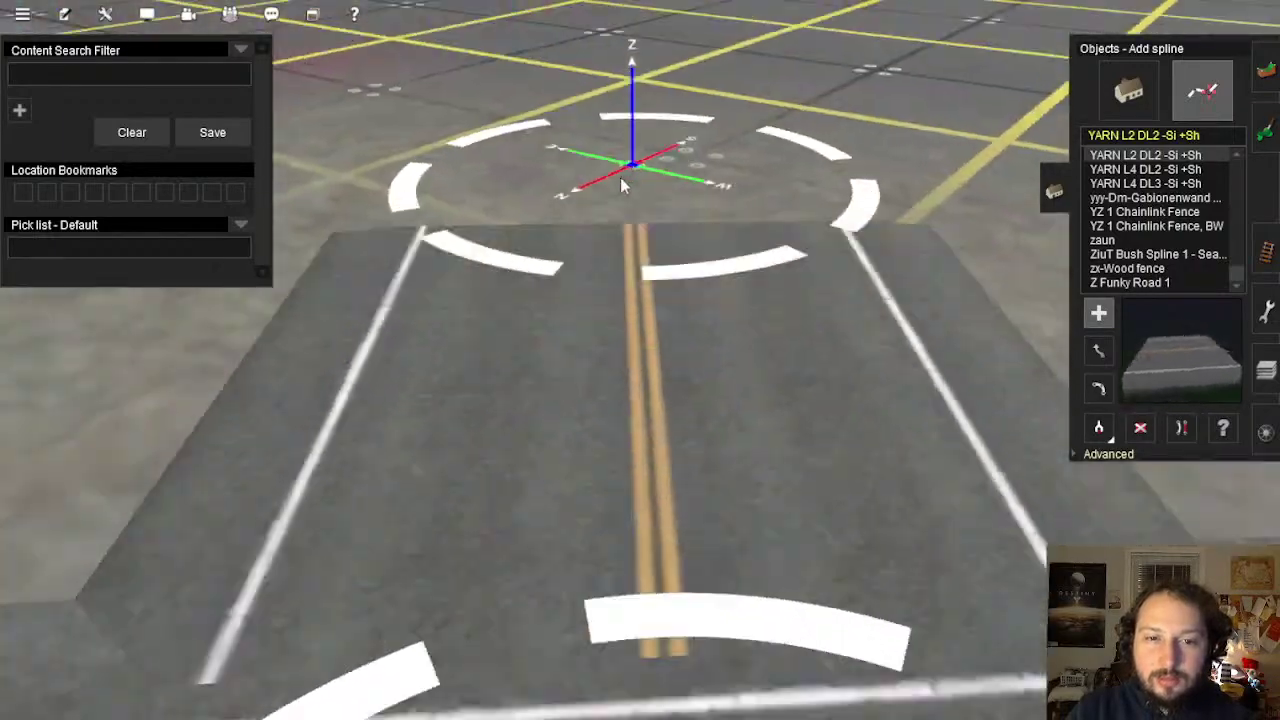
pyautogui.scroll(-5, 620, 232)
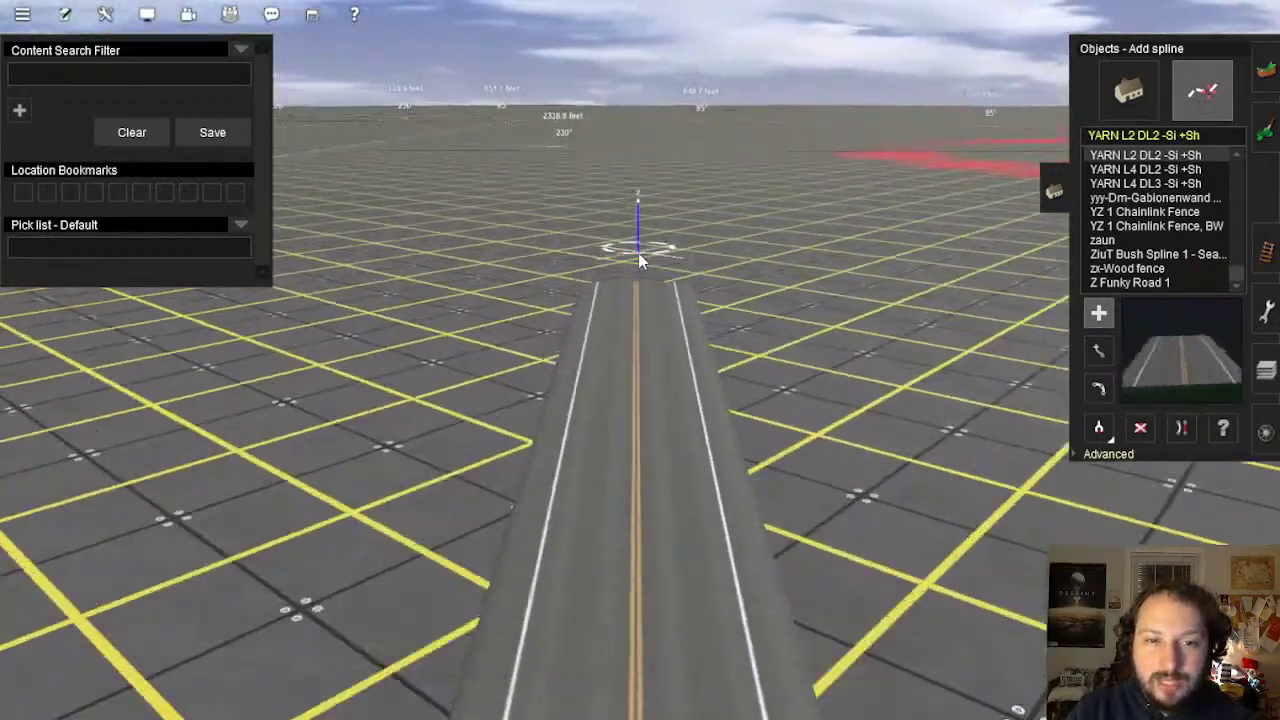
pyautogui.press('Up')
pyautogui.scroll(-5, 644, 330)
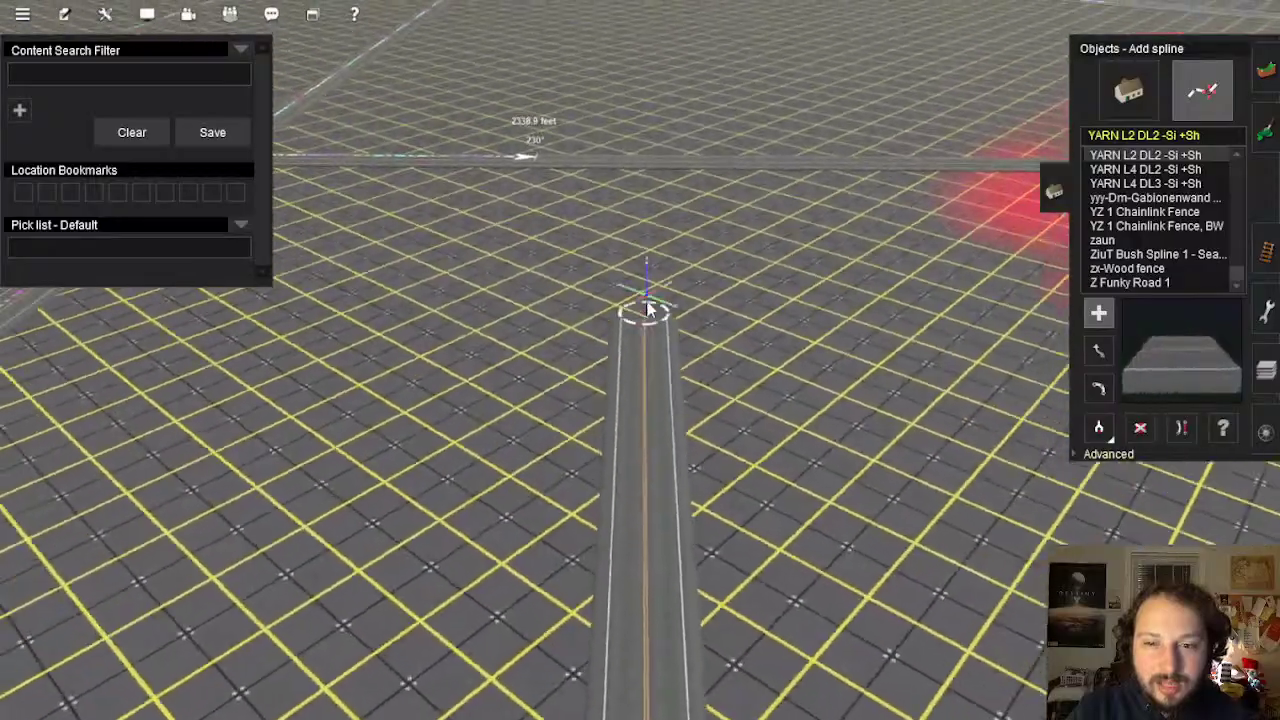
pyautogui.rightClick(652, 286)
pyautogui.rightClick(650, 252)
pyautogui.rightClick(641, 258)
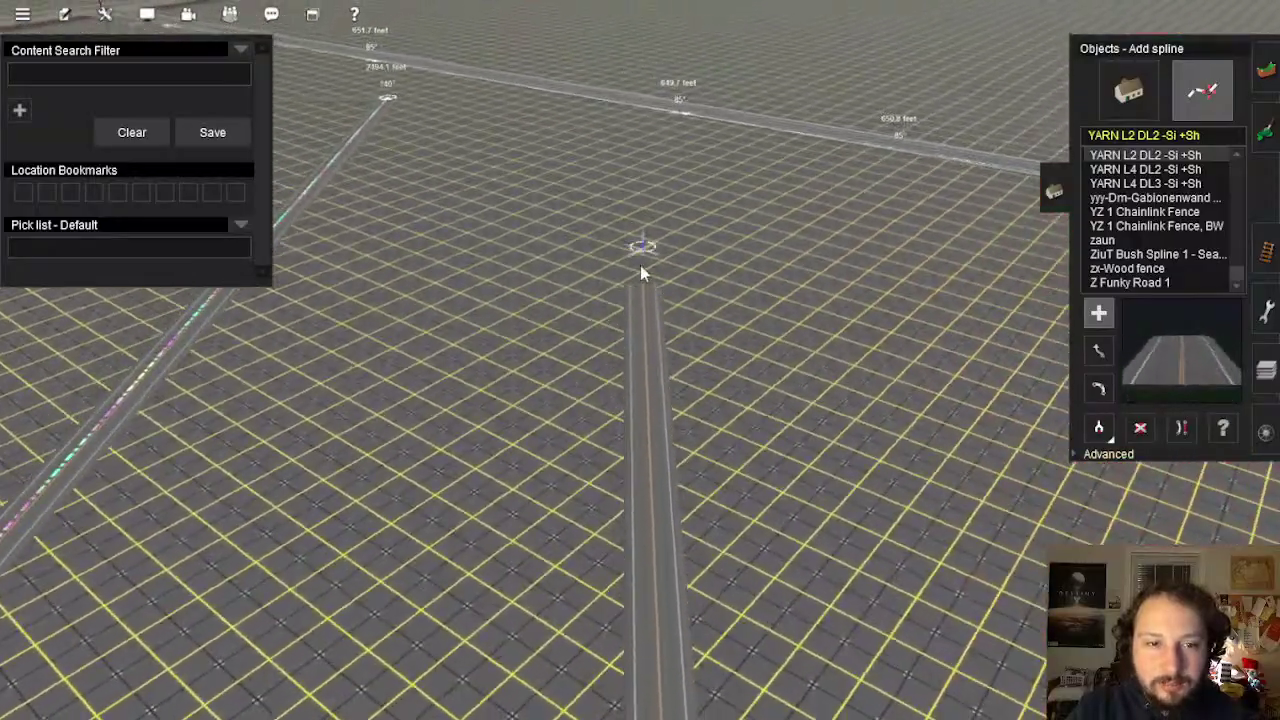
pyautogui.rightClick(634, 270)
pyautogui.rightClick(634, 266)
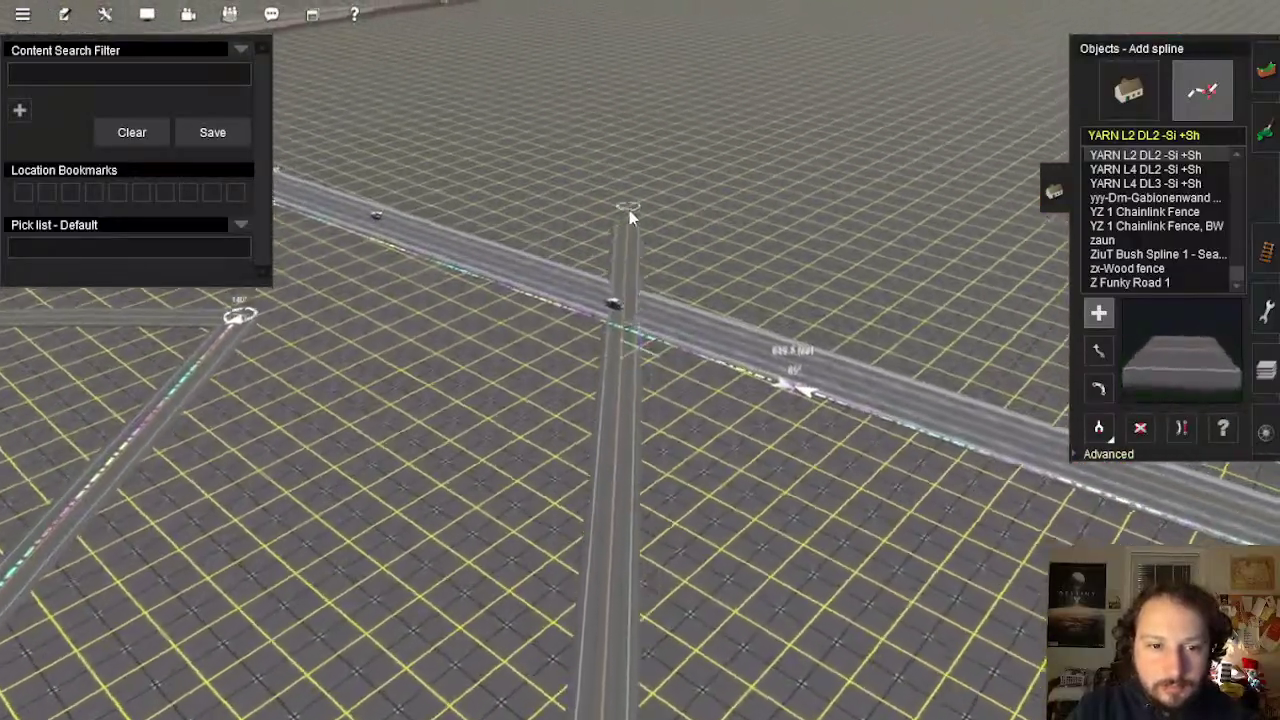
pyautogui.press('Left')
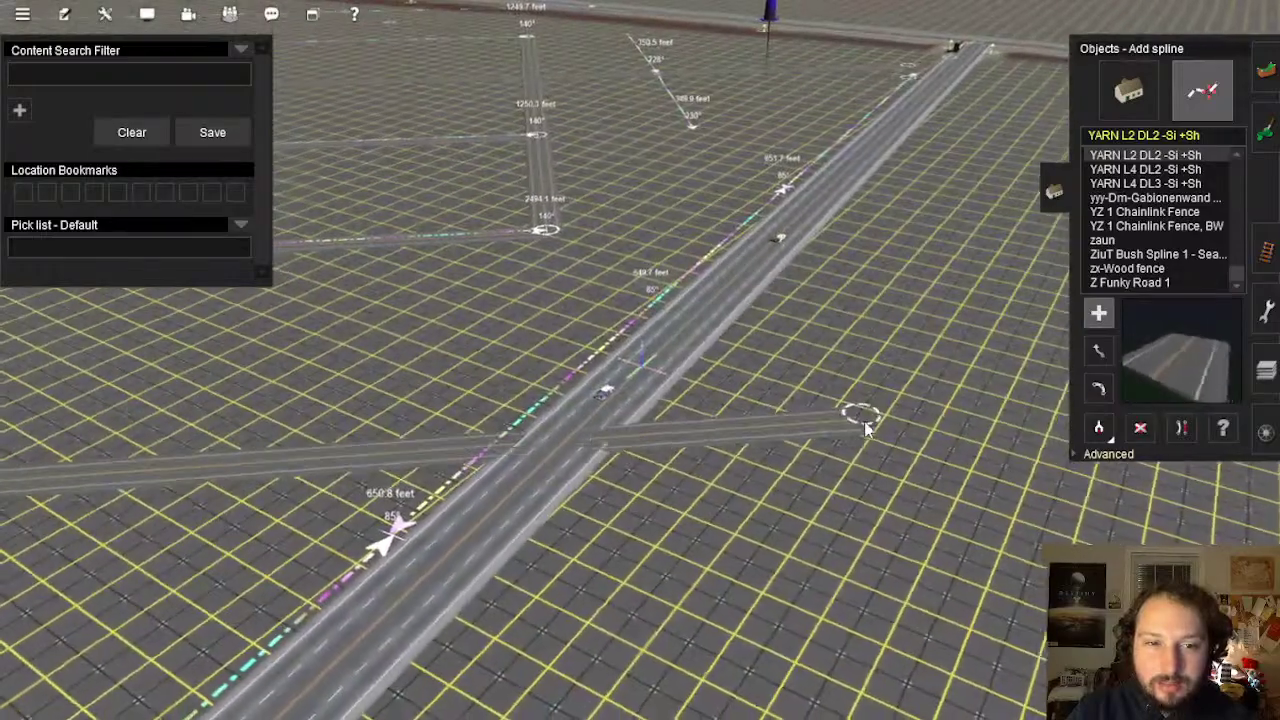
pyautogui.click(862, 418)
pyautogui.rightClick(606, 286)
pyautogui.rightClick(594, 332)
pyautogui.press('Up')
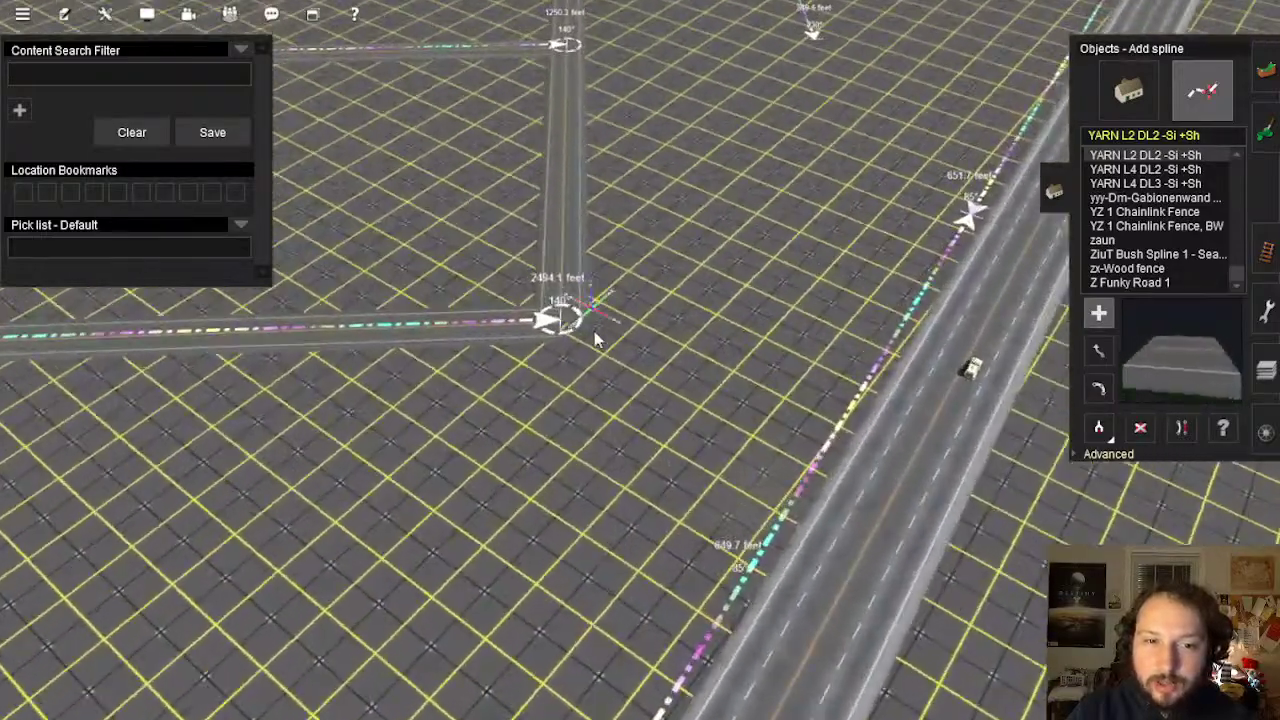
pyautogui.scroll(5, 612, 367)
pyautogui.press('Down')
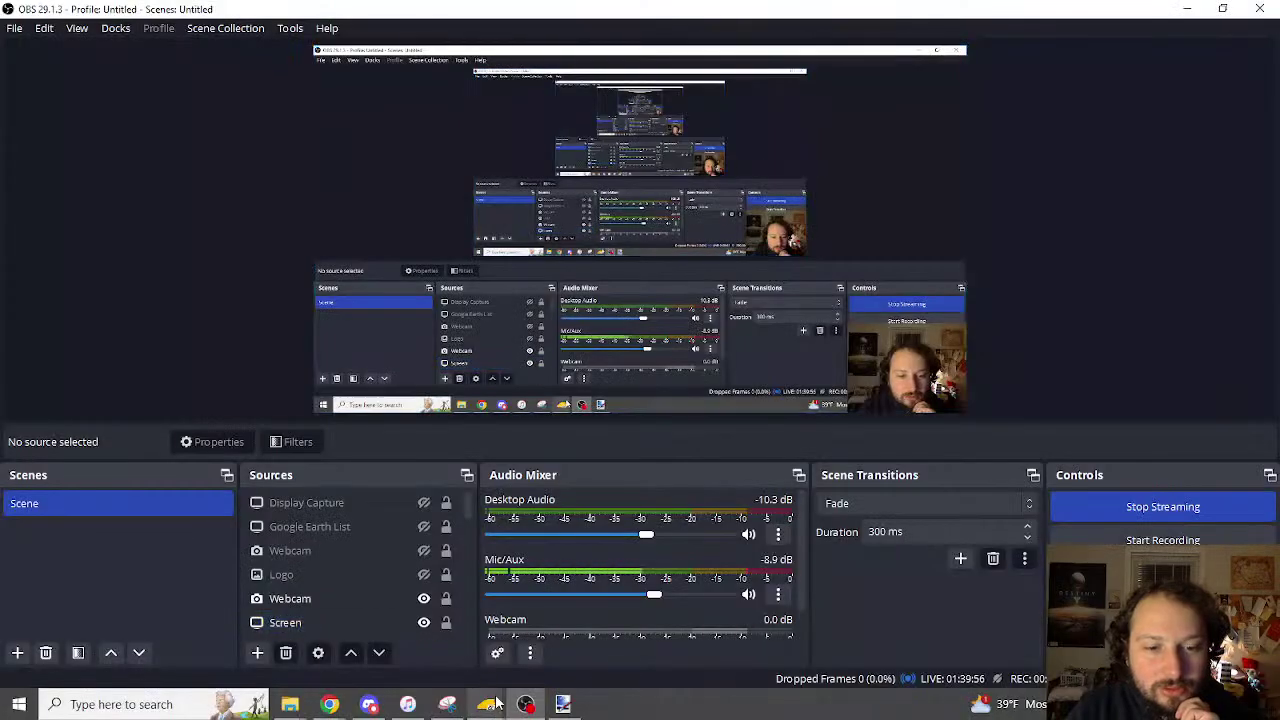
# Switch to Chrome, dismiss the AdBlock offer, and look through the Ellis Railroad Museum home page and its embedded Facebook feed
pyautogui.click(525, 704)
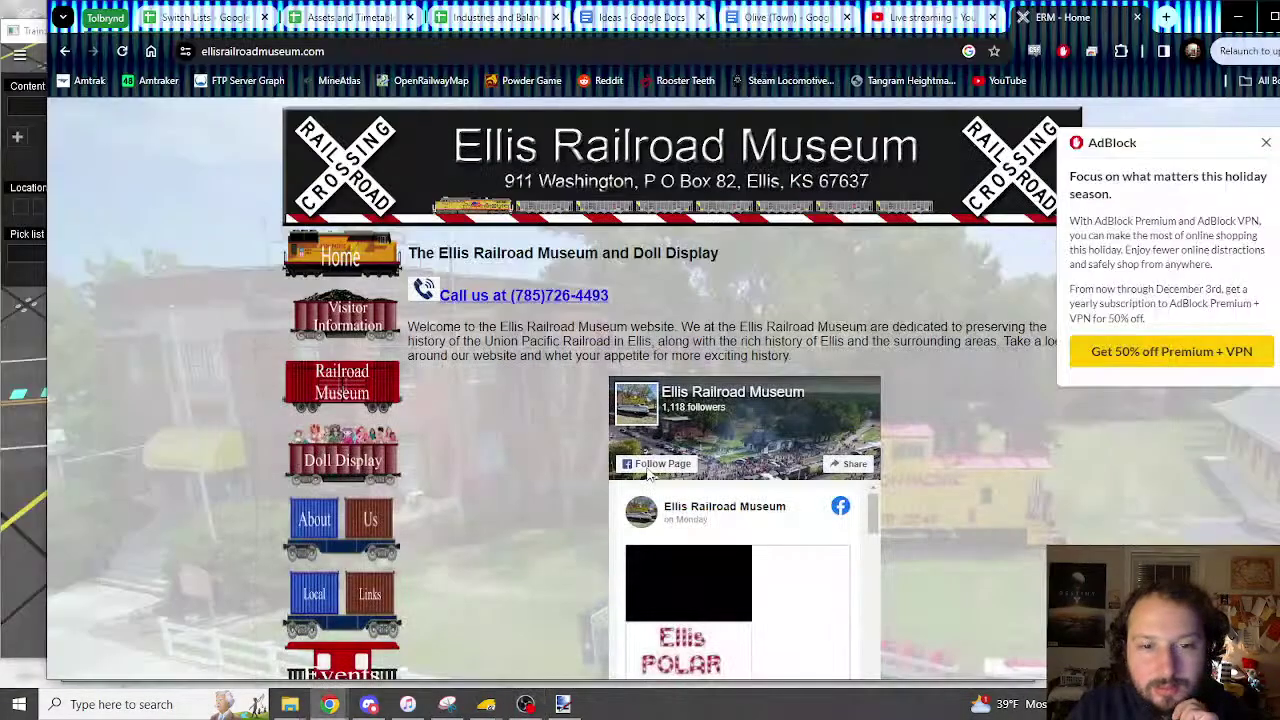
pyautogui.click(1266, 144)
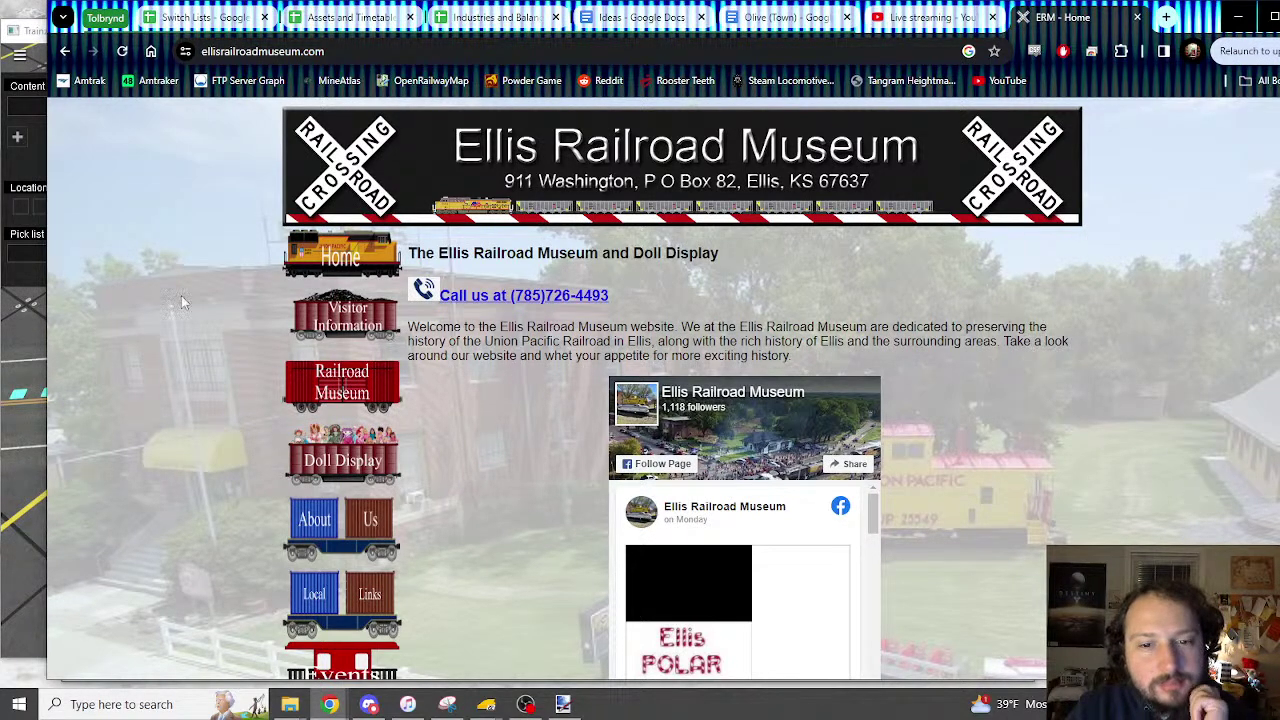
pyautogui.scroll(-2, 108, 284)
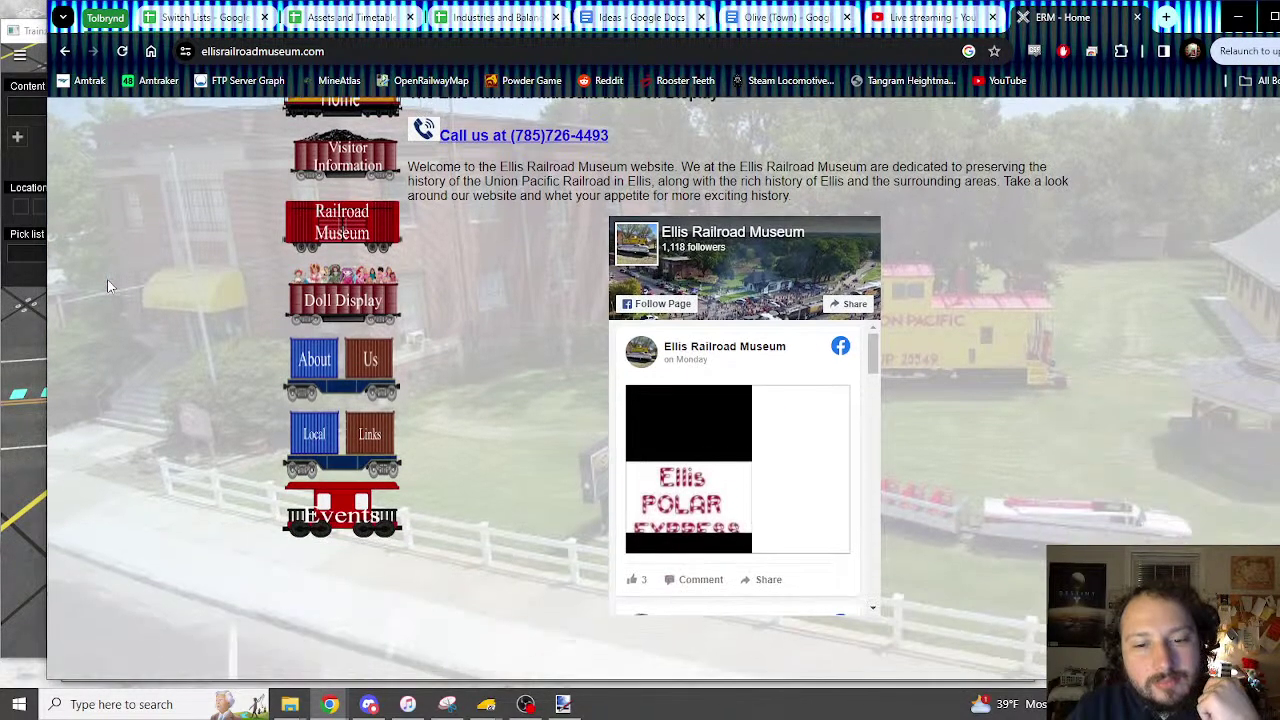
pyautogui.scroll(-1, 670, 420)
pyautogui.scroll(-2, 670, 420)
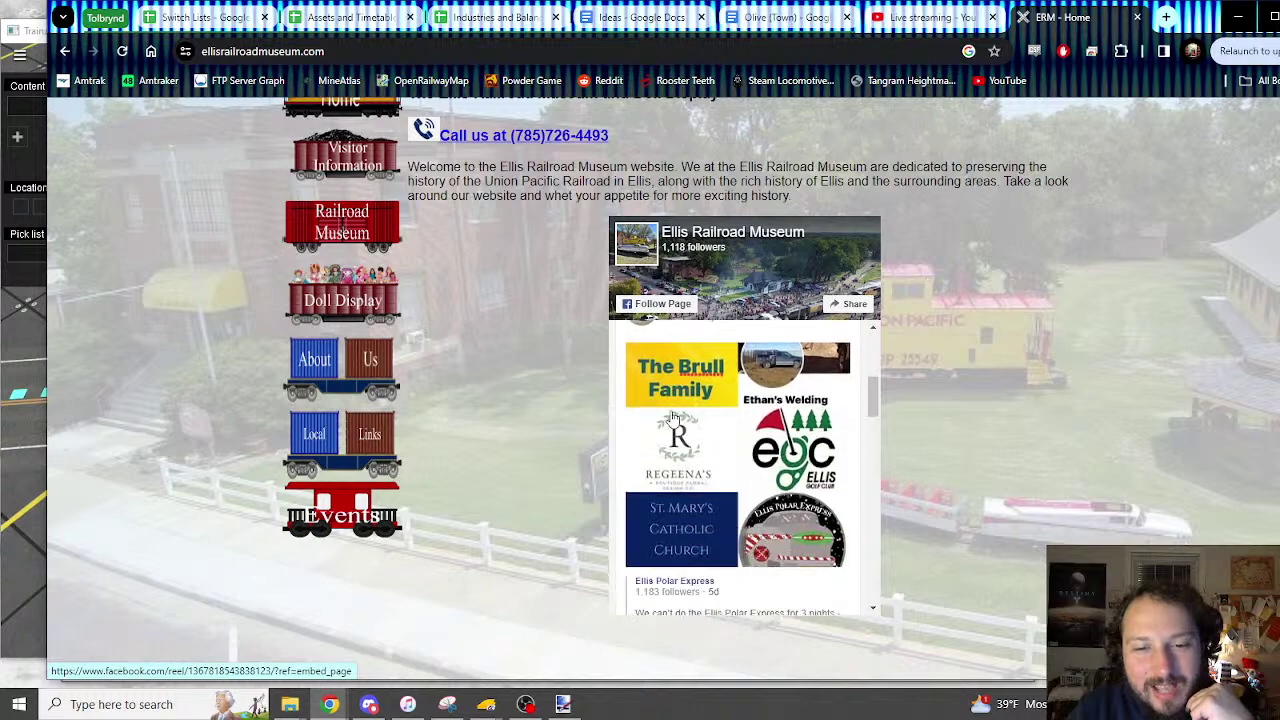
# Browse the Ellis Railroad Museum site's home page feed, Railroad Museum page and Visitor Information page
pyautogui.scroll(-5, 672, 418)
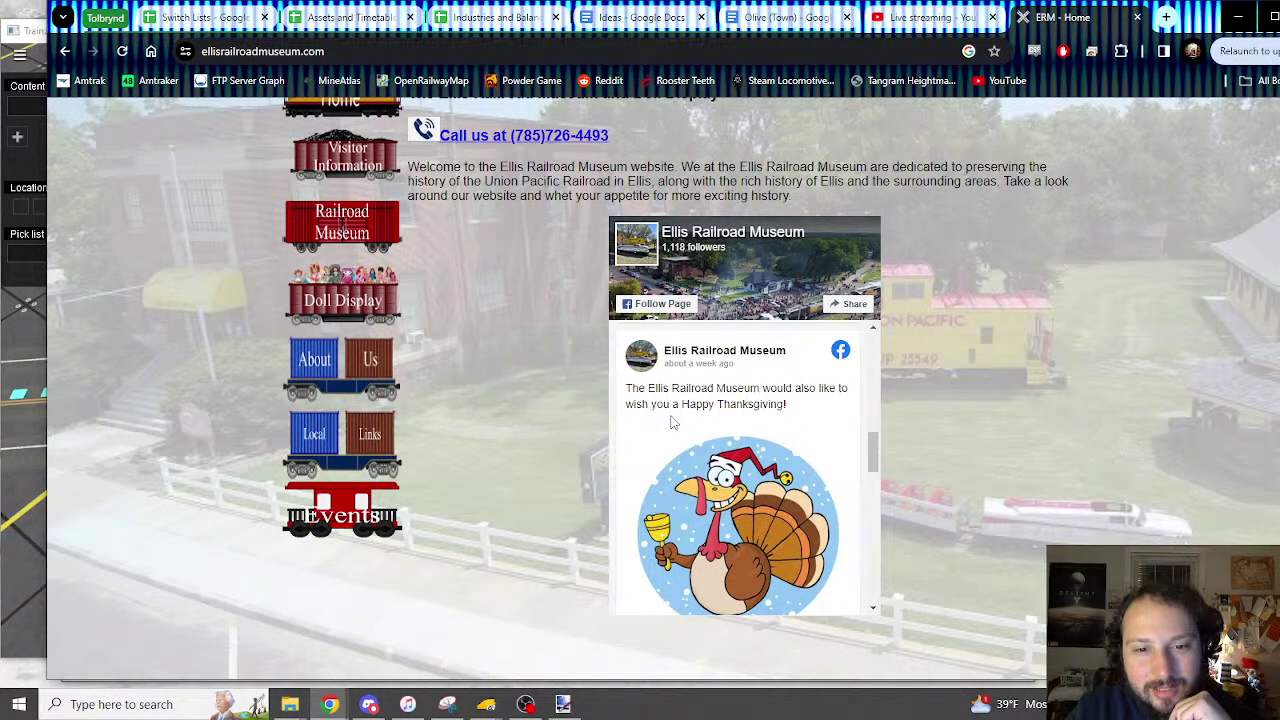
pyautogui.scroll(3, 473, 415)
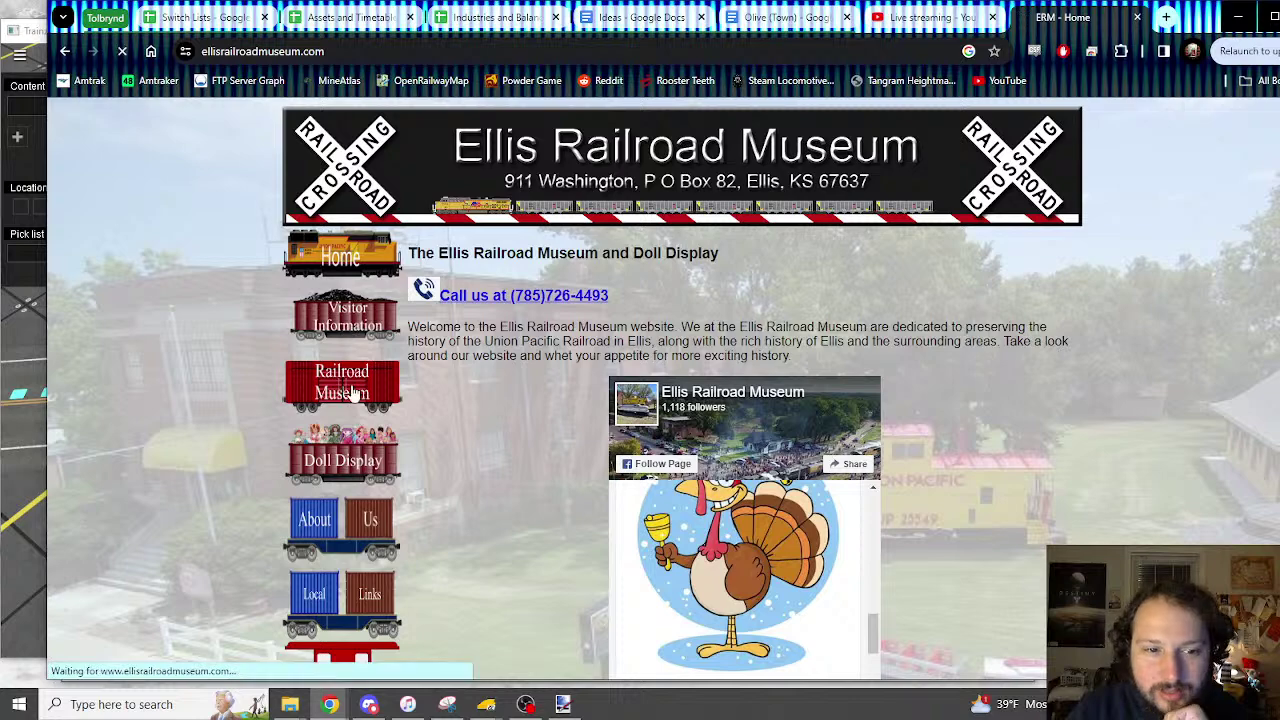
pyautogui.scroll(-1, 922, 345)
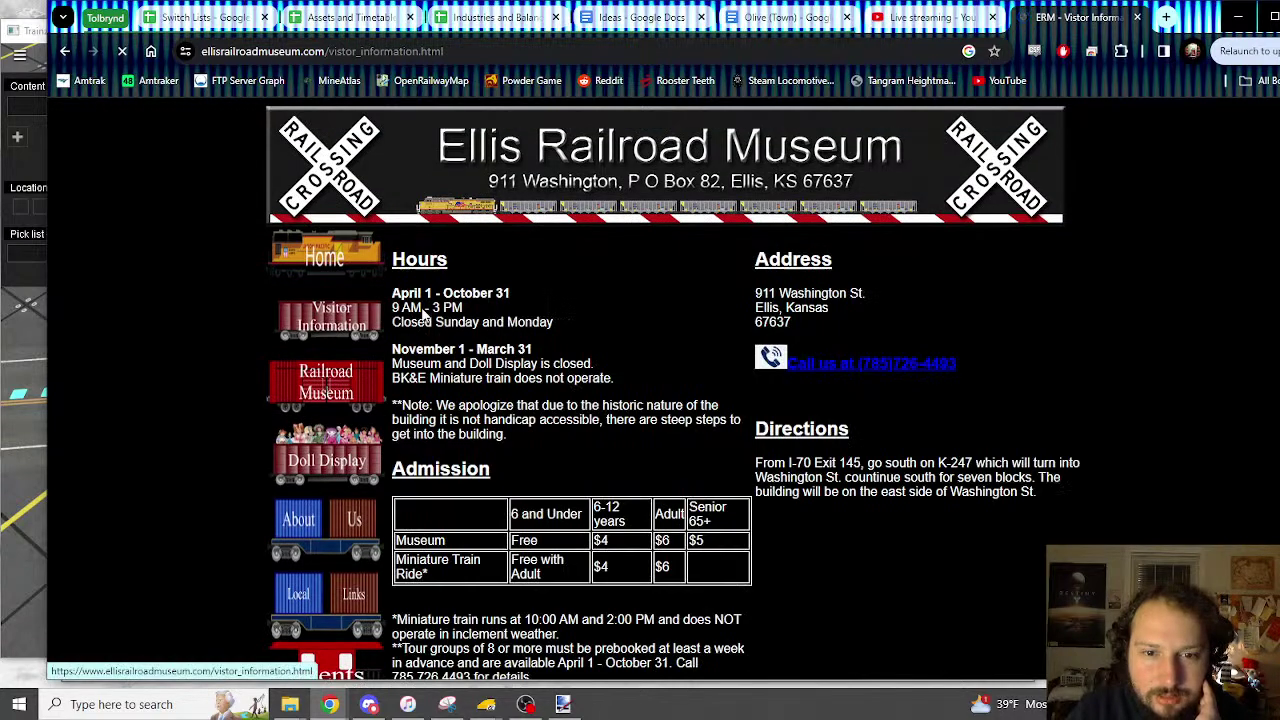
pyautogui.scroll(-3, 505, 363)
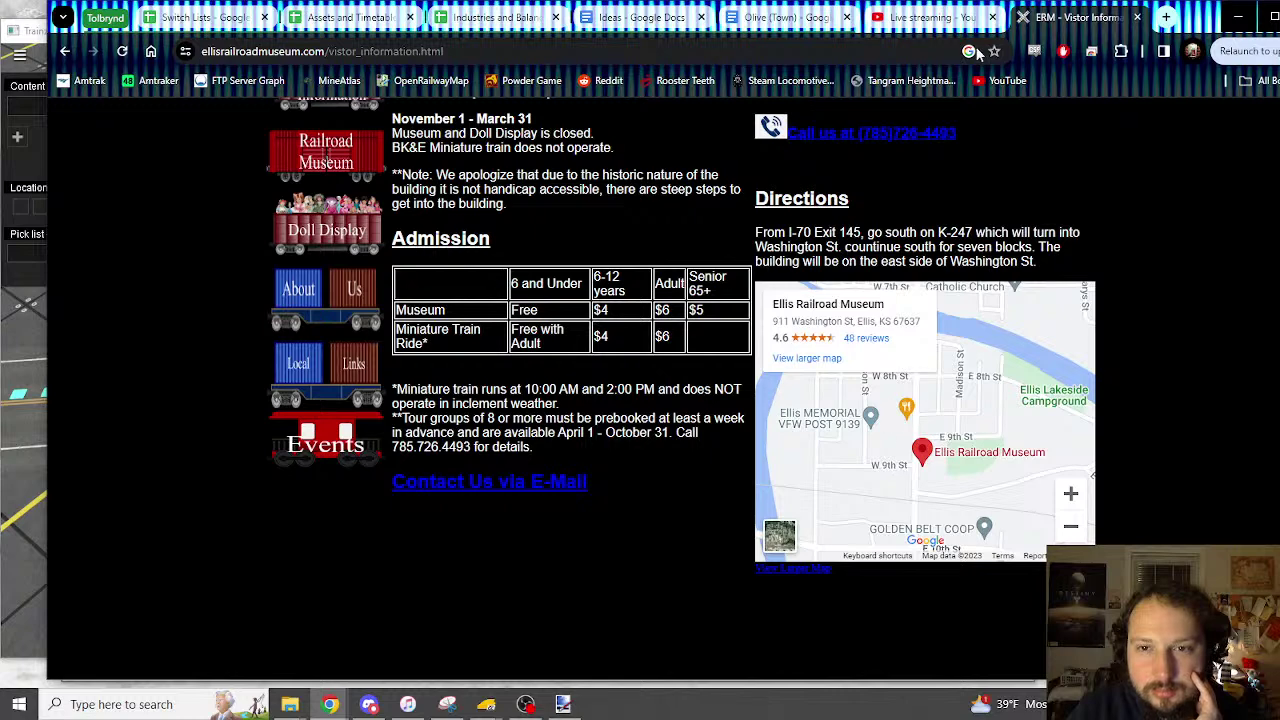
pyautogui.click(64, 53)
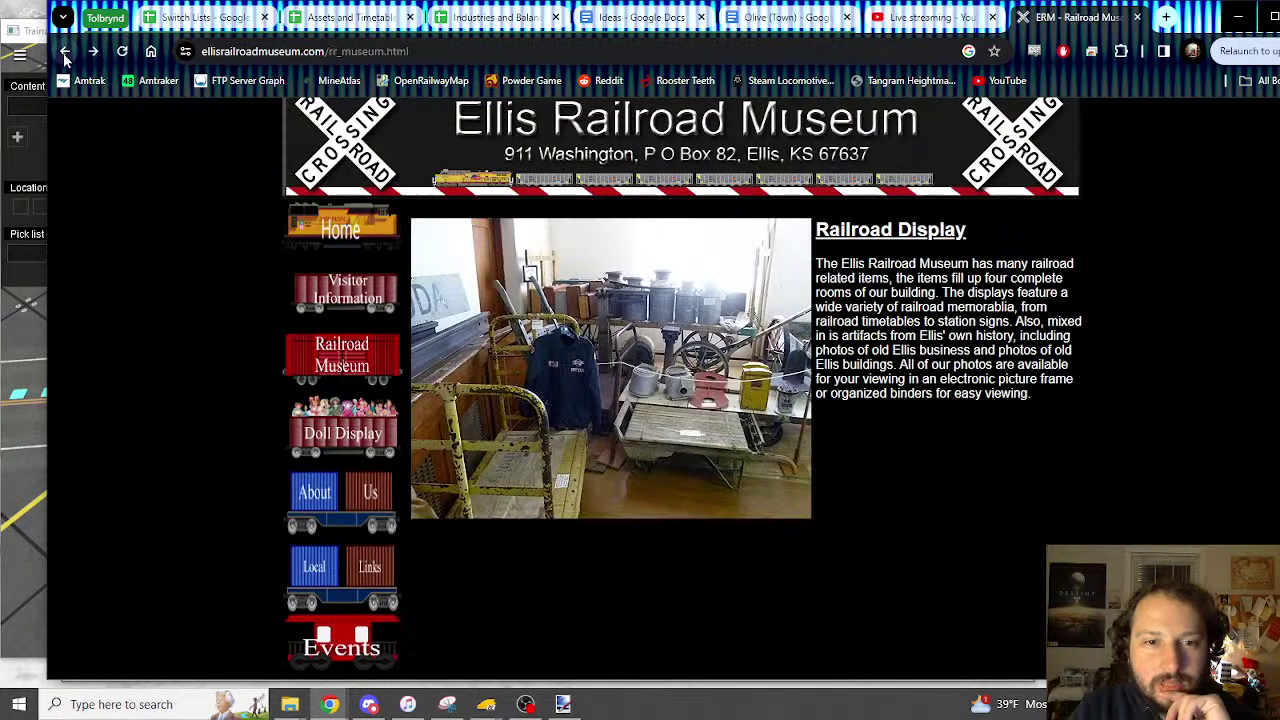
pyautogui.click(91, 52)
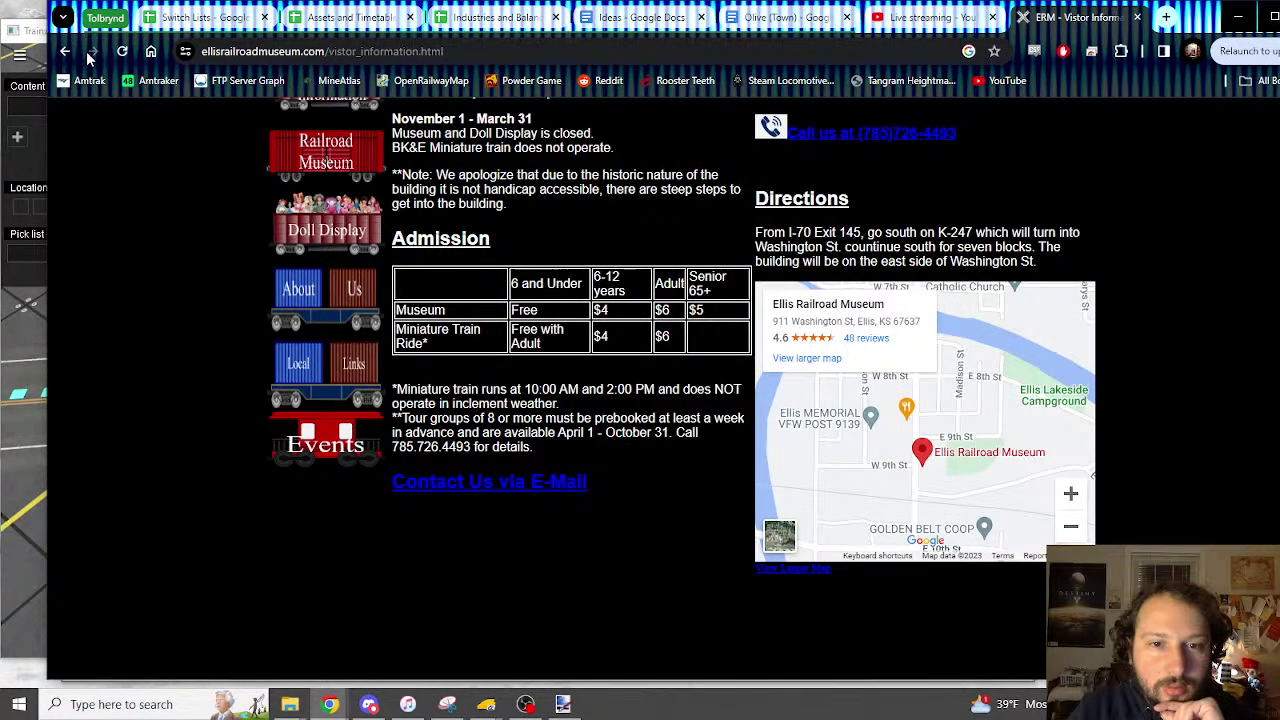
pyautogui.scroll(1, 207, 253)
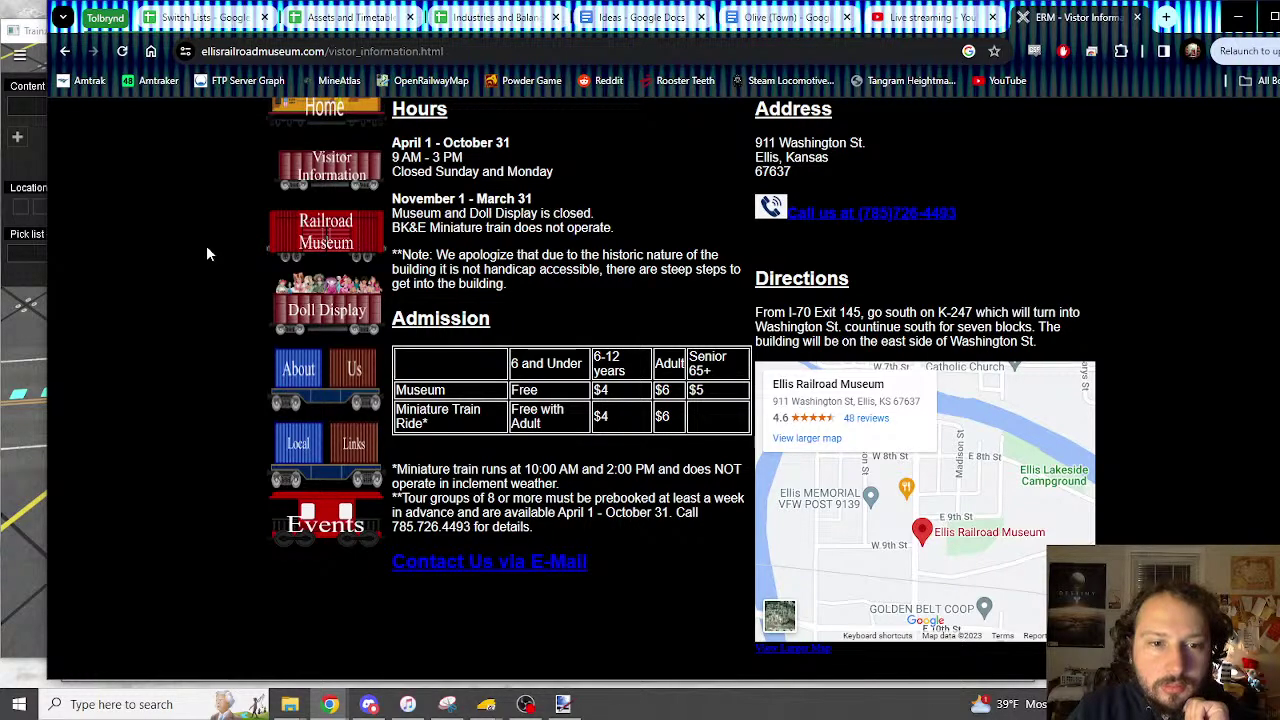
# Return to the Google results for "ellis kansas railroad museum" and open the museum's location in Maps
pyautogui.click(66, 52)
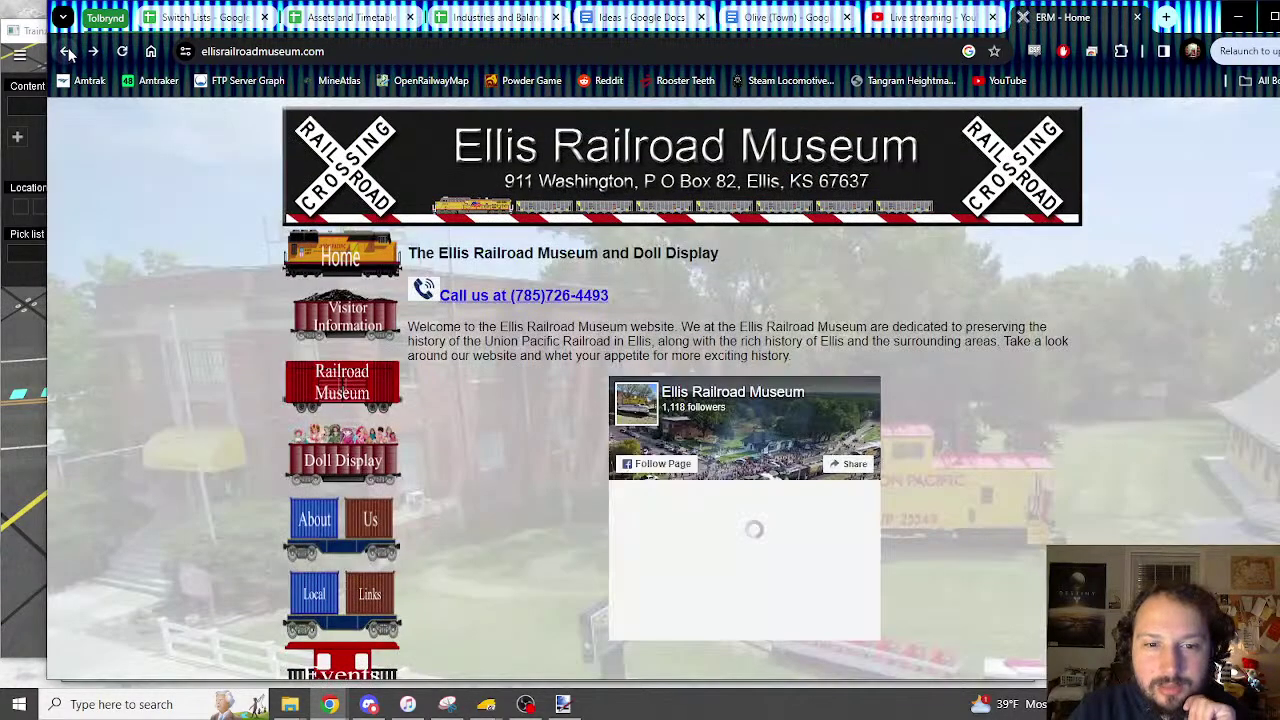
pyautogui.click(66, 52)
pyautogui.scroll(3, 360, 318)
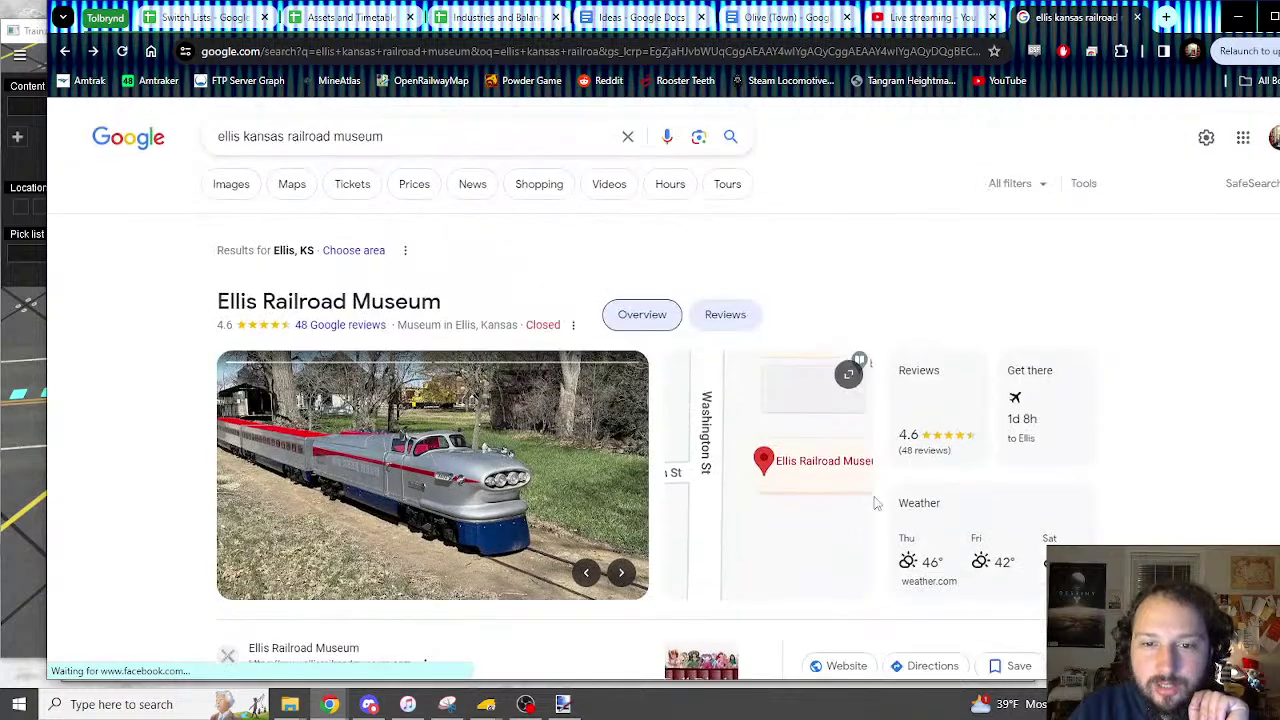
pyautogui.click(292, 192)
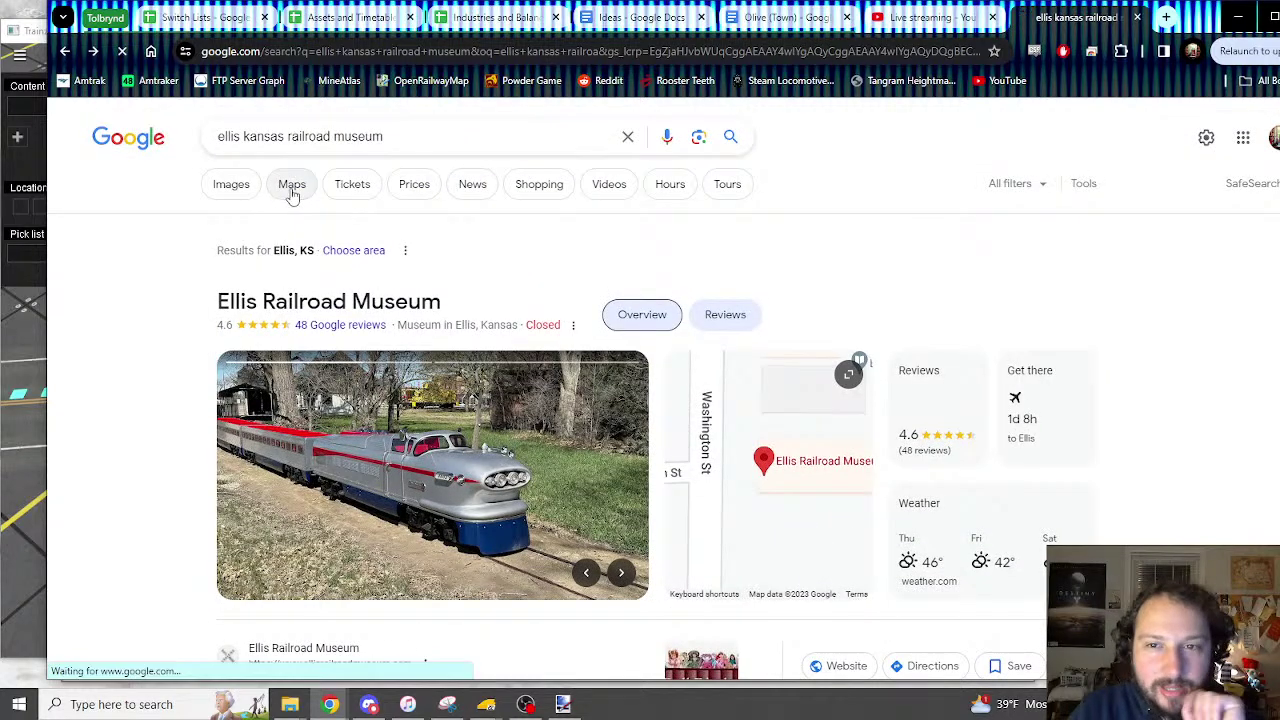
# Check the YouTube live stream page, and switch the museum's map to satellite imagery
pyautogui.click(881, 27)
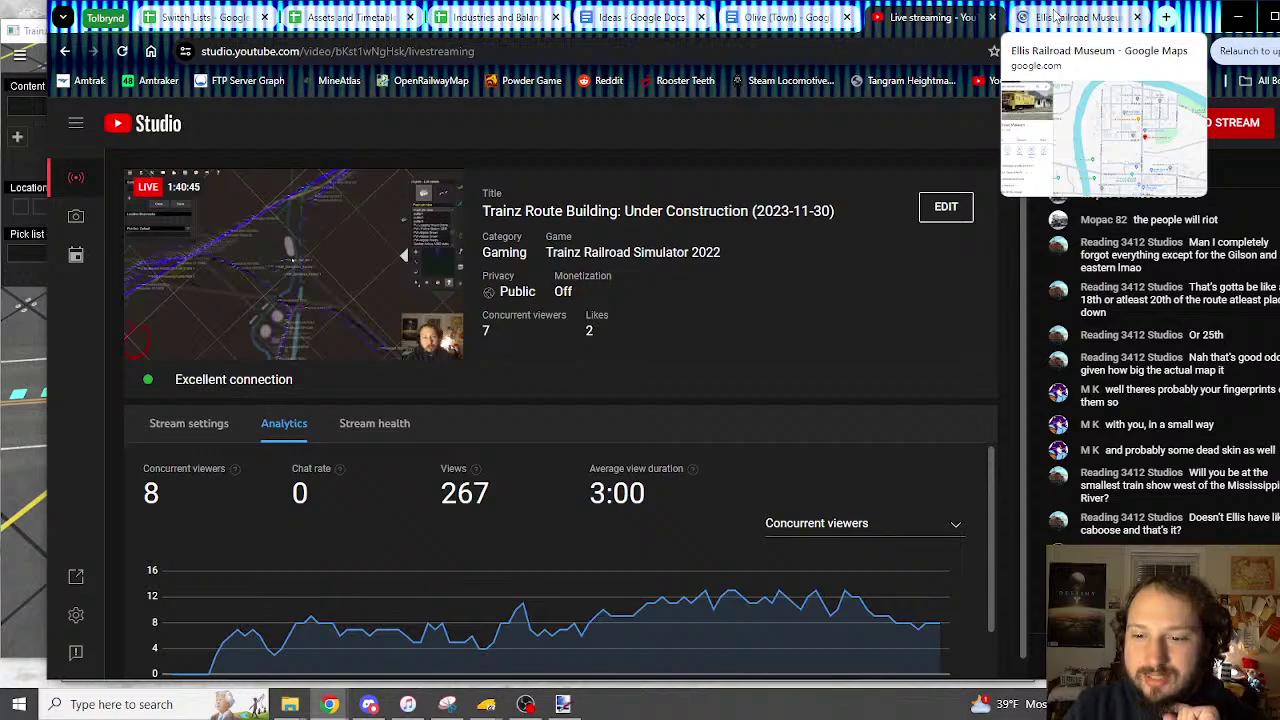
pyautogui.click(1055, 14)
pyautogui.scroll(3, 906, 466)
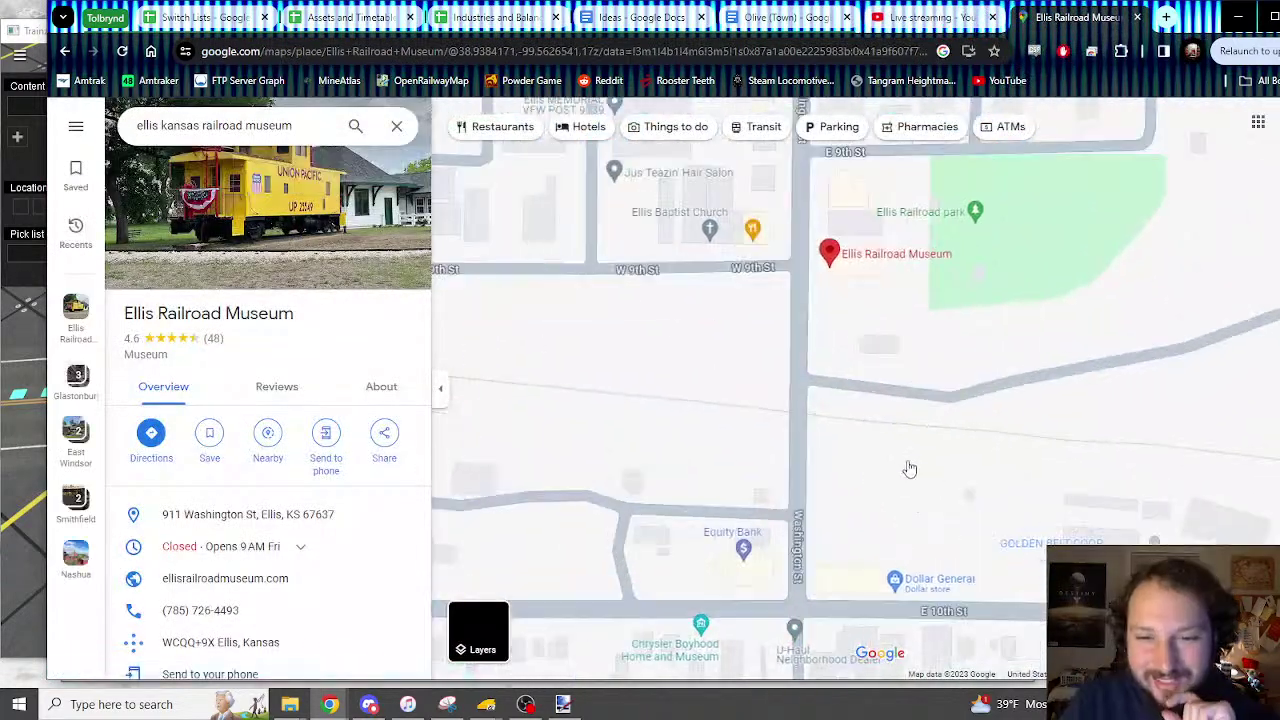
pyautogui.click(478, 630)
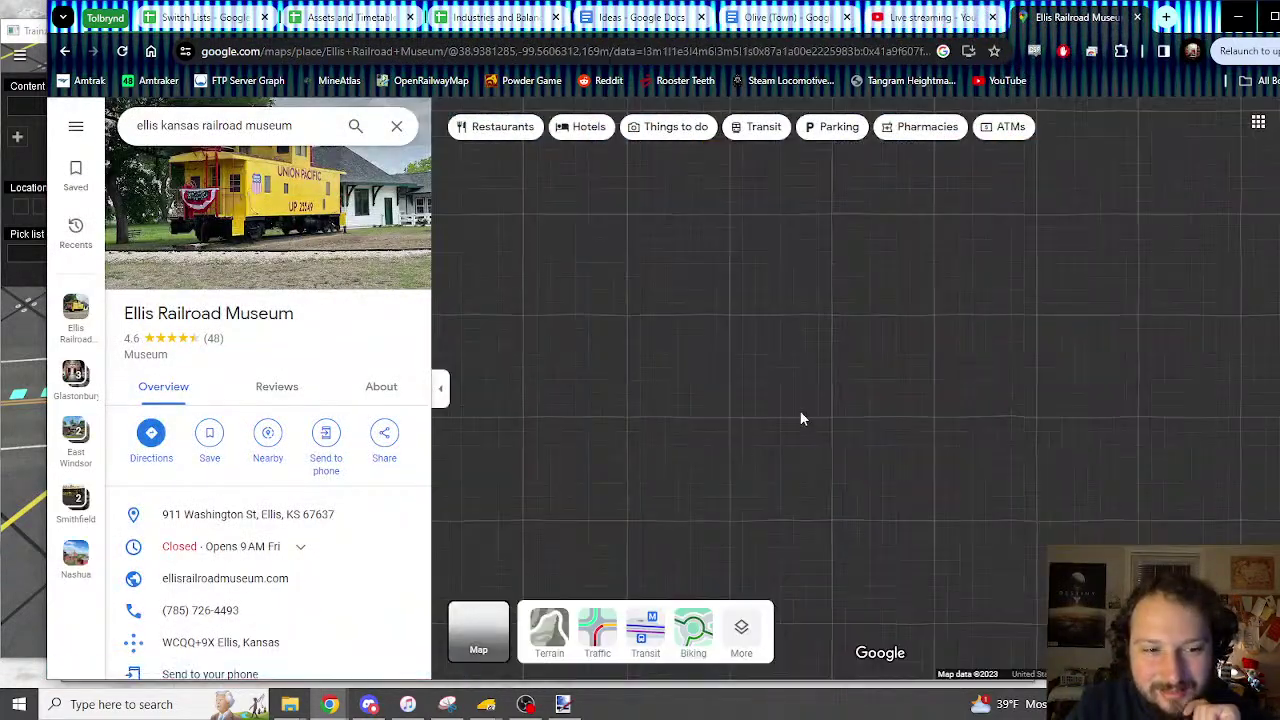
# Examine the satellite imagery around the Ellis Railroad Museum, following the small railway track through its grounds, the park and the field beyond
pyautogui.scroll(-1, 805, 350)
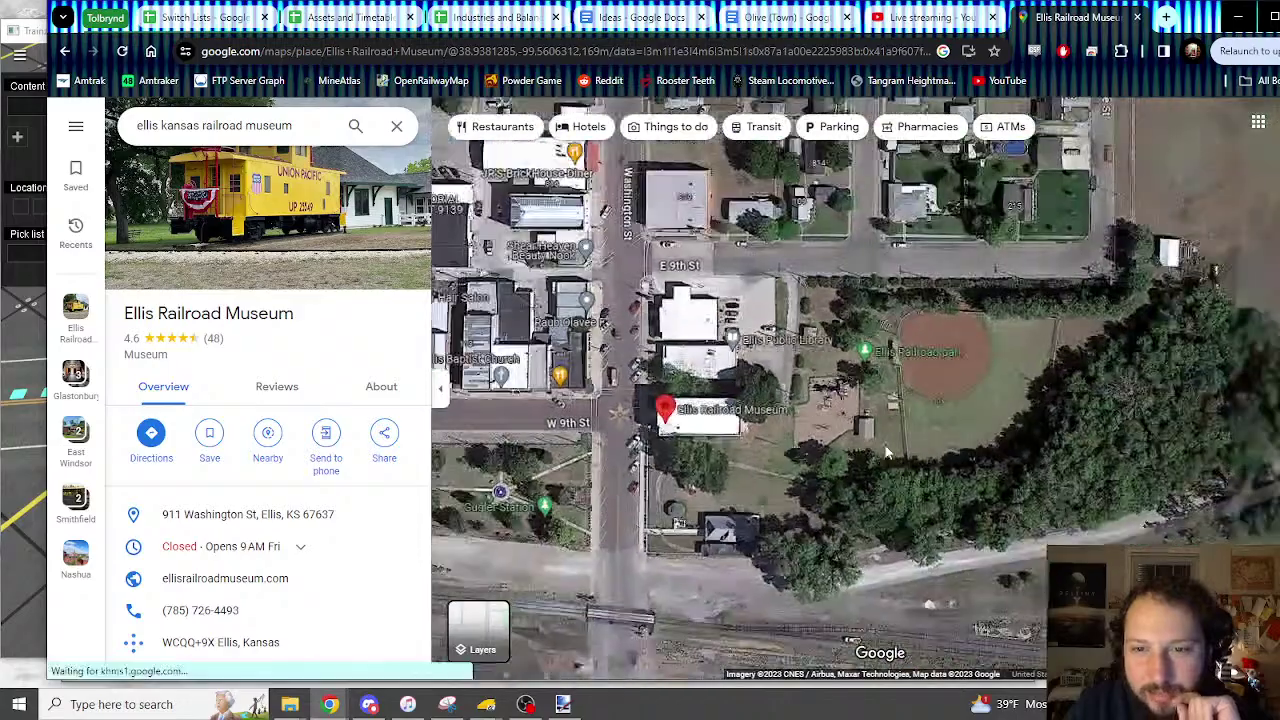
pyautogui.moveTo(930, 437)
pyautogui.mouseDown()
pyautogui.moveTo(684, 433)
pyautogui.moveTo(574, 403)
pyautogui.mouseUp()
pyautogui.scroll(1, 900, 270)
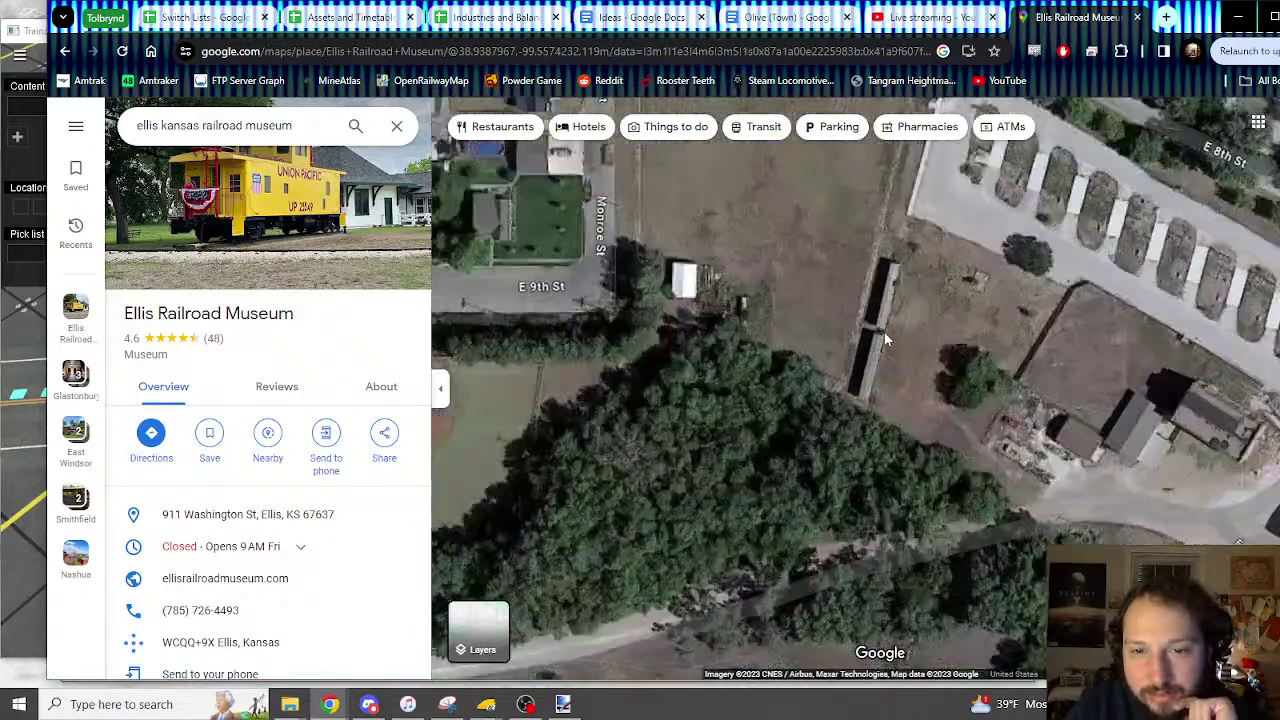
pyautogui.scroll(-1, 884, 340)
pyautogui.moveTo(884, 340); pyautogui.dragTo(816, 467)
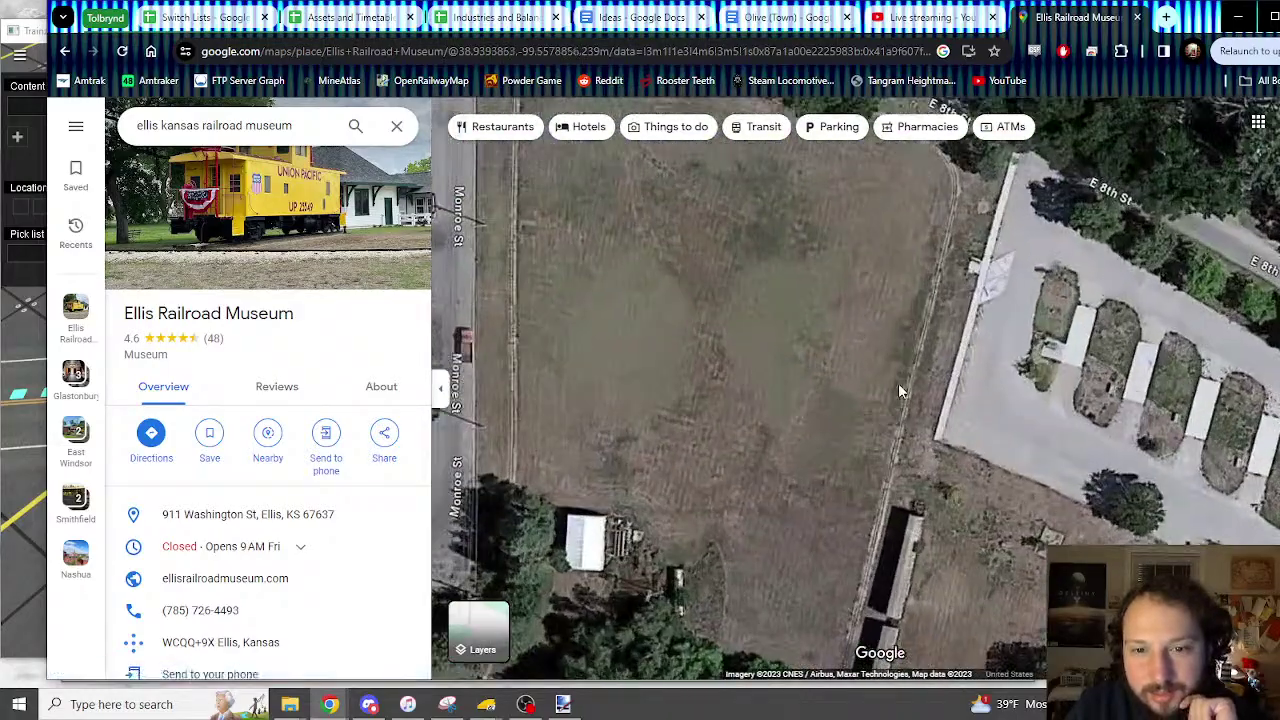
pyautogui.moveTo(900, 391); pyautogui.dragTo(879, 456)
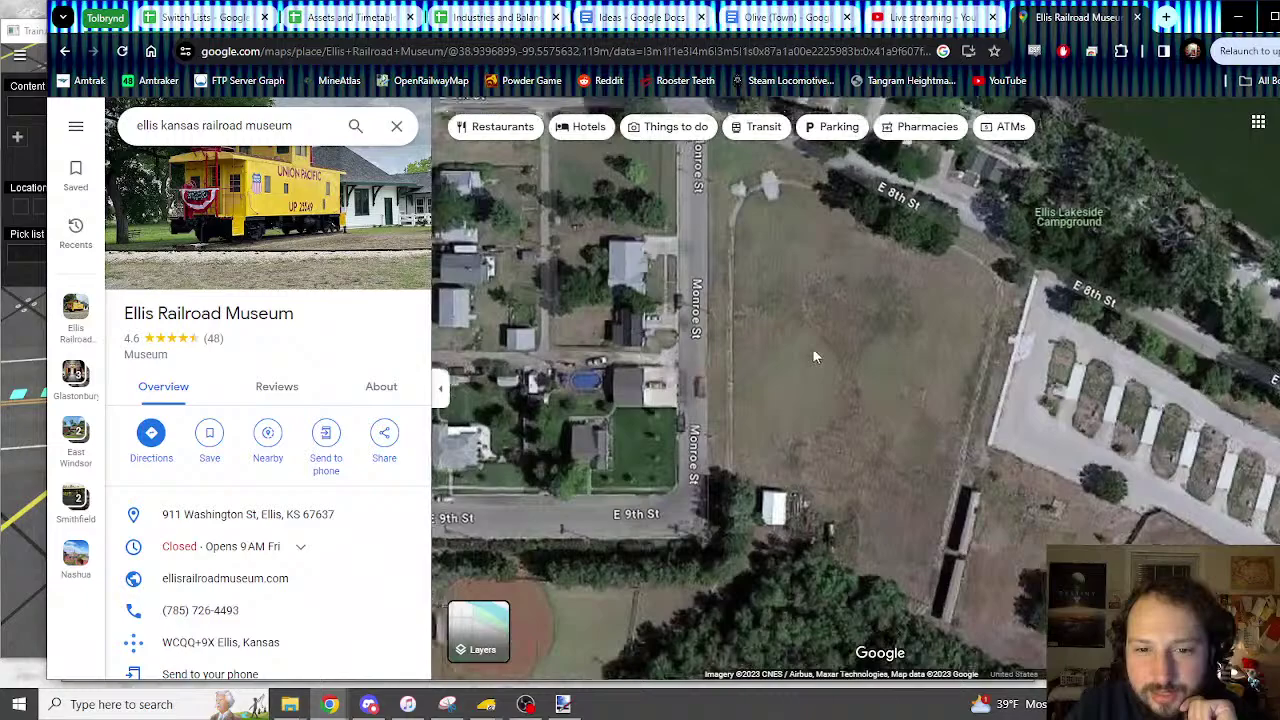
pyautogui.moveTo(815, 357); pyautogui.dragTo(896, 320)
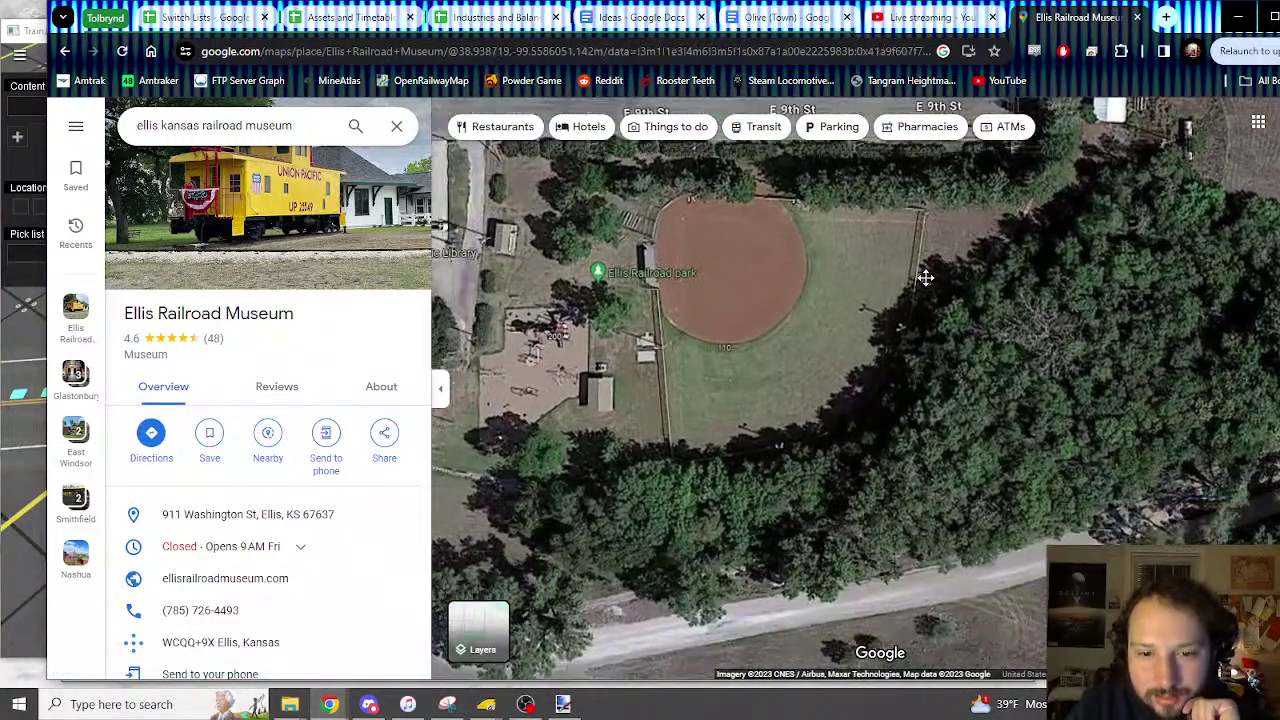
pyautogui.moveTo(806, 435); pyautogui.dragTo(951, 358)
pyautogui.moveTo(930, 403); pyautogui.dragTo(1036, 373)
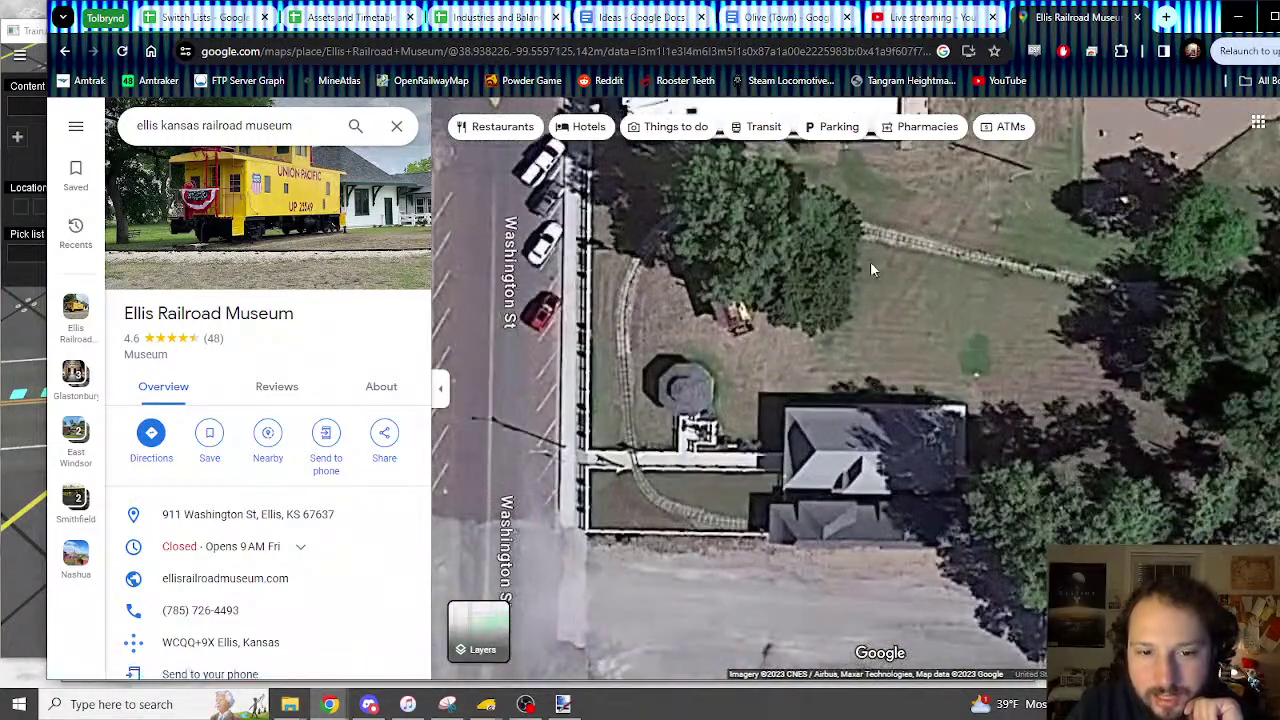
pyautogui.scroll(-1, 624, 437)
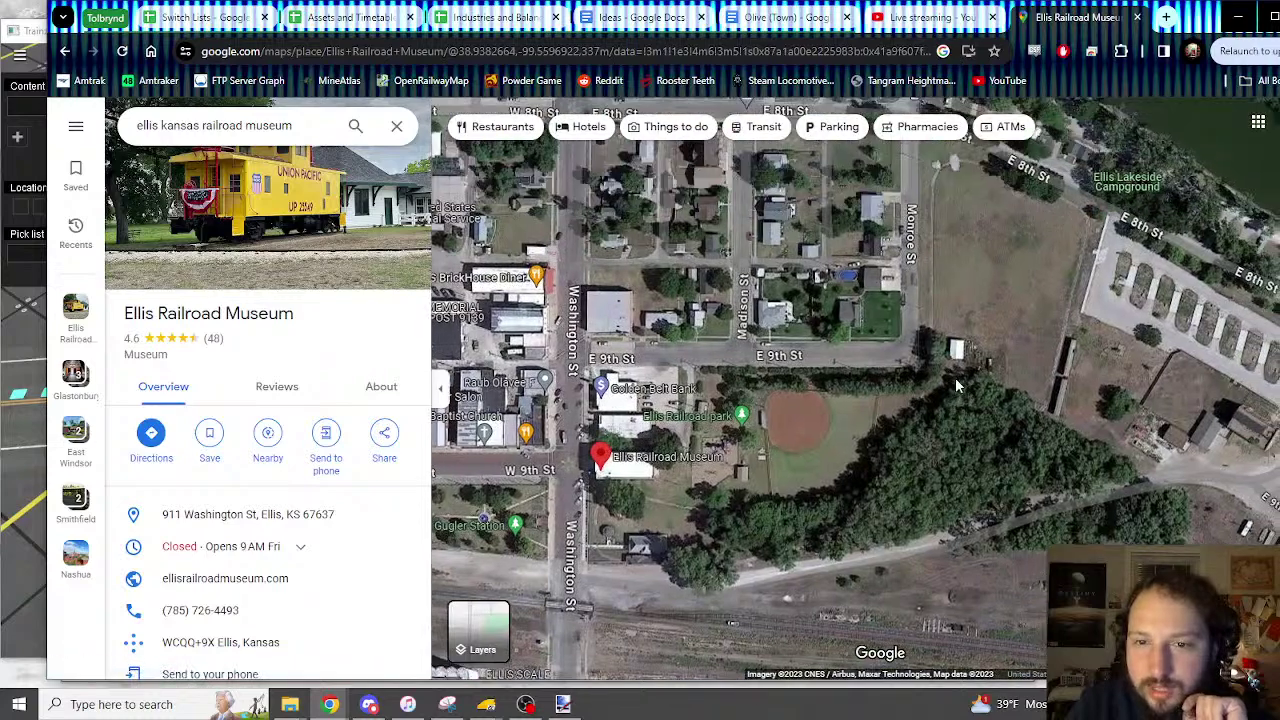
# Open openrailwaymap.org in a new tab and bring the Wichita area of Kansas into view
pyautogui.click(1168, 27)
pyautogui.write('ope')
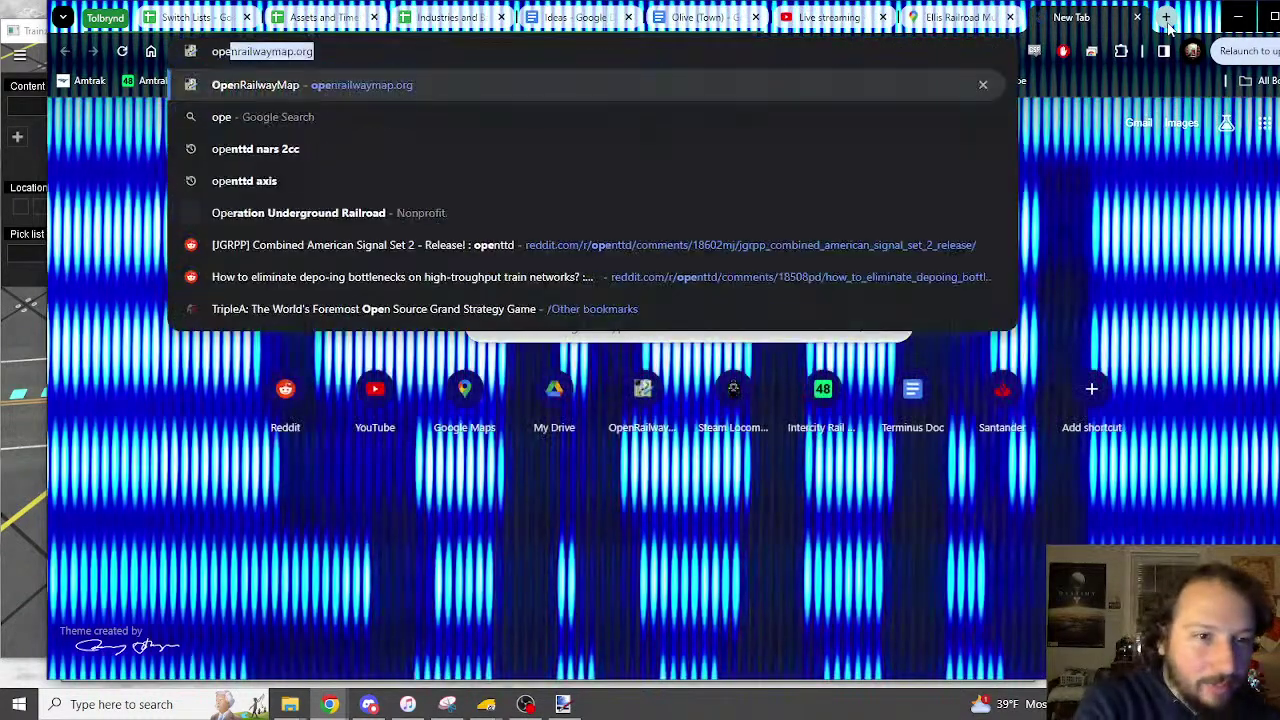
pyautogui.press('Return')
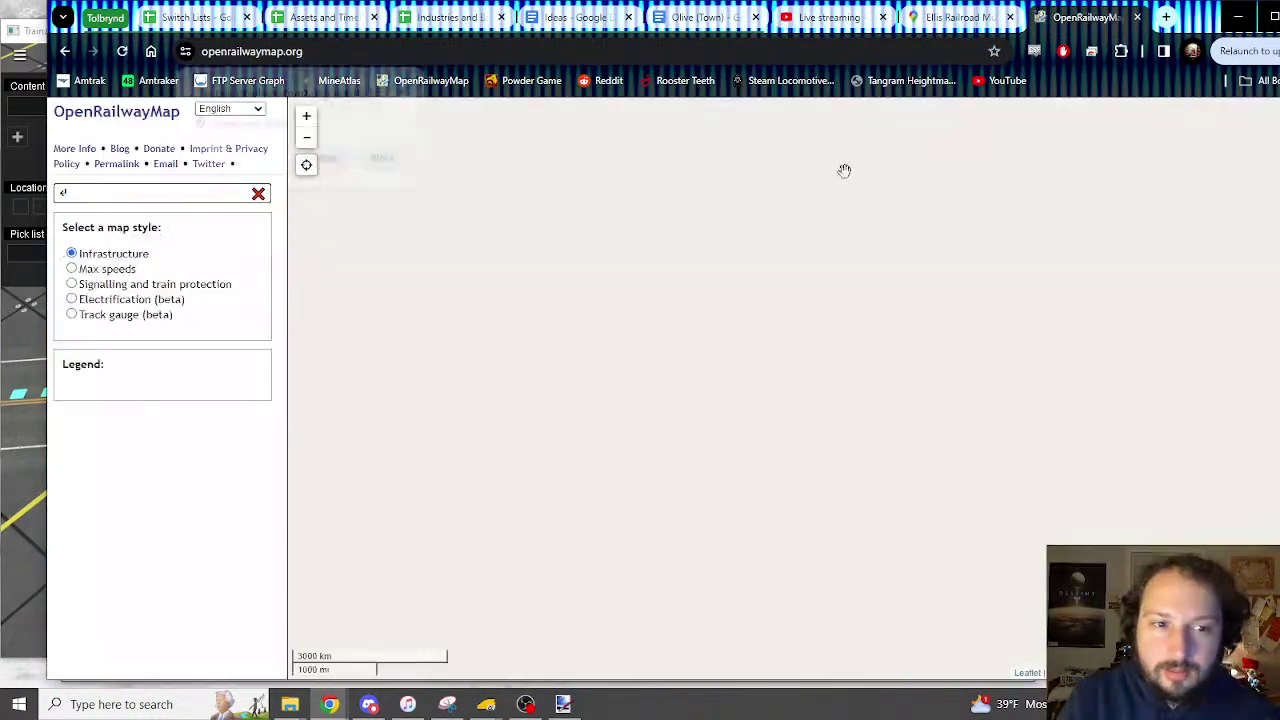
pyautogui.scroll(10, 603, 373)
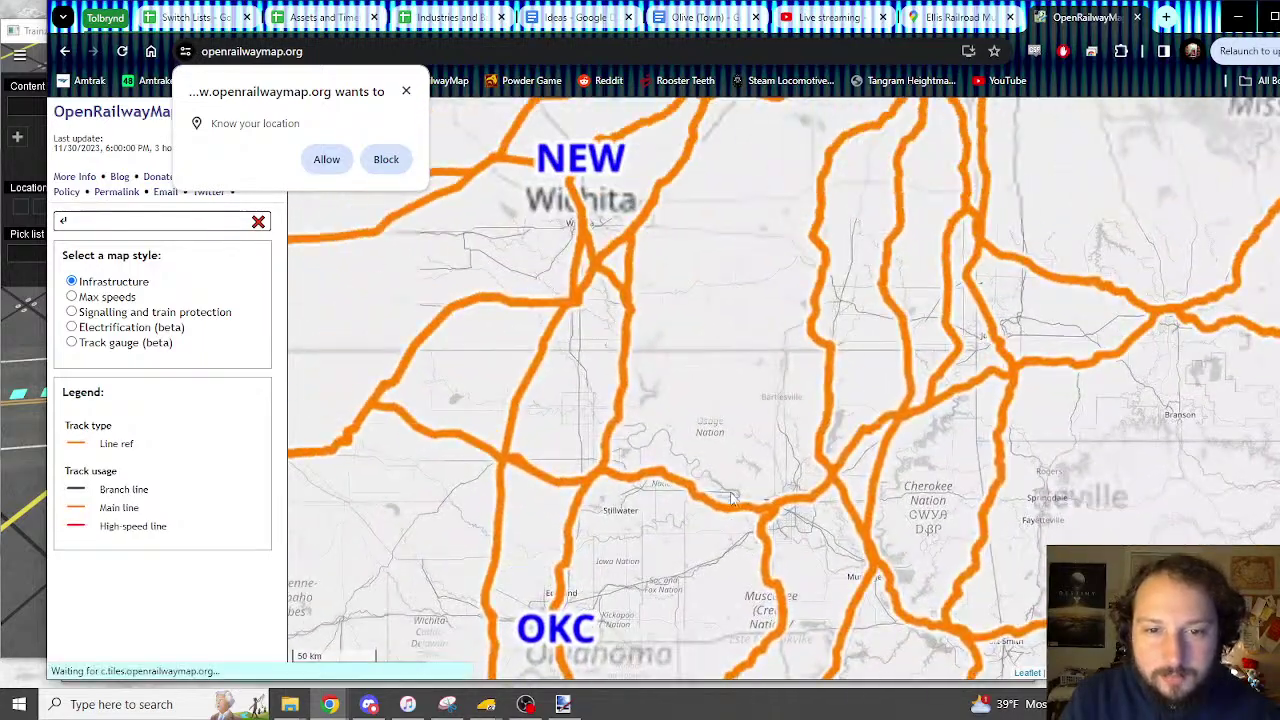
pyautogui.moveTo(751, 333); pyautogui.dragTo(840, 497)
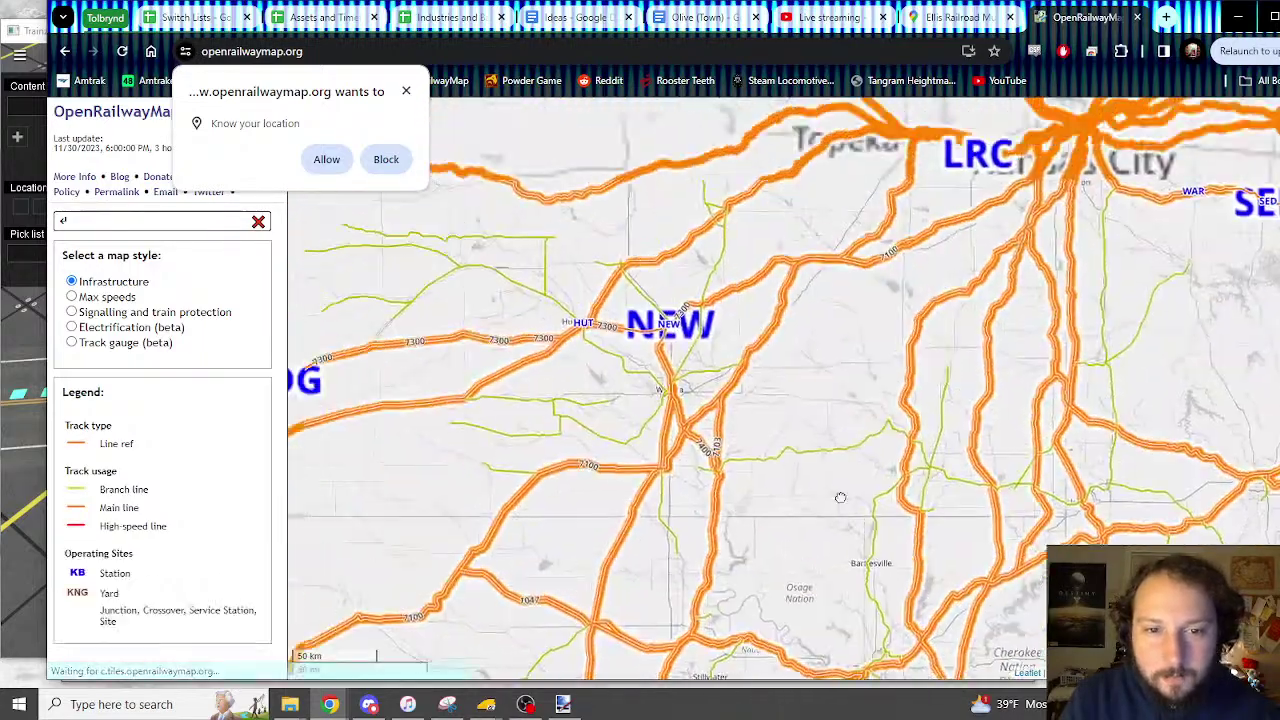
pyautogui.scroll(3, 682, 416)
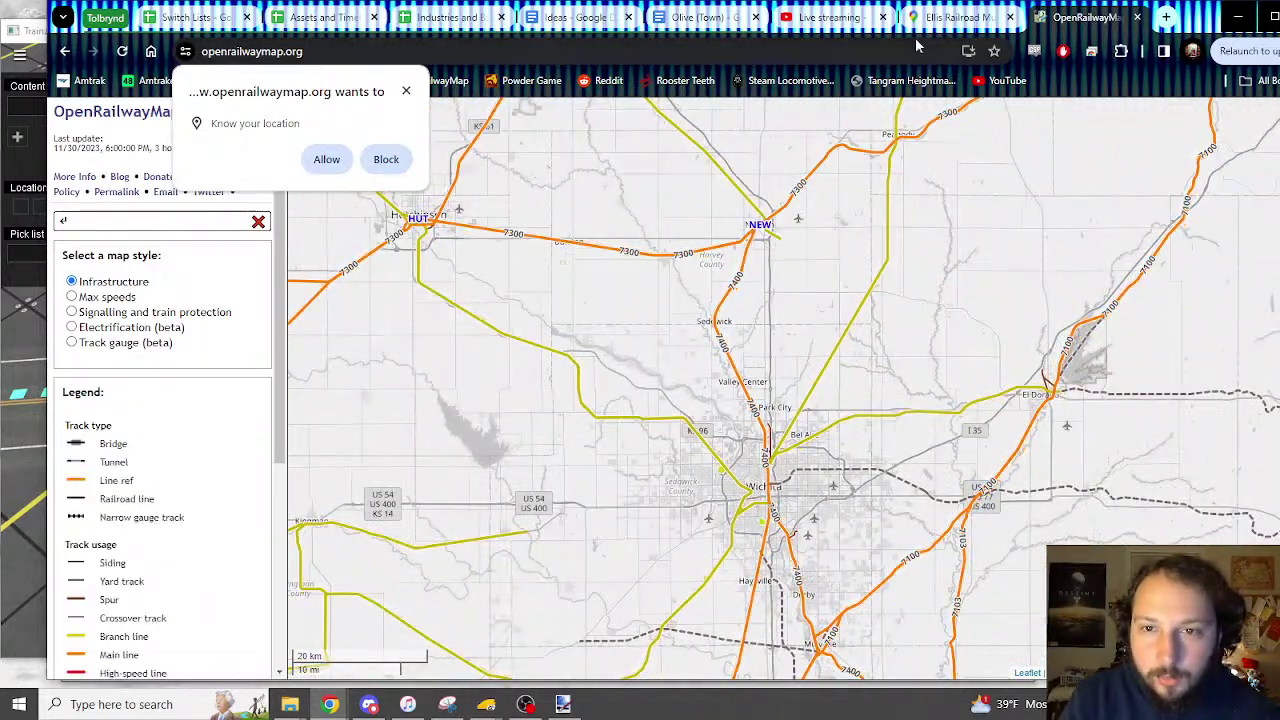
# Check where the Ellis Railroad Museum lies within Kansas on Google Maps, and return to OpenRailwayMap
pyautogui.click(950, 17)
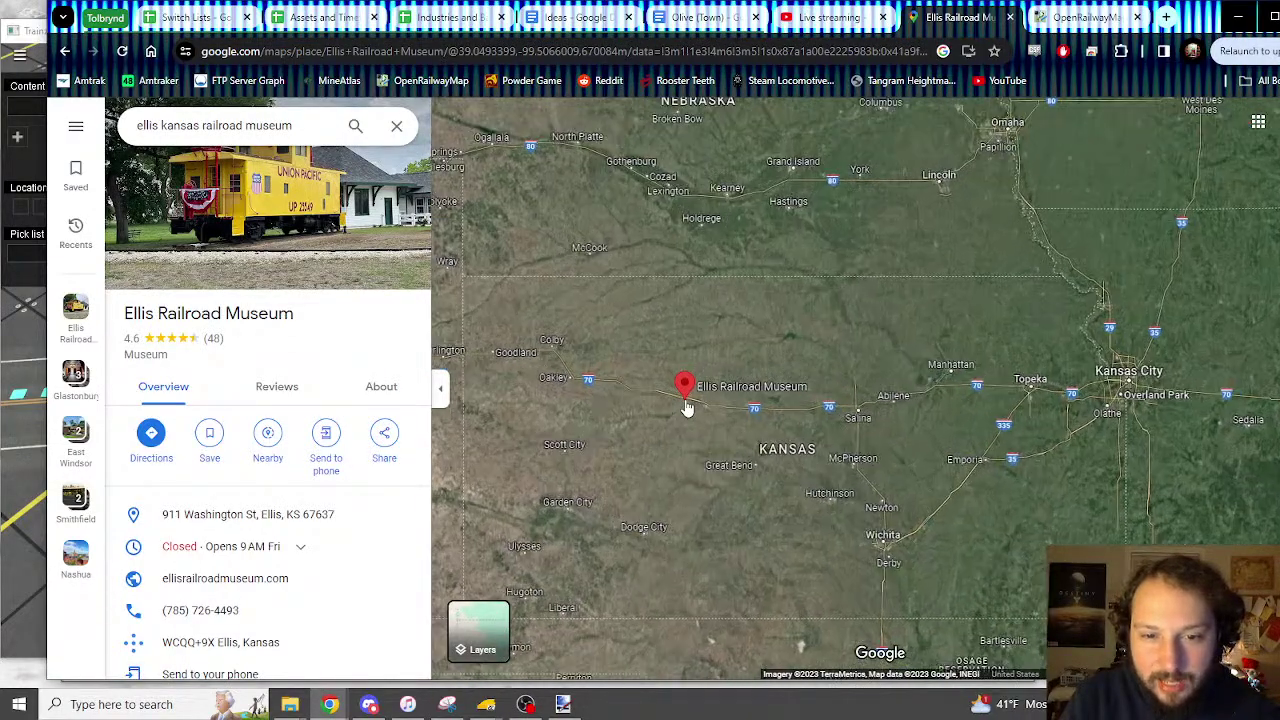
pyautogui.scroll(2, 686, 408)
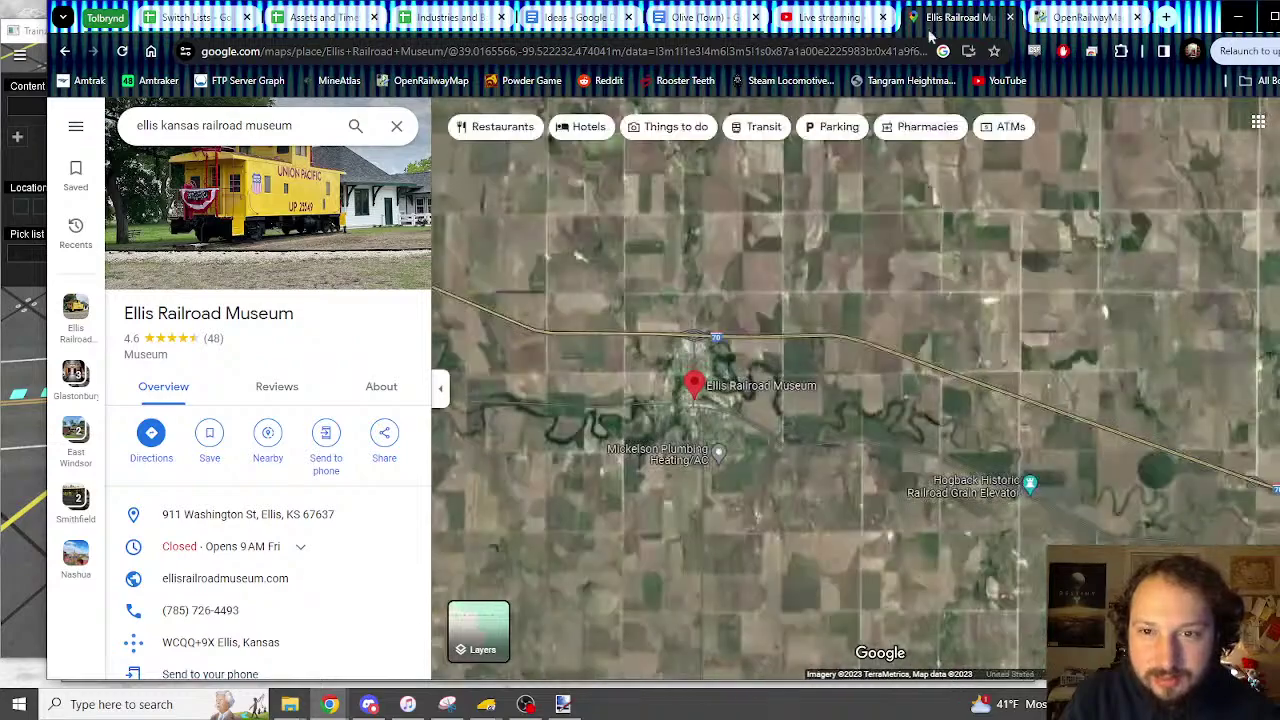
pyautogui.click(1085, 17)
# Look for the rail line through Ellis north of Garden City and Dodge City, and dismiss the location permission request
pyautogui.scroll(-2, 700, 380)
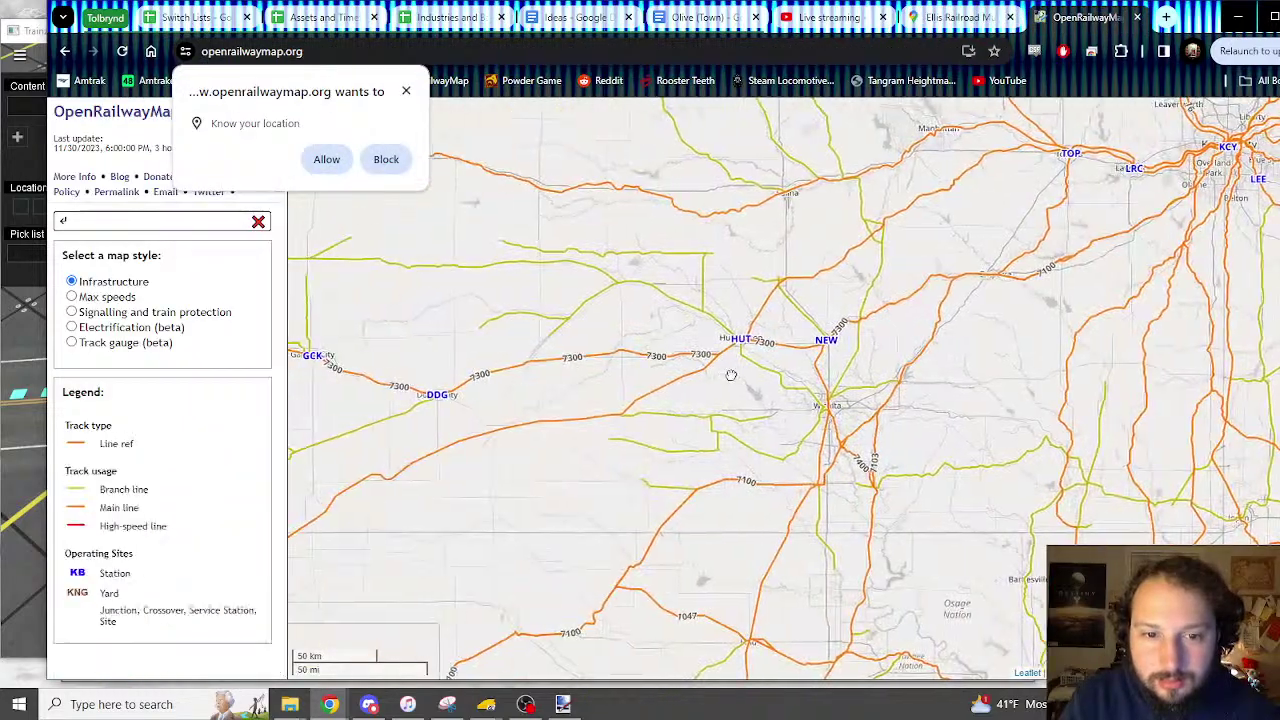
pyautogui.moveTo(664, 394); pyautogui.dragTo(809, 477)
pyautogui.scroll(1, 629, 420)
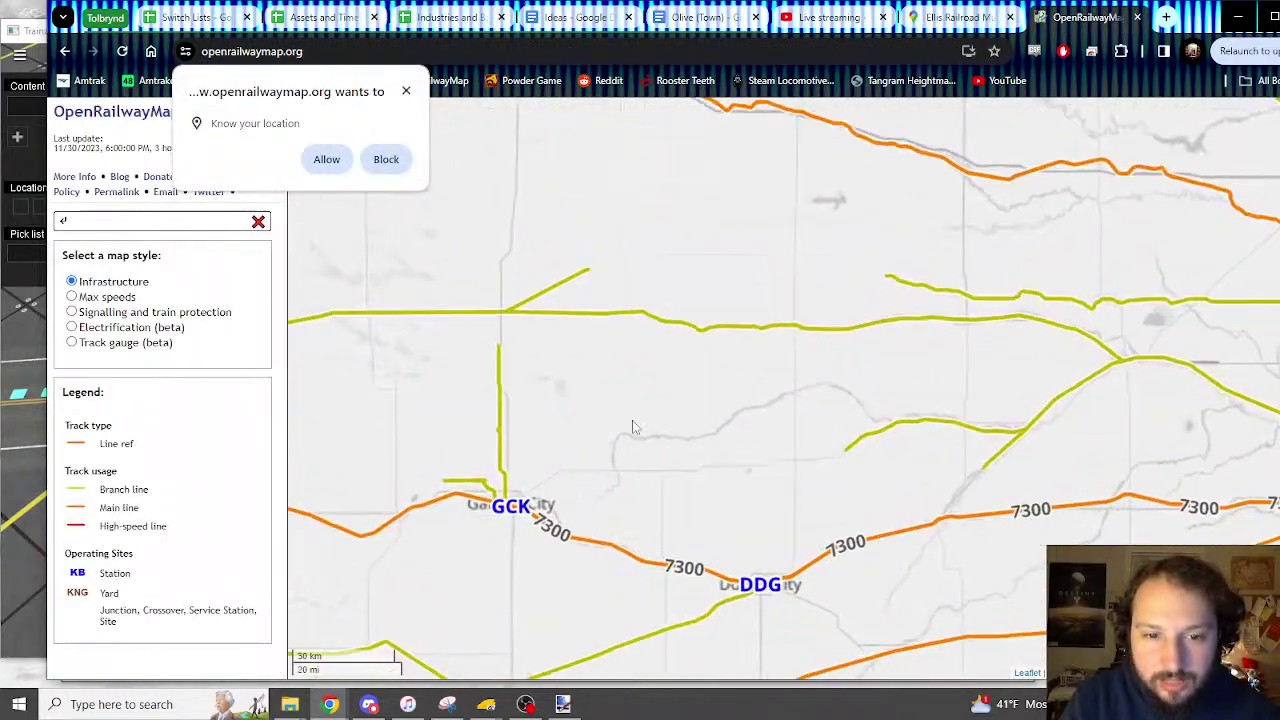
pyautogui.scroll(1, 690, 338)
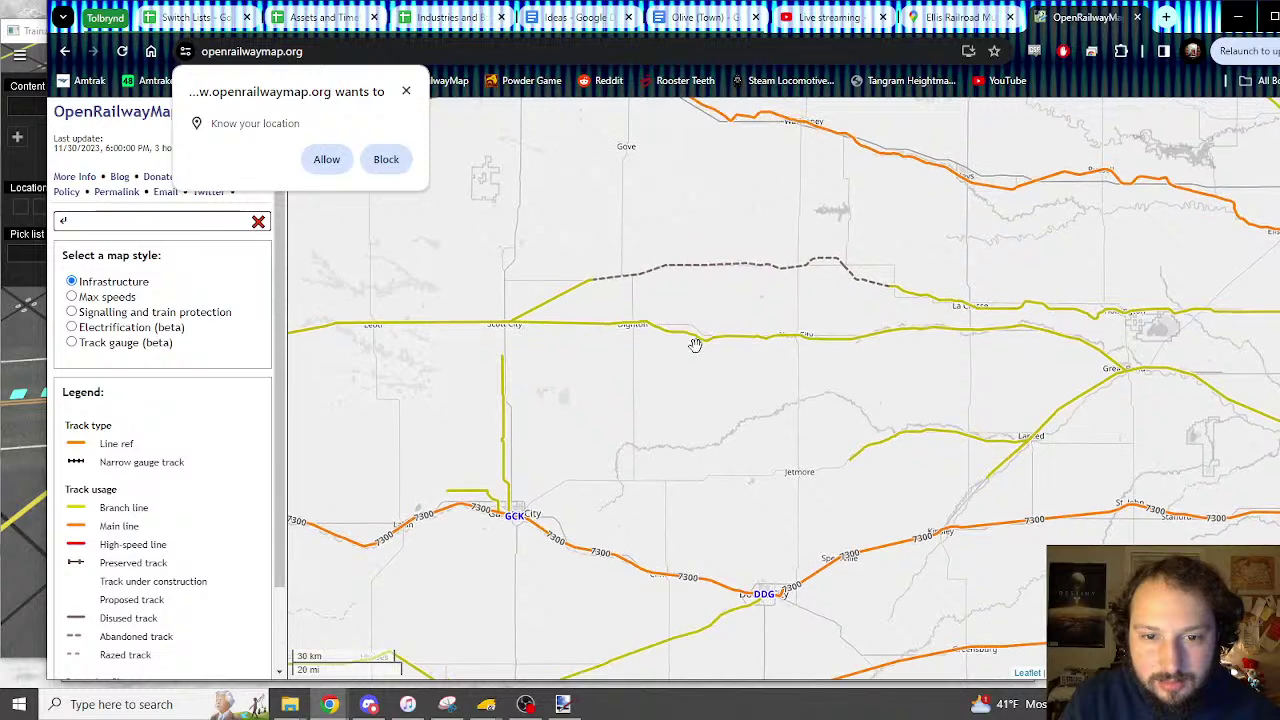
pyautogui.moveTo(668, 360); pyautogui.dragTo(736, 416)
pyautogui.click(406, 92)
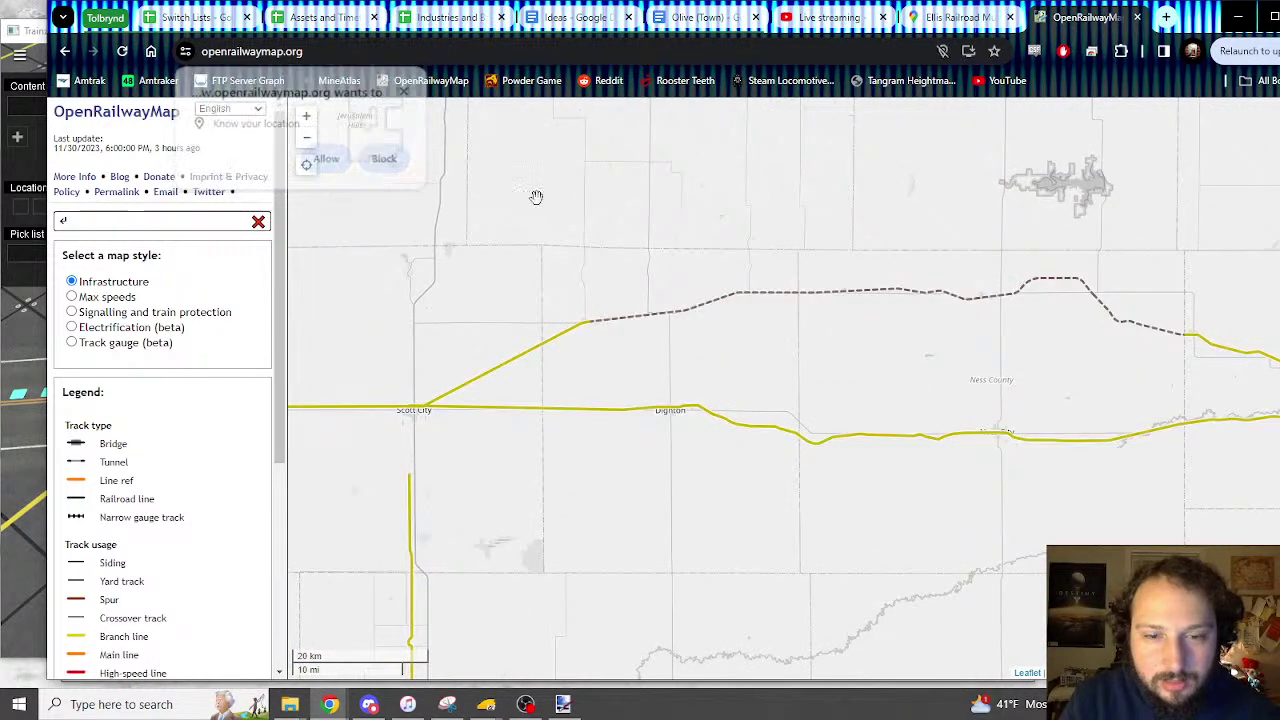
# Search western Kansas on OpenRailwayMap for the rail line serving Ellis, comparing the lines through Dighton, Ness County and WaKeeney
pyautogui.scroll(2, 780, 446)
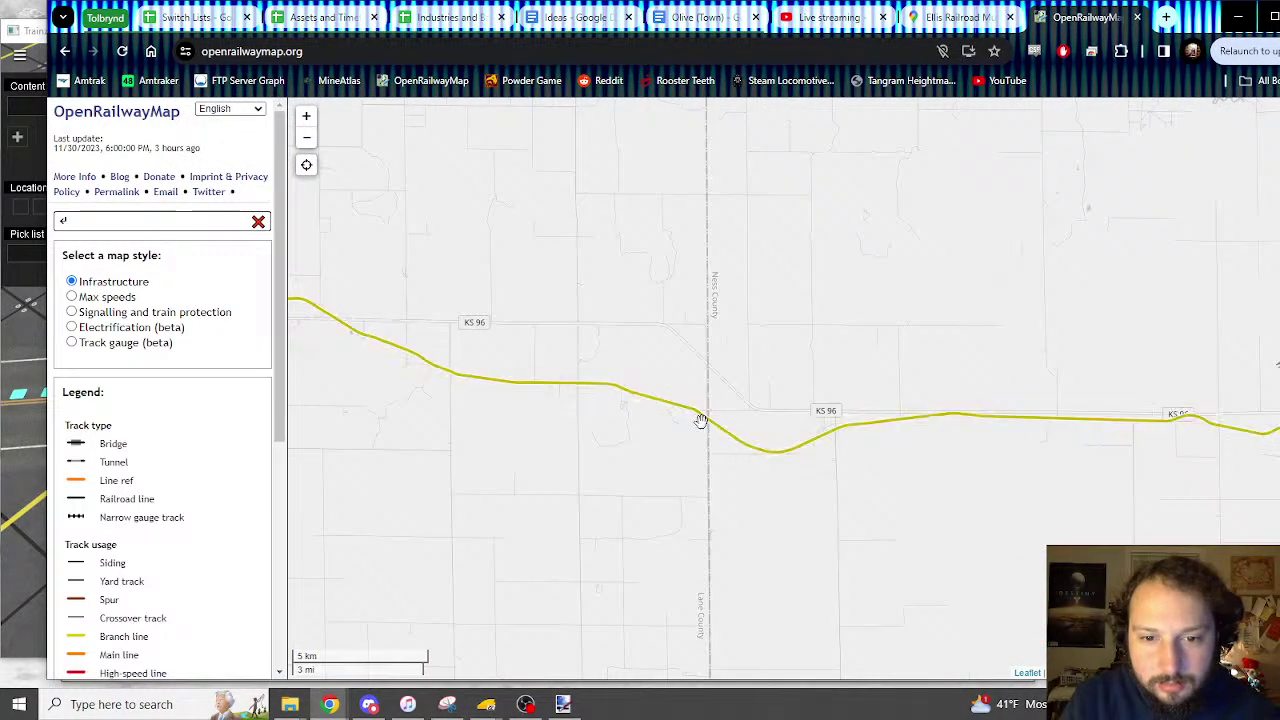
pyautogui.scroll(-2, 701, 420)
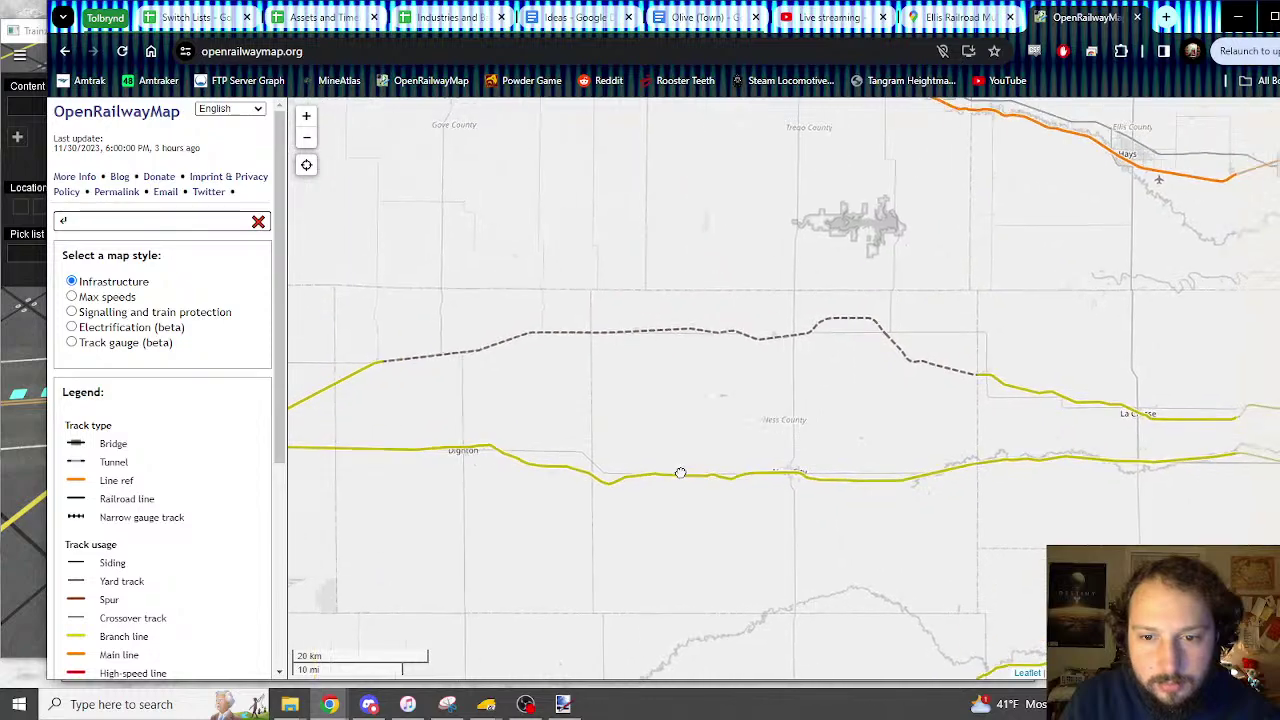
pyautogui.moveTo(686, 354); pyautogui.dragTo(694, 500)
pyautogui.scroll(-2, 694, 469)
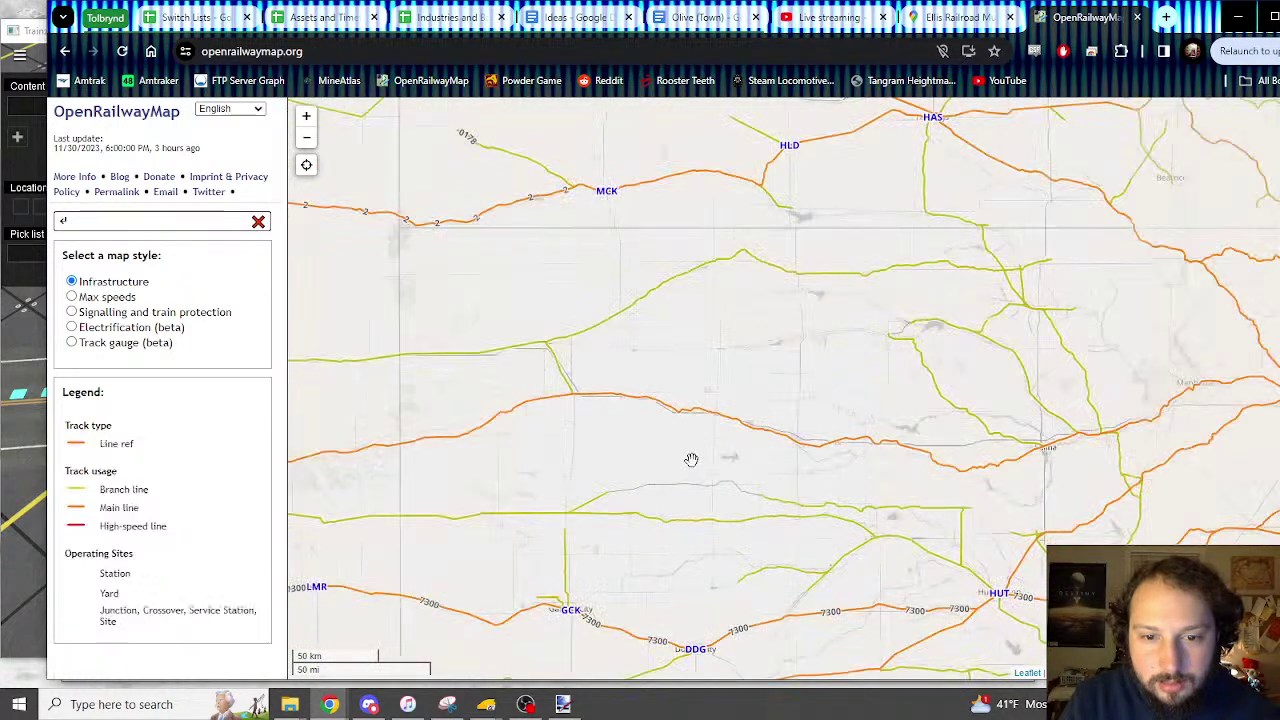
pyautogui.scroll(-1, 686, 446)
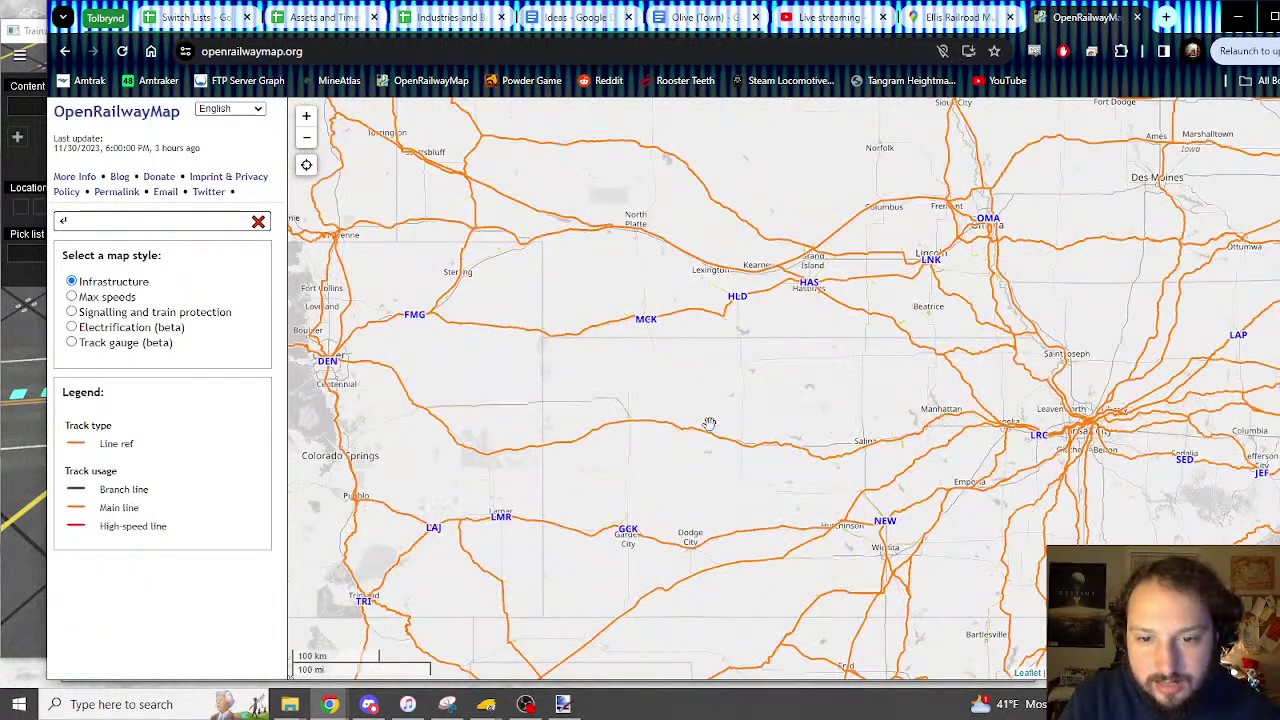
pyautogui.scroll(2, 708, 424)
pyautogui.scroll(1, 695, 461)
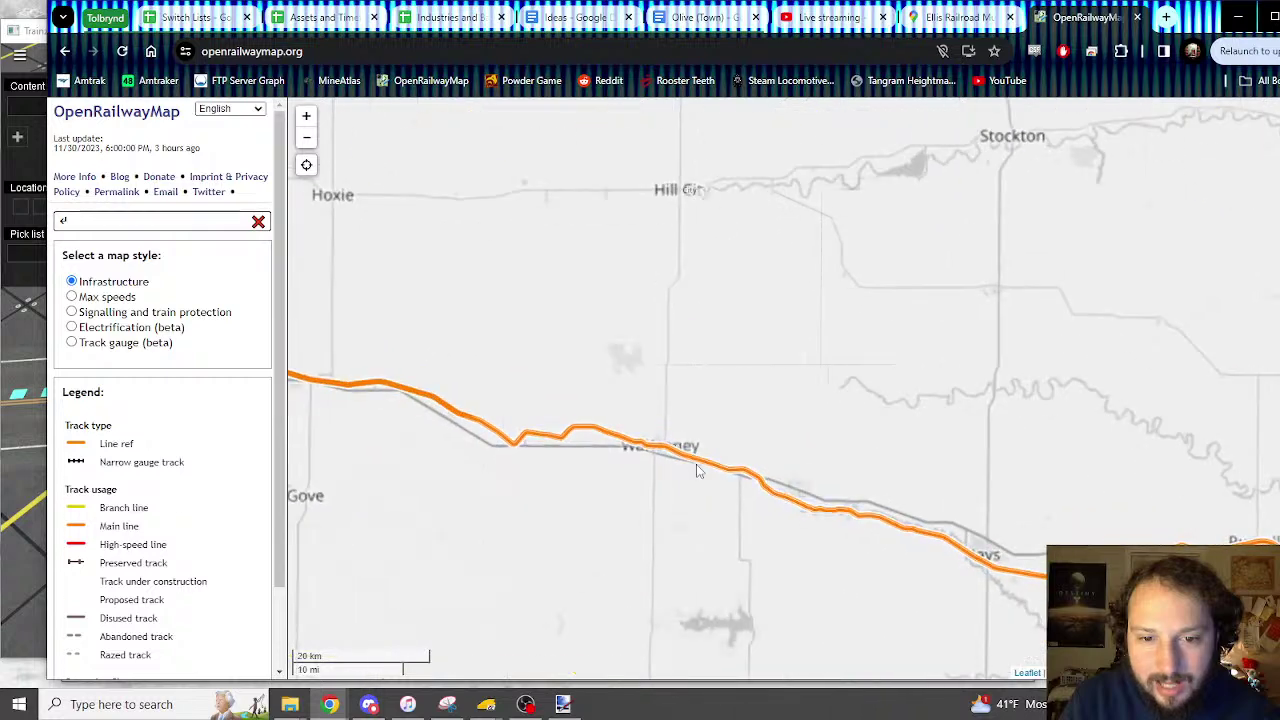
# Trace the main line west from WaKeeney through Quinter, Park and Grainfield to Oakley, looking for Ellis
pyautogui.moveTo(649, 455); pyautogui.dragTo(755, 427)
pyautogui.scroll(2, 798, 461)
pyautogui.moveTo(654, 411); pyautogui.dragTo(970, 522)
pyautogui.moveTo(582, 399); pyautogui.dragTo(897, 480)
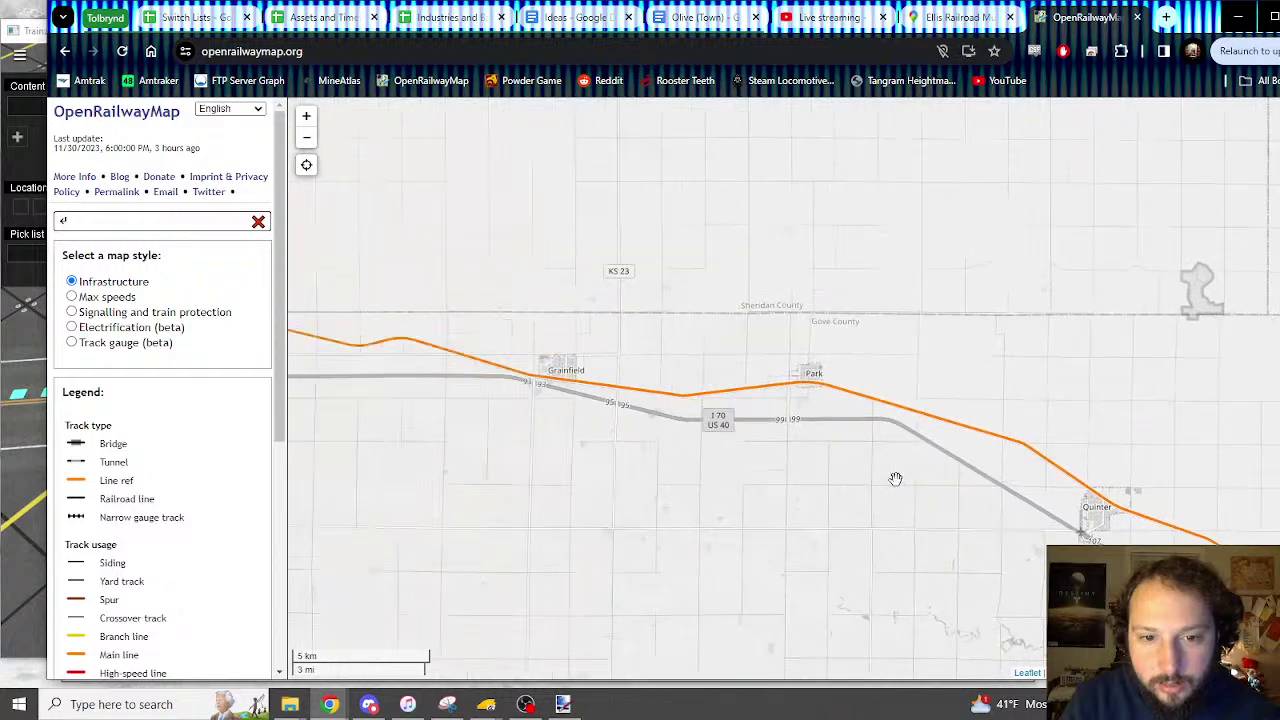
pyautogui.moveTo(737, 437); pyautogui.dragTo(1040, 483)
pyautogui.moveTo(776, 458); pyautogui.dragTo(908, 469)
pyautogui.scroll(2, 680, 402)
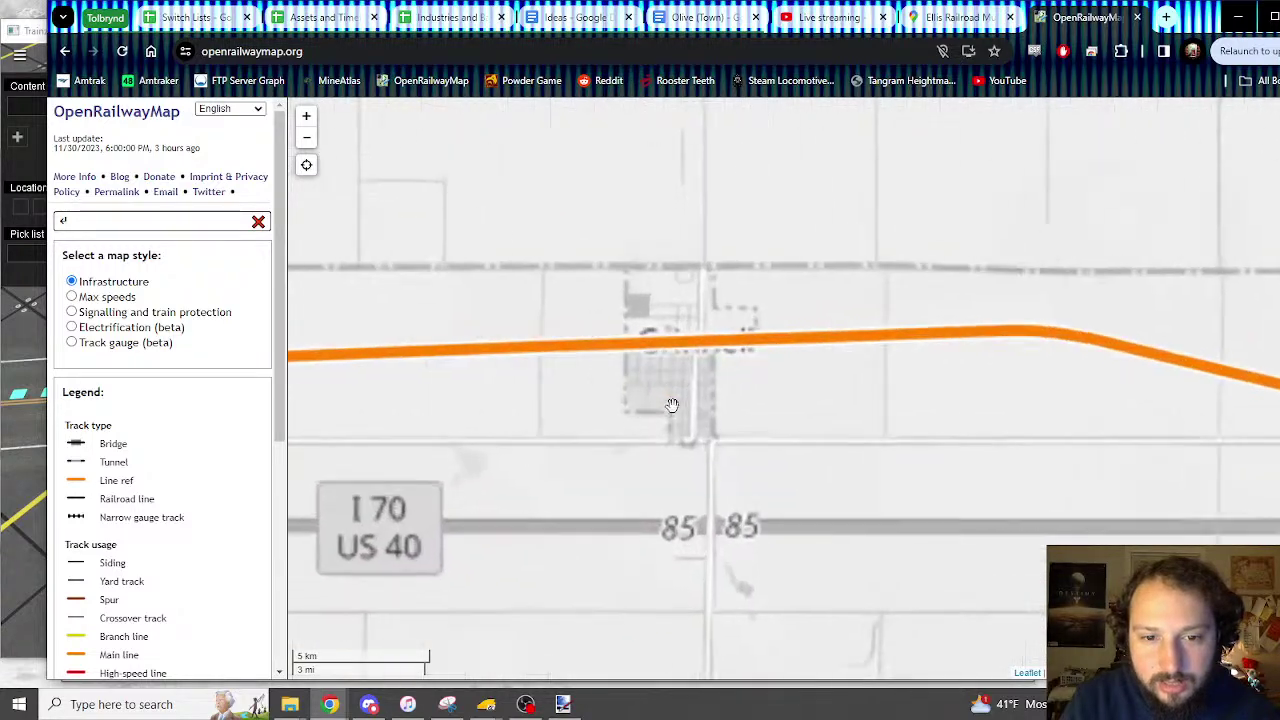
pyautogui.scroll(3, 689, 399)
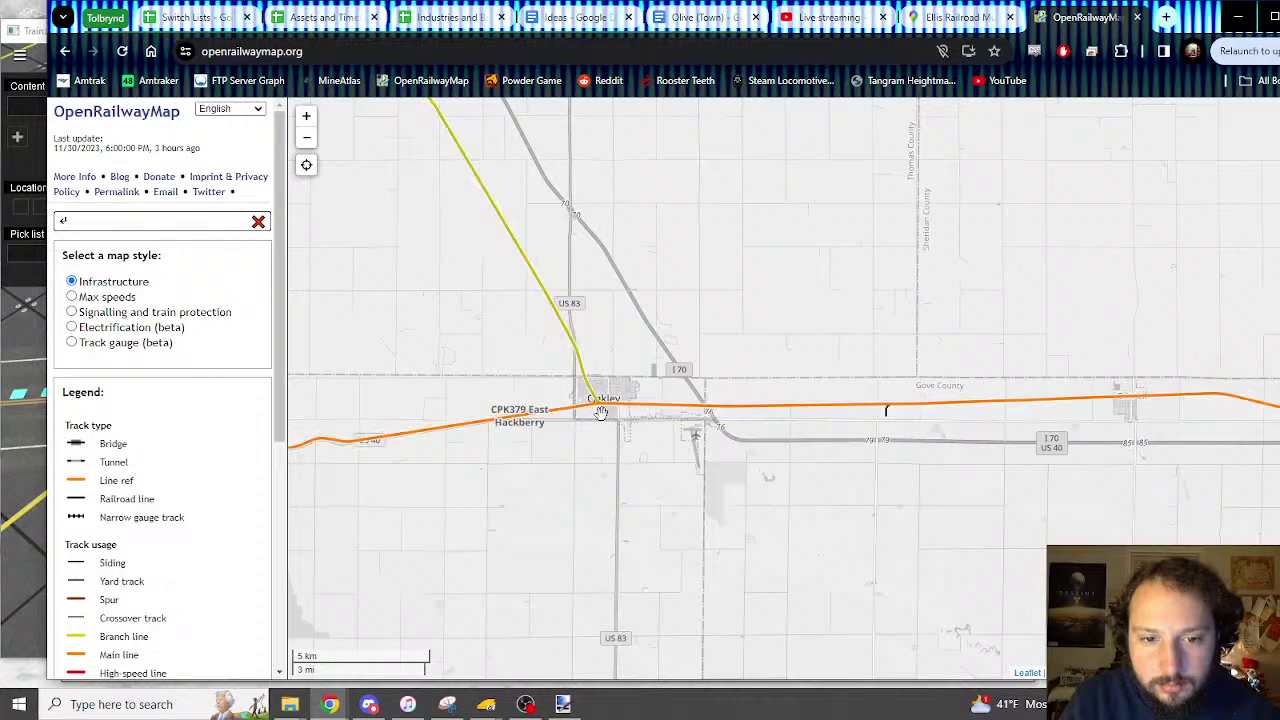
pyautogui.scroll(5, 601, 413)
# Check on Google Maps where the Ellis Railroad Museum lies relative to WaKeeney, Hays and Interstate 70
pyautogui.click(958, 17)
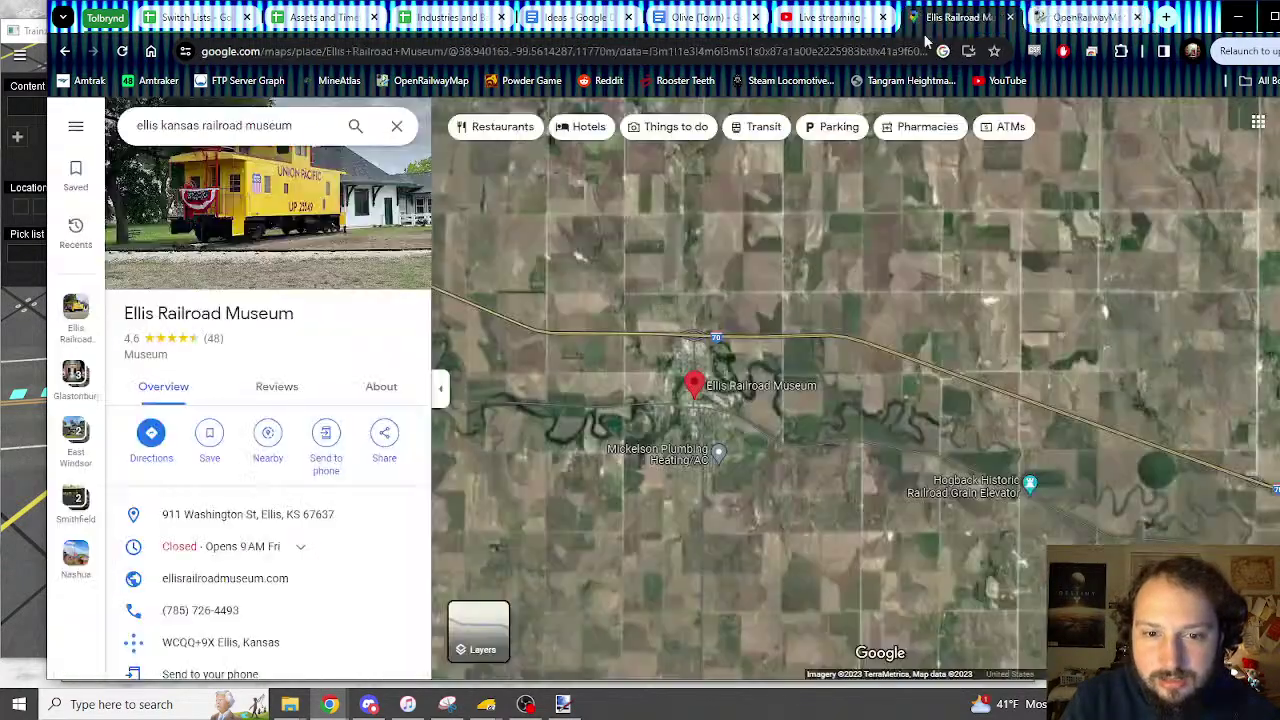
pyautogui.scroll(-3, 682, 366)
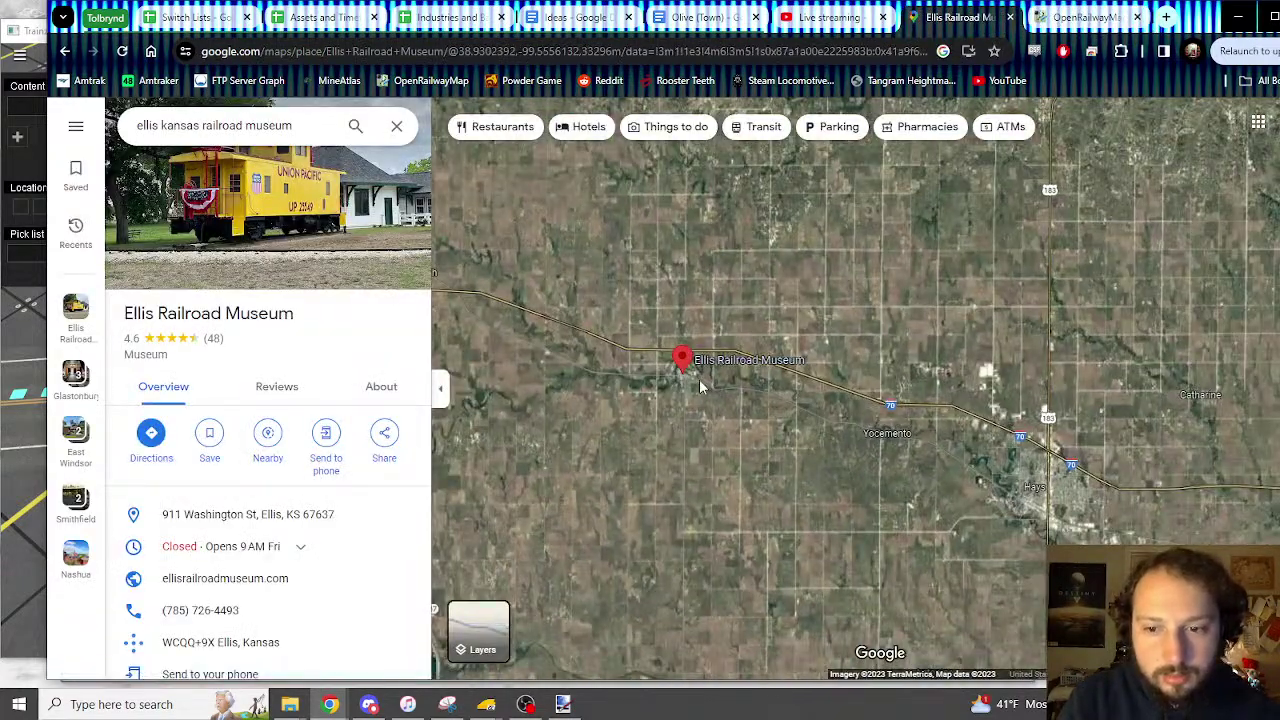
pyautogui.scroll(-4, 700, 387)
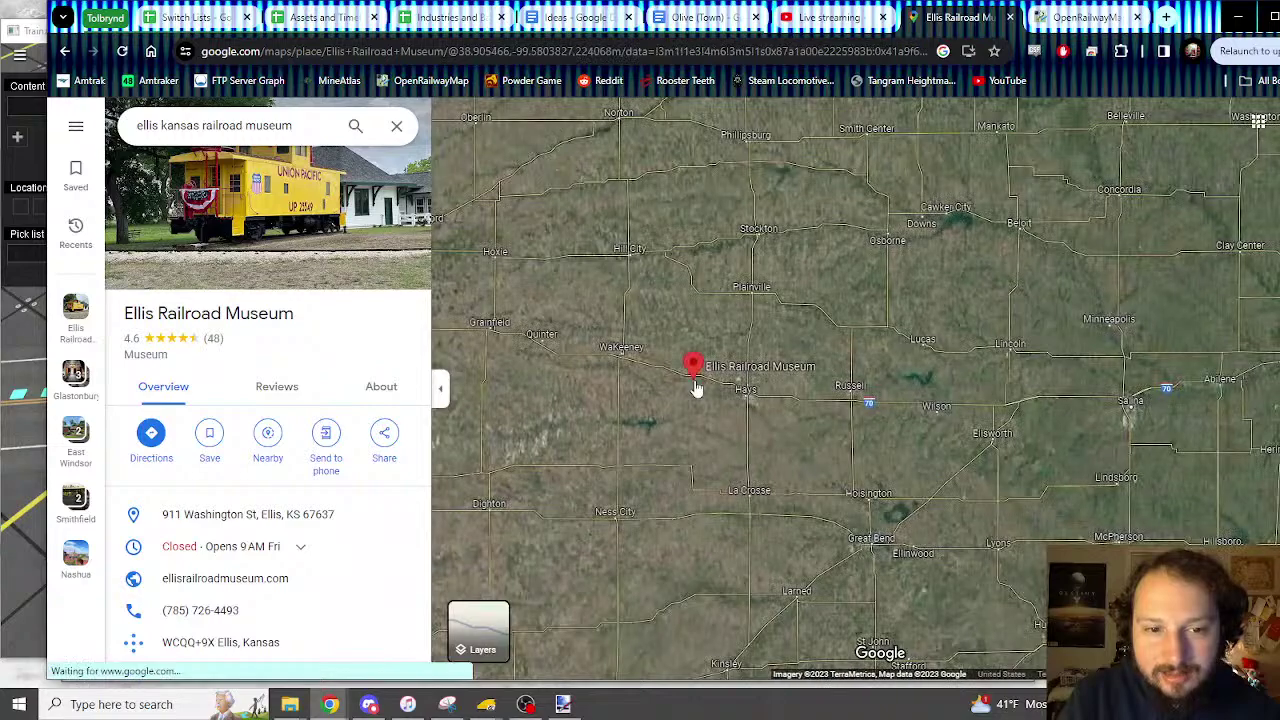
pyautogui.scroll(5, 697, 388)
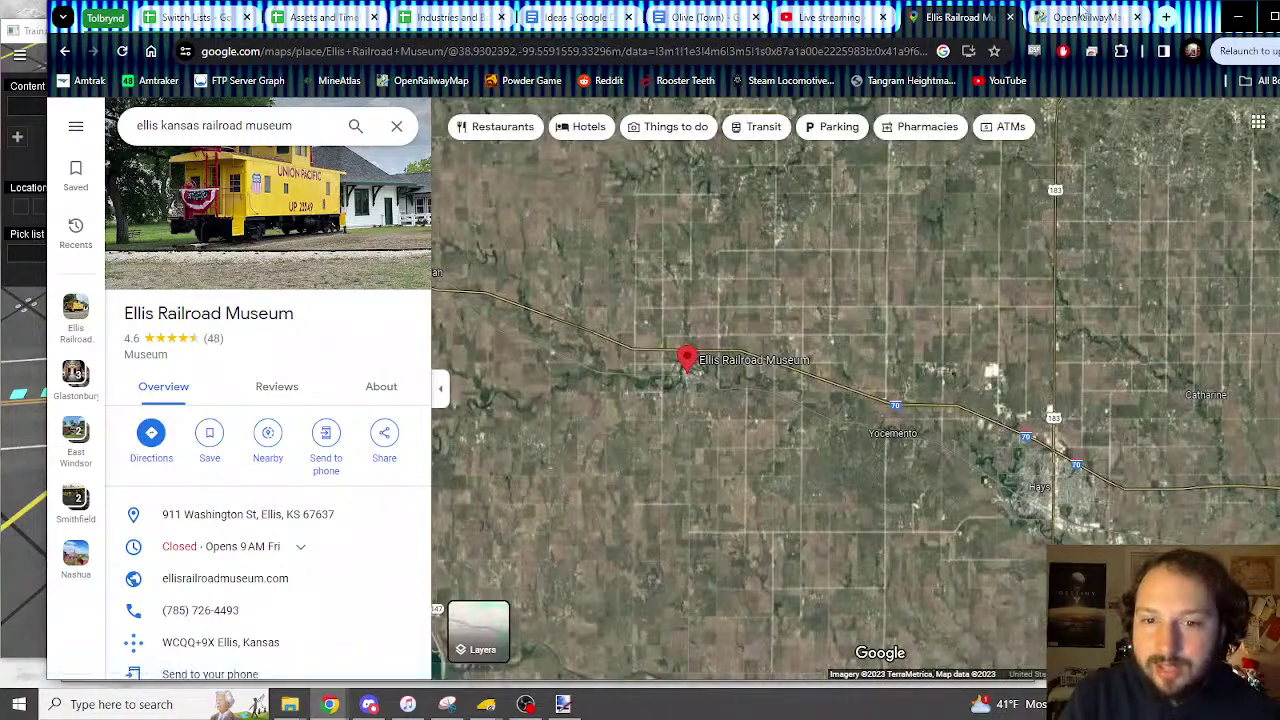
# Return to OpenRailwayMap and follow the Sharon Springs Subdivision east from Oakley past WaKeeney to the tracks in Ellis
pyautogui.click(1082, 14)
pyautogui.moveTo(923, 396); pyautogui.dragTo(635, 389)
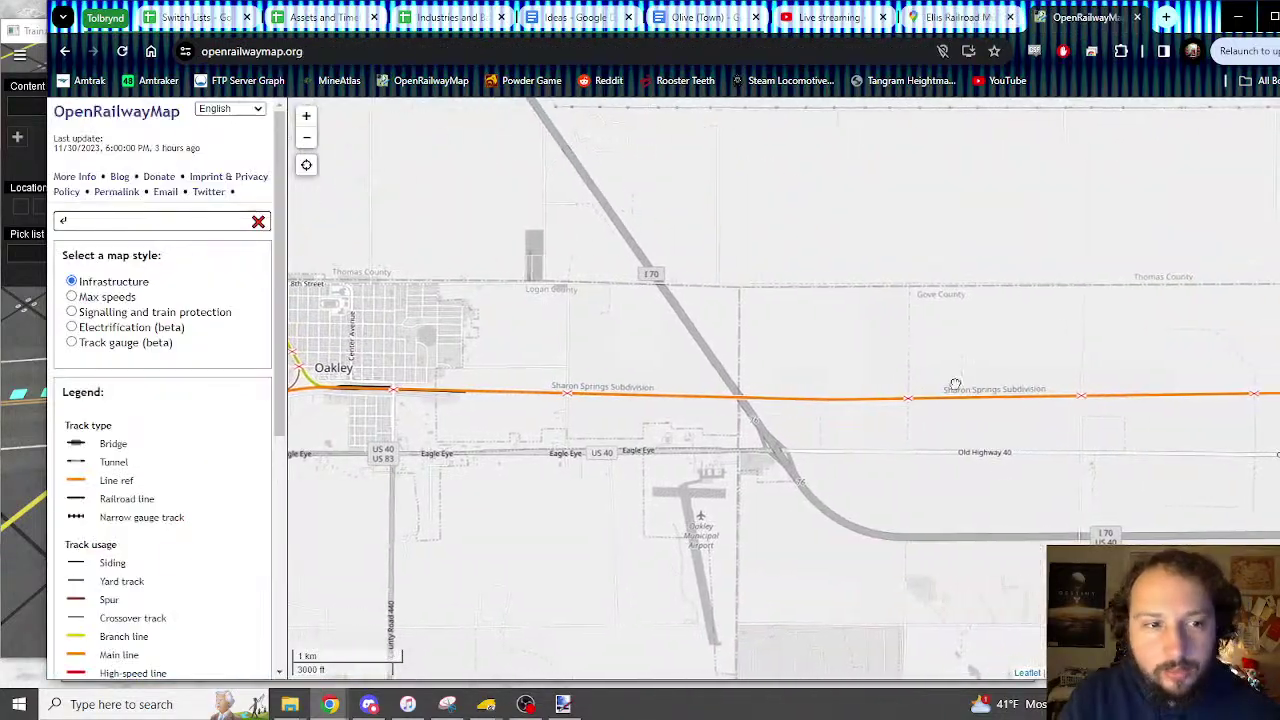
pyautogui.moveTo(954, 383); pyautogui.dragTo(642, 382)
pyautogui.scroll(-2, 642, 382)
pyautogui.moveTo(1183, 444); pyautogui.dragTo(490, 340)
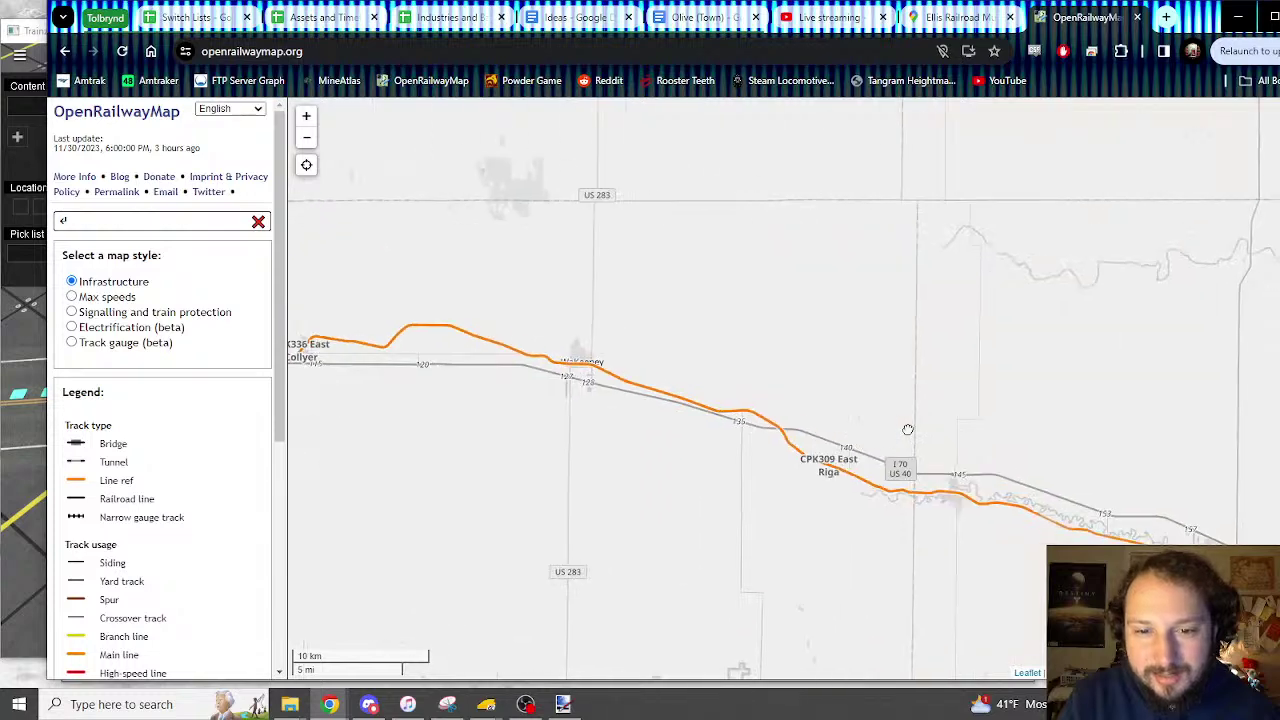
pyautogui.moveTo(908, 431); pyautogui.dragTo(491, 262)
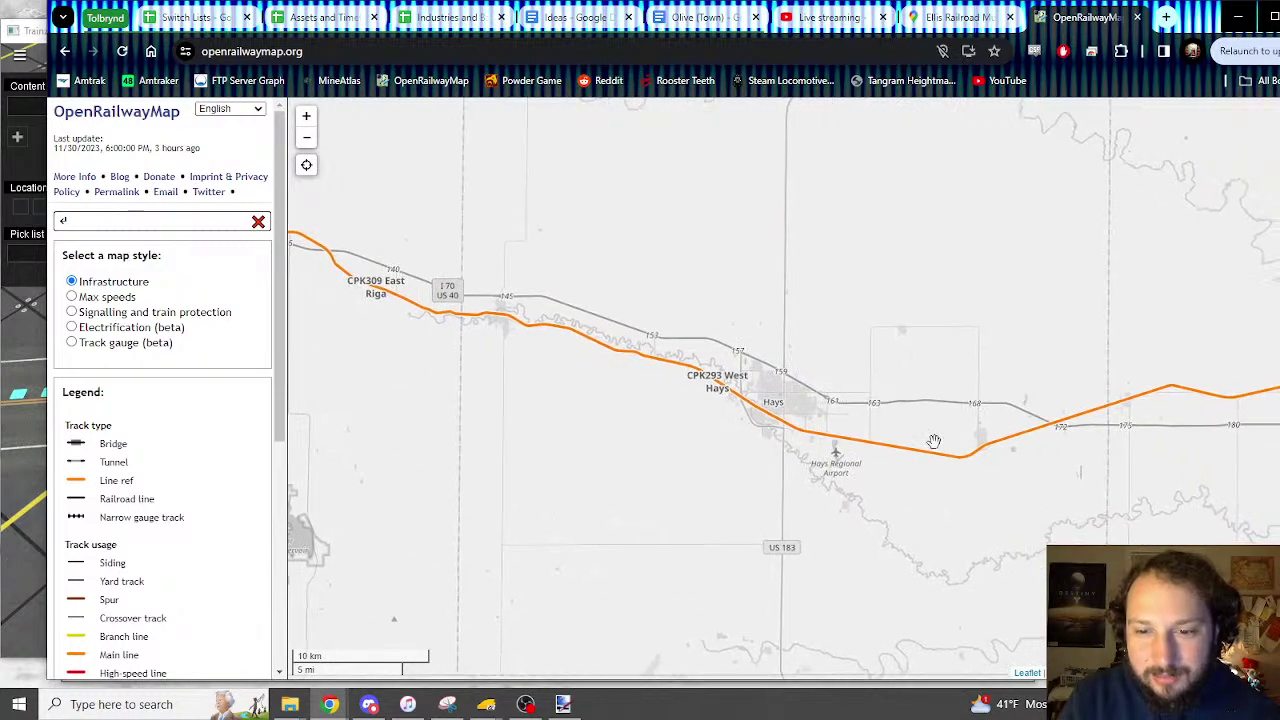
pyautogui.moveTo(934, 443); pyautogui.dragTo(989, 454)
pyautogui.scroll(3, 750, 371)
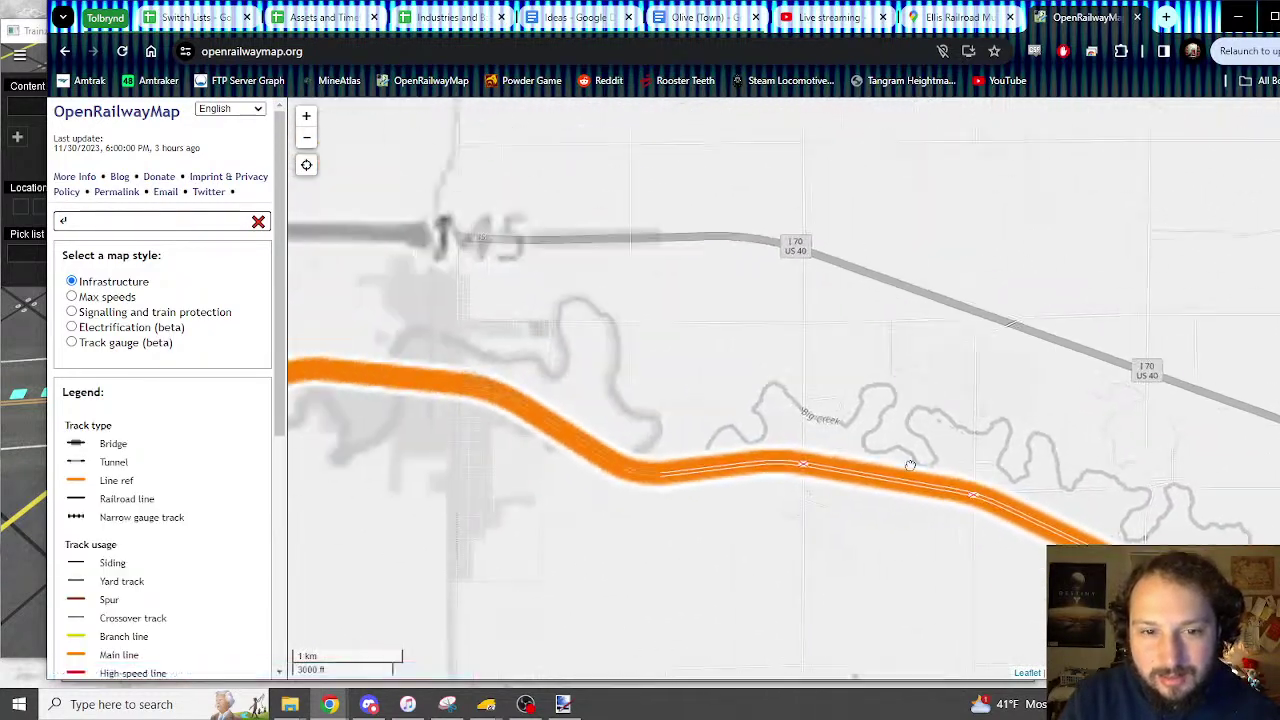
pyautogui.scroll(5, 680, 403)
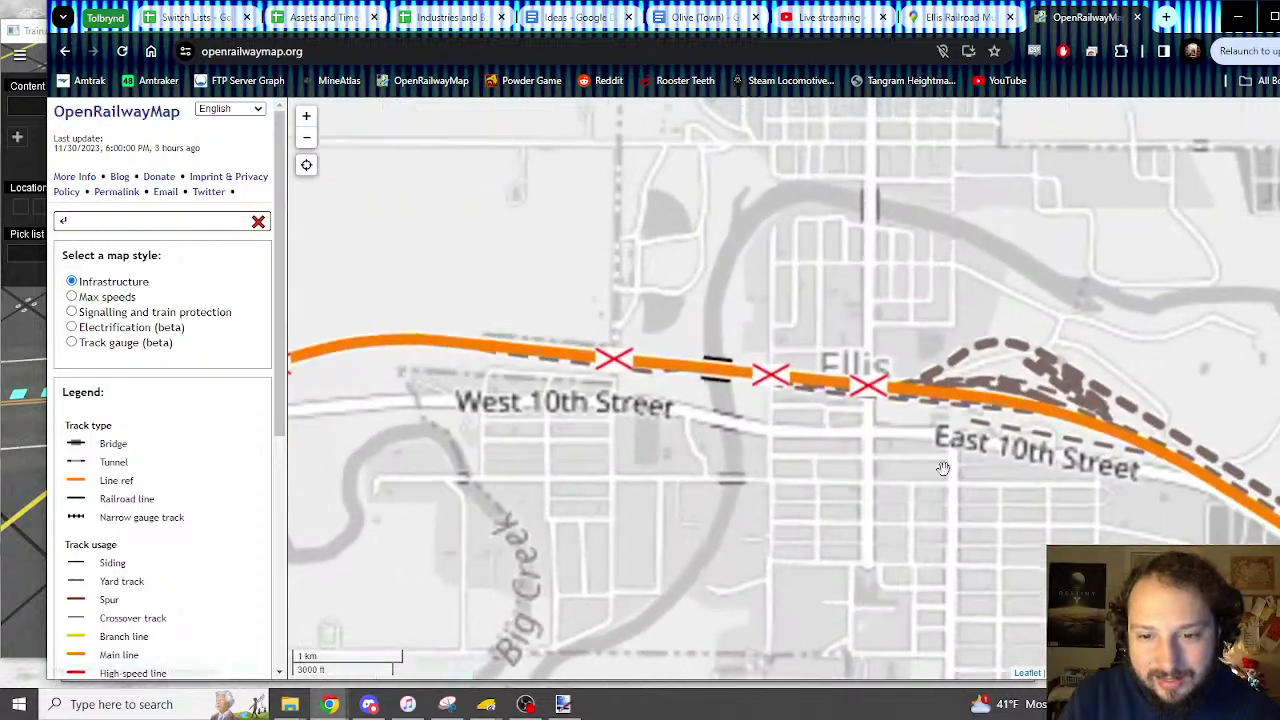
pyautogui.scroll(-3, 733, 390)
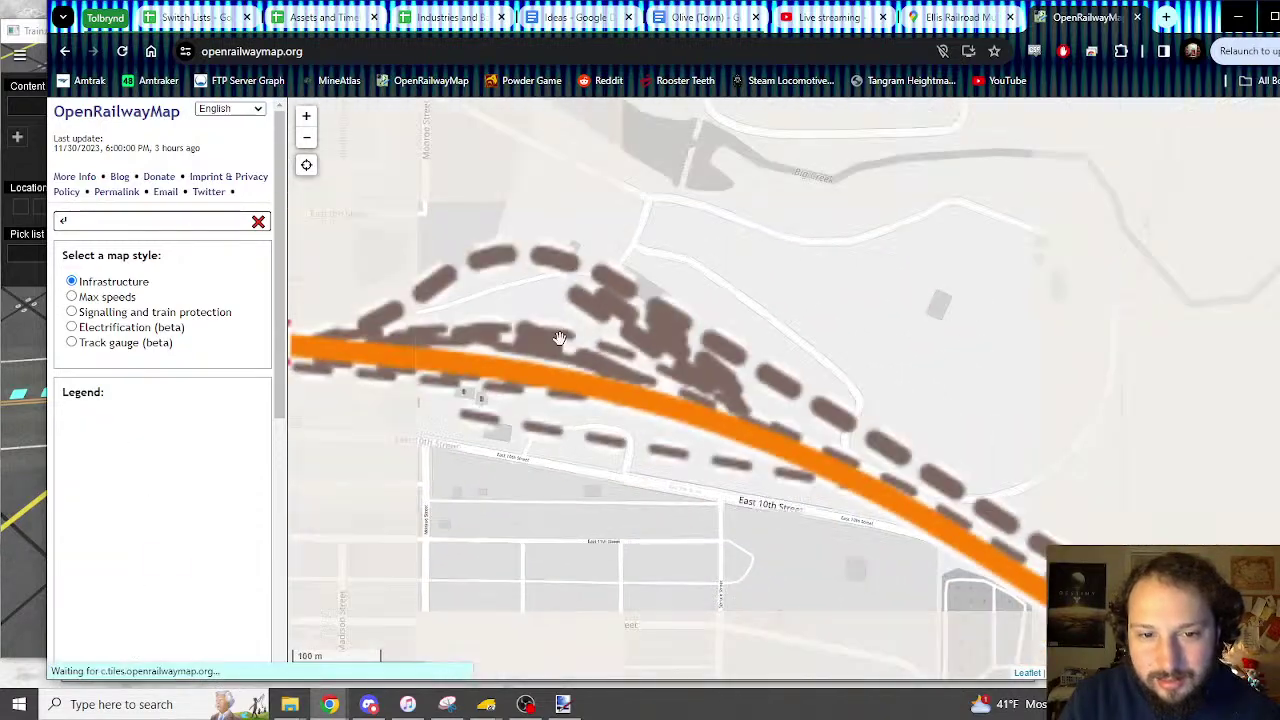
# Examine the main line and dashed former tracks near the Ellis Railroad Museum, from the old yard to the Big Creek bridge
pyautogui.moveTo(586, 343); pyautogui.dragTo(711, 428)
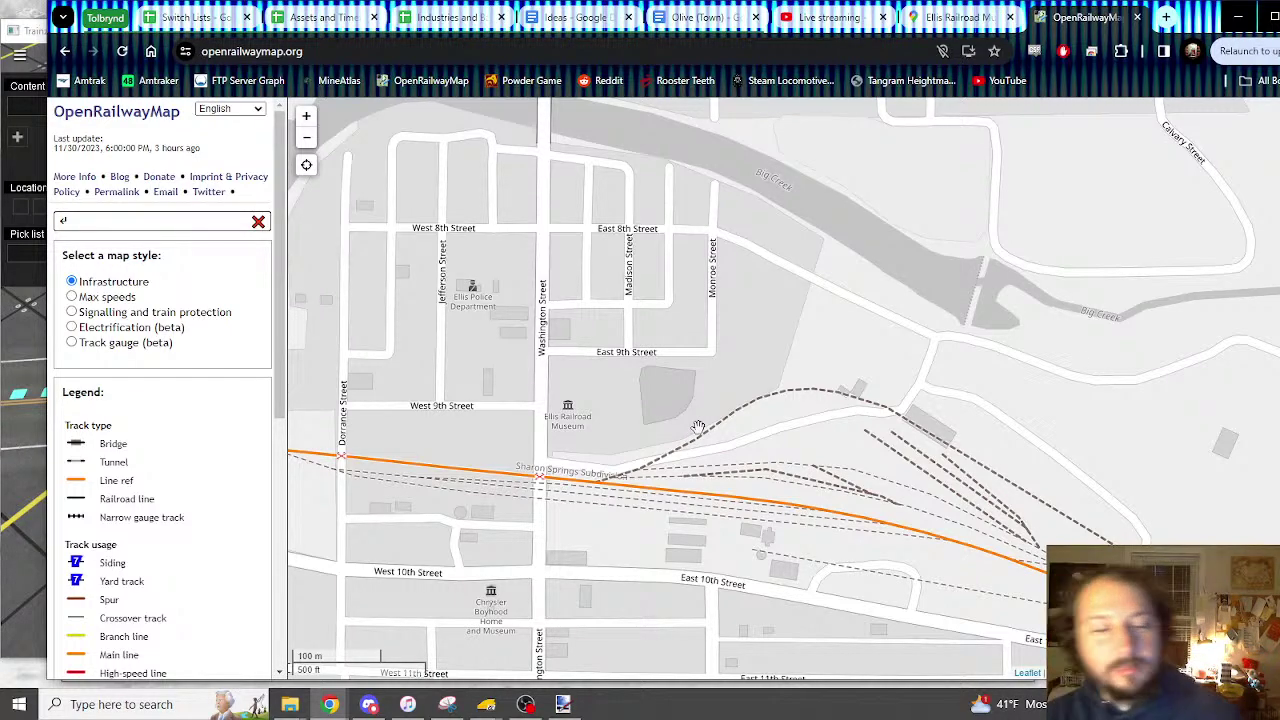
pyautogui.moveTo(863, 527); pyautogui.dragTo(803, 406)
pyautogui.scroll(-1, 508, 277)
pyautogui.scroll(2, 750, 367)
pyautogui.moveTo(400, 338); pyautogui.dragTo(766, 354)
pyautogui.scroll(-1, 768, 354)
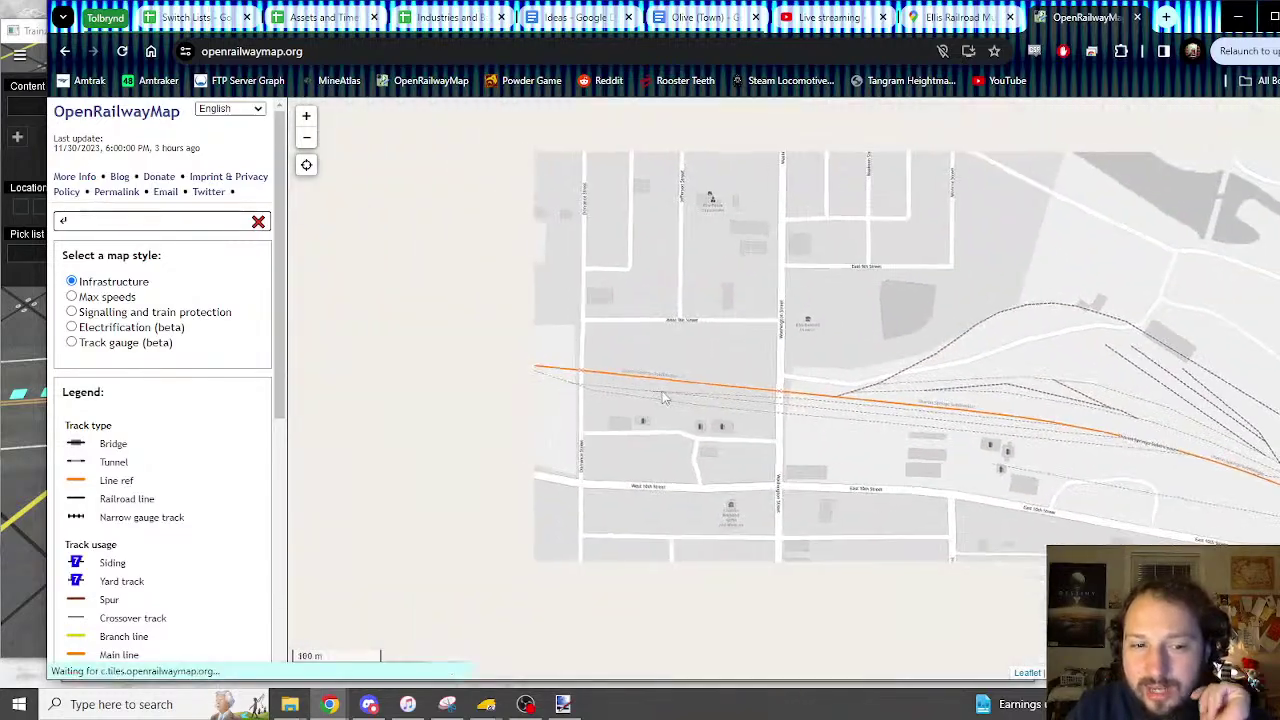
pyautogui.moveTo(526, 402); pyautogui.dragTo(686, 462)
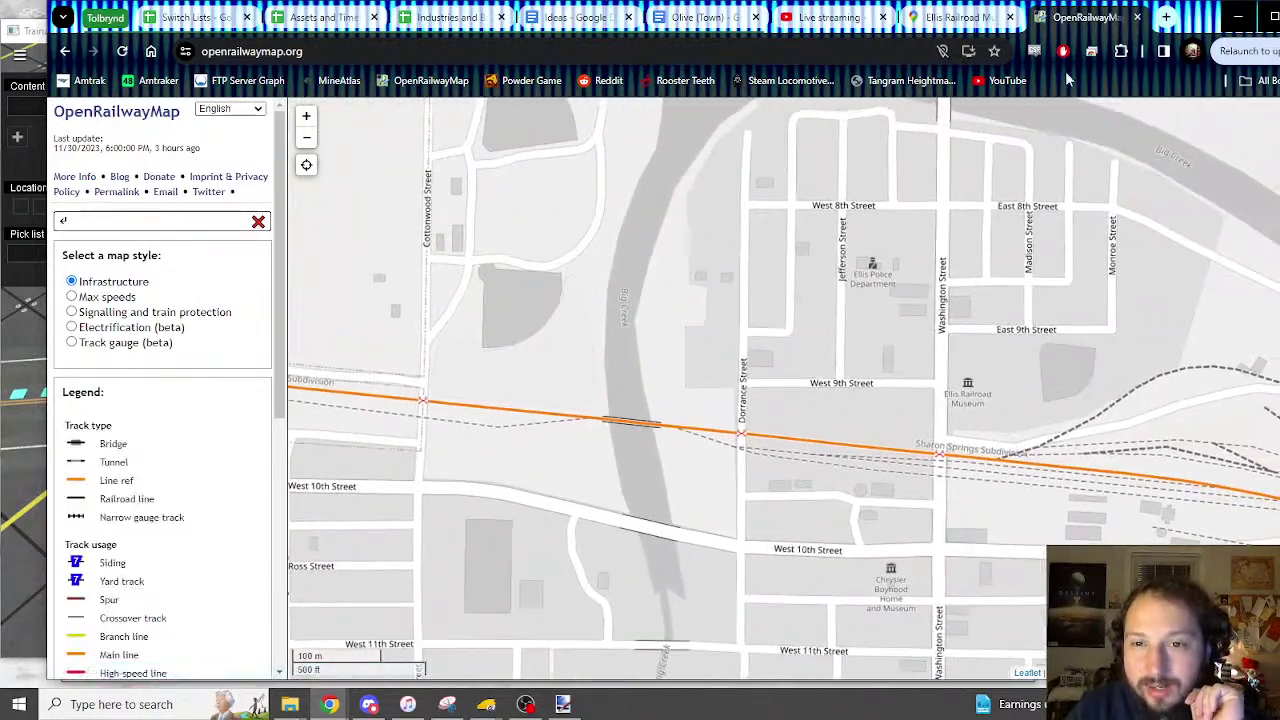
# Compare the mapped tracks with Google Maps satellite imagery around the Washington St and Dorrance St rail crossings in Ellis
pyautogui.click(960, 17)
pyautogui.scroll(3, 735, 417)
pyautogui.scroll(2, 735, 417)
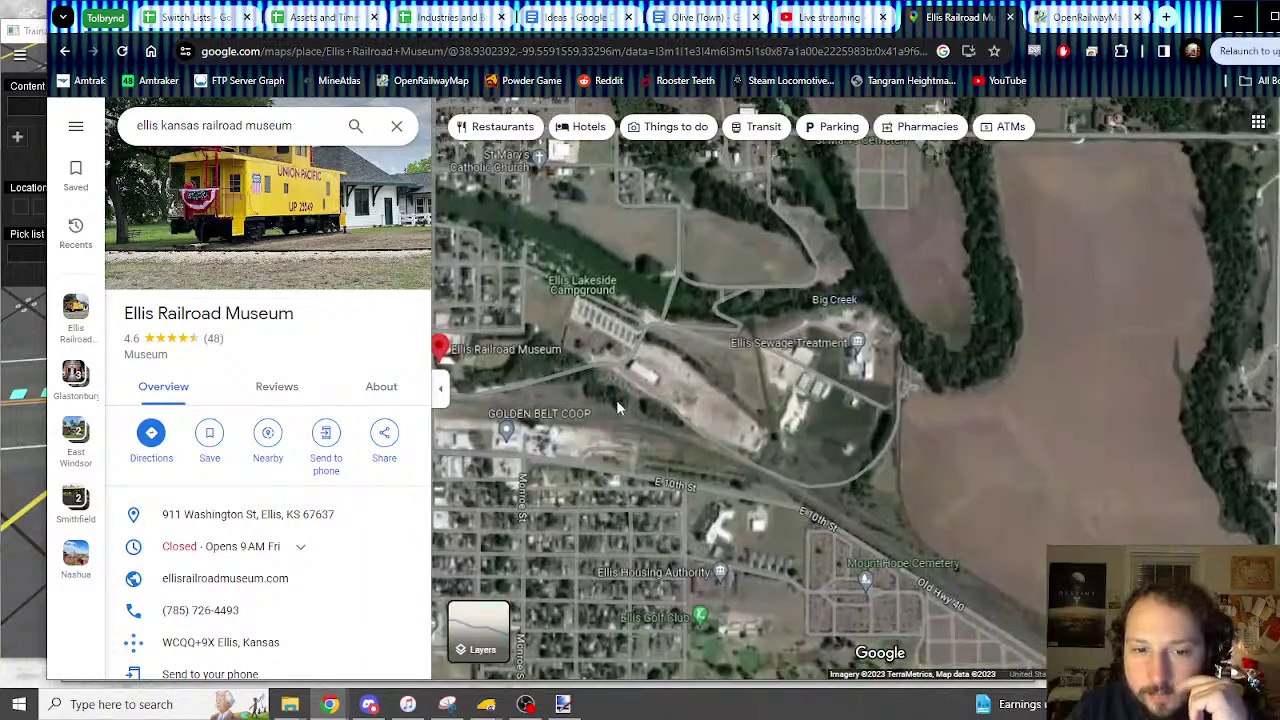
pyautogui.scroll(2, 684, 398)
pyautogui.moveTo(674, 417); pyautogui.dragTo(892, 445)
pyautogui.scroll(-4, 892, 445)
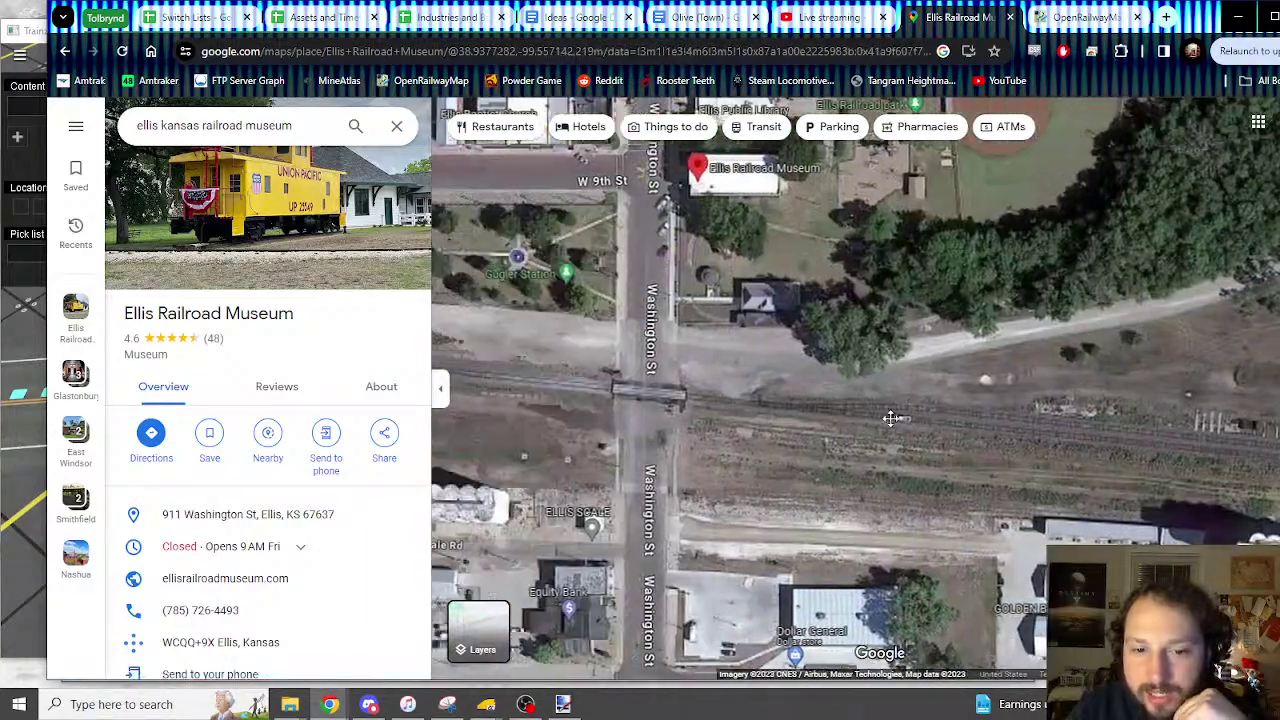
pyautogui.scroll(2, 680, 393)
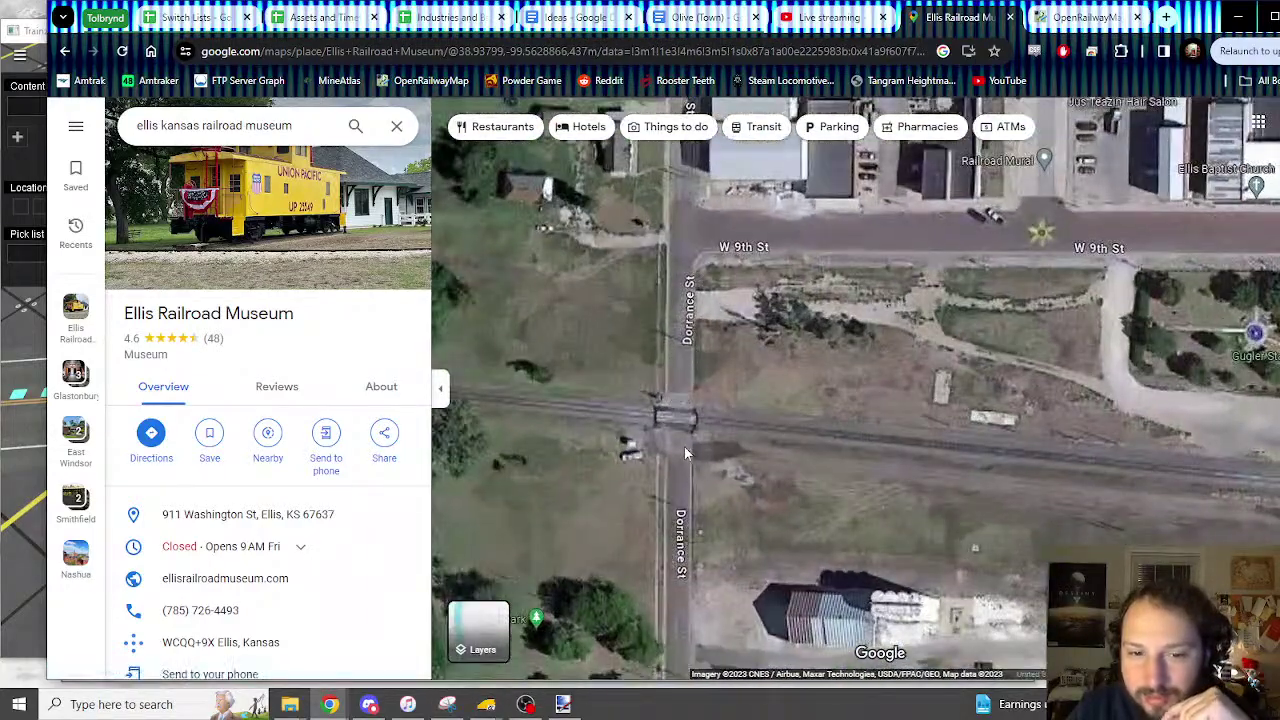
pyautogui.moveTo(702, 416); pyautogui.dragTo(669, 435)
pyautogui.scroll(-2, 765, 445)
pyautogui.moveTo(780, 438); pyautogui.dragTo(528, 421)
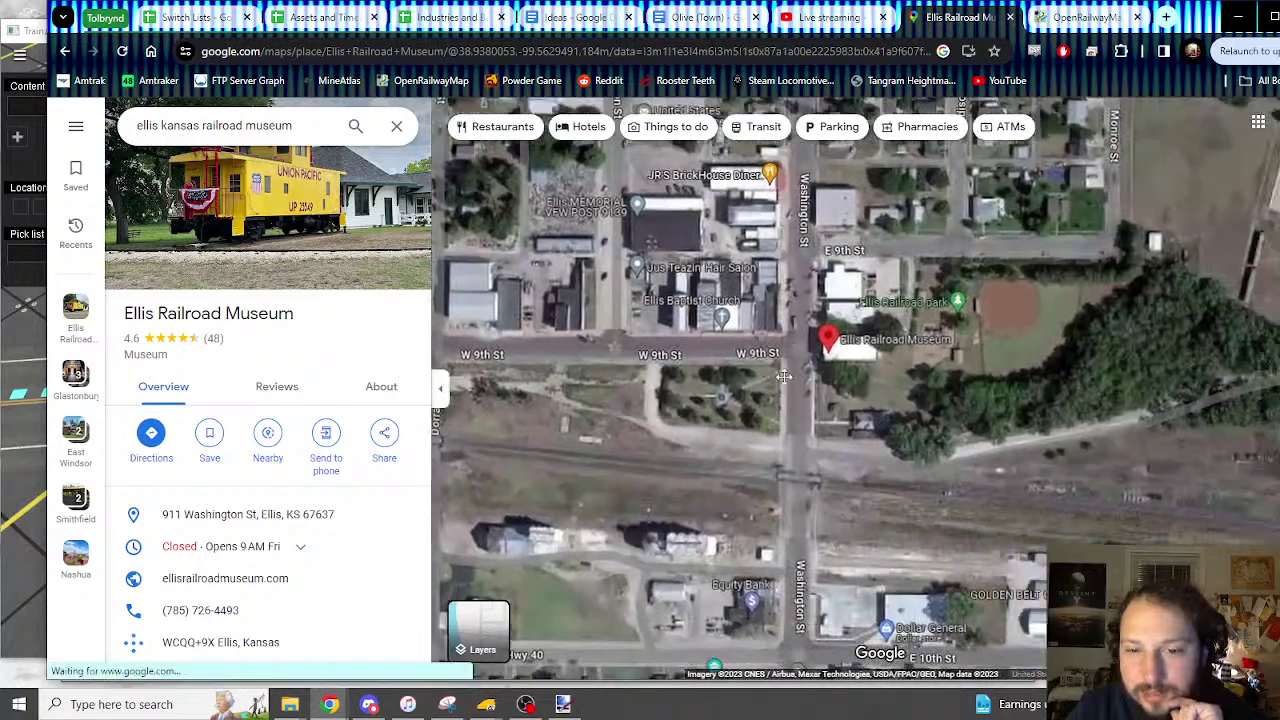
# Examine the satellite imagery east of the museum for traces of the former rail yard between E 8th St and E 9th St
pyautogui.moveTo(994, 453); pyautogui.dragTo(660, 410)
pyautogui.moveTo(1000, 395); pyautogui.dragTo(740, 375)
pyautogui.moveTo(890, 300); pyautogui.dragTo(880, 517)
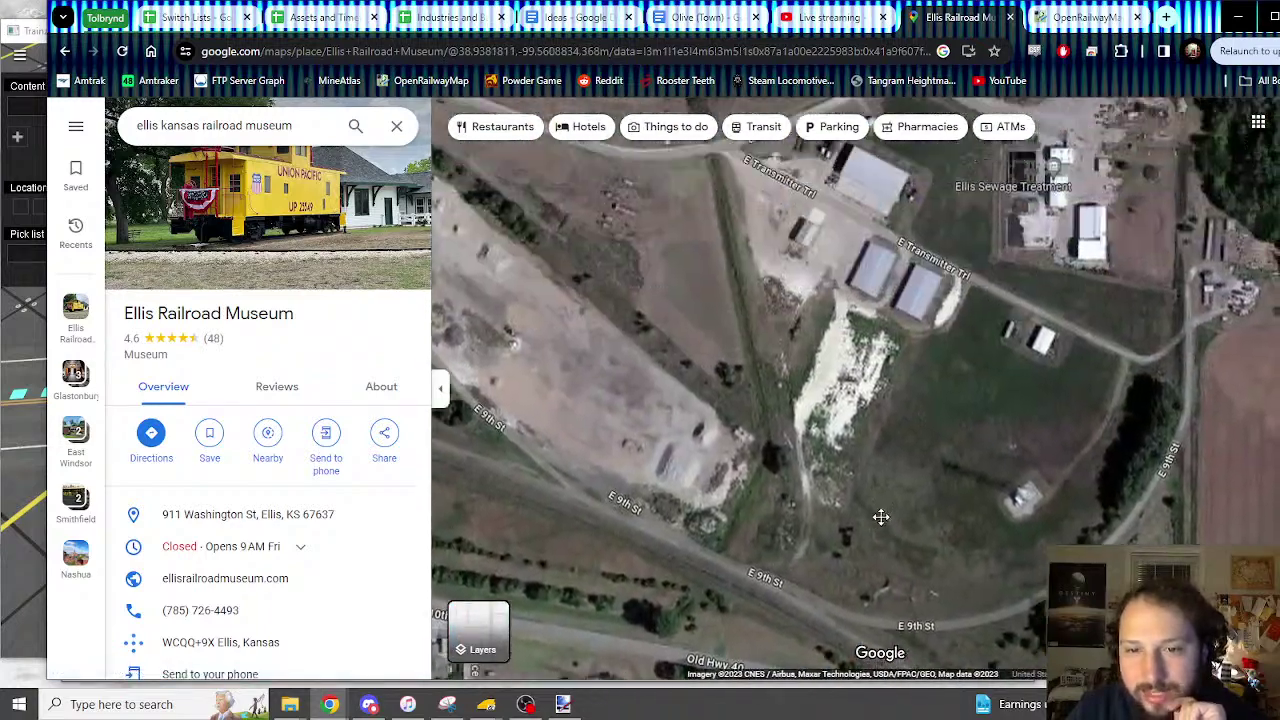
pyautogui.moveTo(770, 340); pyautogui.dragTo(809, 493)
pyautogui.scroll(-1, 809, 493)
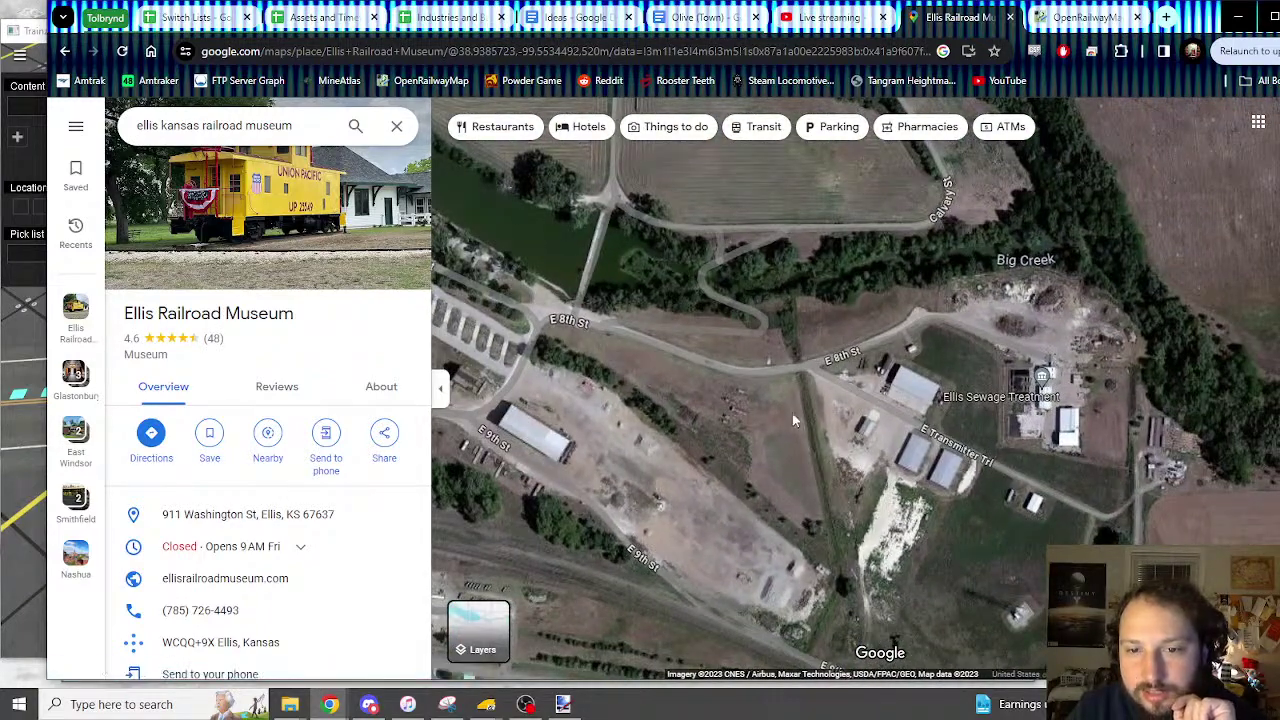
pyautogui.moveTo(1015, 401)
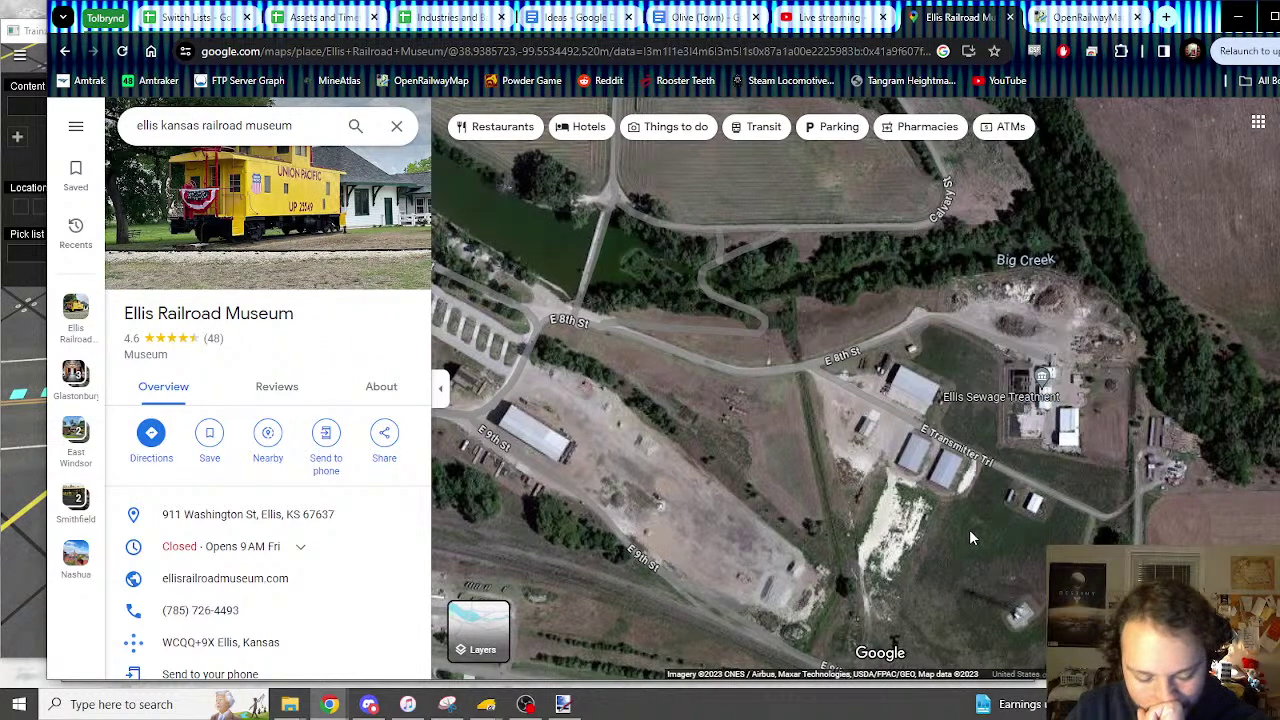
pyautogui.moveTo(772, 408); pyautogui.dragTo(880, 406)
# Close the Google Maps and OpenRailwayMap tabs, and switch to Trainz Railroad Simulator 2022
pyautogui.click(1010, 19)
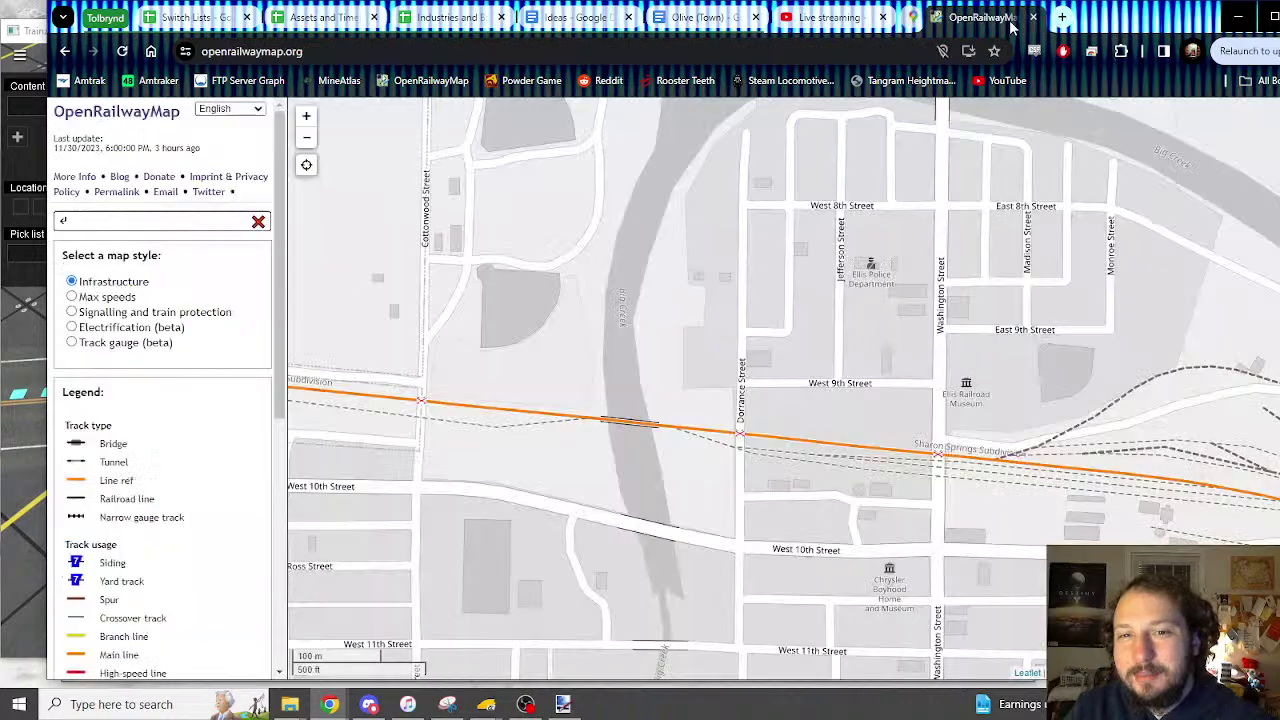
pyautogui.click(1010, 18)
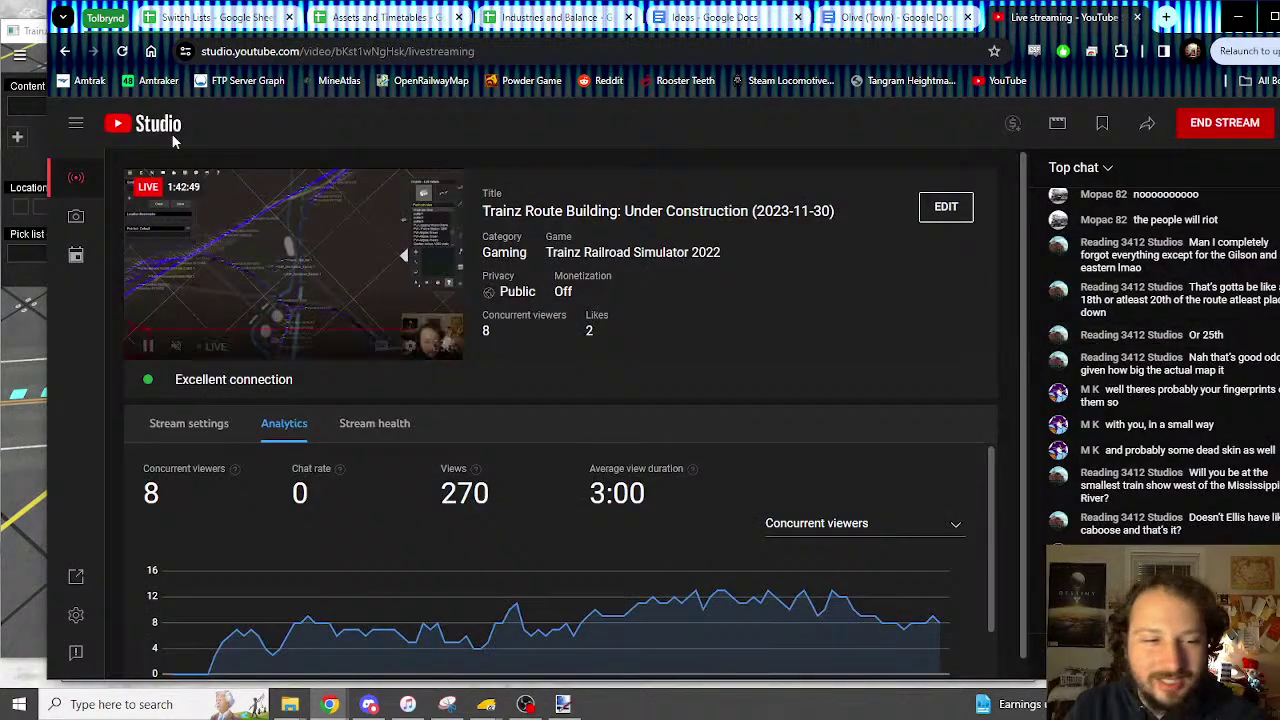
pyautogui.click(487, 704)
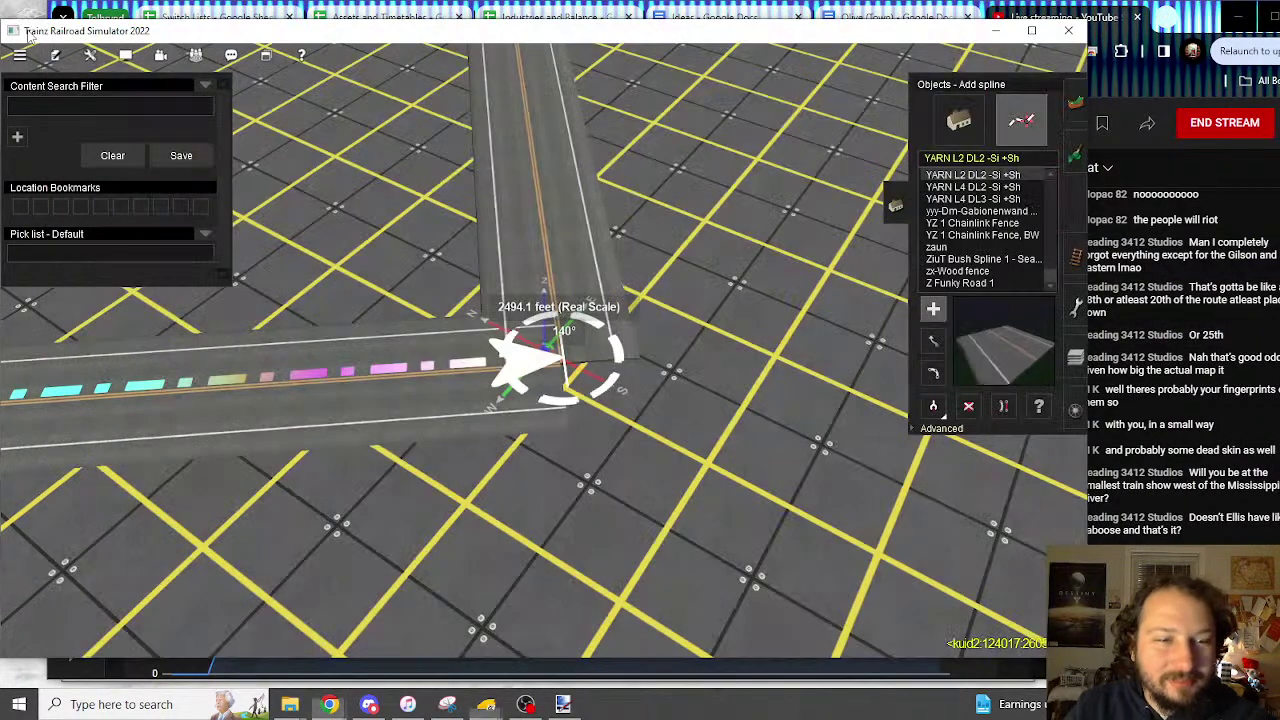
# Hide the Screen source in OBS, and bring the road splines beside the multi-lane highway into view in Trainz
pyautogui.click(525, 704)
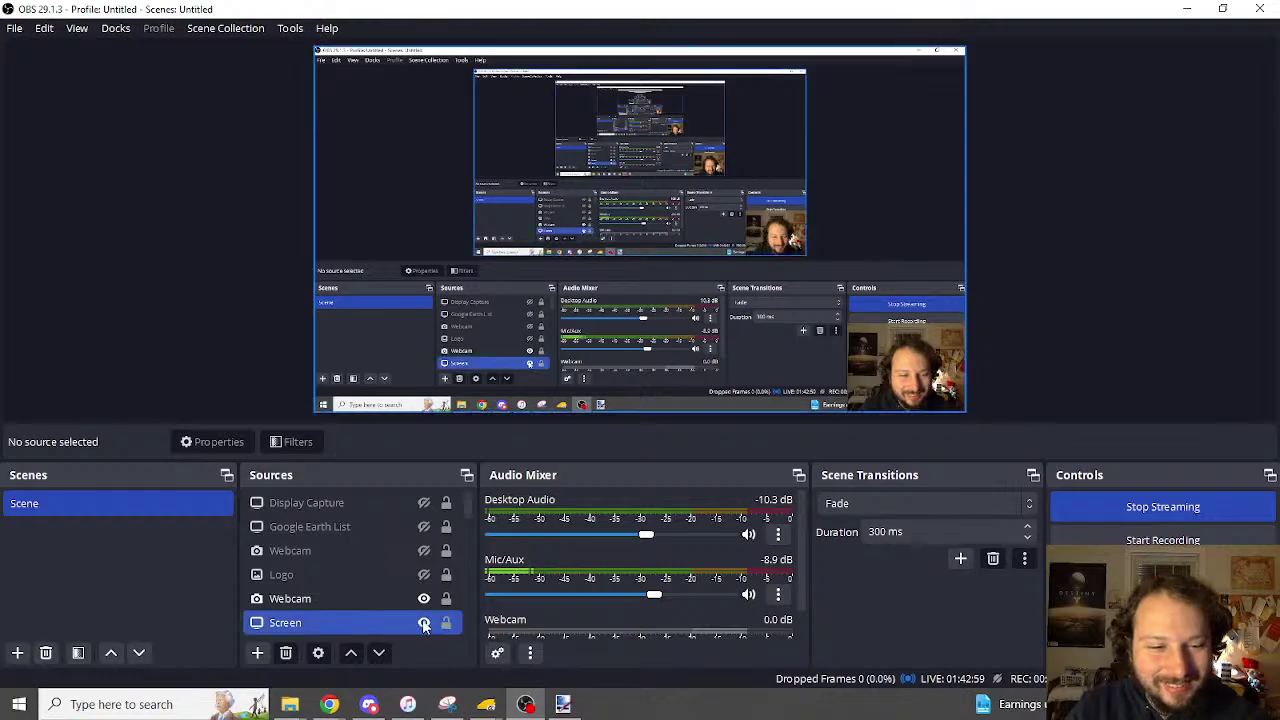
pyautogui.click(424, 623)
pyautogui.scroll(-5, 661, 452)
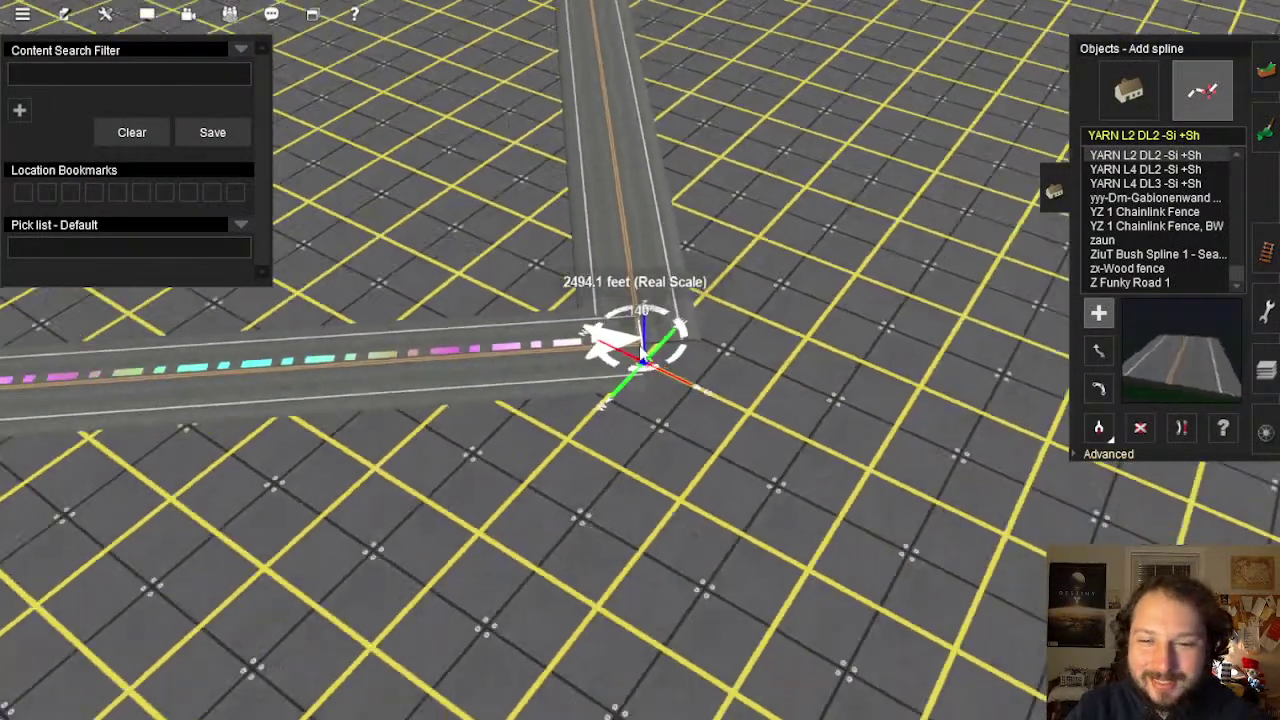
pyautogui.moveTo(661, 452); pyautogui.dragTo(635, 372, button='middle')
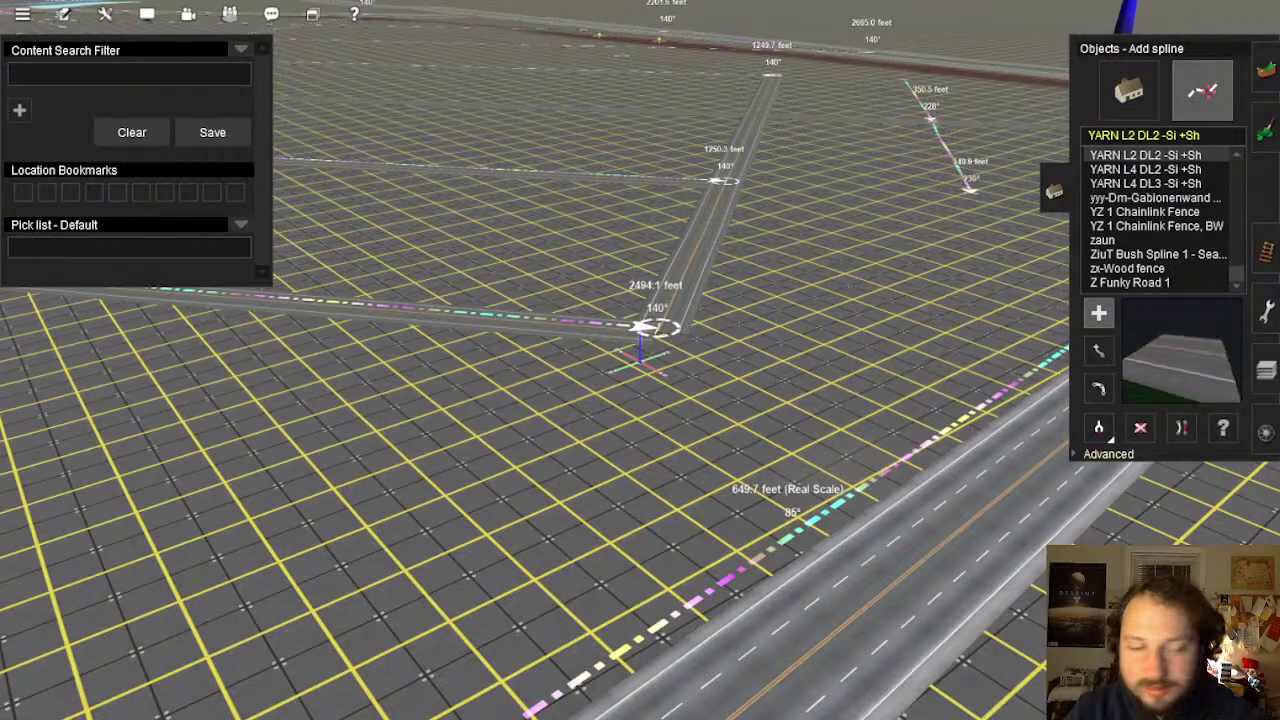
pyautogui.moveTo(566, 254); pyautogui.dragTo(647, 398, button='middle')
pyautogui.press('Left')
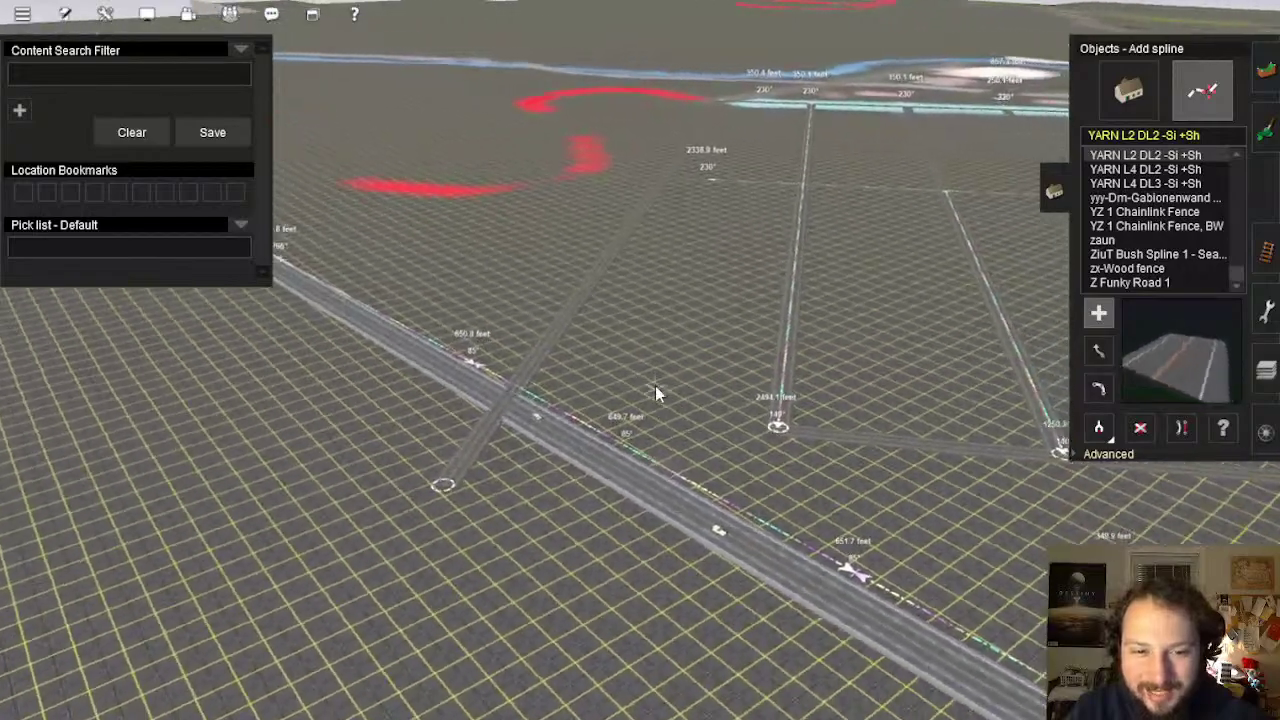
# Lay a ruler about 350 feet long at 230° between the road ending at the corner node and the neighbouring parallel road
pyautogui.scroll(3, 655, 388)
pyautogui.press('Up')
pyautogui.click(1263, 316)
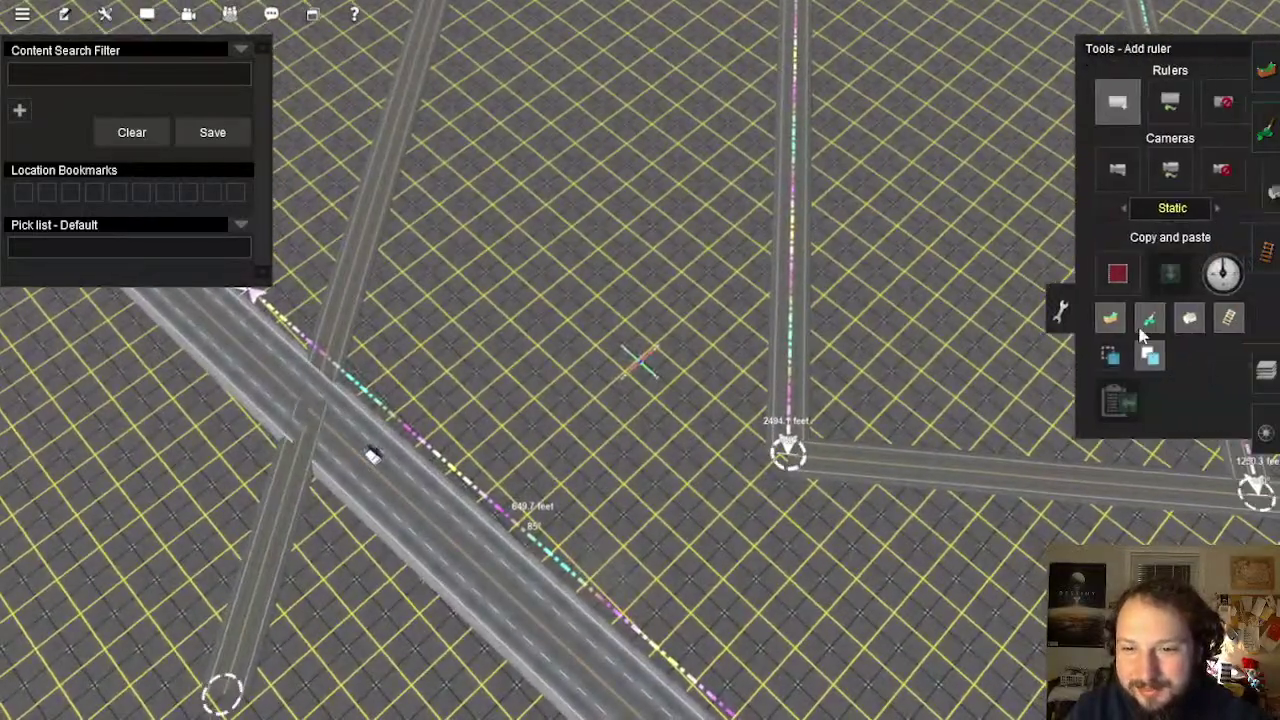
pyautogui.rightClick(783, 452)
pyautogui.press('Left')
pyautogui.scroll(2, 660, 370)
pyautogui.scroll(5, 625, 333)
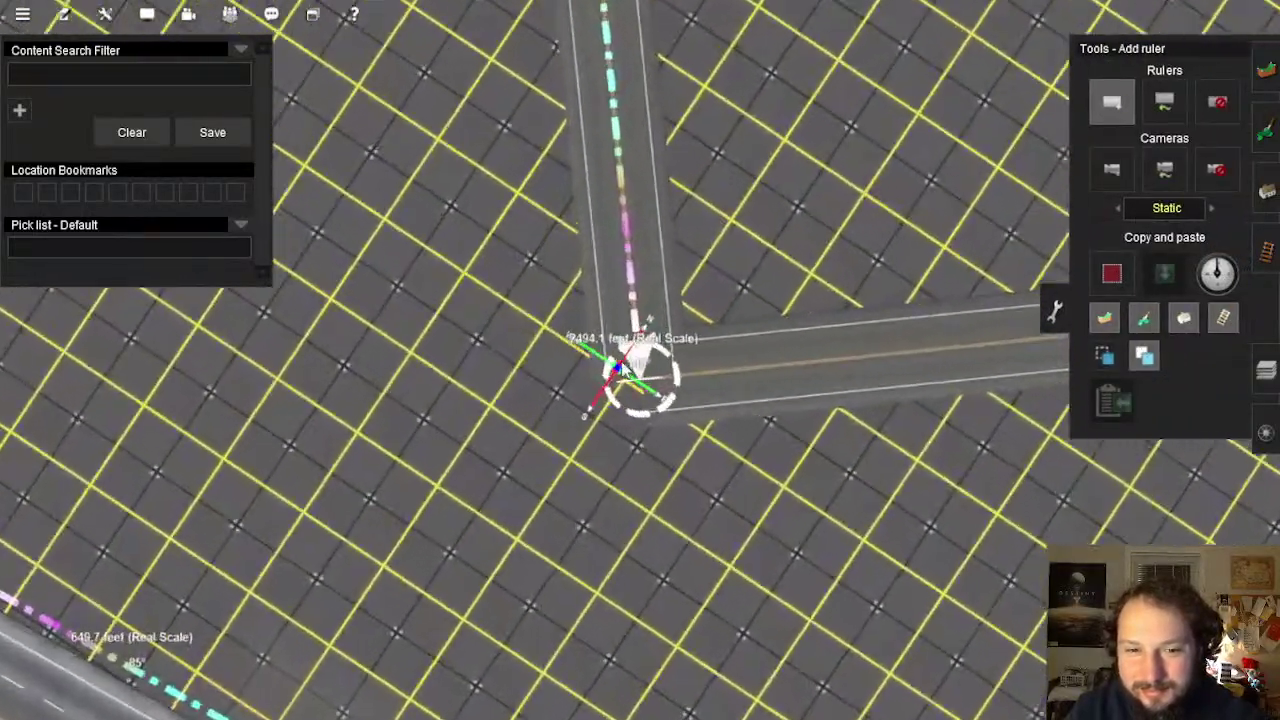
pyautogui.scroll(-5, 671, 296)
pyautogui.press('Down')
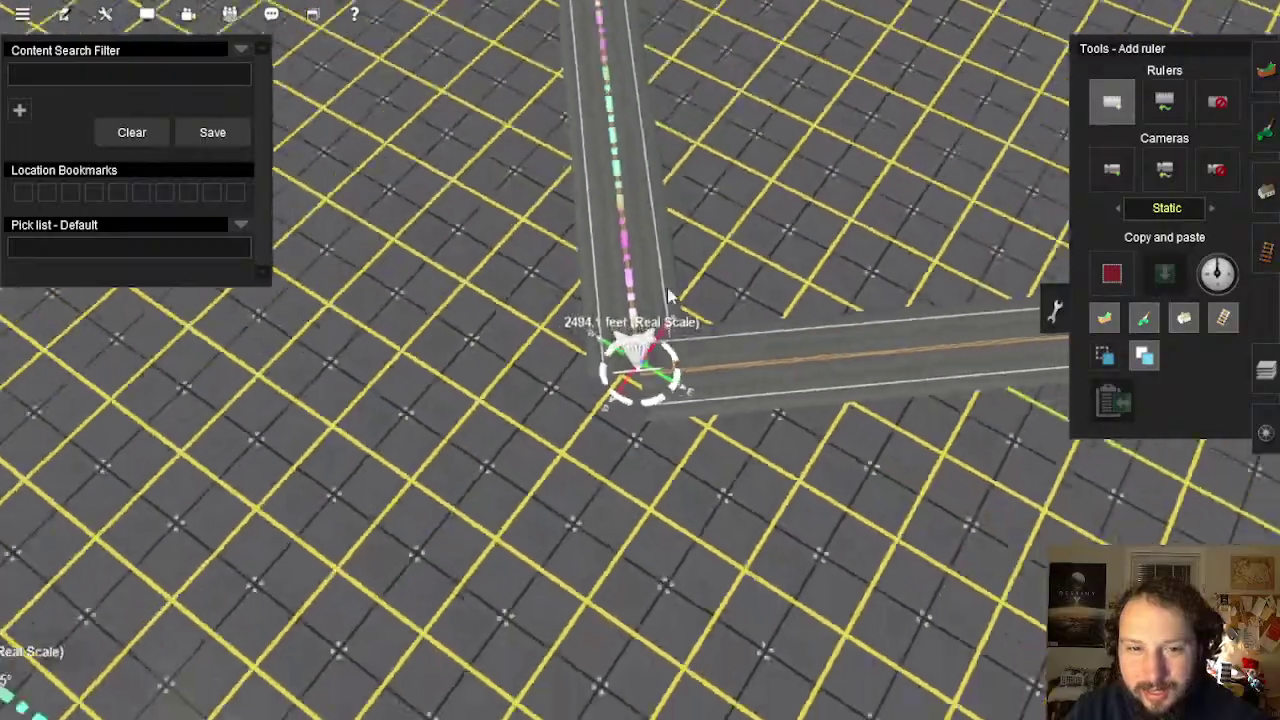
pyautogui.press('Left')
pyautogui.press('Left')
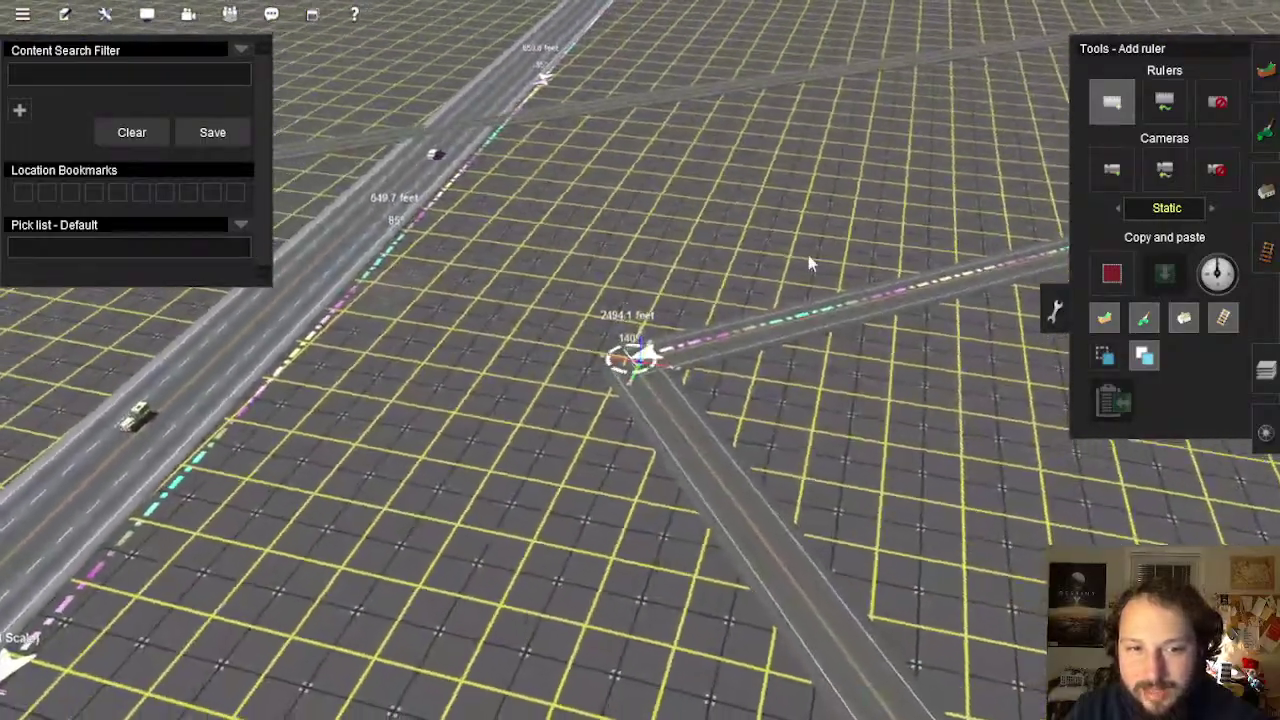
pyautogui.press('Right')
pyautogui.moveTo(808, 255)
pyautogui.mouseDown(button='right')
pyautogui.moveTo(848, 230)
pyautogui.moveTo(823, 302)
pyautogui.moveTo(758, 338)
pyautogui.moveTo(807, 281)
pyautogui.moveTo(820, 311)
pyautogui.moveTo(741, 377)
pyautogui.moveTo(630, 381)
pyautogui.moveTo(640, 372)
pyautogui.mouseUp(button='right')
pyautogui.press('Left')
pyautogui.scroll(3, 637, 381)
pyautogui.press('Up')
pyautogui.scroll(3, 640, 372)
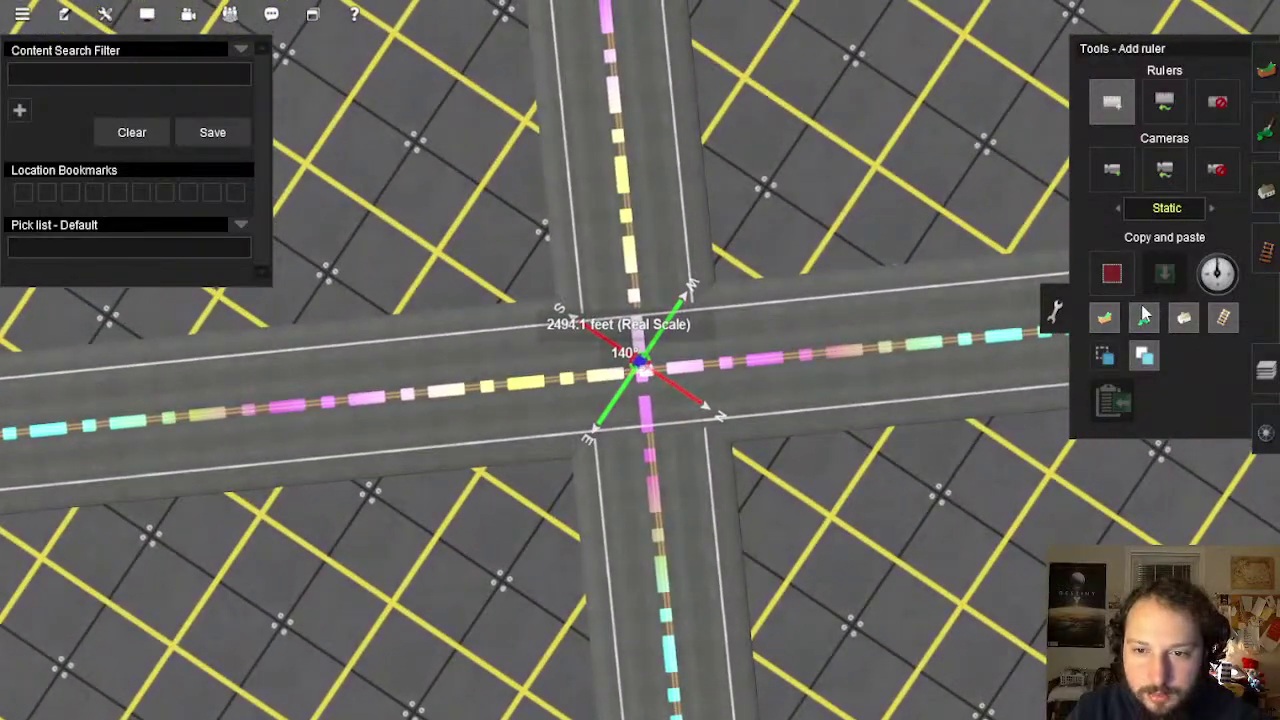
pyautogui.scroll(-10, 515, 381)
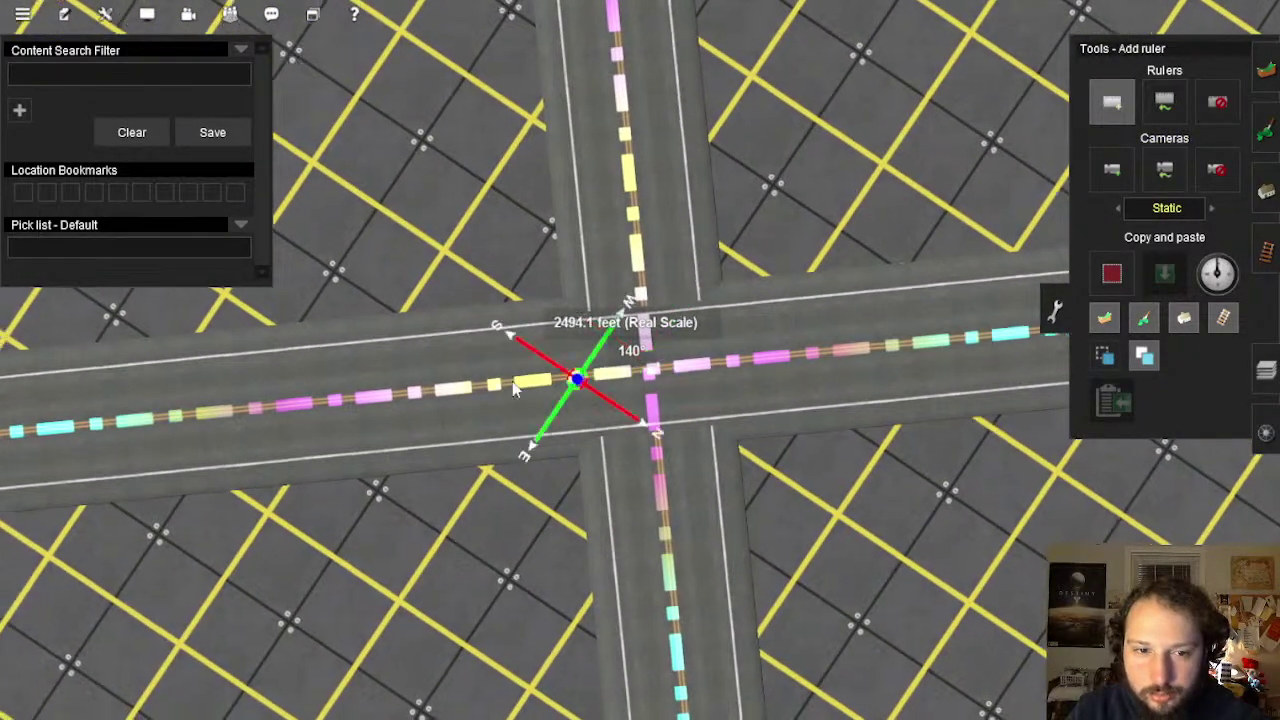
pyautogui.scroll(8, 533, 382)
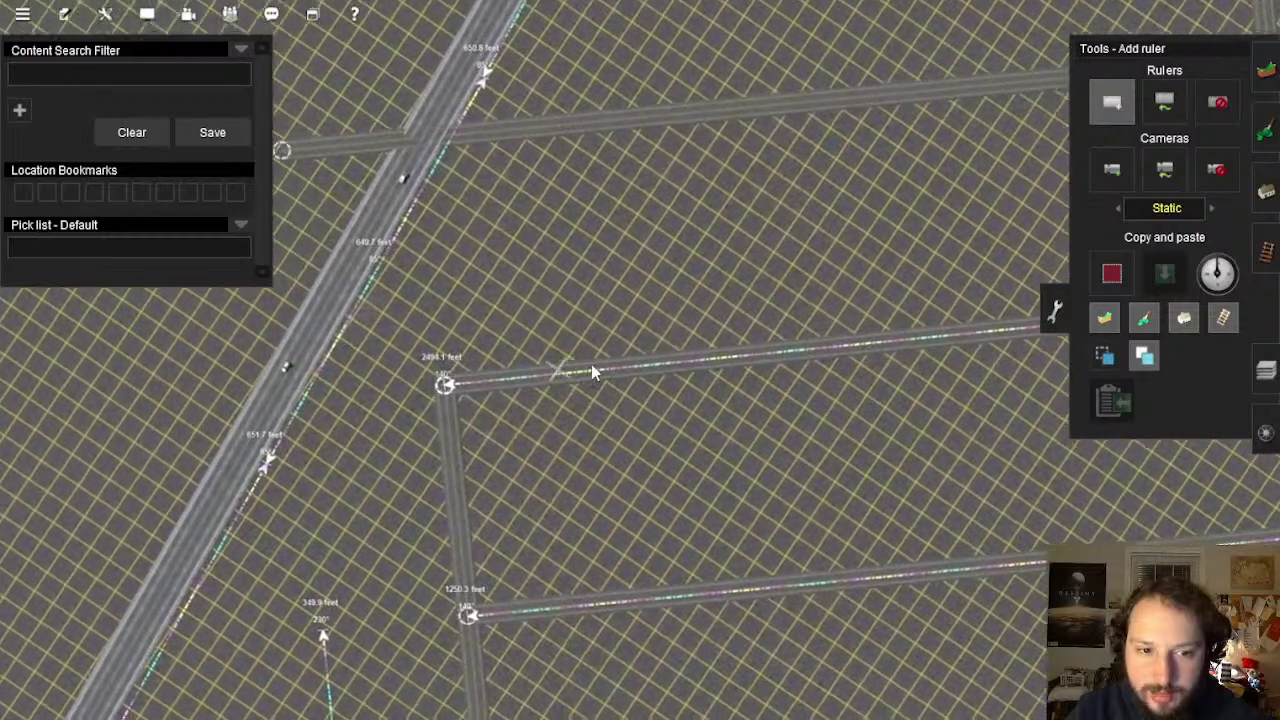
pyautogui.scroll(6, 712, 372)
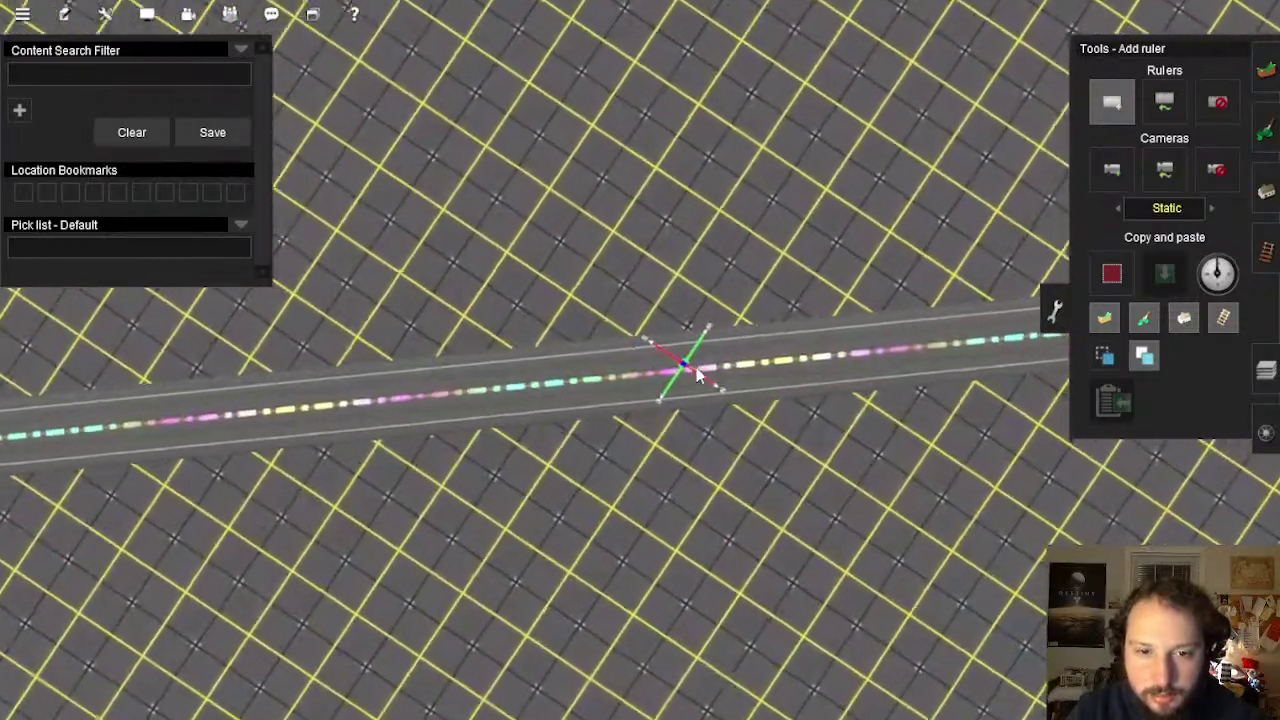
pyautogui.moveTo(662, 381)
pyautogui.mouseDown()
pyautogui.moveTo(646, 240)
pyautogui.moveTo(628, 215)
pyautogui.moveTo(627, 340)
pyautogui.mouseUp()
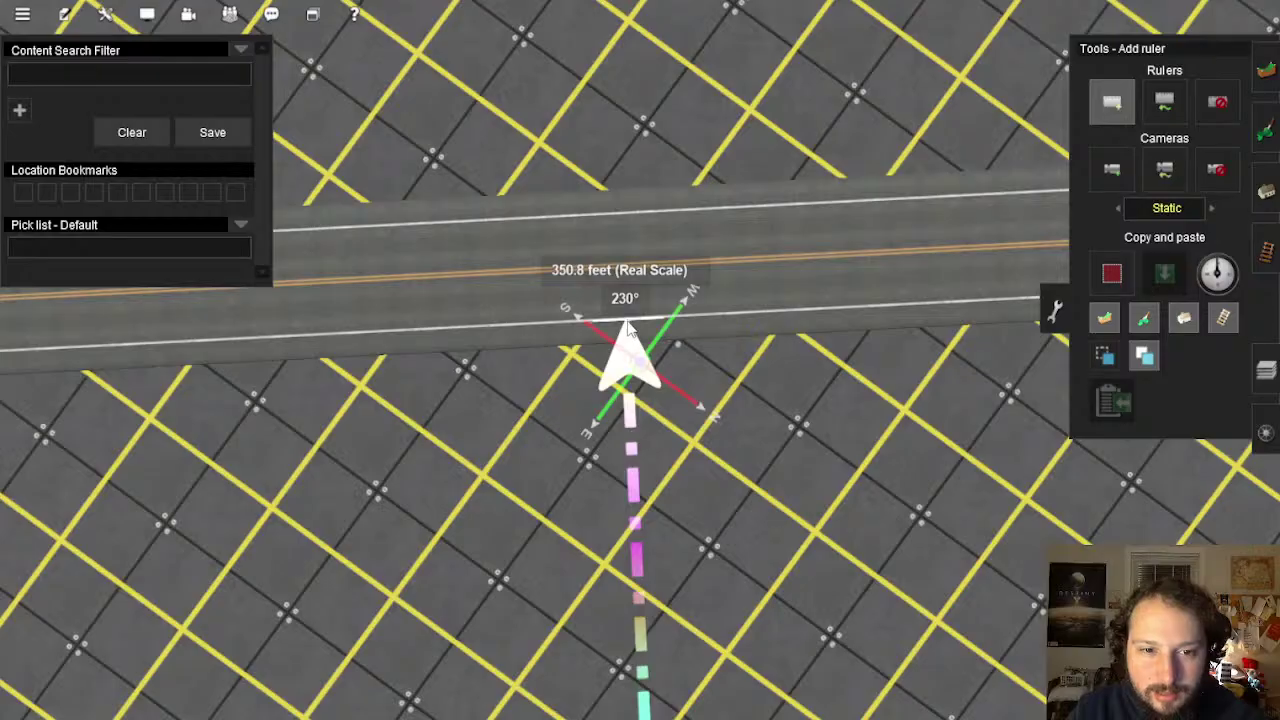
# Move the end node of the road crossing the multi-lane highway back so the road stops just short of the highway
pyautogui.moveTo(592, 440); pyautogui.dragTo(638, 409, button='right')
pyautogui.scroll(-5, 583, 446)
pyautogui.press('Left')
pyautogui.scroll(-4, 636, 410)
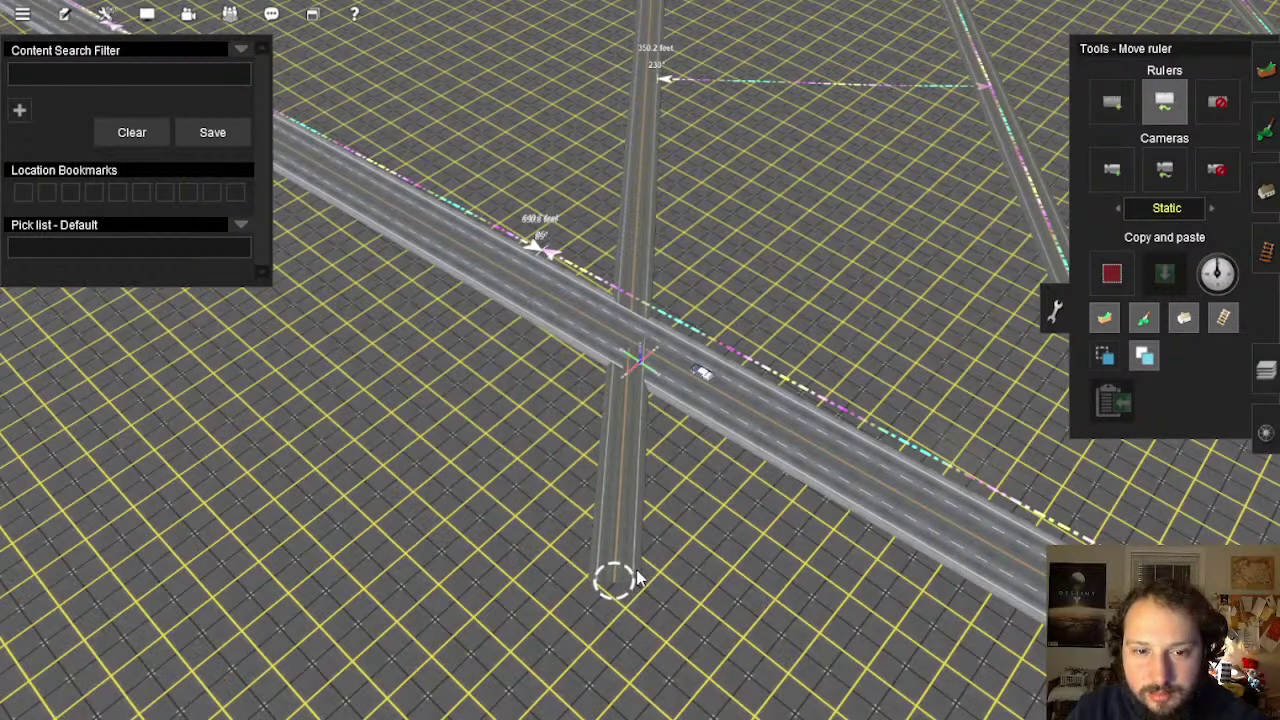
pyautogui.click(1266, 190)
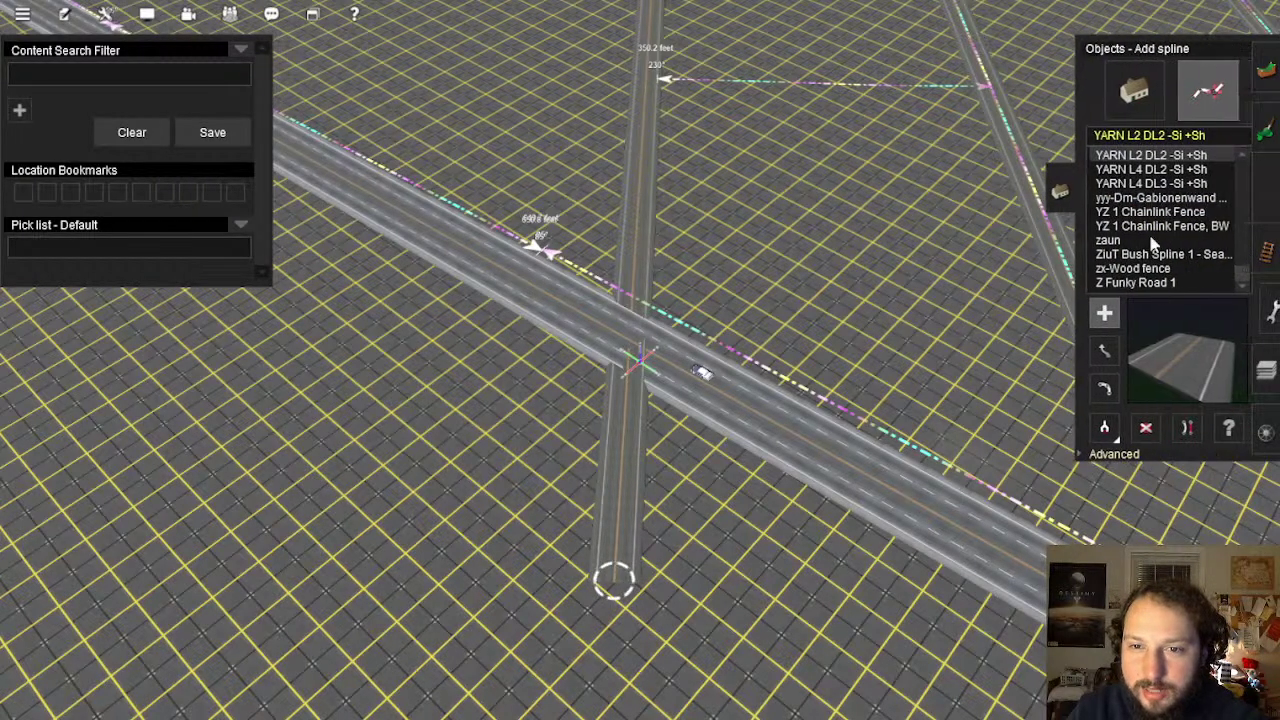
pyautogui.moveTo(615, 590); pyautogui.dragTo(639, 545)
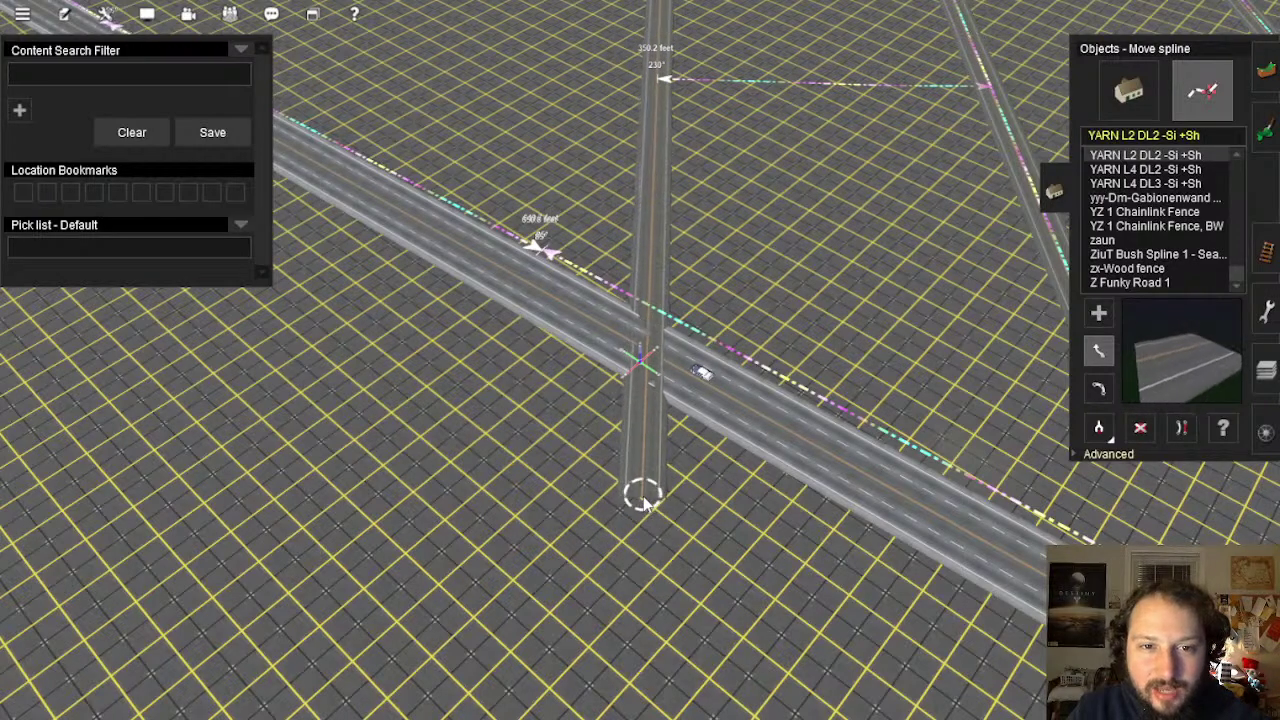
pyautogui.moveTo(644, 466); pyautogui.dragTo(642, 337)
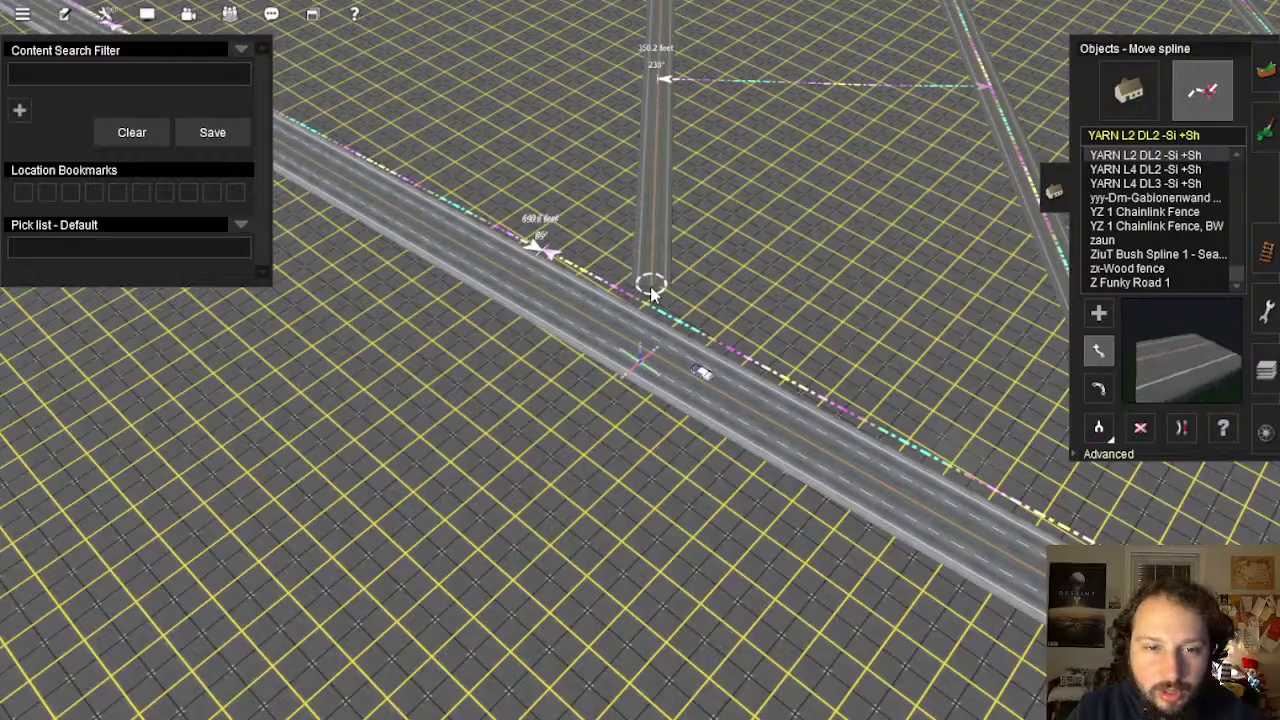
# Extend the ruler chain on the cyan-marked road with a ruler about 350 feet long at 230° from the T-junction past the cyan area
pyautogui.press('Up')
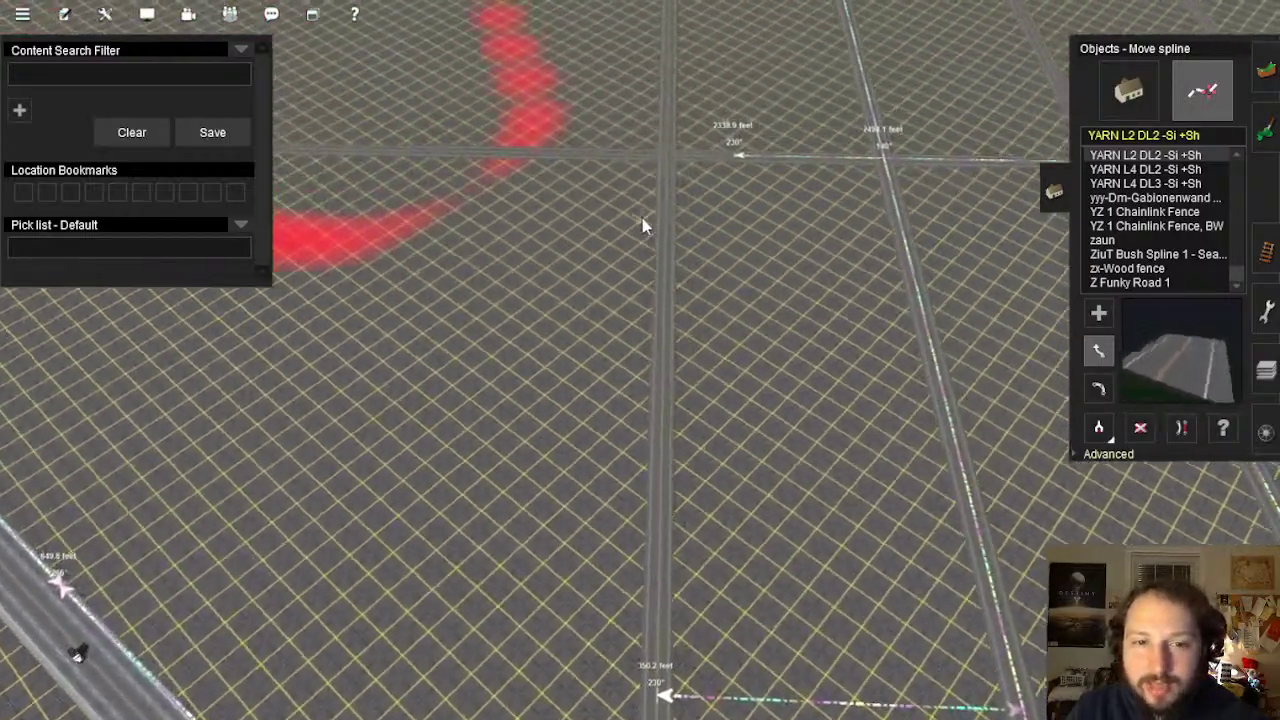
pyautogui.moveTo(642, 218); pyautogui.dragTo(617, 348, button='right')
pyautogui.press('Left')
pyautogui.press('Left')
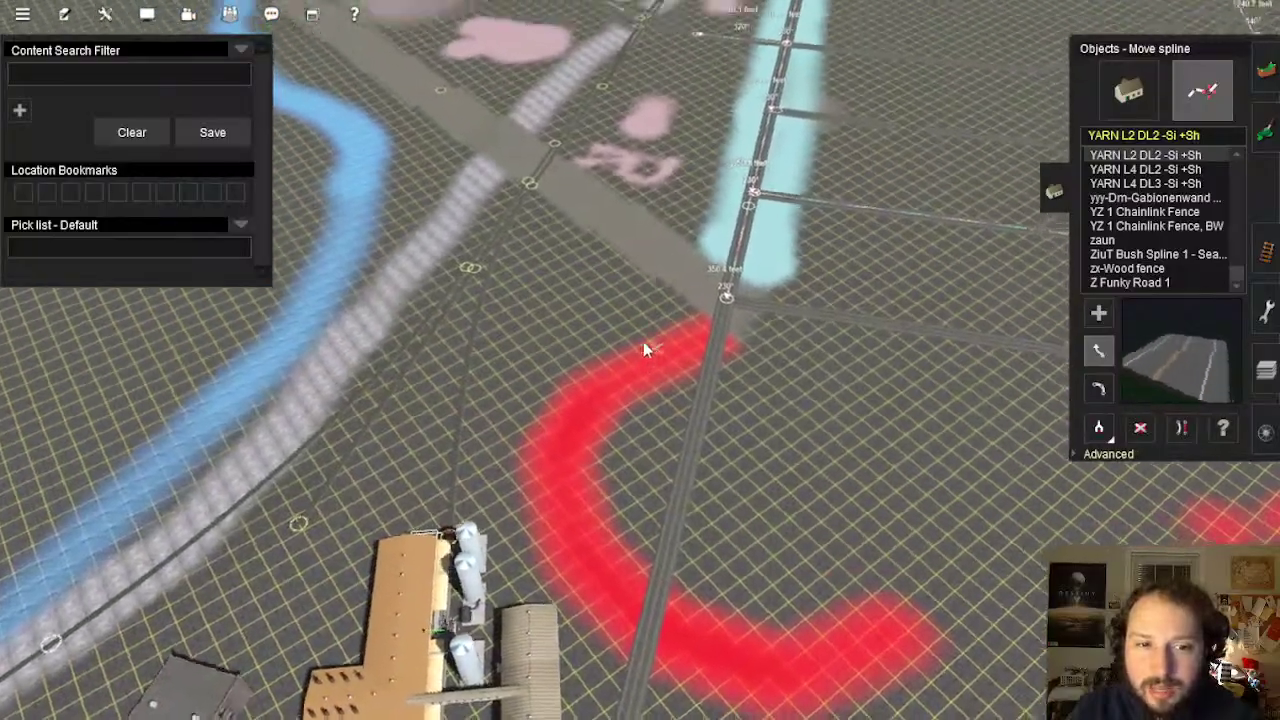
pyautogui.press('Left')
pyautogui.moveTo(643, 341); pyautogui.dragTo(628, 365, button='right')
pyautogui.press('Left')
pyautogui.press('Up')
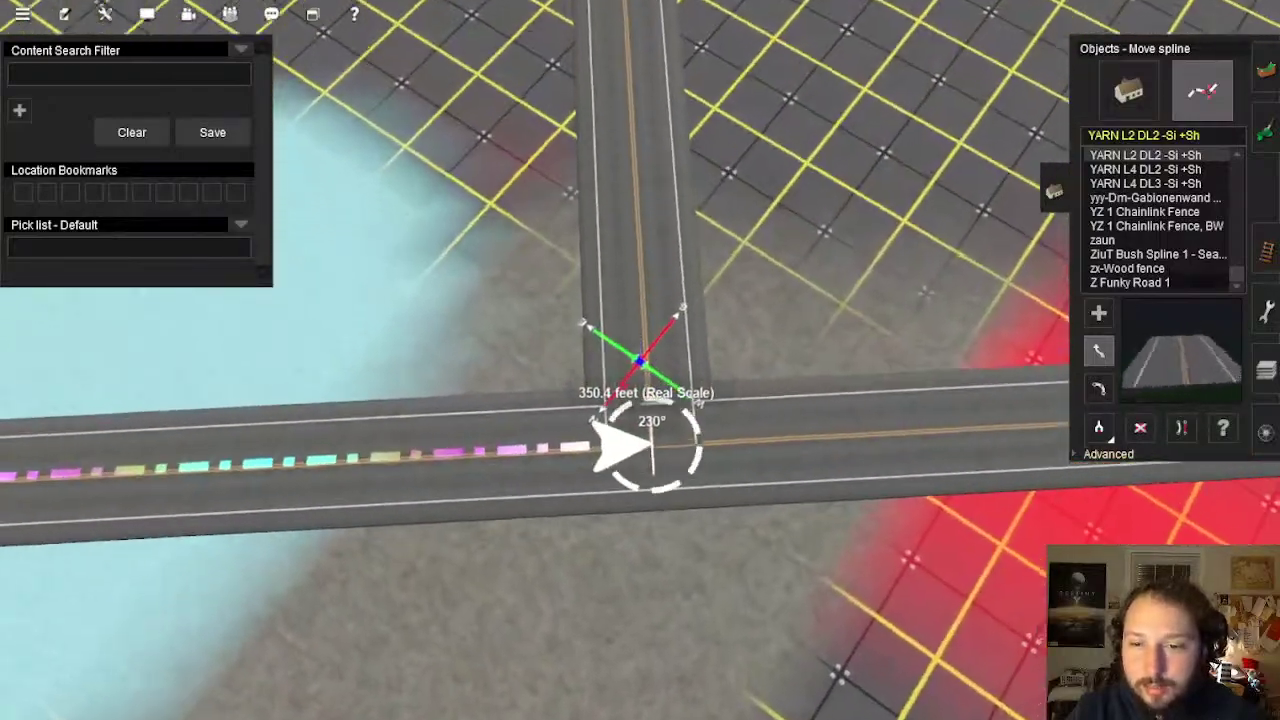
pyautogui.click(1264, 374)
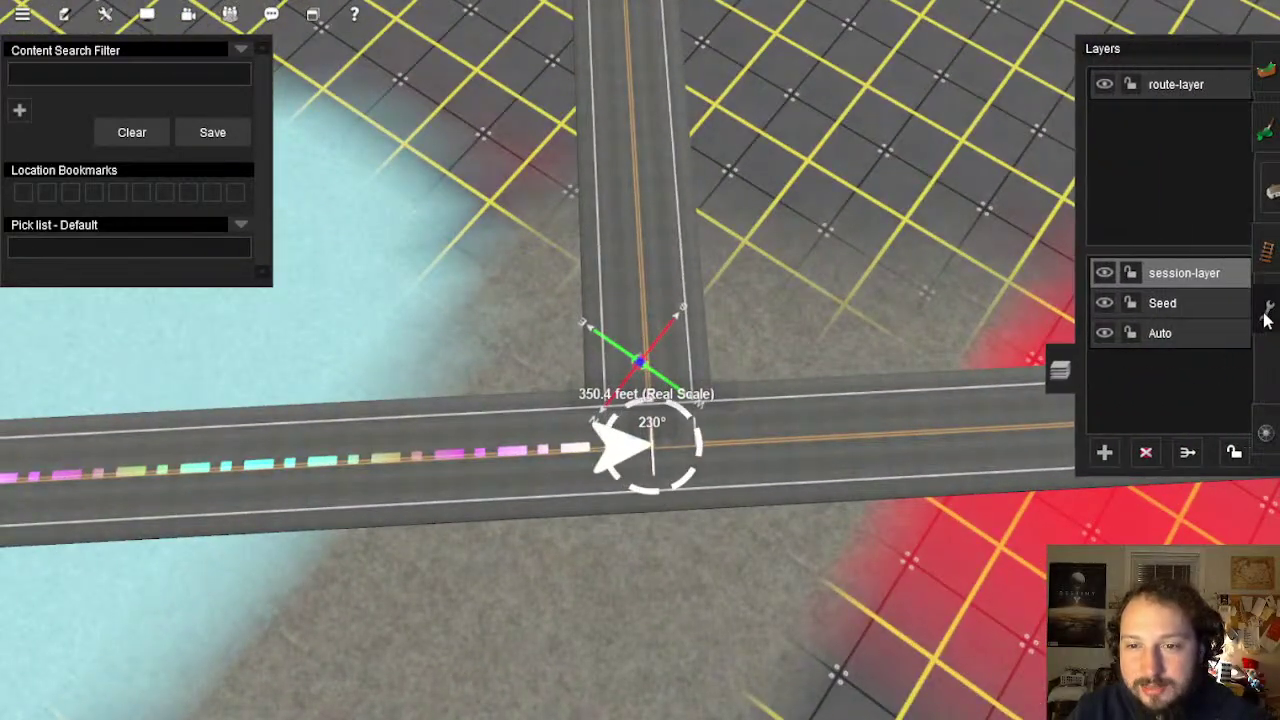
pyautogui.click(1266, 316)
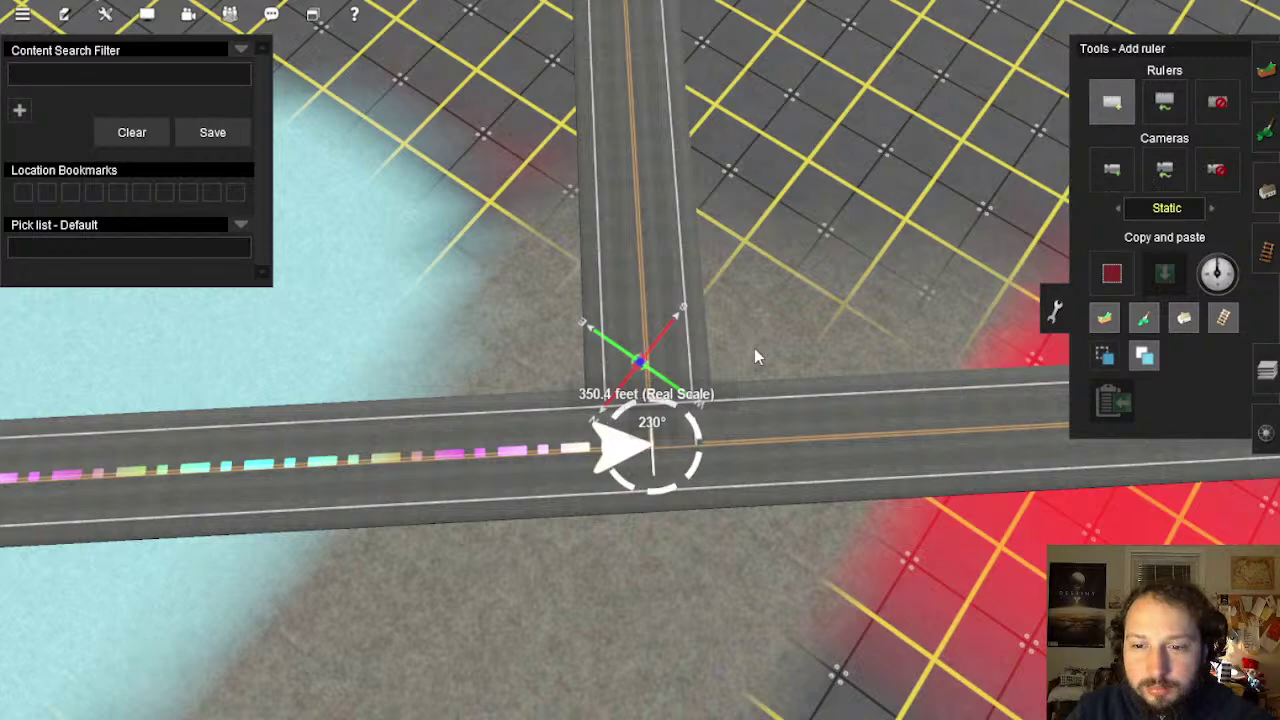
pyautogui.scroll(5, 700, 400)
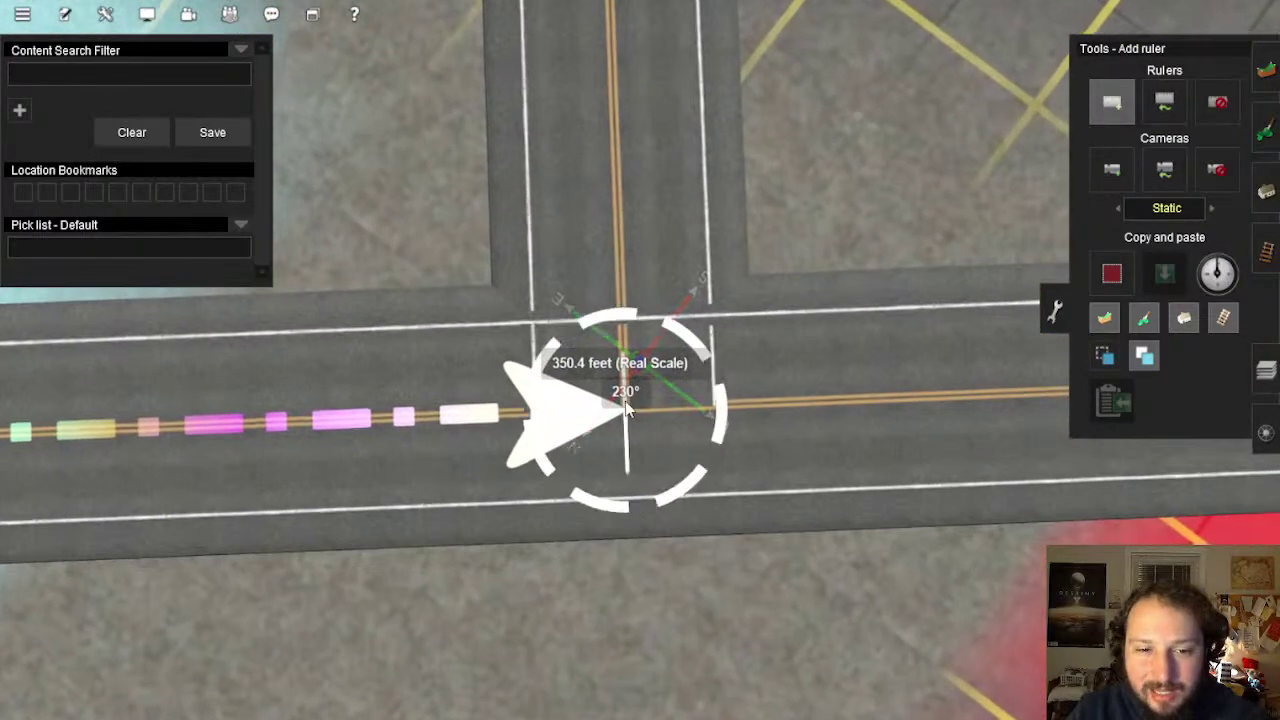
pyautogui.click(645, 412)
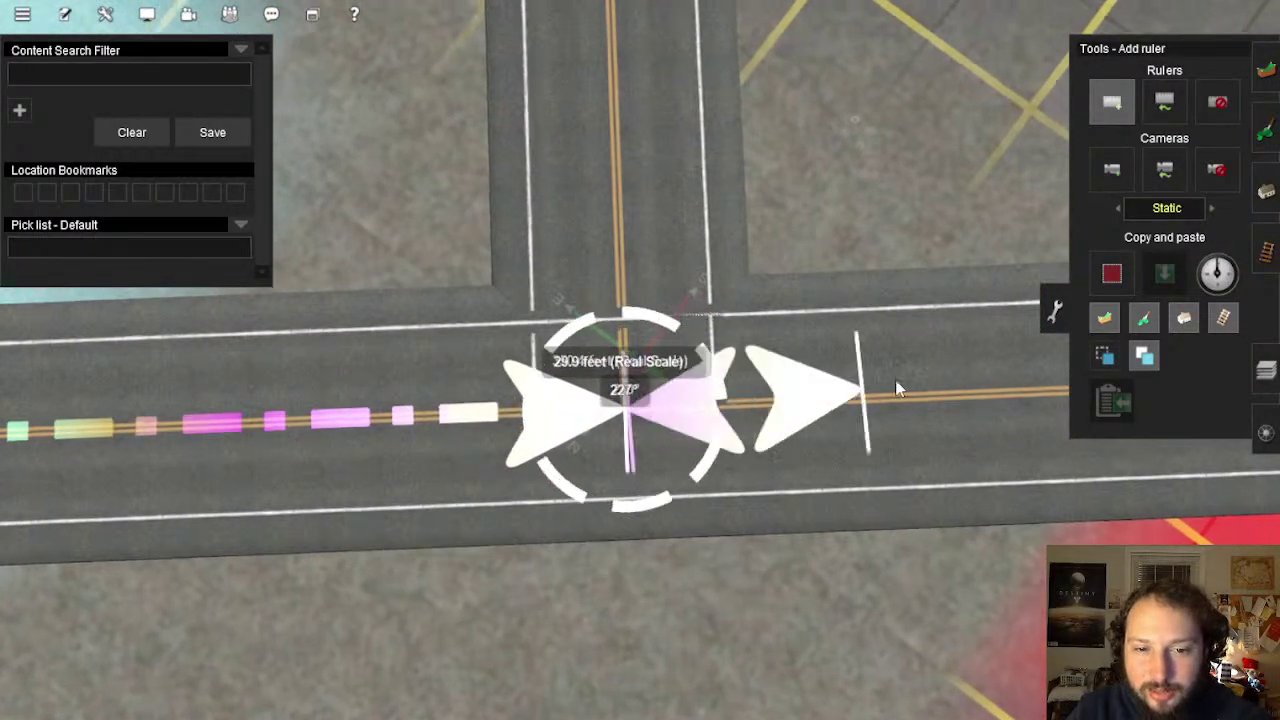
pyautogui.press('Right')
pyautogui.moveTo(940, 365); pyautogui.dragTo(705, 256, button='right')
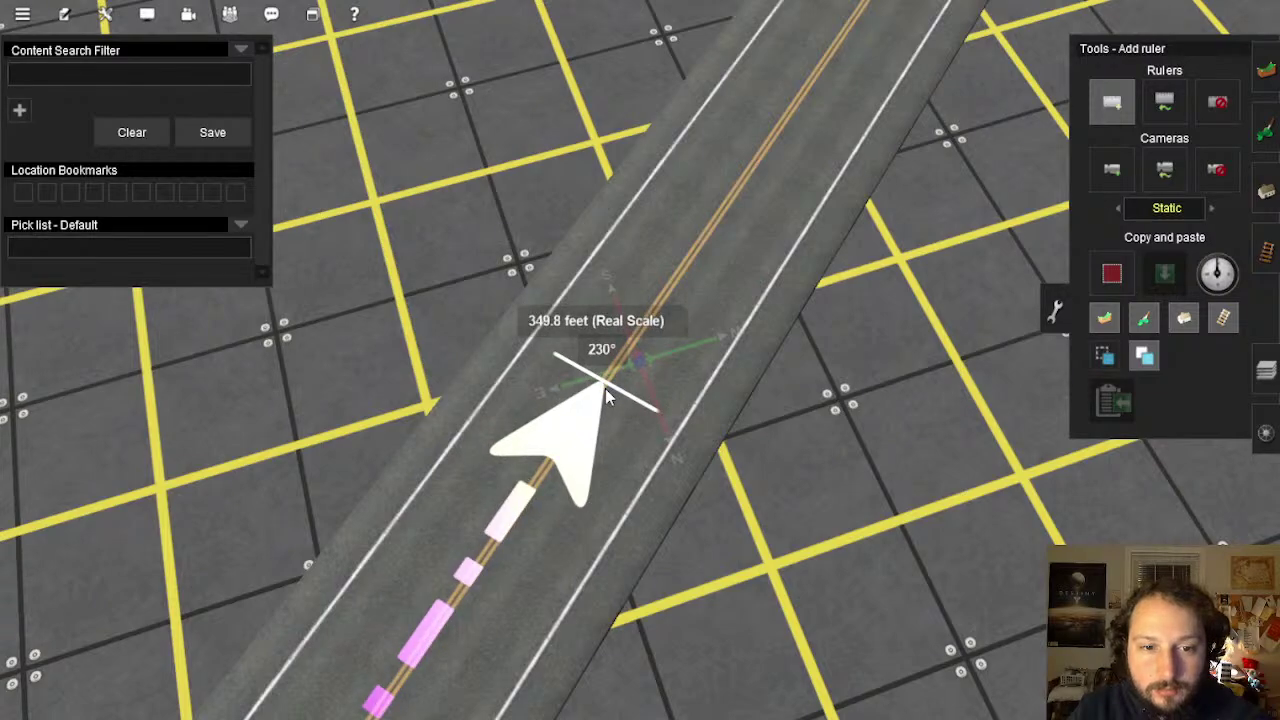
pyautogui.click(605, 388)
# Examine the road splines and rulers beside the multi-lane highway from several angles
pyautogui.scroll(-5, 673, 520)
pyautogui.scroll(-5, 663, 490)
pyautogui.moveTo(663, 490); pyautogui.dragTo(648, 373, button='right')
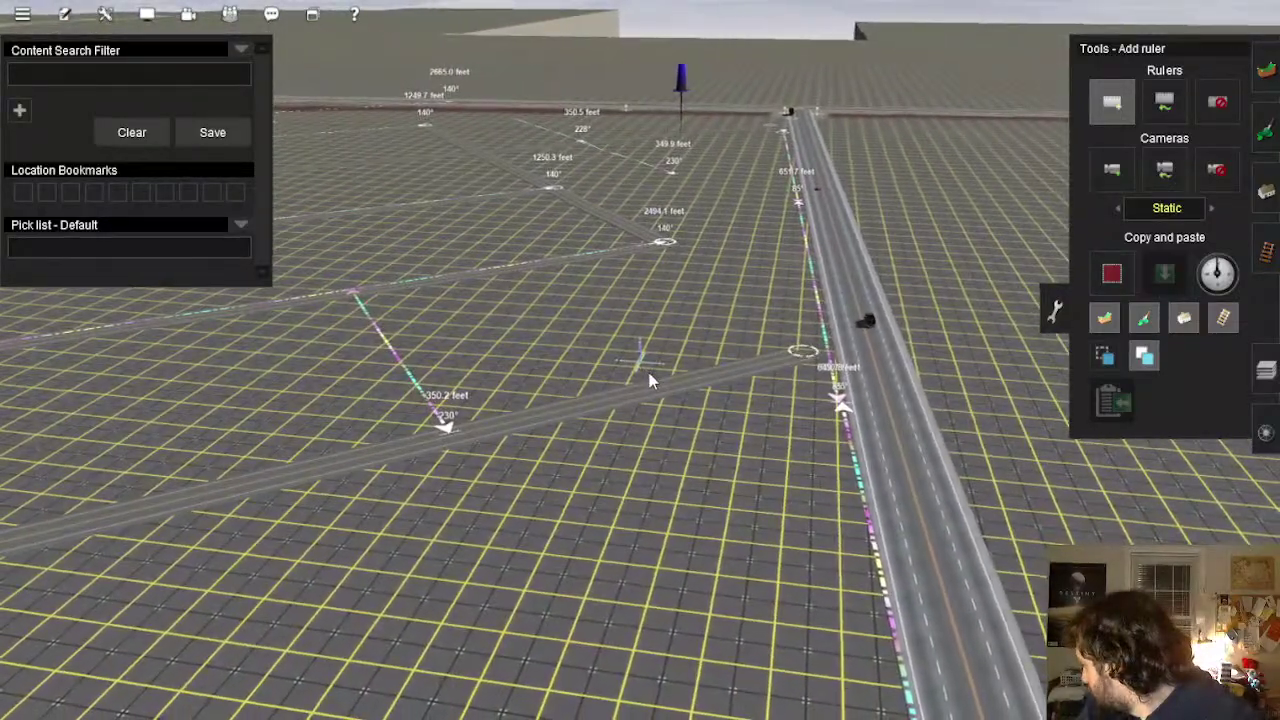
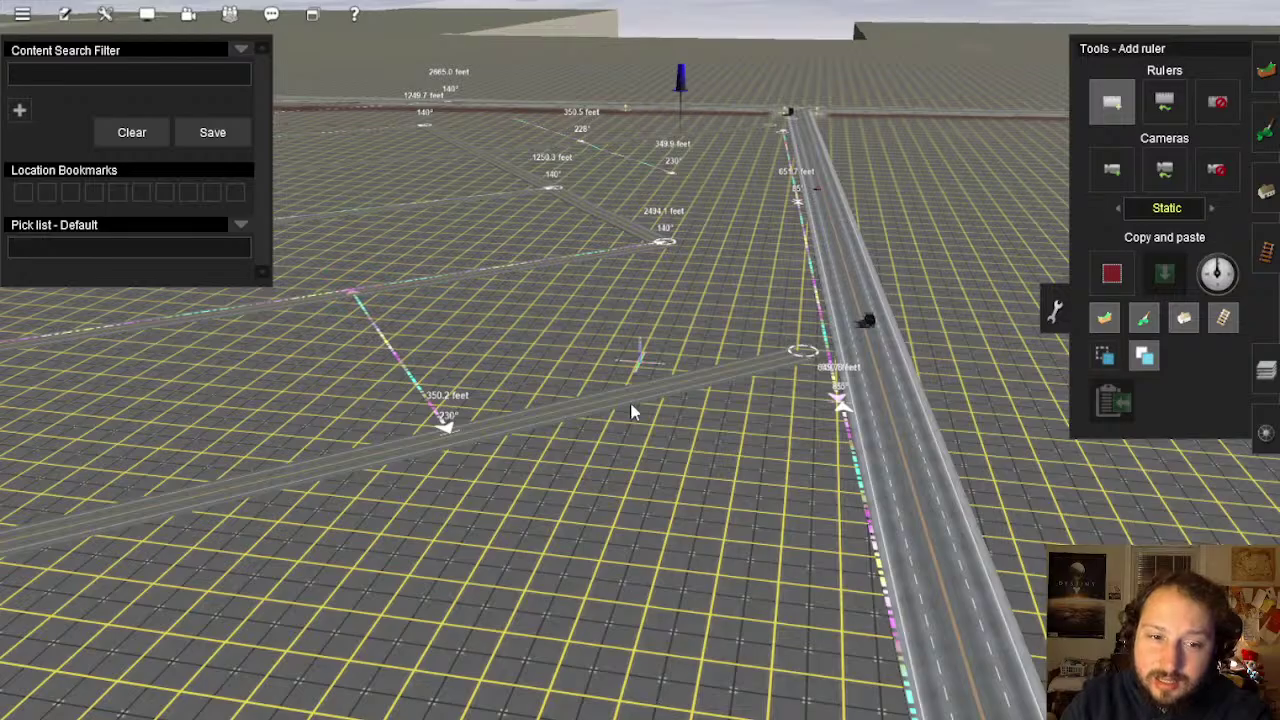
pyautogui.press('Left')
pyautogui.moveTo(632, 406)
pyautogui.mouseDown(button='right')
pyautogui.moveTo(672, 322)
pyautogui.moveTo(671, 394)
pyautogui.moveTo(640, 372)
pyautogui.moveTo(640, 386)
pyautogui.mouseUp(button='right')
pyautogui.press('Right')
pyautogui.press('Right')
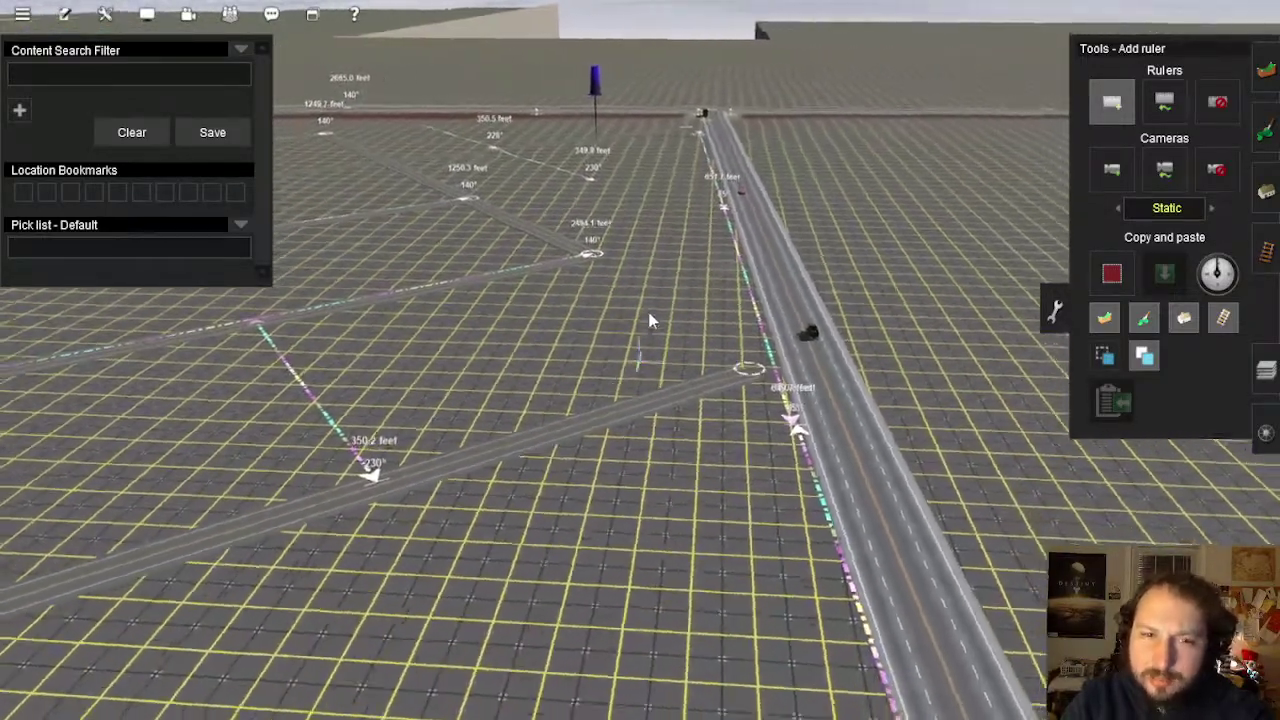
pyautogui.moveTo(650, 320); pyautogui.dragTo(643, 350, button='right')
pyautogui.press('Right')
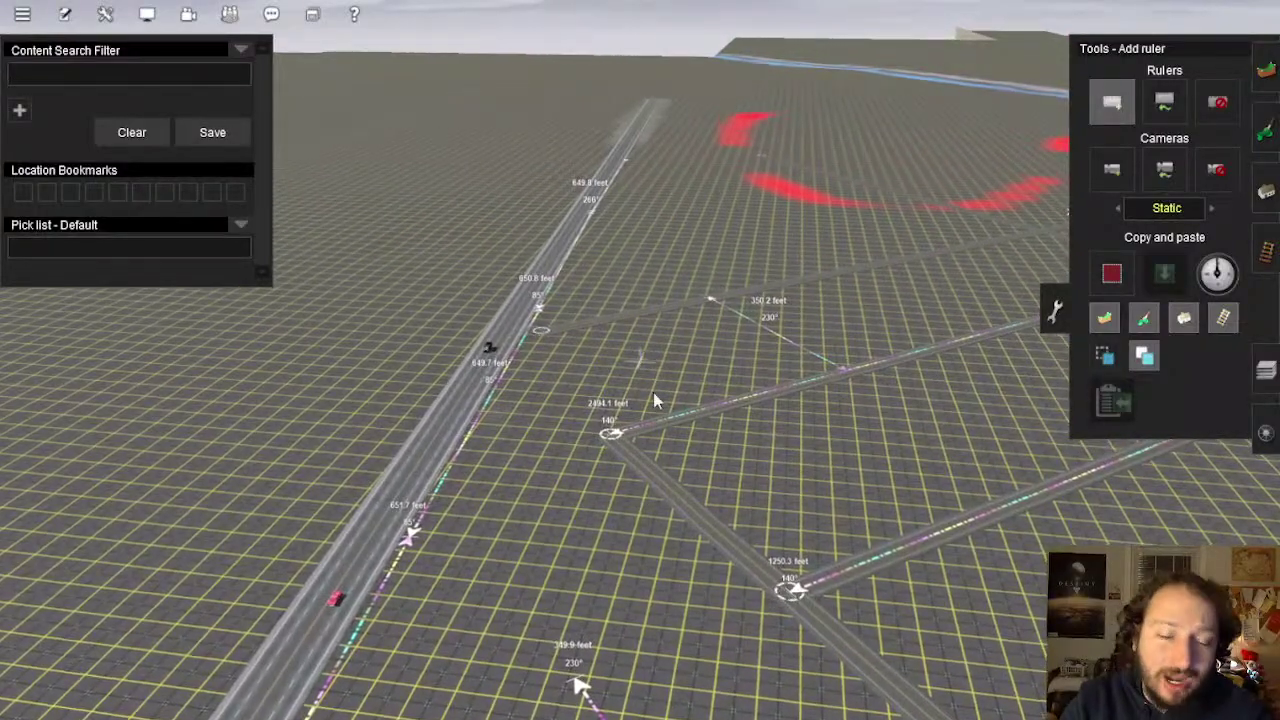
pyautogui.moveTo(655, 398)
pyautogui.mouseDown(button='right')
pyautogui.moveTo(665, 345)
pyautogui.moveTo(709, 314)
pyautogui.moveTo(654, 323)
pyautogui.moveTo(643, 346)
pyautogui.moveTo(640, 278)
pyautogui.moveTo(639, 323)
pyautogui.moveTo(617, 346)
pyautogui.moveTo(622, 330)
pyautogui.moveTo(665, 390)
pyautogui.moveTo(650, 372)
pyautogui.moveTo(635, 598)
pyautogui.moveTo(643, 352)
pyautogui.mouseUp(button='right')
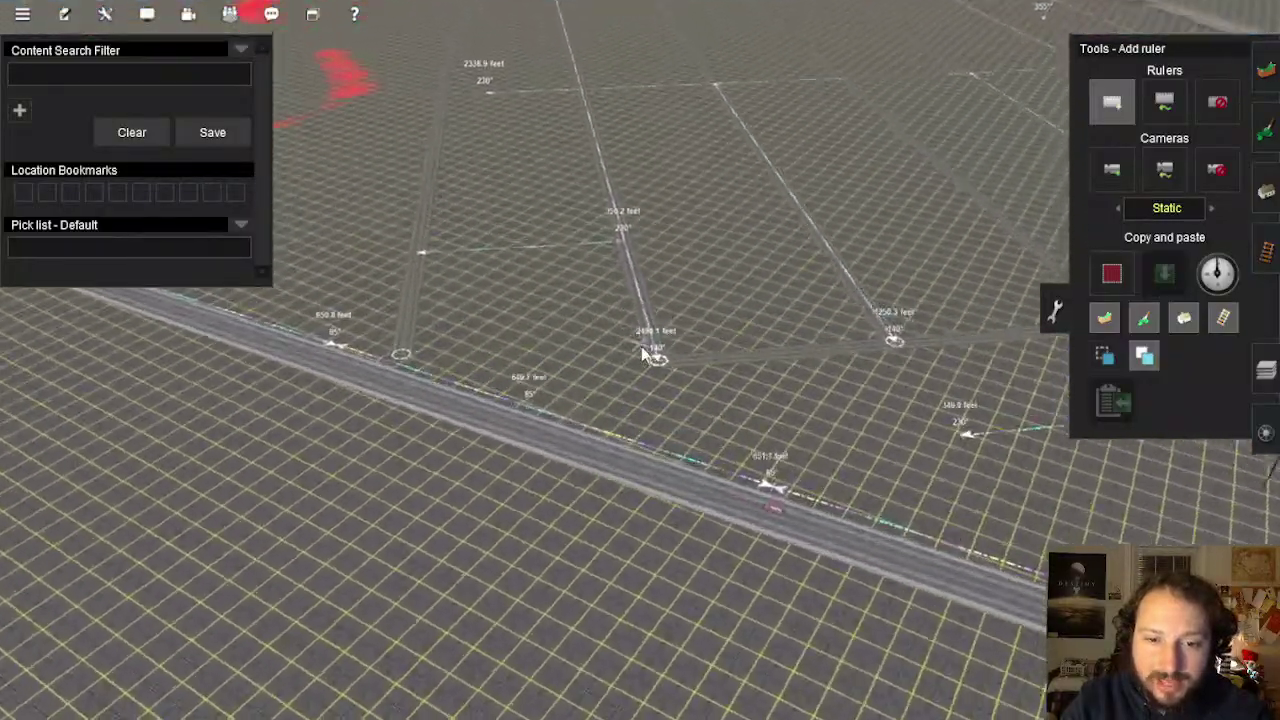
# Add a YARN L2 DL2 -Si +Sh road from the corner node of the two joined roads to the multi-lane highway
pyautogui.scroll(5, 643, 352)
pyautogui.press('Left')
pyautogui.press('Up')
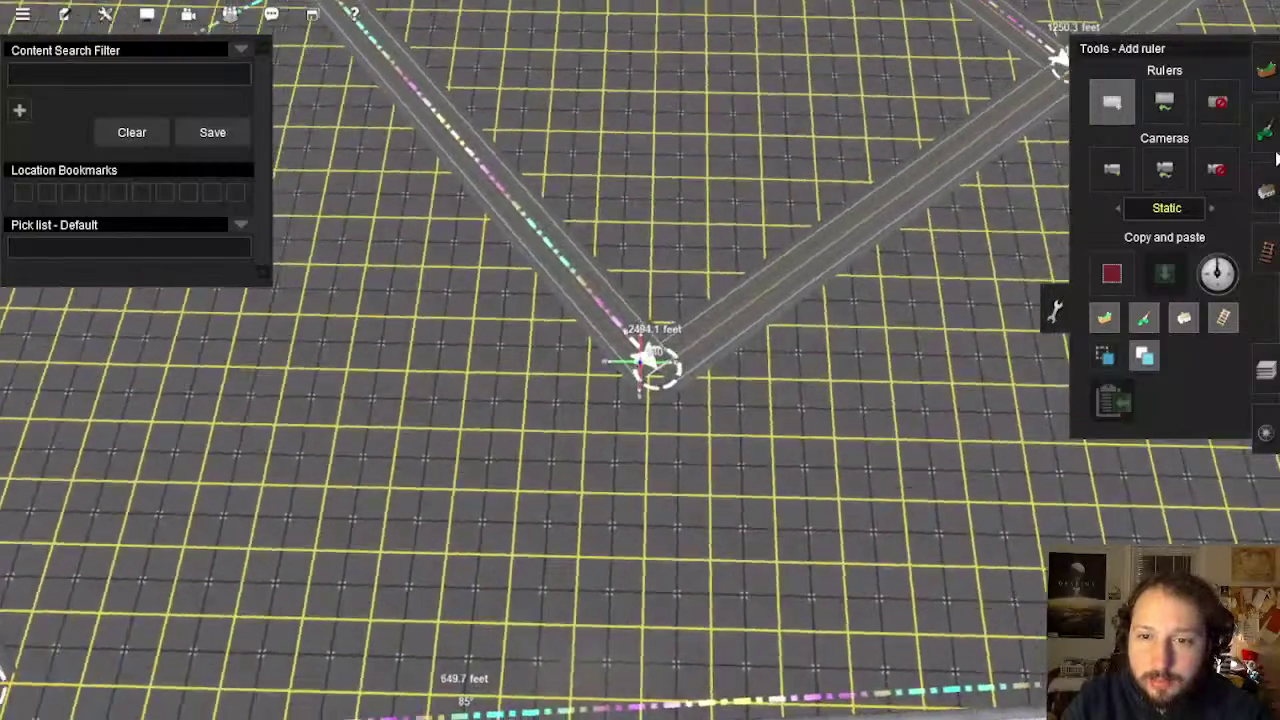
pyautogui.click(1263, 190)
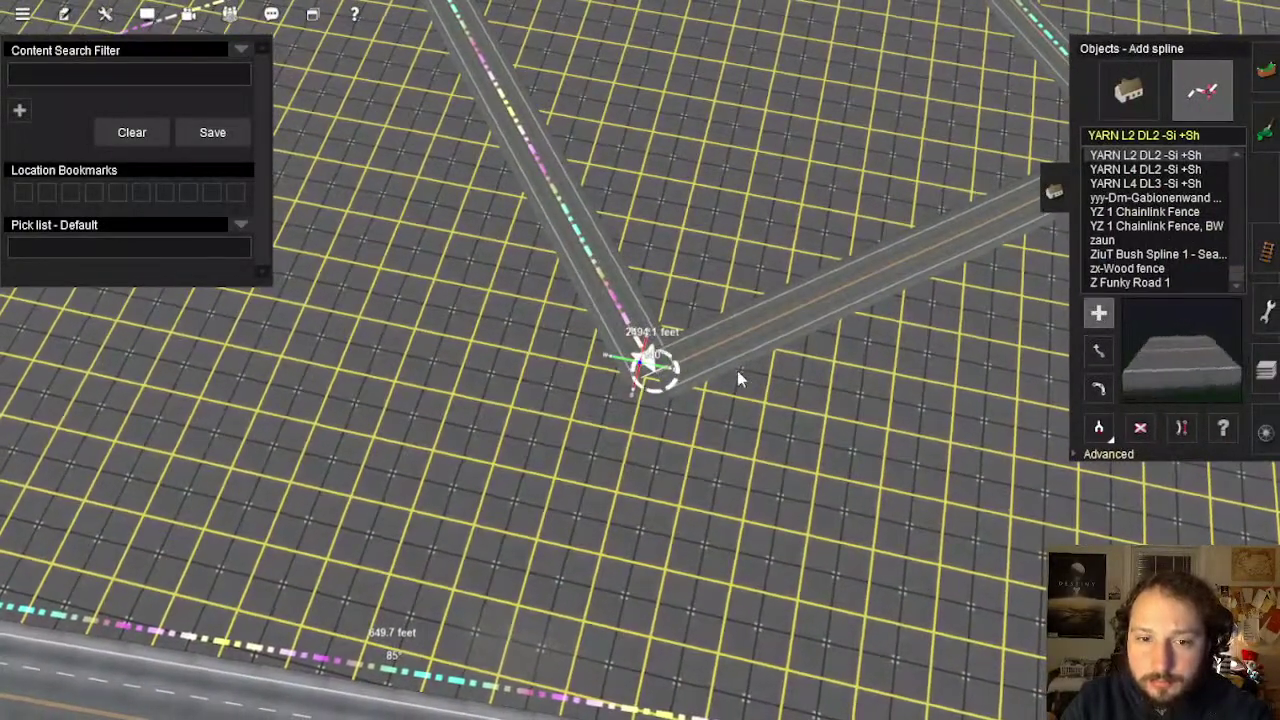
pyautogui.press('Left')
pyautogui.moveTo(660, 405)
pyautogui.mouseDown(button='right')
pyautogui.moveTo(666, 473)
pyautogui.moveTo(647, 384)
pyautogui.mouseUp(button='right')
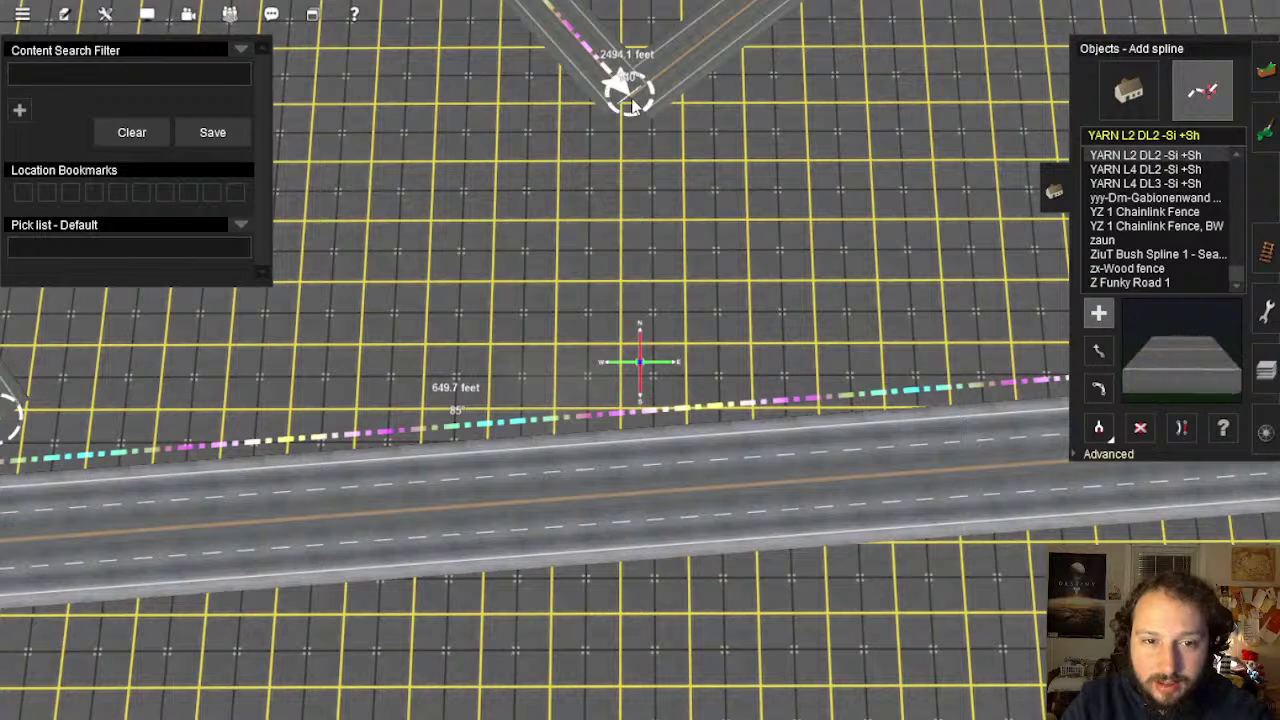
pyautogui.moveTo(678, 414); pyautogui.dragTo(660, 443)
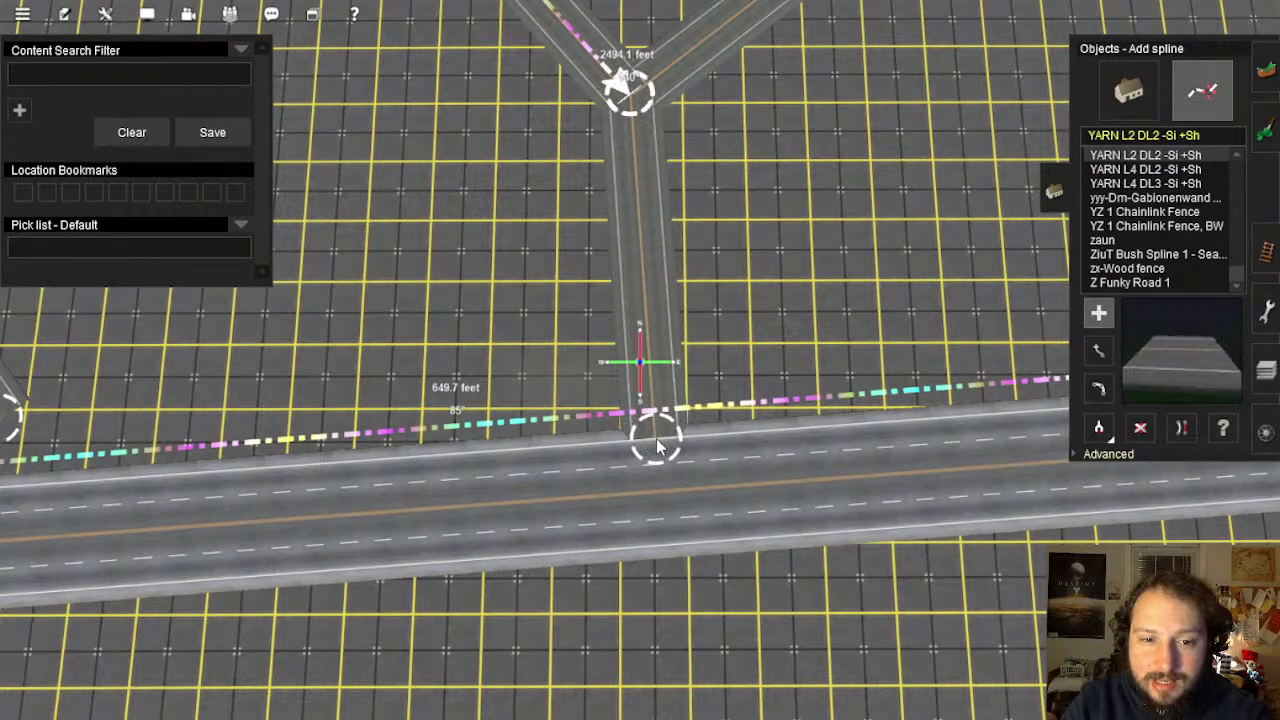
# Examine the cyan-marked street, railway and river areas up close and in the route map, and switch to OBS
pyautogui.moveTo(640, 226)
pyautogui.mouseDown(button='right')
pyautogui.moveTo(638, 210)
pyautogui.moveTo(643, 330)
pyautogui.moveTo(625, 285)
pyautogui.moveTo(633, 193)
pyautogui.moveTo(647, 390)
pyautogui.moveTo(638, 478)
pyautogui.moveTo(634, 365)
pyautogui.moveTo(662, 352)
pyautogui.mouseUp(button='right')
pyautogui.press('Left')
pyautogui.press('Down')
pyautogui.scroll(-5, 644, 304)
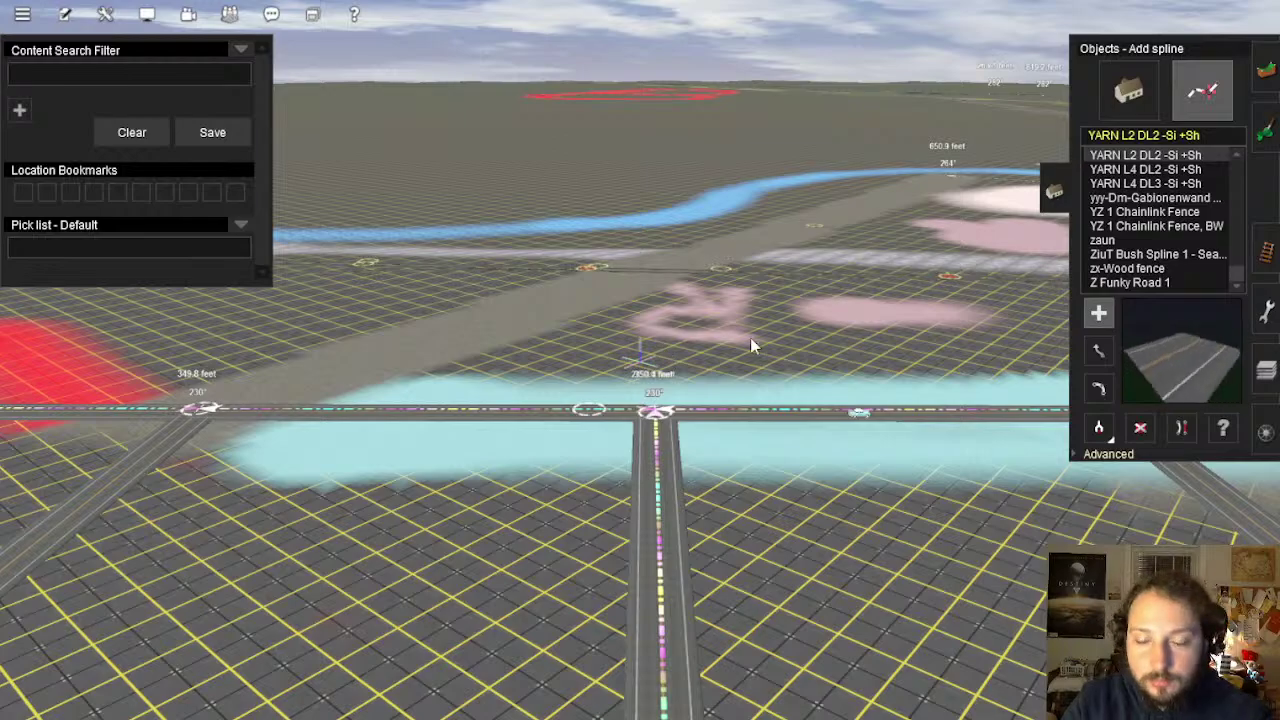
pyautogui.scroll(5, 748, 378)
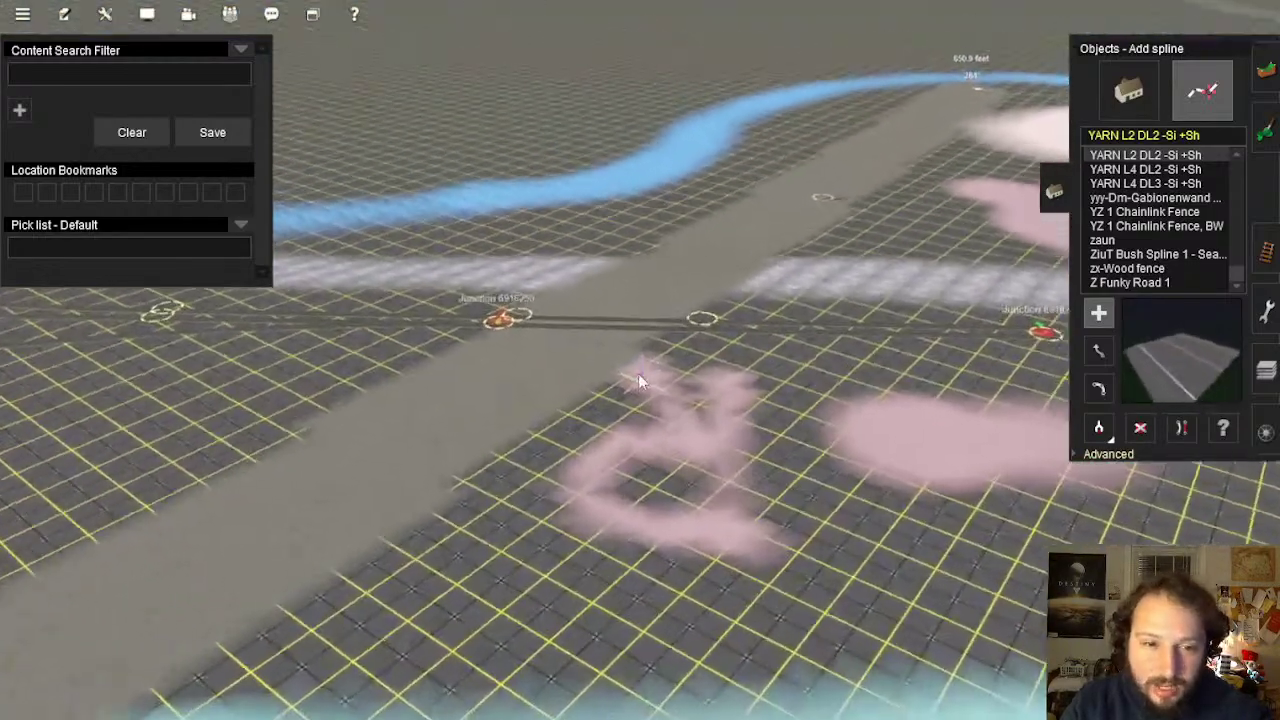
pyautogui.scroll(5, 635, 369)
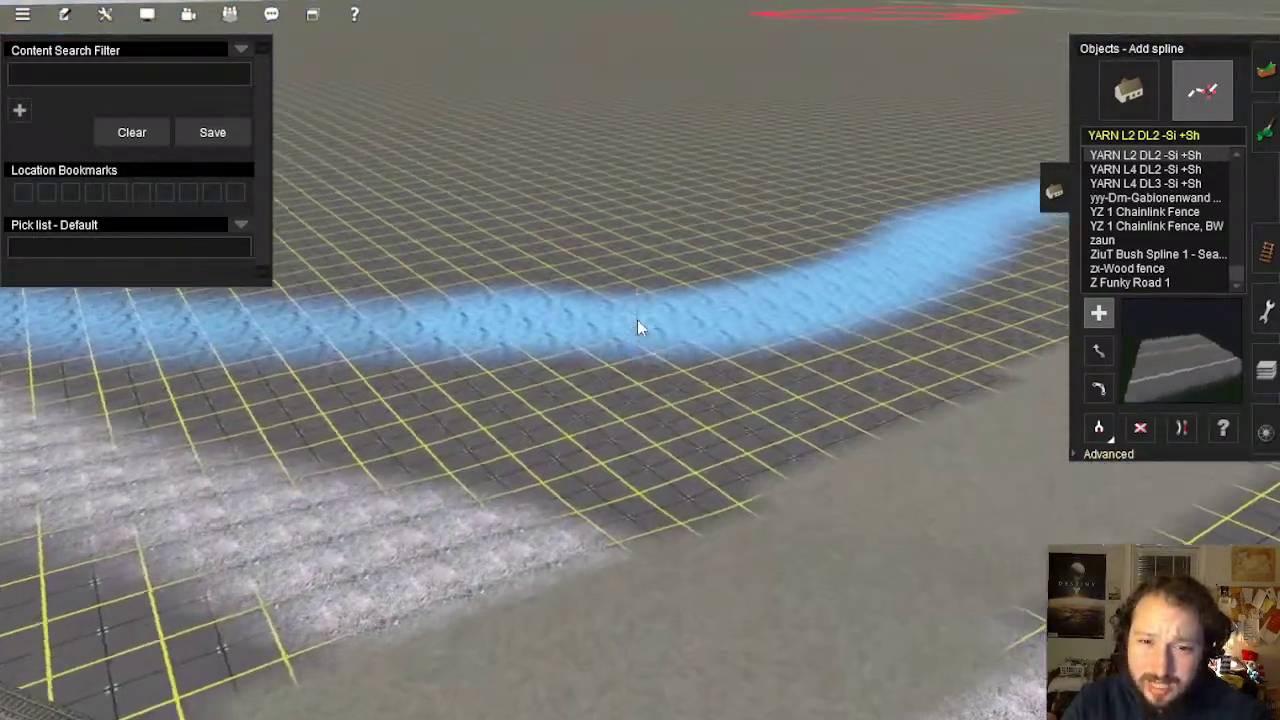
pyautogui.moveTo(637, 320); pyautogui.dragTo(690, 380, button='right')
pyautogui.scroll(-5, 634, 312)
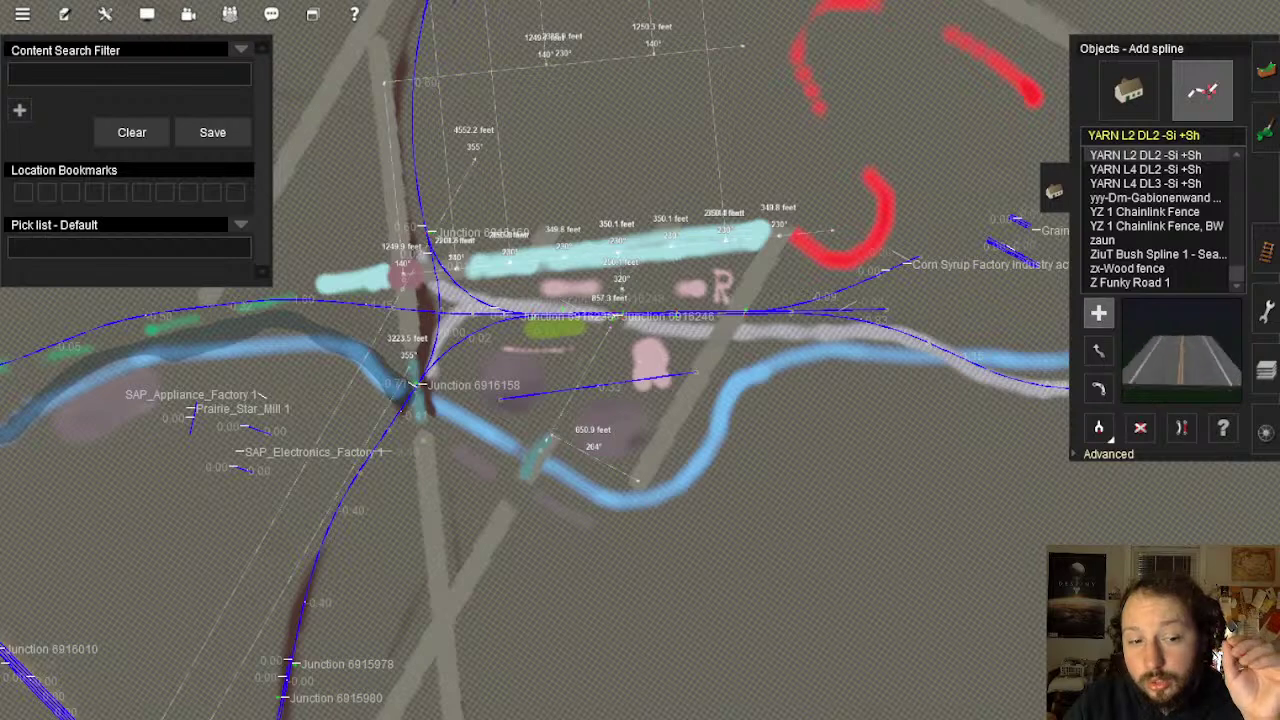
pyautogui.hotkey('alt', 'Tab')
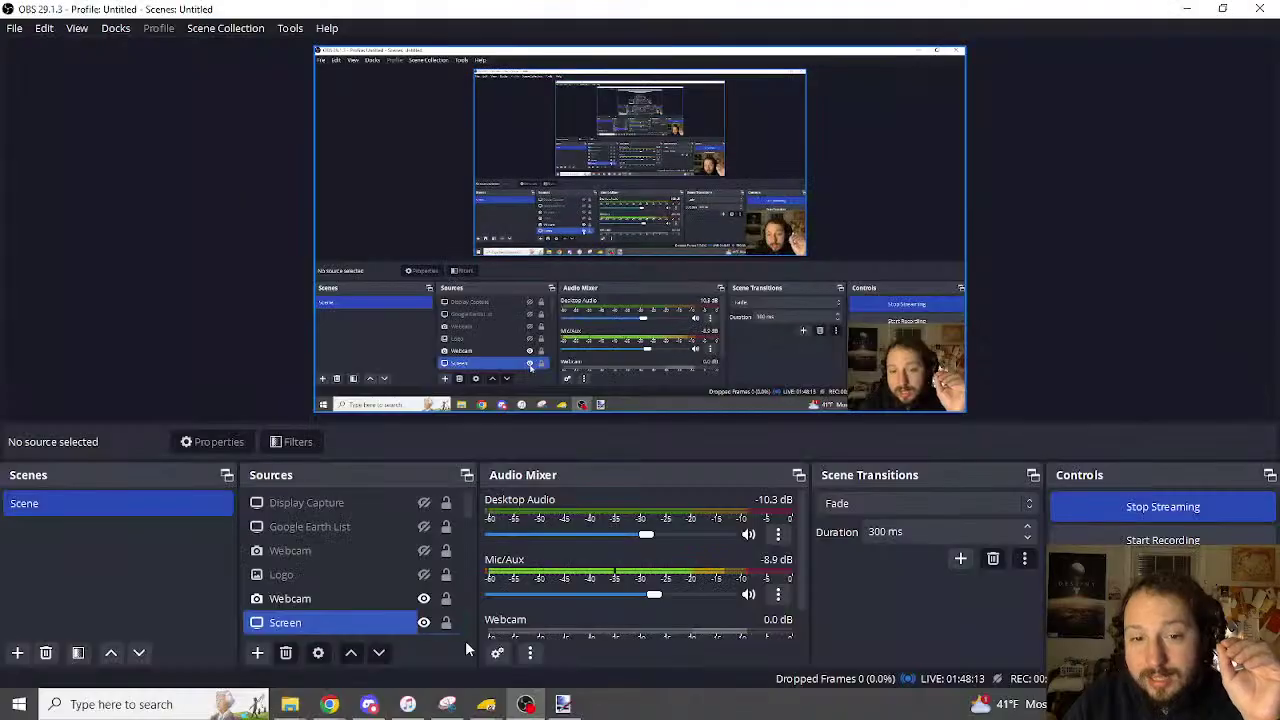
# Switch to Google Maps and move the satellite view from Massachusetts up the coast to Yarmouth, Maine
pyautogui.click(527, 704)
pyautogui.moveTo(803, 366); pyautogui.dragTo(617, 523)
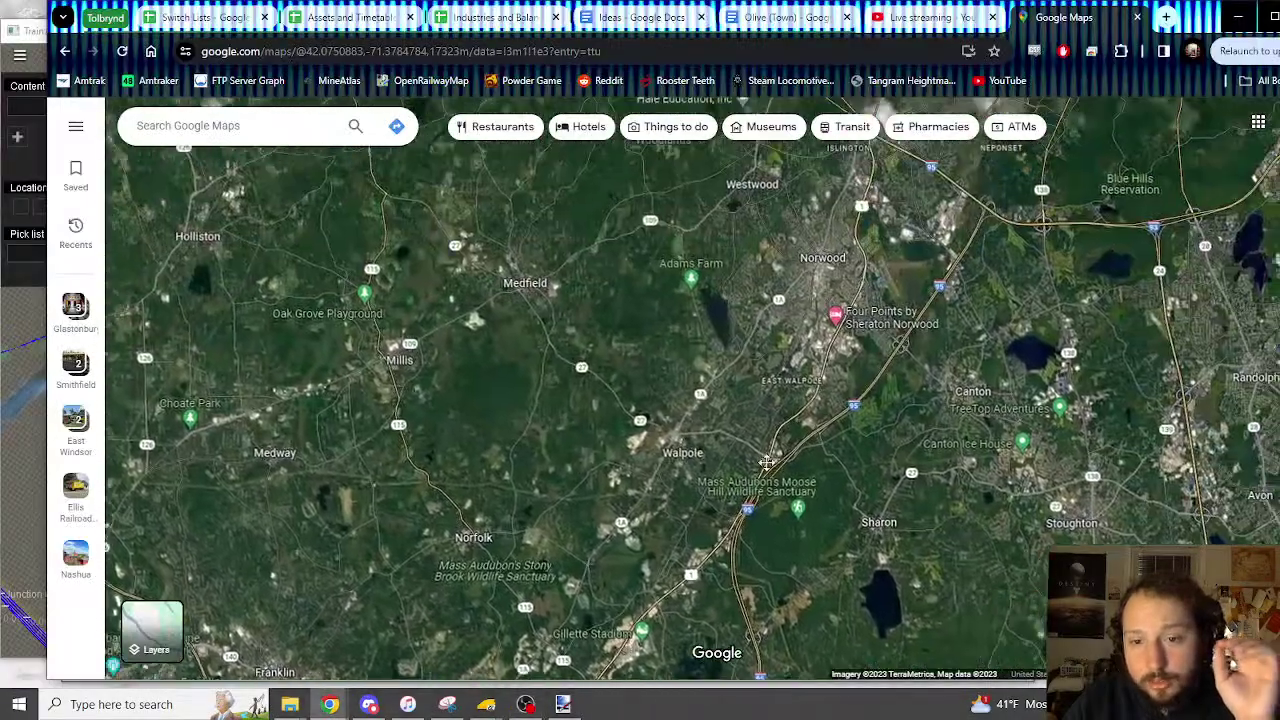
pyautogui.moveTo(805, 340); pyautogui.dragTo(637, 500)
pyautogui.moveTo(837, 287); pyautogui.dragTo(722, 435)
pyautogui.scroll(-2, 722, 435)
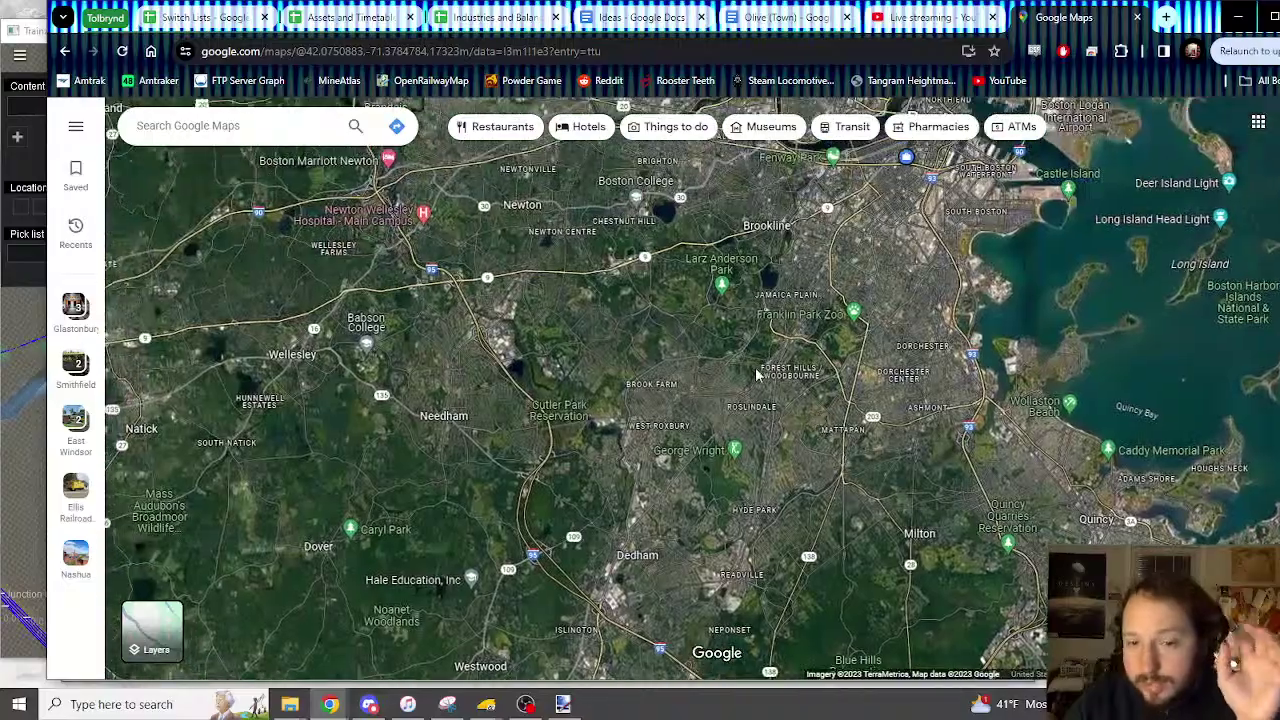
pyautogui.scroll(-1, 784, 349)
pyautogui.scroll(-1, 784, 349)
pyautogui.moveTo(785, 300); pyautogui.dragTo(688, 449)
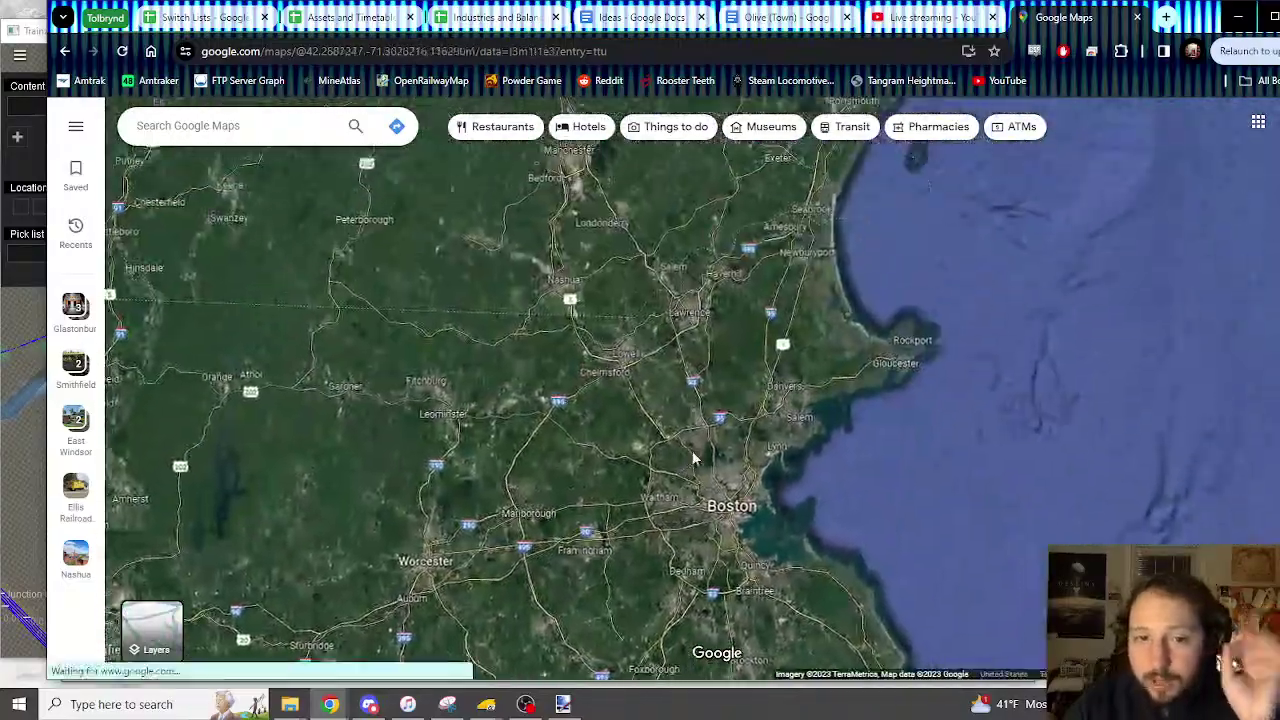
pyautogui.moveTo(790, 270); pyautogui.dragTo(758, 444)
pyautogui.scroll(5, 840, 310)
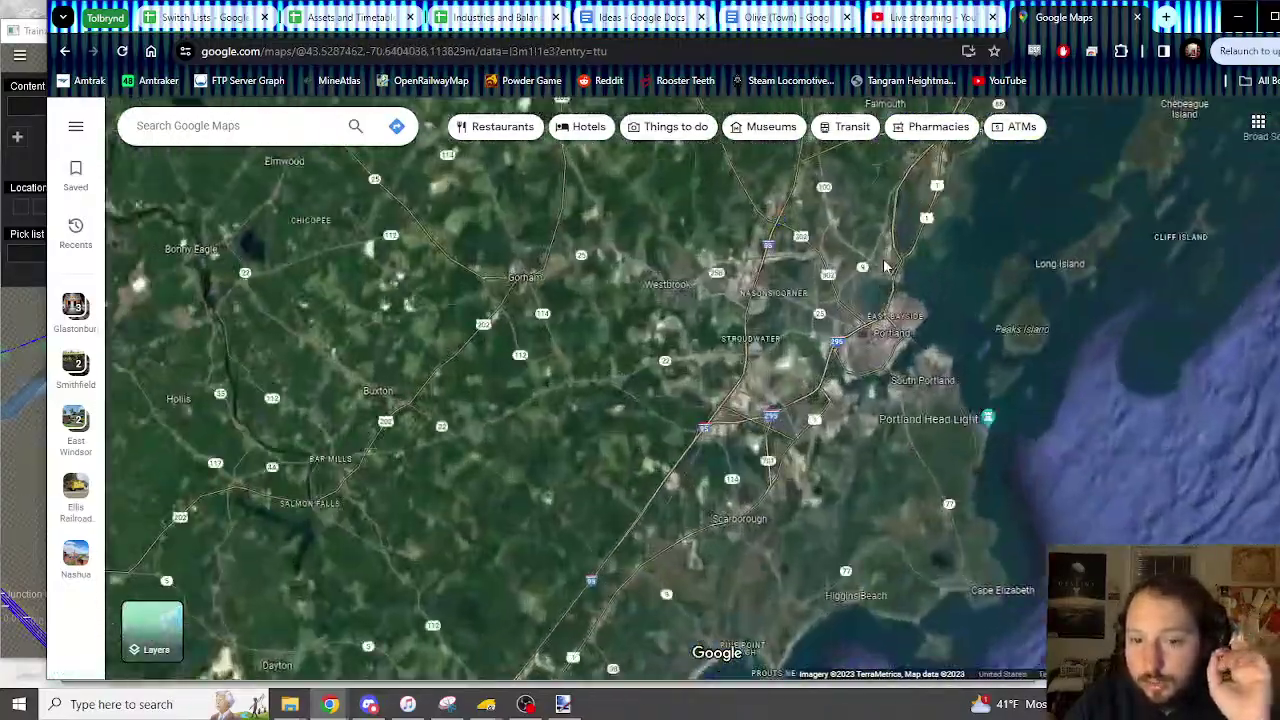
pyautogui.scroll(4, 762, 405)
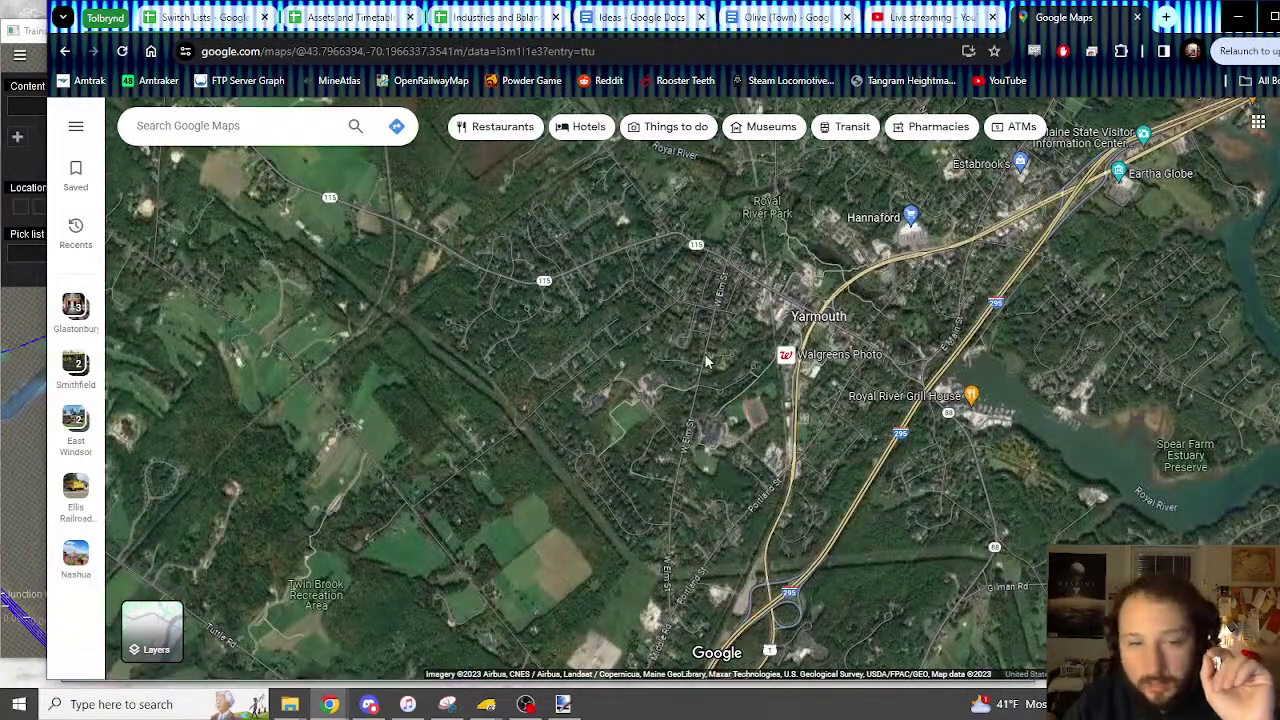
# Examine Yarmouth's street layout around W Main St, Hillside St and W Elm St in the satellite view
pyautogui.moveTo(658, 334); pyautogui.dragTo(766, 401)
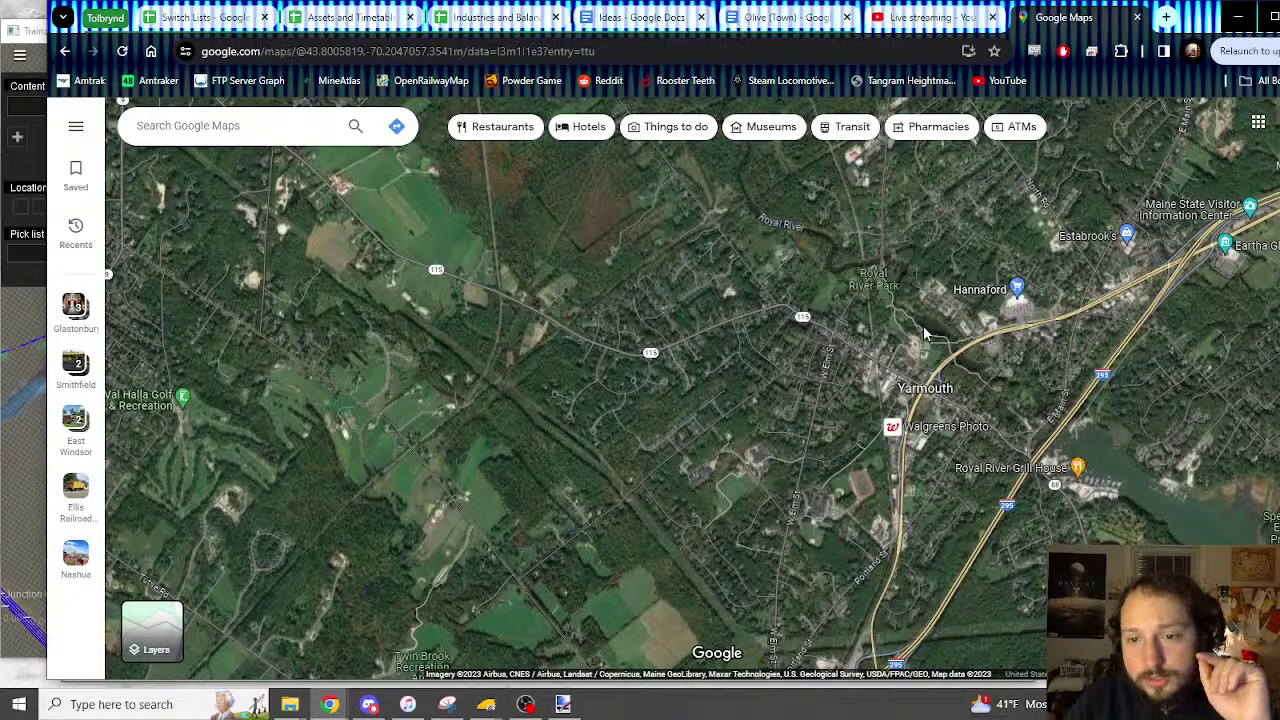
pyautogui.moveTo(923, 325); pyautogui.dragTo(617, 432)
pyautogui.scroll(5, 617, 432)
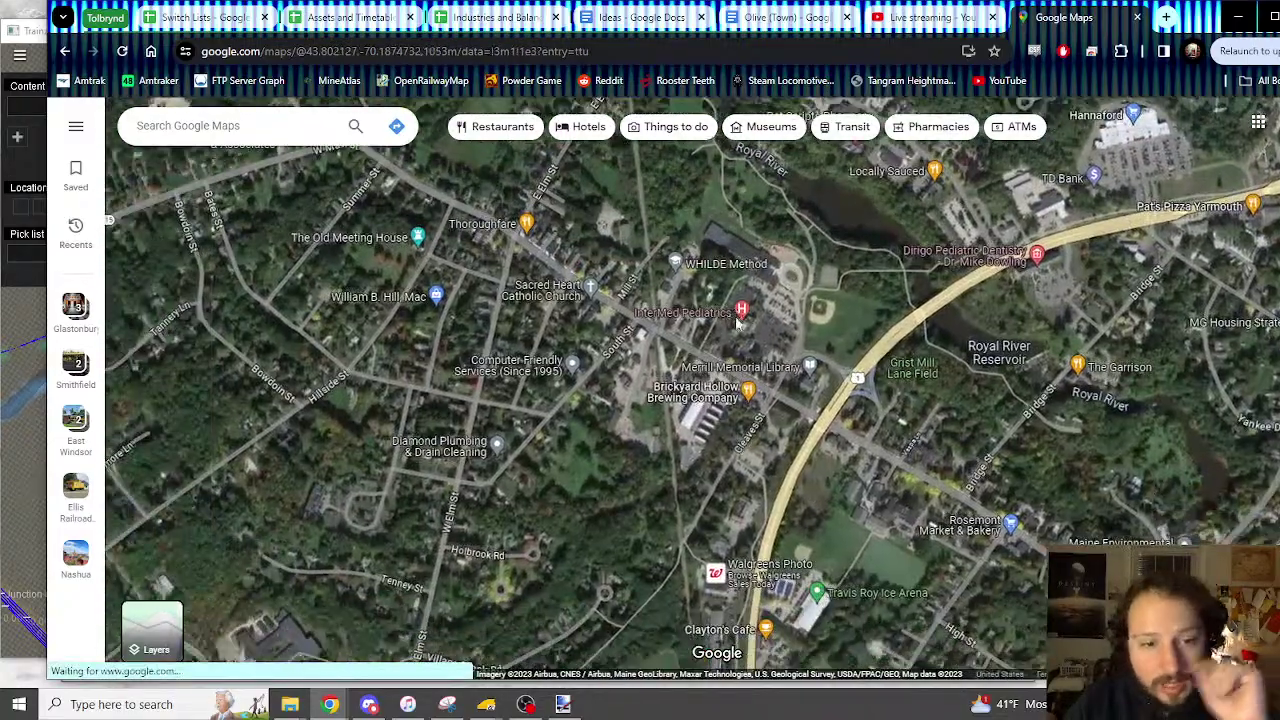
pyautogui.moveTo(736, 319); pyautogui.dragTo(950, 380)
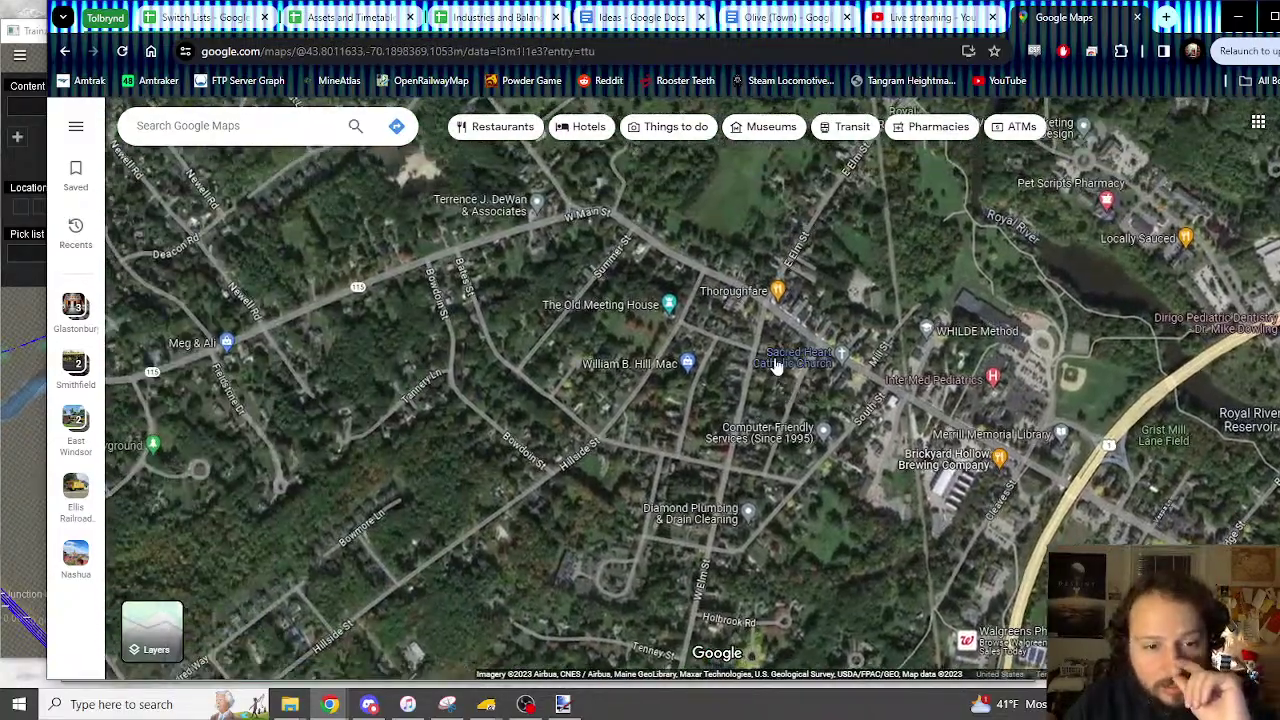
pyautogui.scroll(-1, 777, 364)
pyautogui.scroll(1, 709, 360)
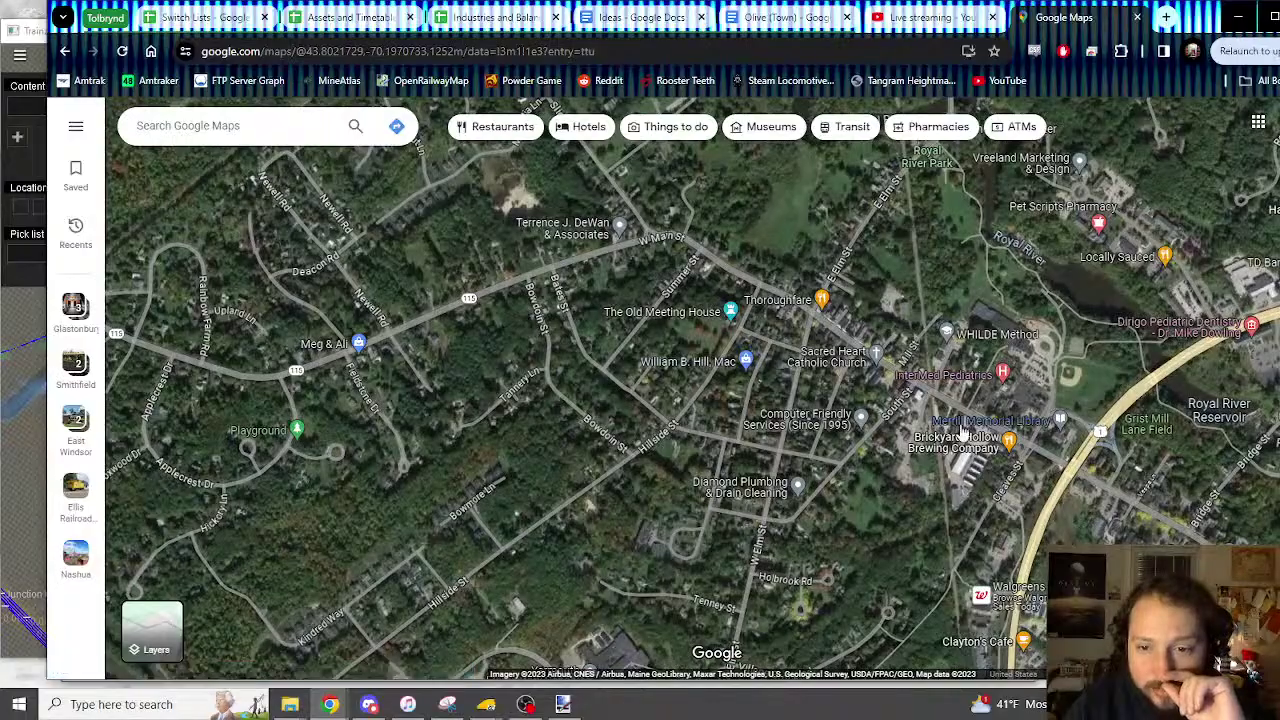
pyautogui.scroll(-2, 960, 430)
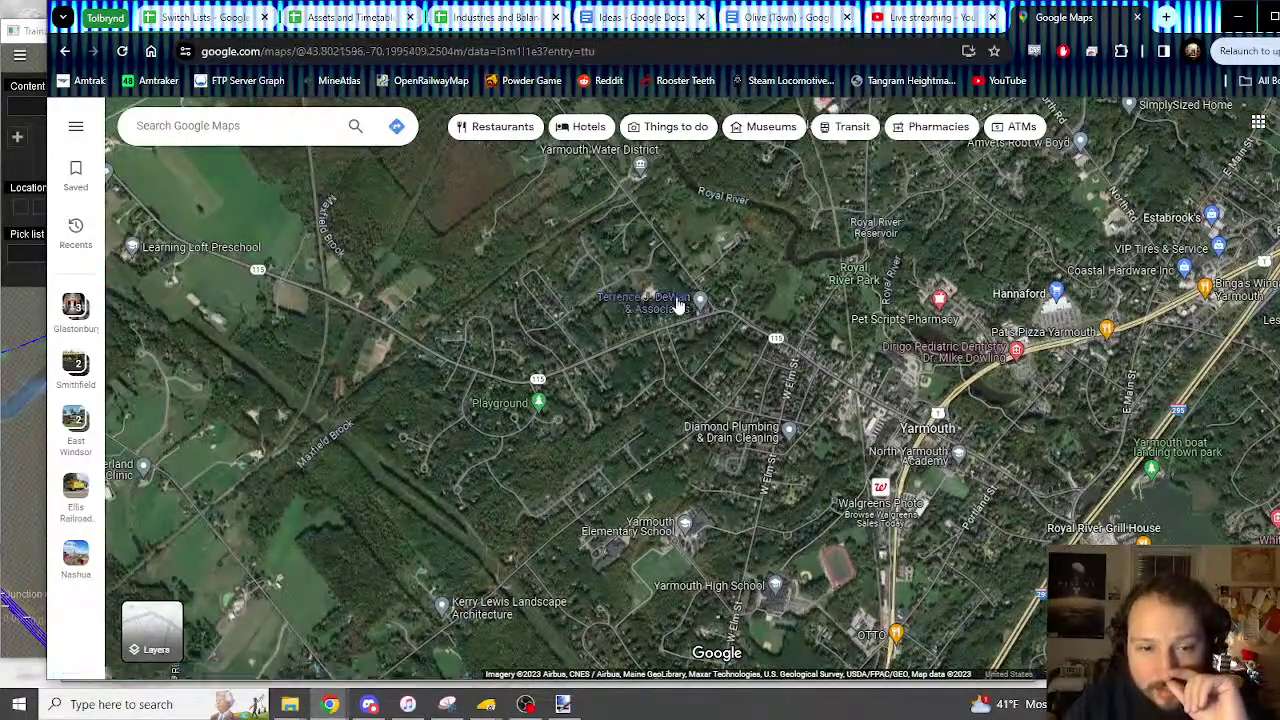
# Inspect the Newell Rd and Deacon Rd intersection in Street View, and return to the satellite map
pyautogui.scroll(5, 678, 305)
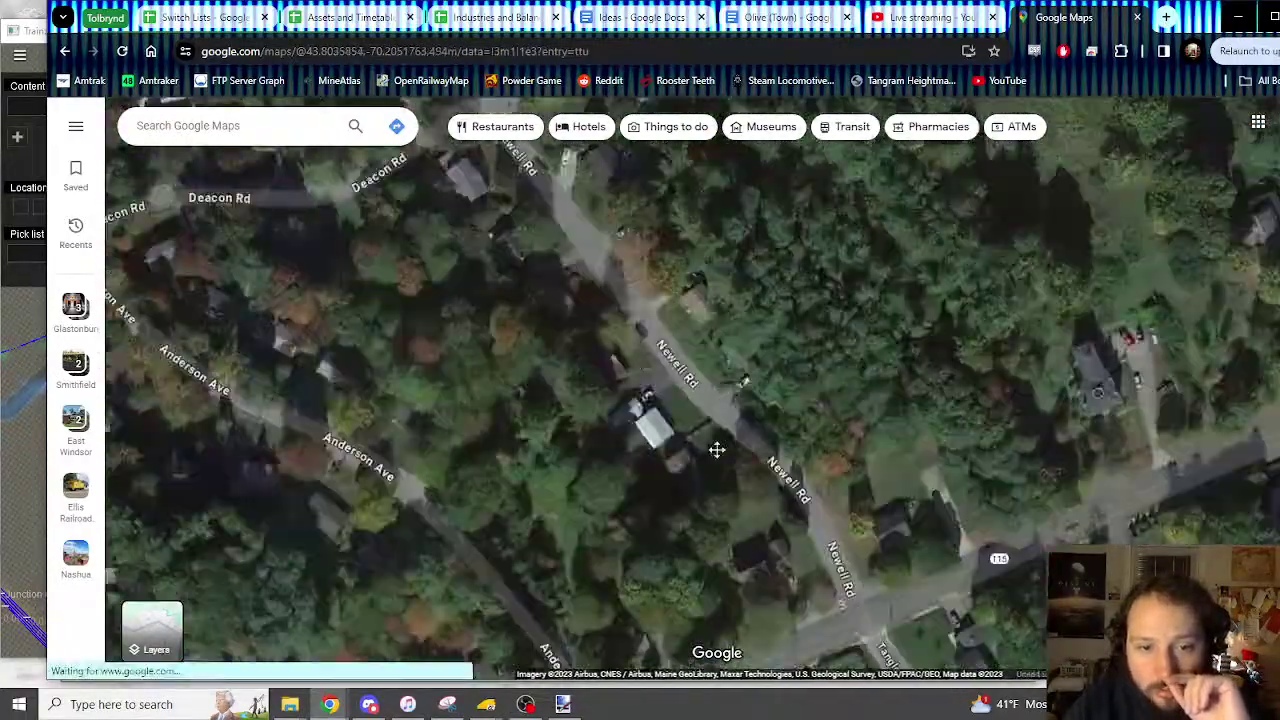
pyautogui.scroll(3, 717, 450)
pyautogui.moveTo(1240, 610); pyautogui.dragTo(796, 415)
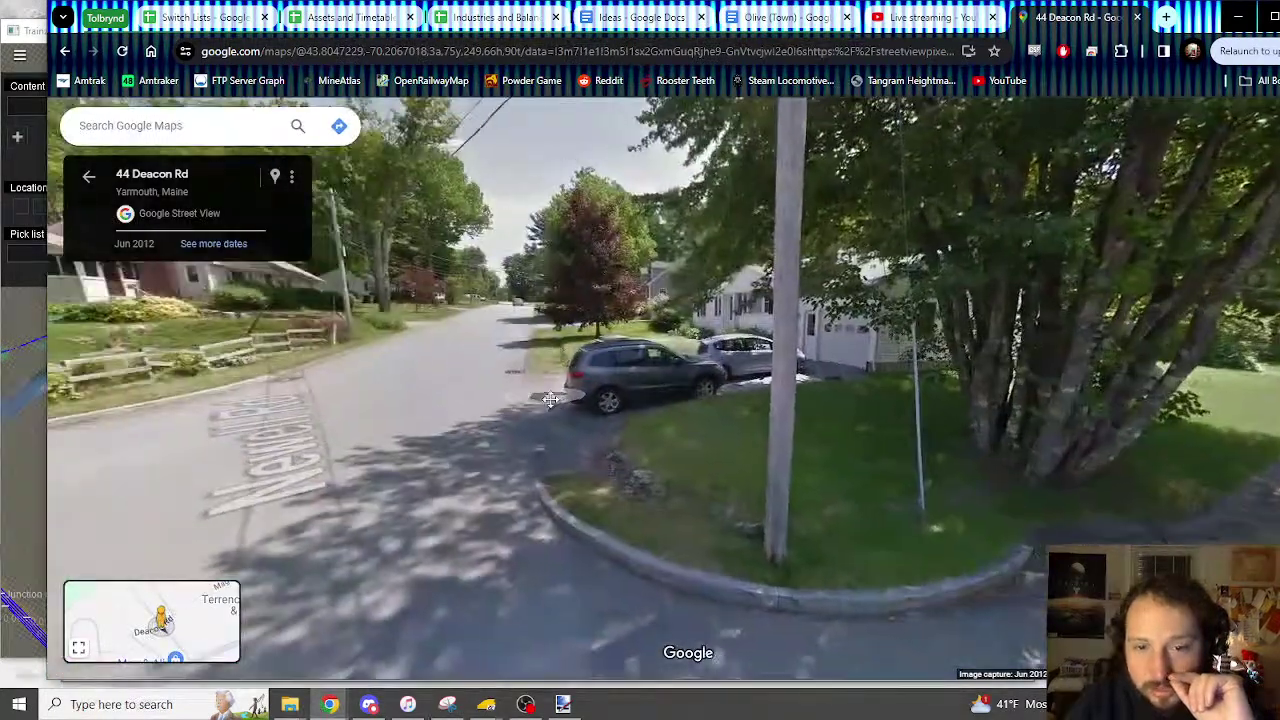
pyautogui.moveTo(550, 400); pyautogui.dragTo(986, 420)
pyautogui.click(986, 420)
pyautogui.moveTo(757, 409); pyautogui.dragTo(980, 355)
pyautogui.click(718, 368)
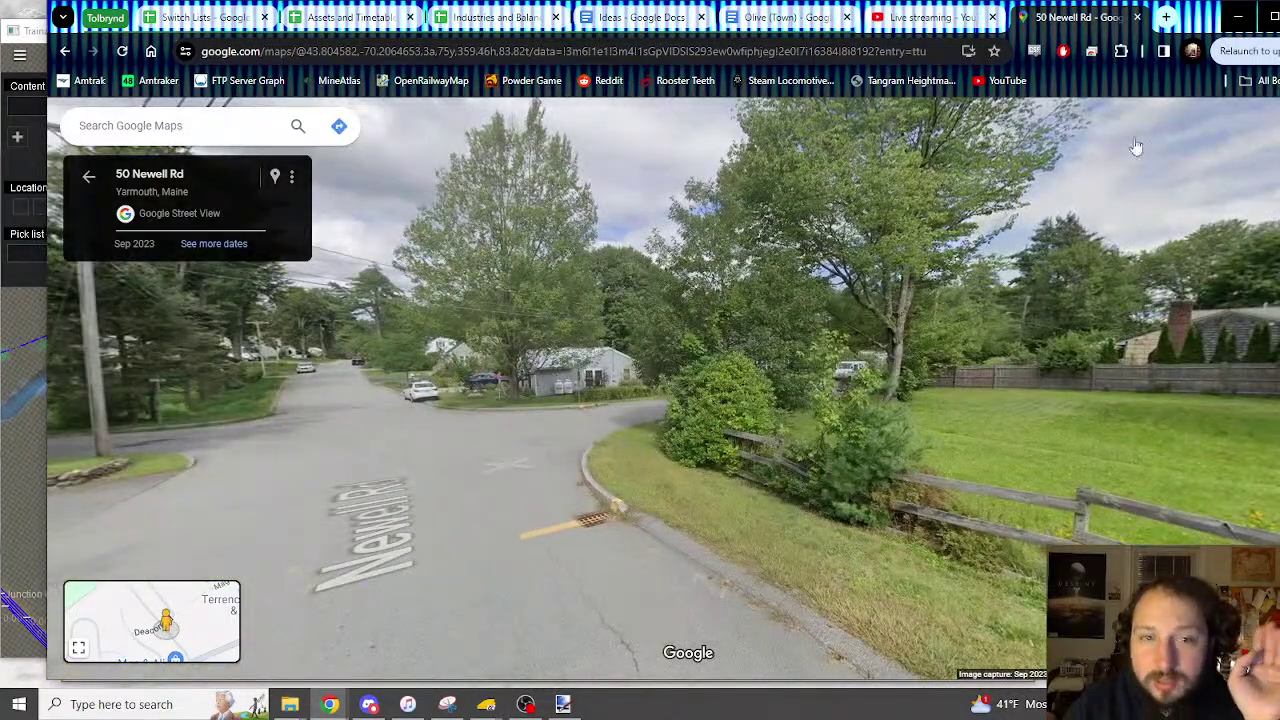
pyautogui.click(87, 178)
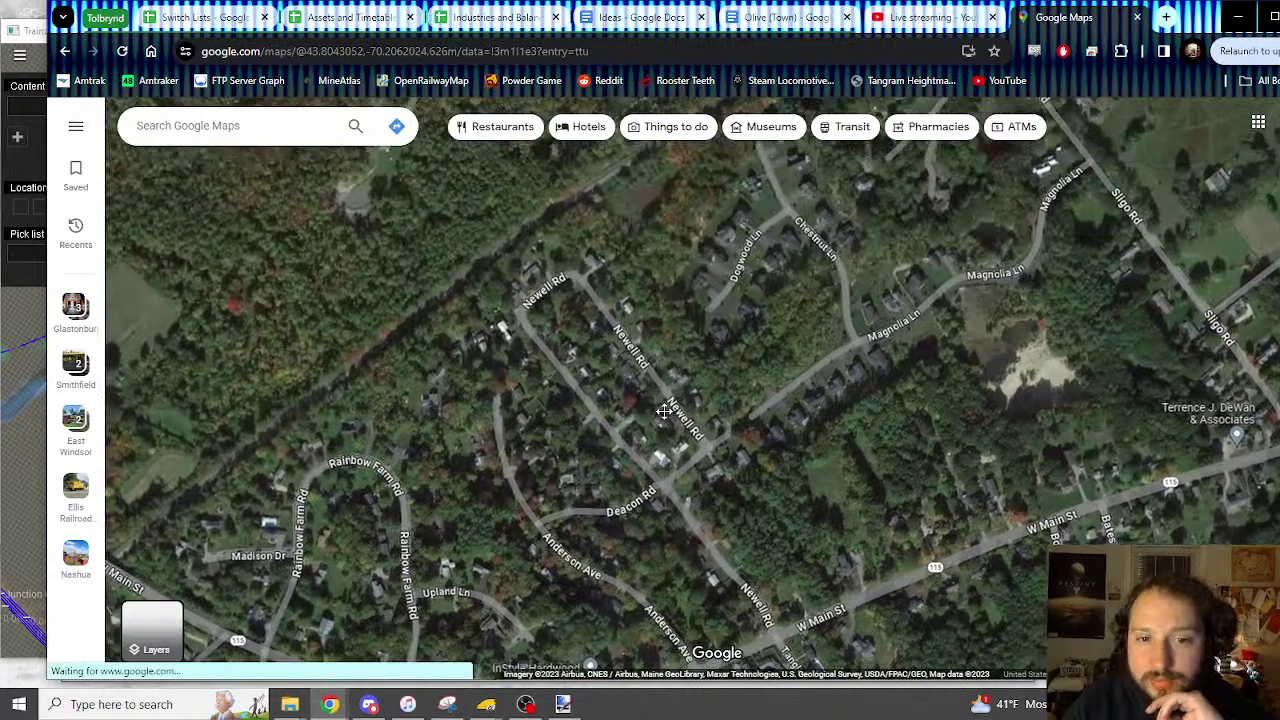
# Examine the residential streets and house spacing around Newell Rd, Magnolia Ln and Chestnut Ln
pyautogui.scroll(-2, 714, 370)
pyautogui.scroll(5, 855, 335)
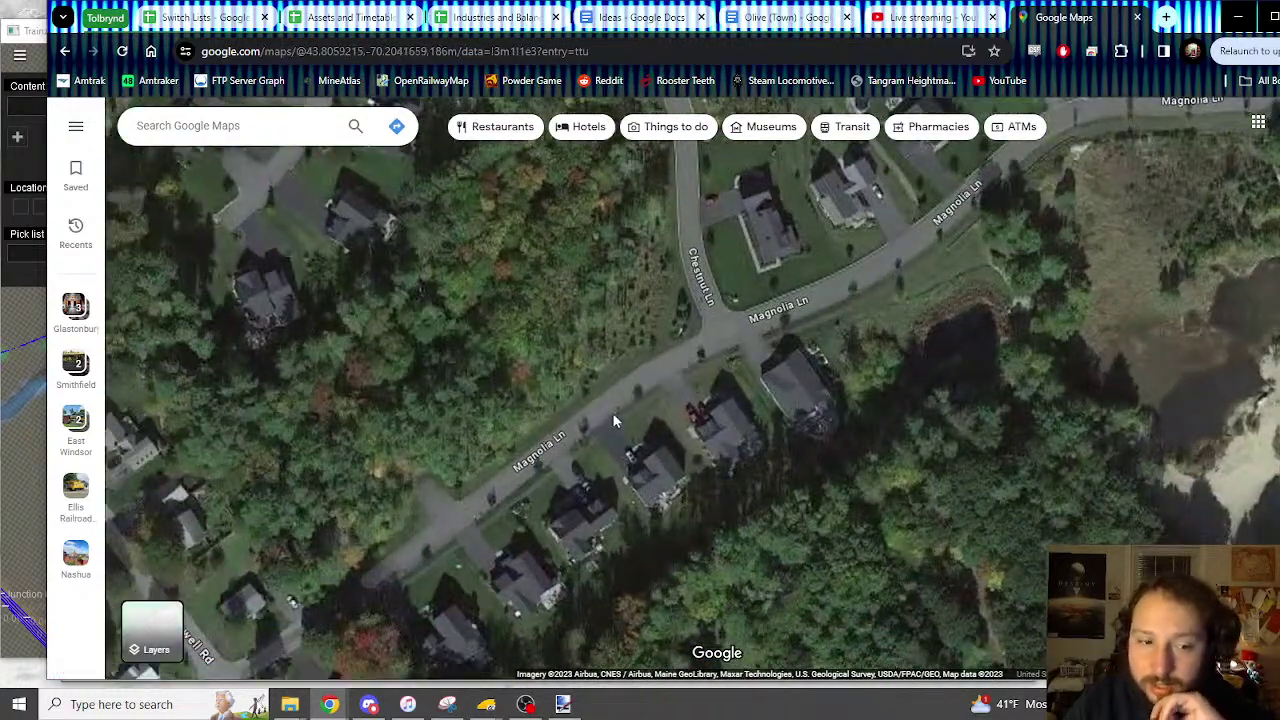
pyautogui.scroll(-5, 614, 421)
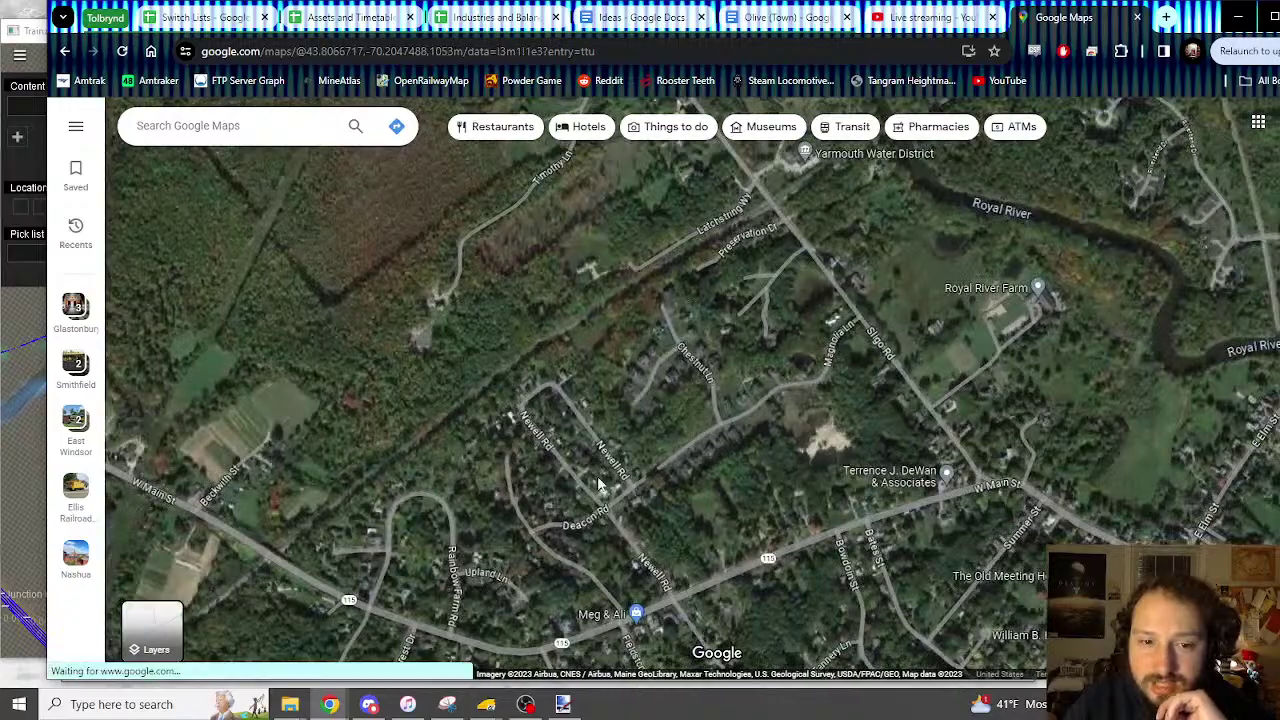
pyautogui.scroll(2, 600, 485)
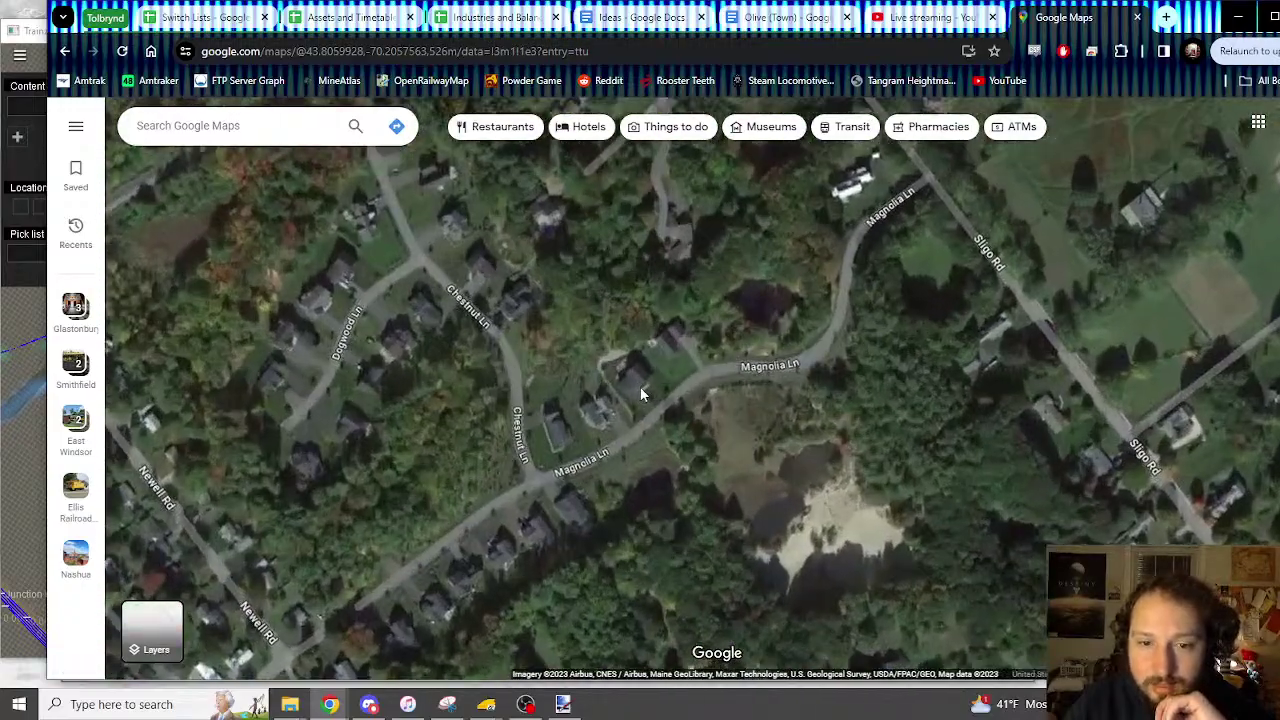
pyautogui.scroll(-2, 643, 394)
# Examine the village-centre blocks around Baker St, W Elm St, Church St, Main St and Summer St
pyautogui.moveTo(745, 455); pyautogui.dragTo(428, 343)
pyautogui.scroll(2, 455, 352)
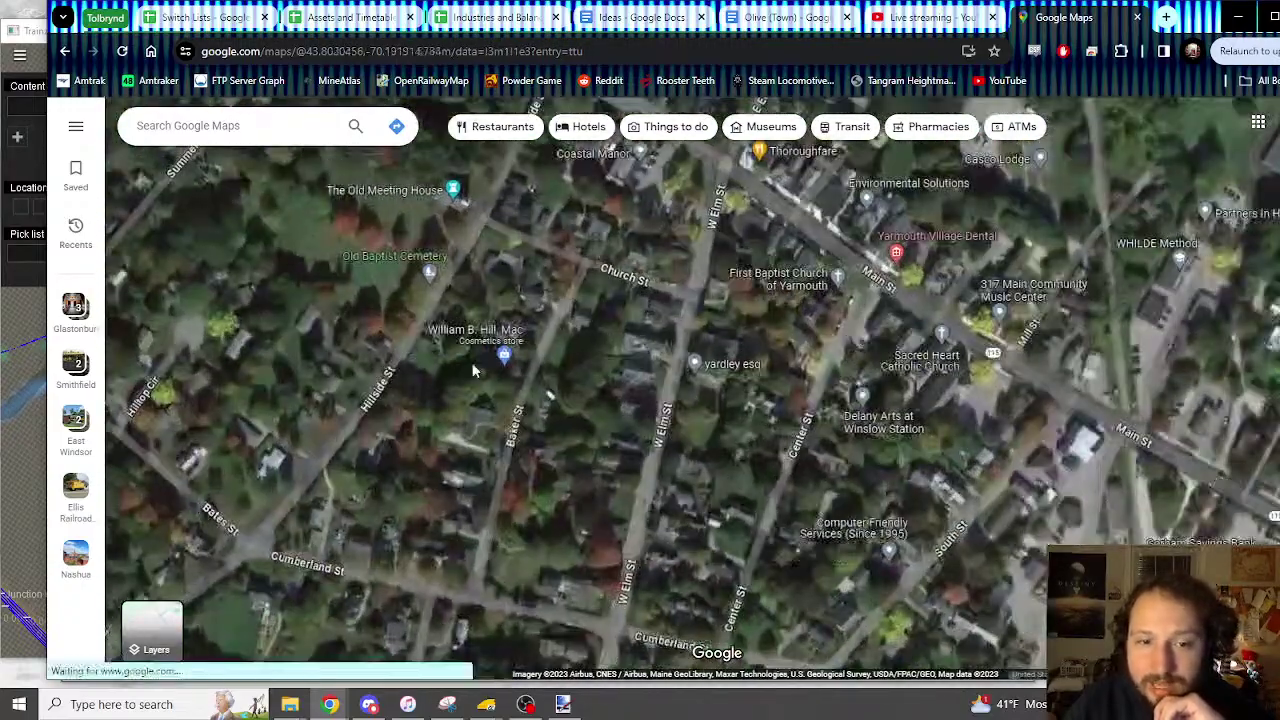
pyautogui.scroll(2, 613, 400)
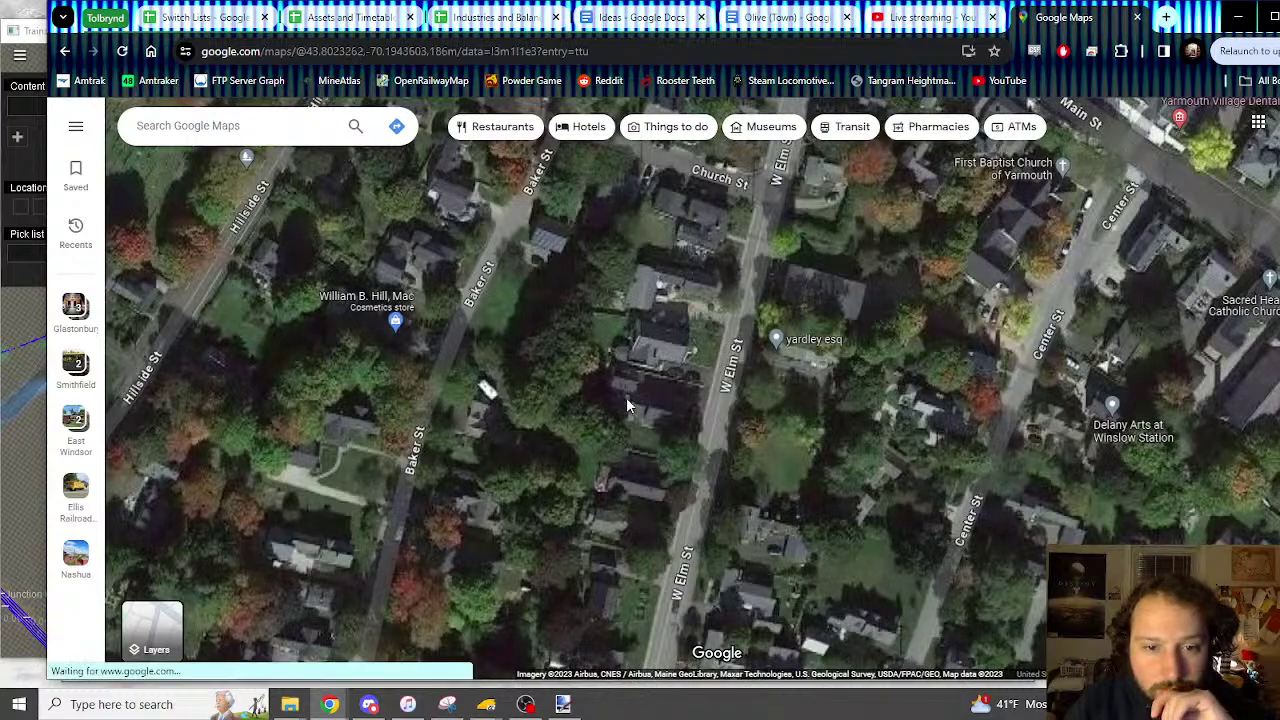
pyautogui.moveTo(670, 310); pyautogui.dragTo(563, 477)
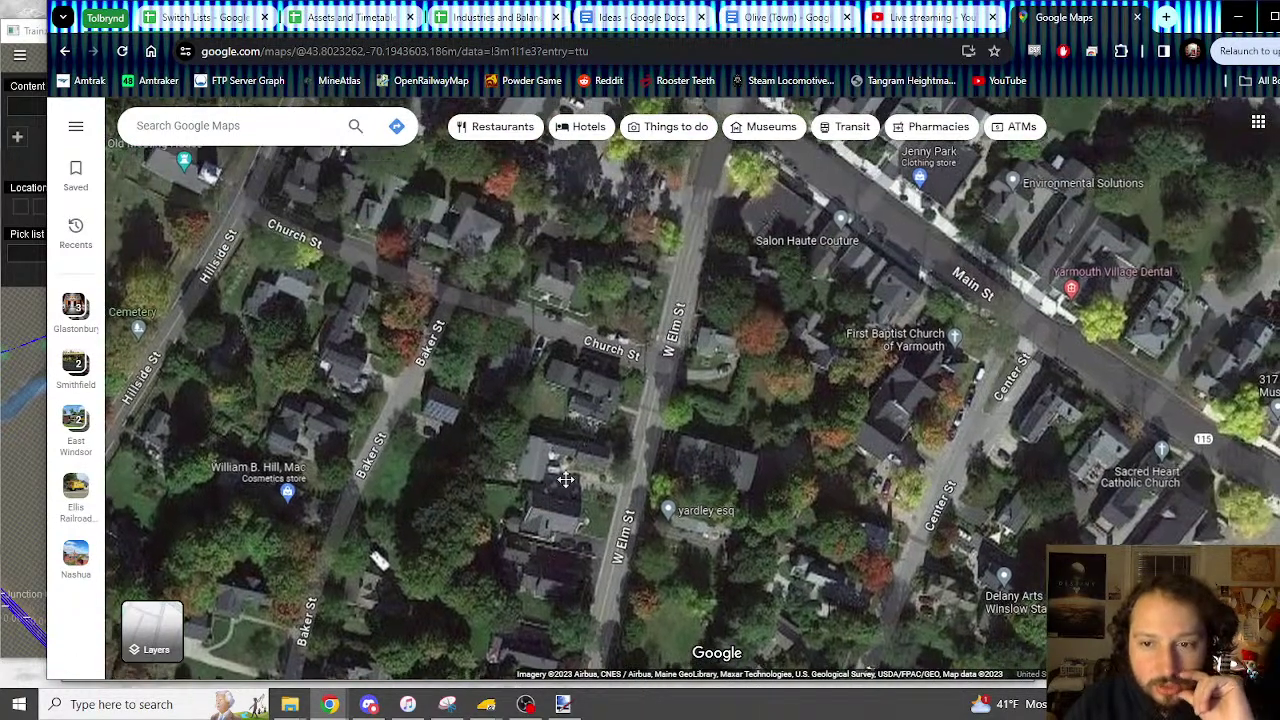
pyautogui.moveTo(642, 232); pyautogui.dragTo(575, 513)
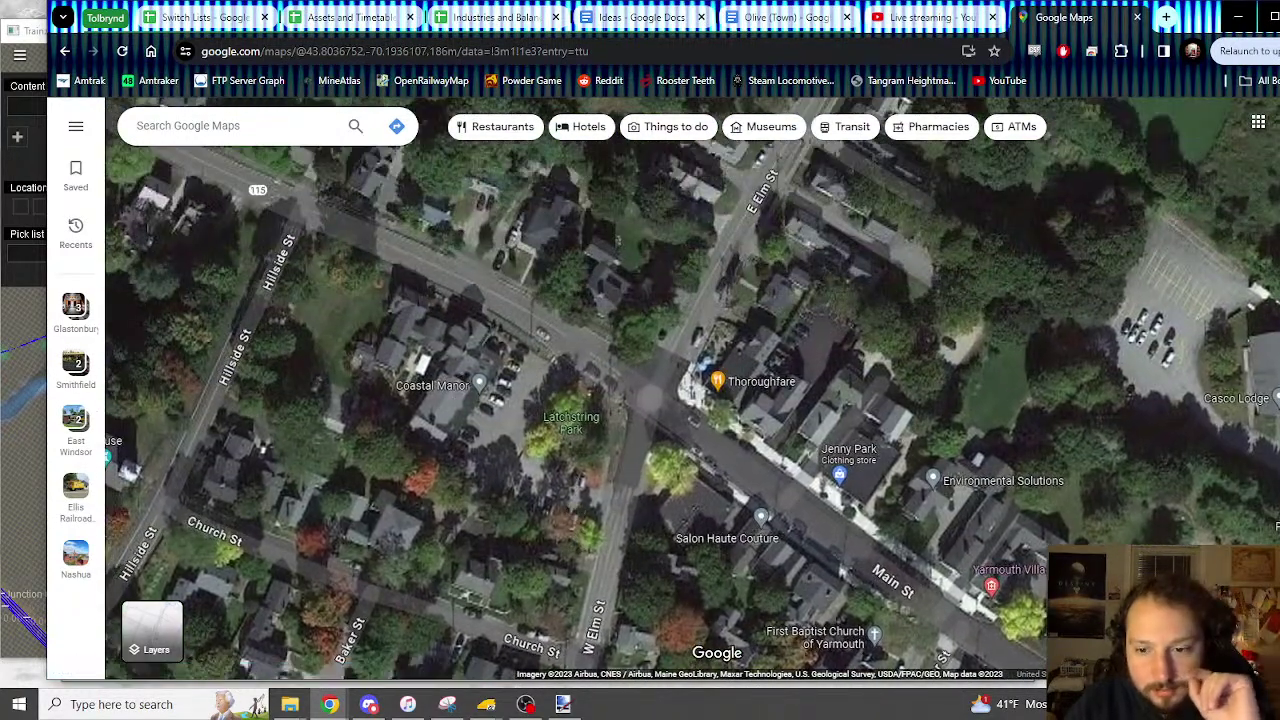
pyautogui.scroll(-3, 652, 380)
pyautogui.moveTo(488, 347); pyautogui.dragTo(736, 440)
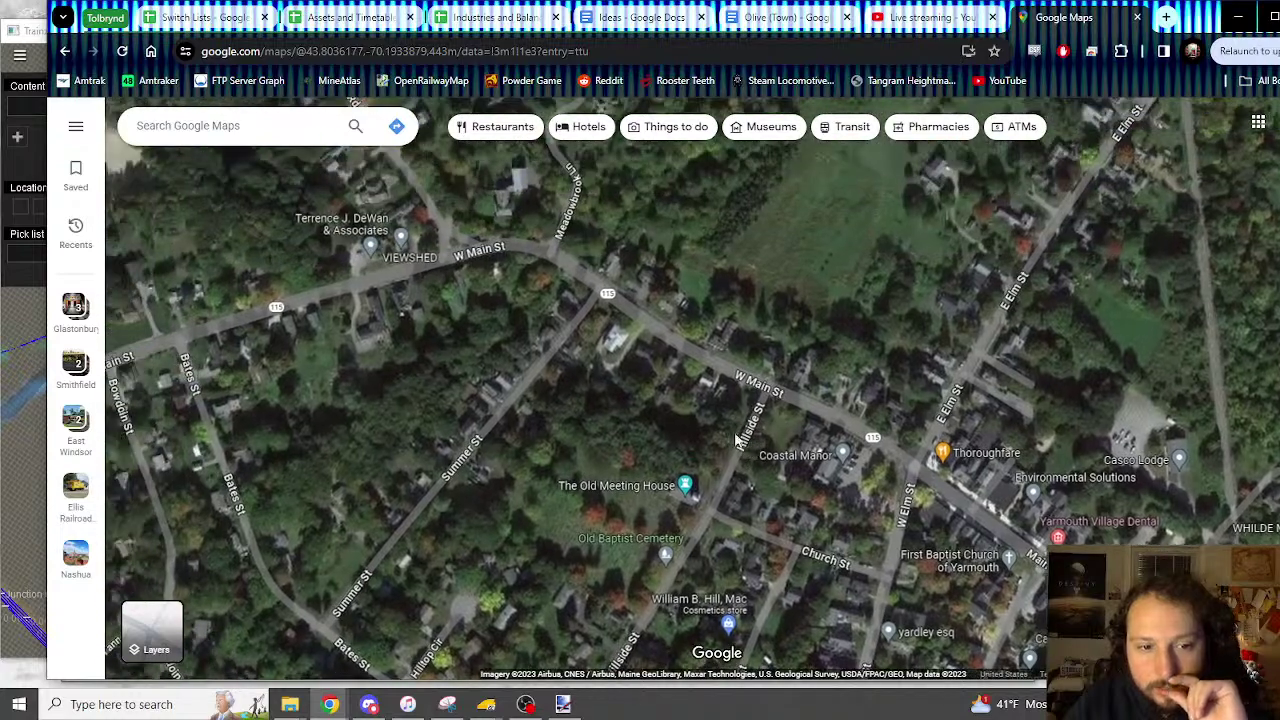
pyautogui.moveTo(538, 322); pyautogui.dragTo(628, 362)
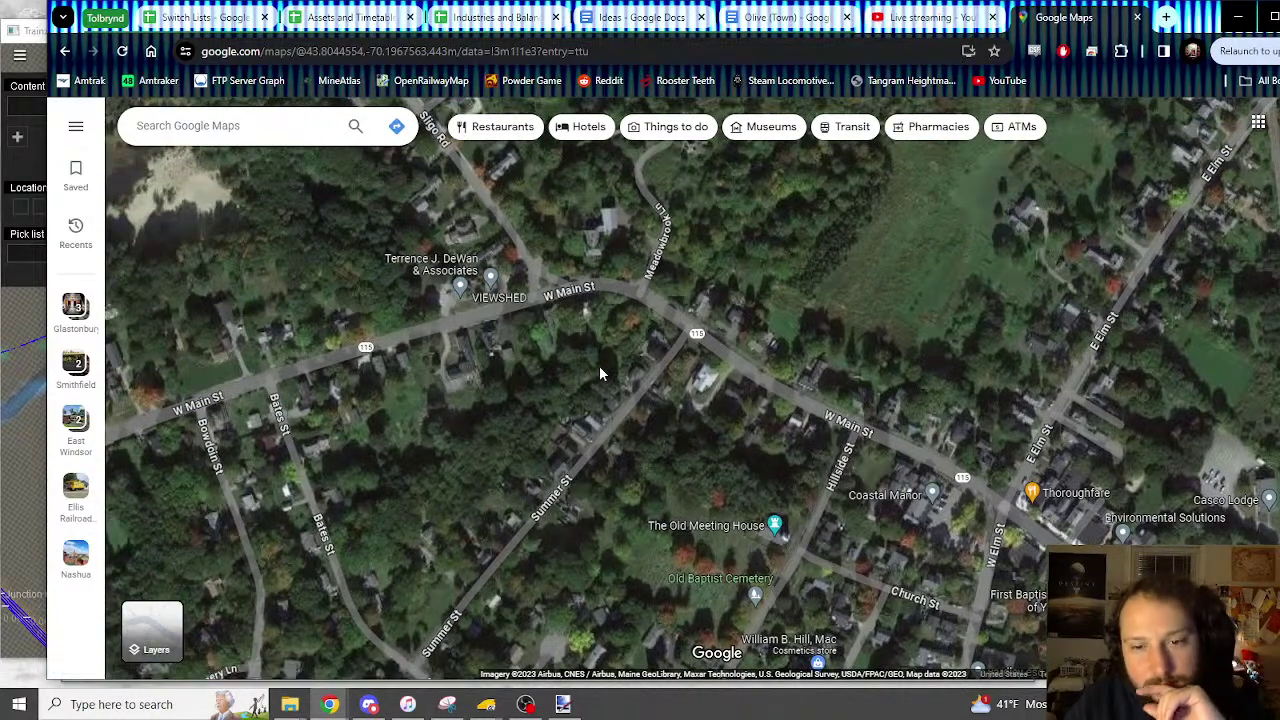
# Examine the E Elm St road bridge and the Royal River Train Bridge beside the Yarmouth History Center
pyautogui.moveTo(577, 313); pyautogui.dragTo(573, 530)
pyautogui.scroll(-3, 589, 376)
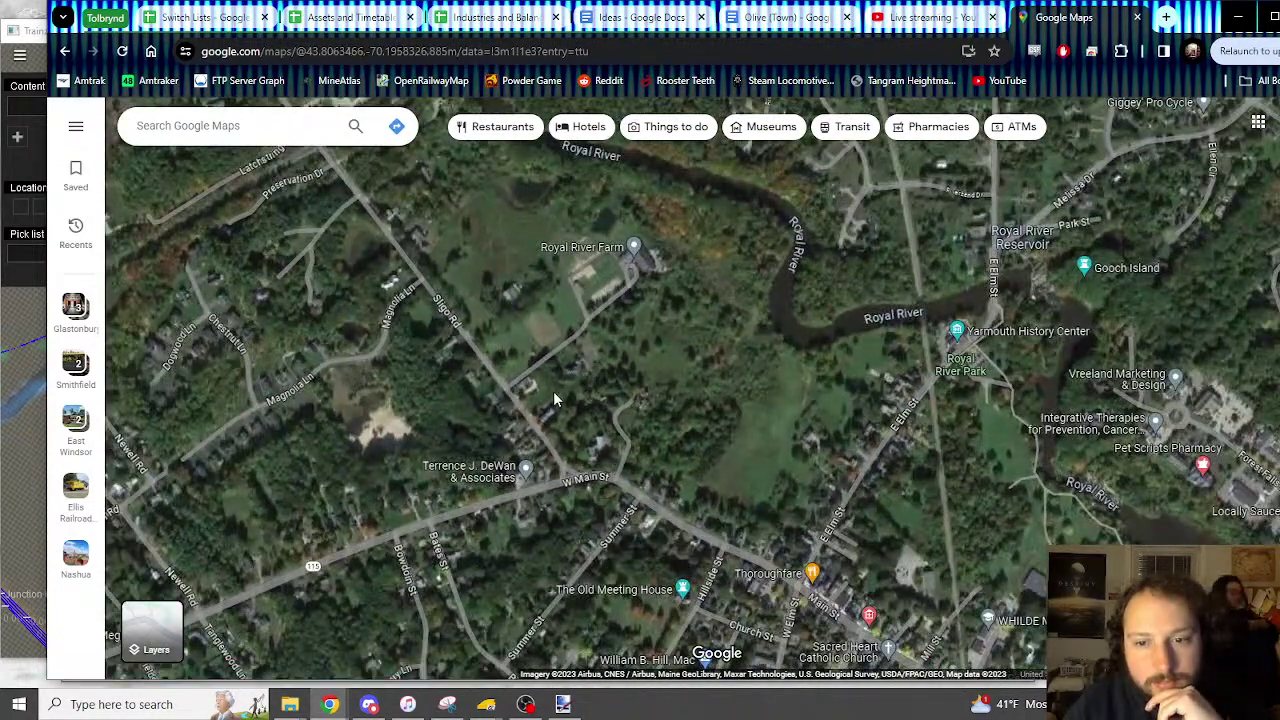
pyautogui.moveTo(819, 381); pyautogui.dragTo(496, 395)
pyautogui.scroll(5, 706, 328)
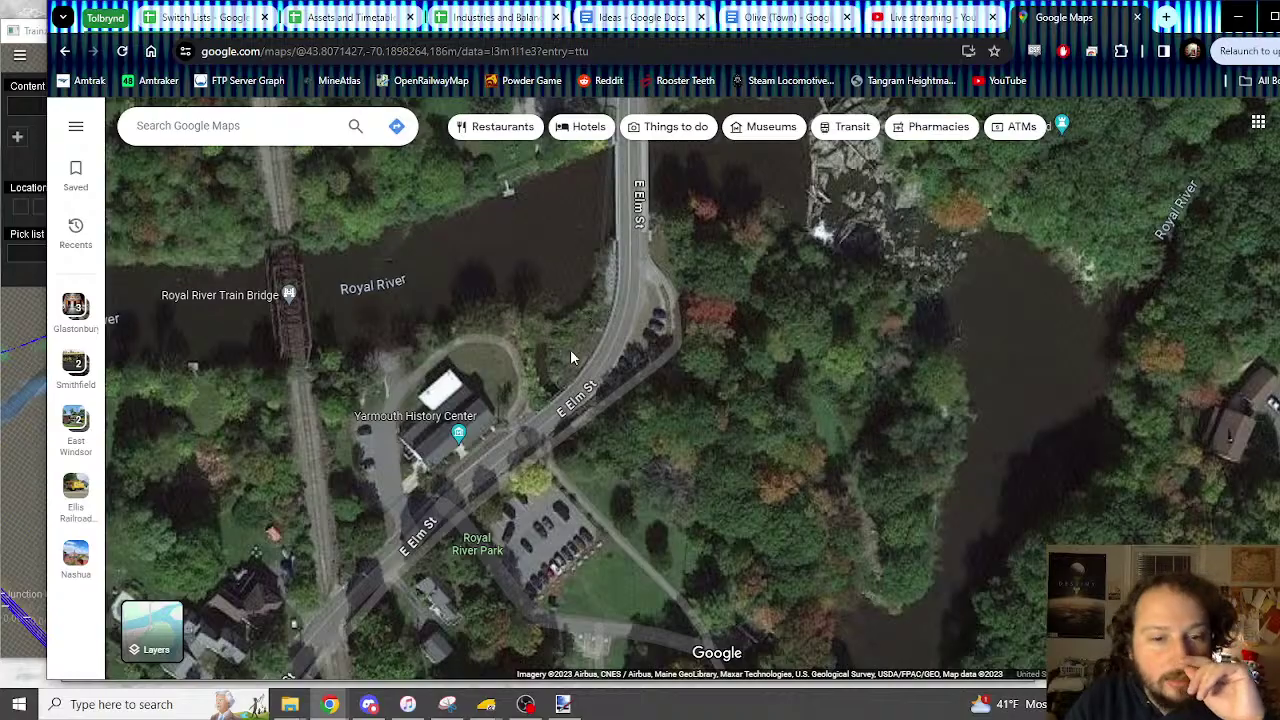
pyautogui.scroll(2, 592, 297)
pyautogui.scroll(-6, 592, 297)
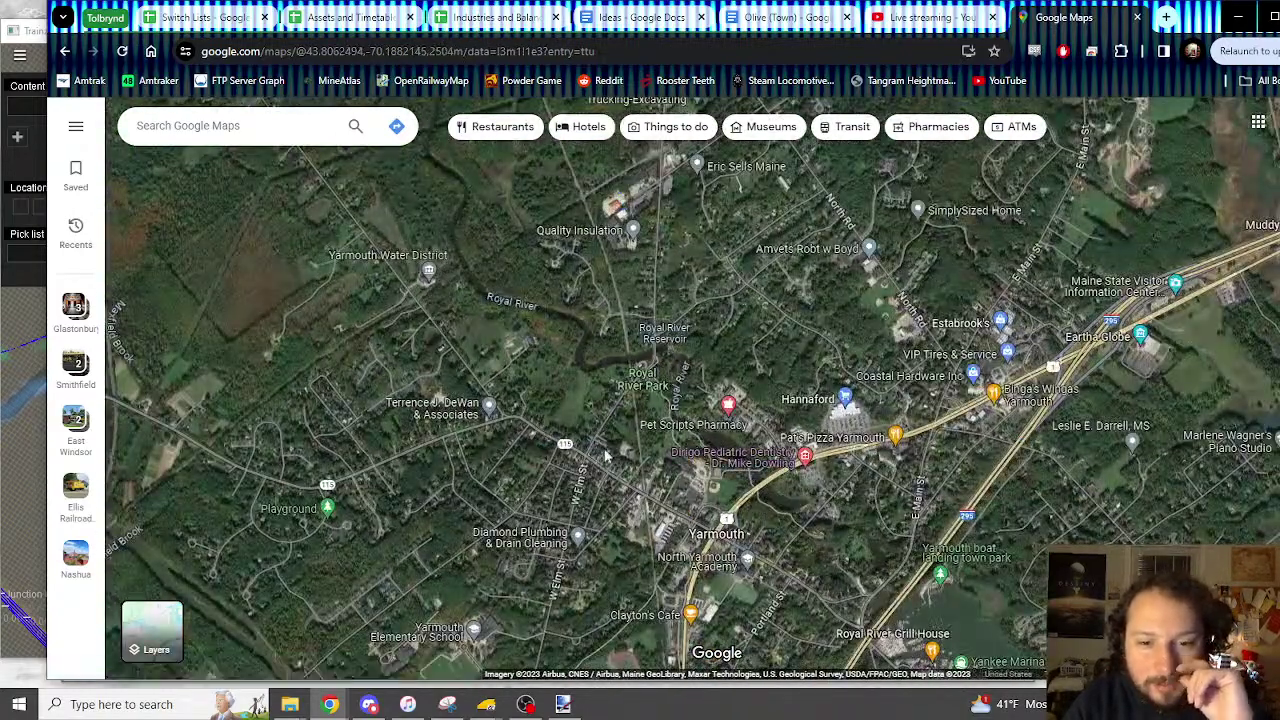
# Compare Yarmouth's wider street network between Route 115, W Elm St and the highway in the satellite view
pyautogui.moveTo(581, 480); pyautogui.dragTo(682, 384)
pyautogui.moveTo(595, 443); pyautogui.dragTo(629, 321)
pyautogui.scroll(3, 713, 308)
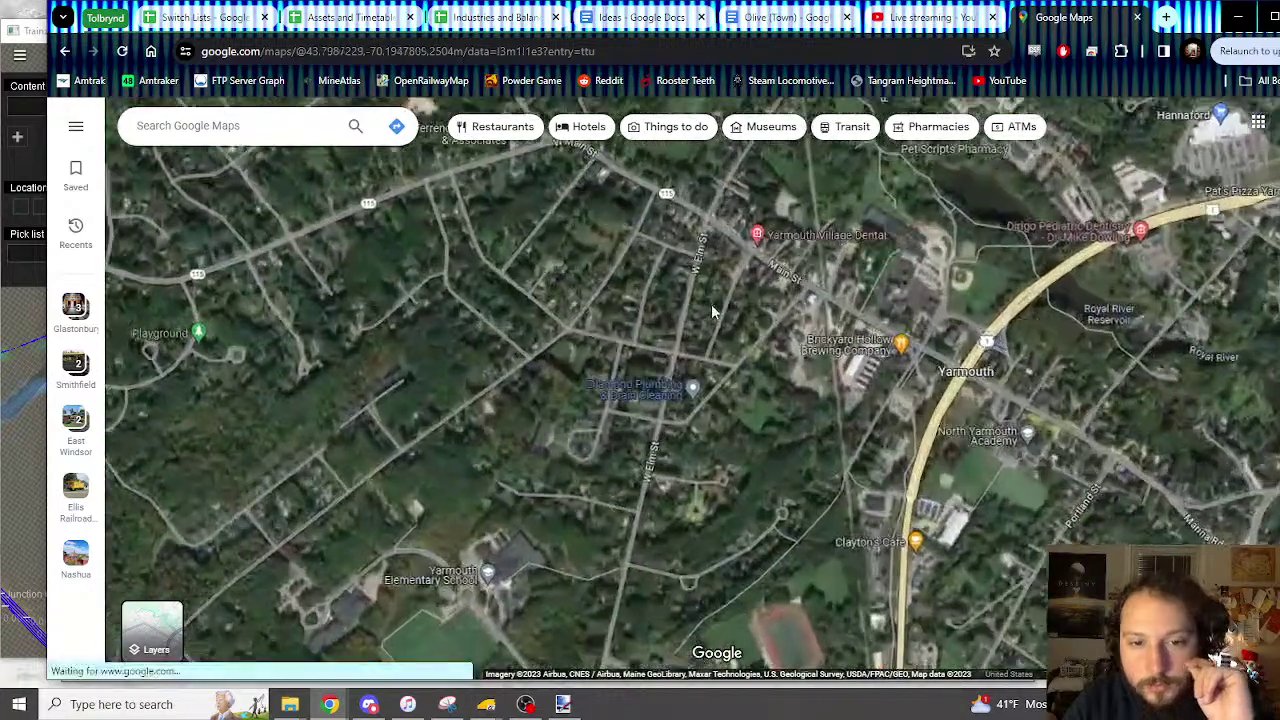
pyautogui.scroll(-2, 716, 309)
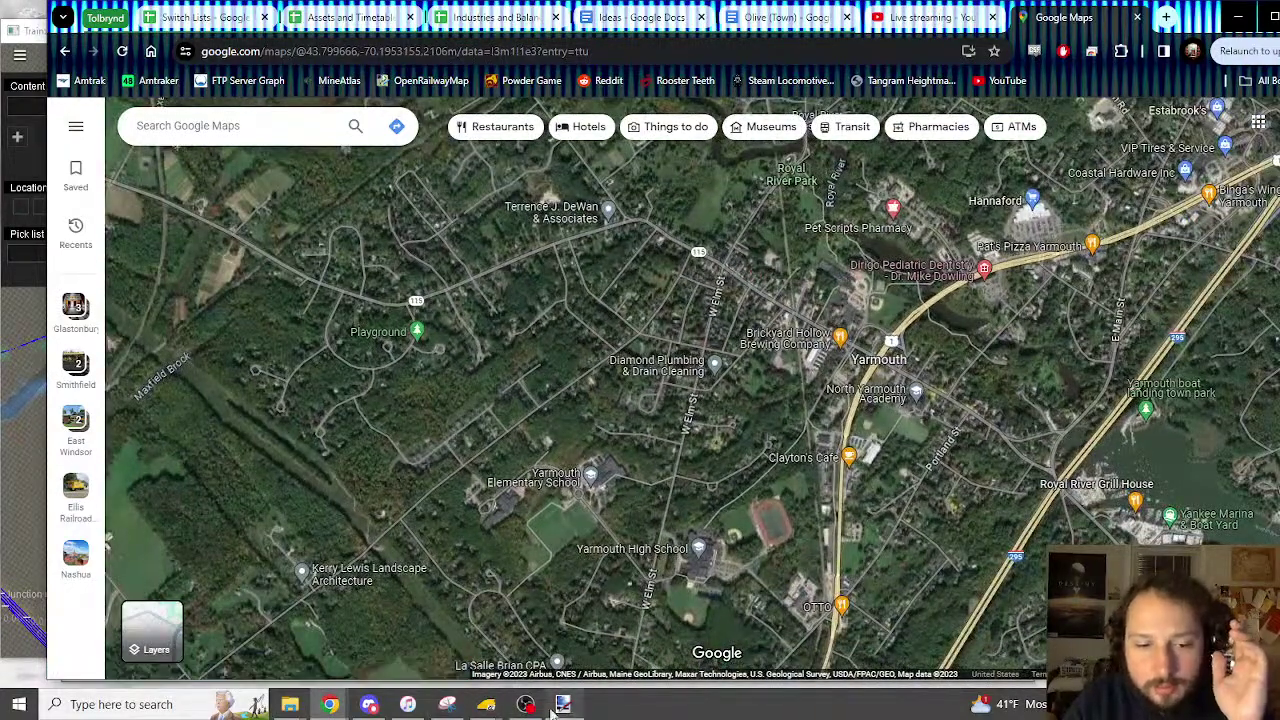
# Switch to Trainz and examine the river crossing, railway junction and road ends in the route map and 3D view
pyautogui.moveTo(510, 706)
pyautogui.click(575, 625)
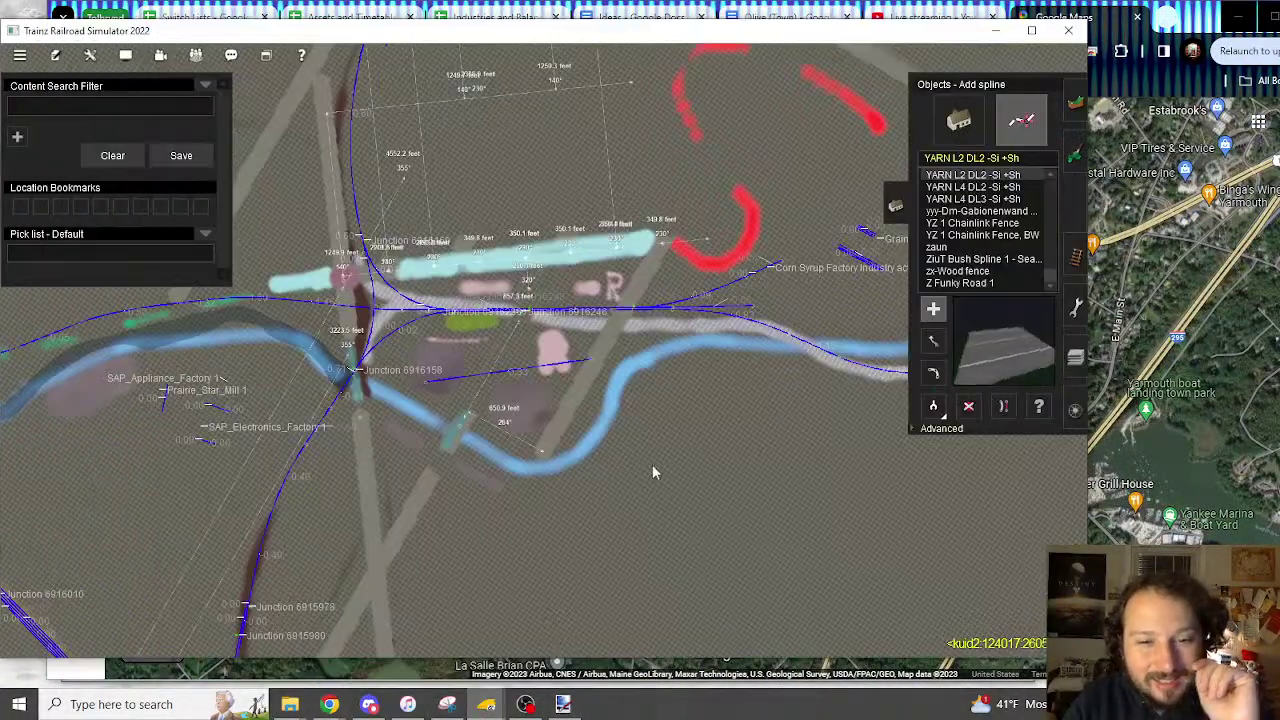
pyautogui.rightClick(613, 322)
pyautogui.scroll(-3, 515, 425)
pyautogui.rightClick(503, 439)
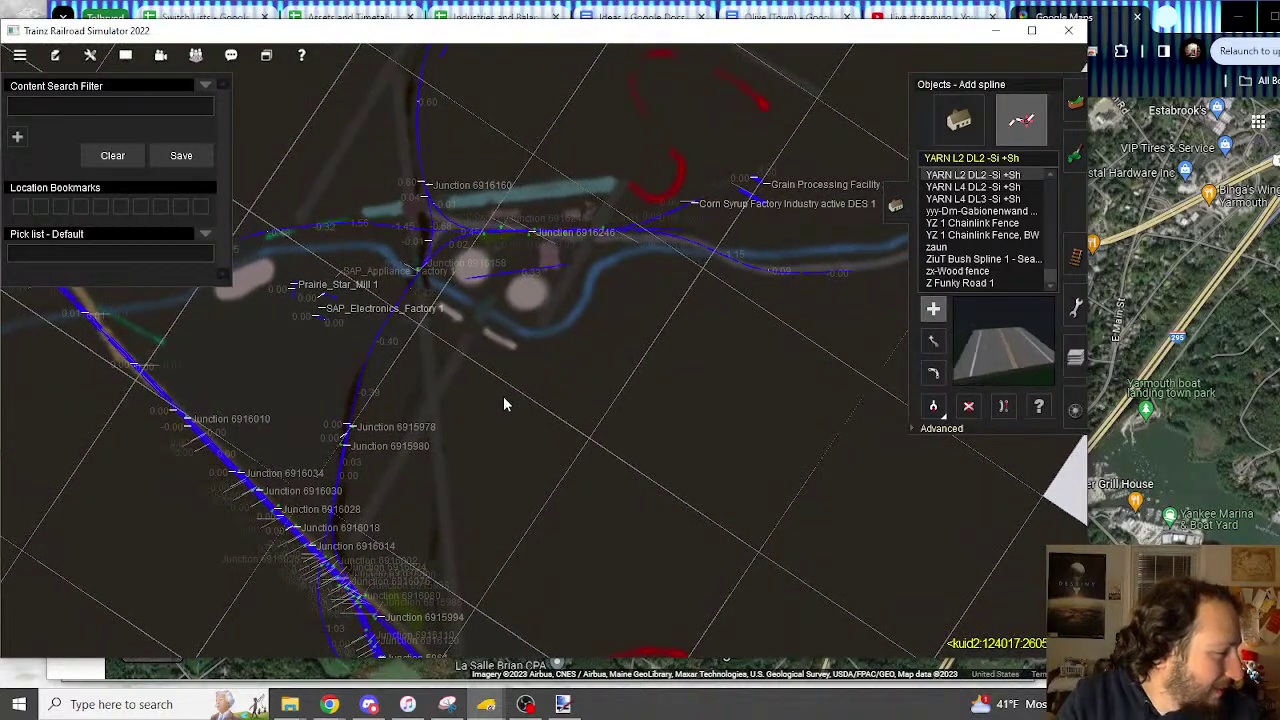
pyautogui.scroll(5, 517, 412)
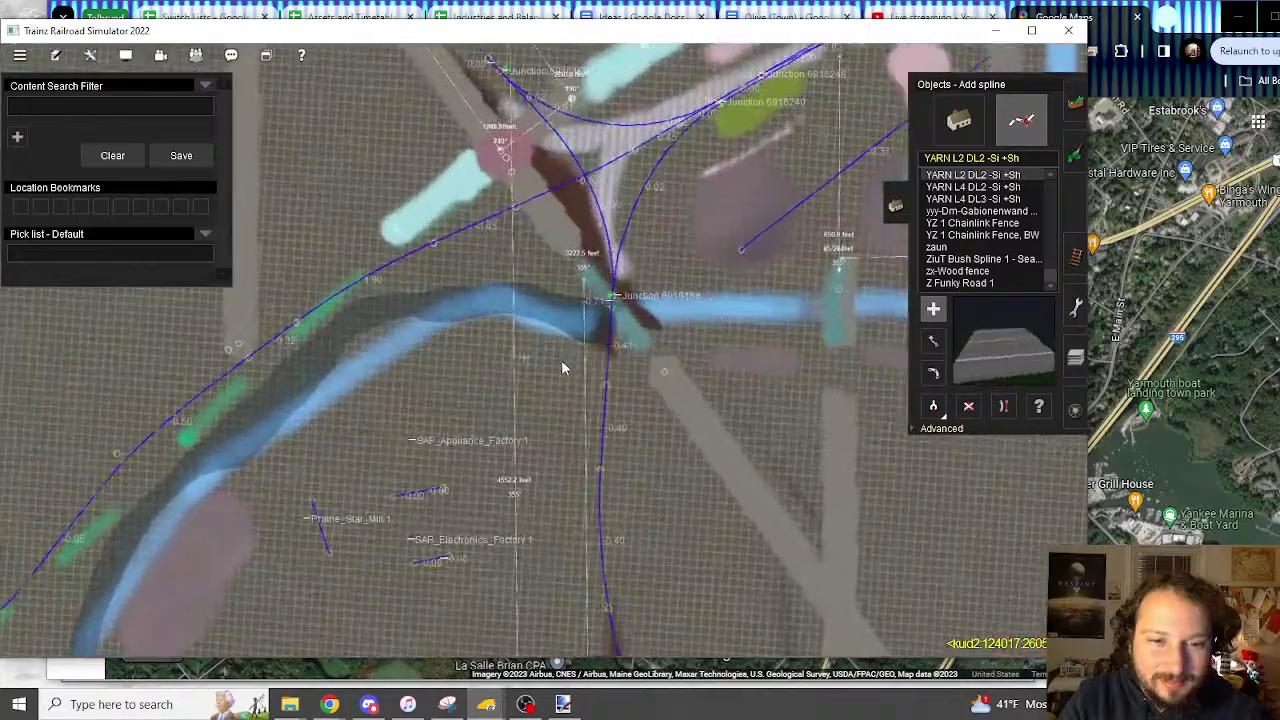
pyautogui.scroll(3, 561, 360)
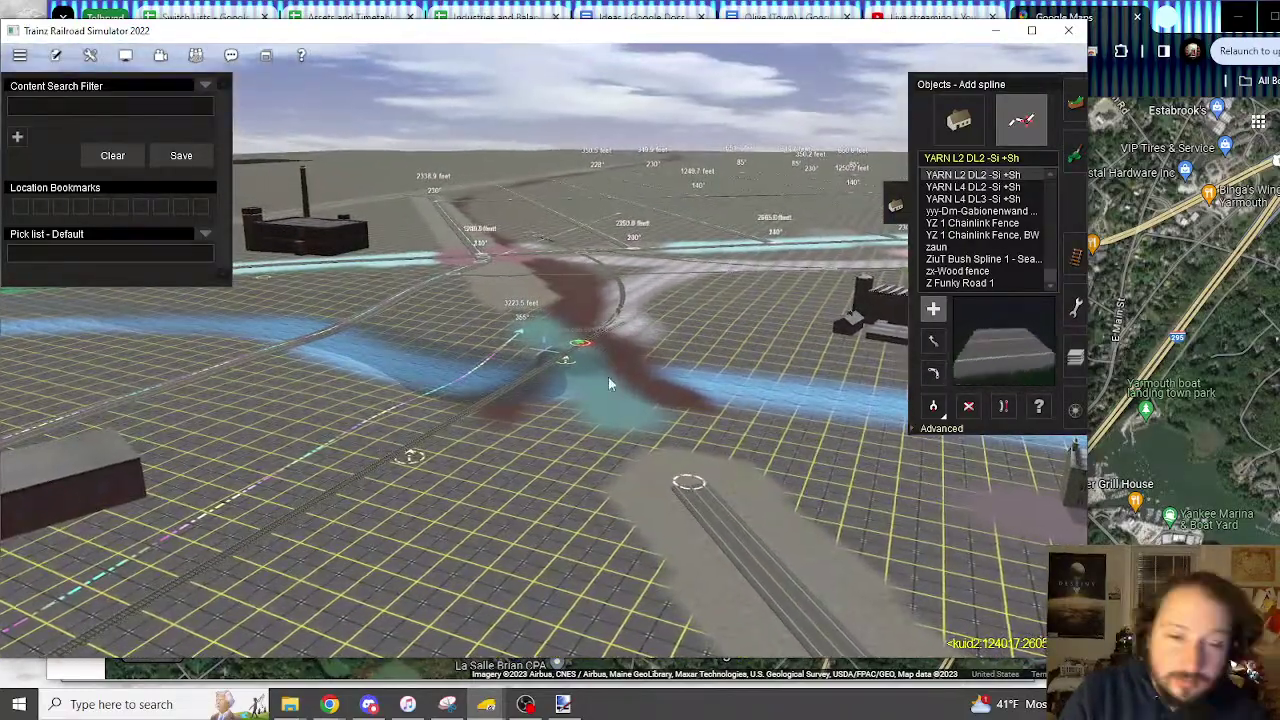
pyautogui.press('Right')
pyautogui.press('Up')
pyautogui.rightClick(610, 480)
pyautogui.scroll(-4, 600, 491)
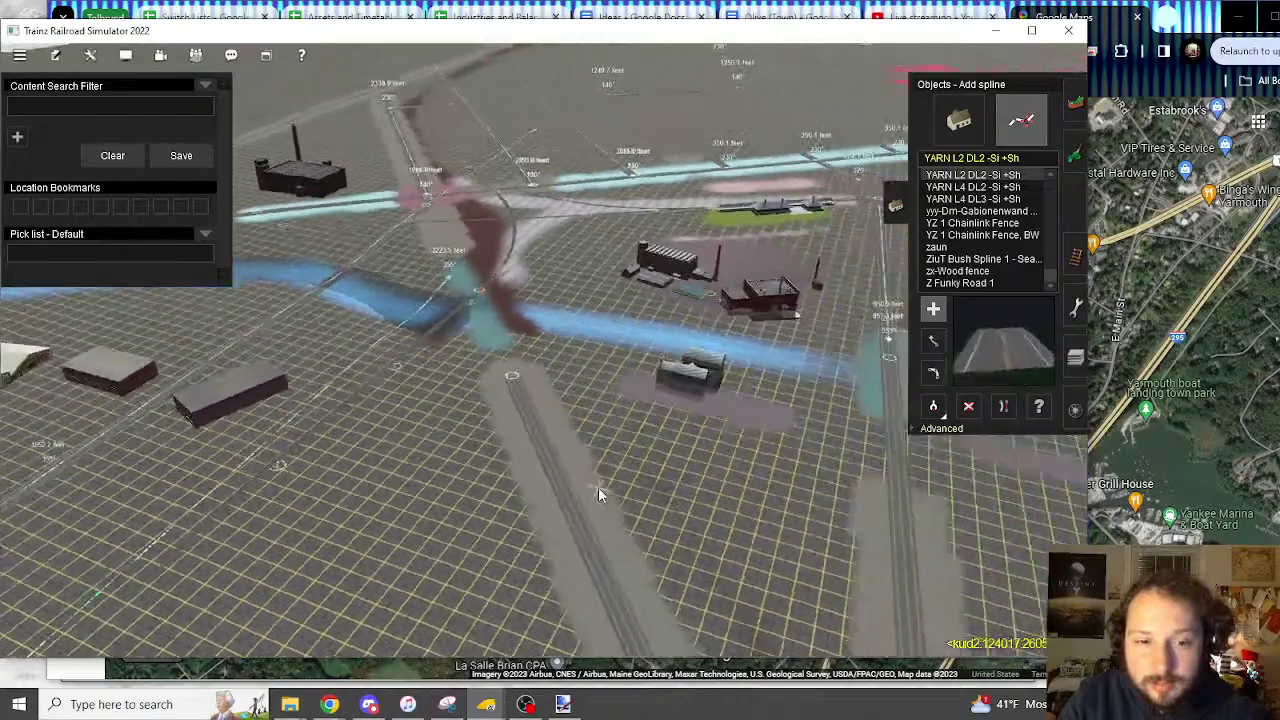
# Examine the two crossing roads and the open land beyond the river in the route map
pyautogui.press('Up')
pyautogui.scroll(-5, 538, 415)
pyautogui.rightClick(545, 424)
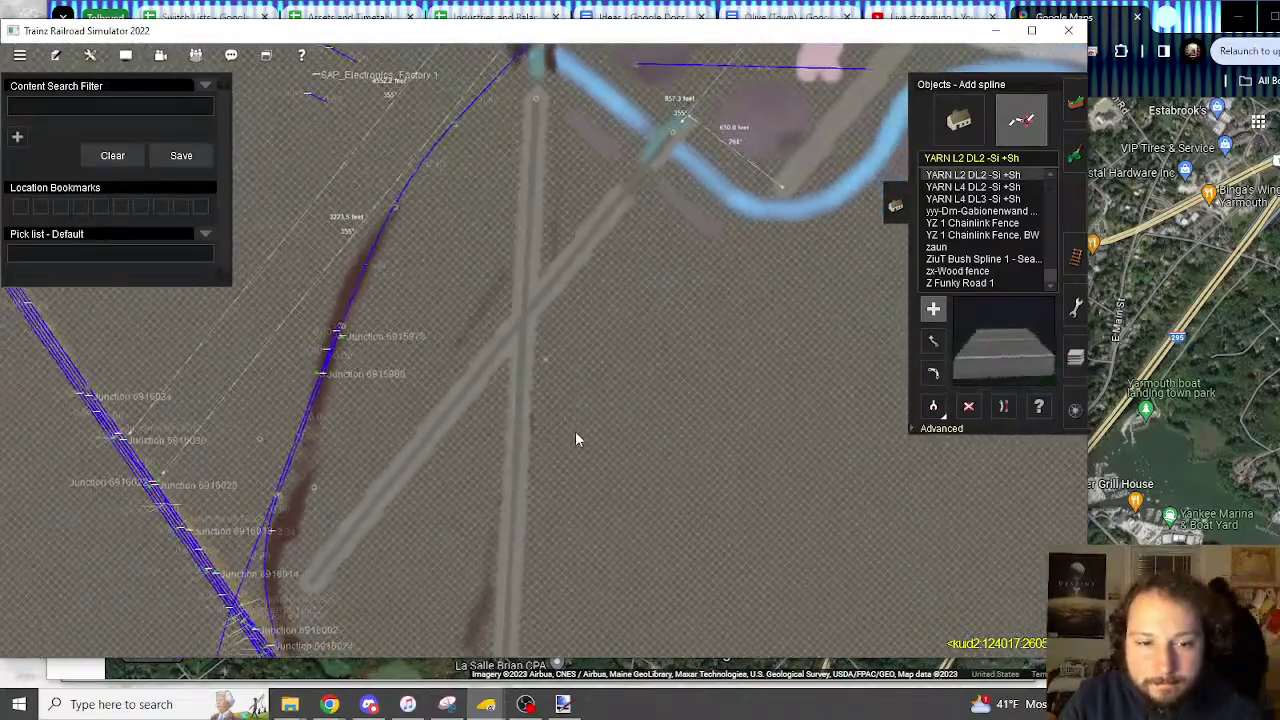
pyautogui.rightClick(577, 431)
pyautogui.rightClick(594, 432)
pyautogui.rightClick(599, 249)
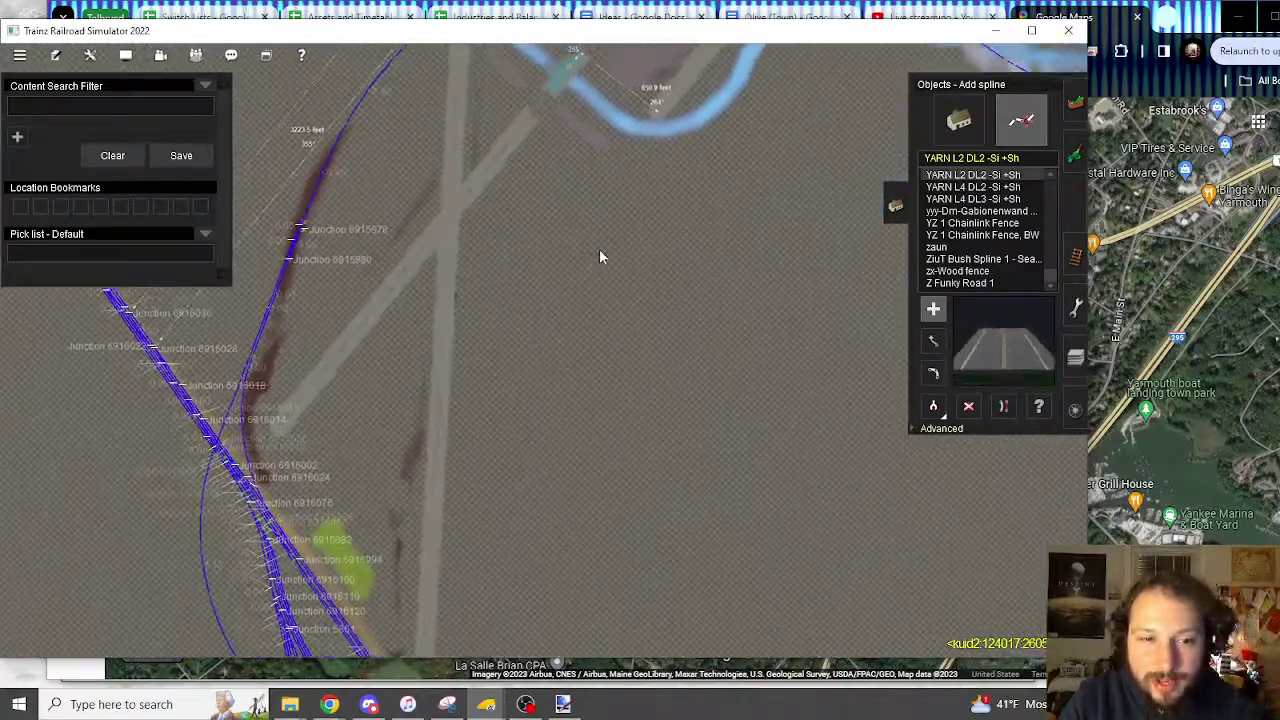
# Examine the road's crossing of the railway north of the river bend in the route map and 3D view
pyautogui.rightClick(552, 293)
pyautogui.rightClick(592, 309)
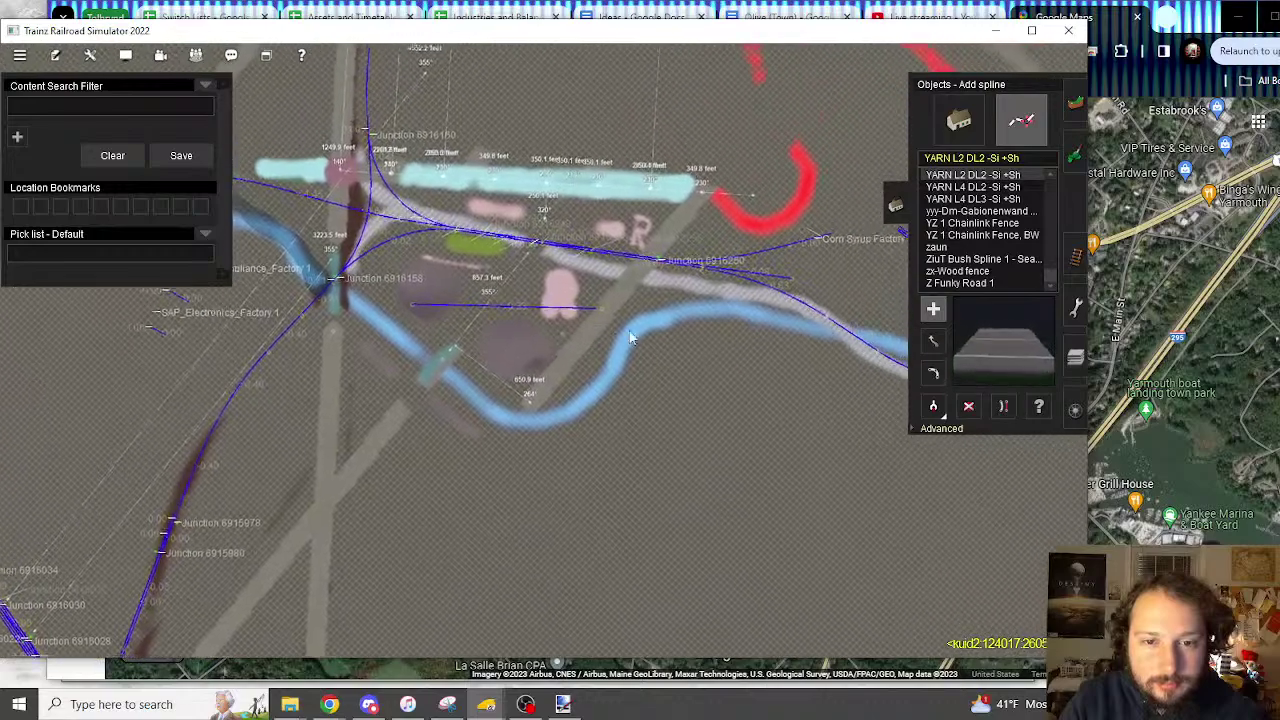
pyautogui.scroll(2, 645, 328)
pyautogui.scroll(5, 645, 328)
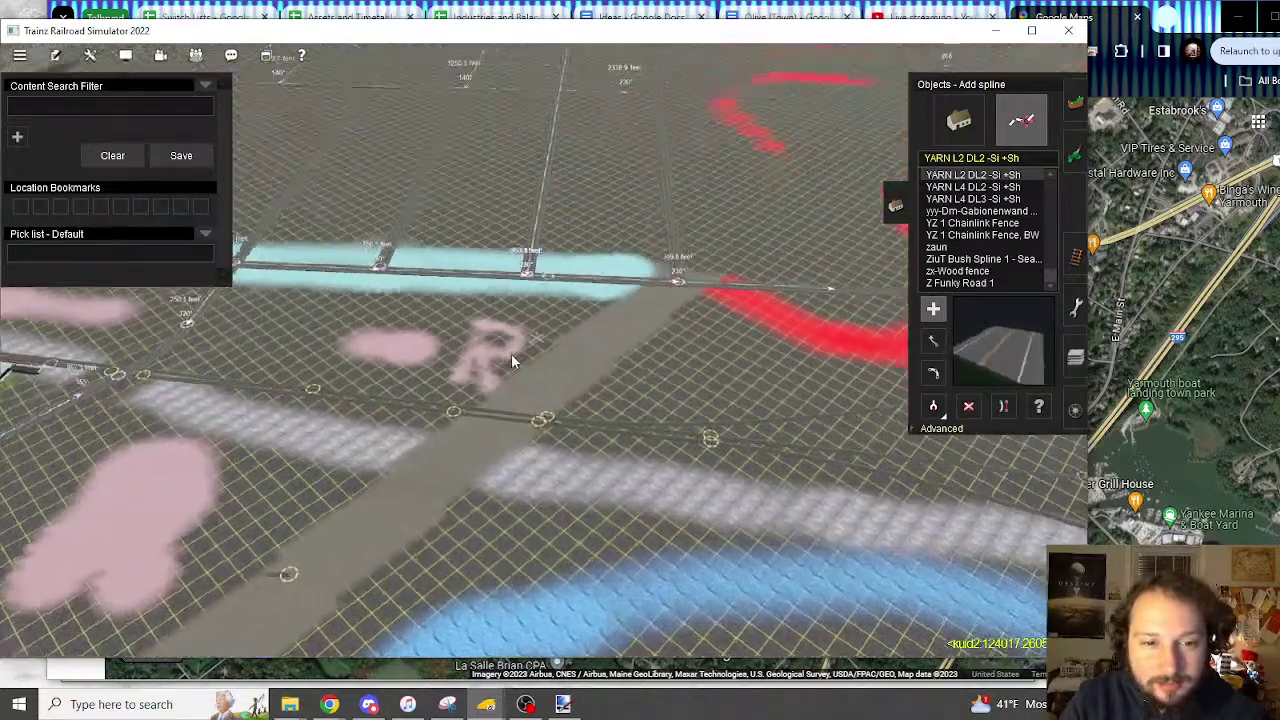
pyautogui.moveTo(511, 354); pyautogui.dragTo(529, 385, button='right')
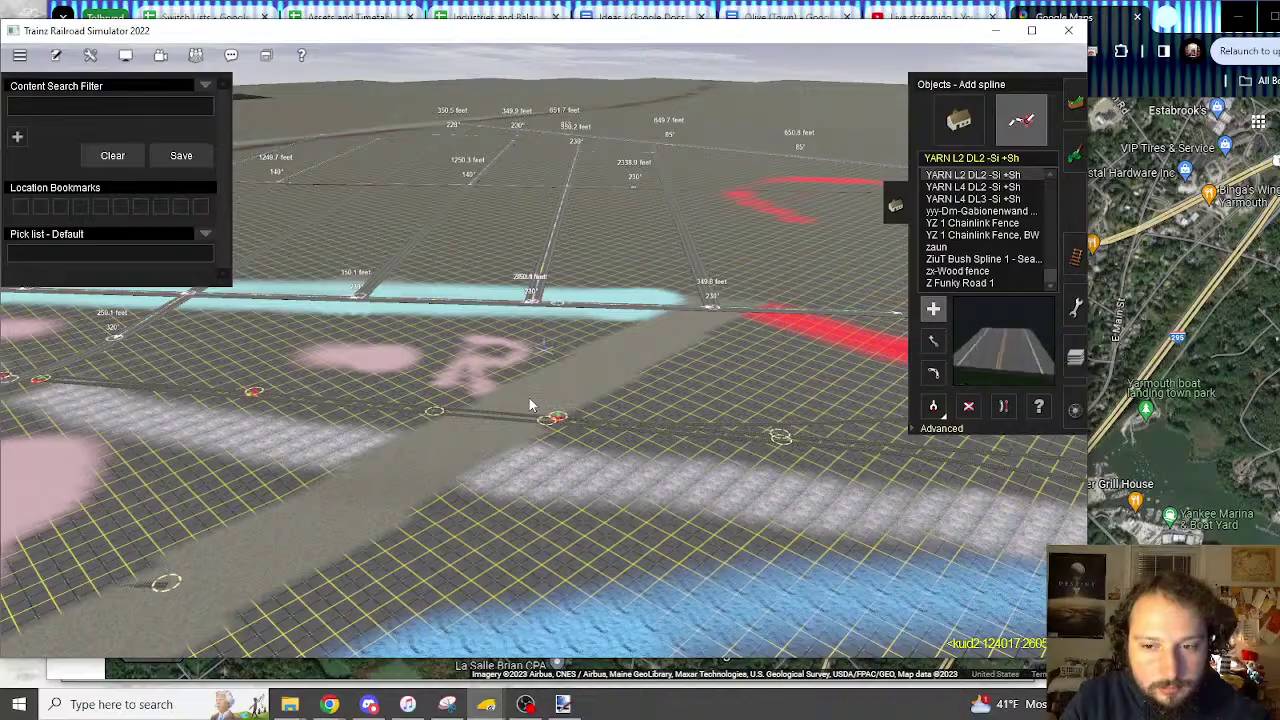
# Switch to Google Maps and examine the roads north of Yarmouth around North Rd, Pratt's Brook Park and the Royal River
pyautogui.click(1095, 20)
pyautogui.moveTo(980, 405); pyautogui.dragTo(743, 512)
pyautogui.scroll(2, 535, 264)
pyautogui.scroll(2, 535, 264)
pyautogui.moveTo(580, 286); pyautogui.dragTo(638, 460)
pyautogui.scroll(-4, 638, 460)
pyautogui.scroll(3, 646, 300)
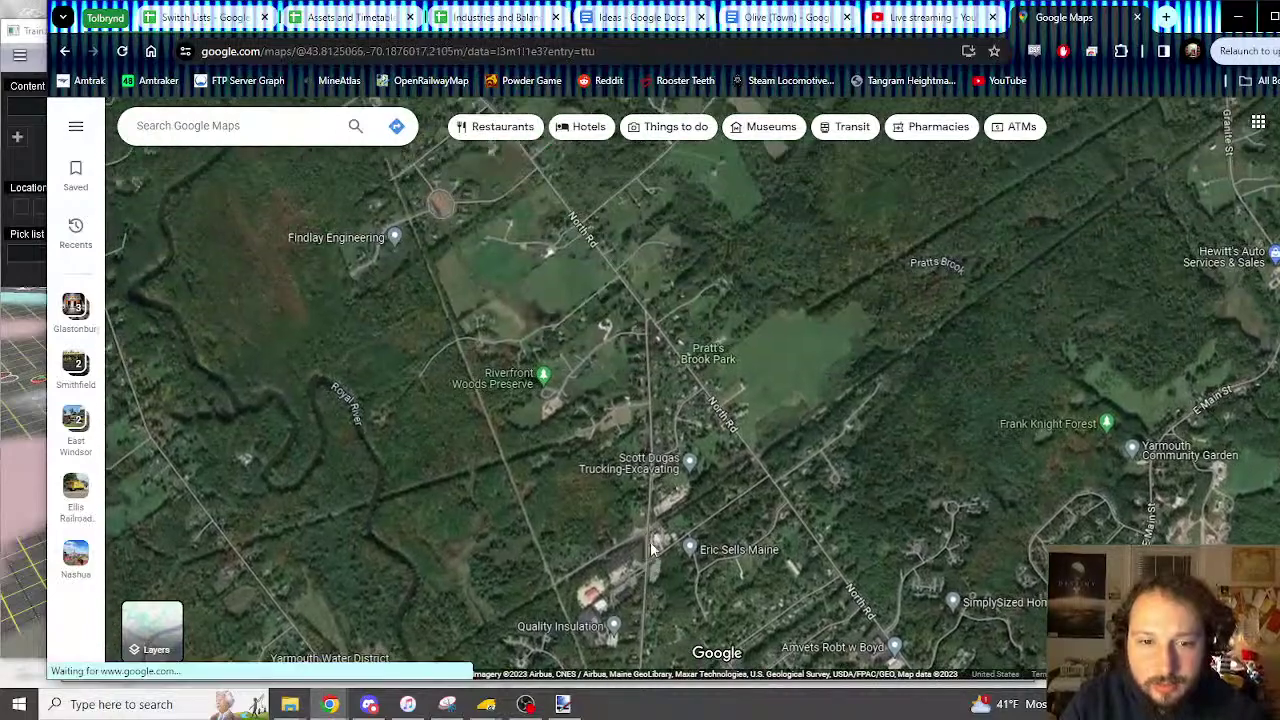
pyautogui.scroll(-3, 600, 300)
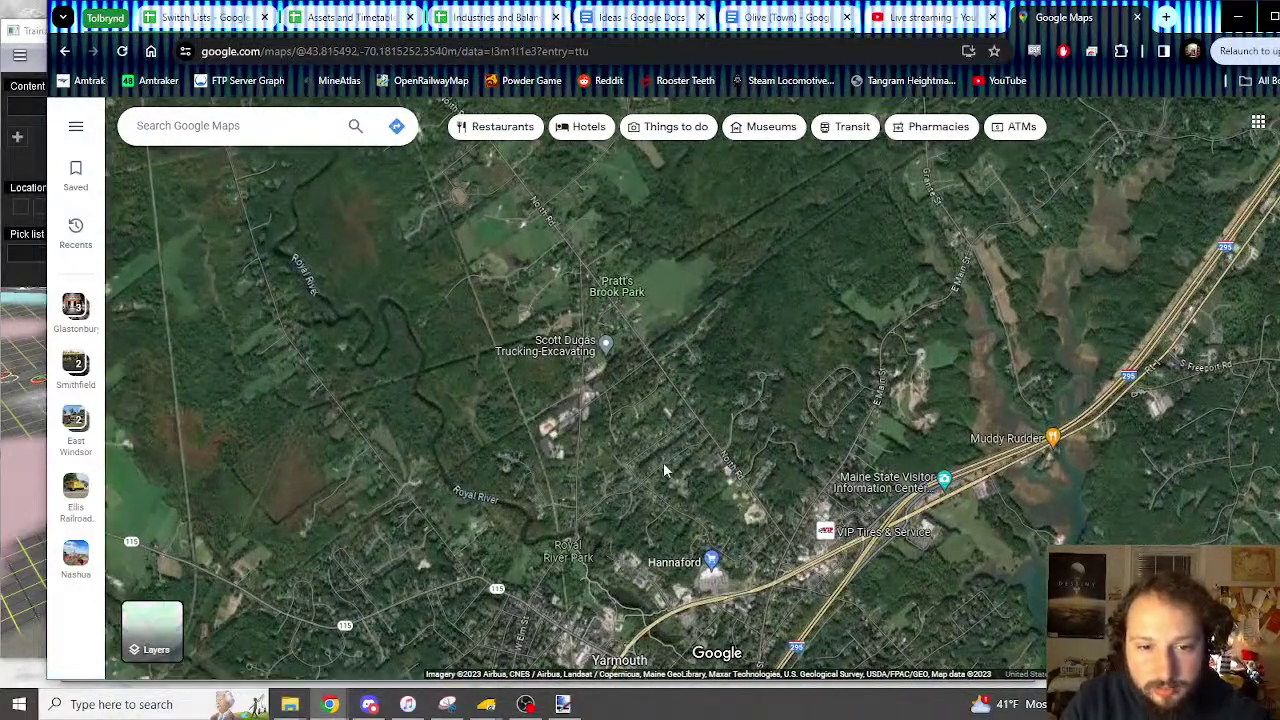
pyautogui.scroll(1, 663, 462)
pyautogui.moveTo(534, 303); pyautogui.dragTo(651, 486)
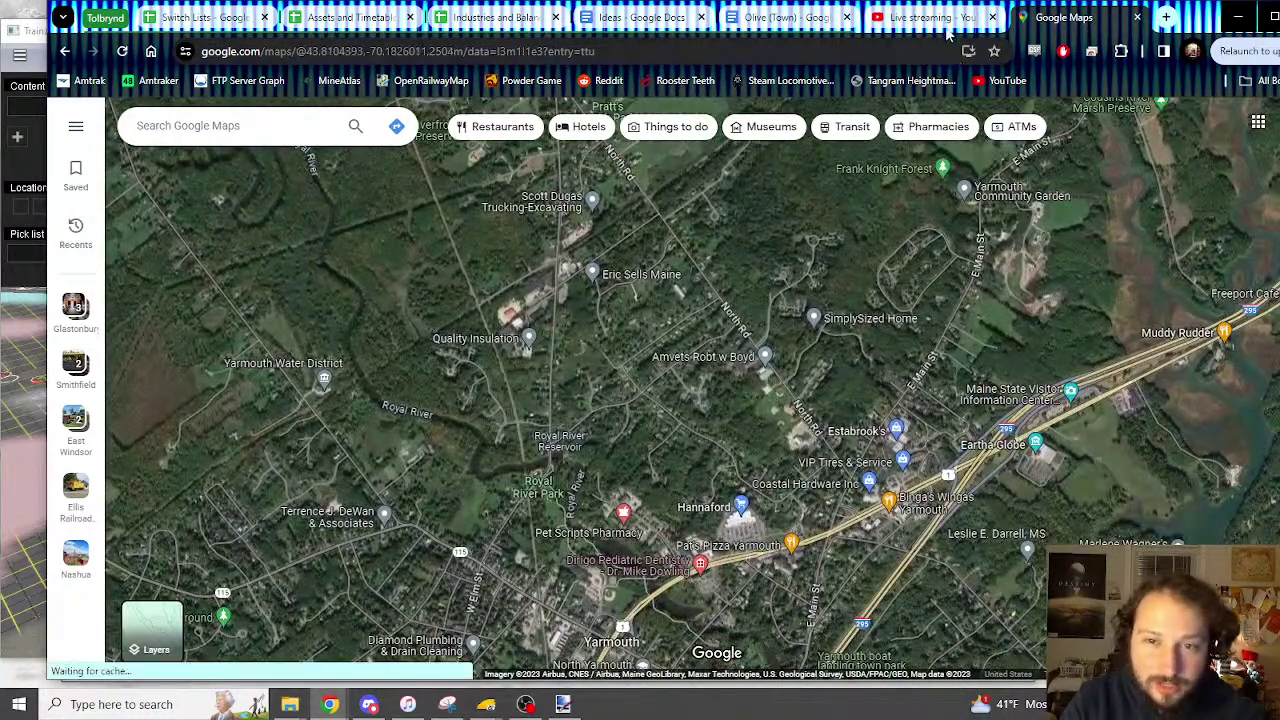
# Check the live stream's chat in YouTube Studio and return to the Yarmouth satellite map
pyautogui.click(935, 18)
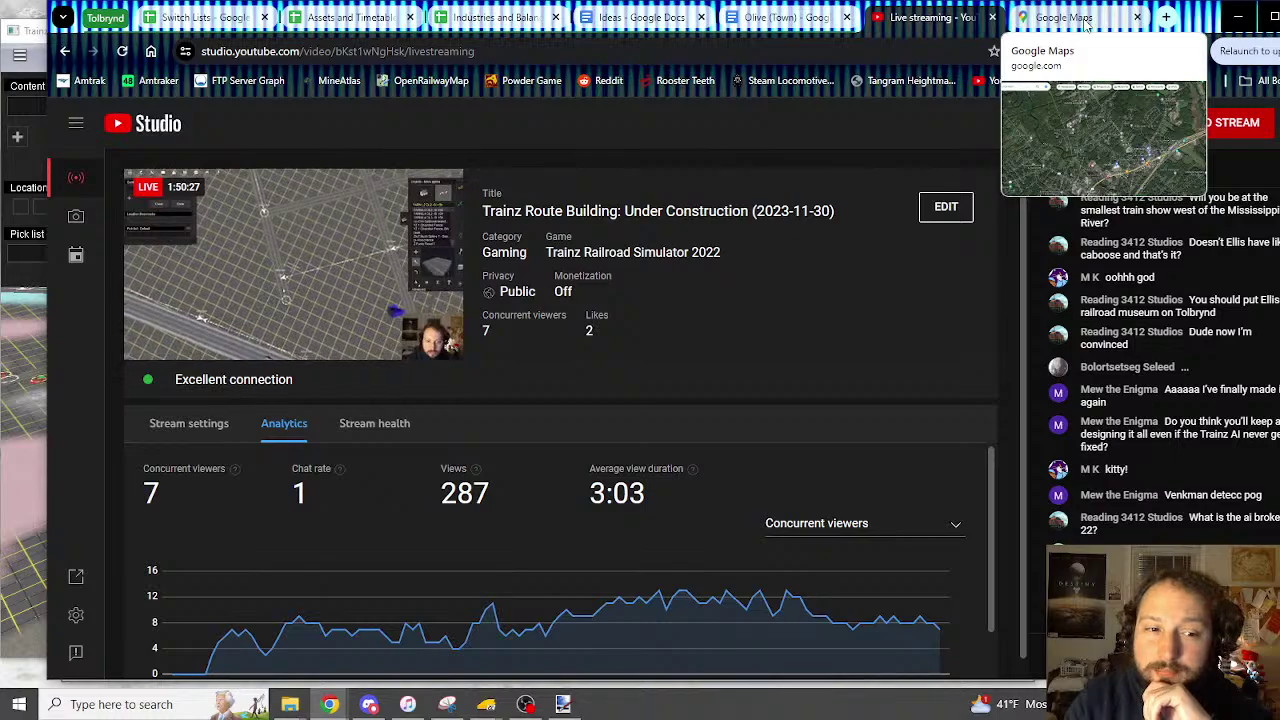
pyautogui.click(1087, 25)
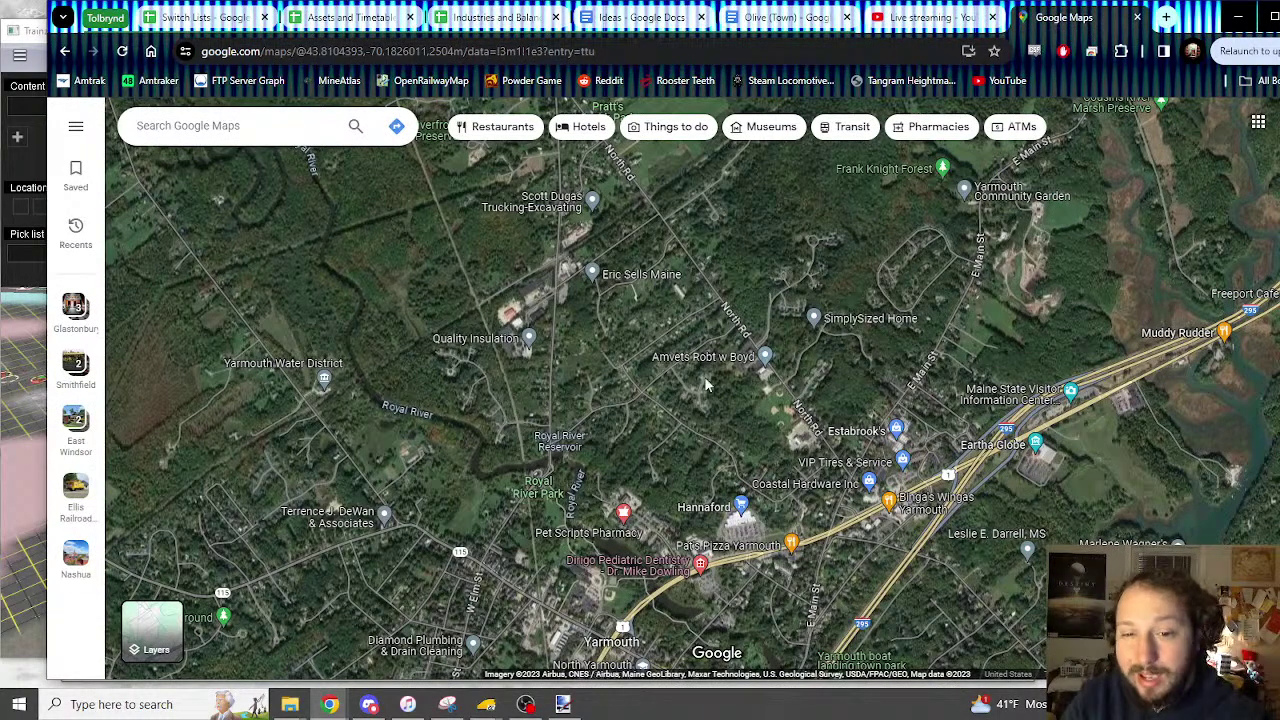
# Compare Yarmouth's centre and the outlying roads along Route 115, the Royal River and Interstate 295
pyautogui.moveTo(706, 385); pyautogui.dragTo(748, 472)
pyautogui.scroll(-1, 825, 380)
pyautogui.moveTo(828, 478); pyautogui.dragTo(748, 294)
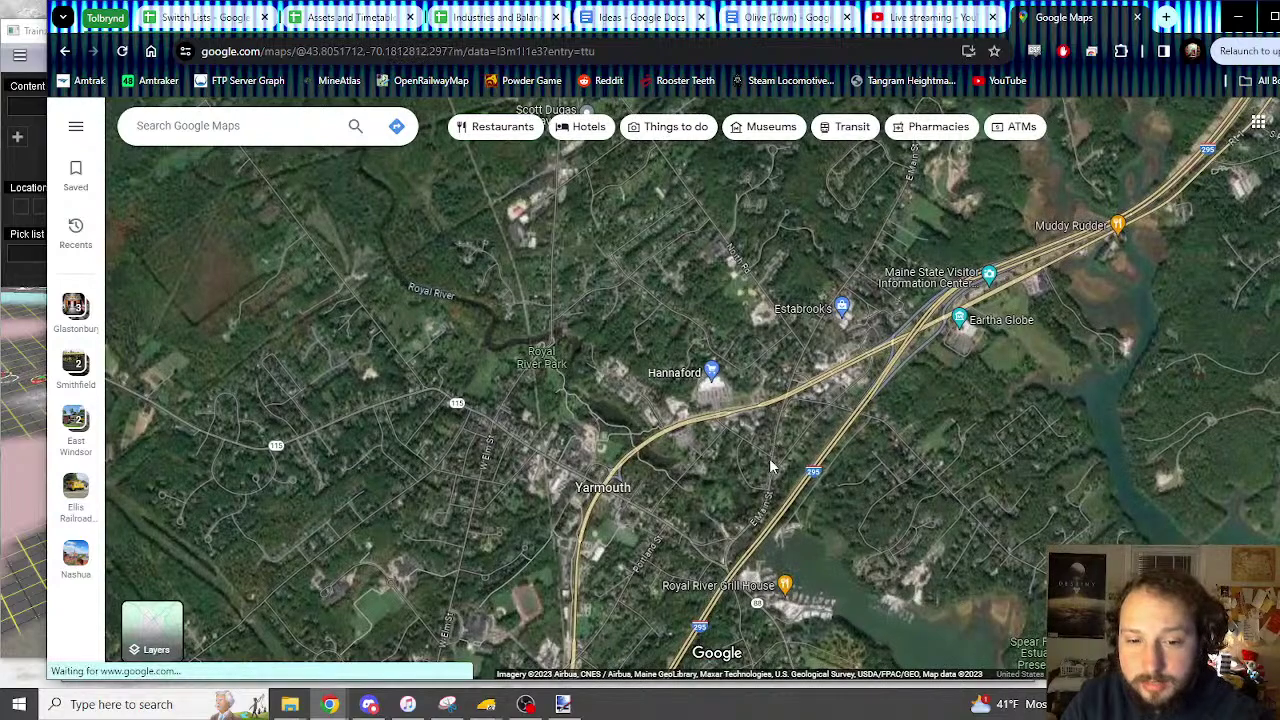
pyautogui.scroll(3, 462, 418)
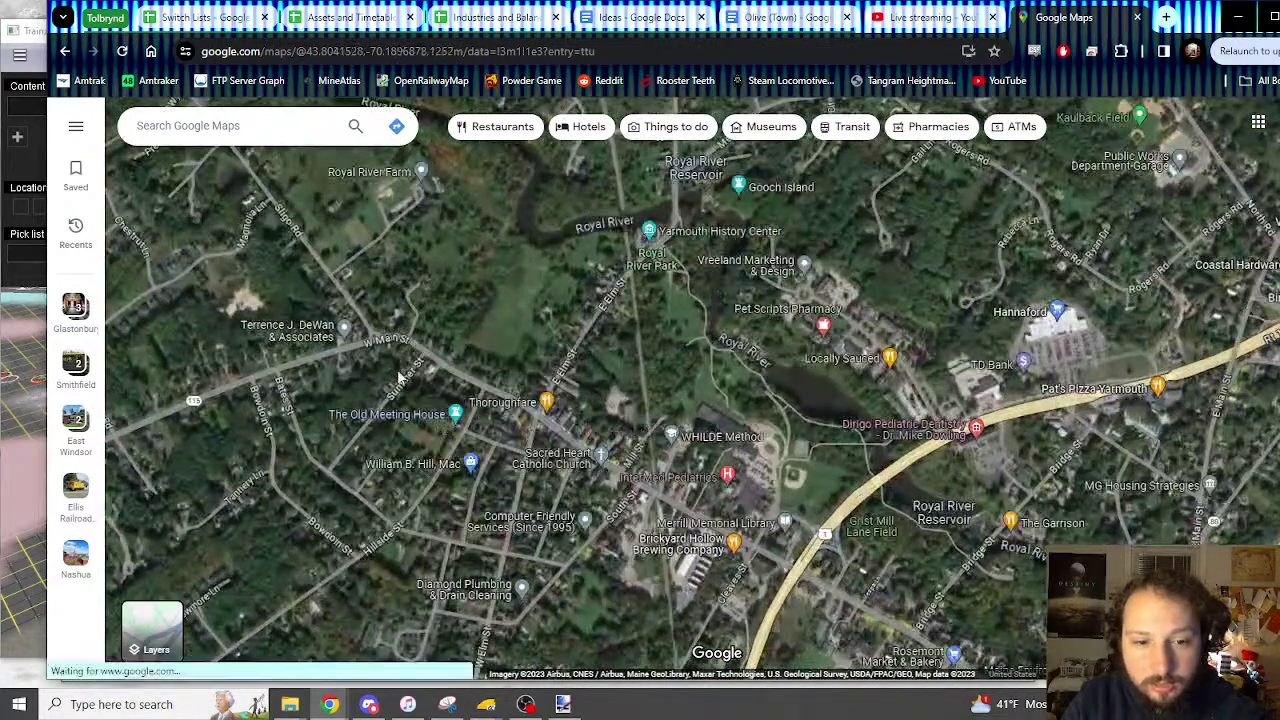
pyautogui.moveTo(398, 377); pyautogui.dragTo(780, 492)
pyautogui.moveTo(675, 338); pyautogui.dragTo(792, 512)
pyautogui.scroll(-5, 796, 466)
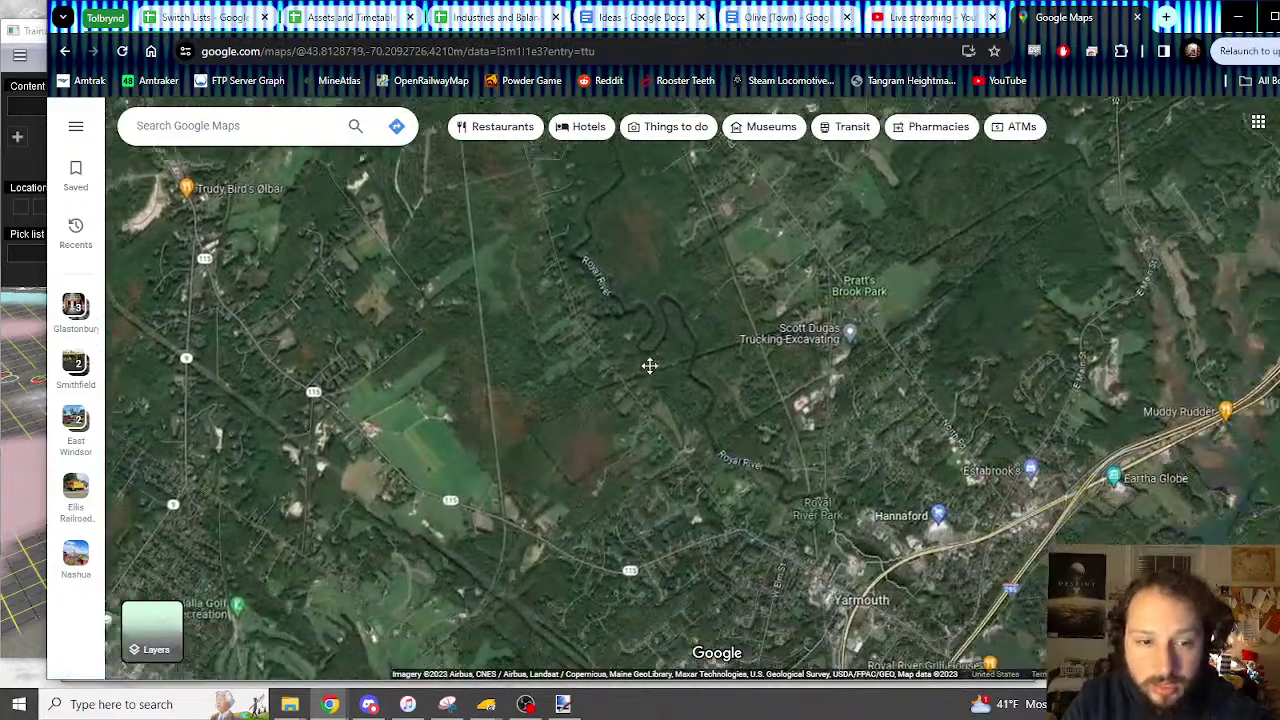
pyautogui.moveTo(650, 365); pyautogui.dragTo(531, 277)
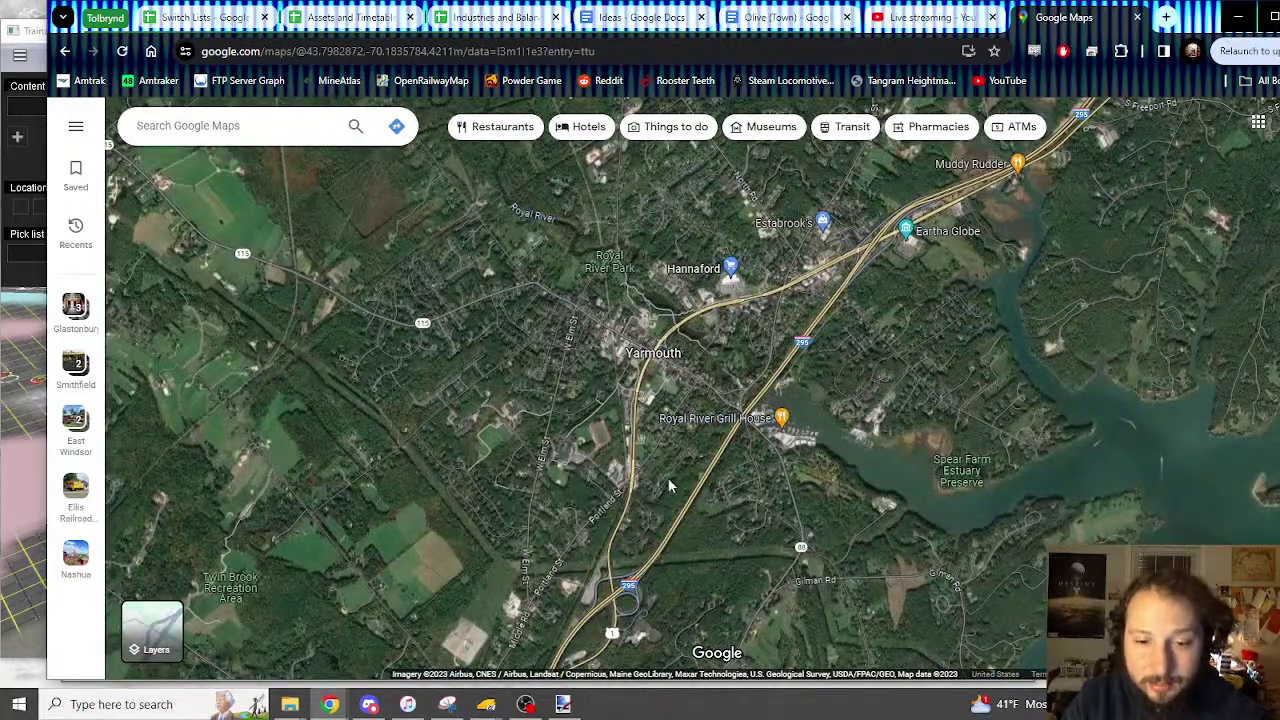
pyautogui.scroll(5, 684, 410)
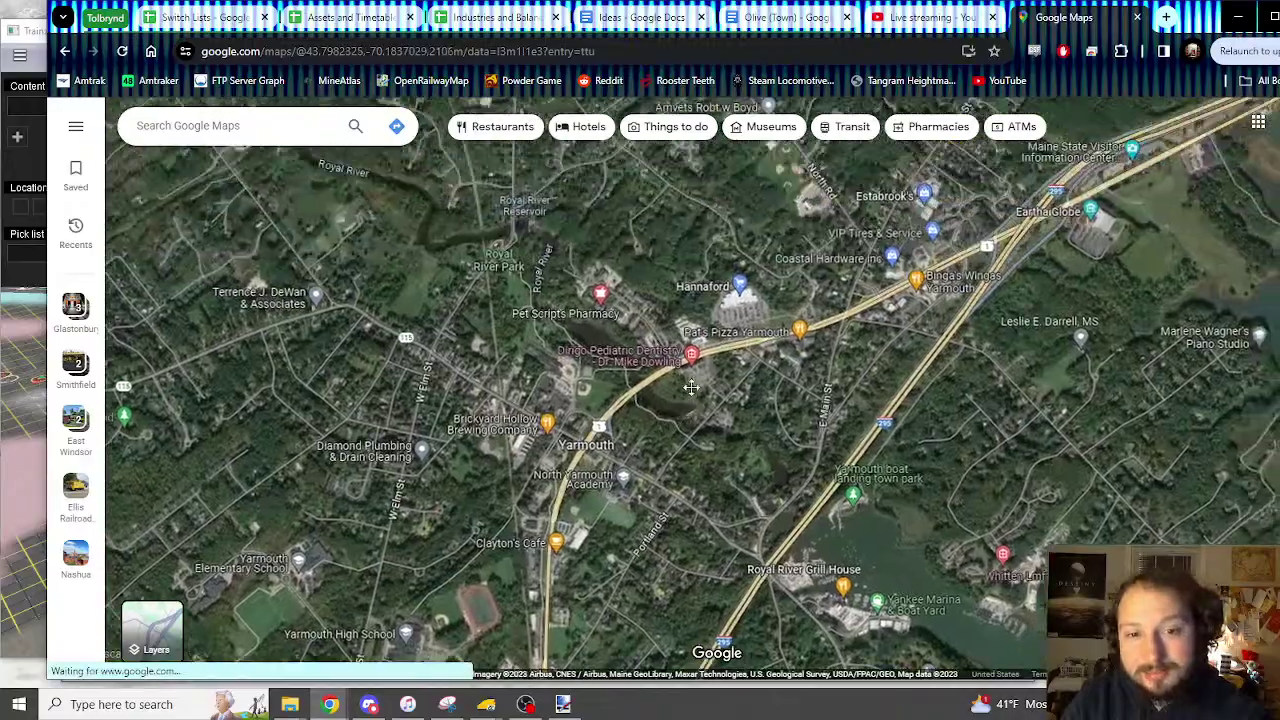
# Examine how Rt 1 crosses over Main St and connects to School St and York St through its ramps
pyautogui.scroll(-5, 641, 445)
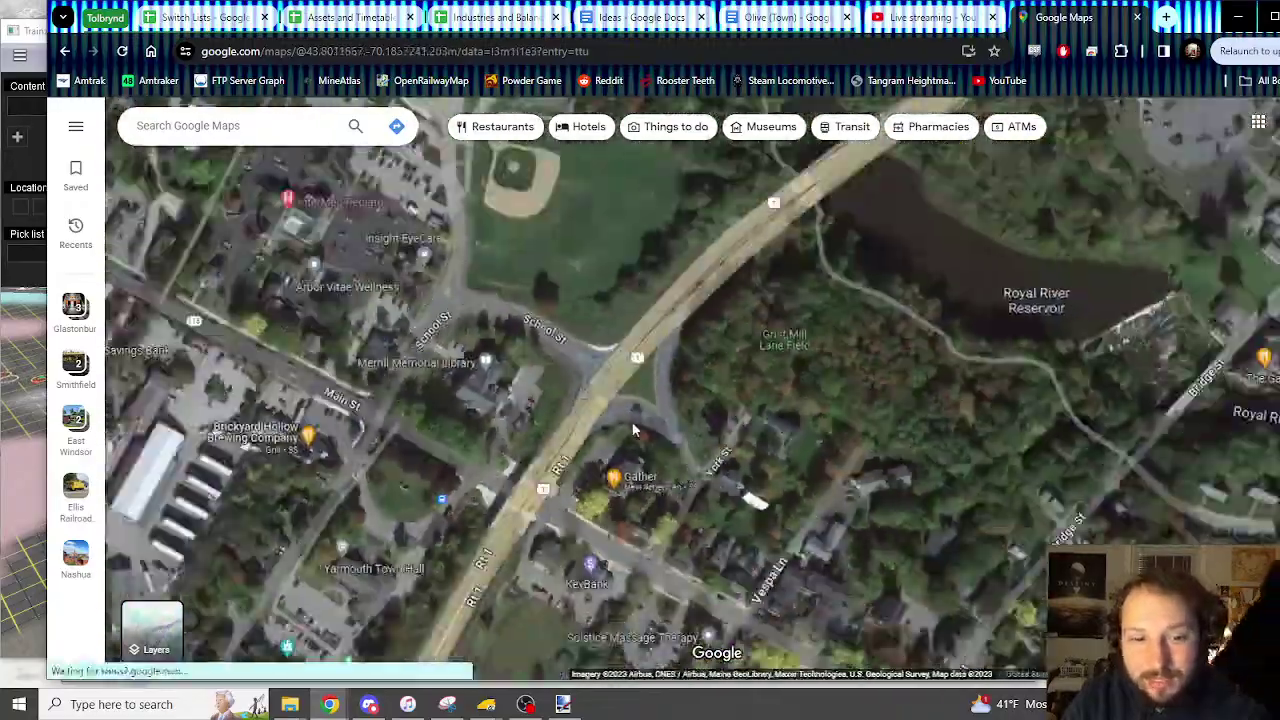
pyautogui.scroll(5, 633, 432)
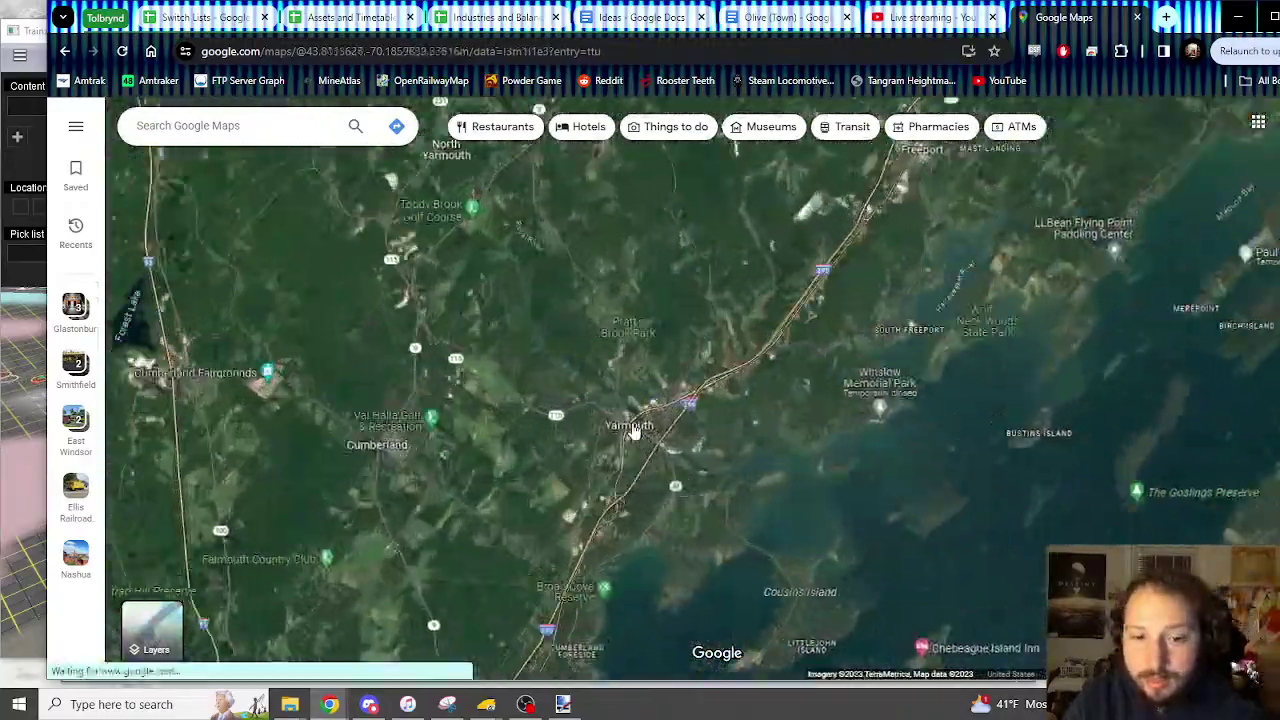
pyautogui.scroll(5, 743, 485)
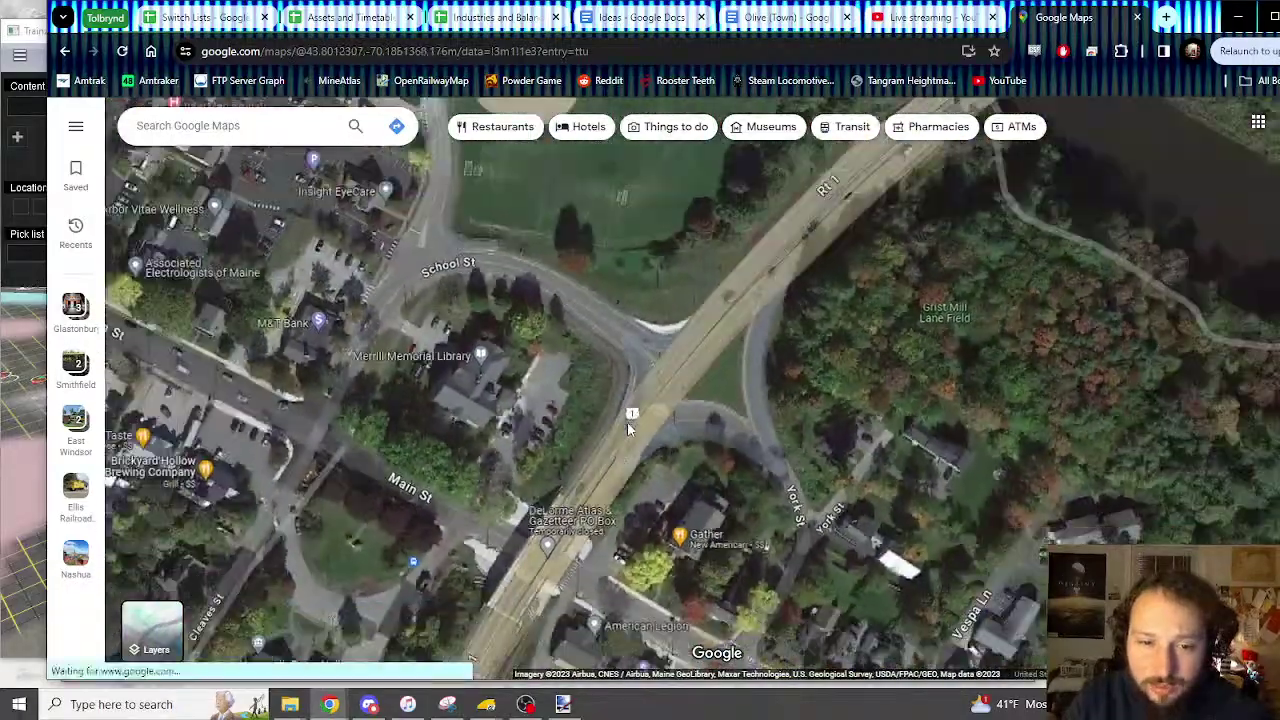
pyautogui.moveTo(627, 421); pyautogui.dragTo(615, 215)
pyautogui.scroll(3, 569, 387)
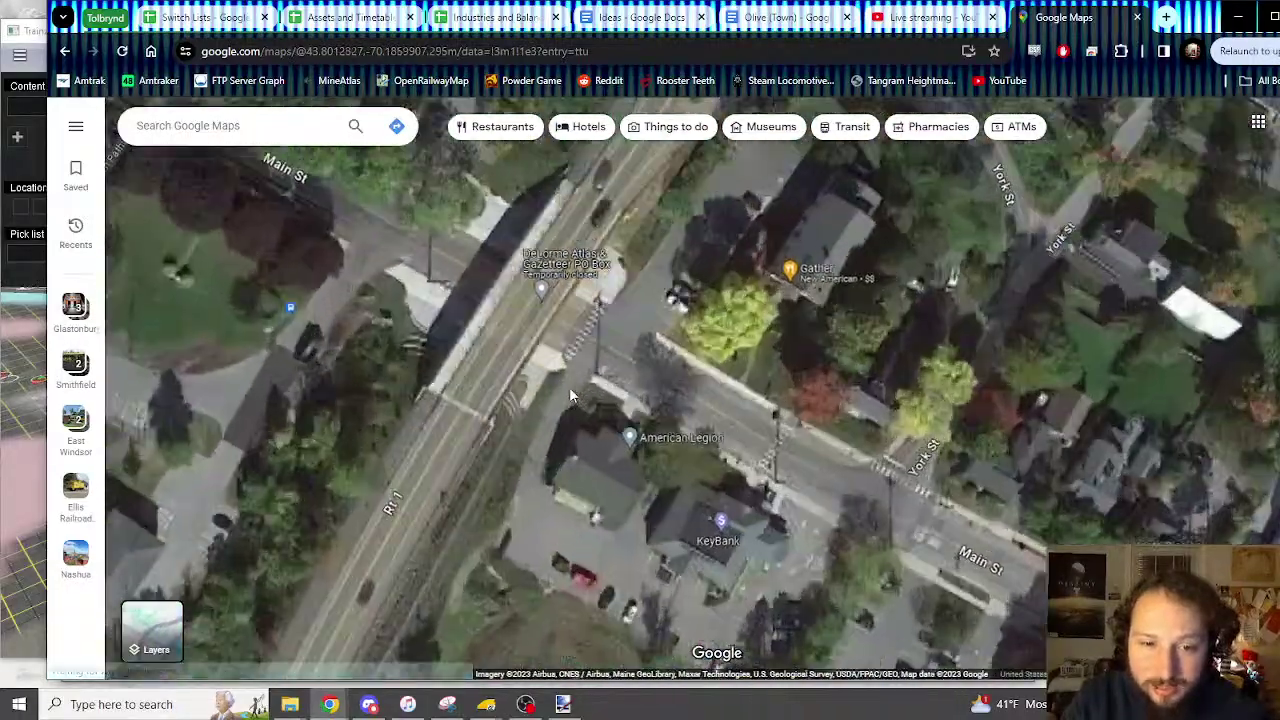
pyautogui.scroll(-4, 564, 351)
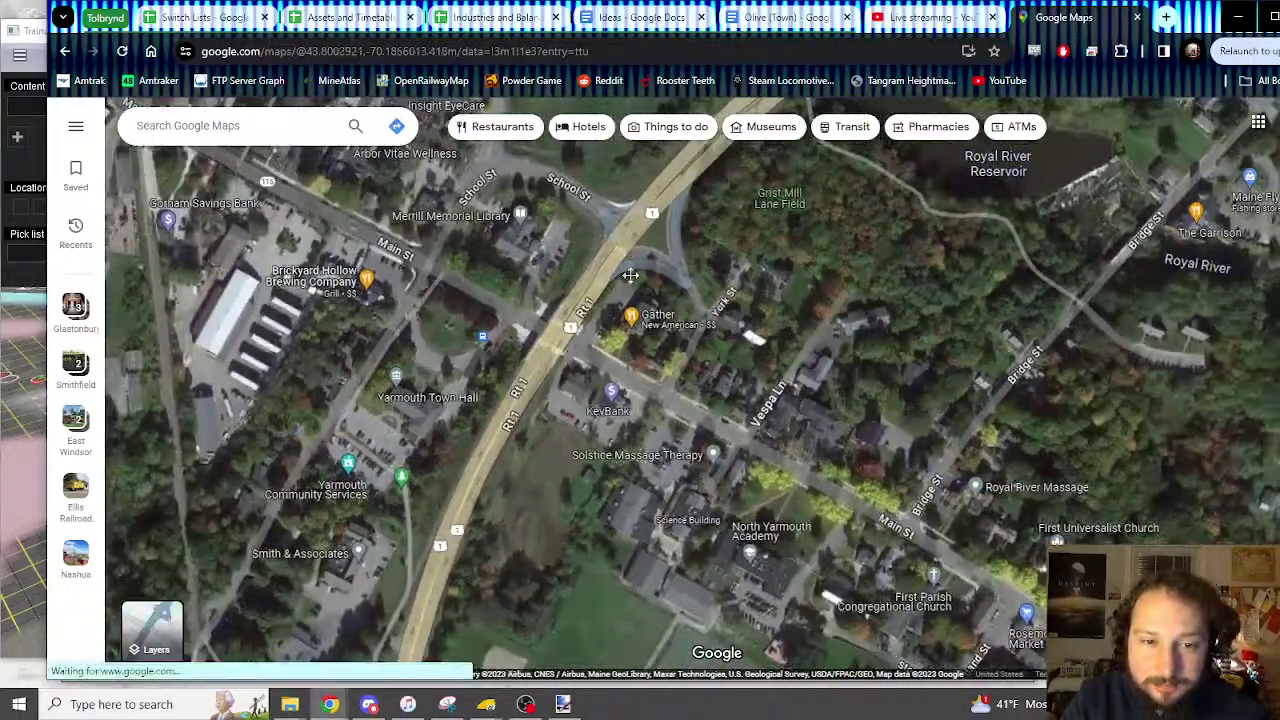
pyautogui.moveTo(592, 250); pyautogui.dragTo(597, 415)
pyautogui.scroll(3, 703, 420)
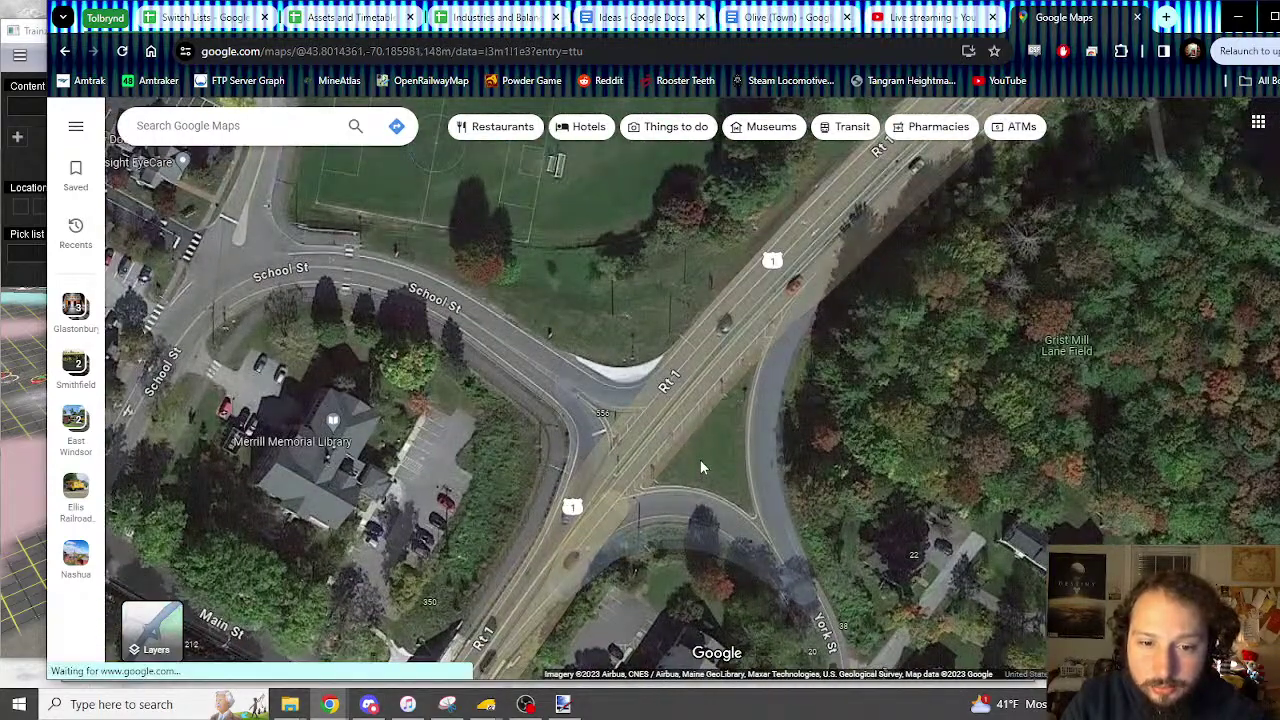
pyautogui.moveTo(719, 420); pyautogui.dragTo(578, 433)
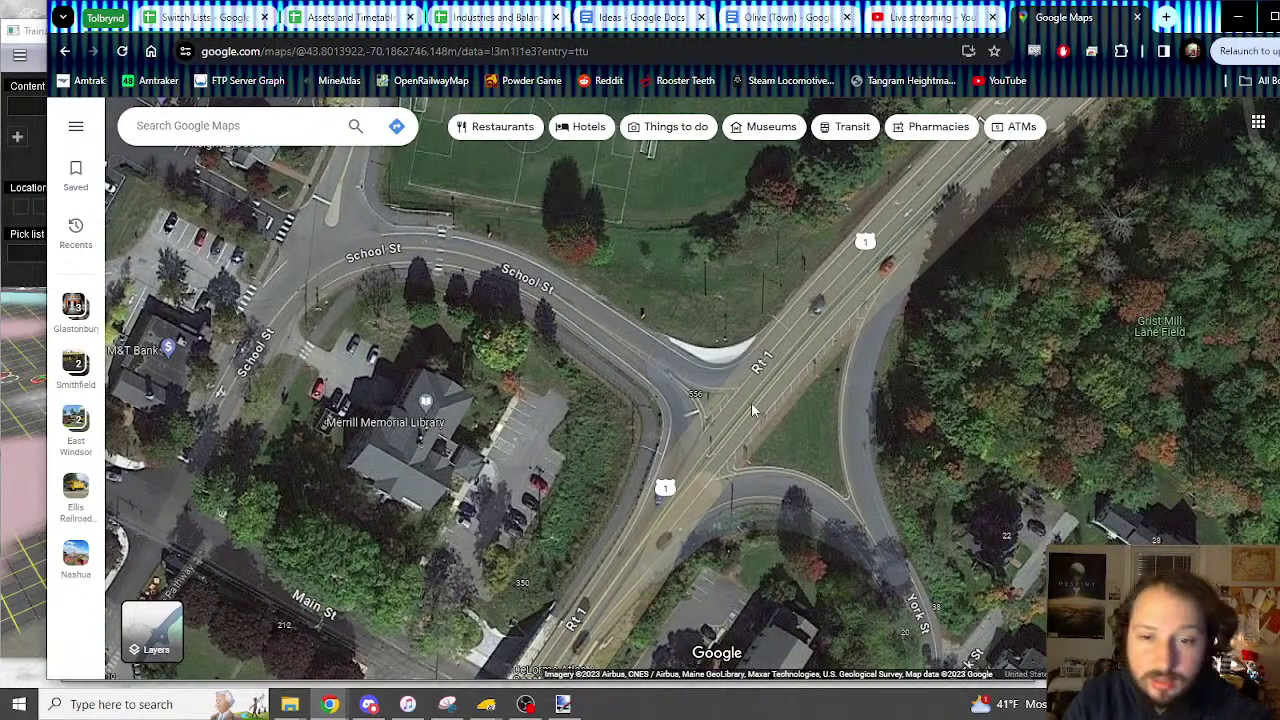
pyautogui.moveTo(751, 402); pyautogui.dragTo(697, 461)
# Examine the baseball field, school grounds and Rt 1 river crossing north of School St
pyautogui.scroll(-2, 612, 334)
pyautogui.moveTo(612, 334); pyautogui.dragTo(677, 466)
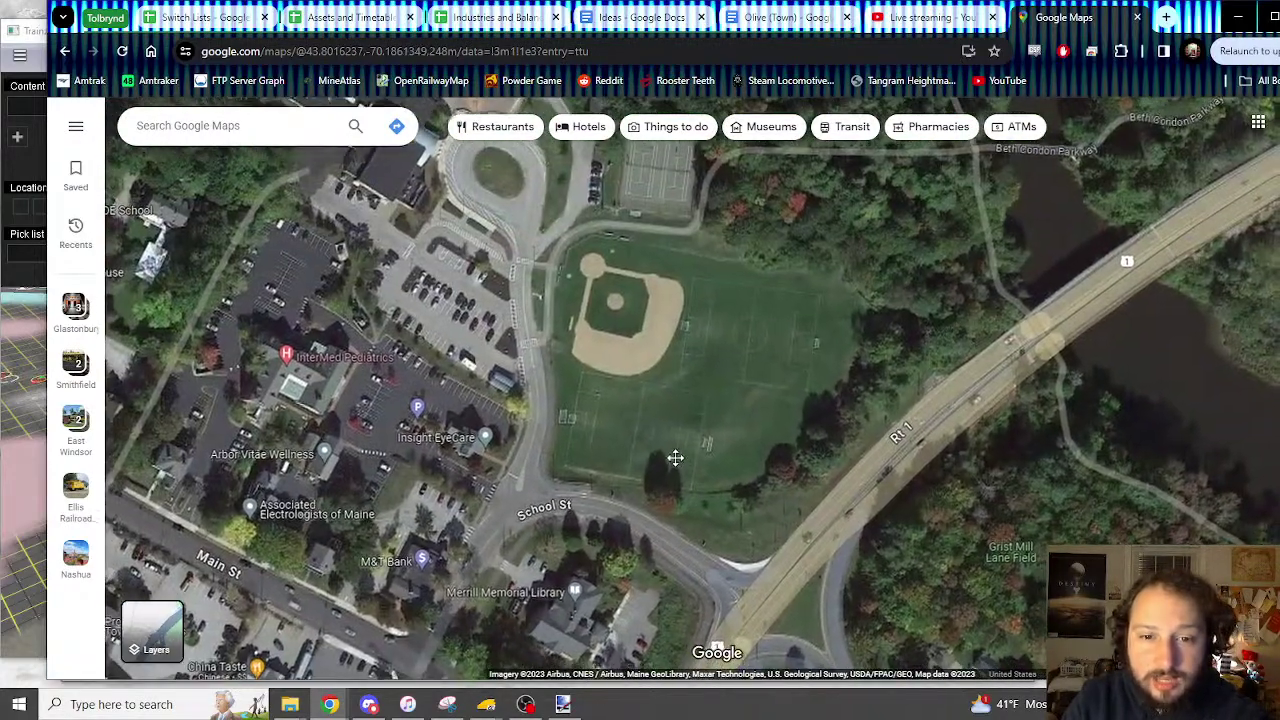
pyautogui.scroll(2, 675, 458)
pyautogui.scroll(-5, 628, 404)
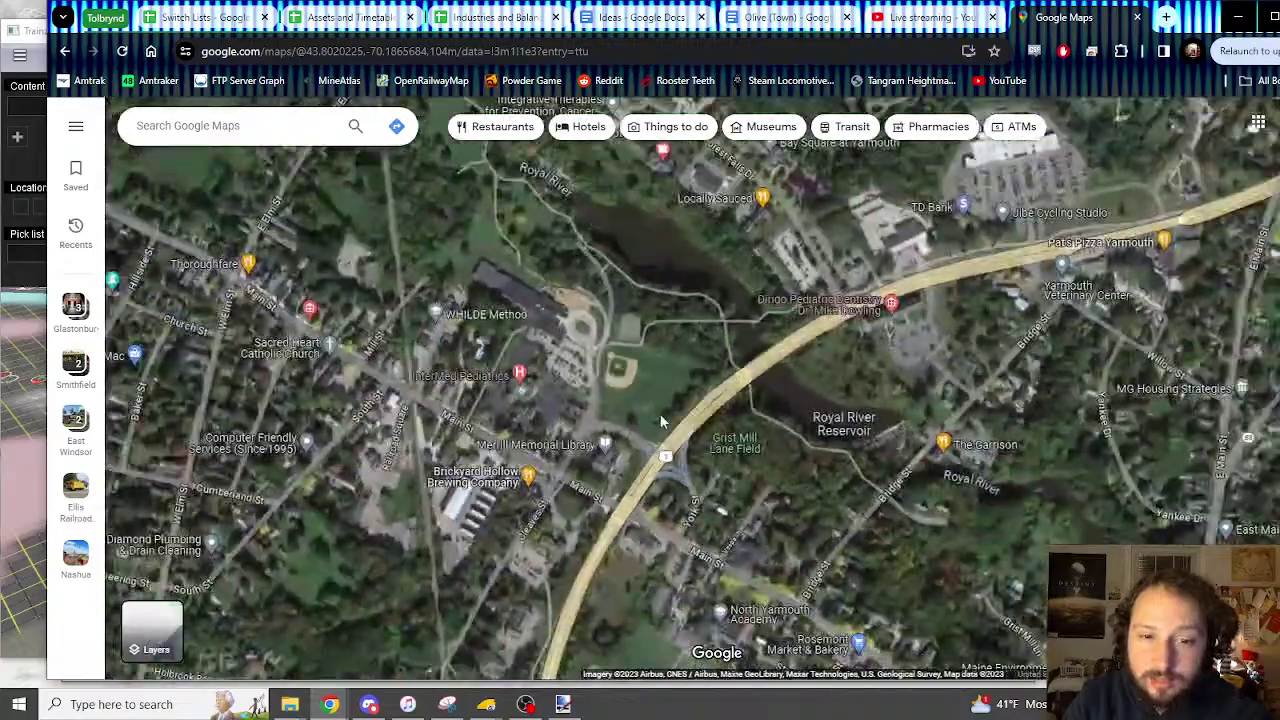
pyautogui.scroll(7, 632, 316)
pyautogui.scroll(-10, 636, 320)
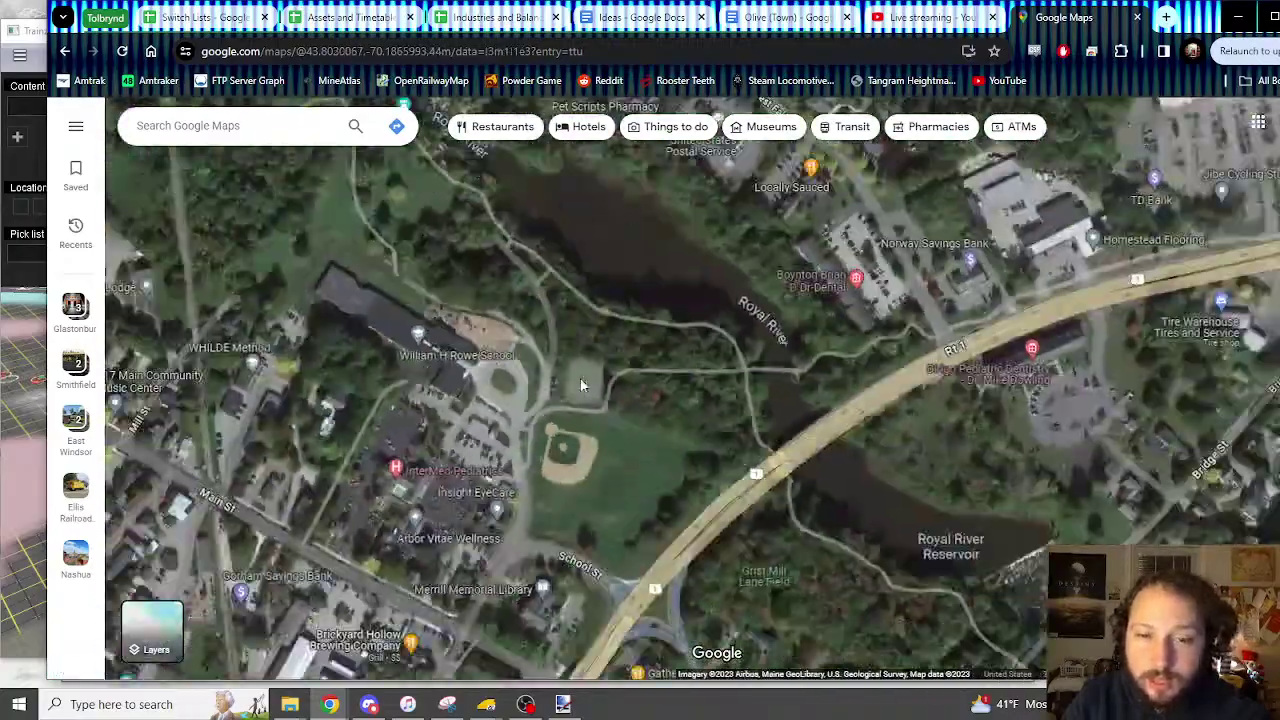
pyautogui.scroll(-2, 645, 405)
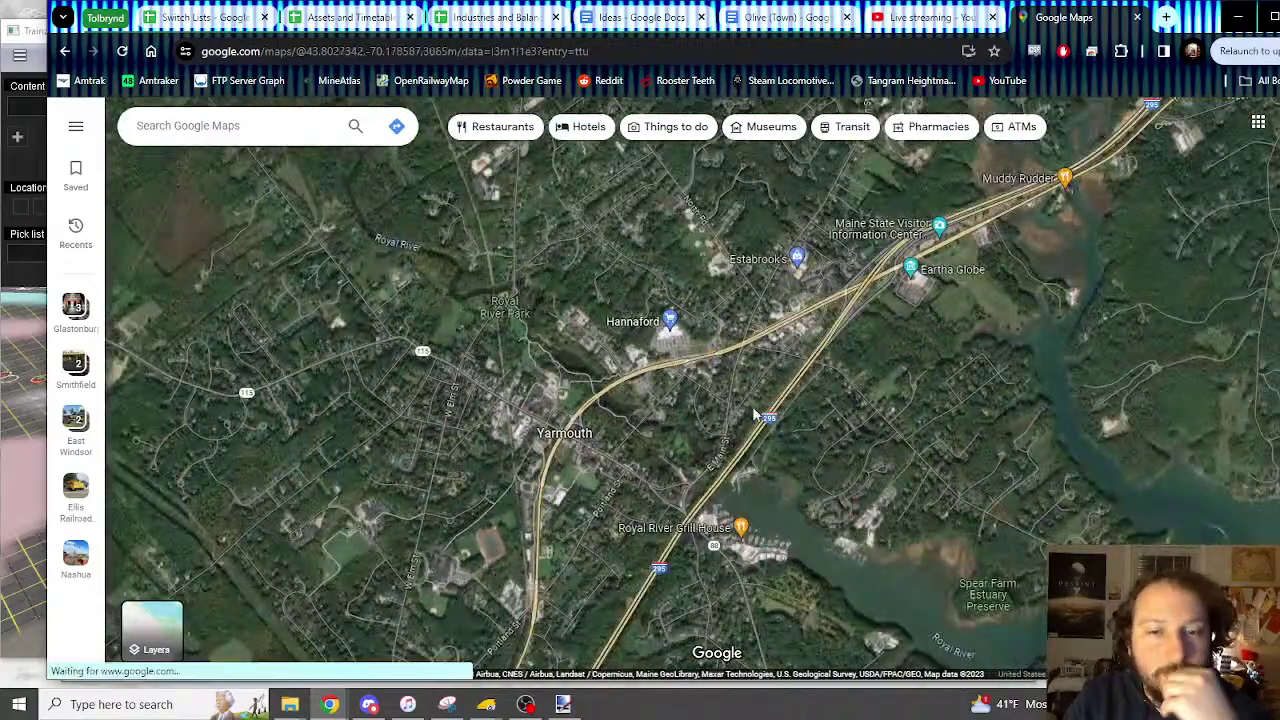
# Examine the overall layout of Yarmouth's streets west of Interstate 295 towards Route 115
pyautogui.moveTo(738, 453); pyautogui.dragTo(730, 410)
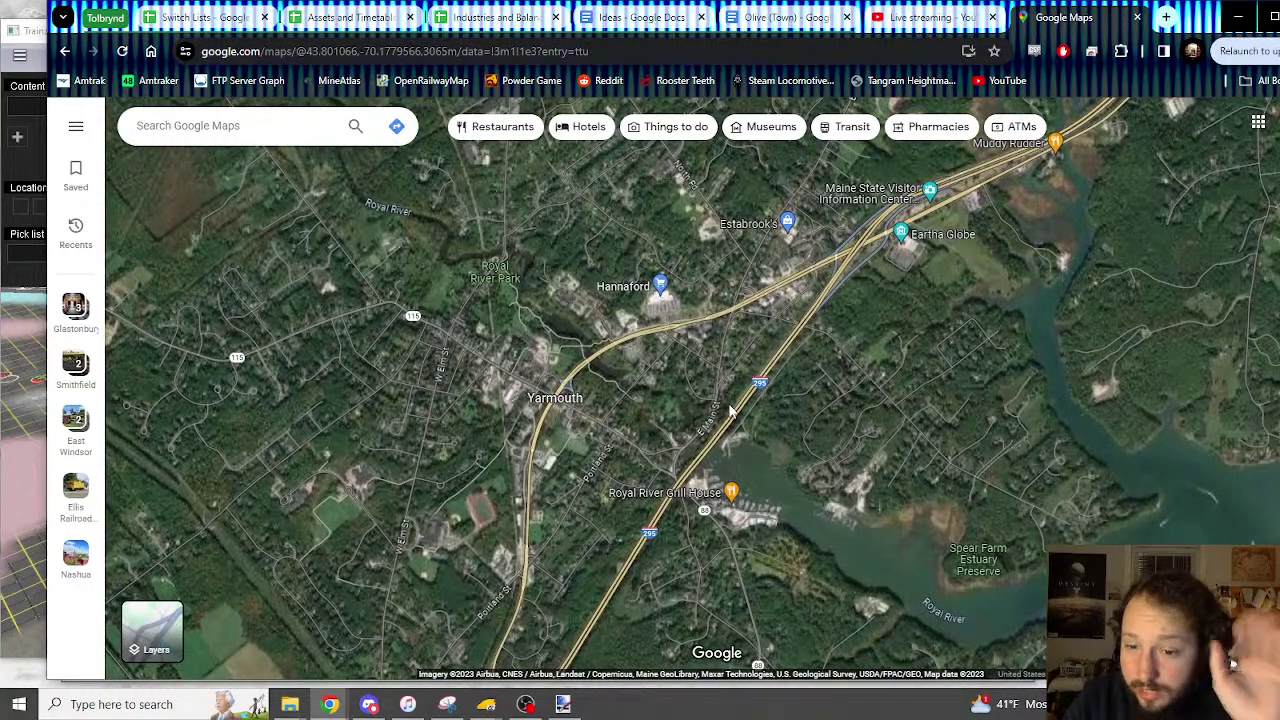
pyautogui.moveTo(728, 437); pyautogui.dragTo(950, 425)
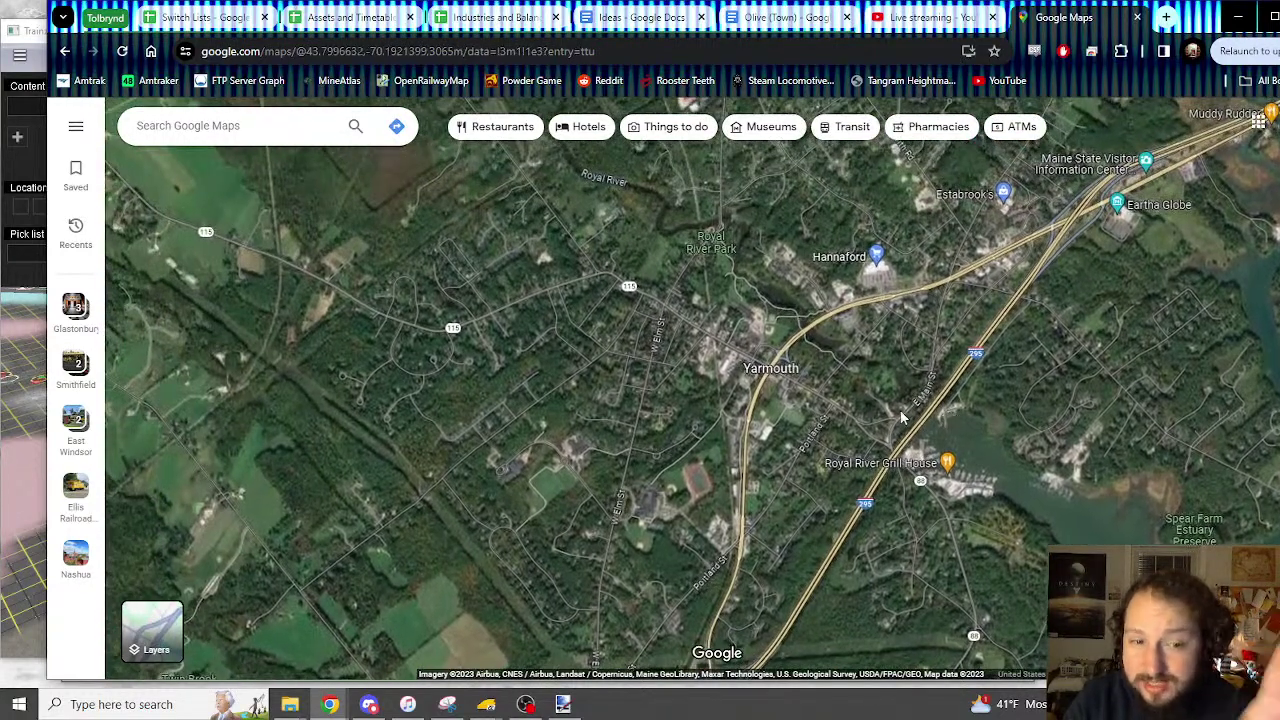
pyautogui.scroll(2, 666, 349)
pyautogui.scroll(-2, 657, 366)
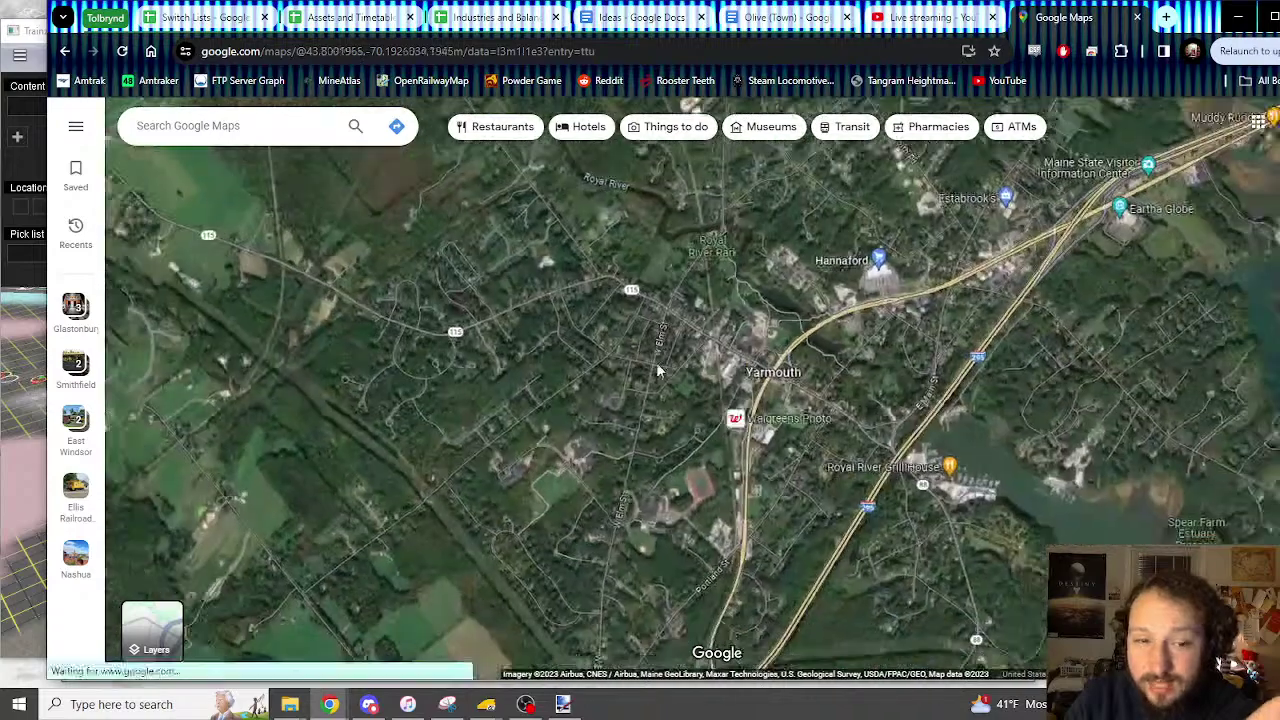
pyautogui.moveTo(487, 341); pyautogui.dragTo(481, 398)
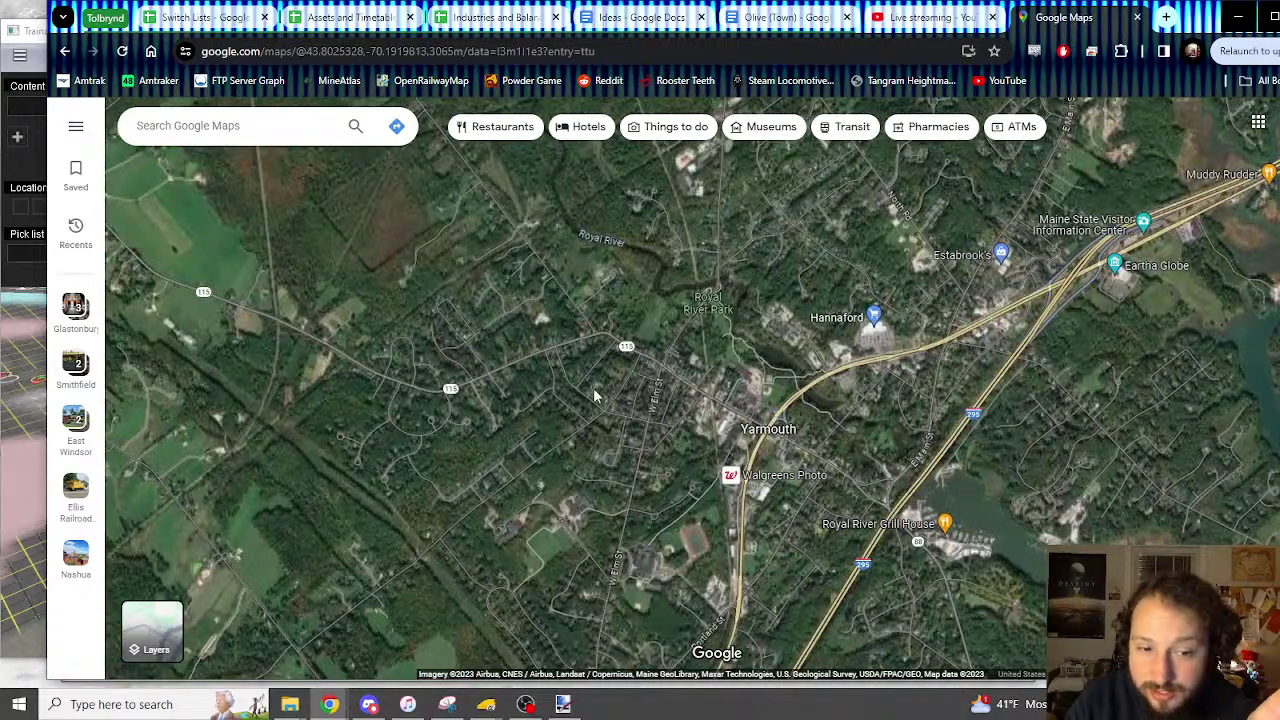
# Examine the curved residential streets and cul-de-sacs around Applecrest Dr, Boxwood Dr and Beech Tree Ln
pyautogui.scroll(4, 504, 449)
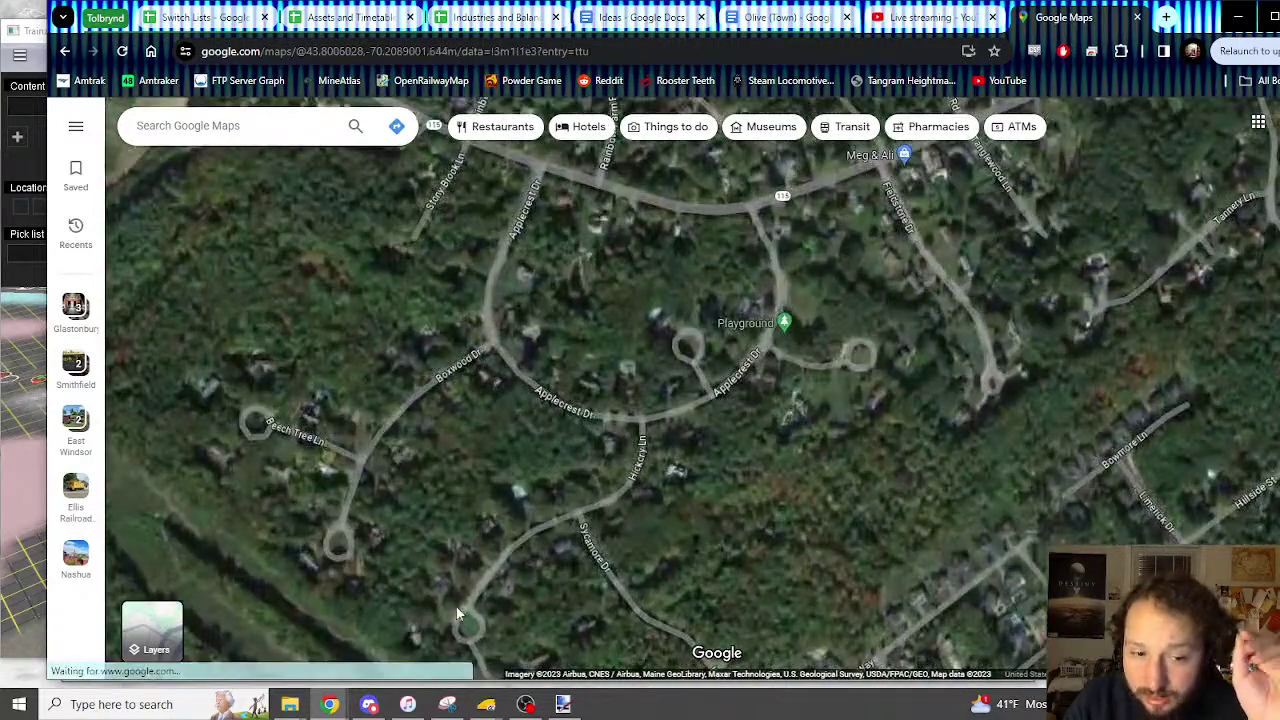
pyautogui.scroll(2, 759, 381)
pyautogui.moveTo(759, 381); pyautogui.dragTo(977, 490)
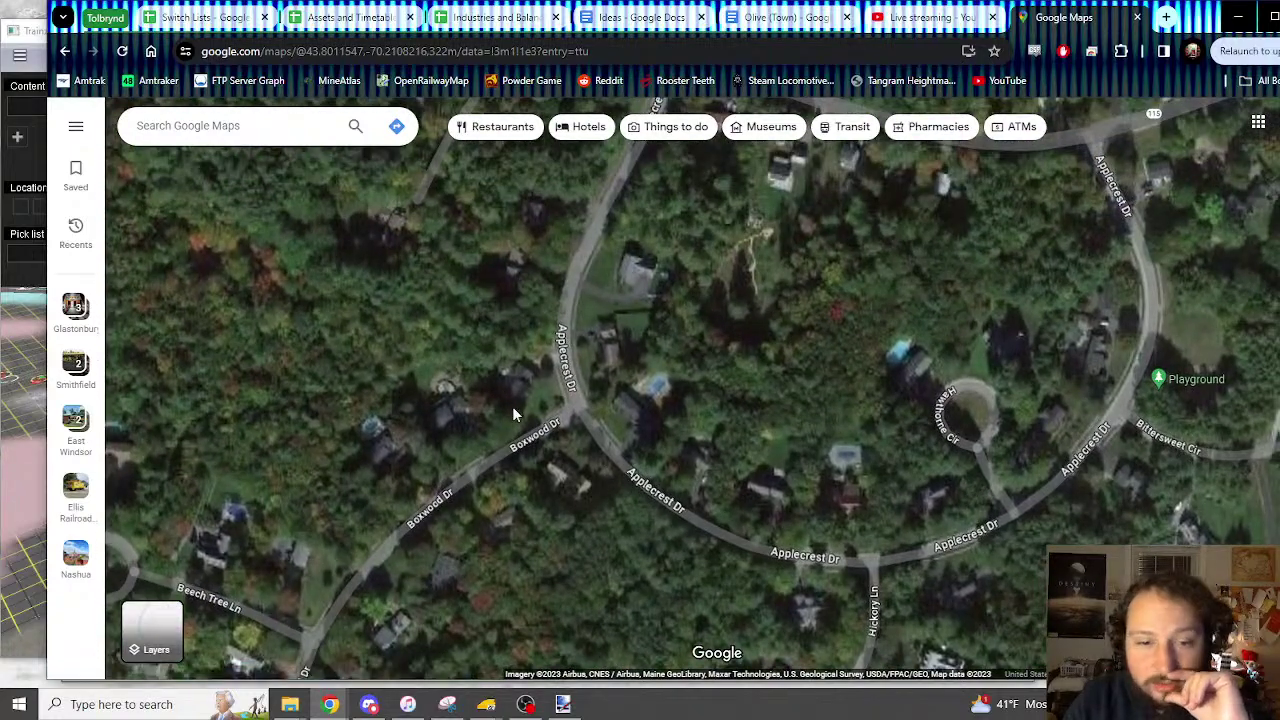
pyautogui.moveTo(512, 406); pyautogui.dragTo(687, 317)
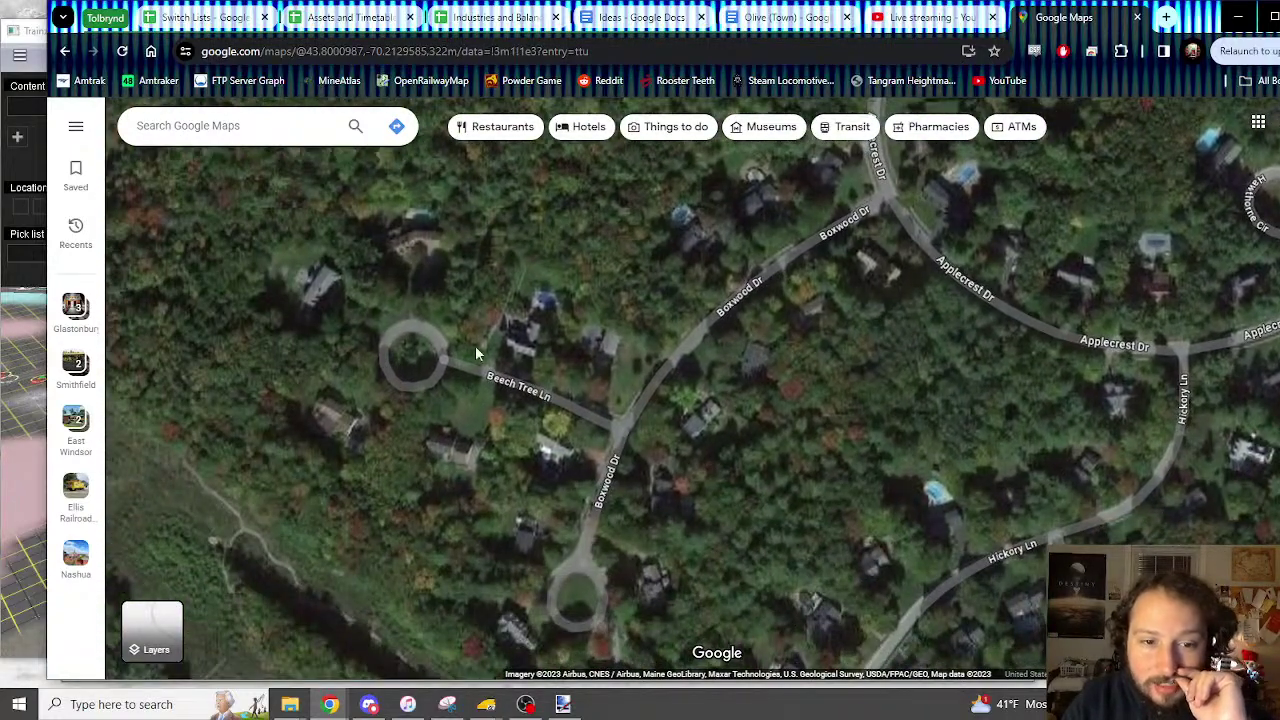
pyautogui.scroll(3, 476, 351)
pyautogui.scroll(-5, 601, 351)
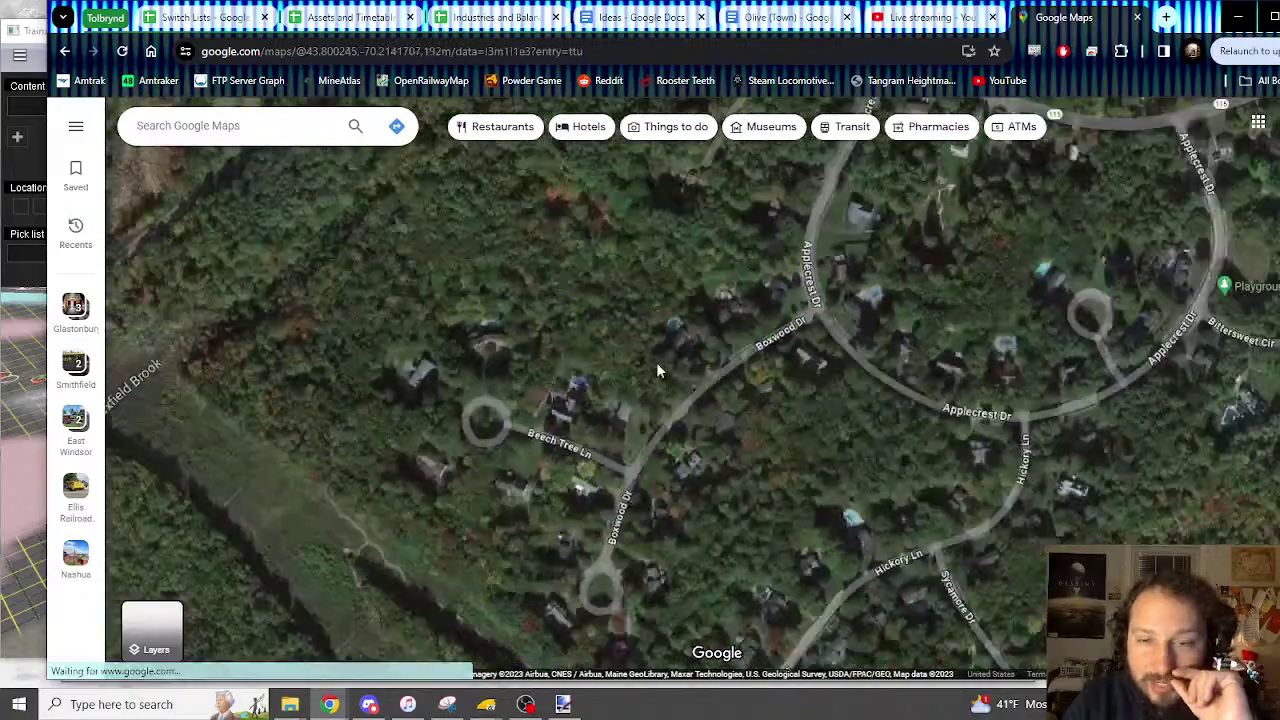
# Examine the town centre blocks between Main St, School St and William H Rowe School beside Rt 1
pyautogui.scroll(-3, 770, 450)
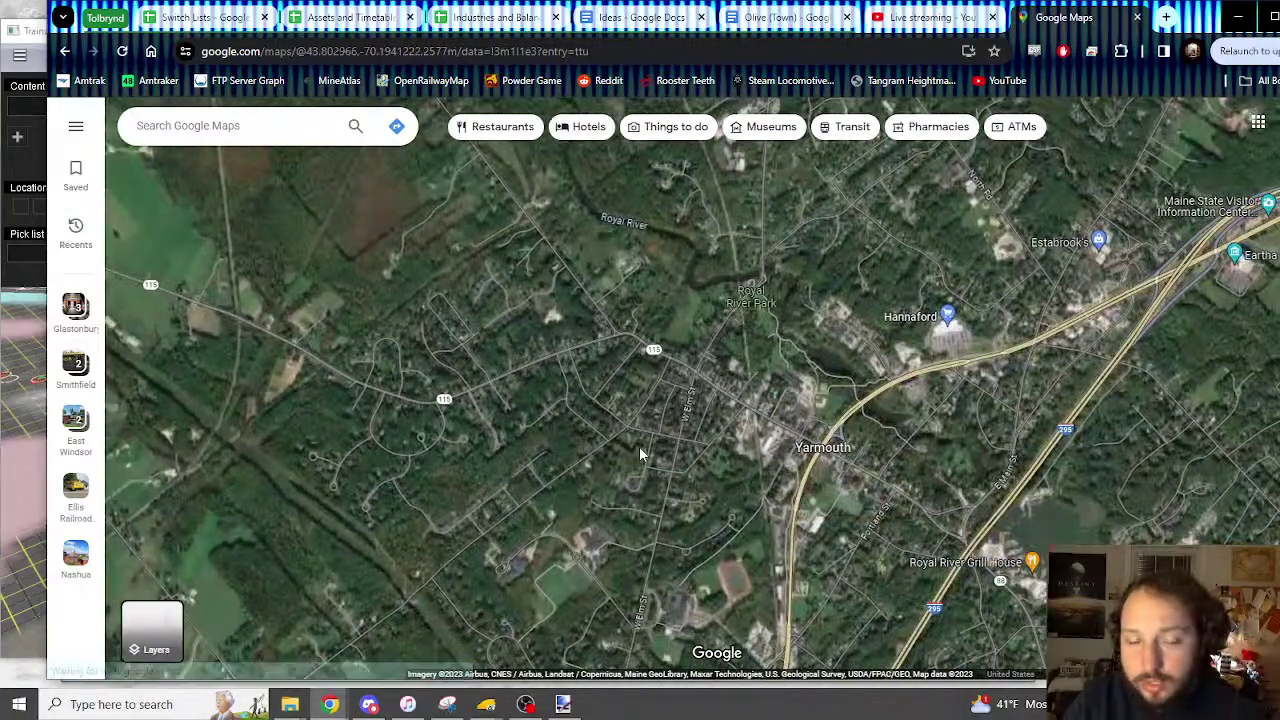
pyautogui.moveTo(714, 472); pyautogui.dragTo(613, 350)
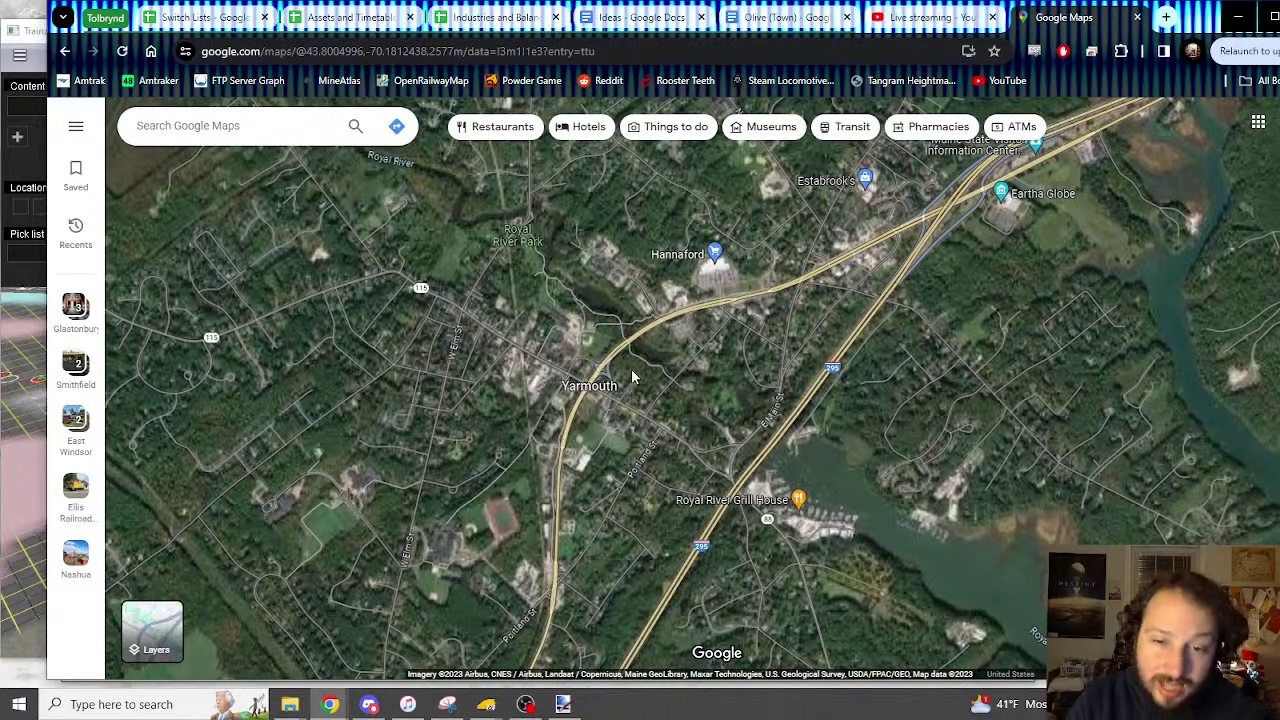
pyautogui.scroll(2, 632, 377)
pyautogui.moveTo(590, 362); pyautogui.dragTo(790, 380)
pyautogui.scroll(5, 790, 380)
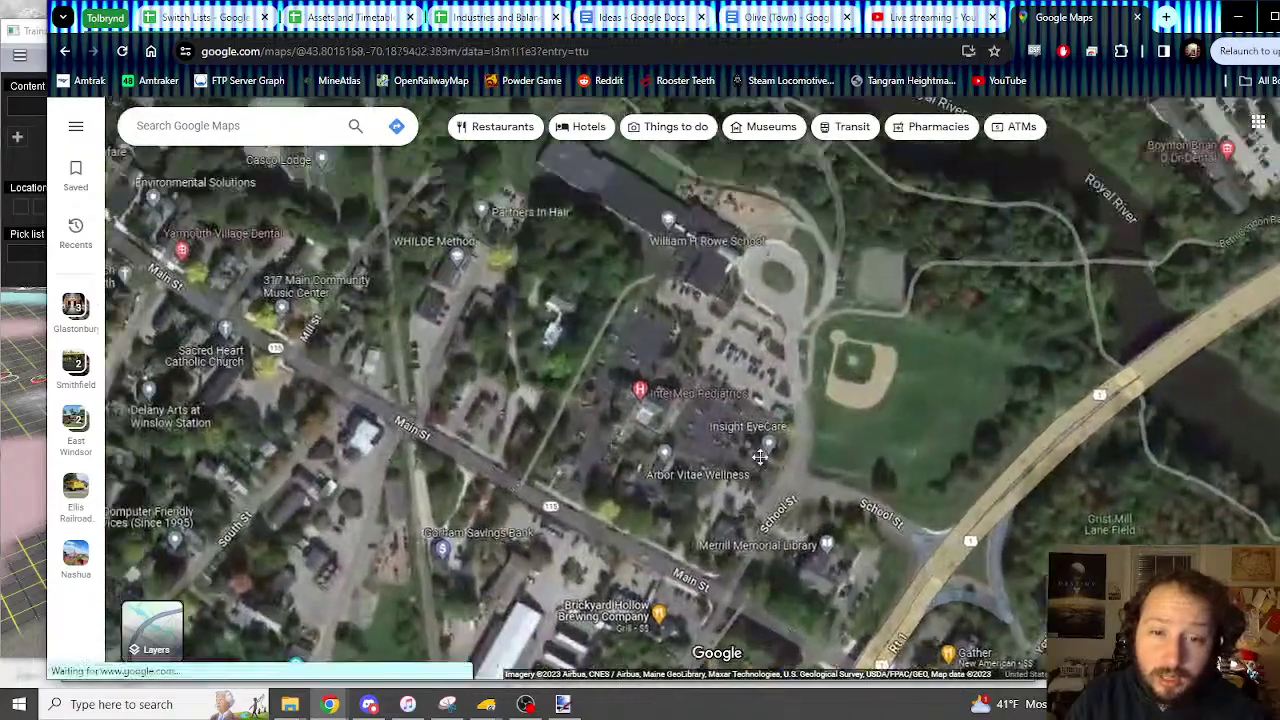
# Examine the Royal River Reservoir, Second Falls and the Bridge St crossing east of Rt 1
pyautogui.scroll(-5, 709, 430)
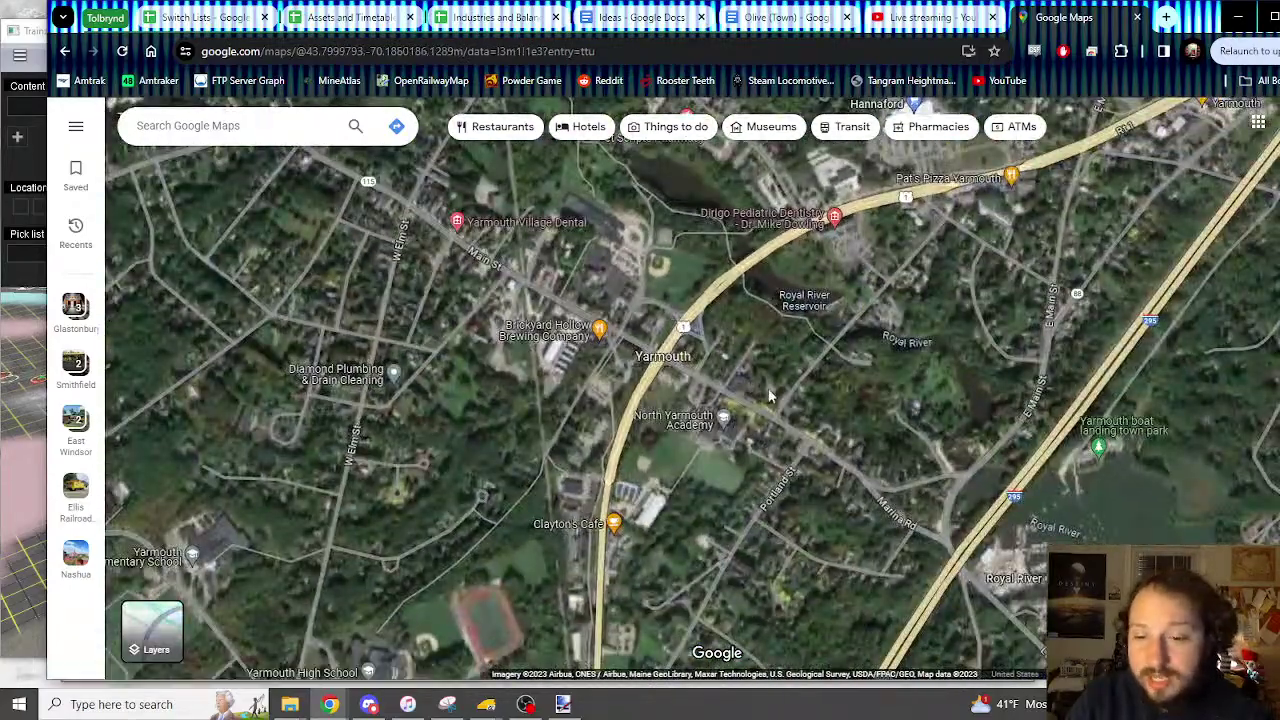
pyautogui.scroll(-1, 797, 439)
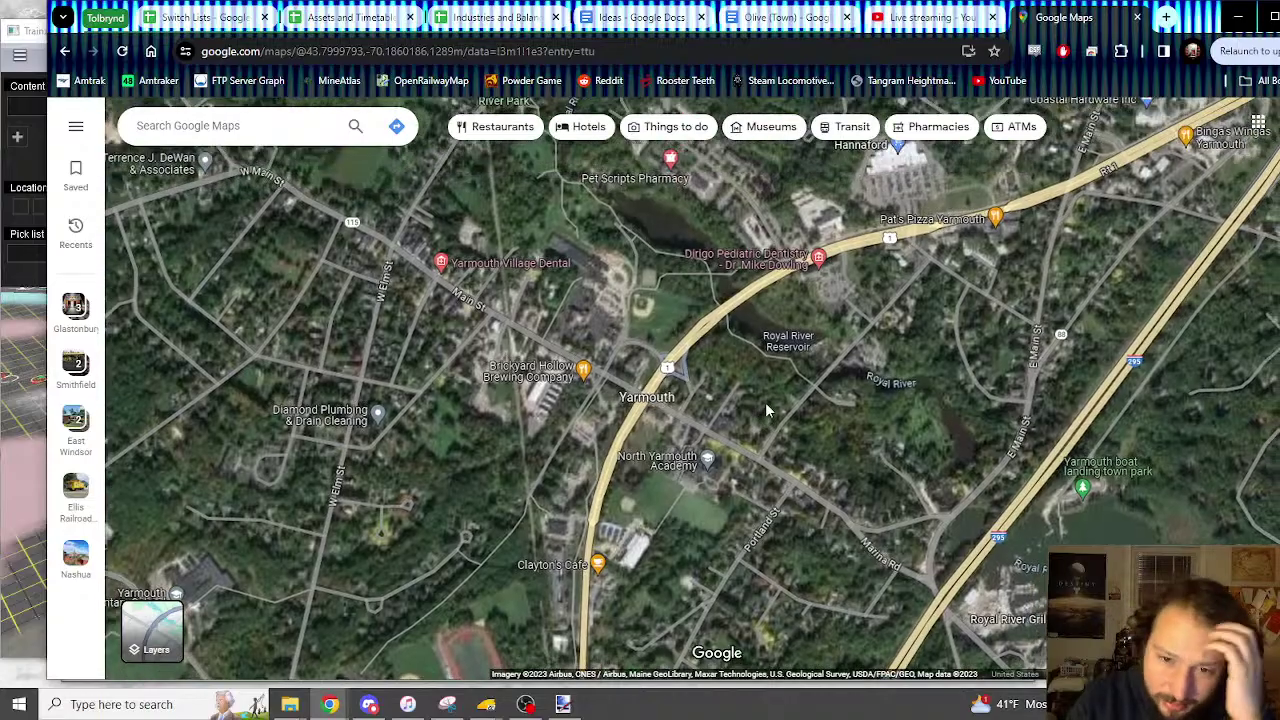
pyautogui.scroll(3, 826, 318)
pyautogui.scroll(1, 826, 318)
pyautogui.scroll(1, 806, 467)
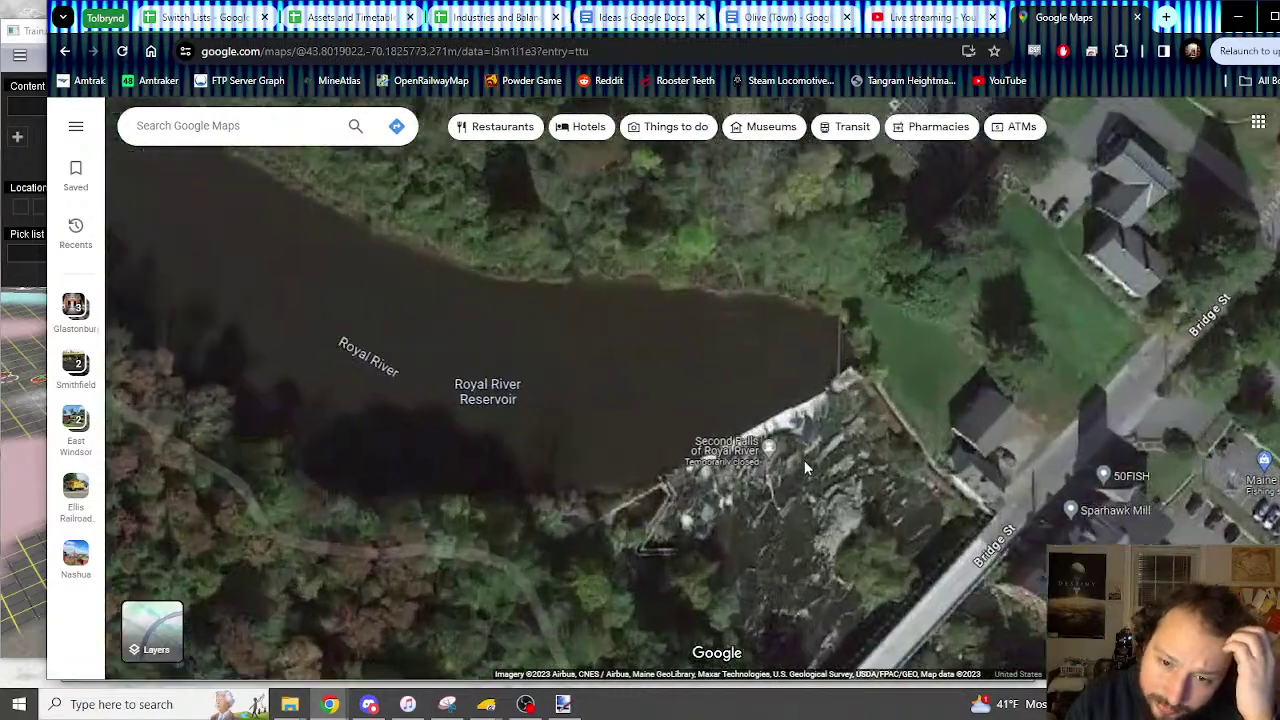
pyautogui.moveTo(810, 446); pyautogui.dragTo(801, 367)
pyautogui.scroll(-2, 801, 338)
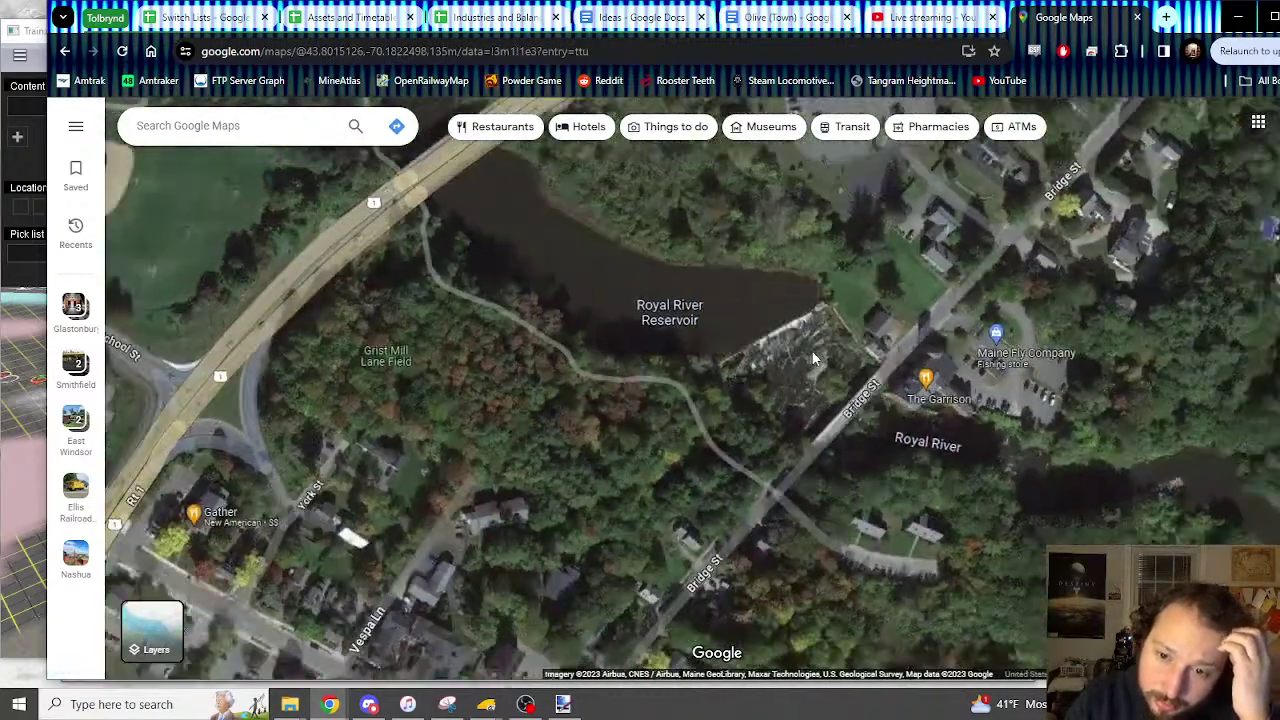
pyautogui.scroll(4, 790, 310)
pyautogui.scroll(-5, 780, 365)
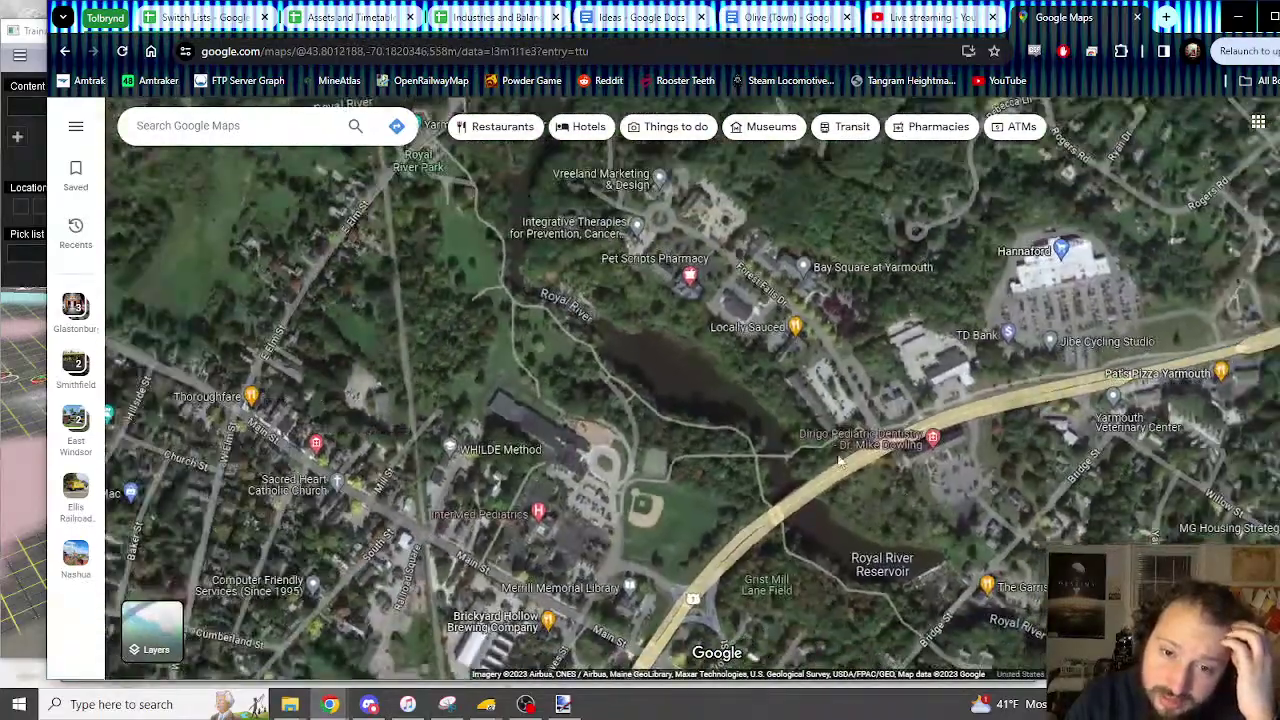
# Examine the streets along Main St, Bridge St and E Main St between Rt 1 and Interstate 295
pyautogui.moveTo(674, 340)
pyautogui.mouseDown()
pyautogui.moveTo(874, 494)
pyautogui.moveTo(679, 342)
pyautogui.mouseUp()
pyautogui.moveTo(856, 533); pyautogui.dragTo(457, 277)
pyautogui.moveTo(725, 452); pyautogui.dragTo(677, 377)
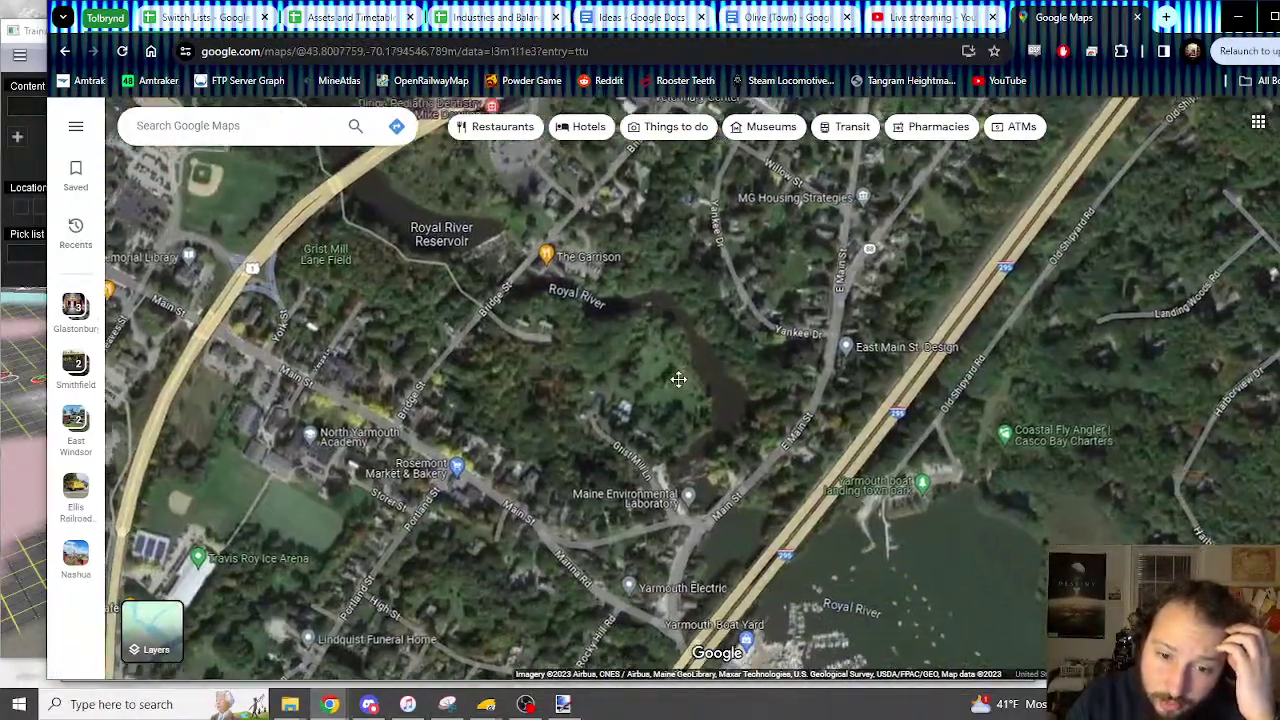
pyautogui.moveTo(727, 472); pyautogui.dragTo(869, 418)
pyautogui.moveTo(486, 440); pyautogui.dragTo(755, 362)
pyautogui.moveTo(689, 404); pyautogui.dragTo(707, 541)
pyautogui.moveTo(680, 293); pyautogui.dragTo(704, 418)
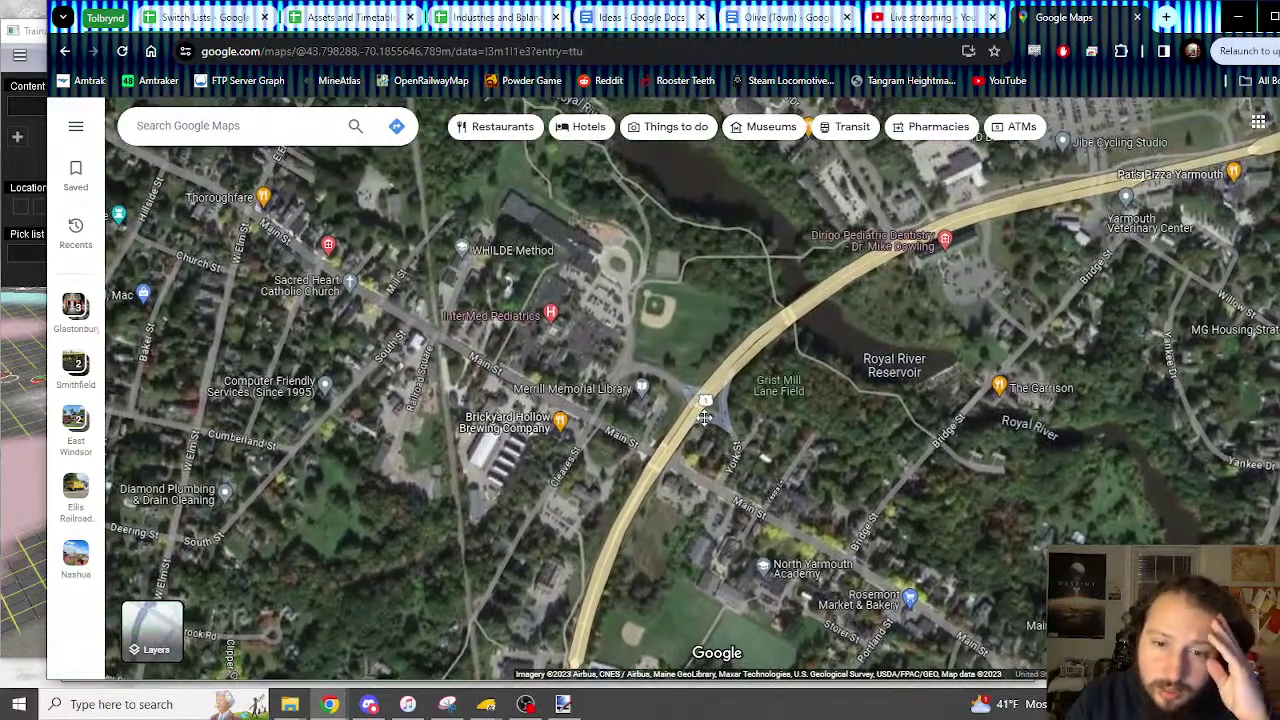
# Examine the Rt 1 ramps at School St and York St and the wooded Grist Mill Lane Field beside the river
pyautogui.scroll(4, 829, 435)
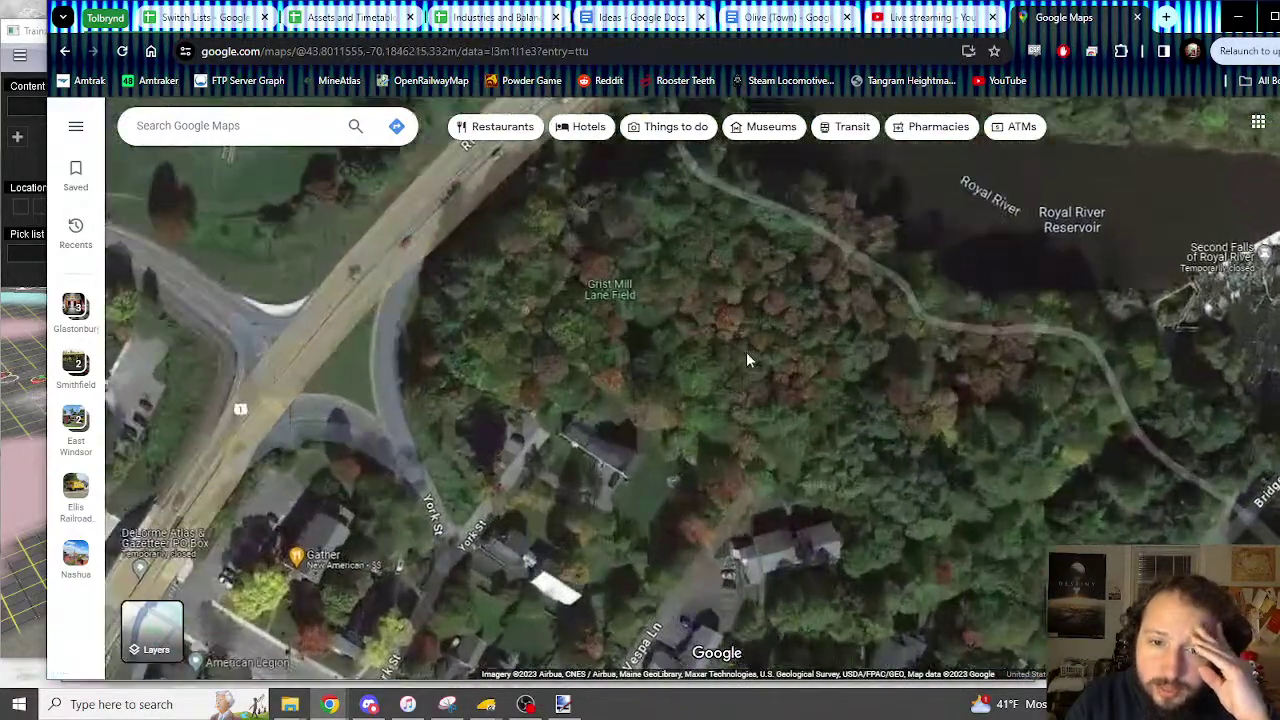
pyautogui.scroll(-3, 700, 320)
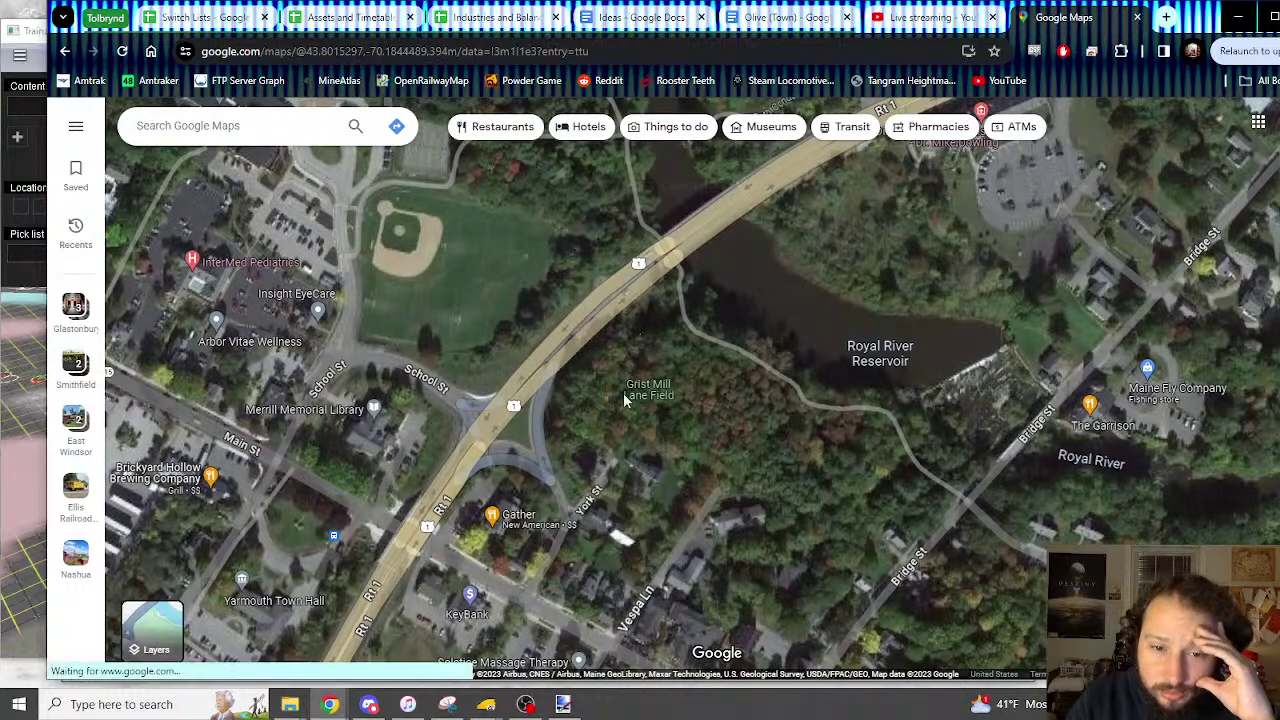
pyautogui.moveTo(662, 403)
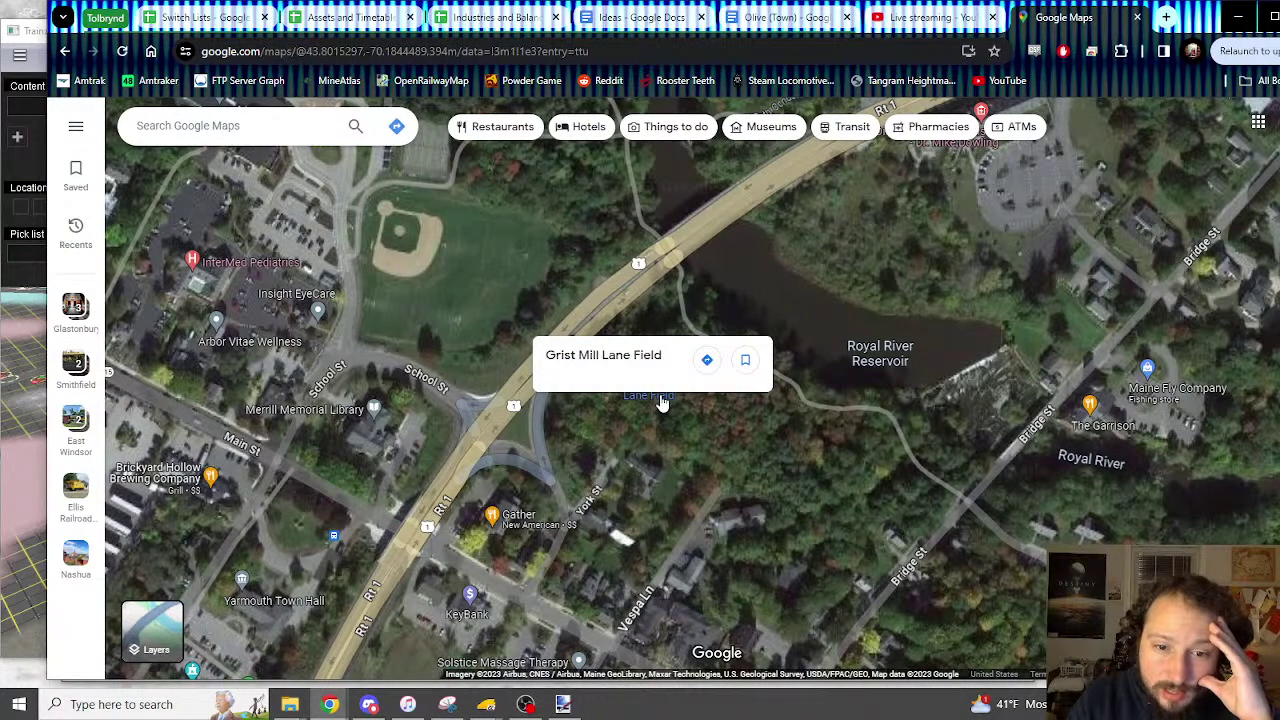
pyautogui.moveTo(966, 409); pyautogui.dragTo(716, 391)
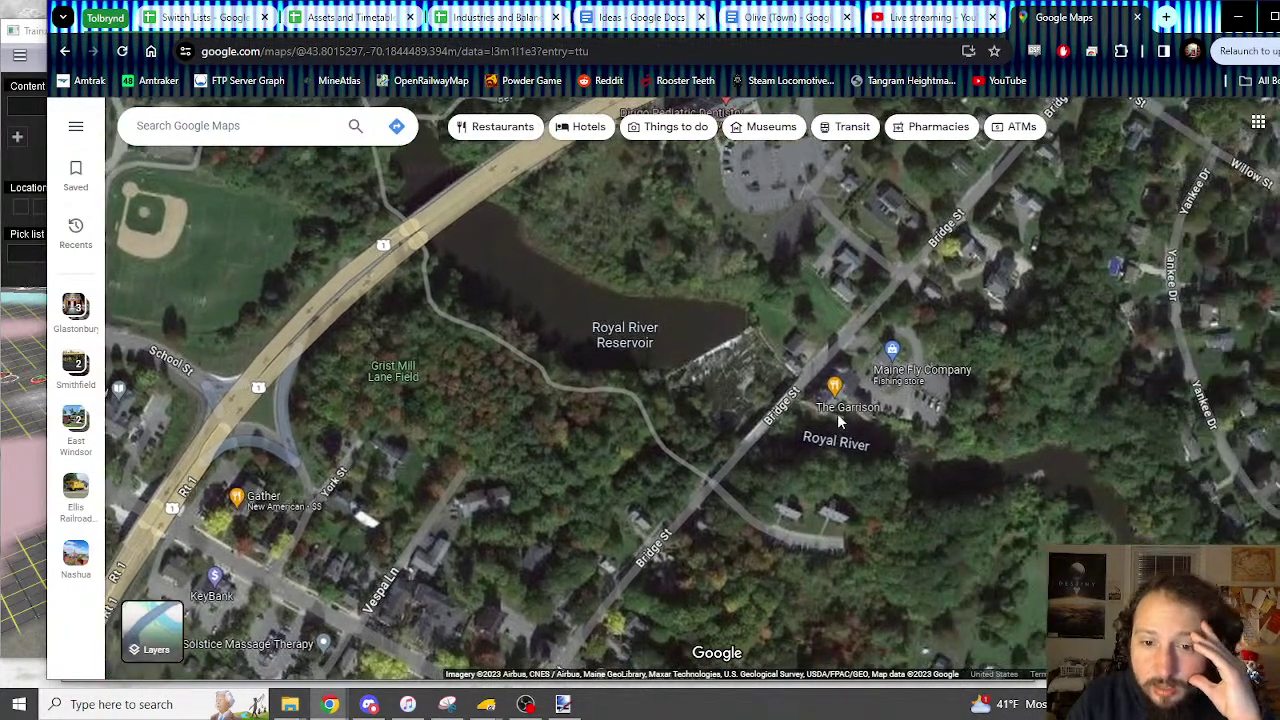
# Examine the rail lines north of Yarmouth, including the Royal River rail bridge and the track crossing near the Bickford Collection Truck Museum
pyautogui.scroll(-3, 776, 370)
pyautogui.moveTo(695, 337); pyautogui.dragTo(1010, 560)
pyautogui.moveTo(595, 300); pyautogui.dragTo(713, 505)
pyautogui.moveTo(765, 362); pyautogui.dragTo(680, 316)
pyautogui.scroll(-2, 680, 316)
pyautogui.moveTo(676, 255); pyautogui.dragTo(684, 549)
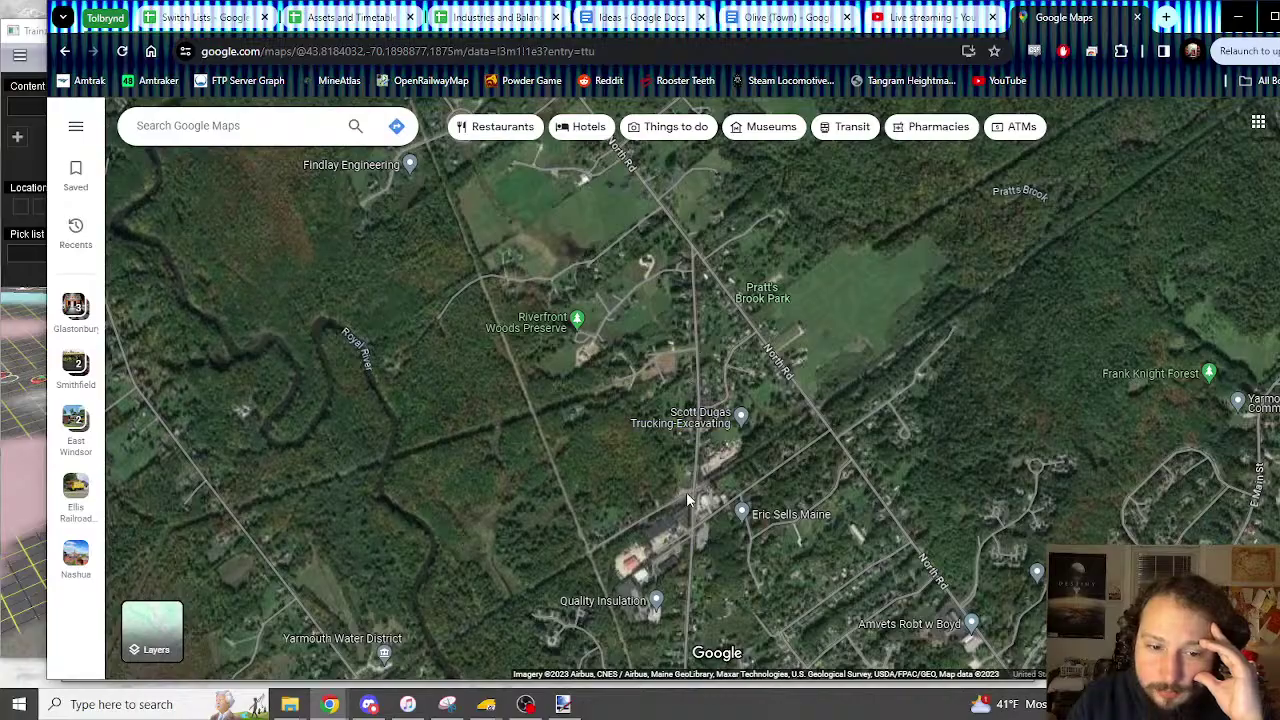
pyautogui.scroll(5, 687, 500)
pyautogui.scroll(4, 400, 553)
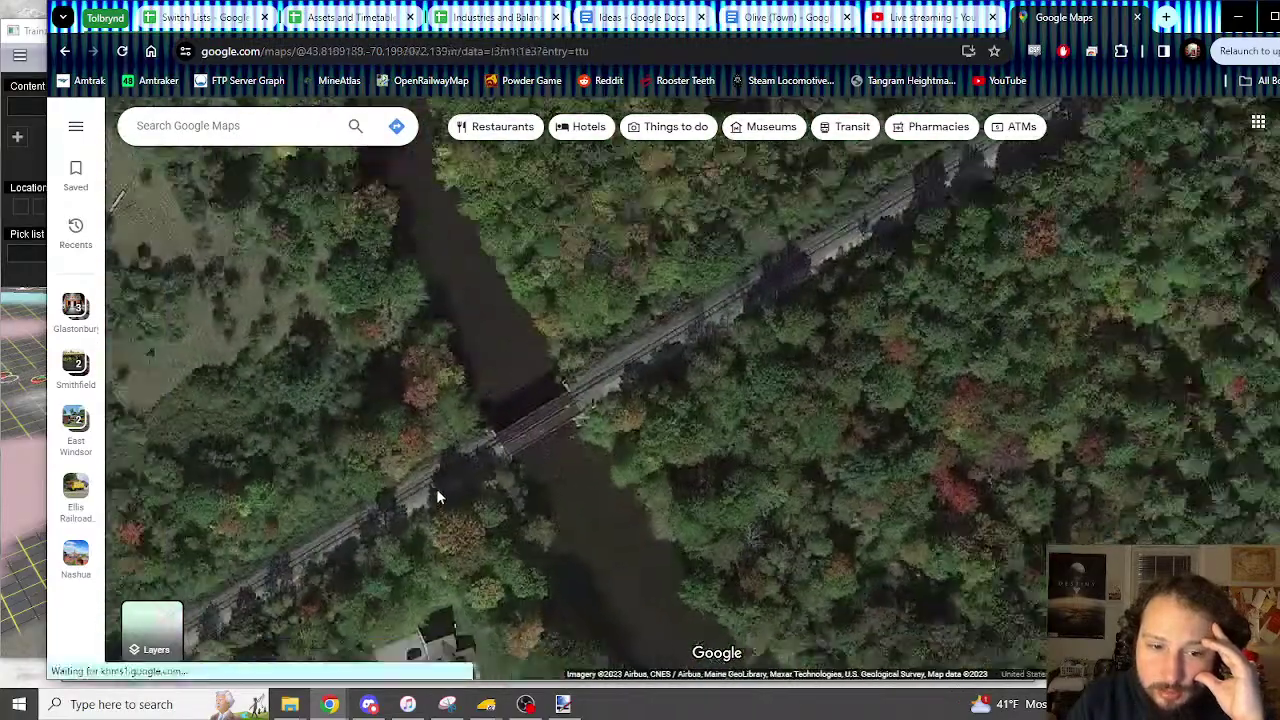
pyautogui.scroll(-4, 436, 488)
pyautogui.scroll(6, 560, 500)
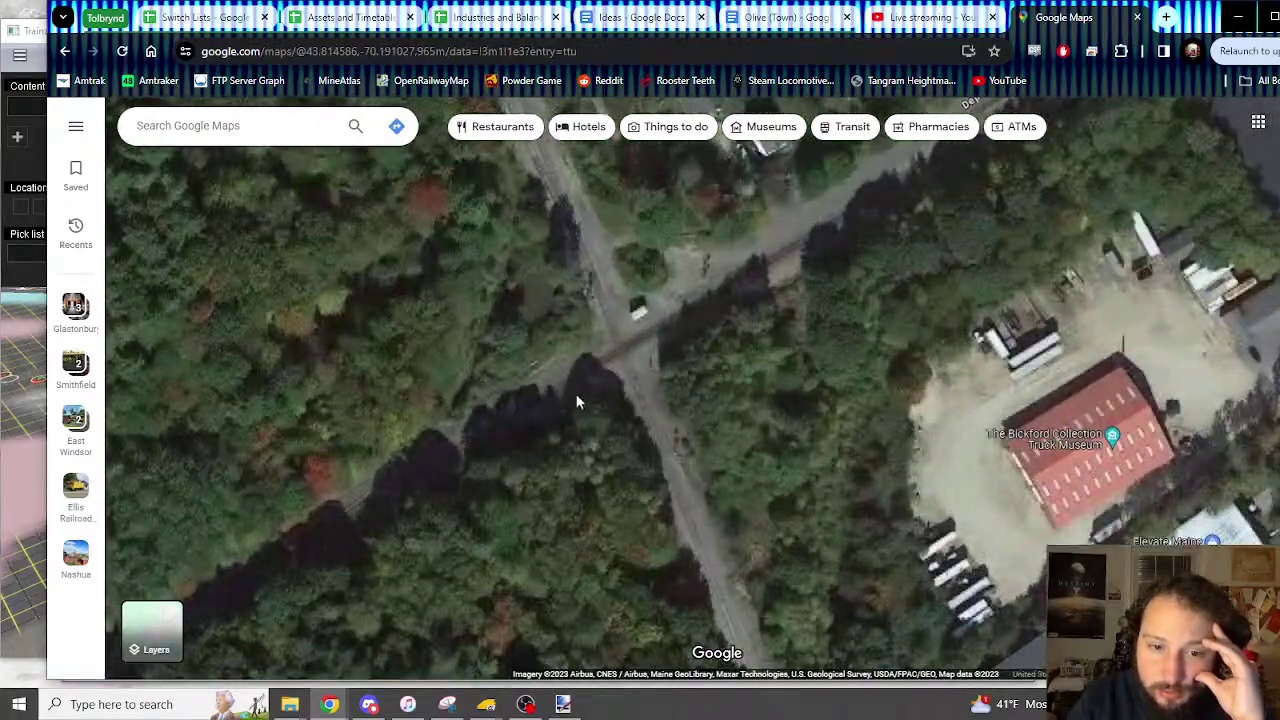
pyautogui.scroll(5, 580, 381)
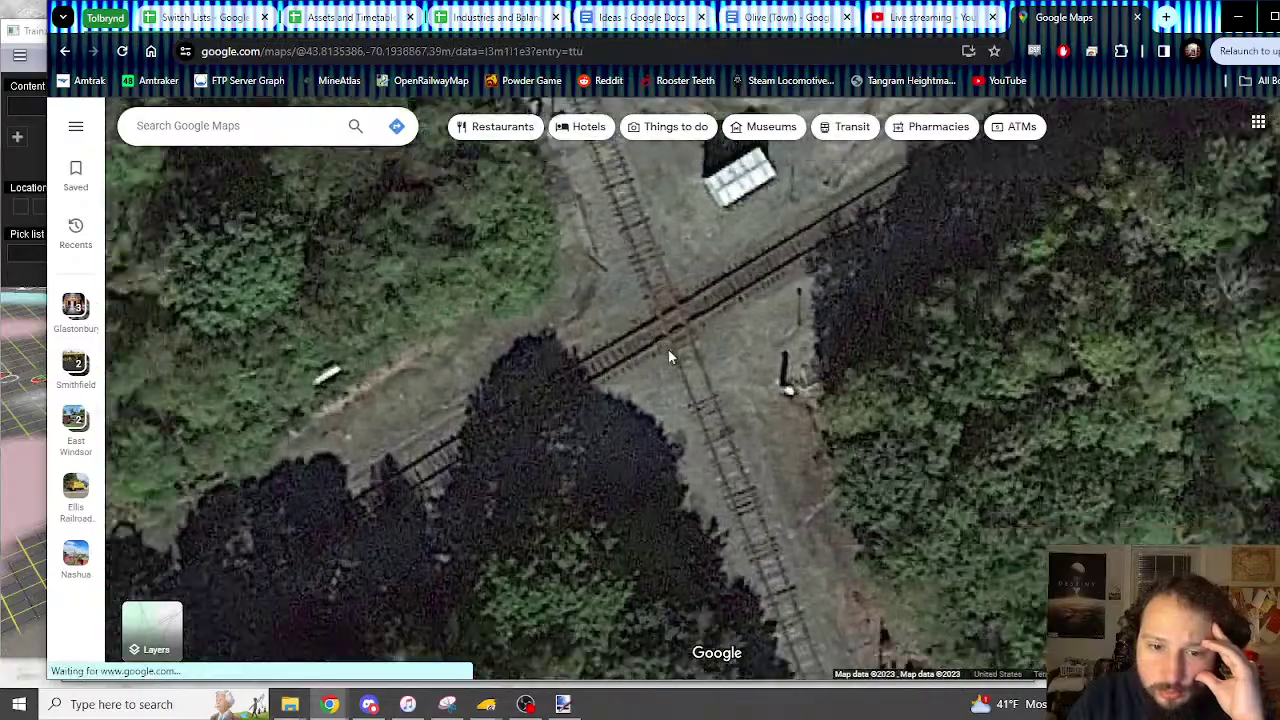
pyautogui.scroll(-6, 669, 357)
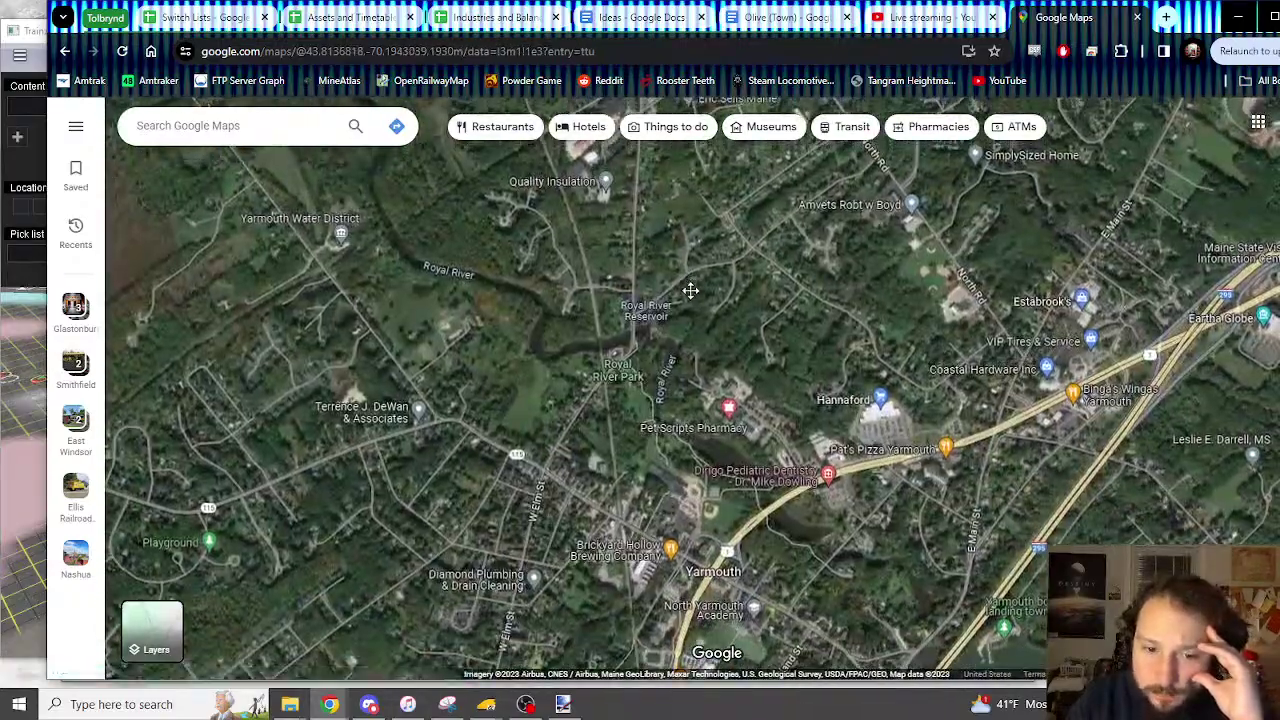
# Examine the Royal River Train Bridge and the E Elm St river crossing beside the Yarmouth History Center
pyautogui.scroll(4, 690, 290)
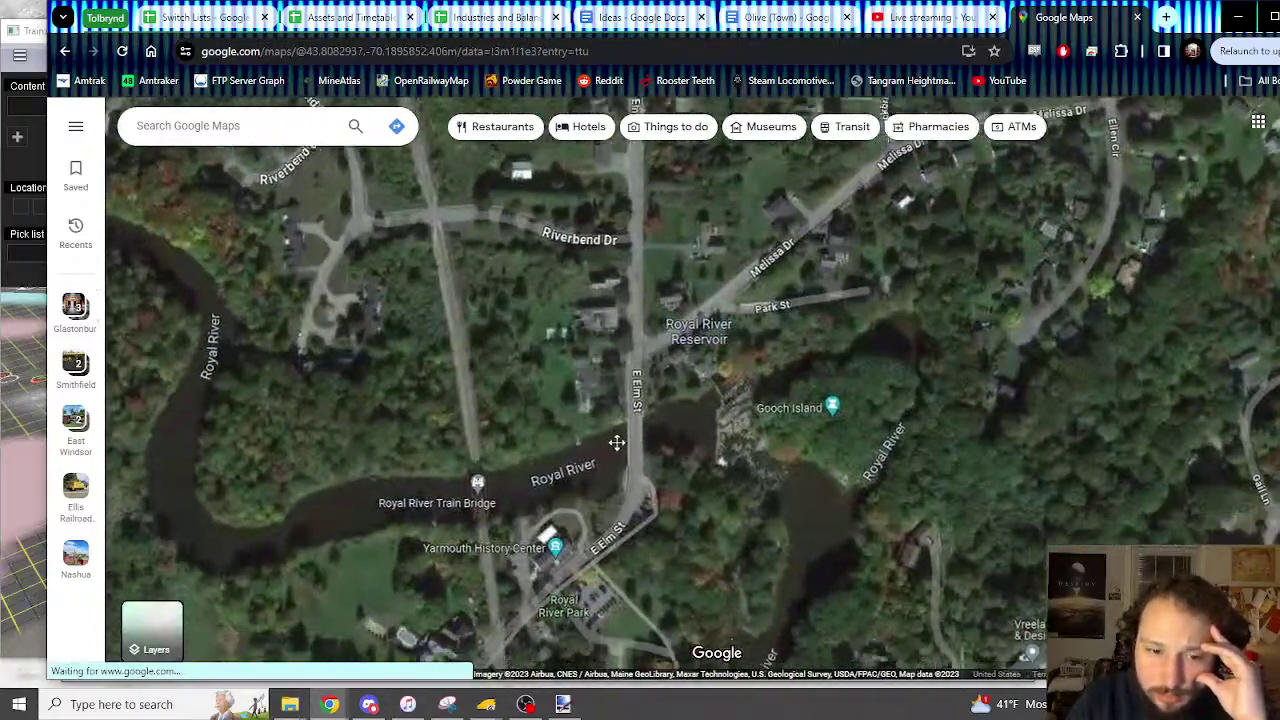
pyautogui.scroll(2, 617, 443)
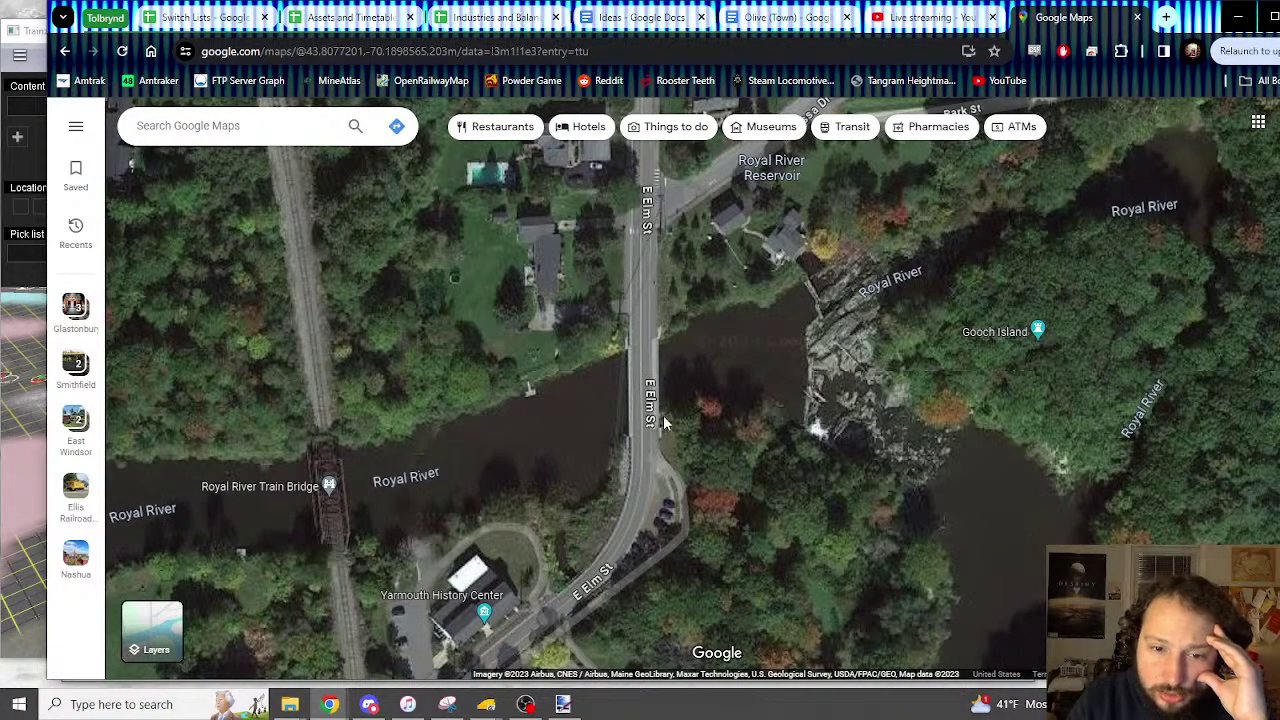
pyautogui.scroll(-4, 670, 410)
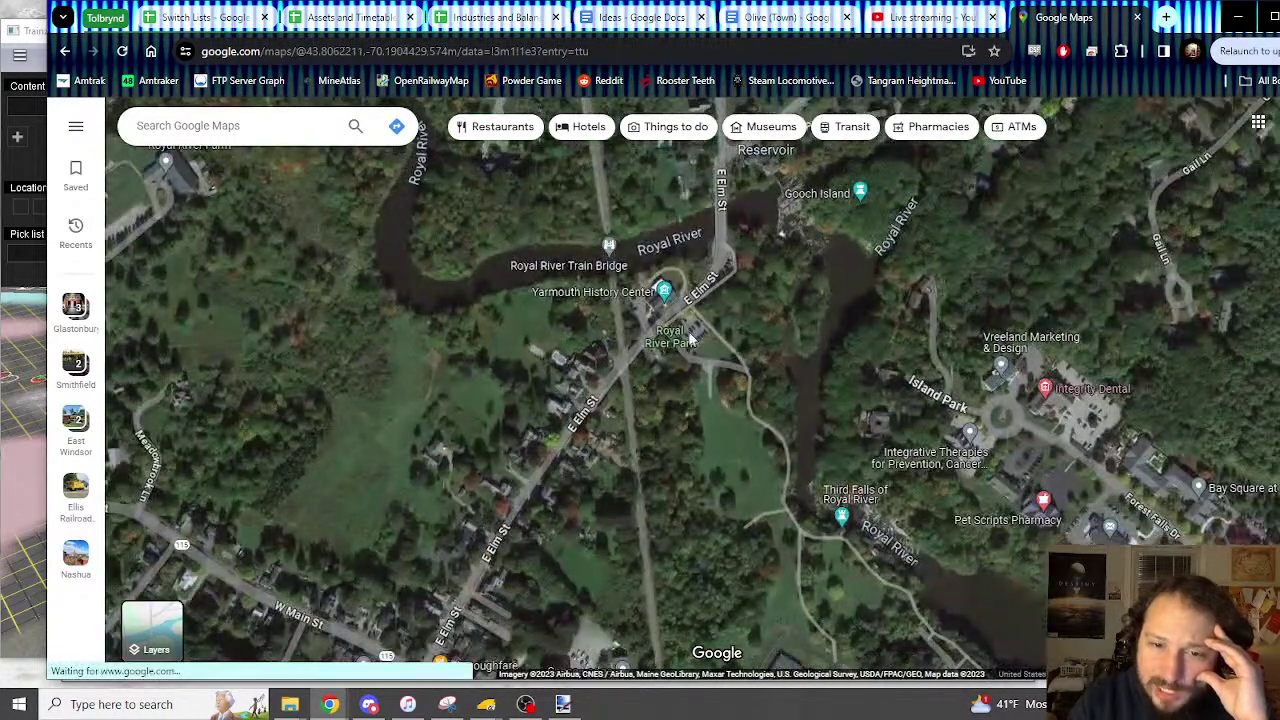
pyautogui.moveTo(688, 340); pyautogui.dragTo(707, 262)
# Examine how Yarmouth's streets spread out from Main St, Elm St and Royal River Park at a wider scale
pyautogui.scroll(-3, 663, 338)
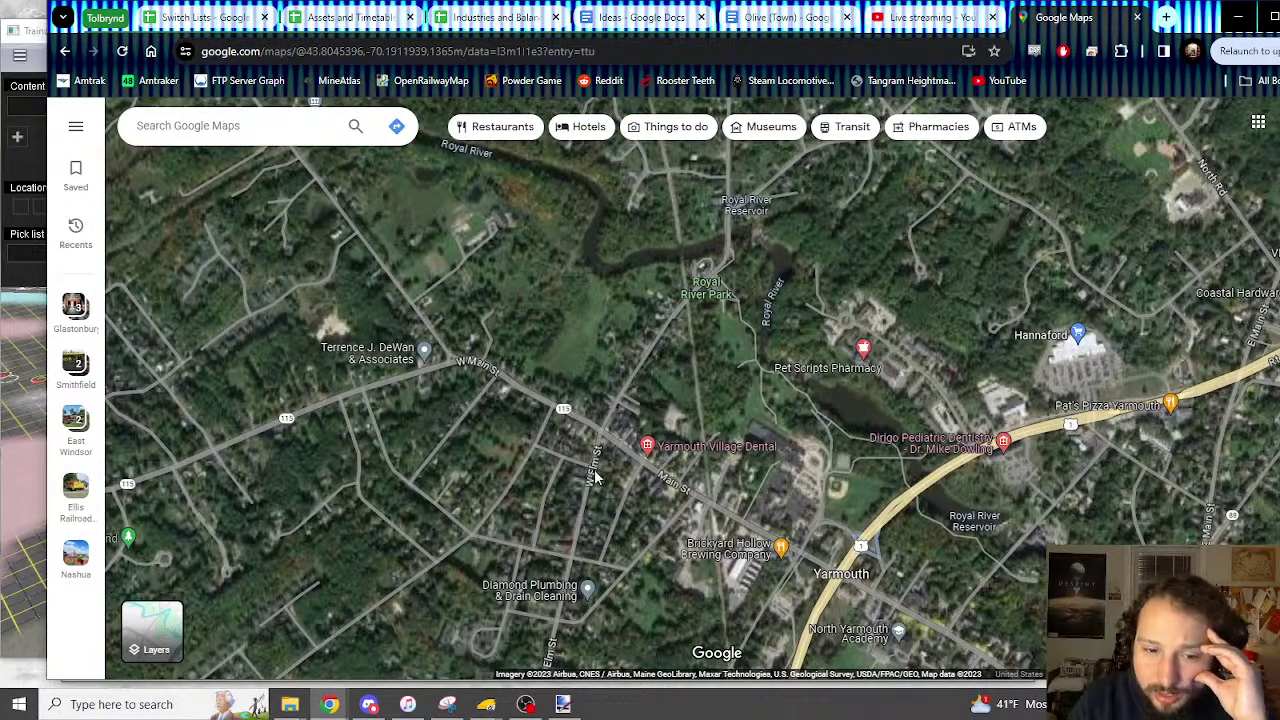
pyautogui.scroll(2, 598, 470)
pyautogui.scroll(-3, 600, 405)
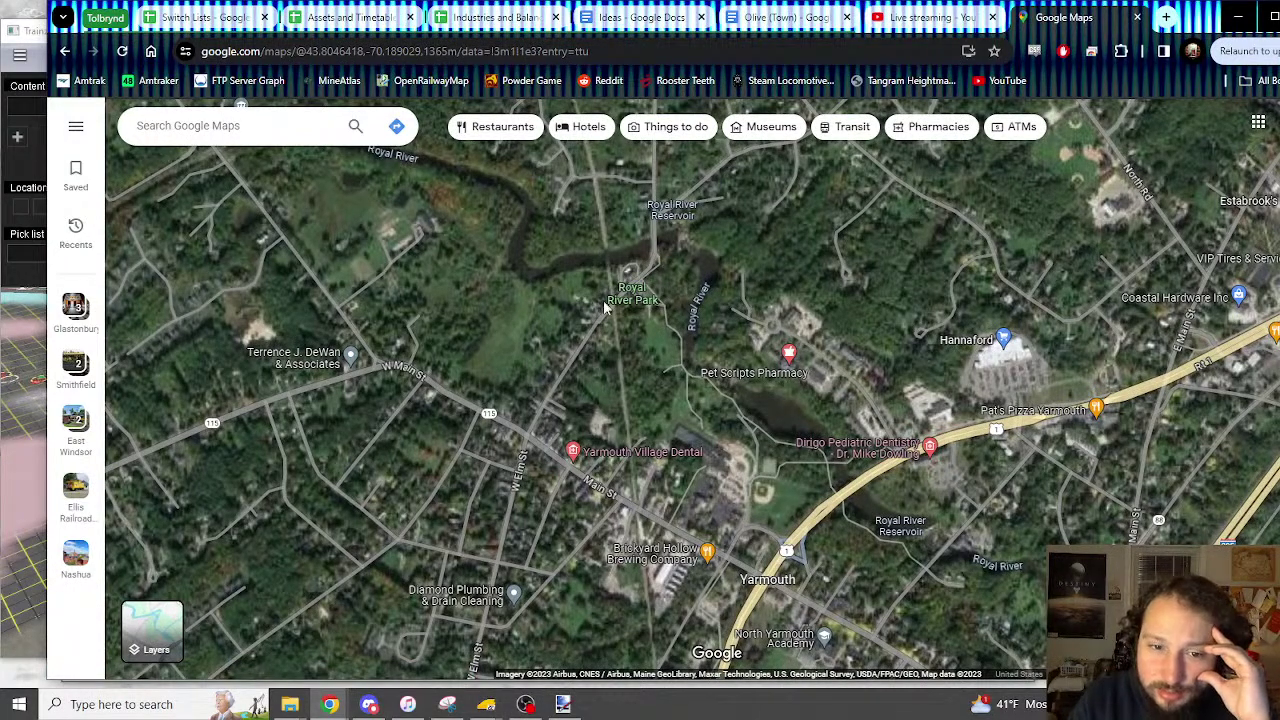
pyautogui.scroll(-2, 599, 420)
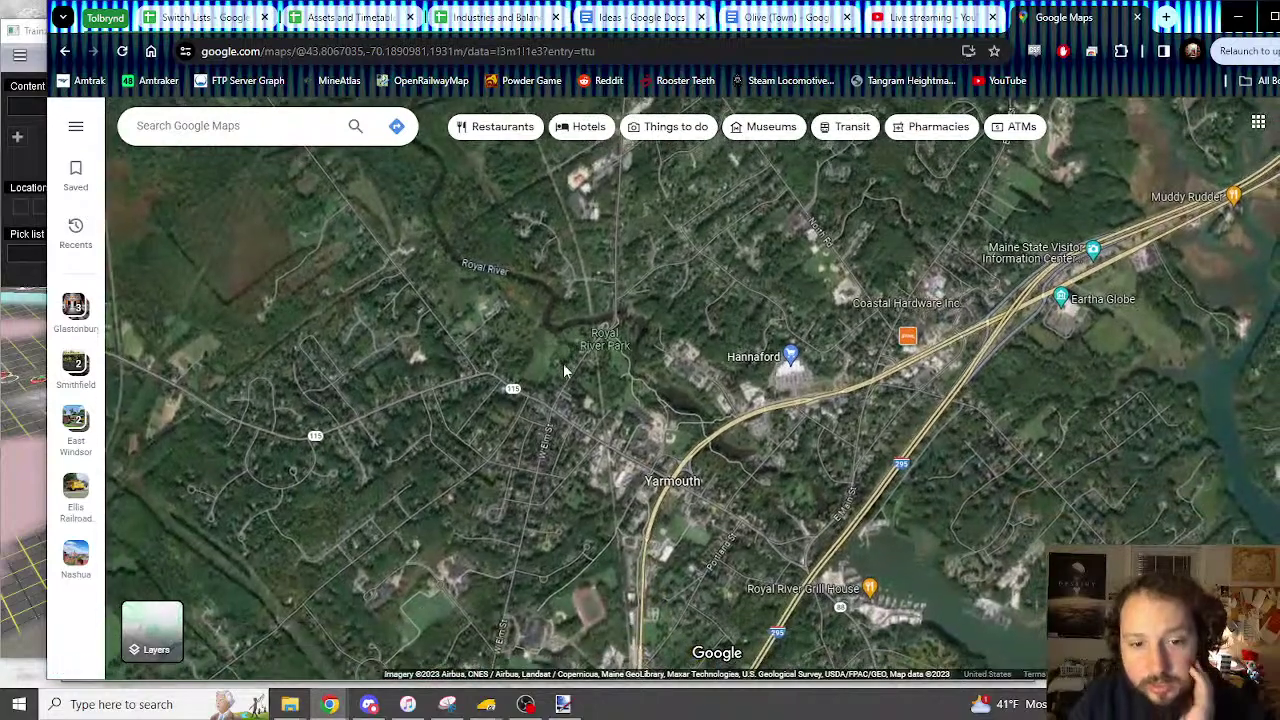
pyautogui.scroll(2, 507, 470)
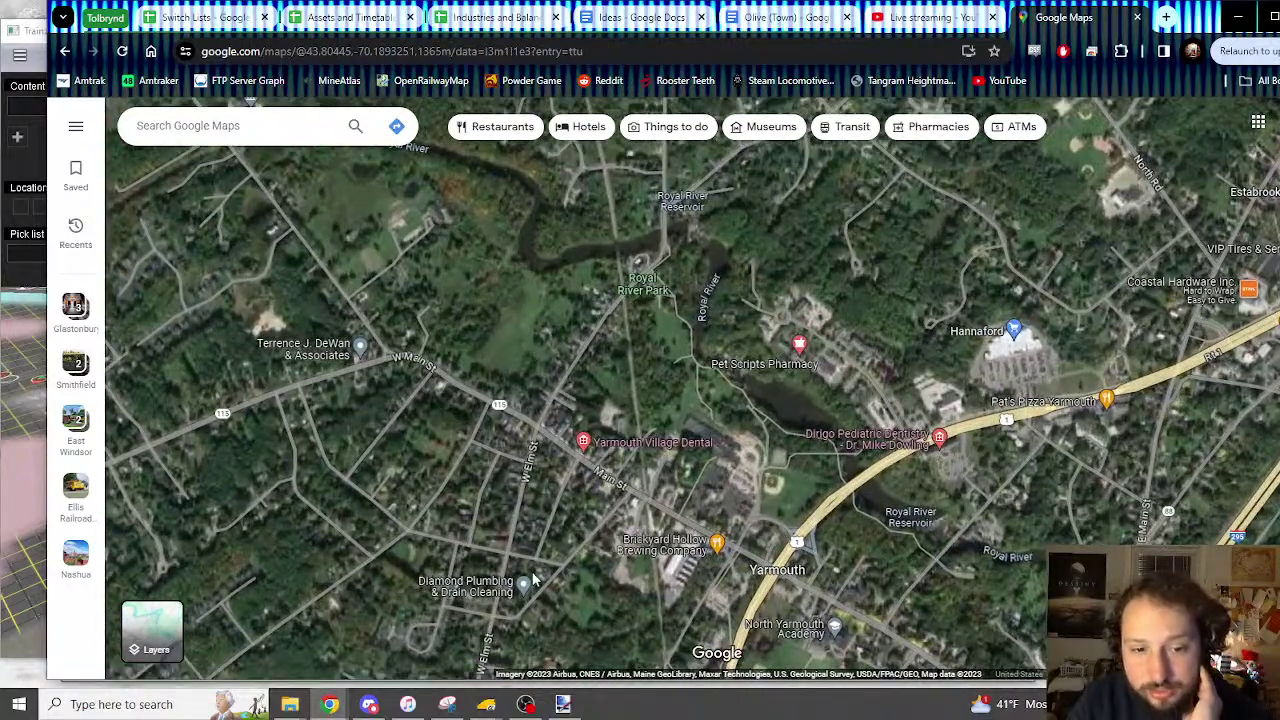
pyautogui.scroll(-5, 588, 348)
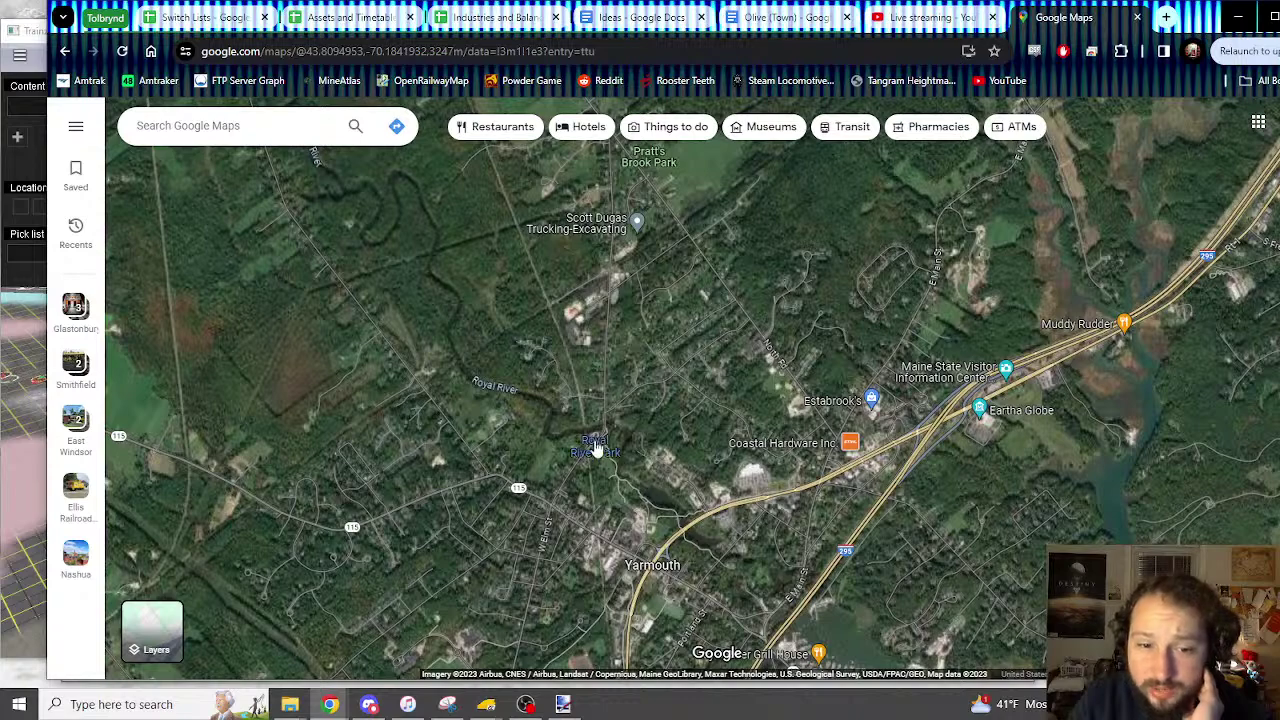
pyautogui.scroll(2, 614, 433)
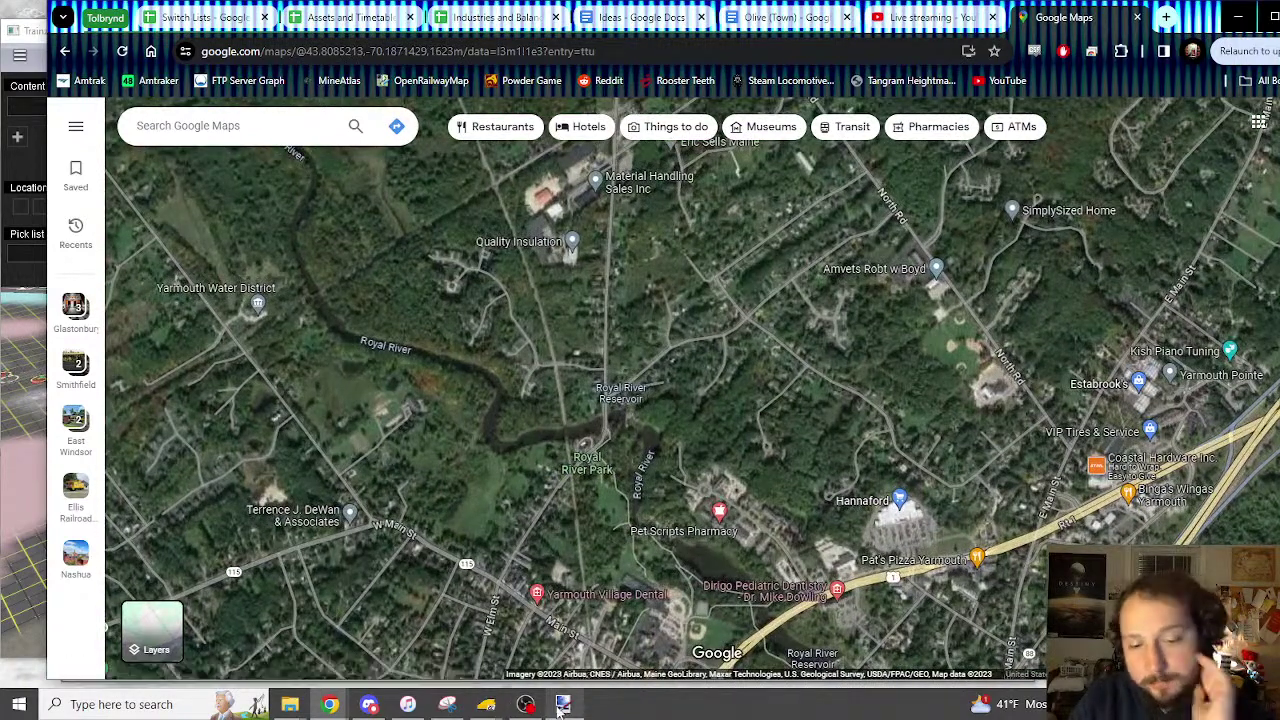
# Check the live stream page in YouTube Studio and switch back to Trainz Railroad Simulator 2022
pyautogui.click(569, 707)
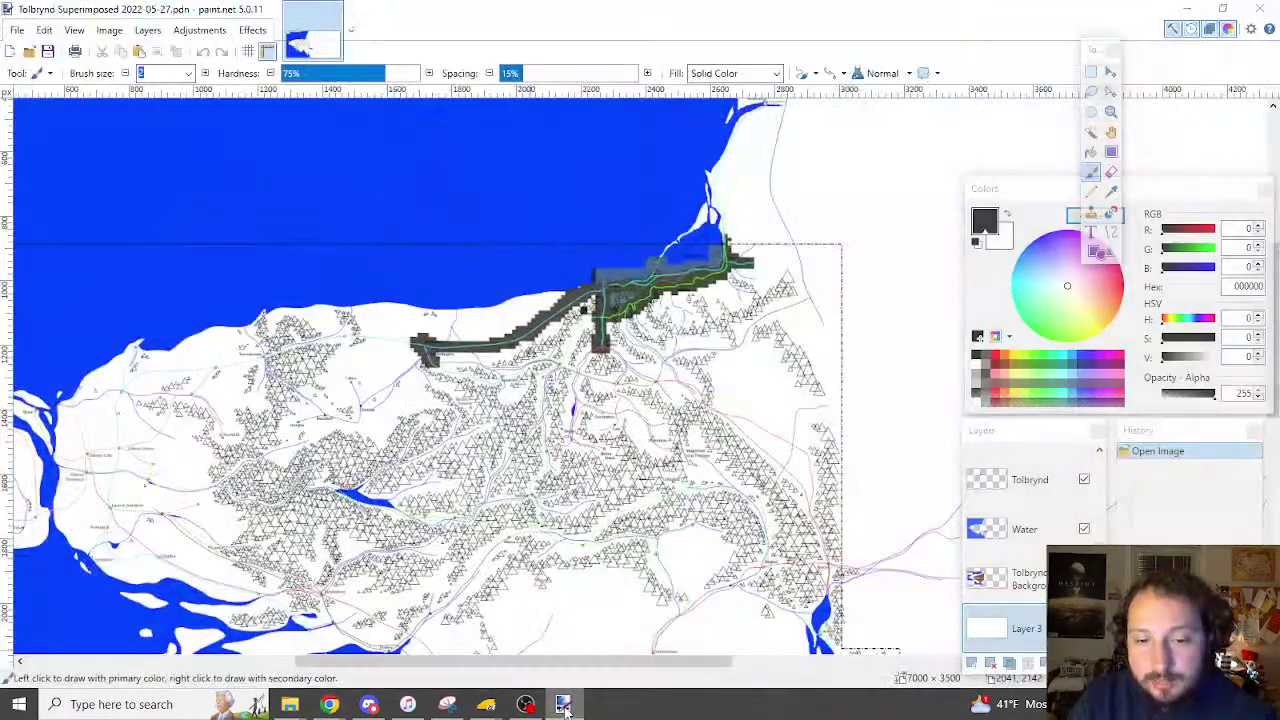
pyautogui.click(569, 707)
pyautogui.click(936, 24)
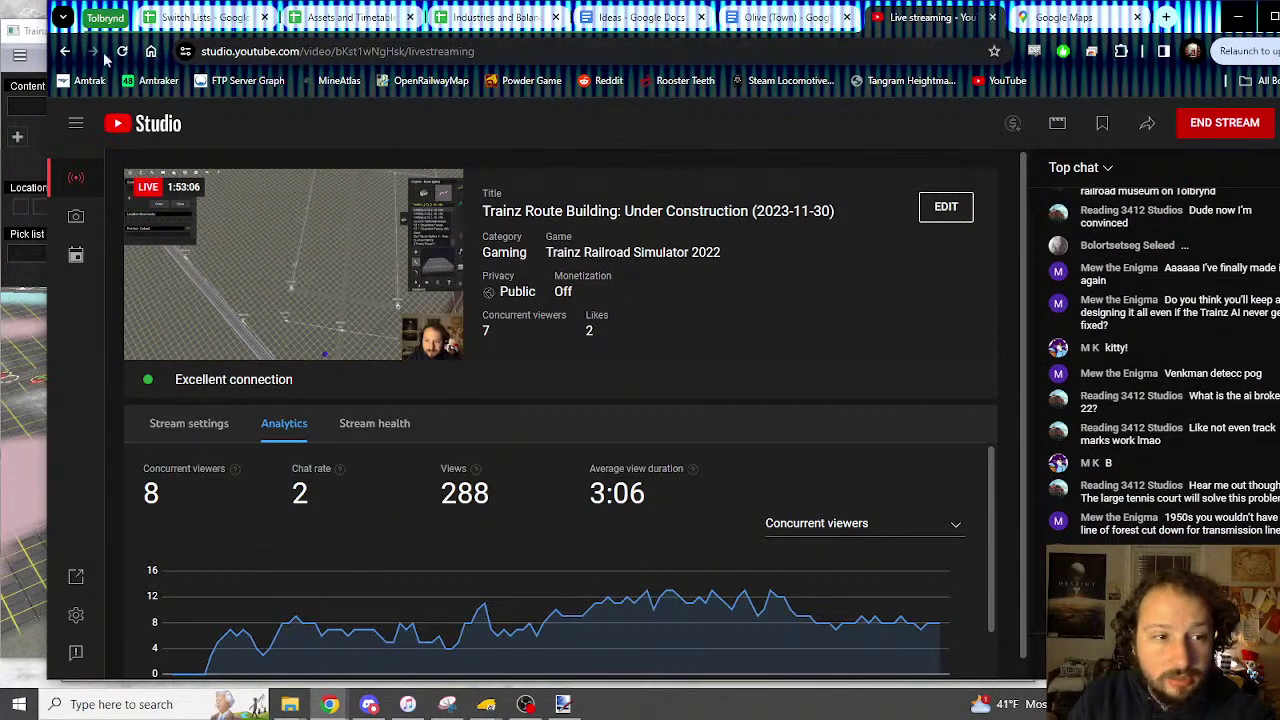
pyautogui.click(31, 37)
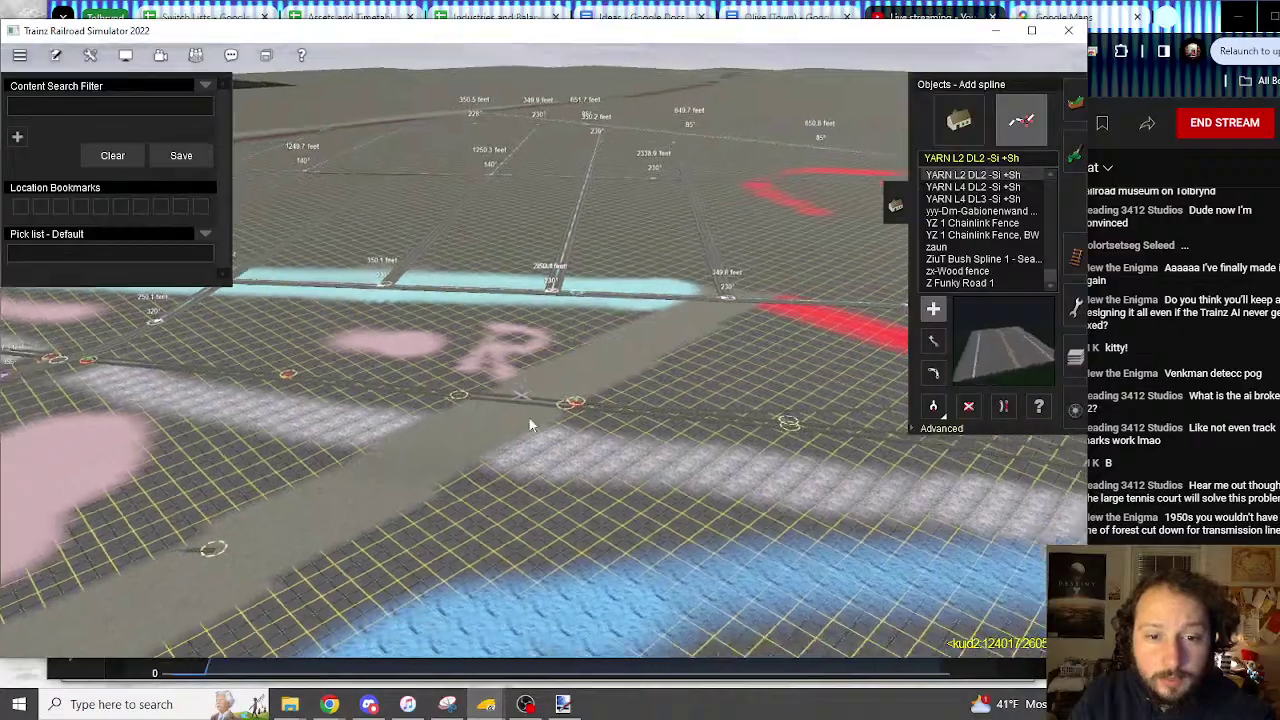
# Examine the parallel side streets beyond the cyan main street strip and the grey road crossing the railway
pyautogui.scroll(5, 559, 386)
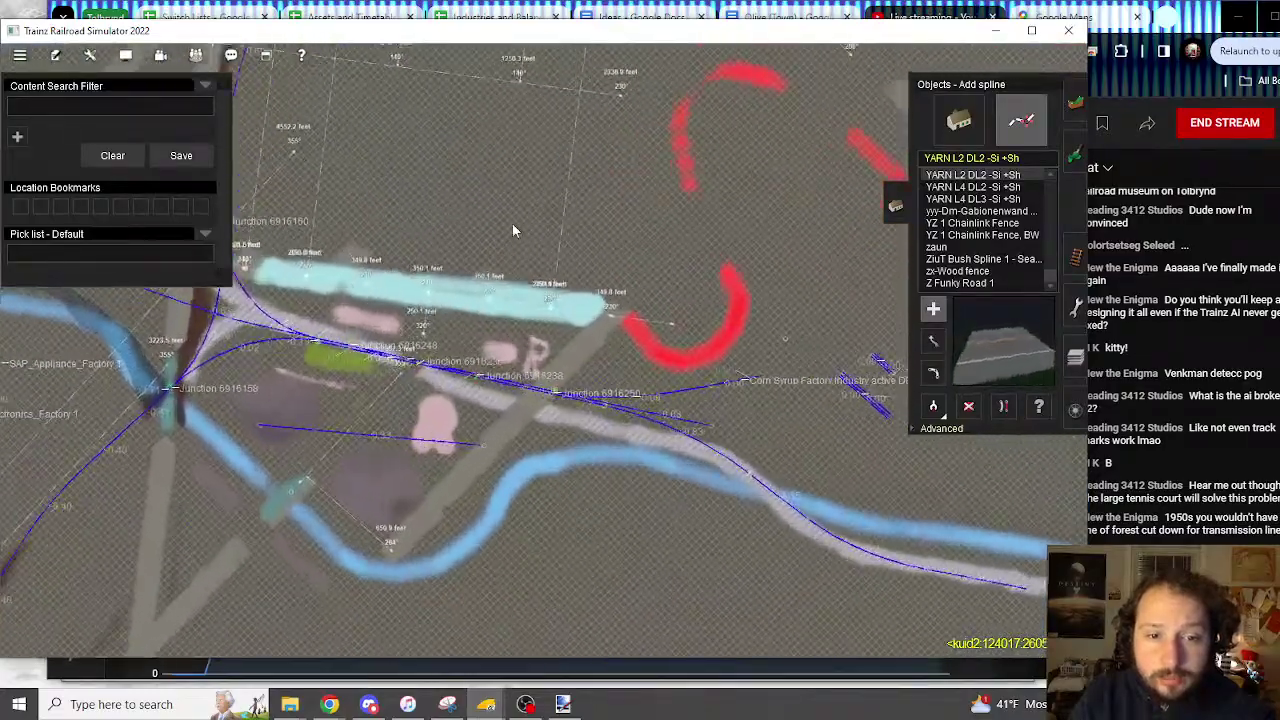
pyautogui.rightClick(512, 226)
pyautogui.scroll(3, 505, 241)
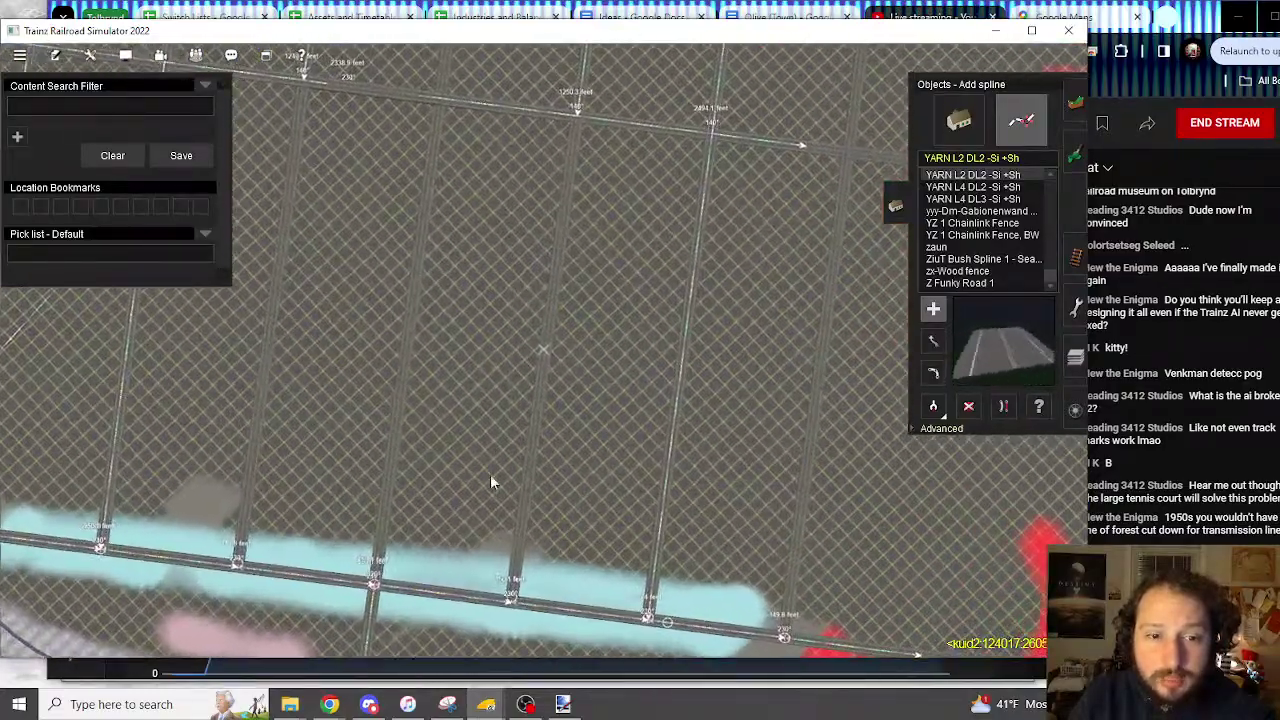
pyautogui.rightClick(491, 490)
pyautogui.rightClick(528, 408)
pyautogui.press('Right')
pyautogui.press('Right')
pyautogui.rightClick(596, 340)
pyautogui.press('Left')
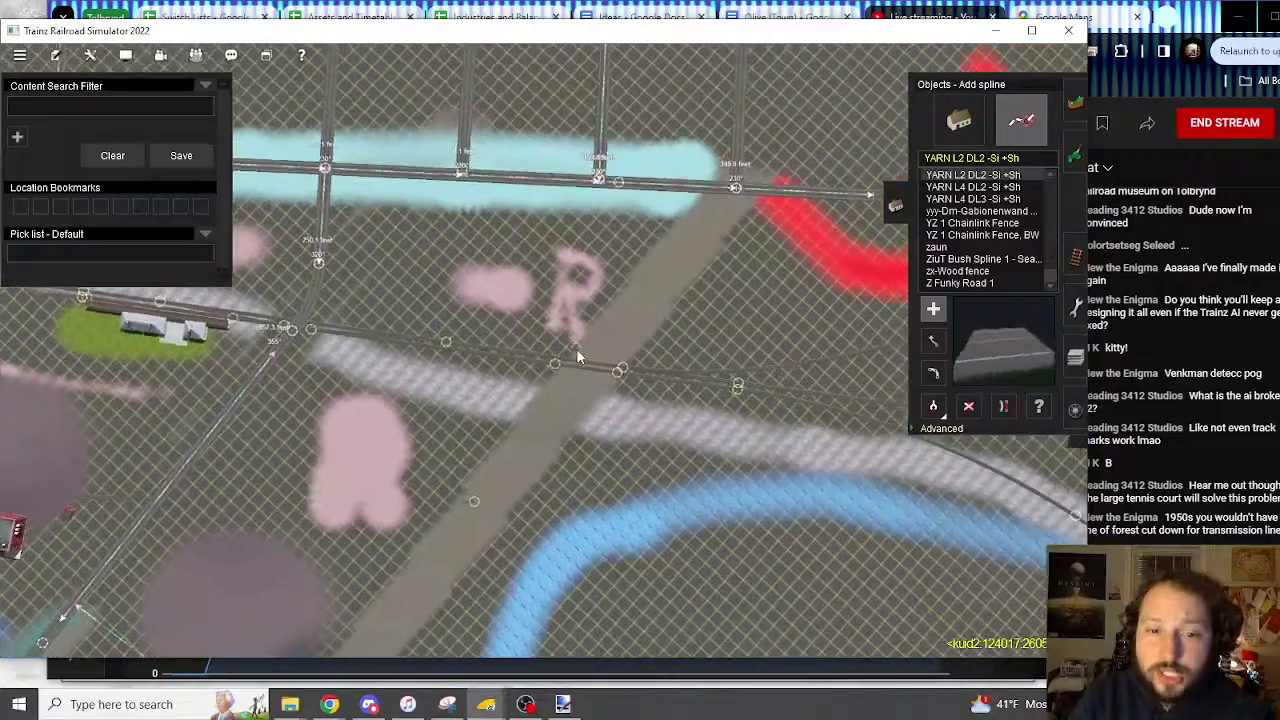
# Examine the area between the cyan main street strip, the station and the river, continuing east towards the factory
pyautogui.rightClick(366, 296)
pyautogui.press('Right')
pyautogui.press('Left')
pyautogui.rightClick(322, 302)
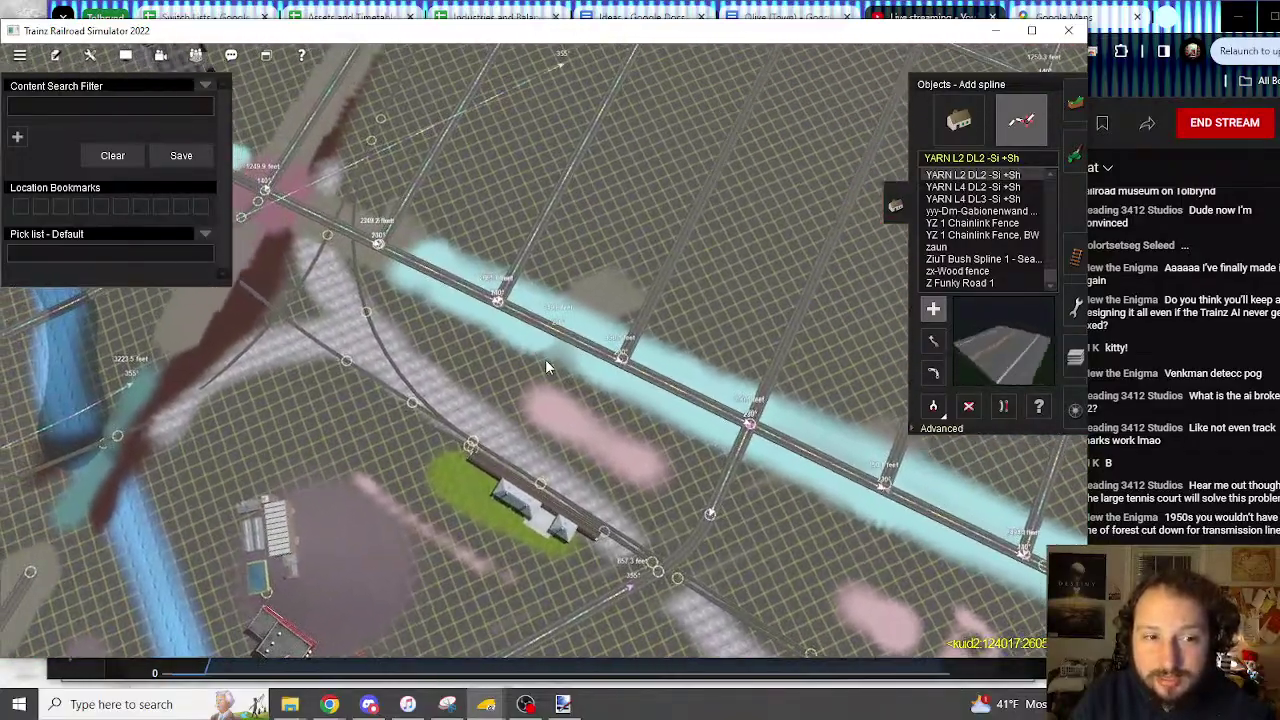
pyautogui.rightClick(688, 430)
pyautogui.press('Right')
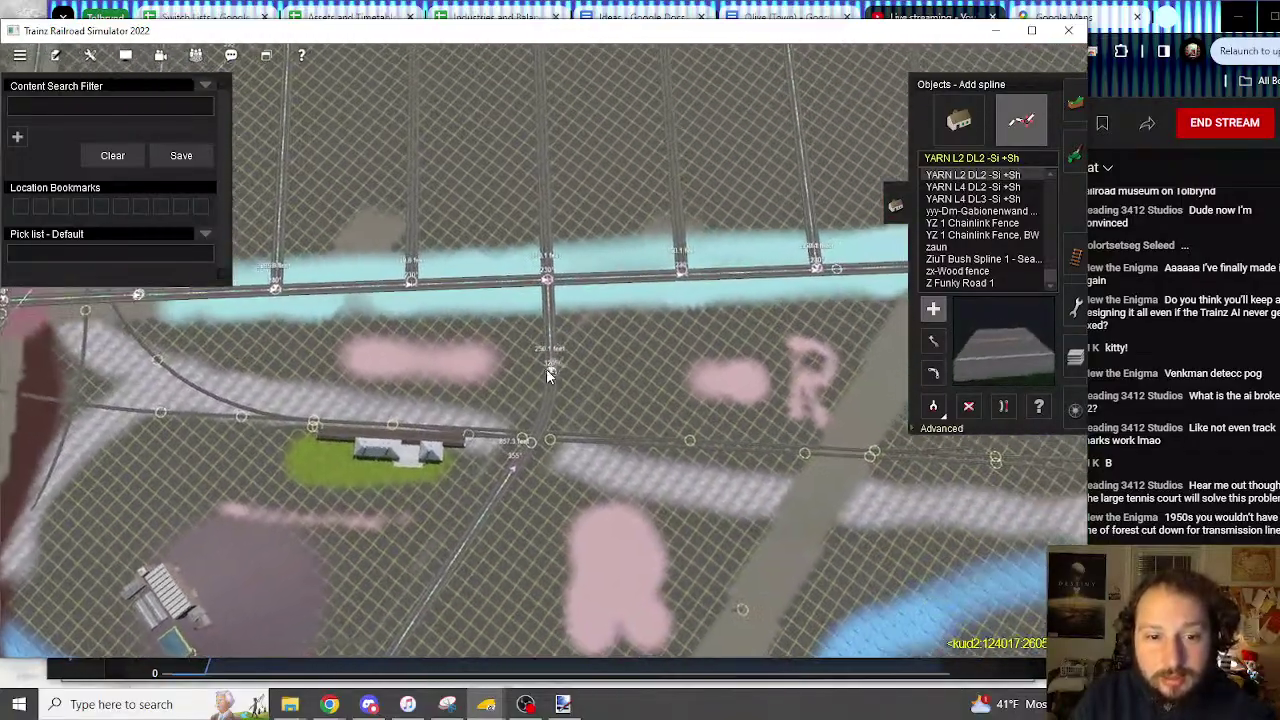
pyautogui.scroll(-2, 562, 366)
pyautogui.press('Right')
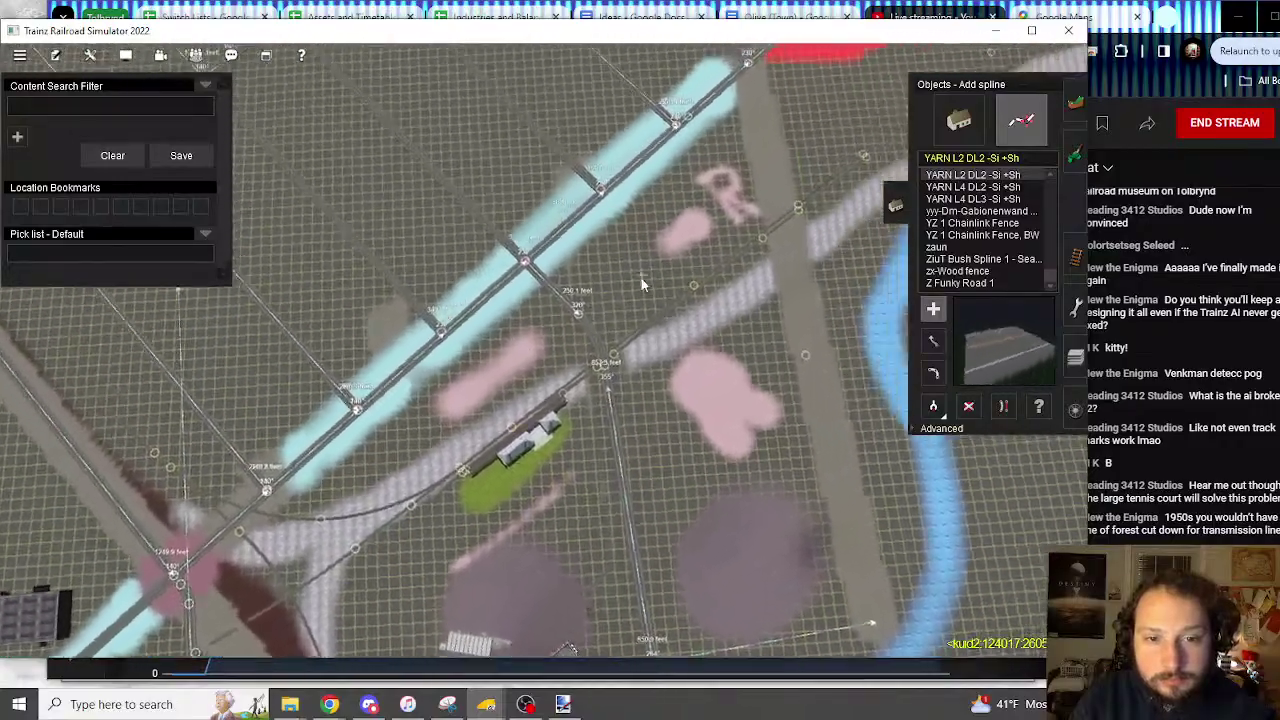
pyautogui.moveTo(643, 285); pyautogui.dragTo(563, 365, button='right')
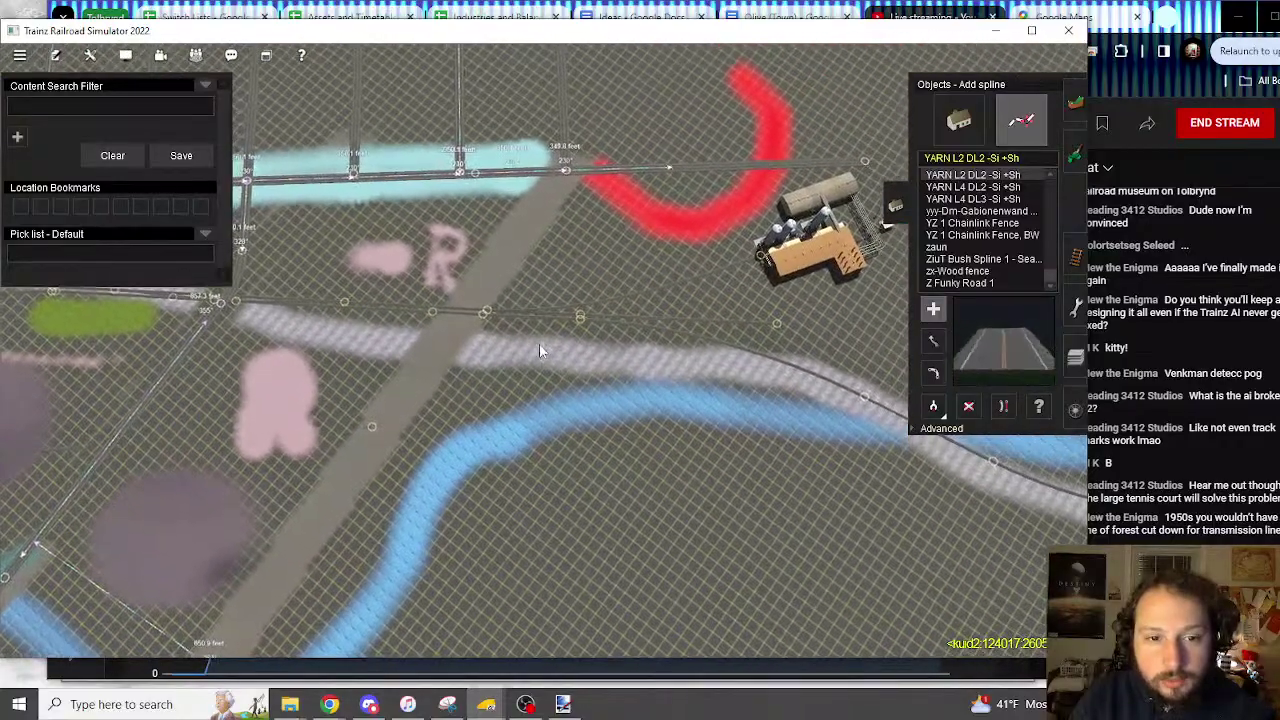
# Extend the side street one block in from the cyan main street's end over the railway to the river side, using the YARN L2 DL2 -Si +Sh road
pyautogui.scroll(5, 539, 343)
pyautogui.scroll(5, 566, 295)
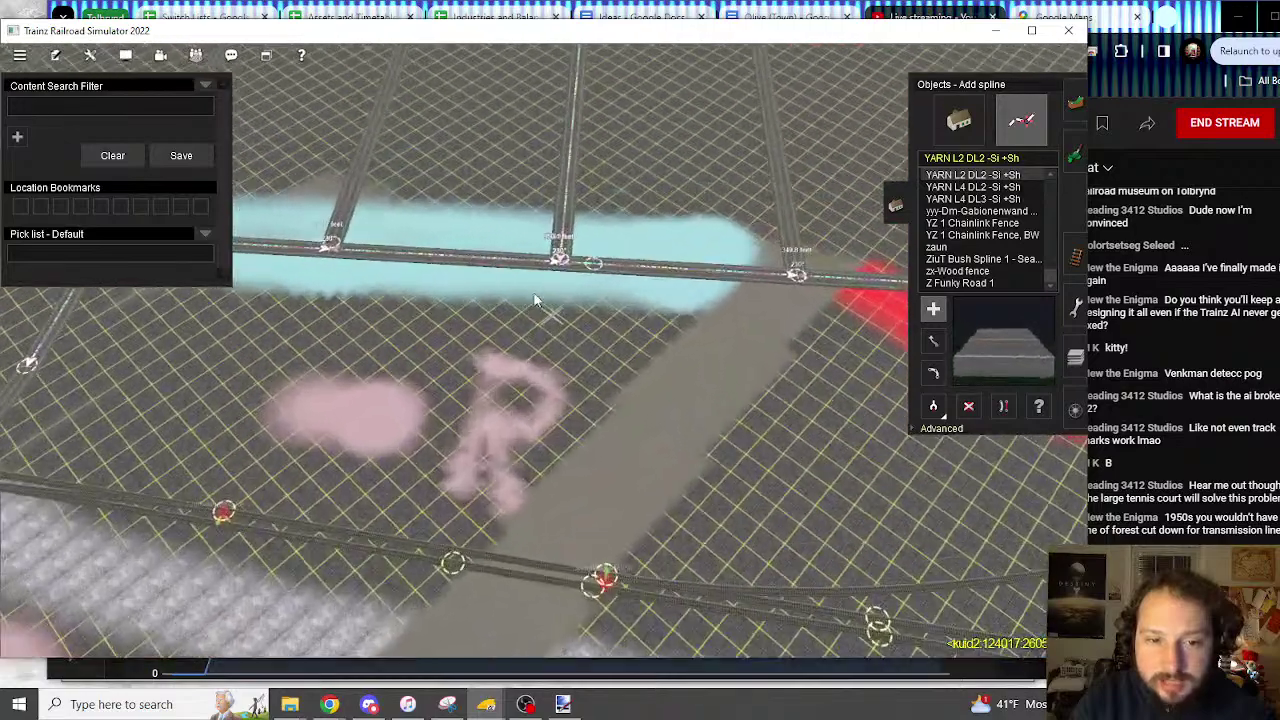
pyautogui.scroll(-8, 534, 448)
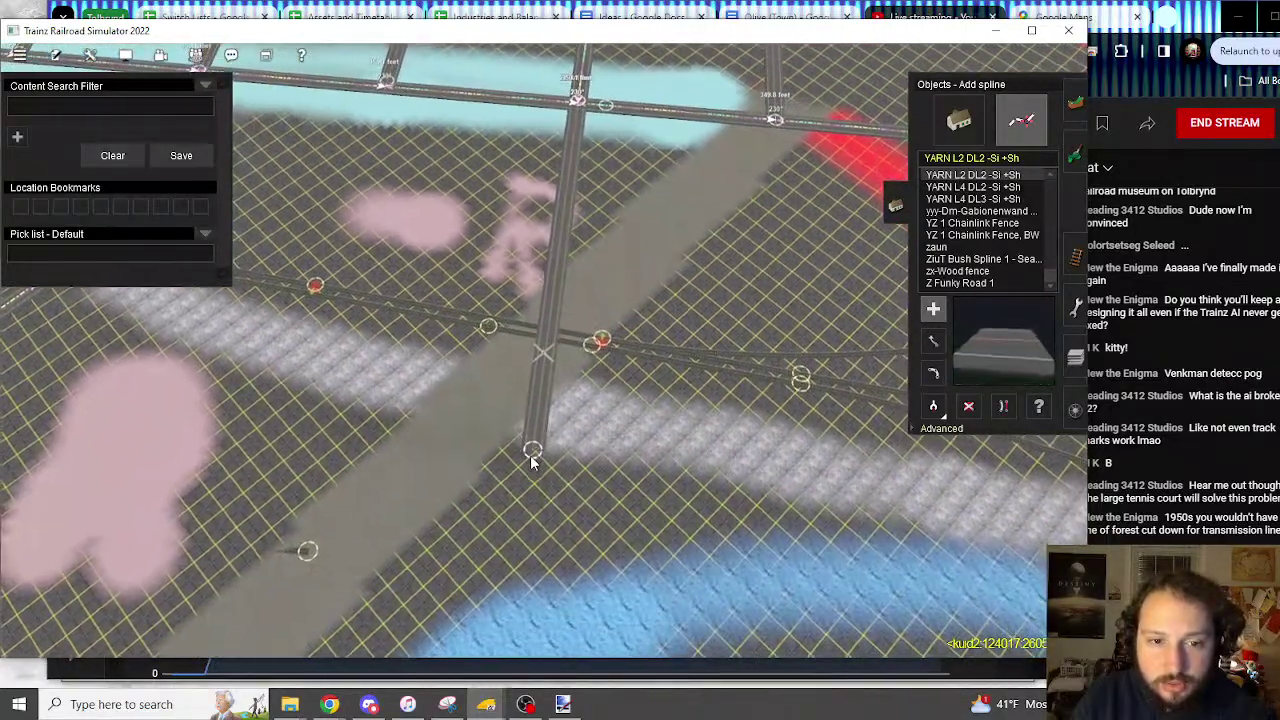
pyautogui.click(530, 465)
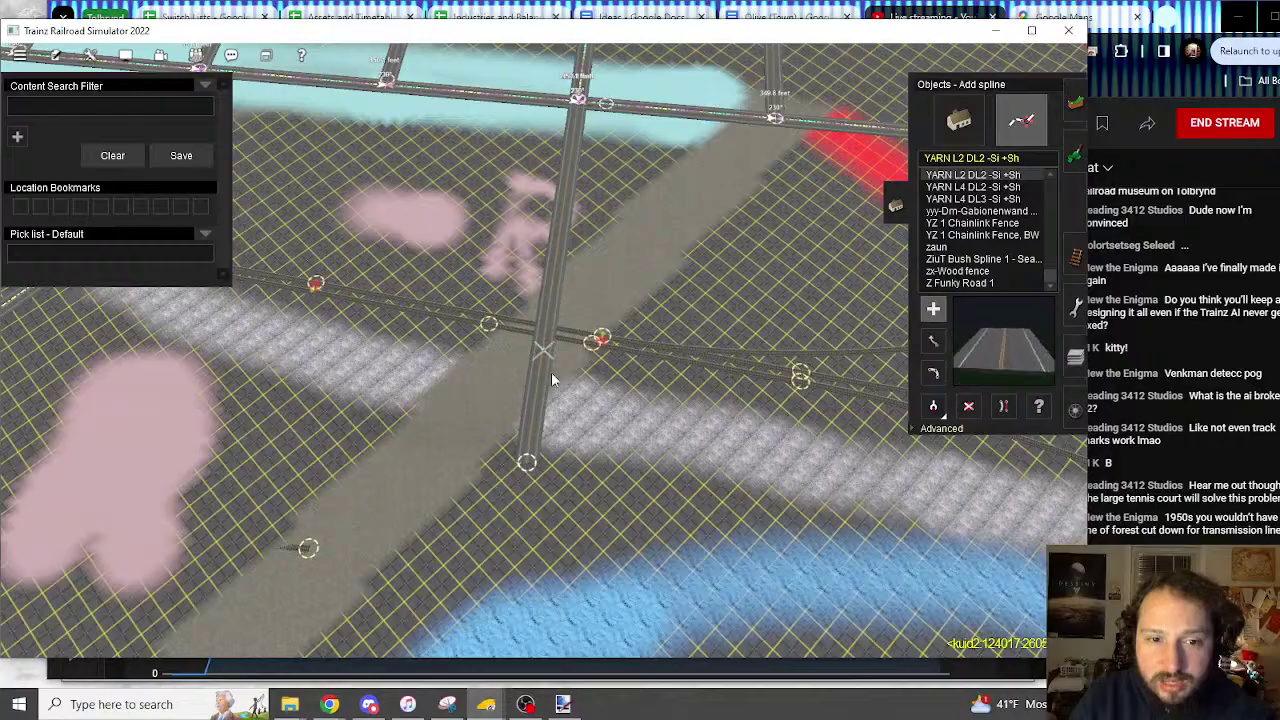
# Examine the new road's crossing over the double track next to the junction and its alignment with the cyan main street intersection
pyautogui.rightClick(566, 165)
pyautogui.press('Down')
pyautogui.rightClick(549, 540)
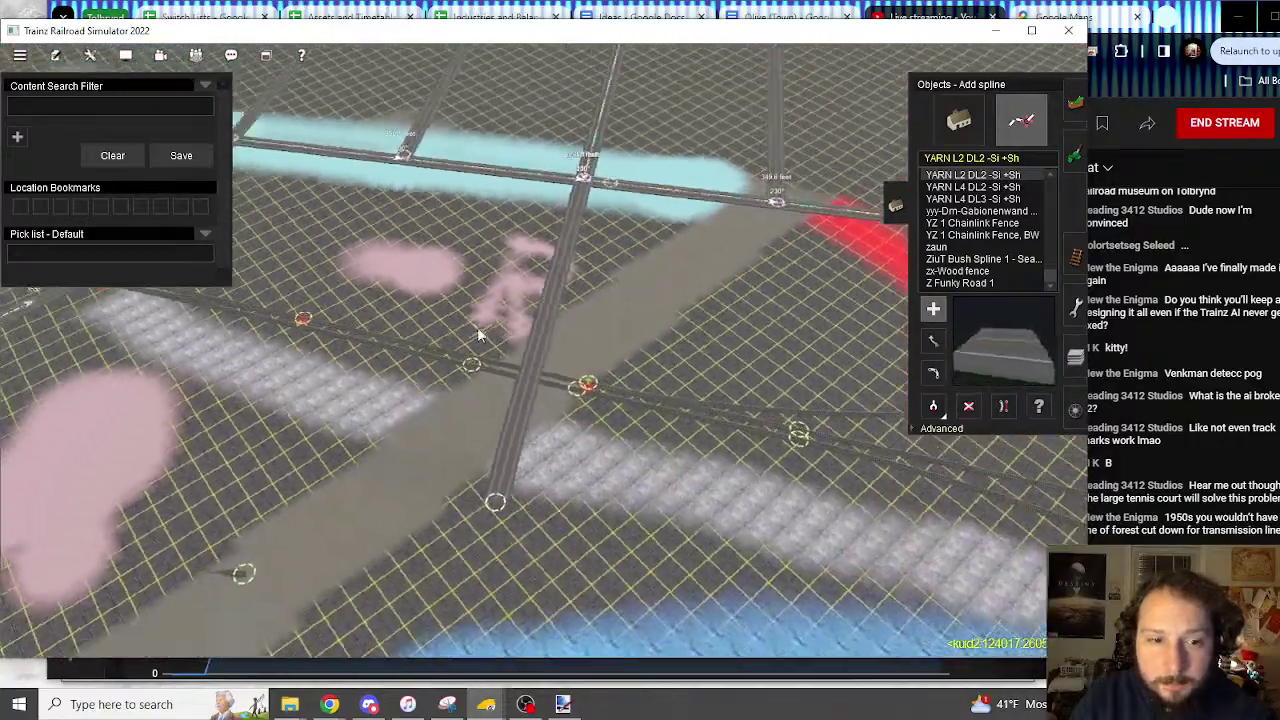
pyautogui.press('Left')
pyautogui.scroll(4, 508, 350)
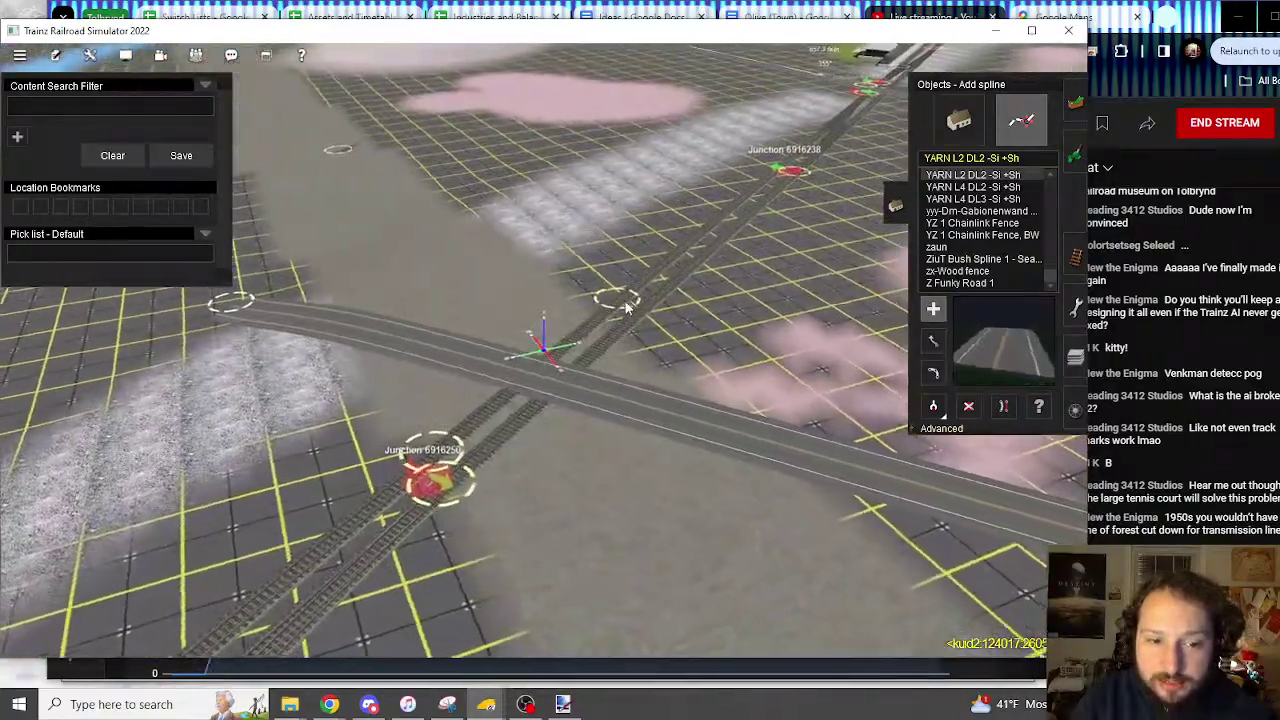
pyautogui.rightClick(484, 430)
pyautogui.press('Right')
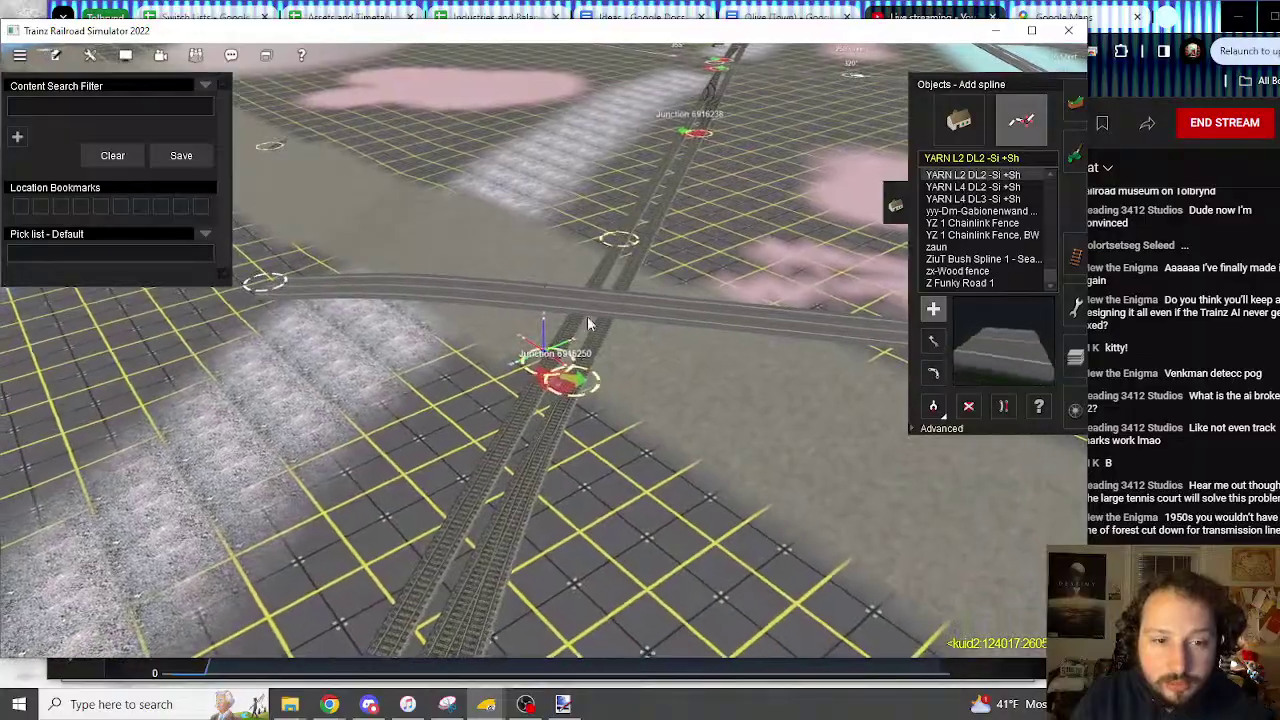
pyautogui.rightClick(594, 385)
pyautogui.press('Left')
pyautogui.scroll(-4, 594, 391)
pyautogui.rightClick(627, 407)
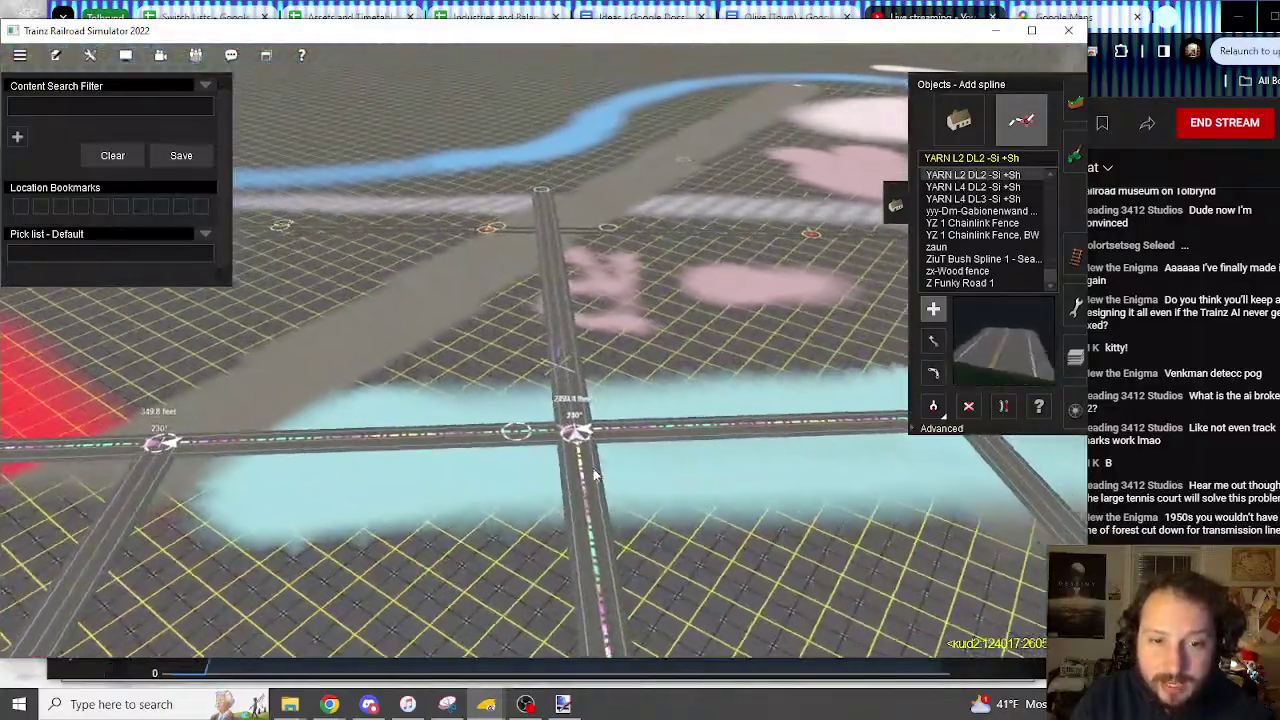
# Examine the empty land across the river from the new road's end and the outlying grey roads leading back into town
pyautogui.rightClick(536, 165)
pyautogui.press('Left')
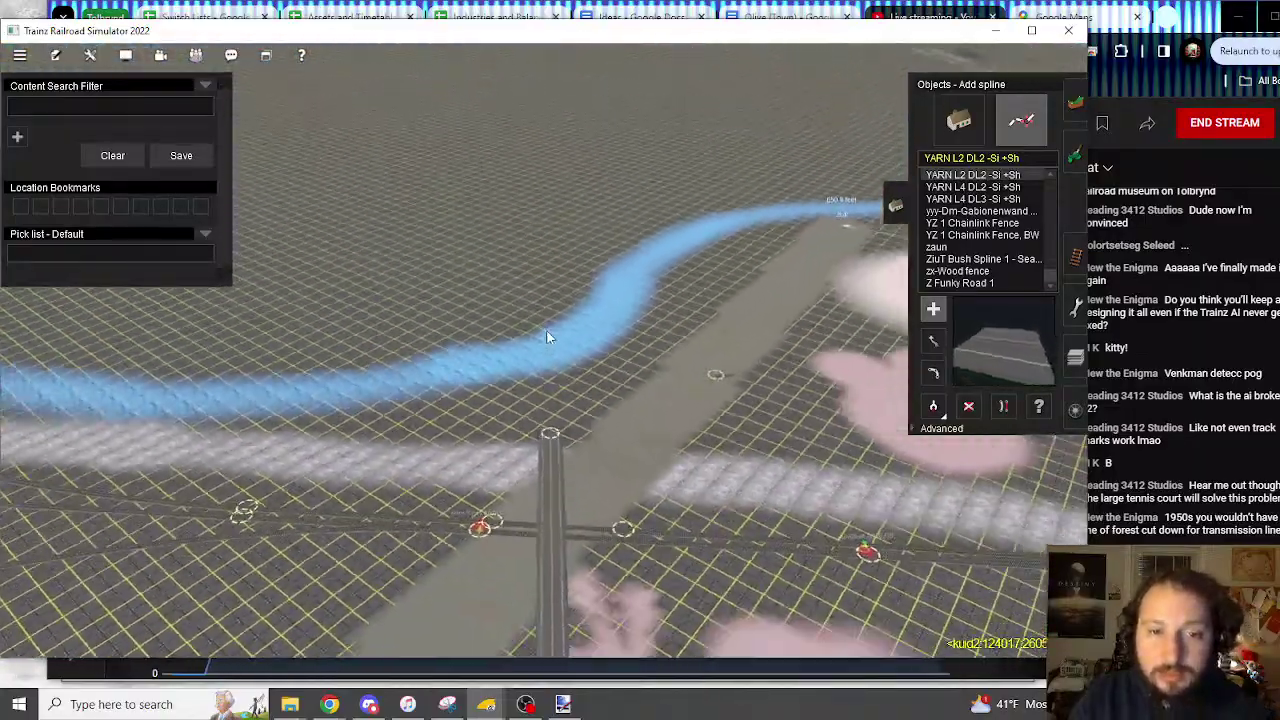
pyautogui.scroll(-3, 546, 340)
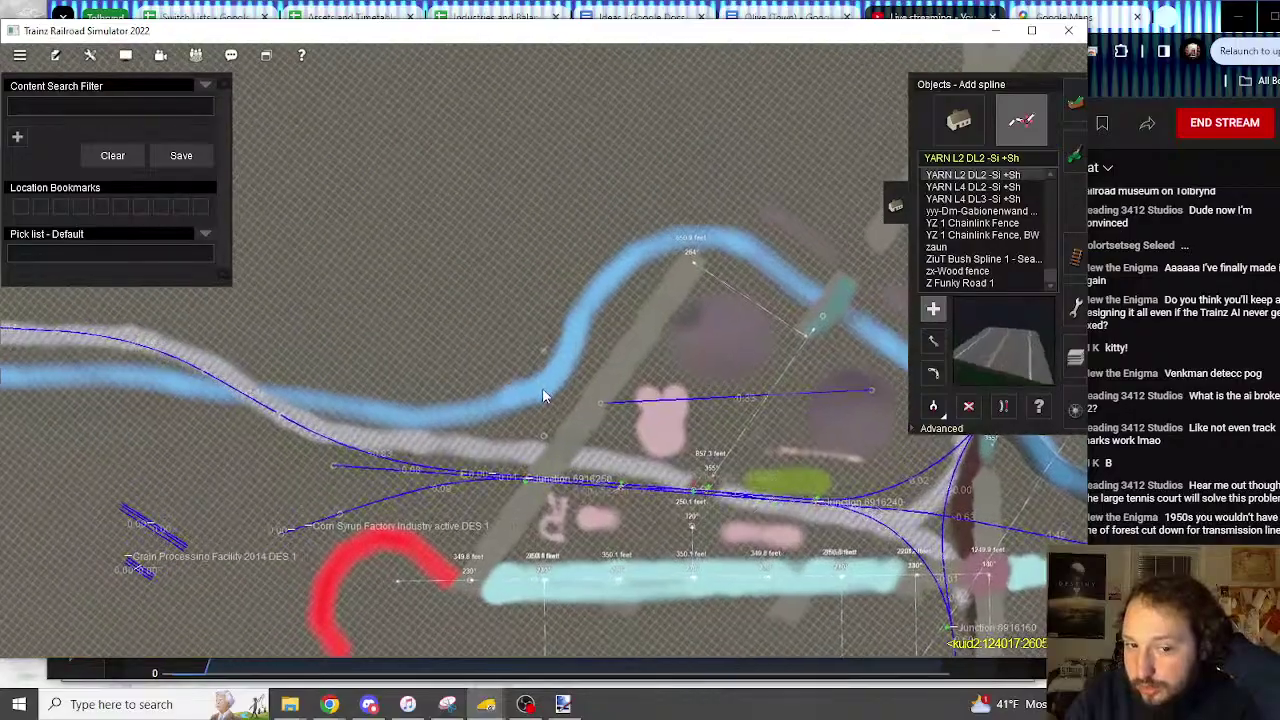
pyautogui.scroll(3, 542, 397)
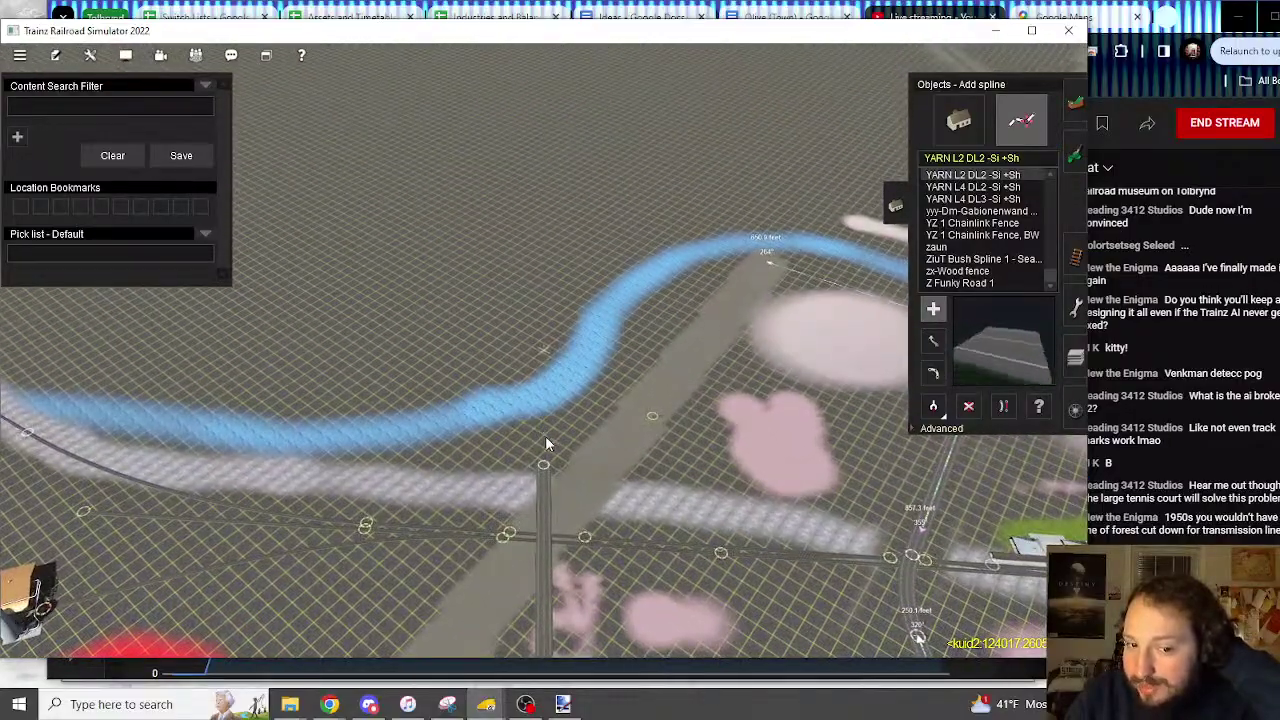
pyautogui.press('Down')
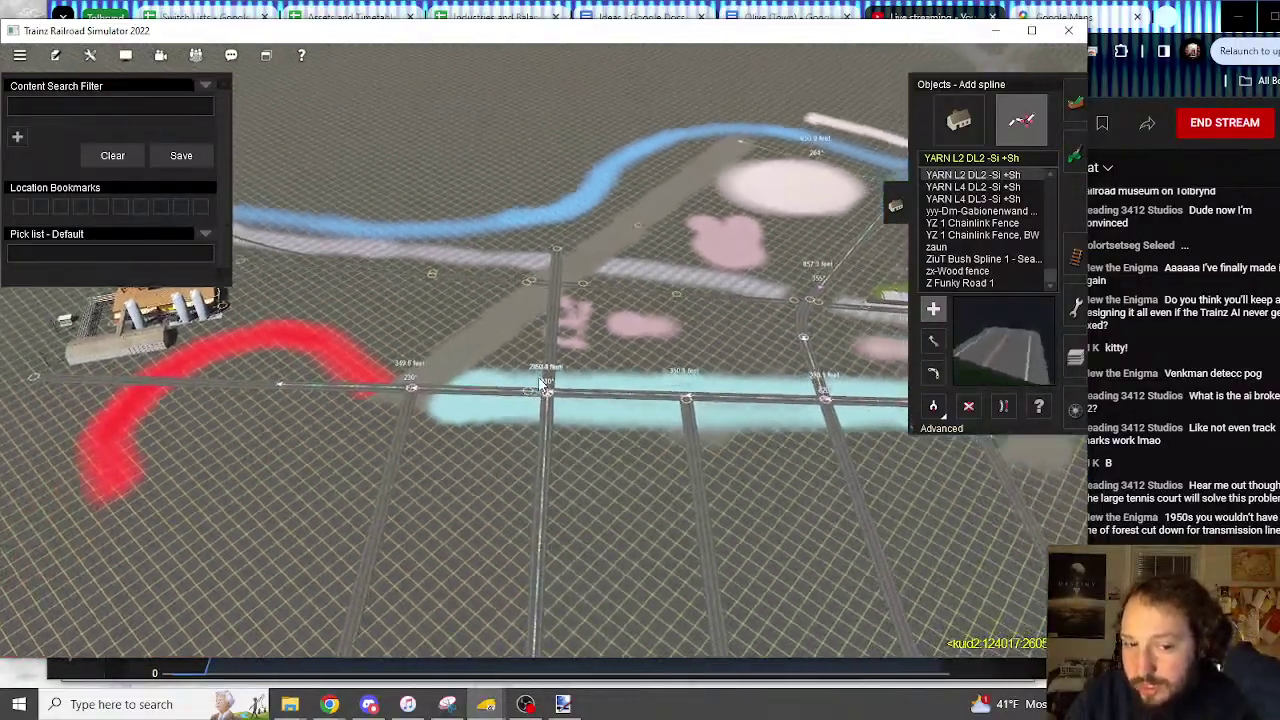
pyautogui.press('Up')
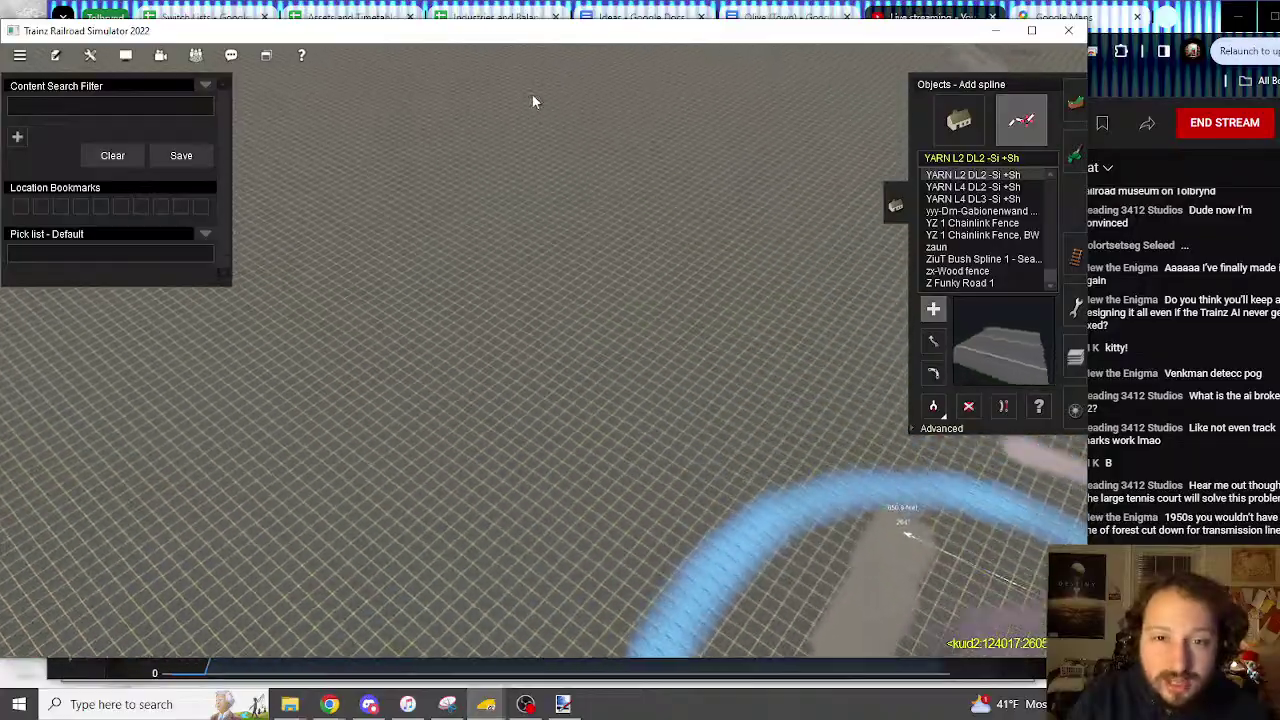
pyautogui.press('Down')
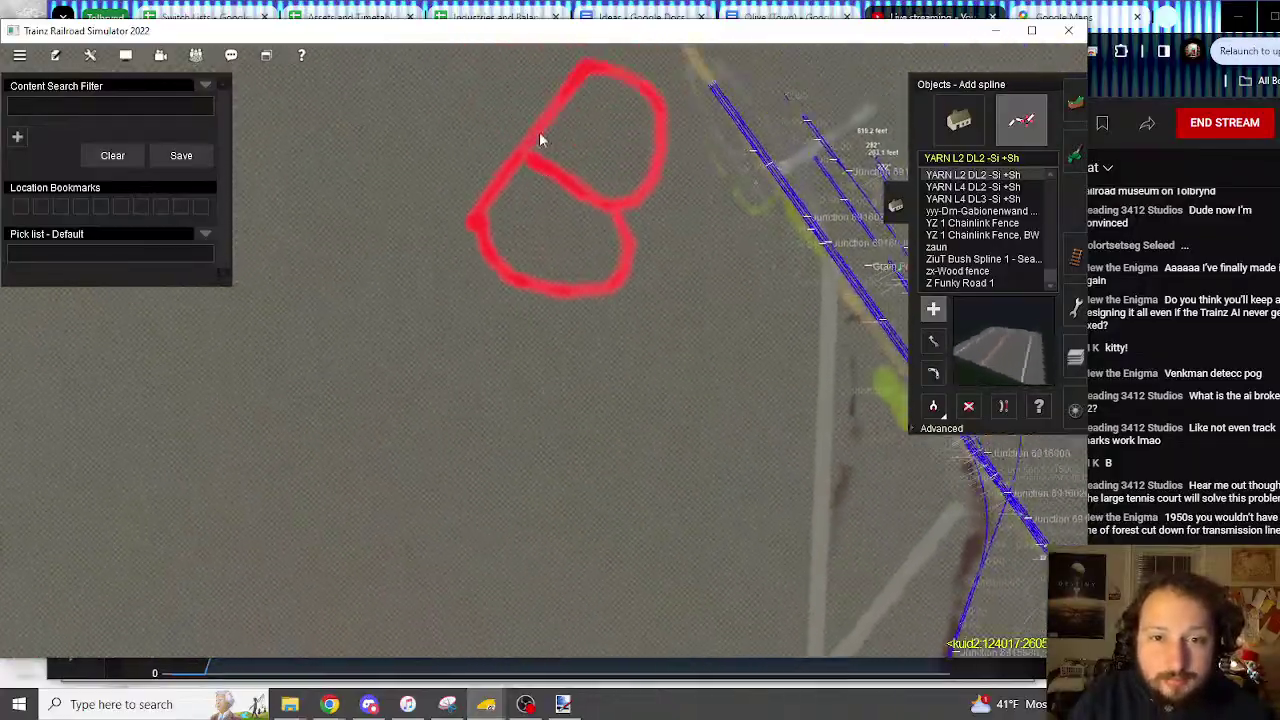
pyautogui.moveTo(644, 336); pyautogui.dragTo(572, 252, button='right')
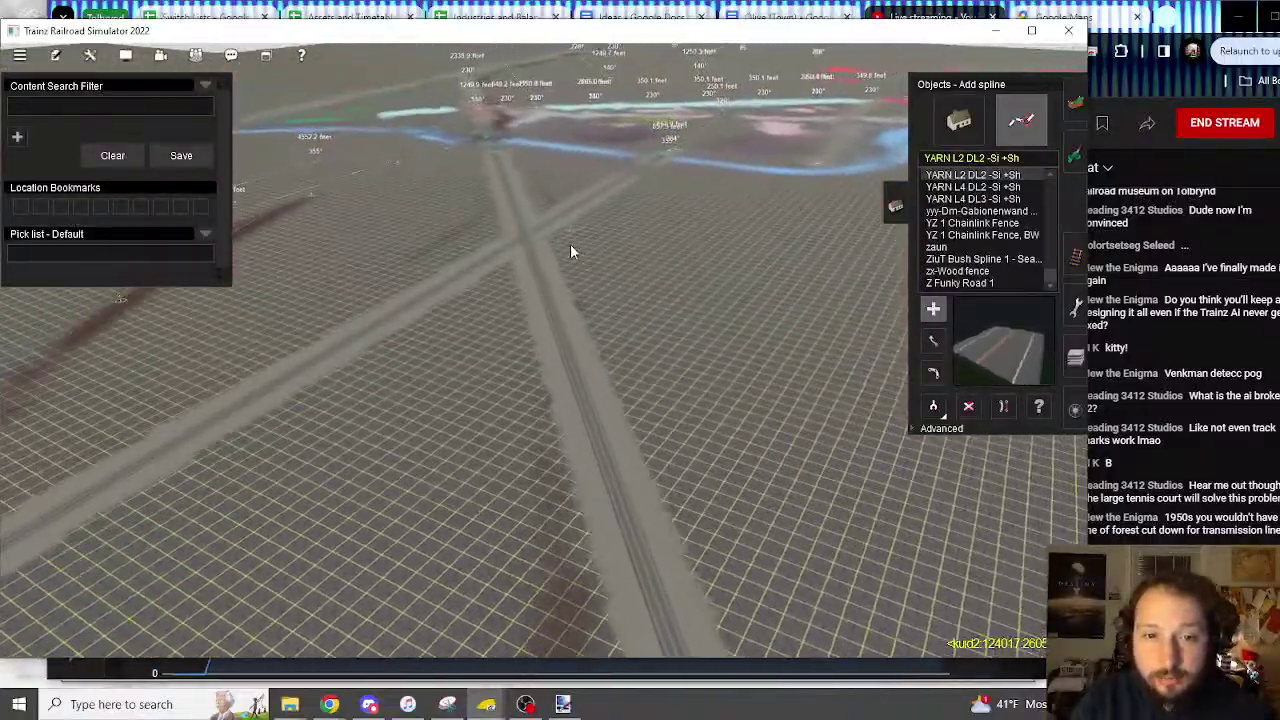
pyautogui.scroll(-10, 603, 217)
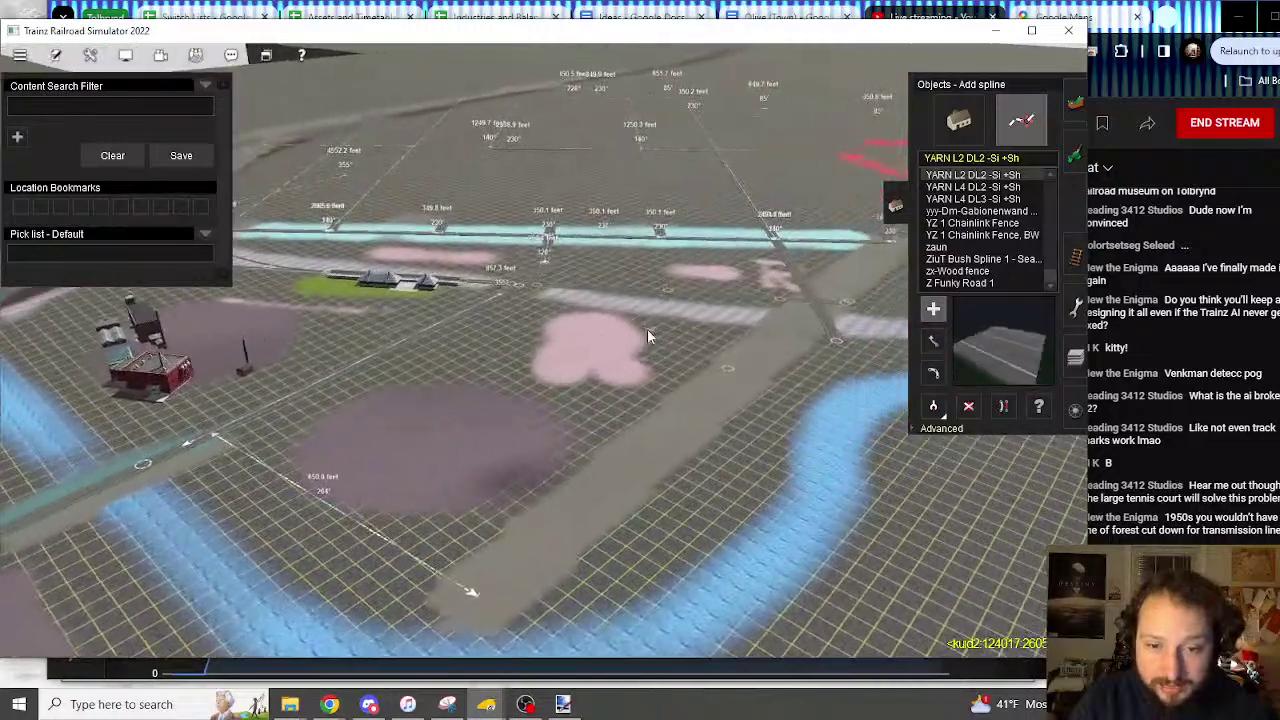
pyautogui.scroll(8, 647, 329)
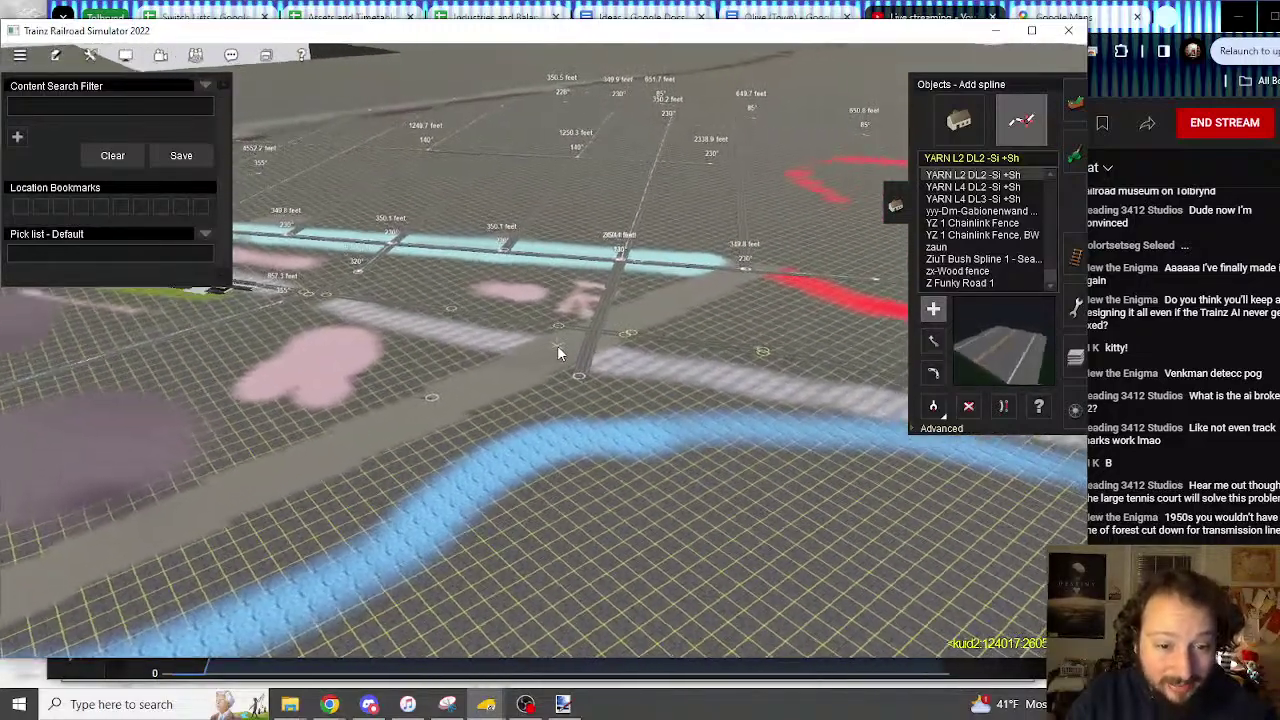
# Examine the river bend beyond the new road's end and how the town's roads connect with the wider railway route
pyautogui.moveTo(557, 345); pyautogui.dragTo(547, 343, button='right')
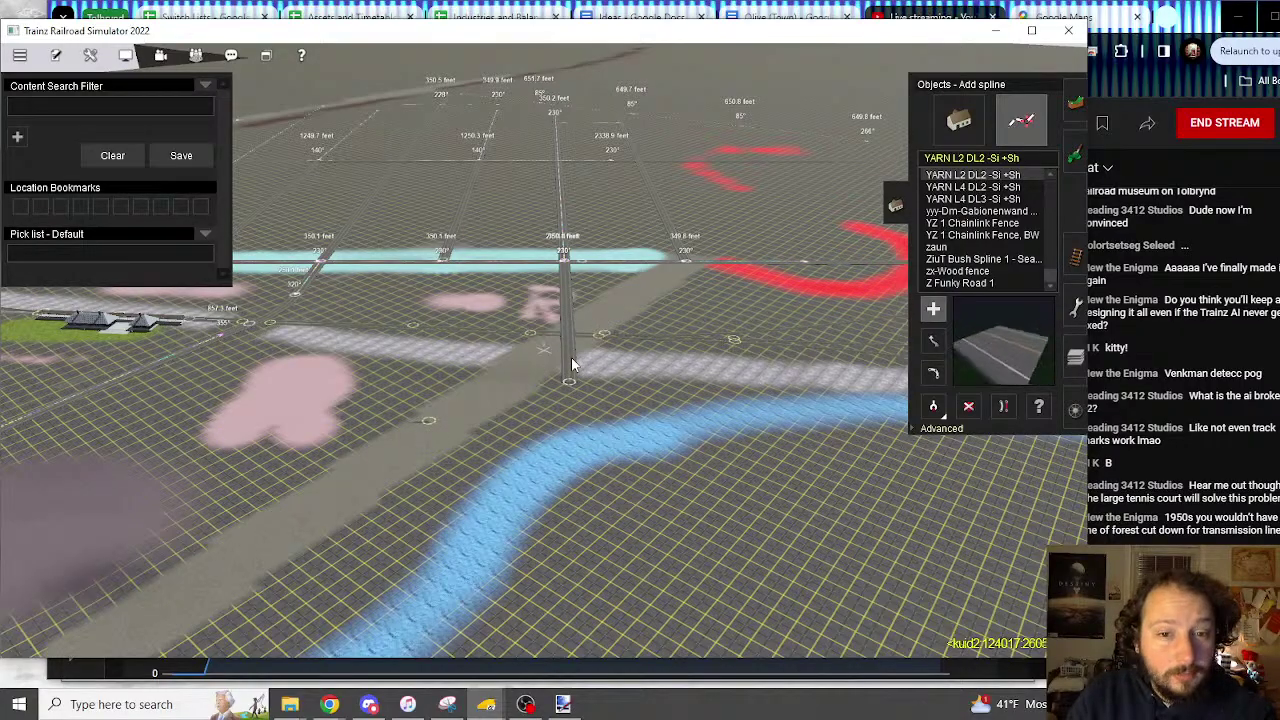
pyautogui.rightClick(568, 497)
pyautogui.press('Up')
pyautogui.scroll(-3, 549, 350)
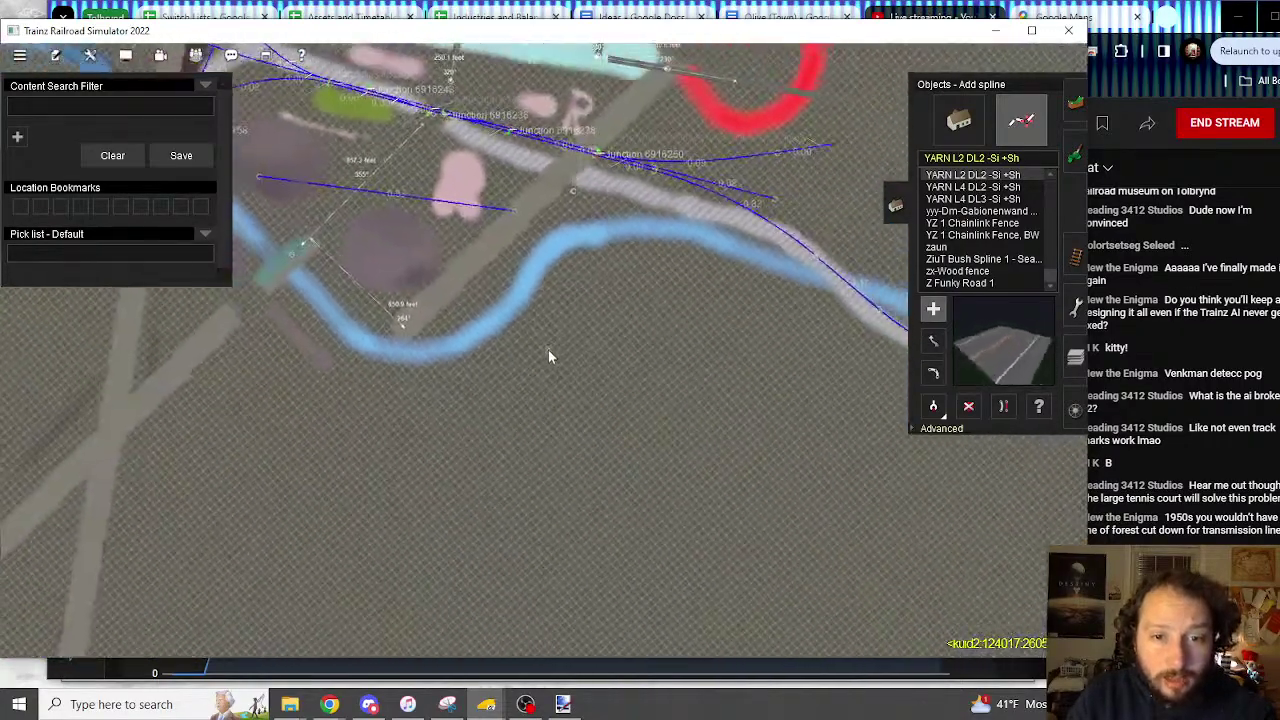
pyautogui.scroll(-5, 548, 350)
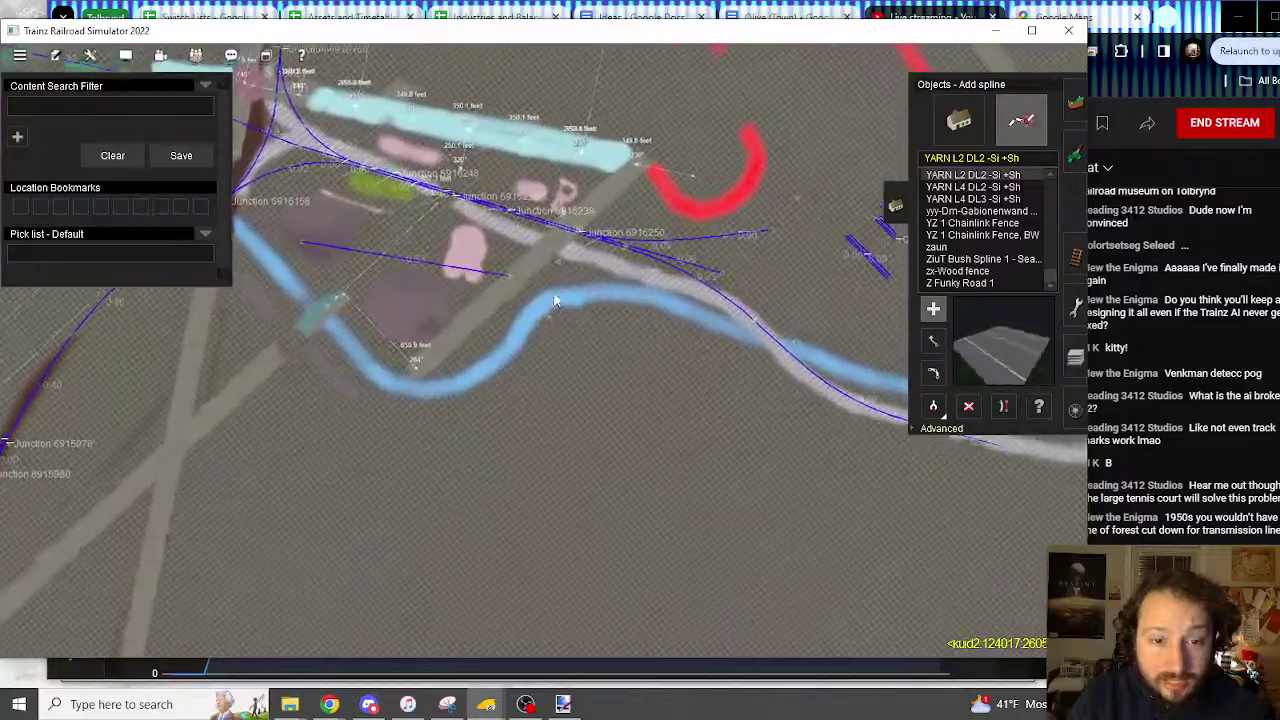
pyautogui.scroll(6, 555, 300)
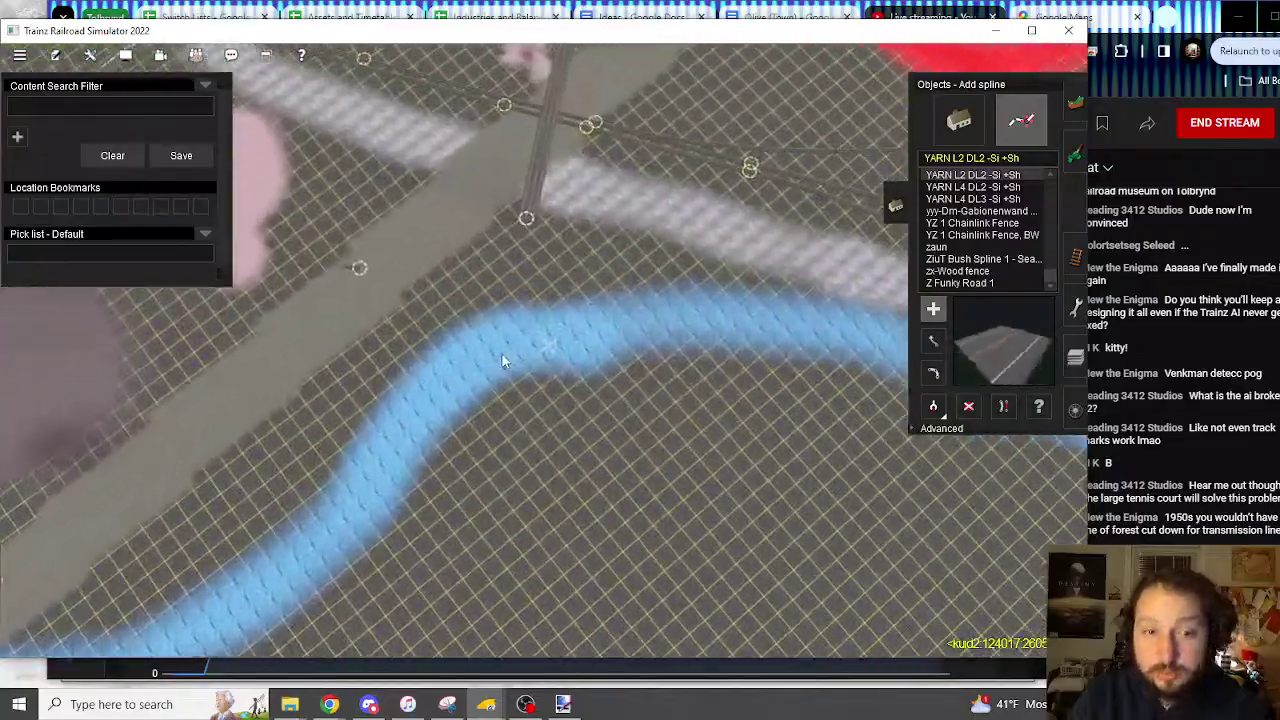
pyautogui.scroll(-8, 501, 352)
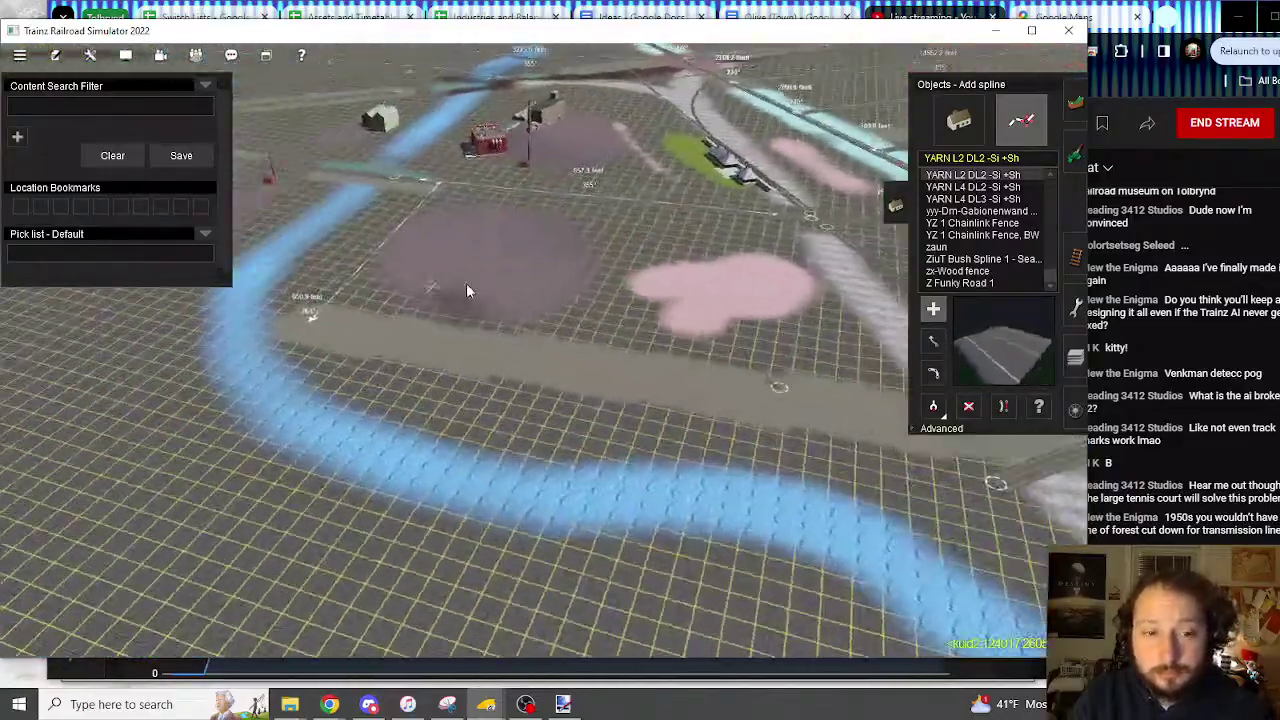
pyautogui.moveTo(466, 283); pyautogui.dragTo(522, 176, button='right')
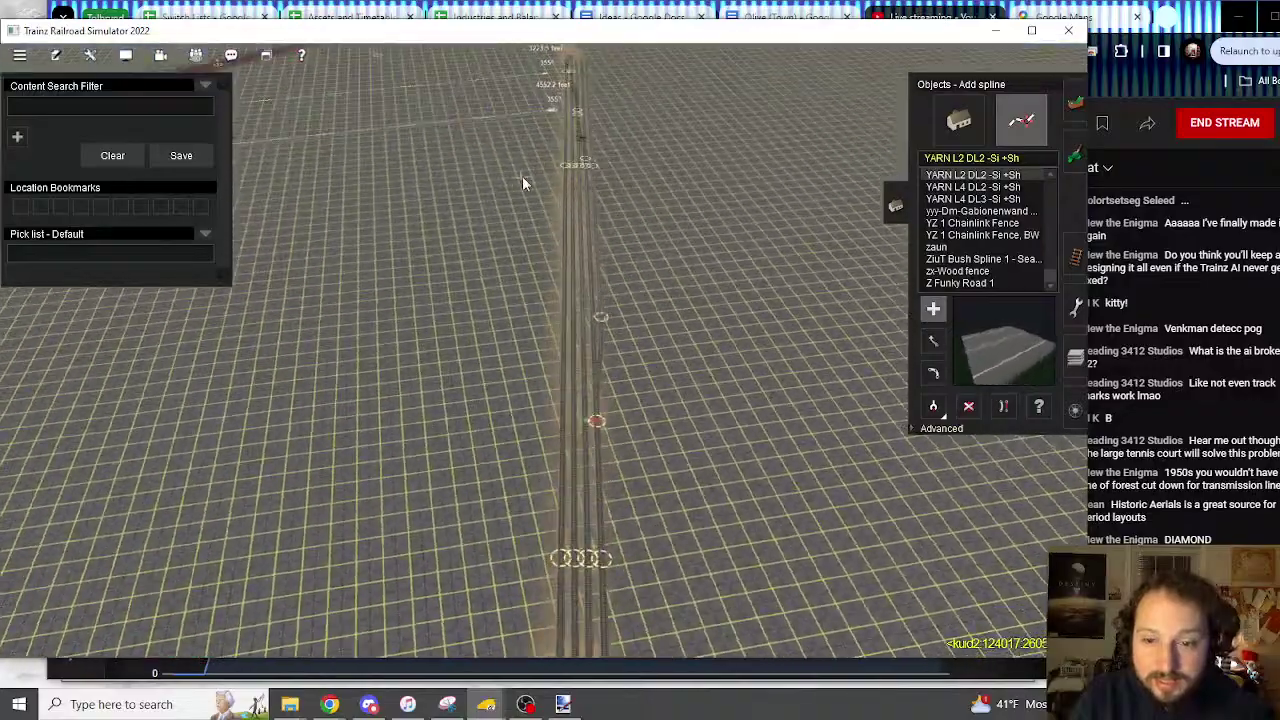
pyautogui.scroll(-5, 552, 246)
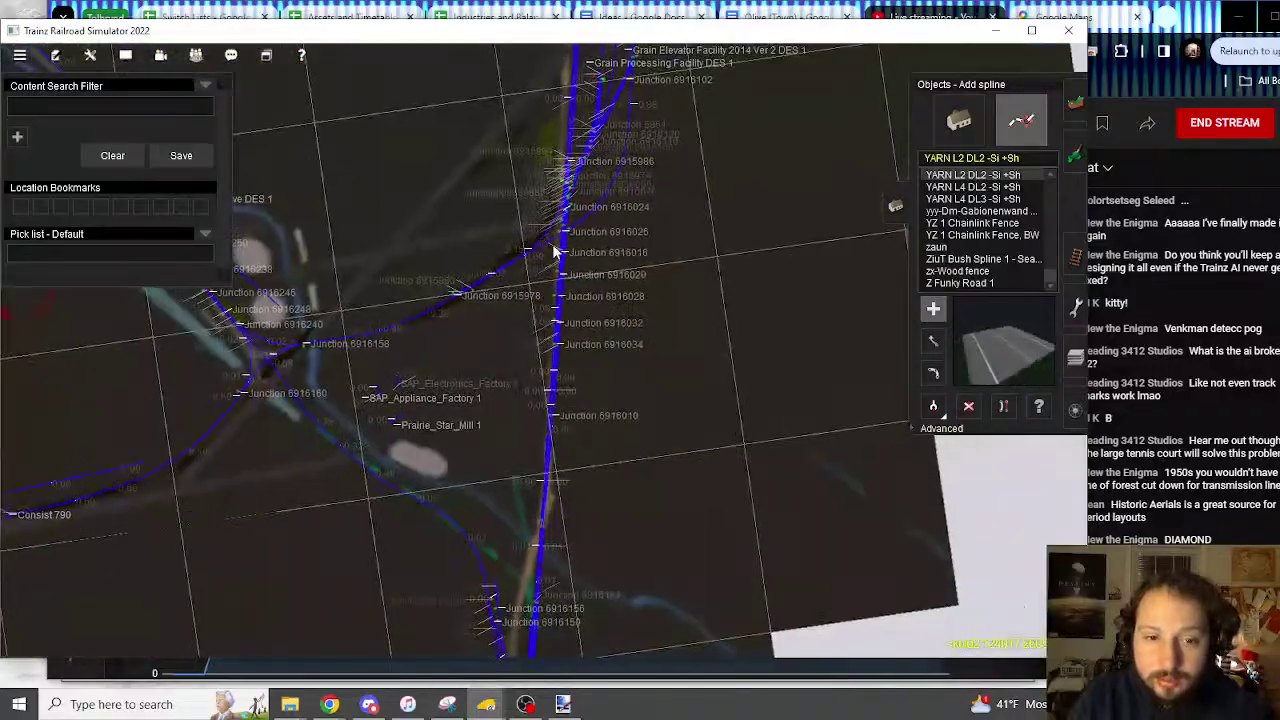
pyautogui.scroll(-2, 553, 250)
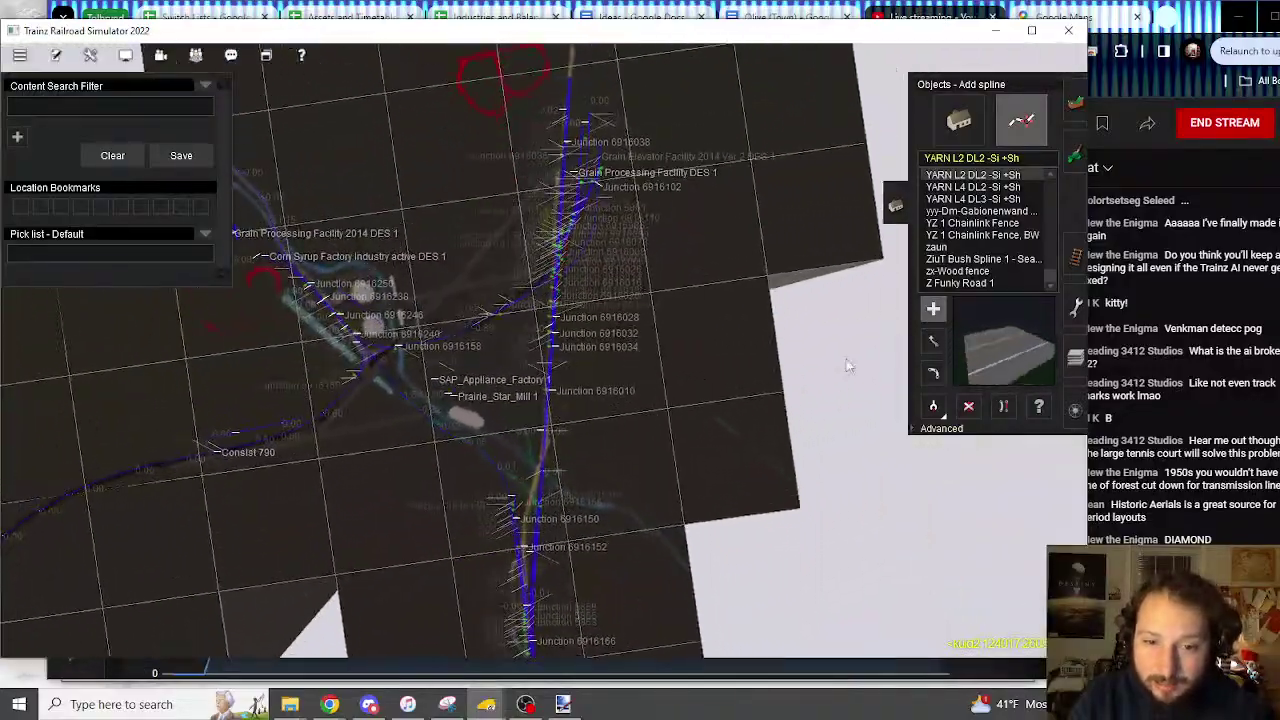
# Check the live stream page and chat in YouTube Studio and return to Trainz Railroad Simulator 2022
pyautogui.hotkey('alt', 'Tab')
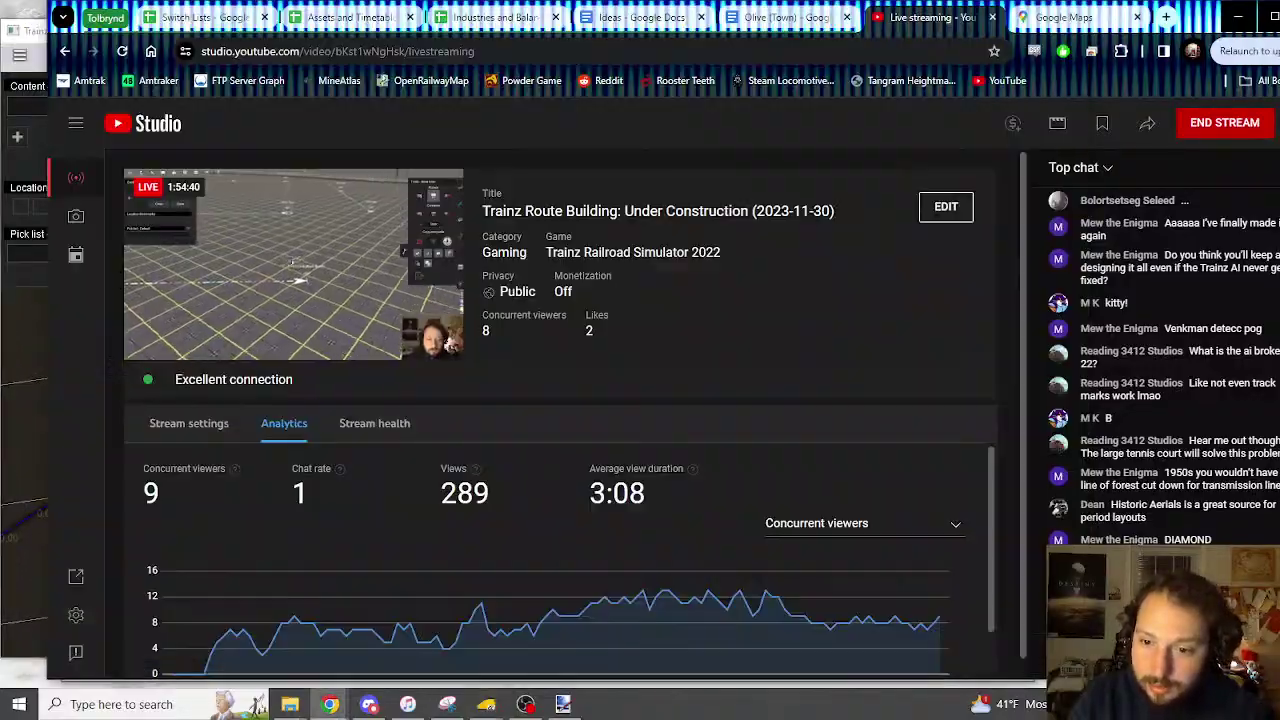
pyautogui.click(33, 31)
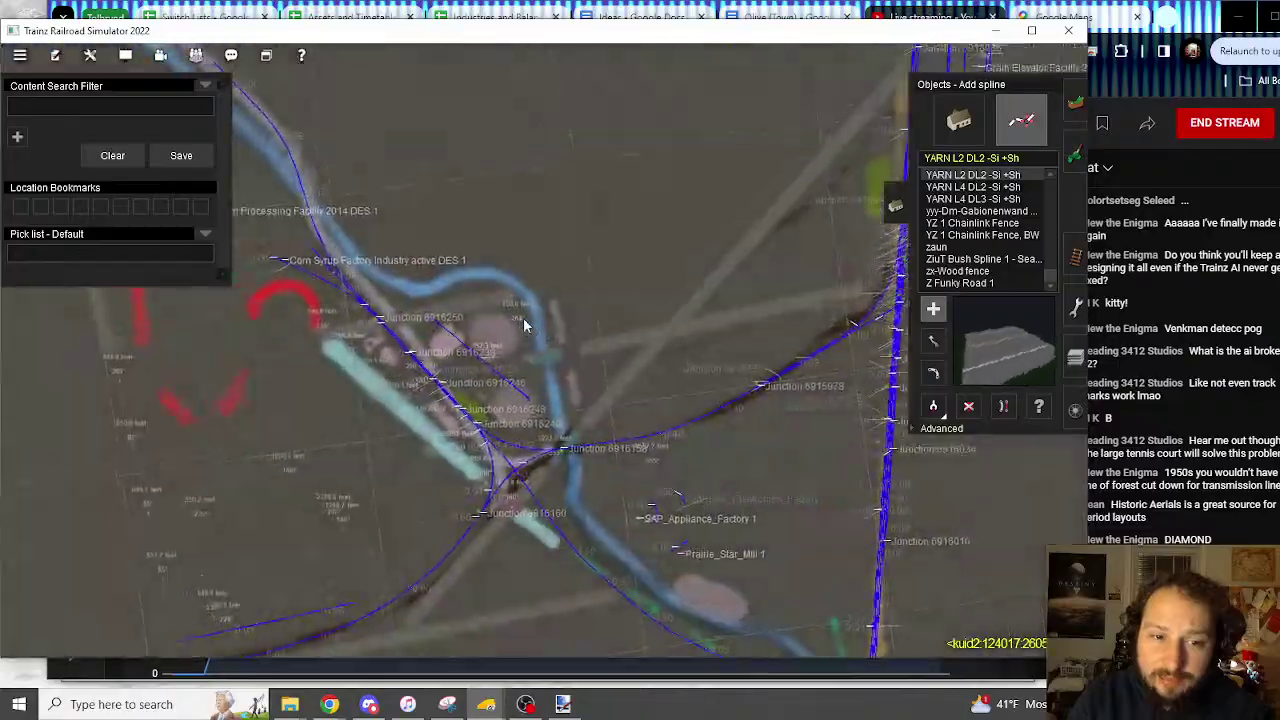
# Examine the grey road strip between the river and the new road's end, continuing out to the whole route around town
pyautogui.scroll(5, 523, 317)
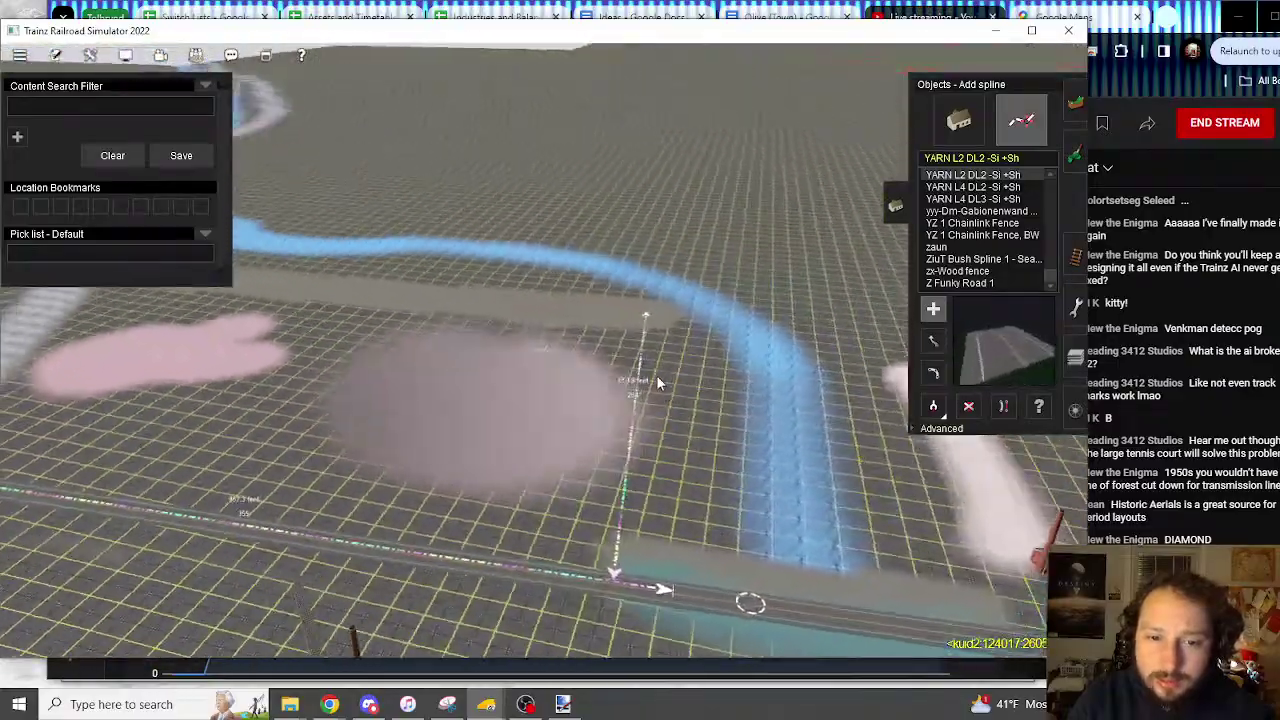
pyautogui.moveTo(658, 383); pyautogui.dragTo(402, 213, button='right')
pyautogui.moveTo(629, 519); pyautogui.dragTo(544, 378, button='right')
pyautogui.press('Down')
pyautogui.press('Left')
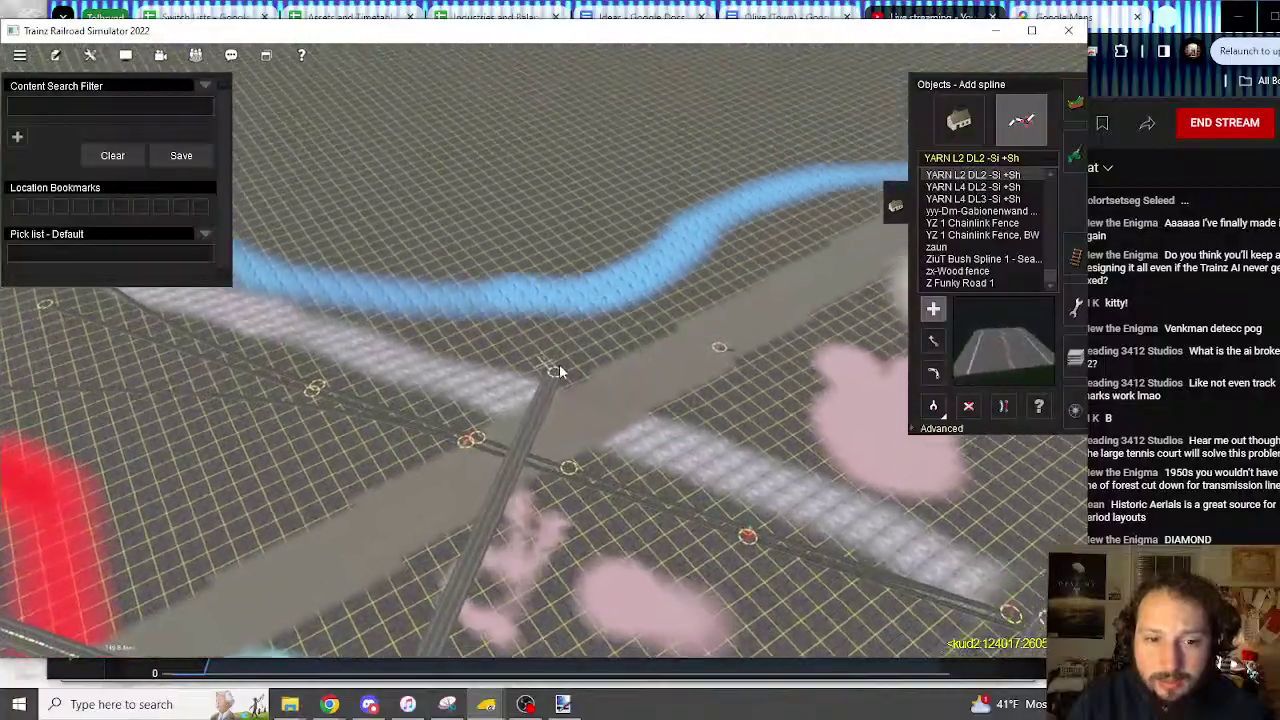
pyautogui.press('Right')
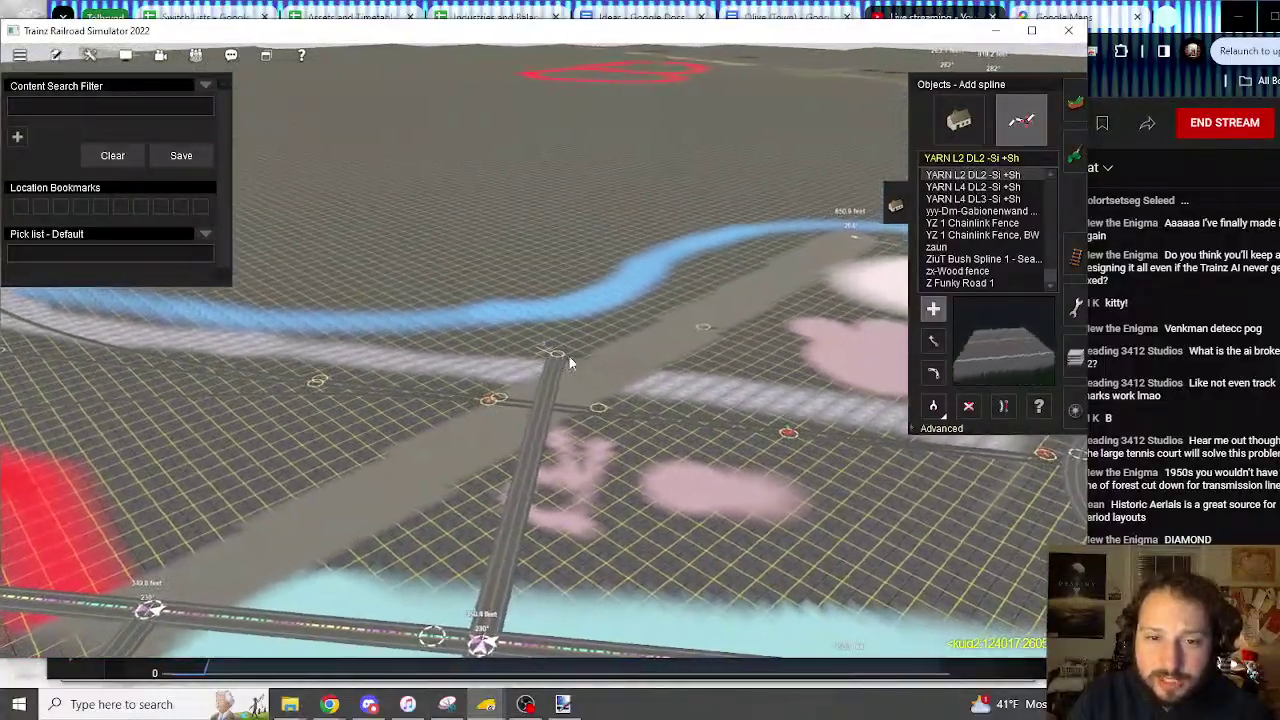
pyautogui.moveTo(576, 354); pyautogui.dragTo(658, 354, button='right')
pyautogui.scroll(-5, 658, 354)
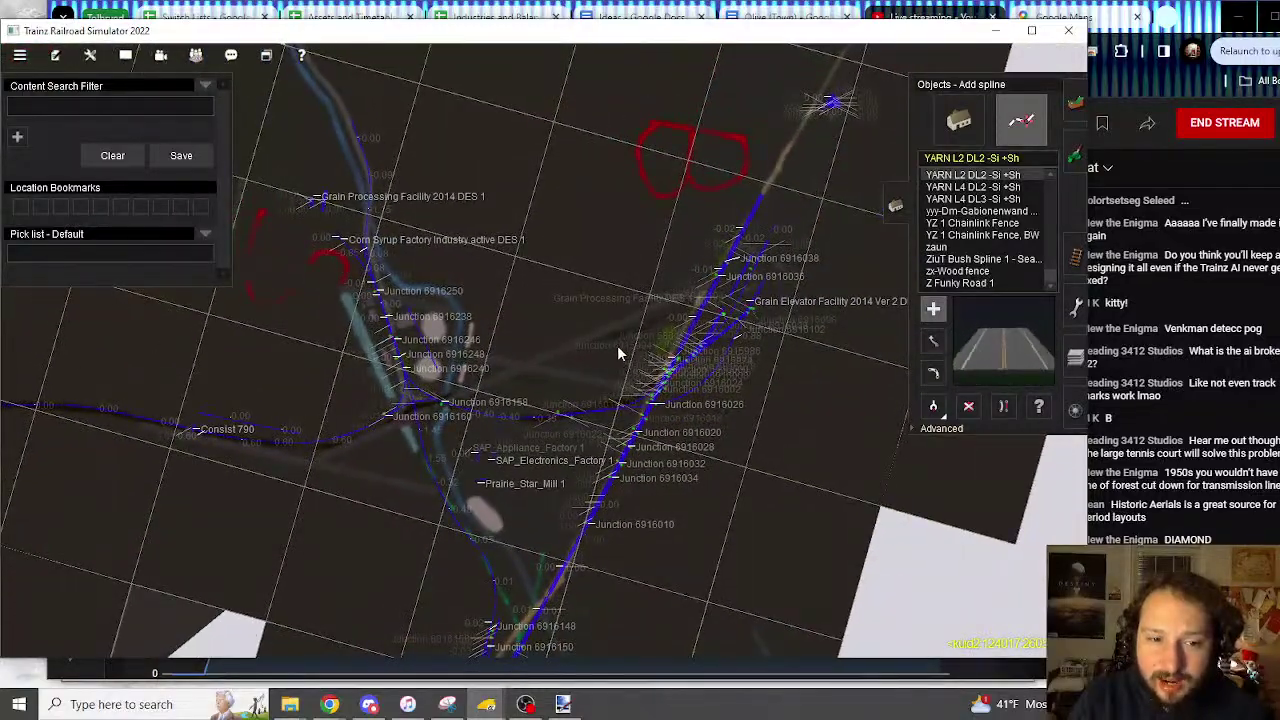
# Switch to Google Maps and examine how the roads follow and cross the Royal River upstream of Yarmouth towards North Rd and Pratt's Brook Park
pyautogui.click(924, 16)
pyautogui.click(1057, 17)
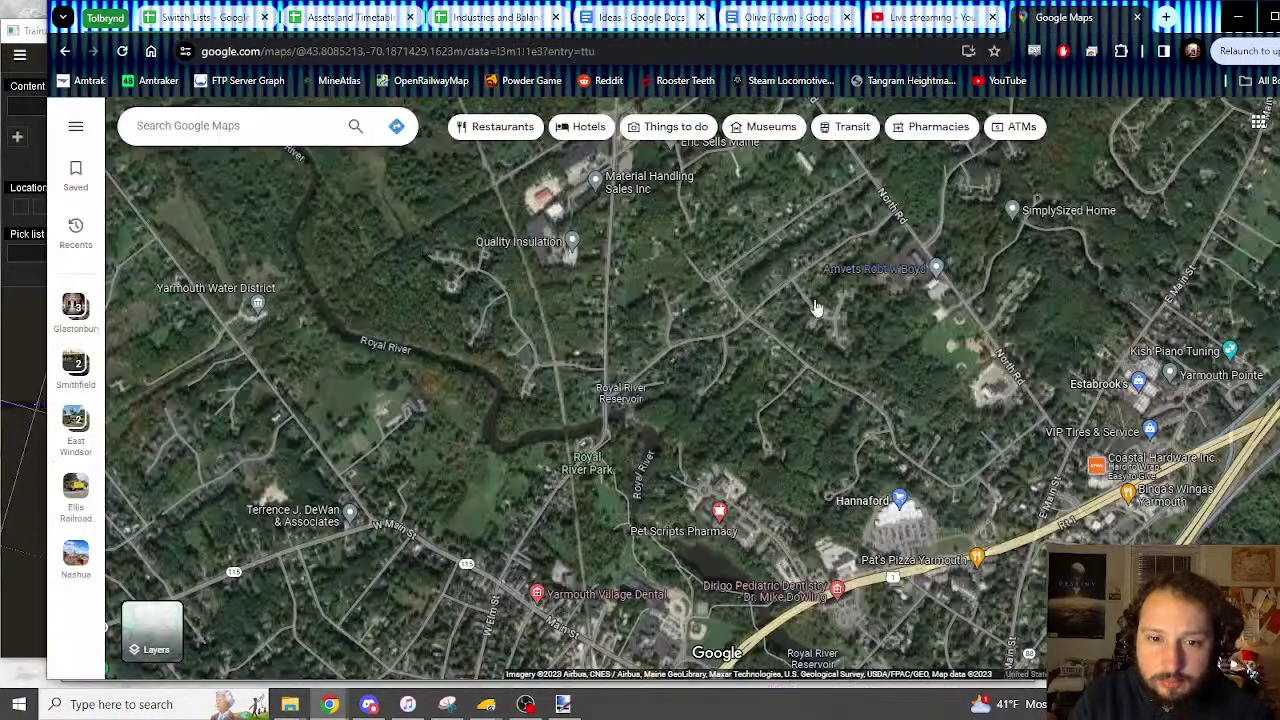
pyautogui.scroll(5, 458, 318)
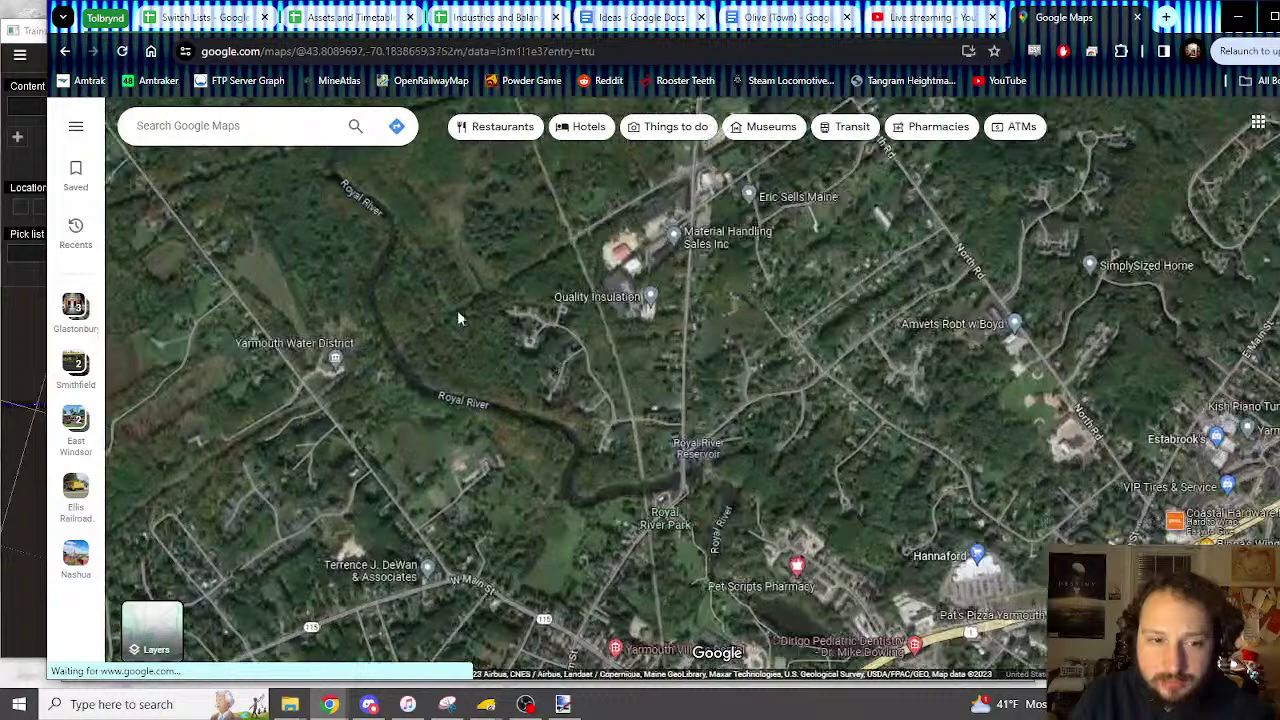
pyautogui.moveTo(458, 318); pyautogui.dragTo(626, 552)
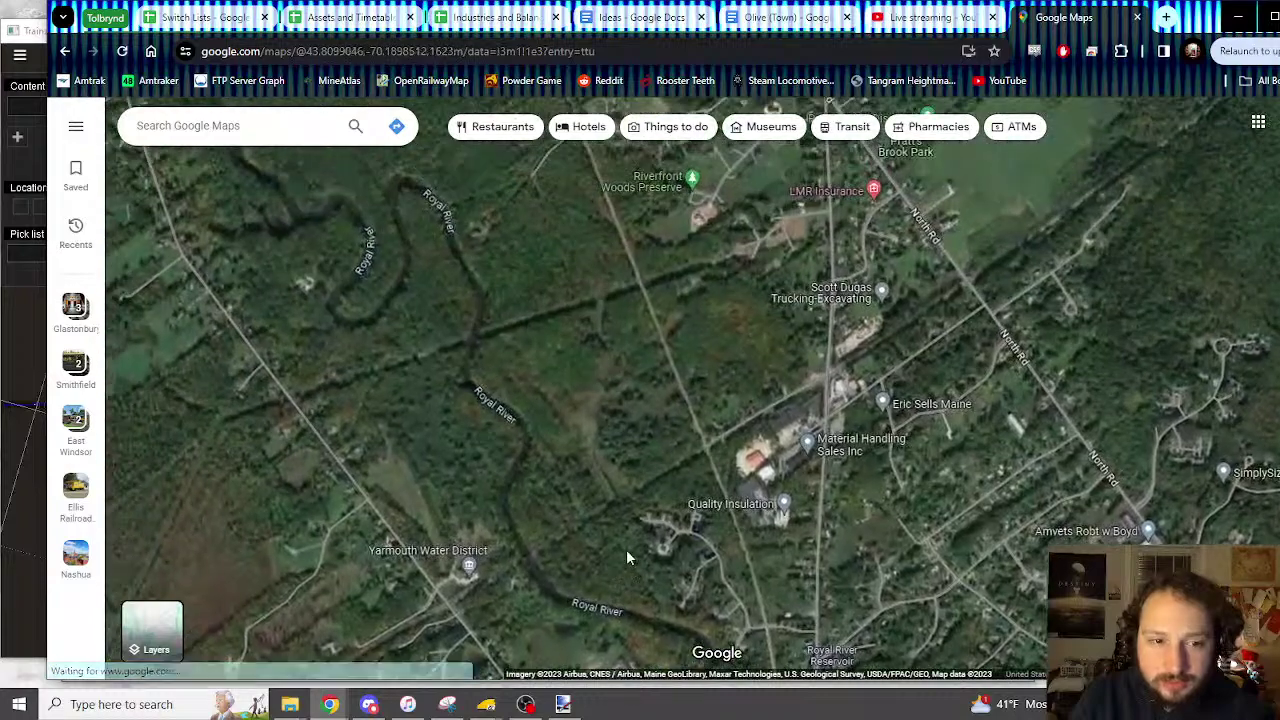
pyautogui.scroll(-3, 614, 540)
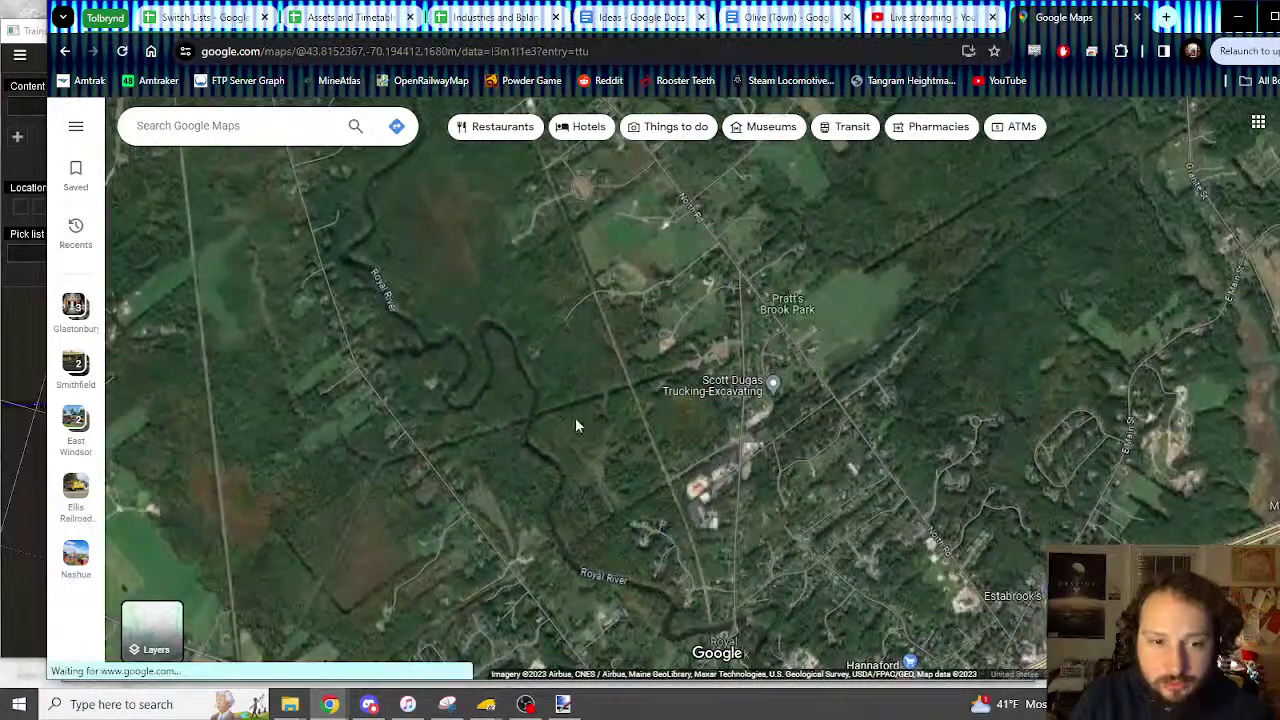
pyautogui.click(525, 703)
pyautogui.click(525, 703)
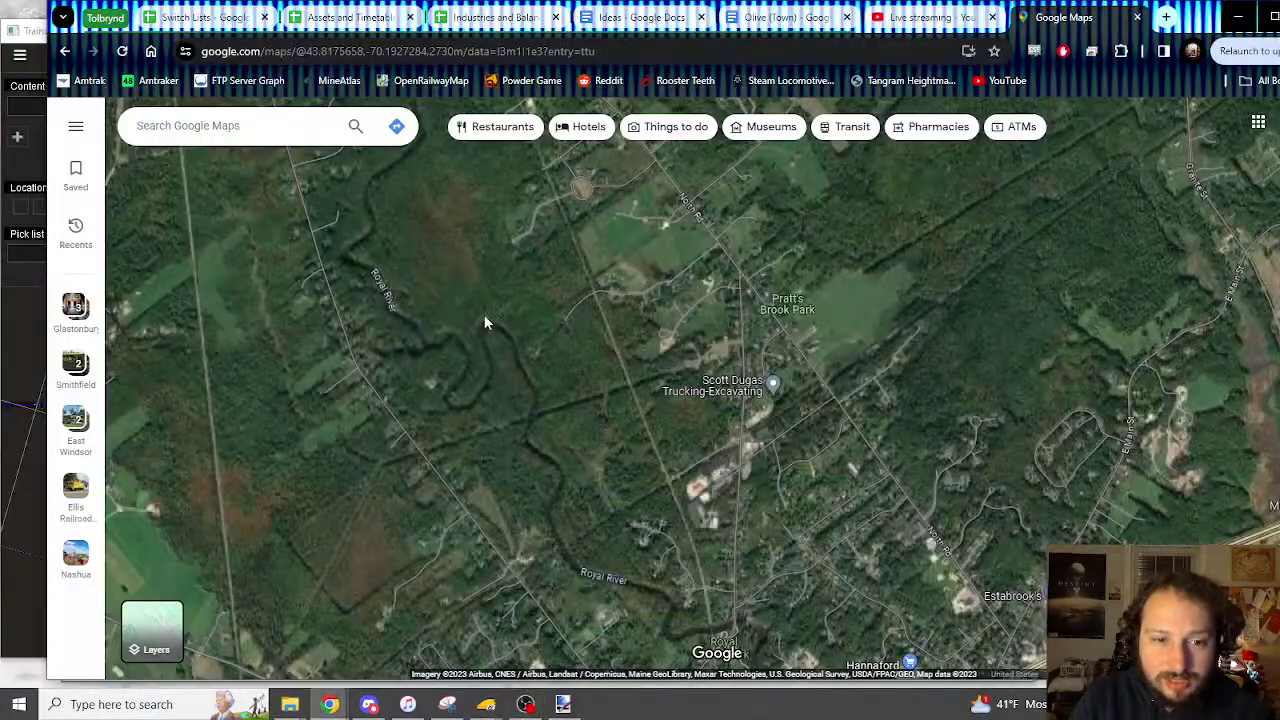
# Examine the railway bridge over the Royal River and the track crossing near Depot Rd in Yarmouth's satellite imagery
pyautogui.moveTo(520, 458); pyautogui.dragTo(448, 292)
pyautogui.moveTo(672, 450); pyautogui.dragTo(570, 382)
pyautogui.scroll(2, 410, 325)
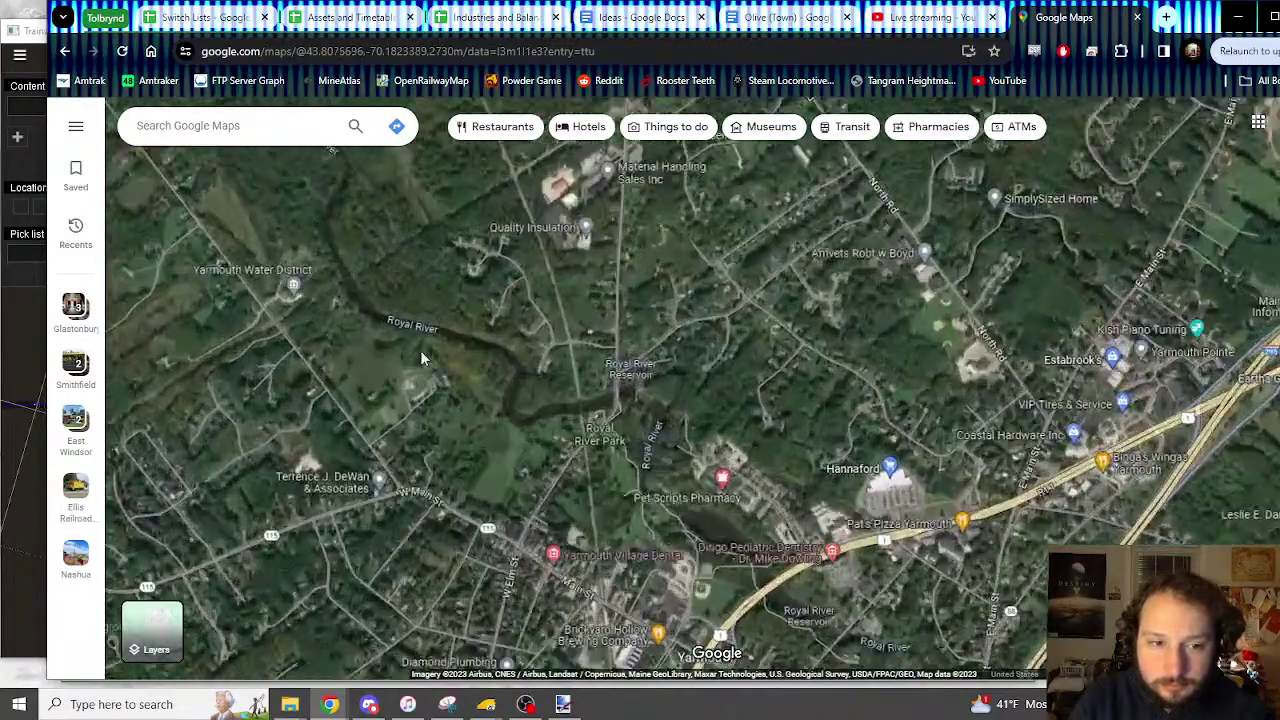
pyautogui.moveTo(410, 325); pyautogui.dragTo(600, 463)
pyautogui.scroll(3, 475, 378)
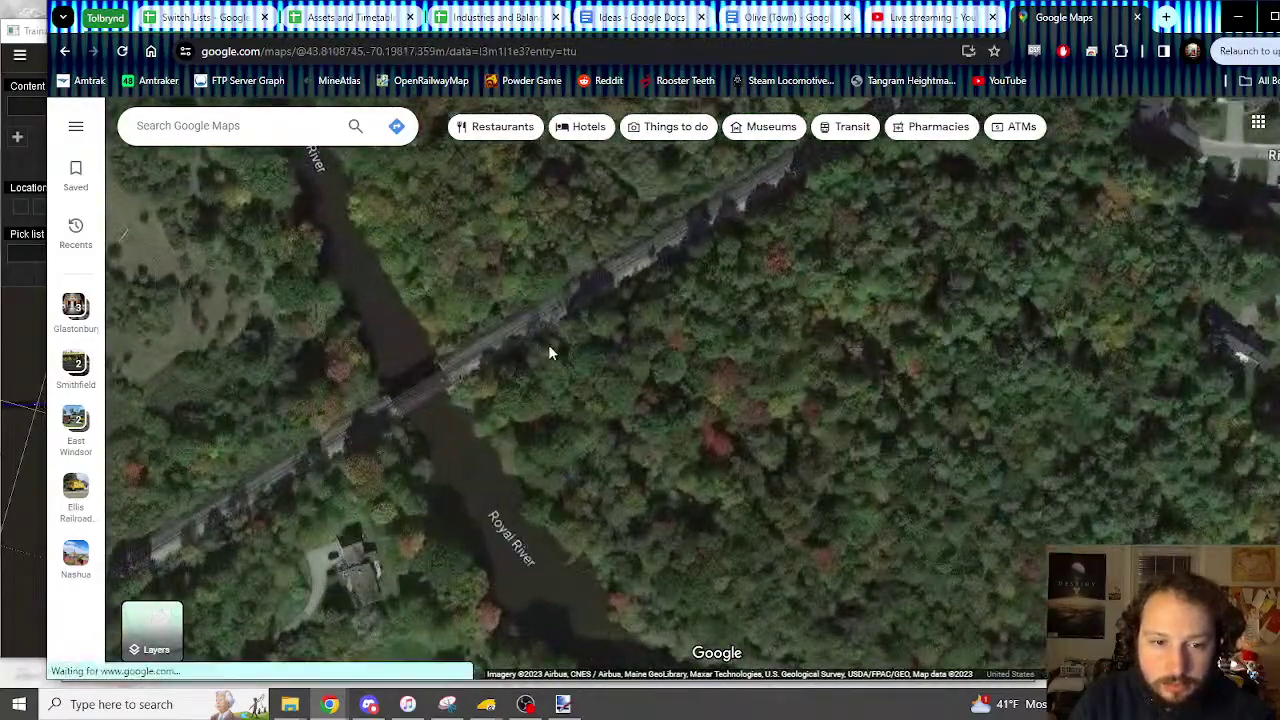
pyautogui.scroll(2, 571, 303)
pyautogui.scroll(5, 717, 272)
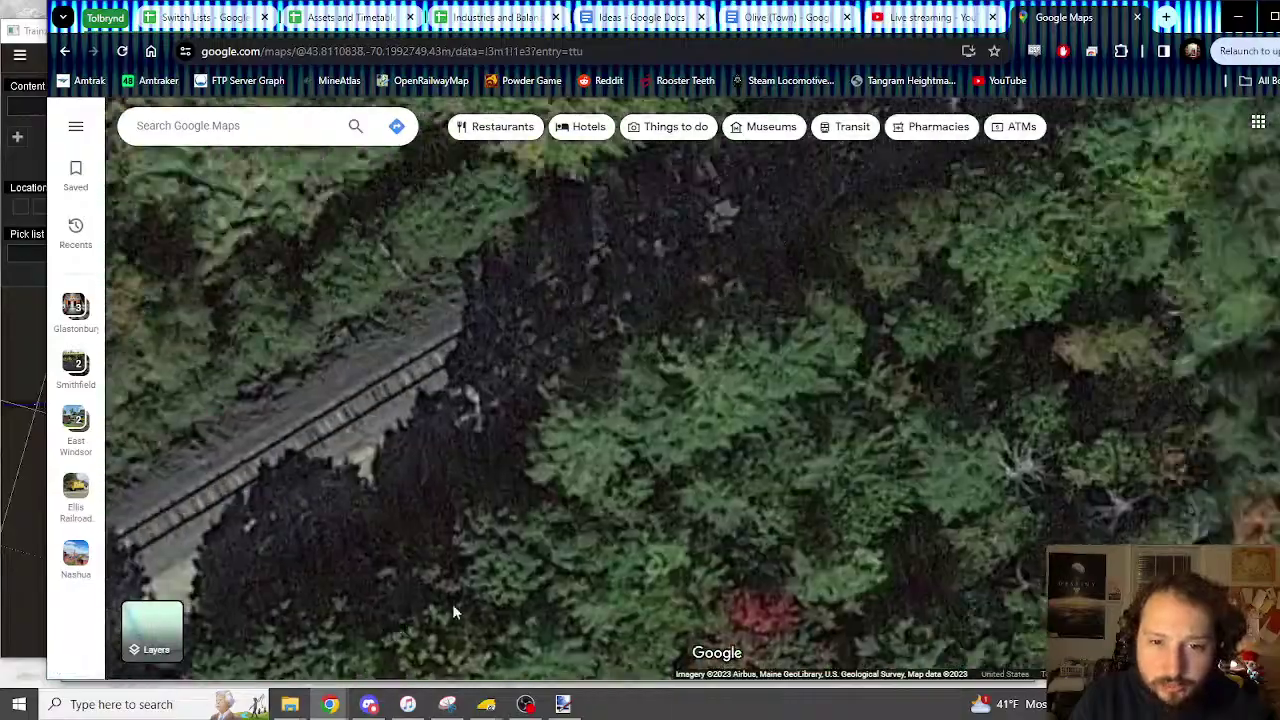
pyautogui.scroll(-2, 805, 355)
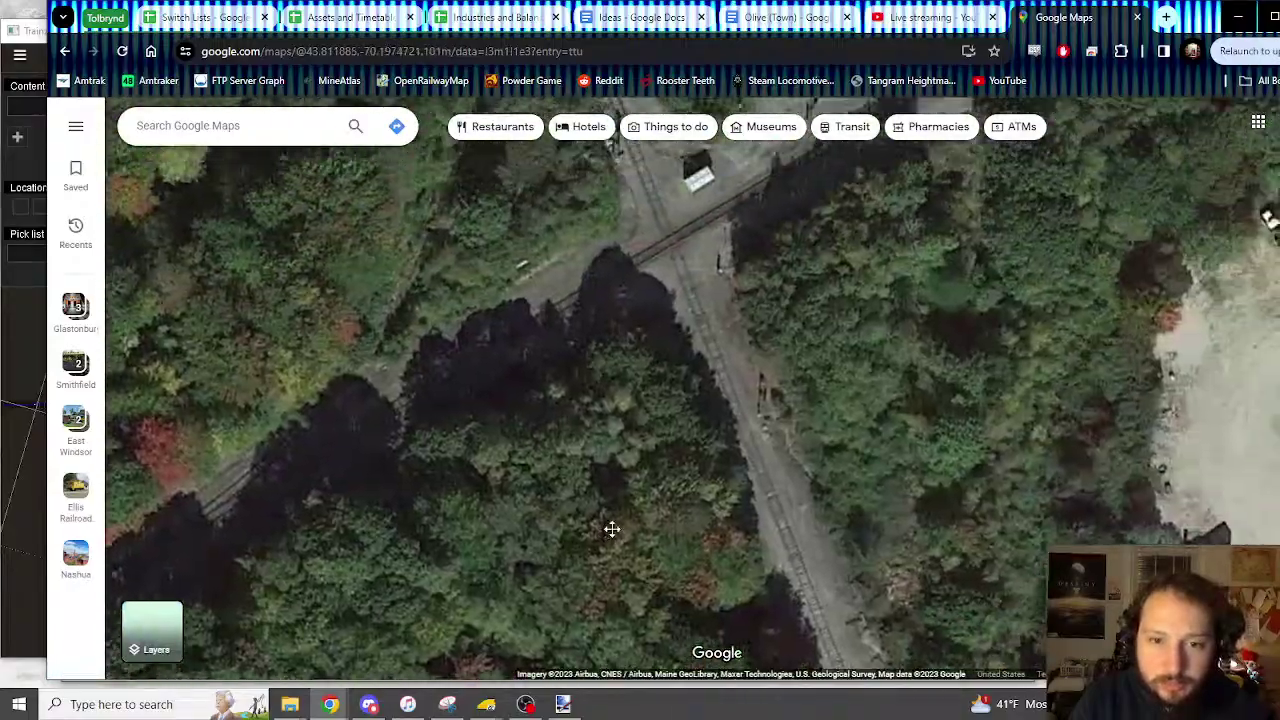
pyautogui.scroll(2, 650, 430)
pyautogui.scroll(-5, 657, 462)
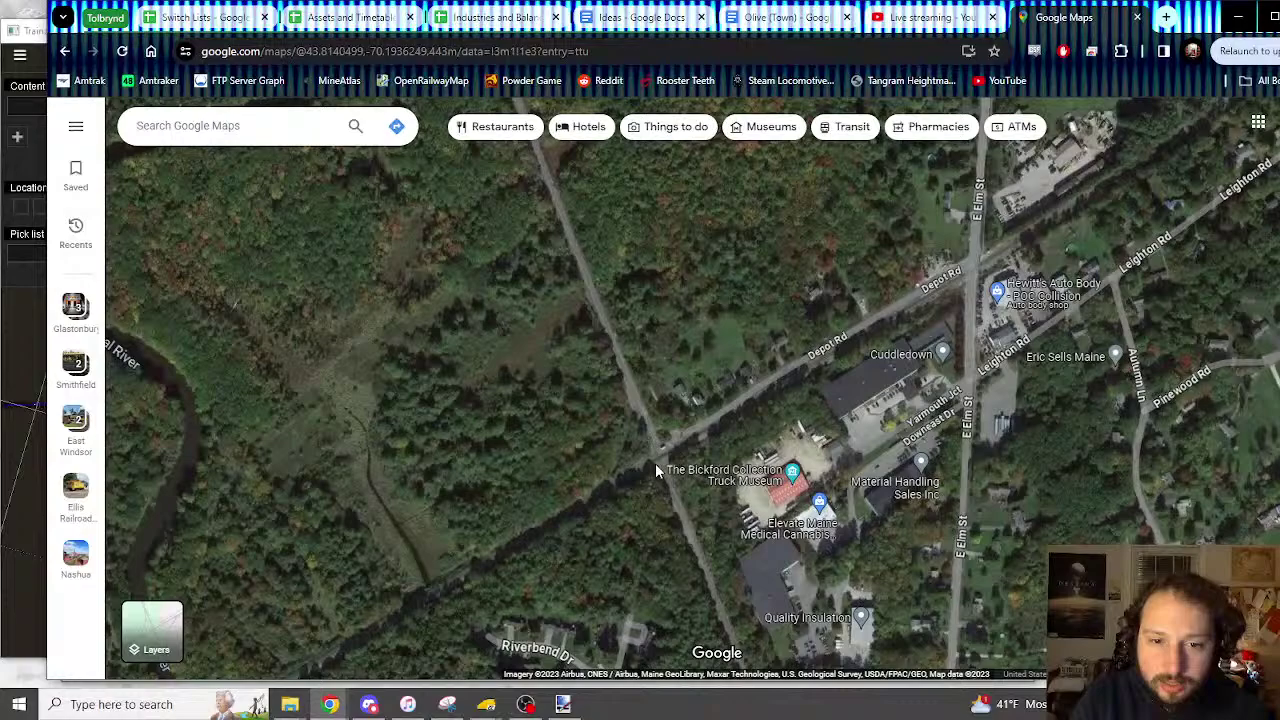
pyautogui.moveTo(691, 528); pyautogui.dragTo(666, 303)
# Follow the railway southwest of Yarmouth and examine the tracks beside the farm buildings near Maxfield Brook
pyautogui.scroll(-3, 633, 425)
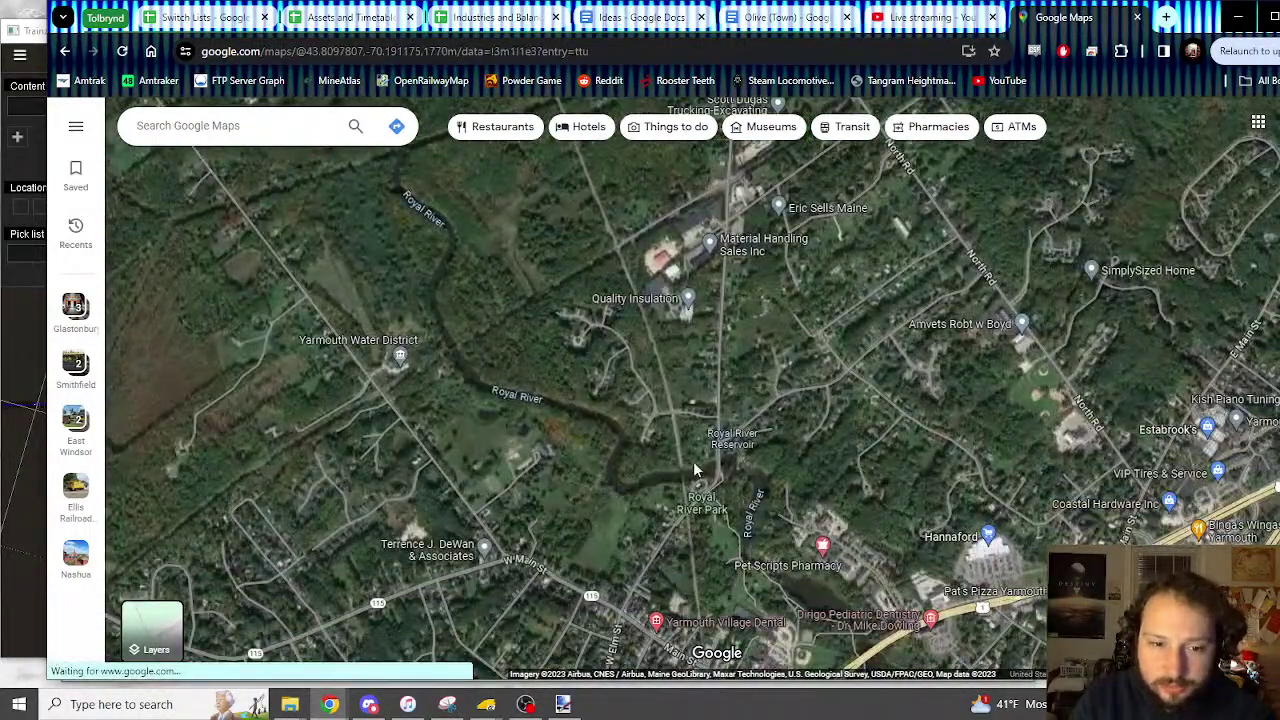
pyautogui.moveTo(694, 463); pyautogui.dragTo(819, 297)
pyautogui.scroll(-2, 819, 297)
pyautogui.moveTo(481, 442); pyautogui.dragTo(641, 372)
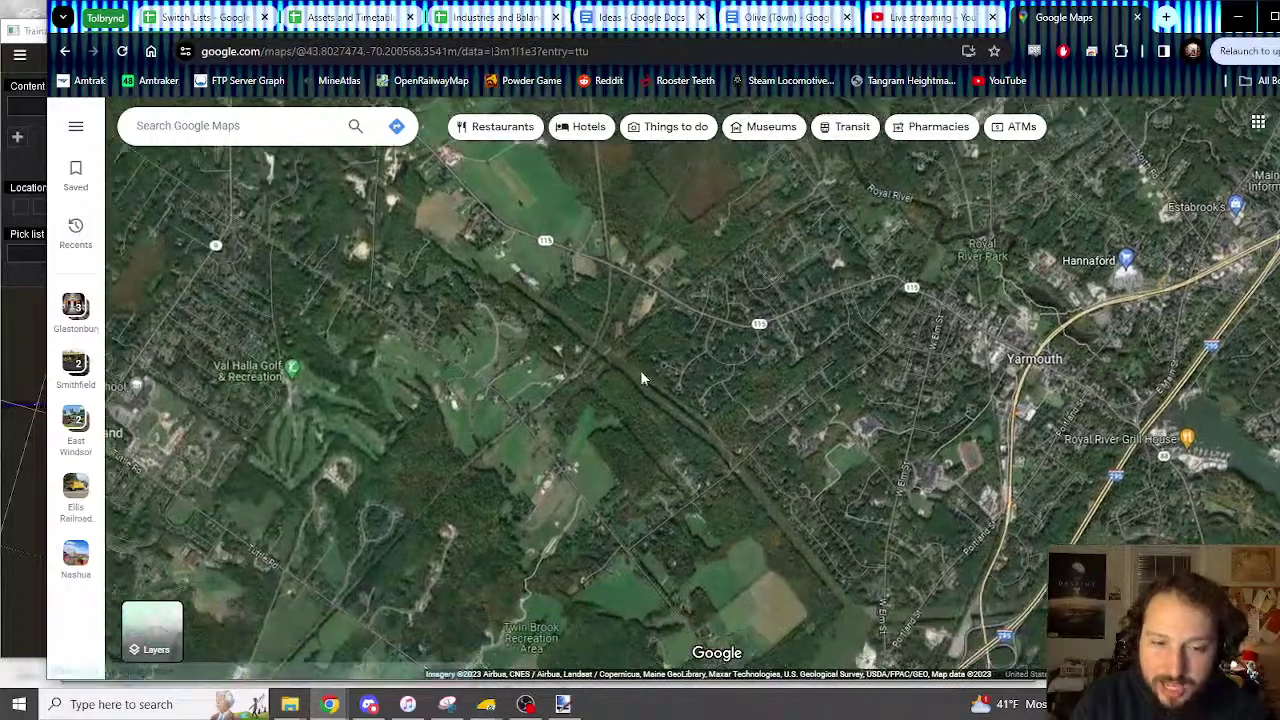
pyautogui.scroll(5, 640, 378)
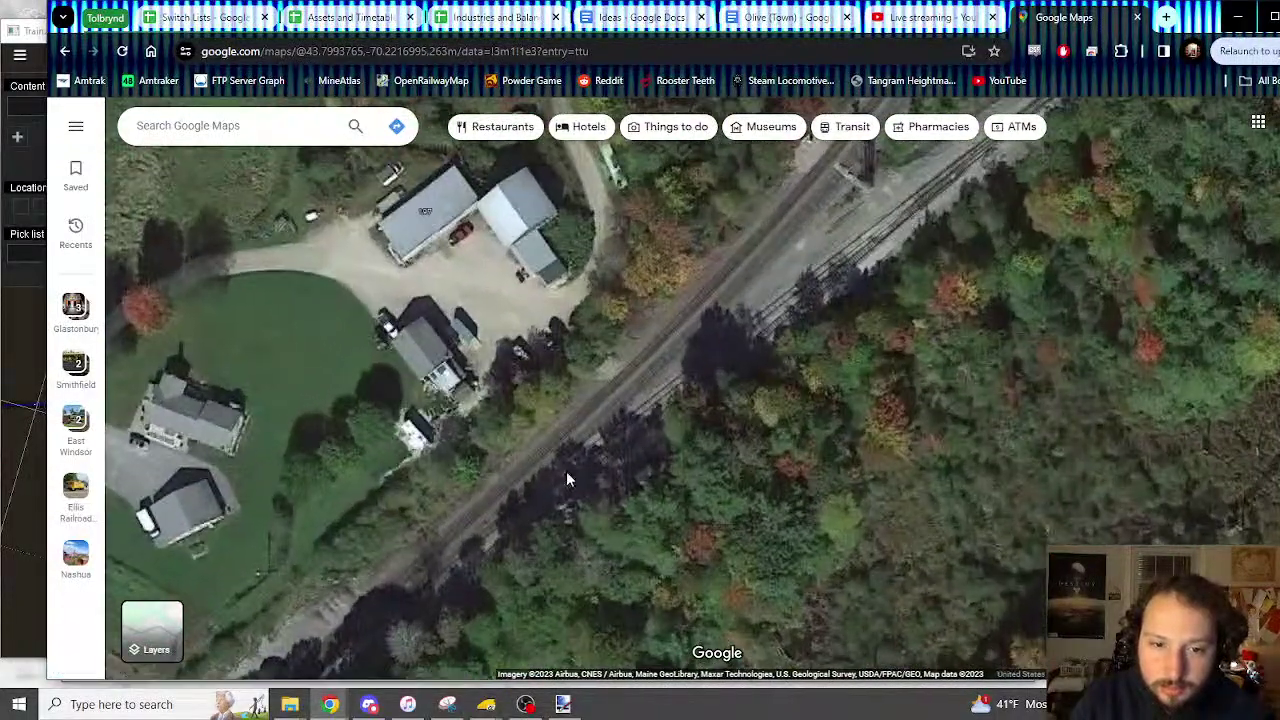
pyautogui.moveTo(566, 471); pyautogui.dragTo(830, 302)
pyautogui.scroll(2, 777, 343)
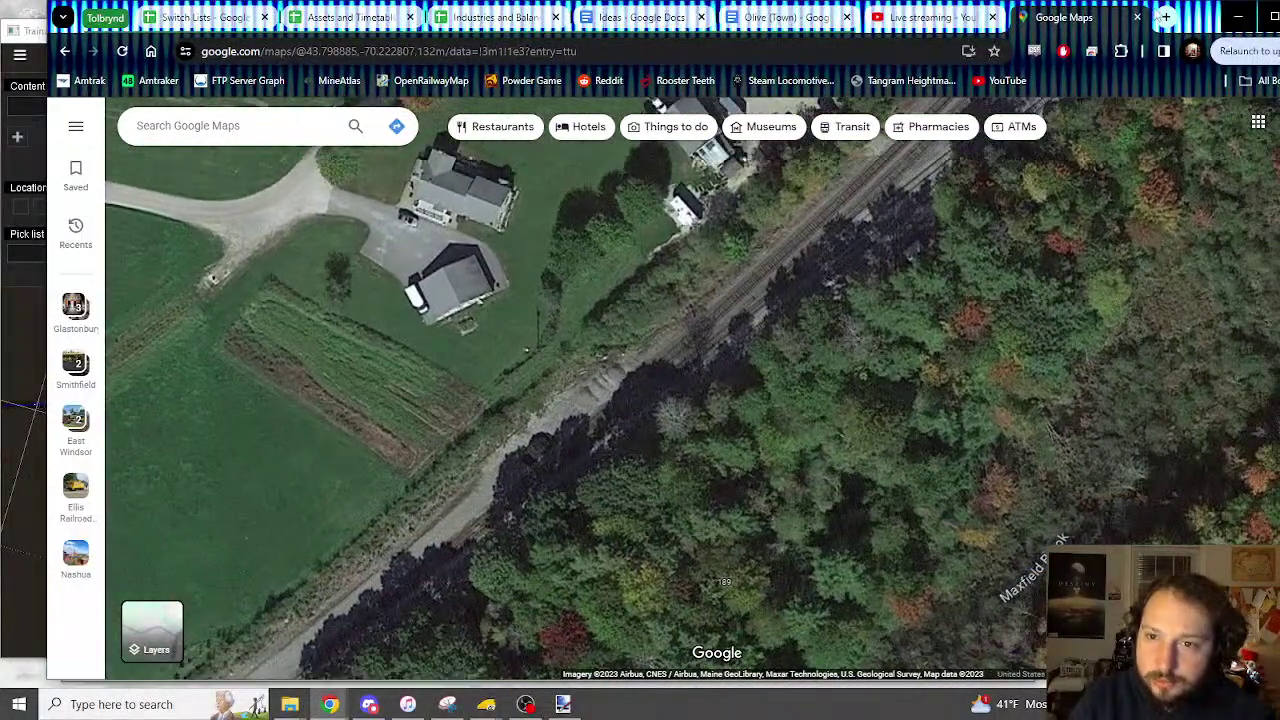
# Open OpenRailwayMap in a new tab, recheck Yarmouth's location in Google Maps, and bring up New England's rail network
pyautogui.click(1164, 17)
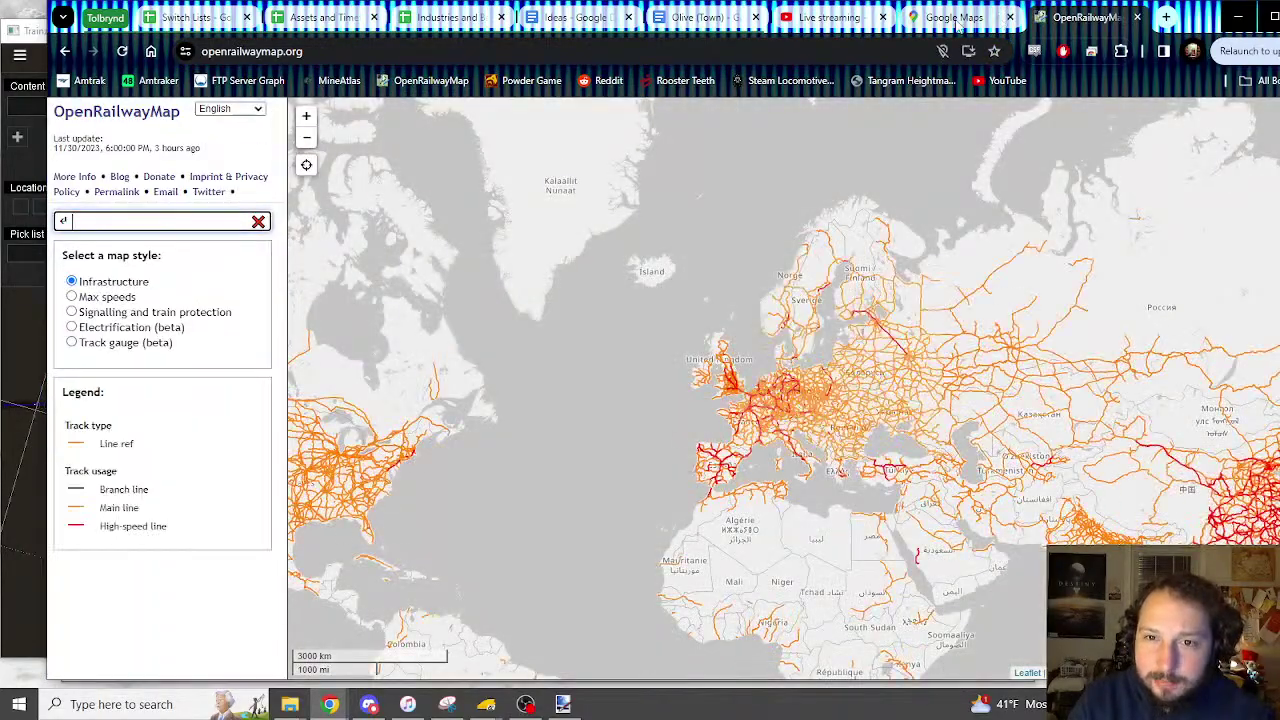
pyautogui.click(955, 18)
pyautogui.scroll(-5, 631, 360)
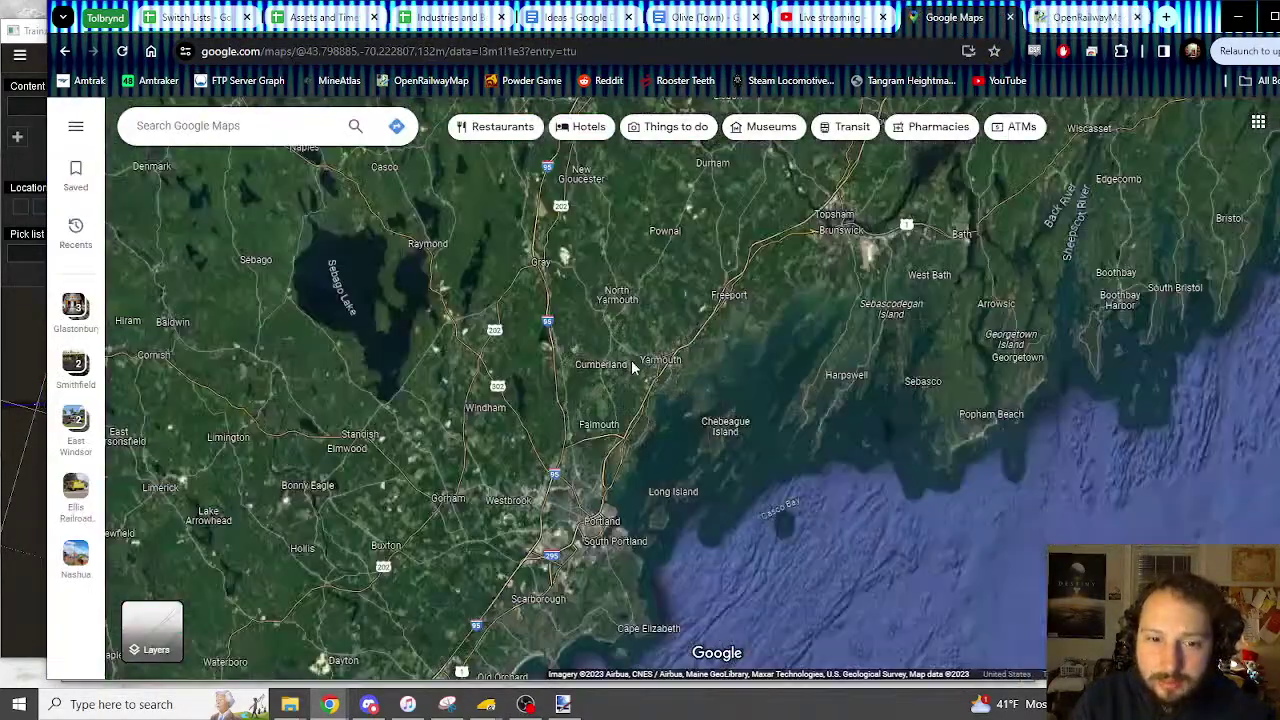
pyautogui.scroll(5, 631, 360)
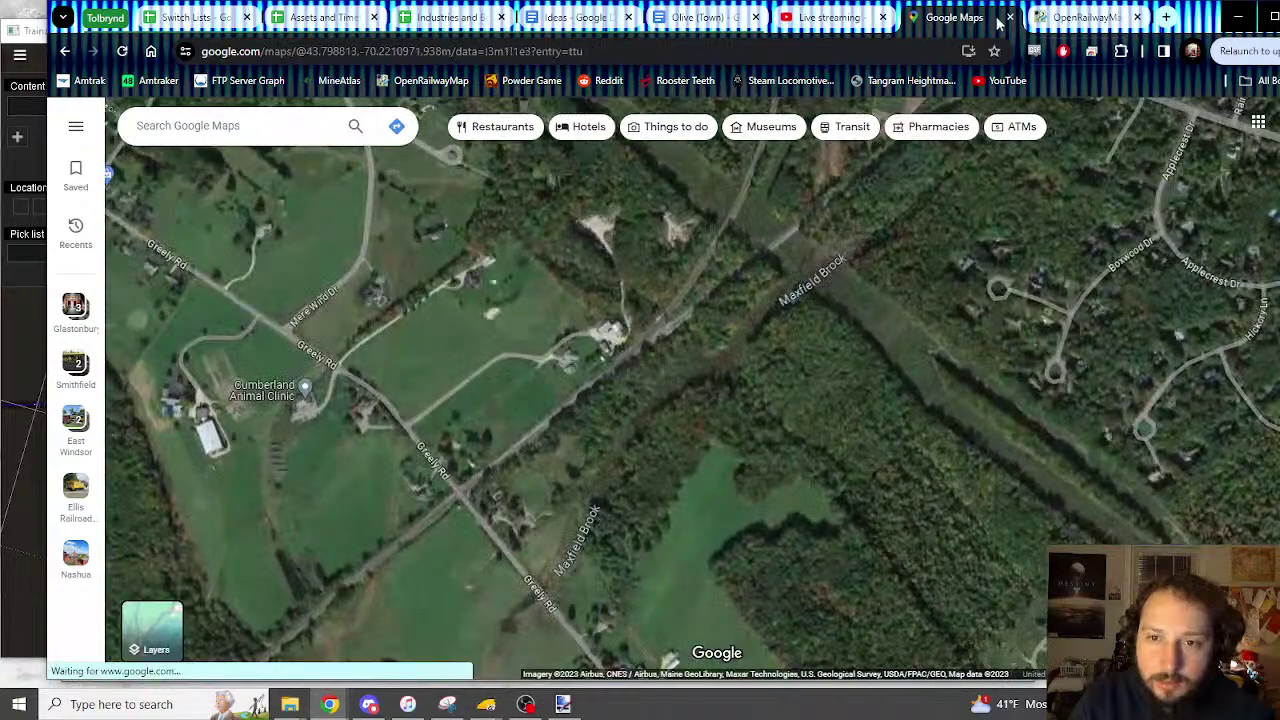
pyautogui.click(1046, 18)
pyautogui.moveTo(470, 443); pyautogui.dragTo(683, 346)
pyautogui.scroll(3, 684, 346)
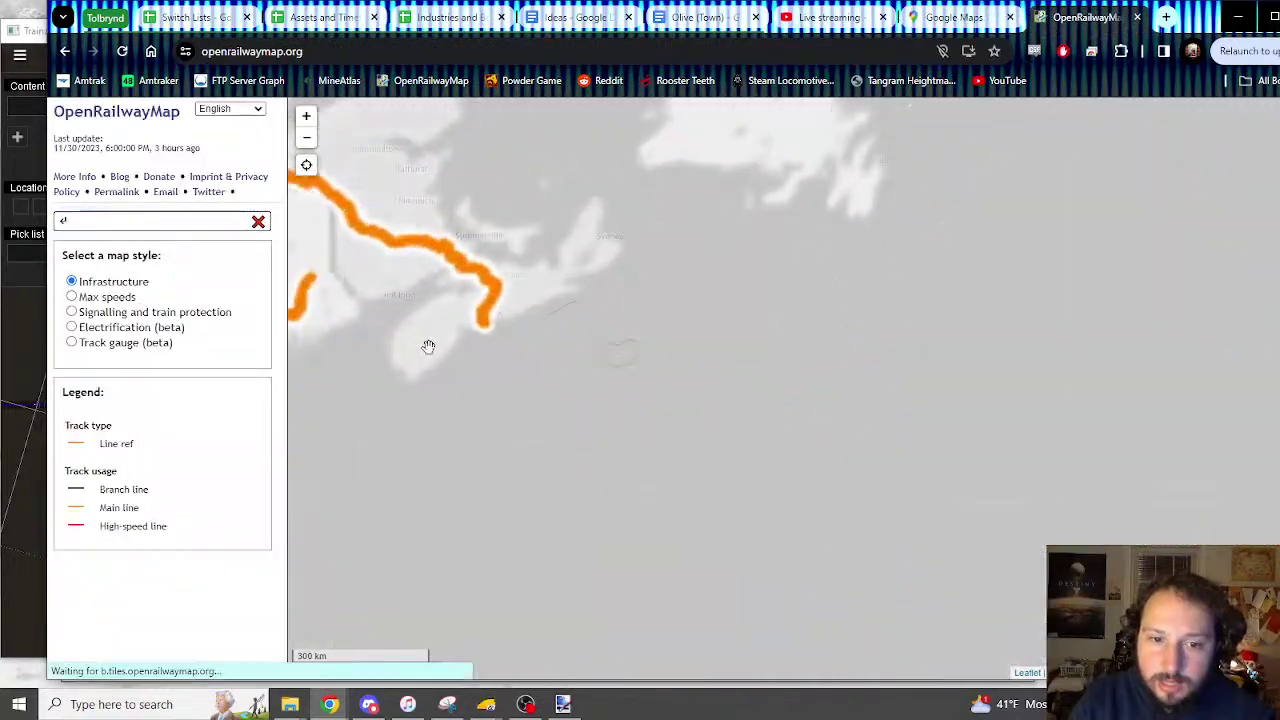
pyautogui.moveTo(429, 346); pyautogui.dragTo(903, 409)
pyautogui.moveTo(668, 506); pyautogui.dragTo(715, 411)
pyautogui.scroll(2, 716, 411)
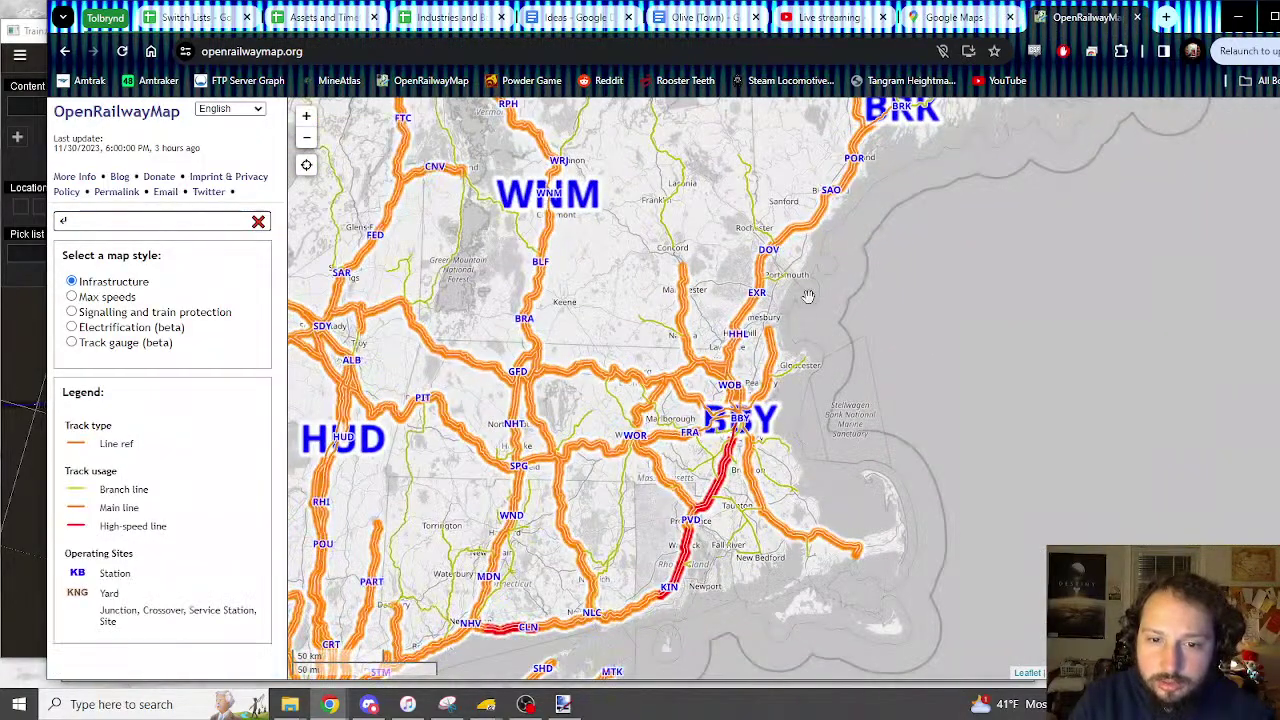
# Examine the rail lines between Portland, Royal Junction and Yarmouth on OpenRailwayMap
pyautogui.moveTo(808, 297); pyautogui.dragTo(740, 437)
pyautogui.scroll(1, 793, 325)
pyautogui.scroll(2, 760, 350)
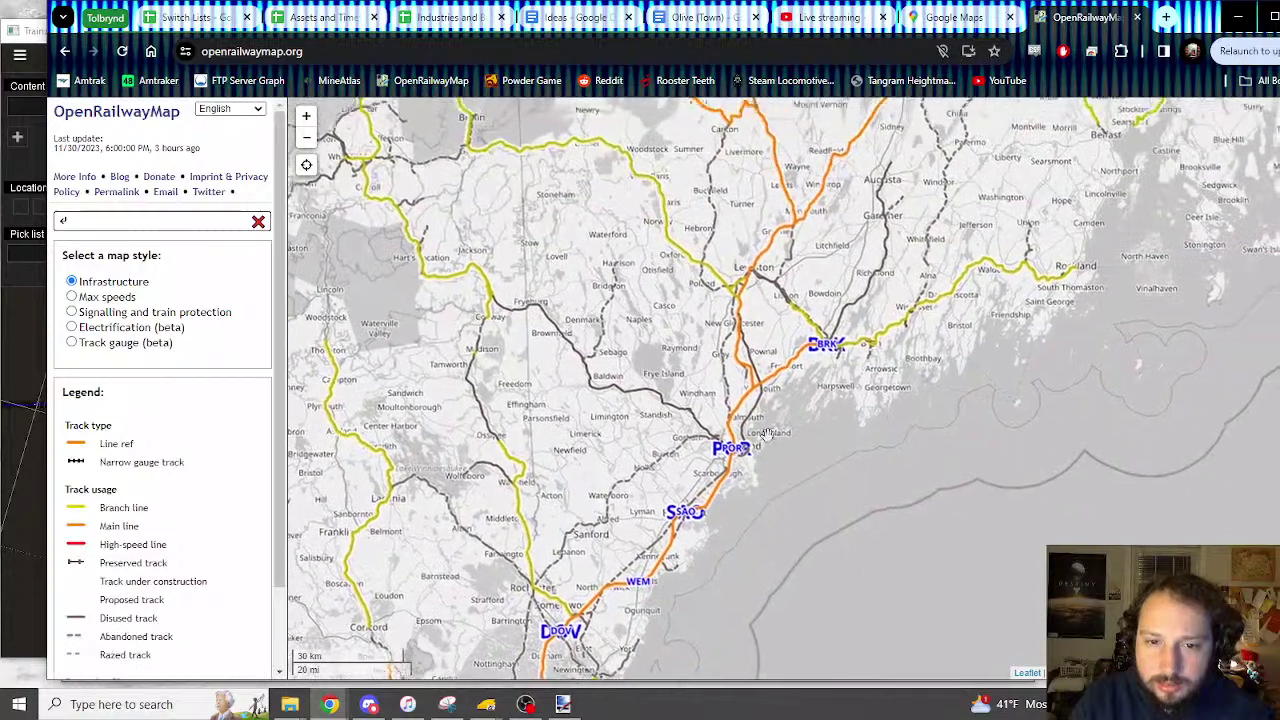
pyautogui.moveTo(729, 258); pyautogui.dragTo(720, 322)
pyautogui.press('Down')
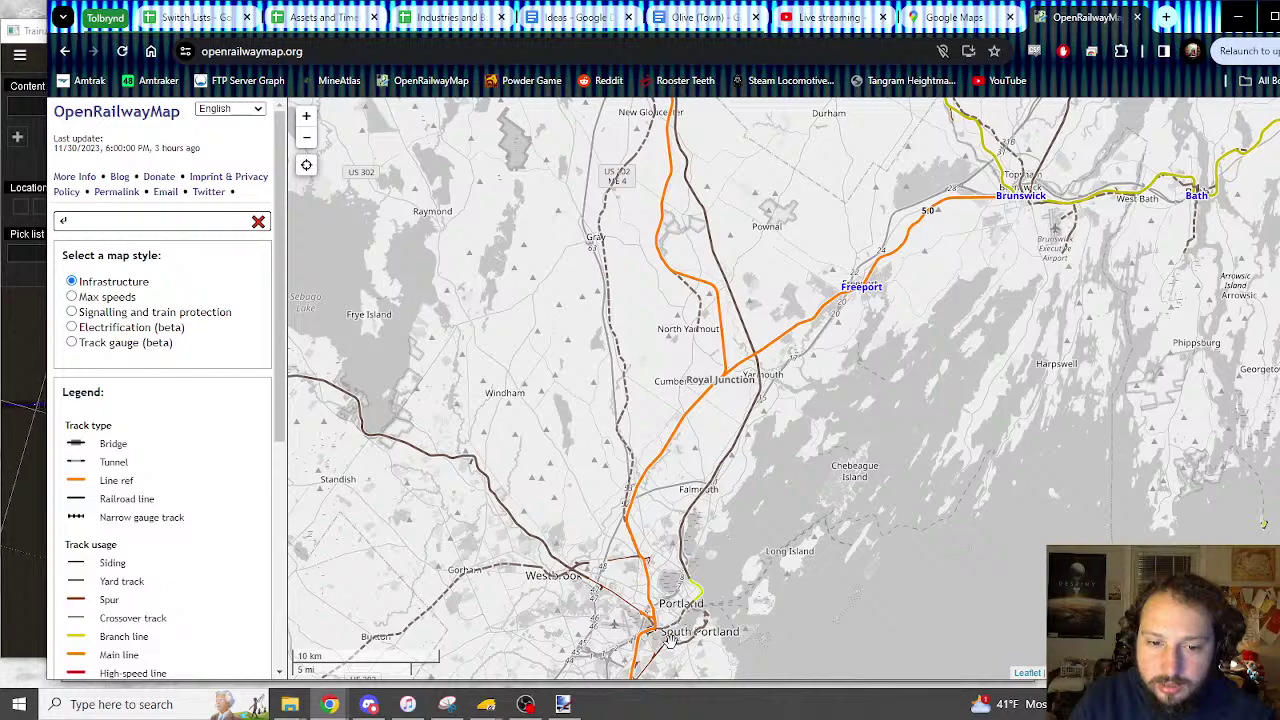
pyautogui.scroll(2, 668, 640)
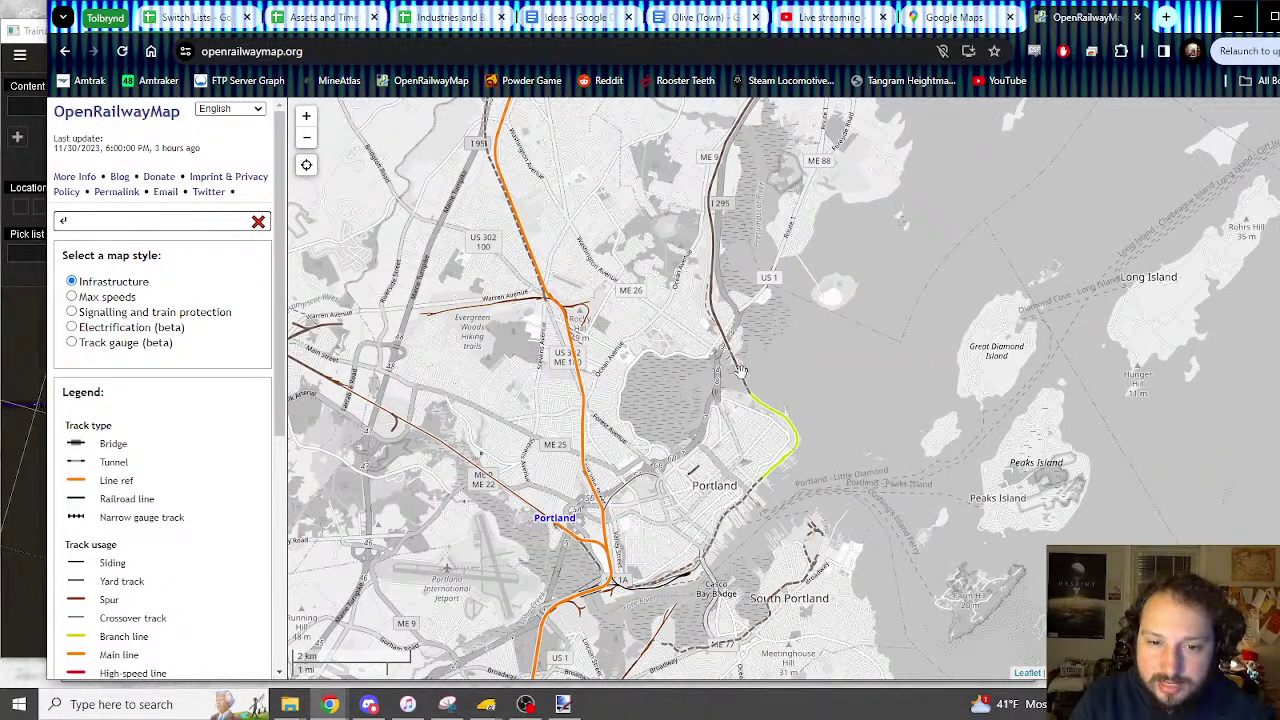
pyautogui.scroll(-2, 737, 424)
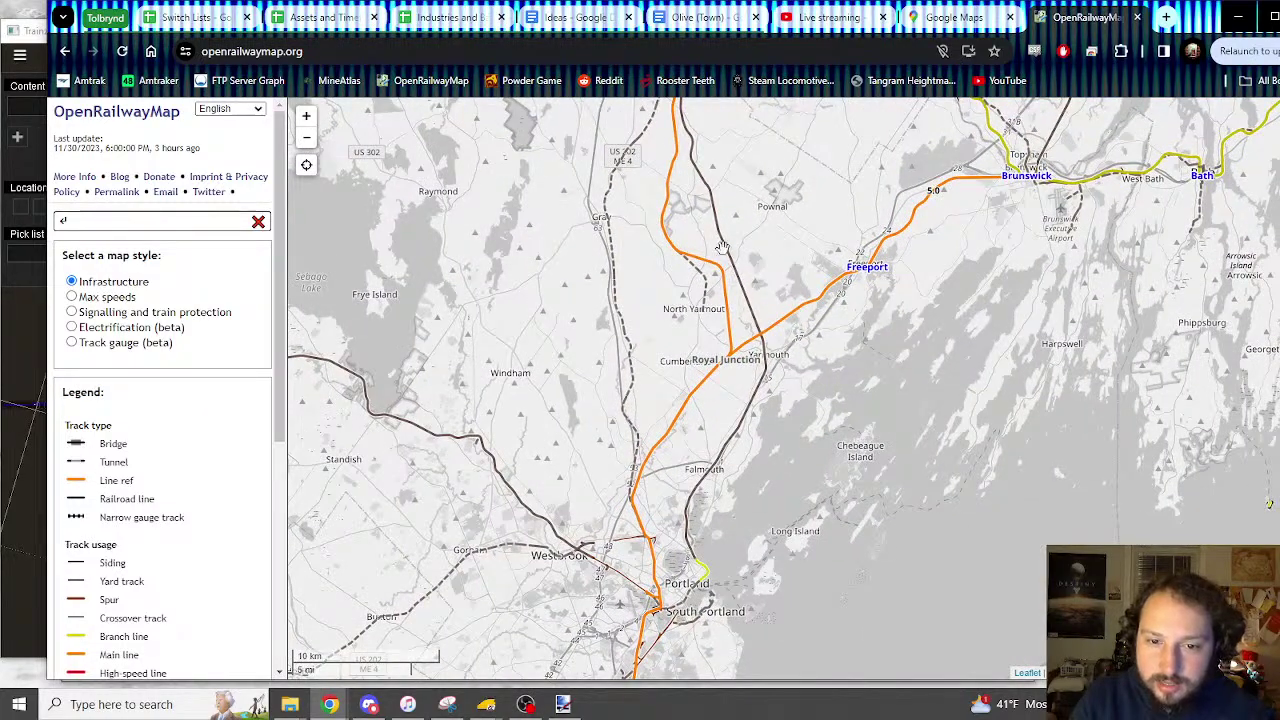
# Examine the main, branch and disused lines north of Yarmouth around Brunswick, Danville and Lewiston
pyautogui.moveTo(866, 216); pyautogui.dragTo(804, 370)
pyautogui.scroll(-1, 731, 388)
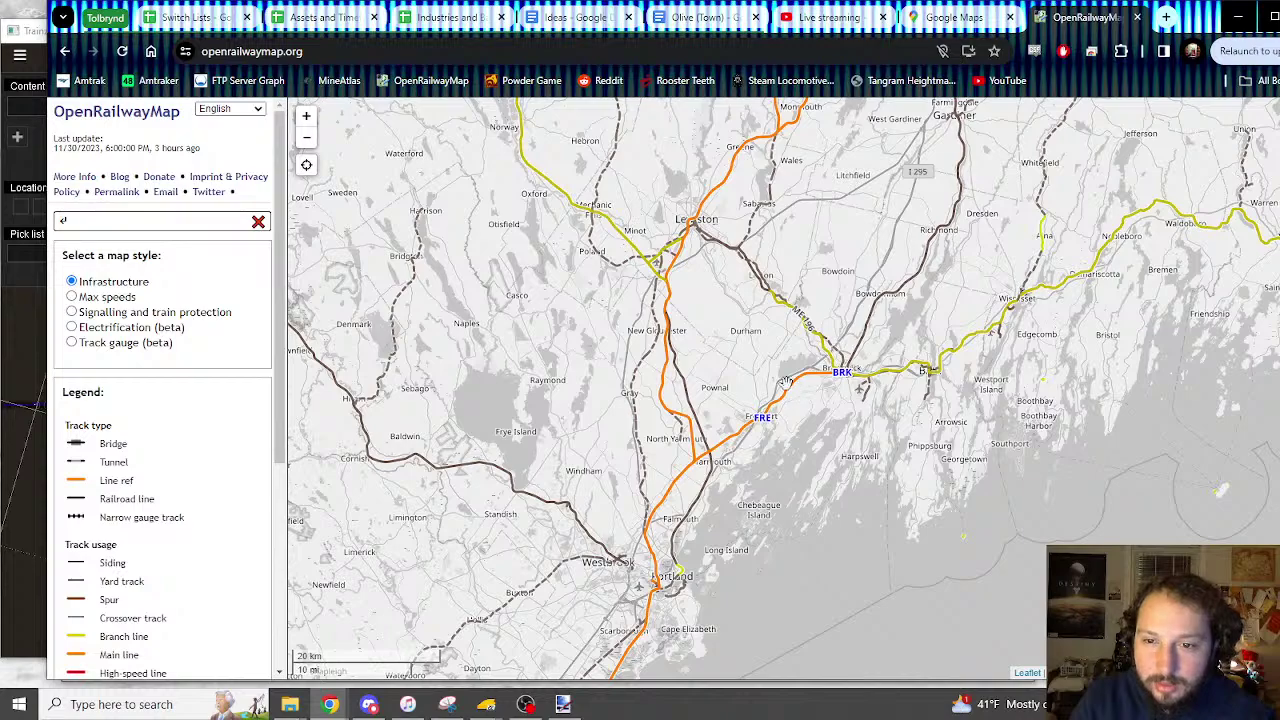
pyautogui.moveTo(786, 381); pyautogui.dragTo(796, 451)
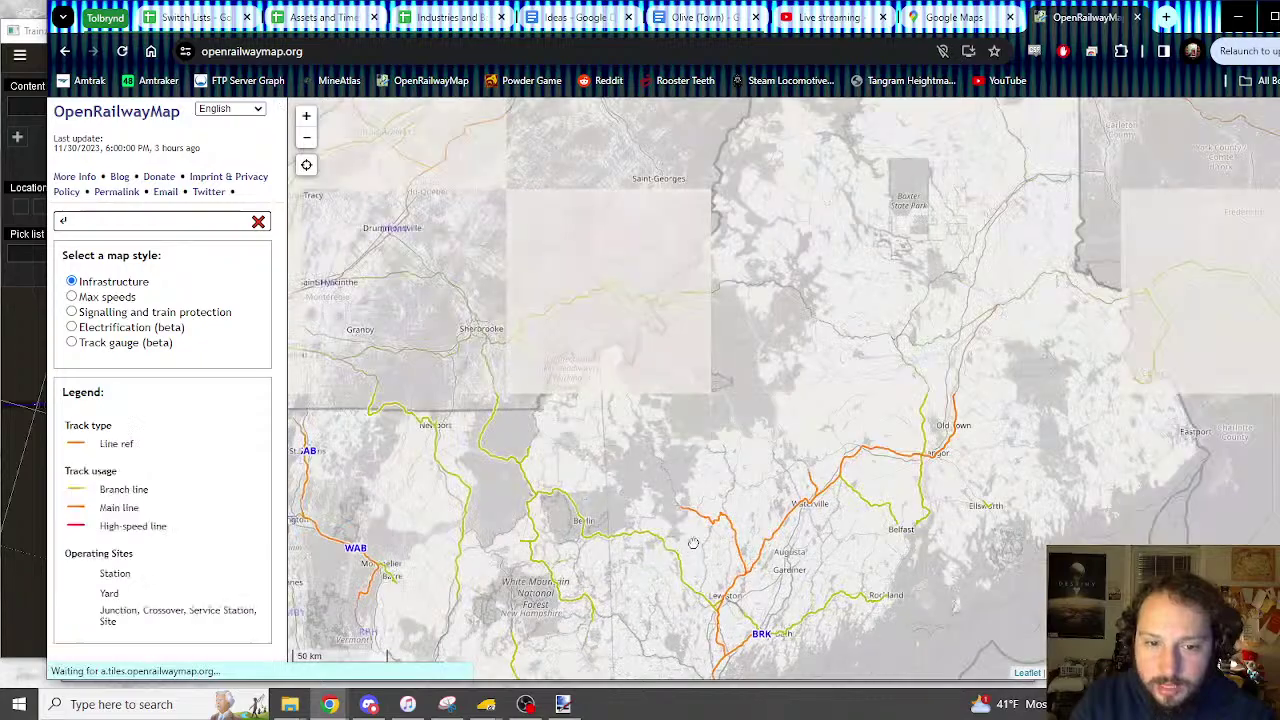
pyautogui.scroll(2, 697, 553)
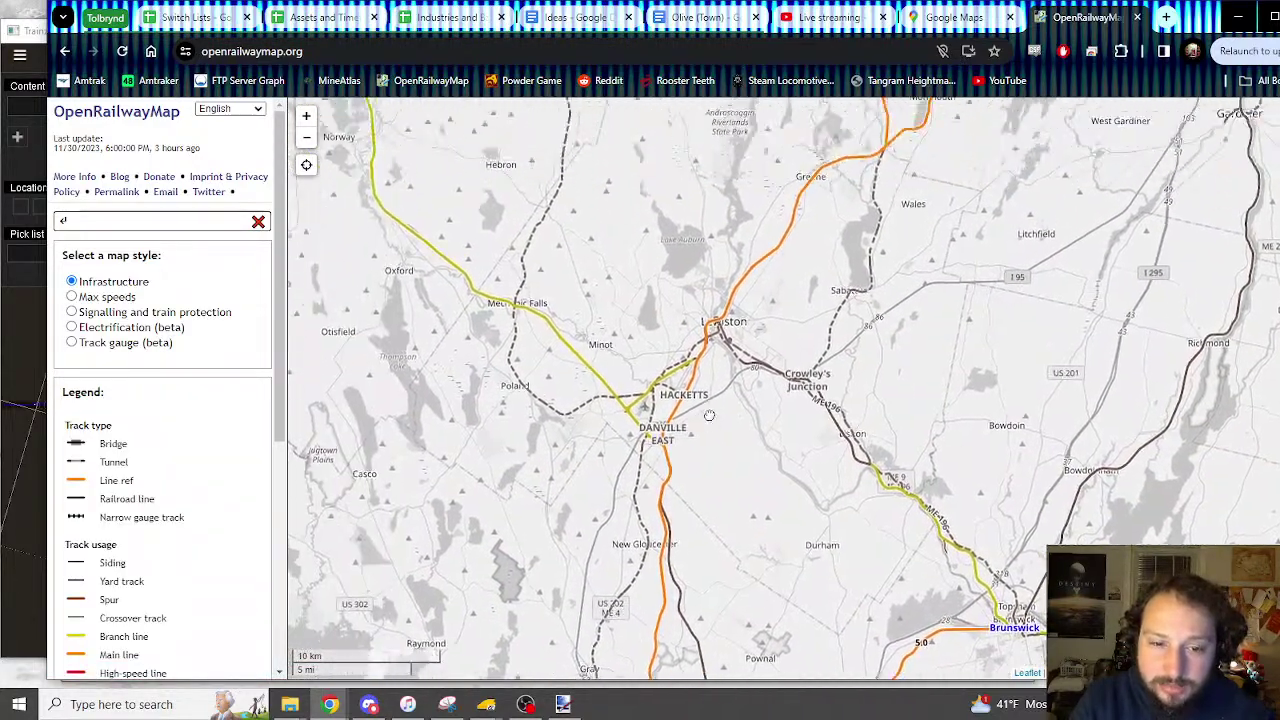
pyautogui.moveTo(705, 355); pyautogui.dragTo(707, 465)
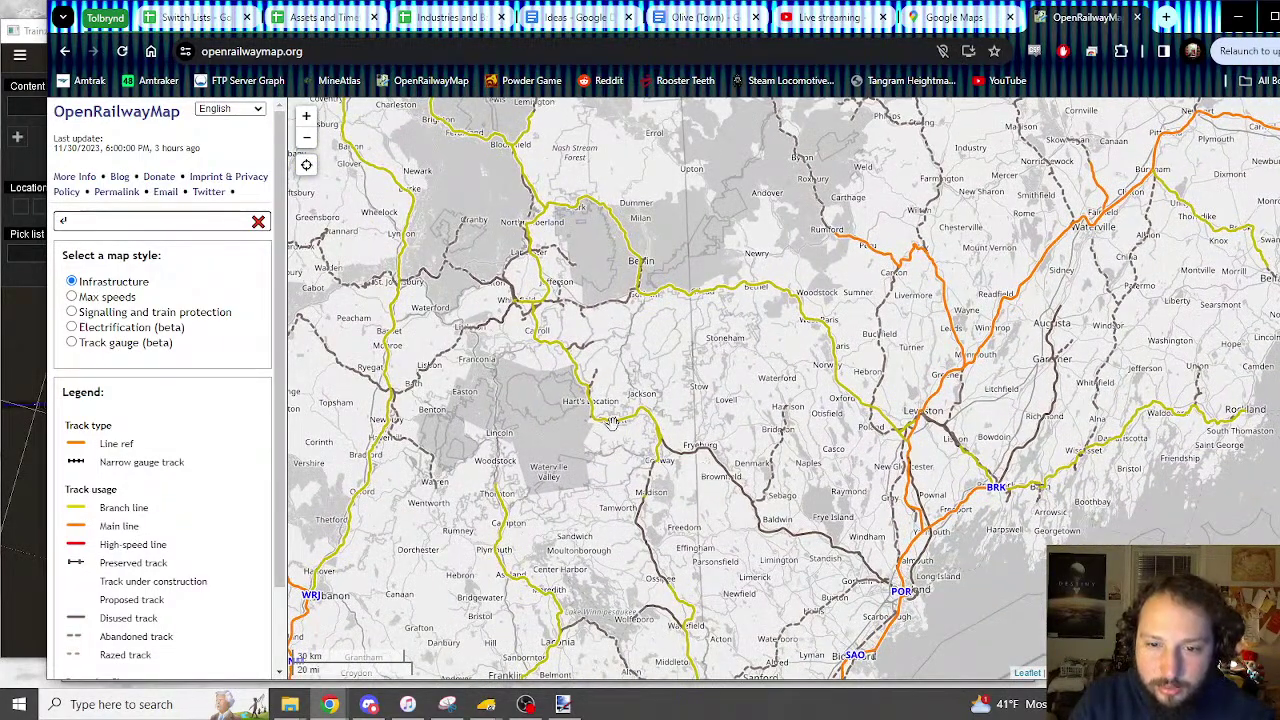
# Trace the branch line from Lewiston through Berlin to Sherbrooke and back towards Portland
pyautogui.moveTo(831, 316); pyautogui.dragTo(860, 443)
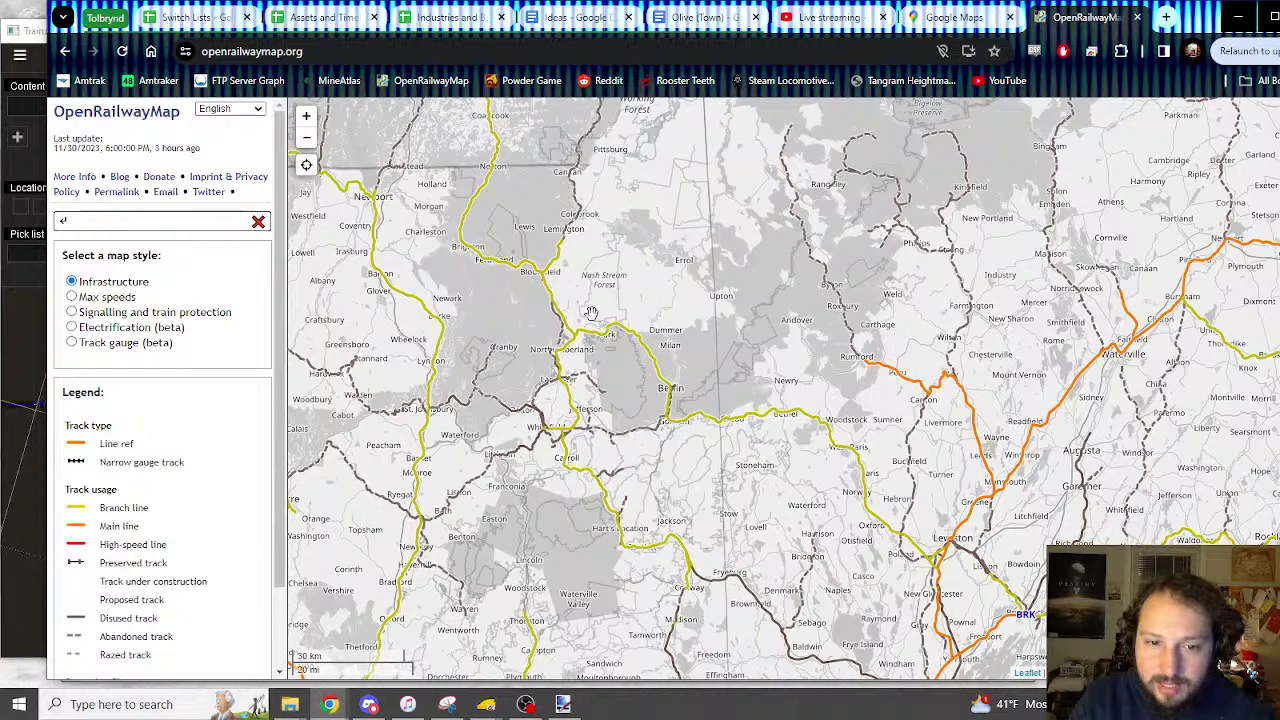
pyautogui.moveTo(592, 313); pyautogui.dragTo(789, 557)
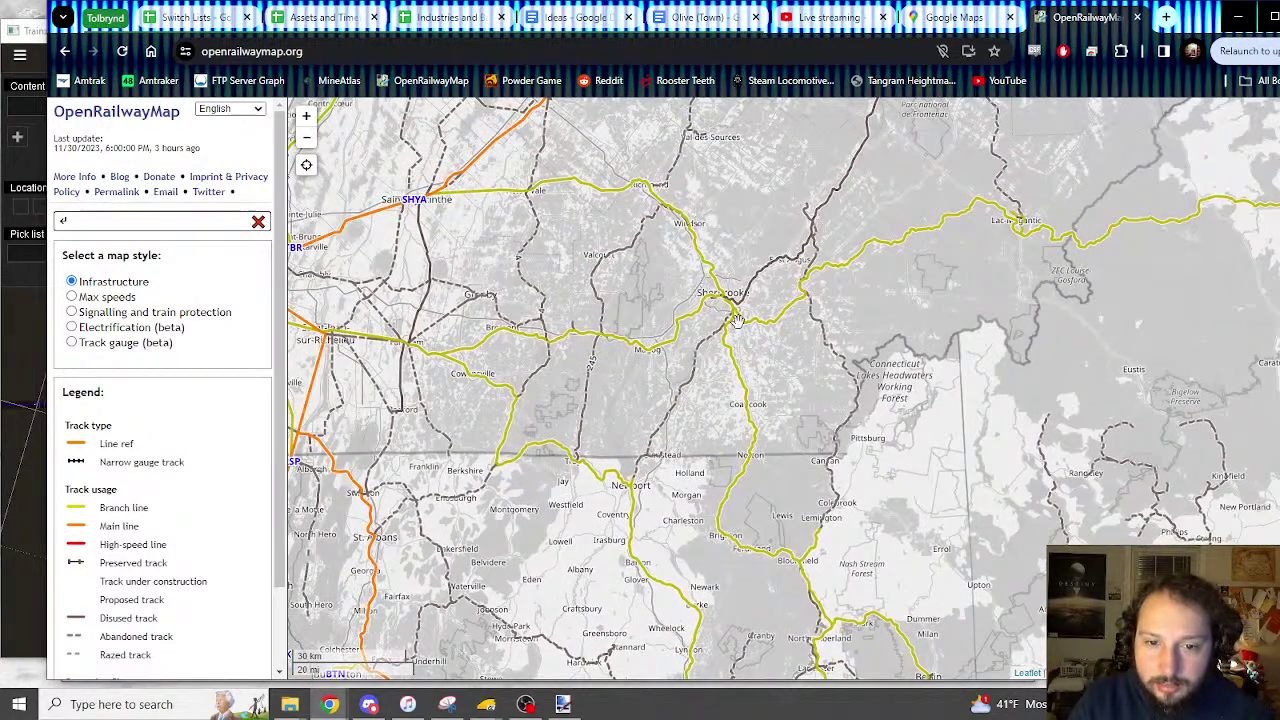
pyautogui.moveTo(1019, 511); pyautogui.dragTo(784, 291)
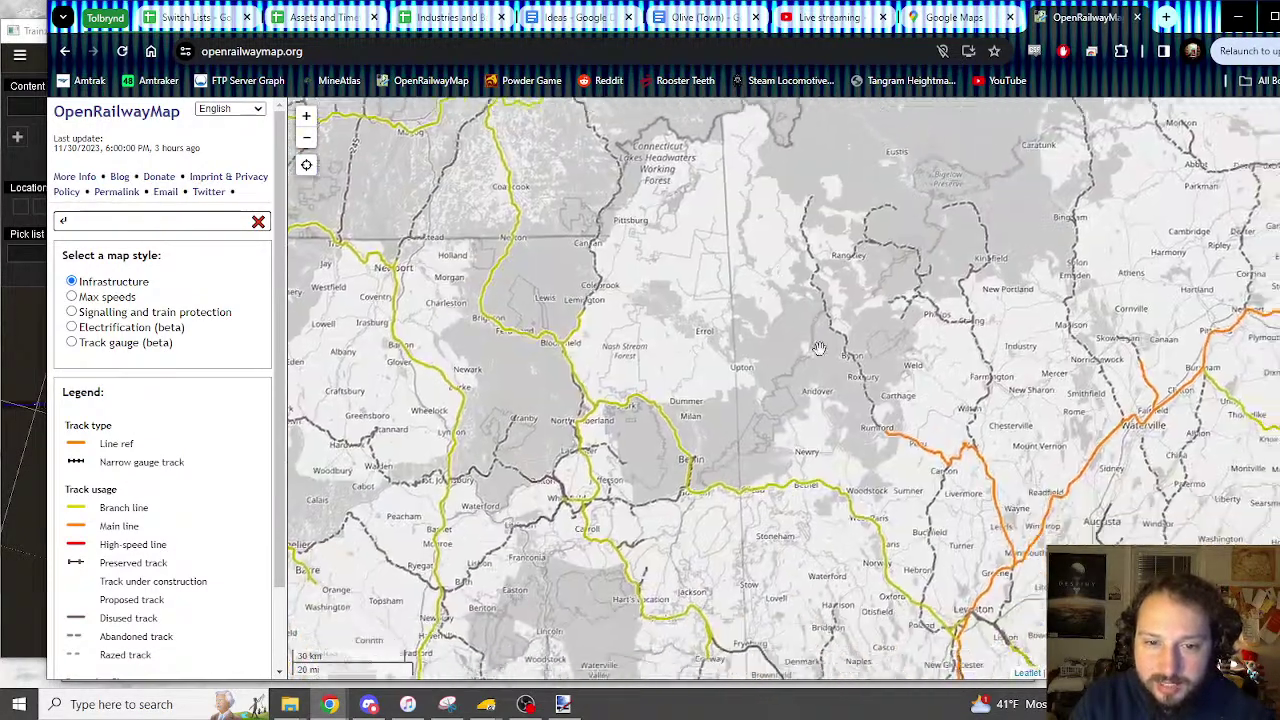
pyautogui.moveTo(910, 511); pyautogui.dragTo(832, 387)
pyautogui.moveTo(902, 472); pyautogui.dragTo(825, 366)
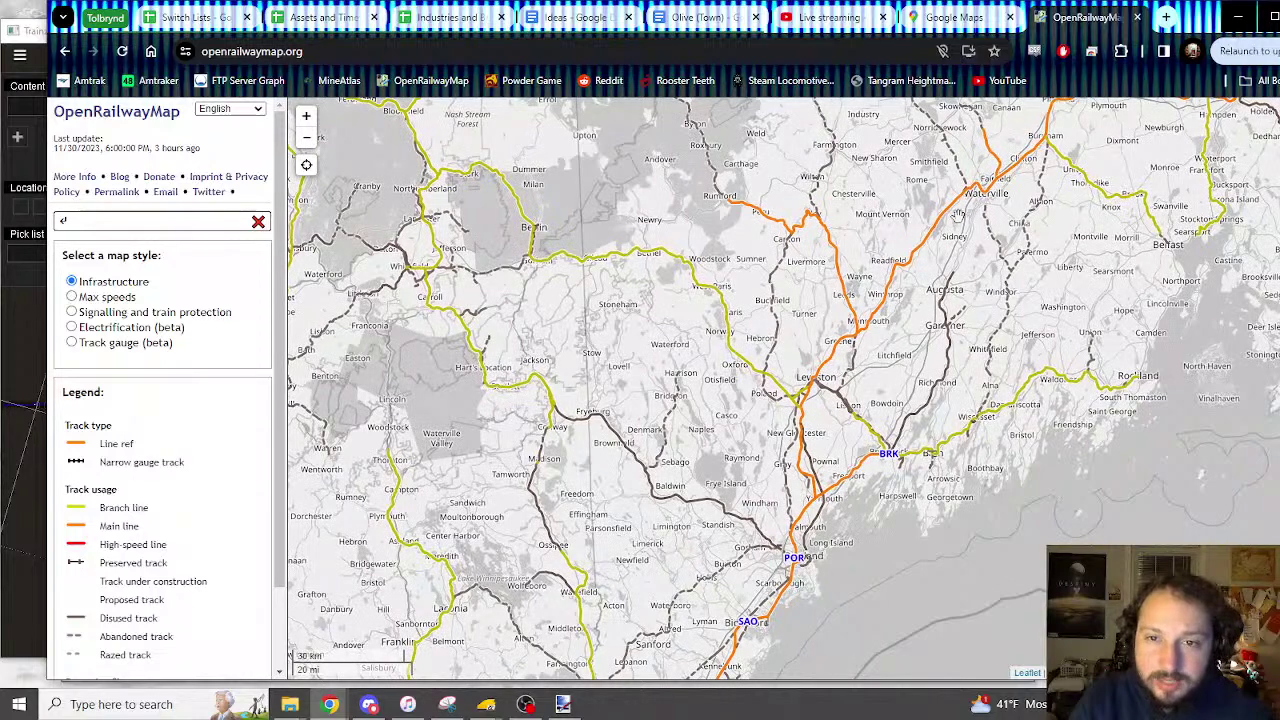
# Check the live stream chat in YouTube Studio and return to Trainz Railroad Simulator 2022
pyautogui.click(948, 24)
pyautogui.click(835, 24)
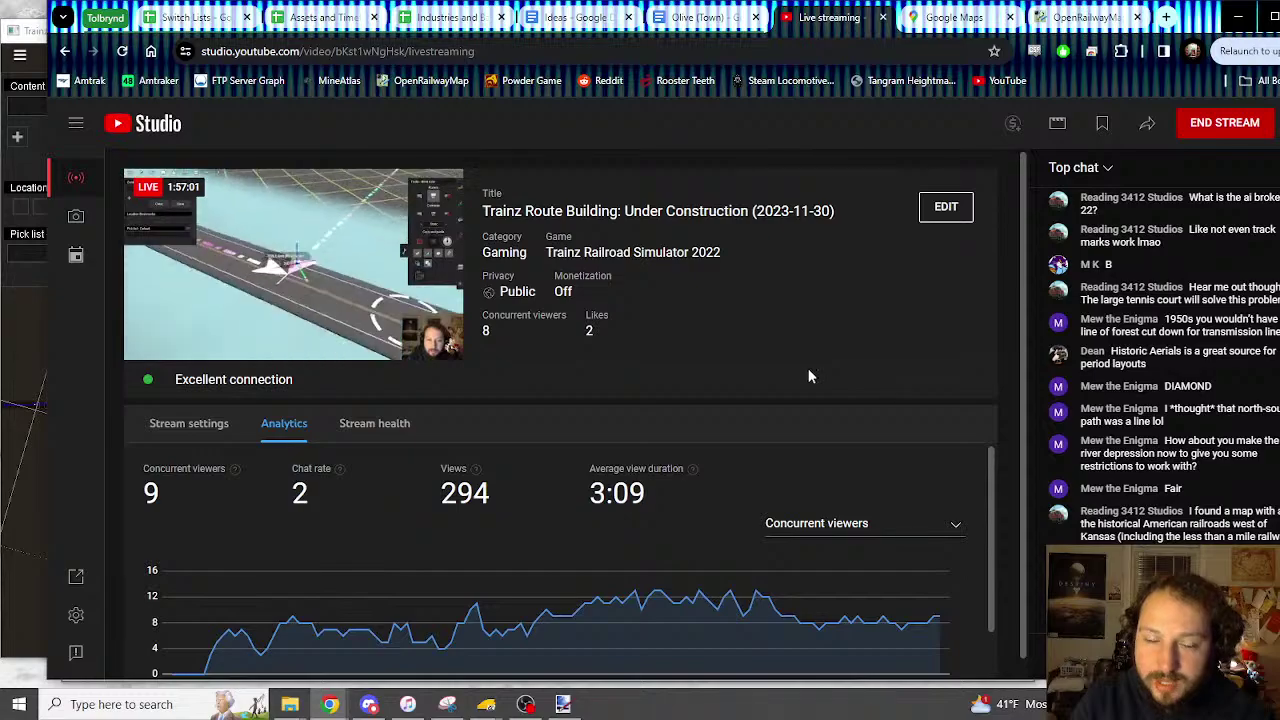
pyautogui.click(33, 36)
# Examine the curved rail connection and crossing grey strips outside town in Trainz, and recheck the stream chat
pyautogui.scroll(5, 665, 354)
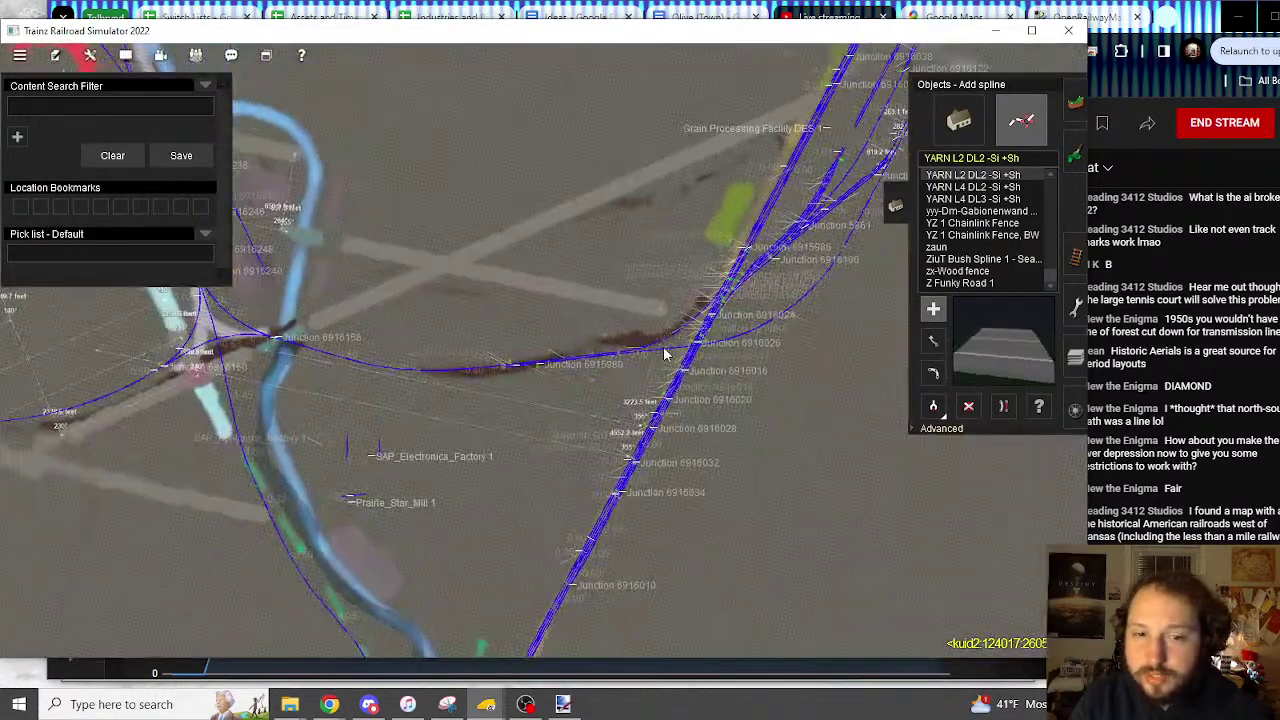
pyautogui.scroll(10, 643, 334)
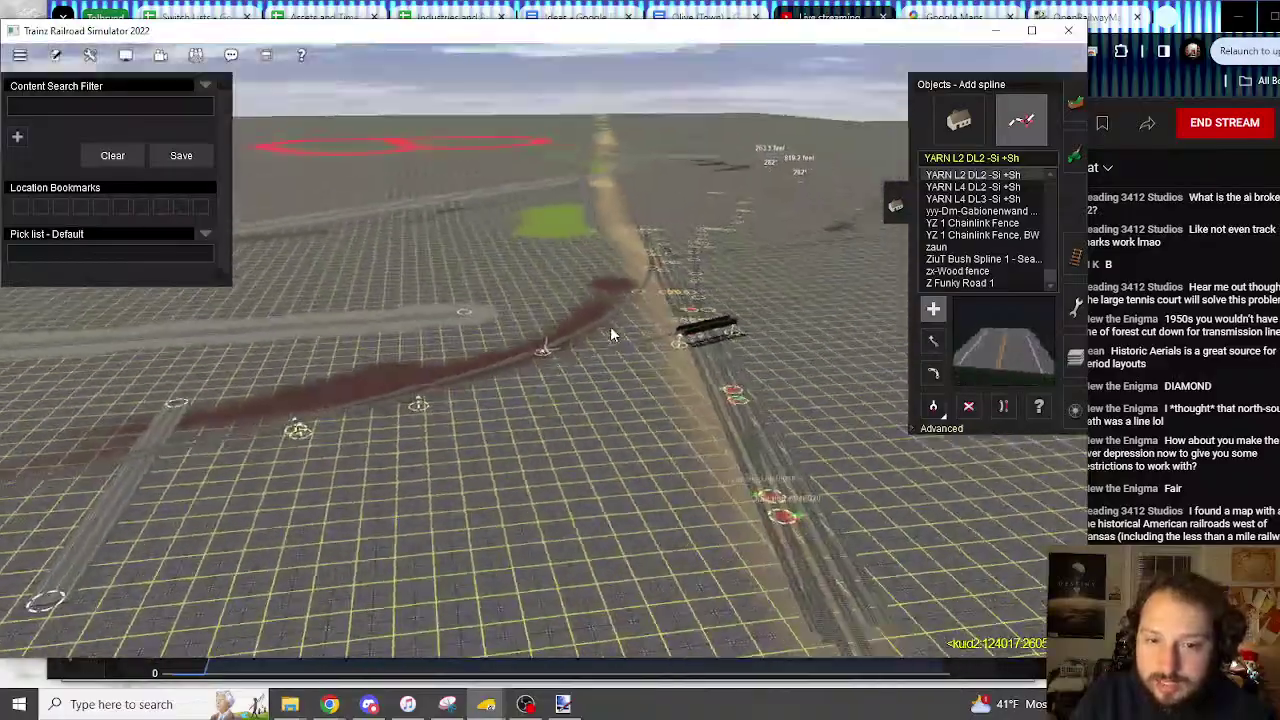
pyautogui.press('Up')
pyautogui.press('Left')
pyautogui.moveTo(624, 321); pyautogui.dragTo(539, 347, button='right')
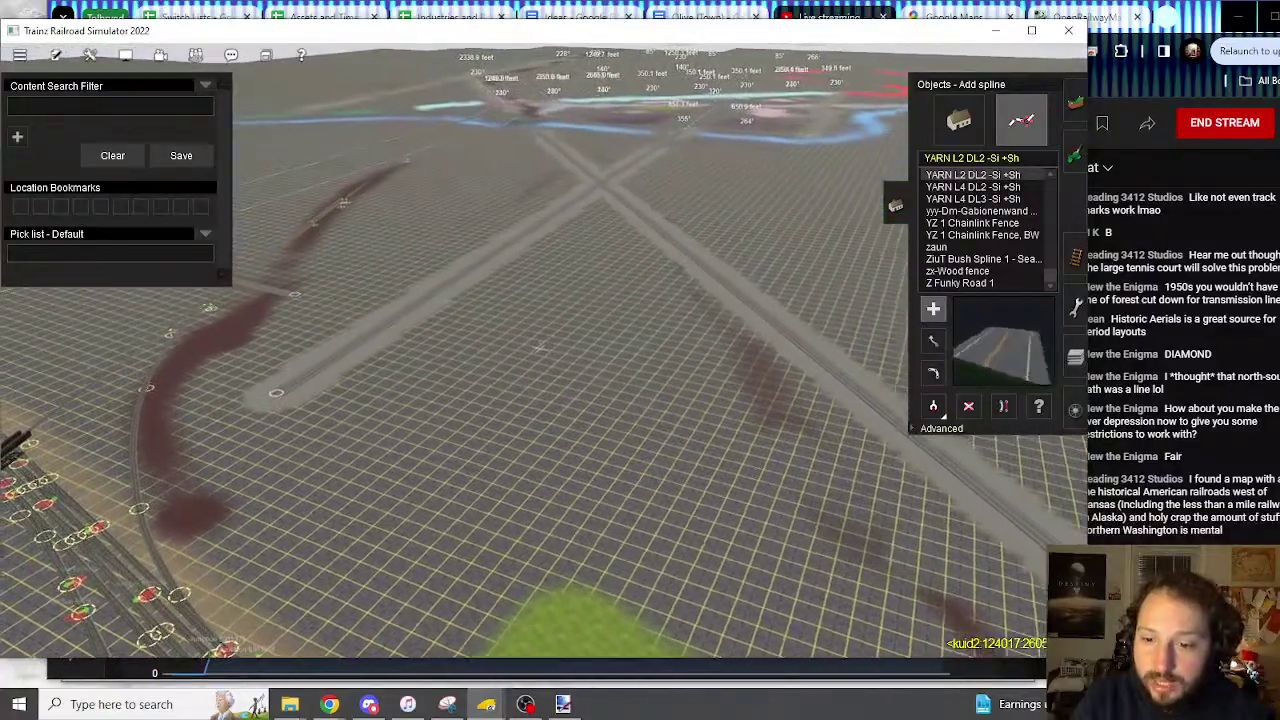
pyautogui.hotkey('alt', 'Tab')
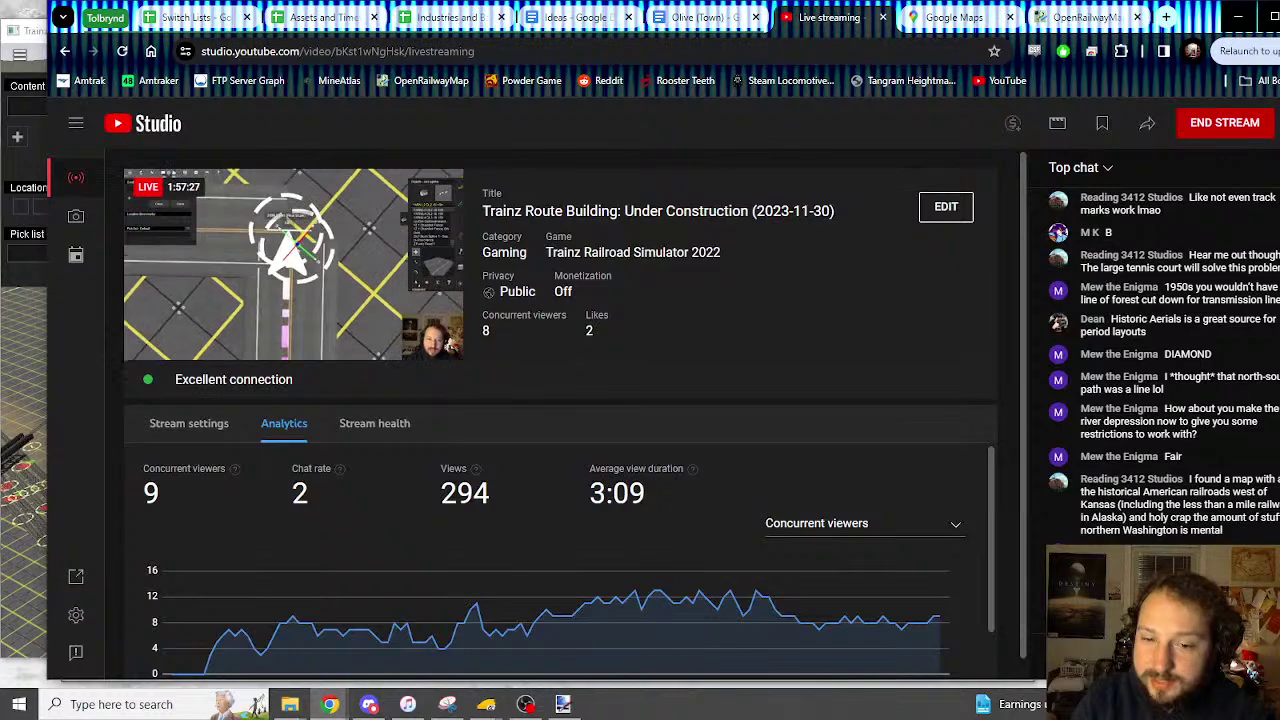
pyautogui.click(22, 31)
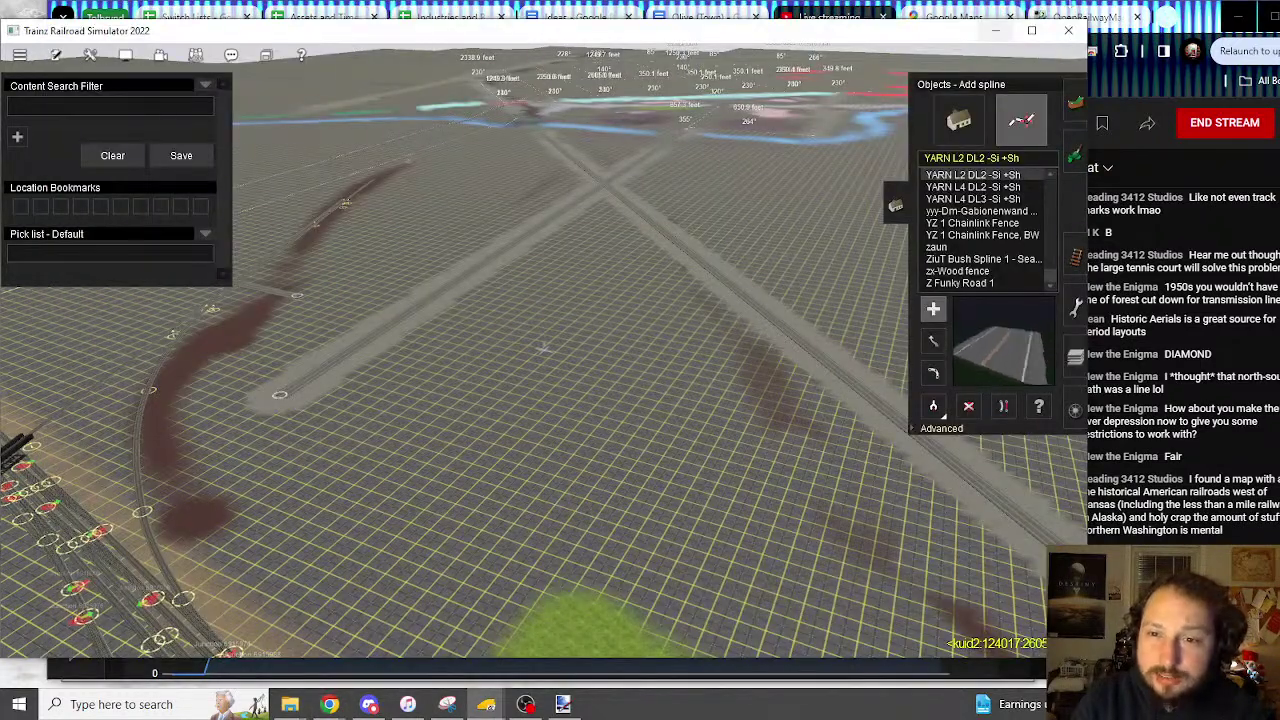
# Look through the individual railroad maps on the Mississippi Rails Google Earth files page, then close that page
pyautogui.click(1095, 18)
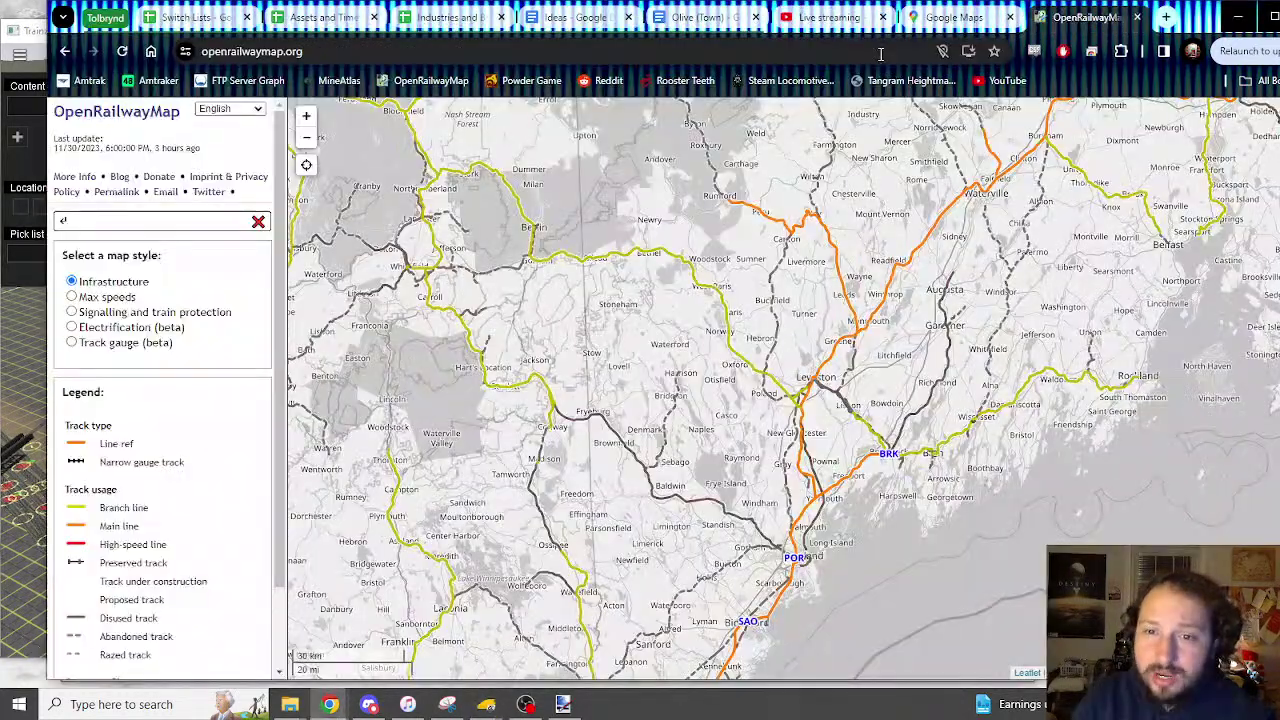
pyautogui.write('missi')
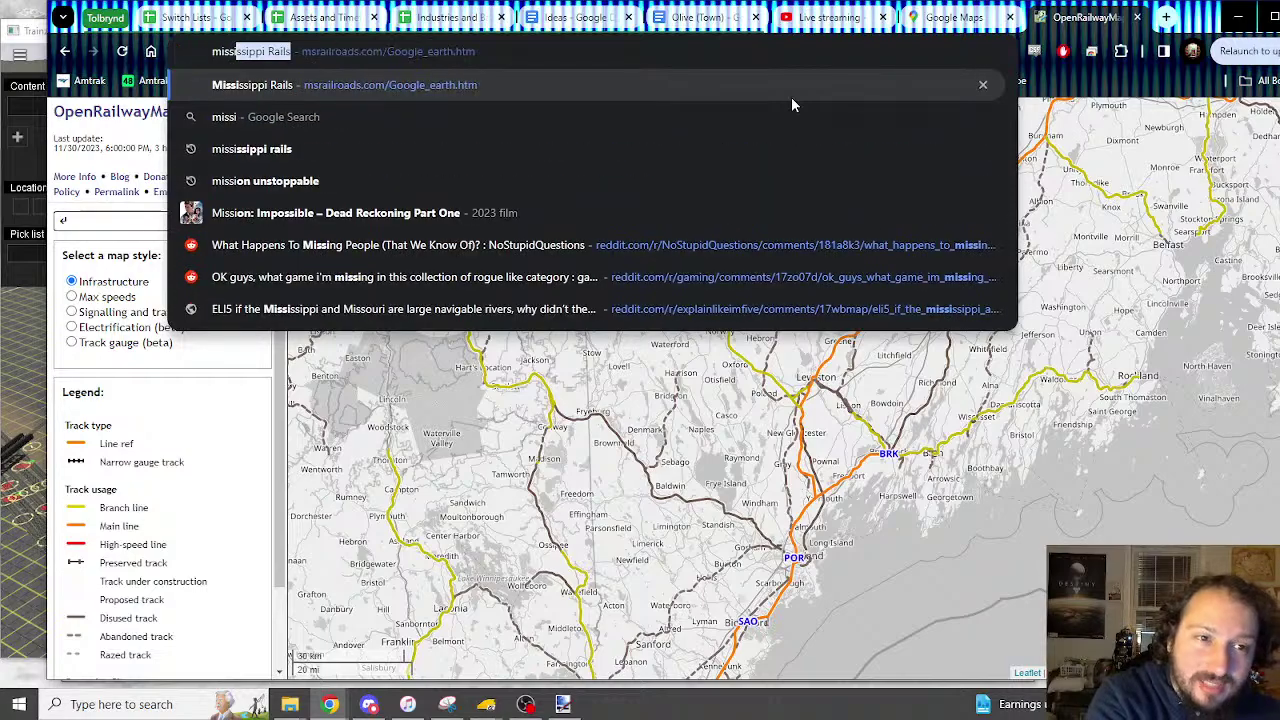
pyautogui.press('Return')
pyautogui.scroll(-4, 743, 323)
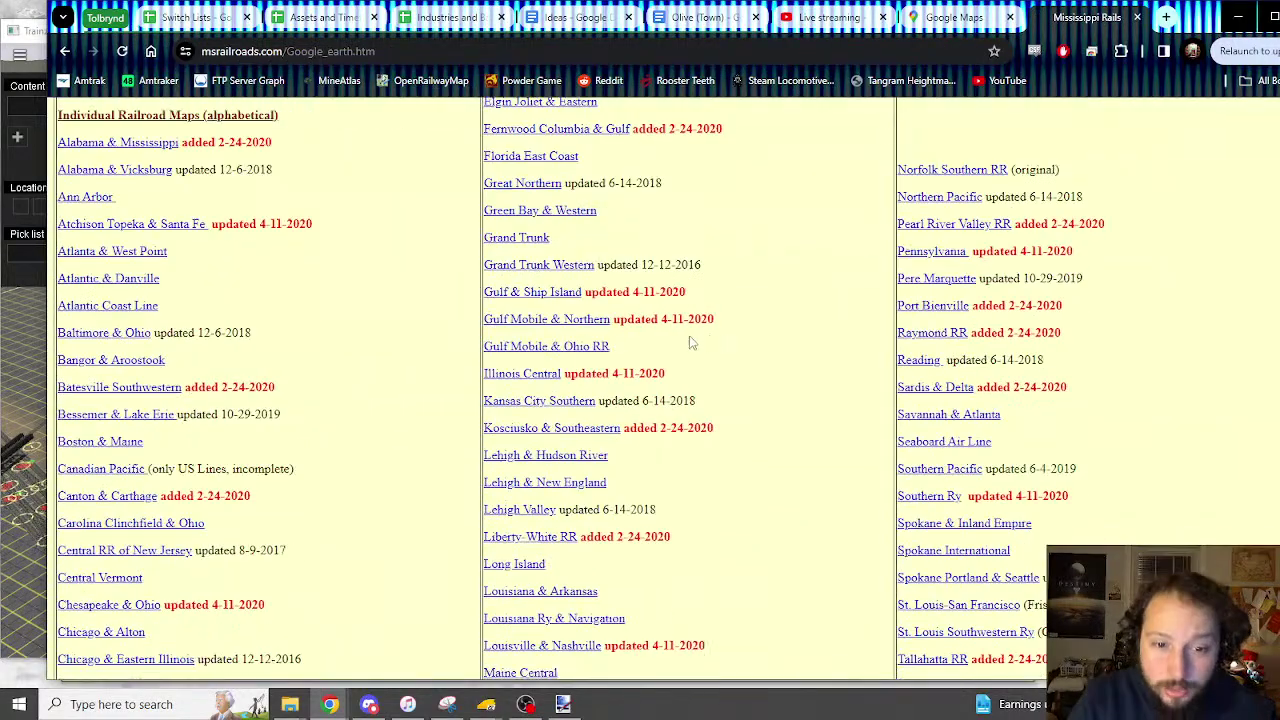
pyautogui.scroll(2, 390, 310)
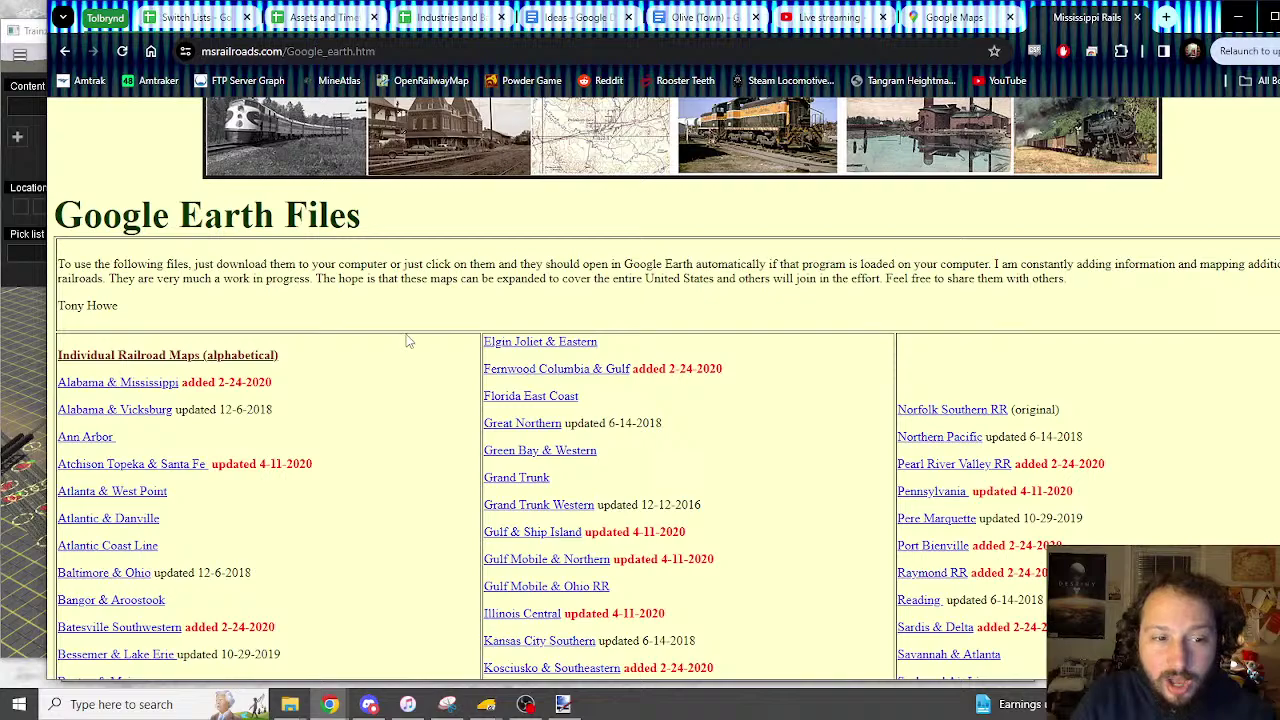
pyautogui.scroll(-10, 405, 337)
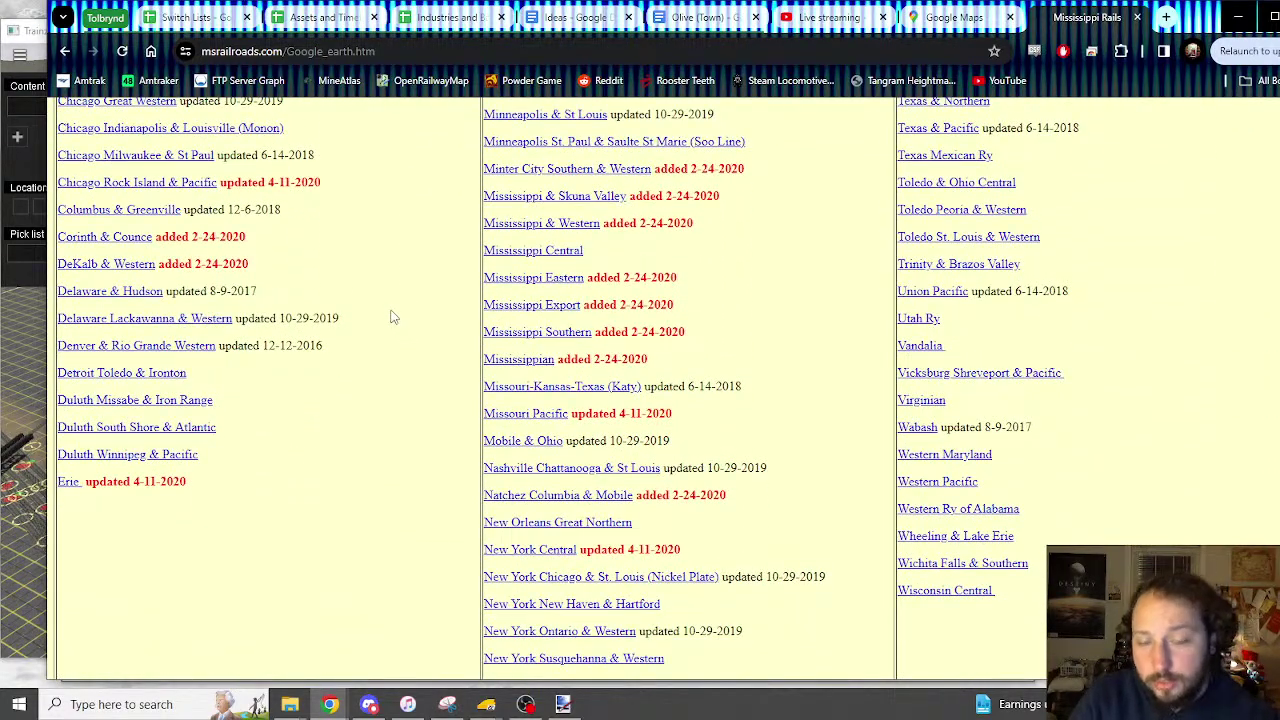
pyautogui.scroll(10, 420, 263)
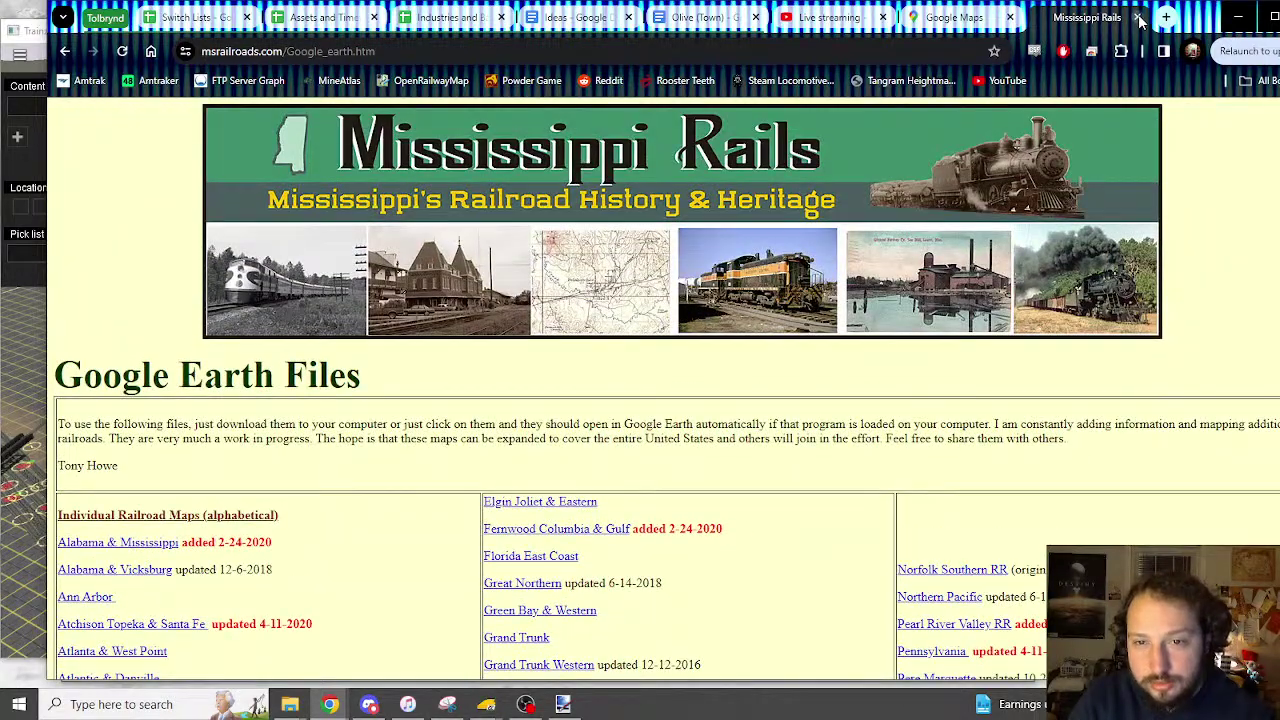
pyautogui.click(1138, 18)
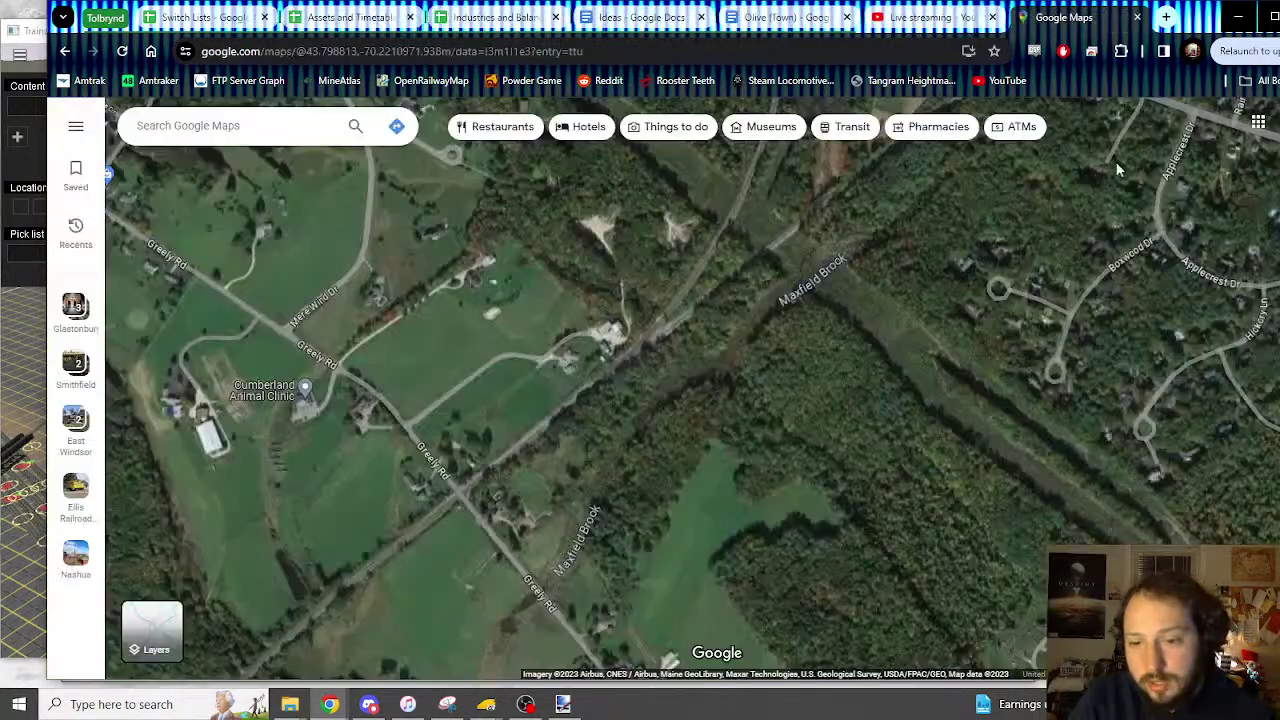
# Check the live stream chat, switch to Trainz, and examine the diagonal roads and the station area beside the railway
pyautogui.click(945, 18)
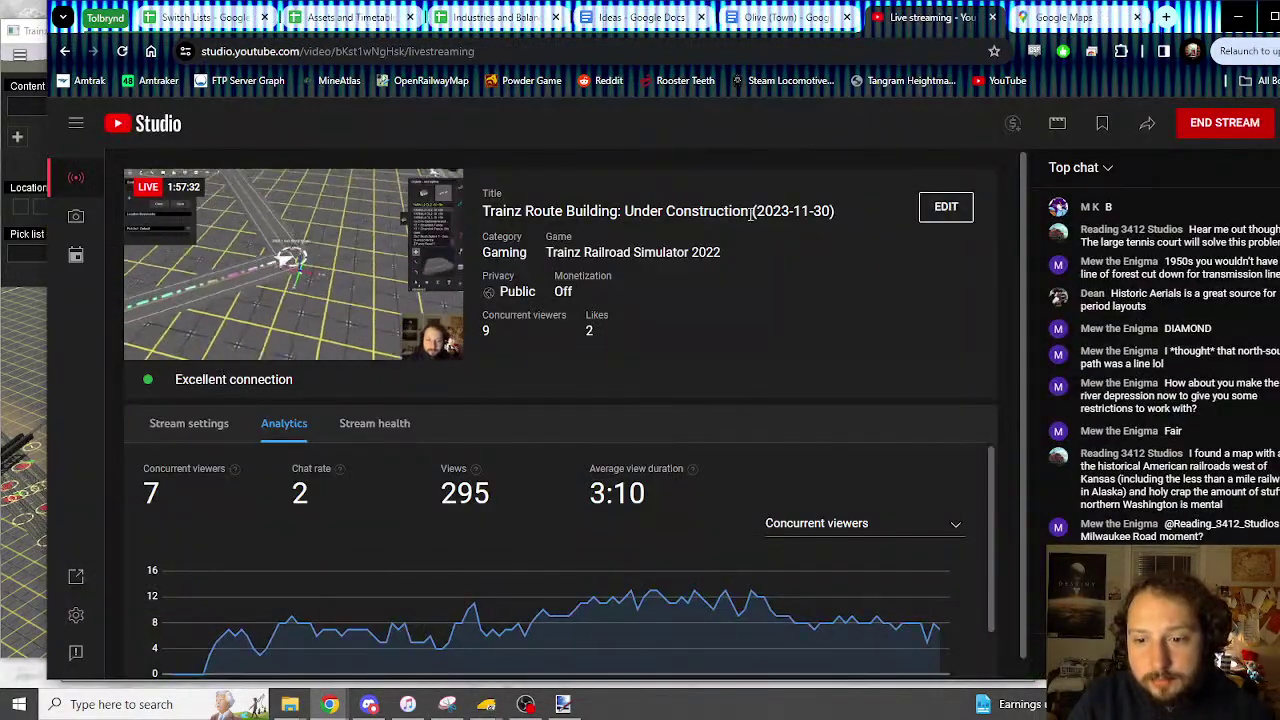
pyautogui.click(35, 38)
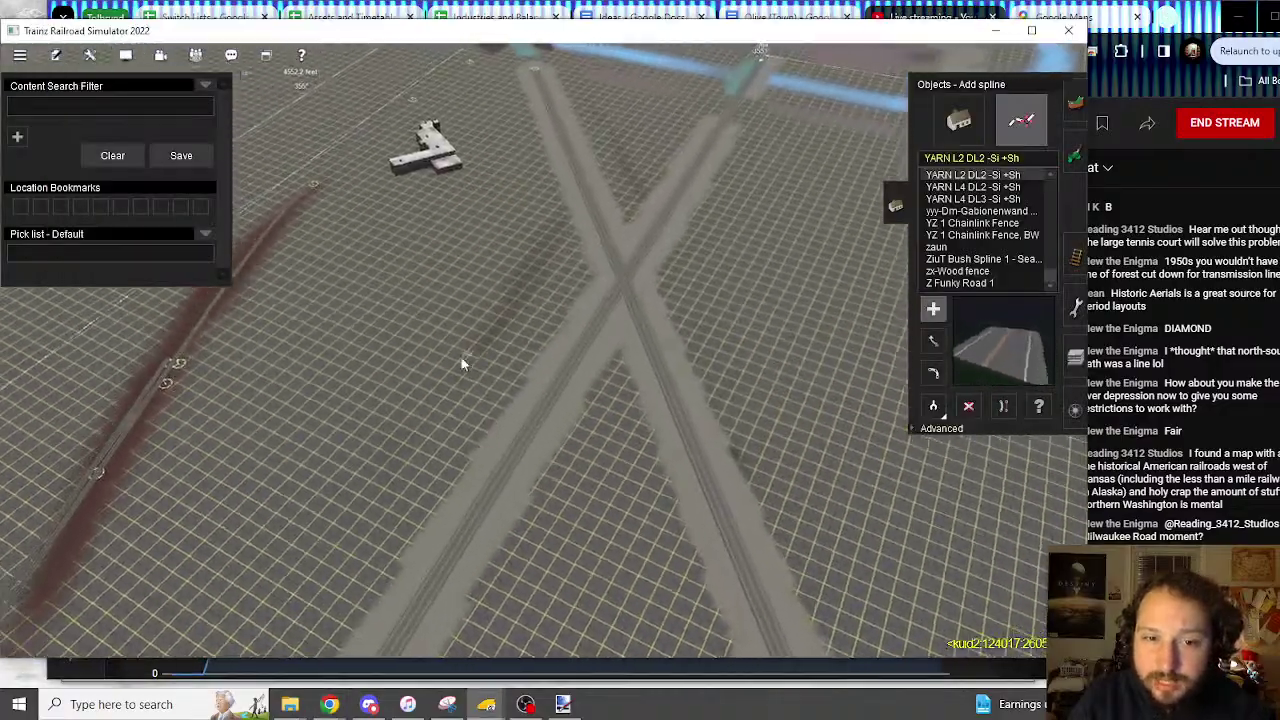
pyautogui.moveTo(463, 364)
pyautogui.mouseDown(button='right')
pyautogui.moveTo(430, 401)
pyautogui.moveTo(376, 382)
pyautogui.moveTo(503, 371)
pyautogui.moveTo(517, 354)
pyautogui.moveTo(557, 366)
pyautogui.moveTo(551, 357)
pyautogui.moveTo(549, 376)
pyautogui.moveTo(541, 345)
pyautogui.moveTo(542, 391)
pyautogui.moveTo(480, 434)
pyautogui.moveTo(503, 431)
pyautogui.moveTo(542, 367)
pyautogui.moveTo(534, 345)
pyautogui.moveTo(518, 347)
pyautogui.moveTo(521, 330)
pyautogui.moveTo(534, 373)
pyautogui.moveTo(528, 489)
pyautogui.moveTo(540, 284)
pyautogui.moveTo(530, 304)
pyautogui.moveTo(543, 347)
pyautogui.moveTo(551, 302)
pyautogui.moveTo(418, 463)
pyautogui.moveTo(518, 388)
pyautogui.mouseUp(button='right')
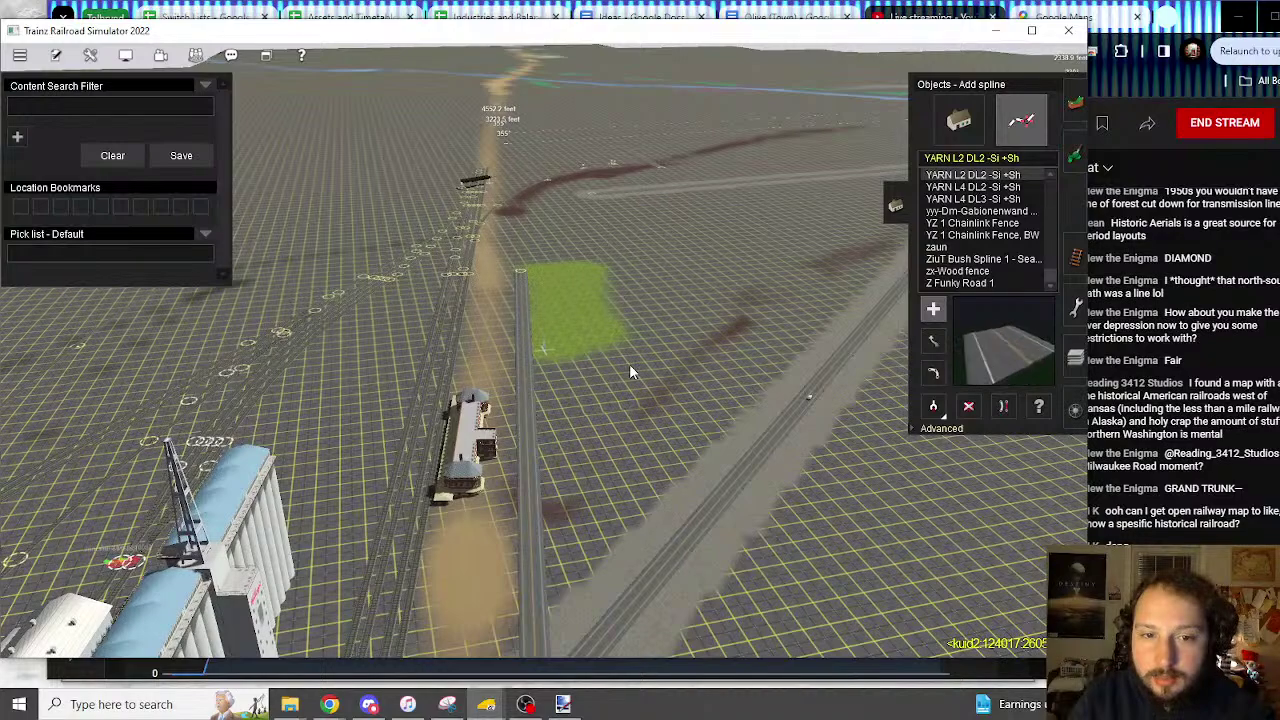
pyautogui.hotkey('alt', 'Tab')
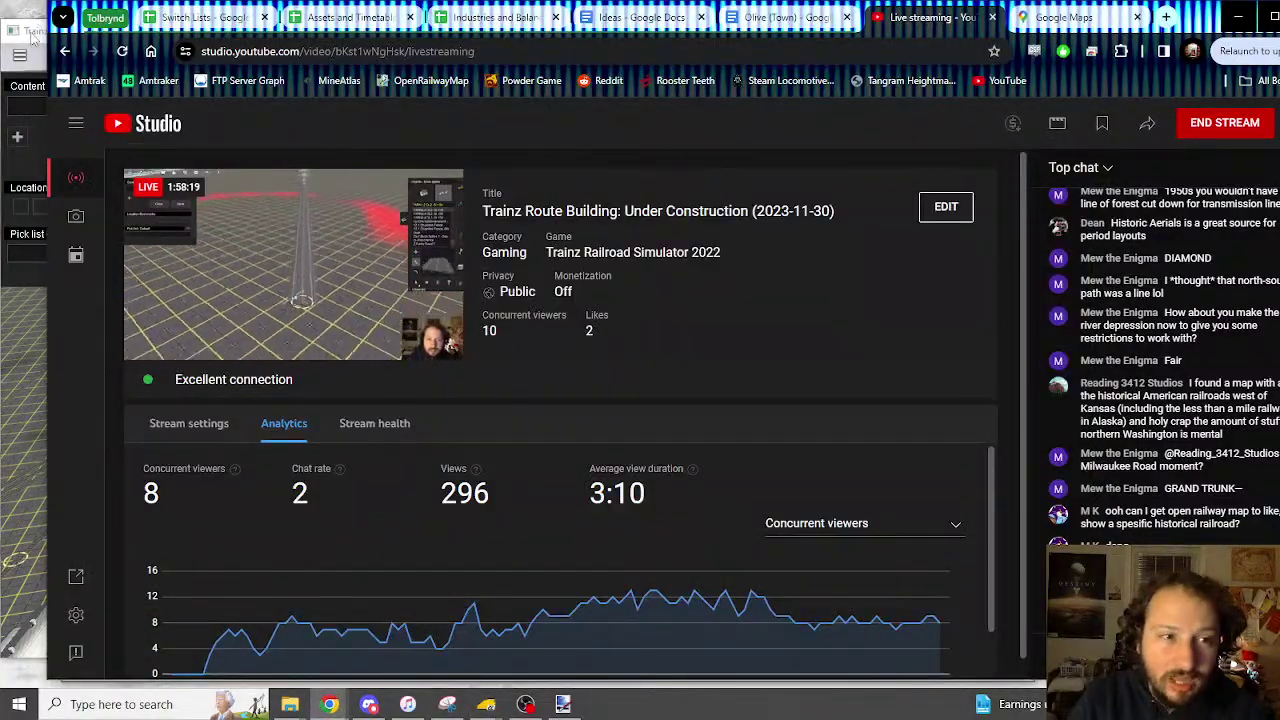
pyautogui.click(33, 38)
pyautogui.moveTo(563, 224); pyautogui.dragTo(584, 290, button='right')
# Search Google Maps for "middletown ny"
pyautogui.click(1064, 14)
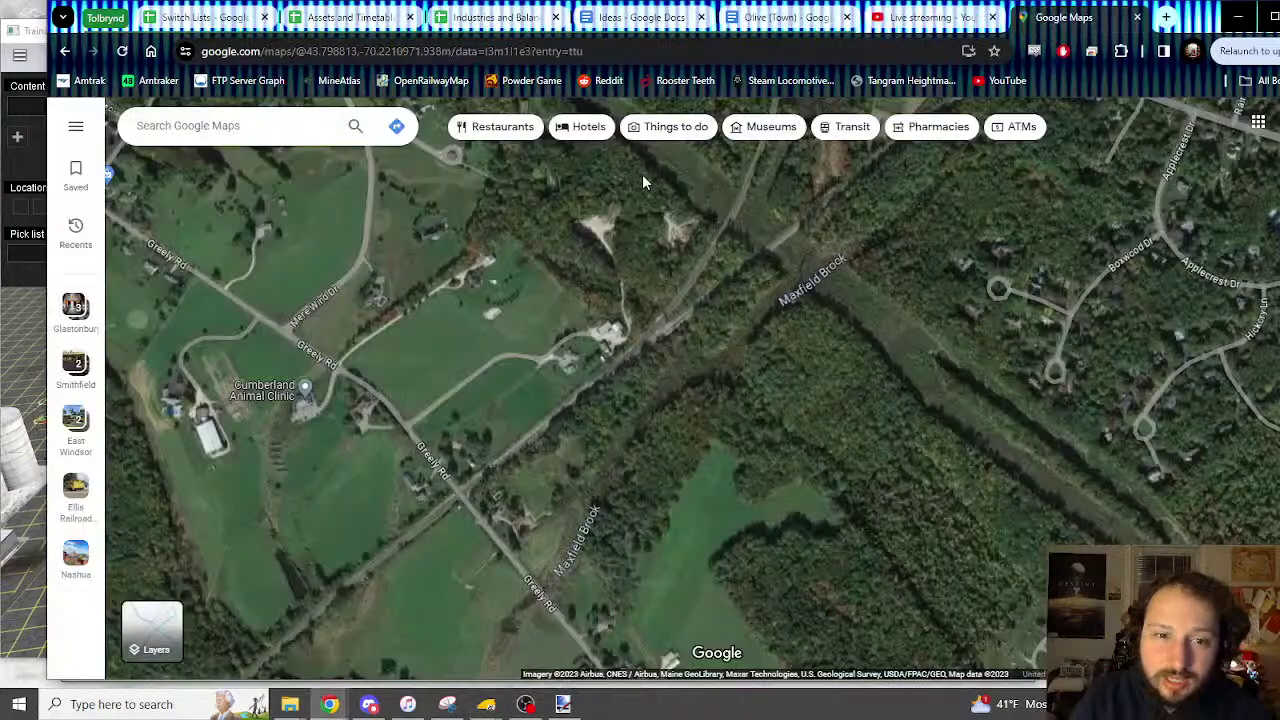
pyautogui.scroll(-5, 642, 182)
pyautogui.click(236, 126)
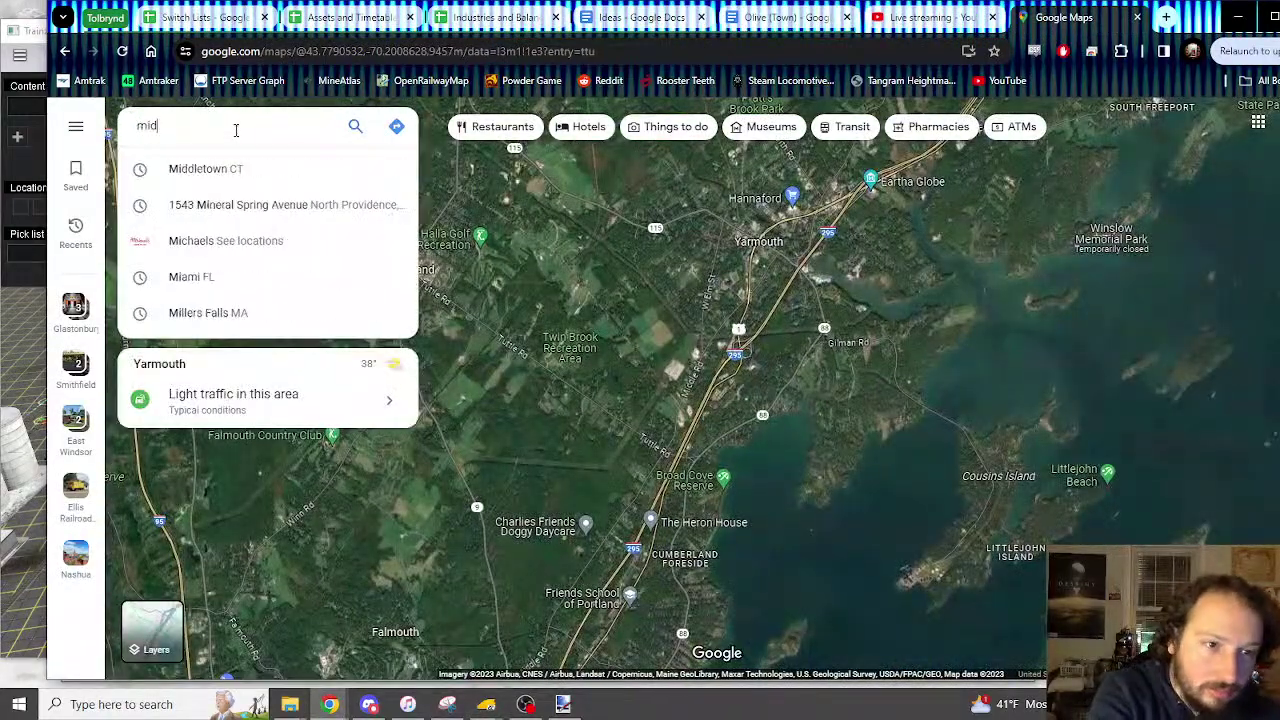
pyautogui.write('middletown ny')
pyautogui.press('Return')
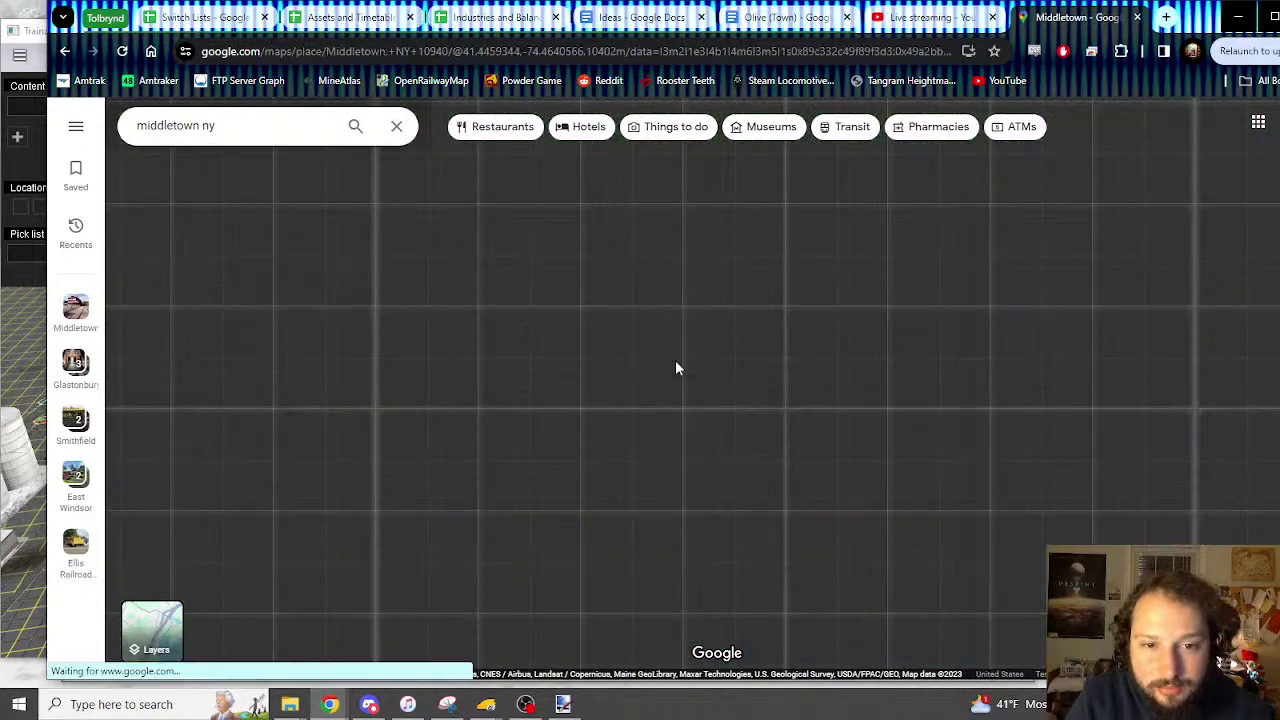
# Follow Middletown's rail line past St Joseph's Cemetery to the O & W Building and examine the Wickham Ave crossing
pyautogui.scroll(3, 940, 312)
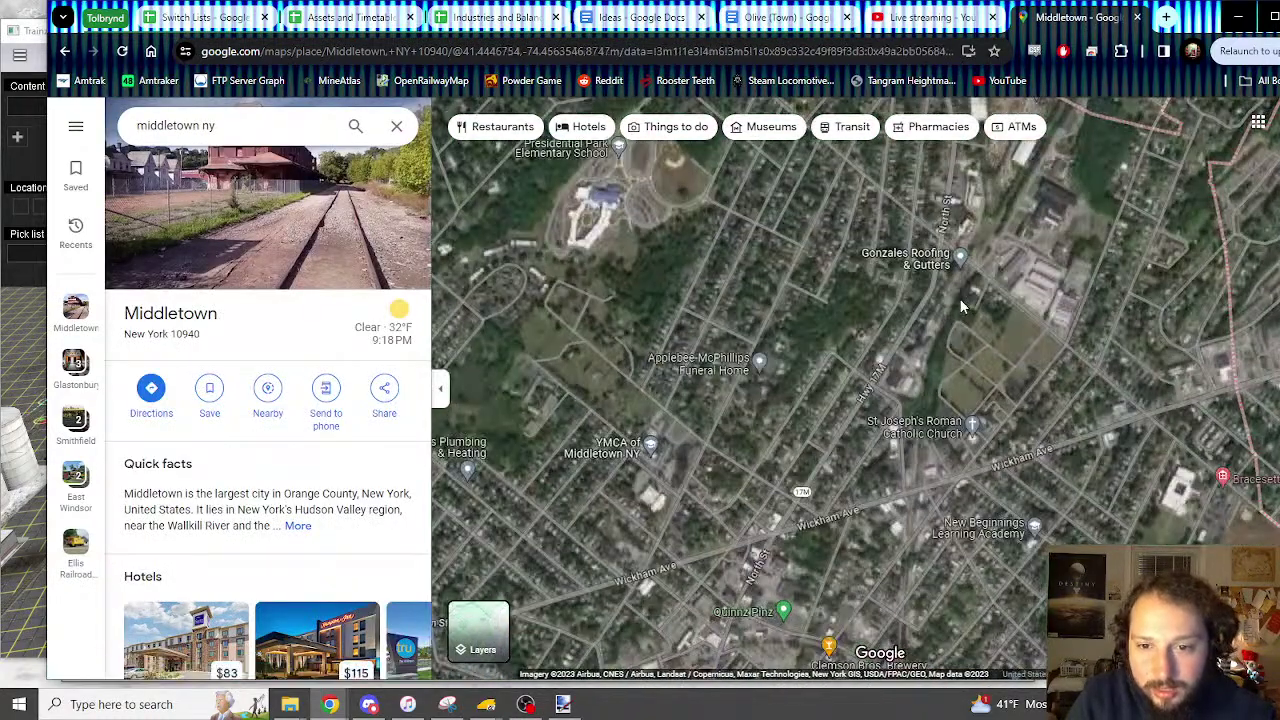
pyautogui.scroll(3, 930, 287)
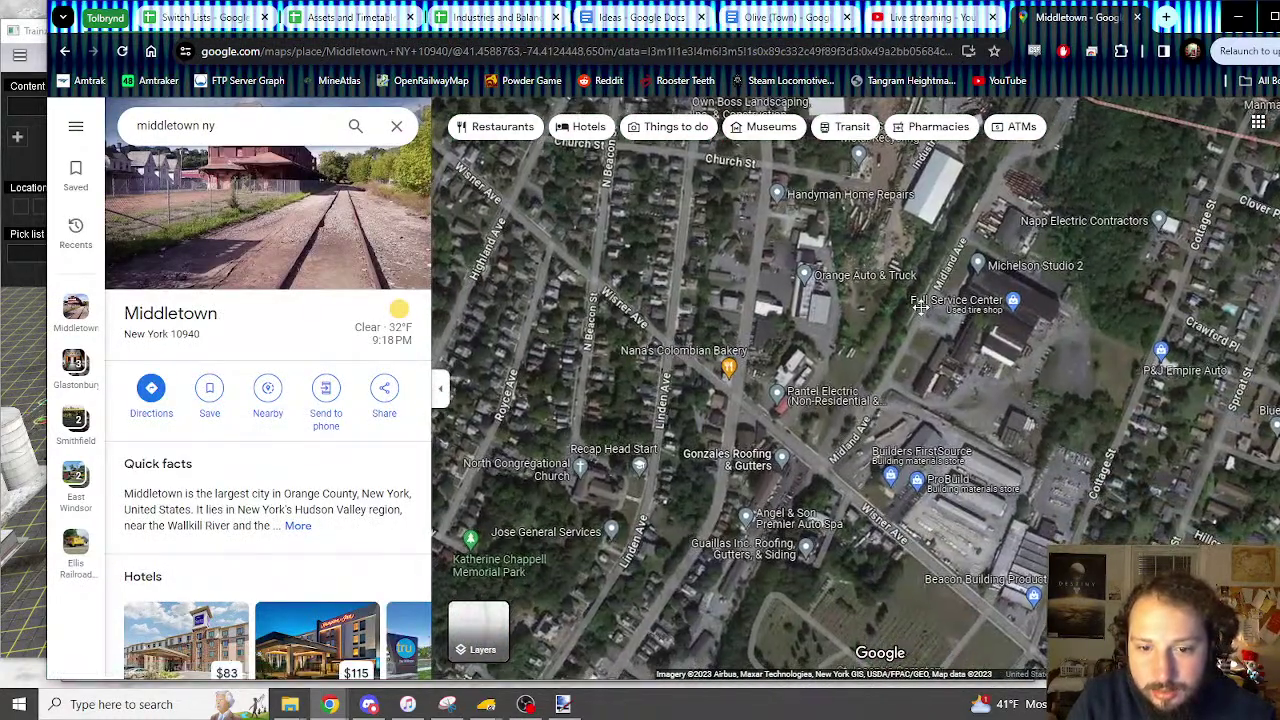
pyautogui.moveTo(920, 307); pyautogui.dragTo(955, 125)
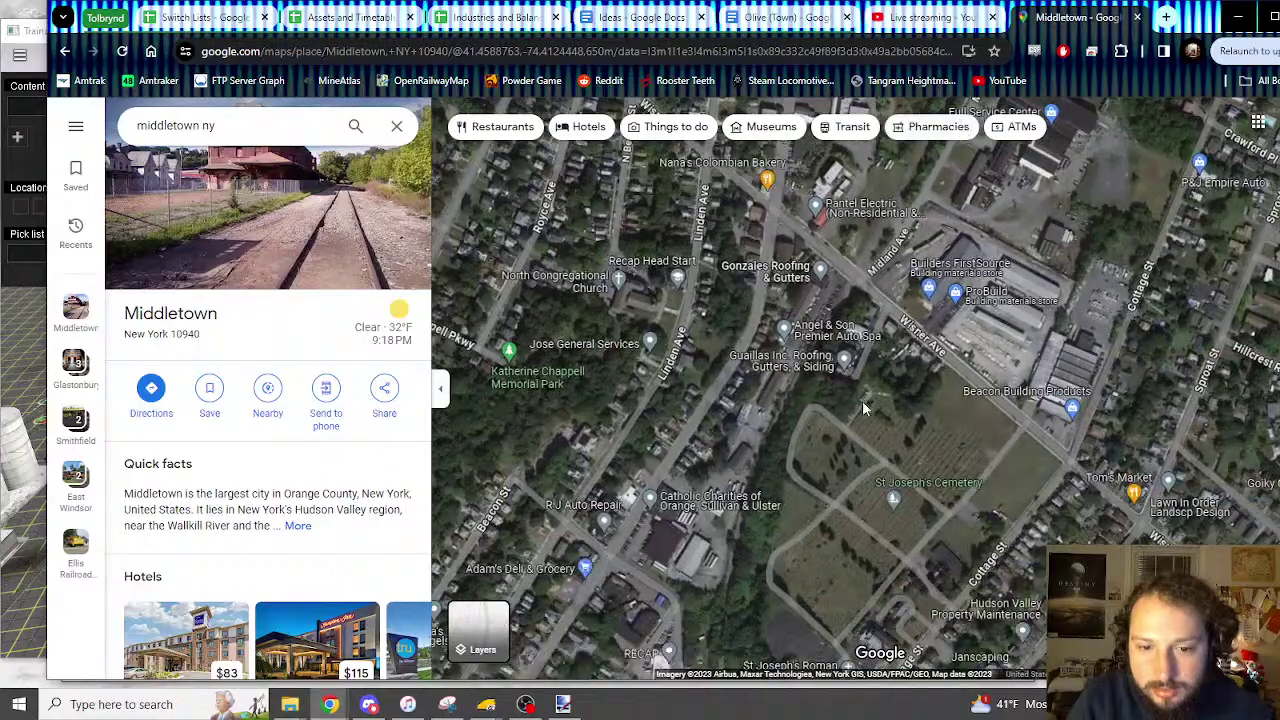
pyautogui.moveTo(866, 408); pyautogui.dragTo(940, 165)
pyautogui.scroll(5, 770, 340)
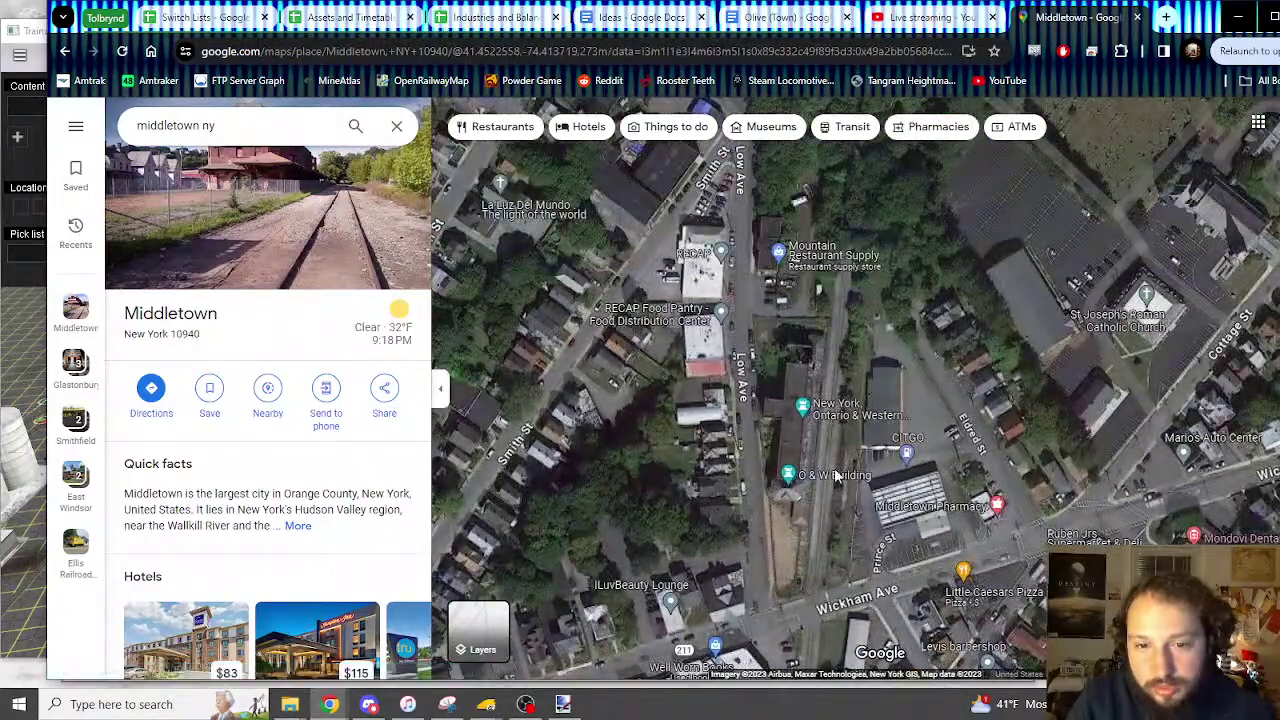
pyautogui.scroll(2, 836, 476)
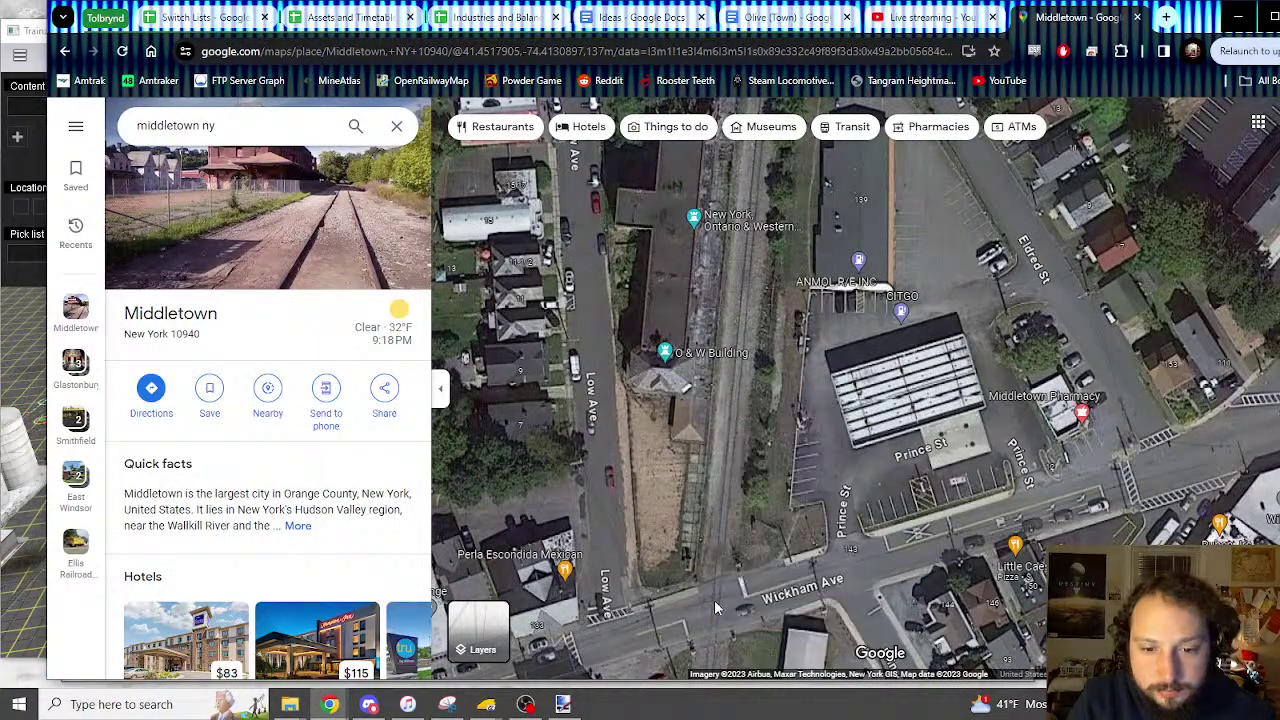
pyautogui.scroll(3, 717, 595)
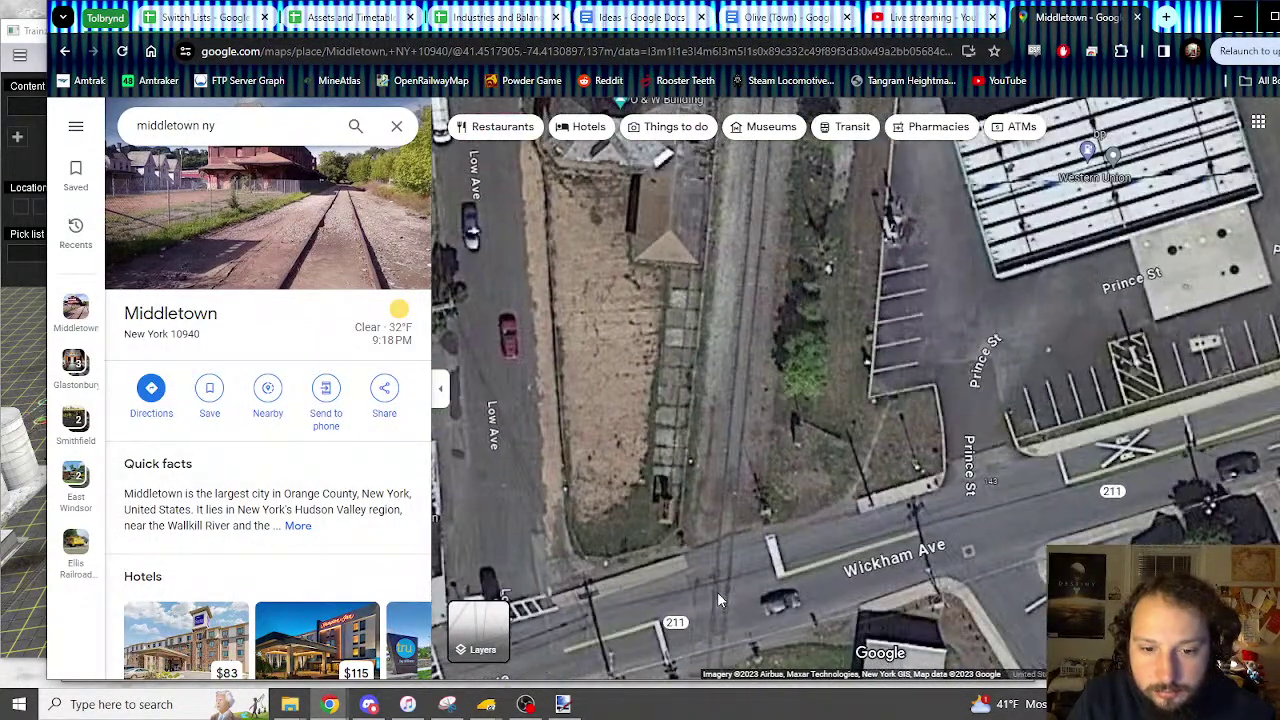
pyautogui.rightClick(718, 593)
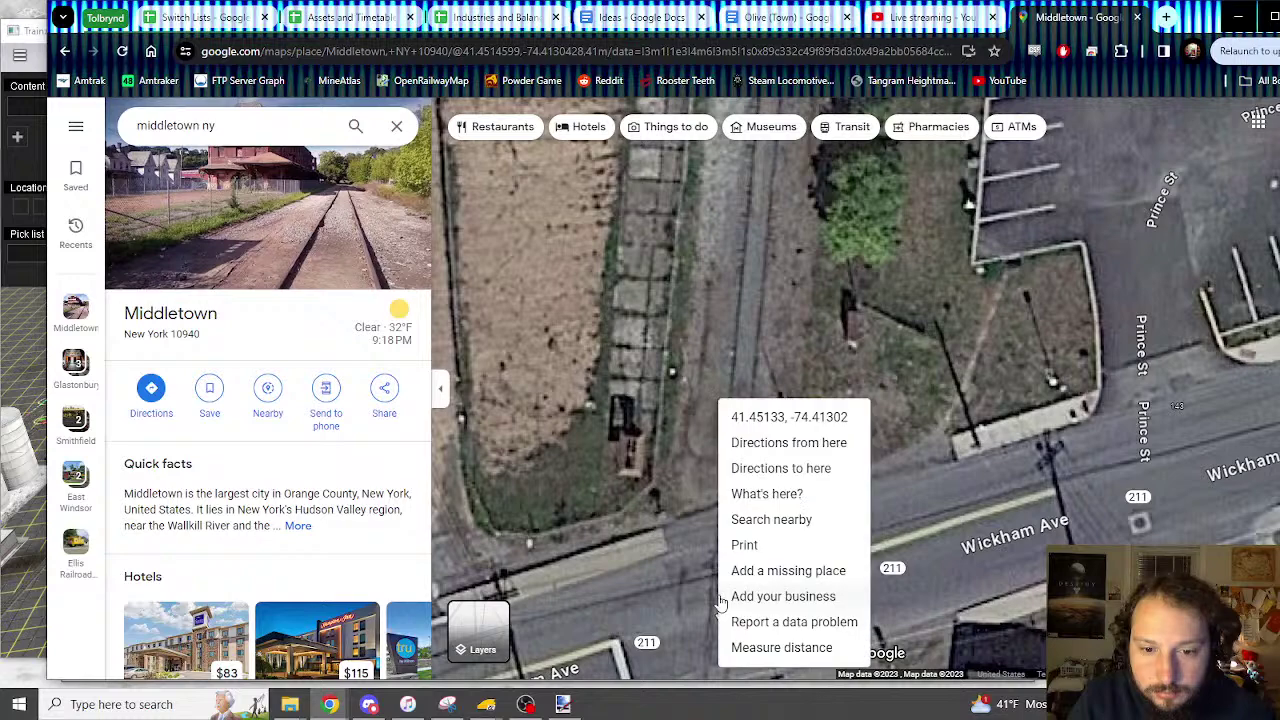
pyautogui.click(684, 621)
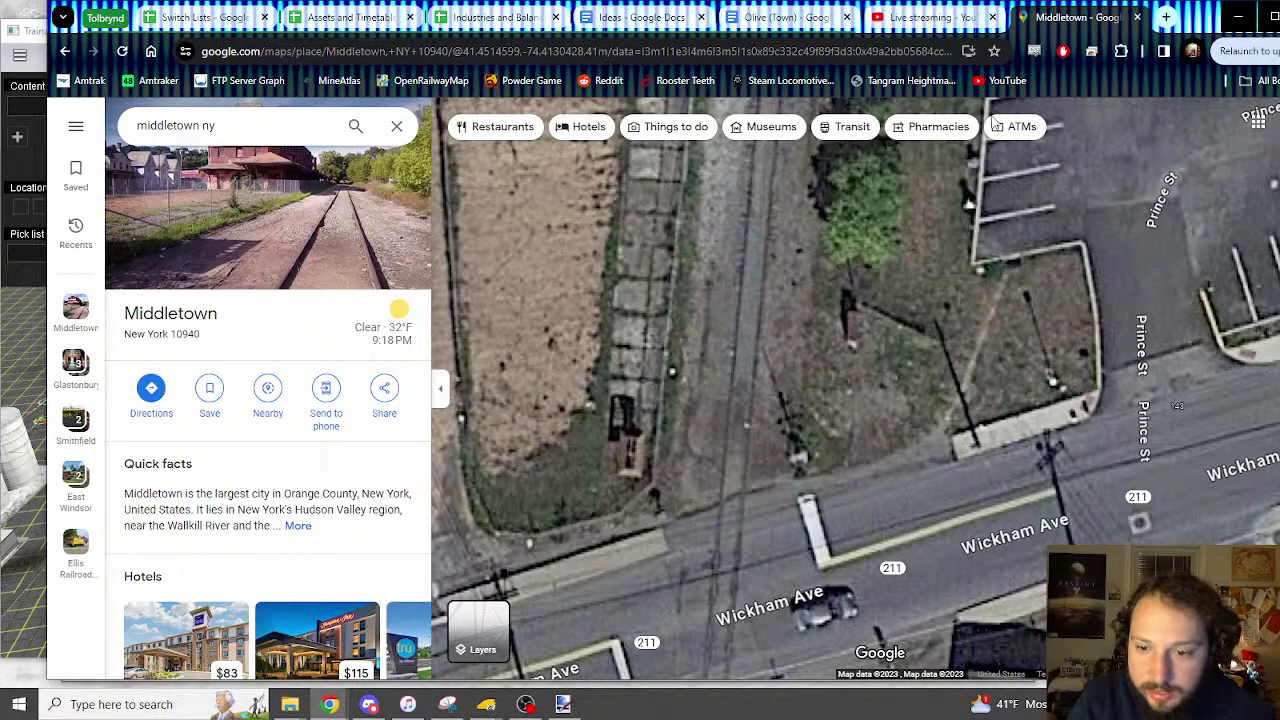
pyautogui.scroll(-2, 546, 332)
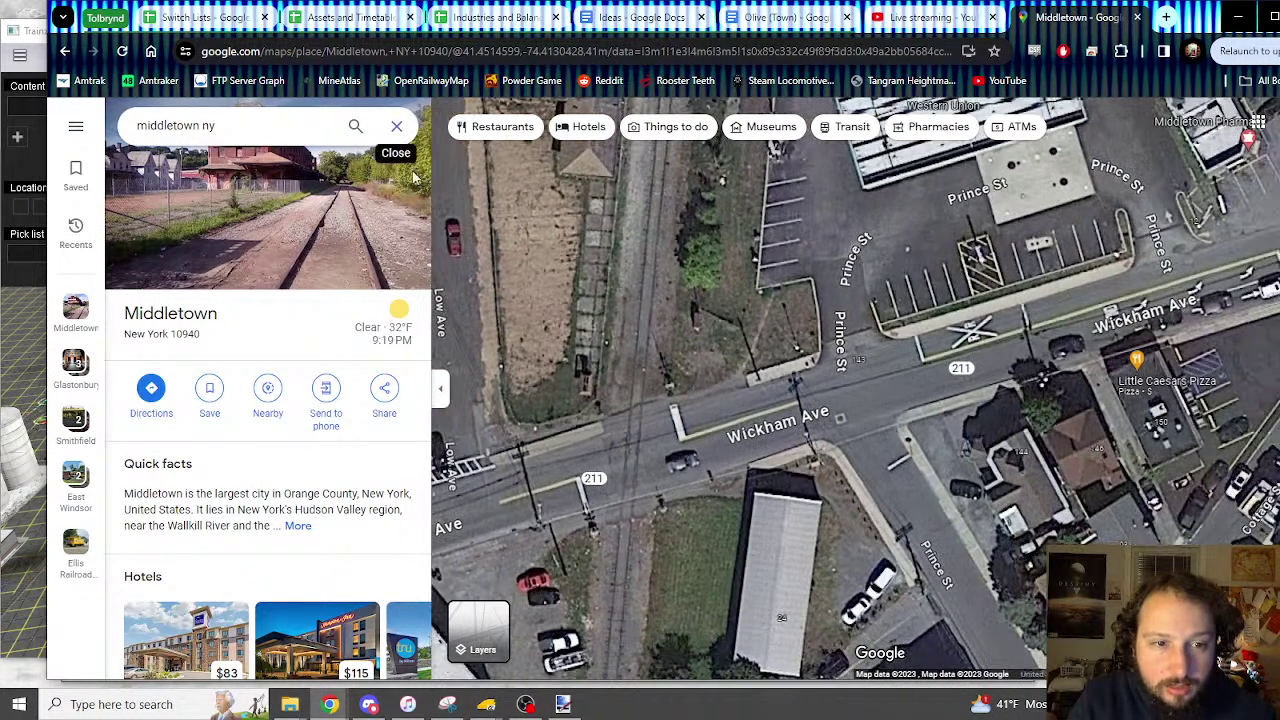
# Collapse the place details and follow the railway north from Wickham Ave to the industrial buildings along Midland Ave
pyautogui.click(440, 388)
pyautogui.scroll(-4, 624, 427)
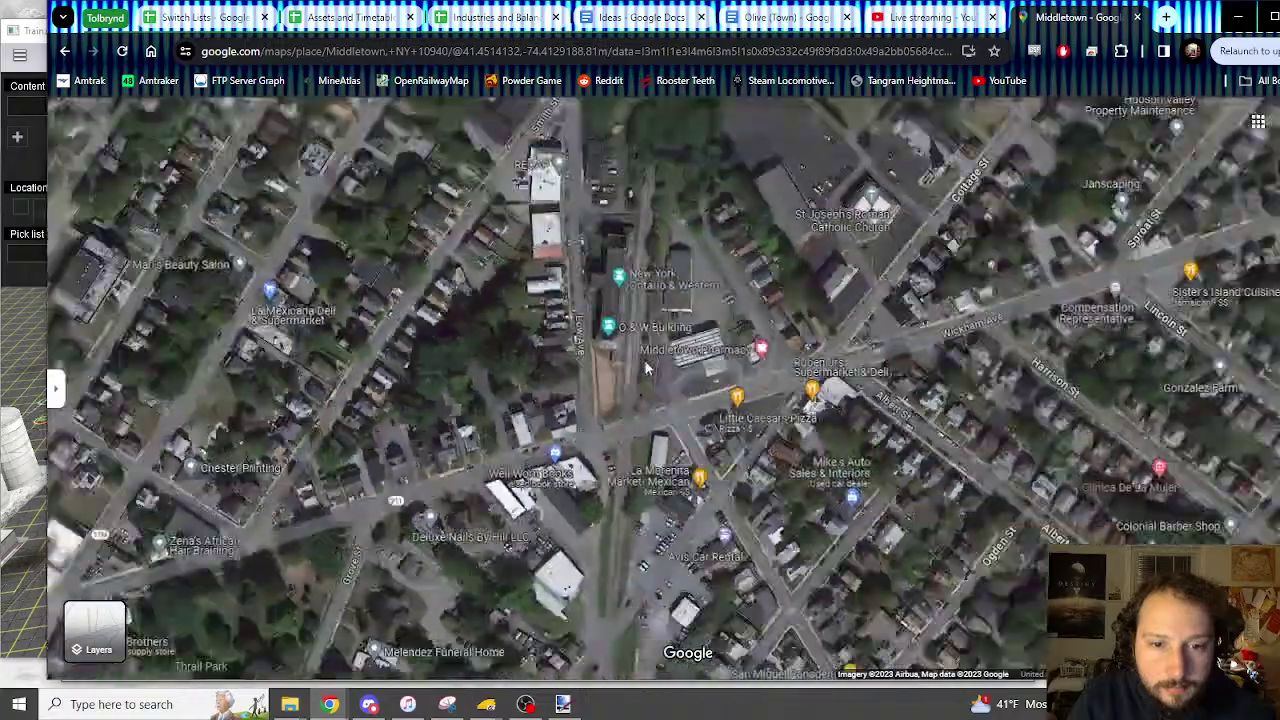
pyautogui.moveTo(658, 330); pyautogui.dragTo(660, 575)
pyautogui.moveTo(716, 322); pyautogui.dragTo(648, 578)
pyautogui.moveTo(820, 285); pyautogui.dragTo(564, 556)
pyautogui.scroll(3, 765, 350)
pyautogui.scroll(-1, 740, 385)
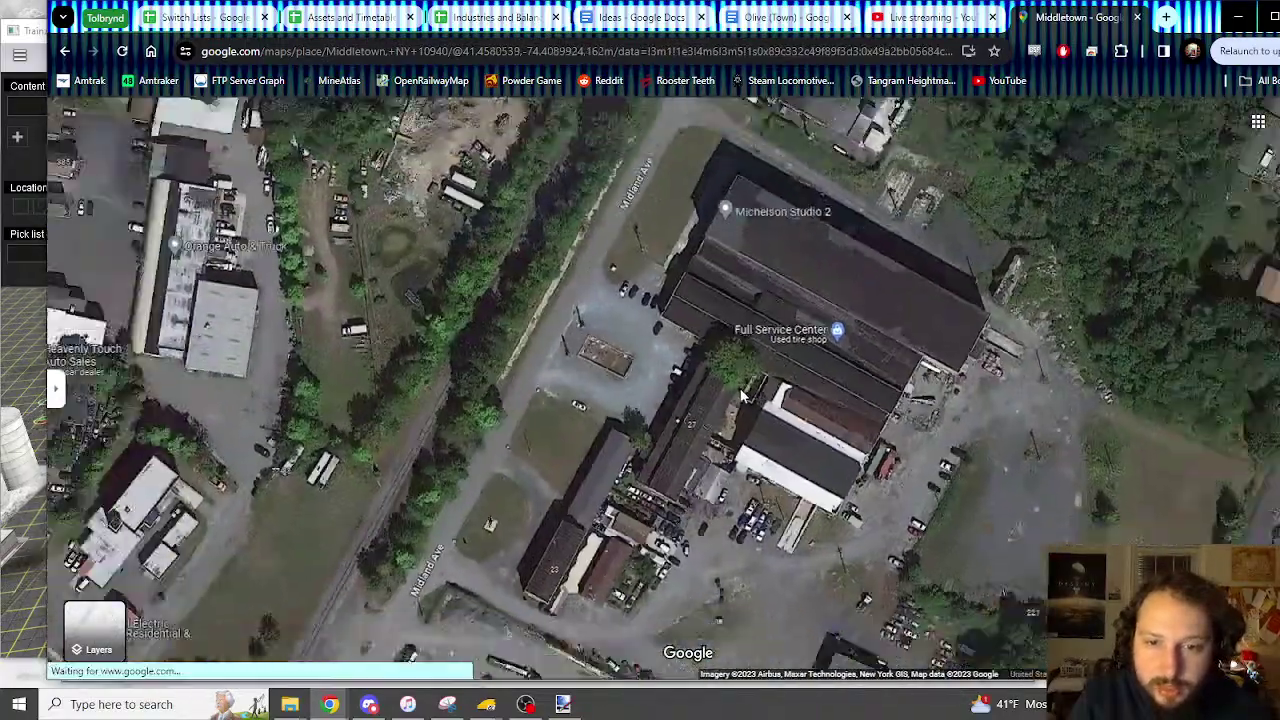
pyautogui.scroll(-3, 806, 305)
# Examine the street layout and industrial sites around Midland Ave, Wisner Ave and Cottage St
pyautogui.moveTo(868, 270); pyautogui.dragTo(781, 361)
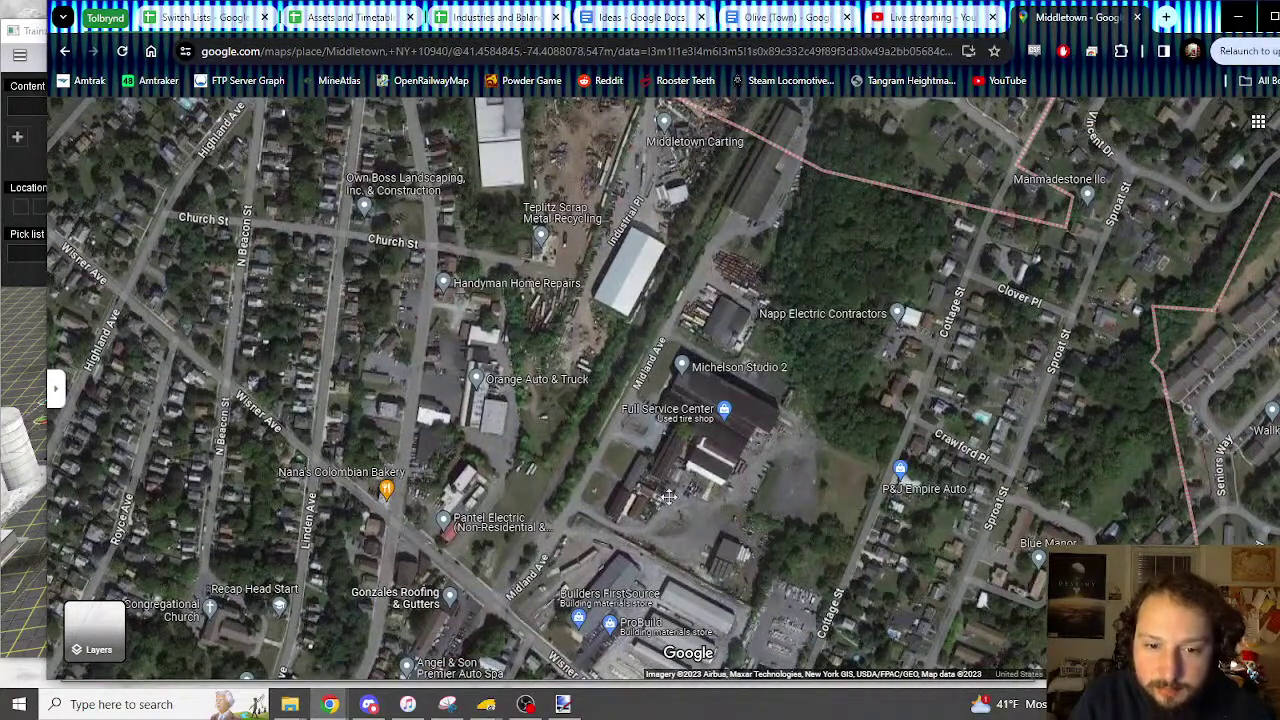
pyautogui.moveTo(669, 497); pyautogui.dragTo(699, 430)
pyautogui.scroll(2, 664, 401)
pyautogui.scroll(-2, 669, 508)
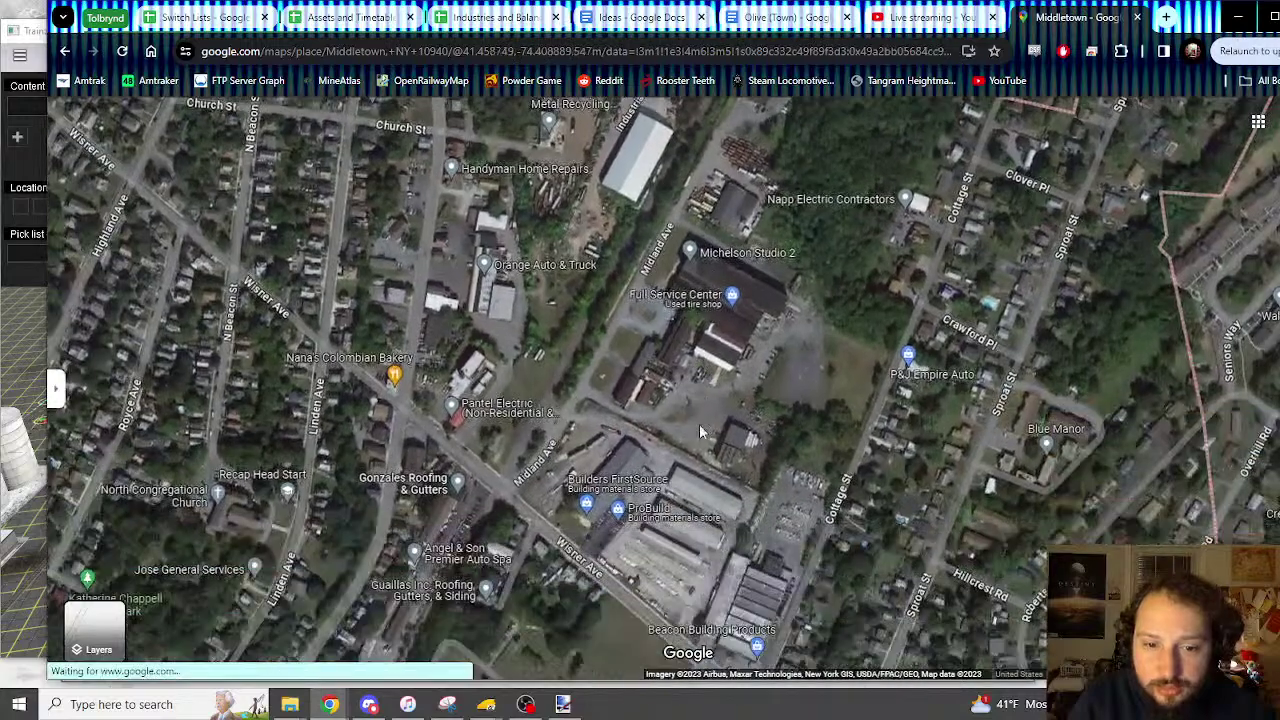
pyautogui.moveTo(646, 366)
pyautogui.mouseDown()
pyautogui.moveTo(617, 457)
pyautogui.moveTo(625, 356)
pyautogui.mouseUp()
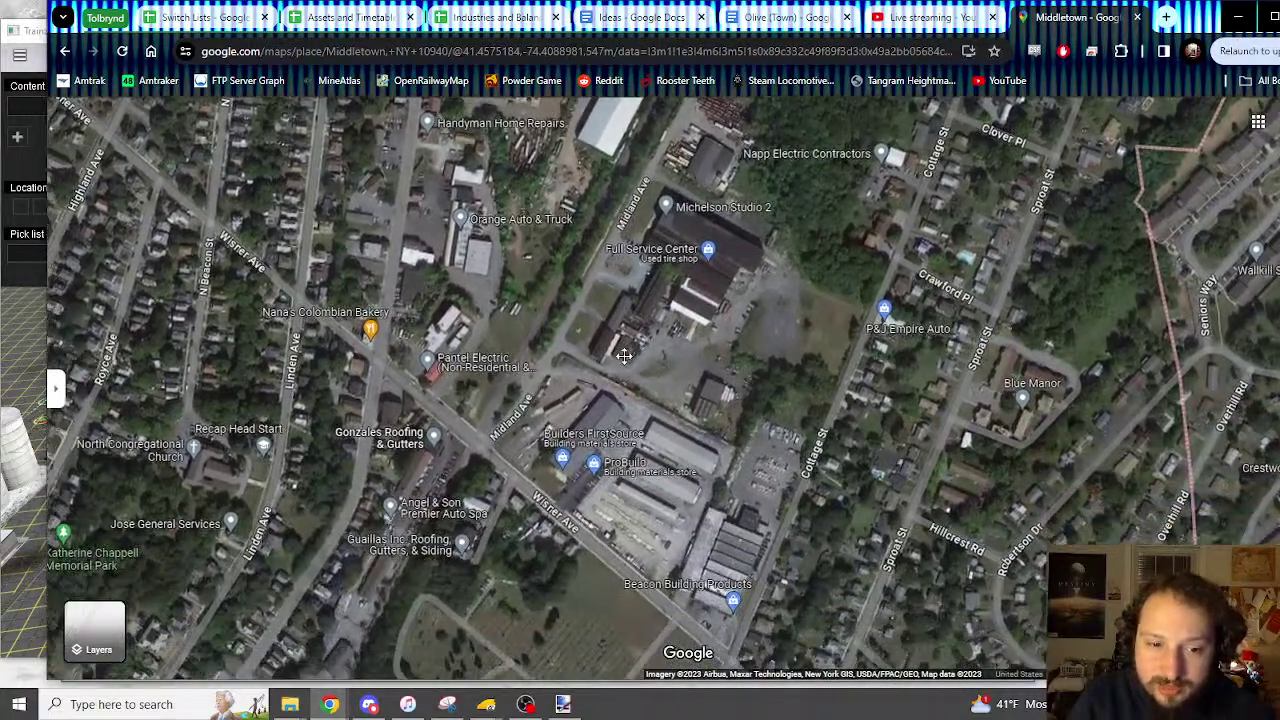
pyautogui.moveTo(560, 430); pyautogui.dragTo(624, 292)
pyautogui.moveTo(590, 460); pyautogui.dragTo(725, 521)
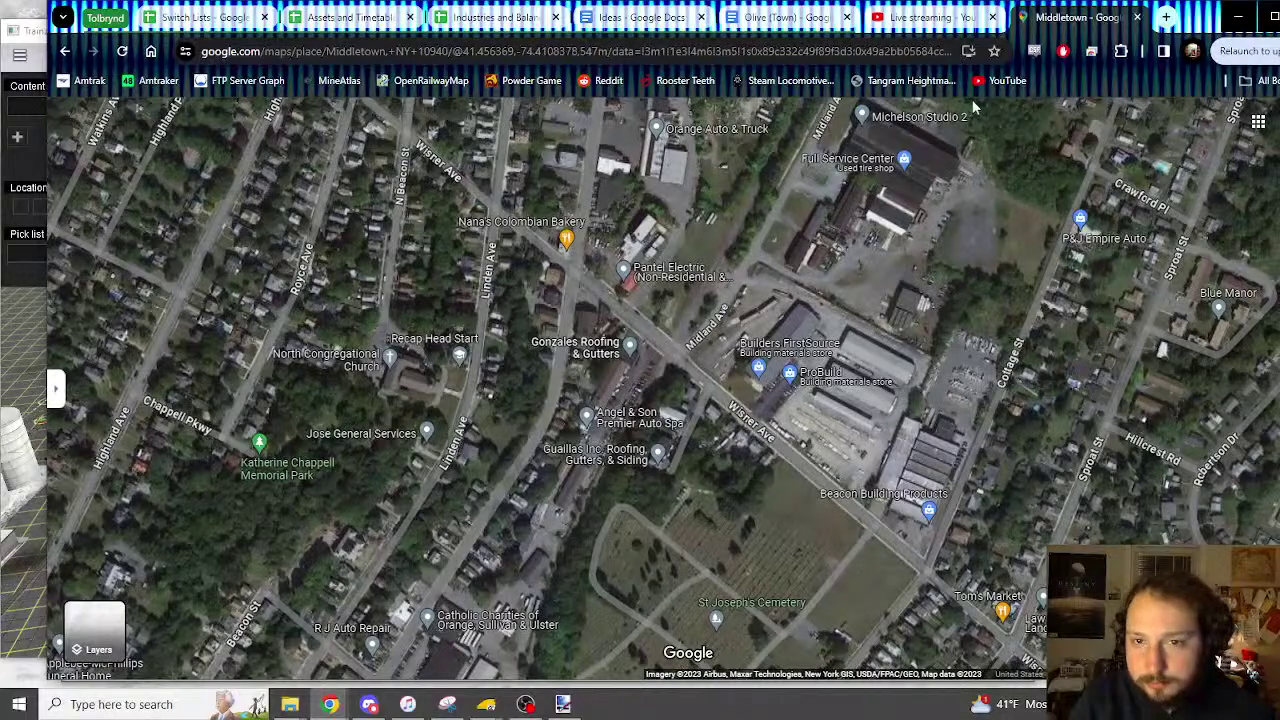
# Read the stream chat, switch to Trainz to examine the roads beside and across the railway, and return to the chat
pyautogui.click(932, 18)
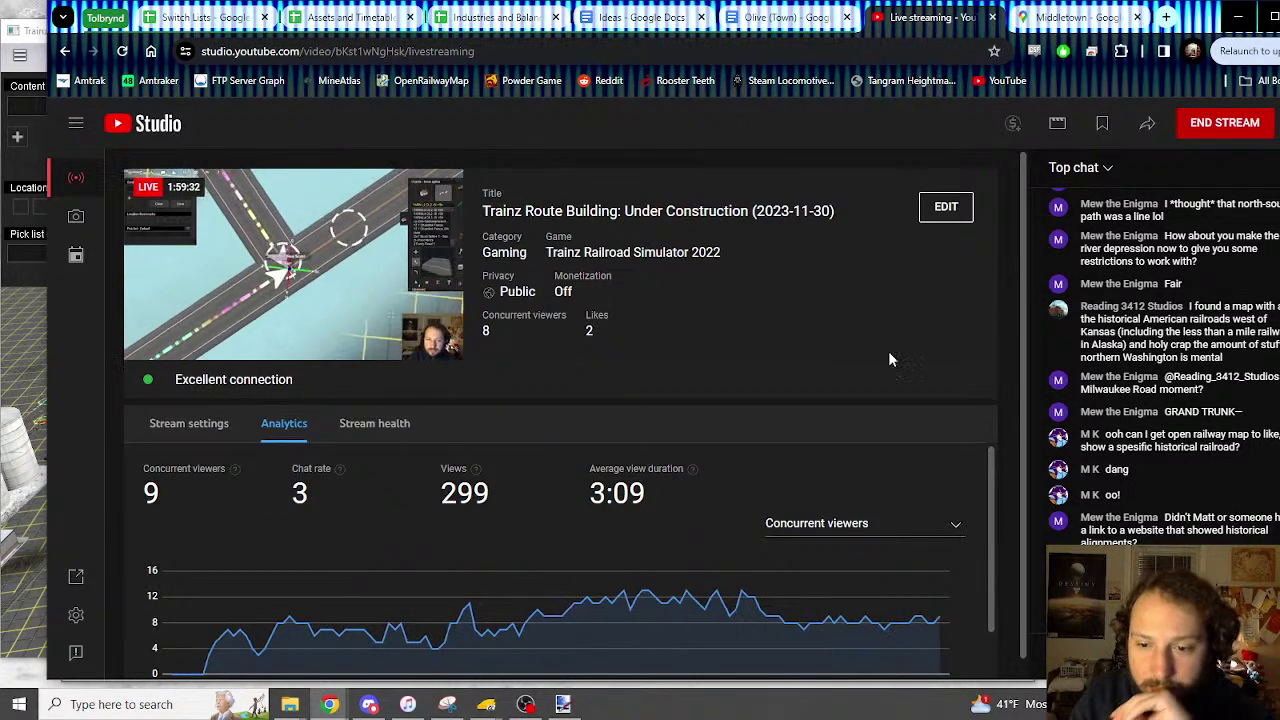
pyautogui.click(27, 38)
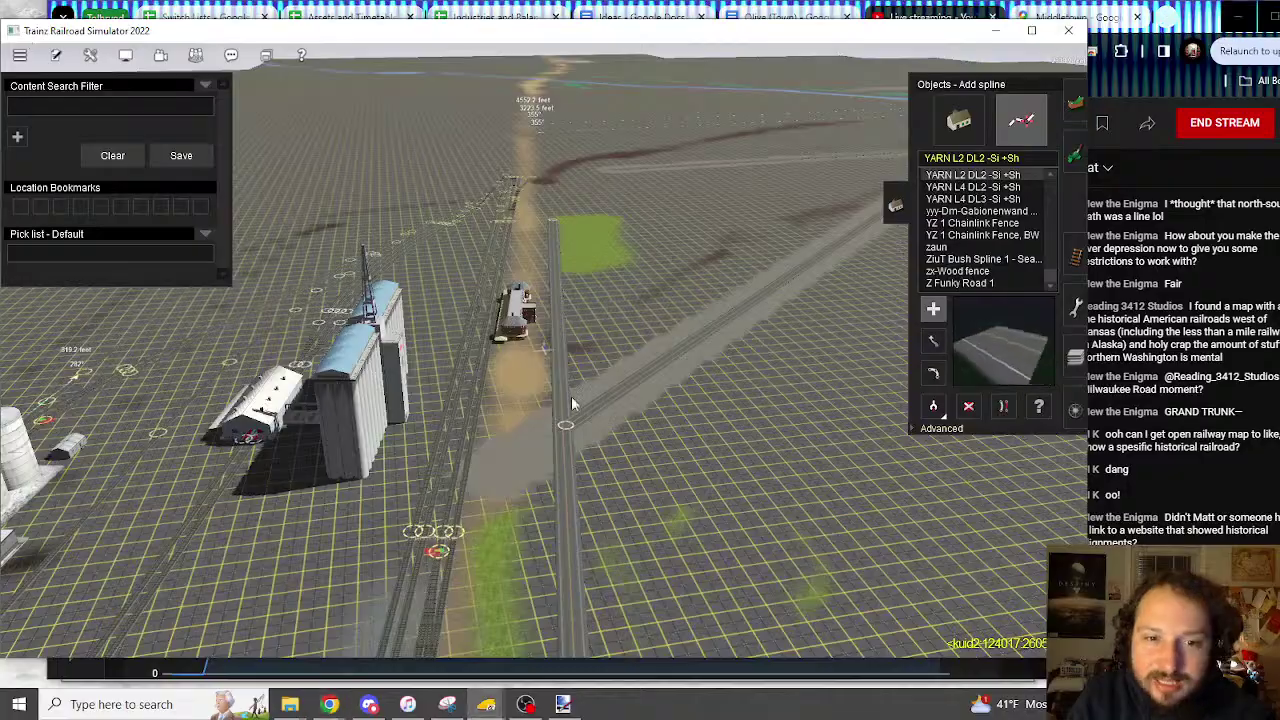
pyautogui.moveTo(571, 403); pyautogui.dragTo(540, 350, button='right')
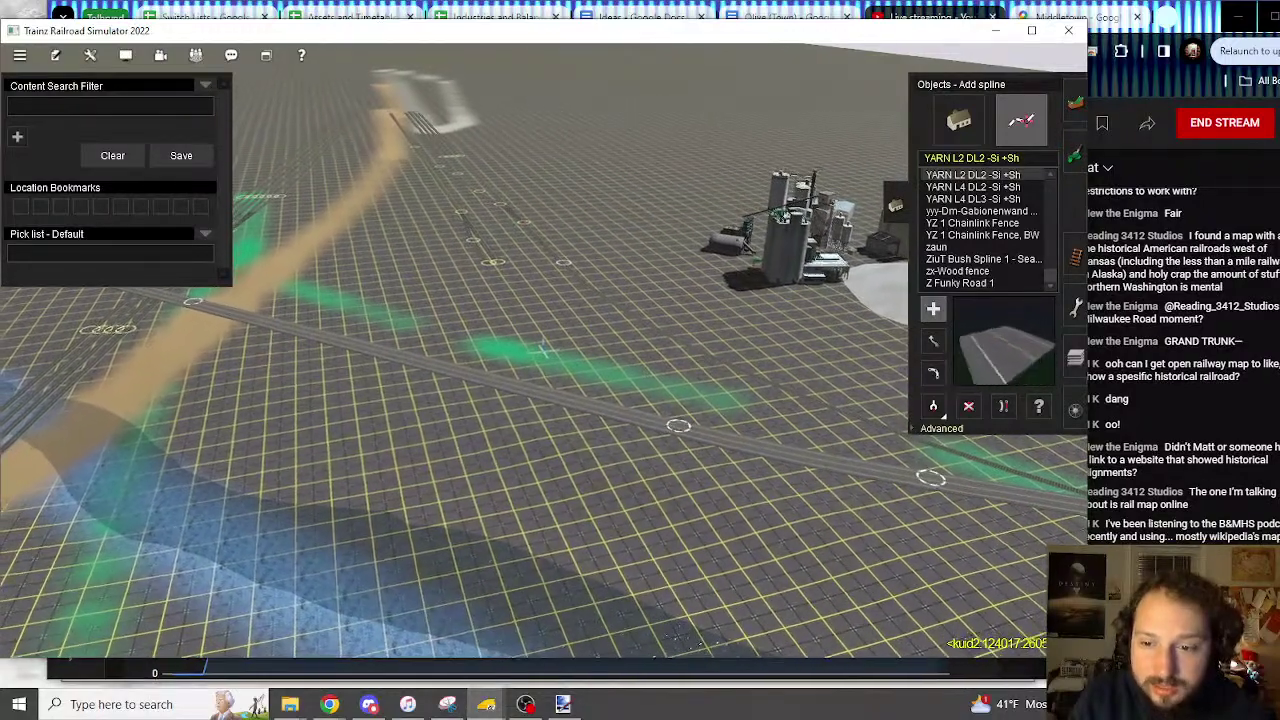
pyautogui.hotkey('alt', 'Tab')
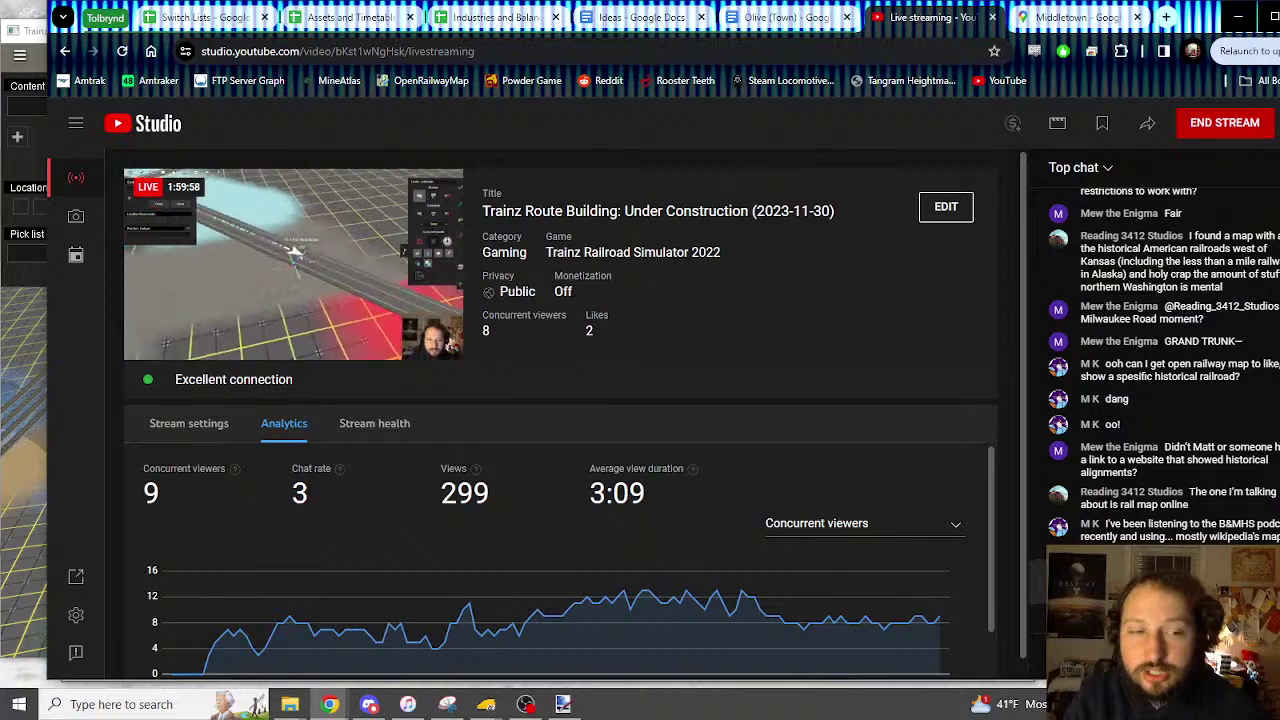
# Return to the Middletown map and examine the Wickham Ave crossing by the O & W Building and the nearby Cottage St junction
pyautogui.click(1101, 19)
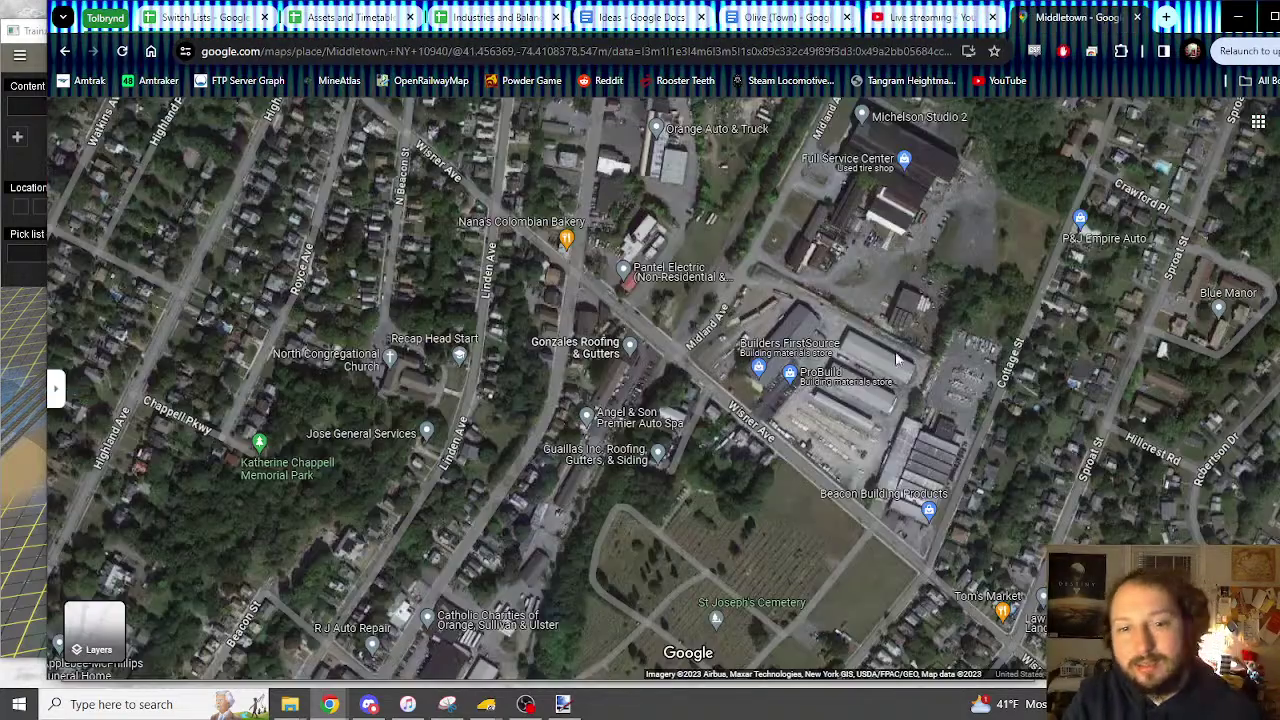
pyautogui.moveTo(739, 455); pyautogui.dragTo(775, 270)
pyautogui.scroll(3, 614, 462)
pyautogui.scroll(3, 614, 462)
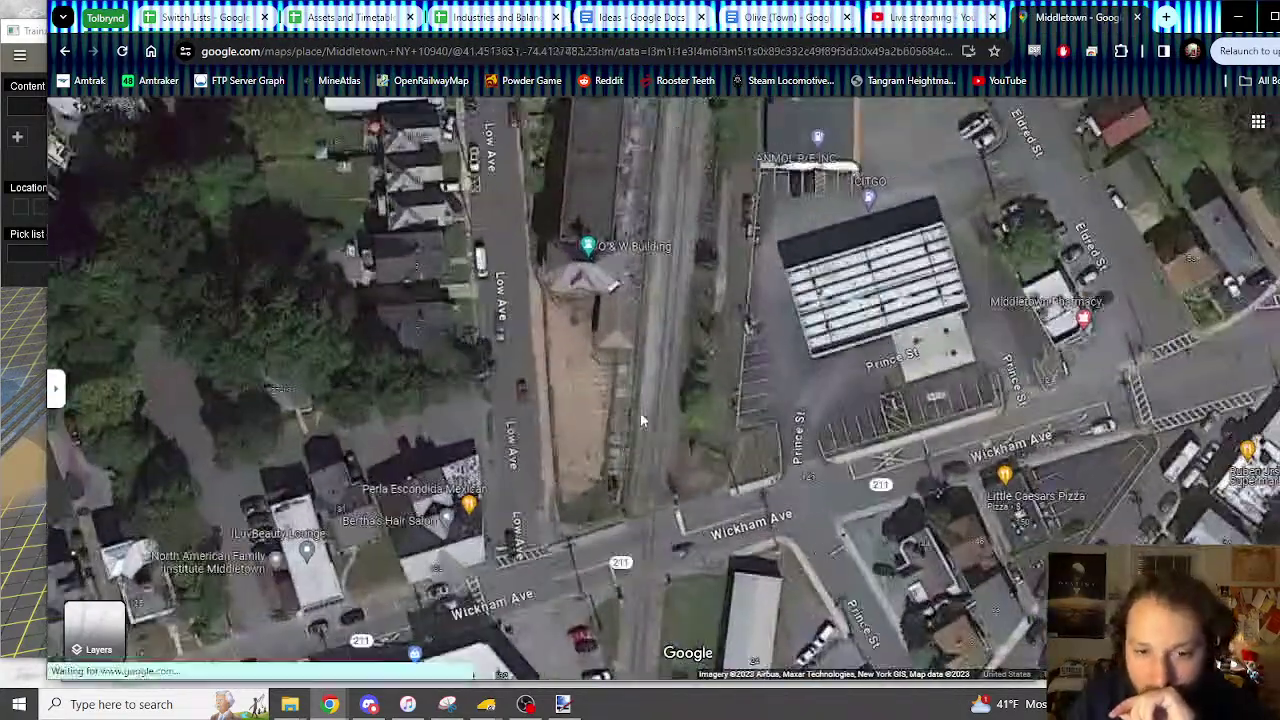
pyautogui.scroll(-2, 612, 346)
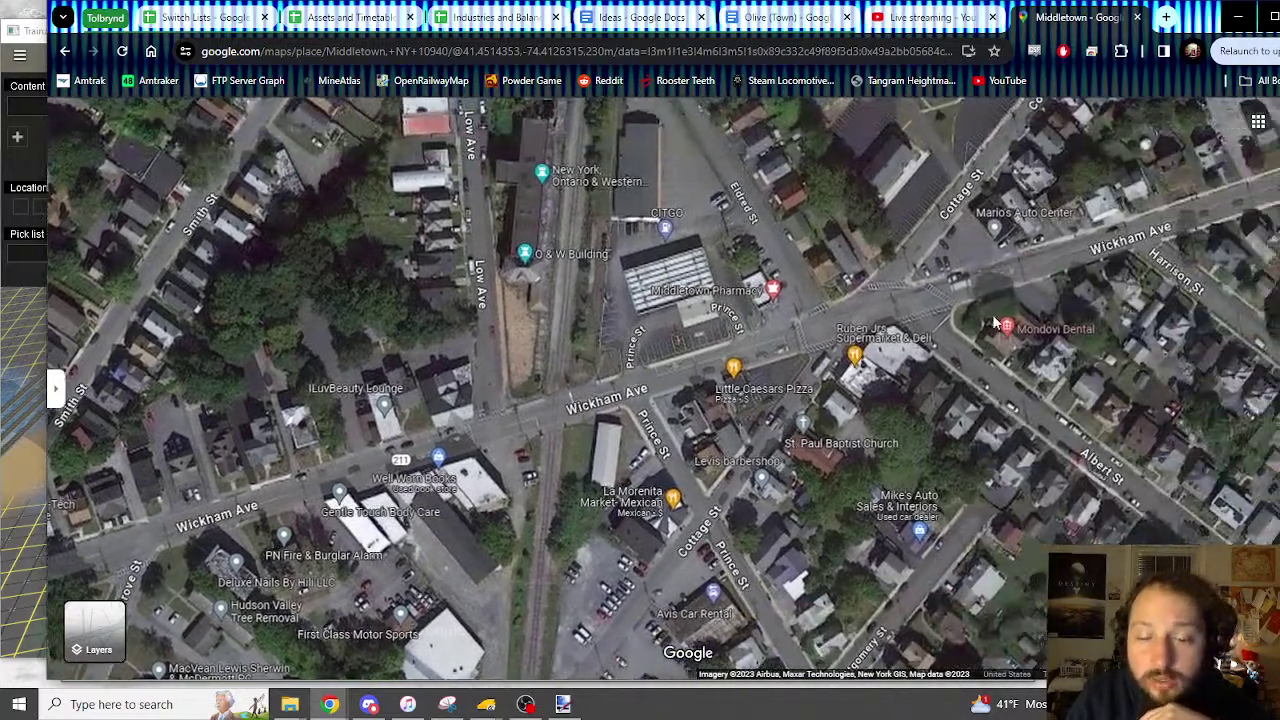
pyautogui.scroll(5, 745, 290)
pyautogui.scroll(-3, 745, 290)
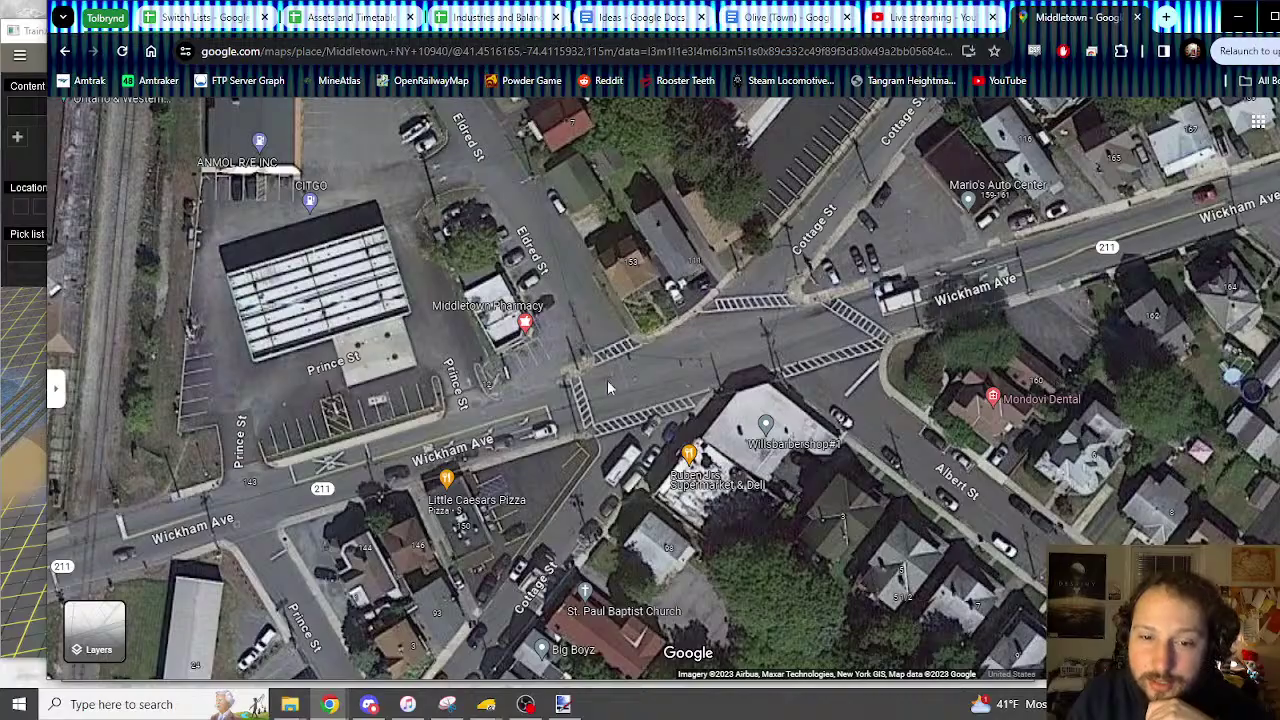
# Trace Wickham Ave, Wisner Ave and Sproat St around St Joseph's Cemetery and back to the railway crossing on Wickham Ave
pyautogui.moveTo(607, 388)
pyautogui.mouseDown()
pyautogui.moveTo(871, 309)
pyautogui.moveTo(1098, 116)
pyautogui.mouseUp()
pyautogui.scroll(-2, 871, 309)
pyautogui.moveTo(404, 406)
pyautogui.mouseDown()
pyautogui.moveTo(718, 406)
pyautogui.moveTo(844, 342)
pyautogui.mouseUp()
pyautogui.moveTo(1090, 255); pyautogui.dragTo(495, 405)
pyautogui.moveTo(1000, 300); pyautogui.dragTo(700, 400)
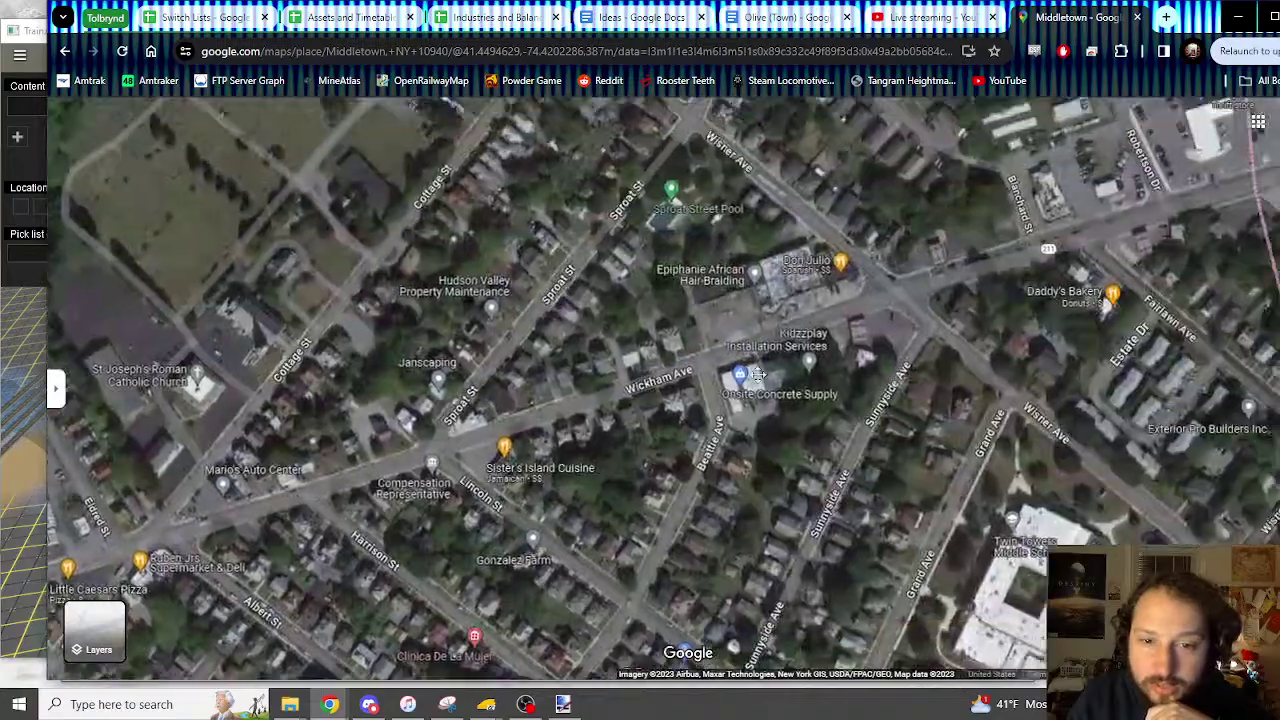
pyautogui.moveTo(900, 330)
pyautogui.mouseDown()
pyautogui.moveTo(609, 444)
pyautogui.moveTo(857, 584)
pyautogui.mouseUp()
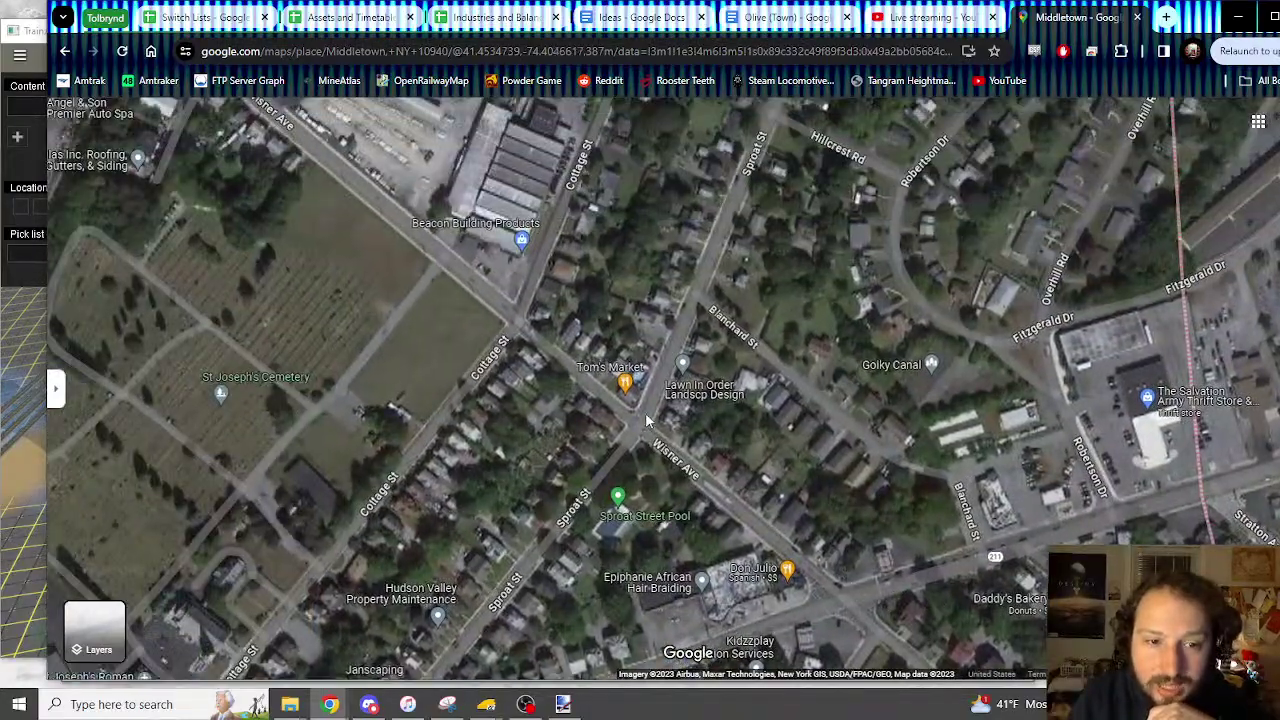
pyautogui.moveTo(500, 250); pyautogui.dragTo(680, 462)
pyautogui.moveTo(600, 400)
pyautogui.mouseDown()
pyautogui.moveTo(677, 448)
pyautogui.moveTo(661, 462)
pyautogui.moveTo(775, 316)
pyautogui.mouseUp()
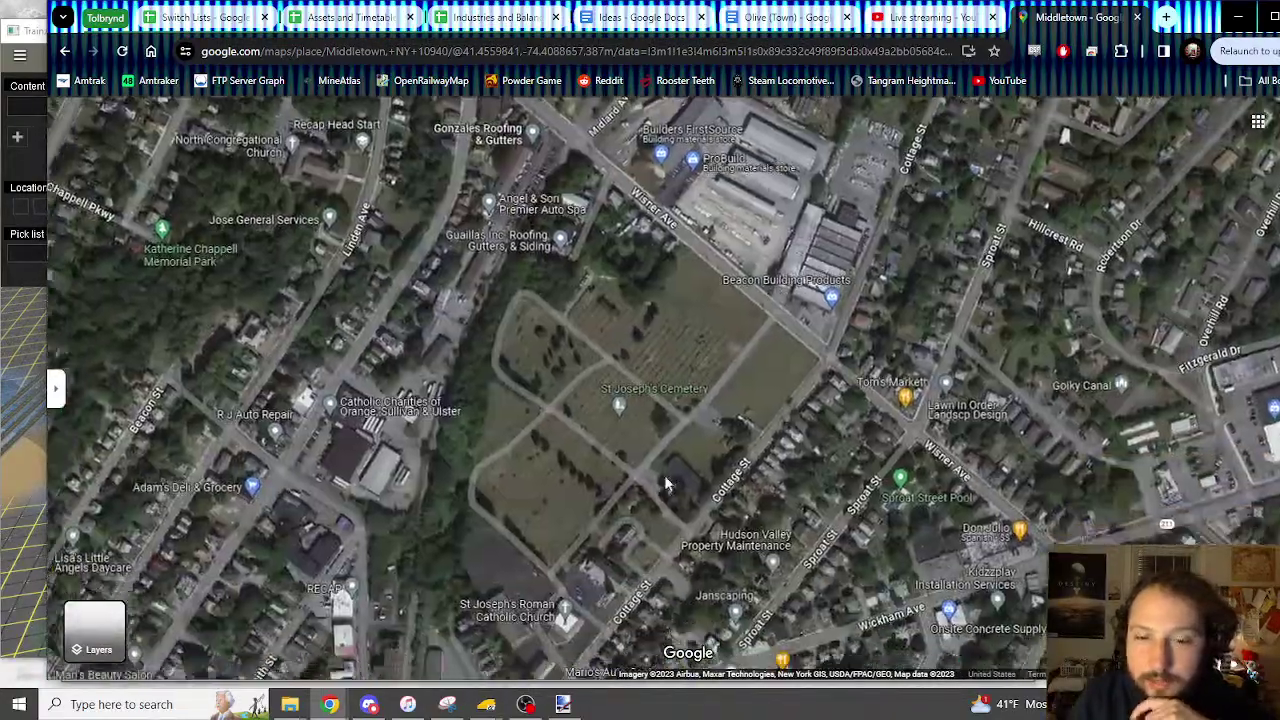
pyautogui.moveTo(650, 520); pyautogui.dragTo(722, 335)
pyautogui.moveTo(700, 530); pyautogui.dragTo(707, 433)
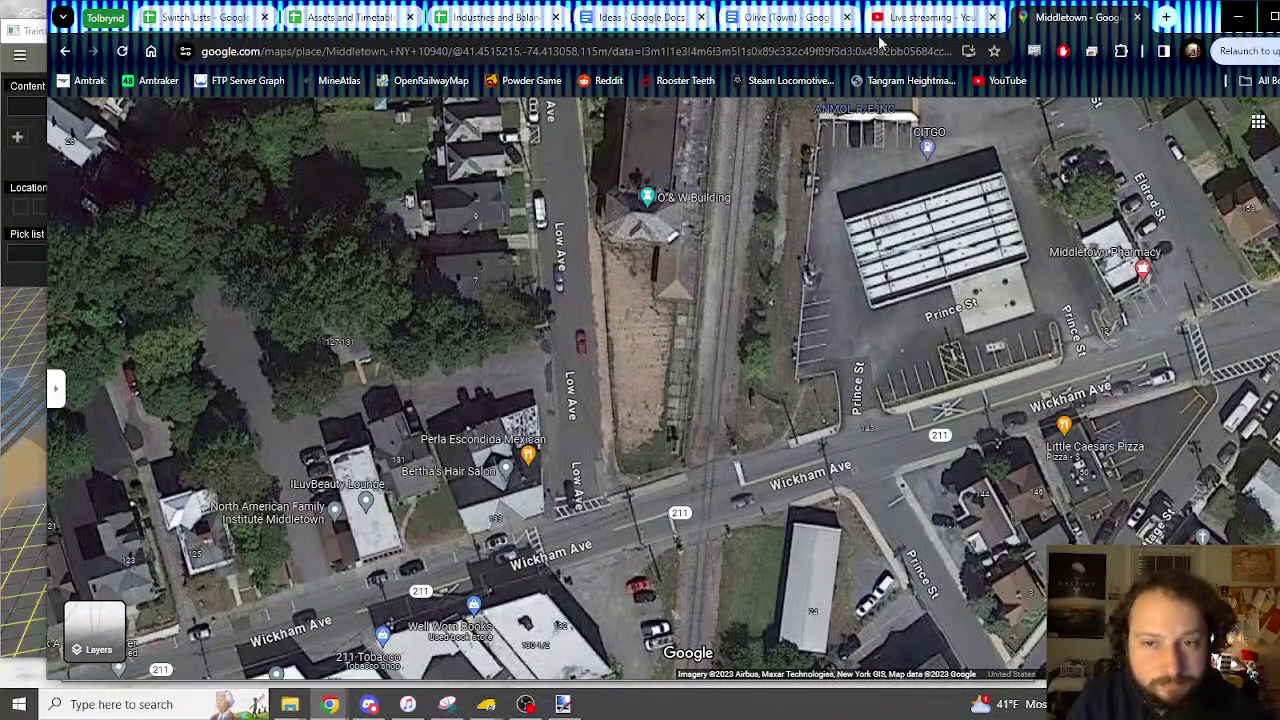
# Check the stream chat, then switch to Trainz and activate adding rulers over the parallel tracks near the station
pyautogui.click(925, 17)
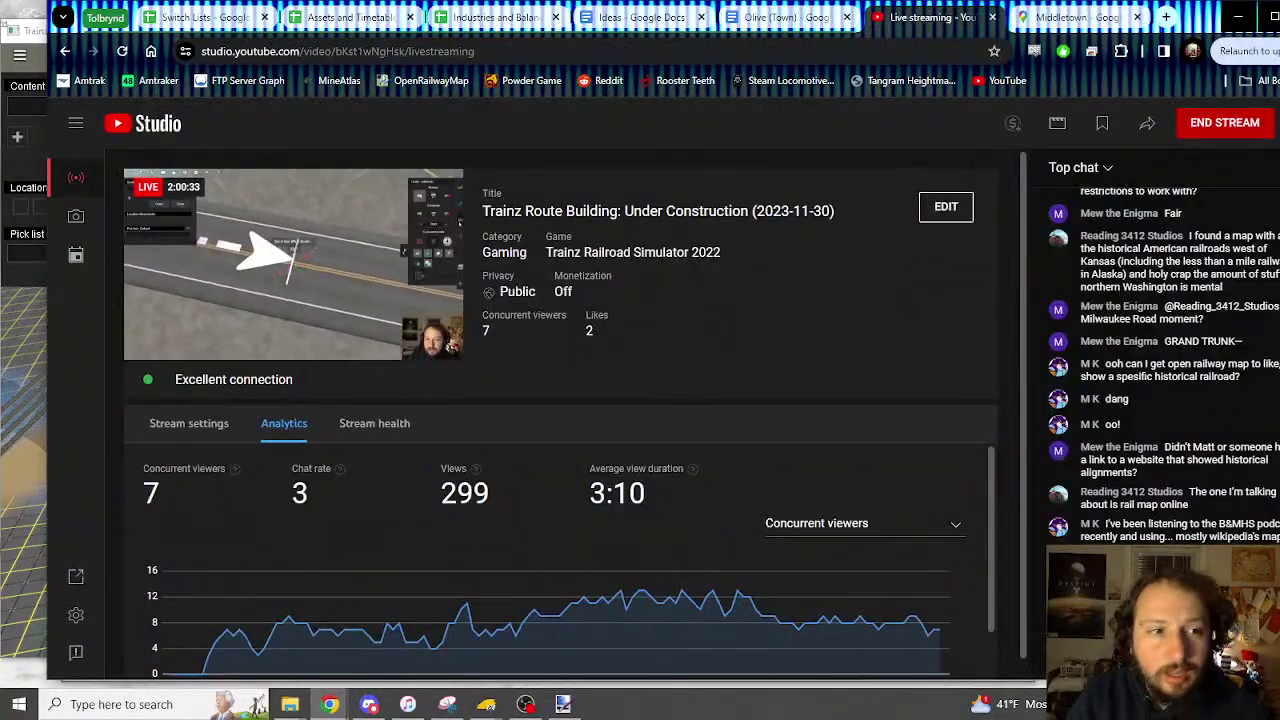
pyautogui.click(29, 38)
pyautogui.moveTo(544, 278); pyautogui.dragTo(528, 345, button='right')
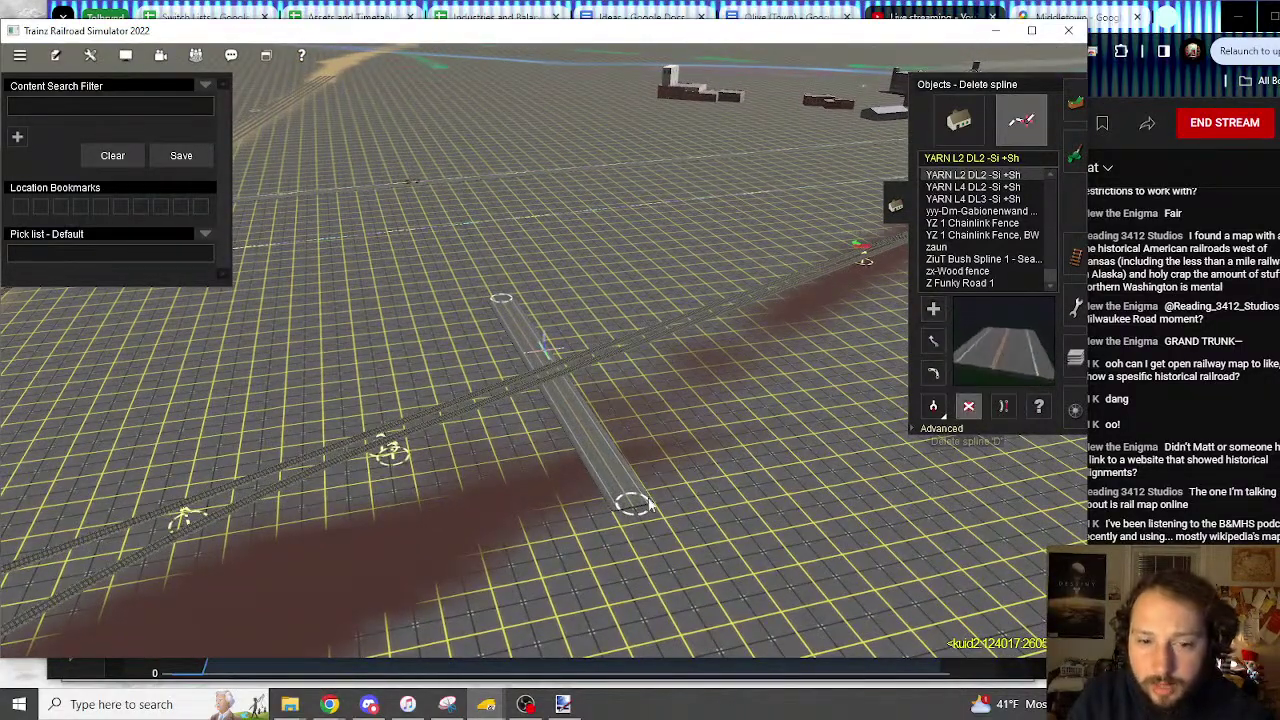
pyautogui.press('Down')
pyautogui.press('Left')
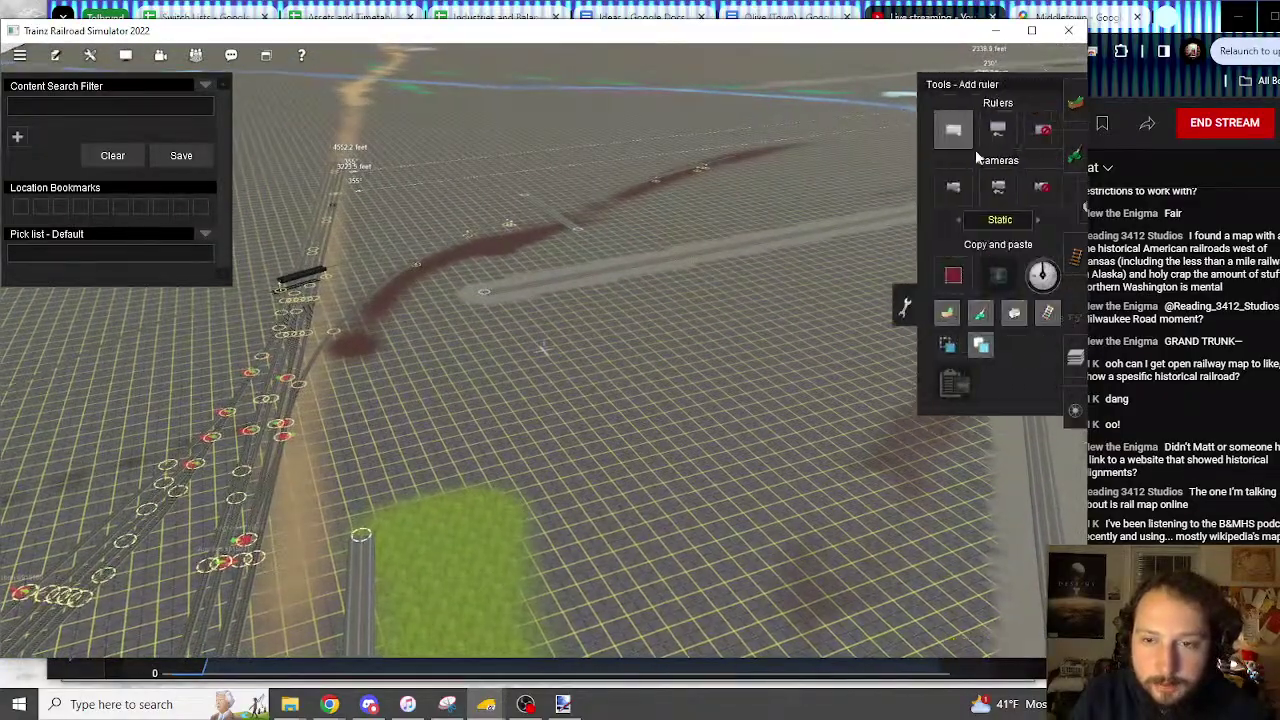
pyautogui.press('Up')
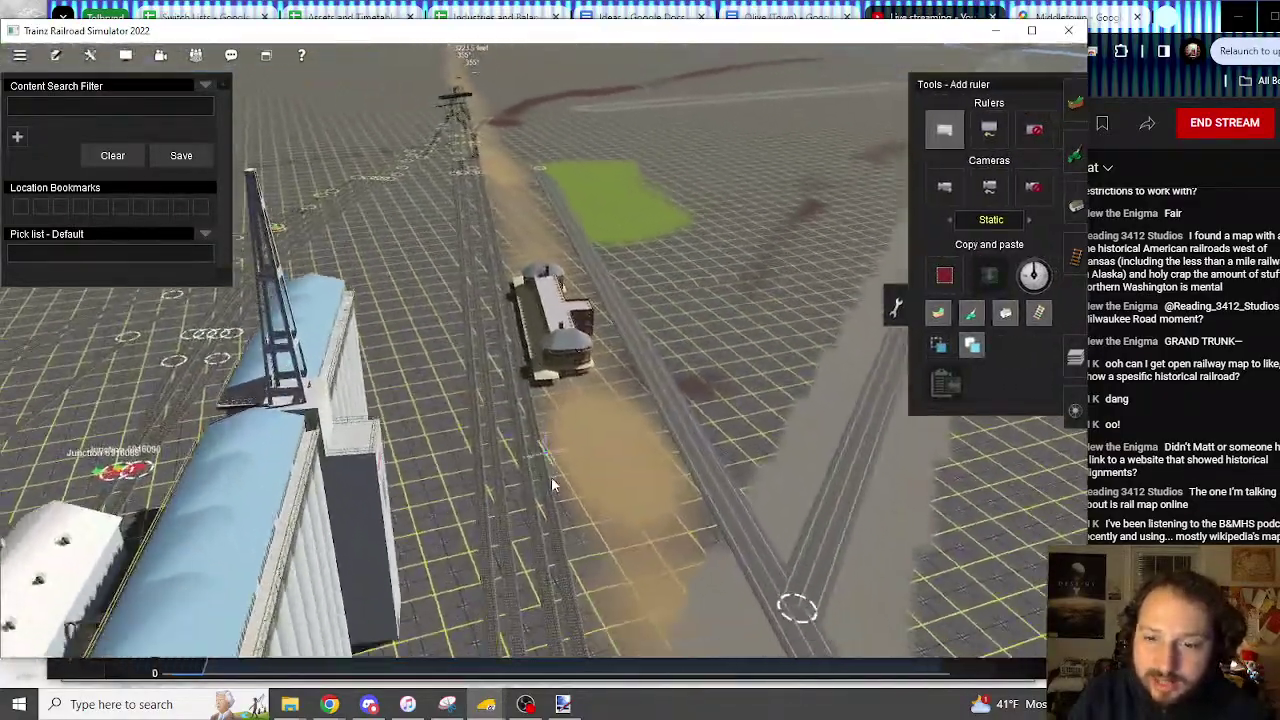
pyautogui.press('Left')
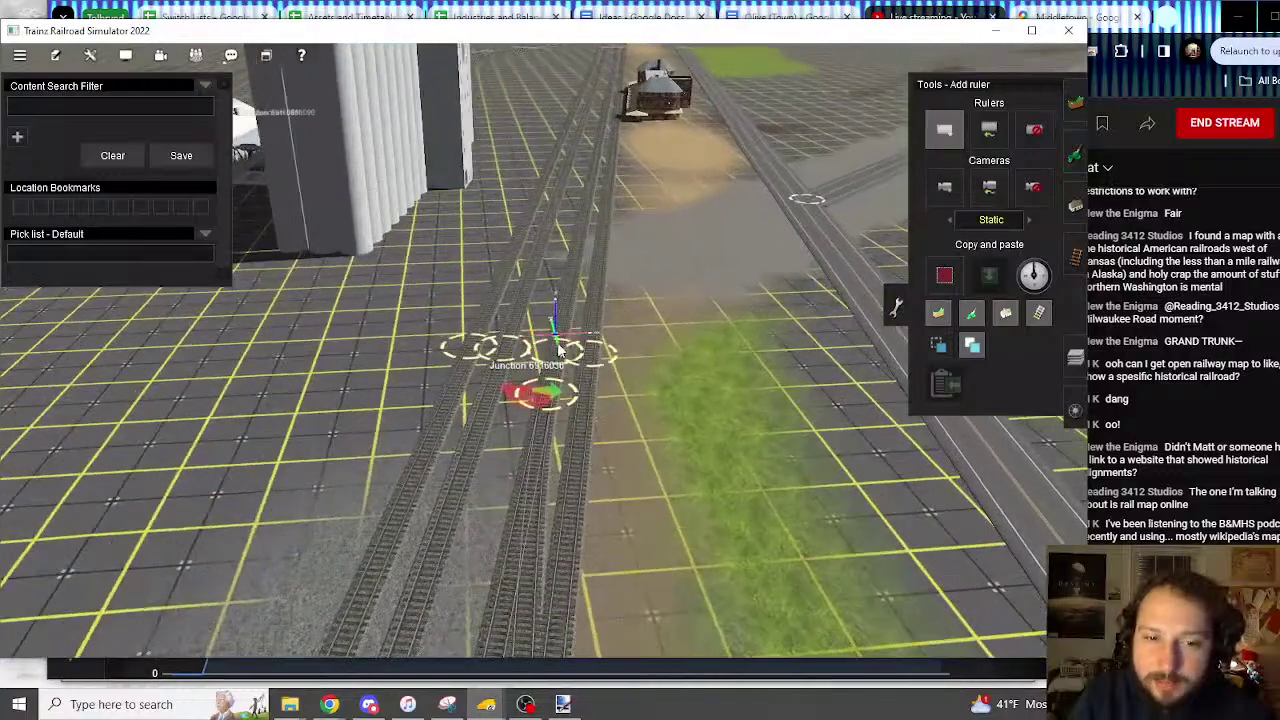
pyautogui.scroll(5, 560, 350)
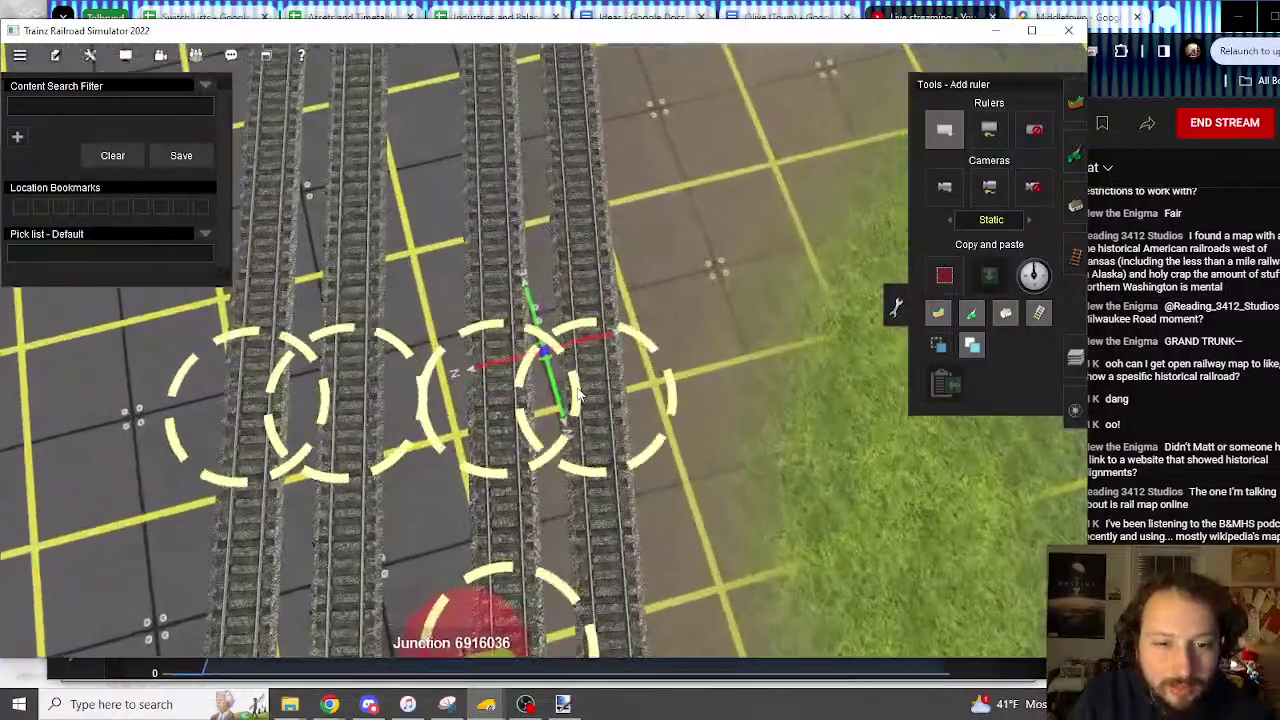
pyautogui.scroll(2, 580, 400)
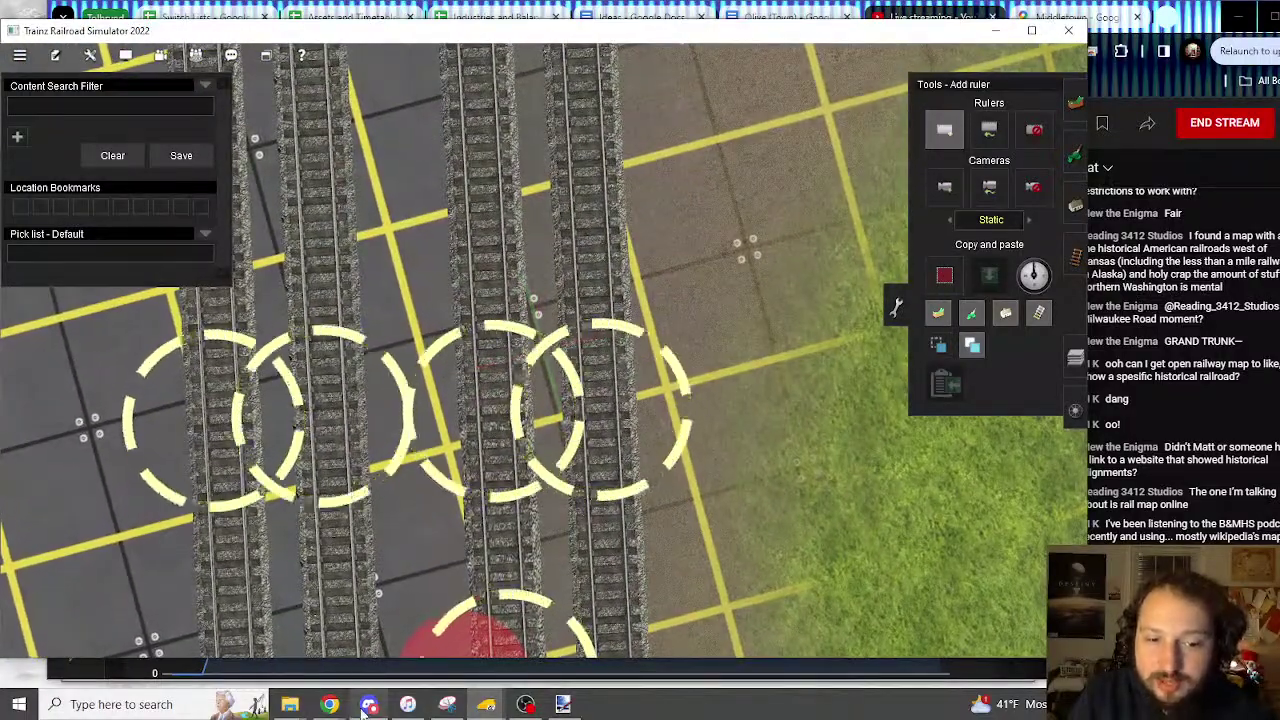
# Visit the Screen source in OBS, return to Trainz and add a ruler about 1556 ft long along the outer track at 102°
pyautogui.click(525, 704)
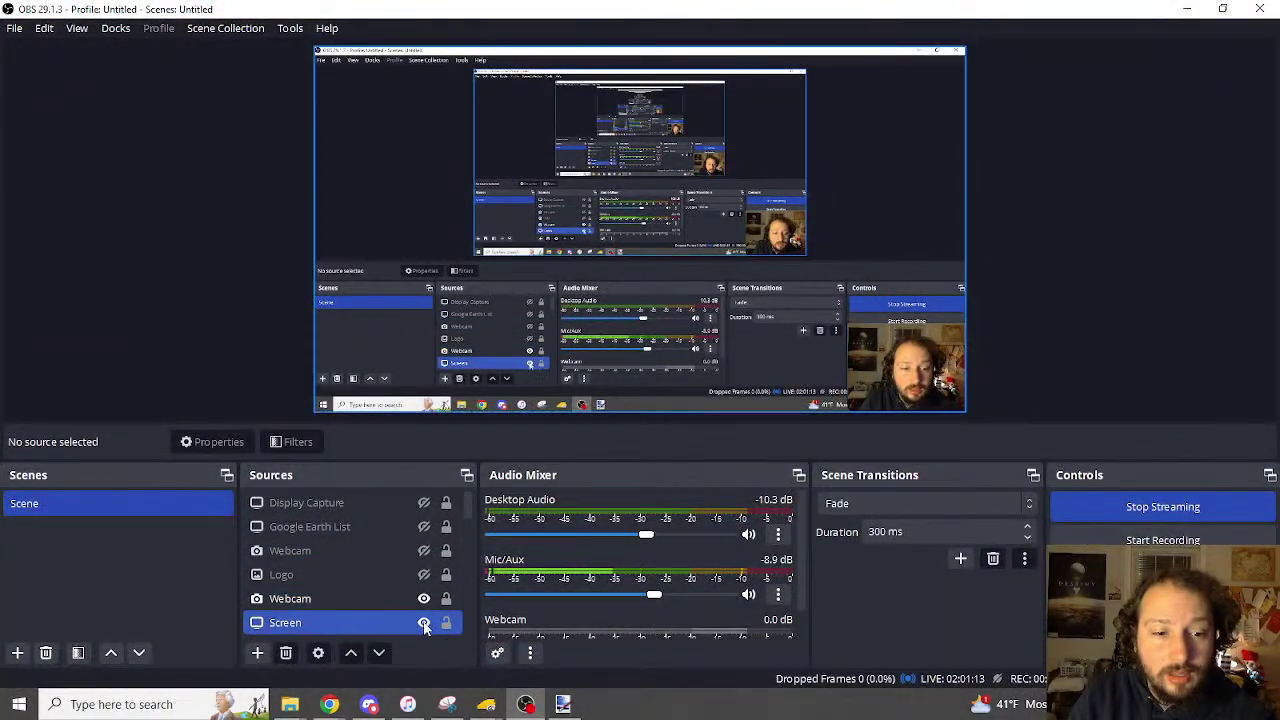
pyautogui.hotkey('alt', 'Tab')
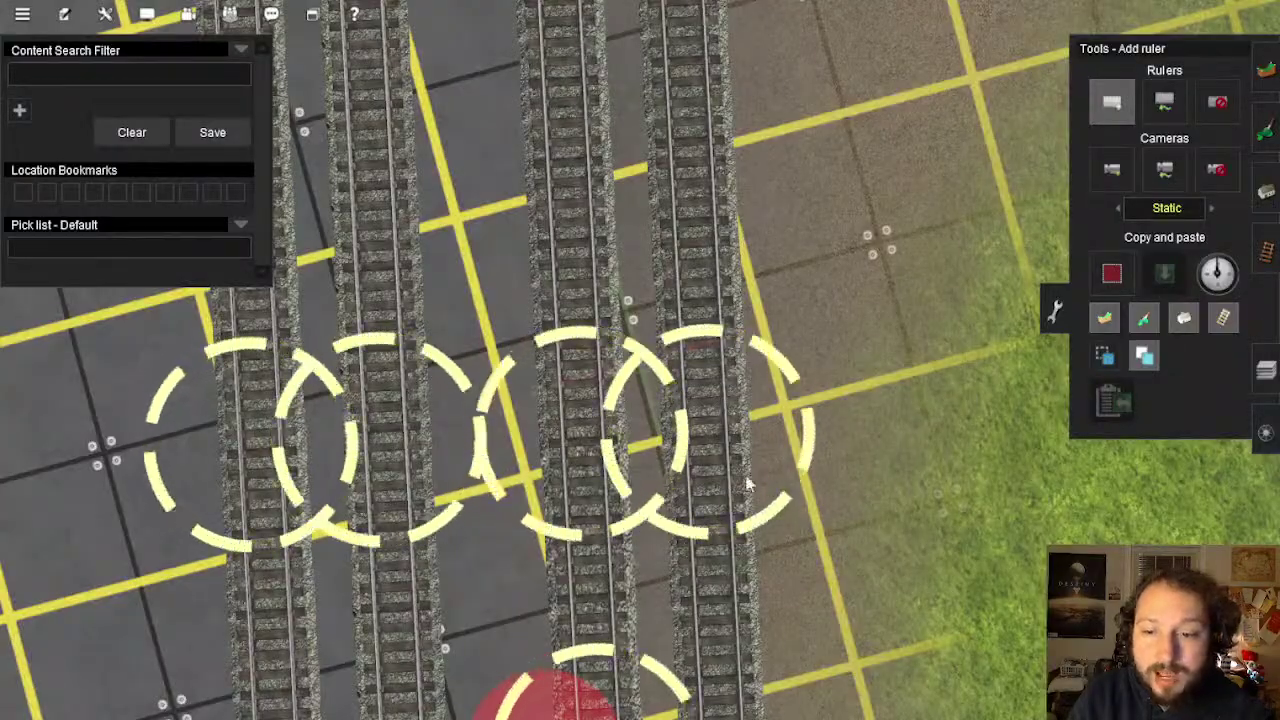
pyautogui.scroll(-3, 745, 478)
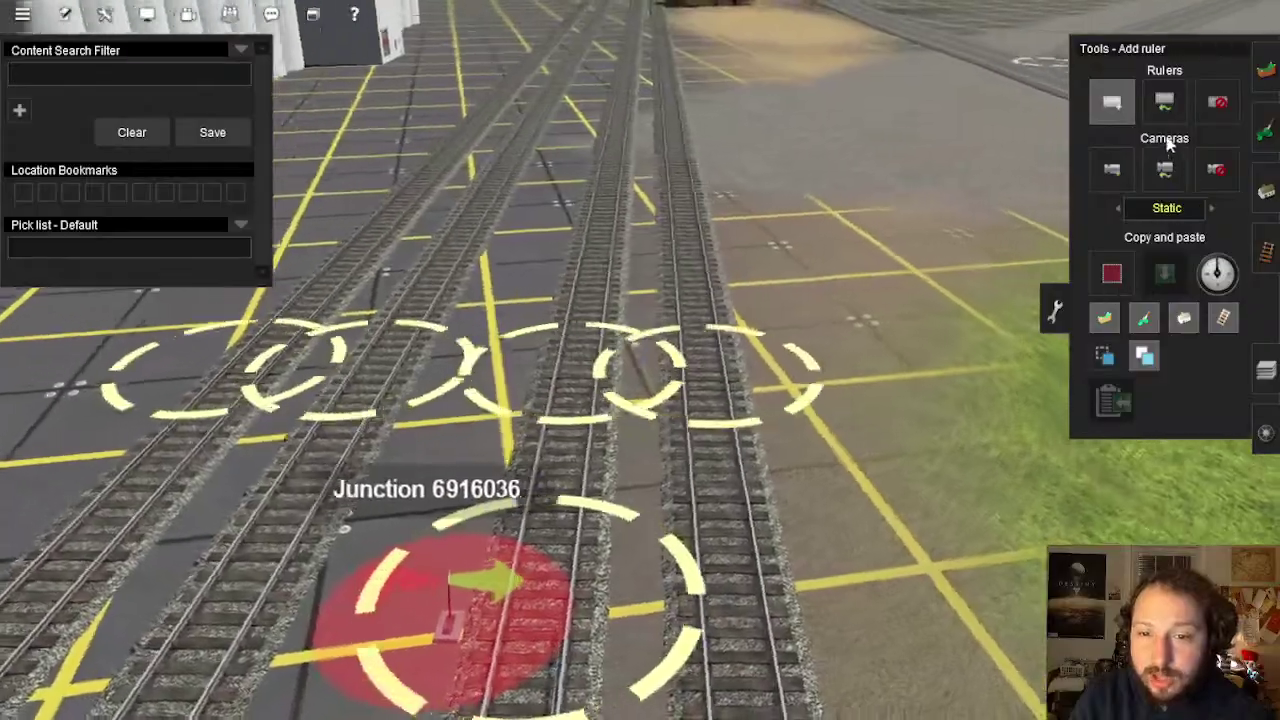
pyautogui.scroll(5, 653, 296)
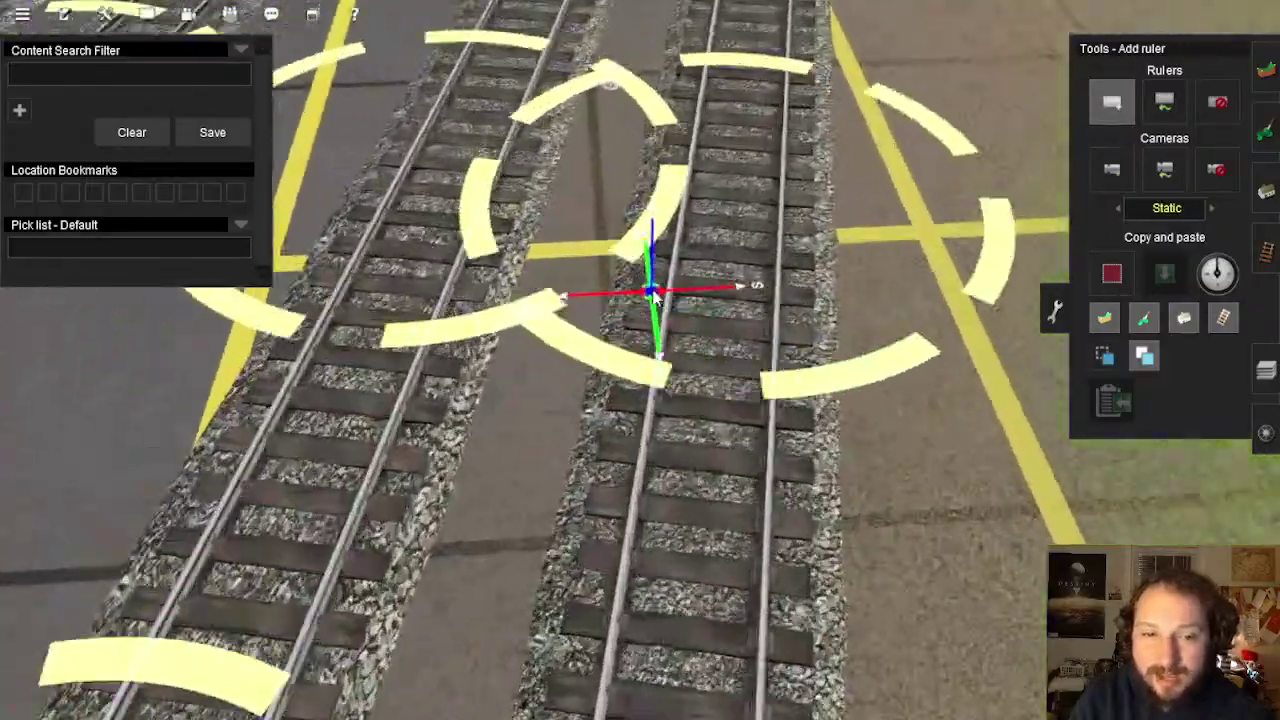
pyautogui.scroll(3, 652, 296)
pyautogui.moveTo(655, 432)
pyautogui.mouseDown()
pyautogui.moveTo(682, 94)
pyautogui.moveTo(690, 130)
pyautogui.moveTo(628, 90)
pyautogui.moveTo(649, 206)
pyautogui.mouseUp()
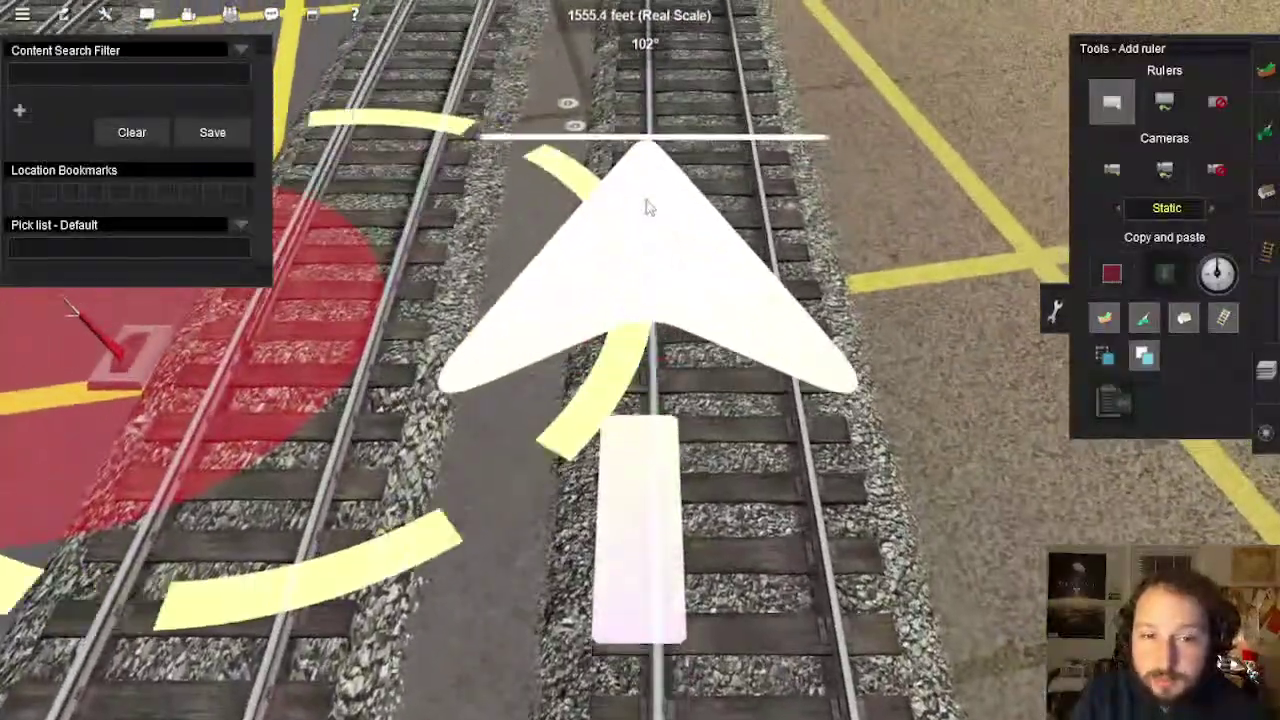
# Add a ruler about 219 ft long at 298° beside the short road that crosses the railway
pyautogui.moveTo(733, 630); pyautogui.dragTo(643, 372, button='right')
pyautogui.moveTo(643, 372); pyautogui.dragTo(663, 430)
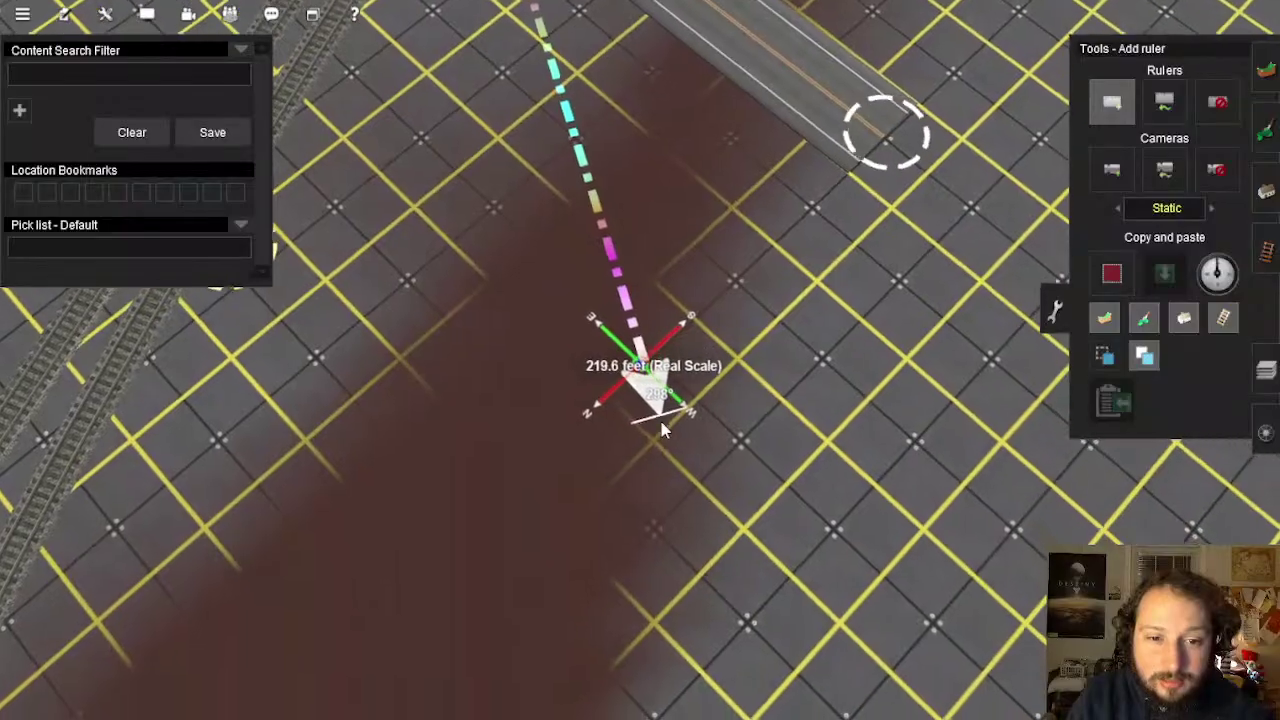
pyautogui.press('Down')
pyautogui.press('Right')
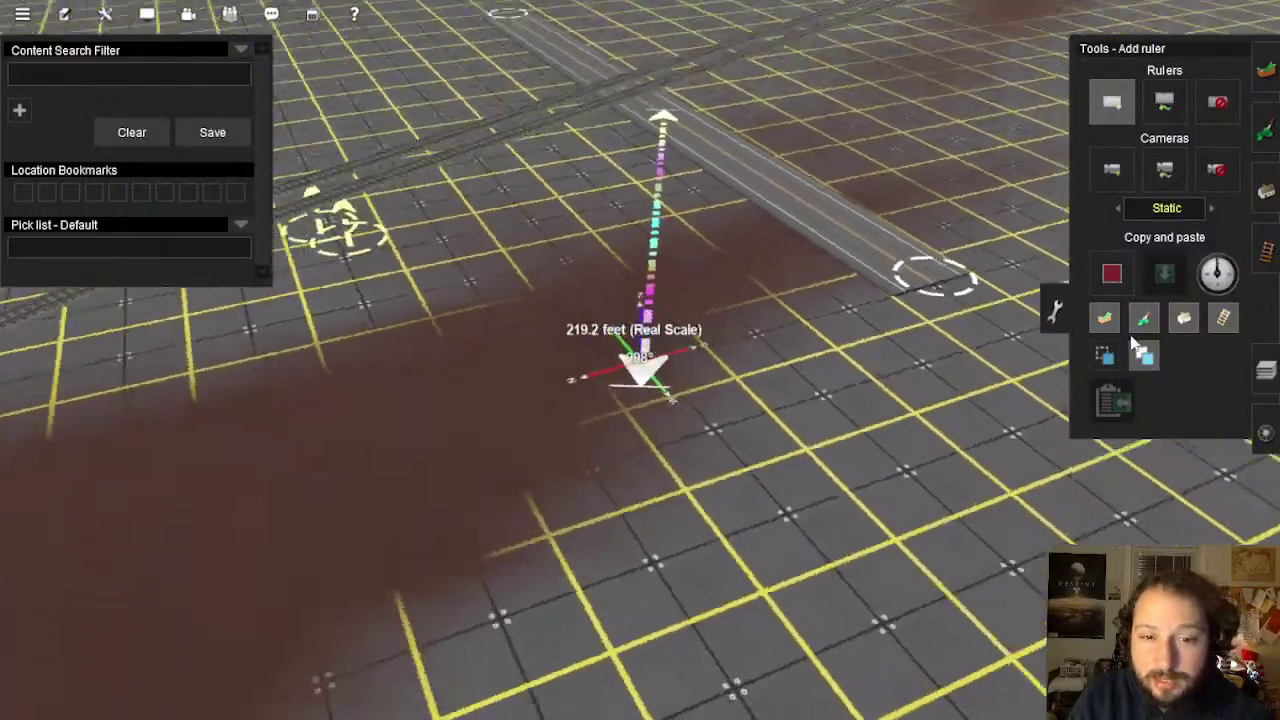
pyautogui.press('Left')
pyautogui.press('Left')
pyautogui.rightClick(866, 412)
pyautogui.scroll(-4, 760, 404)
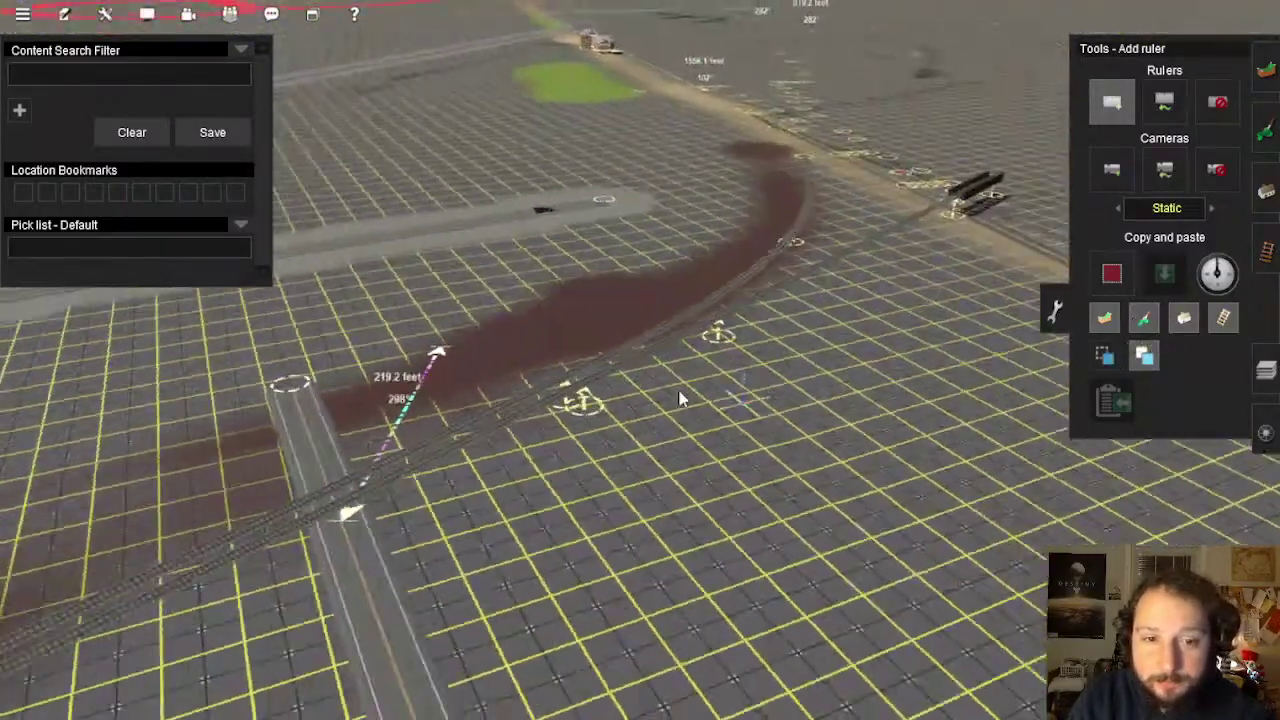
# Move the short ruler's end beyond the red-painted outline, extending the ruler to about 5321 ft at 282°
pyautogui.moveTo(585, 353); pyautogui.dragTo(606, 348, button='right')
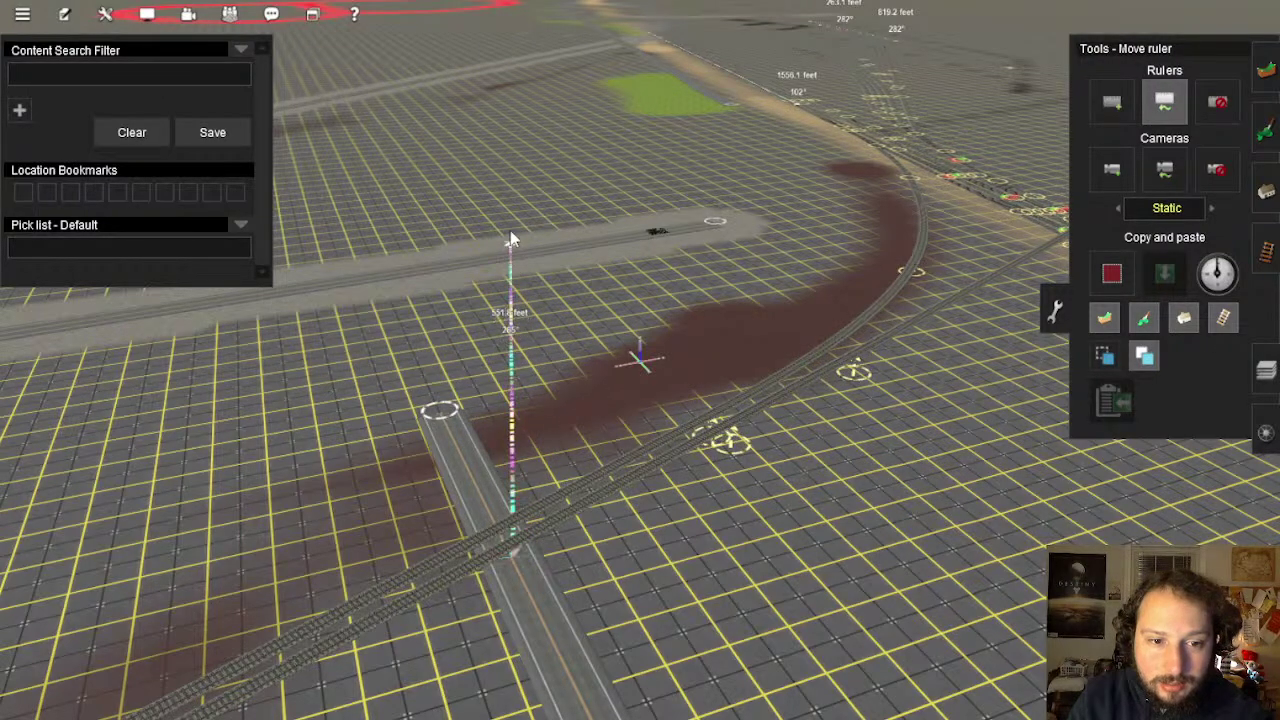
pyautogui.press('Up')
pyautogui.moveTo(510, 203); pyautogui.dragTo(670, 196)
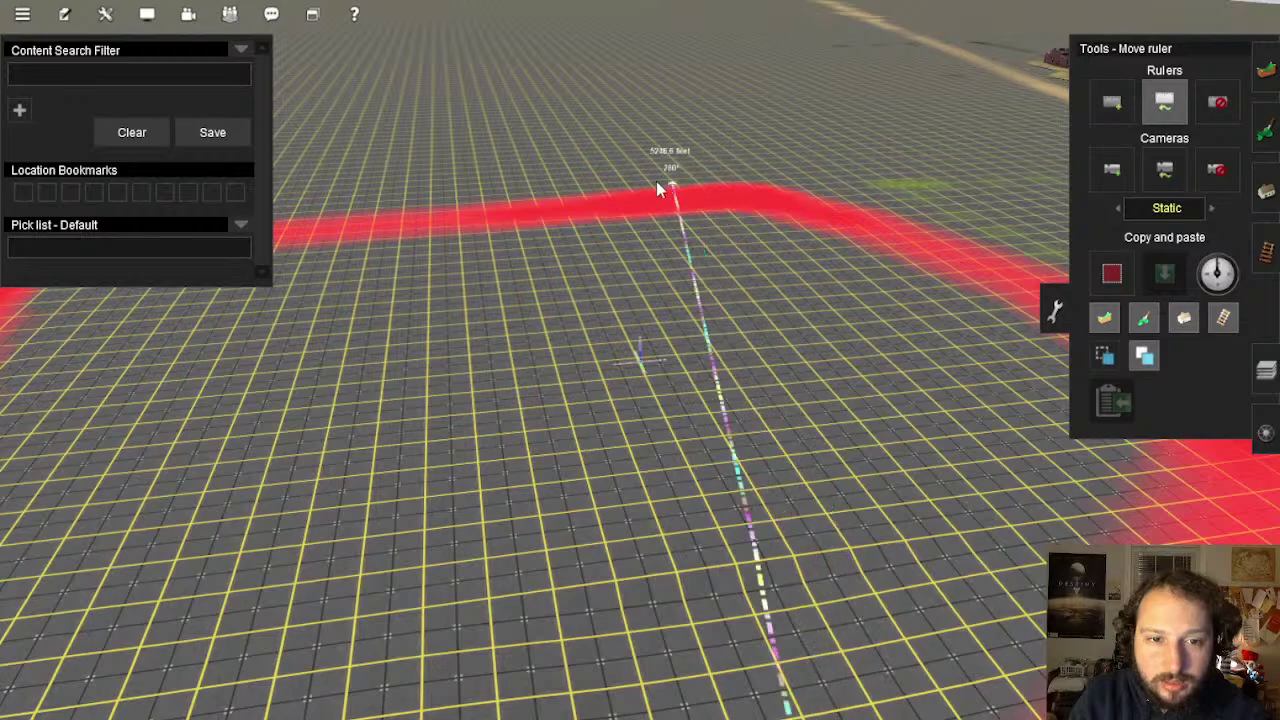
pyautogui.moveTo(630, 183); pyautogui.dragTo(667, 180)
pyautogui.moveTo(657, 265); pyautogui.dragTo(591, 323, button='right')
pyautogui.press('Left')
pyautogui.press('Left')
pyautogui.rightClick(704, 431)
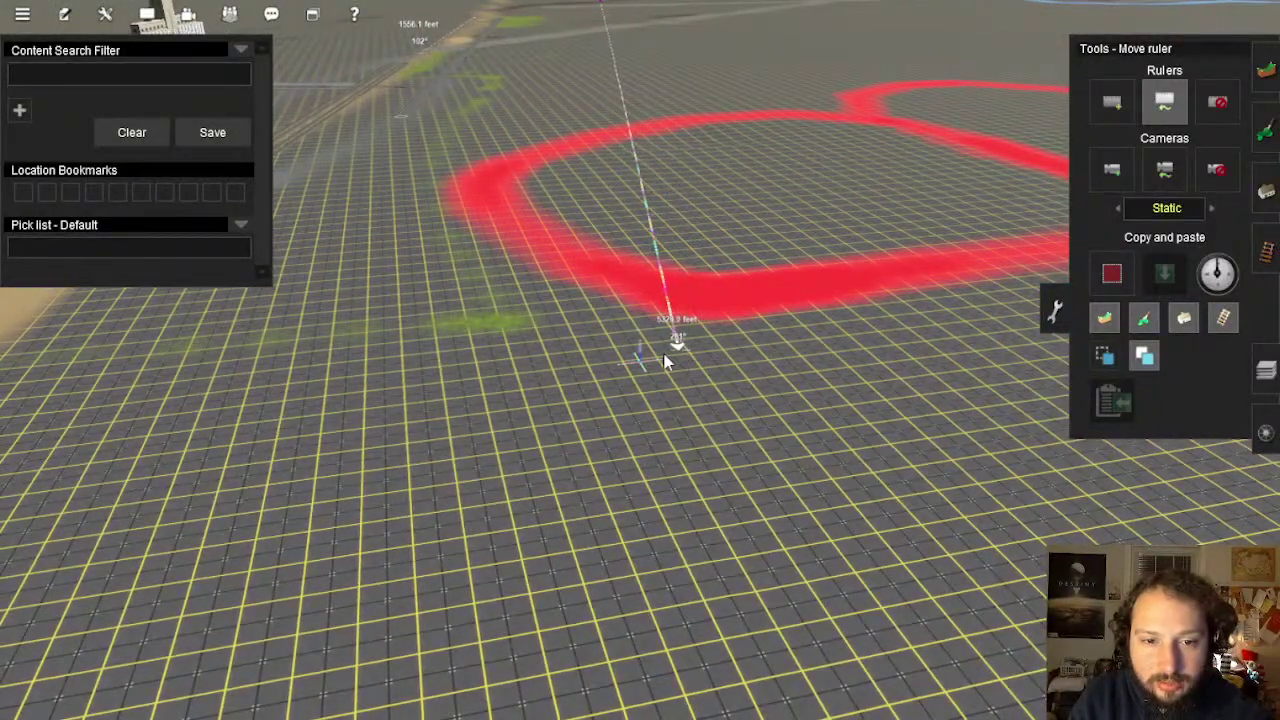
pyautogui.moveTo(665, 354); pyautogui.dragTo(577, 352)
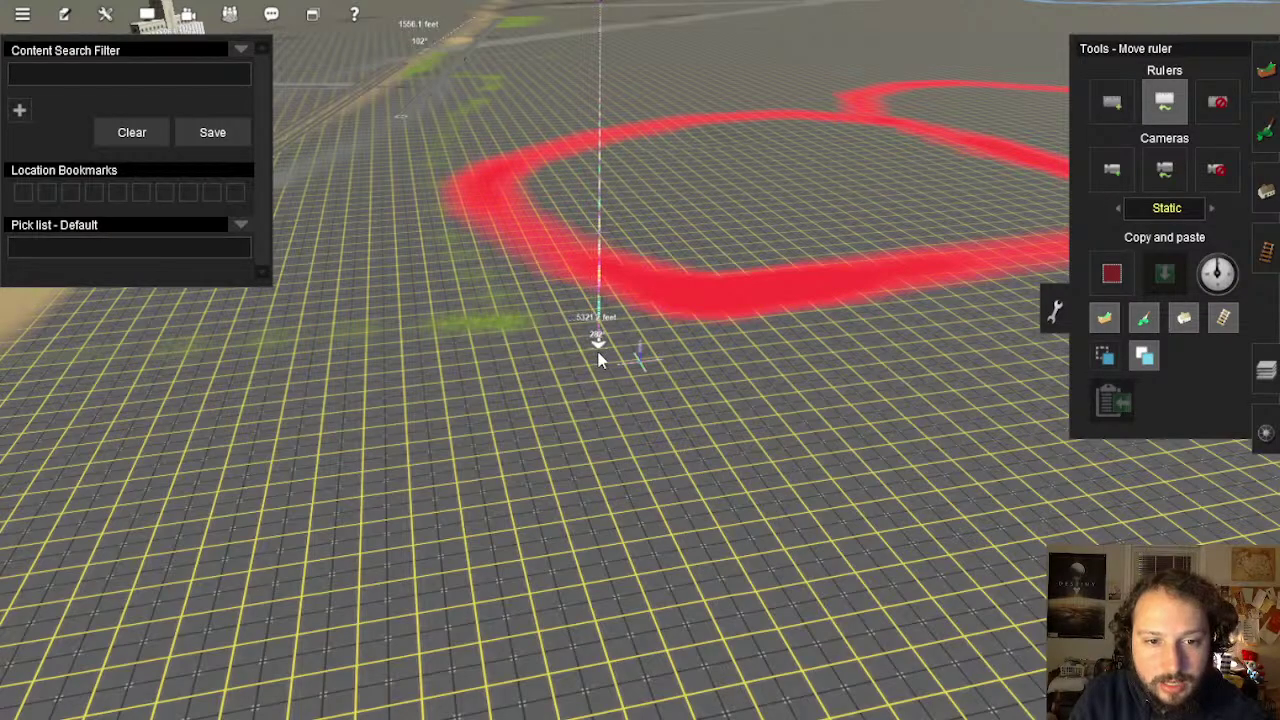
# Follow the long ruler back past the station and green area to the road crossing, examining its alignment with the railway
pyautogui.press('Left')
pyautogui.rightClick(636, 198)
pyautogui.rightClick(682, 219)
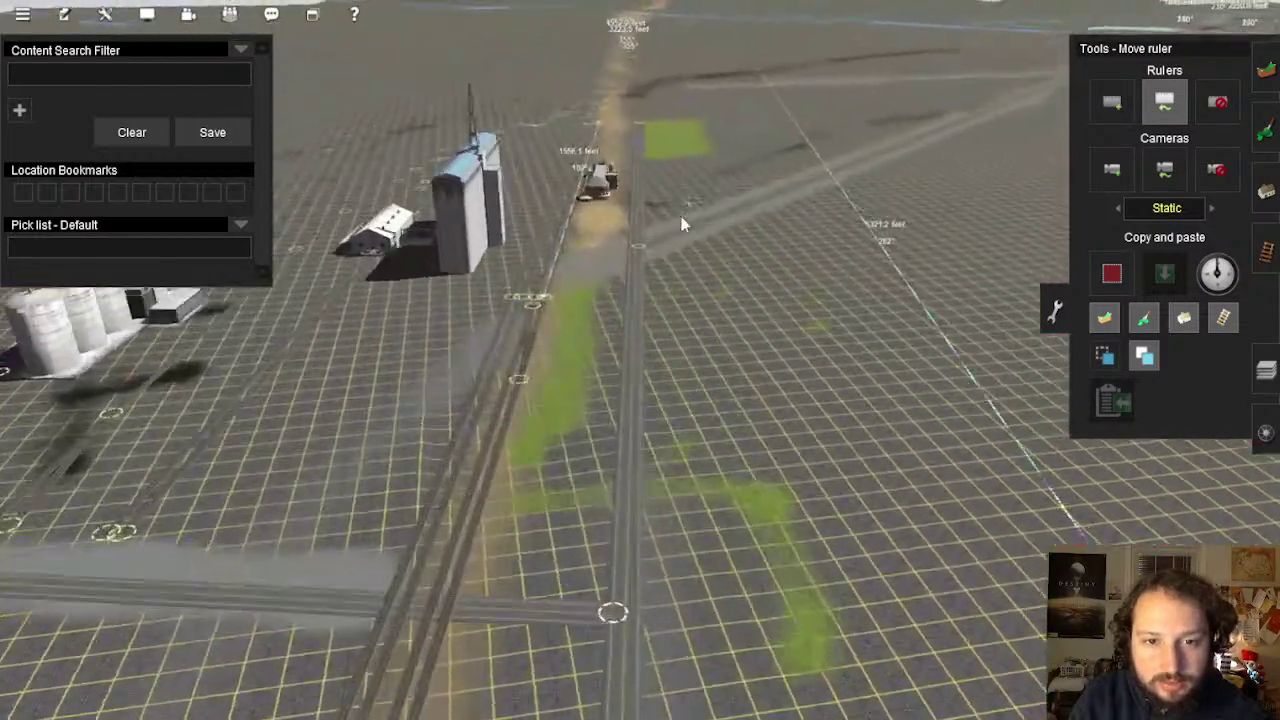
pyautogui.rightClick(712, 341)
pyautogui.press('Up')
pyautogui.scroll(-2, 606, 368)
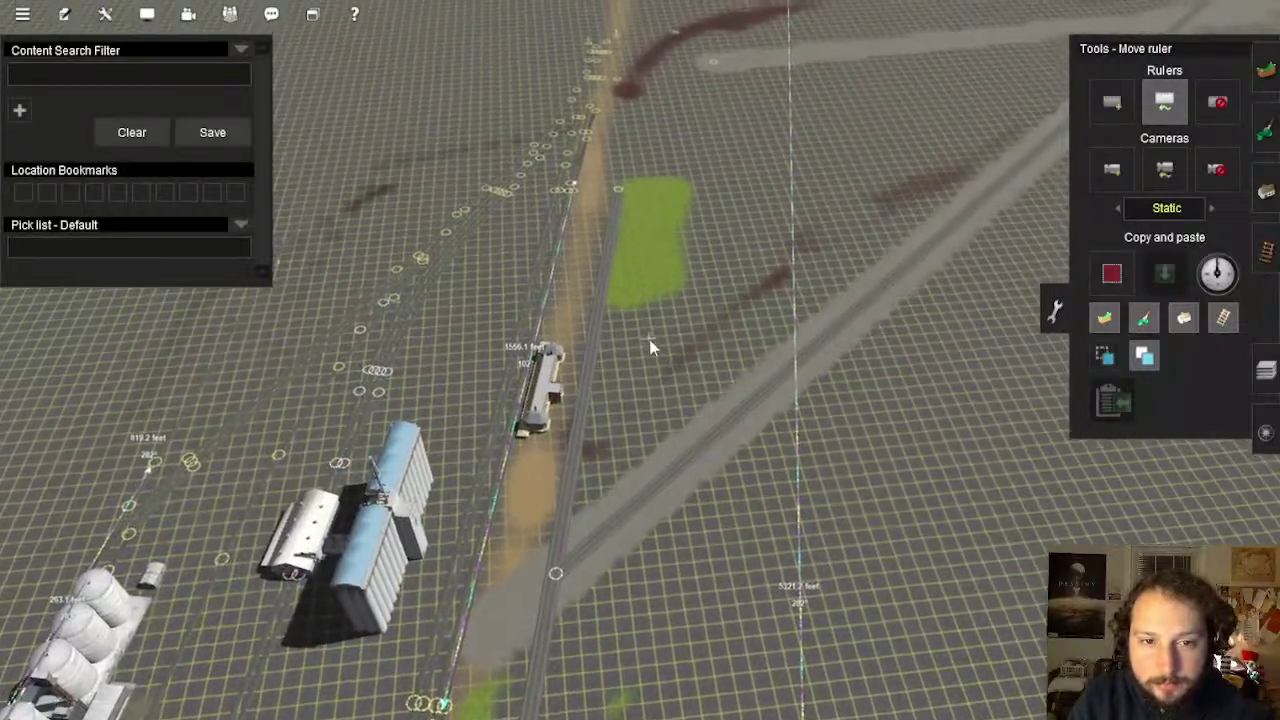
pyautogui.rightClick(651, 243)
pyautogui.rightClick(647, 342)
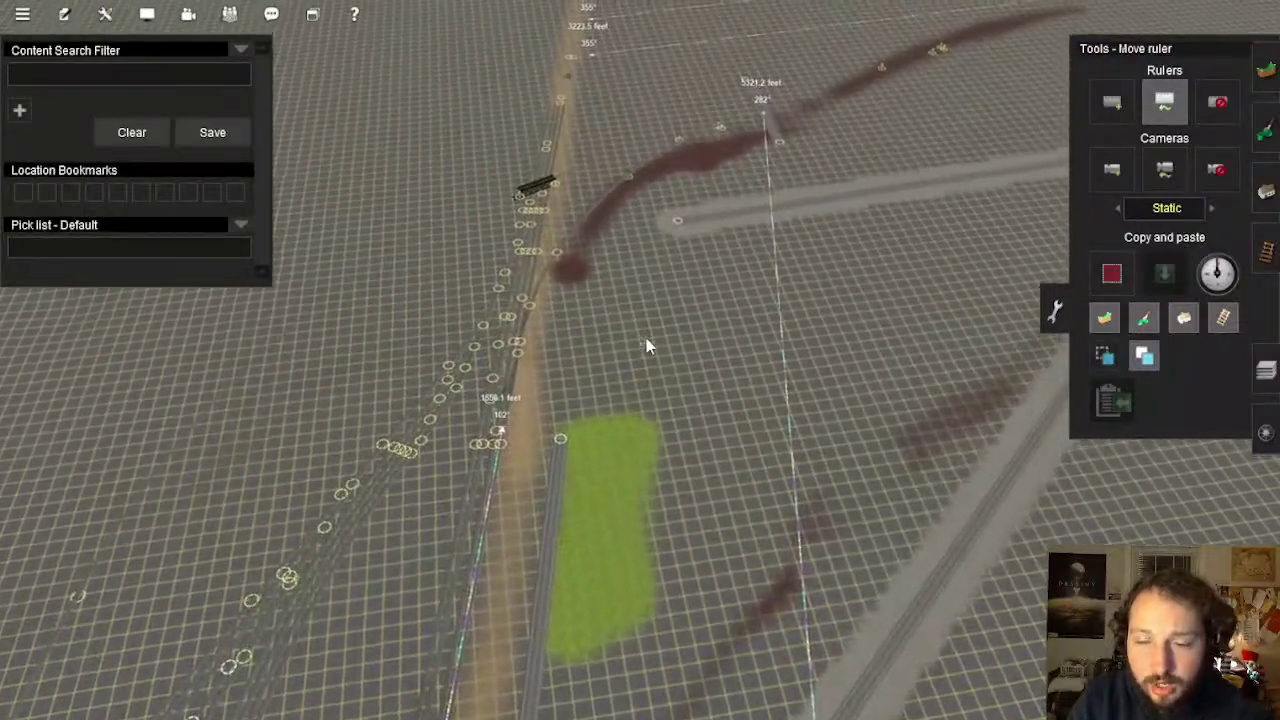
pyautogui.rightClick(651, 297)
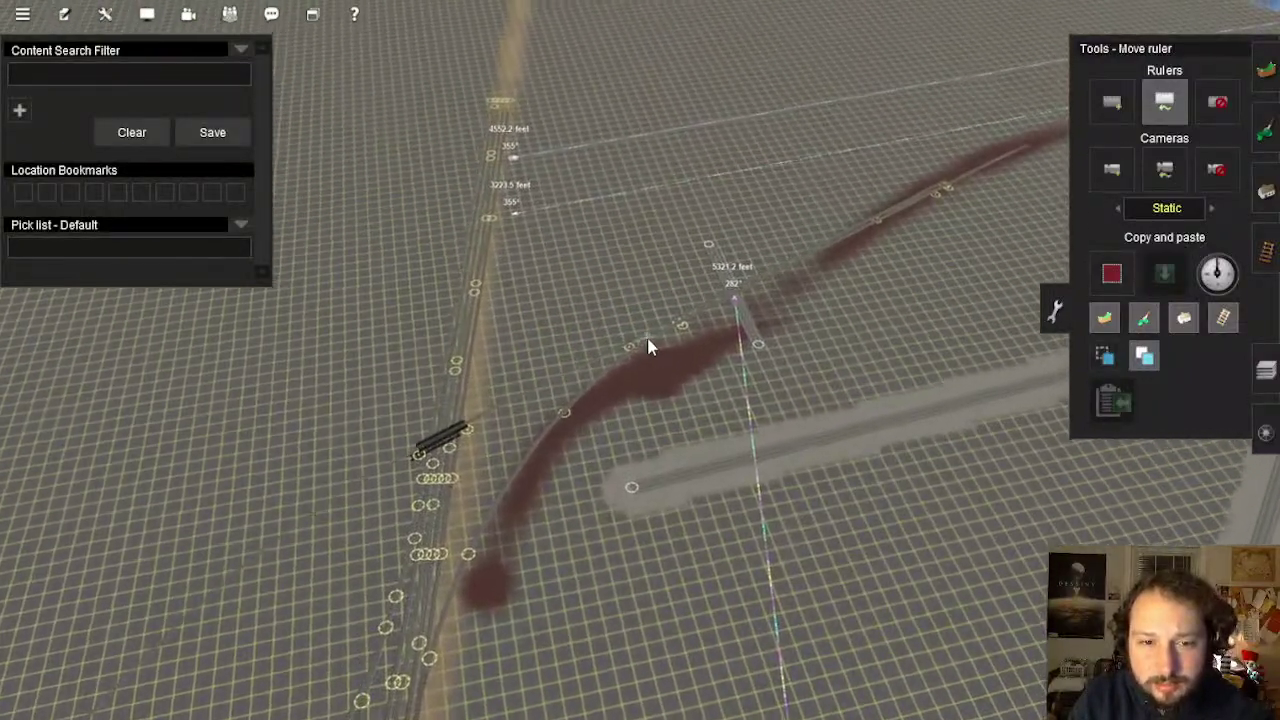
pyautogui.rightClick(681, 366)
pyautogui.rightClick(669, 346)
pyautogui.rightClick(627, 345)
pyautogui.scroll(2, 633, 348)
pyautogui.press('Down')
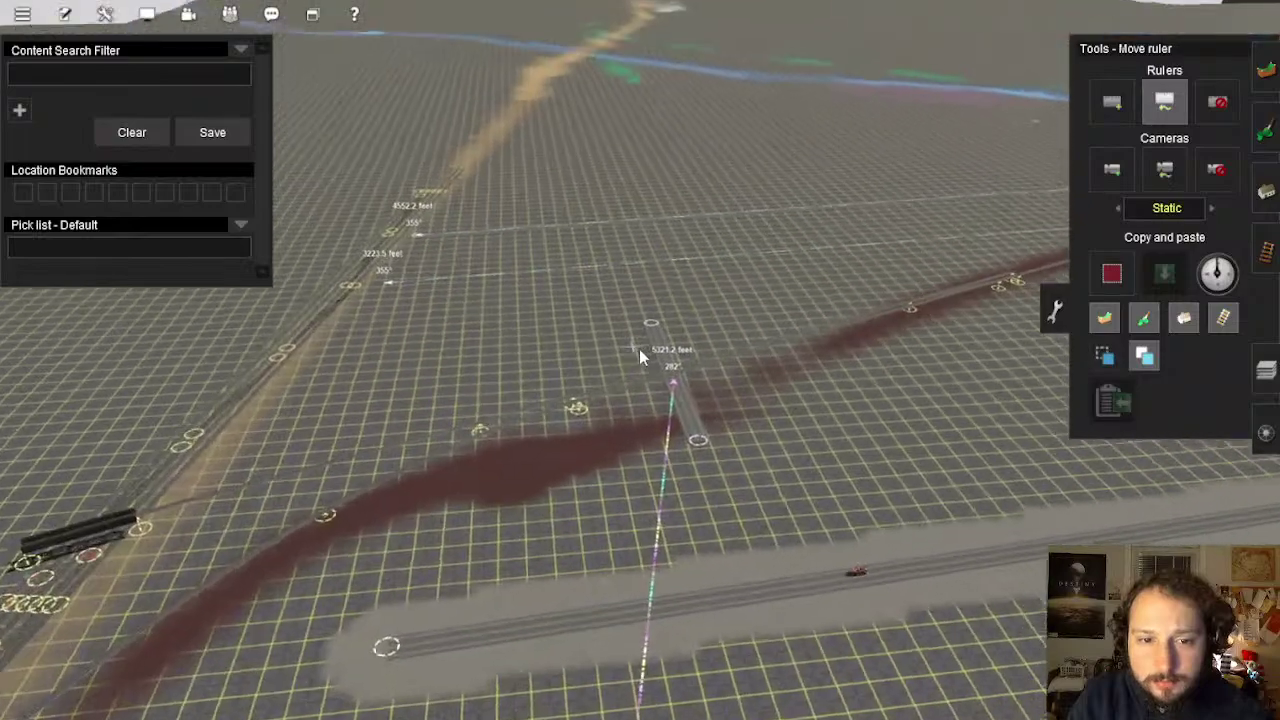
# Move the ruler's end from the road crossing to the edge of the blue-painted river, making it about 8123 ft at 282°
pyautogui.press('Up')
pyautogui.press('Up')
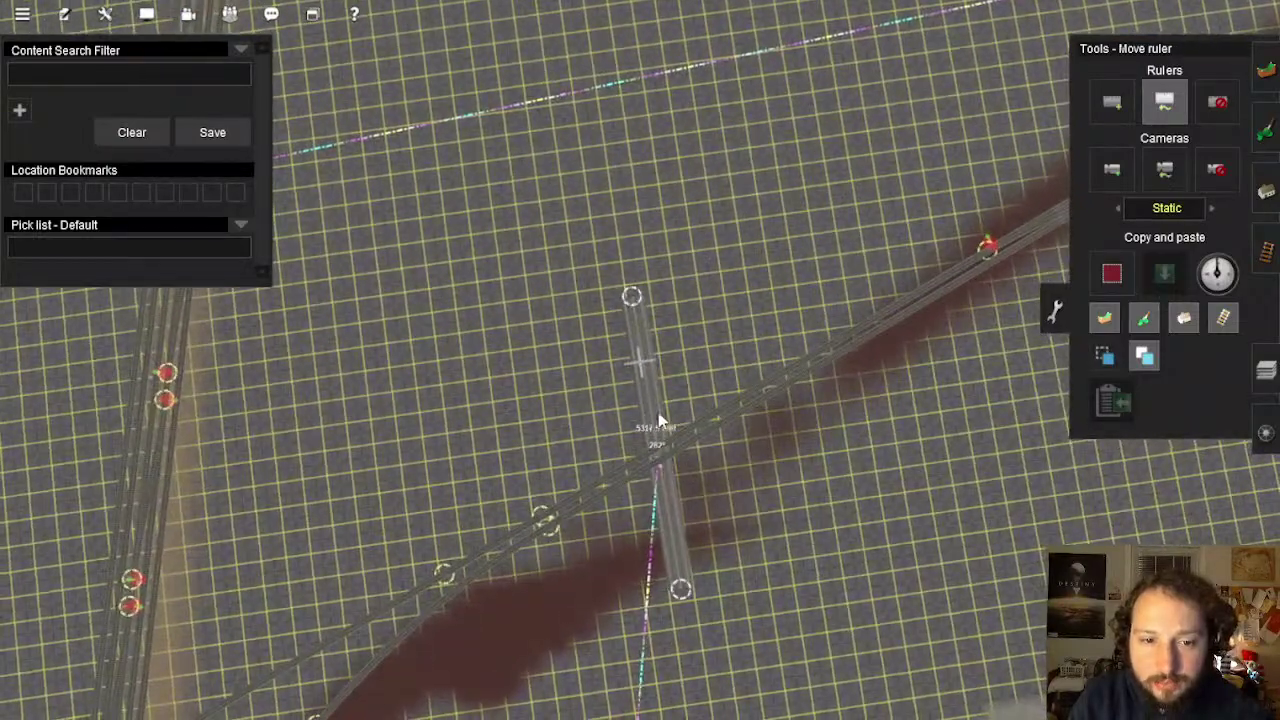
pyautogui.press('w')
pyautogui.moveTo(671, 322); pyautogui.dragTo(634, 303)
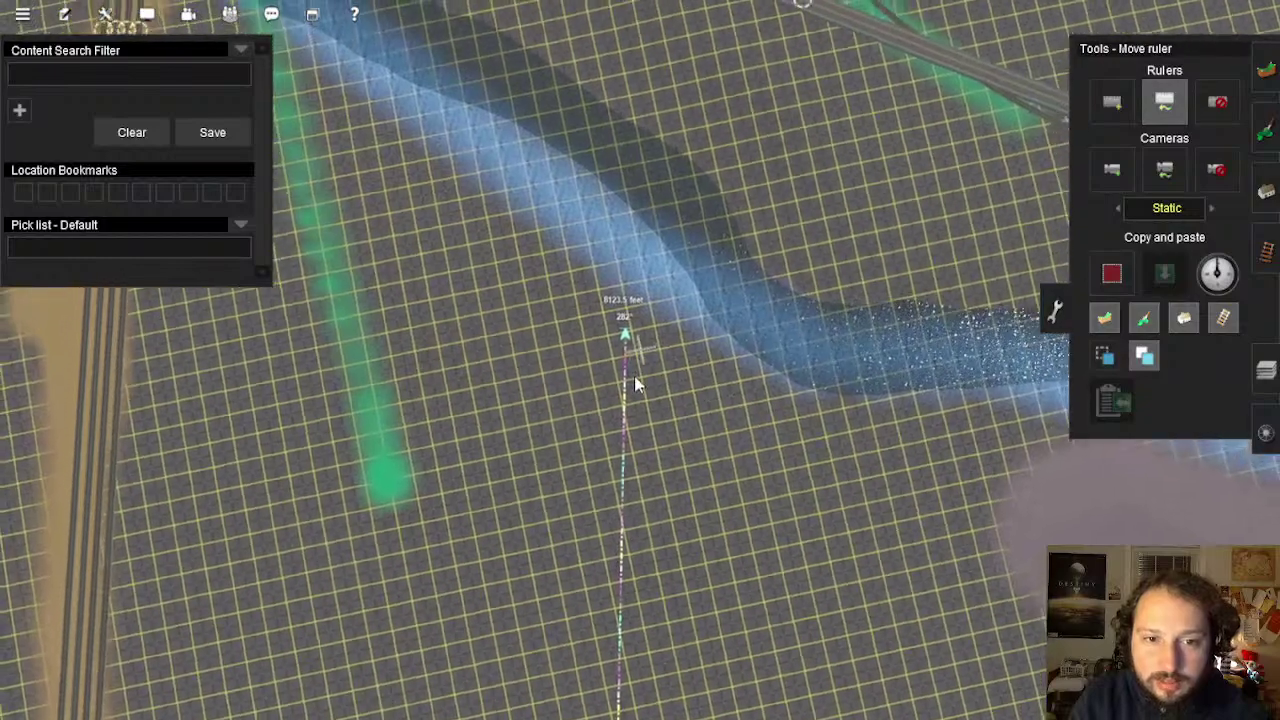
pyautogui.press('Down')
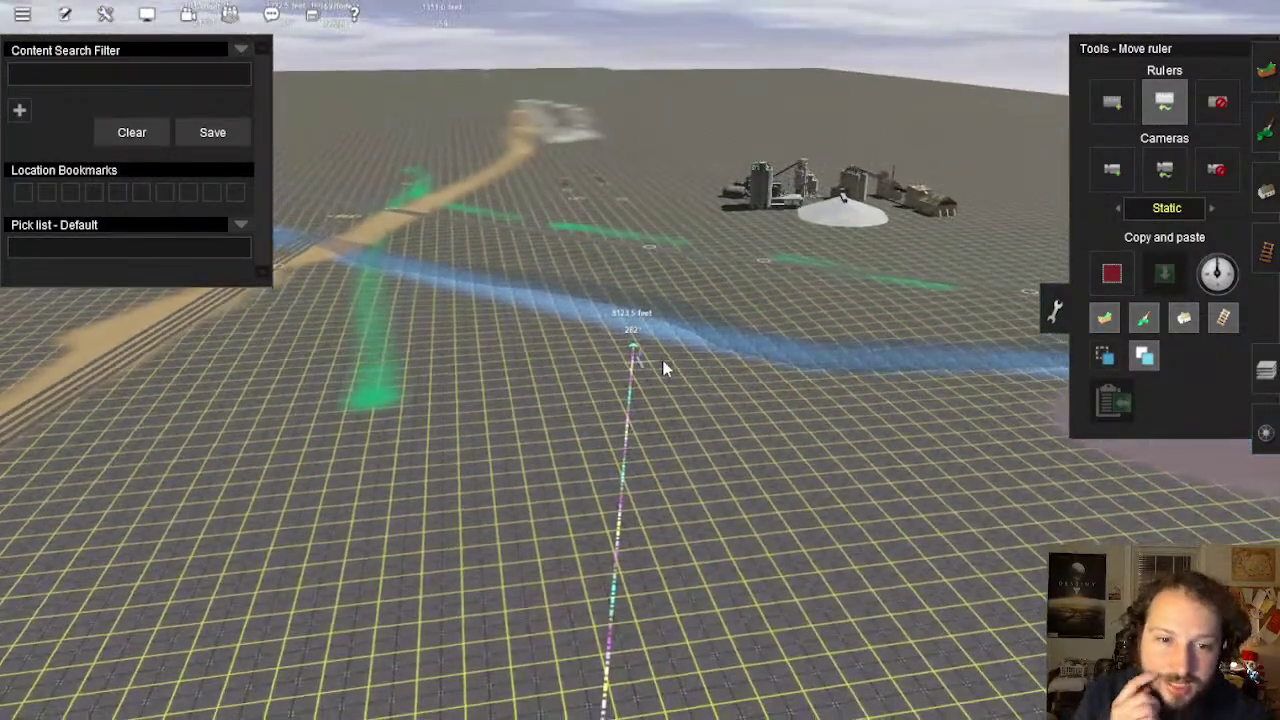
# Examine the long ruler's river end from both banks, including its position relative to the road, the green-painted strips and the industry
pyautogui.press('Up')
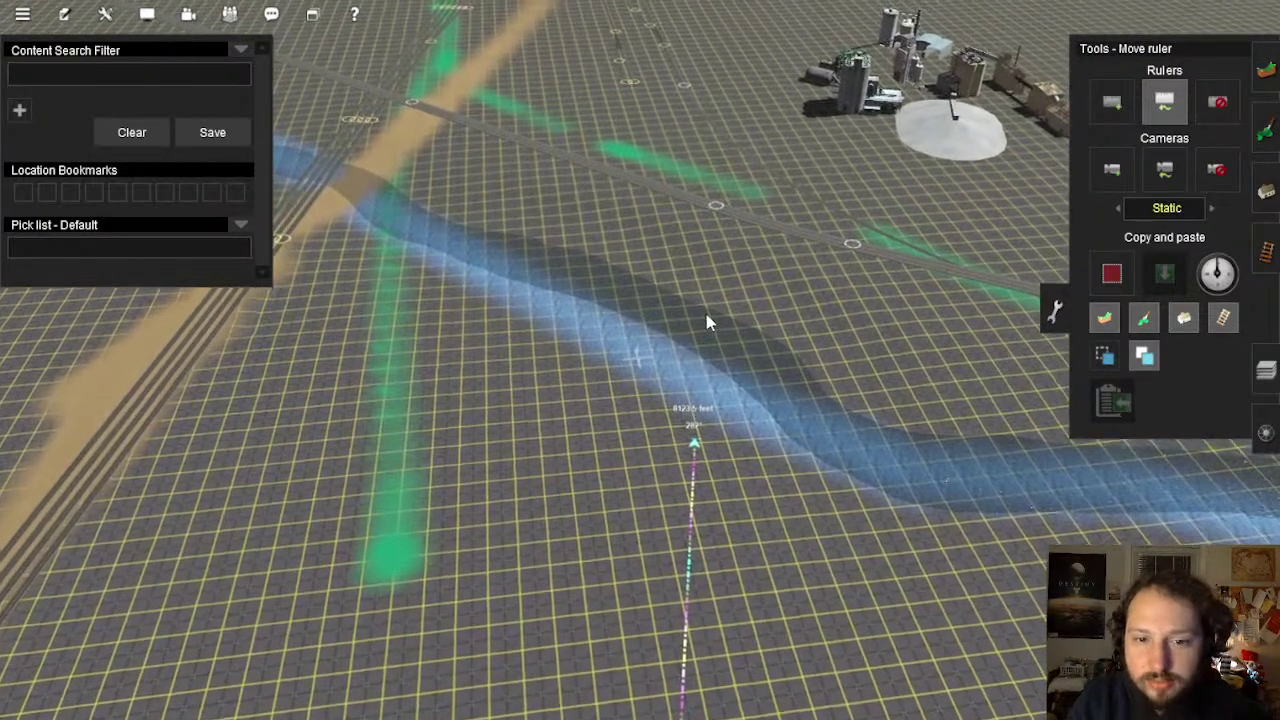
pyautogui.moveTo(711, 446); pyautogui.dragTo(638, 358, button='right')
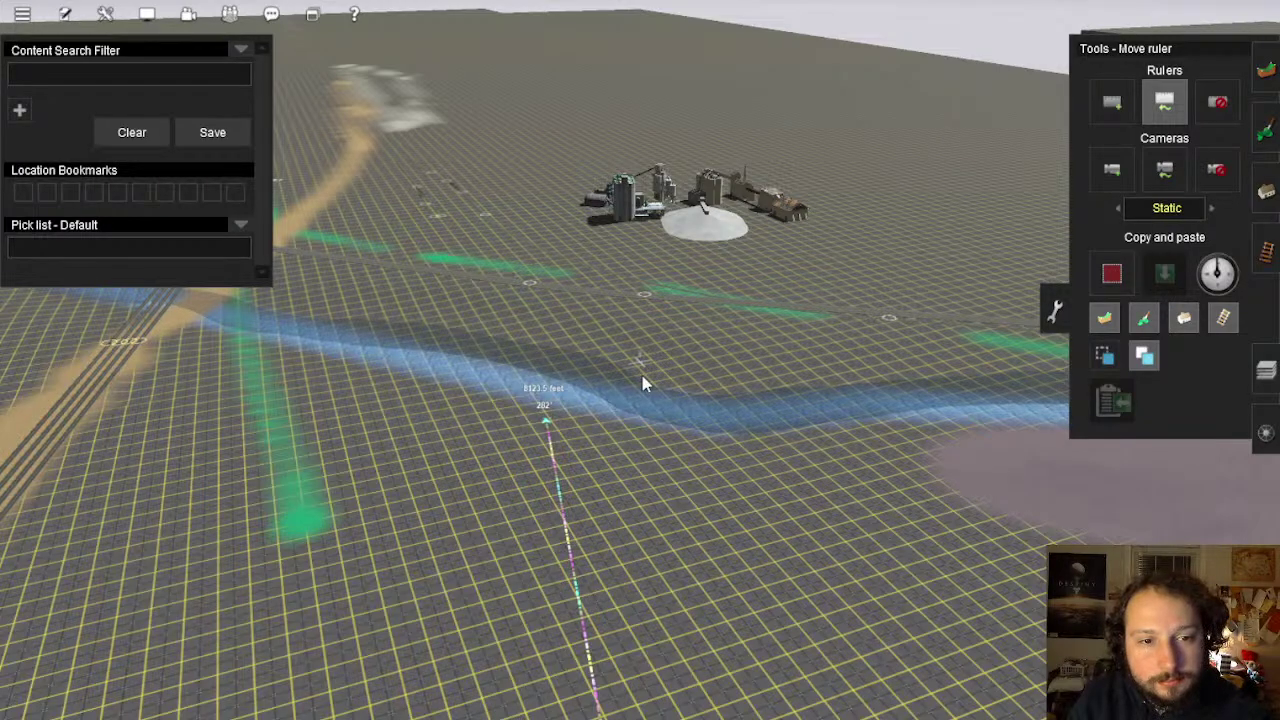
pyautogui.press('Right')
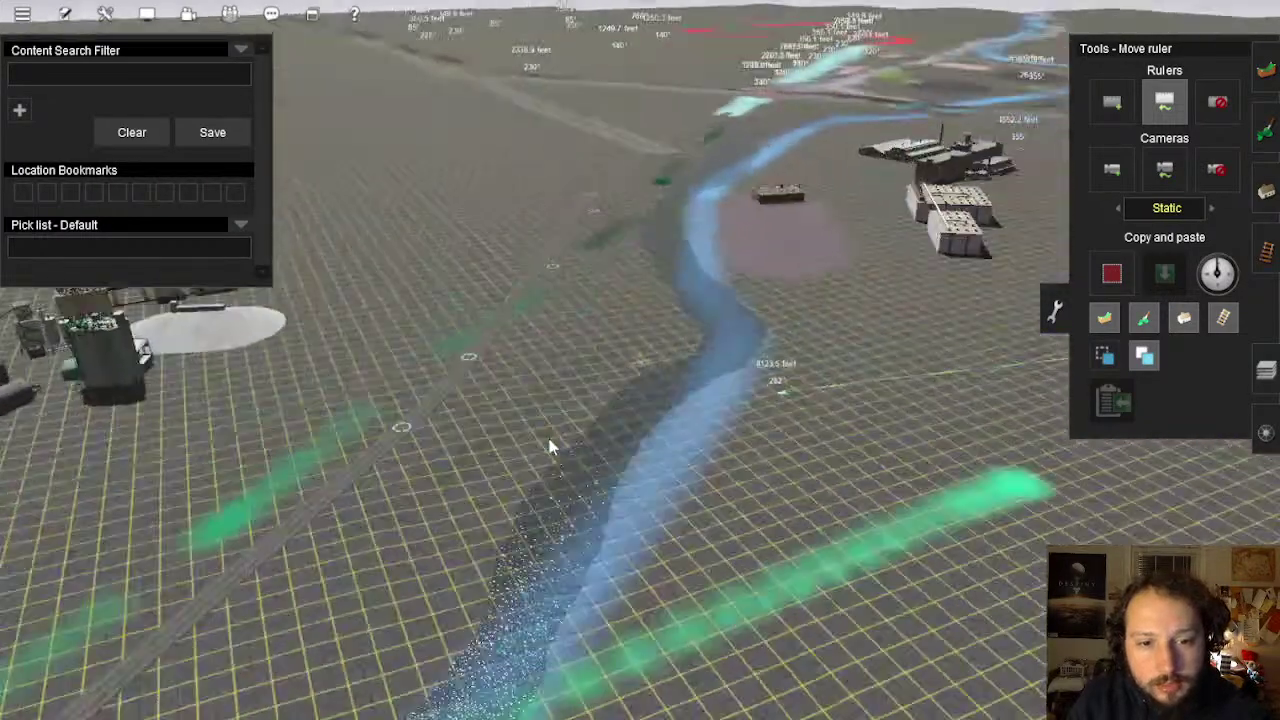
pyautogui.press('Right')
pyautogui.scroll(-3, 697, 436)
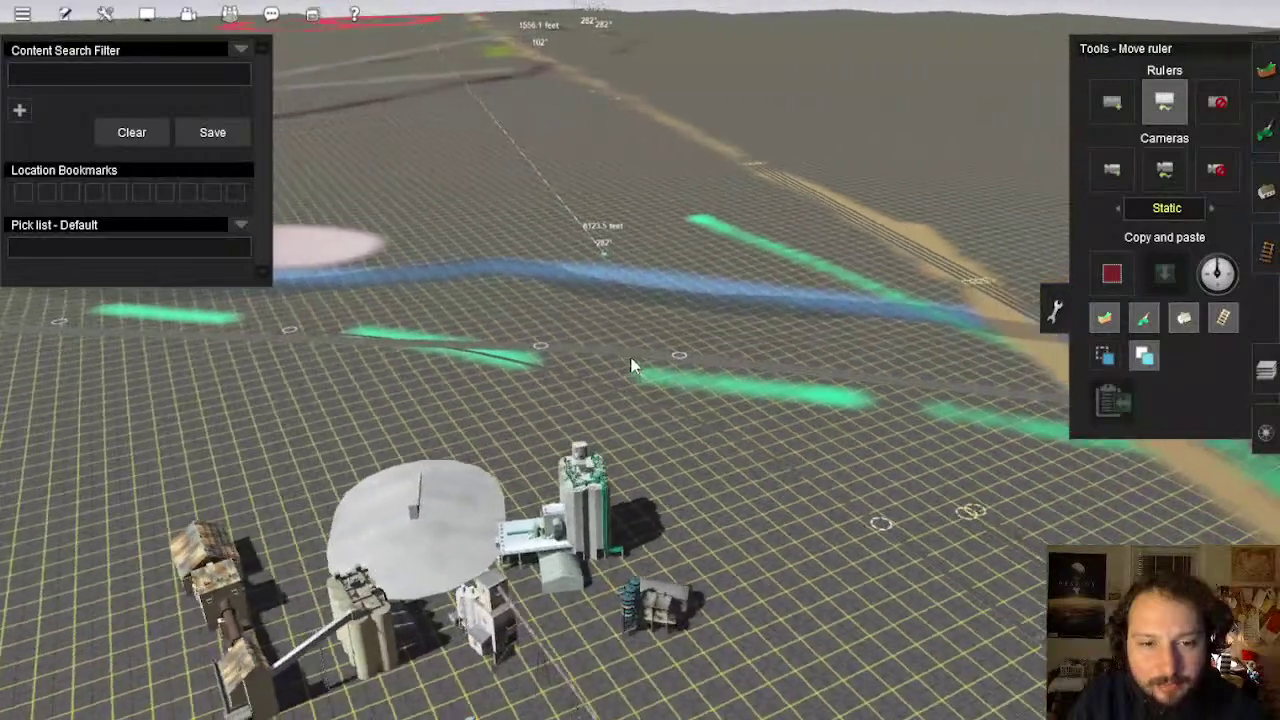
pyautogui.scroll(5, 606, 315)
pyautogui.rightClick(610, 330)
pyautogui.scroll(3, 612, 328)
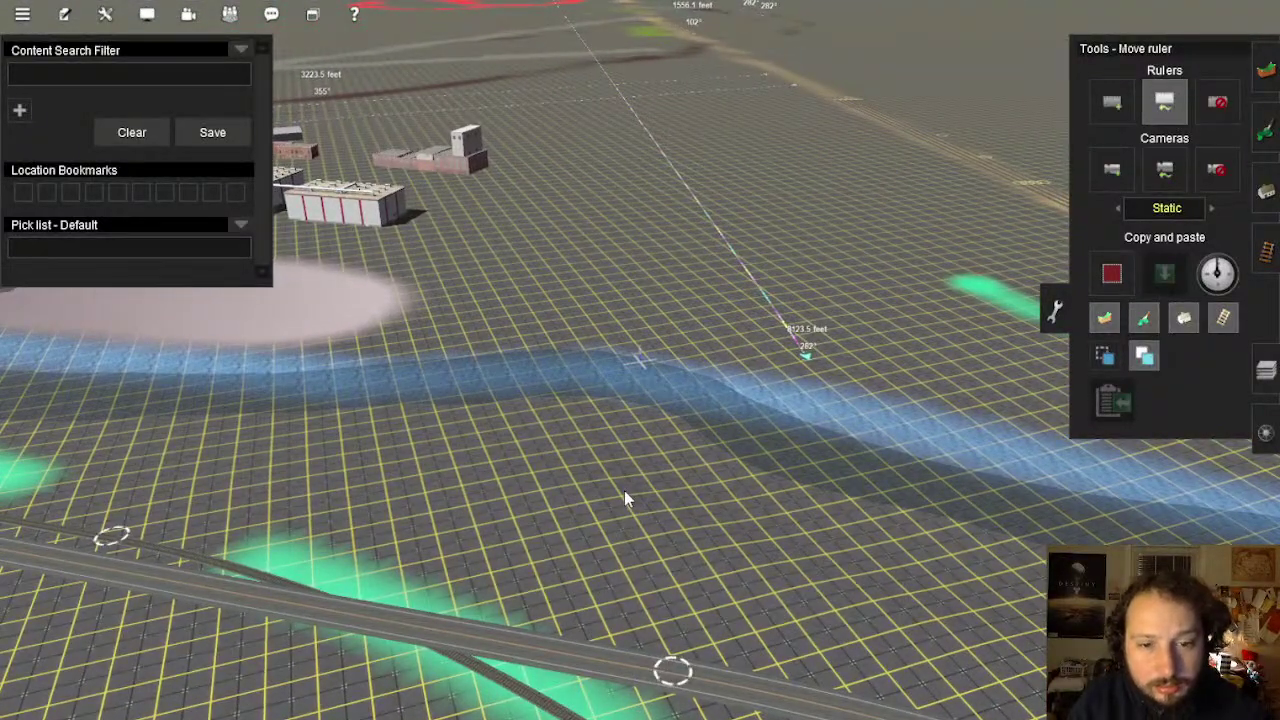
pyautogui.rightClick(512, 405)
pyautogui.scroll(-3, 600, 445)
pyautogui.rightClick(800, 371)
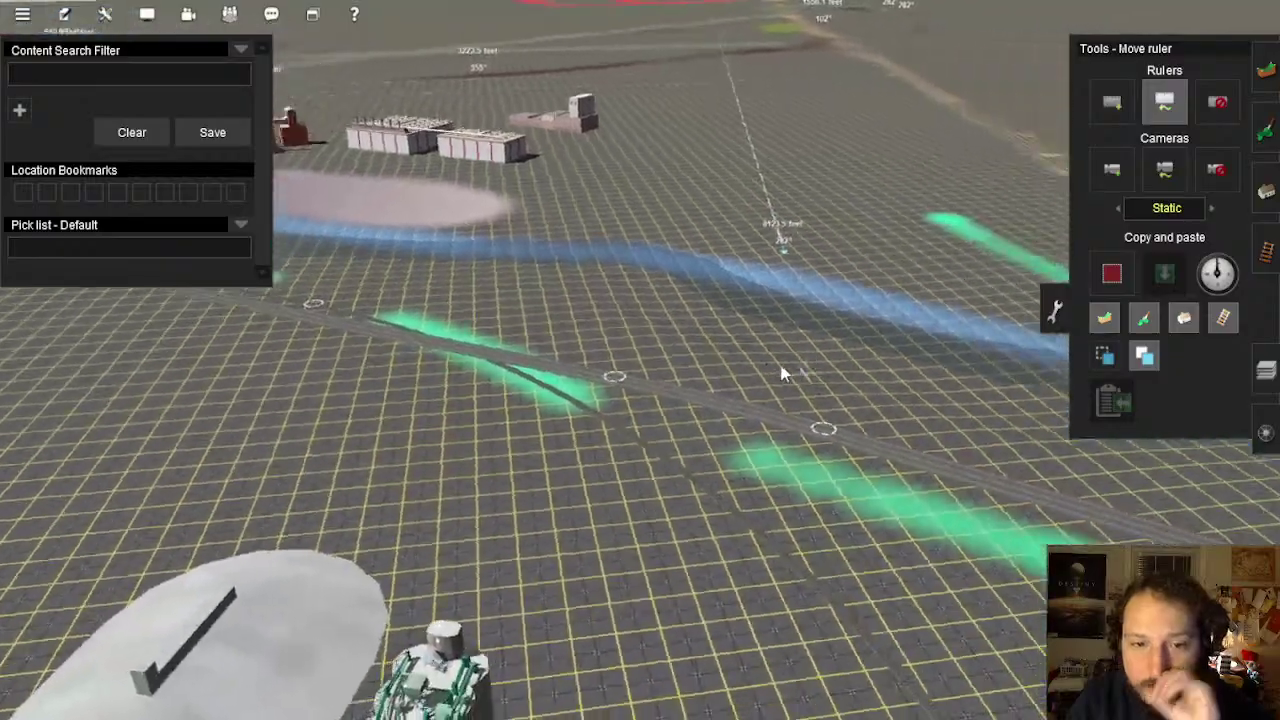
# Follow the long ruler back from the river to the red-painted outline, checking its course beside the road and railway
pyautogui.rightClick(613, 150)
pyautogui.rightClick(617, 168)
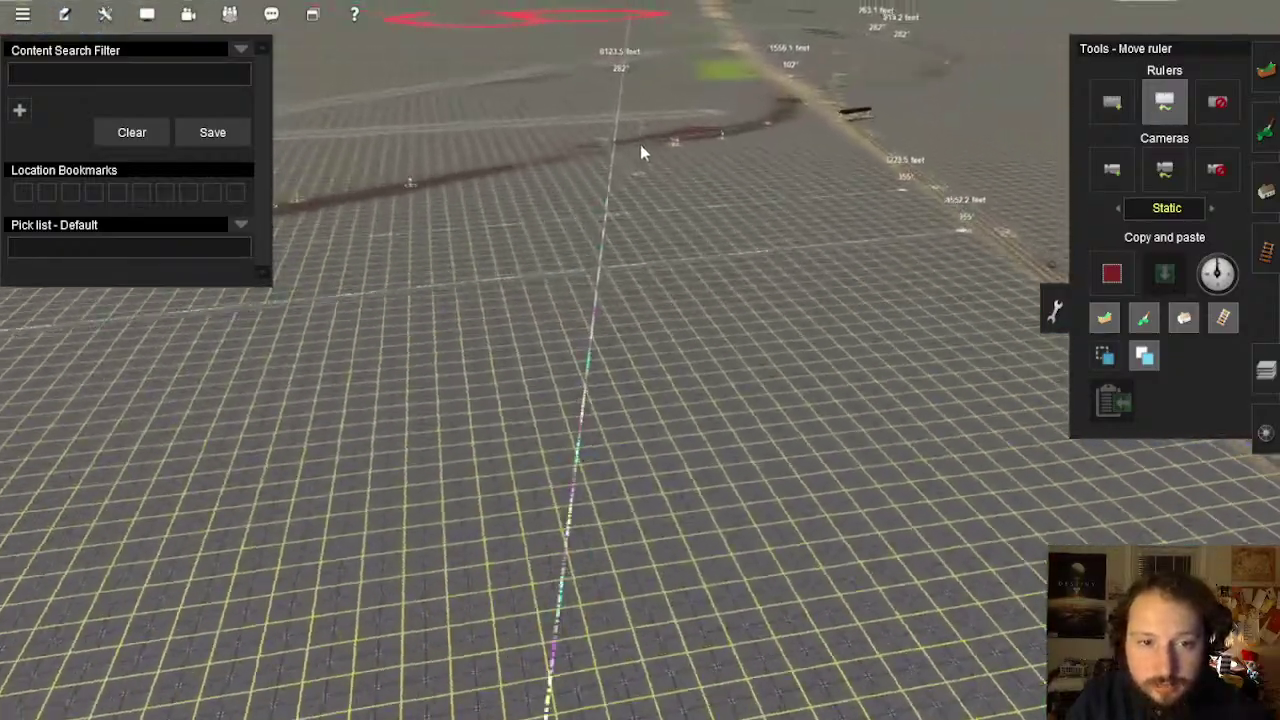
pyautogui.rightClick(638, 152)
pyautogui.rightClick(644, 245)
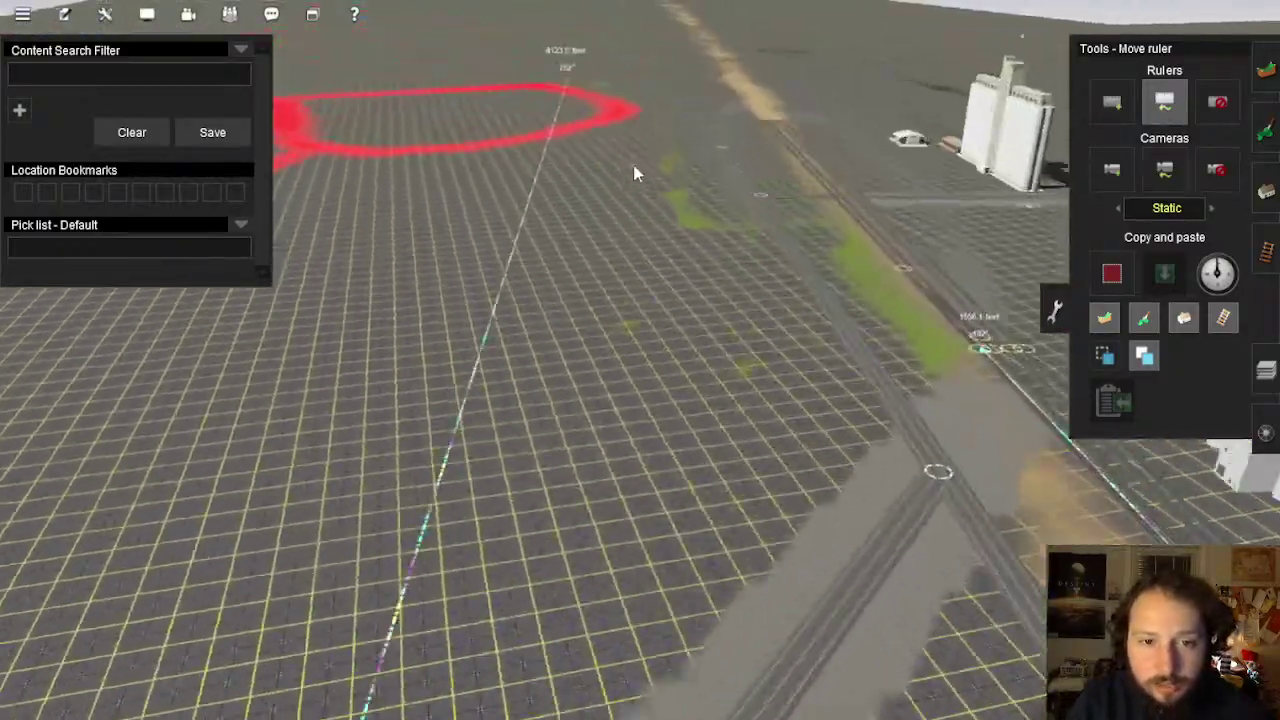
pyautogui.rightClick(633, 165)
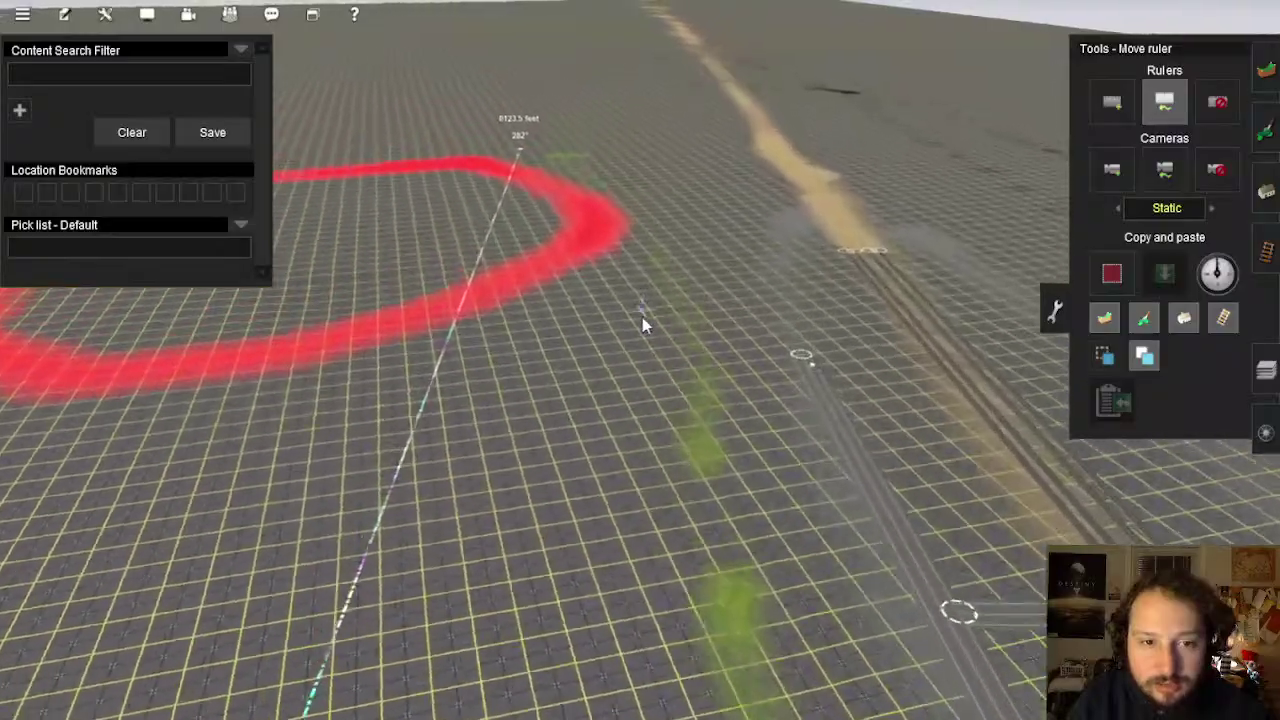
# Examine the town area along the long ruler, including the red loop, the parallel road, the tracks and the grain elevators
pyautogui.press('Right')
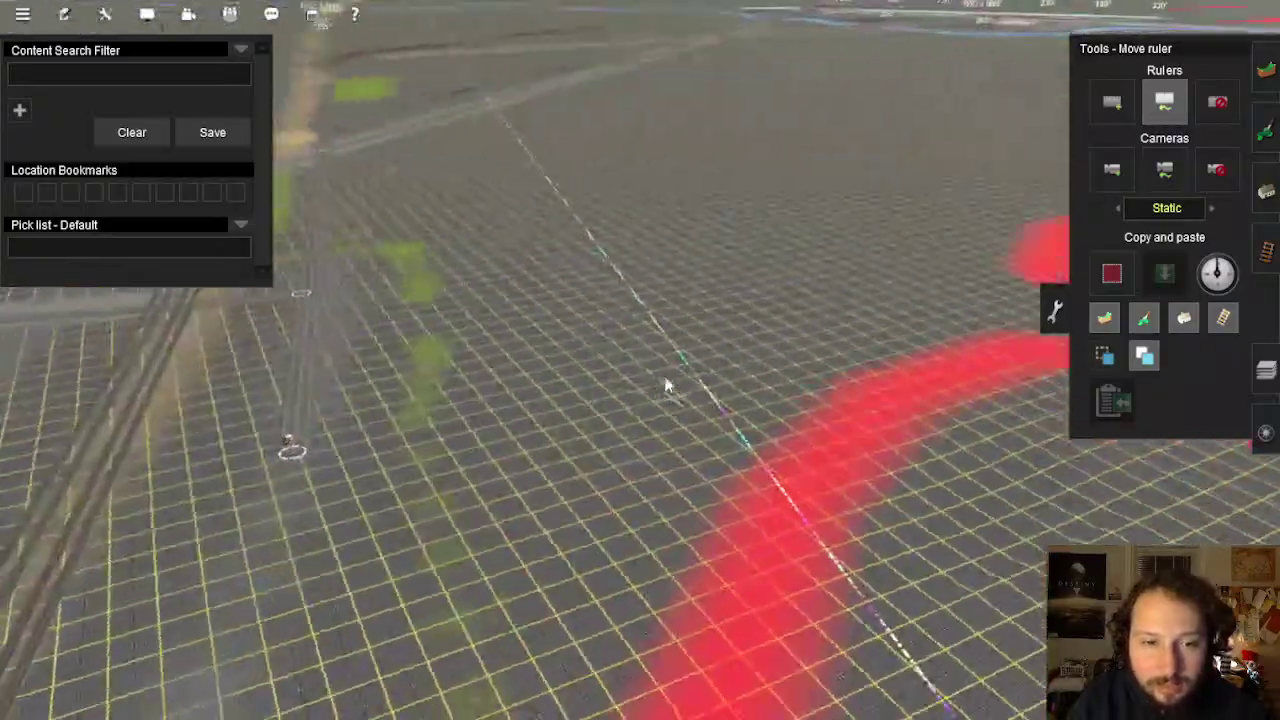
pyautogui.rightClick(611, 312)
pyautogui.press('Right')
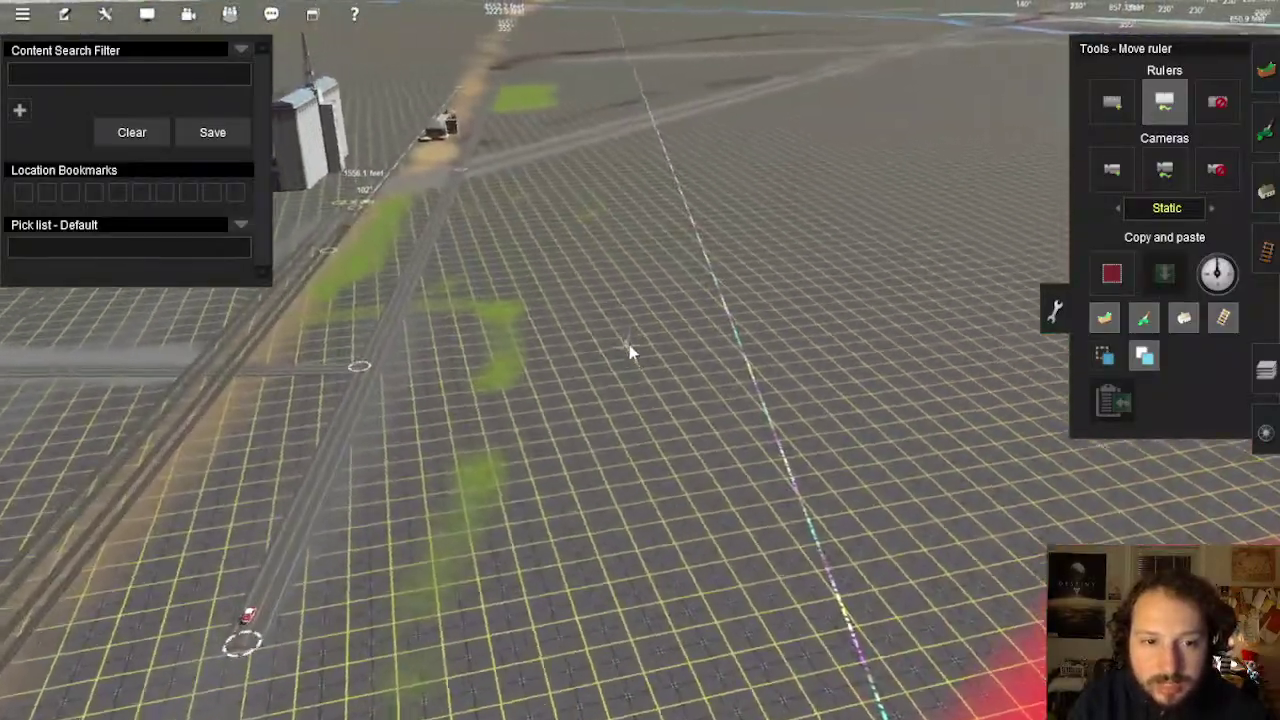
pyautogui.press('Up')
pyautogui.scroll(-5, 630, 362)
pyautogui.press('Down')
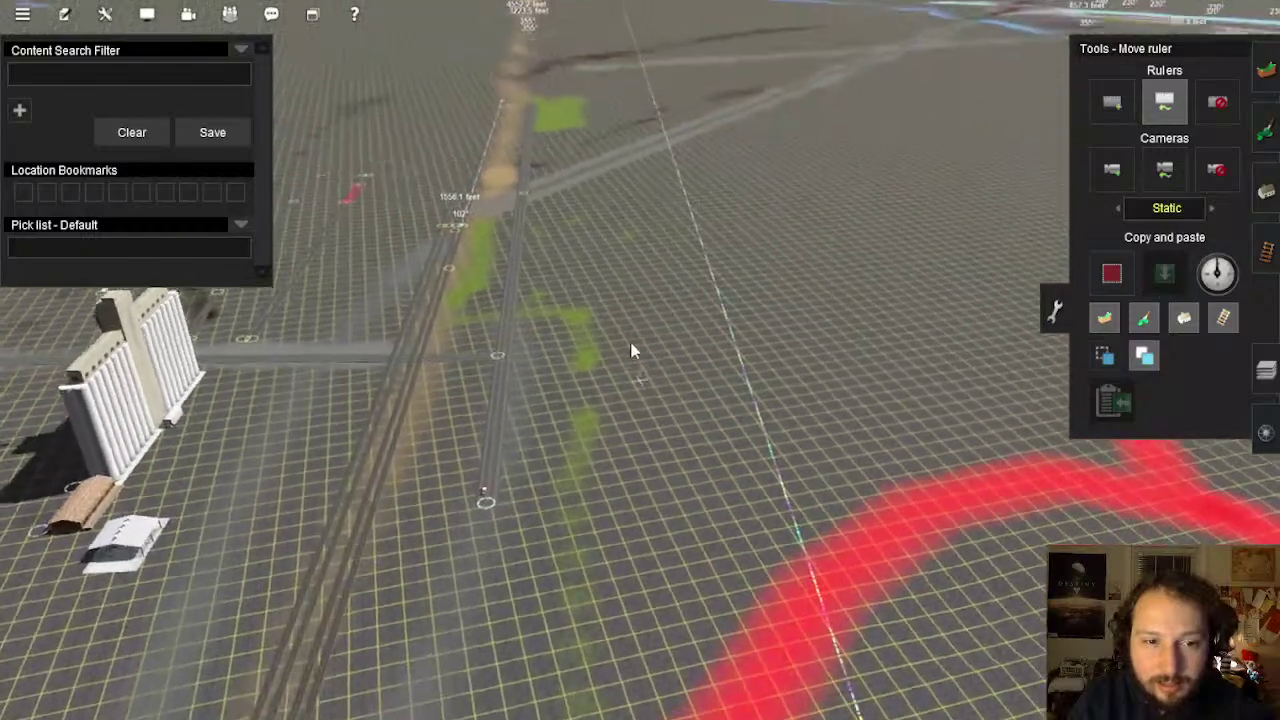
pyautogui.rightClick(609, 290)
pyautogui.press('Left')
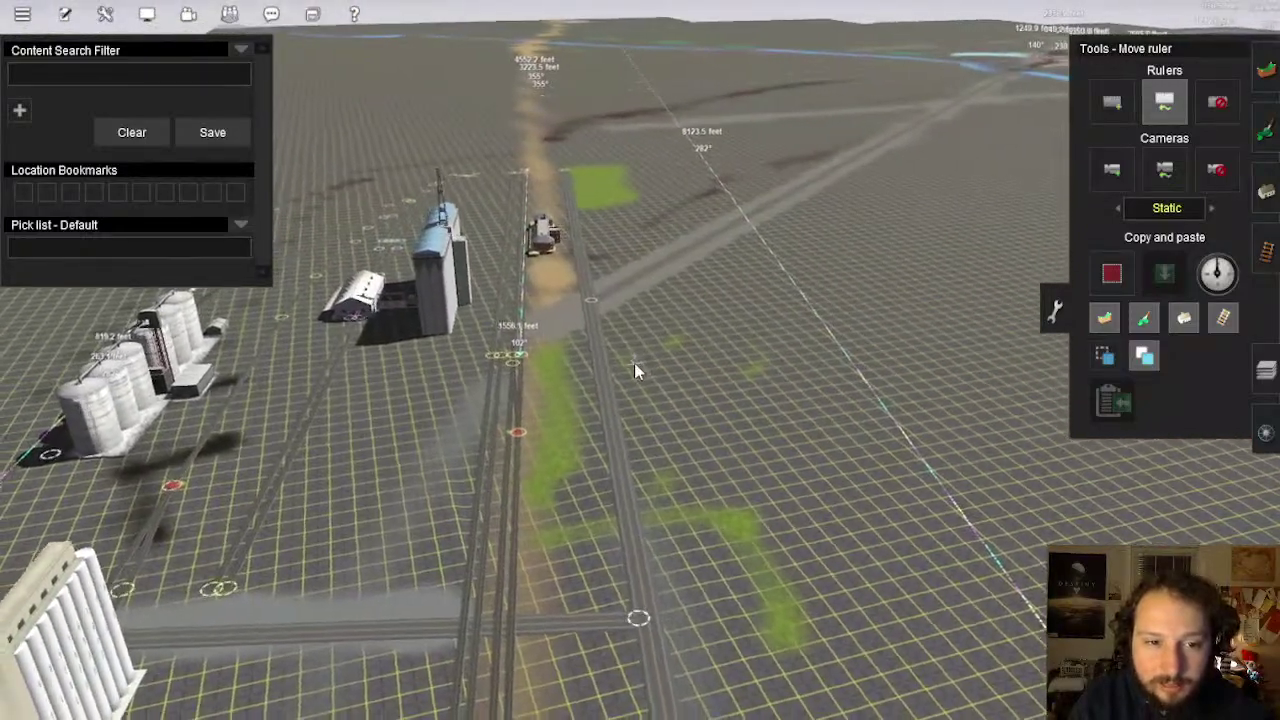
pyautogui.press('Up')
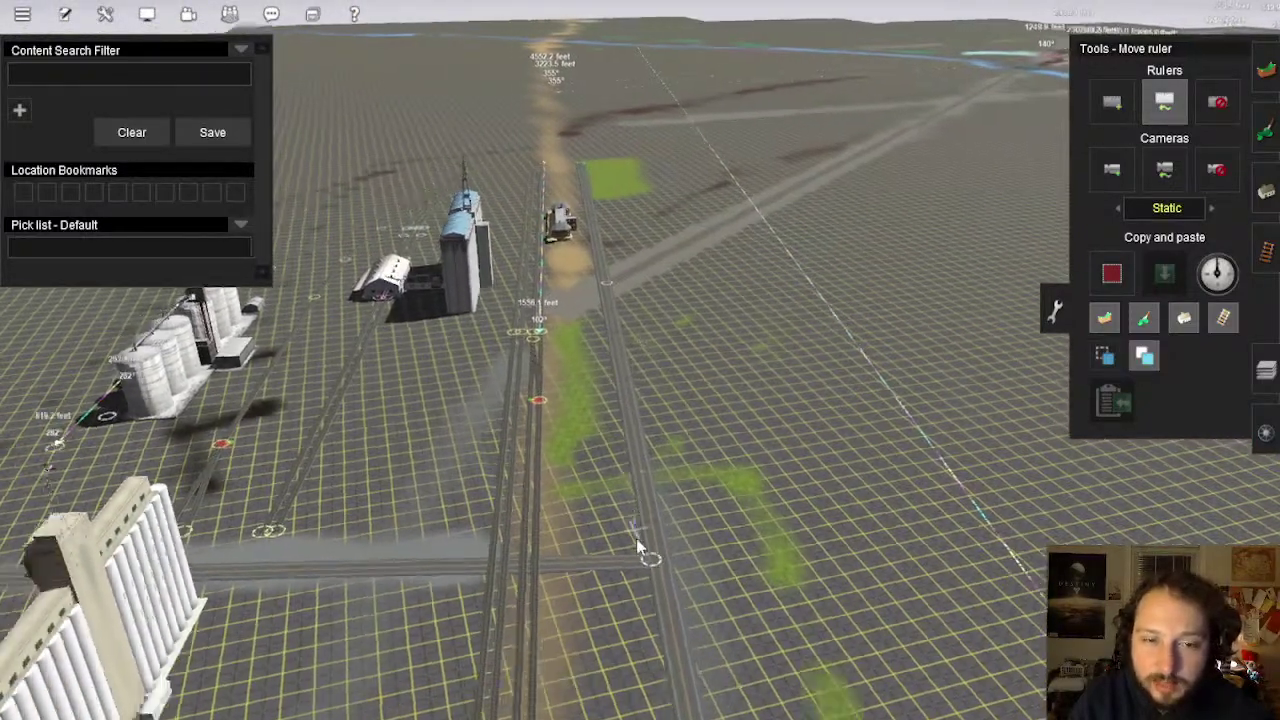
pyautogui.press('Up')
pyautogui.press('Left')
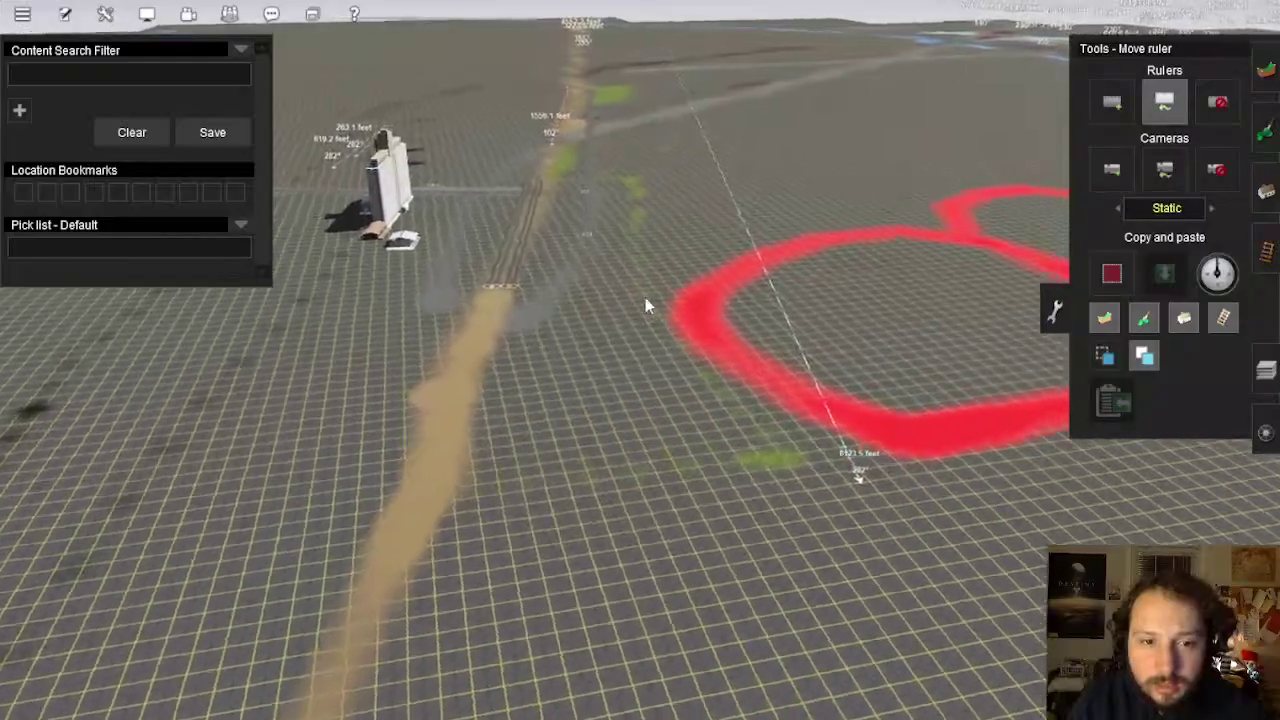
pyautogui.press('Up')
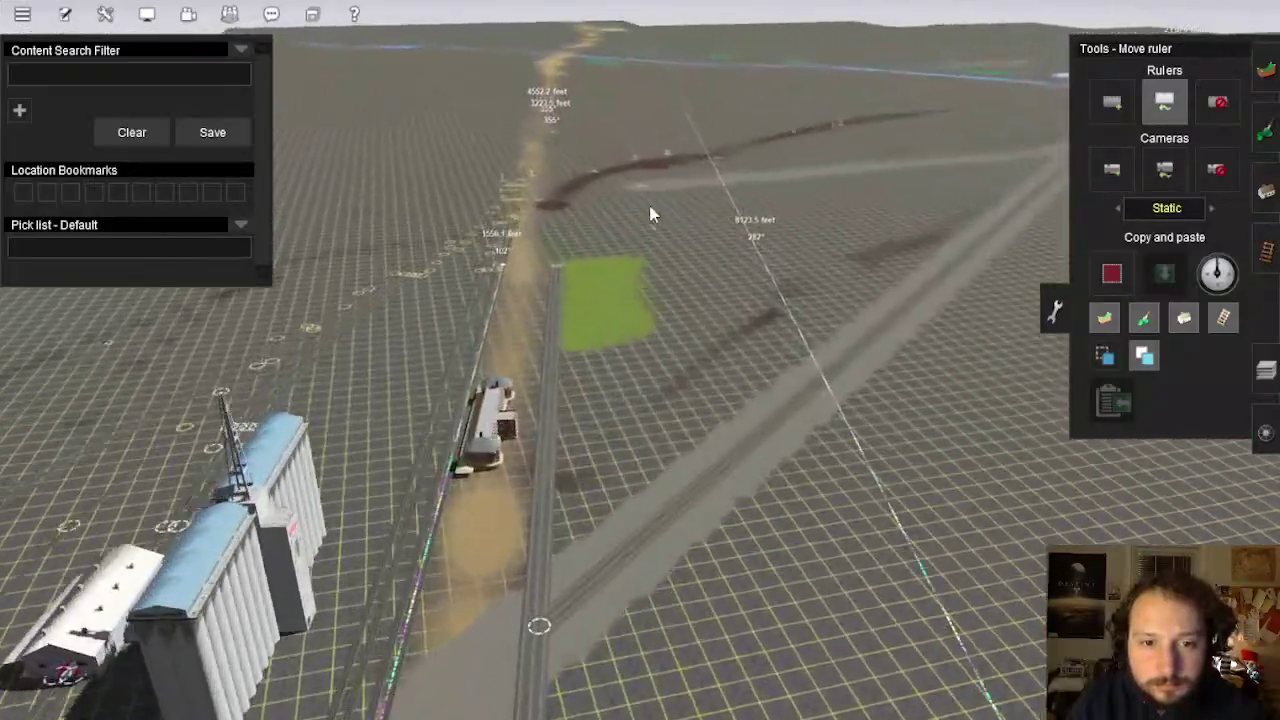
# Examine the ruler's far end at the river and the road and industrial plant beyond it
pyautogui.press('Right')
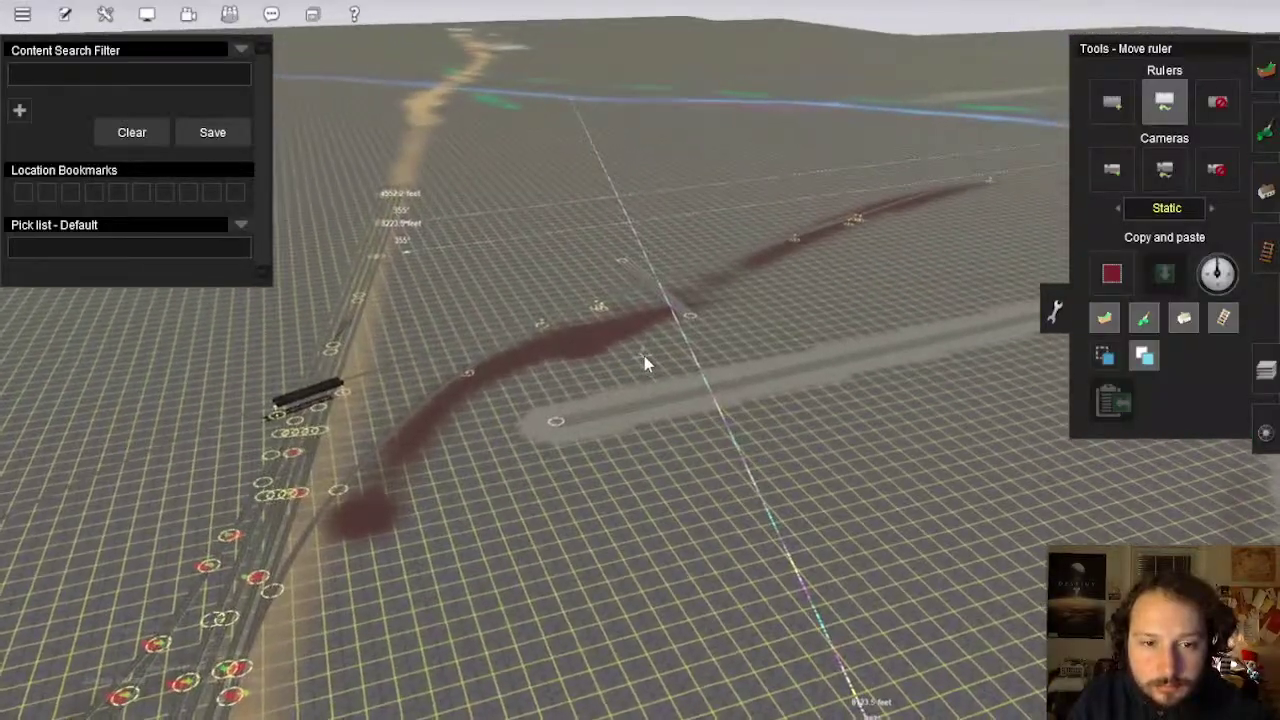
pyautogui.moveTo(644, 364); pyautogui.dragTo(638, 224)
pyautogui.press('Up')
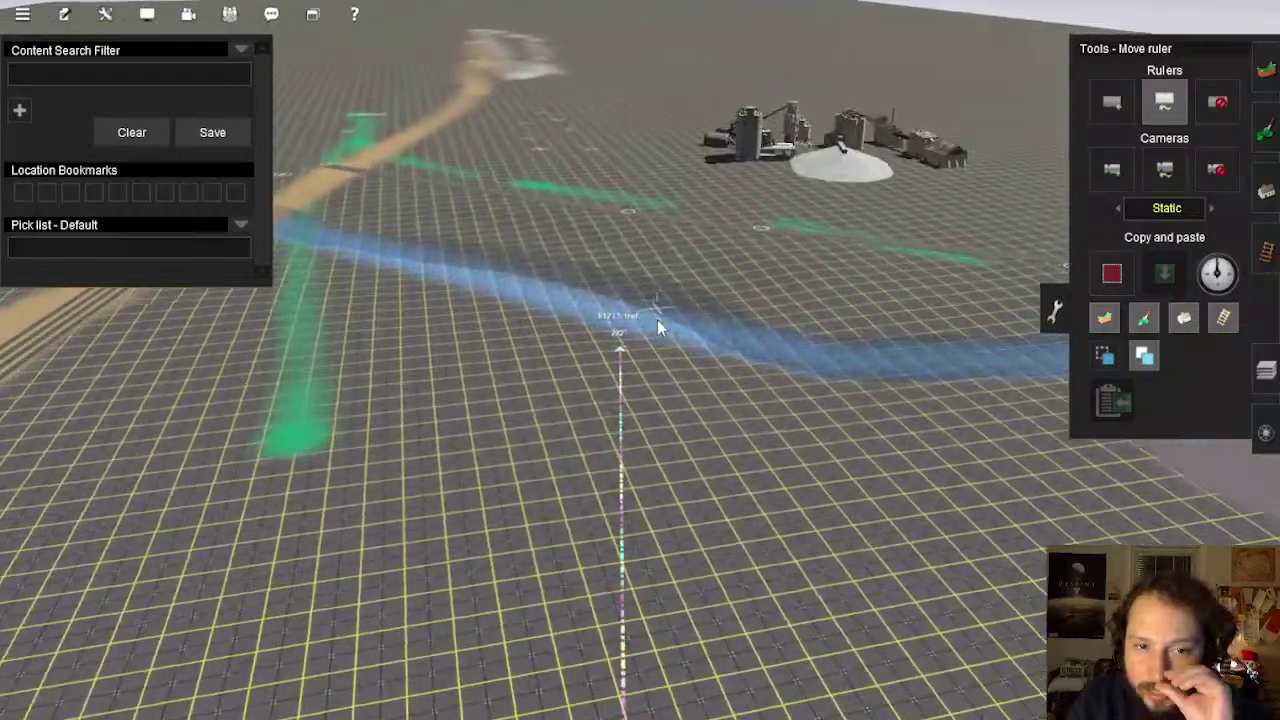
pyautogui.press('Down')
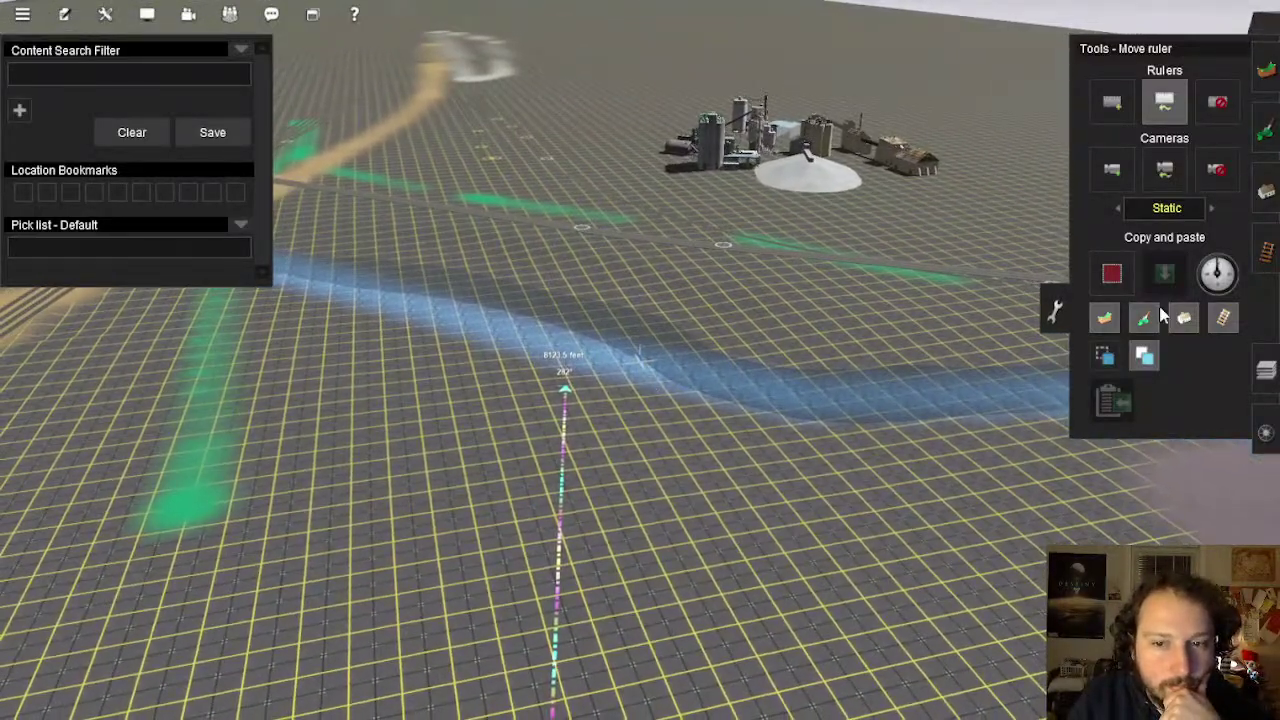
pyautogui.click(1158, 275)
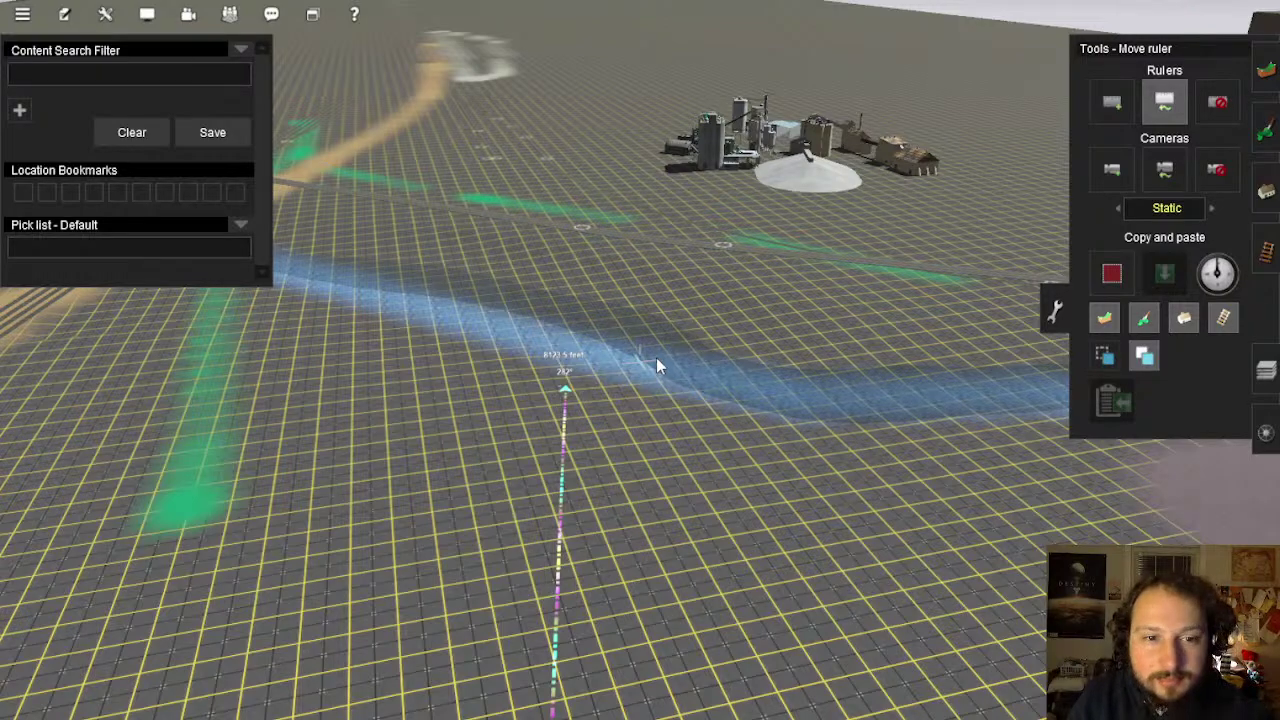
pyautogui.press('Left')
pyautogui.press('Down')
pyautogui.press('Right')
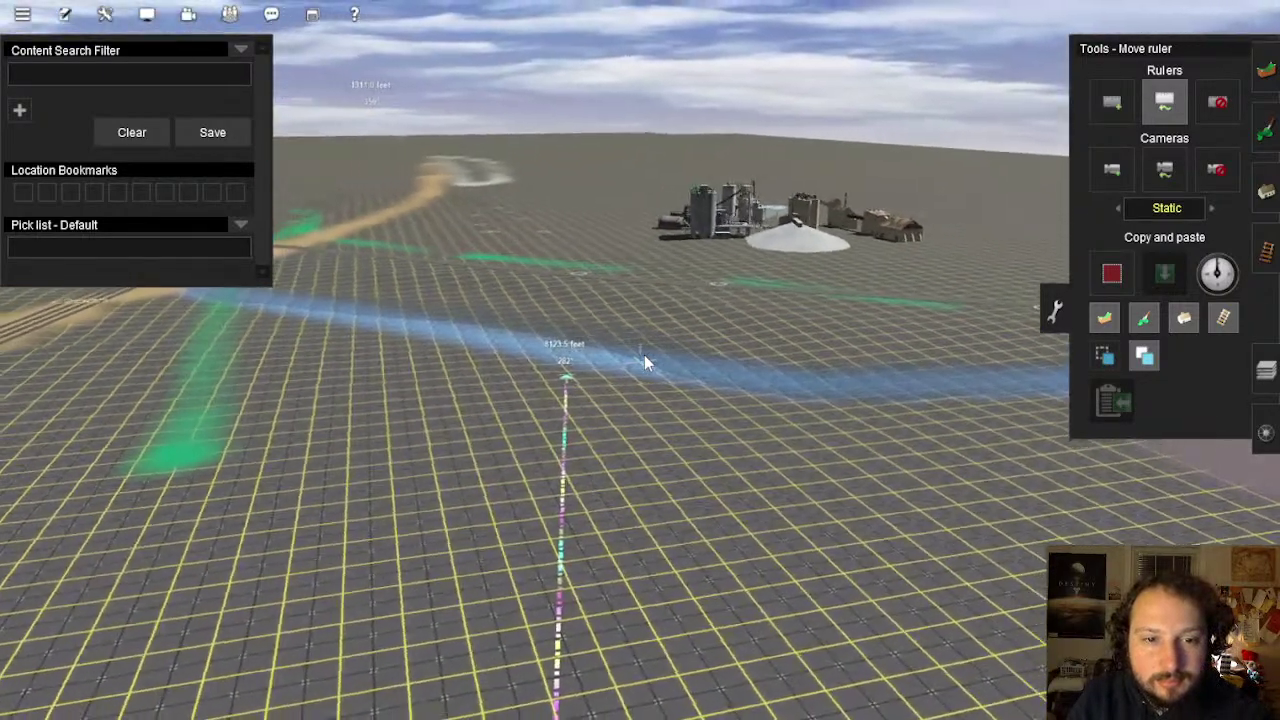
pyautogui.press('Up')
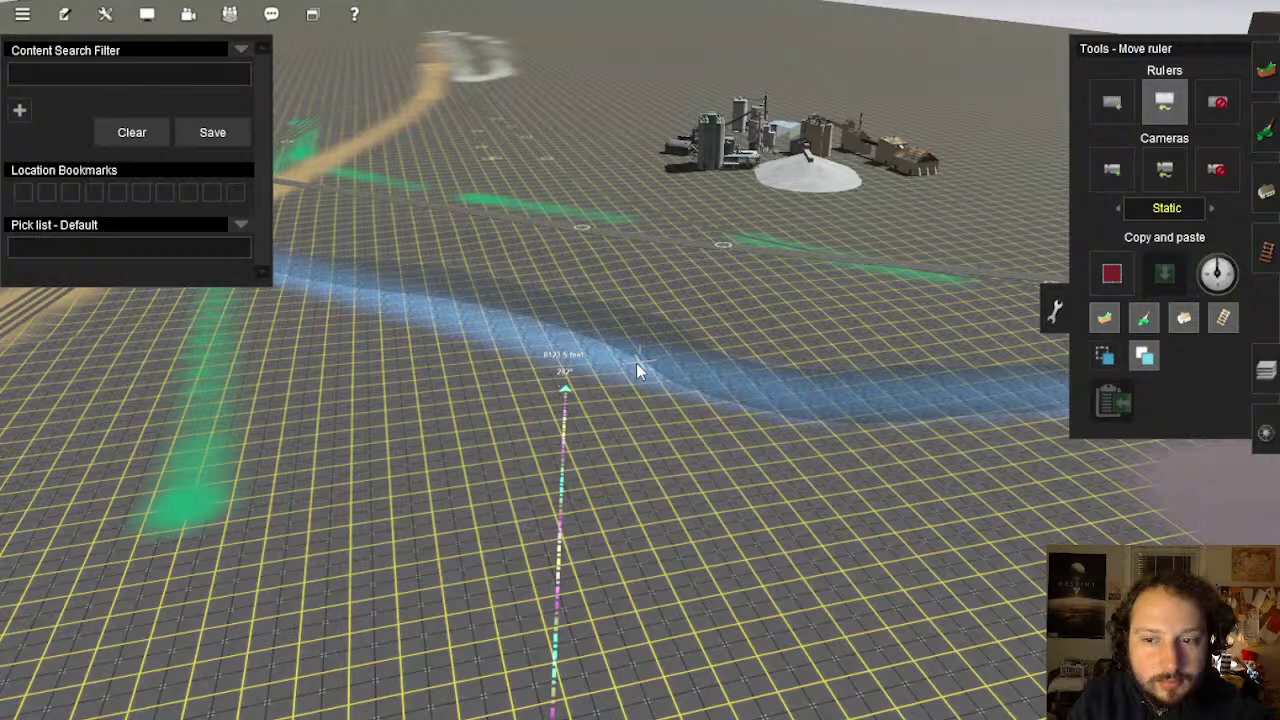
pyautogui.press('Down')
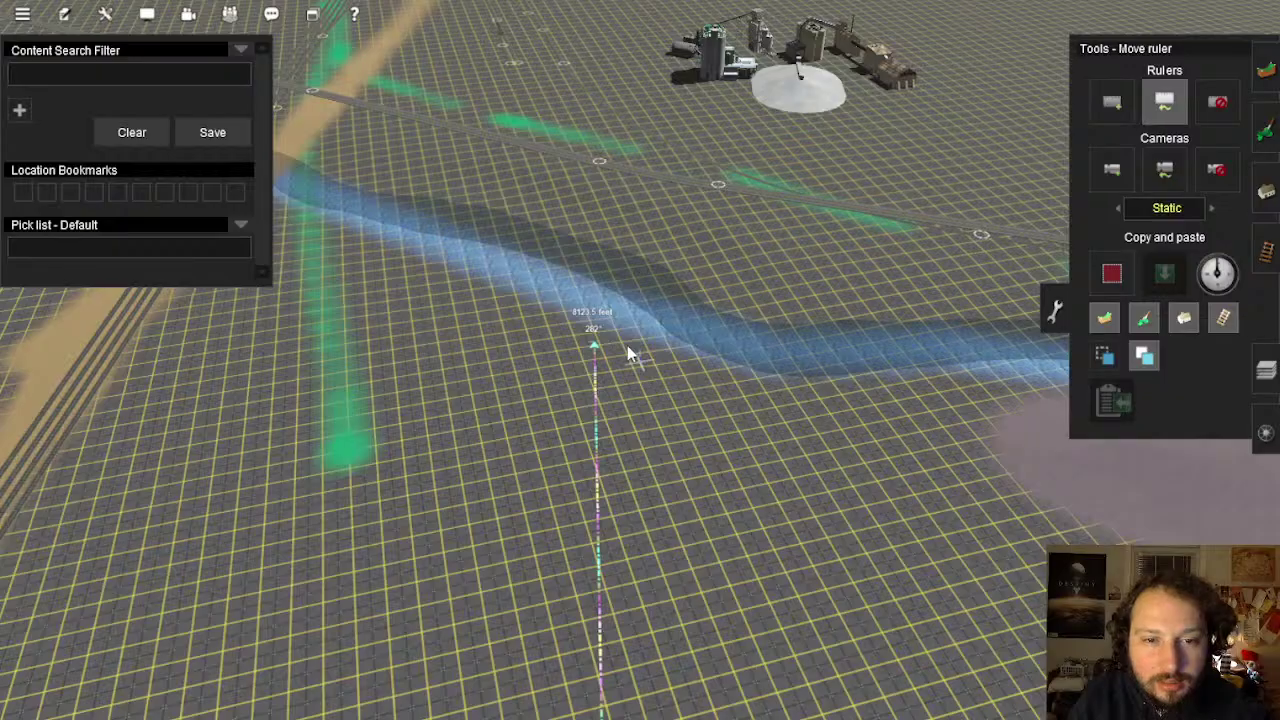
pyautogui.scroll(5, 676, 282)
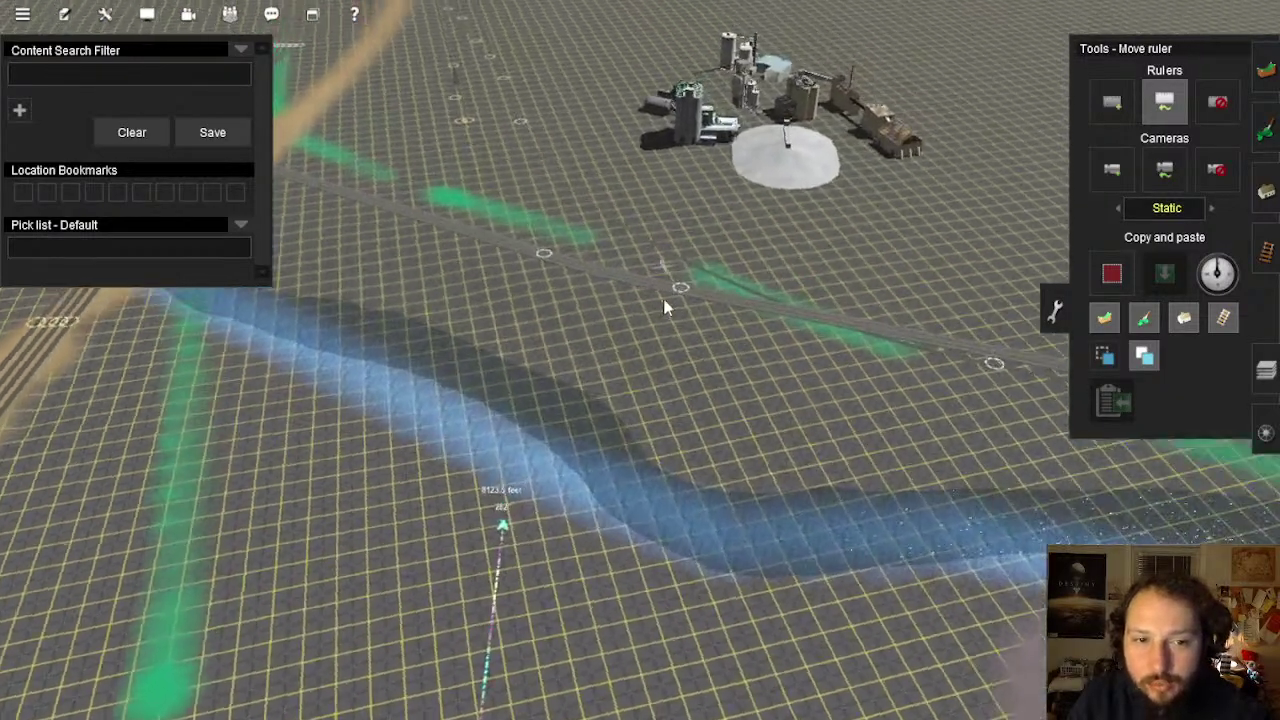
pyautogui.scroll(-8, 672, 386)
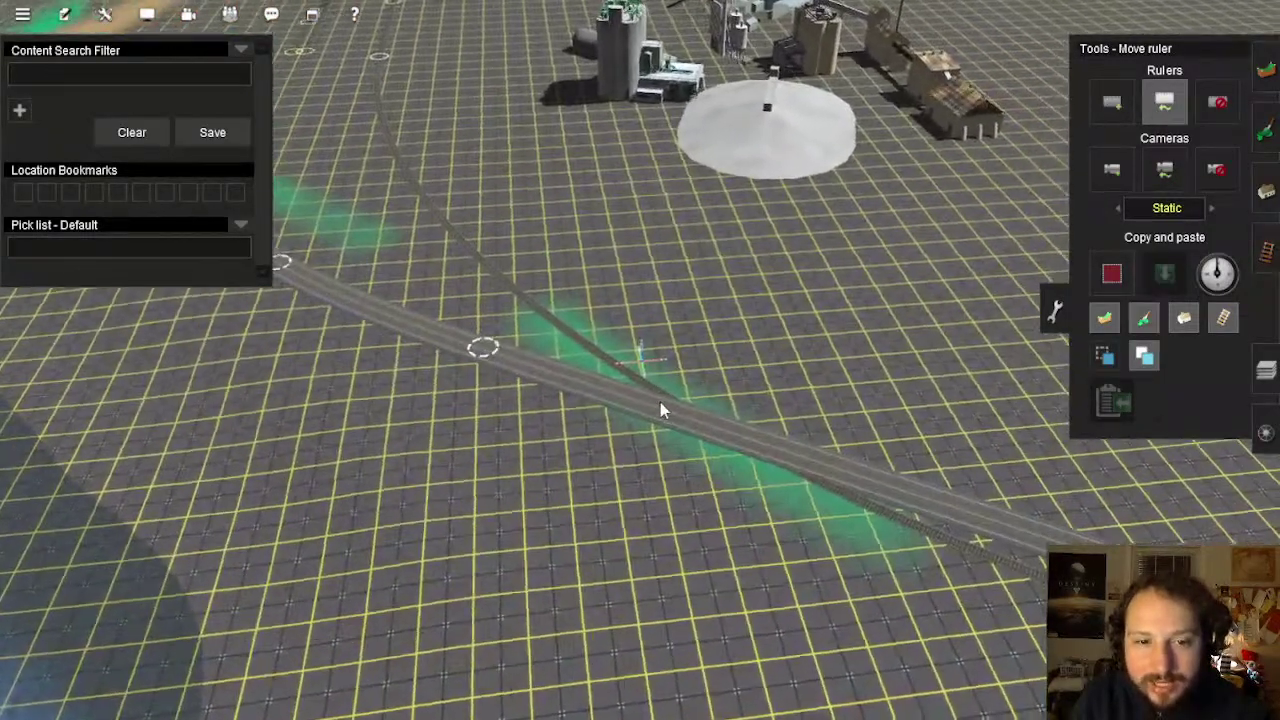
# Reposition both ends of the long ruler, from the riverbank to the crossroad beside the tracks, about 6,327 feet long
pyautogui.scroll(-2, 634, 363)
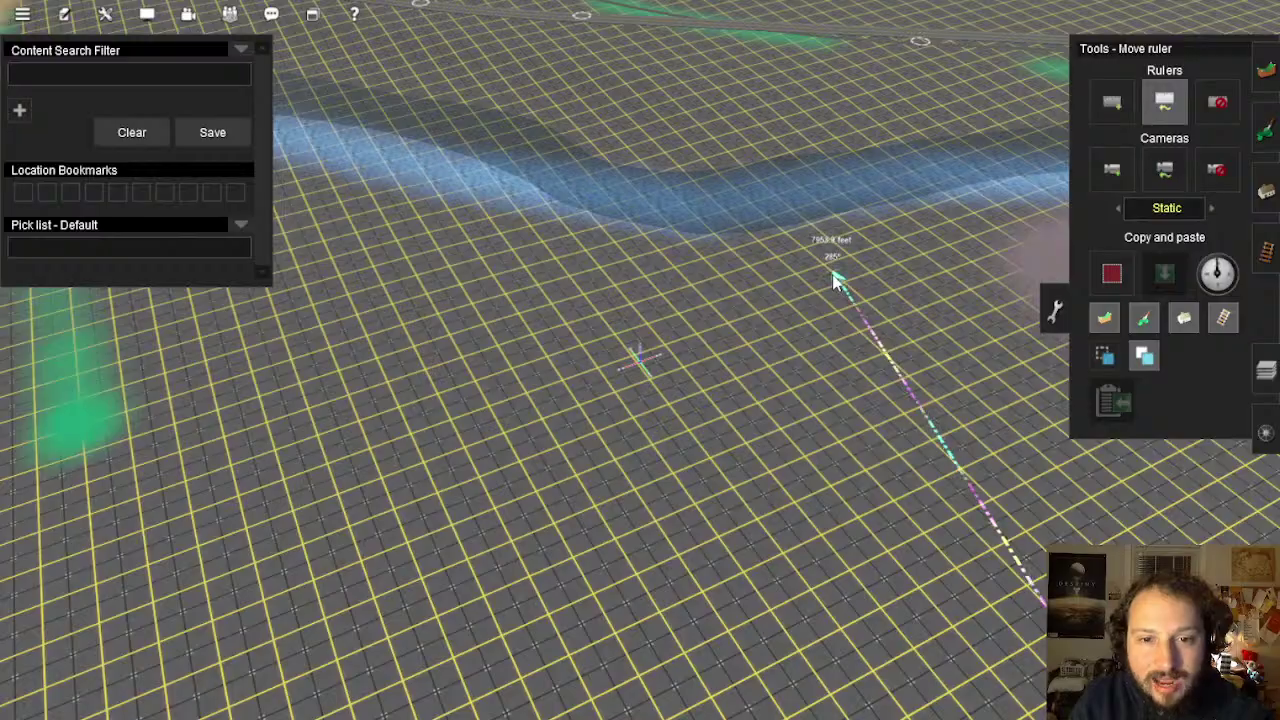
pyautogui.moveTo(925, 563); pyautogui.dragTo(658, 481, button='right')
pyautogui.moveTo(659, 476); pyautogui.dragTo(707, 472)
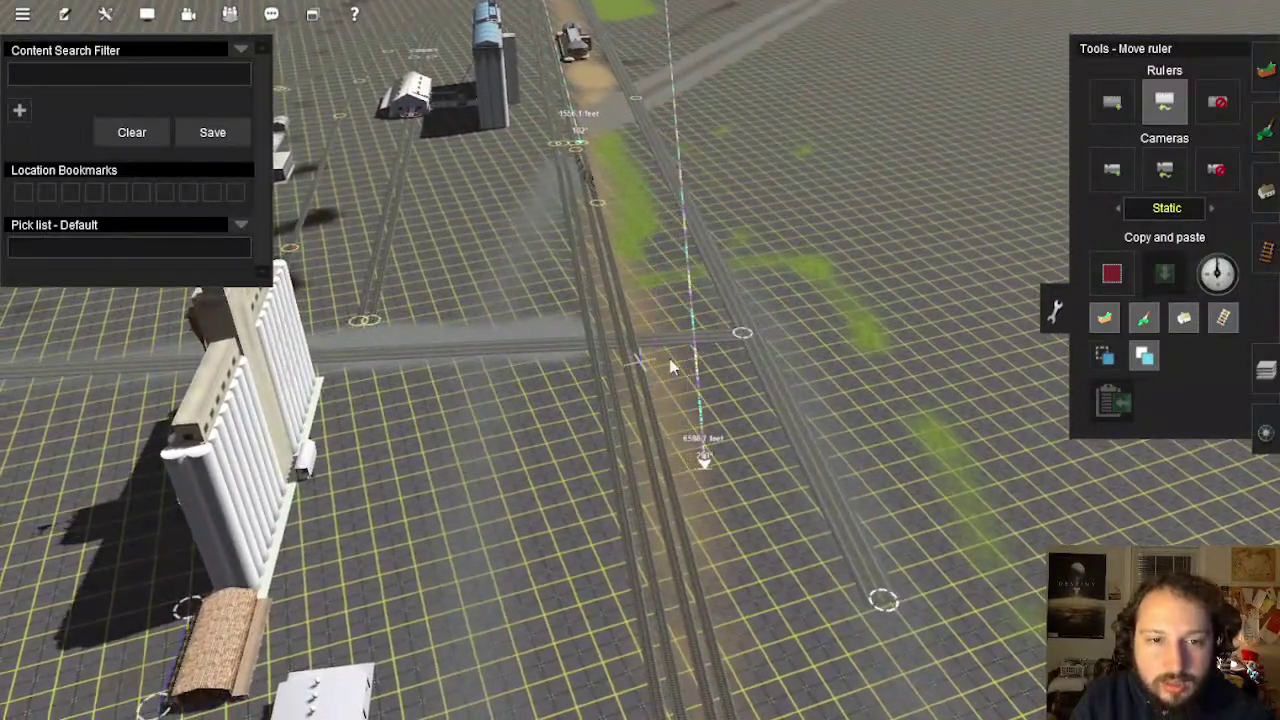
pyautogui.moveTo(669, 360); pyautogui.dragTo(633, 400, button='right')
pyautogui.moveTo(627, 372); pyautogui.dragTo(630, 371)
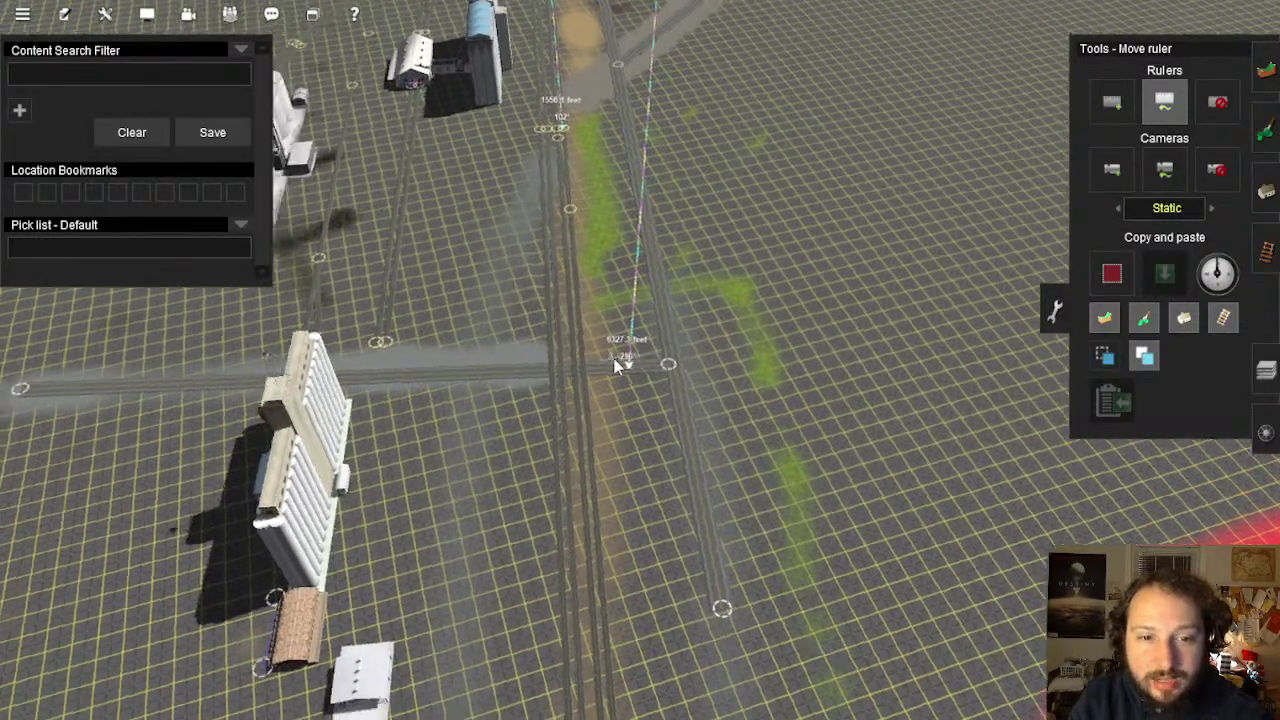
pyautogui.rightClick(620, 366)
pyautogui.scroll(4, 630, 366)
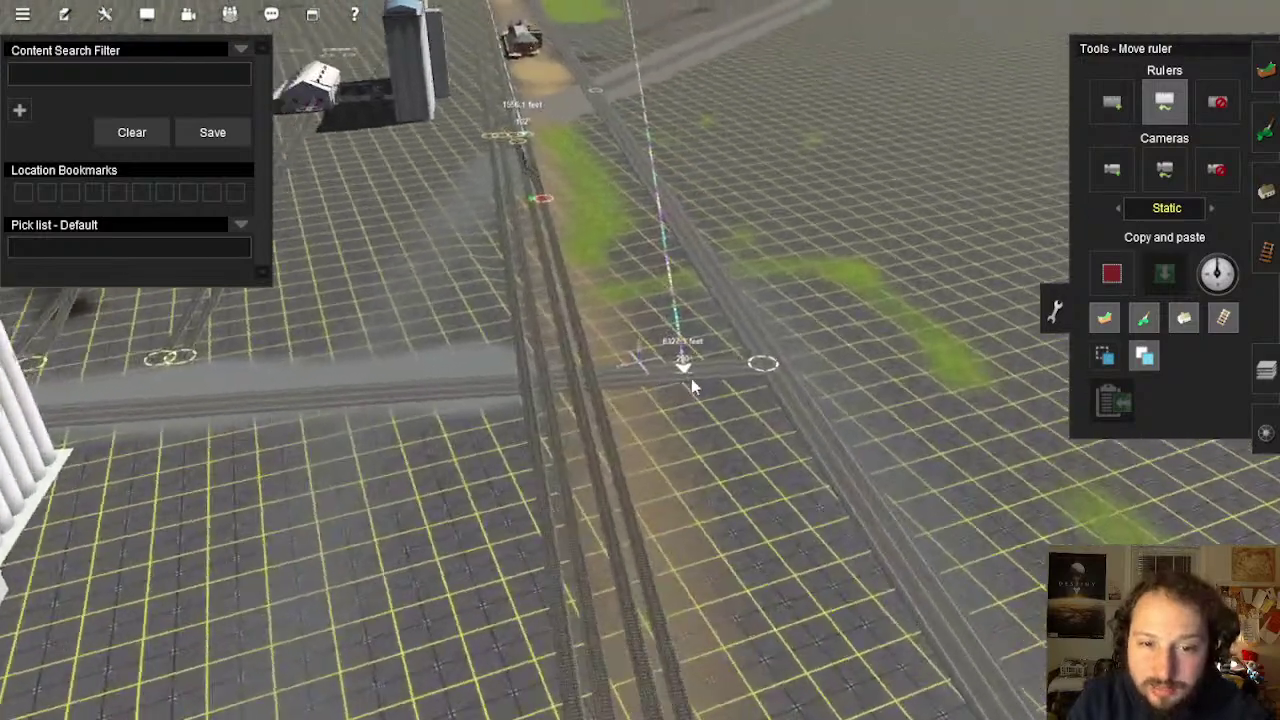
# Move the crossroad's end point off the parallel road to the ruler's end beside the tracks
pyautogui.press('Left')
pyautogui.press('F3')
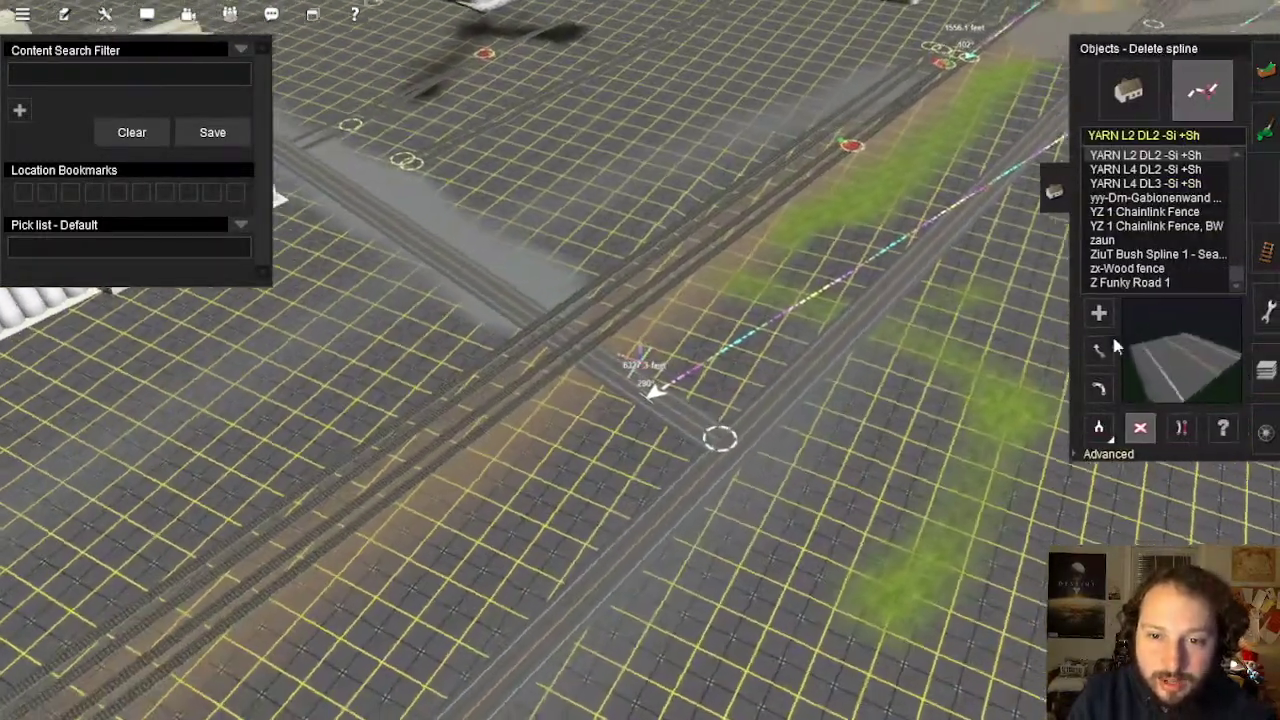
pyautogui.click(1101, 348)
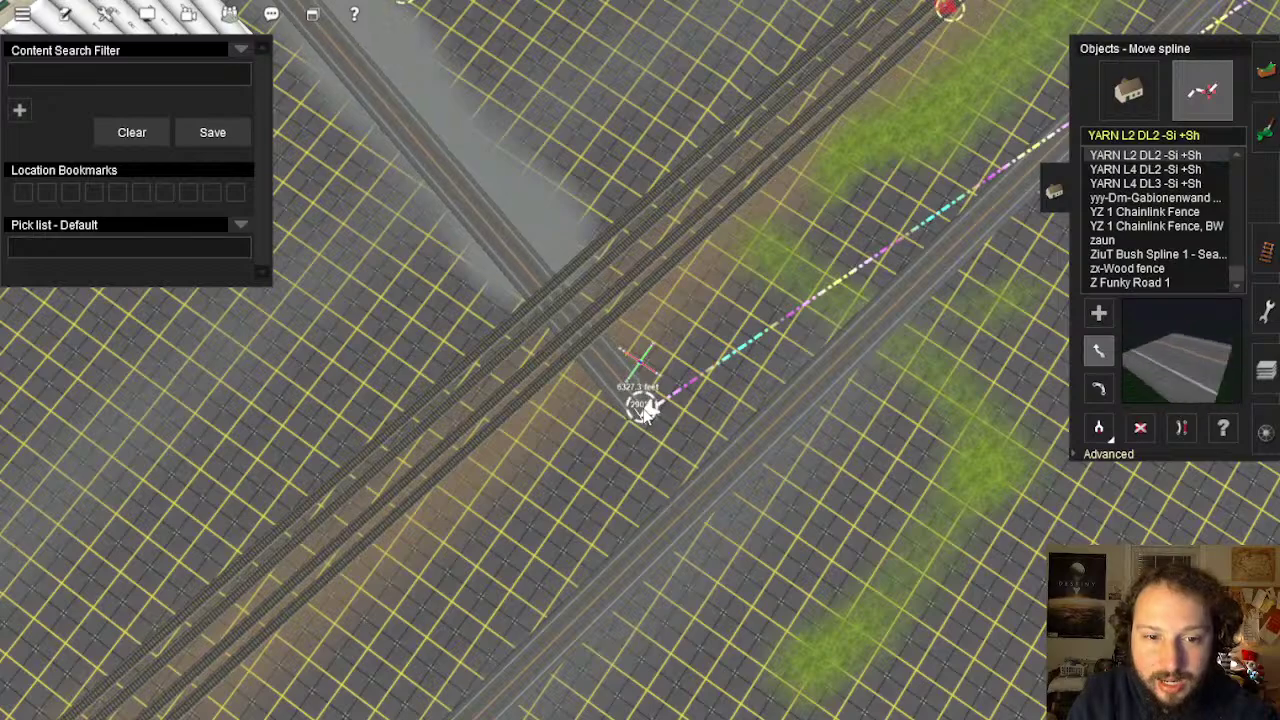
pyautogui.press('Down')
pyautogui.rightClick(580, 392)
pyautogui.press('Left')
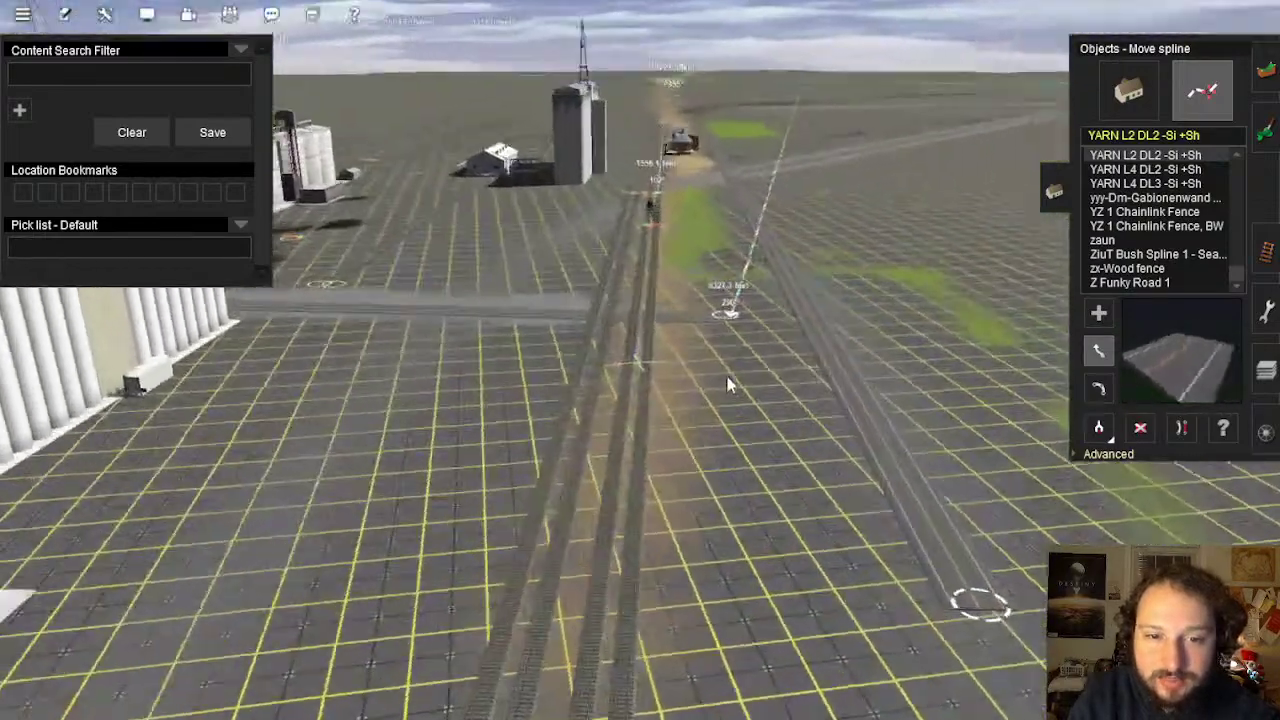
# Try to delete the road spline running parallel to the tracks
pyautogui.press('Up')
pyautogui.press('Right')
pyautogui.click(1138, 431)
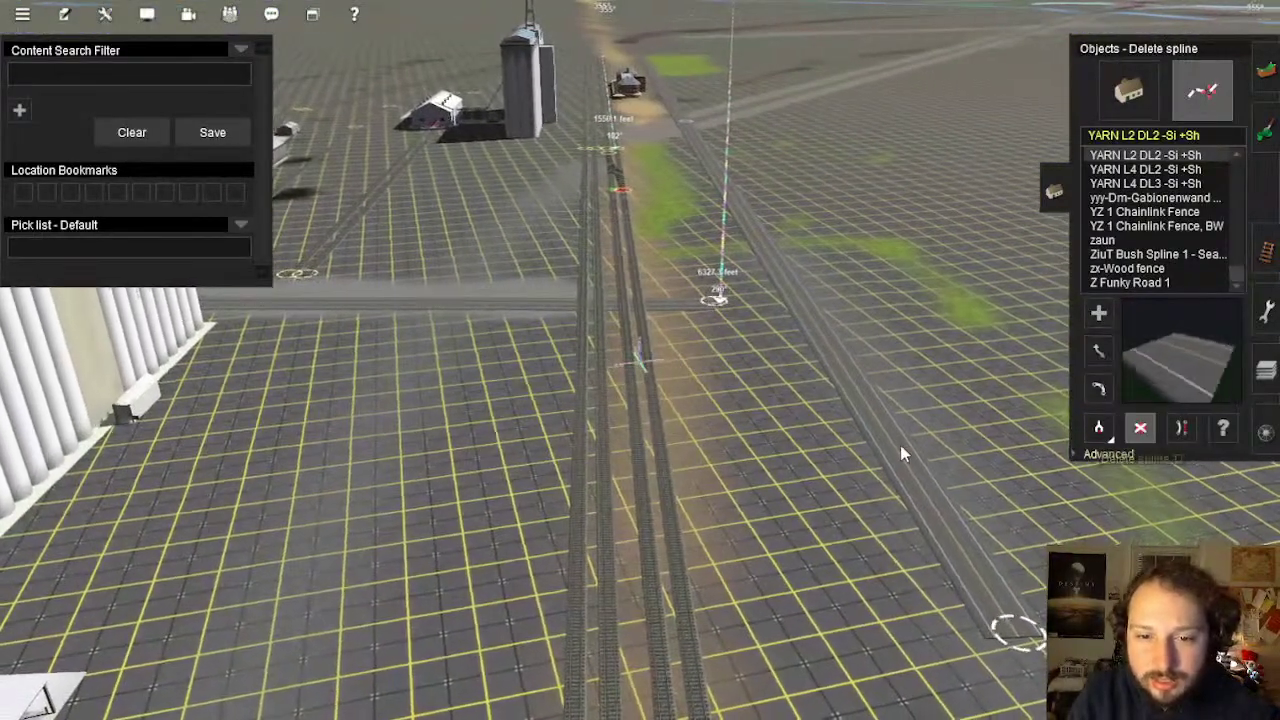
pyautogui.click(899, 448)
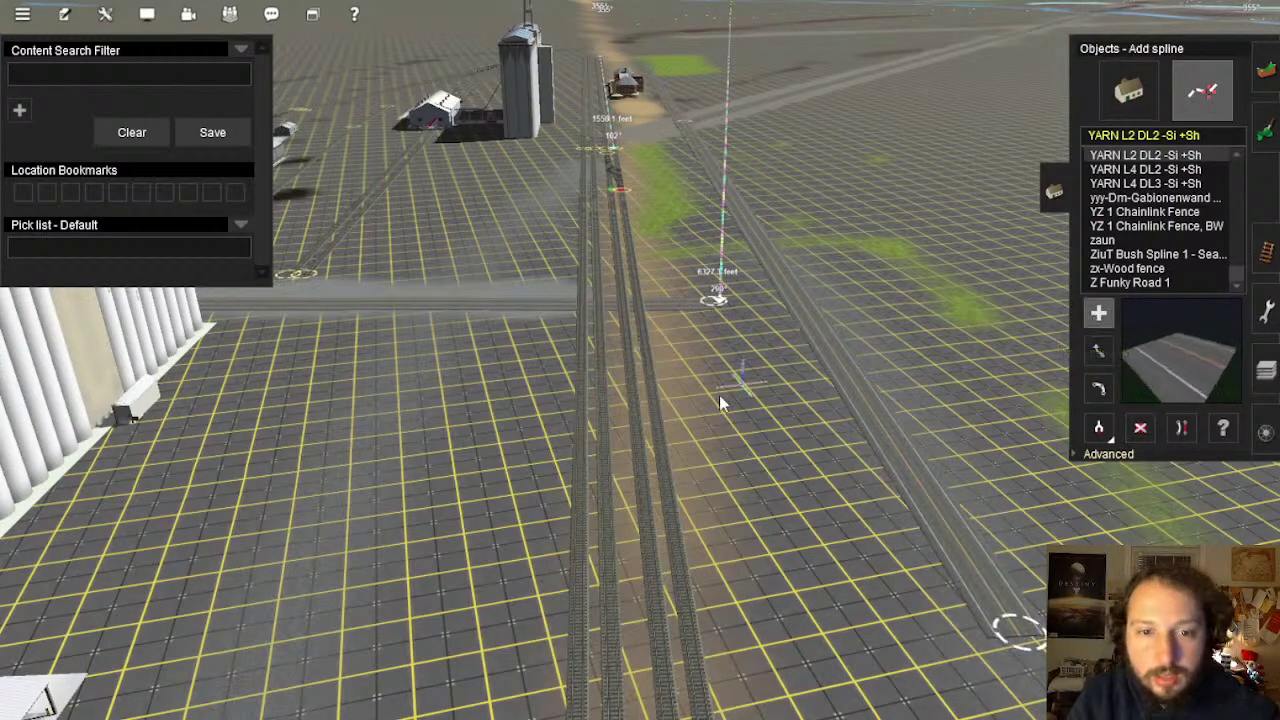
# Add a YARN L2 DL2 -Si +Sh road from the crossroad's end alongside the tracks to beyond the turntable
pyautogui.scroll(5, 719, 395)
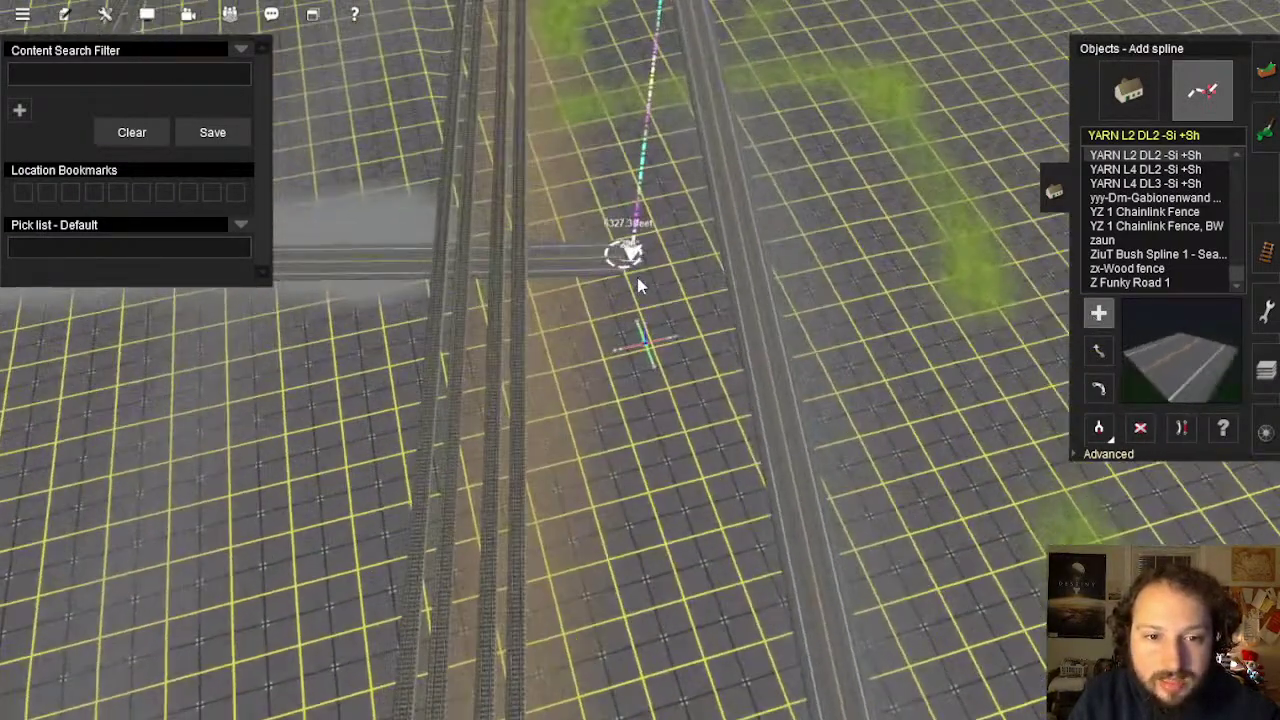
pyautogui.moveTo(622, 258); pyautogui.dragTo(730, 475)
pyautogui.scroll(-5, 642, 560)
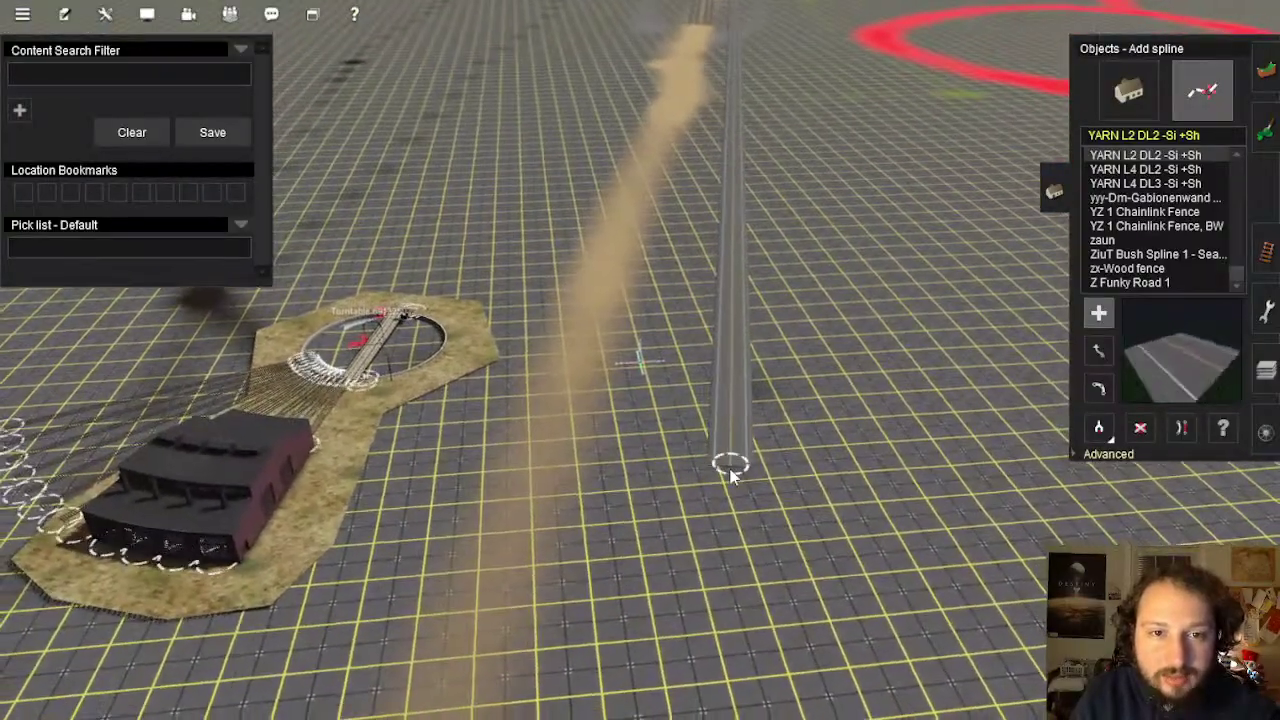
# Switch the route editing mode to Surveyor 2.0
pyautogui.moveTo(713, 322); pyautogui.dragTo(648, 393, button='right')
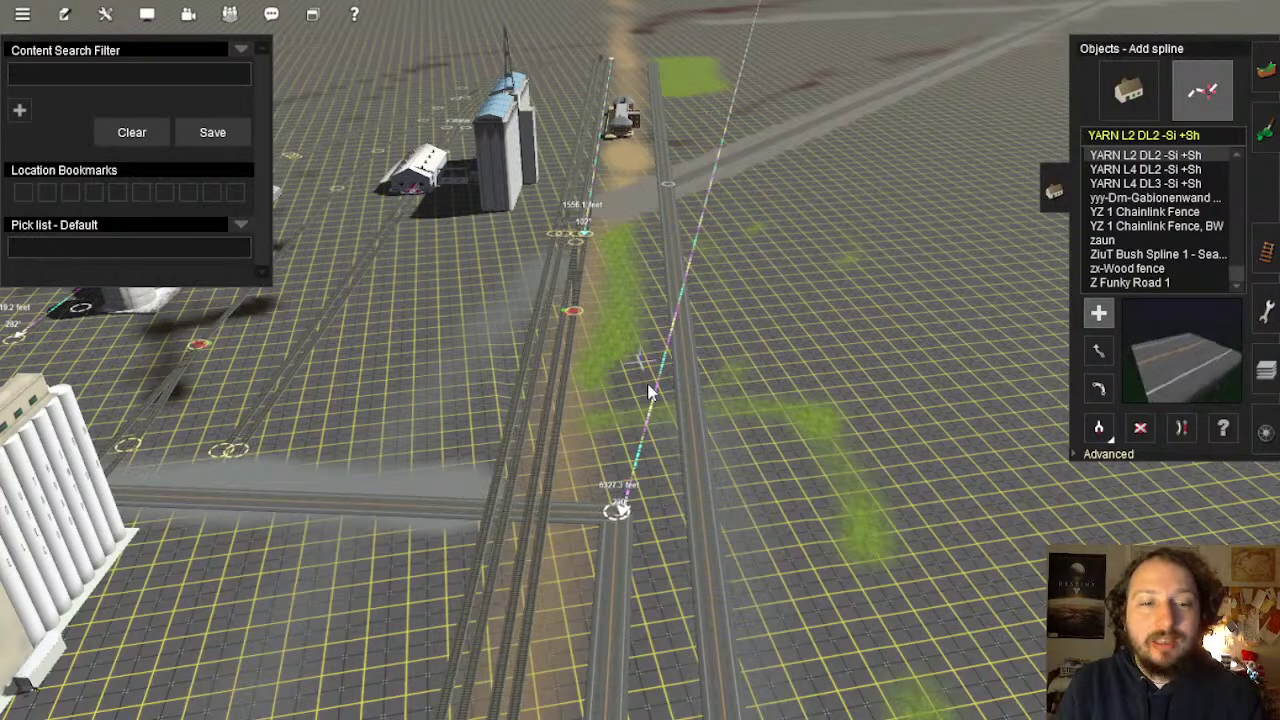
pyautogui.moveTo(648, 390); pyautogui.dragTo(651, 362, button='right')
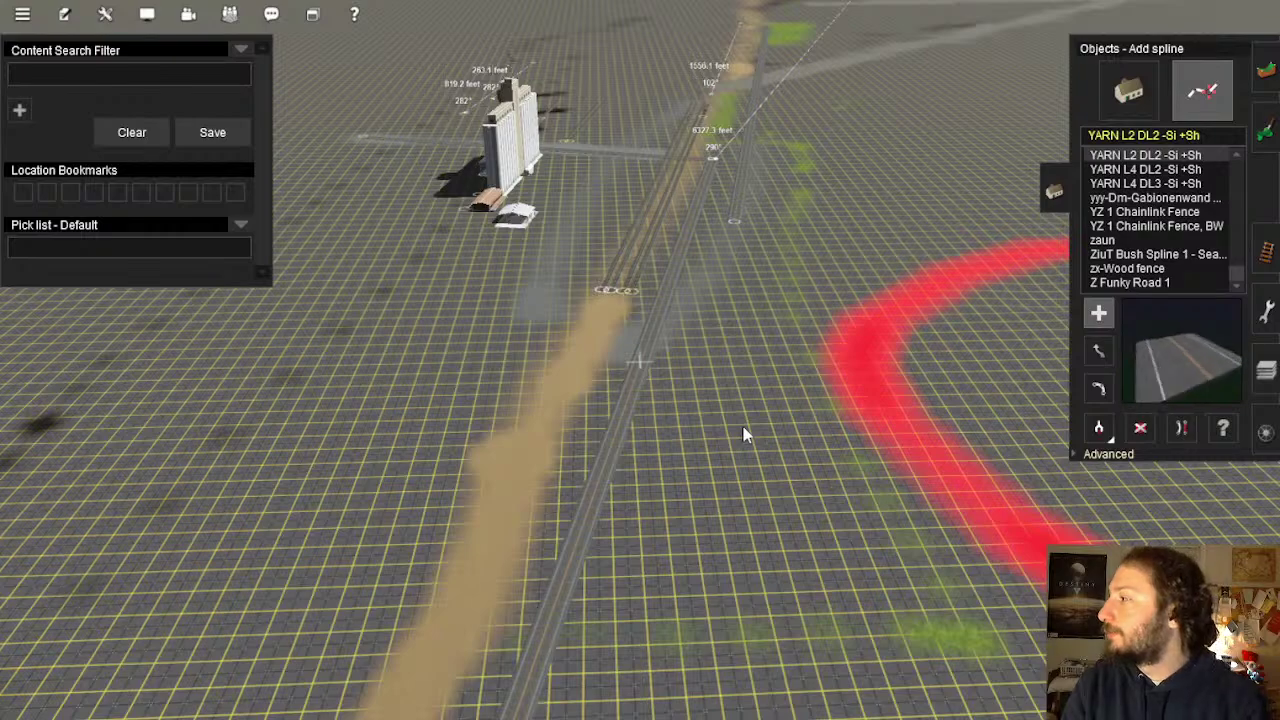
pyautogui.moveTo(718, 228); pyautogui.dragTo(643, 353, button='right')
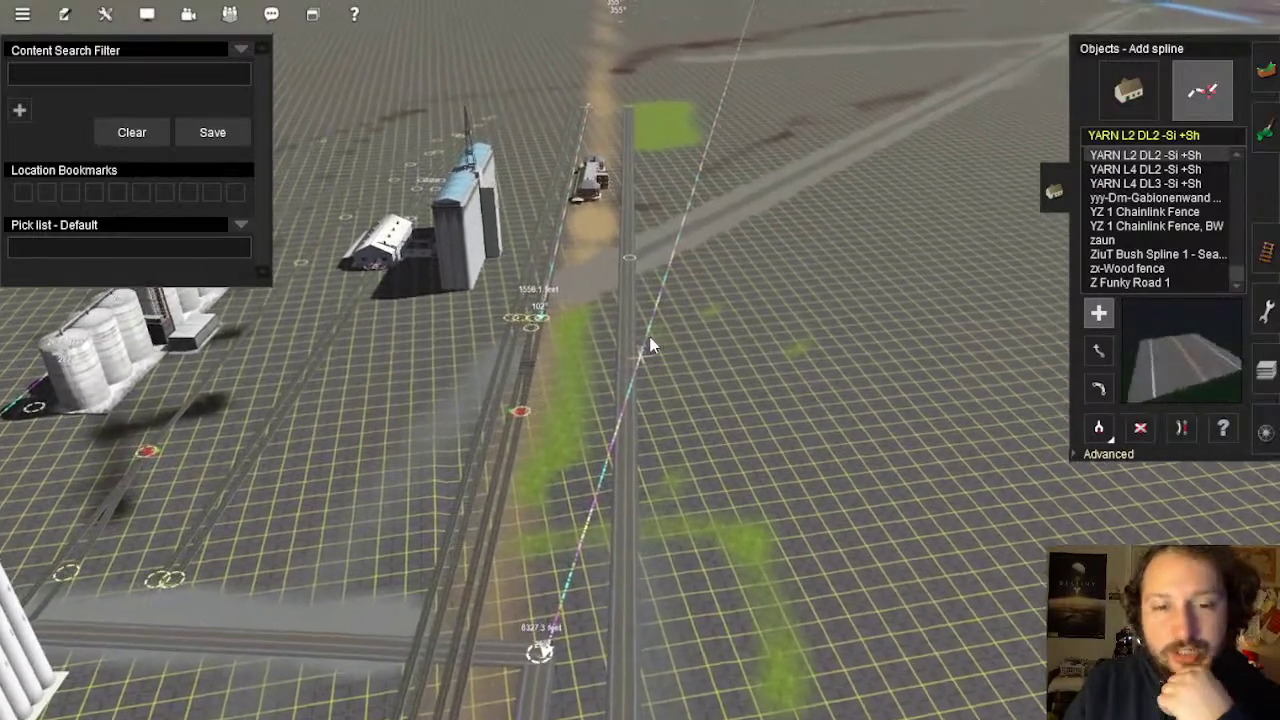
pyautogui.moveTo(655, 271); pyautogui.dragTo(638, 354, button='right')
pyautogui.click(105, 14)
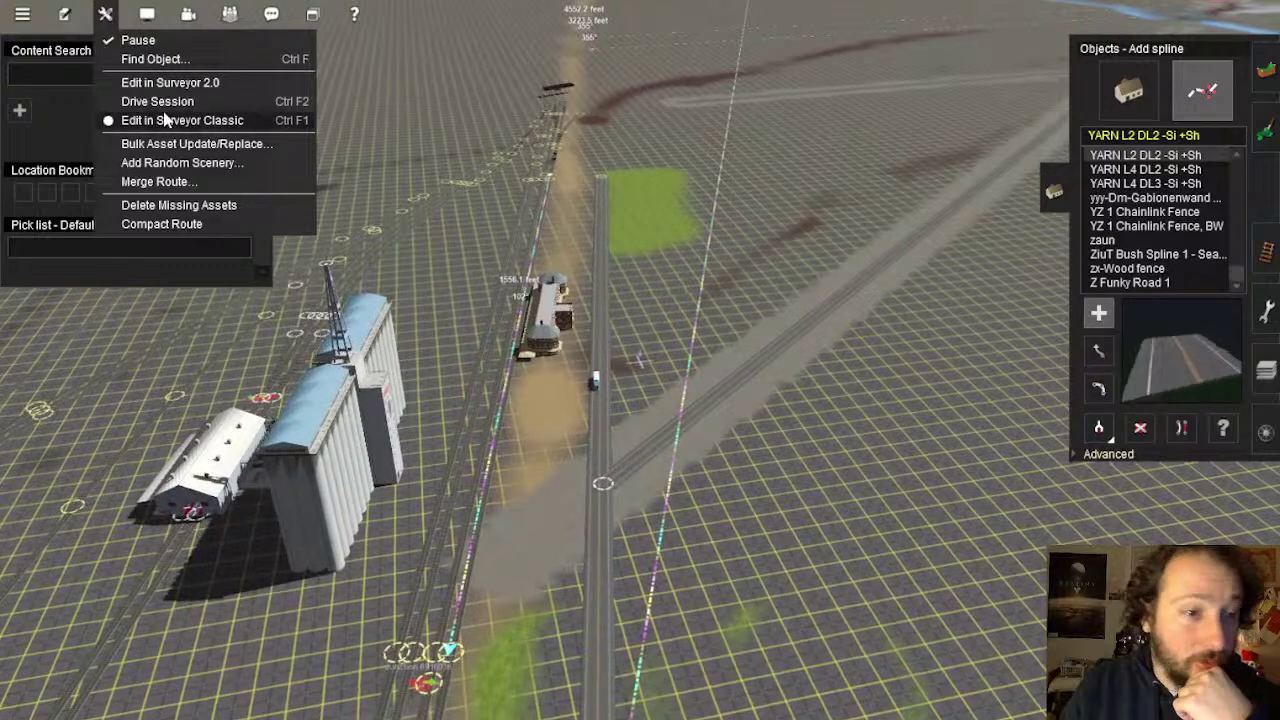
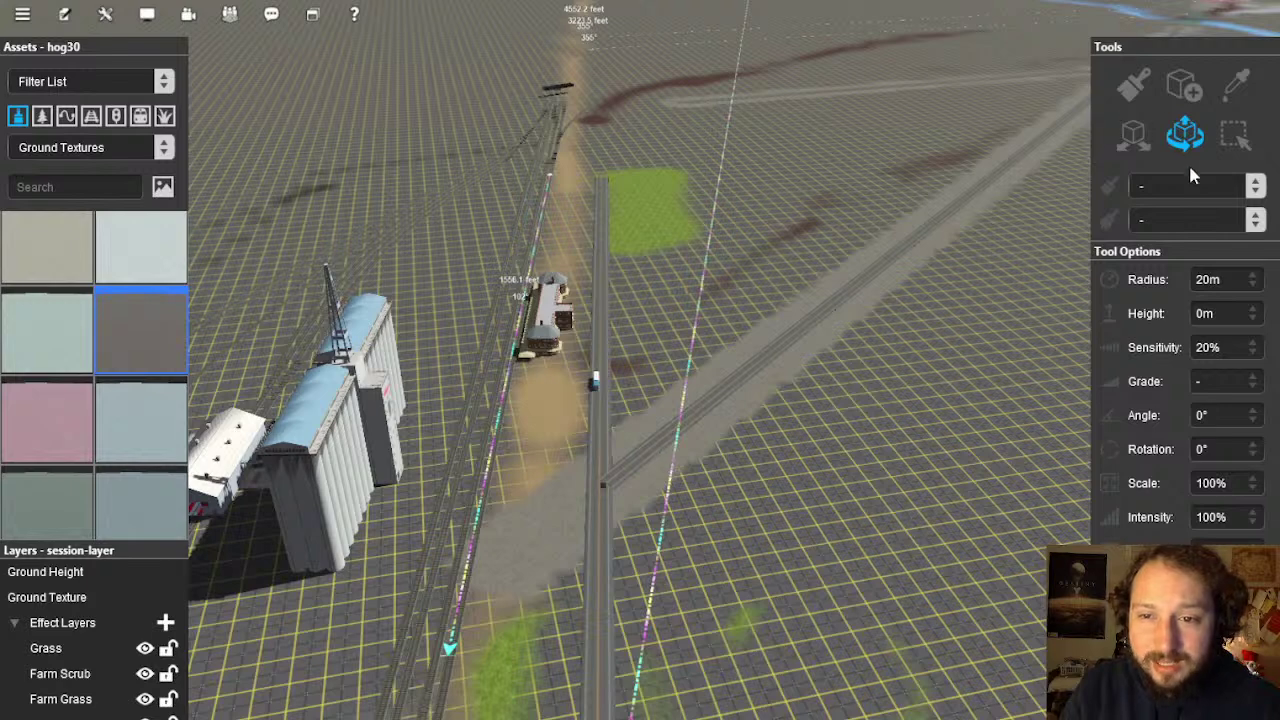
# Shift the older parallel road spline farther from the tracks and return to Surveyor Classic
pyautogui.click(686, 509)
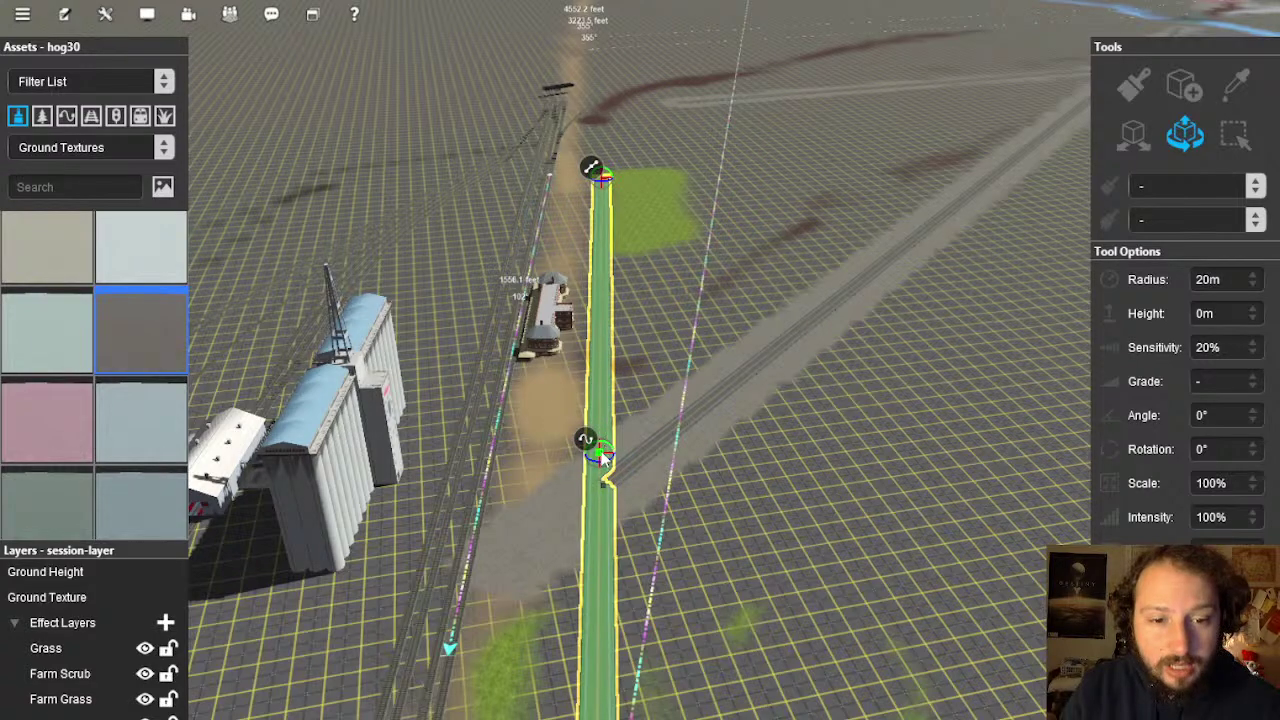
pyautogui.moveTo(640, 458); pyautogui.dragTo(678, 435)
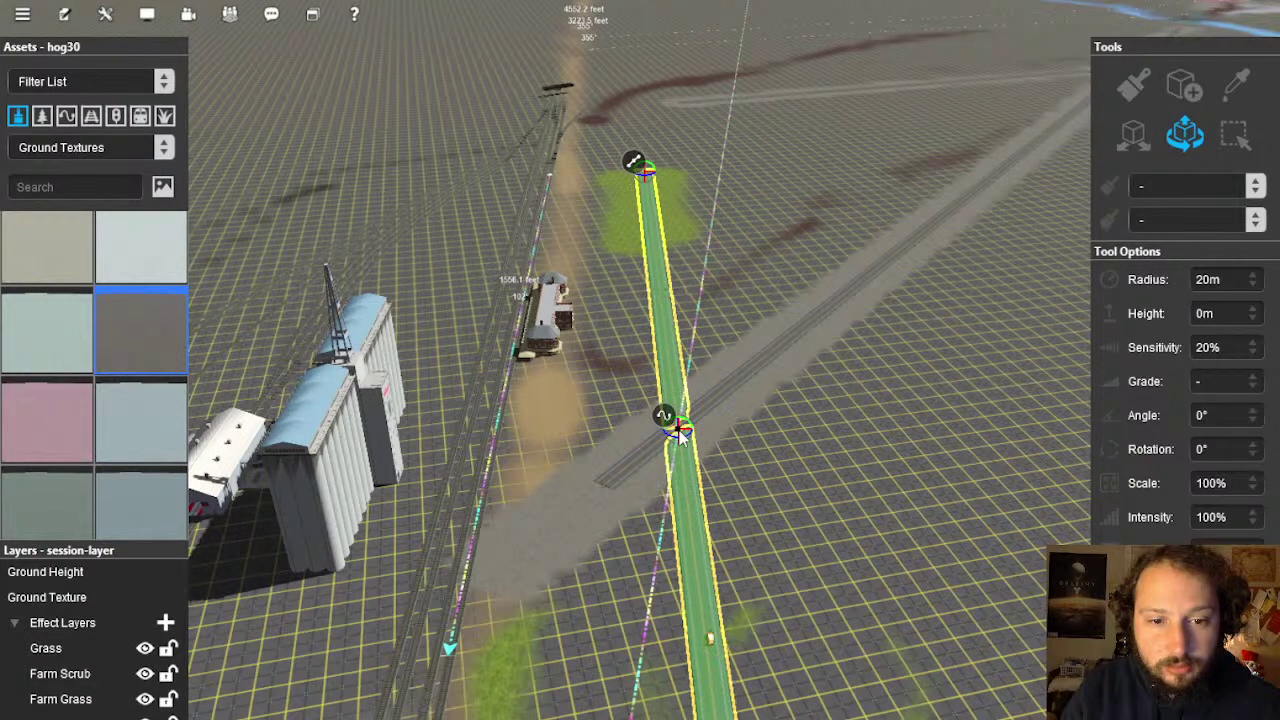
pyautogui.moveTo(680, 430); pyautogui.dragTo(629, 318, button='right')
pyautogui.click(105, 14)
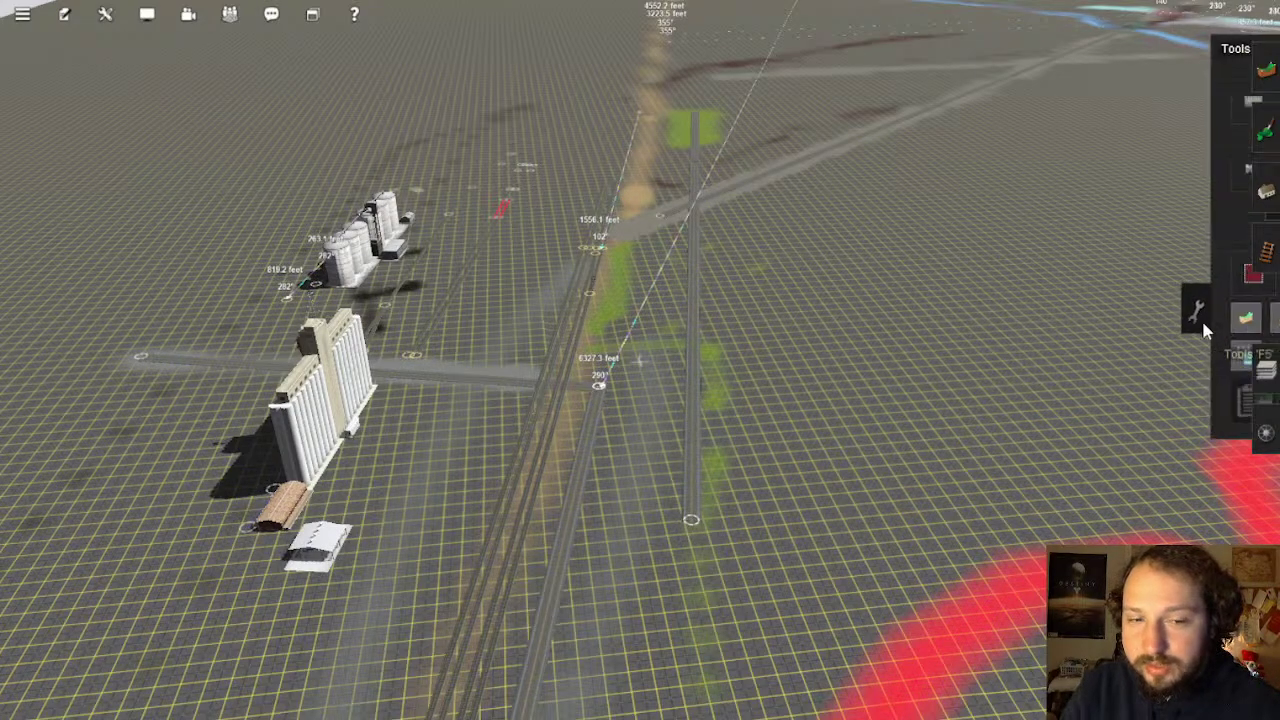
# Add a ruler about 1,883 feet long beside the parallel road, from the diagonal road crossing to beyond the road's end near the turntable
pyautogui.moveTo(648, 266); pyautogui.dragTo(737, 281, button='right')
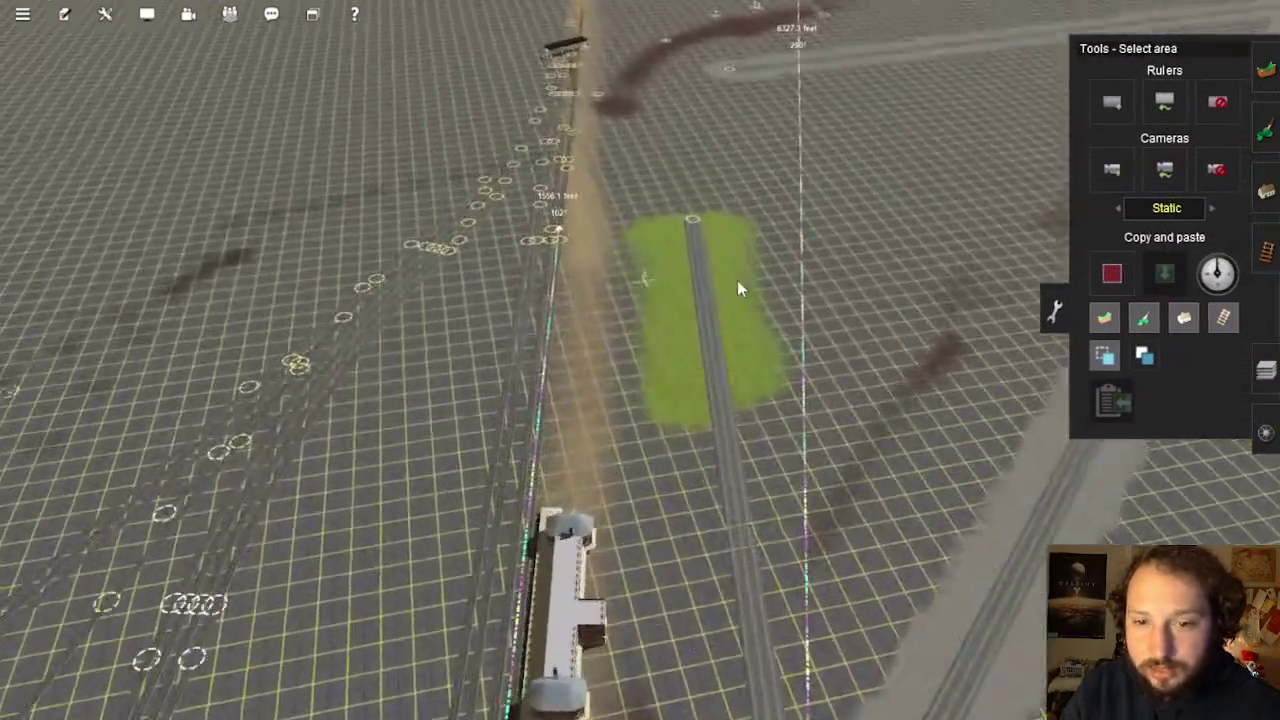
pyautogui.moveTo(674, 606); pyautogui.dragTo(663, 346, button='right')
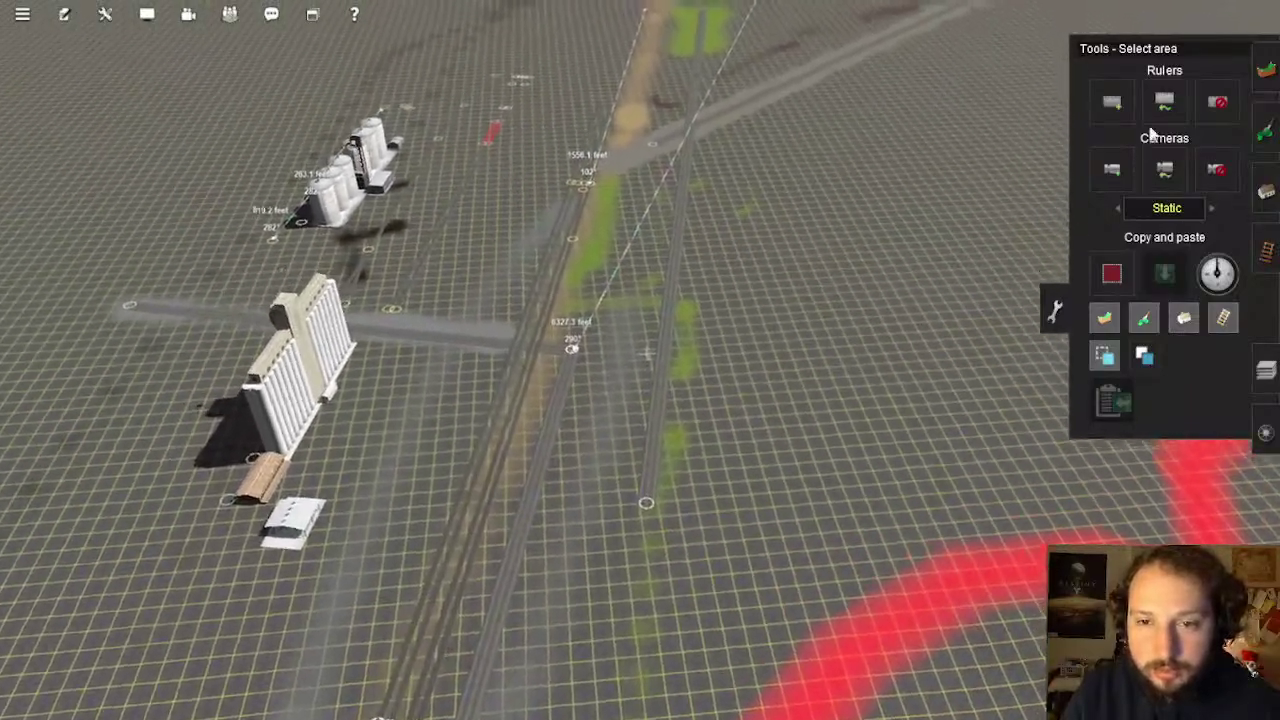
pyautogui.click(1112, 101)
pyautogui.moveTo(882, 125); pyautogui.dragTo(623, 402, button='right')
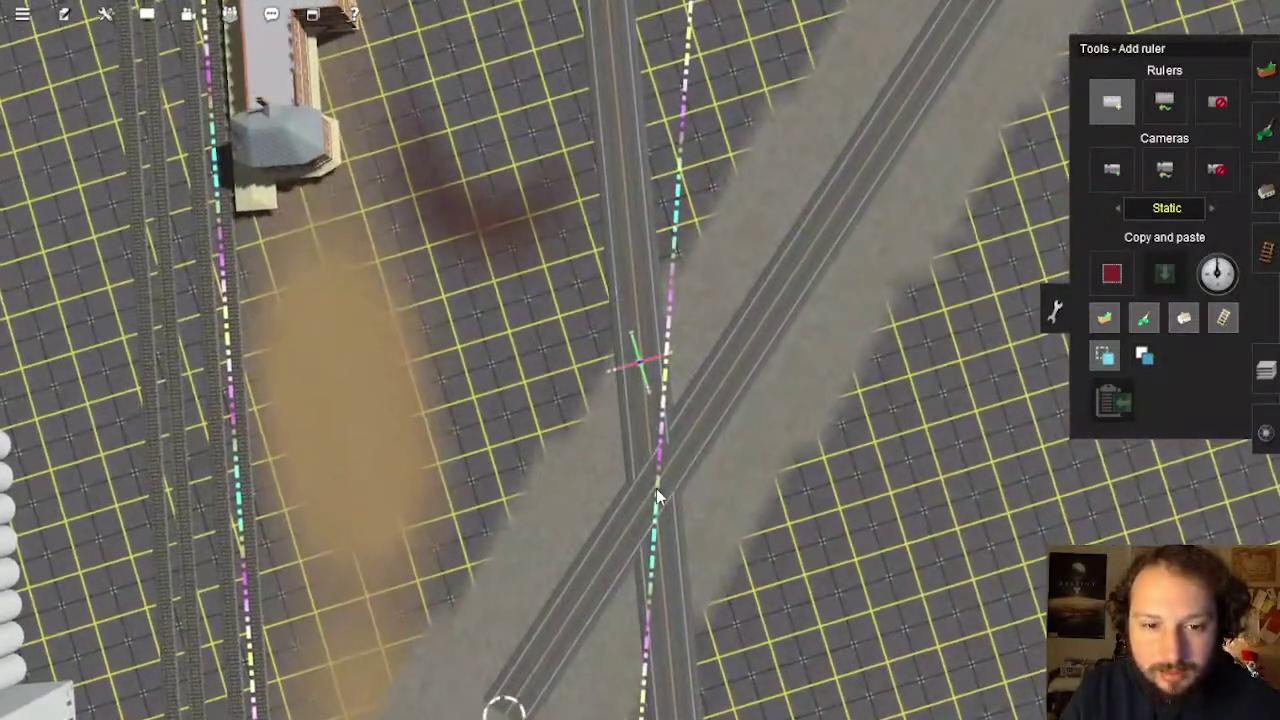
pyautogui.moveTo(656, 488); pyautogui.dragTo(680, 266)
pyautogui.rightClick(658, 40)
pyautogui.scroll(-5, 657, 385)
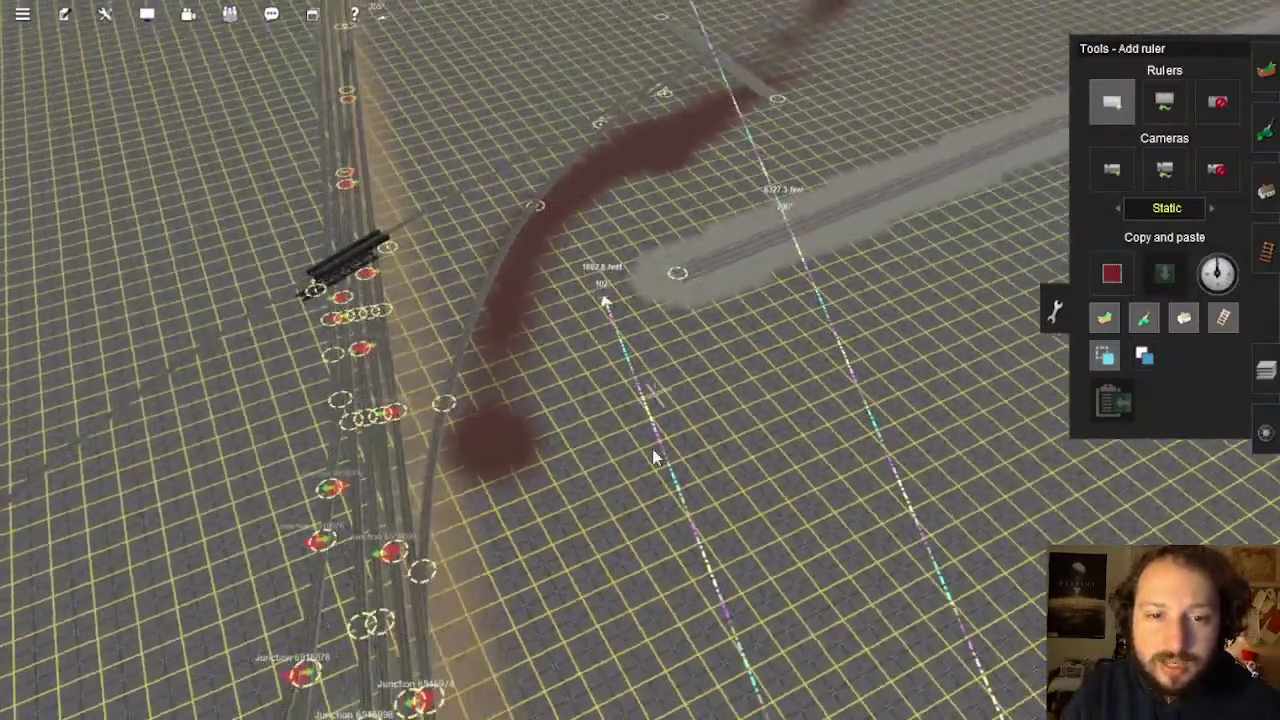
pyautogui.moveTo(653, 450); pyautogui.dragTo(668, 401, button='right')
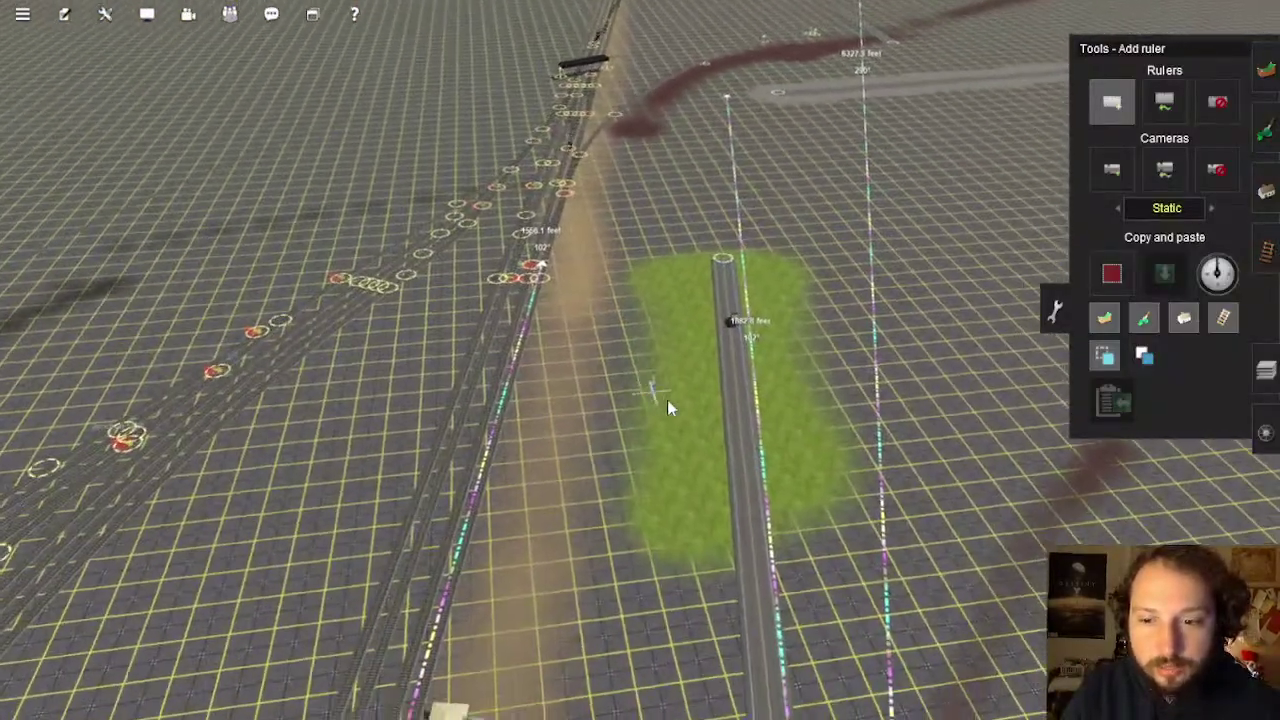
pyautogui.scroll(-5, 669, 407)
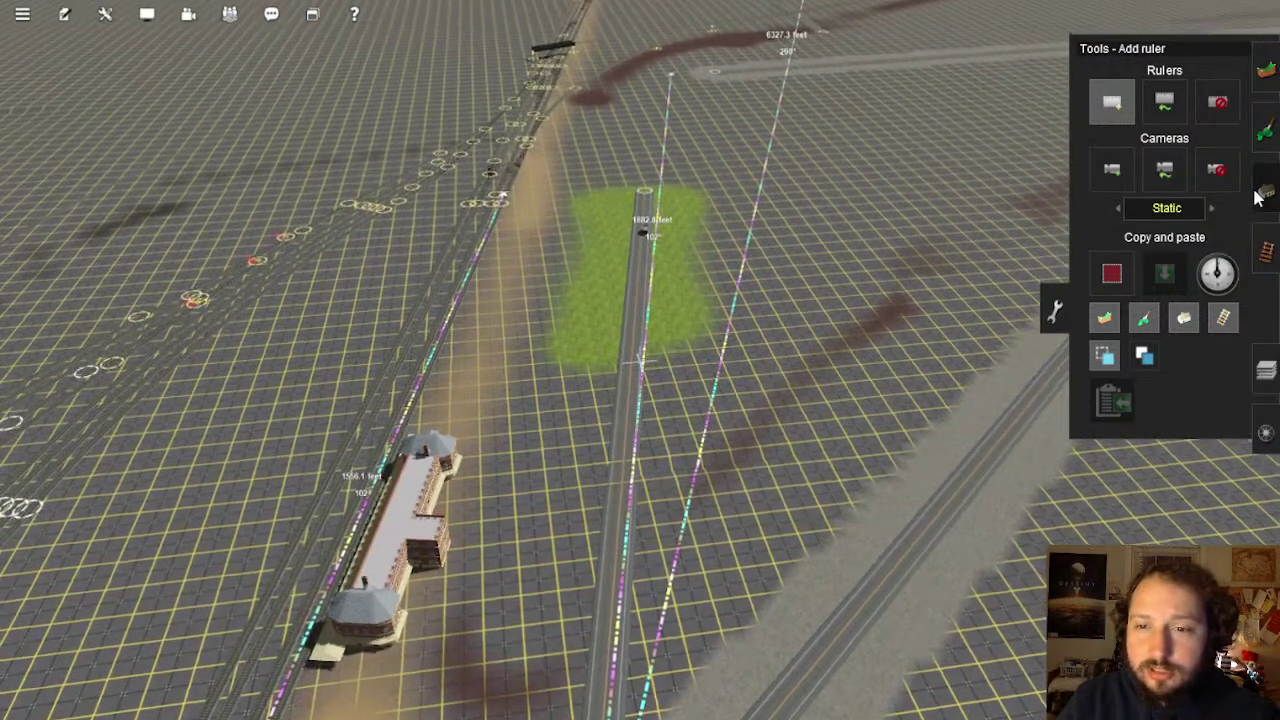
# Move the end point of the parallel road spline out to the far end of the ruler
pyautogui.click(1265, 190)
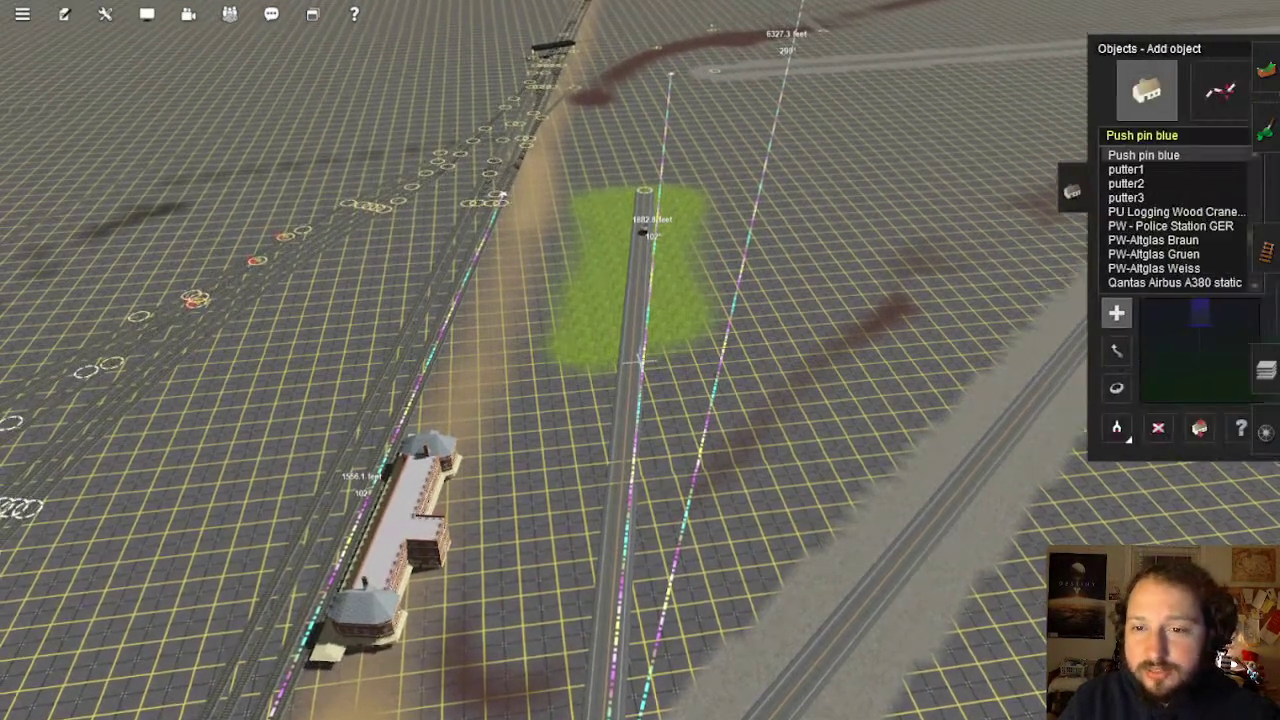
pyautogui.click(1195, 95)
pyautogui.press('Up')
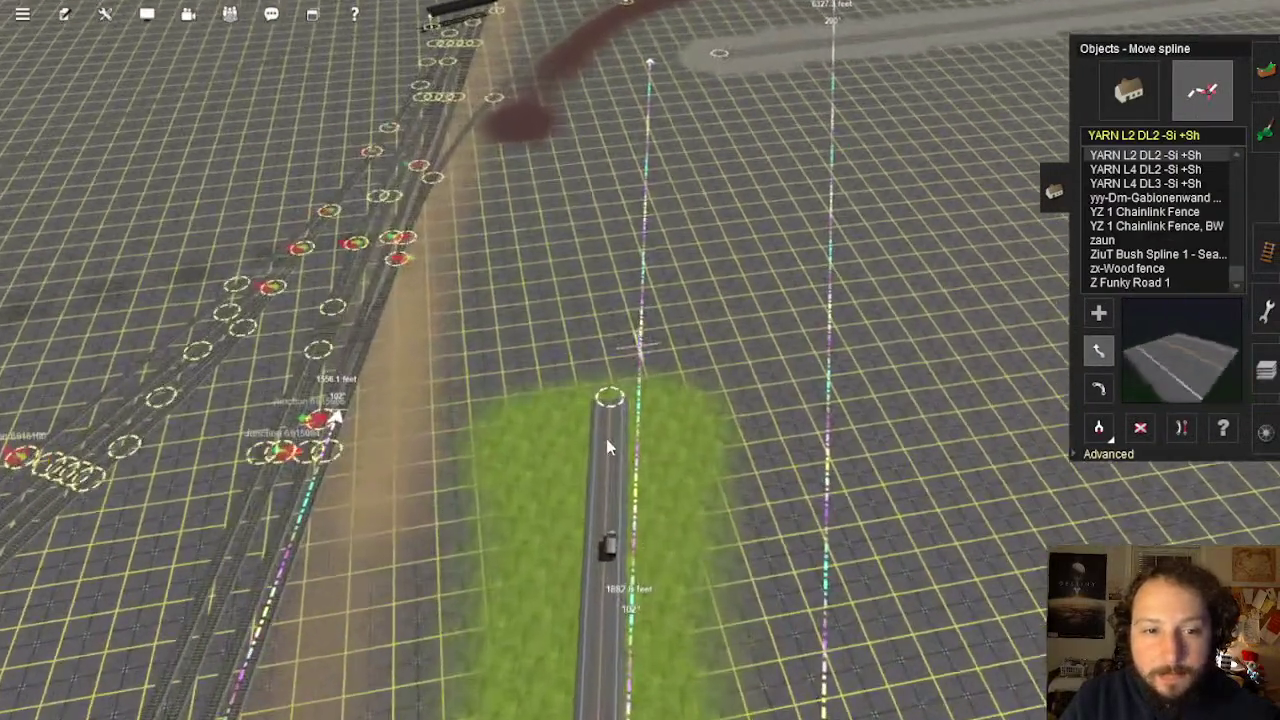
pyautogui.press('Up')
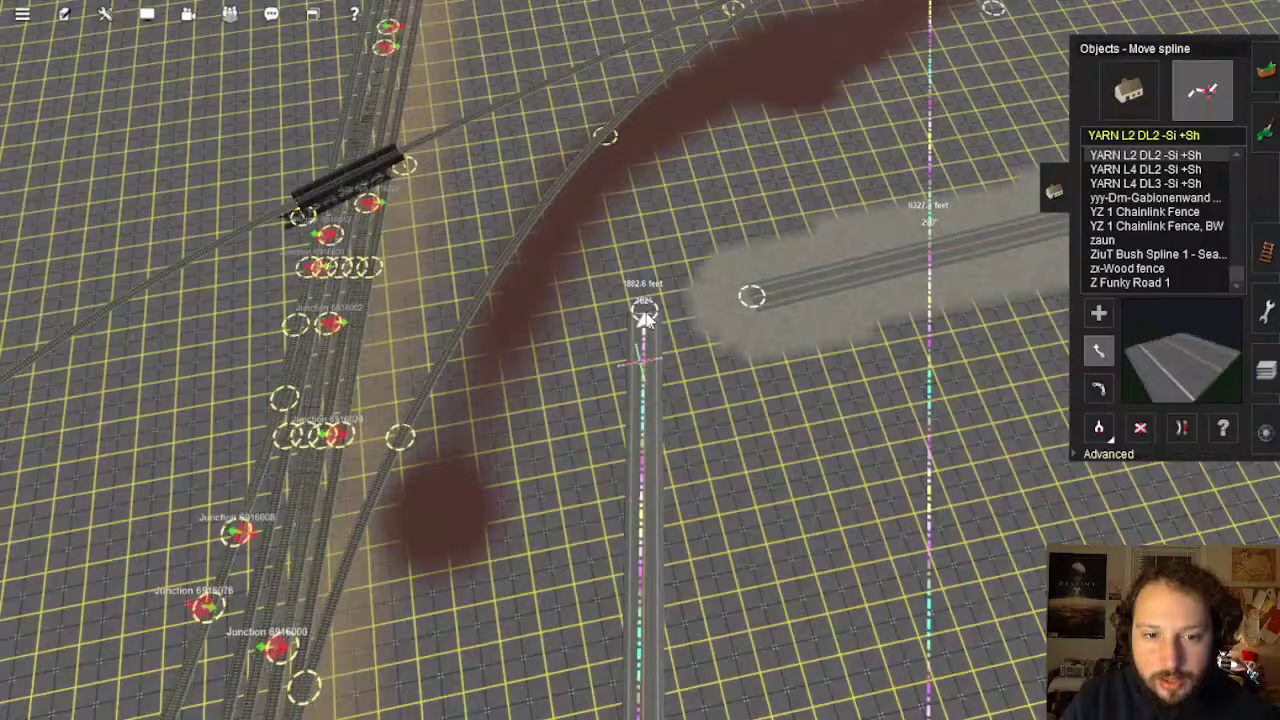
# Examine the extended road's position relative to the station, yard tracks and grain silos
pyautogui.press('Down')
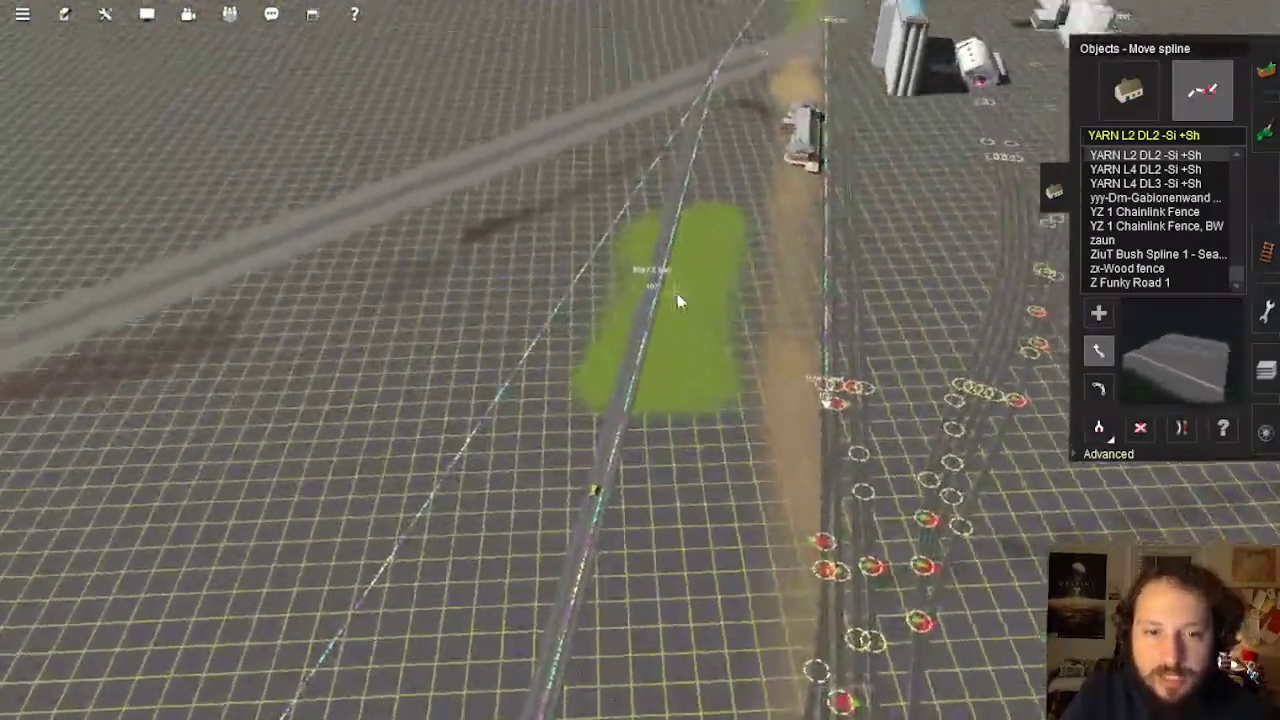
pyautogui.moveTo(677, 293); pyautogui.dragTo(485, 187, button='right')
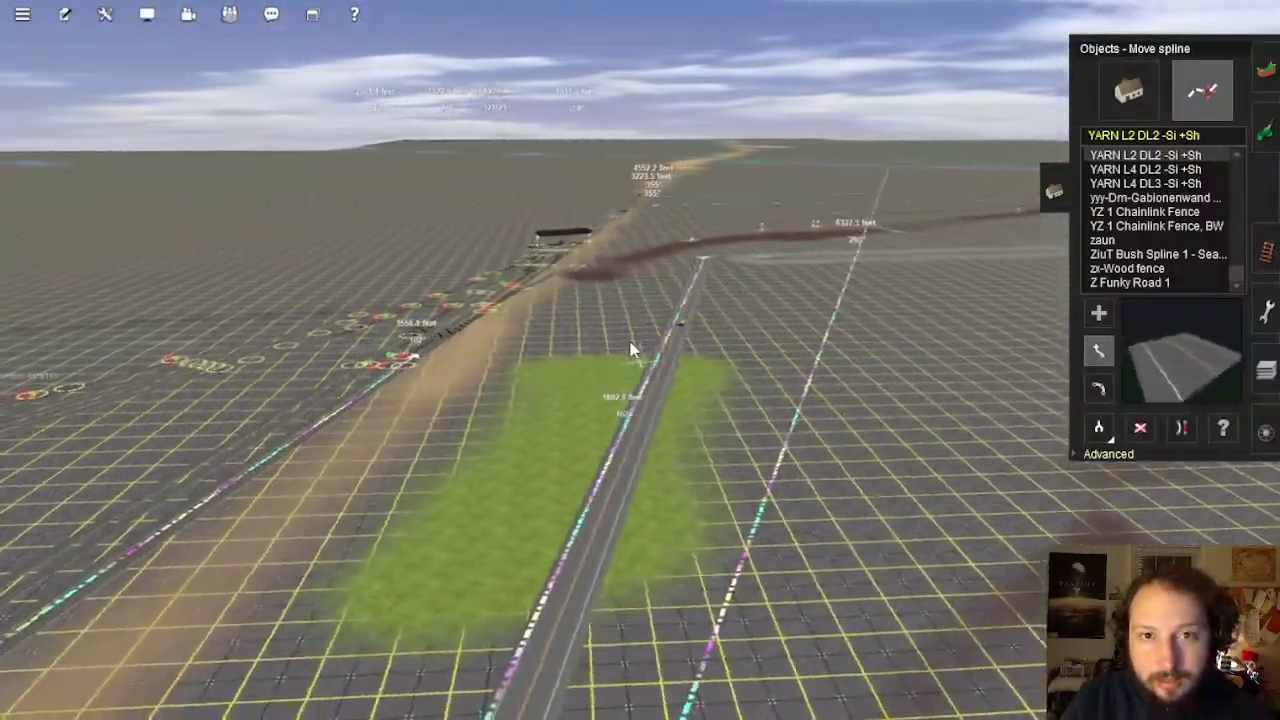
pyautogui.press('Left')
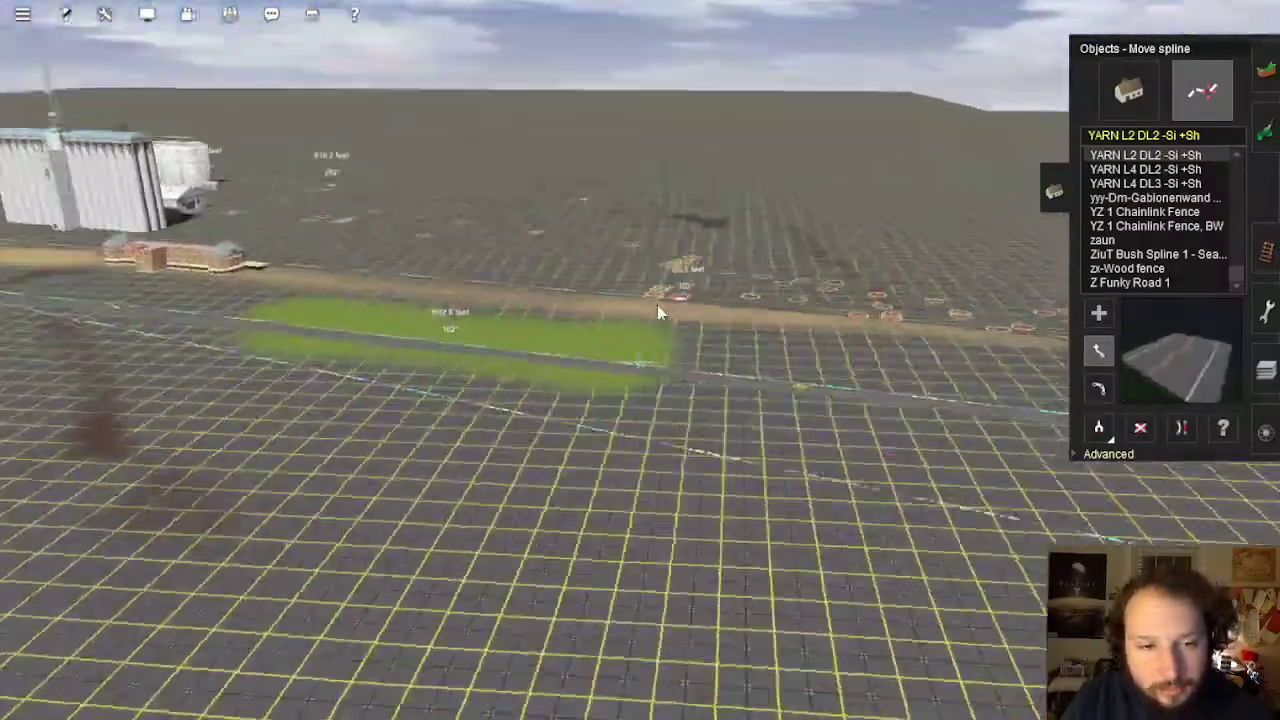
pyautogui.moveTo(657, 305); pyautogui.dragTo(635, 342, button='right')
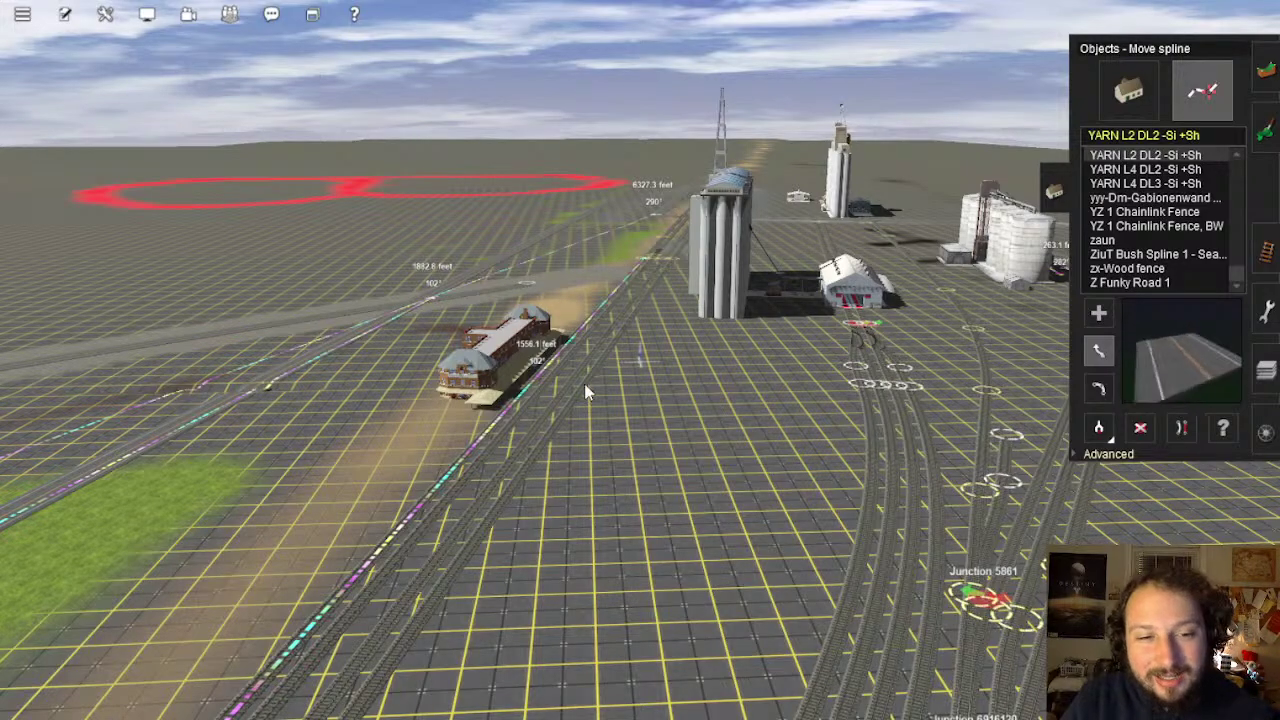
pyautogui.moveTo(584, 383); pyautogui.dragTo(658, 355, button='right')
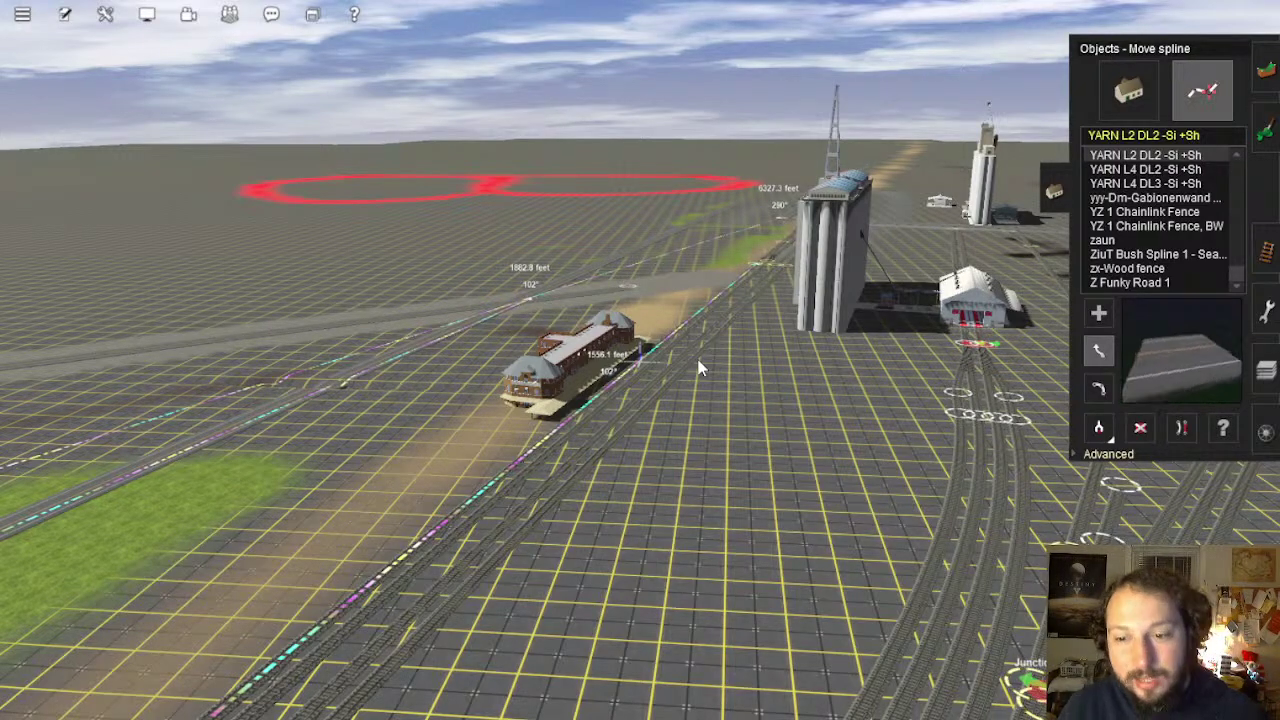
pyautogui.scroll(-2, 698, 366)
pyautogui.press('Left')
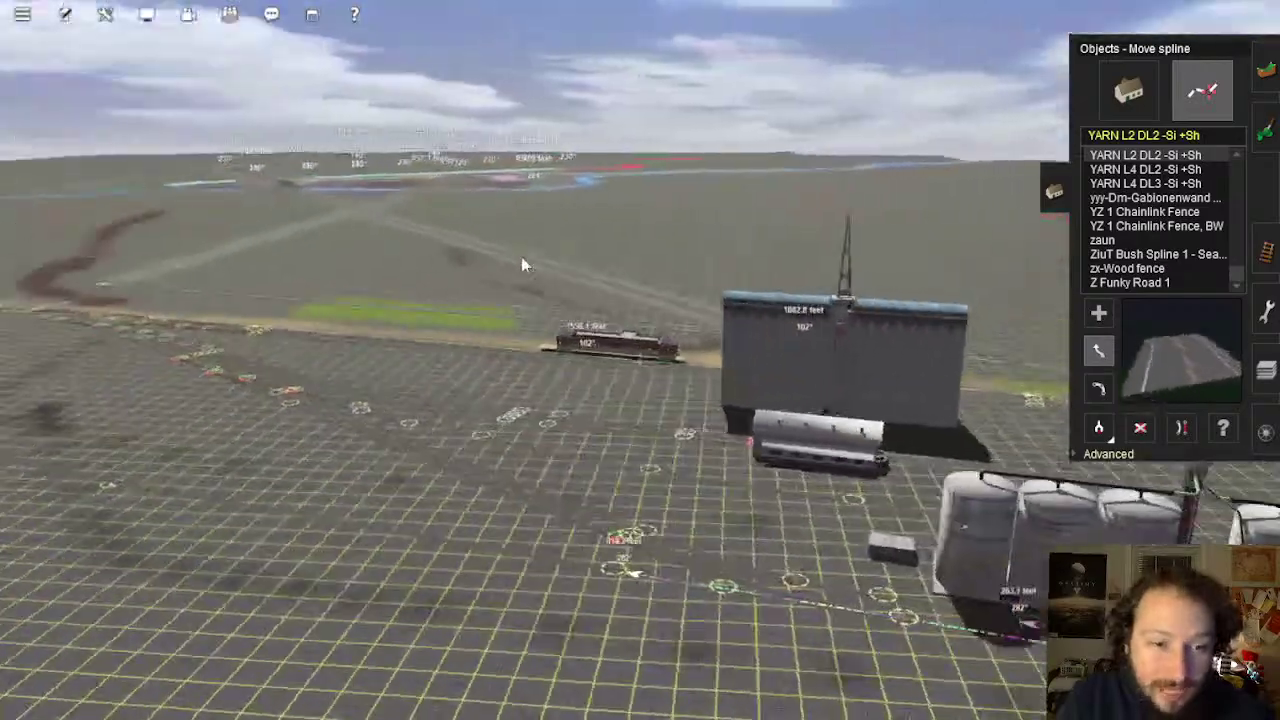
pyautogui.press('Left')
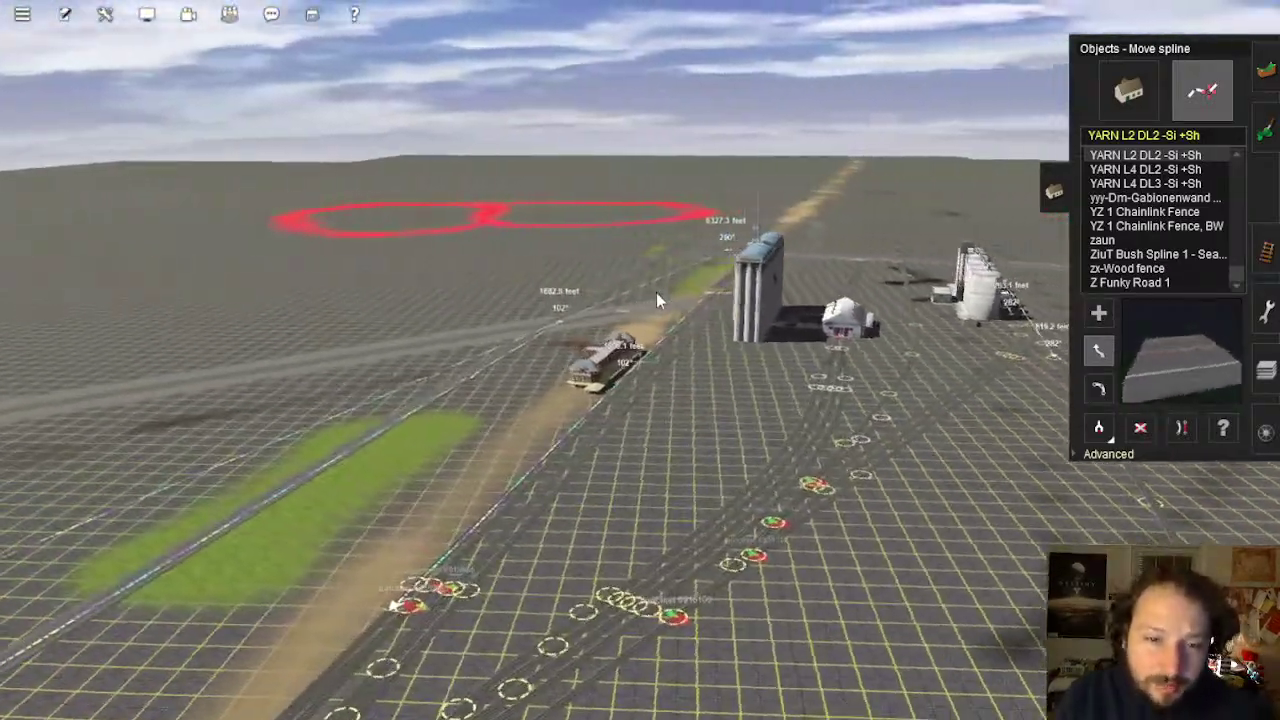
pyautogui.press('Left')
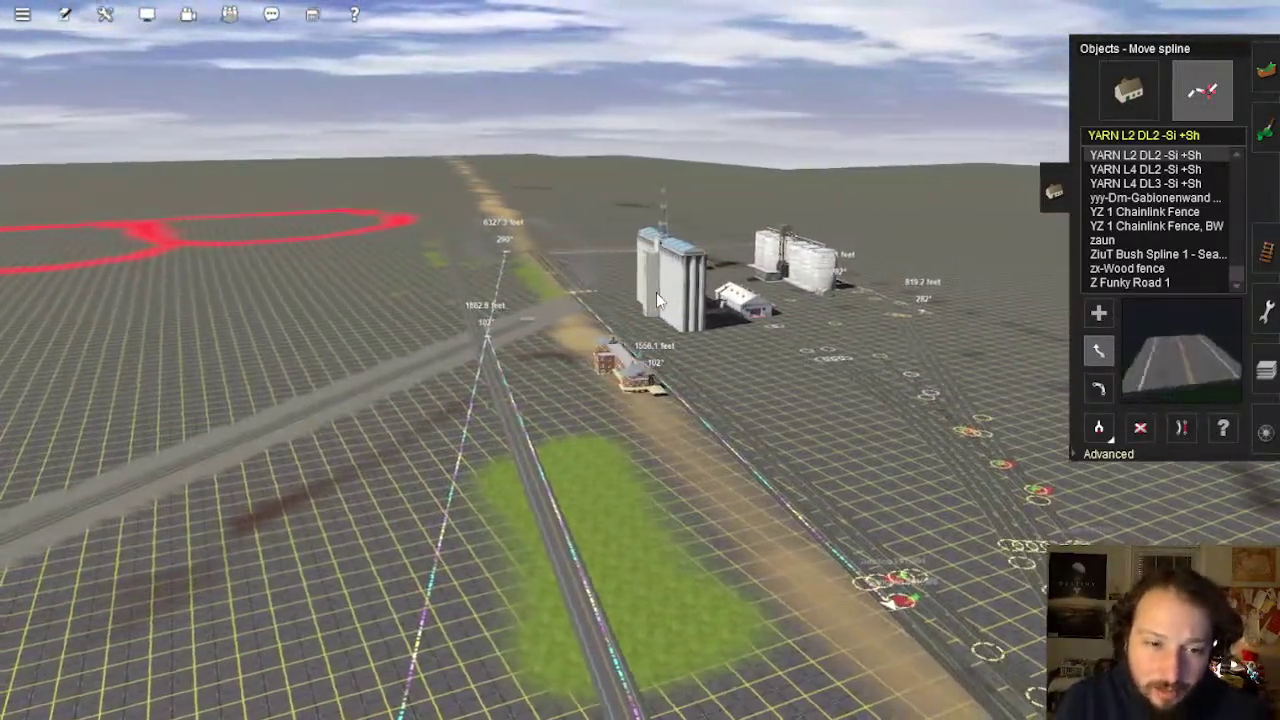
pyautogui.press('Left')
# Examine the parallel road's alignment from the diagonal road crossing to its other end by the railway crossing
pyautogui.rightClick(571, 342)
pyautogui.rightClick(604, 408)
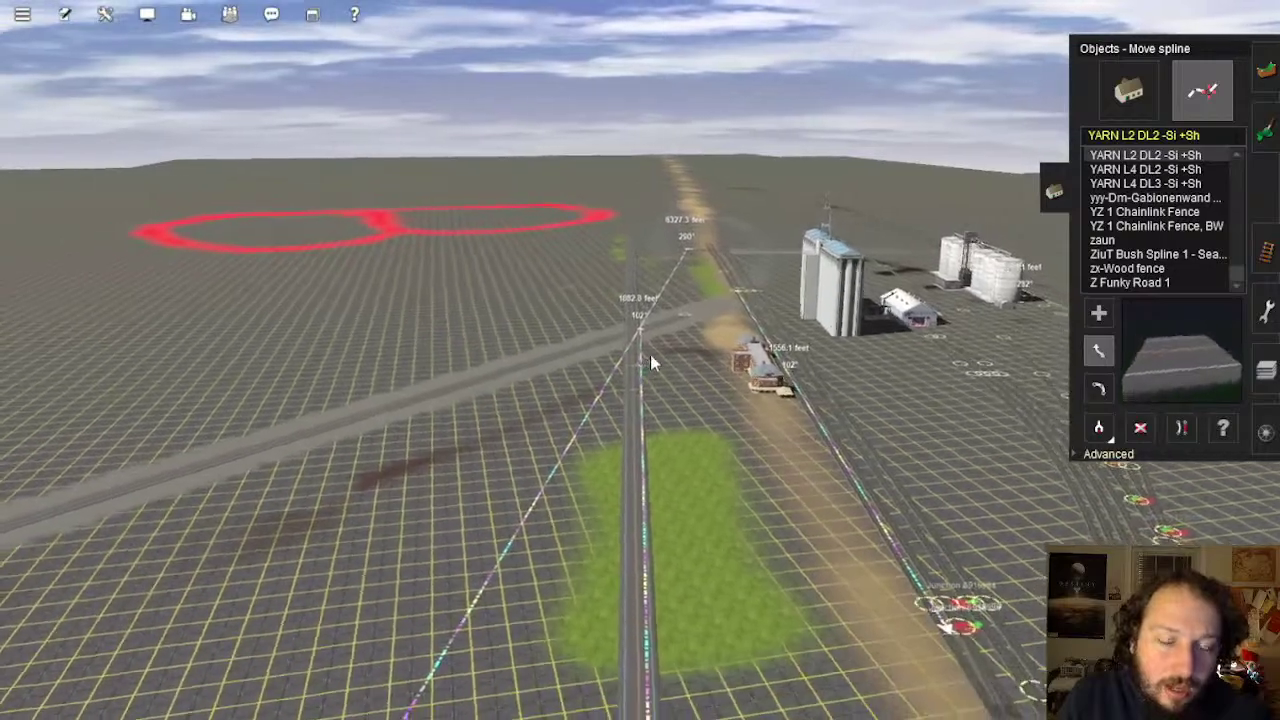
pyautogui.rightClick(650, 335)
pyautogui.press('Left')
pyautogui.press('Right')
pyautogui.rightClick(640, 318)
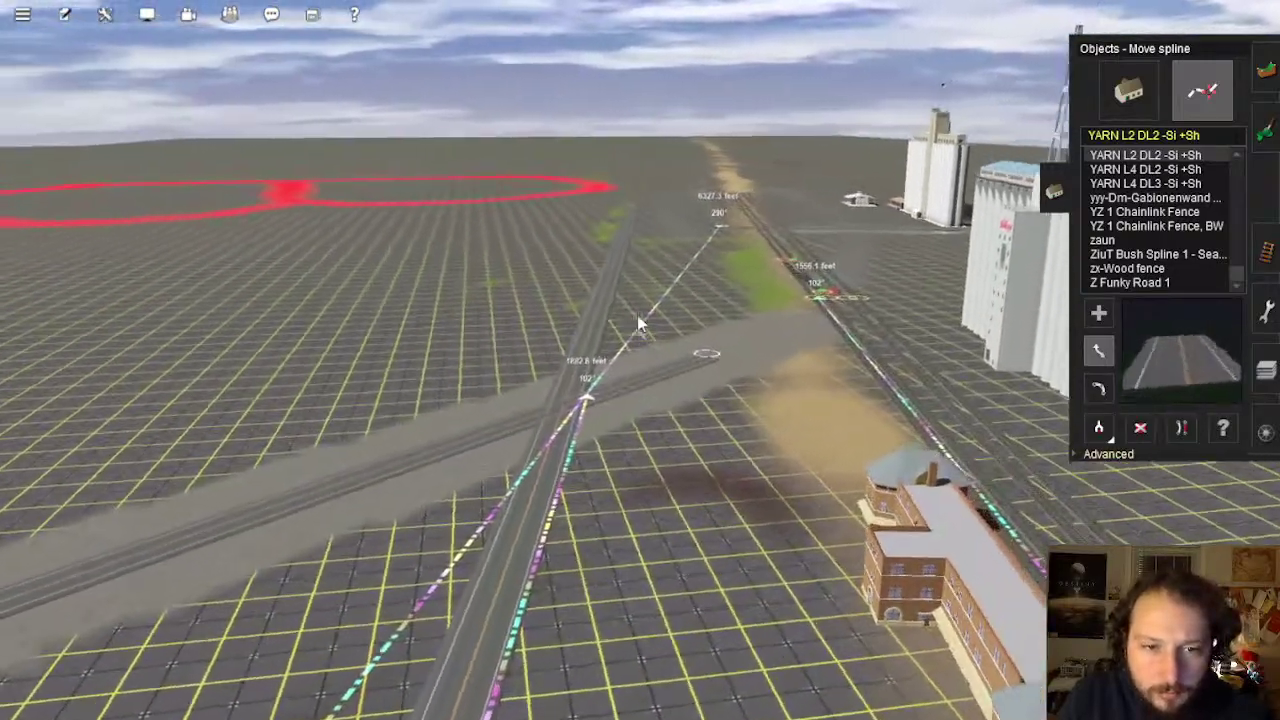
pyautogui.rightClick(639, 320)
pyautogui.scroll(-3, 637, 370)
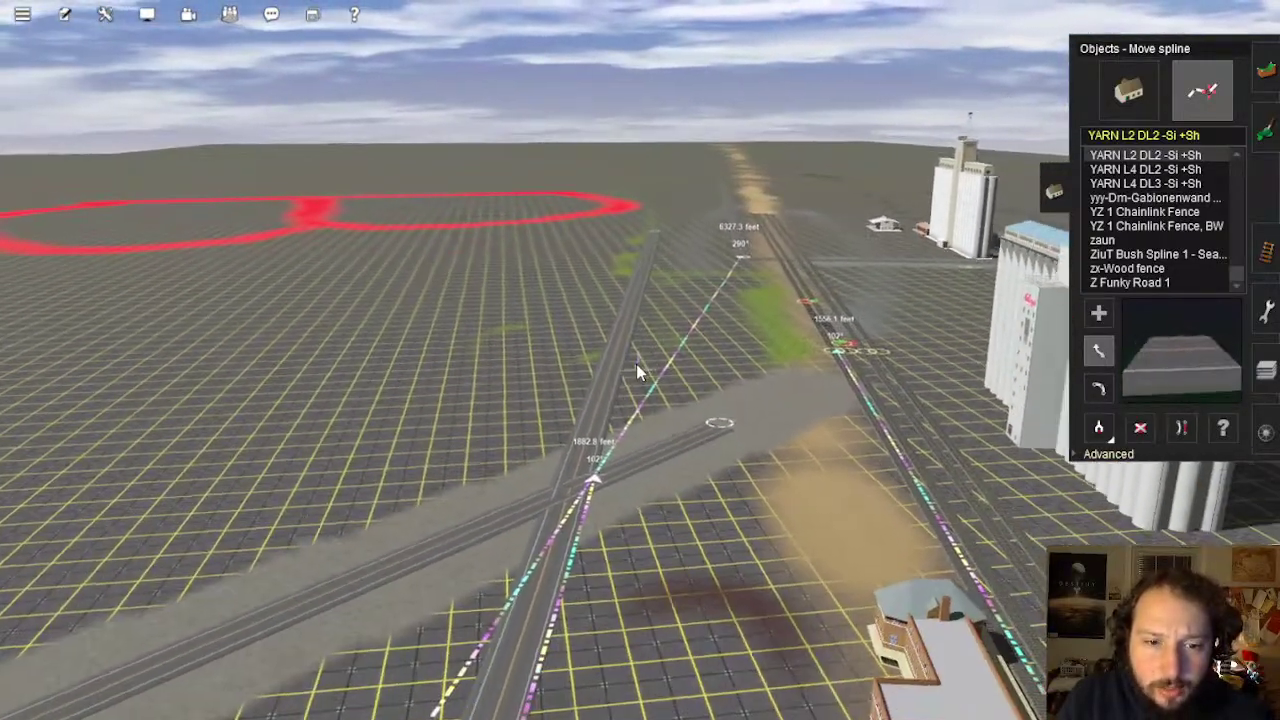
pyautogui.rightClick(662, 318)
pyautogui.scroll(2, 666, 317)
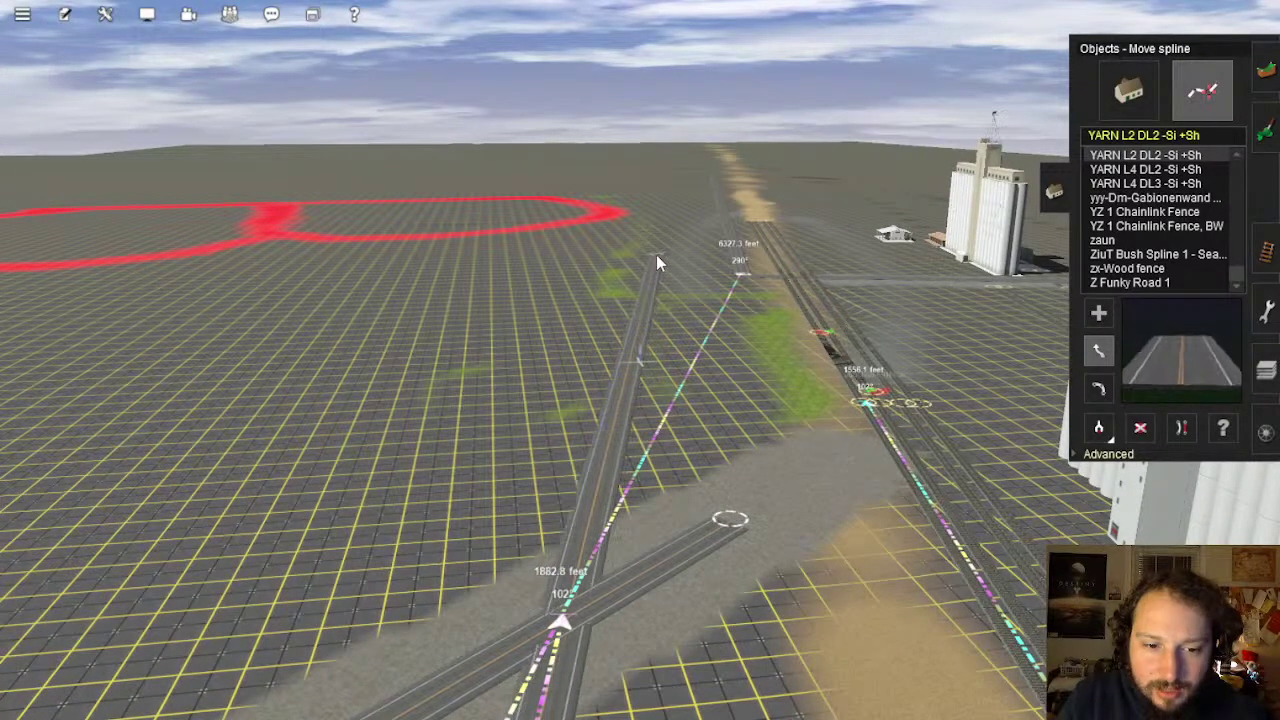
pyautogui.scroll(-3, 640, 359)
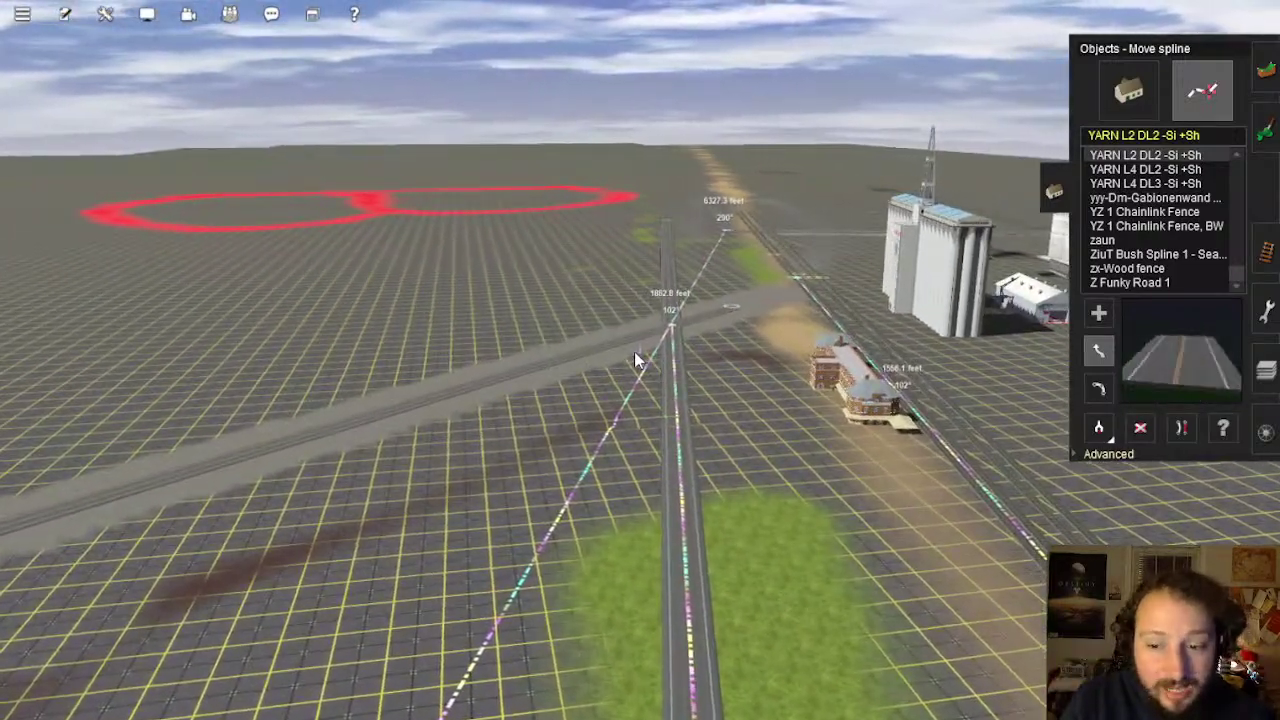
pyautogui.press('Up')
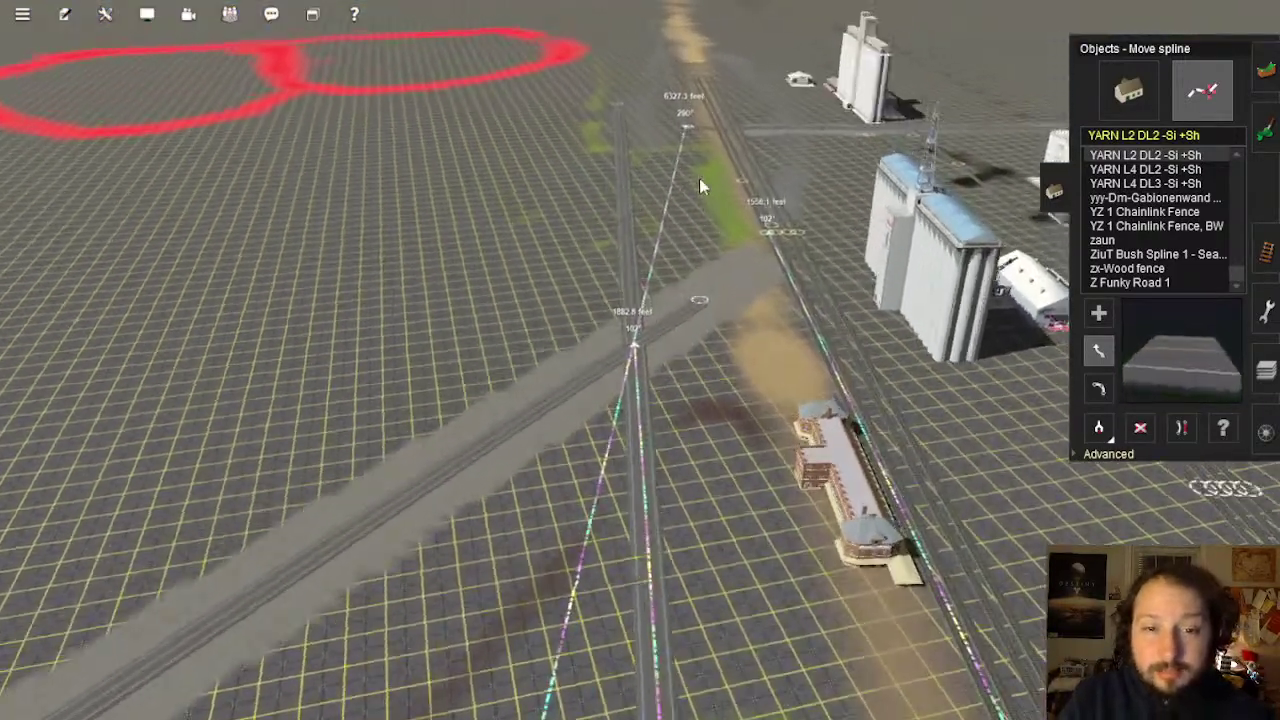
pyautogui.rightClick(699, 178)
pyautogui.press('Up')
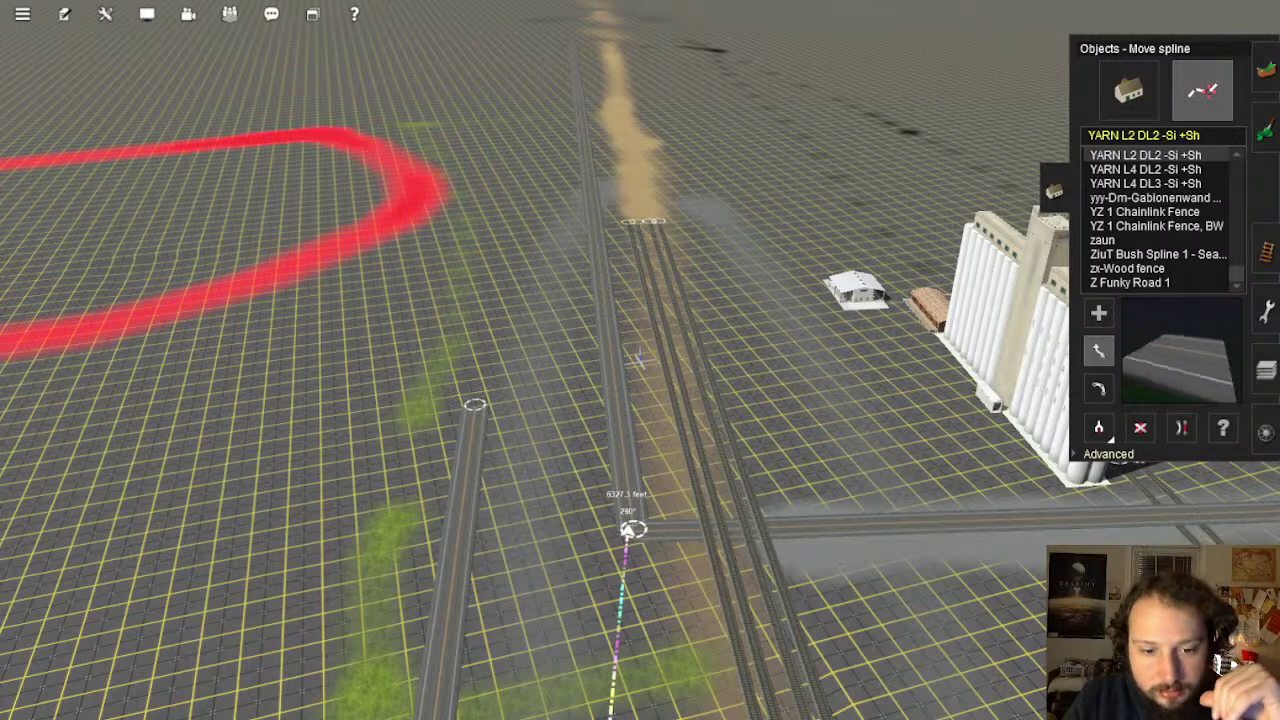
# Switch to Google Maps in the browser and examine Stamford, Connecticut, and its rail yard on the satellite map
pyautogui.hotkey('alt', 'Tab')
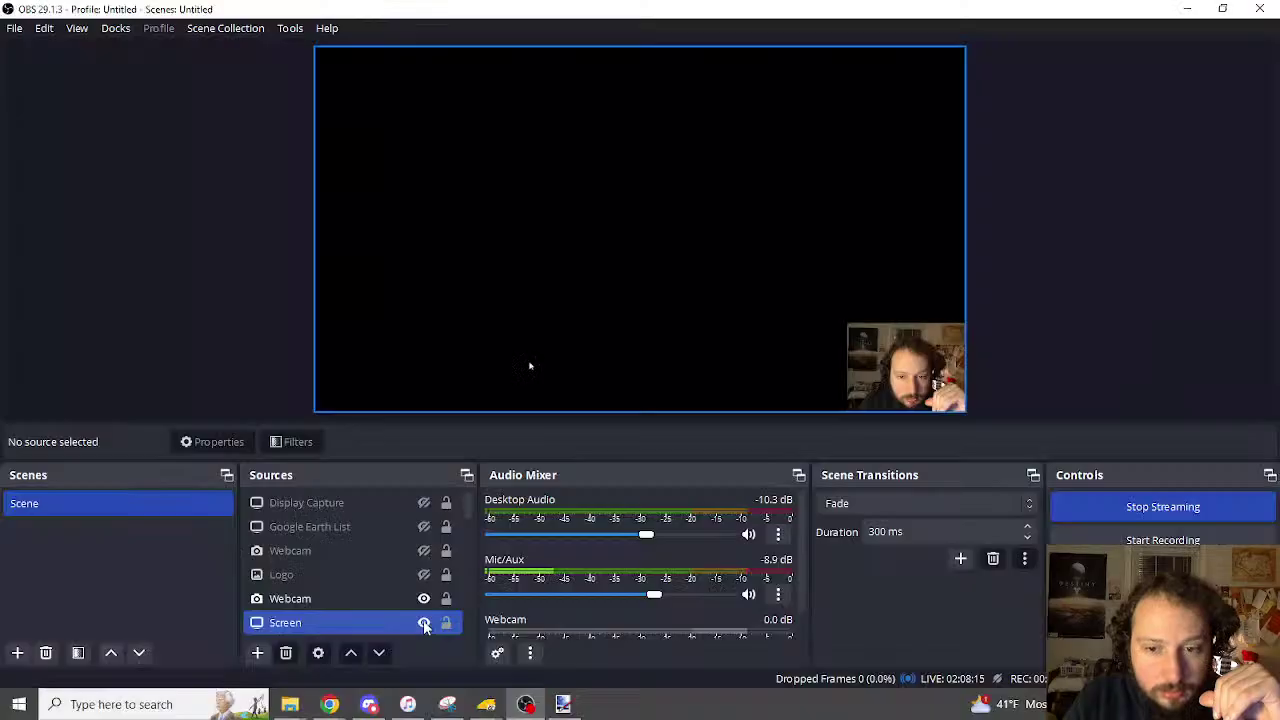
pyautogui.hotkey('alt', 'Tab')
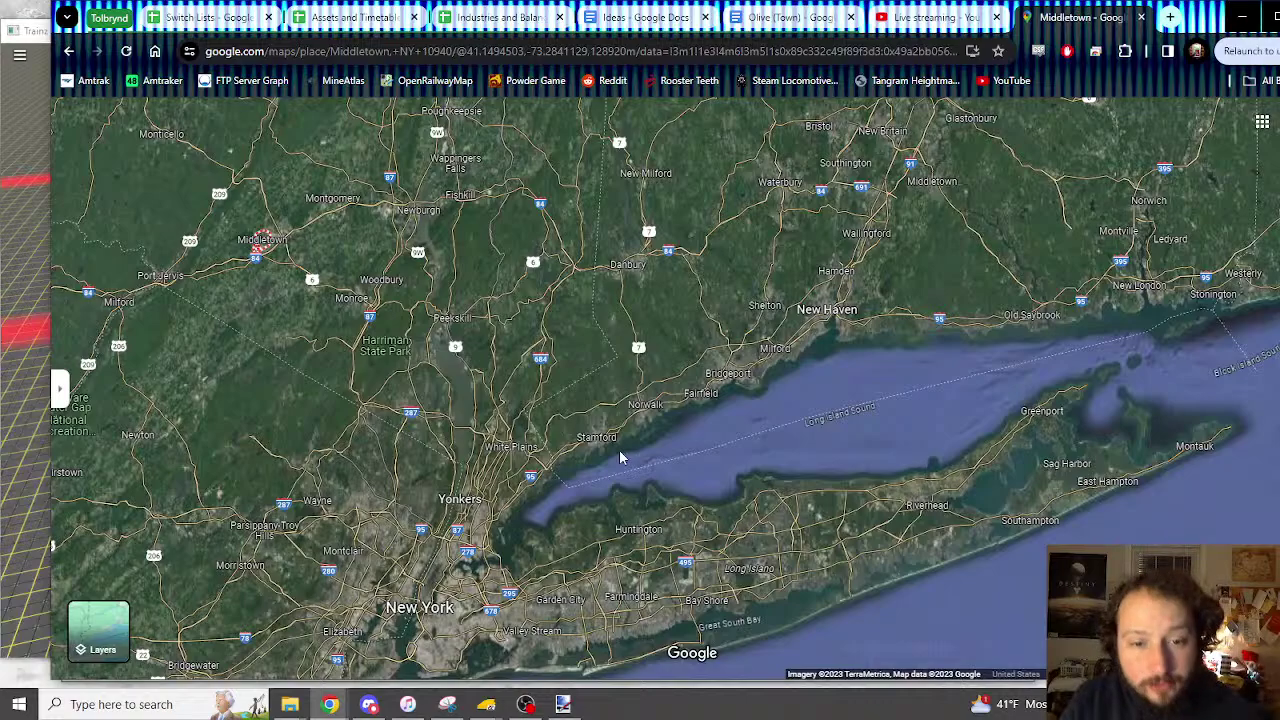
pyautogui.click(591, 443)
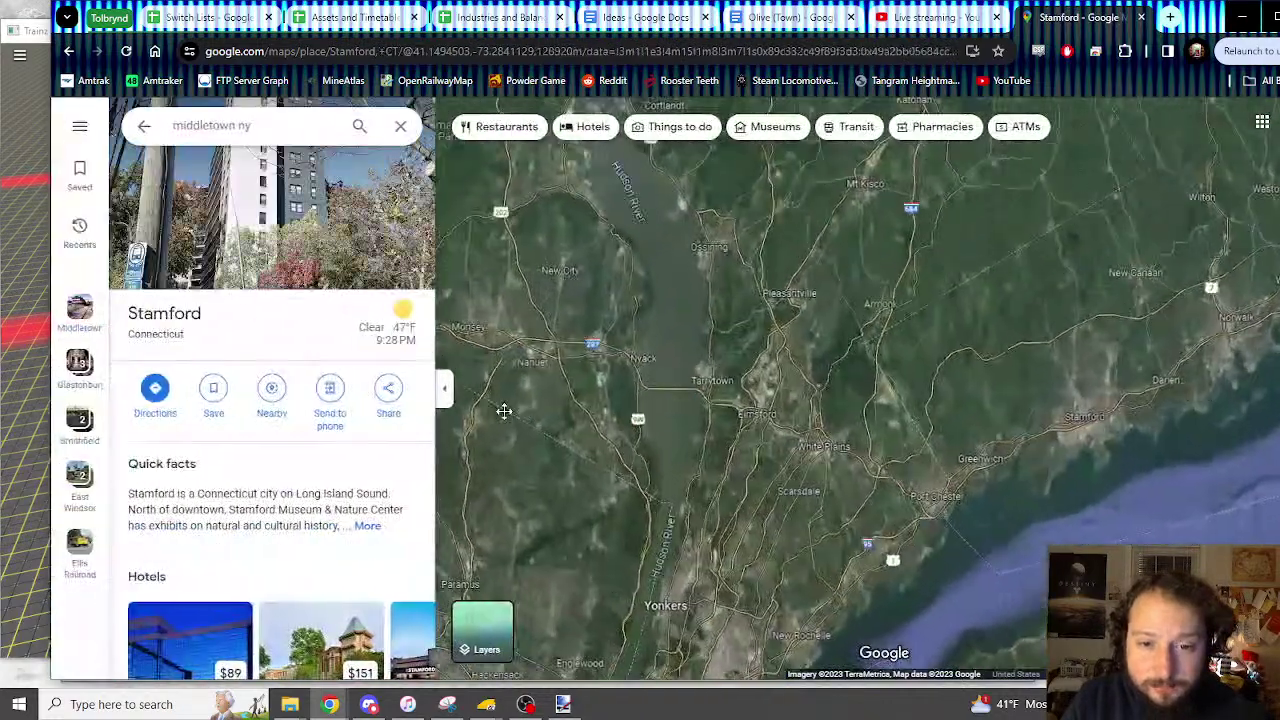
pyautogui.scroll(-3, 670, 405)
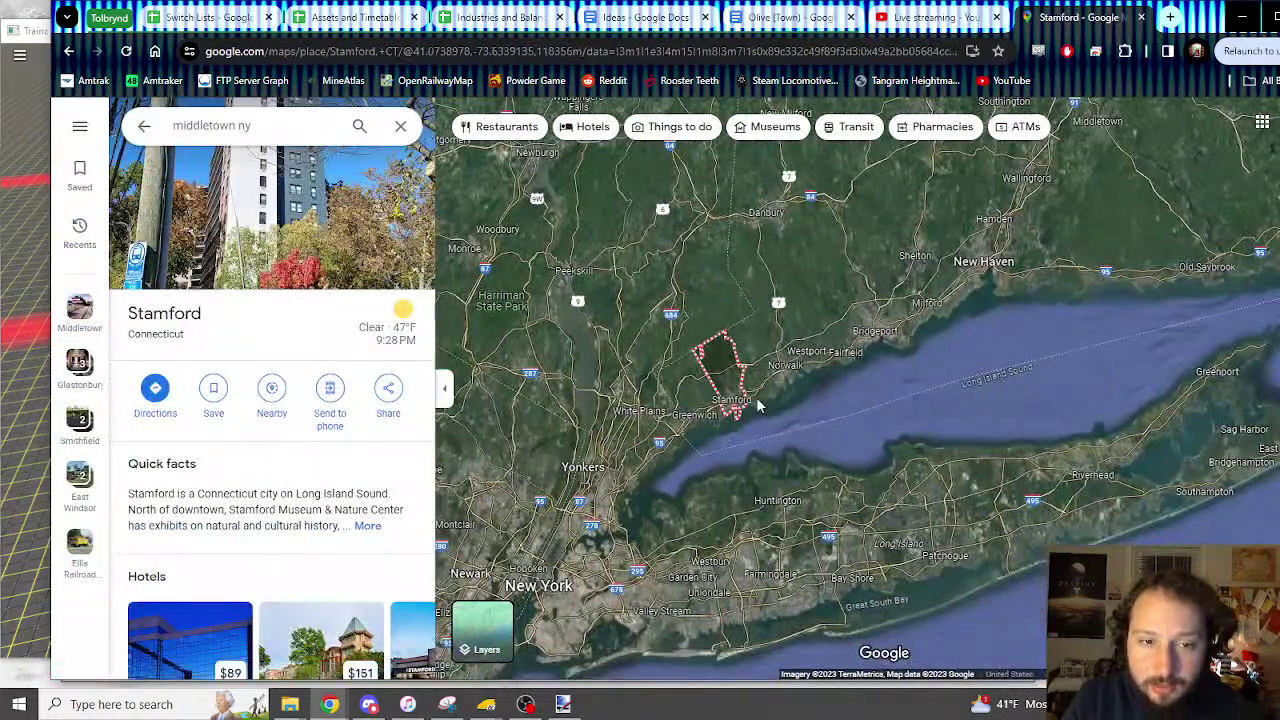
pyautogui.click(402, 128)
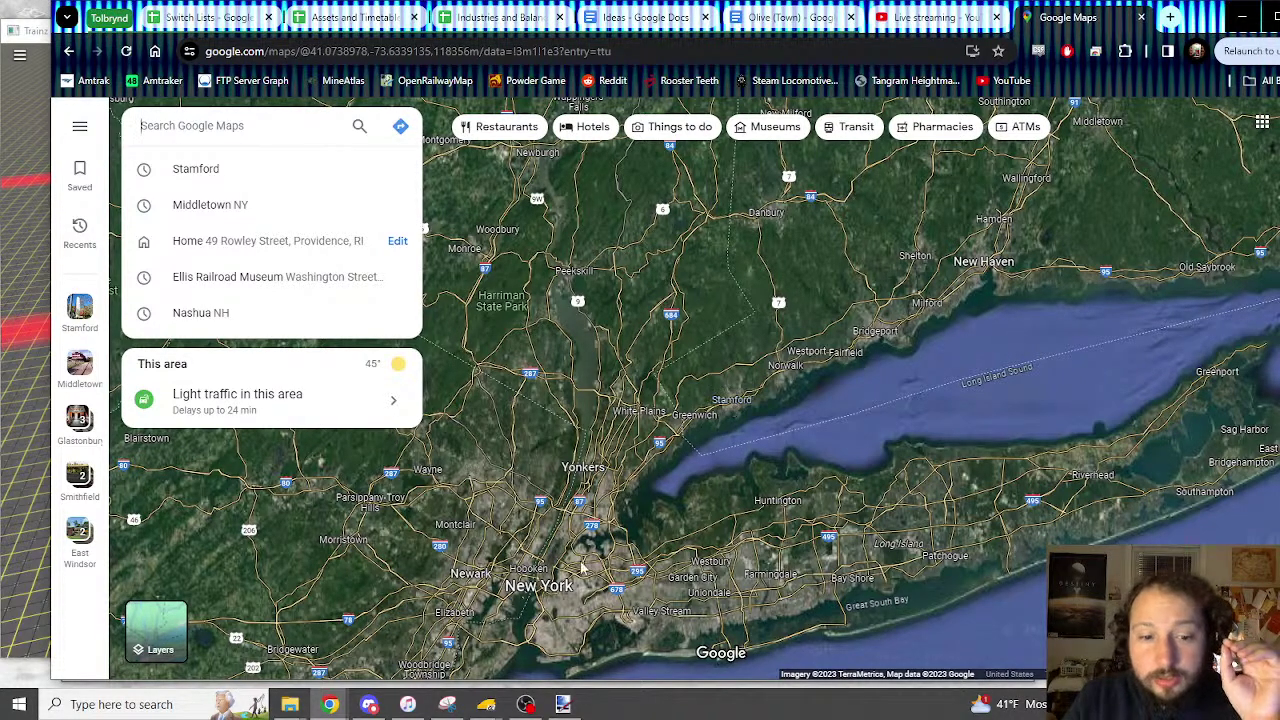
pyautogui.scroll(10, 727, 416)
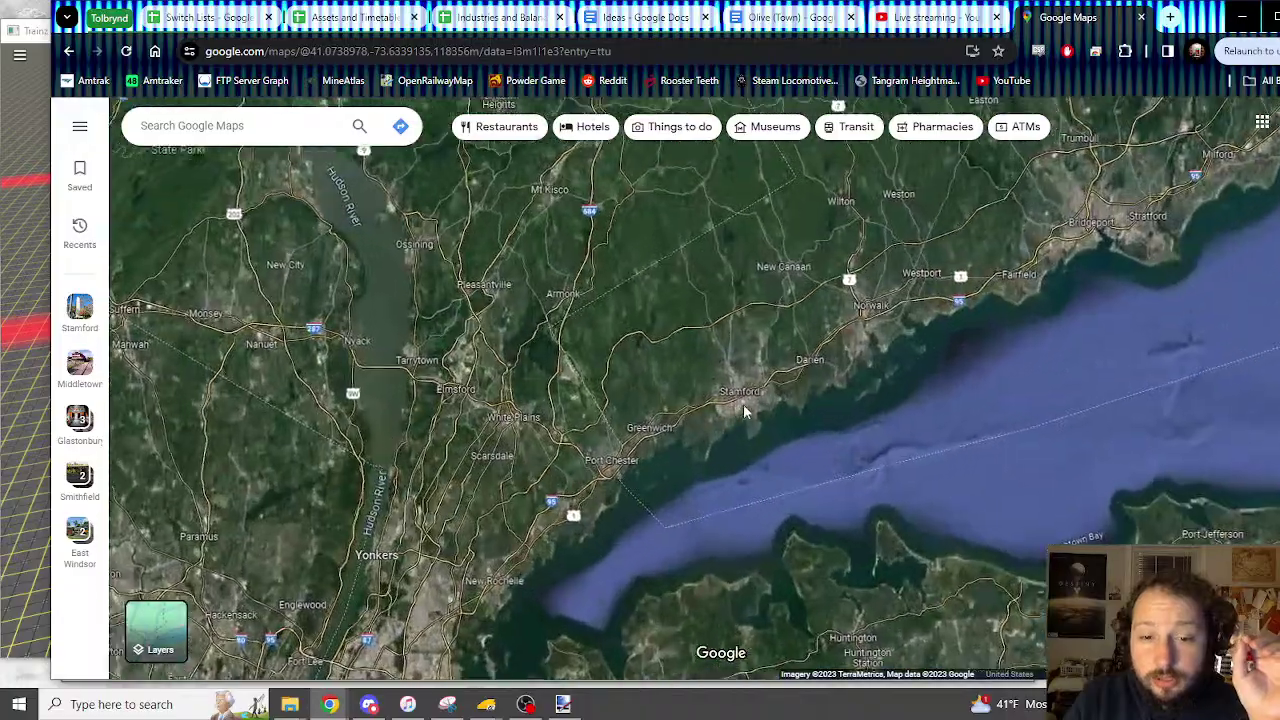
pyautogui.scroll(3, 771, 418)
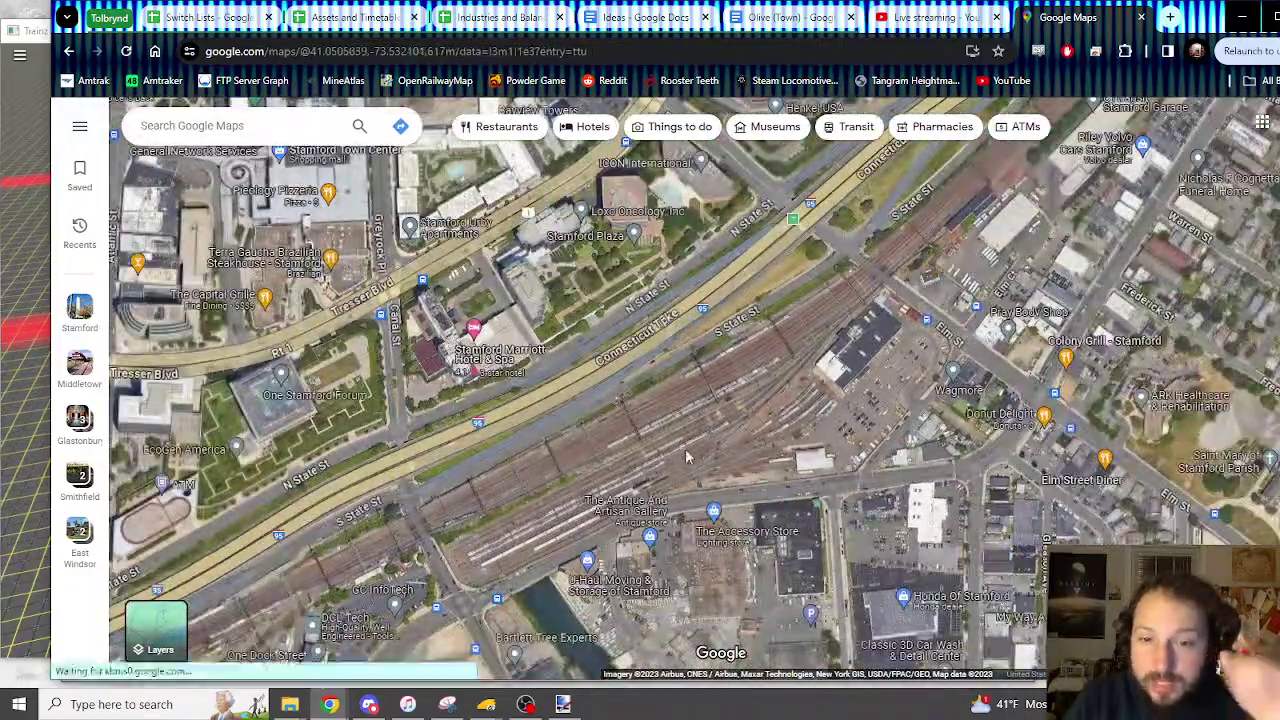
# Examine the Connecticut coast from Stamford through Fairfield and Bridgeport to New Haven on the satellite map
pyautogui.scroll(-6, 690, 455)
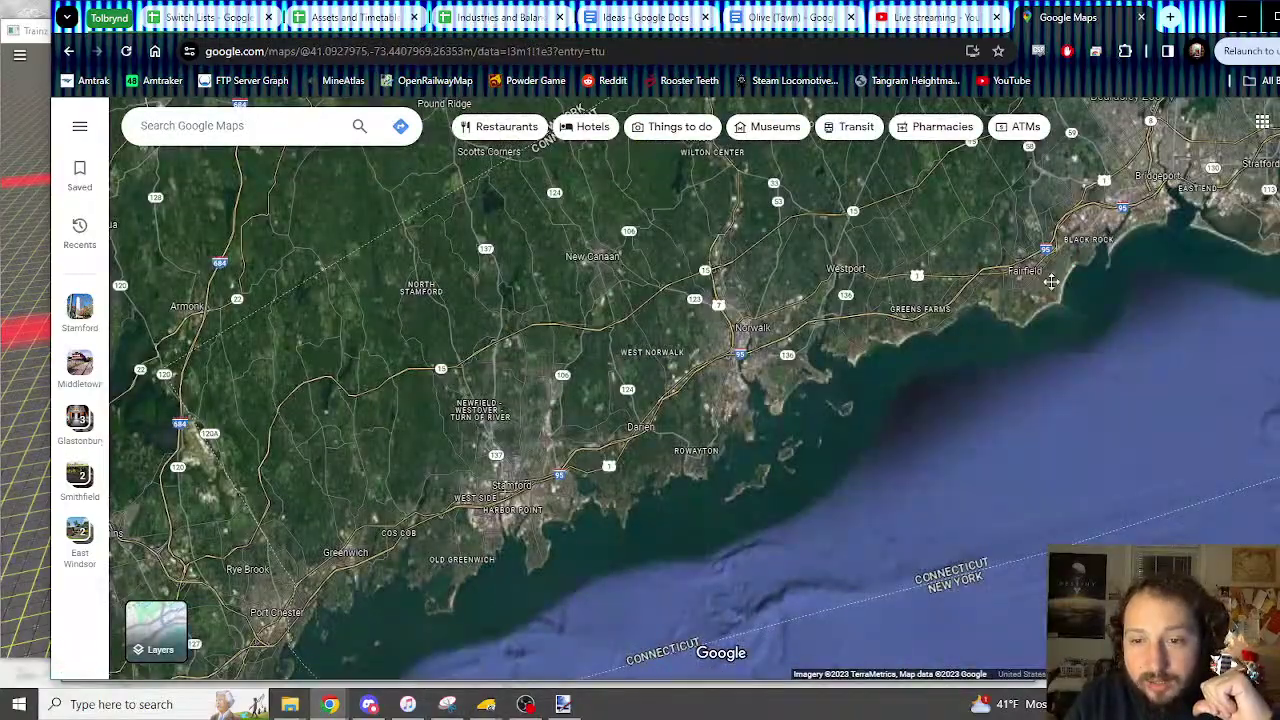
pyautogui.moveTo(1050, 282); pyautogui.dragTo(674, 534)
pyautogui.scroll(5, 949, 277)
pyautogui.moveTo(1160, 146); pyautogui.dragTo(930, 432)
pyautogui.scroll(-3, 920, 430)
pyautogui.scroll(-3, 919, 430)
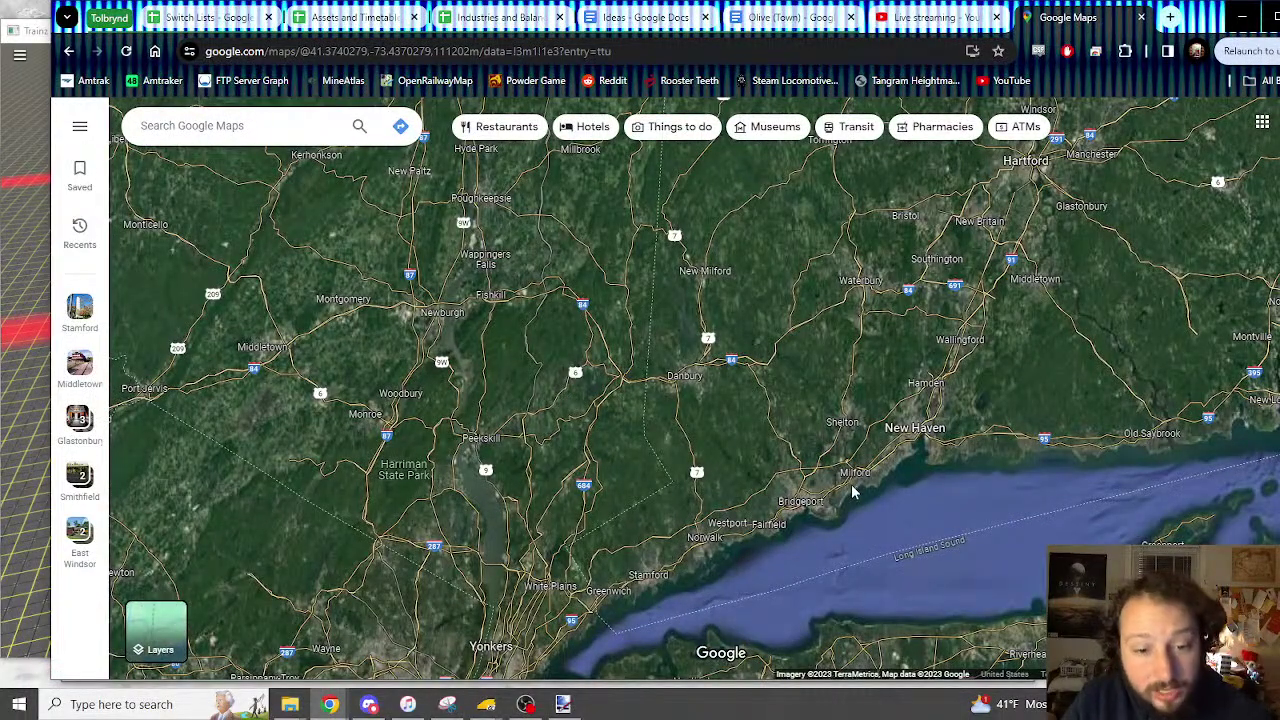
pyautogui.moveTo(928, 433); pyautogui.dragTo(928, 371)
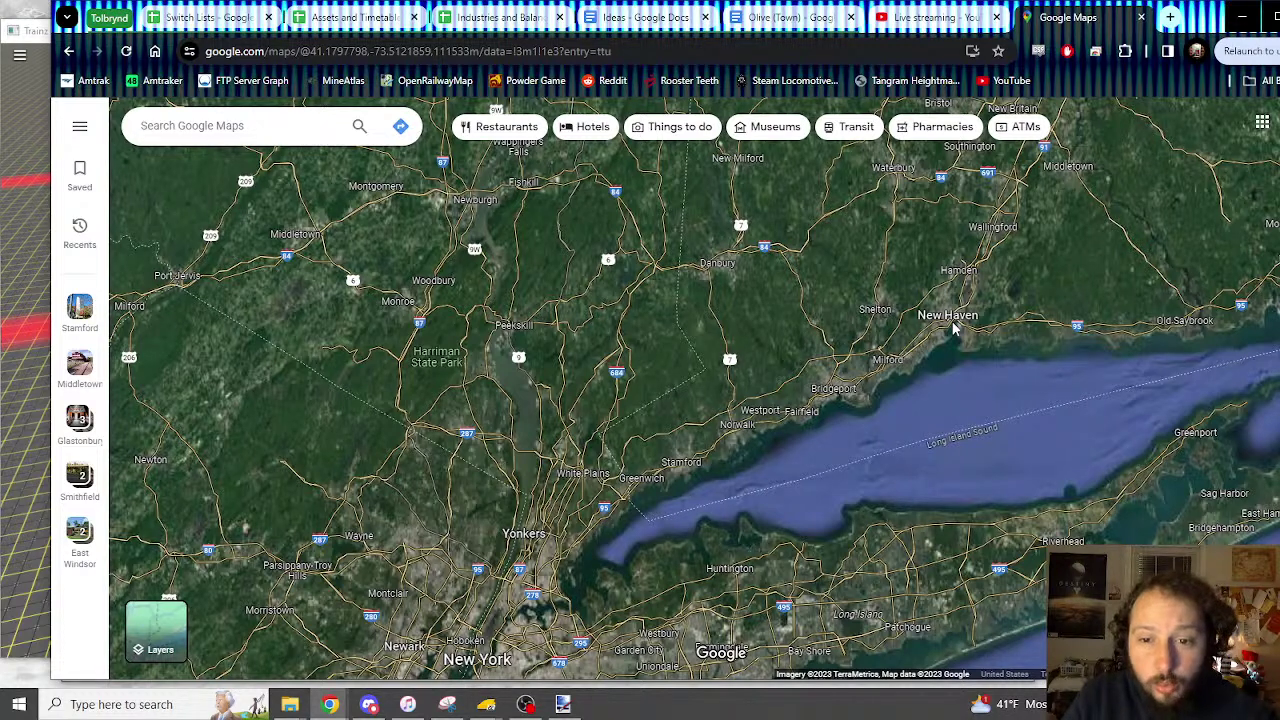
pyautogui.moveTo(957, 322)
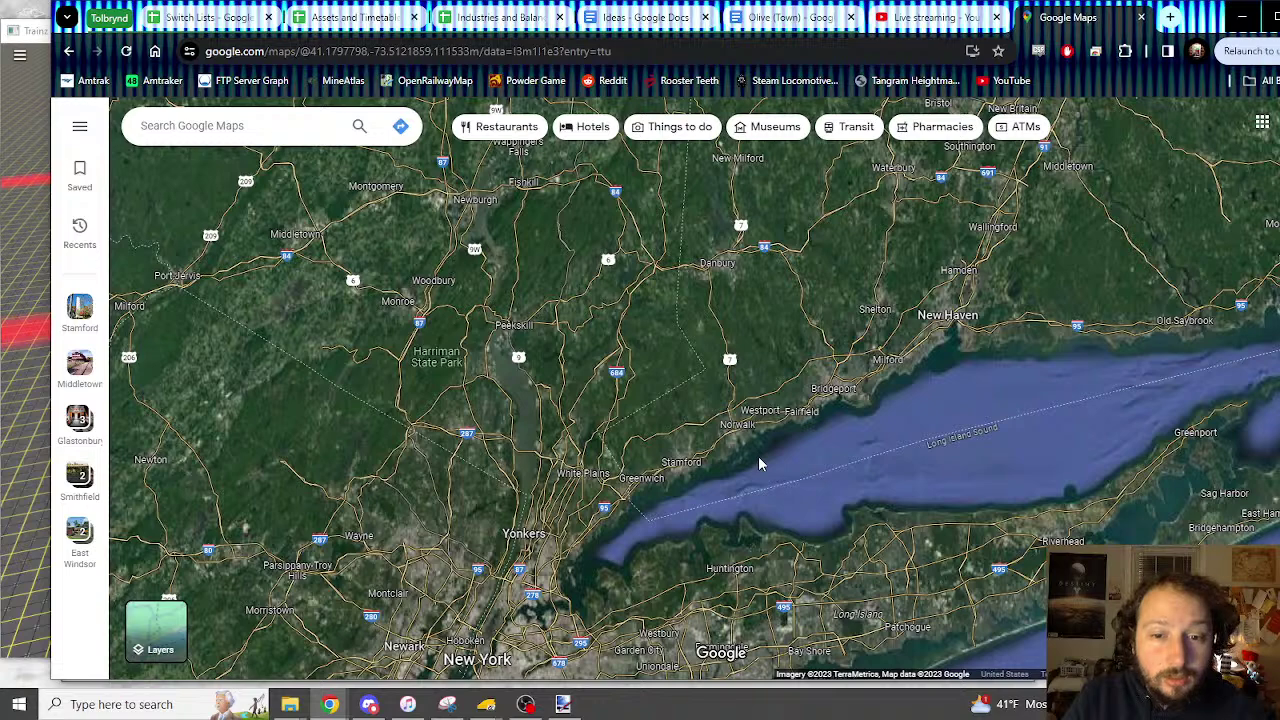
# Check the live stream's dashboard and chat in YouTube Studio, and return to Trainz
pyautogui.moveTo(686, 471)
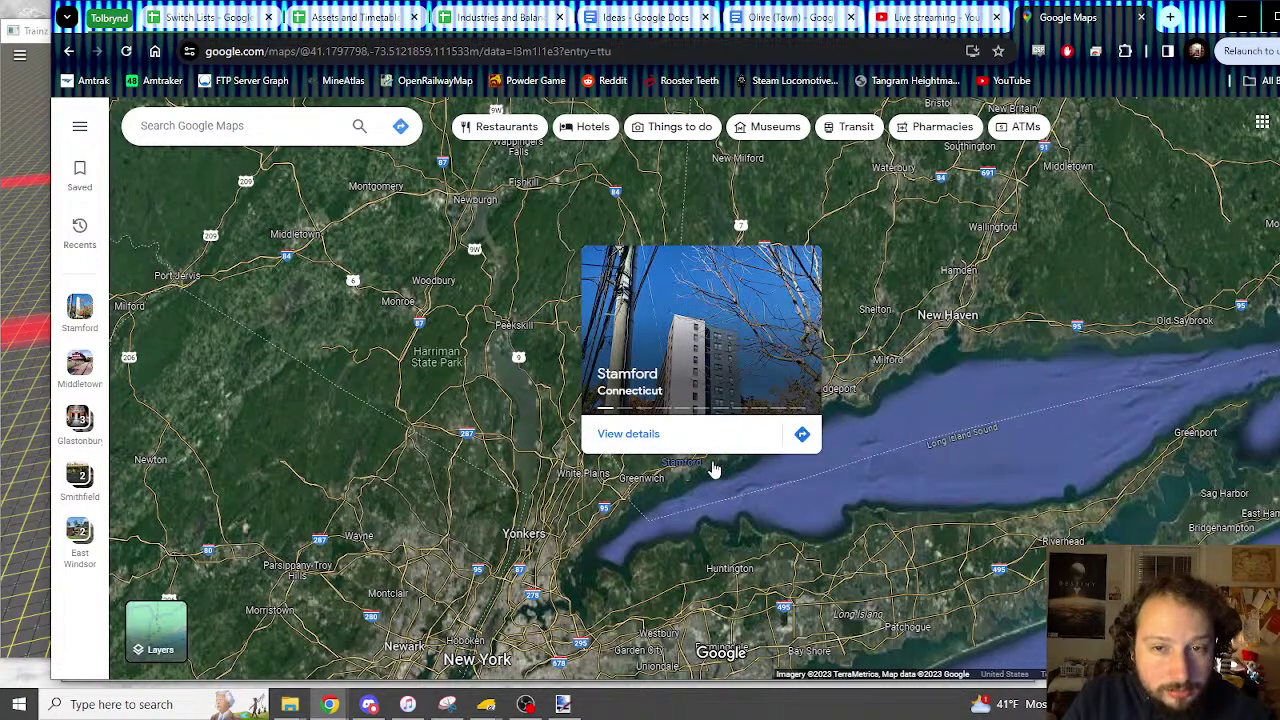
pyautogui.click(930, 17)
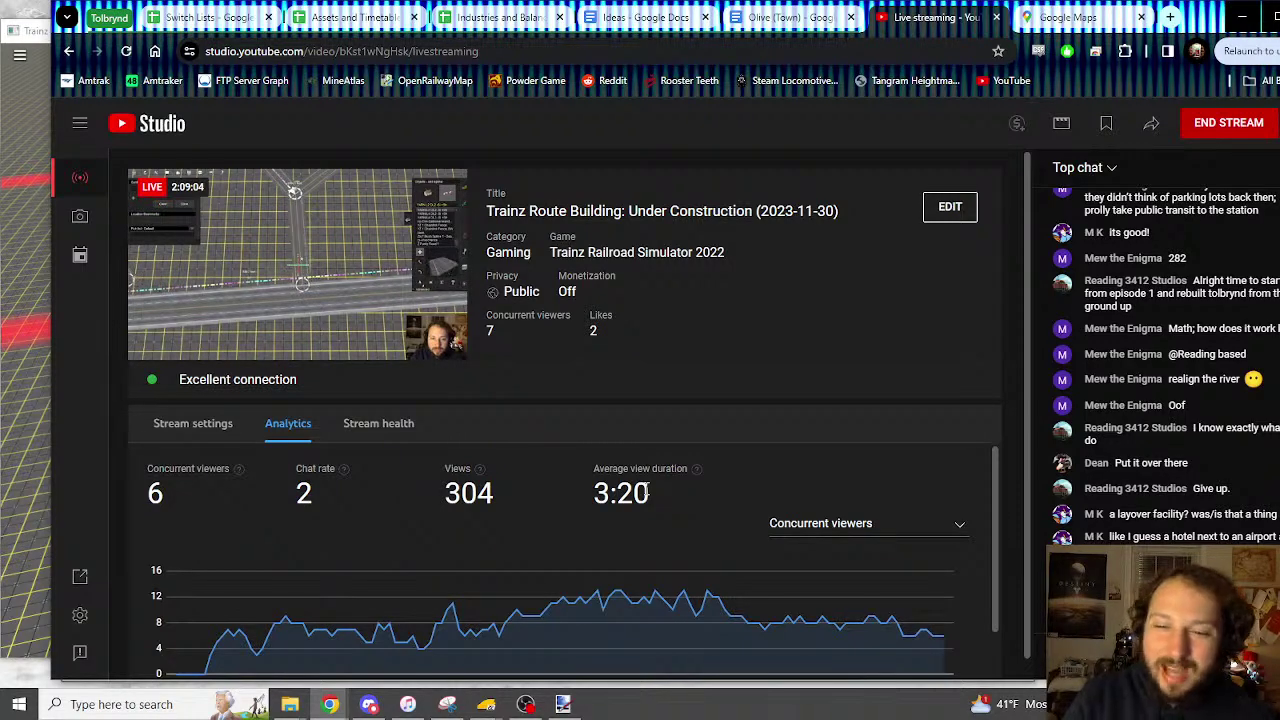
pyautogui.click(40, 35)
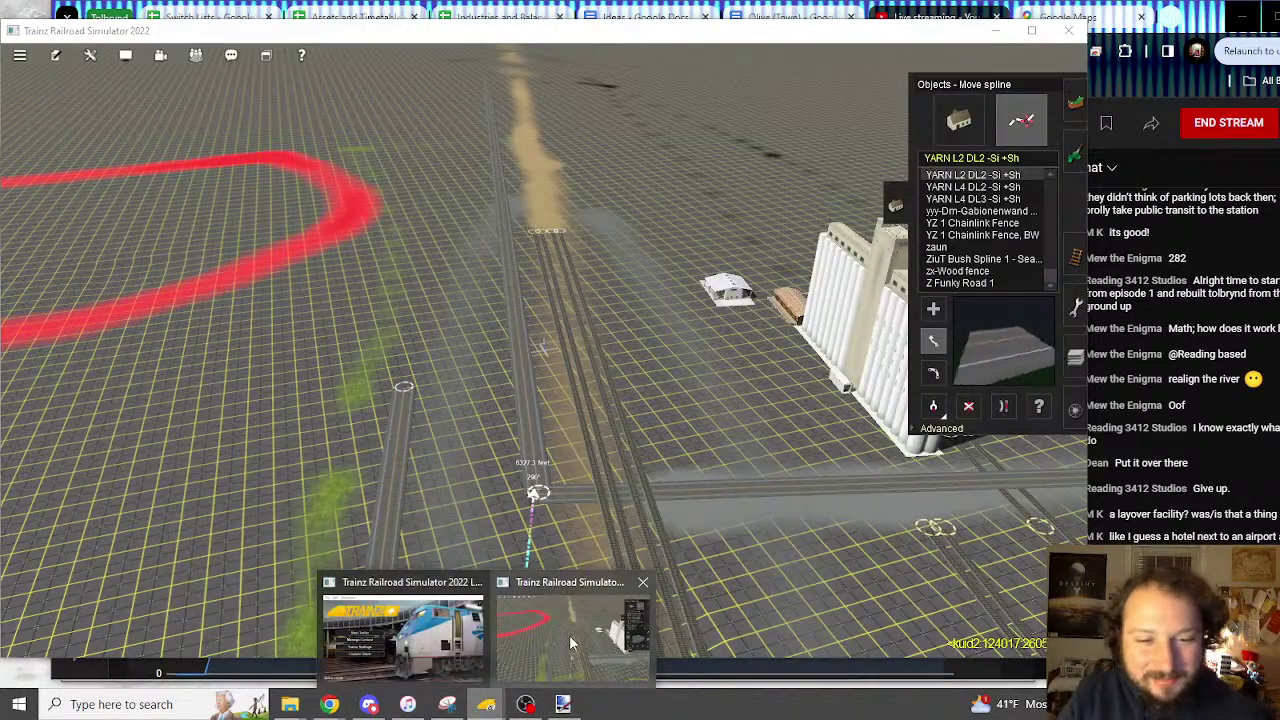
# Switch to OBS and hide the Screen source so the stream shows only the Trainz view
pyautogui.click(560, 709)
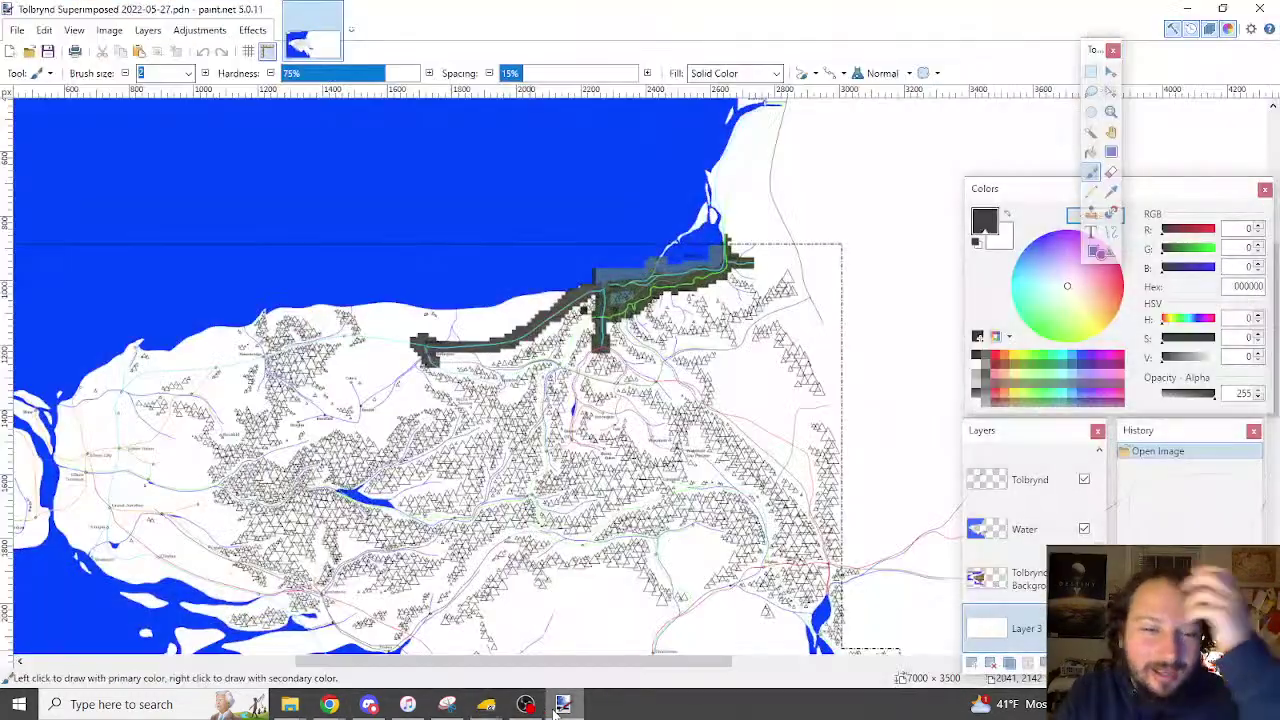
pyautogui.click(560, 709)
pyautogui.click(528, 706)
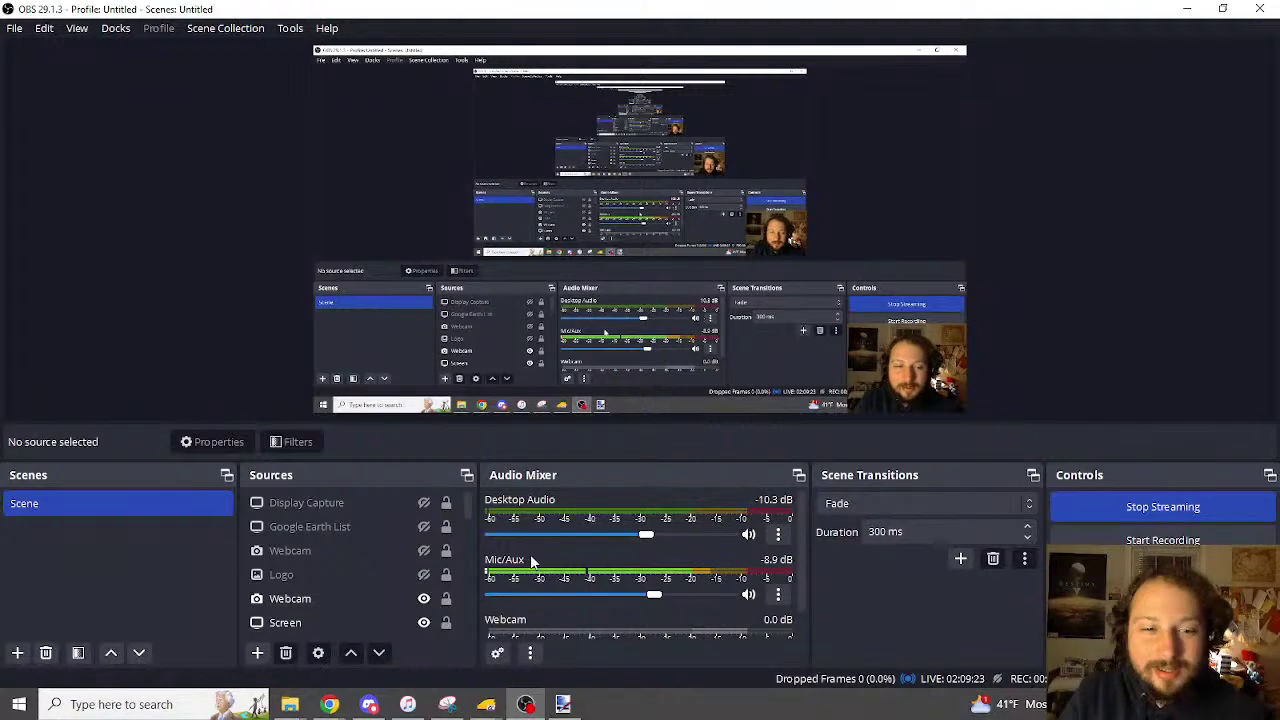
pyautogui.click(426, 622)
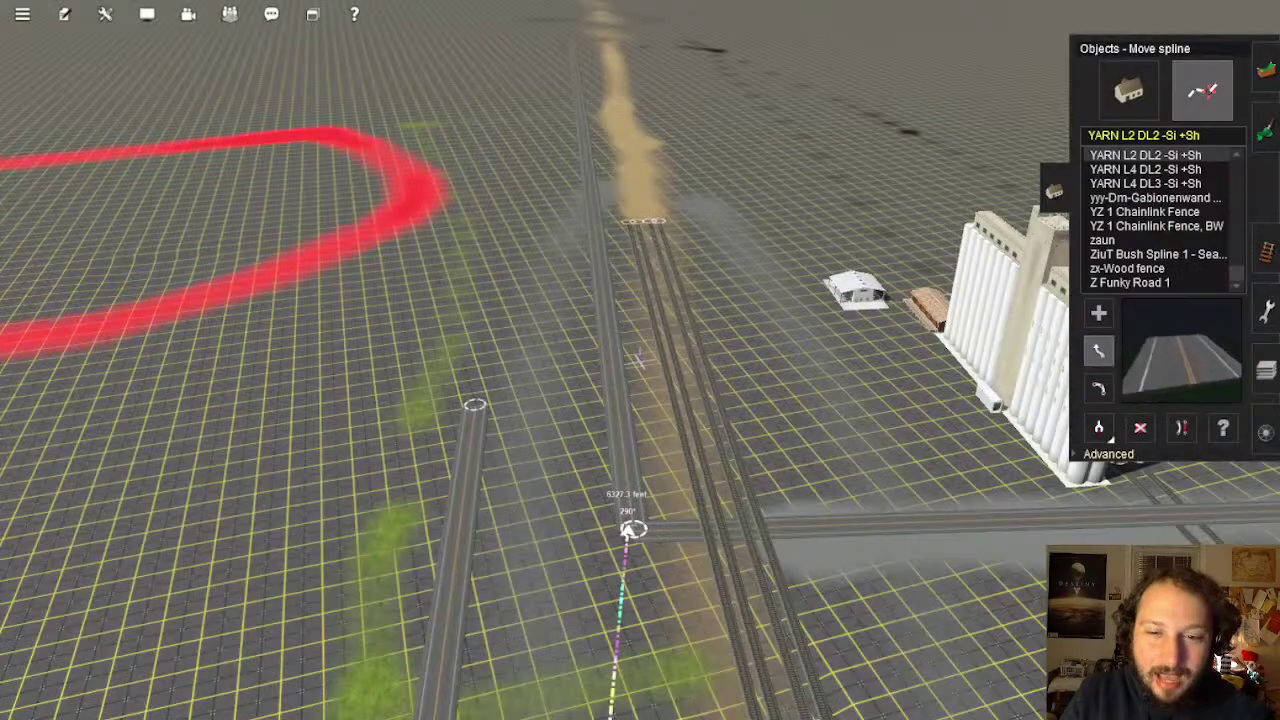
# Move the end of the ruler at the diagonal road crossing to the parallel road's far end, about 3273 feet at 102°
pyautogui.moveTo(672, 478); pyautogui.dragTo(630, 430, button='right')
pyautogui.click(1265, 370)
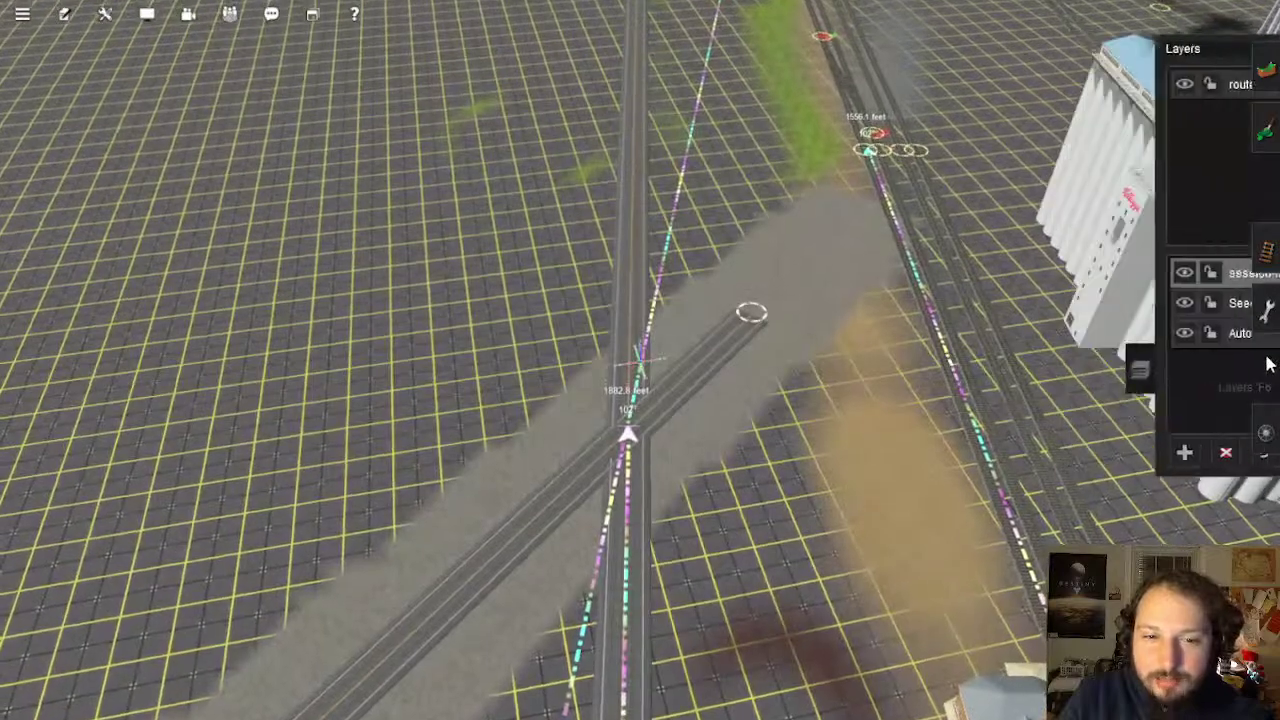
pyautogui.click(1268, 310)
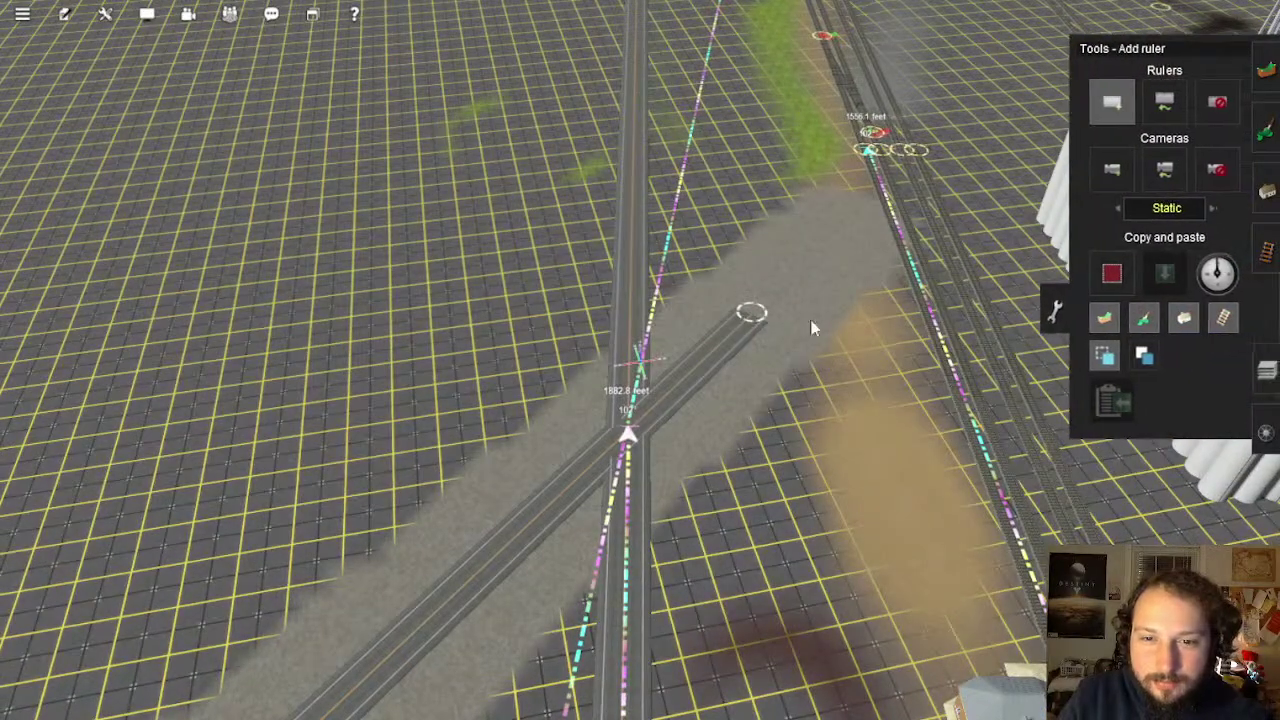
pyautogui.scroll(5, 640, 410)
pyautogui.rightClick(656, 398)
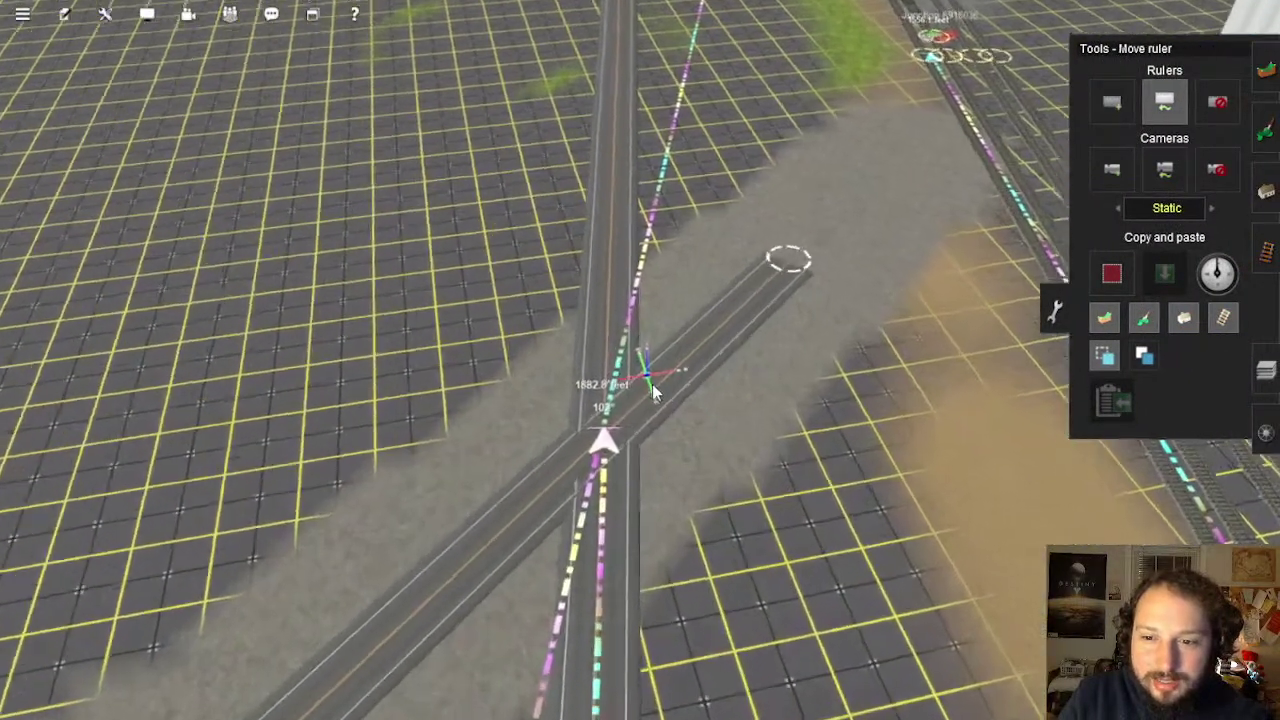
pyautogui.rightClick(625, 382)
pyautogui.moveTo(608, 374); pyautogui.dragTo(645, 280)
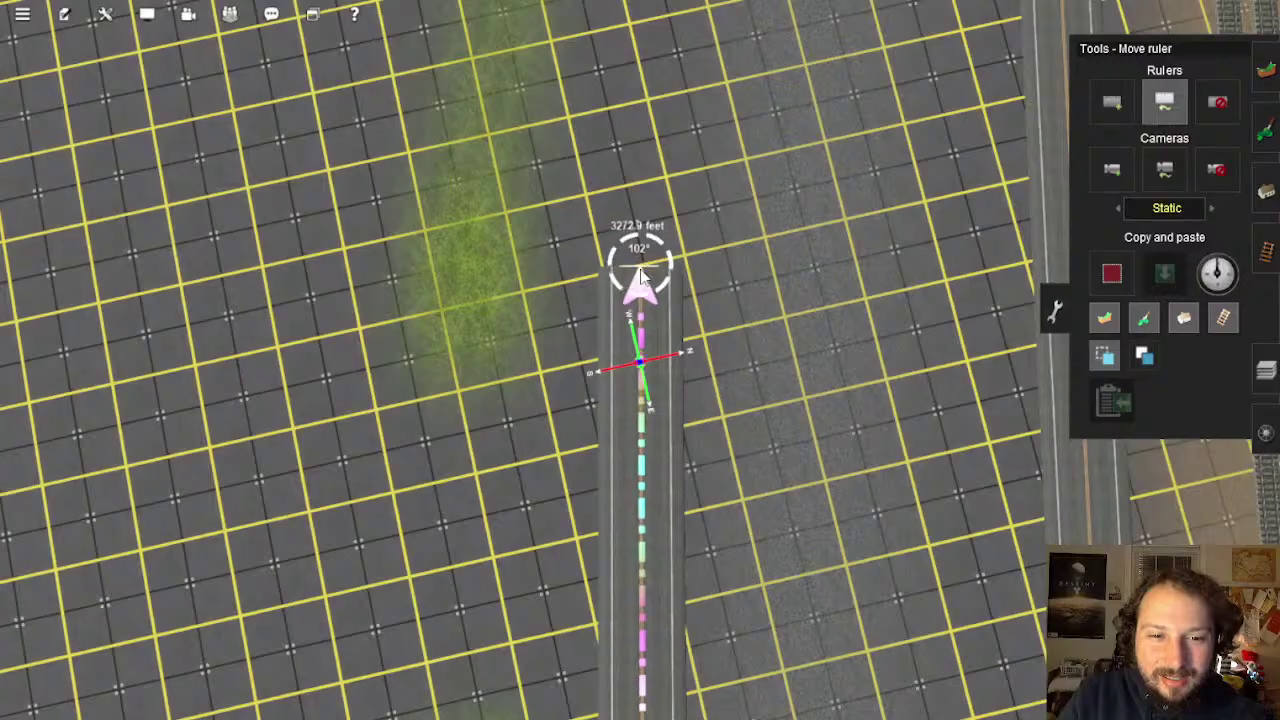
# Move the end of the road crossing the railway from the 6327.3 feet ruler's tip onto the parallel road, forming an intersection
pyautogui.rightClick(664, 440)
pyautogui.scroll(-6, 668, 445)
pyautogui.press('Down')
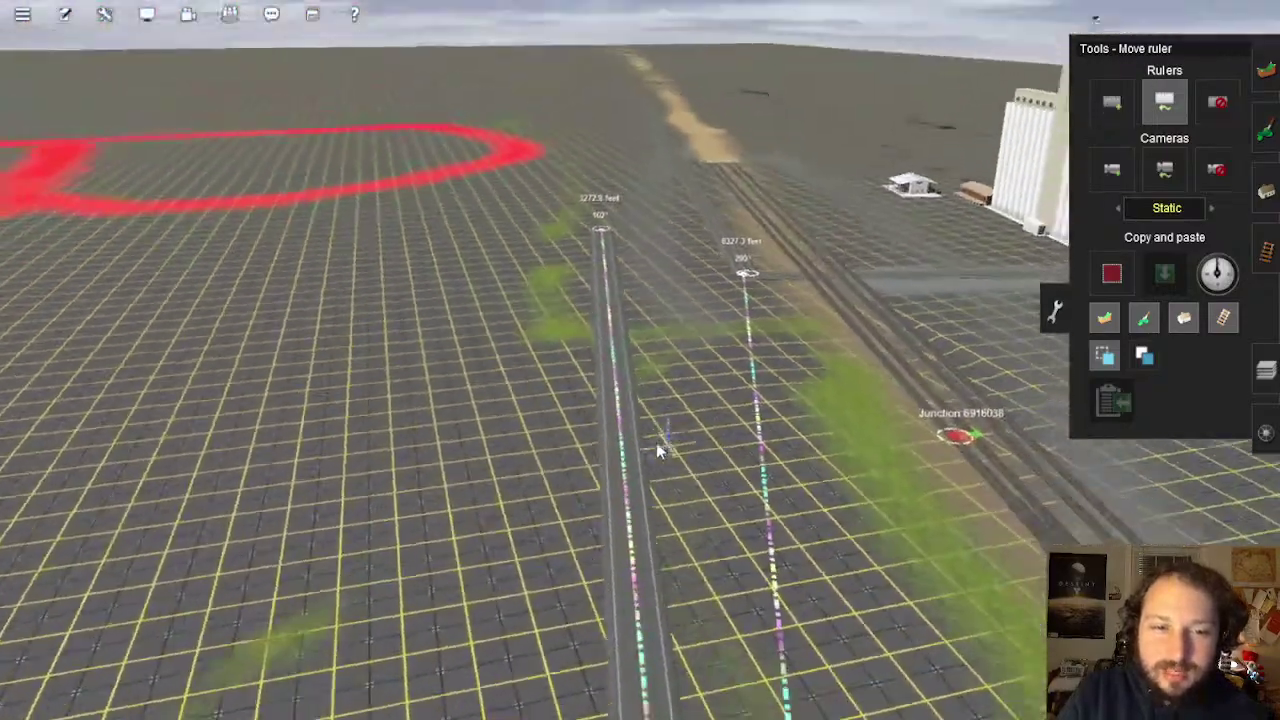
pyautogui.moveTo(656, 443); pyautogui.dragTo(623, 357, button='right')
pyautogui.press('Right')
pyautogui.press('Left')
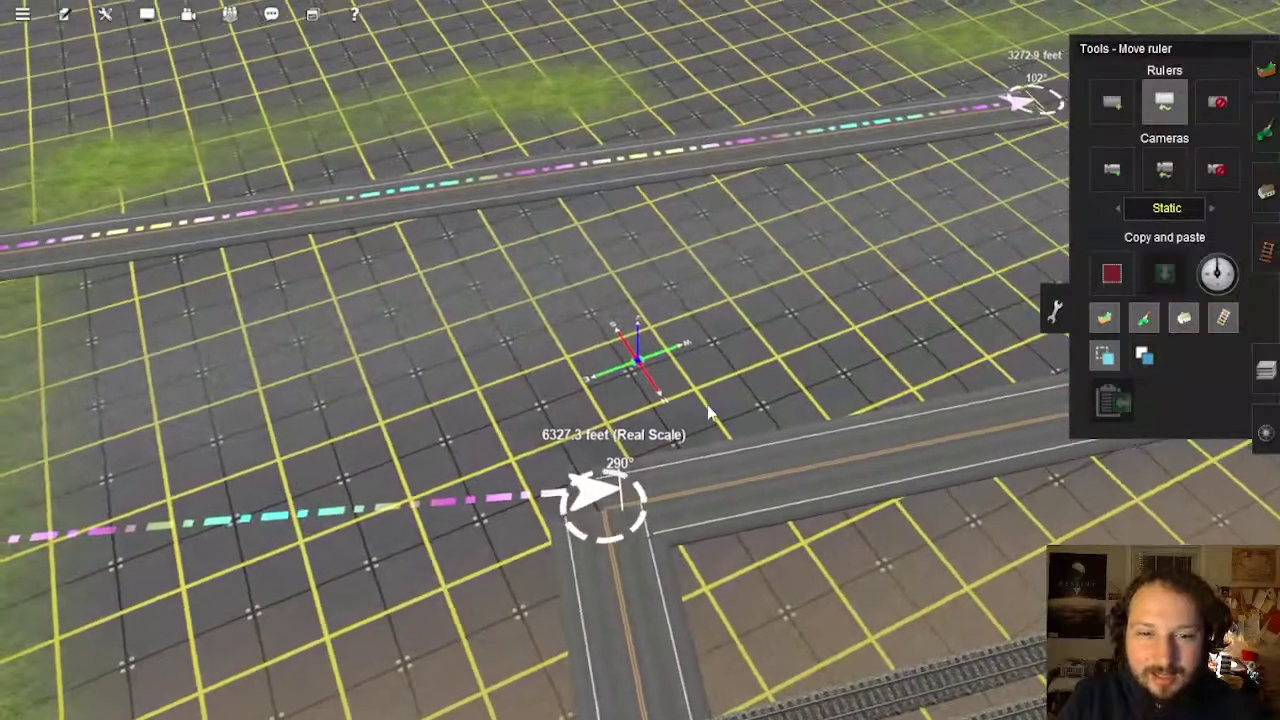
pyautogui.press('Right')
pyautogui.click(1266, 190)
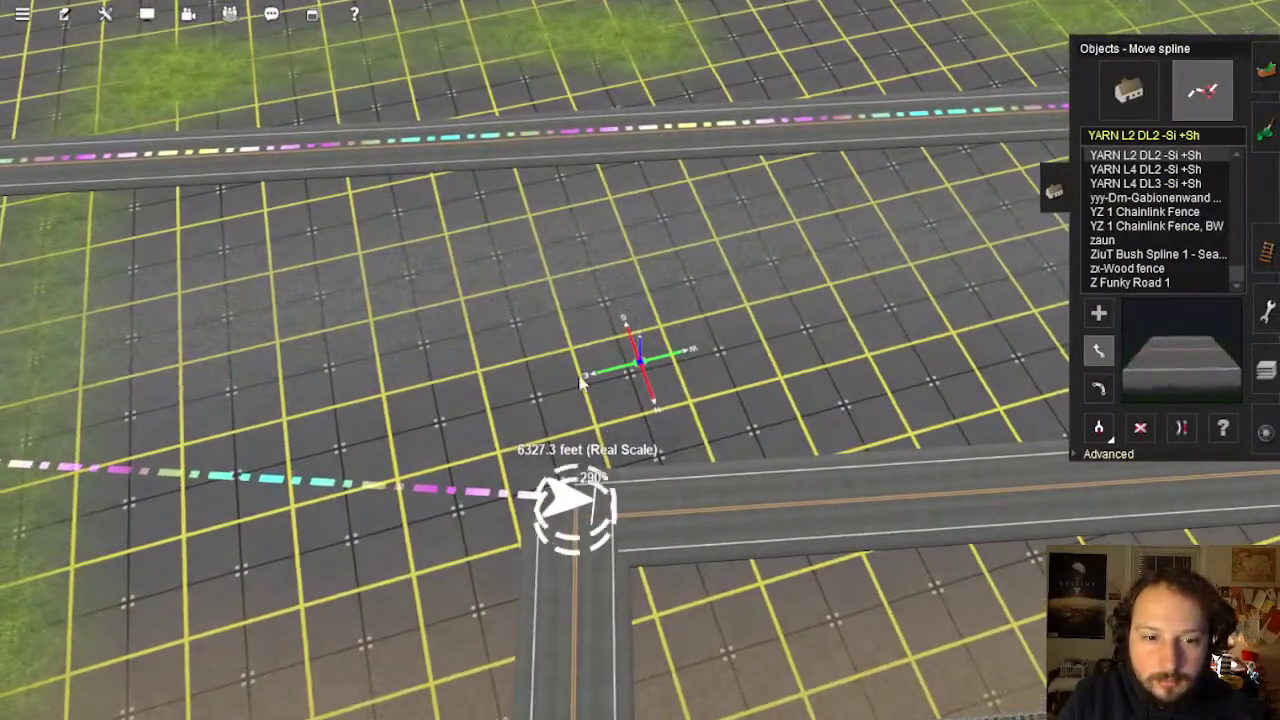
pyautogui.moveTo(572, 505); pyautogui.dragTo(568, 148)
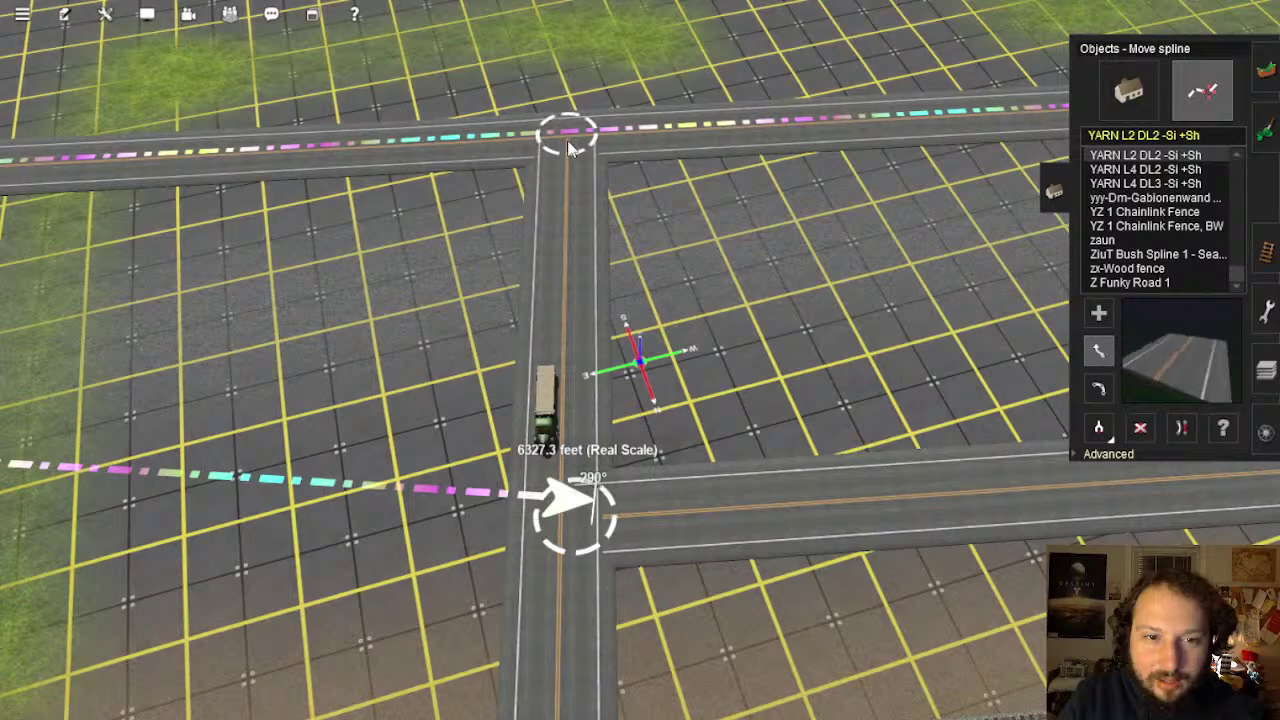
pyautogui.click(895, 527)
# Make route-layer the active layer
pyautogui.scroll(-5, 704, 372)
pyautogui.press('Right')
pyautogui.click(1264, 372)
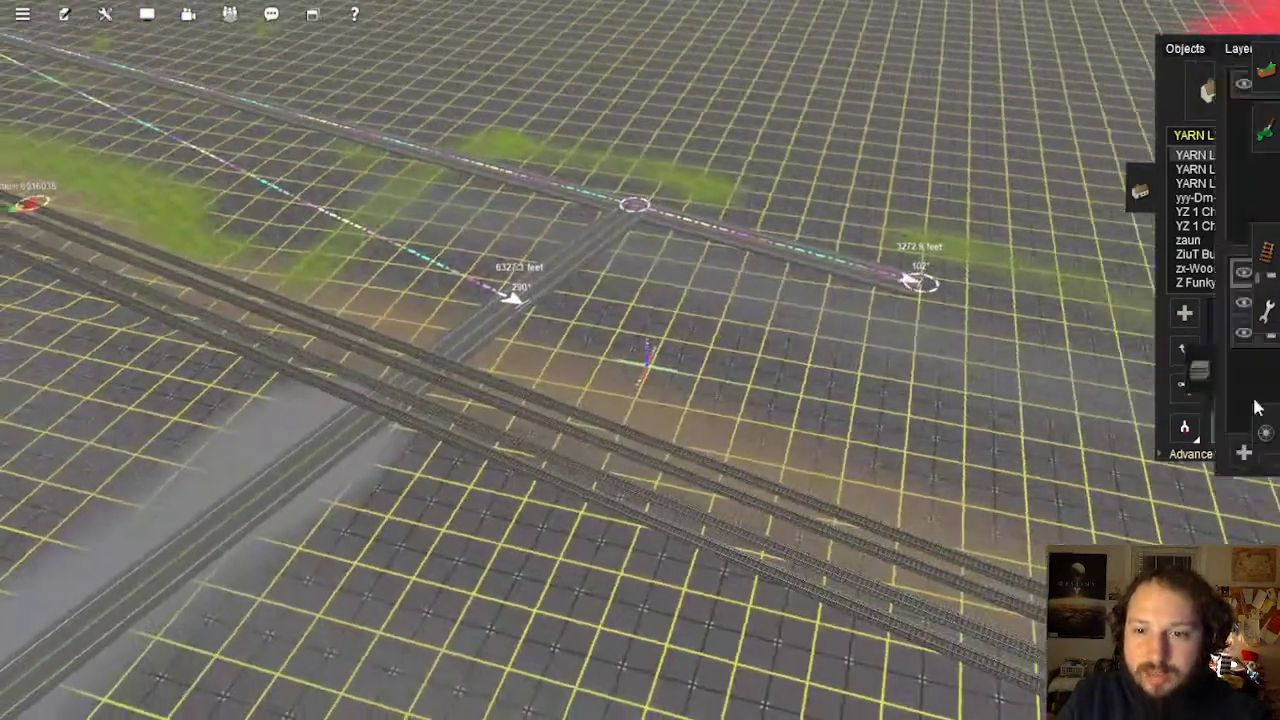
pyautogui.click(1170, 86)
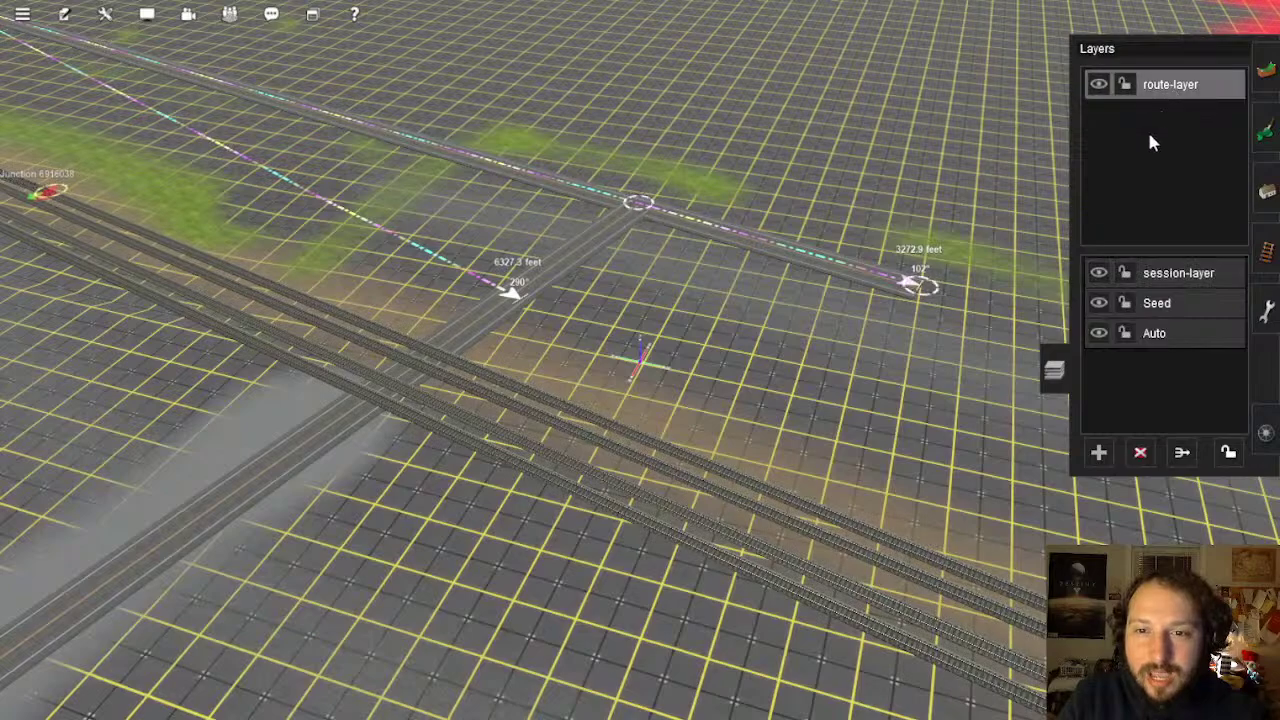
# Inspect the spline details of the parallel road and the diagonal road to check their layer assignments
pyautogui.press('Left')
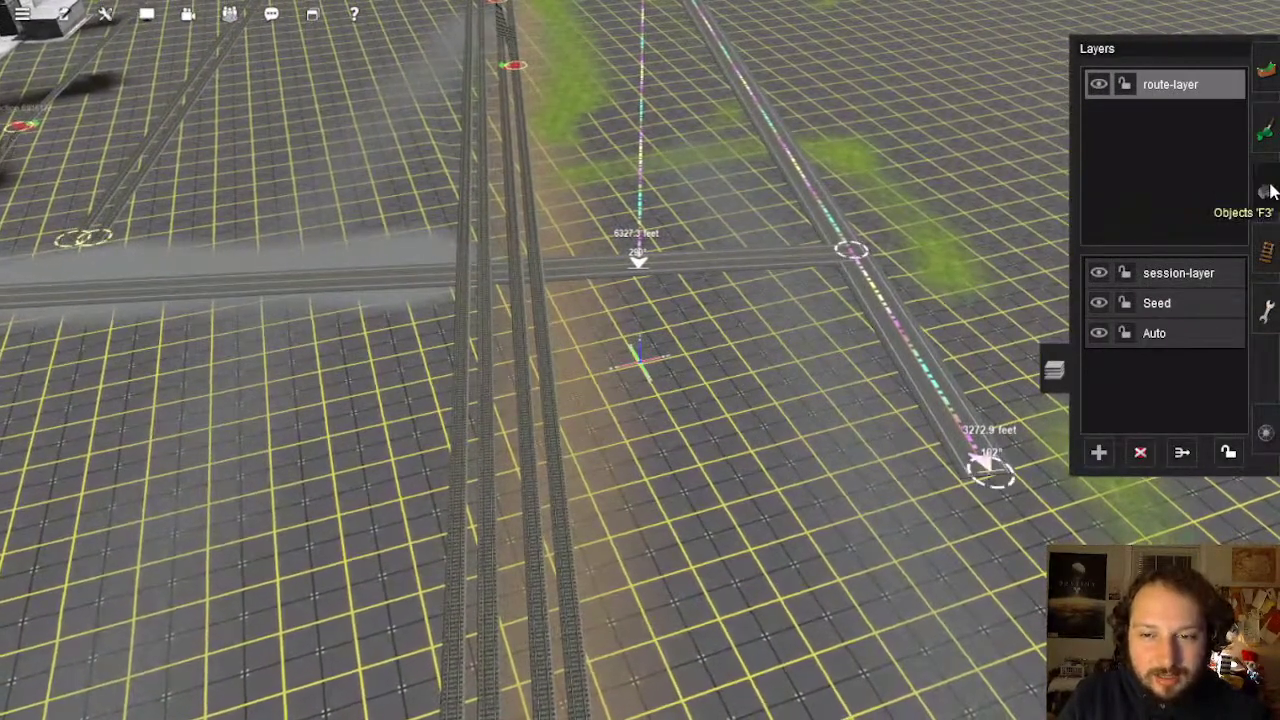
pyautogui.click(1267, 190)
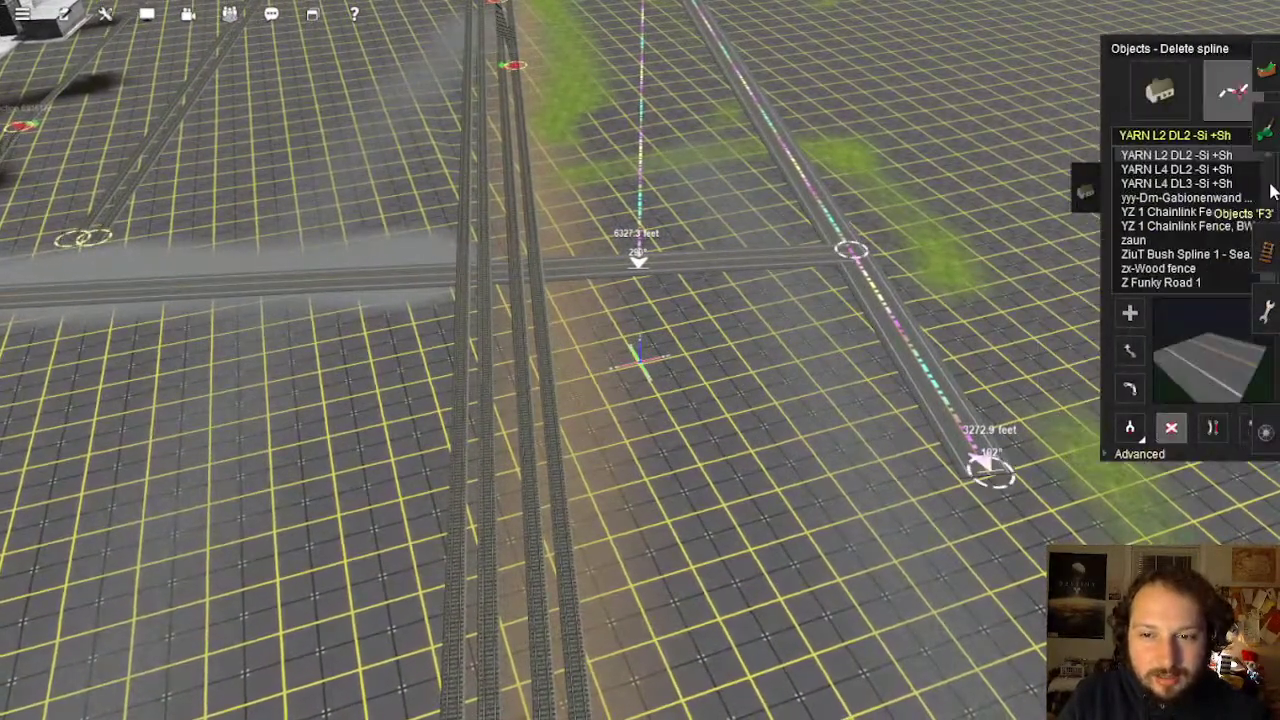
pyautogui.click(898, 352)
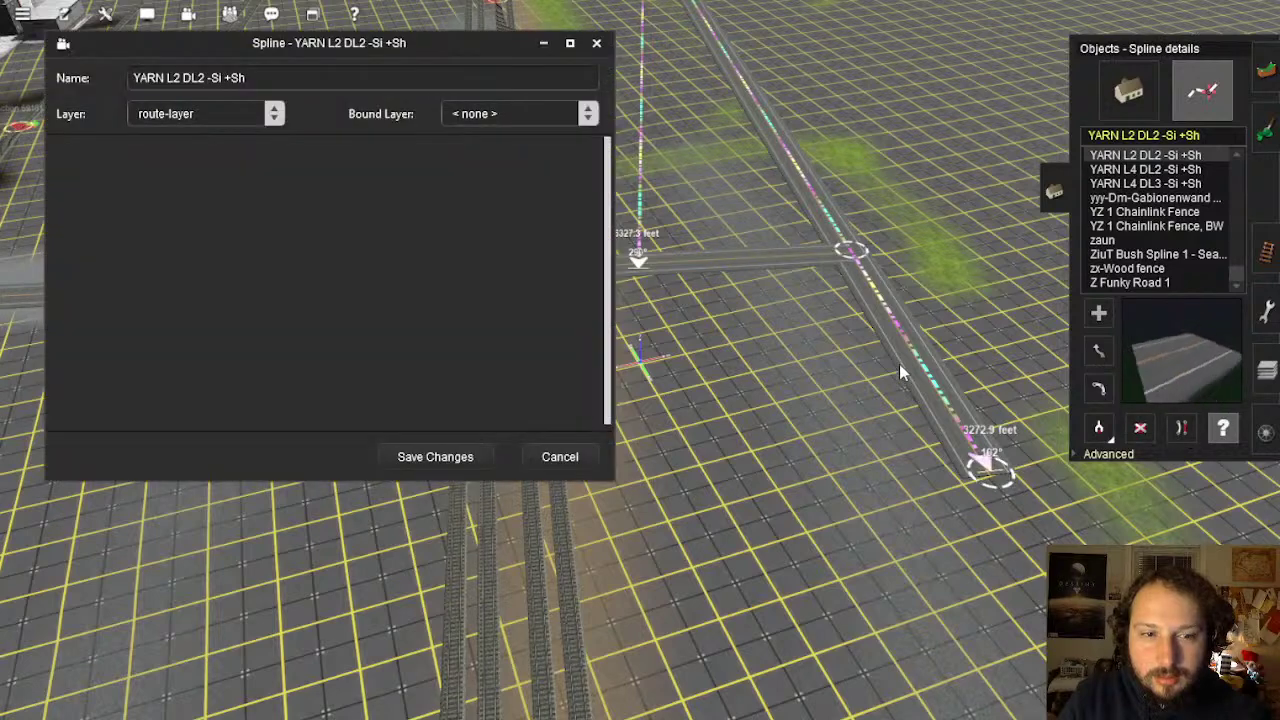
pyautogui.click(588, 458)
pyautogui.click(728, 264)
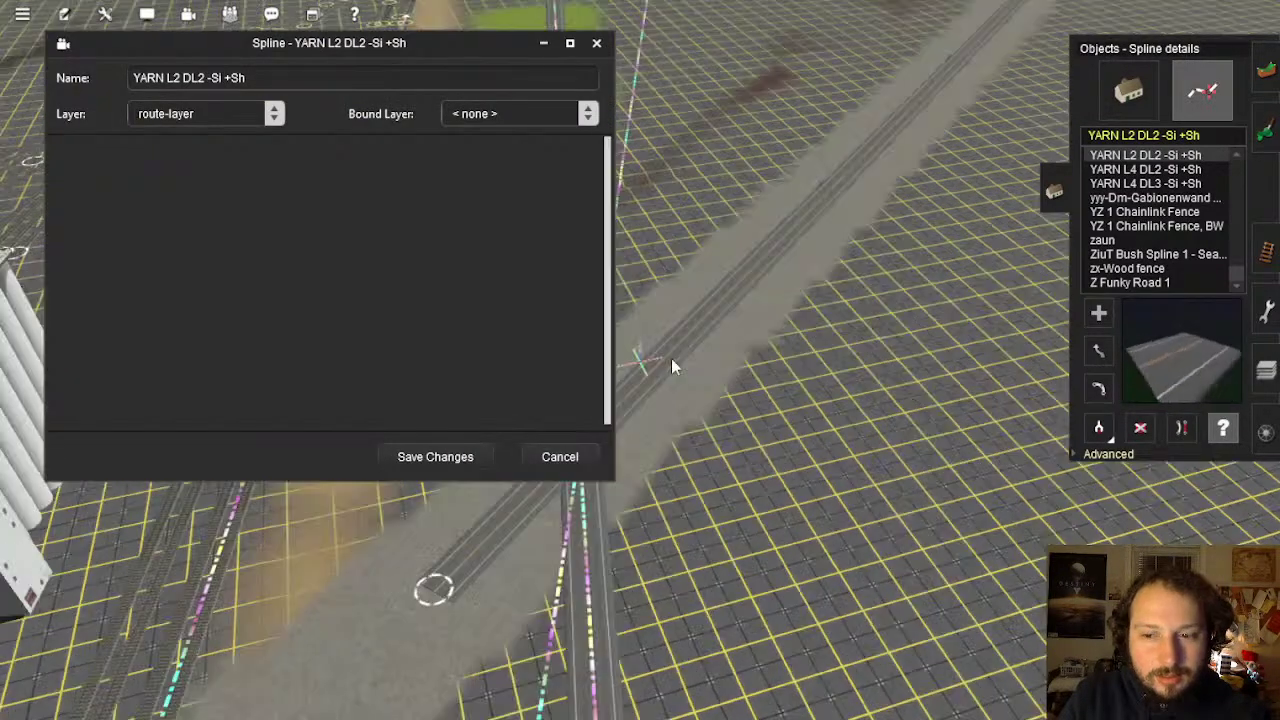
pyautogui.click(576, 456)
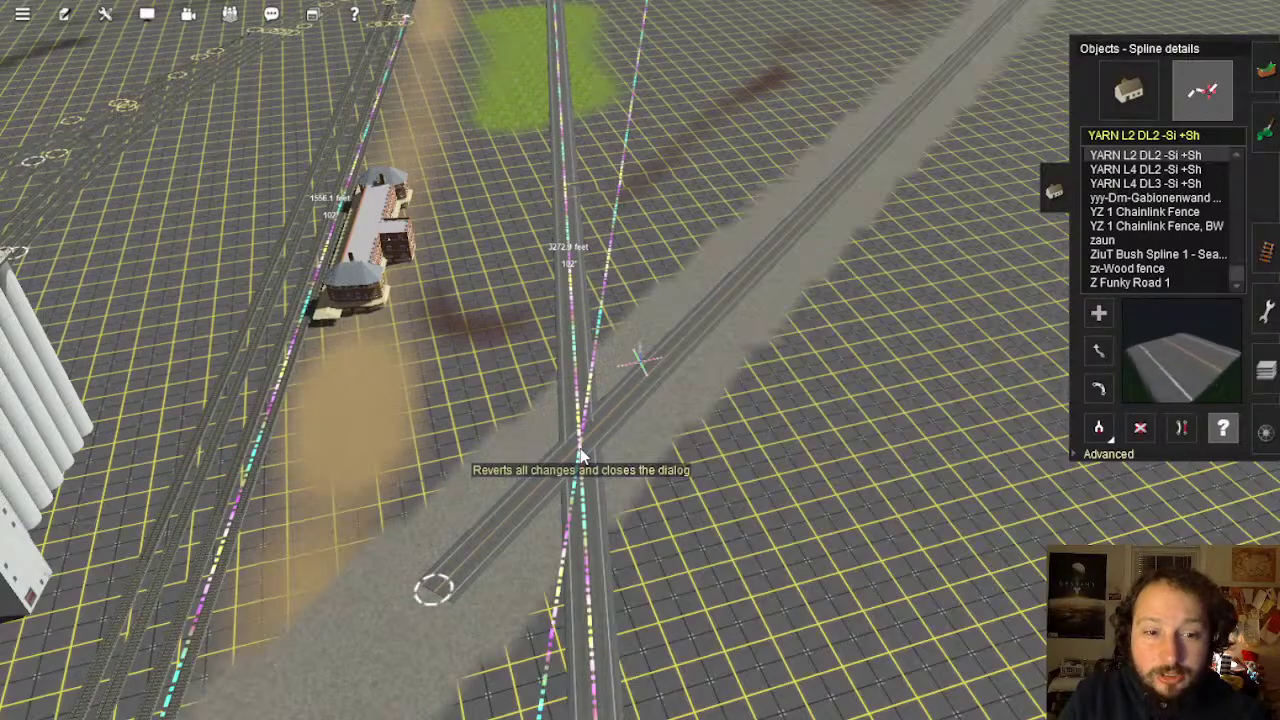
pyautogui.moveTo(620, 148); pyautogui.dragTo(935, 334, button='right')
pyautogui.click(666, 317)
pyautogui.click(574, 455)
# Set the layer of the road crossing the tracks near Junction 6916250 to route-layer and close its details
pyautogui.click(935, 334)
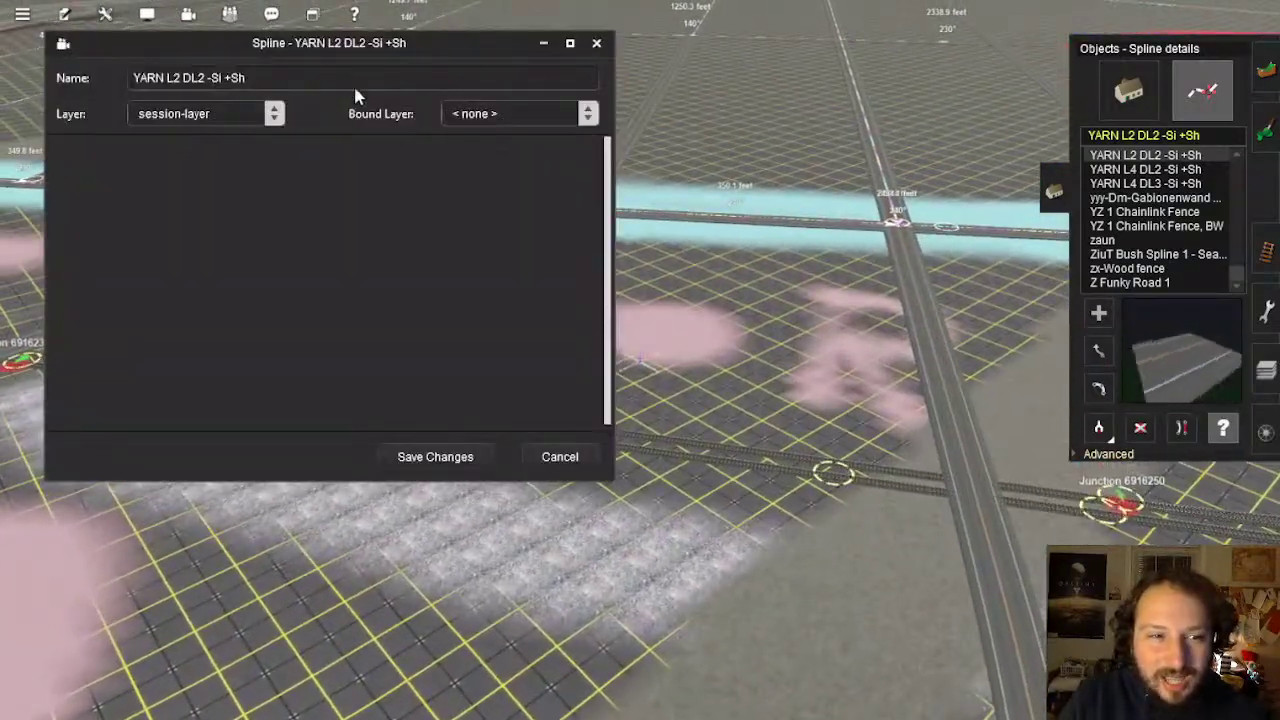
pyautogui.click(274, 114)
pyautogui.click(210, 72)
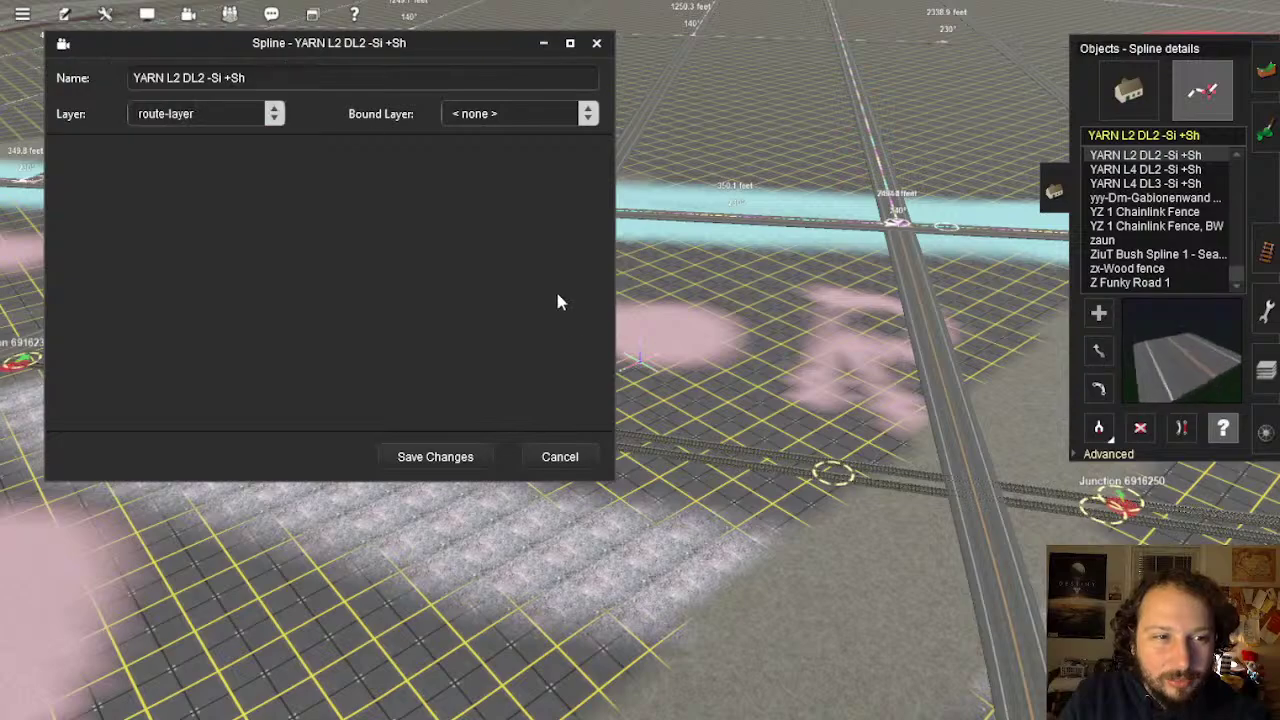
pyautogui.click(562, 457)
# Set the layer of the long street leading from the blue band to the 1250.3 feet ruler to route-layer and close its details
pyautogui.moveTo(566, 460); pyautogui.dragTo(718, 325, button='right')
pyautogui.click(718, 325)
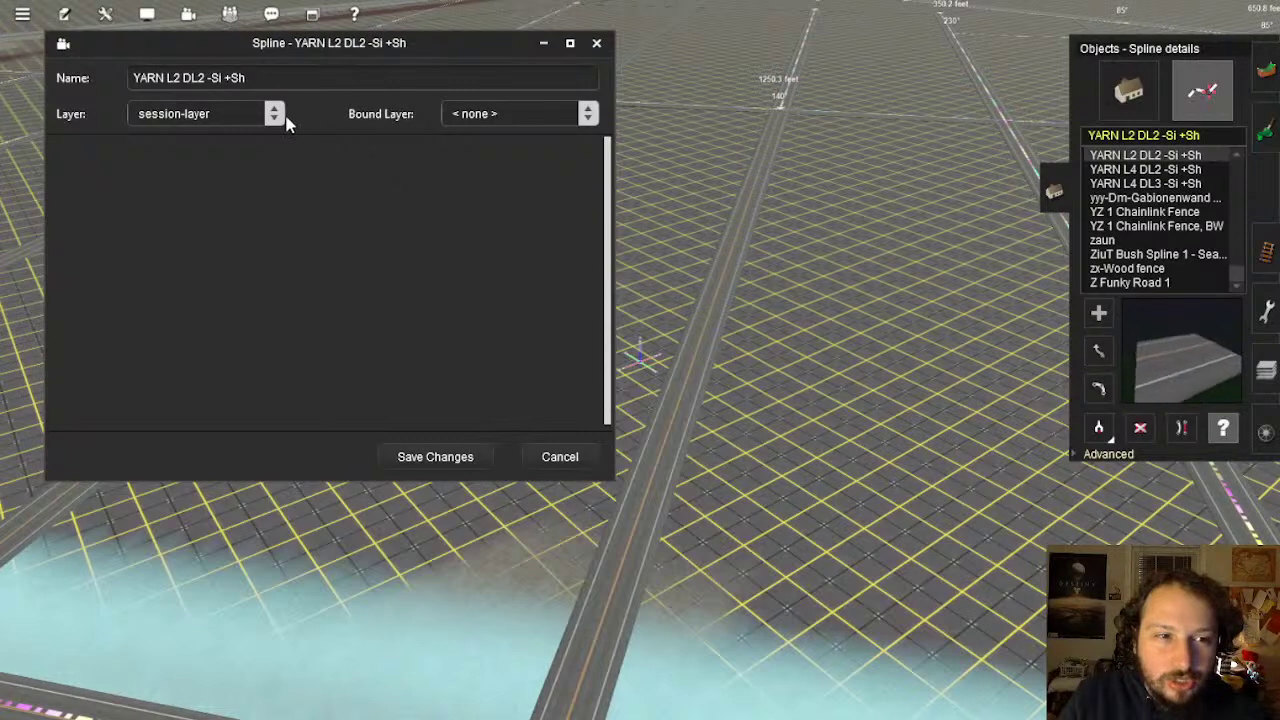
pyautogui.click(556, 463)
pyautogui.click(393, 226)
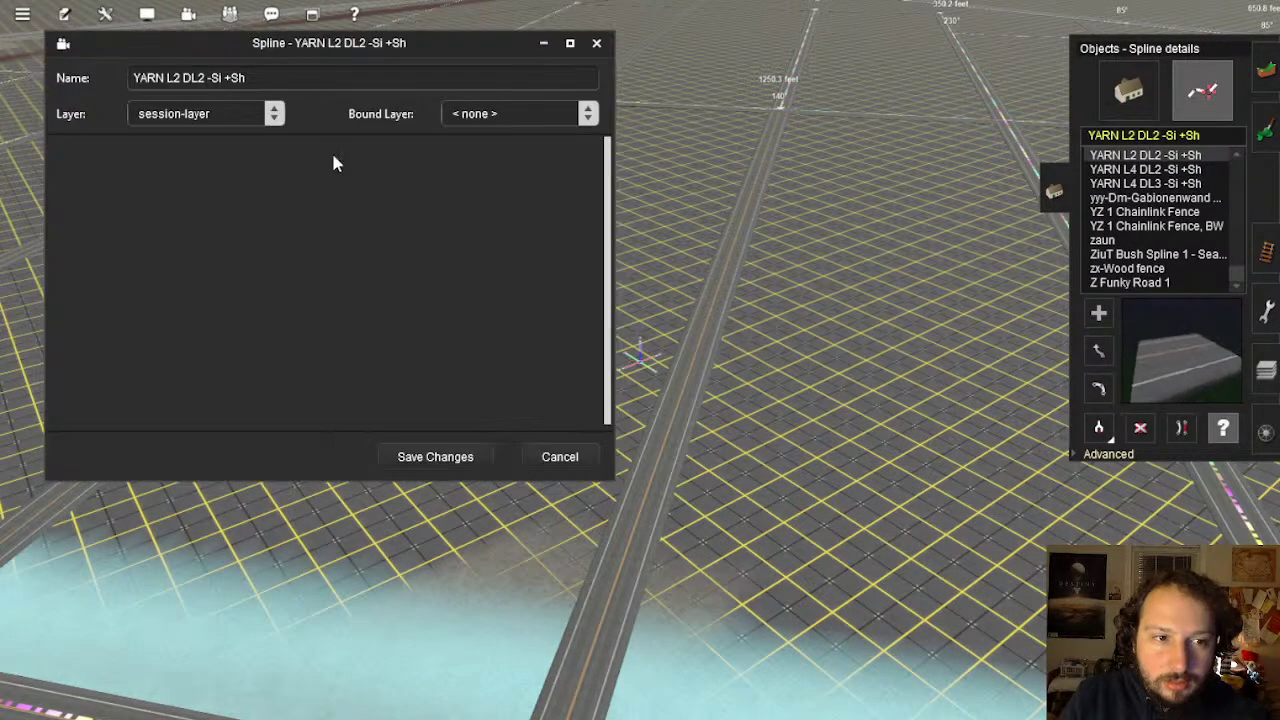
pyautogui.click(254, 117)
pyautogui.click(192, 105)
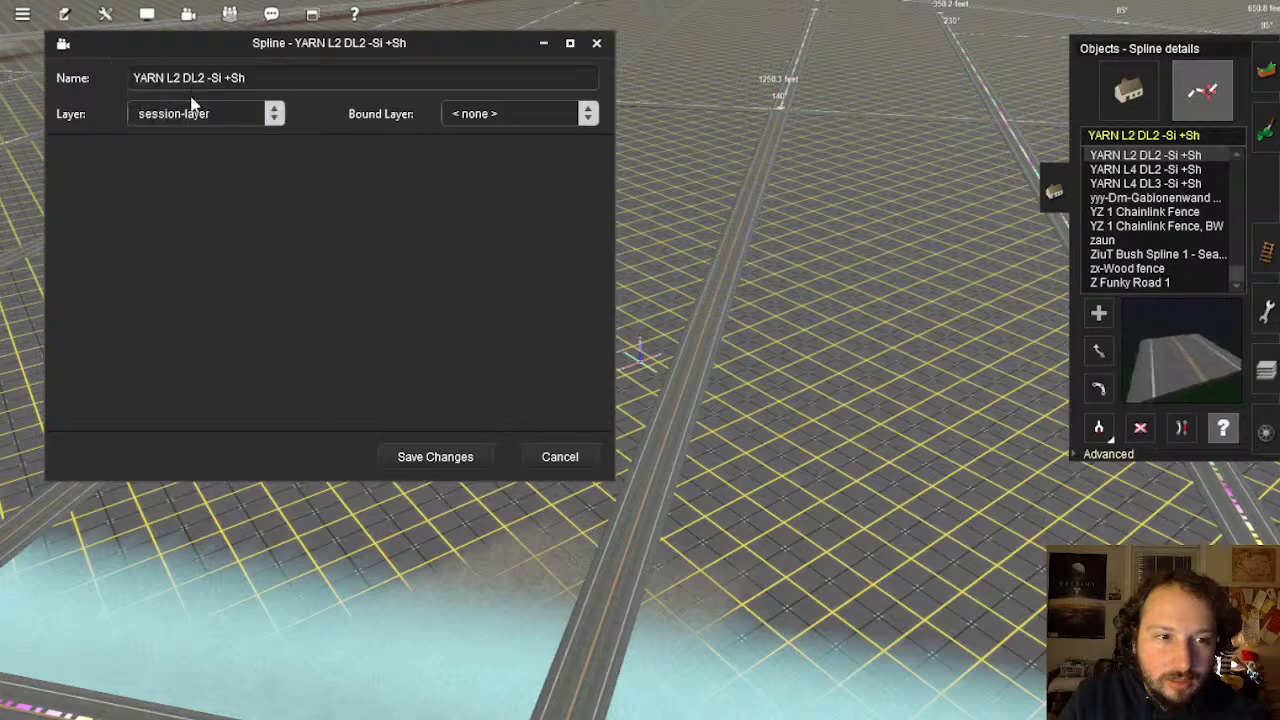
pyautogui.click(193, 75)
pyautogui.click(565, 455)
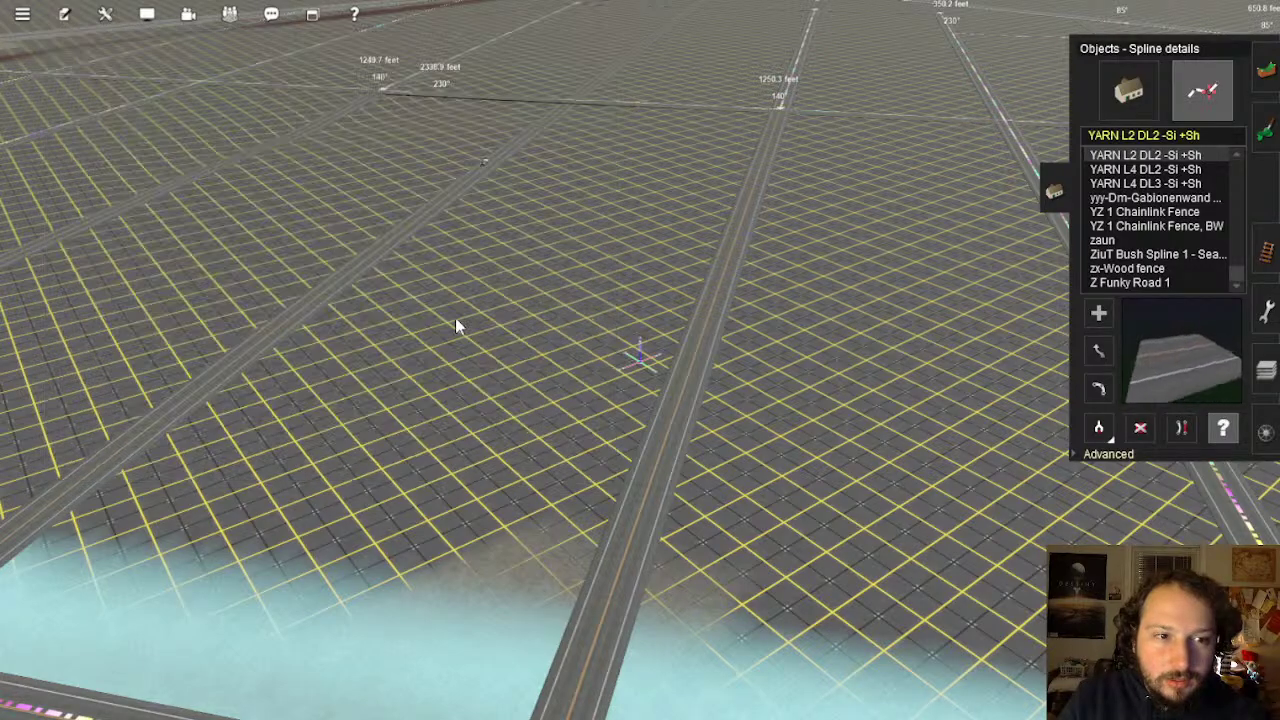
# Check the layer assignment of the cross street that carries the 2338.9 feet ruler
pyautogui.moveTo(455, 317); pyautogui.dragTo(700, 345, button='right')
pyautogui.click(700, 345)
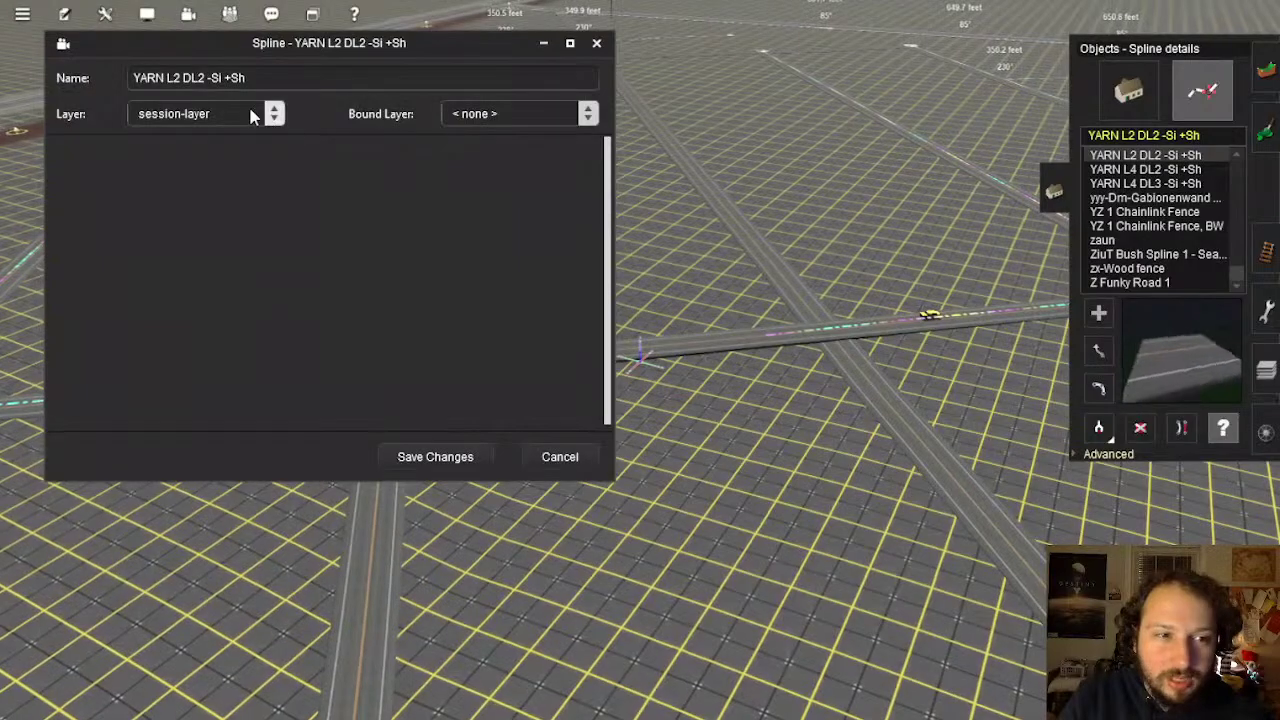
pyautogui.click(568, 456)
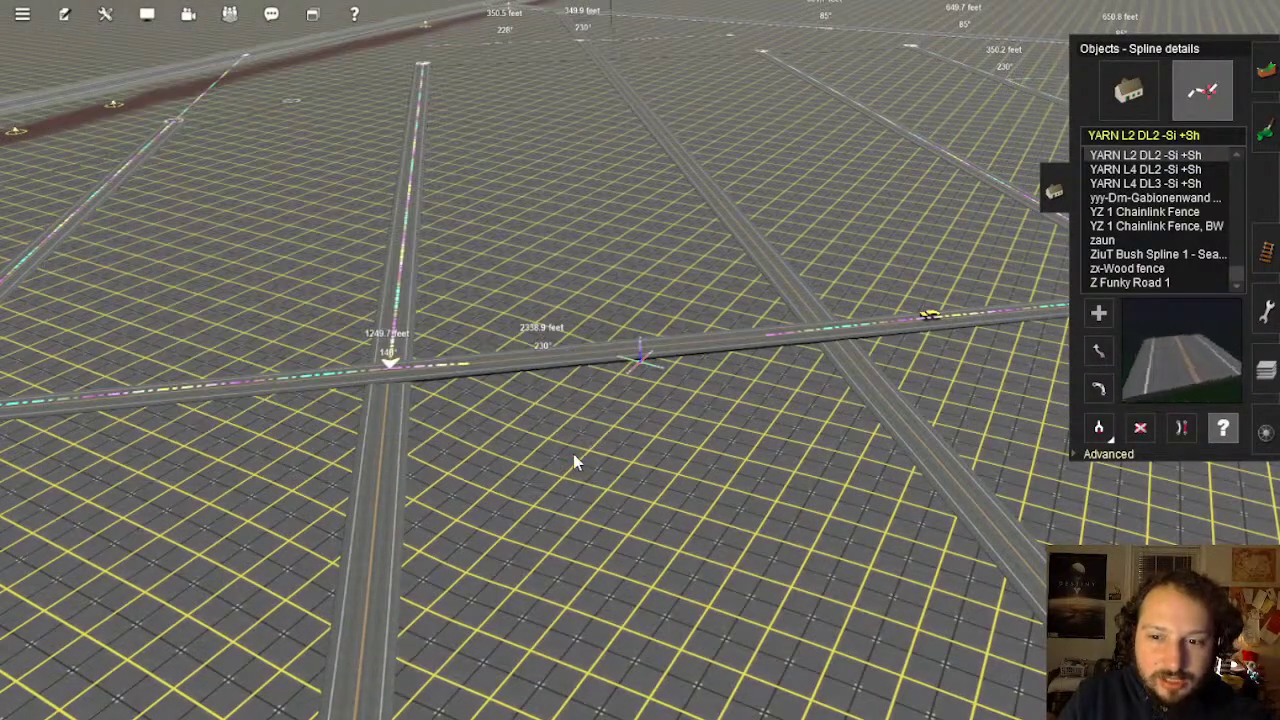
# Set the layer of the road beside the blue marker pin to route-layer and close its details
pyautogui.moveTo(574, 457); pyautogui.dragTo(608, 346, button='right')
pyautogui.click(608, 344)
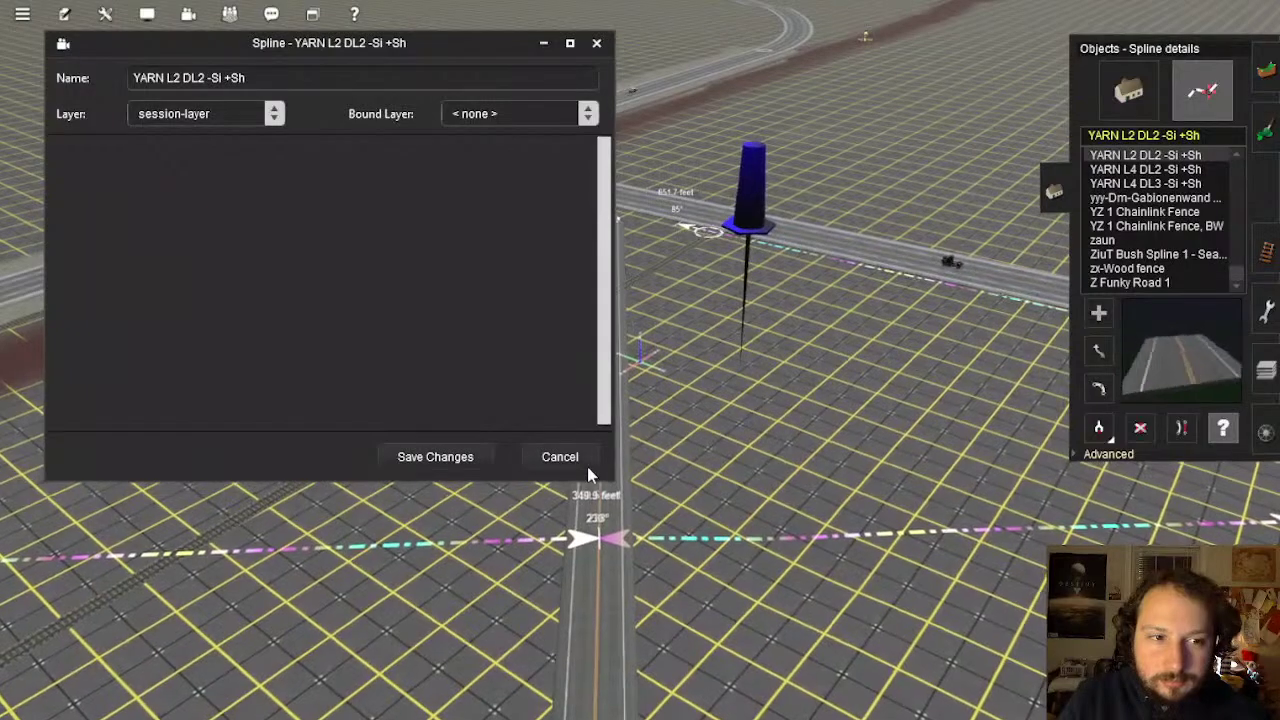
pyautogui.click(183, 76)
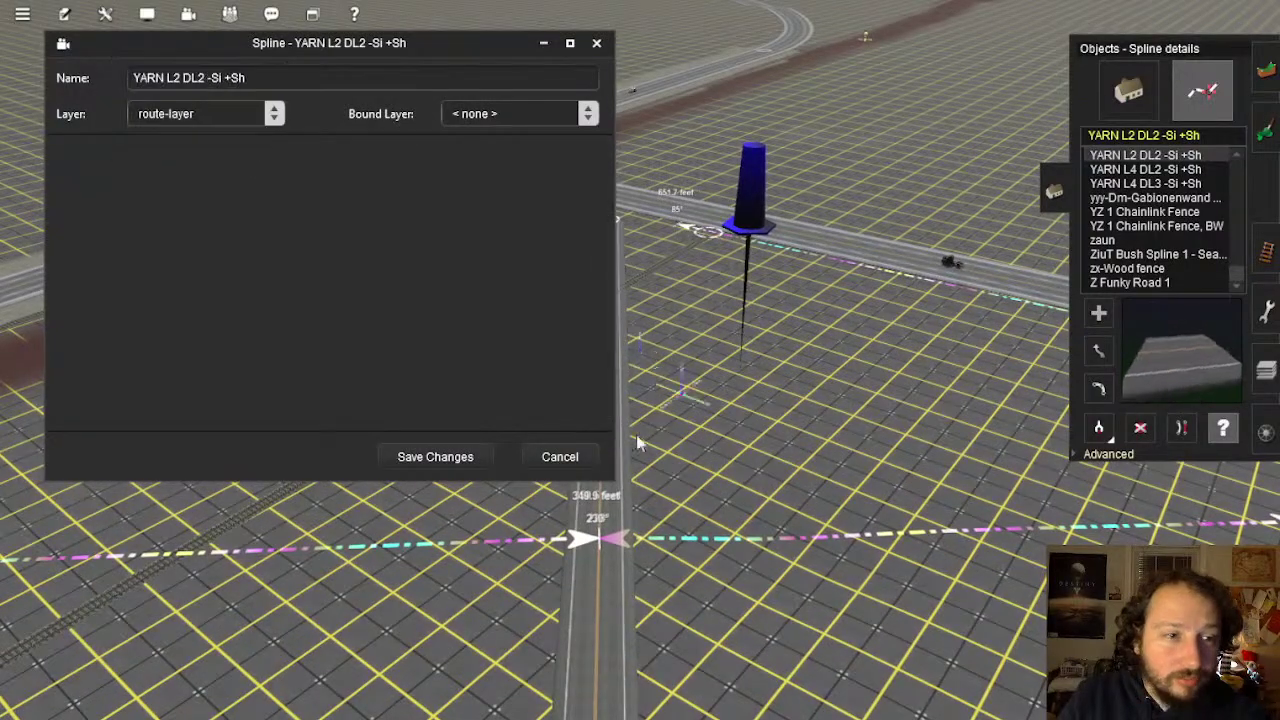
pyautogui.click(575, 457)
# Set the layer of the street ending at the 1249.7 feet ruler to route-layer and close its details
pyautogui.moveTo(388, 390); pyautogui.dragTo(677, 423, button='right')
pyautogui.click(684, 424)
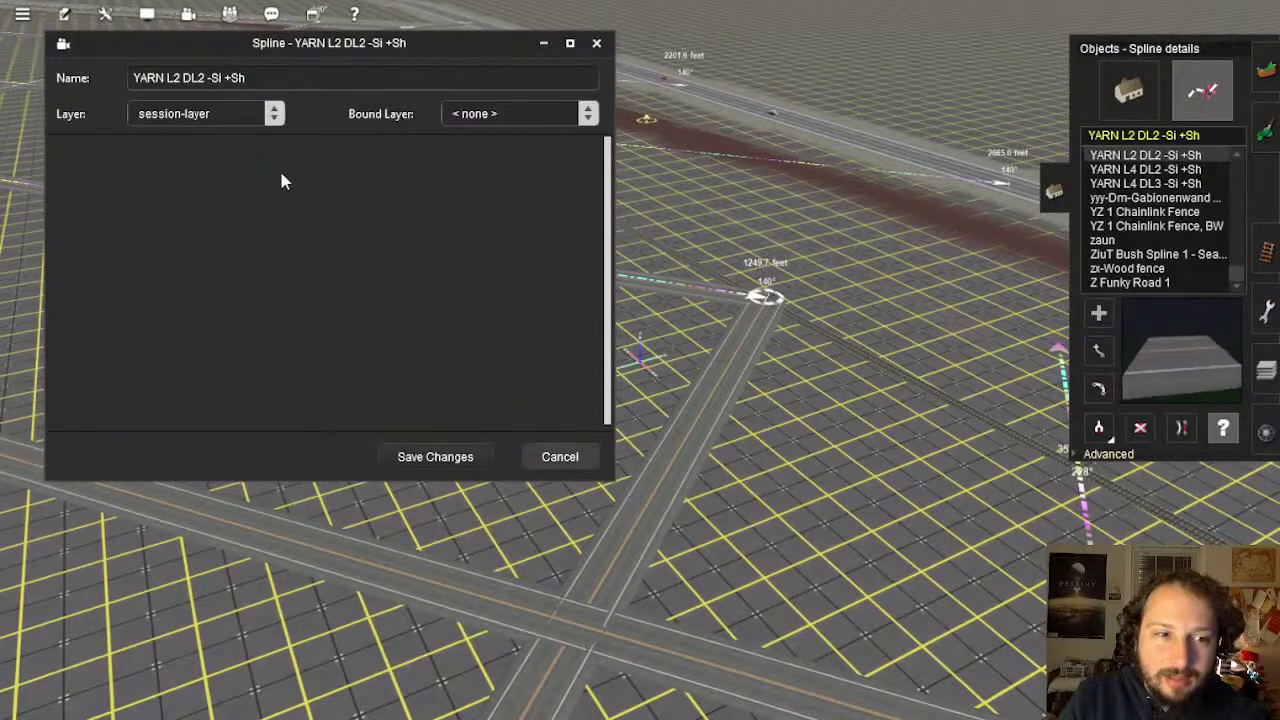
pyautogui.click(228, 114)
pyautogui.click(180, 76)
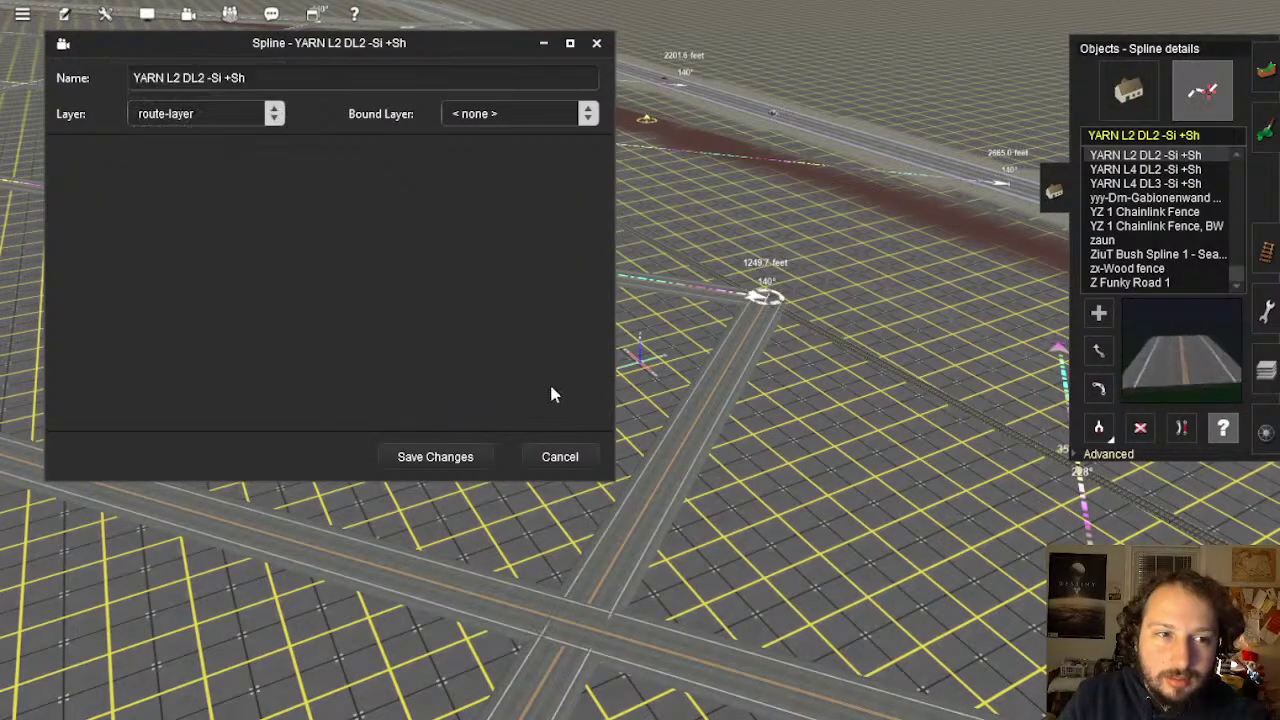
pyautogui.click(586, 460)
# Set the layer of the street just beyond the 1250.3 feet ruler junction to route-layer and save its details
pyautogui.moveTo(429, 586); pyautogui.dragTo(576, 354, button='right')
pyautogui.click(486, 320)
pyautogui.click(211, 115)
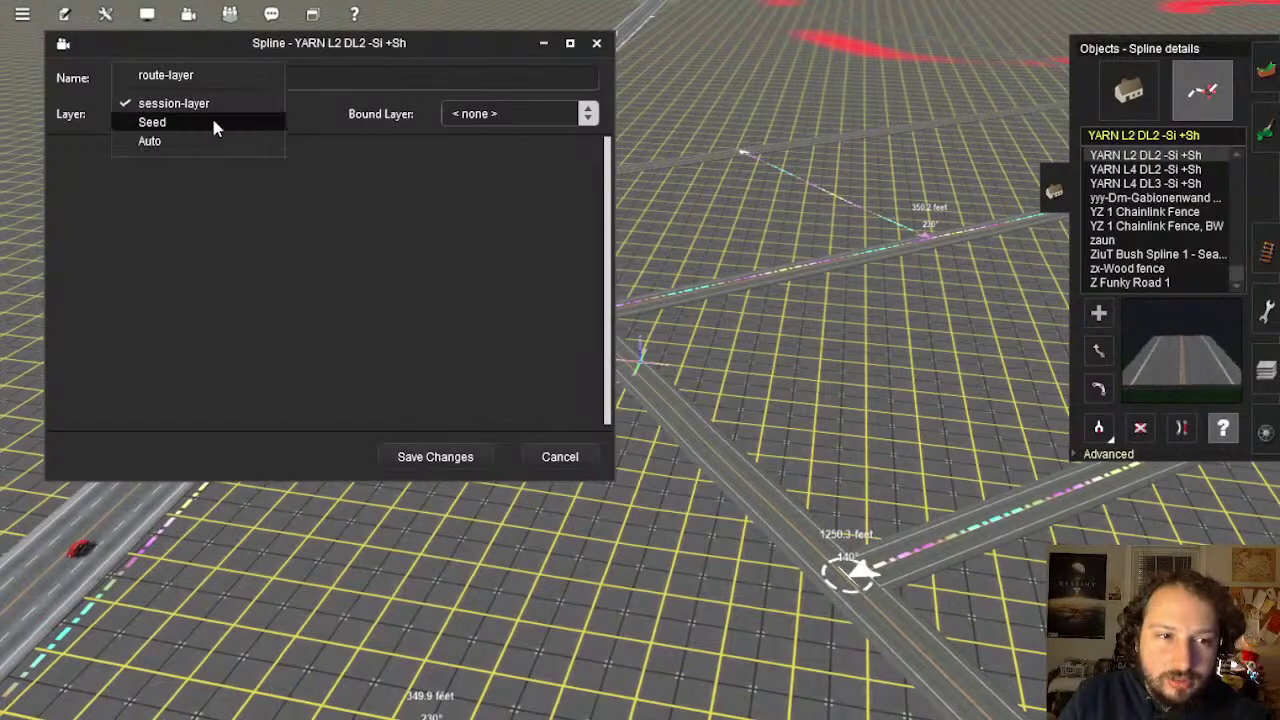
pyautogui.click(185, 105)
pyautogui.click(186, 114)
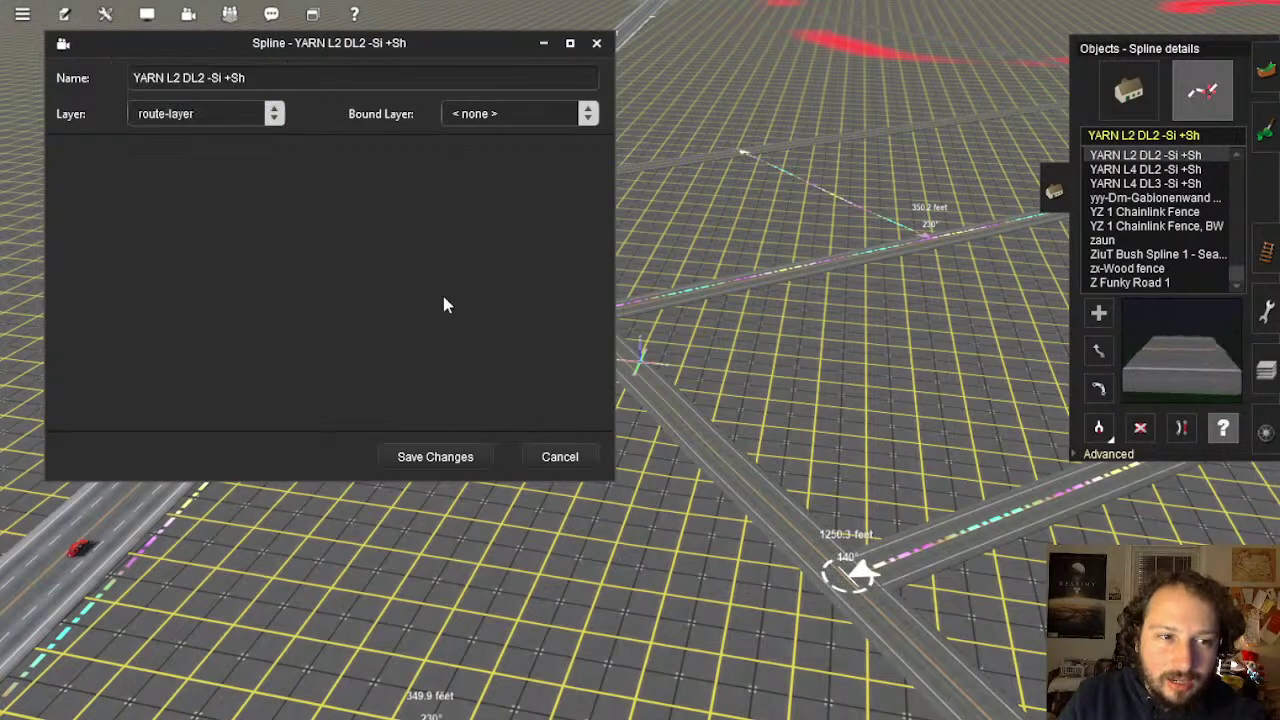
pyautogui.click(476, 459)
# Set the layer of the cross street running up to the 1250.3 feet ruler to route-layer and save its details
pyautogui.click(725, 451)
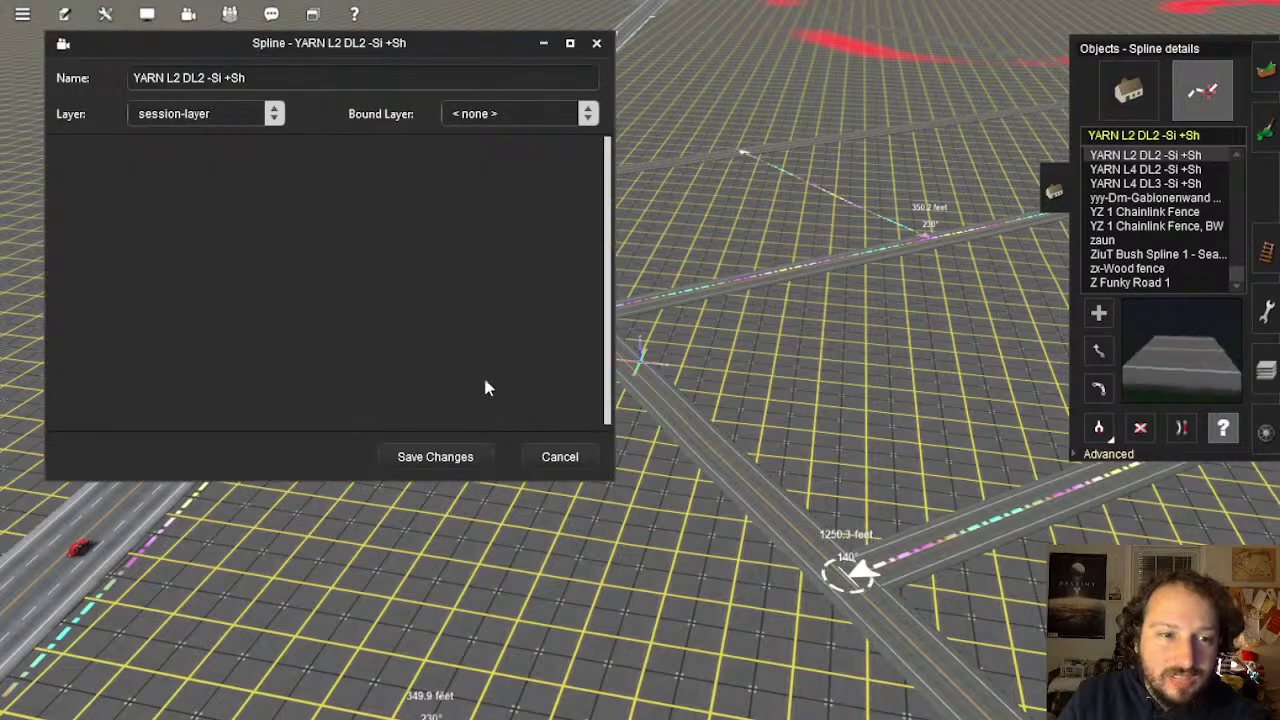
pyautogui.click(185, 76)
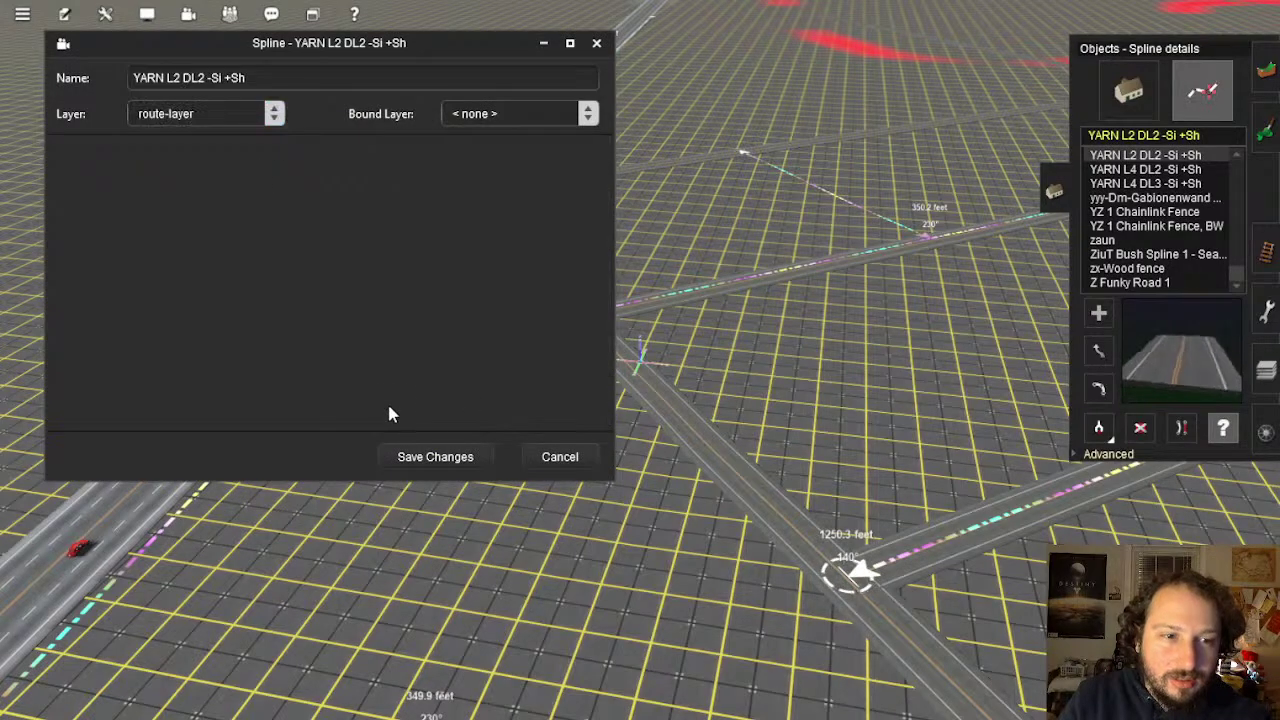
pyautogui.click(445, 459)
# Set the layers of the two parallel streets carrying the 1250.3 and 2494.1 feet rulers to route-layer, saving each
pyautogui.press('Up')
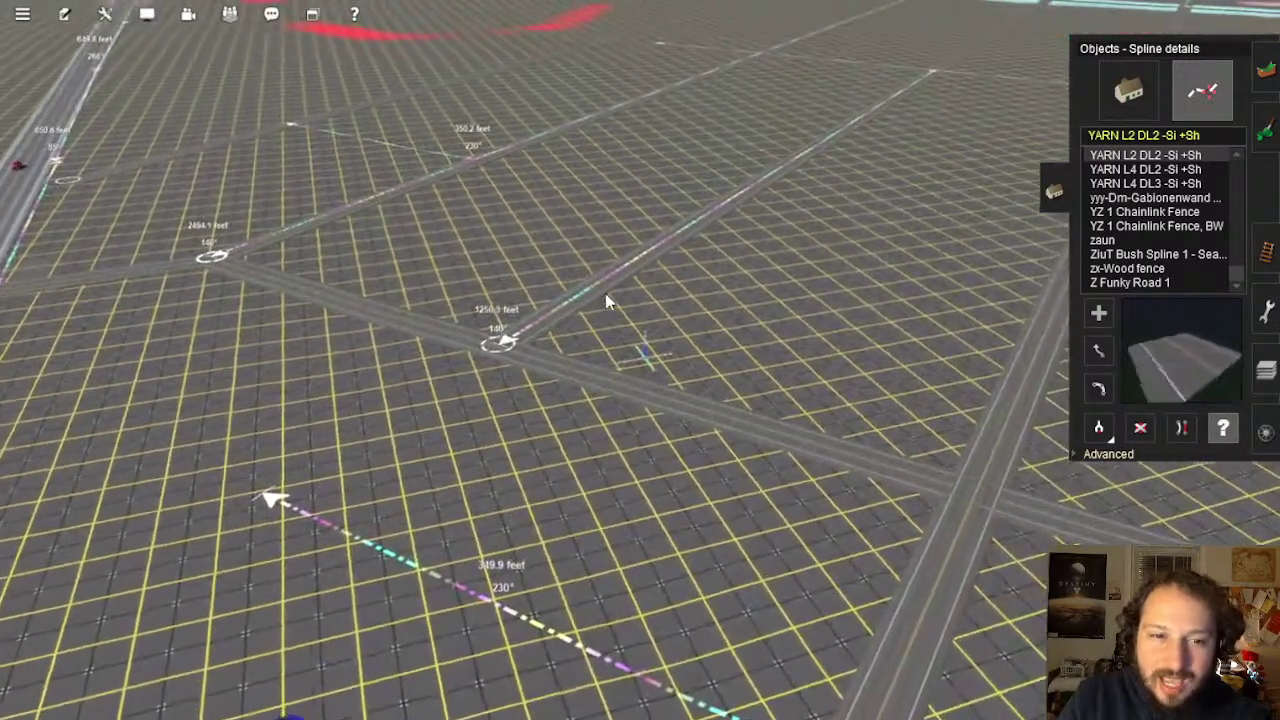
pyautogui.click(605, 293)
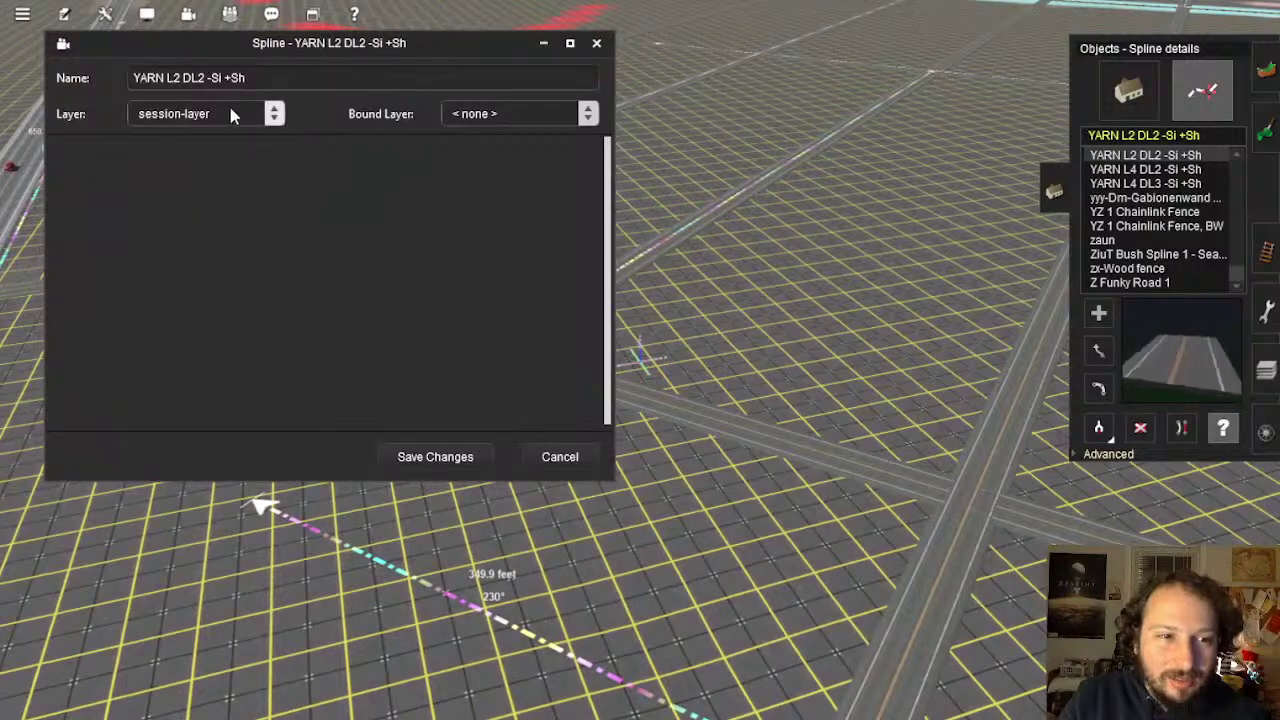
pyautogui.click(440, 460)
pyautogui.click(315, 230)
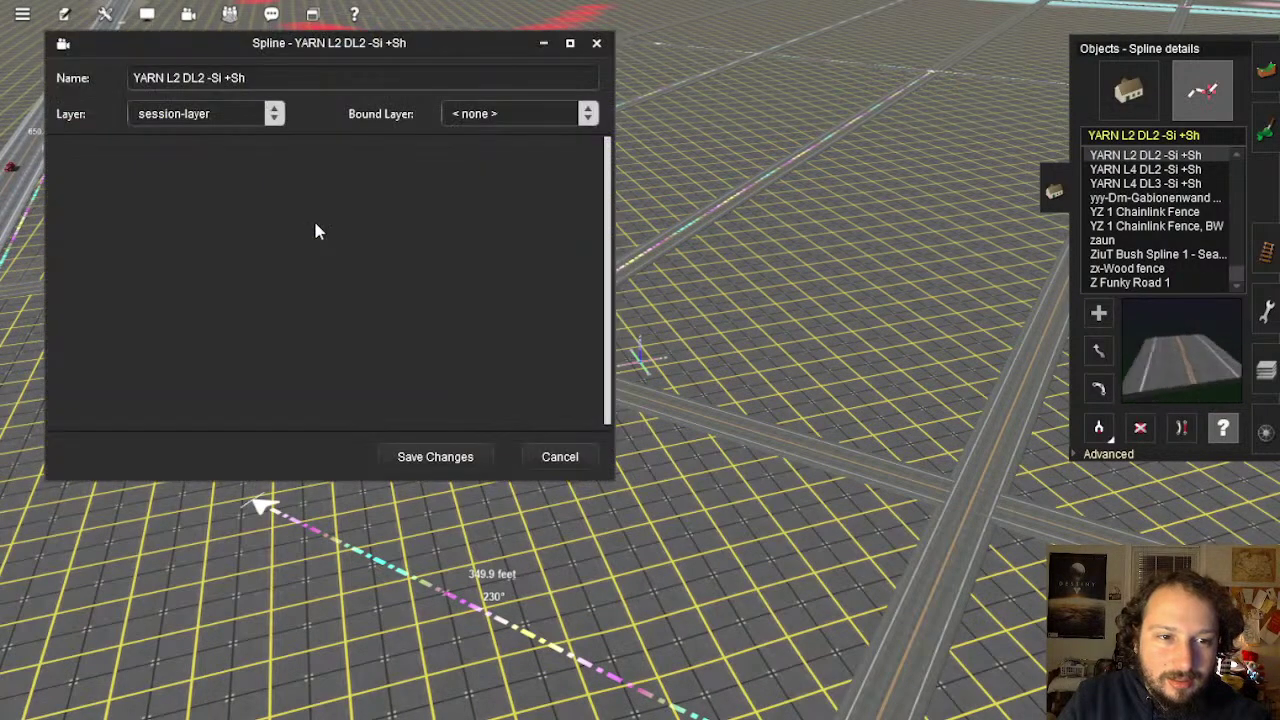
pyautogui.click(220, 112)
pyautogui.click(184, 78)
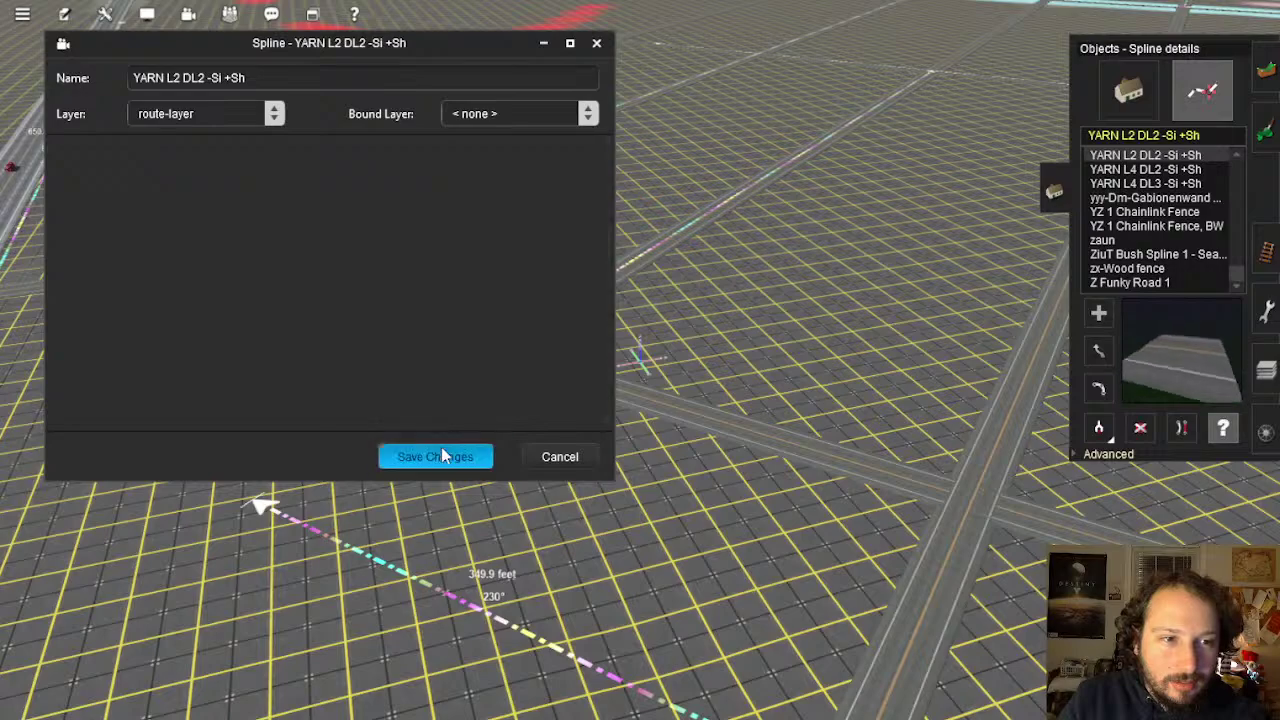
pyautogui.click(443, 456)
# Set the layer of the street crossing beyond the end of the 349.9 feet ruler to route-layer and save it
pyautogui.click(945, 572)
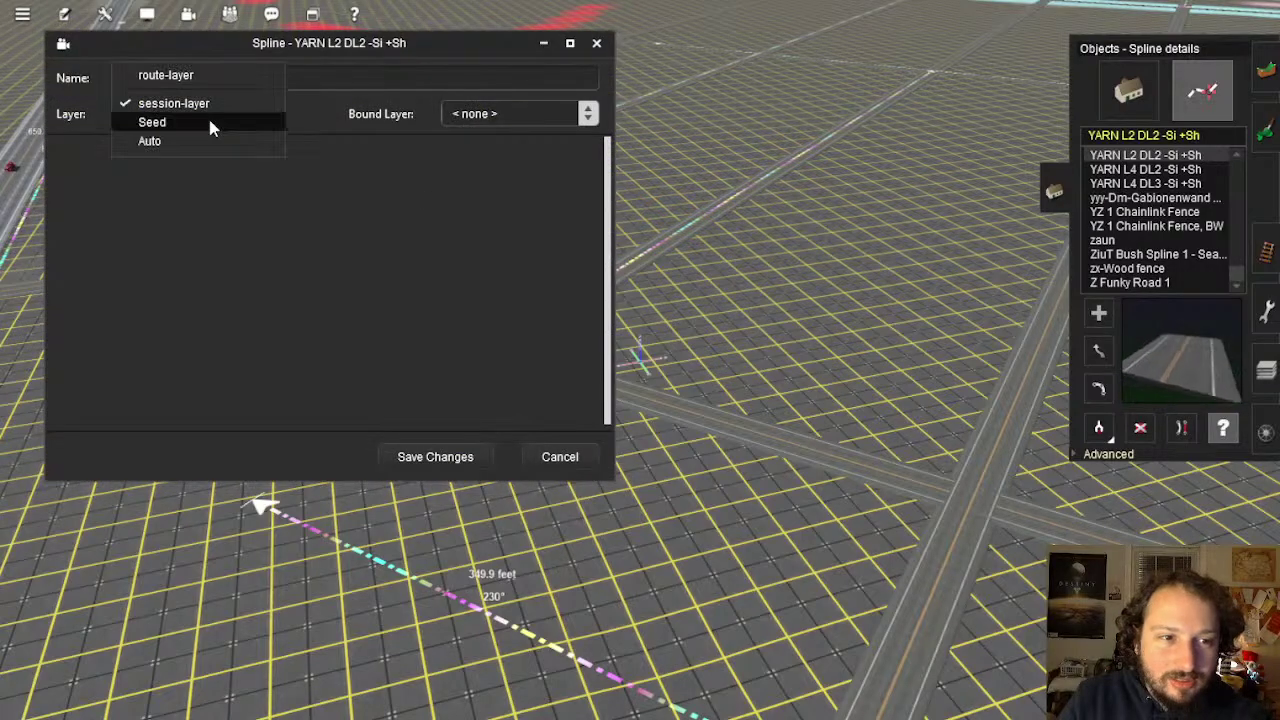
pyautogui.click(170, 77)
pyautogui.click(437, 457)
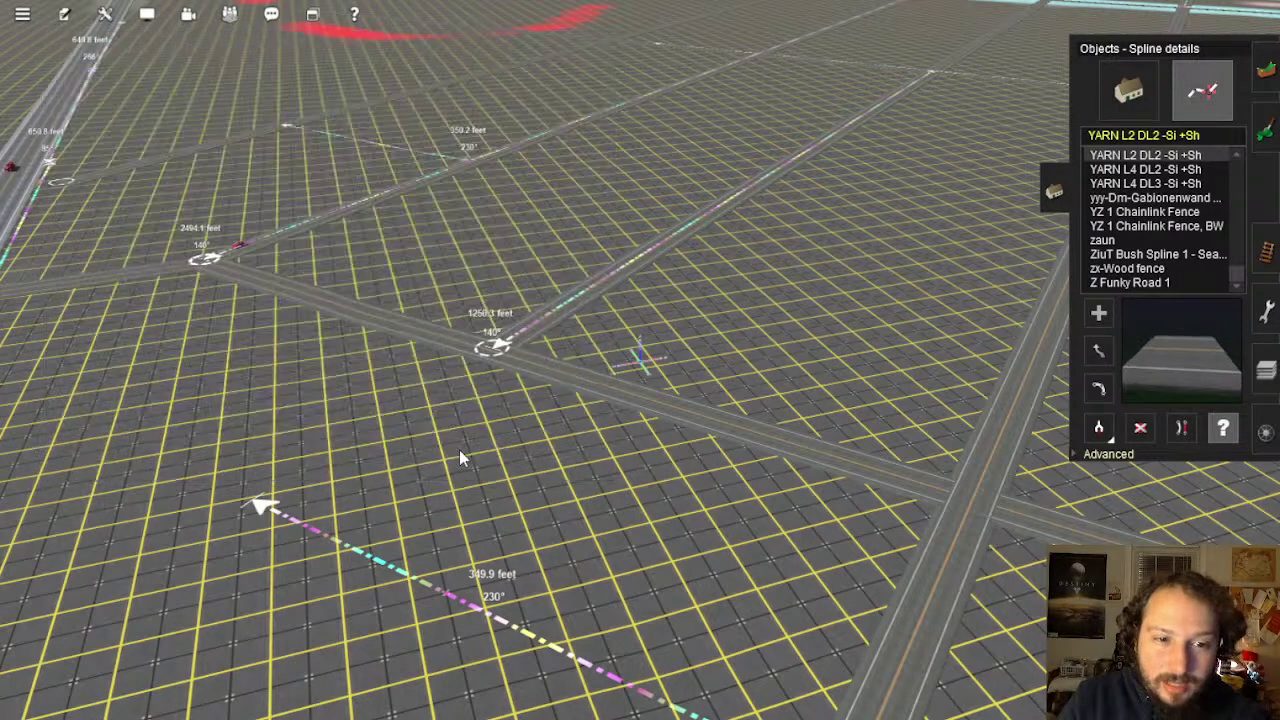
# Check the layer assignments of the streets carrying the 1249.7 and 2665.0 feet rulers, closing each spline's details
pyautogui.scroll(5, 766, 480)
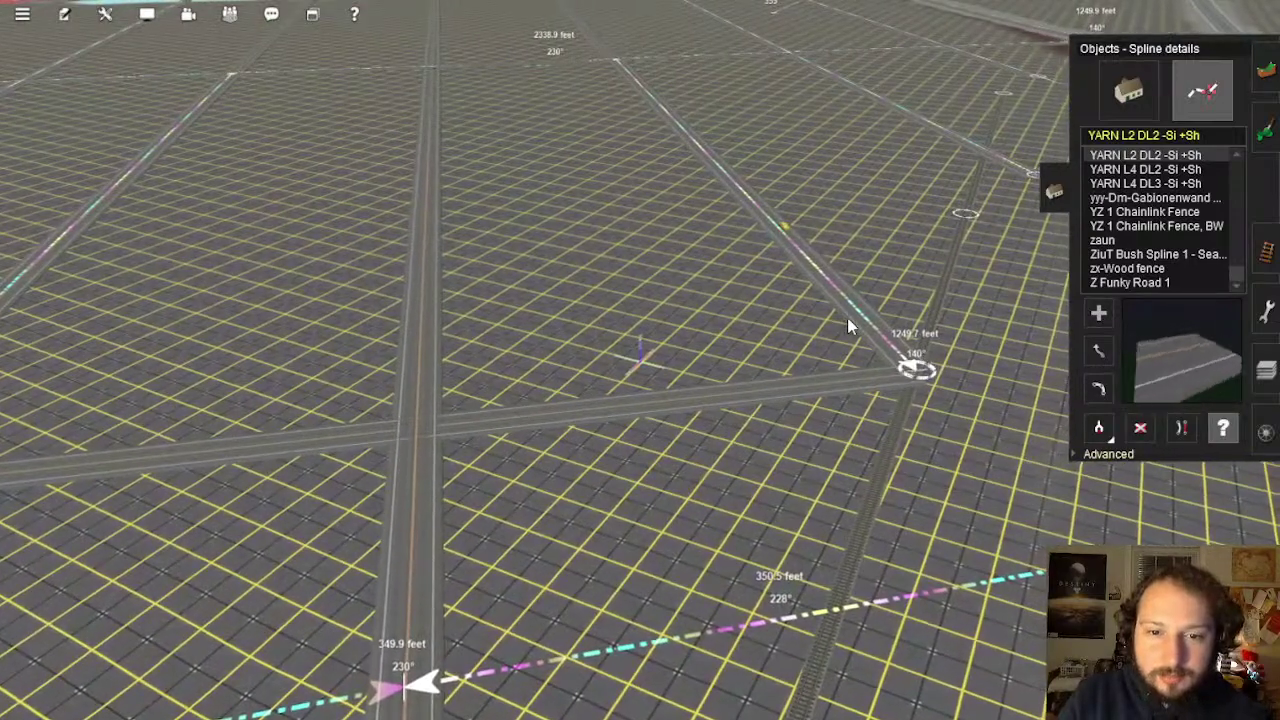
pyautogui.click(846, 326)
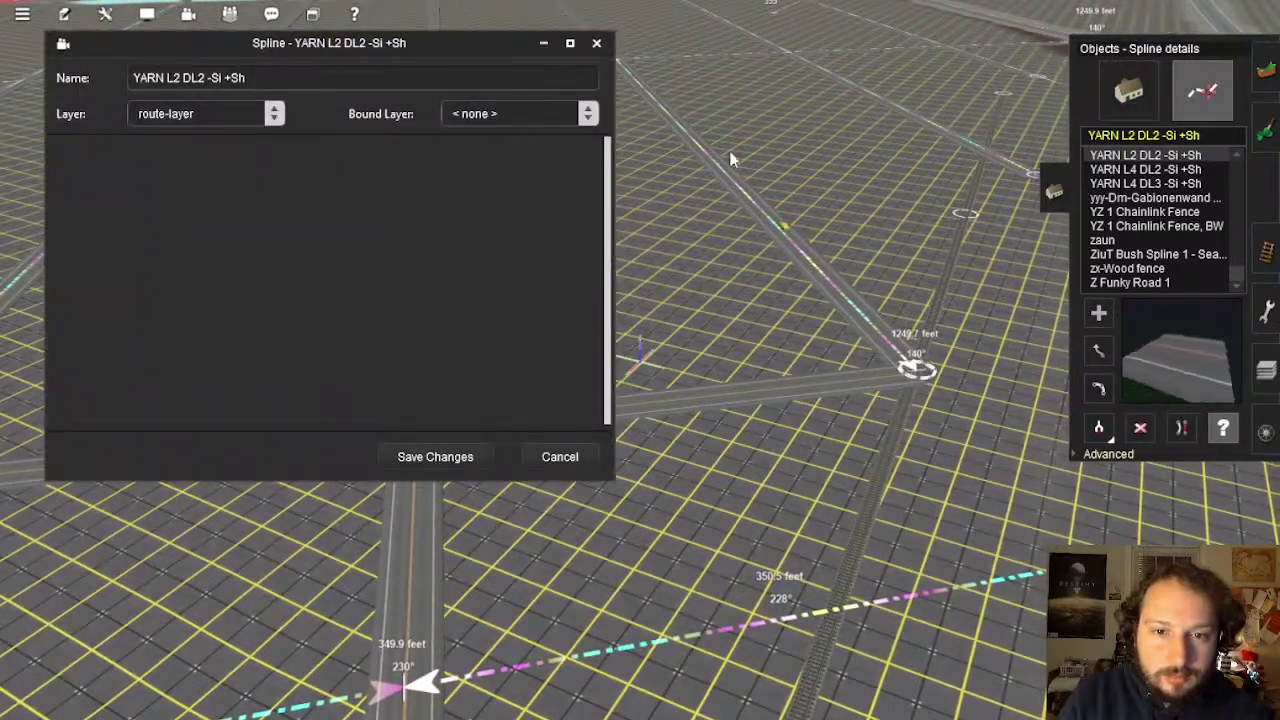
pyautogui.click(559, 457)
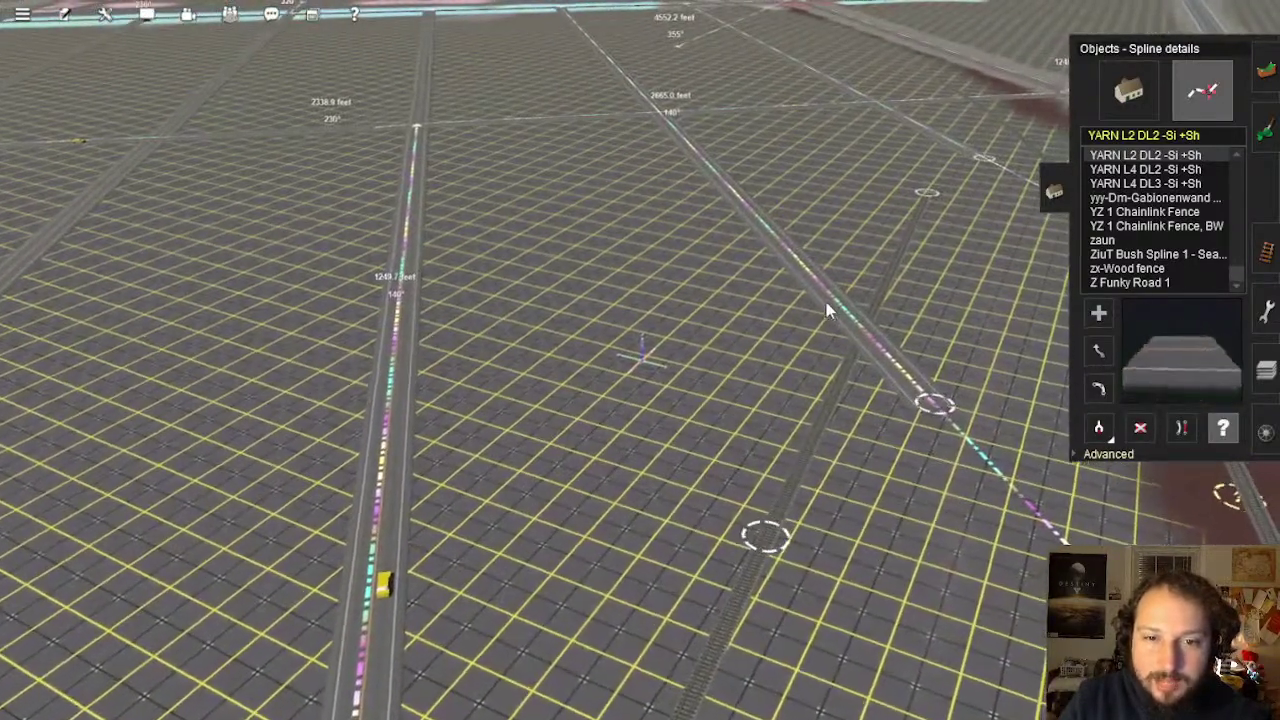
pyautogui.click(826, 302)
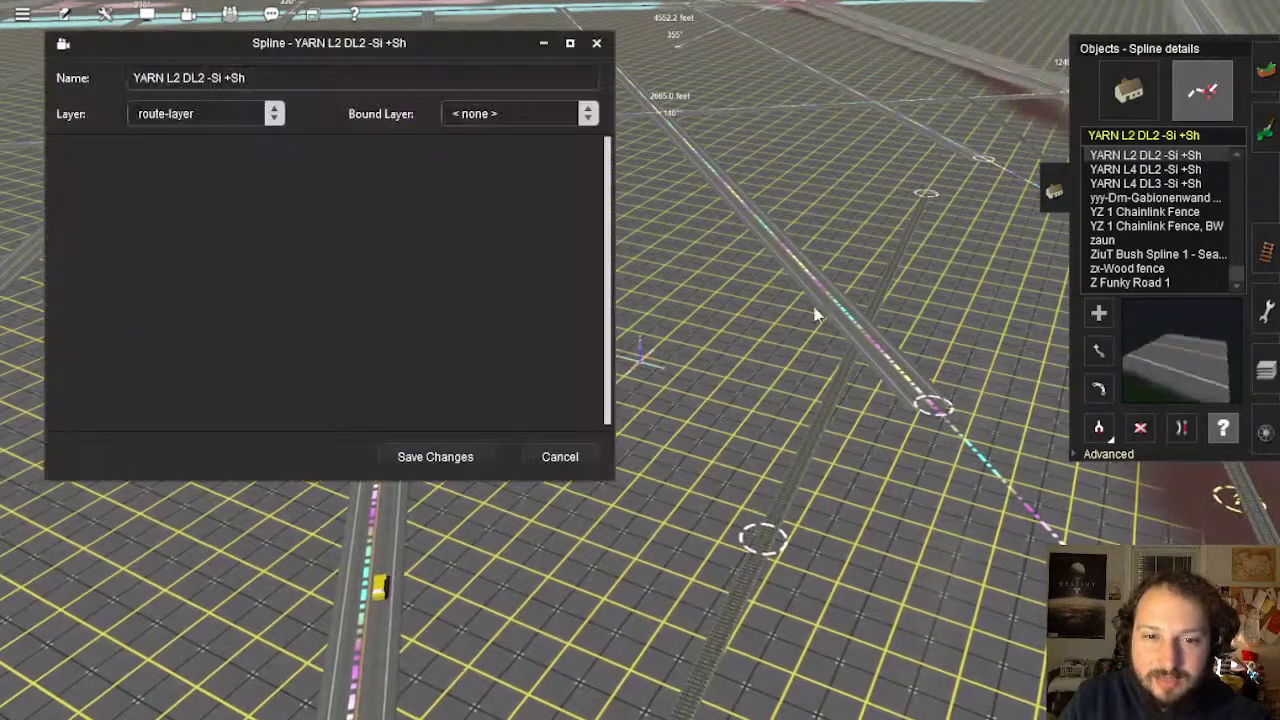
pyautogui.click(434, 457)
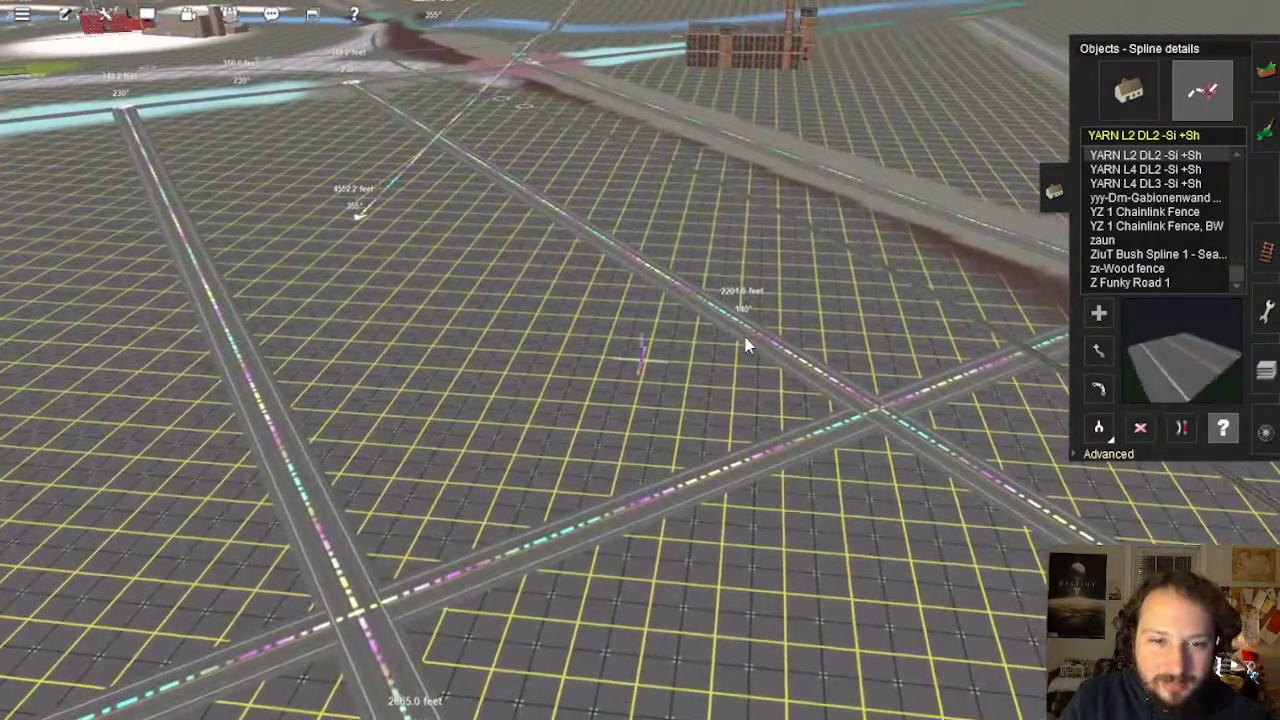
# Check the layer assignments of the streets carrying the 2201.6 and 1249.9 feet rulers, closing each spline's details
pyautogui.click(745, 337)
pyautogui.click(540, 456)
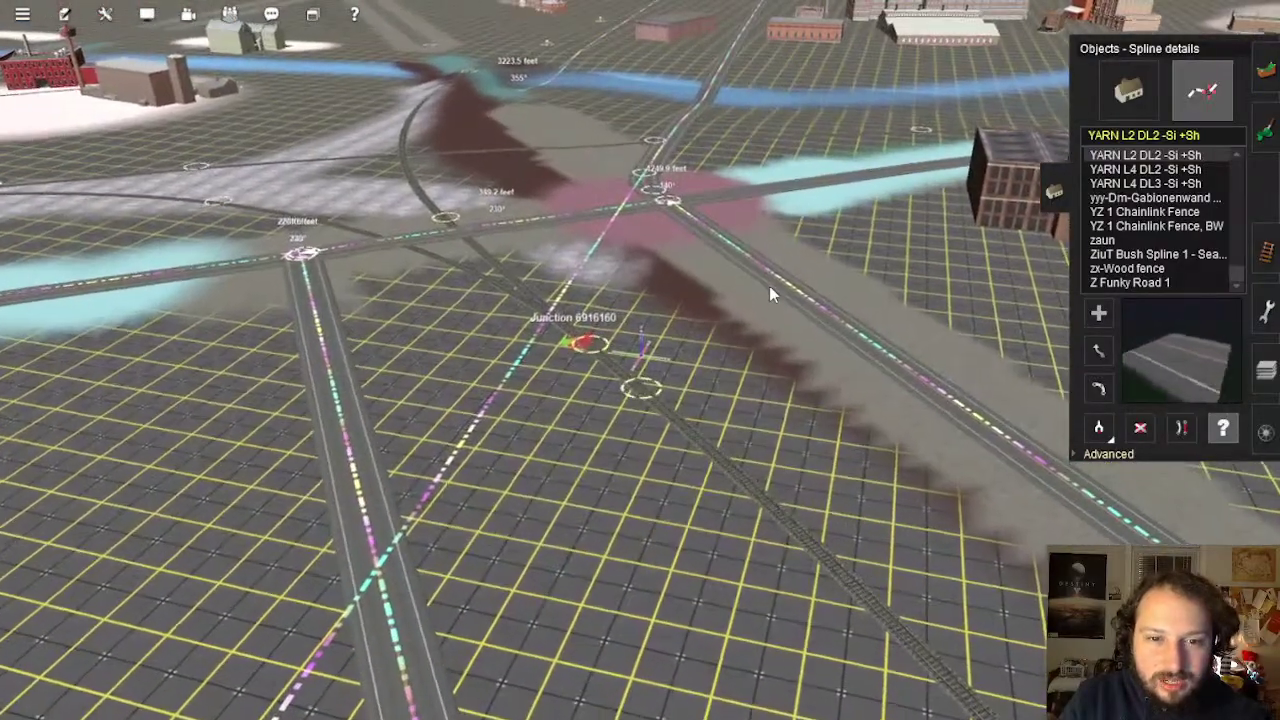
pyautogui.click(769, 286)
pyautogui.click(546, 455)
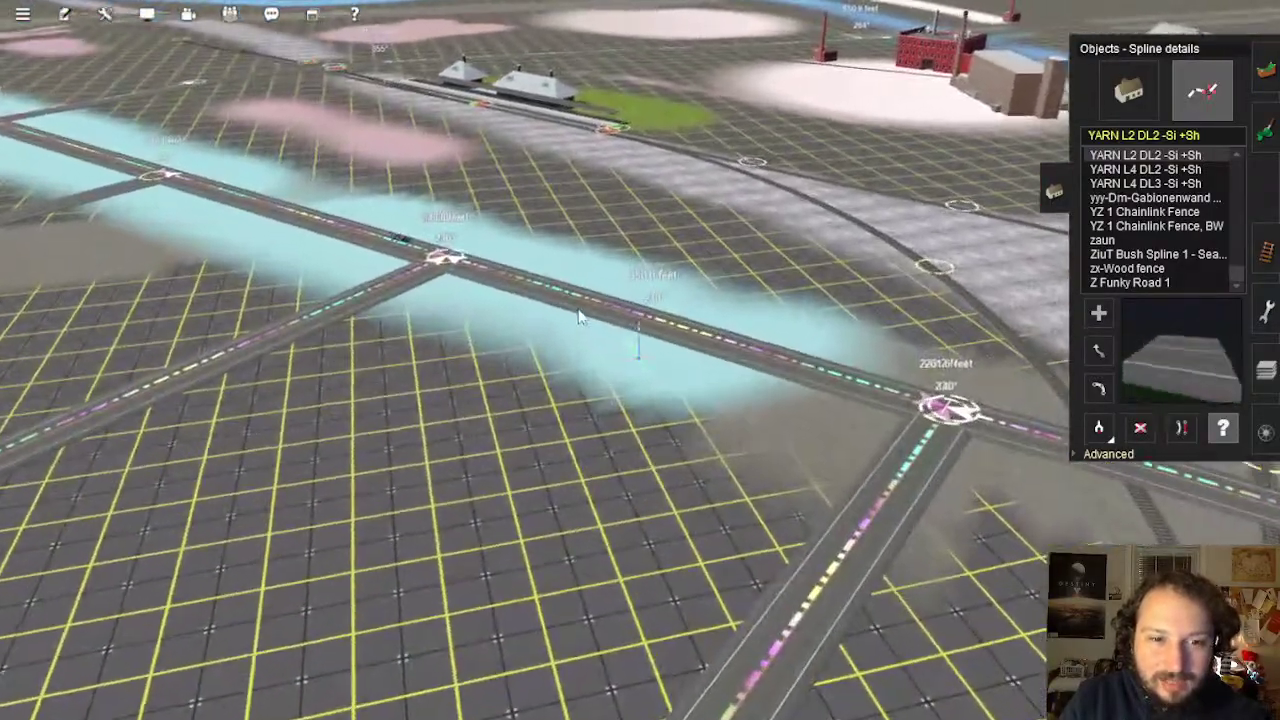
# Check the layer assignments of the street at the blue band and of the ruler-marked side street branching off it
pyautogui.click(263, 228)
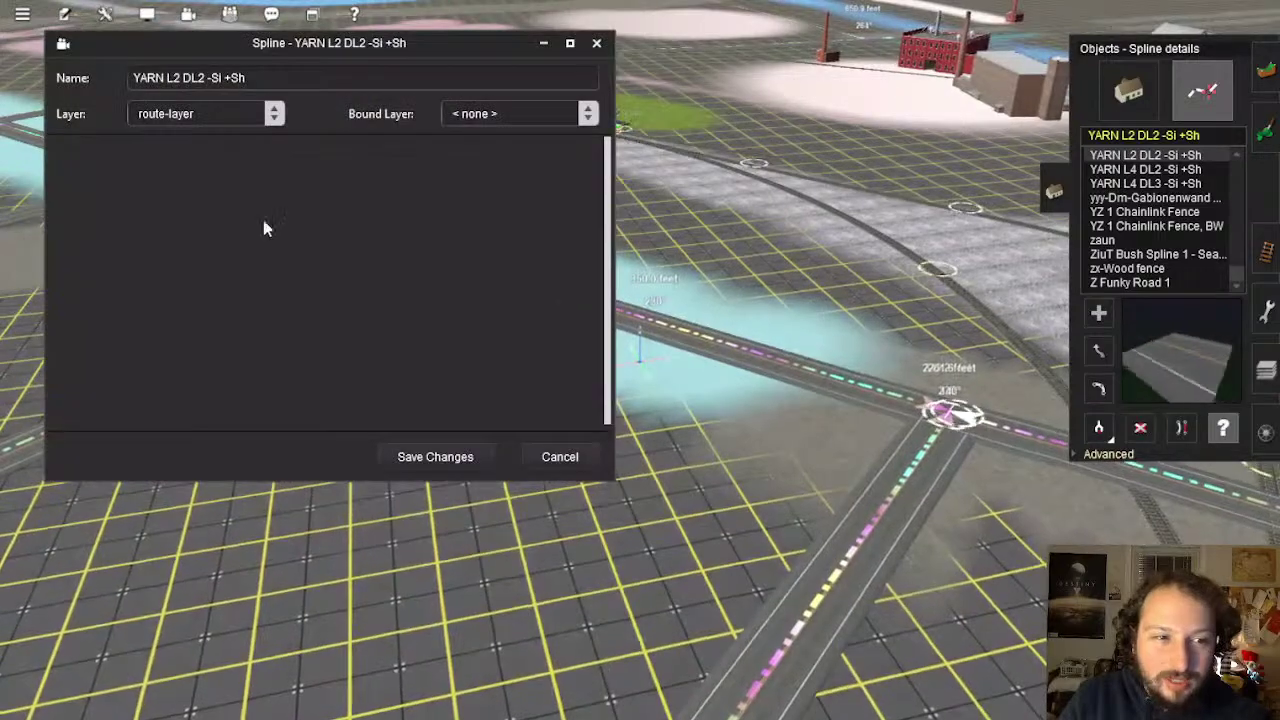
pyautogui.click(551, 457)
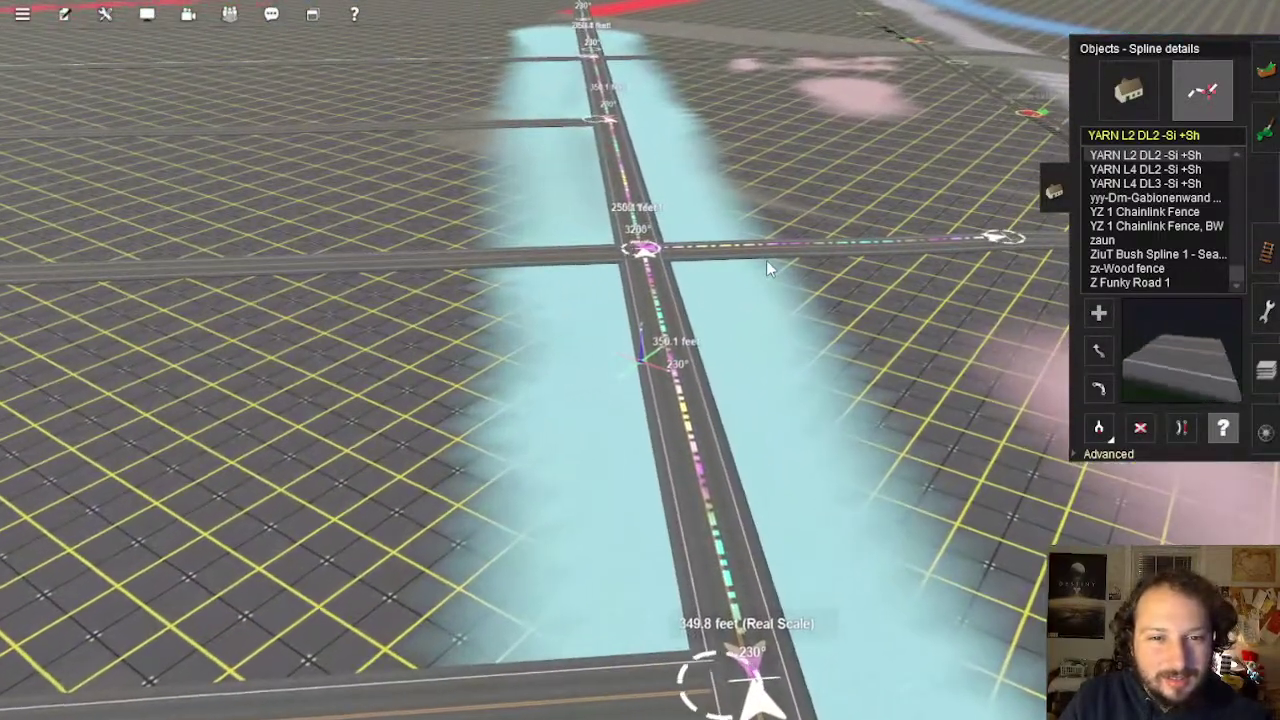
pyautogui.click(766, 260)
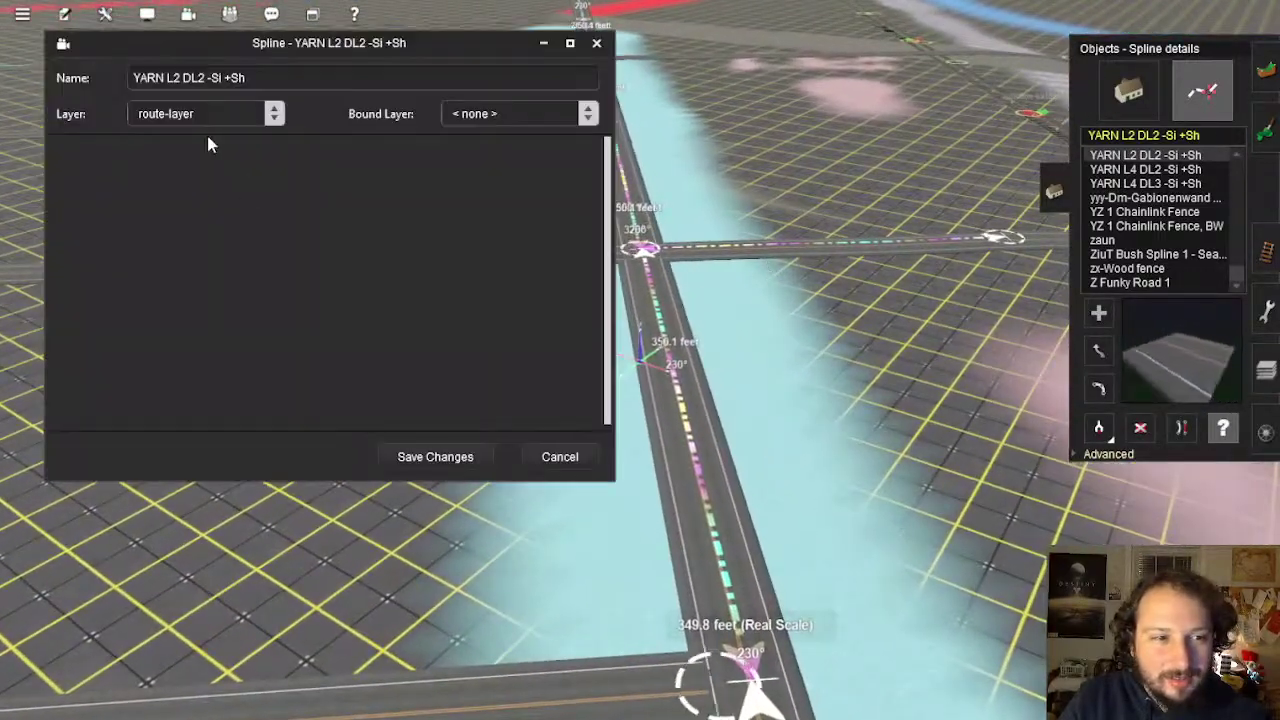
pyautogui.click(559, 462)
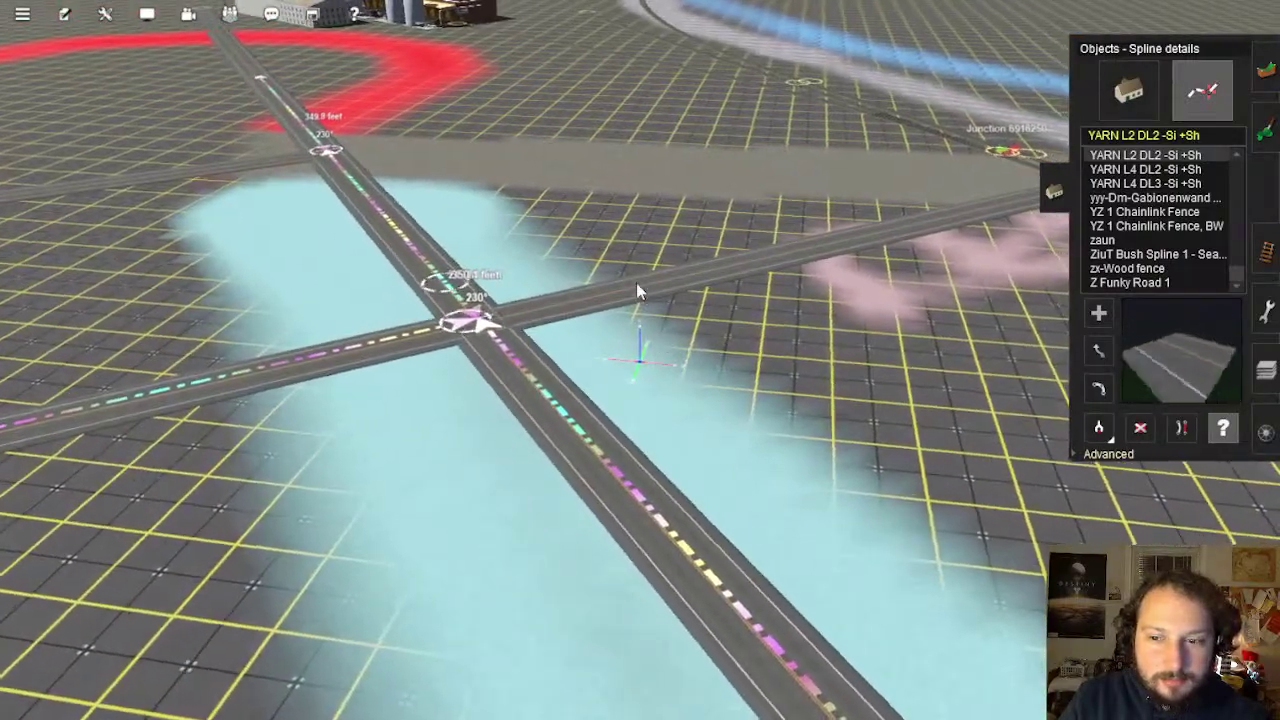
# Set the layer of the cross street leading from the blue band toward the pink patch to route-layer and save it
pyautogui.click(637, 288)
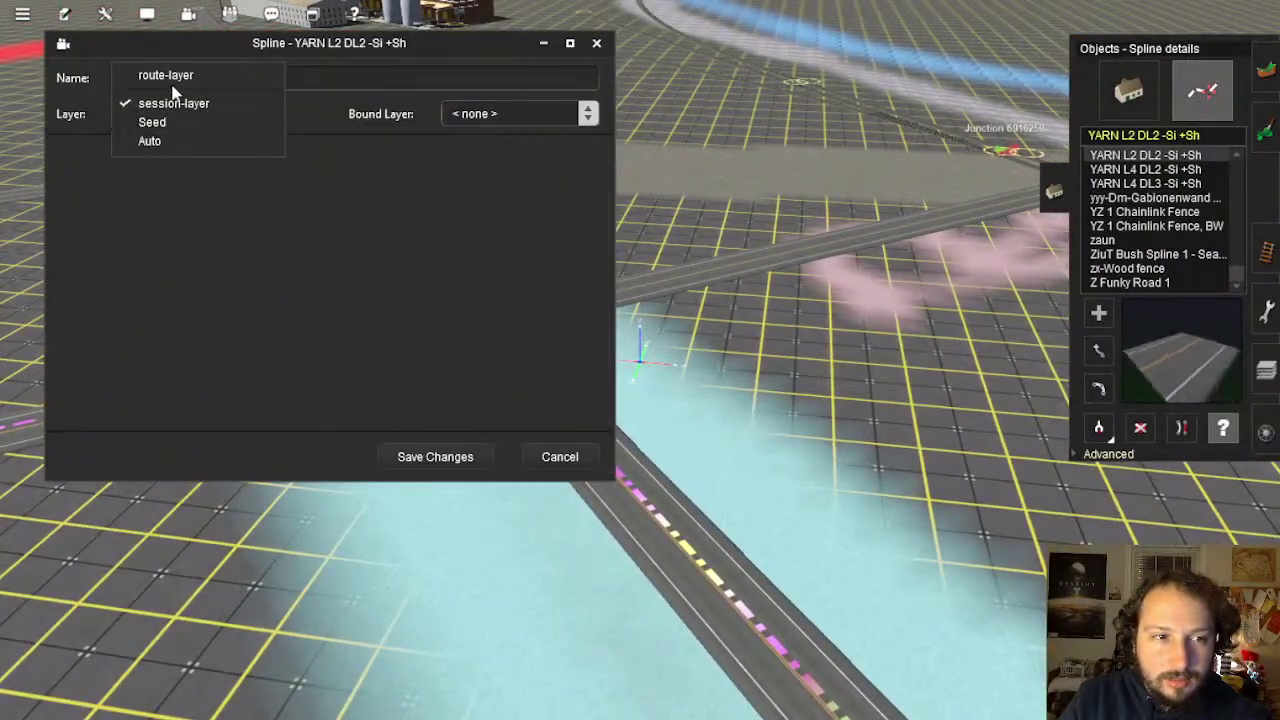
pyautogui.click(443, 466)
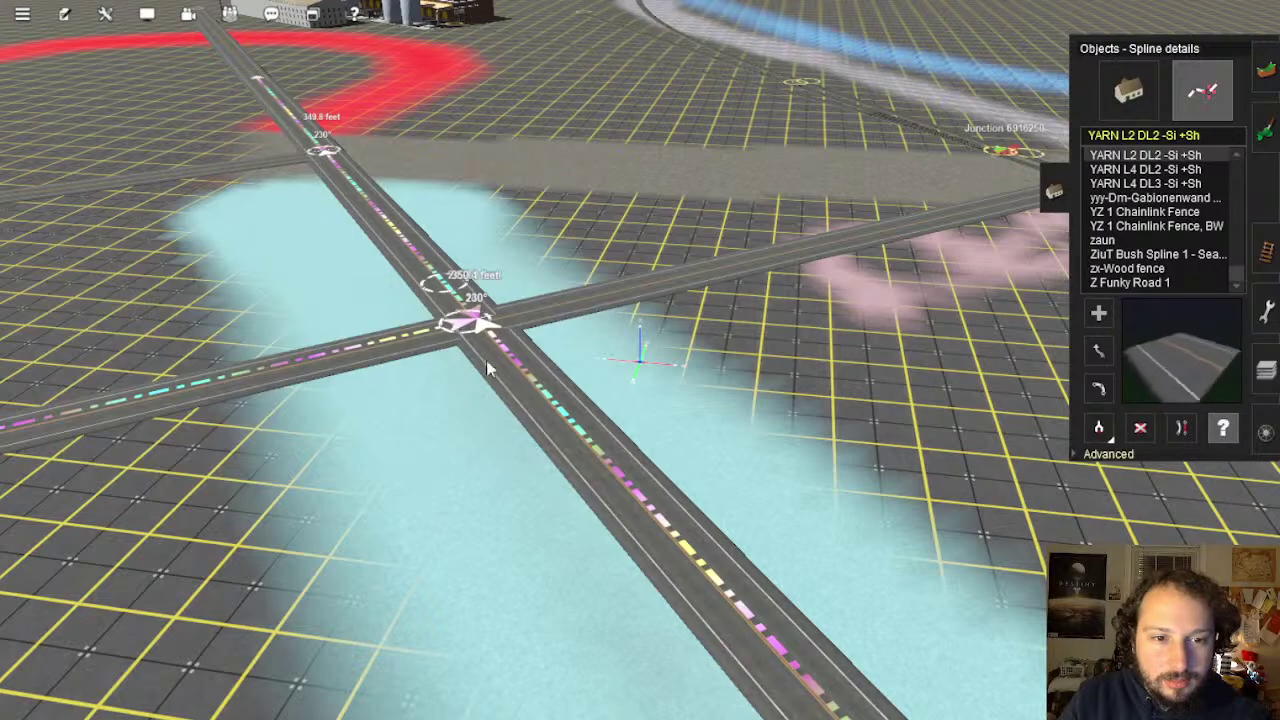
pyautogui.click(458, 380)
pyautogui.click(482, 456)
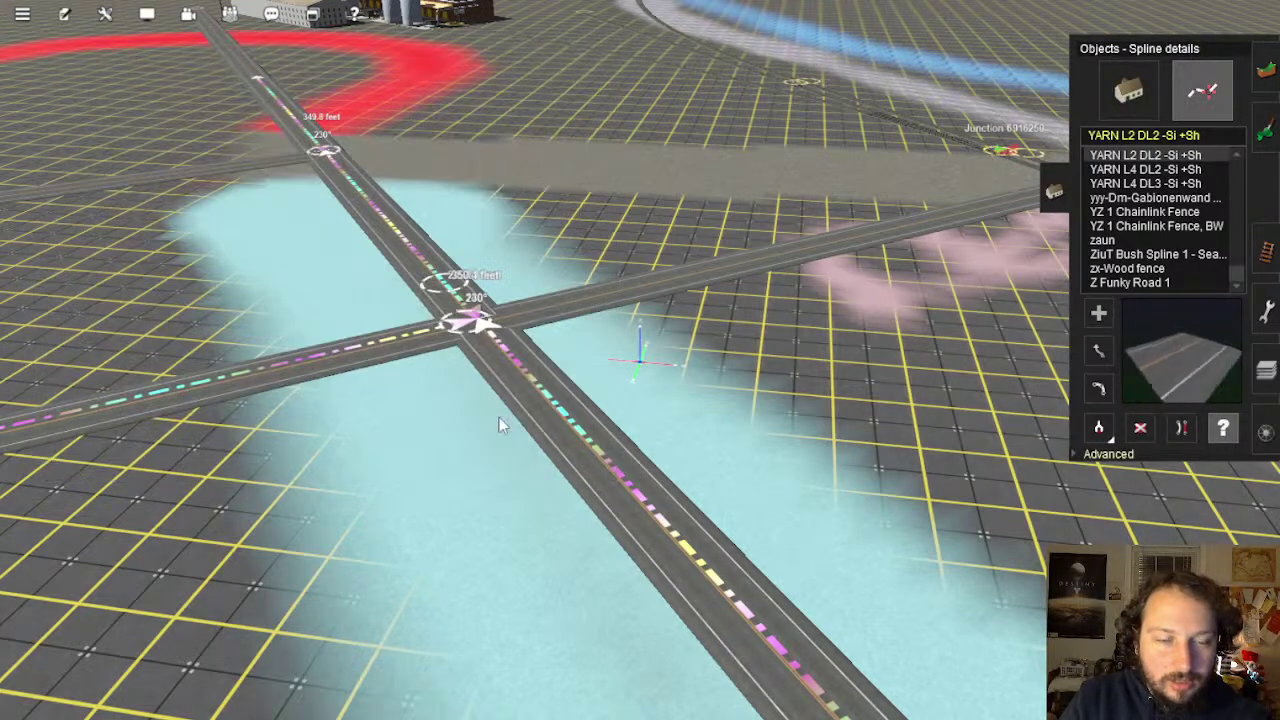
# Set the layer of the side street joining the main road between the blue band and the red area to route-layer and save it
pyautogui.rightClick(288, 160)
pyautogui.click(544, 368)
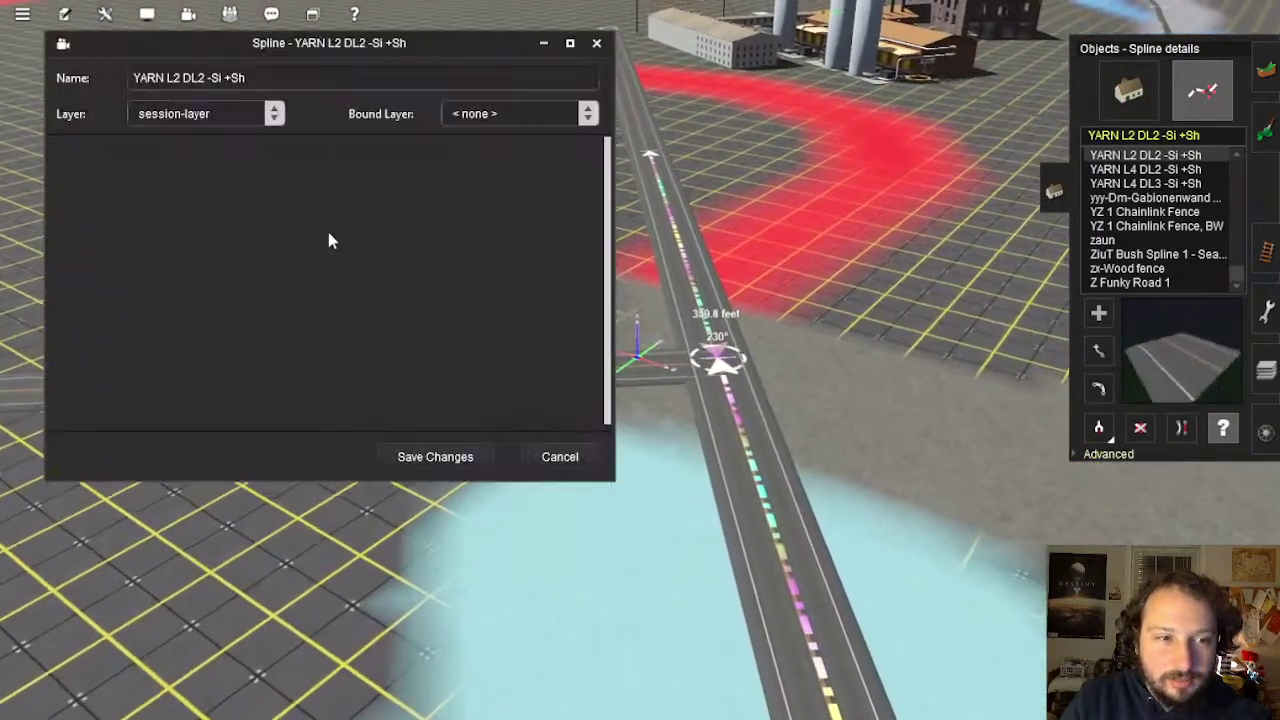
pyautogui.click(210, 117)
pyautogui.click(200, 82)
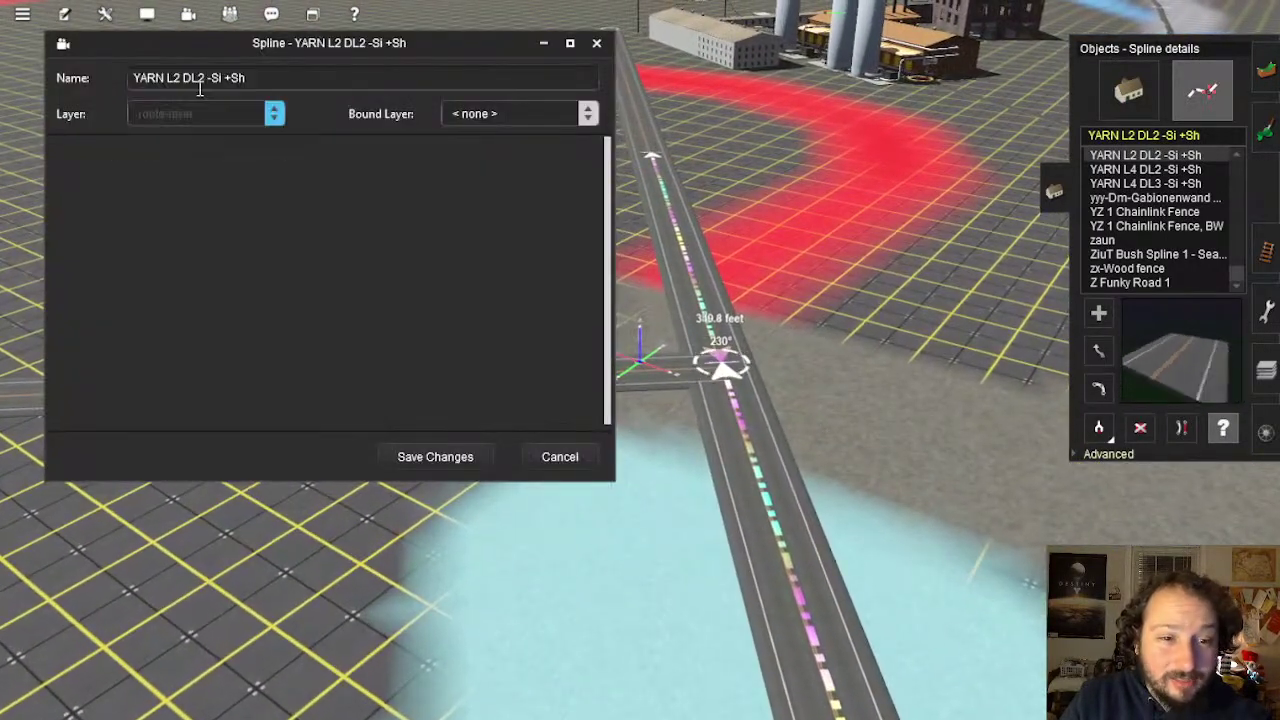
pyautogui.click(443, 456)
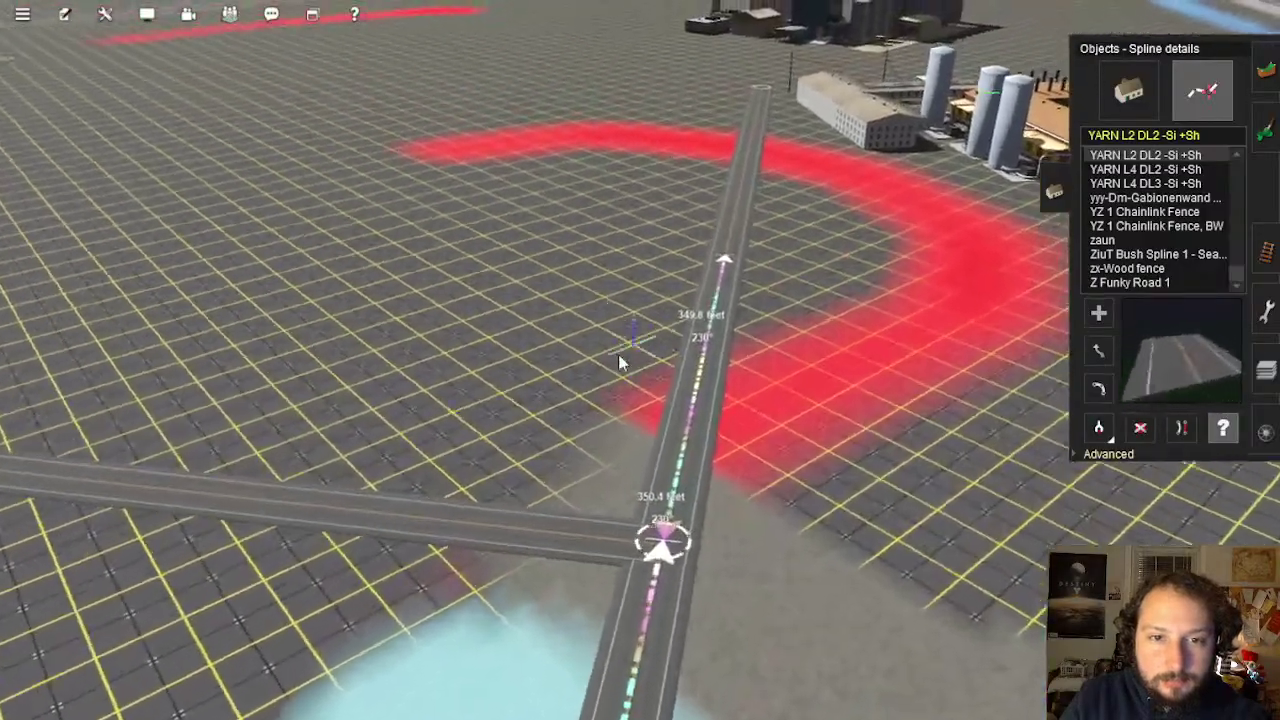
# Survey the rest of the town, from the red area past the factories to the railway tracks, for further road splines
pyautogui.press('Left')
pyautogui.rightClick(582, 182)
pyautogui.rightClick(589, 175)
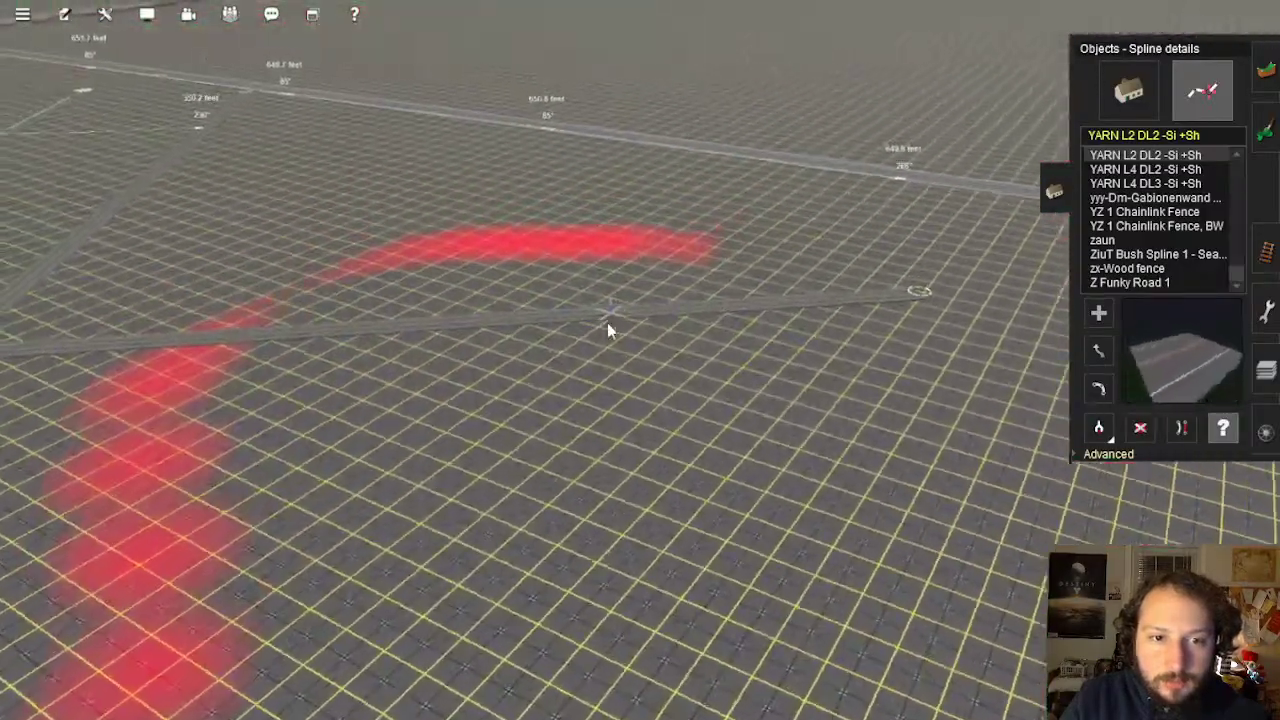
pyautogui.rightClick(327, 318)
pyautogui.press('Left')
pyautogui.rightClick(591, 203)
pyautogui.rightClick(466, 154)
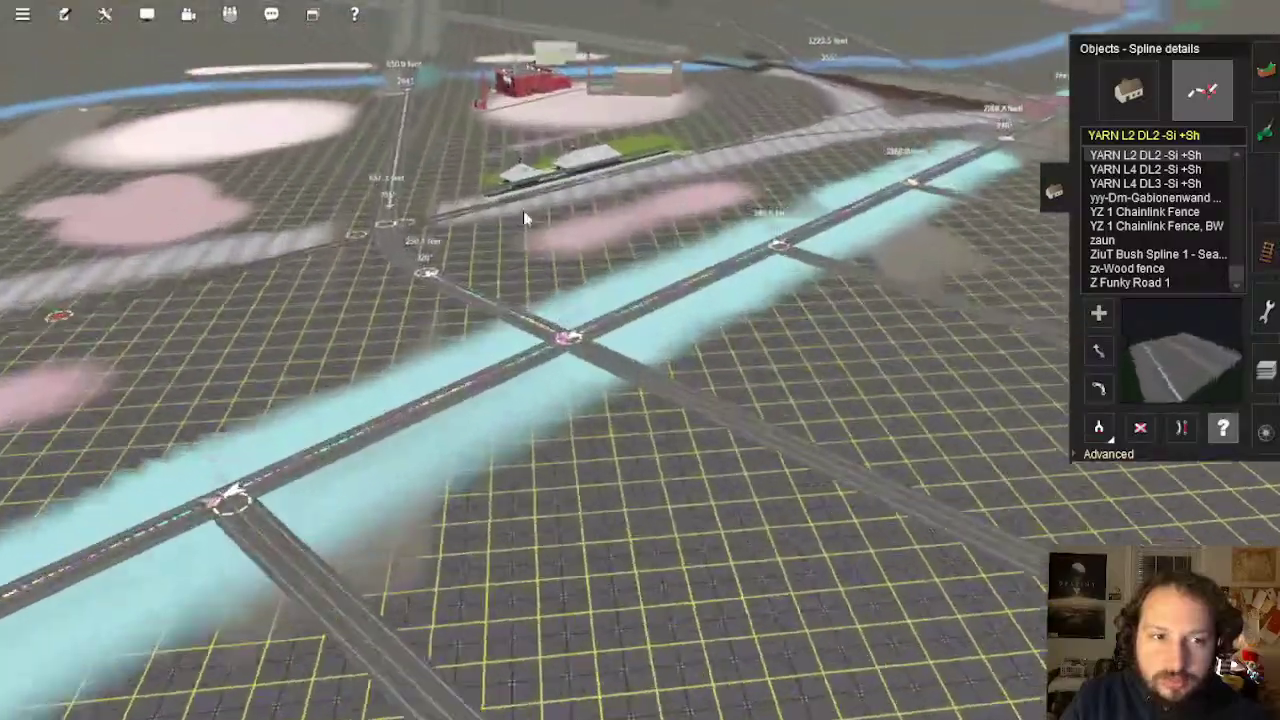
pyautogui.rightClick(526, 215)
pyautogui.rightClick(660, 215)
pyautogui.rightClick(690, 177)
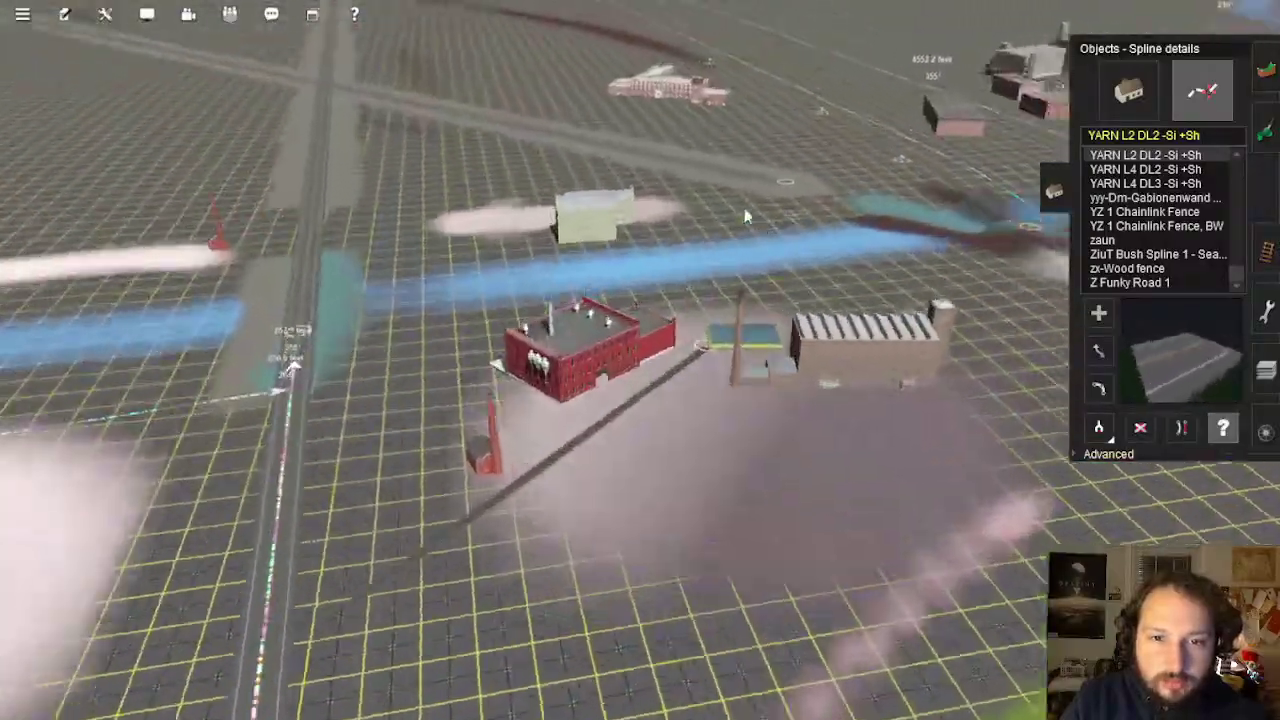
pyautogui.rightClick(738, 205)
pyautogui.rightClick(652, 162)
pyautogui.rightClick(601, 160)
pyautogui.press('Left')
pyautogui.rightClick(610, 228)
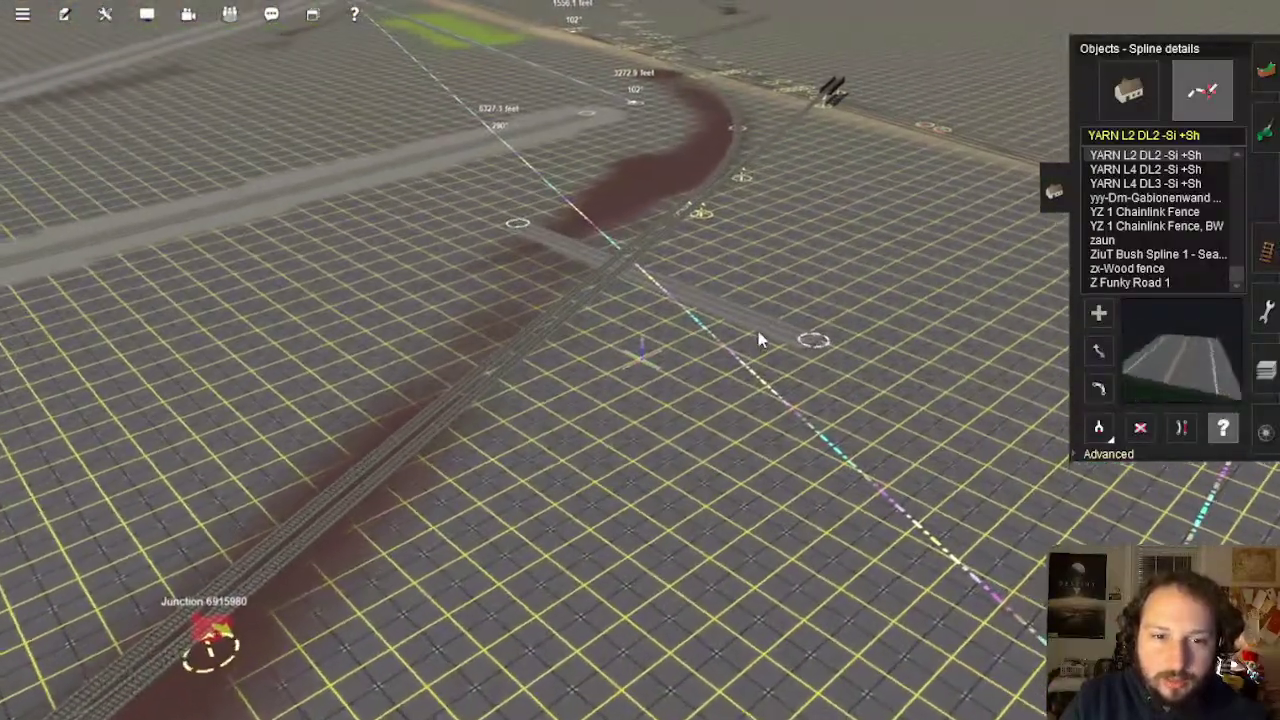
# Check the layer assignments of the short road crossing the railway tracks and the street carrying the 3272.9 feet ruler
pyautogui.click(758, 331)
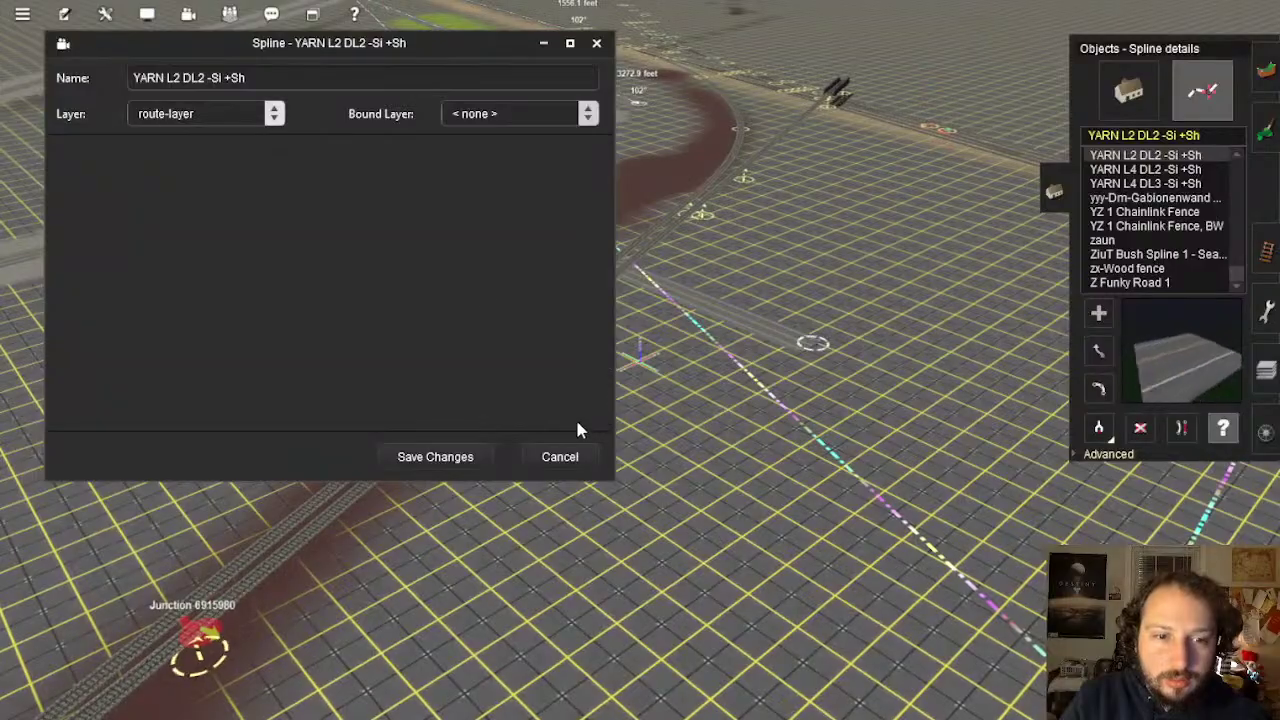
pyautogui.click(559, 457)
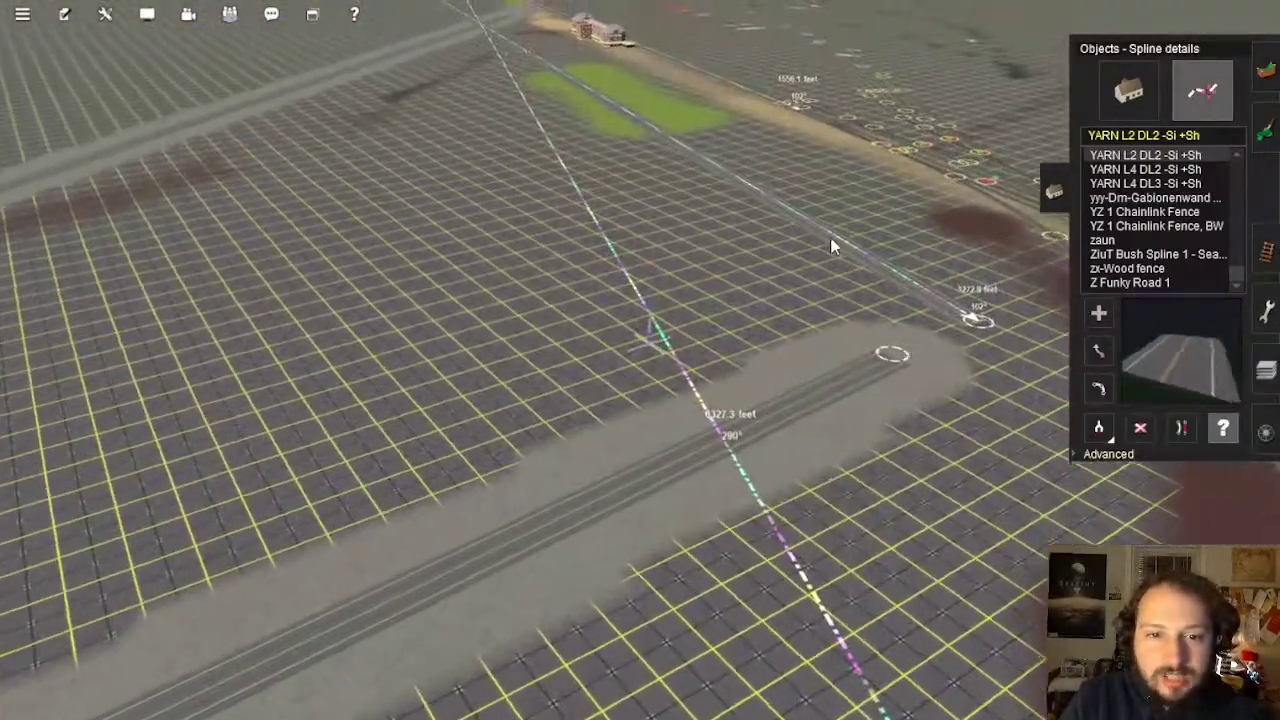
pyautogui.click(830, 240)
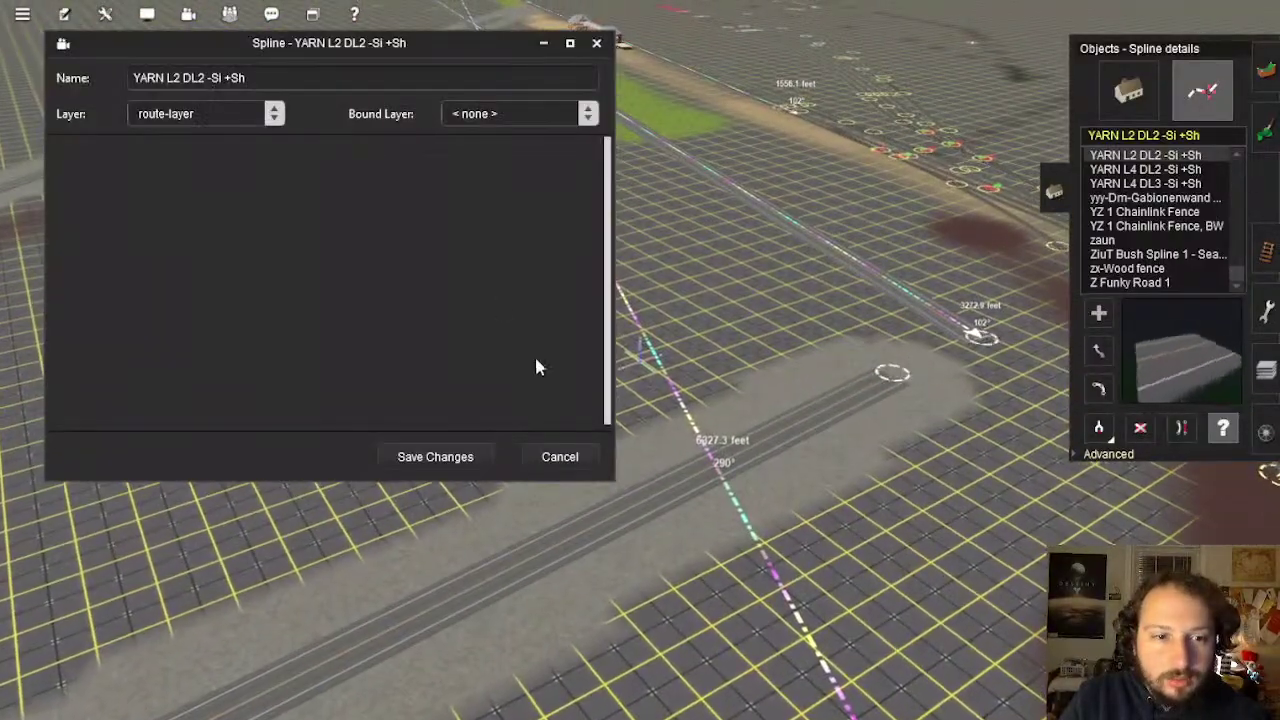
pyautogui.click(450, 460)
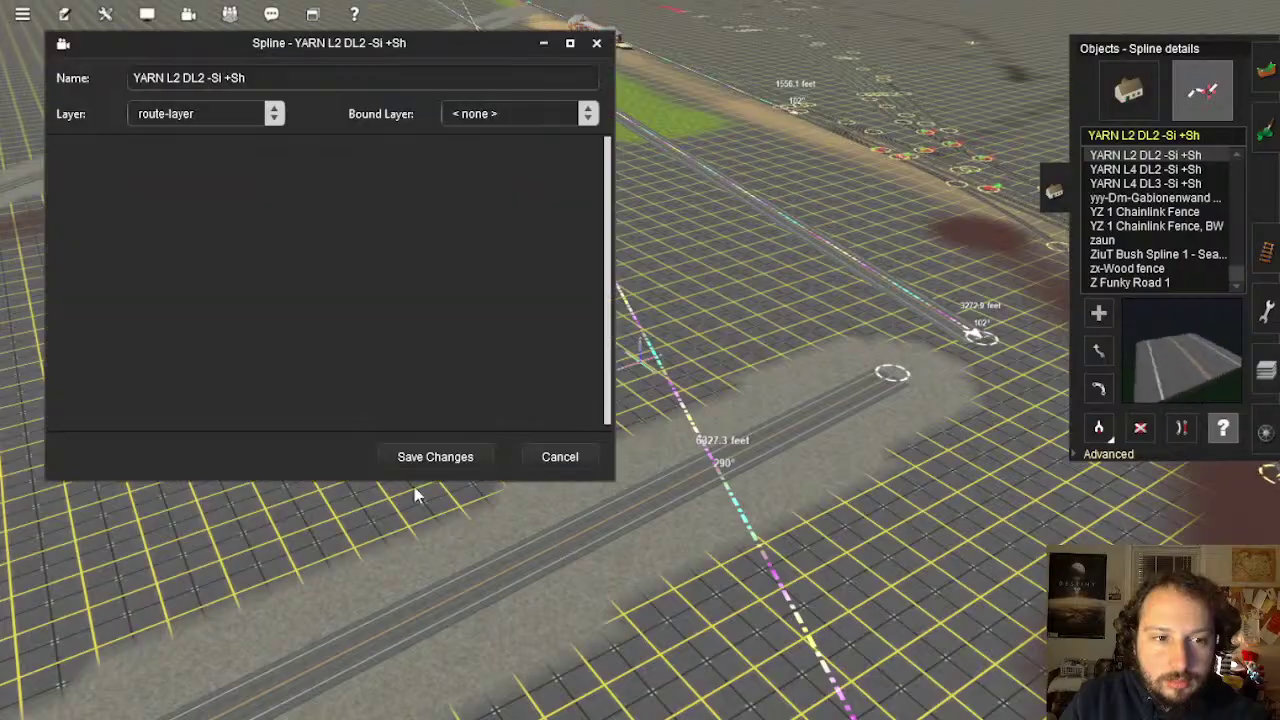
# Save the route-layer assignment of the YARN L2 DL2 -Si +Sh road ending near the 3272.9 feet ruler
pyautogui.click(432, 457)
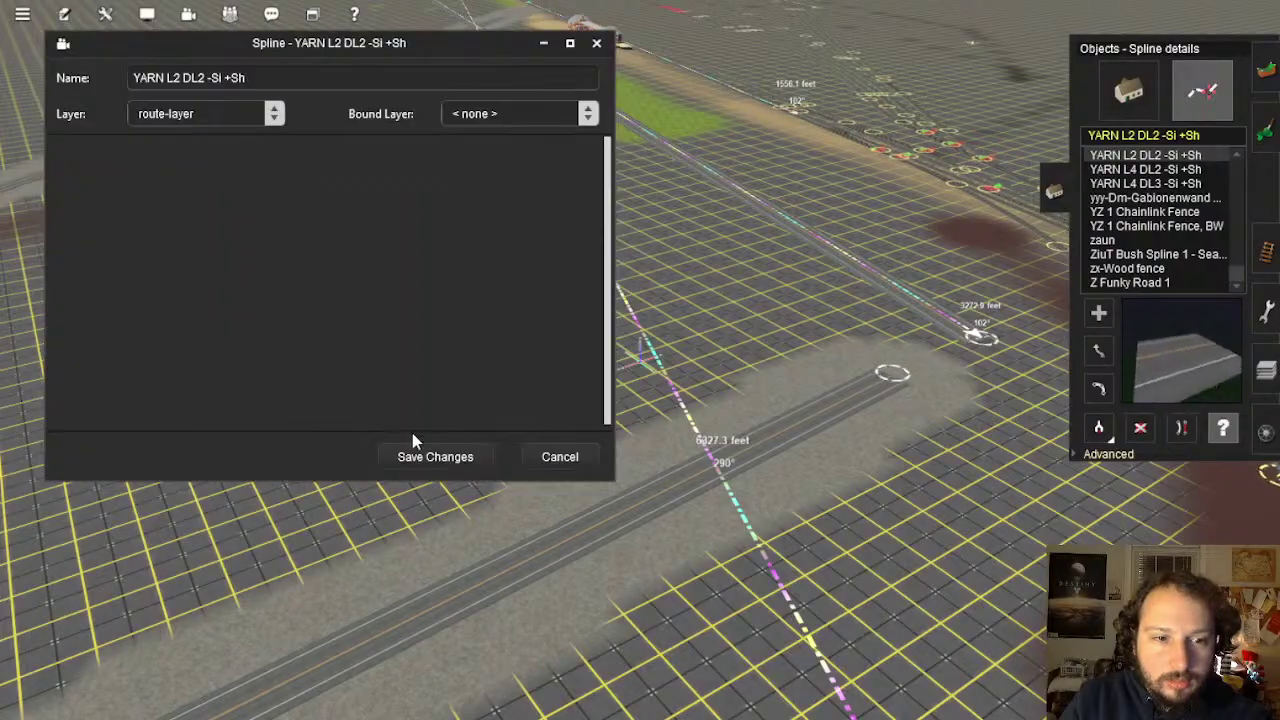
pyautogui.click(425, 454)
# Set the layer of the TANE 1Trk Wood track running from the road crossing through the checkered patch to route-layer
pyautogui.moveTo(508, 346); pyautogui.dragTo(630, 372, button='right')
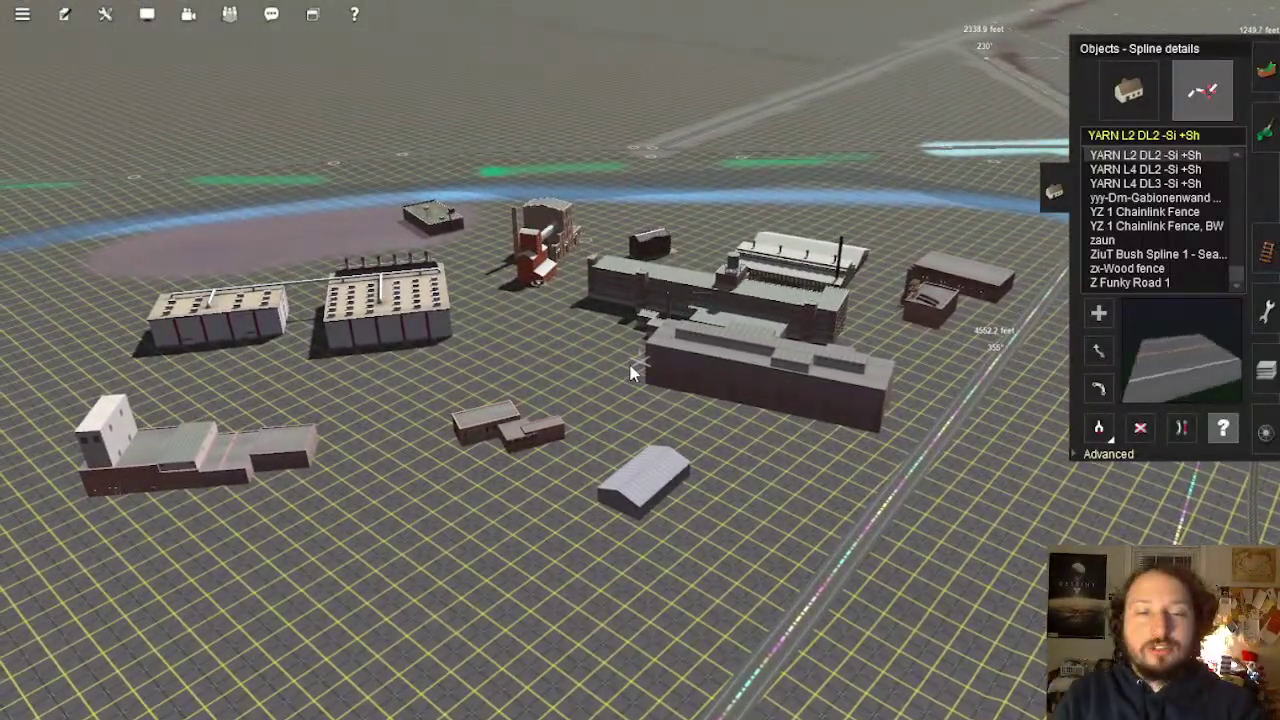
pyautogui.moveTo(790, 295); pyautogui.dragTo(1021, 228, button='right')
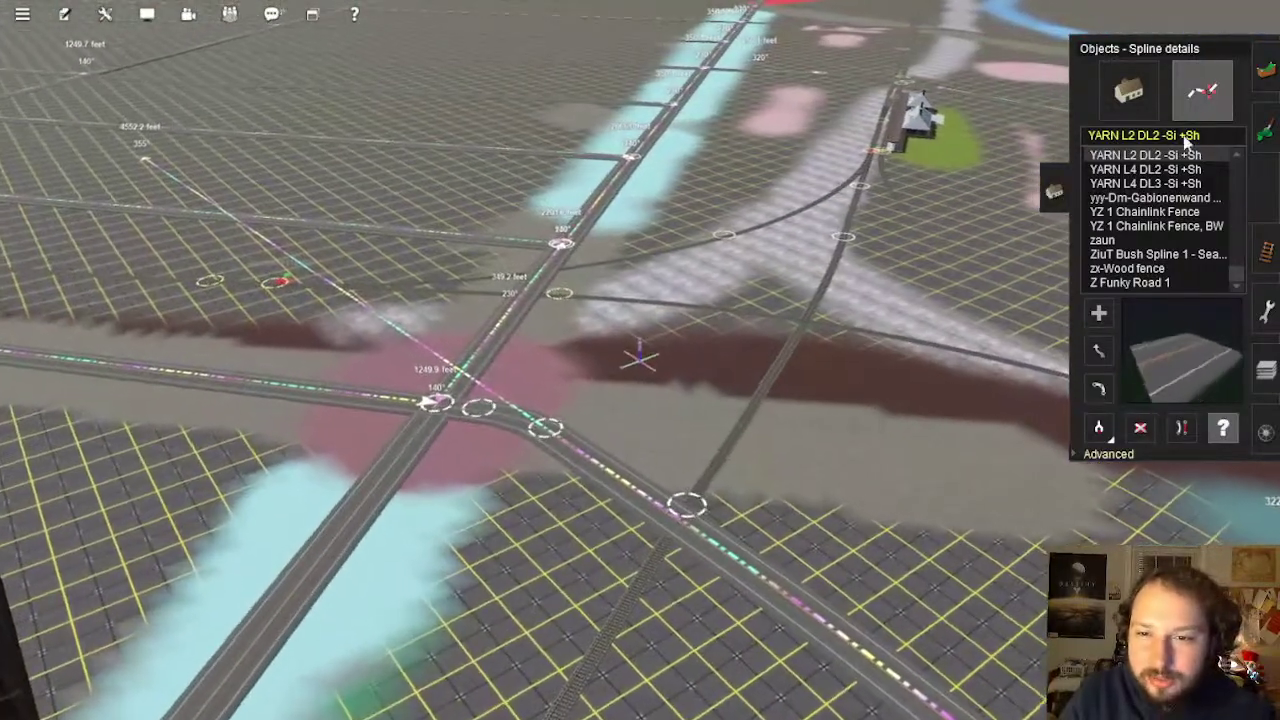
pyautogui.click(1135, 94)
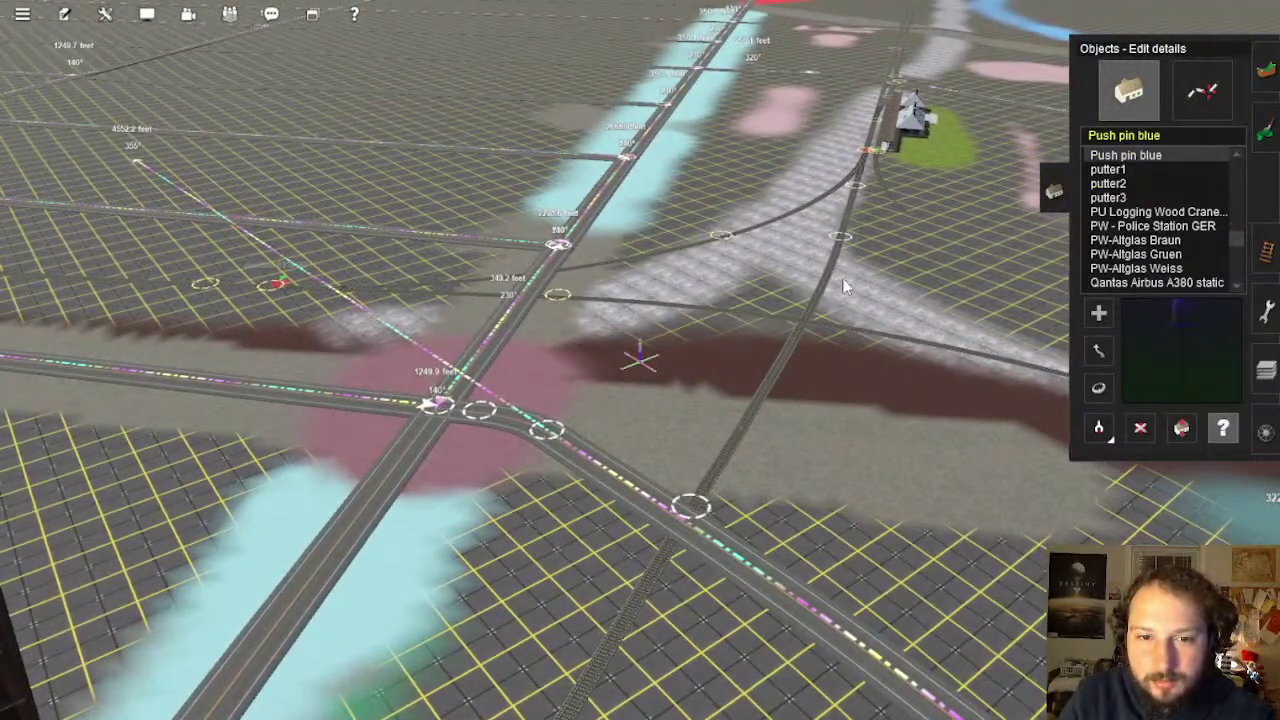
pyautogui.click(1261, 249)
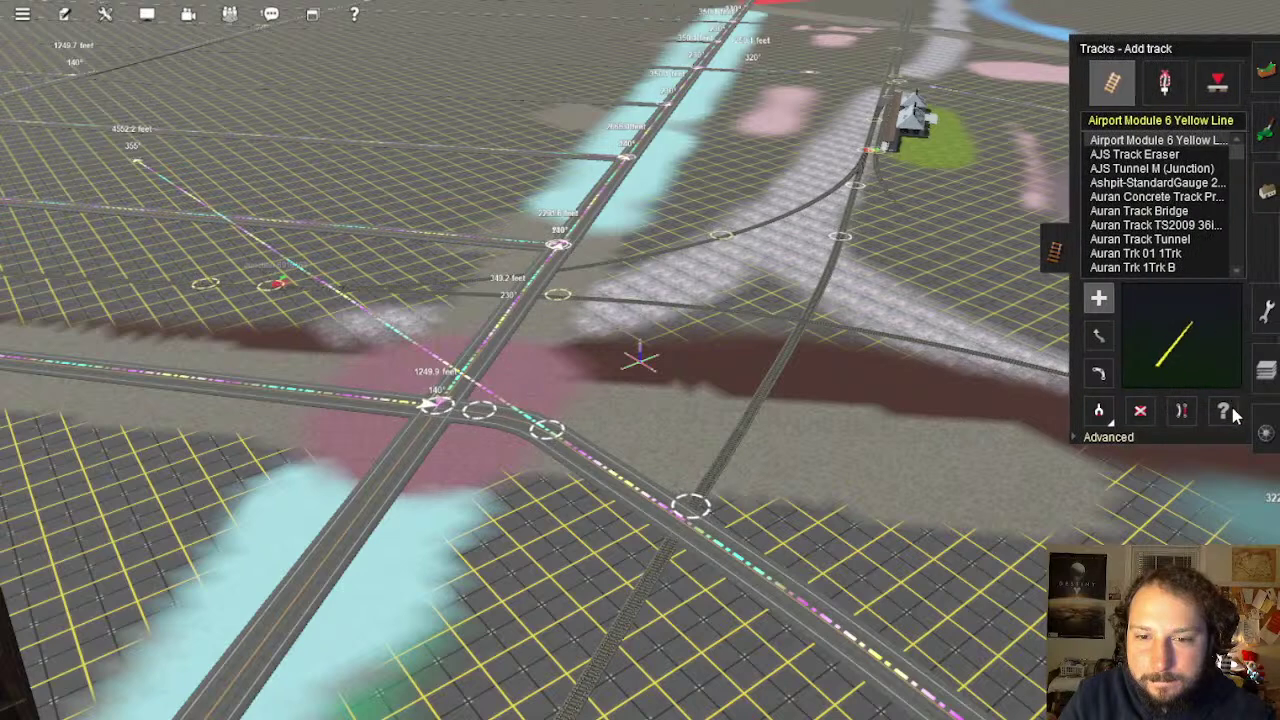
pyautogui.click(831, 268)
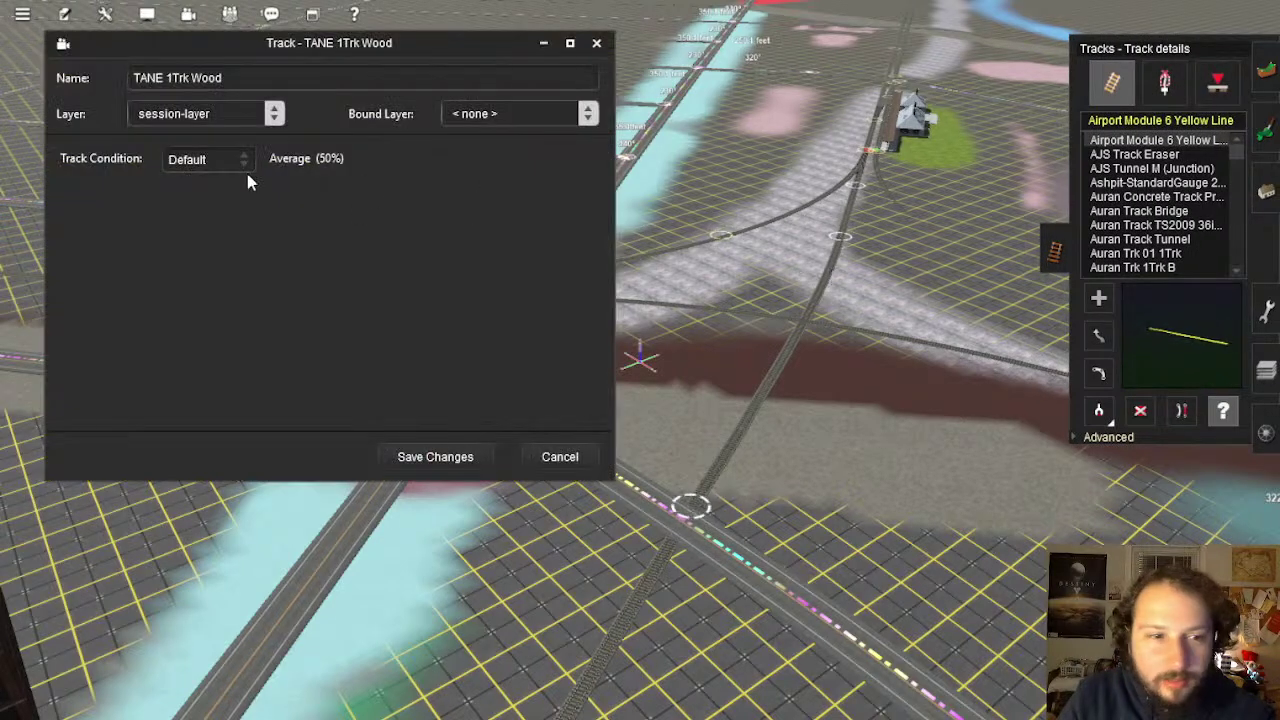
pyautogui.click(170, 76)
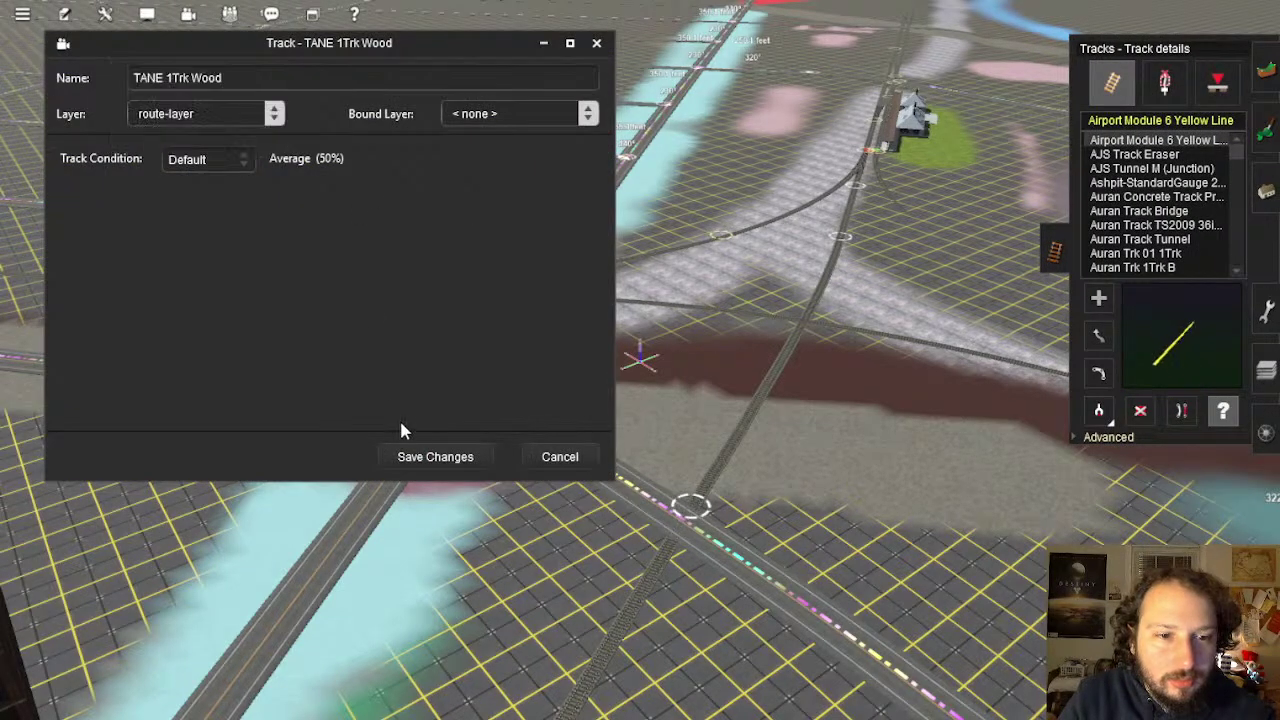
# Set the layer of the two short TANE 1Trk Wood track segments leading up to the station to route-layer and save each
pyautogui.click(848, 206)
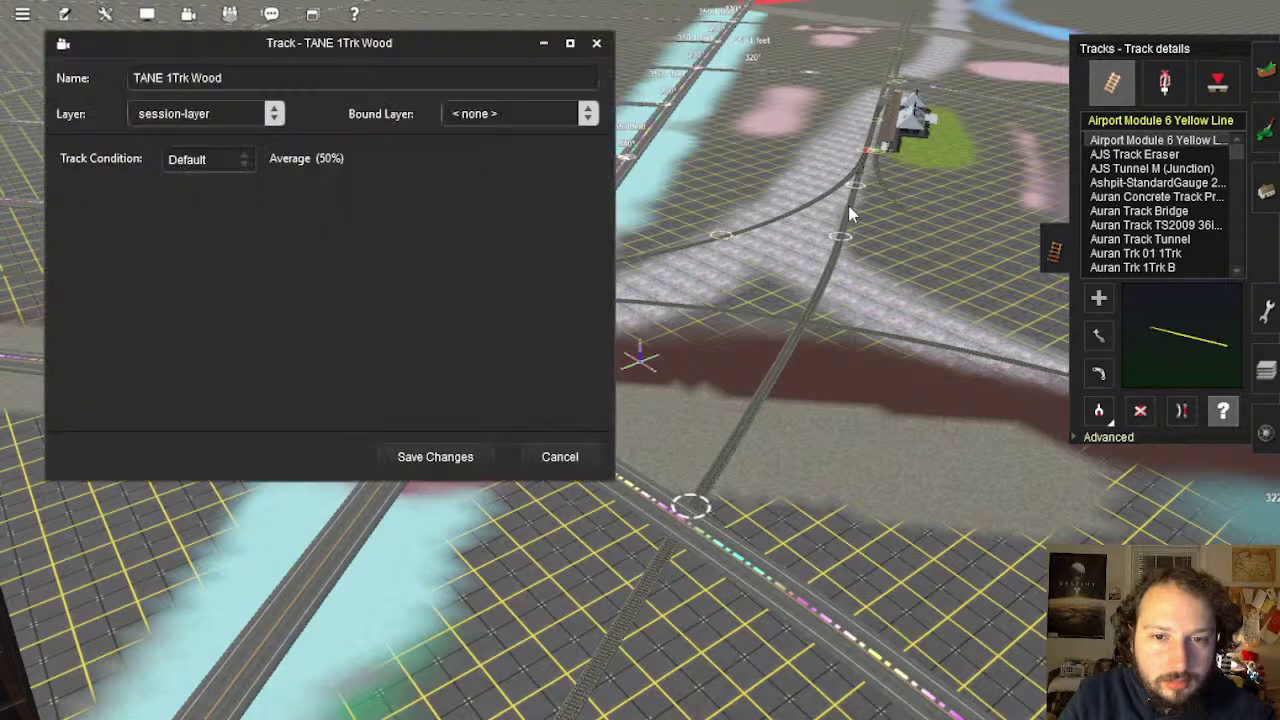
pyautogui.click(170, 78)
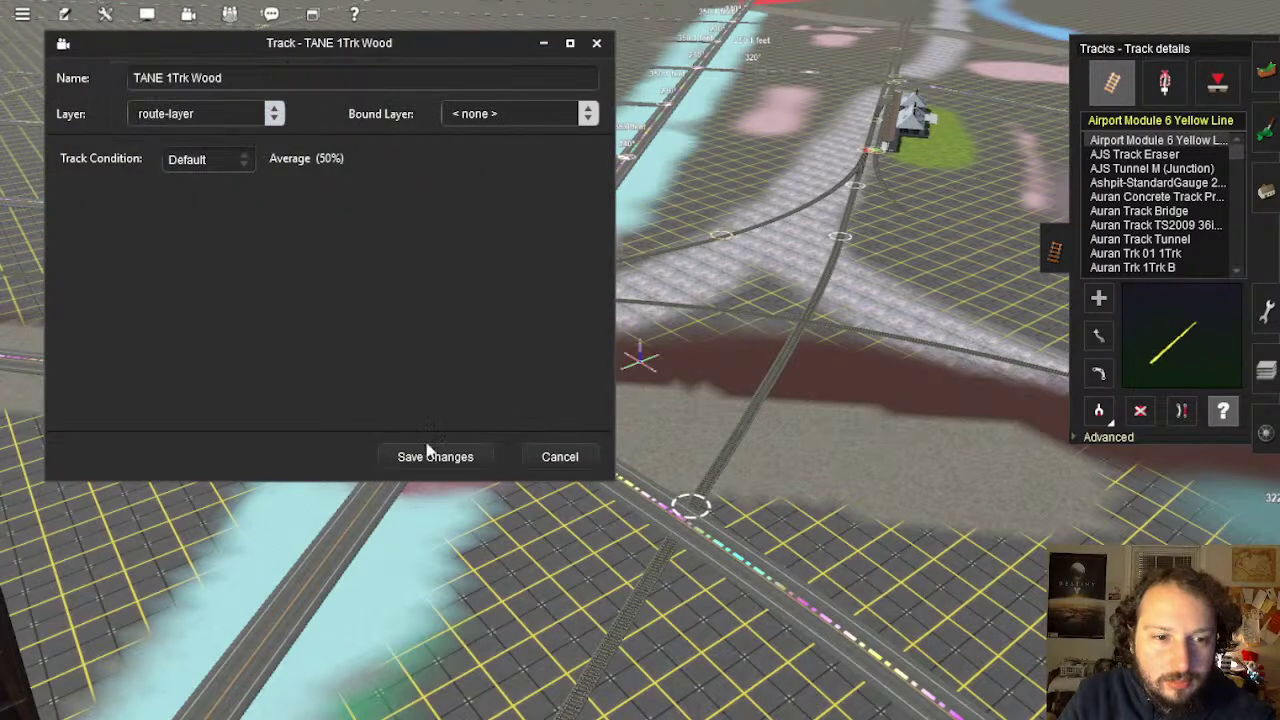
pyautogui.click(476, 452)
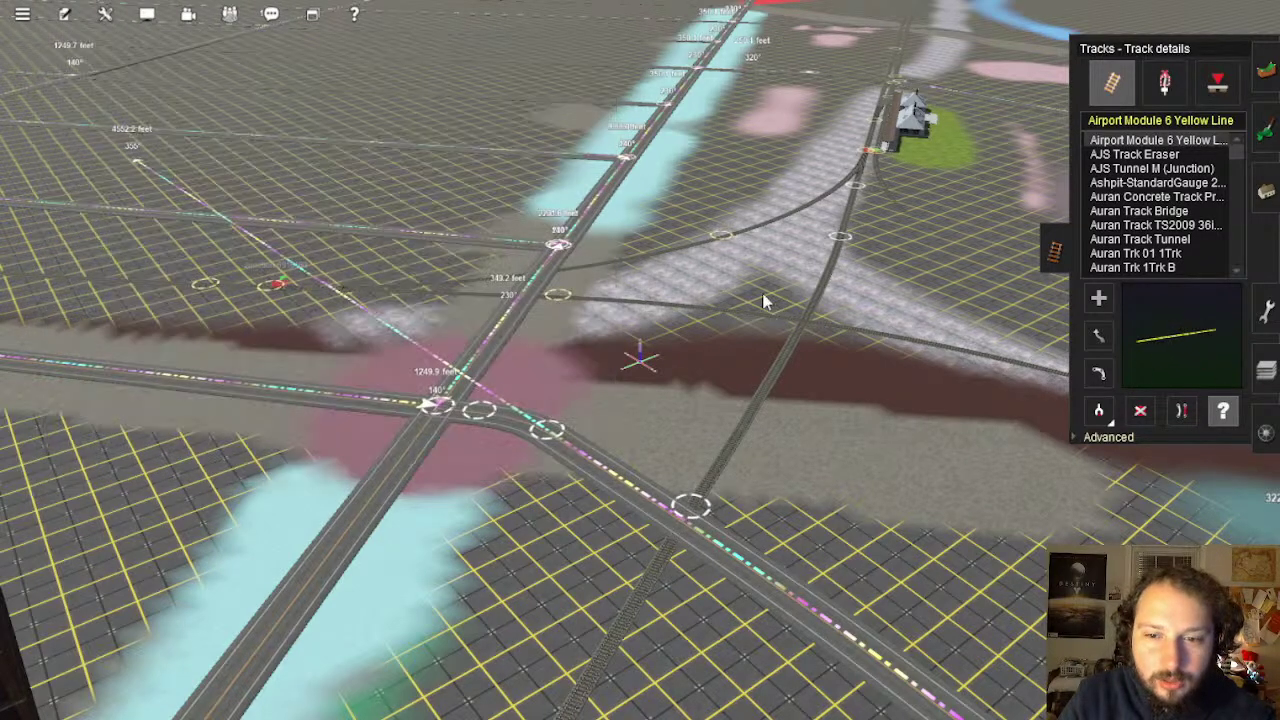
pyautogui.click(860, 176)
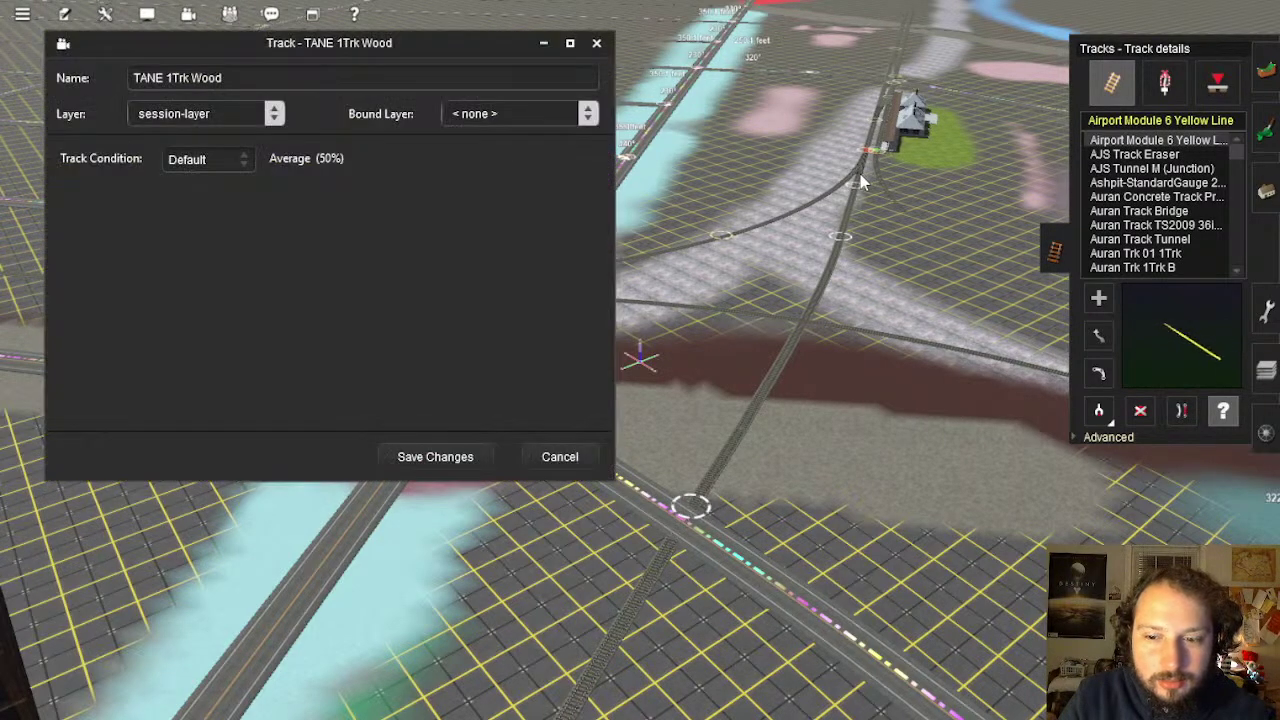
pyautogui.click(190, 113)
pyautogui.click(170, 78)
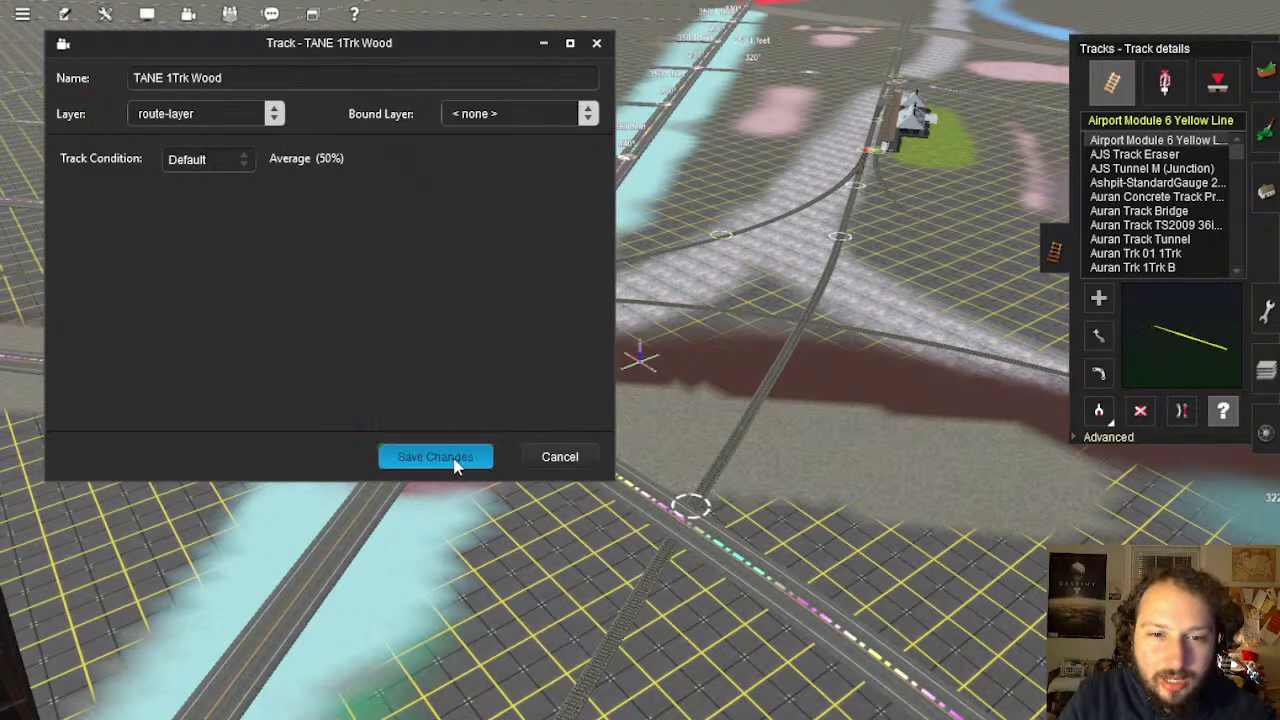
pyautogui.click(453, 459)
# Switch the editing mode to Surveyor 2.0 for the factory district beside the river
pyautogui.press('Right')
pyautogui.rightClick(936, 428)
pyautogui.rightClick(861, 361)
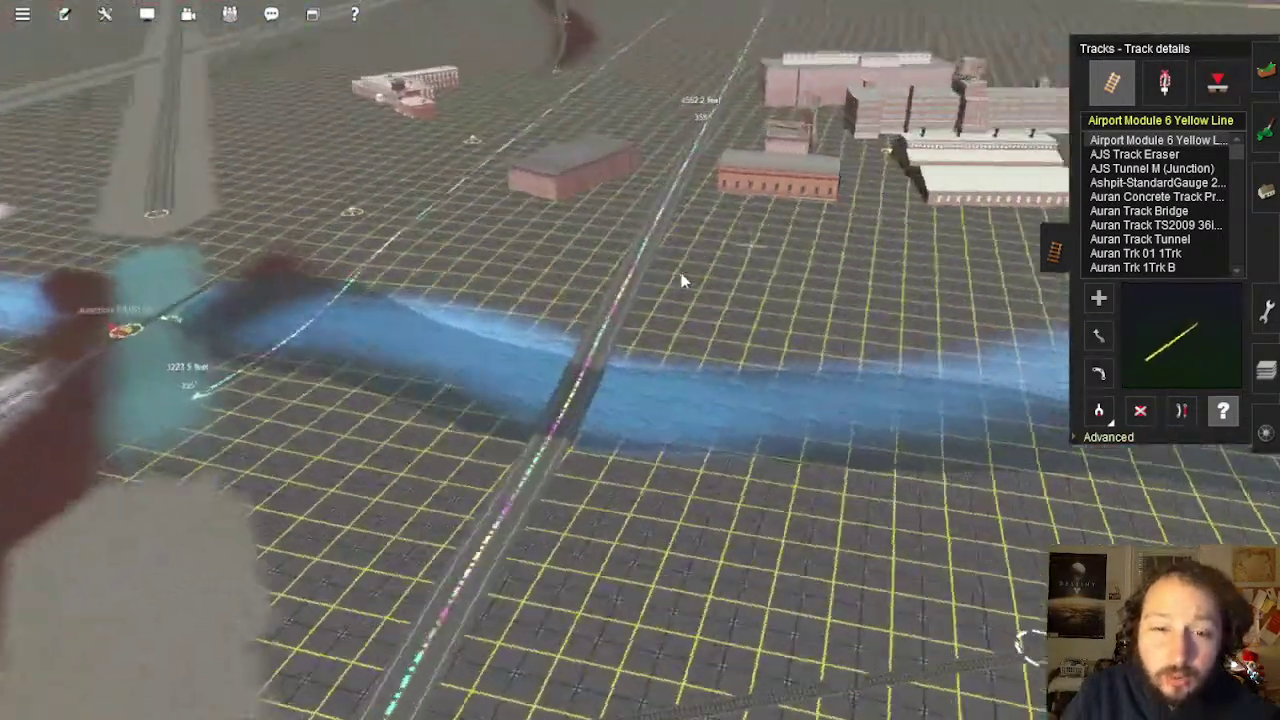
pyautogui.rightClick(681, 281)
pyautogui.press('Right')
pyautogui.press('Up')
pyautogui.rightClick(638, 279)
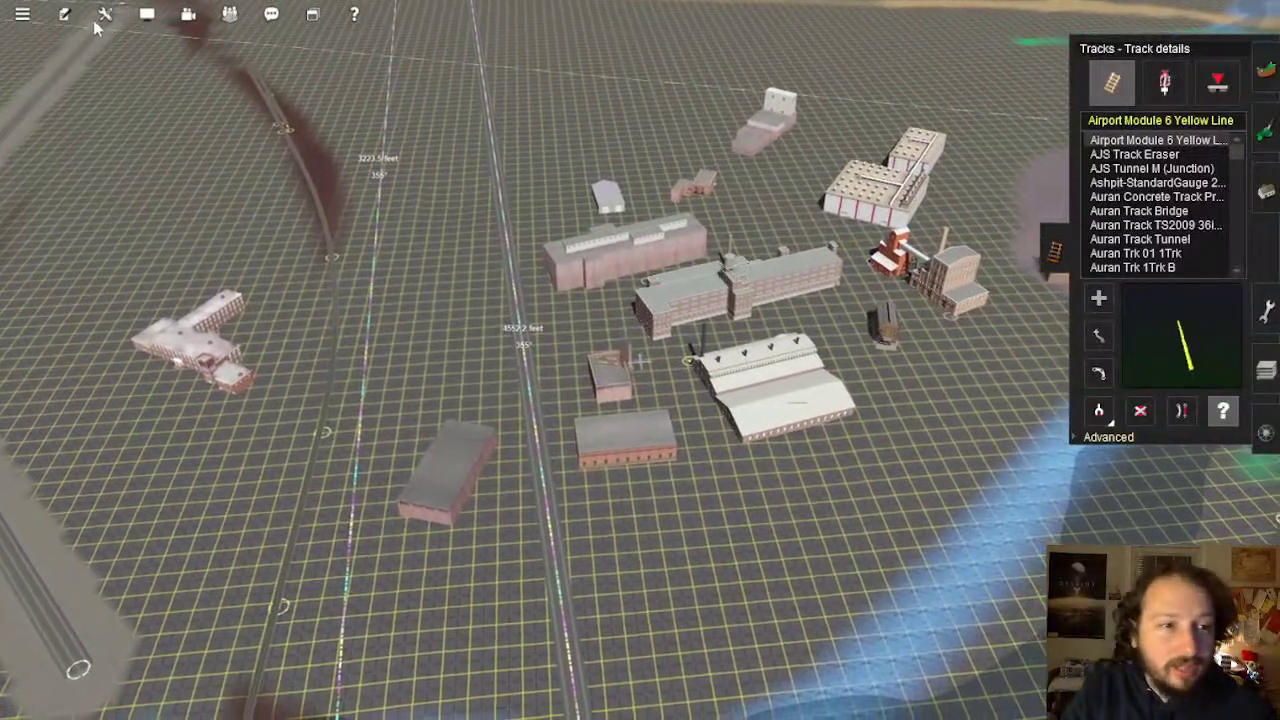
pyautogui.click(105, 14)
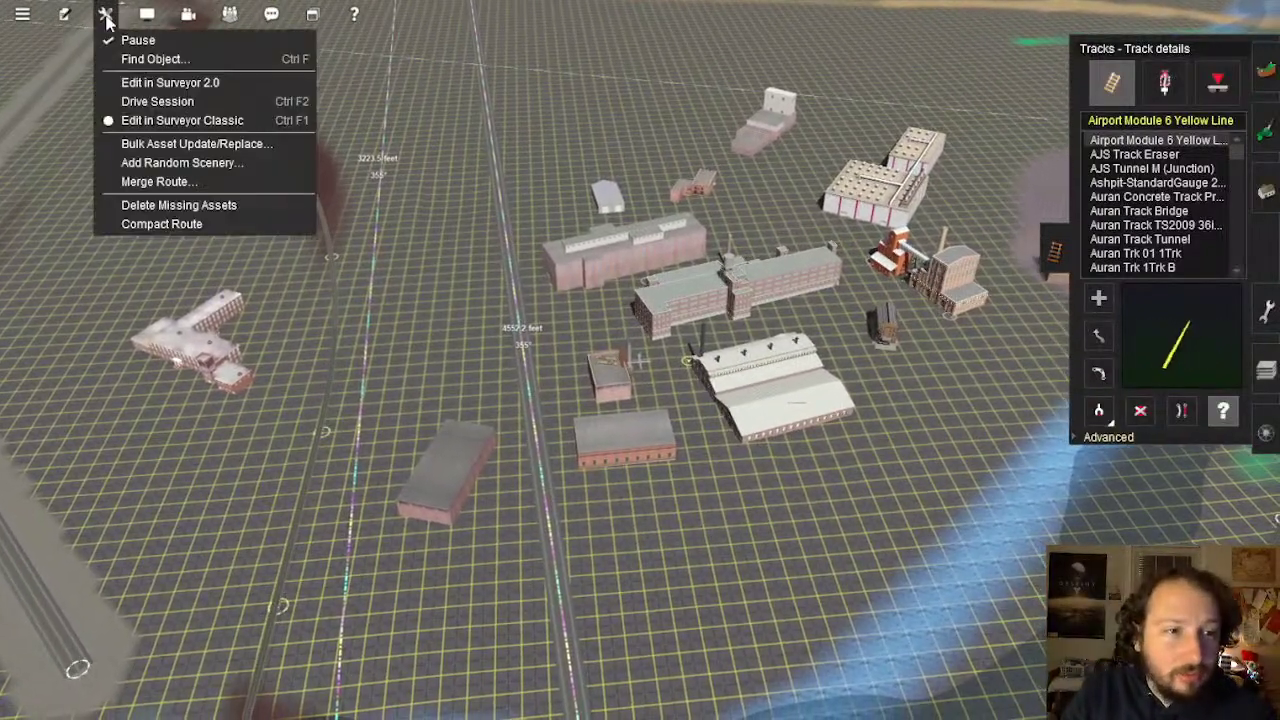
pyautogui.click(163, 82)
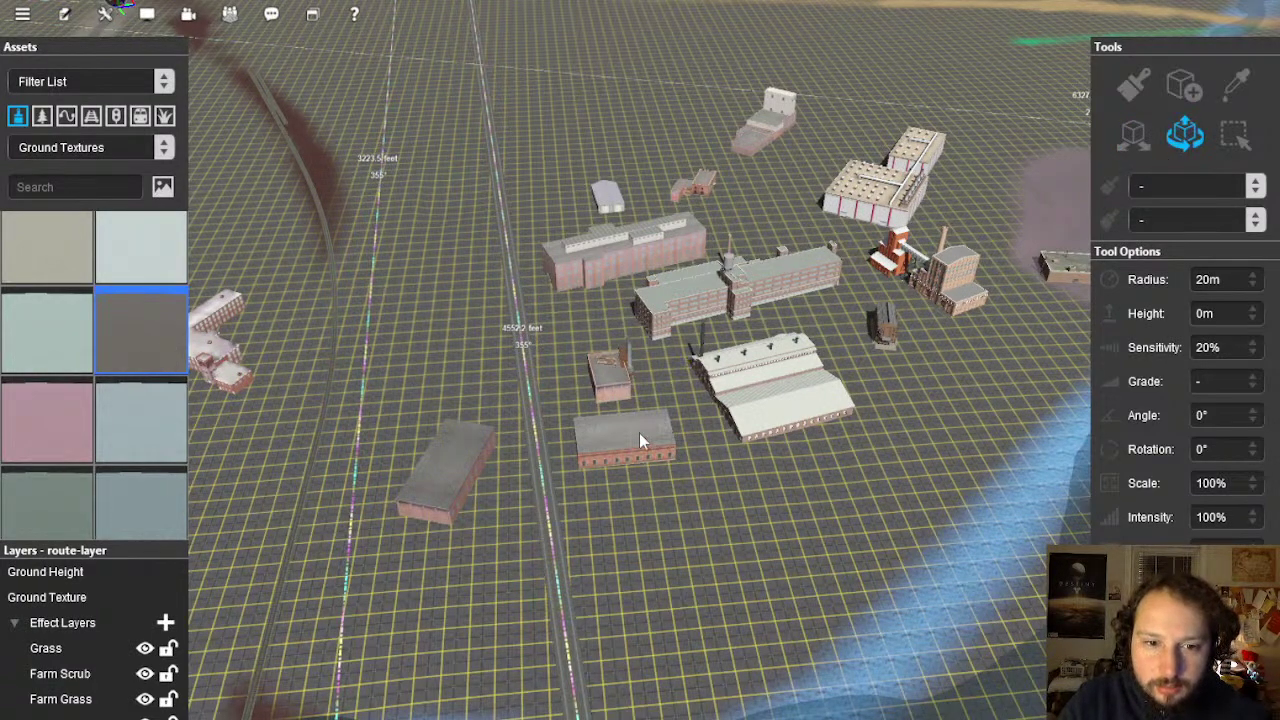
# Select all the factory buildings in the district together, including the ones across the ruler-lined roads
pyautogui.click(619, 377)
pyautogui.click(770, 388)
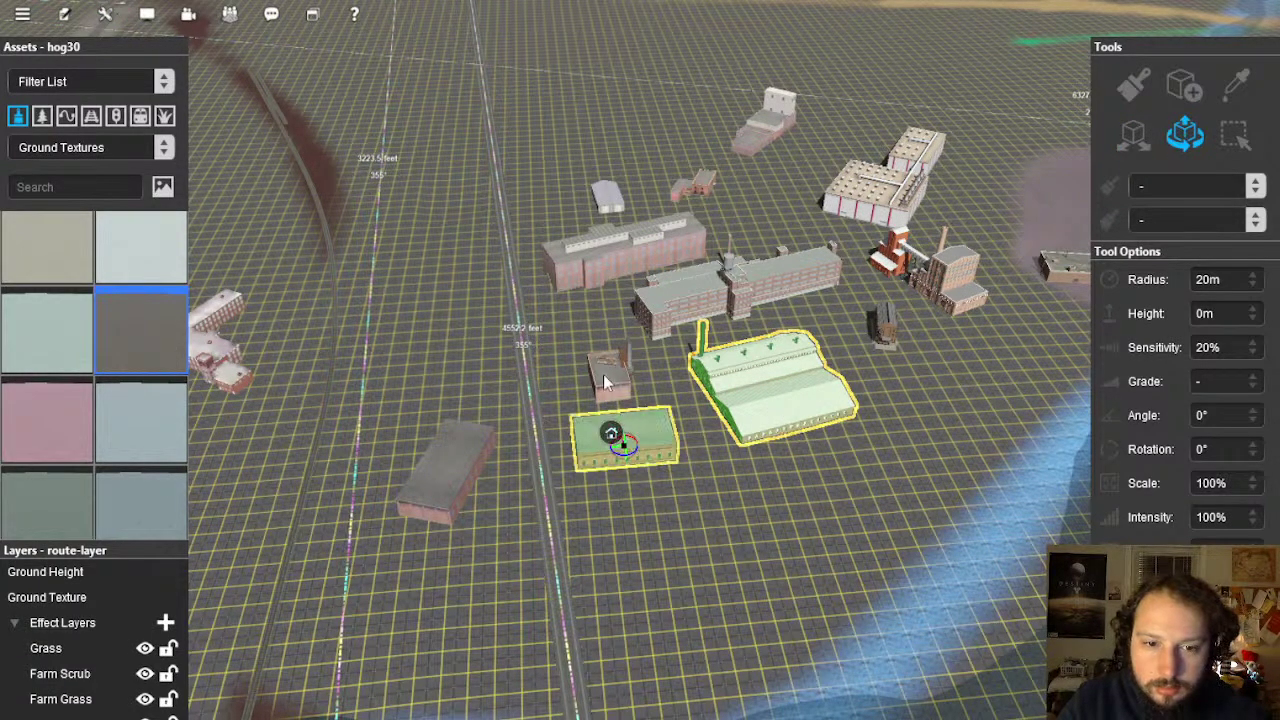
pyautogui.keyDown('ctrl'); pyautogui.click(715, 311); pyautogui.keyUp('ctrl')
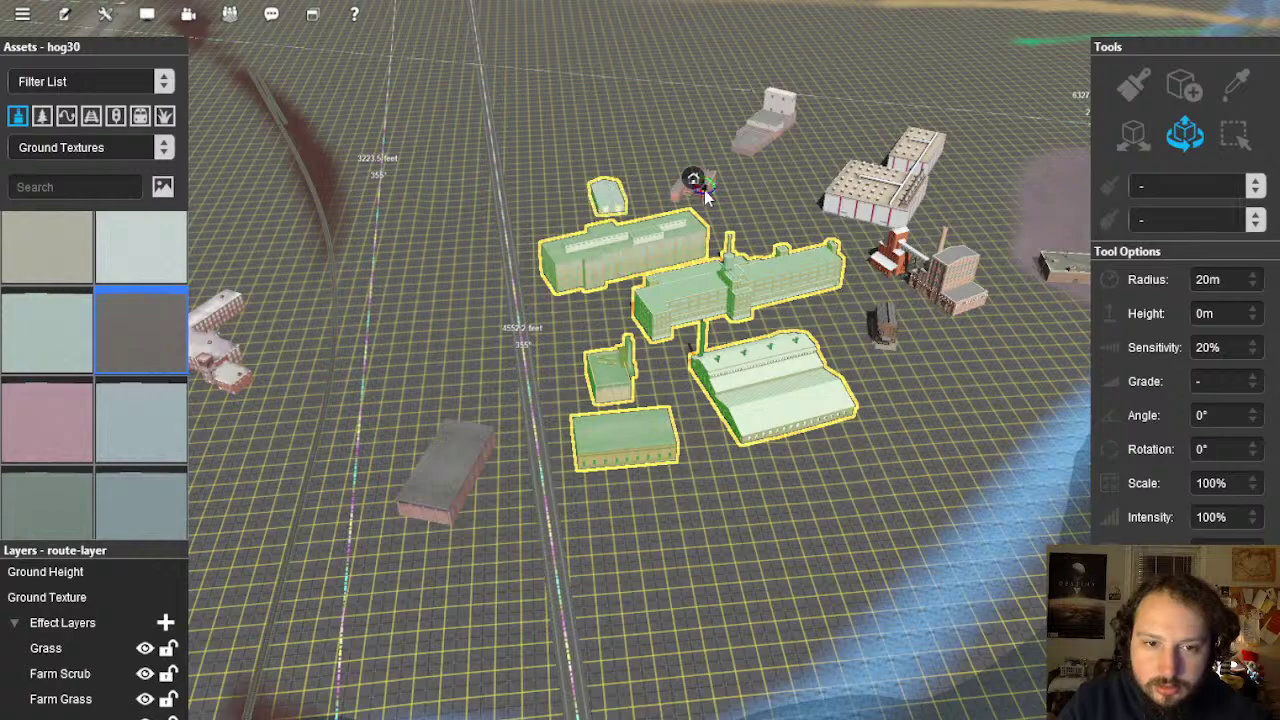
pyautogui.keyDown('ctrl'); pyautogui.click(884, 334); pyautogui.keyUp('ctrl')
pyautogui.press('Right')
pyautogui.keyDown('ctrl'); pyautogui.click(864, 244); pyautogui.keyUp('ctrl')
pyautogui.press('Left')
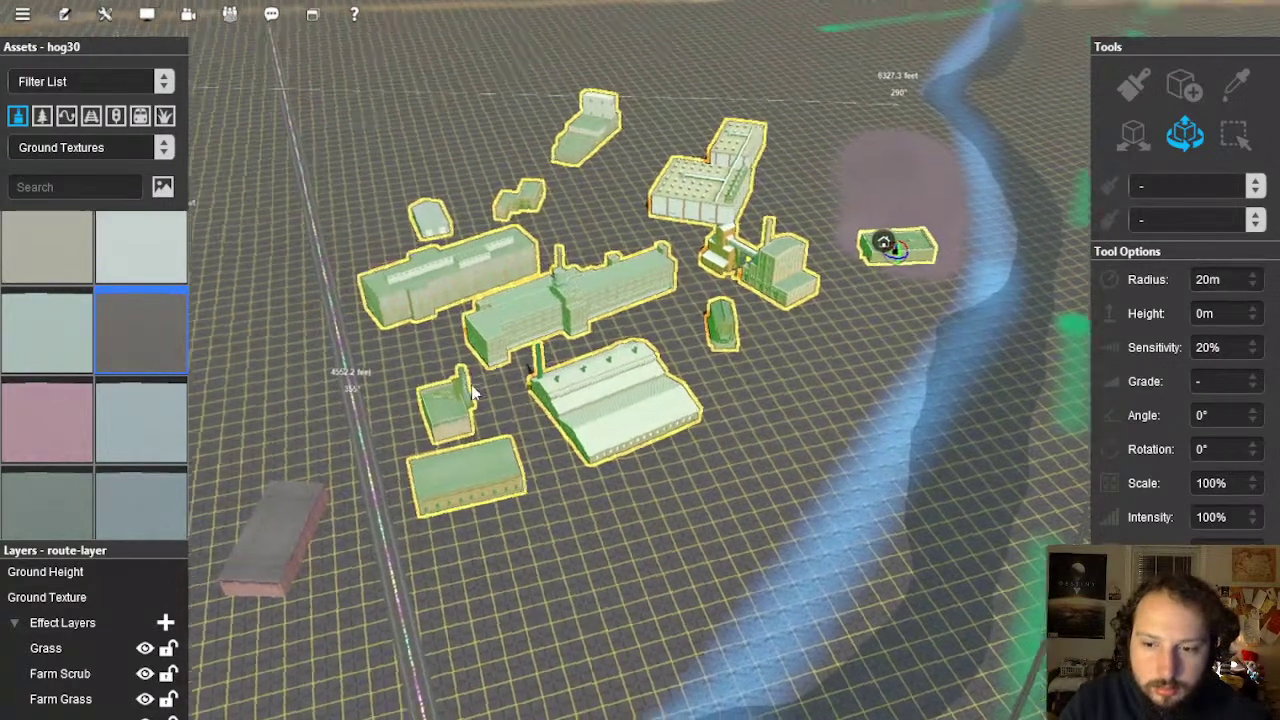
pyautogui.press('Left')
pyautogui.keyDown('ctrl'); pyautogui.click(573, 388); pyautogui.keyUp('ctrl')
pyautogui.keyDown('ctrl'); pyautogui.click(457, 248); pyautogui.keyUp('ctrl')
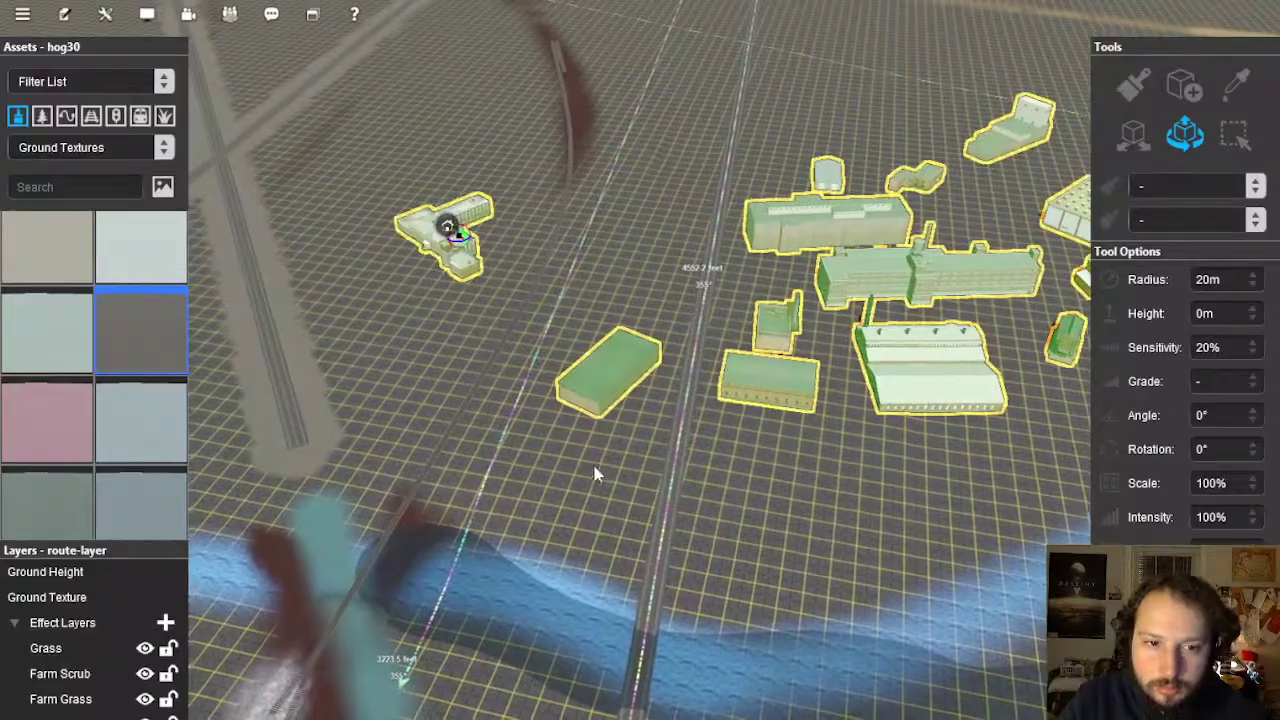
# Add the mill standing beside the multi-track railway line to the building selection
pyautogui.press('Right')
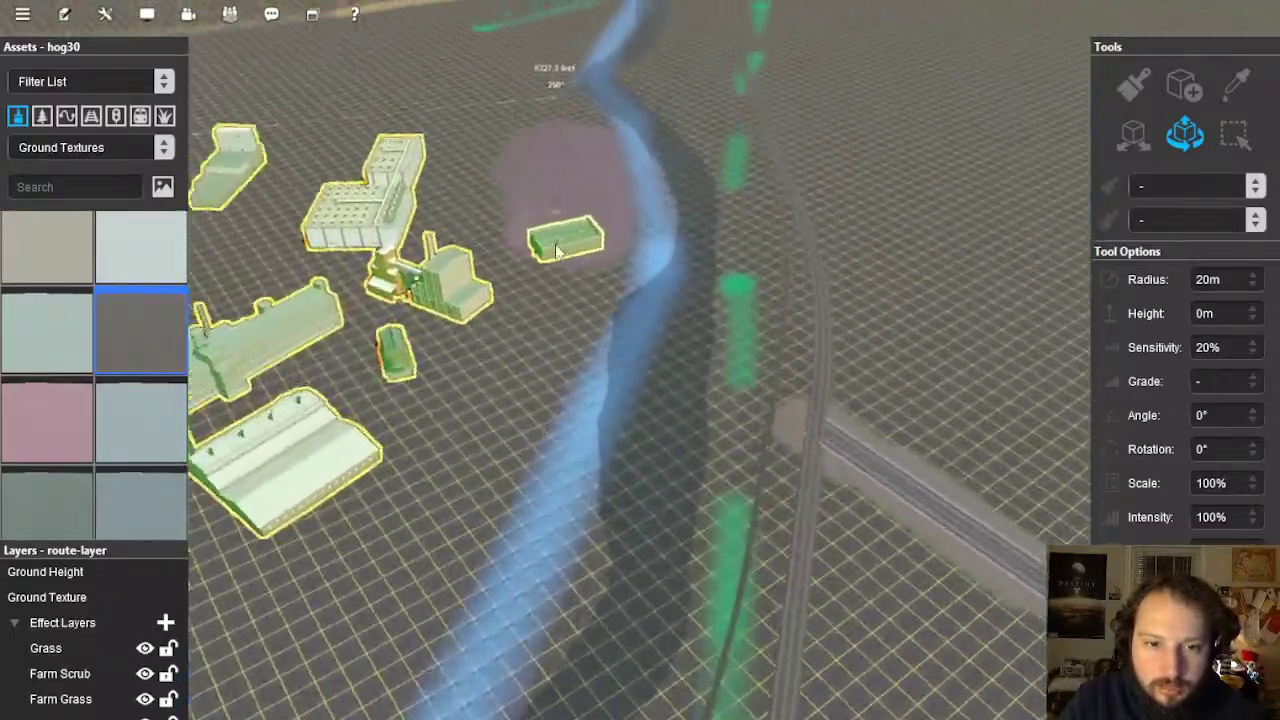
pyautogui.rightClick(556, 252)
pyautogui.press('Left')
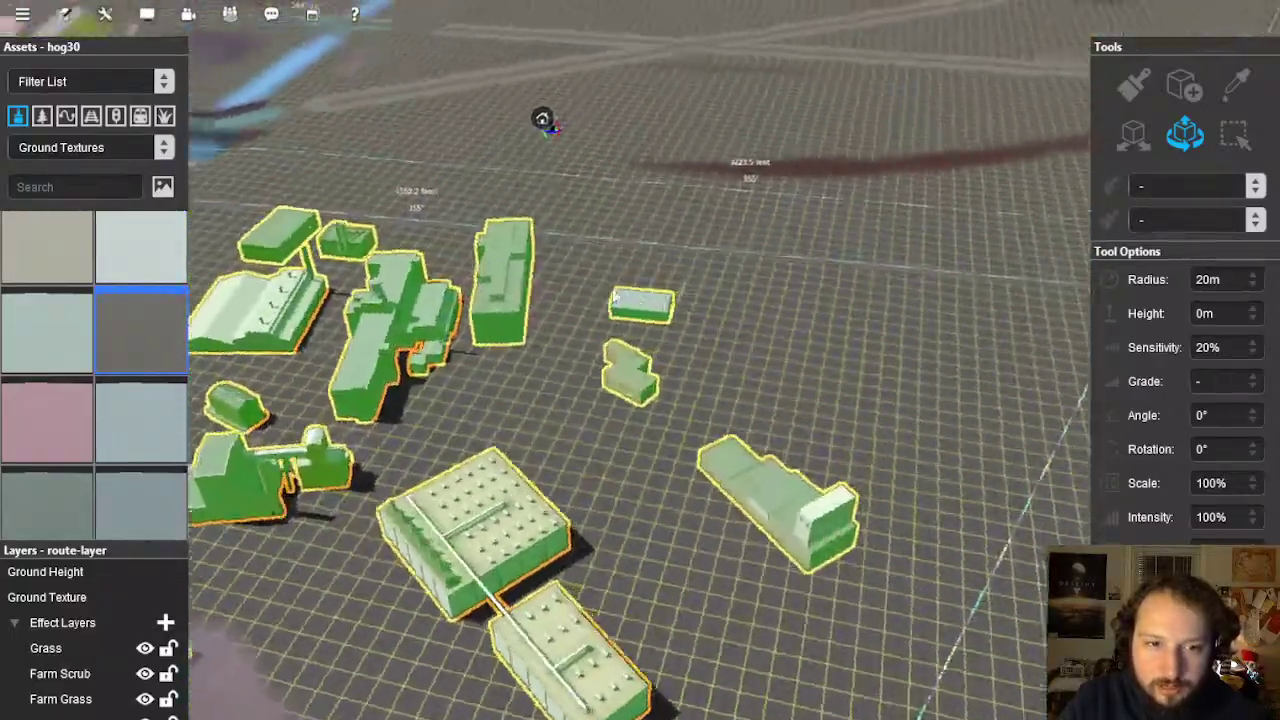
pyautogui.press('Left')
pyautogui.moveTo(614, 296); pyautogui.dragTo(622, 245, button='right')
pyautogui.click(895, 397)
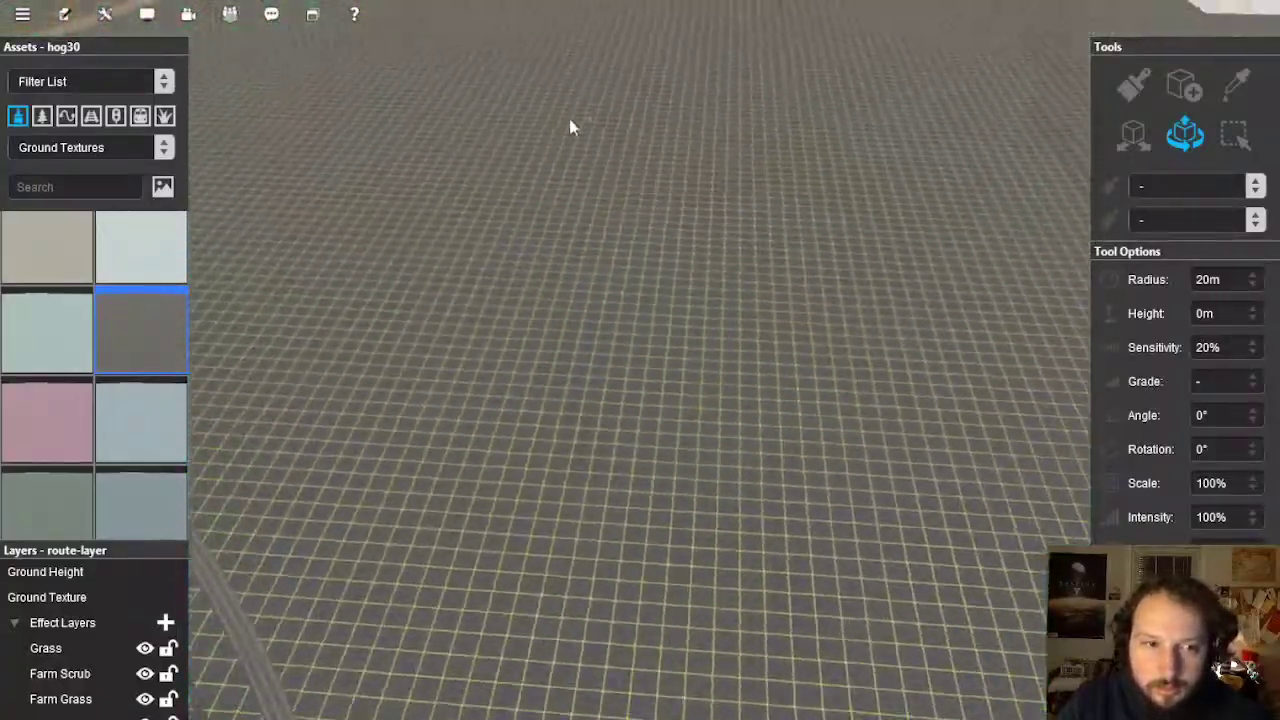
pyautogui.press('w')
pyautogui.moveTo(572, 127)
pyautogui.mouseDown(button='right')
pyautogui.moveTo(511, 214)
pyautogui.moveTo(713, 207)
pyautogui.moveTo(734, 134)
pyautogui.moveTo(674, 210)
pyautogui.moveTo(721, 470)
pyautogui.mouseUp(button='right')
pyautogui.click(723, 470)
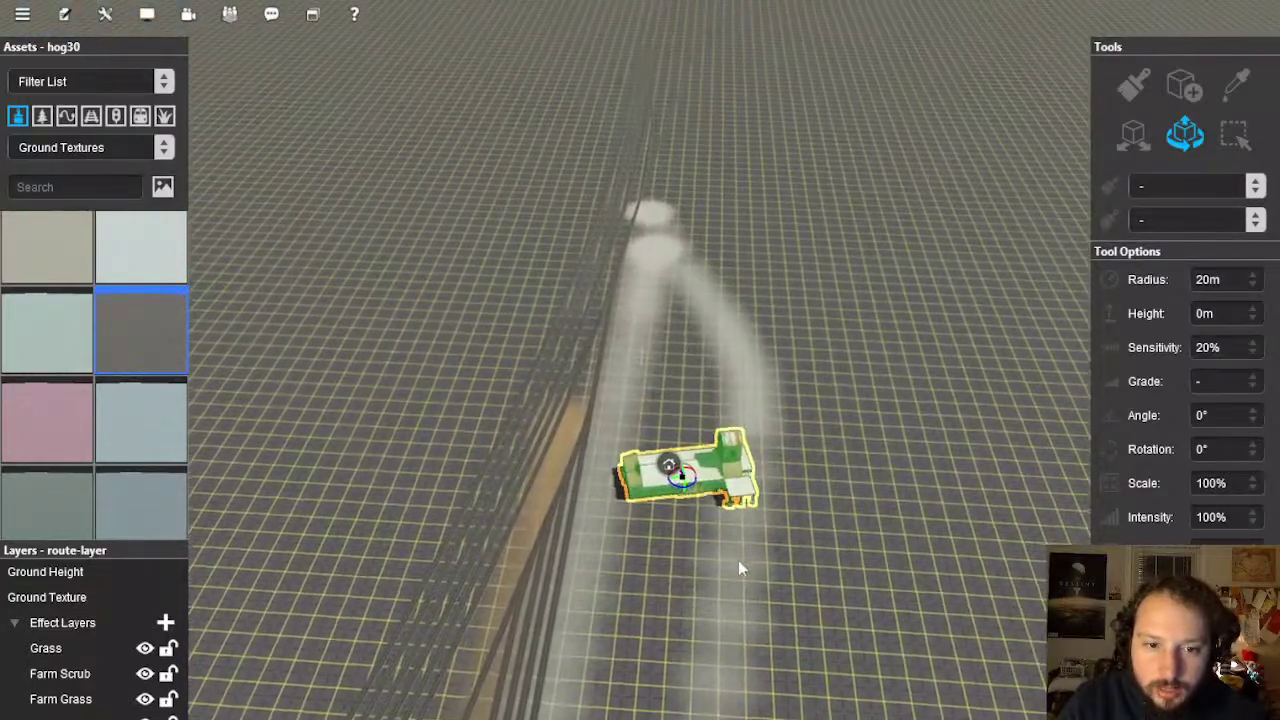
# Look for a way to edit the selected buildings' details together, and return to Surveyor Classic
pyautogui.rightClick(670, 480)
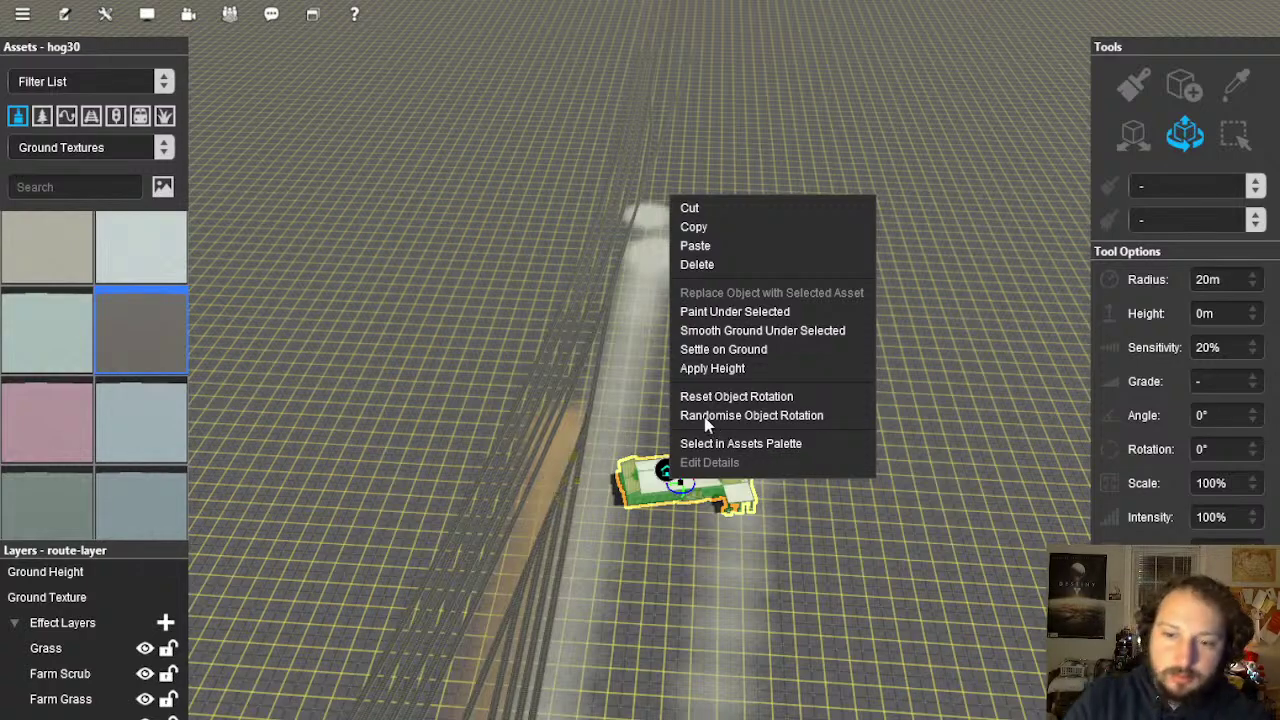
pyautogui.click(105, 14)
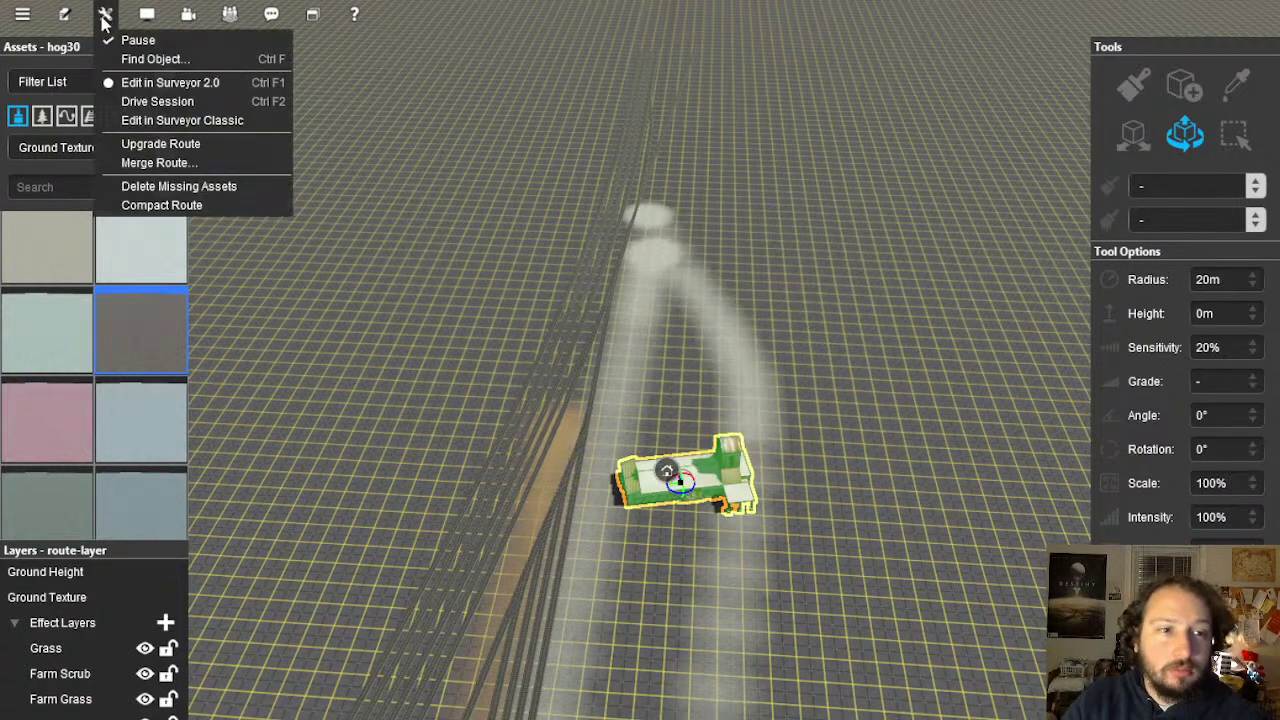
pyautogui.click(170, 120)
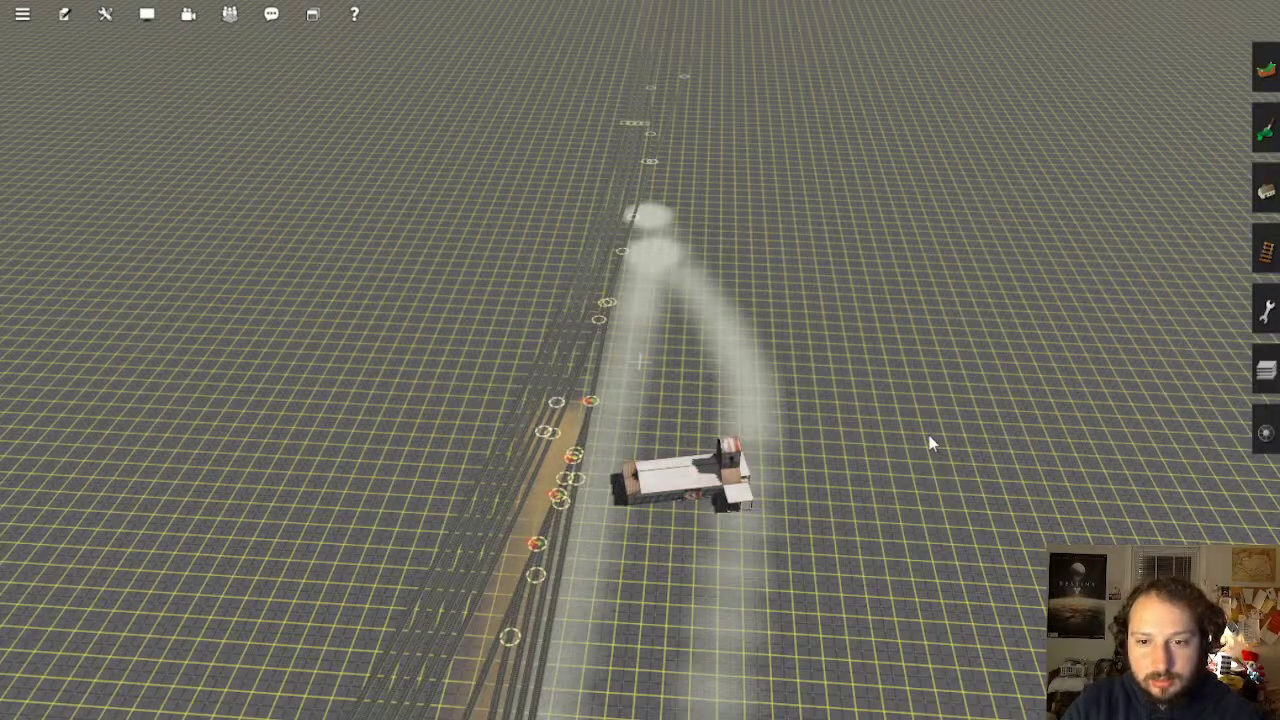
# Set the layer of the Mill Old Derelict DES building beside the railway to route-layer and save it
pyautogui.moveTo(929, 443); pyautogui.dragTo(1243, 251, button='right')
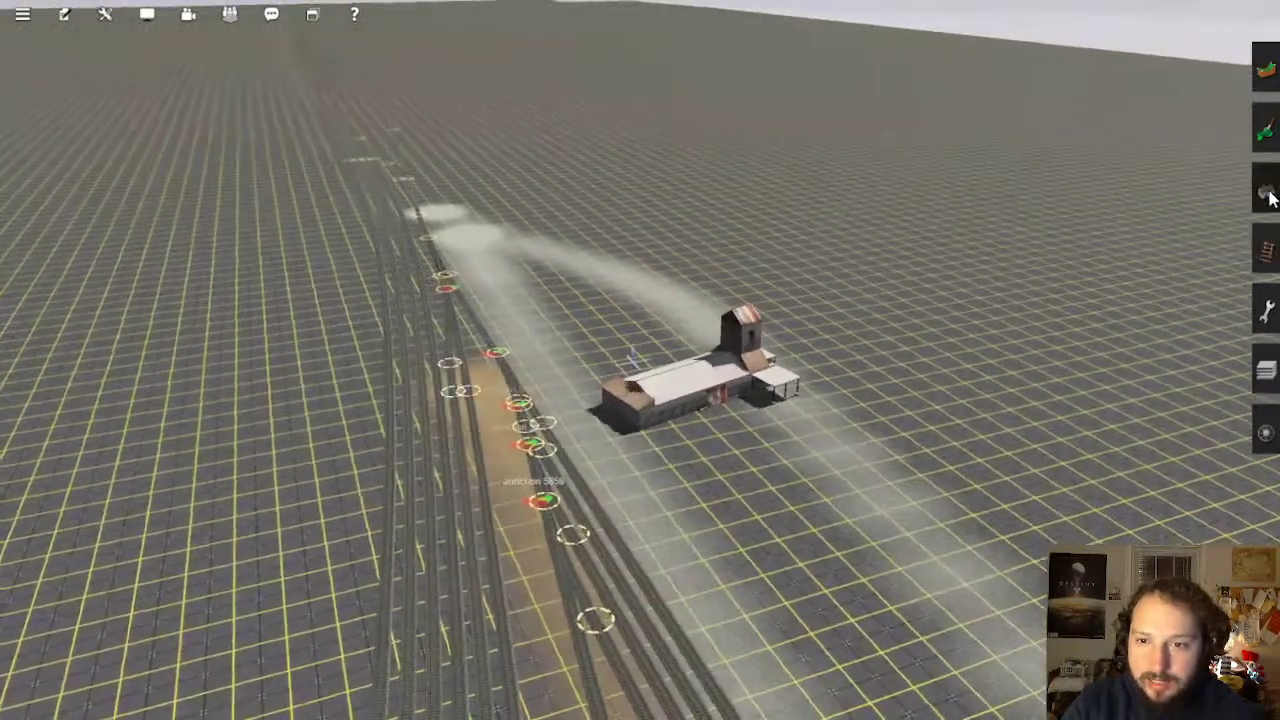
pyautogui.click(1266, 190)
pyautogui.click(1226, 428)
pyautogui.click(660, 400)
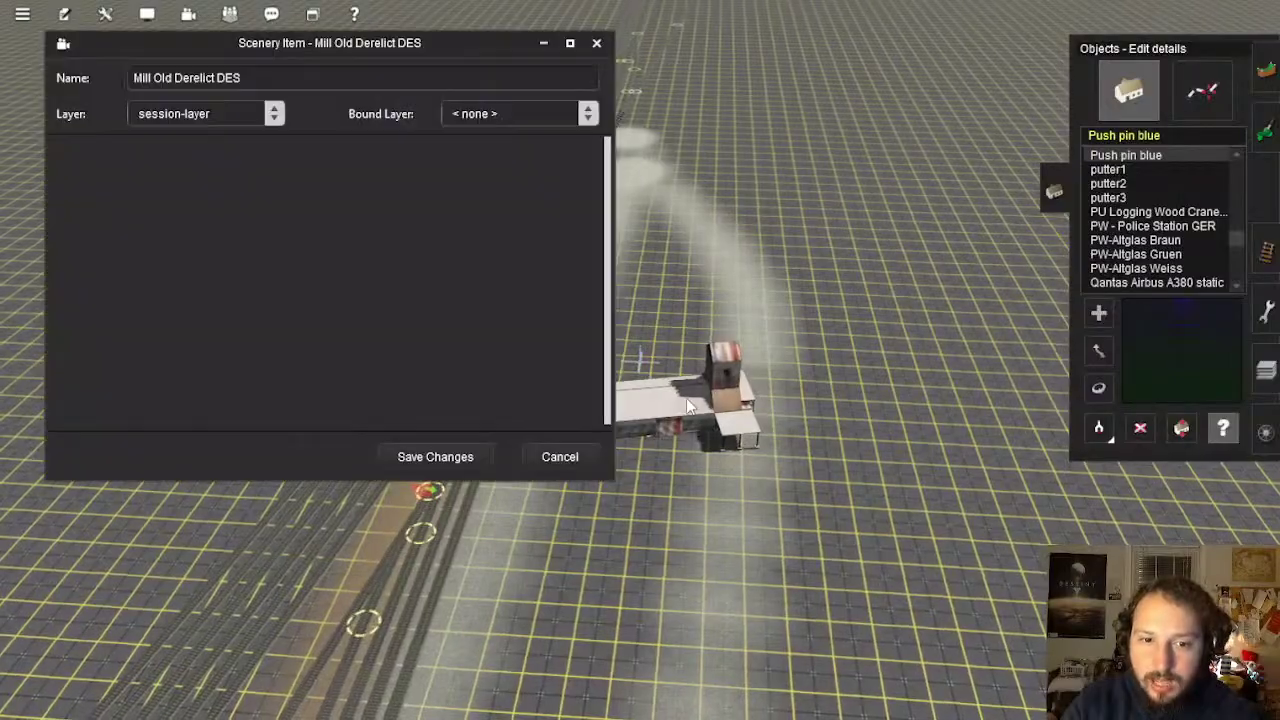
pyautogui.click(190, 113)
pyautogui.click(165, 75)
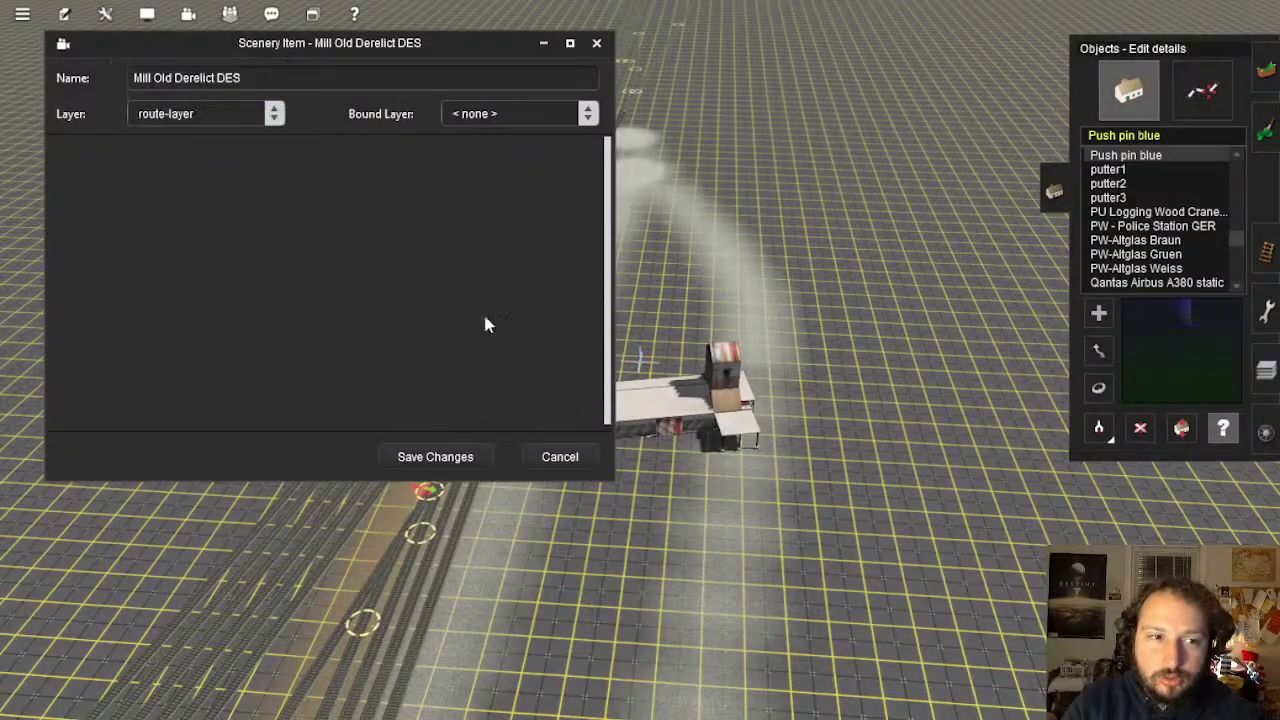
pyautogui.click(435, 456)
# Set the layer of the MTR Detroit Mill Supply Co. building by the river to route-layer and save it
pyautogui.moveTo(823, 600); pyautogui.dragTo(520, 393, button='right')
pyautogui.click(520, 395)
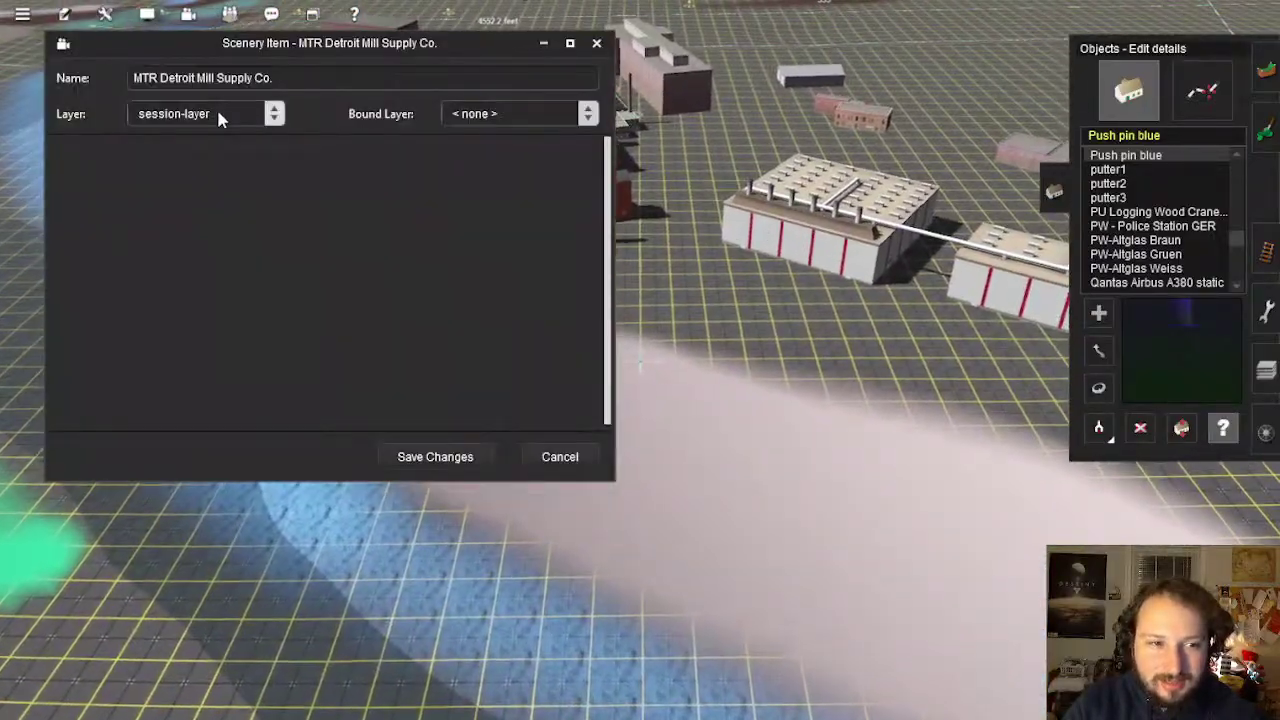
pyautogui.click(215, 113)
pyautogui.click(177, 80)
pyautogui.click(440, 456)
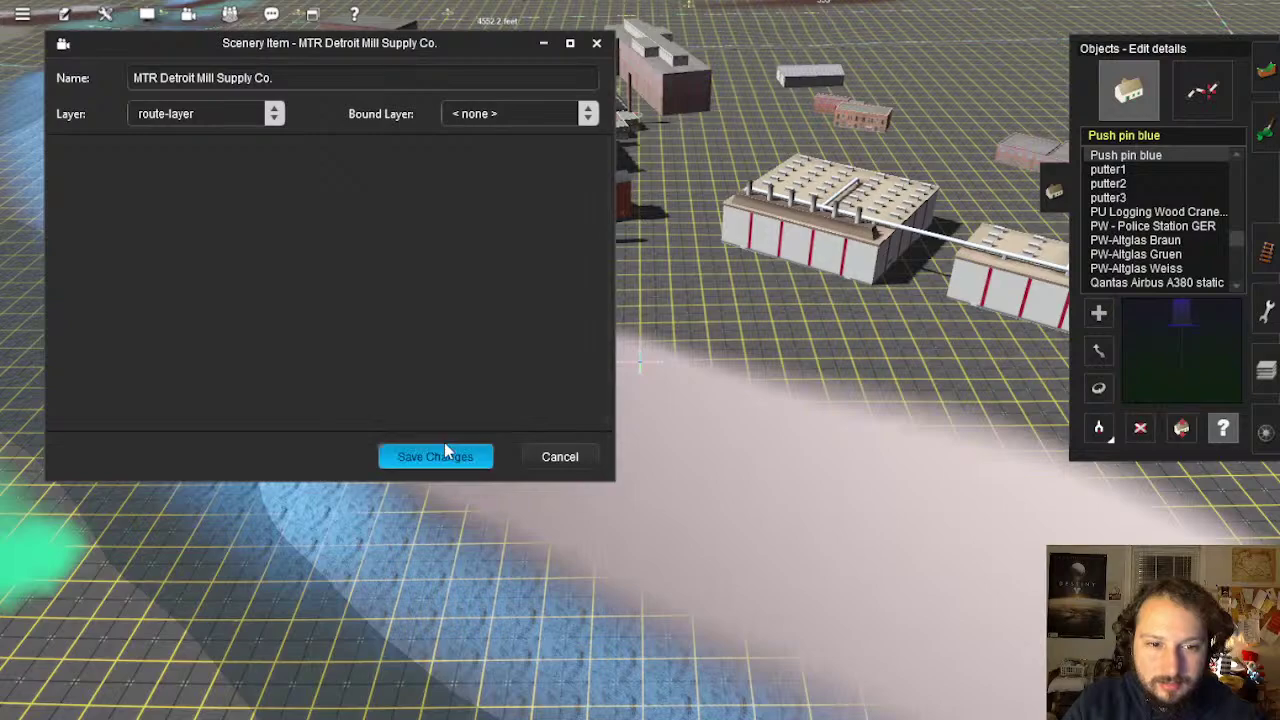
# Set the layer of the unnamed white factory with red-striped walls to route-layer and save it
pyautogui.click(897, 231)
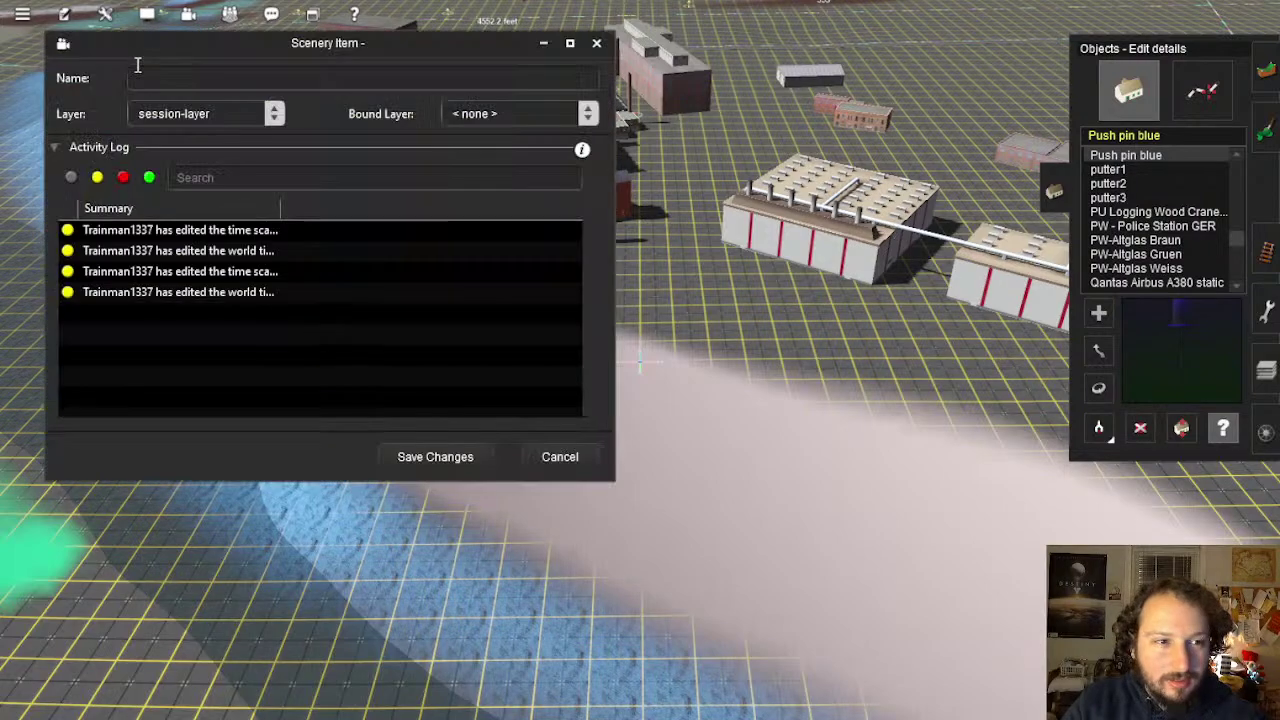
pyautogui.click(187, 113)
pyautogui.click(187, 78)
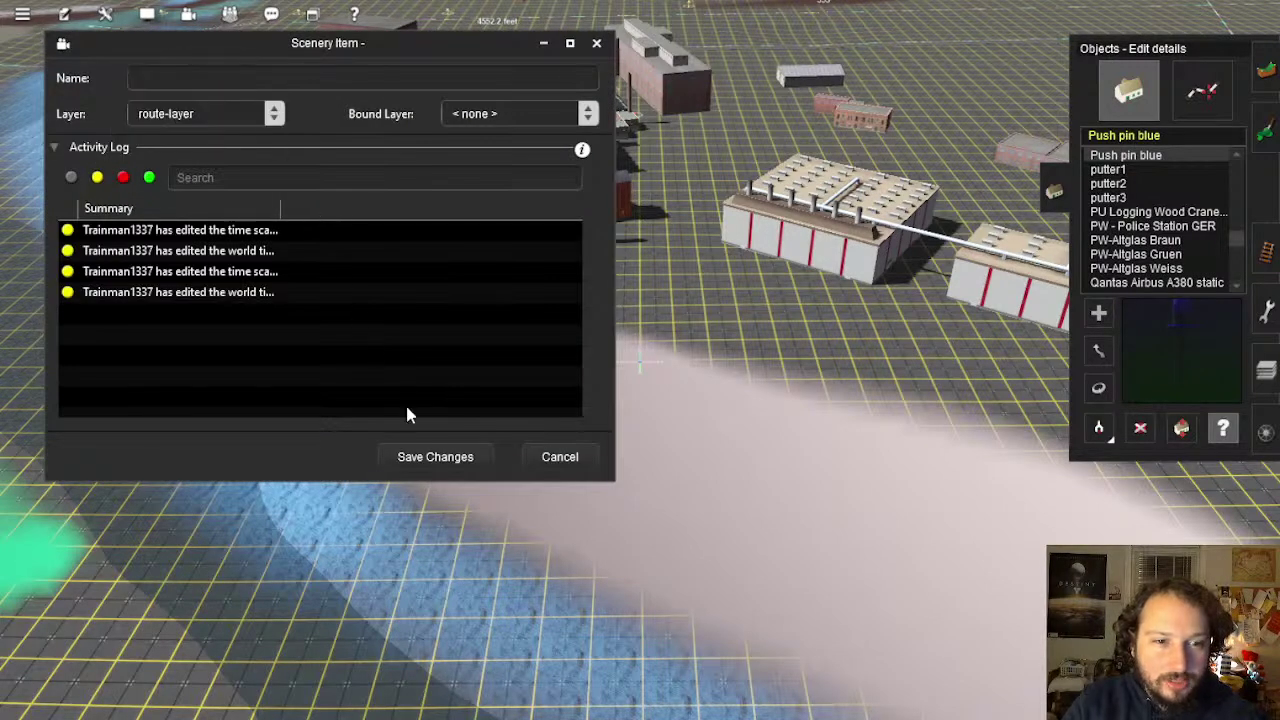
pyautogui.click(420, 457)
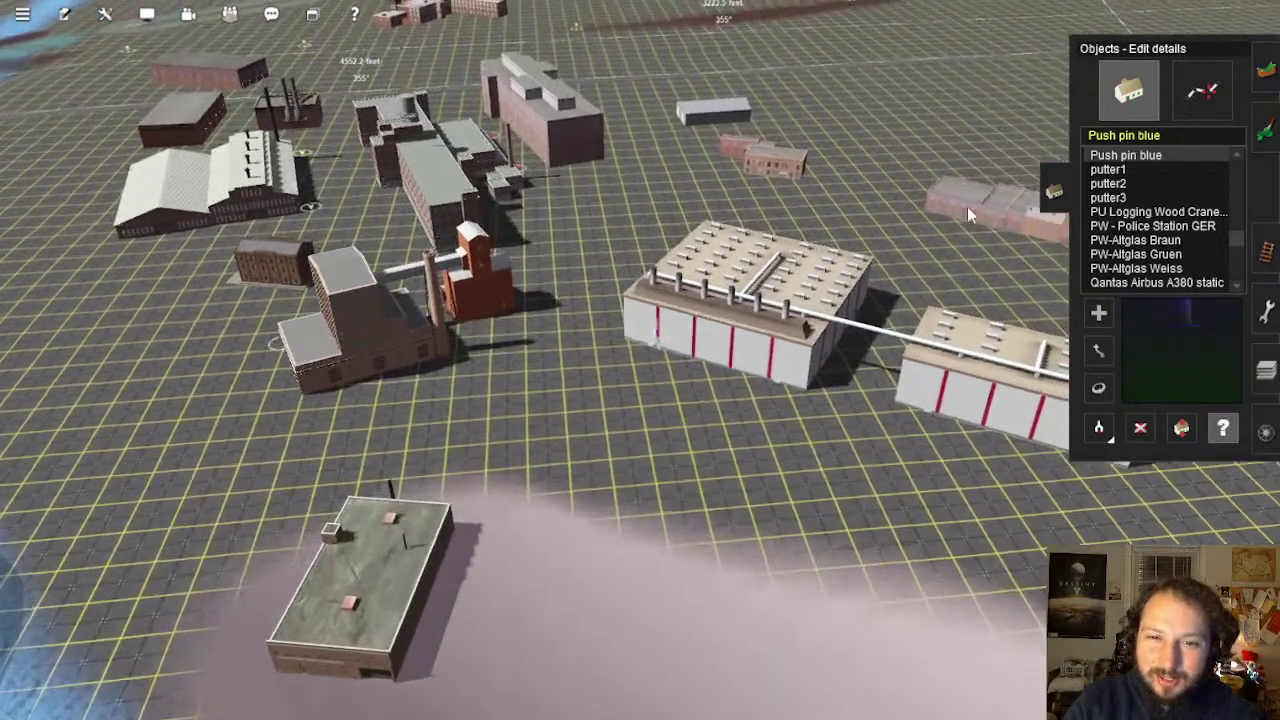
# Set the layer of the Sugar mill 01 Steffens building to route-layer and save it
pyautogui.click(967, 206)
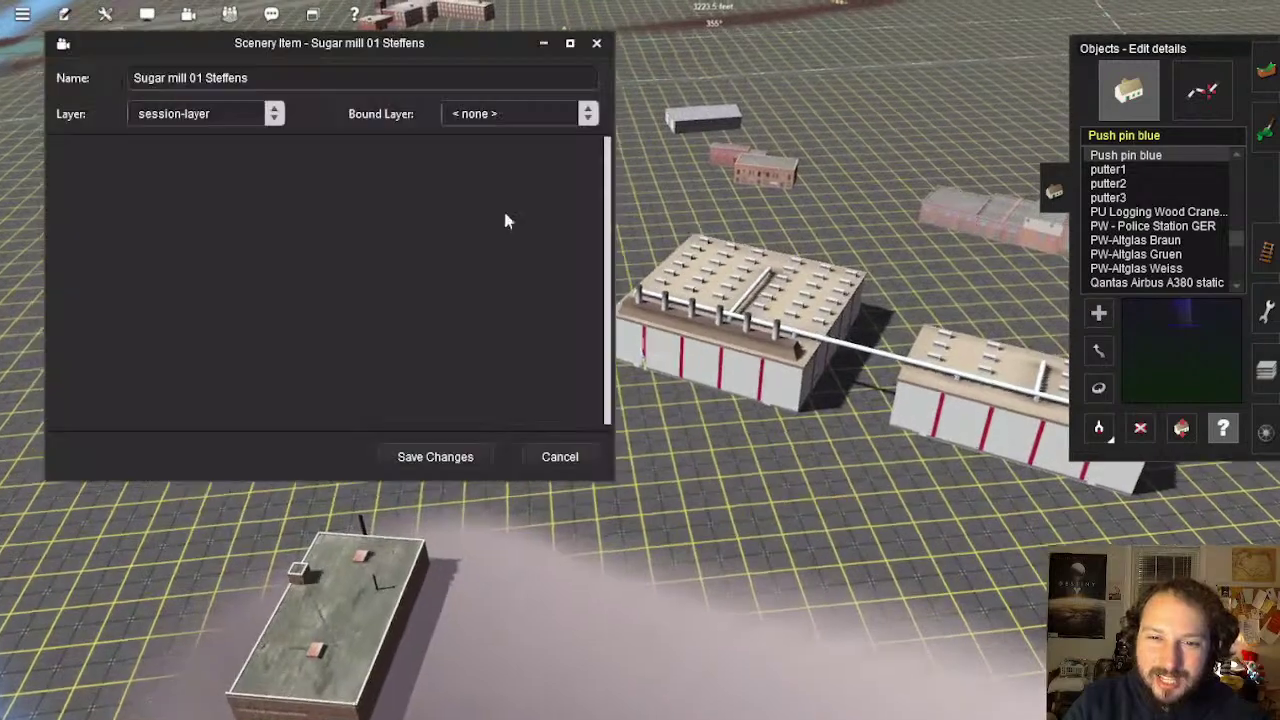
pyautogui.click(166, 114)
pyautogui.click(166, 76)
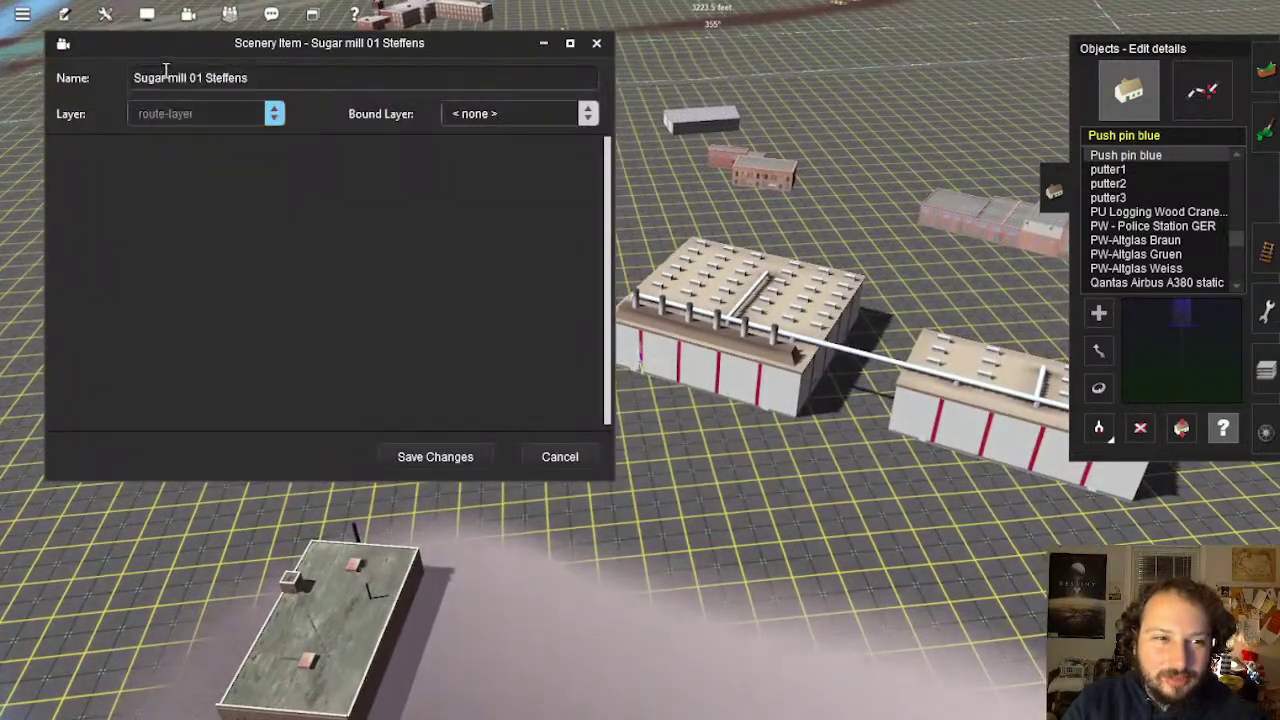
pyautogui.click(476, 458)
# Set the layer of the Sugar mill 01 offices building to route-layer and save it
pyautogui.click(383, 135)
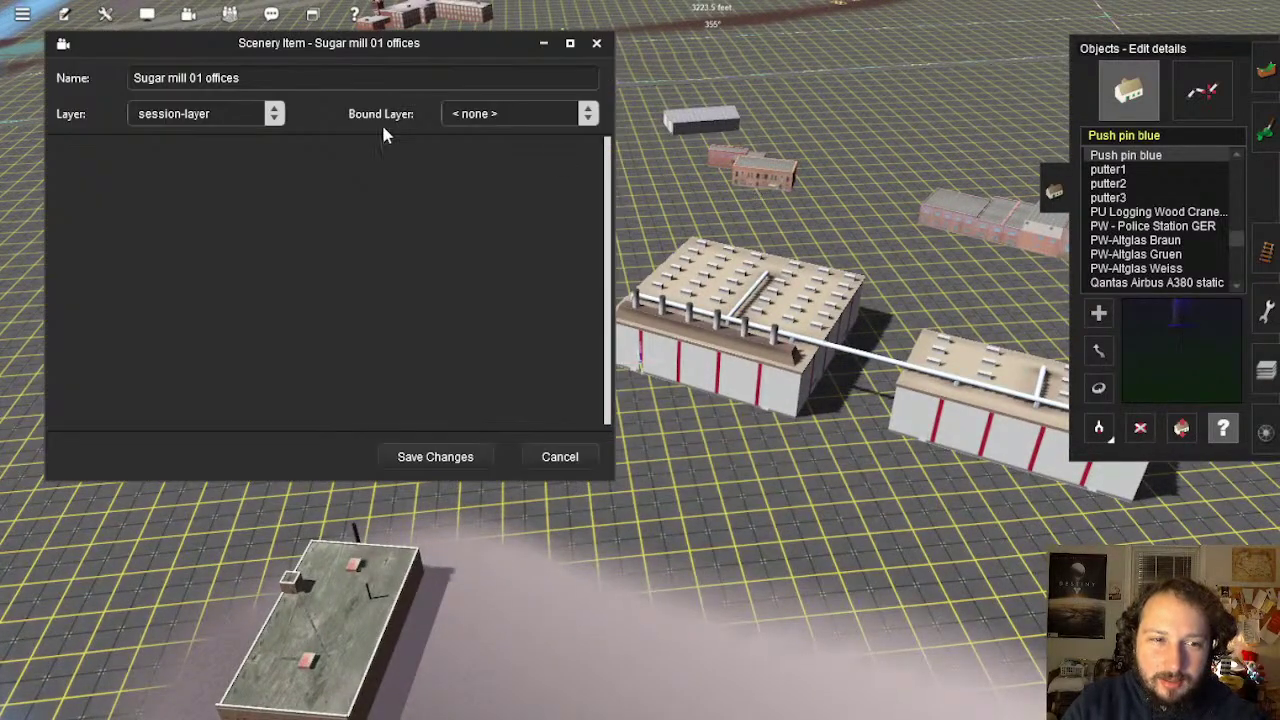
pyautogui.click(170, 114)
pyautogui.click(163, 77)
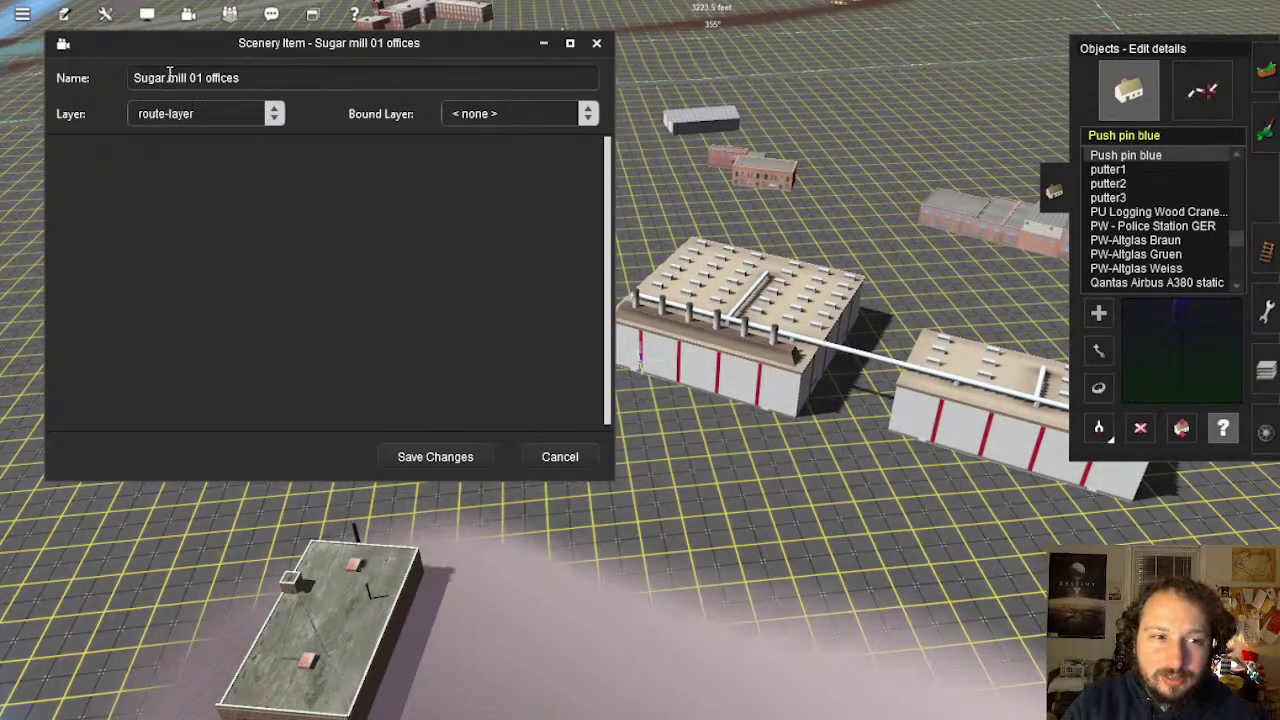
pyautogui.click(443, 457)
# Set the layer of the Sugar mill 01 shed to route-layer and save it
pyautogui.click(688, 125)
pyautogui.click(170, 114)
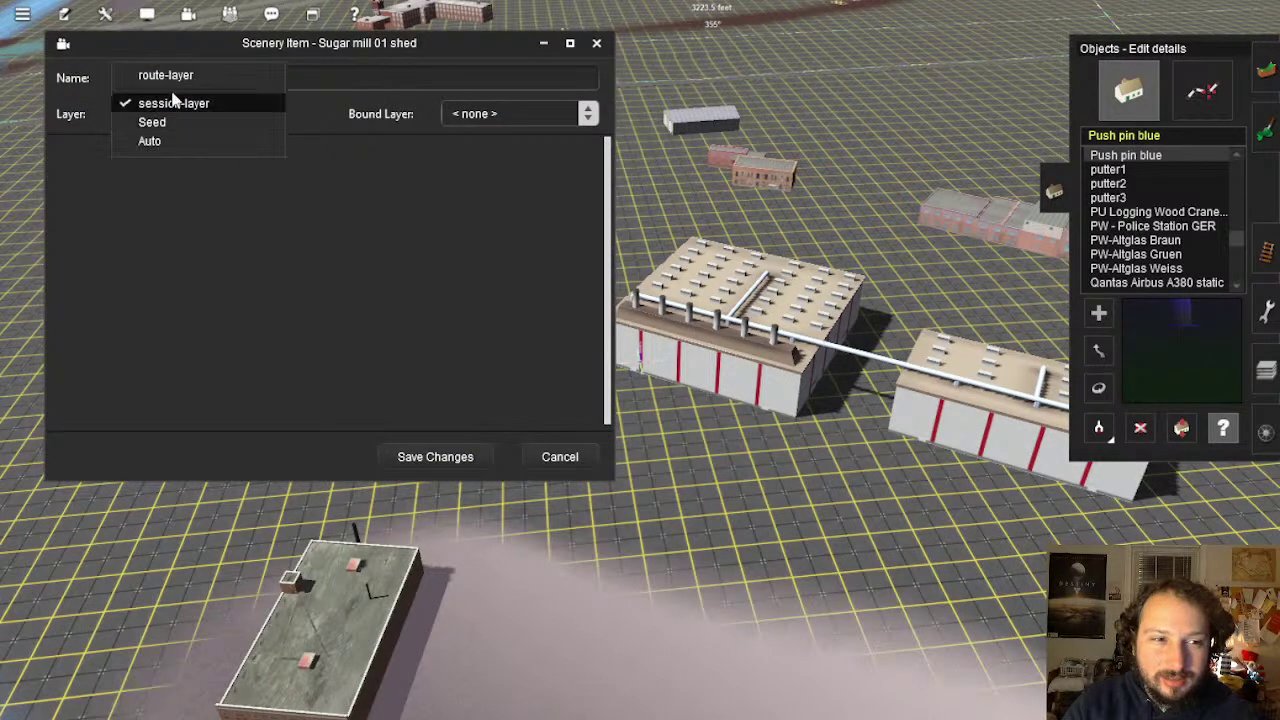
pyautogui.click(166, 76)
pyautogui.click(408, 457)
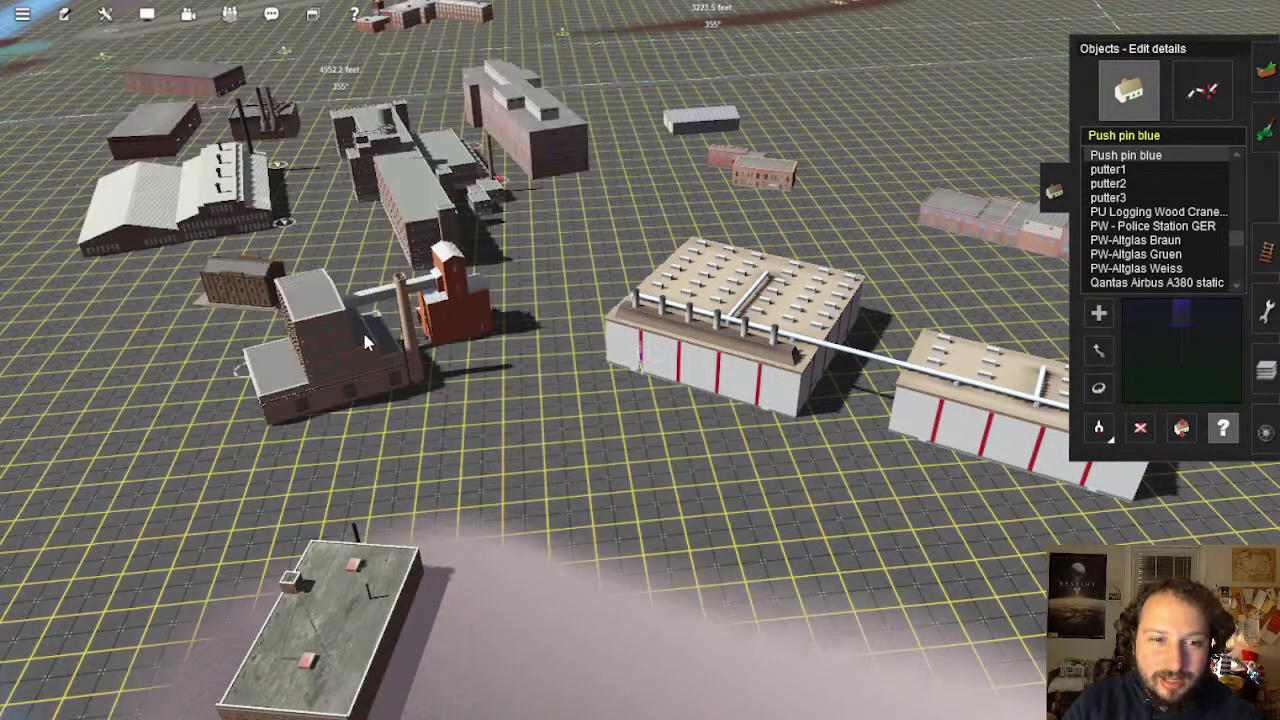
# Set the layer of the Prairie_Star_Mill 1 industry to route-layer, save it, and recheck its layer
pyautogui.click(347, 367)
pyautogui.click(192, 117)
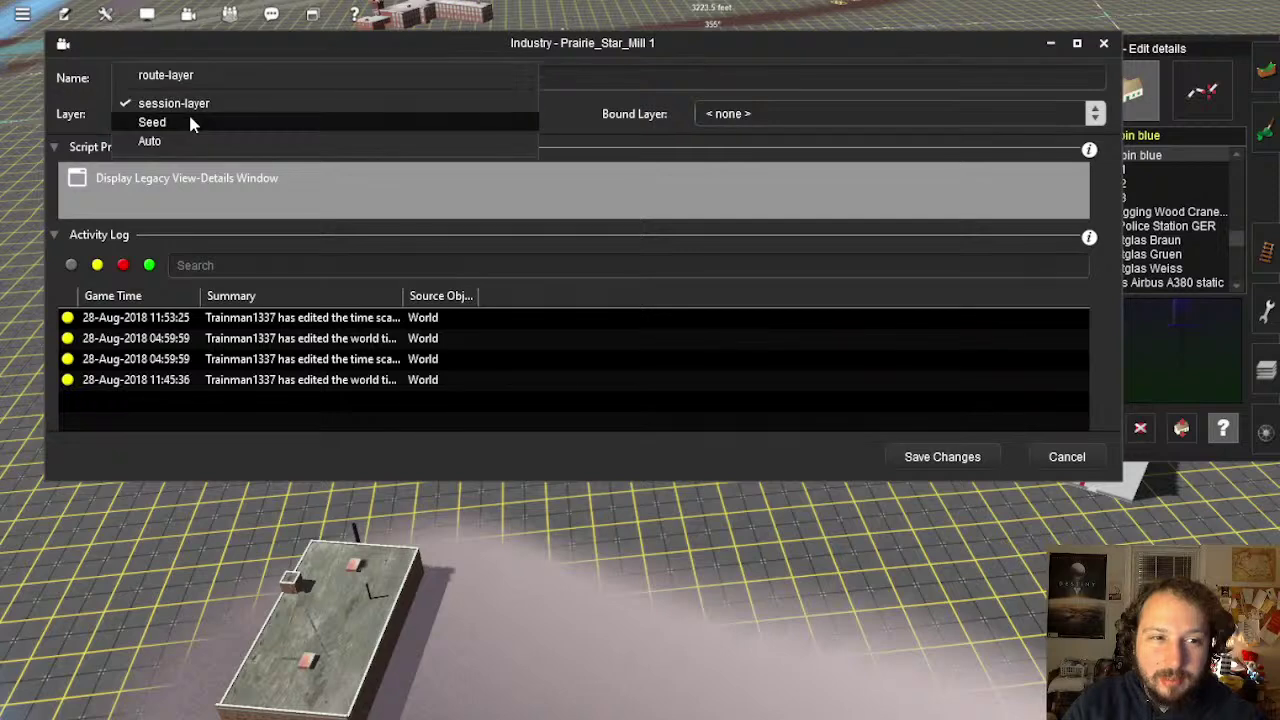
pyautogui.click(182, 76)
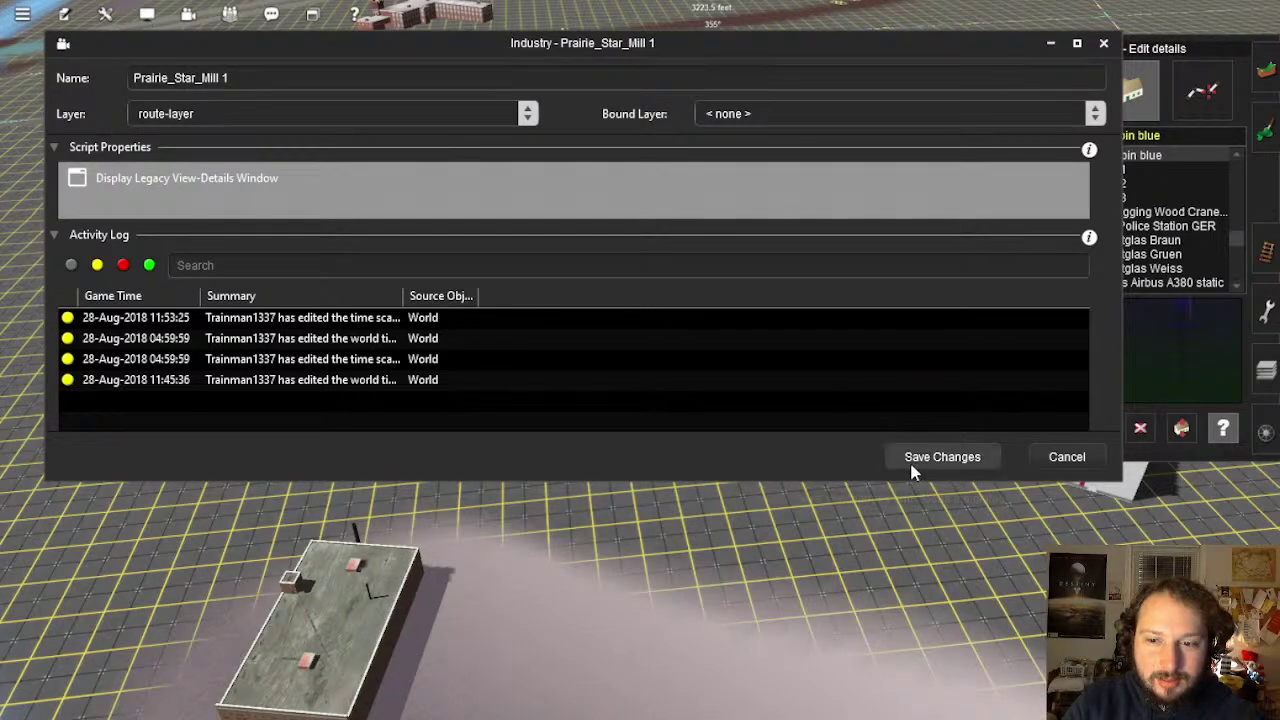
pyautogui.click(942, 456)
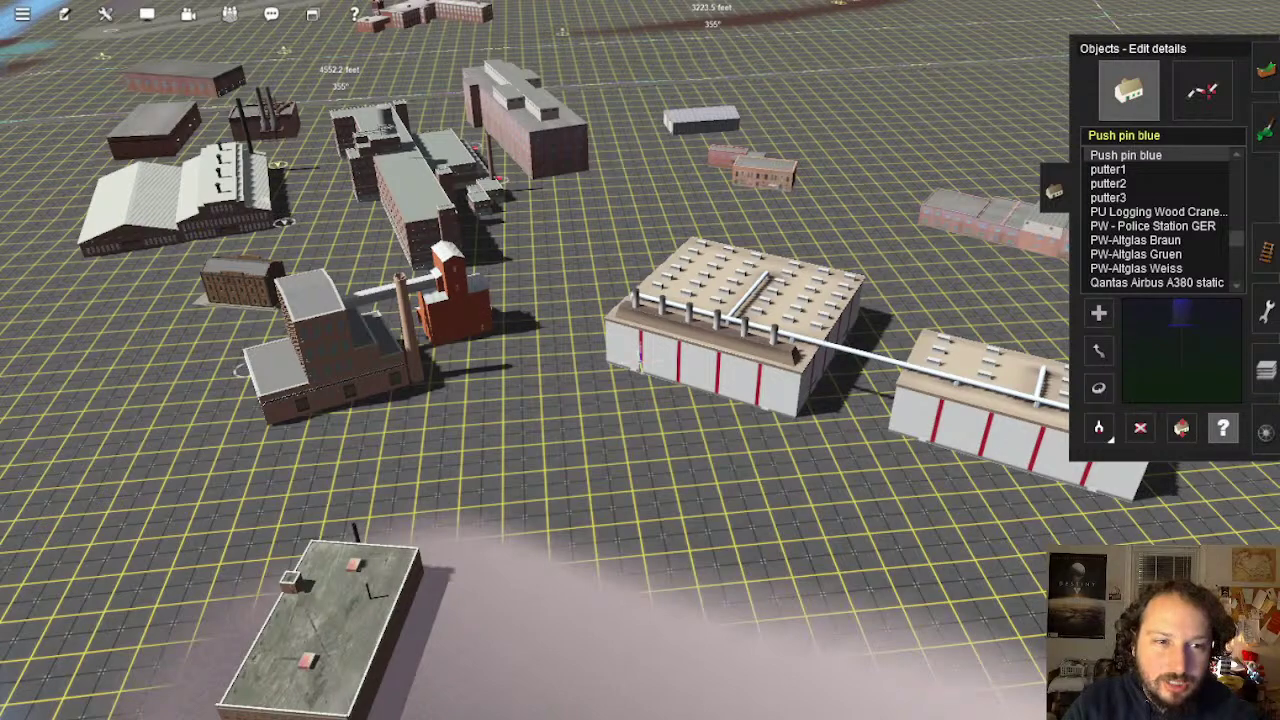
pyautogui.click(378, 365)
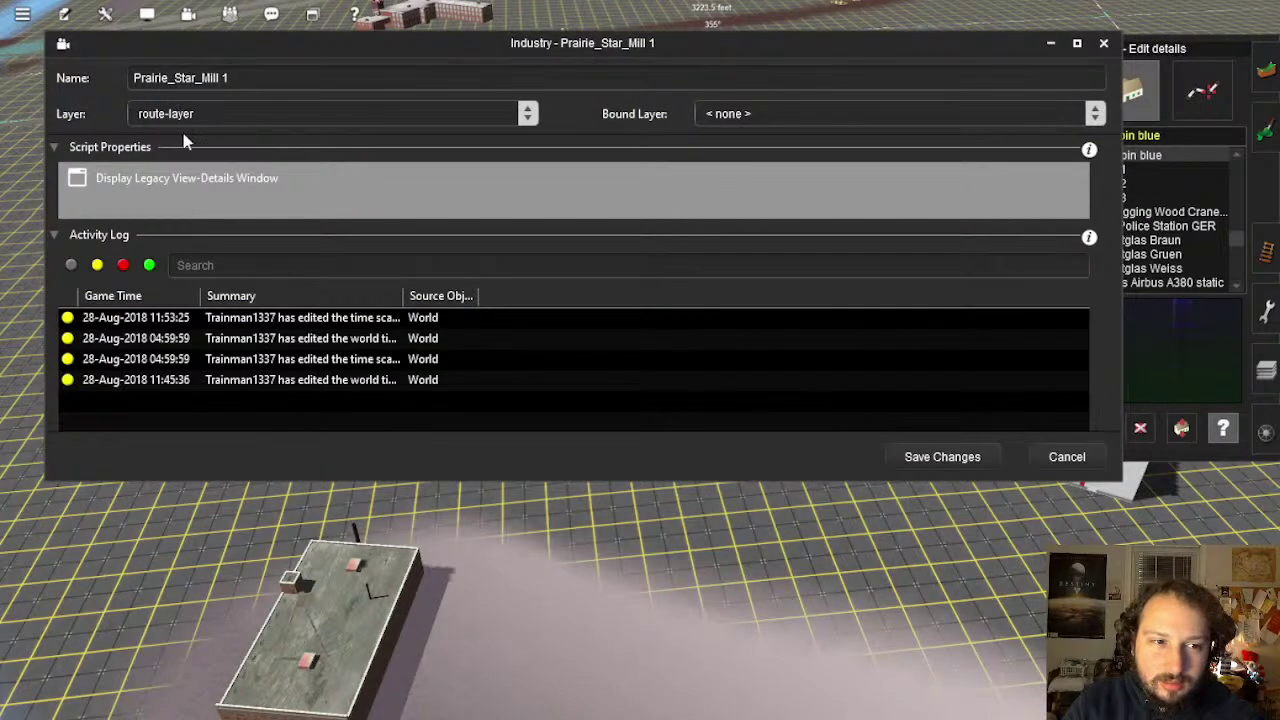
pyautogui.click(910, 462)
# Set the layer of the SAP_Old_Mill_1_PBR building beside Prairie_Star_Mill 1 to route-layer and save it
pyautogui.click(230, 280)
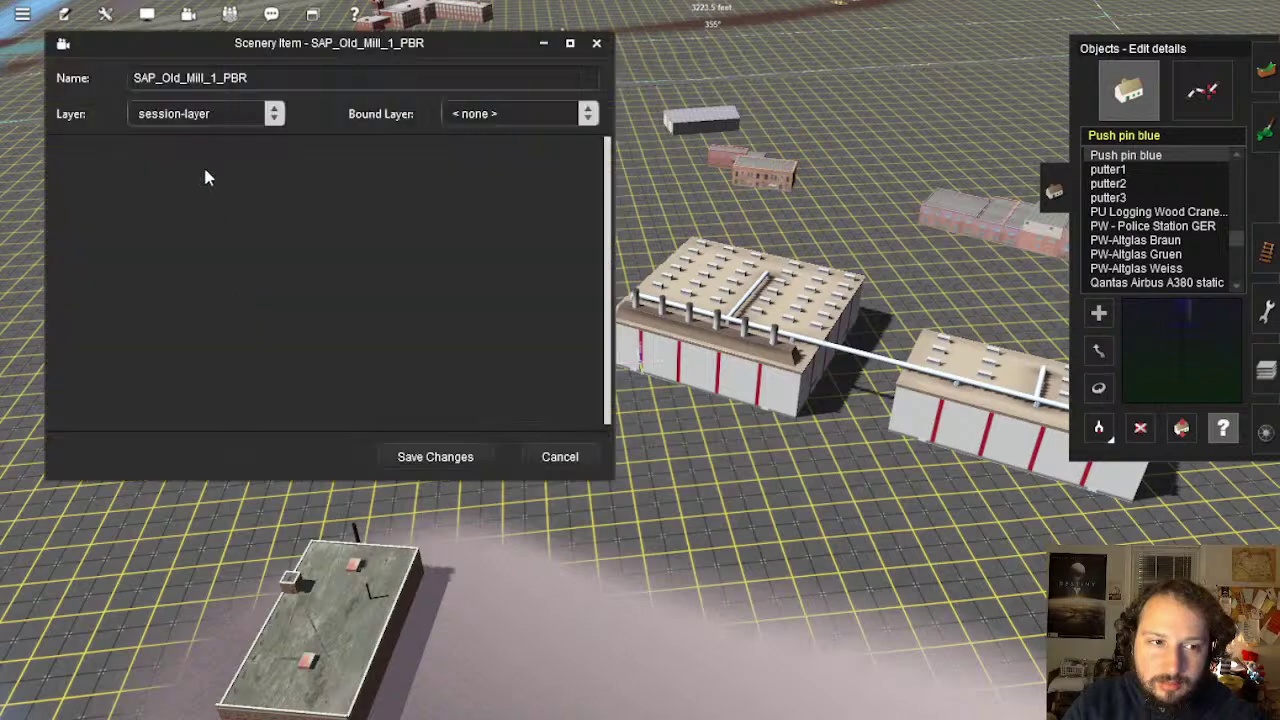
pyautogui.click(195, 114)
pyautogui.click(170, 76)
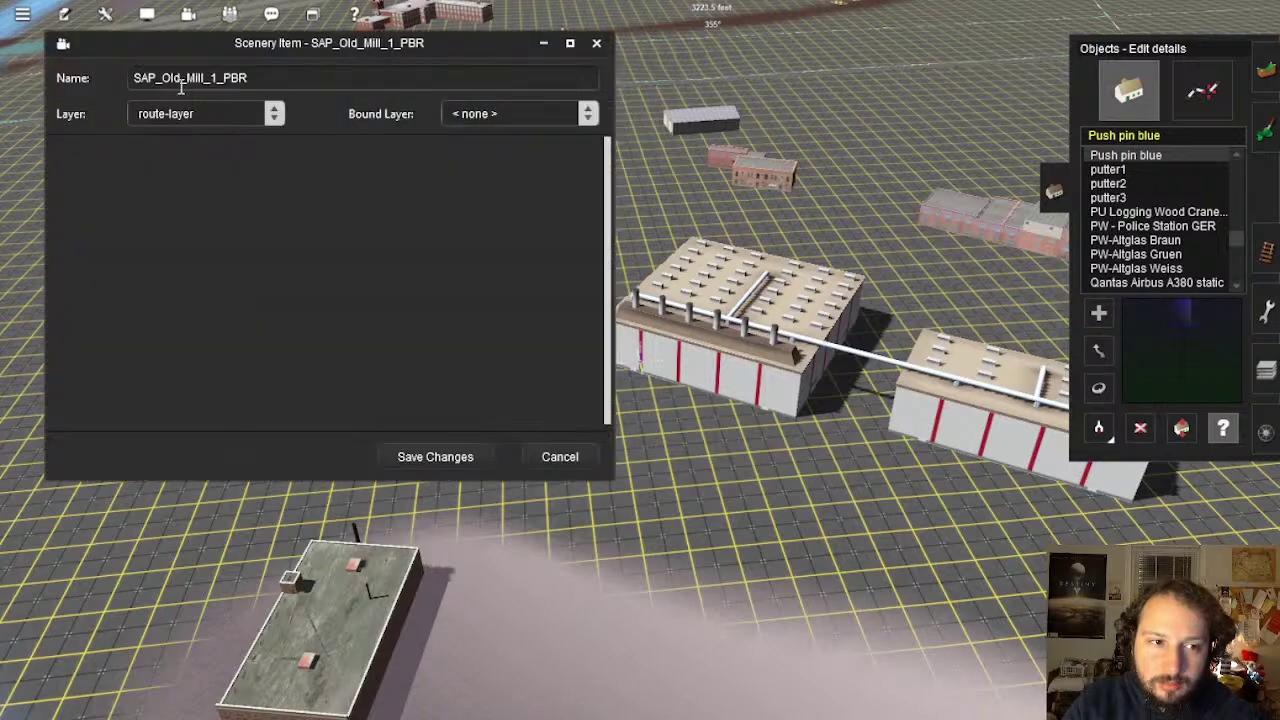
pyautogui.click(472, 452)
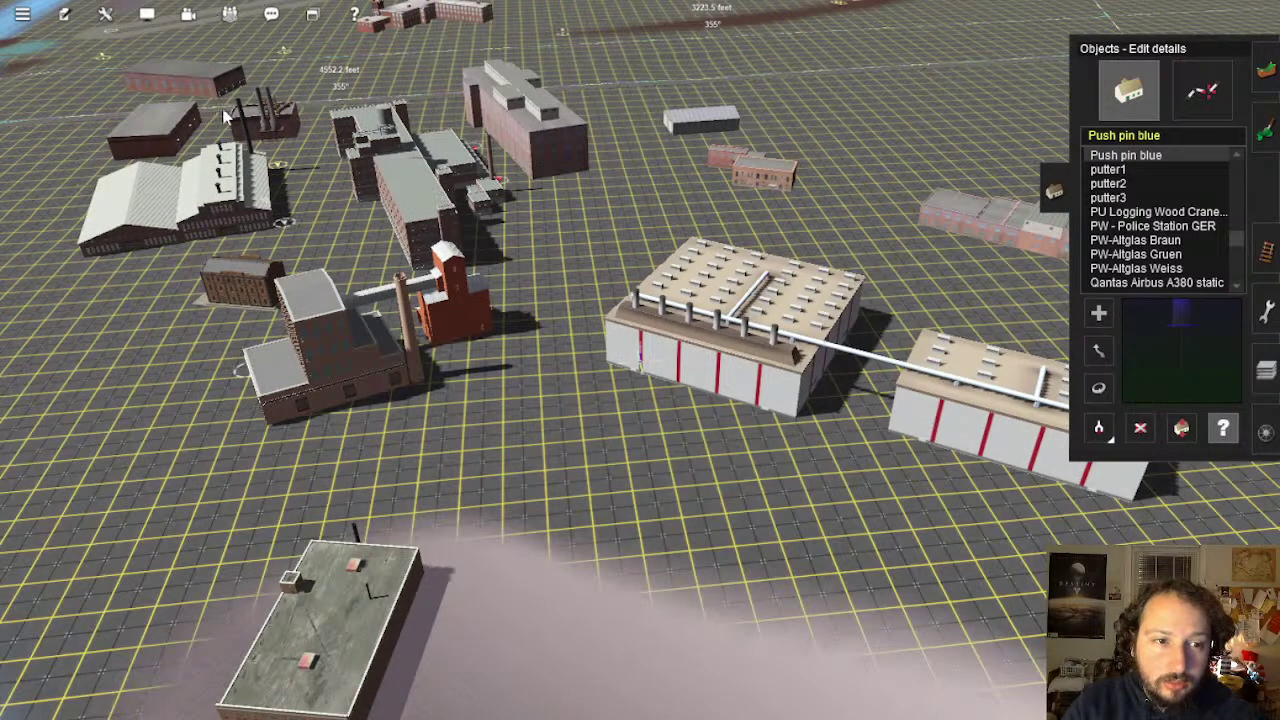
# Set the layer of the SAP_Electronics_Factory 1 industry to route-layer and save it
pyautogui.click(226, 117)
pyautogui.click(188, 116)
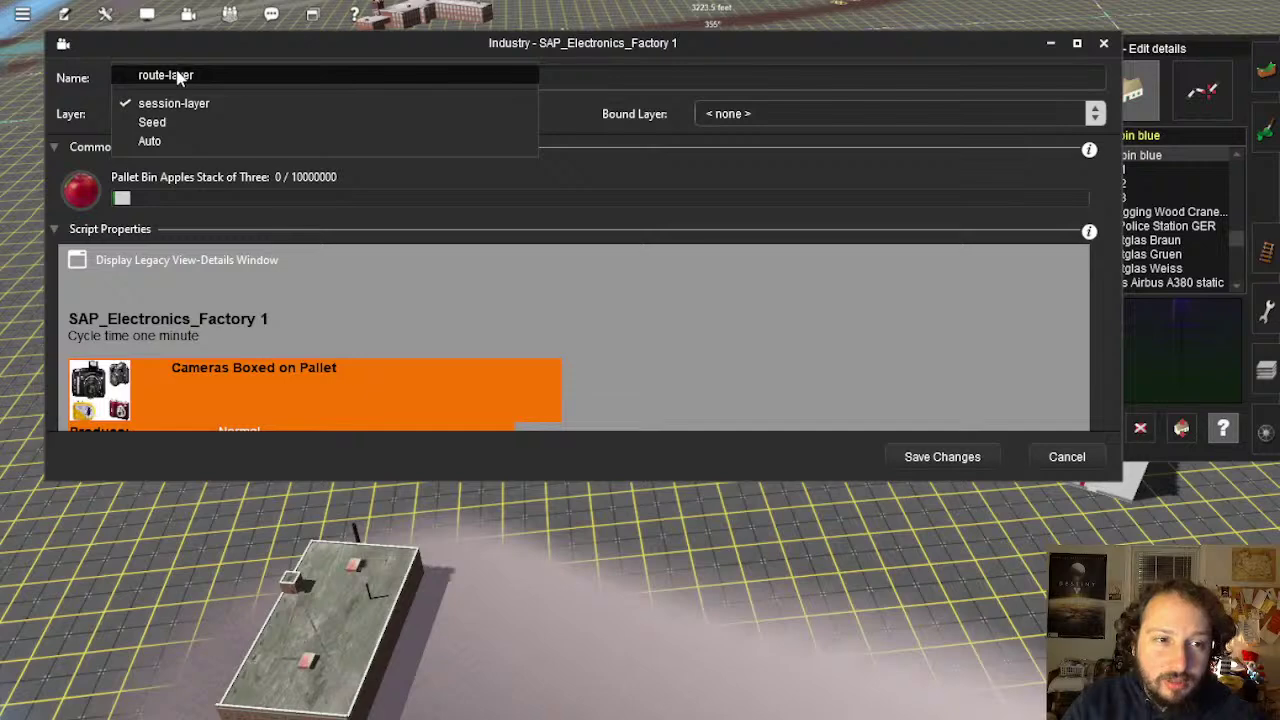
pyautogui.click(178, 76)
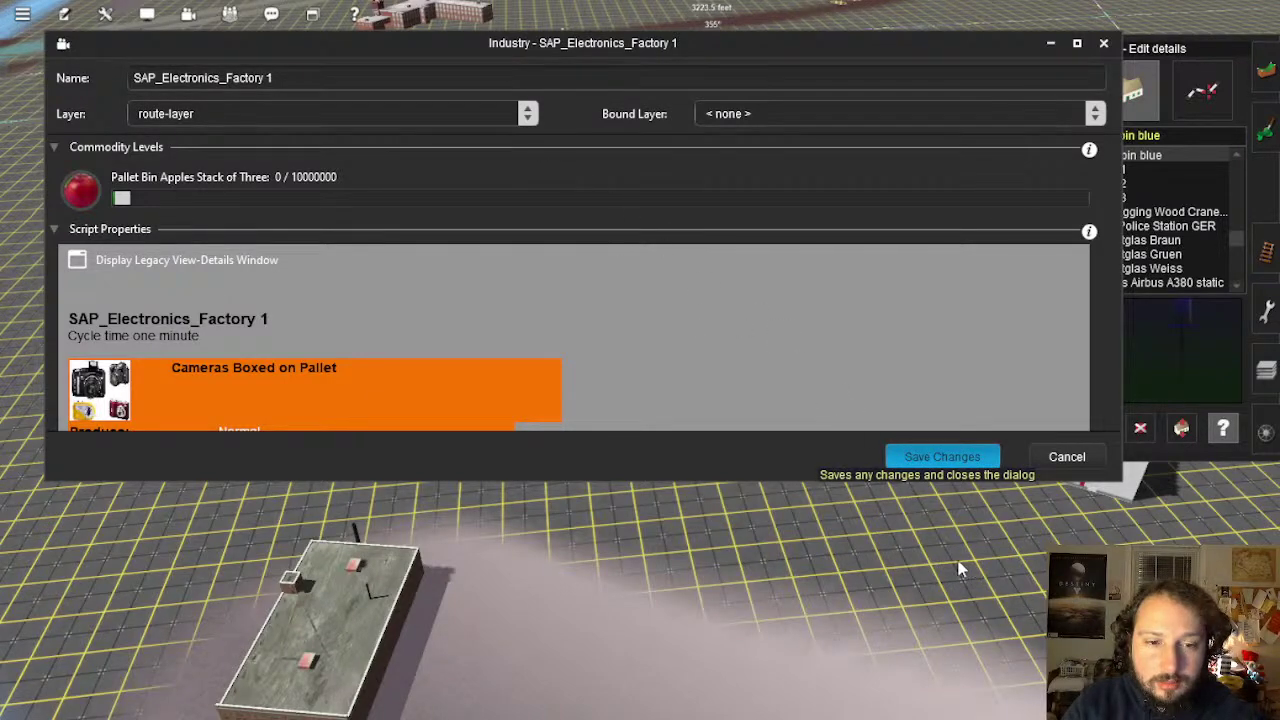
pyautogui.click(942, 456)
# Set the layer of the Sugar mill 01 main building to route-layer and save it
pyautogui.click(525, 170)
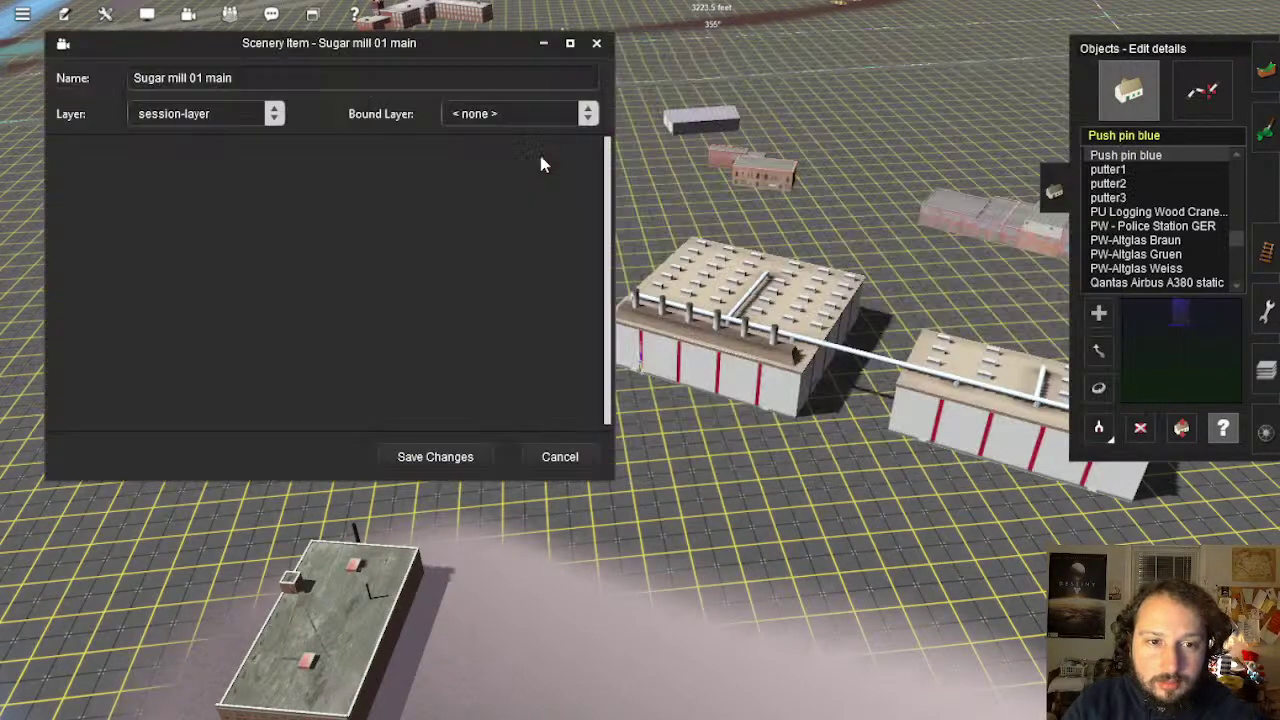
pyautogui.click(224, 110)
pyautogui.click(178, 77)
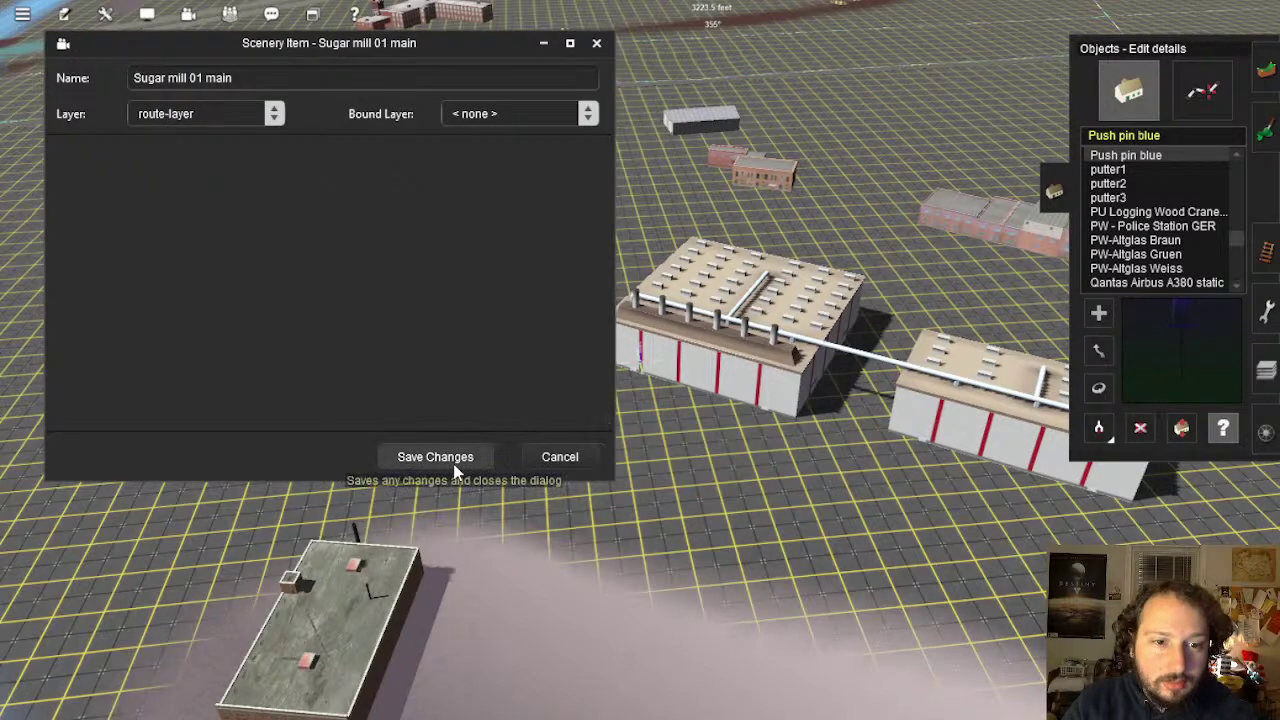
pyautogui.click(454, 462)
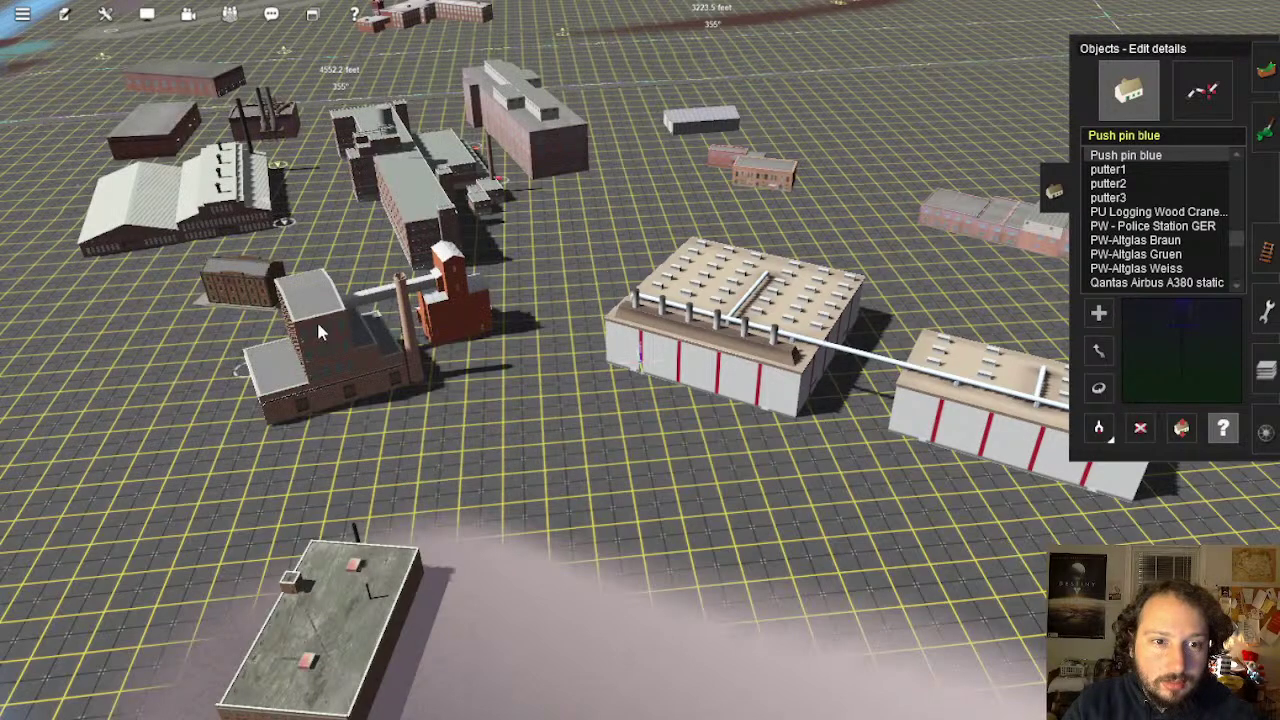
# Set the layer of the wide brick factory with the pale corrugated roof to route-layer and save it
pyautogui.click(208, 232)
pyautogui.click(228, 112)
pyautogui.click(186, 80)
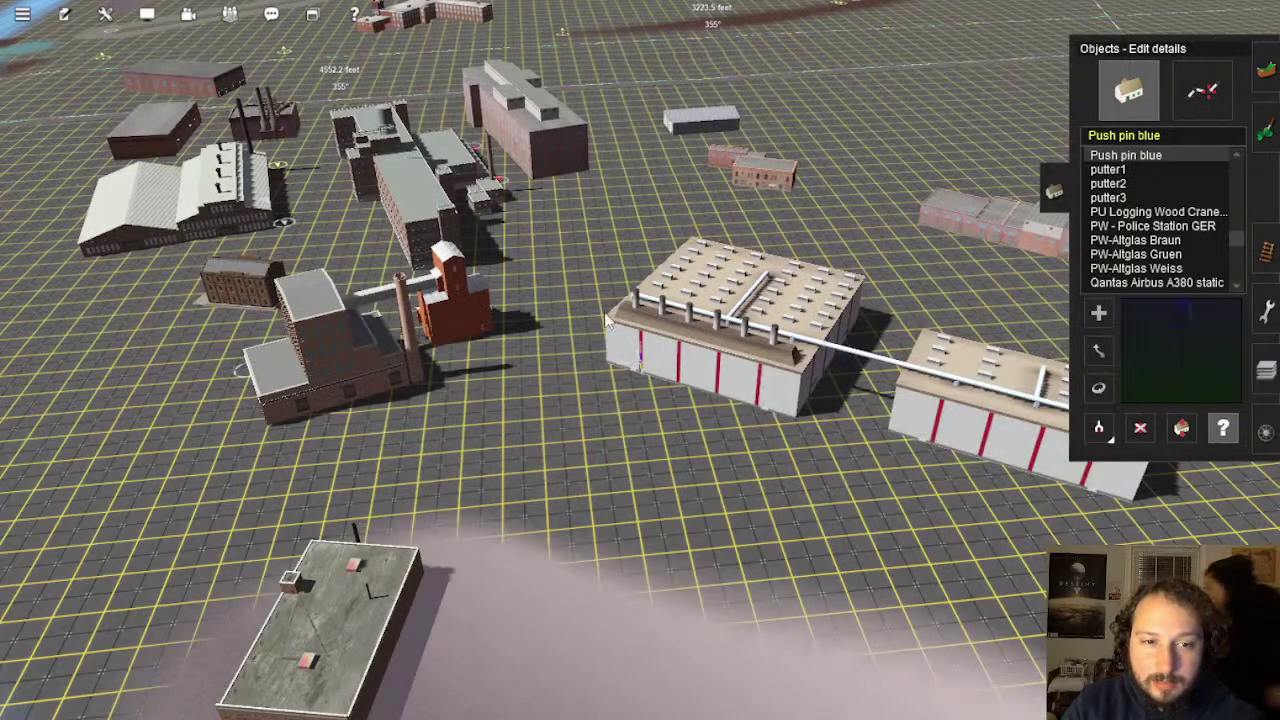
# Recheck the layer assigned to the Sugar mill 01 shed
pyautogui.rightClick(800, 215)
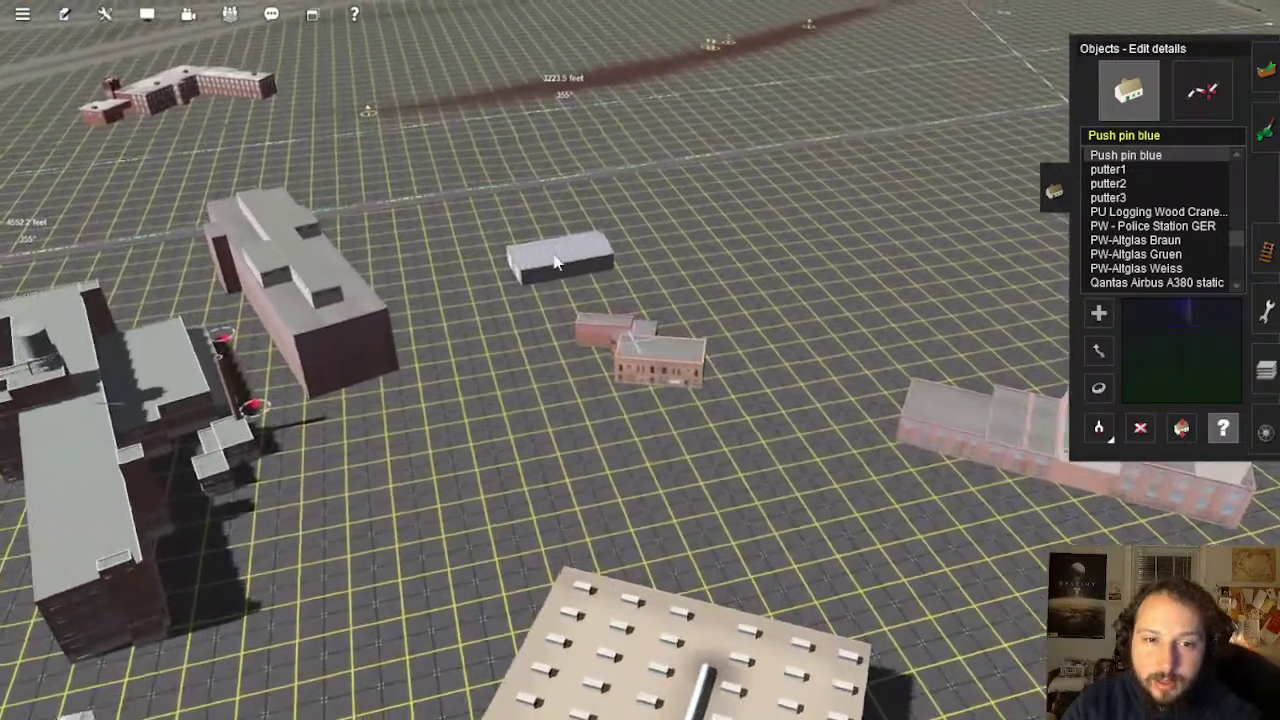
pyautogui.click(650, 330)
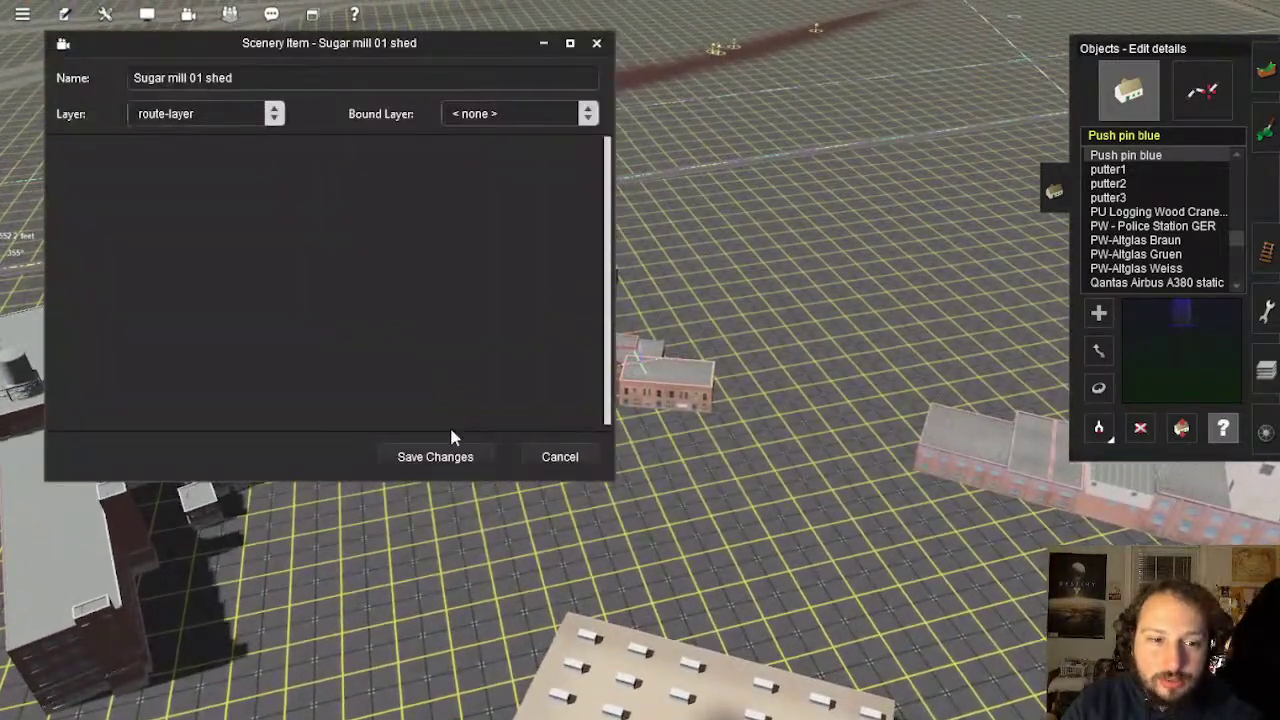
pyautogui.click(452, 458)
# Set the layer of the Sugar mill 01 annex to route-layer and save it
pyautogui.rightClick(352, 370)
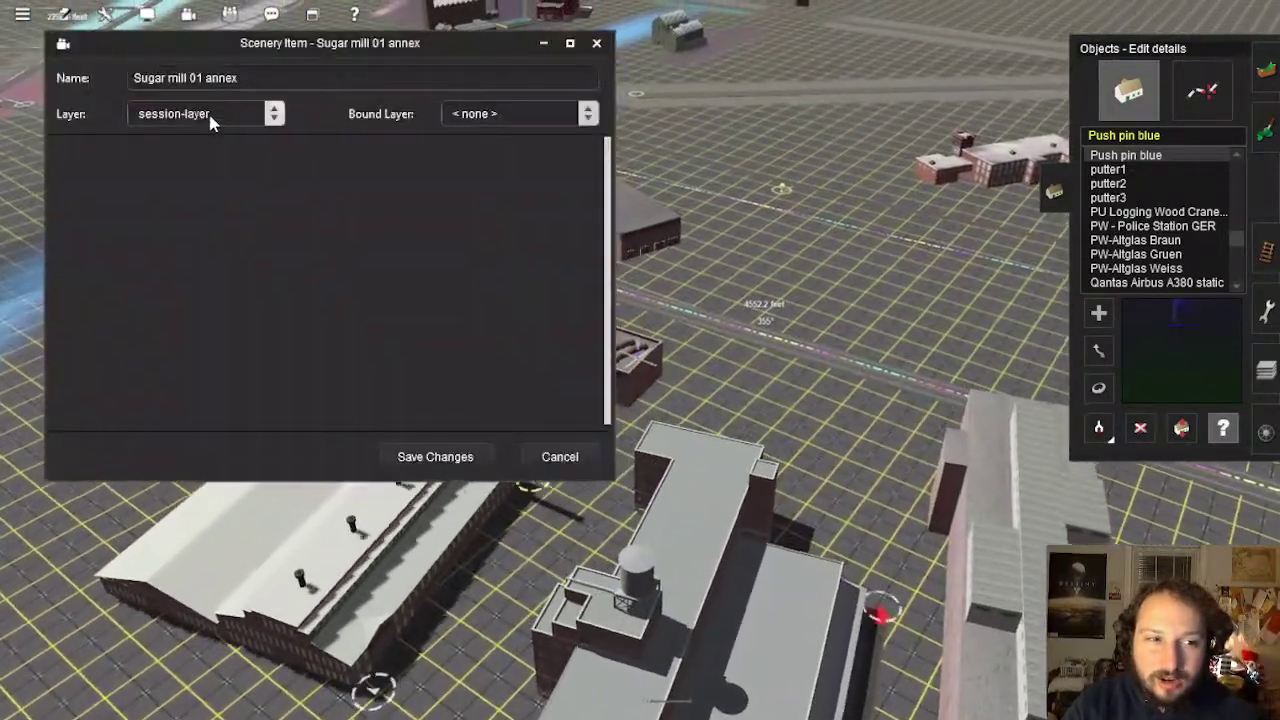
pyautogui.click(212, 114)
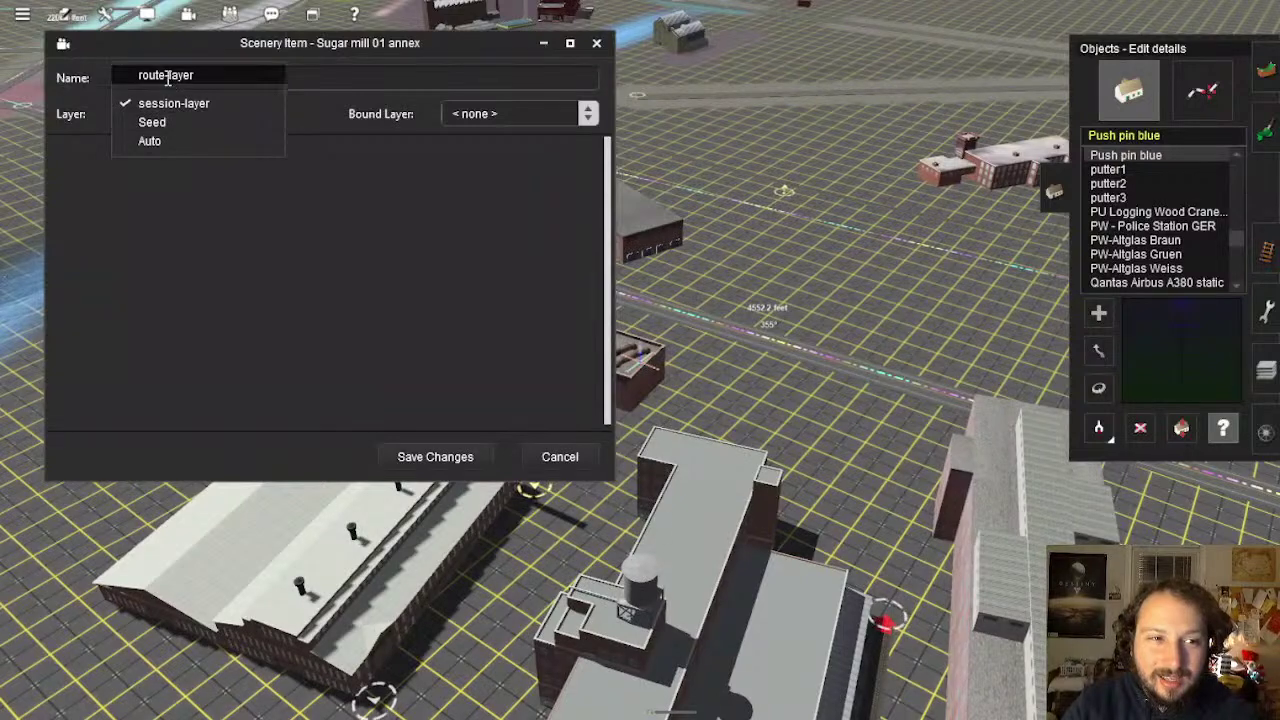
pyautogui.click(150, 78)
pyautogui.click(423, 458)
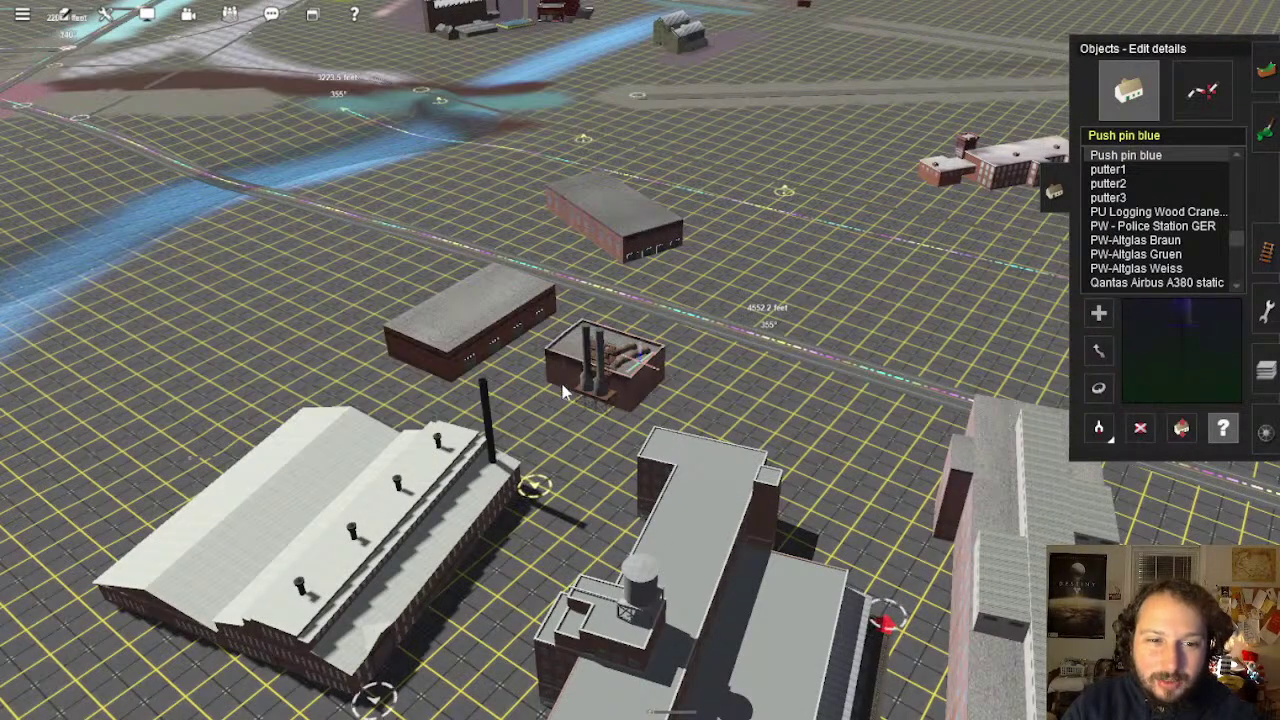
# Set the layer of the Sugar mill 01 boiler annex to route-layer and save it
pyautogui.rightClick(562, 388)
pyautogui.click(197, 114)
pyautogui.click(170, 77)
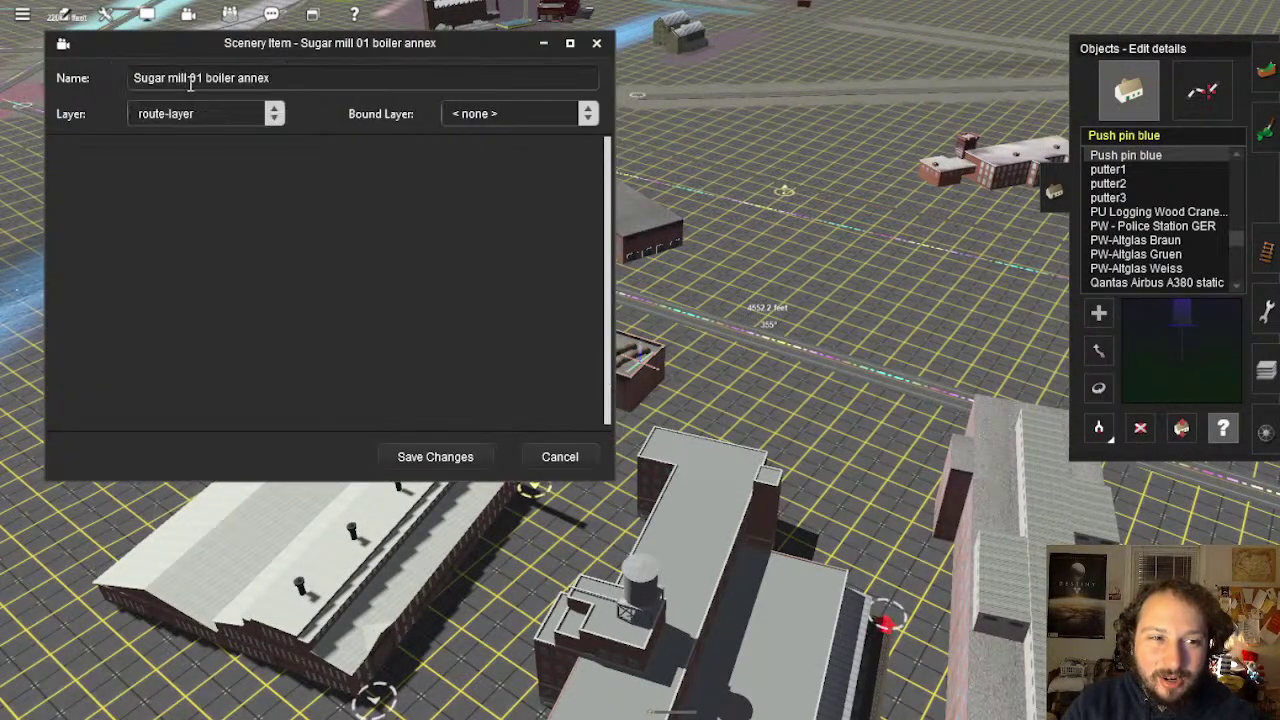
pyautogui.click(445, 466)
# Set the layer of the Sugar mill 01 warehouse across the track to route-layer and save it
pyautogui.rightClick(607, 250)
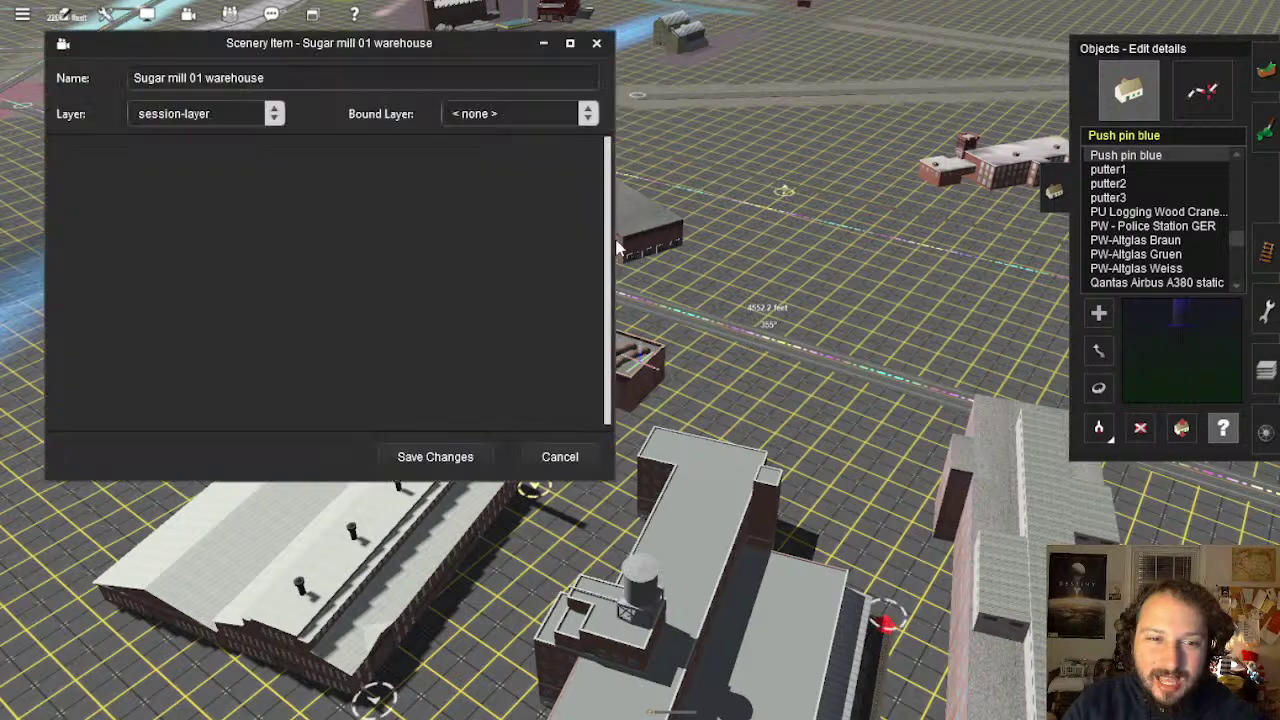
pyautogui.click(228, 115)
pyautogui.click(170, 77)
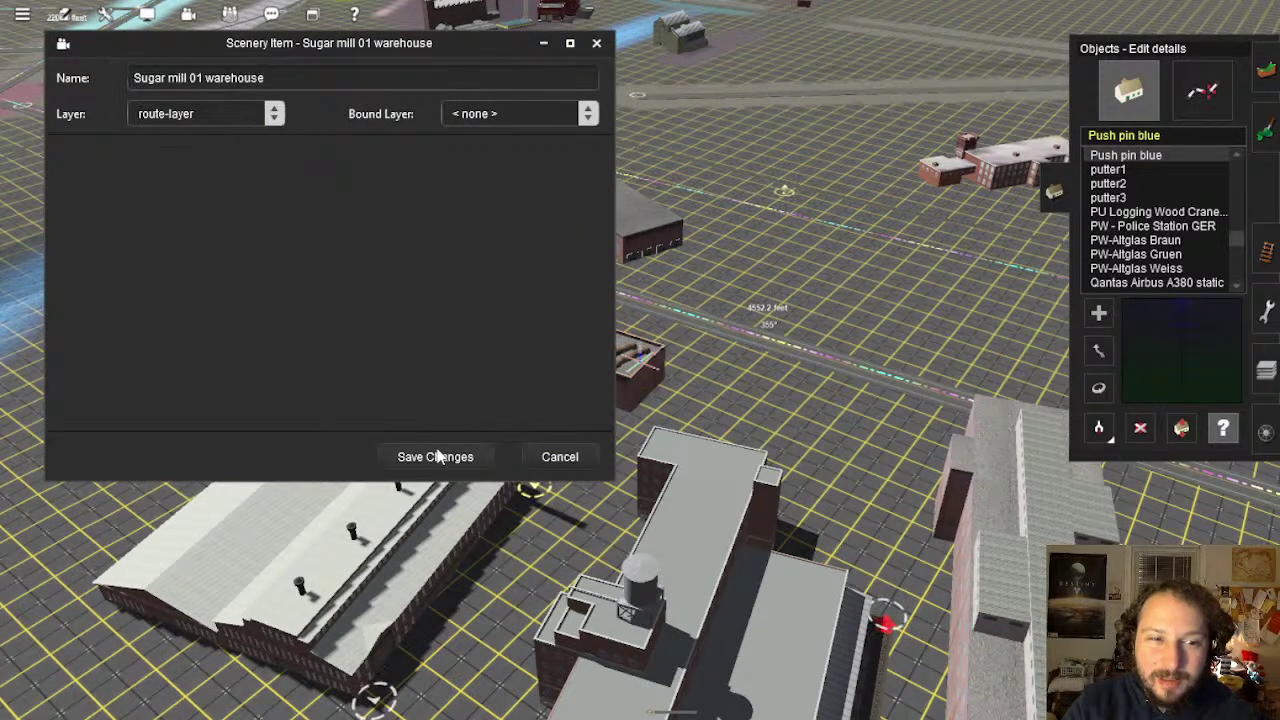
pyautogui.click(488, 456)
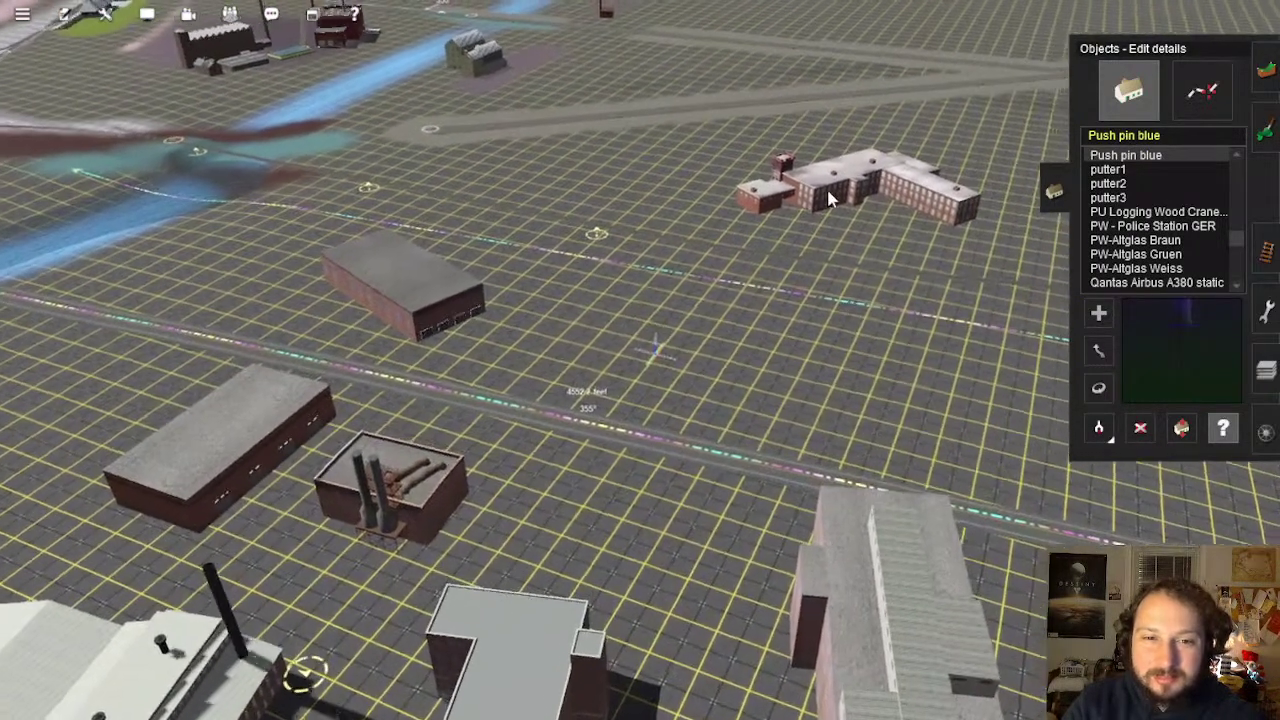
# Set the layer of the Textile Mill Old Brick building to route-layer and save it
pyautogui.click(850, 190)
pyautogui.click(200, 114)
pyautogui.click(170, 77)
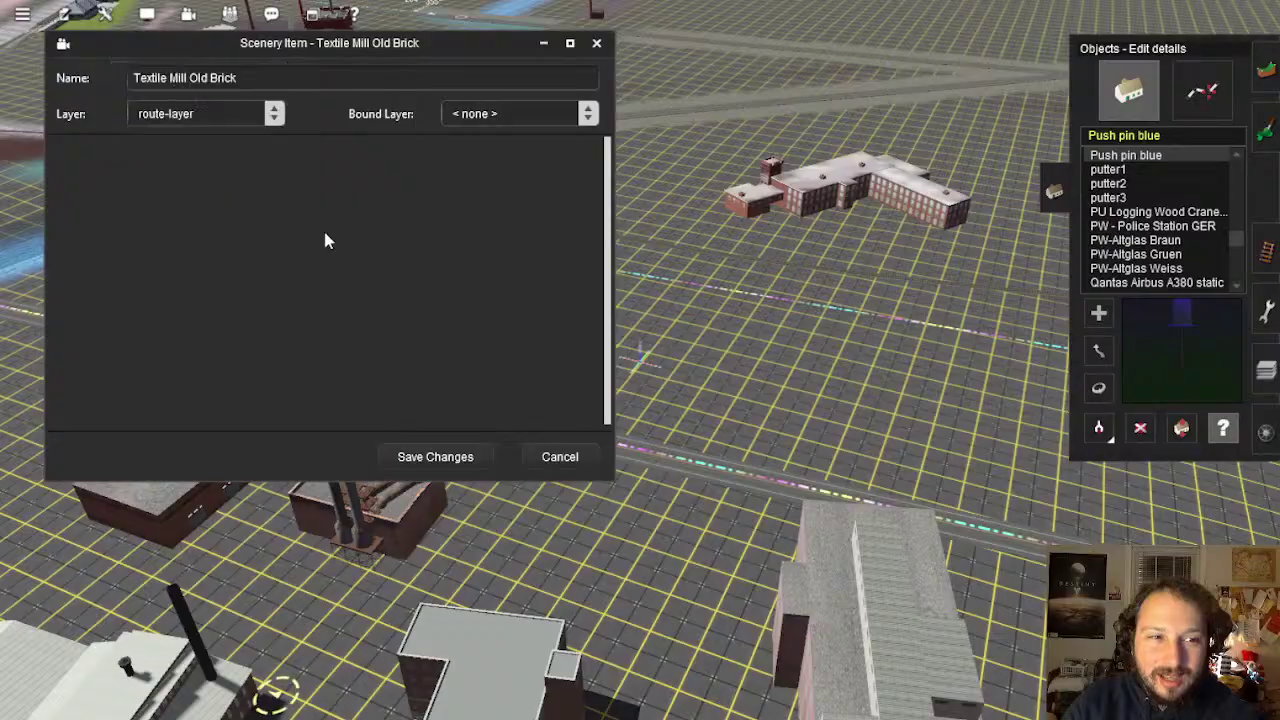
# Set the layer of the CL Snowdon Mill building near the river to route-layer and save it
pyautogui.moveTo(787, 319)
pyautogui.mouseDown(button='right')
pyautogui.moveTo(788, 298)
pyautogui.moveTo(792, 310)
pyautogui.mouseUp(button='right')
pyautogui.press('Left')
pyautogui.moveTo(697, 380); pyautogui.dragTo(780, 327, button='right')
pyautogui.press('Right')
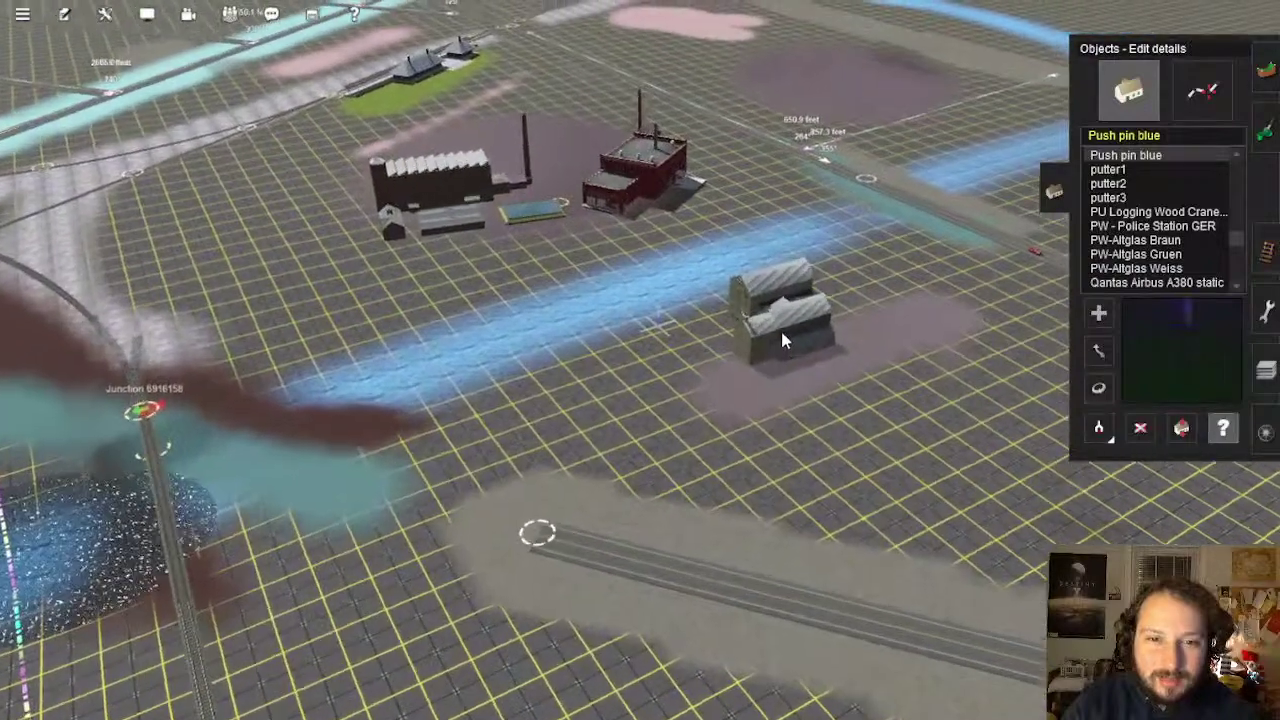
pyautogui.click(780, 327)
pyautogui.click(185, 112)
pyautogui.click(168, 76)
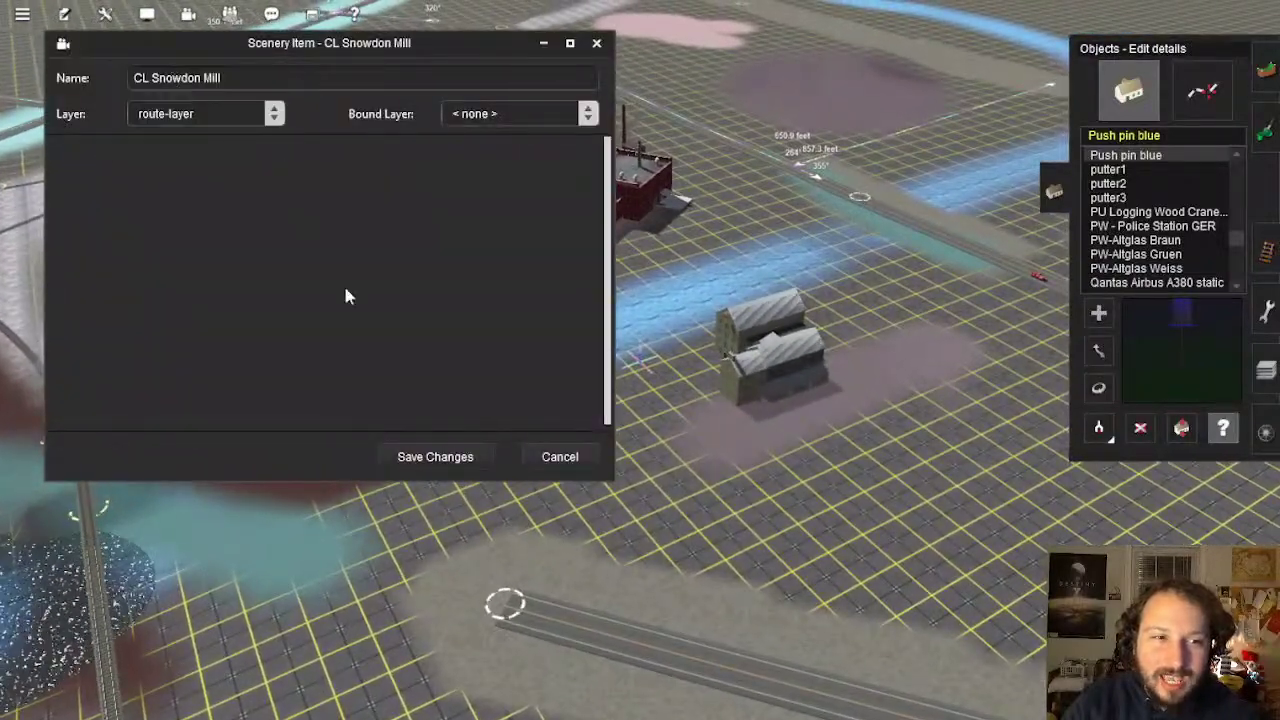
pyautogui.click(407, 460)
# Set the layer of the red Harrison Switzer Milling Company DES building across the river to route-layer and save it
pyautogui.click(612, 195)
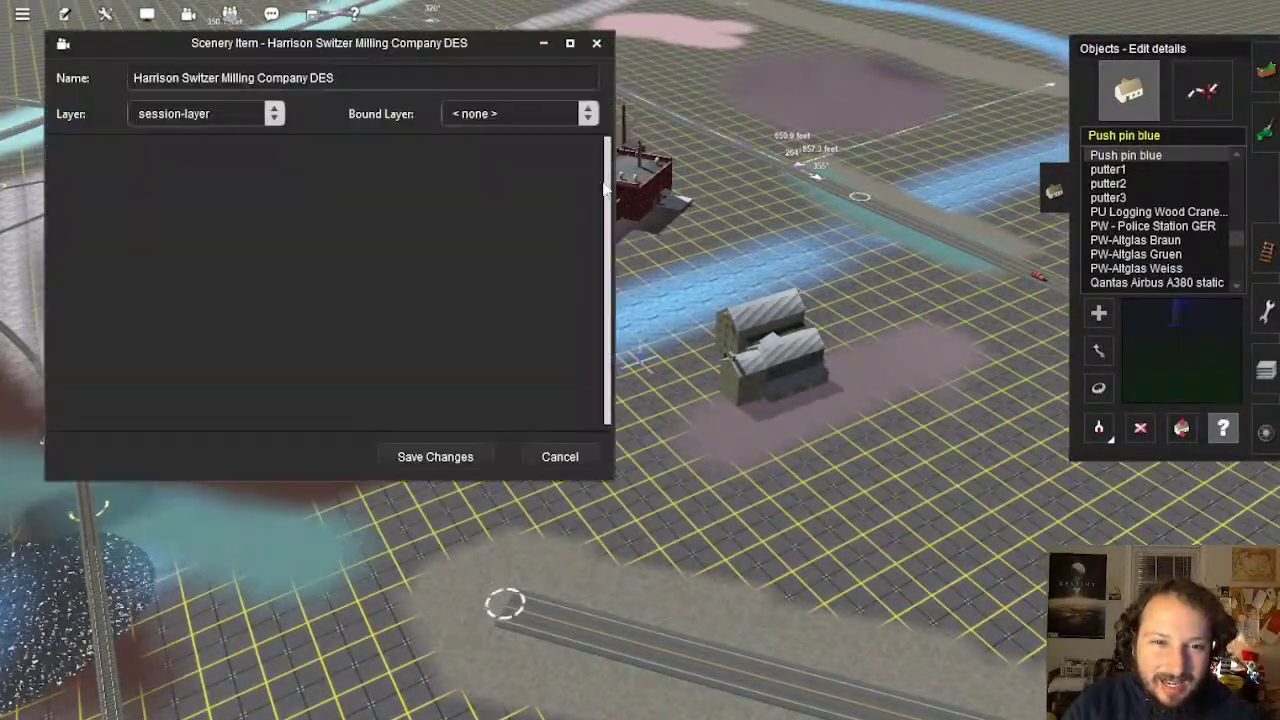
pyautogui.click(150, 116)
pyautogui.click(163, 75)
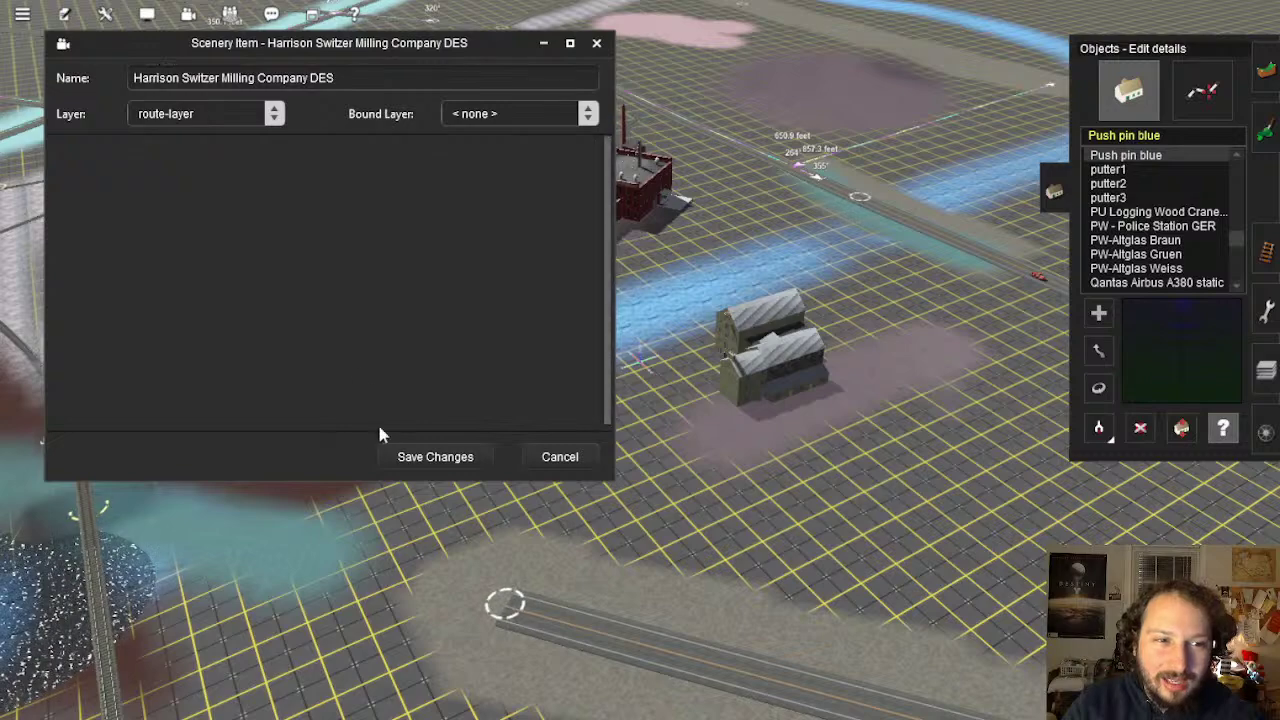
pyautogui.click(420, 460)
# Set the layer of the Cotton Mill building to route-layer and save it
pyautogui.click(349, 209)
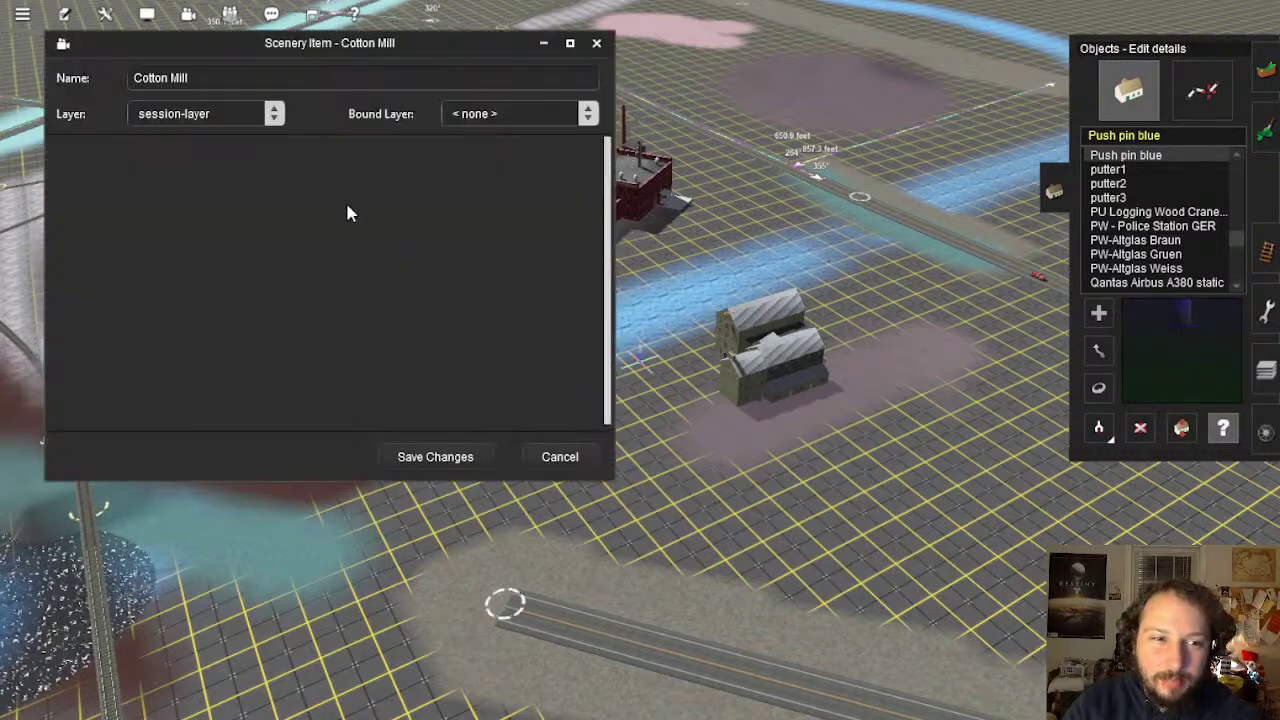
pyautogui.click(200, 114)
pyautogui.click(185, 77)
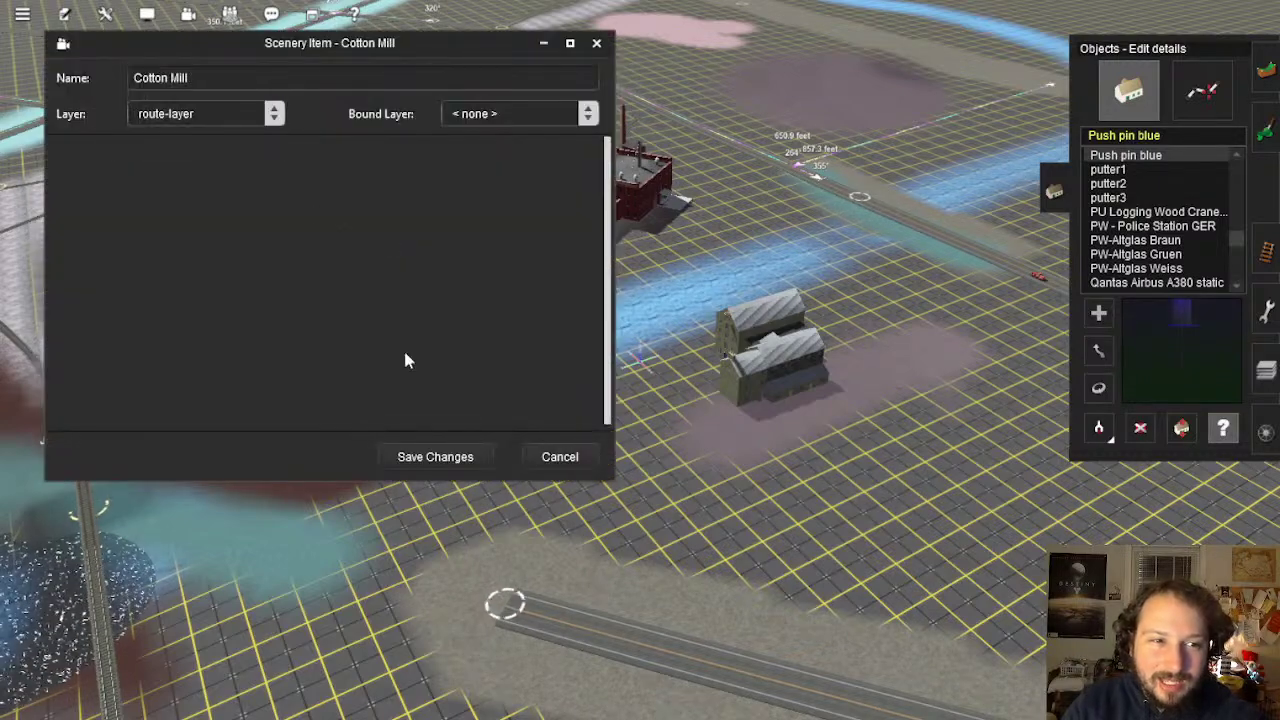
pyautogui.click(426, 458)
# Examine the town layout from the river and factories to the road crossings and silos along the railway
pyautogui.moveTo(507, 275); pyautogui.dragTo(698, 362, button='right')
pyautogui.scroll(-15, 690, 353)
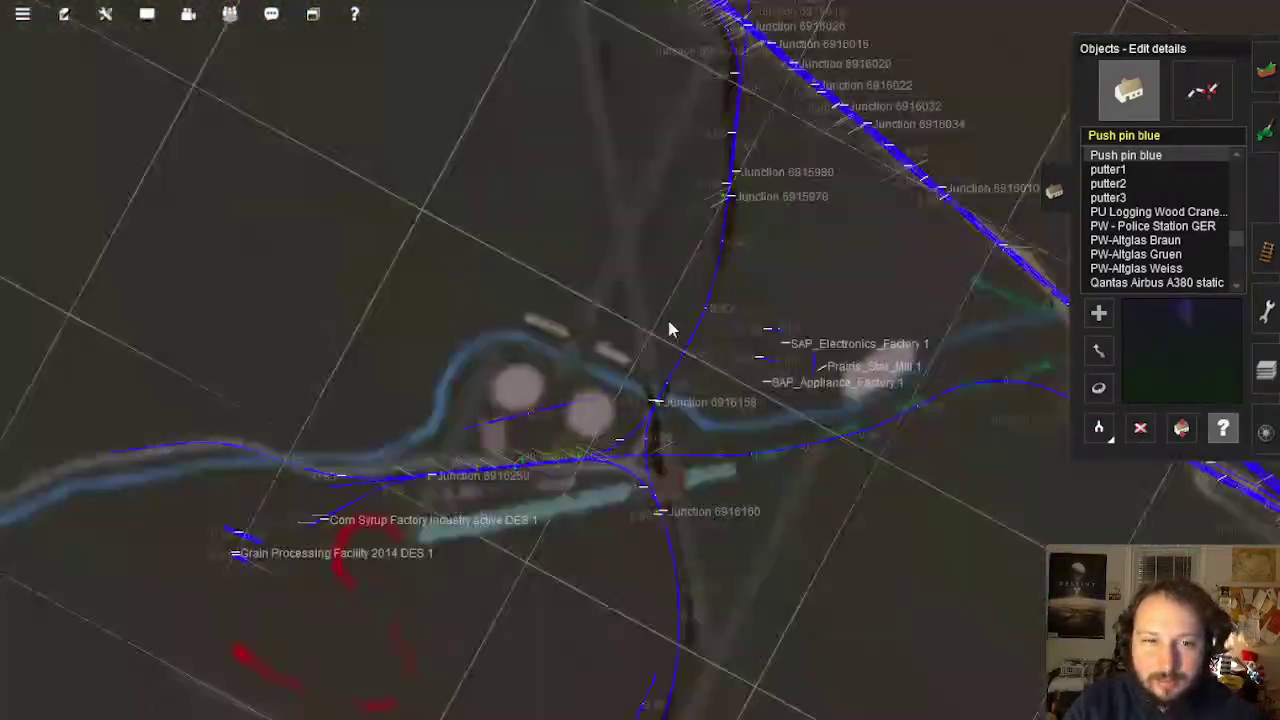
pyautogui.scroll(-5, 668, 325)
pyautogui.scroll(5, 630, 303)
pyautogui.moveTo(668, 324); pyautogui.dragTo(589, 240, button='right')
pyautogui.scroll(12, 590, 248)
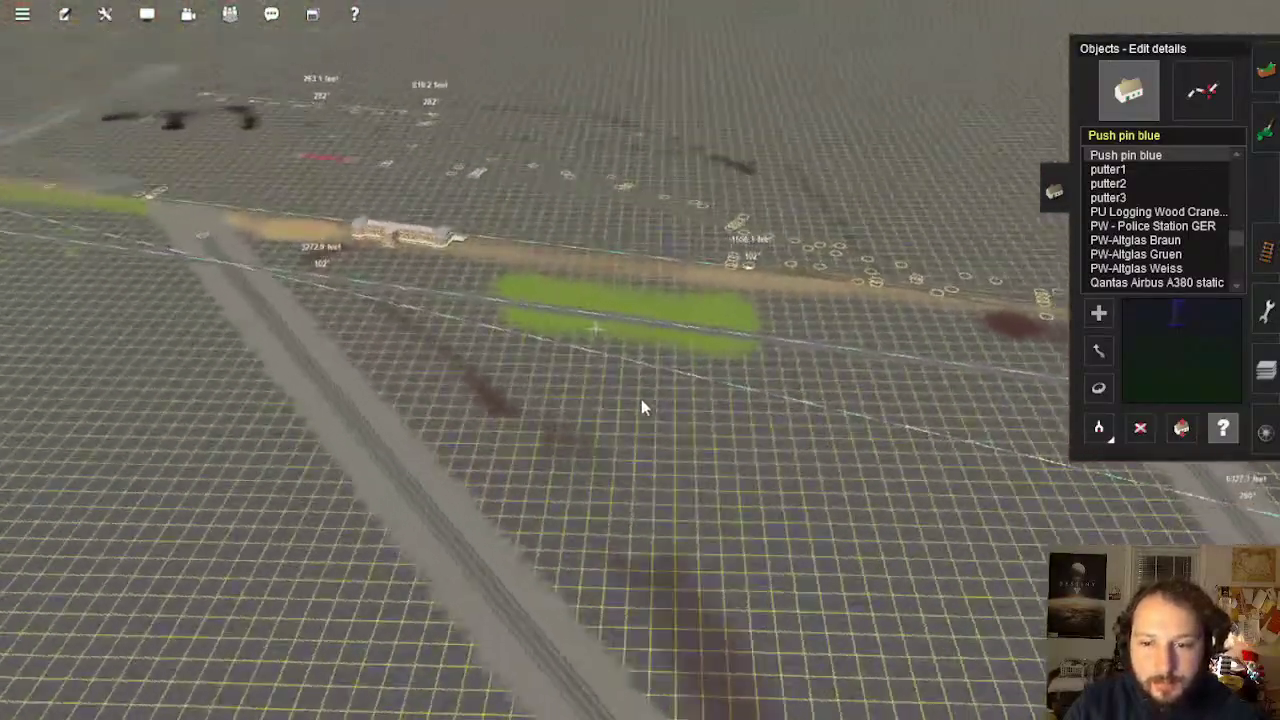
pyautogui.press('Left')
pyautogui.press('Down')
pyautogui.moveTo(641, 399); pyautogui.dragTo(643, 455, button='right')
pyautogui.press('Right')
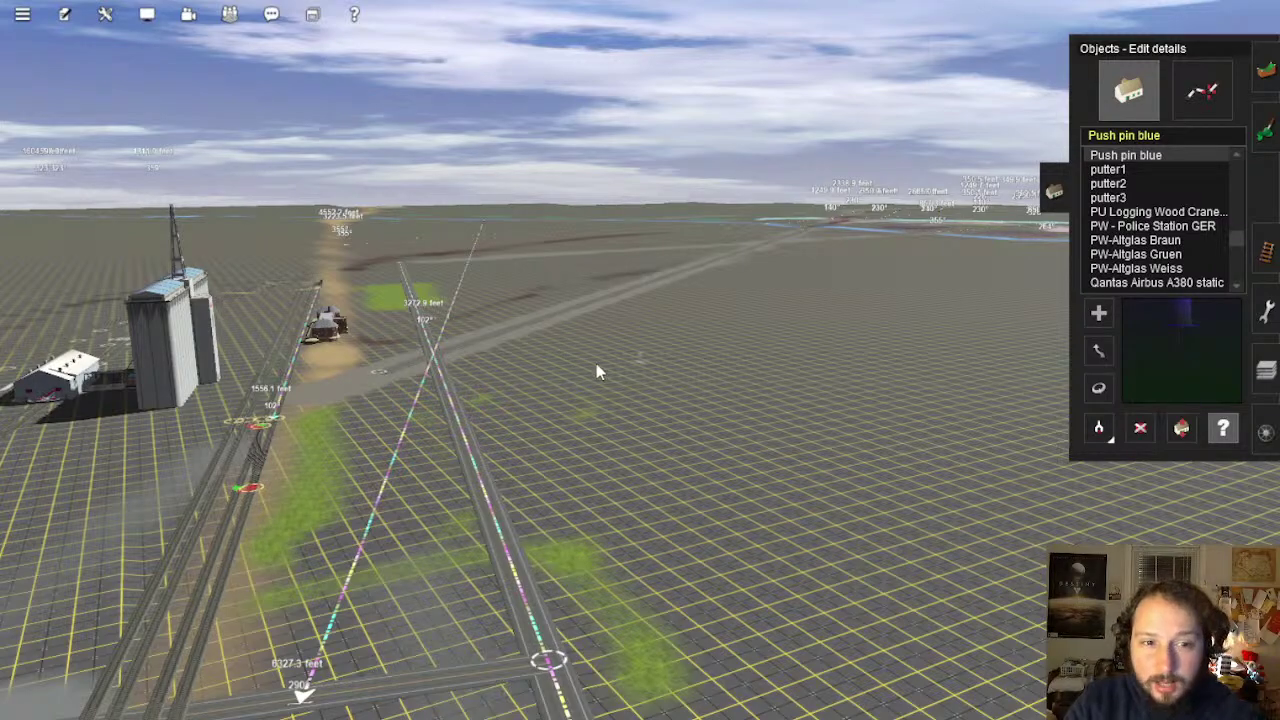
pyautogui.moveTo(513, 331); pyautogui.dragTo(639, 360, button='right')
pyautogui.press('Left')
pyautogui.press('Up')
pyautogui.press('Down')
pyautogui.scroll(3, 648, 346)
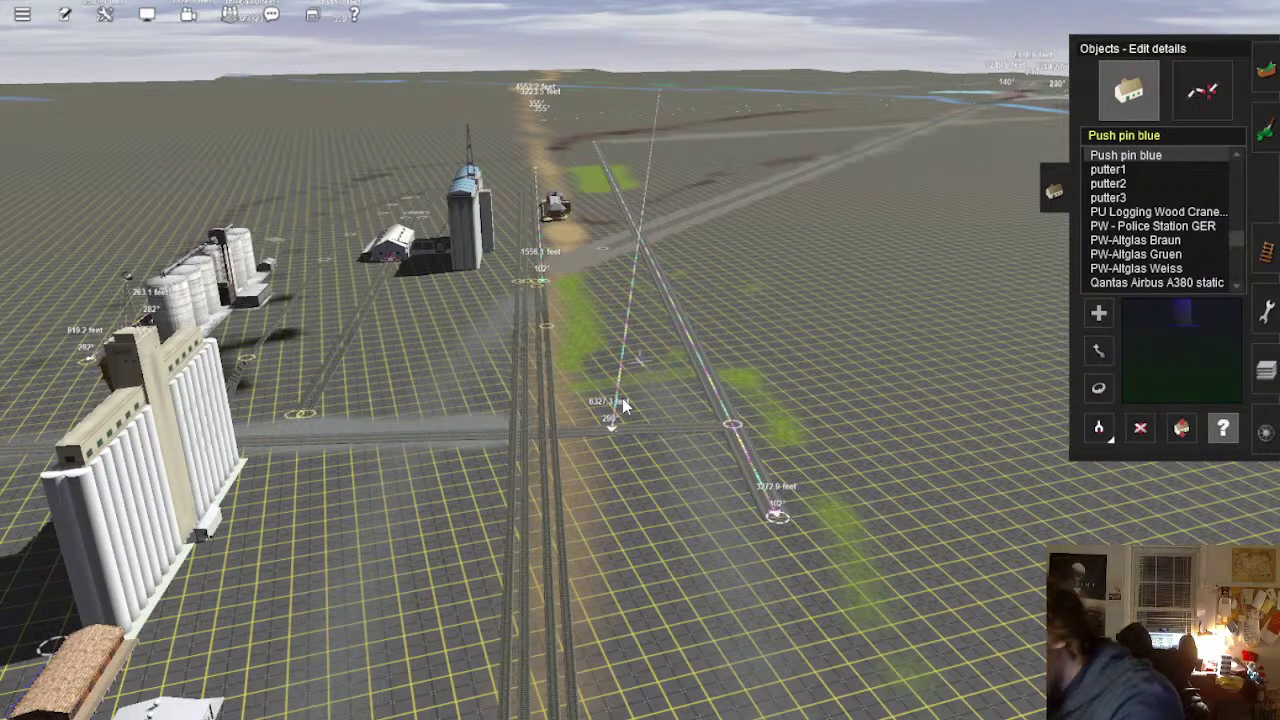
pyautogui.moveTo(623, 350)
pyautogui.mouseDown(button='right')
pyautogui.moveTo(642, 343)
pyautogui.moveTo(646, 356)
pyautogui.moveTo(676, 161)
pyautogui.moveTo(645, 338)
pyautogui.moveTo(637, 227)
pyautogui.moveTo(652, 384)
pyautogui.moveTo(639, 217)
pyautogui.moveTo(623, 241)
pyautogui.moveTo(651, 594)
pyautogui.moveTo(640, 606)
pyautogui.moveTo(626, 509)
pyautogui.moveTo(633, 378)
pyautogui.moveTo(651, 357)
pyautogui.moveTo(623, 289)
pyautogui.moveTo(638, 345)
pyautogui.moveTo(651, 200)
pyautogui.moveTo(633, 333)
pyautogui.mouseUp(button='right')
pyautogui.moveTo(639, 203); pyautogui.dragTo(637, 285, button='middle')
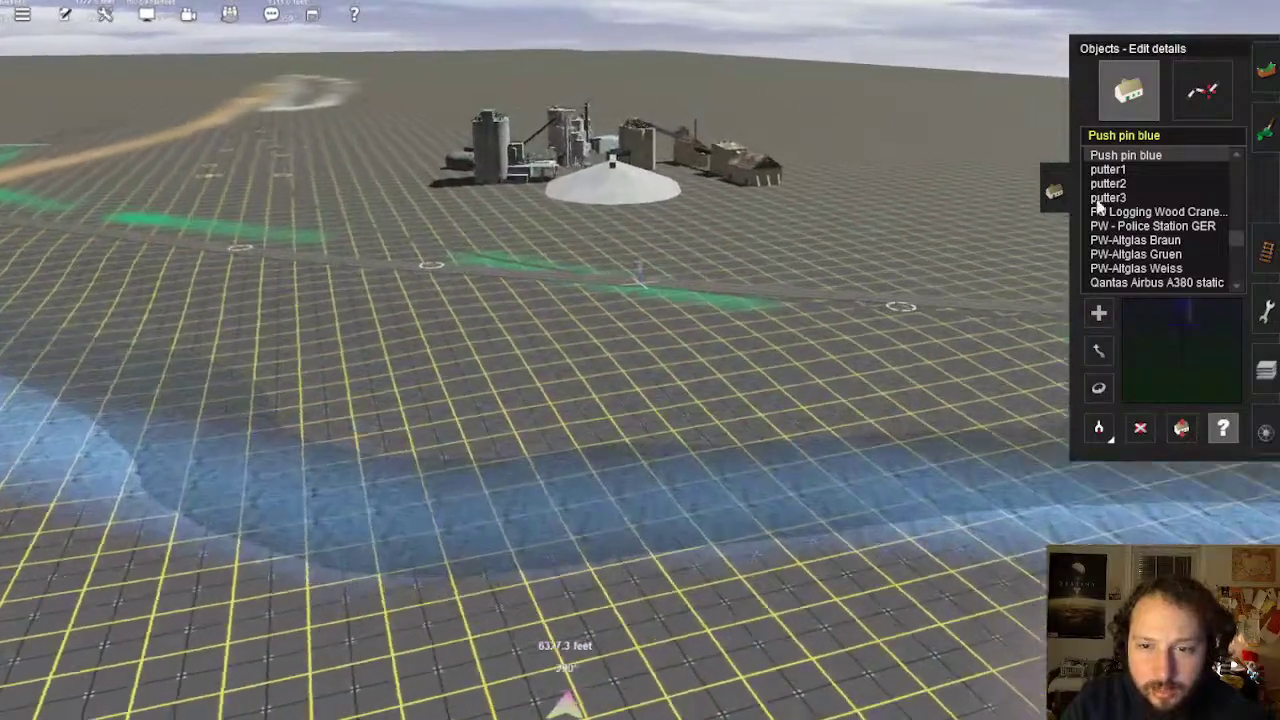
# Start a YARN L2 DL2 -Si +Sh road spline at the riverside end of the 6327.3-foot ruler
pyautogui.click(1200, 92)
pyautogui.click(1266, 378)
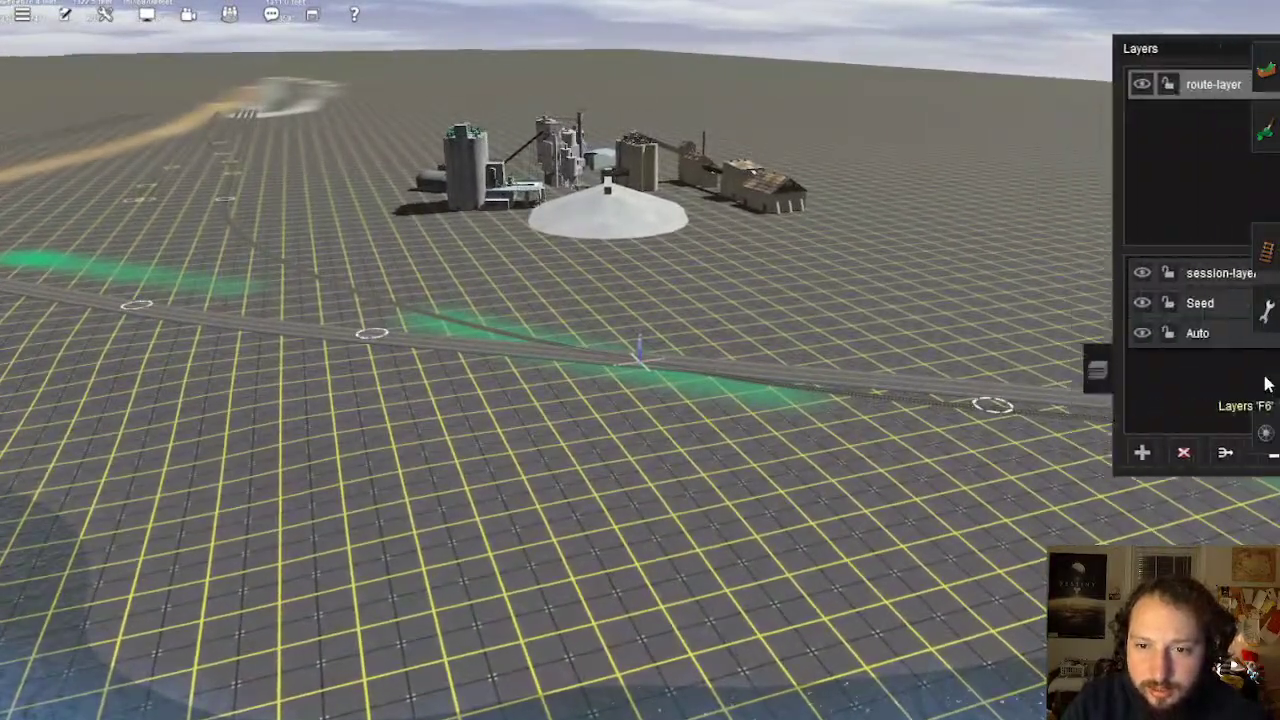
pyautogui.click(1266, 250)
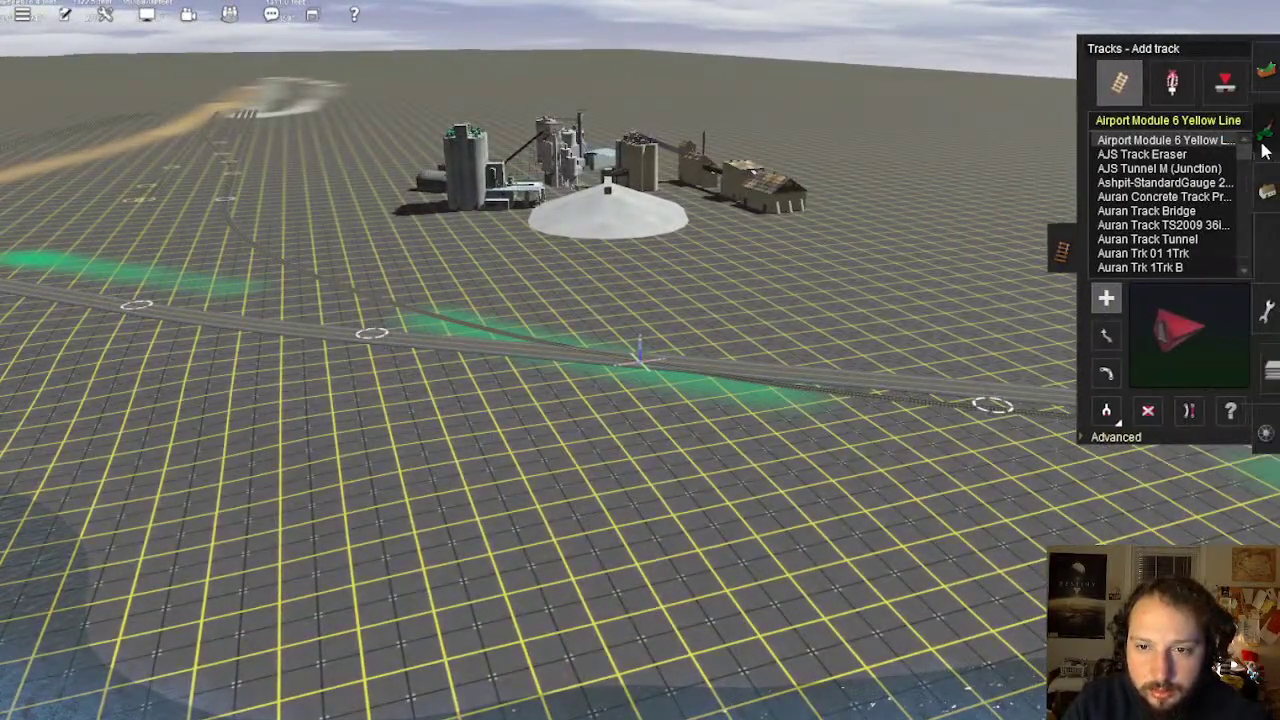
pyautogui.click(1266, 192)
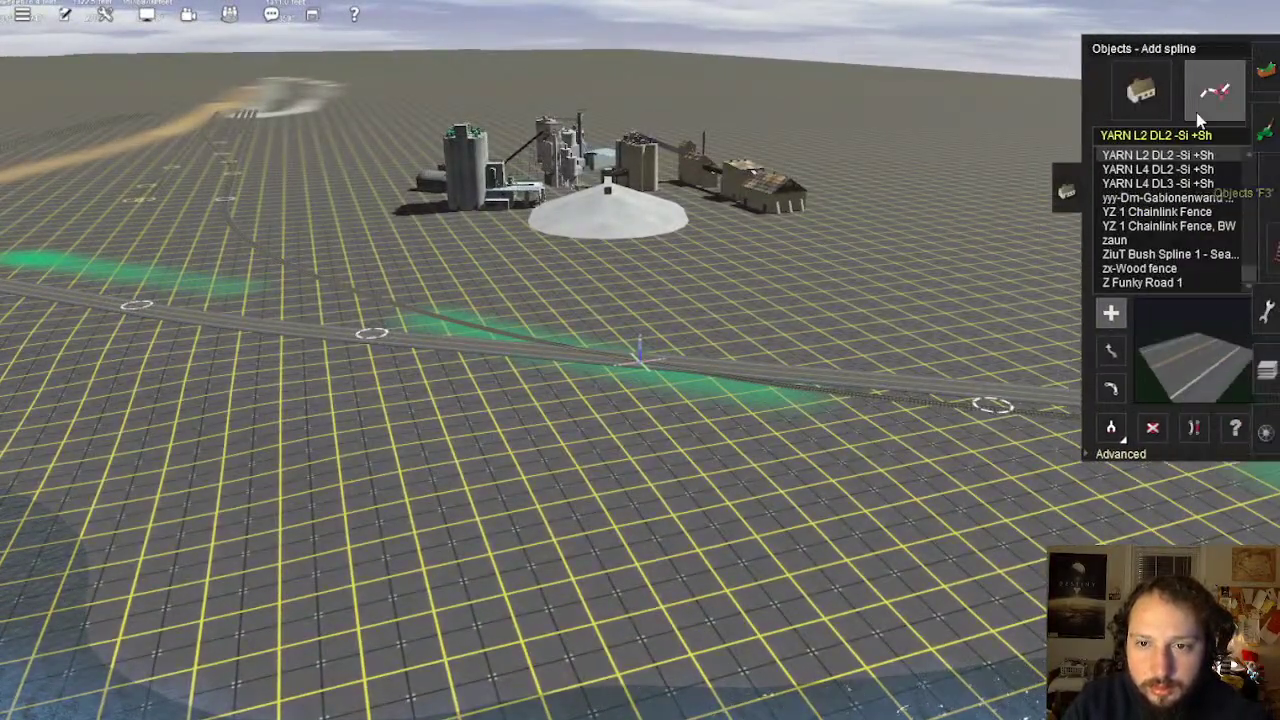
pyautogui.click(684, 565)
pyautogui.press('Up')
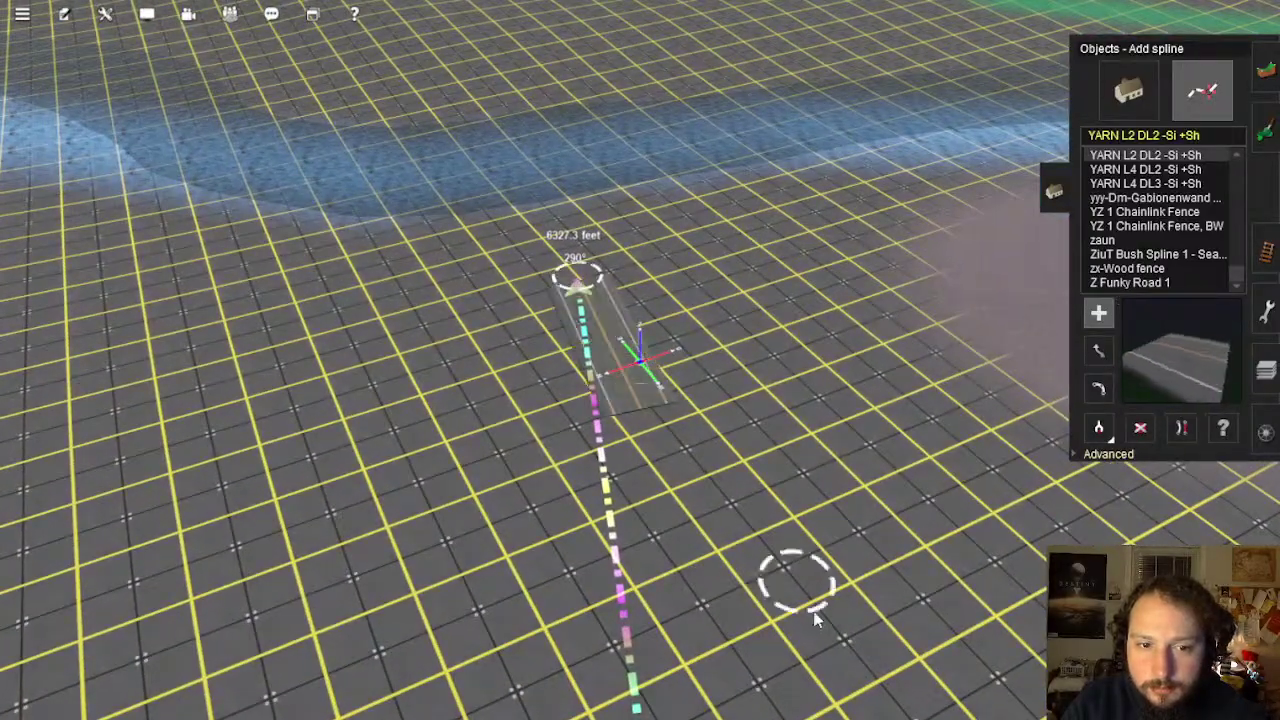
pyautogui.click(815, 620)
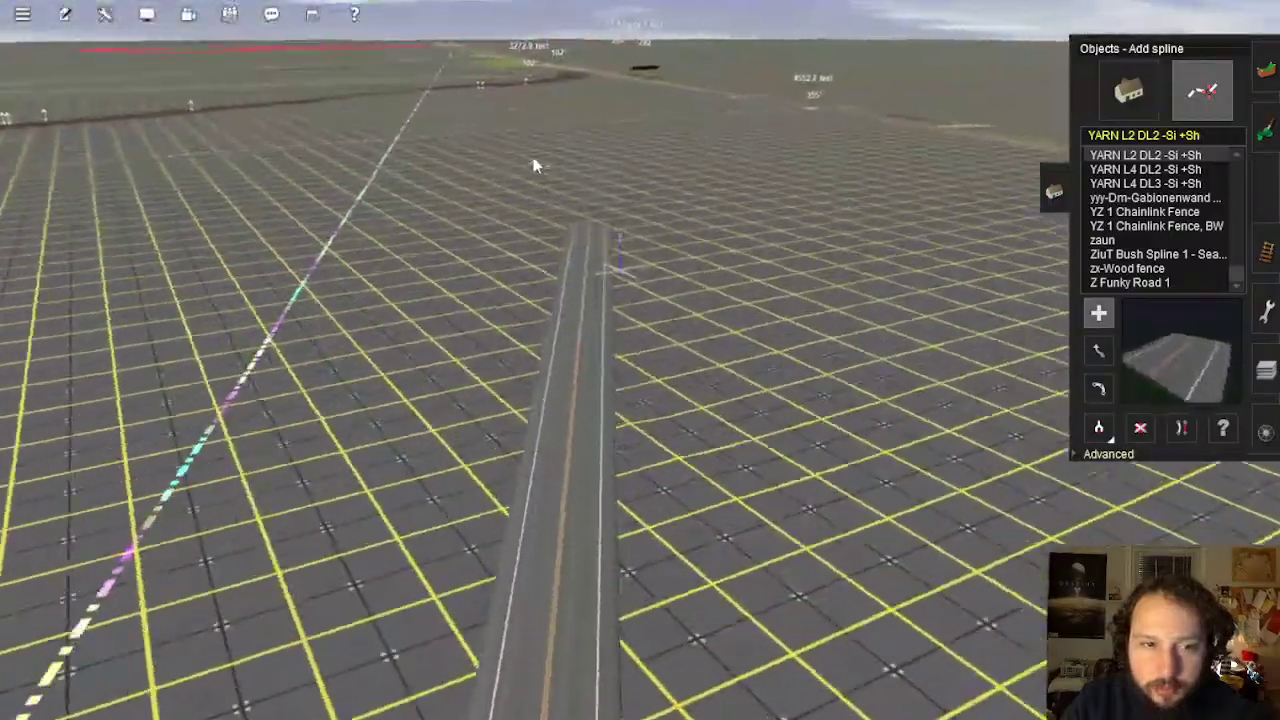
# Extend the new road along the long ruler to the crossing with the diagonal road near the station
pyautogui.click(613, 135)
pyautogui.rightClick(708, 202)
pyautogui.rightClick(659, 187)
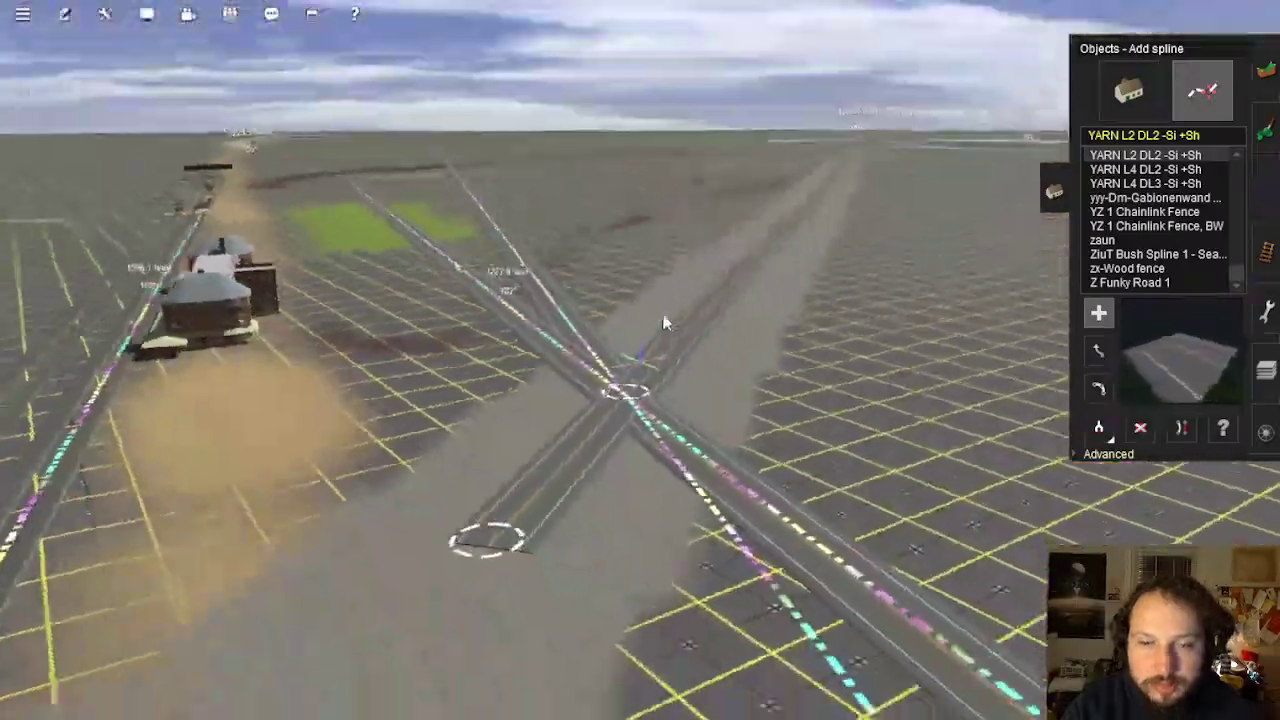
pyautogui.moveTo(640, 285); pyautogui.dragTo(655, 385, button='right')
pyautogui.press('d')
pyautogui.click(697, 527)
# Move the riverside end of the new road across the river onto the existing road in front of the industrial plant
pyautogui.click(1098, 350)
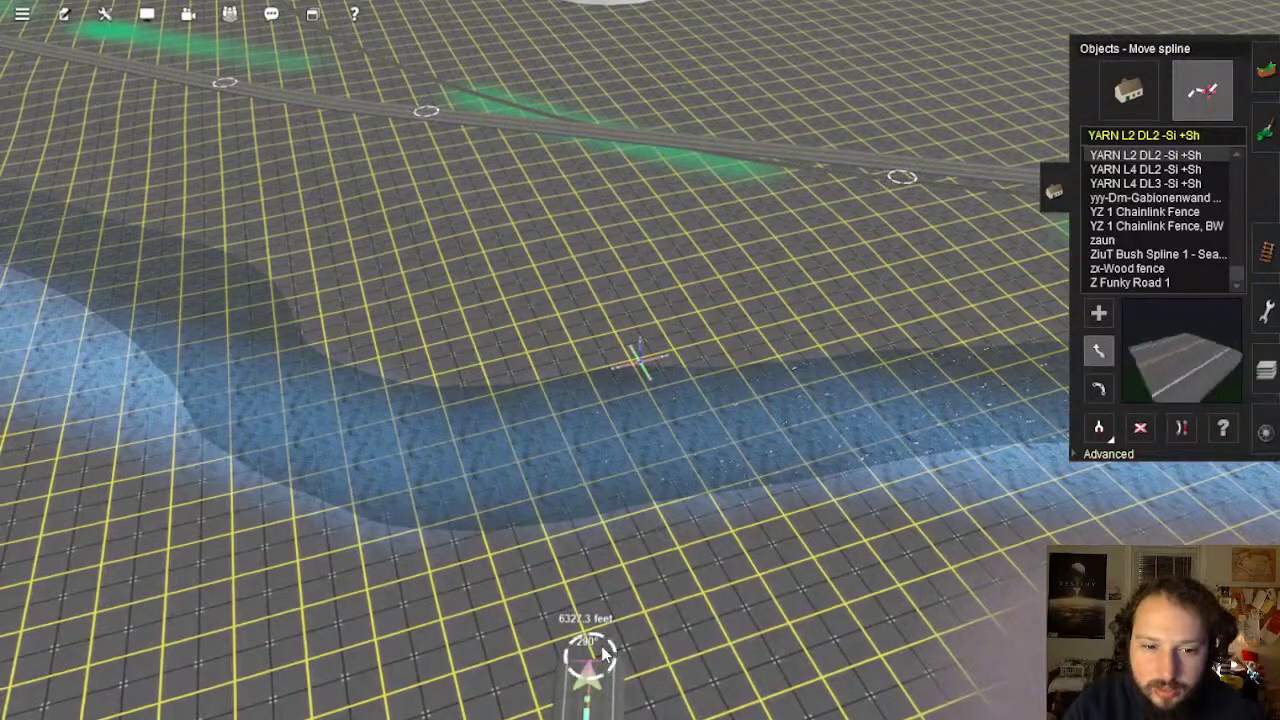
pyautogui.moveTo(609, 142); pyautogui.dragTo(615, 115)
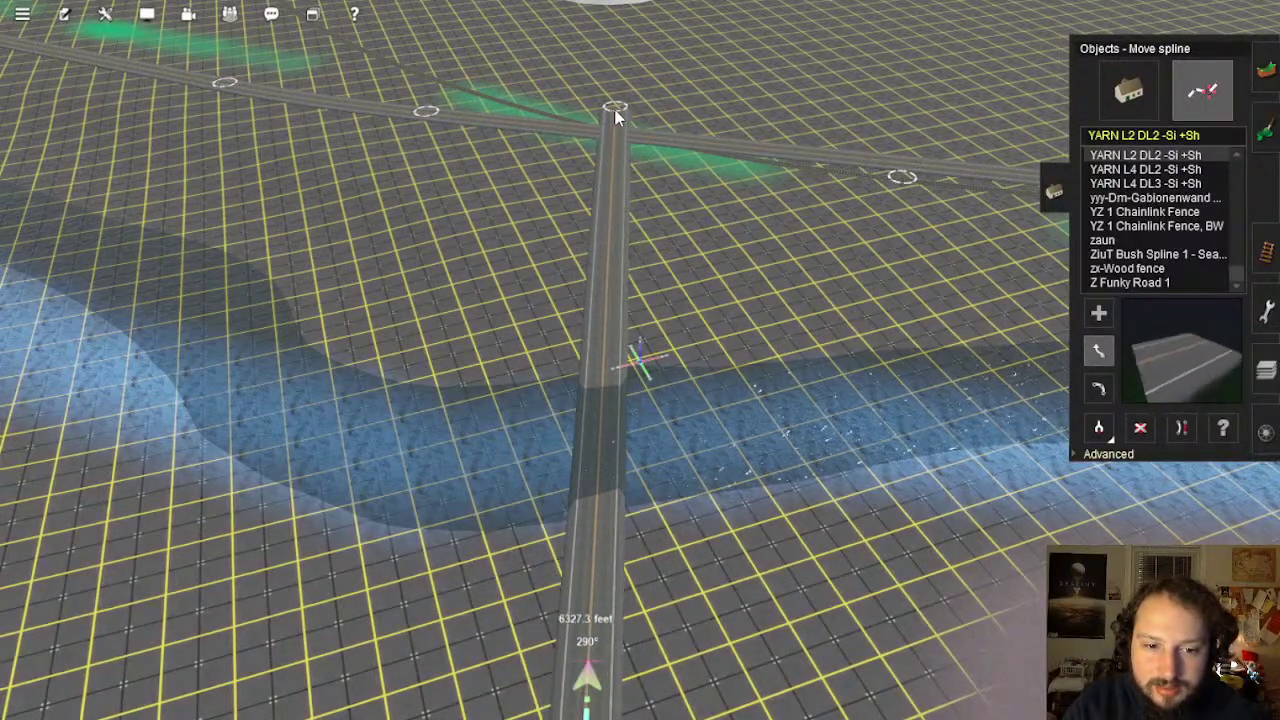
pyautogui.moveTo(618, 123); pyautogui.dragTo(652, 305, button='right')
# Examine the whole route from above and the roads, river crossings and factories around the town's main intersection
pyautogui.scroll(-10, 652, 305)
pyautogui.scroll(-10, 650, 312)
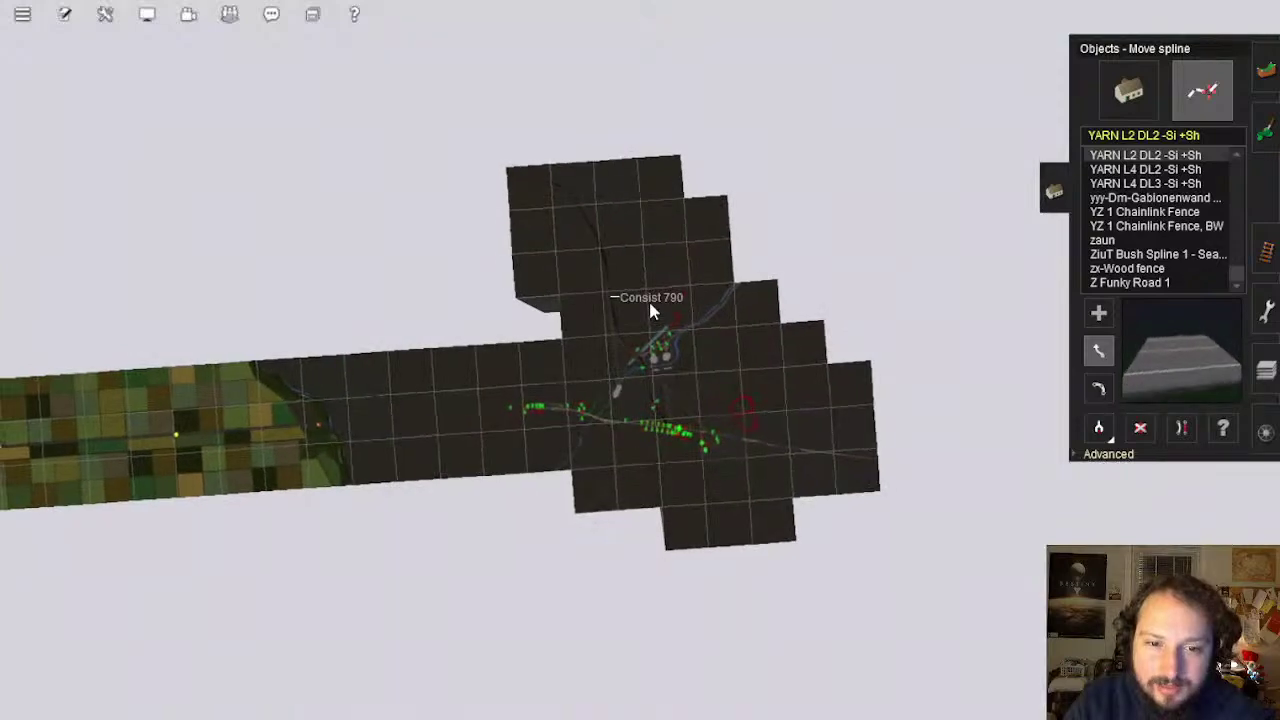
pyautogui.scroll(5, 650, 312)
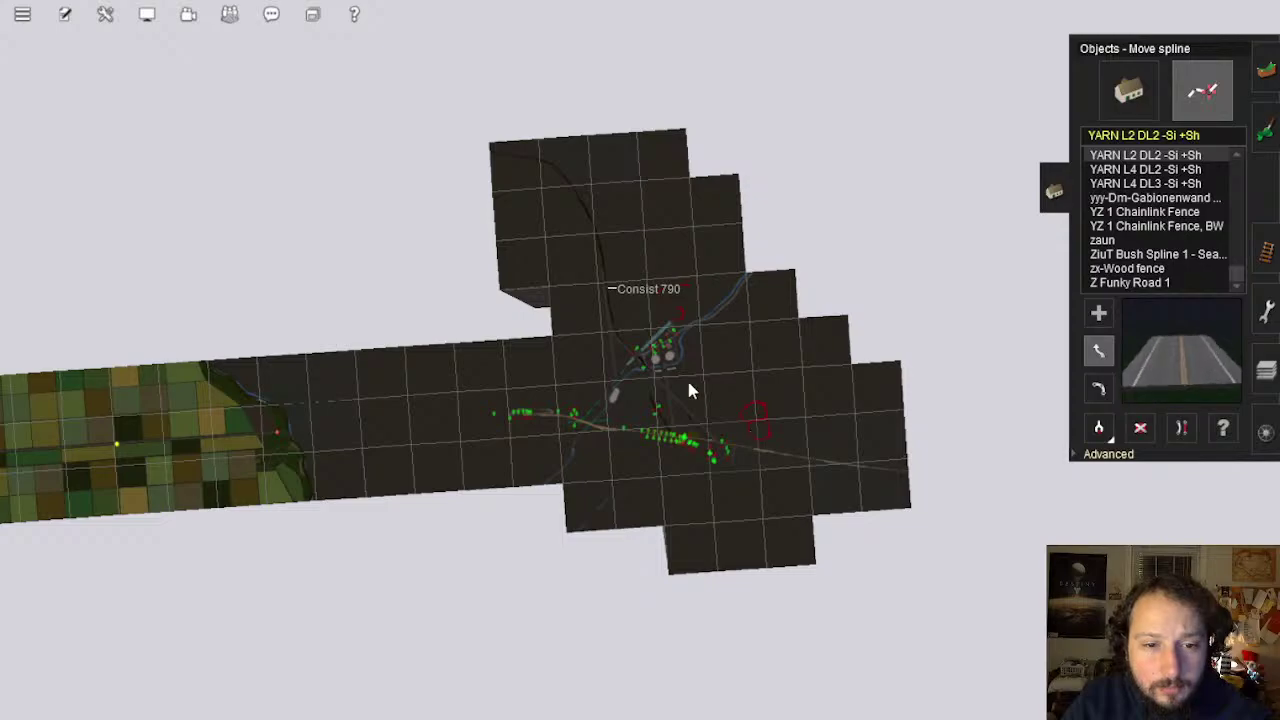
pyautogui.scroll(5, 688, 383)
pyautogui.scroll(5, 680, 376)
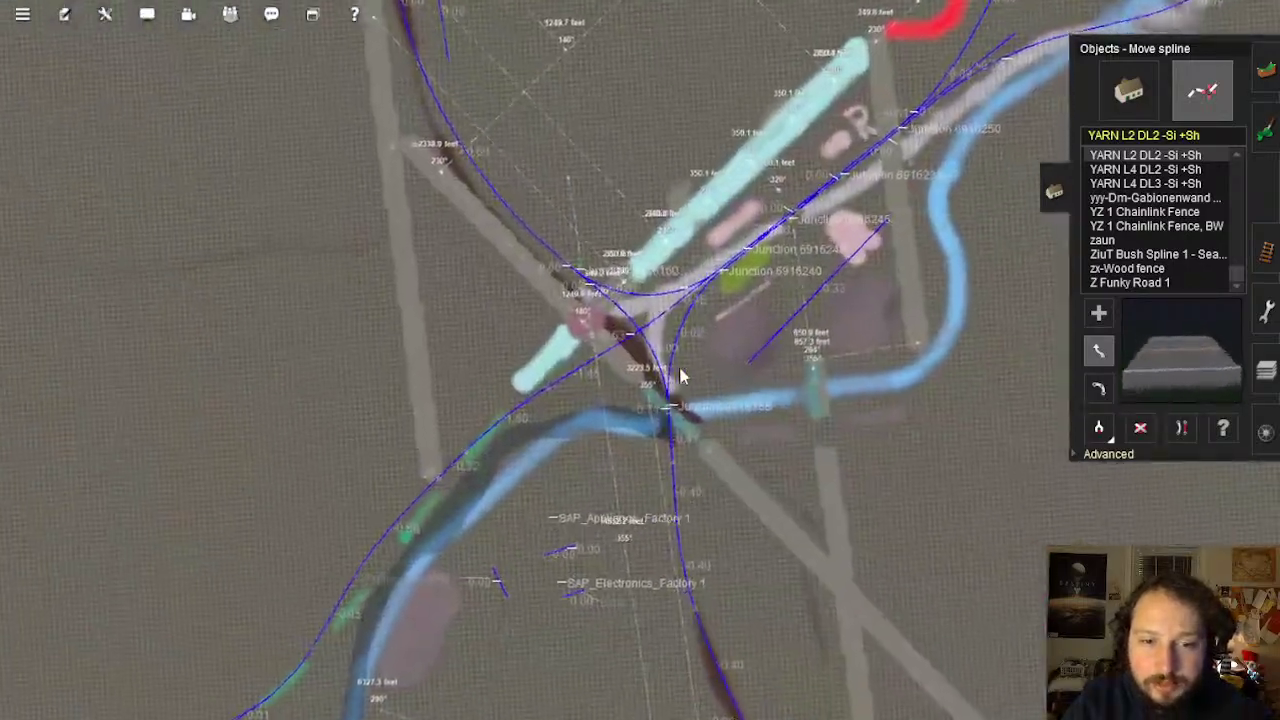
pyautogui.press('Down')
pyautogui.press('Left')
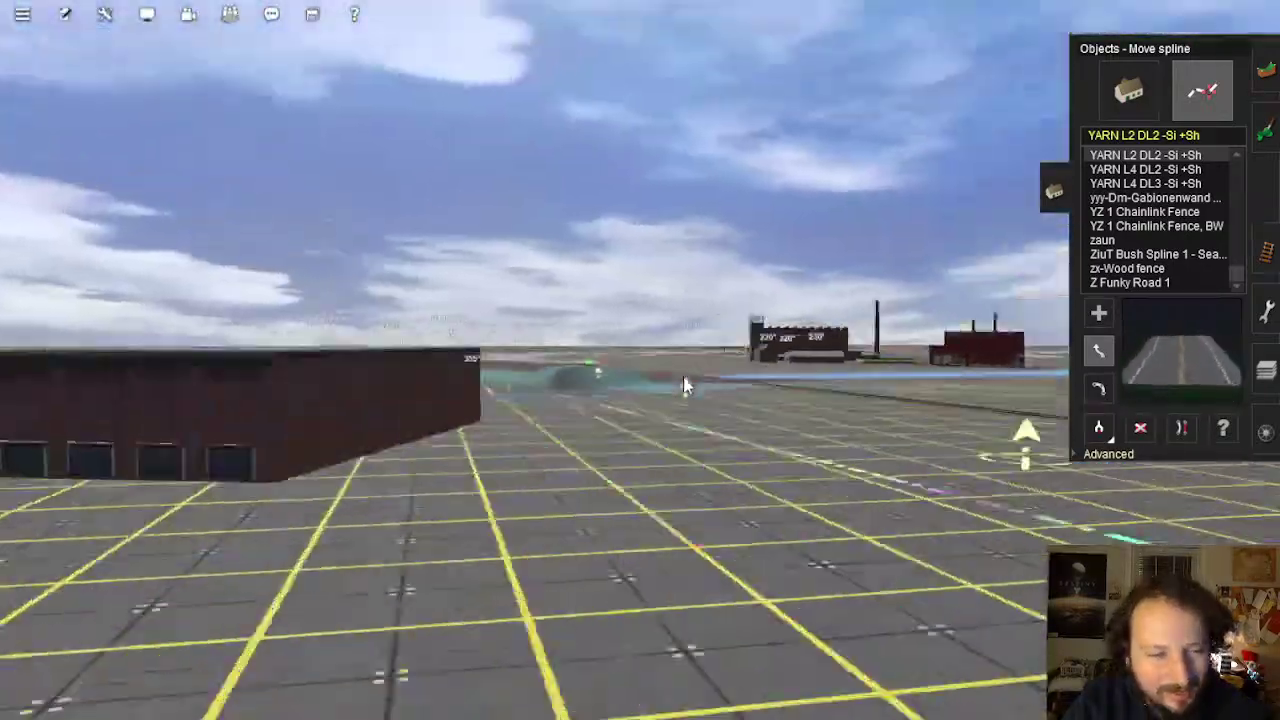
pyautogui.press('Up')
pyautogui.press('Left')
pyautogui.moveTo(822, 440); pyautogui.dragTo(638, 355, button='right')
pyautogui.press('Left')
pyautogui.press('Left')
pyautogui.scroll(-5, 636, 355)
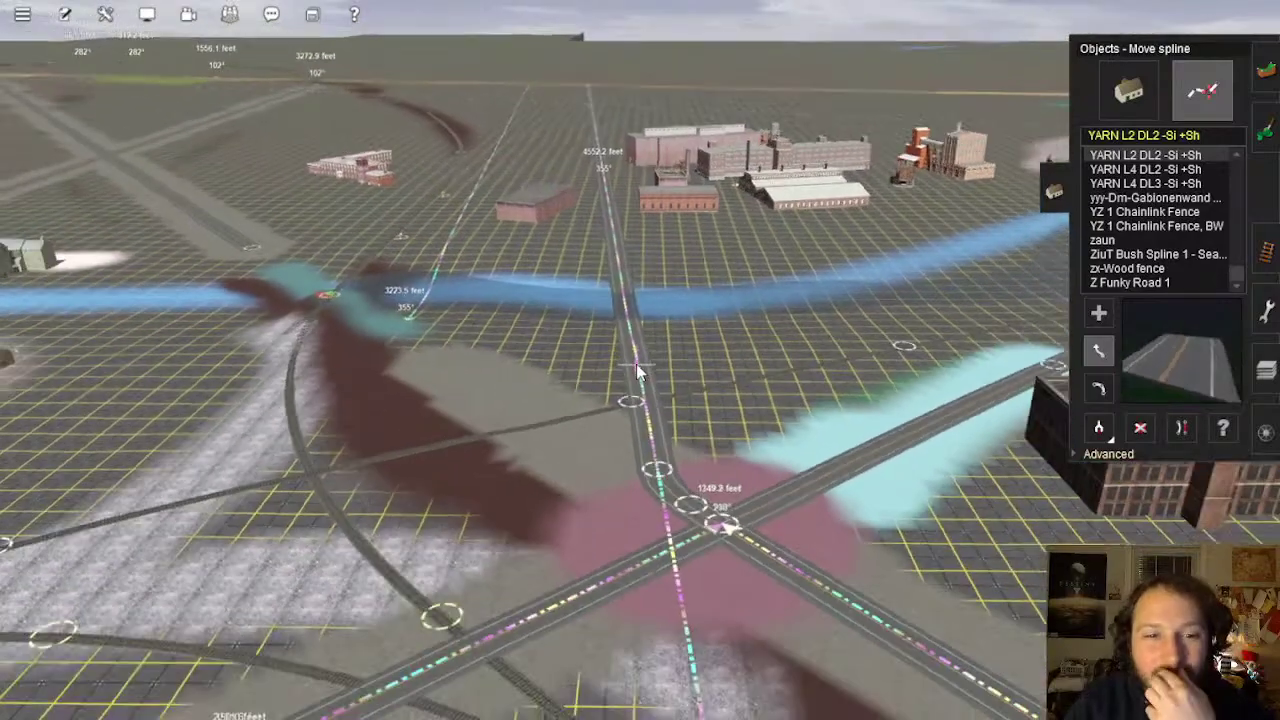
pyautogui.scroll(5, 636, 359)
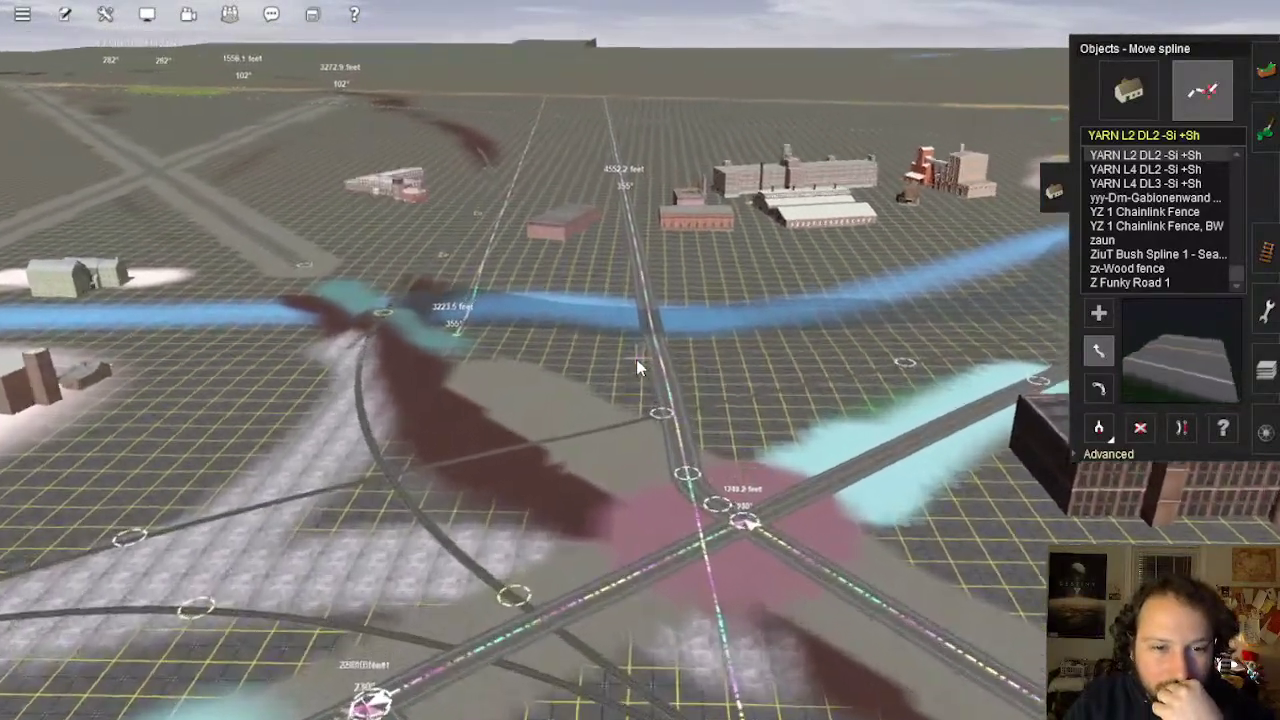
pyautogui.scroll(-1, 639, 363)
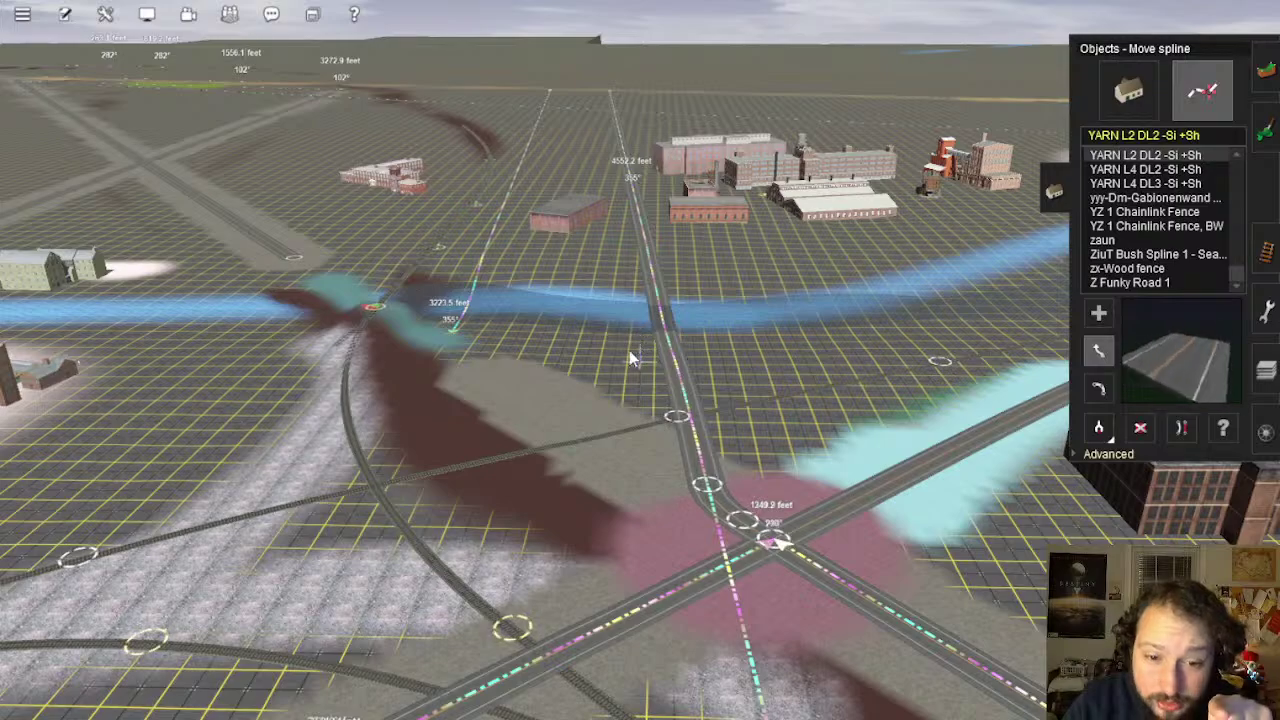
# Move the free end of the diagonal road near the station back onto its crossing with the long road
pyautogui.moveTo(629, 350)
pyautogui.mouseDown(button='right')
pyautogui.moveTo(509, 426)
pyautogui.moveTo(703, 326)
pyautogui.moveTo(658, 329)
pyautogui.moveTo(609, 264)
pyautogui.moveTo(594, 304)
pyautogui.moveTo(534, 323)
pyautogui.moveTo(597, 348)
pyautogui.moveTo(637, 331)
pyautogui.moveTo(690, 456)
pyautogui.moveTo(723, 479)
pyautogui.moveTo(597, 380)
pyautogui.moveTo(643, 226)
pyautogui.moveTo(567, 313)
pyautogui.moveTo(568, 299)
pyautogui.moveTo(623, 342)
pyautogui.moveTo(631, 330)
pyautogui.moveTo(637, 351)
pyautogui.mouseUp(button='right')
pyautogui.press('Up')
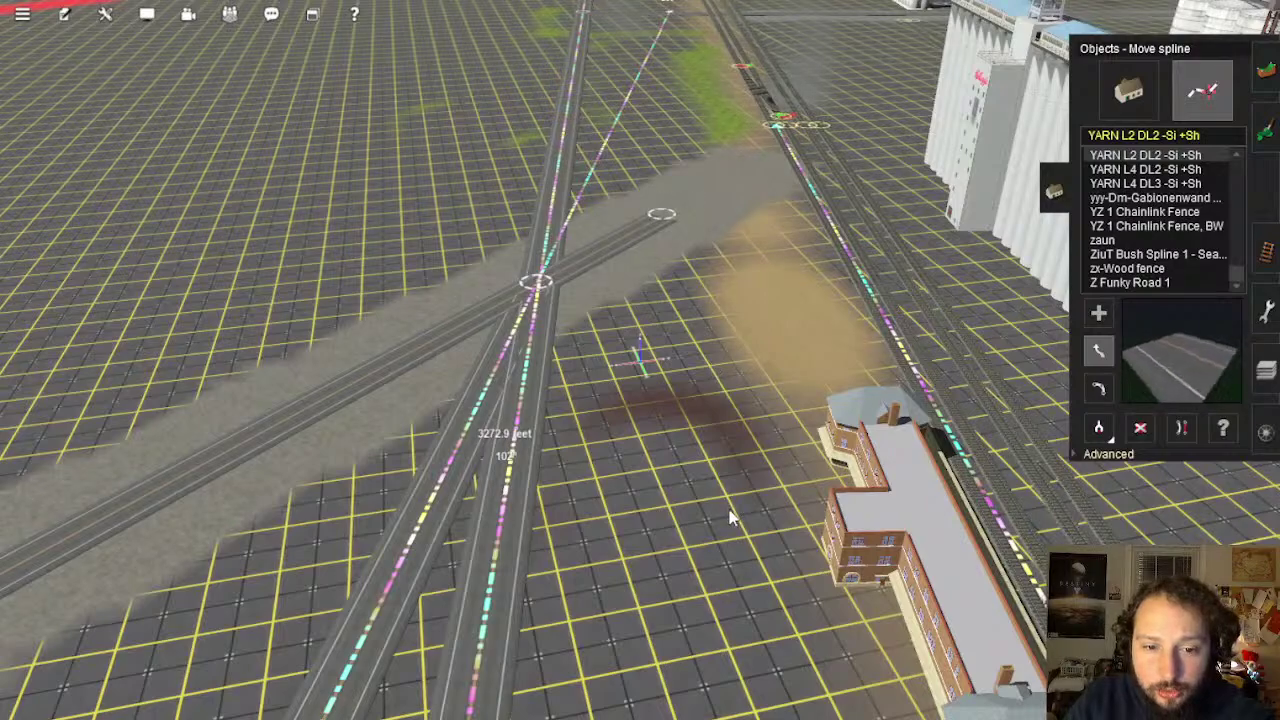
pyautogui.rightClick(729, 511)
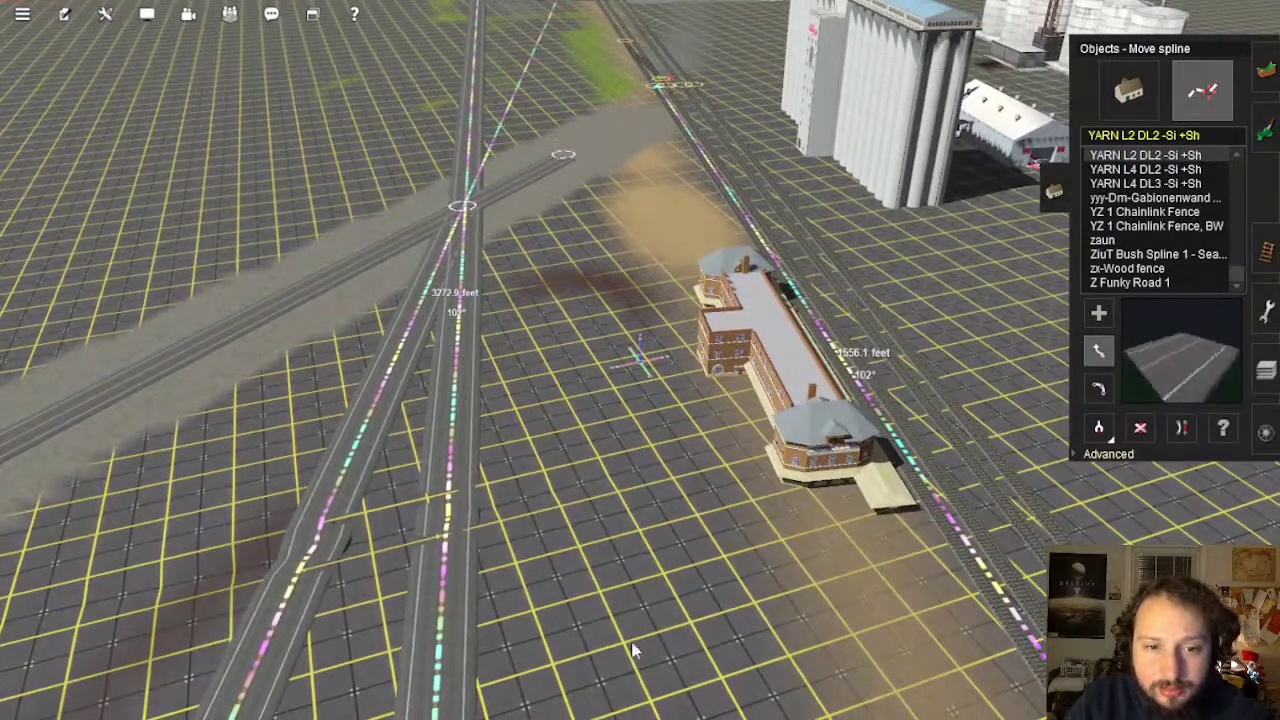
pyautogui.rightClick(632, 650)
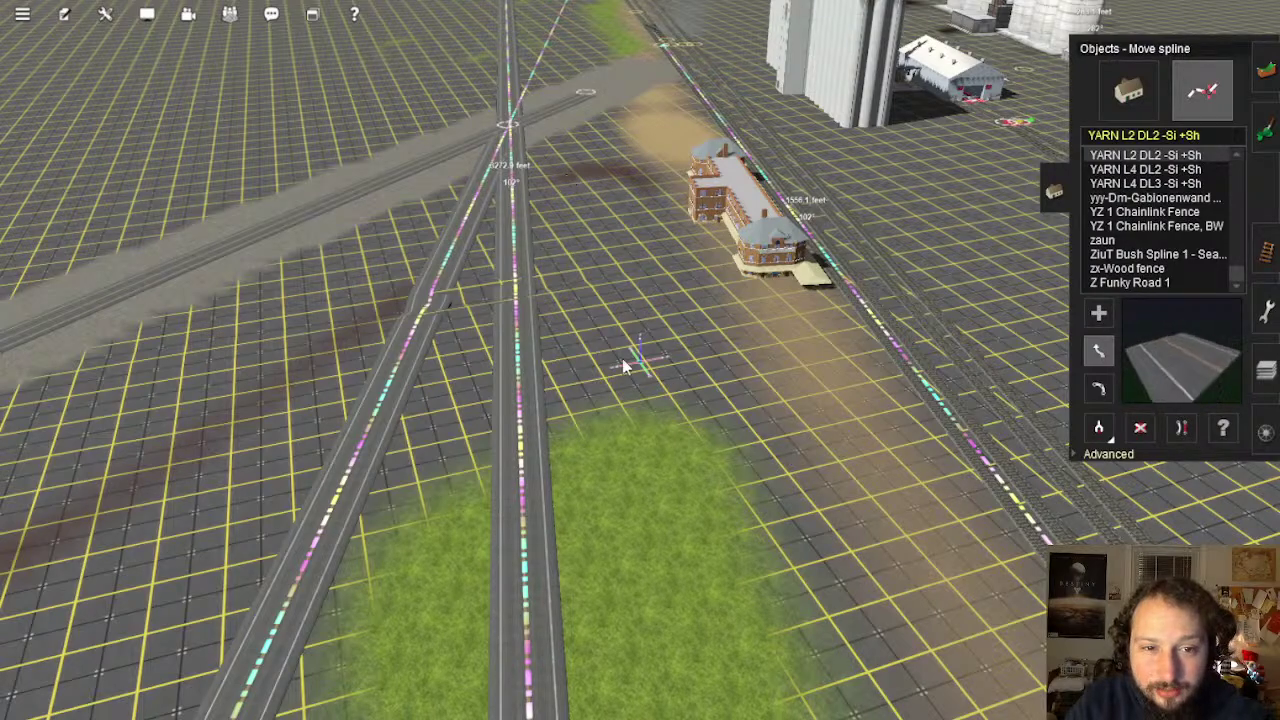
pyautogui.rightClick(555, 120)
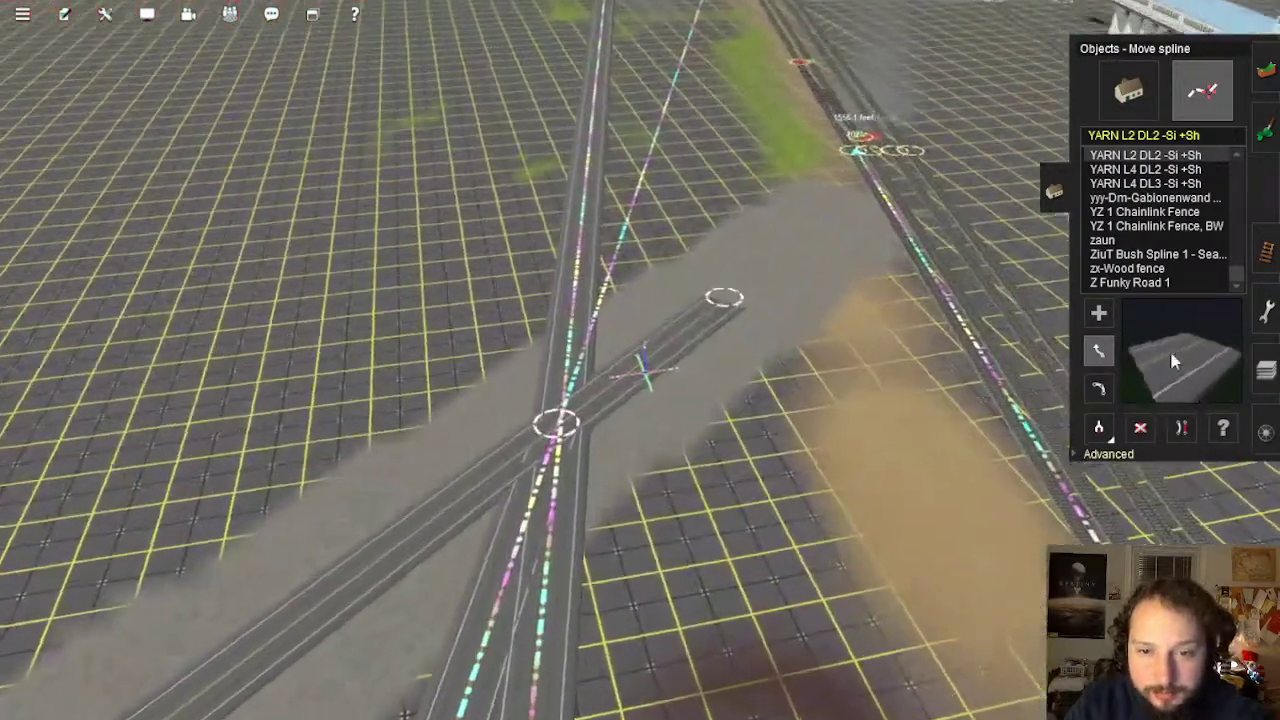
pyautogui.press('Up')
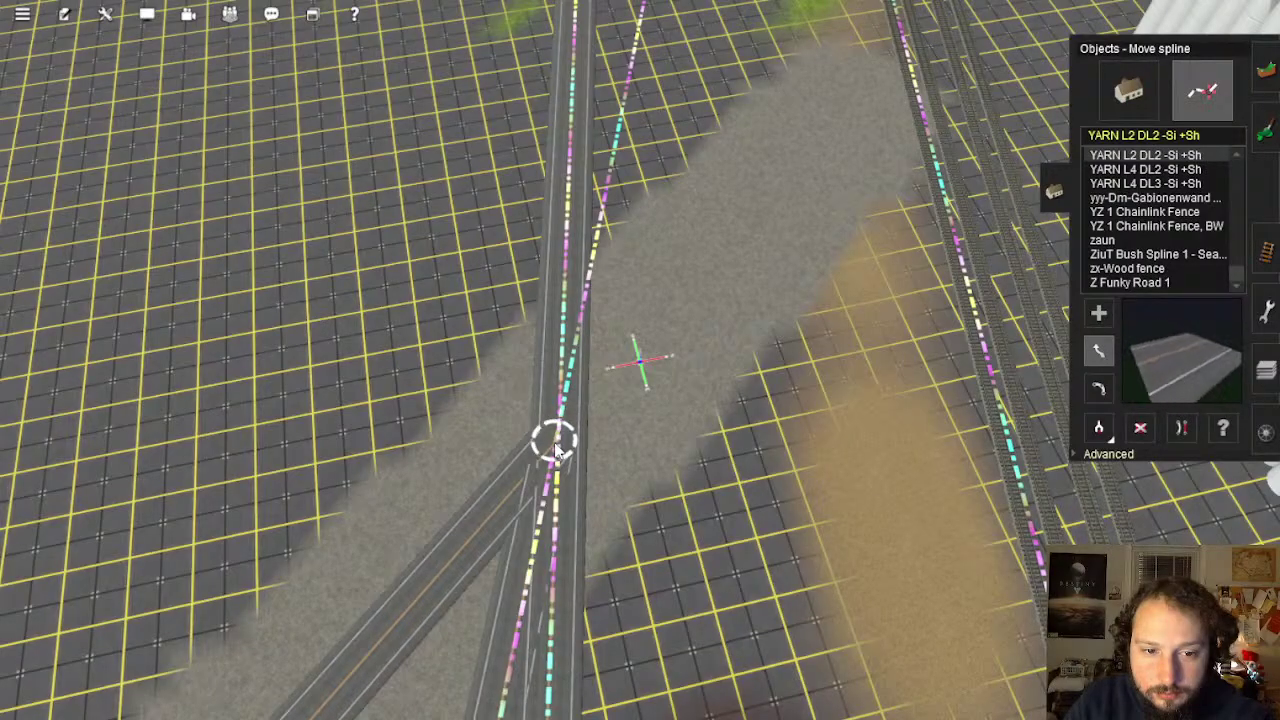
pyautogui.rightClick(726, 424)
# Move the far end of the road on the 3272.9-foot ruler back to the crossing with the diagonal road
pyautogui.scroll(-4, 640, 440)
pyautogui.press('Down')
pyautogui.press('Left')
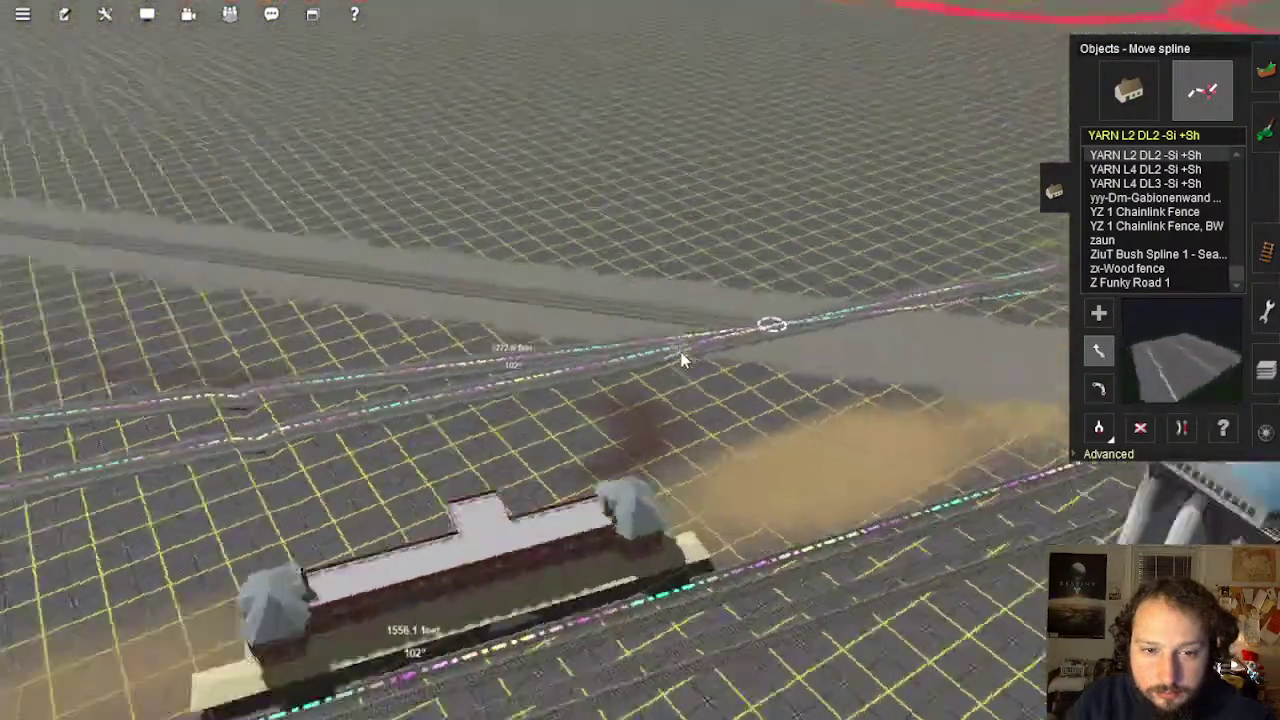
pyautogui.press('Down')
pyautogui.press('Left')
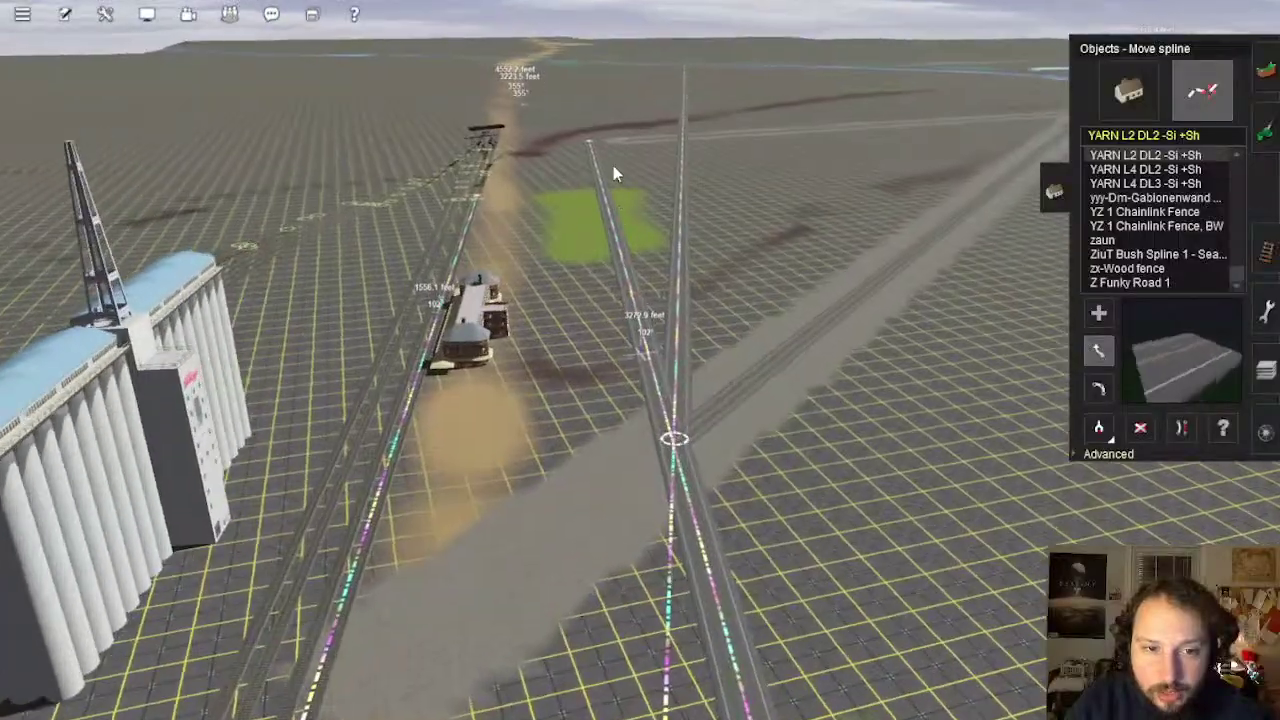
pyautogui.rightClick(612, 190)
pyautogui.press('Up')
pyautogui.rightClick(671, 232)
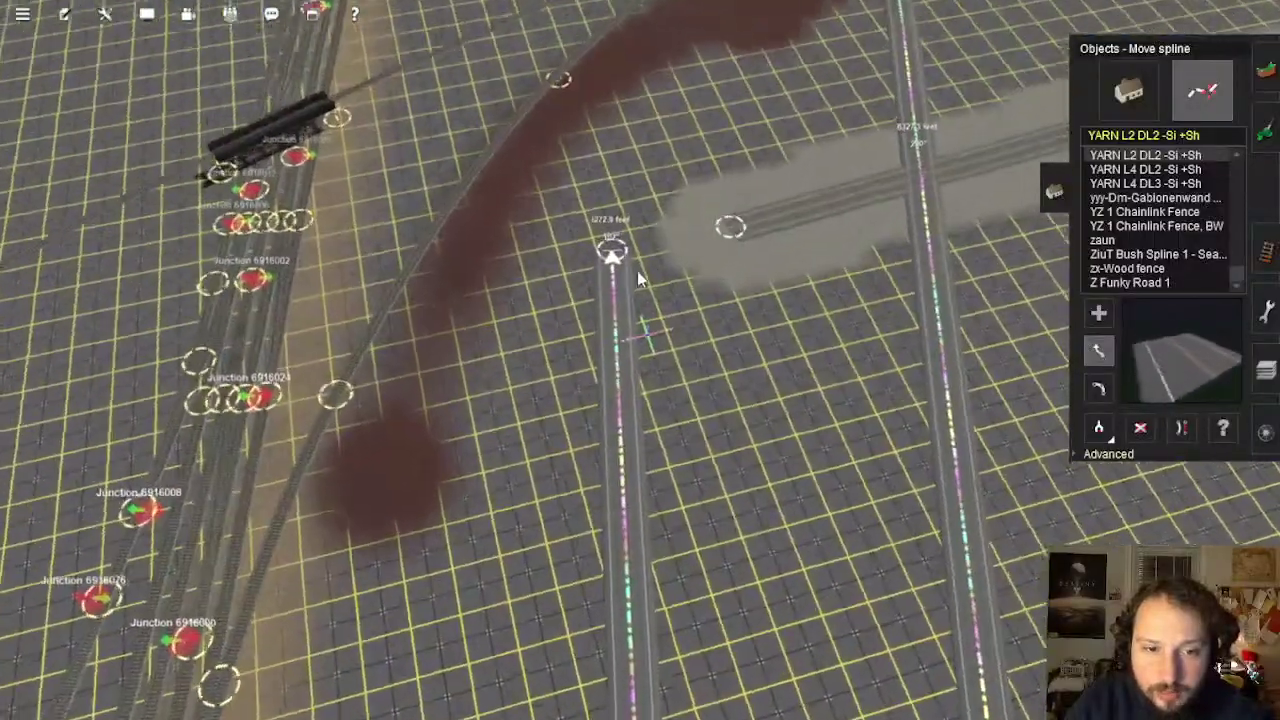
pyautogui.moveTo(610, 268); pyautogui.dragTo(660, 302)
pyautogui.rightClick(620, 465)
pyautogui.press('Down')
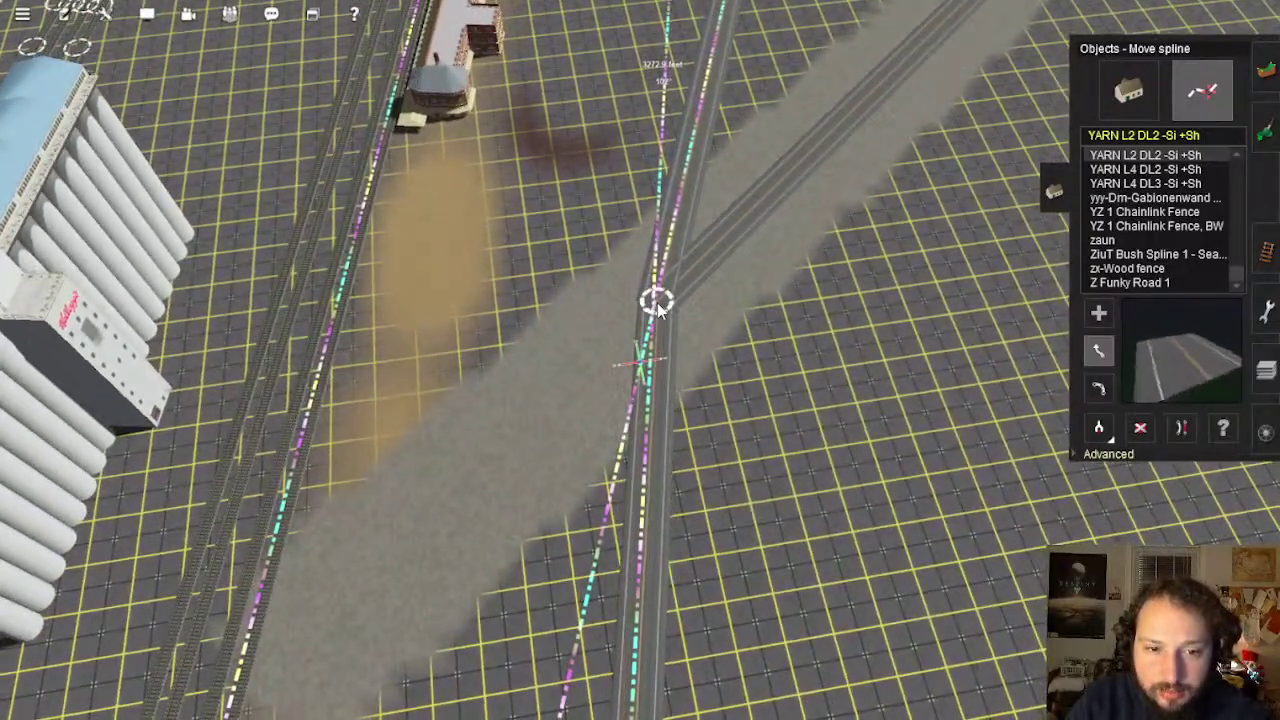
# Inspect the revised road layout between the station, the green area, the factories and the river
pyautogui.scroll(-3, 658, 428)
pyautogui.moveTo(658, 428); pyautogui.dragTo(636, 370, button='right')
pyautogui.press('Down')
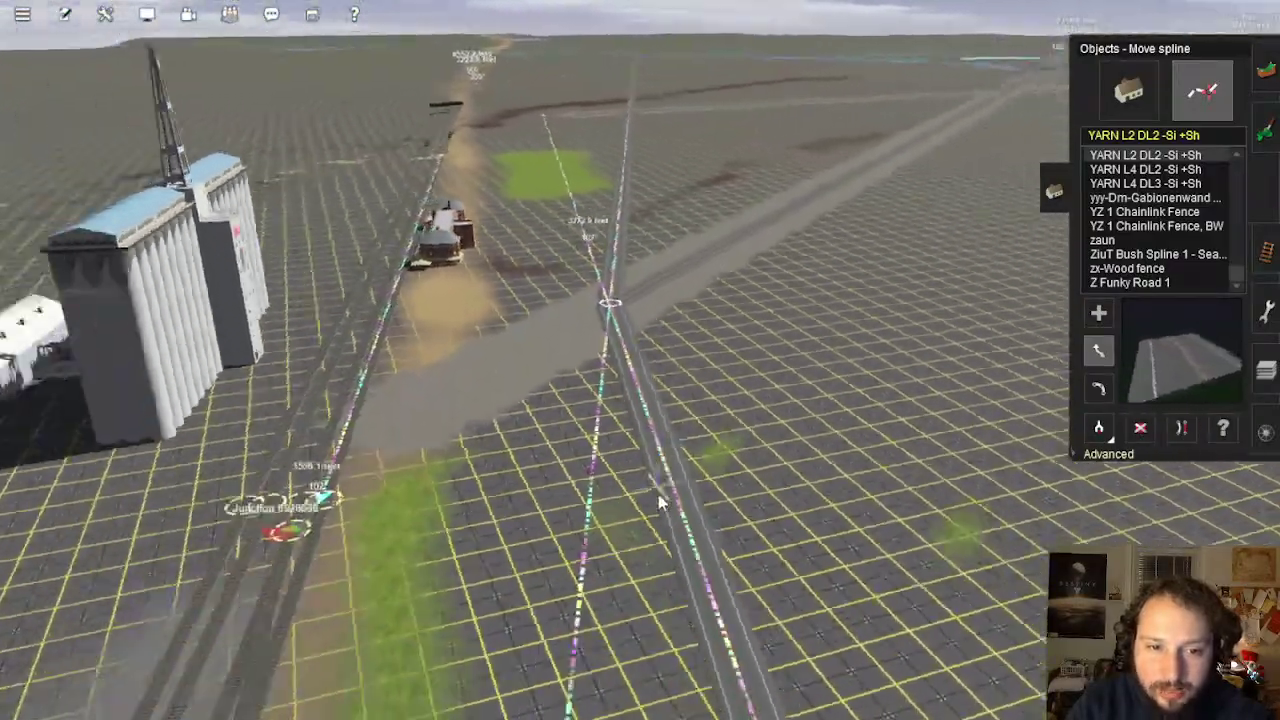
pyautogui.moveTo(657, 473); pyautogui.dragTo(638, 306, button='right')
pyautogui.moveTo(722, 535); pyautogui.dragTo(684, 222, button='right')
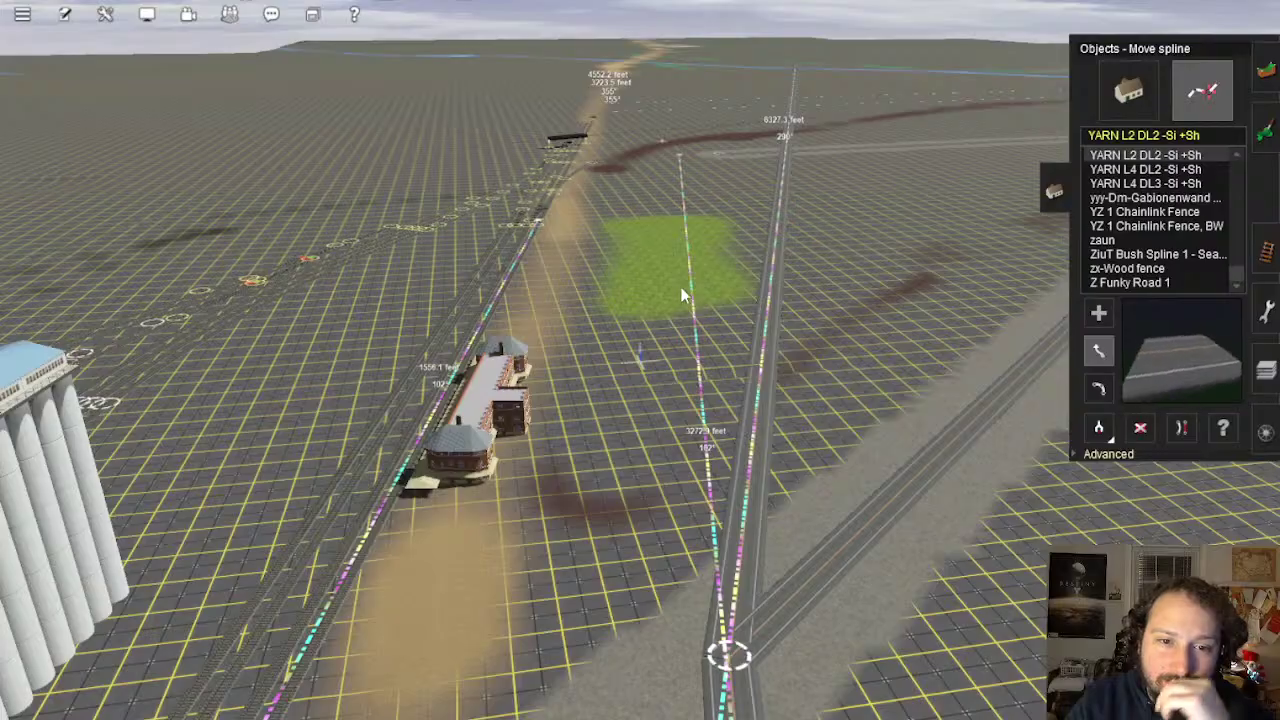
pyautogui.moveTo(670, 241); pyautogui.dragTo(651, 358, button='right')
pyautogui.scroll(-3, 642, 352)
pyautogui.scroll(2, 651, 357)
pyautogui.press('Down')
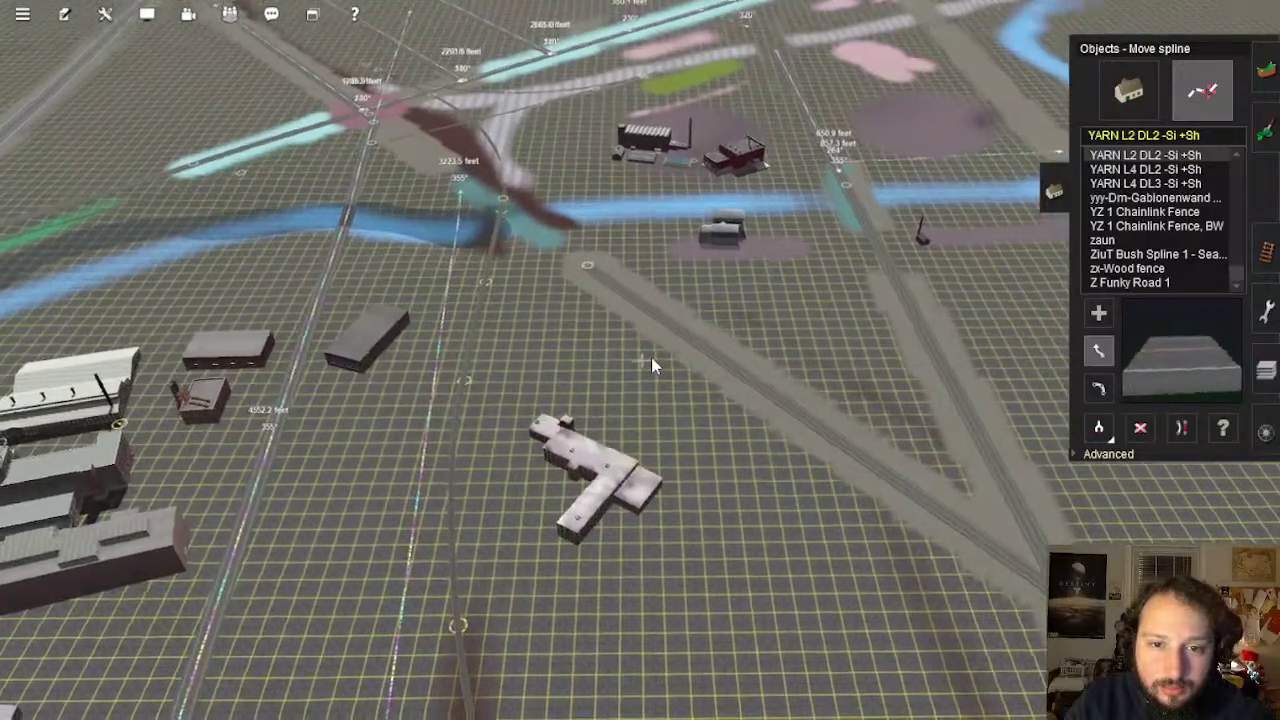
pyautogui.rightClick(656, 426)
pyautogui.moveTo(656, 426); pyautogui.dragTo(647, 390, button='right')
pyautogui.press('q')
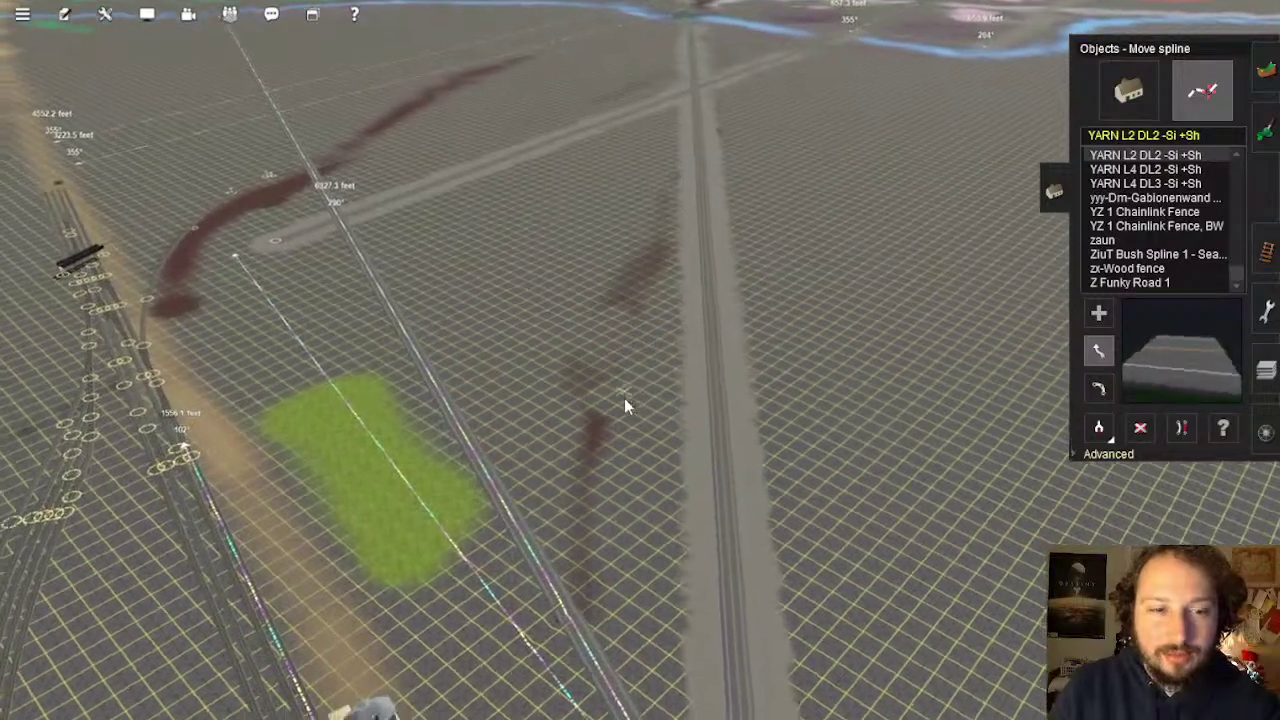
# Examine the roads and rulers around the station, the green area, the grain facilities and the river crossing
pyautogui.press('q')
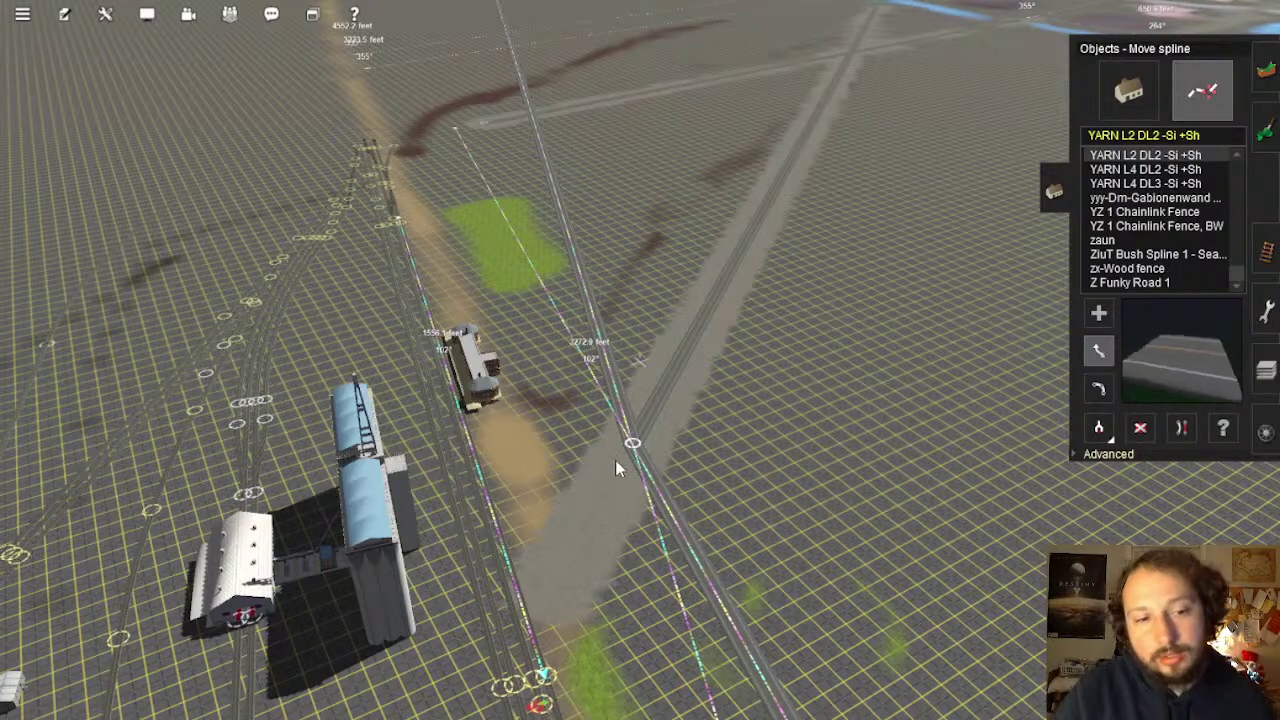
pyautogui.moveTo(615, 460); pyautogui.dragTo(645, 294, button='middle')
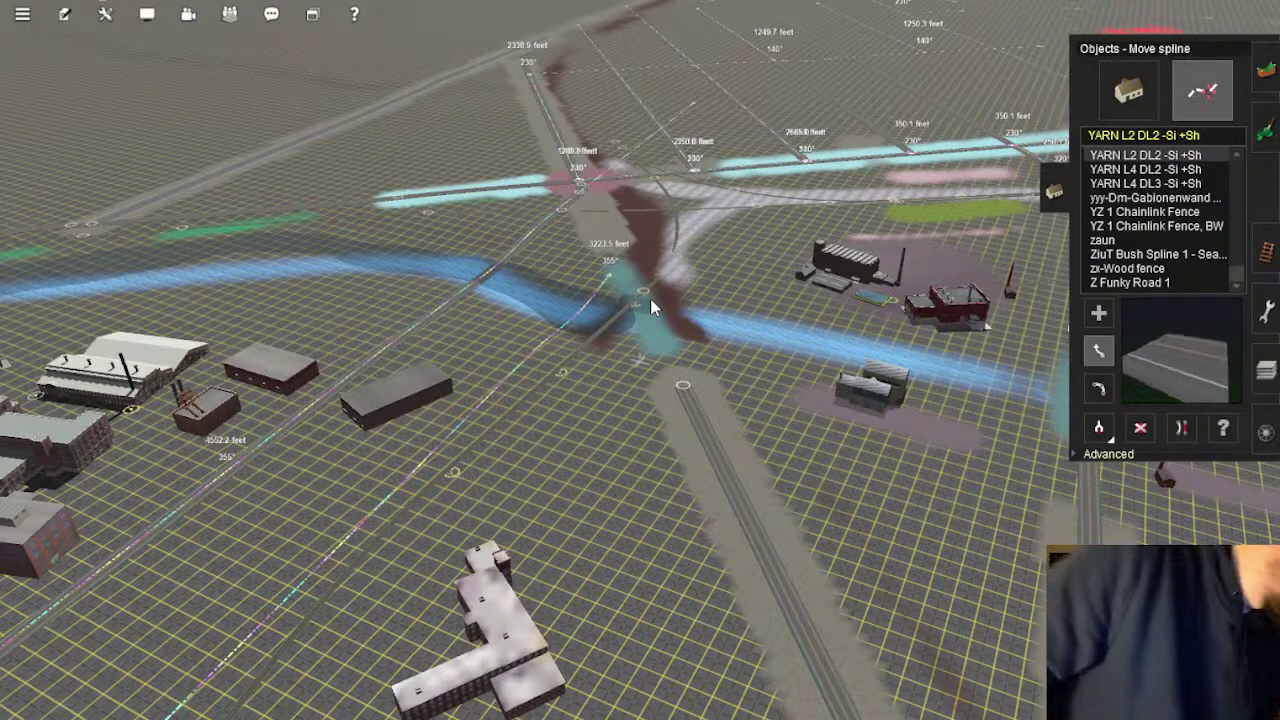
pyautogui.moveTo(650, 298); pyautogui.dragTo(830, 319, button='middle')
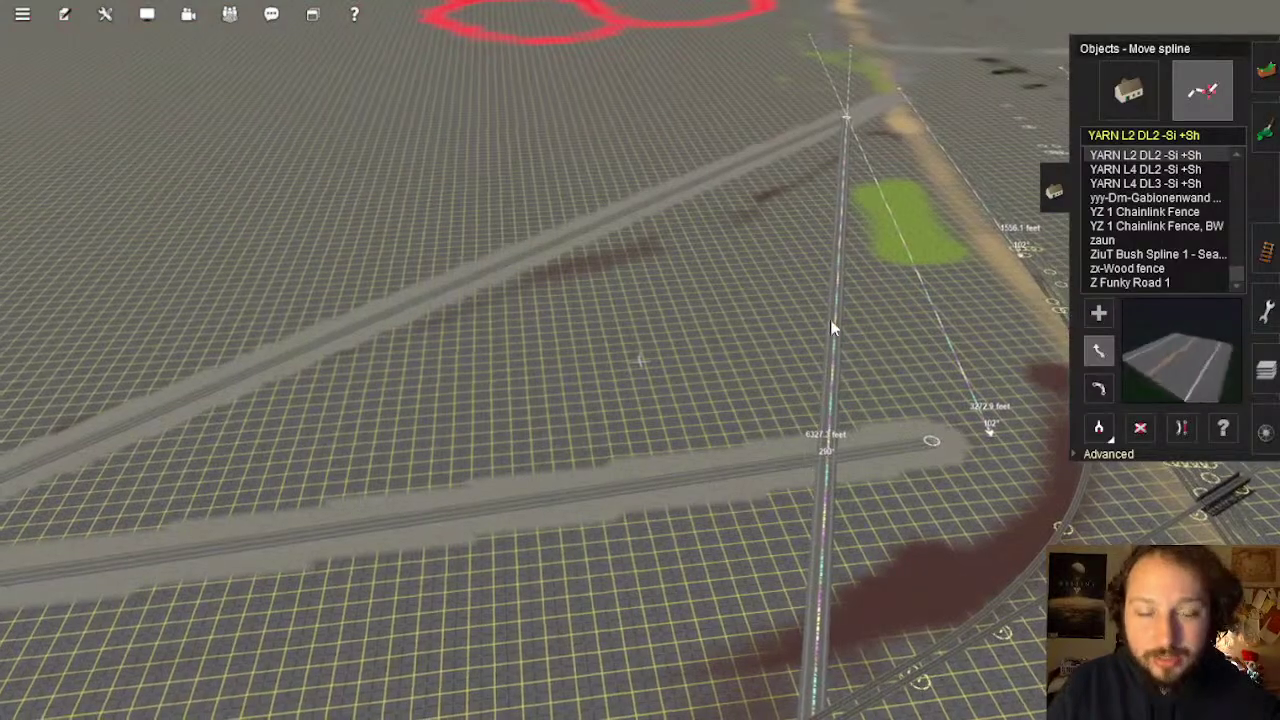
pyautogui.moveTo(723, 328); pyautogui.dragTo(626, 355, button='middle')
pyautogui.scroll(5, 622, 352)
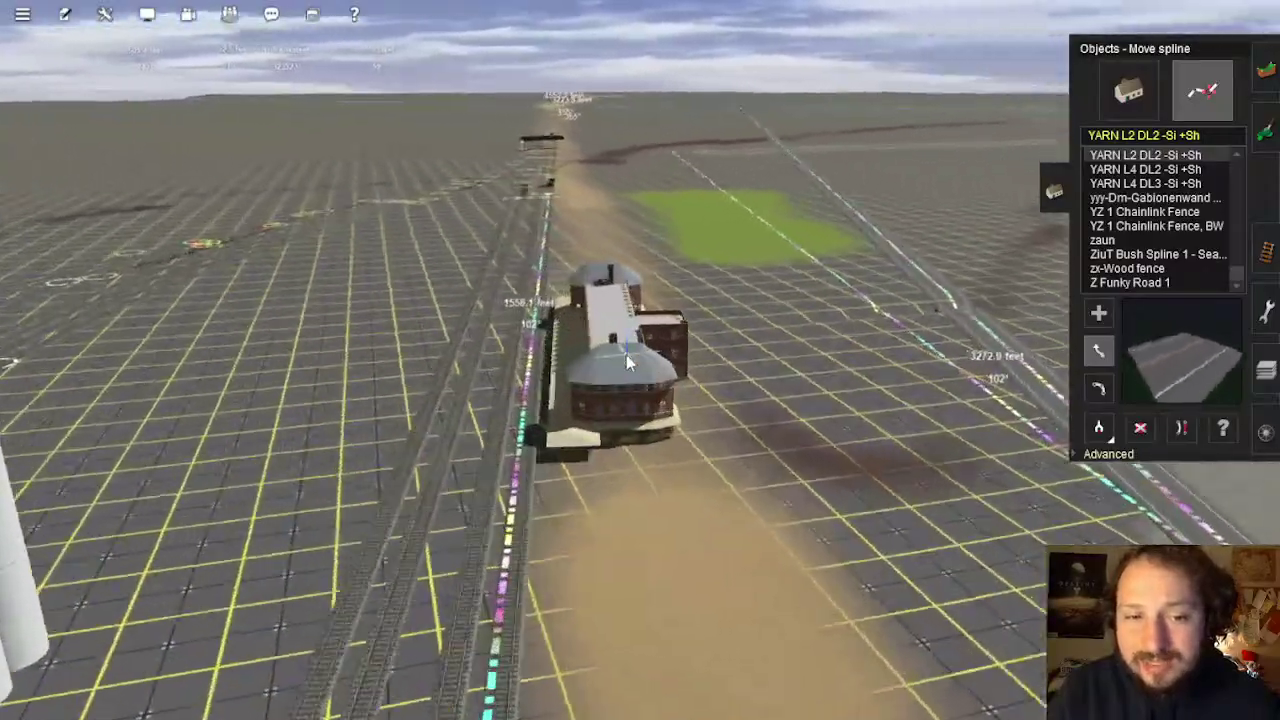
pyautogui.scroll(10, 626, 355)
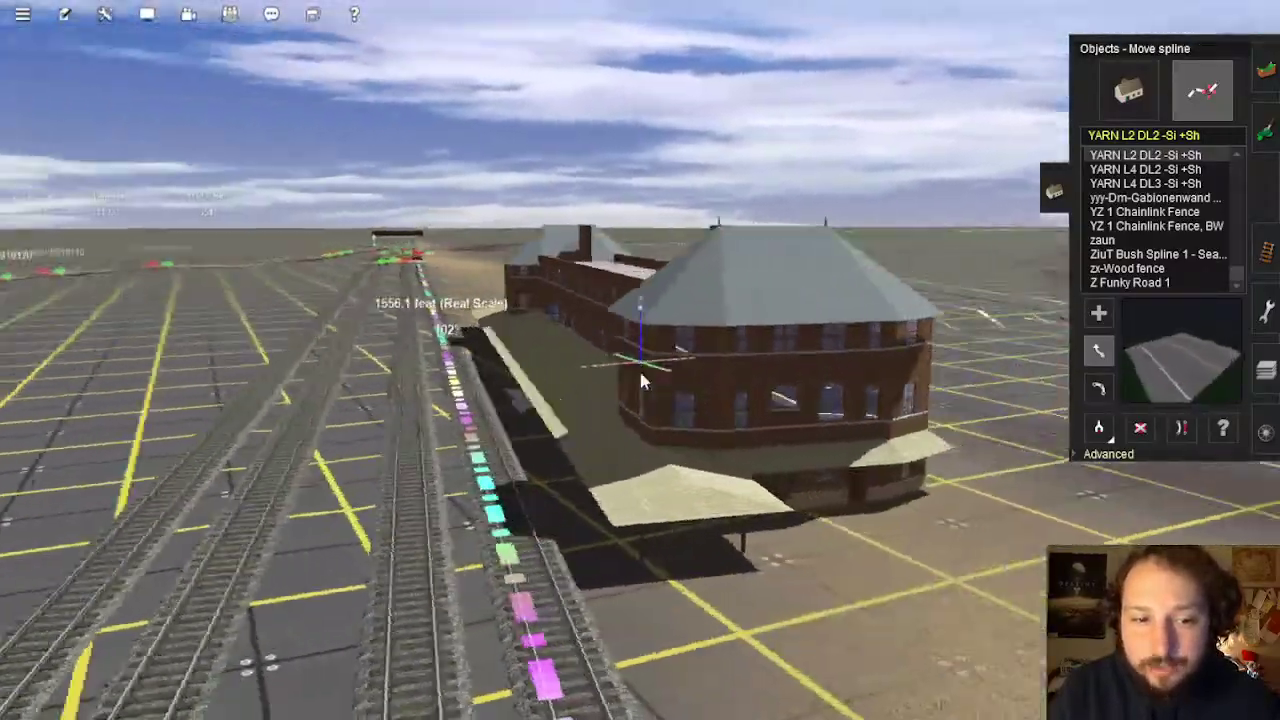
pyautogui.scroll(-10, 641, 378)
pyautogui.moveTo(680, 400); pyautogui.dragTo(634, 391, button='middle')
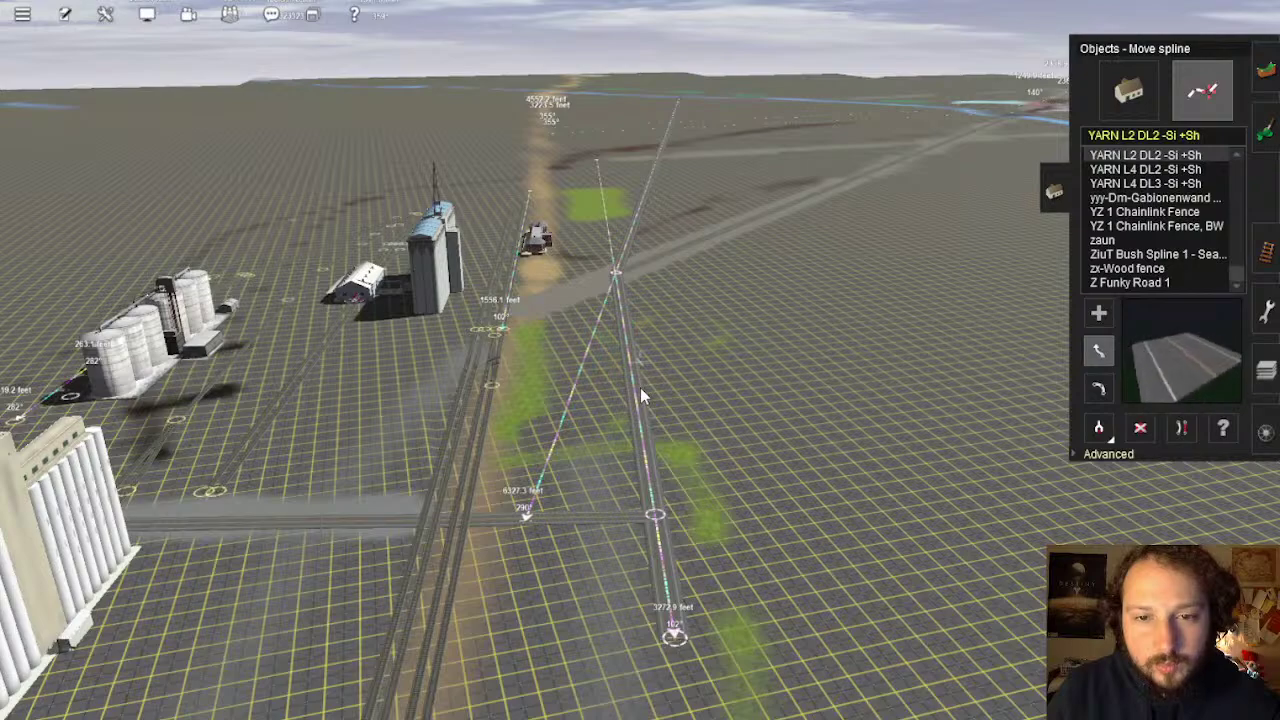
pyautogui.moveTo(660, 383)
pyautogui.mouseDown(button='middle')
pyautogui.moveTo(636, 361)
pyautogui.moveTo(655, 307)
pyautogui.moveTo(654, 358)
pyautogui.moveTo(638, 265)
pyautogui.mouseUp(button='middle')
pyautogui.scroll(6, 613, 312)
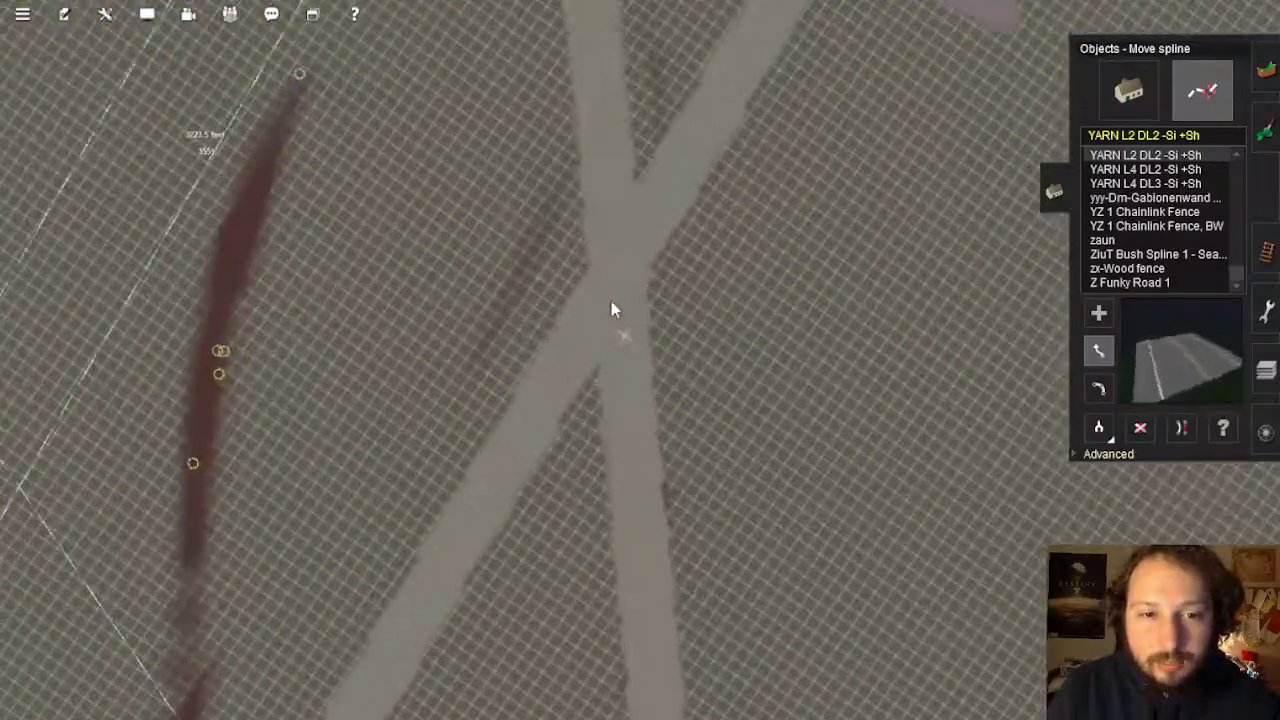
# Examine the diagonal road crossing and its position relative to the railway, the rail junctions and the red-marked areas from above
pyautogui.moveTo(611, 306); pyautogui.dragTo(629, 278, button='middle')
pyautogui.moveTo(629, 277); pyautogui.dragTo(640, 463, button='right')
pyautogui.scroll(-8, 640, 420)
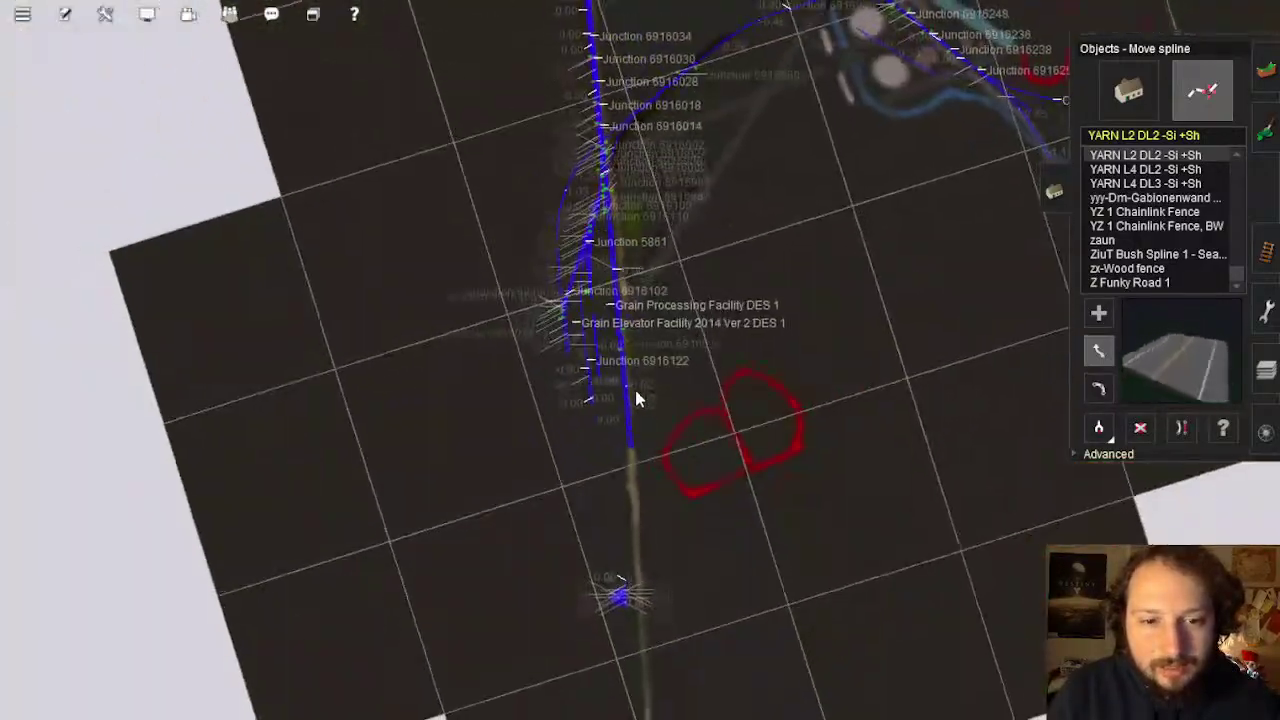
pyautogui.moveTo(638, 398); pyautogui.dragTo(646, 549, button='right')
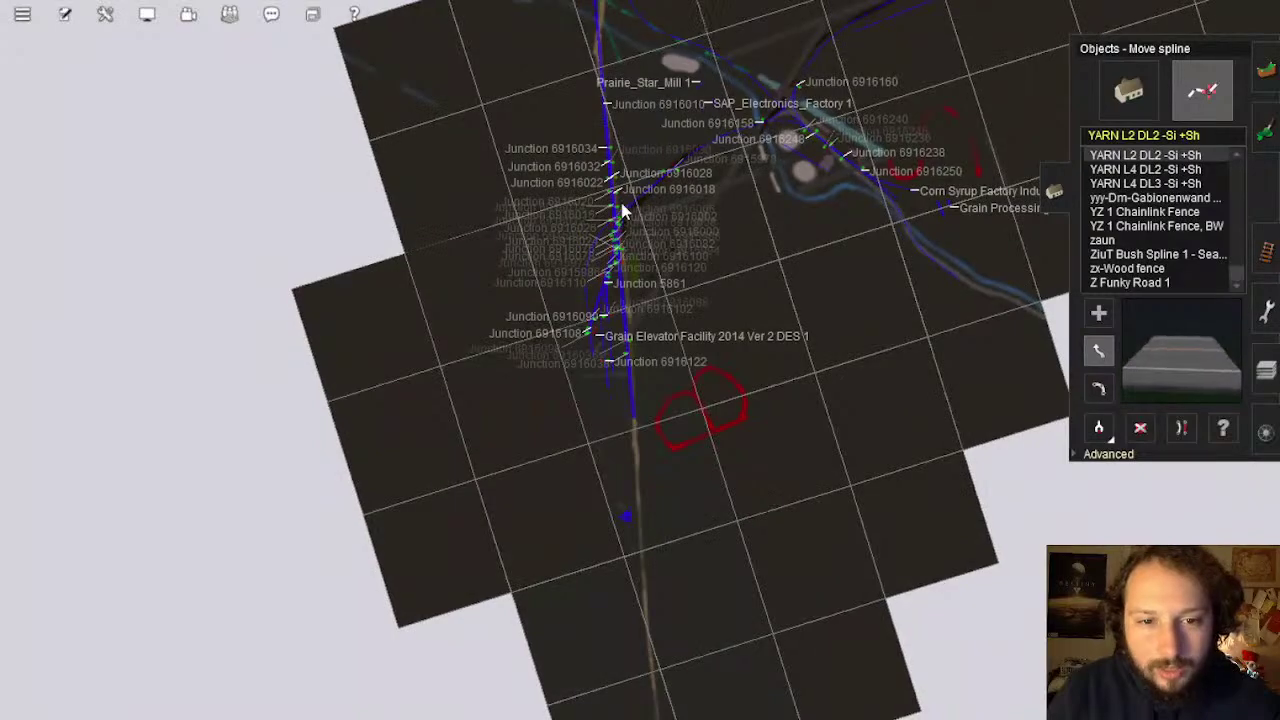
pyautogui.scroll(10, 660, 338)
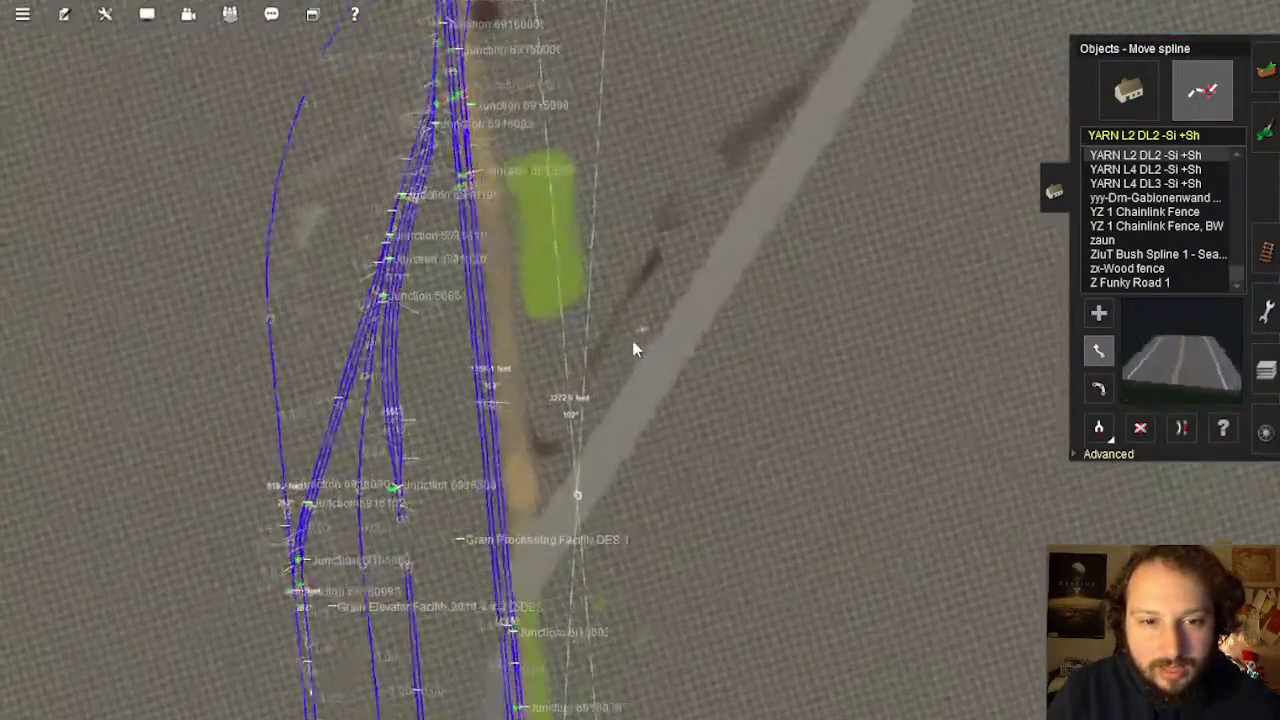
pyautogui.moveTo(636, 348); pyautogui.dragTo(703, 178, button='right')
pyautogui.moveTo(714, 290); pyautogui.dragTo(615, 363, button='right')
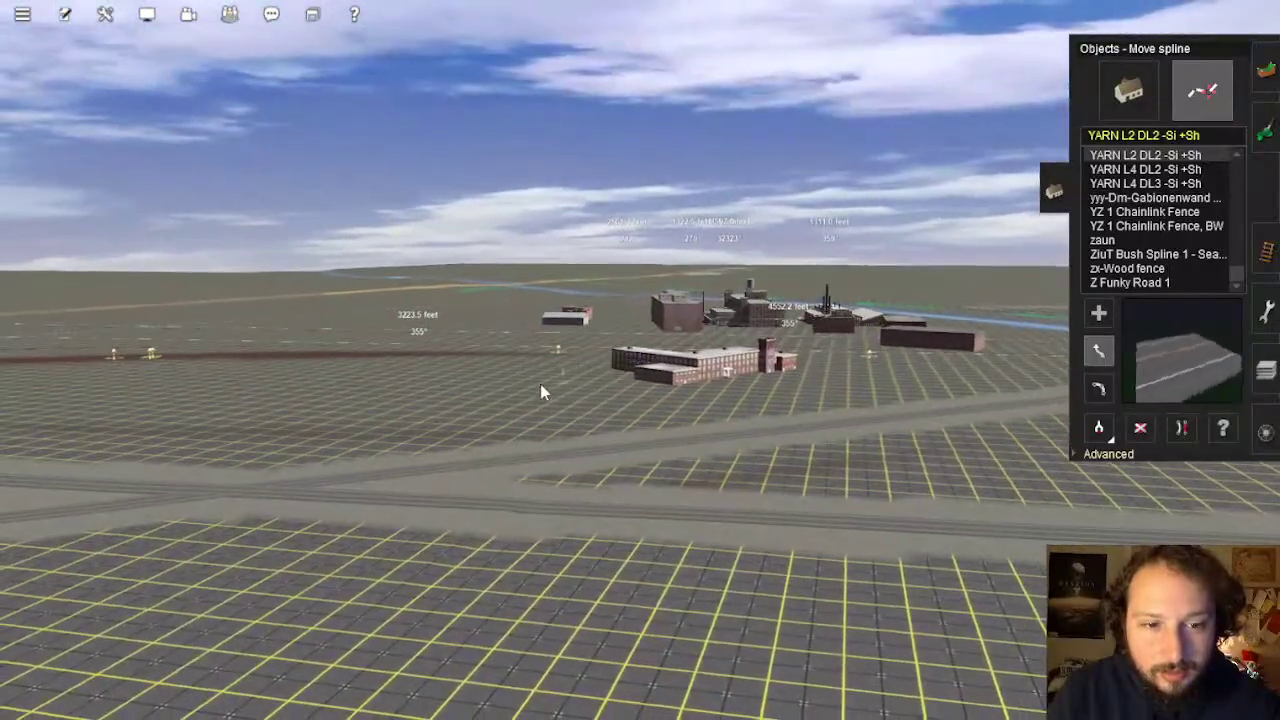
# Examine from above how the roads, river crossings and rail junctions connect around the mill and the electronics and appliance factories
pyautogui.moveTo(540, 386); pyautogui.dragTo(576, 362, button='right')
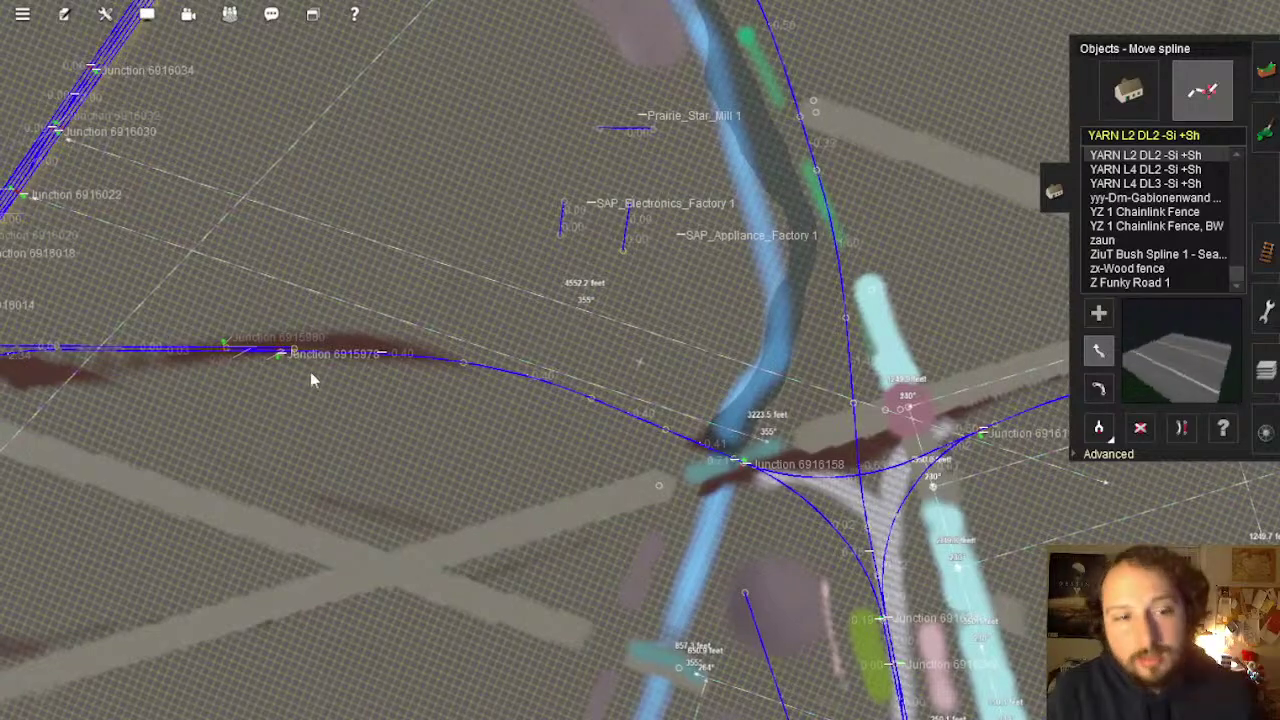
pyautogui.moveTo(240, 334); pyautogui.dragTo(186, 371, button='right')
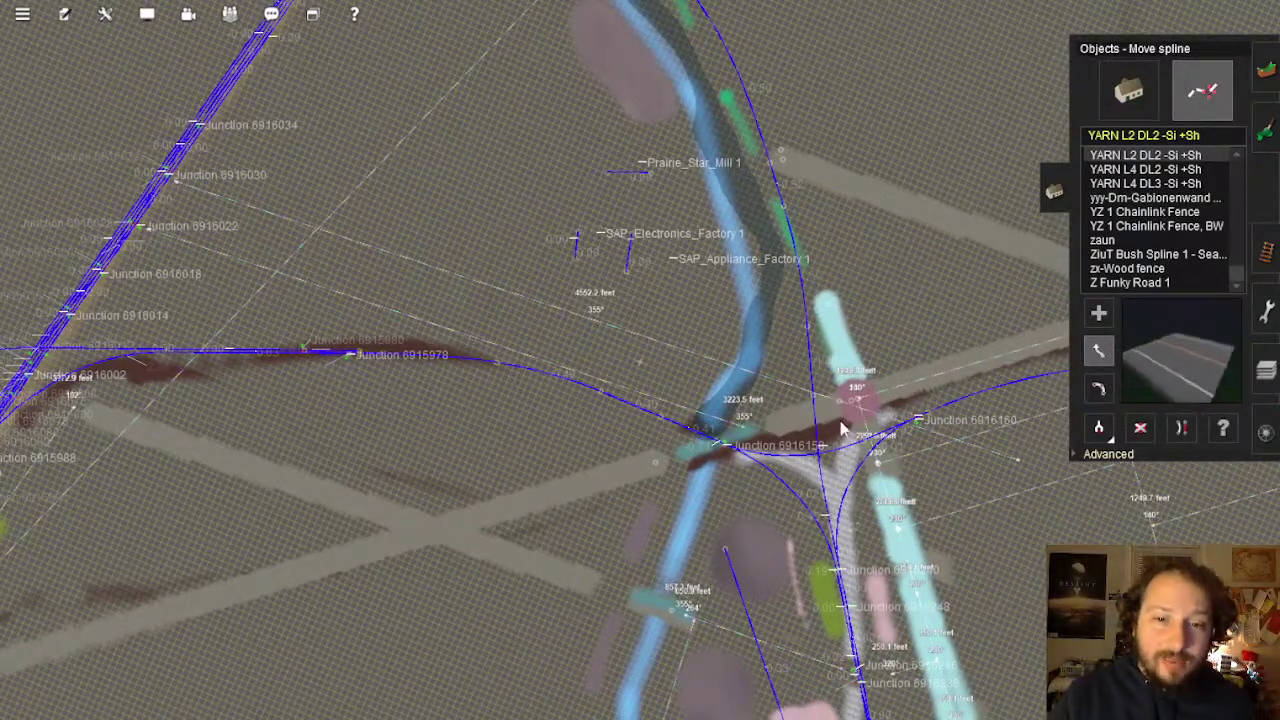
pyautogui.moveTo(855, 418); pyautogui.dragTo(657, 386, button='right')
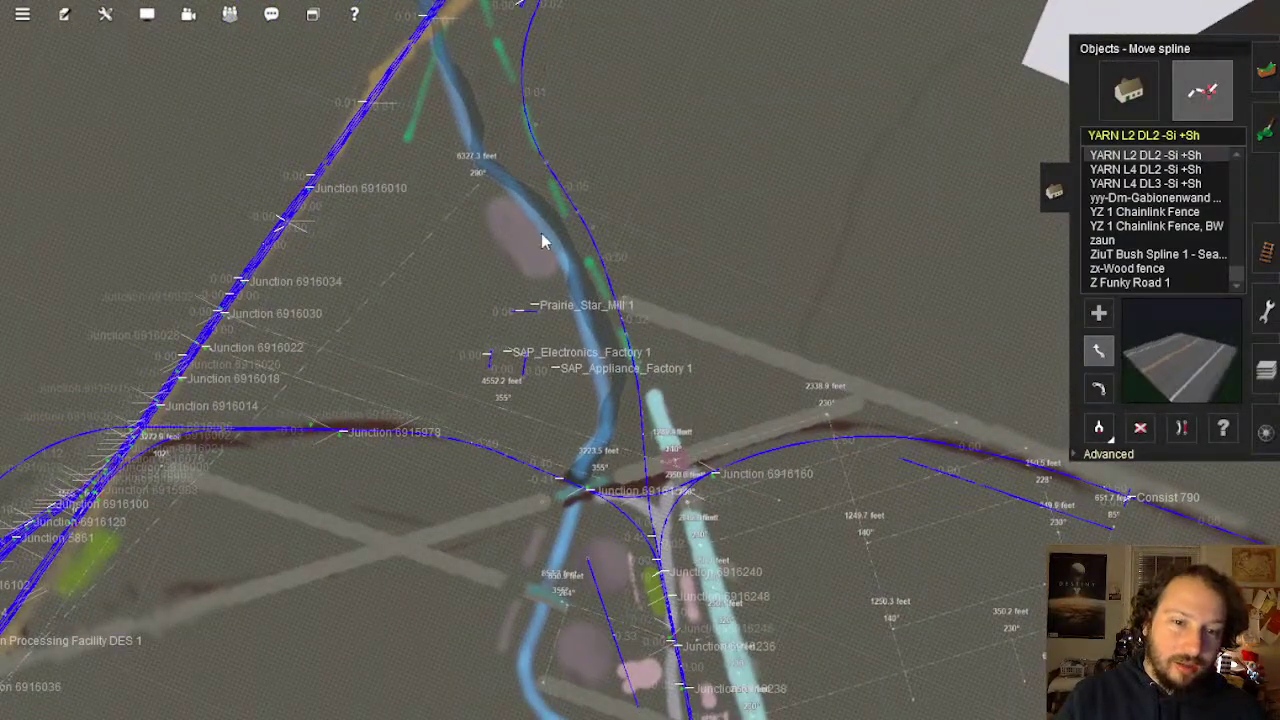
pyautogui.rightClick(549, 401)
pyautogui.rightClick(606, 475)
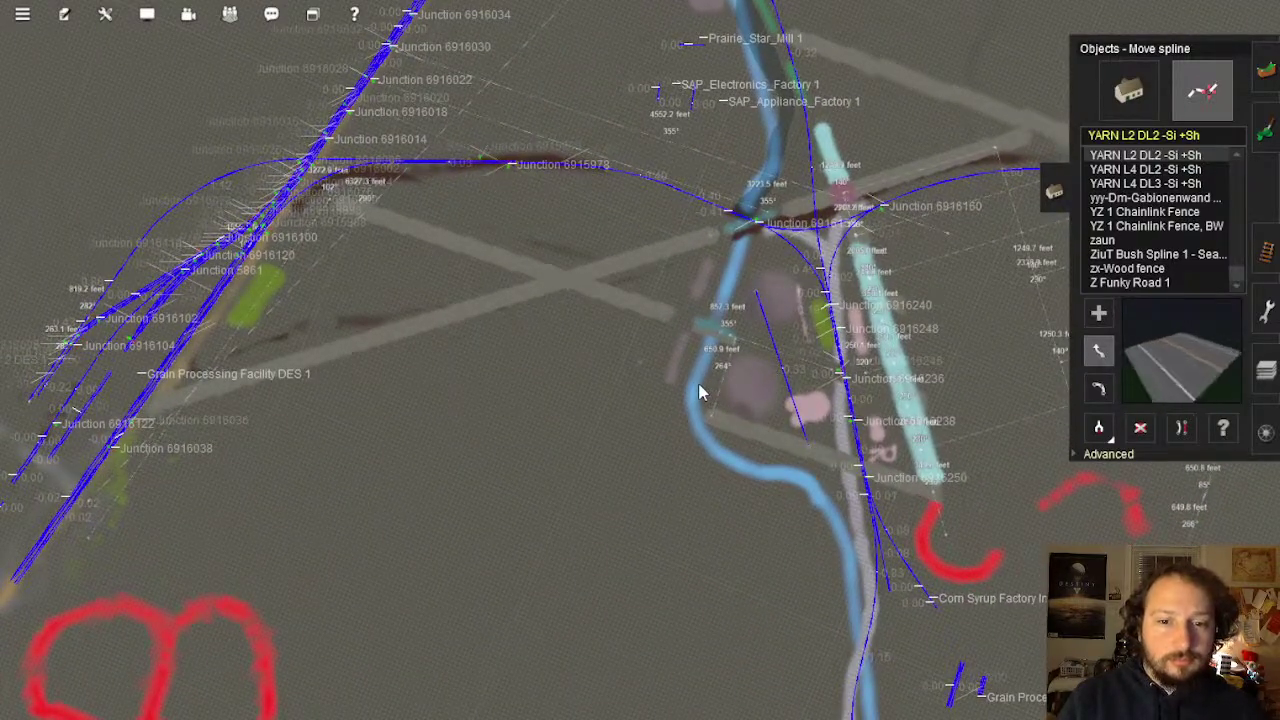
pyautogui.rightClick(606, 286)
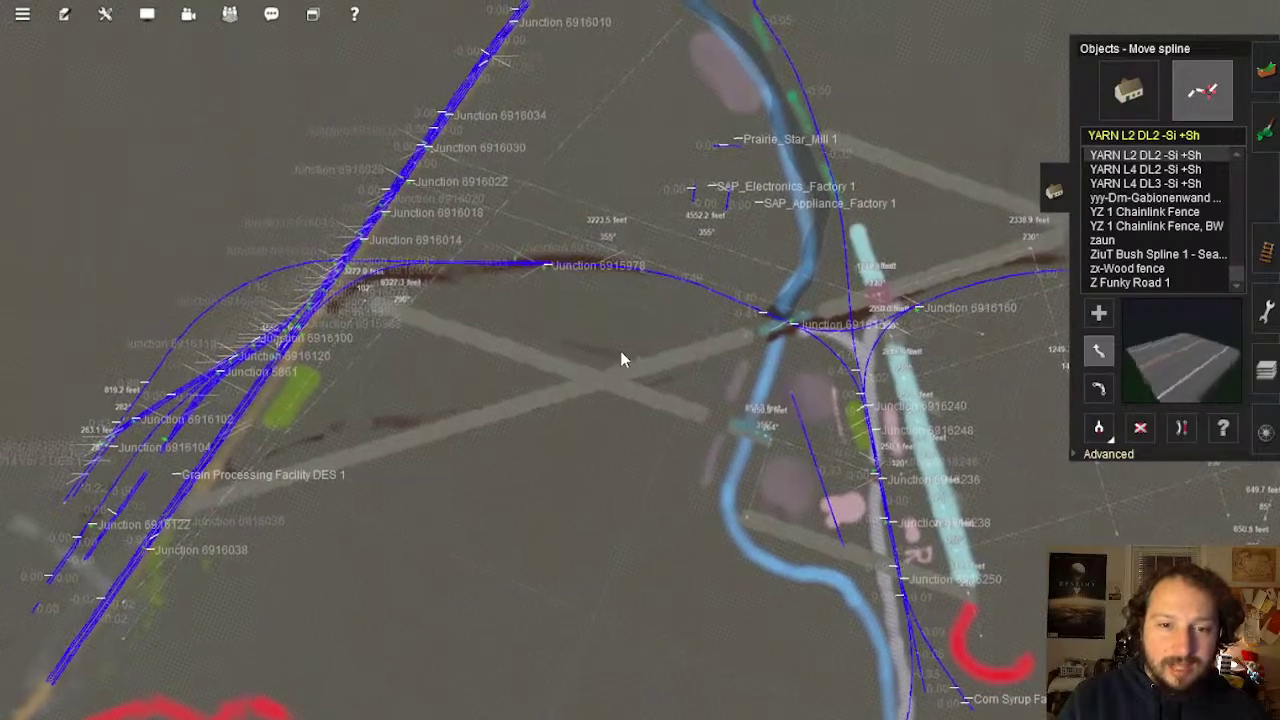
pyautogui.rightClick(507, 371)
pyautogui.scroll(5, 579, 314)
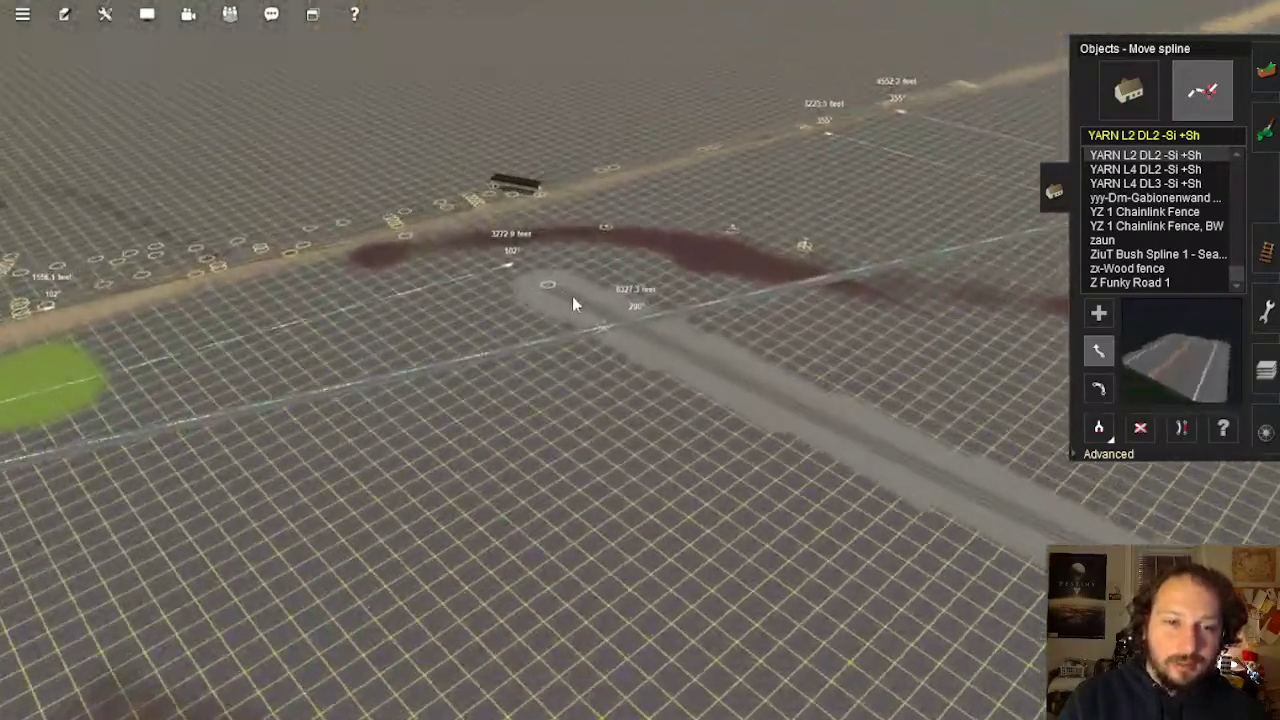
# Inspect the ground between the diagonal road's end near the railway, the curved siding, the factories and the river
pyautogui.moveTo(574, 298)
pyautogui.mouseDown(button='right')
pyautogui.moveTo(872, 247)
pyautogui.moveTo(840, 366)
pyautogui.moveTo(765, 396)
pyautogui.moveTo(665, 364)
pyautogui.mouseUp(button='right')
pyautogui.press('Left')
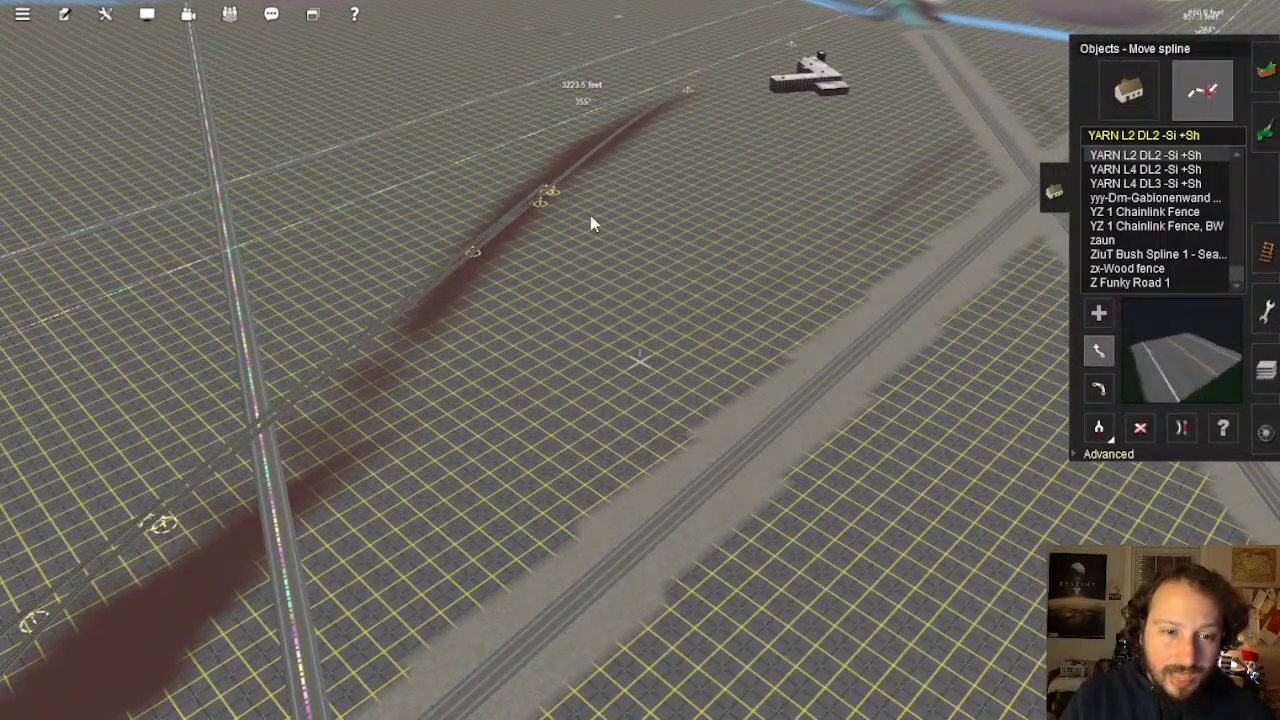
pyautogui.press('Left')
pyautogui.moveTo(545, 360)
pyautogui.mouseDown(button='right')
pyautogui.moveTo(485, 418)
pyautogui.moveTo(495, 326)
pyautogui.moveTo(554, 398)
pyautogui.moveTo(387, 366)
pyautogui.moveTo(598, 366)
pyautogui.moveTo(634, 389)
pyautogui.moveTo(648, 240)
pyautogui.moveTo(675, 206)
pyautogui.moveTo(629, 220)
pyautogui.moveTo(687, 250)
pyautogui.moveTo(643, 300)
pyautogui.moveTo(685, 317)
pyautogui.moveTo(628, 330)
pyautogui.moveTo(637, 305)
pyautogui.moveTo(642, 376)
pyautogui.moveTo(943, 543)
pyautogui.moveTo(799, 291)
pyautogui.moveTo(677, 295)
pyautogui.moveTo(647, 316)
pyautogui.moveTo(655, 346)
pyautogui.moveTo(630, 355)
pyautogui.moveTo(633, 371)
pyautogui.moveTo(642, 389)
pyautogui.moveTo(660, 375)
pyautogui.moveTo(641, 374)
pyautogui.mouseUp(button='right')
pyautogui.press('Left')
pyautogui.press('Right')
pyautogui.press('Right')
pyautogui.press('Up')
pyautogui.press('Up')
pyautogui.press('Down')
pyautogui.moveTo(1036, 431); pyautogui.dragTo(1036, 465, button='right')
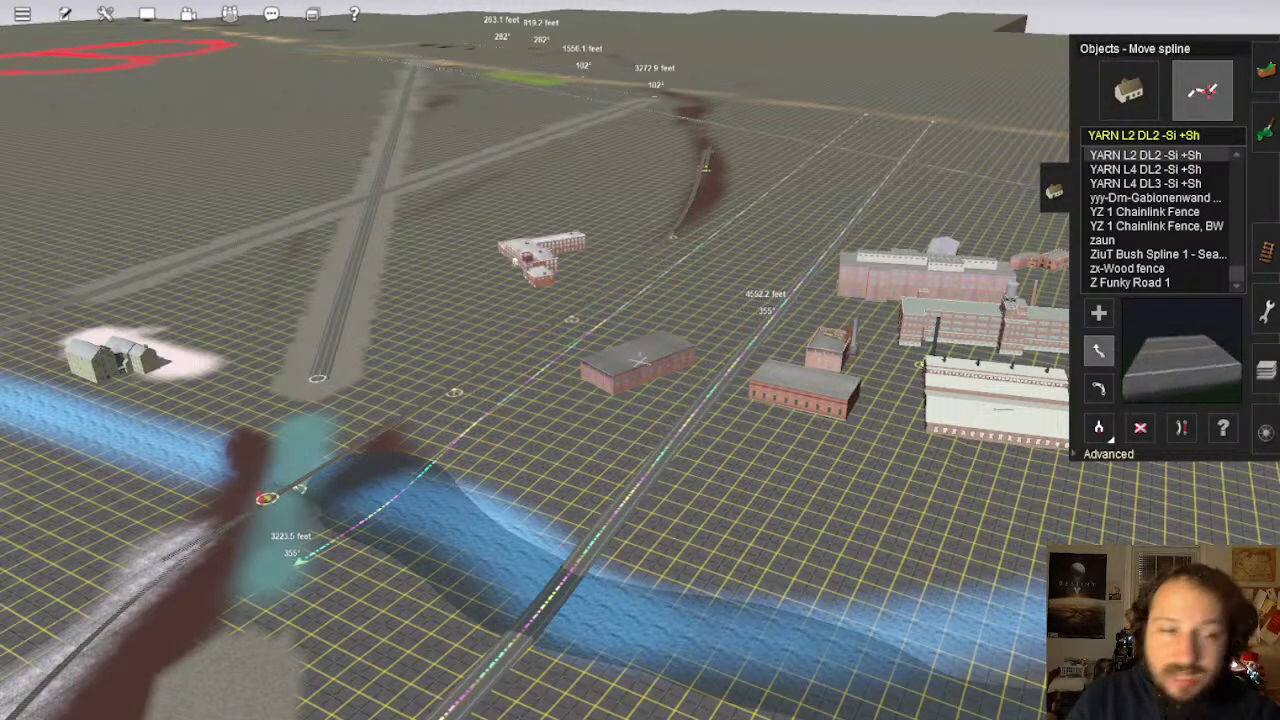
# Survey the entire route from above and inspect the untextured valley near the river town at its other end
pyautogui.scroll(-10, 664, 341)
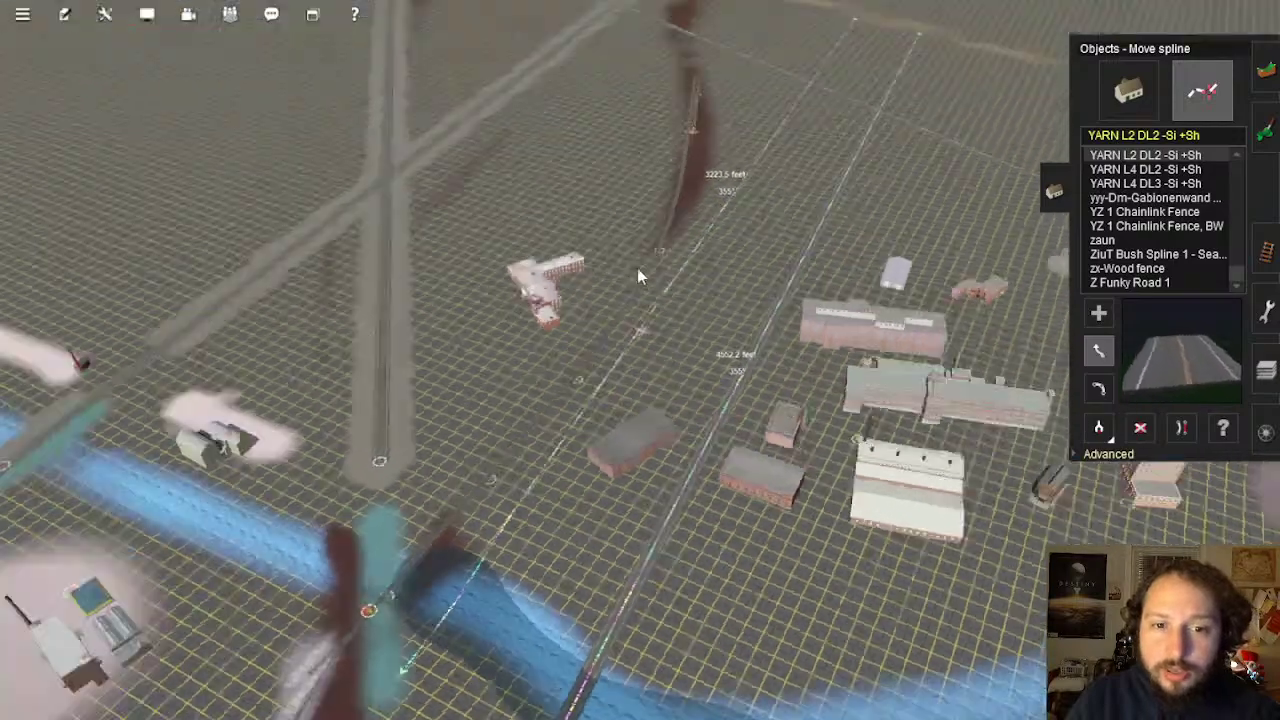
pyautogui.scroll(-5, 651, 322)
pyautogui.scroll(-6, 655, 340)
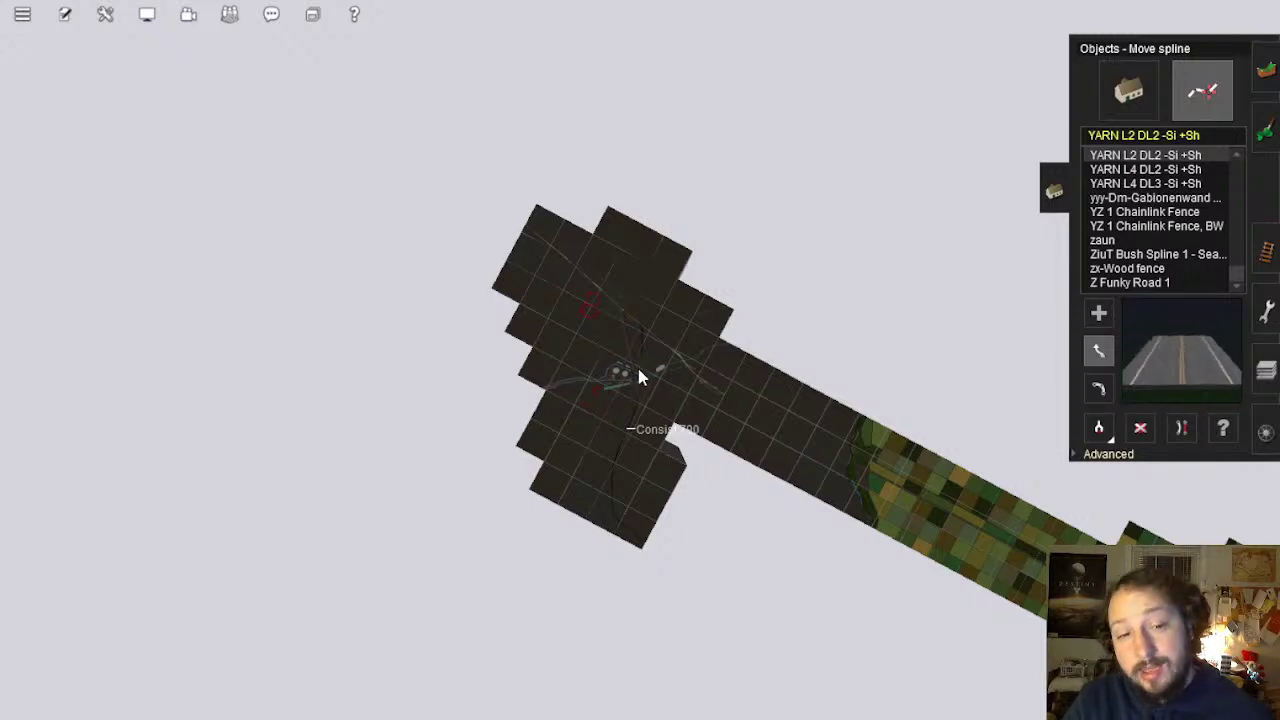
pyautogui.scroll(-5, 640, 383)
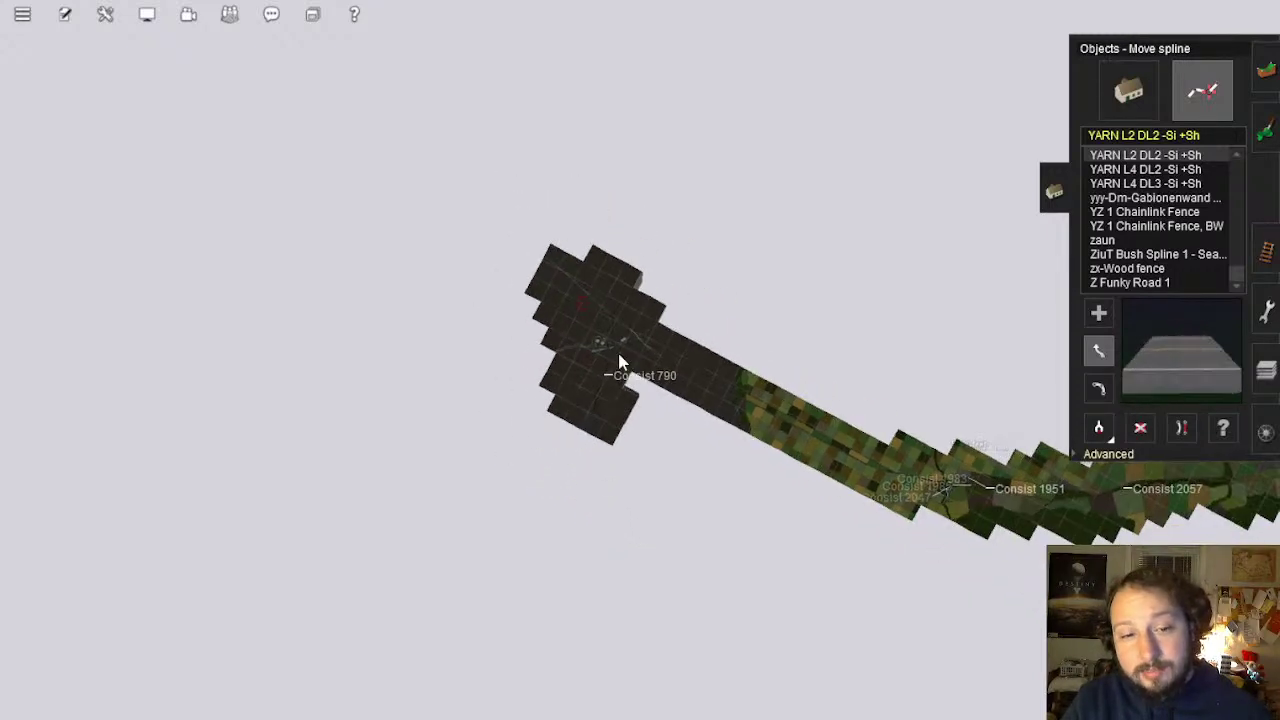
pyautogui.scroll(-5, 615, 360)
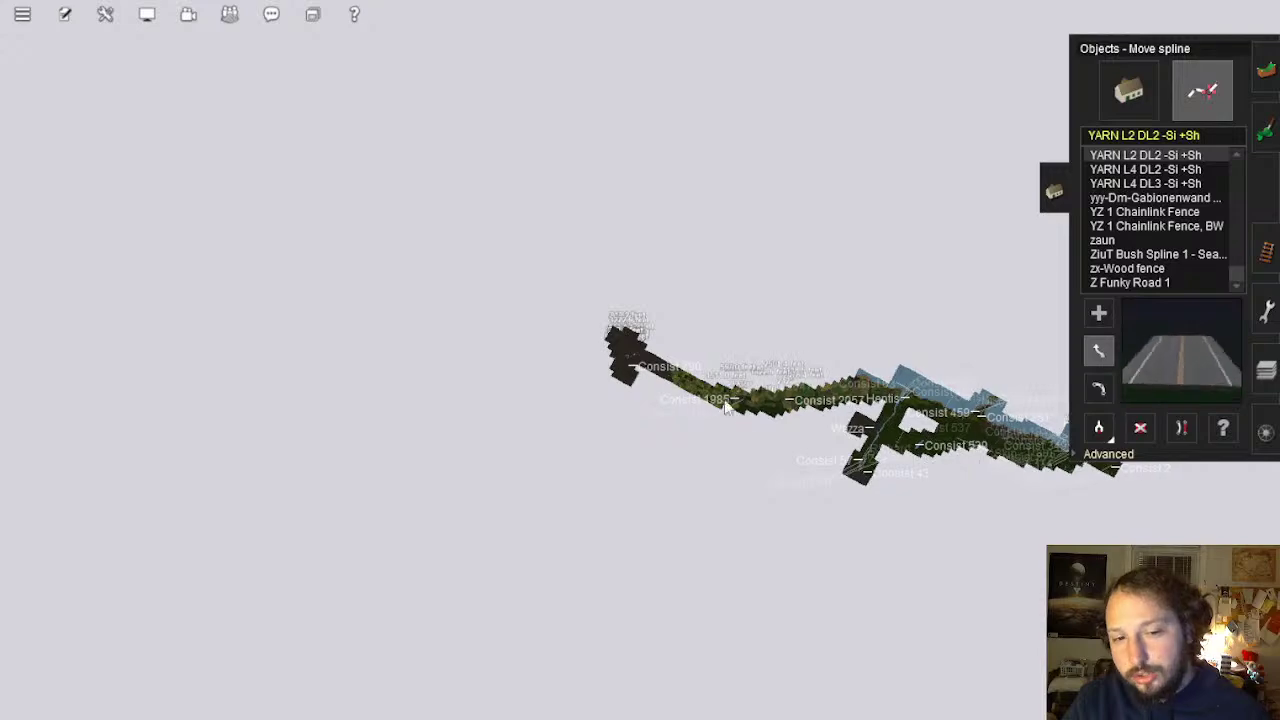
pyautogui.scroll(8, 748, 400)
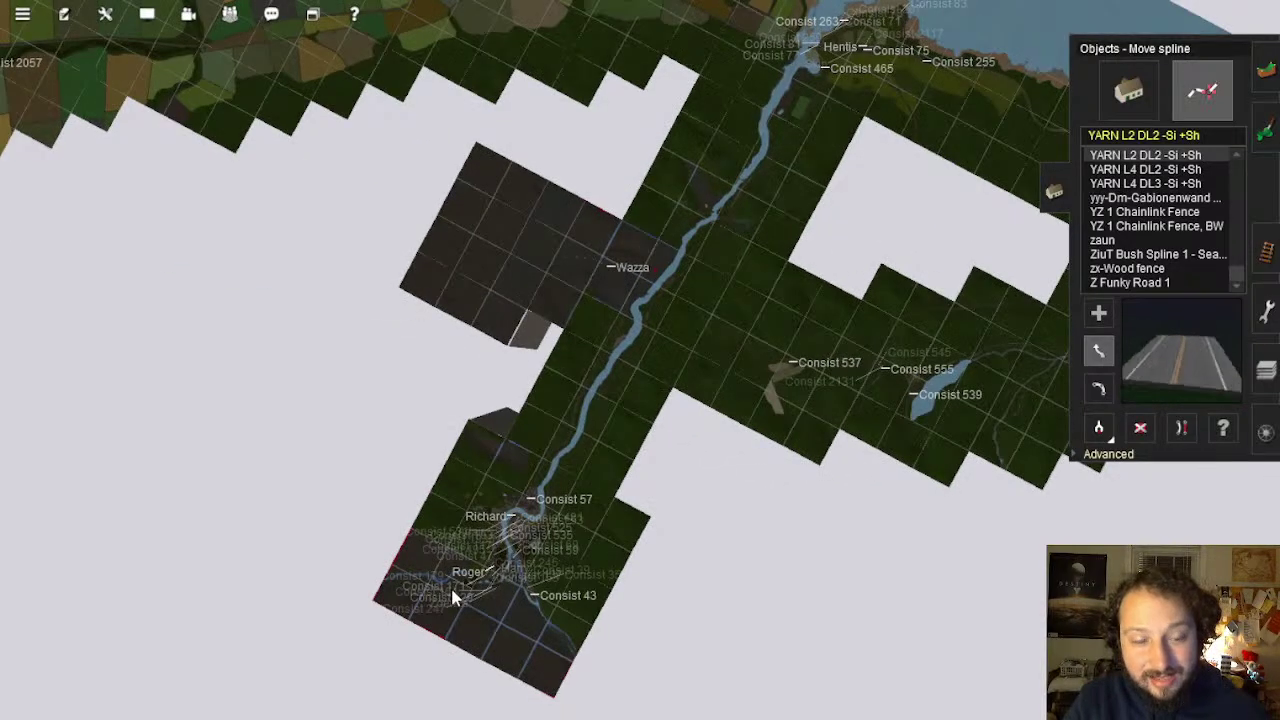
pyautogui.scroll(6, 530, 615)
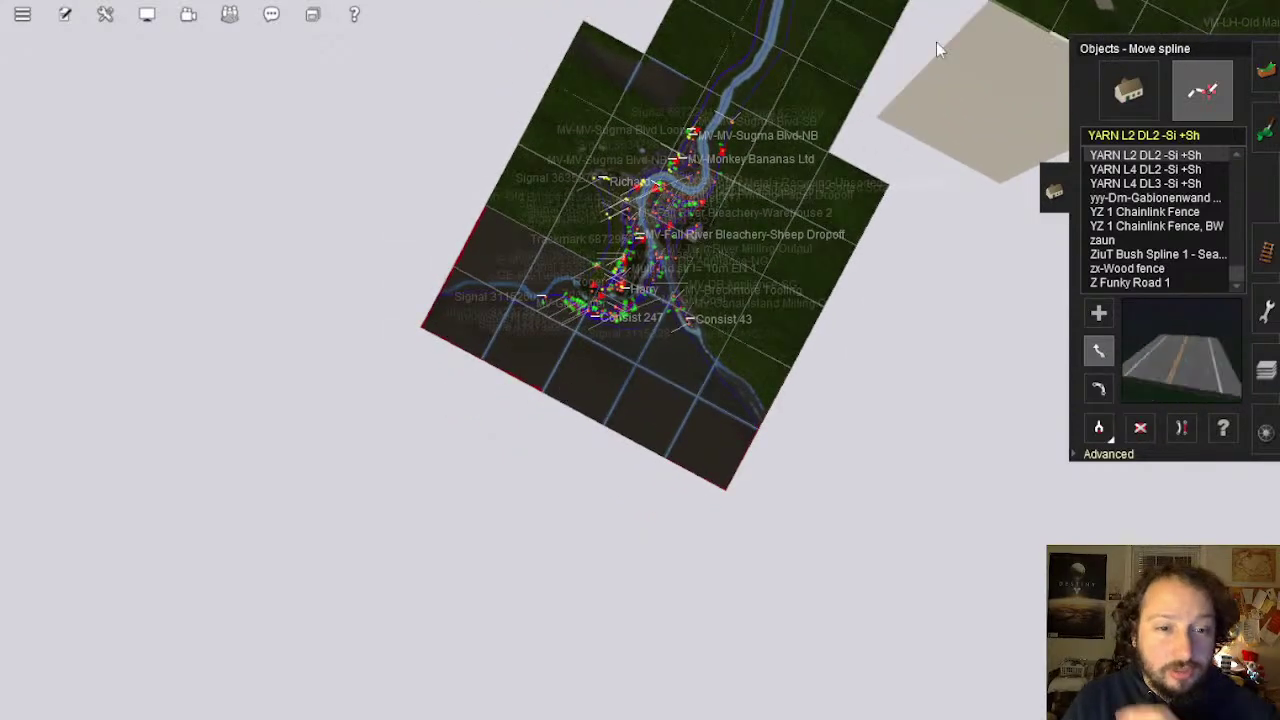
pyautogui.scroll(5, 612, 146)
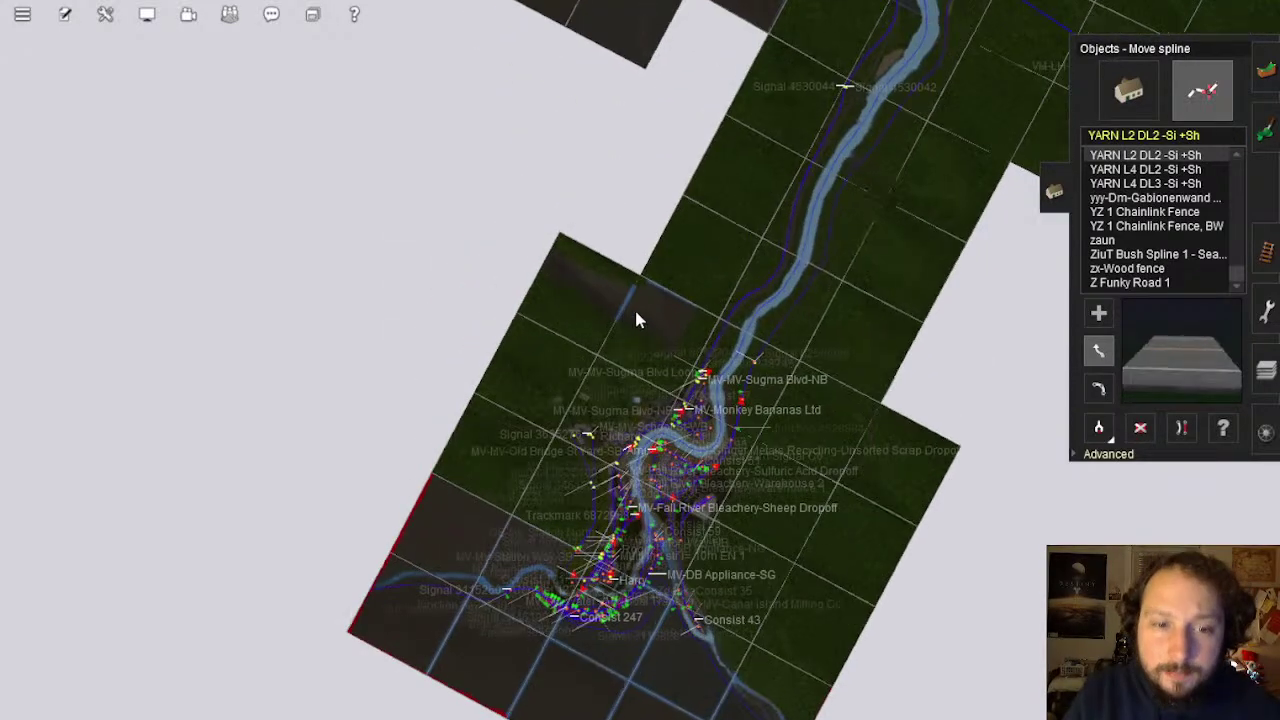
pyautogui.scroll(8, 640, 325)
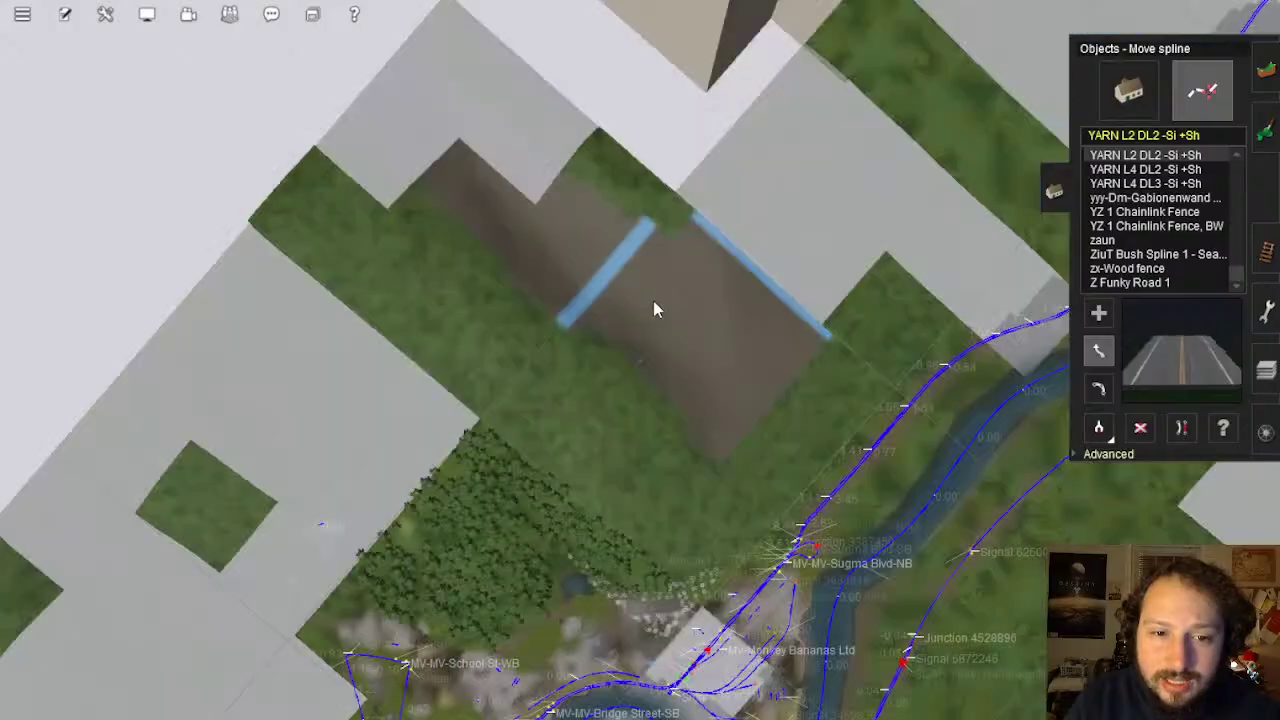
pyautogui.scroll(8, 648, 325)
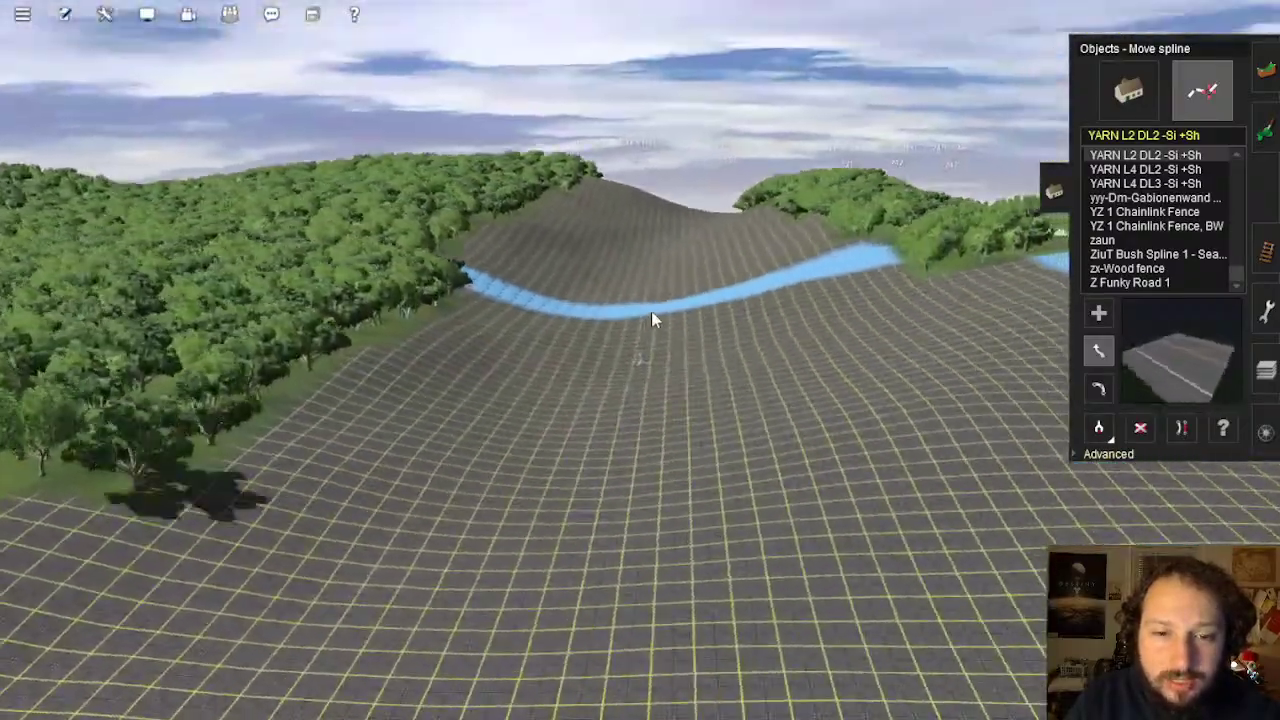
pyautogui.moveTo(651, 311)
pyautogui.mouseDown(button='right')
pyautogui.moveTo(643, 397)
pyautogui.moveTo(680, 514)
pyautogui.moveTo(665, 449)
pyautogui.moveTo(689, 334)
pyautogui.moveTo(657, 332)
pyautogui.mouseUp(button='right')
# Survey the river valley, its side branches and the coast from above, and follow the route back to the unfinished area at Consist 790
pyautogui.scroll(-10, 657, 332)
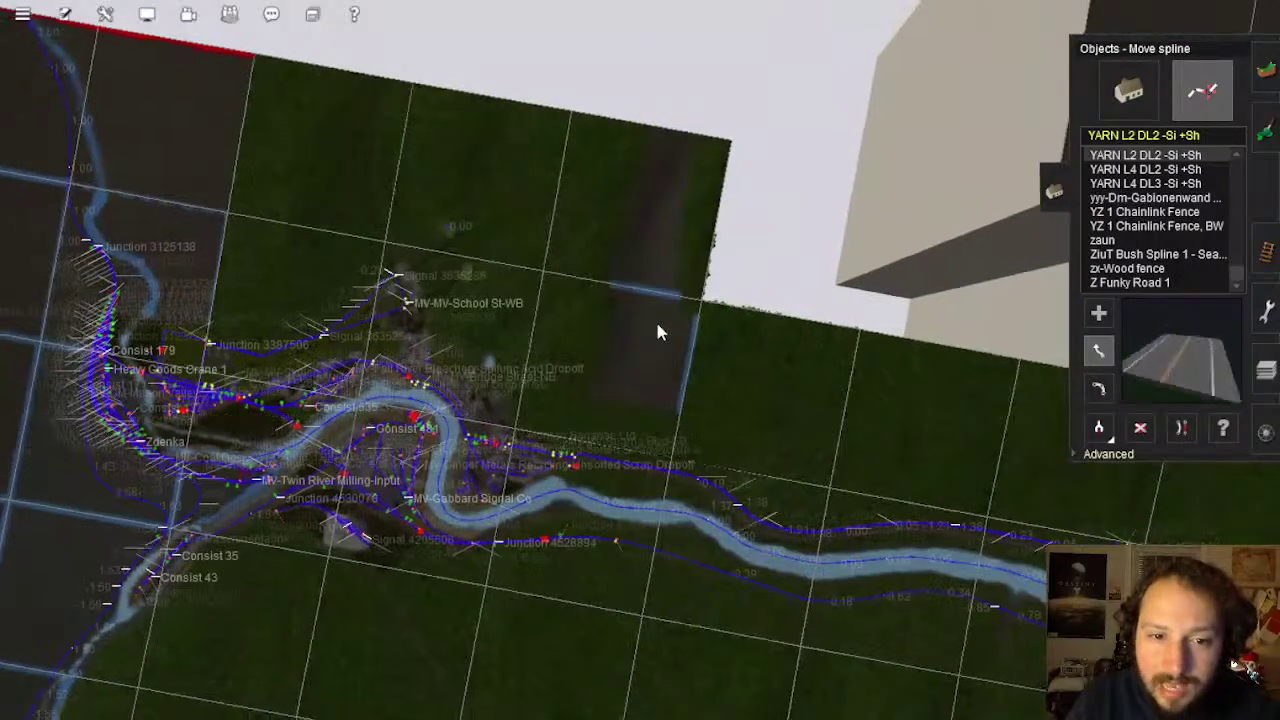
pyautogui.scroll(5, 906, 483)
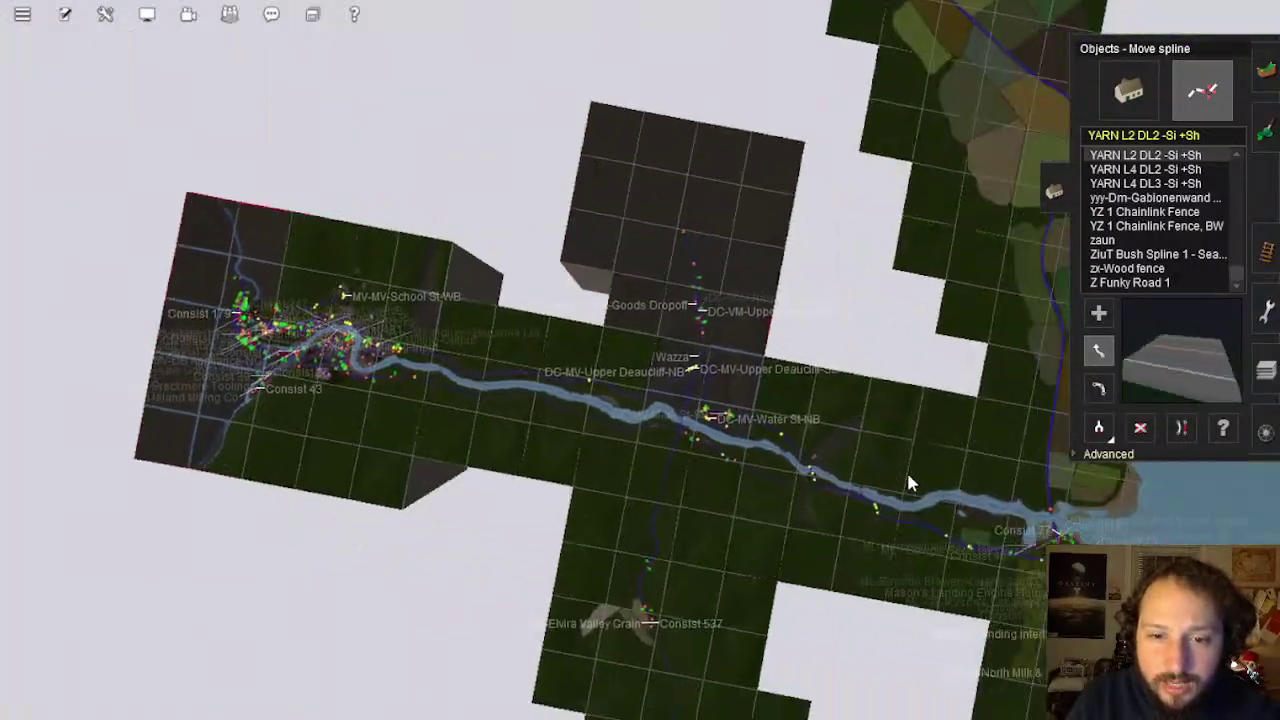
pyautogui.scroll(-8, 790, 430)
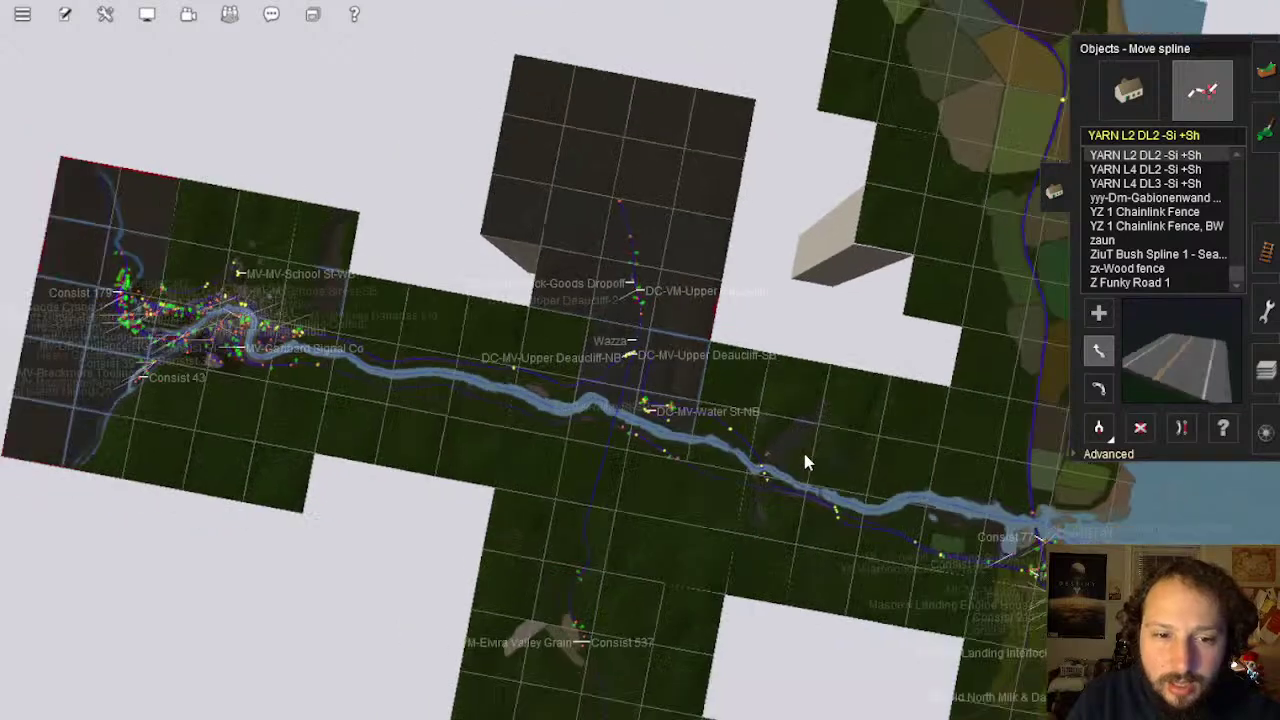
pyautogui.scroll(3, 802, 448)
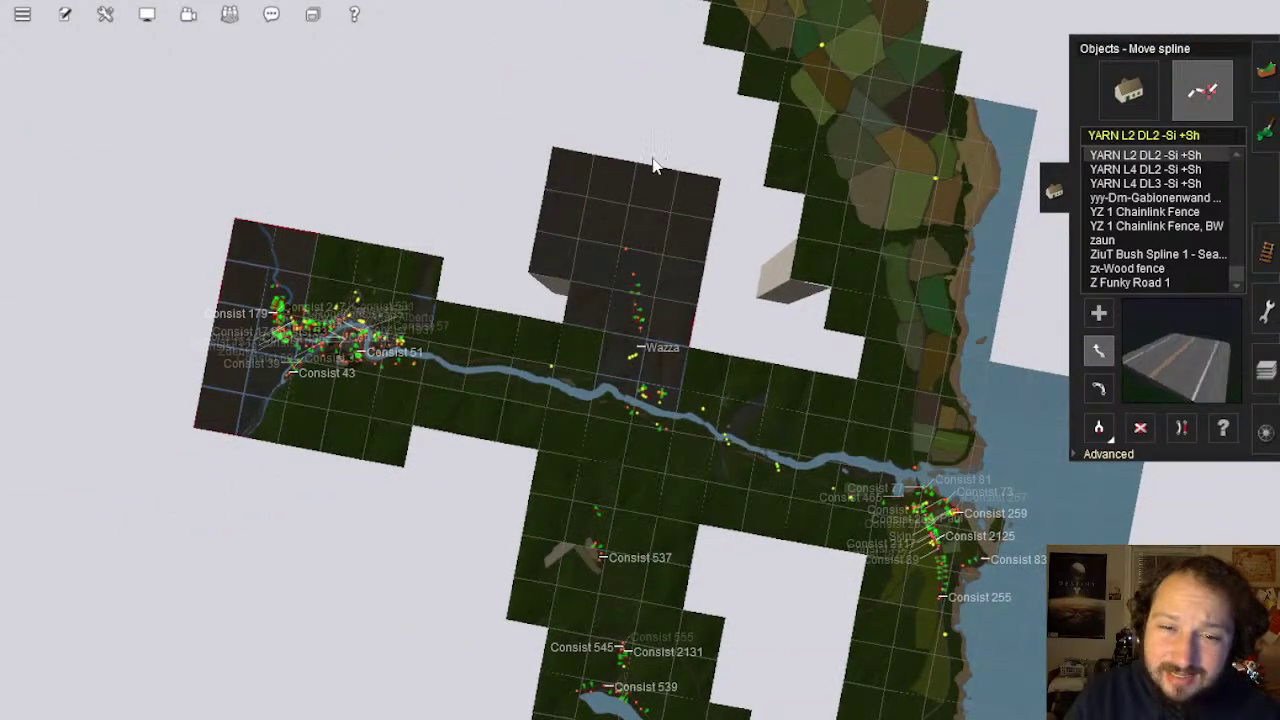
pyautogui.rightClick(625, 230)
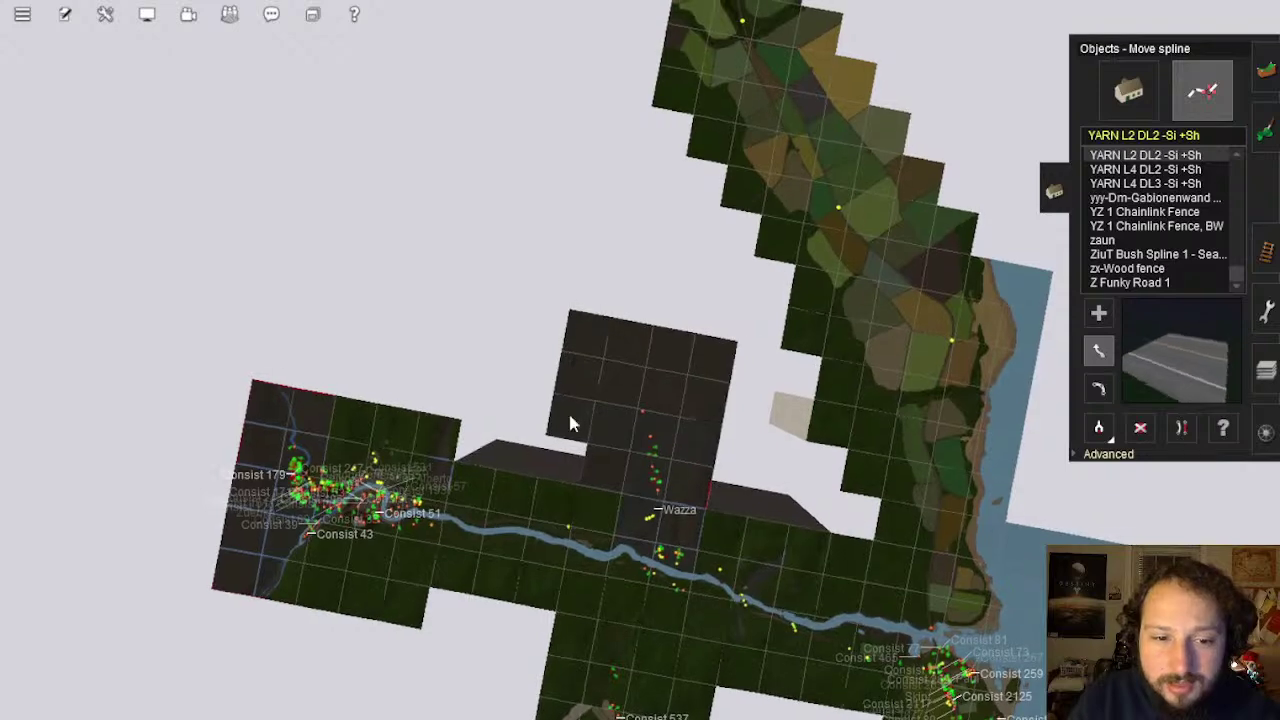
pyautogui.moveTo(656, 532); pyautogui.dragTo(650, 212, button='right')
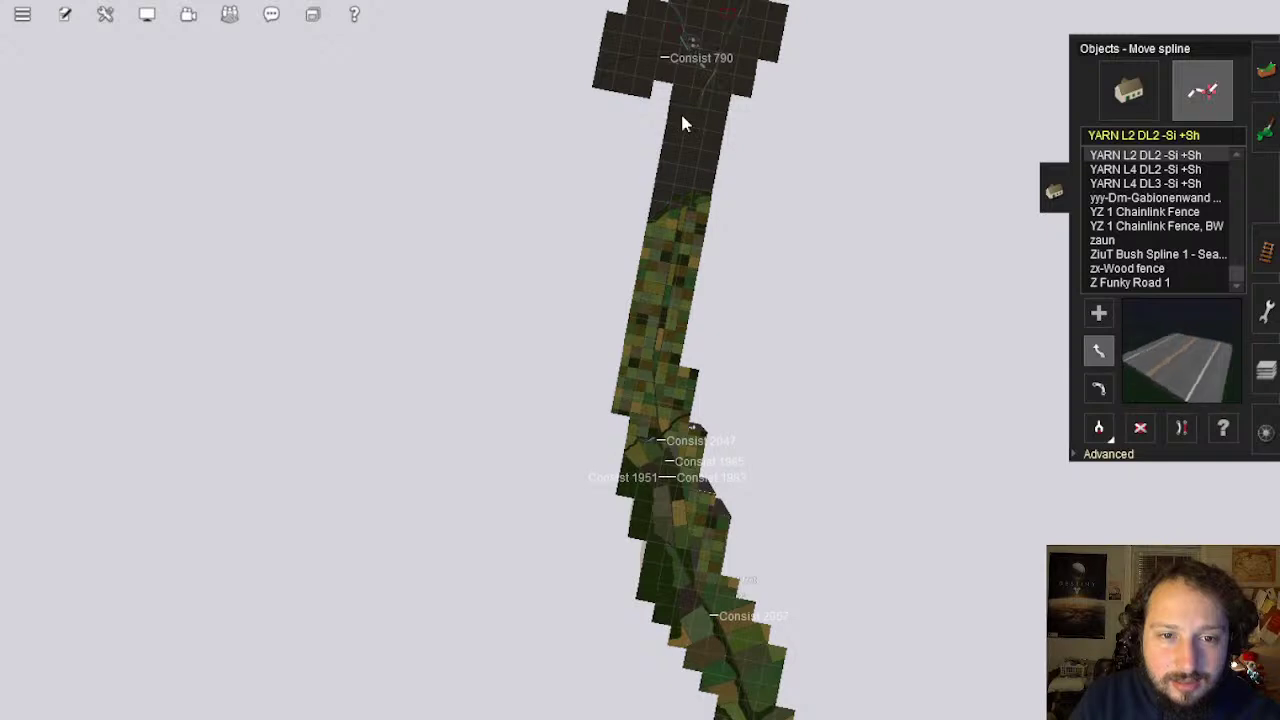
pyautogui.moveTo(682, 122); pyautogui.dragTo(612, 228, button='right')
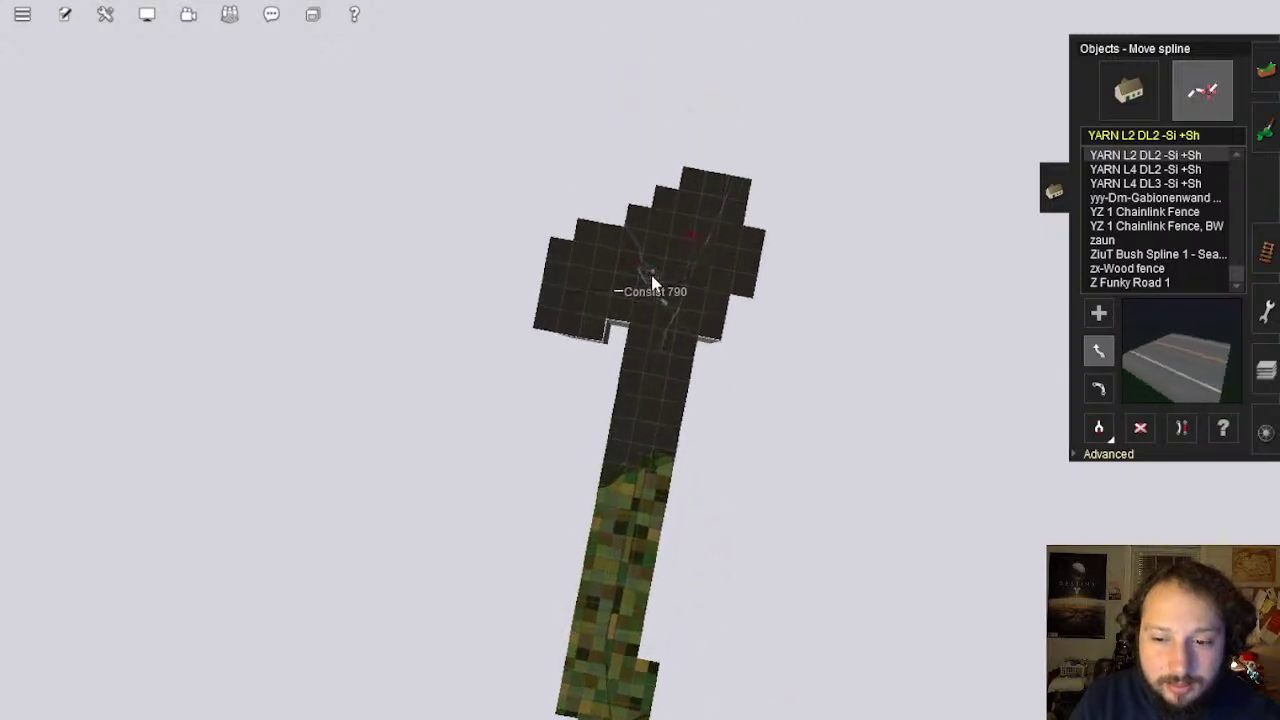
# Survey from above the unfinished area around Consist 790 and the textured farmland strip leading towards the coast
pyautogui.scroll(2, 651, 279)
pyautogui.scroll(2, 655, 285)
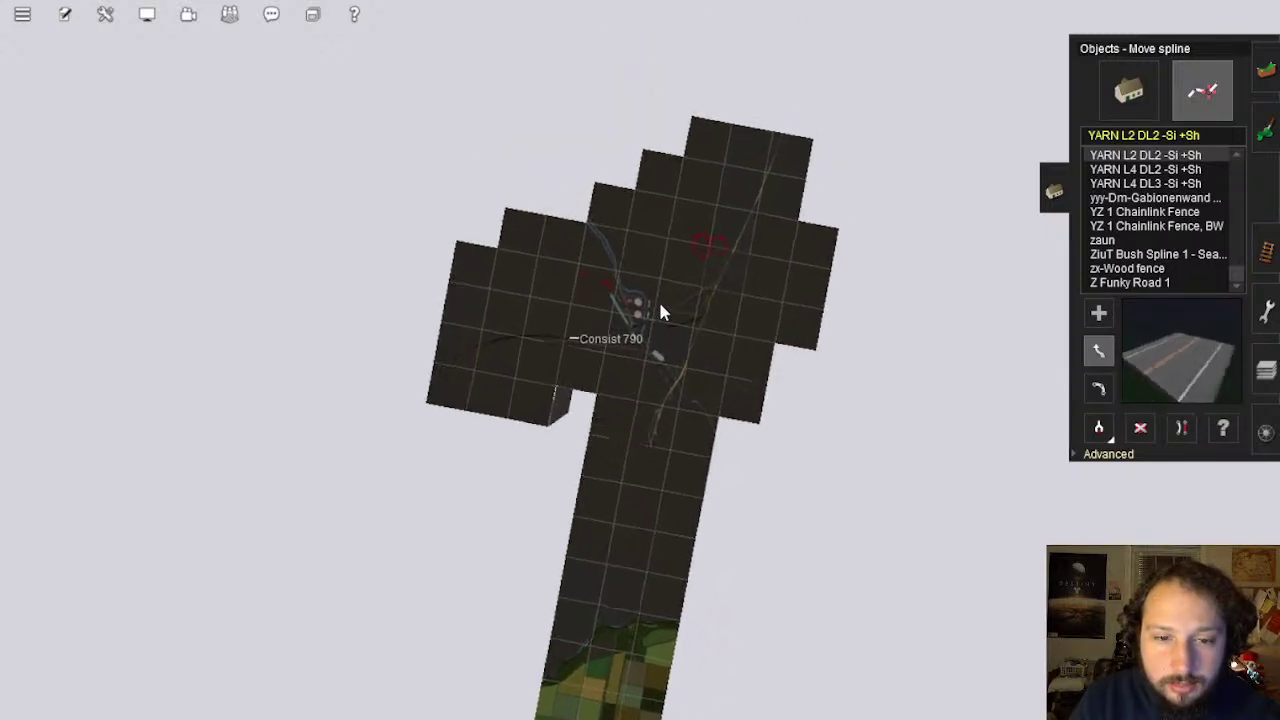
pyautogui.scroll(1, 658, 312)
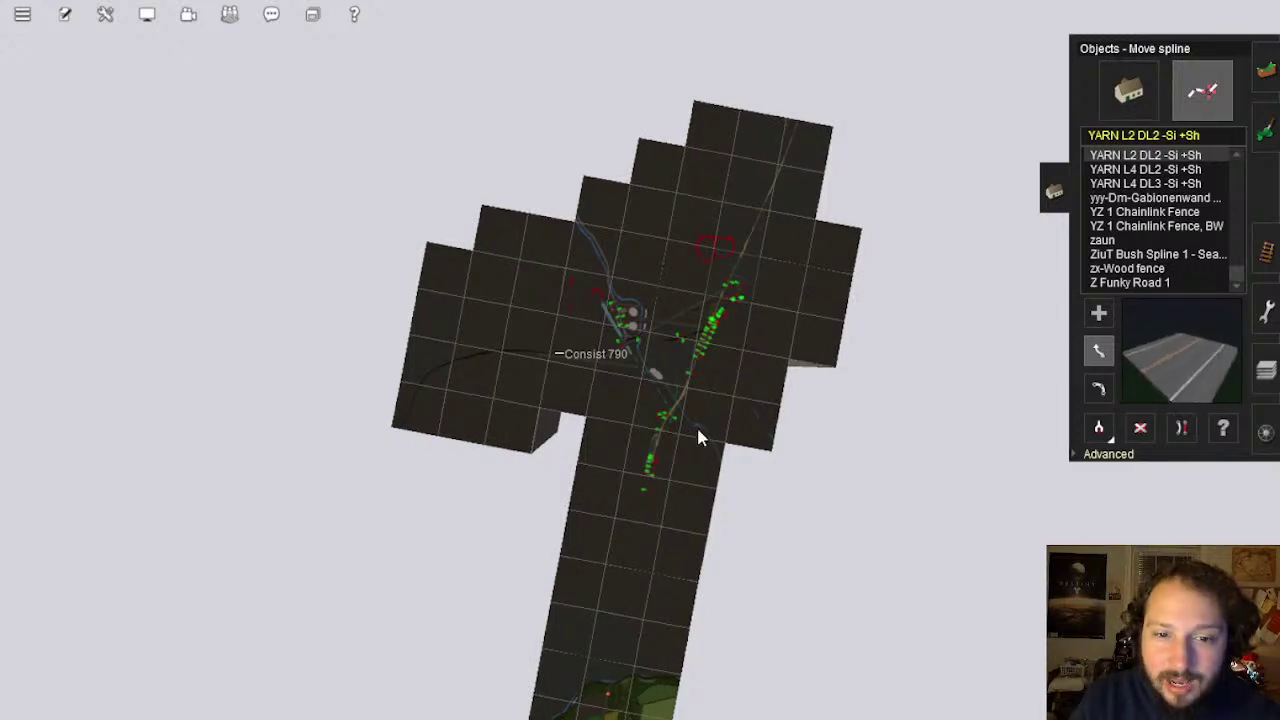
pyautogui.scroll(3, 680, 433)
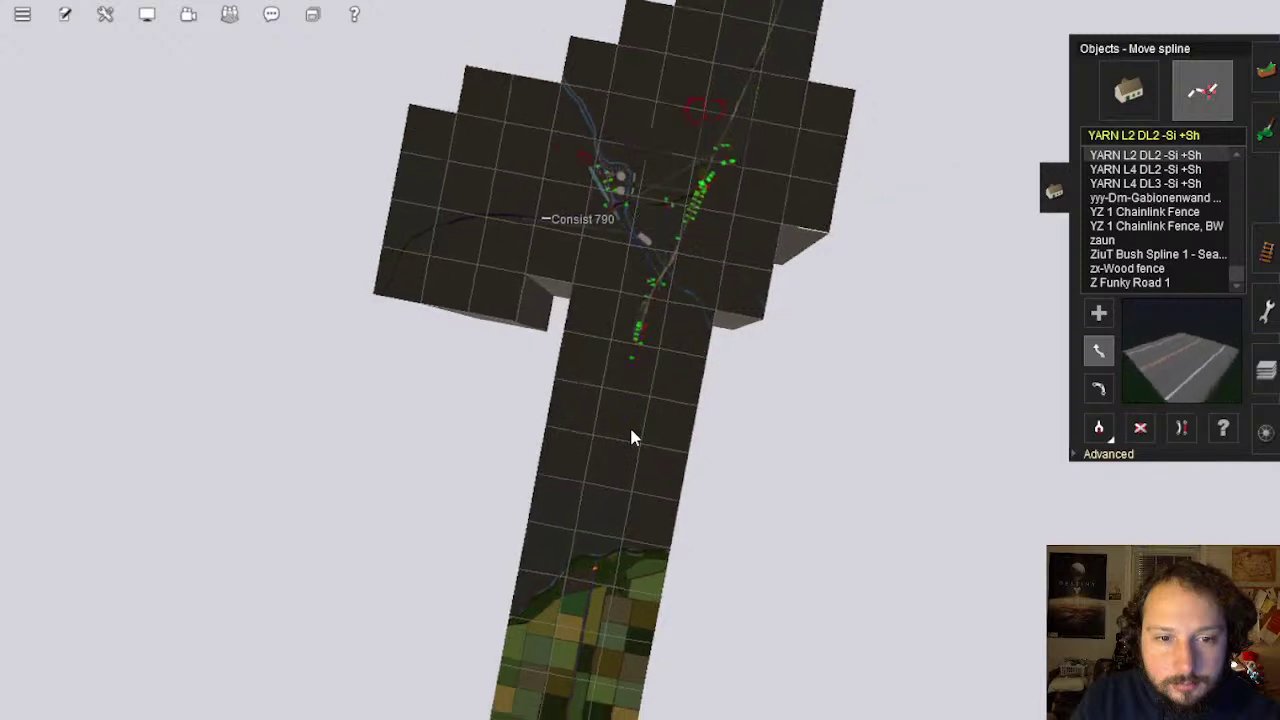
pyautogui.scroll(-2, 630, 437)
pyautogui.scroll(2, 563, 263)
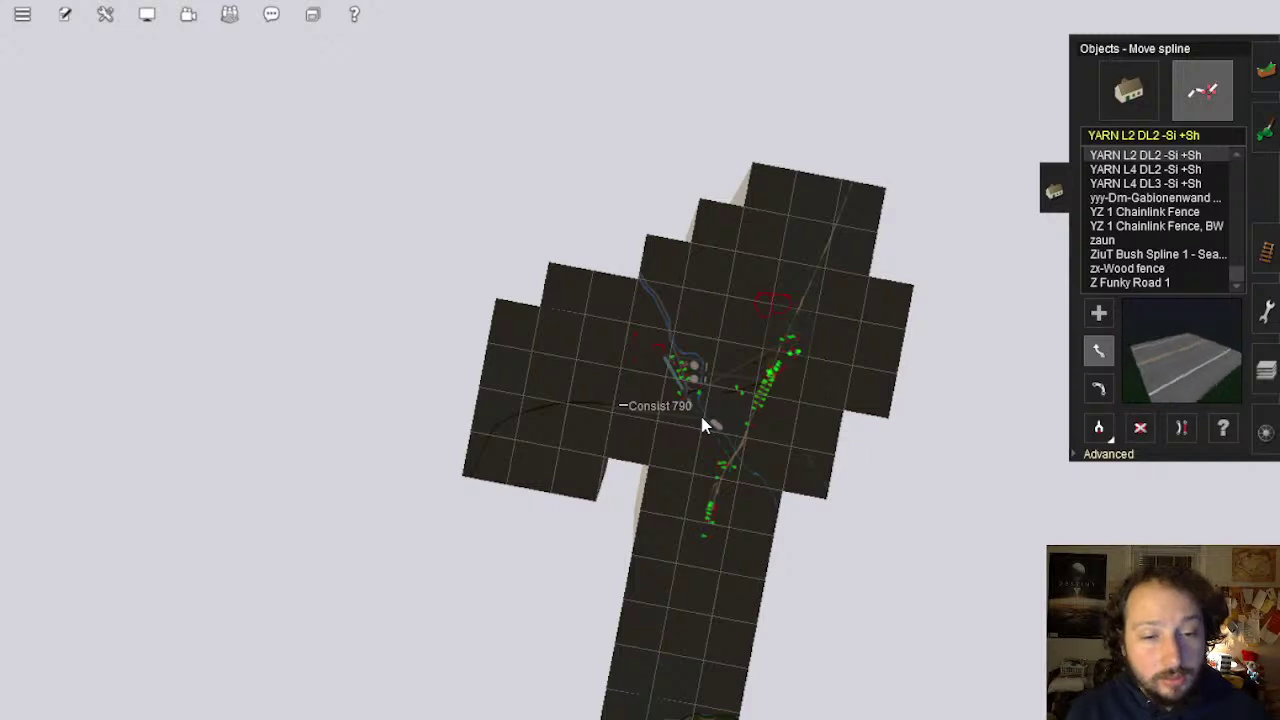
pyautogui.scroll(-5, 703, 425)
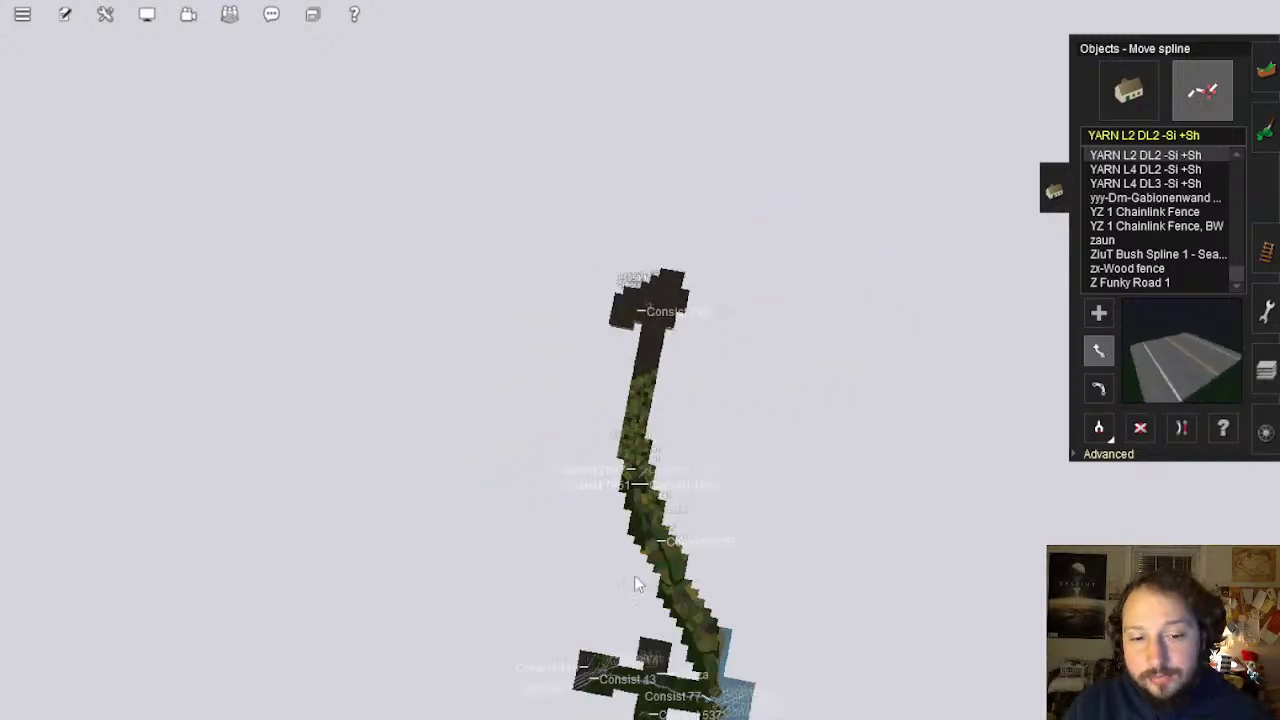
pyautogui.scroll(4, 640, 598)
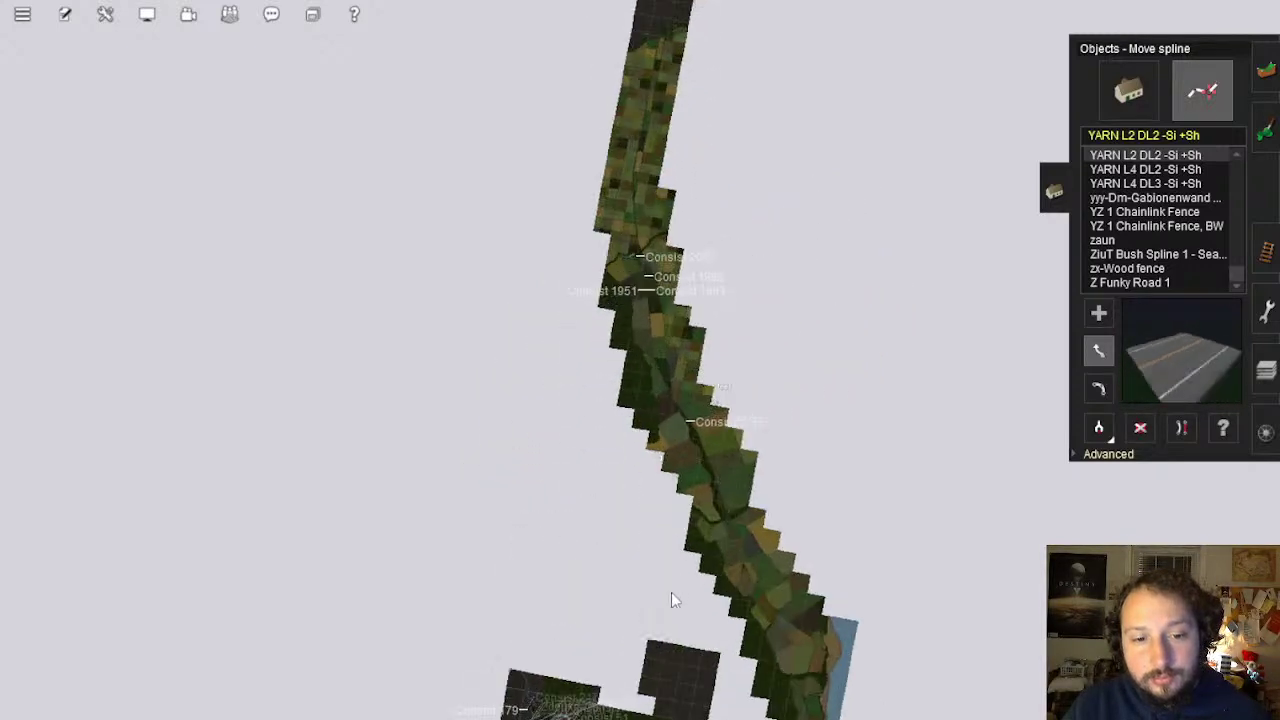
# Inspect the untextured Upper Deaucliff branch beside the river valley and how its line relates to the coastal route
pyautogui.scroll(2, 680, 640)
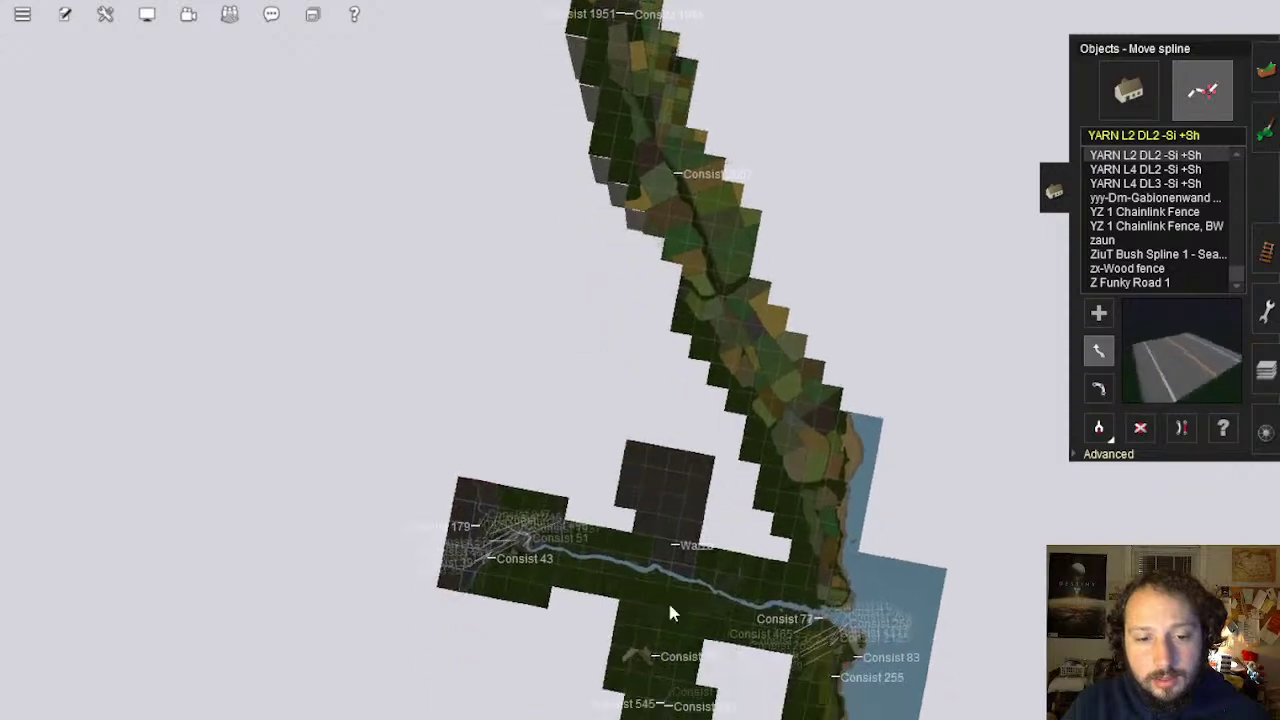
pyautogui.scroll(5, 635, 470)
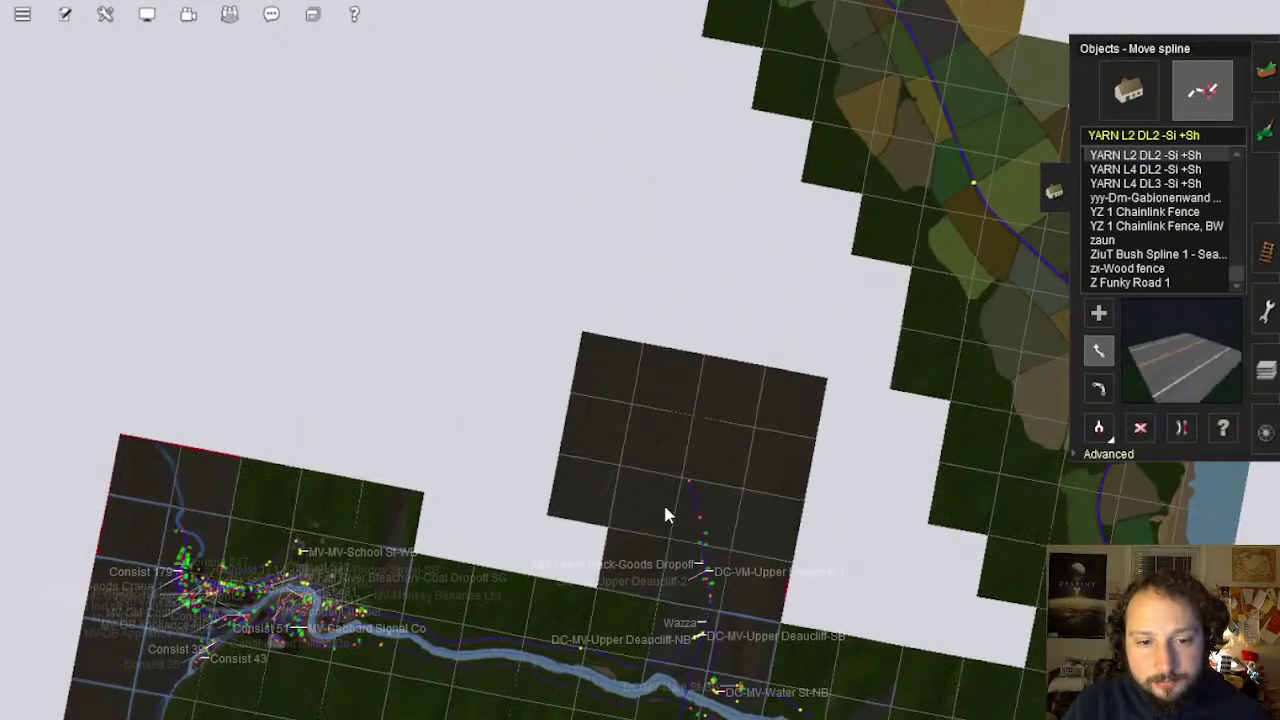
pyautogui.scroll(5, 666, 514)
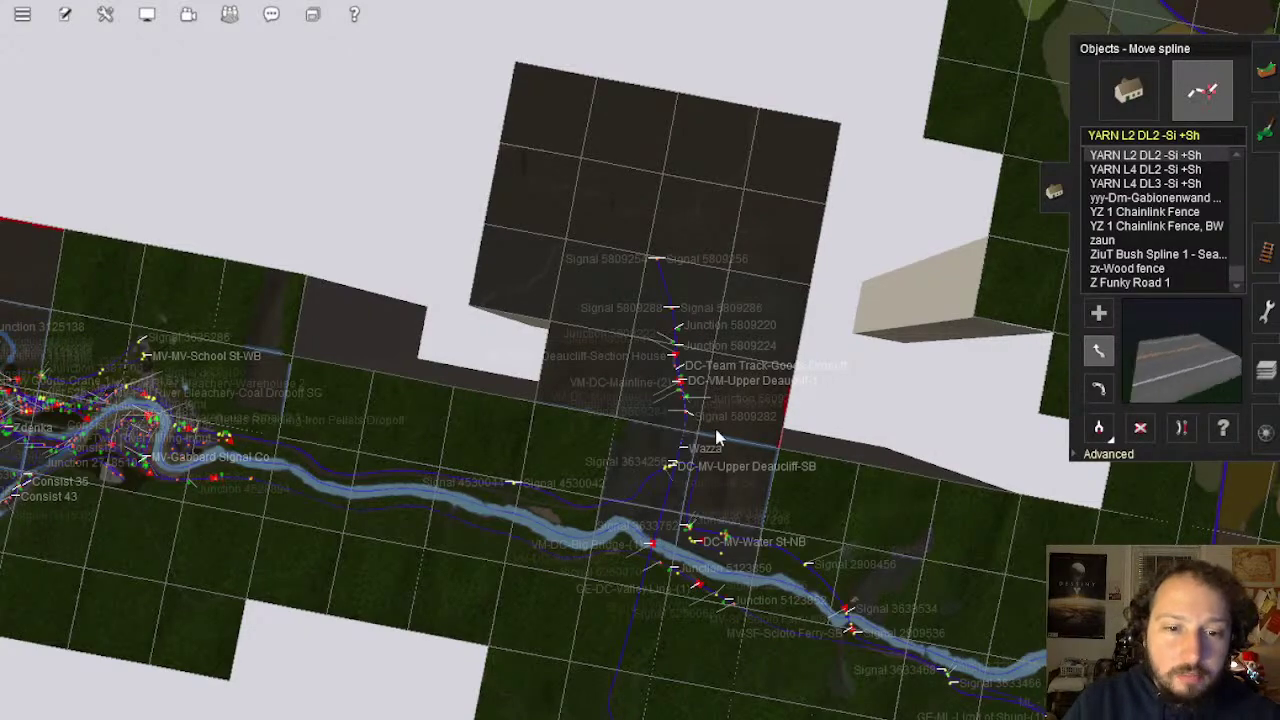
pyautogui.scroll(6, 716, 437)
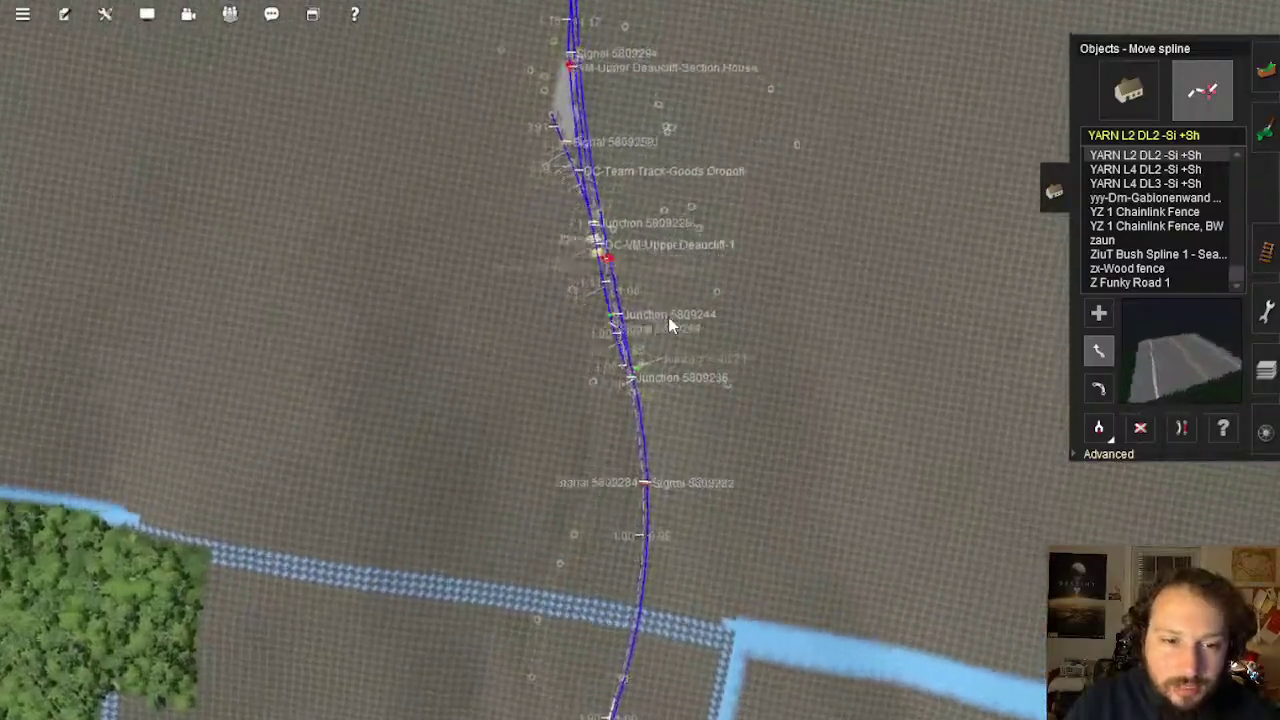
pyautogui.scroll(-5, 668, 317)
pyautogui.moveTo(668, 322)
pyautogui.mouseDown(button='right')
pyautogui.moveTo(624, 269)
pyautogui.moveTo(631, 200)
pyautogui.moveTo(626, 294)
pyautogui.moveTo(626, 246)
pyautogui.moveTo(680, 665)
pyautogui.moveTo(694, 471)
pyautogui.moveTo(686, 297)
pyautogui.moveTo(680, 323)
pyautogui.mouseUp(button='right')
pyautogui.scroll(3, 677, 330)
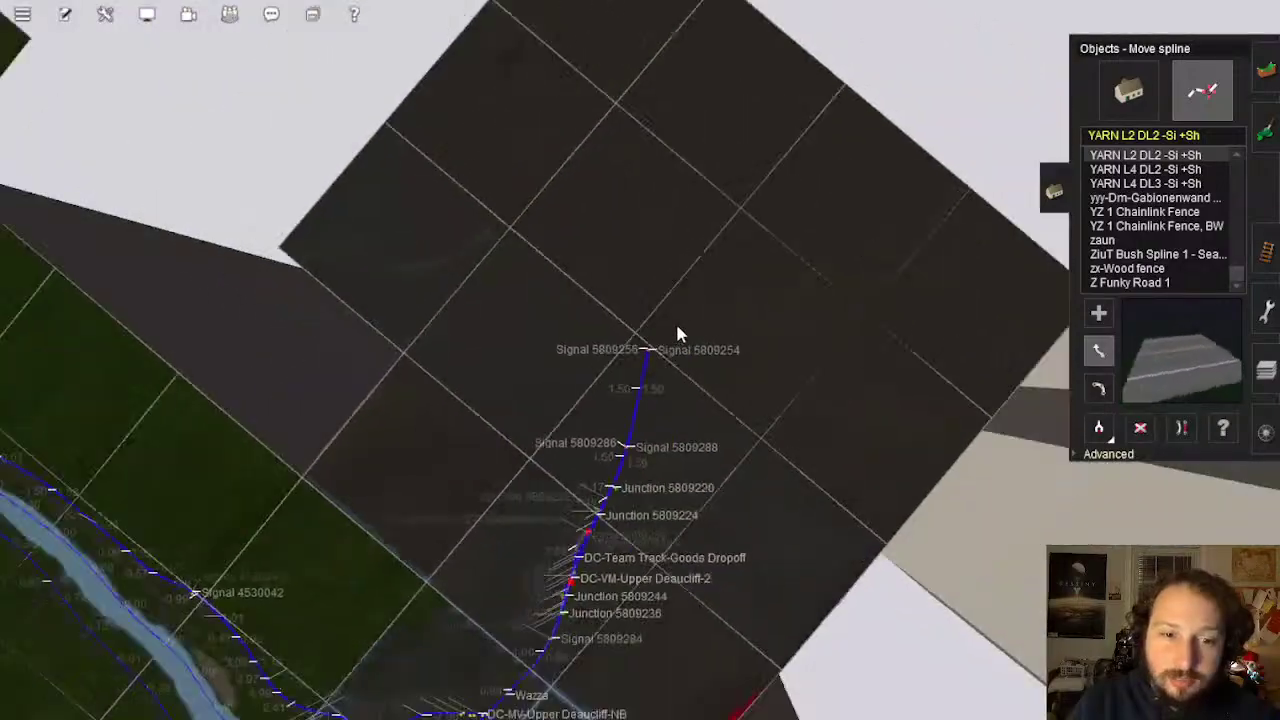
pyautogui.scroll(-10, 668, 316)
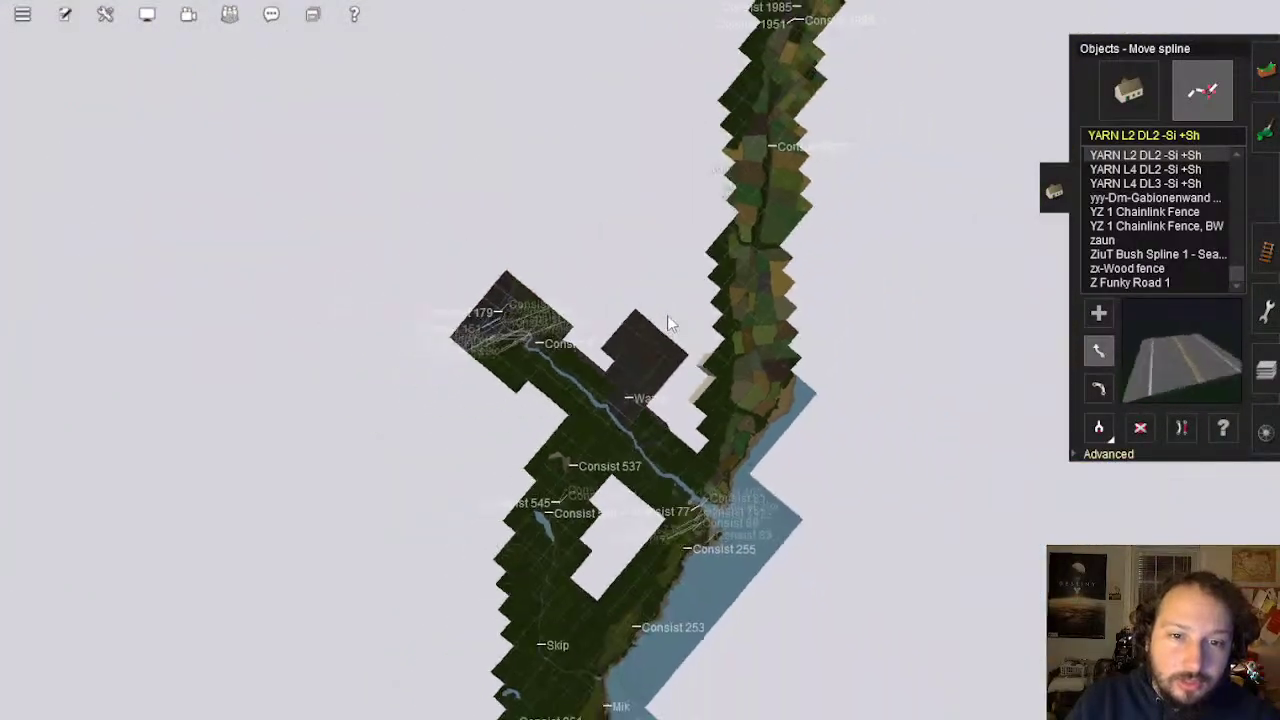
# Follow the route from the river valley back to the rail junctions and industries around Consist 790
pyautogui.rightClick(753, 102)
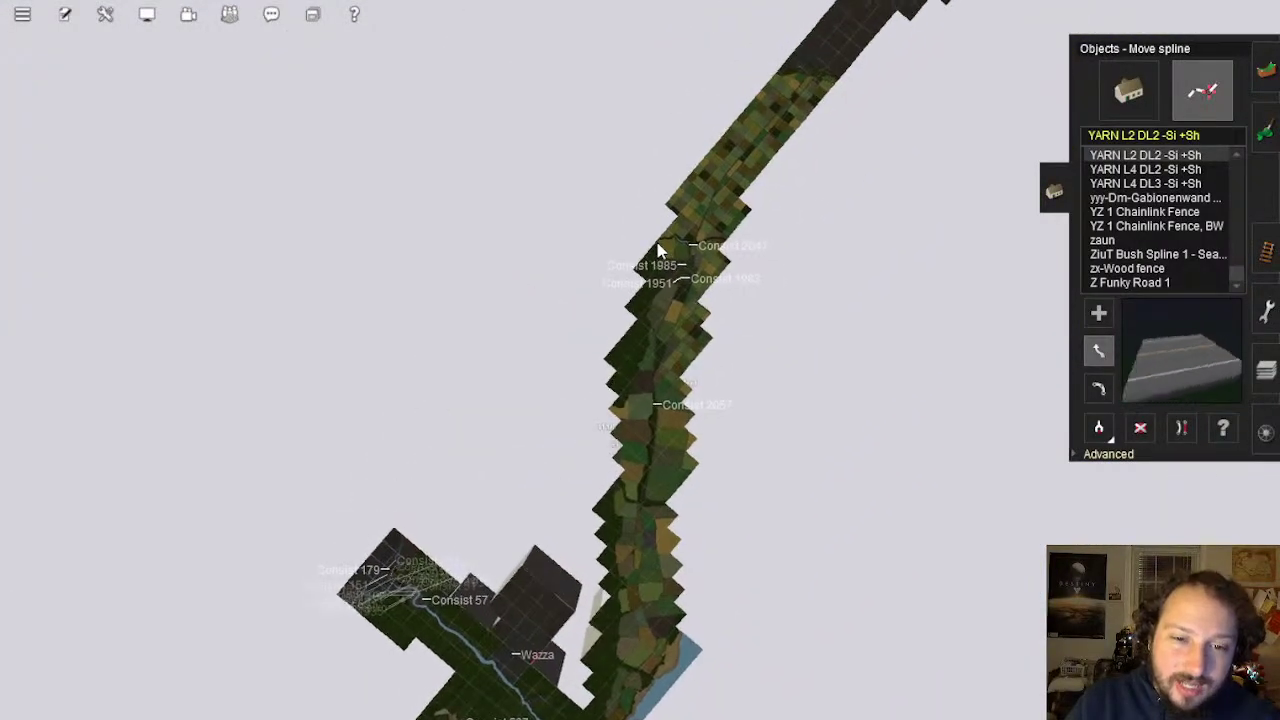
pyautogui.rightClick(740, 174)
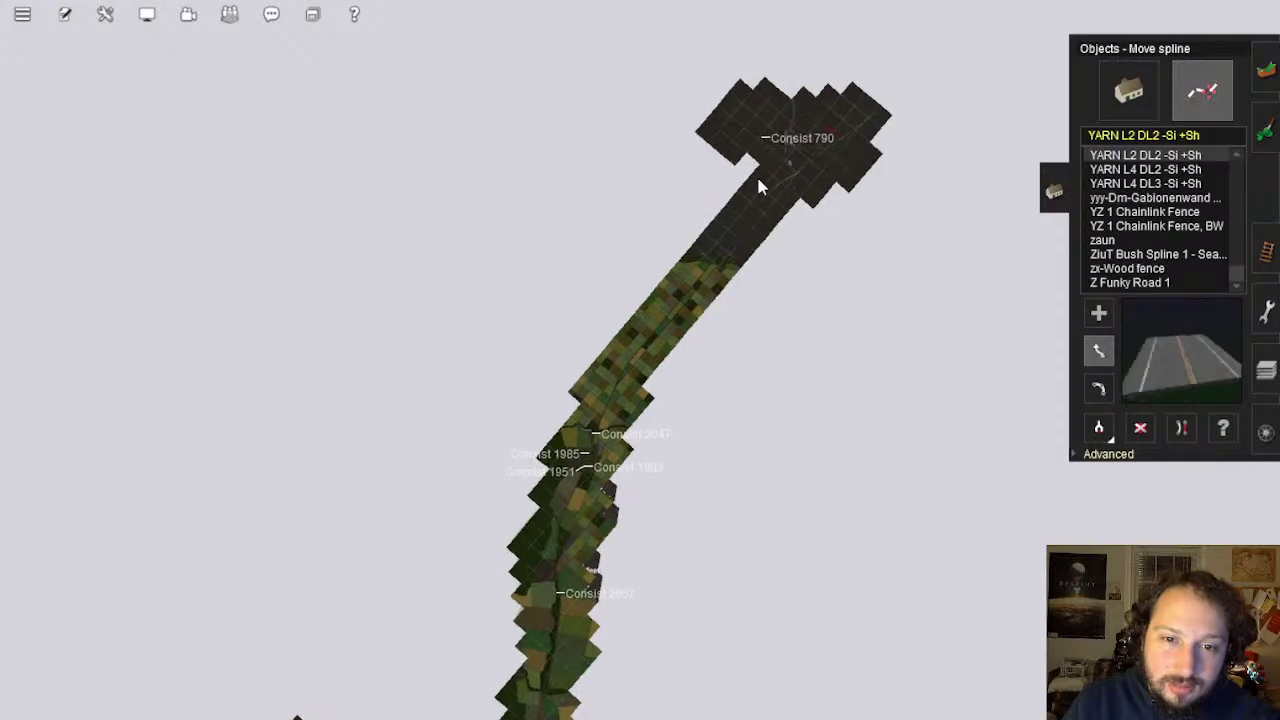
pyautogui.rightClick(757, 176)
pyautogui.scroll(6, 679, 322)
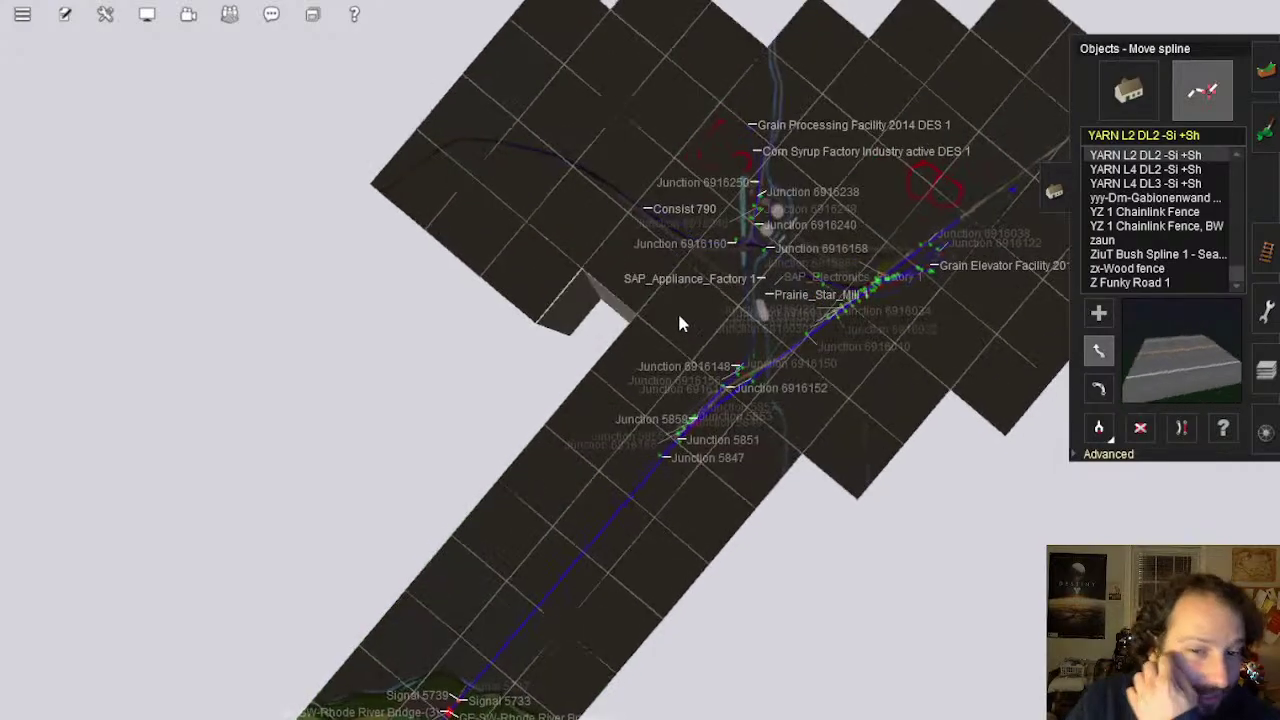
pyautogui.scroll(3, 700, 290)
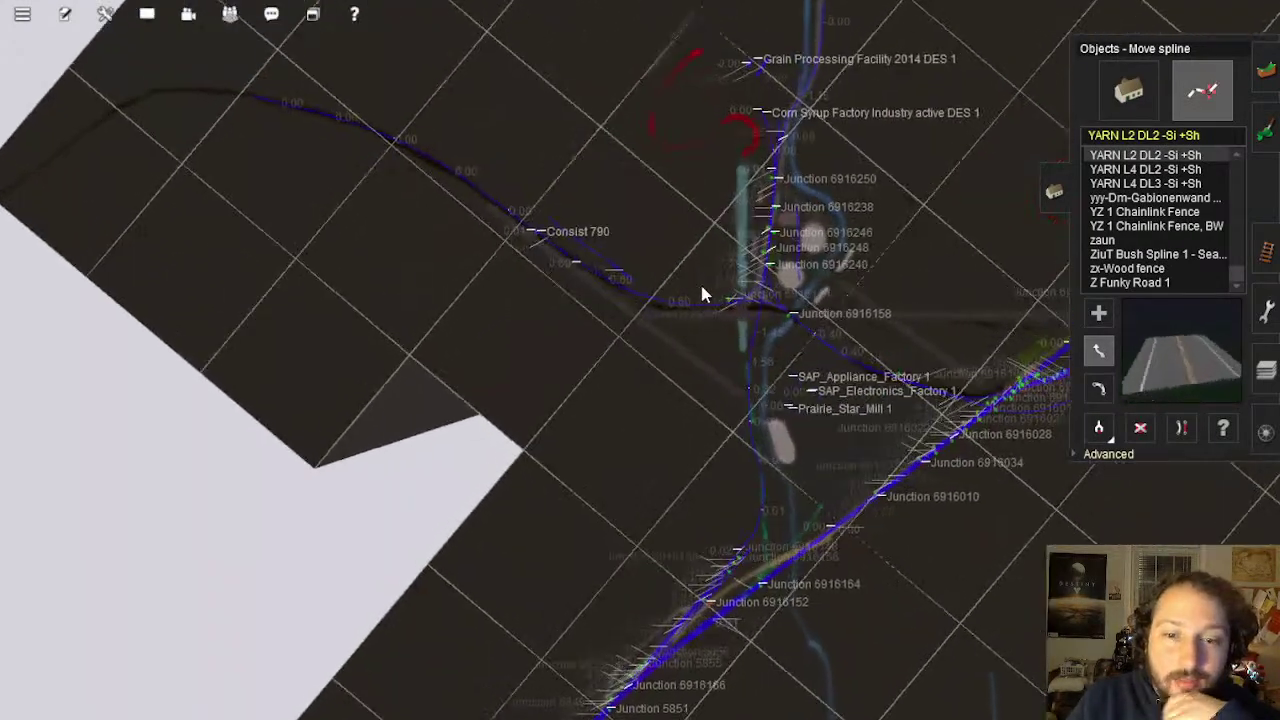
pyautogui.rightClick(706, 311)
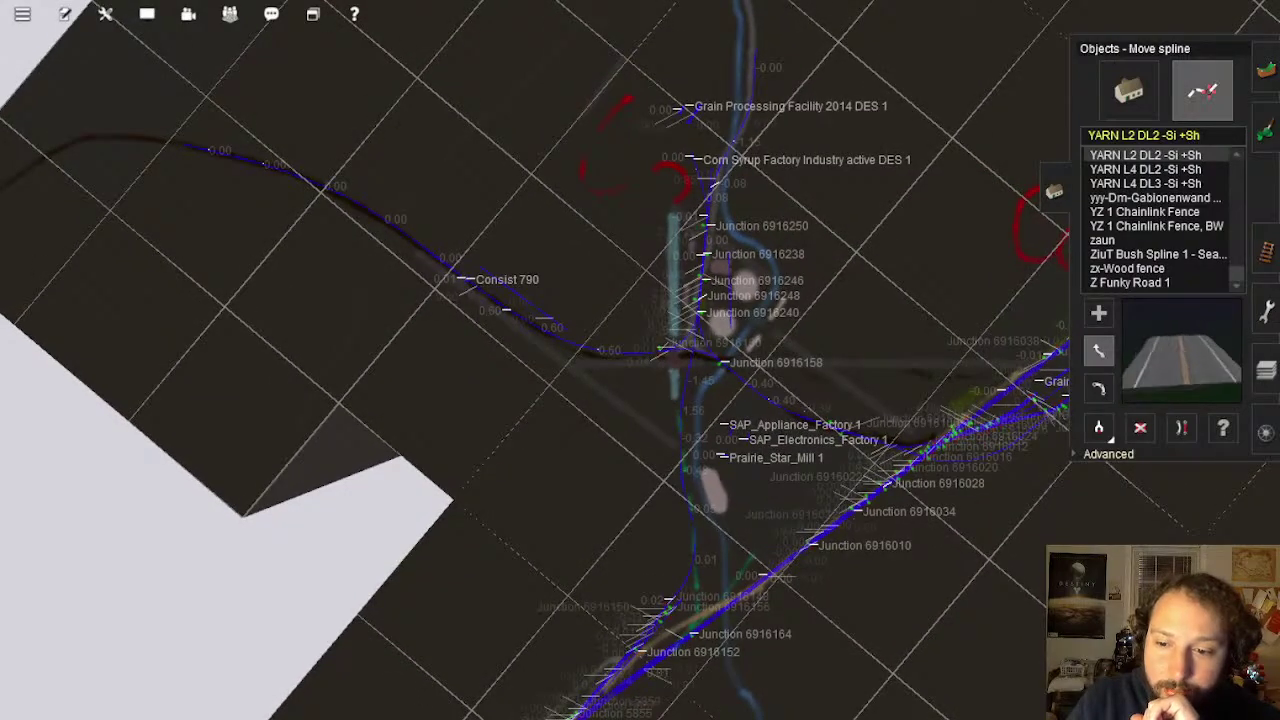
# Examine the river crossing near the factories and the siding that runs from it past the rulers
pyautogui.scroll(8, 740, 456)
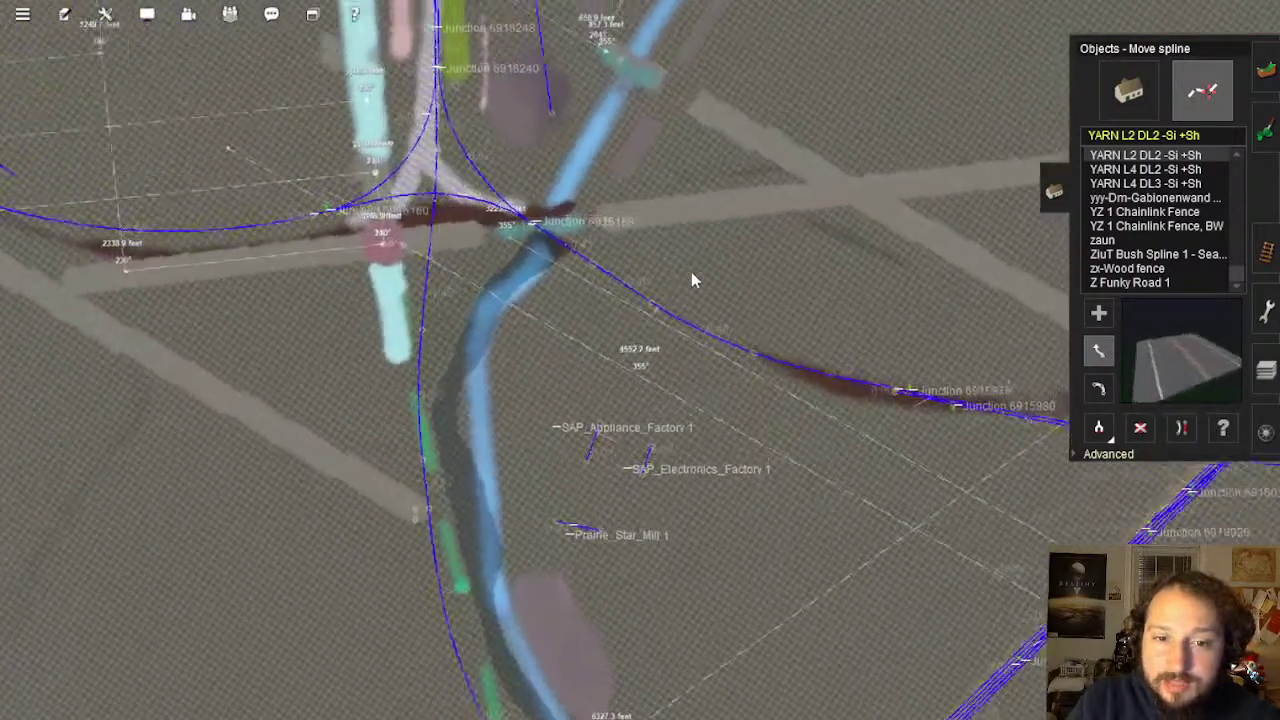
pyautogui.scroll(4, 691, 306)
pyautogui.press('Left')
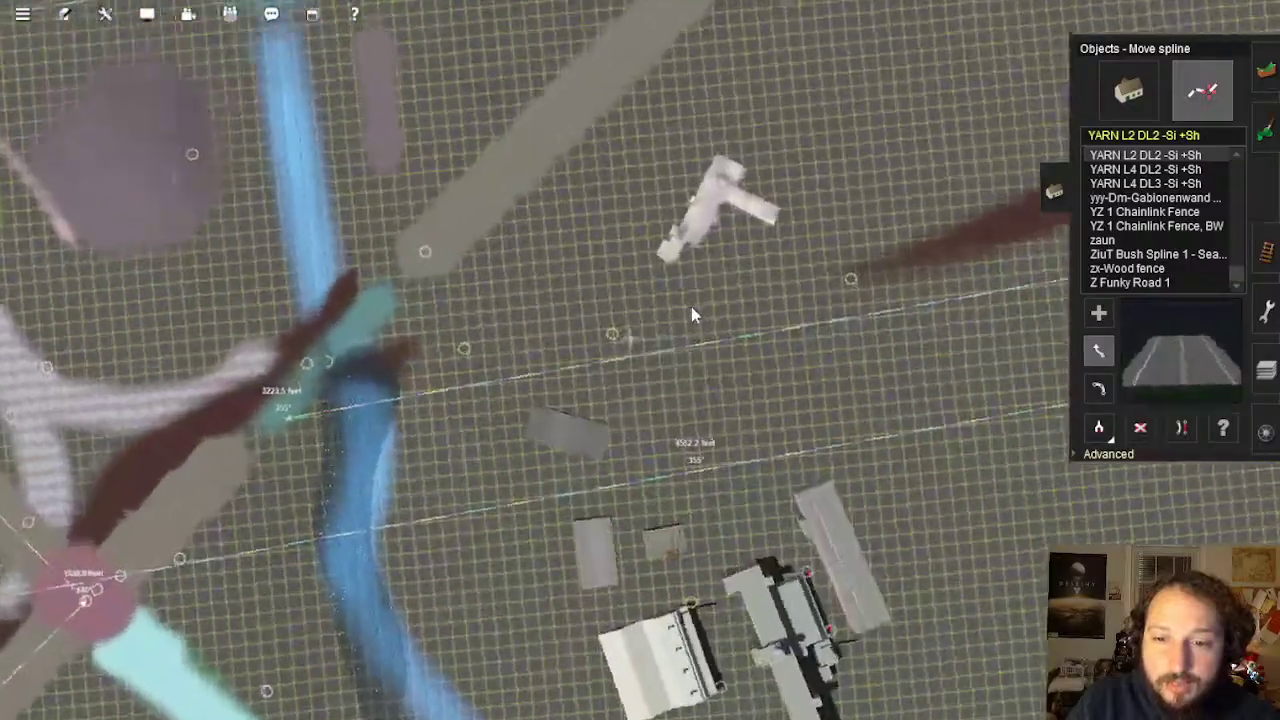
pyautogui.press('Down')
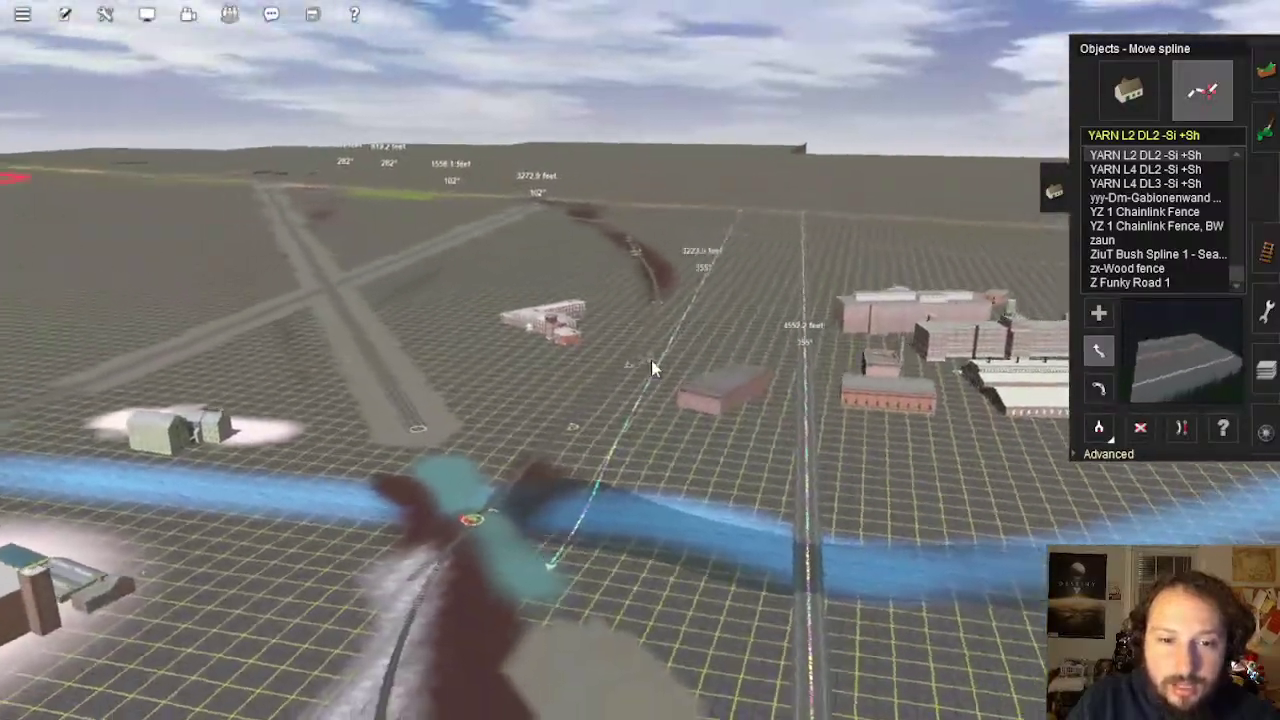
pyautogui.press('Left')
pyautogui.rightClick(651, 334)
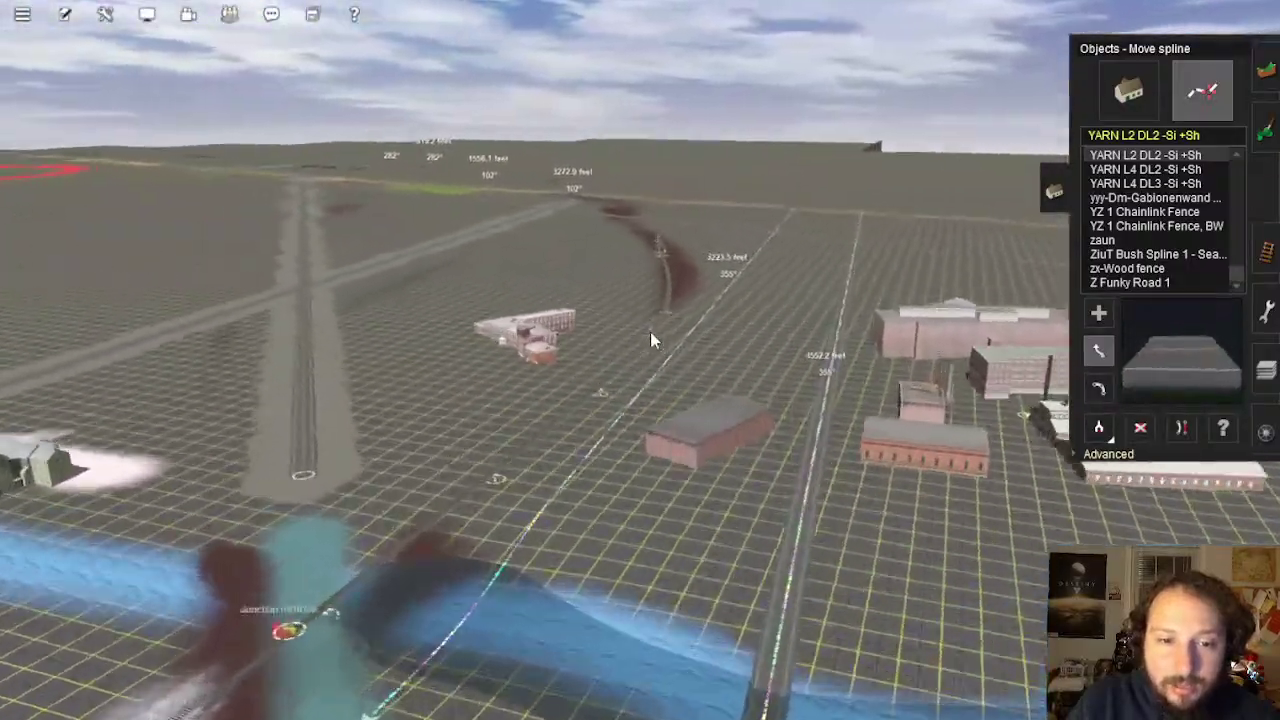
pyautogui.press('Up')
pyautogui.scroll(-3, 680, 330)
pyautogui.press('Up')
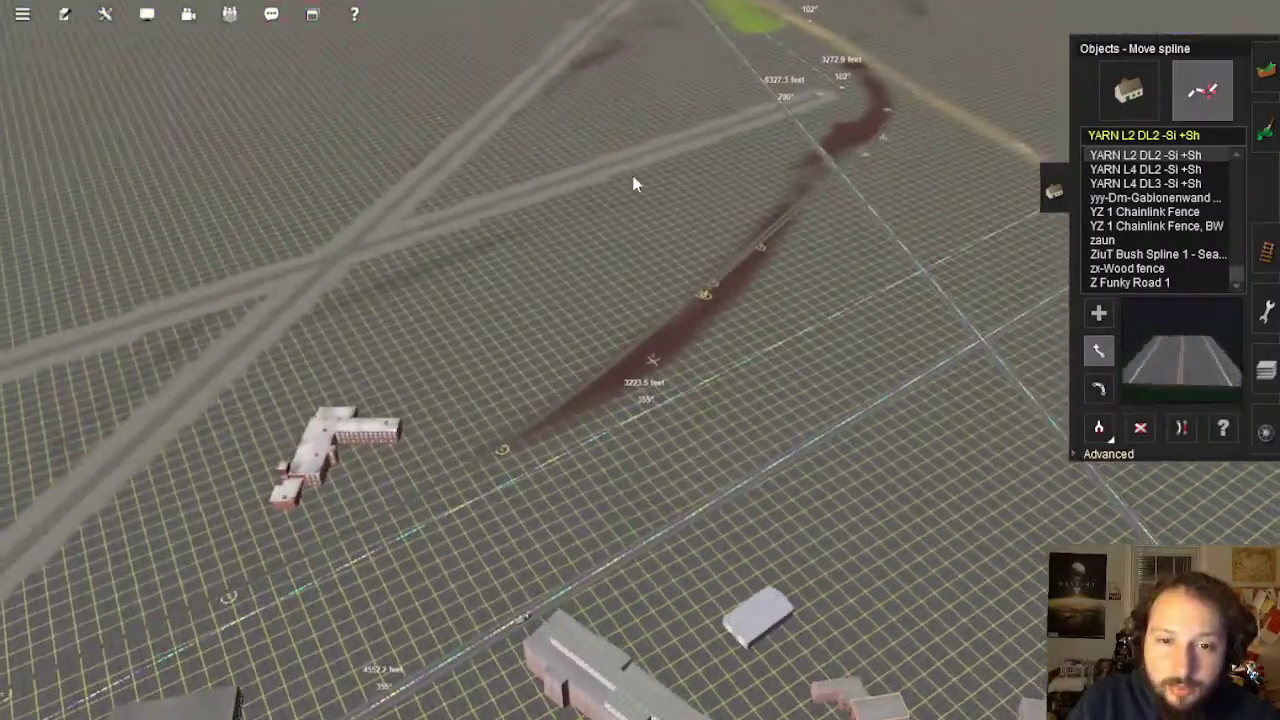
# Examine how the curved siding and the diagonal roads run between the river crossing and the main railway
pyautogui.rightClick(505, 441)
pyautogui.press('Left')
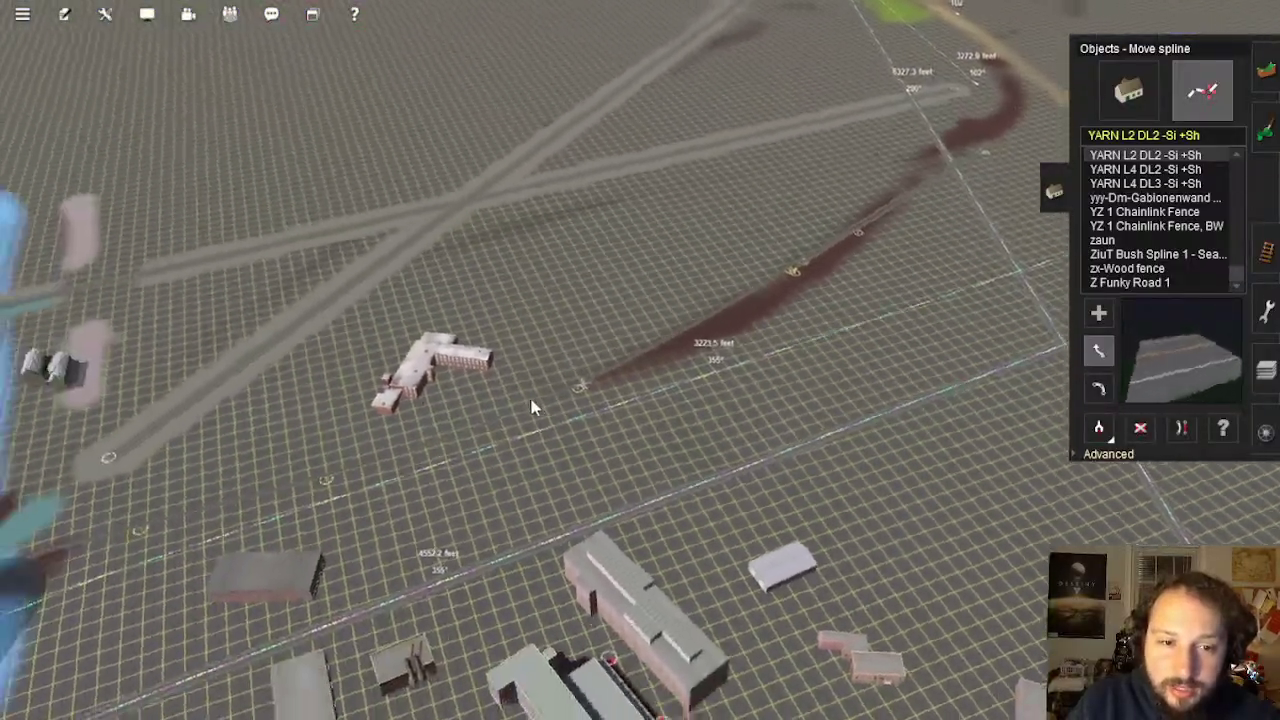
pyautogui.scroll(-3, 540, 392)
pyautogui.press('Up')
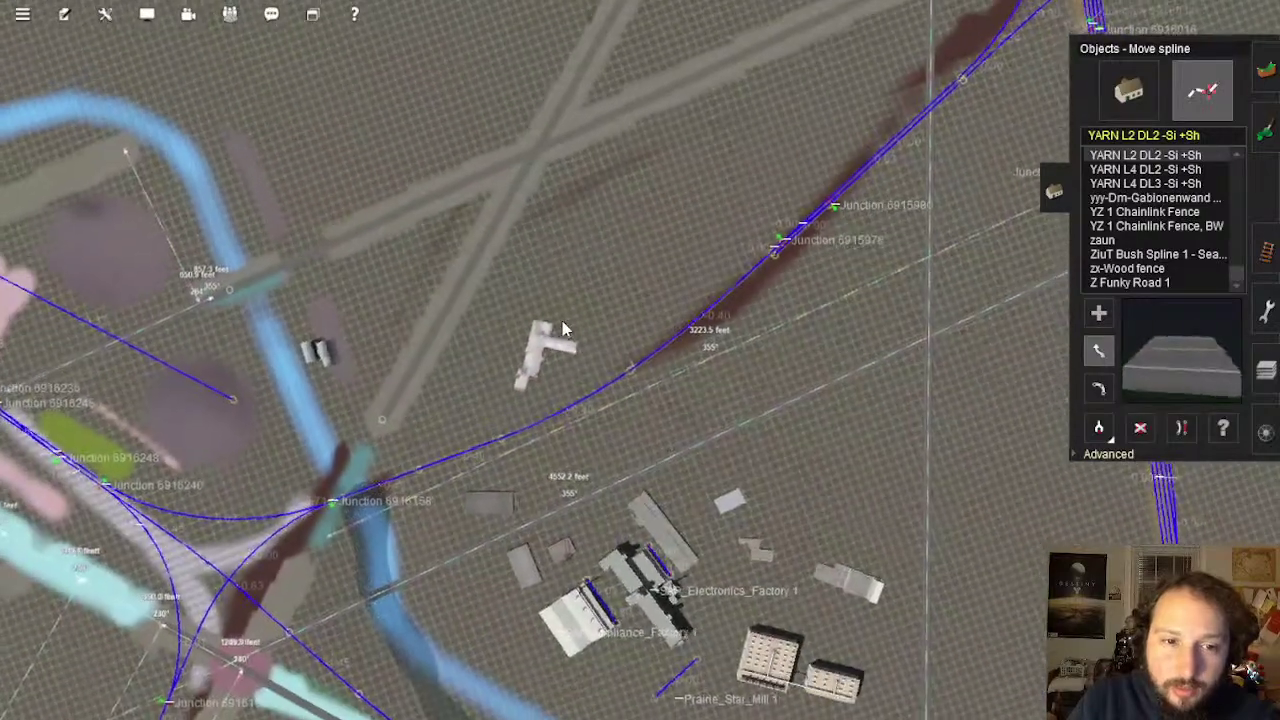
pyautogui.scroll(1, 531, 385)
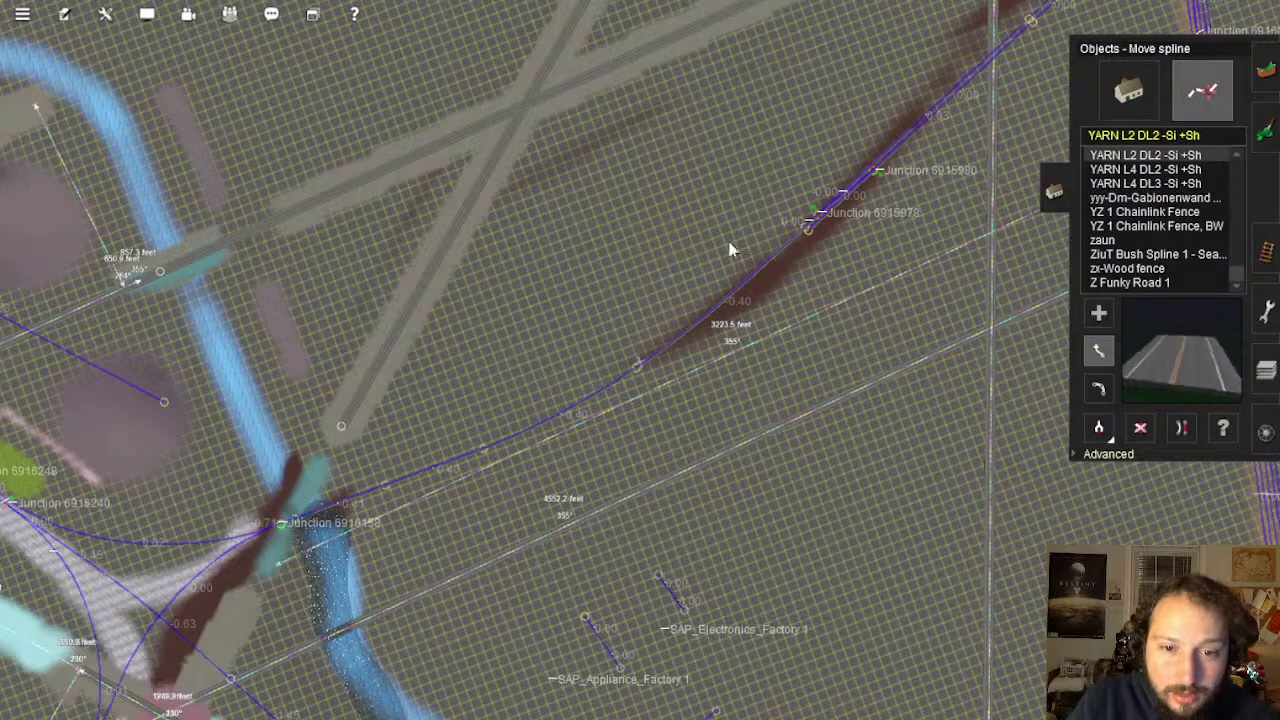
pyautogui.rightClick(747, 175)
pyautogui.scroll(-1, 720, 370)
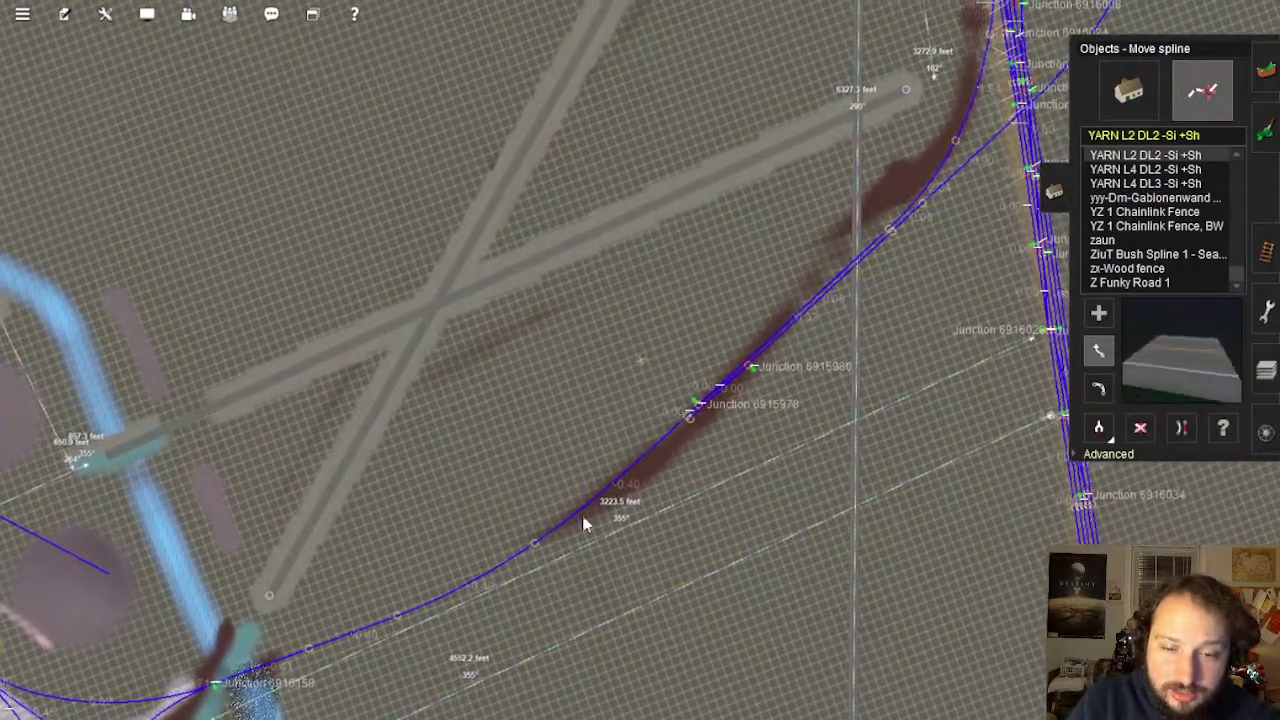
pyautogui.moveTo(600, 487); pyautogui.dragTo(618, 369, button='right')
pyautogui.scroll(4, 617, 367)
# Delete the blue push pin standing in the town's street grid near the road and railway corner
pyautogui.press('Down')
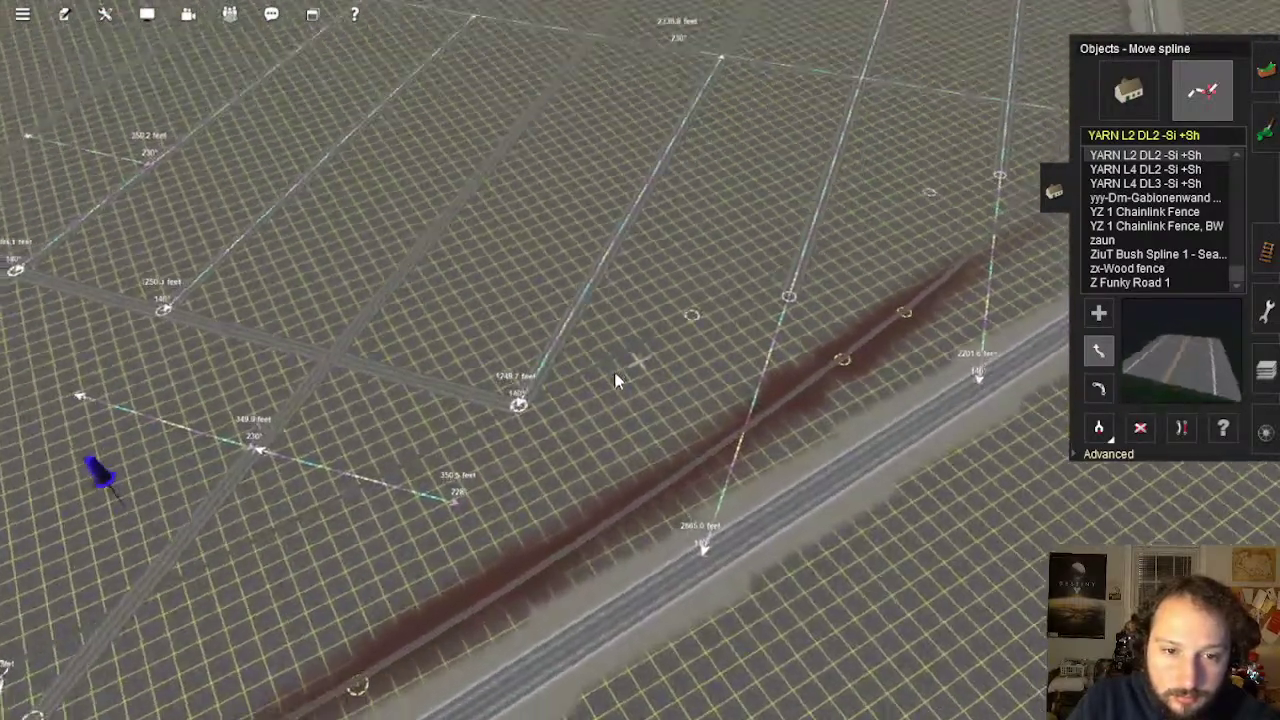
pyautogui.press('Left')
pyautogui.press('Up')
pyautogui.click(1263, 250)
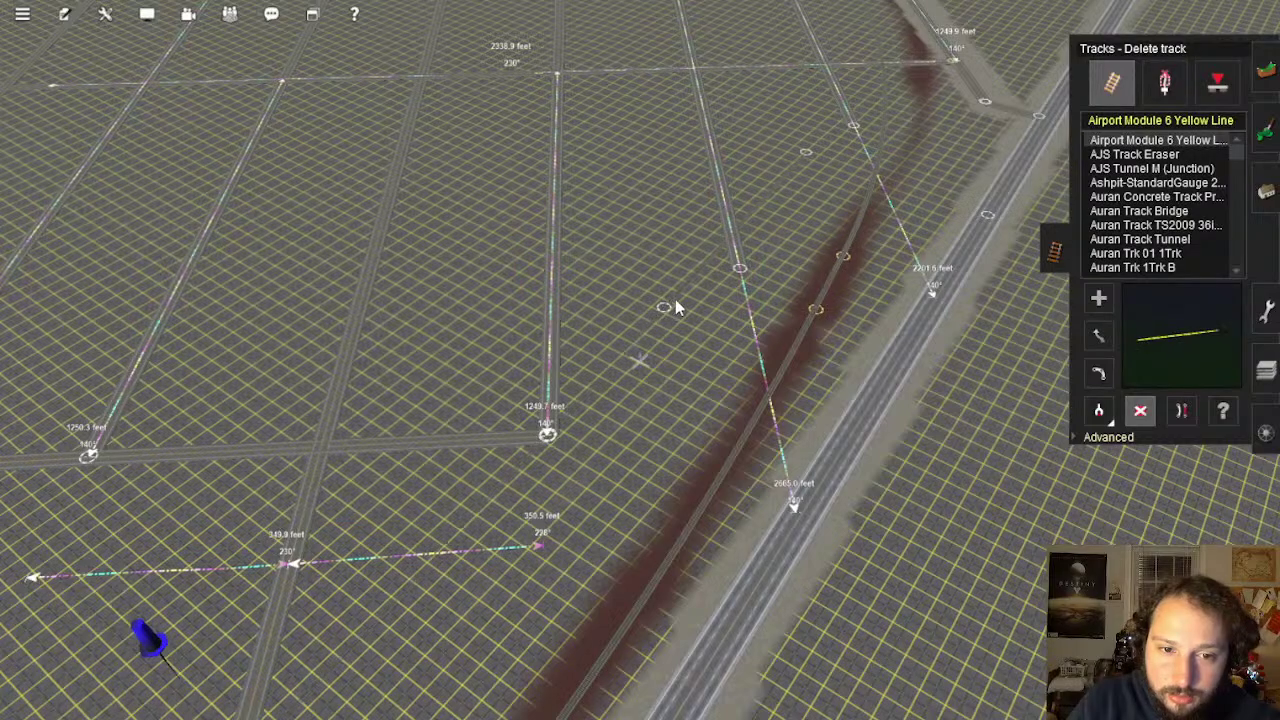
pyautogui.rightClick(558, 470)
pyautogui.scroll(-2, 558, 470)
pyautogui.press('Right')
pyautogui.click(1266, 190)
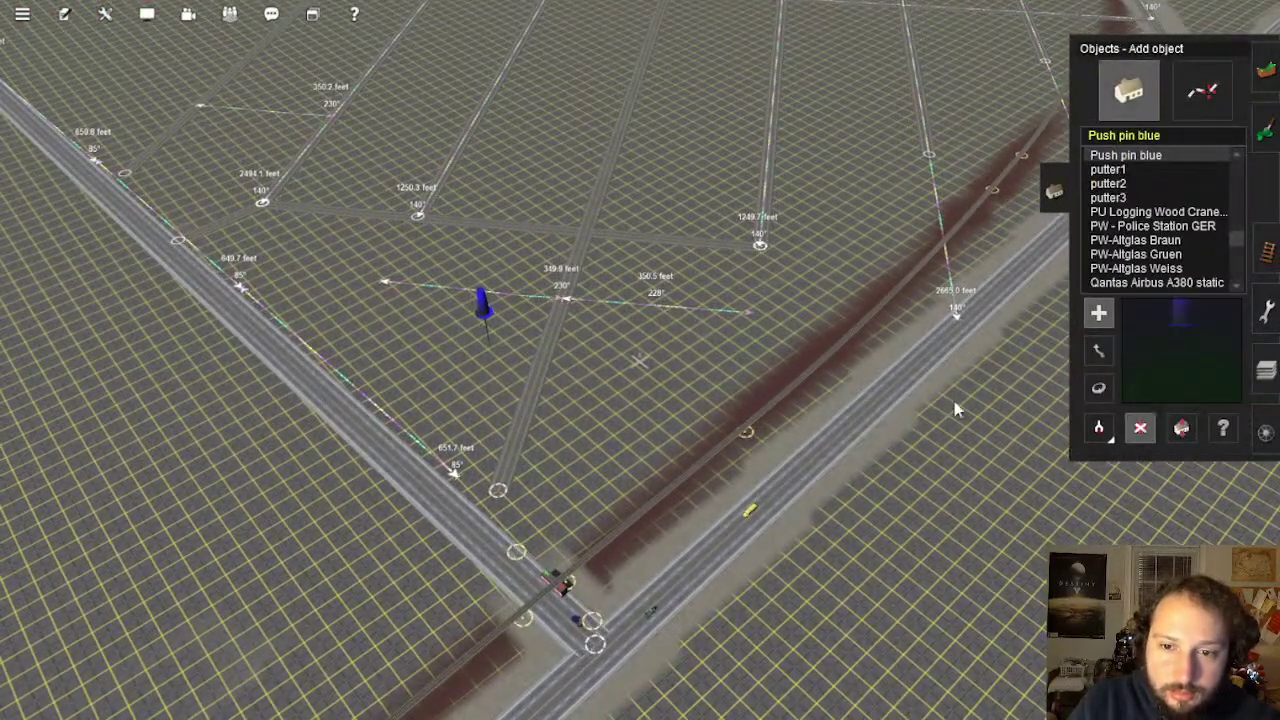
# Review the town's street grid and rulers from above, from the Consist 790 road crossing to the river junctions
pyautogui.press('Left')
pyautogui.moveTo(714, 353); pyautogui.dragTo(656, 323, button='right')
pyautogui.press('Right')
pyautogui.press('Right')
pyautogui.press('Up')
pyautogui.scroll(-2, 657, 318)
pyautogui.scroll(-3, 657, 322)
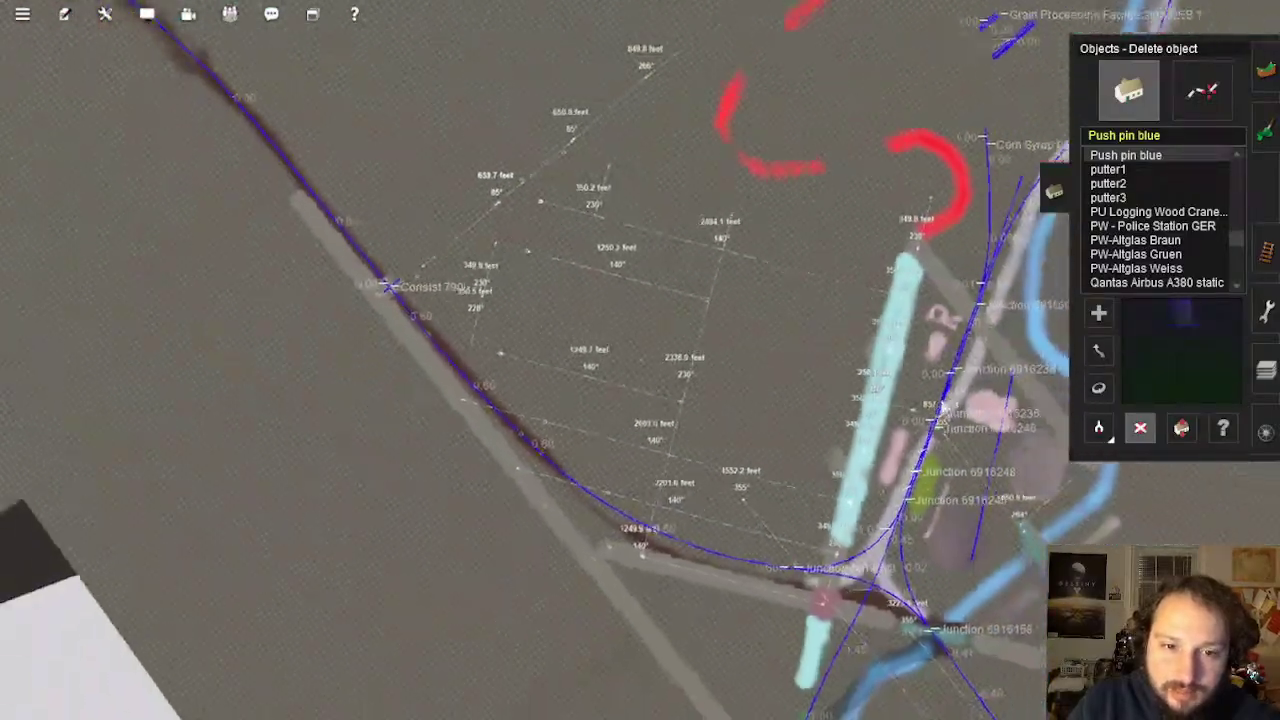
pyautogui.scroll(4, 890, 390)
pyautogui.scroll(2, 700, 391)
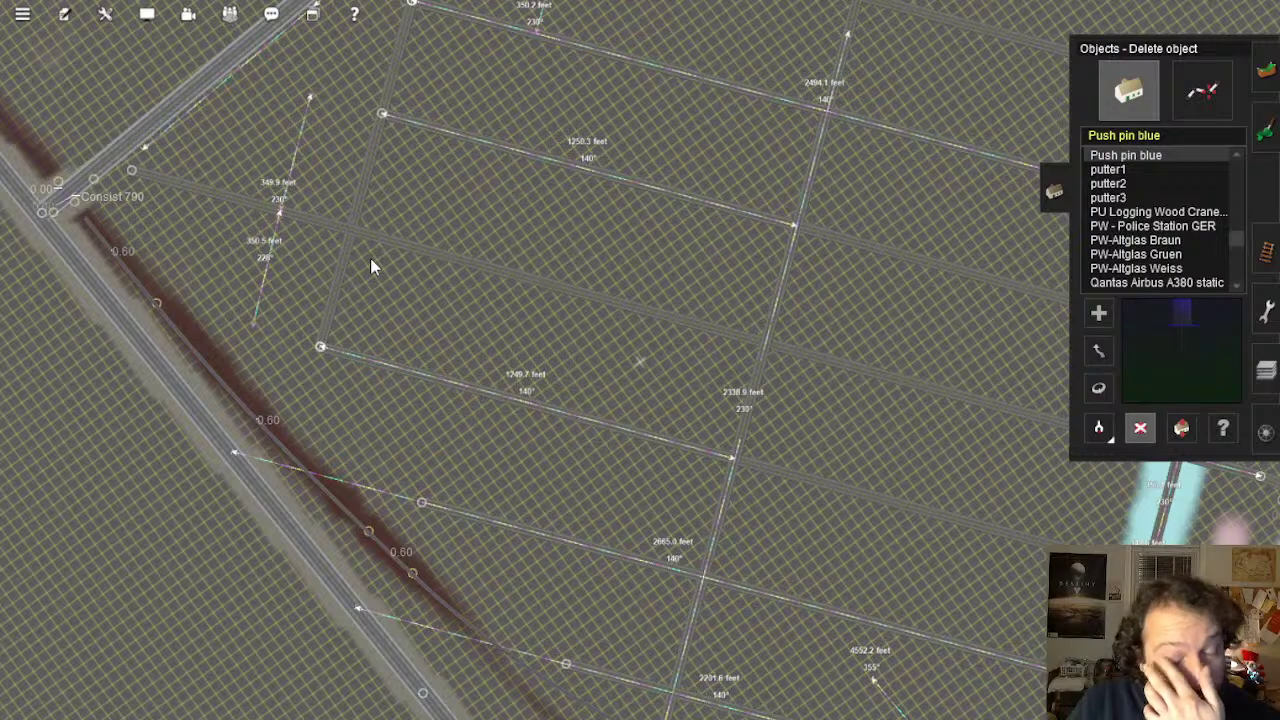
pyautogui.rightClick(371, 260)
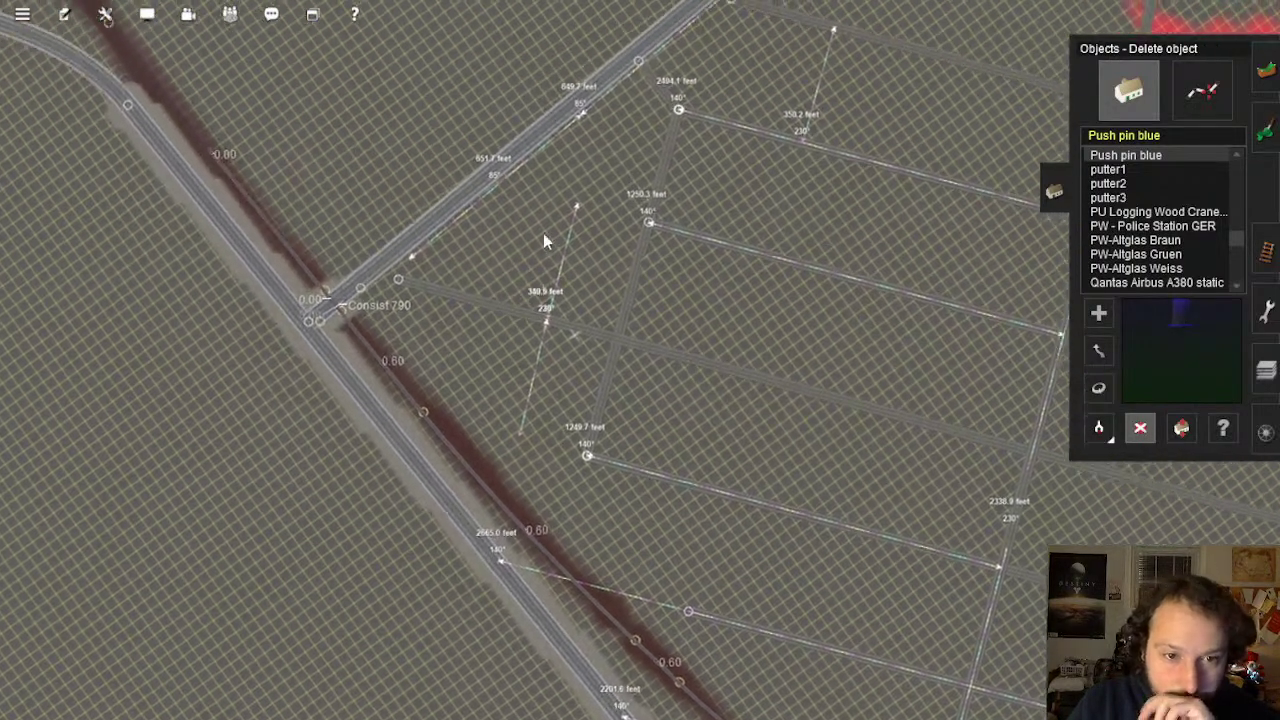
pyautogui.rightClick(546, 235)
pyautogui.rightClick(564, 245)
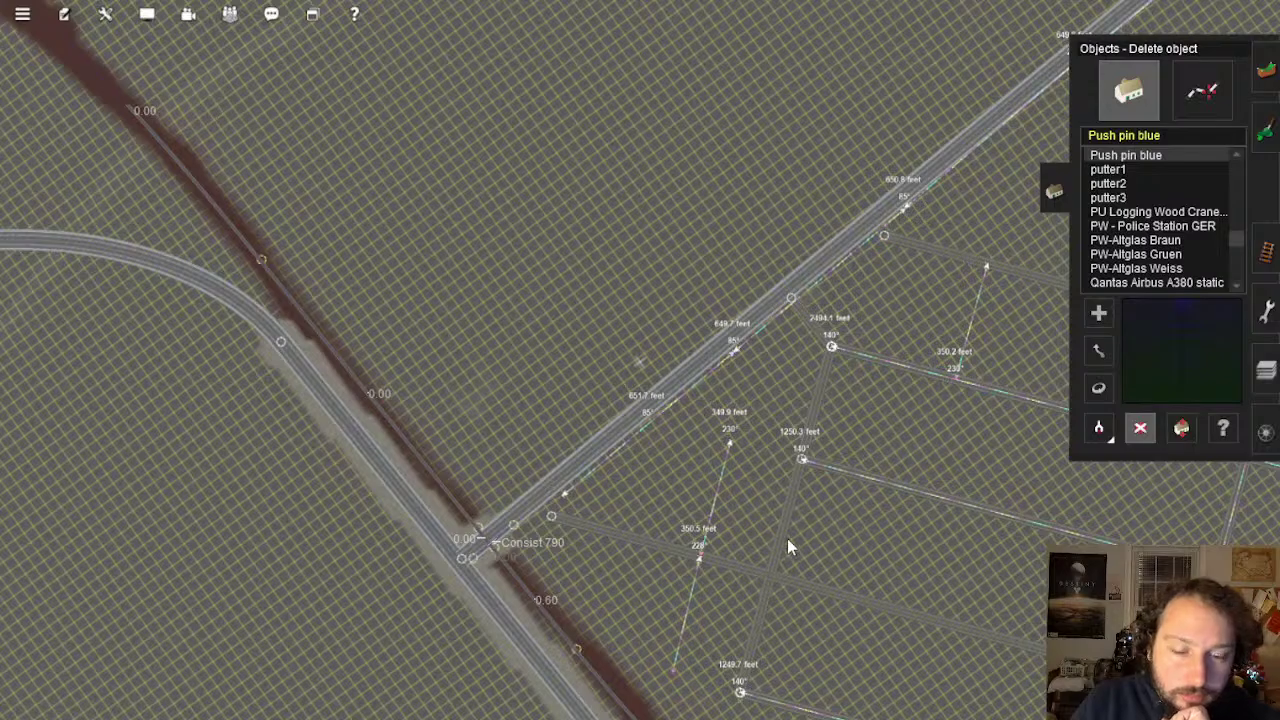
# Inspect the siding at ground level between the main railway, the brick factories and the river crossing
pyautogui.moveTo(790, 547); pyautogui.dragTo(737, 464, button='right')
pyautogui.scroll(-3, 985, 661)
pyautogui.scroll(5, 737, 464)
pyautogui.press('Down')
pyautogui.press('Right')
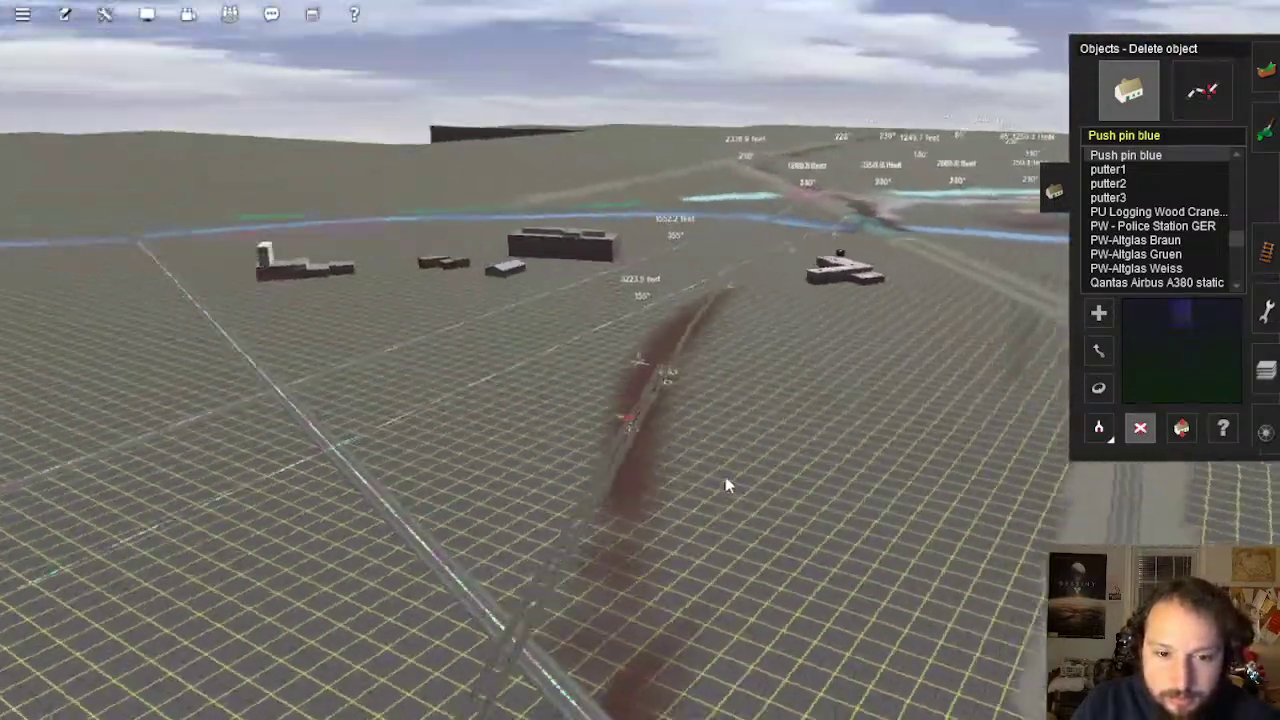
pyautogui.press('Right')
pyautogui.press('Left')
pyautogui.press('Right')
pyautogui.moveTo(657, 471); pyautogui.dragTo(639, 353, button='right')
pyautogui.press('Right')
pyautogui.press('Left')
pyautogui.press('Left')
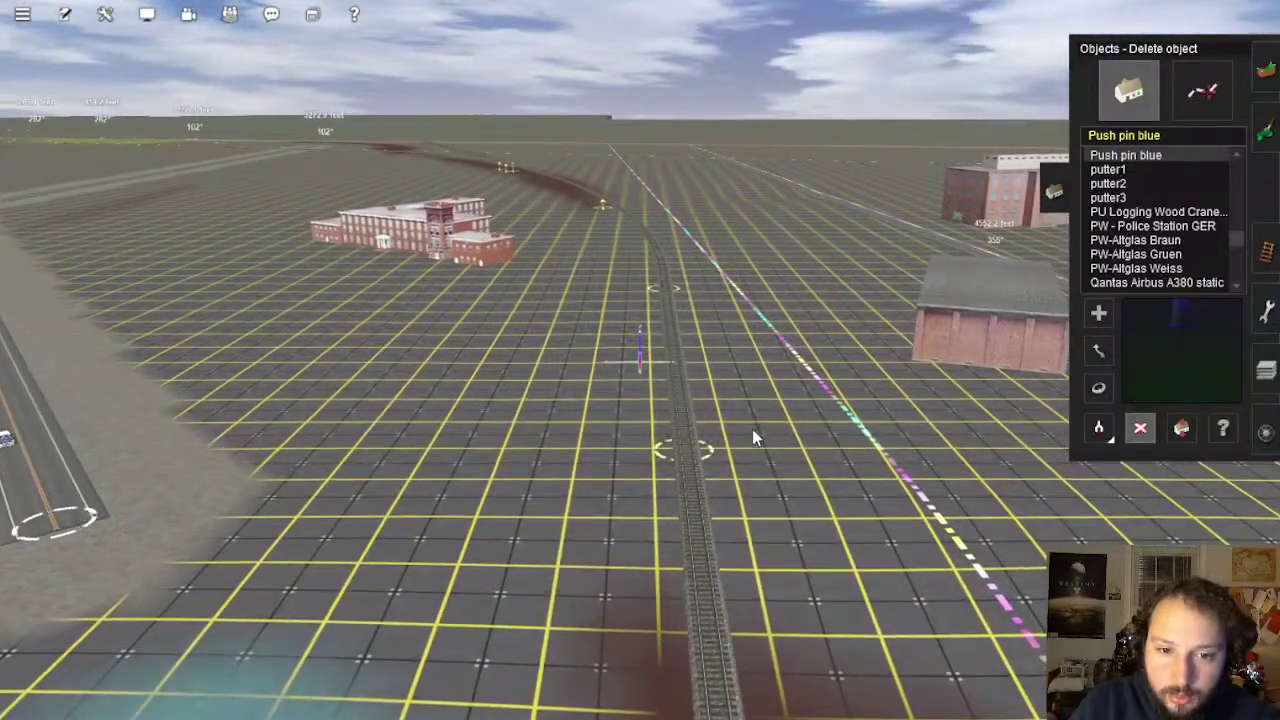
# Inspect the siding and roads around the river crossing, from the main railway side to the town edge and brick factories
pyautogui.rightClick(623, 683)
pyautogui.rightClick(643, 680)
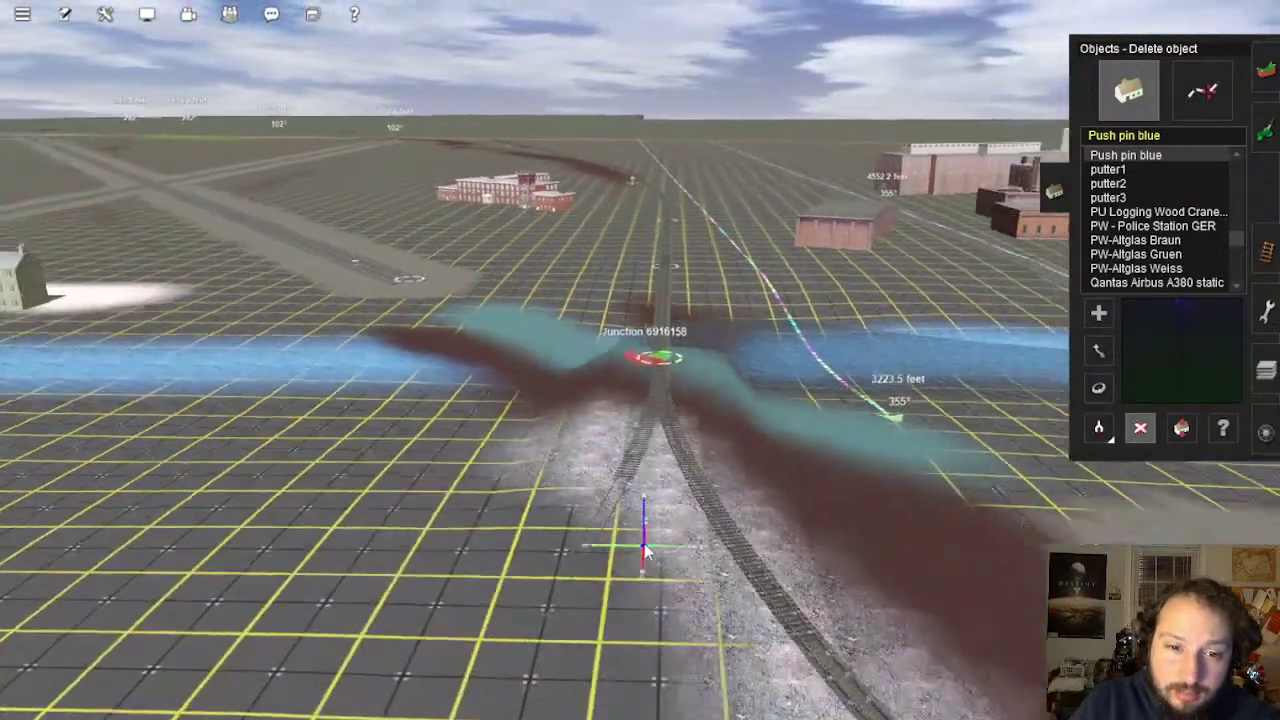
pyautogui.rightClick(618, 490)
pyautogui.rightClick(744, 441)
pyautogui.rightClick(748, 450)
pyautogui.rightClick(747, 456)
pyautogui.press('Left')
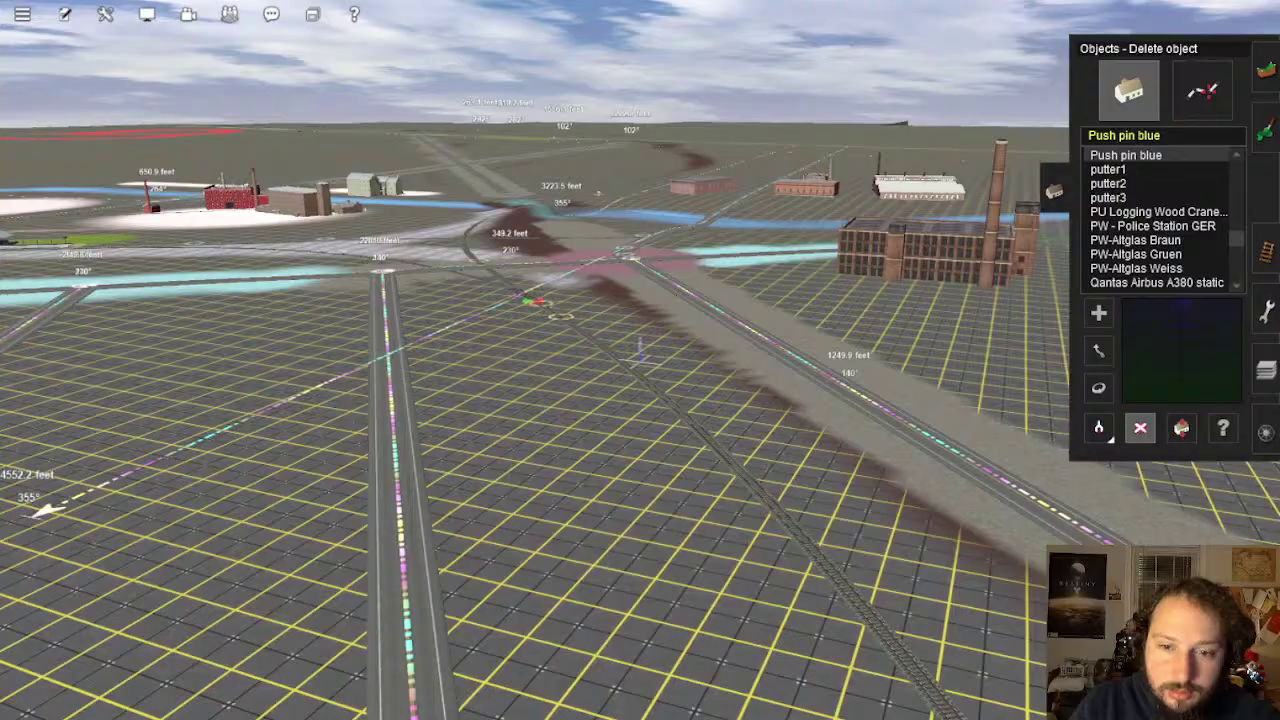
pyautogui.rightClick(525, 214)
pyautogui.rightClick(691, 287)
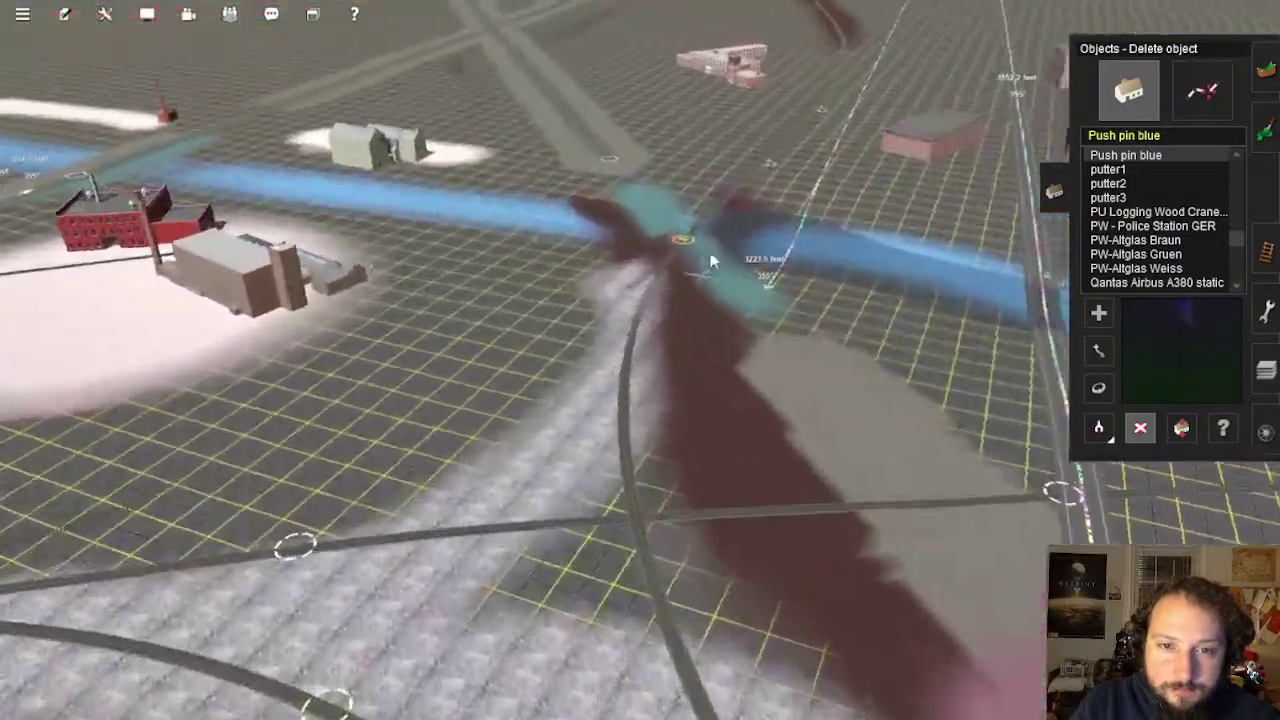
pyautogui.rightClick(712, 262)
pyautogui.rightClick(675, 334)
pyautogui.press('Left')
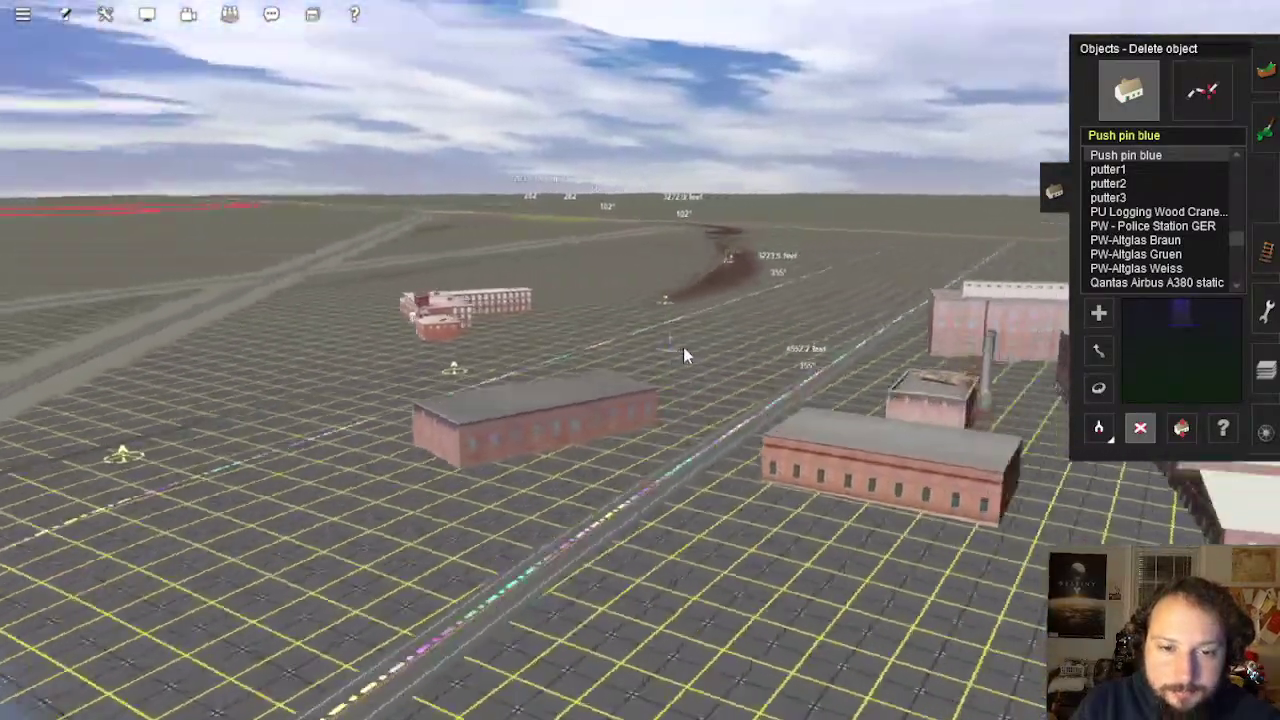
# Examine the curved siding and diagonal roads from above between the brick factories and the main railway
pyautogui.press('Left')
pyautogui.rightClick(765, 334)
pyautogui.press('Up')
pyautogui.rightClick(737, 304)
pyautogui.rightClick(727, 335)
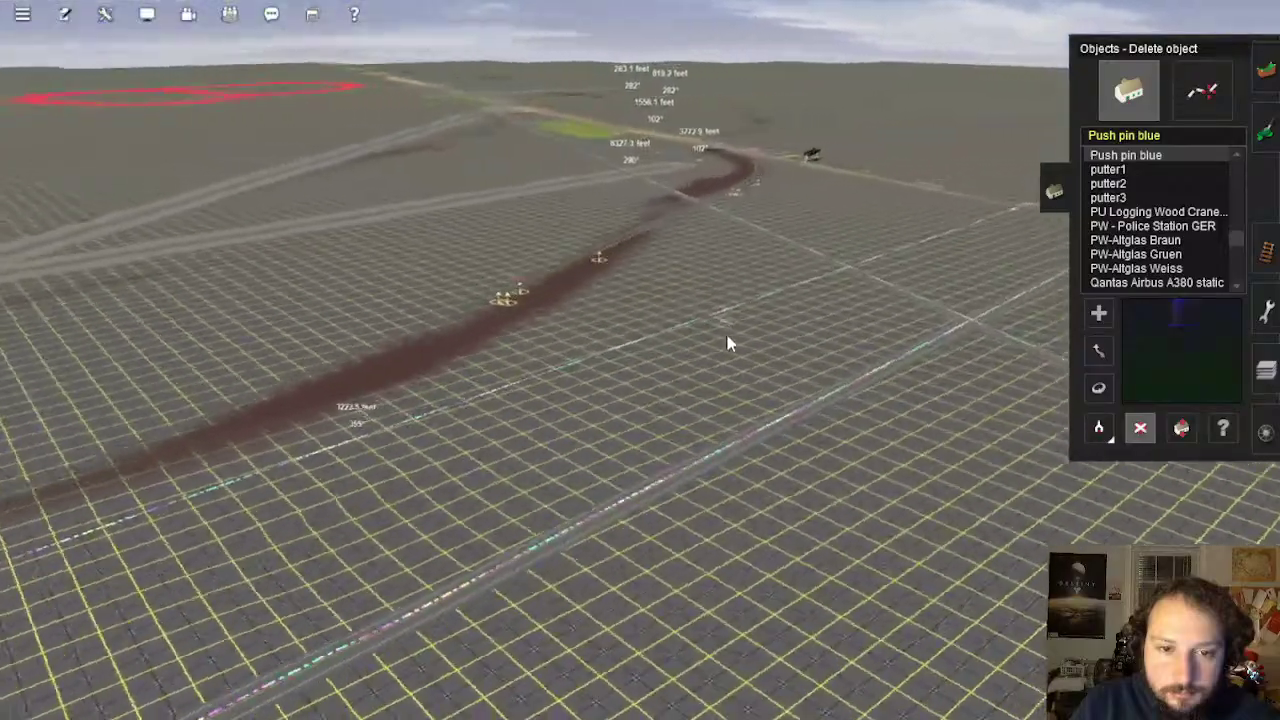
pyautogui.rightClick(728, 334)
pyautogui.press('Left')
pyautogui.moveTo(728, 335)
pyautogui.mouseDown(button='right')
pyautogui.moveTo(627, 392)
pyautogui.moveTo(633, 481)
pyautogui.moveTo(624, 316)
pyautogui.mouseUp(button='right')
pyautogui.moveTo(671, 243); pyautogui.dragTo(703, 471, button='right')
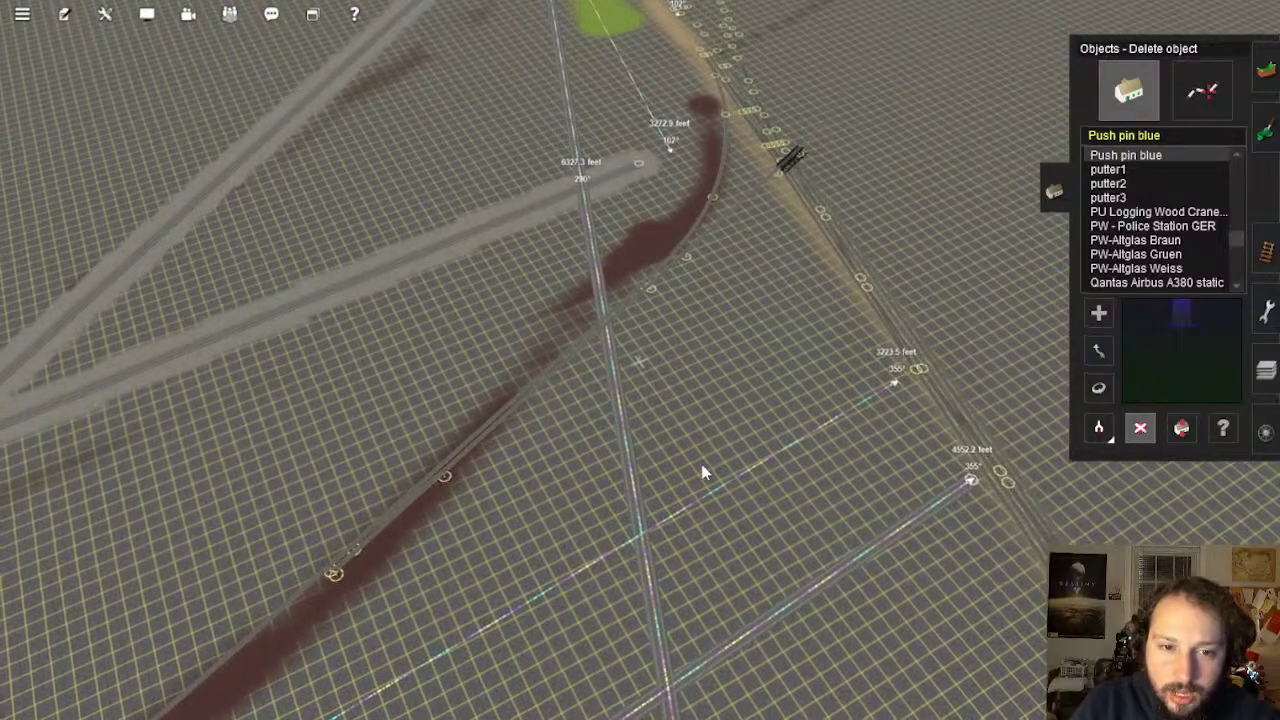
pyautogui.moveTo(566, 400); pyautogui.dragTo(878, 505, button='right')
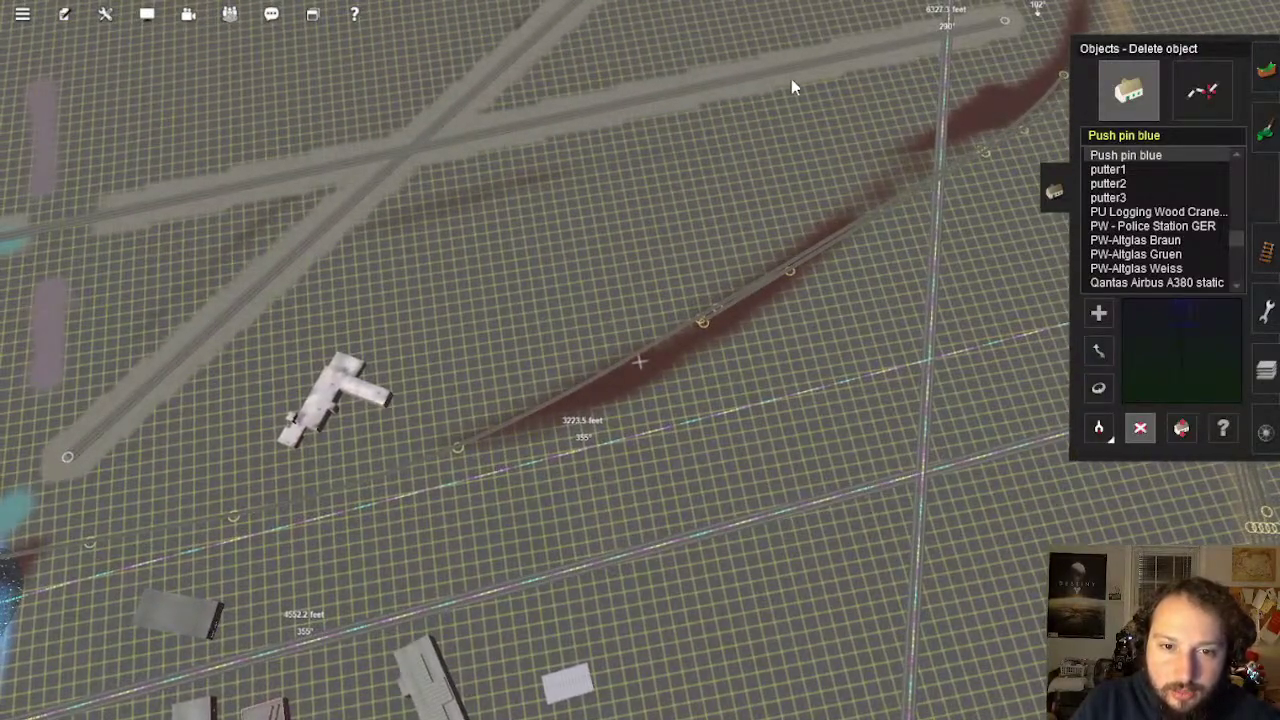
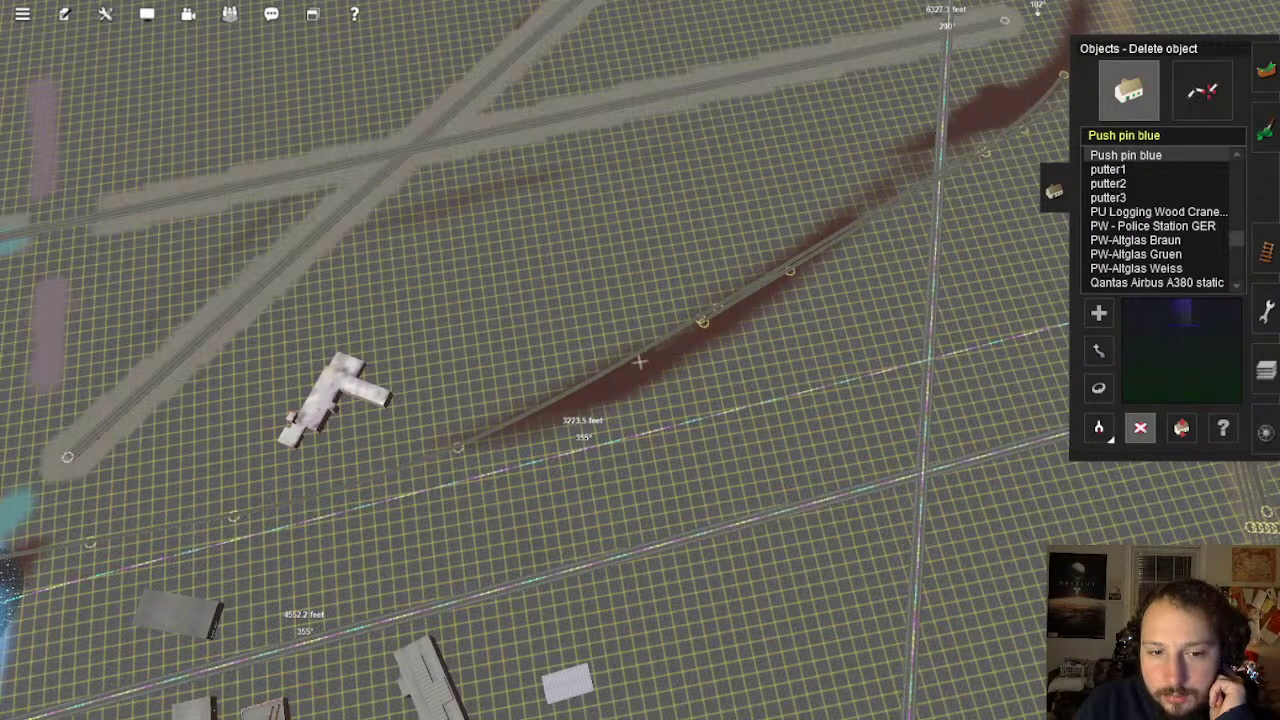
# Review the town's street grid and rulers on the map and up close, between Consist 790 and the highway edge
pyautogui.rightClick(443, 424)
pyautogui.scroll(-10, 433, 375)
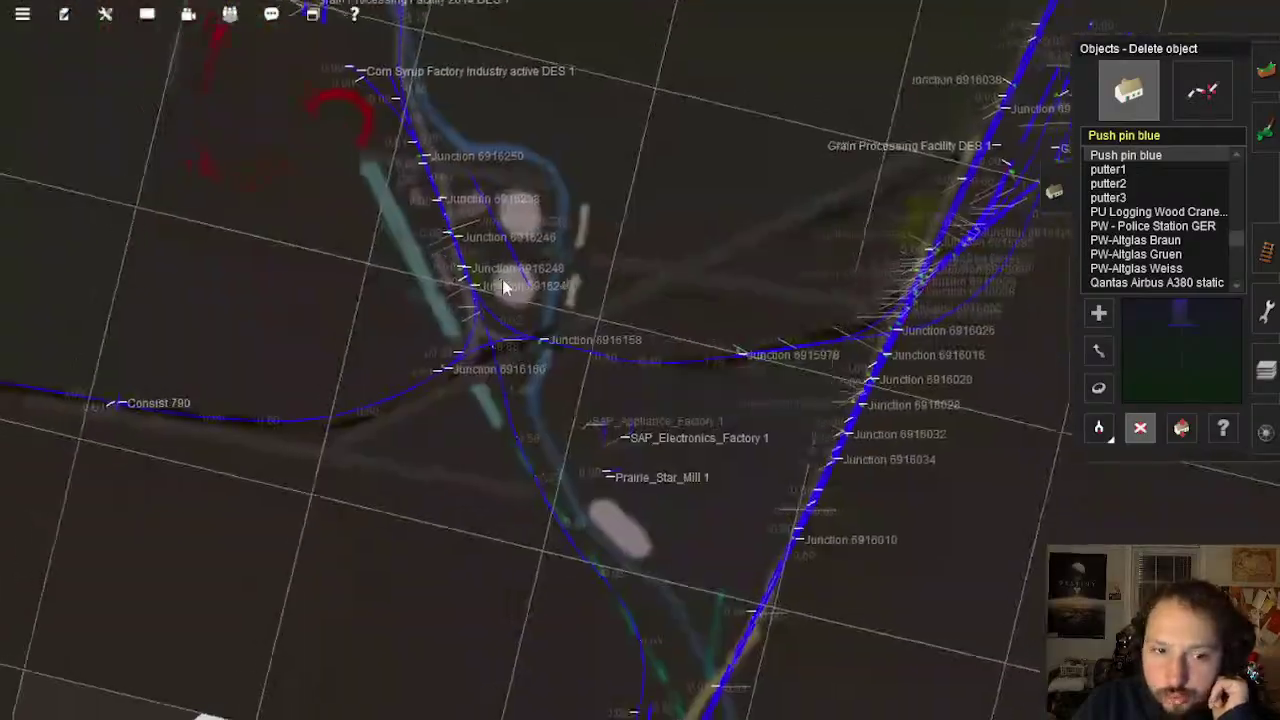
pyautogui.rightClick(466, 338)
pyautogui.scroll(10, 466, 348)
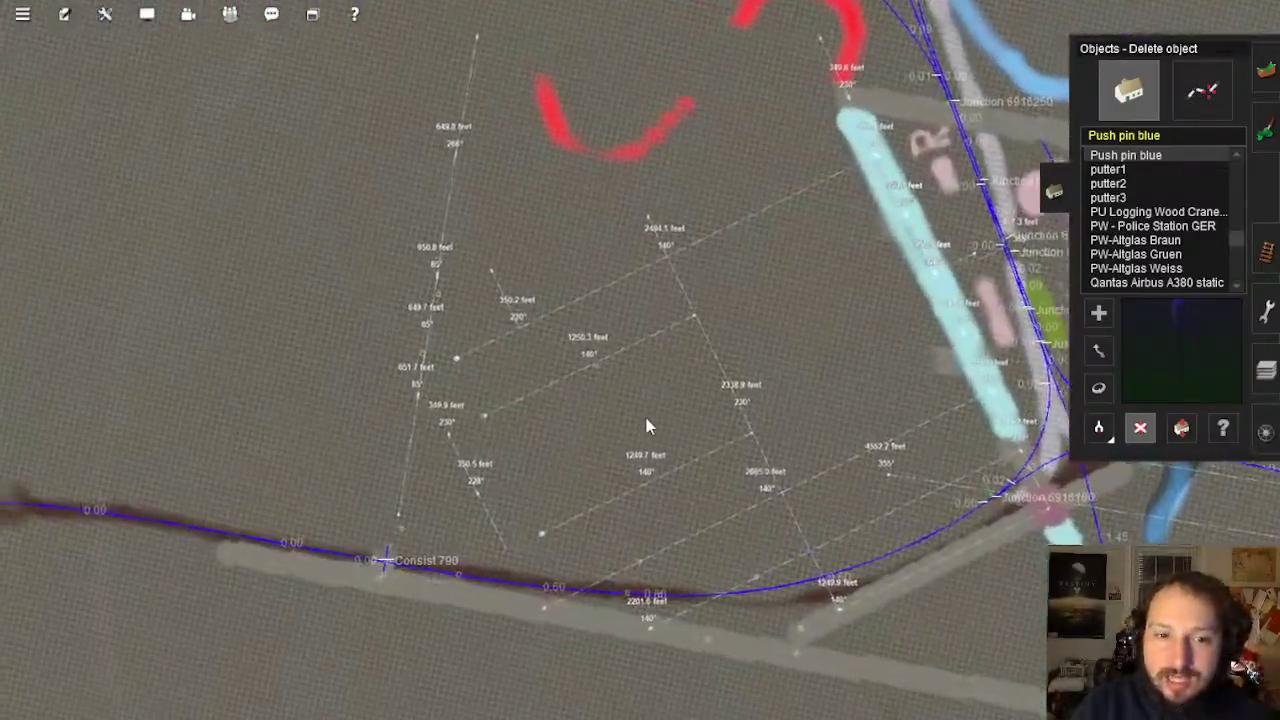
pyautogui.moveTo(686, 427); pyautogui.dragTo(636, 358, button='right')
pyautogui.scroll(3, 636, 355)
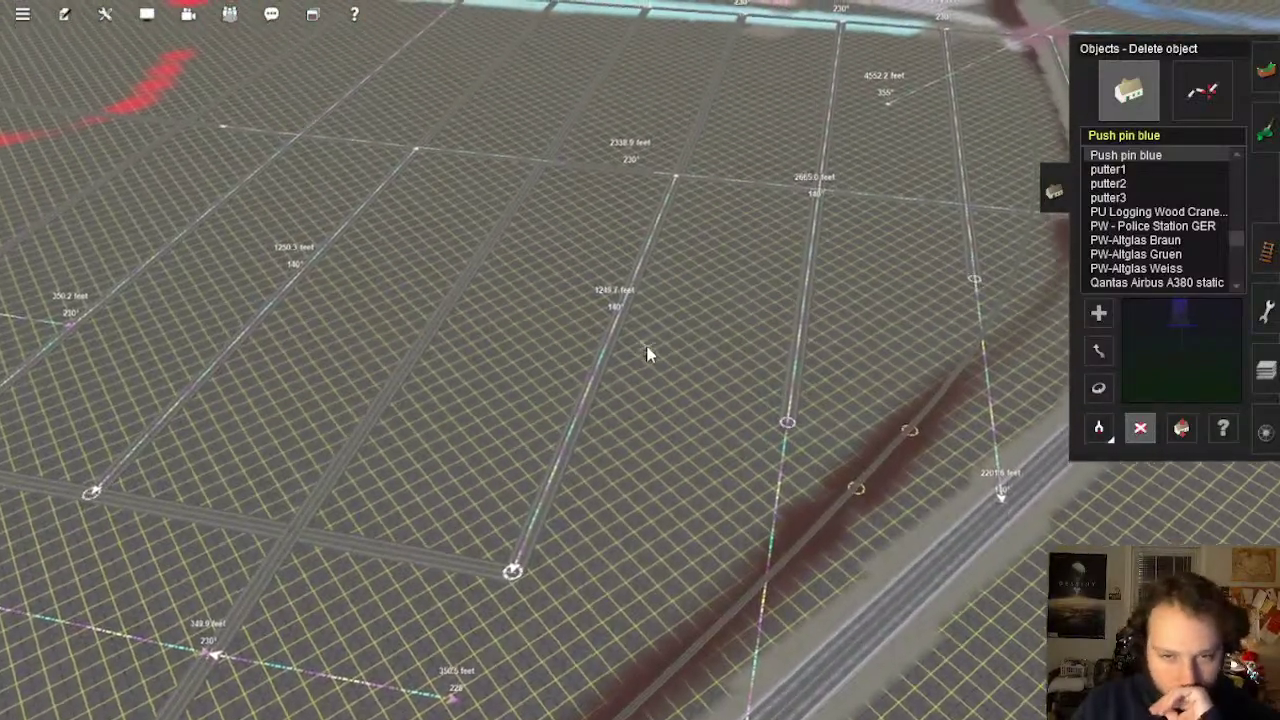
pyautogui.scroll(2, 646, 360)
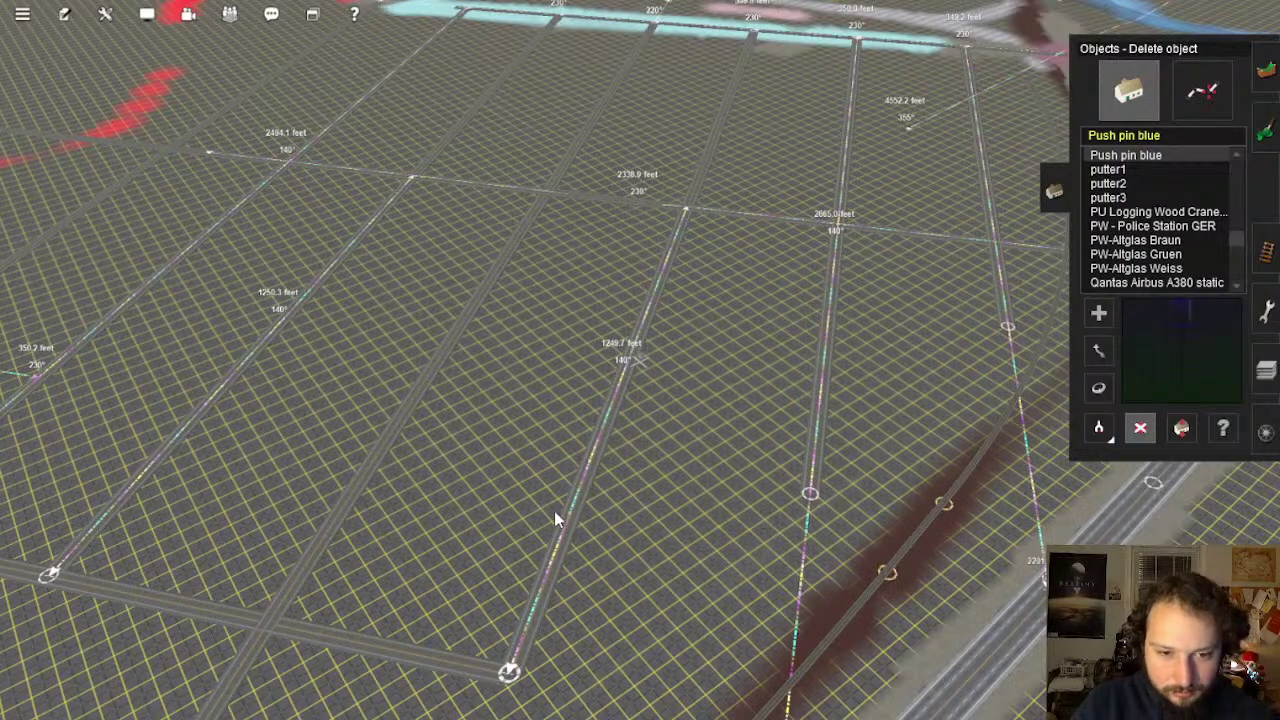
pyautogui.moveTo(554, 511); pyautogui.dragTo(657, 323, button='right')
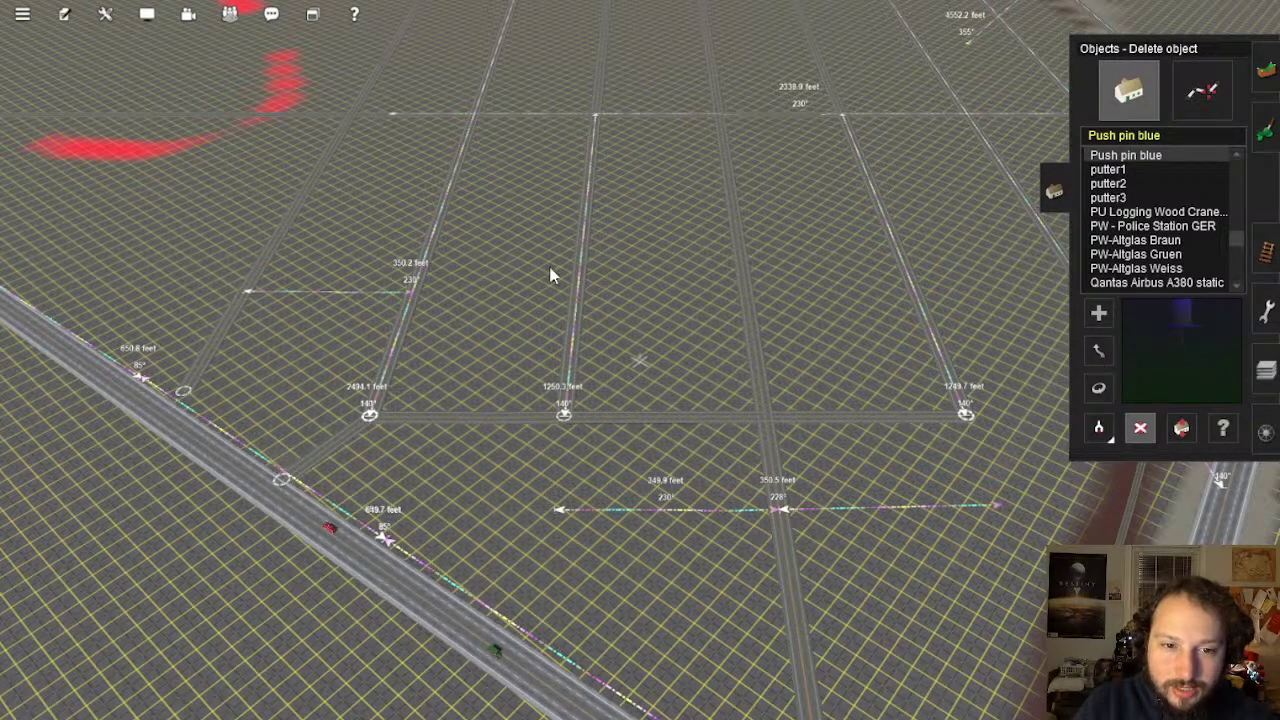
pyautogui.moveTo(714, 300); pyautogui.dragTo(563, 382, button='right')
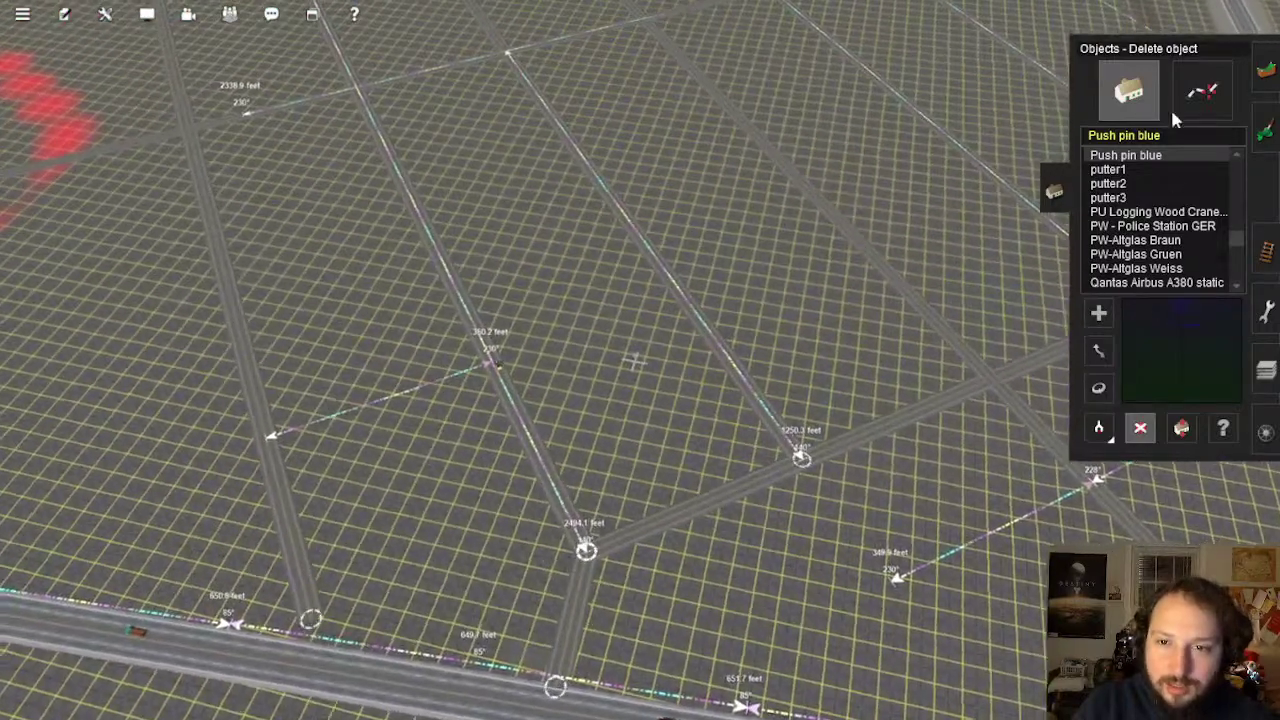
# Try a YARN L2 DL2 -Si +Sh road from the street corner at the 2494.1 ft ruler into the block, and shorten it
pyautogui.click(1202, 91)
pyautogui.click(1098, 350)
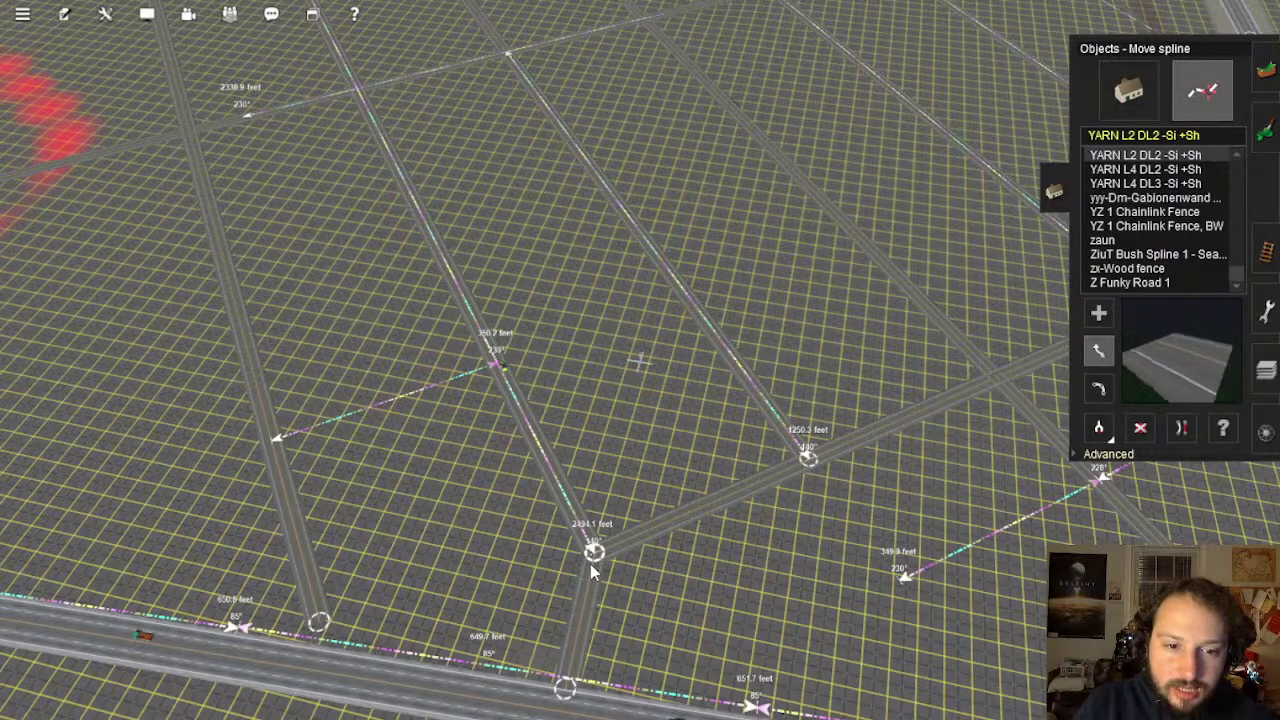
pyautogui.moveTo(593, 558); pyautogui.dragTo(669, 280)
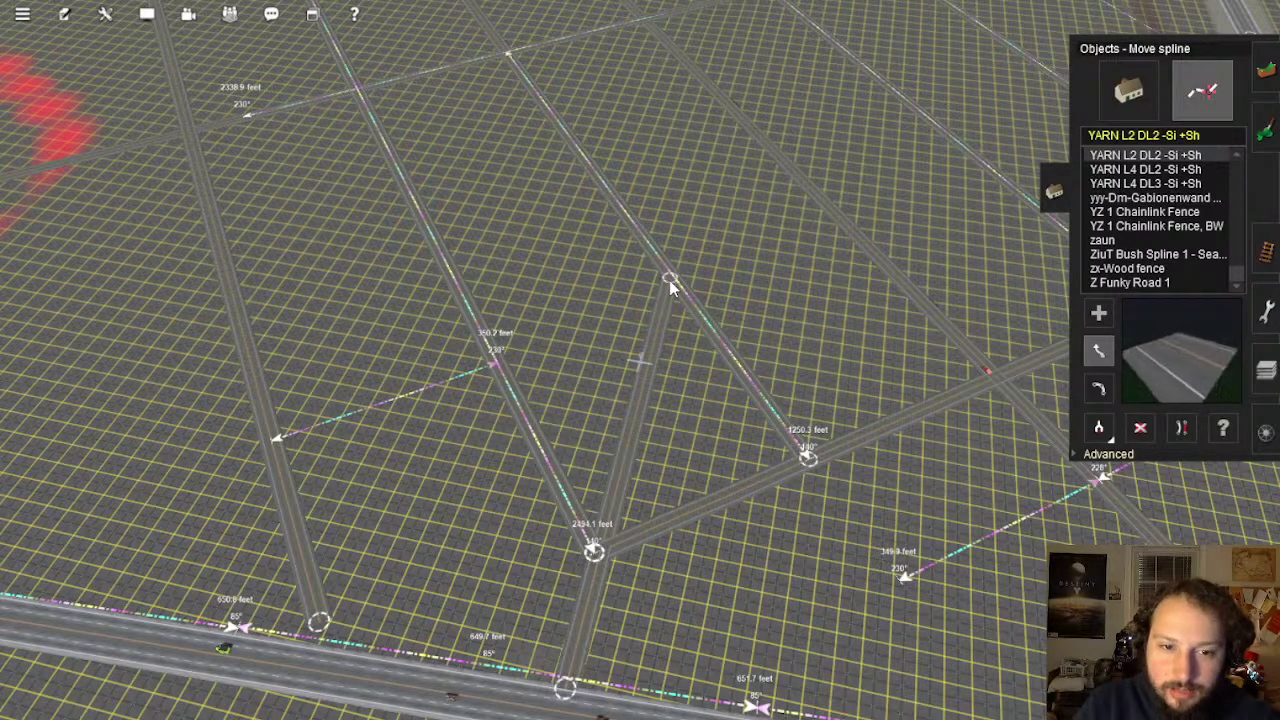
pyautogui.rightClick(626, 457)
pyautogui.press('Left')
pyautogui.scroll(-3, 643, 255)
pyautogui.scroll(3, 643, 262)
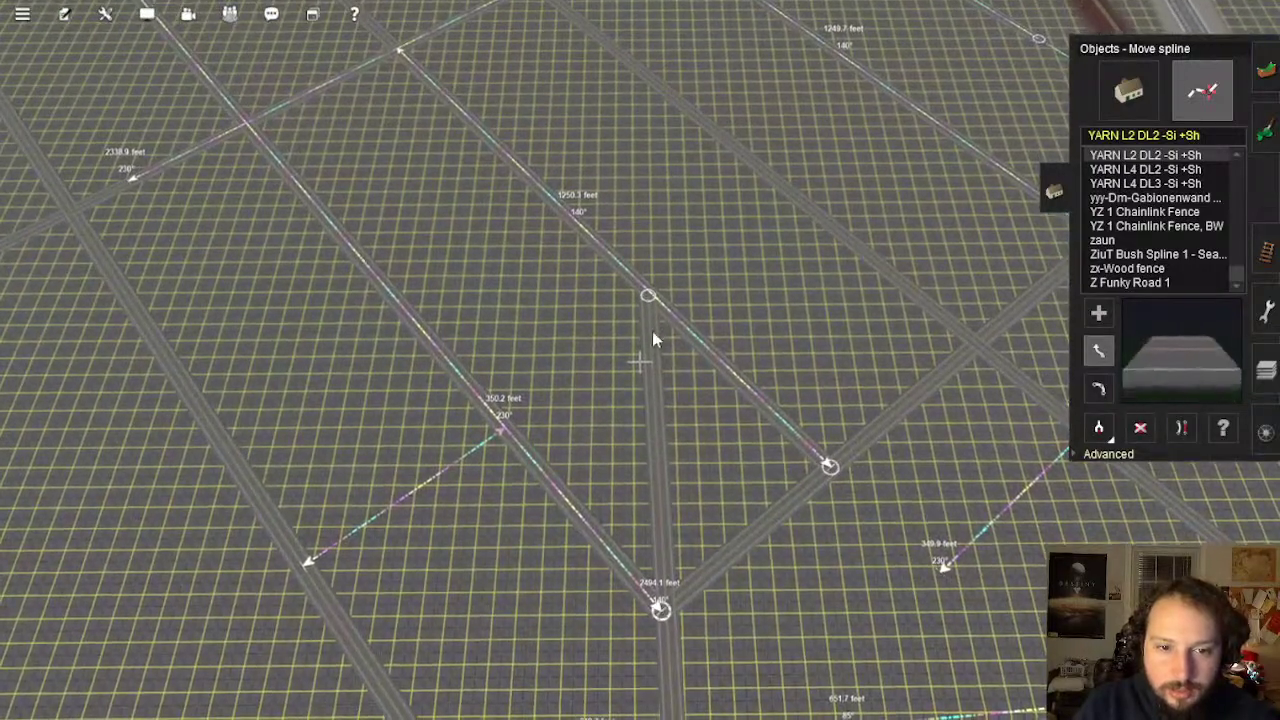
pyautogui.moveTo(648, 302); pyautogui.dragTo(657, 422)
# Try a cross street from the shortened road's end to the next through street, parallel to the existing edge street
pyautogui.click(1100, 314)
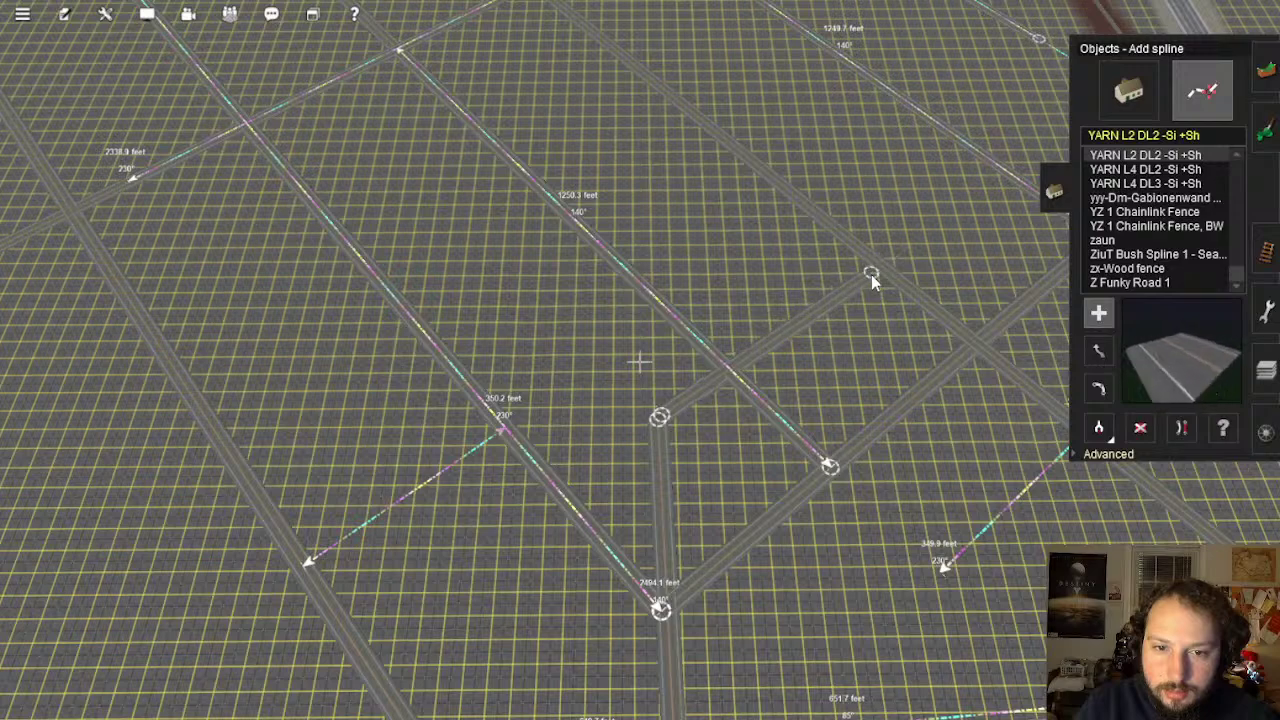
pyautogui.click(871, 273)
pyautogui.rightClick(862, 270)
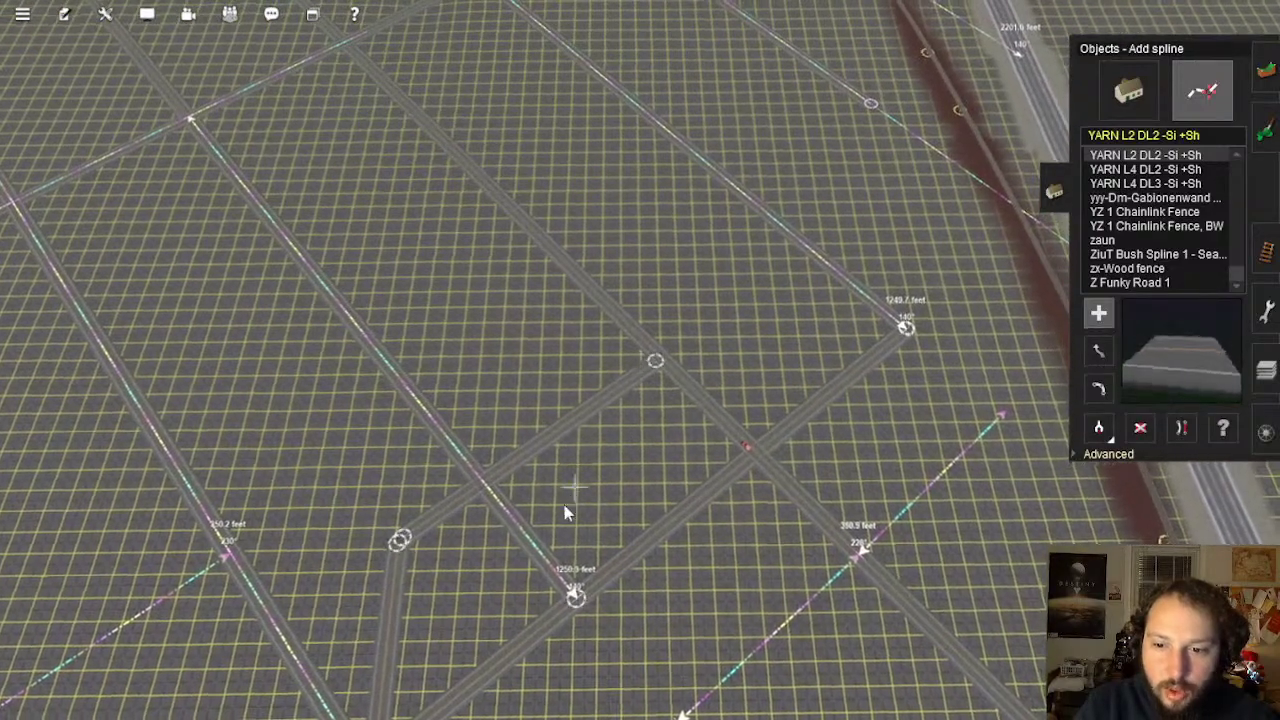
pyautogui.rightClick(527, 660)
pyautogui.press('Left')
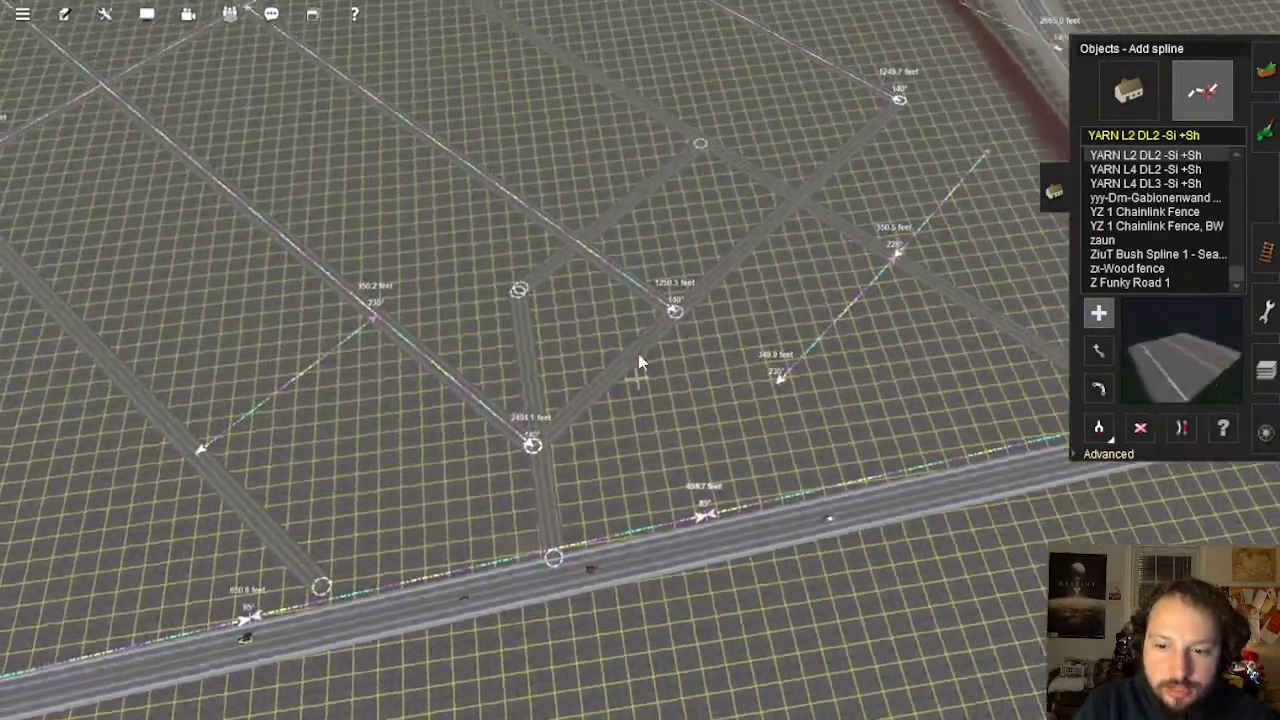
pyautogui.press('Left')
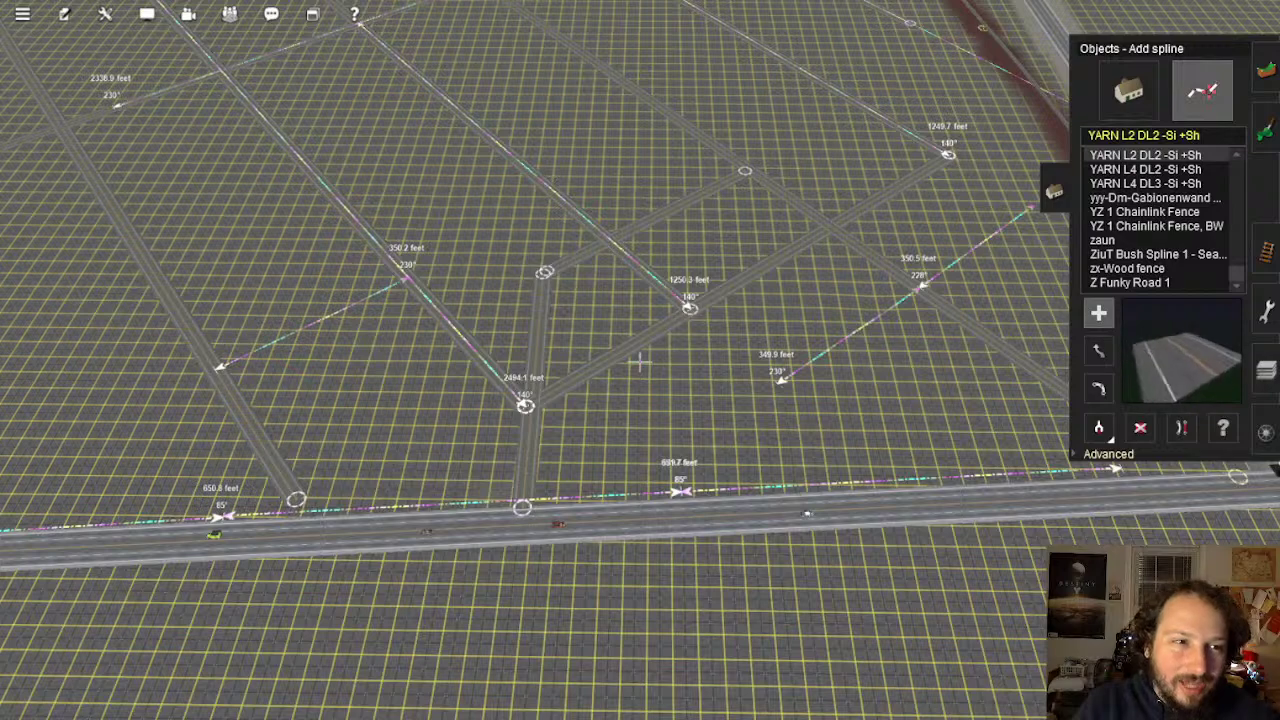
pyautogui.press('Up')
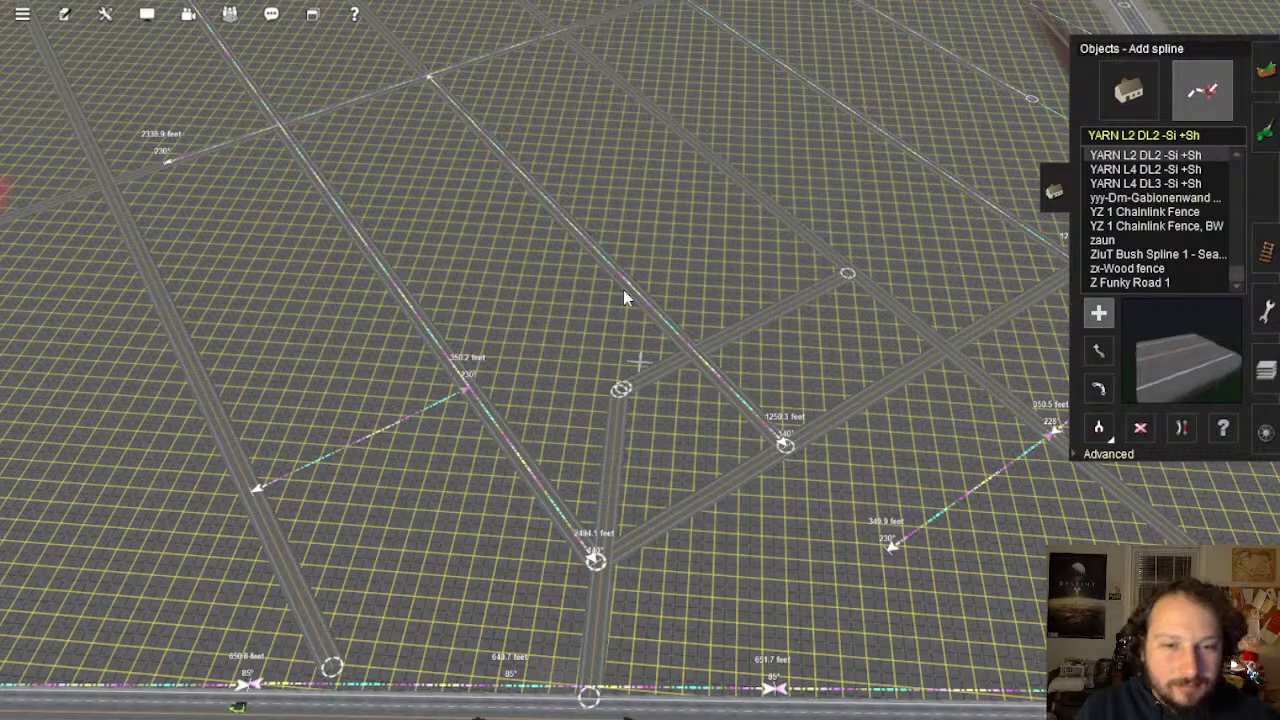
# Undo the trial cross street, the shortening of the angled road and the angled road itself
pyautogui.hotkey('ctrl', 'z')
pyautogui.hotkey('ctrl', 'z')
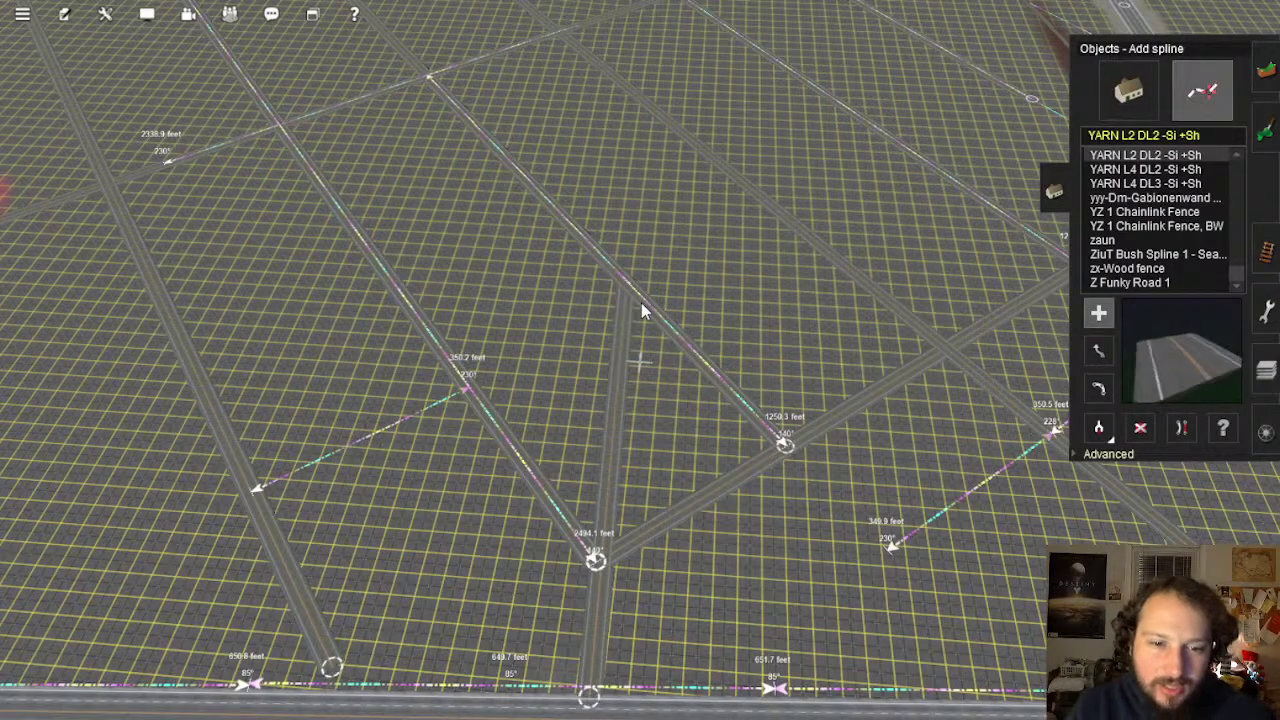
pyautogui.hotkey('ctrl', 'z')
# Review the main street, the town grid behind it and their surroundings out to the rail yard on the main line
pyautogui.scroll(-4, 680, 310)
pyautogui.moveTo(686, 338); pyautogui.dragTo(621, 191, button='right')
pyautogui.scroll(-3, 621, 191)
pyautogui.moveTo(643, 366); pyautogui.dragTo(615, 375, button='right')
pyautogui.scroll(8, 651, 370)
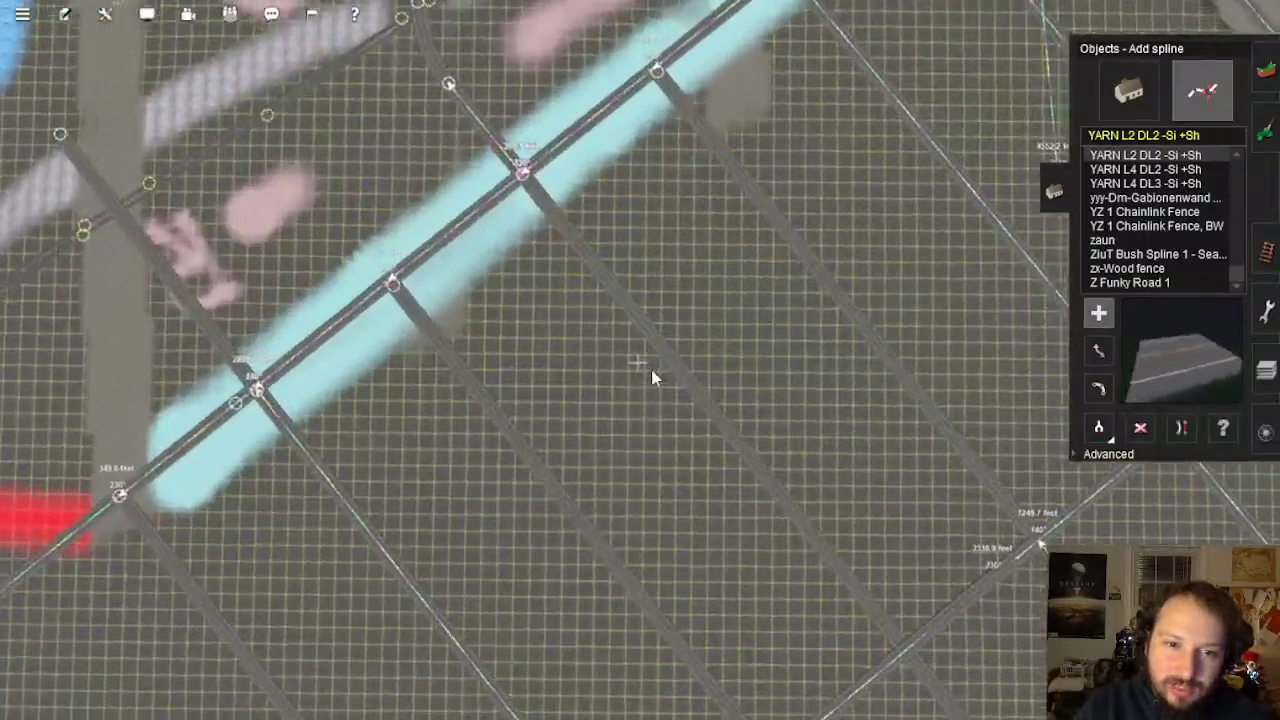
pyautogui.press('Left')
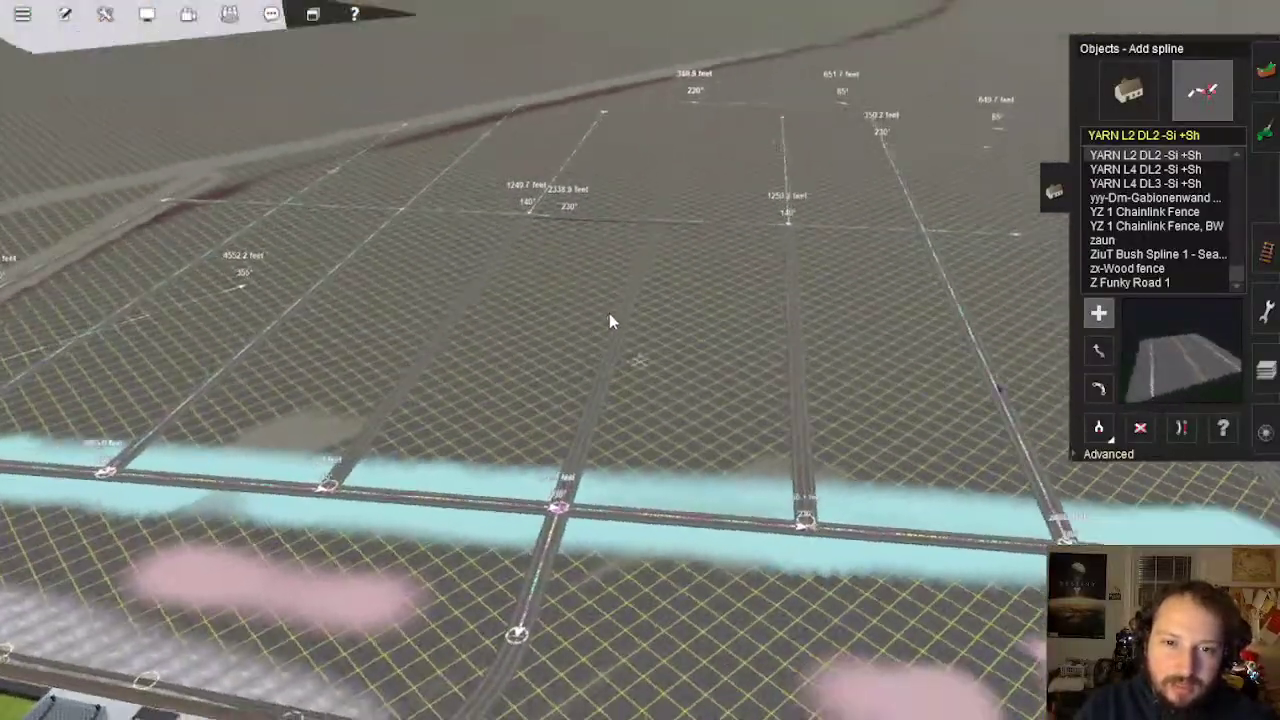
pyautogui.press('Left')
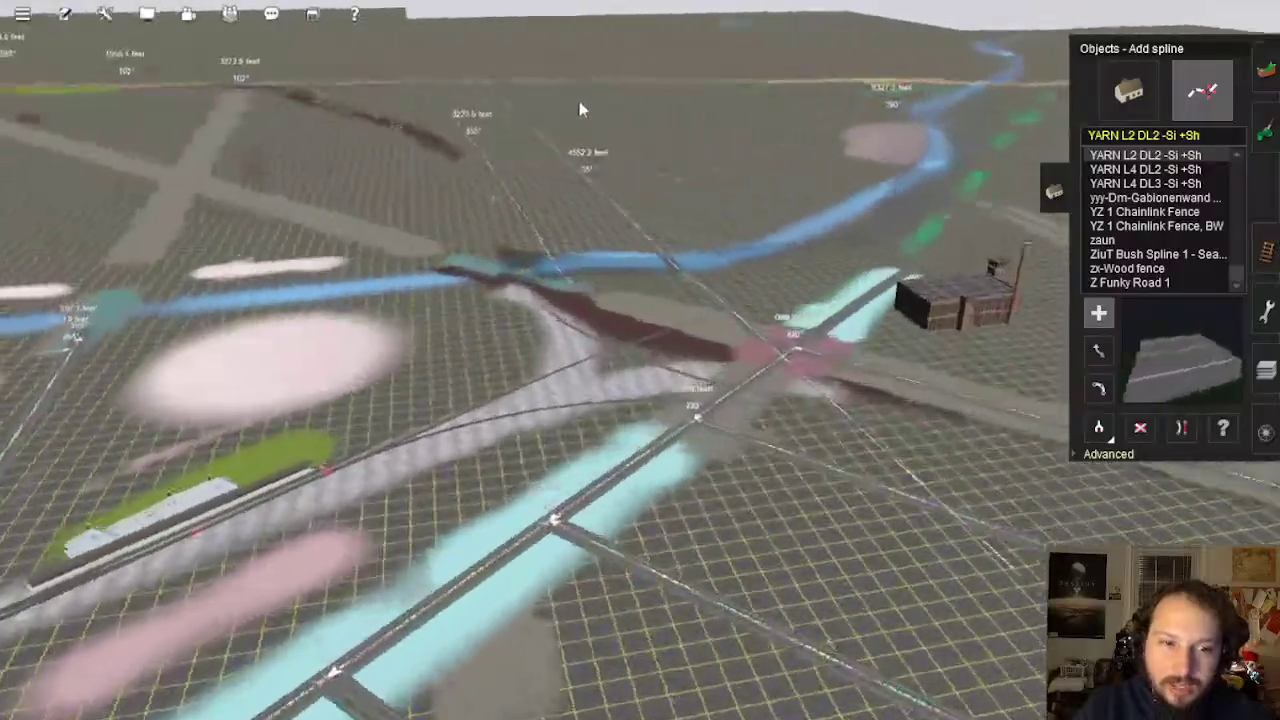
pyautogui.moveTo(579, 104); pyautogui.dragTo(692, 376, button='right')
pyautogui.press('Left')
pyautogui.press('Left')
pyautogui.press('Down')
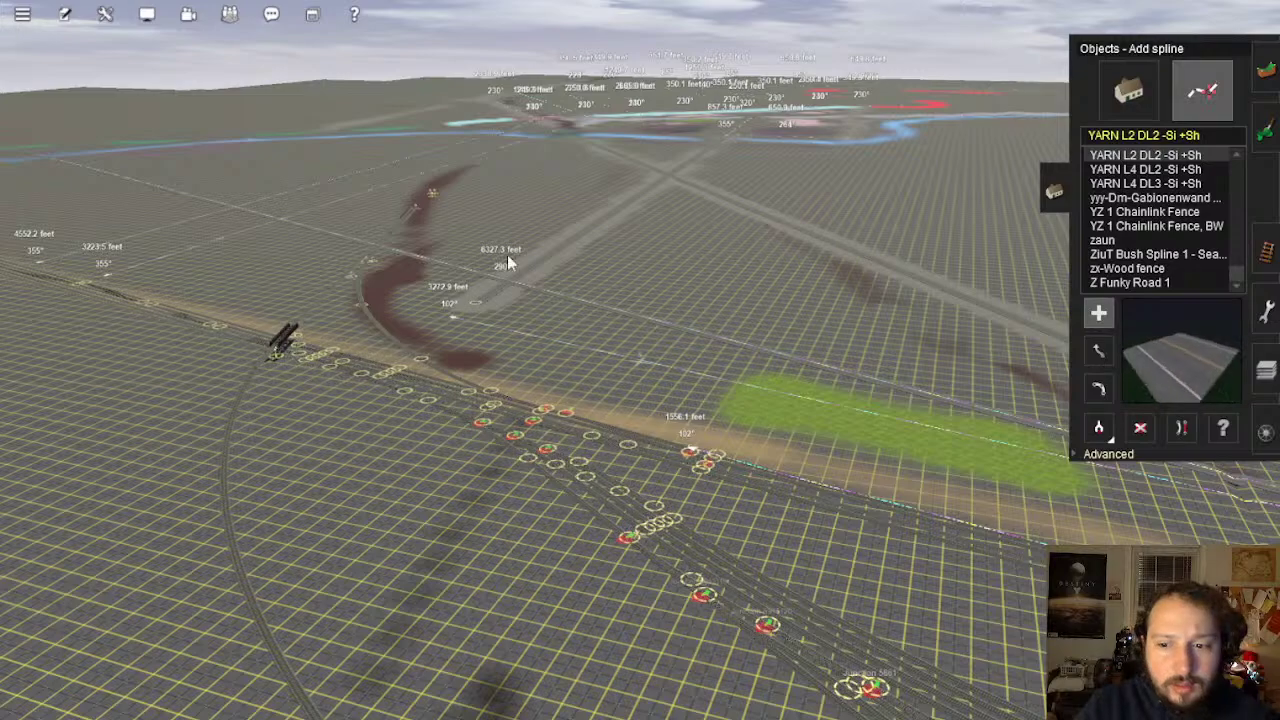
# Examine the route map from the rail yard junctions to the river crossing and the town's main street
pyautogui.moveTo(692, 453); pyautogui.dragTo(588, 500, button='middle')
pyautogui.hotkey('ctrl', 'm')
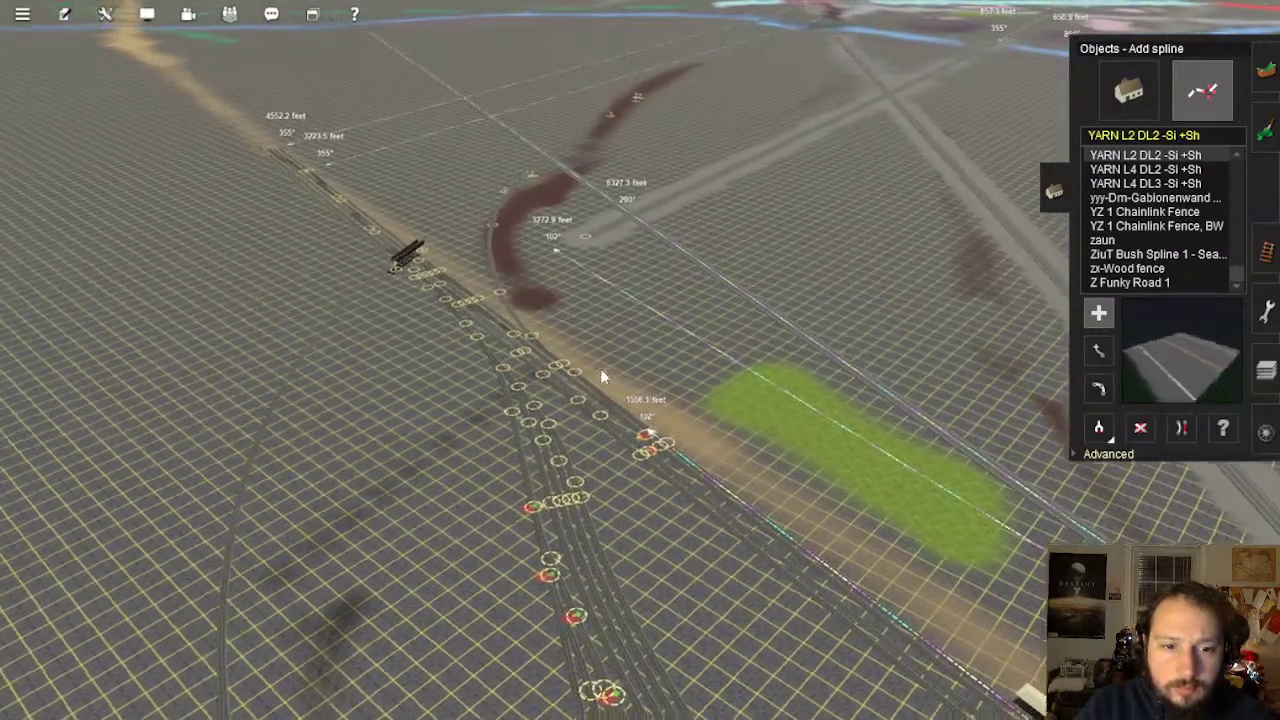
pyautogui.scroll(-5, 609, 343)
pyautogui.rightClick(741, 232)
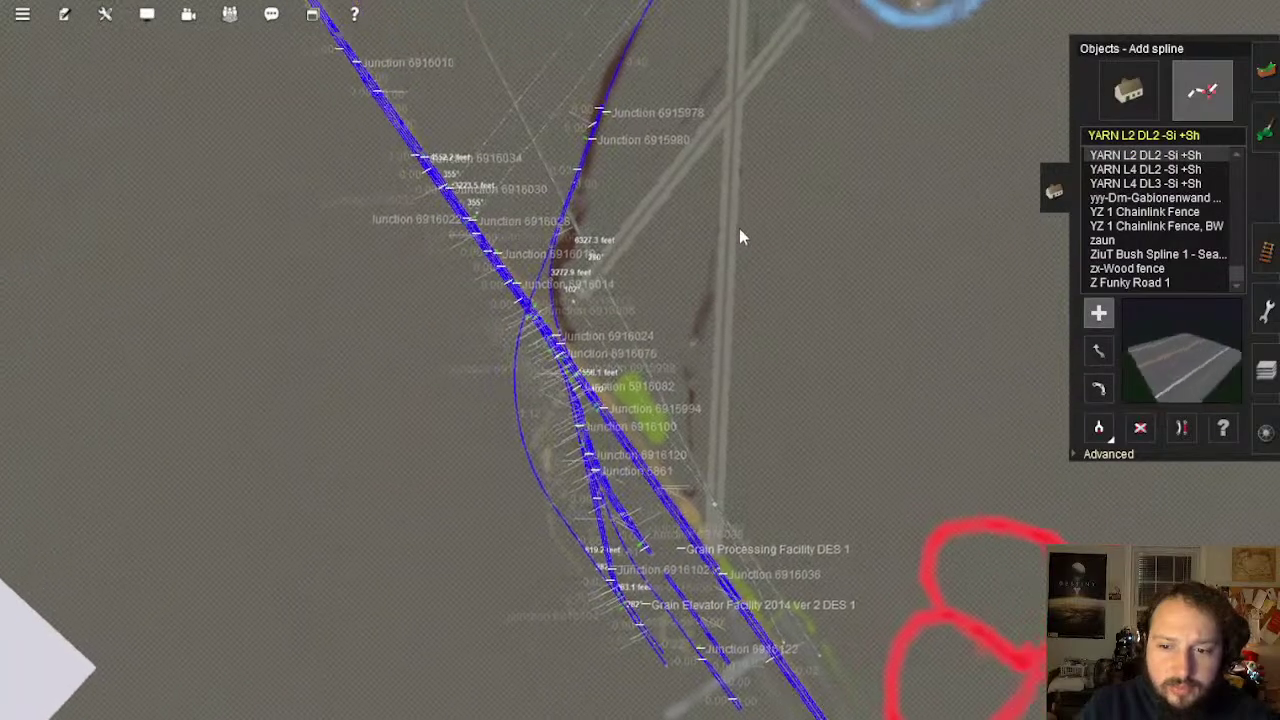
pyautogui.rightClick(680, 204)
pyautogui.rightClick(677, 196)
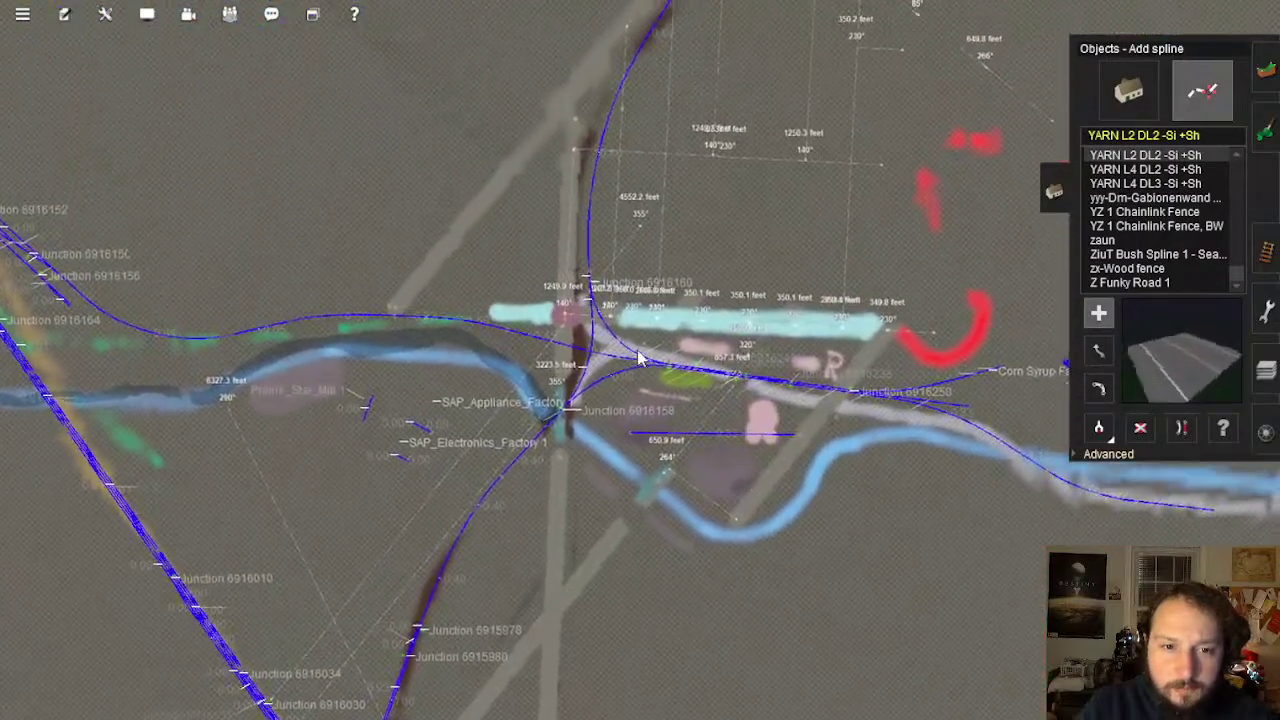
pyautogui.rightClick(614, 338)
pyautogui.rightClick(595, 351)
pyautogui.scroll(2, 595, 351)
pyautogui.press('Right')
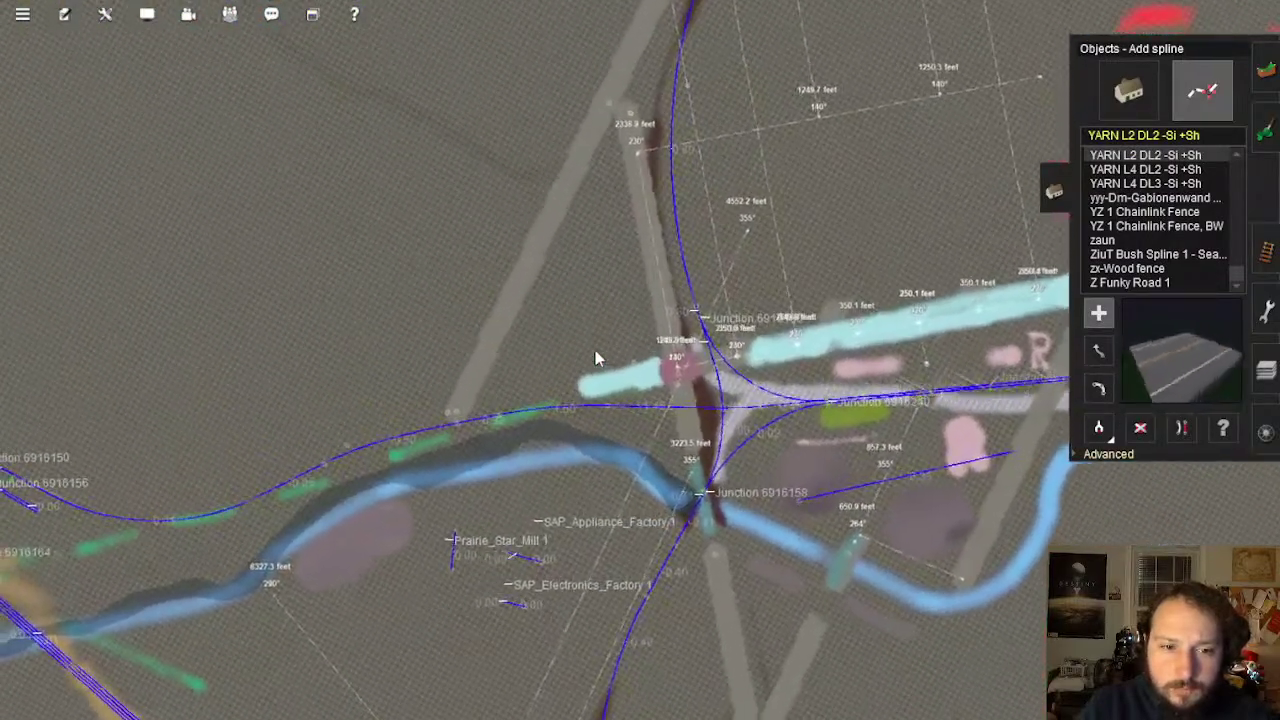
pyautogui.rightClick(566, 361)
pyautogui.press('Right')
pyautogui.scroll(7, 657, 362)
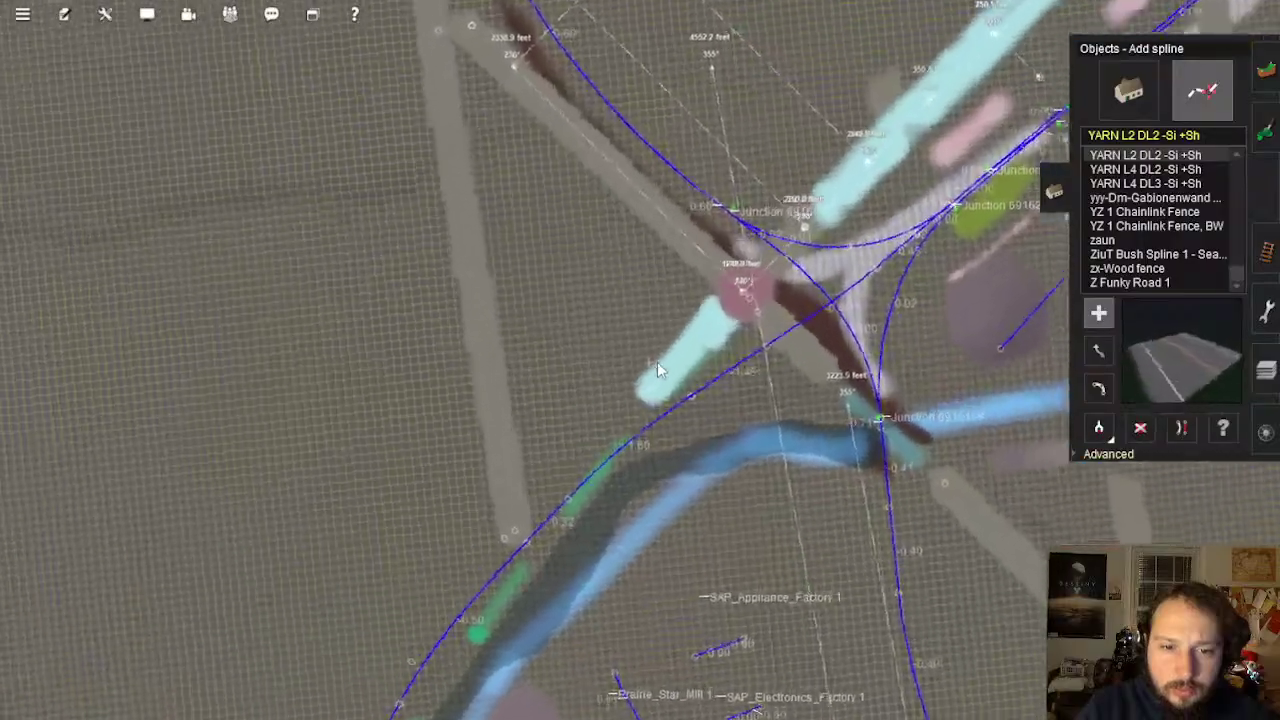
# Inspect the main street's end, the riverside factories and the diagonal roads near the main railway, returning to the town station
pyautogui.press('Right')
pyautogui.press('Down')
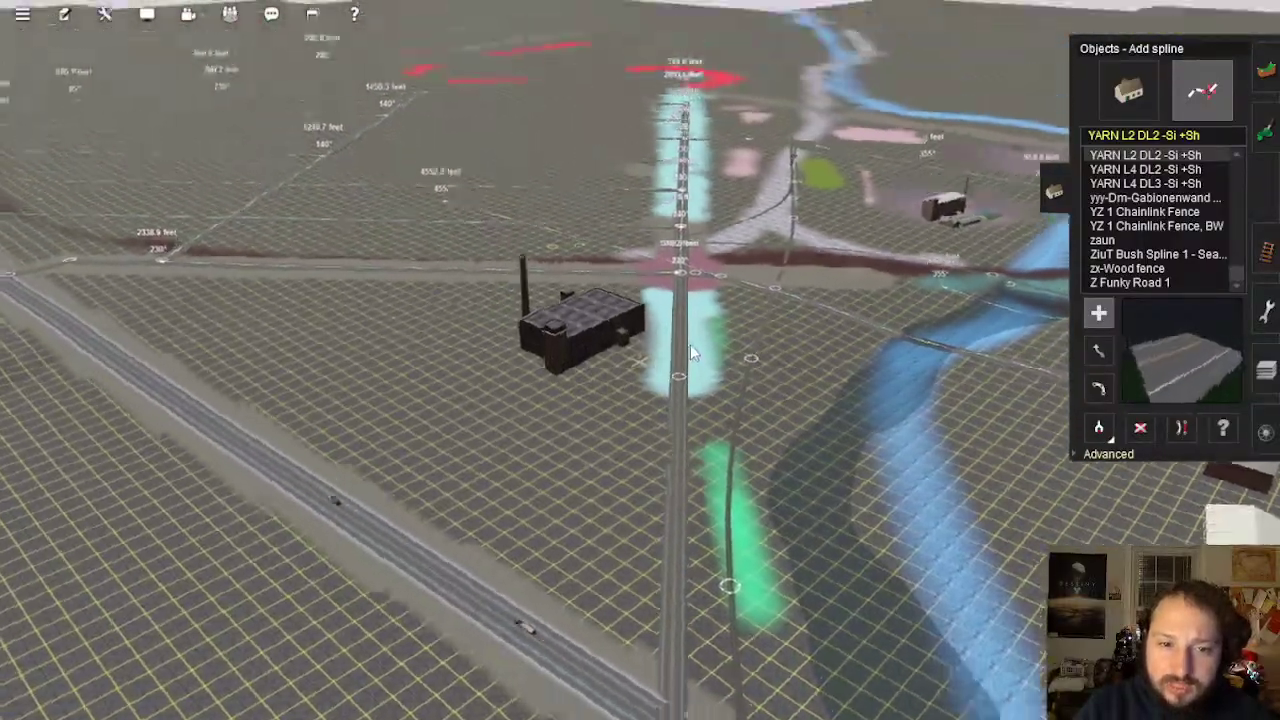
pyautogui.press('Right')
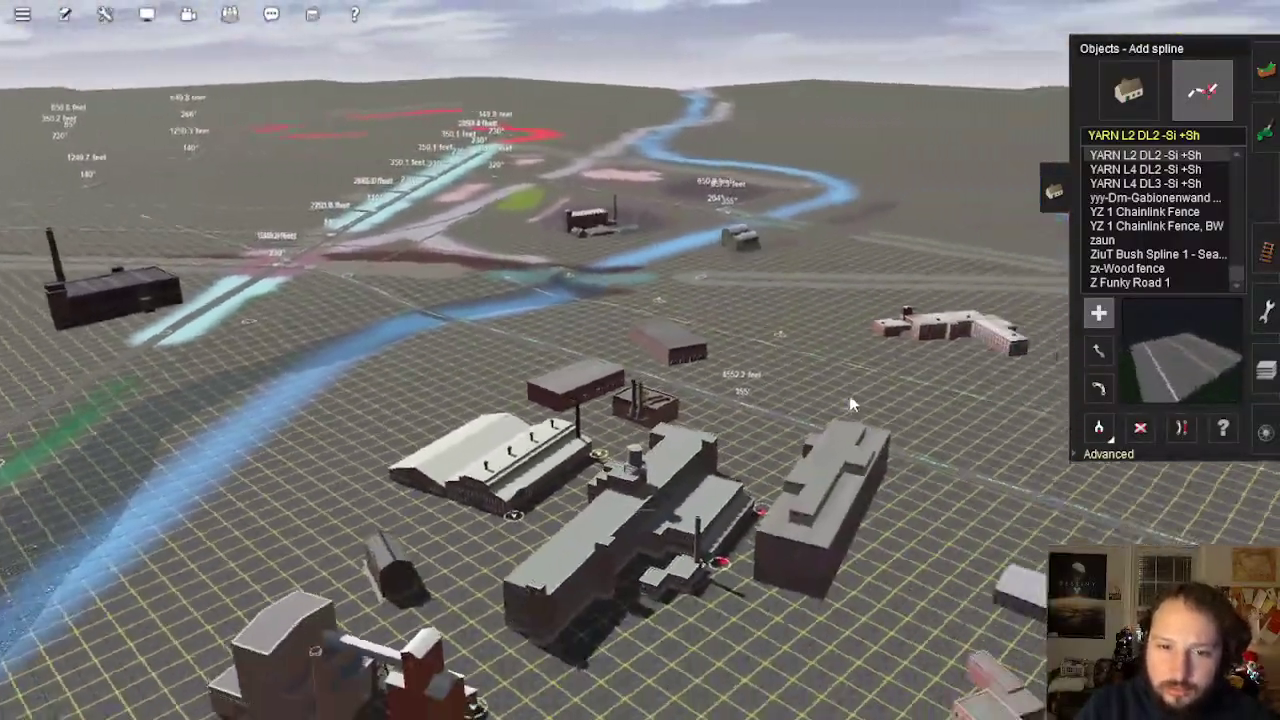
pyautogui.press('Right')
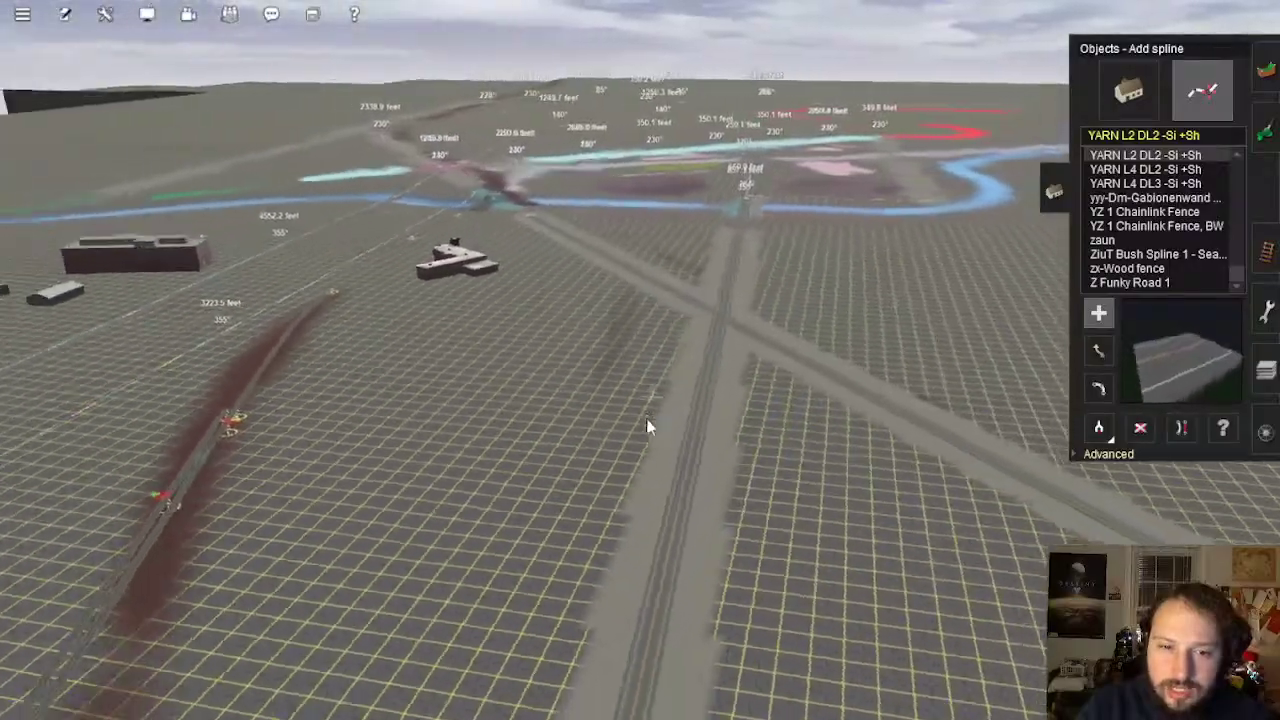
pyautogui.press('Right')
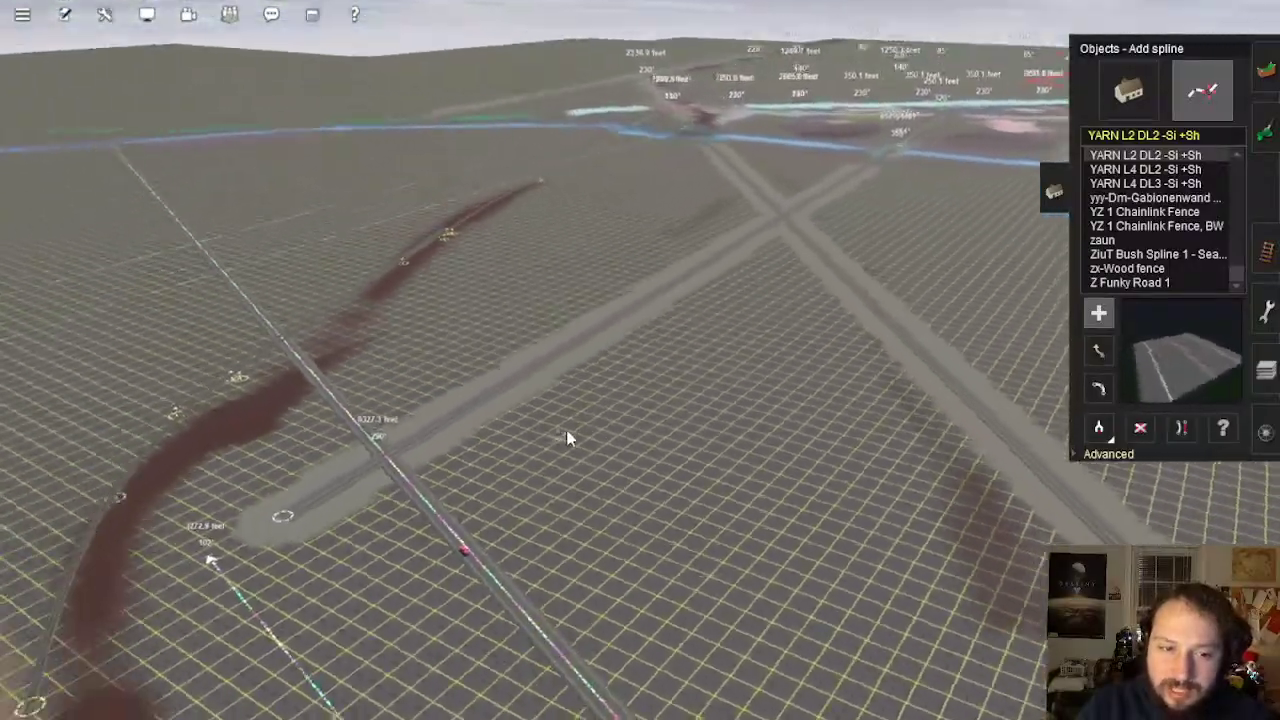
pyautogui.press('Right')
pyautogui.press('Left')
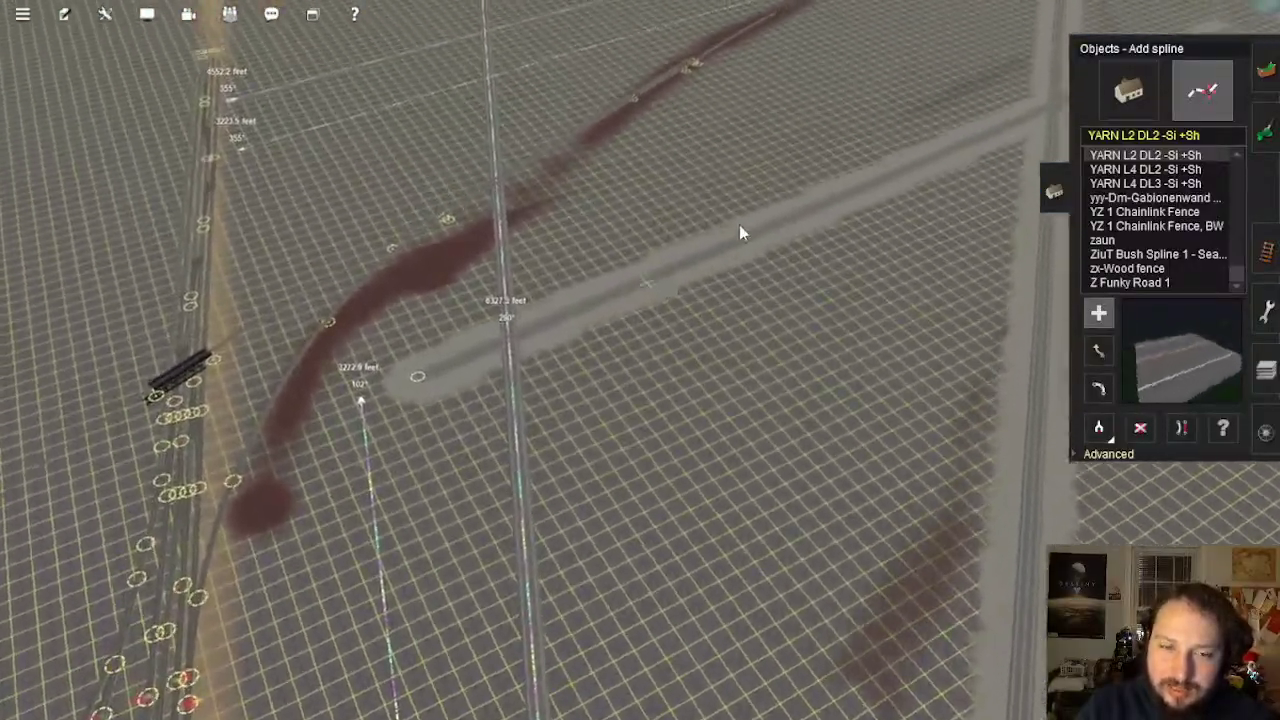
pyautogui.rightClick(739, 224)
pyautogui.rightClick(714, 148)
pyautogui.press('Right')
pyautogui.press('Down')
pyautogui.moveTo(652, 195); pyautogui.dragTo(588, 392, button='right')
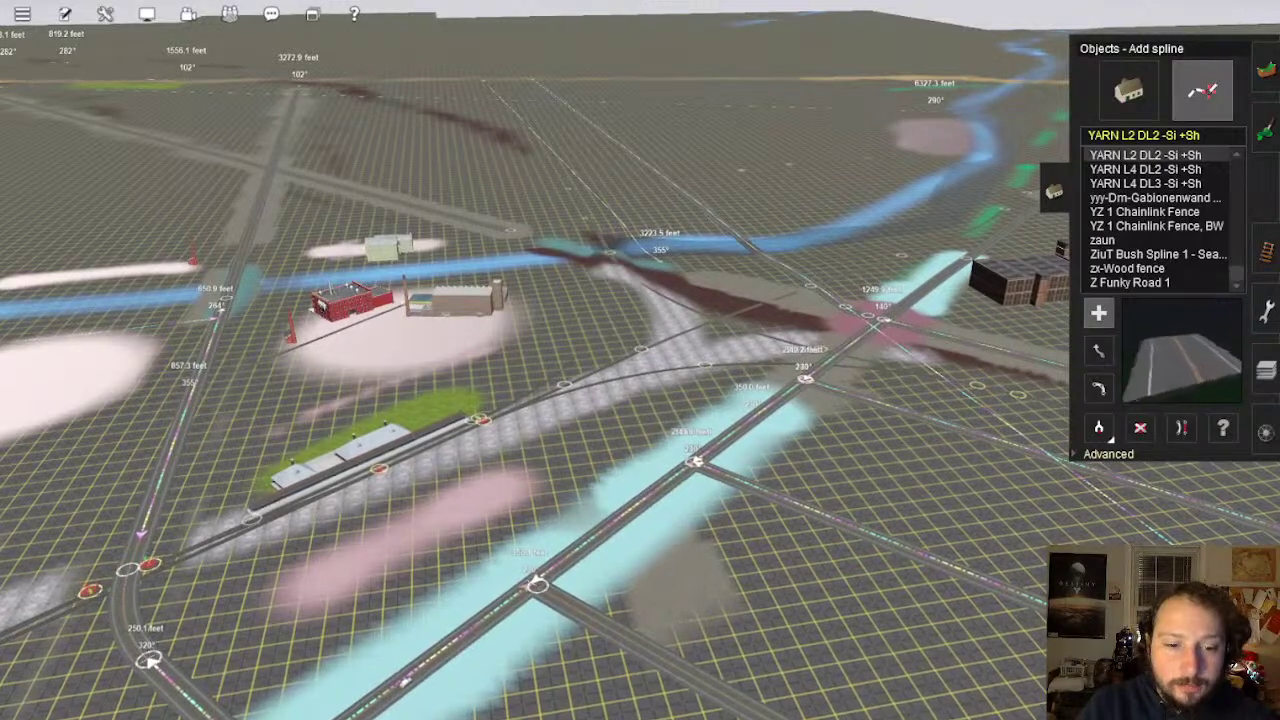